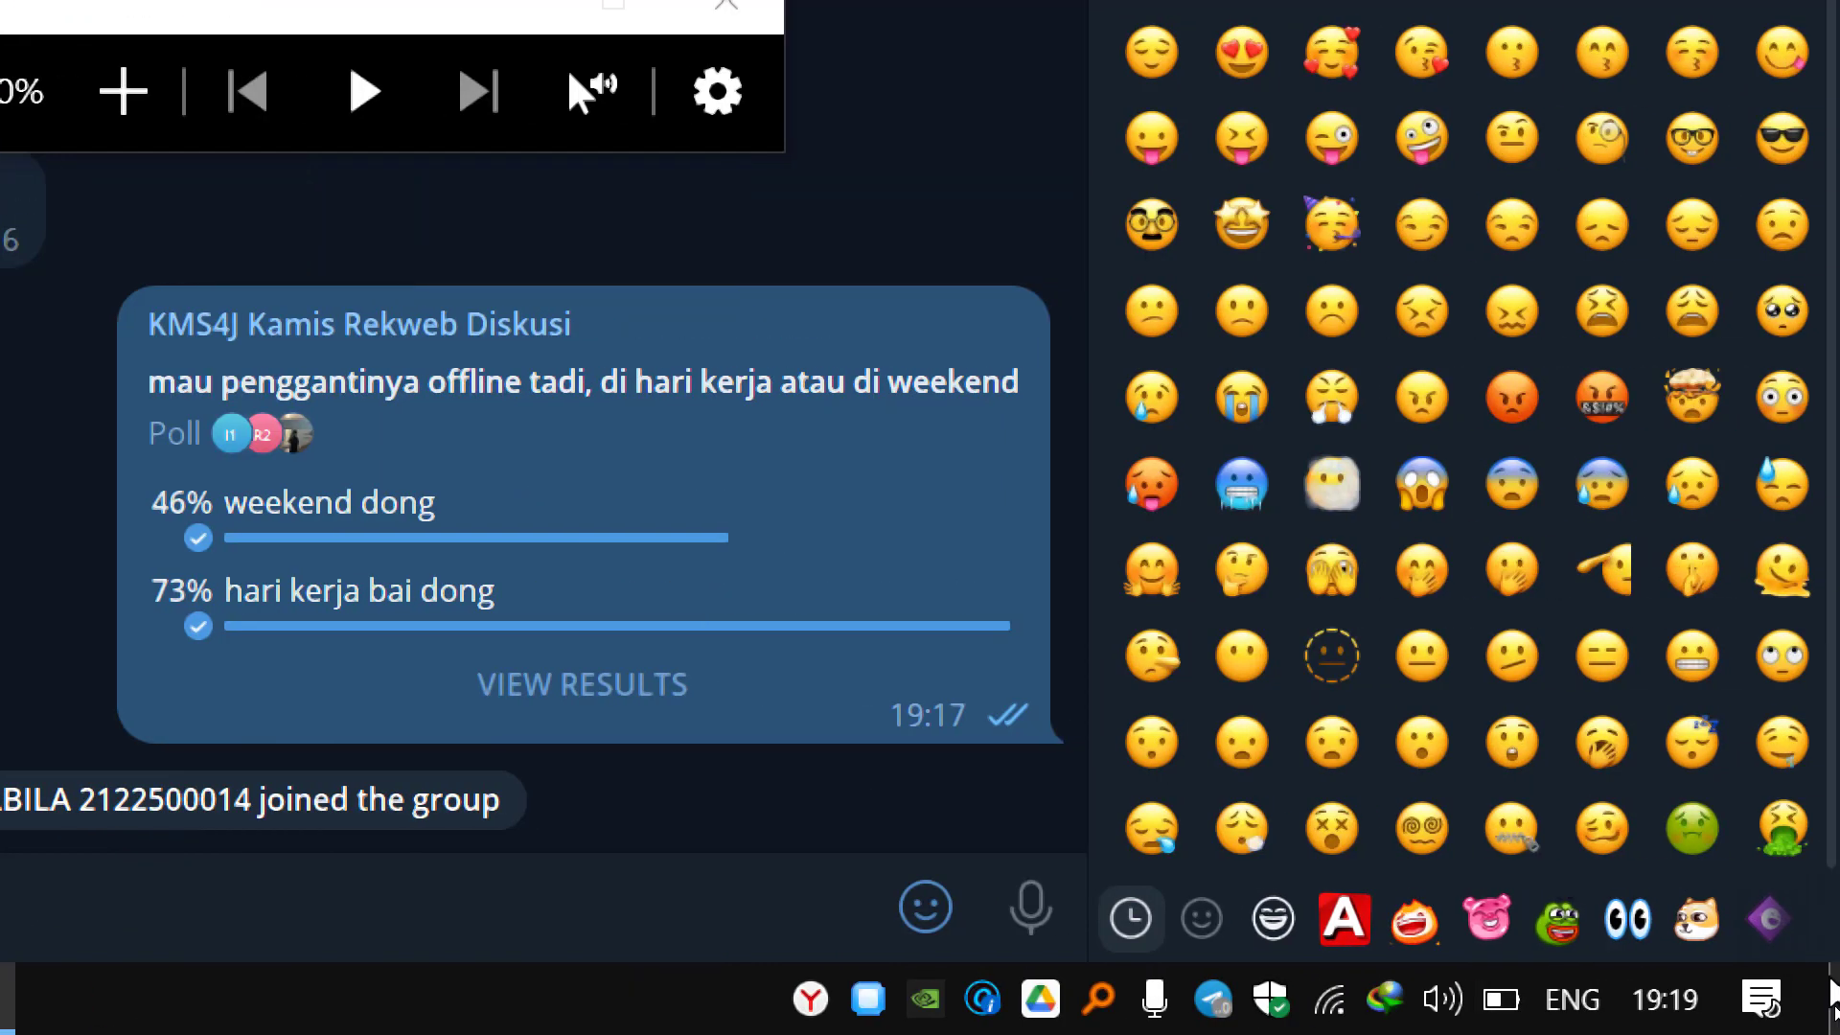
Step: Heart-react to the weekday-or-weekend poll and stop it, freezing results at 52% and 70%
double_click(197, 623)
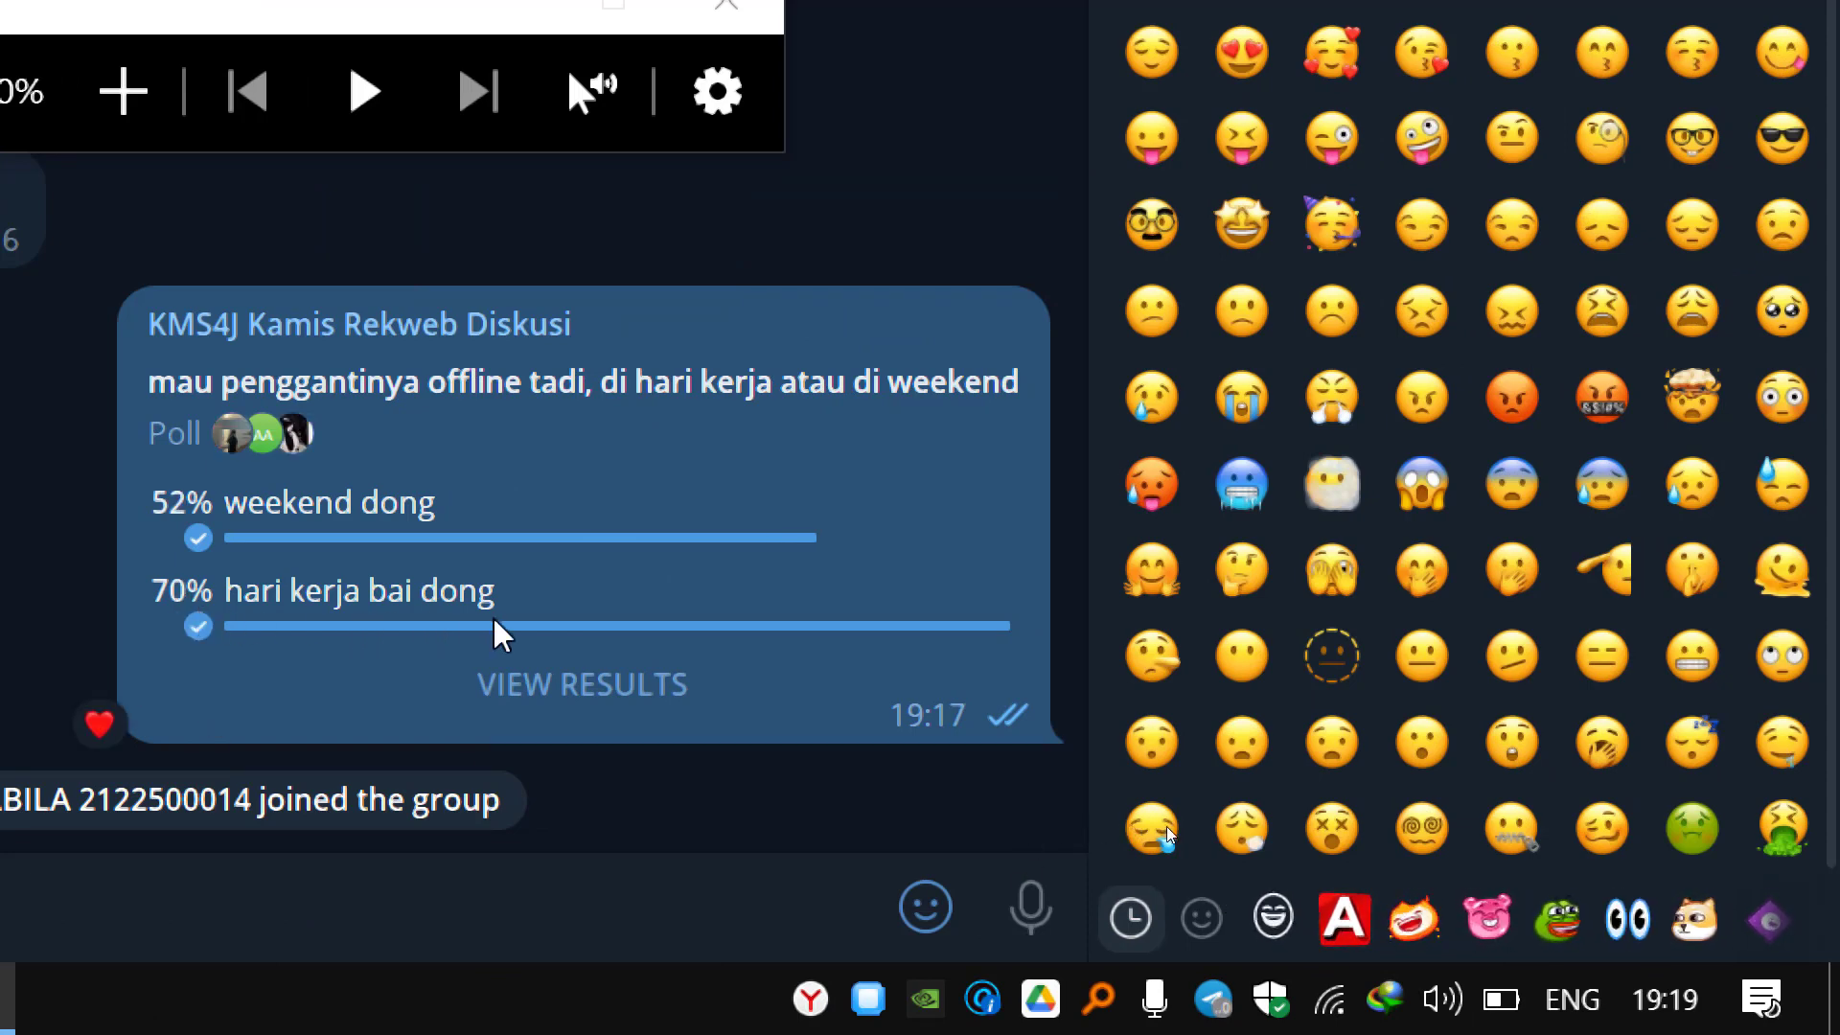
right_click(733, 465)
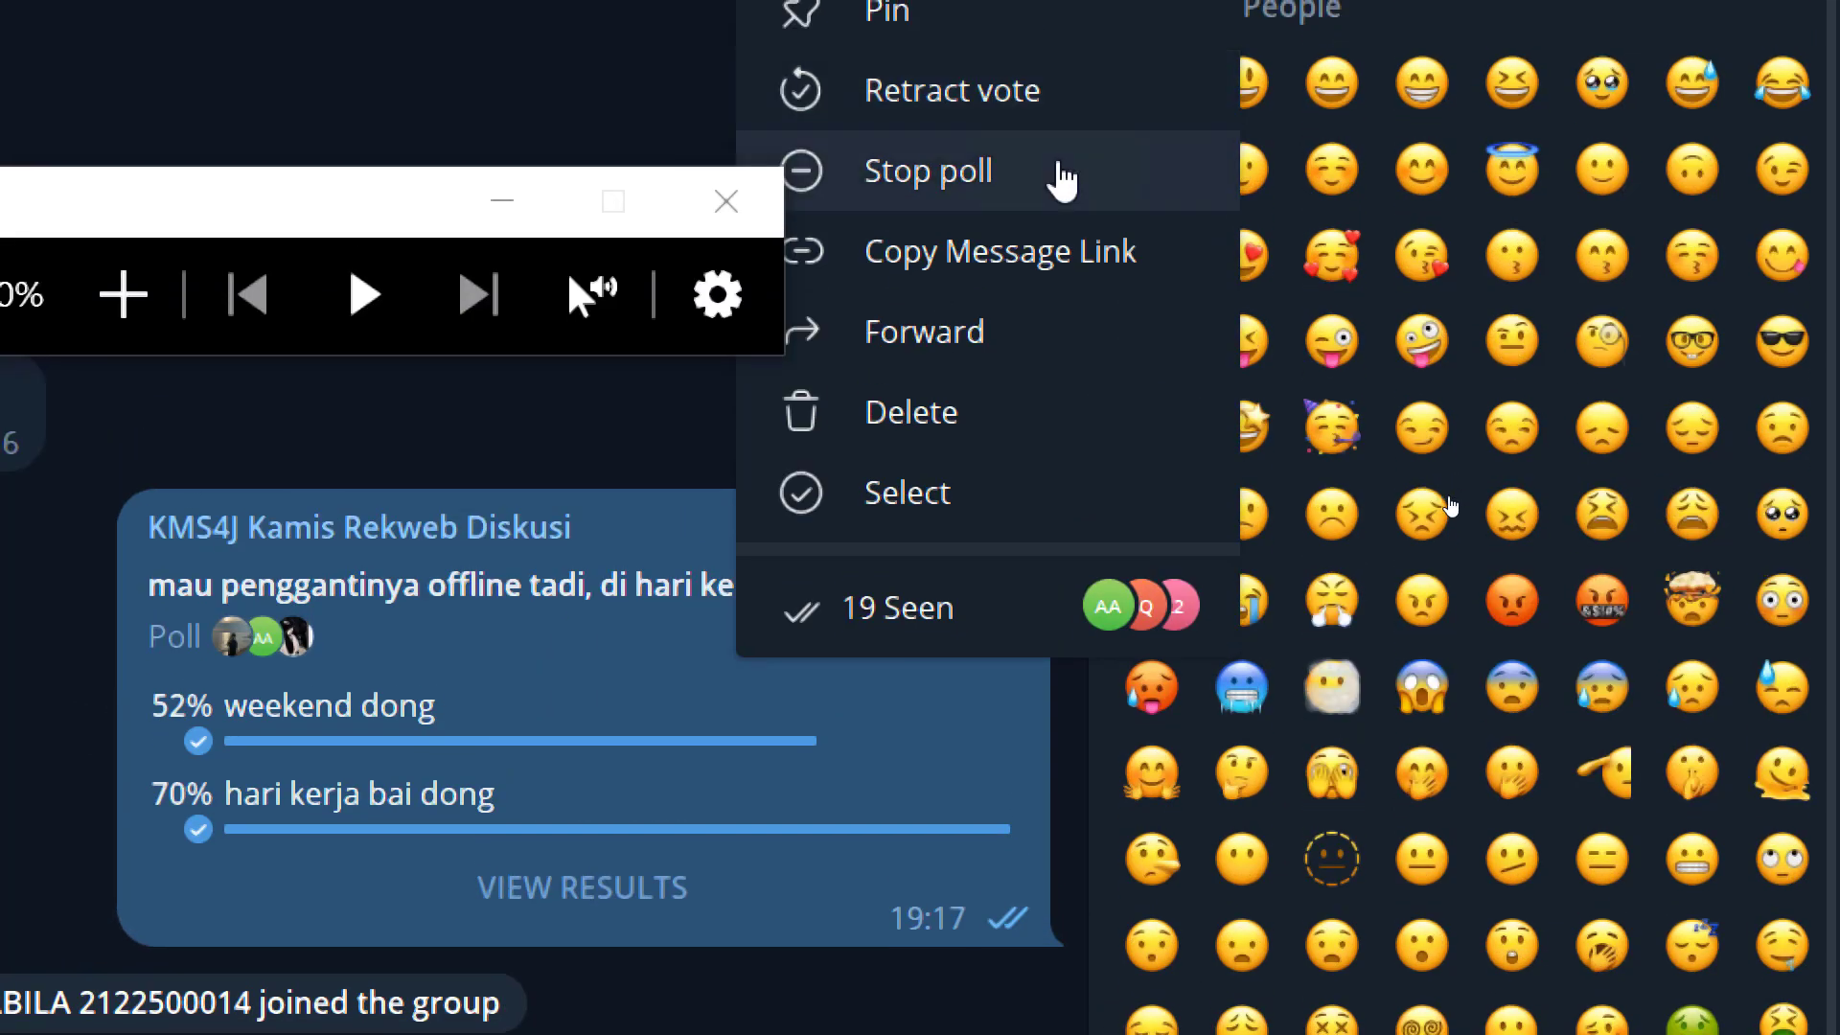
click(1030, 105)
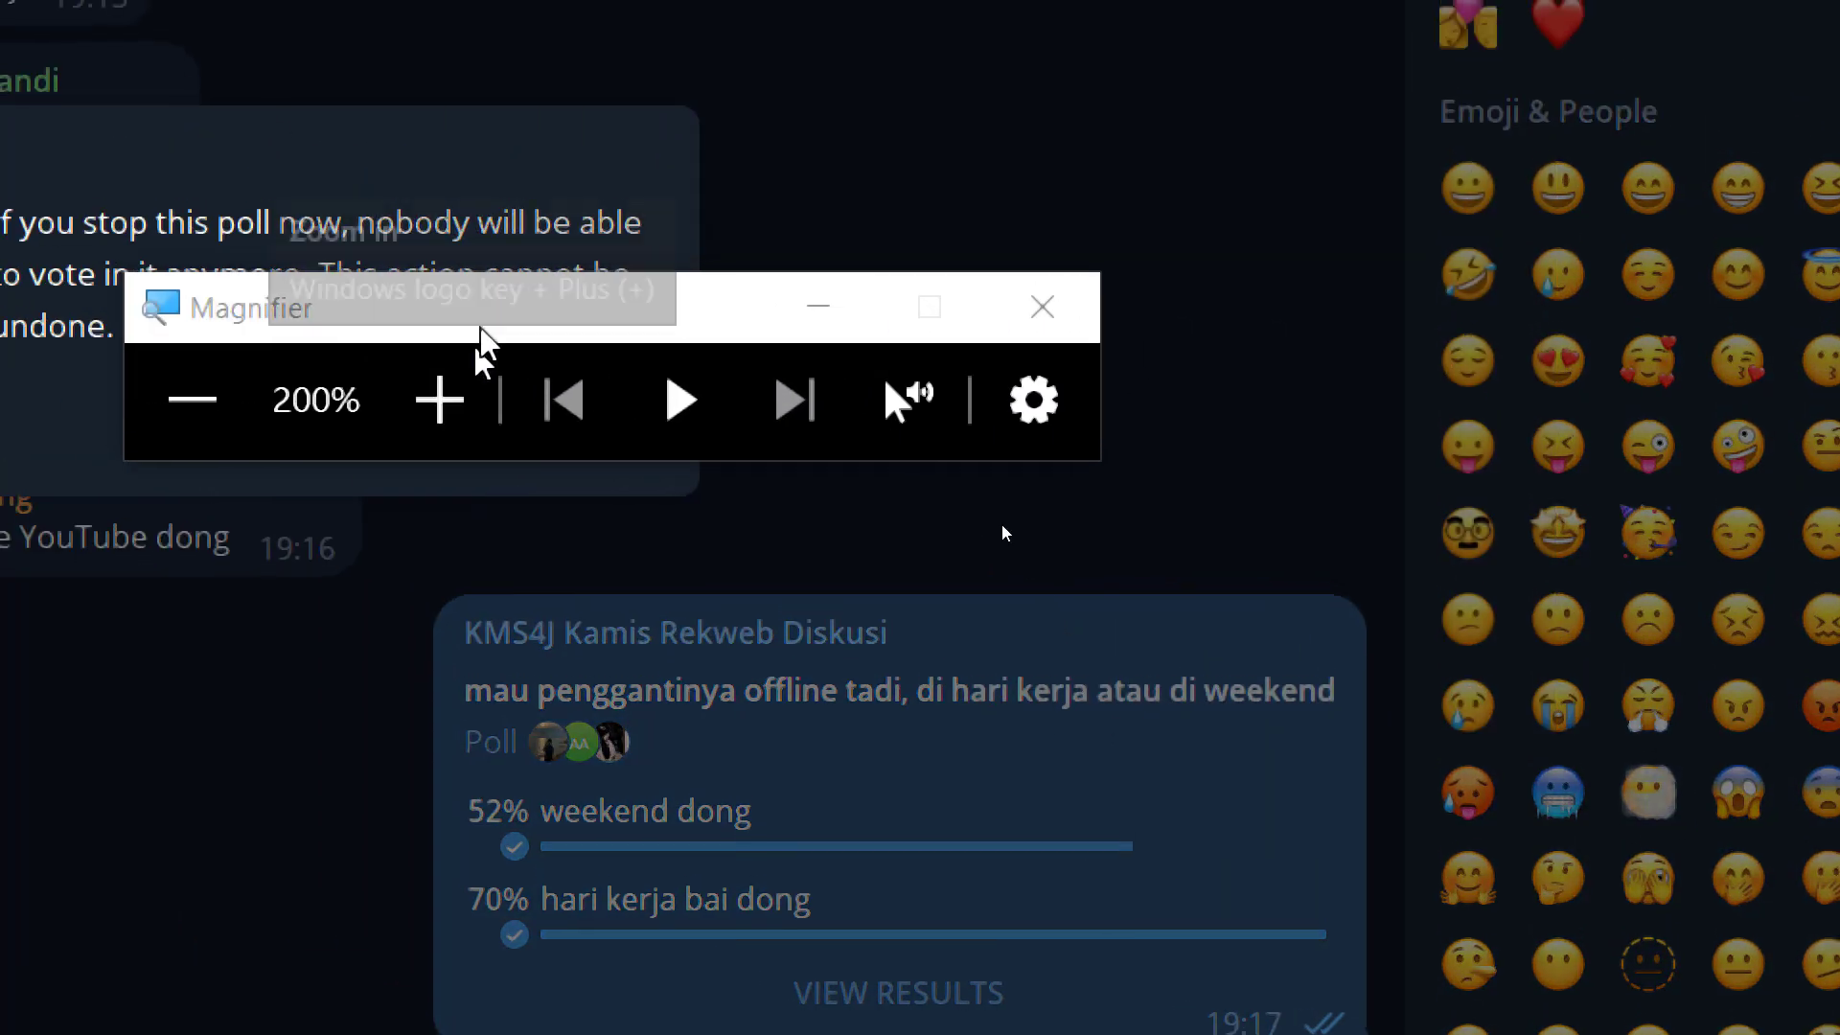
drag(479, 328, 740, 178)
click(598, 433)
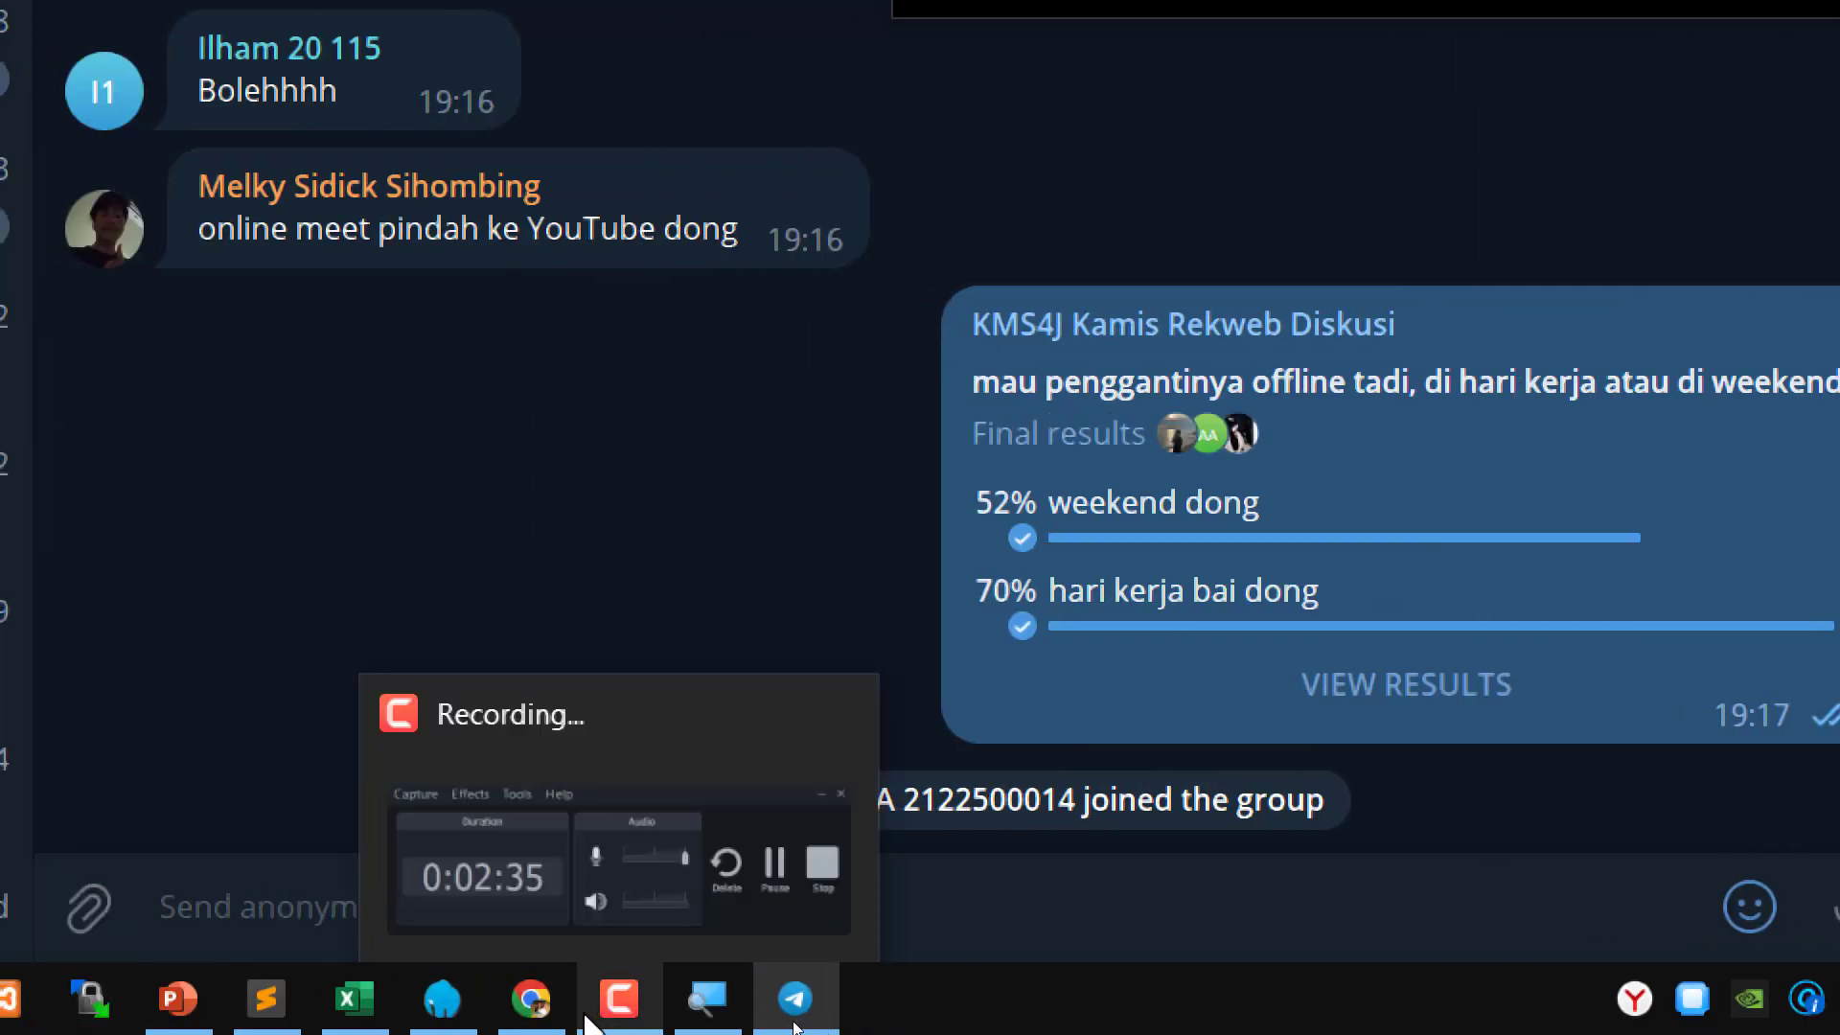
Step: Switch to the Sublime Text notes and reset screen magnification to 100%
click(268, 1000)
click(706, 999)
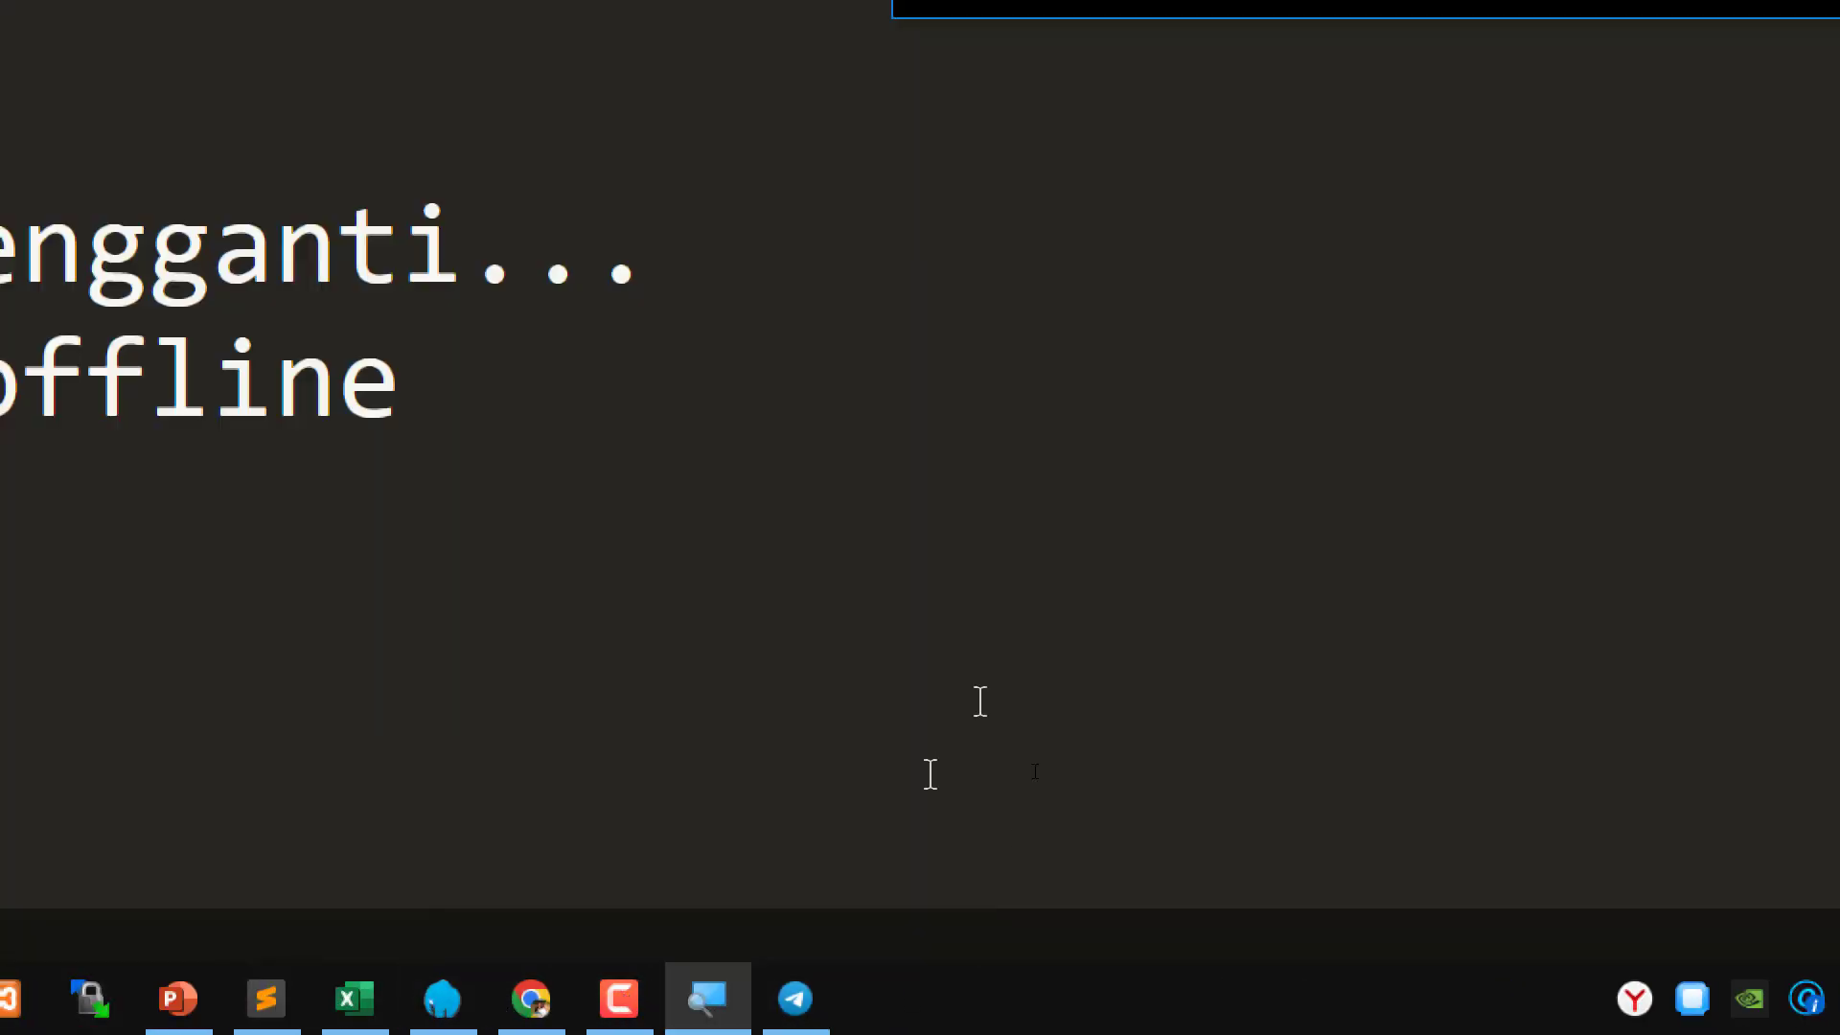
click(960, 377)
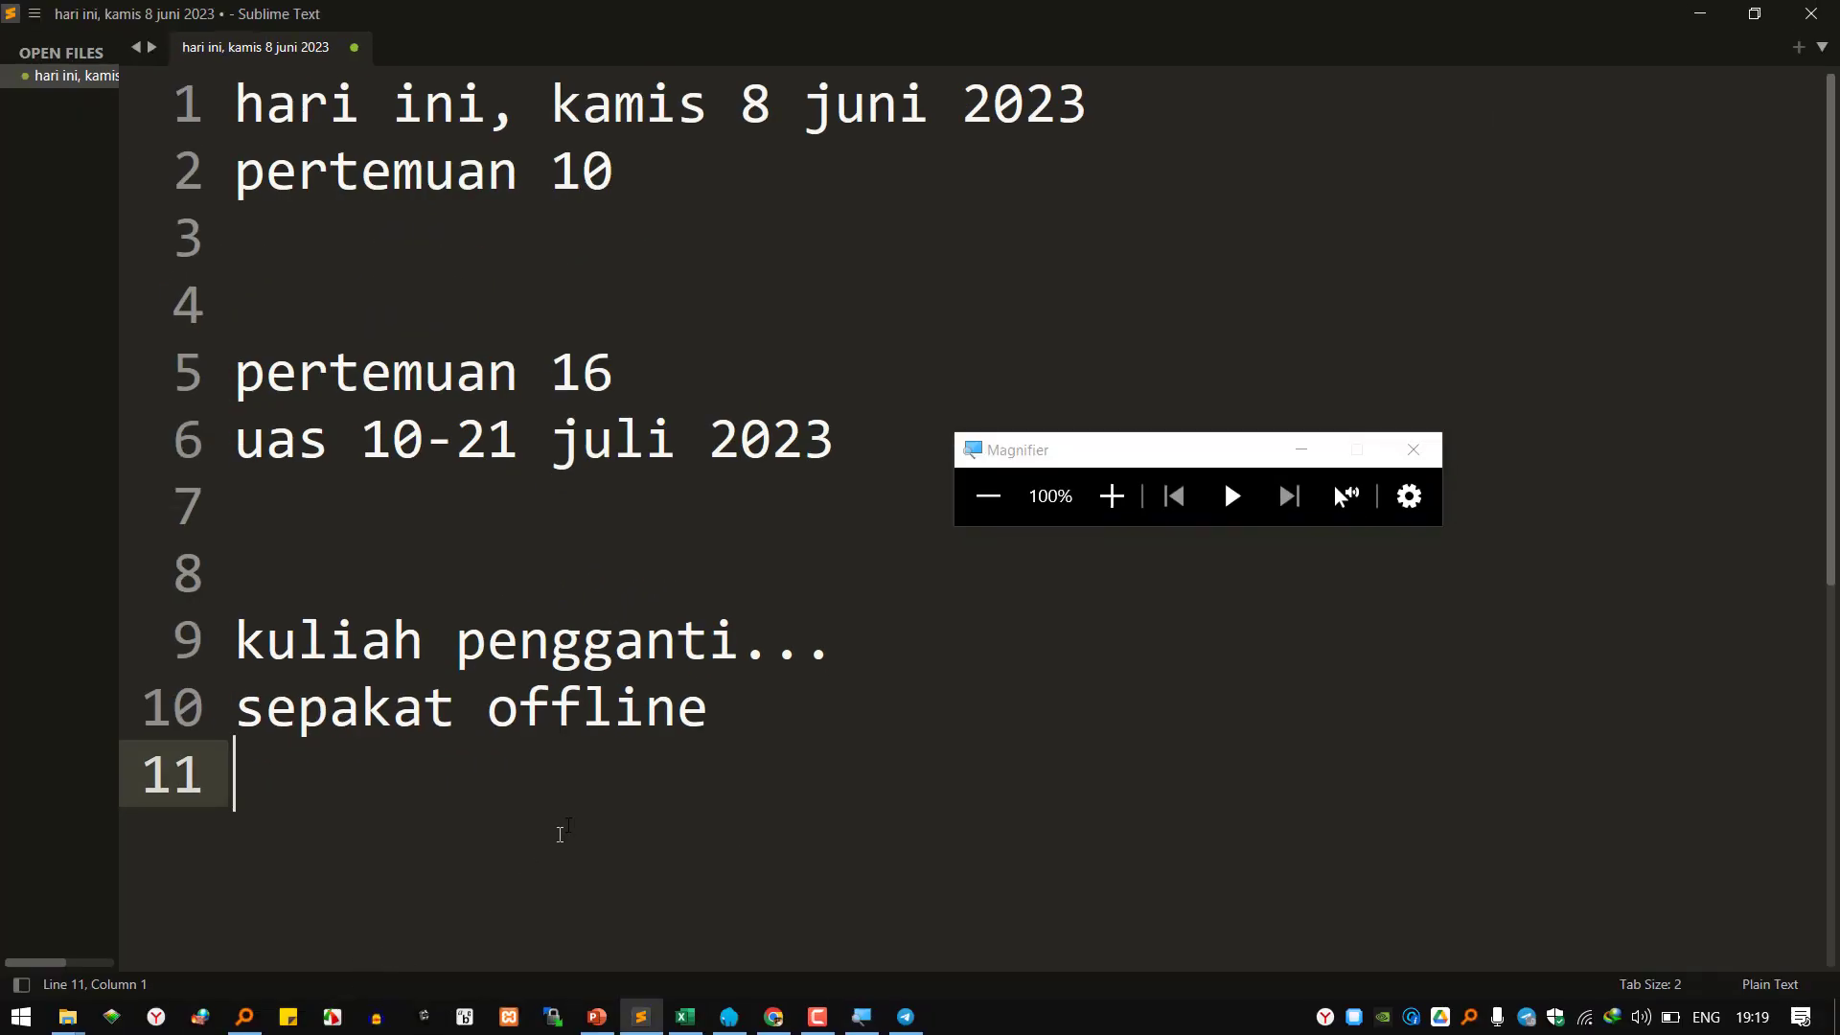
Step: Extend line 10 to 'sepakat offline di hari kerja' and add line 11 'hari apa?'
key(BackSpace)
text(di )
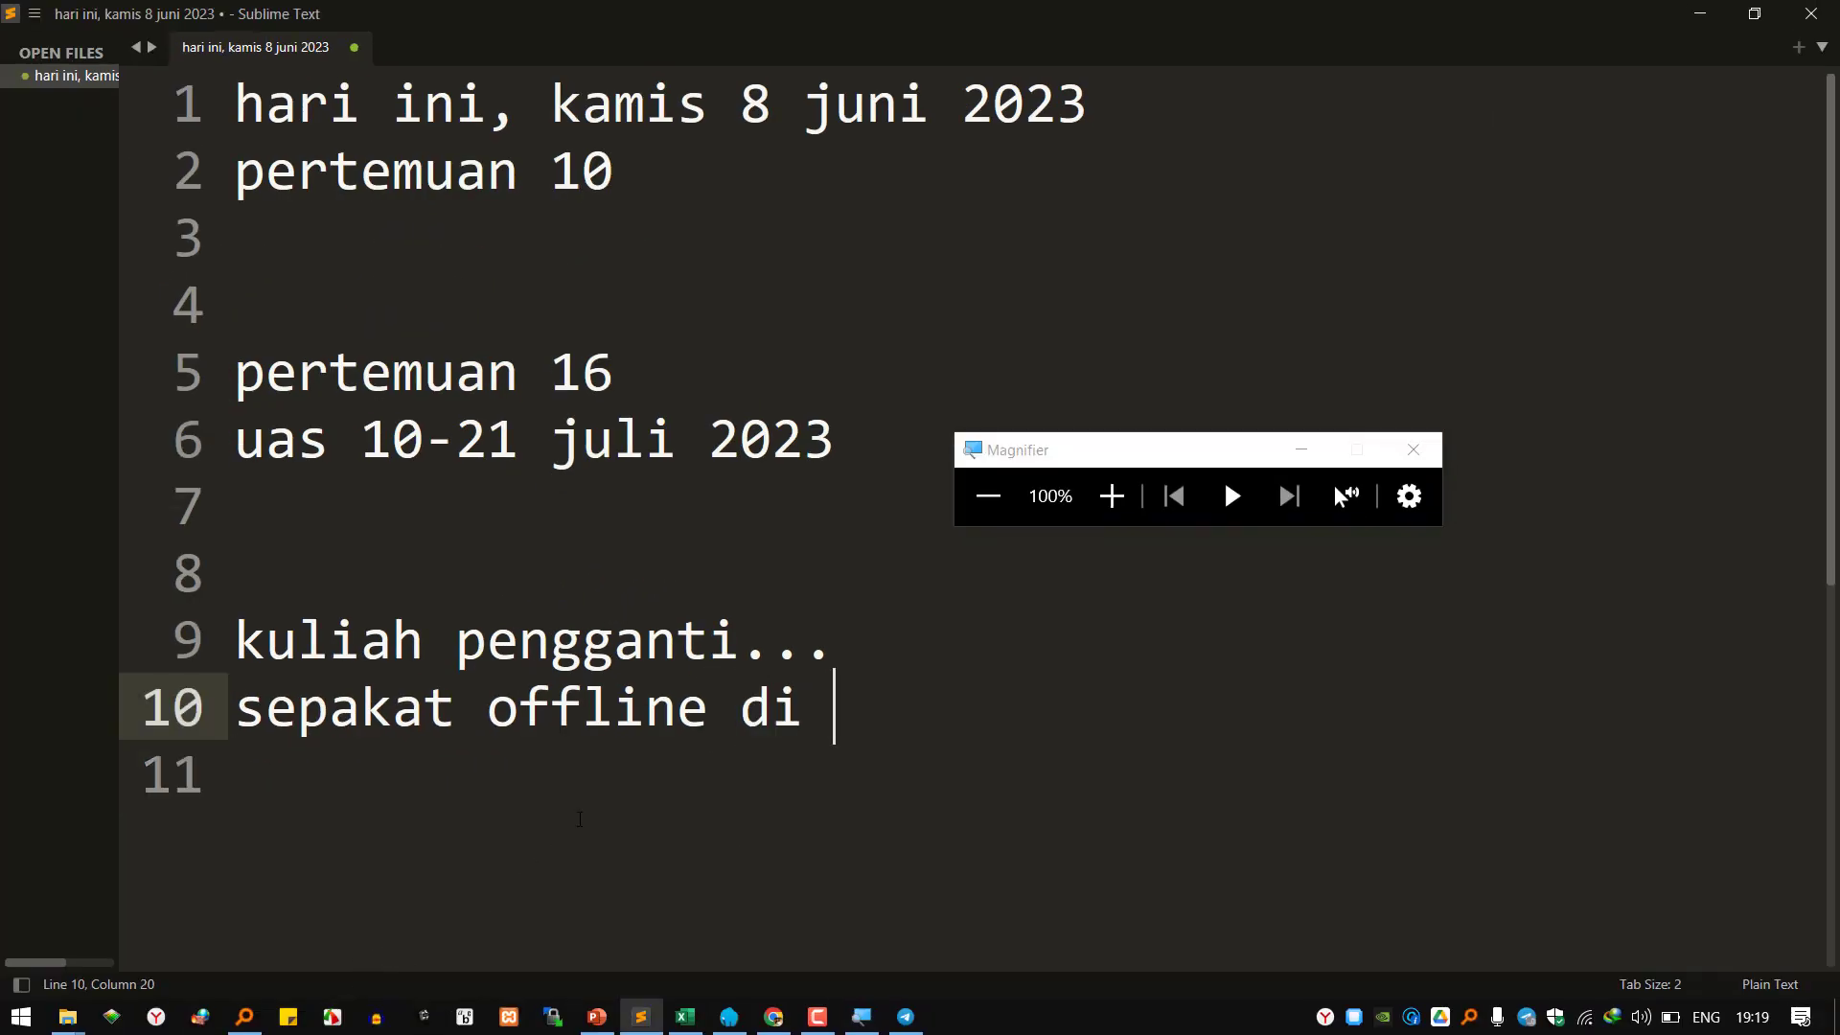
text(hari kerja)
key(Return)
text(jam)
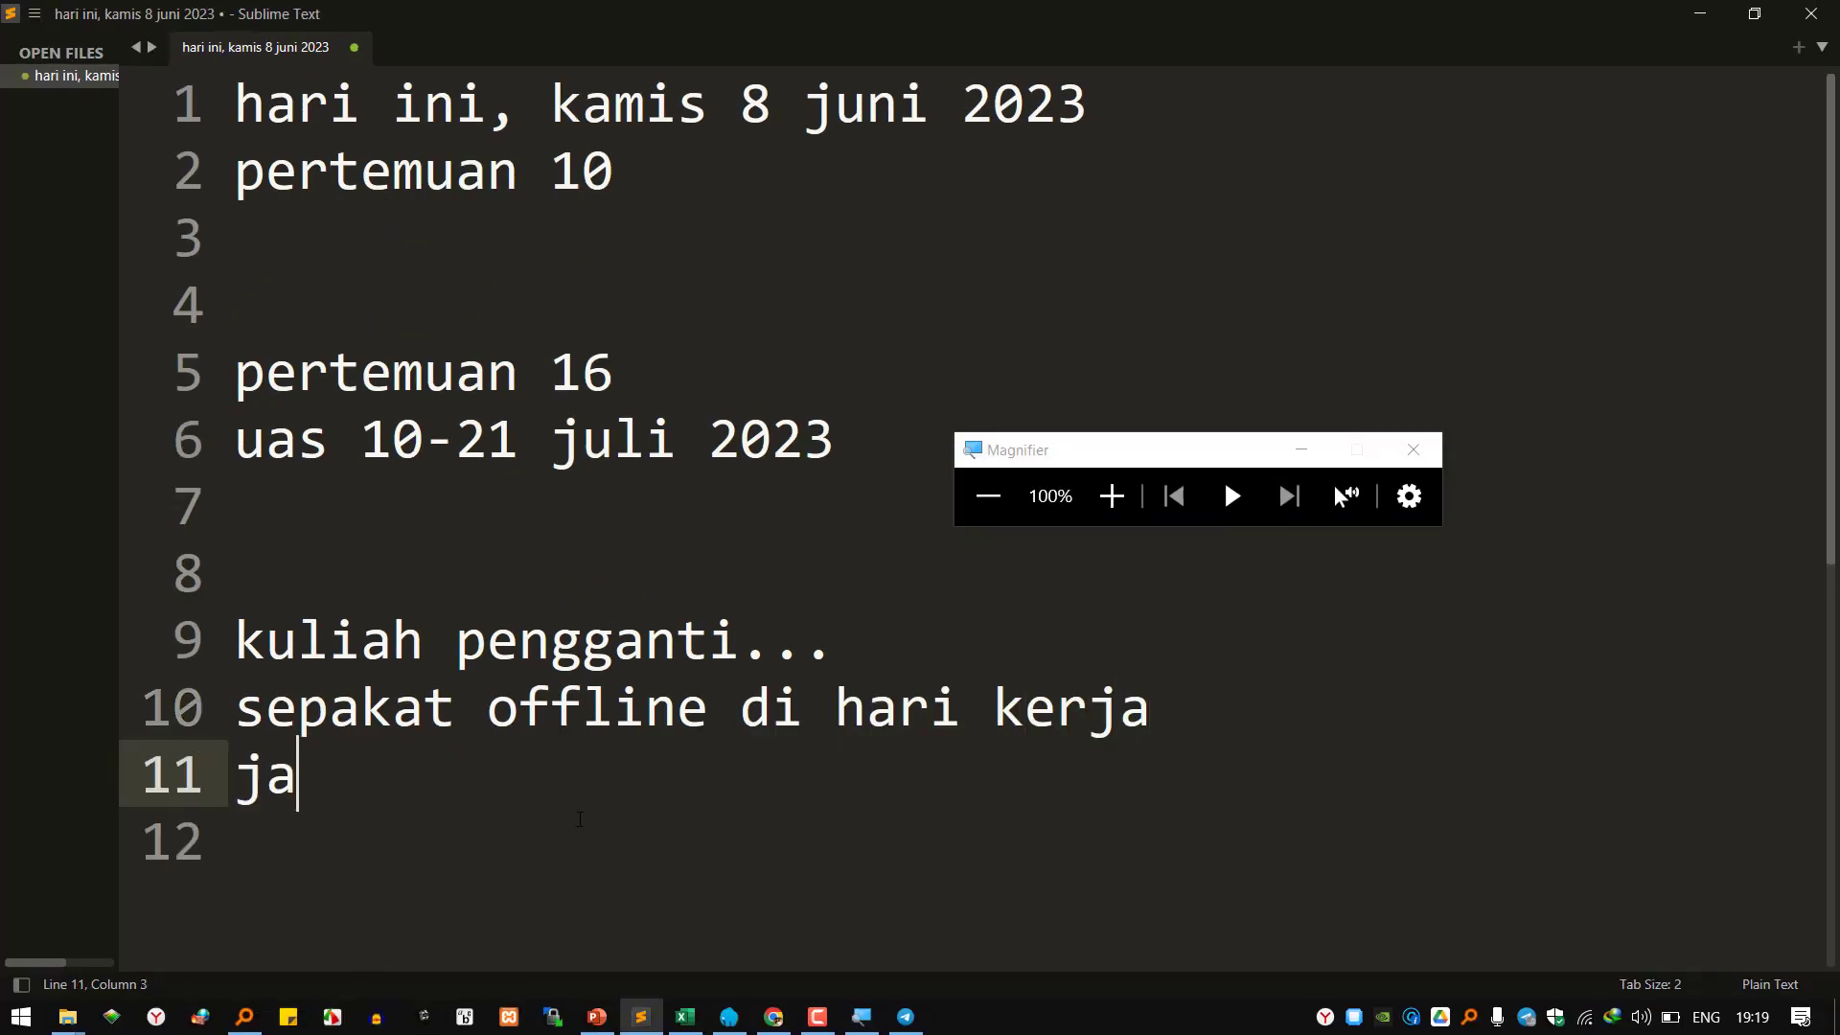
key(BackSpace)
key(BackSpace)
key(BackSpace)
key(BackSpace)
text(hari apa?)
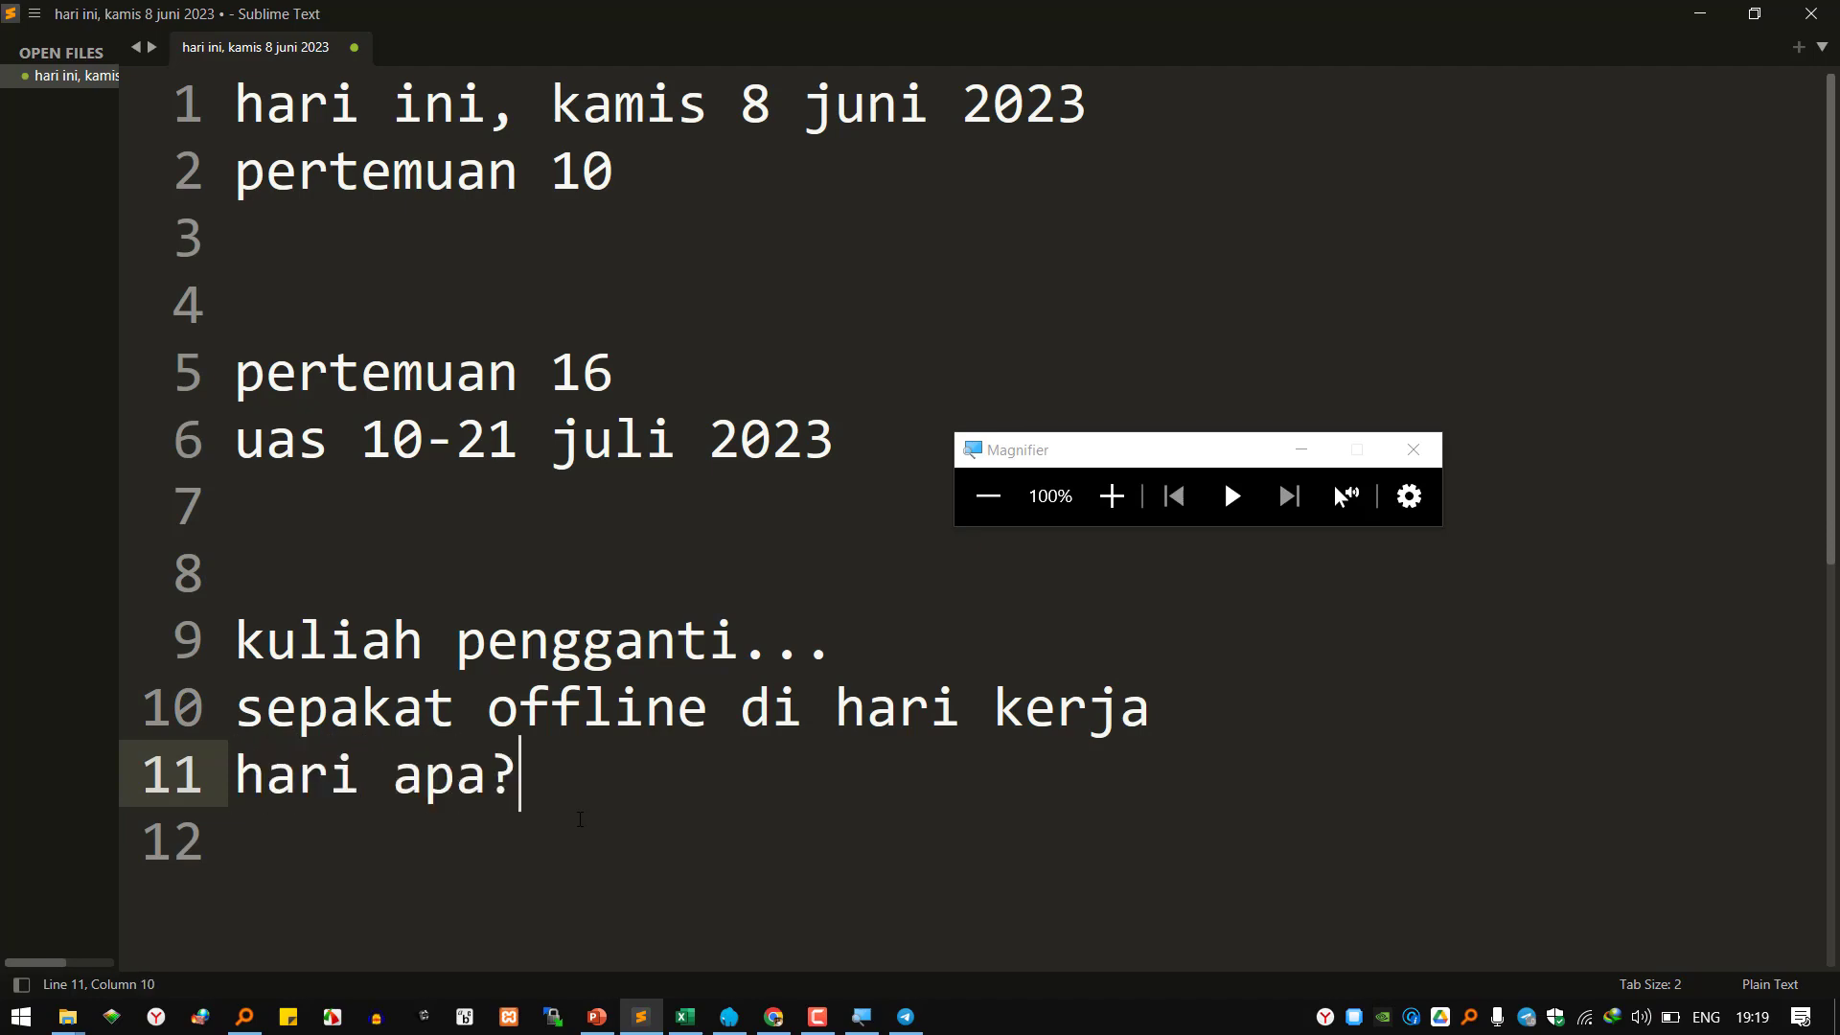
Step: Return to the Telegram group chat and start a new poll from its options menu
click(905, 1017)
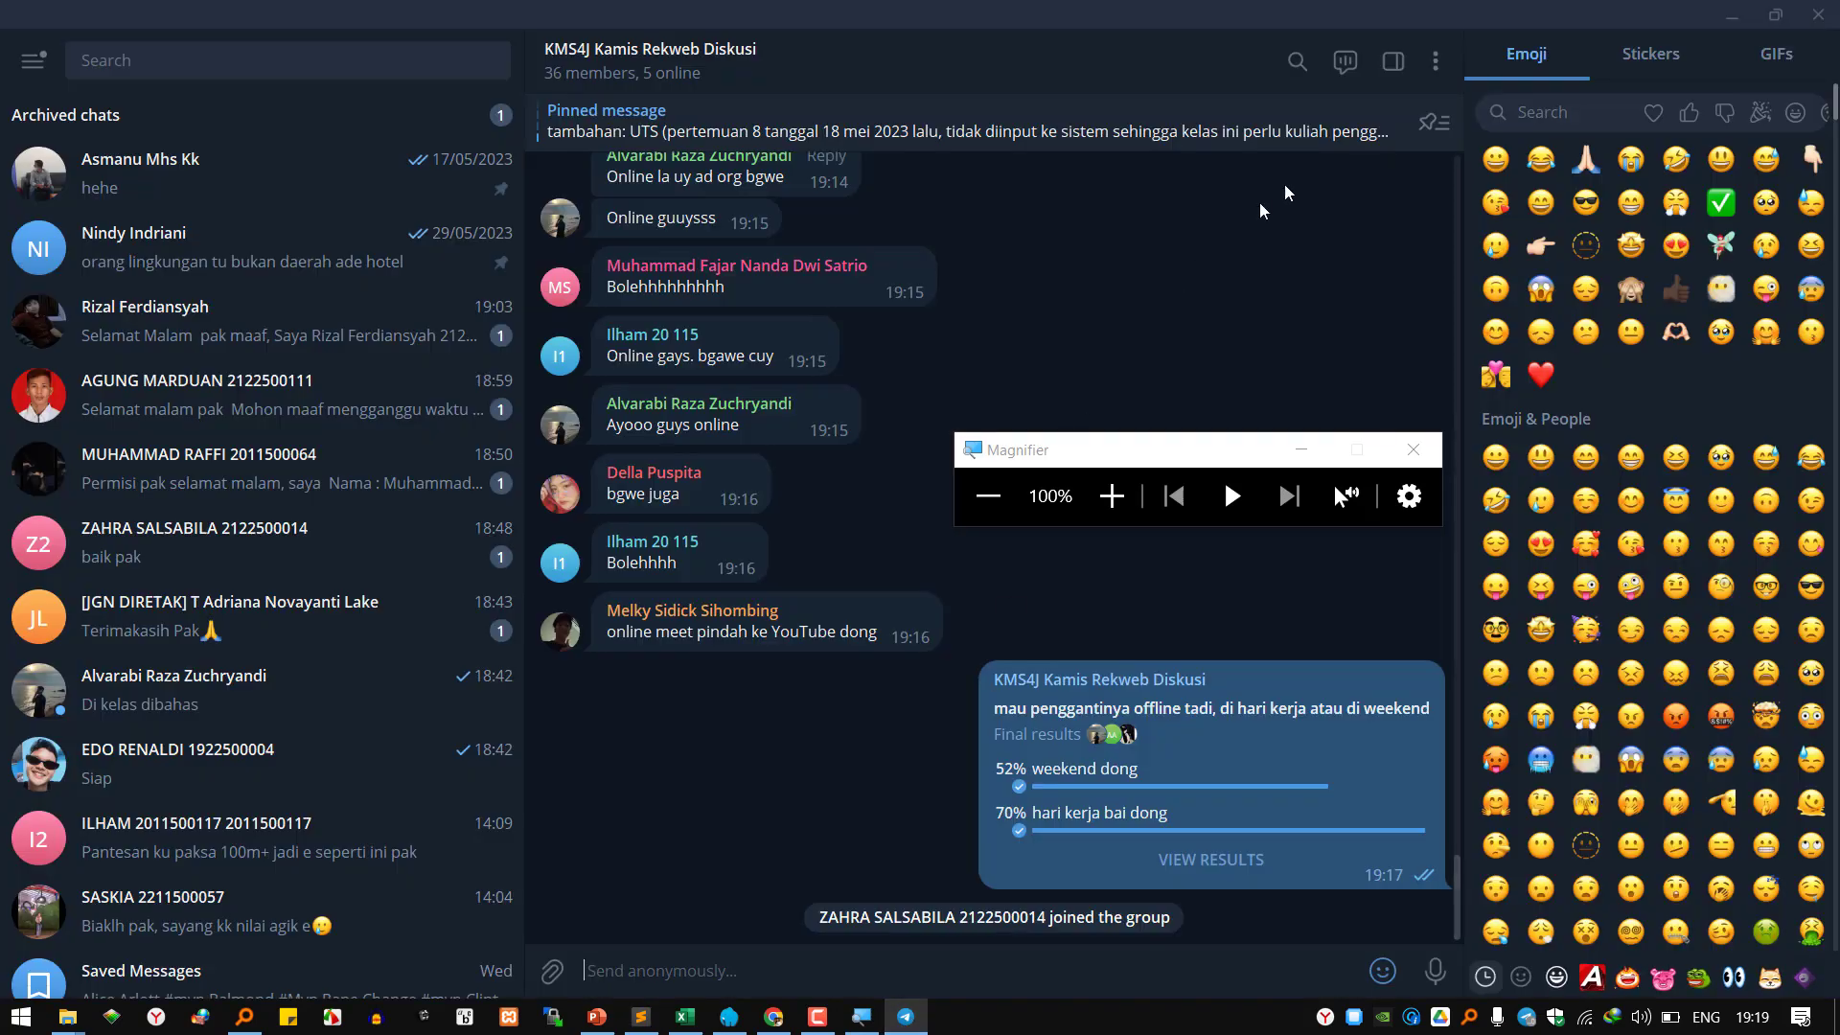
click(1424, 71)
click(1434, 62)
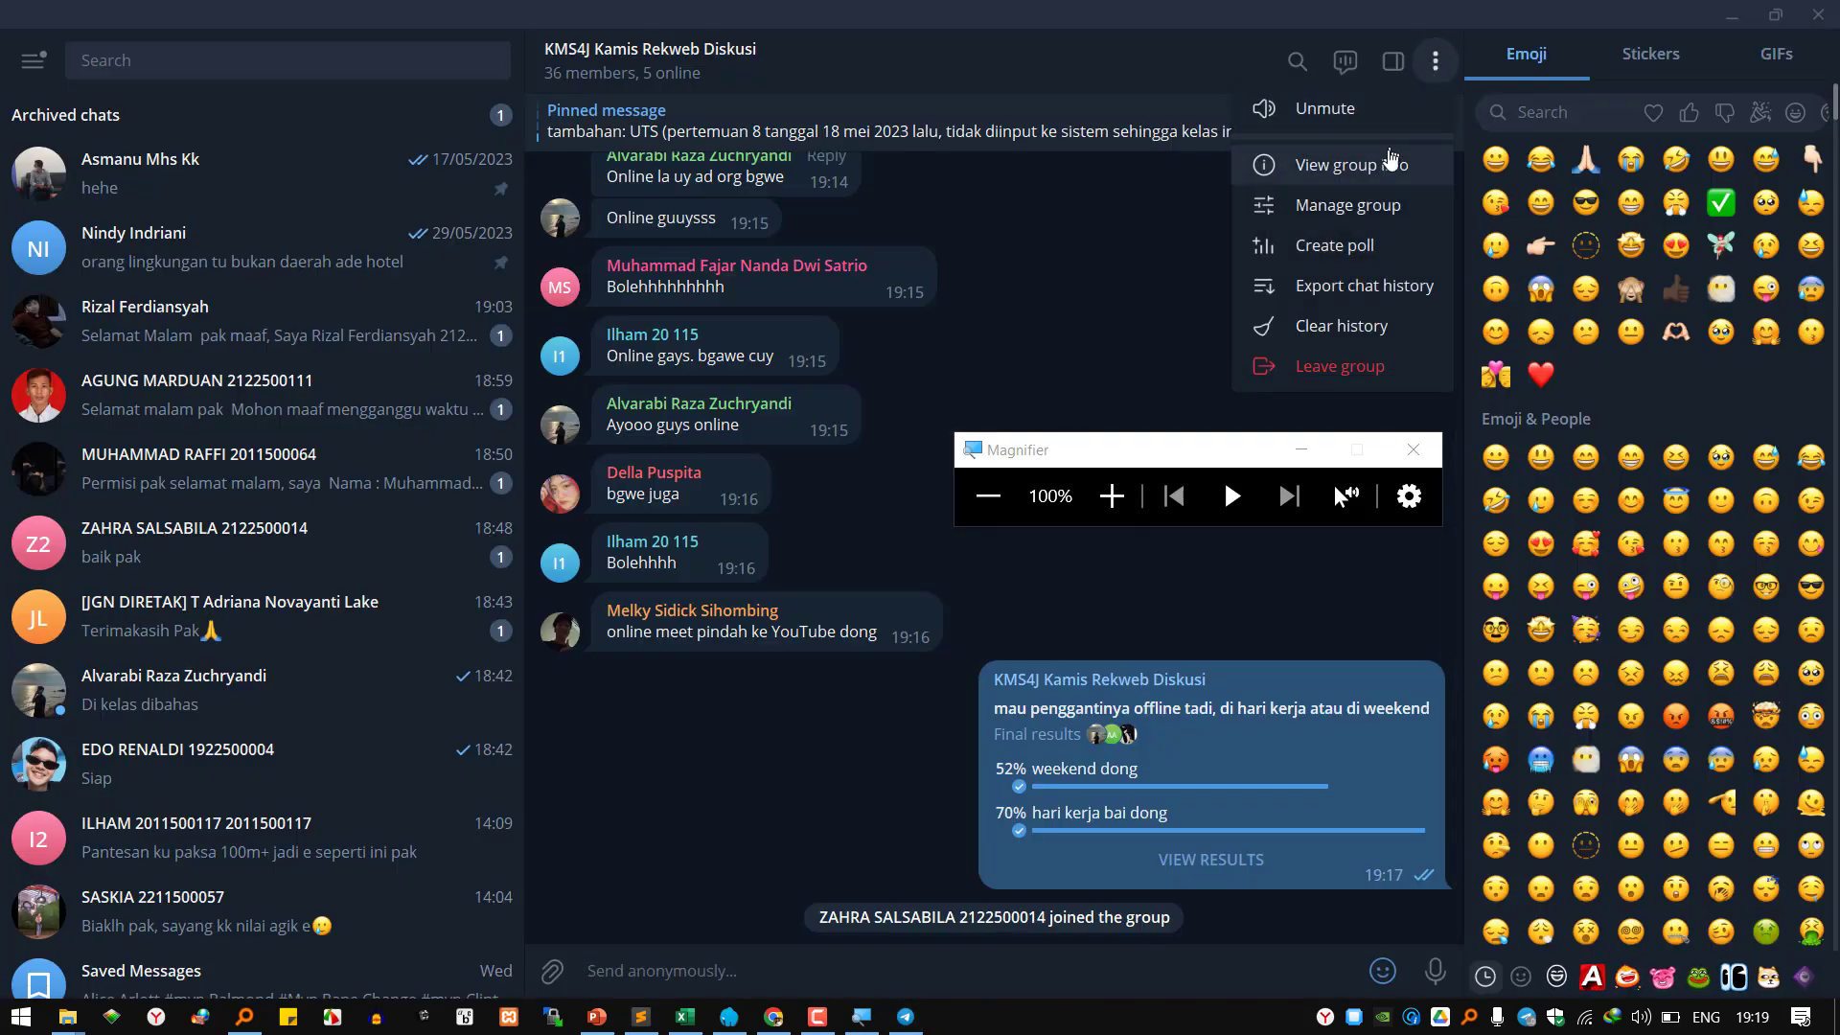
click(1335, 245)
drag(1054, 448, 1261, 290)
Step: Enter the poll question and day options senin, selasa, rabu, kamis, jumat
text(kami mau nya kuliah pengganti offline)
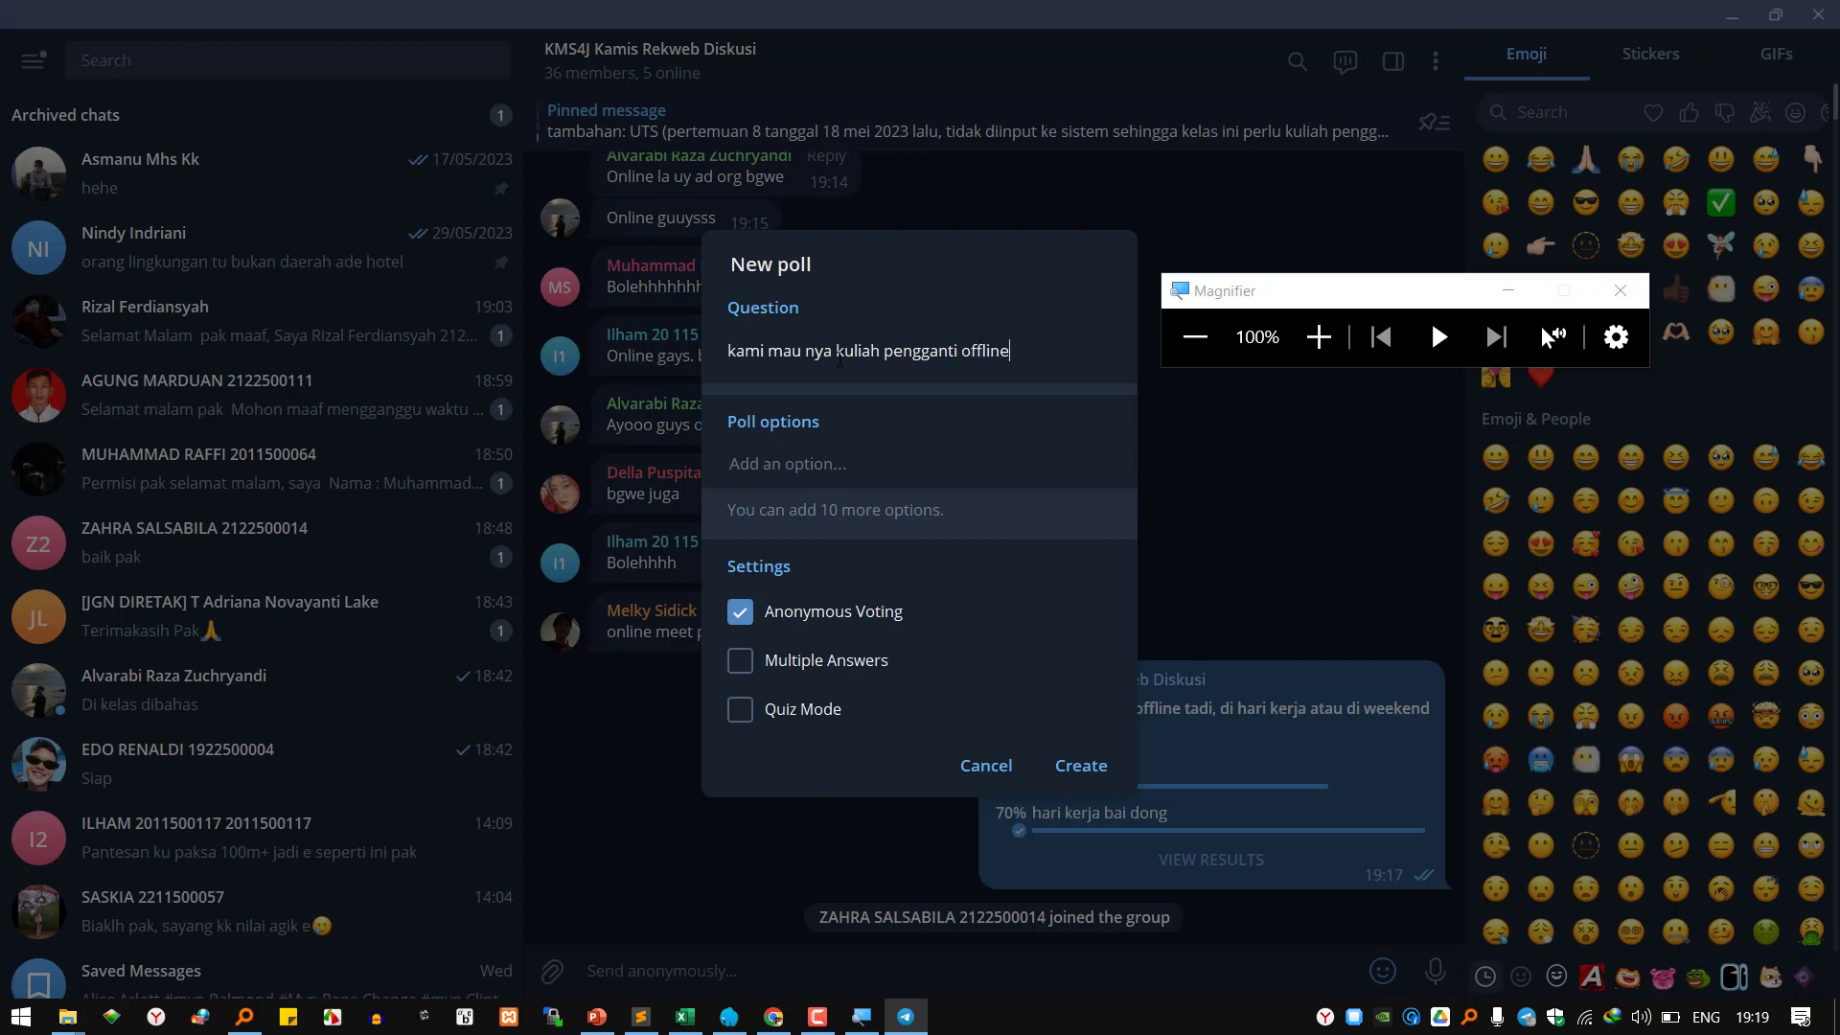
text(ari)
text(senin)
key(Return)
text(selasa)
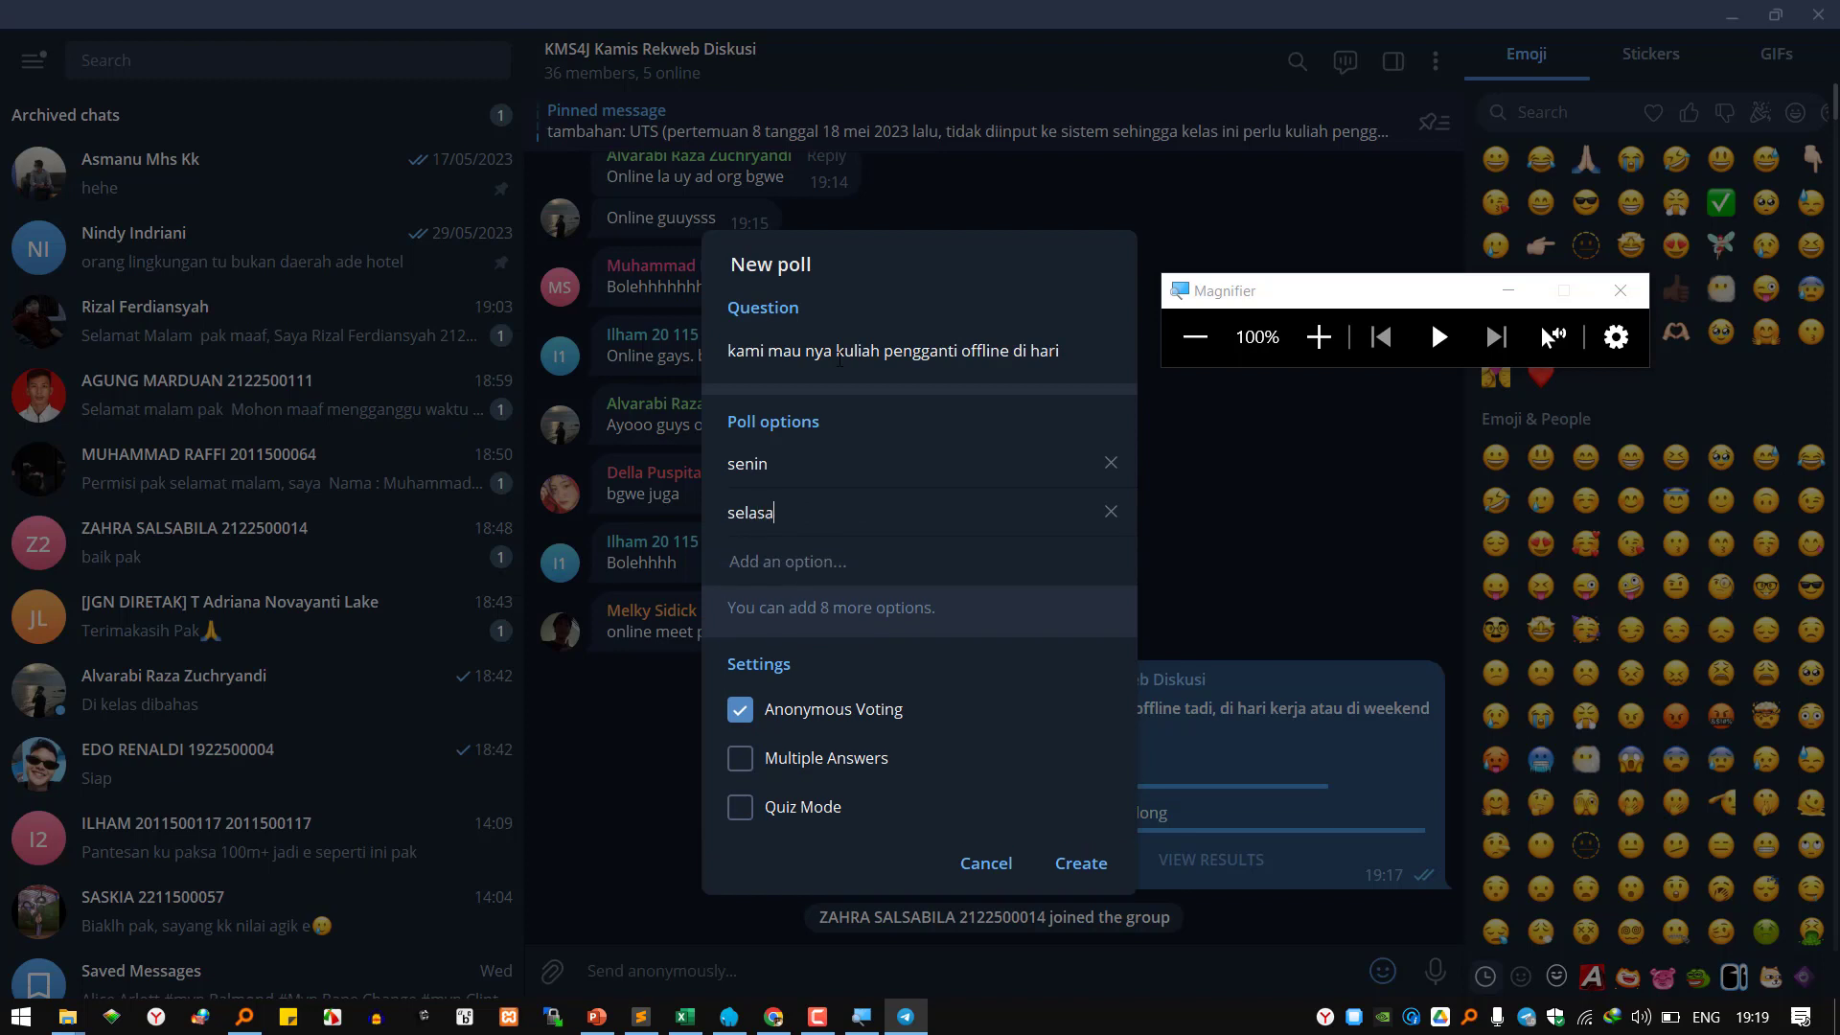
text(rabu)
key(Return)
text(kamis)
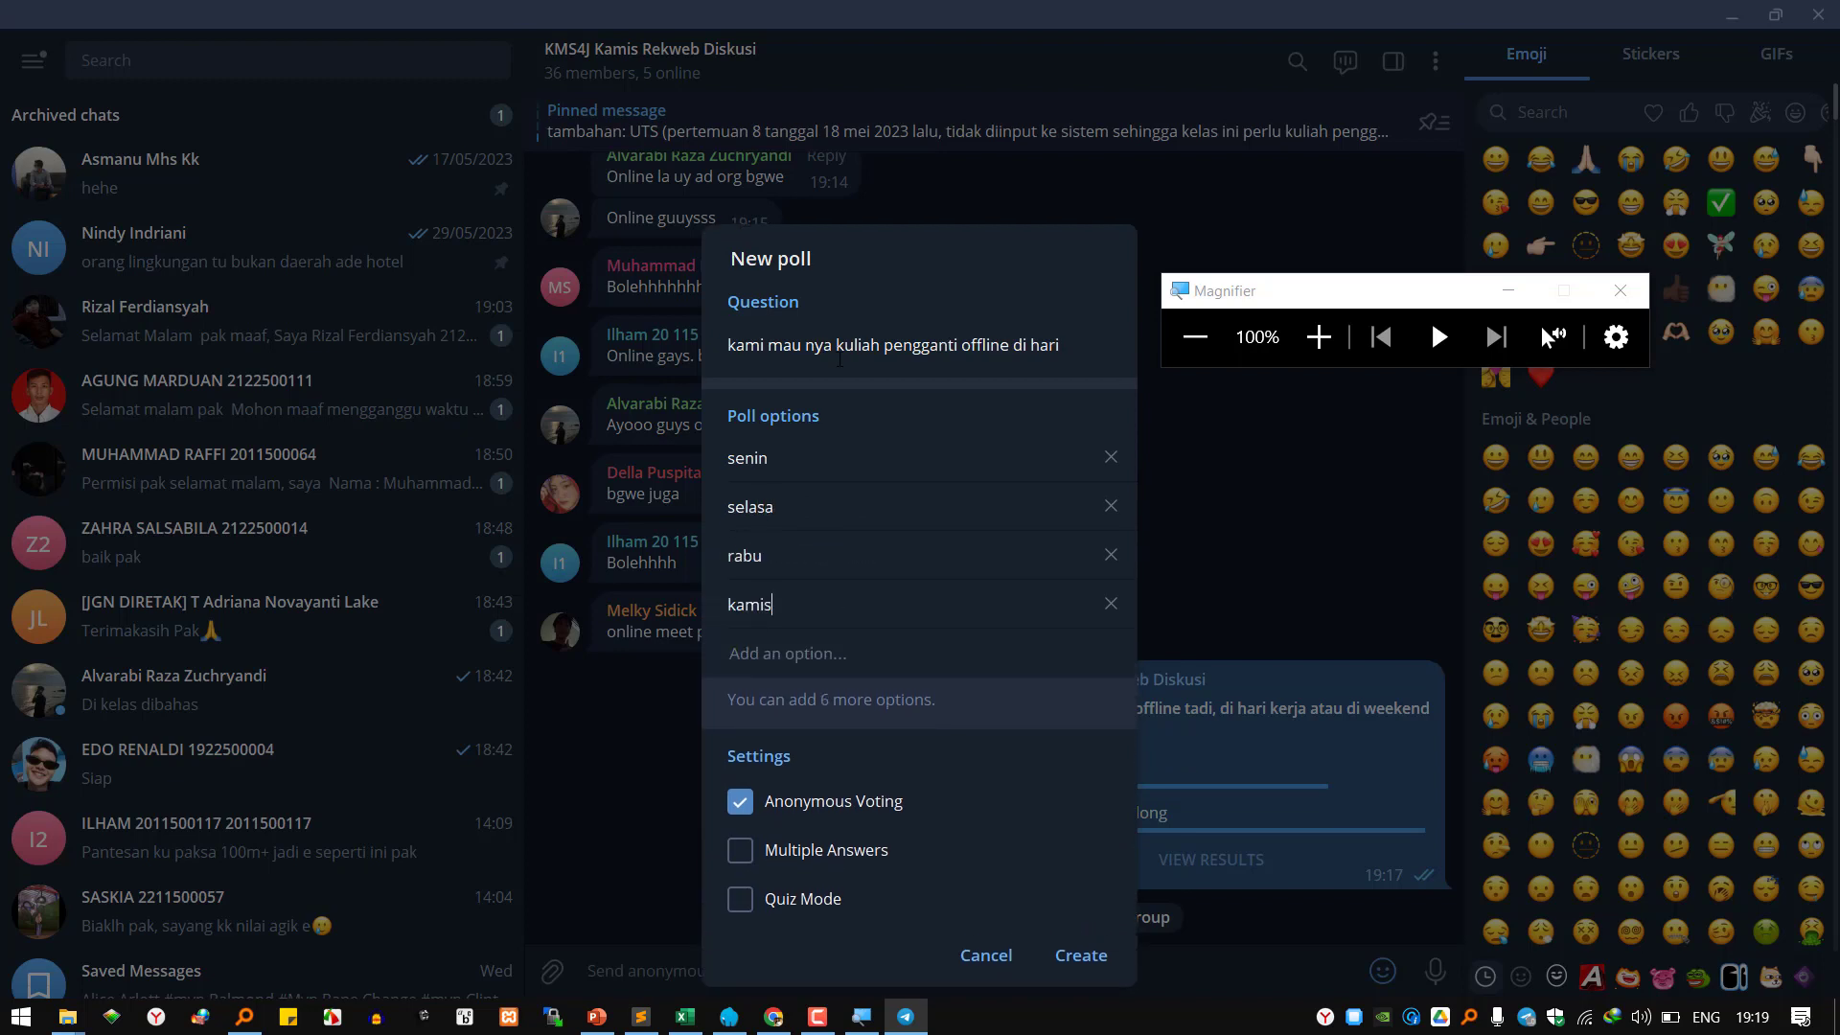
text(jumat)
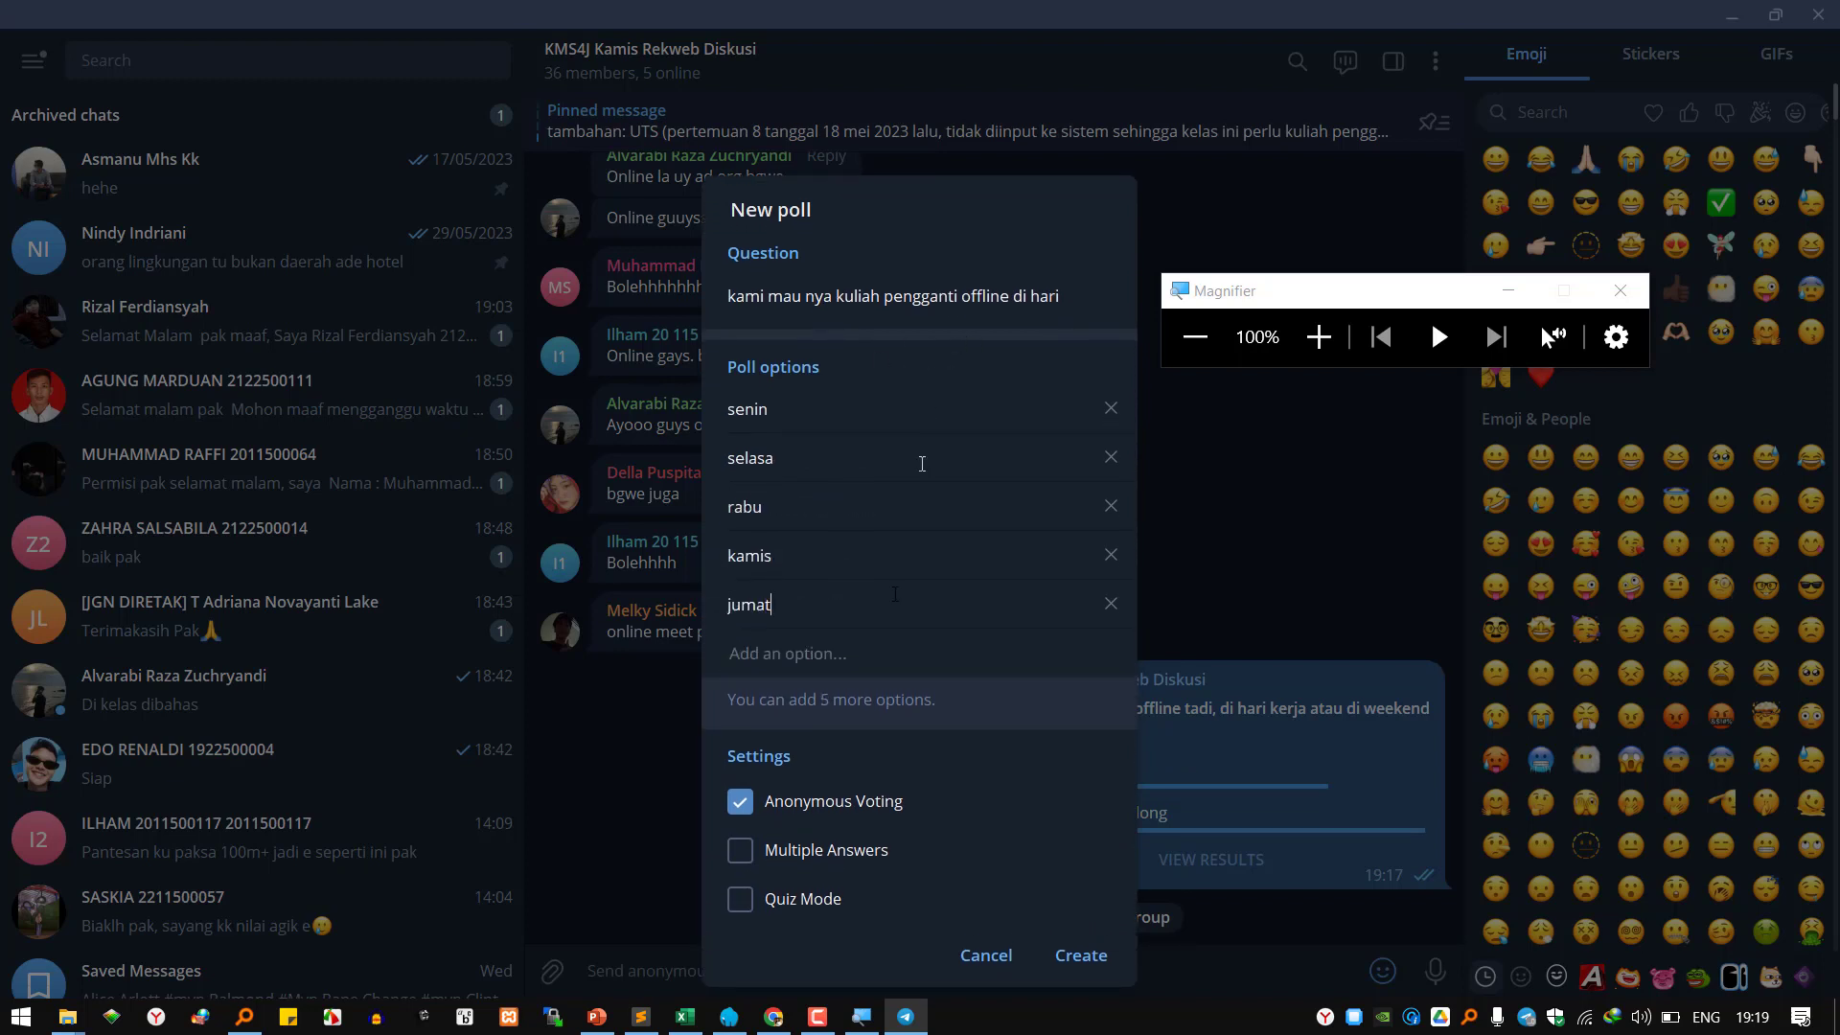
Step: Turn off Anonymous Voting, enable Multiple Answers, and remove the kamis option
click(821, 795)
click(822, 850)
click(1110, 554)
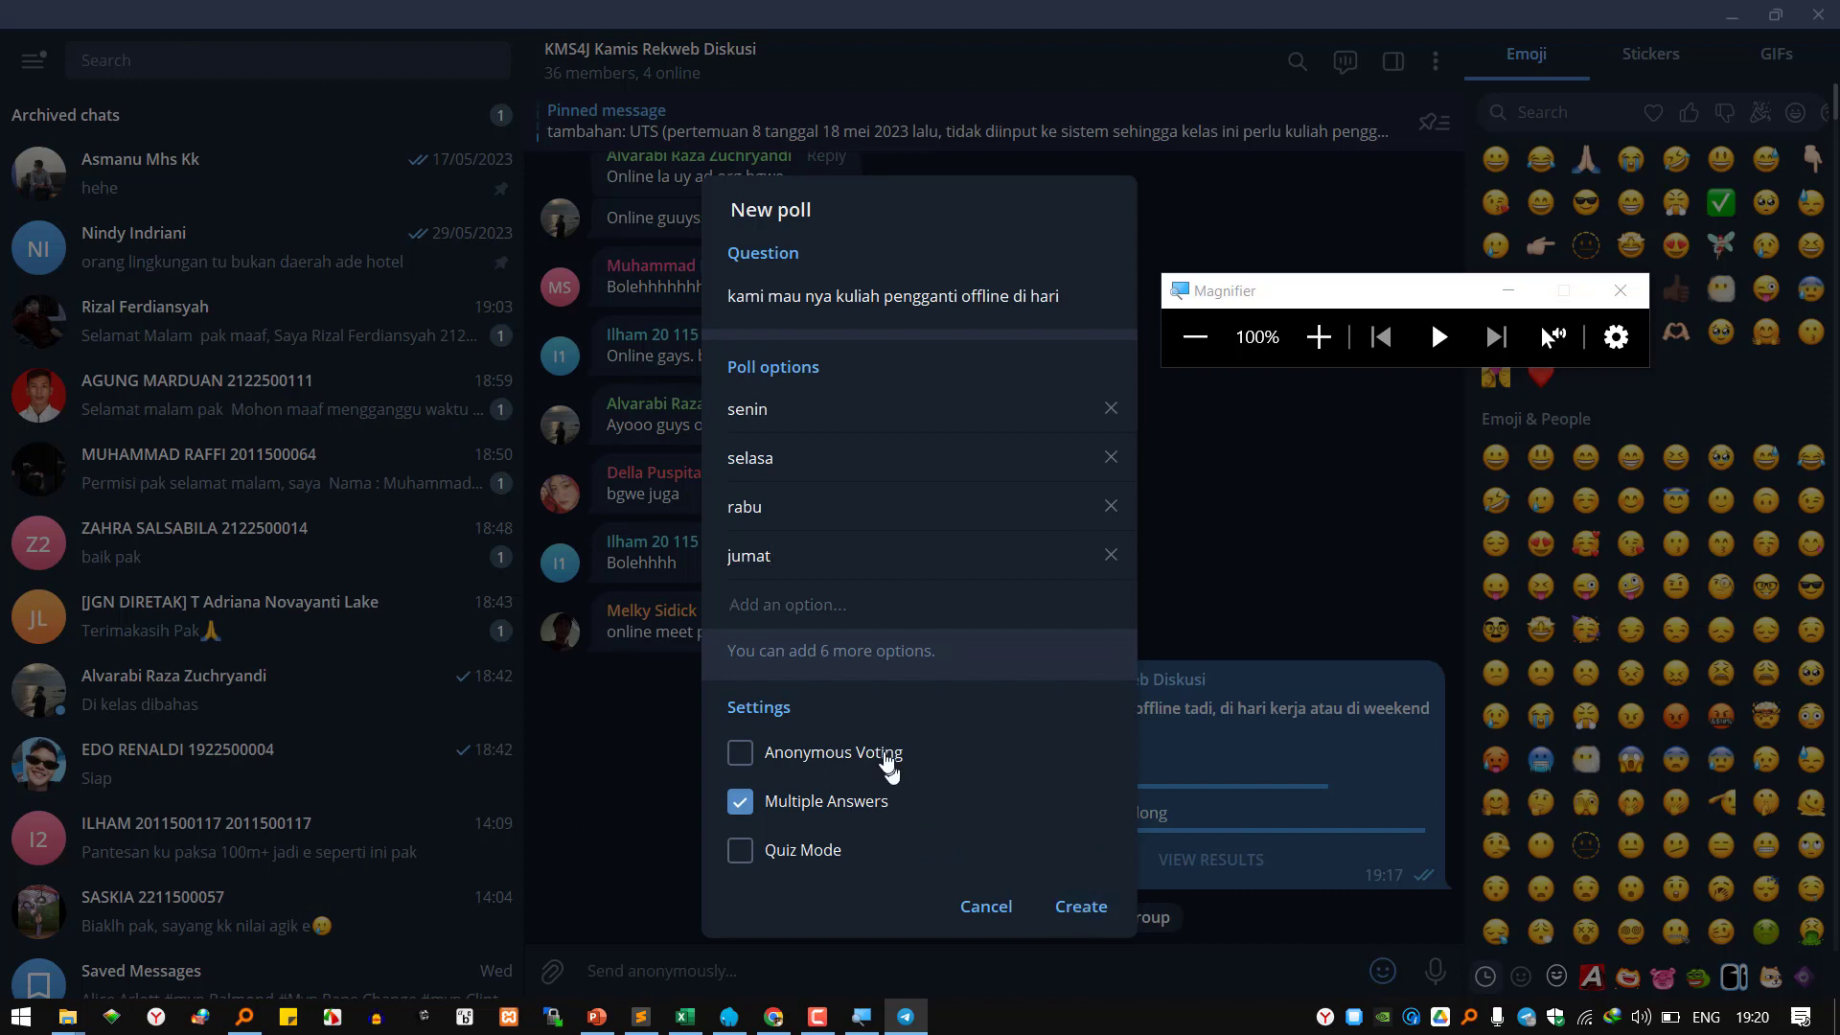
click(798, 767)
click(781, 803)
click(781, 755)
click(781, 803)
Step: Re-enter the jumat option and create the weekday poll
click(1110, 554)
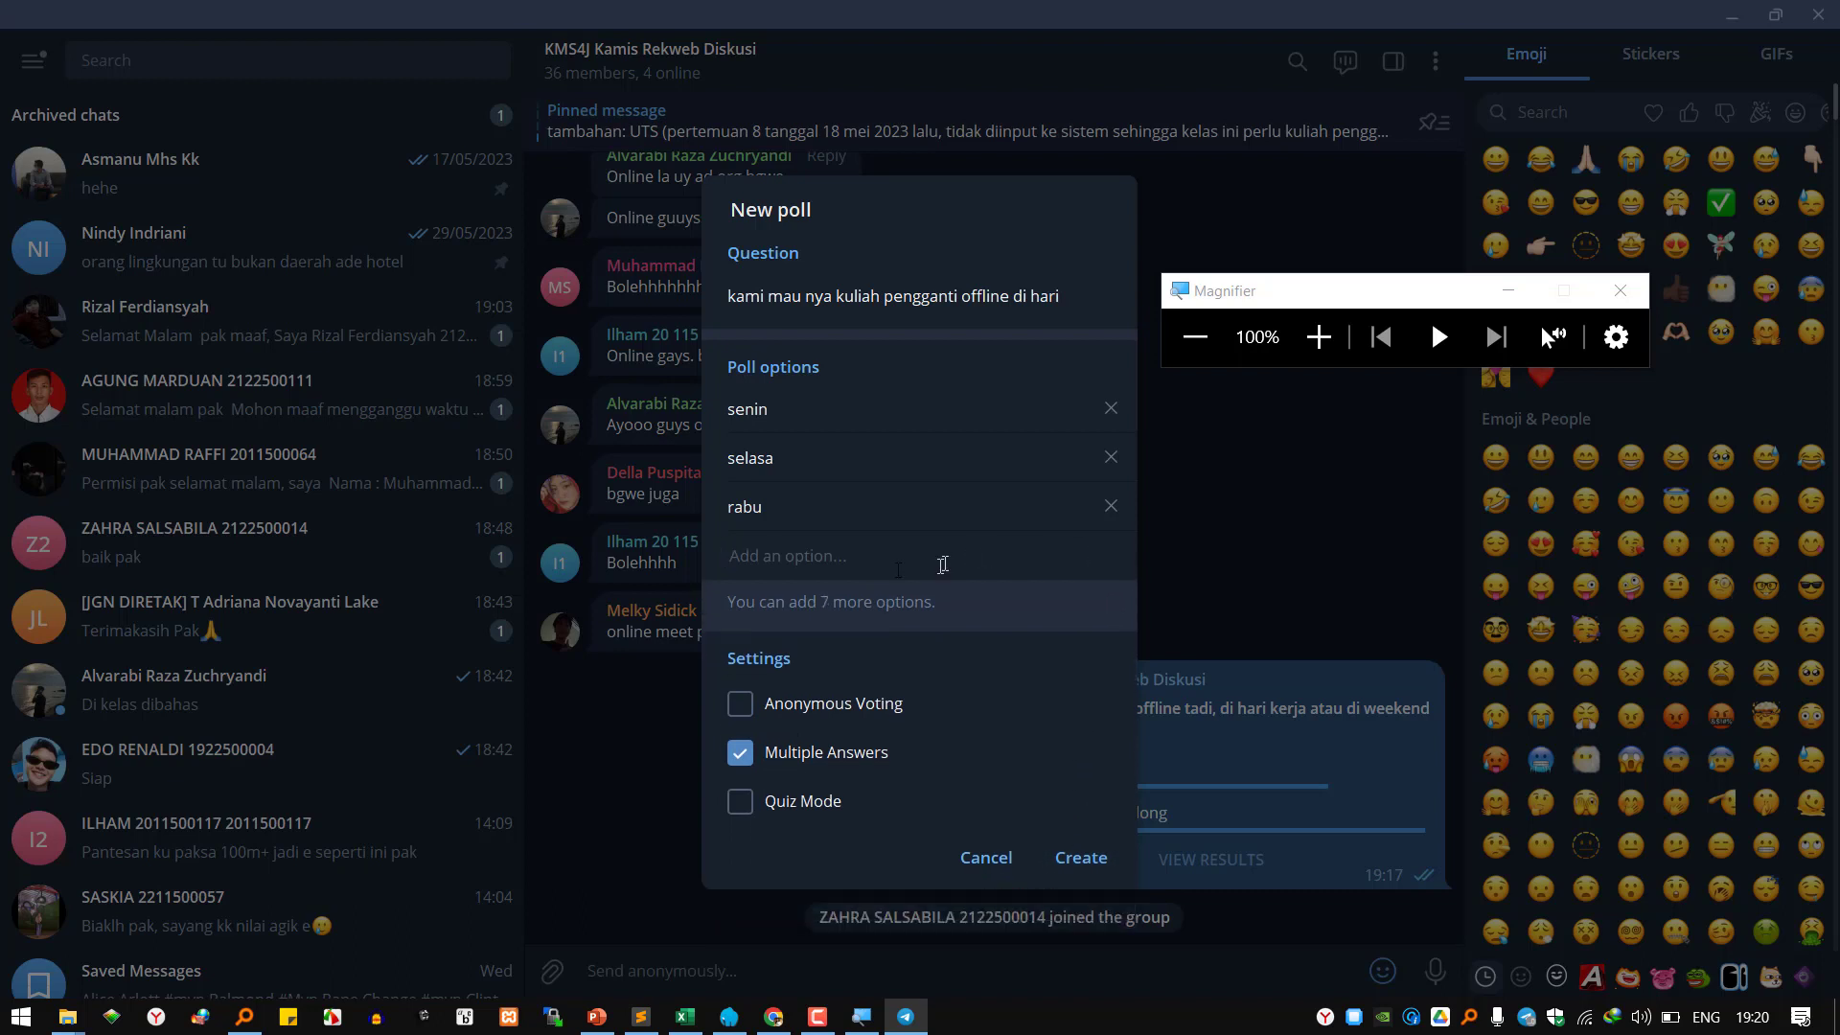
click(875, 561)
text(jumat)
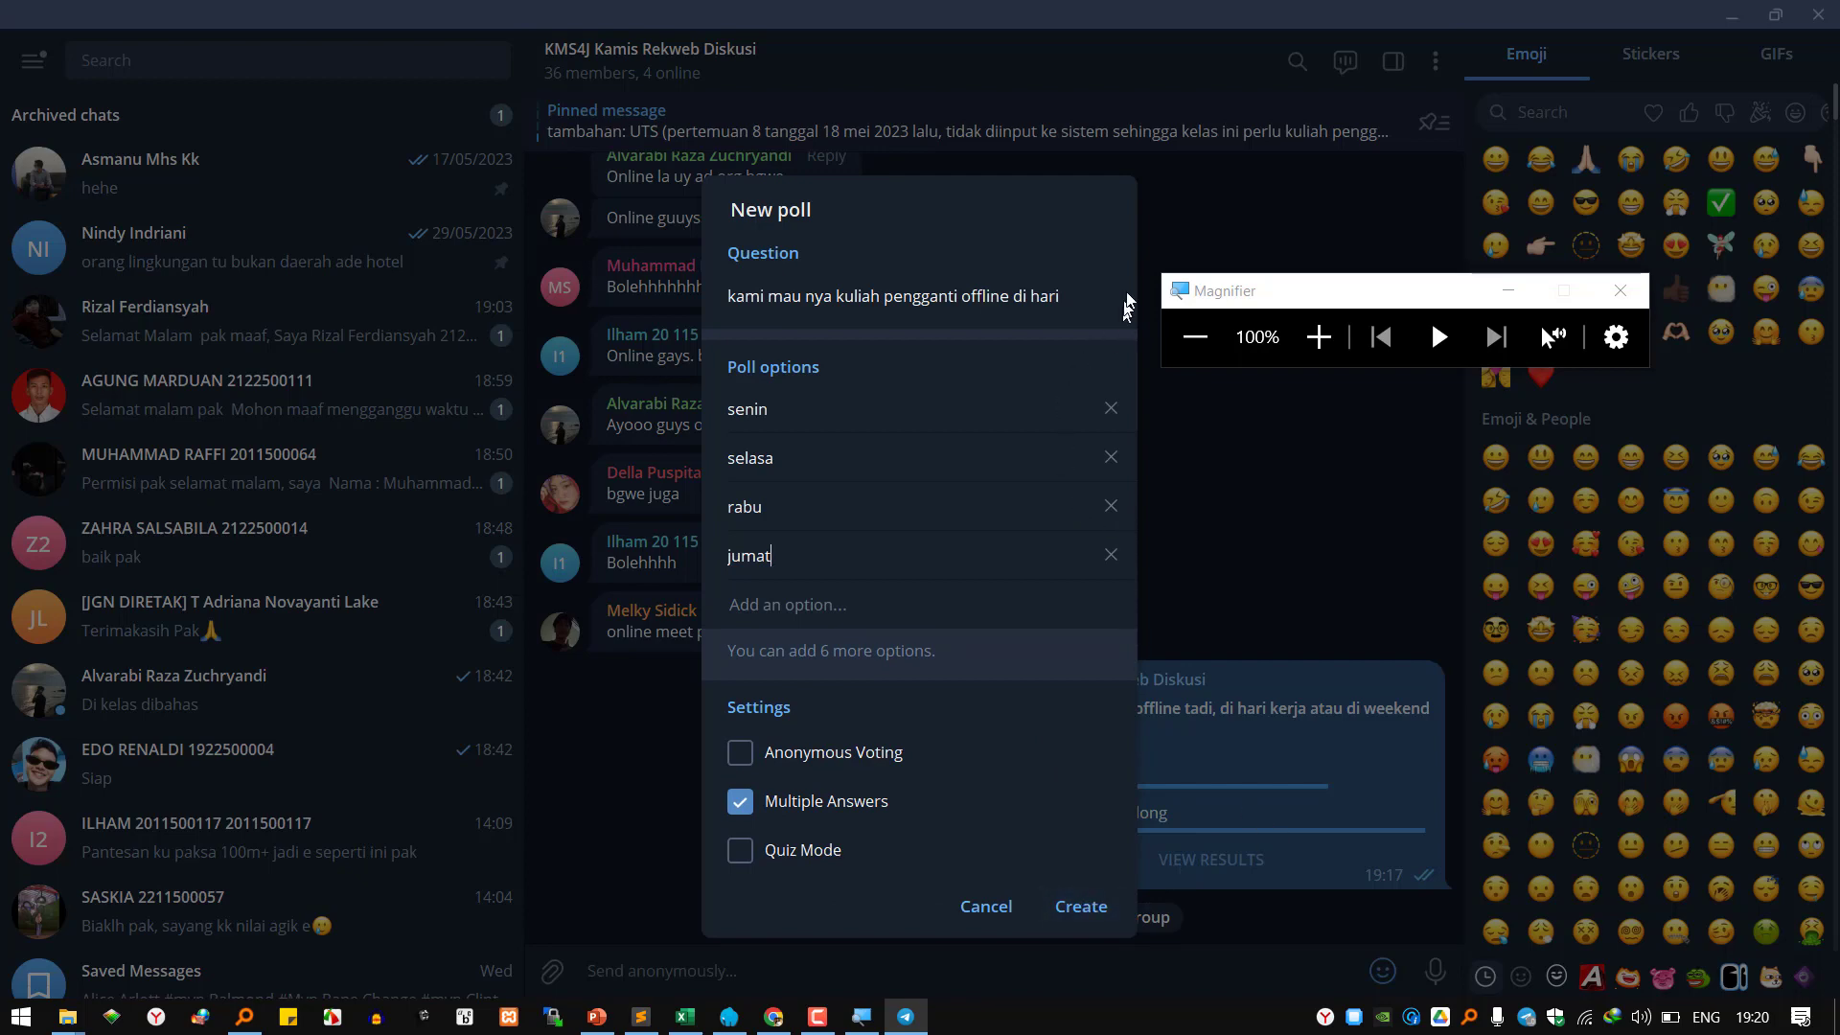
click(983, 909)
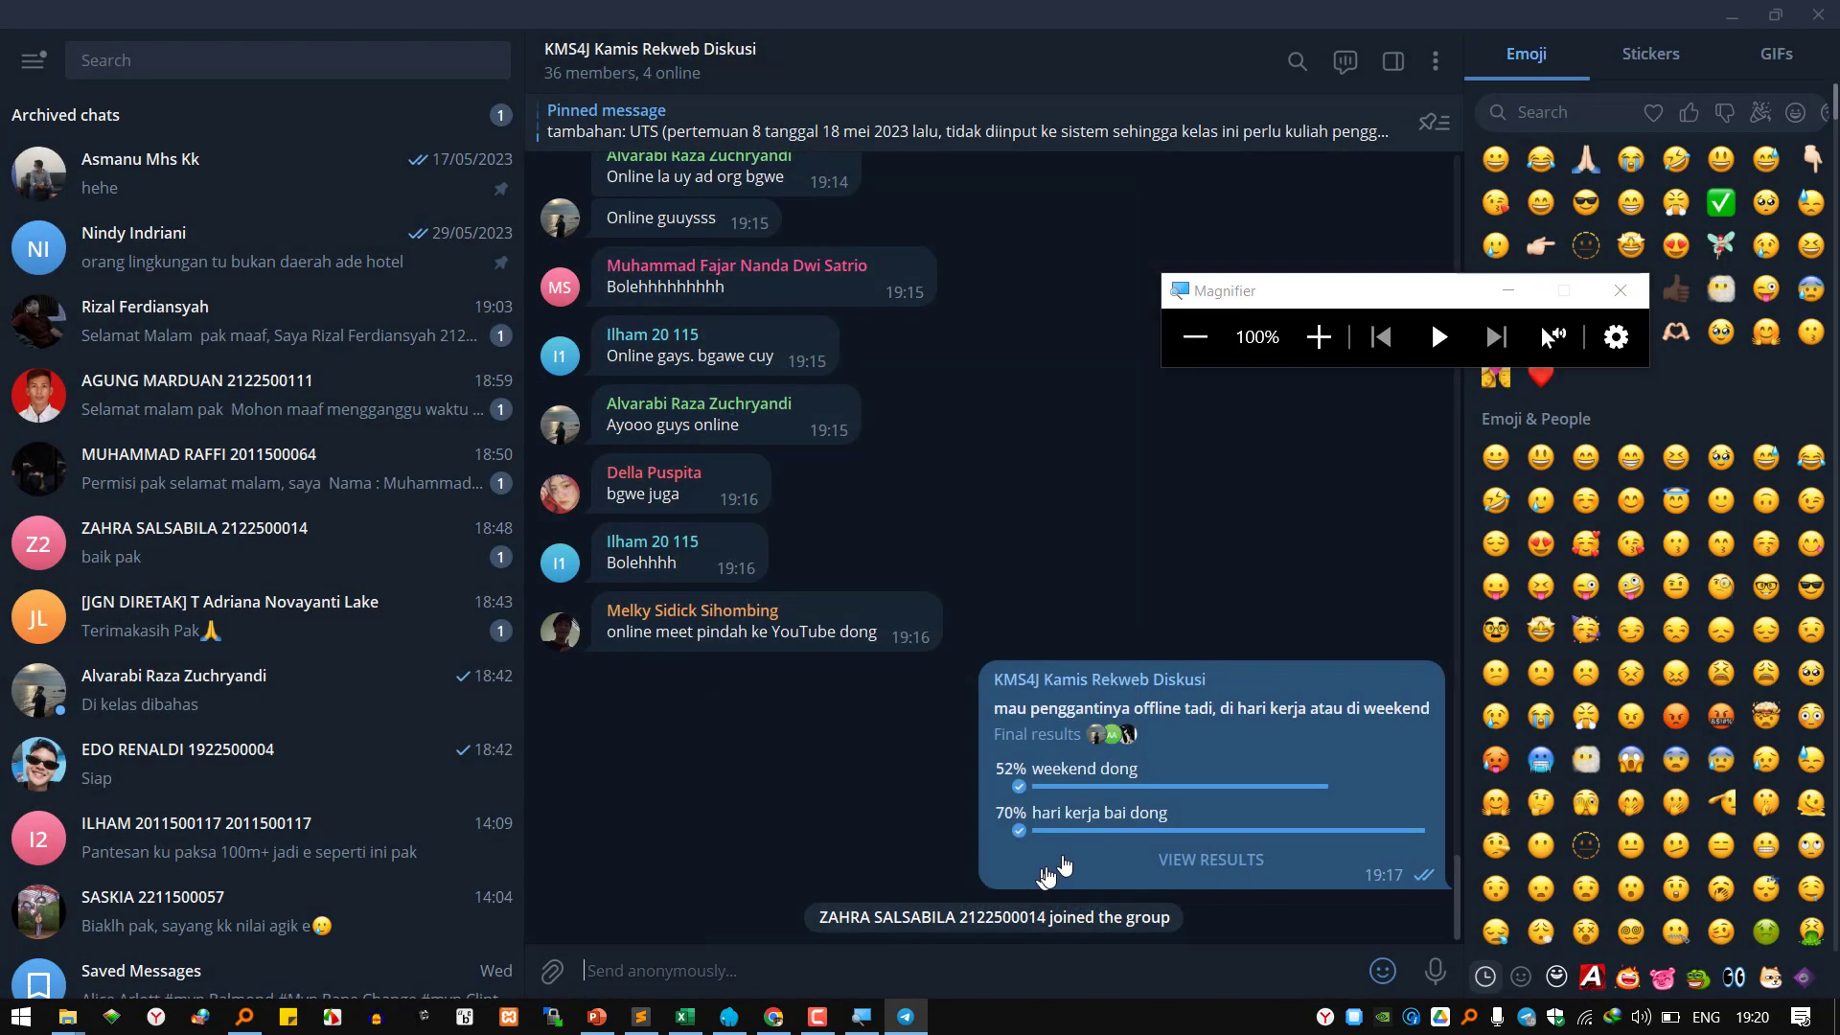
click(1435, 61)
click(1335, 245)
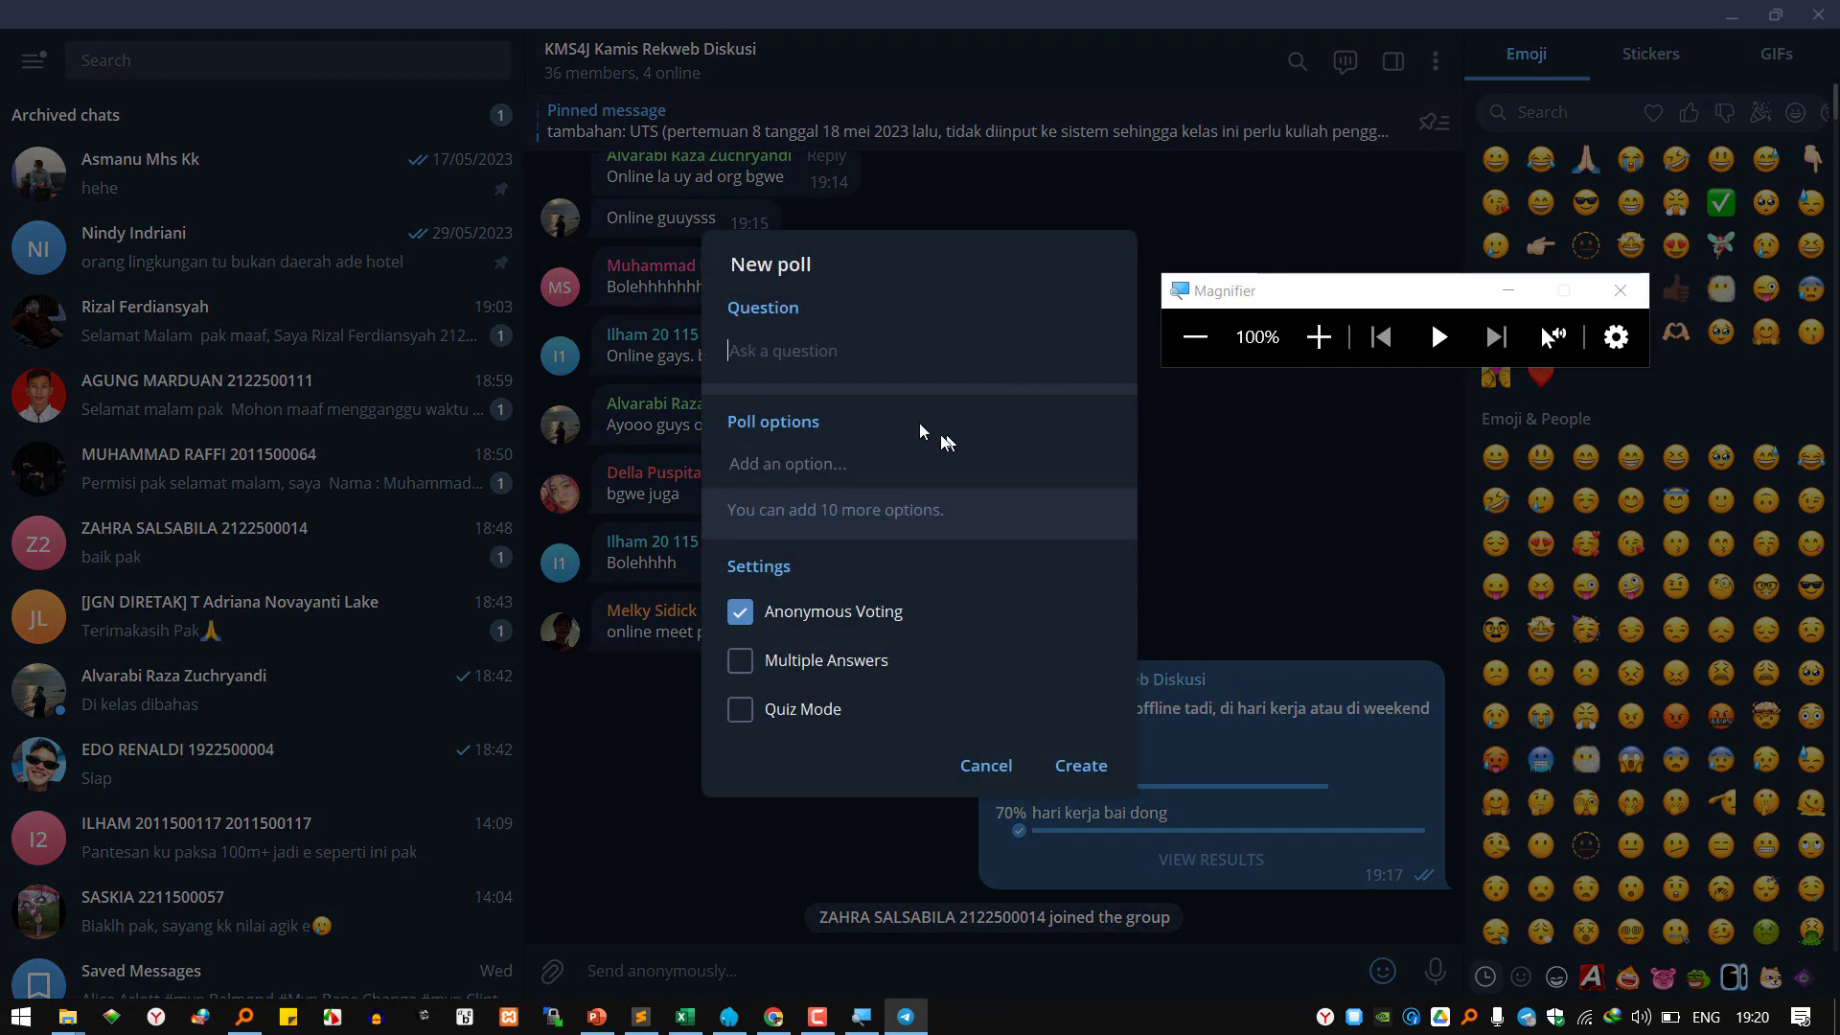
text(ku nek kuliah pengganti offline nya)
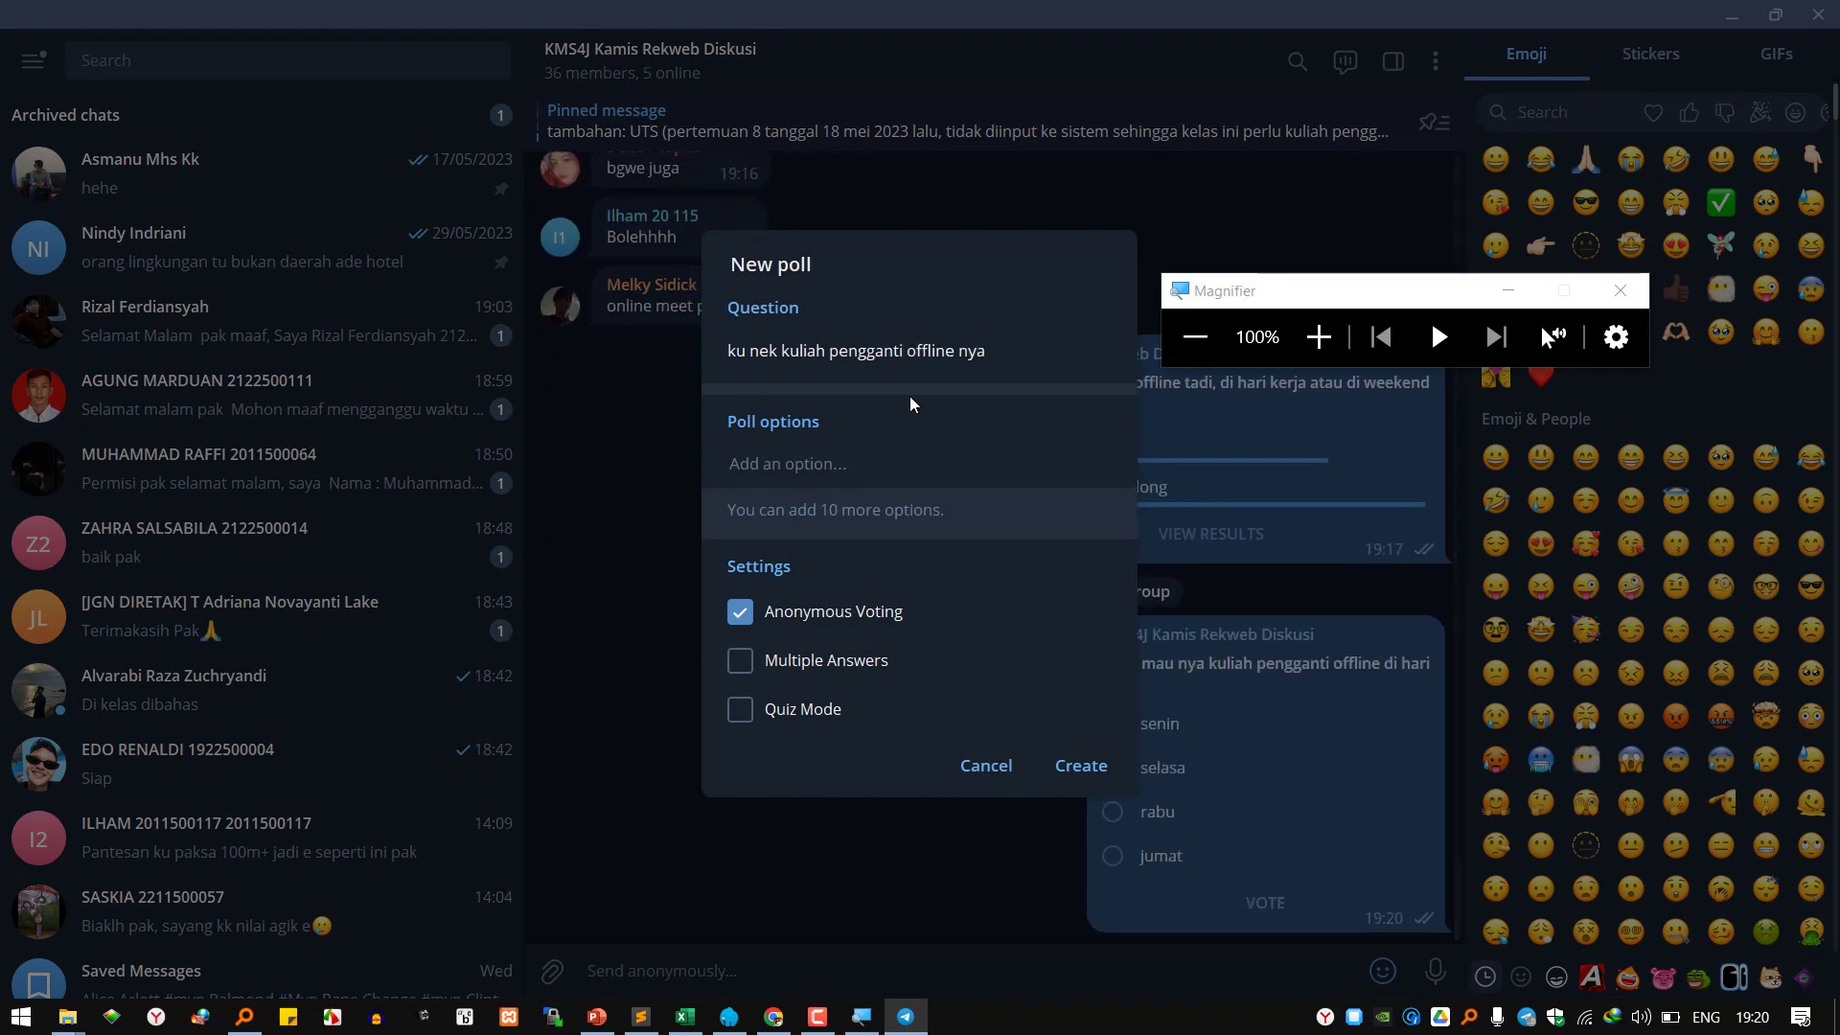
key(Escape)
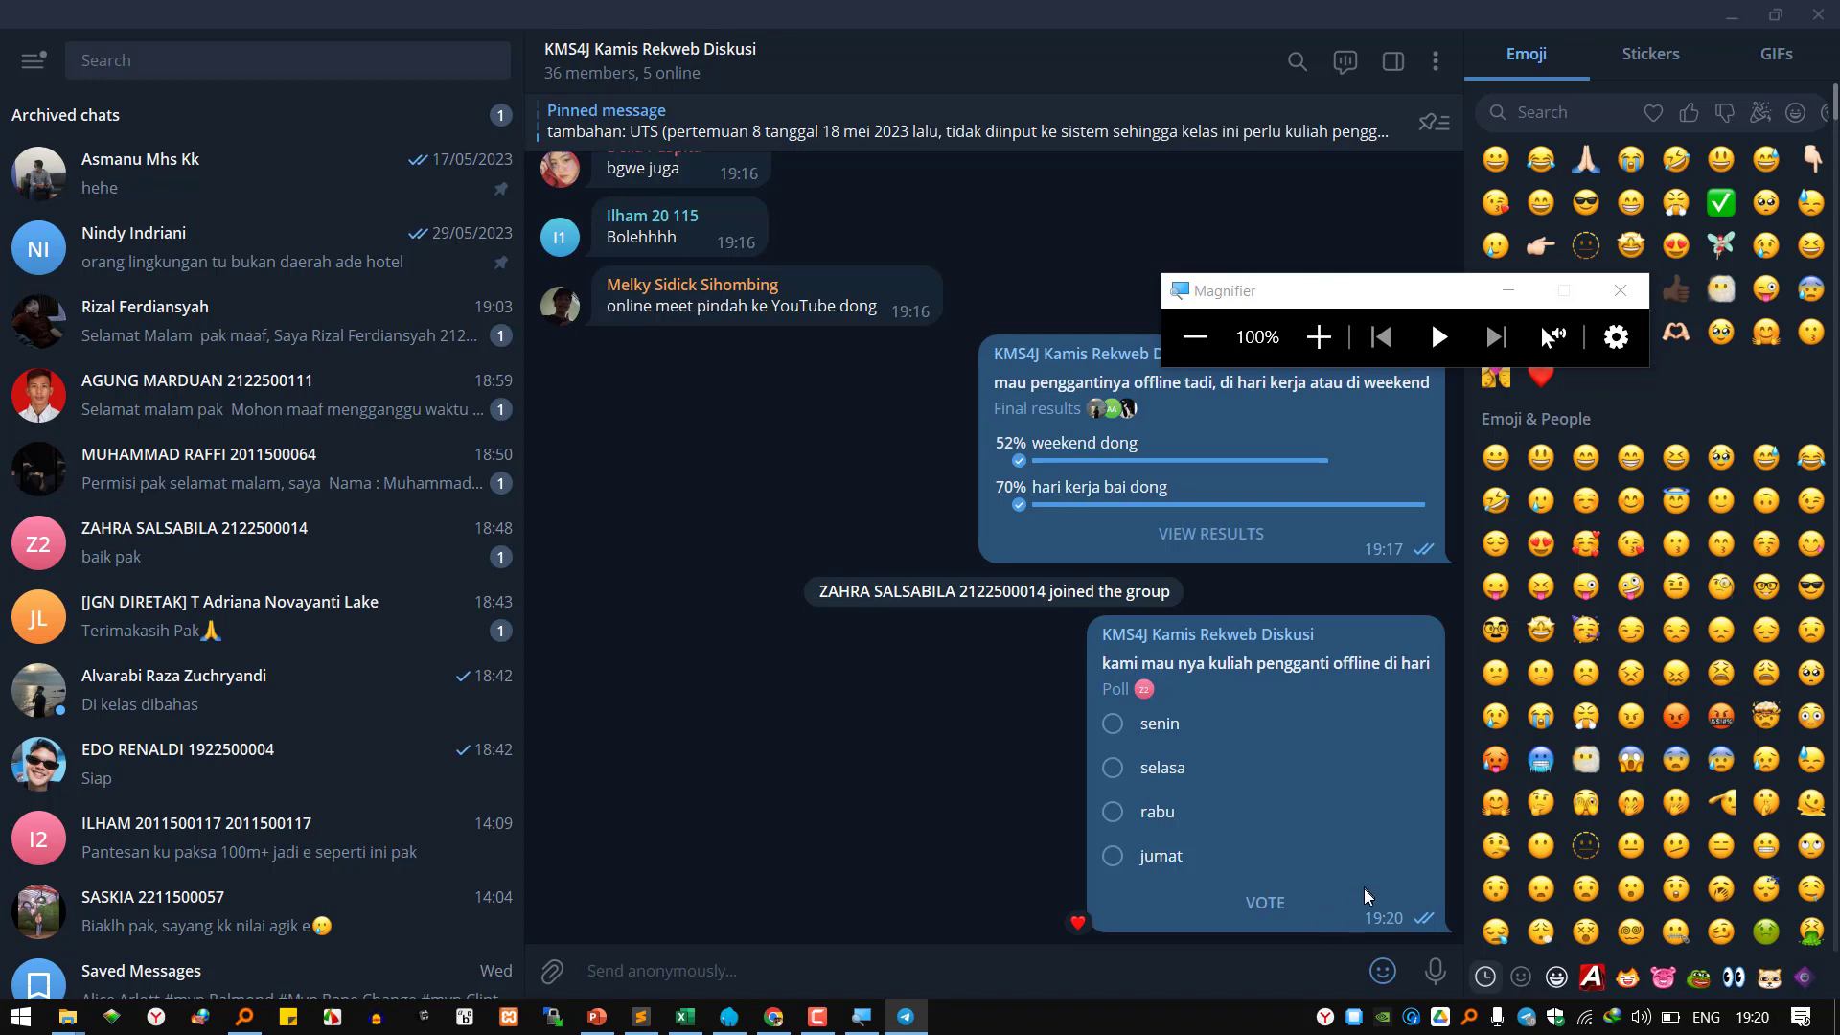
click(1127, 732)
Step: Tick selasa, rabu and jumat and vote, giving senin 57%, rabu 52%, jumat 10%, selasa 5%
click(1116, 771)
click(1113, 812)
click(1114, 853)
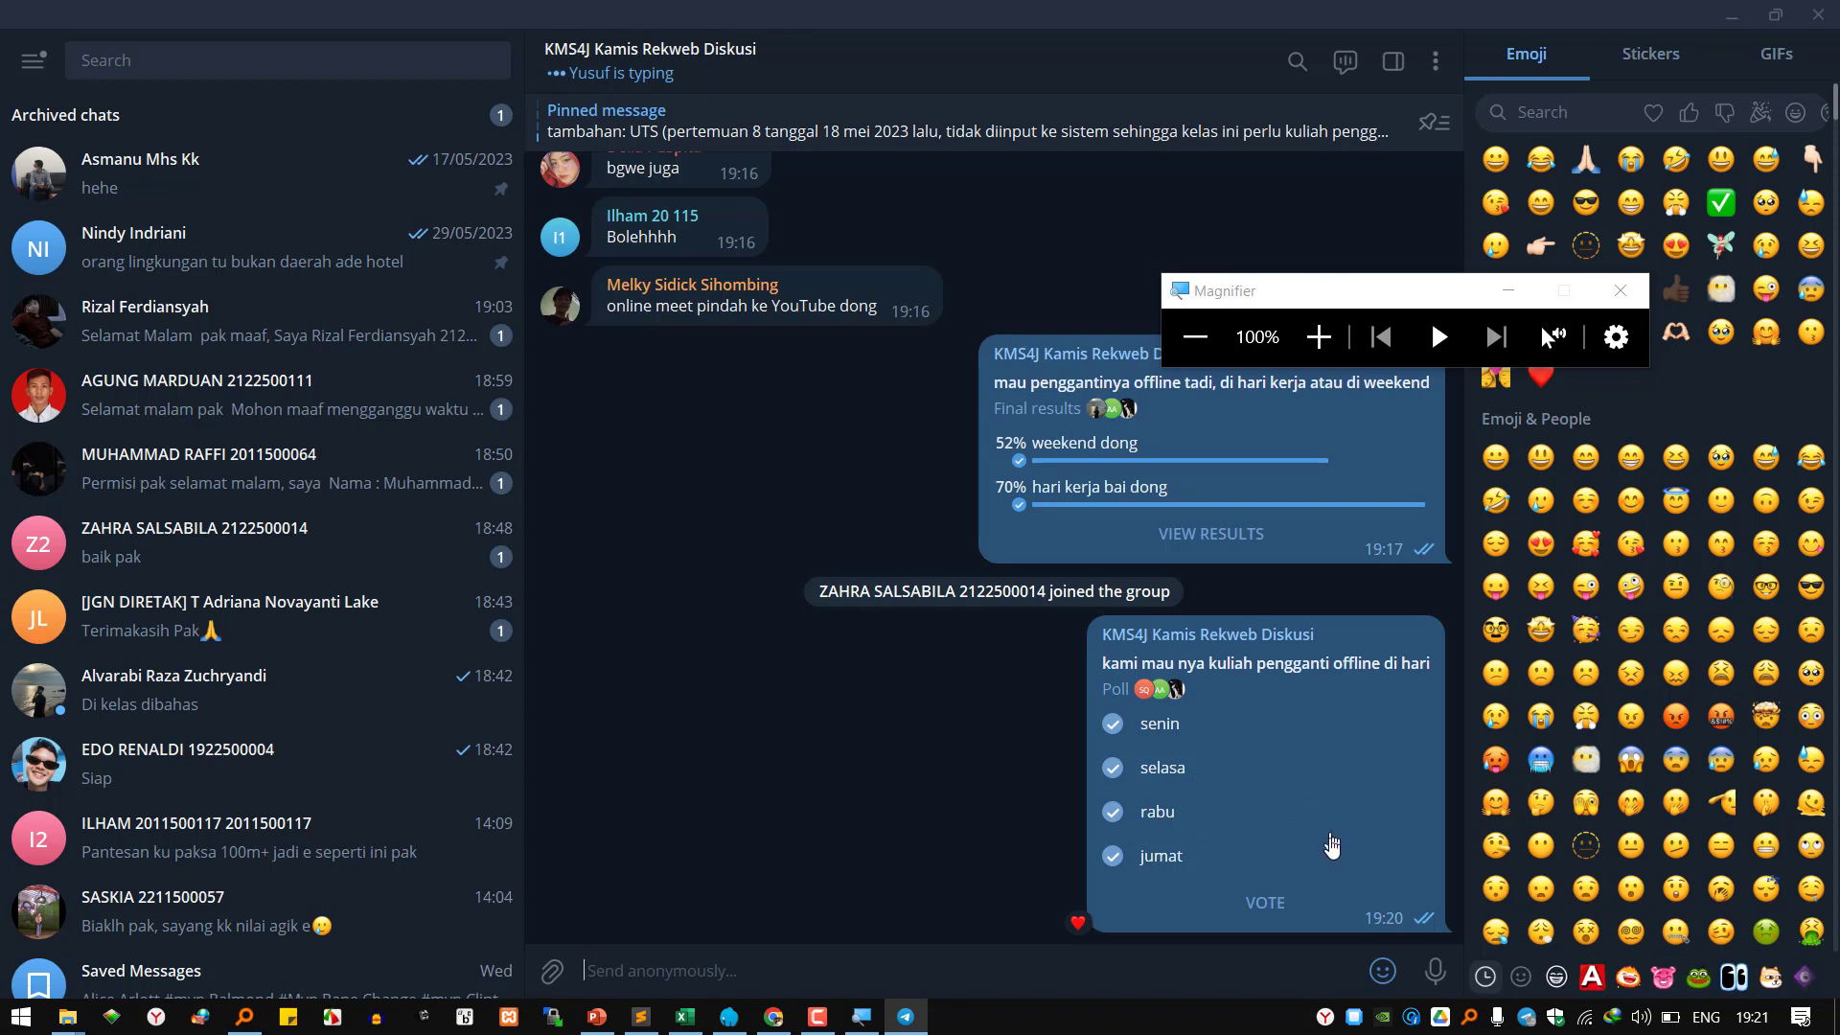
click(1267, 906)
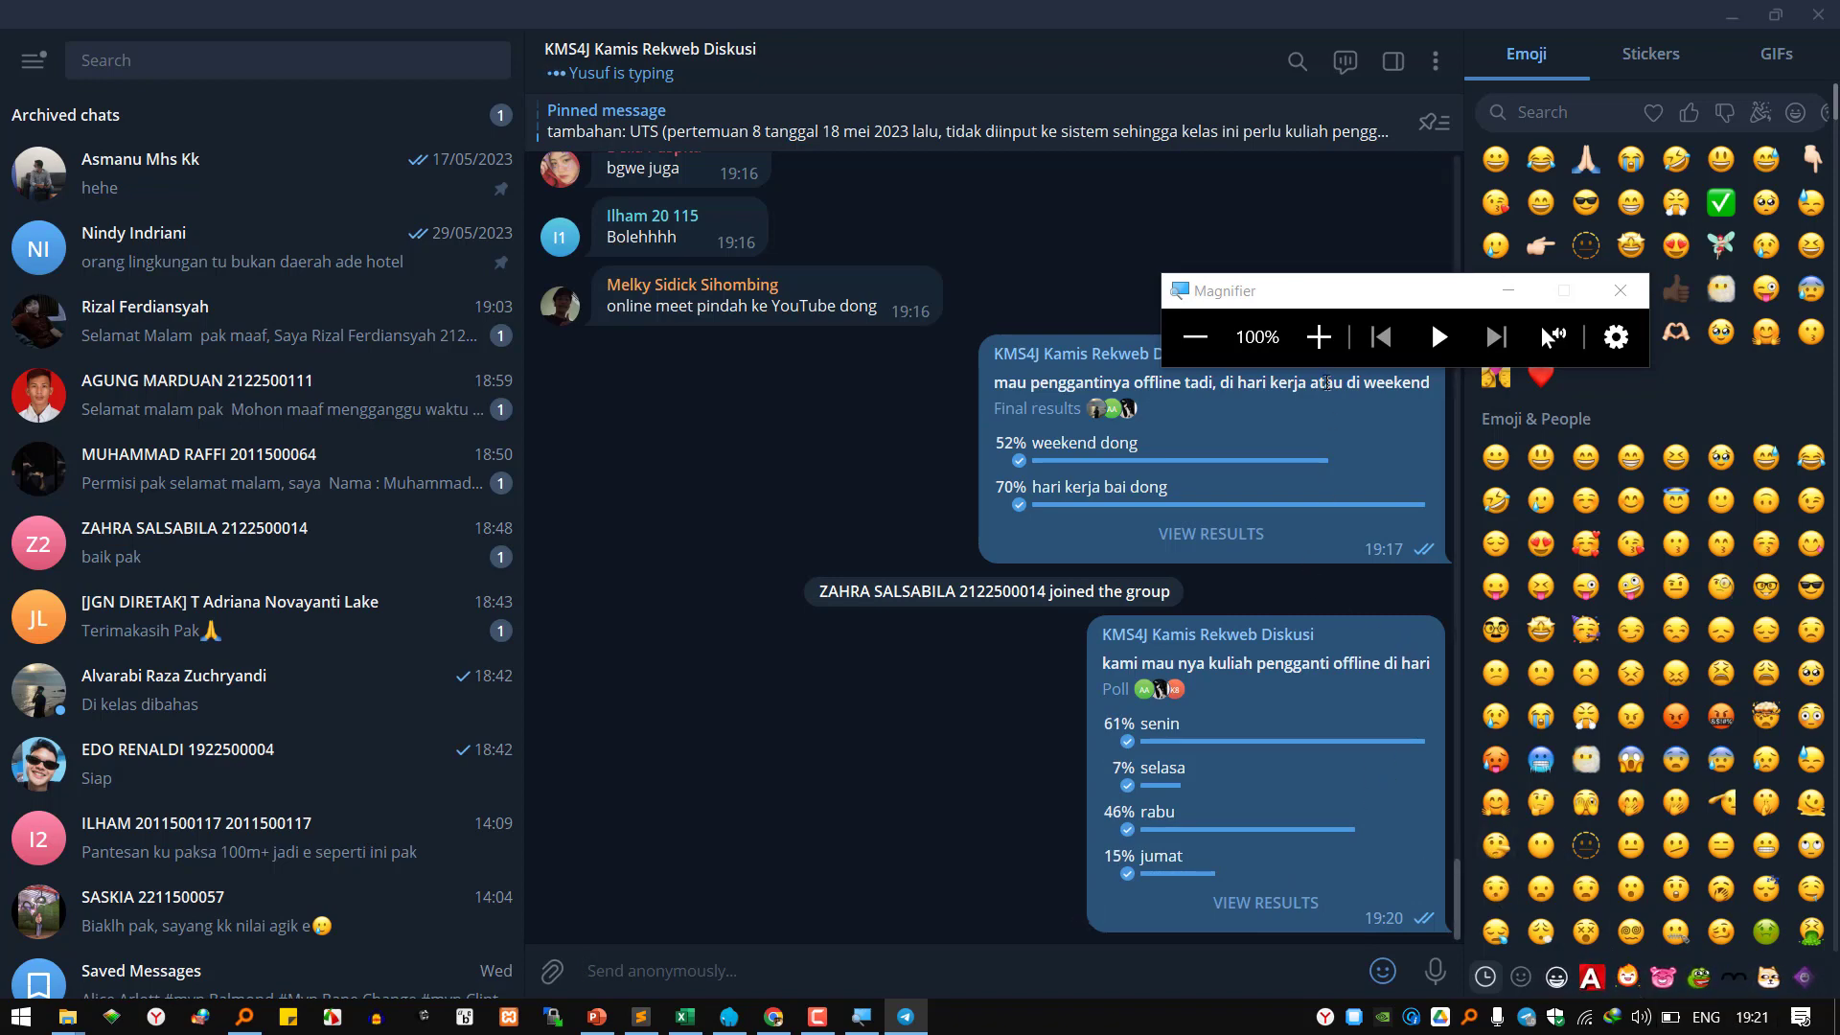
click(1330, 351)
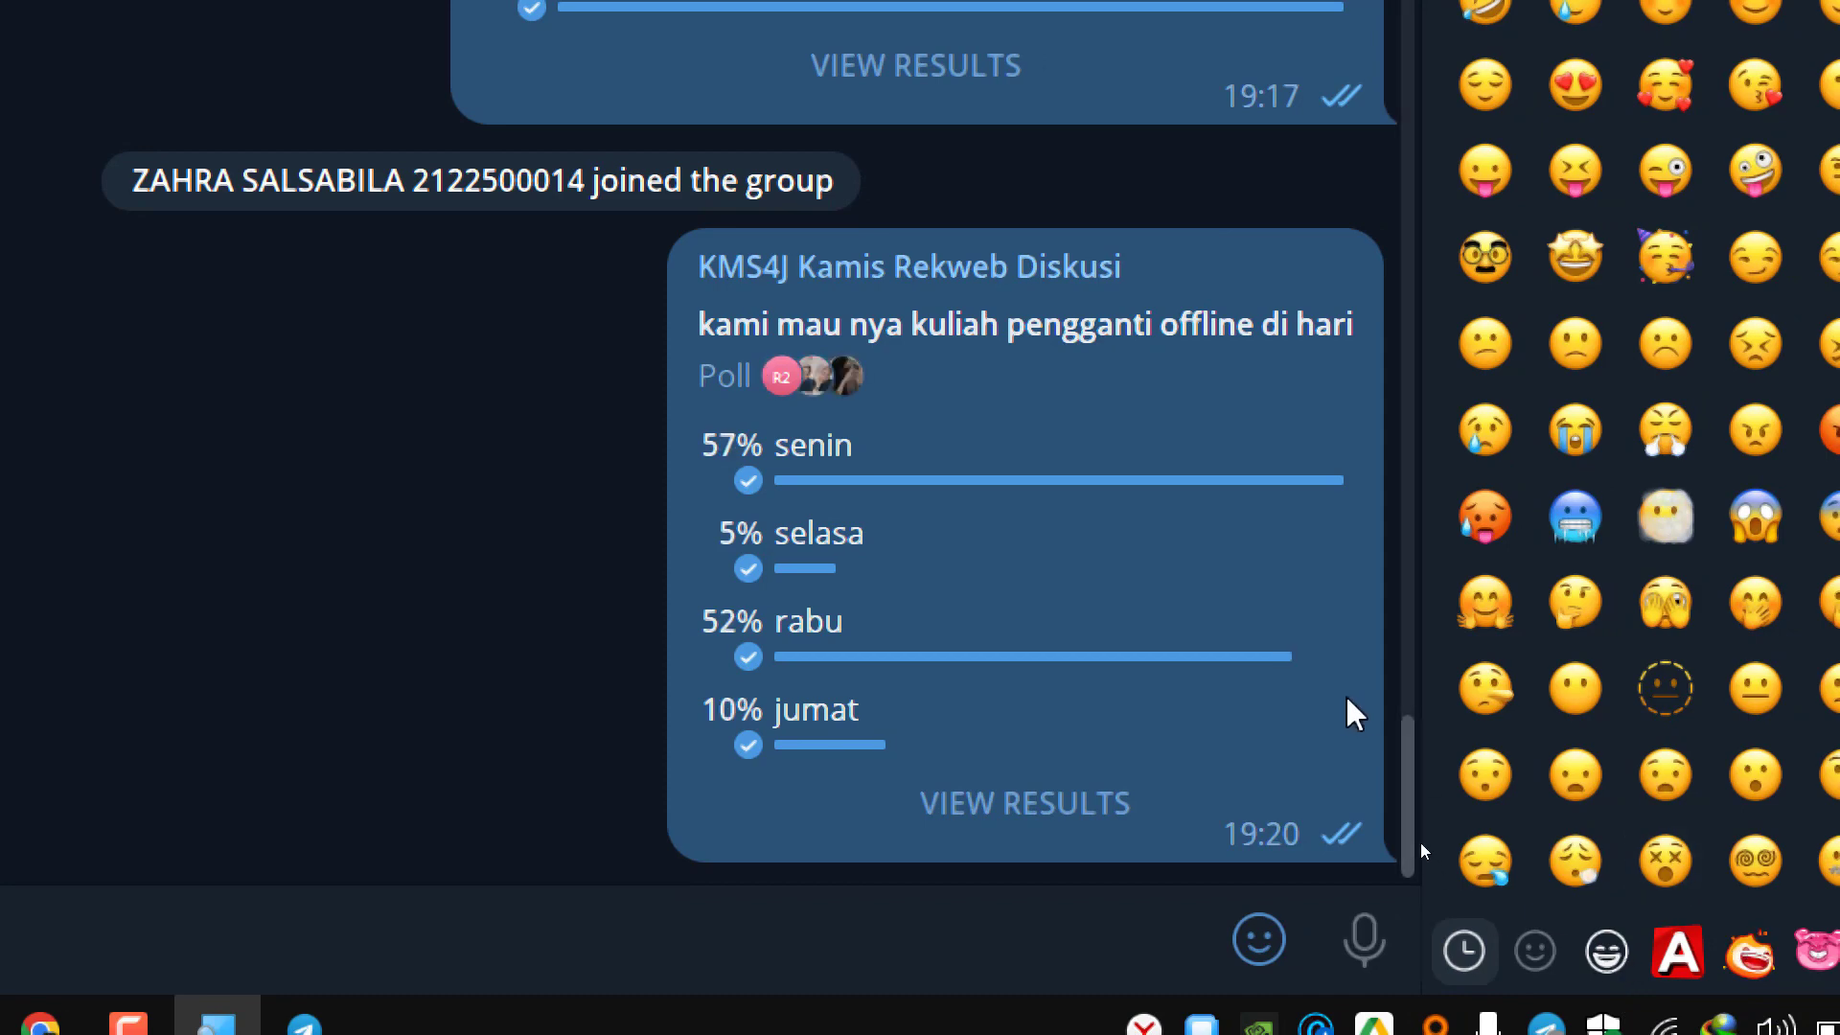
click(1074, 805)
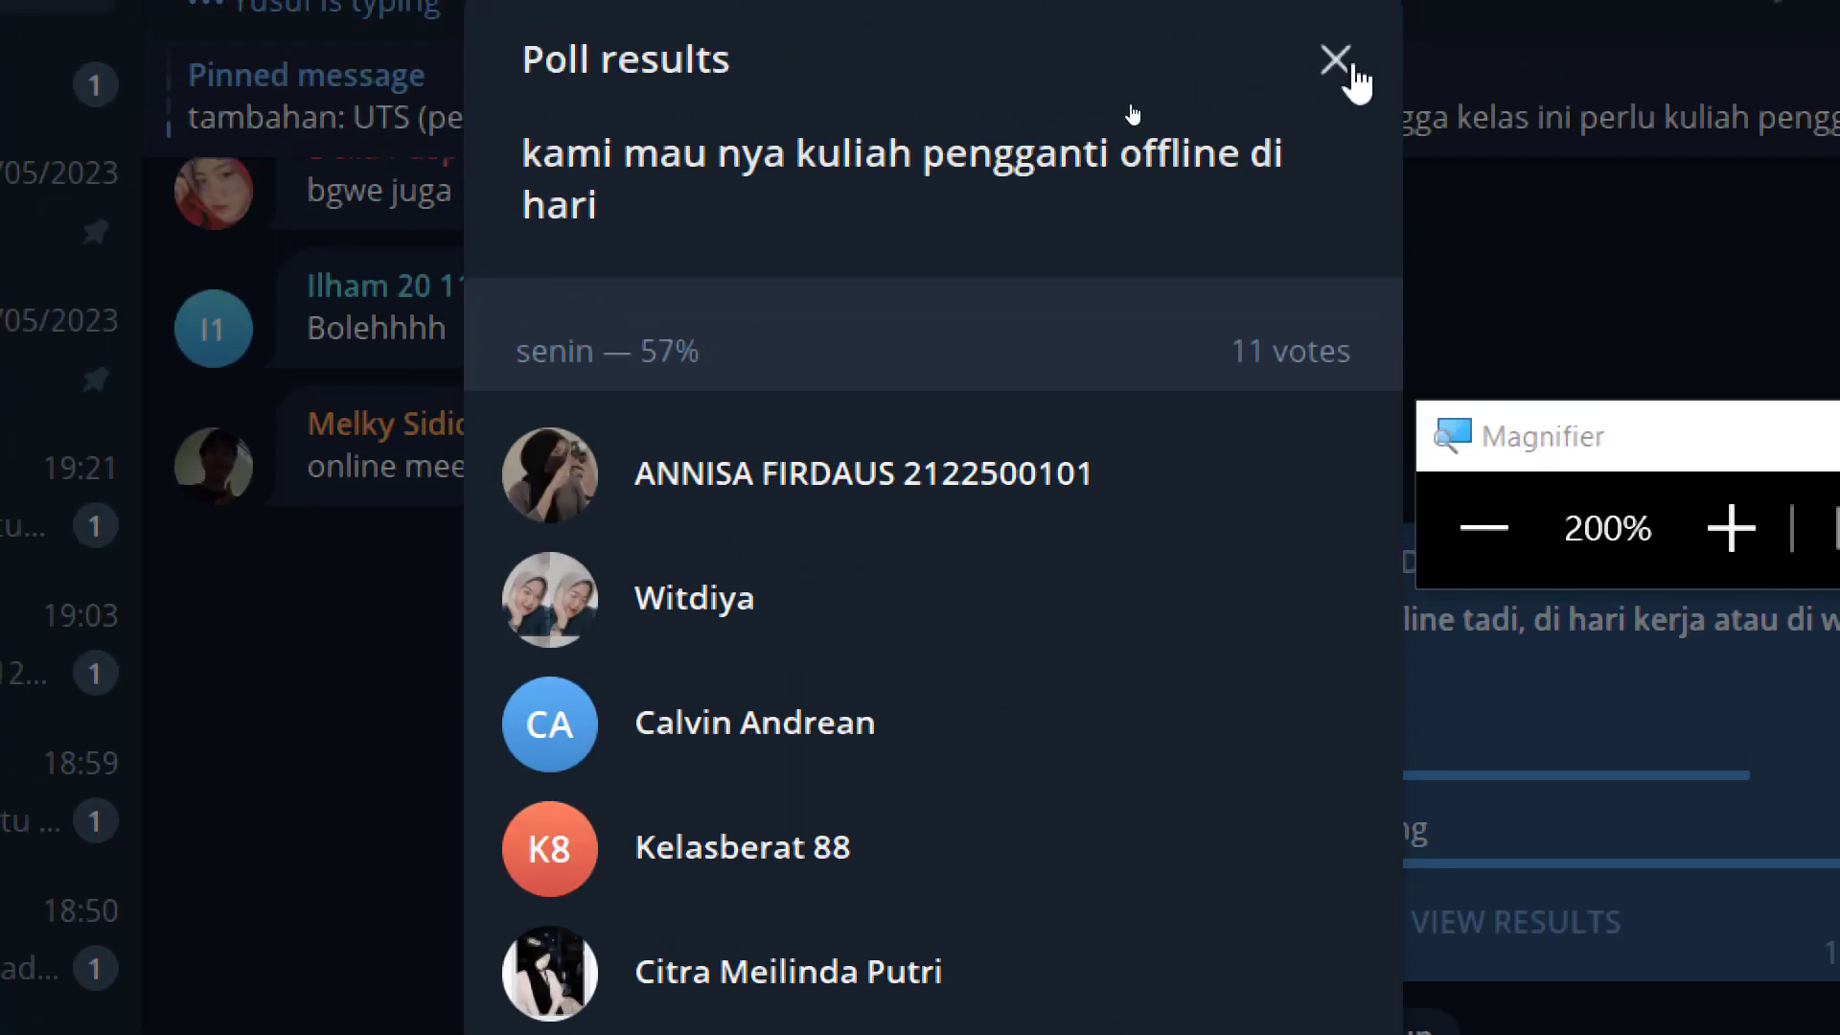
click(1349, 67)
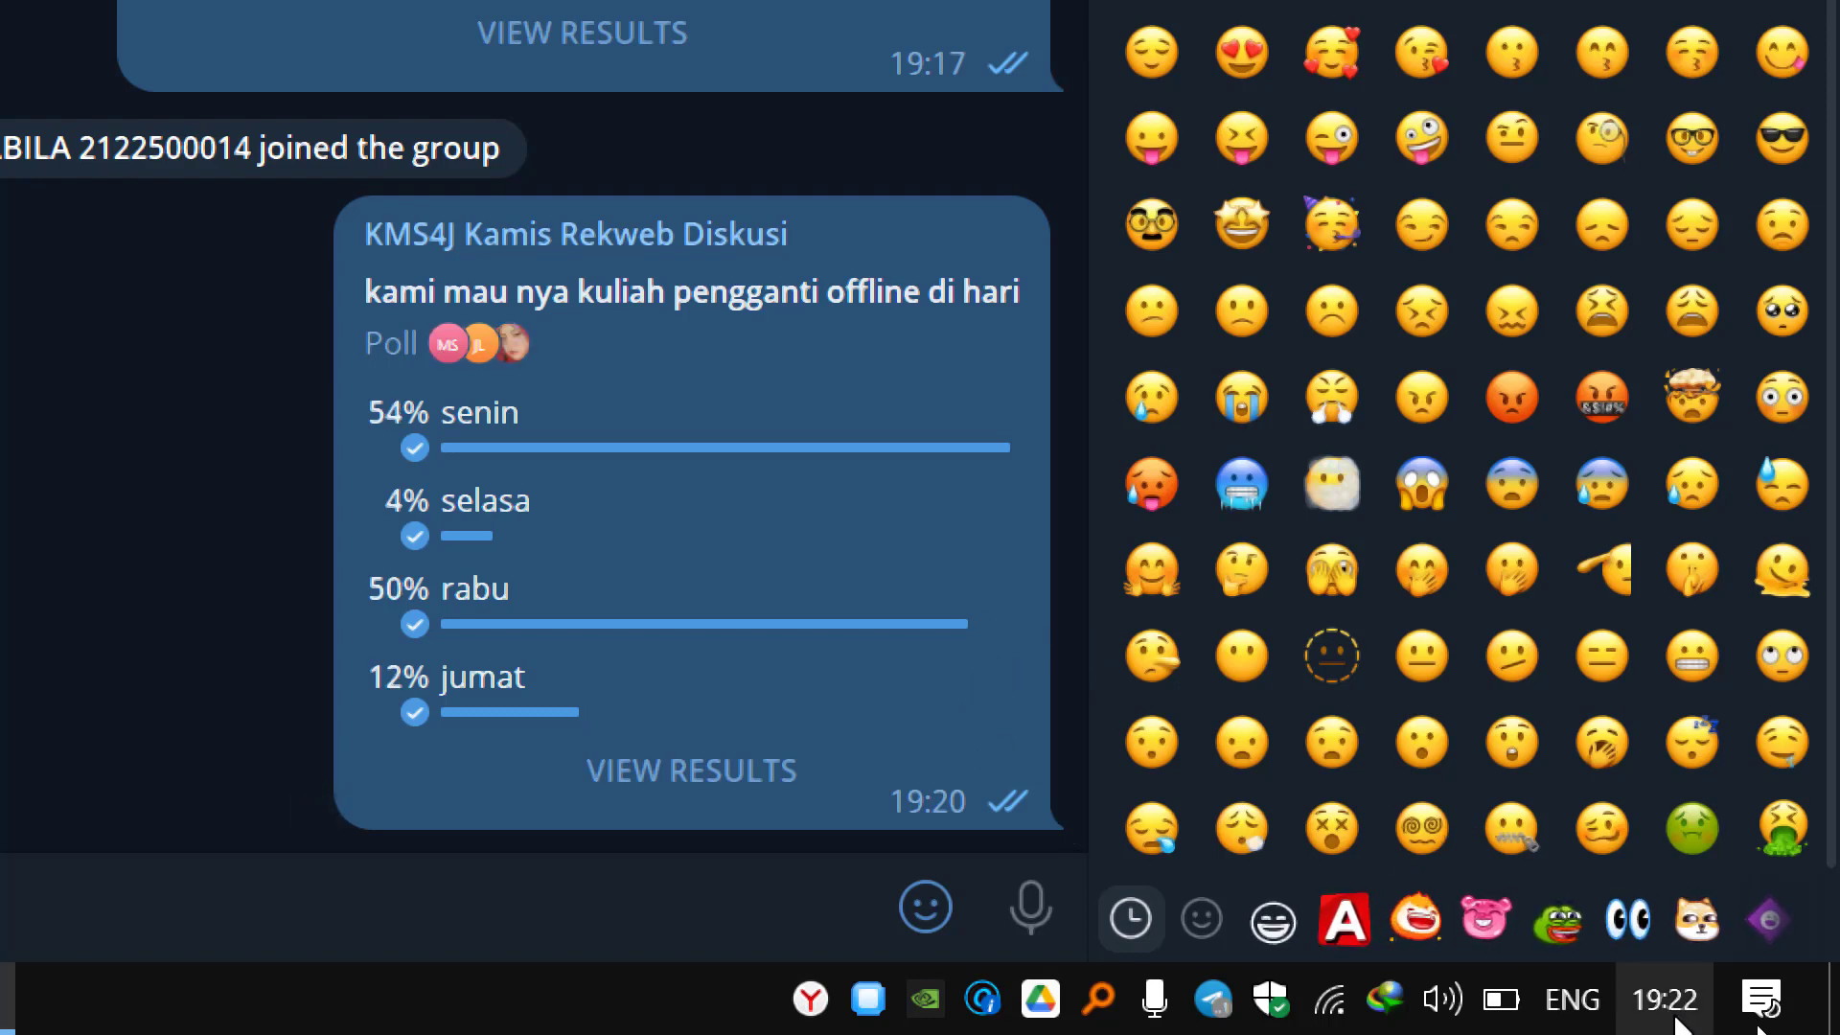
Step: Add a heart reaction to the senin/selasa/rabu/jumat poll
mouse_move(1678, 1018)
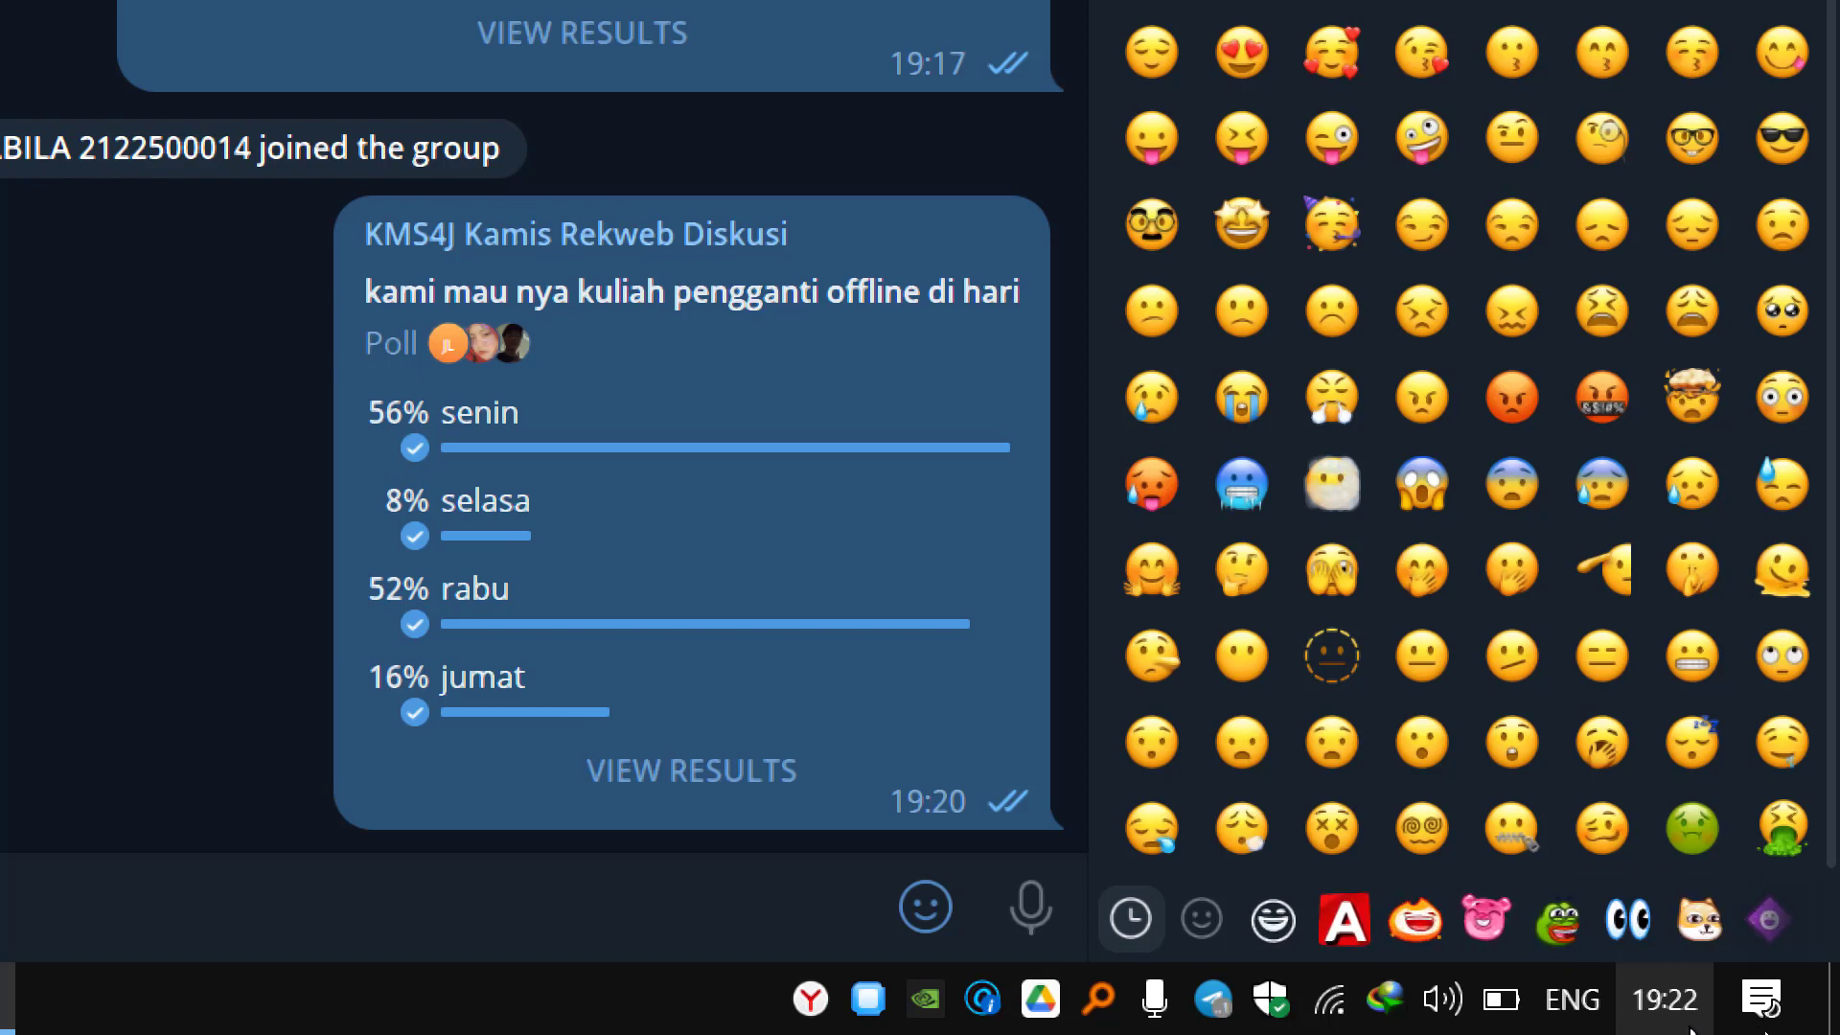
double_click(909, 695)
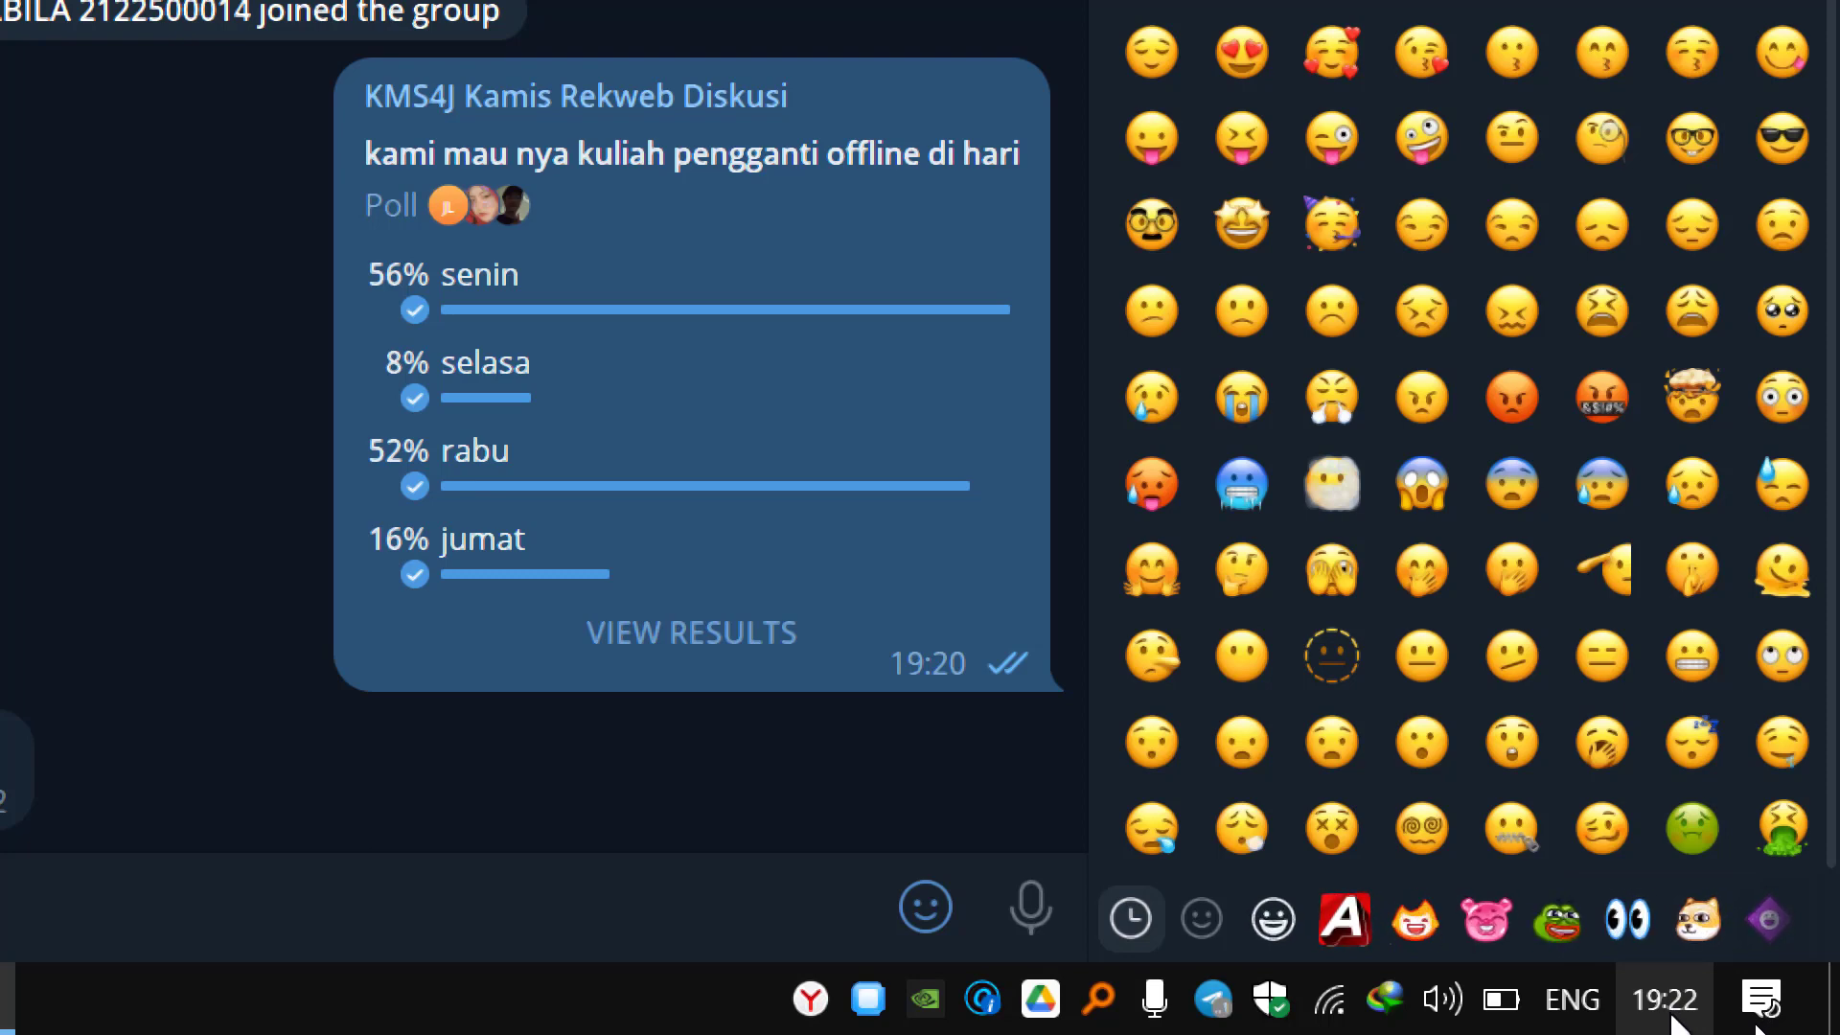
scroll(923, 633, down, 1)
scroll(901, 599, down, 3)
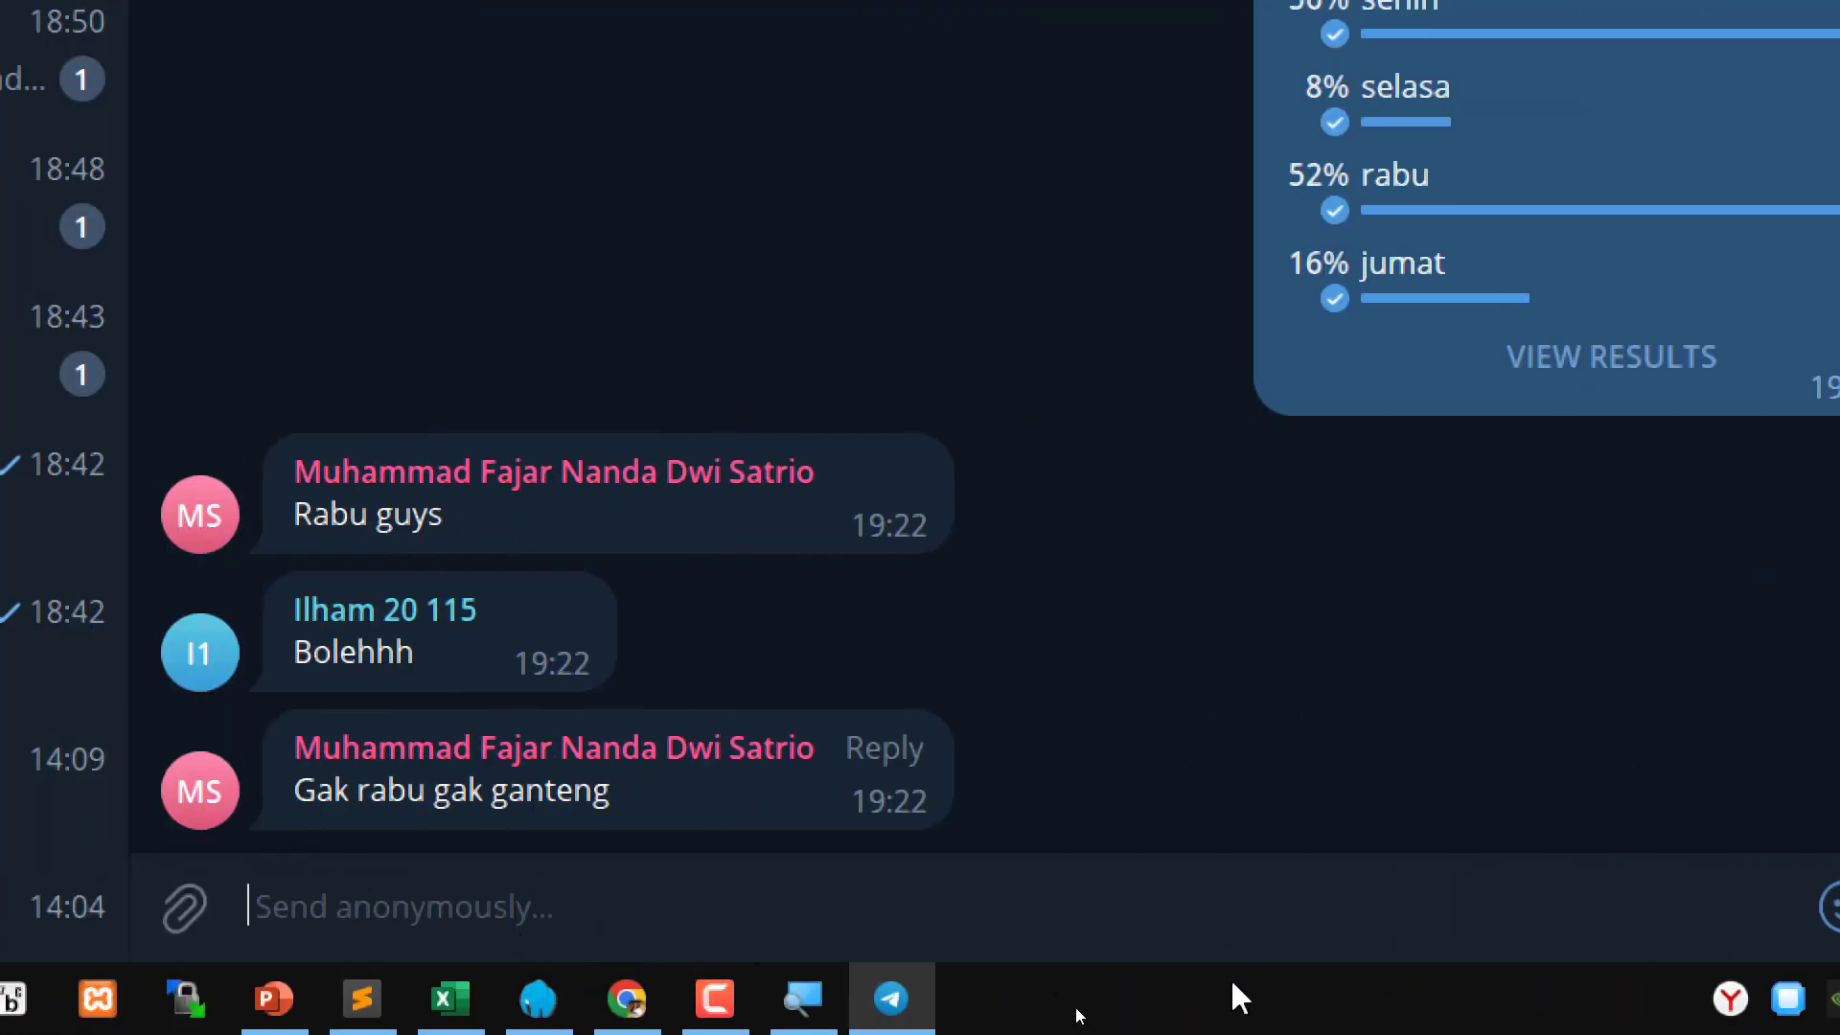
click(1832, 906)
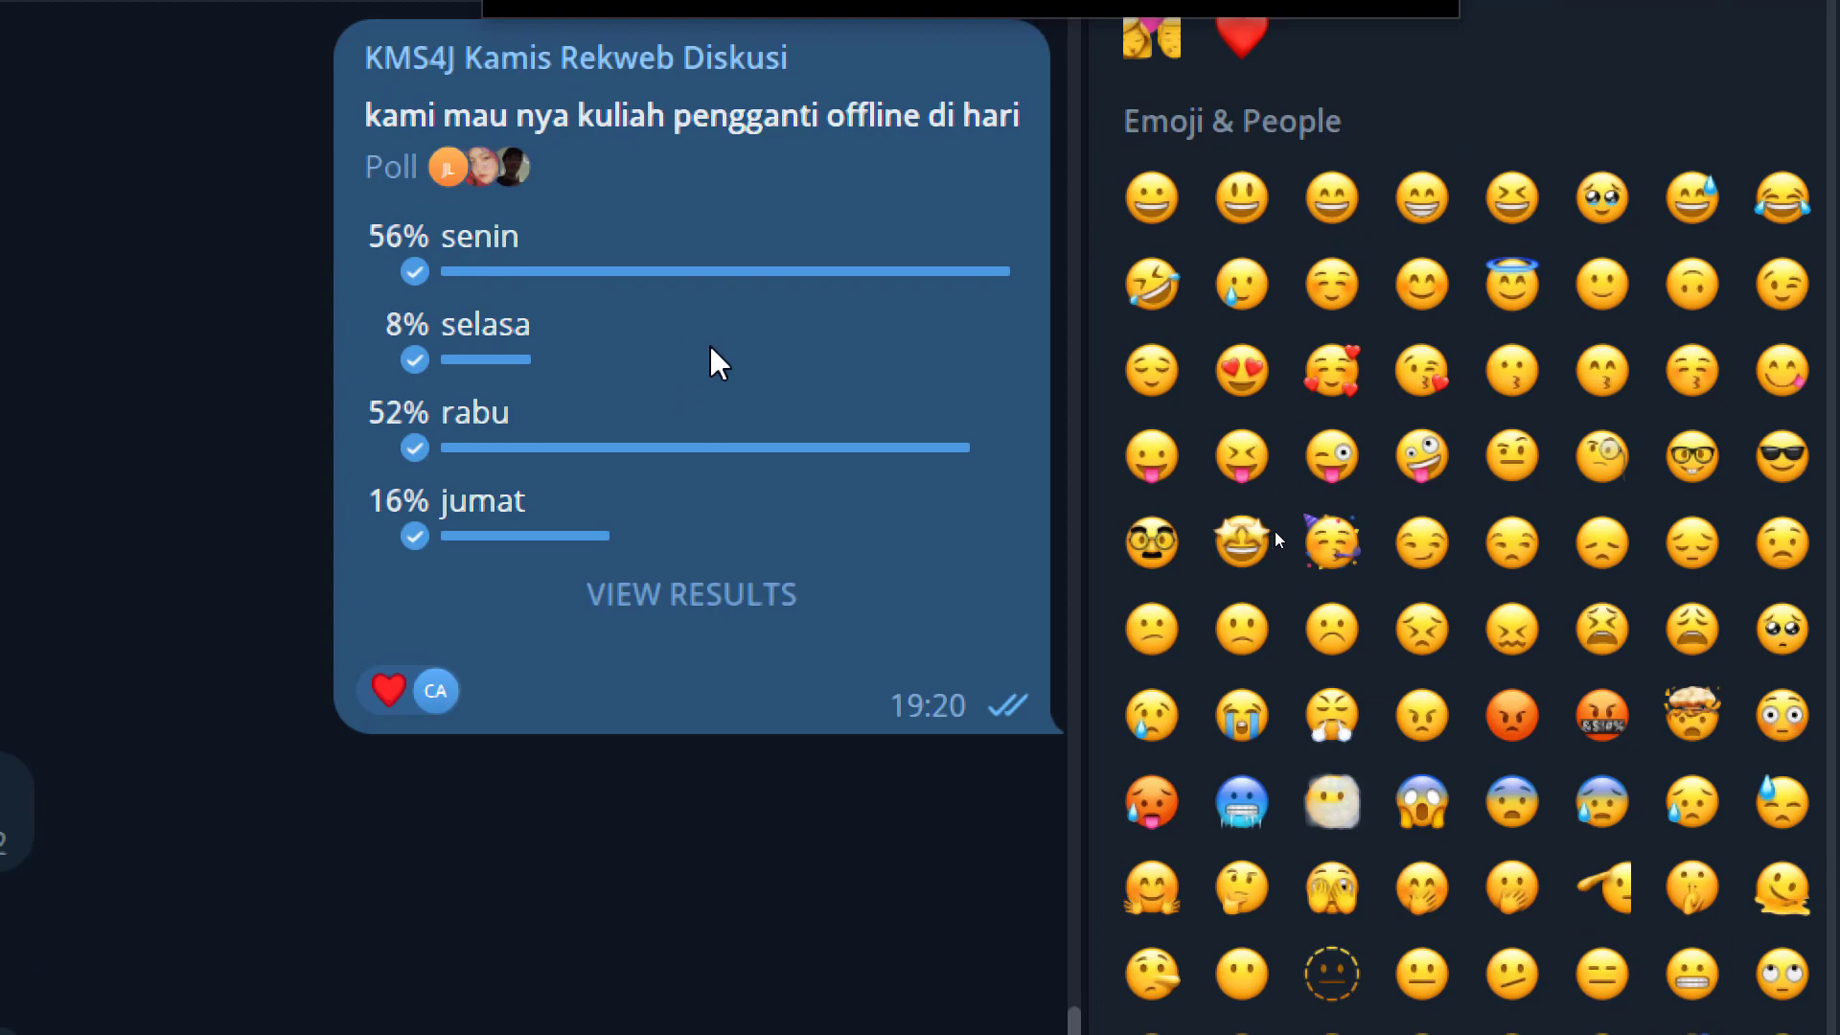
Step: Stop the day-of-week poll, confirming in the Stop dialog
right_click(710, 347)
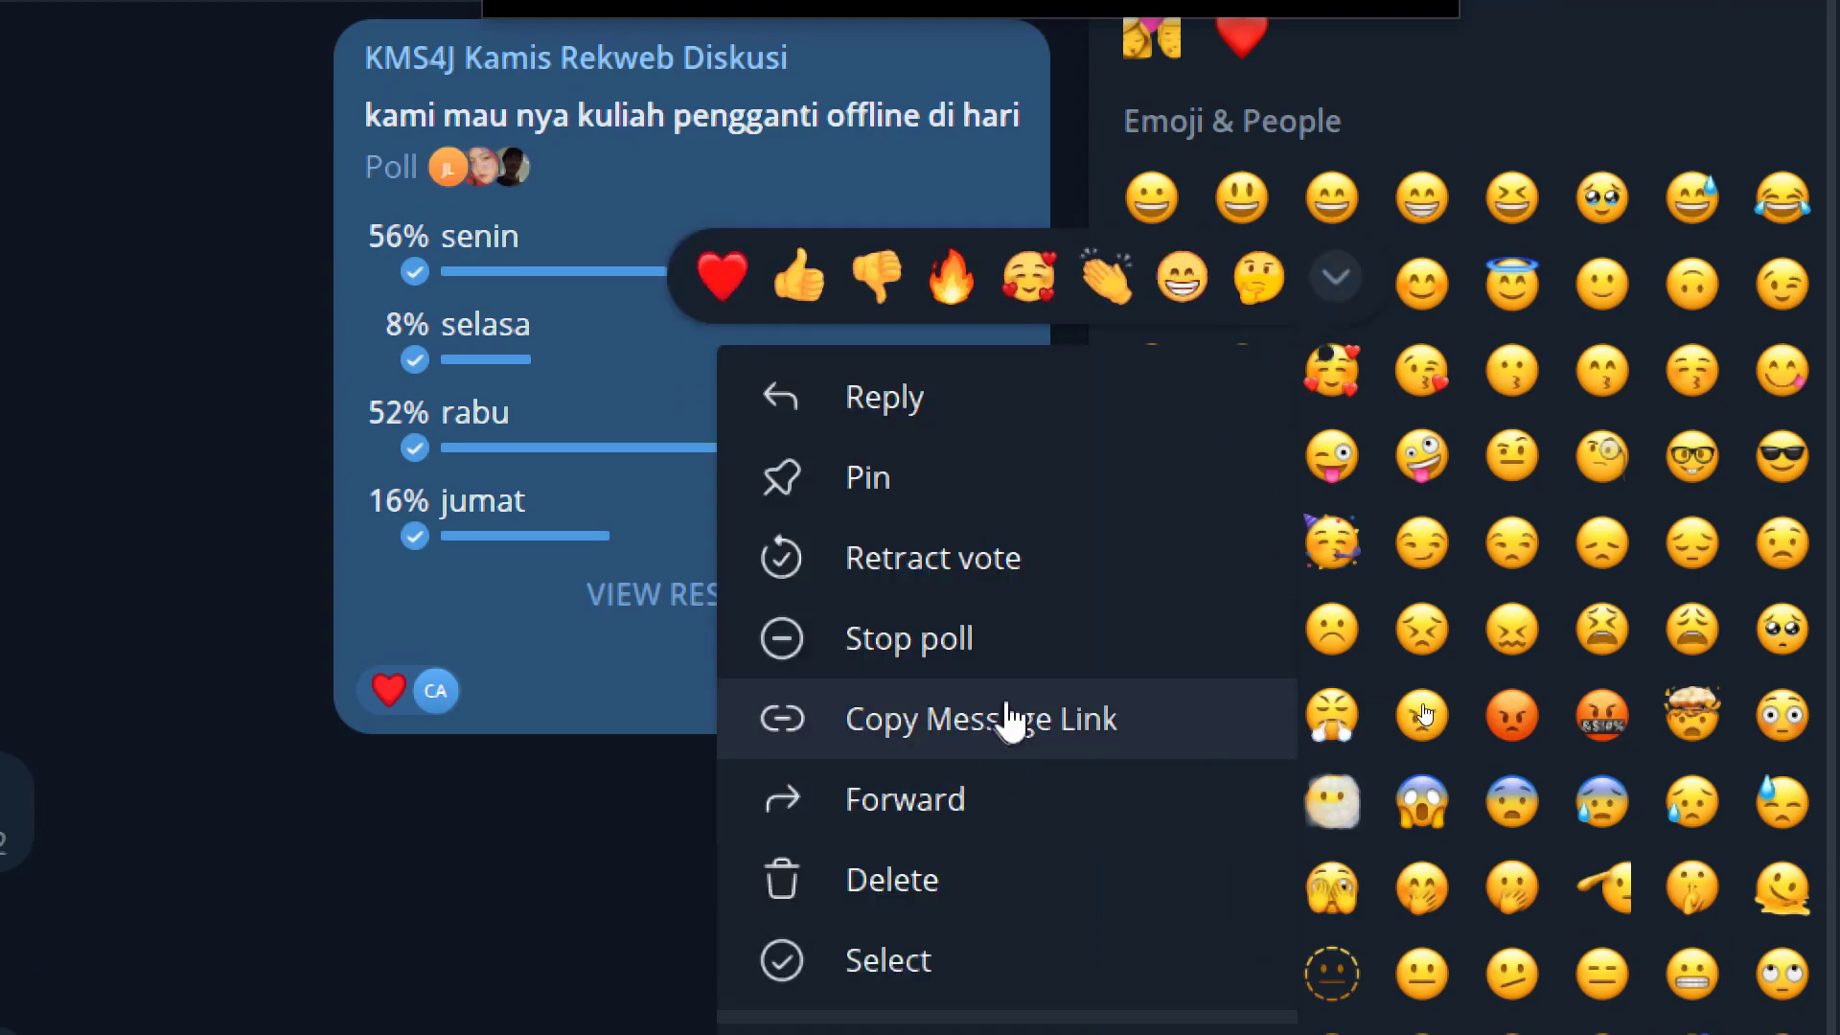
click(1010, 647)
click(292, 448)
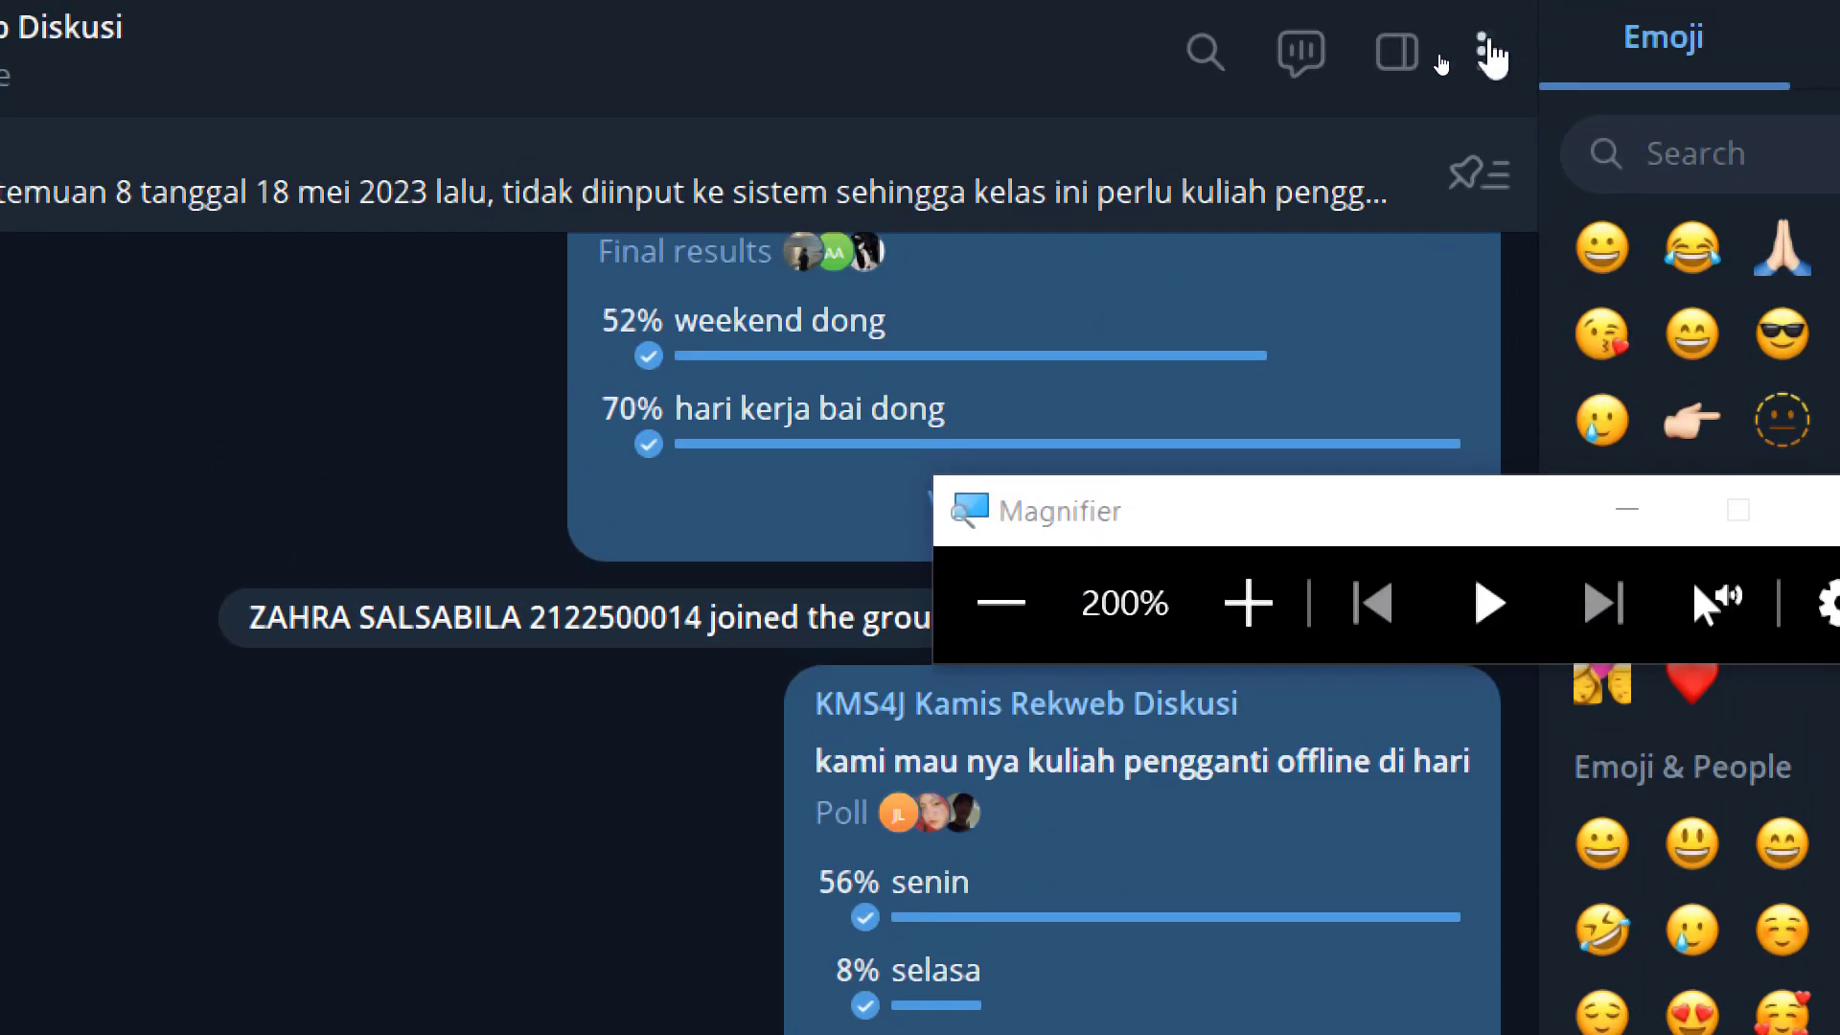
Step: Post a Monday class-time poll with options 16:30-18:20 and 19:00-21:00
click(1483, 49)
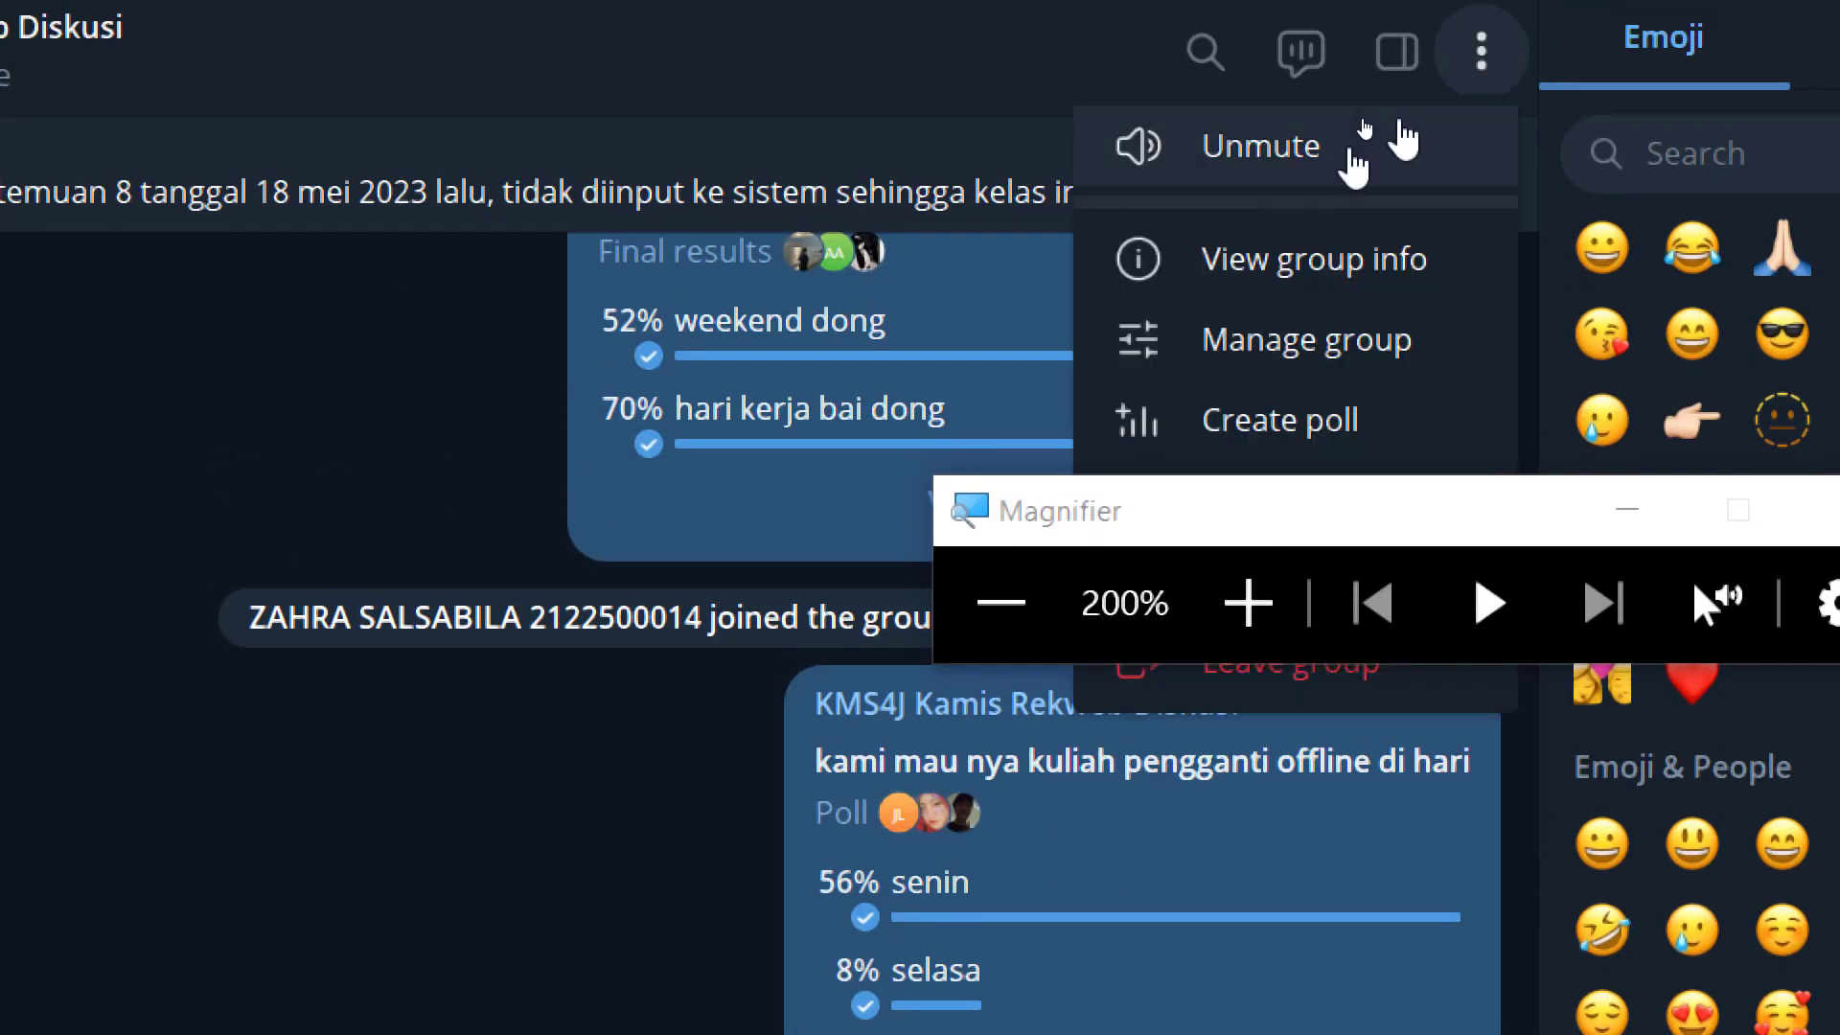
click(1289, 421)
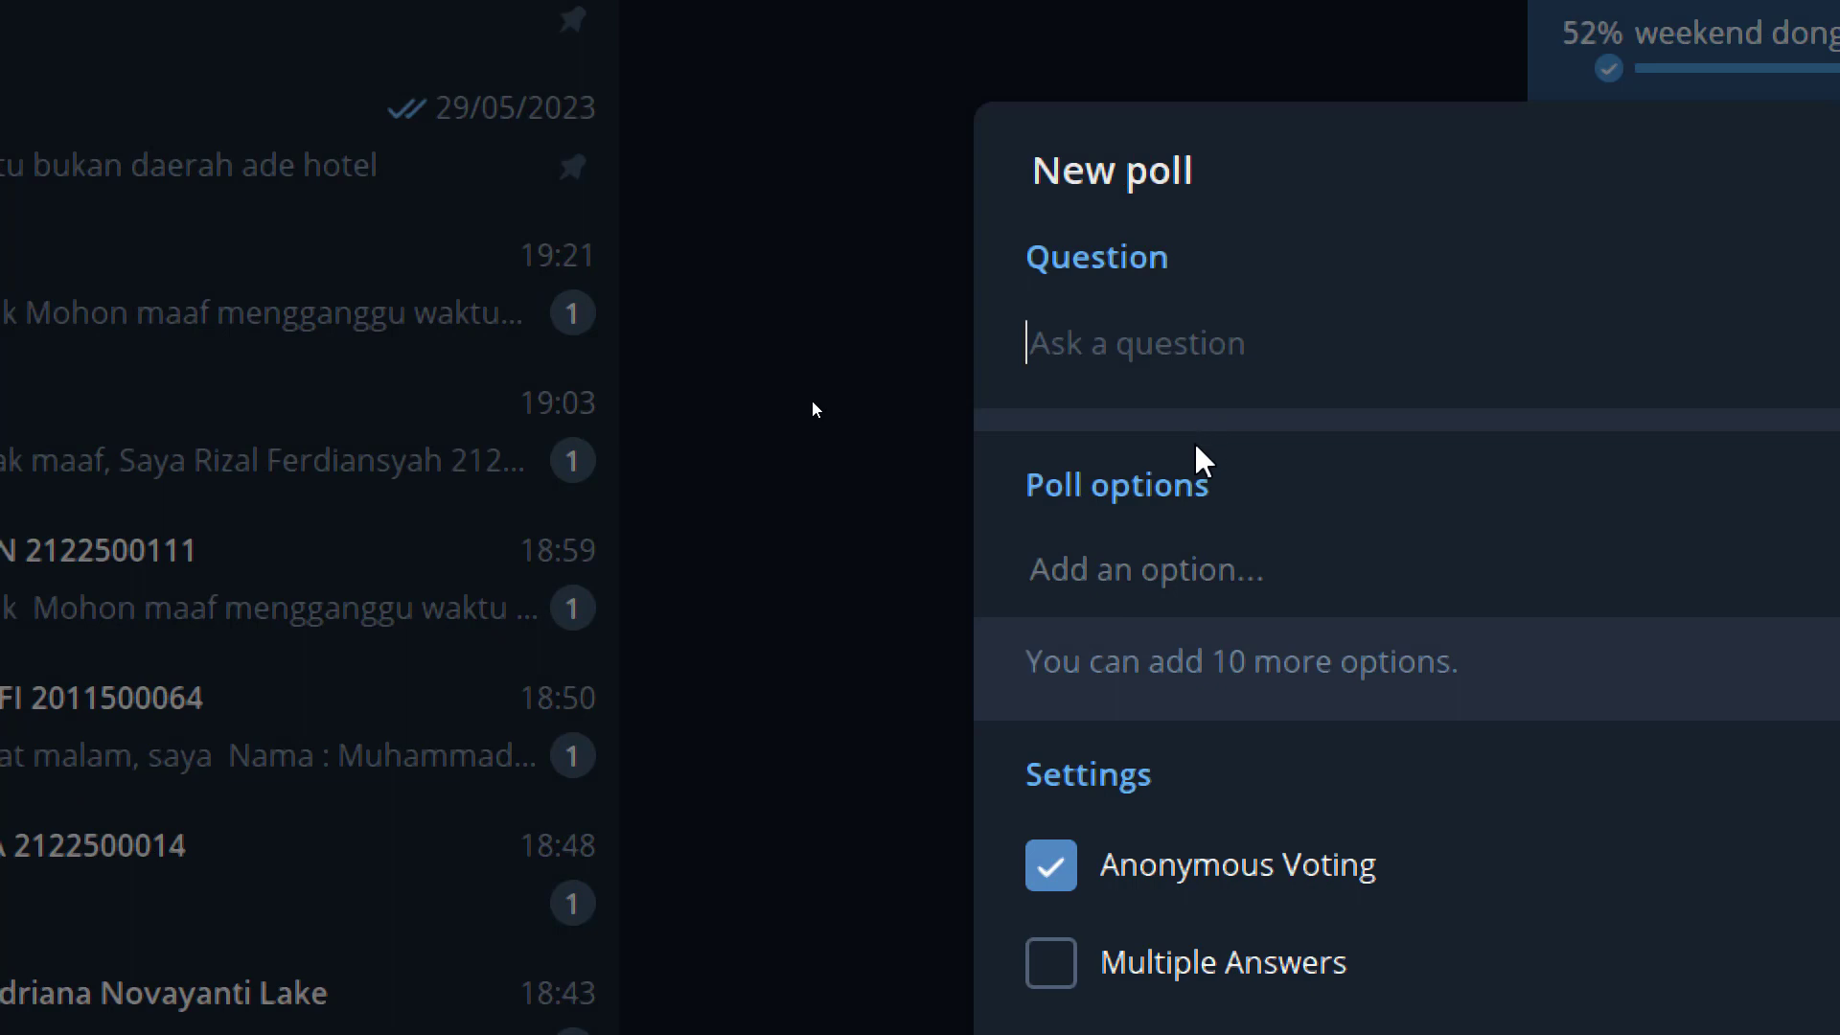
text(kami maunya)
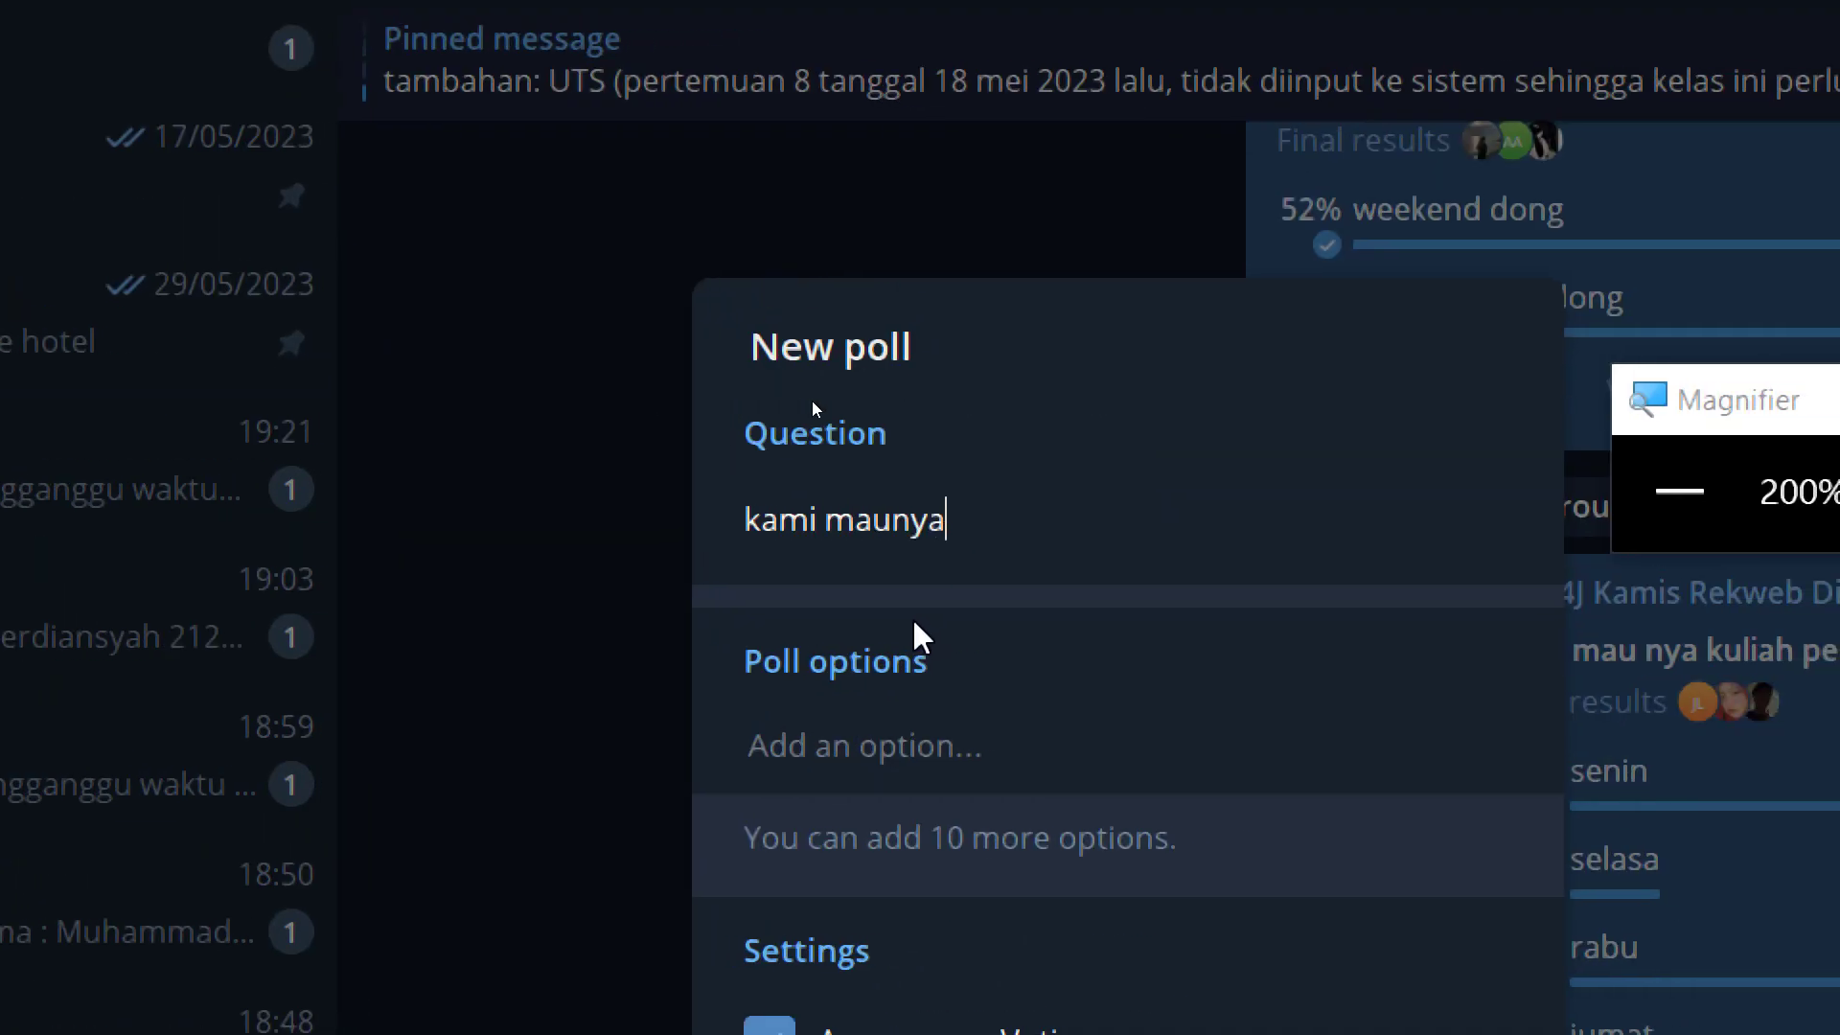
text( kuliah offlin)
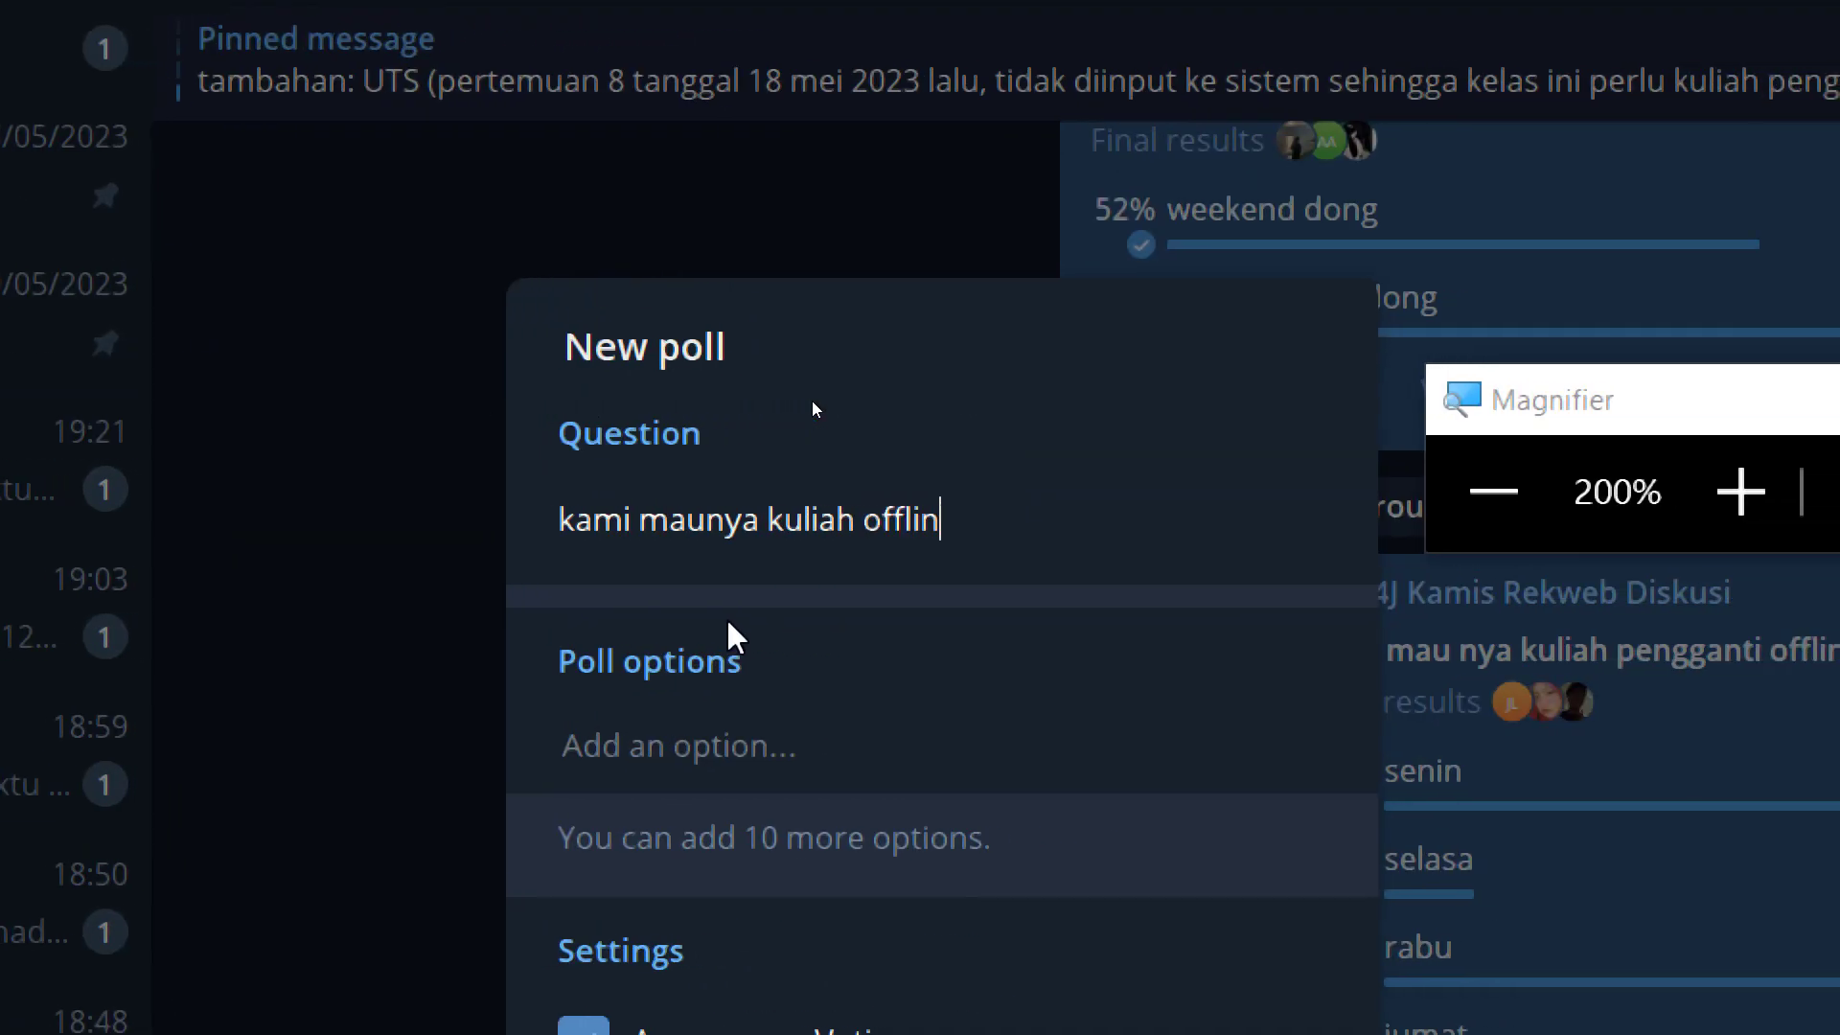
text(e penggganti i)
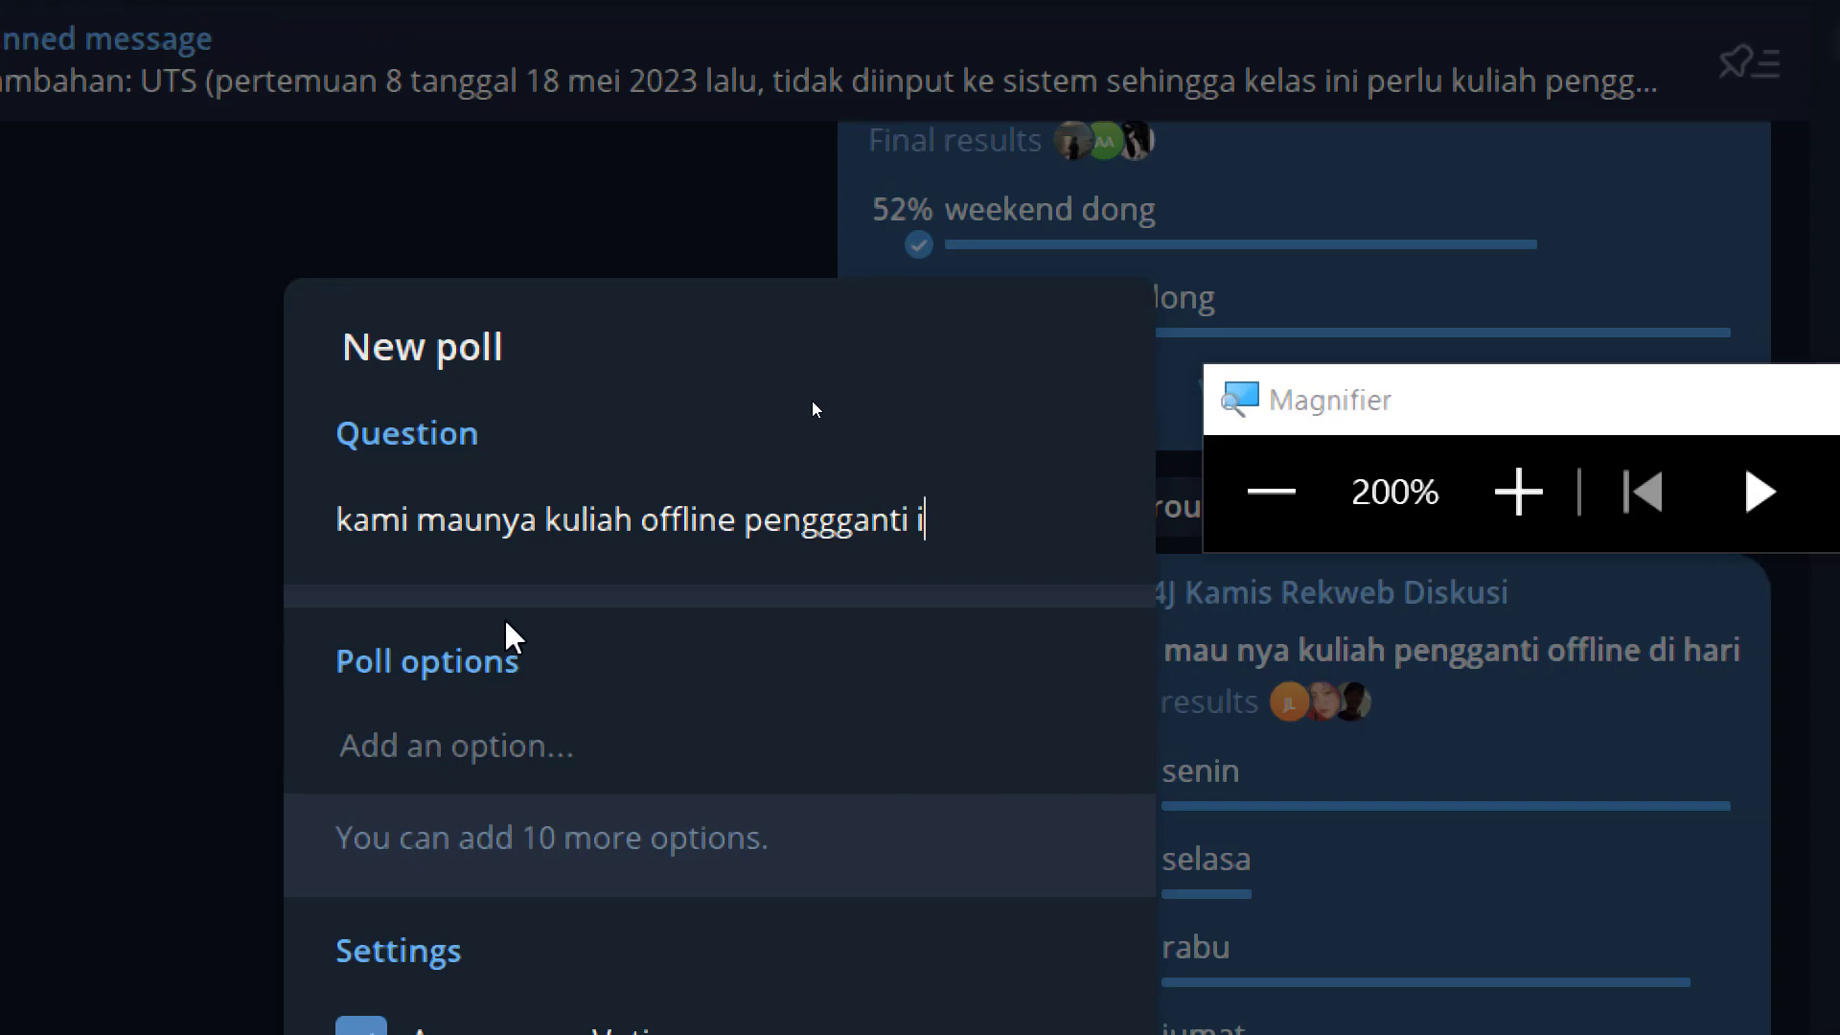
text(tu di hari senin jam...)
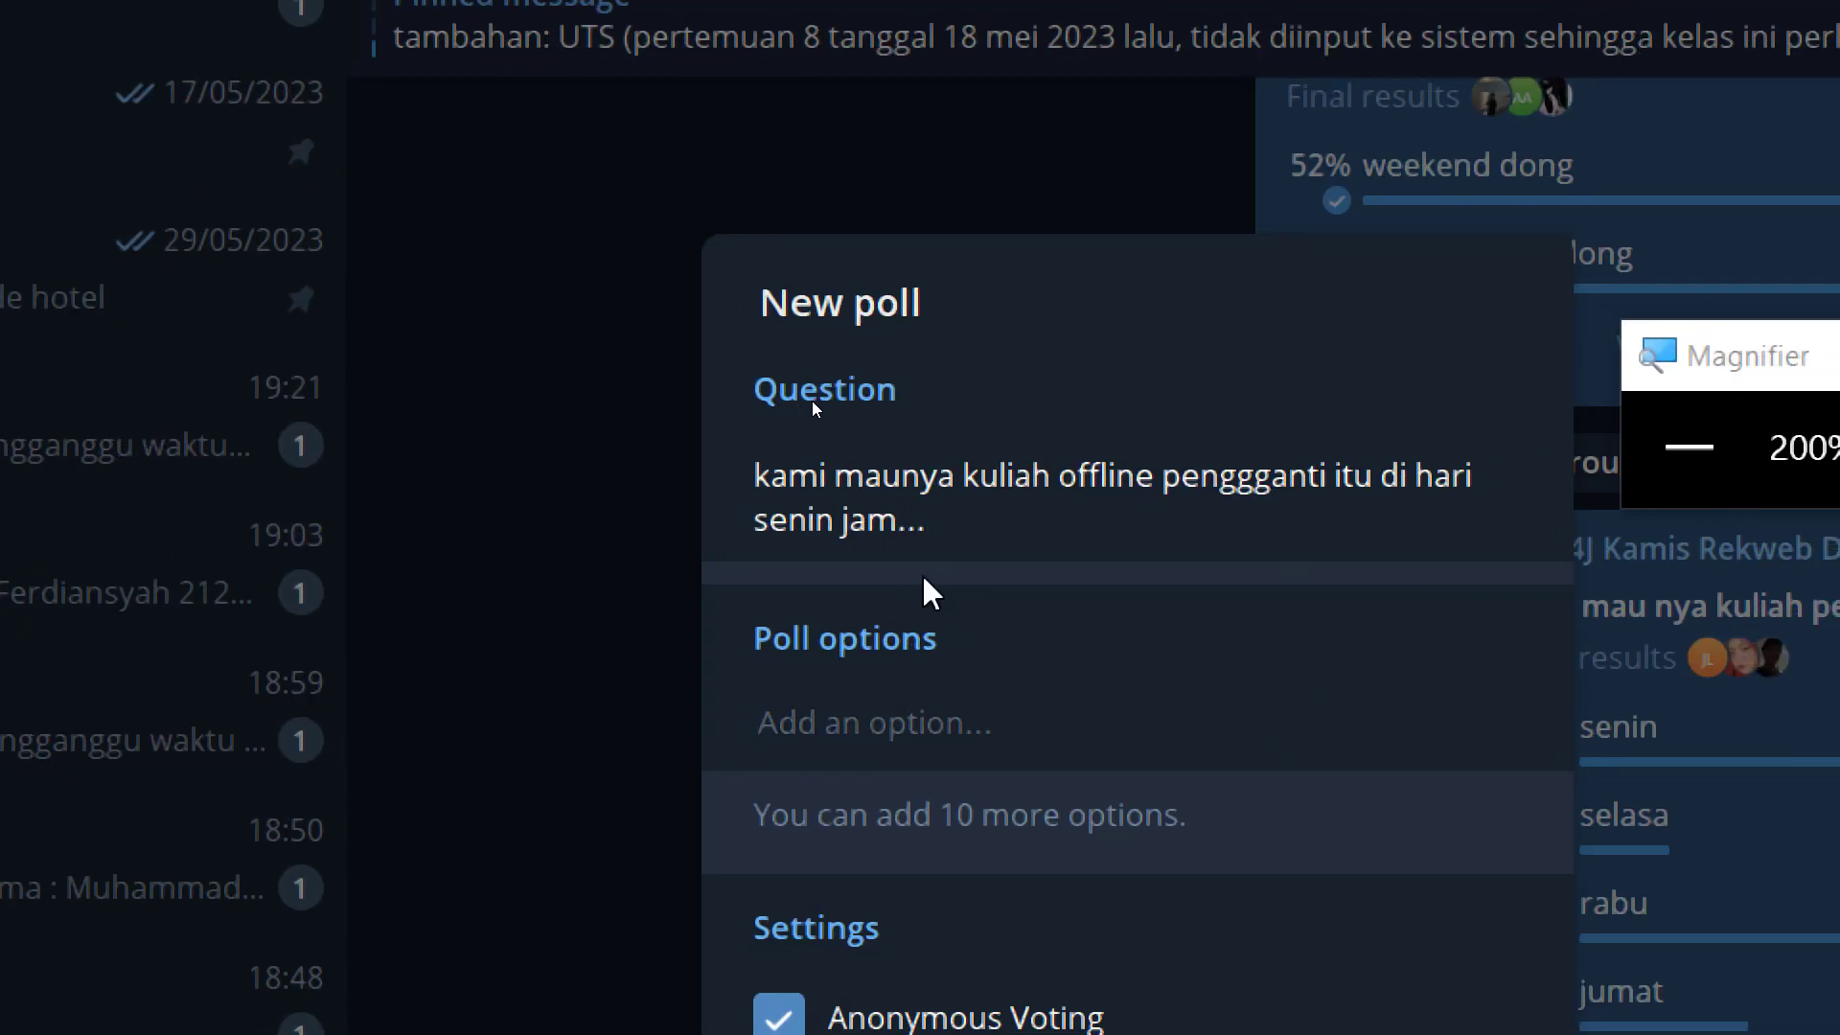
text(16:30-)
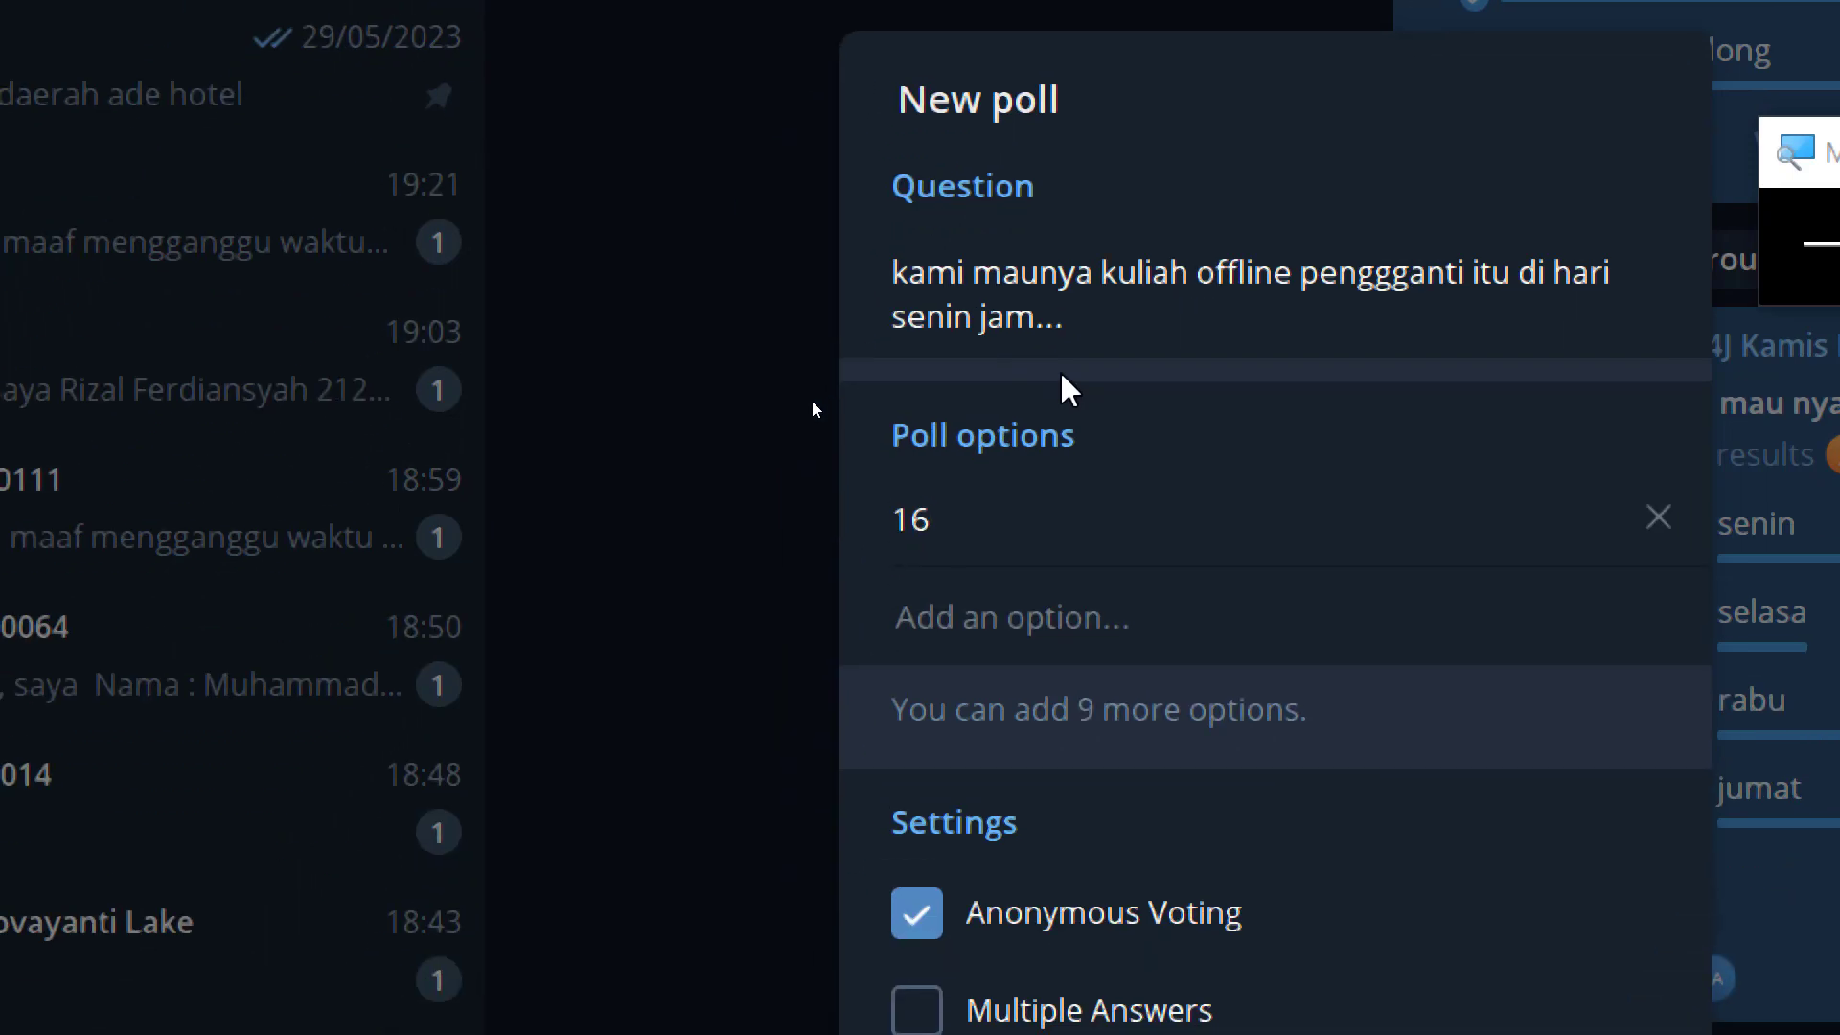
text(18:20)
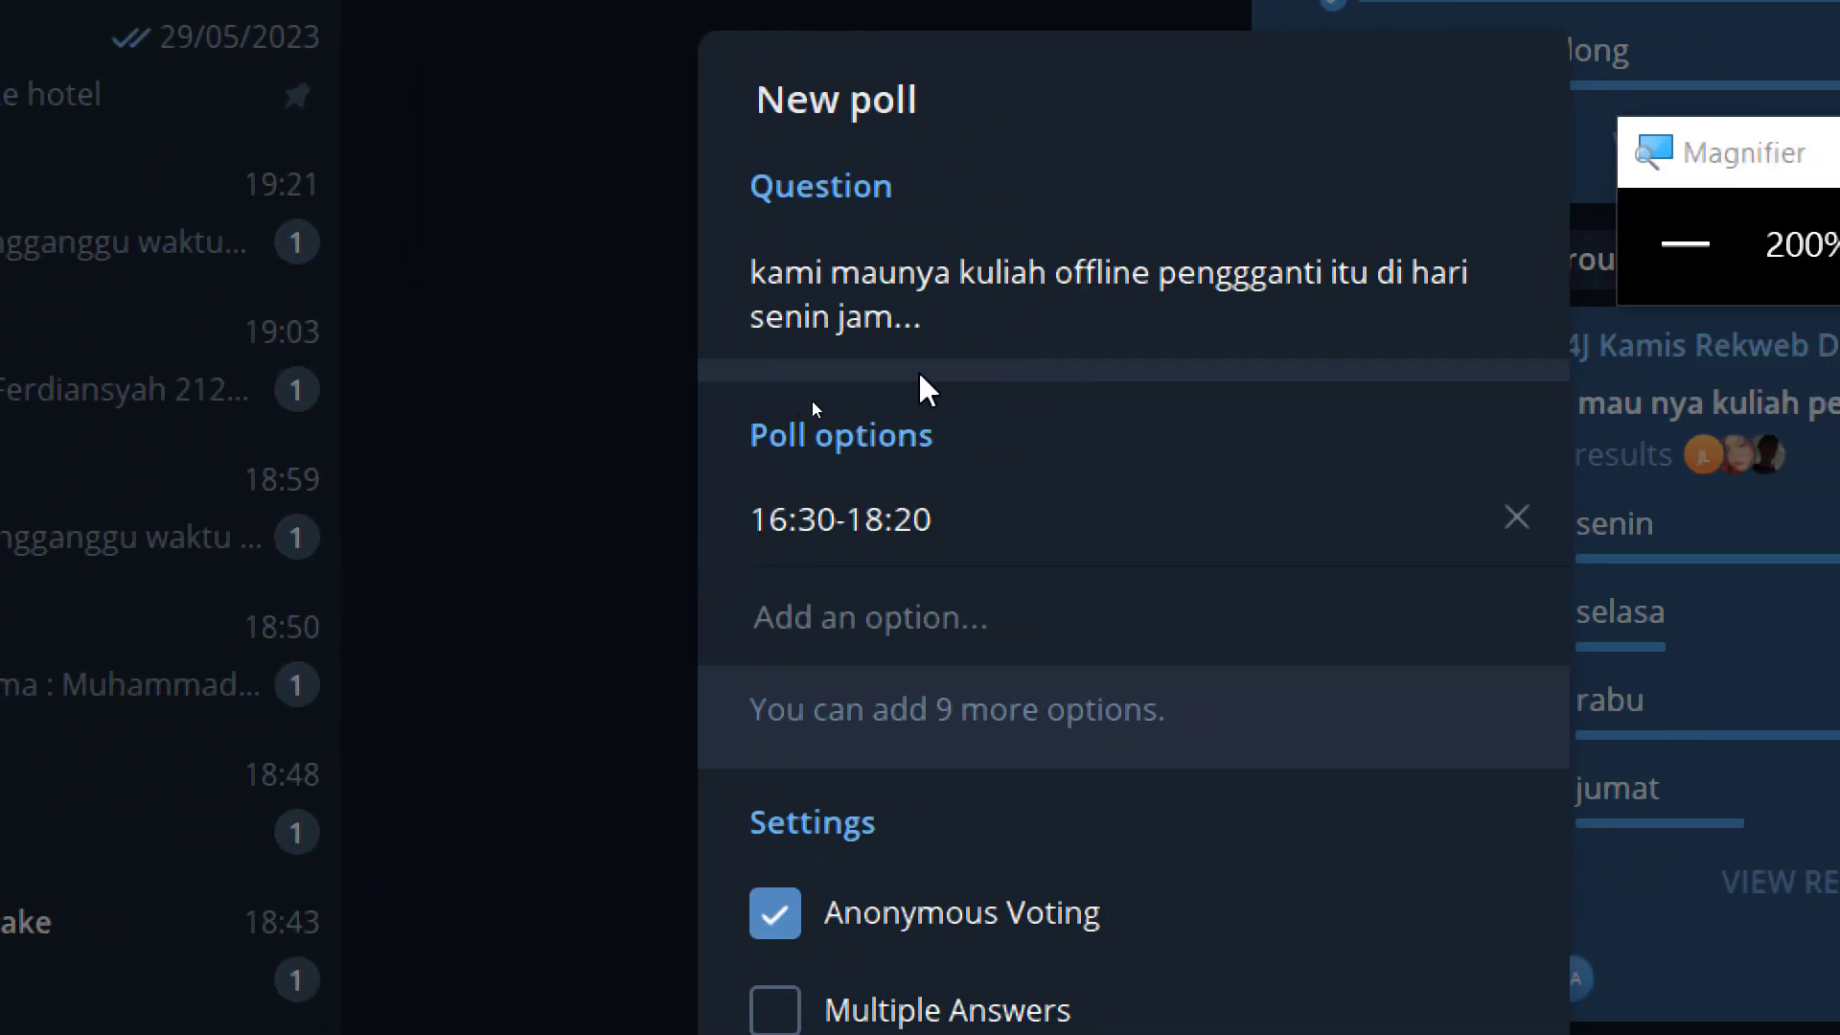
key(Return)
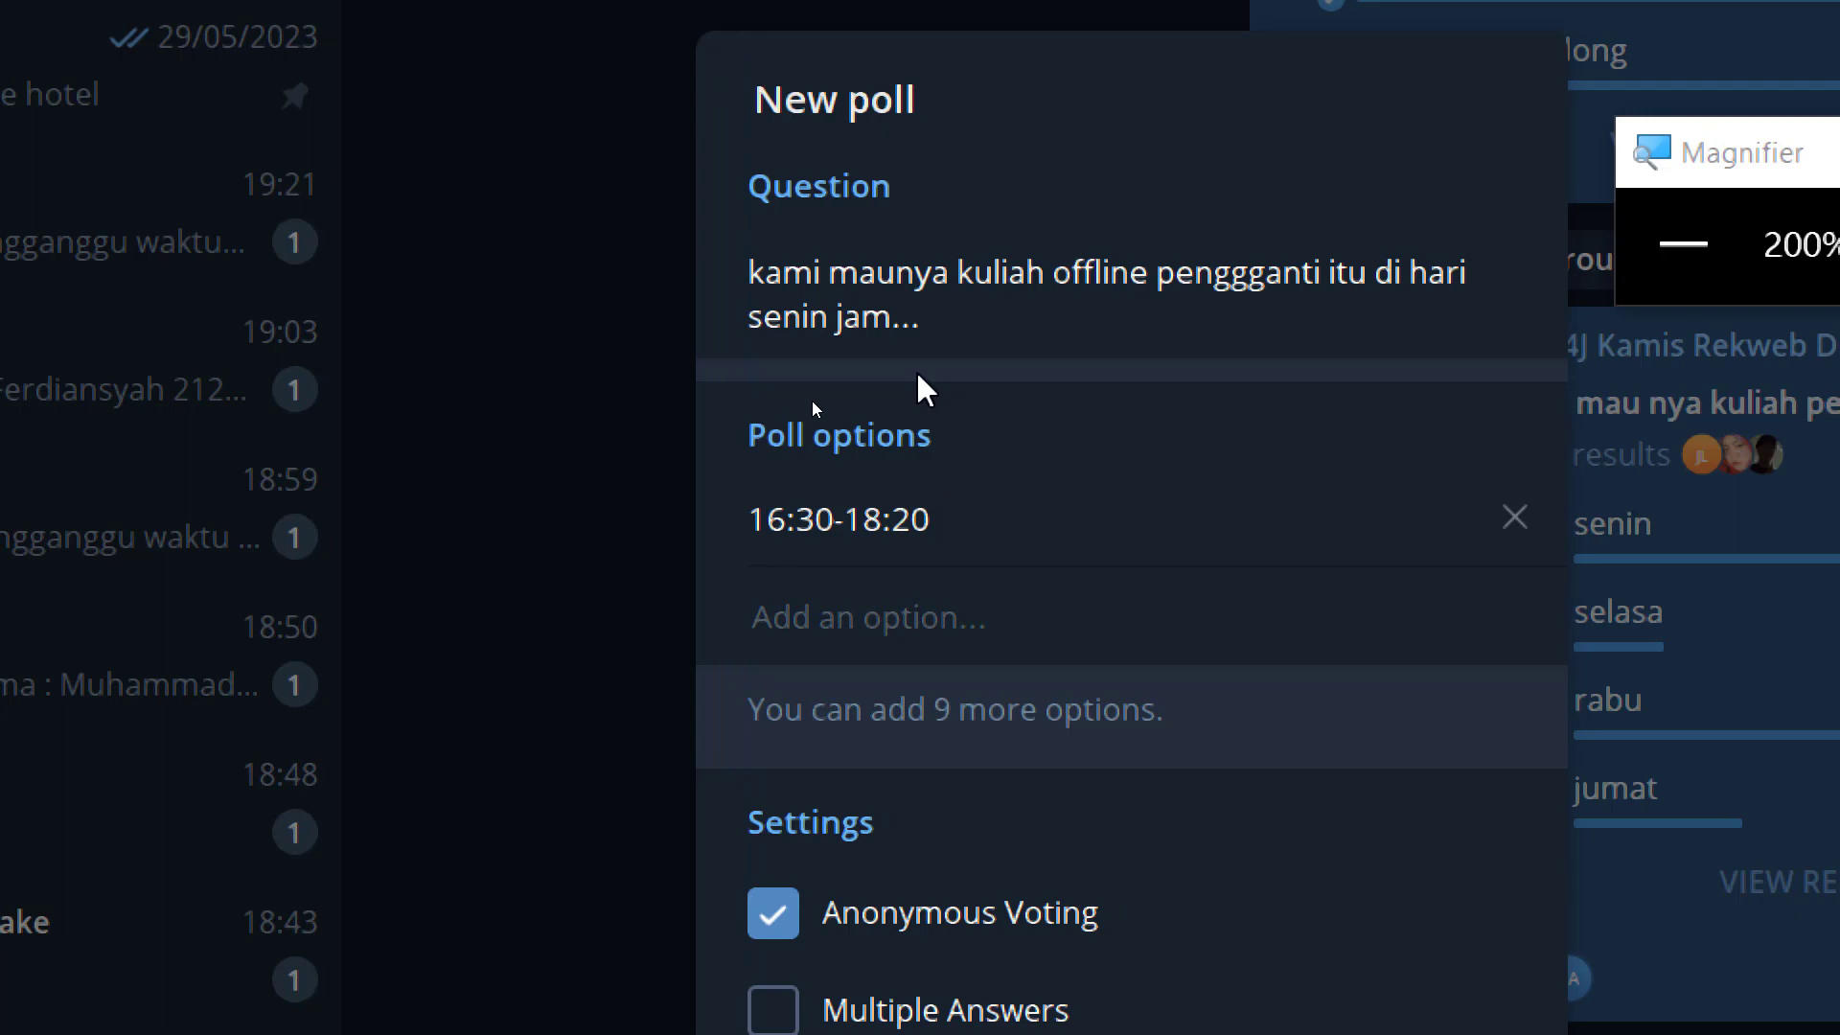
text(19:00-21)
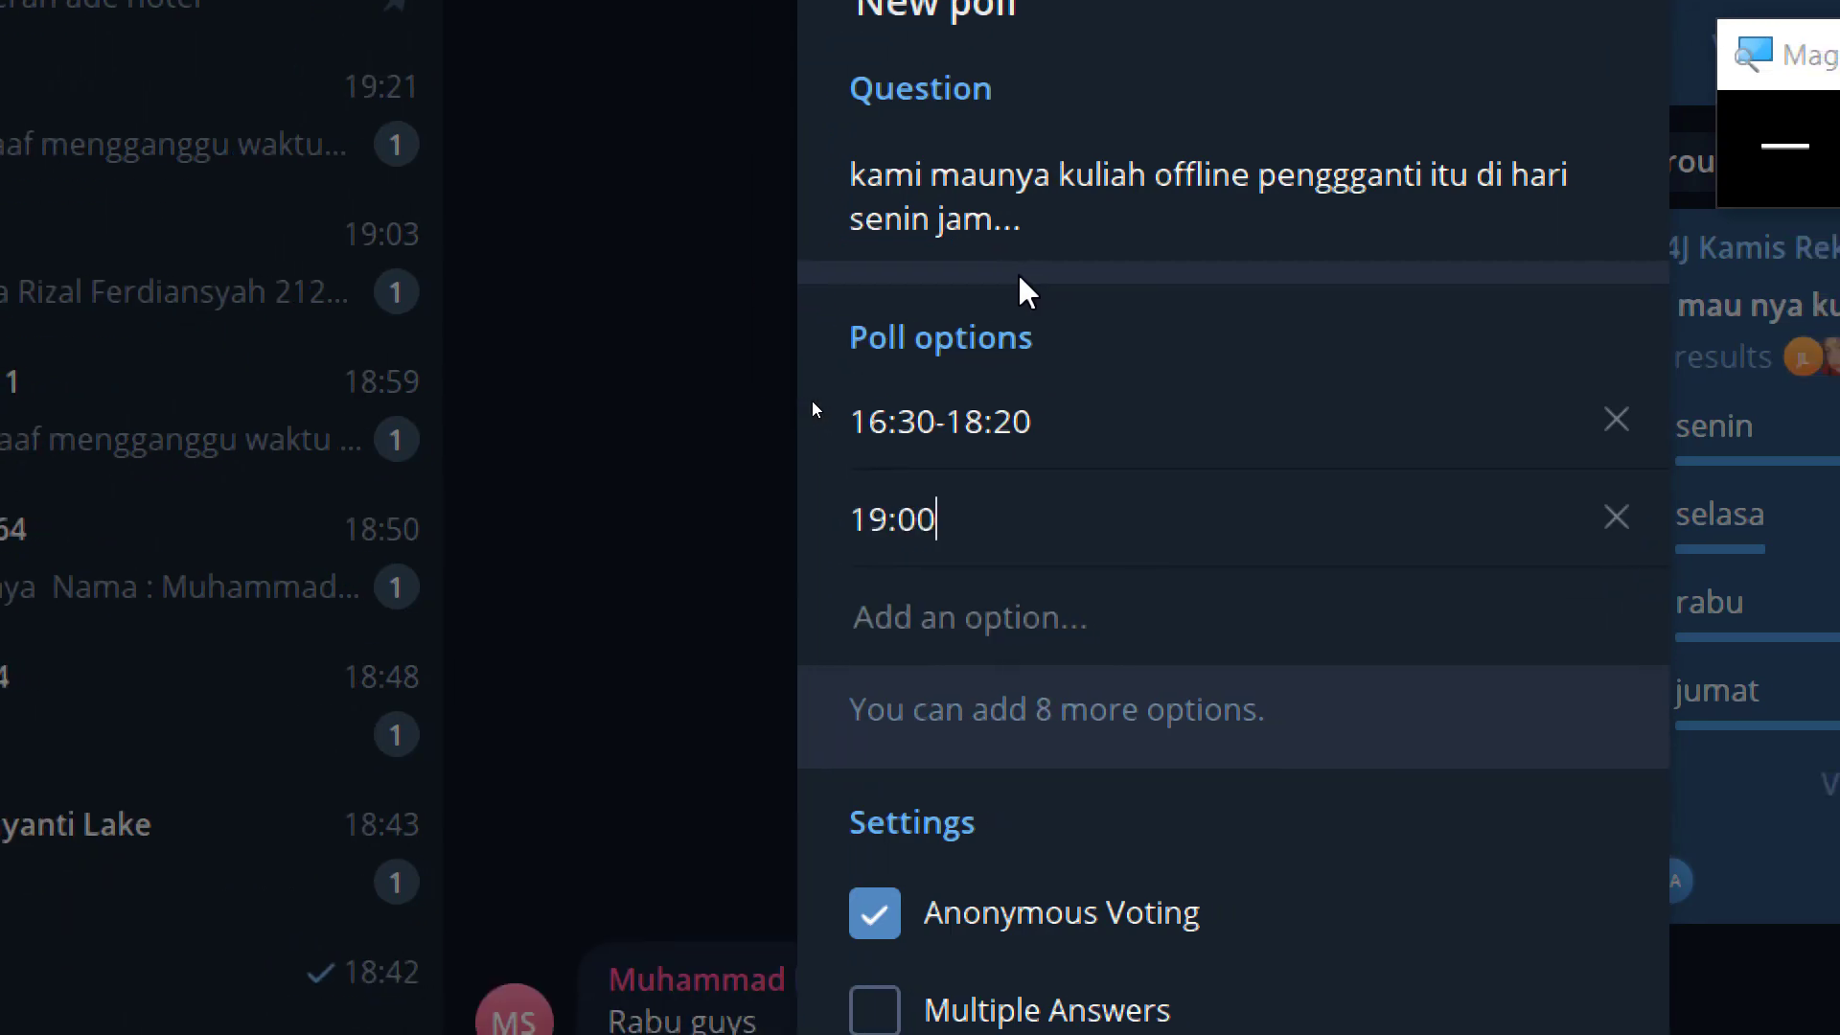
text(:00)
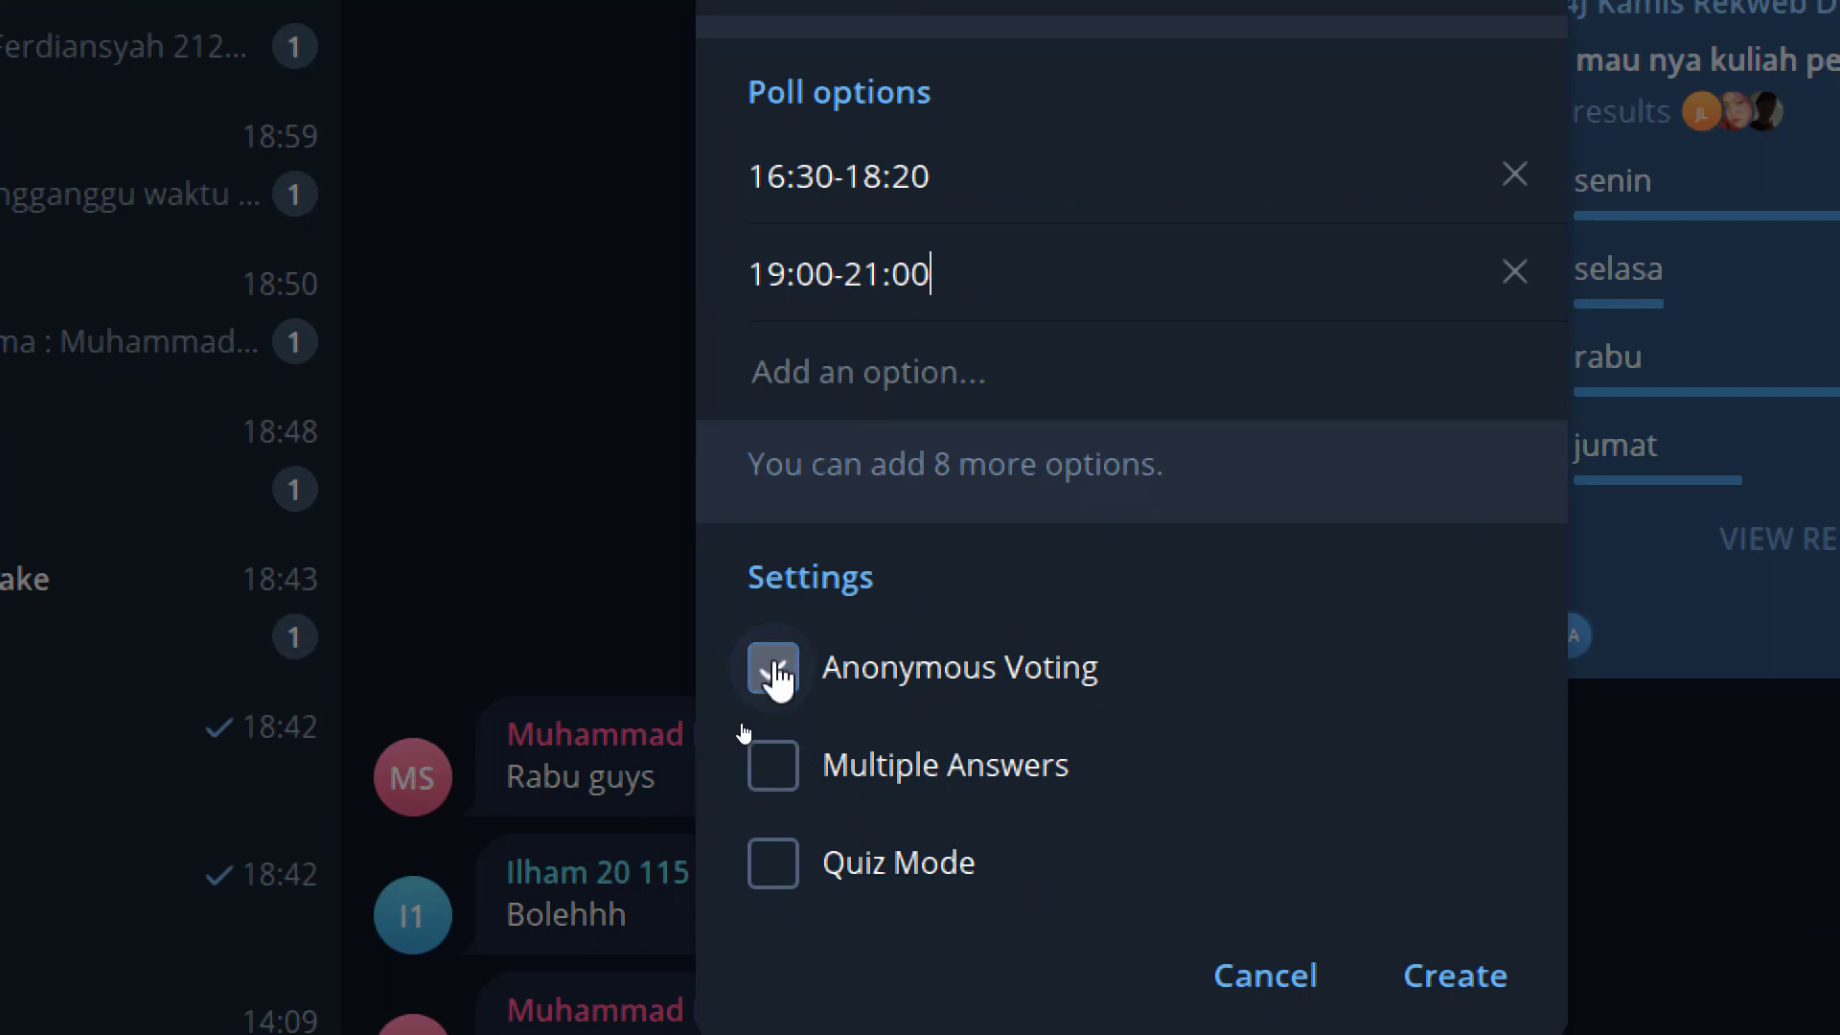
click(1476, 975)
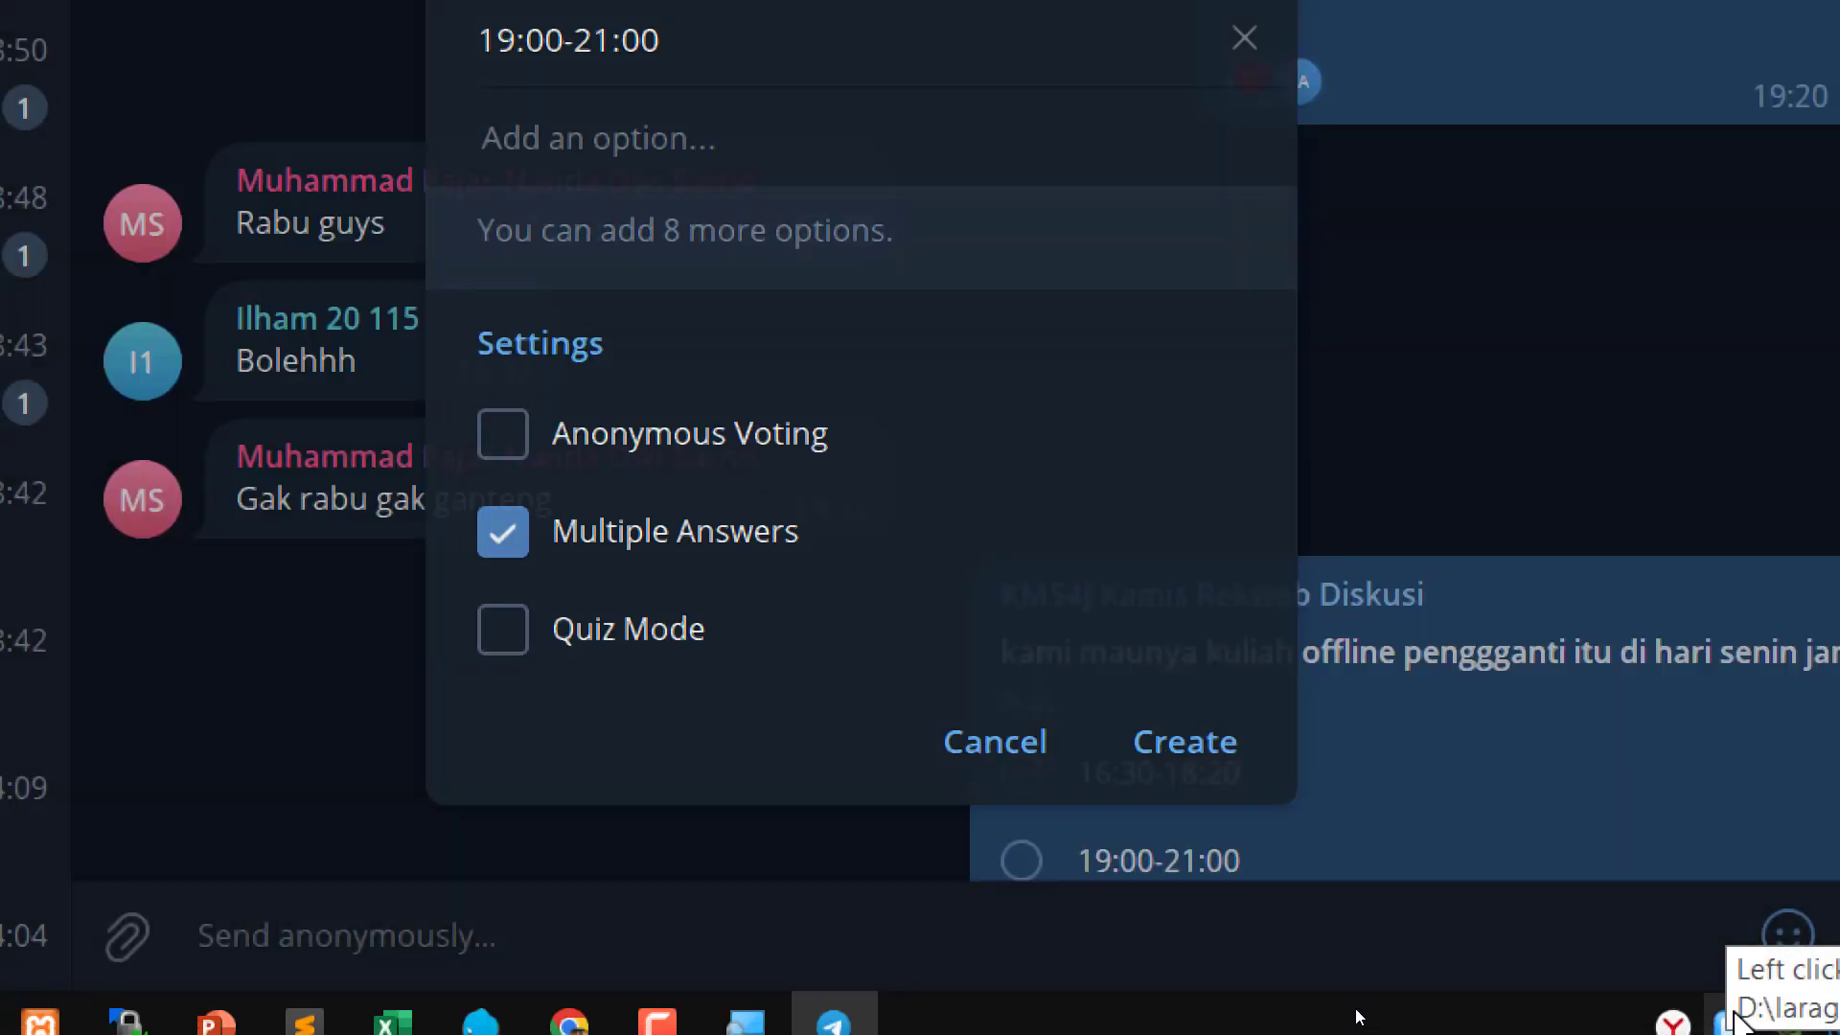
mouse_move(1788, 934)
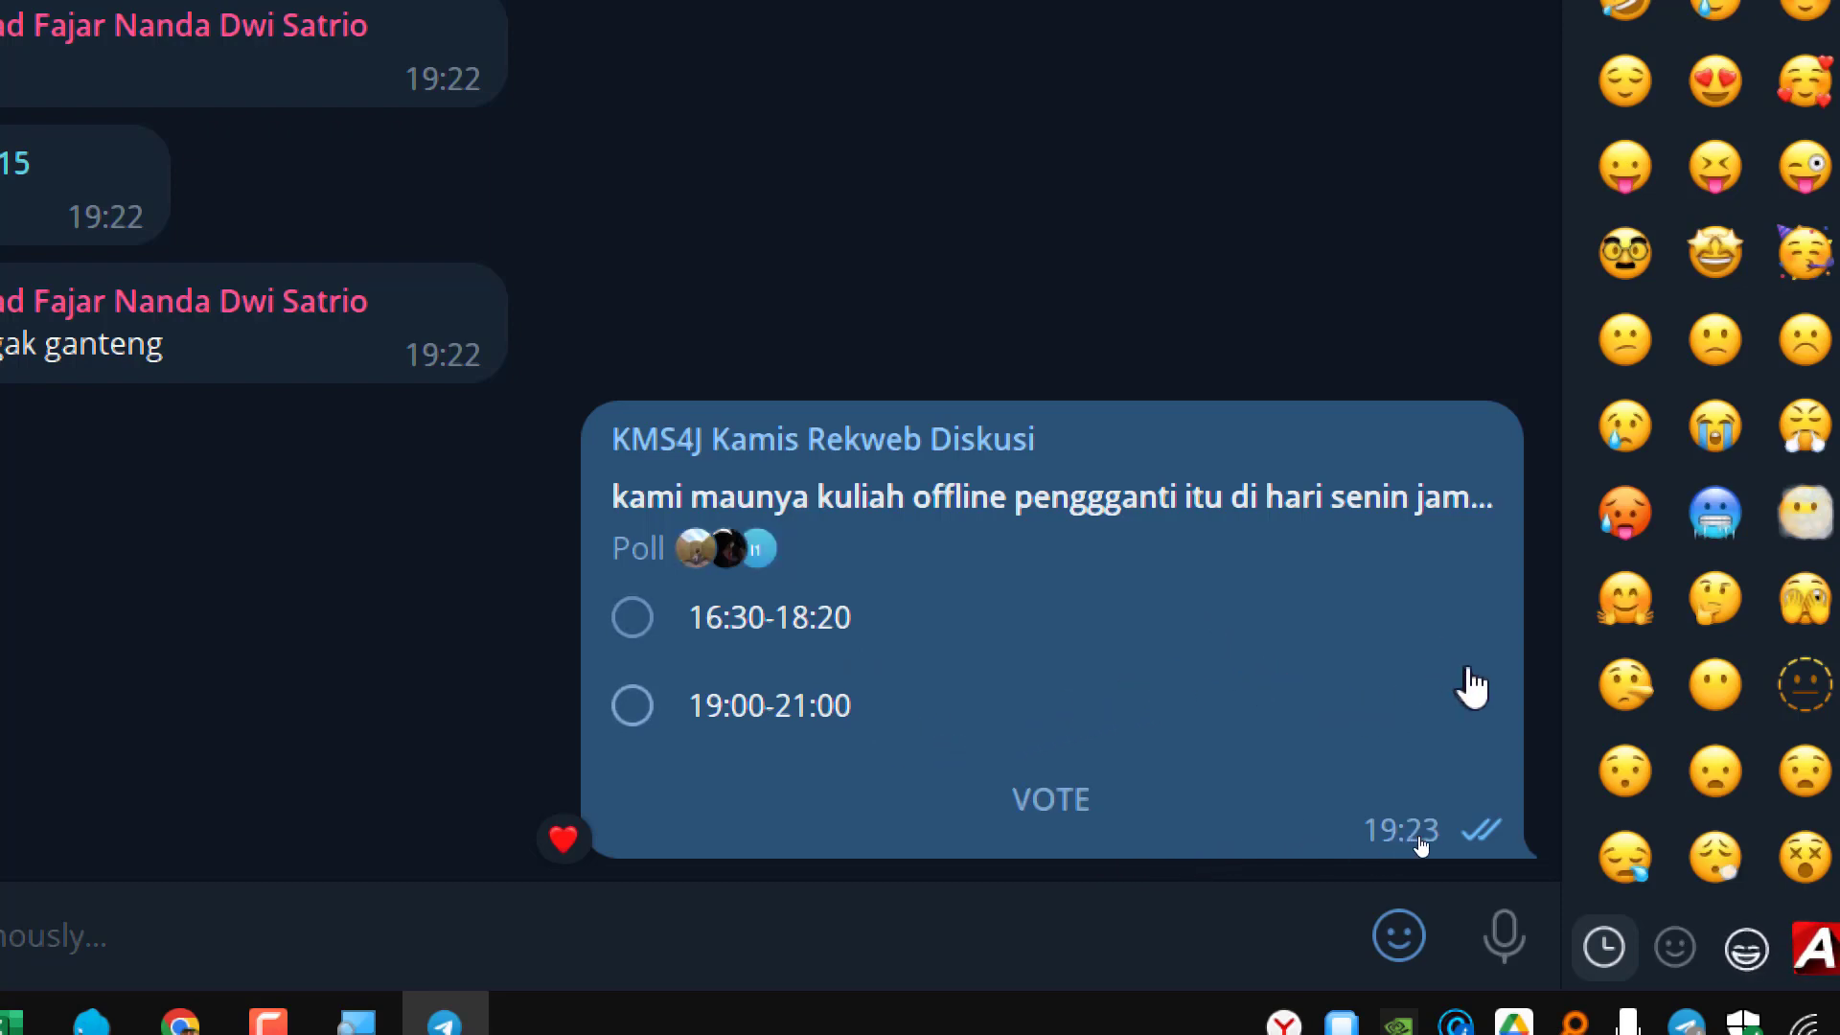
Step: Vote for both 16:30-18:20 and 19:00-21:00 in the Monday time poll
click(689, 616)
click(690, 705)
click(1010, 802)
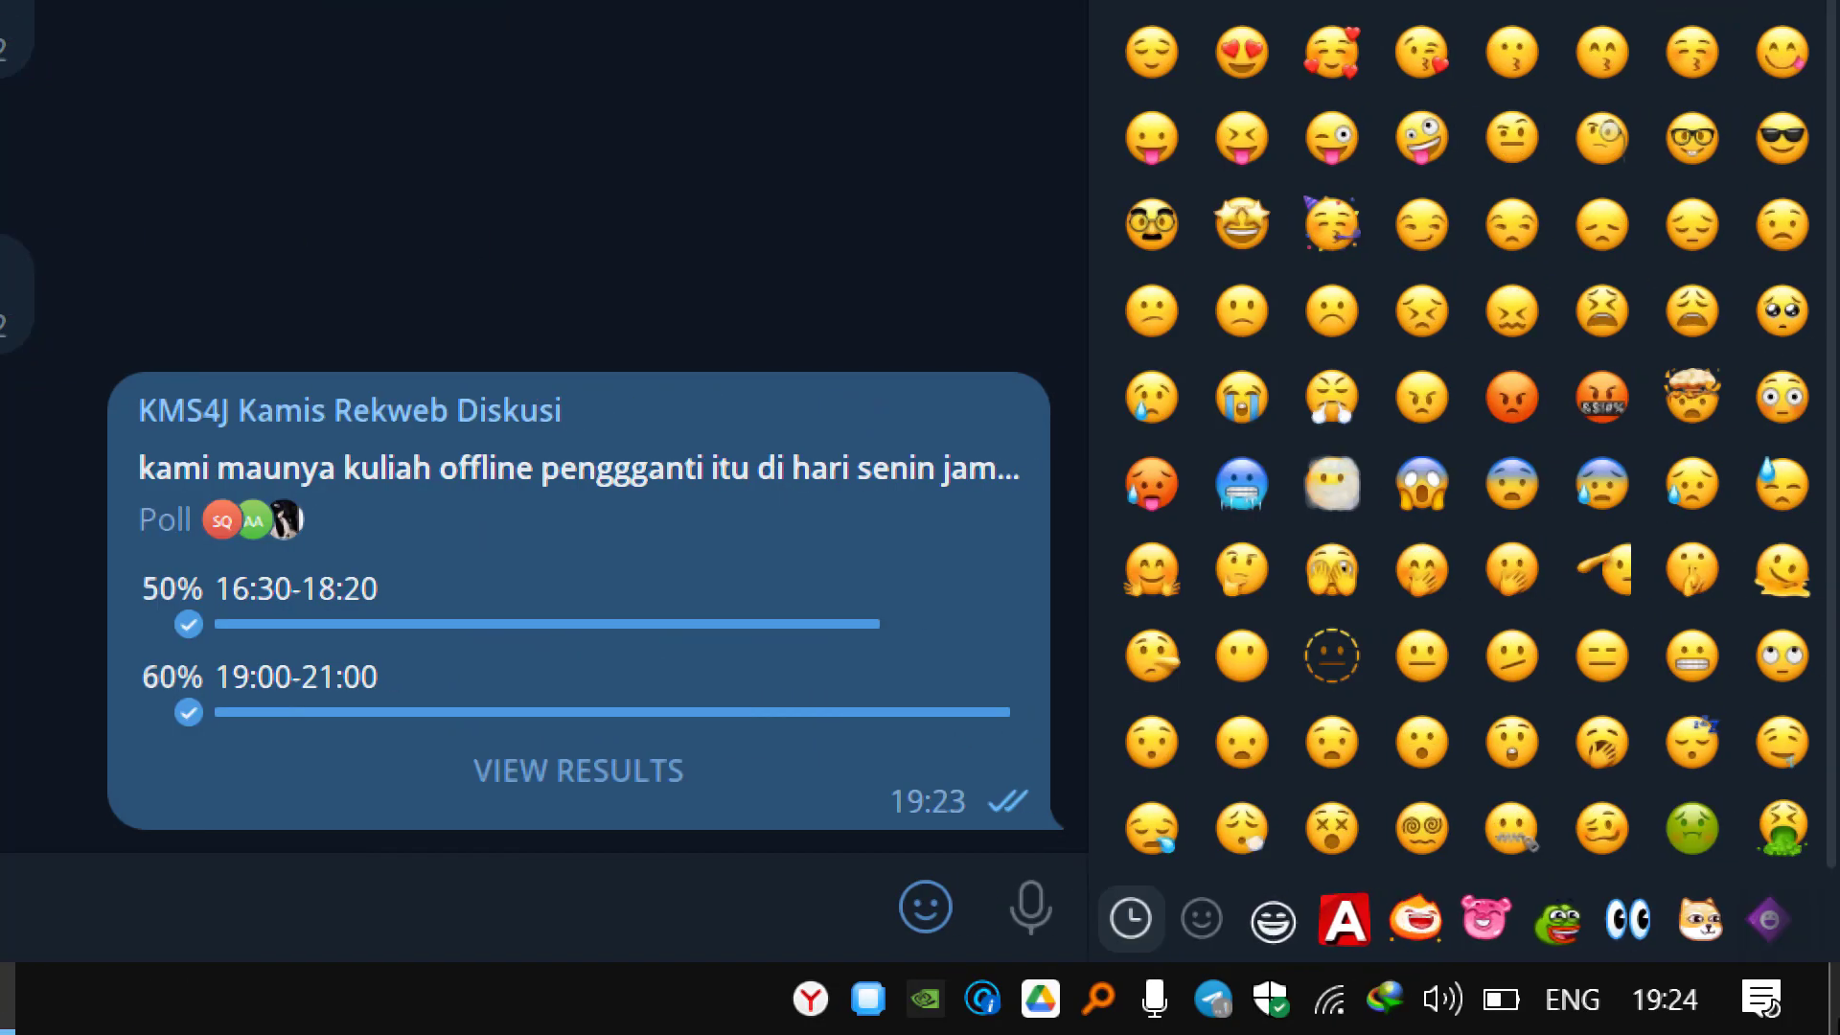
Step: Put a heart reaction on the Monday time-slot poll
mouse_move(1690, 985)
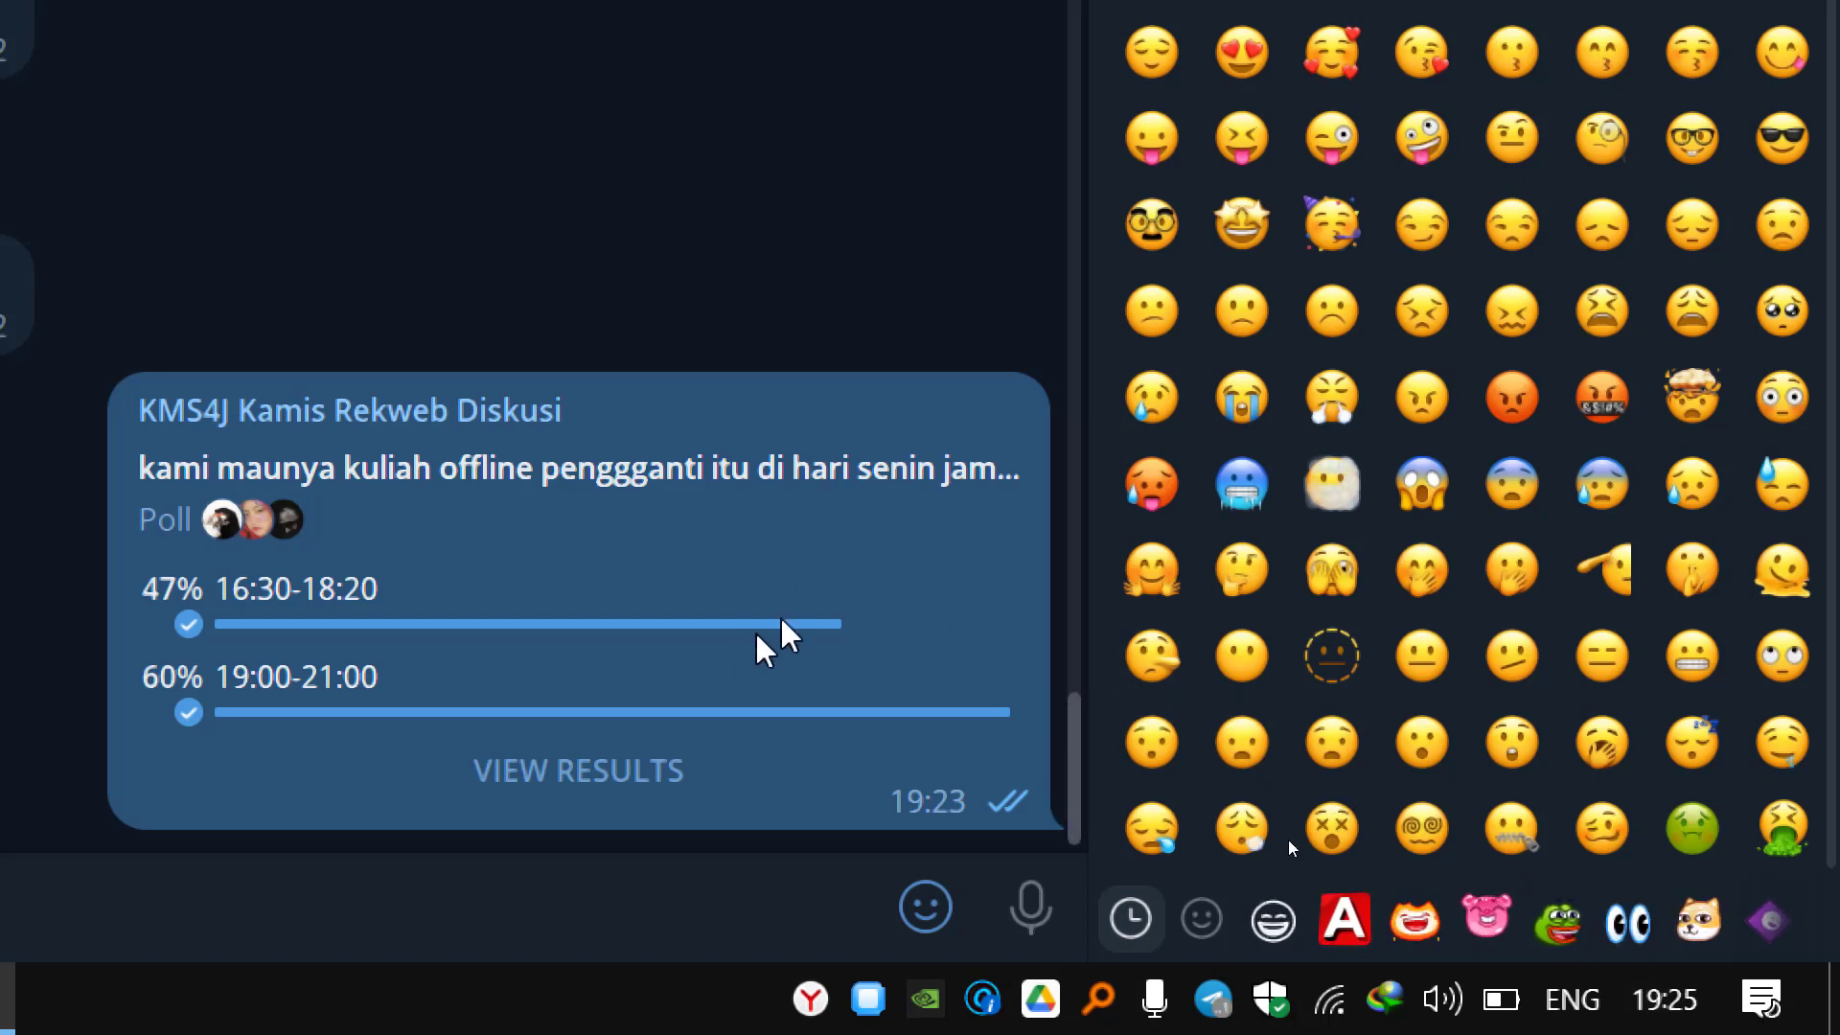
double_click(755, 692)
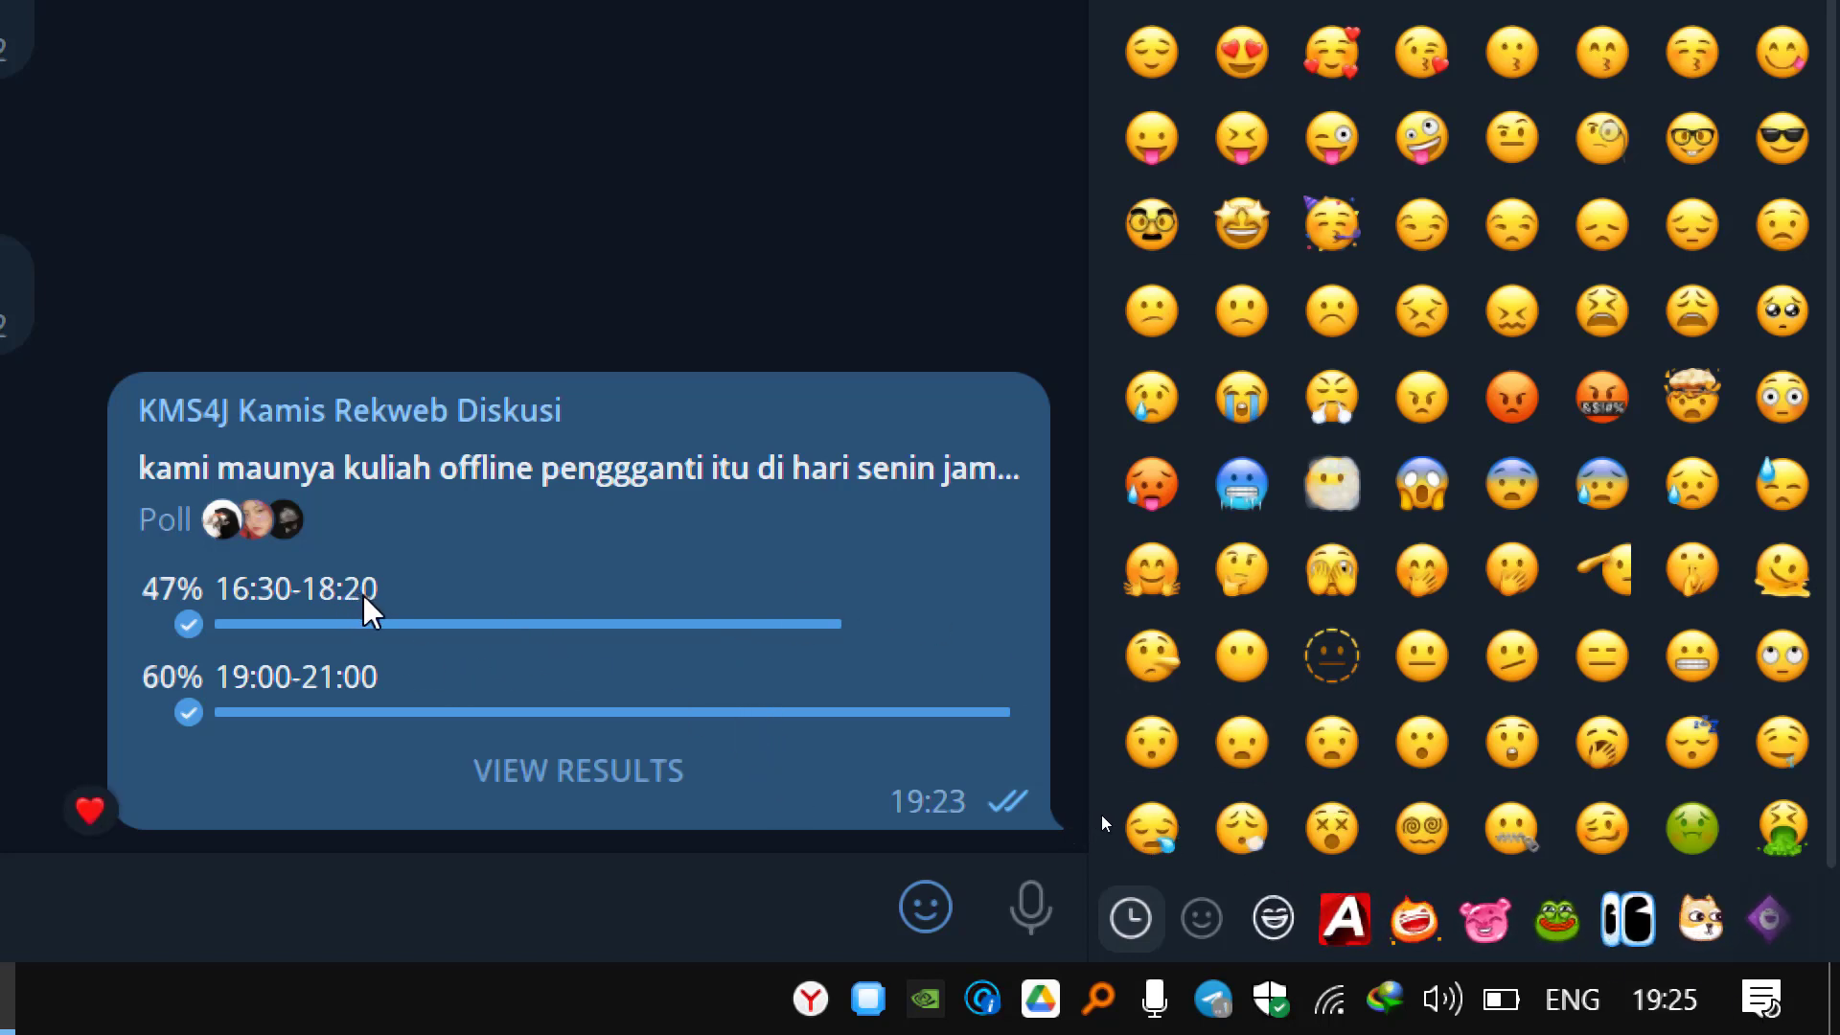
scroll(355, 714, down, 2)
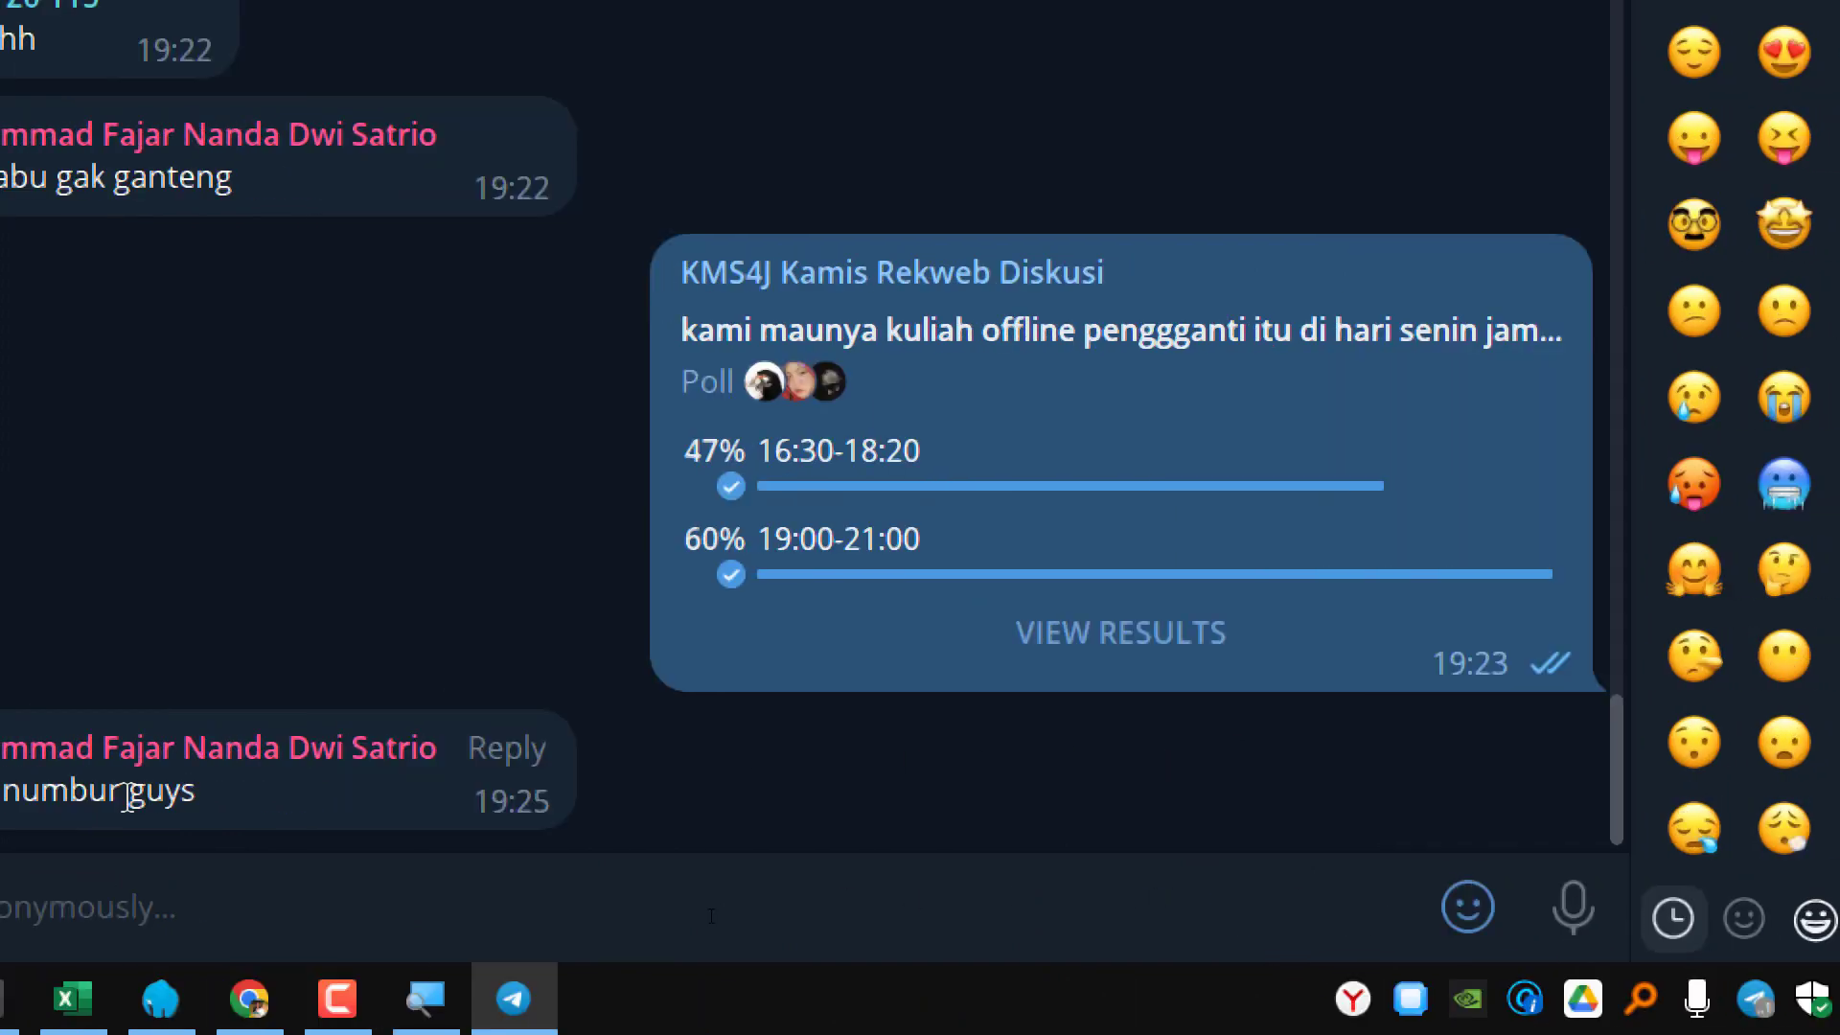
mouse_move(294, 813)
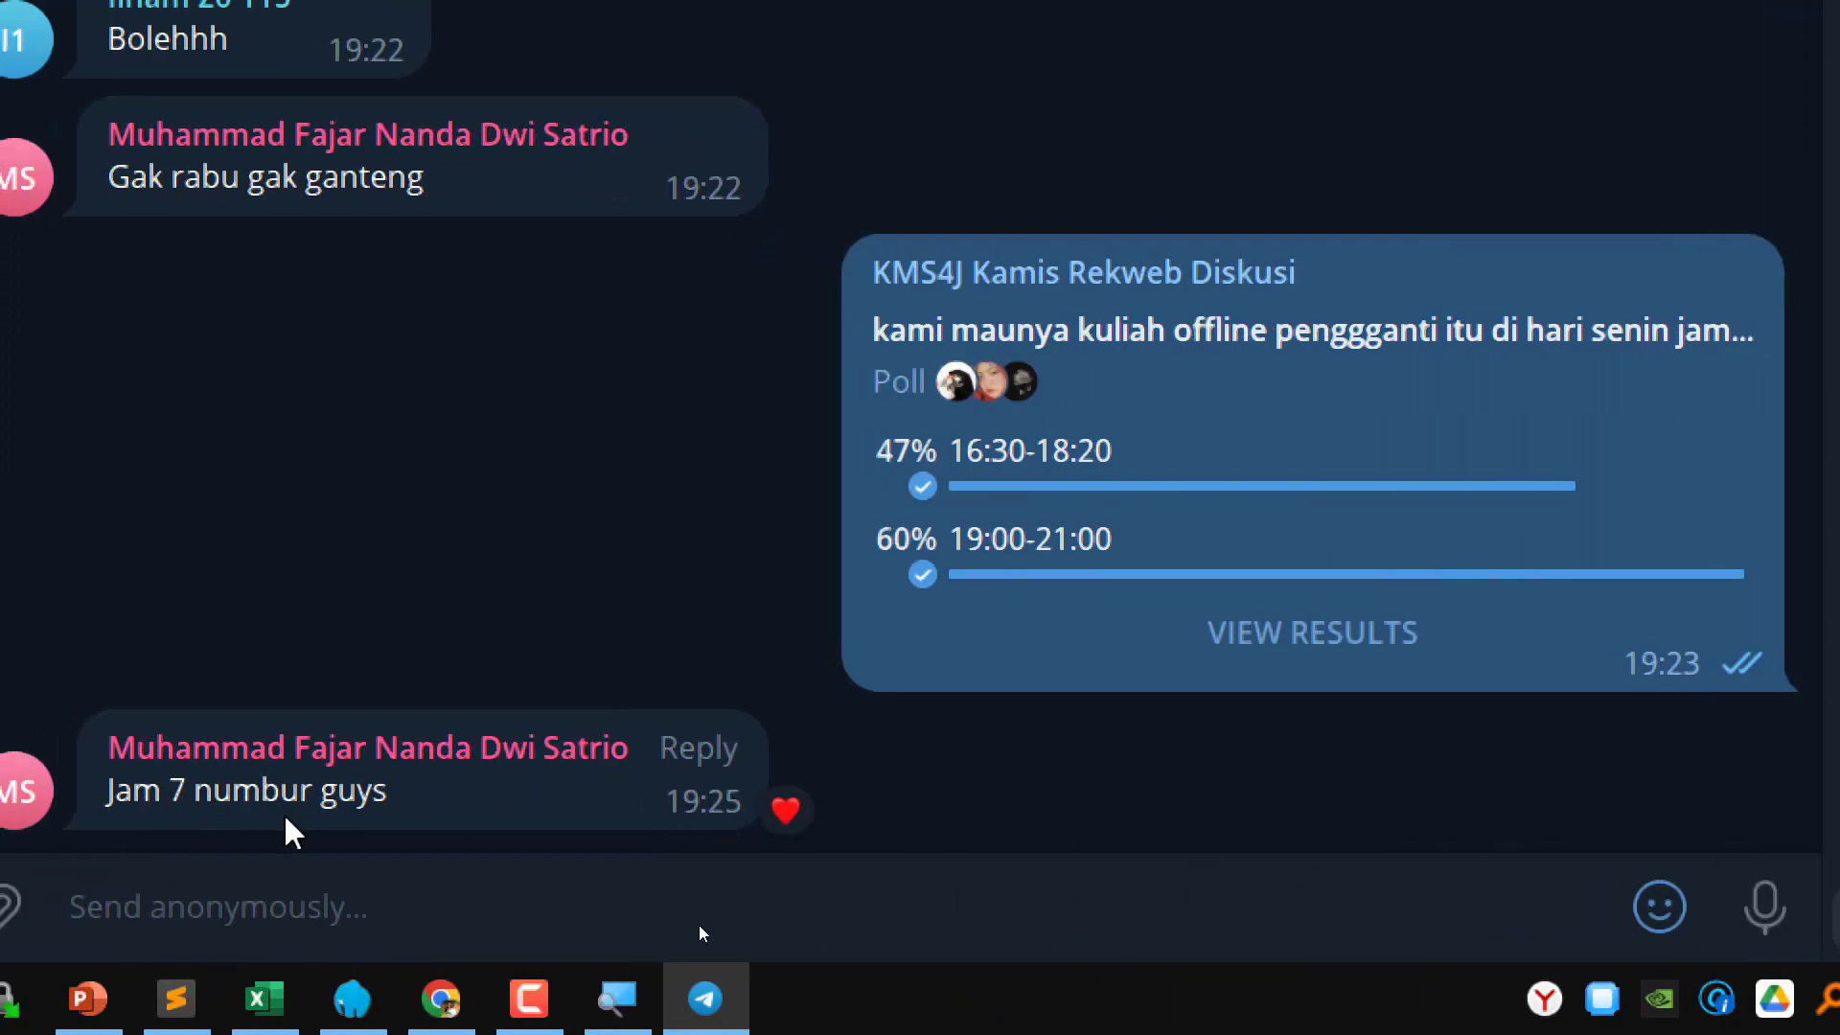
mouse_move(1606, 907)
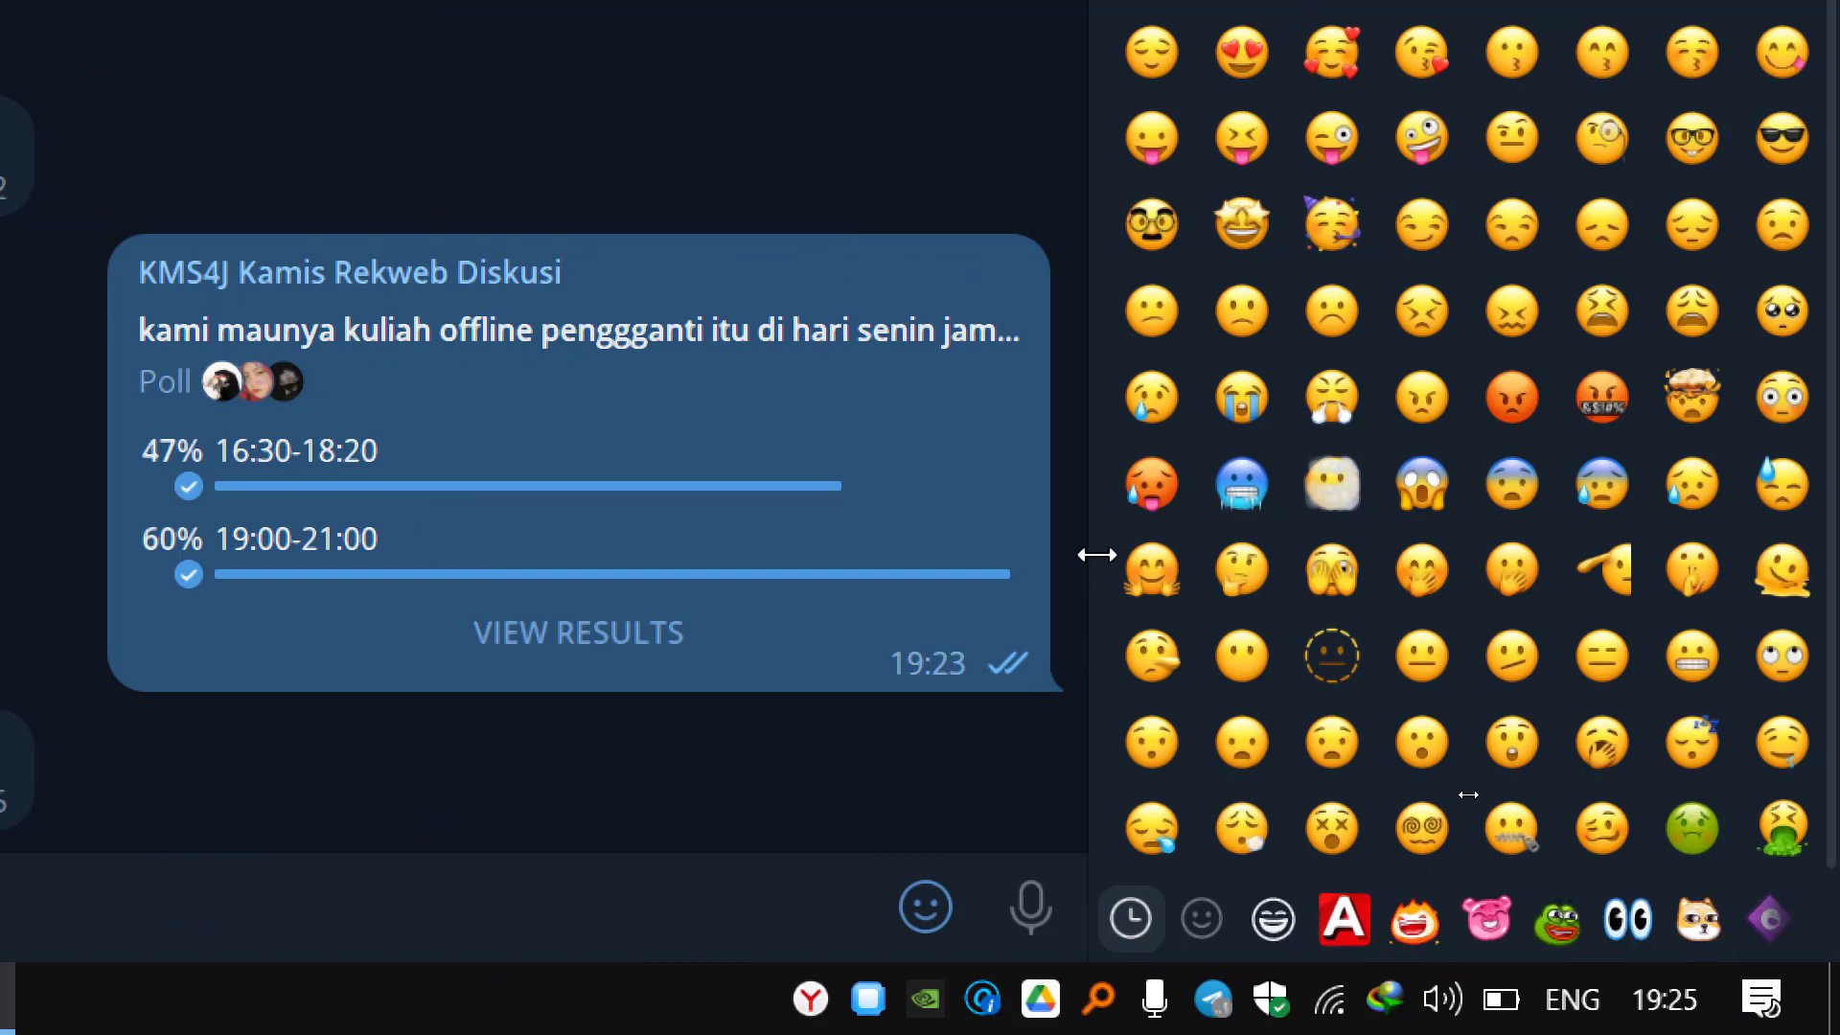
double_click(762, 419)
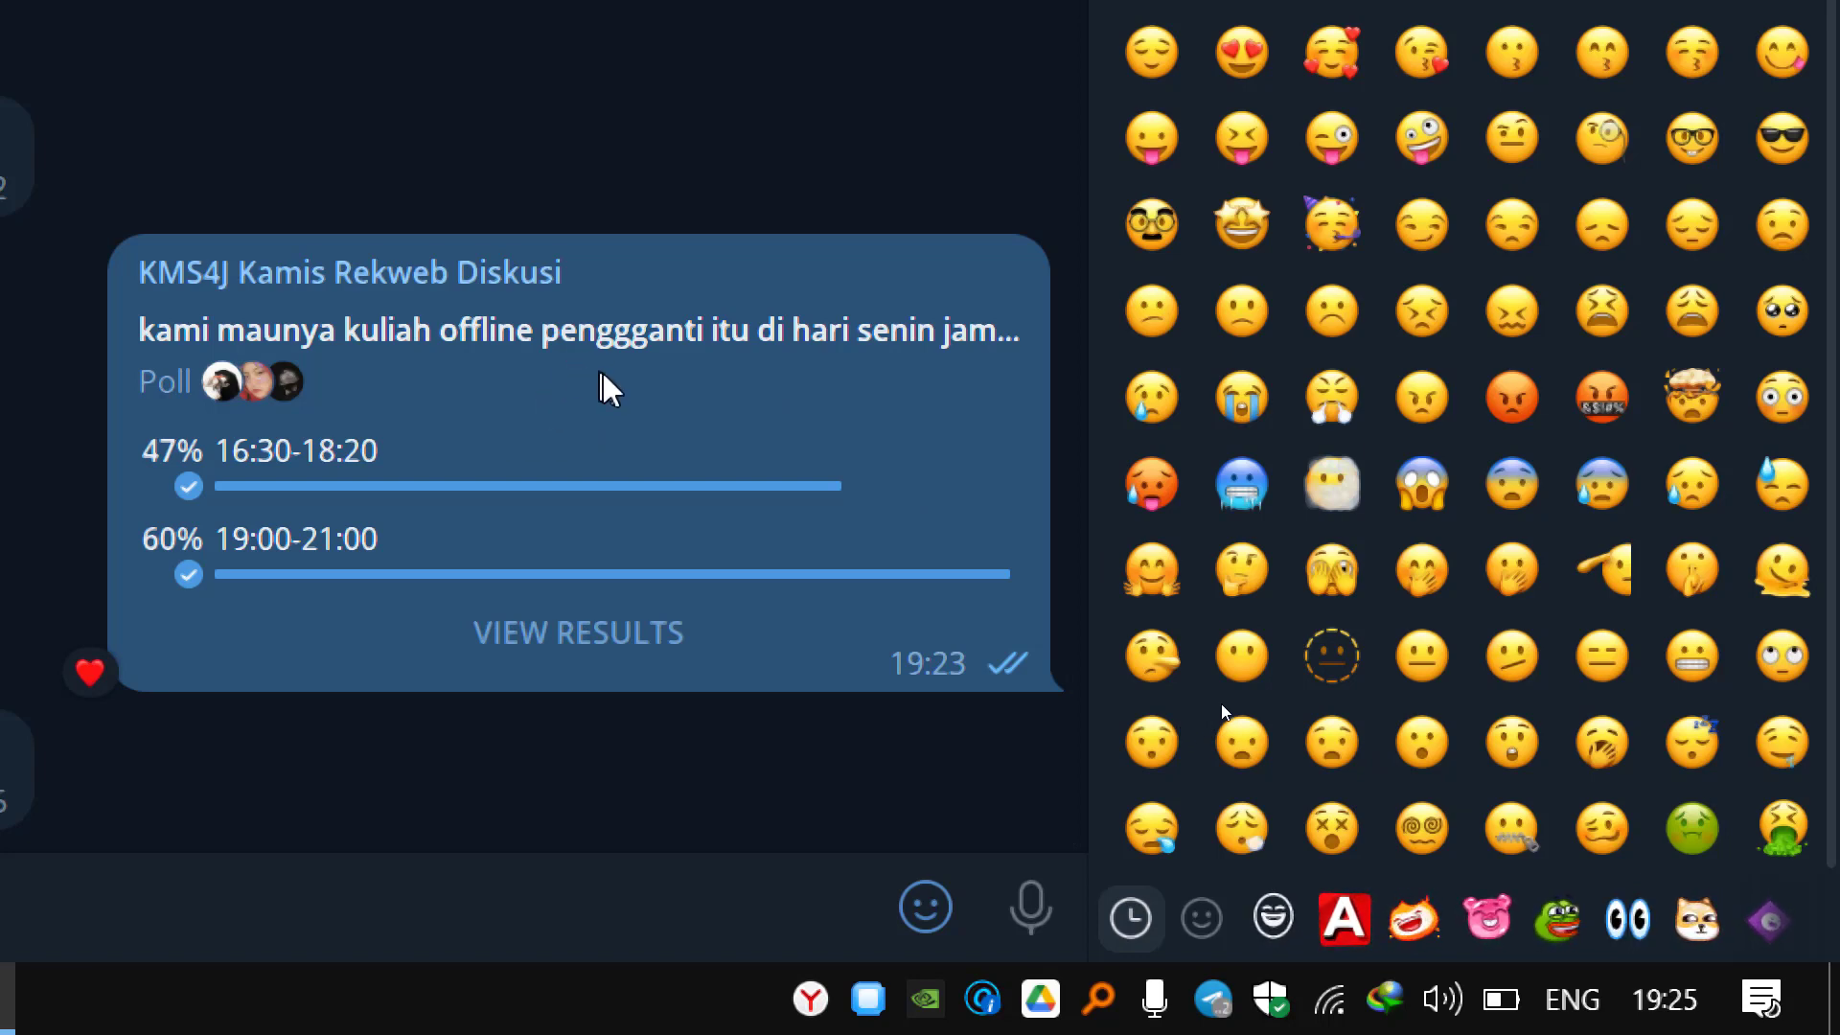
Step: Stop the time-slot poll at 47% and 60%, then switch to the Sublime Text notes
right_click(650, 445)
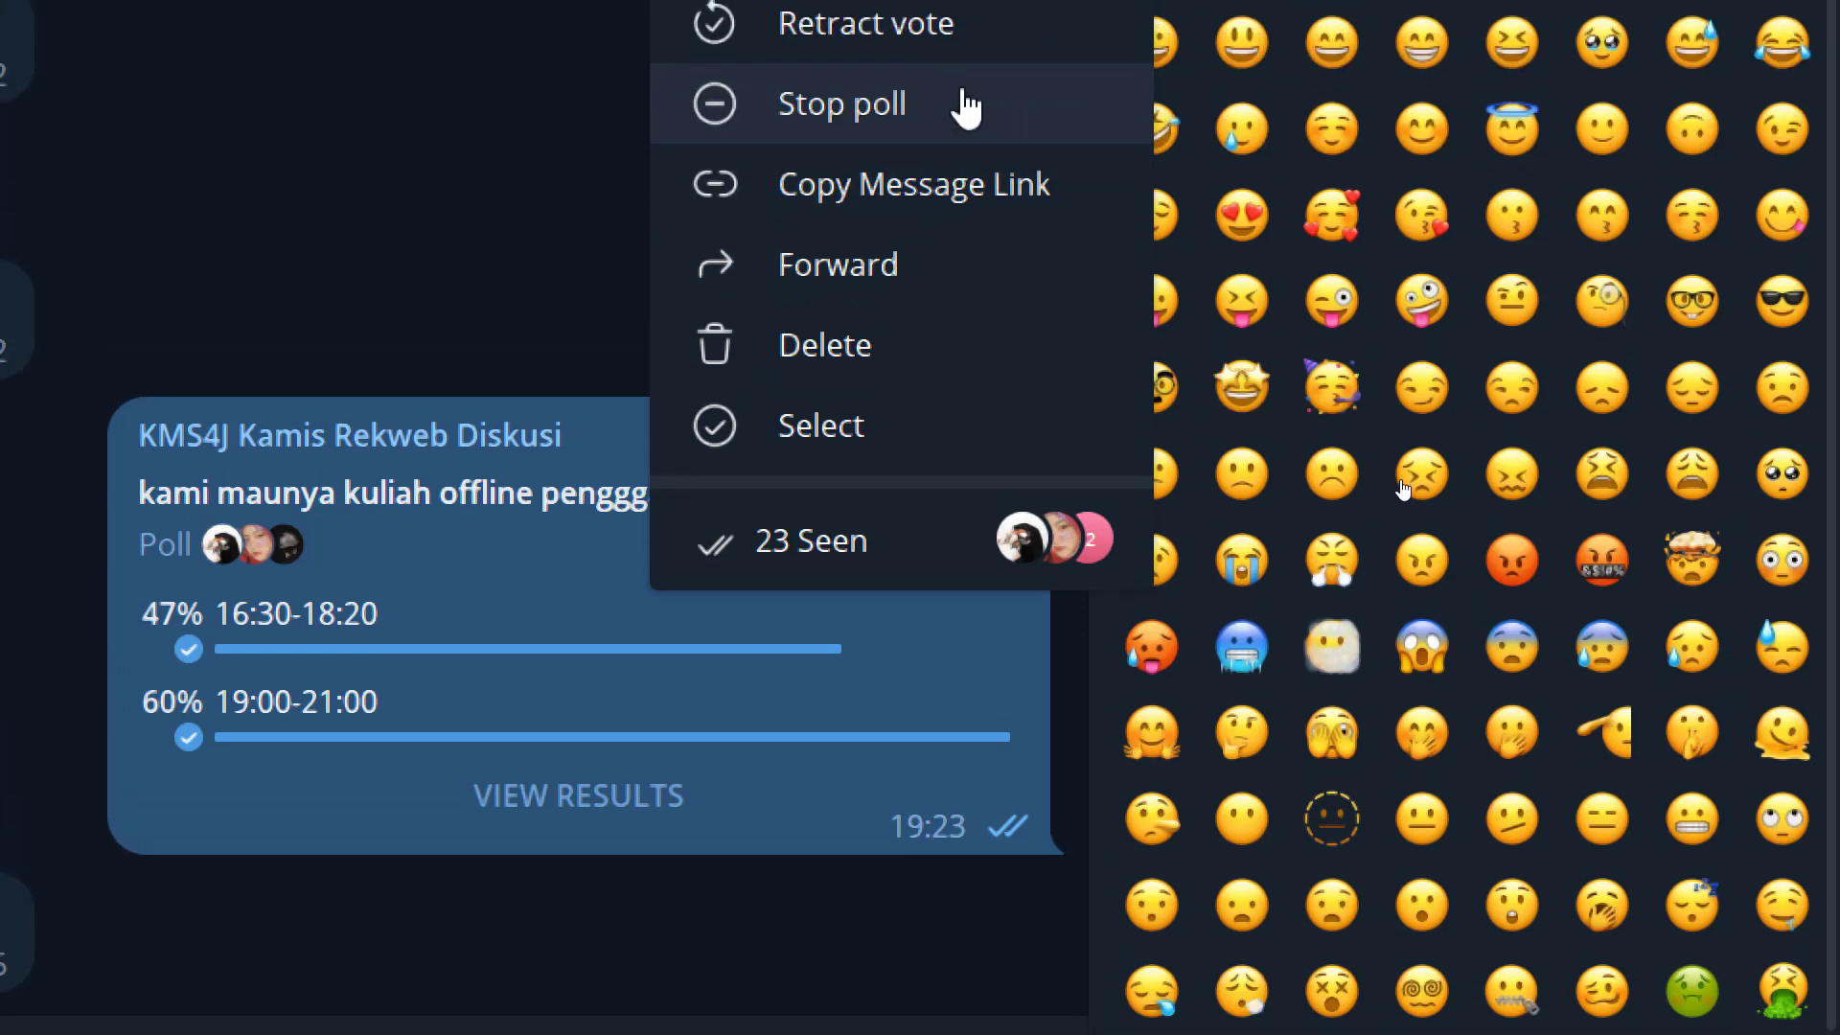
click(961, 106)
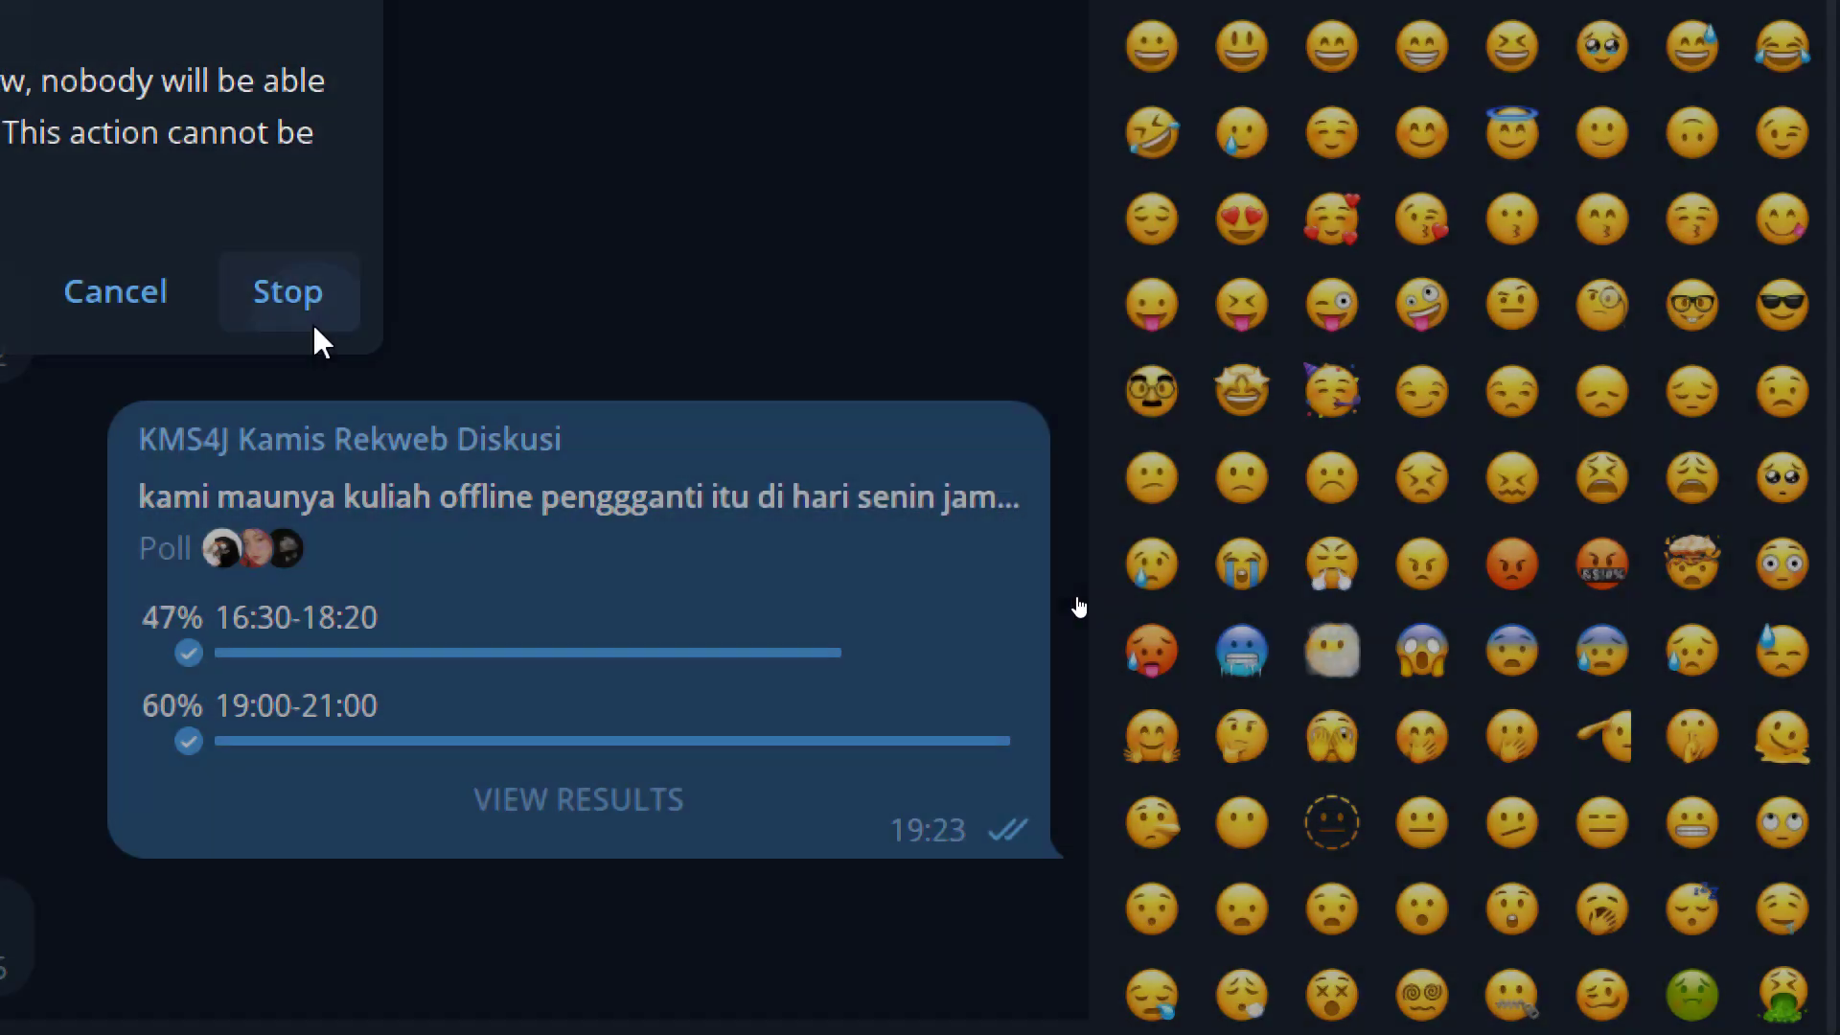
click(316, 326)
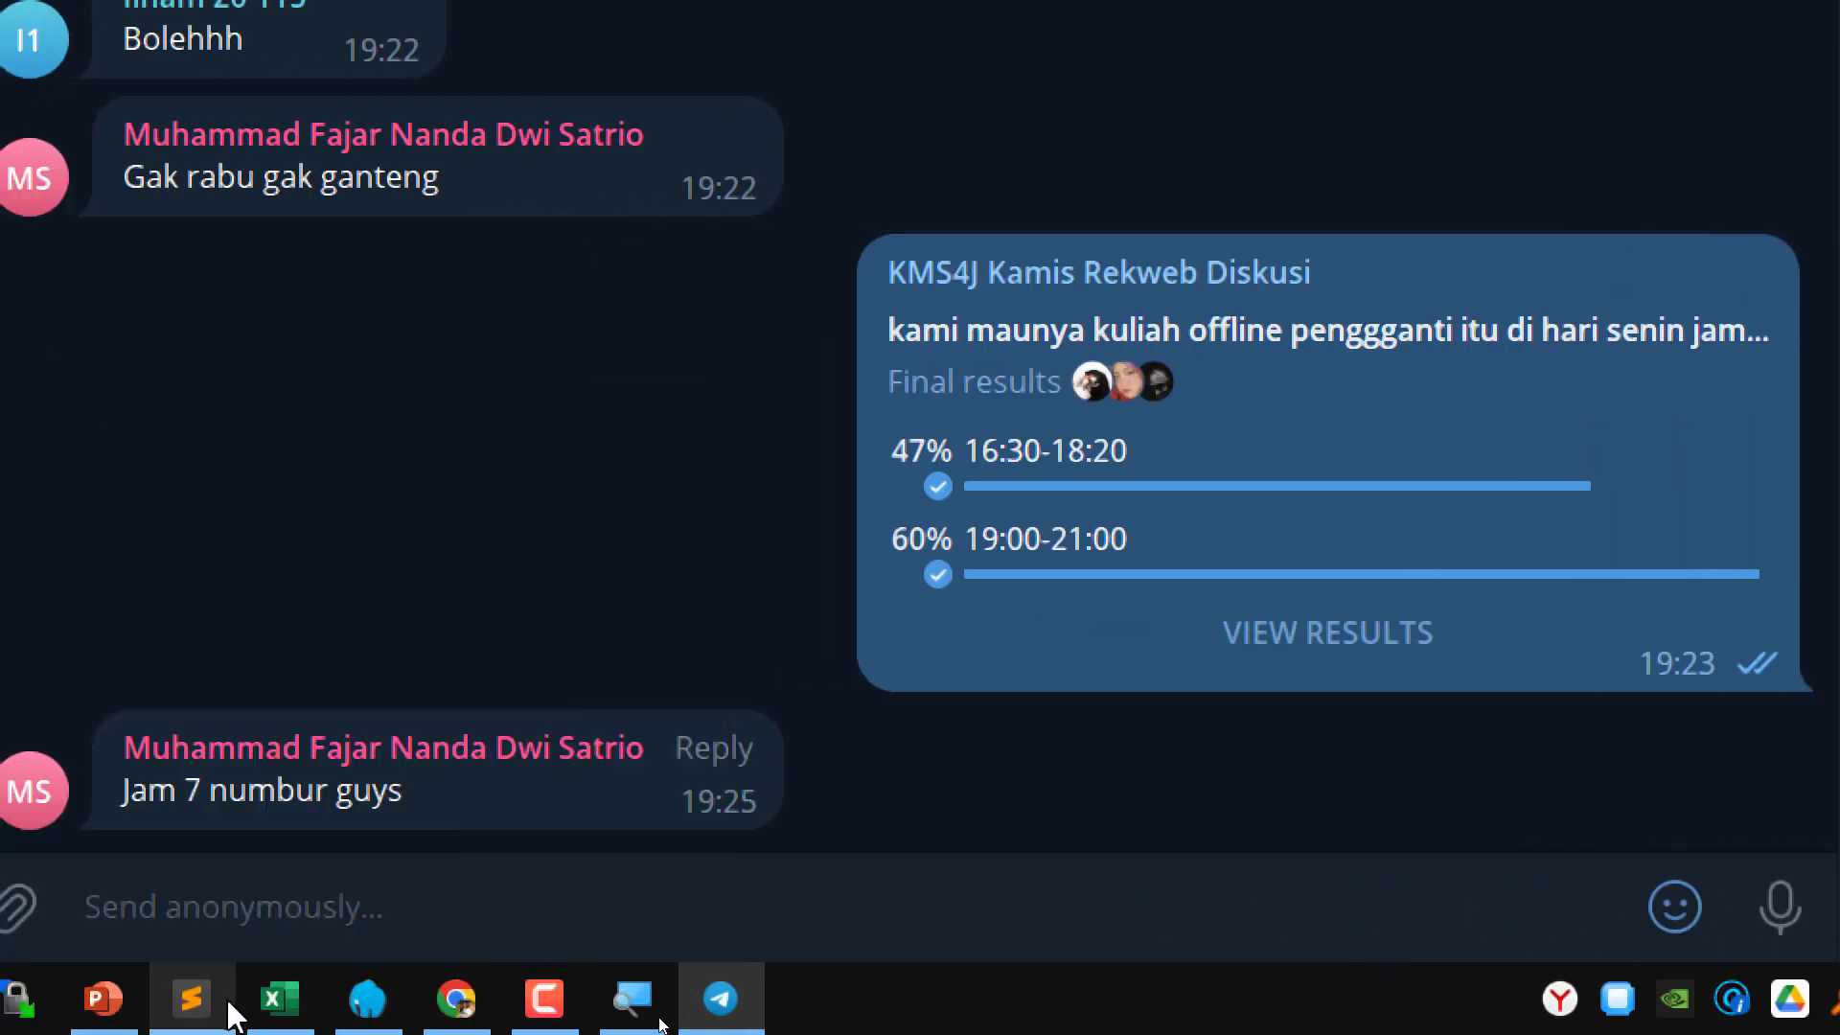
click(228, 1011)
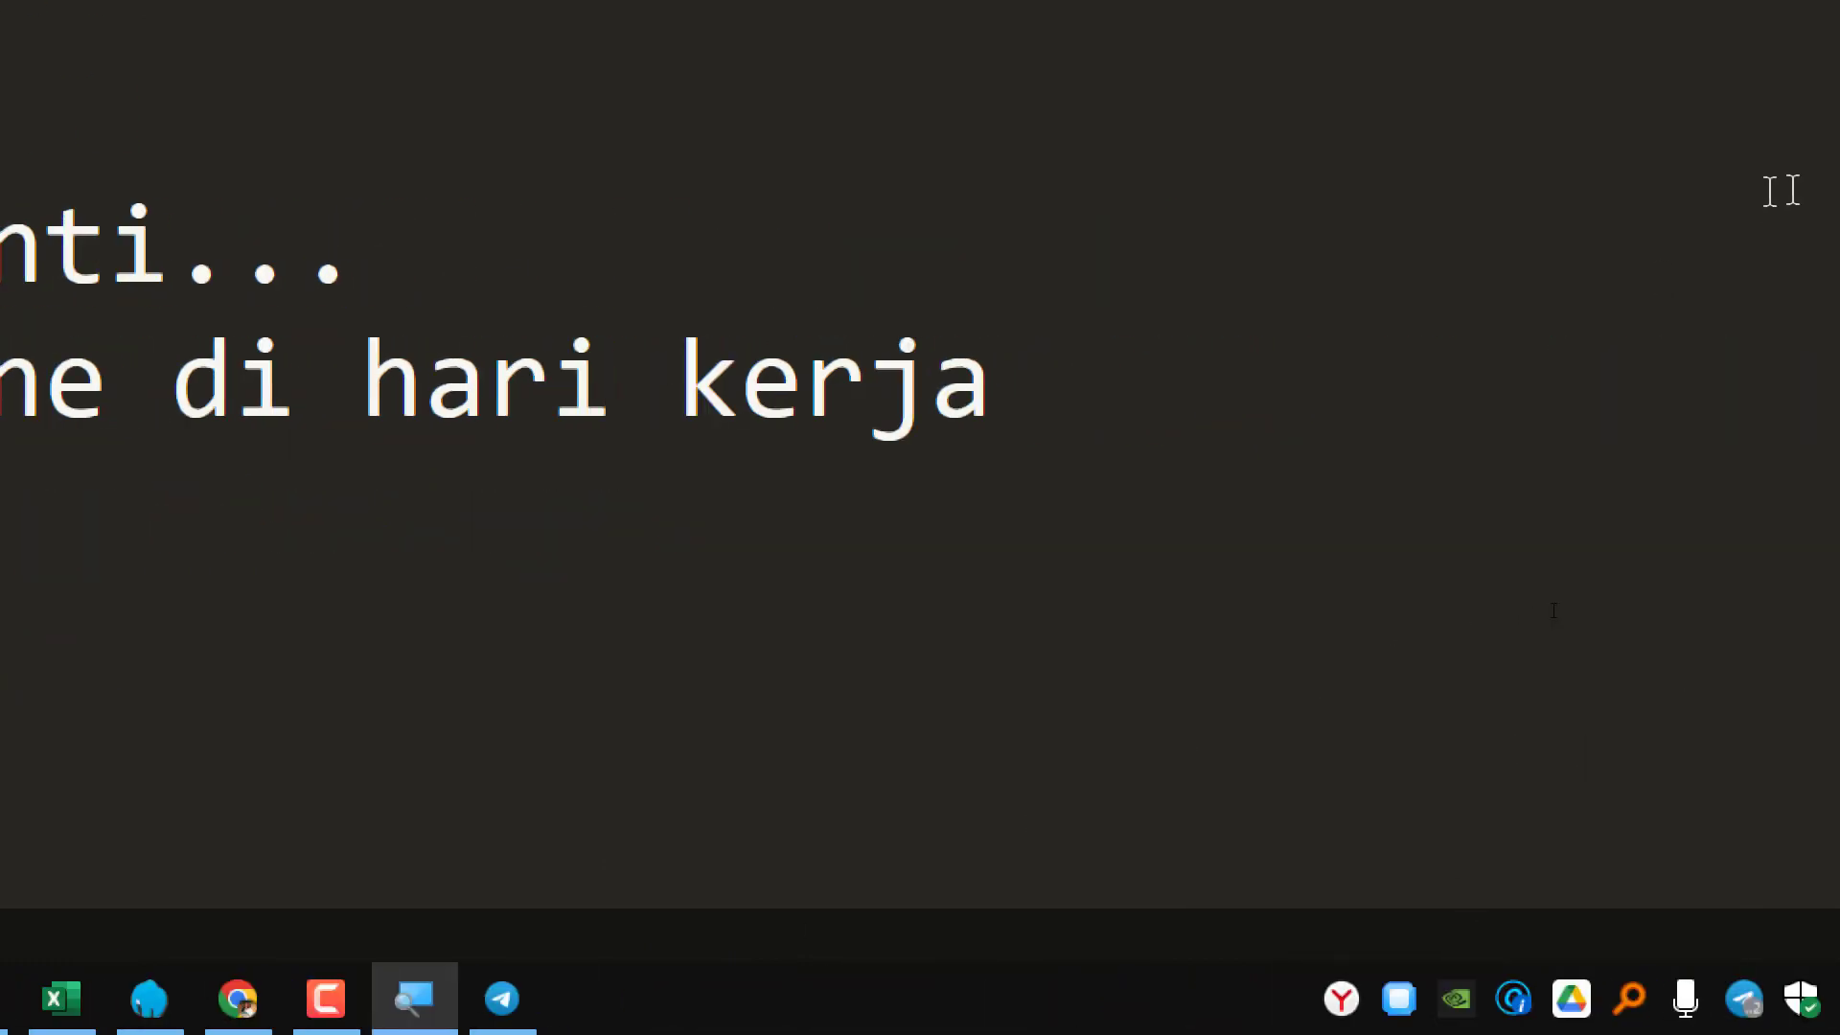
Step: Add lines 'offline pengganti di hari senin jam 7 malamn' and 'ruangannya nanti saya tanya baak'
click(1528, 1013)
key(super+minus)
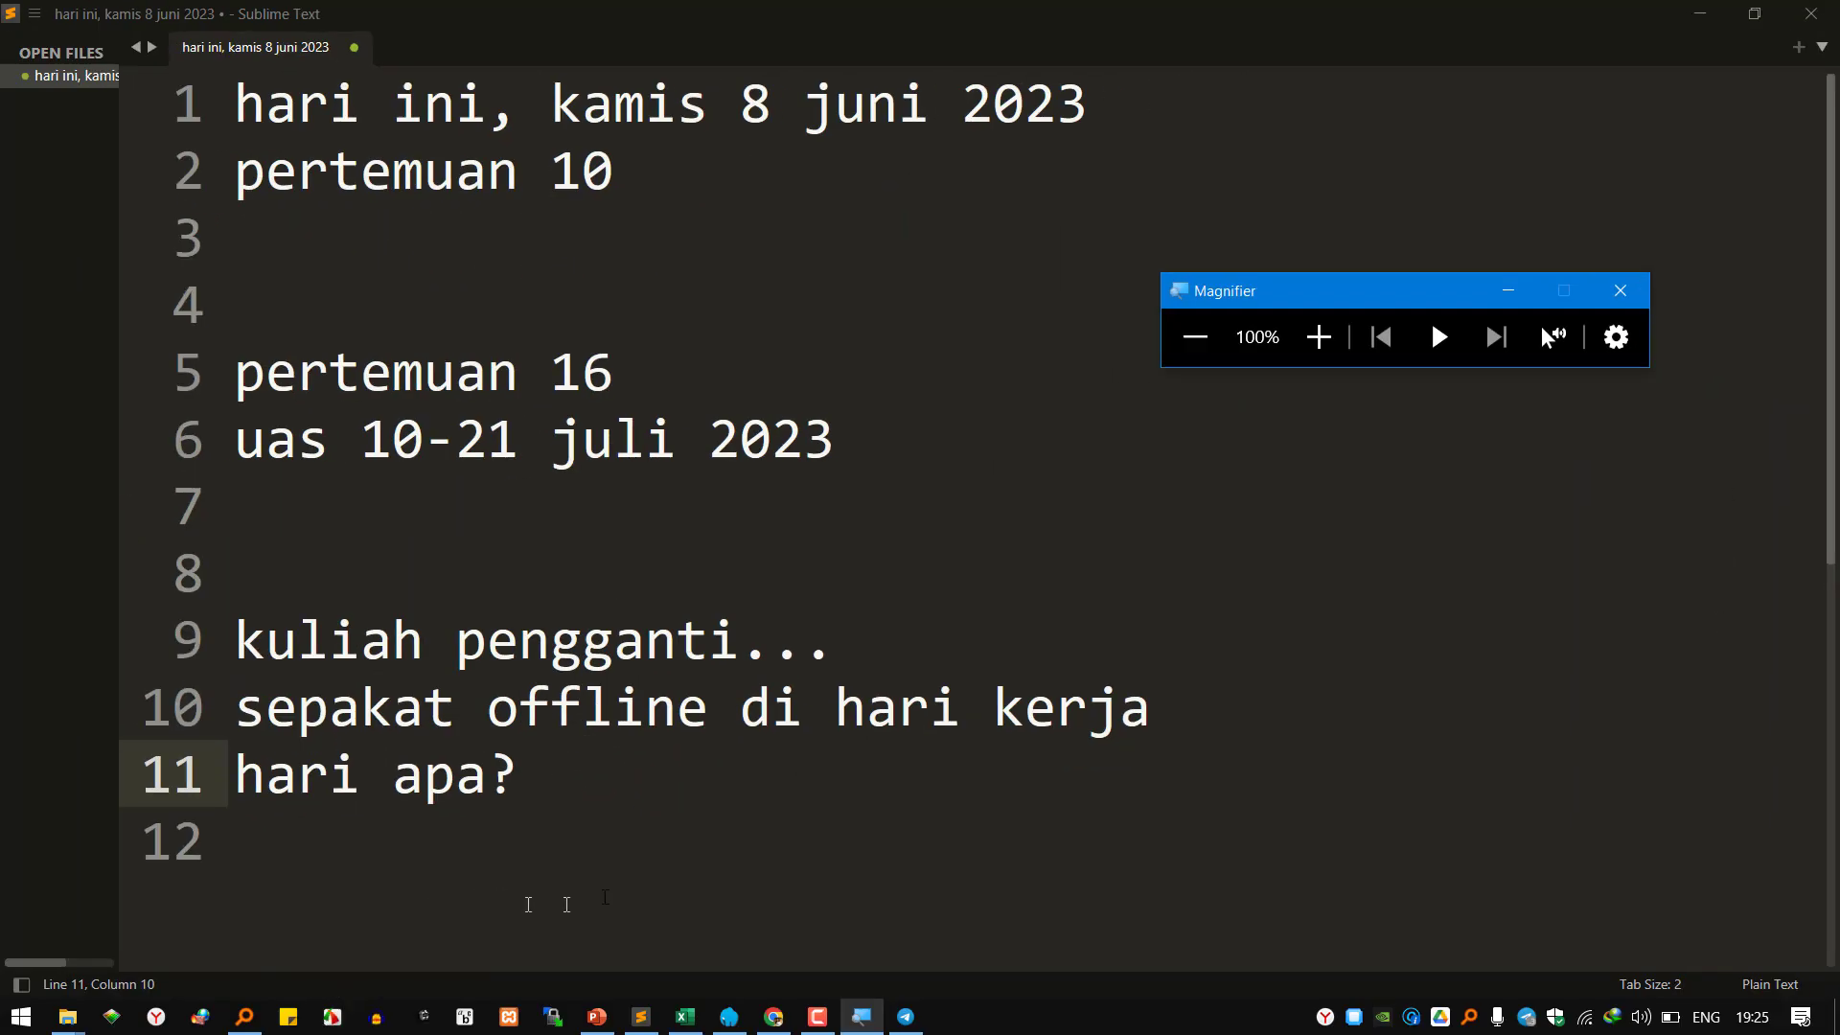
text(offli)
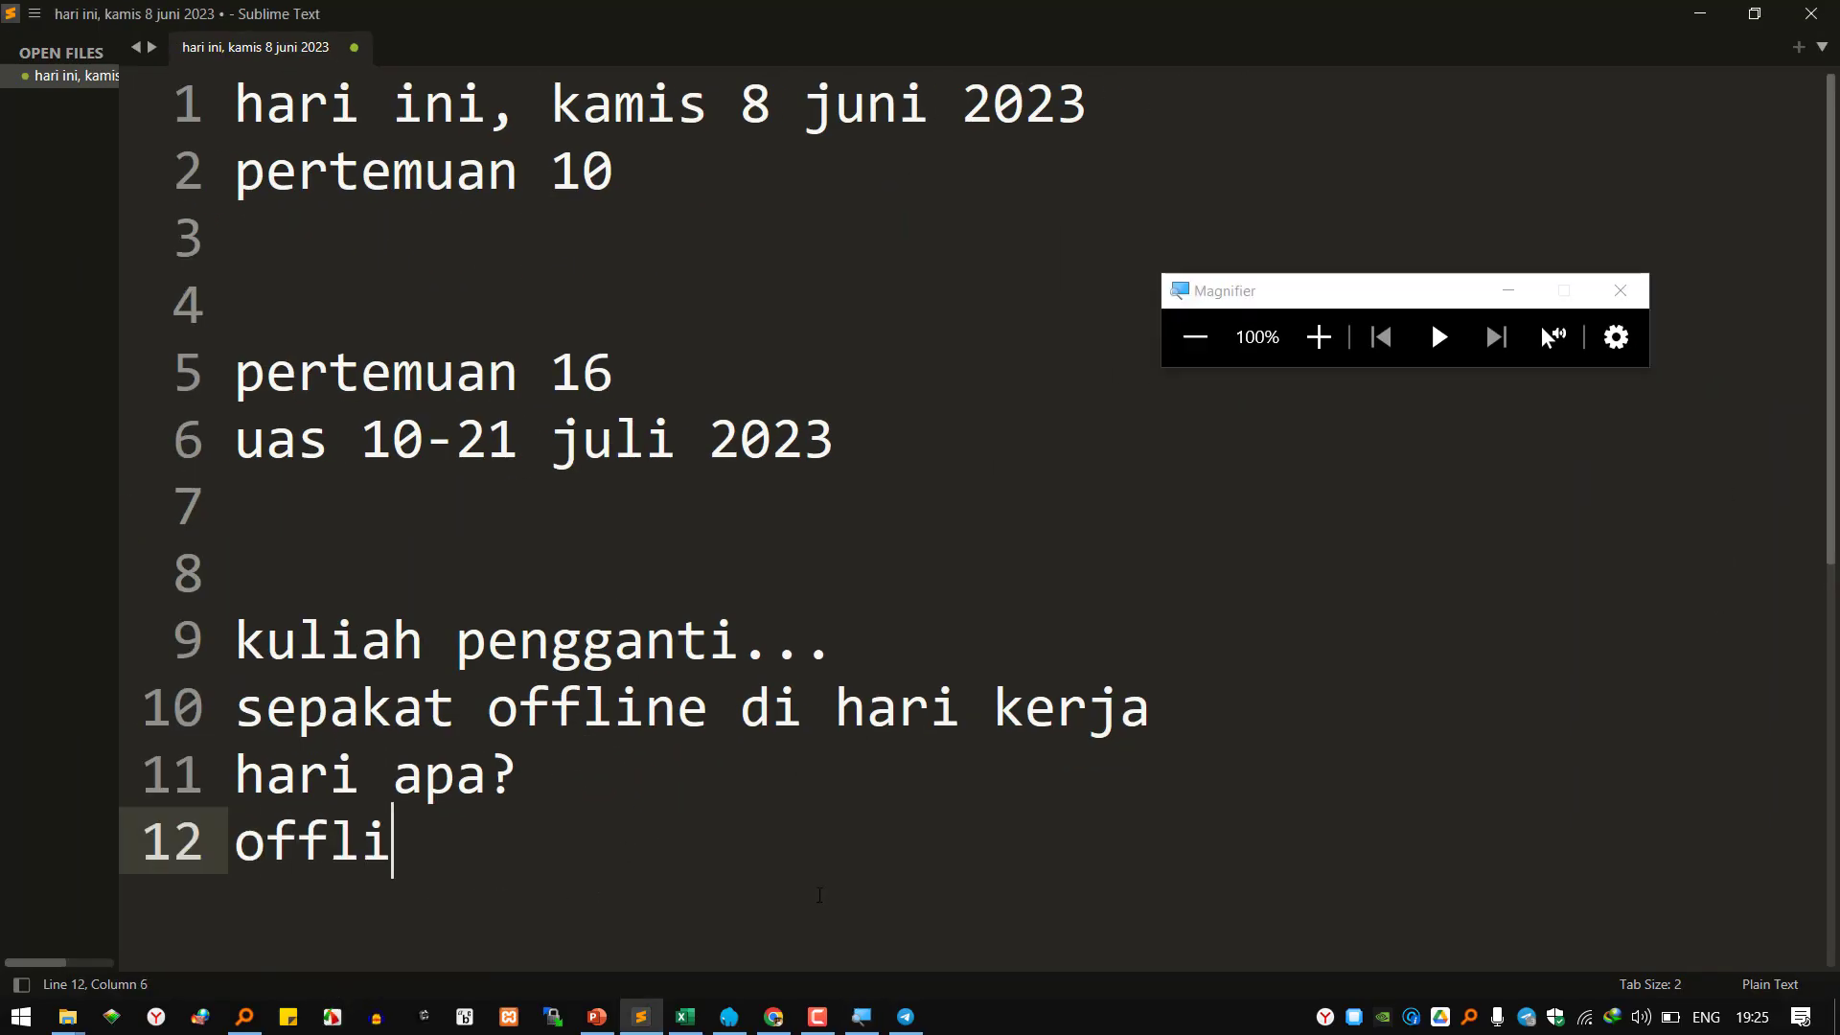
text(ne pengganti di )
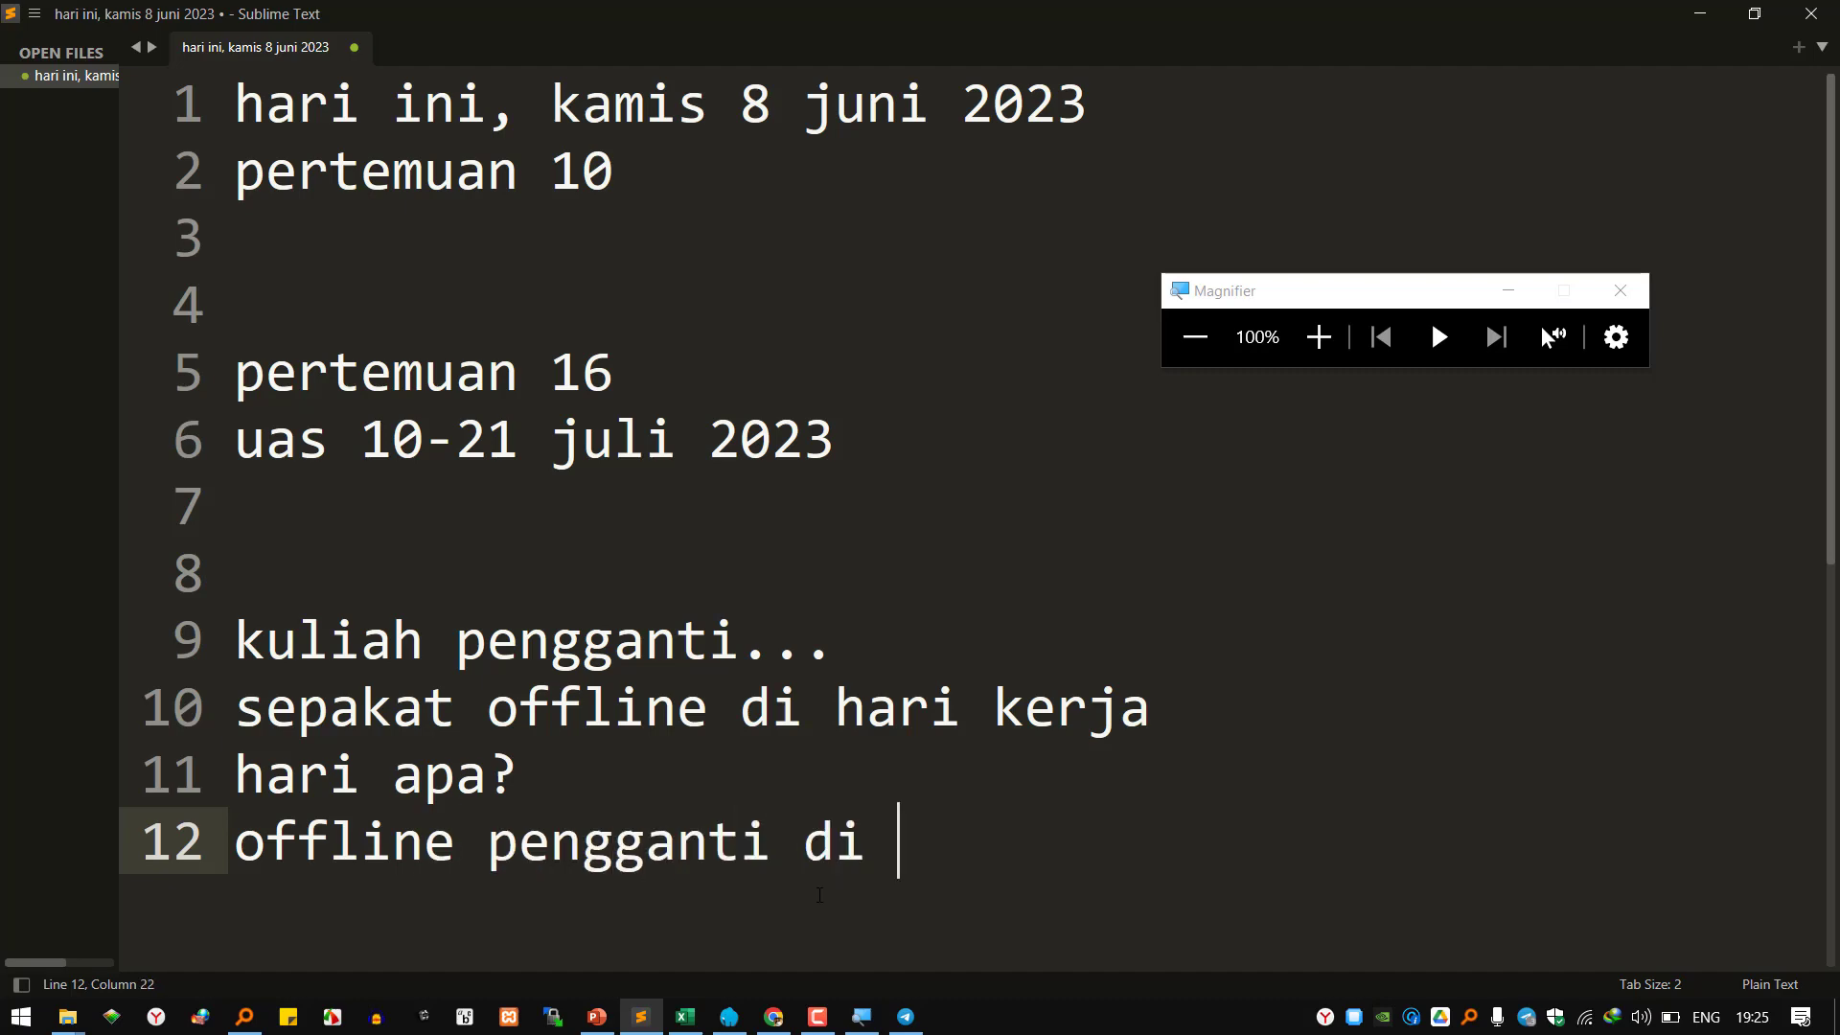
text(hari senin jam 7 malamn)
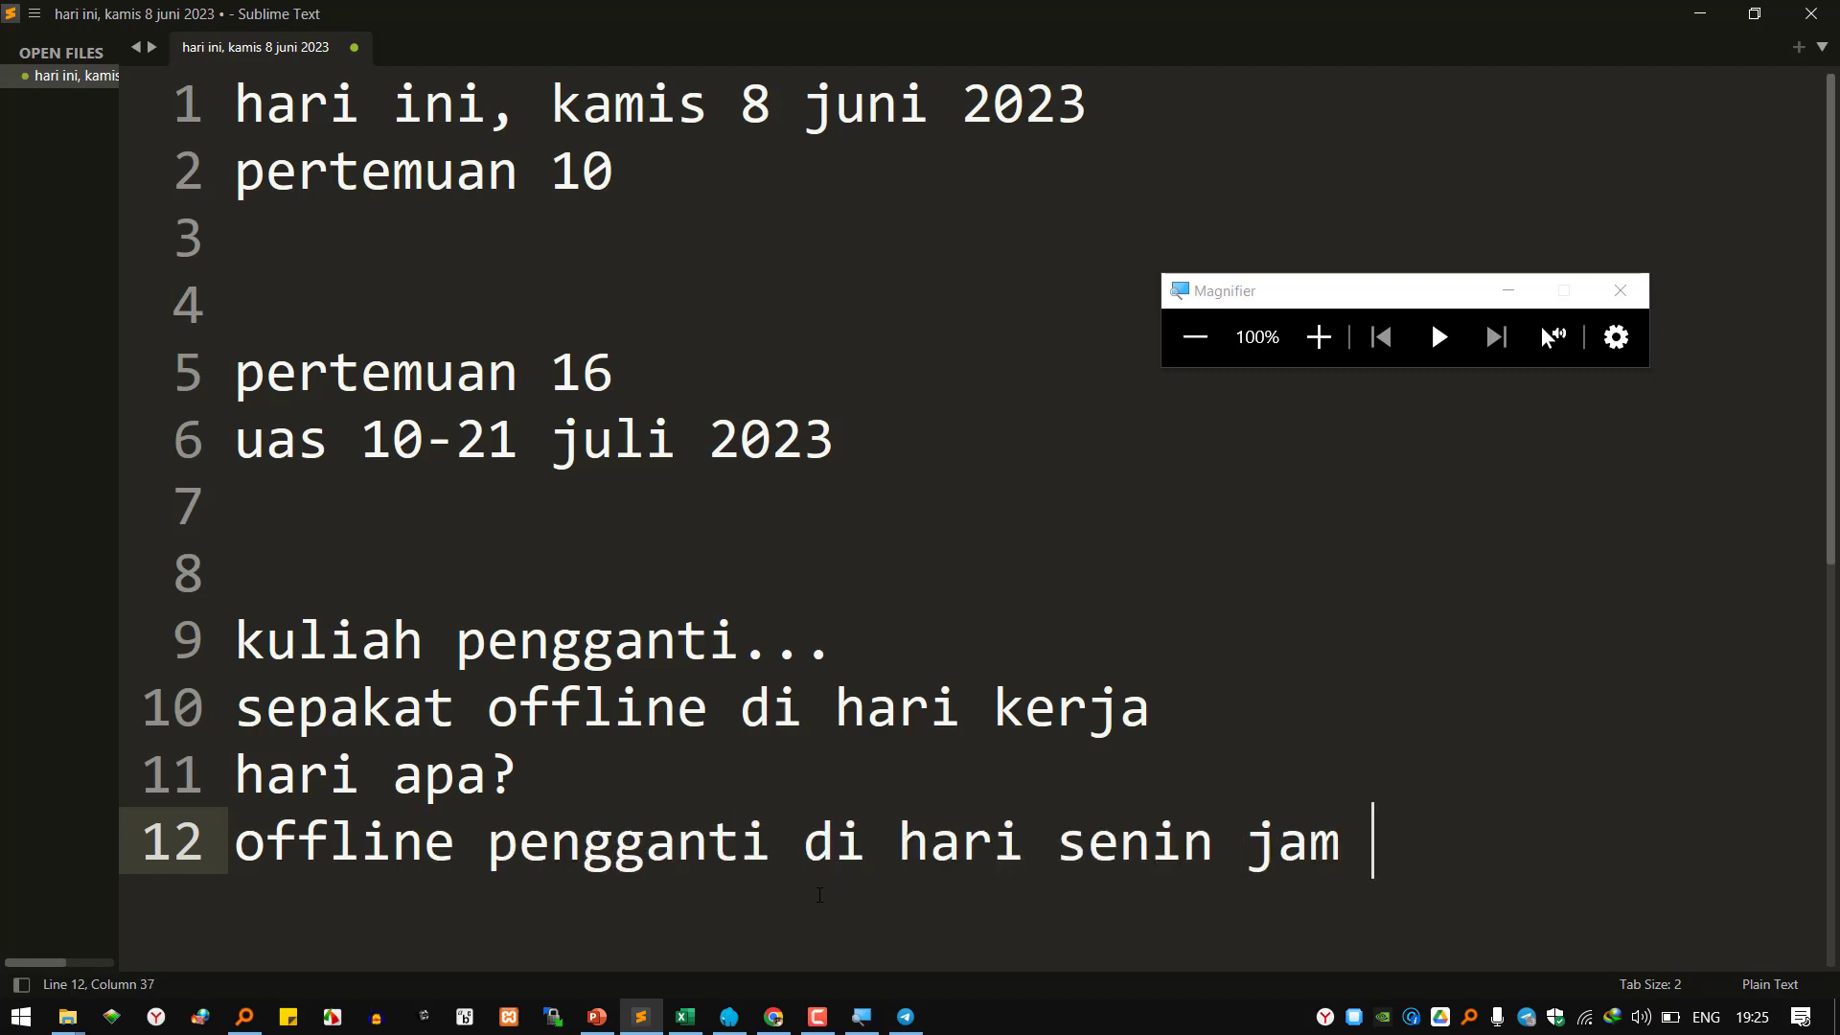
key(Return)
text(ru)
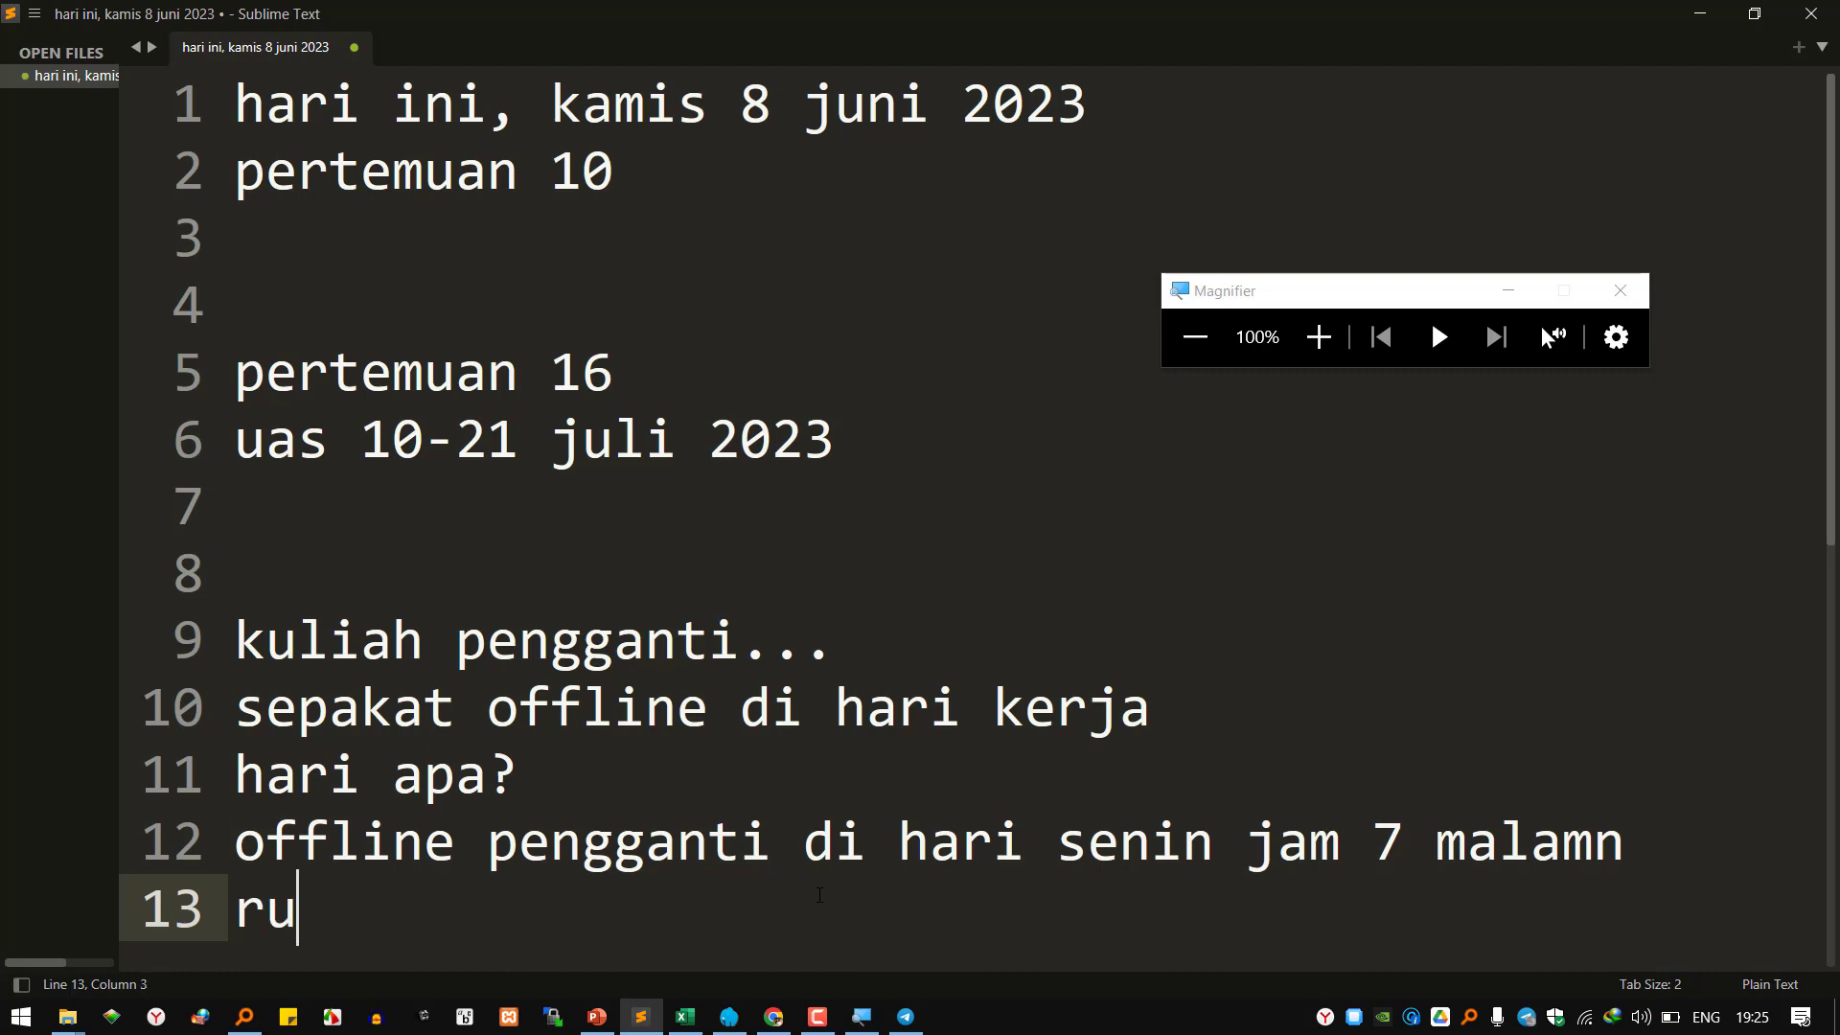
text(angannya nanti saya tanya baak)
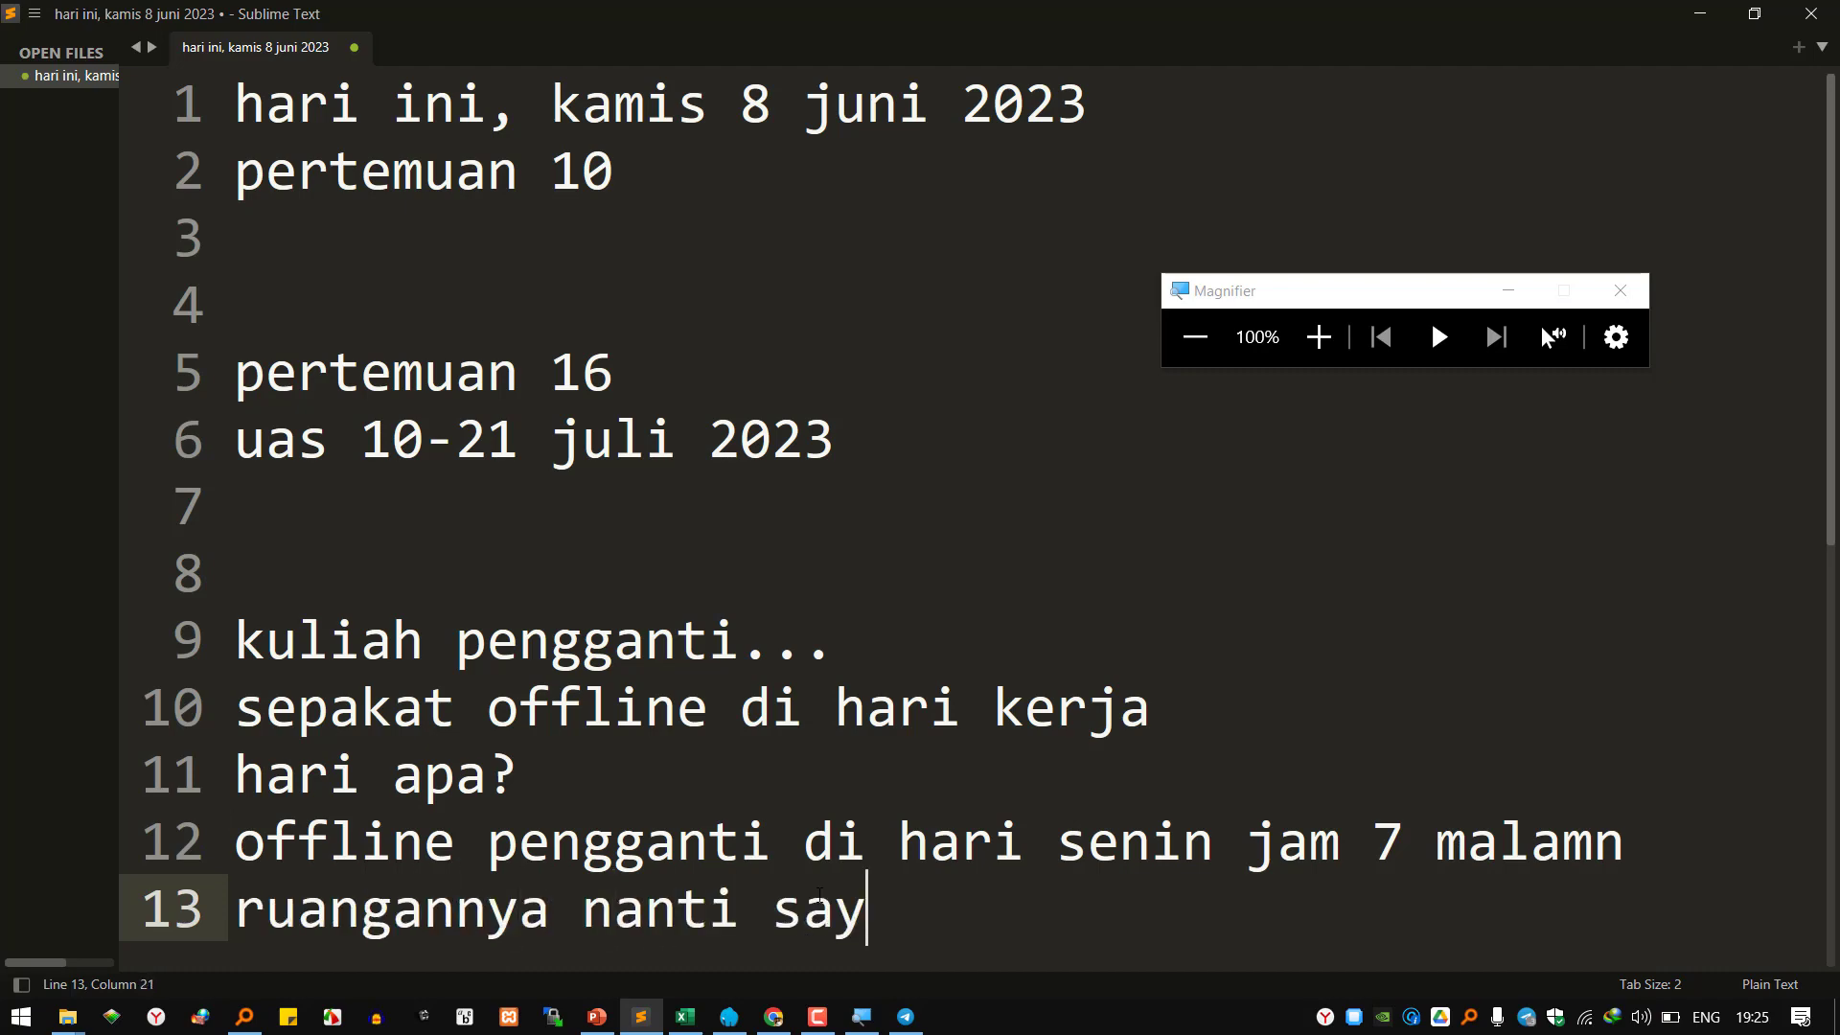
key(Return)
key(Return)
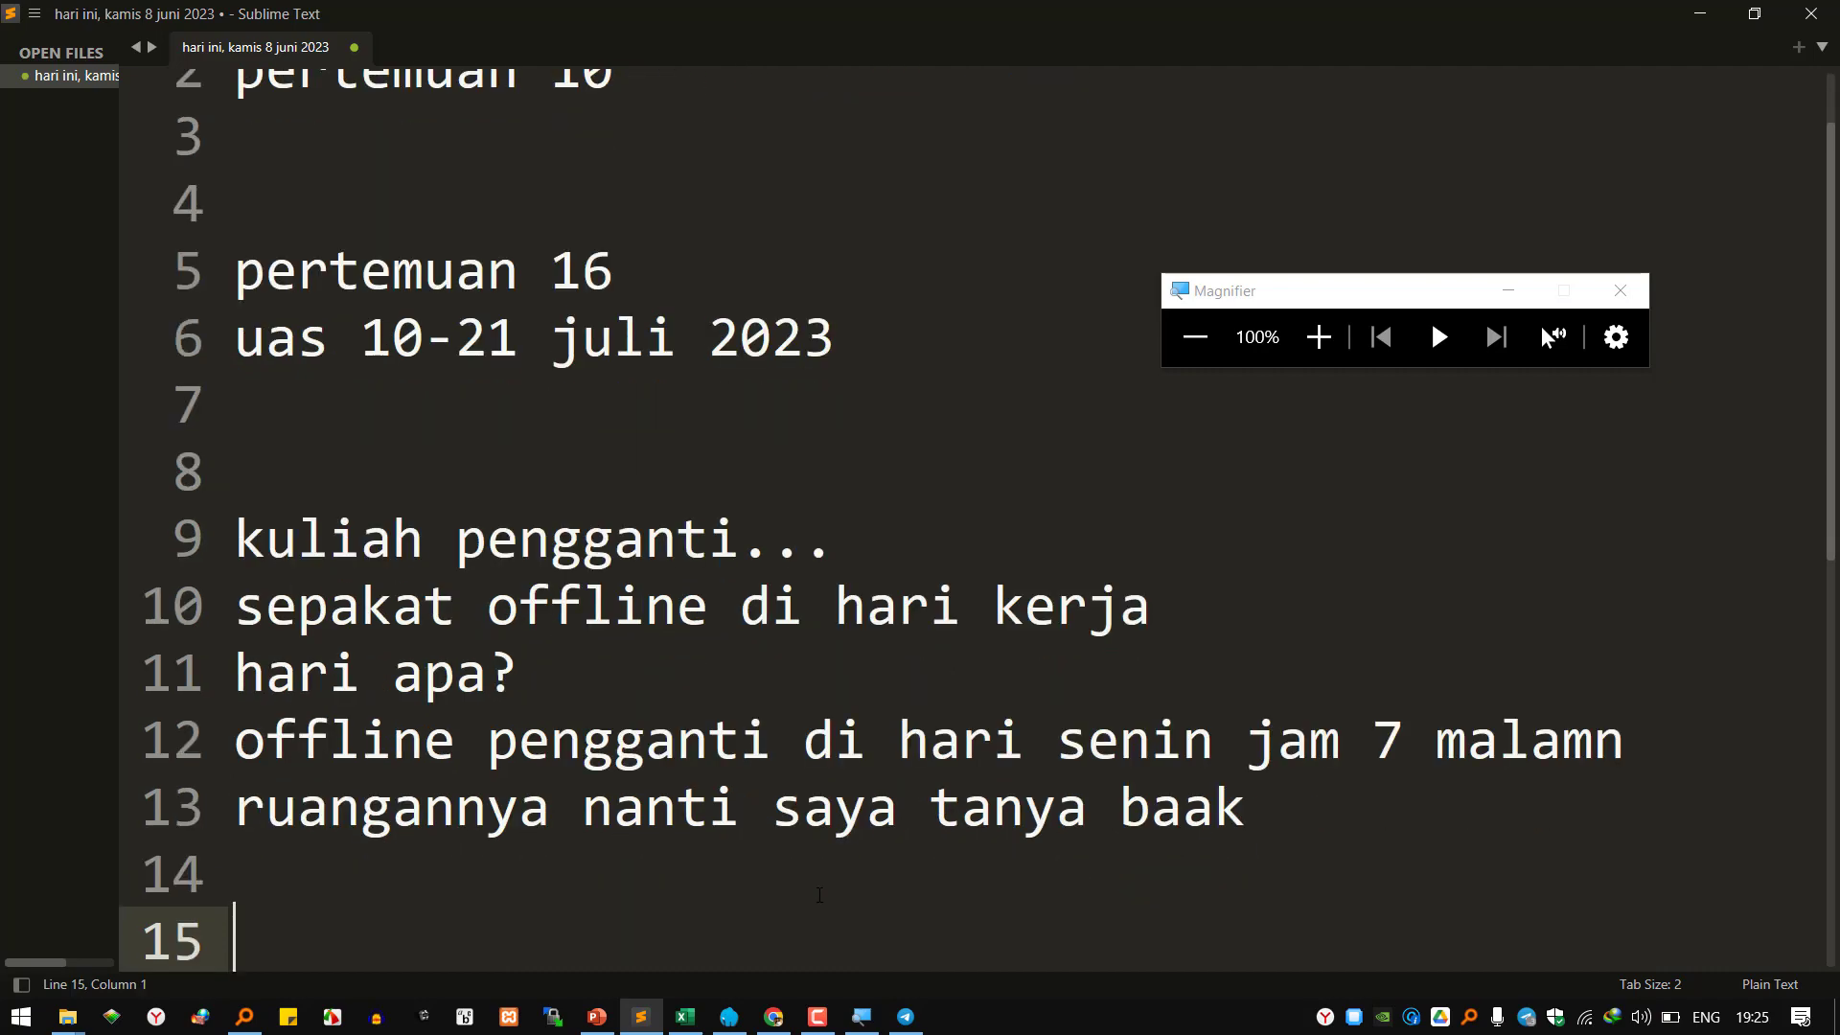
Step: Start saving the notes but cancel, then select and deselect lines 12–13
key(ctrl+s)
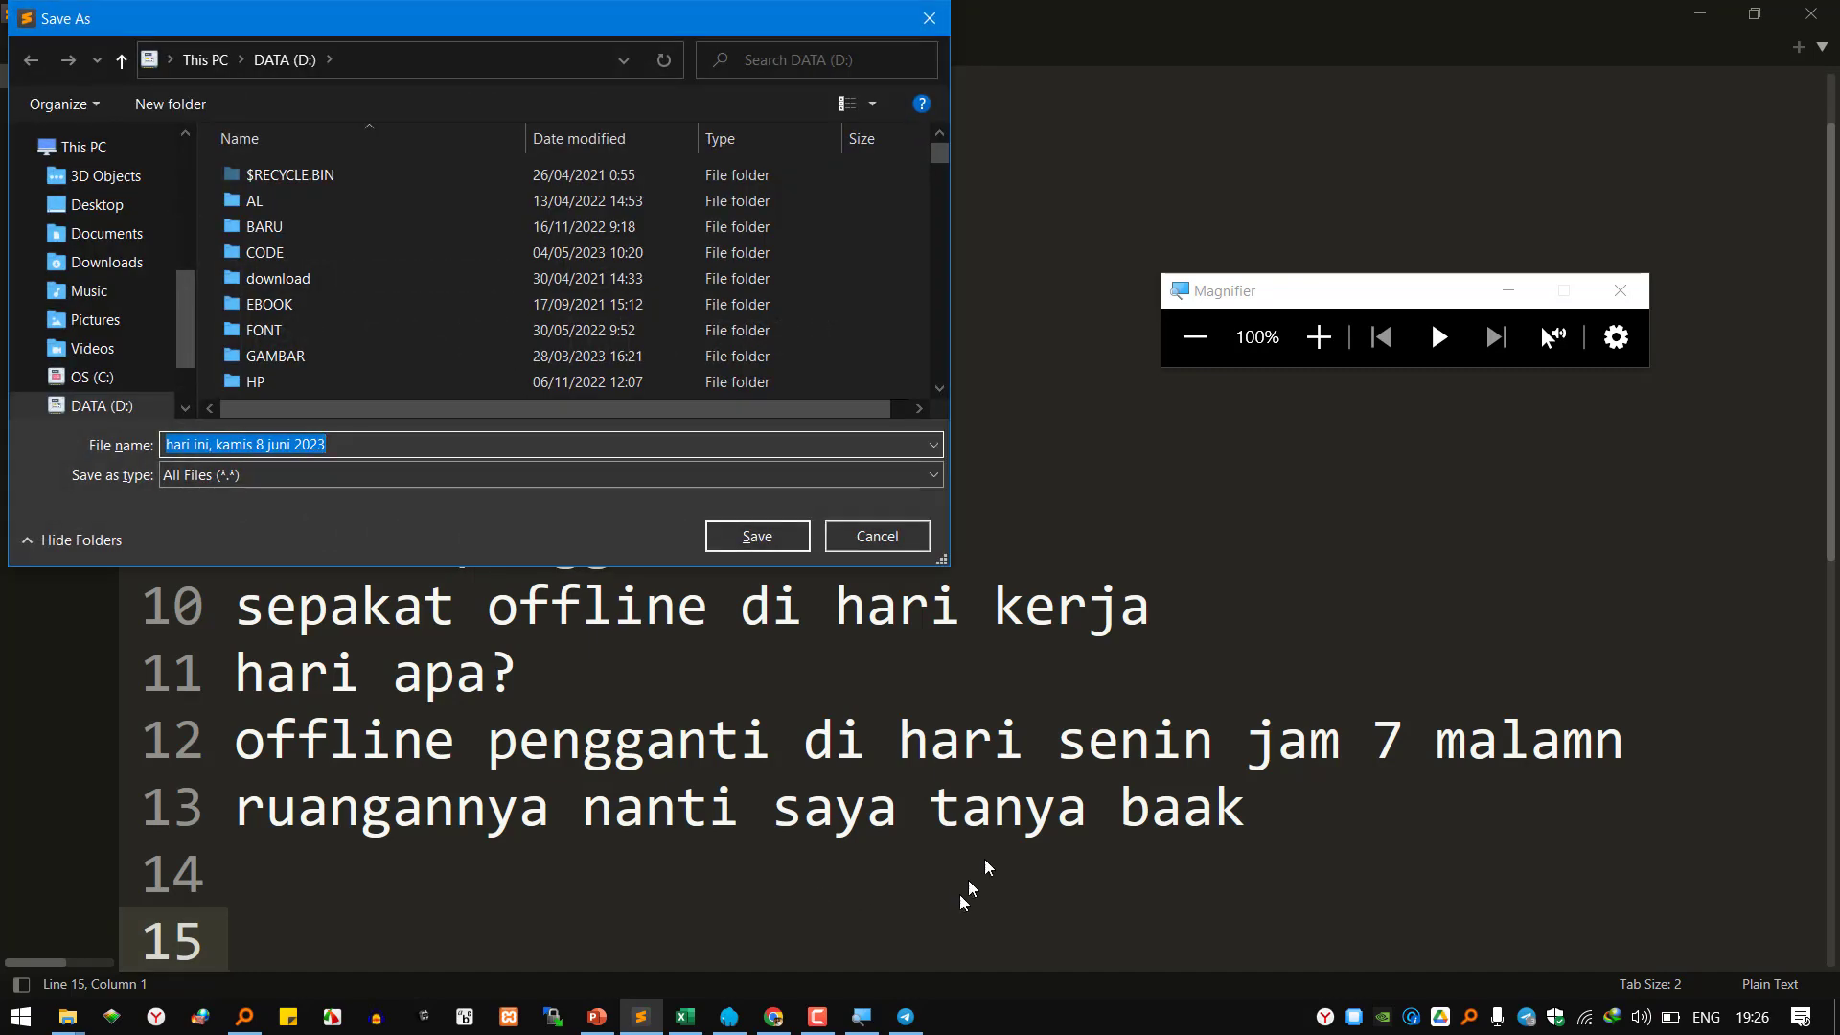
click(889, 542)
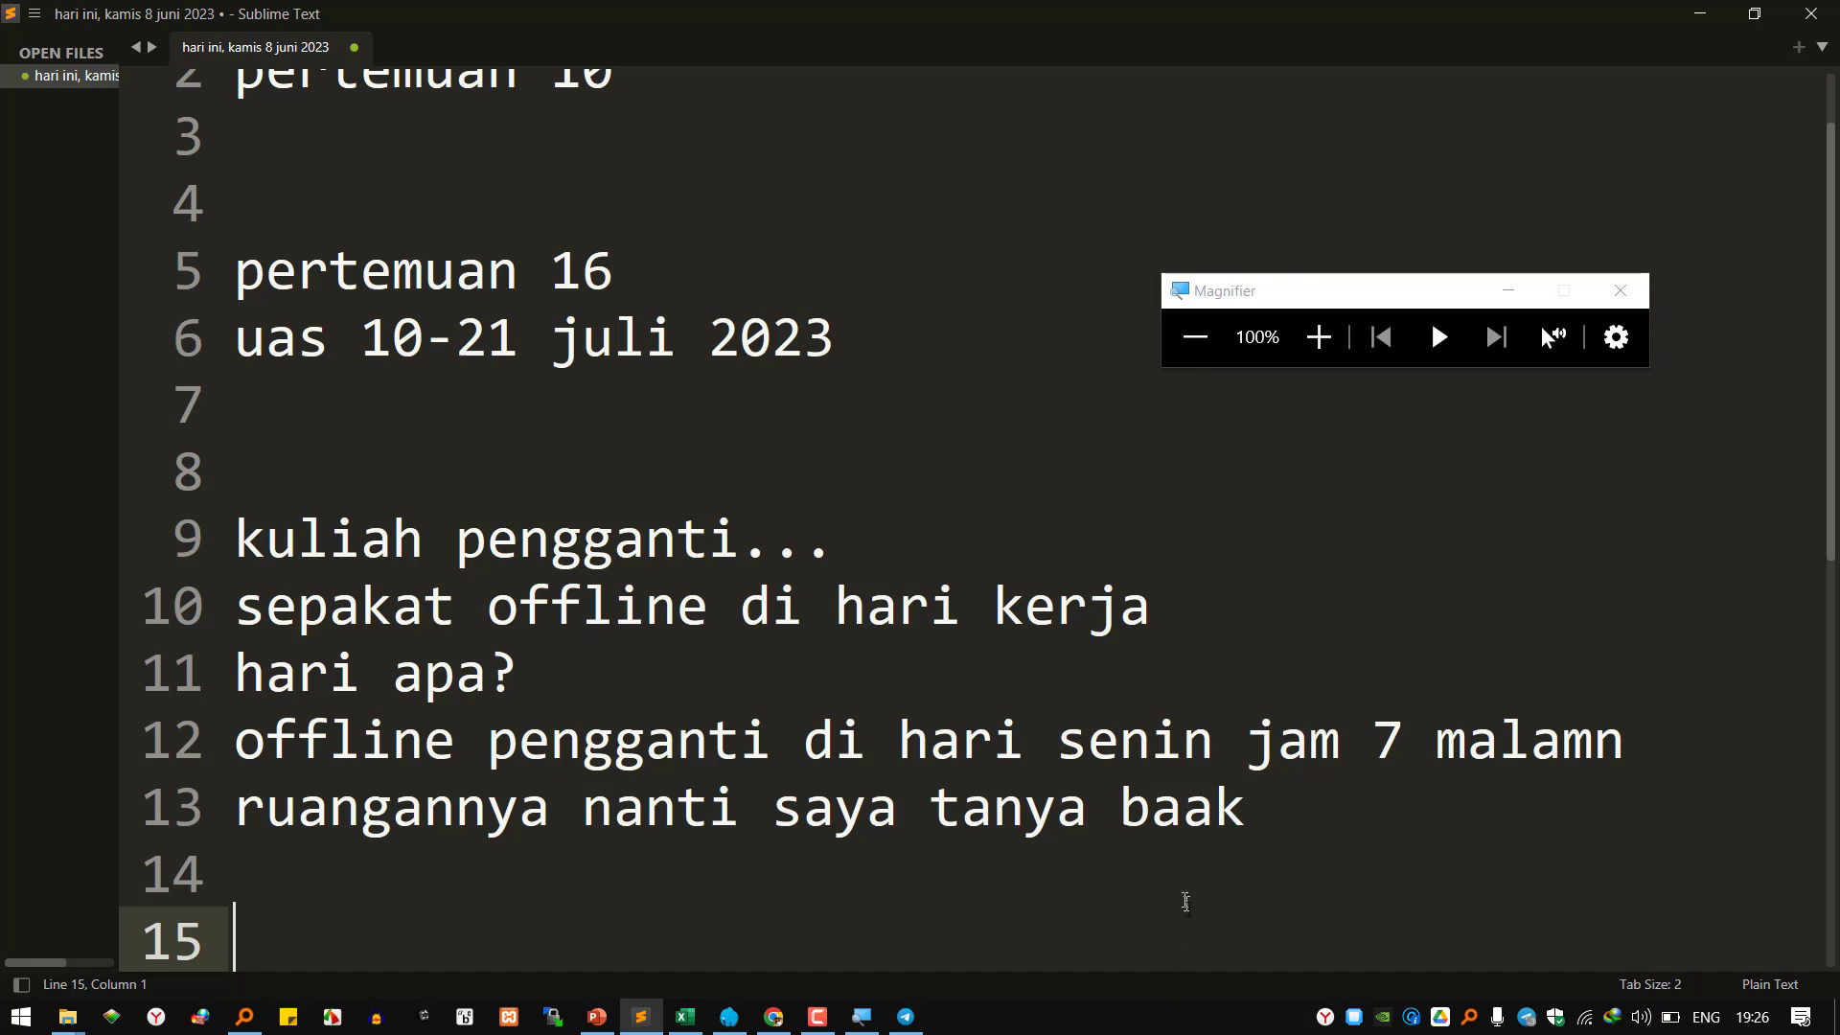
drag(1250, 809, 474, 725)
click(843, 747)
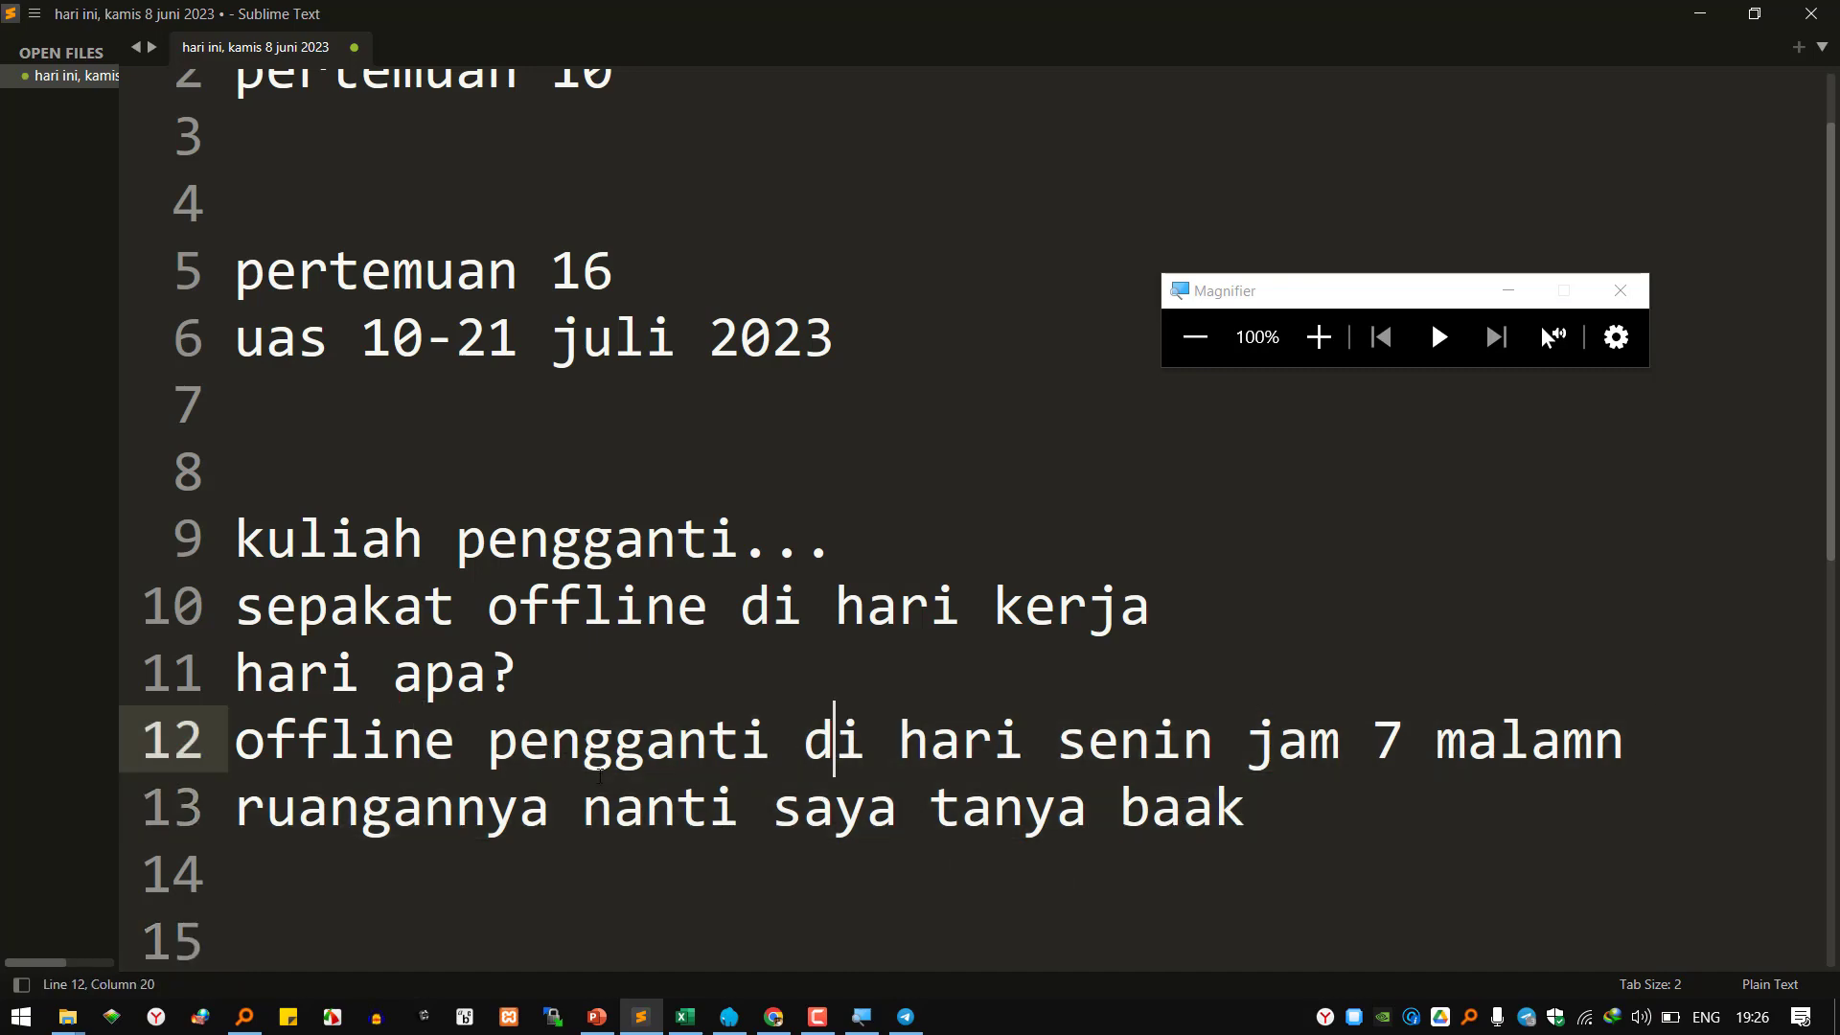
mouse_move(909, 1029)
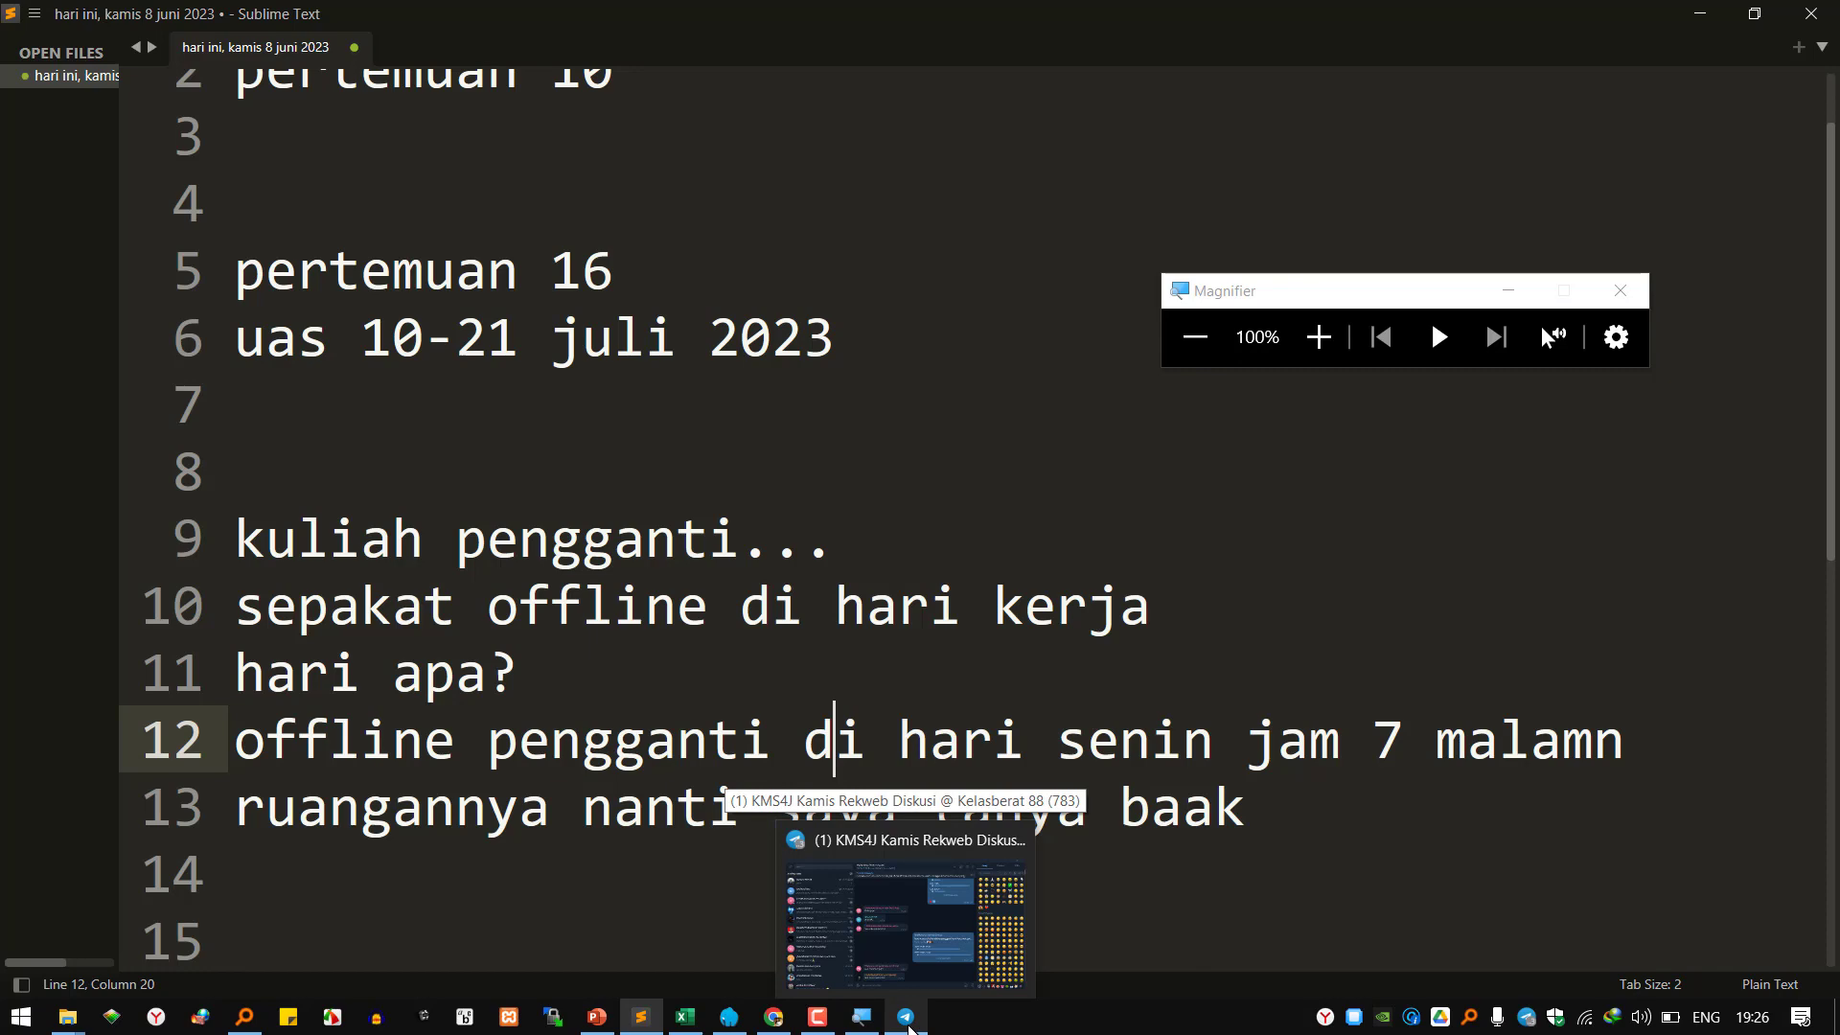
Step: View the meeting-schedule slide 28 in PowerPoint, then return to Chrome's phpMyAdmin localhost page
click(774, 1021)
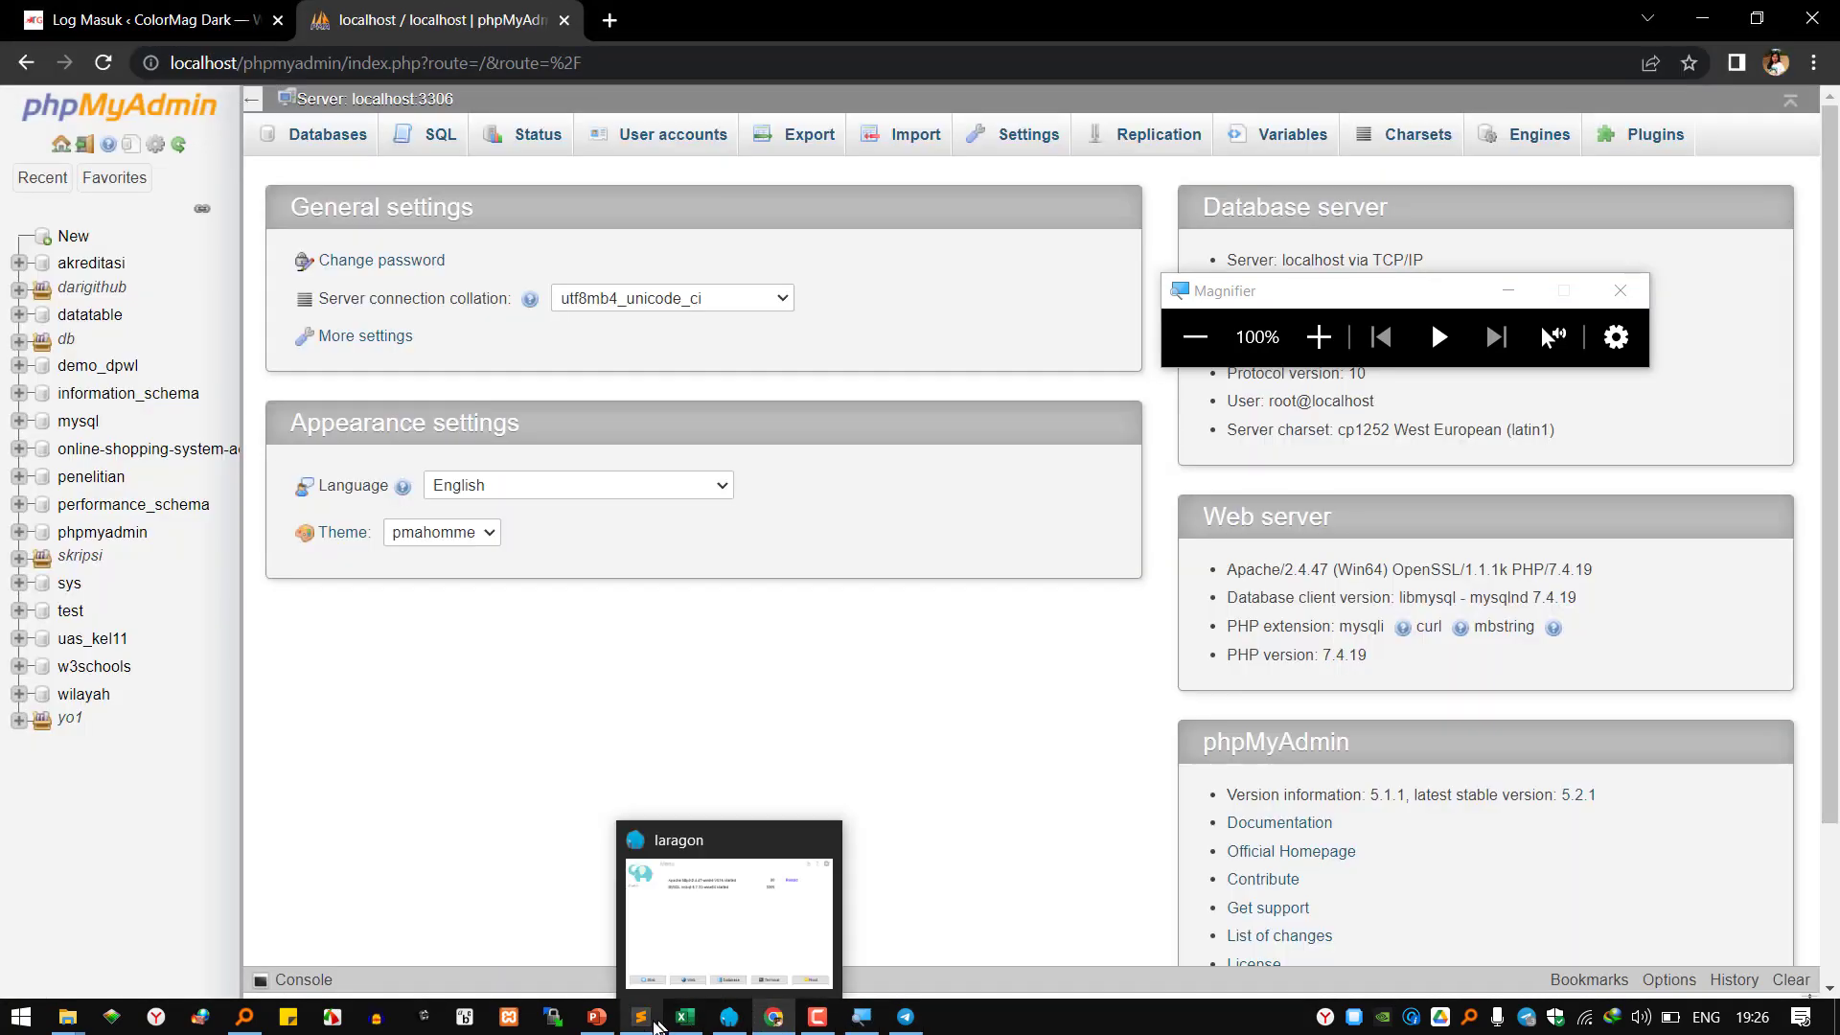
click(604, 1023)
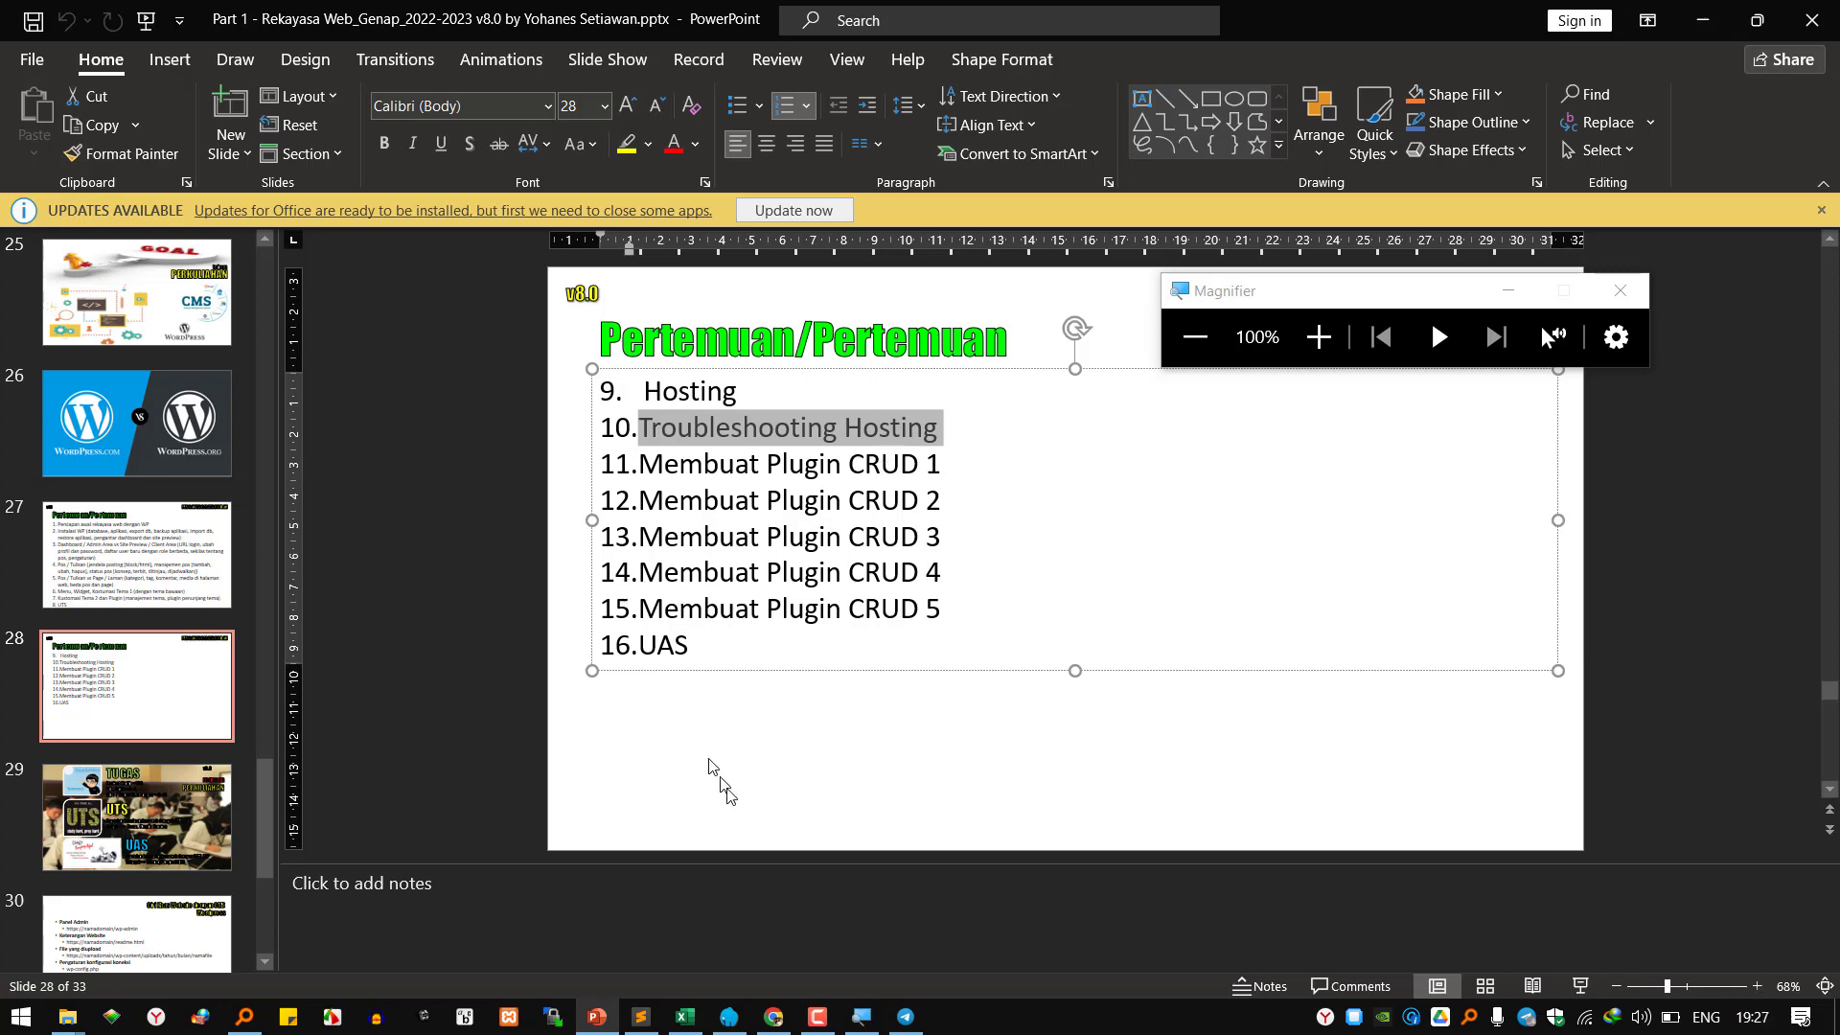
click(773, 1017)
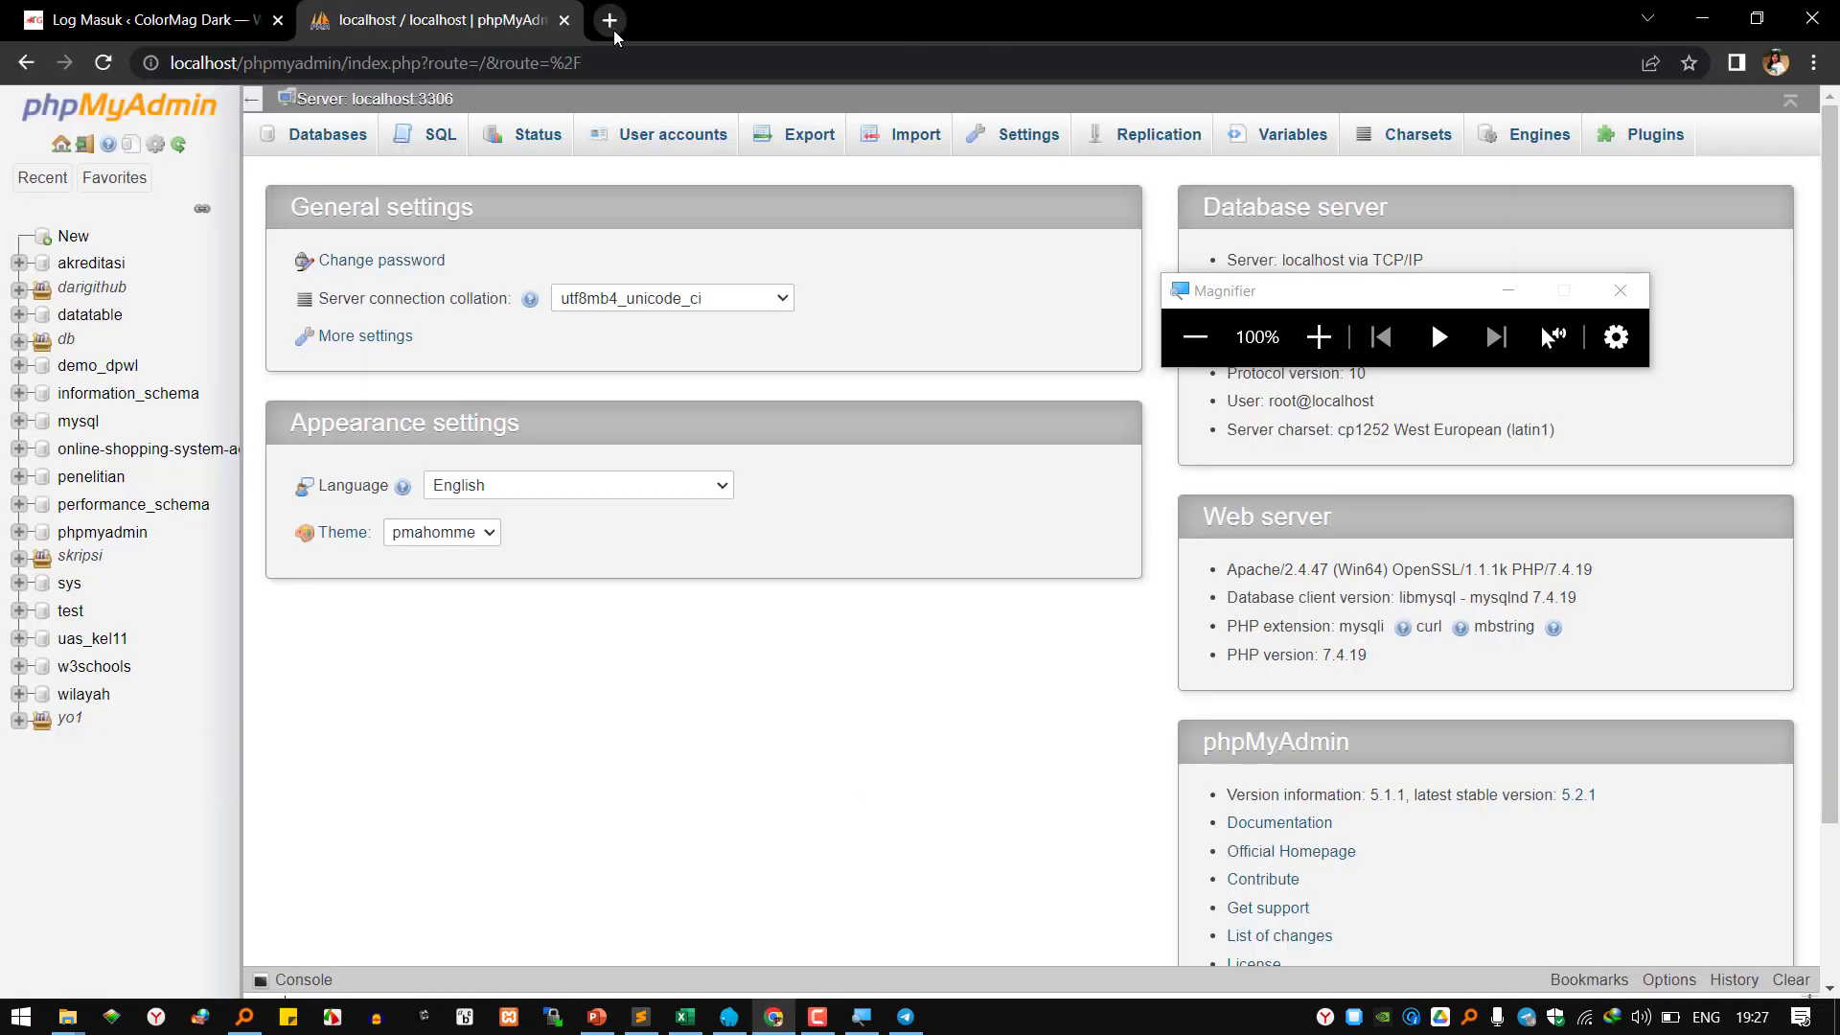
Step: Open a new Chrome tab and go to mail.google.com by entering 'mail'
click(609, 20)
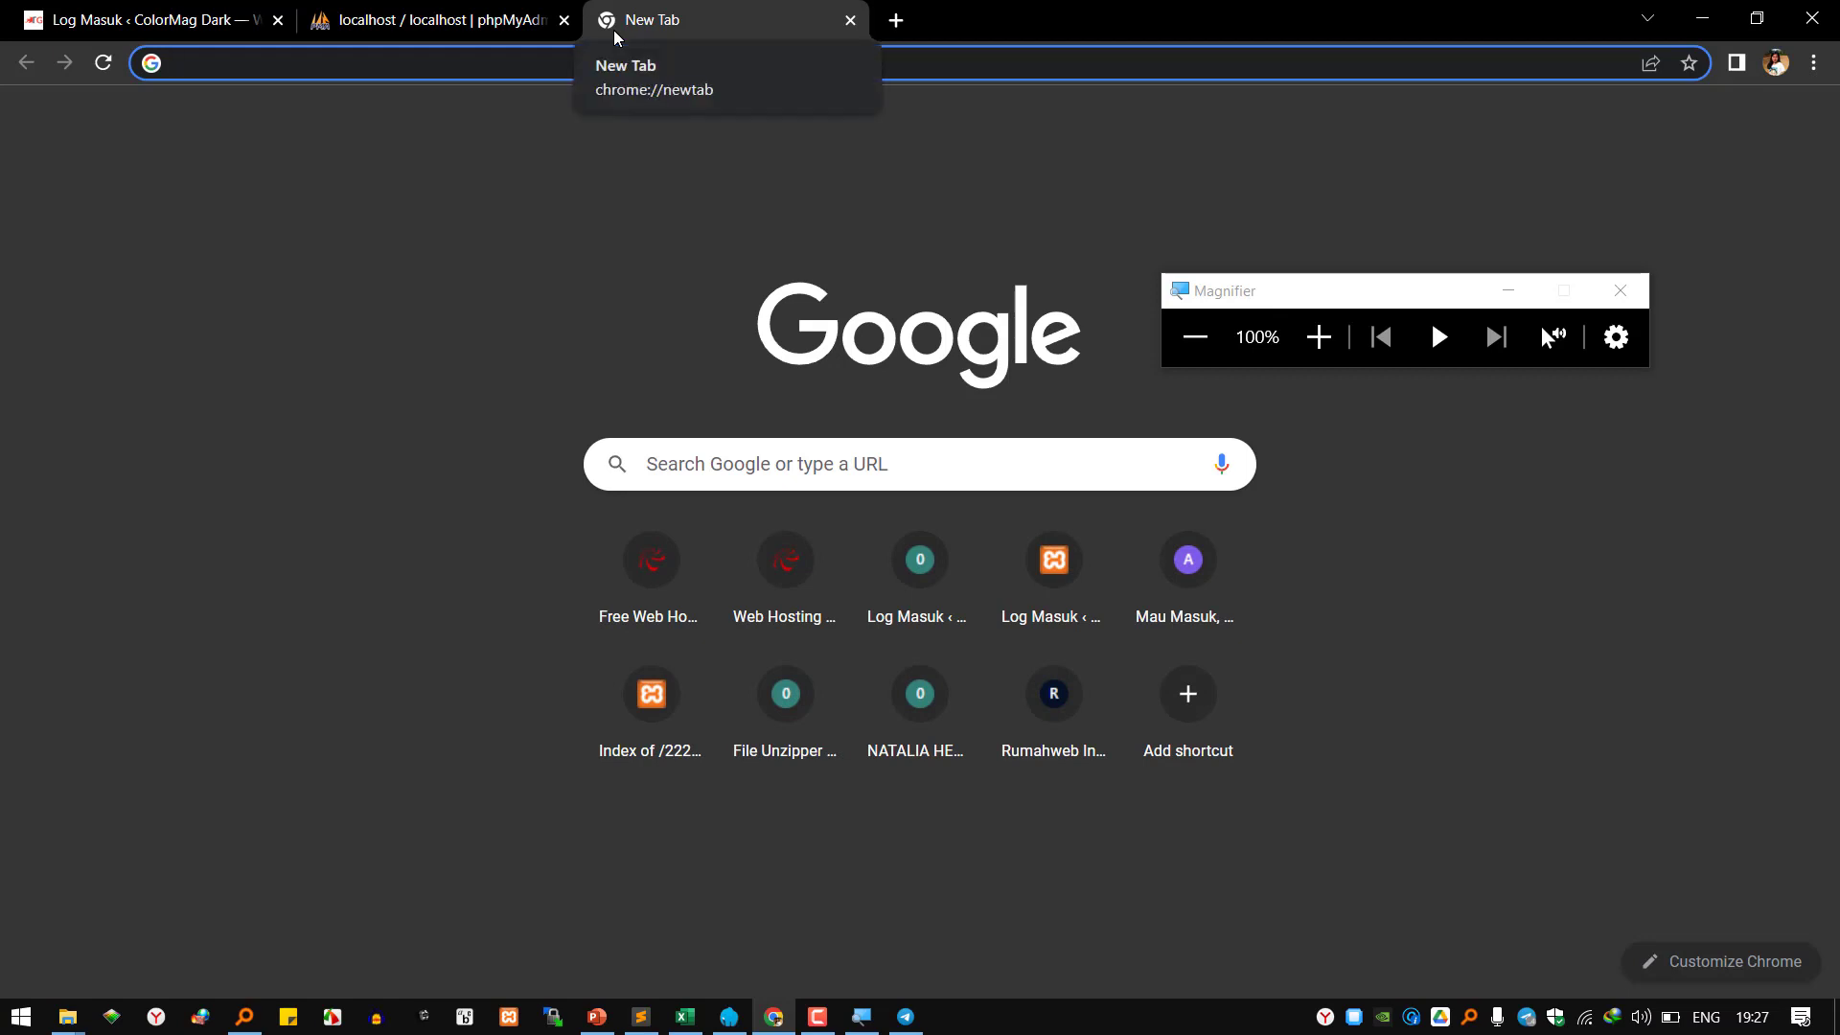
text(mail)
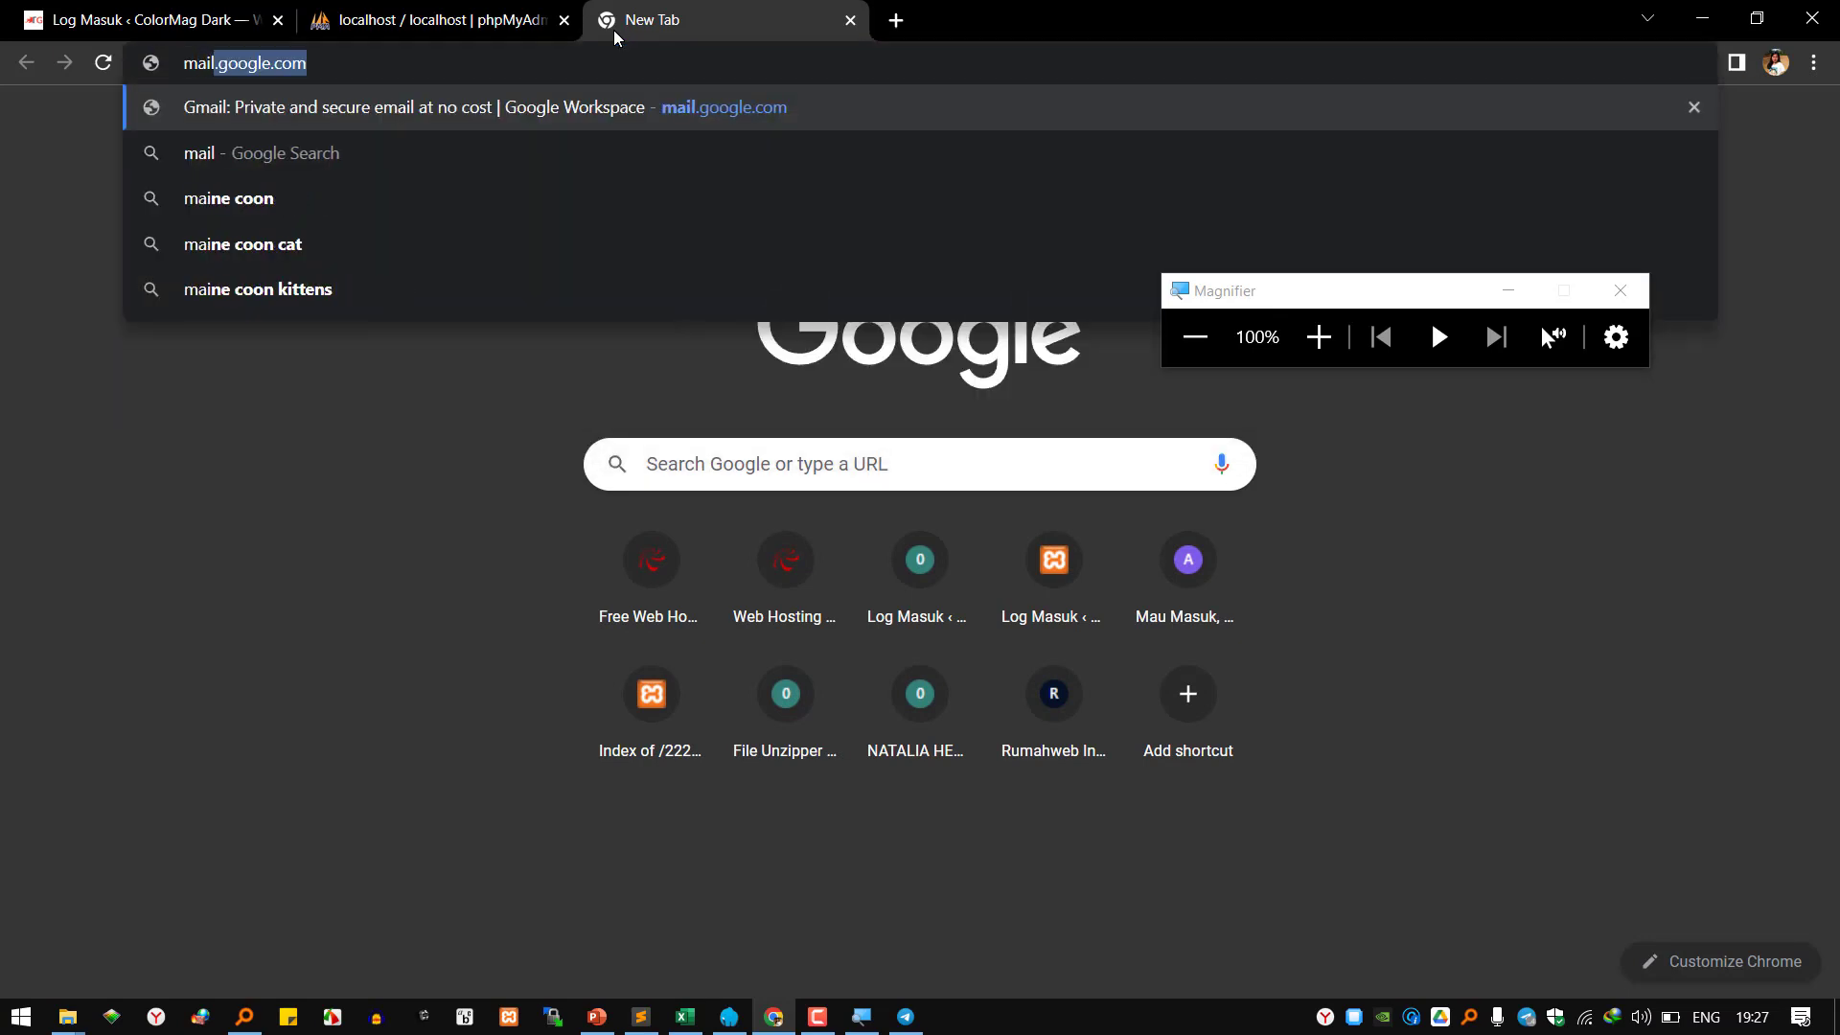
key(Return)
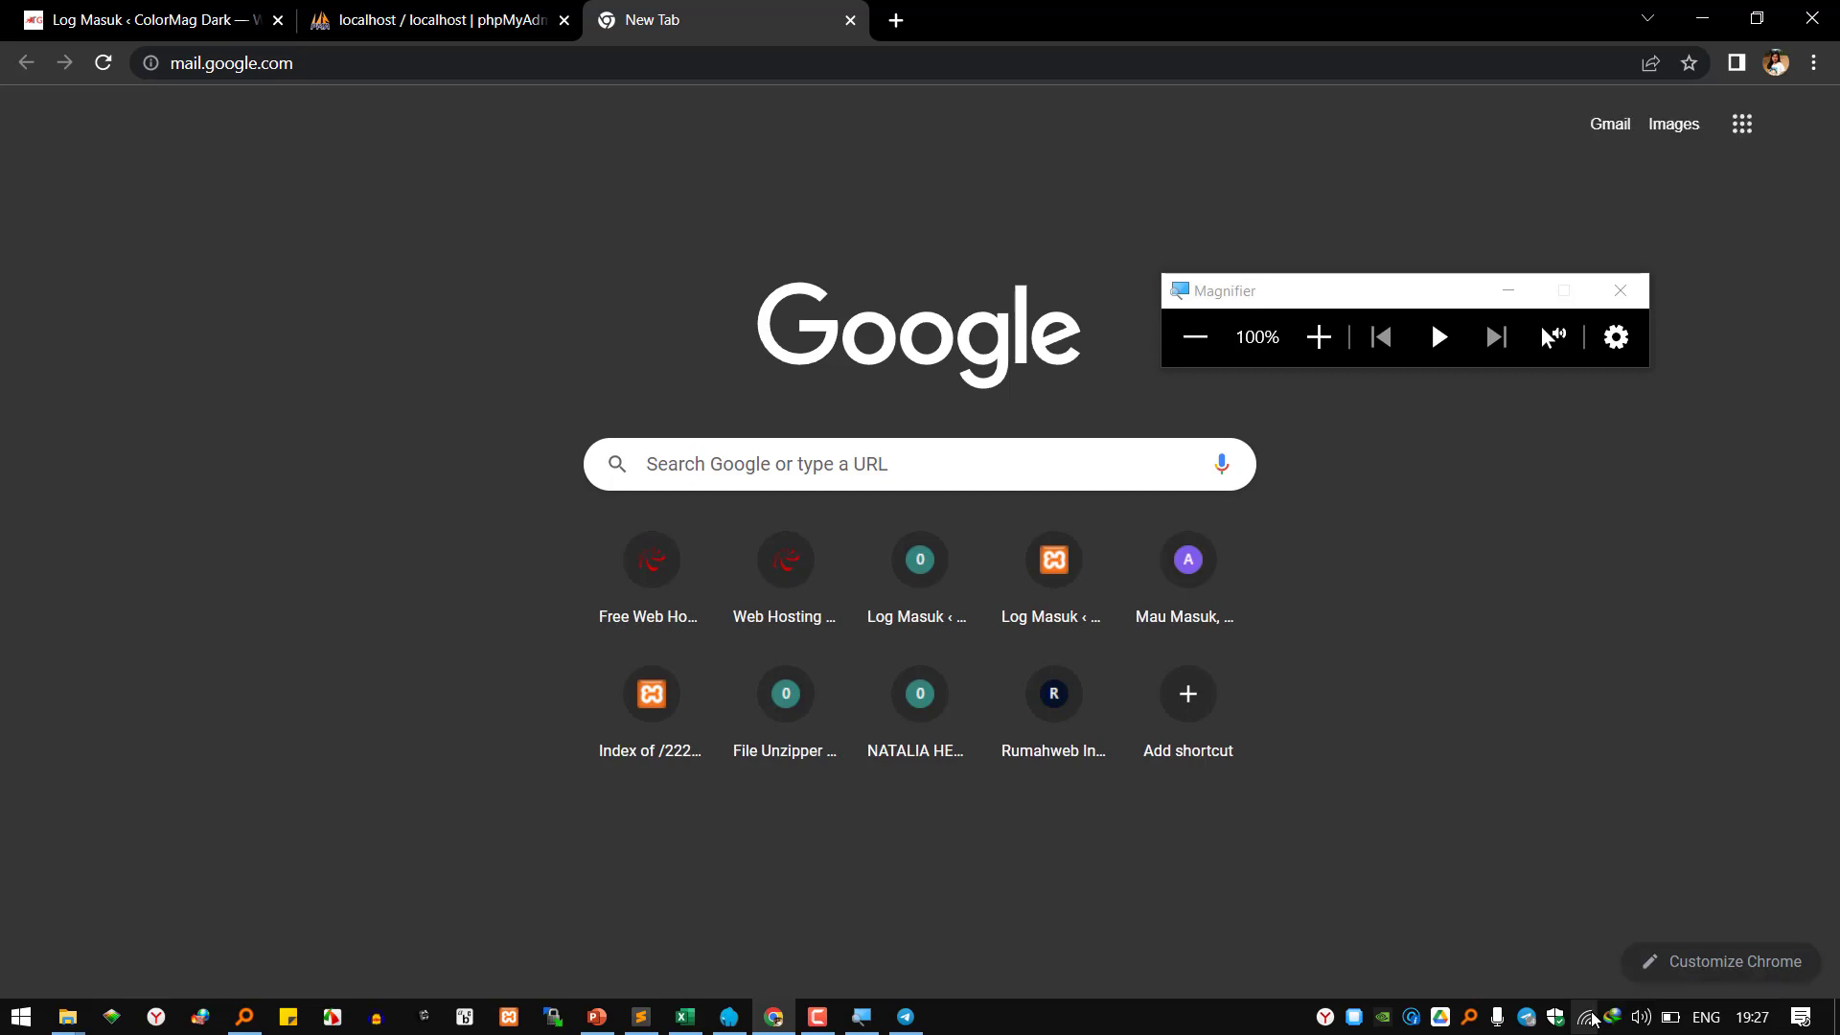
Step: Switch the Wi-Fi connection to the Baaah network and reload the Gmail page
click(1586, 1016)
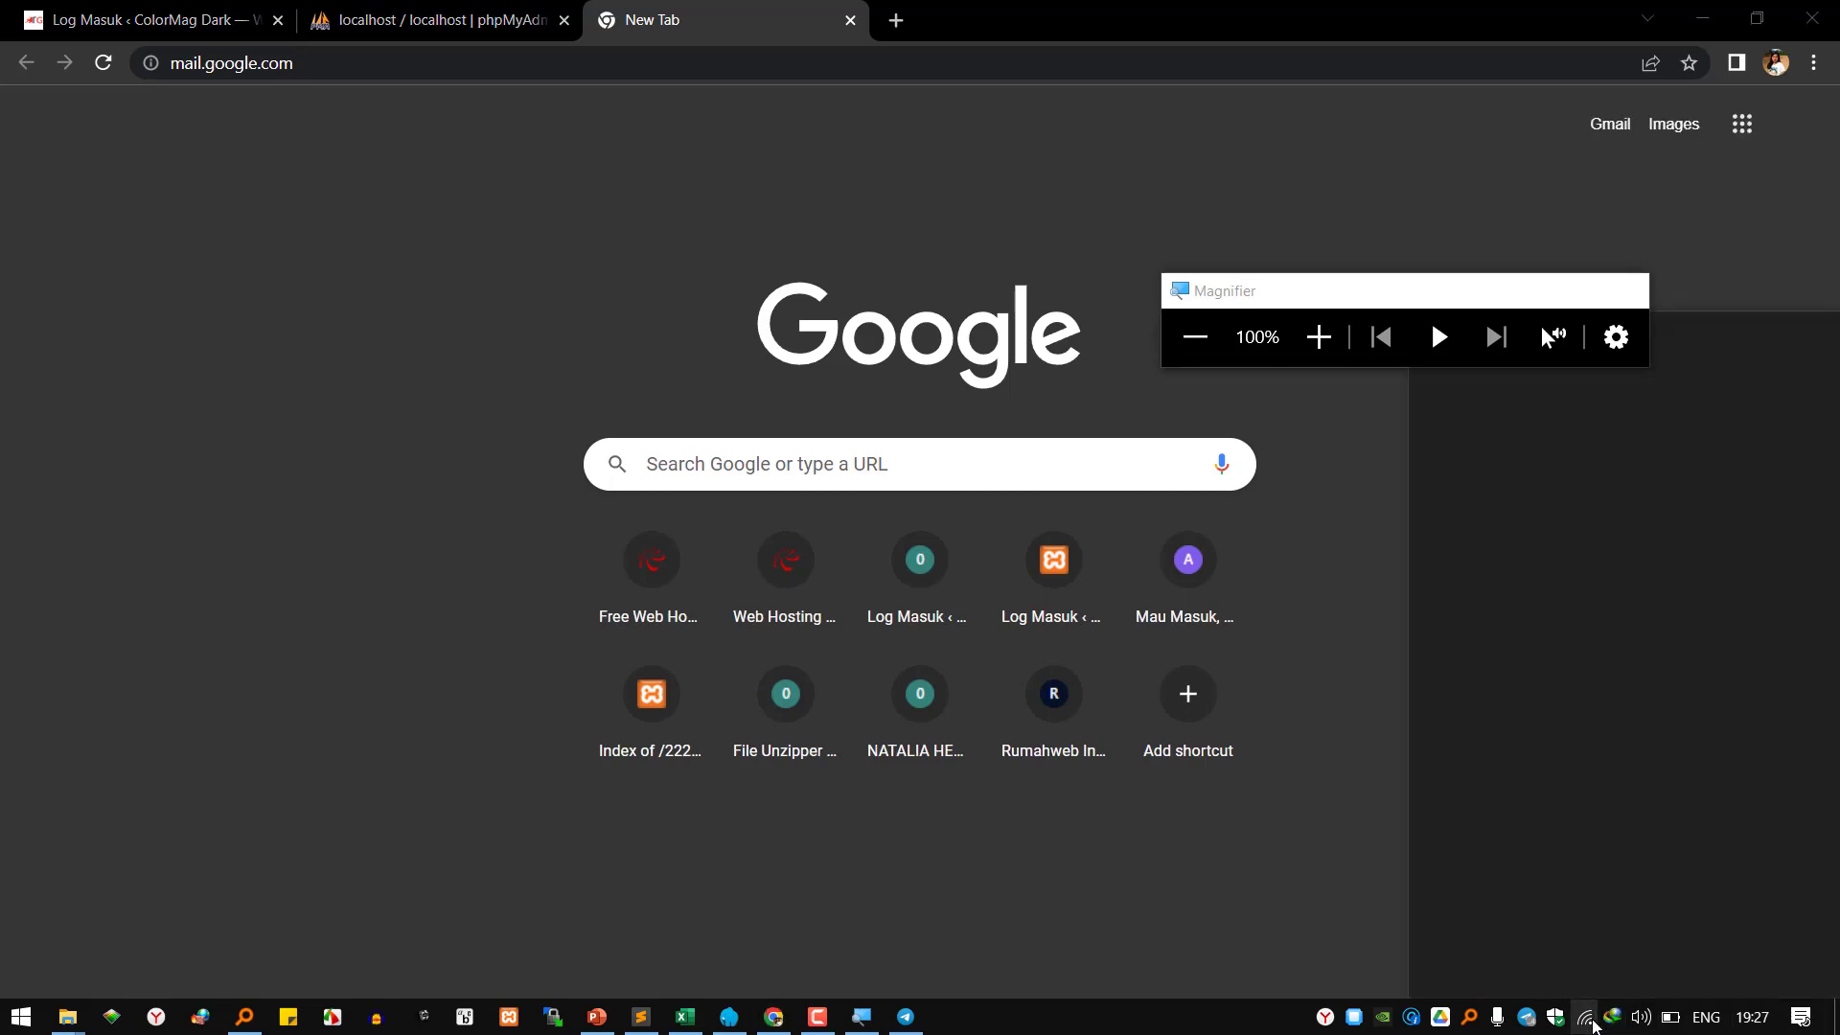
drag(1430, 319, 1458, 214)
click(1585, 1016)
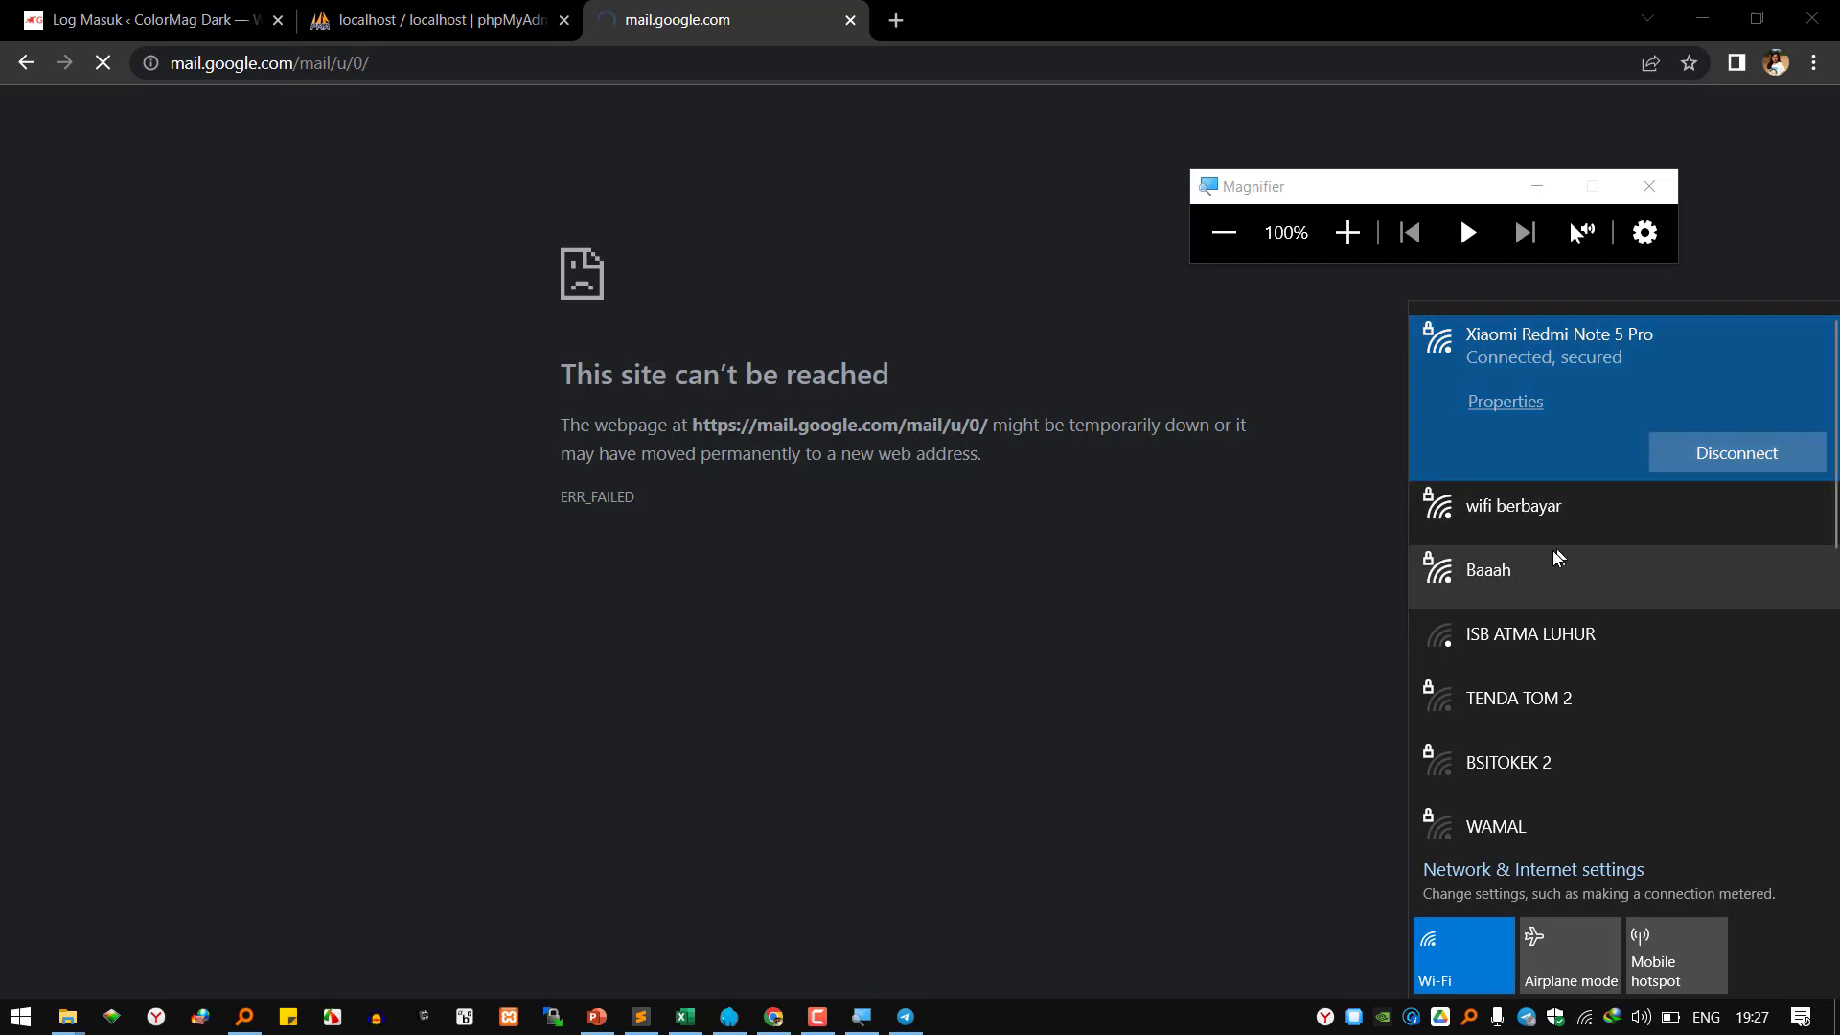
click(1561, 579)
click(1792, 589)
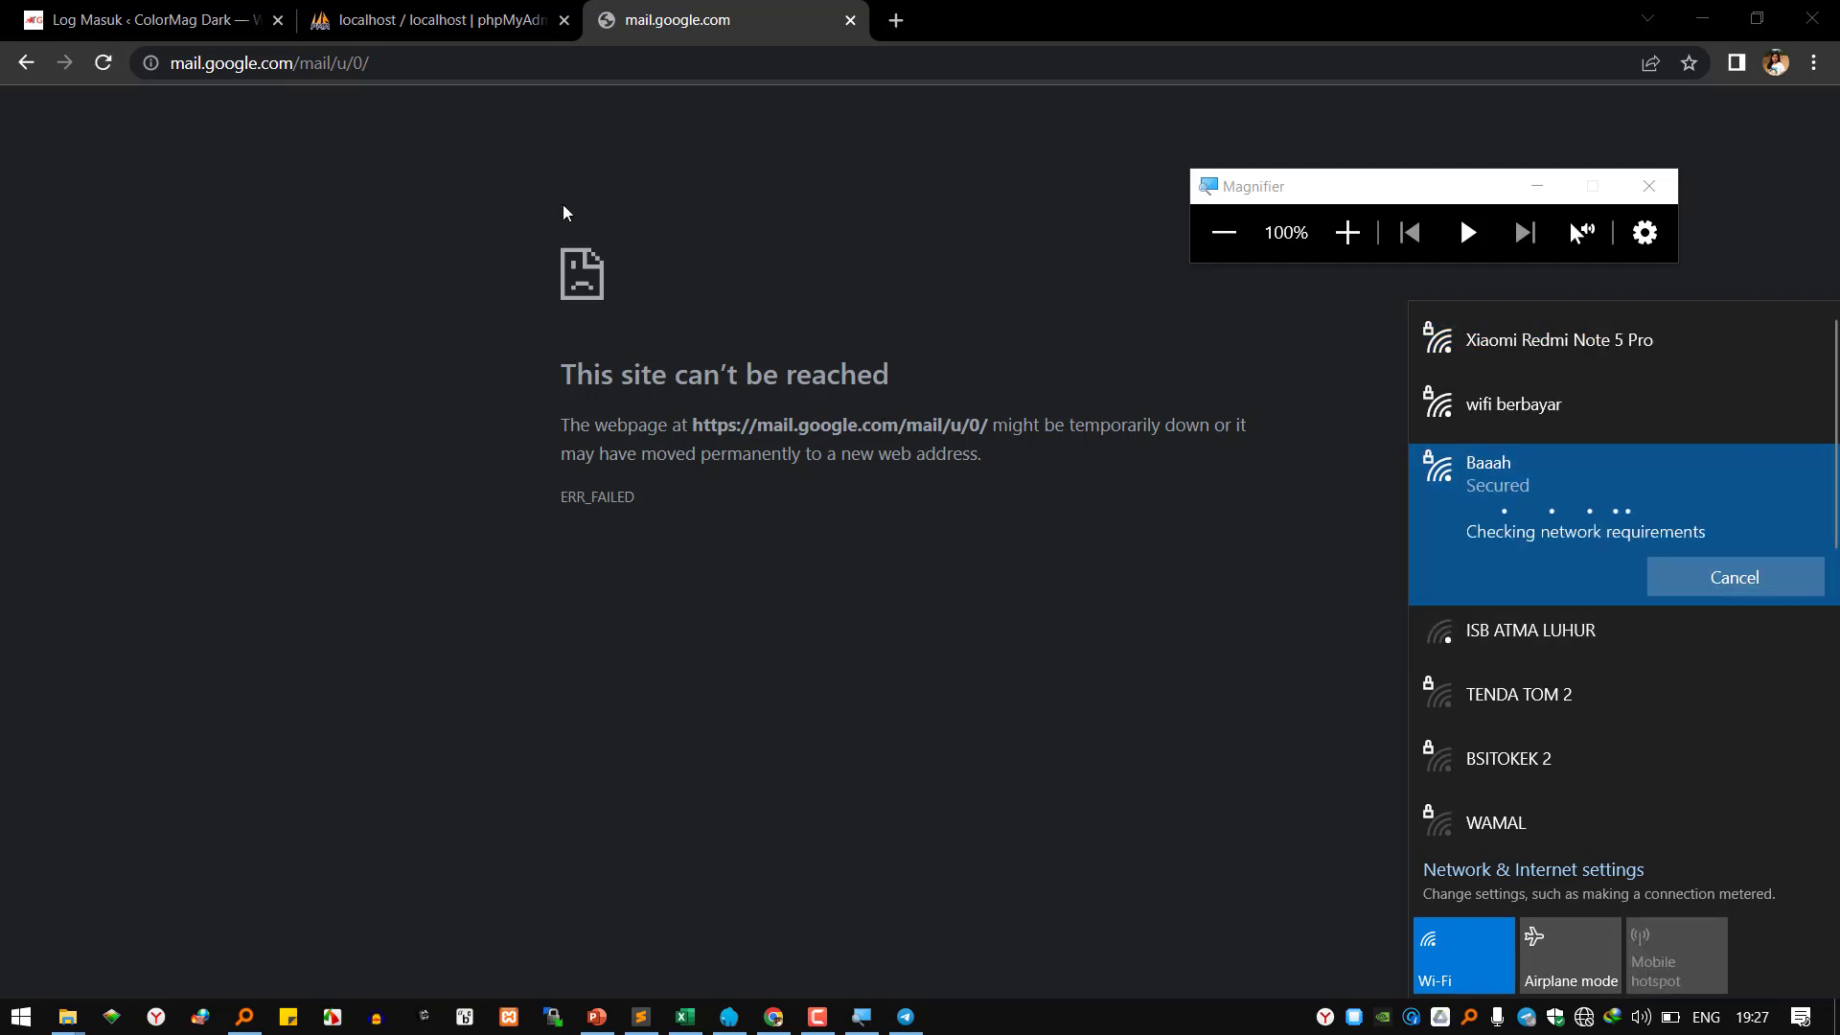
click(515, 61)
key(Return)
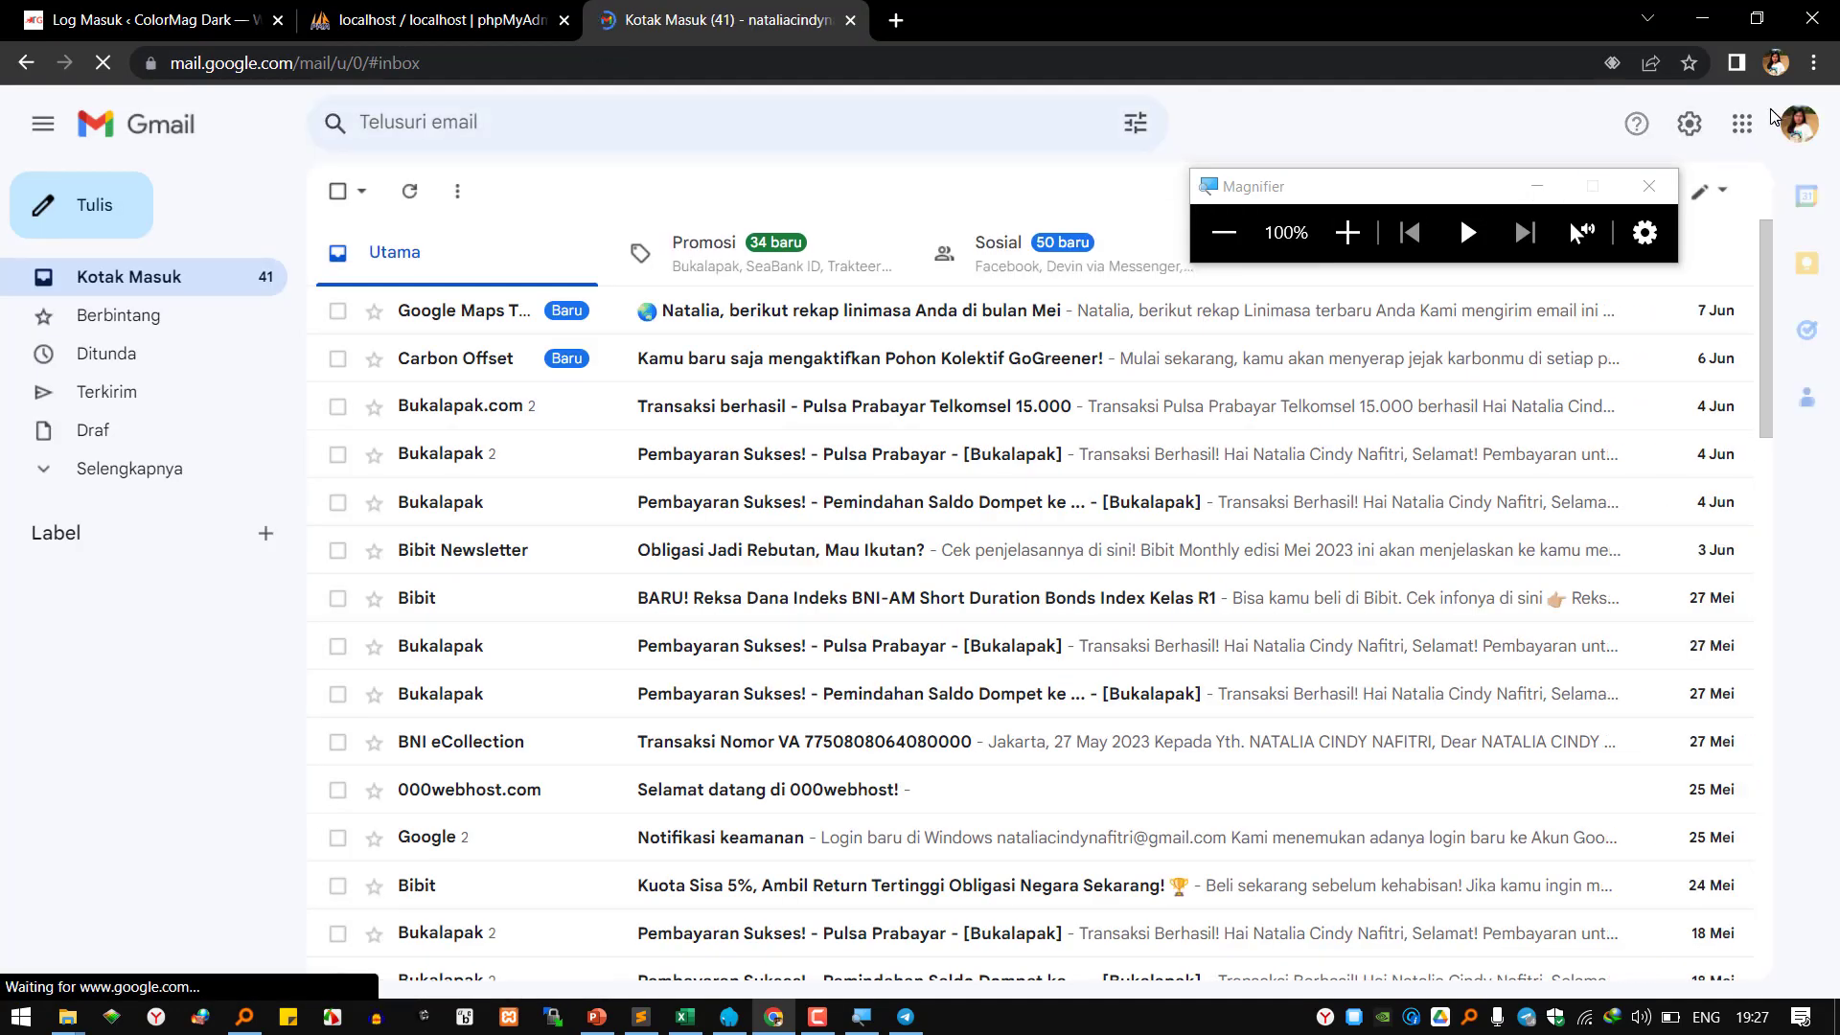
Step: Sign out of the current Google account and choose 'Gunakan akun lain'
click(1790, 133)
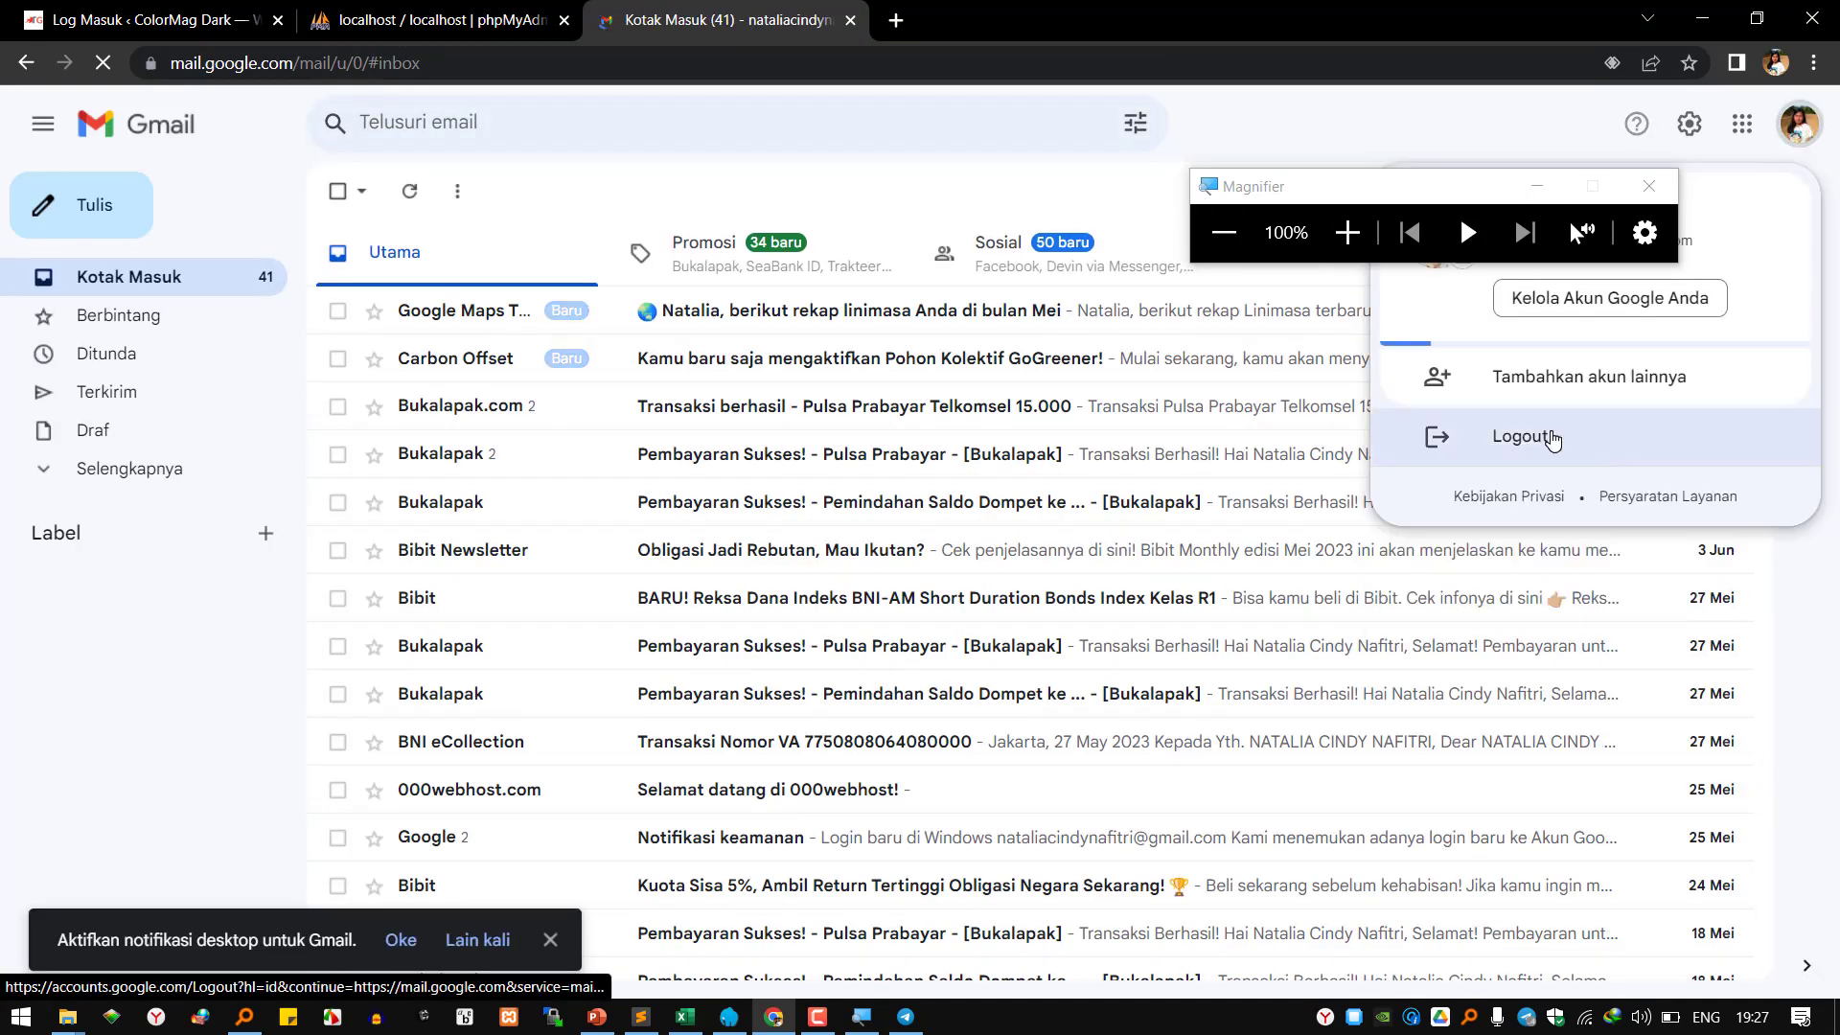
click(1552, 440)
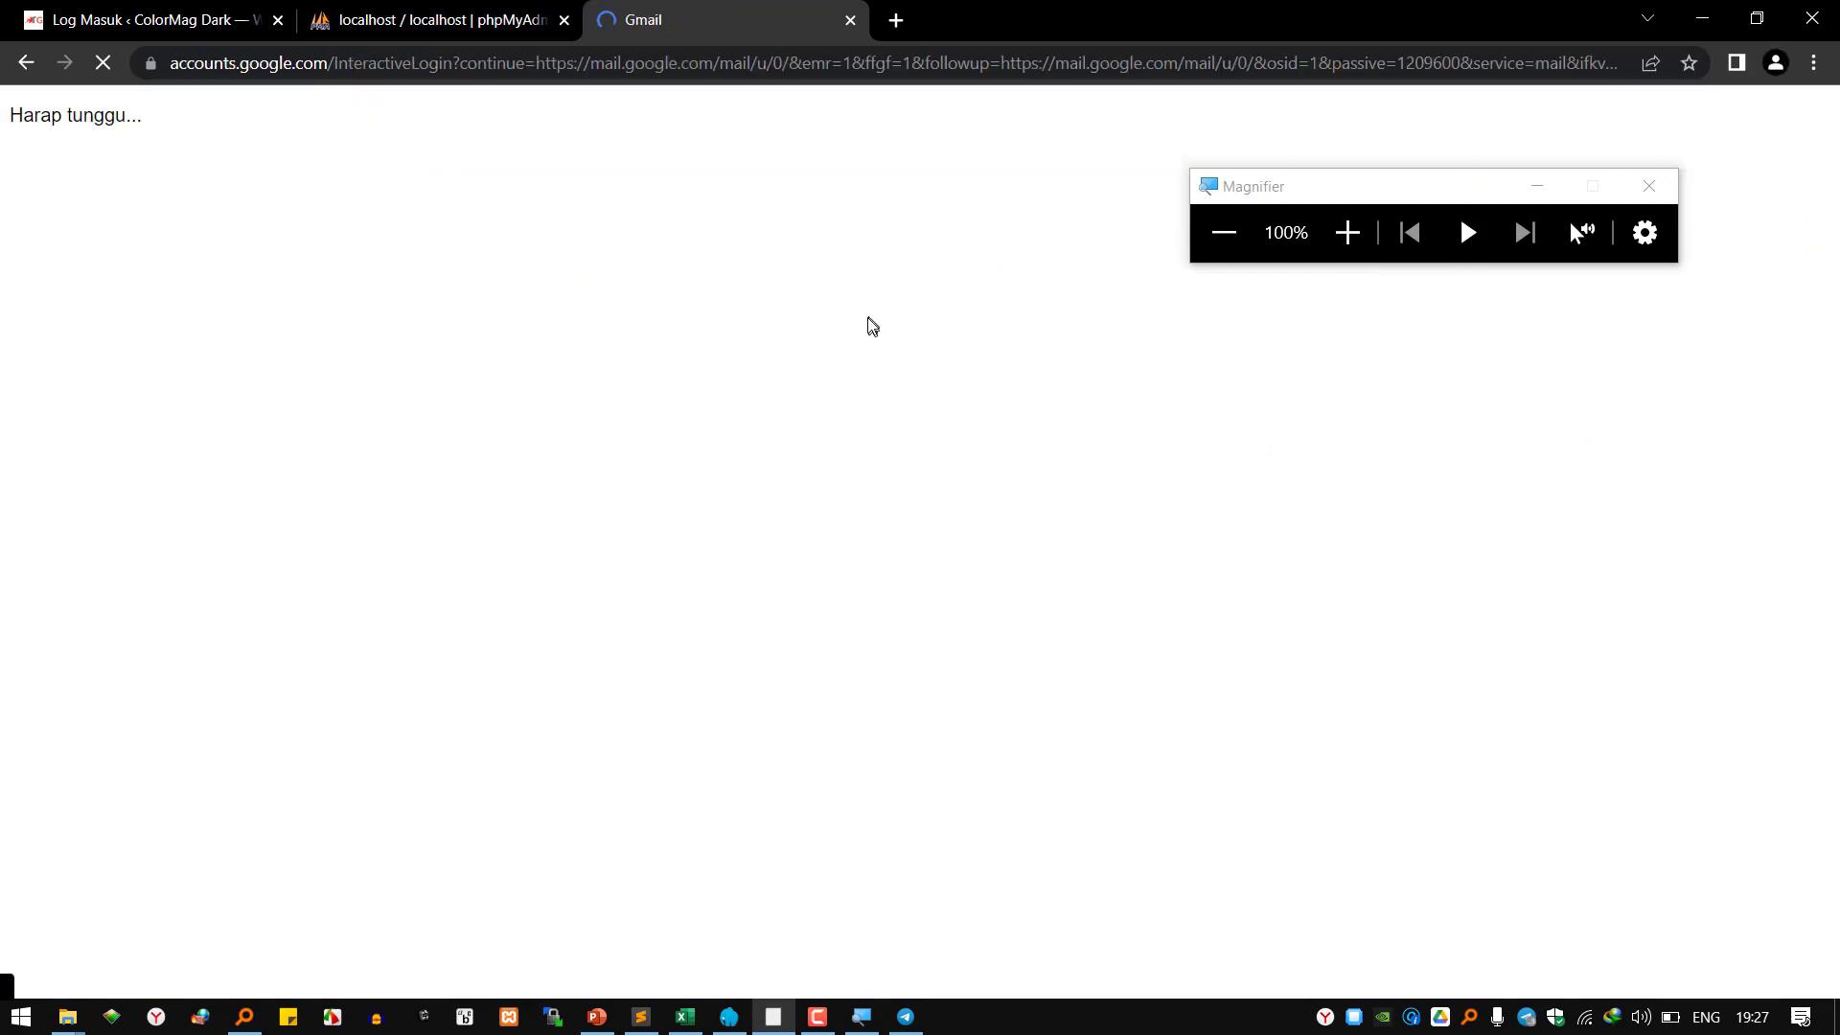
click(833, 517)
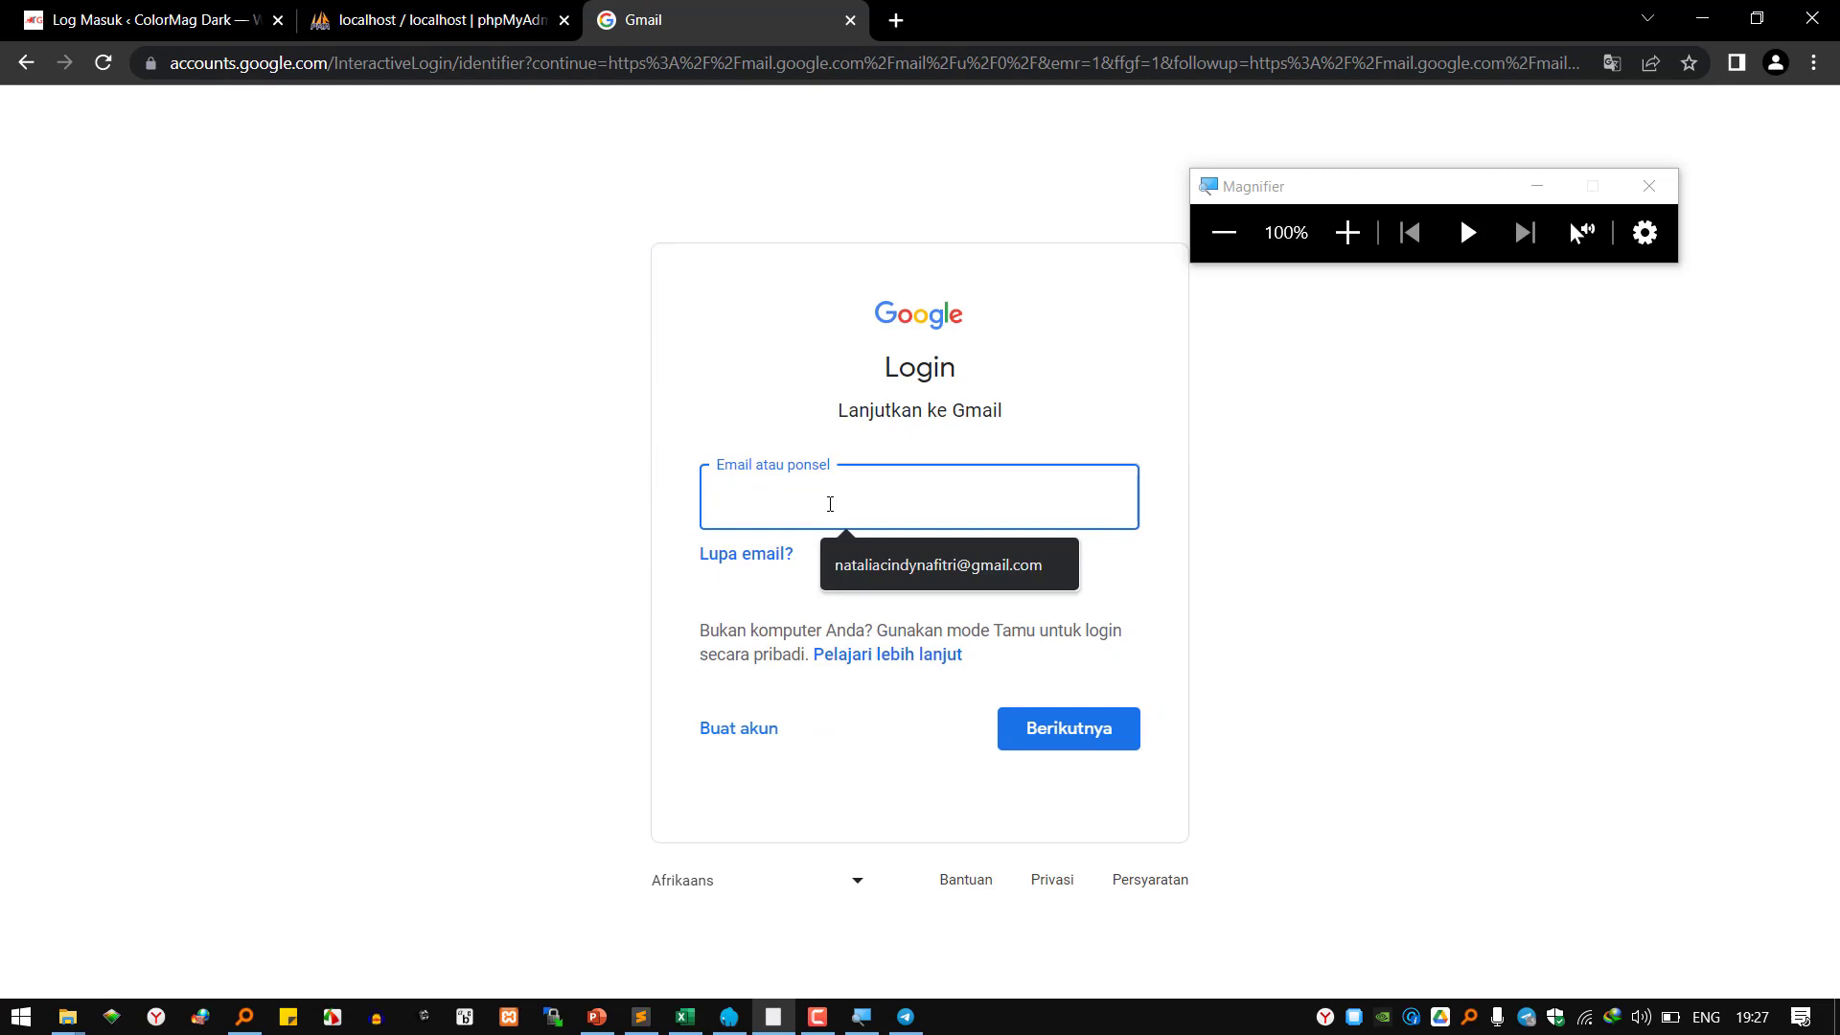
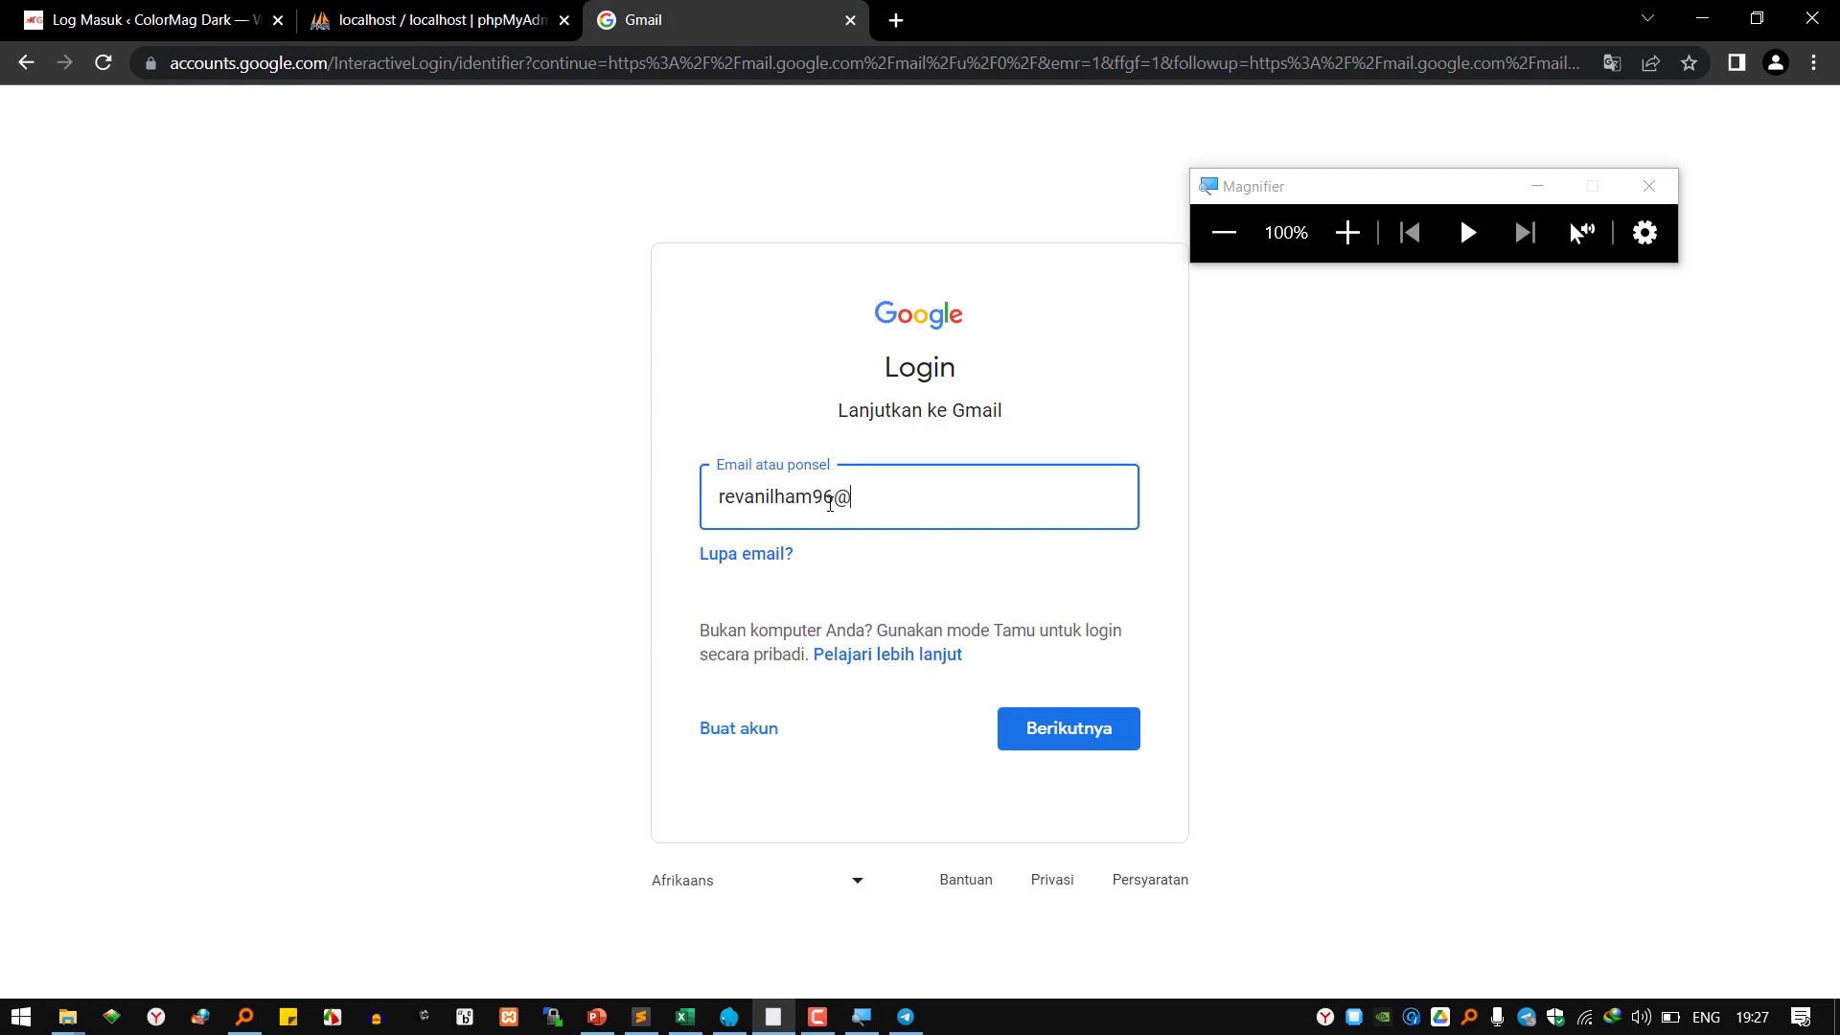
Step: Enter the other account's email address and password to reach phone verification
key(Return)
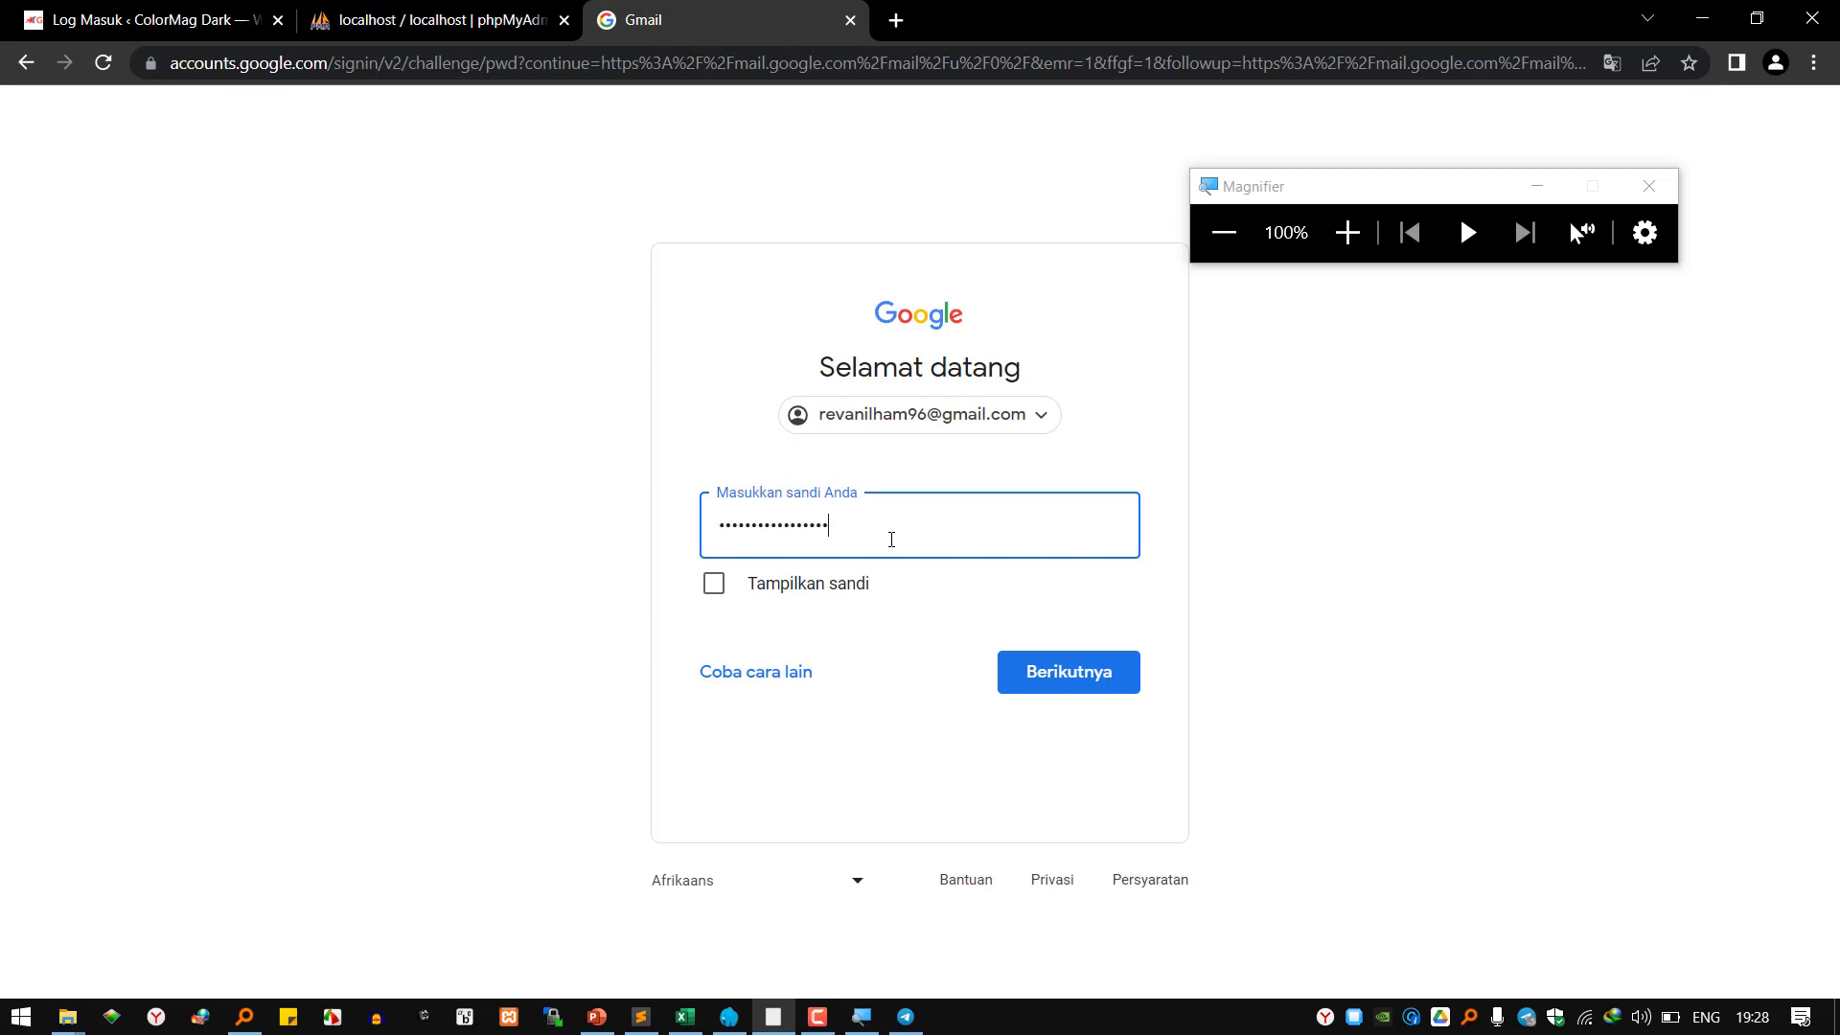
key(Return)
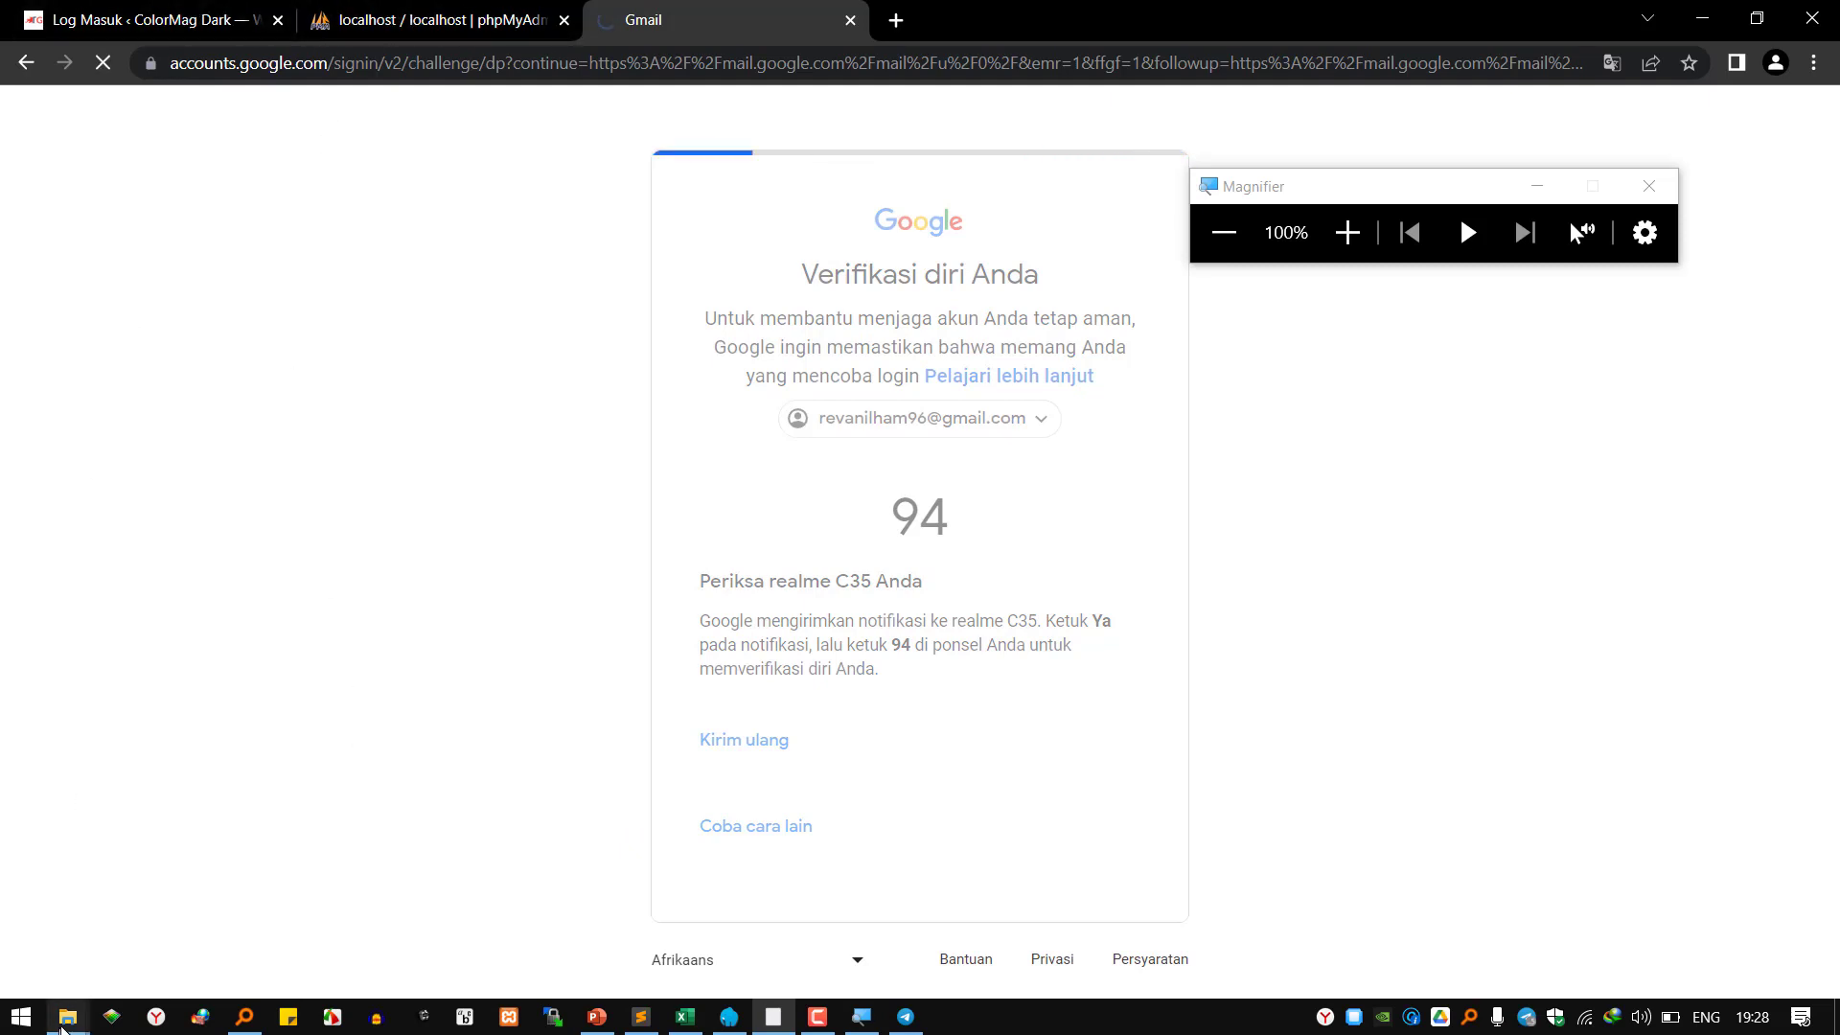
Step: From the student's submission folder, go up to KMS4J, paste there, and reopen the submission folder
mouse_move(67, 1016)
click(588, 907)
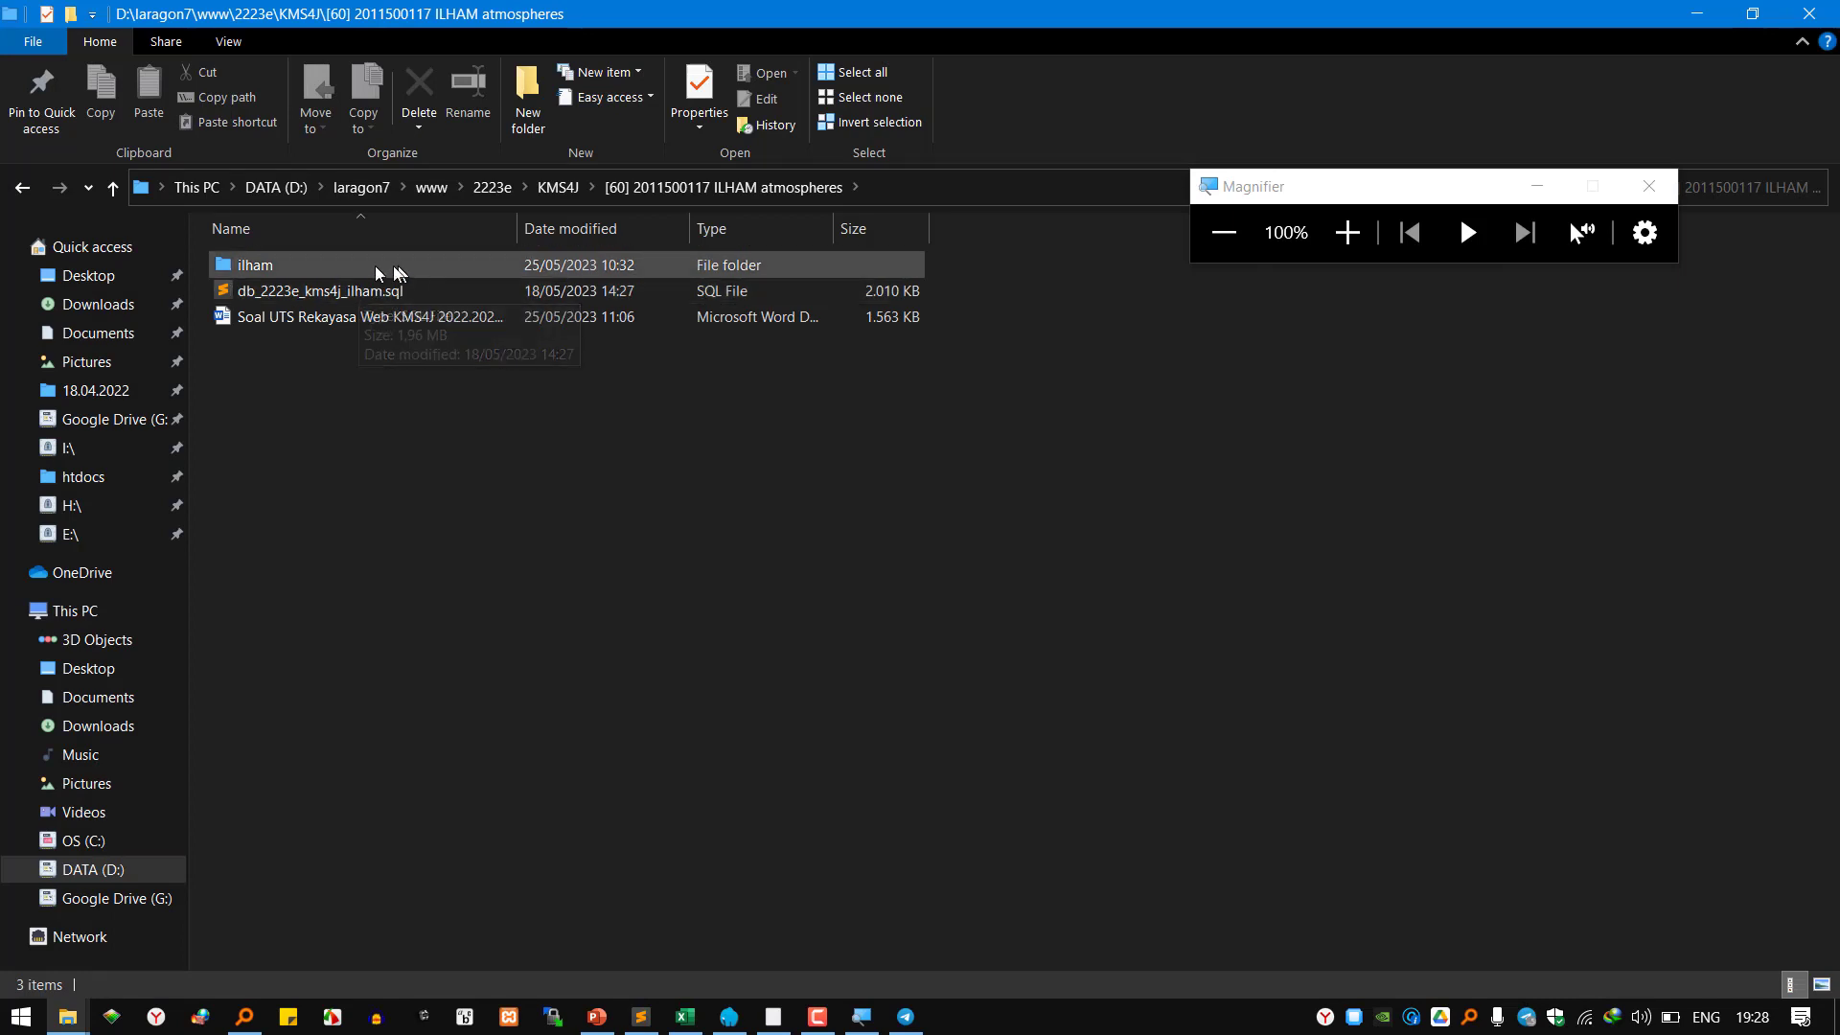
click(272, 274)
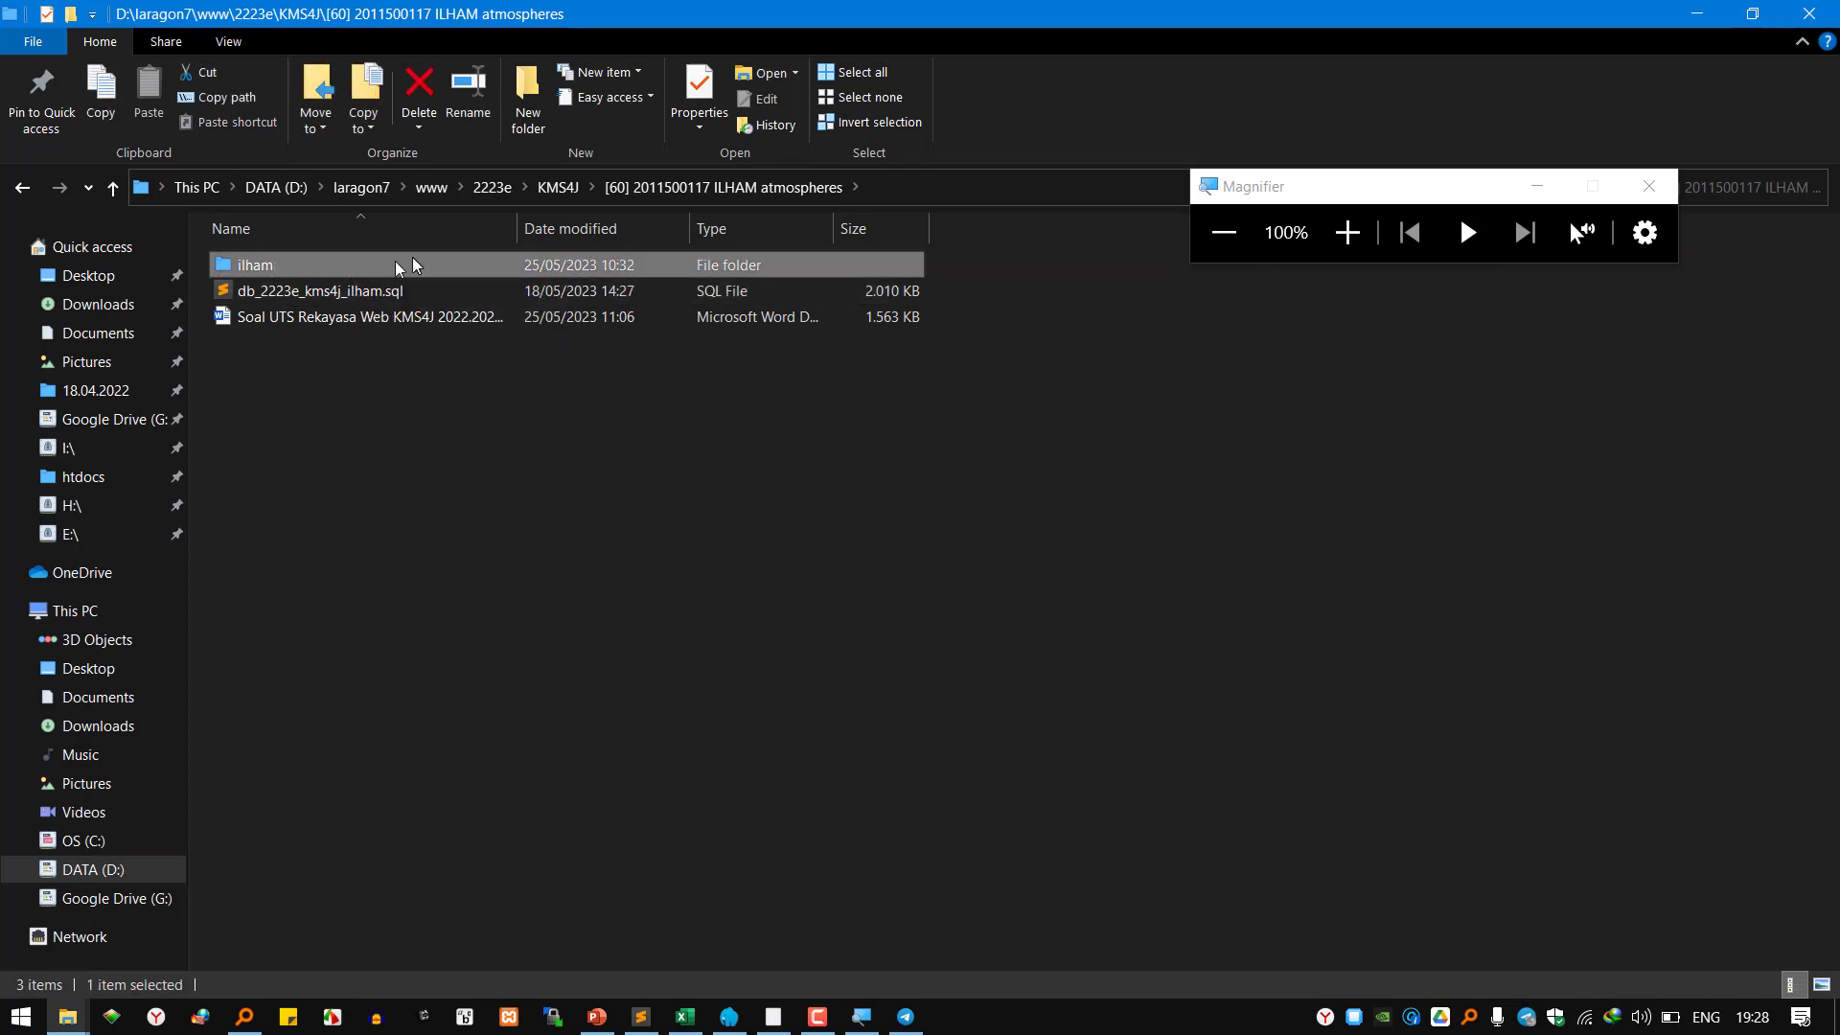
click(563, 190)
key(ctrl+v)
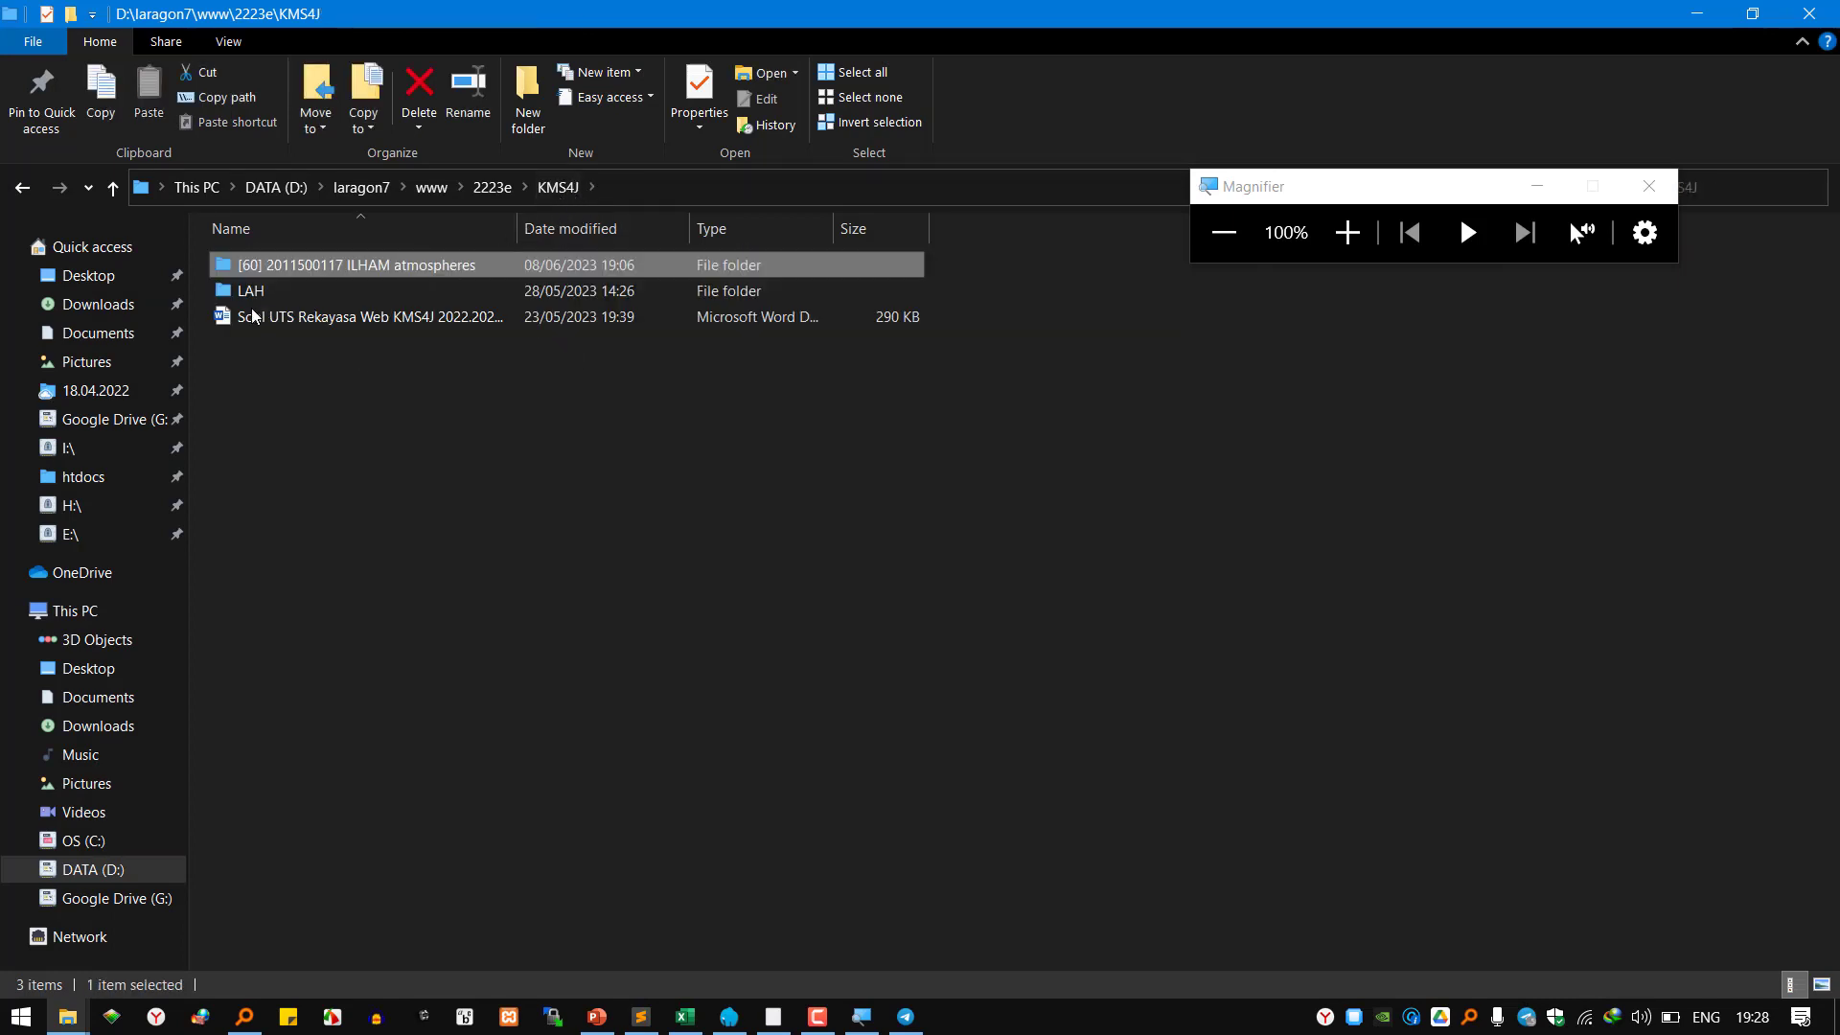
double_click(288, 266)
Step: Open the SQL dump in Sublime Text and copy the database name db_2223e_kms4j_ilham from line 21
double_click(278, 265)
scroll(577, 373, down, 5)
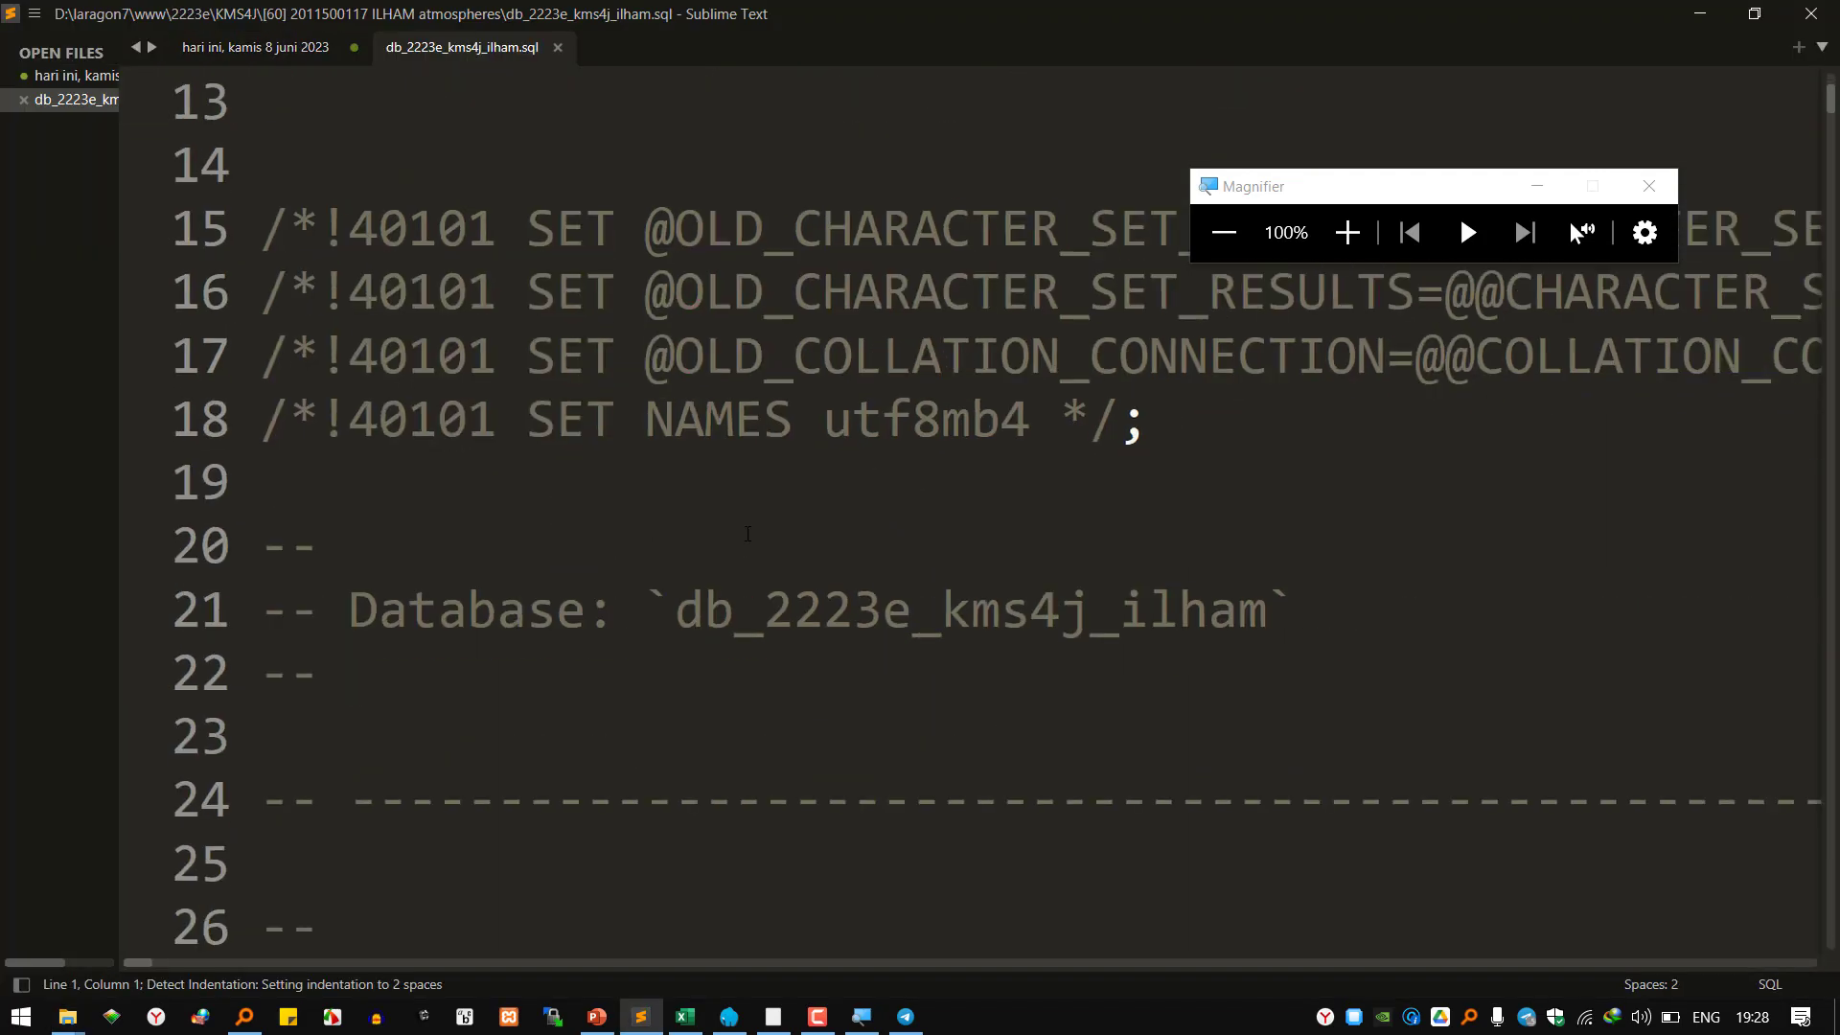
scroll(767, 531, up, 4)
scroll(767, 532, down, 4)
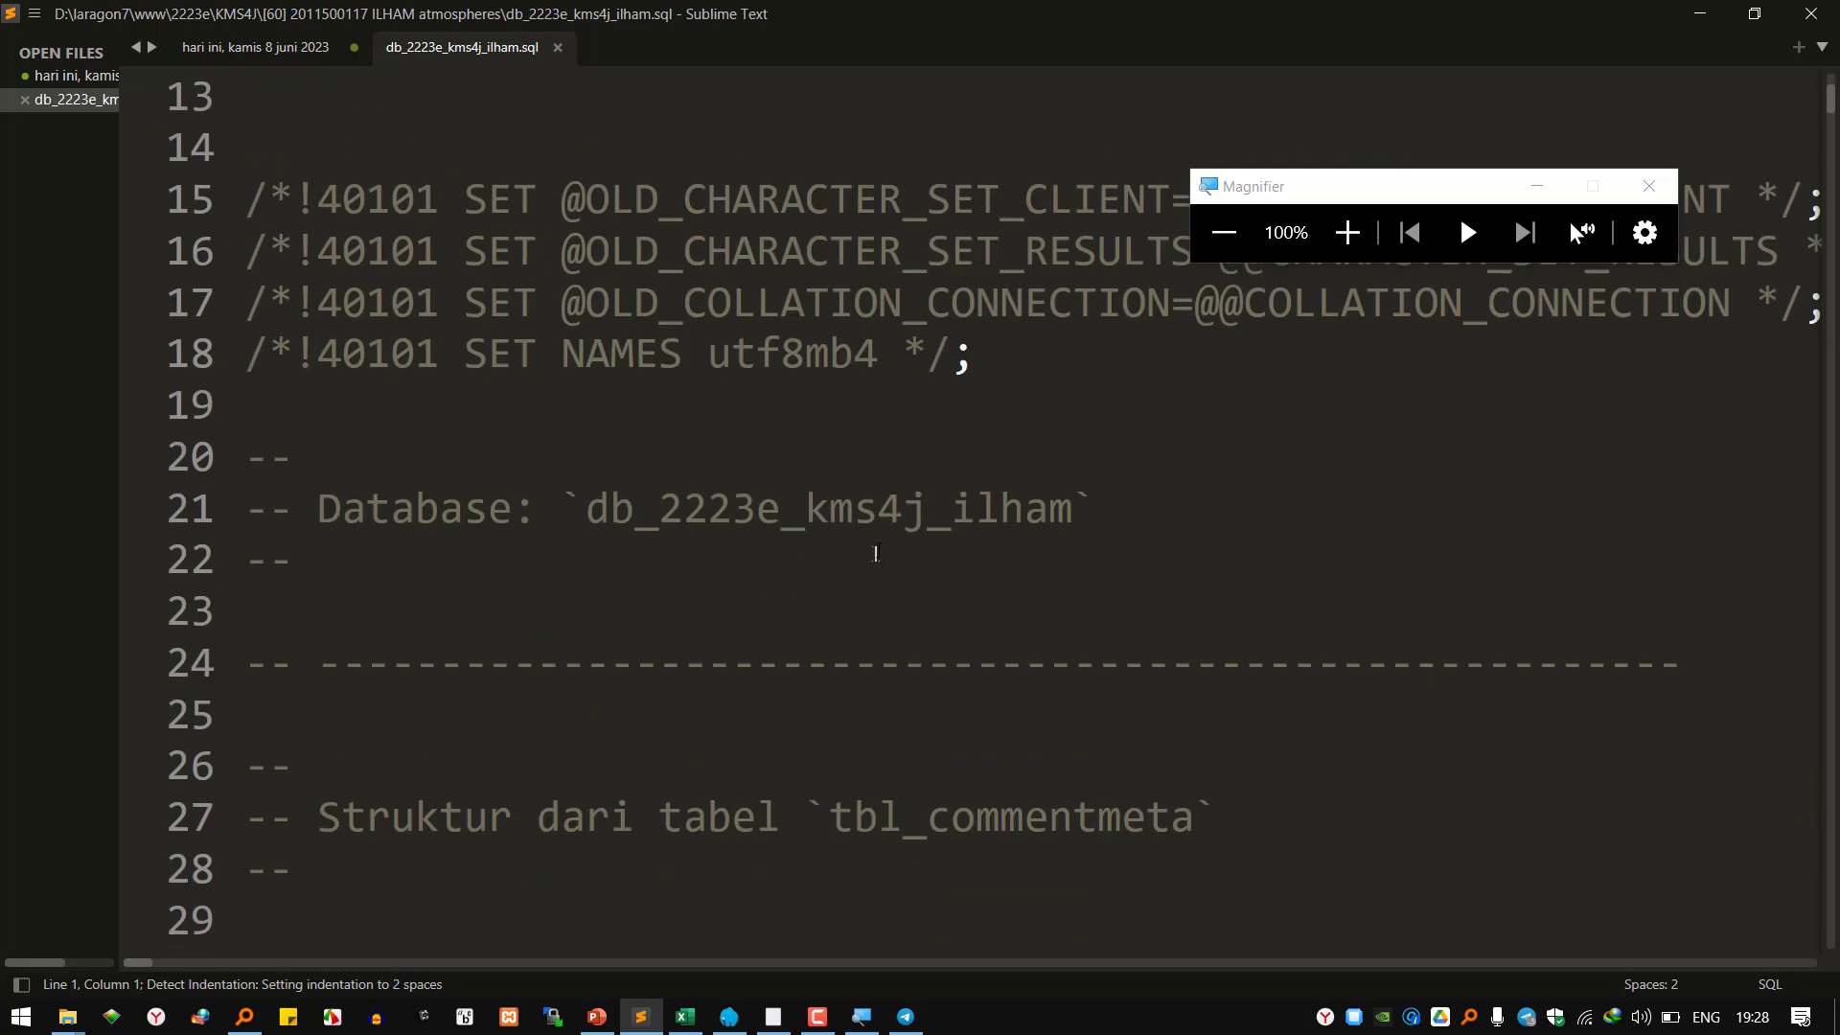
double_click(892, 522)
key(ctrl+c)
click(774, 1017)
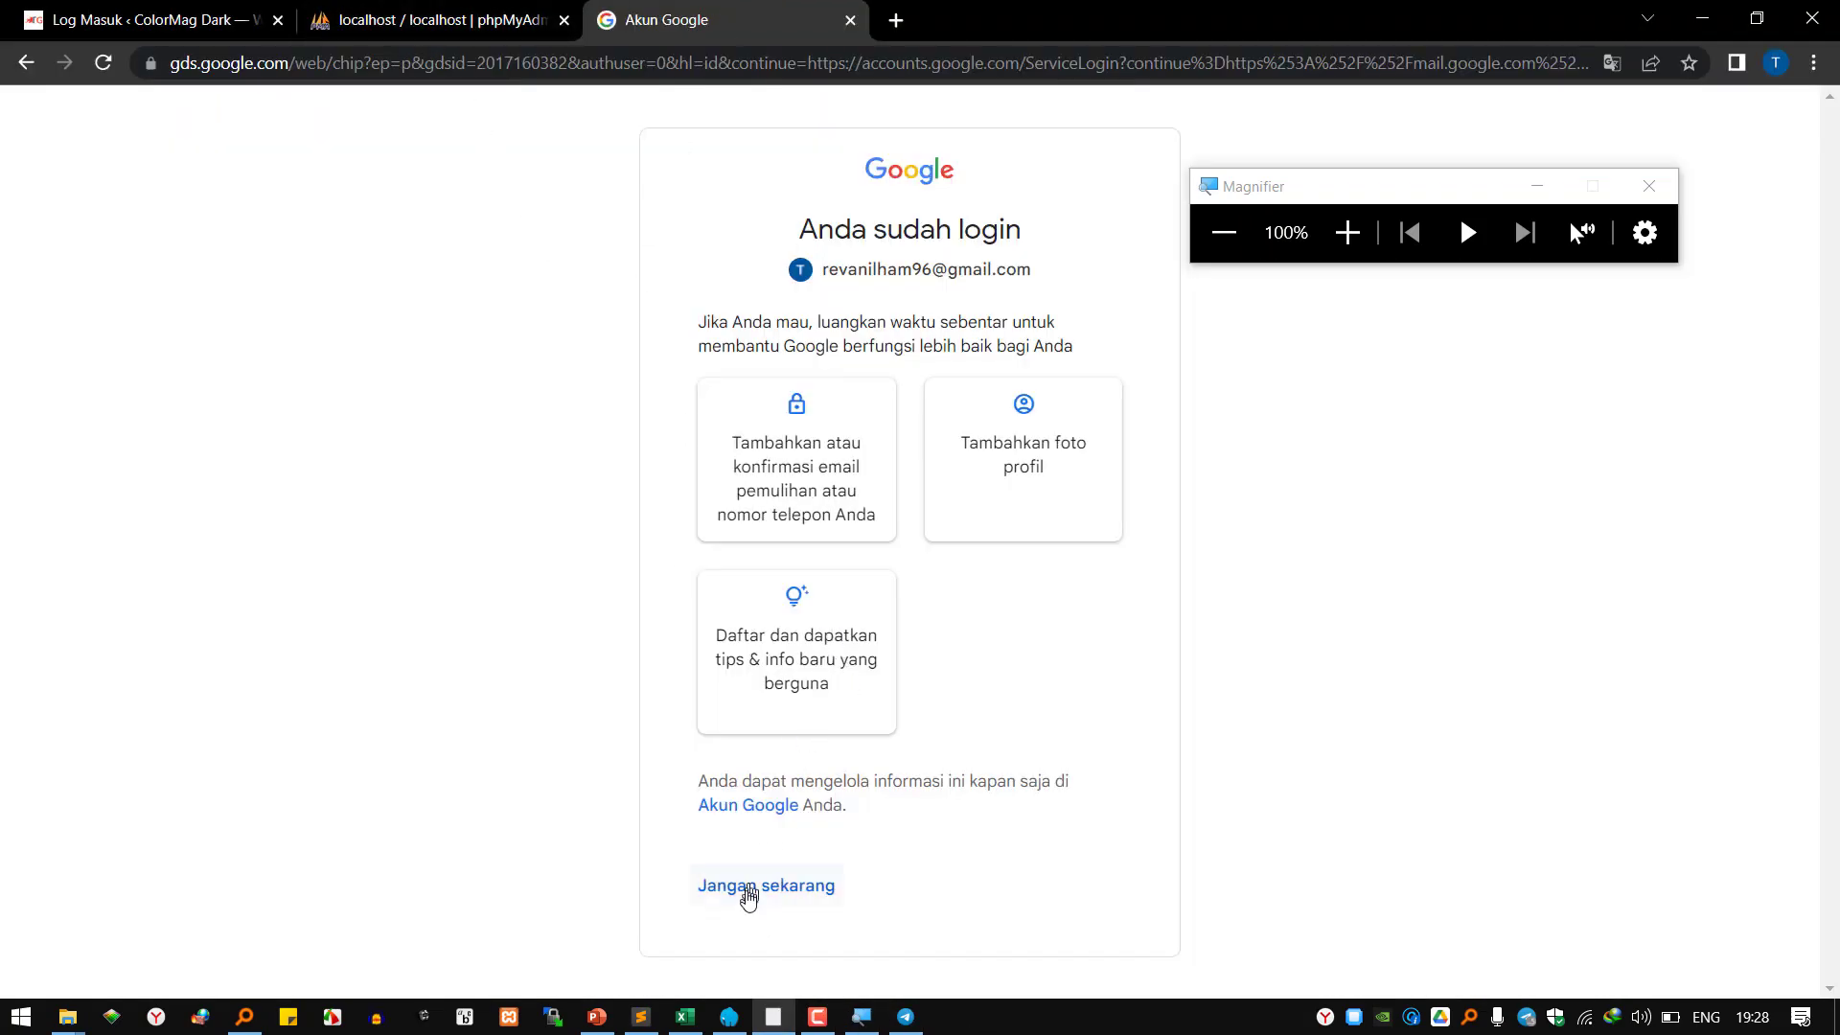
click(763, 886)
click(427, 28)
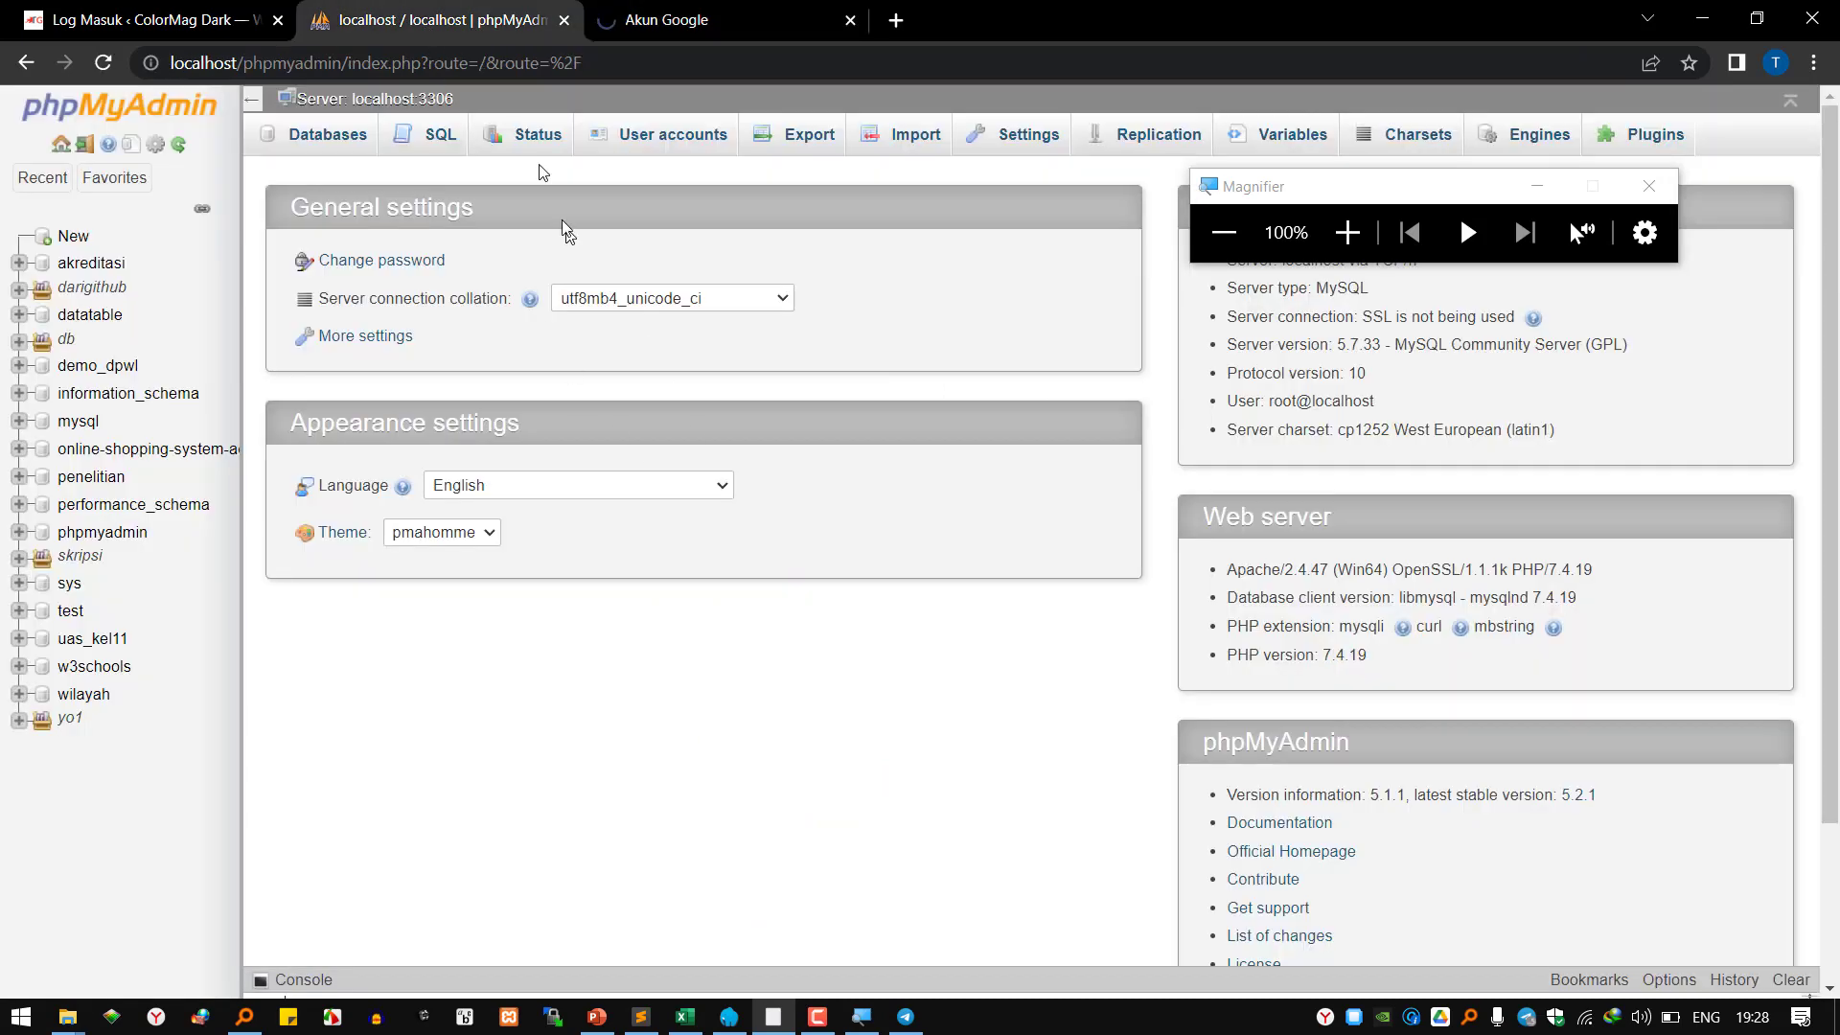
click(350, 132)
key(ctrl+v)
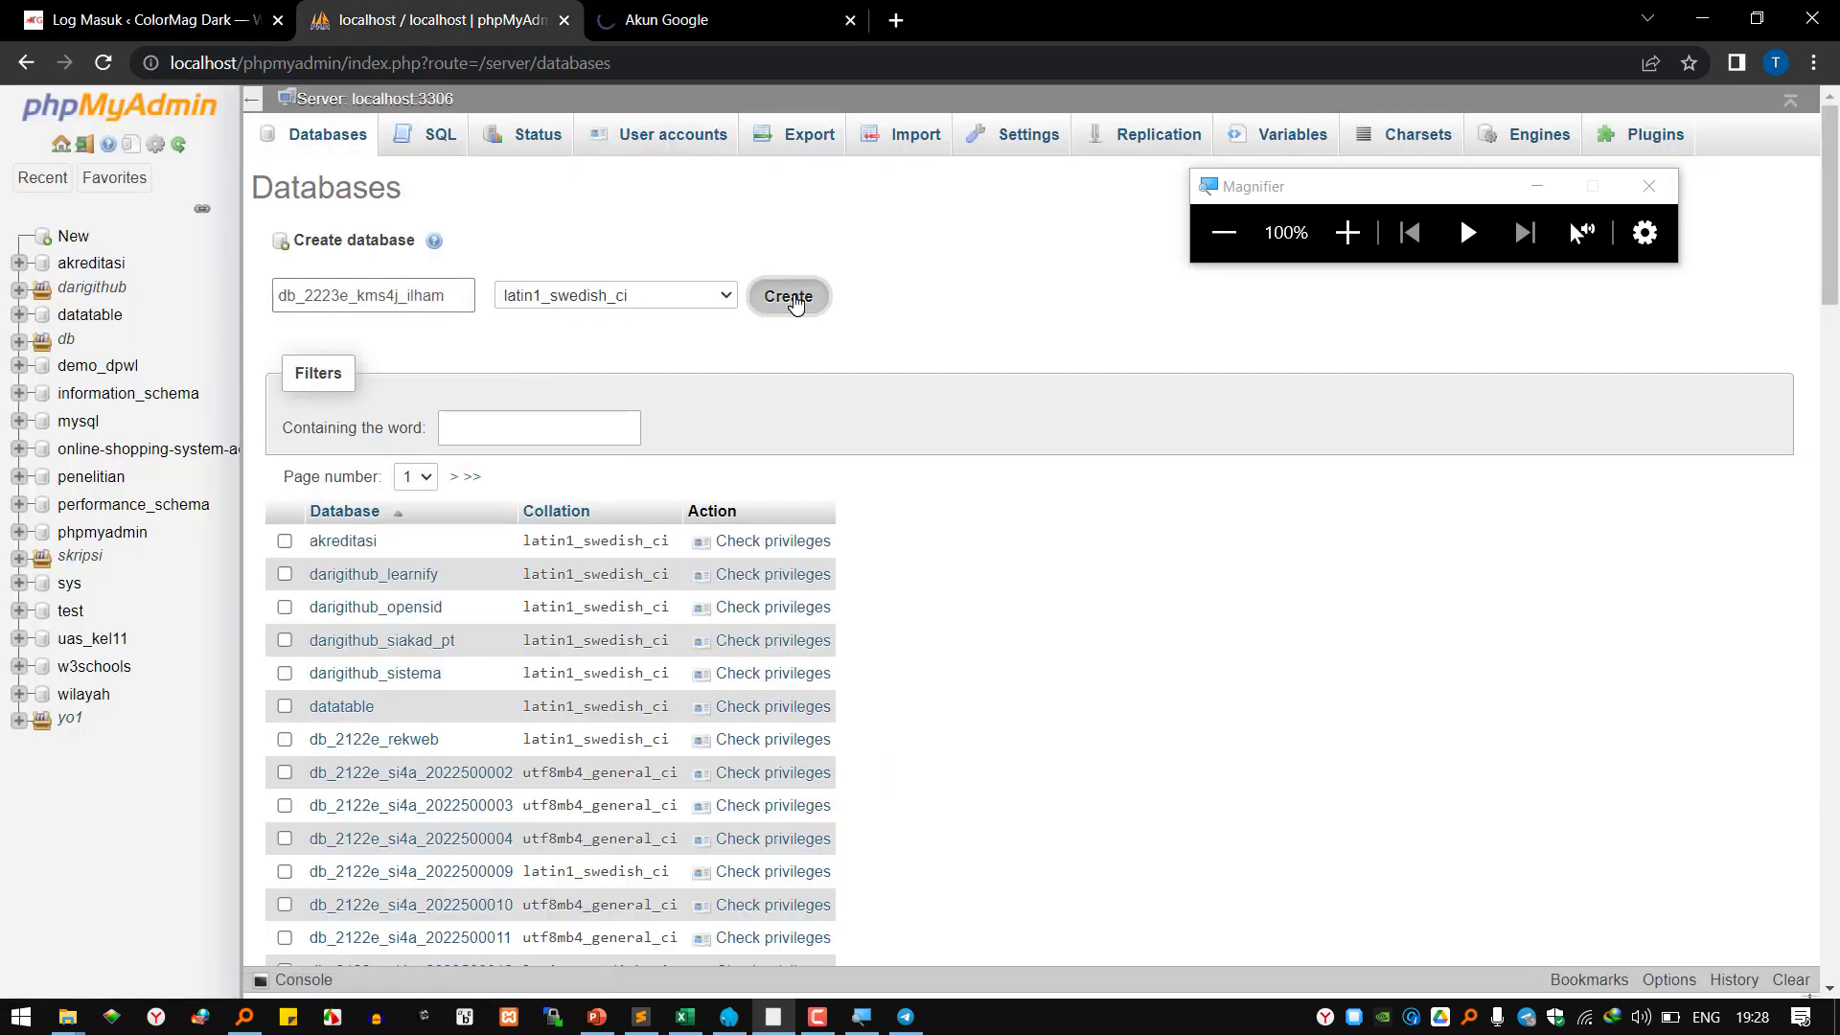
click(786, 297)
Step: Import db_2223e_kms4j_ilham.sql from the project folder into the new database
click(833, 136)
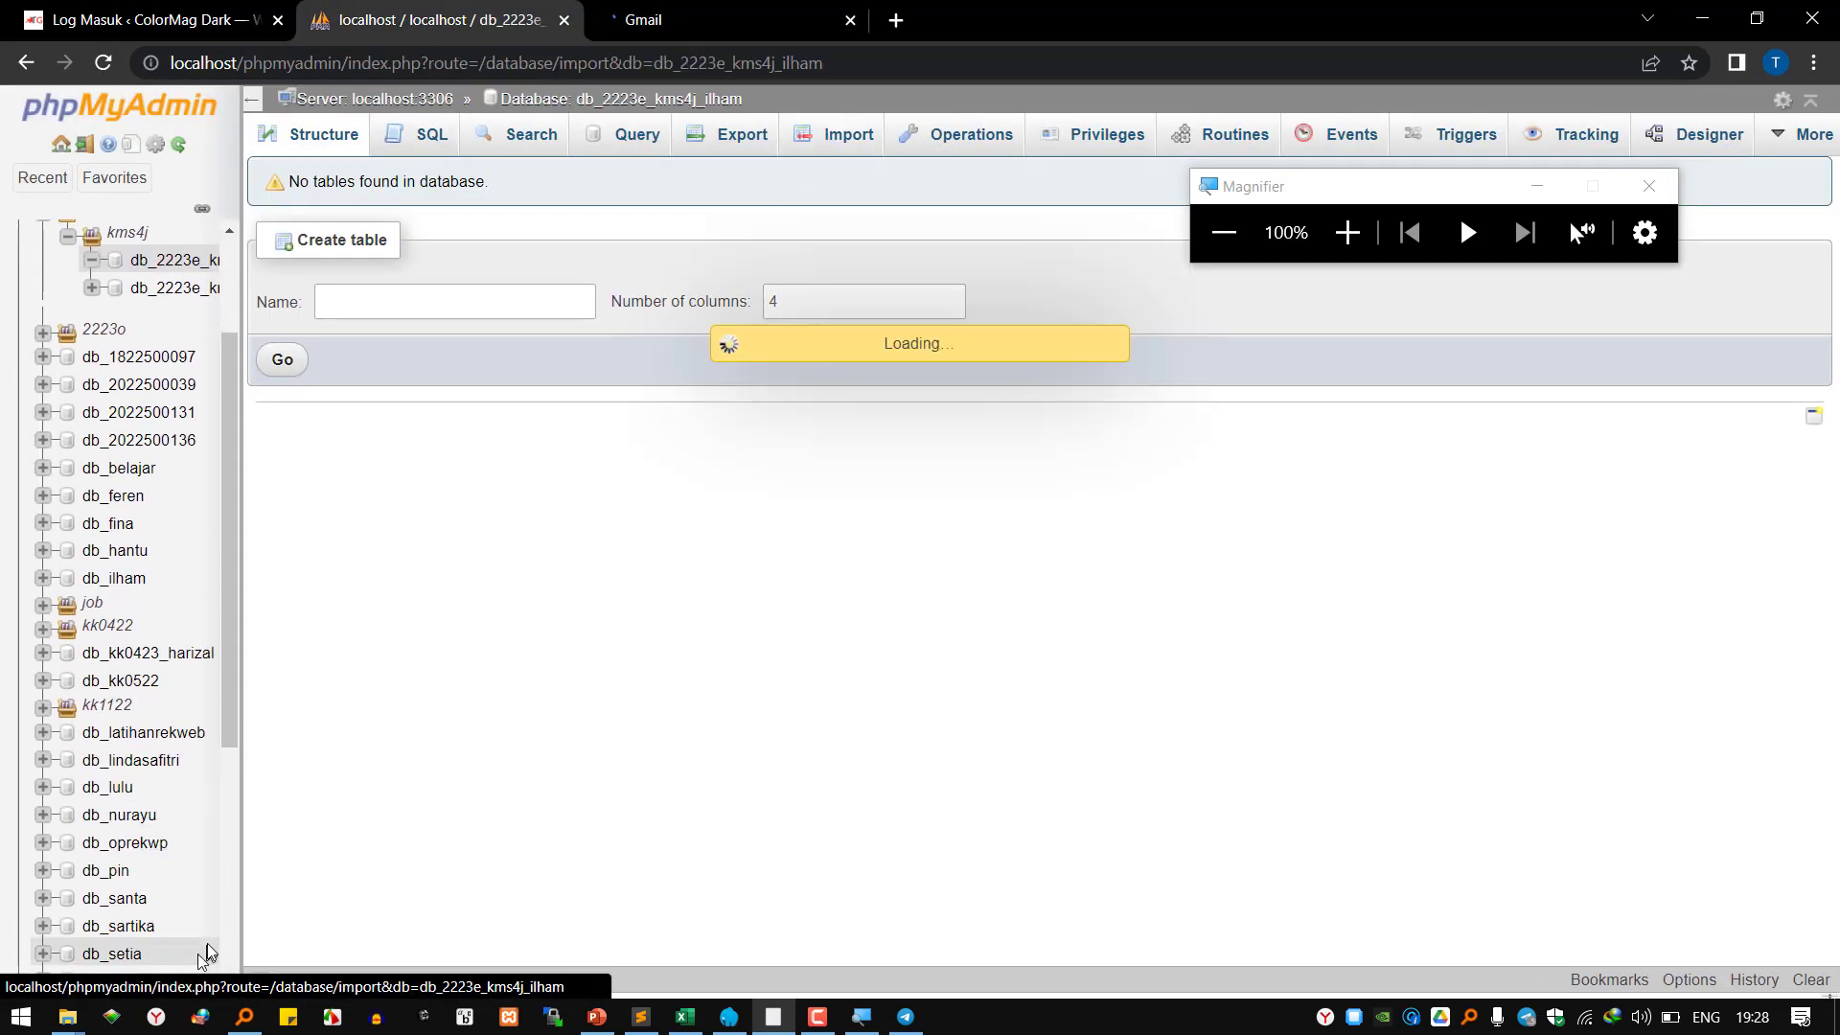
mouse_move(67, 1015)
click(621, 891)
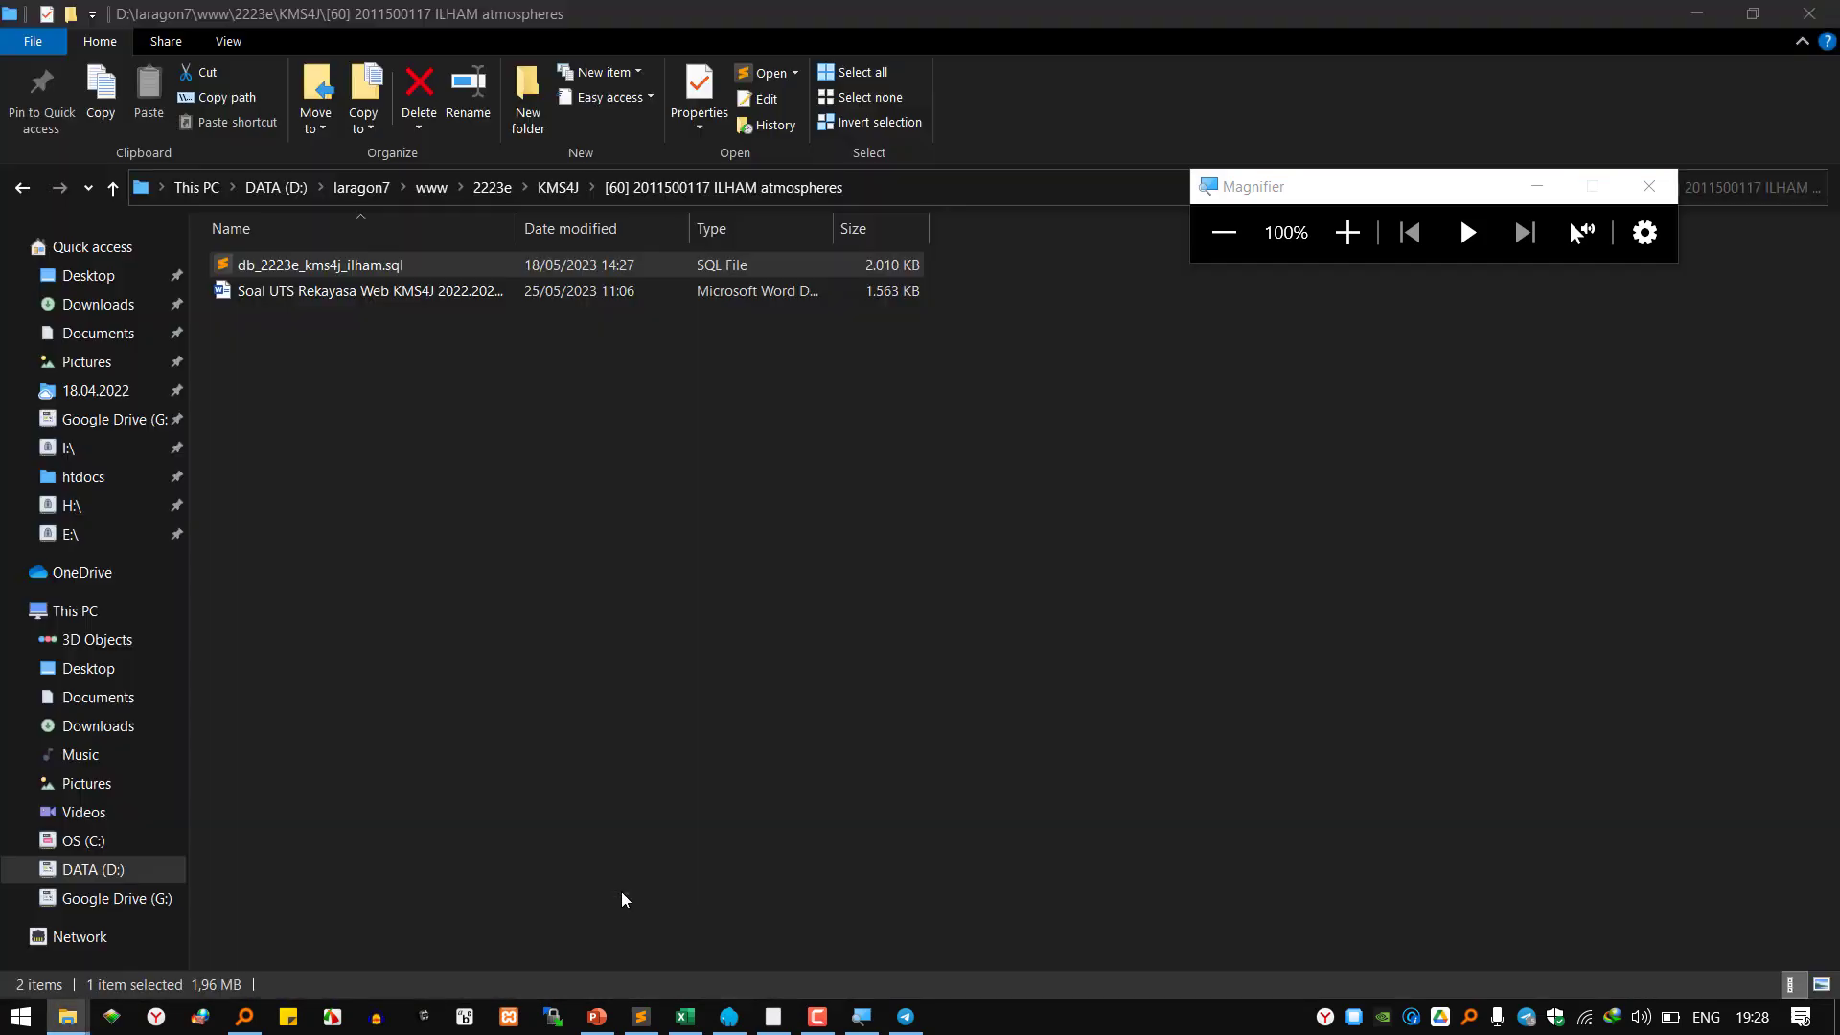
click(910, 182)
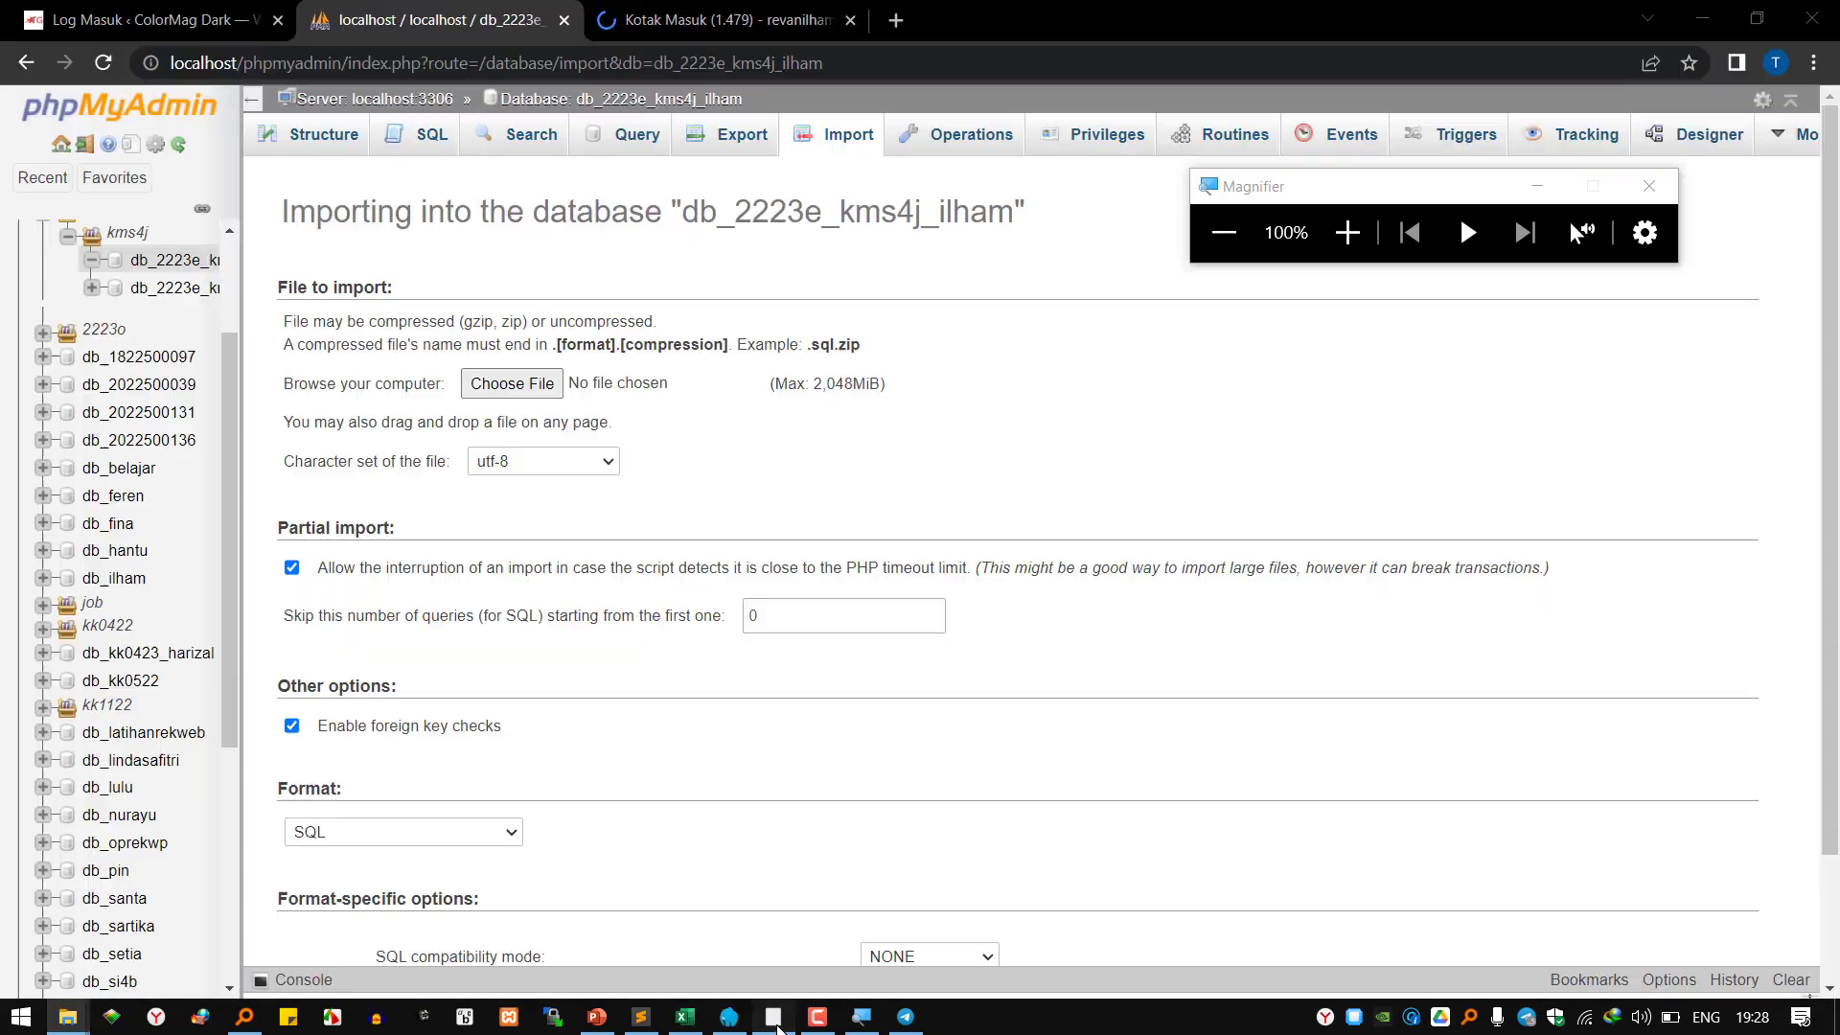
click(773, 1016)
click(512, 385)
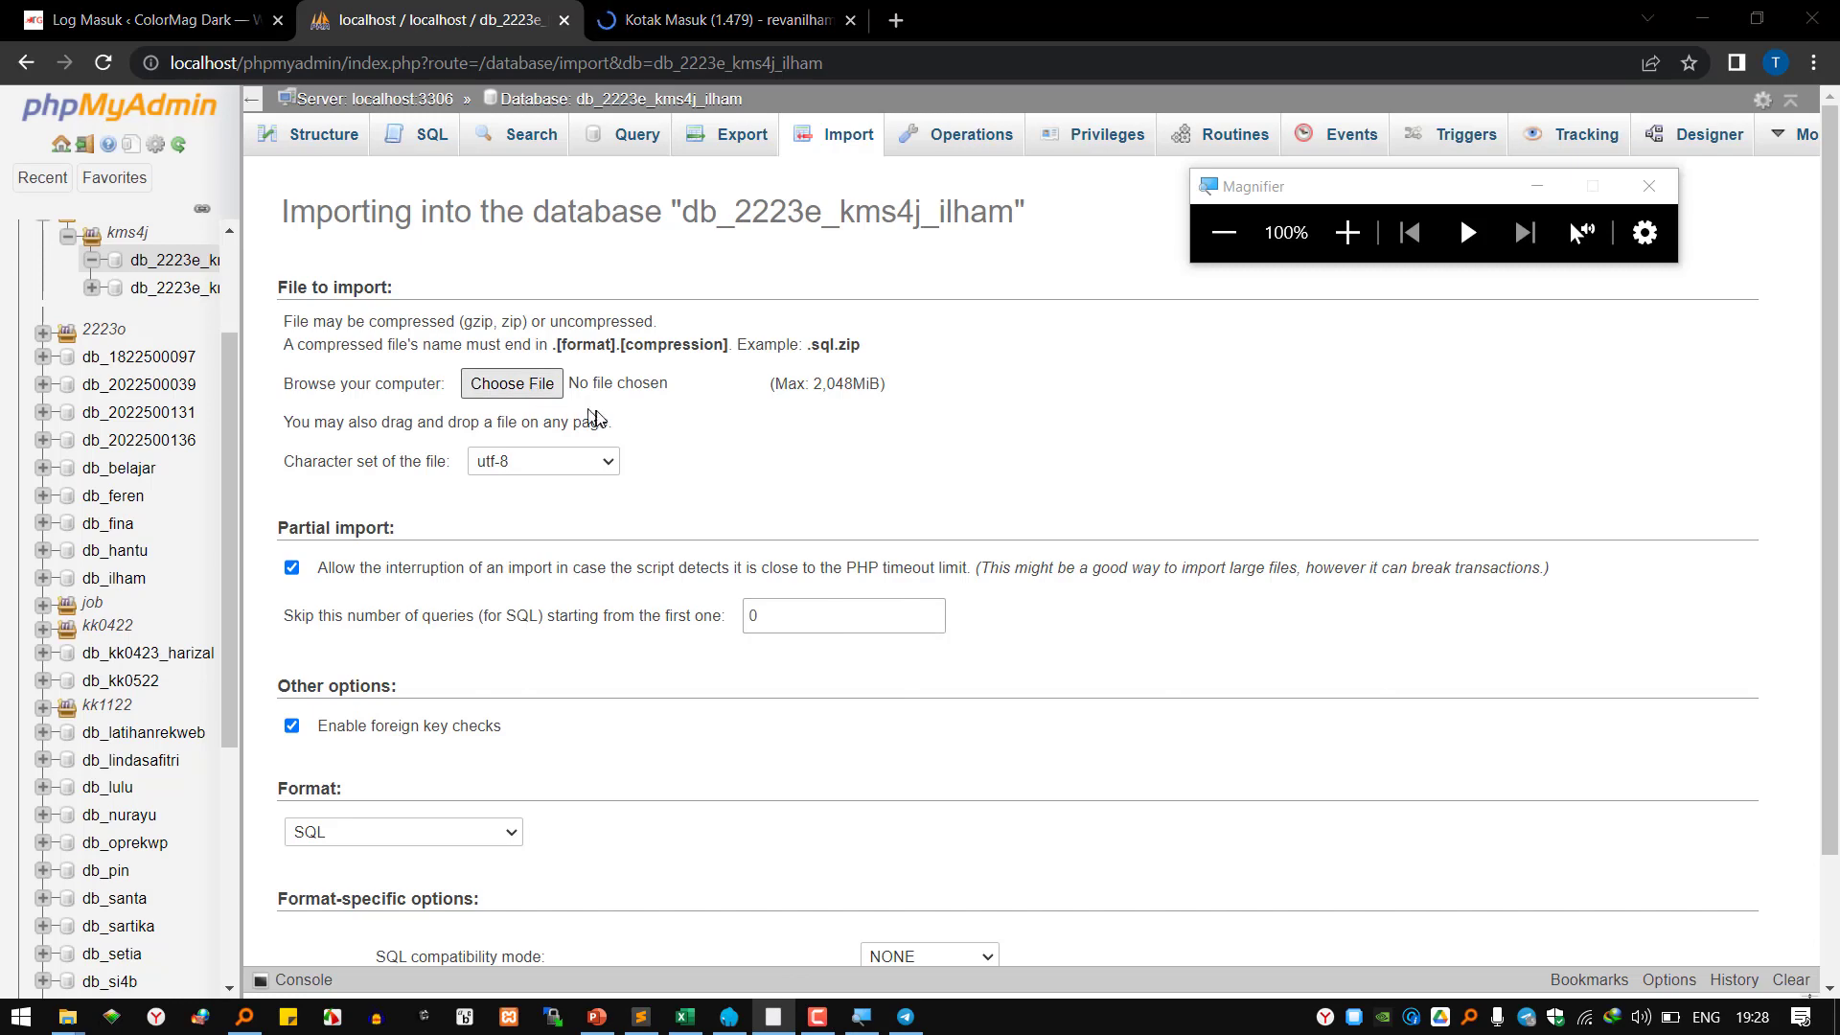
click(732, 536)
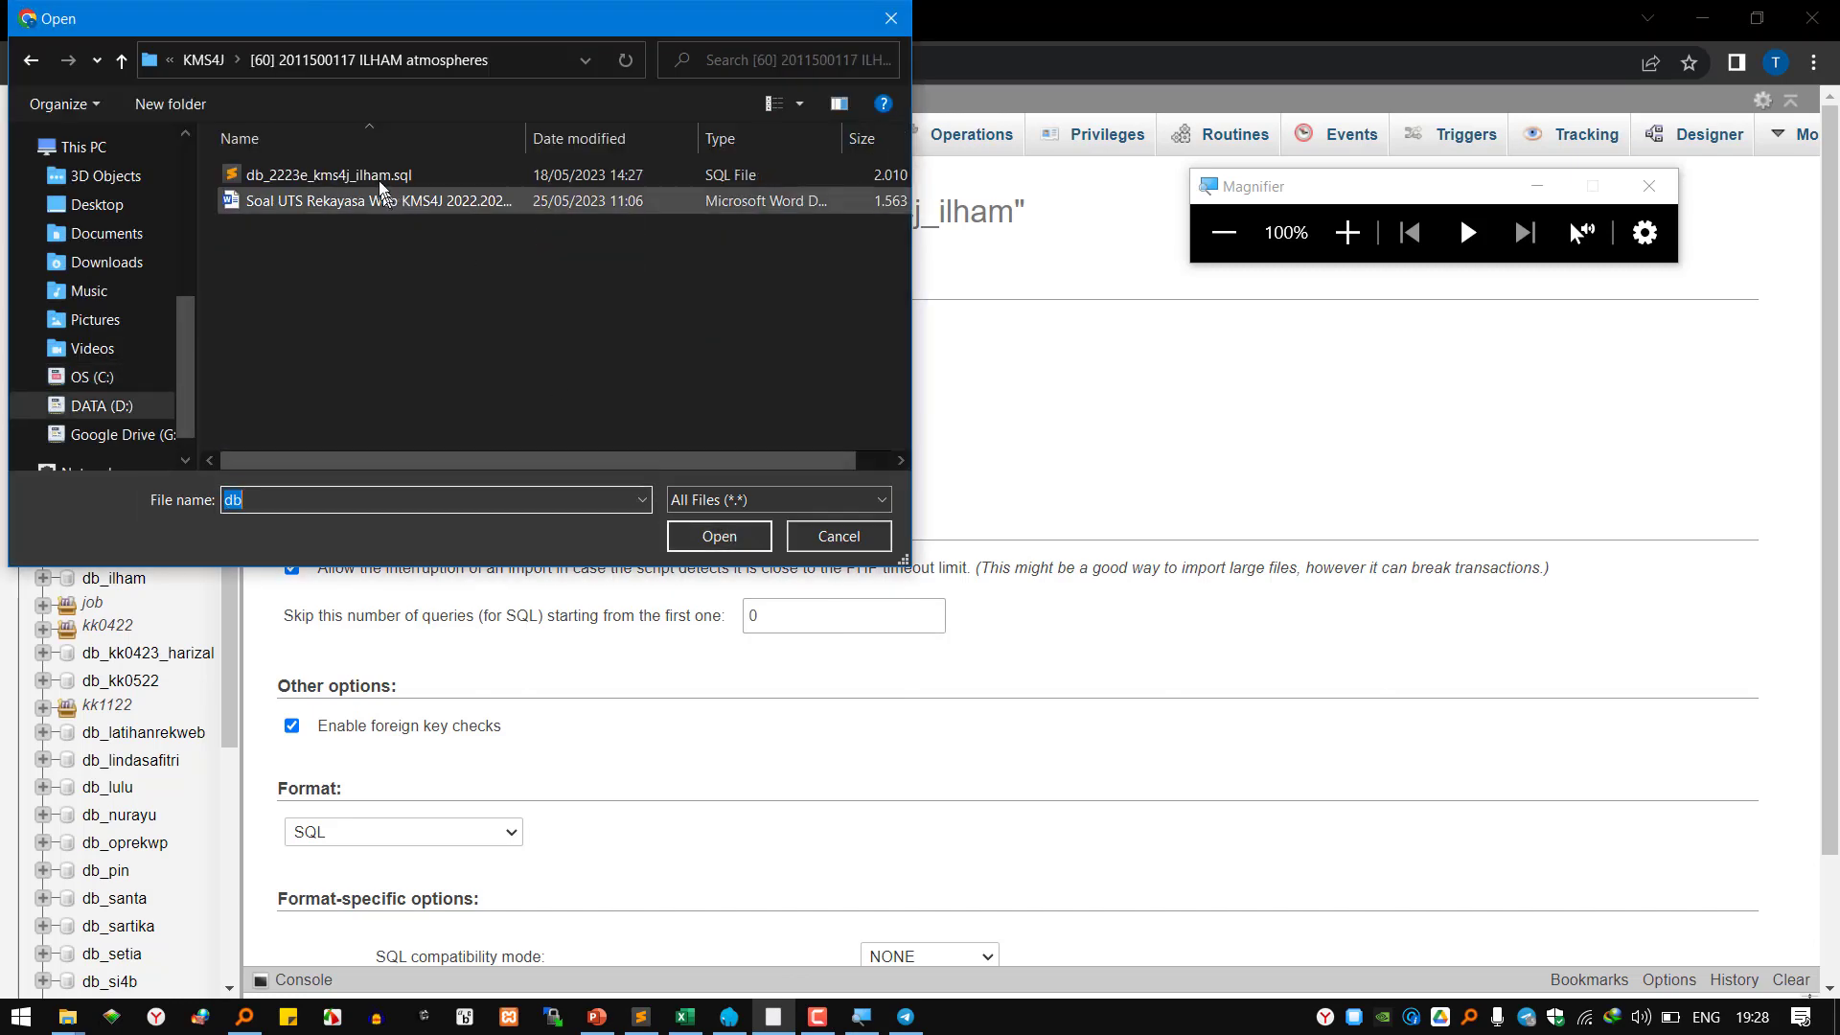
double_click(316, 177)
scroll(1054, 575, down, 2)
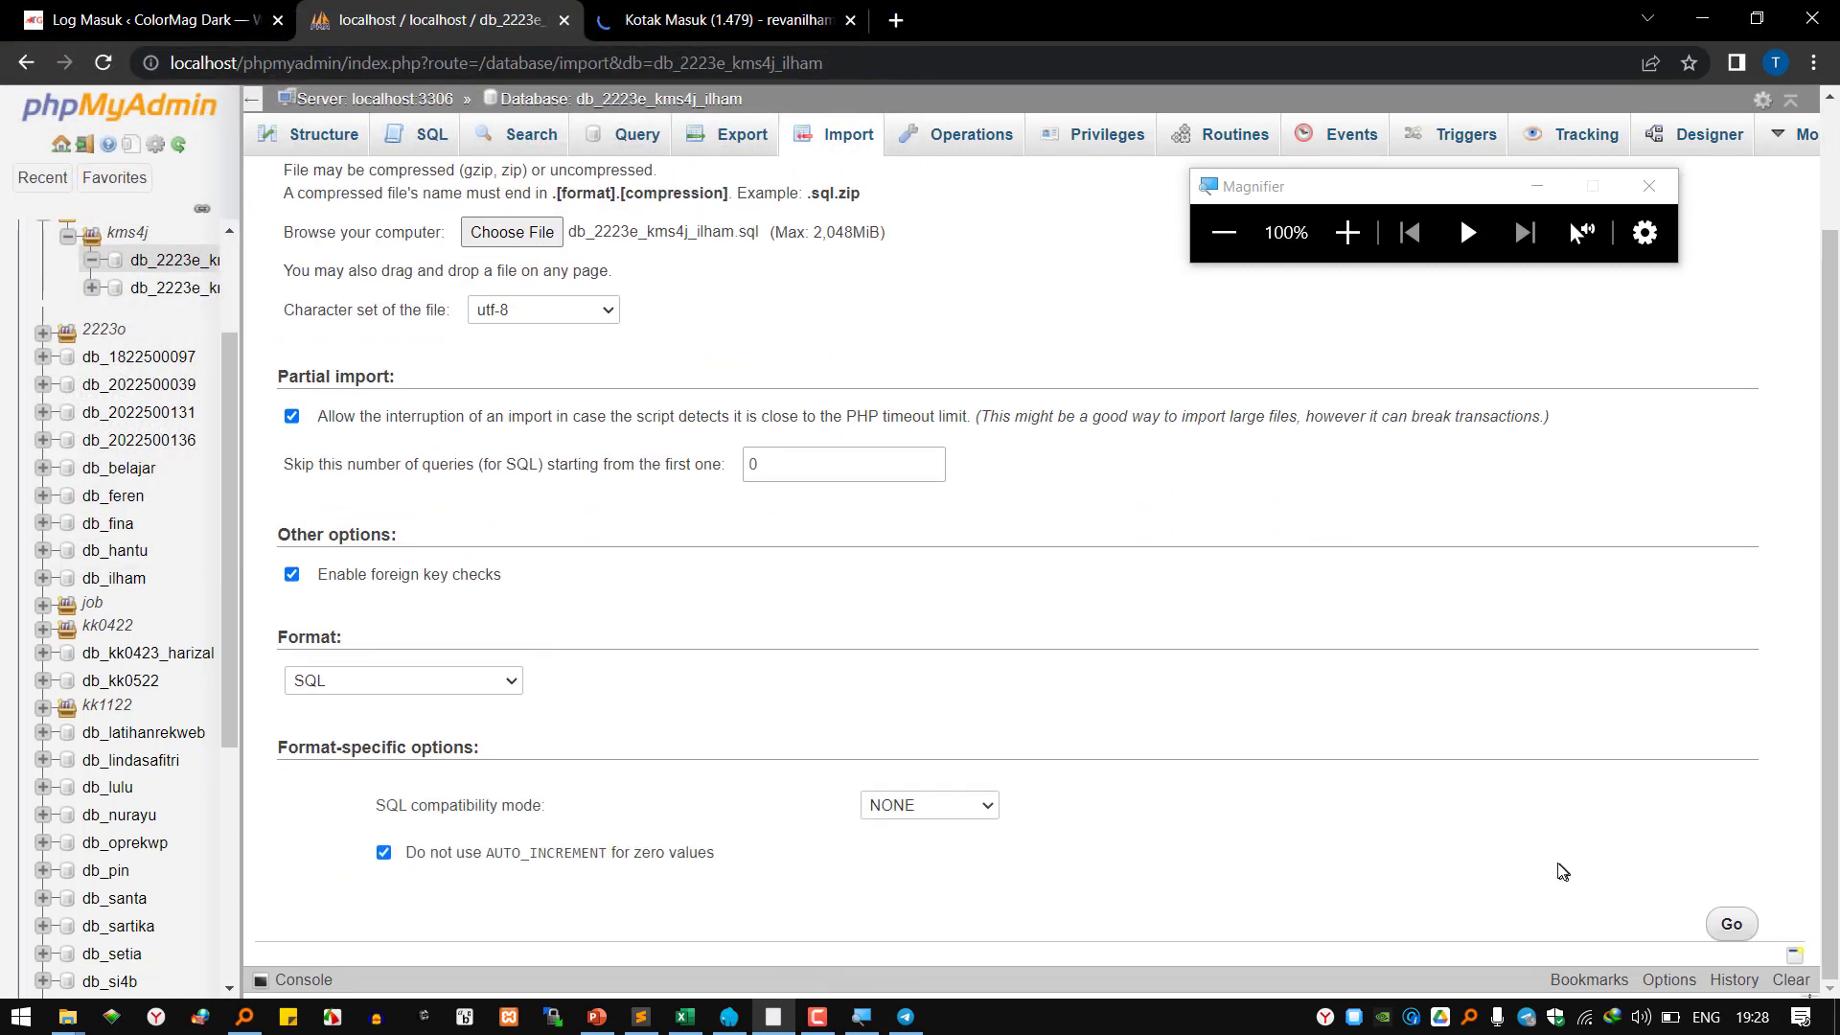
click(1731, 925)
click(240, 21)
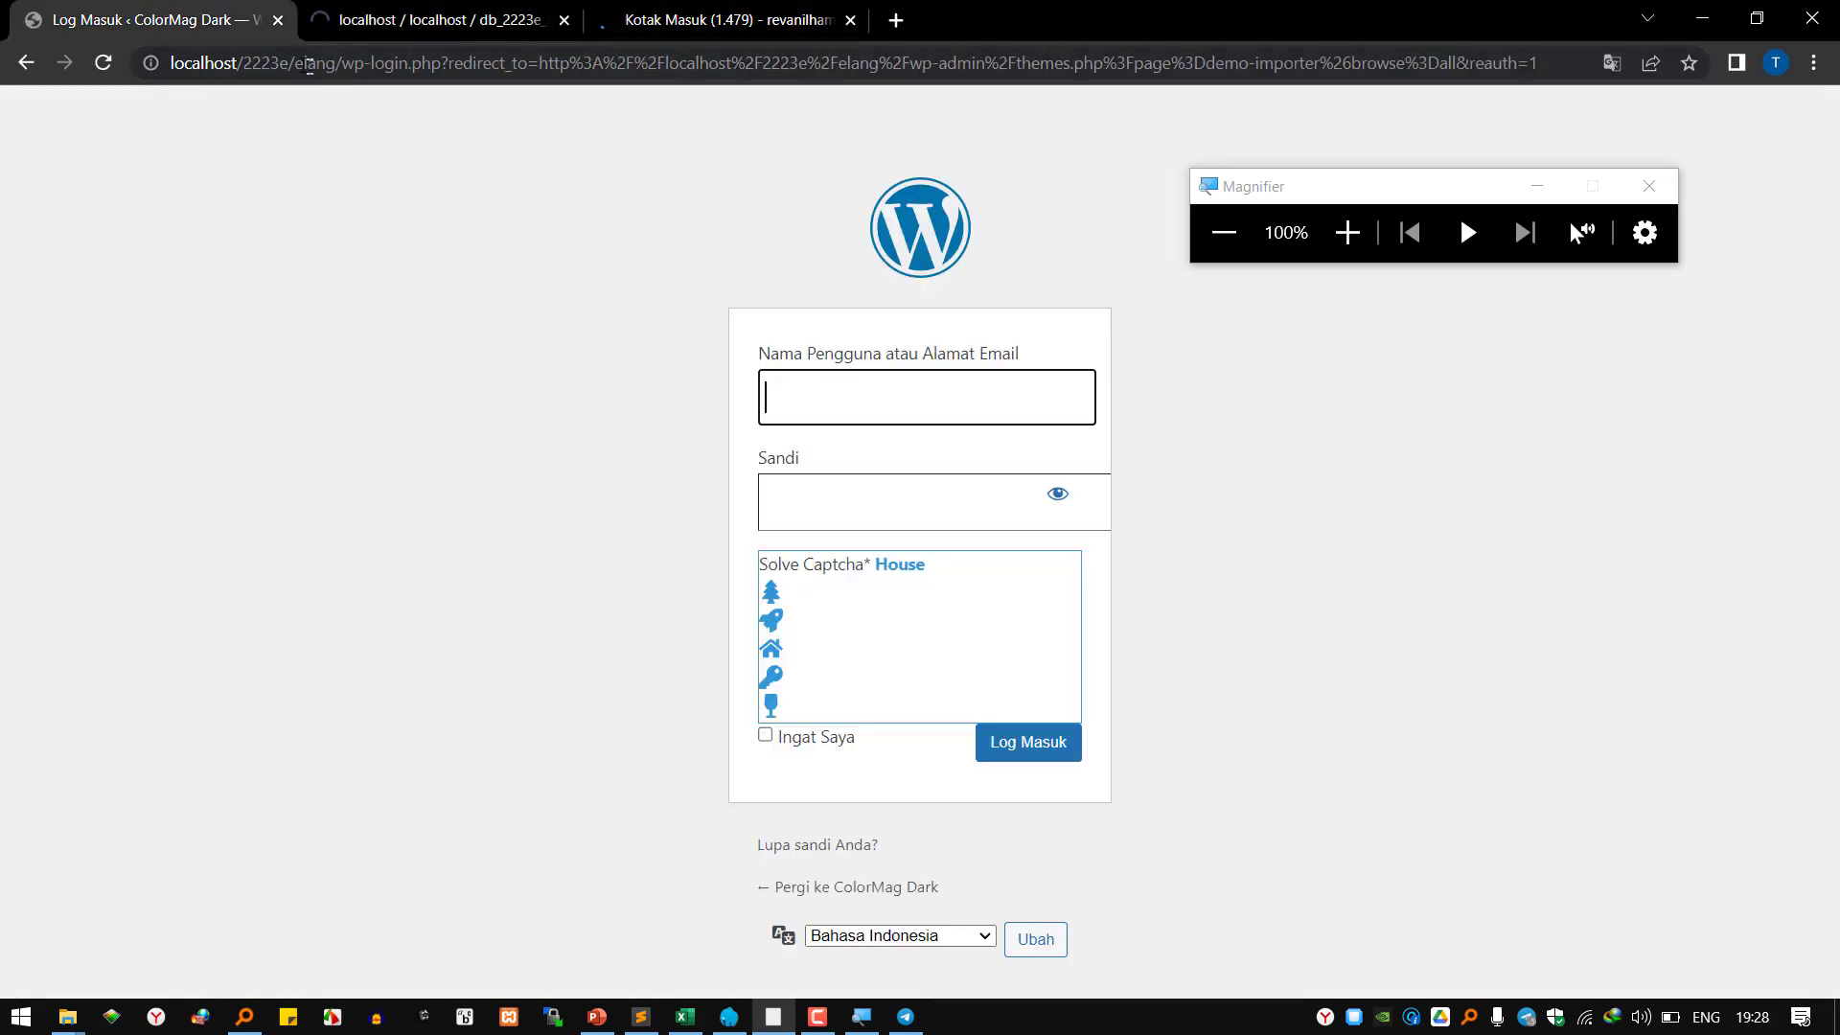
Step: Change the localhost address to the kms4j directory listing and open the site folder
drag(312, 67, 1660, 96)
key(BackSpace)
key(BackSpace)
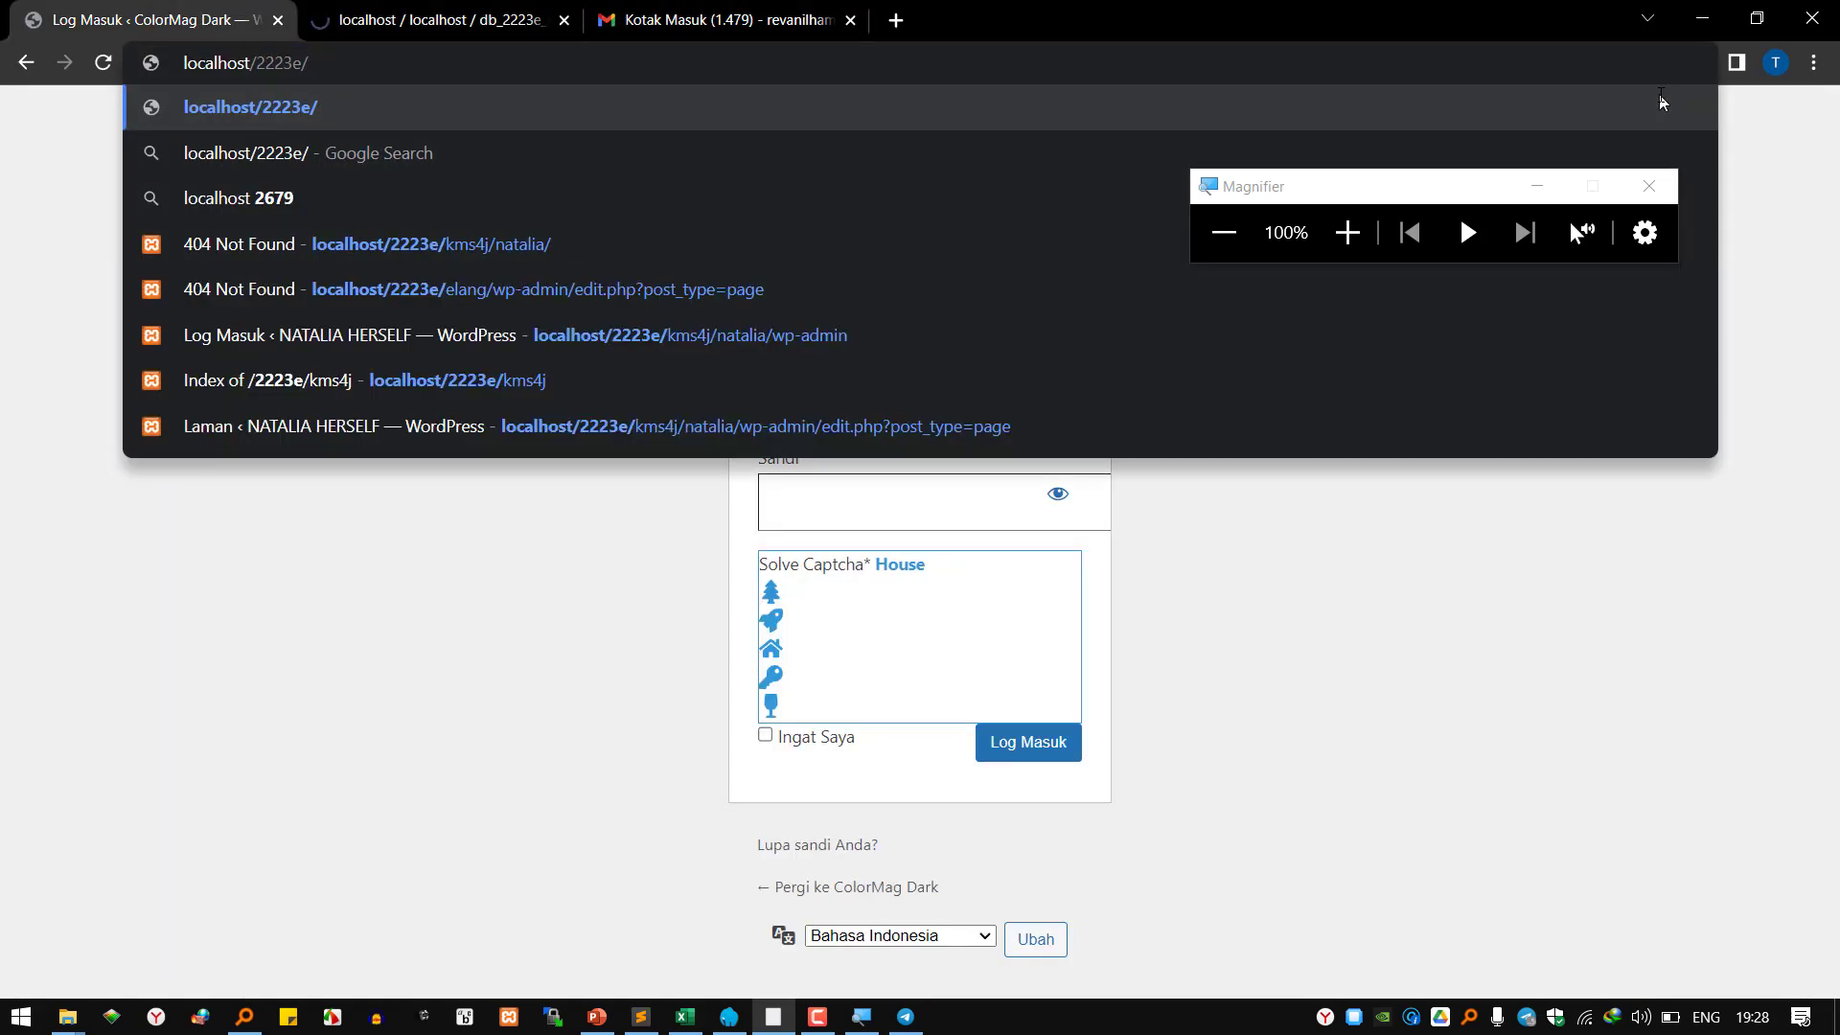
text(kms4j/)
key(Return)
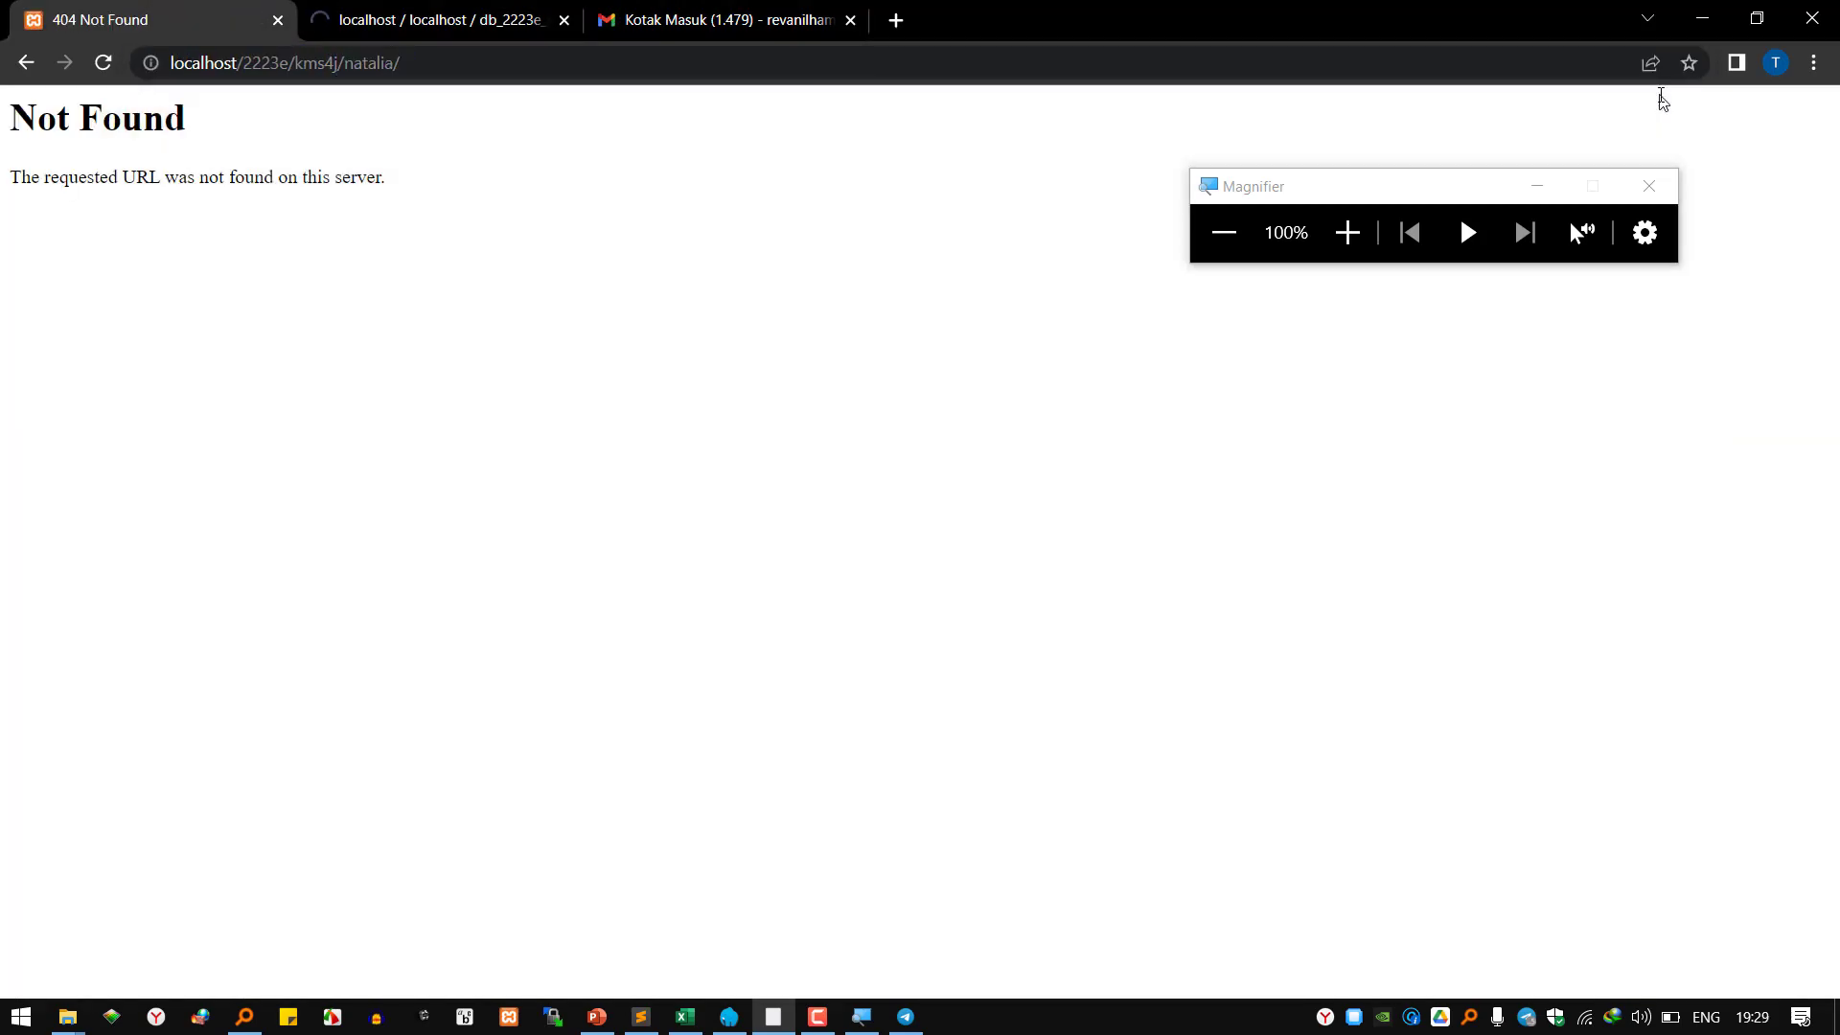
drag(342, 63, 739, 102)
key(BackSpace)
key(BackSpace)
key(Return)
click(69, 265)
Step: Check the imported database's tables, then load 000webhost.com in the Gmail tab
click(378, 19)
click(327, 140)
click(719, 19)
click(832, 64)
text(000)
key(Return)
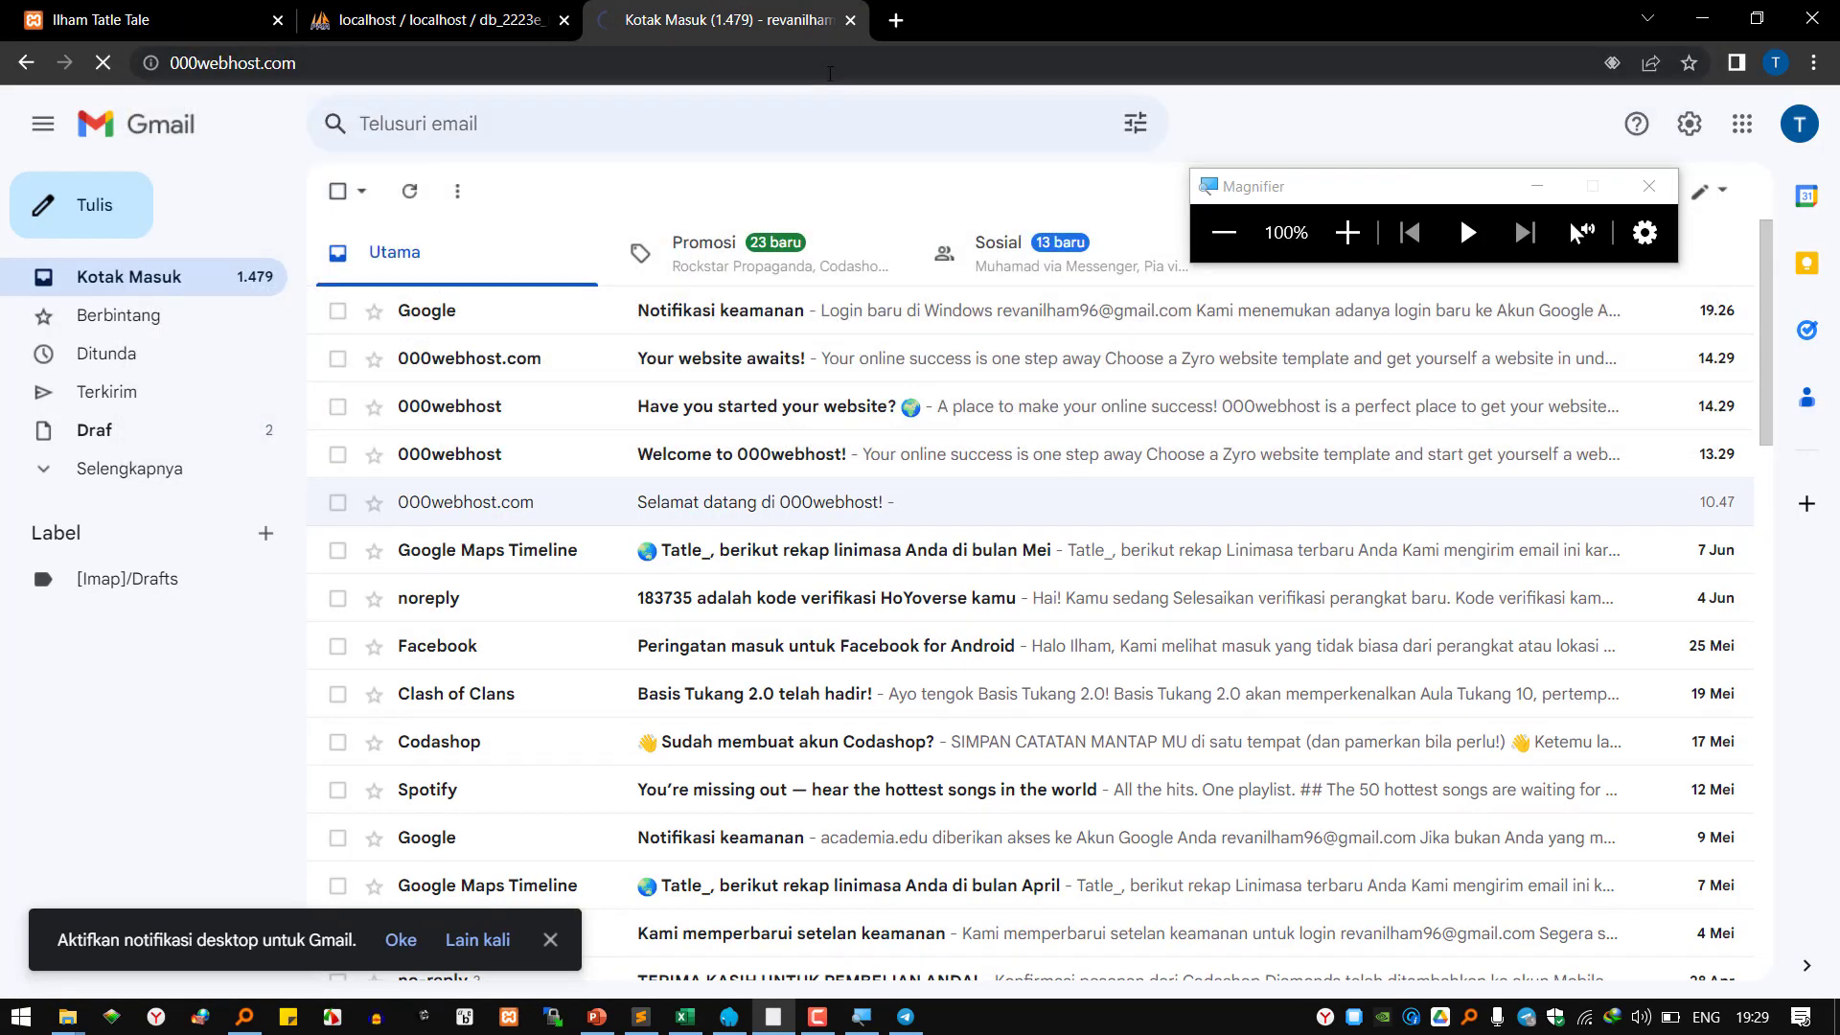
Step: Scroll through the locally hosted blog to confirm its posts load
click(211, 12)
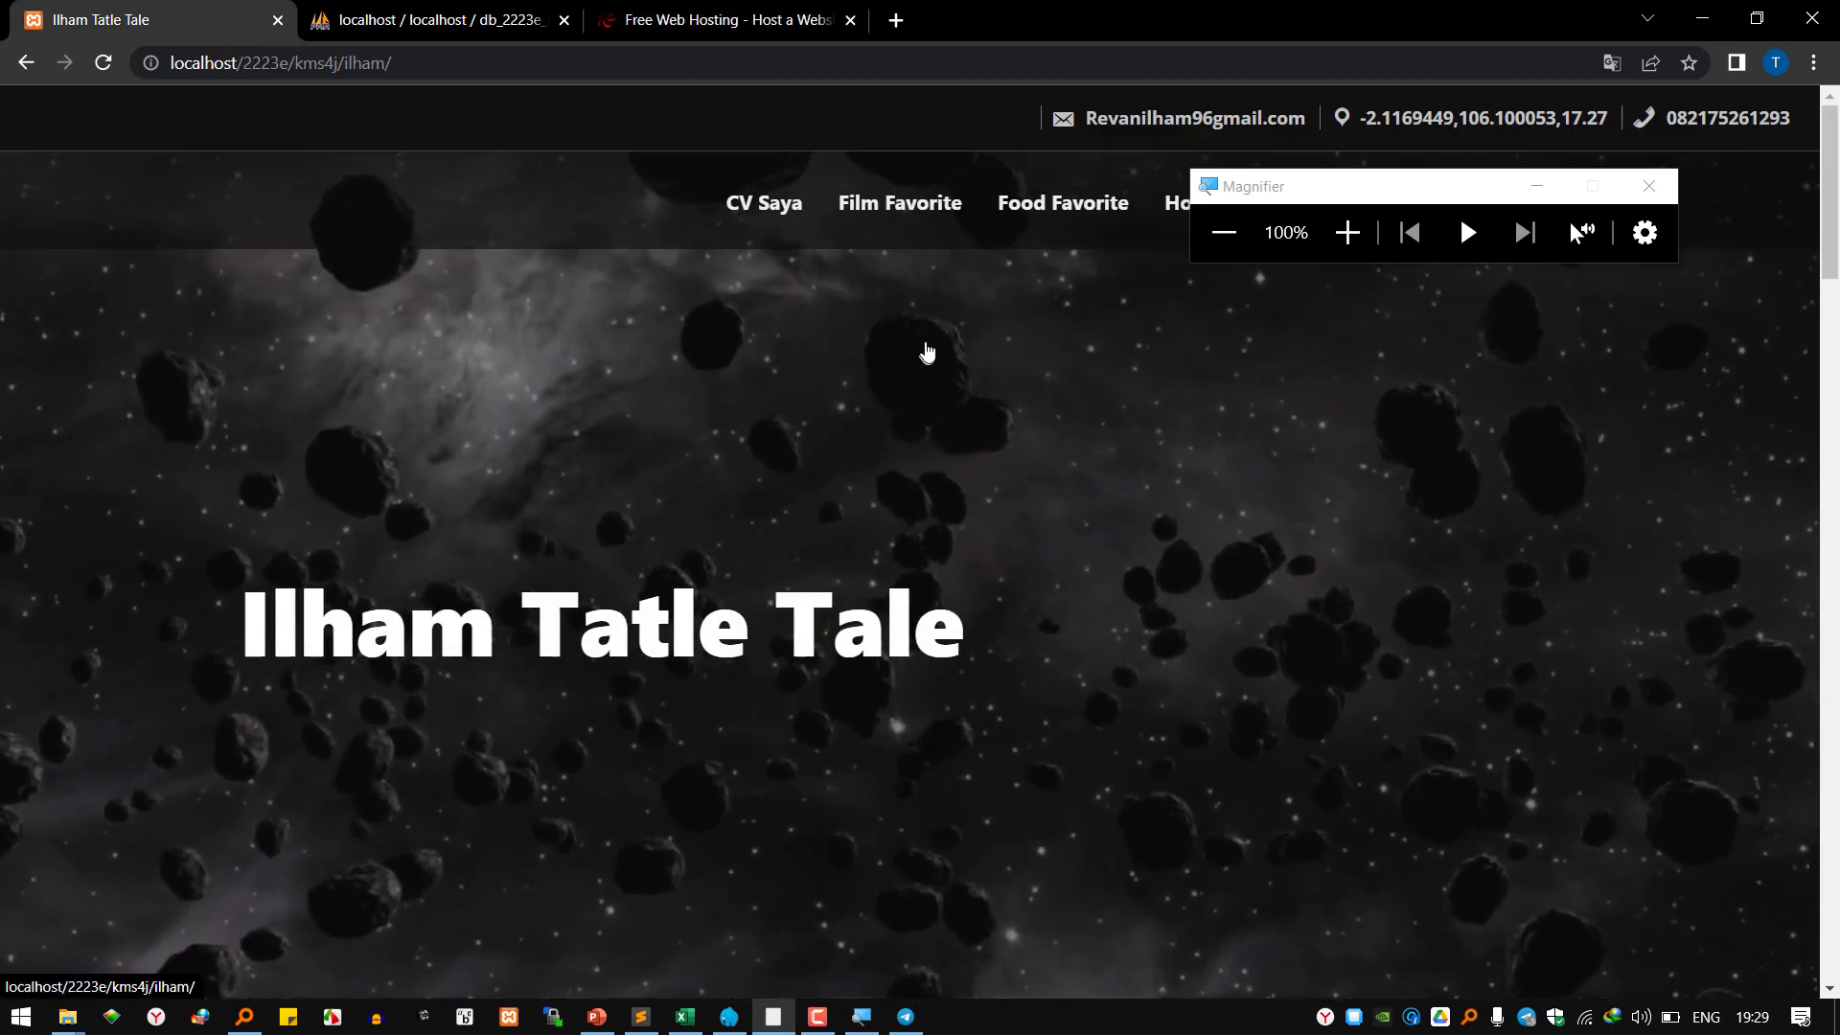
scroll(981, 395, down, 15)
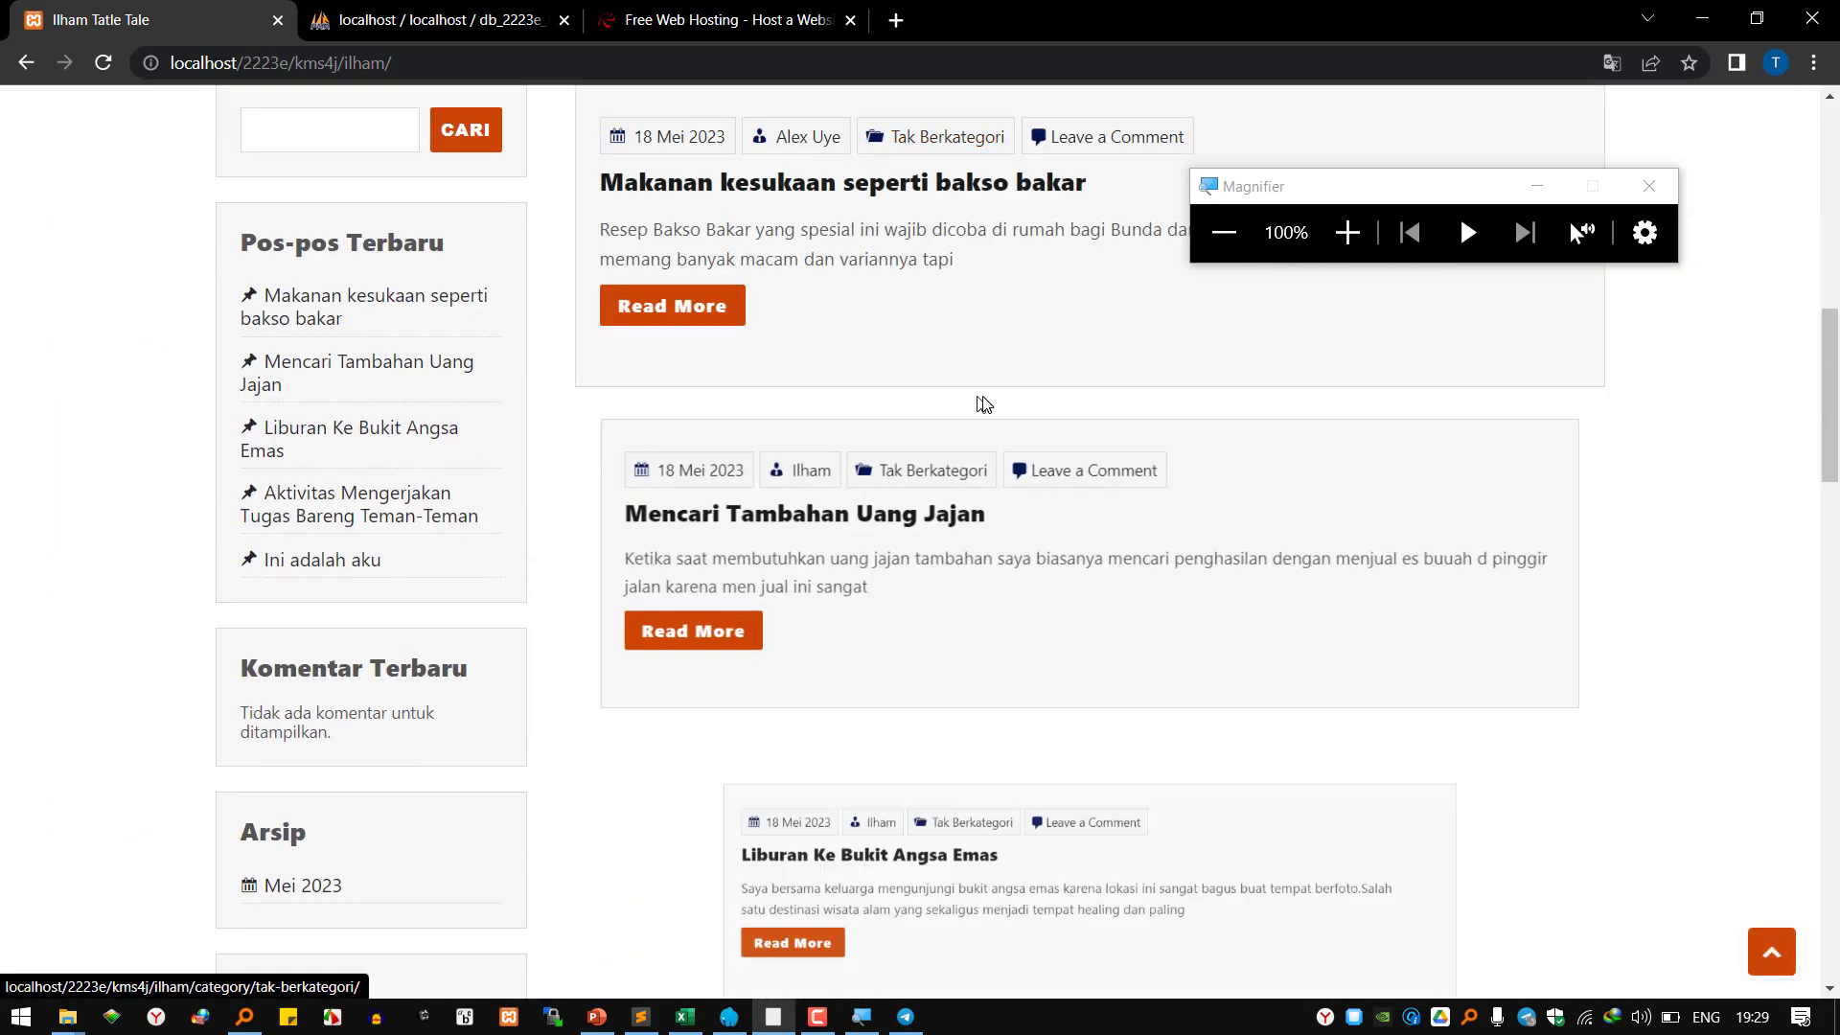
scroll(984, 403, down, 15)
scroll(991, 390, up, 3)
scroll(991, 390, up, 20)
Step: Open the 000webhost login page and try LOG IN WITH GOOGLE twice, then show the folder windows
click(740, 26)
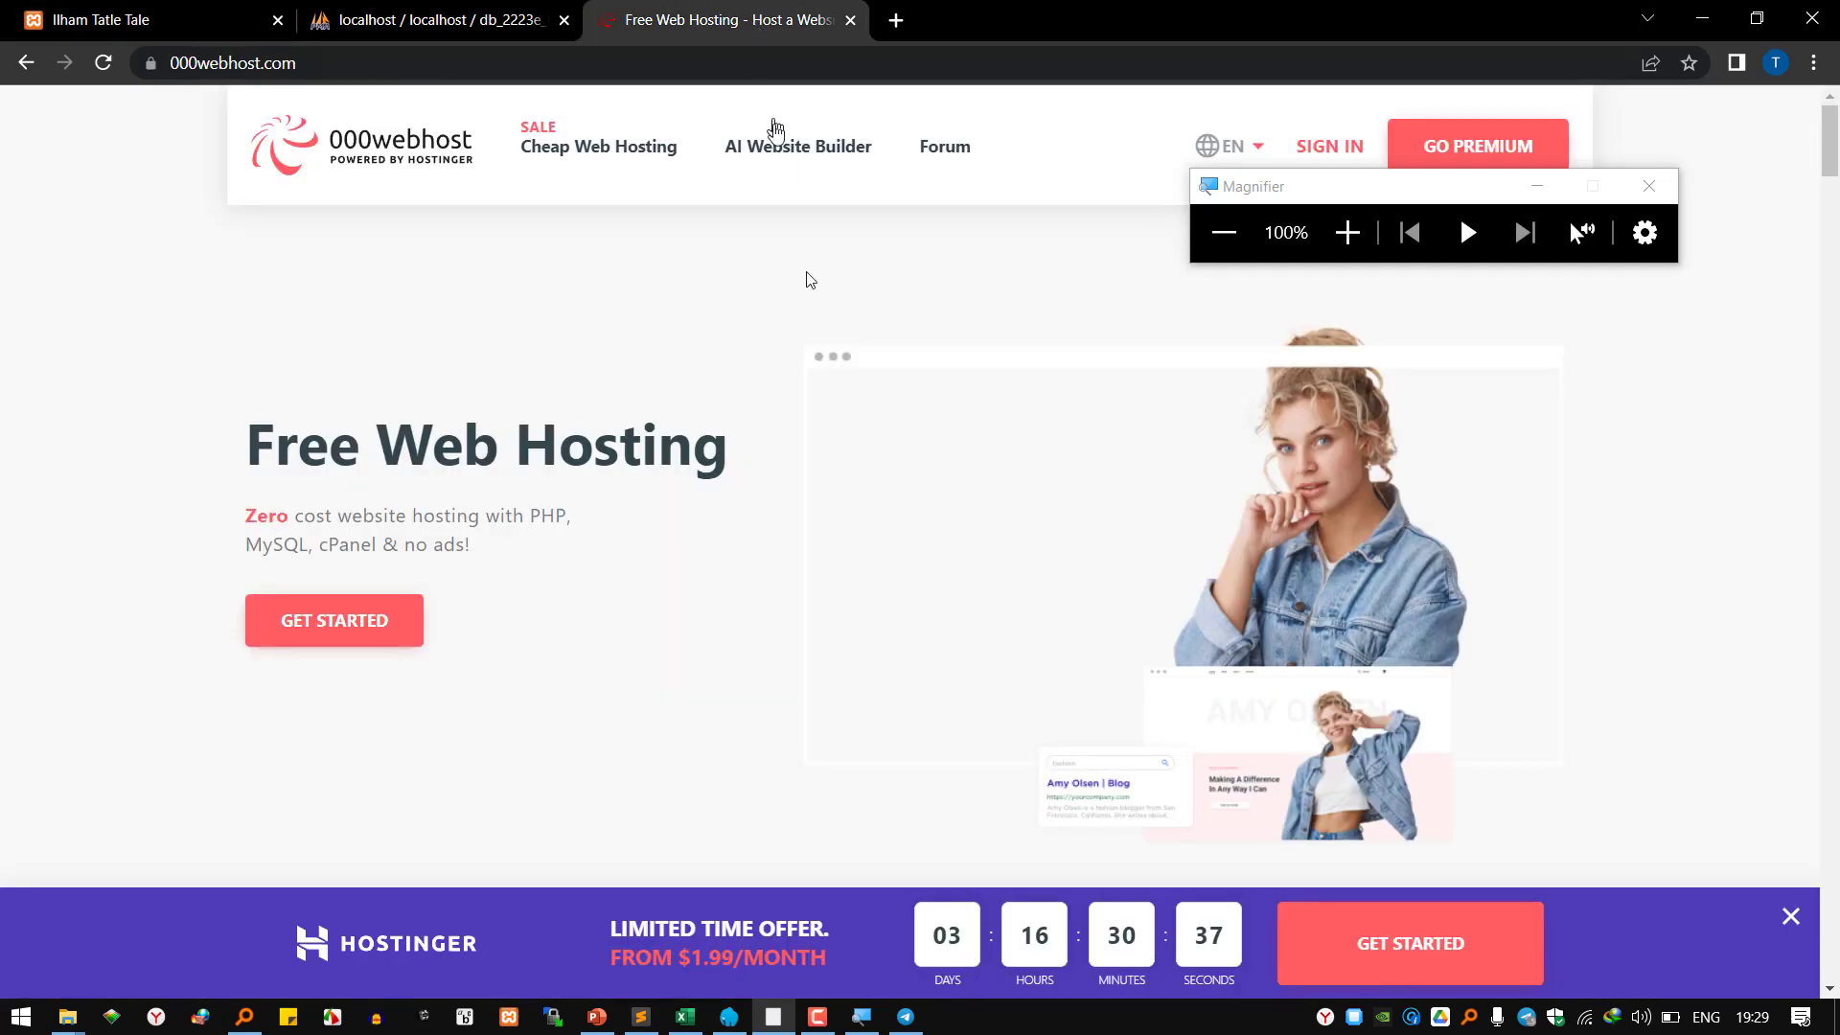
click(1320, 144)
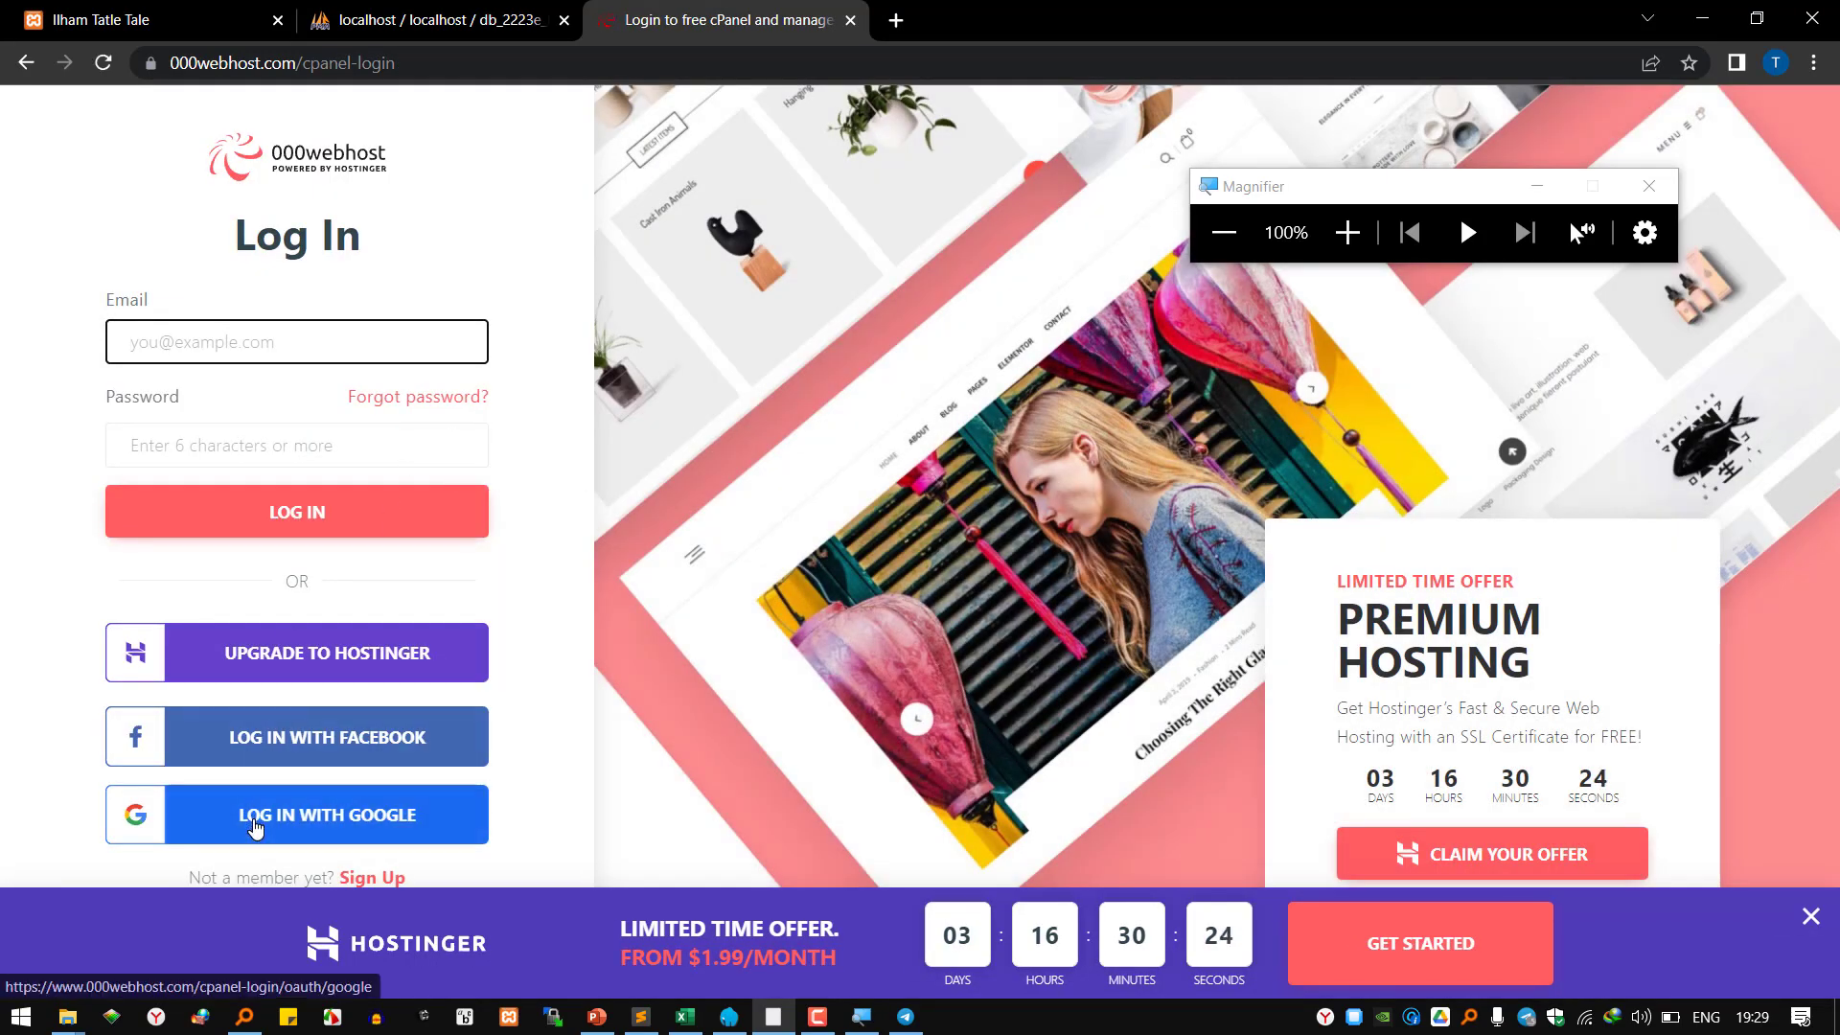
click(255, 826)
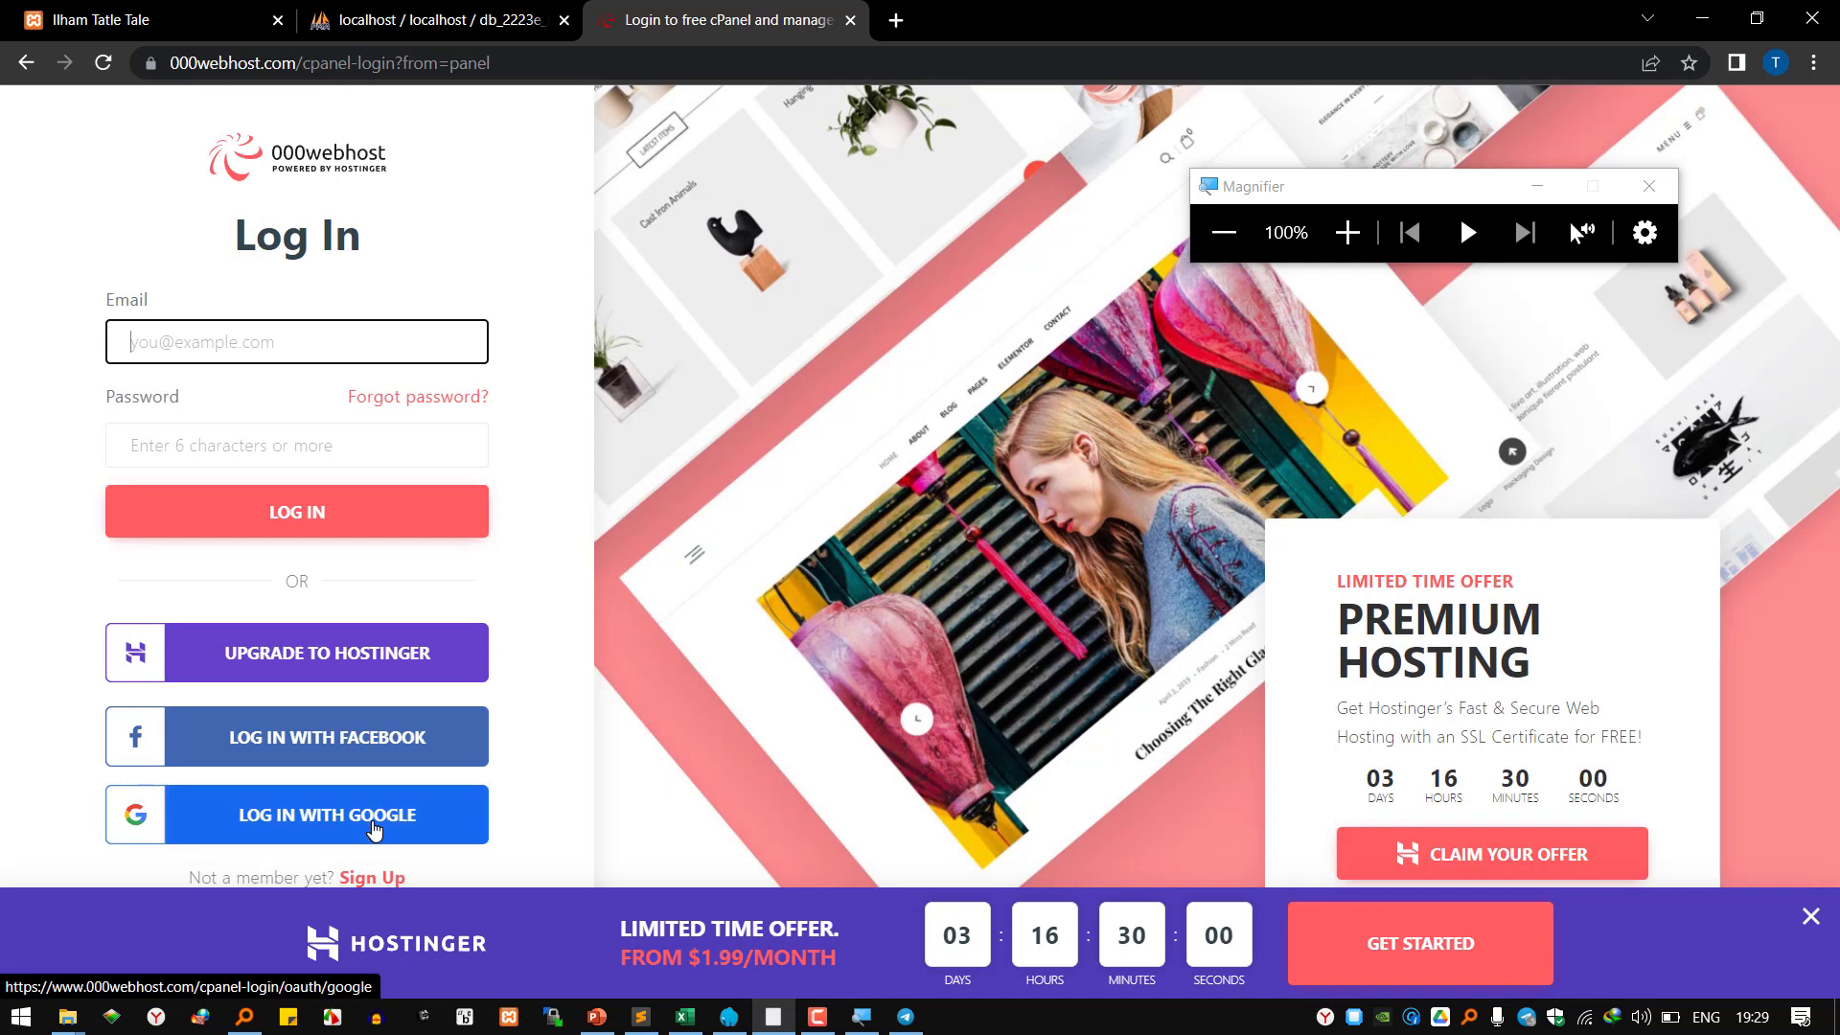
click(374, 830)
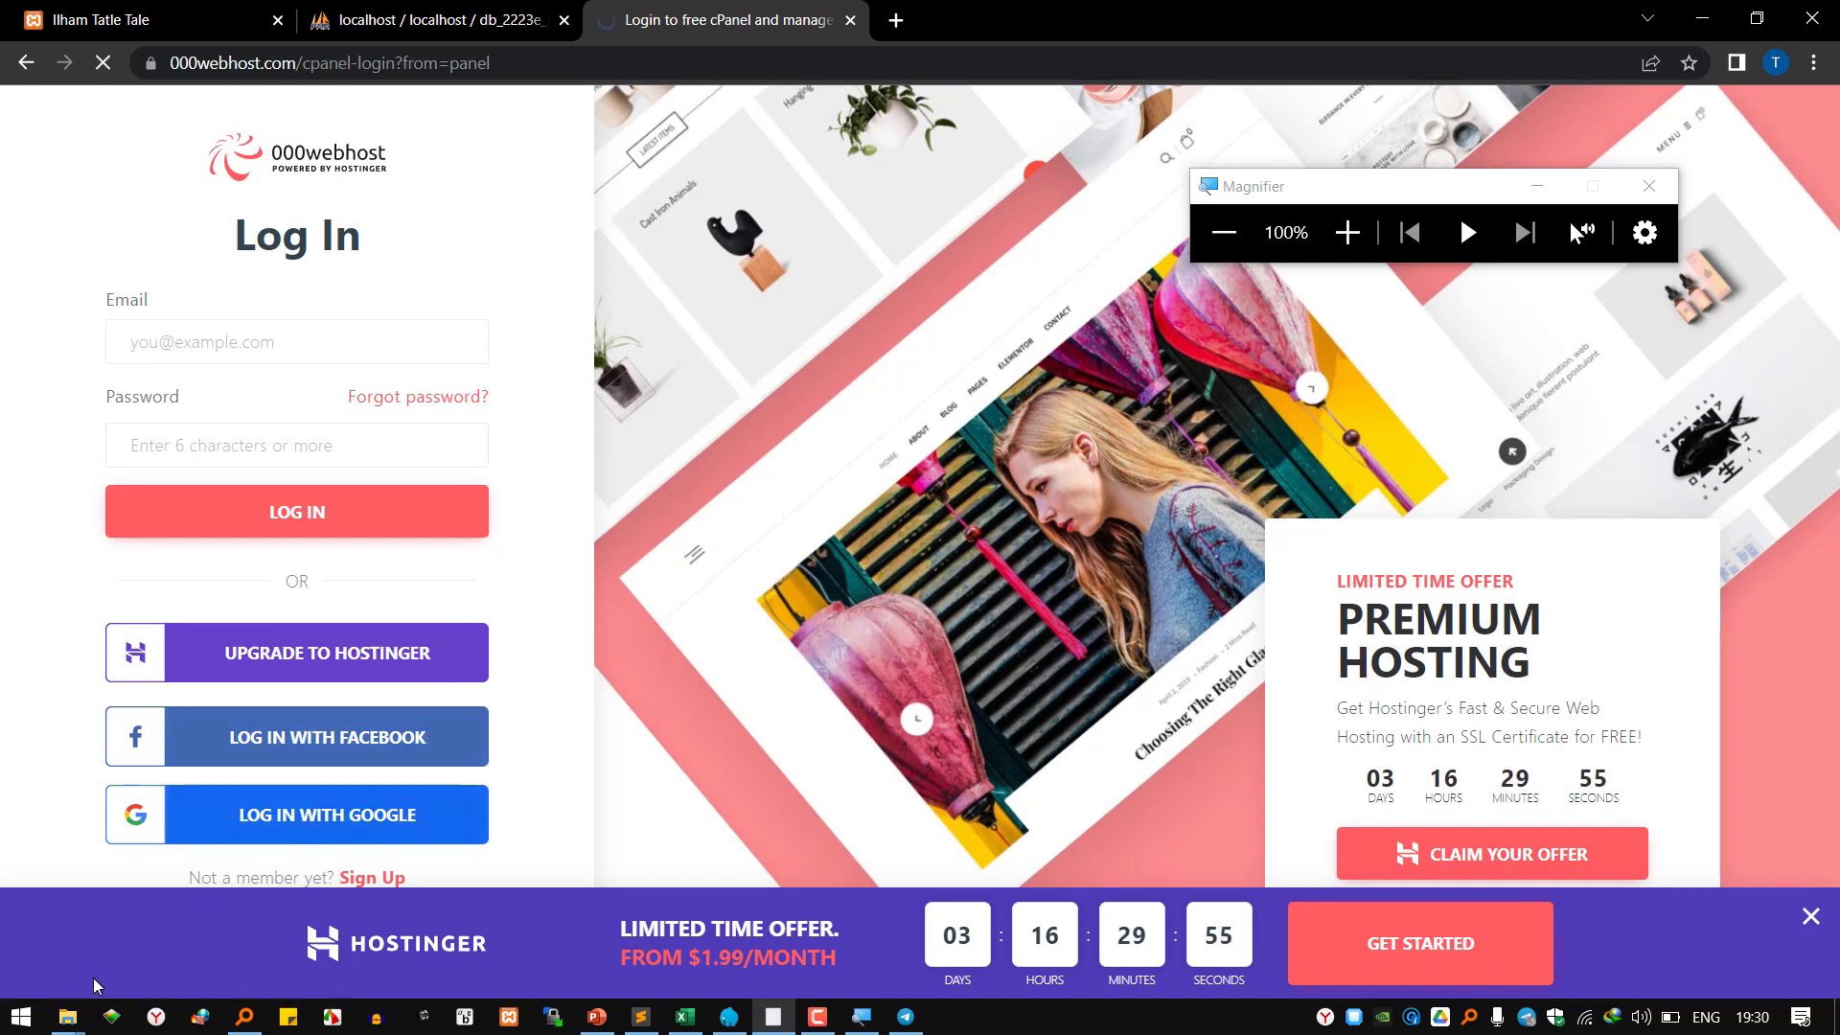
click(67, 1014)
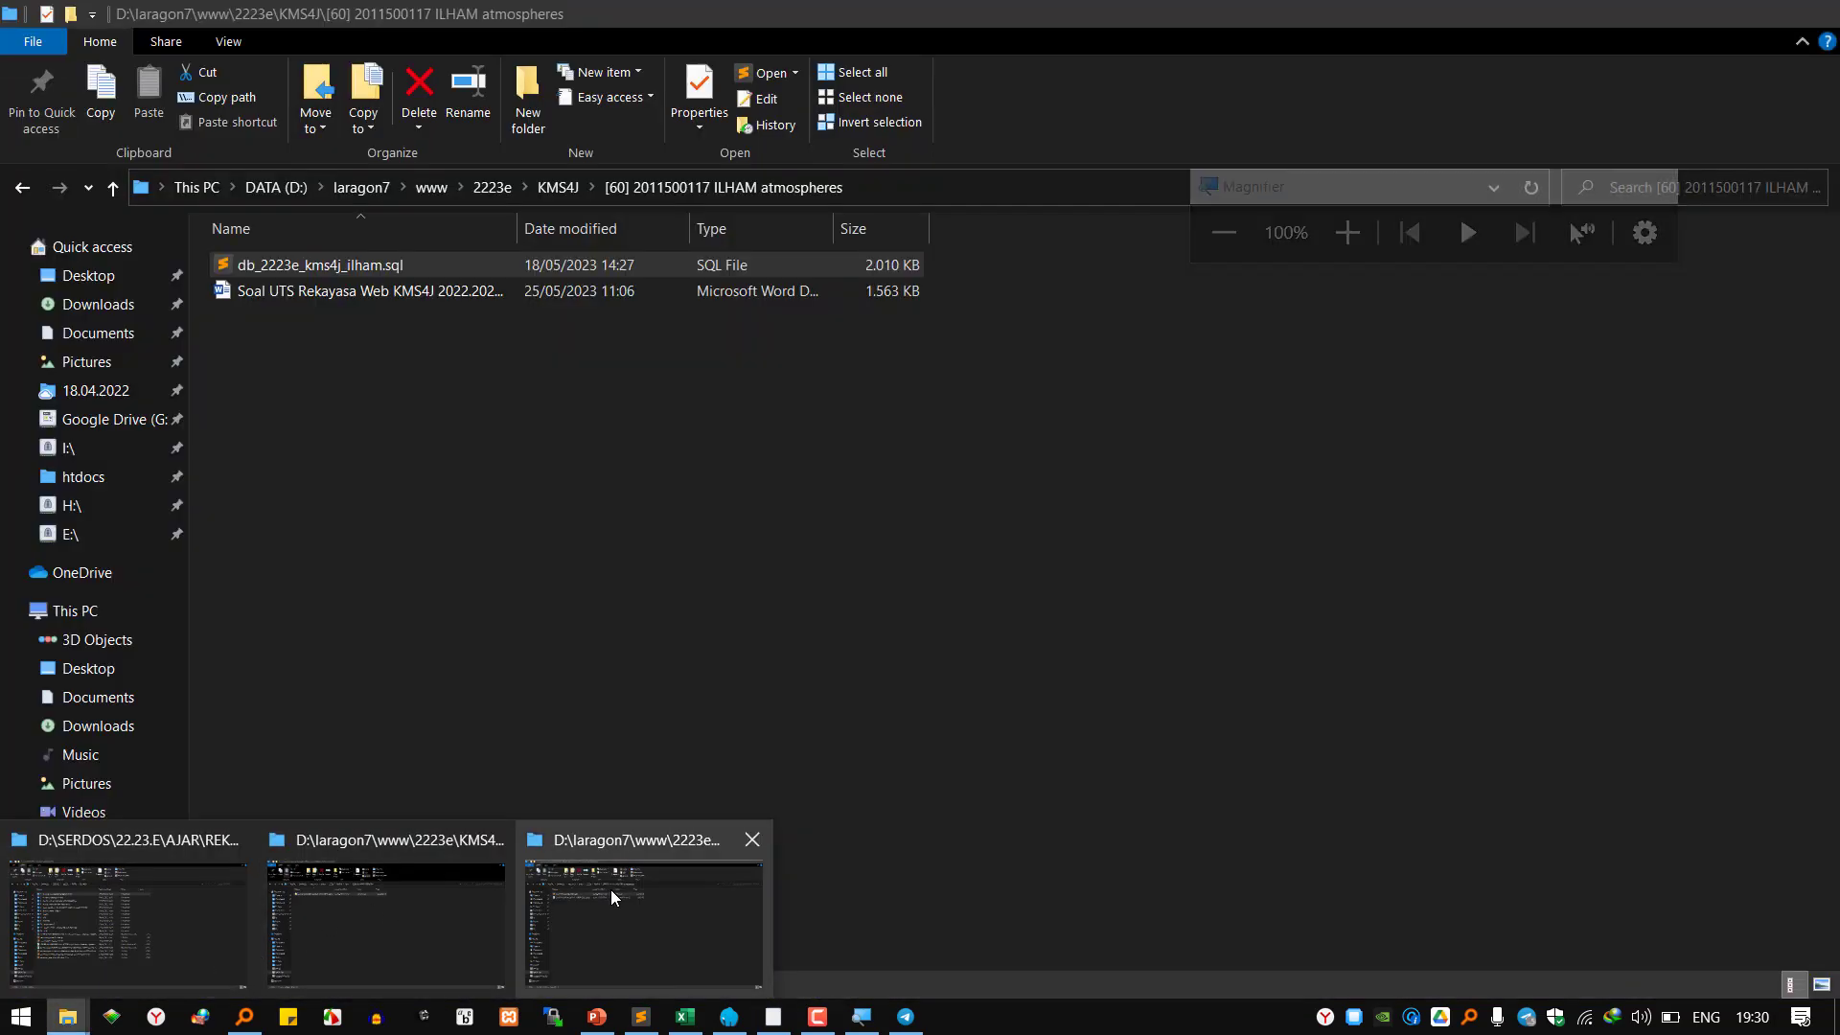
Step: Go up to KMS4J in Explorer, inspect the site folder's Send to options, then return to the websites panel
click(611, 889)
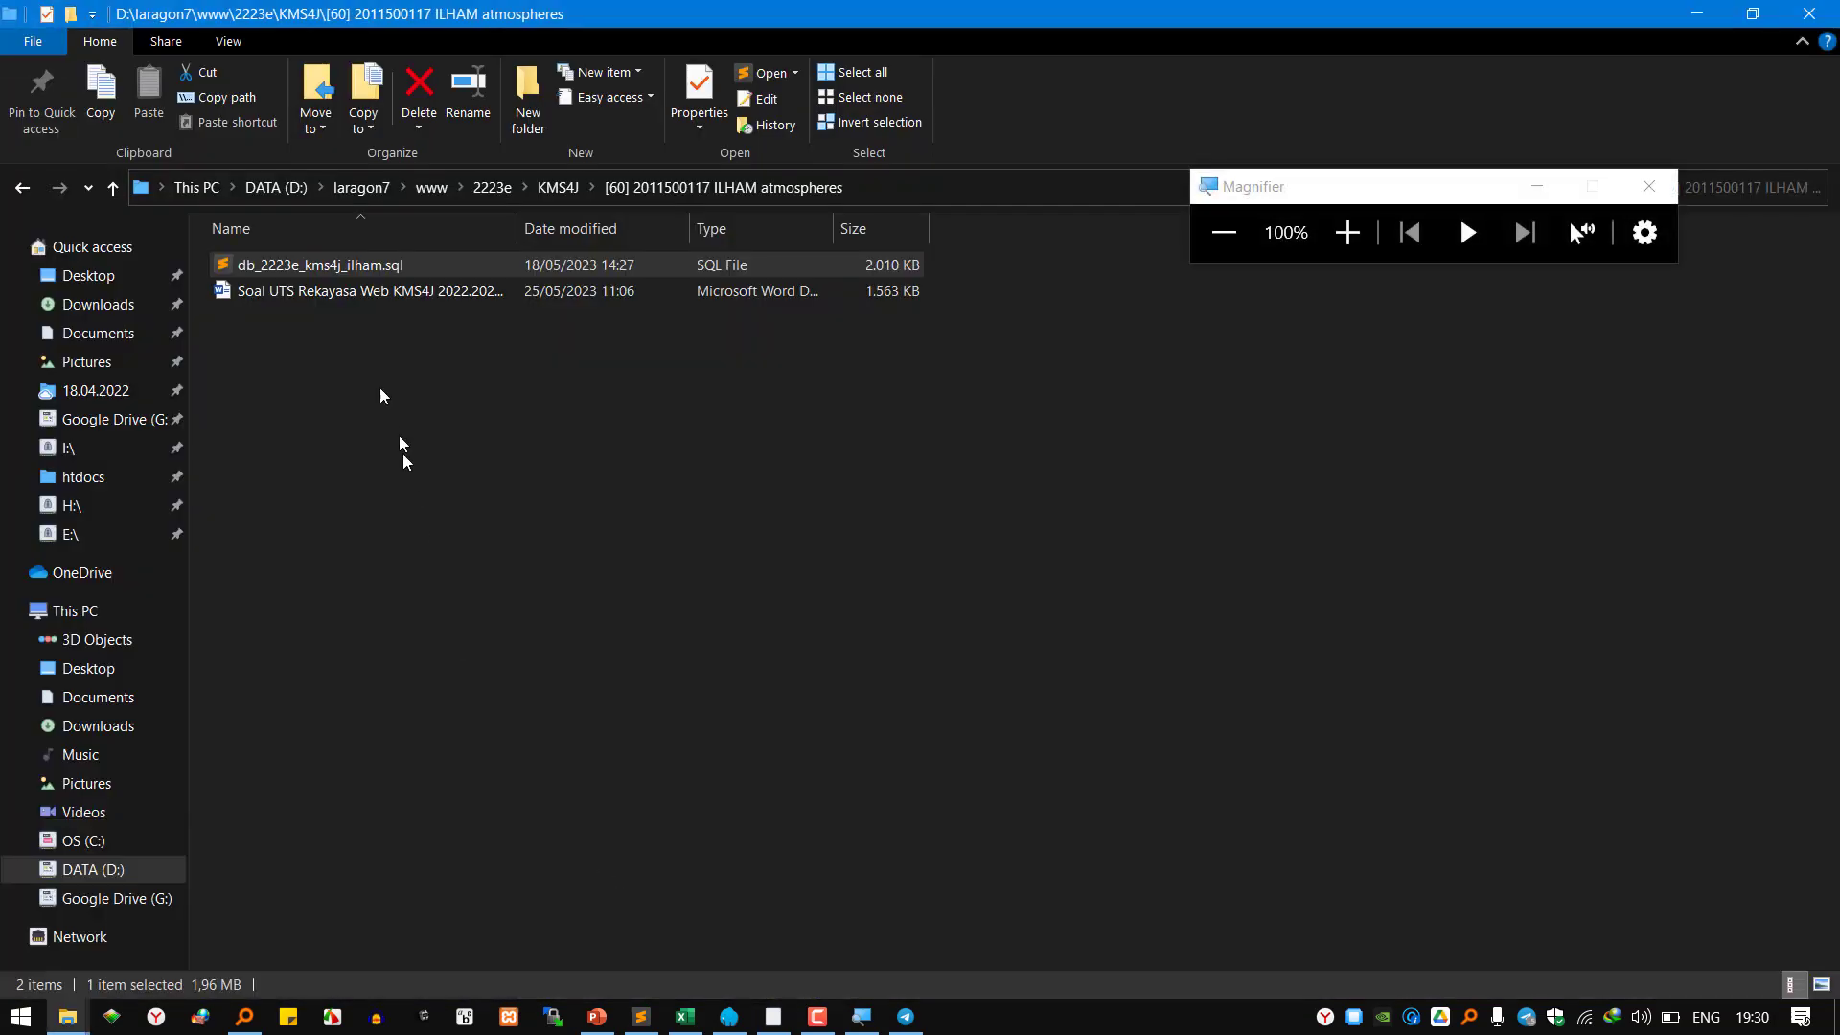
click(557, 187)
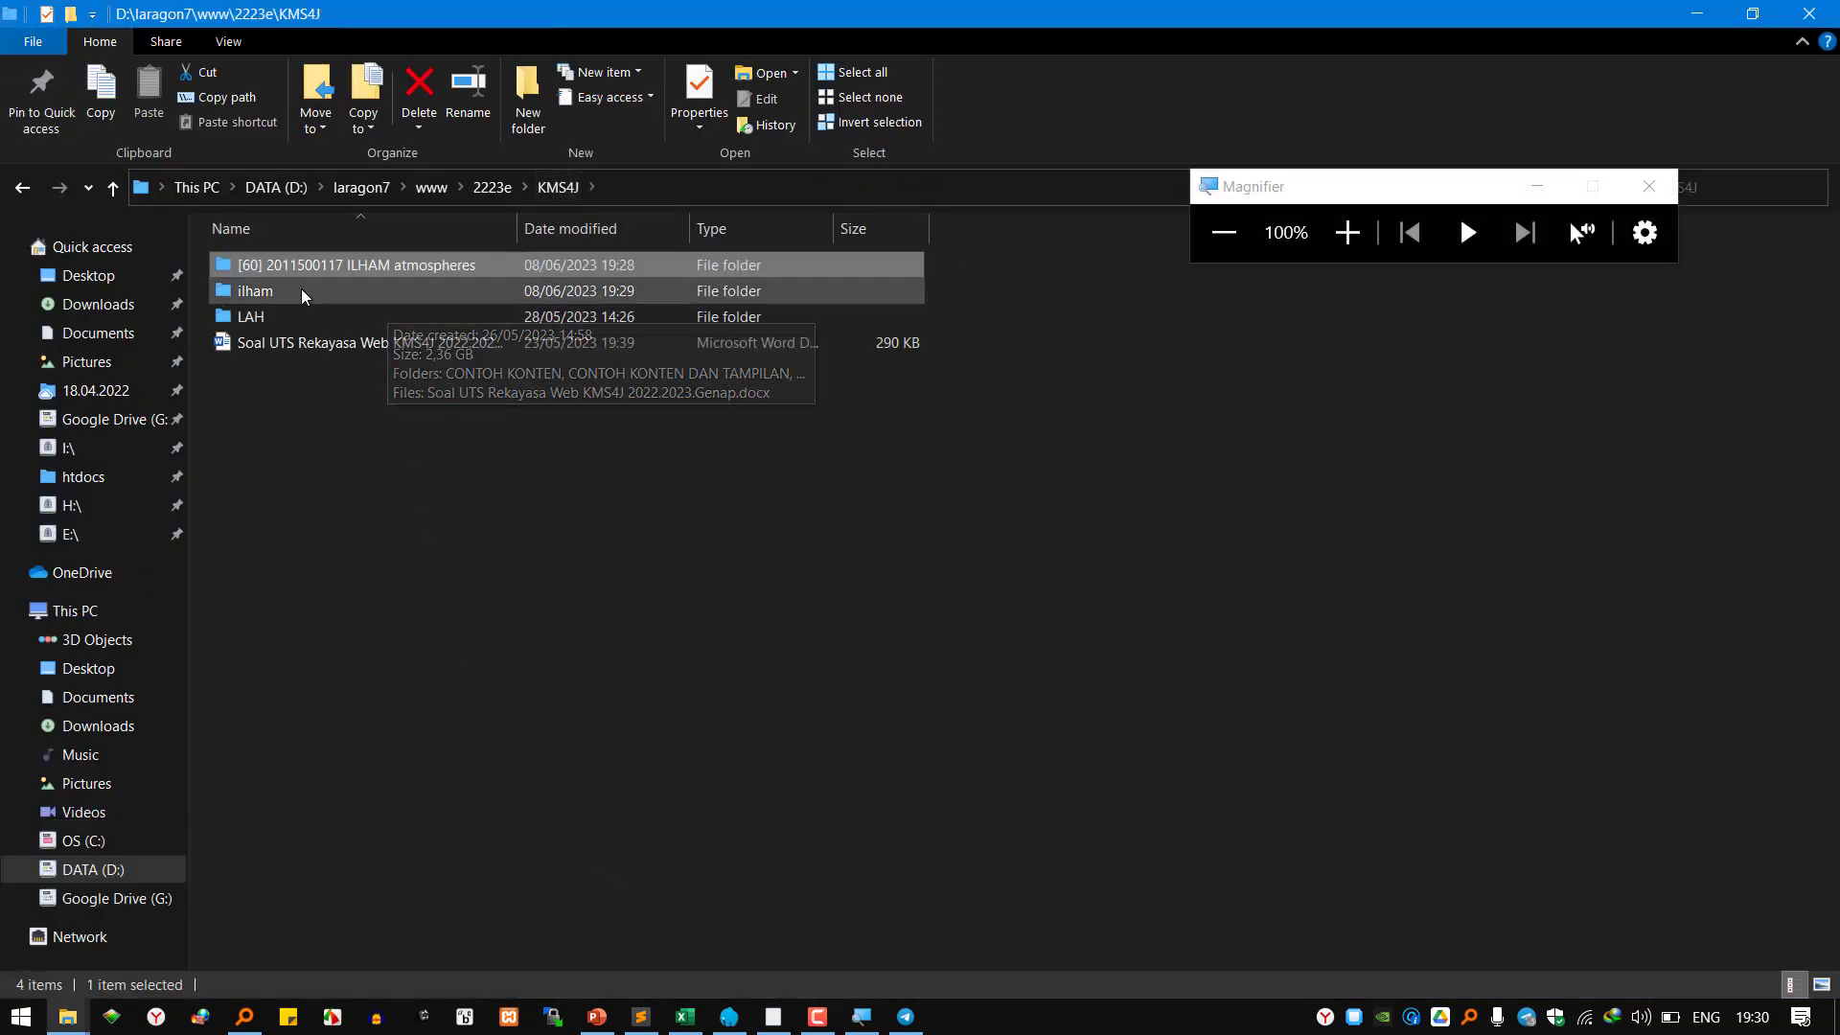
right_click(266, 296)
mouse_move(383, 792)
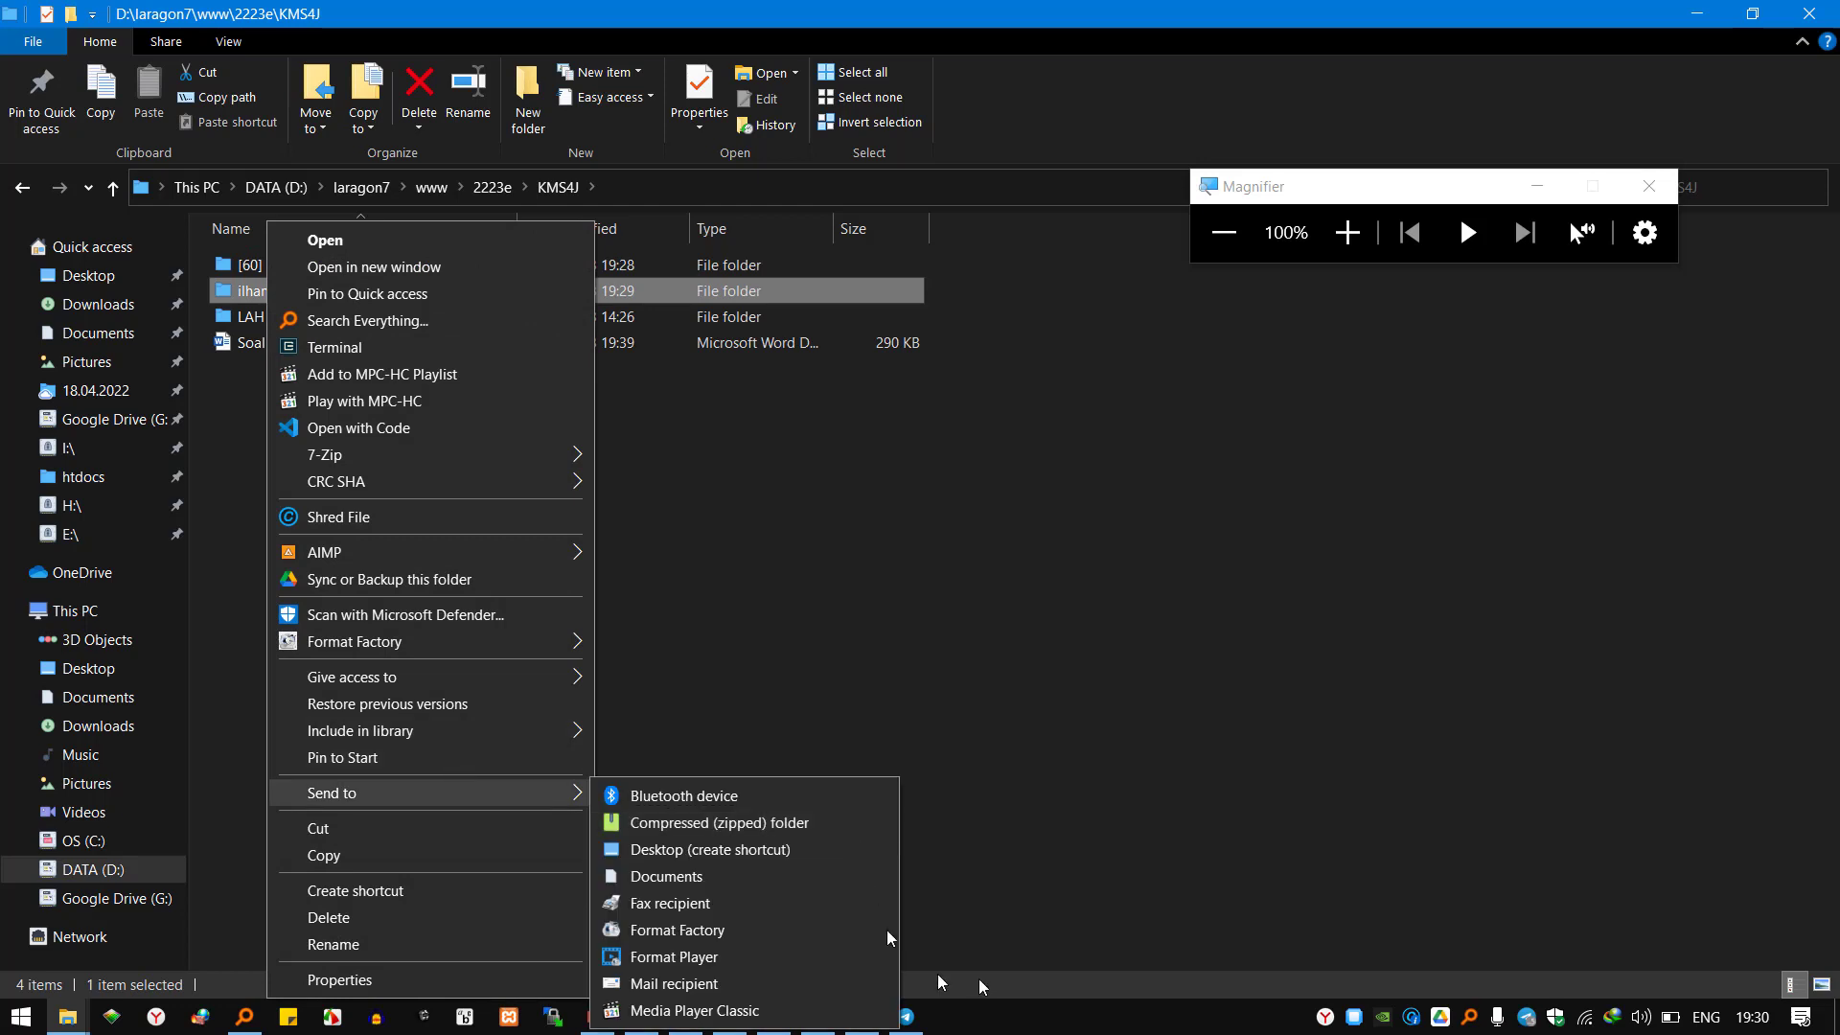
key(Escape)
key(Escape)
click(773, 1018)
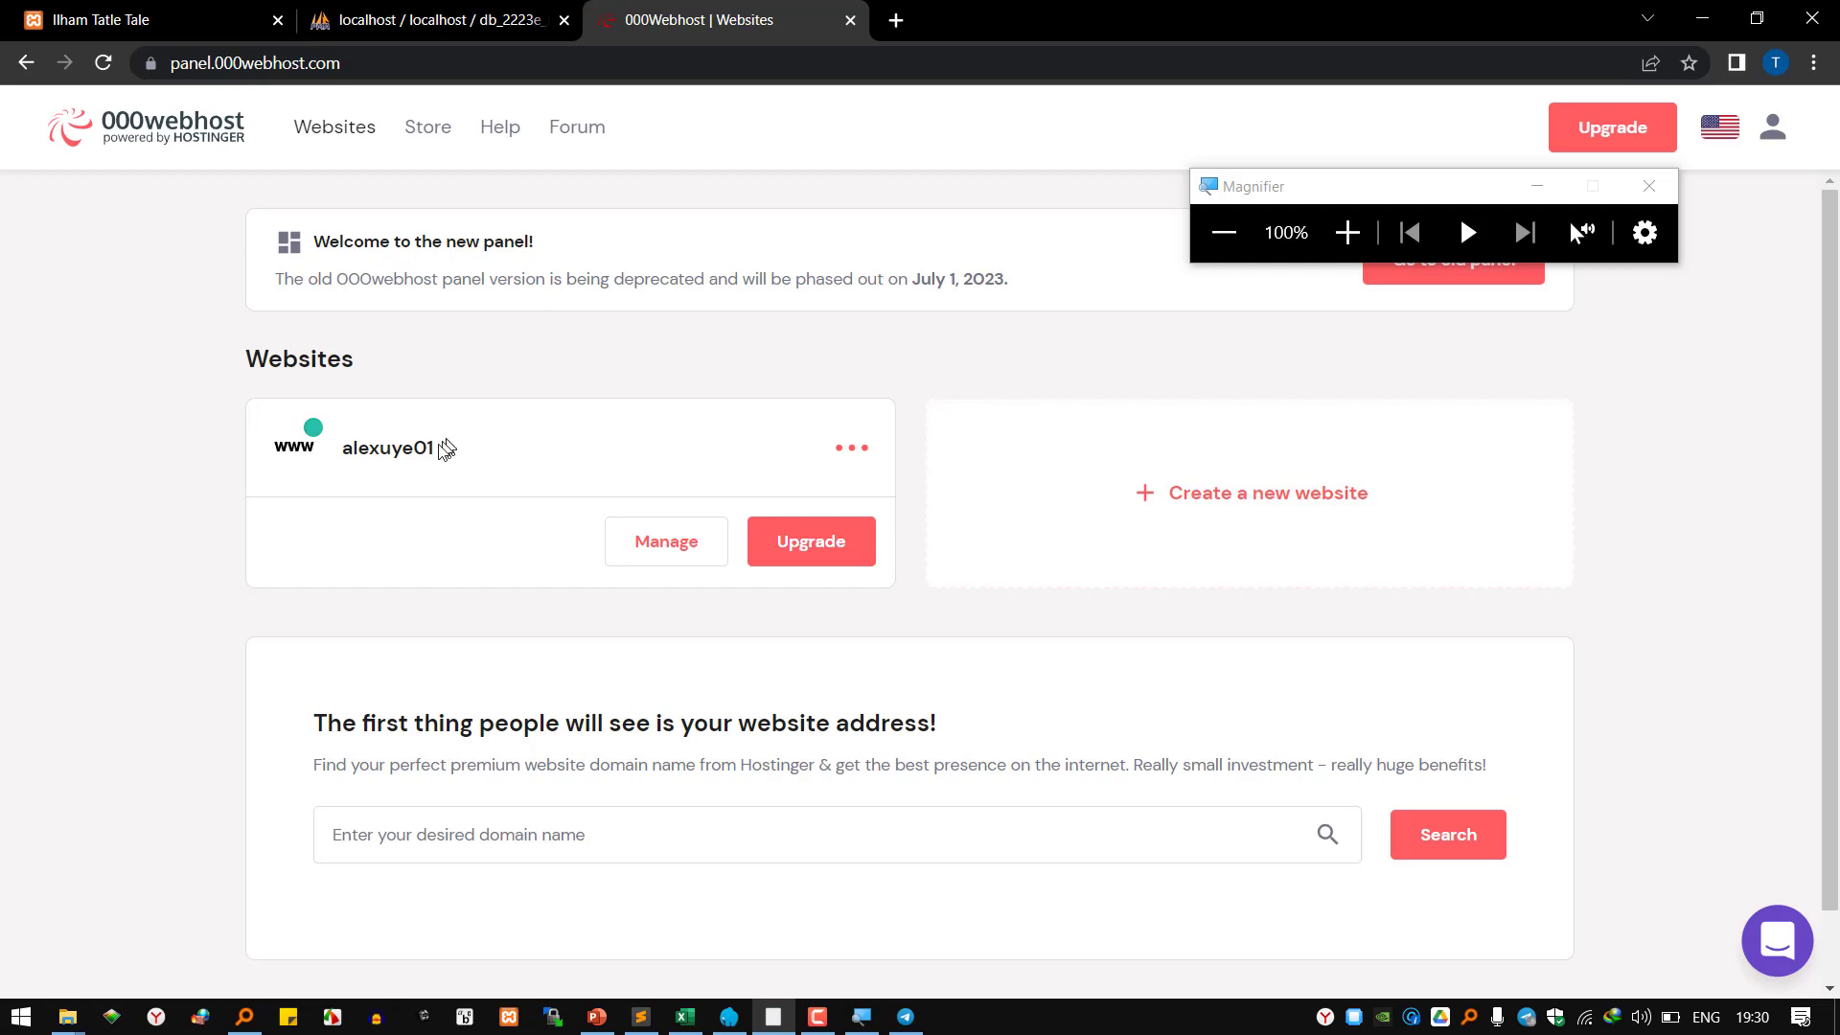
Step: Open the site name plus '.000webhostapp.com' in a new tab, which returns HTTP ERROR 500
double_click(375, 447)
key(ctrl+c)
right_click(375, 448)
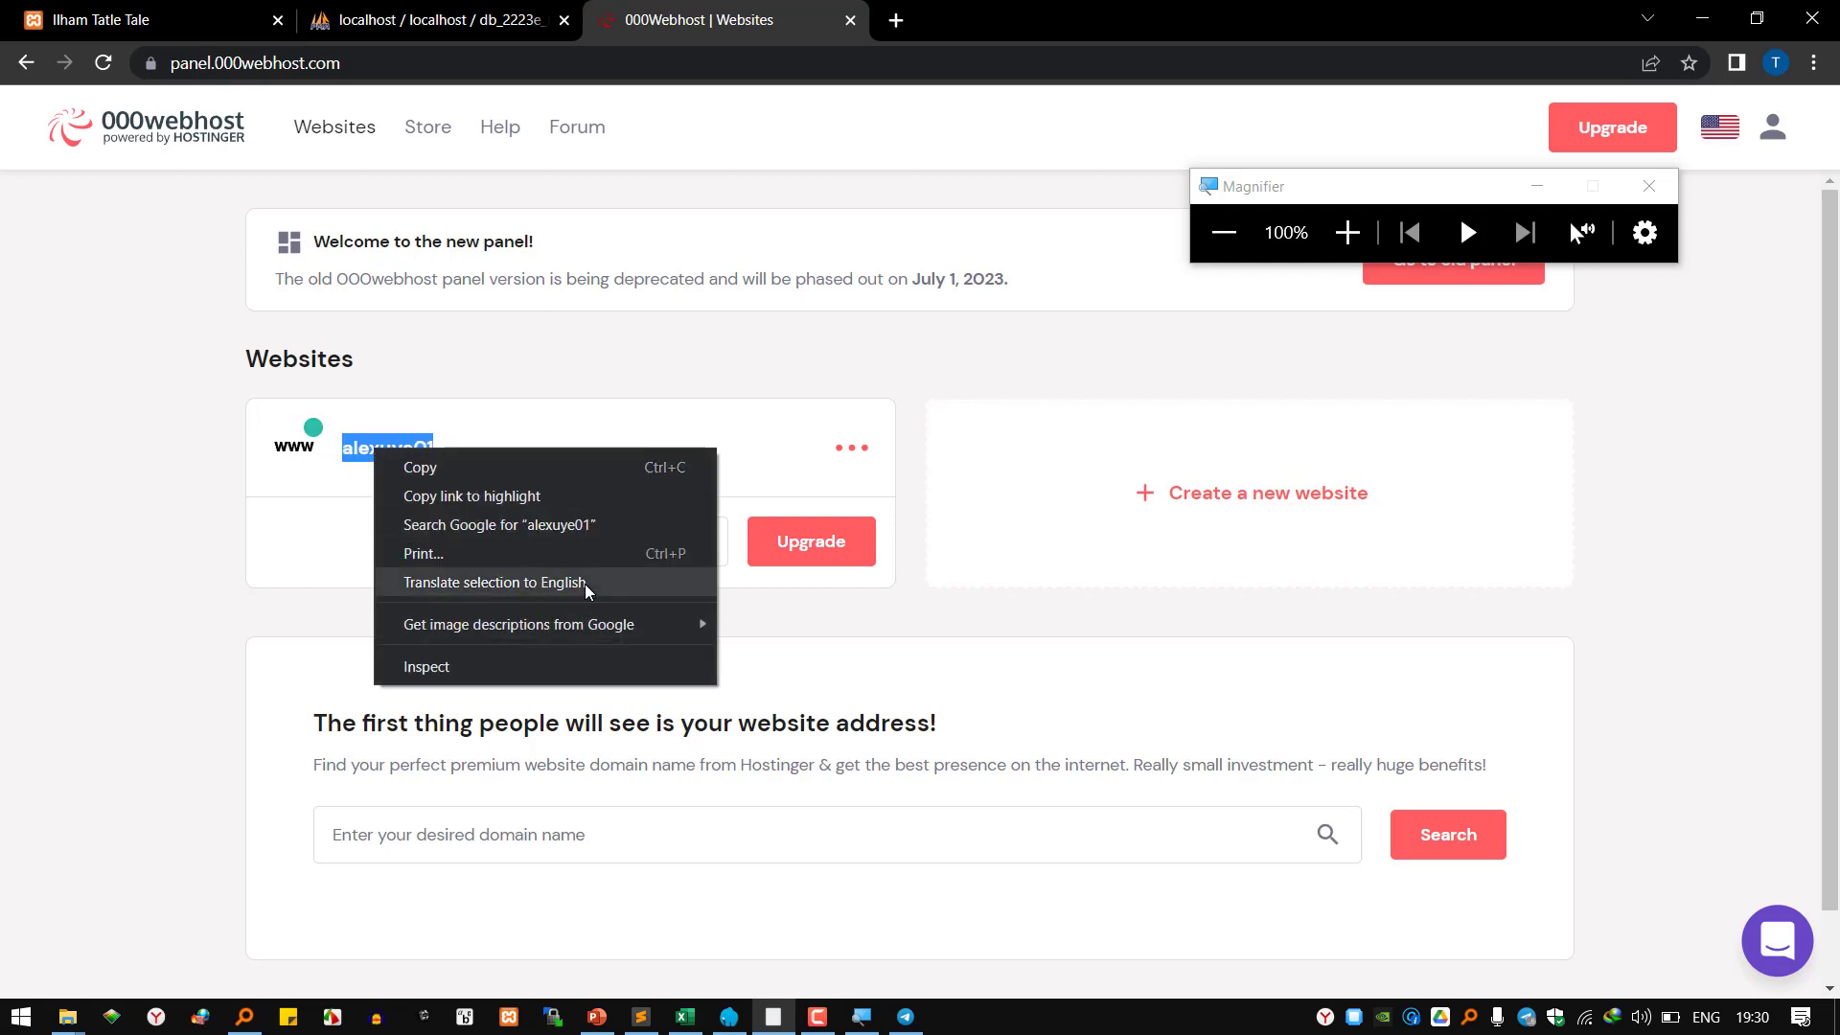
click(431, 468)
click(897, 20)
key(ctrl+v)
text(.000webhostapp.com)
key(Return)
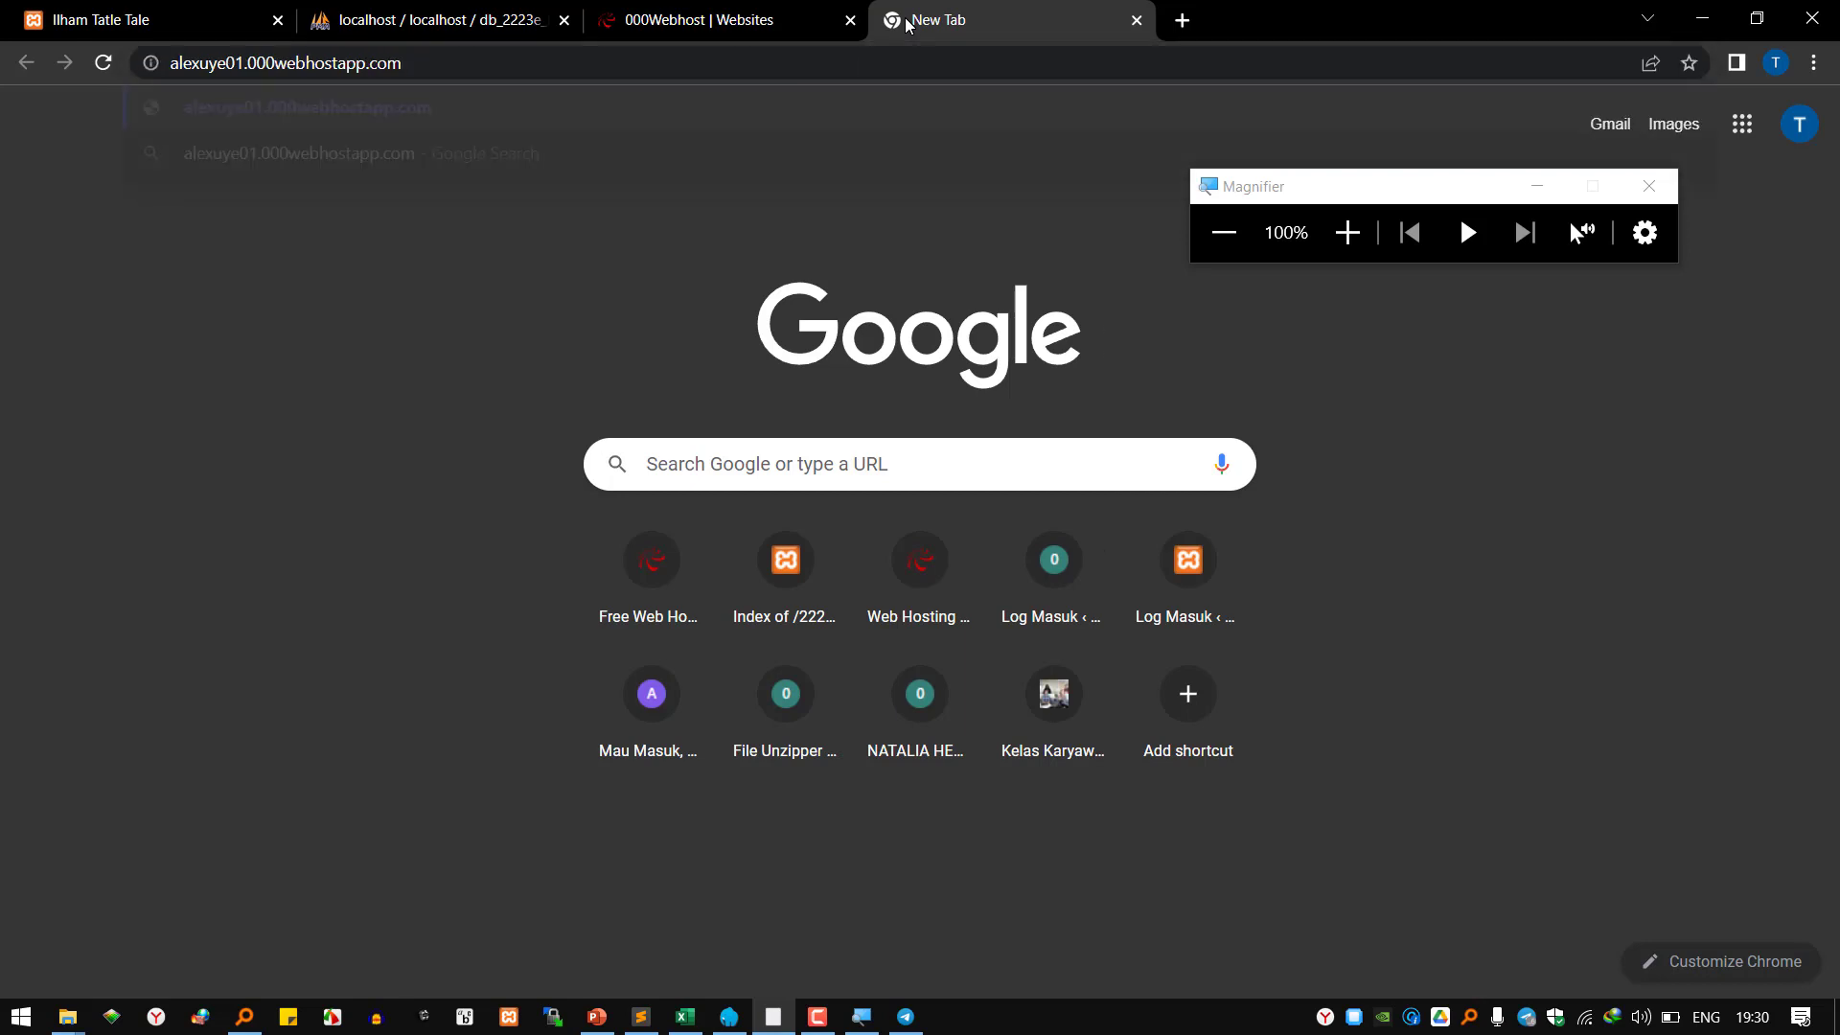
Step: Return to the websites panel and open the site's Manage dashboard
click(748, 13)
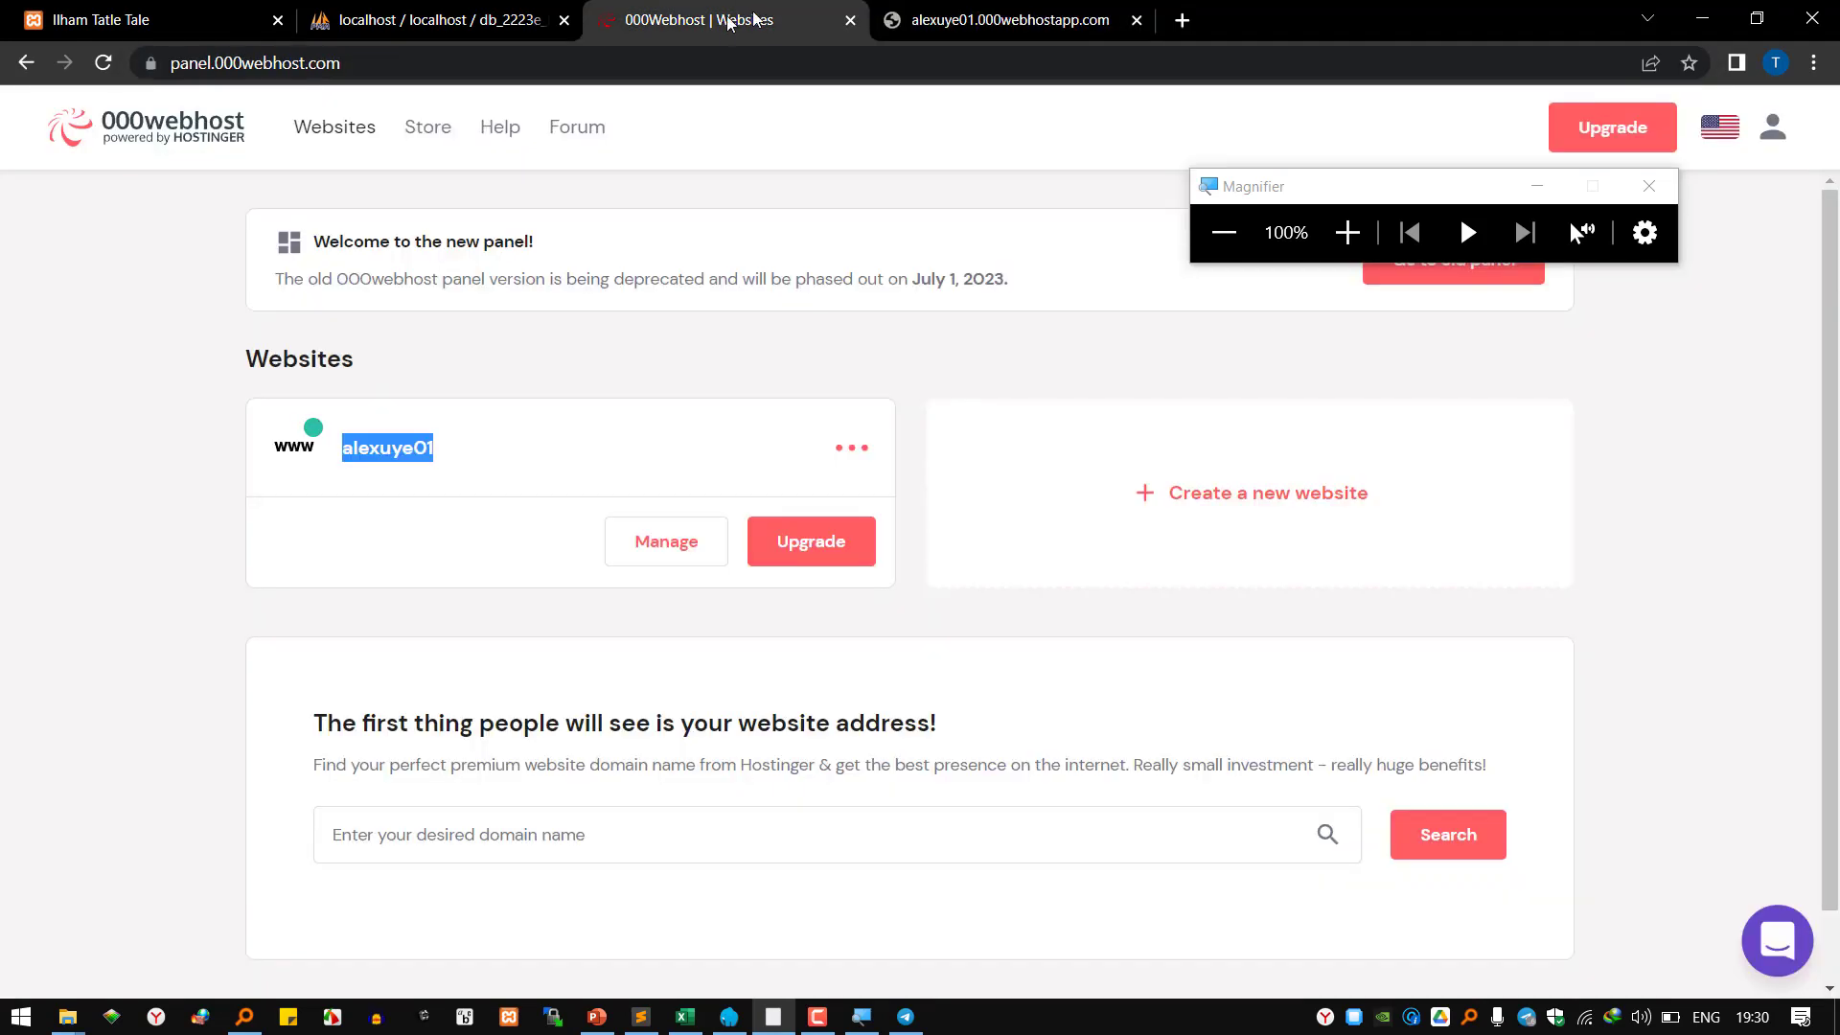
click(936, 9)
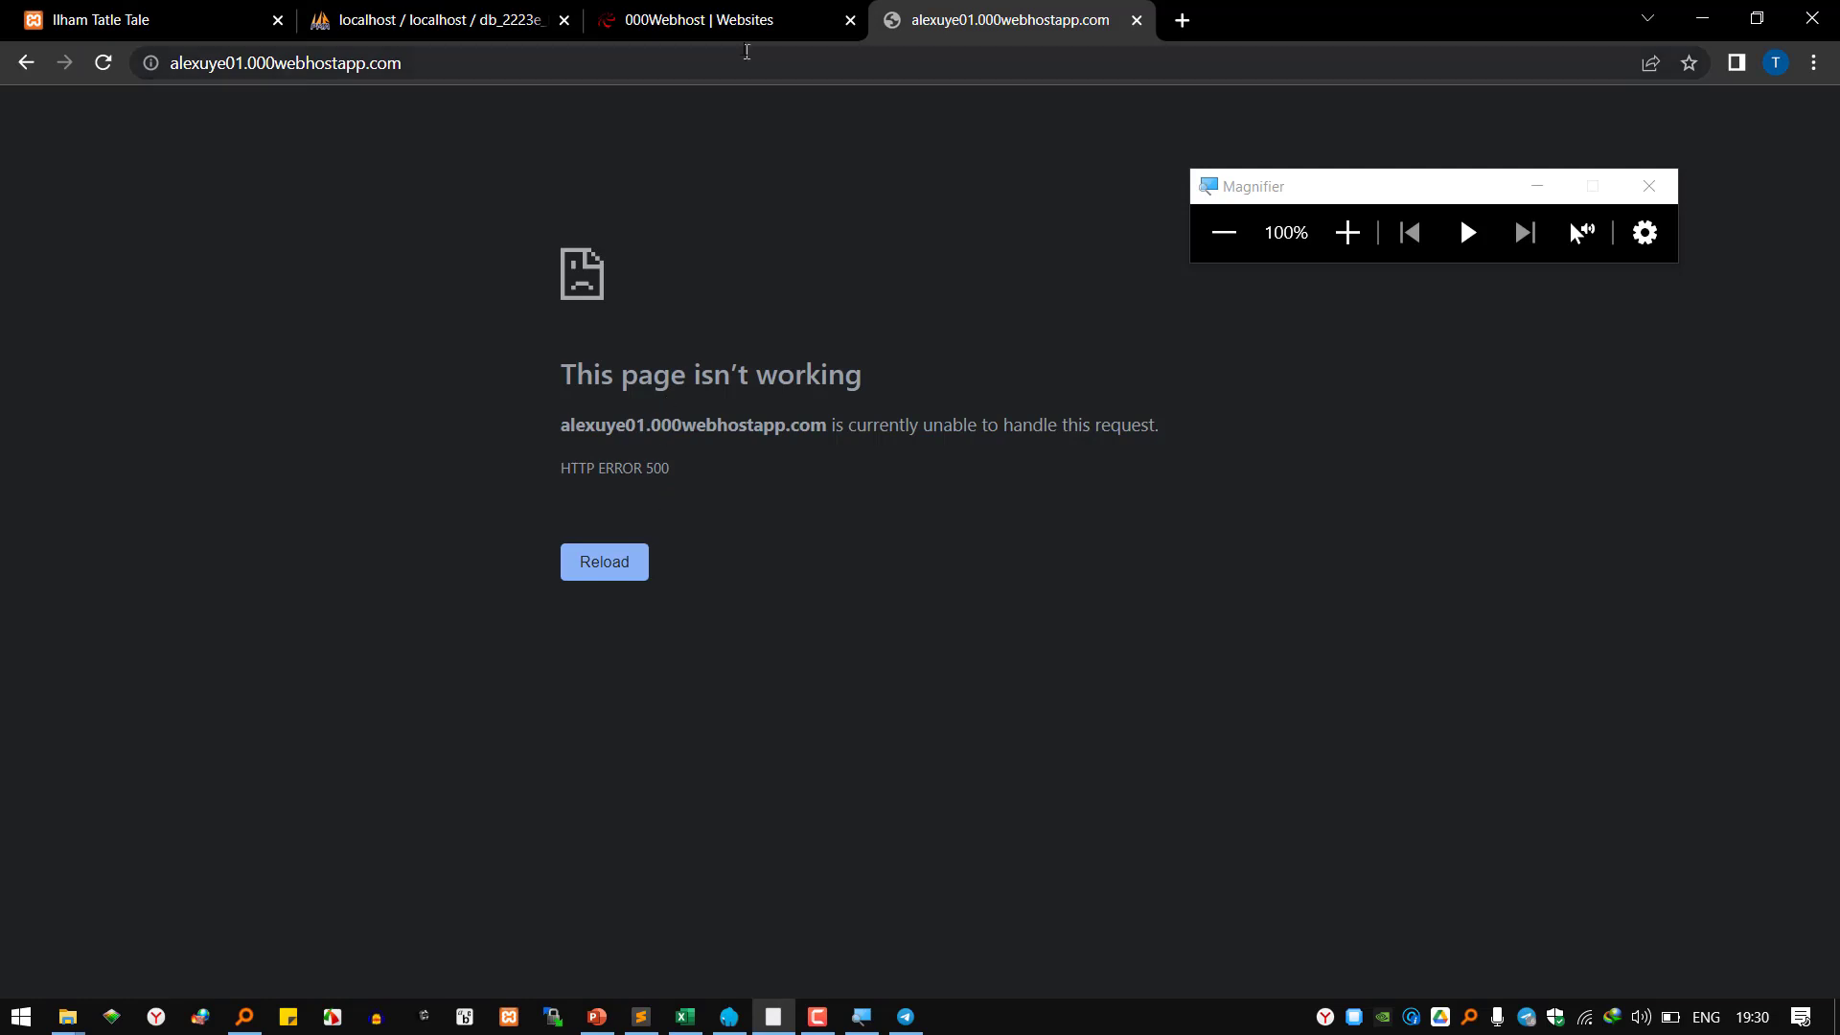
click(743, 21)
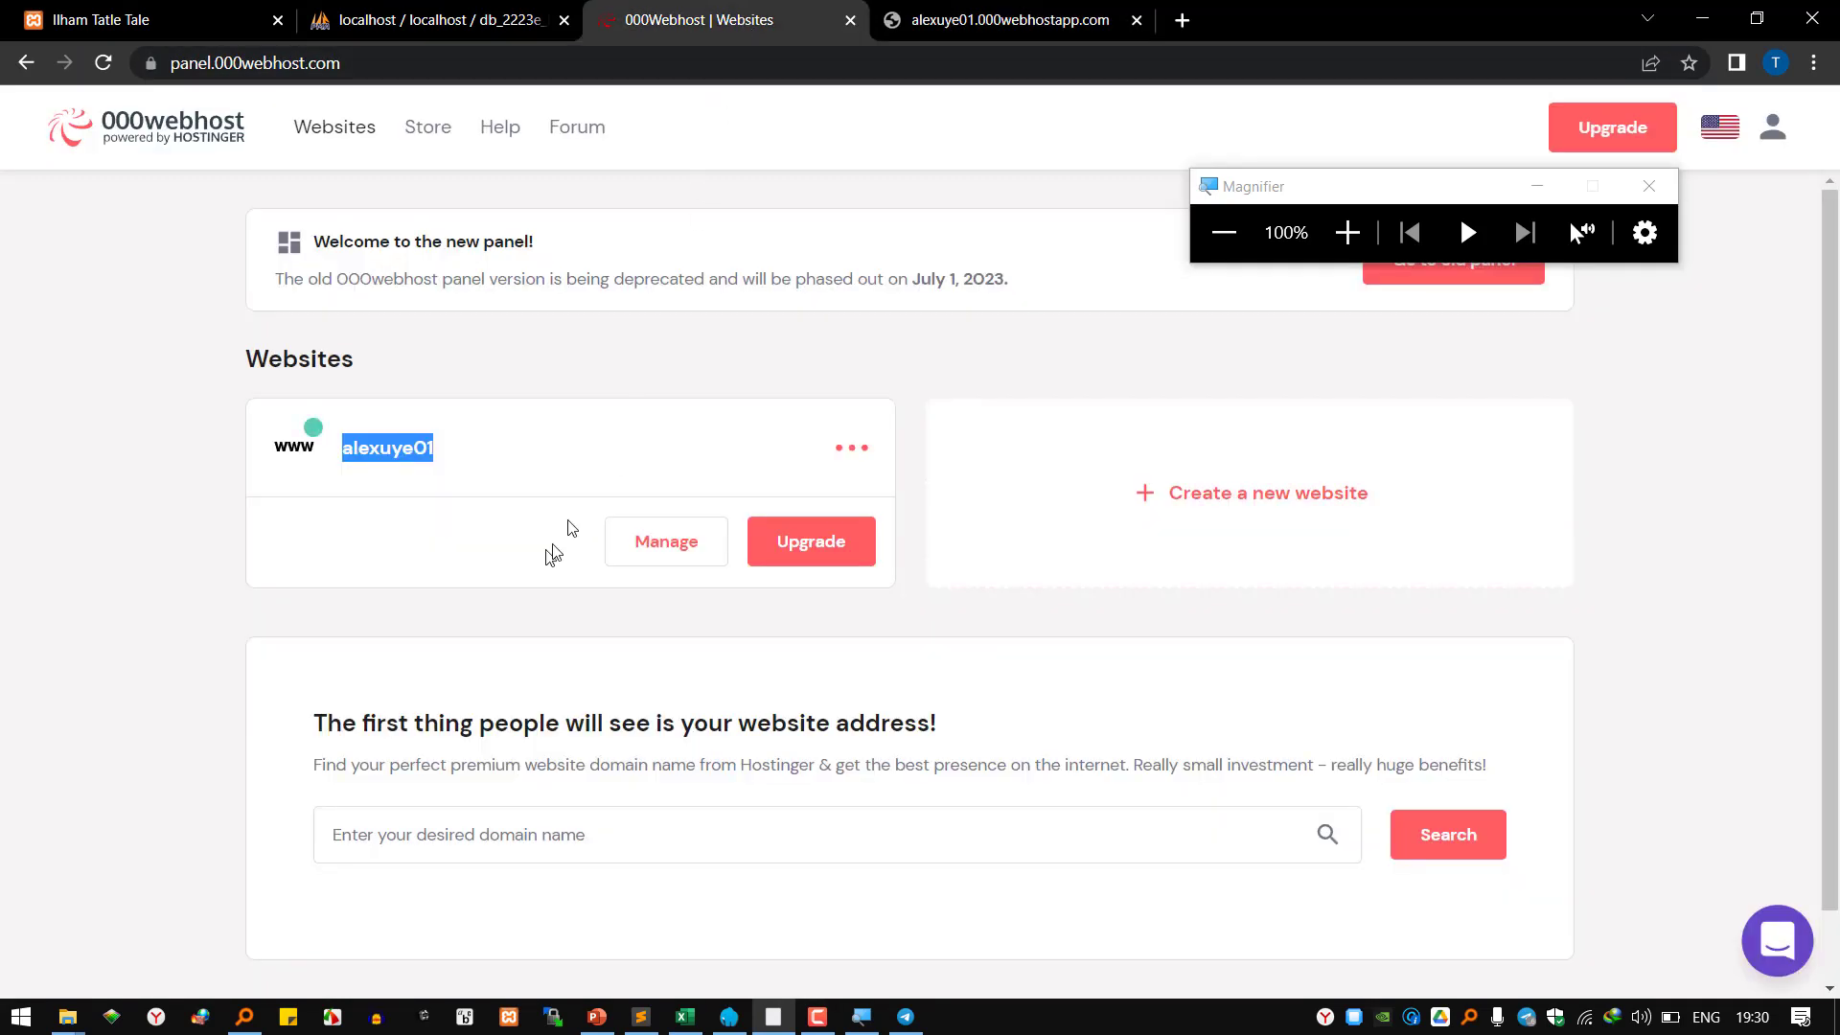
click(677, 551)
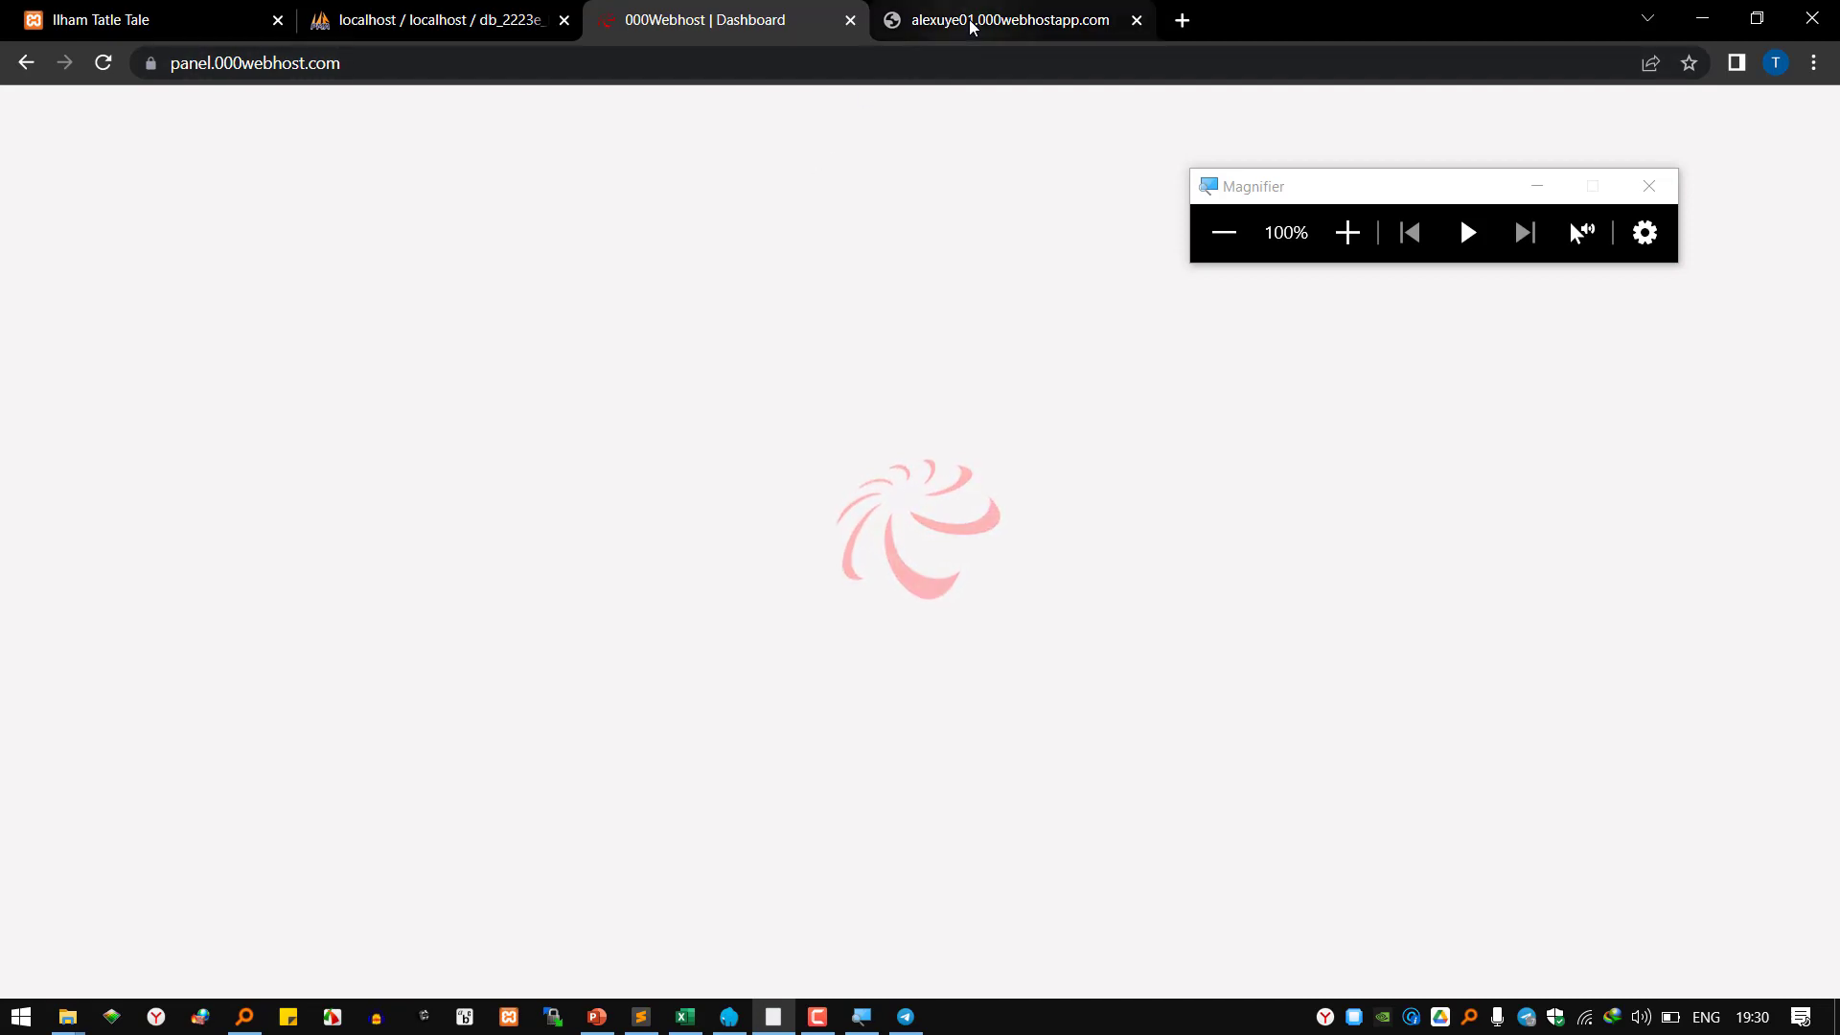
Step: Open the site's File Manager and enter the public_html folder
scroll(803, 437, down, 3)
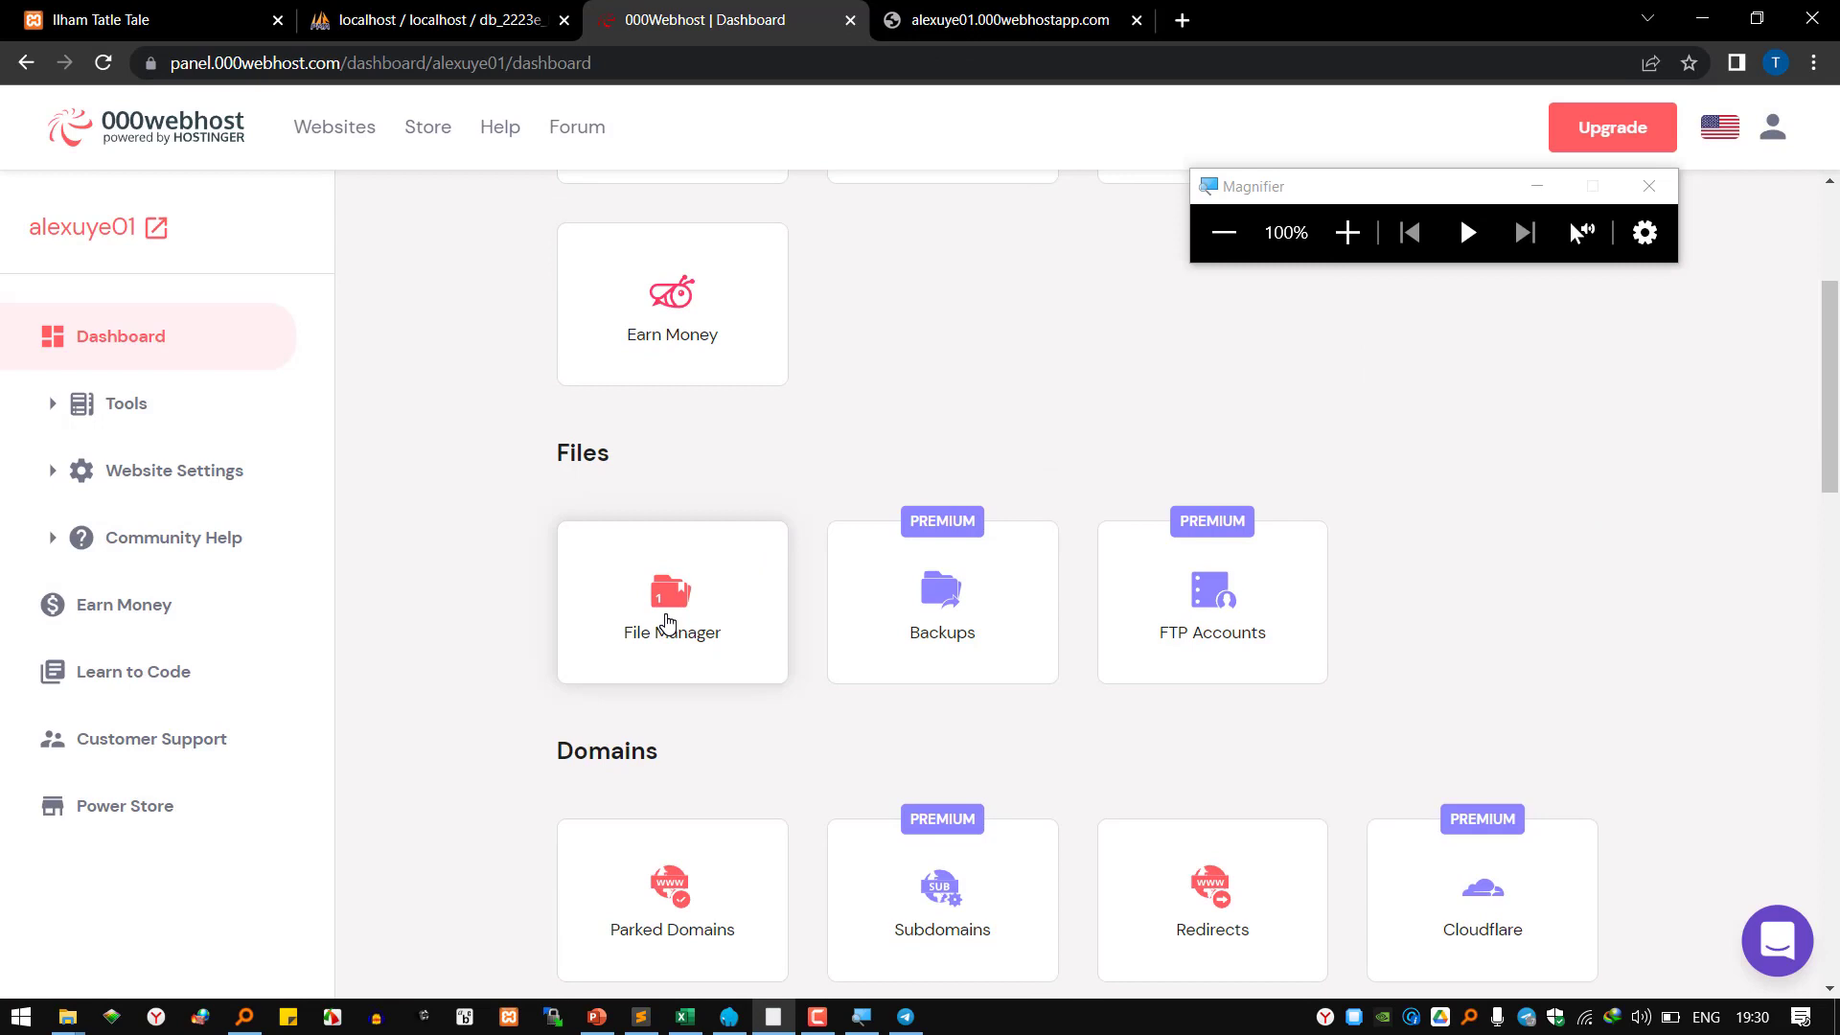
click(668, 622)
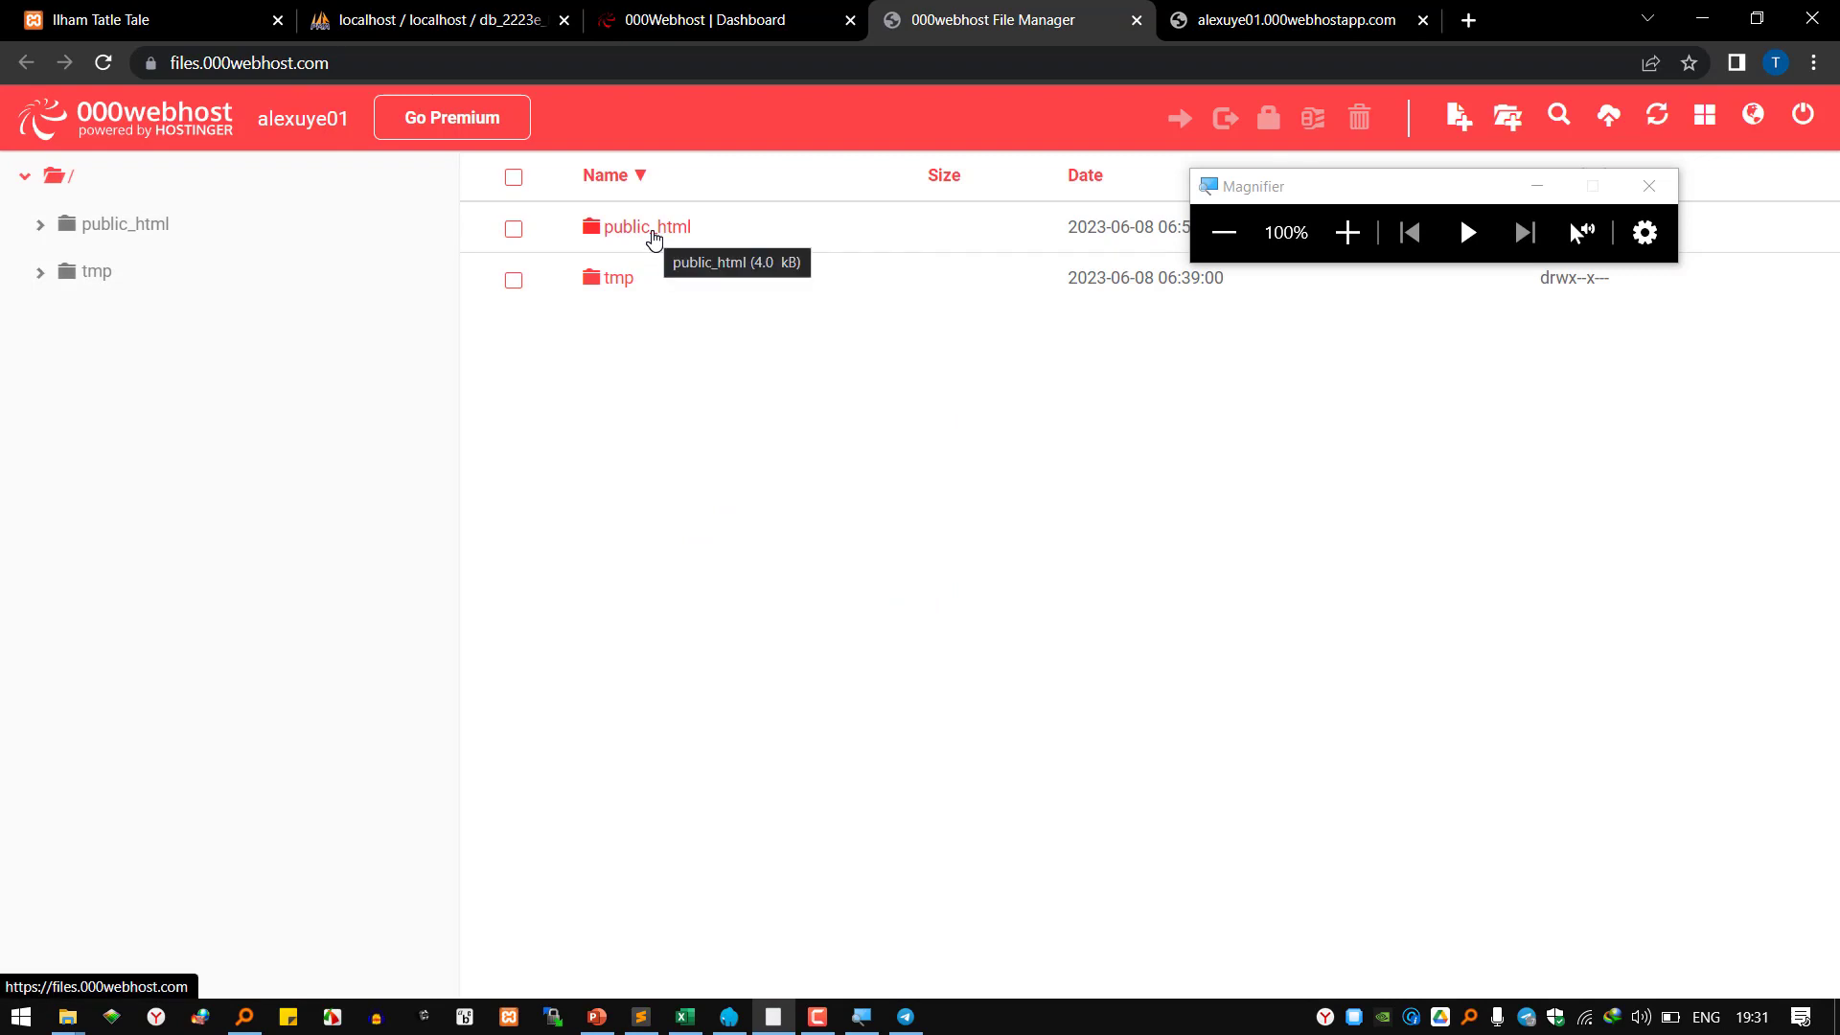
double_click(652, 236)
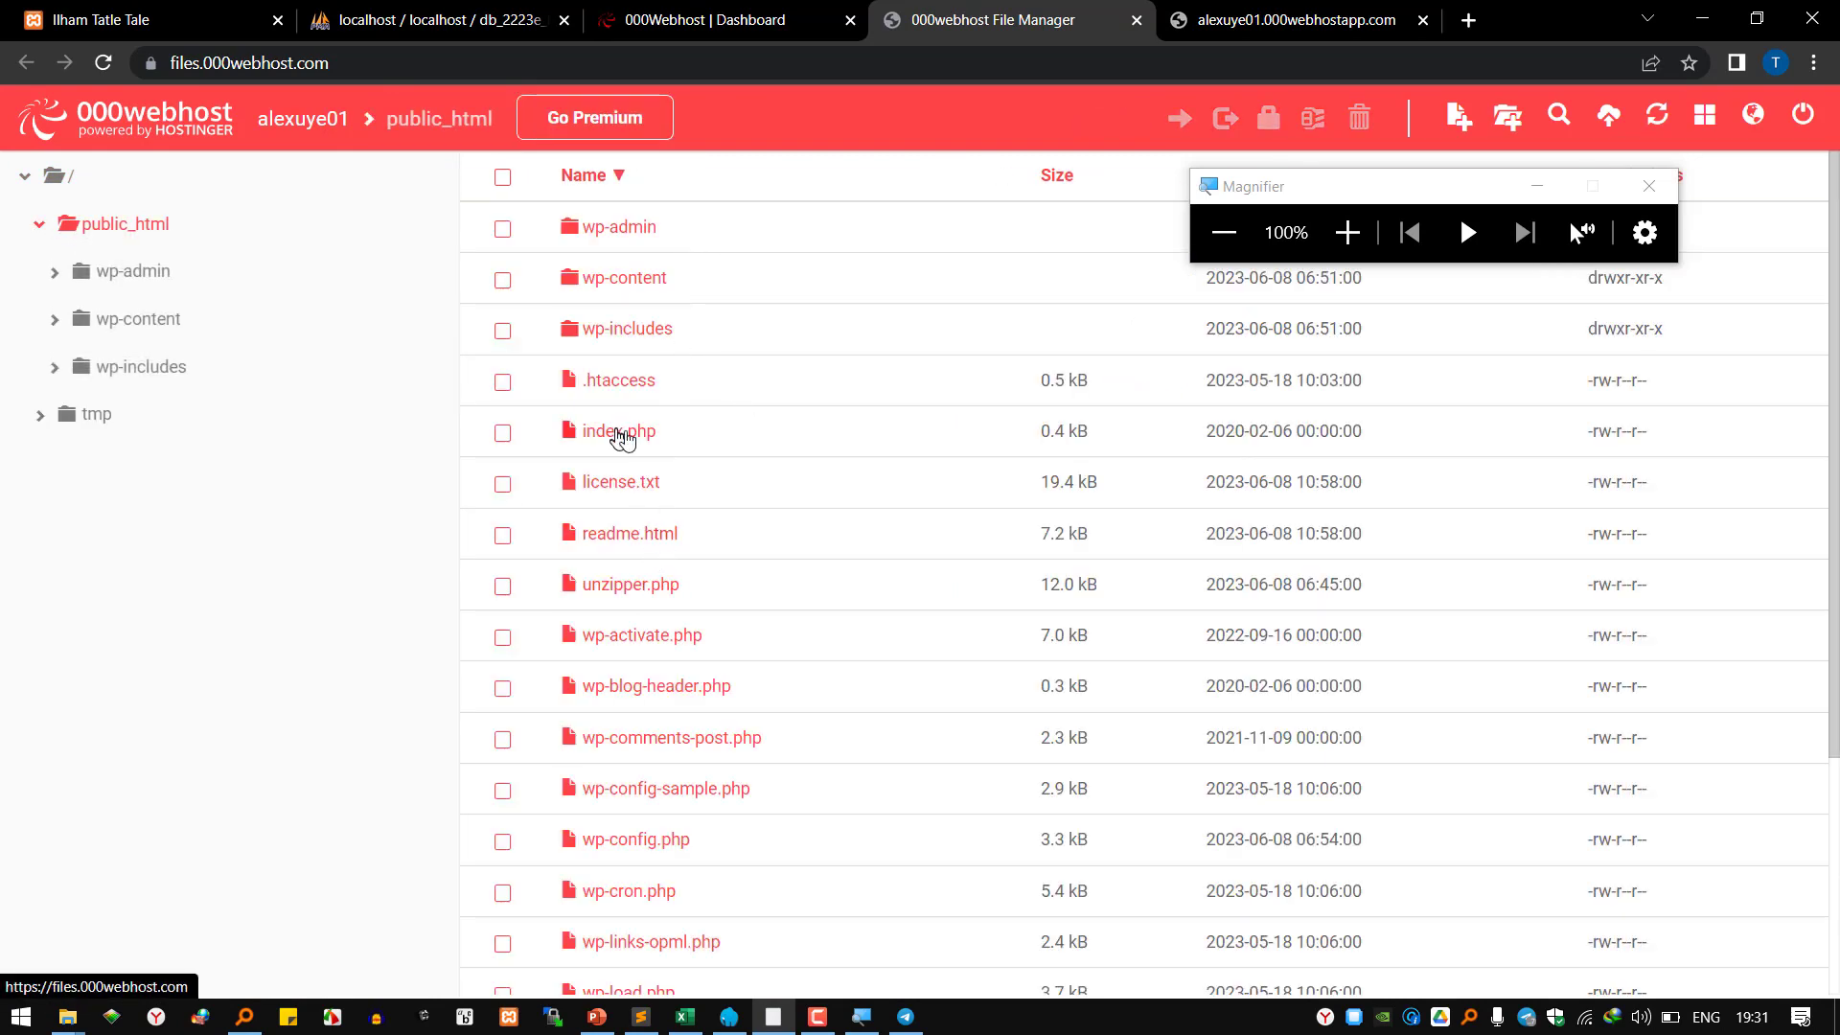
scroll(670, 630, down, 3)
scroll(670, 630, up, 3)
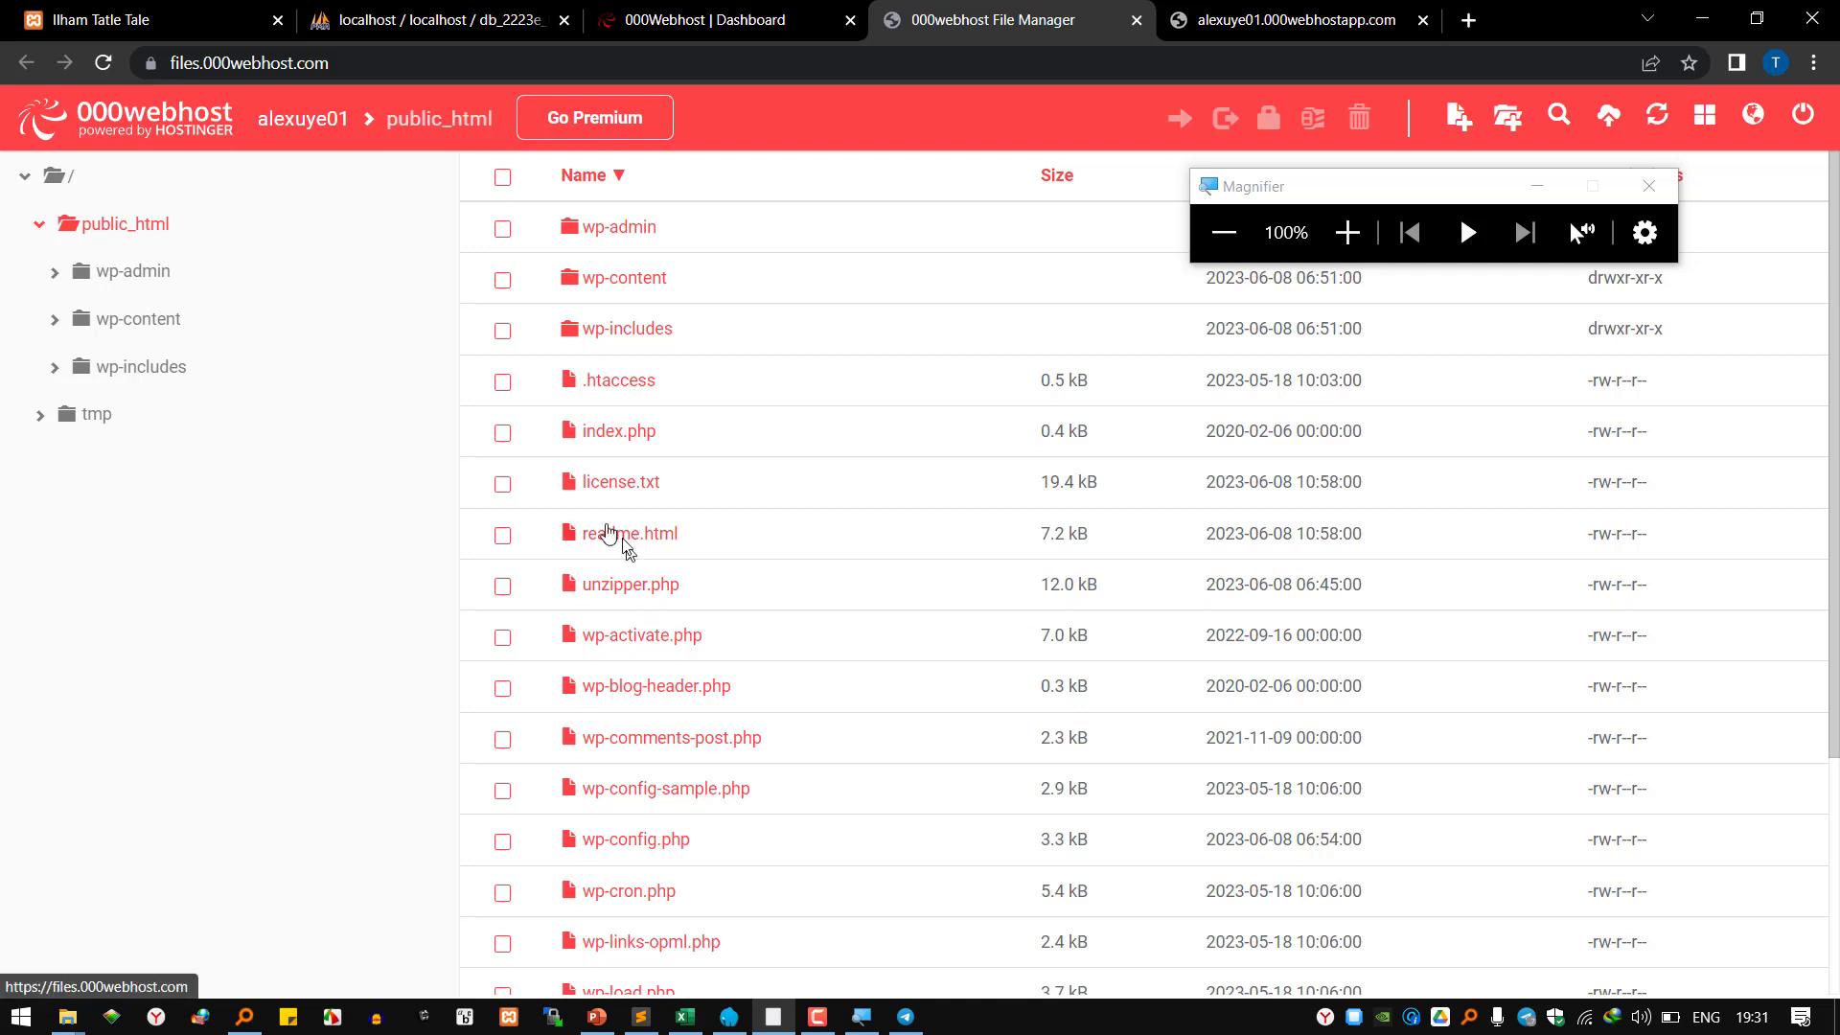
Step: Delete all 21 extracted items from public_html, keeping only unzipper.php
click(503, 177)
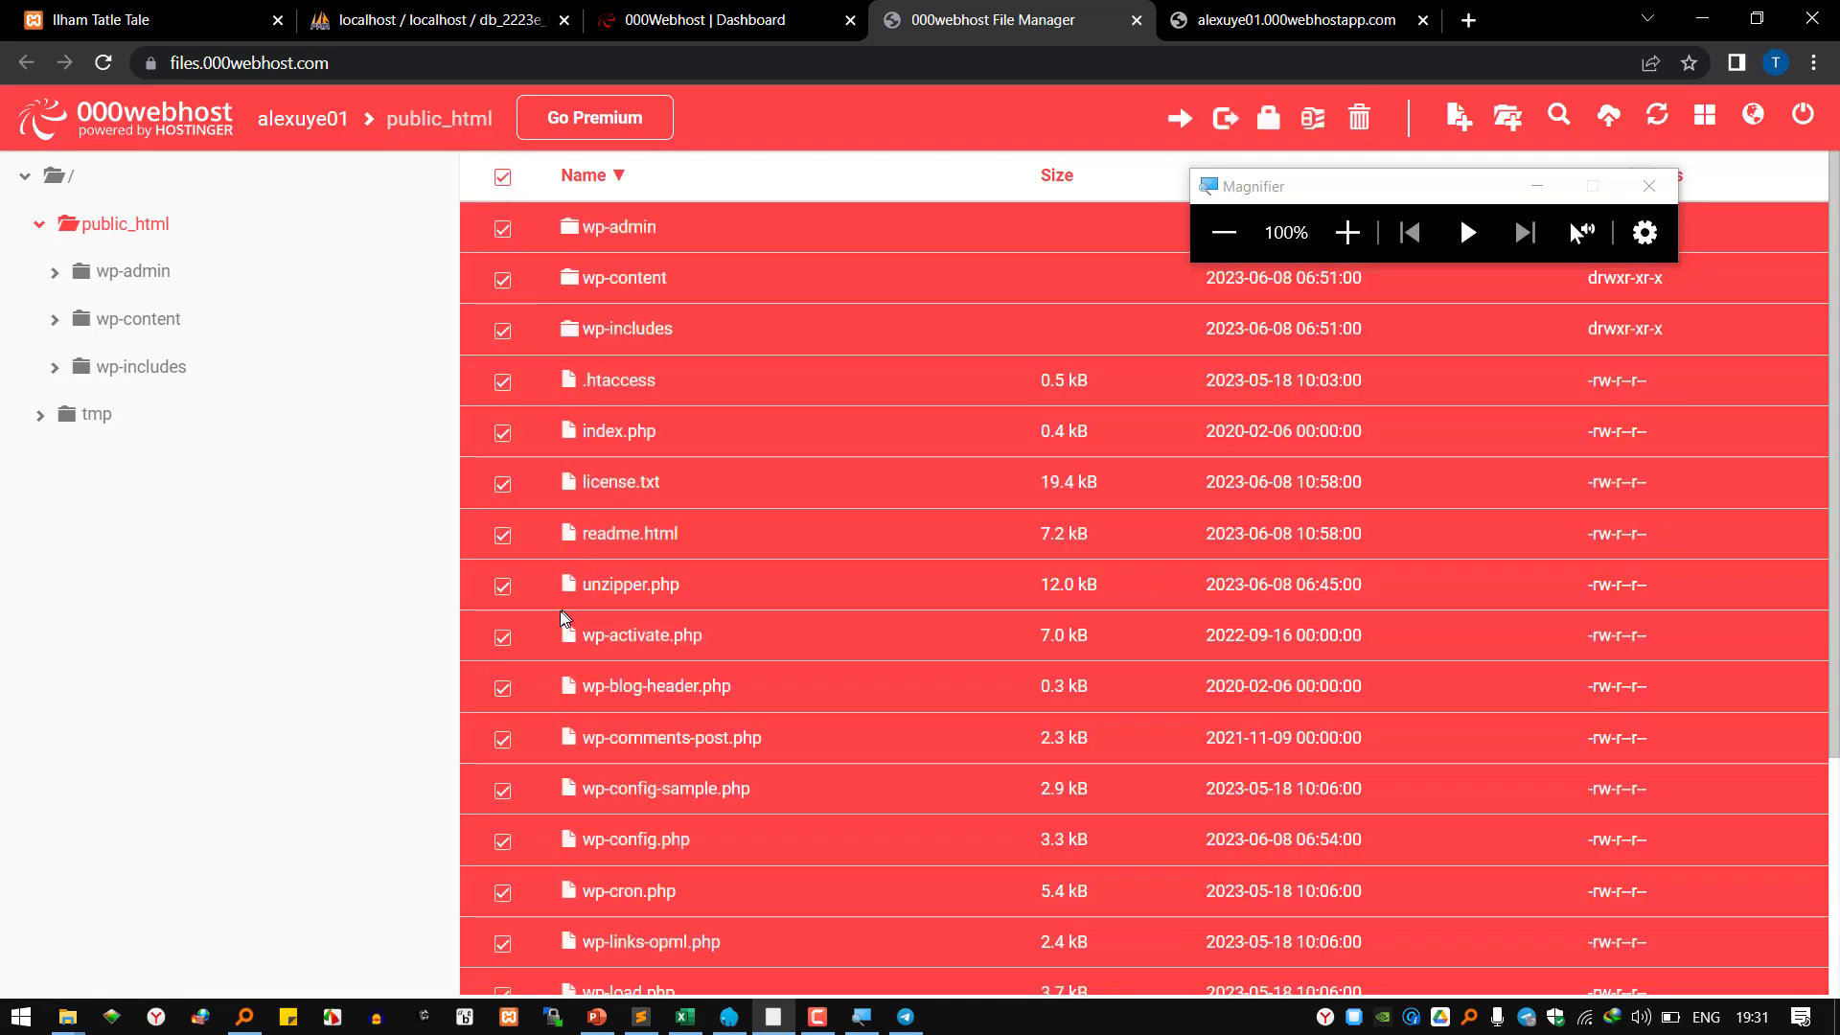
click(517, 580)
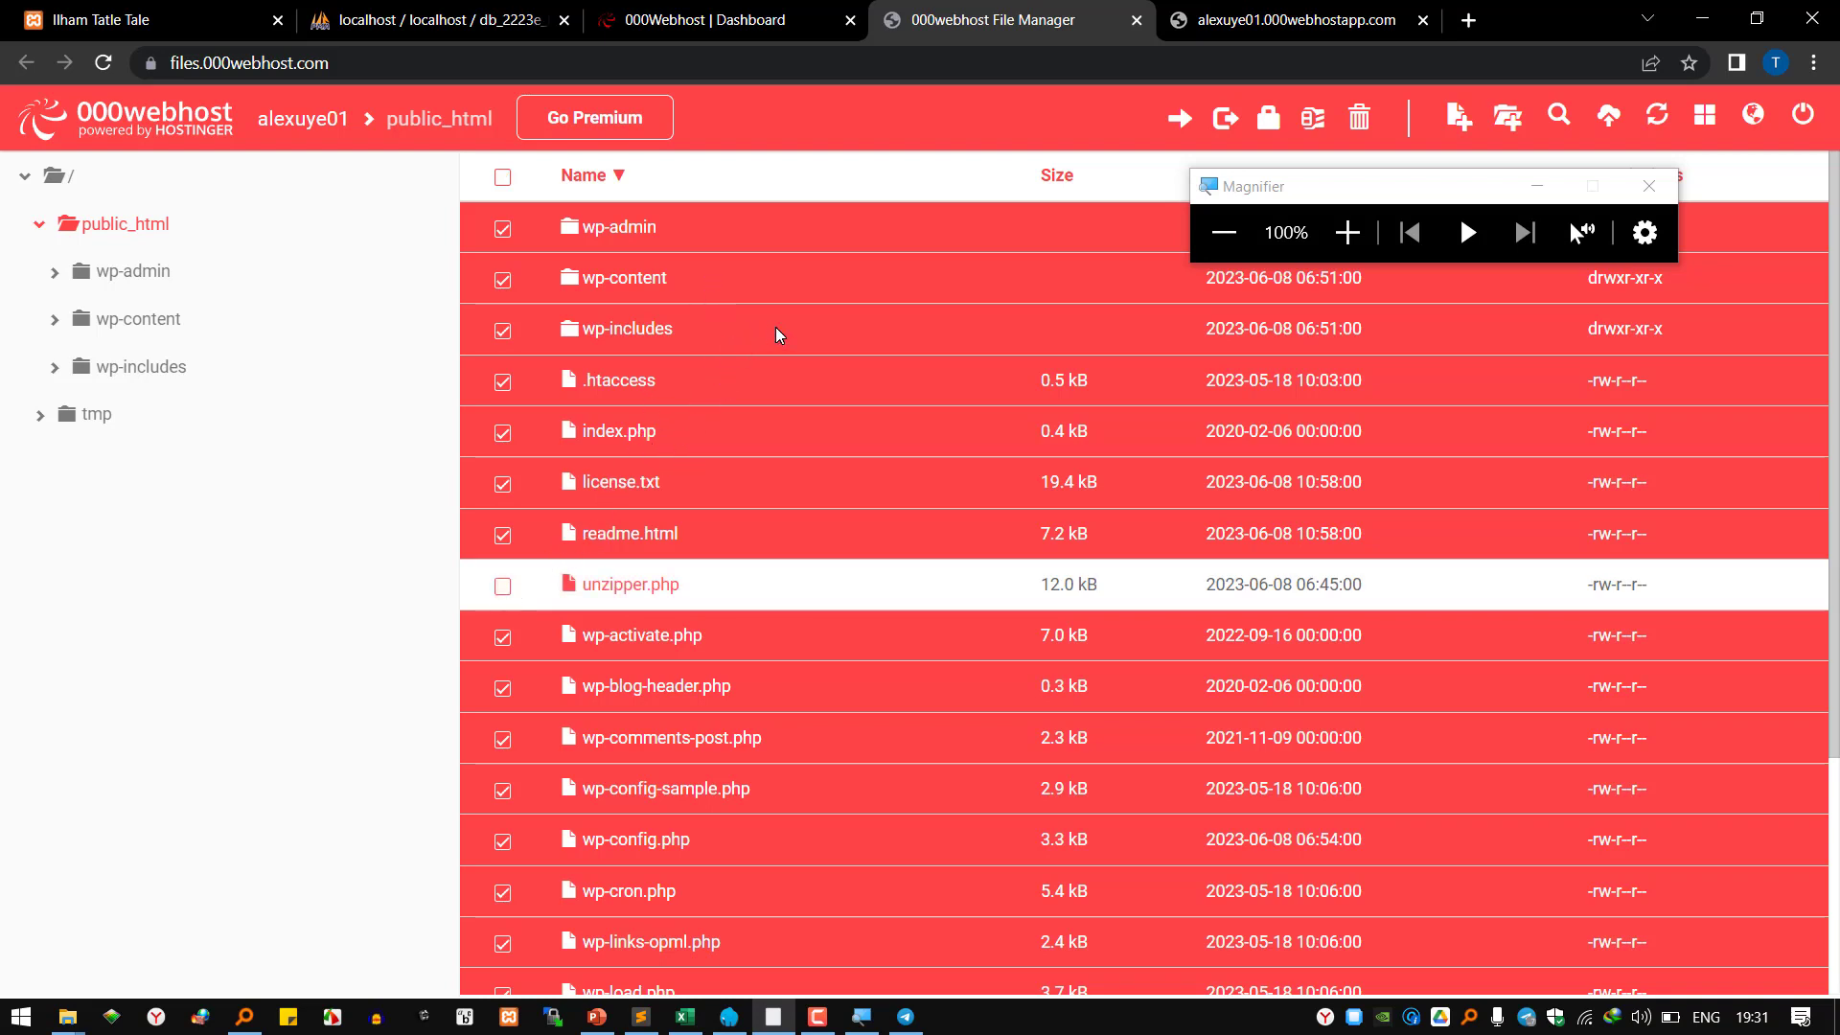
click(1360, 124)
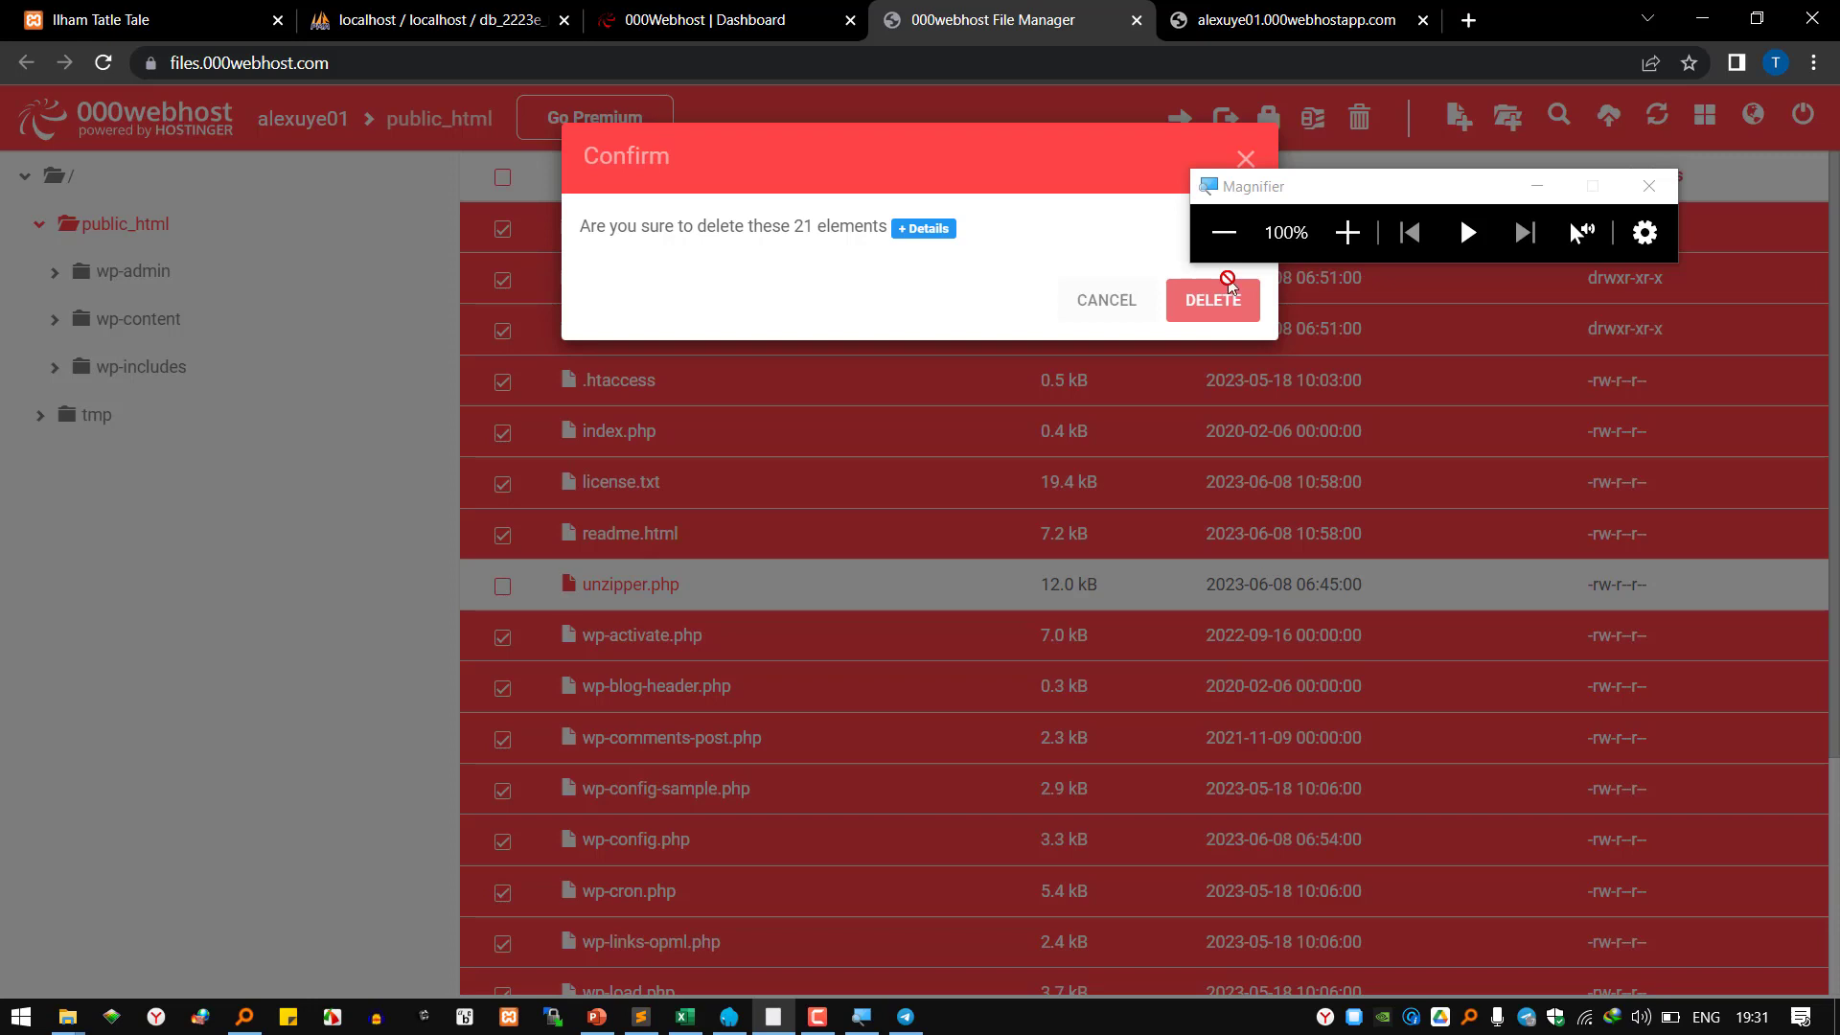
click(1229, 287)
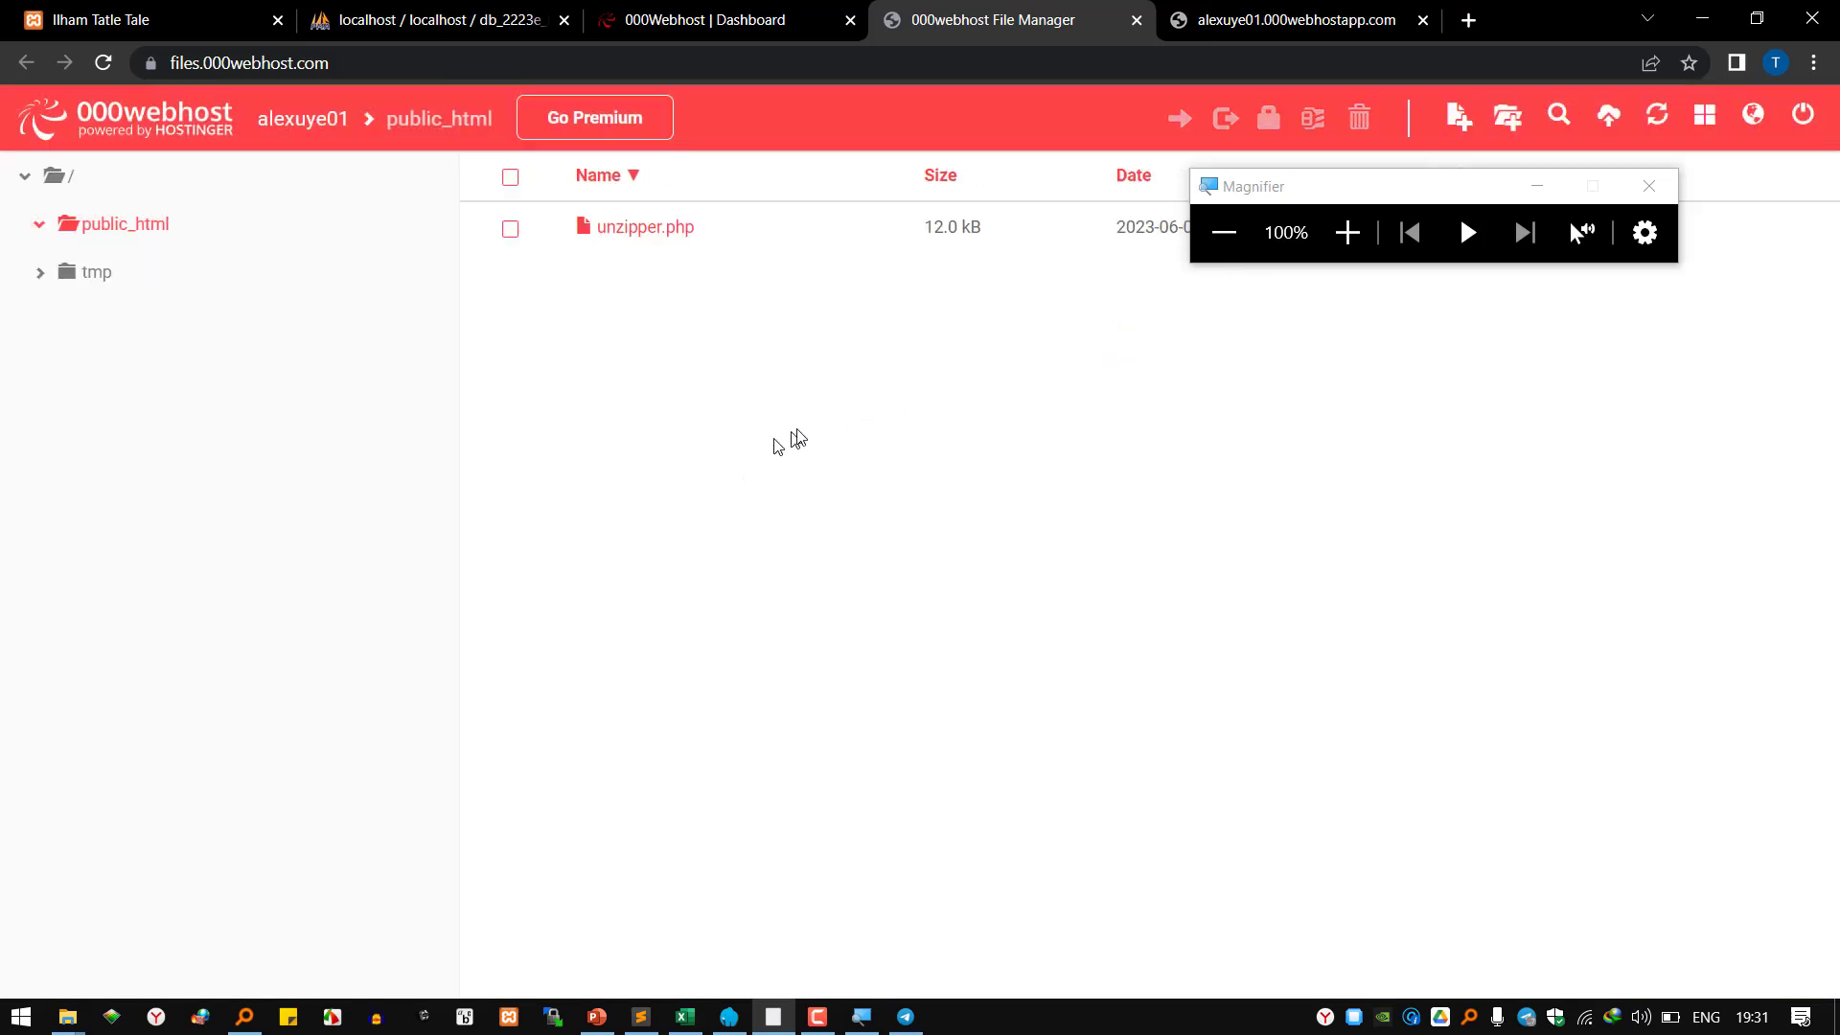
mouse_move(78, 1021)
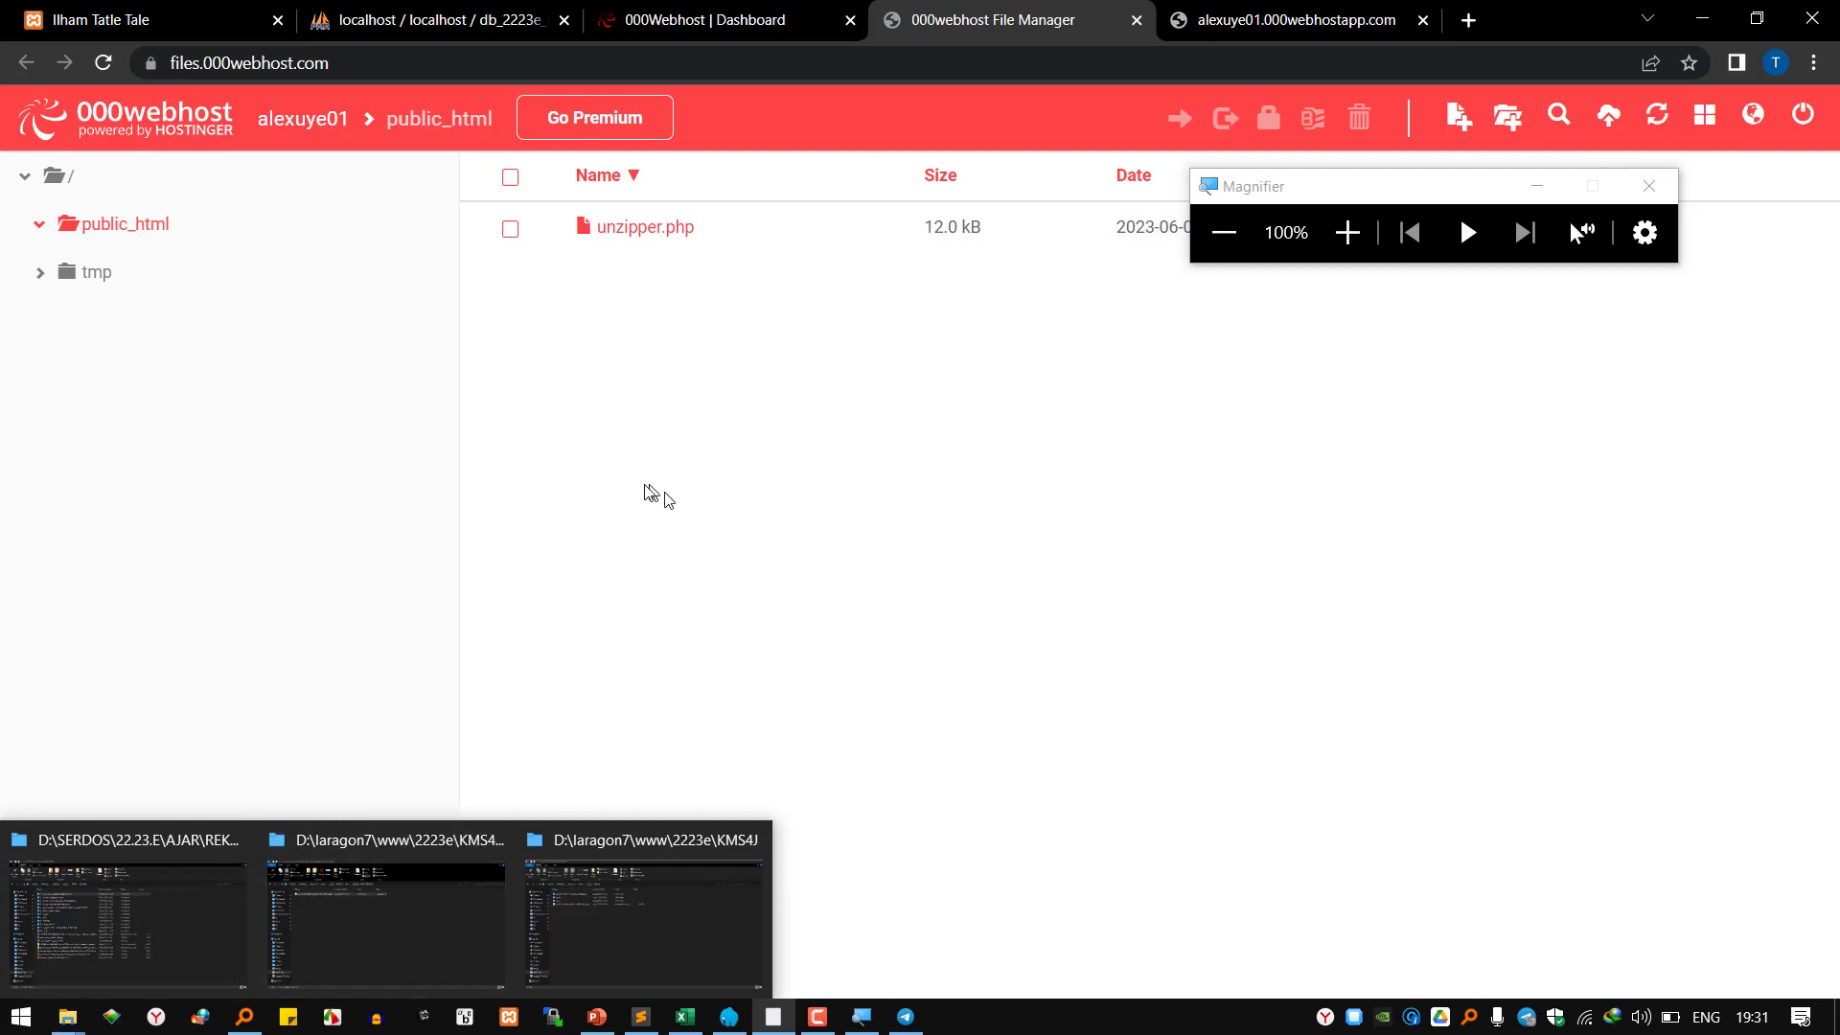
click(1348, 232)
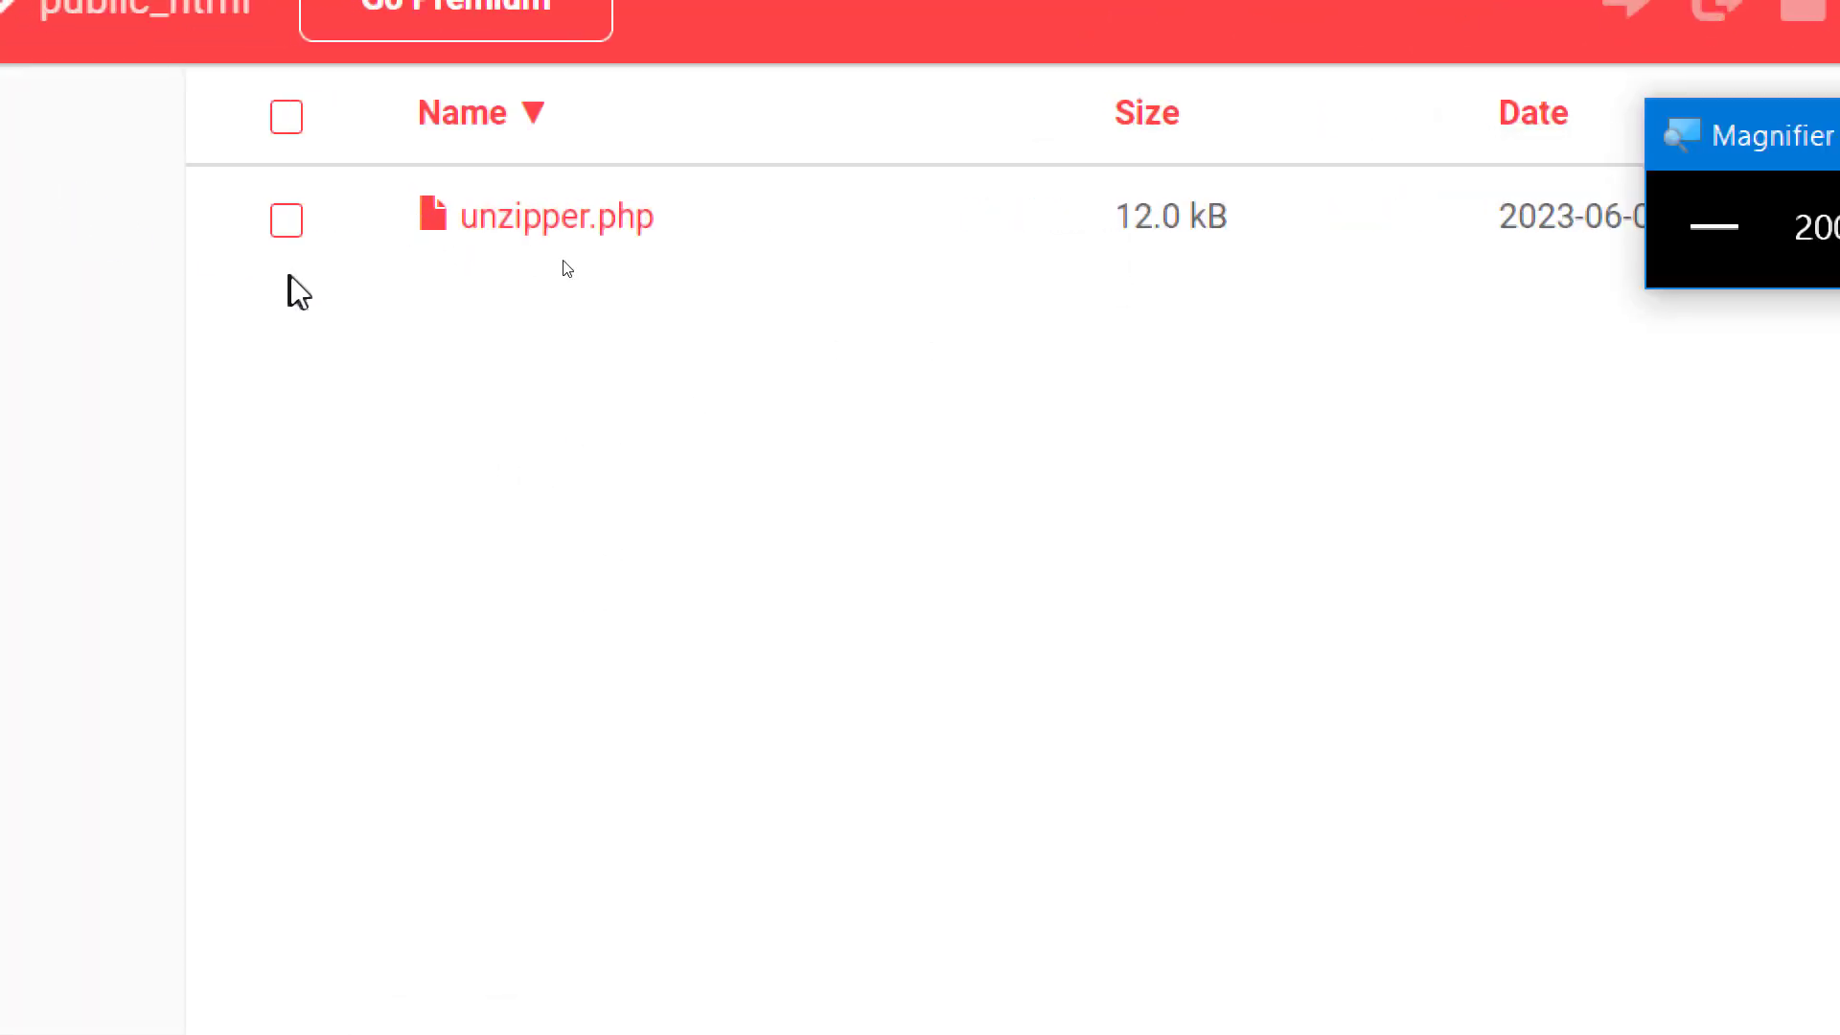
key(super+minus)
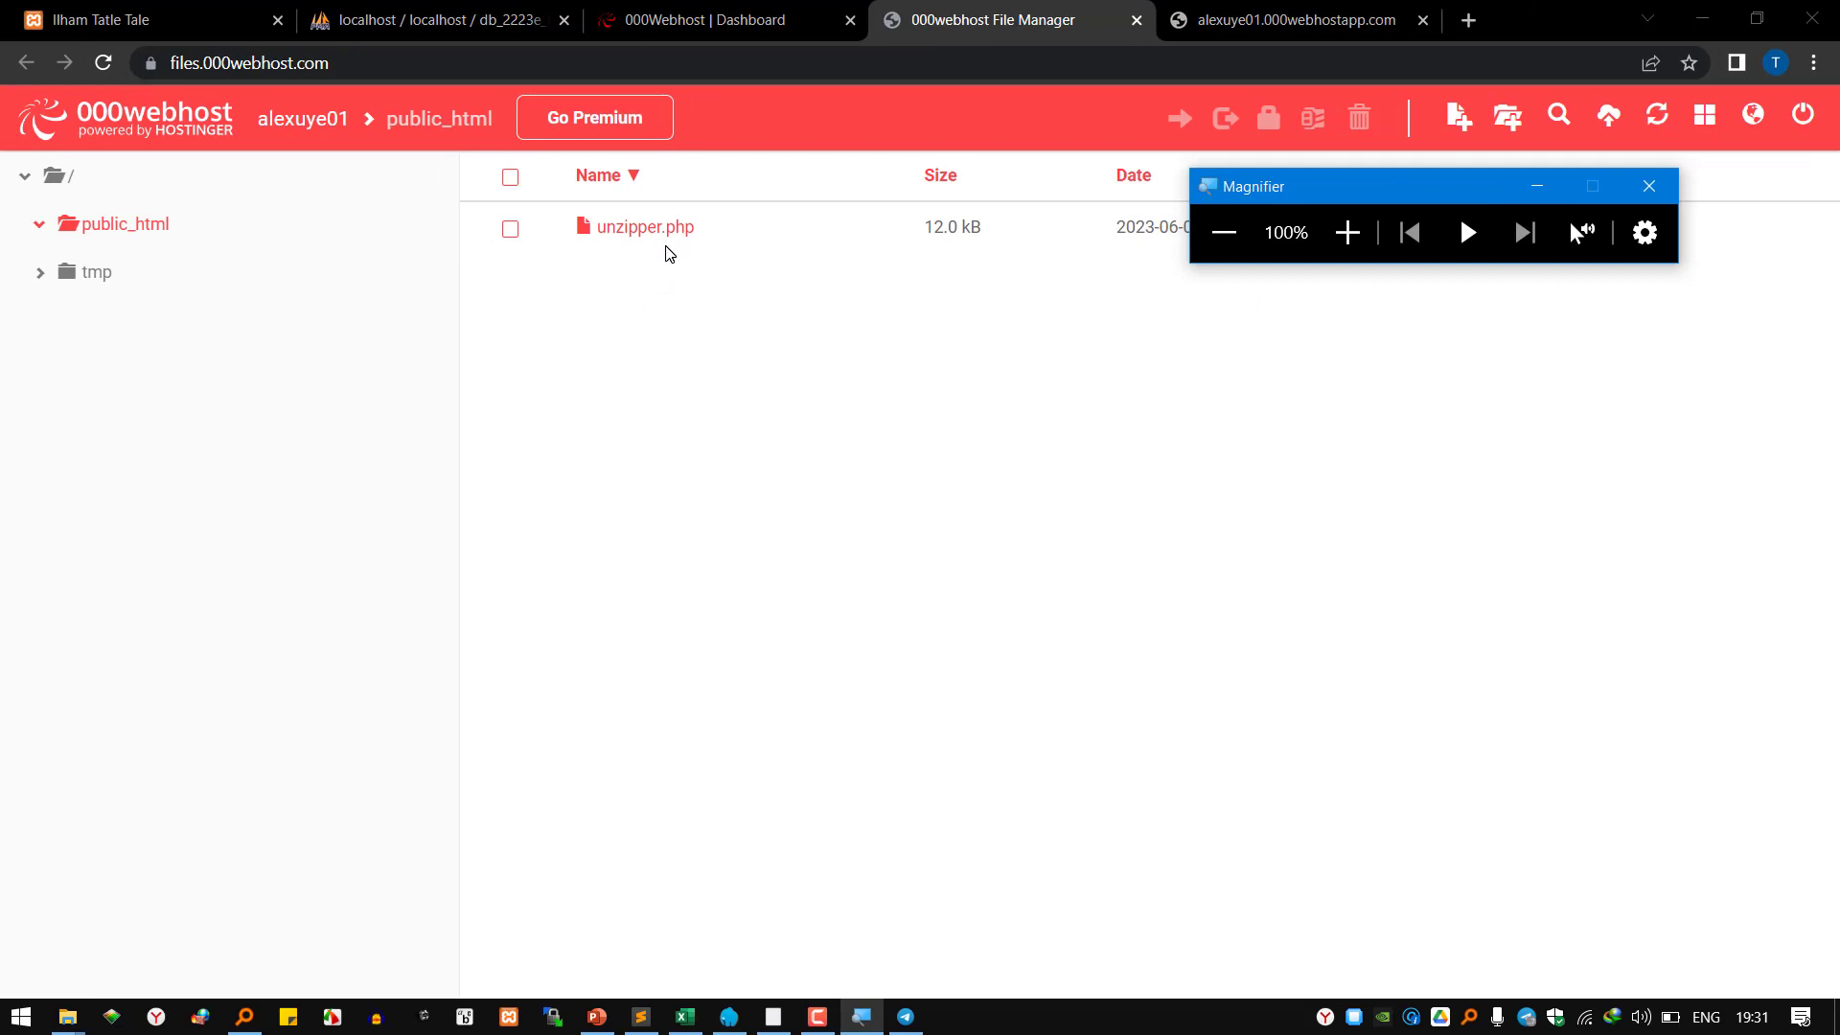
Step: Open the ilham folder in the KMS4J Explorer window and select its address-bar path
mouse_move(67, 1014)
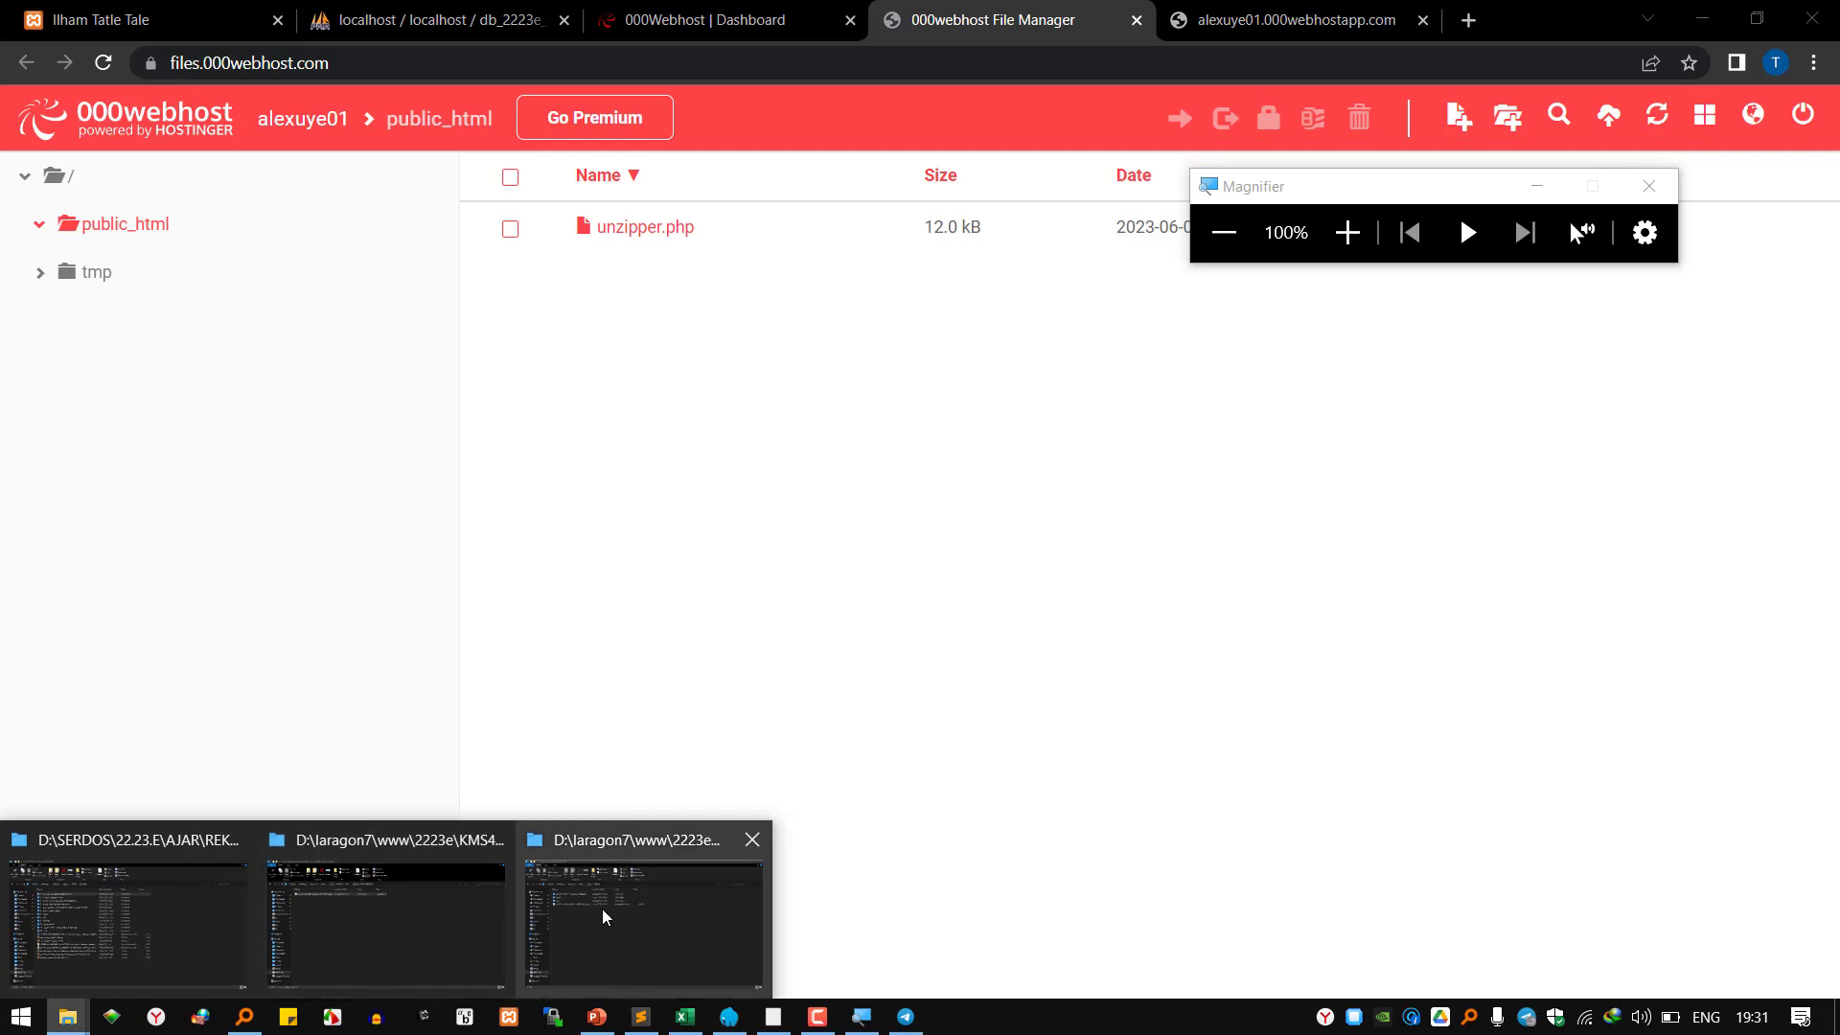
mouse_move(601, 908)
mouse_move(393, 908)
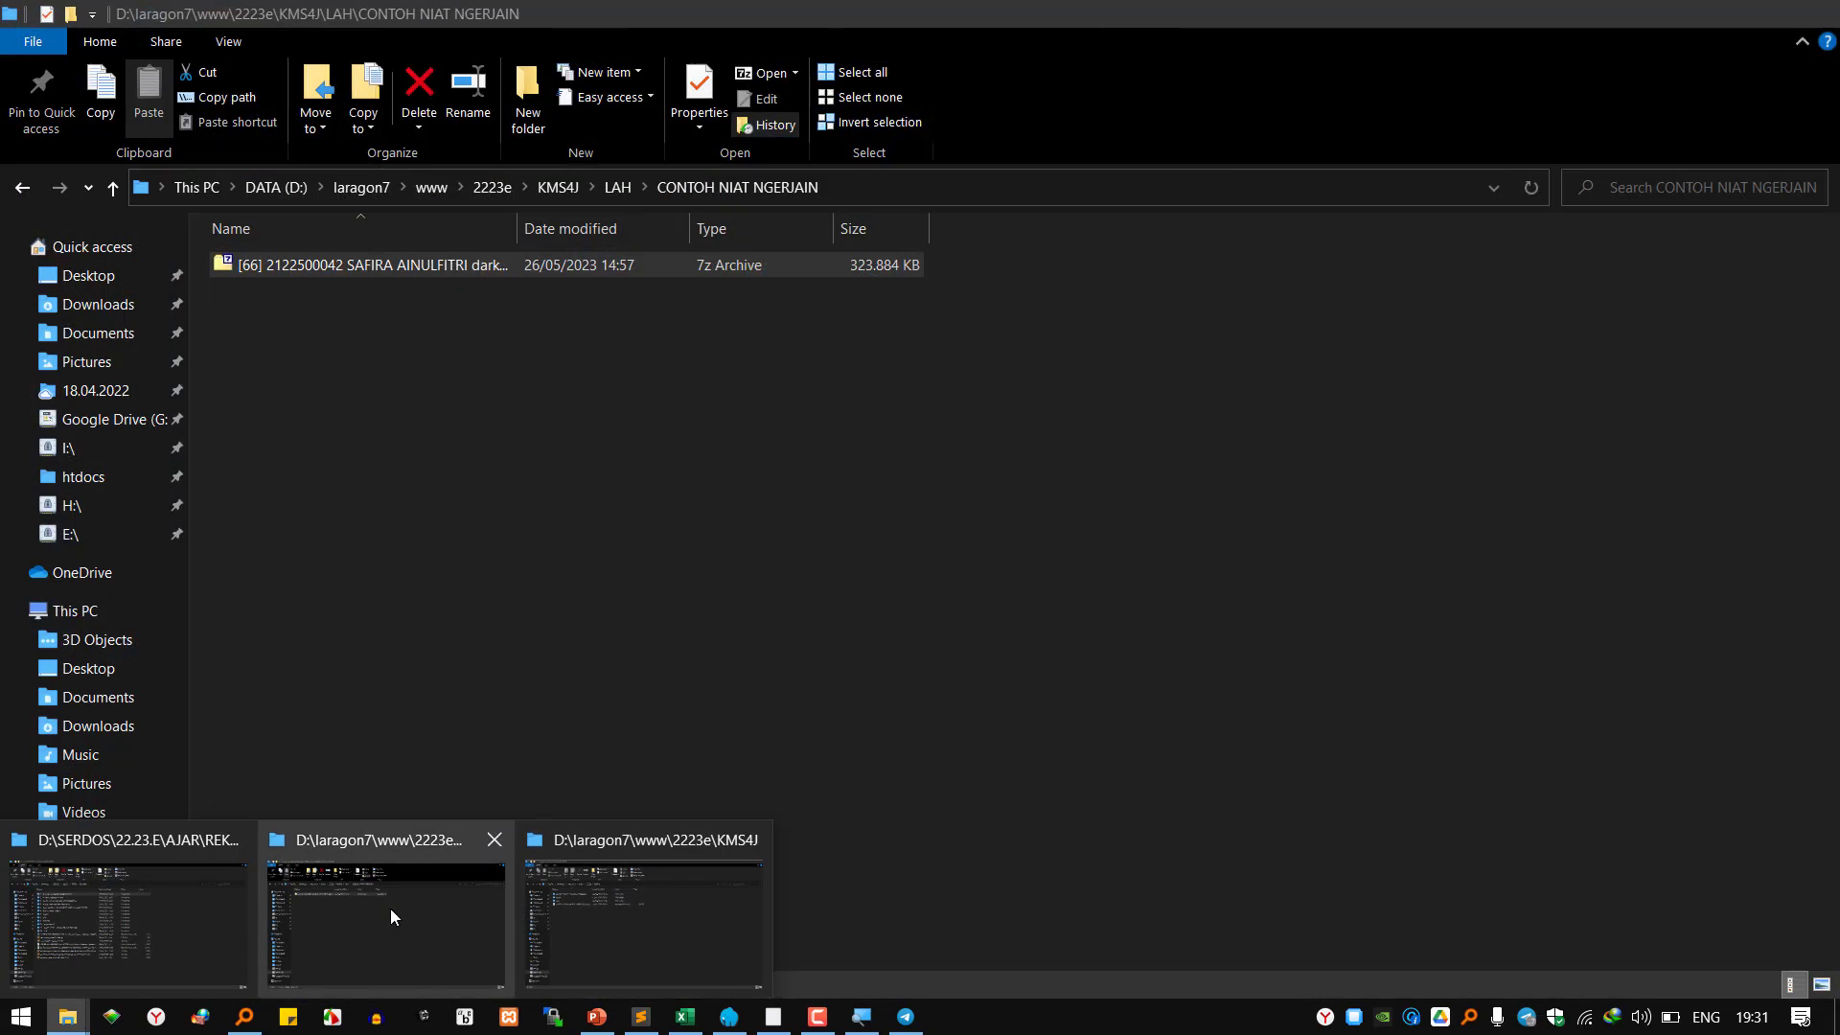
click(601, 906)
click(275, 297)
double_click(274, 297)
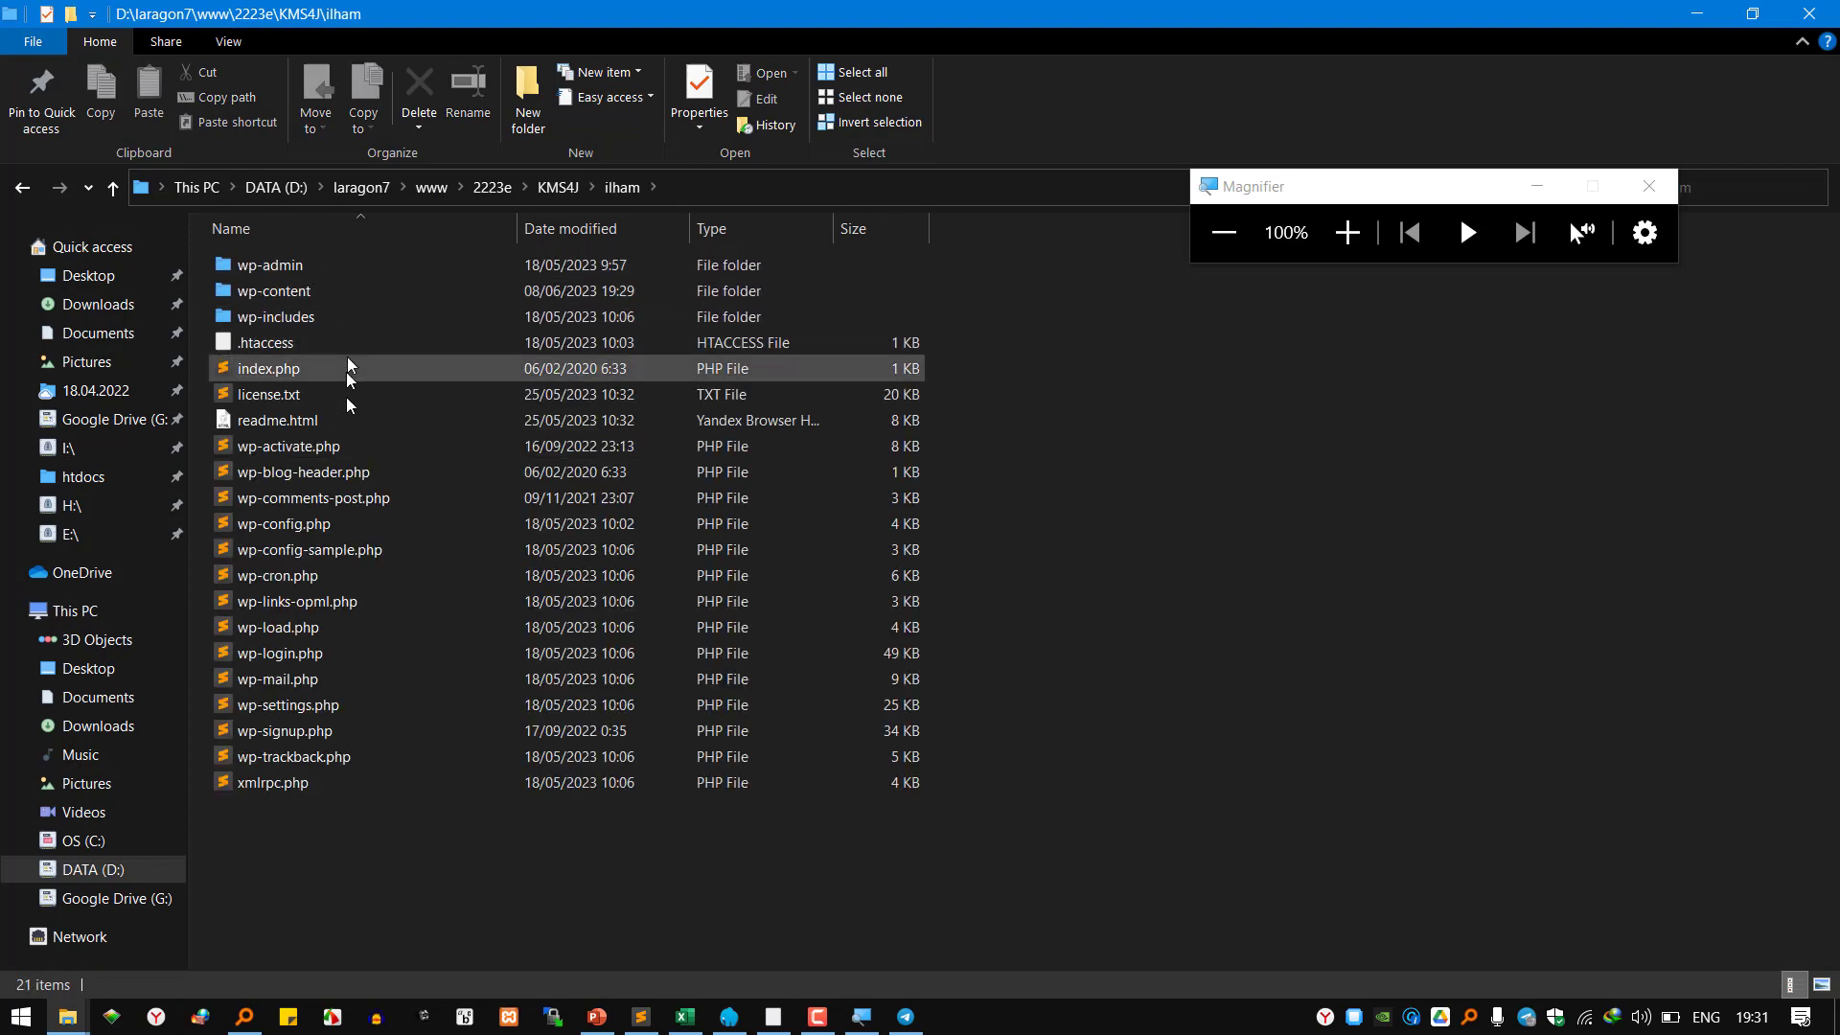
click(671, 186)
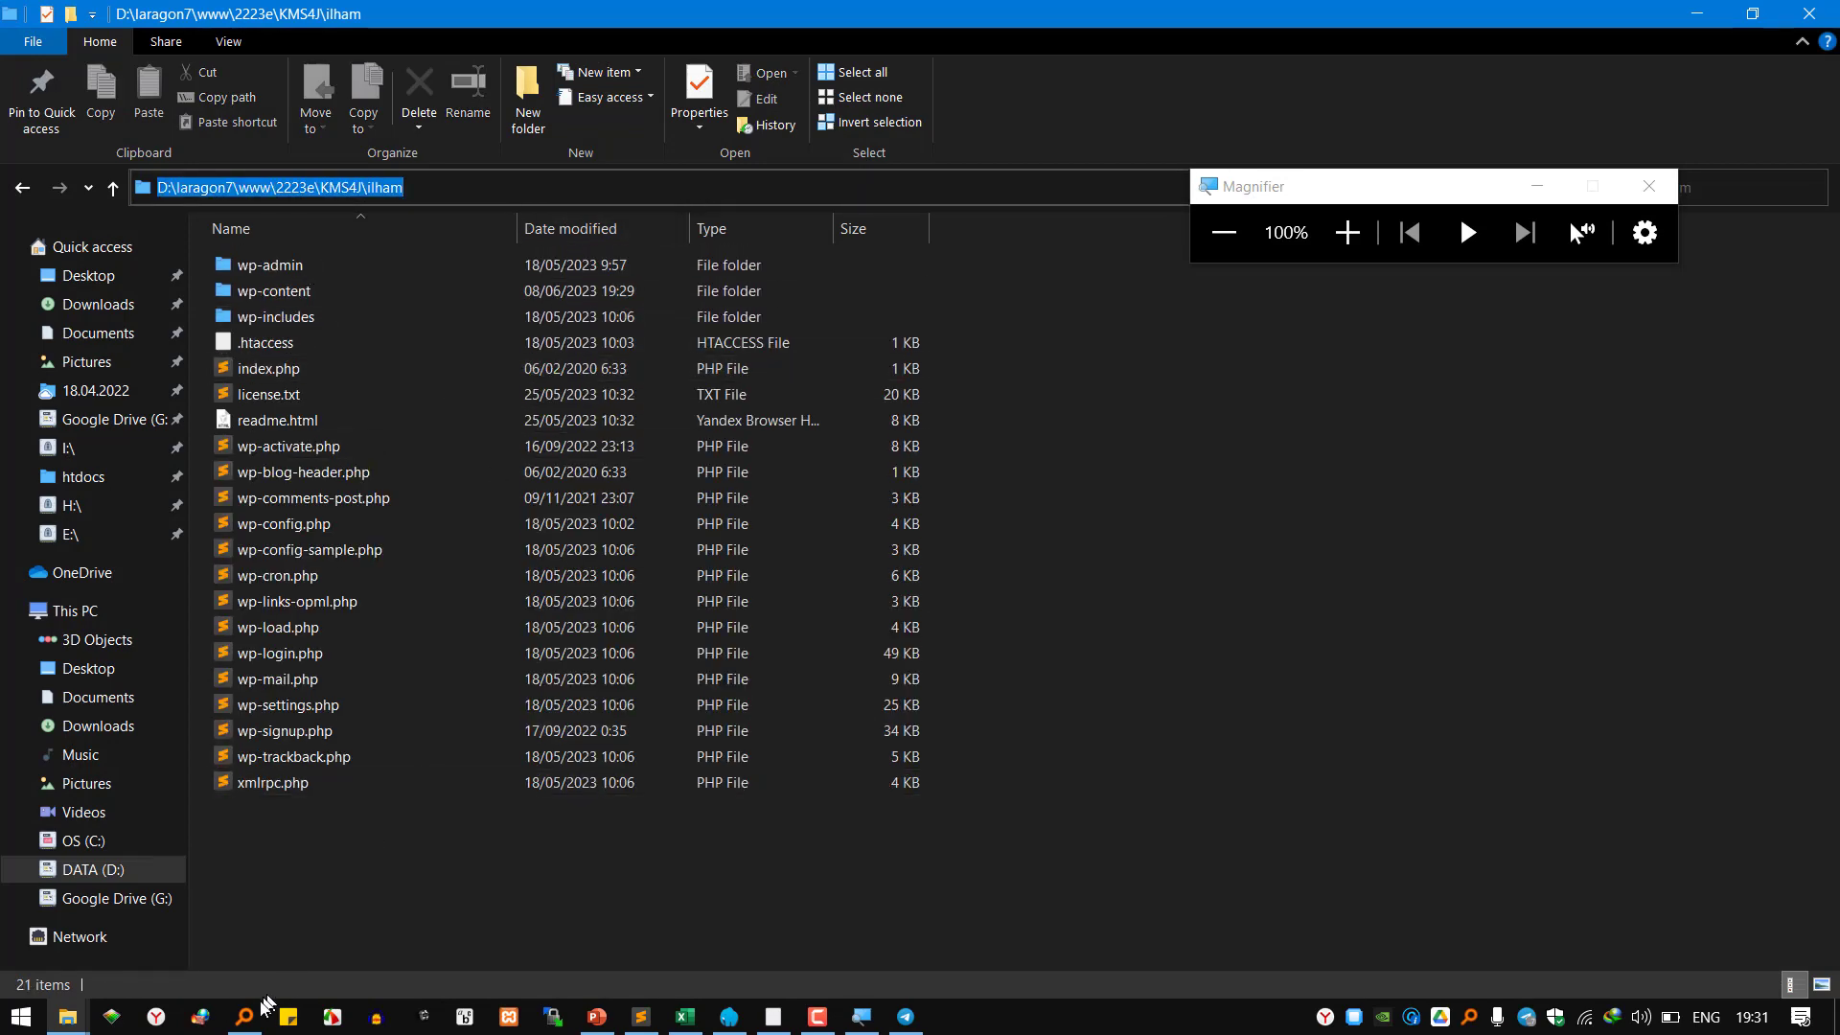
Step: Paste the ilham folder path, with a leading quote, into Everything's search box
click(251, 1011)
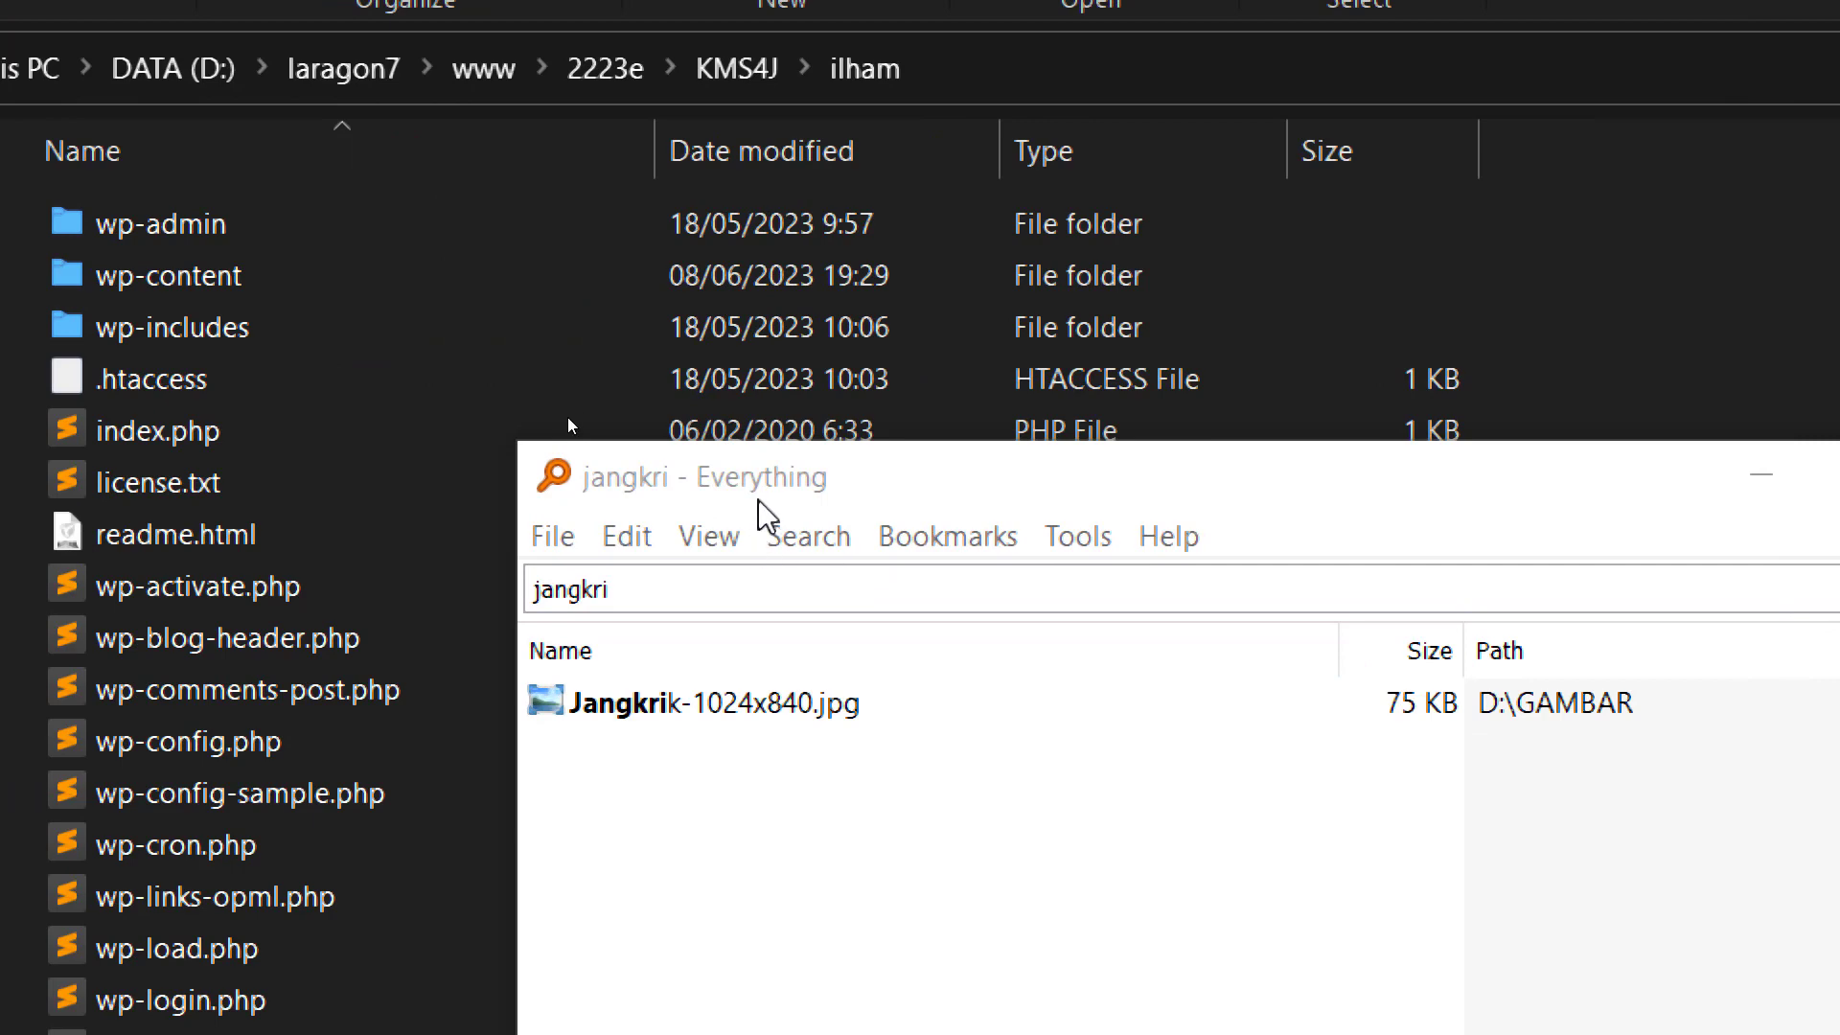
click(727, 621)
text(D:\laragon7\www\2223e\KMS4J\ilham")
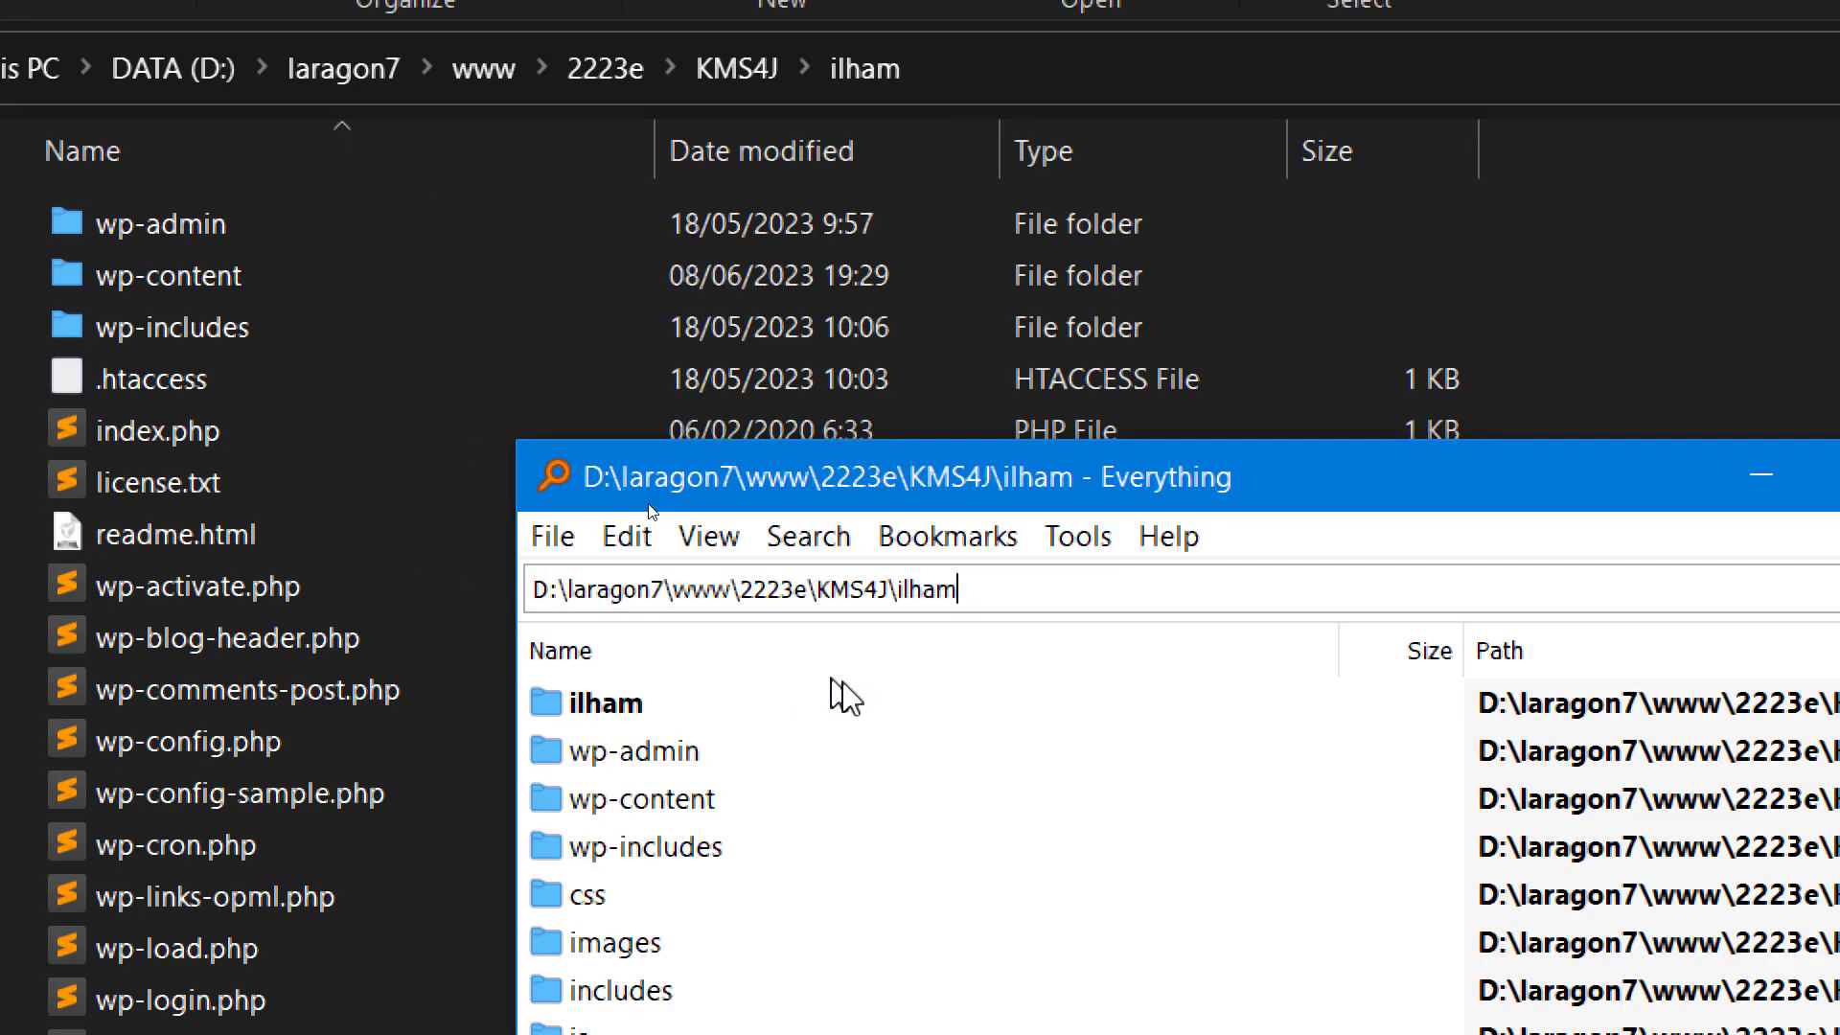
text(")
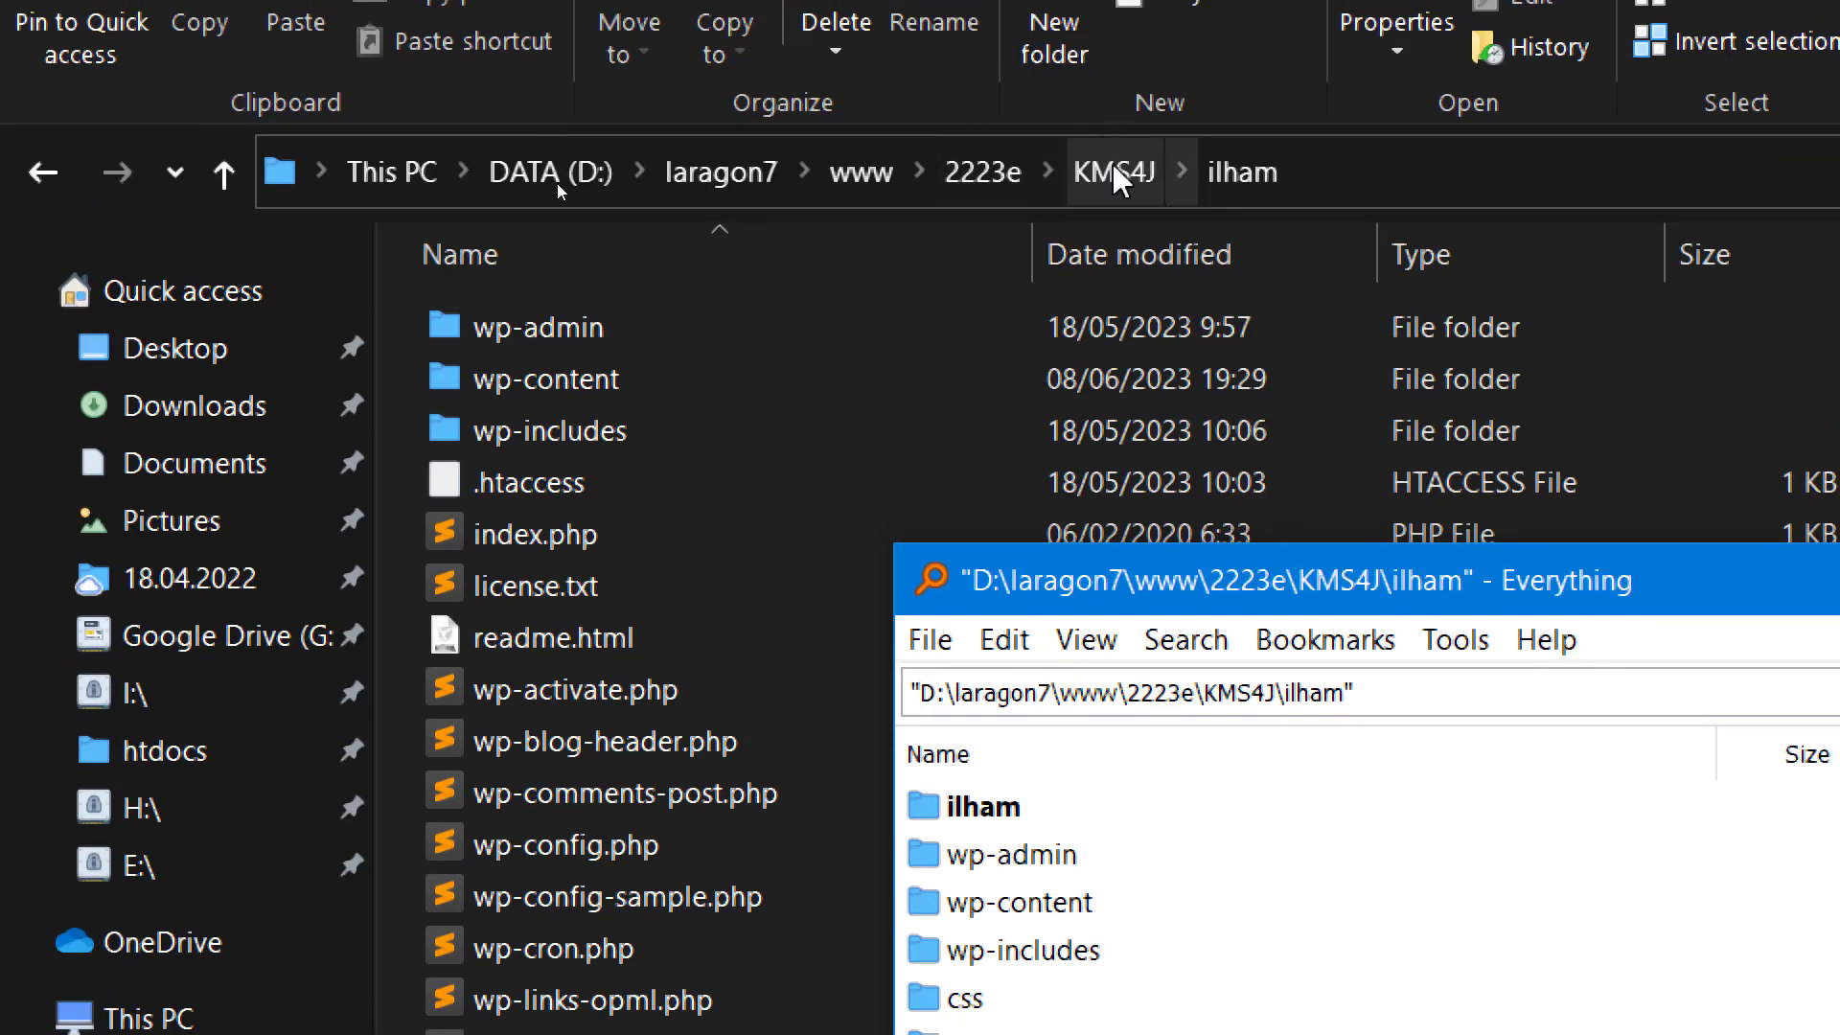
Step: Compress the ilham folder with 7-Zip into ilham.zip inside KMS4J
click(1112, 163)
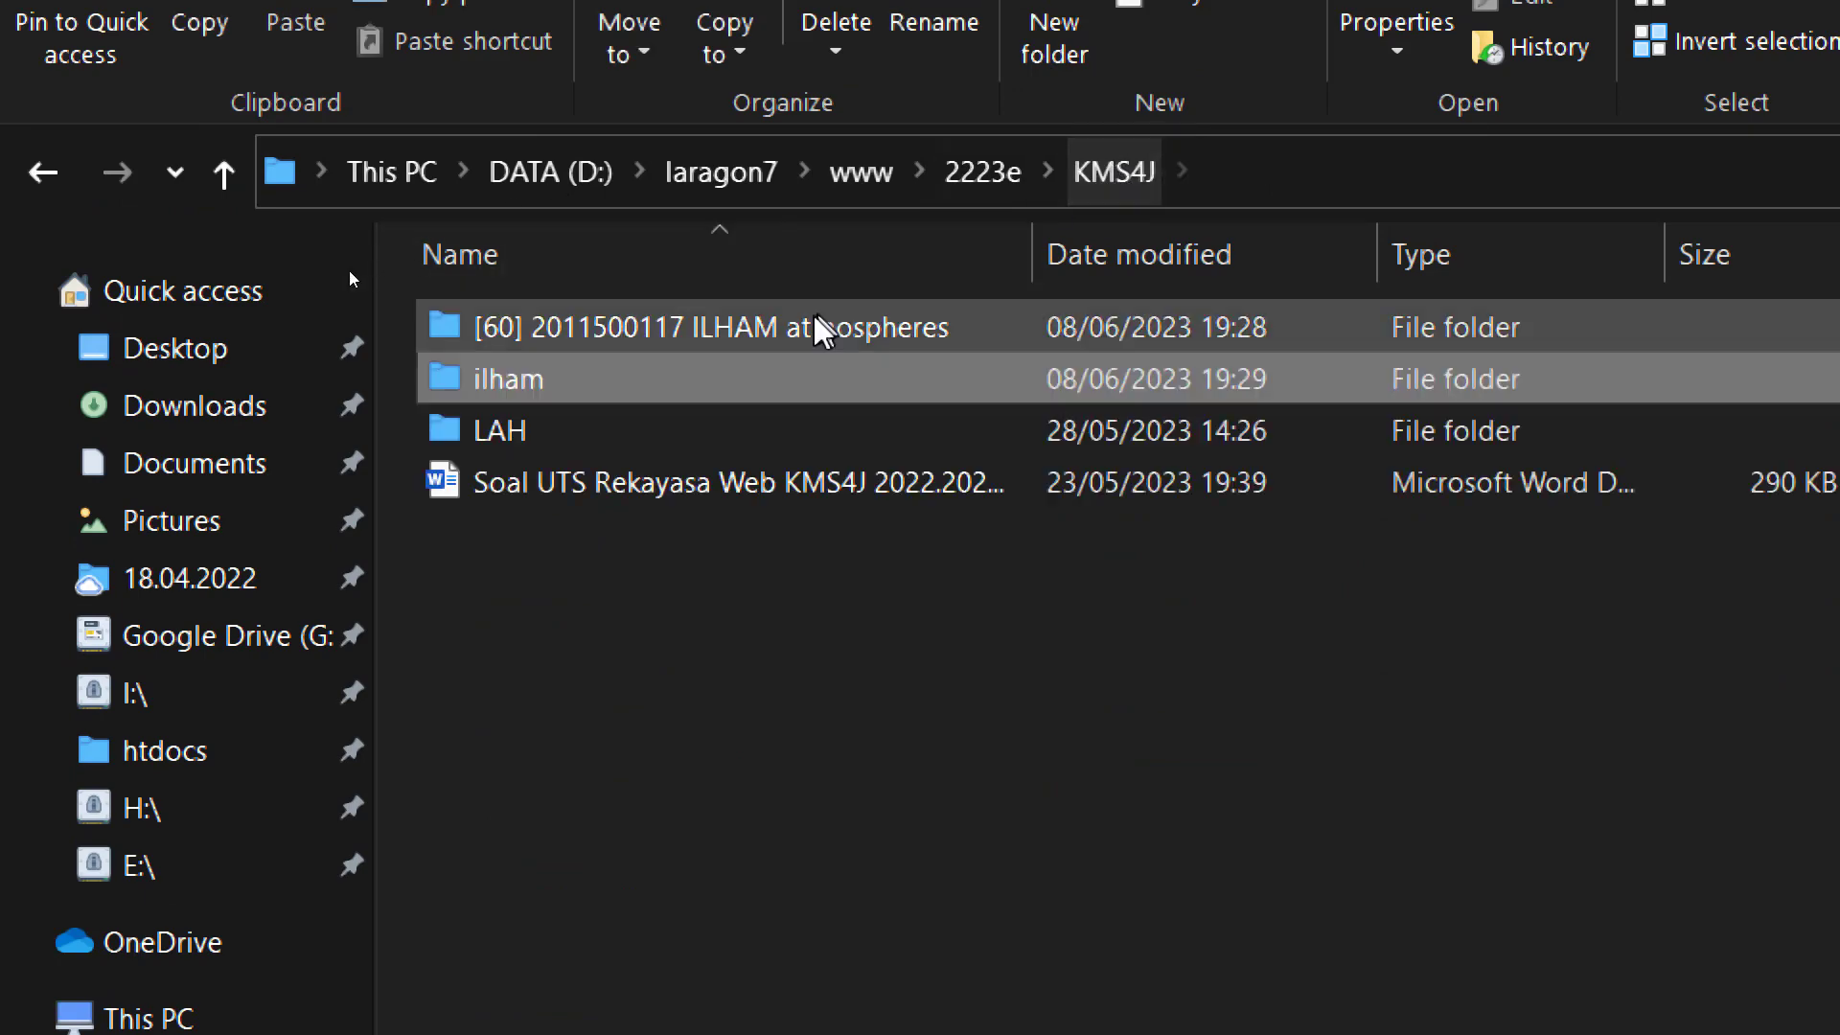
right_click(563, 376)
mouse_move(827, 724)
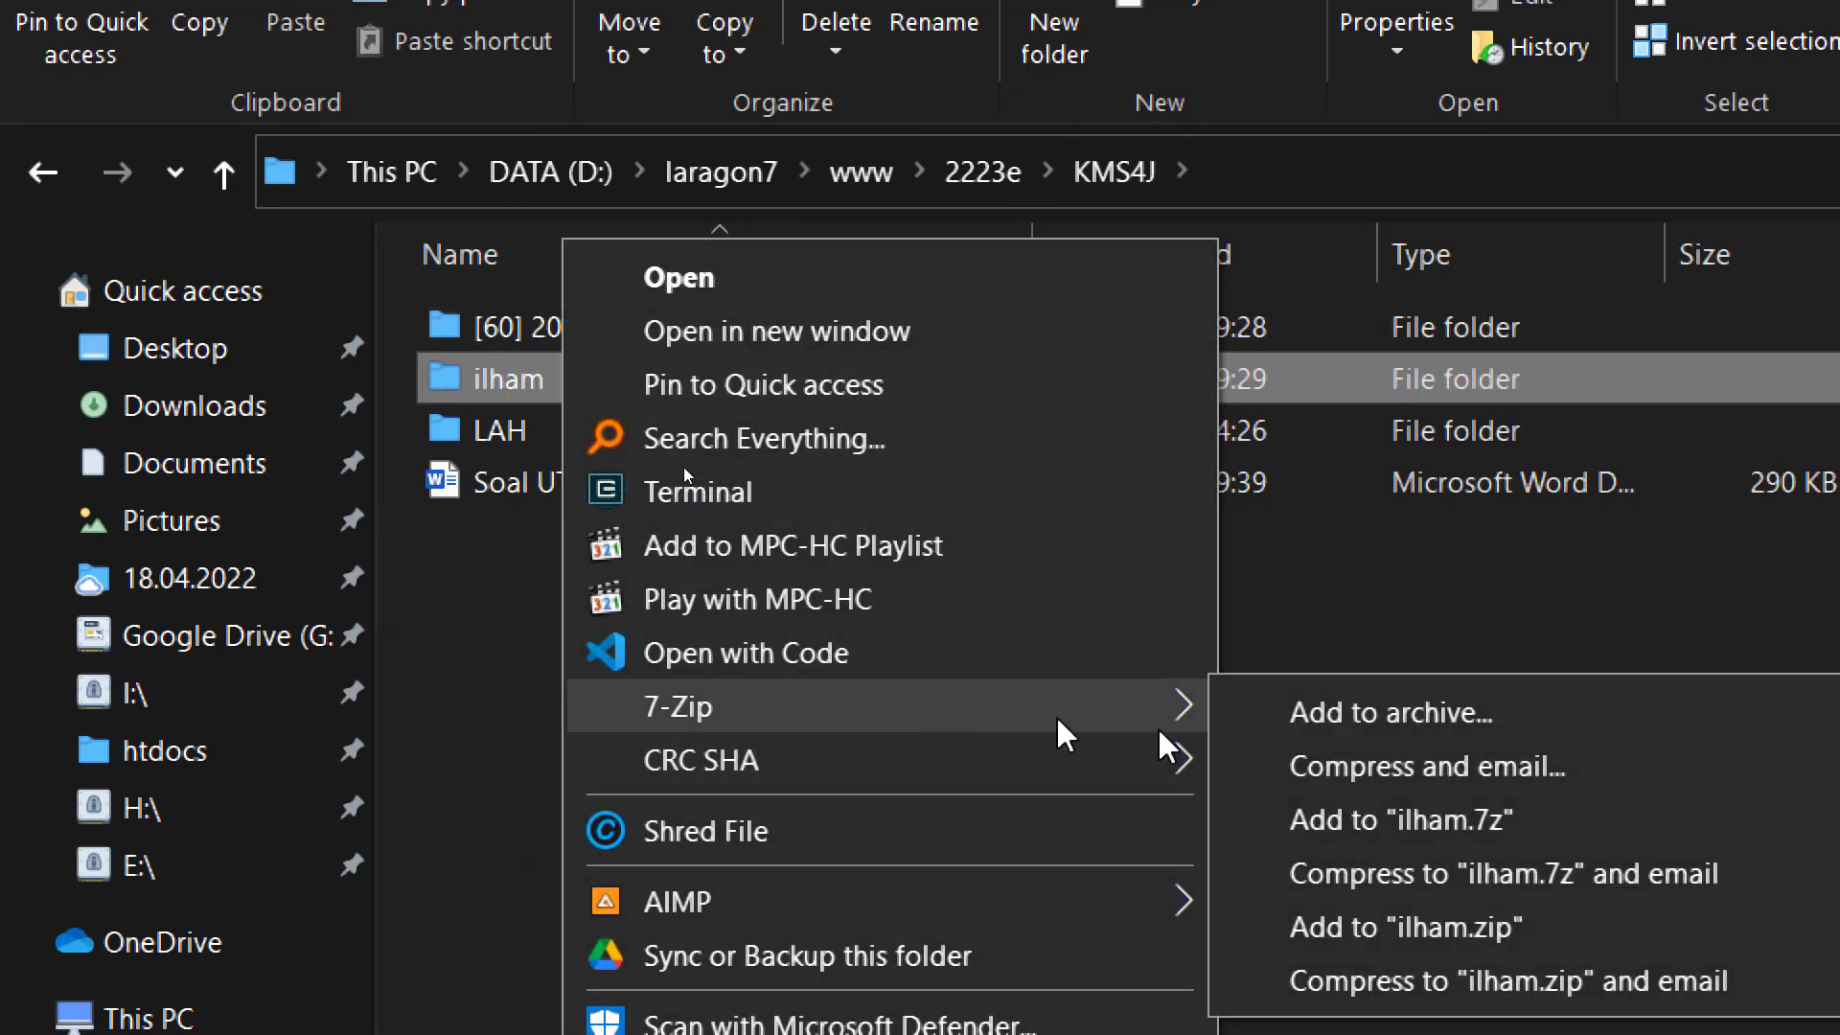
click(1486, 920)
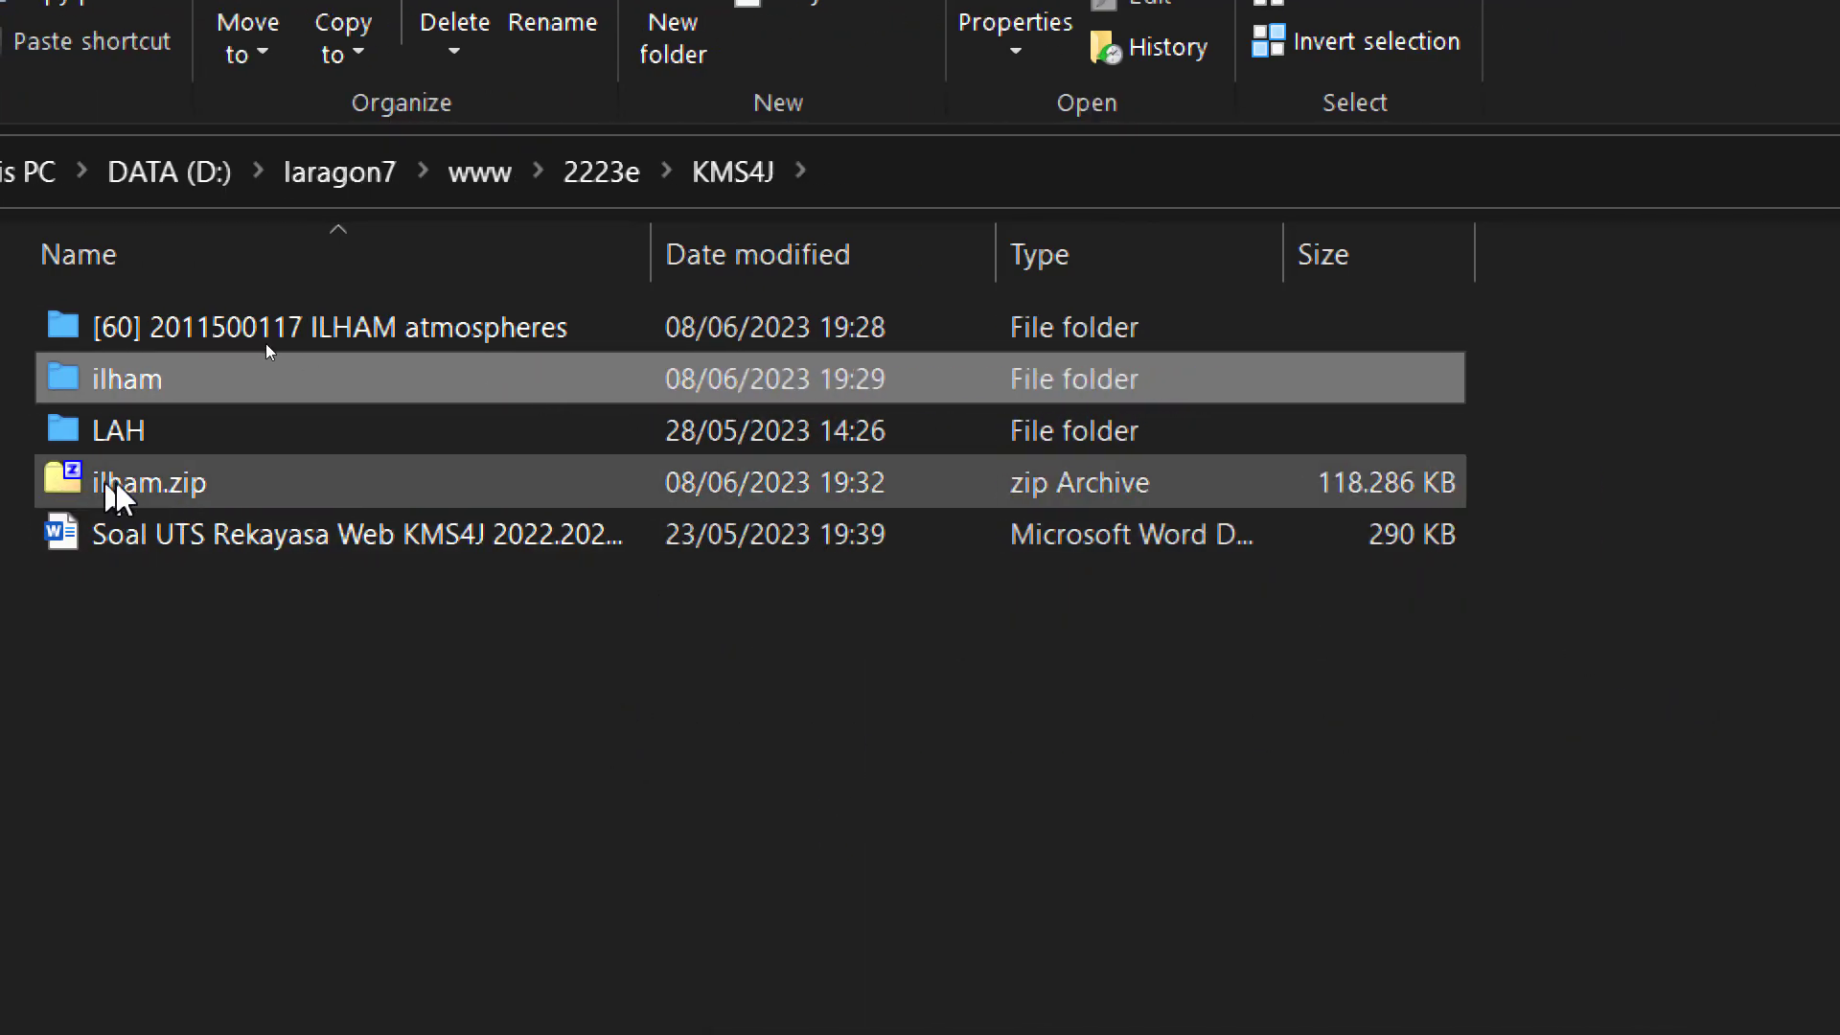
click(135, 482)
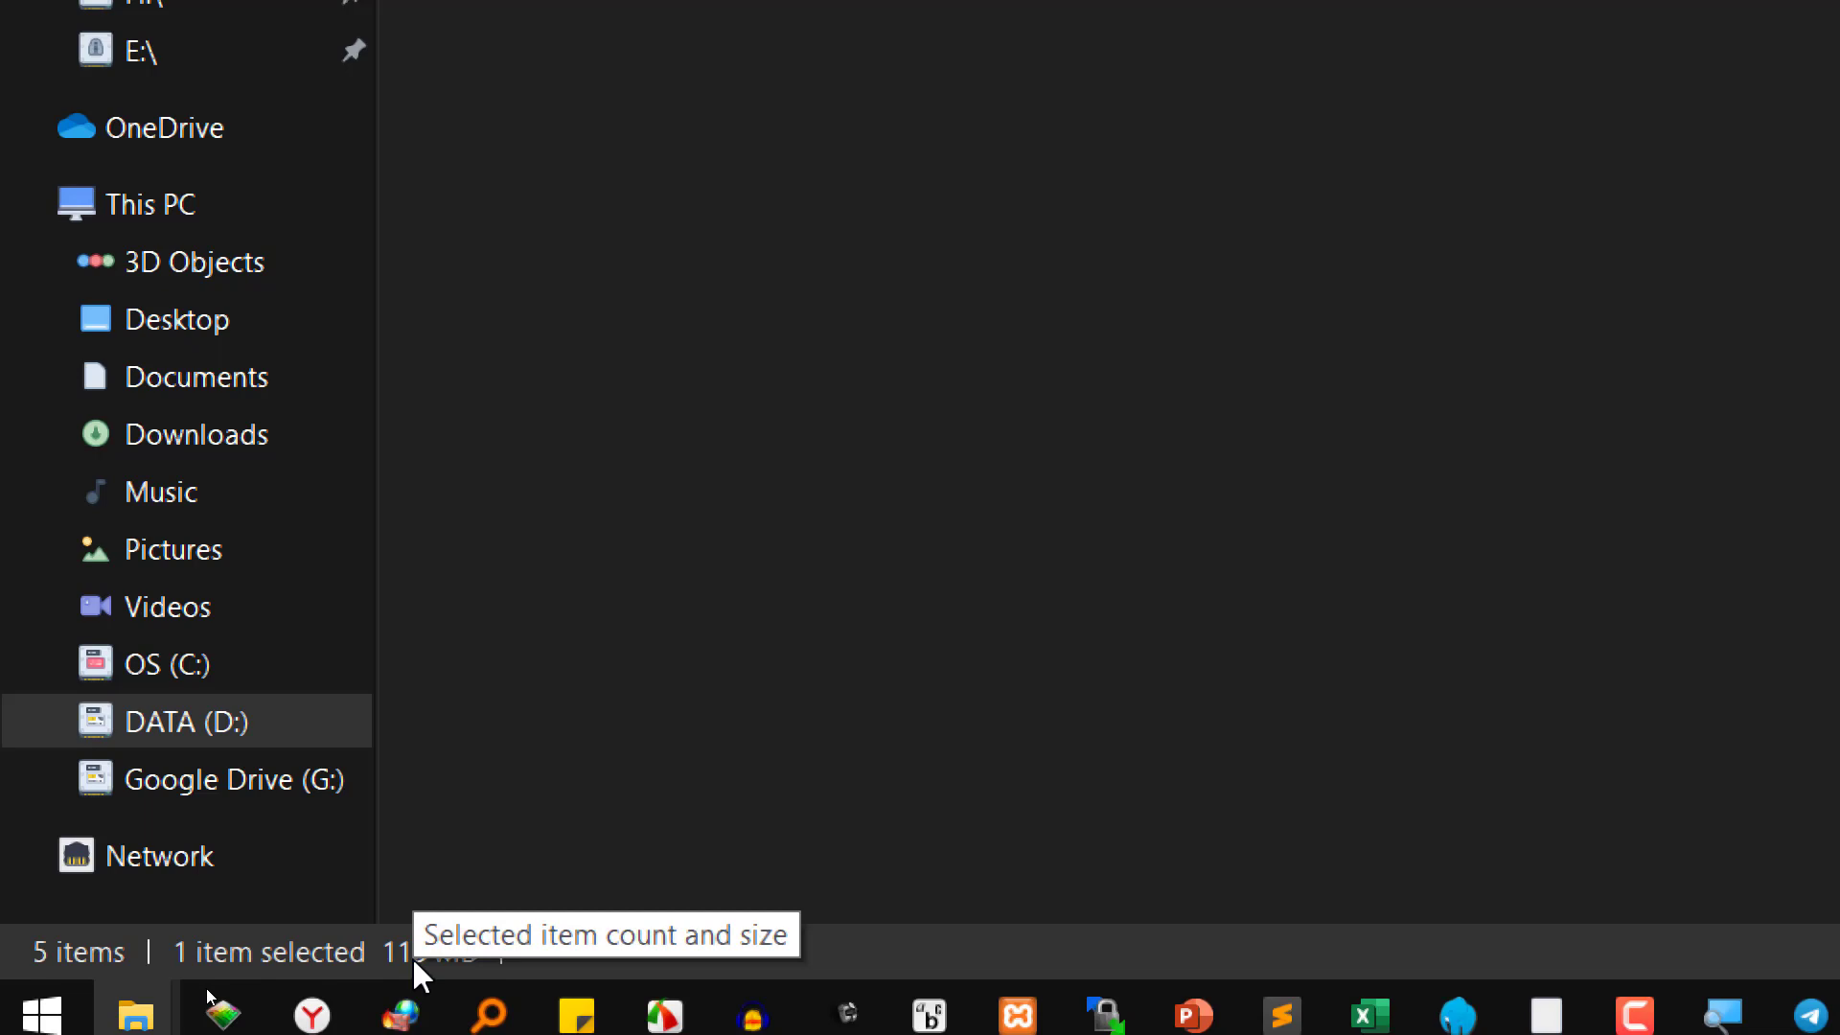
Step: Open the public_html upload dialog and copy the KMS4J folder path from Explorer
mouse_move(1620, 1027)
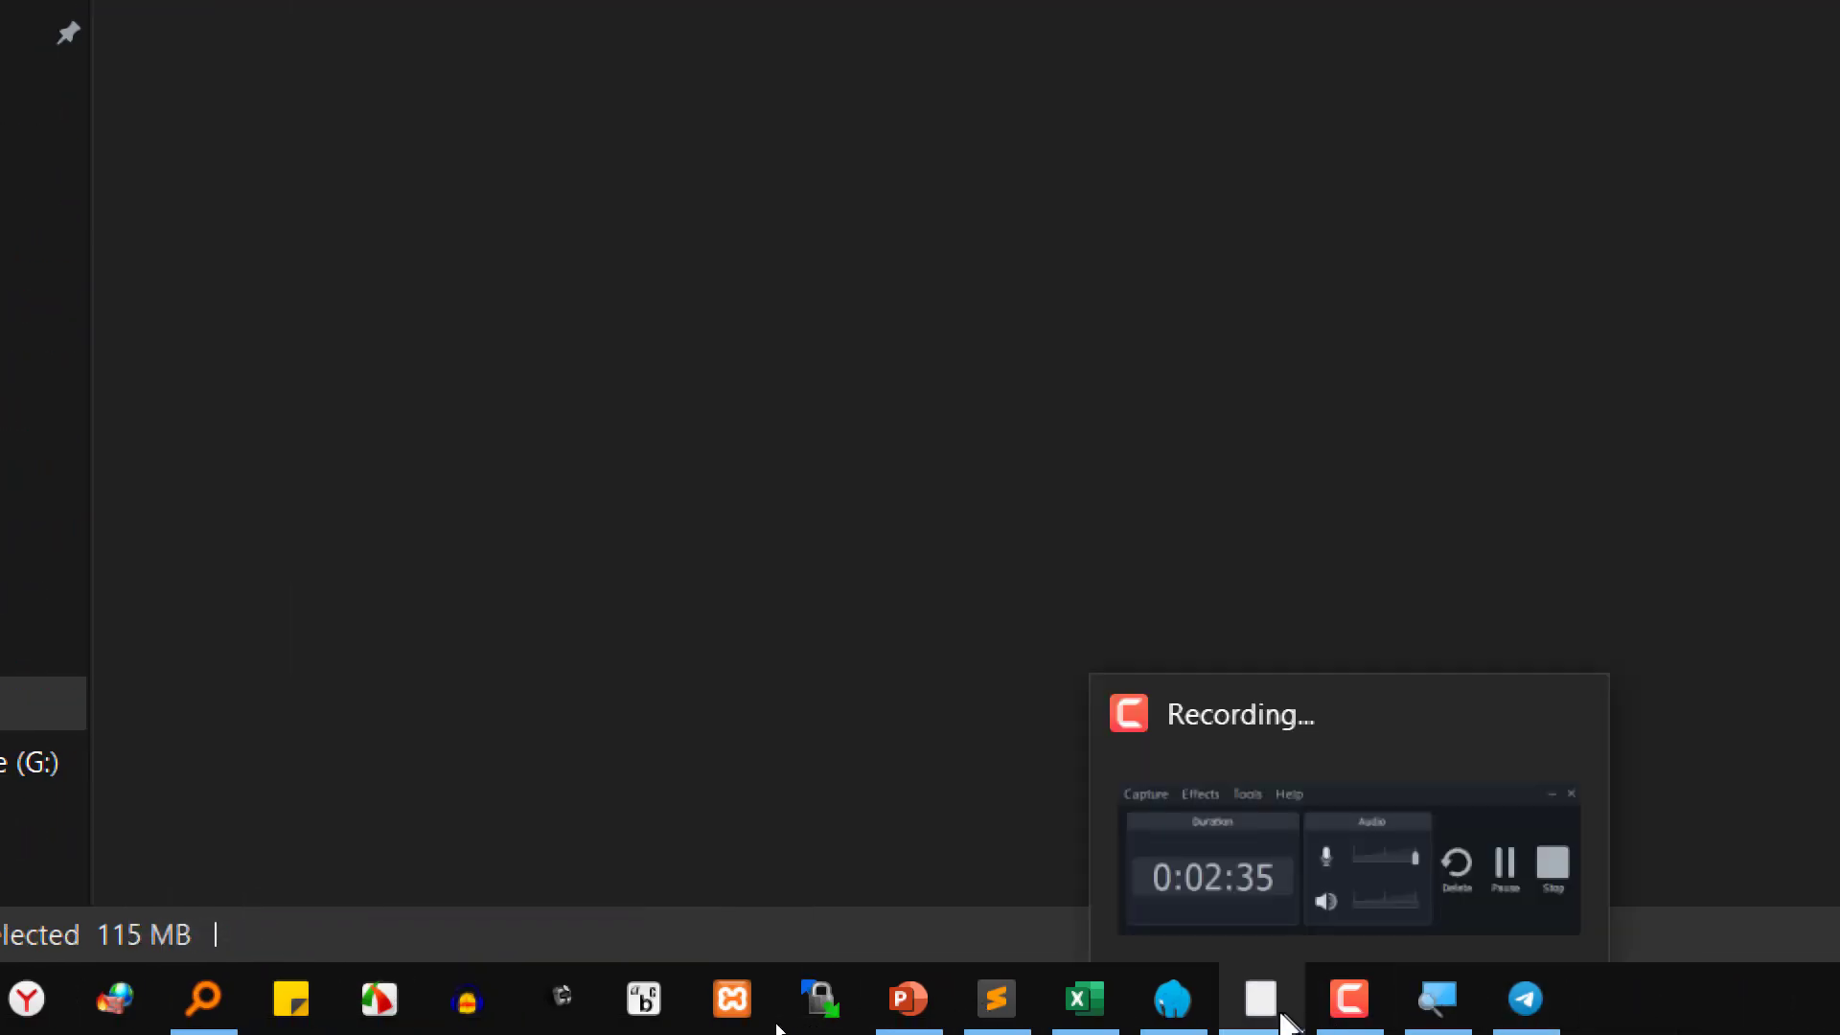
click(1284, 1013)
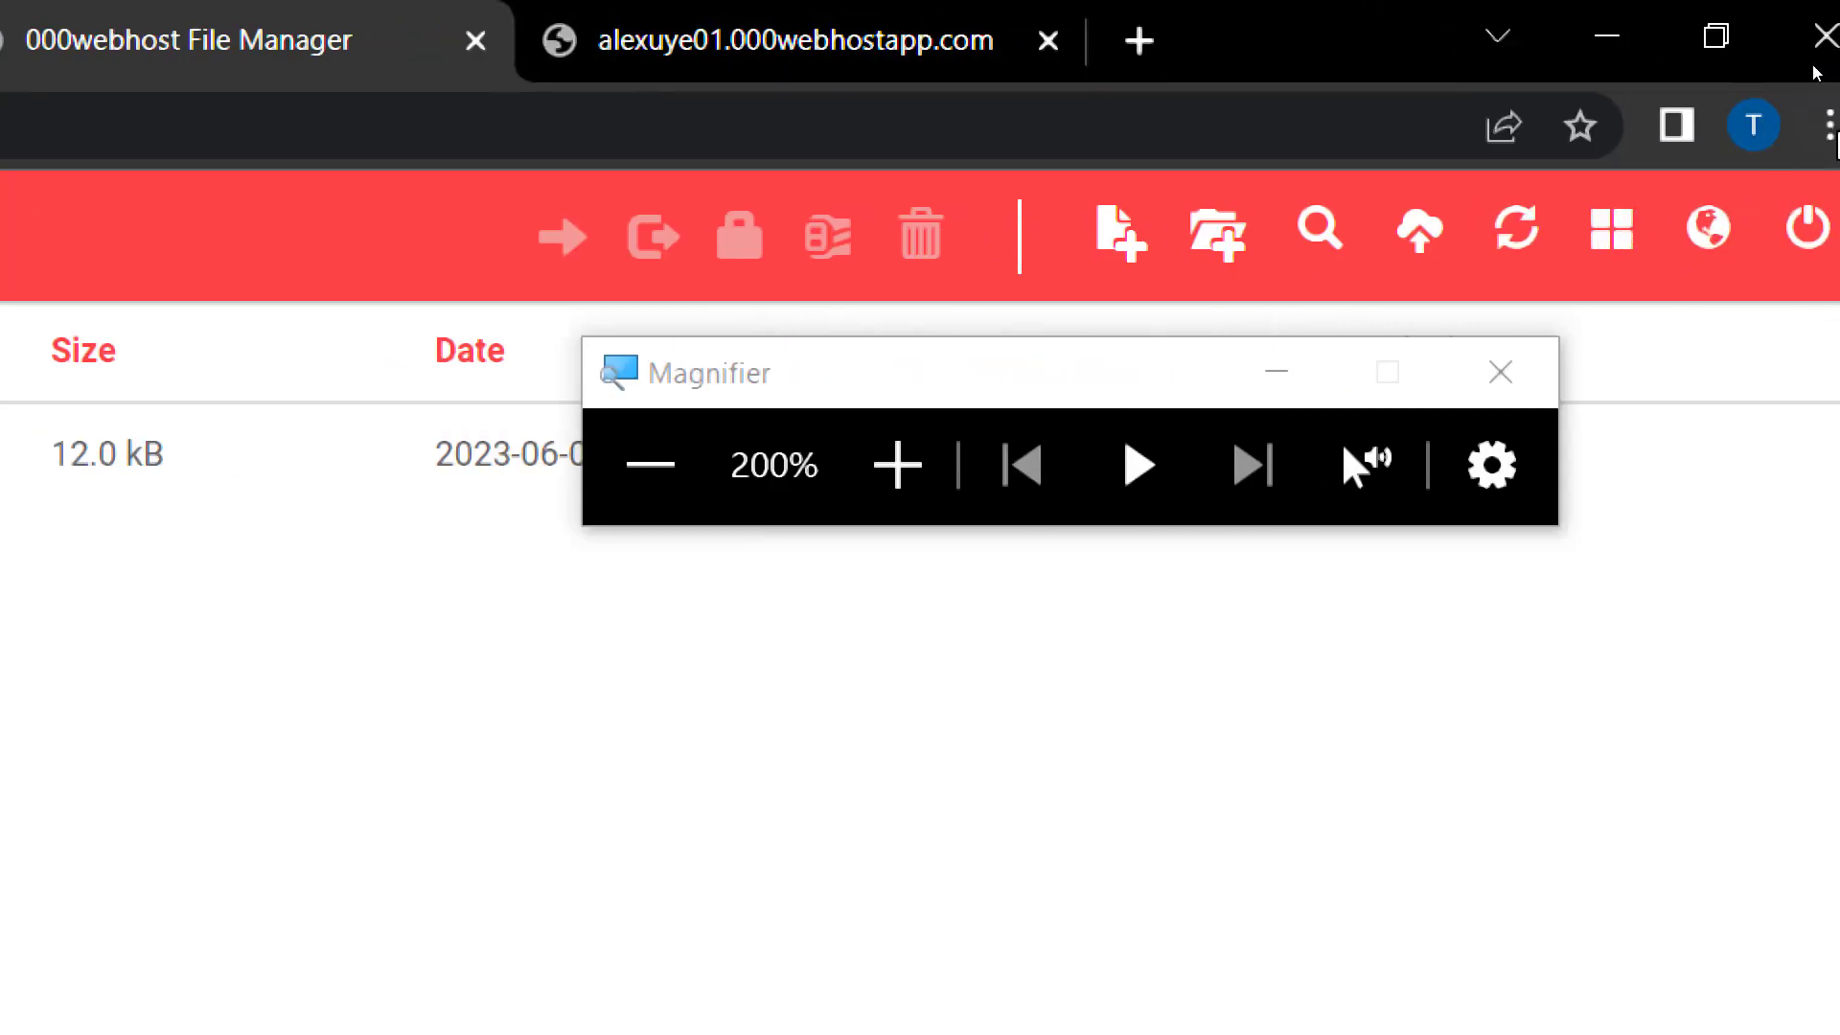
click(1418, 235)
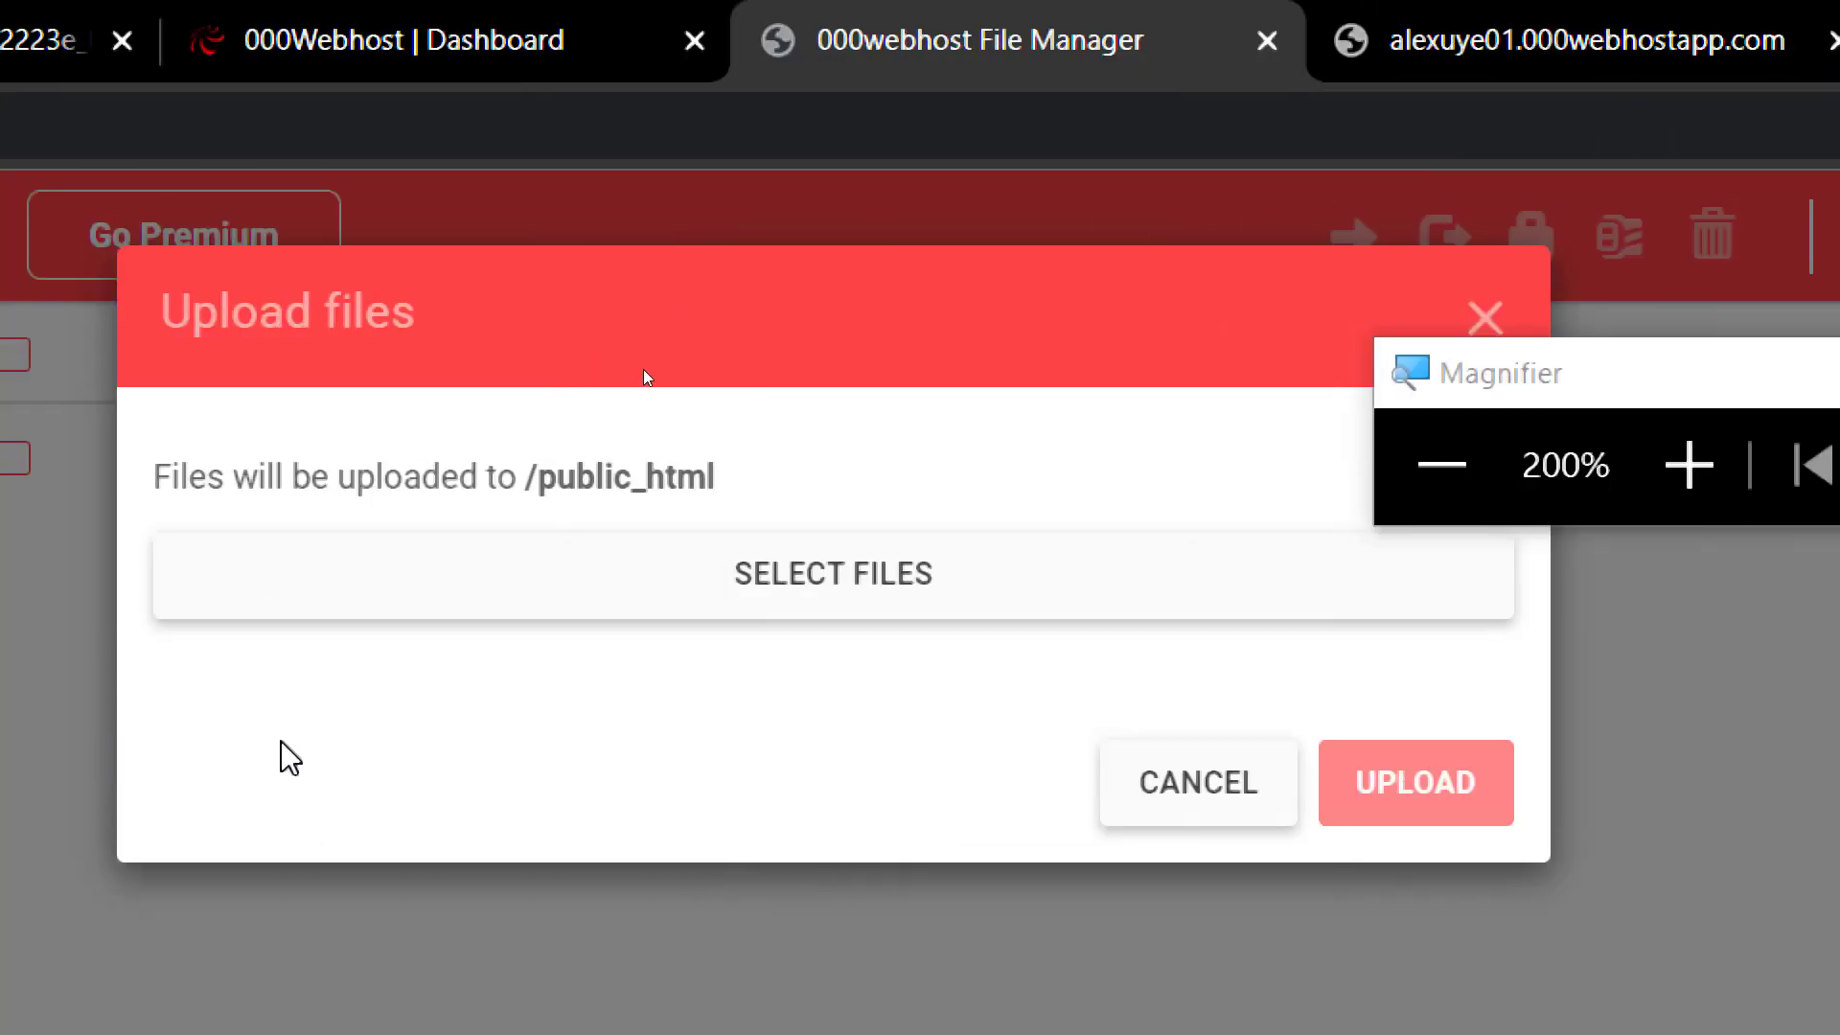
click(1441, 465)
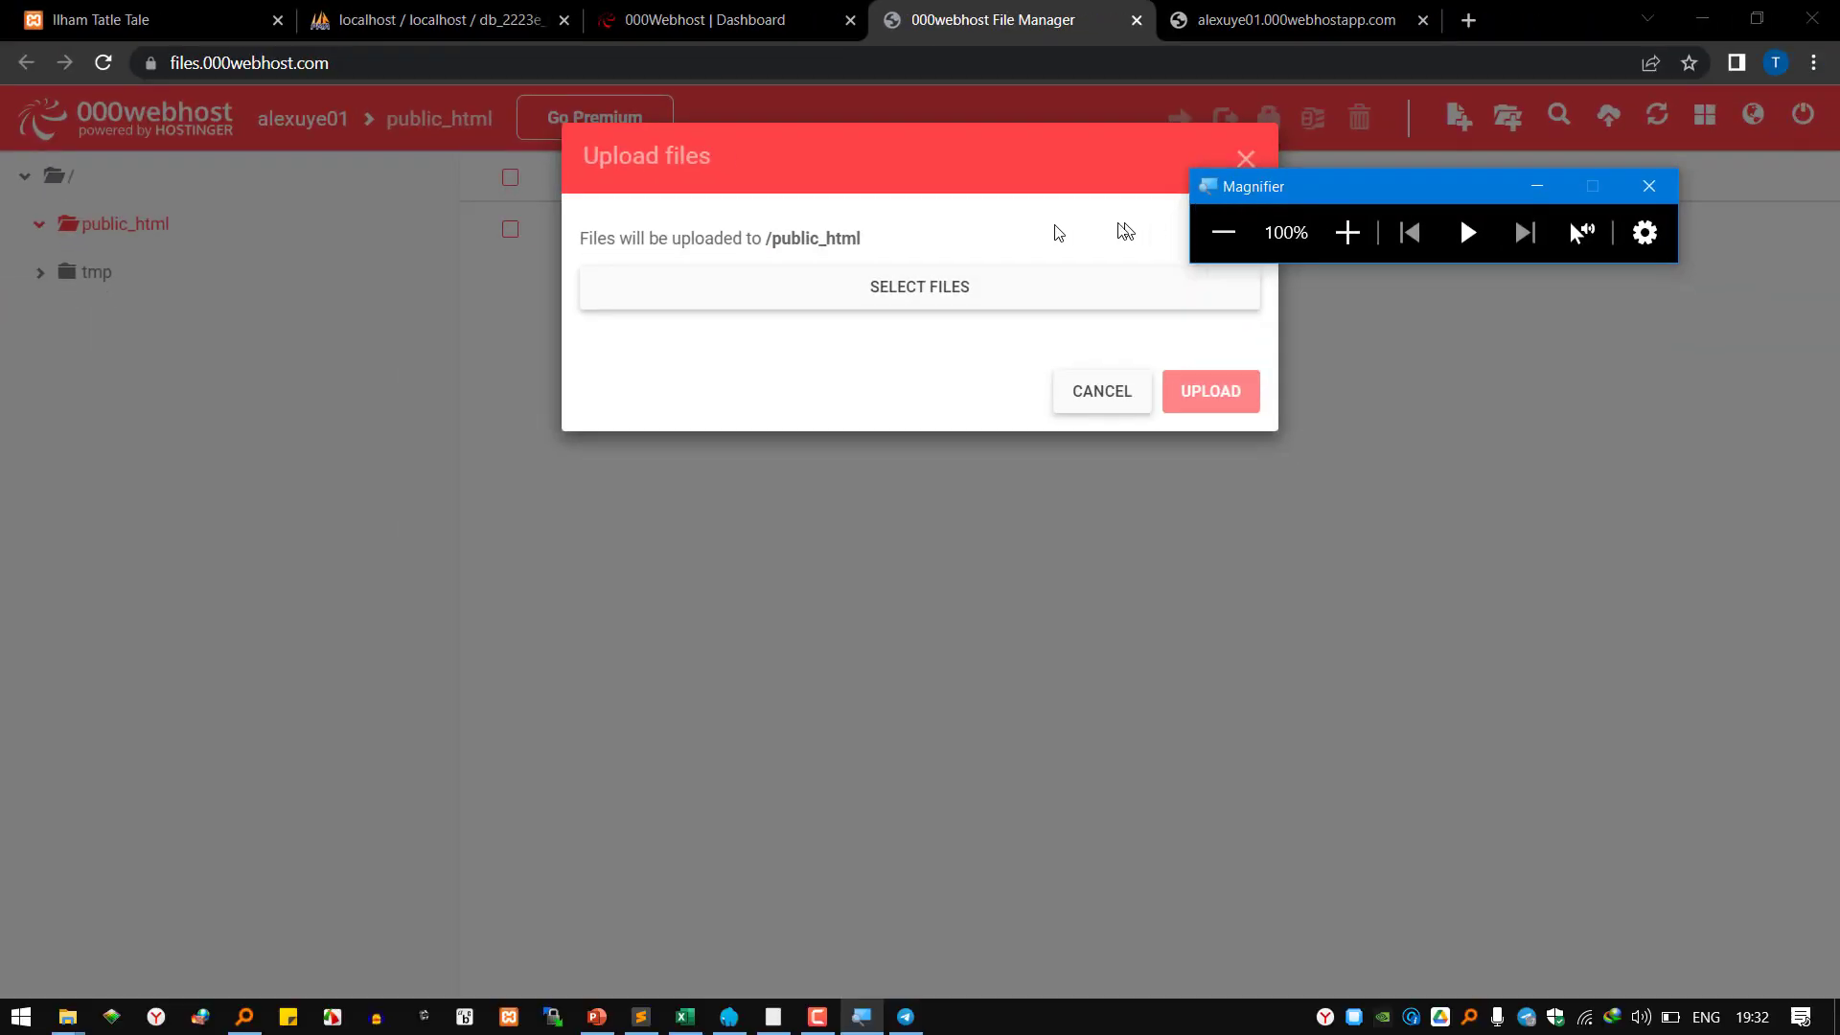
click(67, 1015)
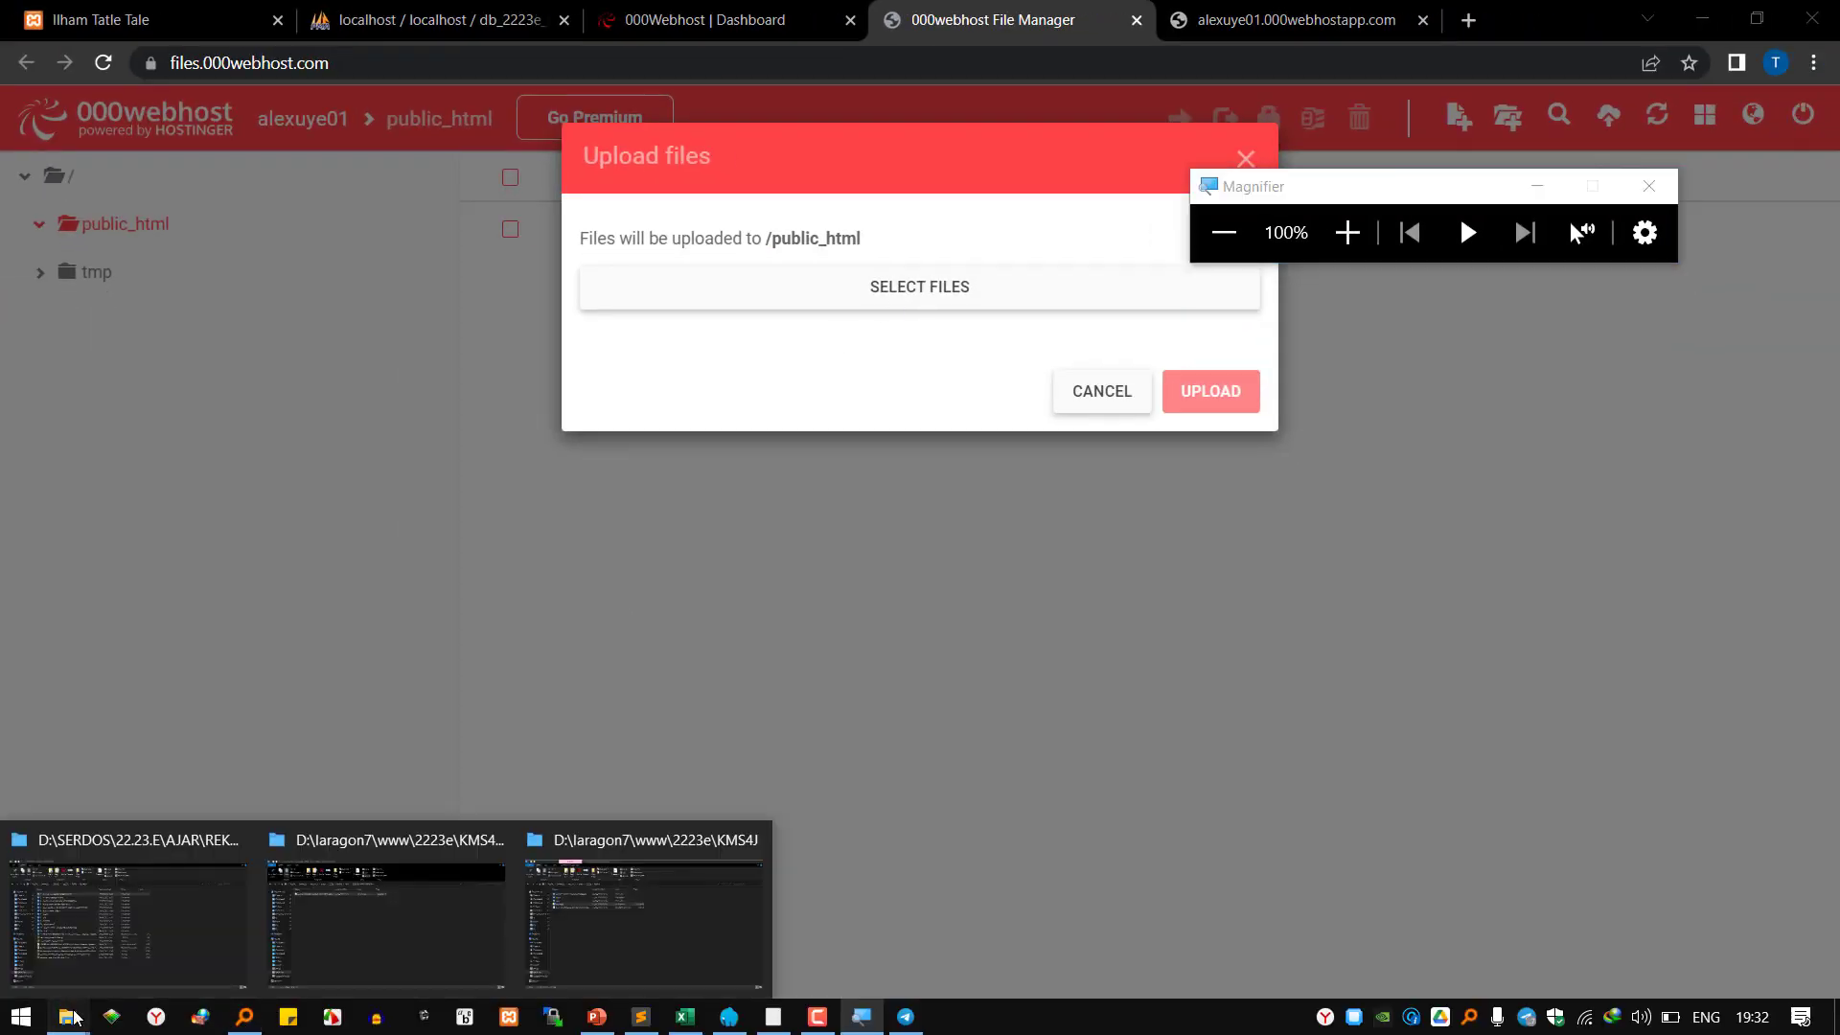
click(604, 915)
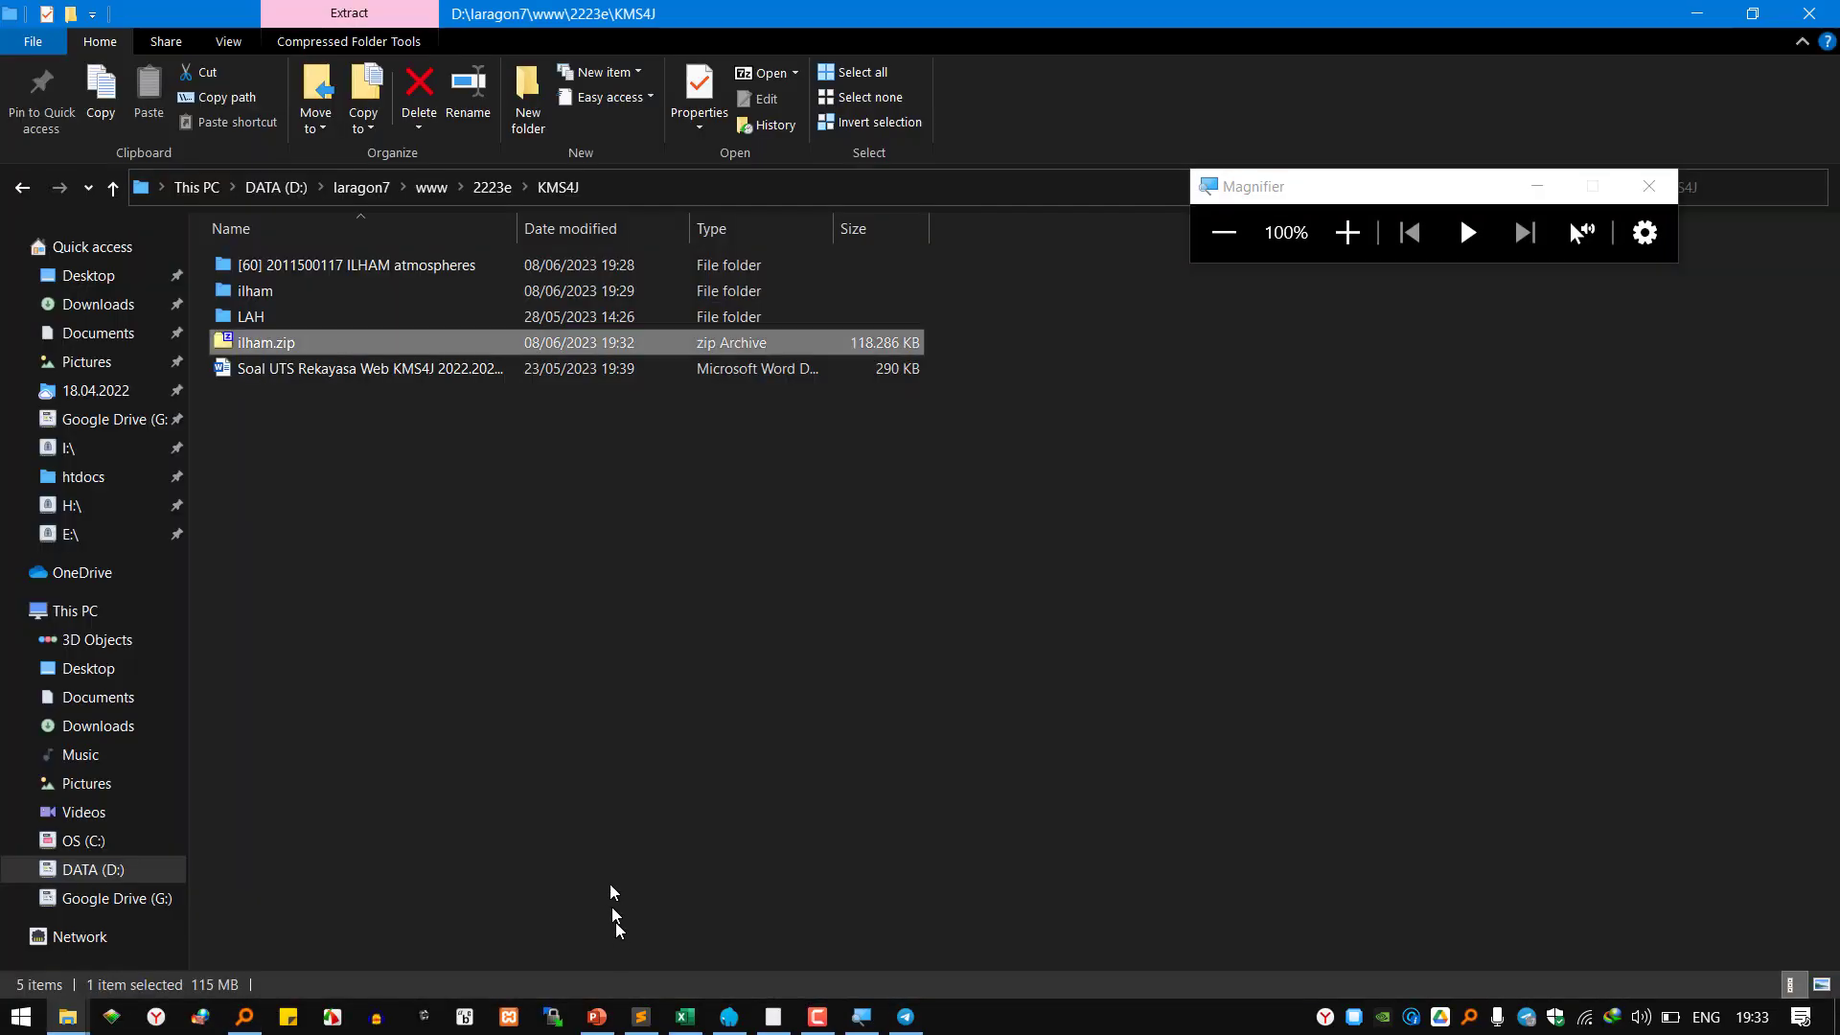
click(695, 197)
key(ctrl+c)
click(774, 925)
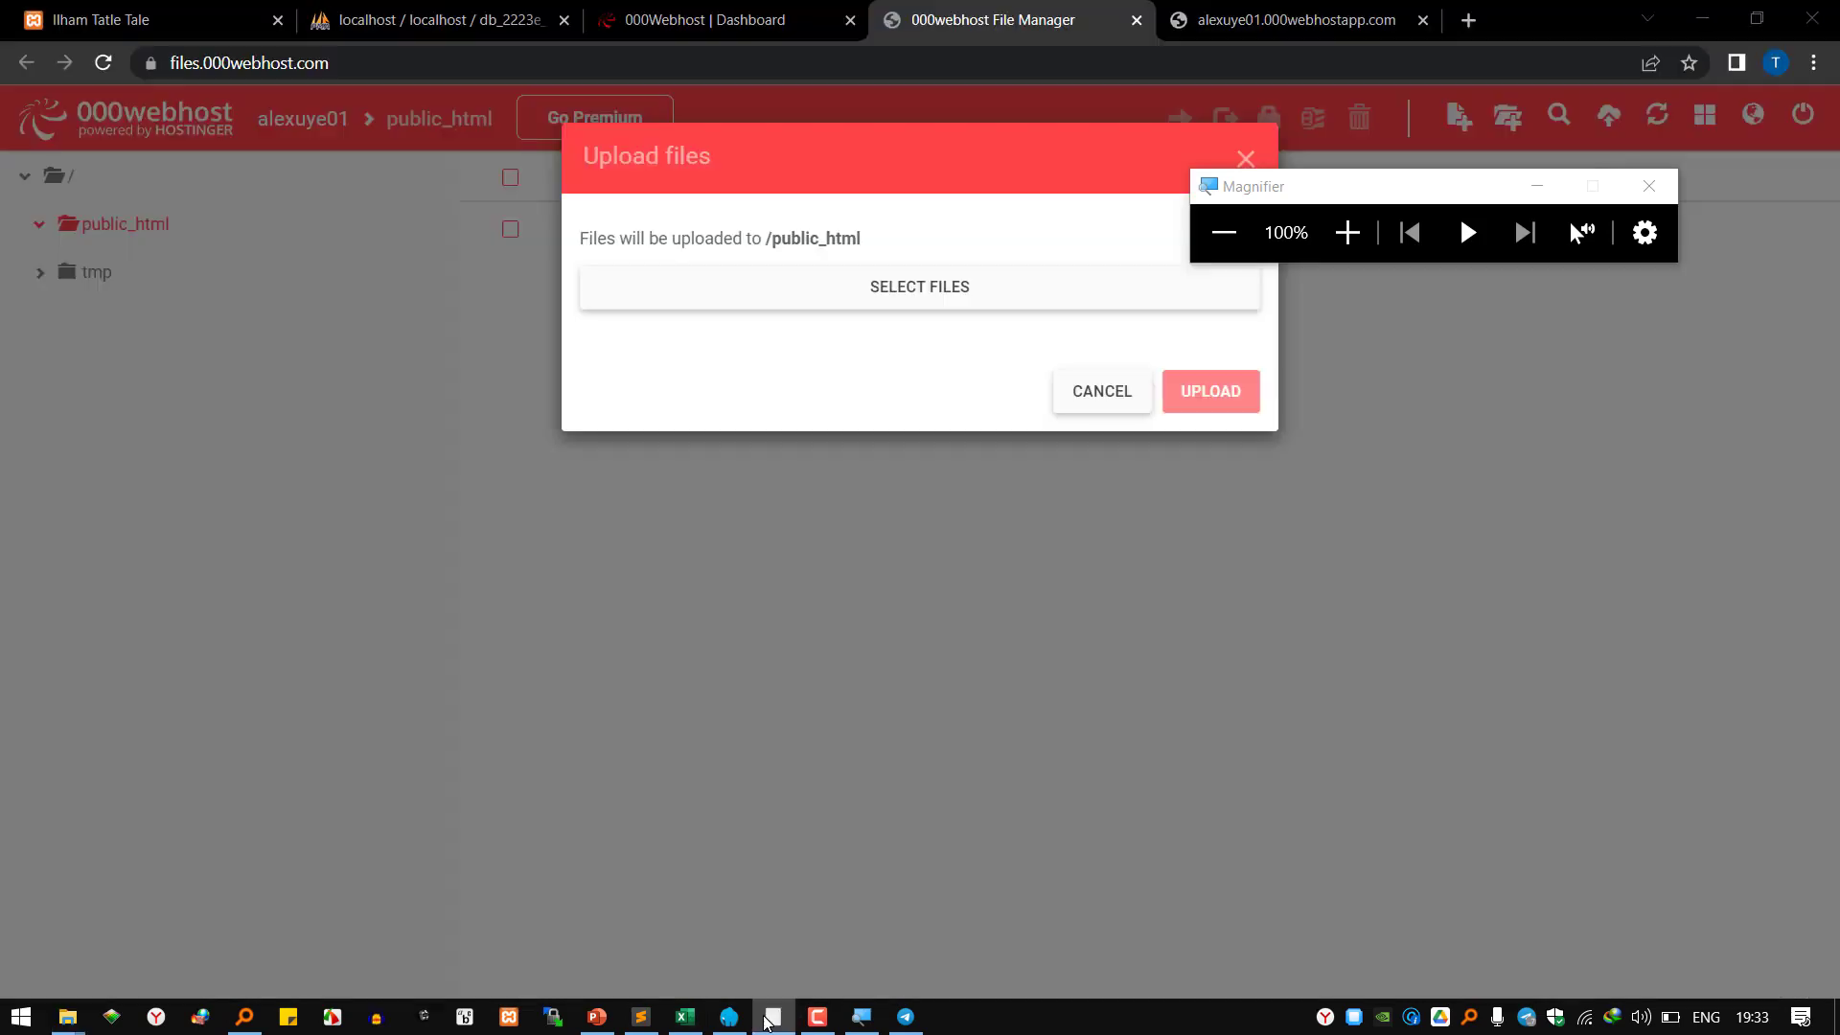
Step: Pick ilham.zip from KMS4J in the file chooser and start uploading it
click(920, 288)
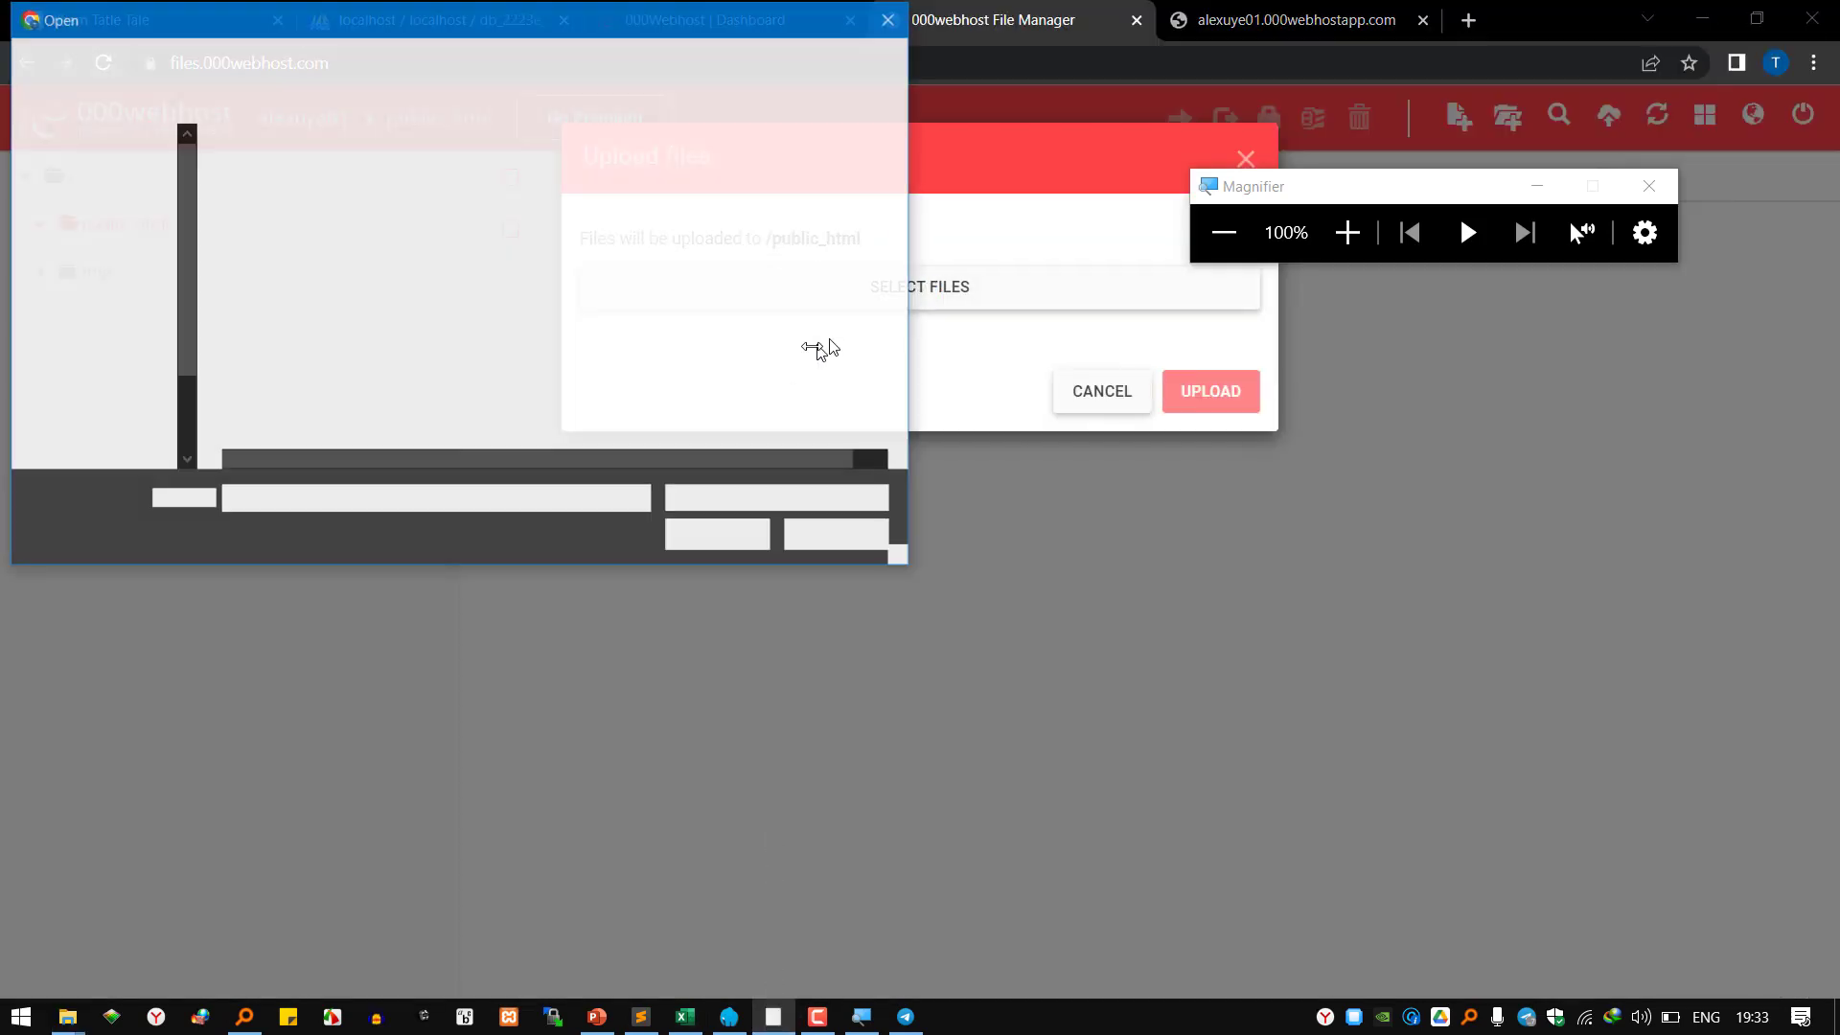
key(ctrl+v)
click(711, 536)
double_click(311, 254)
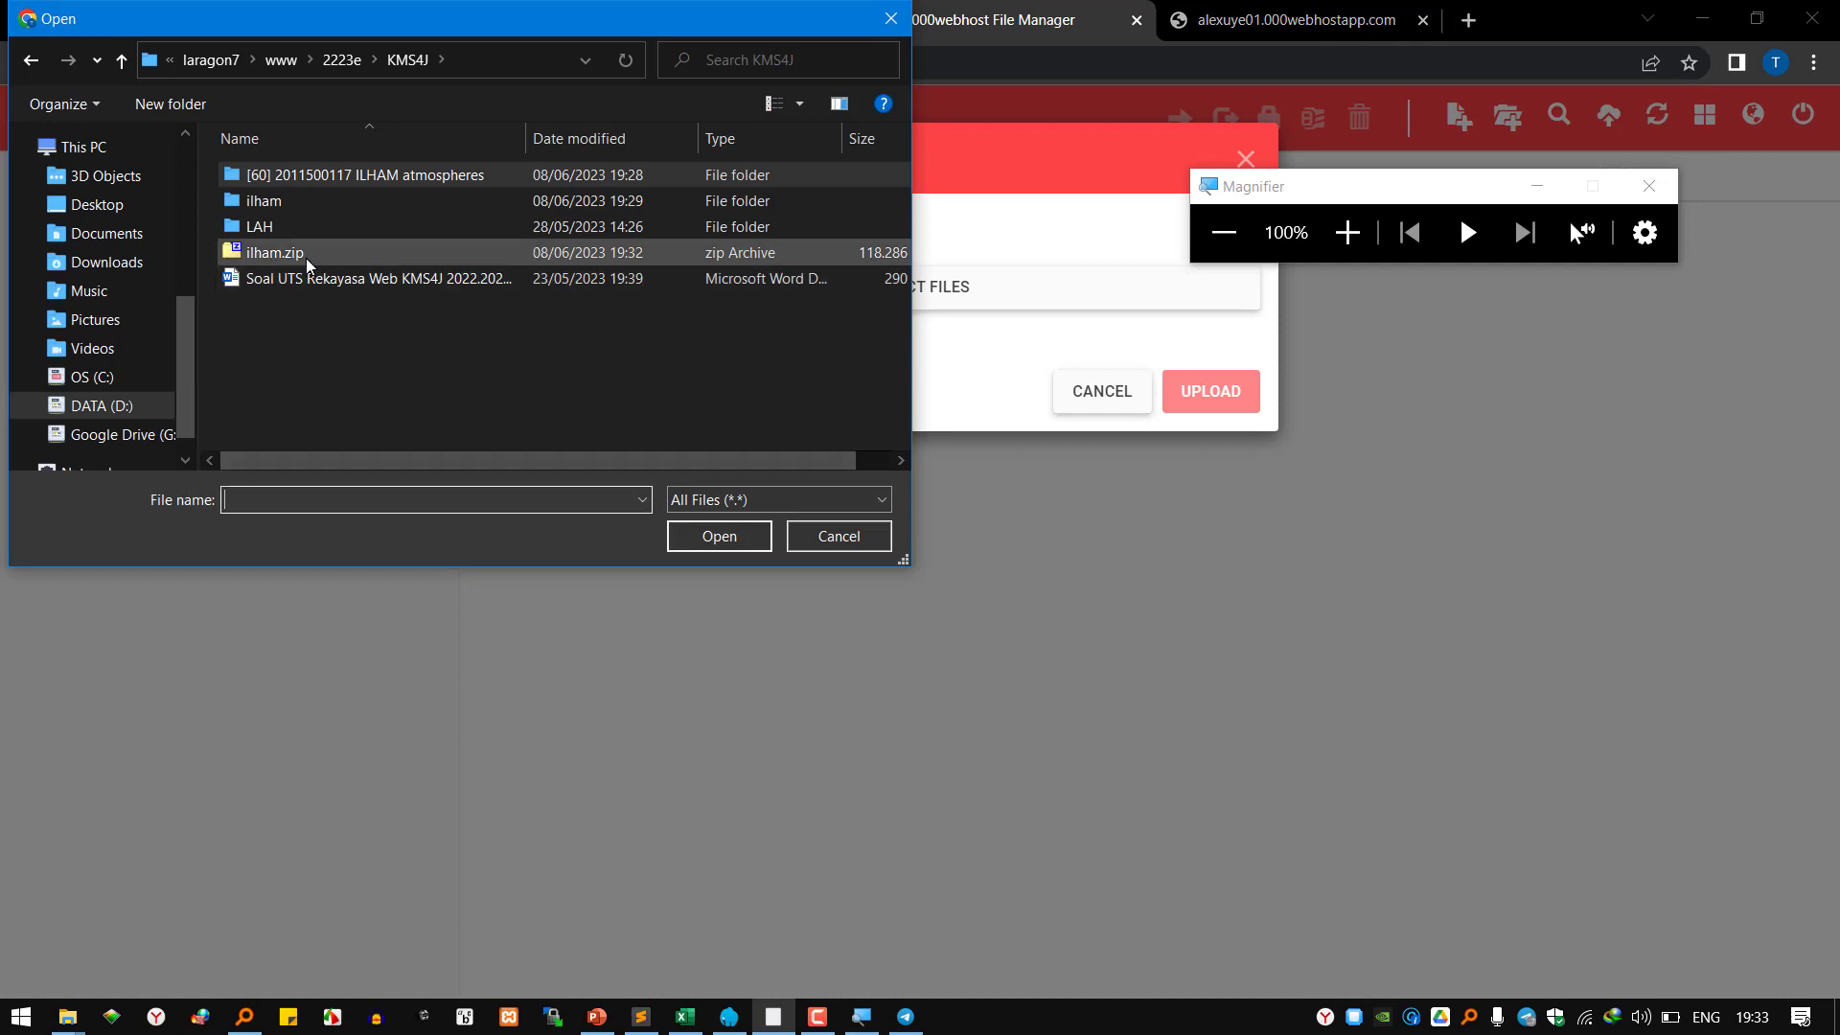
click(1212, 518)
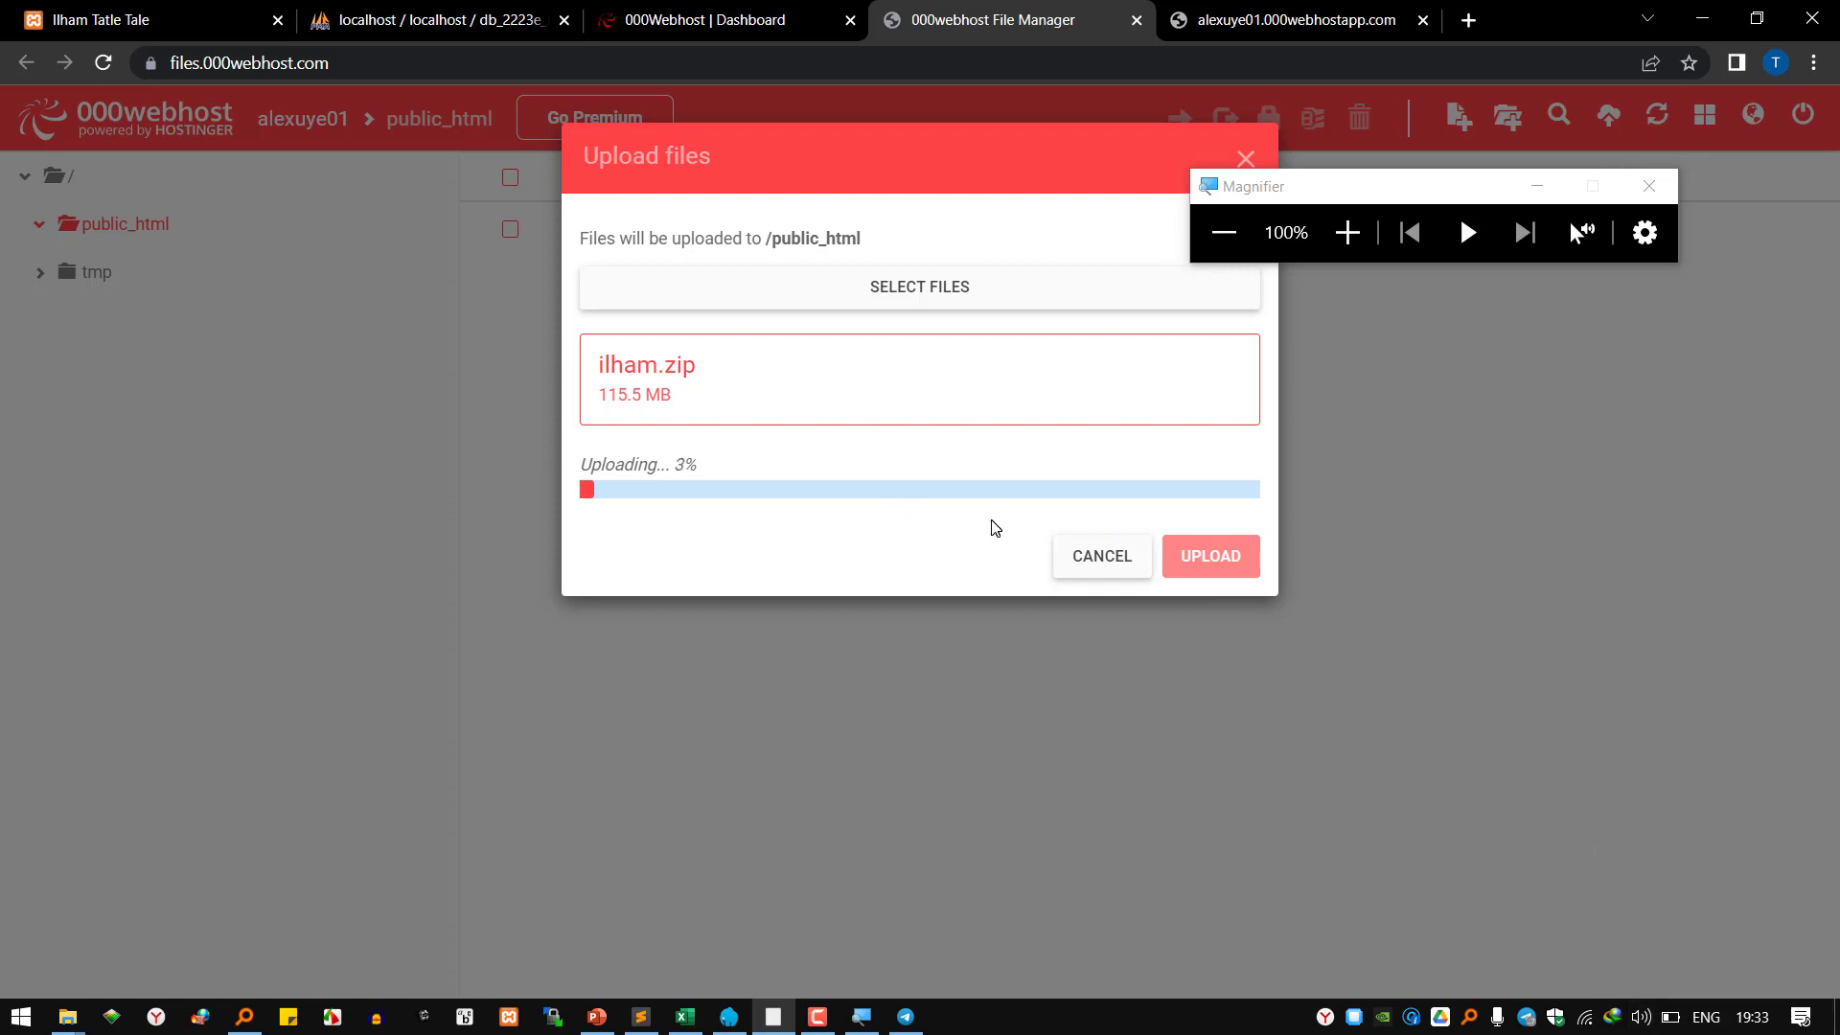
click(1347, 233)
drag(293, 532, 424, 533)
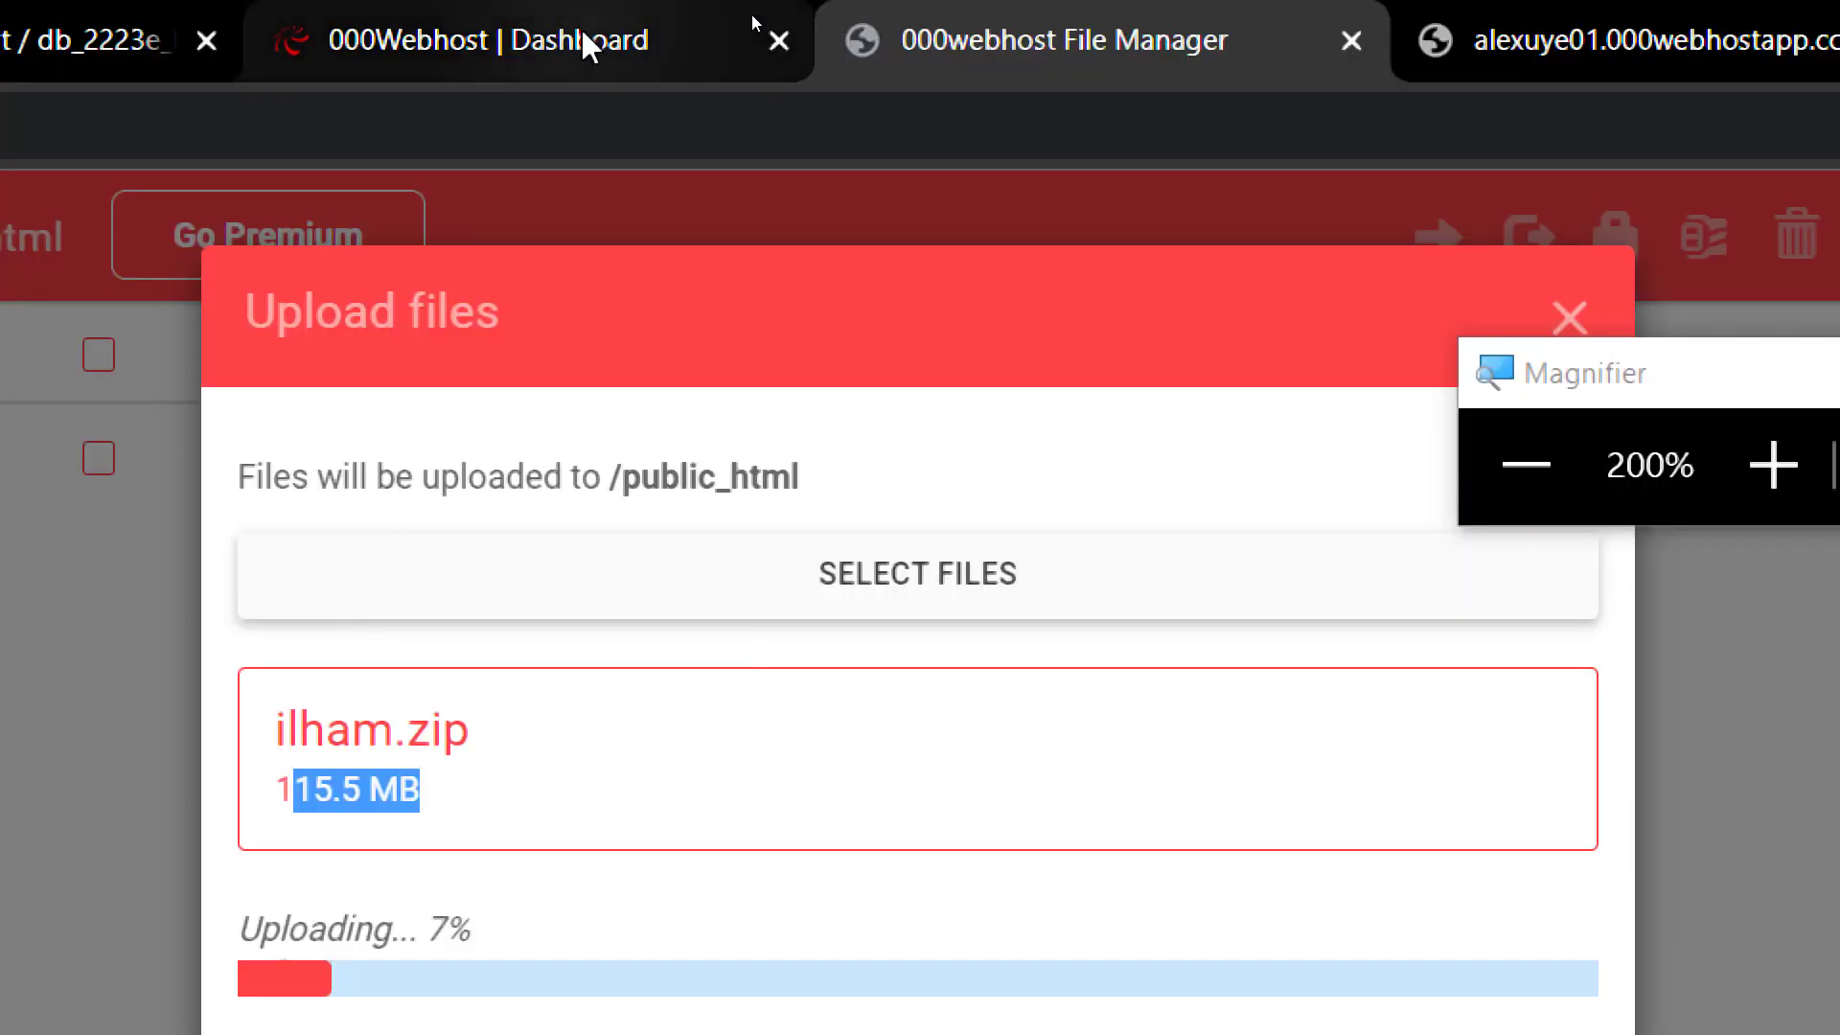
Step: On the Dashboard, expand Website Settings and Tools and open Profile Information
click(583, 38)
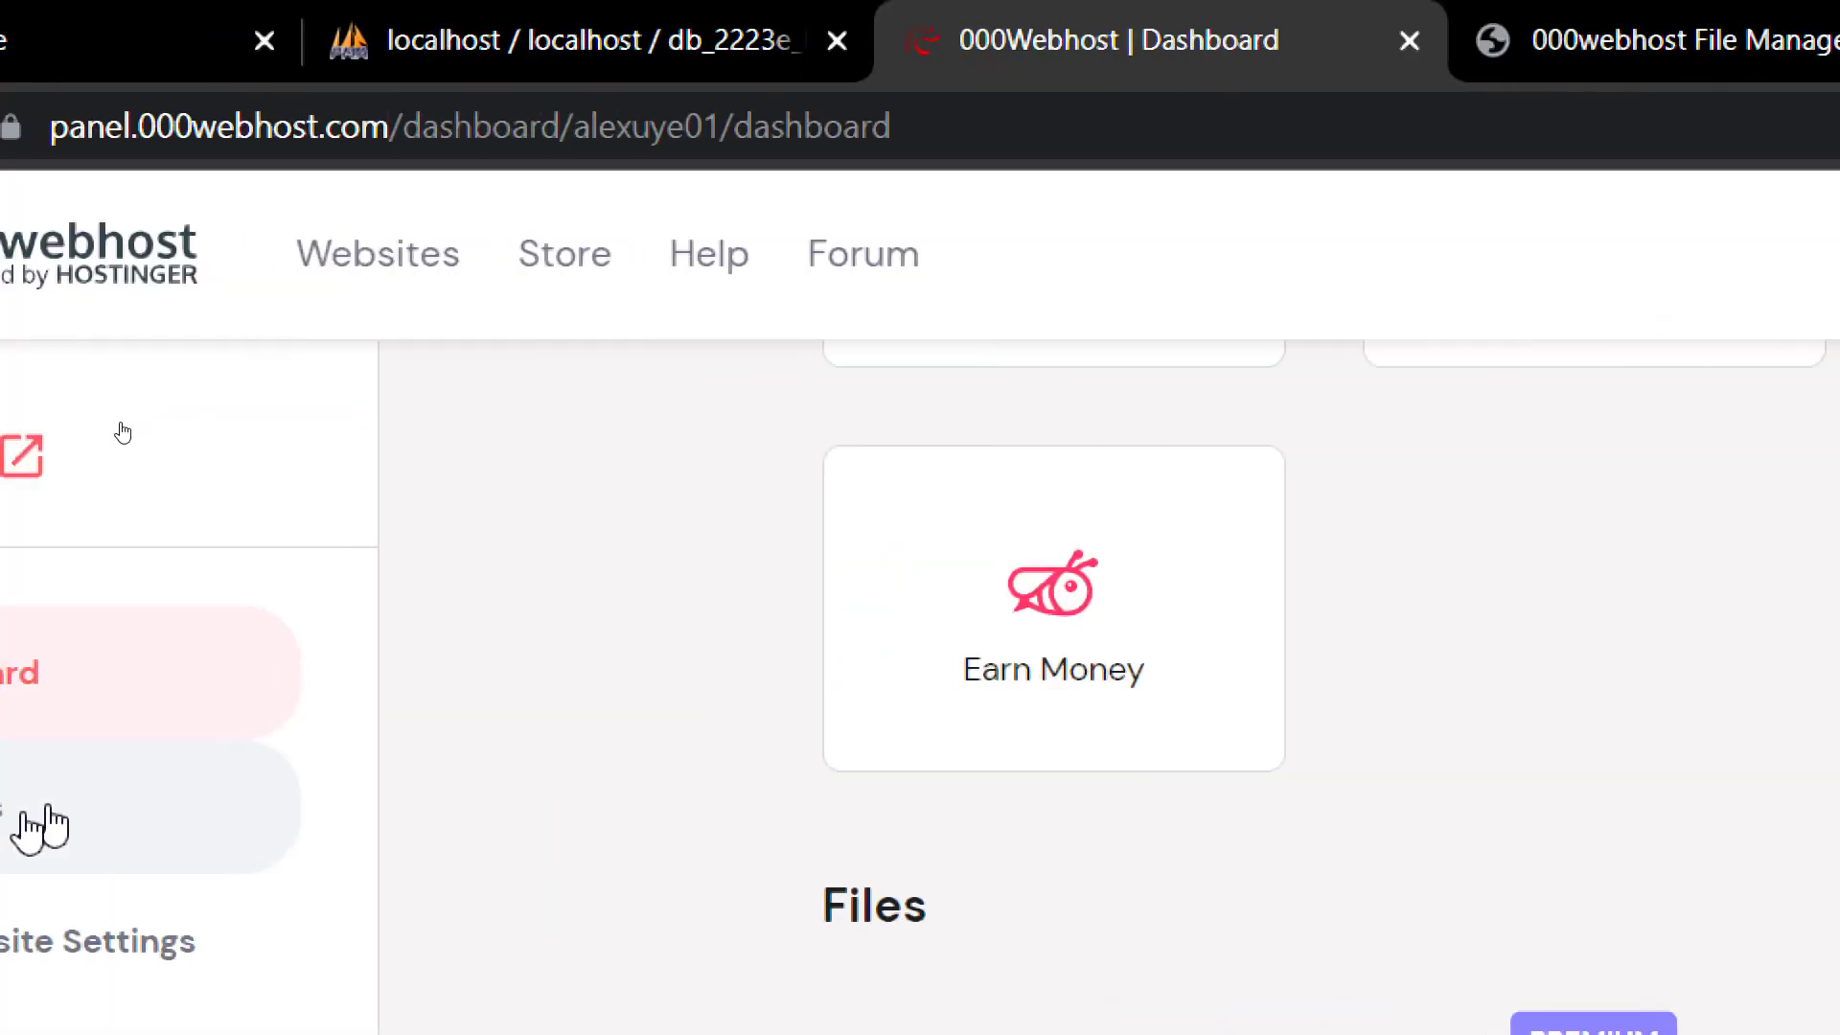
scroll(1109, 595, up, 3)
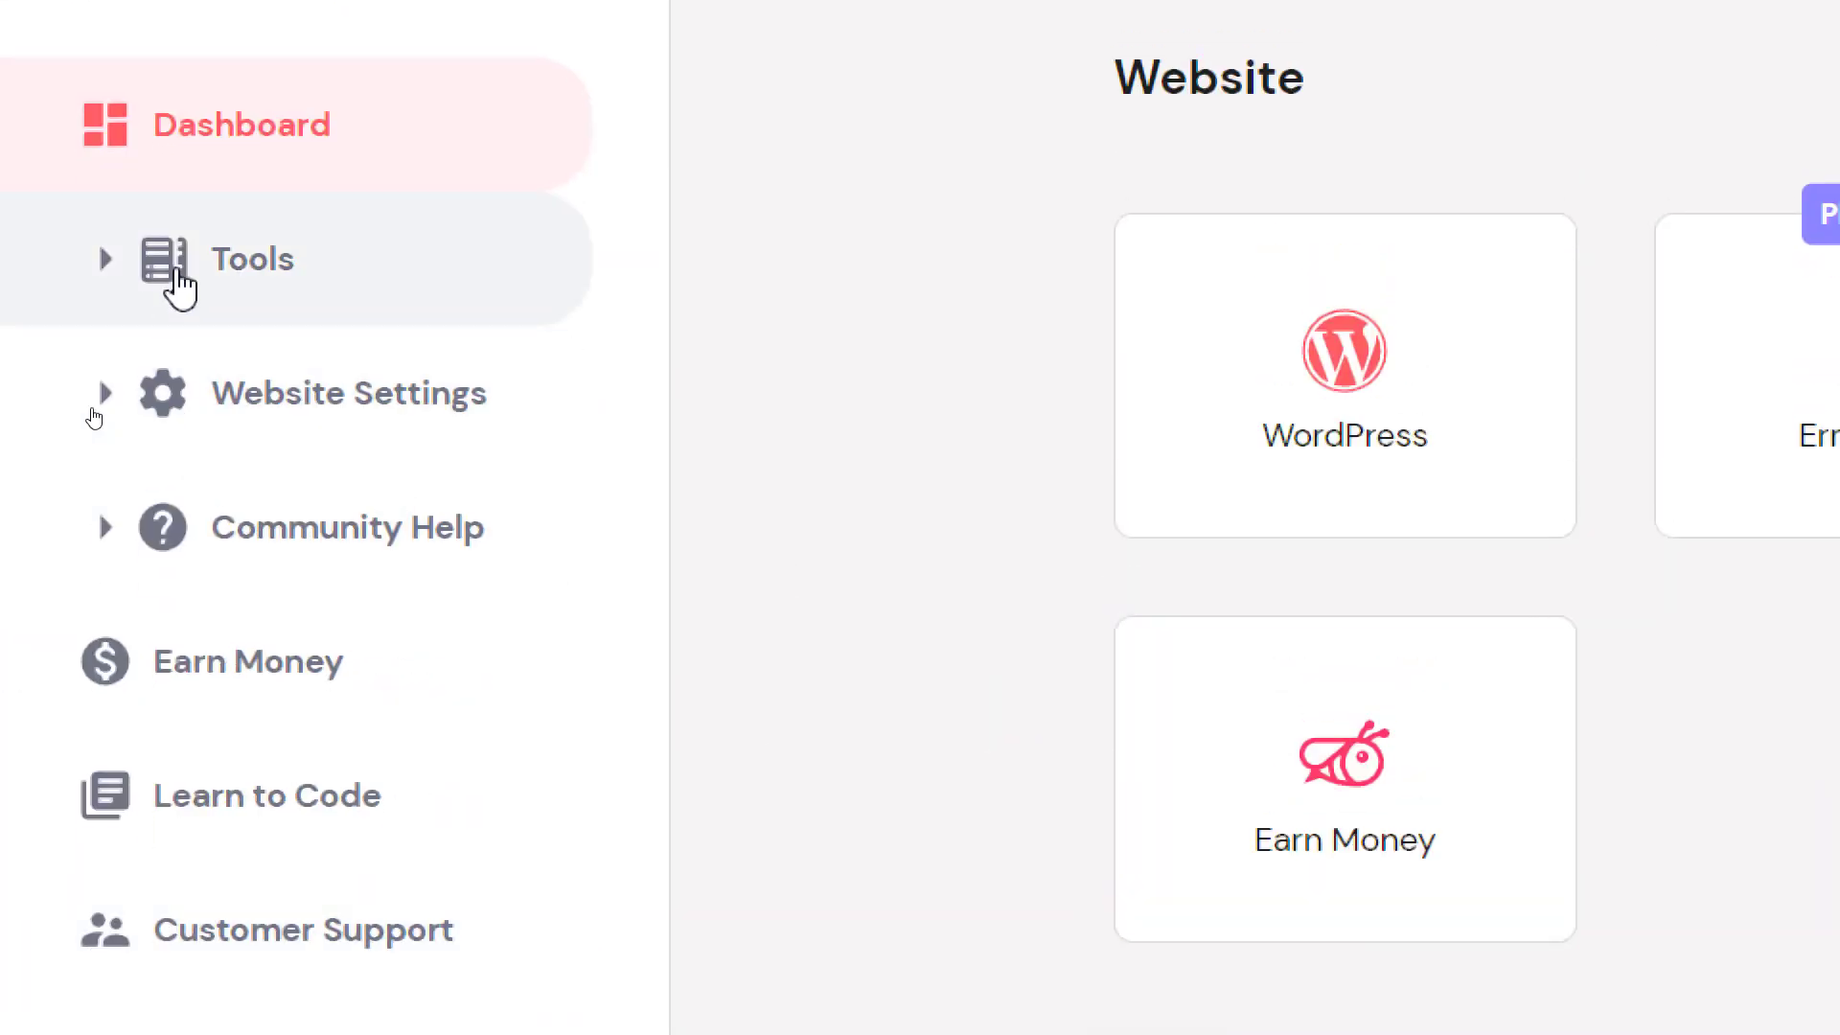
click(107, 394)
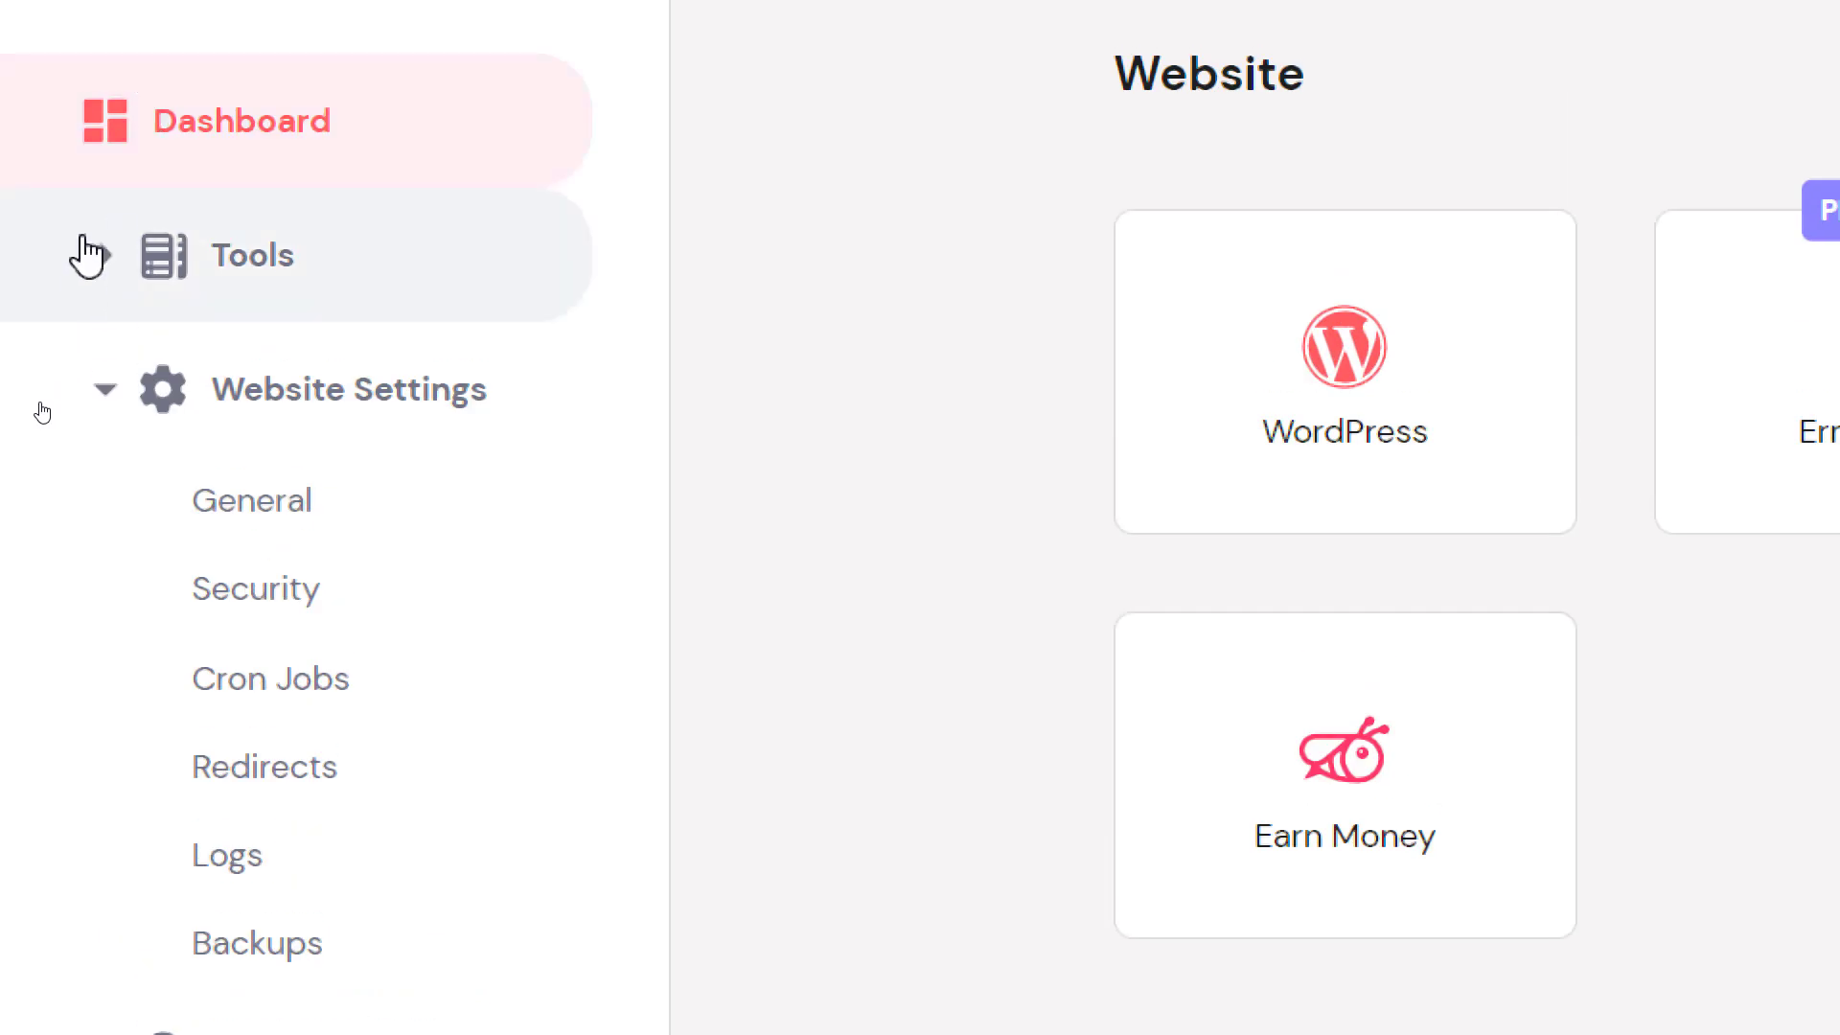
click(88, 251)
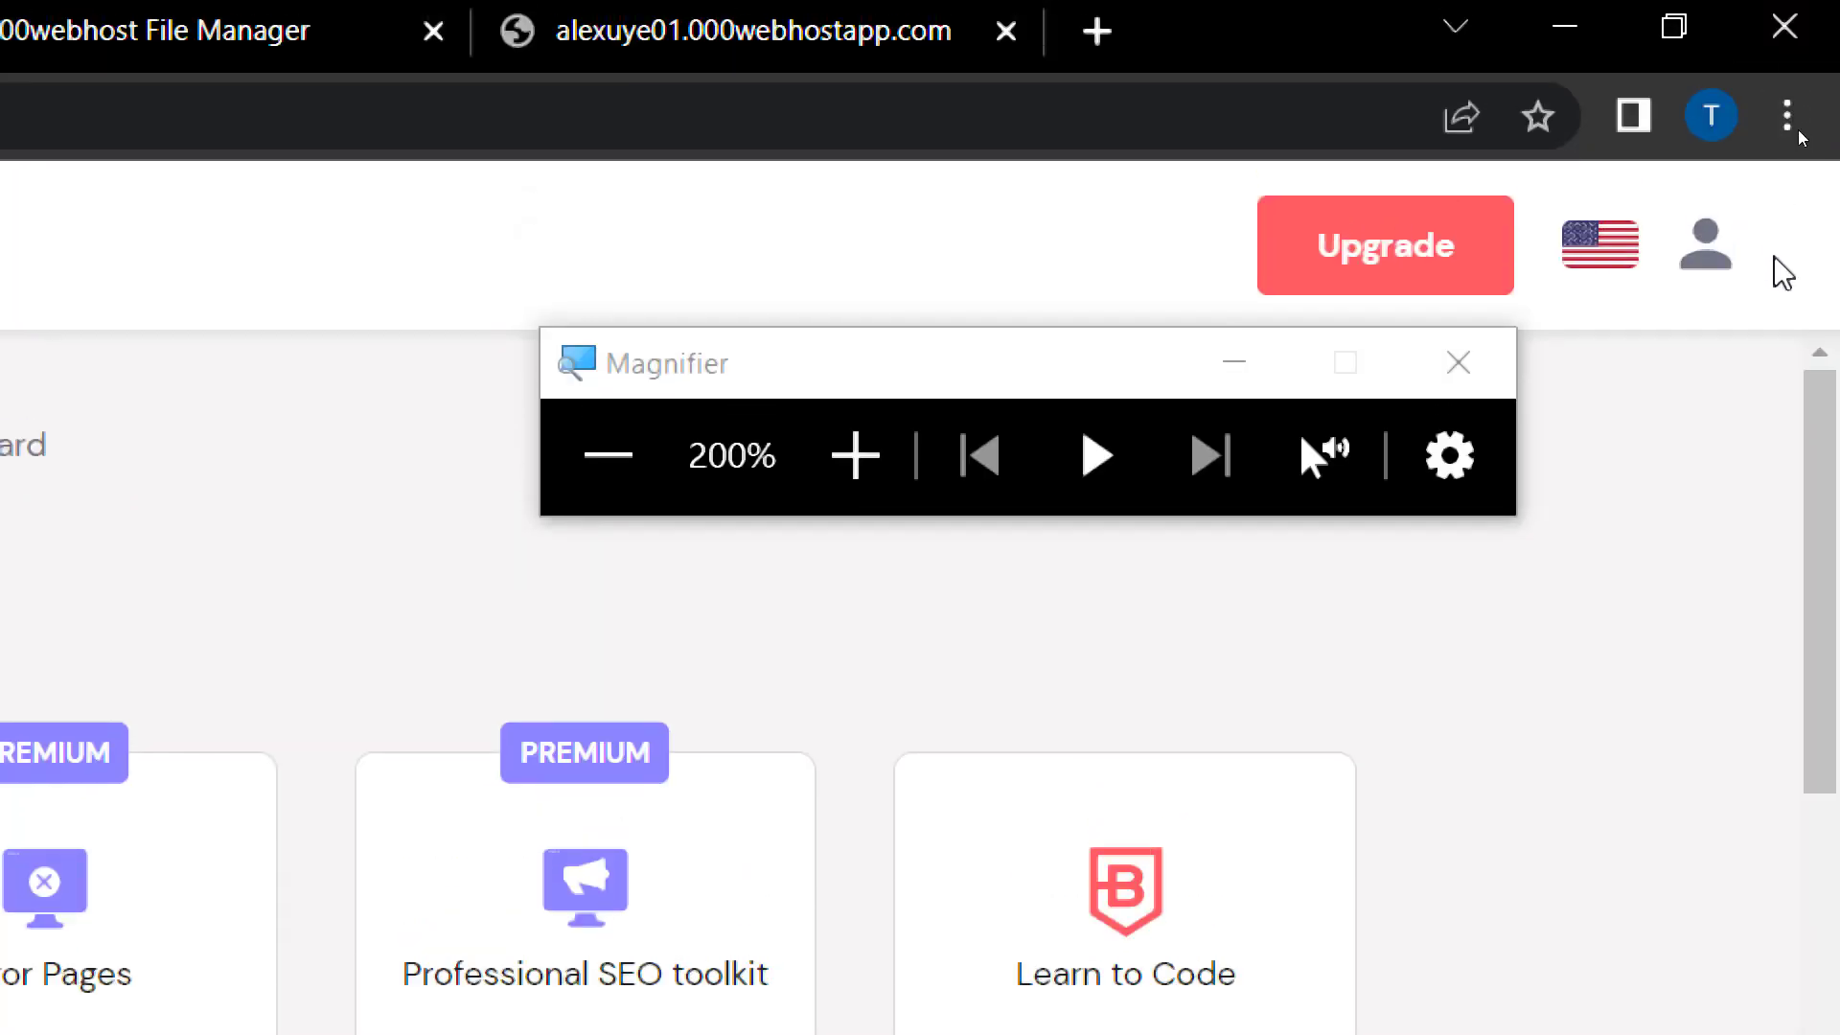
click(1708, 251)
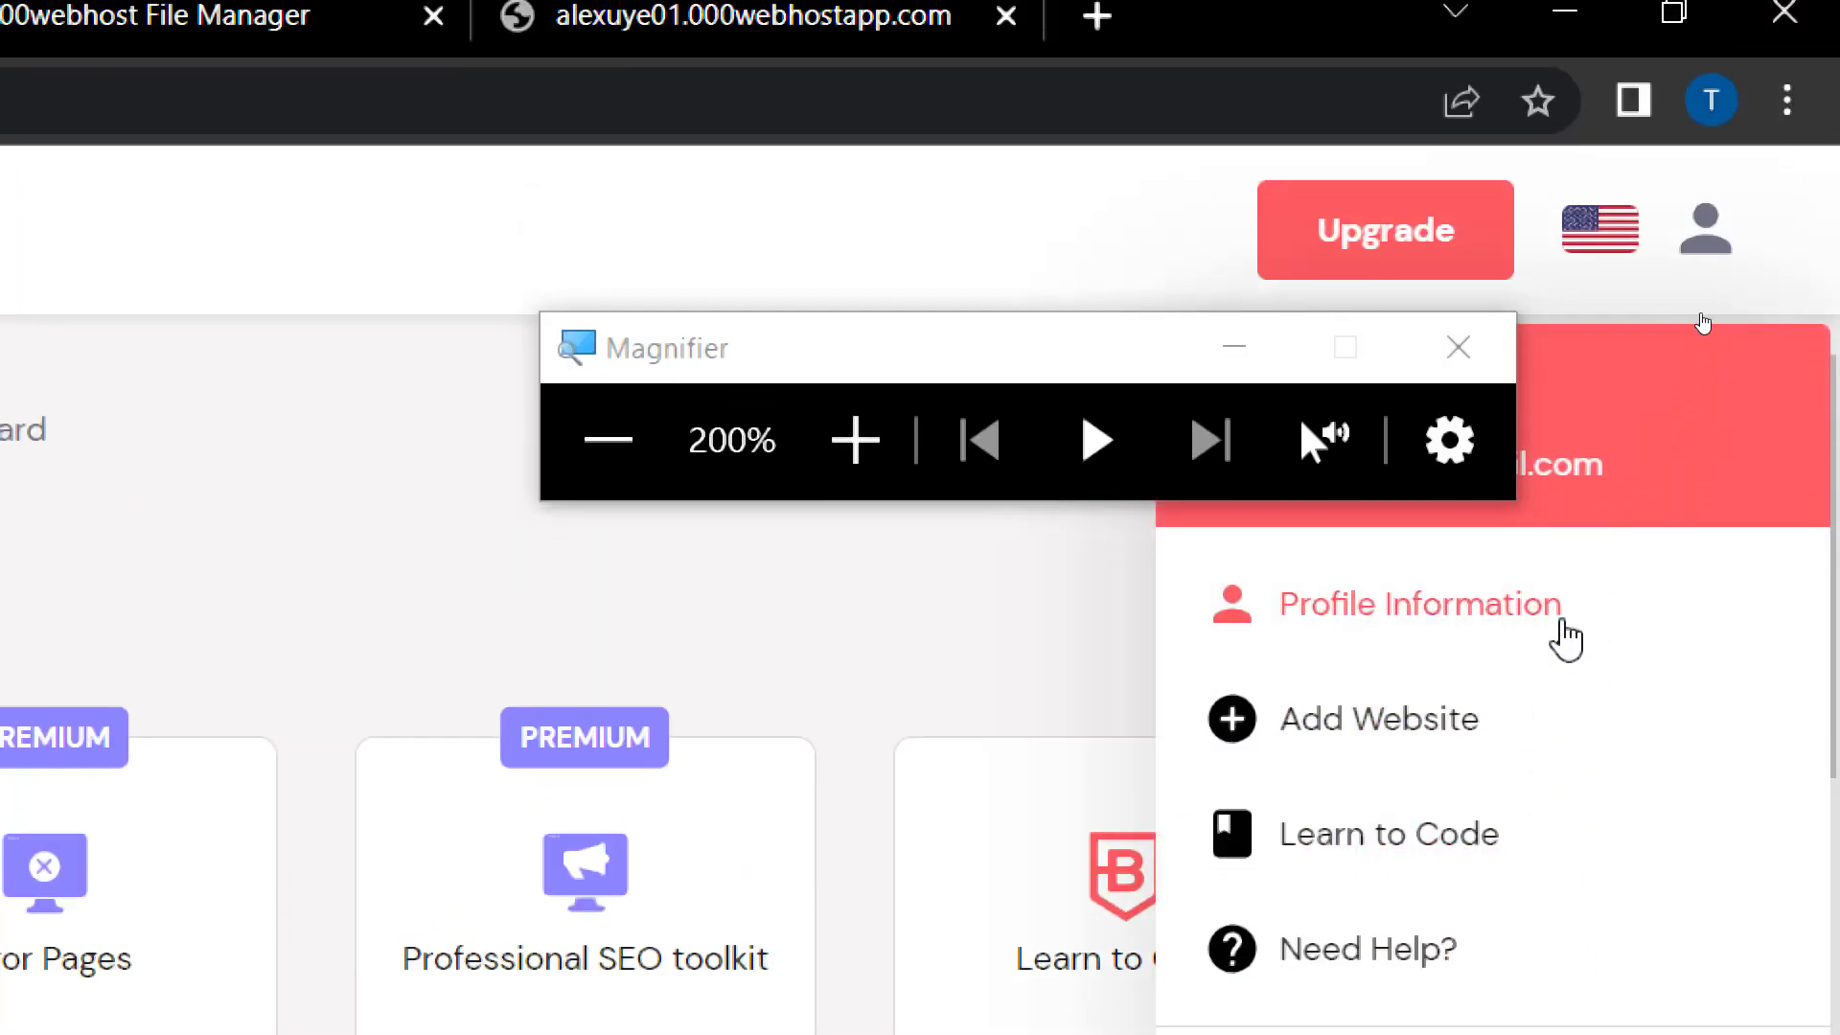
click(1565, 637)
click(607, 439)
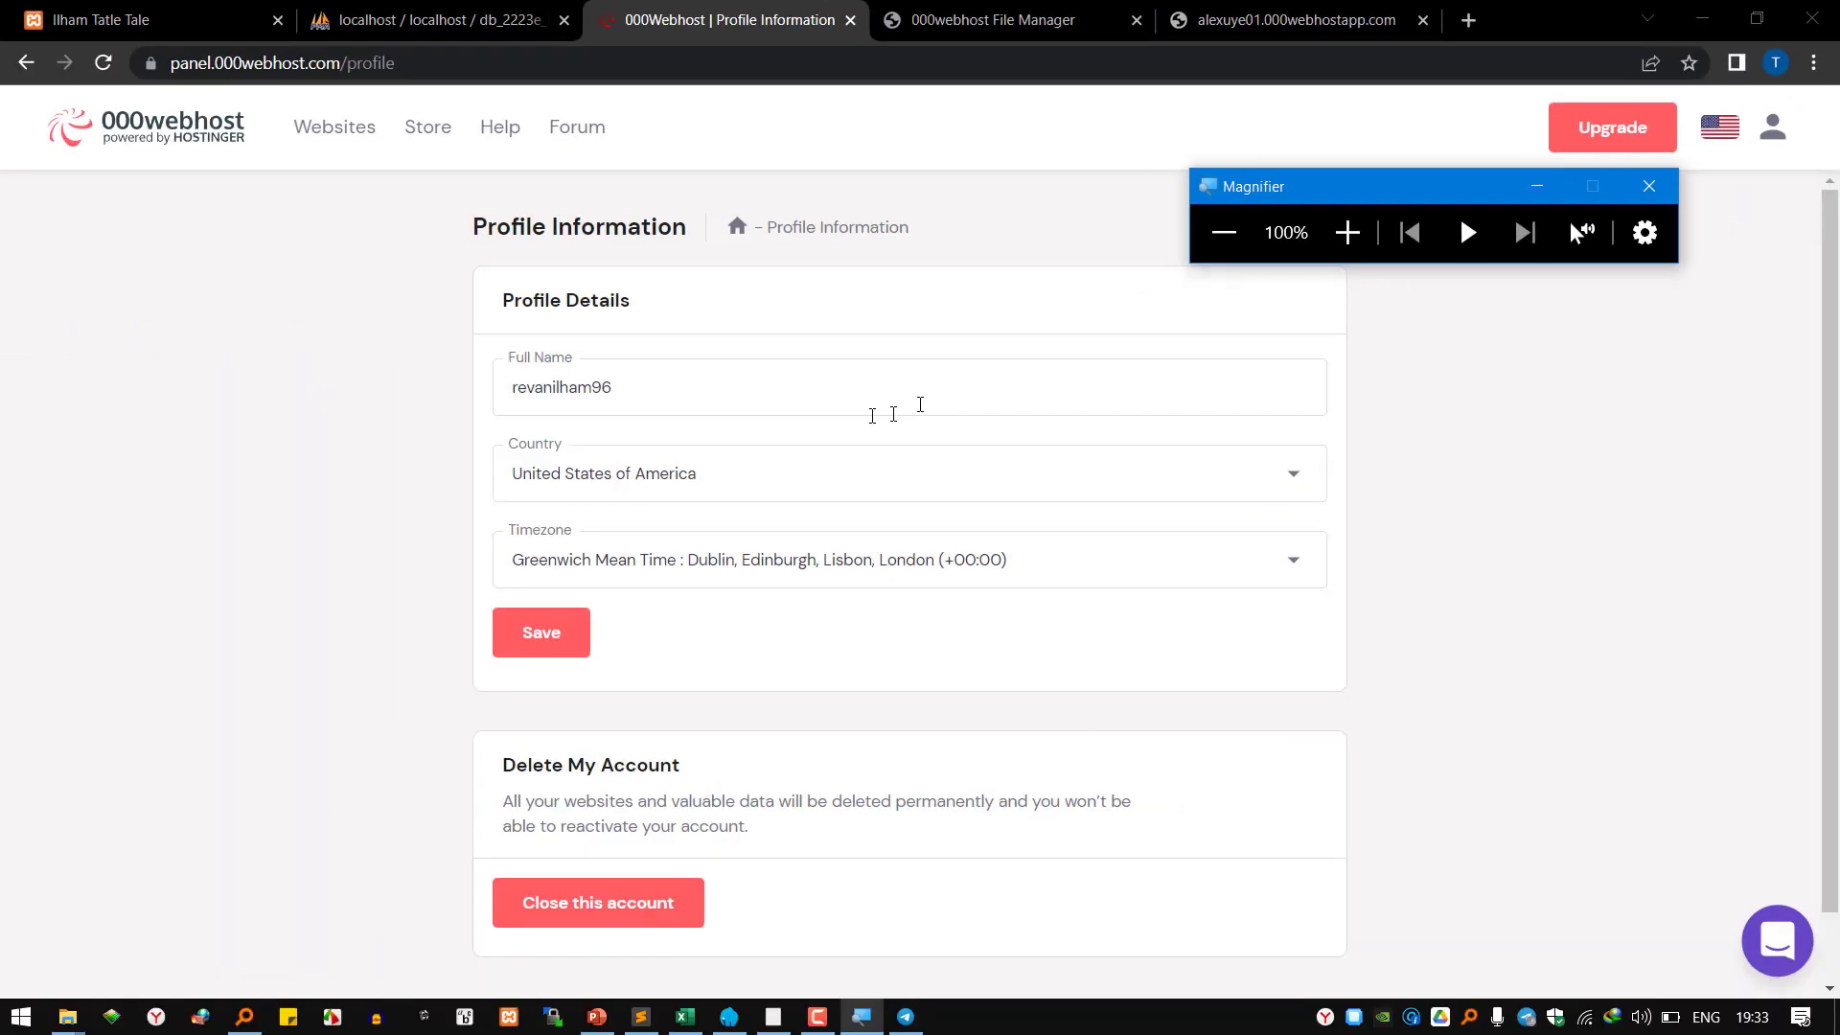
scroll(781, 591, down, 1)
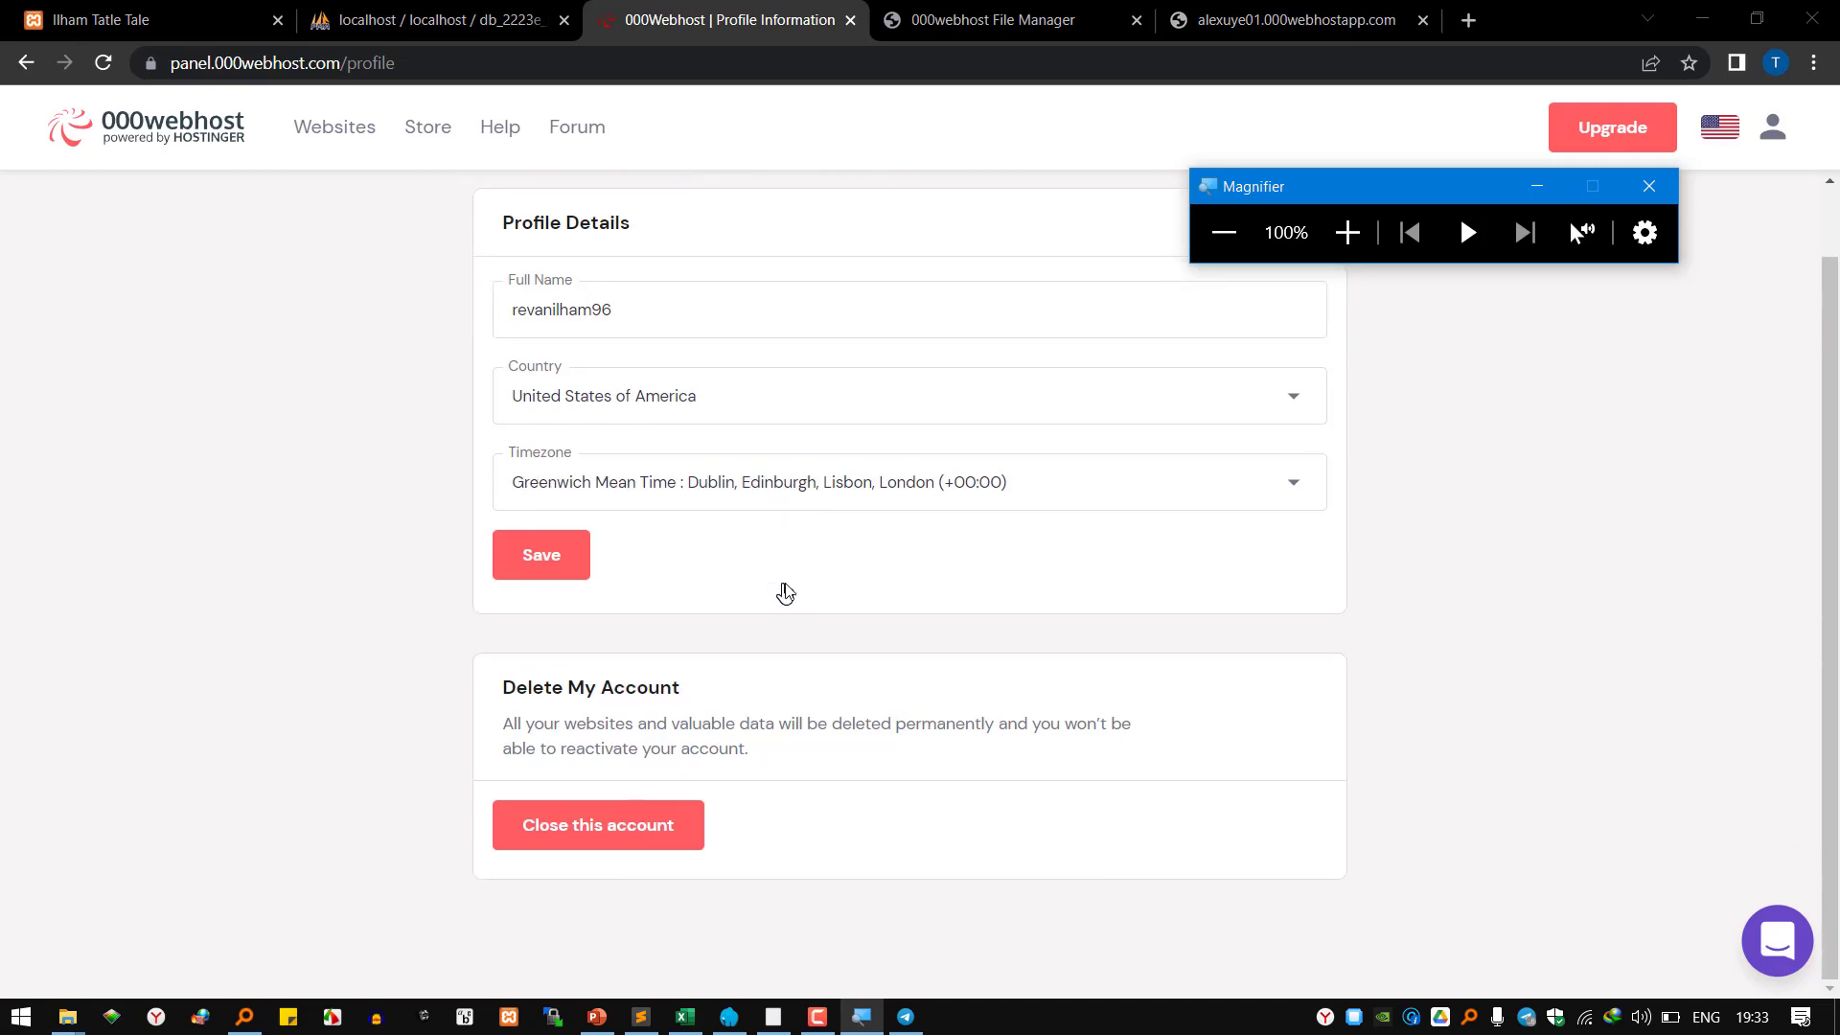
scroll(796, 164, up, 1)
Step: Check the ilham.zip upload progress and the live site's 500 error
click(1004, 19)
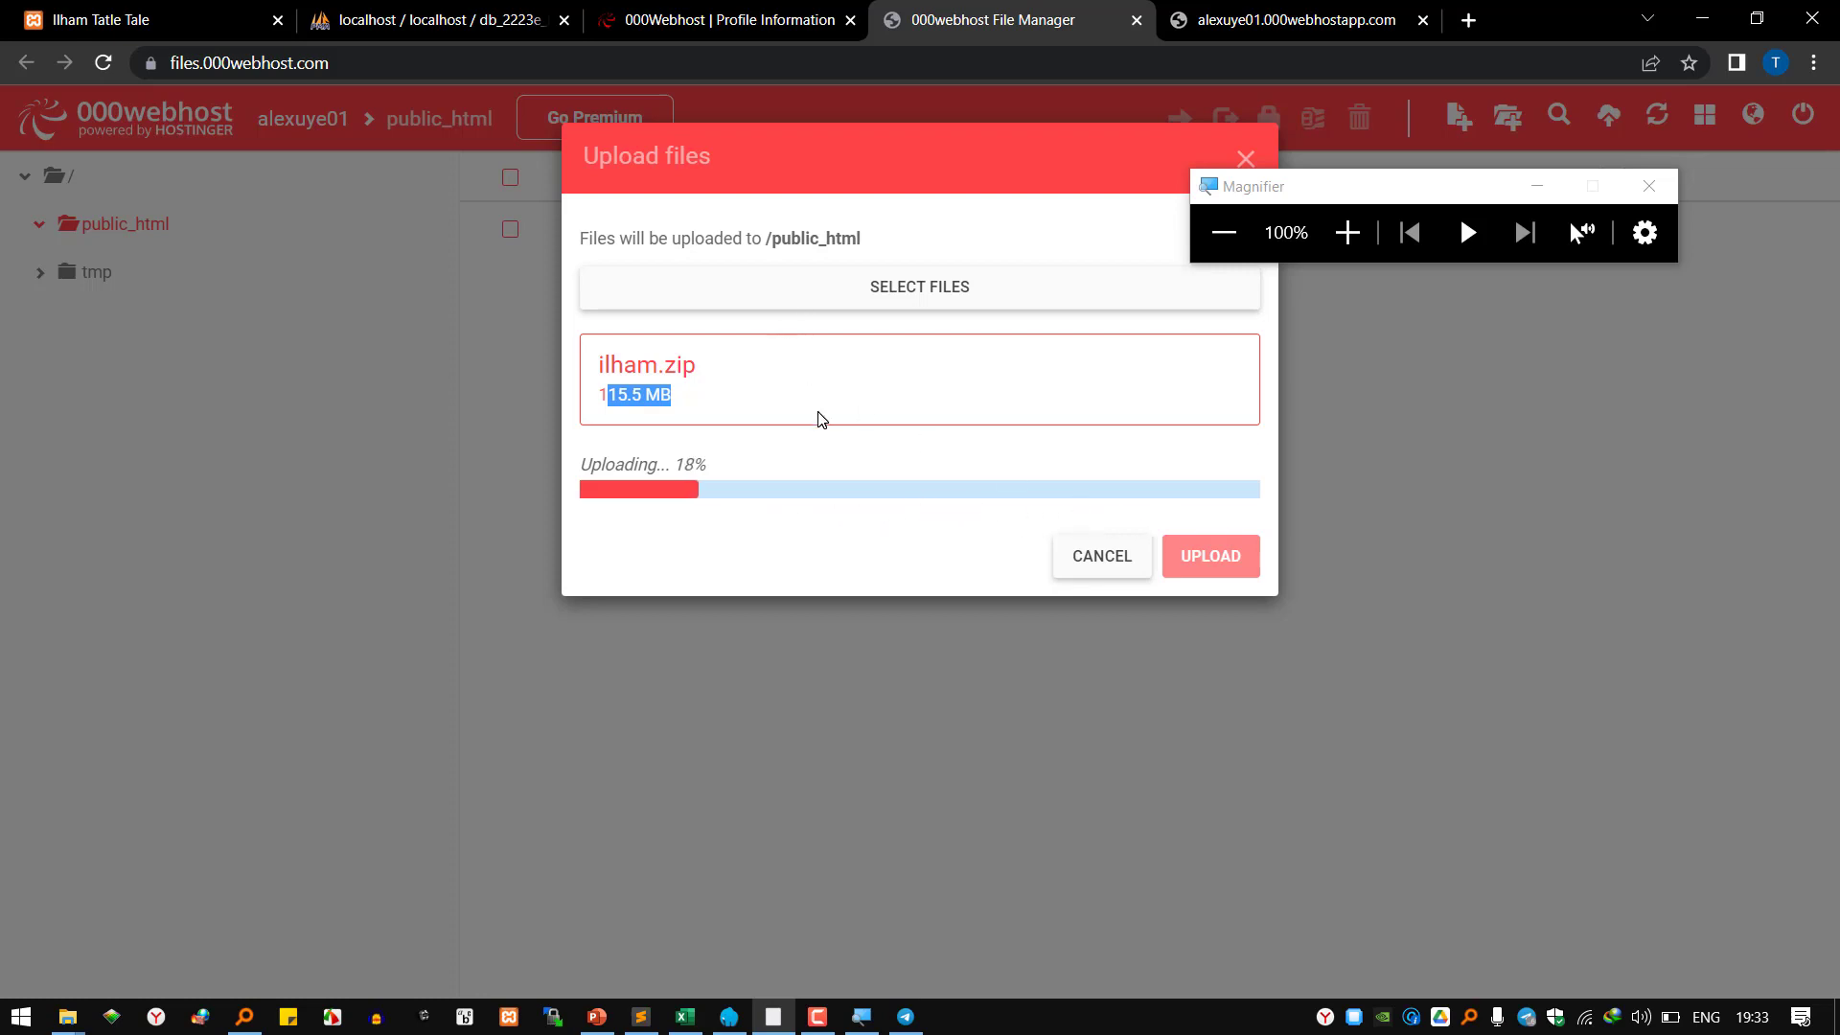
click(729, 21)
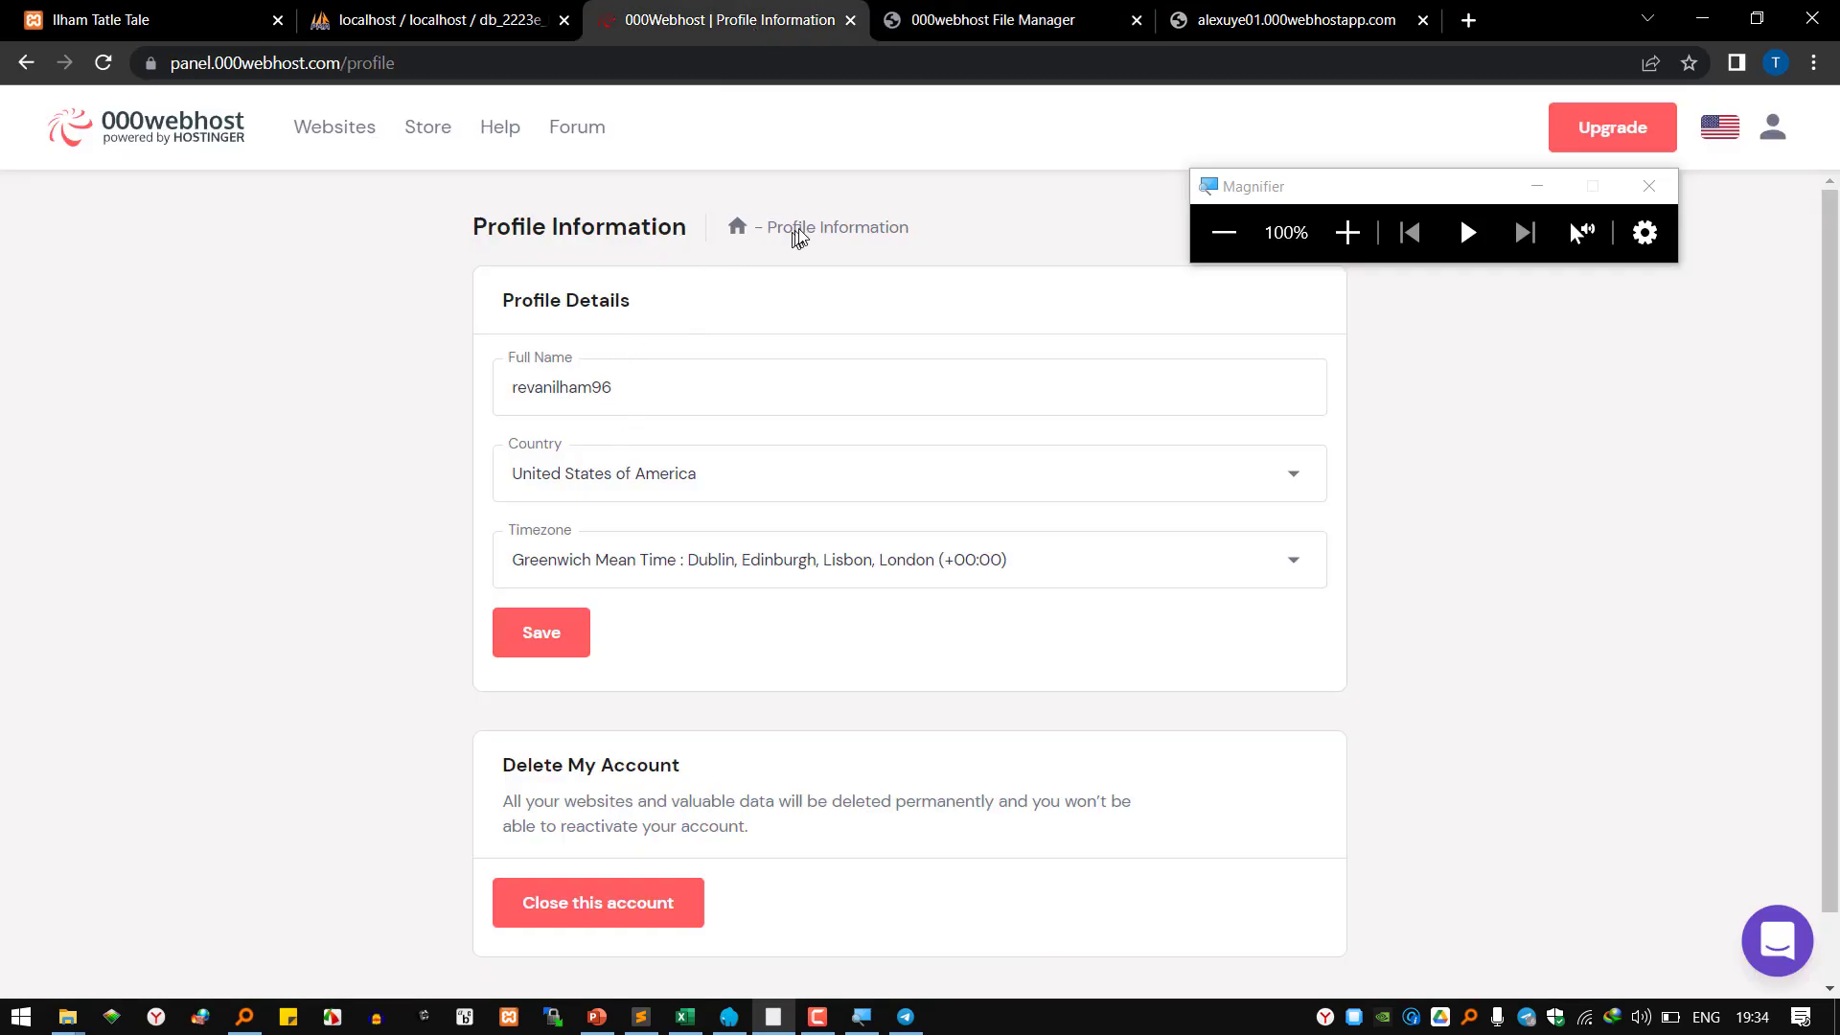
click(975, 29)
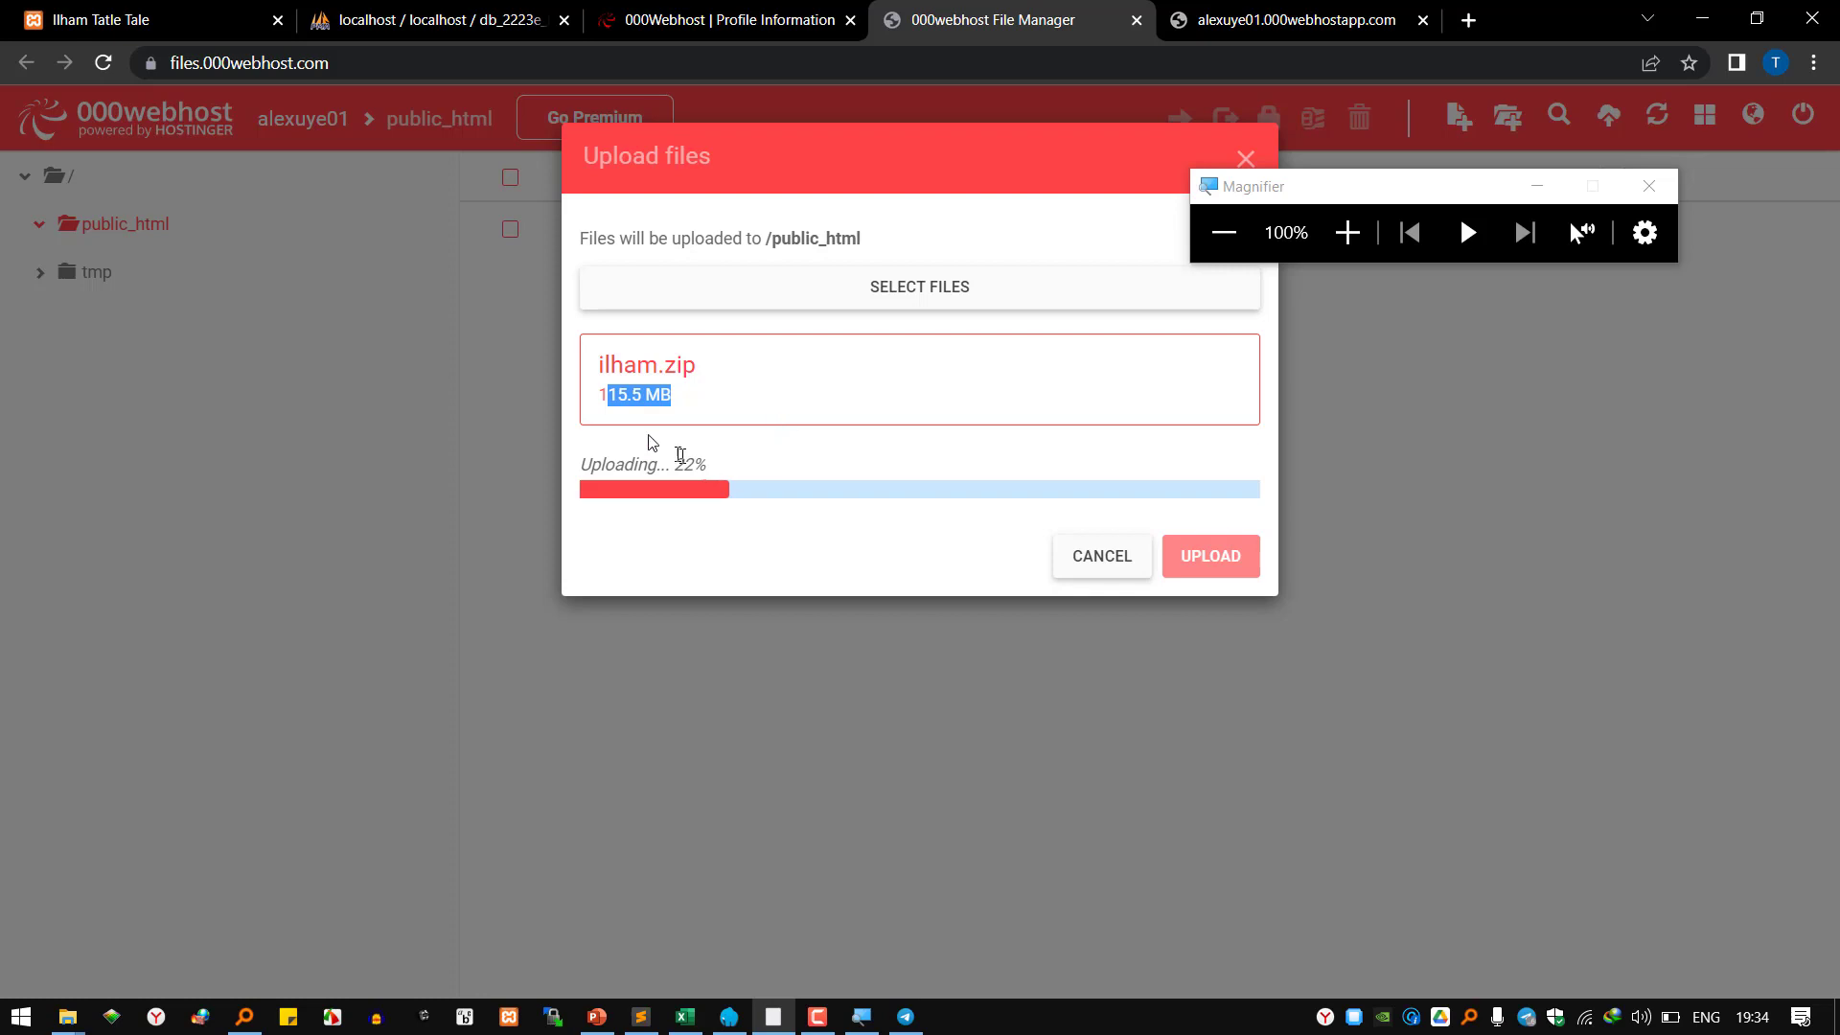
click(1284, 19)
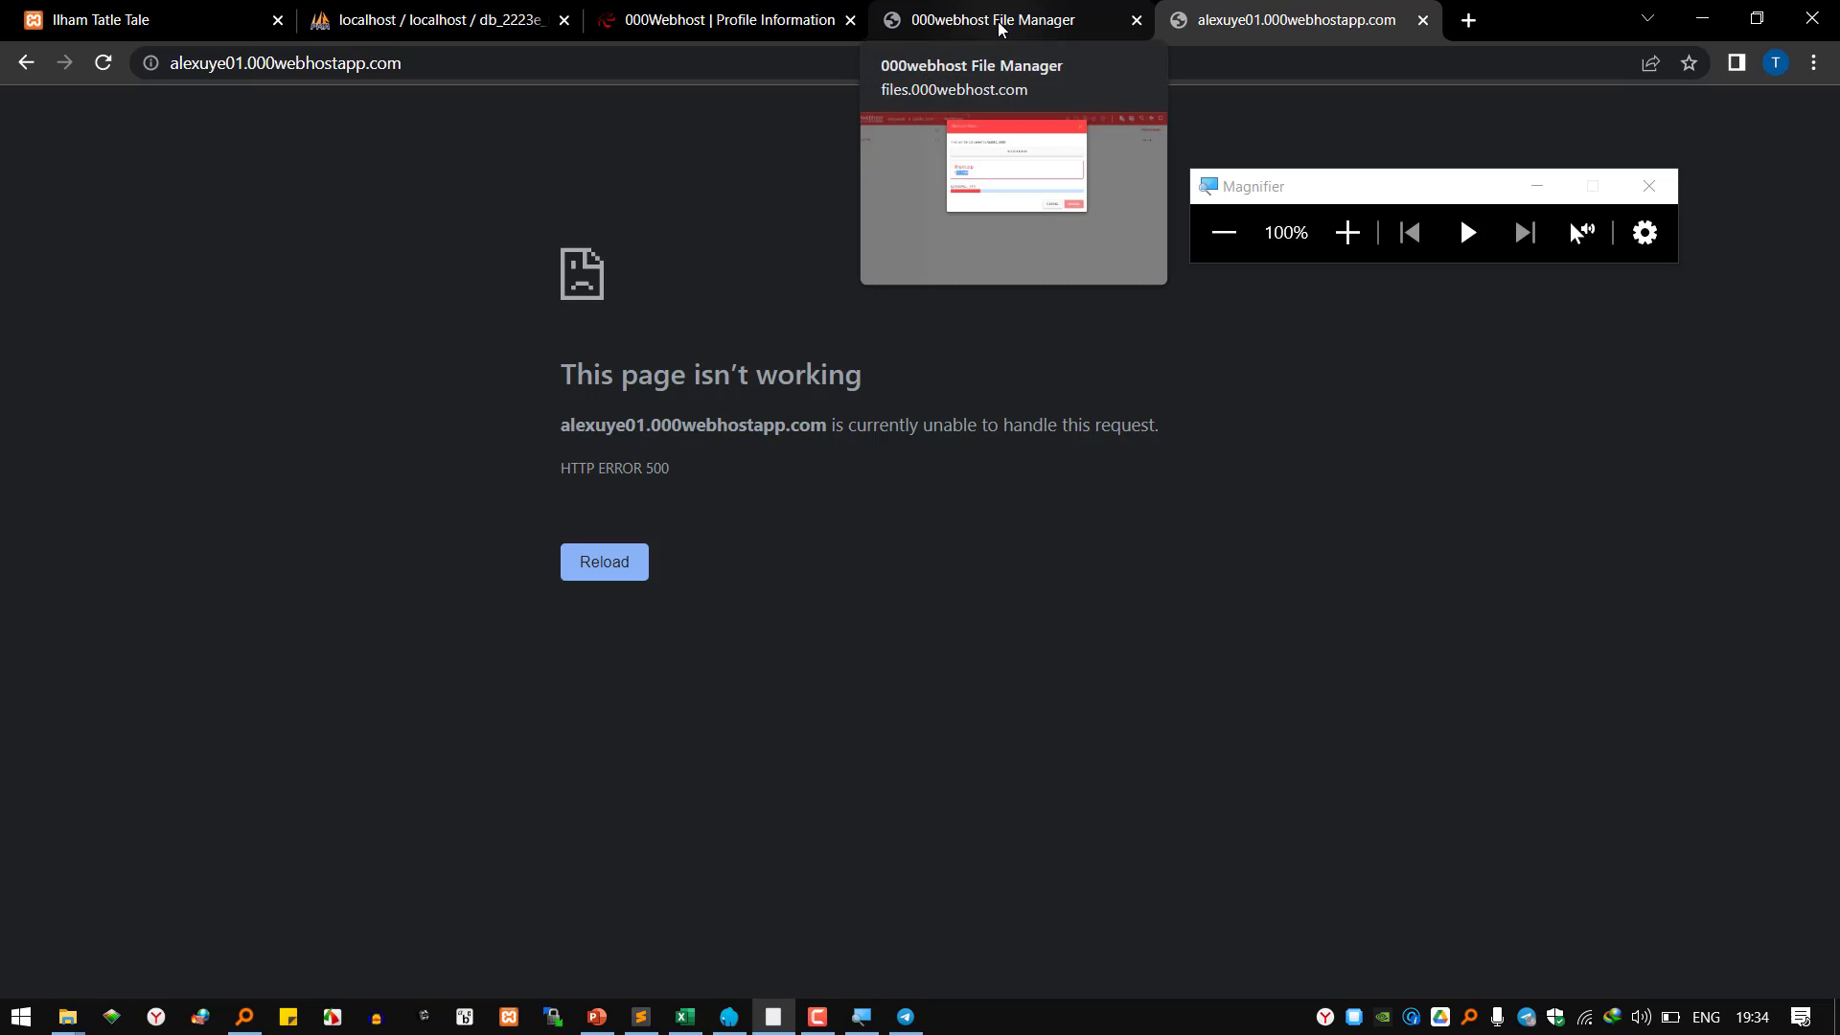
click(999, 28)
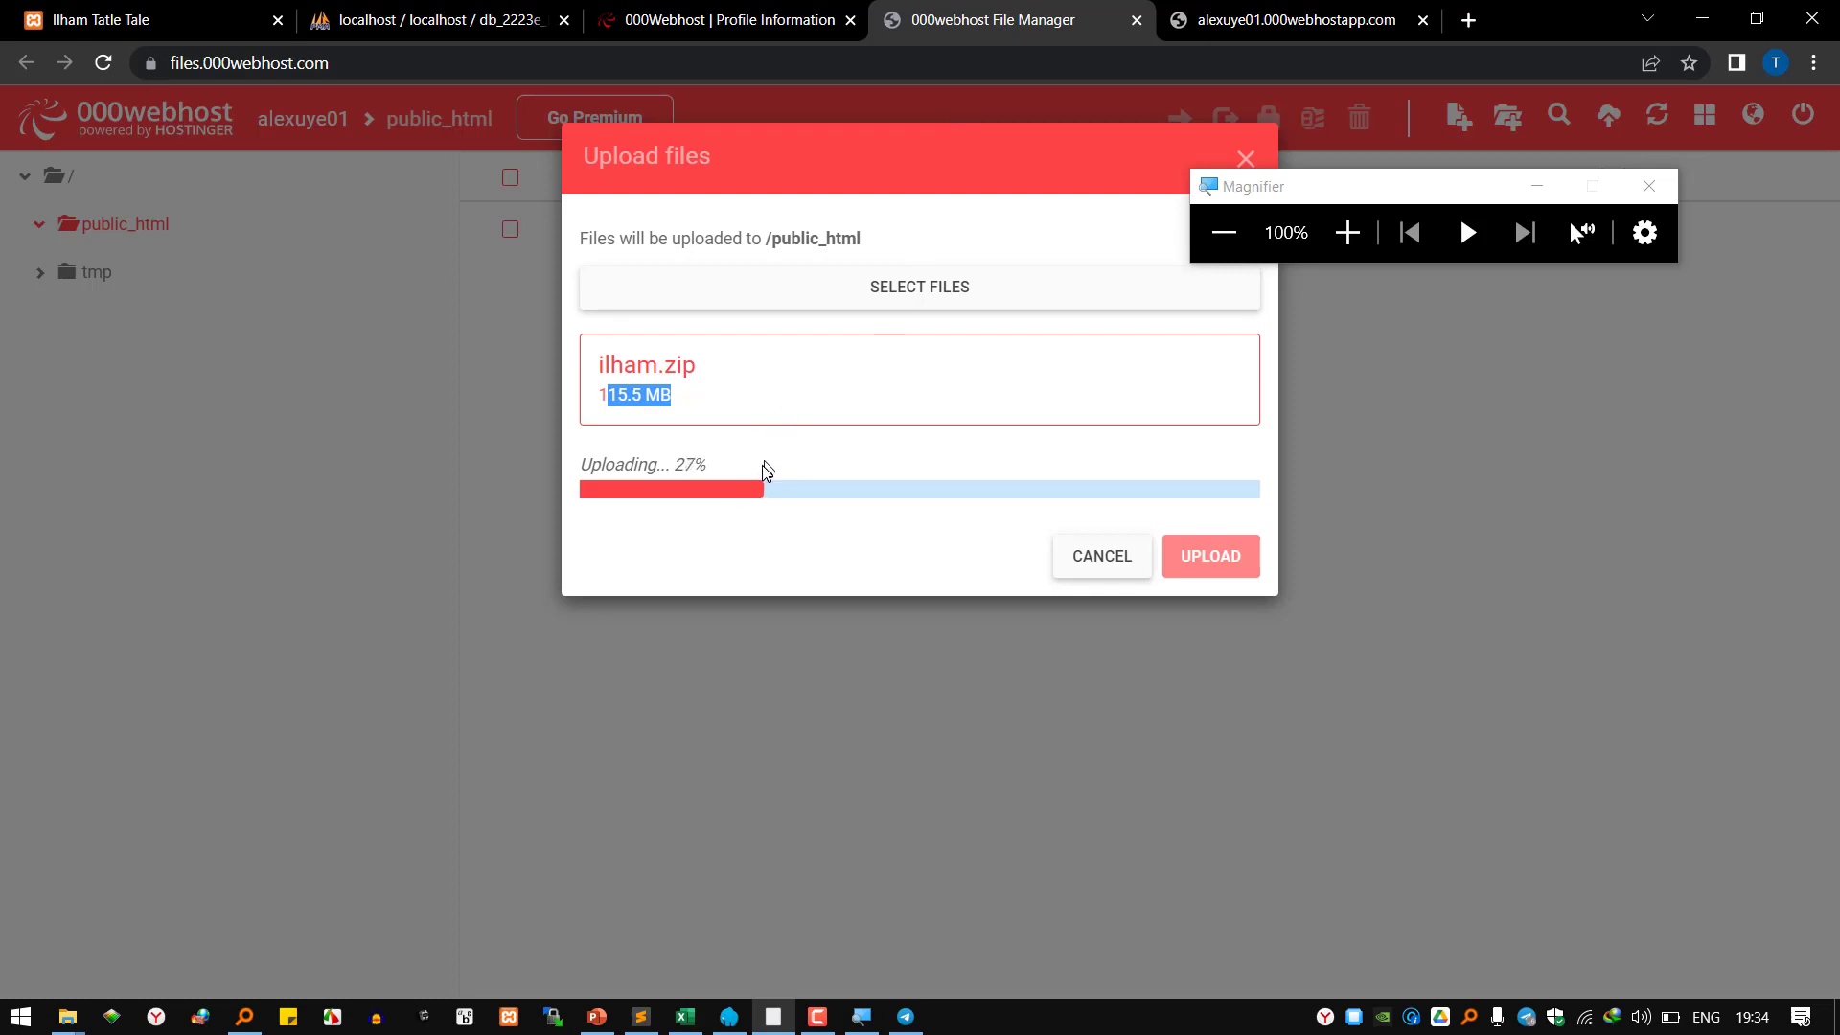
click(255, 1024)
Step: Browse the local ilham folder through wp-content and plugins to the uploads folder
mouse_move(67, 1018)
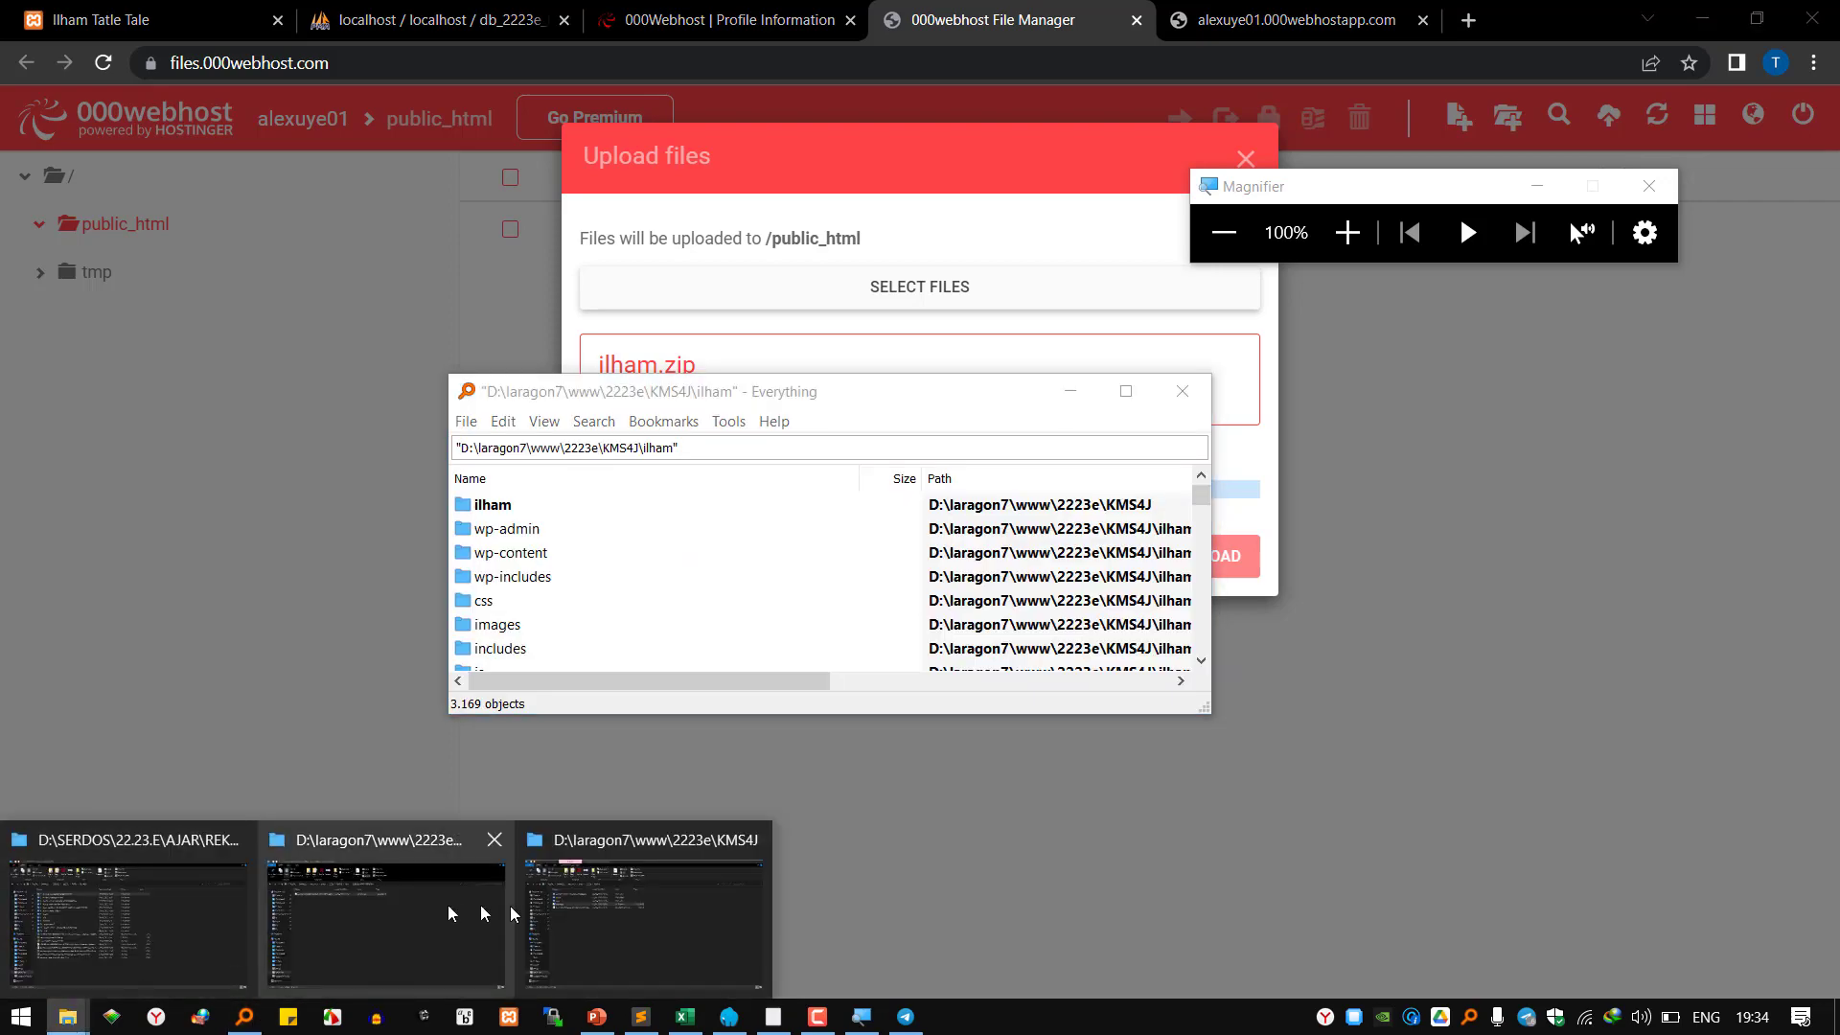
click(610, 923)
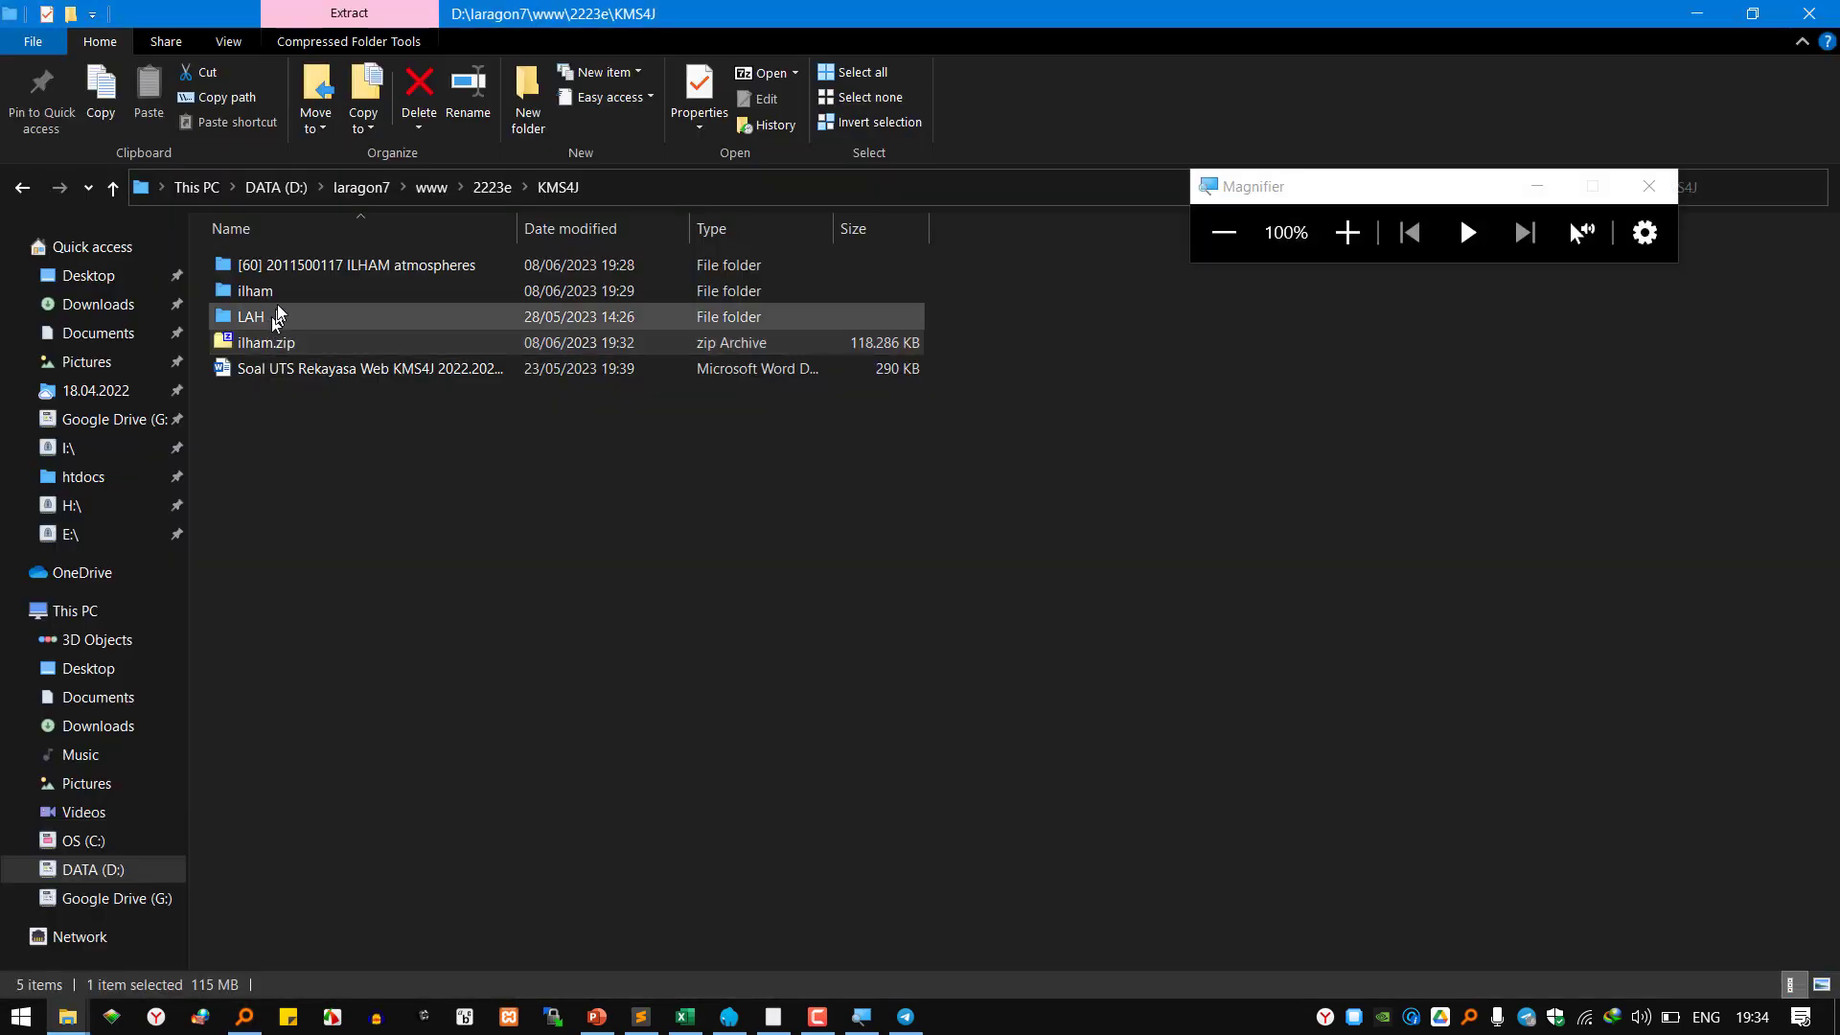
double_click(255, 290)
click(778, 187)
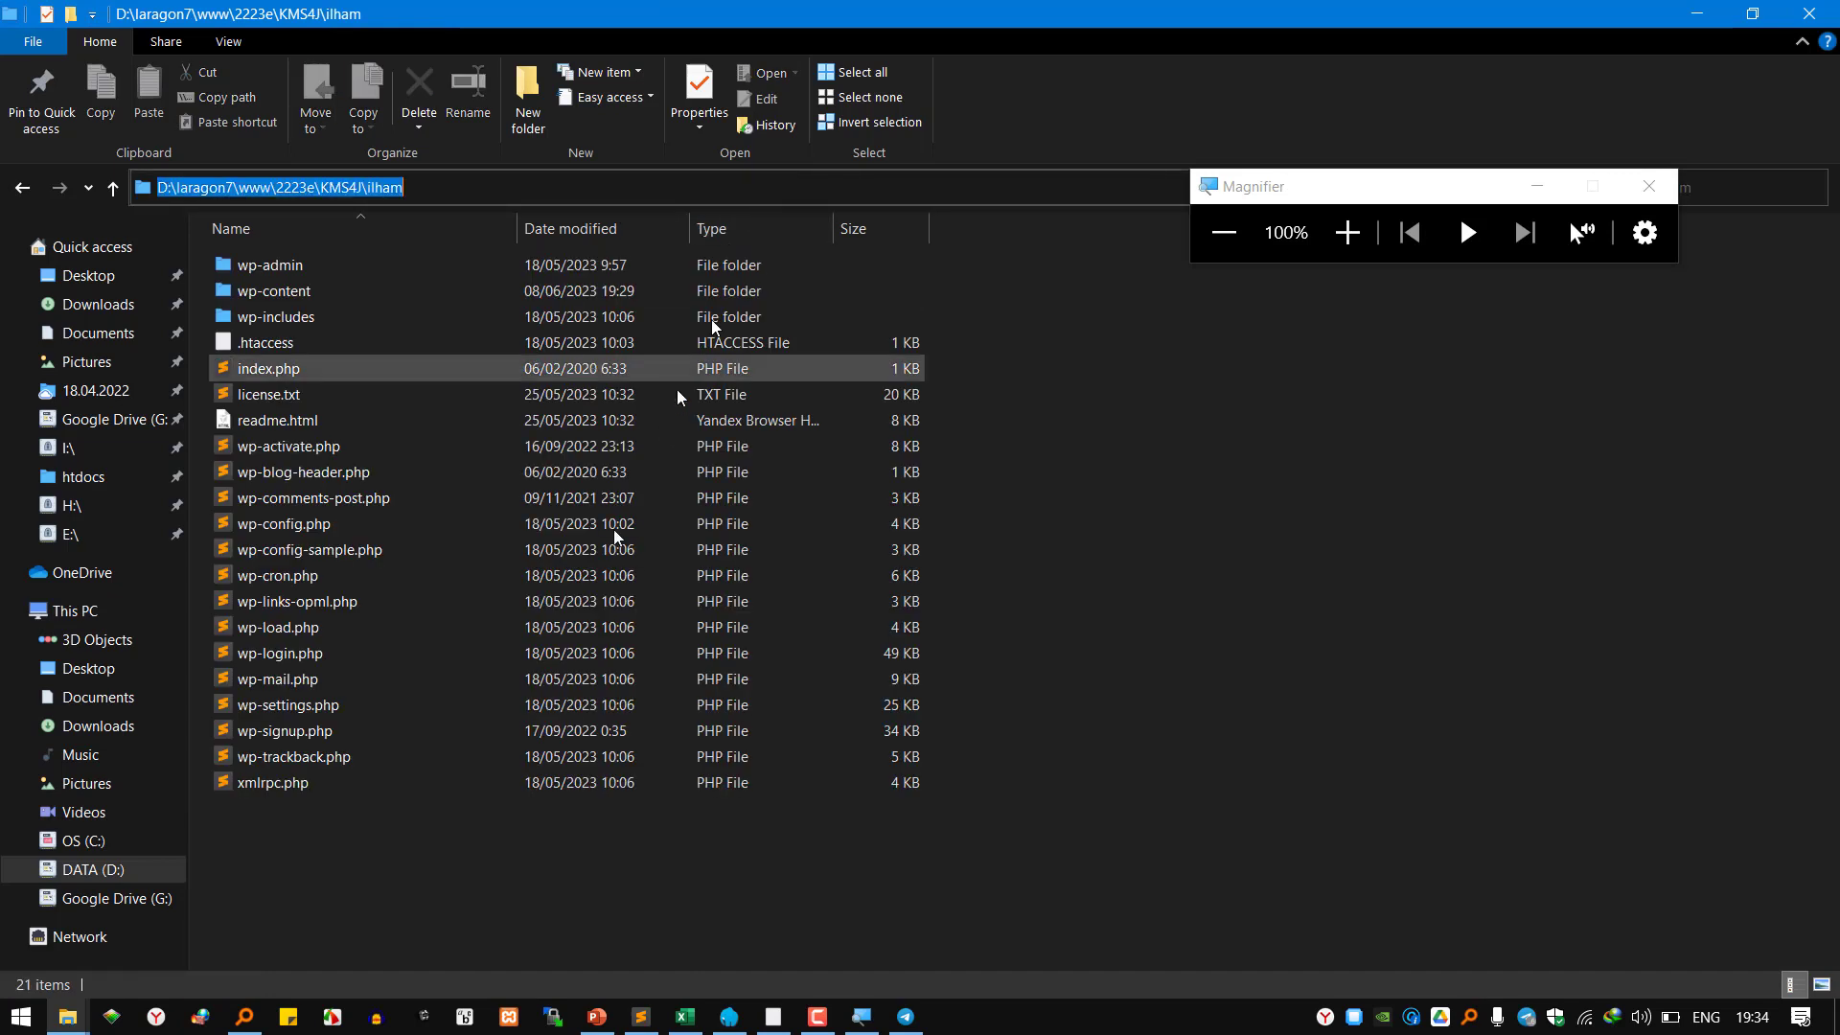
double_click(305, 290)
double_click(300, 298)
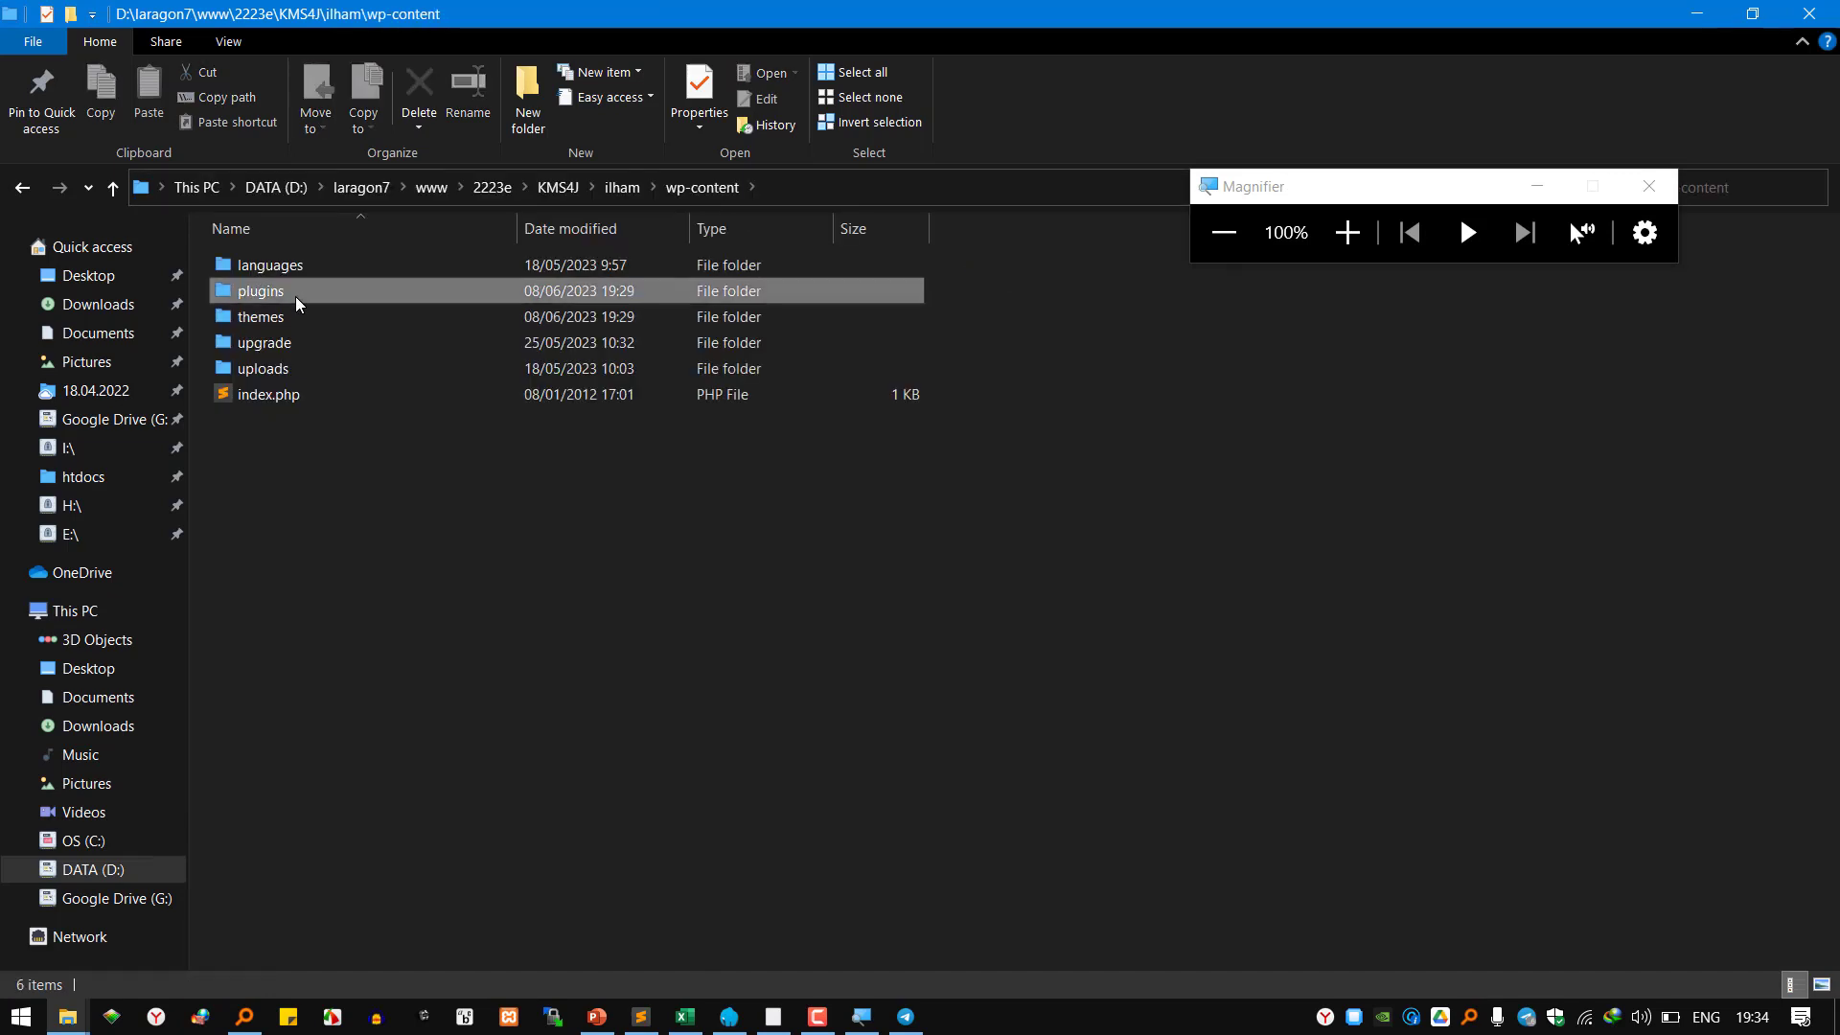
click(714, 190)
click(273, 369)
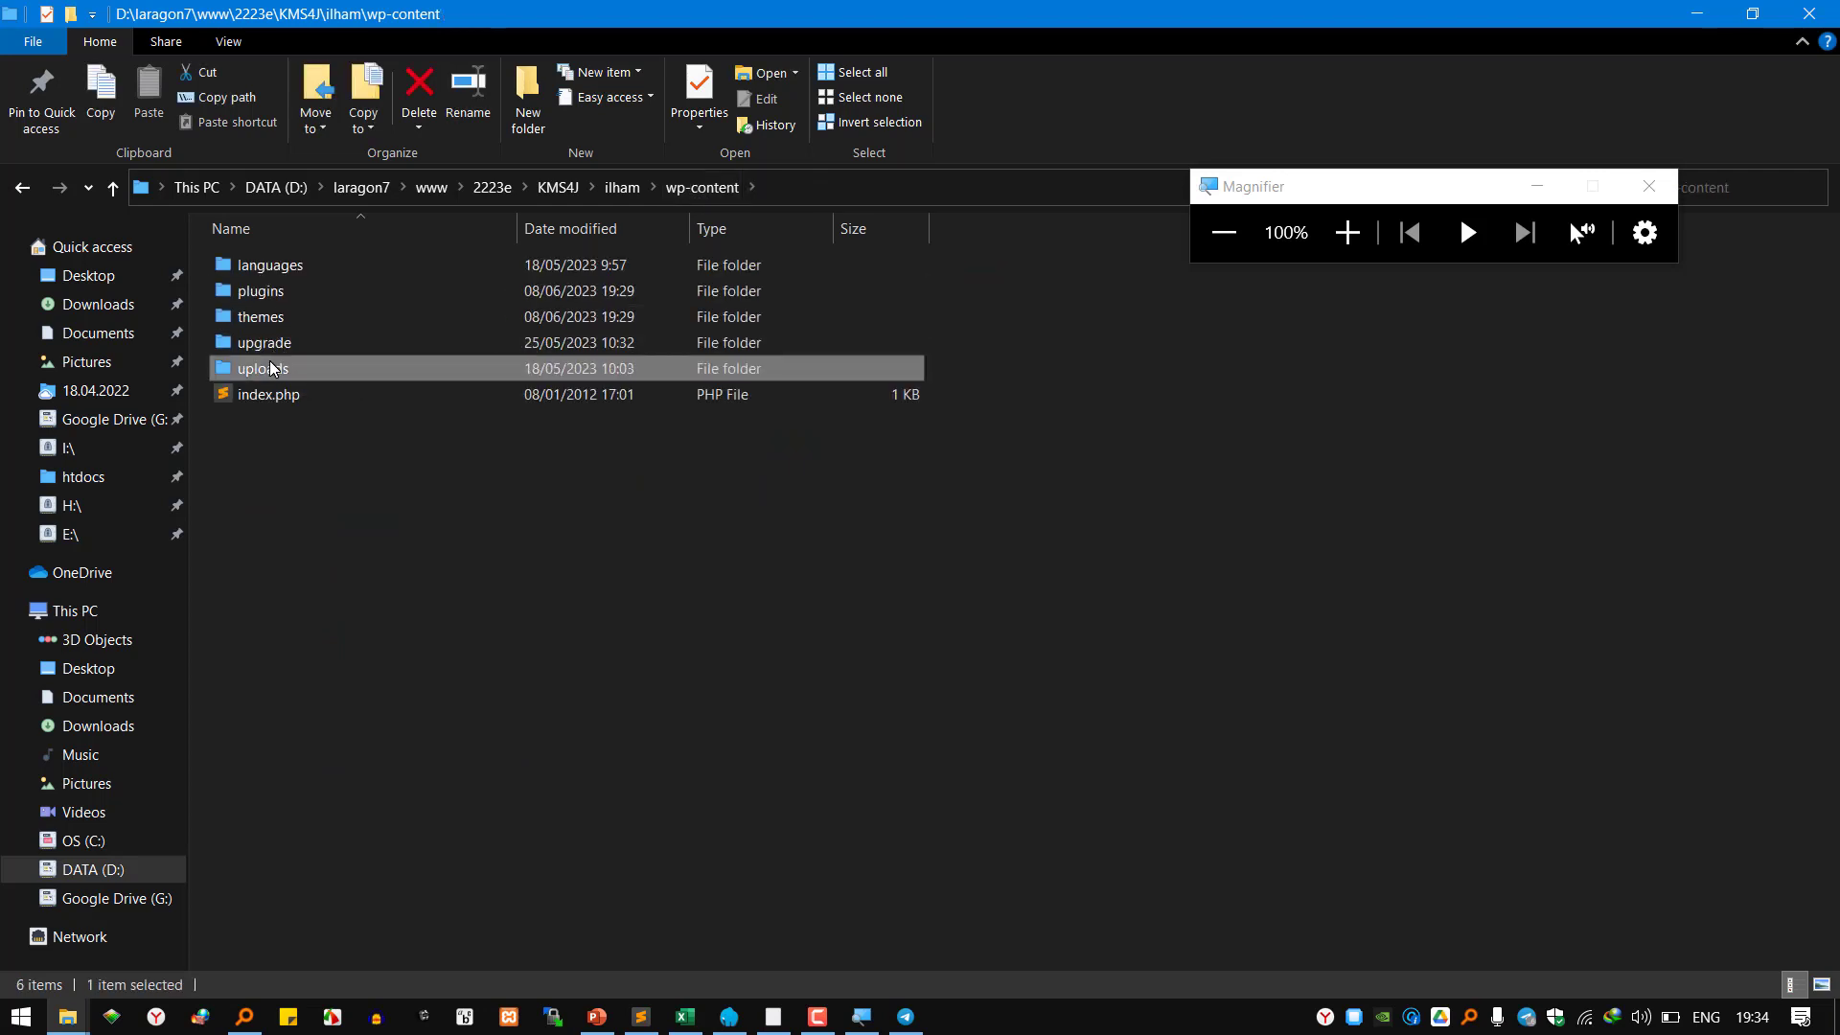
double_click(273, 369)
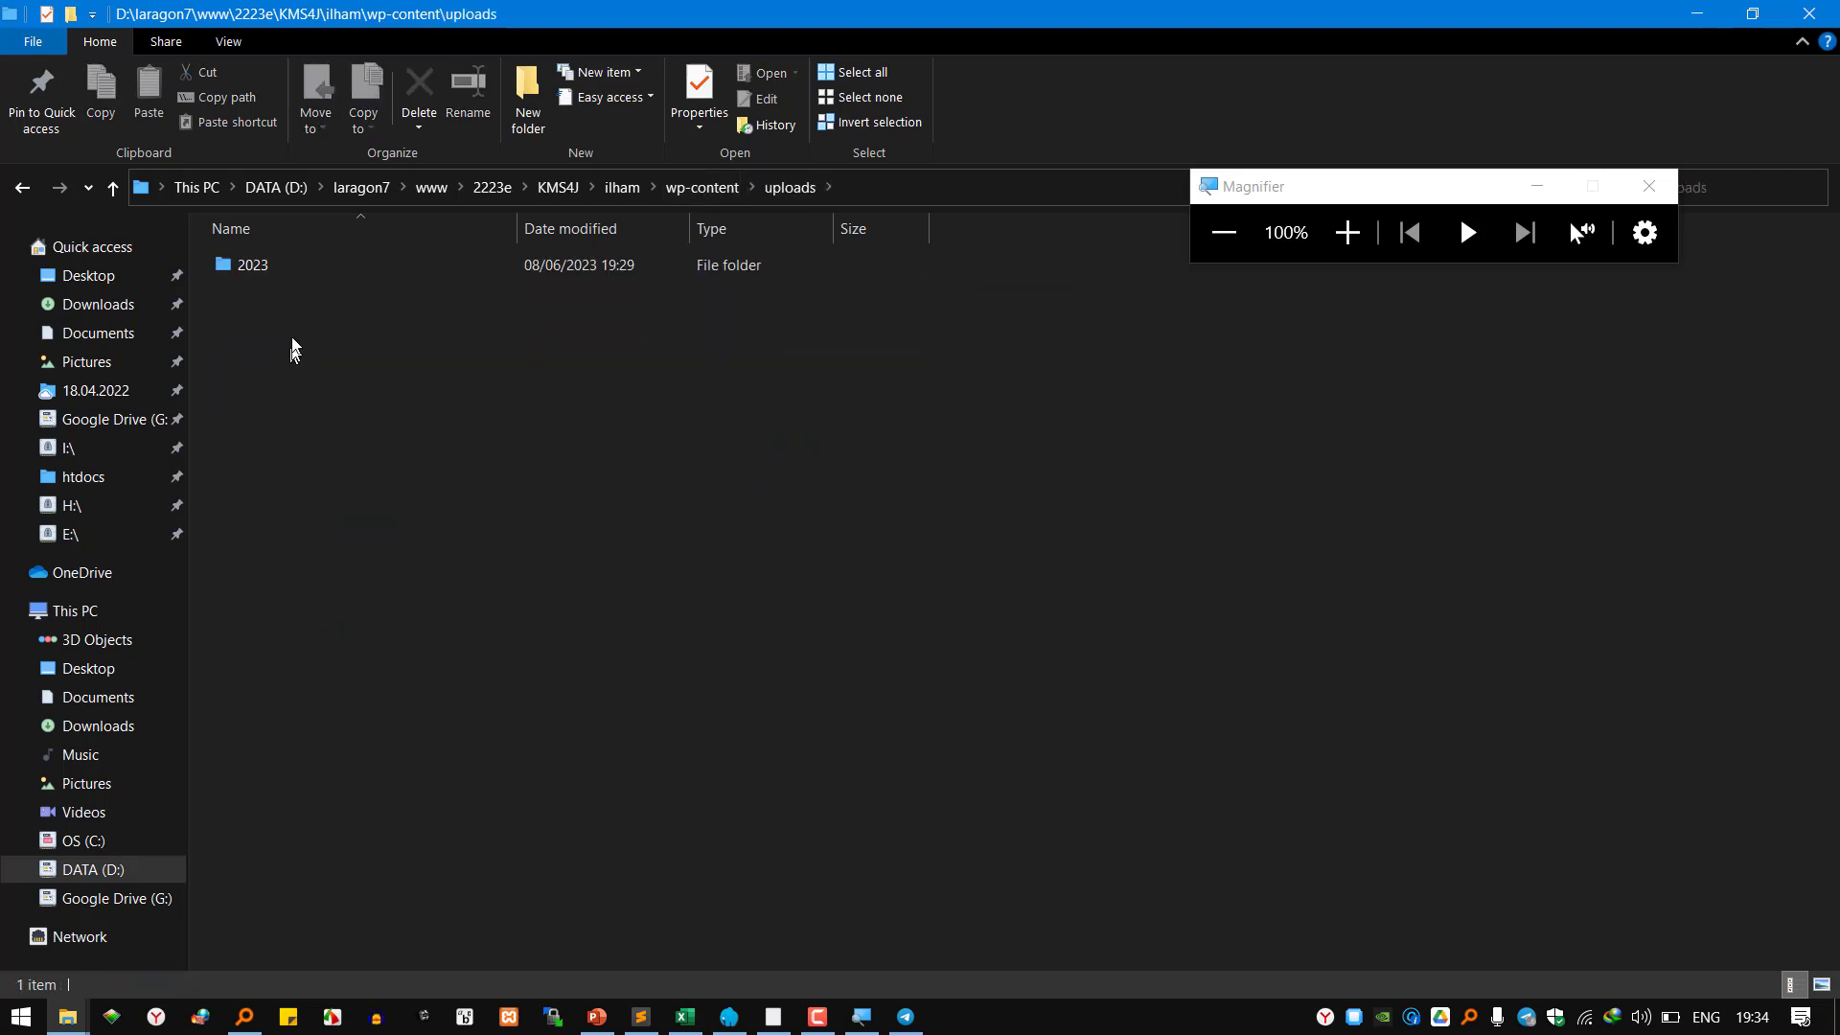
Step: Search Everything for the uploads folder's copied path to list its contents
click(900, 198)
click(245, 1016)
key(ctrl+a)
text("D:\laragon7\www\2223e\KMS4J\ilham\wp-content\uploads")
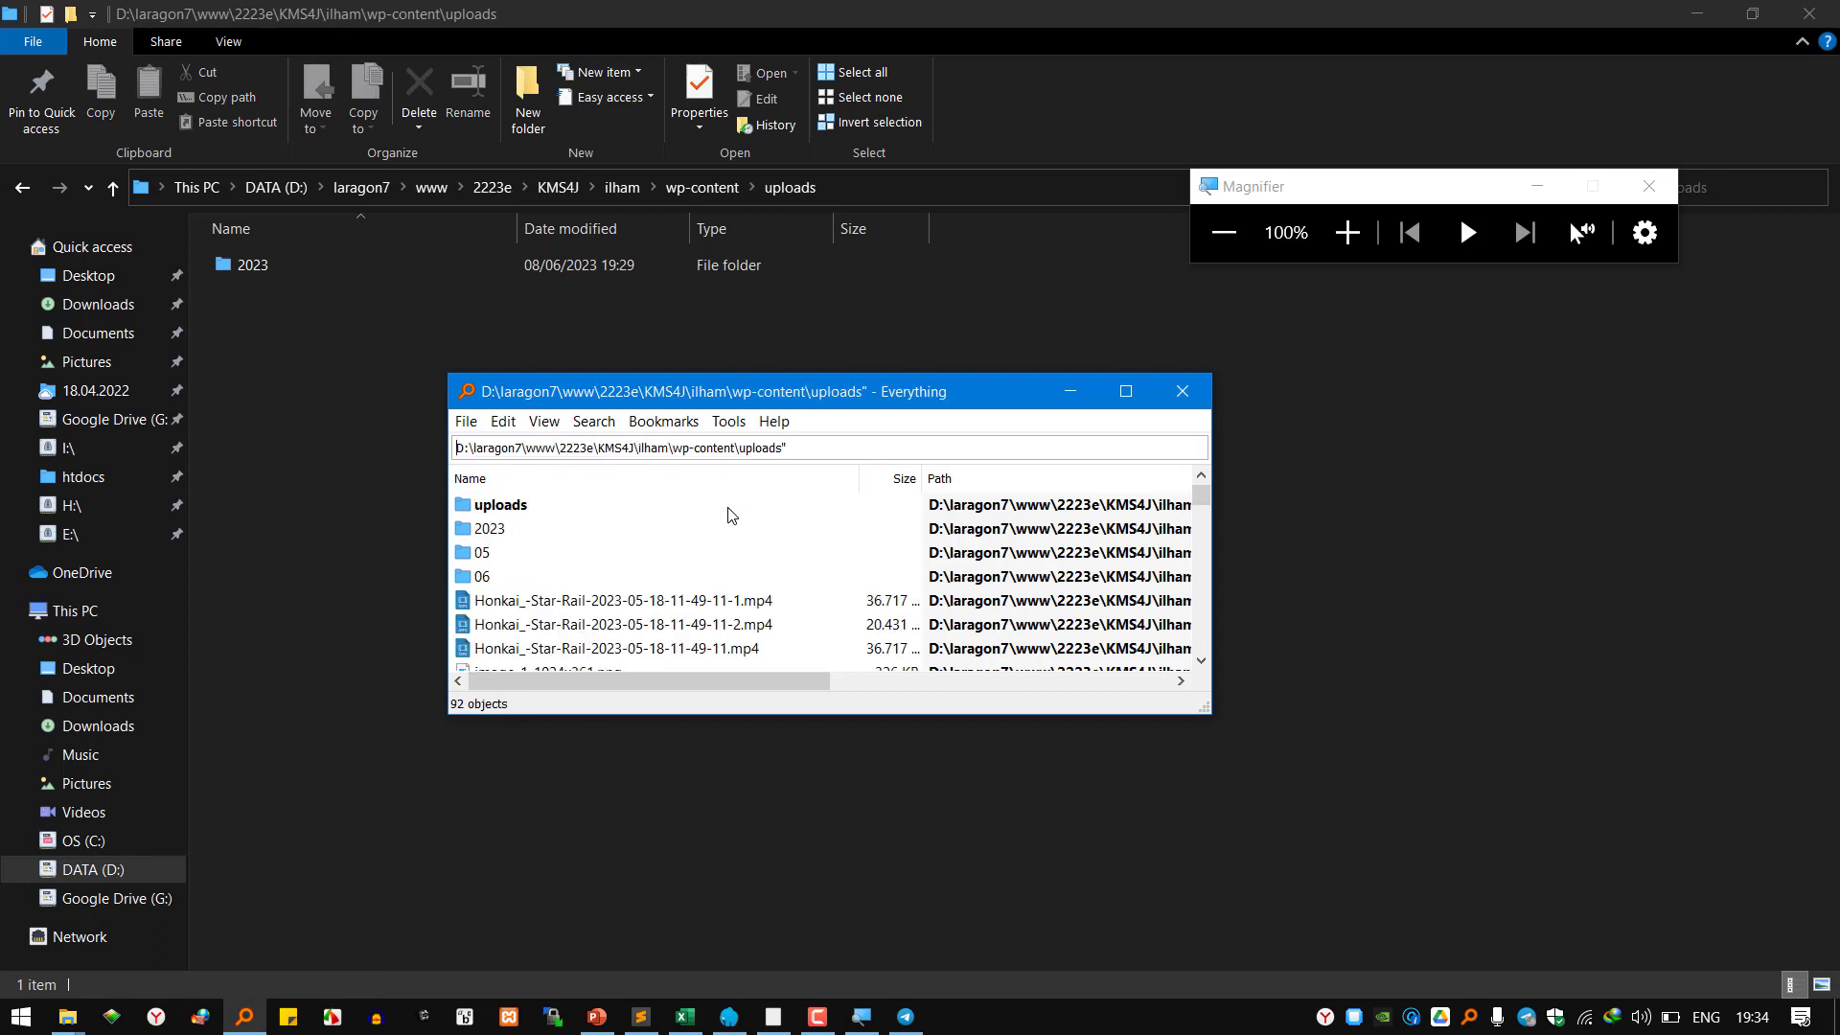
click(1347, 233)
click(1349, 230)
click(1552, 1015)
Step: Google 'everything voidtools download' in a new tab, then bring up a File Explorer window
click(1716, 42)
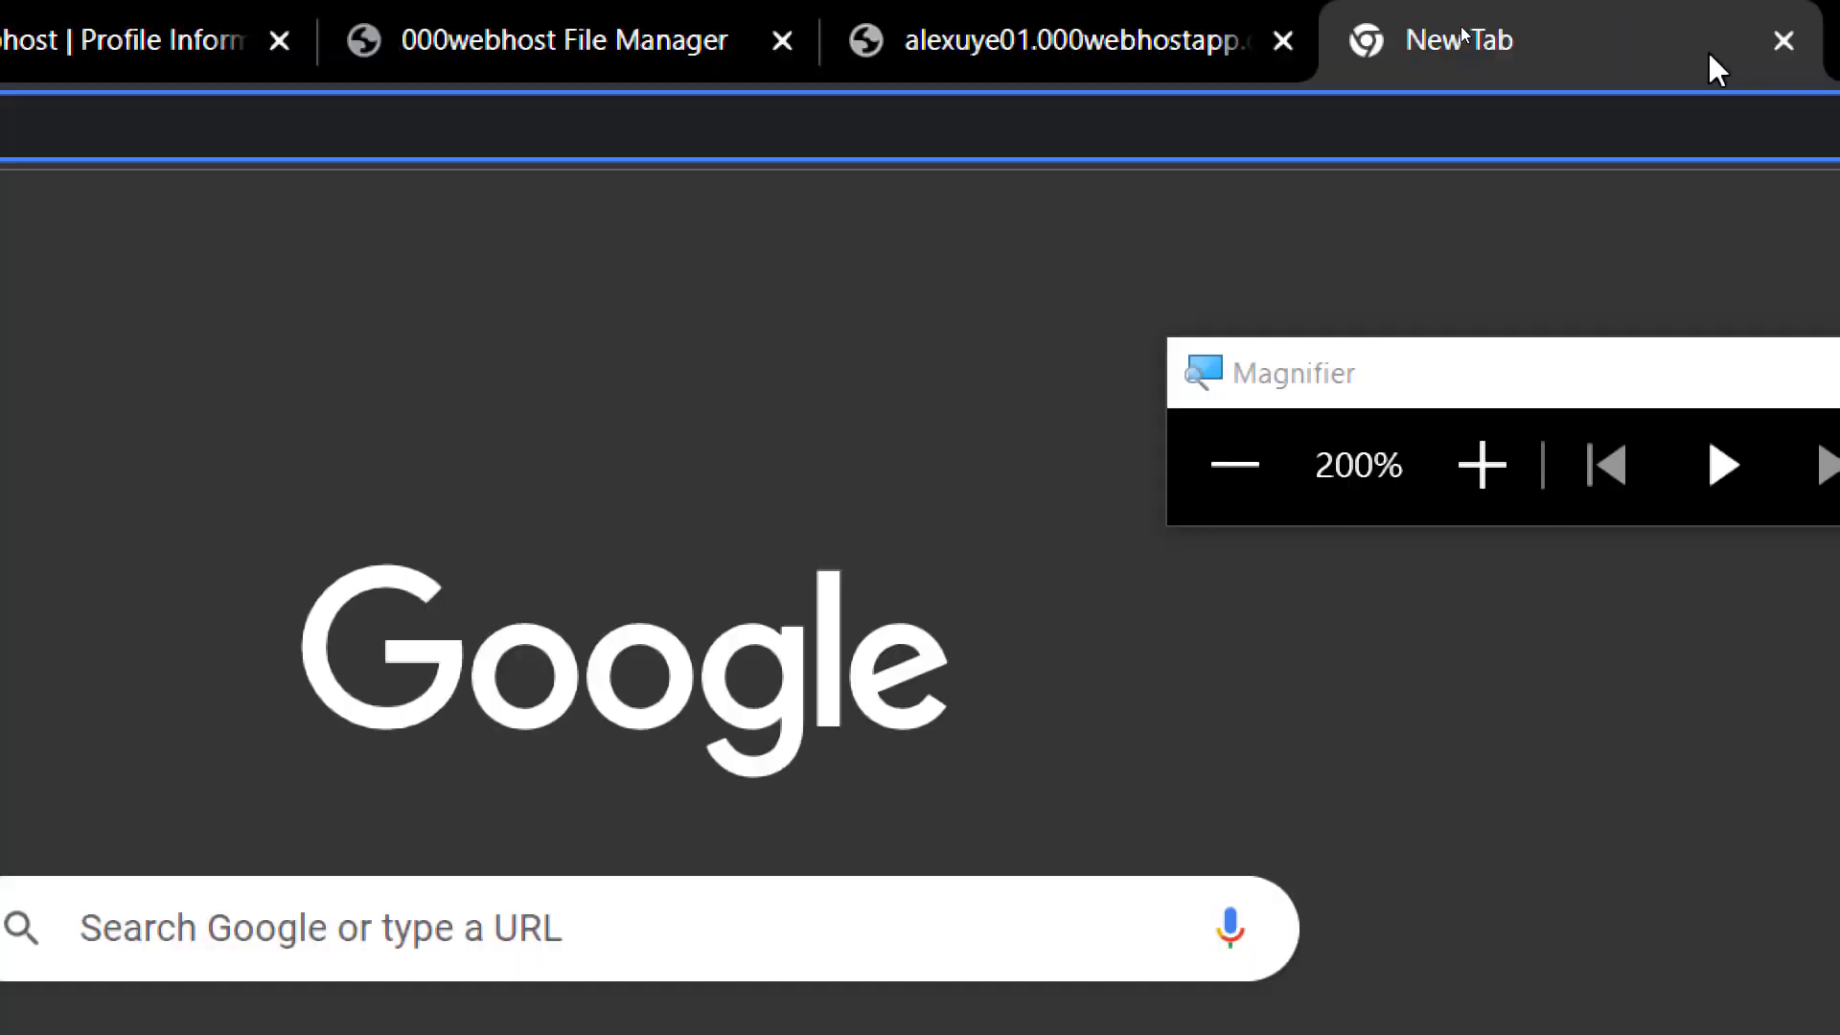
text(everything void)
key(Down)
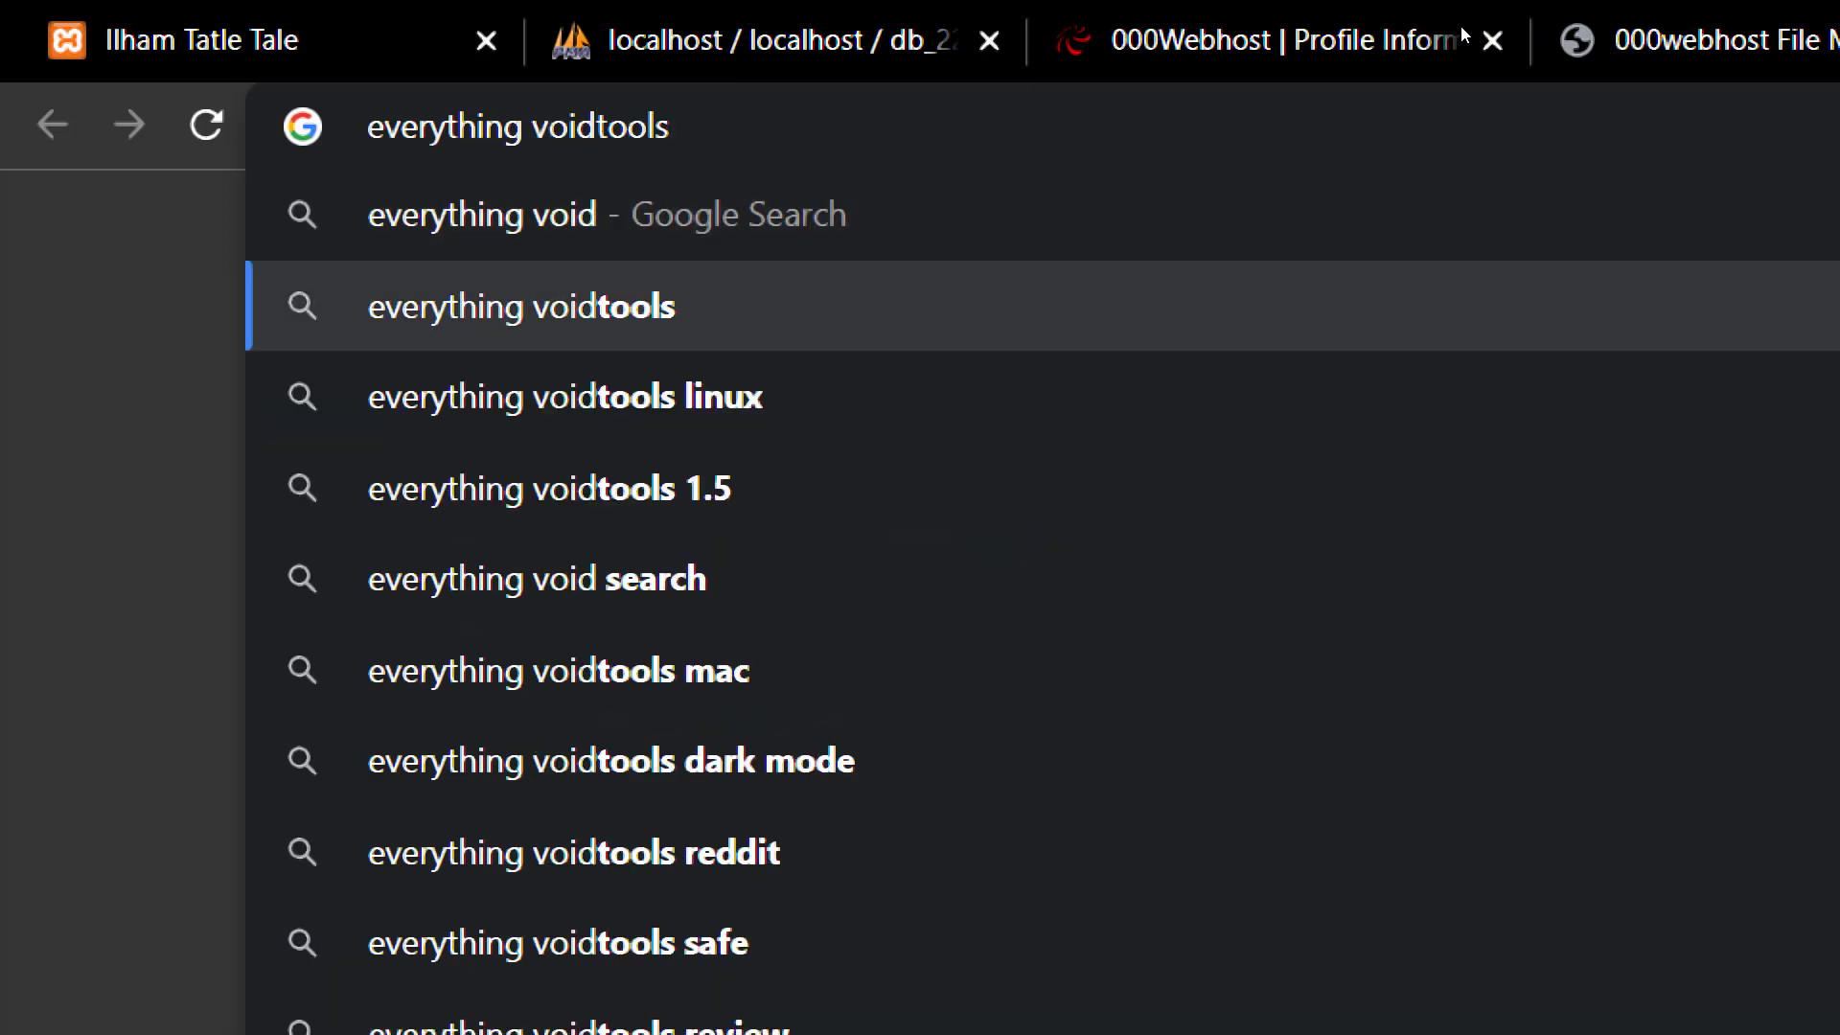
text(download)
key(Return)
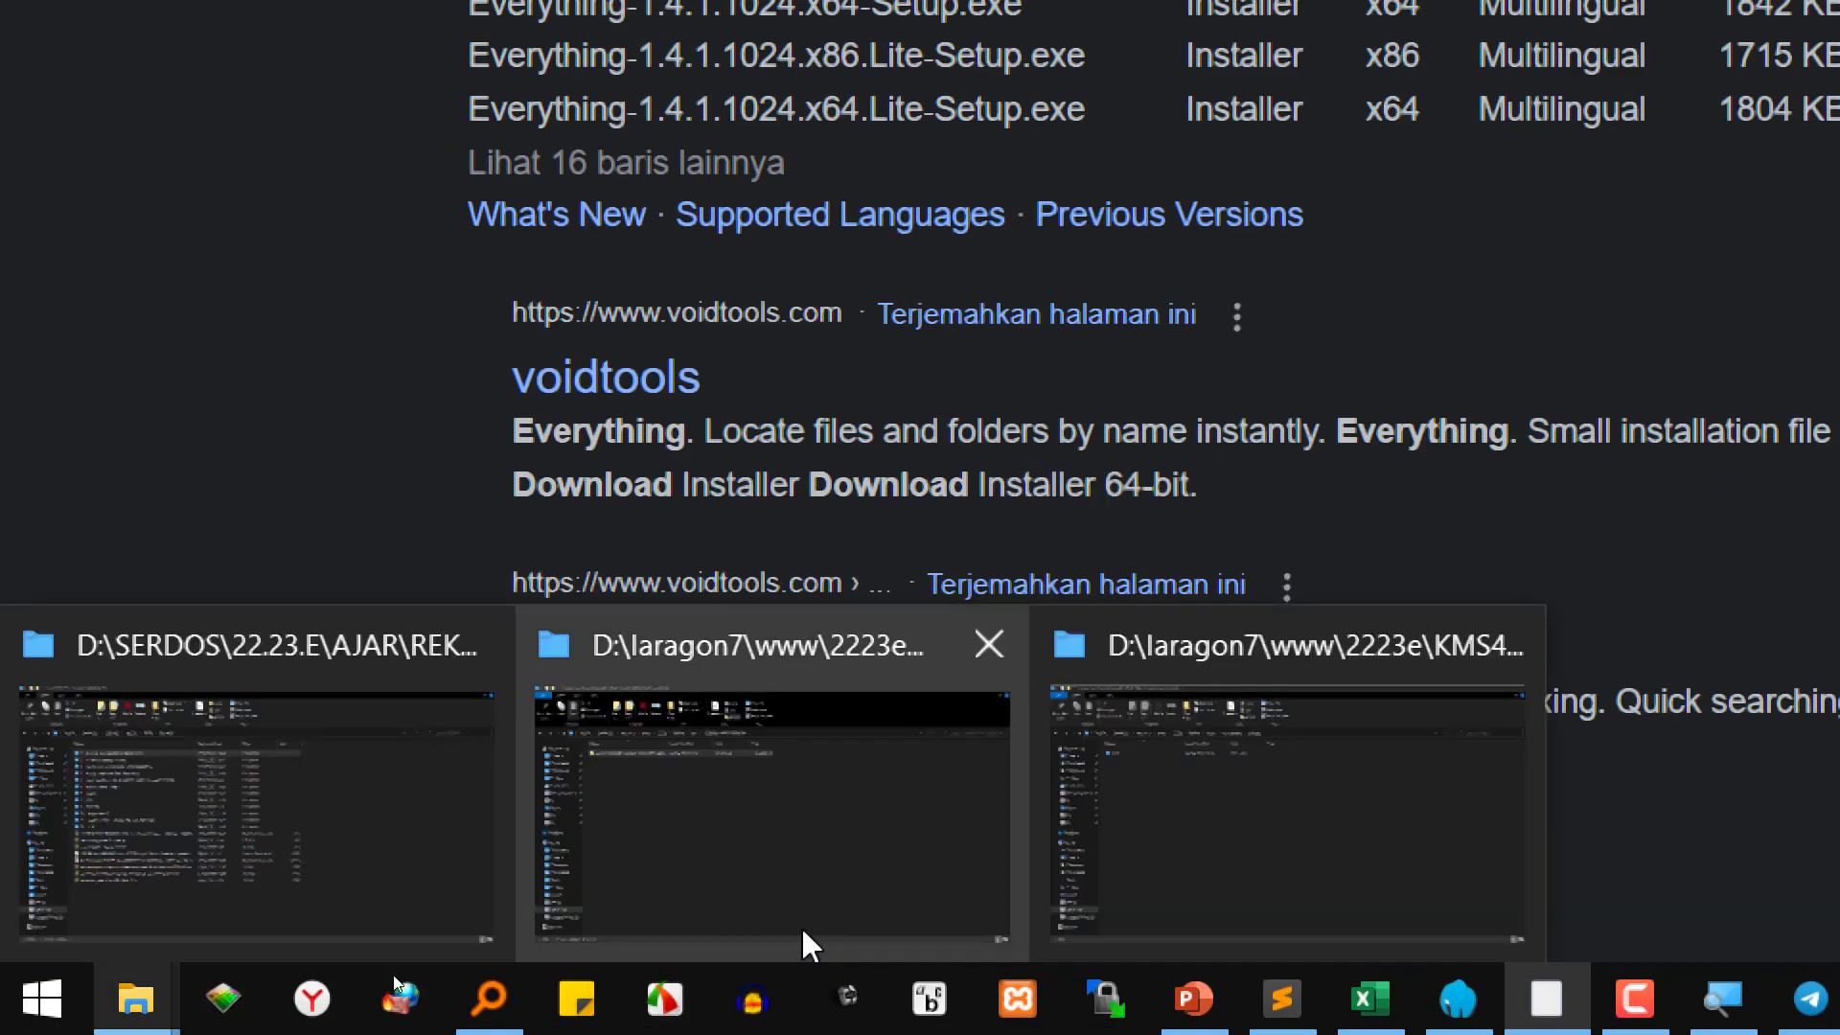
click(1540, 997)
drag(1068, 390, 905, 673)
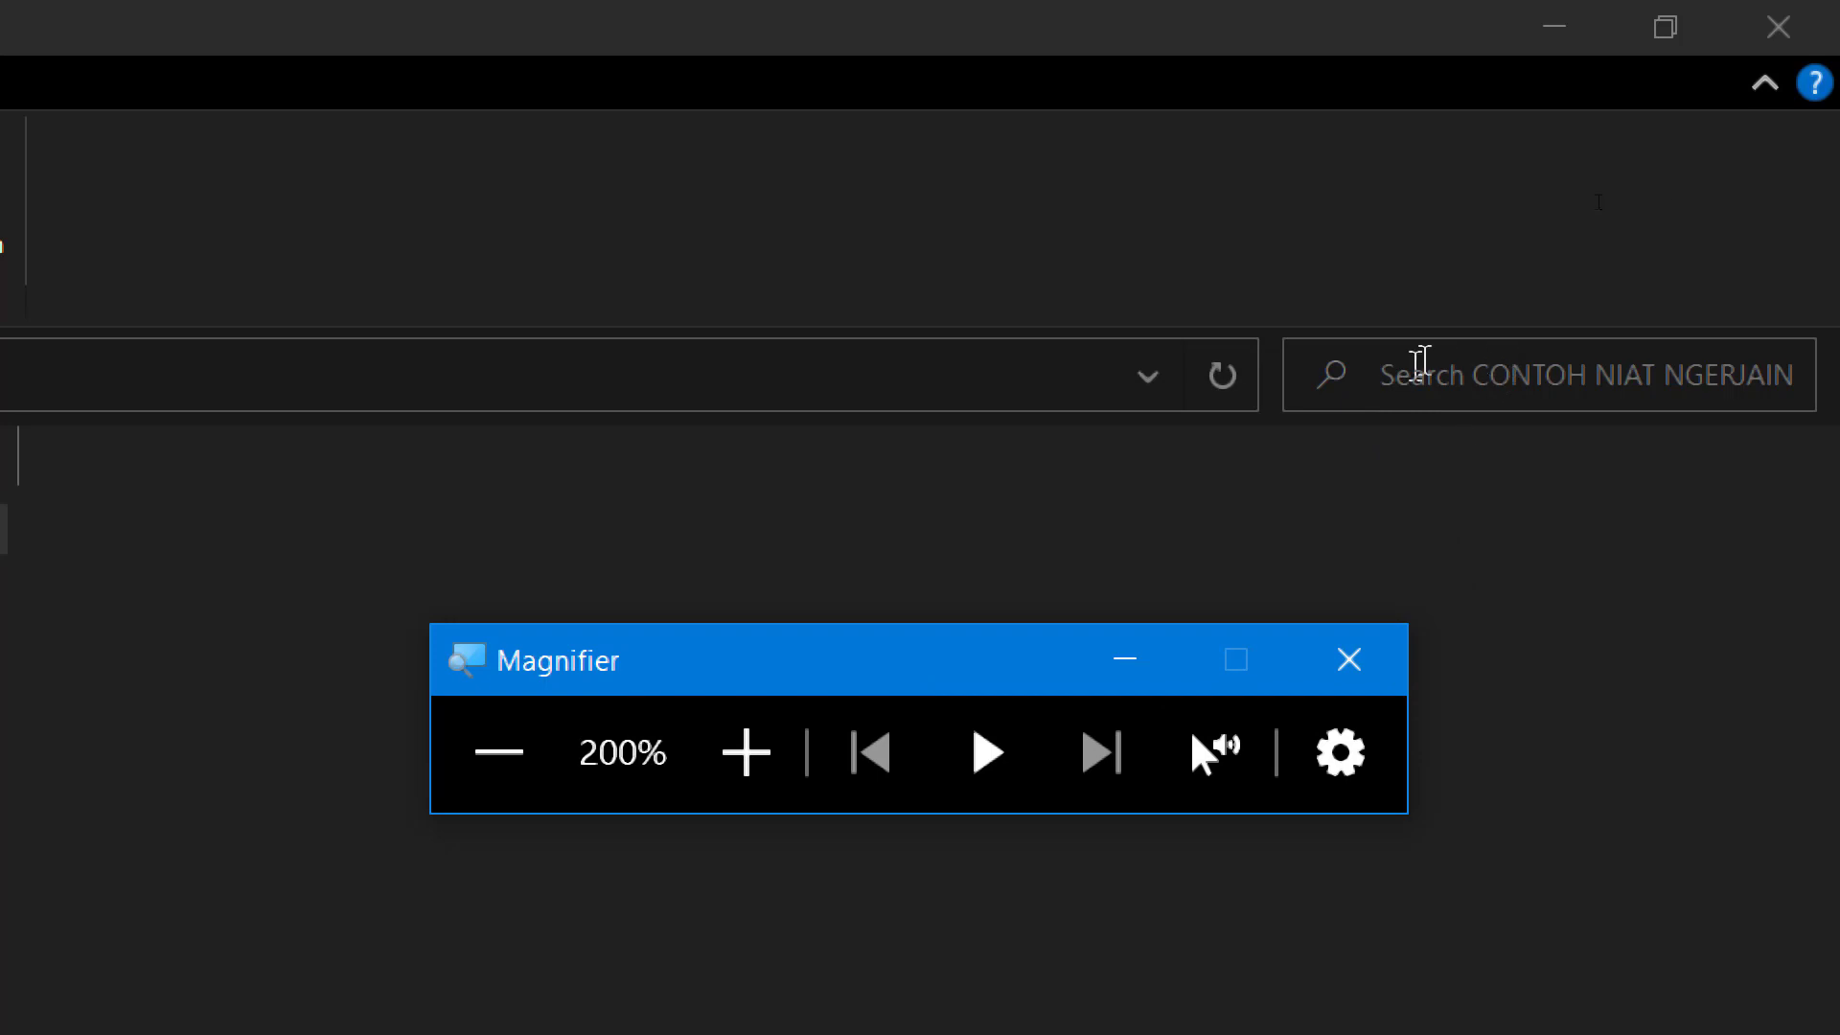
Step: Review the uploads folder's 92 items in Everything, then return to the voidtools results
mouse_move(321, 1001)
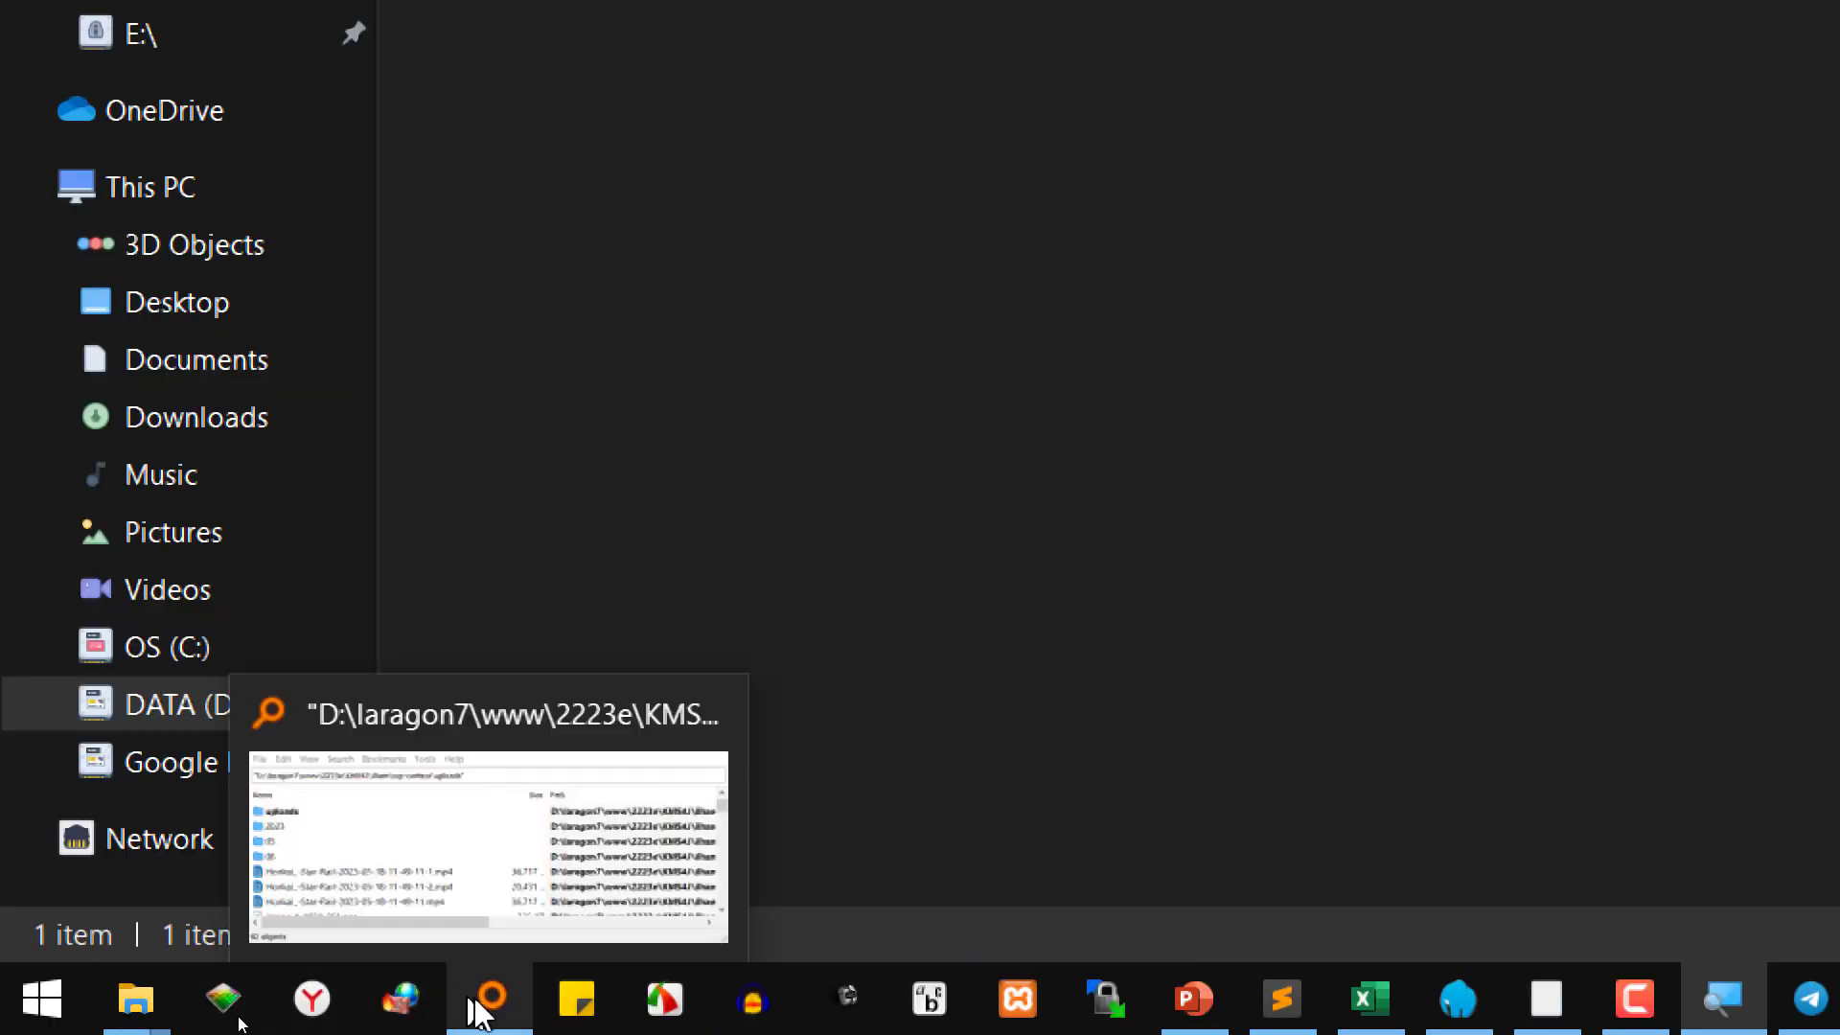
click(484, 996)
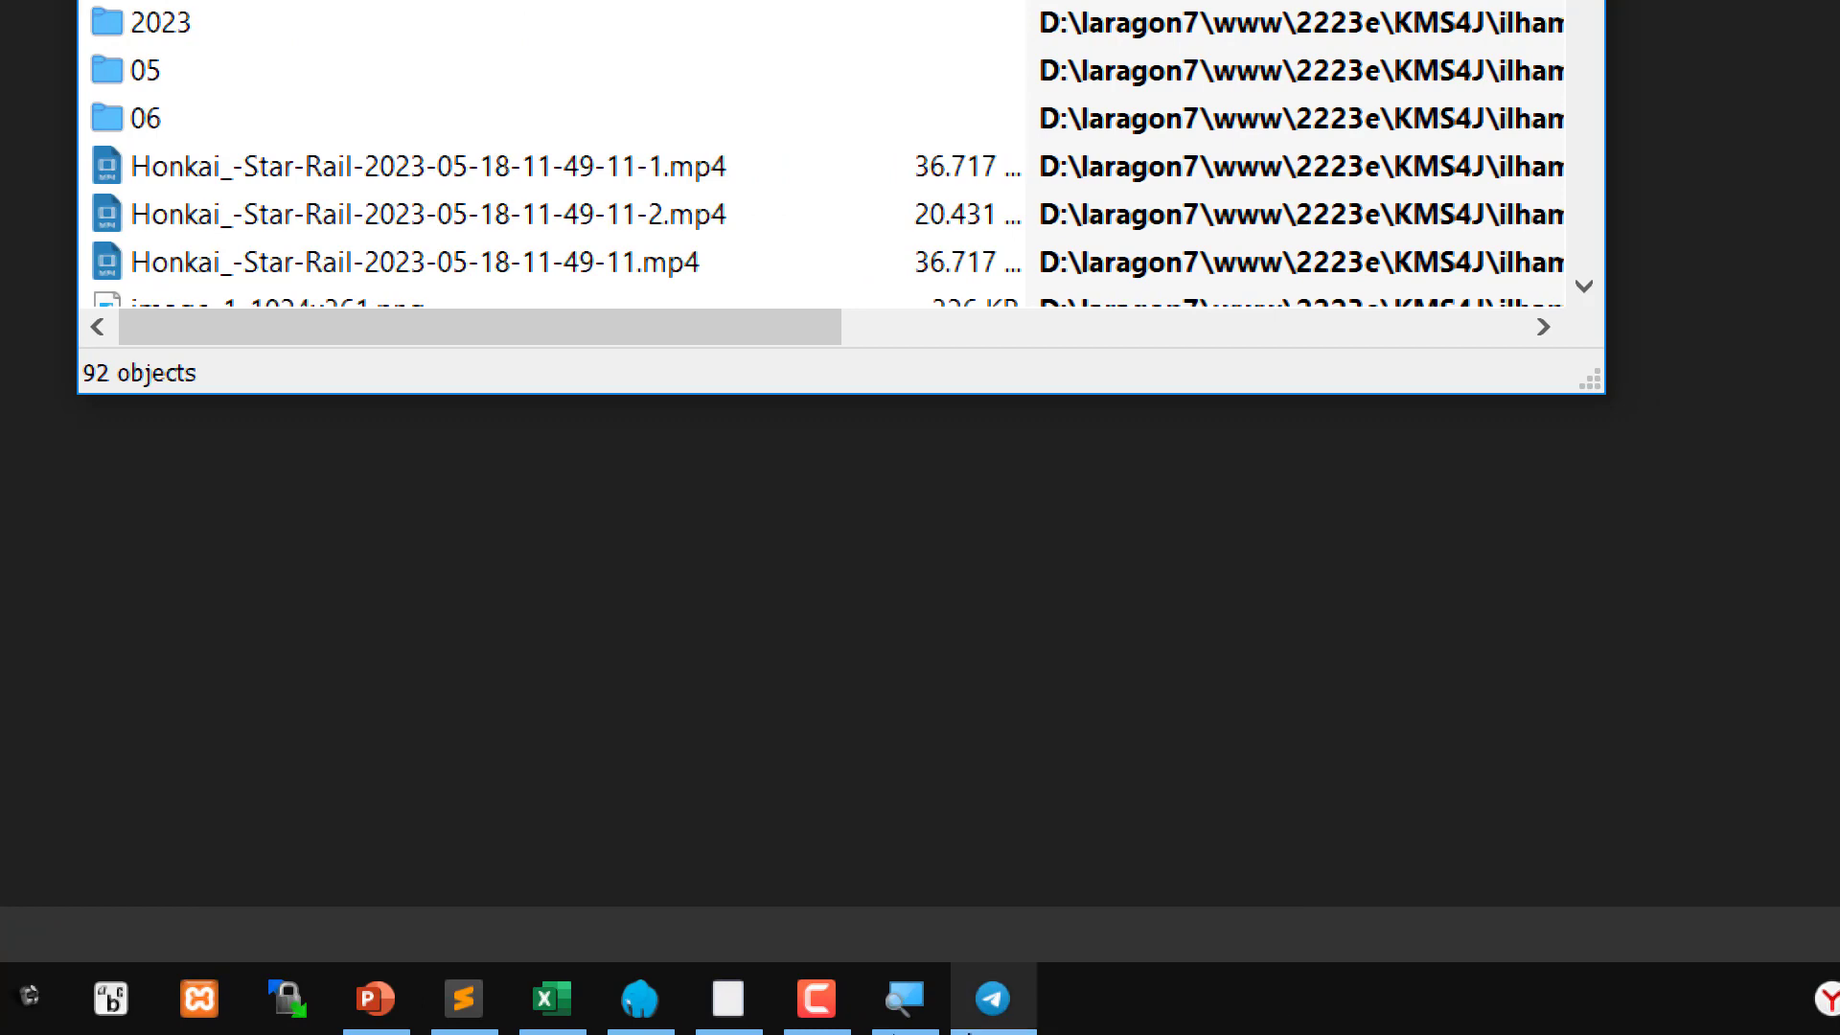
click(725, 1011)
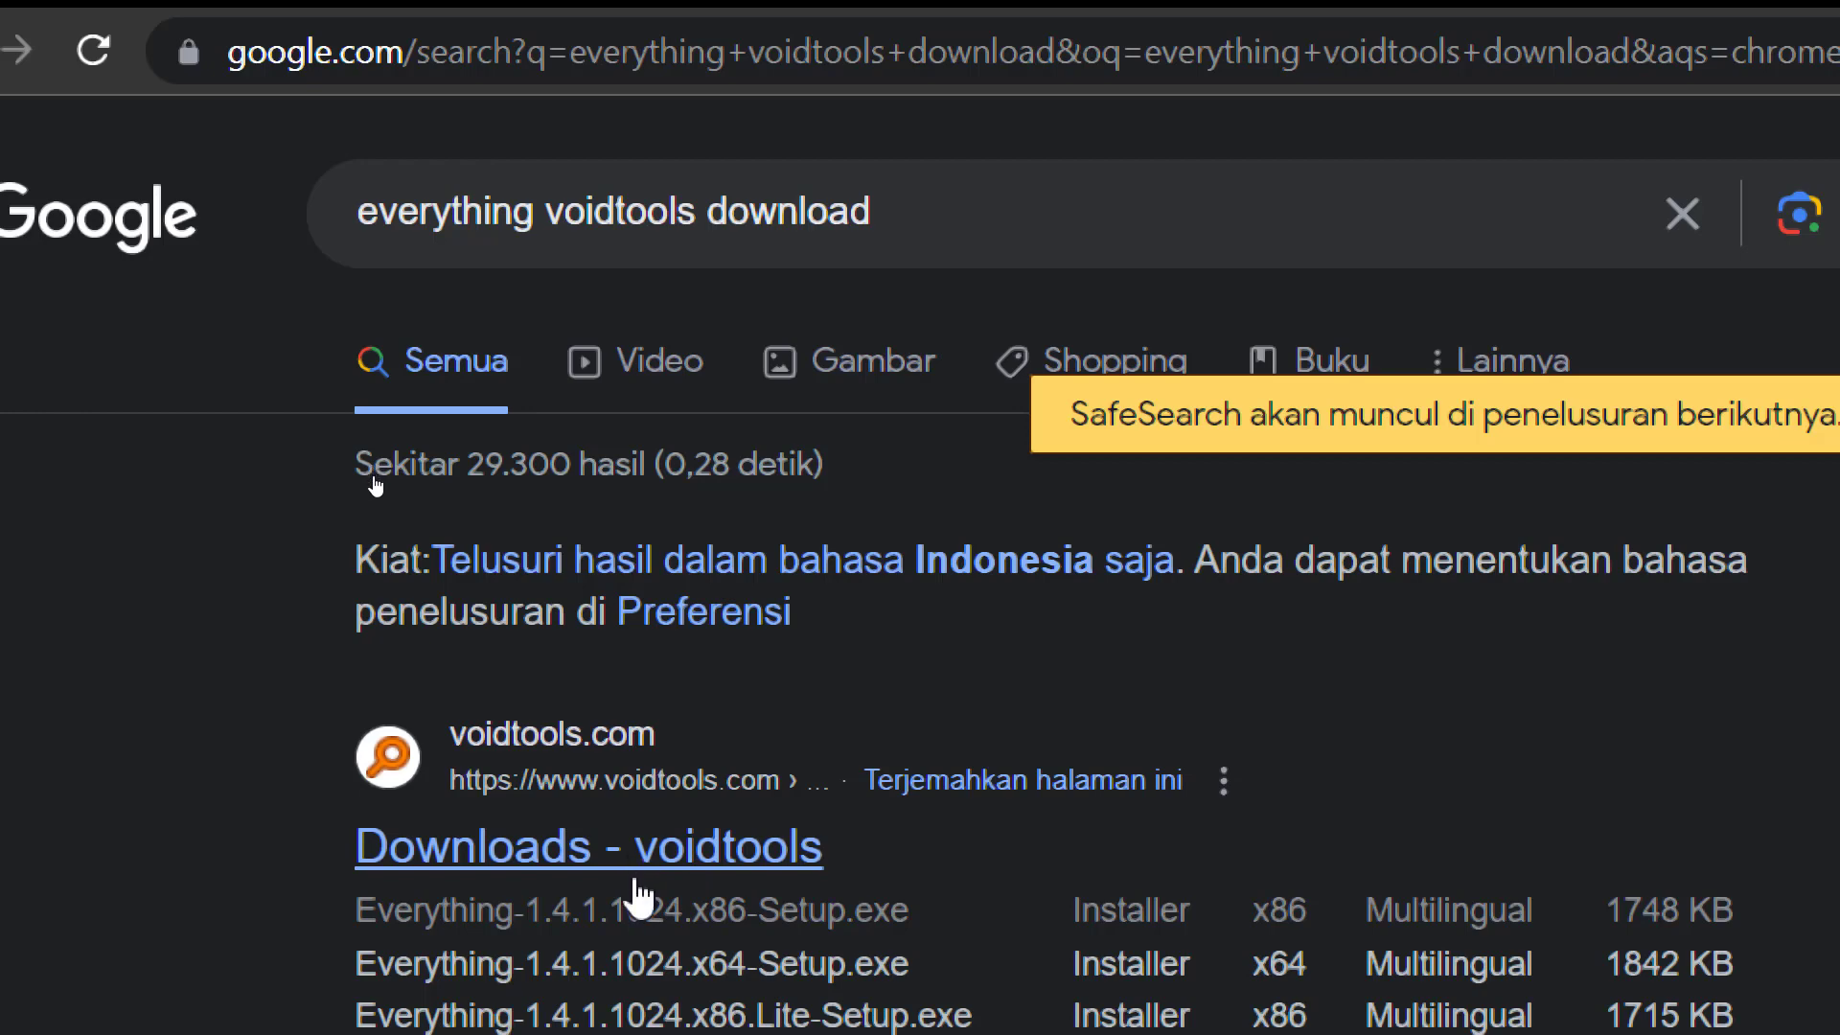
Step: Open the 'Downloads - voidtools' result to view the Everything 1.4.1.1024 downloads
click(646, 862)
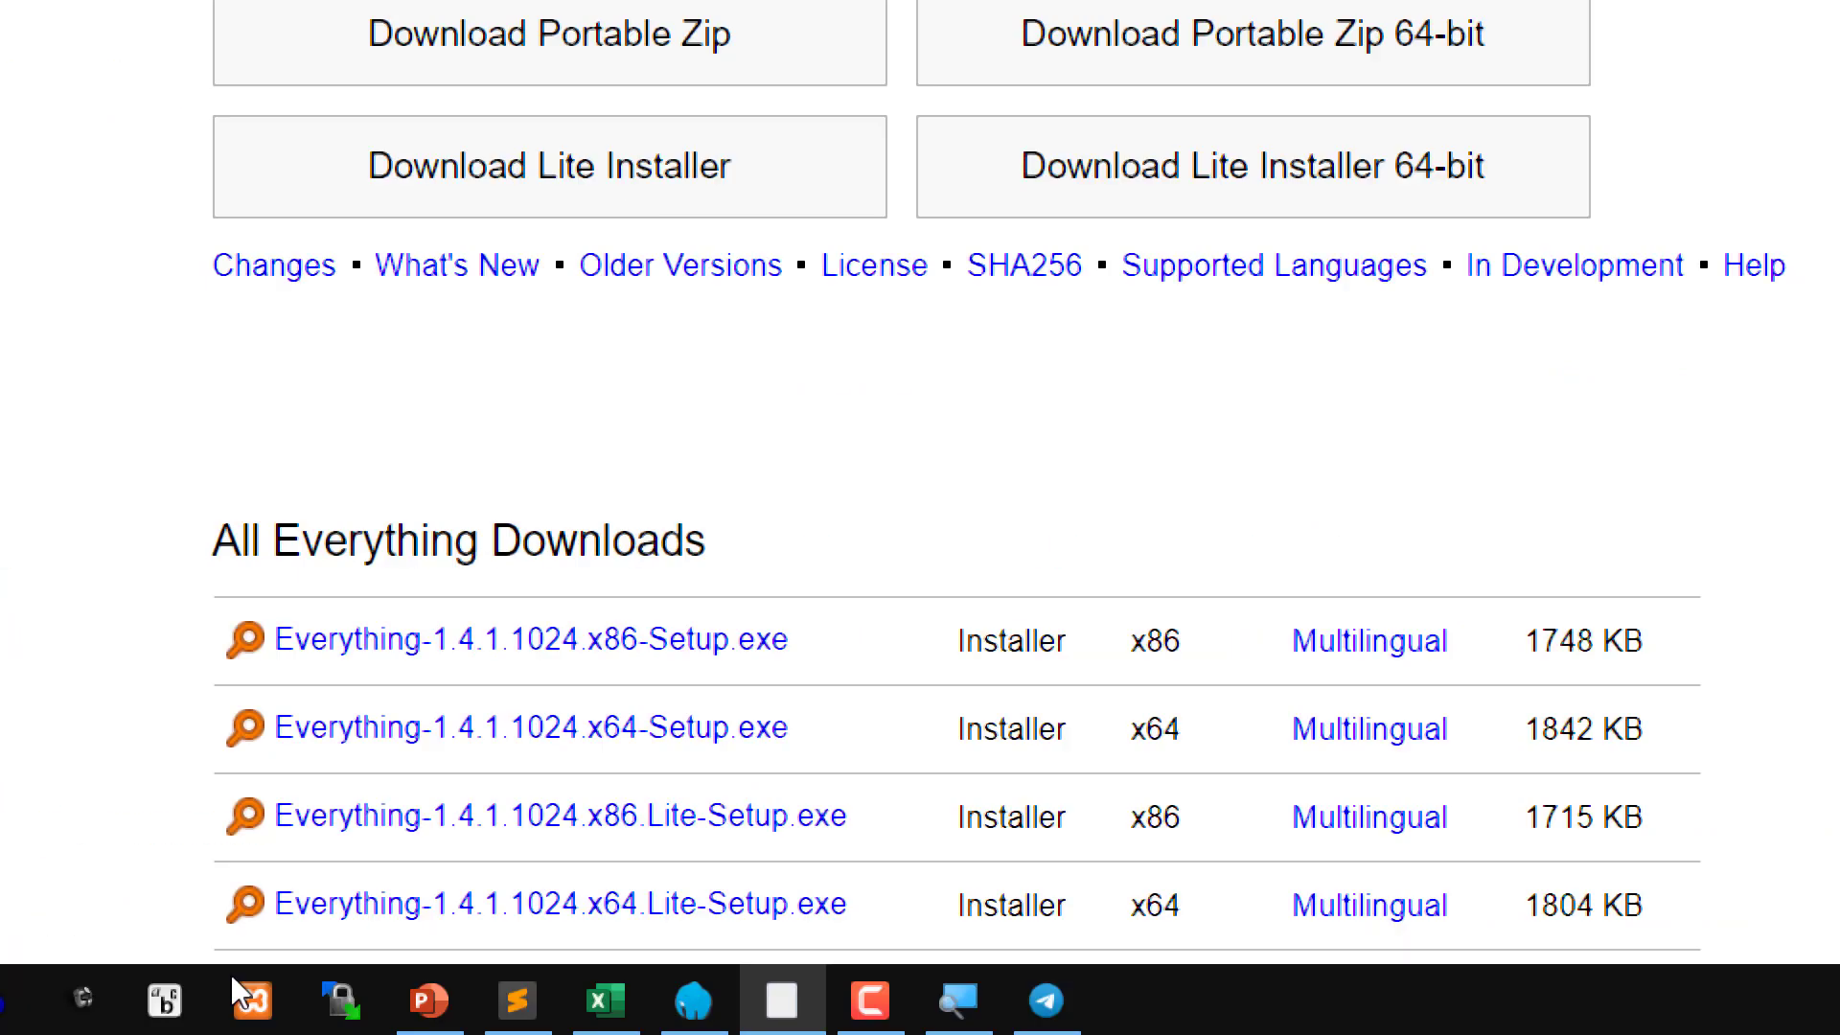
mouse_move(282, 1031)
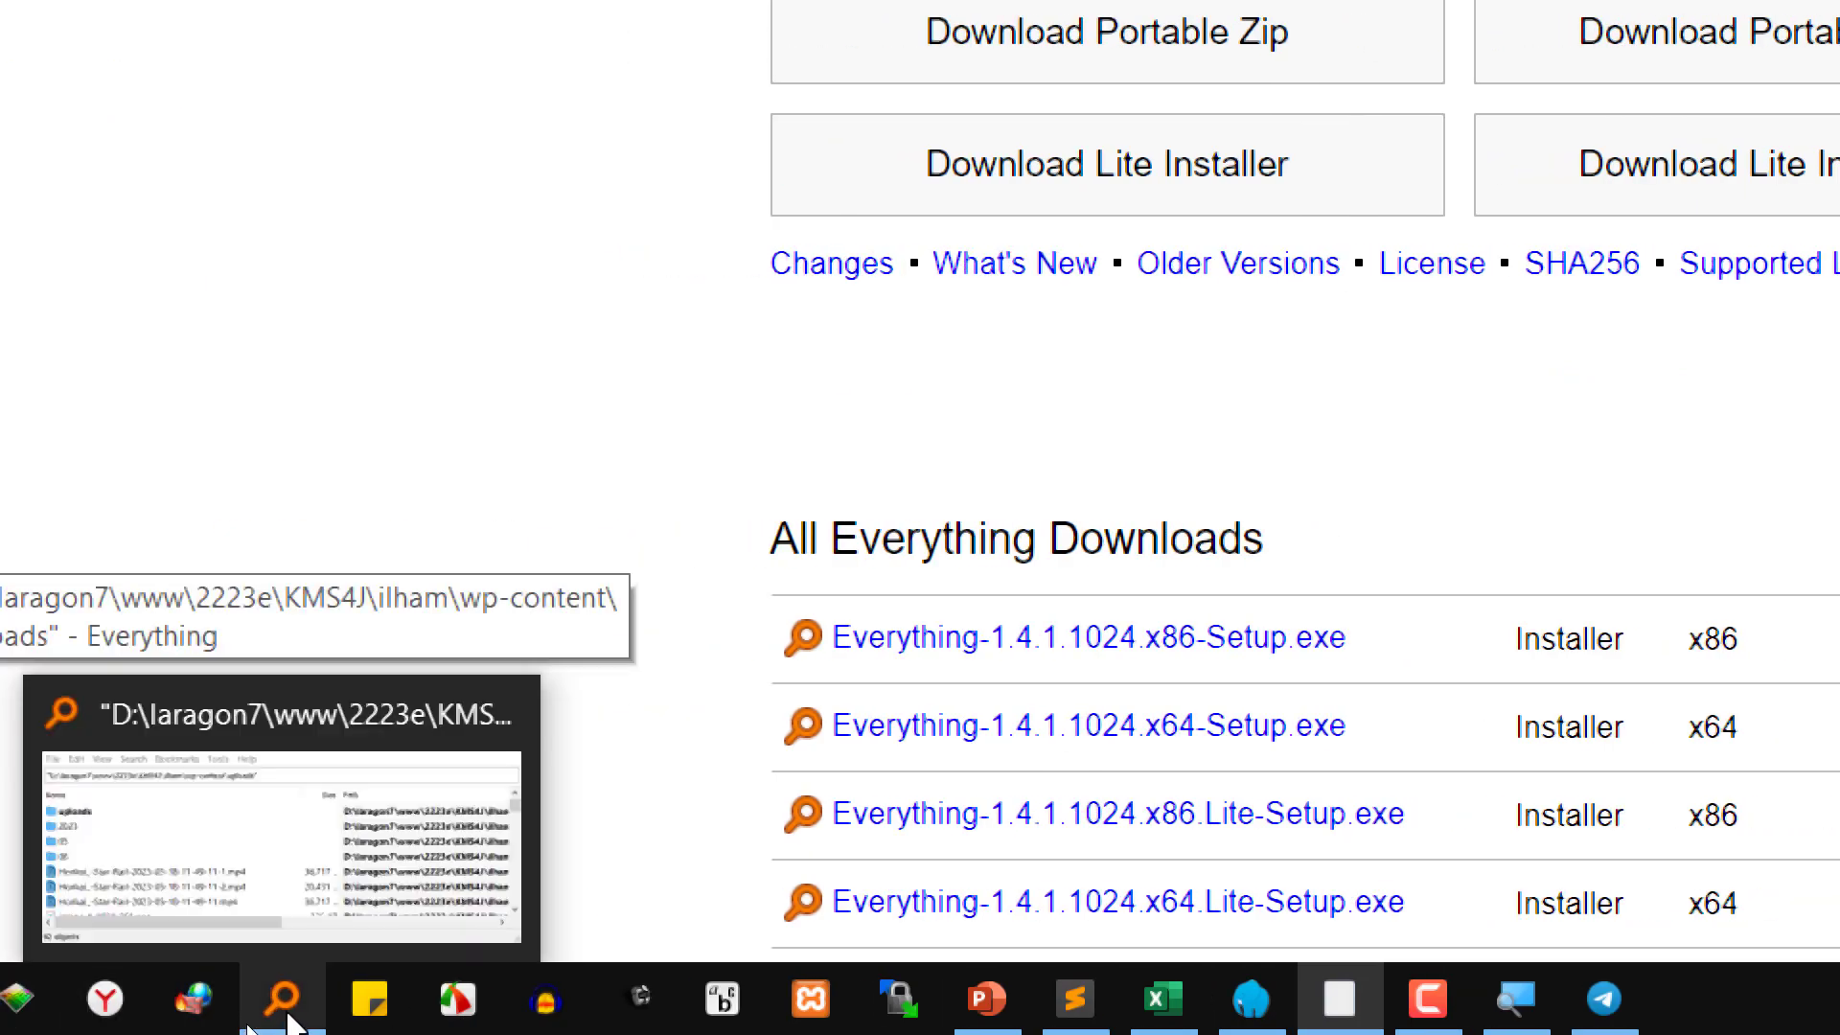
mouse_move(349, 821)
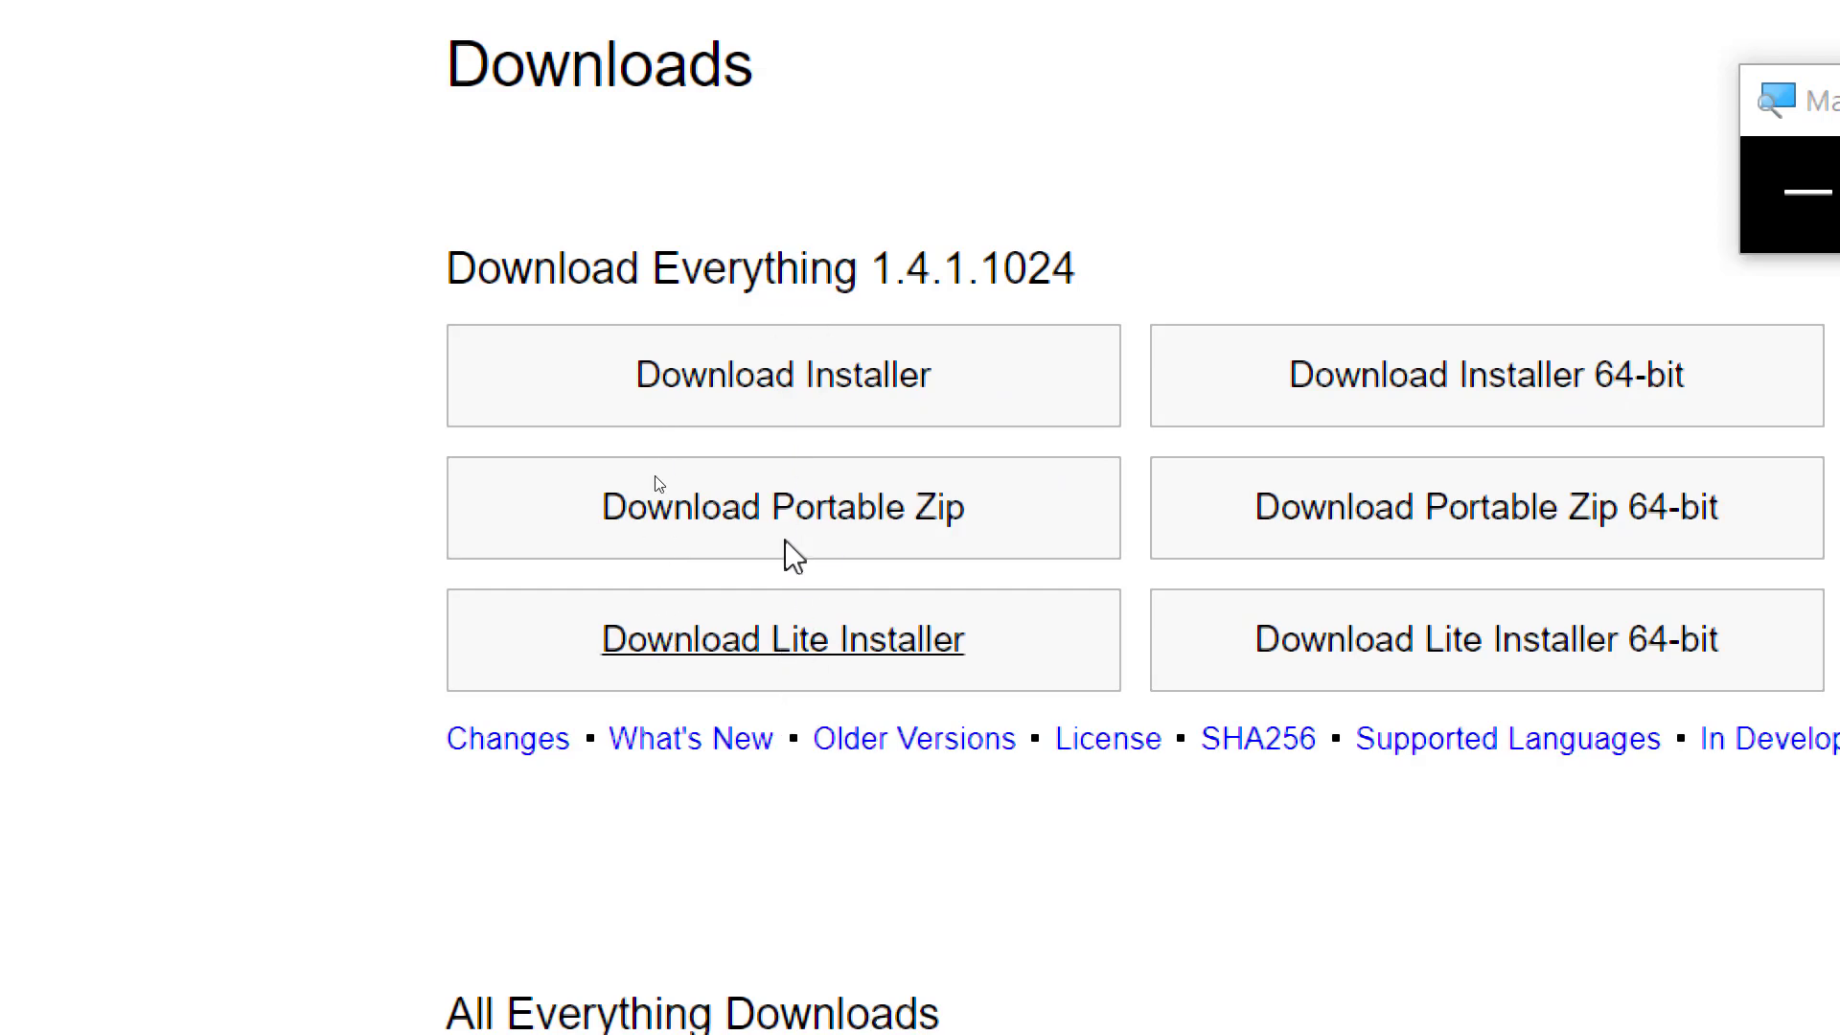
mouse_move(141, 1011)
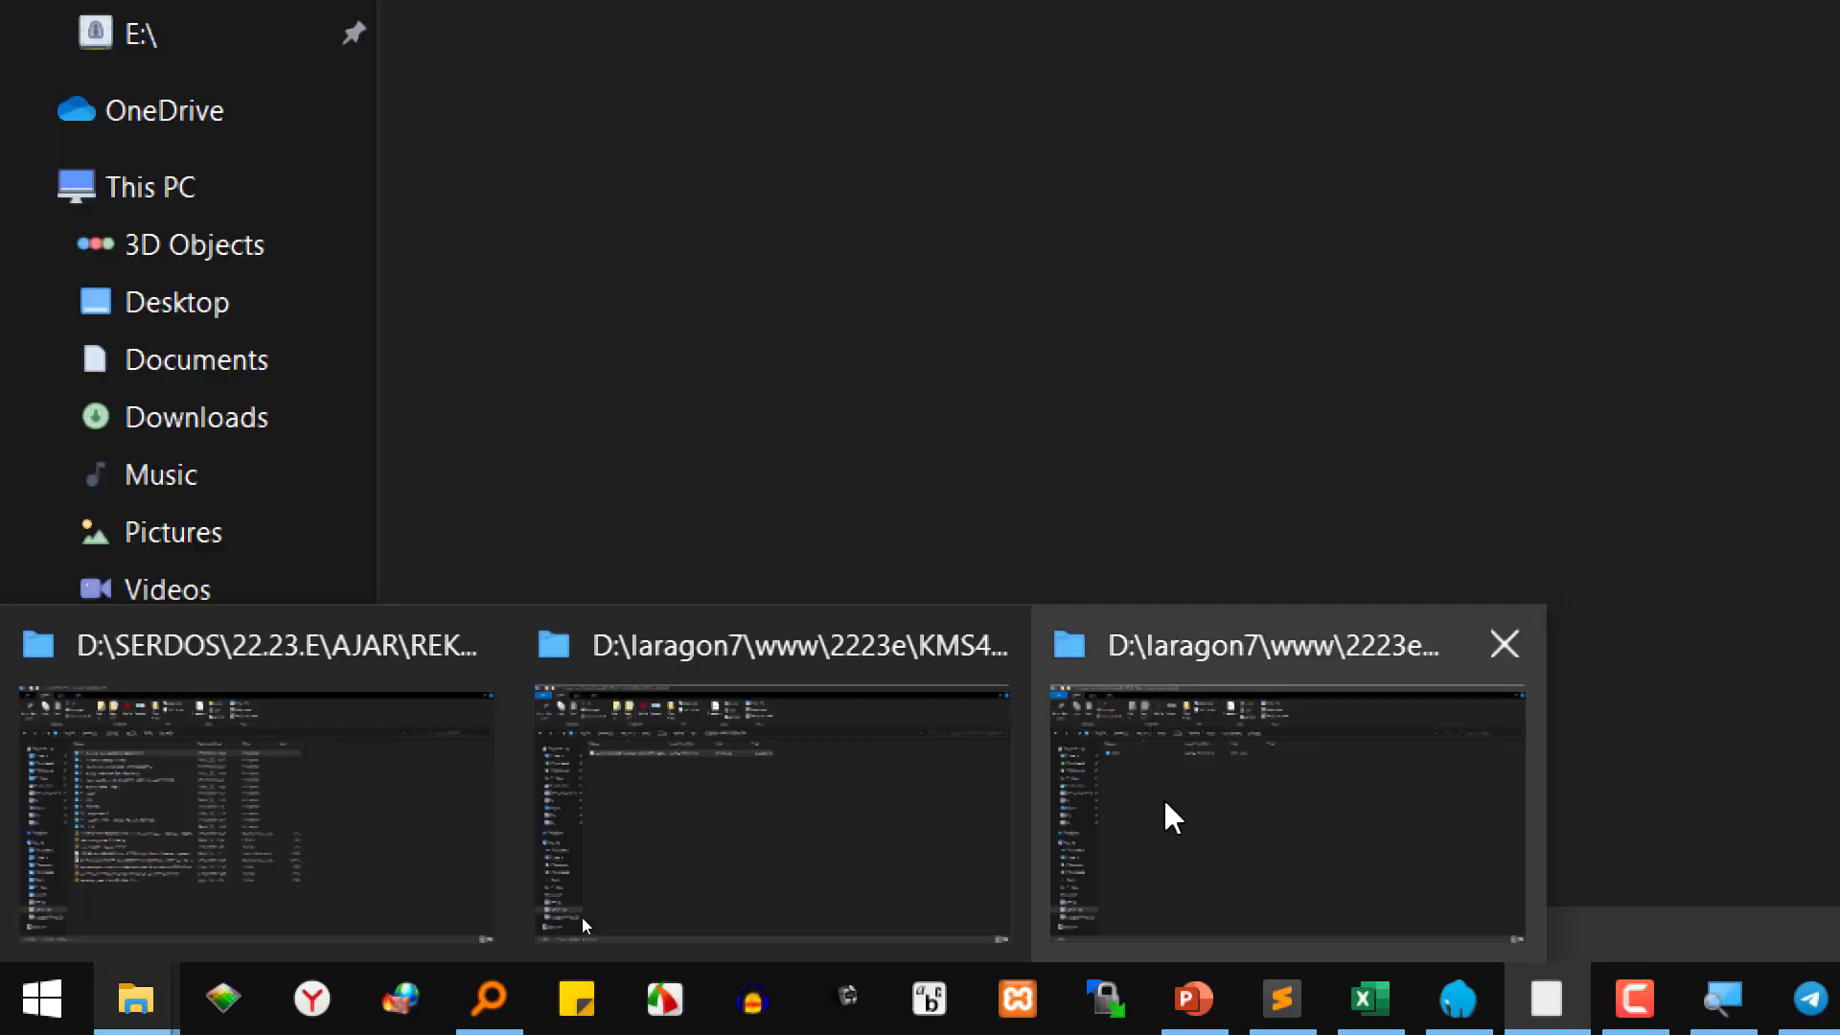
click(1171, 819)
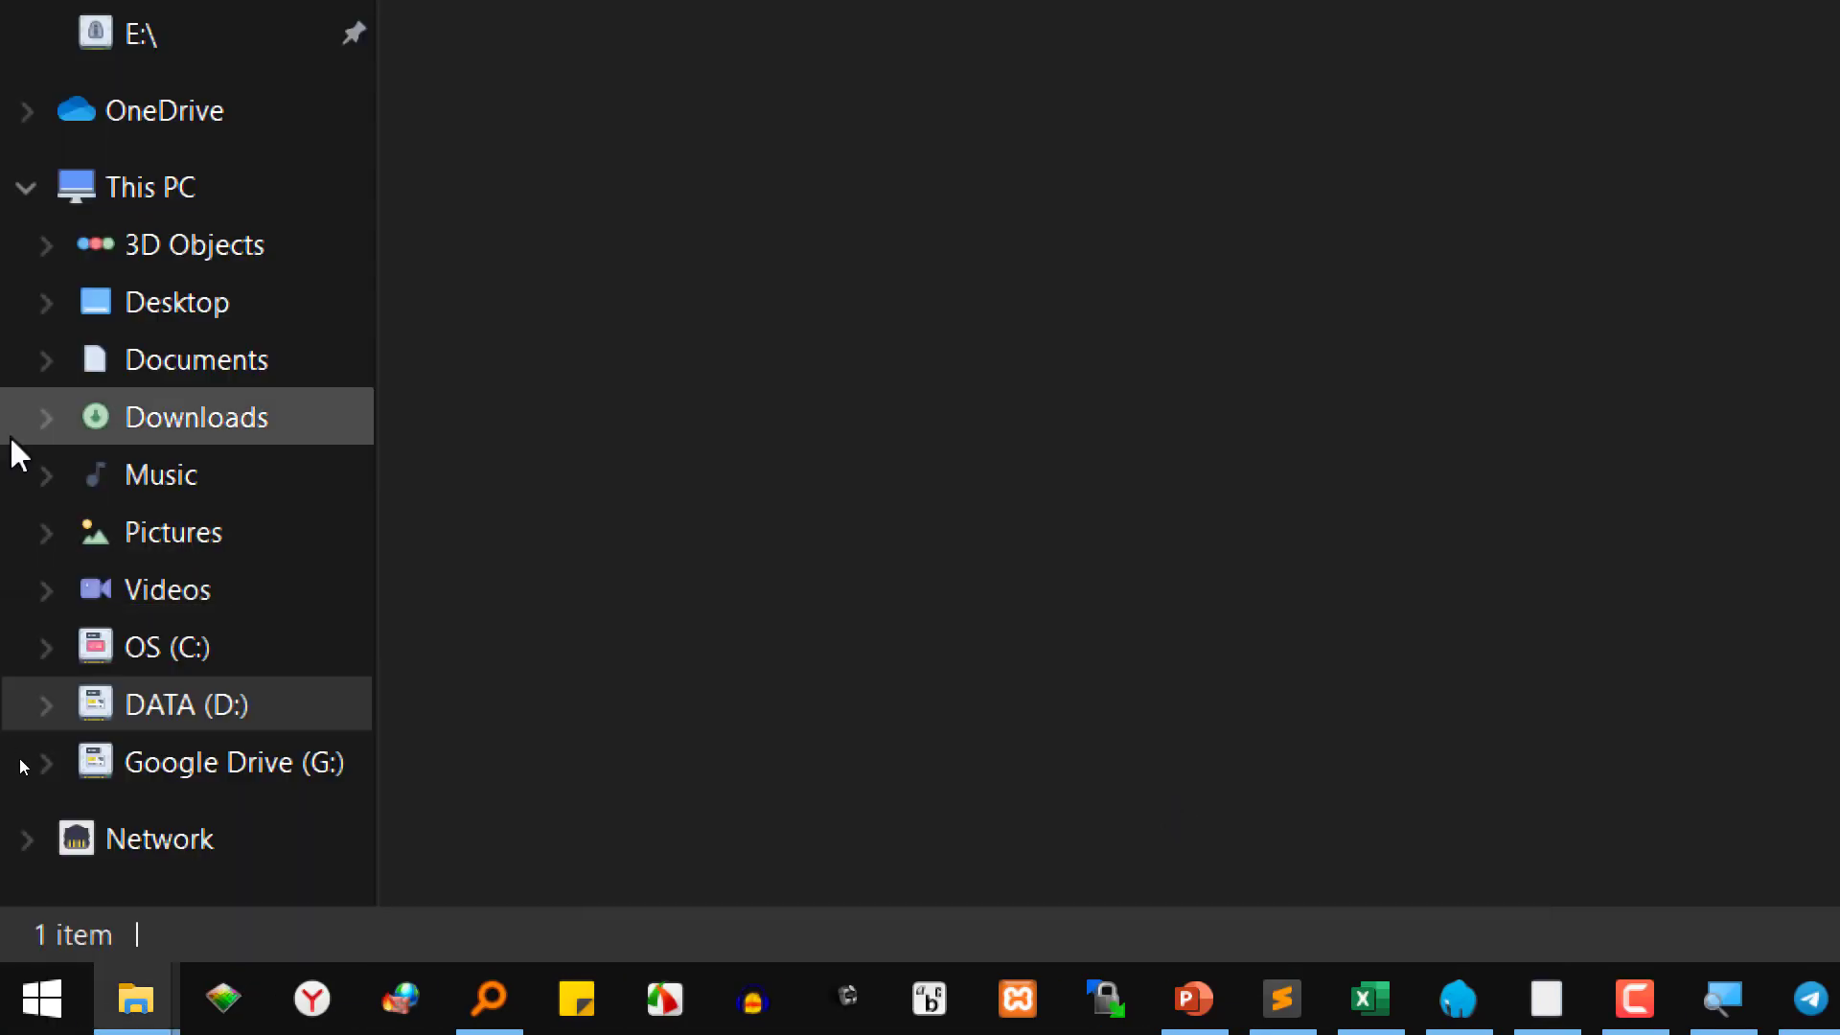
right_click(122, 201)
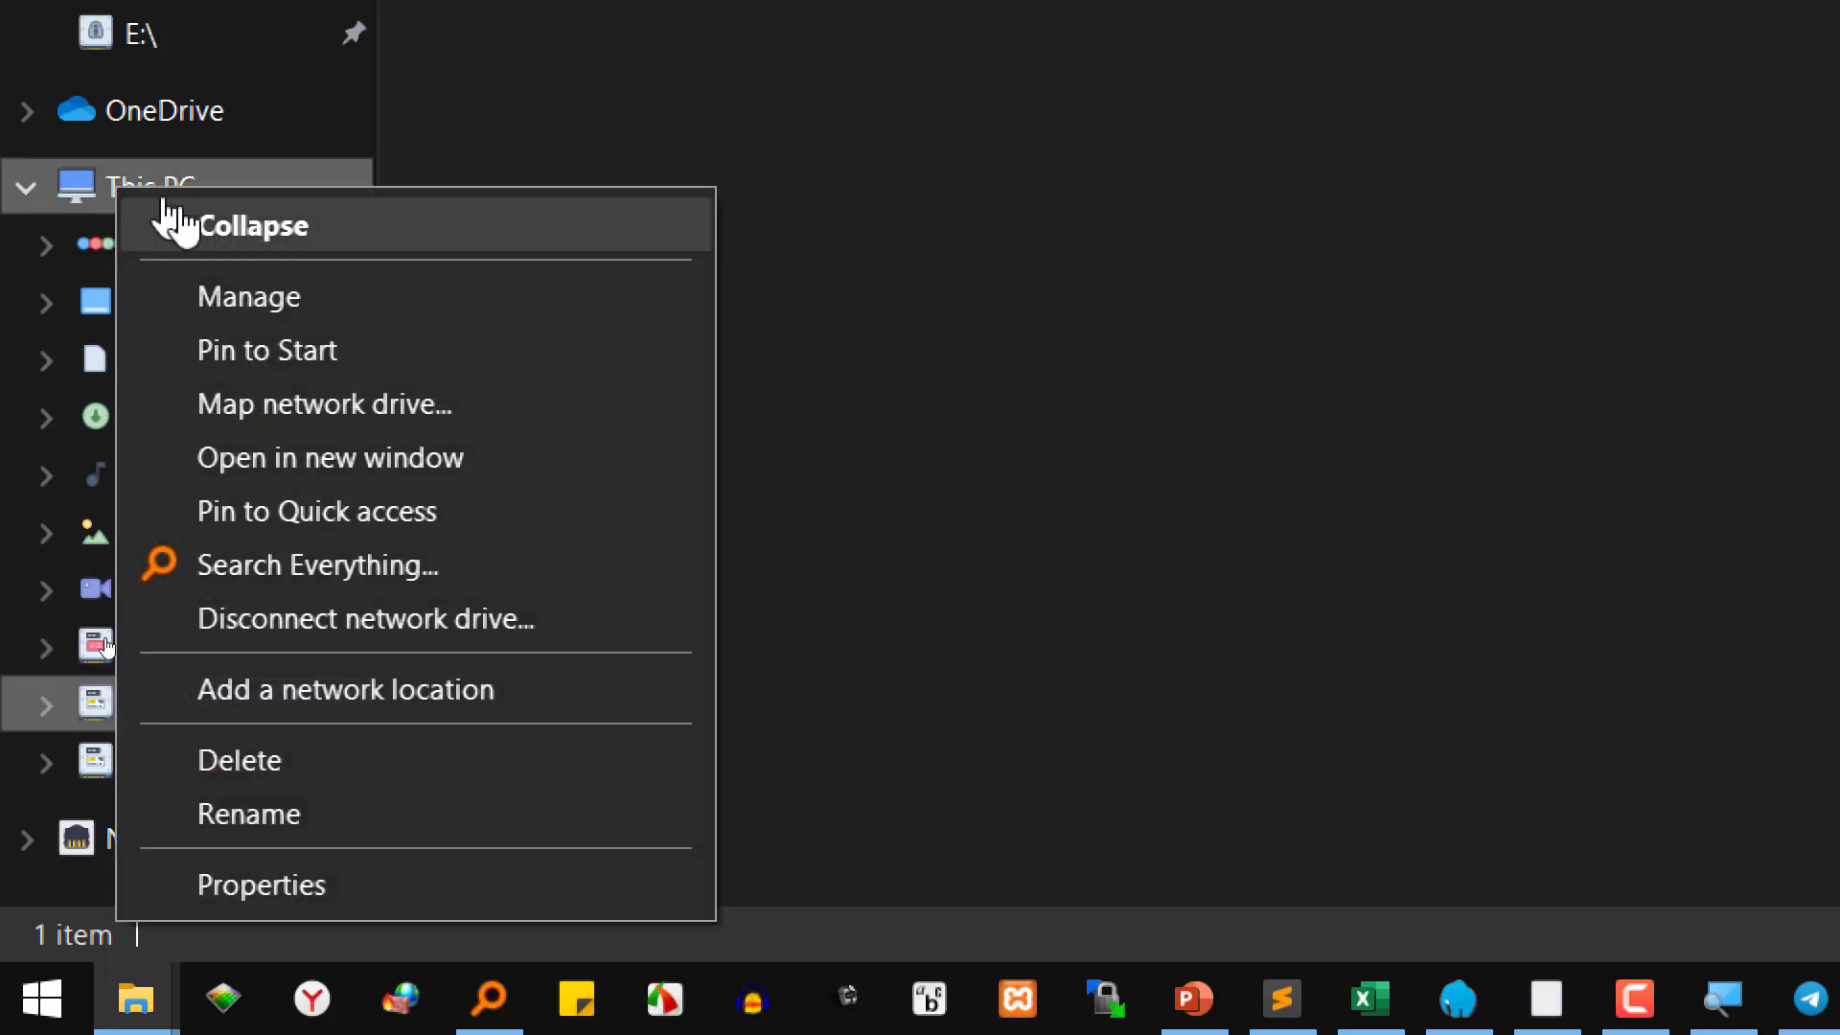
click(447, 889)
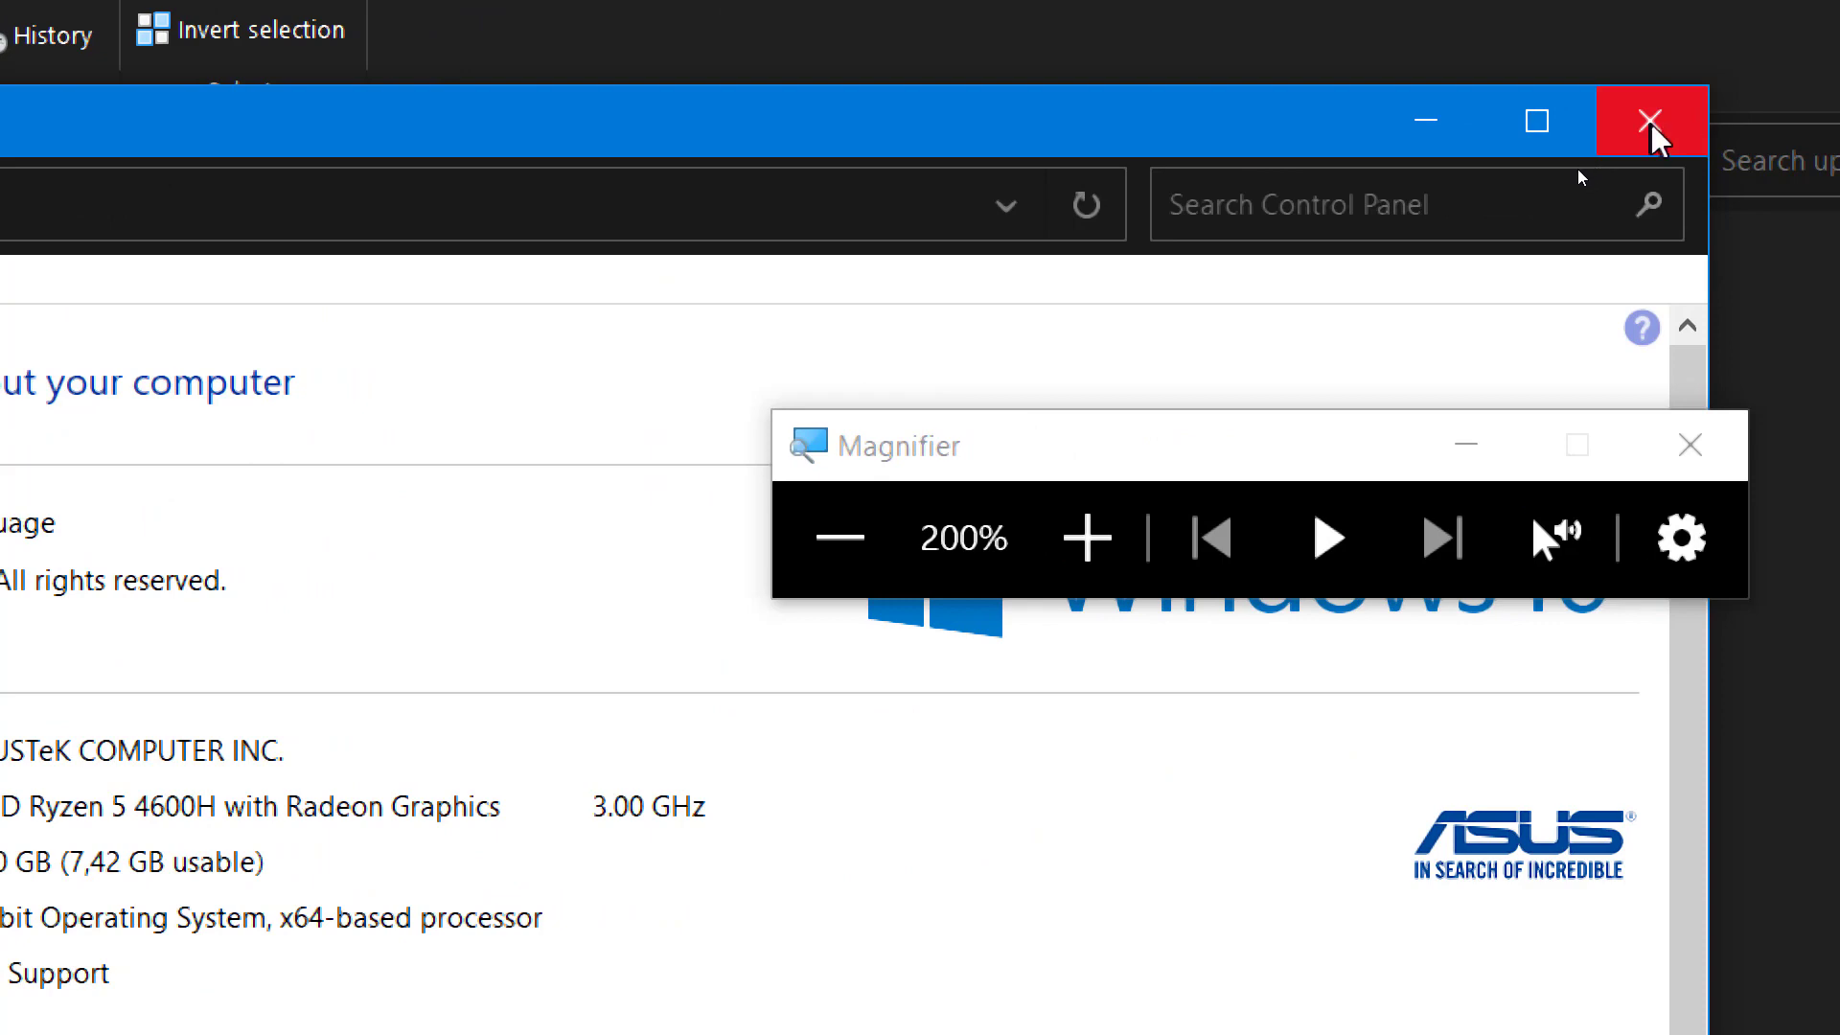
click(1648, 127)
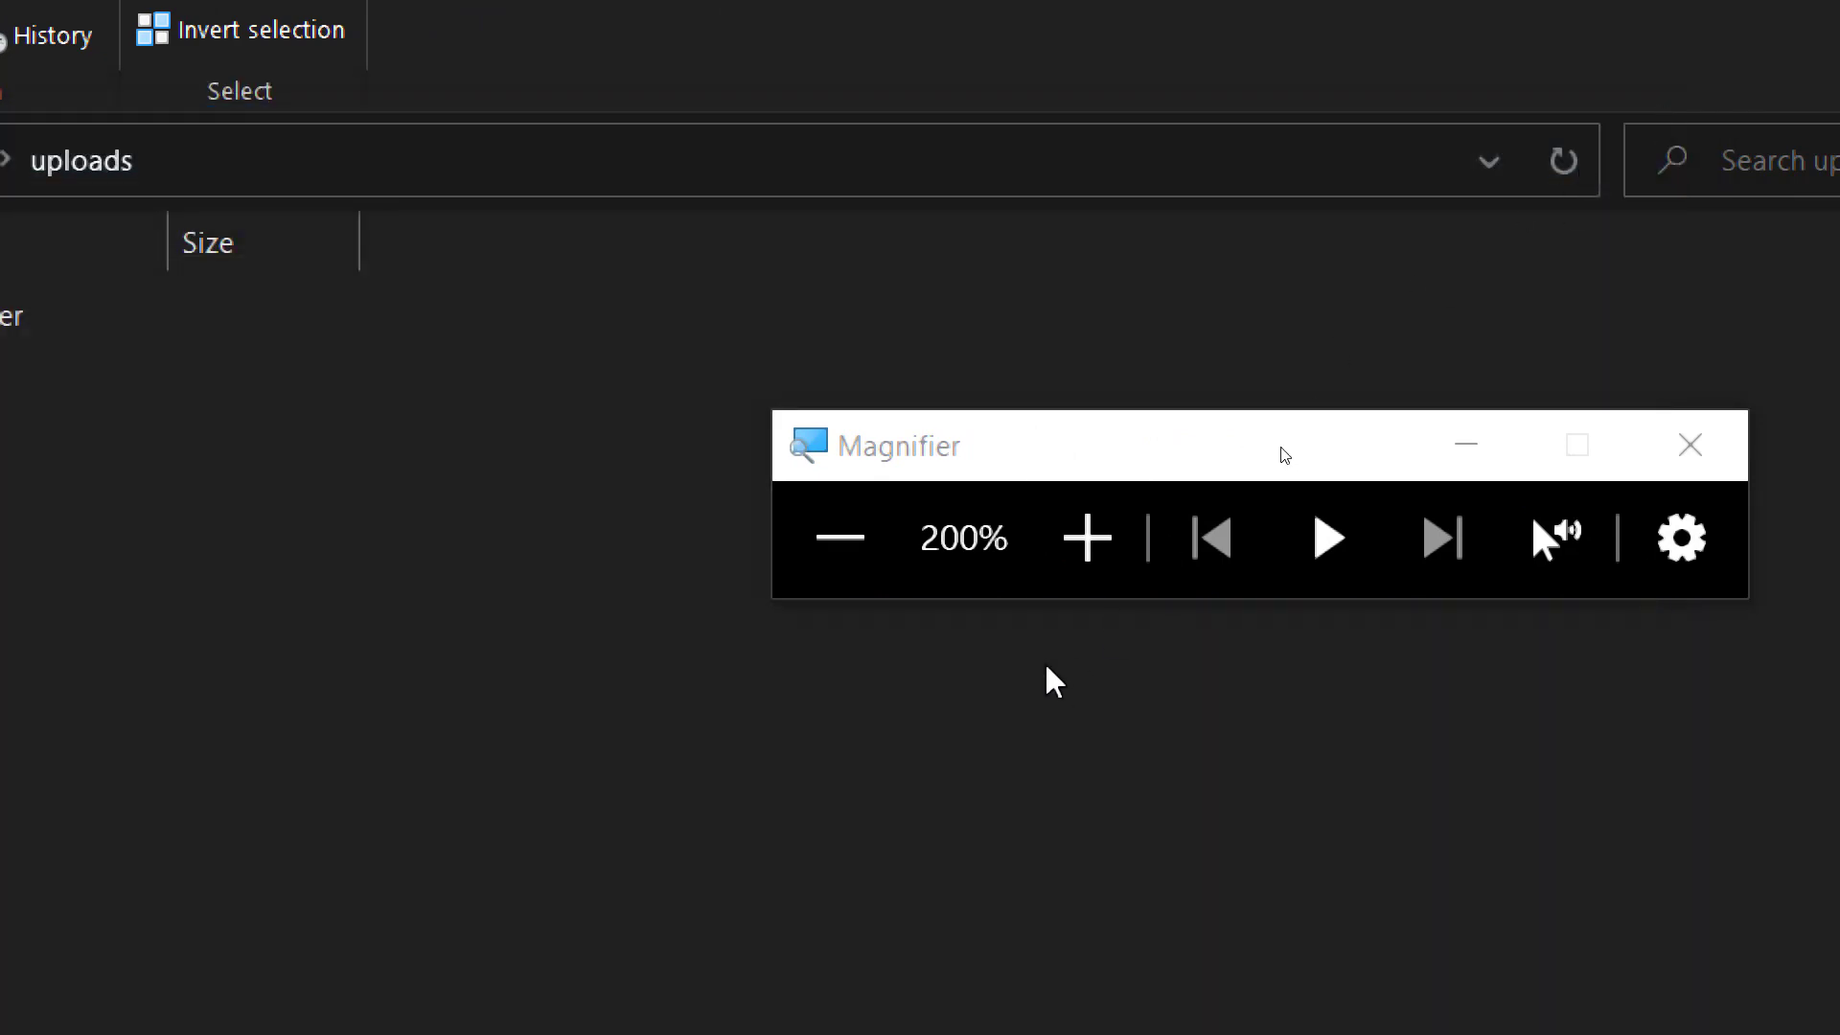
mouse_move(345, 1008)
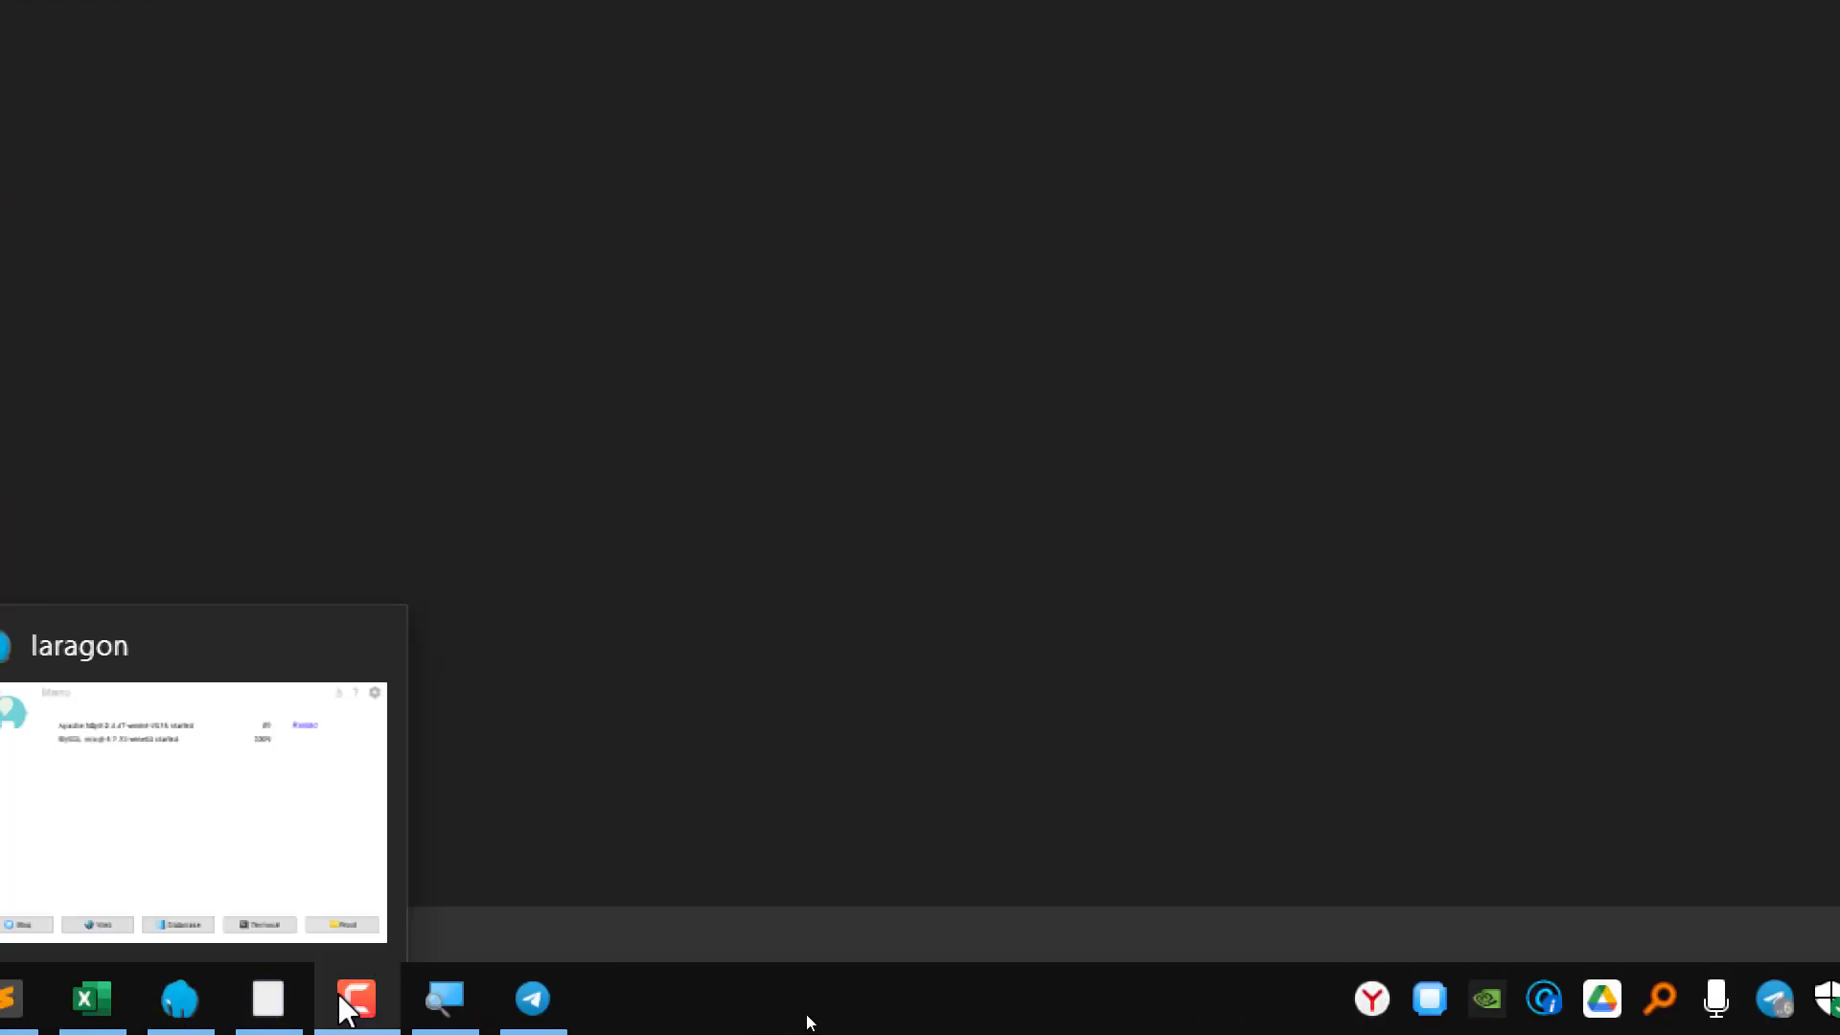
Step: Review the Everything download page and search results, then close the duplicate Explorer window, leaving uploads showing
click(266, 1002)
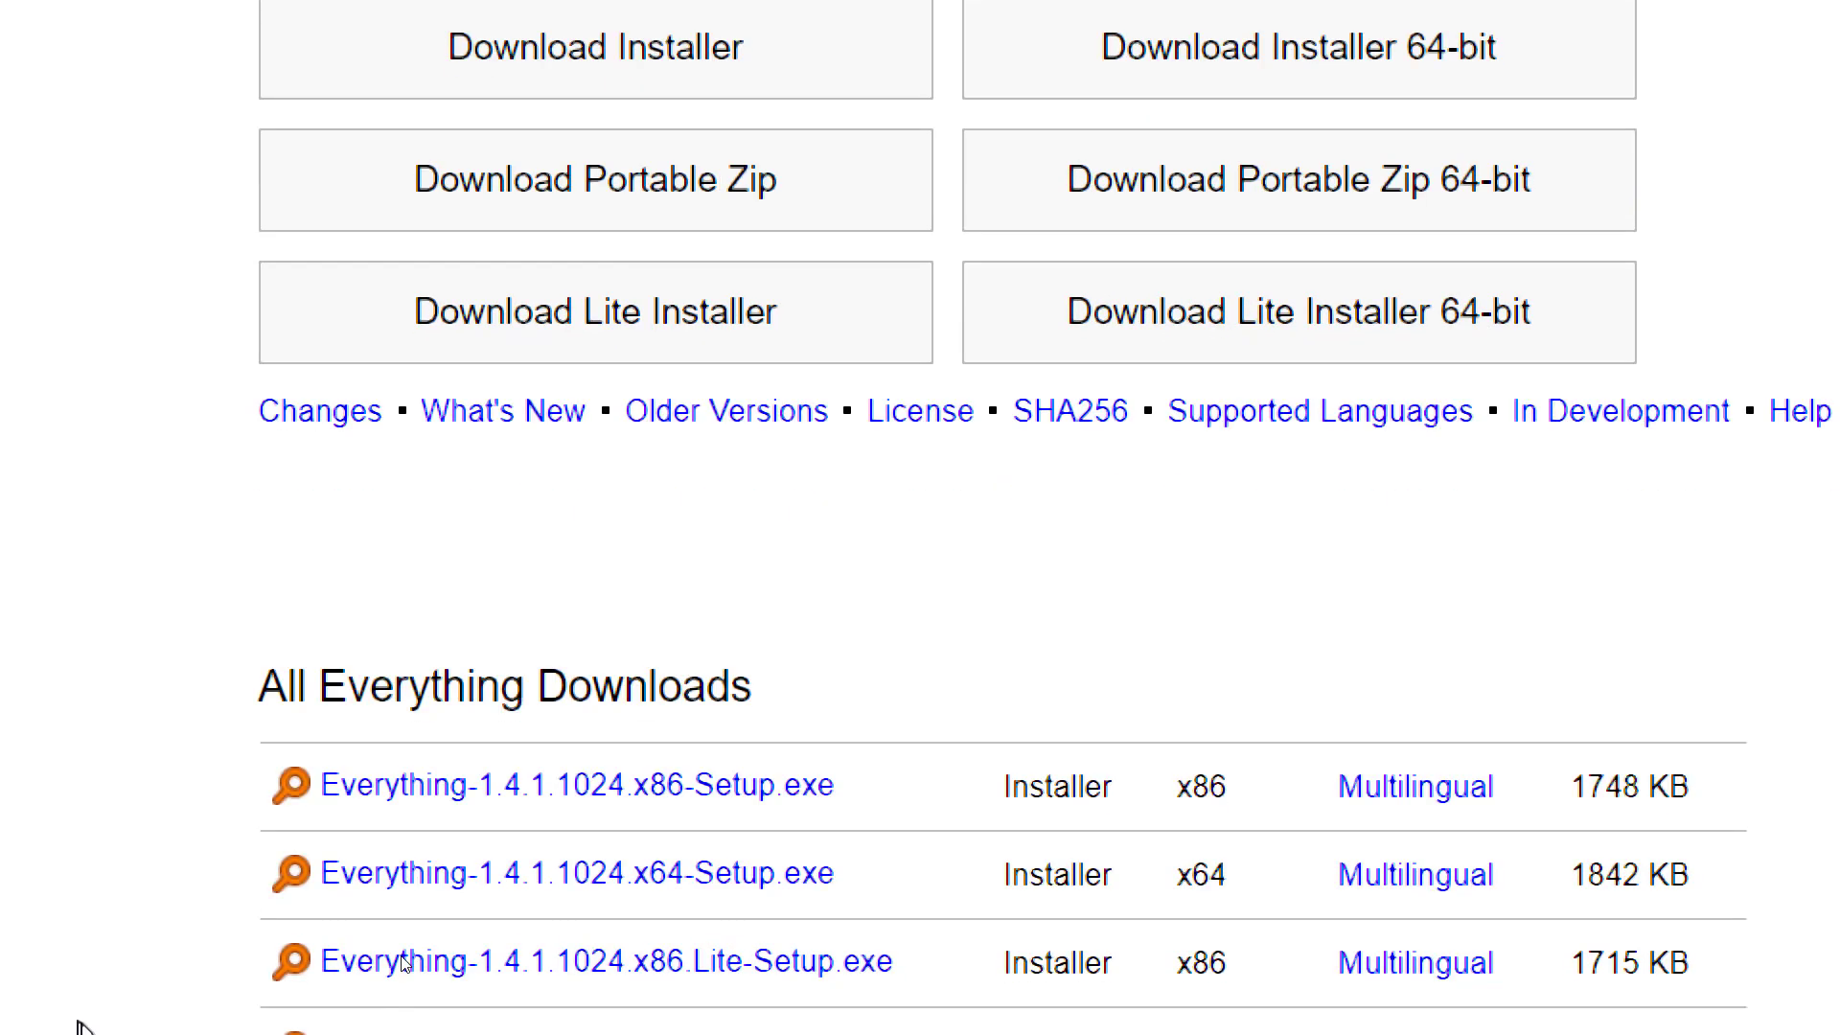
click(309, 1000)
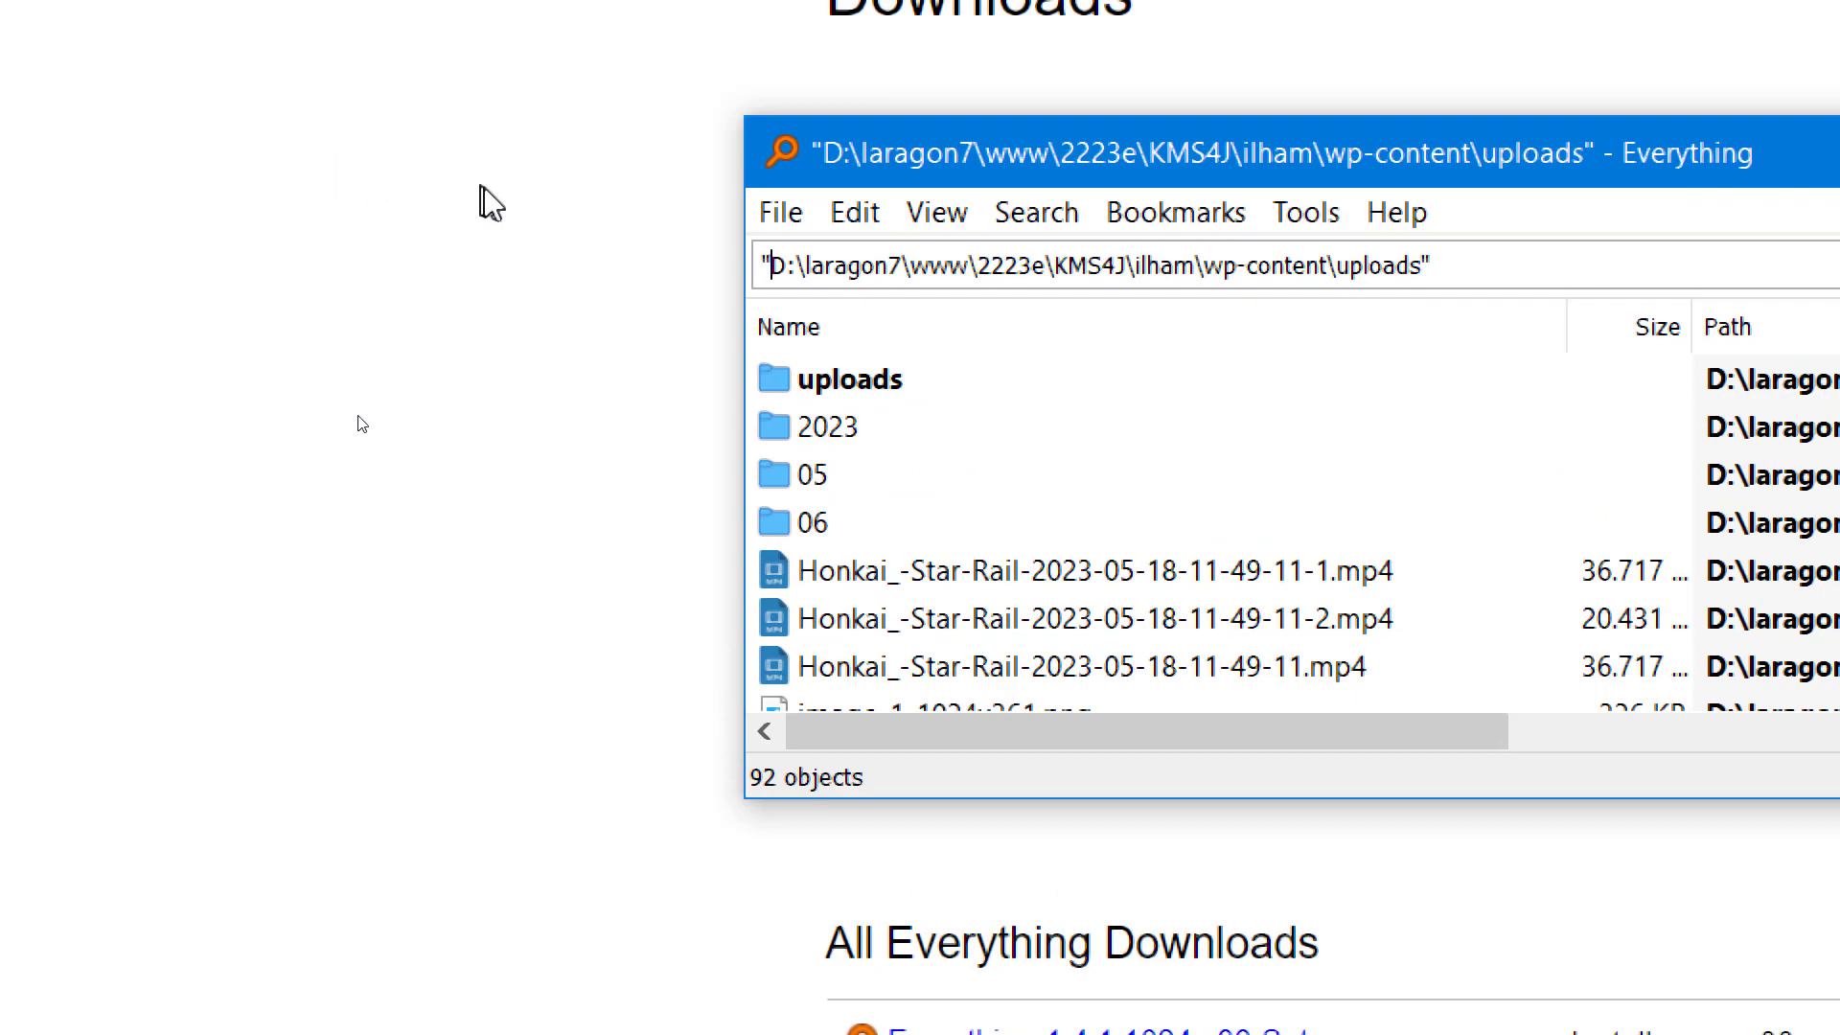
mouse_move(135, 996)
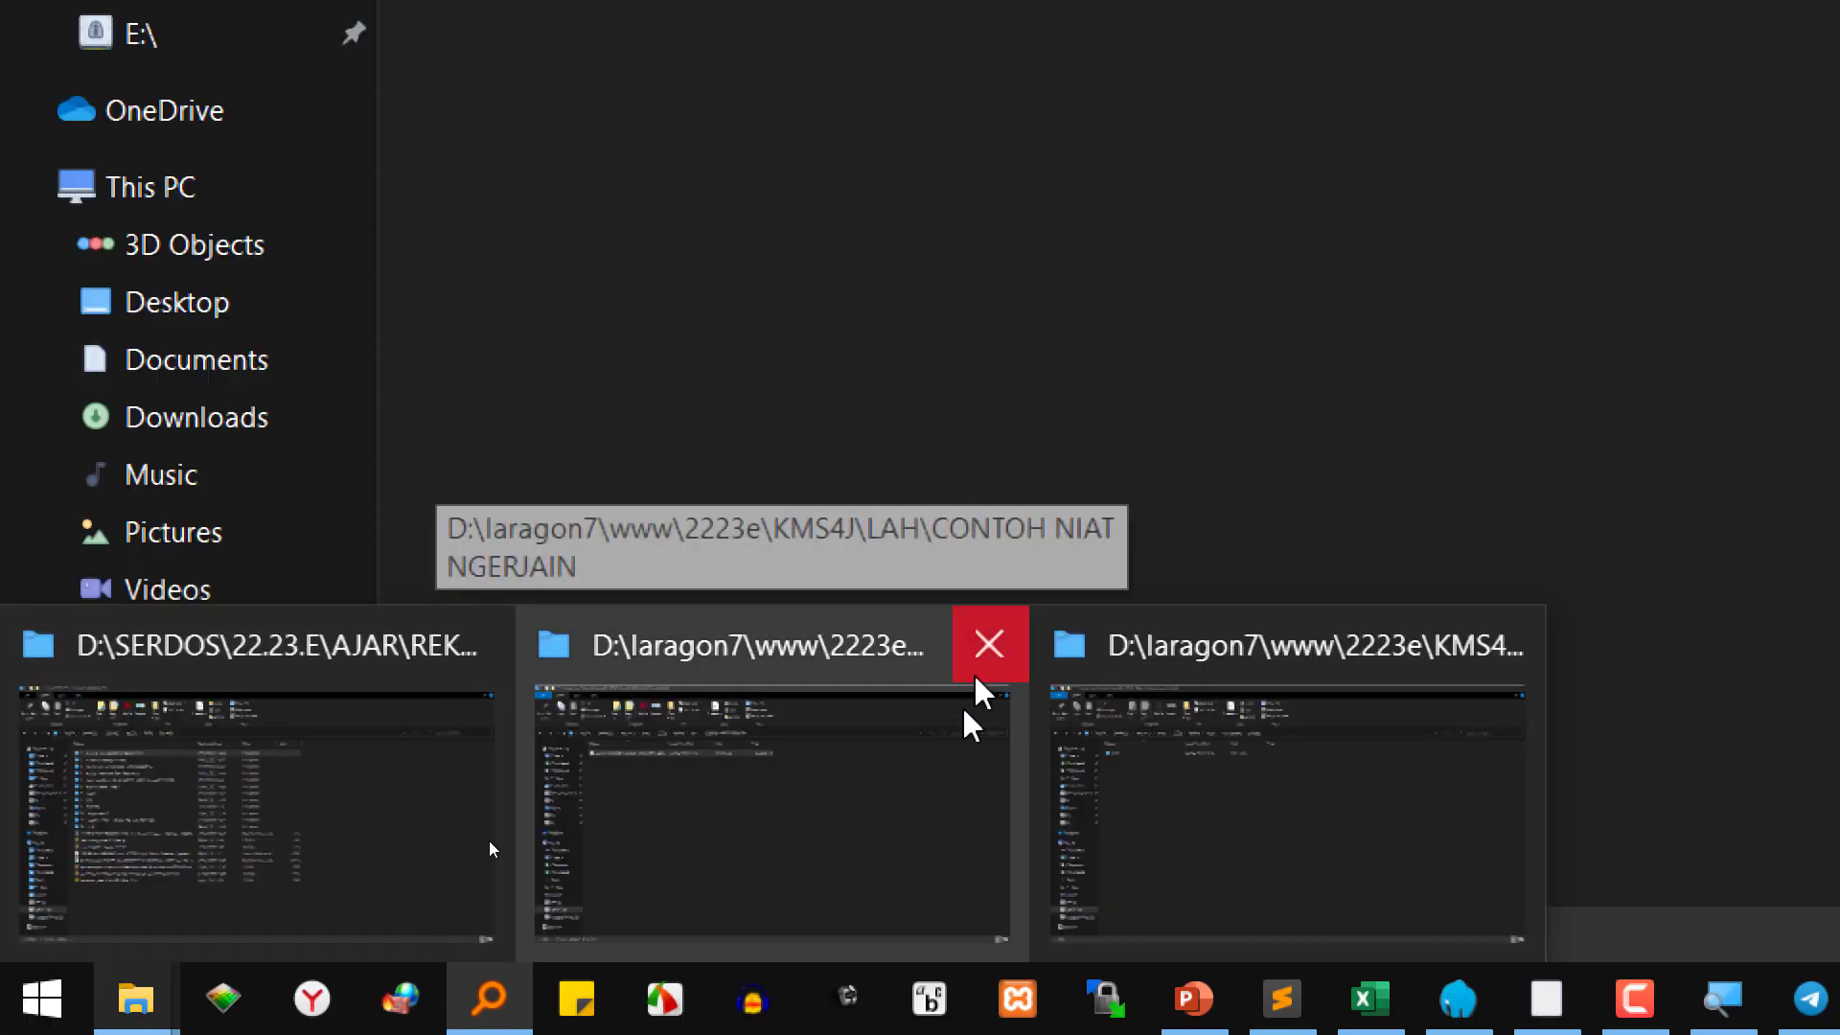
click(987, 644)
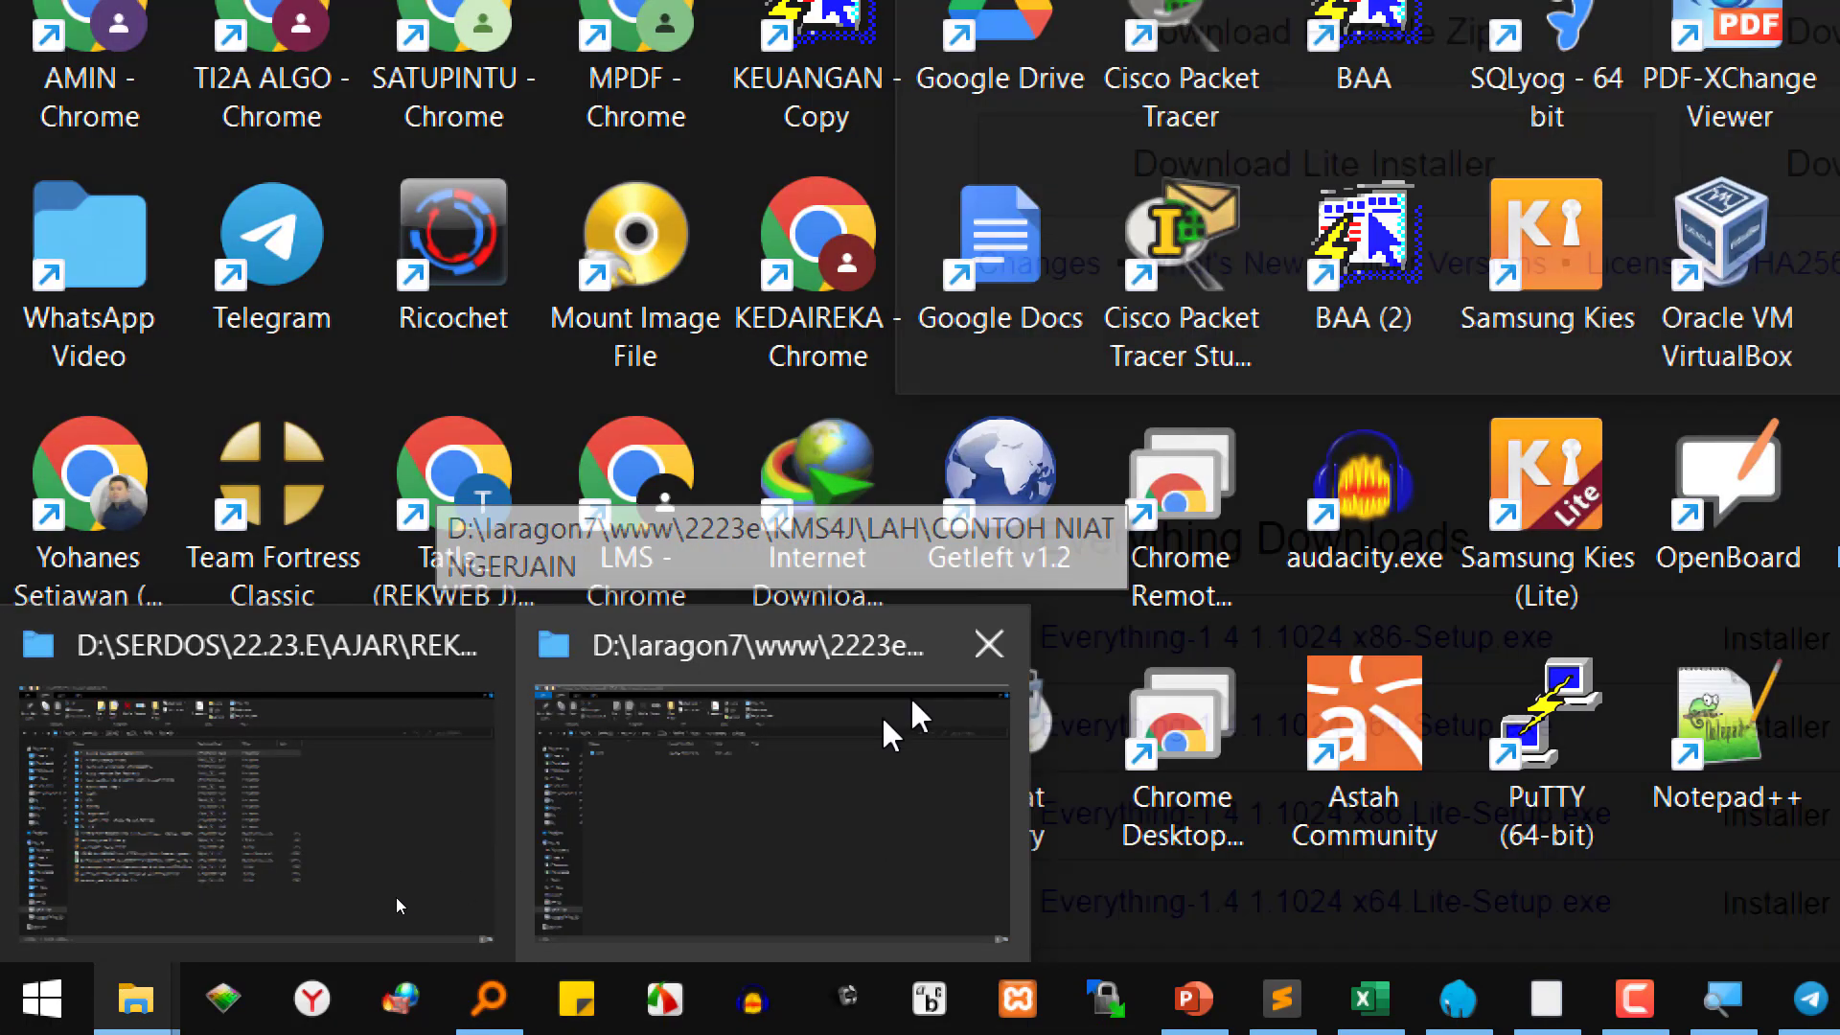
click(968, 728)
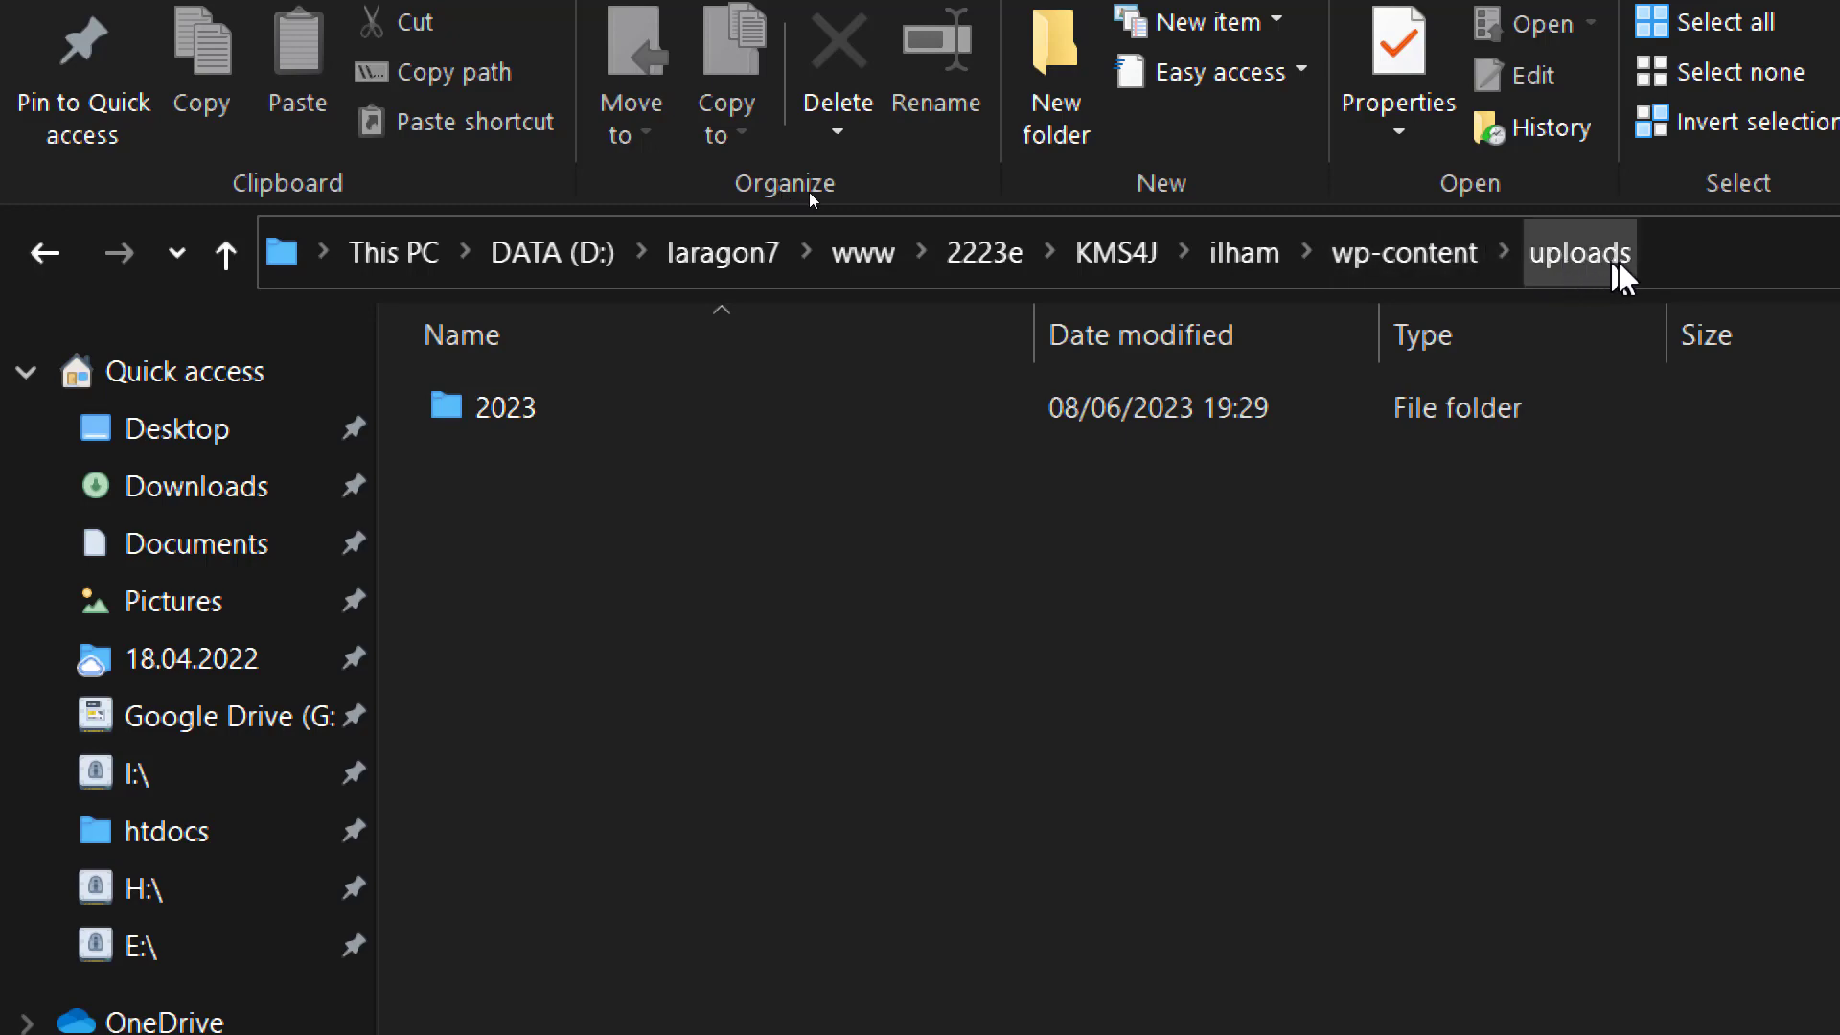
Step: Copy the full wp-content uploads folder path from the Explorer address bar
click(1577, 268)
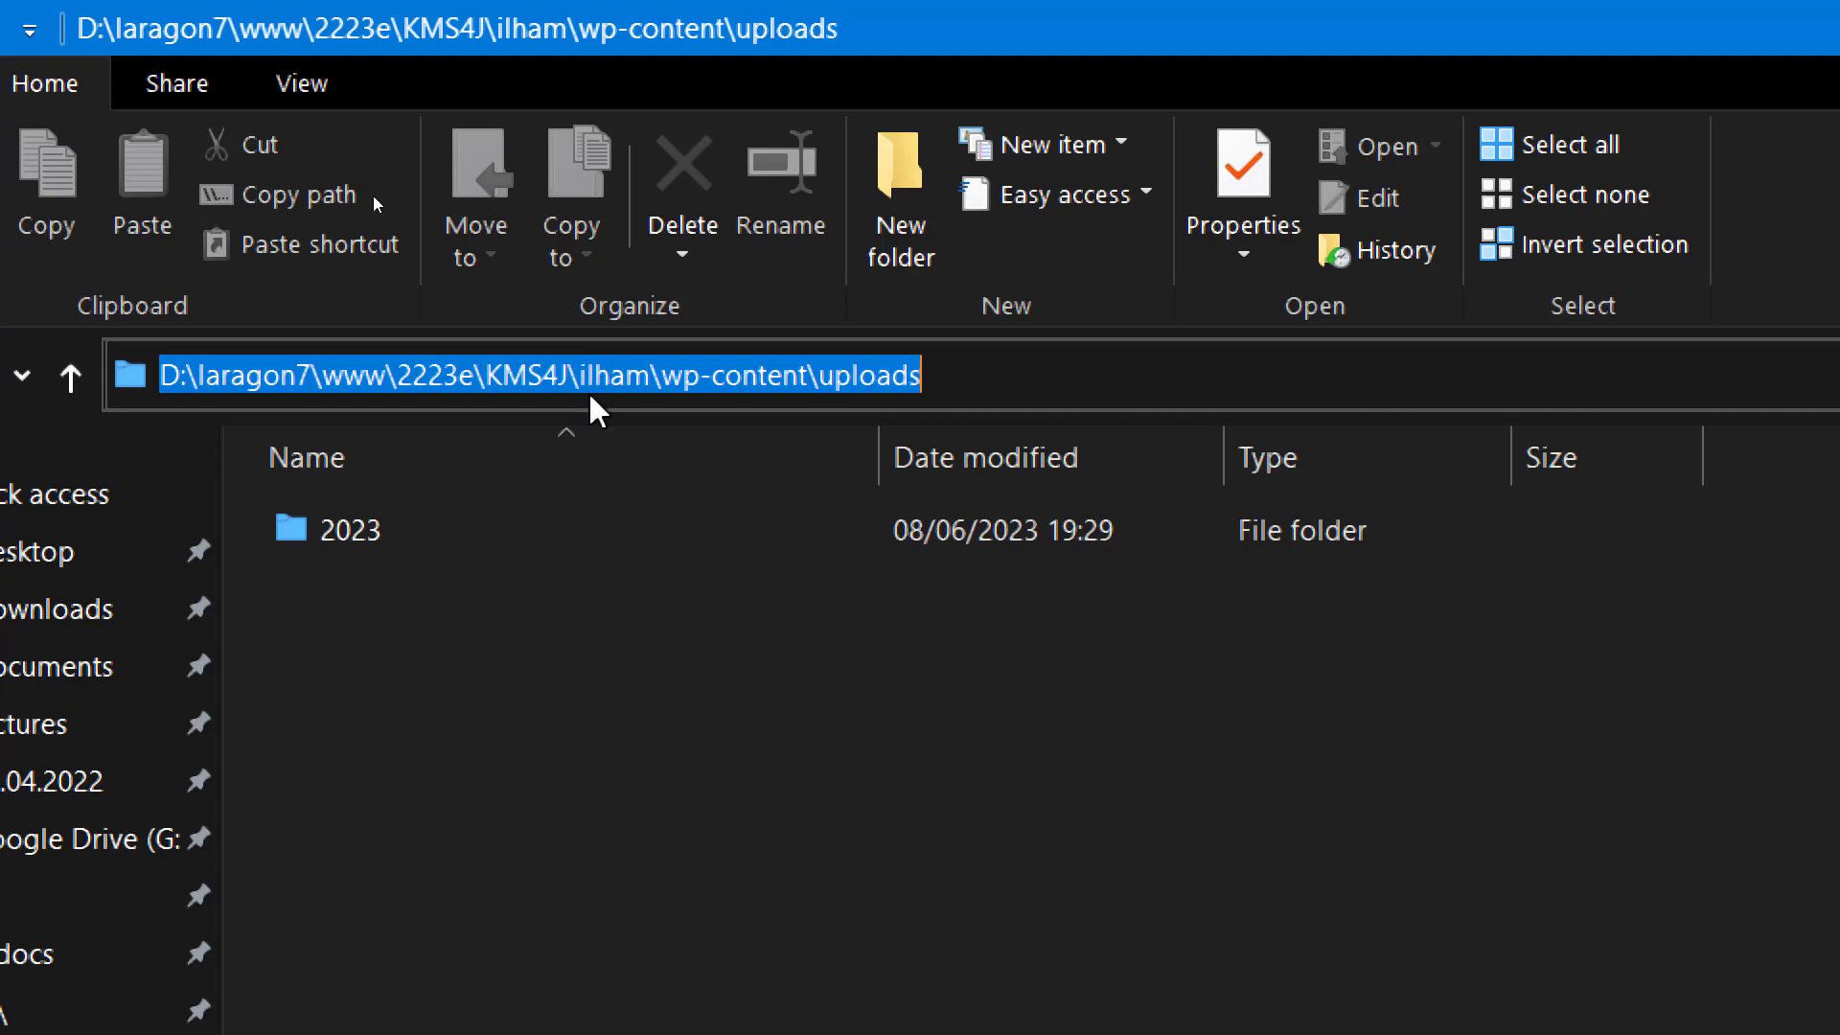
right_click(640, 408)
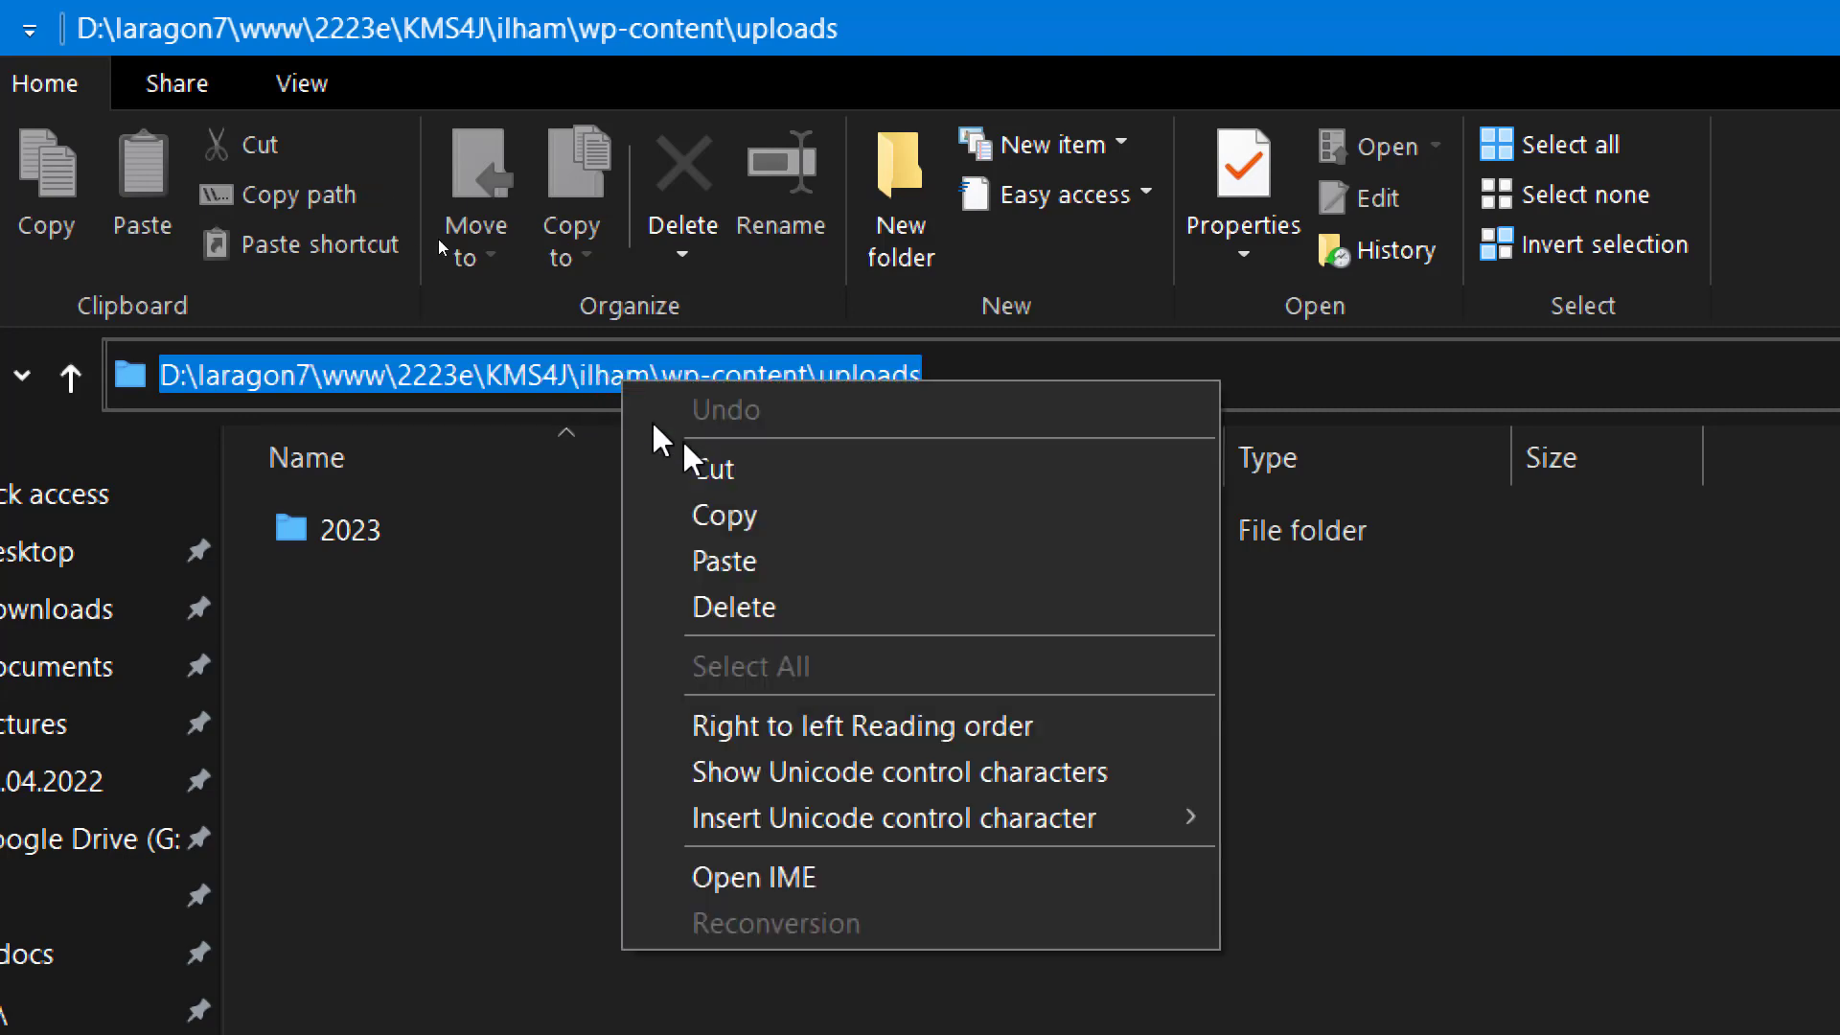
click(808, 515)
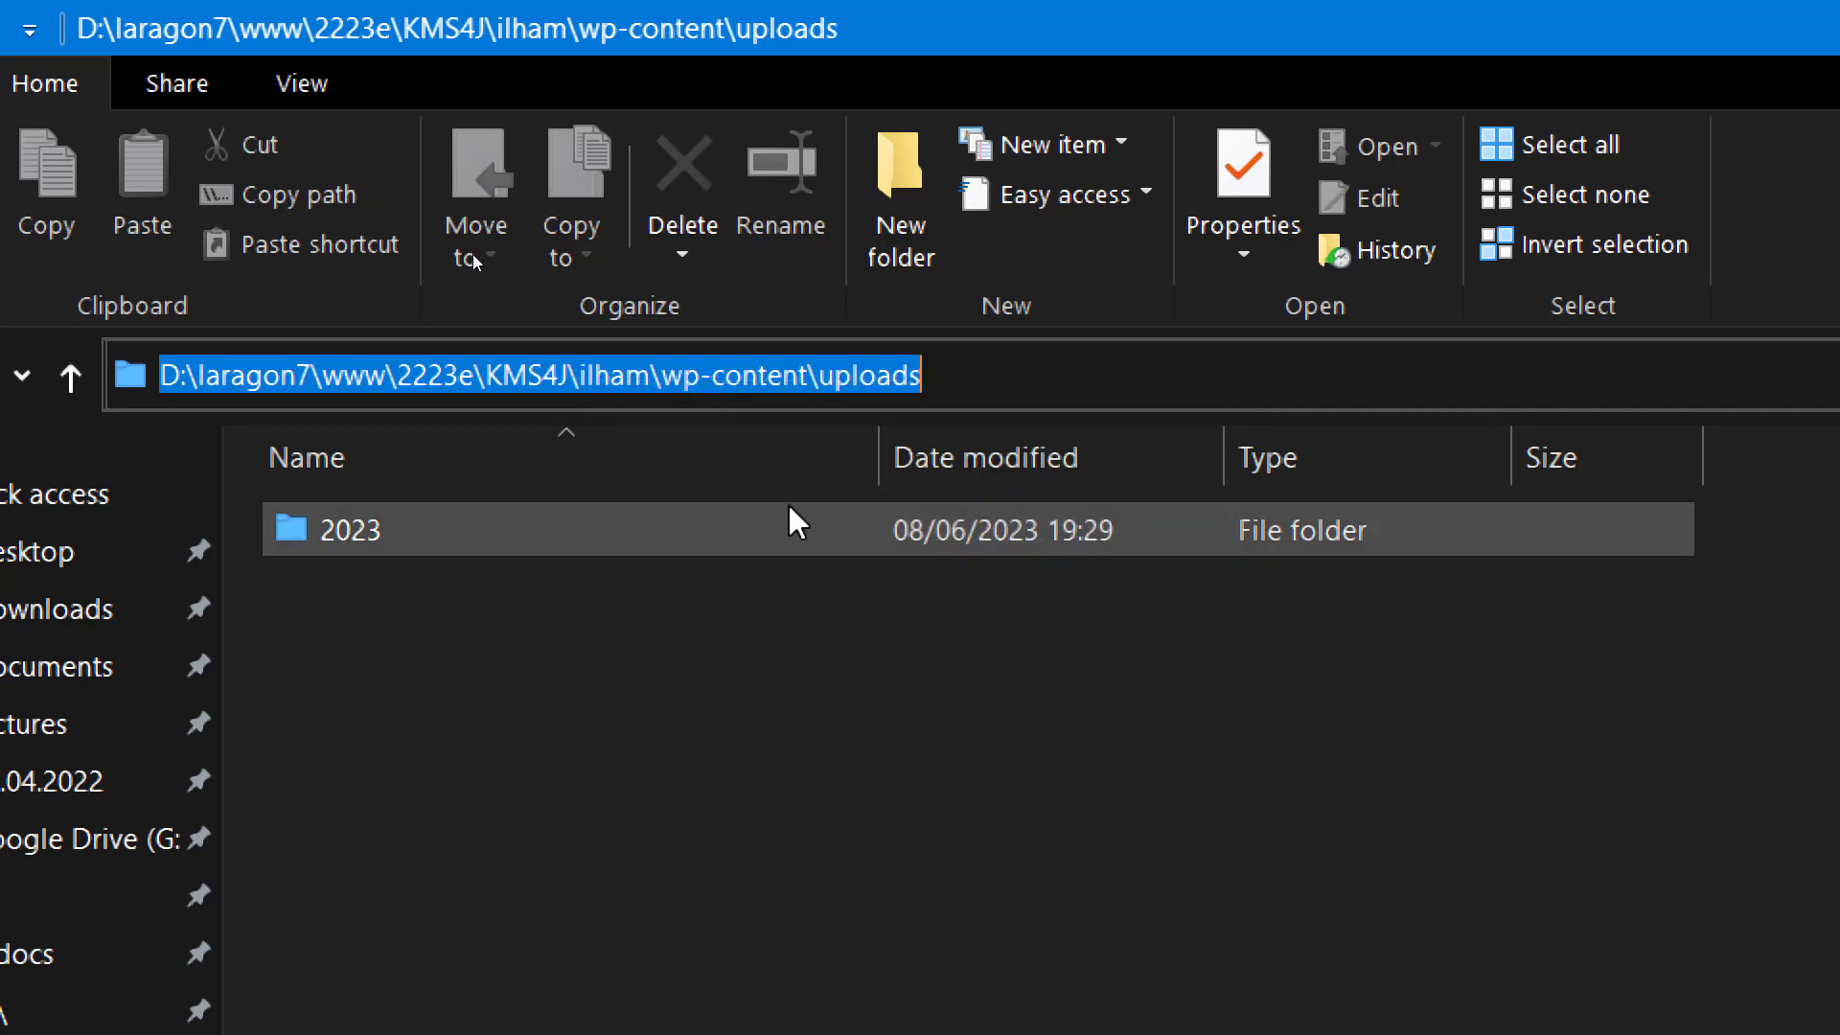
click(764, 383)
double_click(757, 378)
drag(932, 378, 247, 412)
key(ctrl+c)
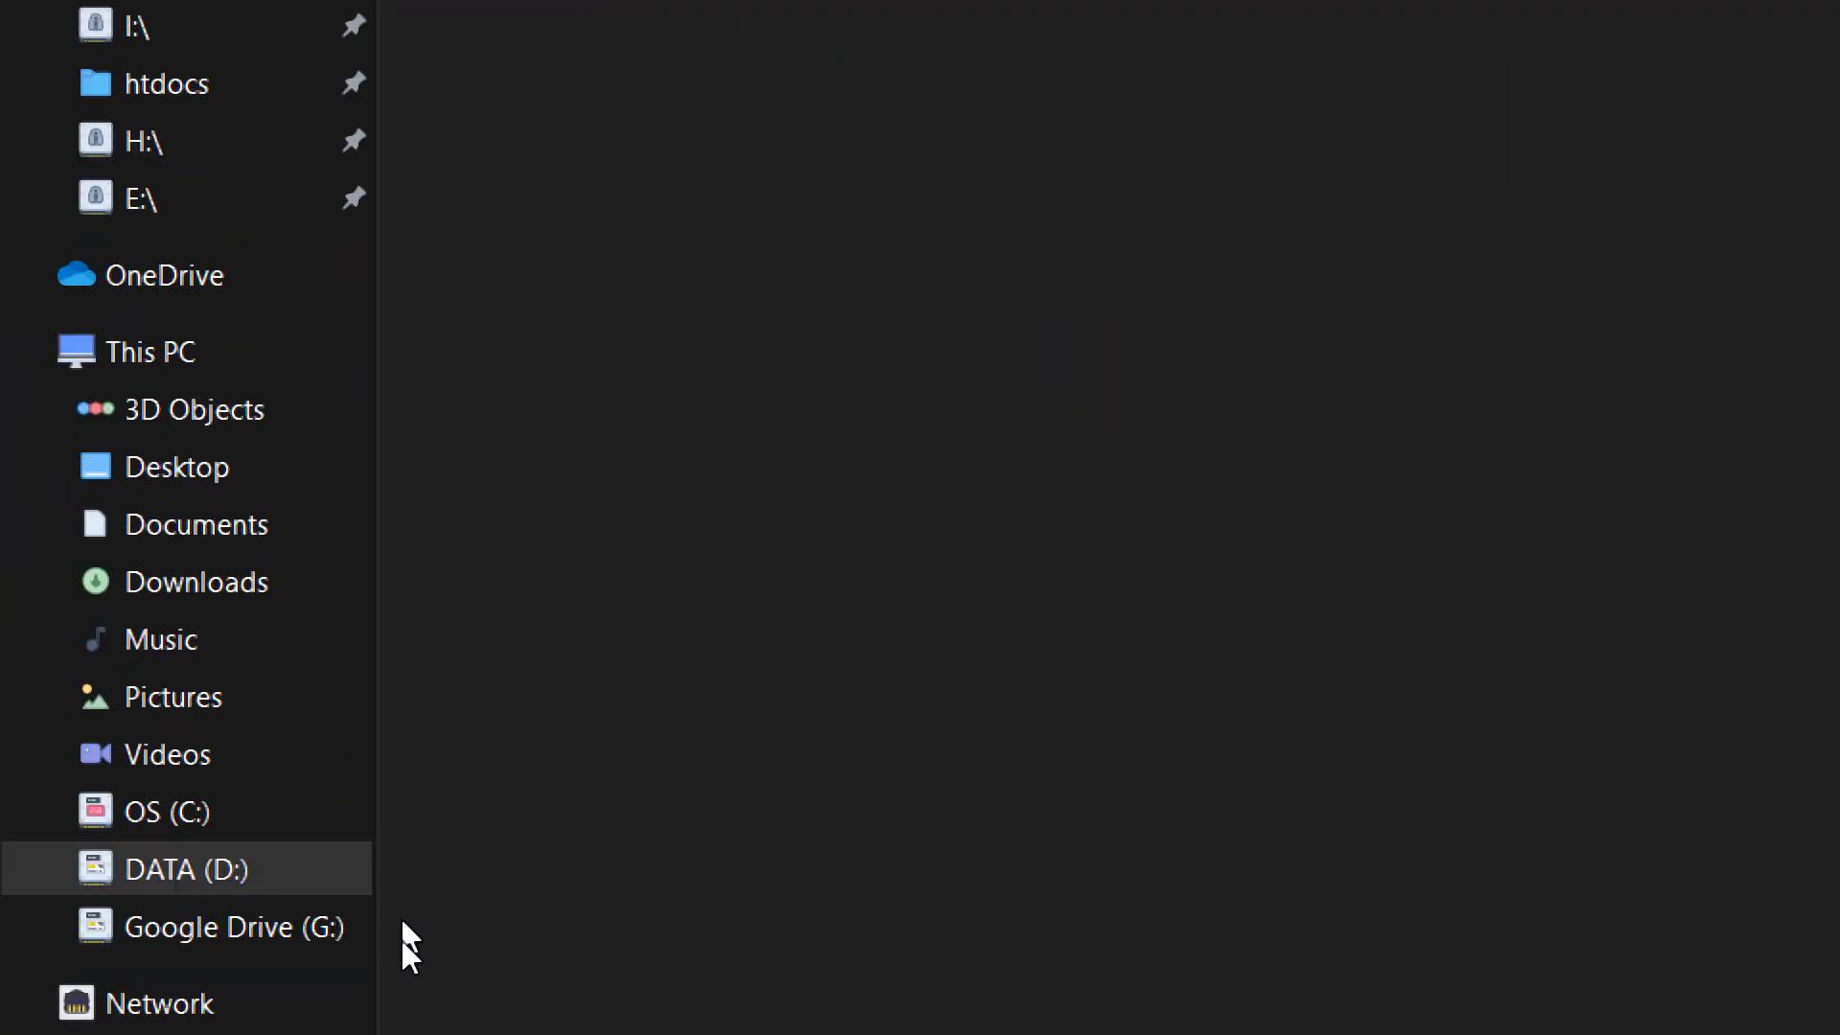
click(496, 999)
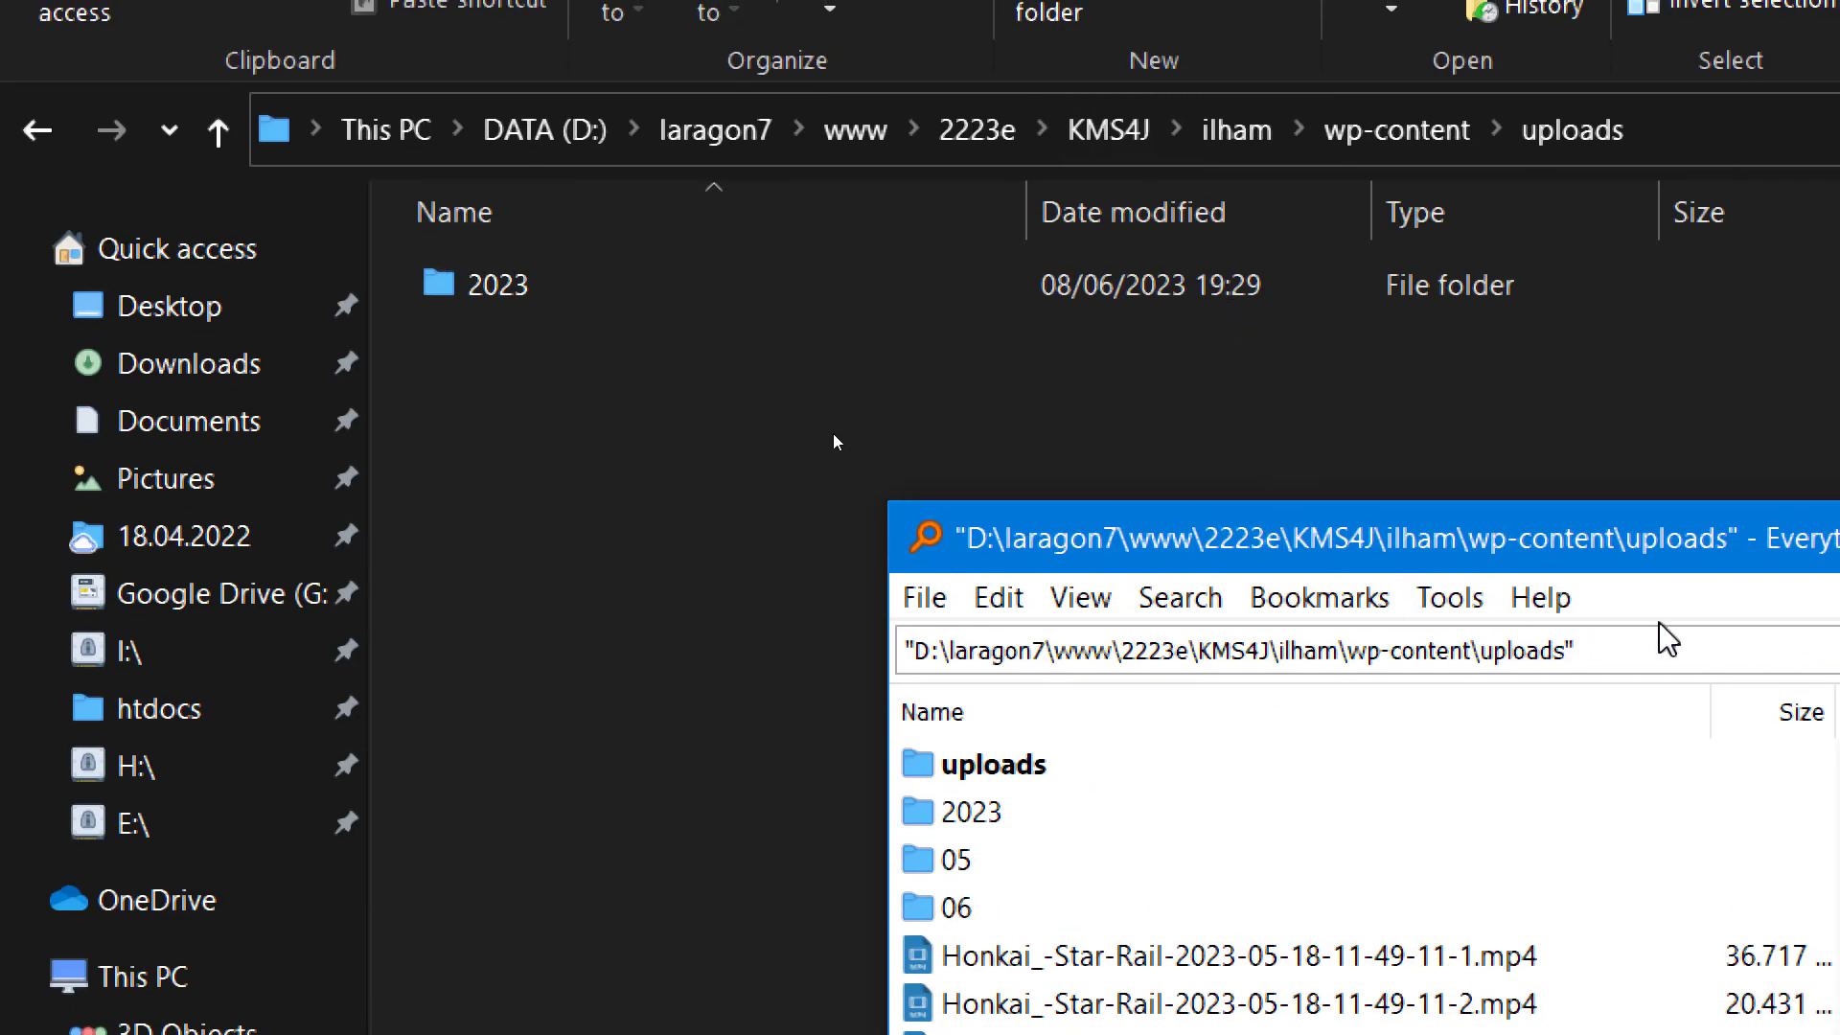
Step: Paste the unquoted uploads path into Everything's search, listing 92 objects, and reposition the window
click(1654, 637)
key(ctrl+v)
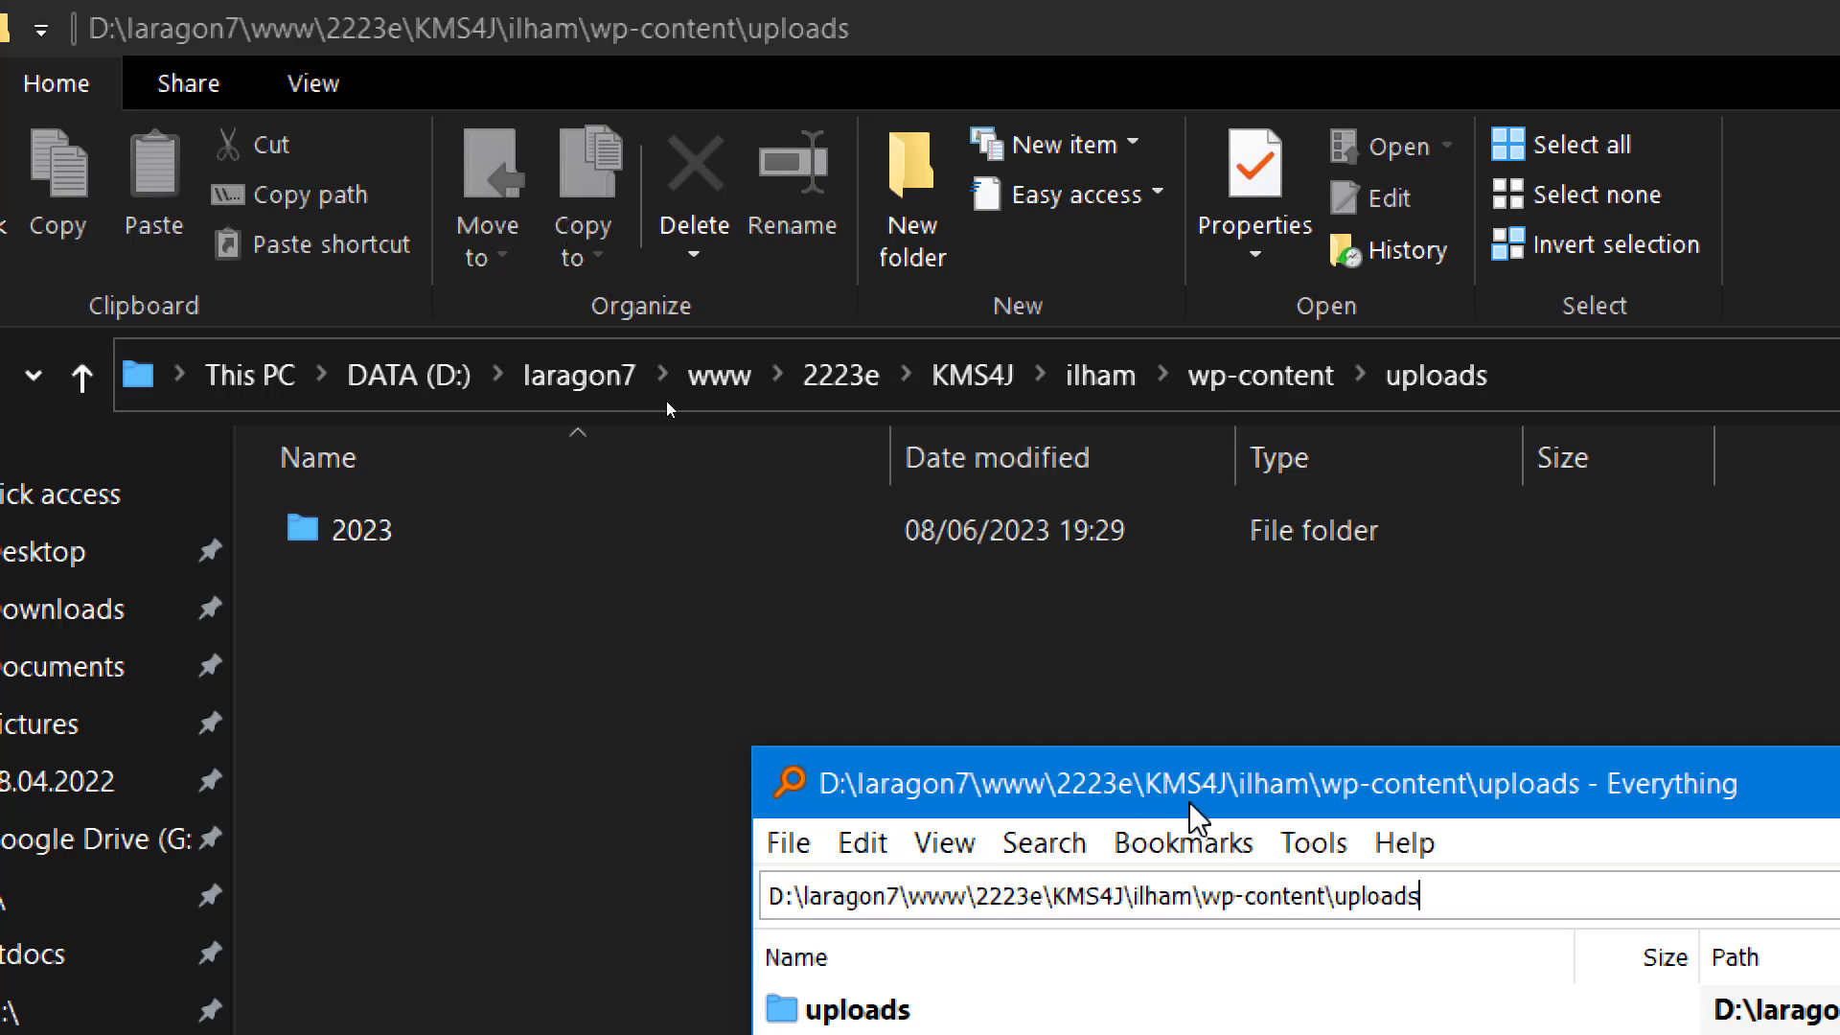
drag(1178, 795, 882, 637)
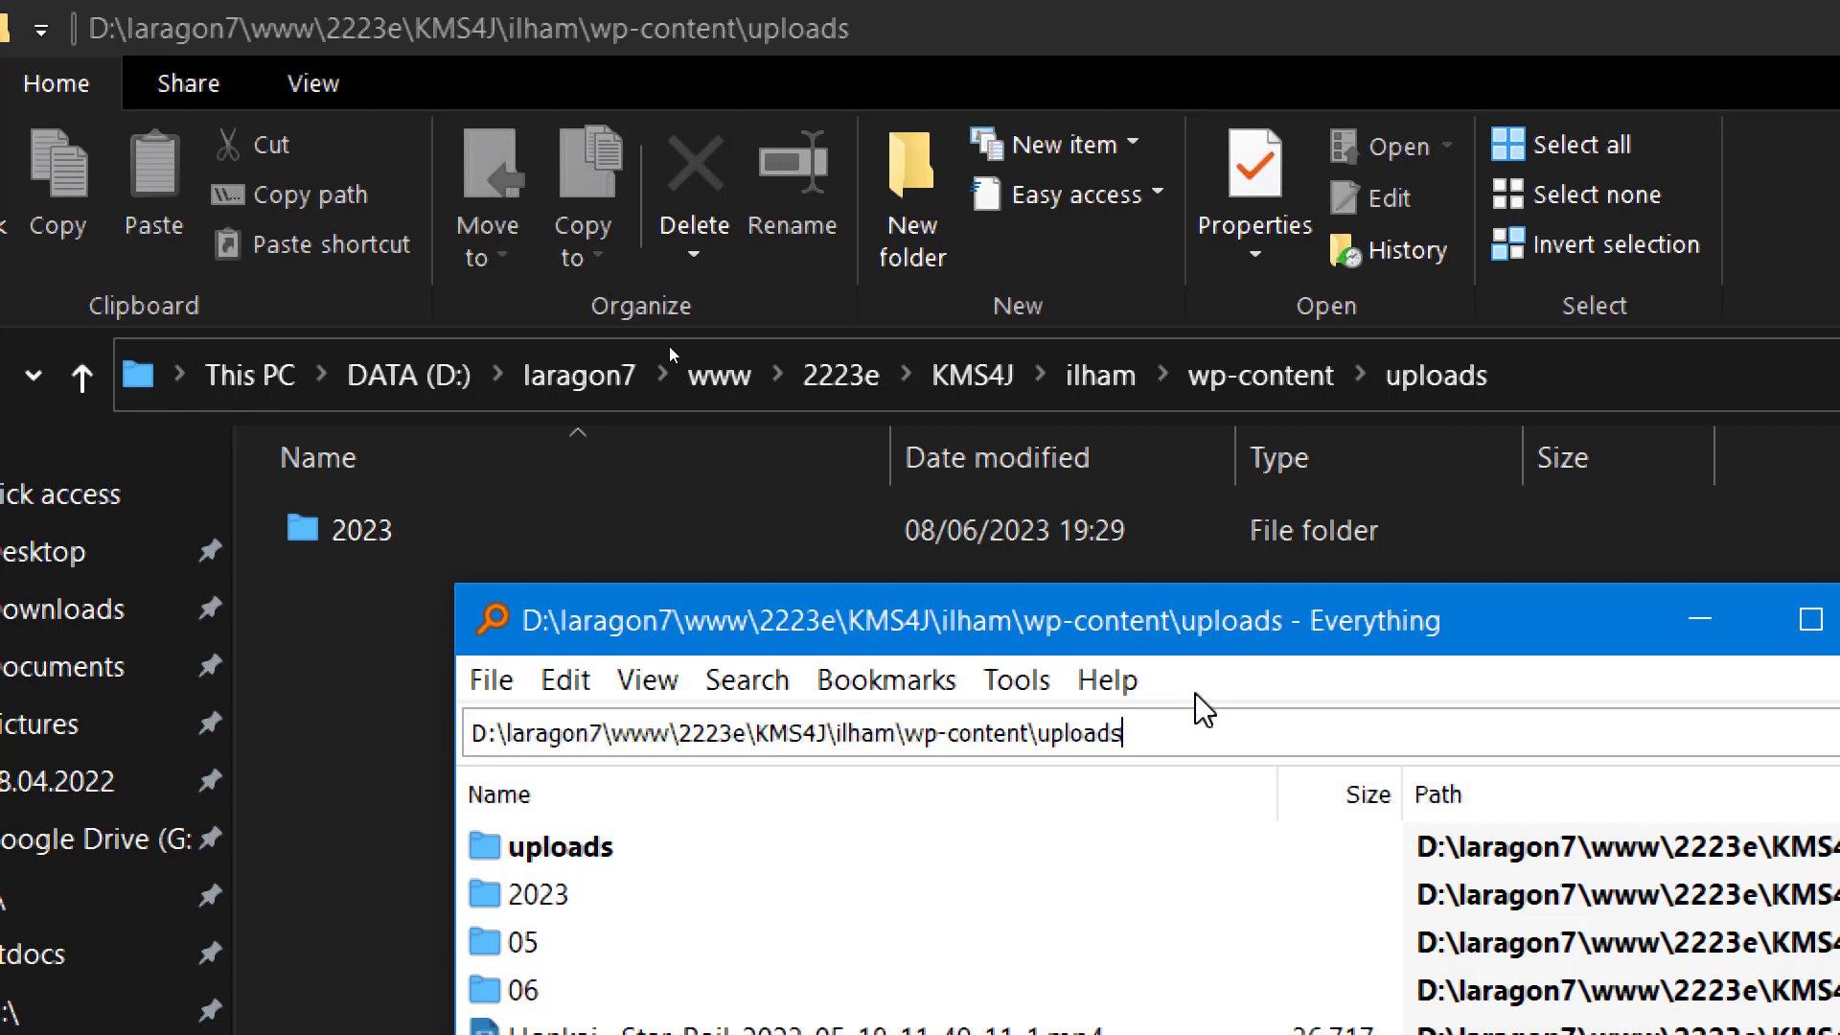
drag(1232, 618, 1193, 632)
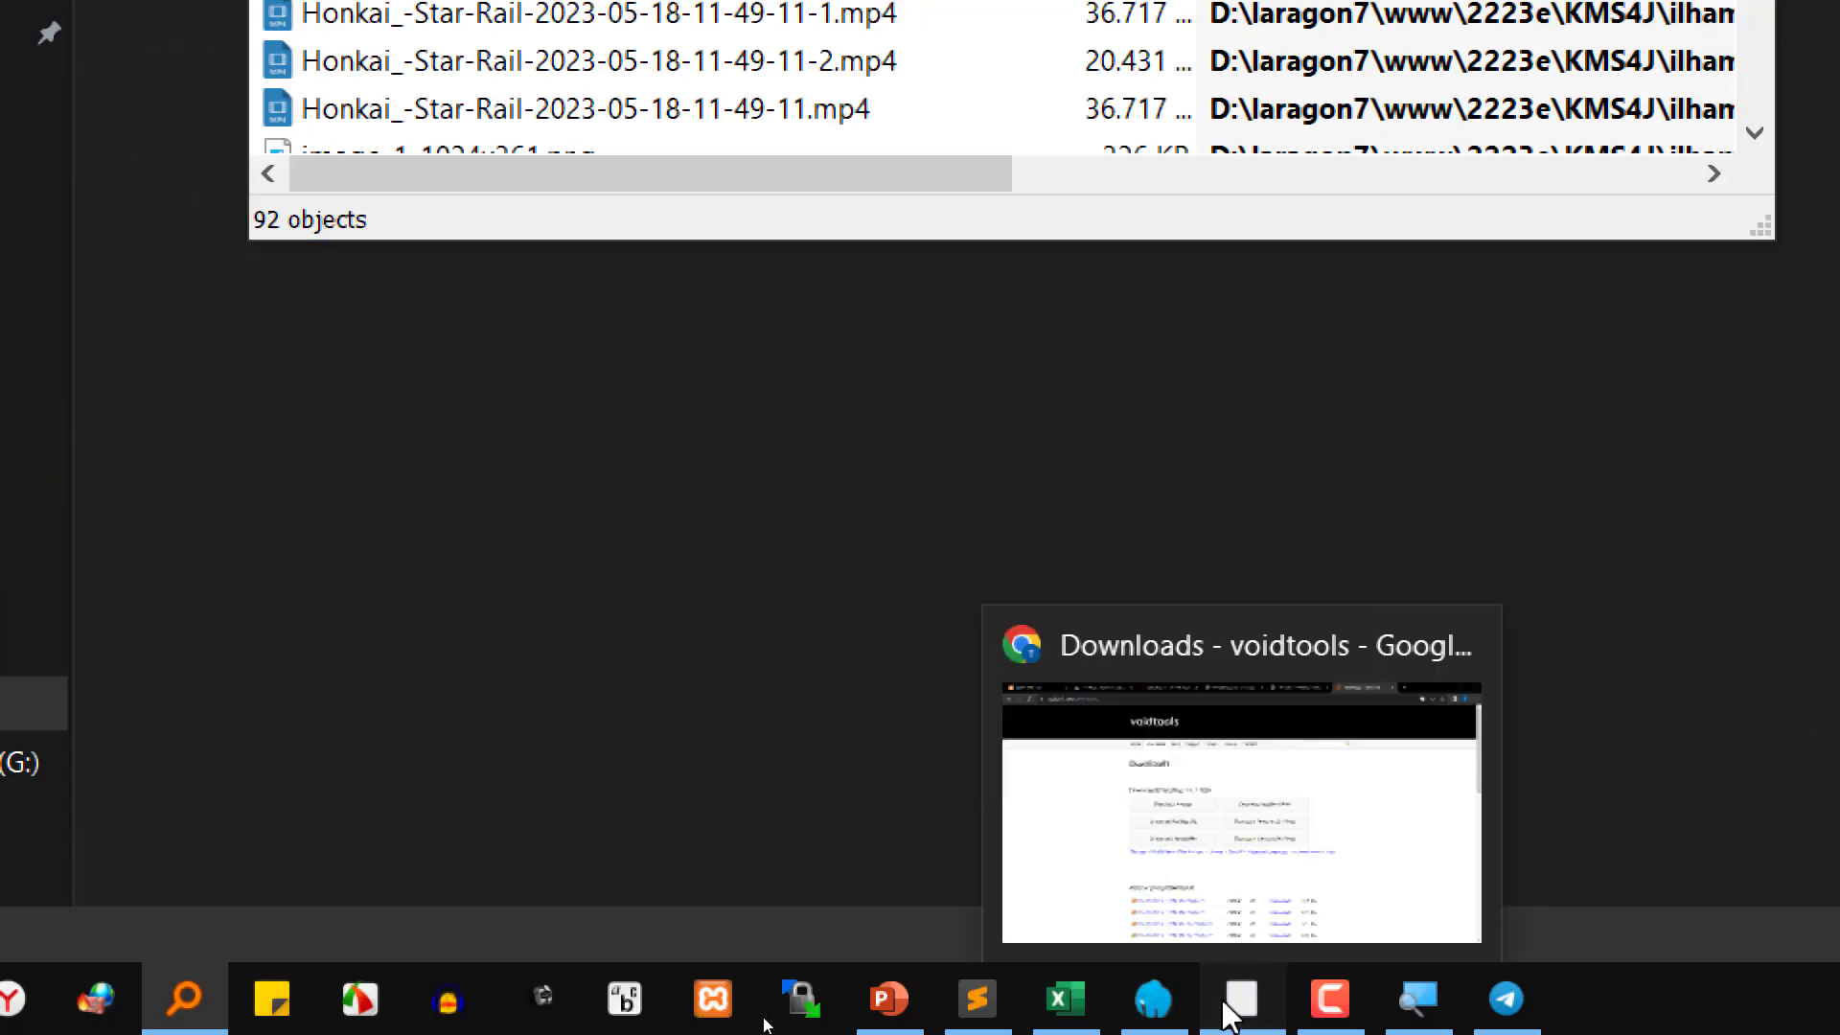
Step: Check that public_html holds ilham.zip and unzipper.php while the hosted site still shows HTTP ERROR 500
click(1230, 1014)
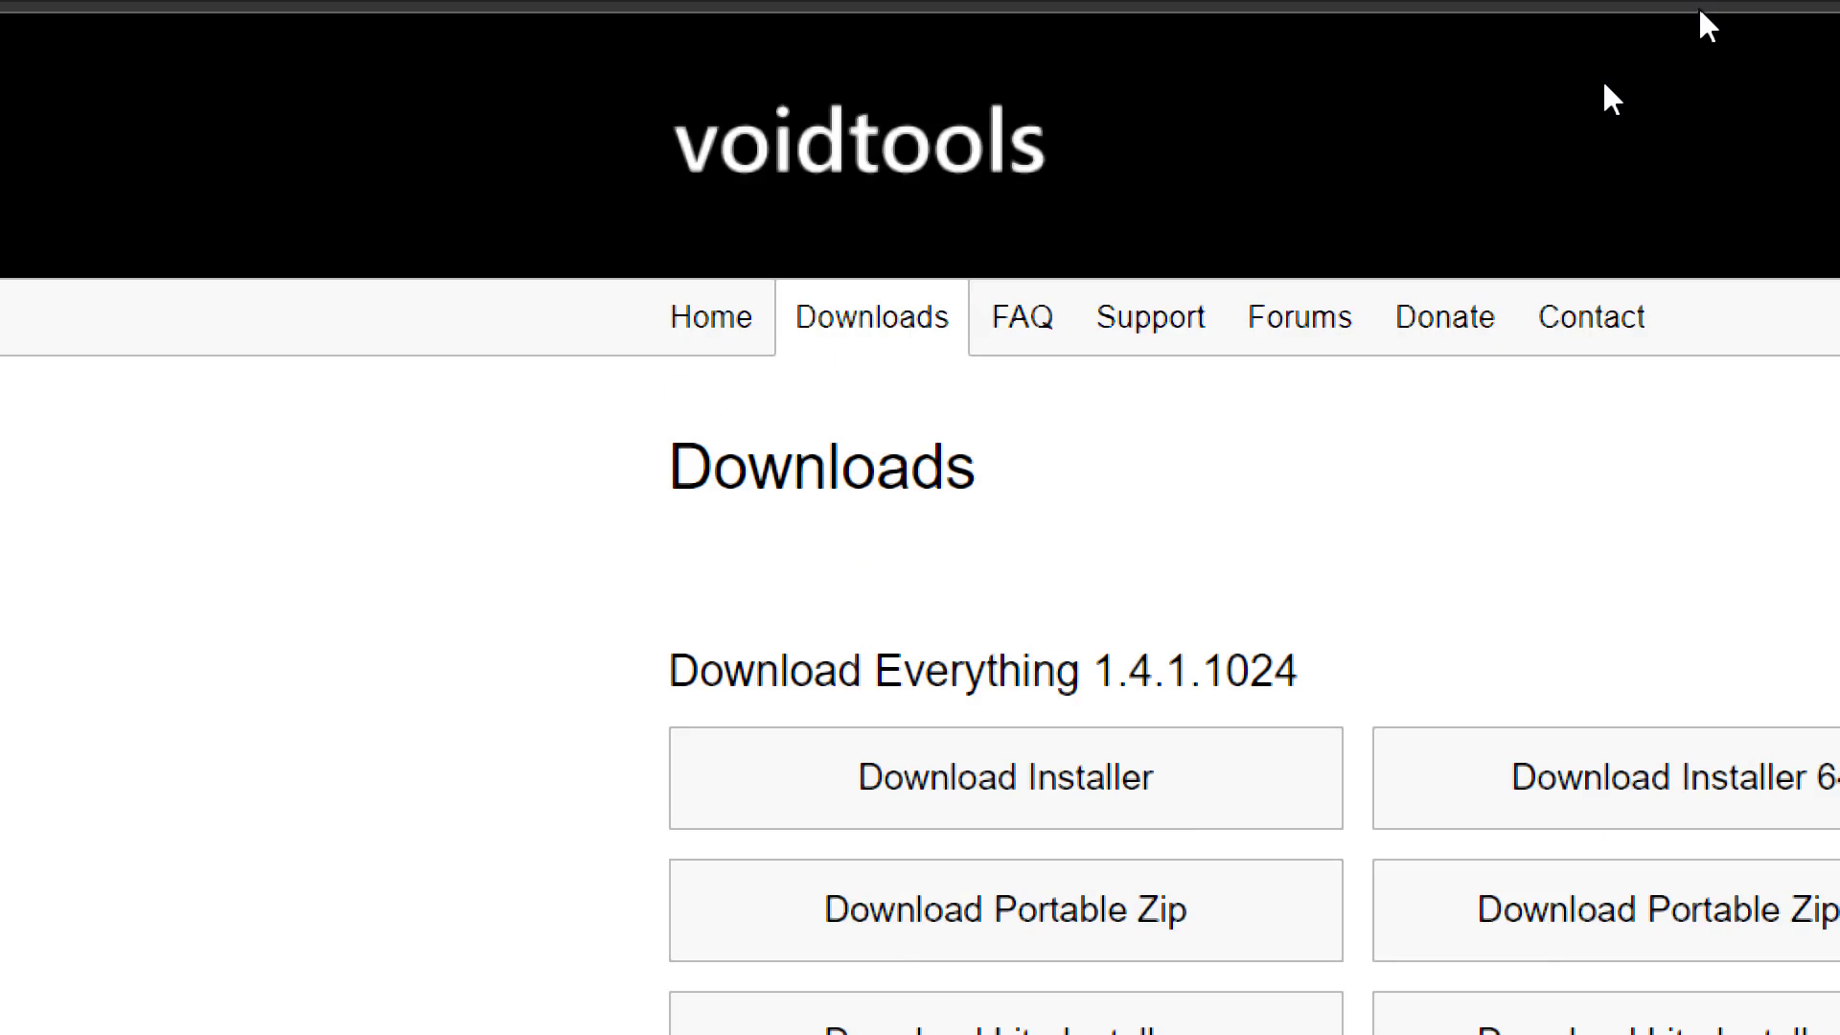
click(565, 40)
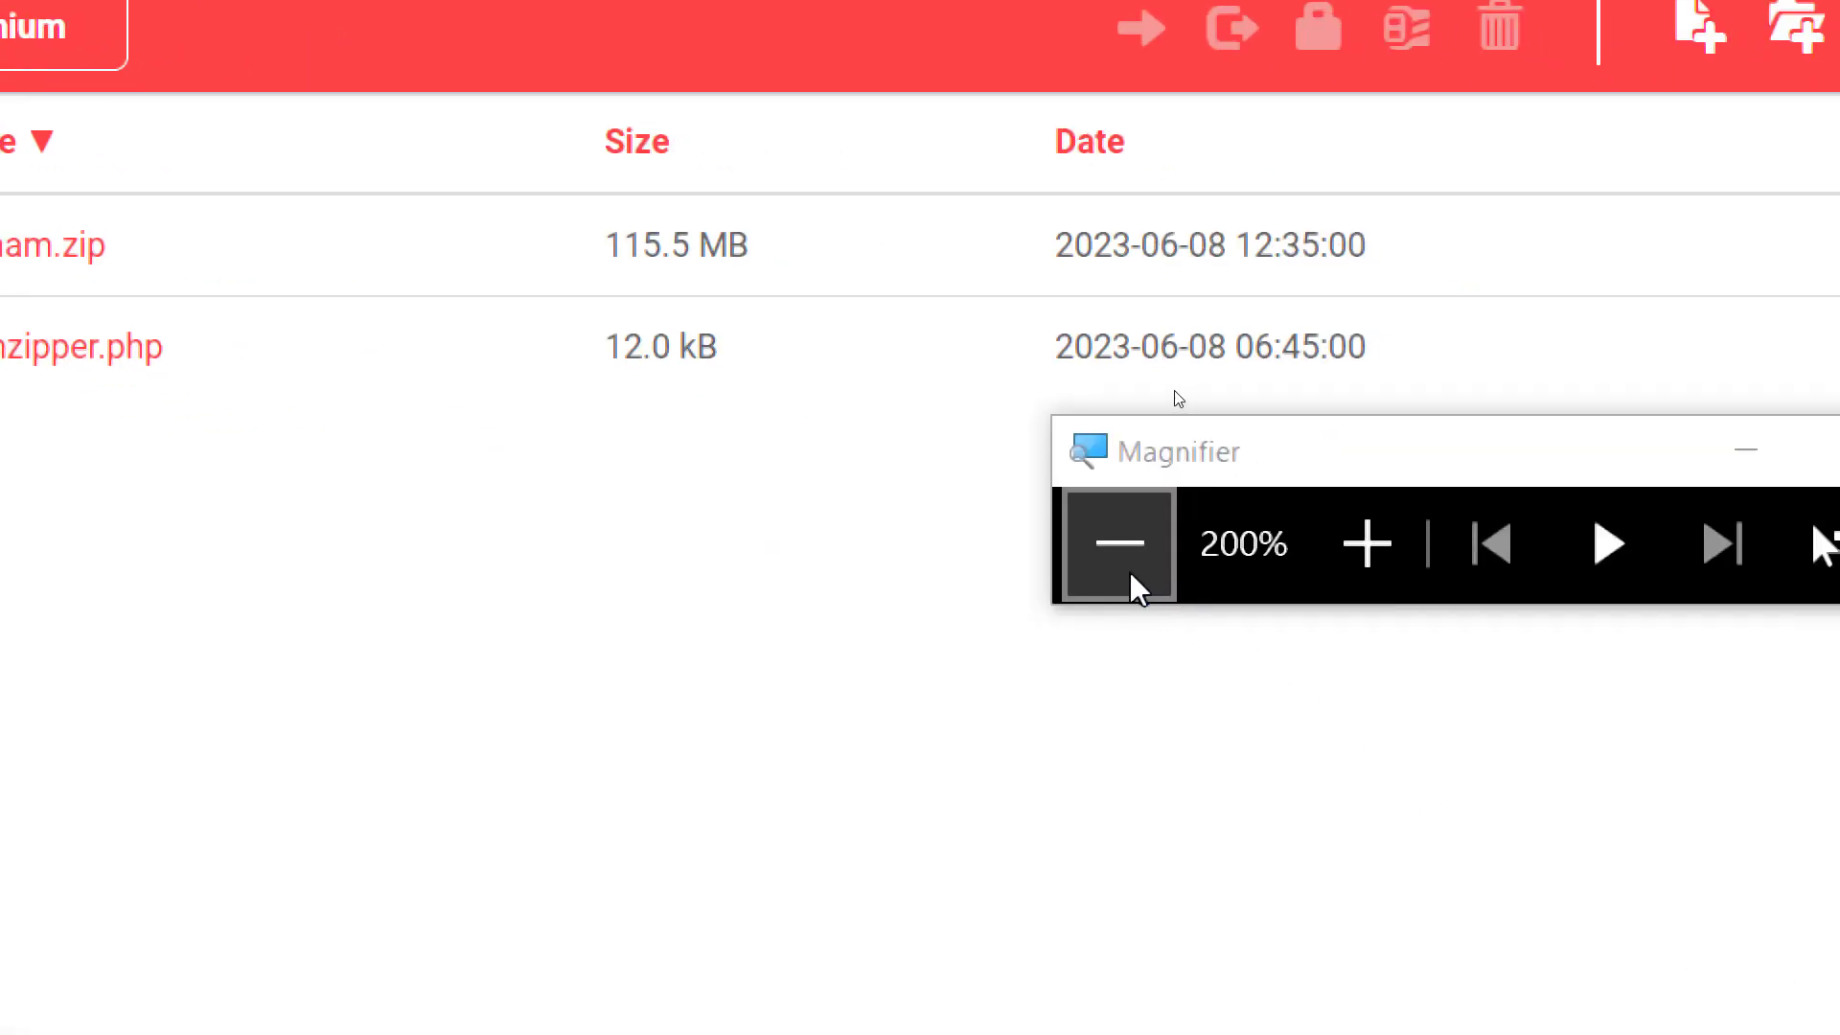
click(1119, 556)
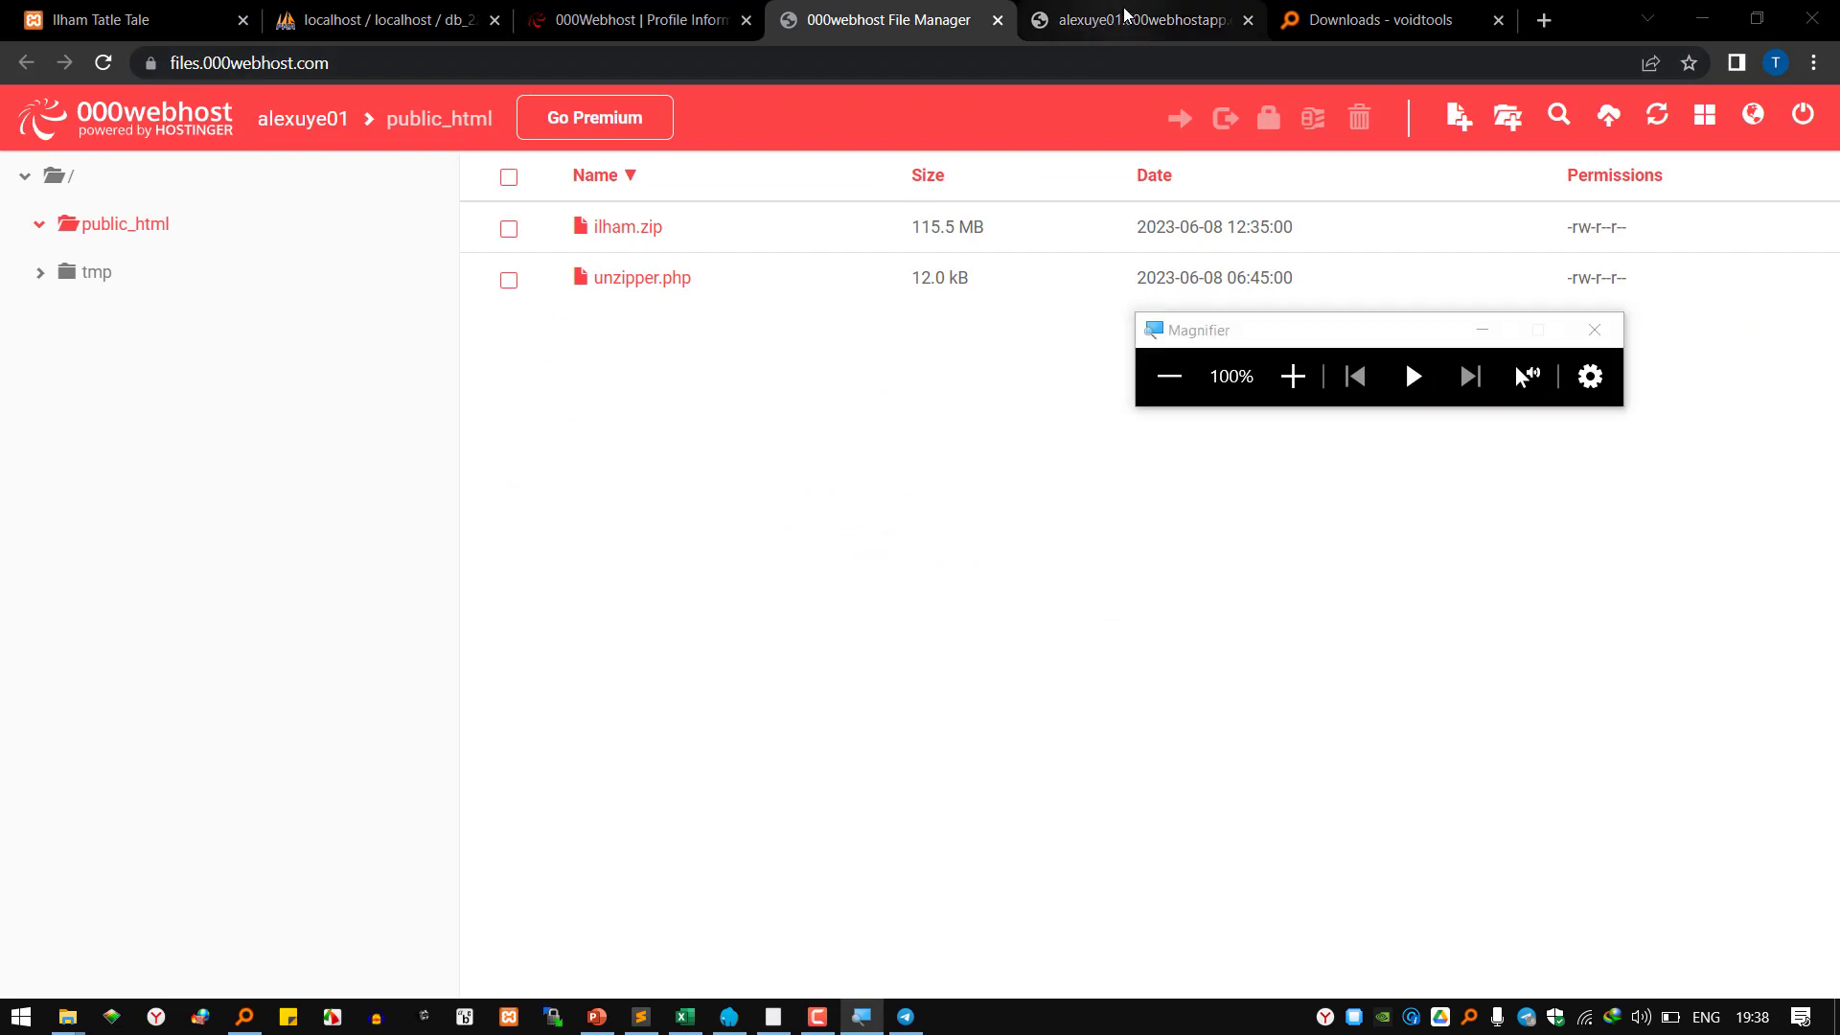
click(1129, 19)
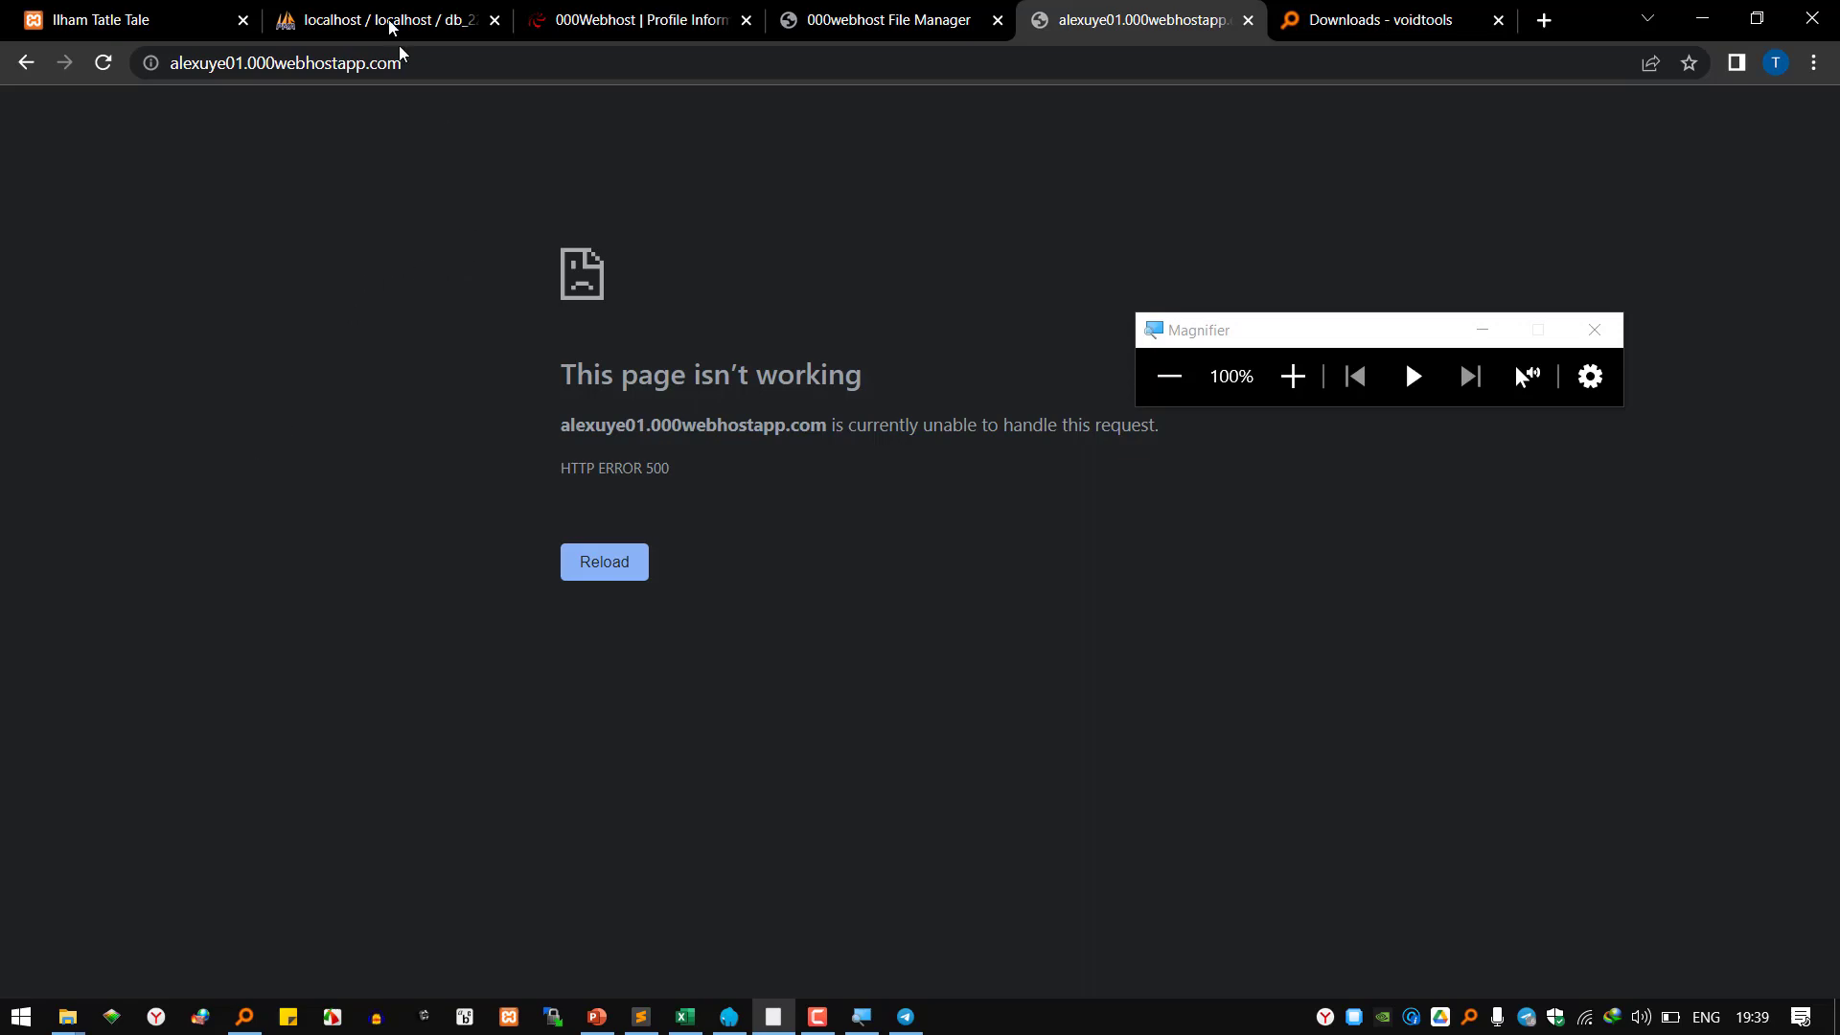
click(891, 19)
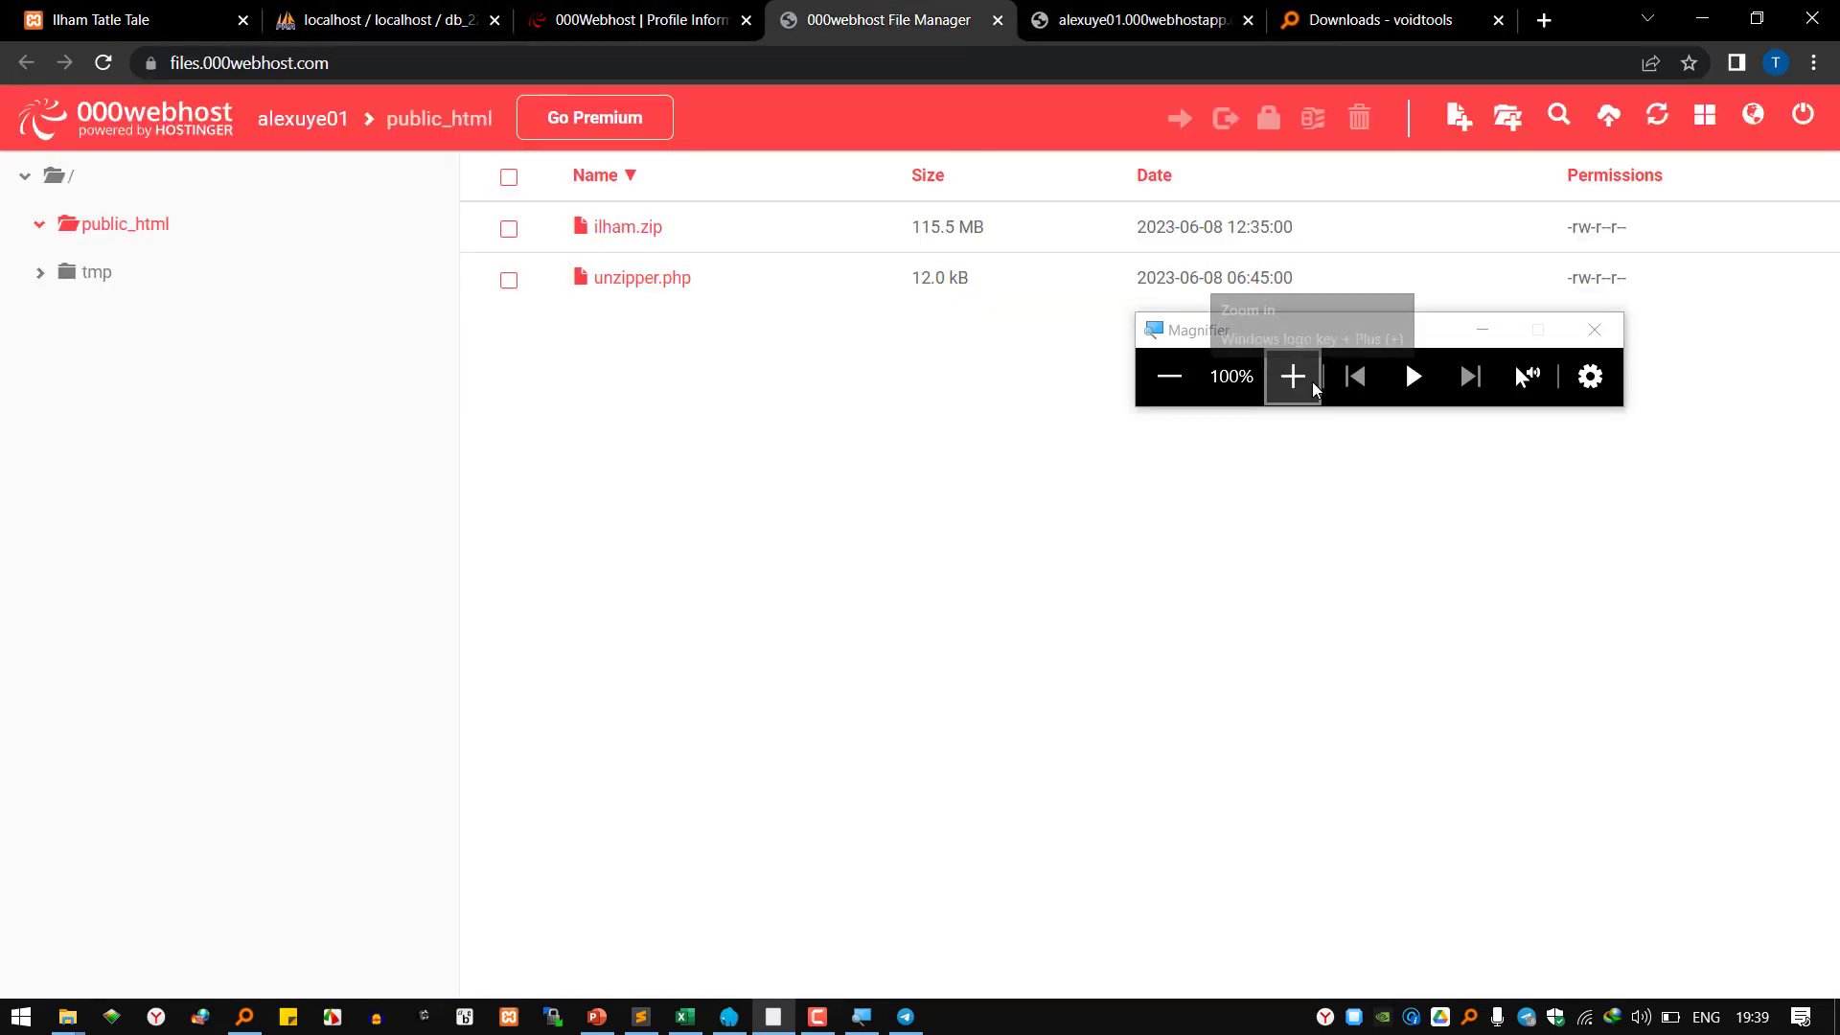
click(1313, 384)
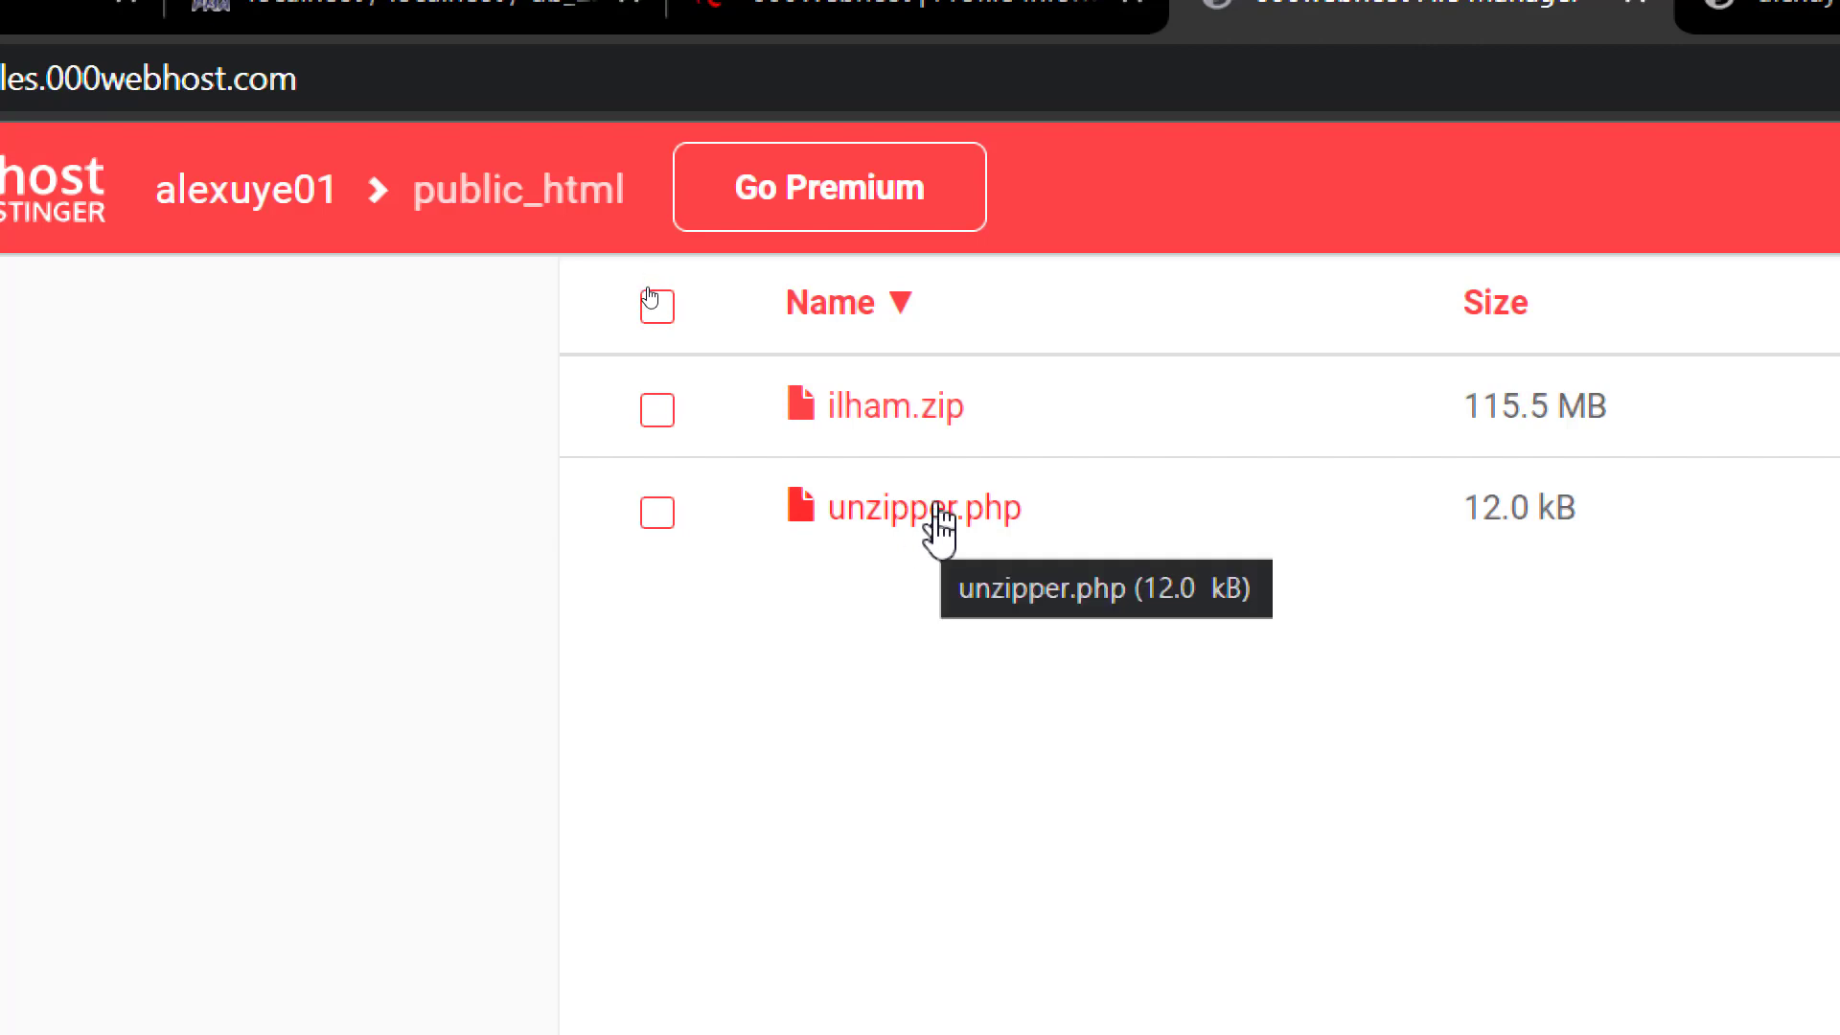
click(1719, 10)
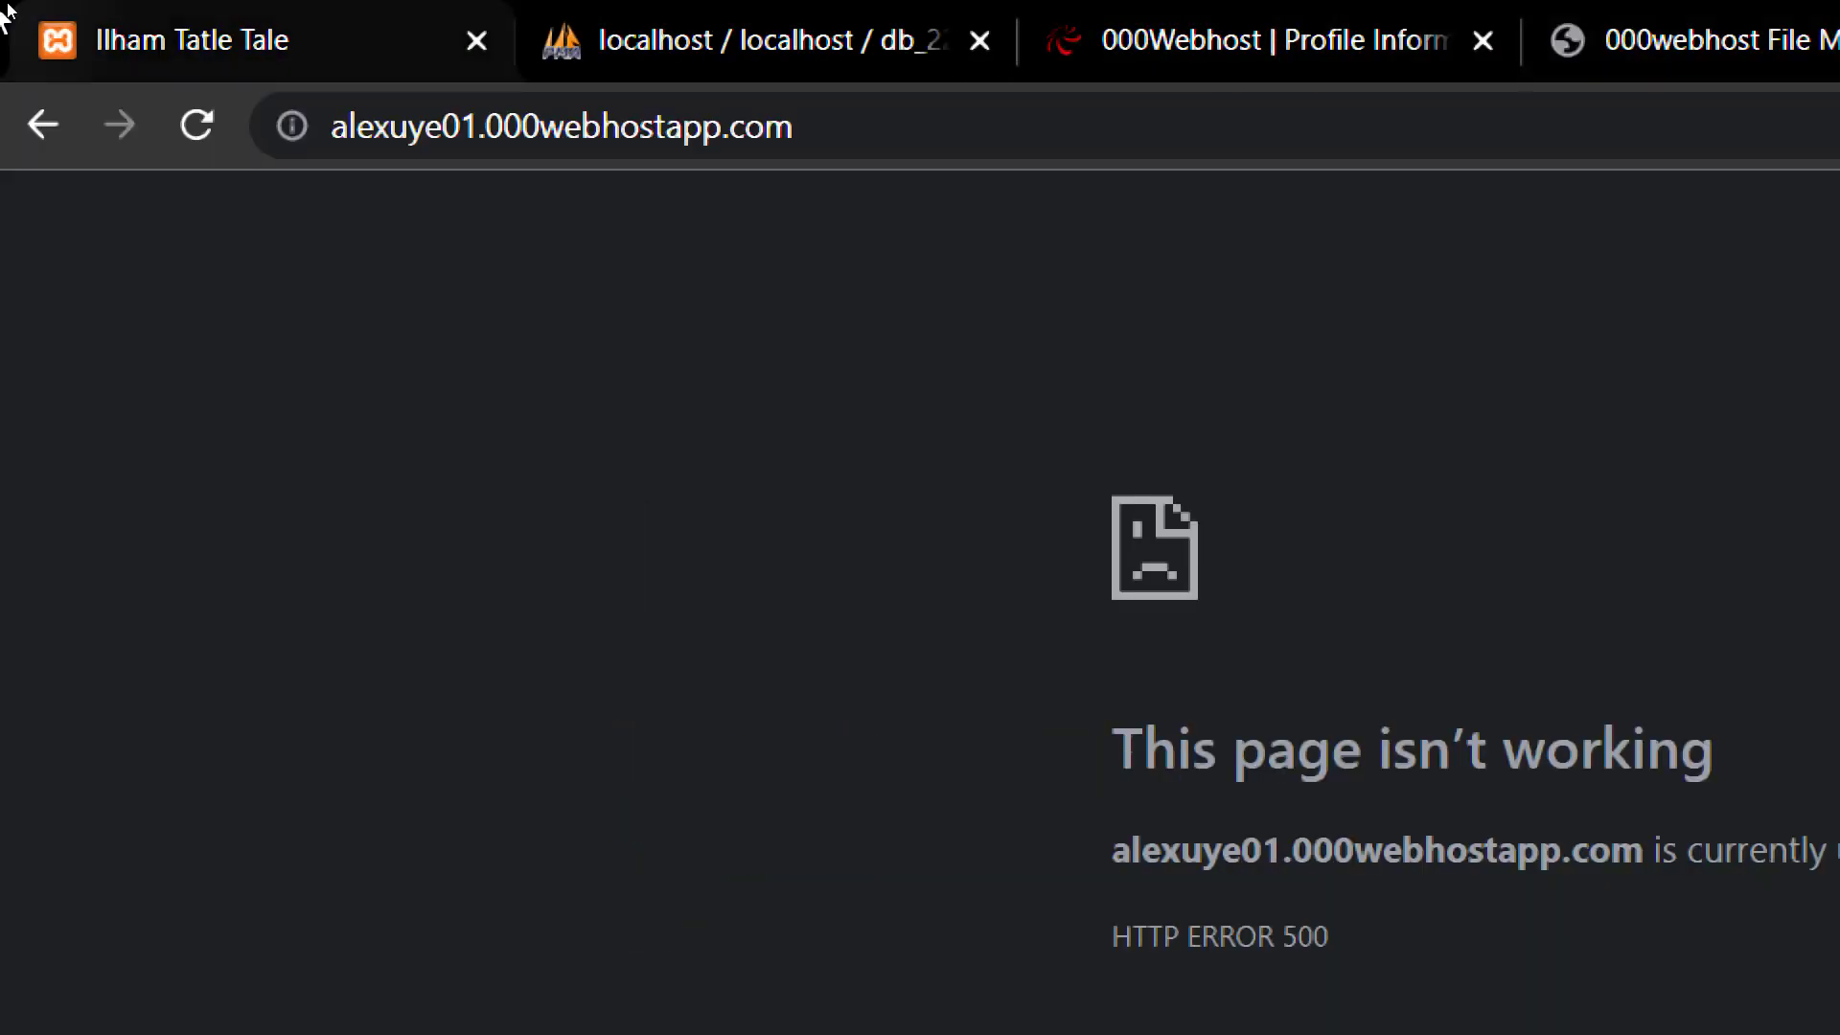
Step: Append /unzipper.php to the hosted site's address and load it, which fails
click(1040, 134)
text(/un)
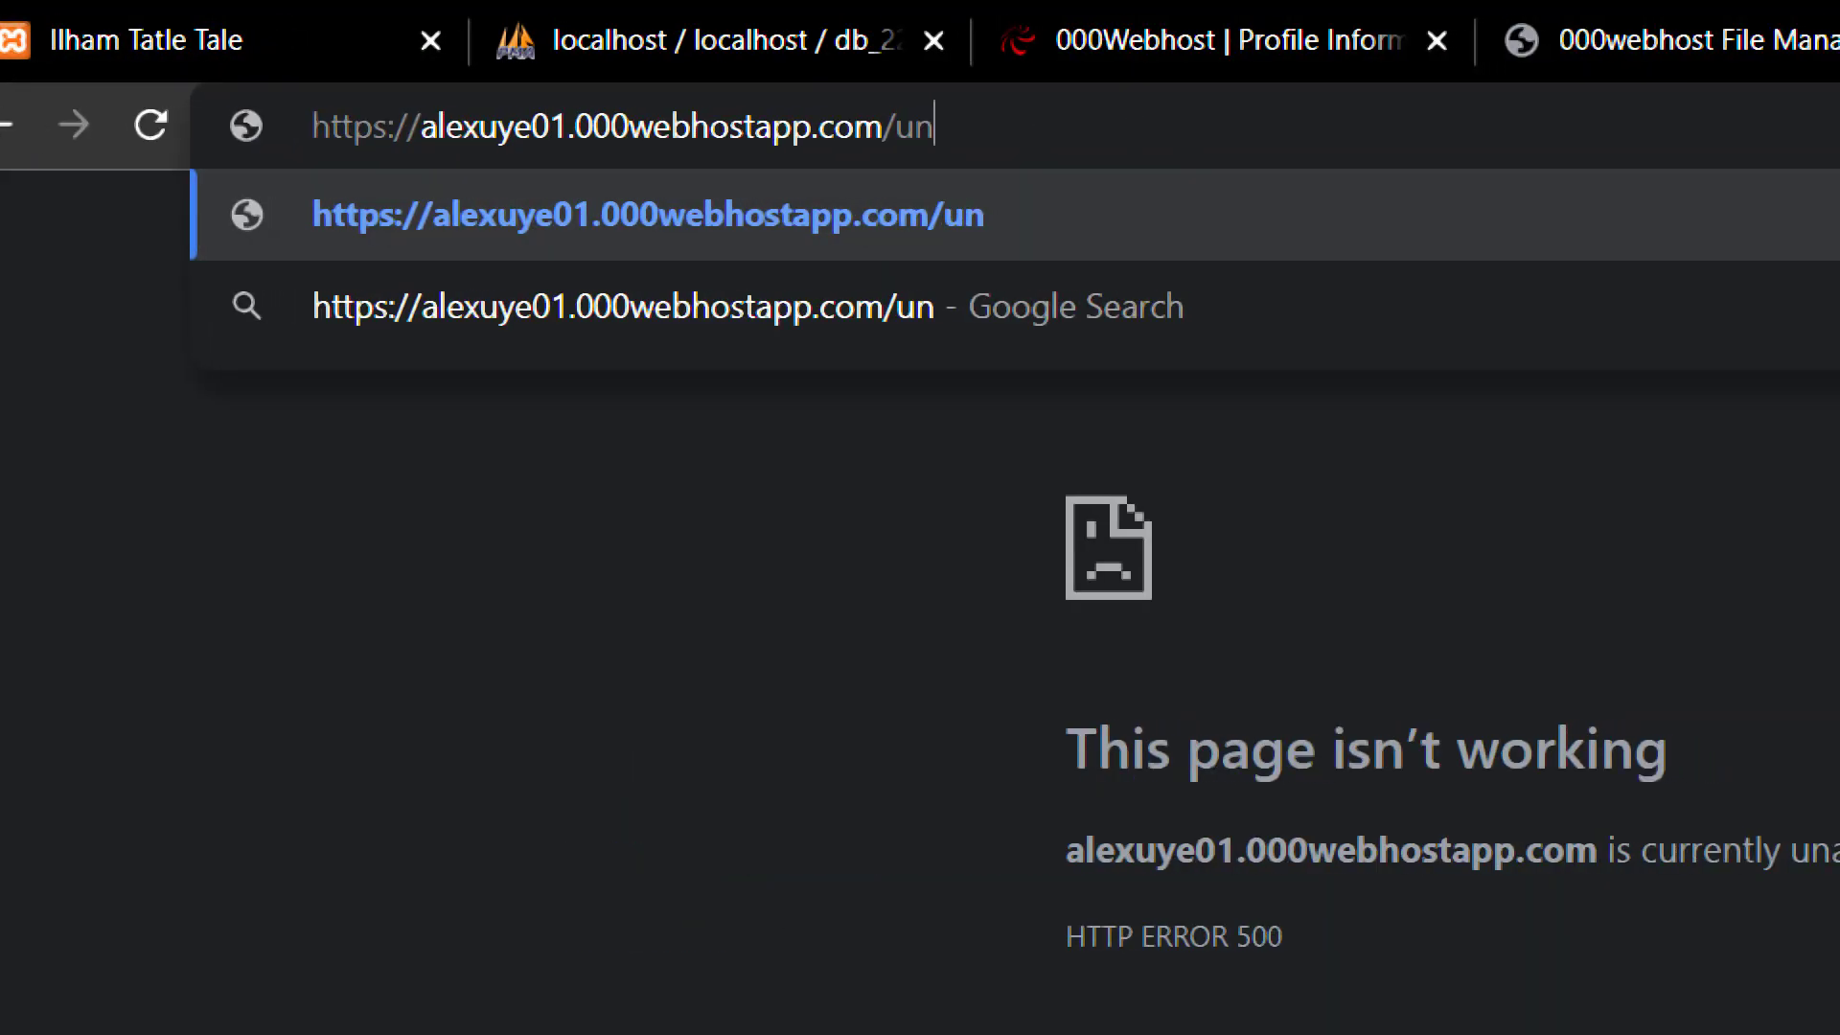
text(zipper.php)
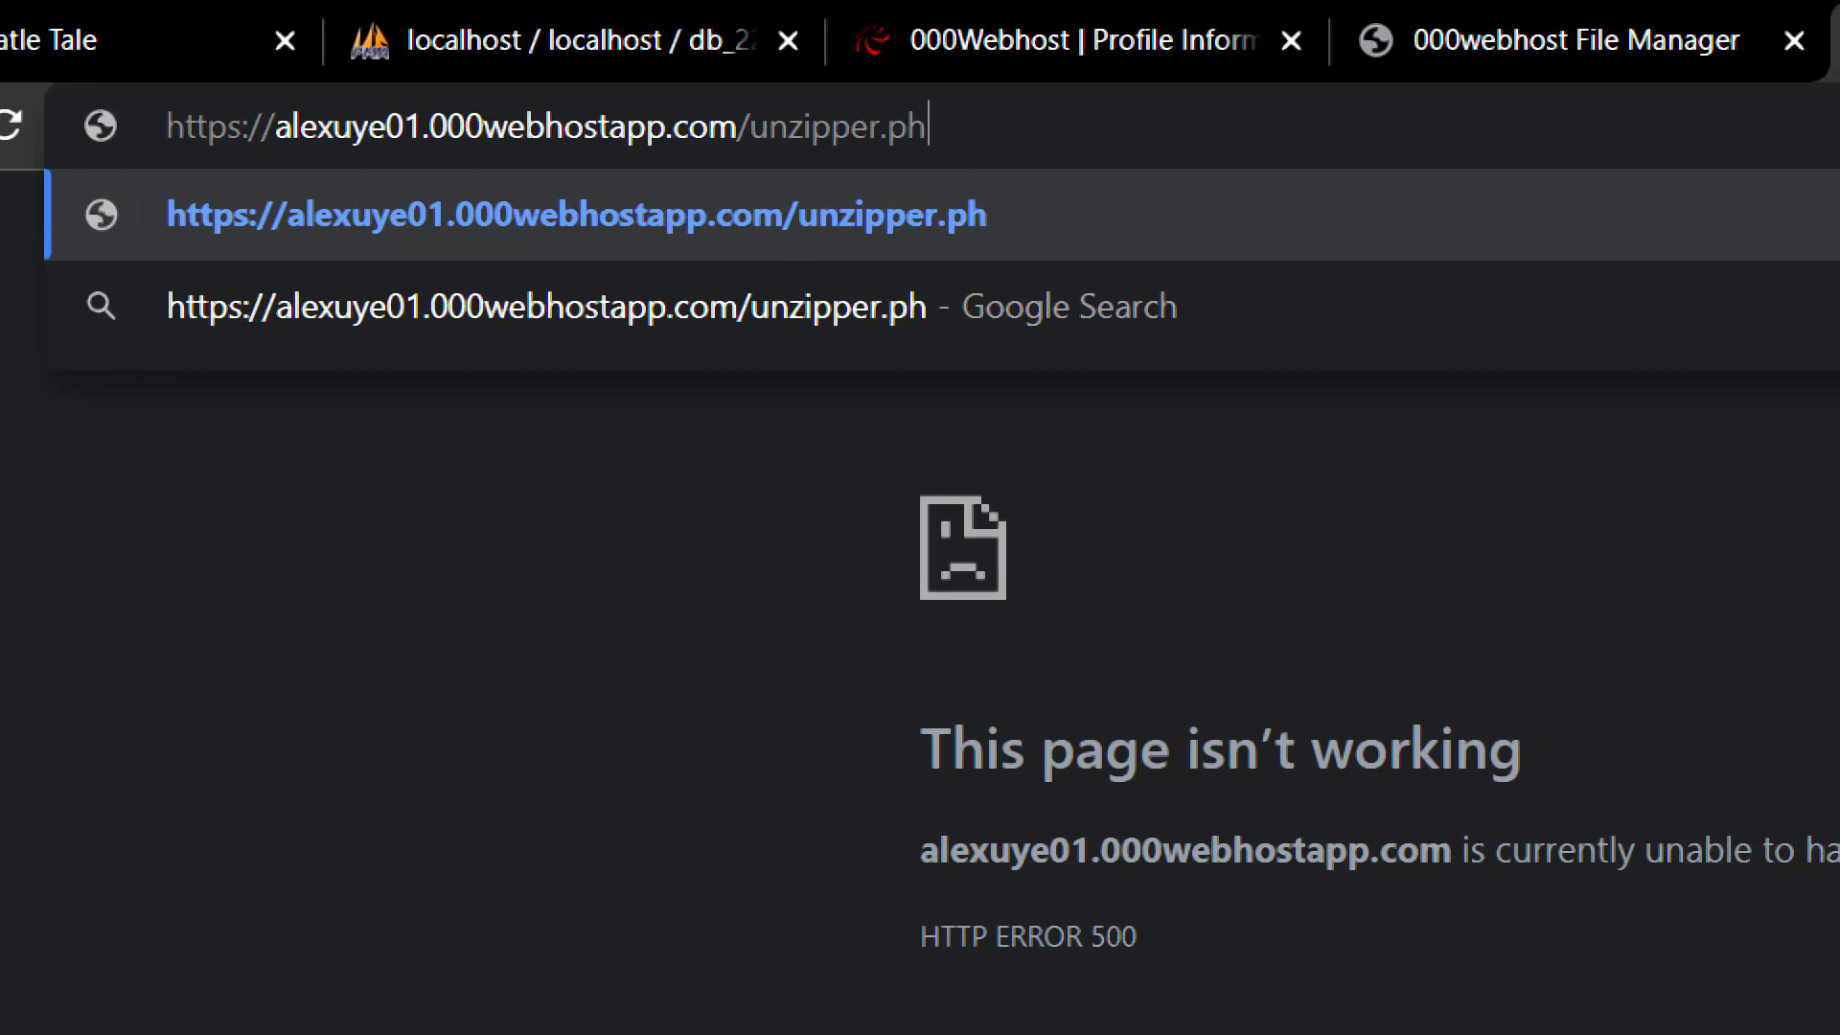
key(Return)
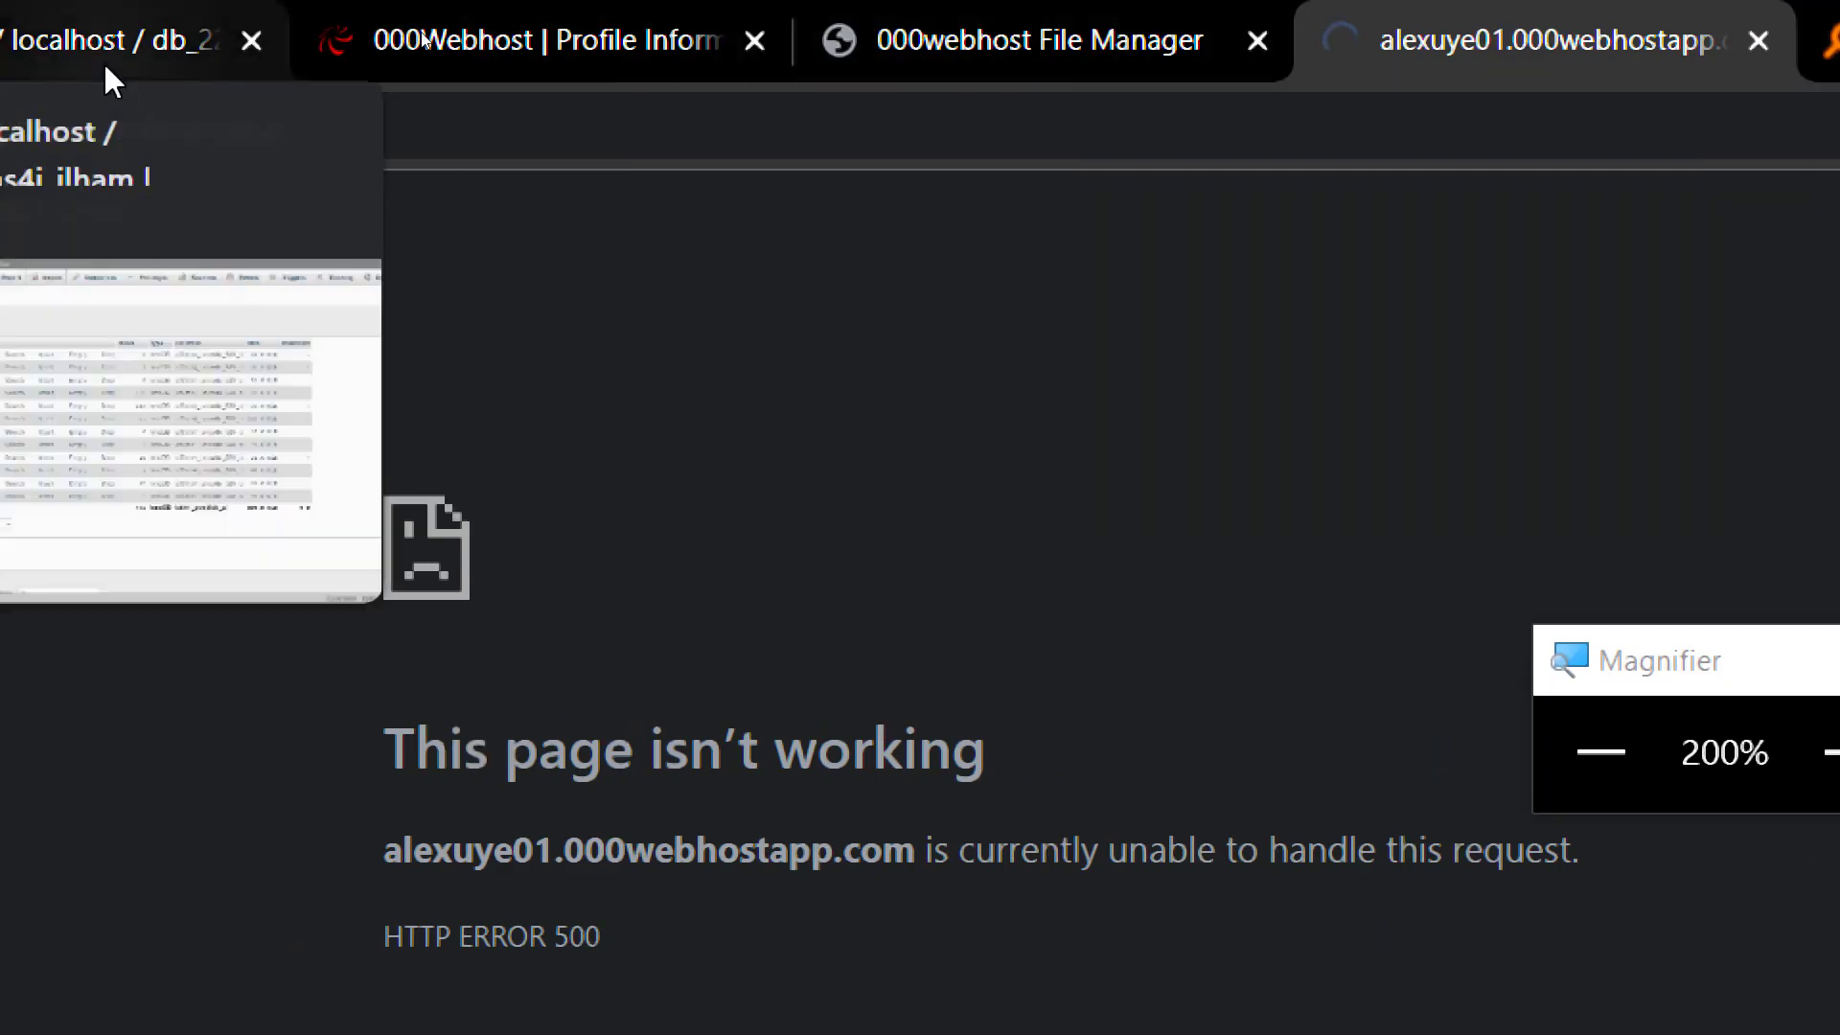
click(670, 129)
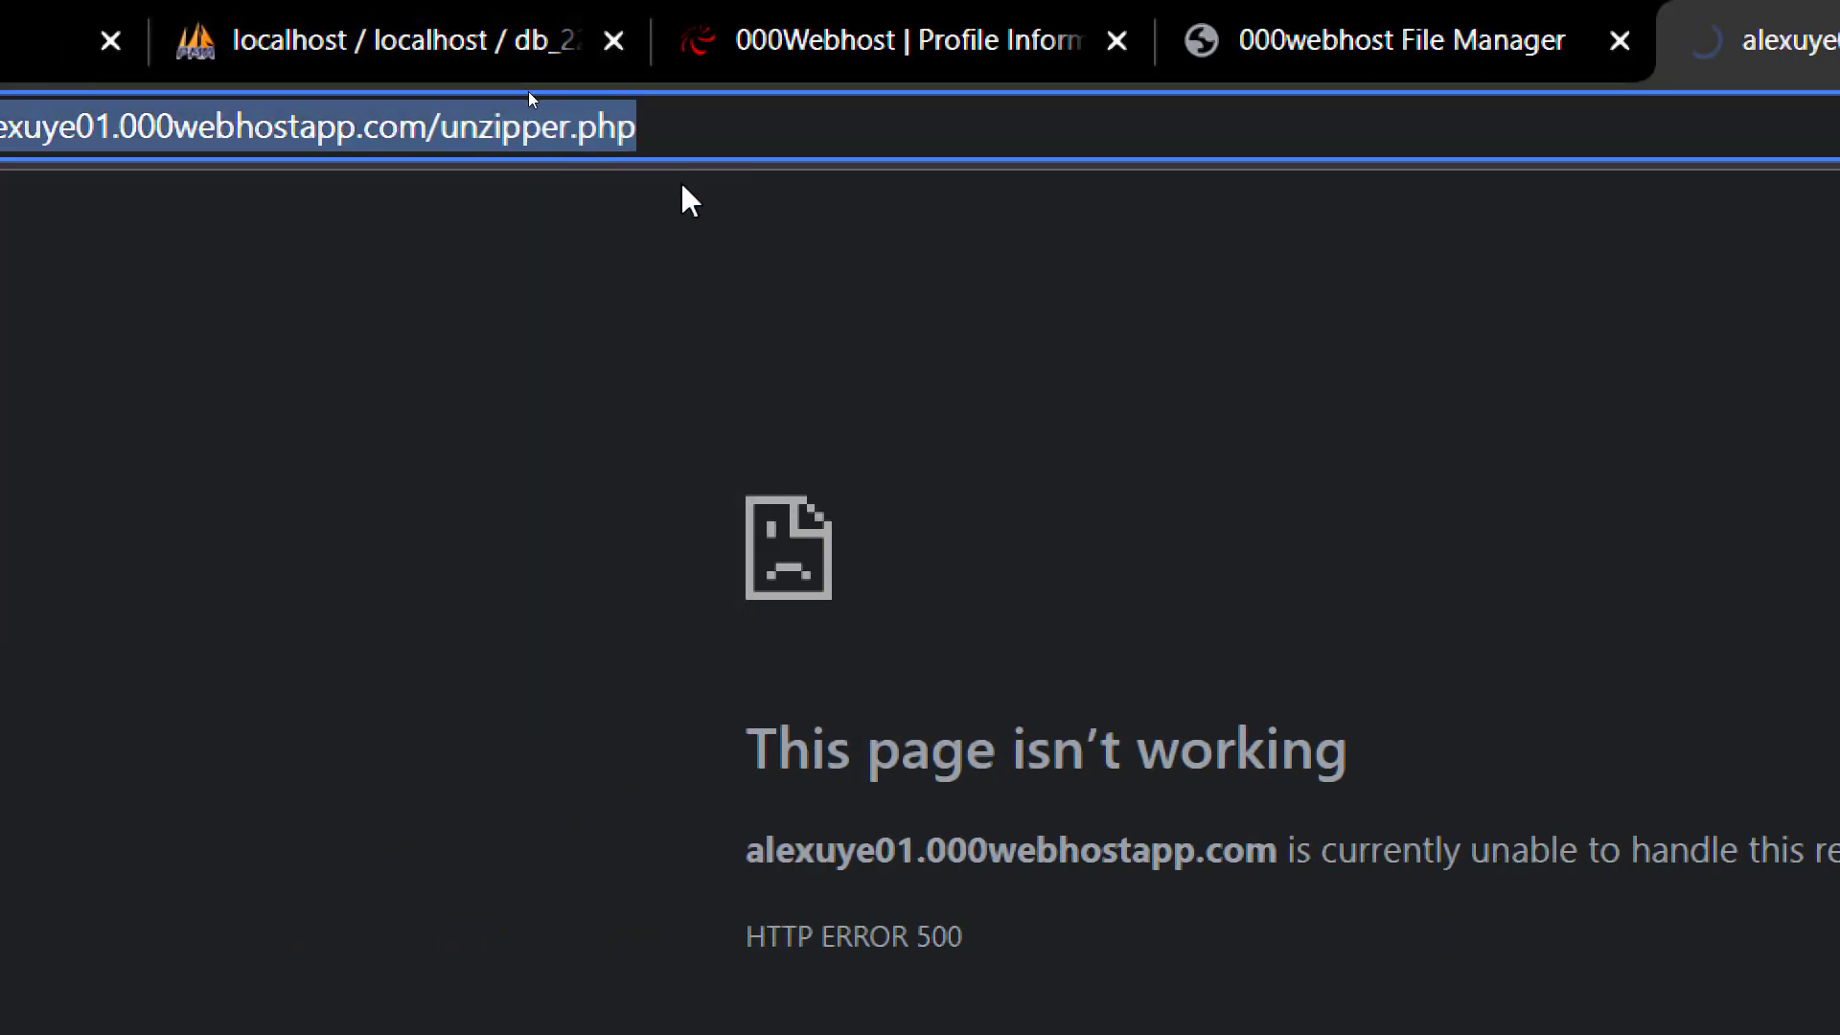
click(685, 201)
click(1402, 29)
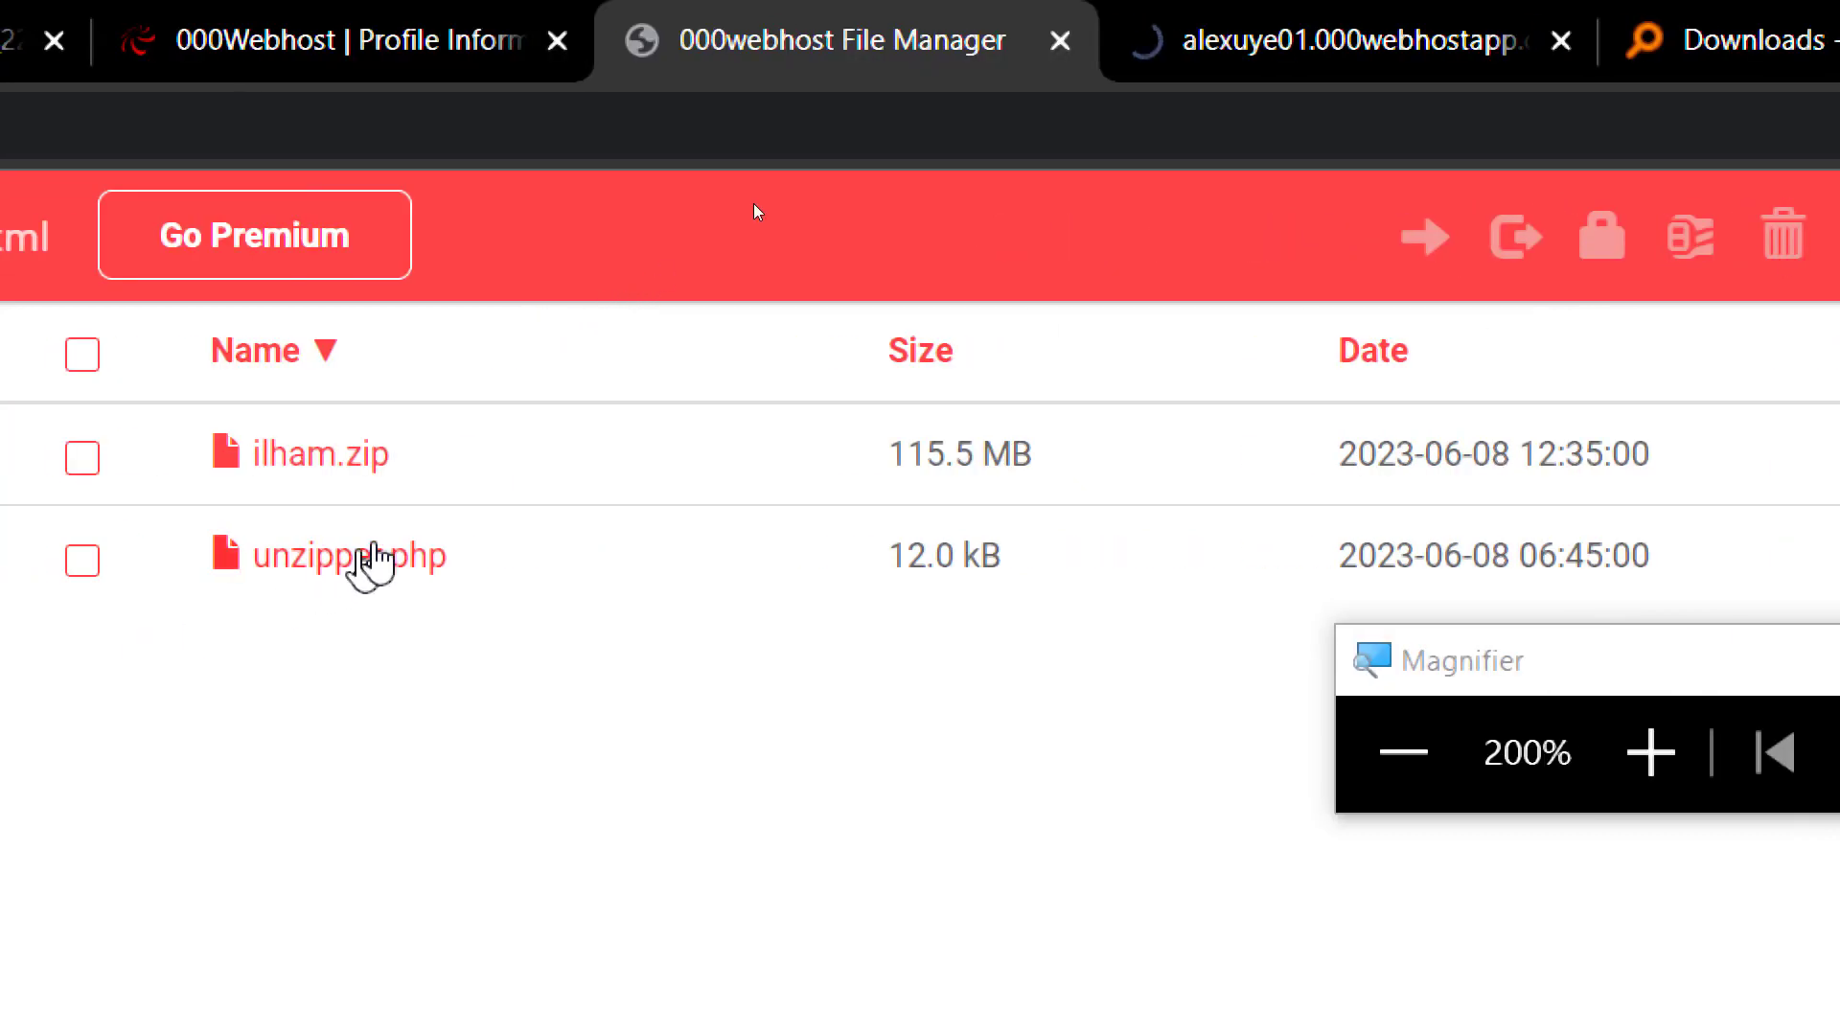
click(1193, 34)
Step: Reload the failing unzipper.php page, then return to the 000Webhost Profile page
click(565, 128)
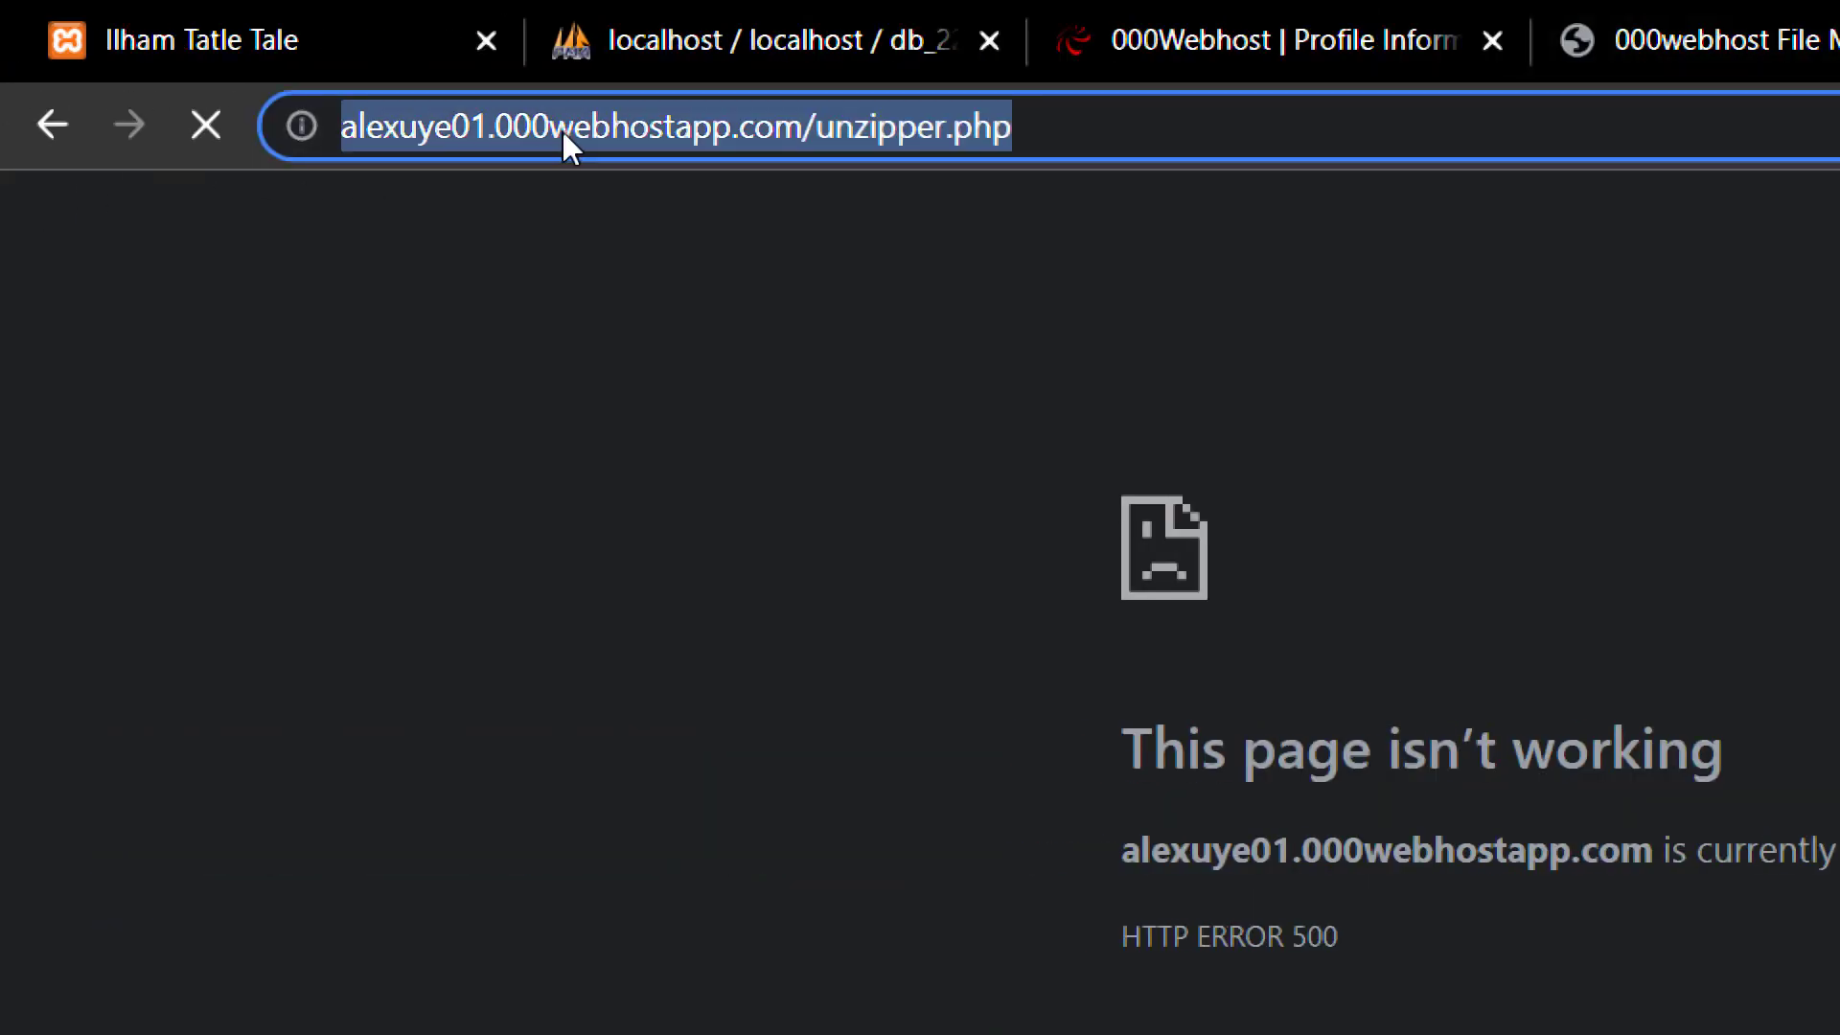
key(Return)
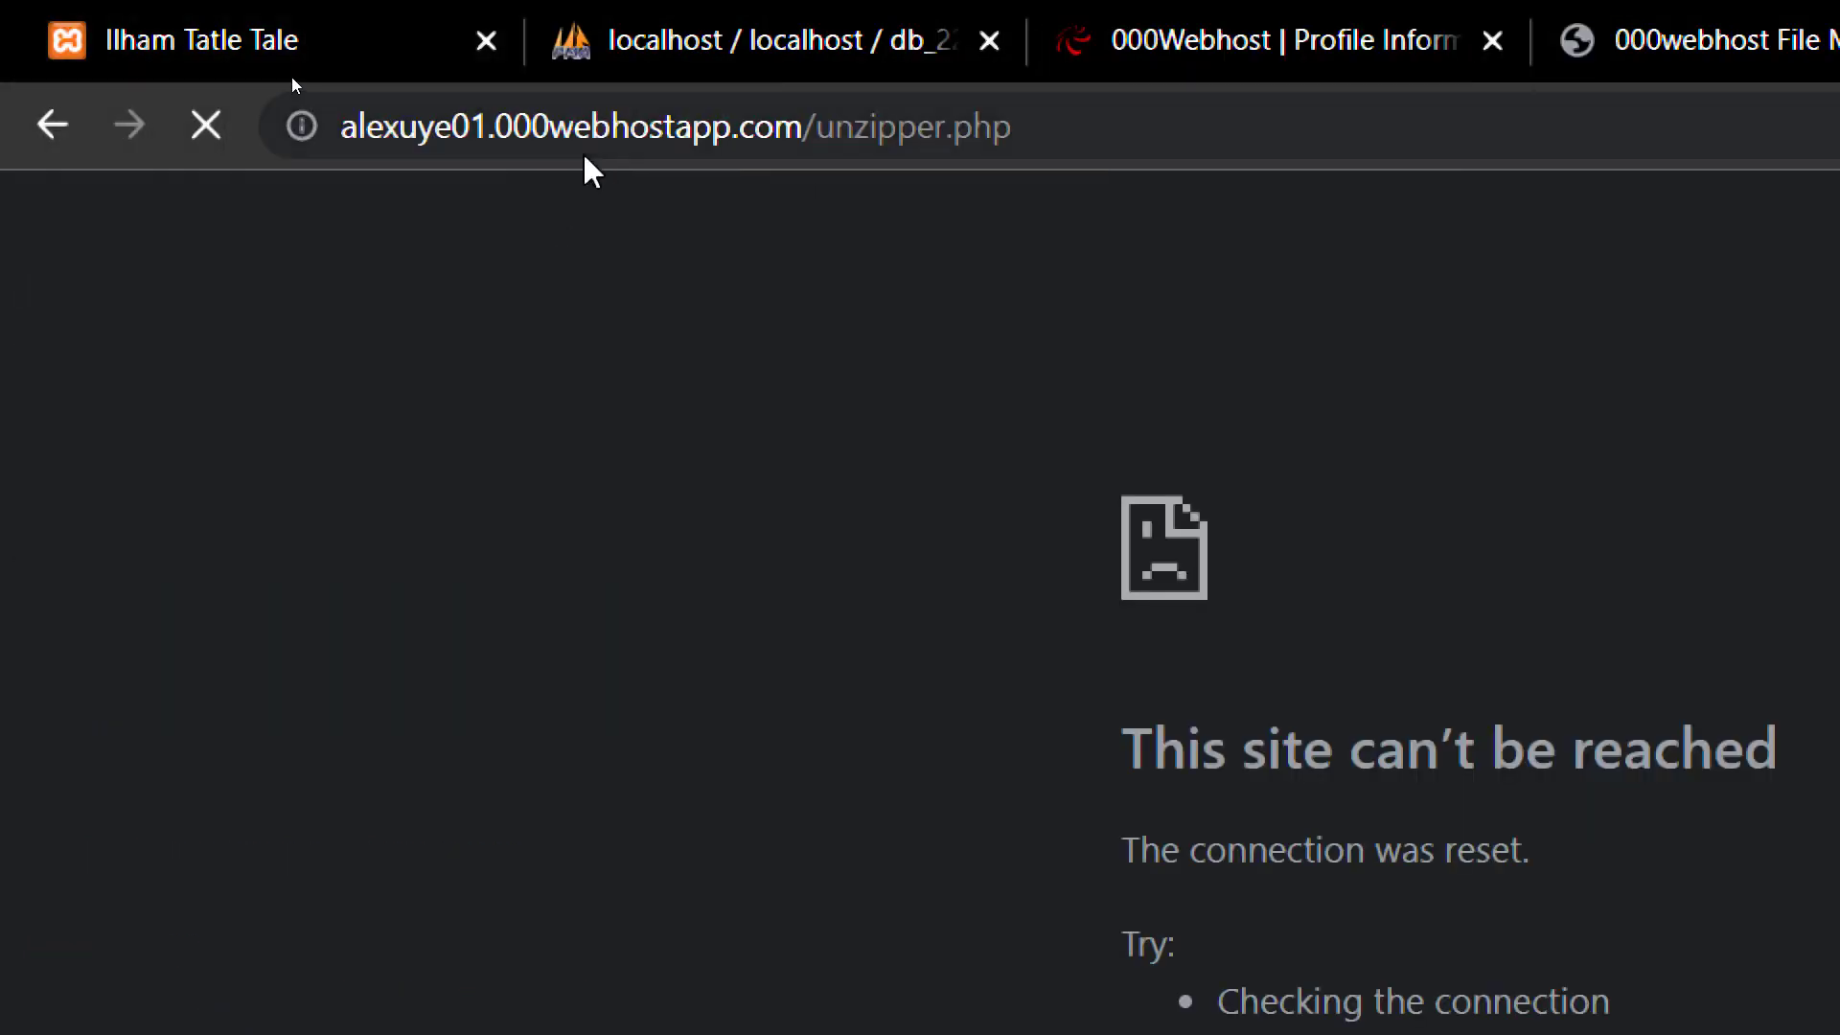
click(666, 132)
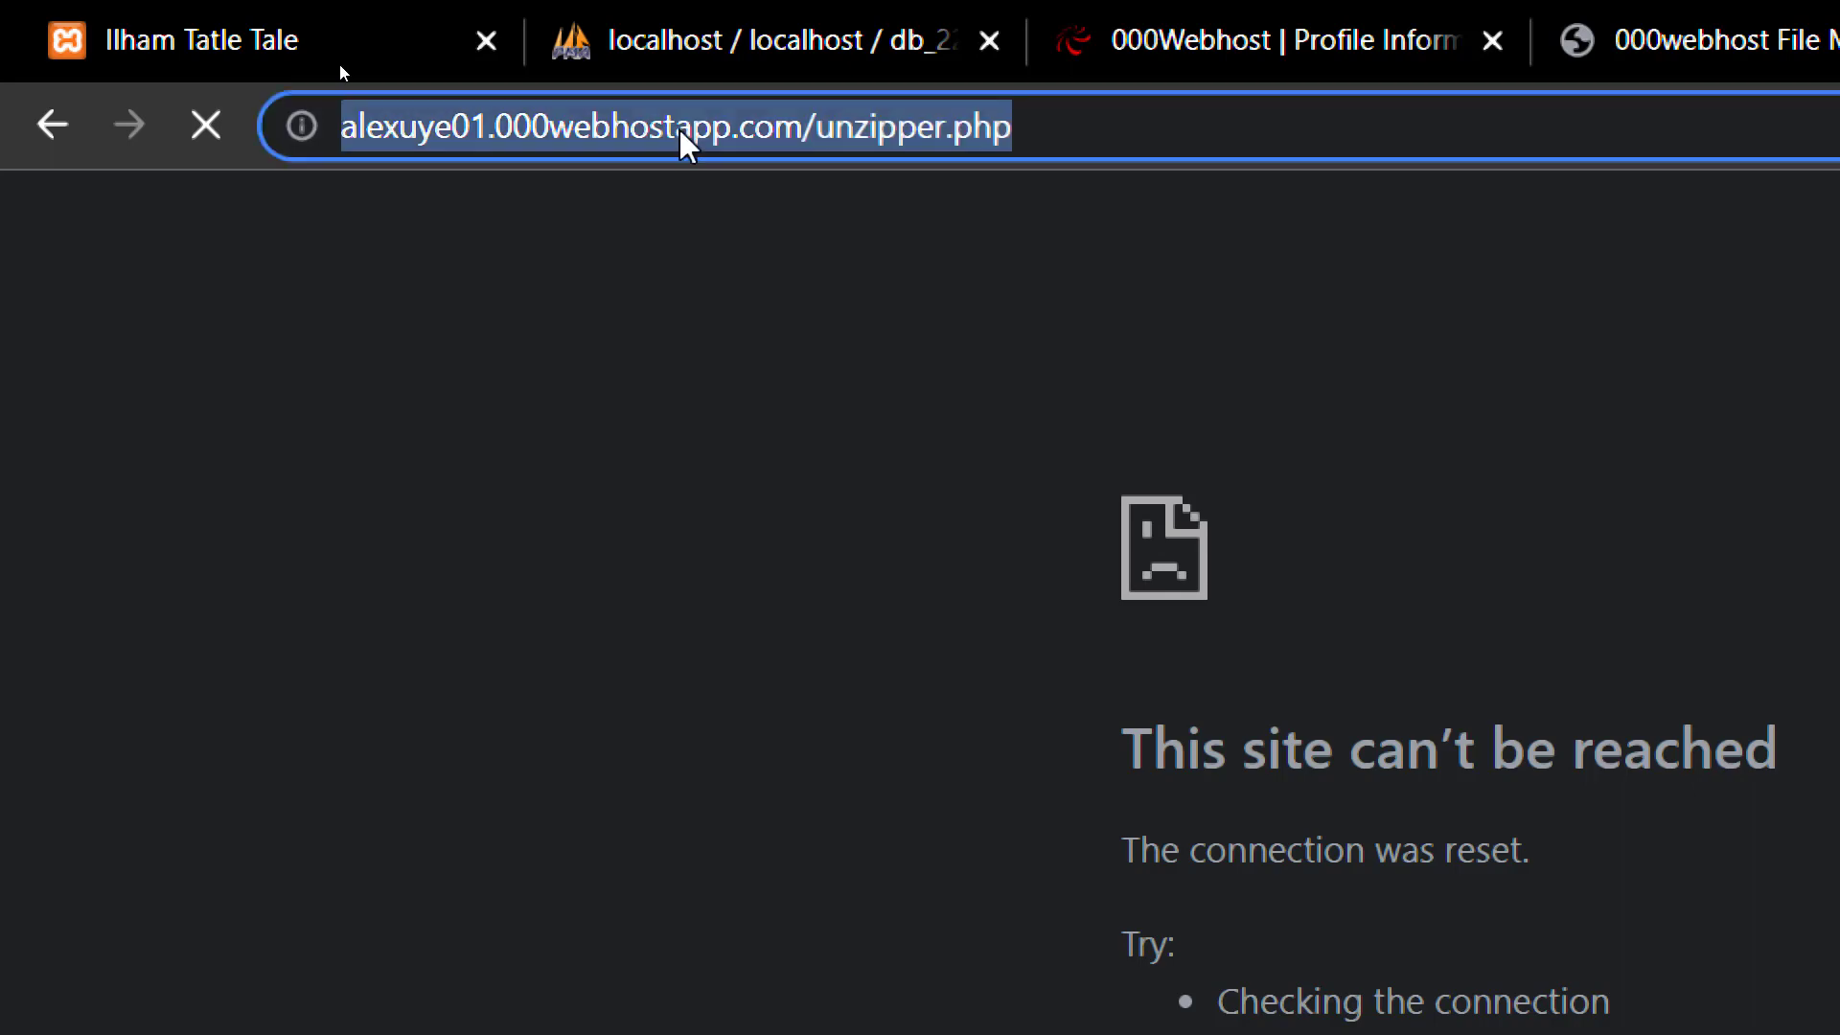
click(494, 134)
click(1330, 26)
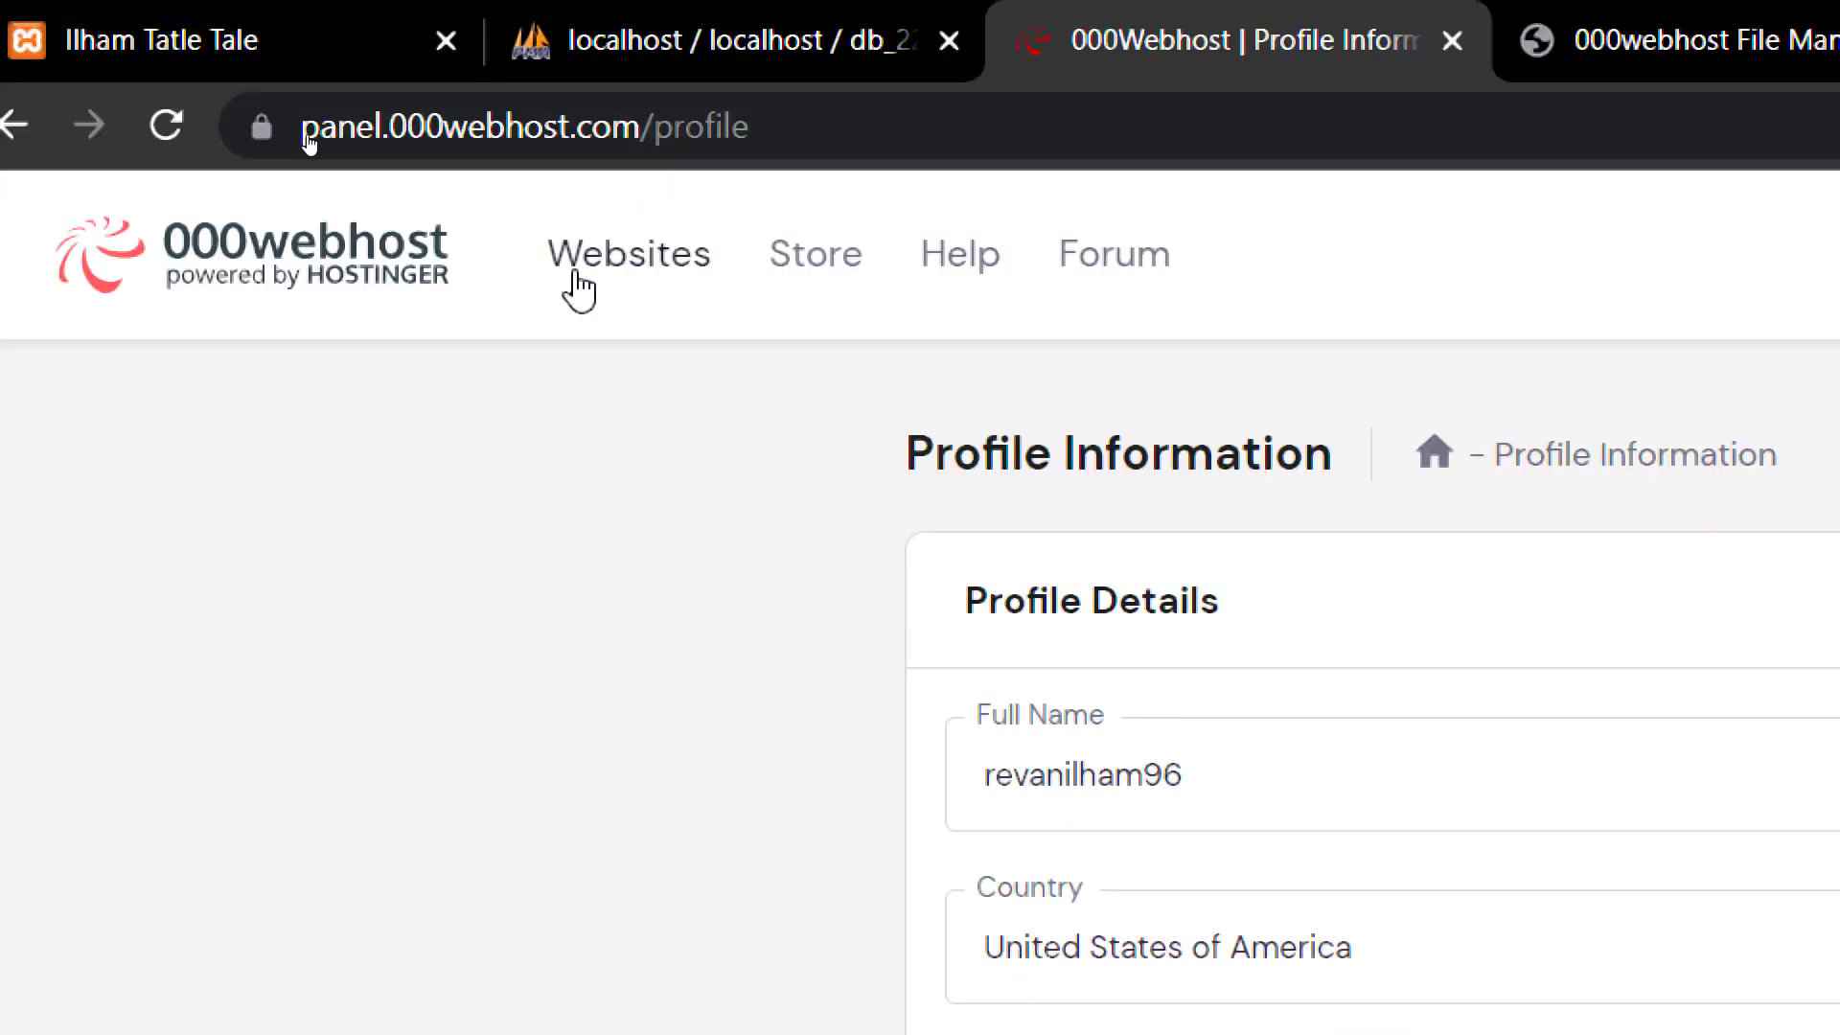
Step: Open the hosted site in a new tab via View Site from the Websites list
click(573, 264)
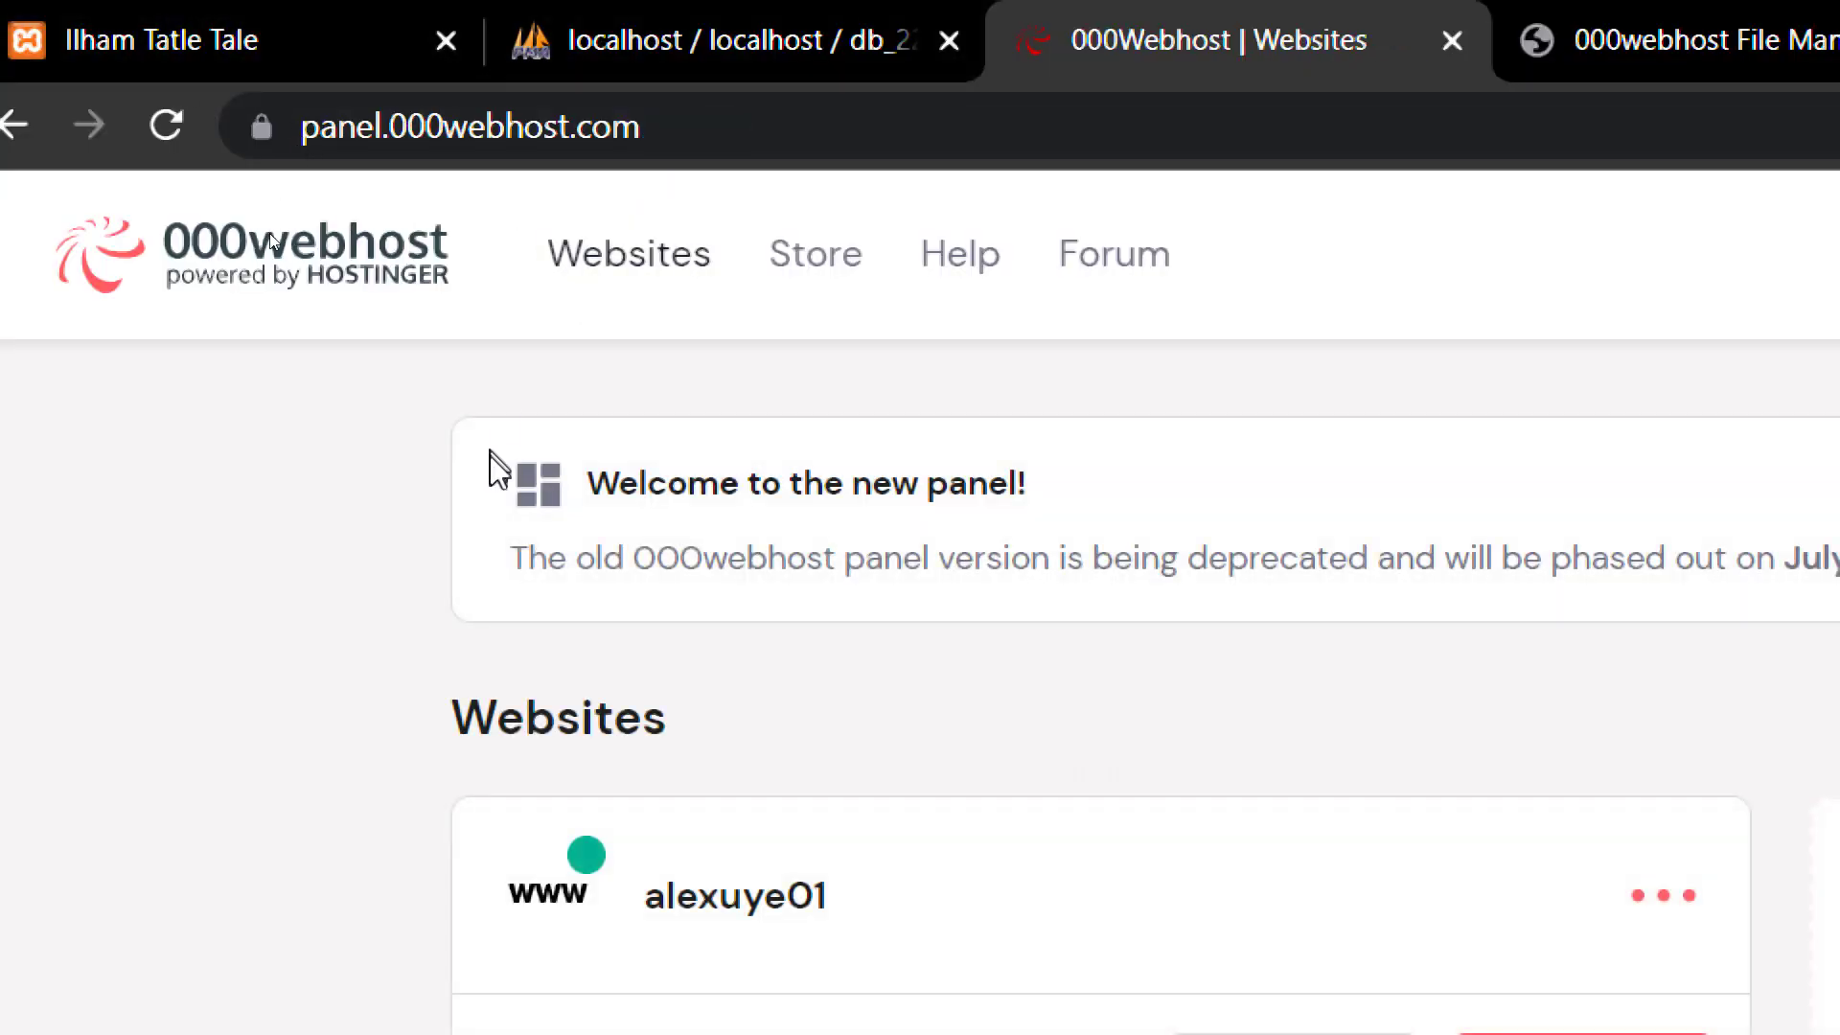
click(1654, 901)
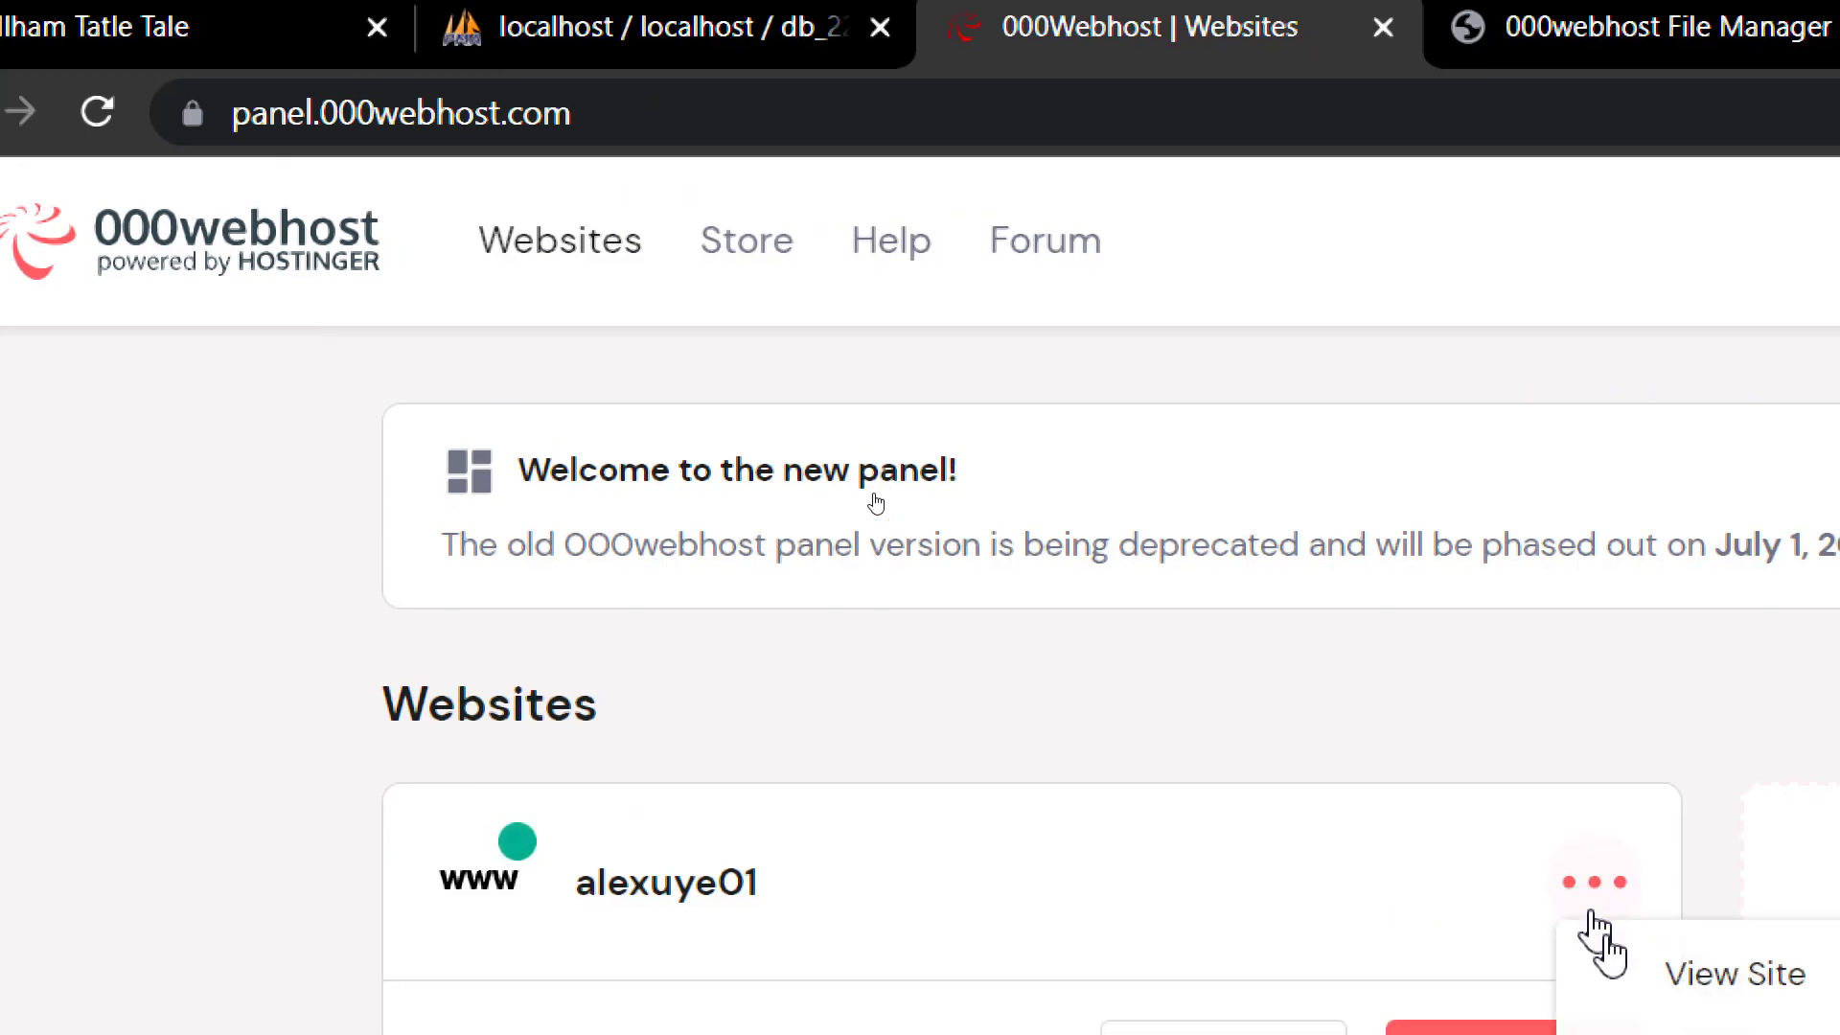
click(1782, 1001)
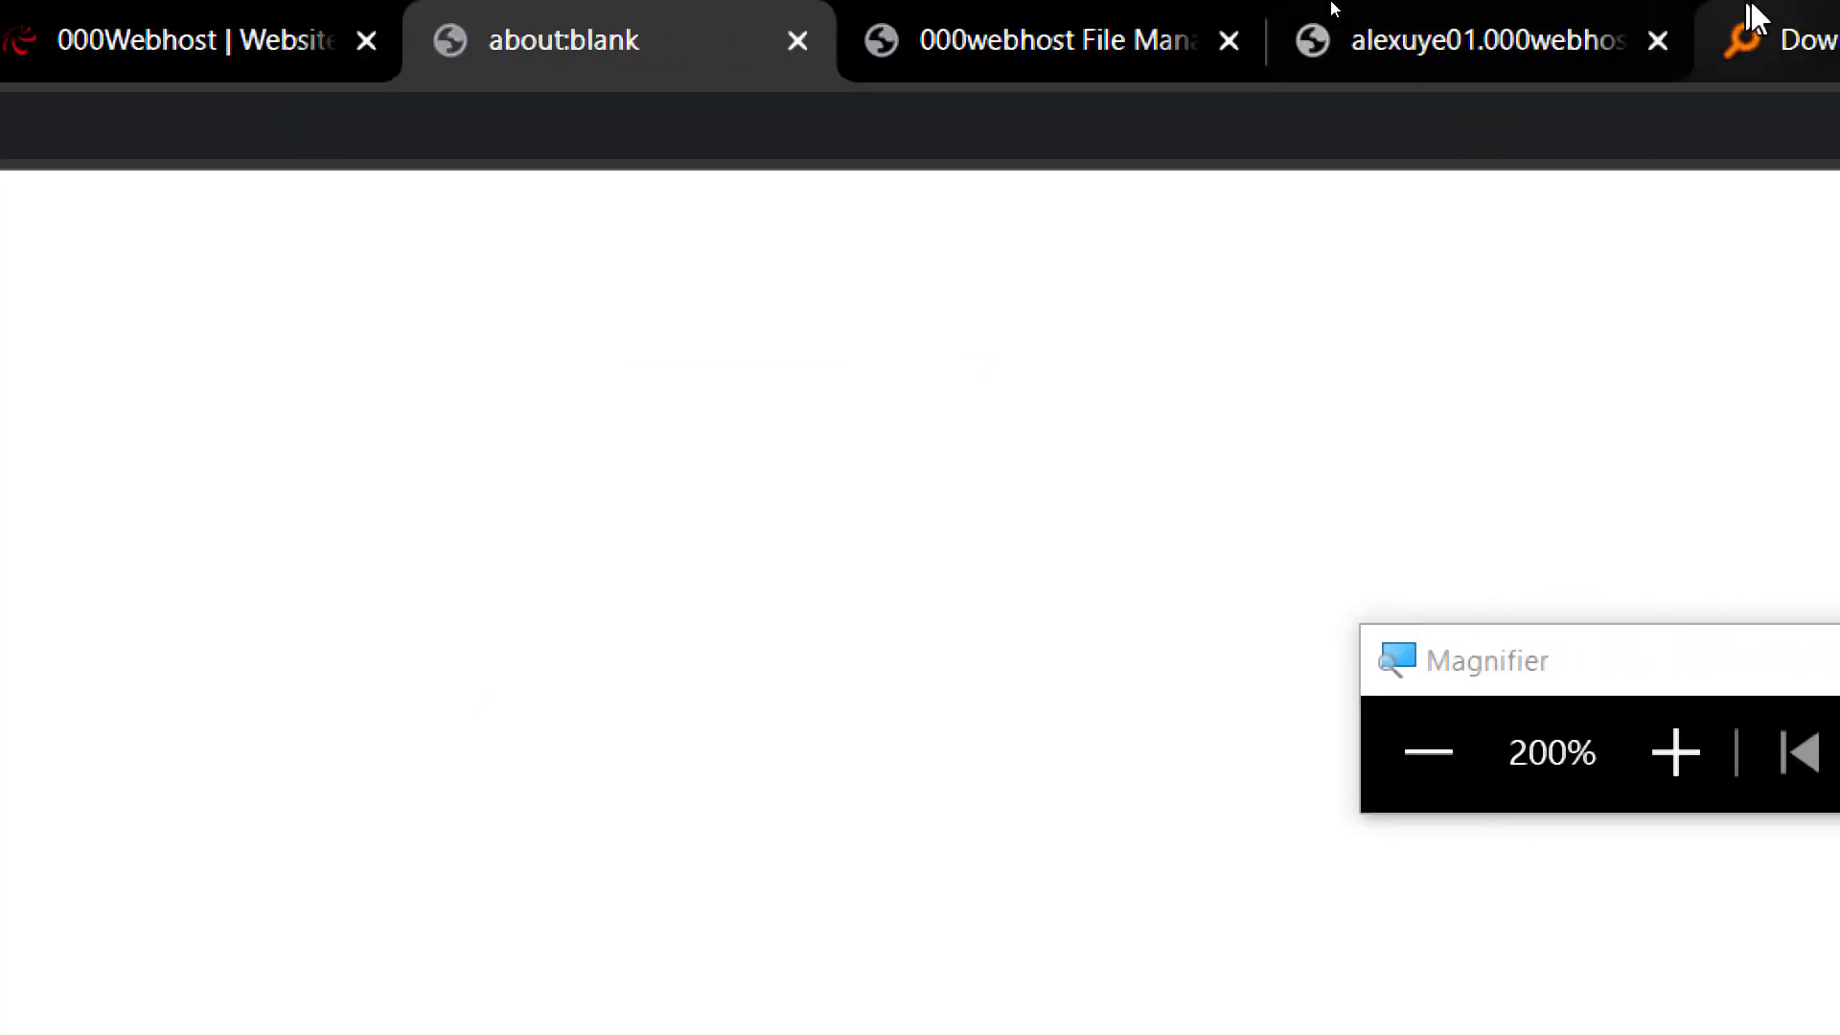
drag(1349, 30, 1713, 20)
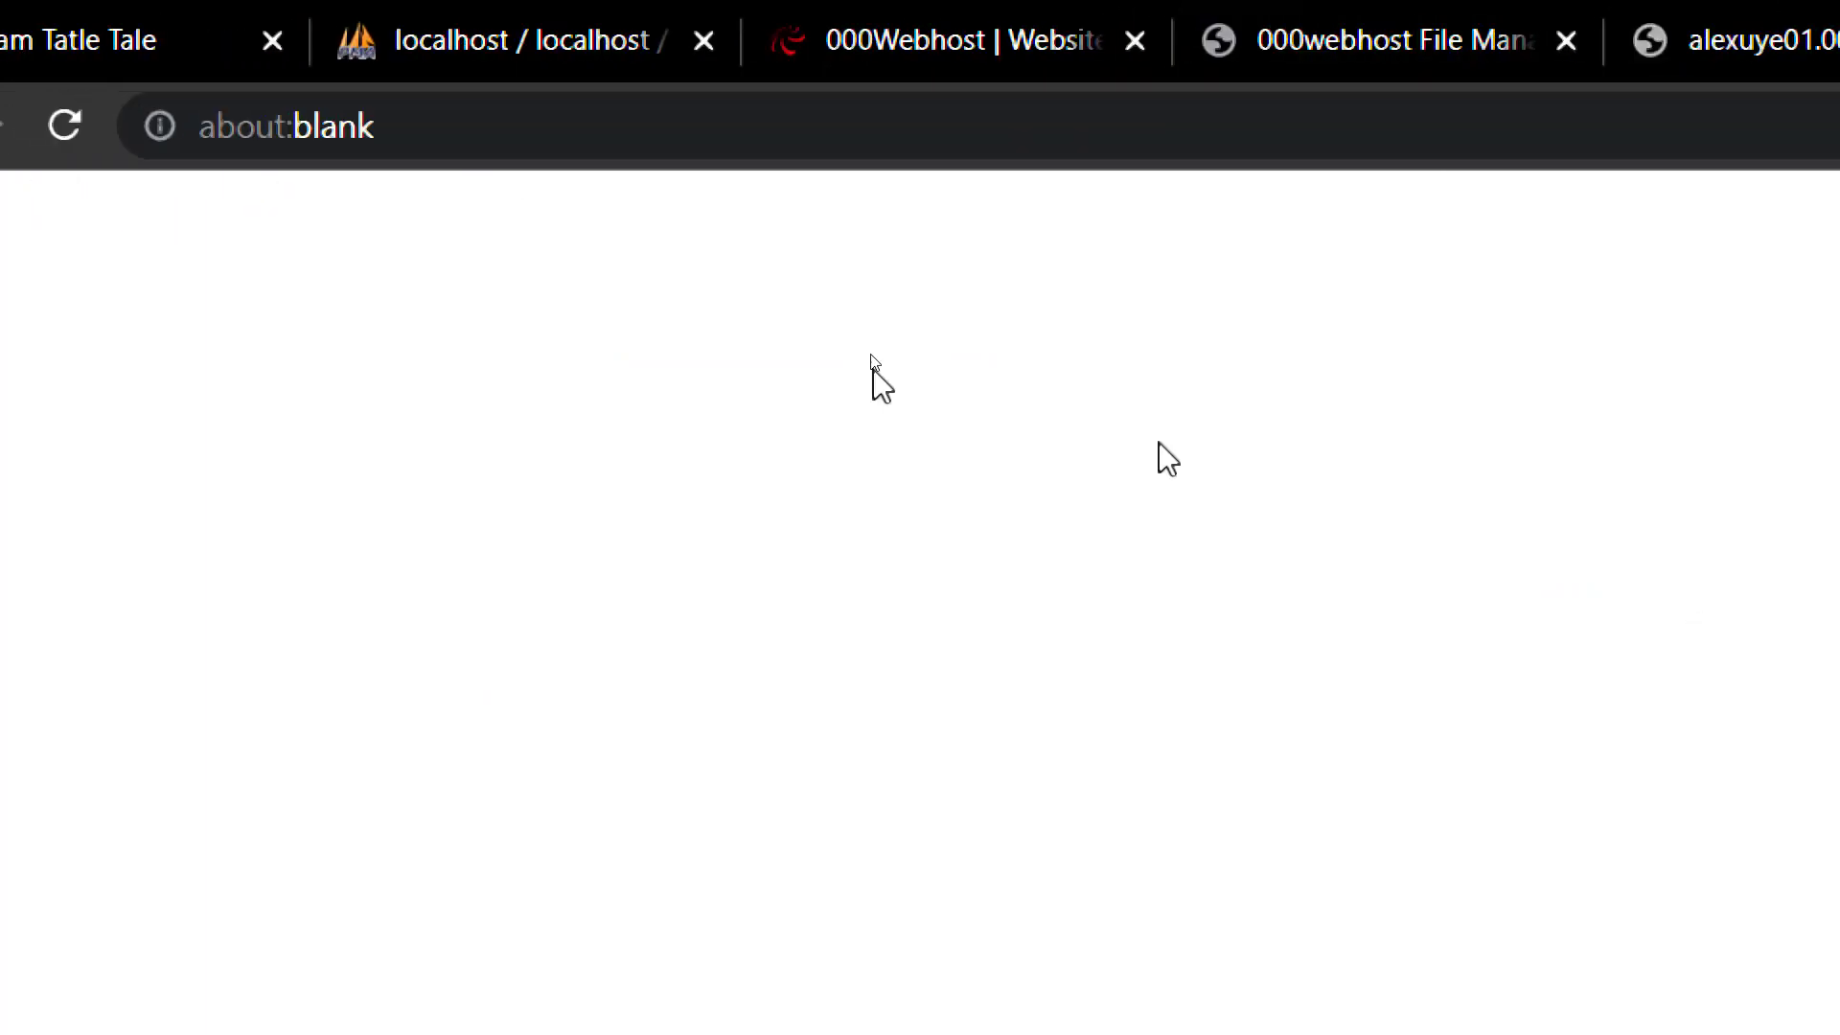
click(1335, 381)
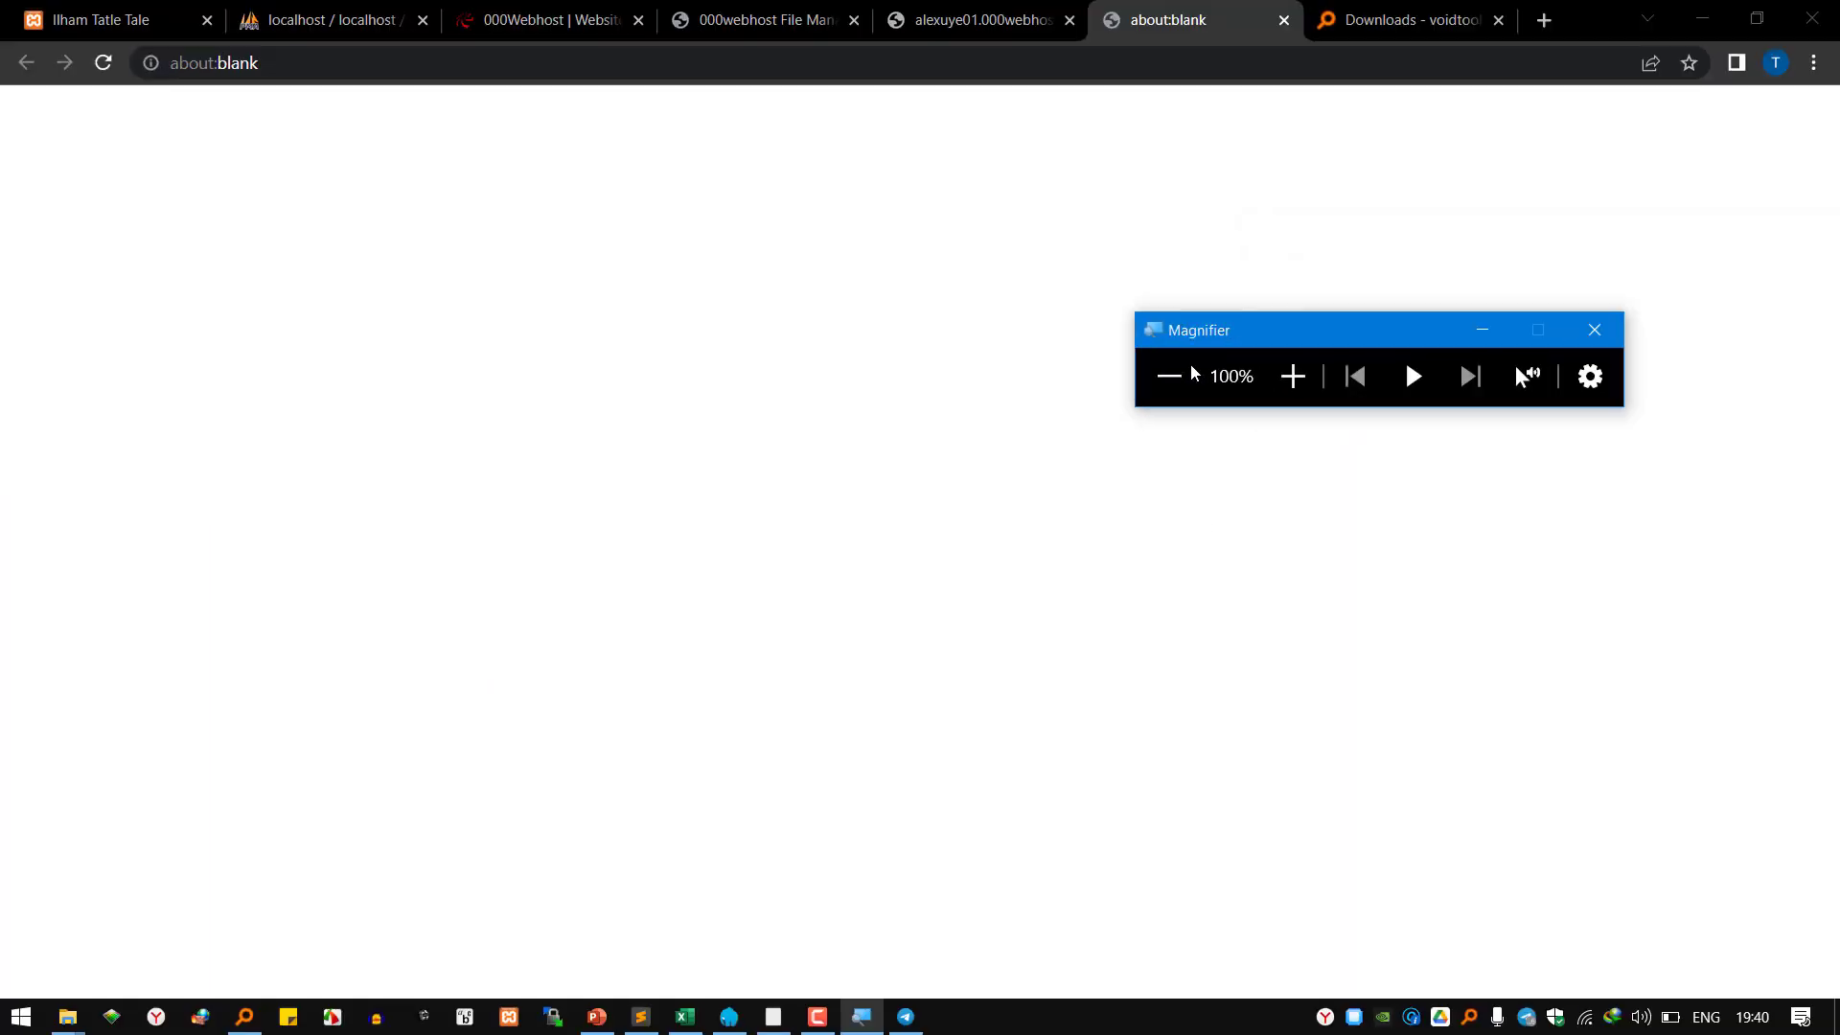
Step: Connect to the wifi berbayar network
click(1583, 1019)
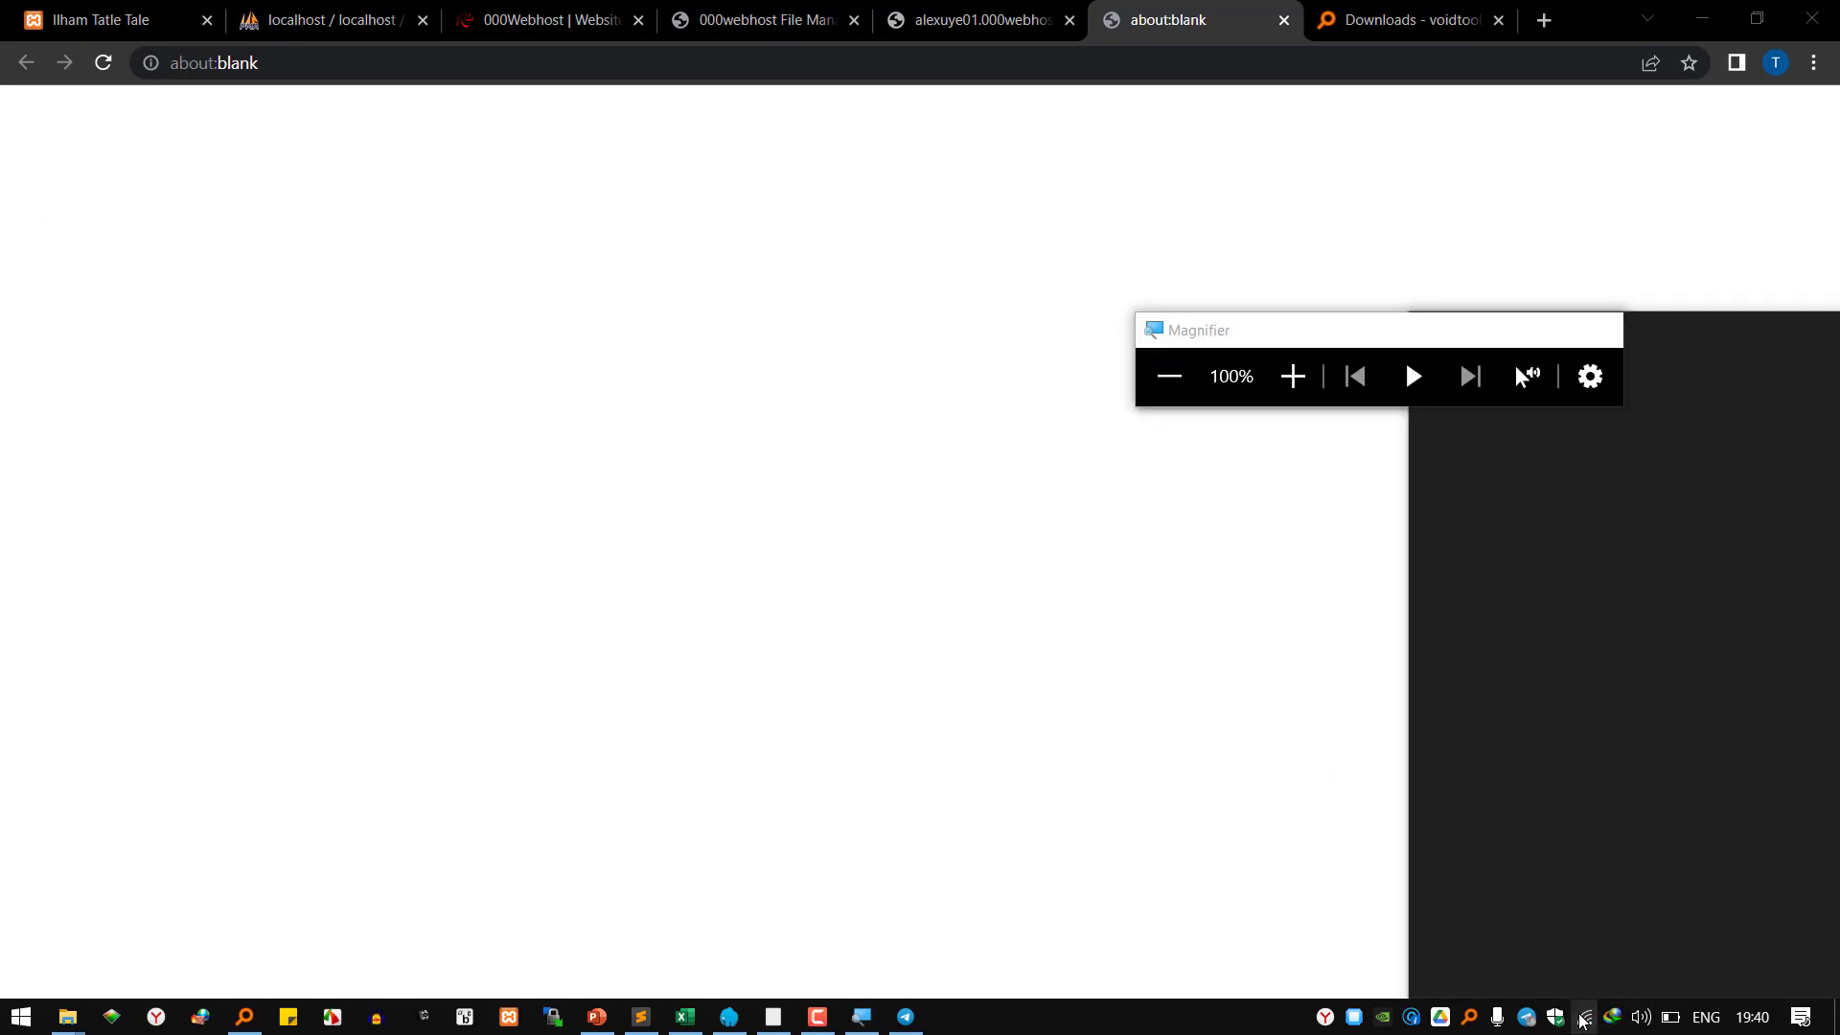
drag(1324, 316, 1204, 249)
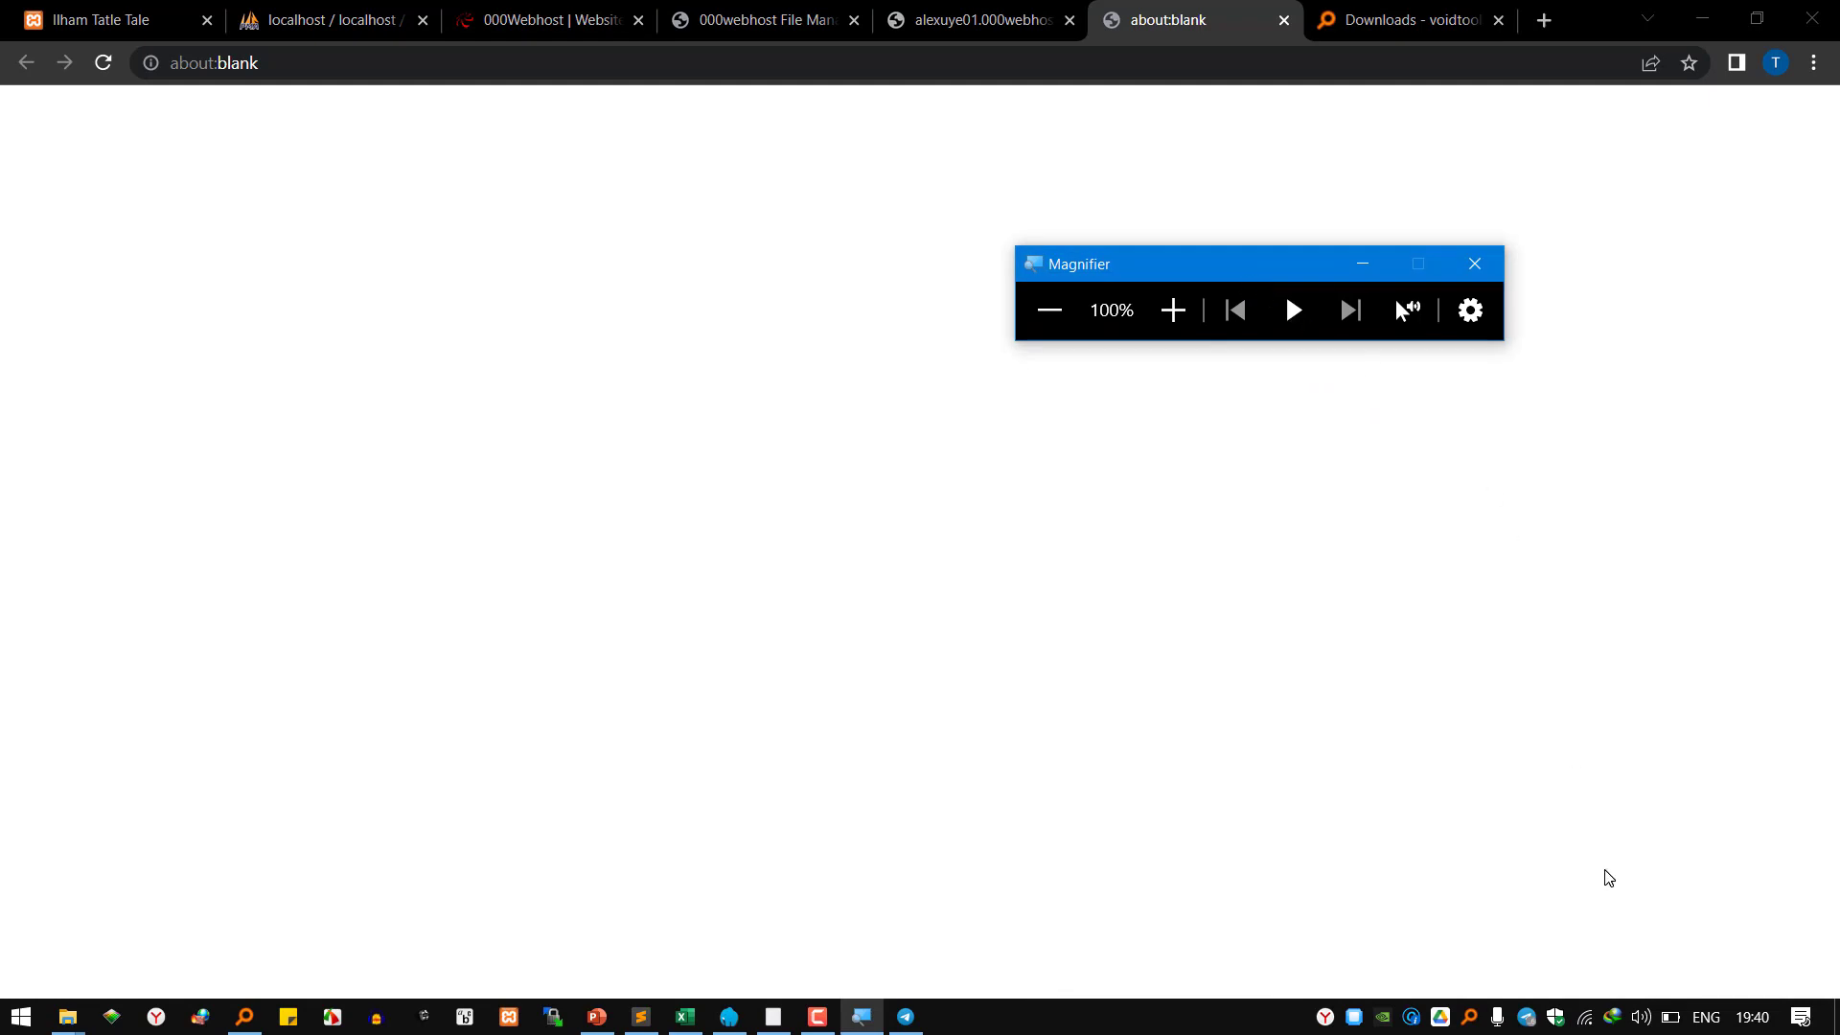
click(1617, 1004)
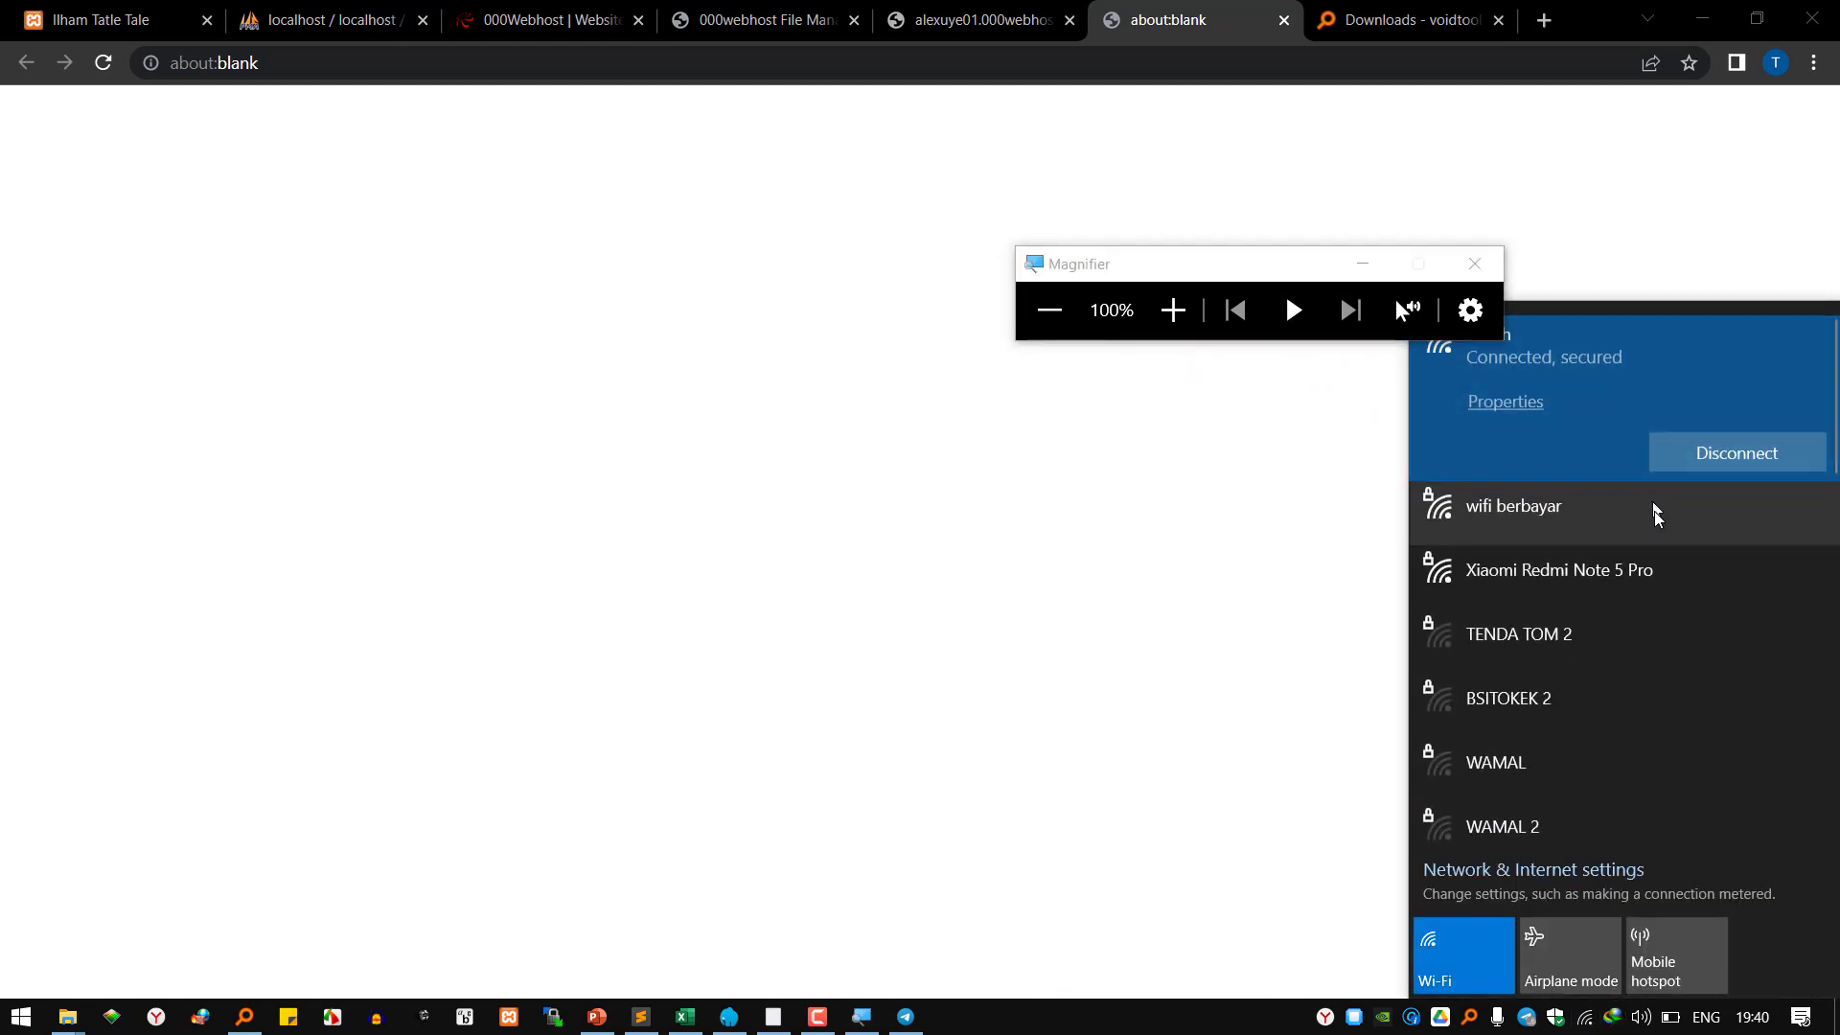
click(1667, 506)
click(1718, 510)
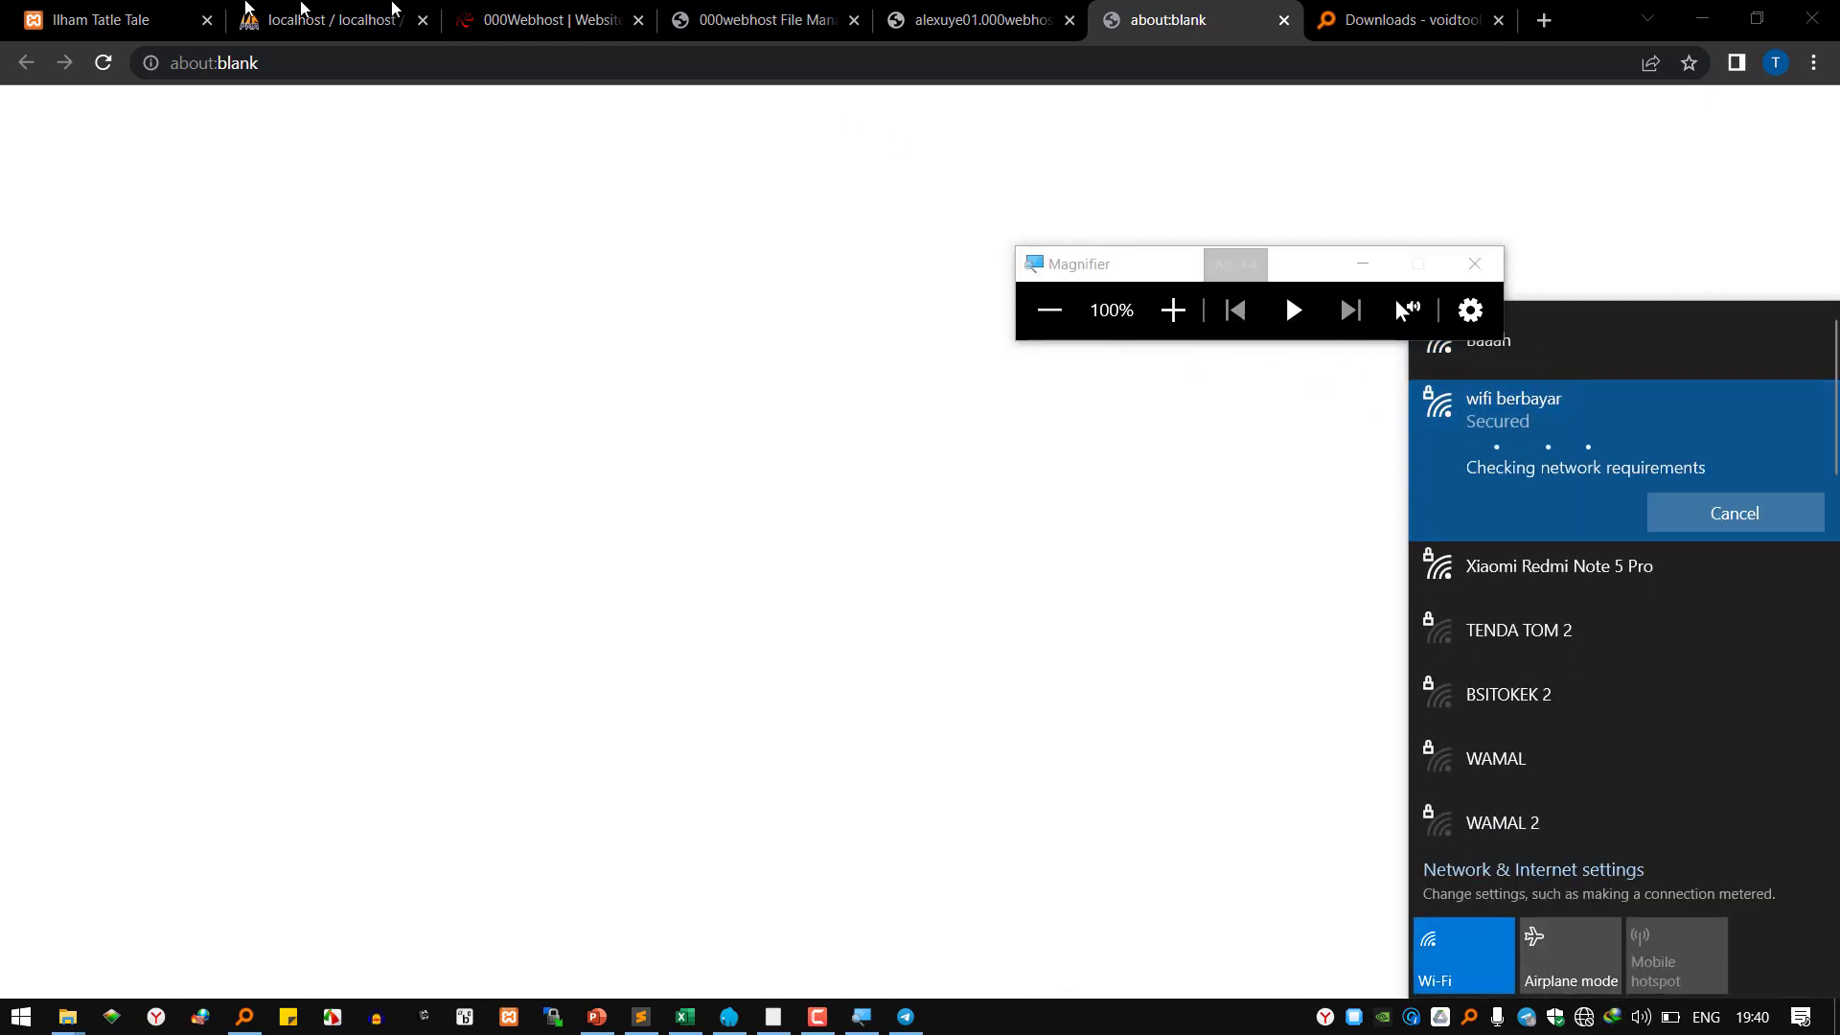
Step: View the live site again, then open the site's Domains settings through Set Web Address
click(743, 24)
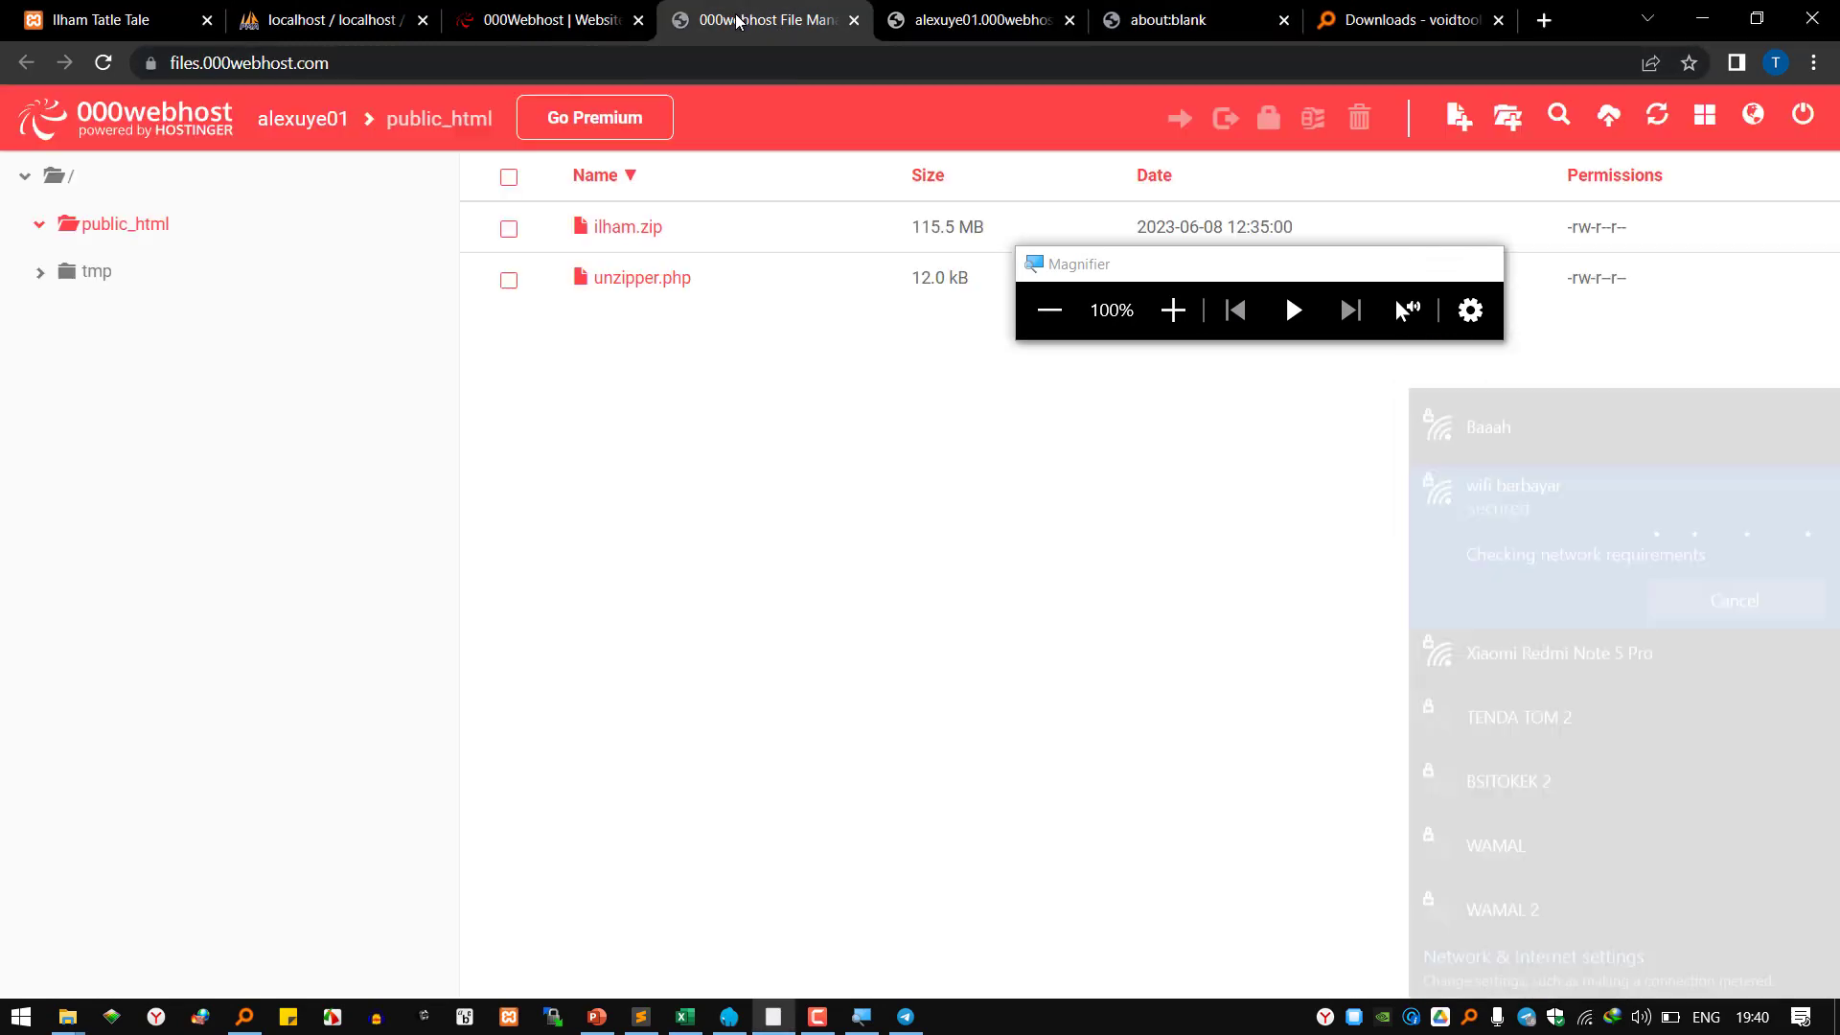
click(554, 21)
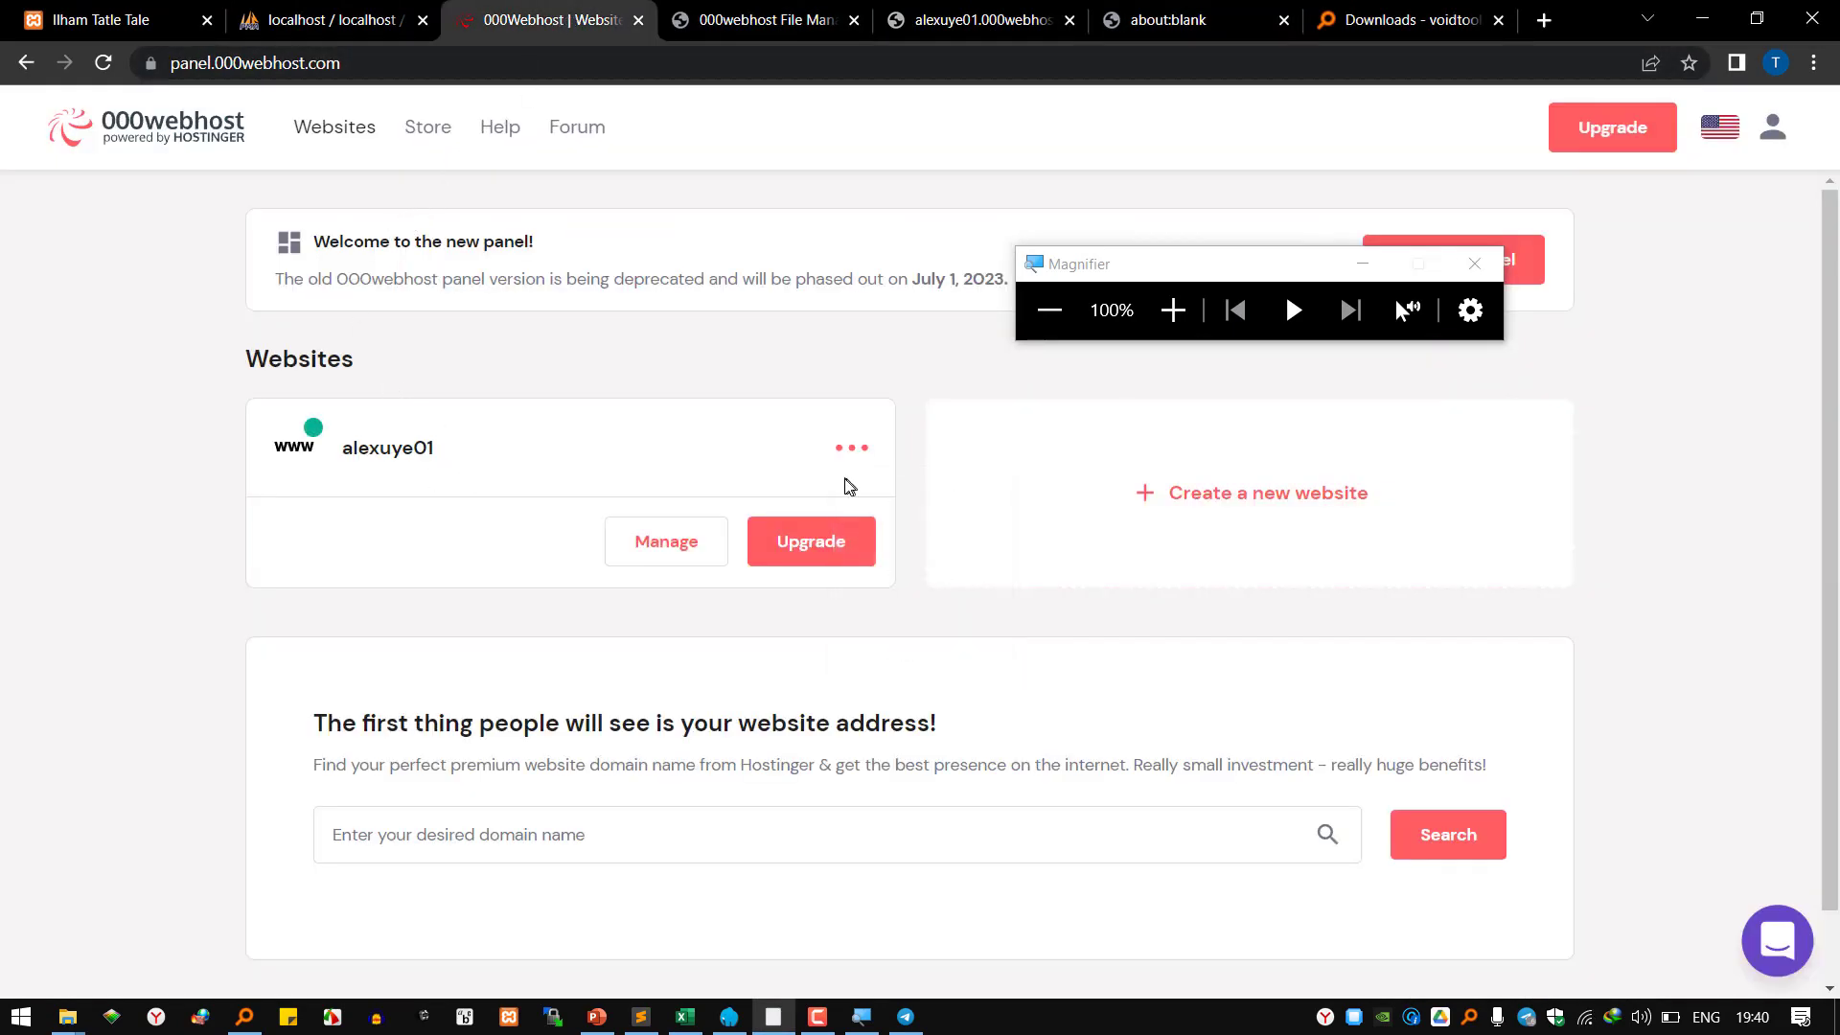
click(851, 448)
click(915, 494)
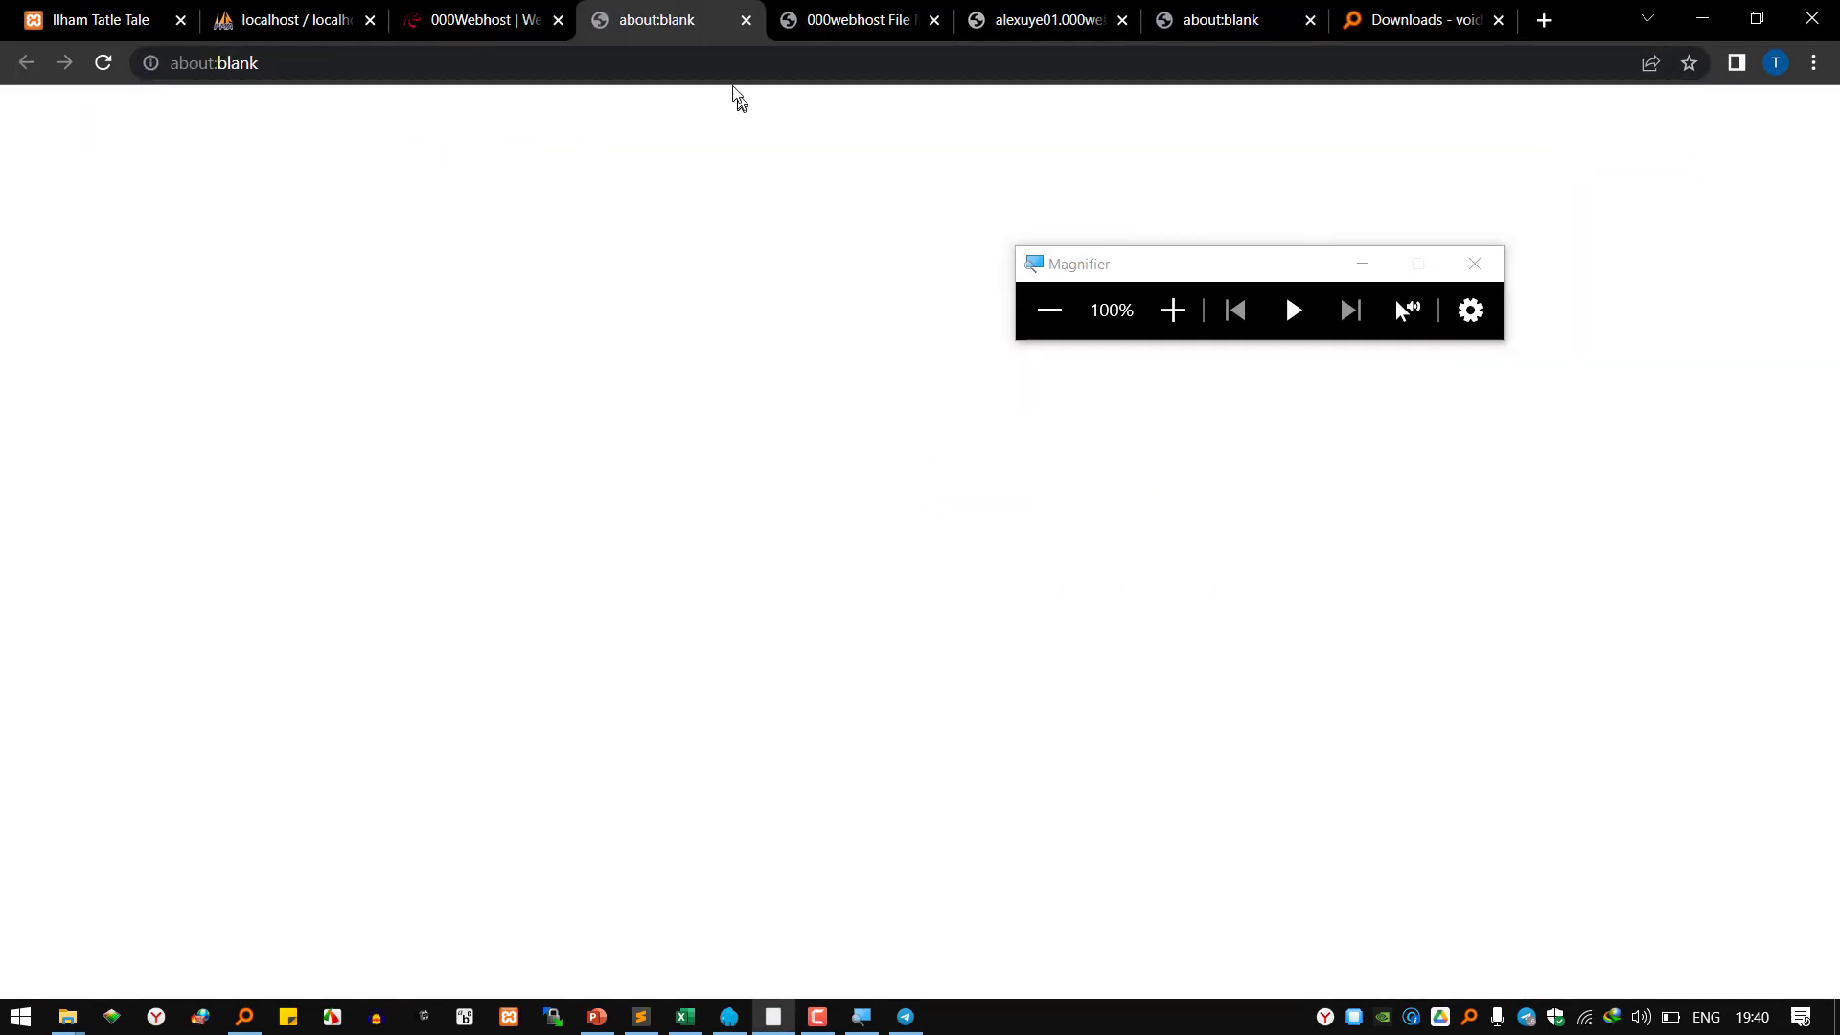
click(527, 37)
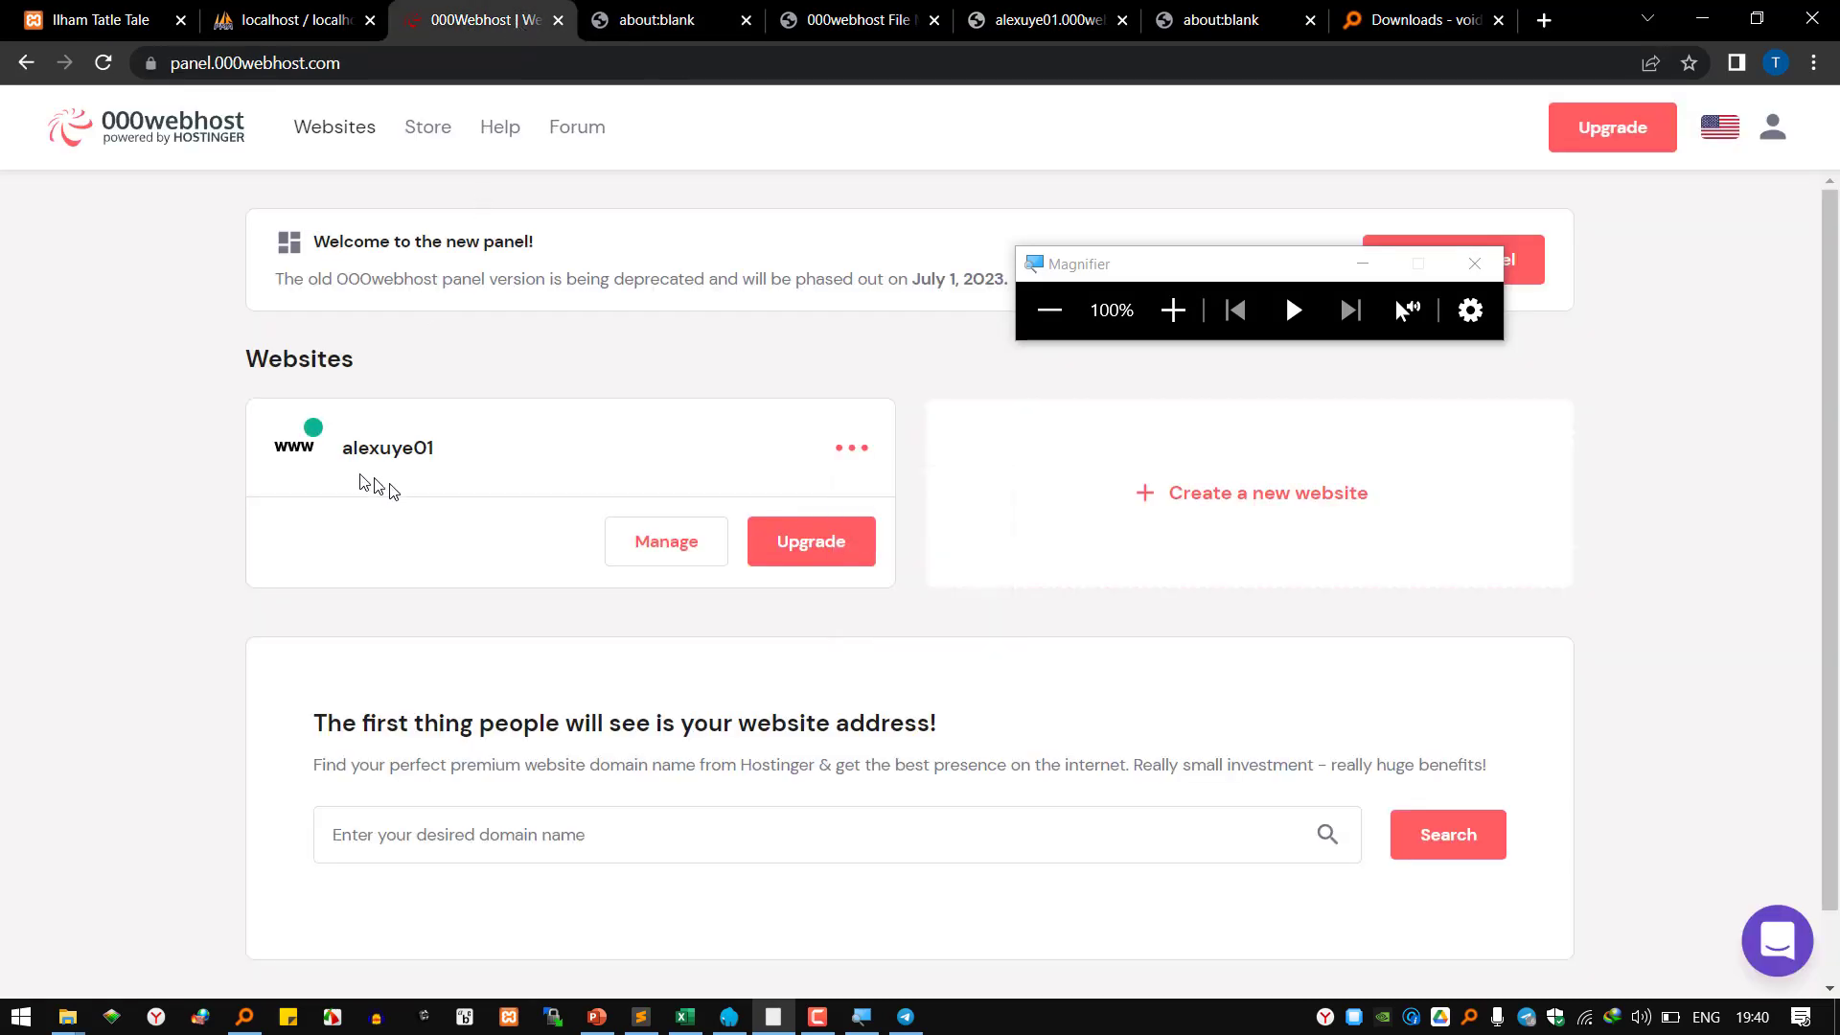
click(852, 450)
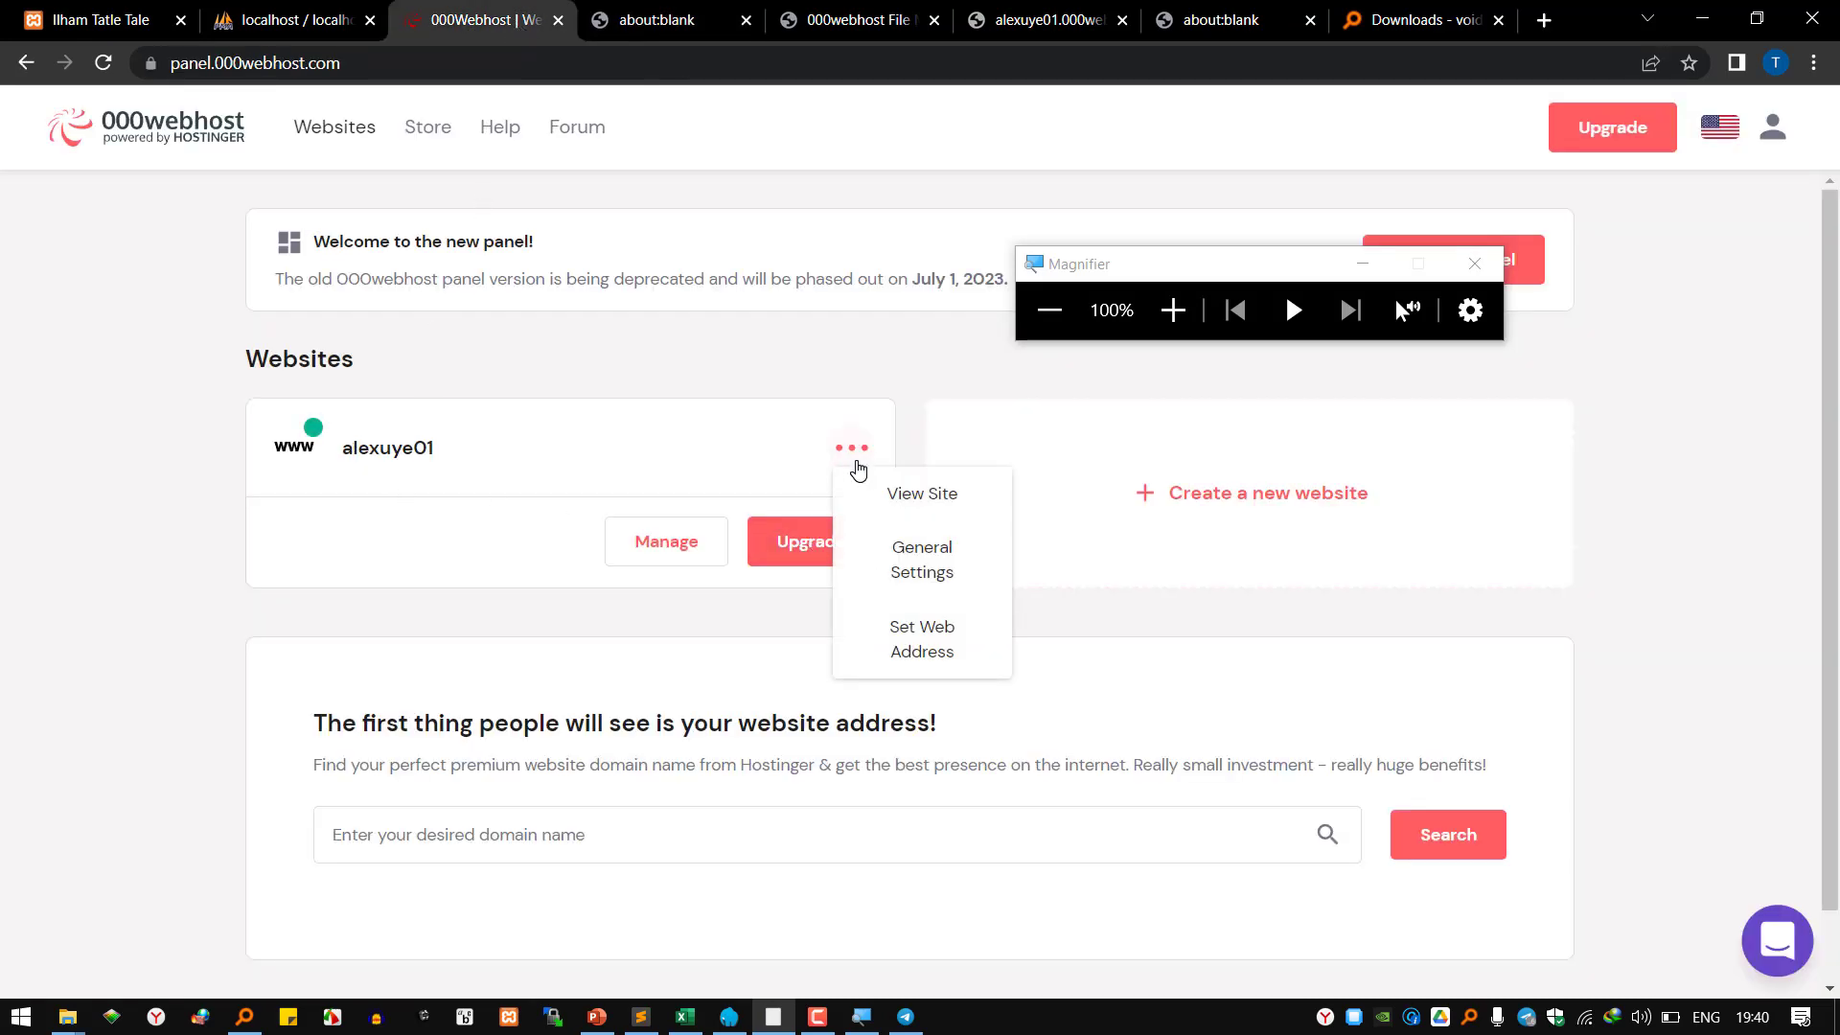
click(936, 645)
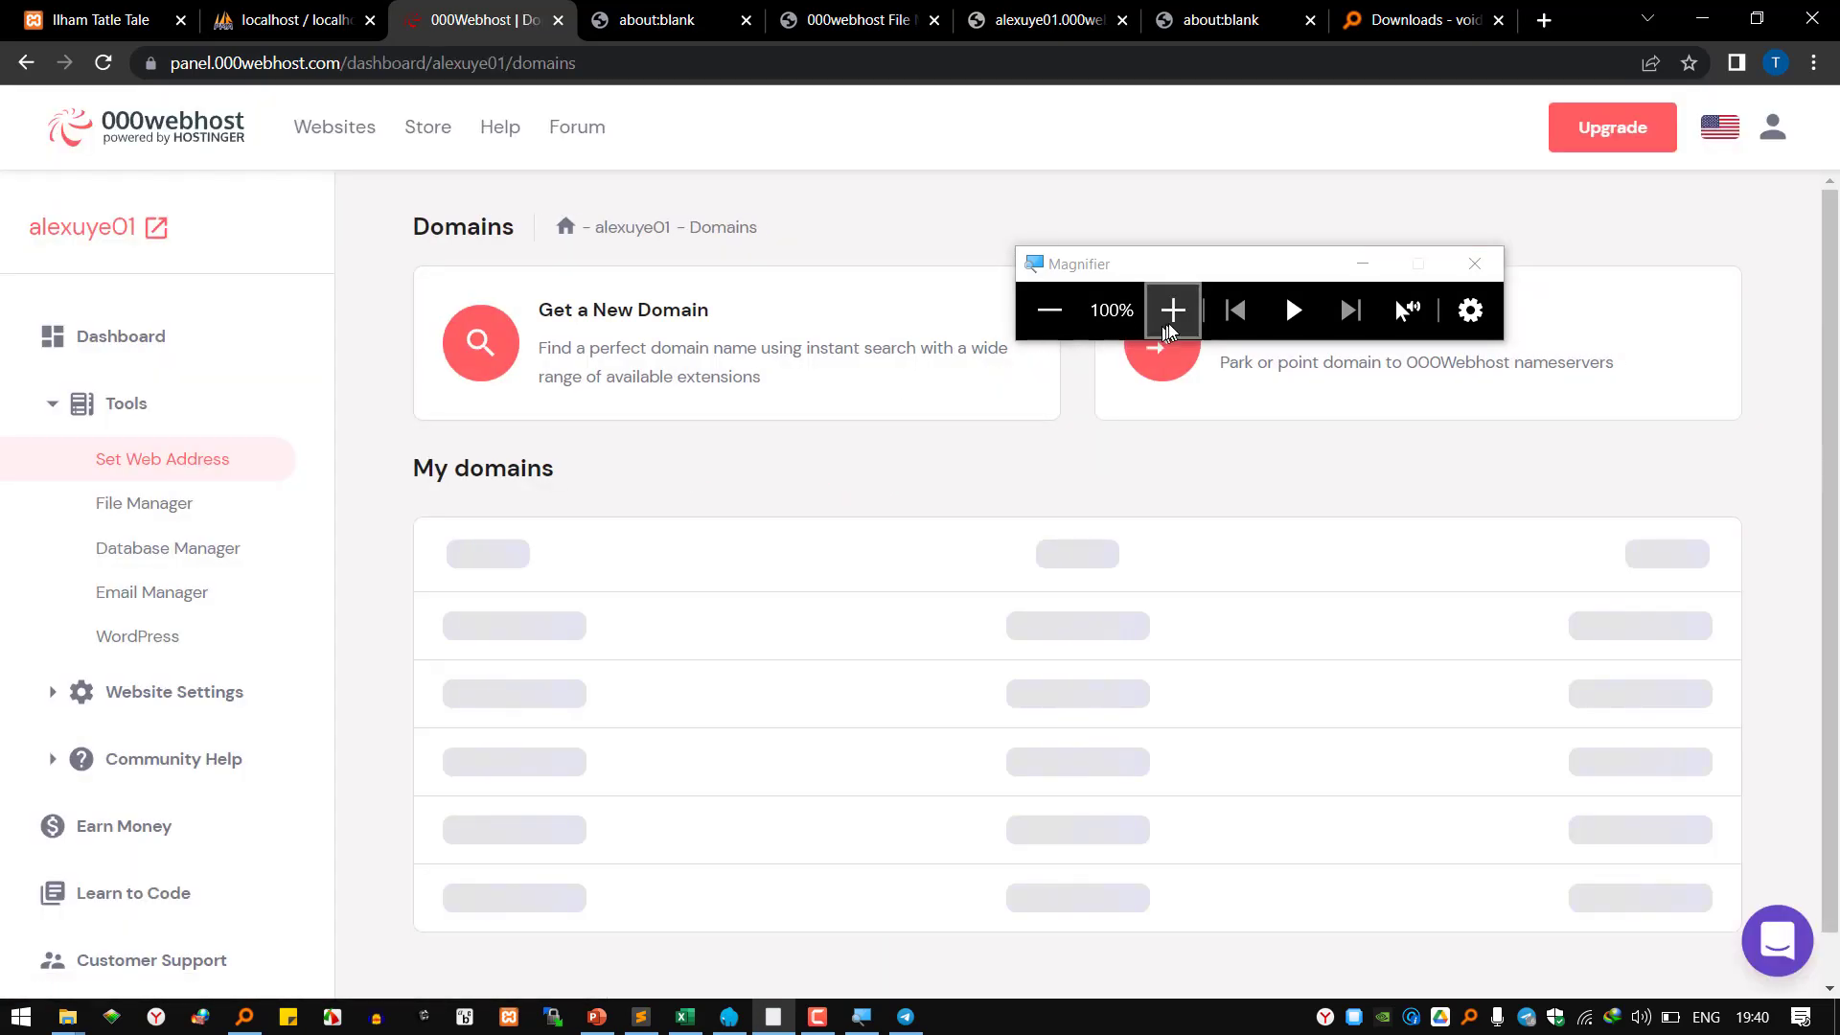
drag(1199, 282, 1152, 144)
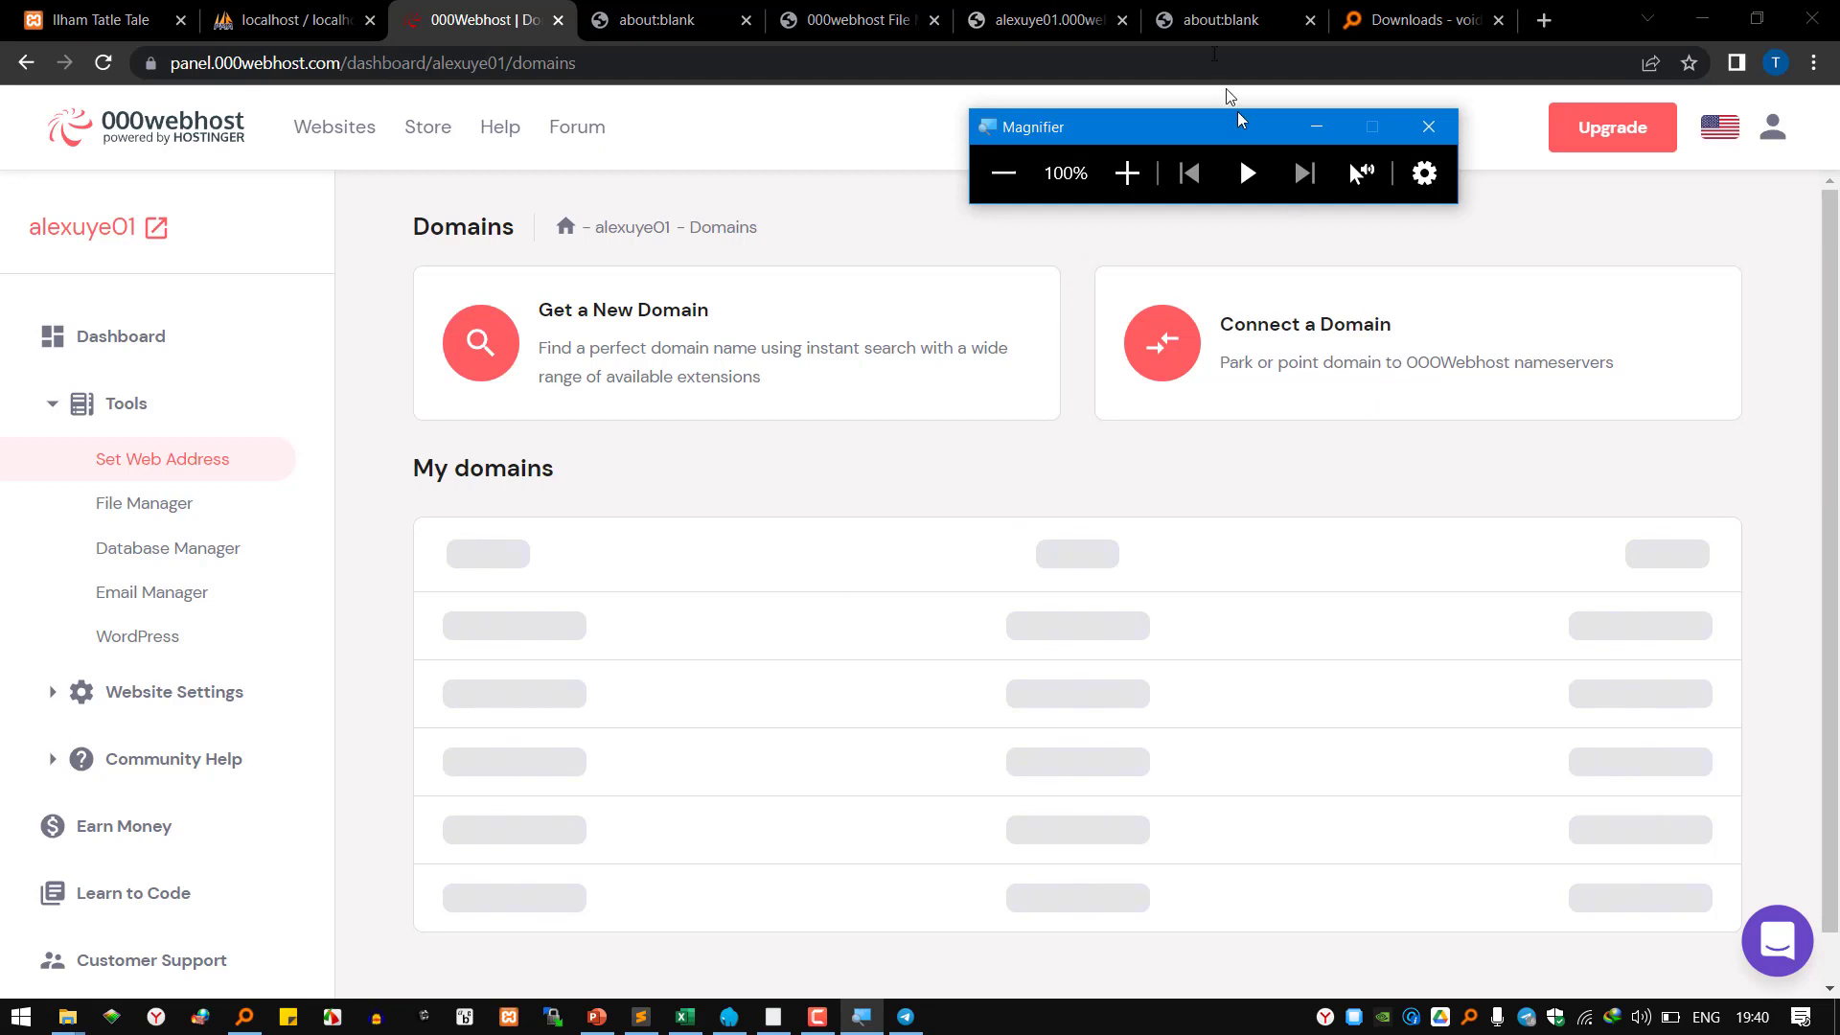
click(1209, 19)
click(1062, 19)
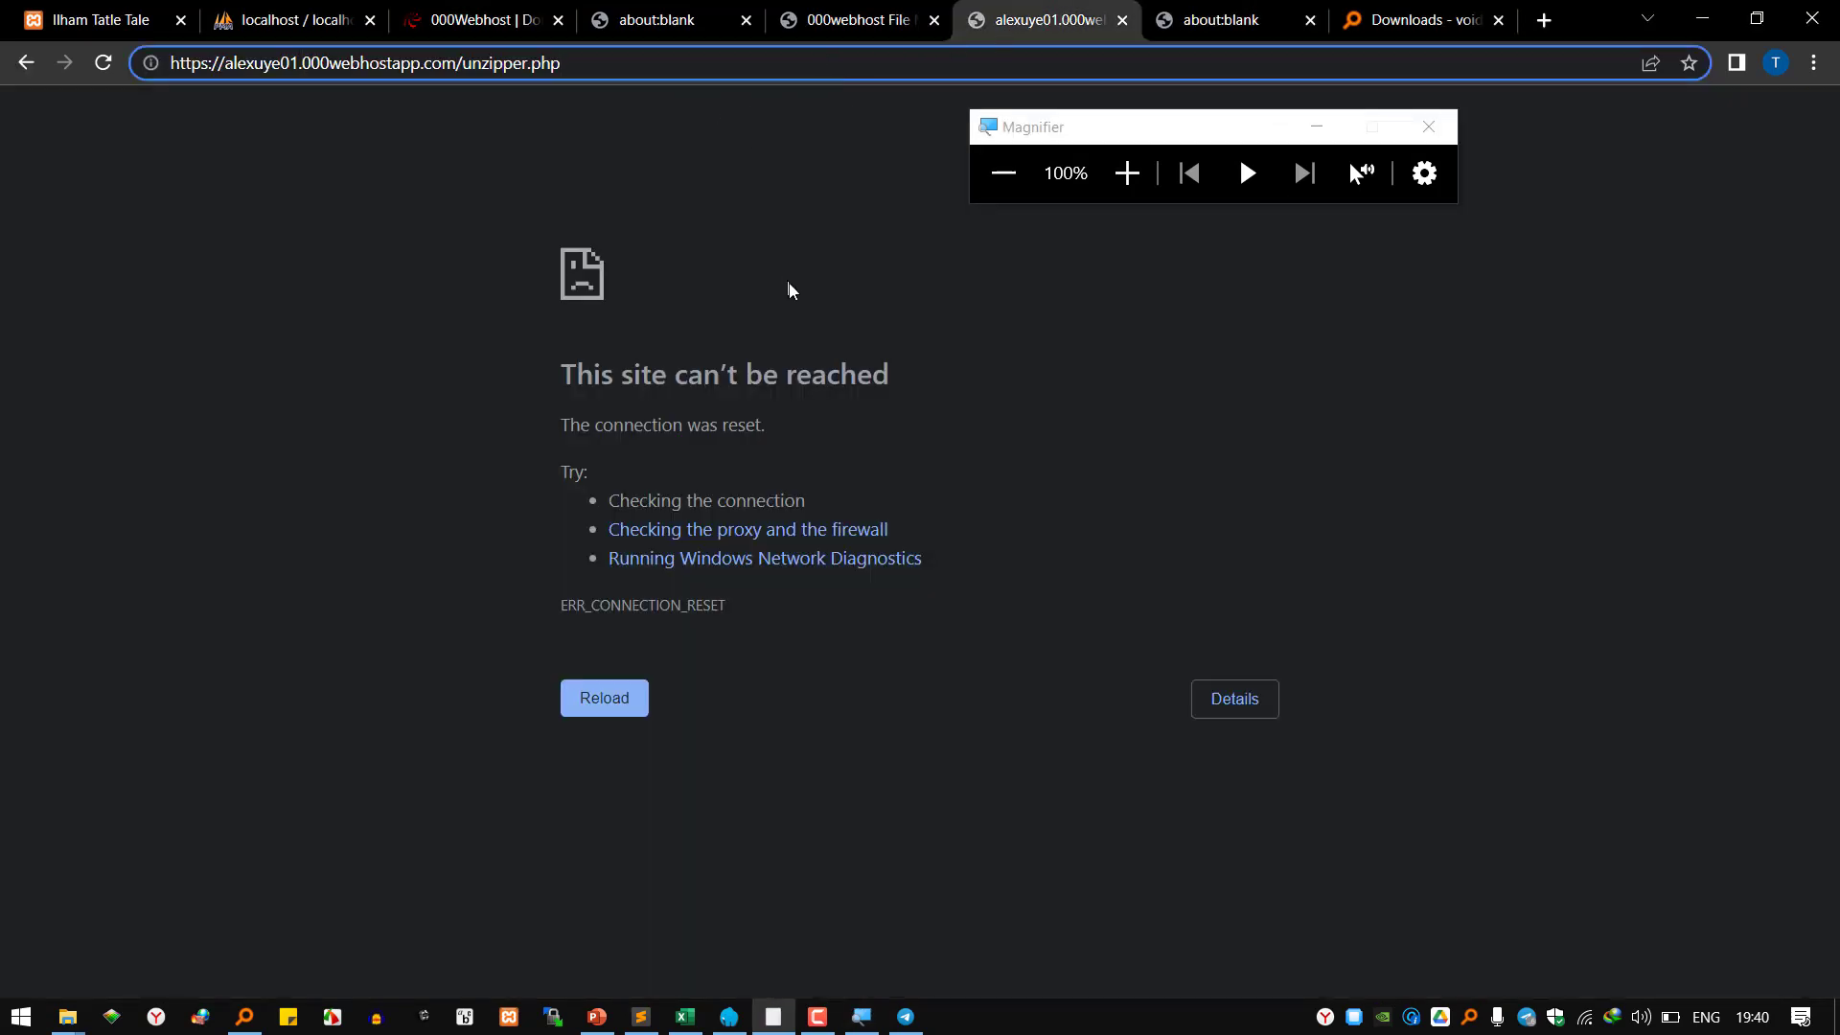
Step: Reload unzipper.php and unzip ilham.zip, which succeeds in 4.4845 seconds
key(BackSpace)
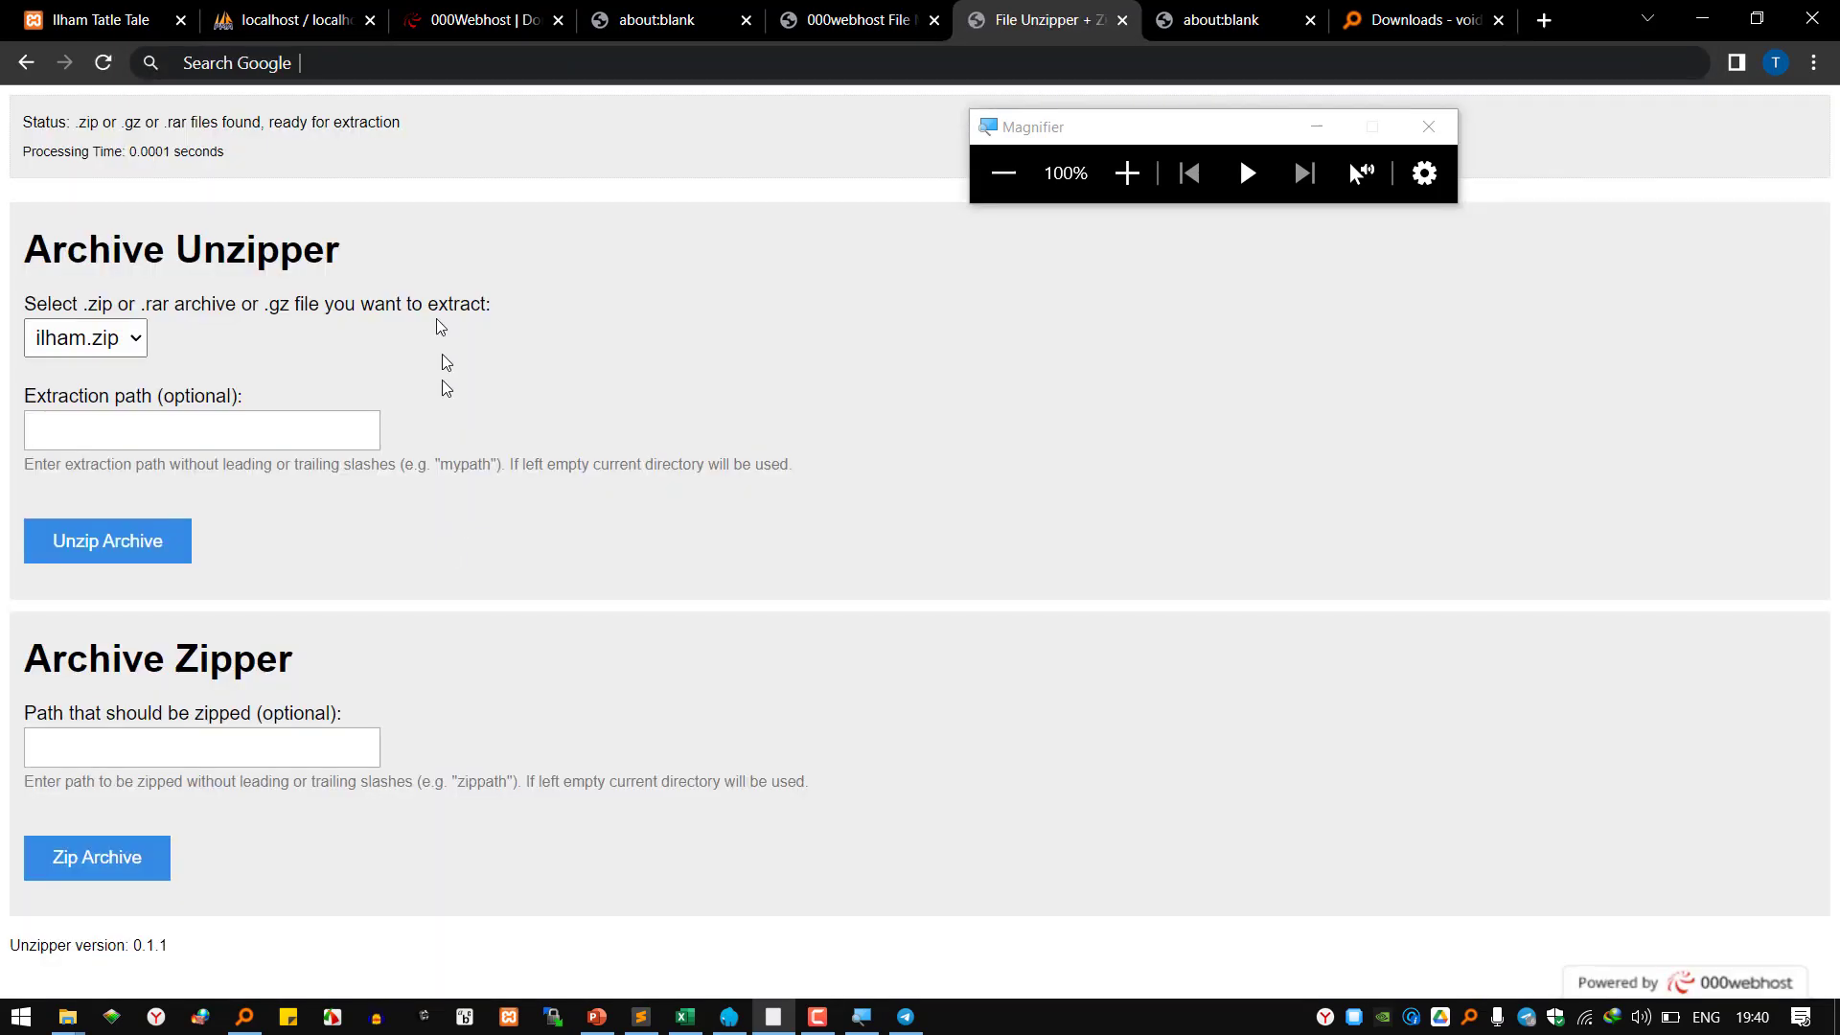
click(26, 64)
click(600, 63)
click(599, 63)
text(unzi)
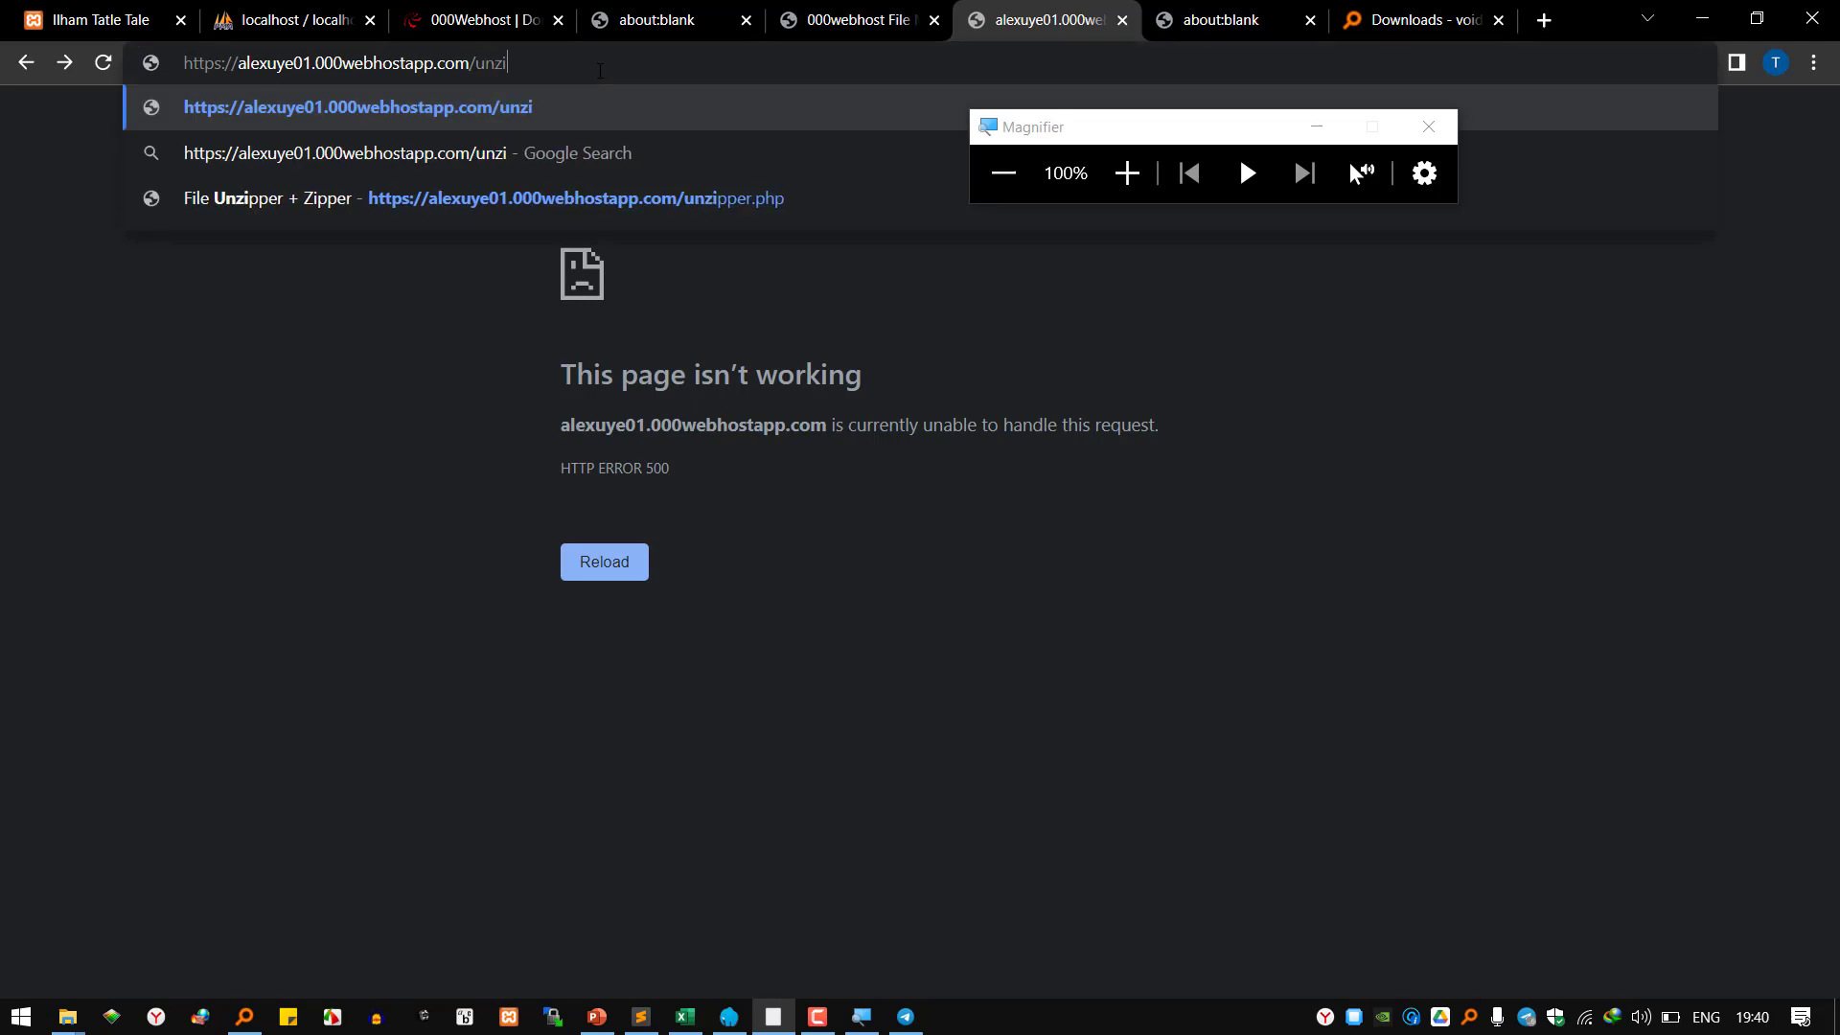
key(Down)
key(Down)
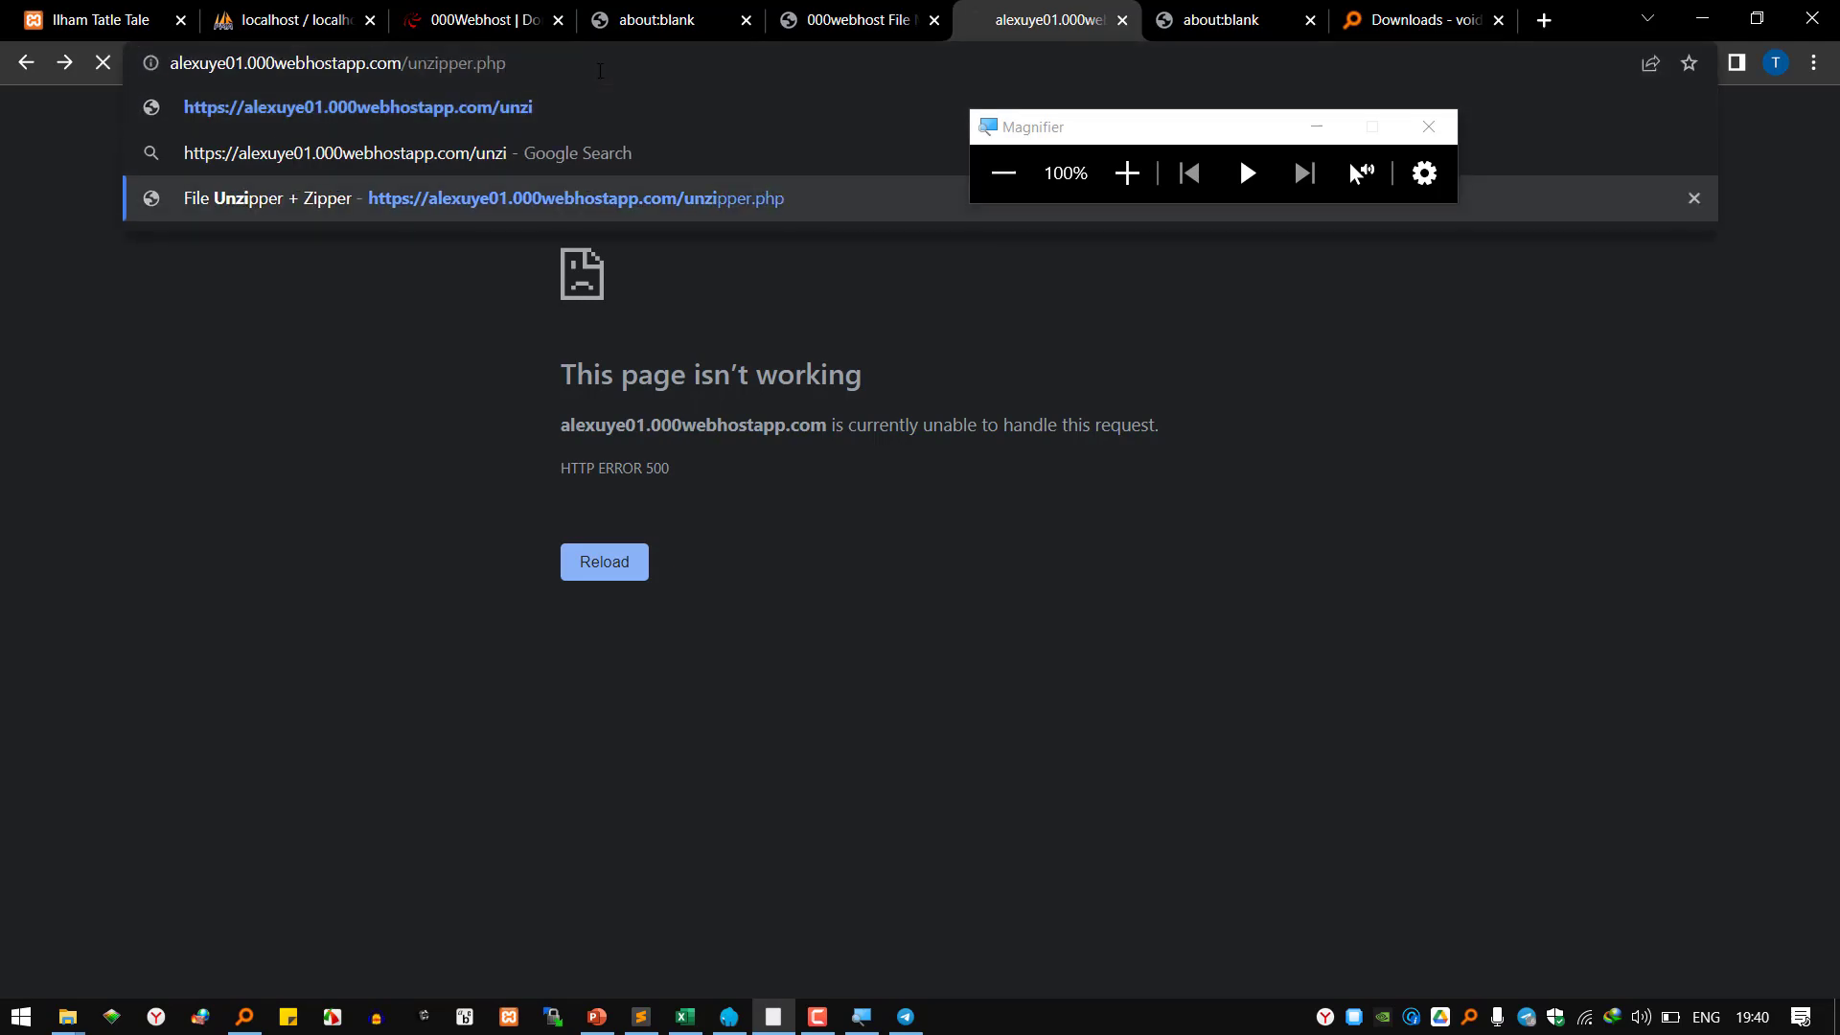
key(Return)
click(1127, 163)
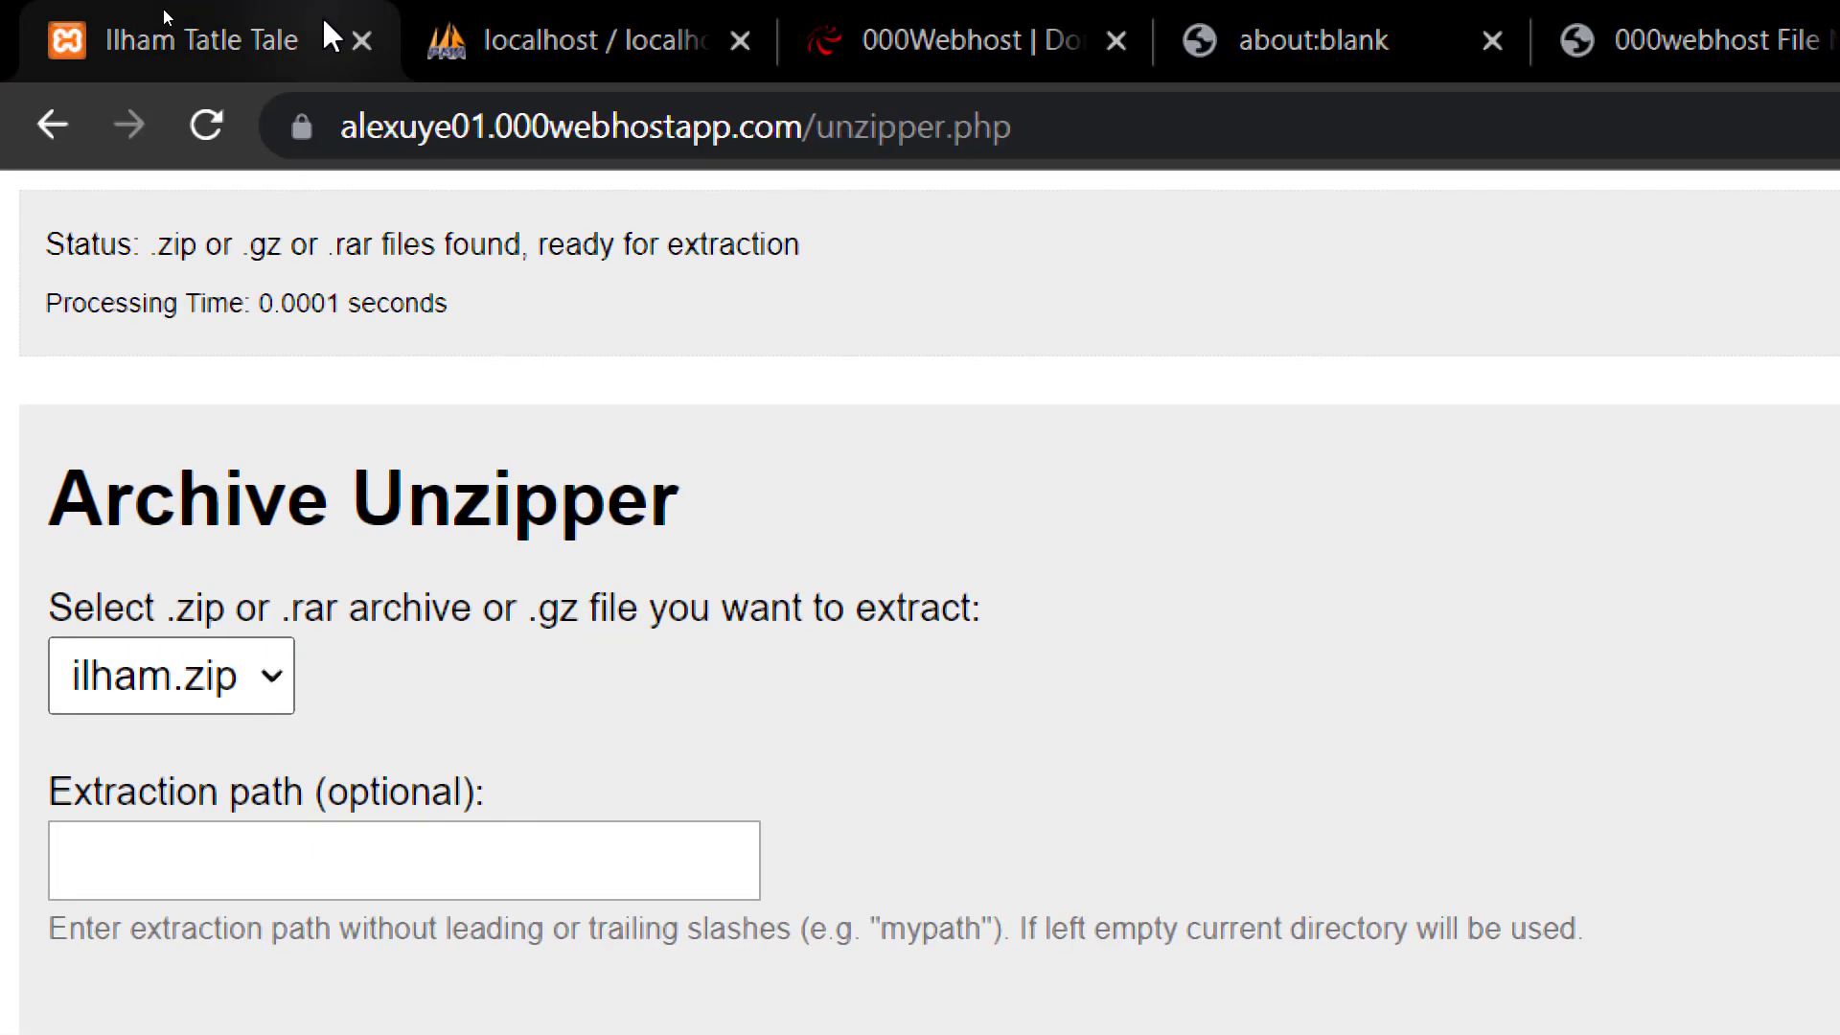
drag(1120, 127, 913, 126)
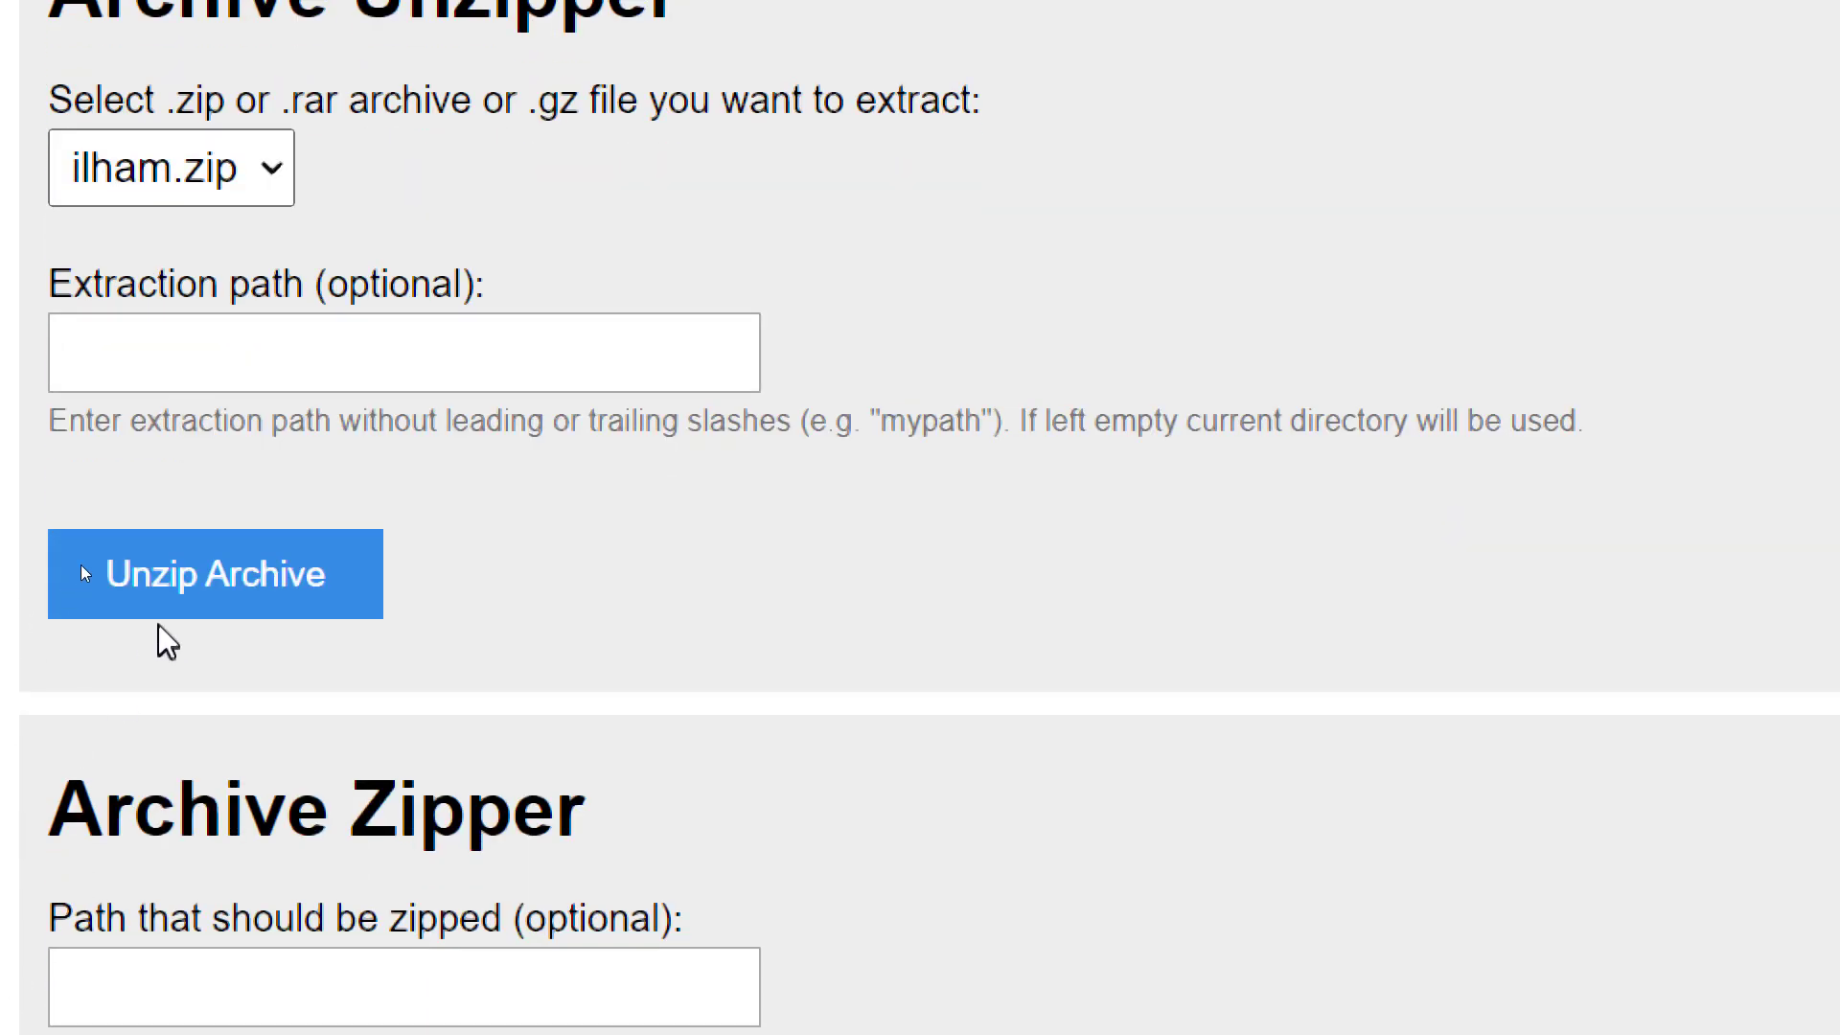
click(197, 599)
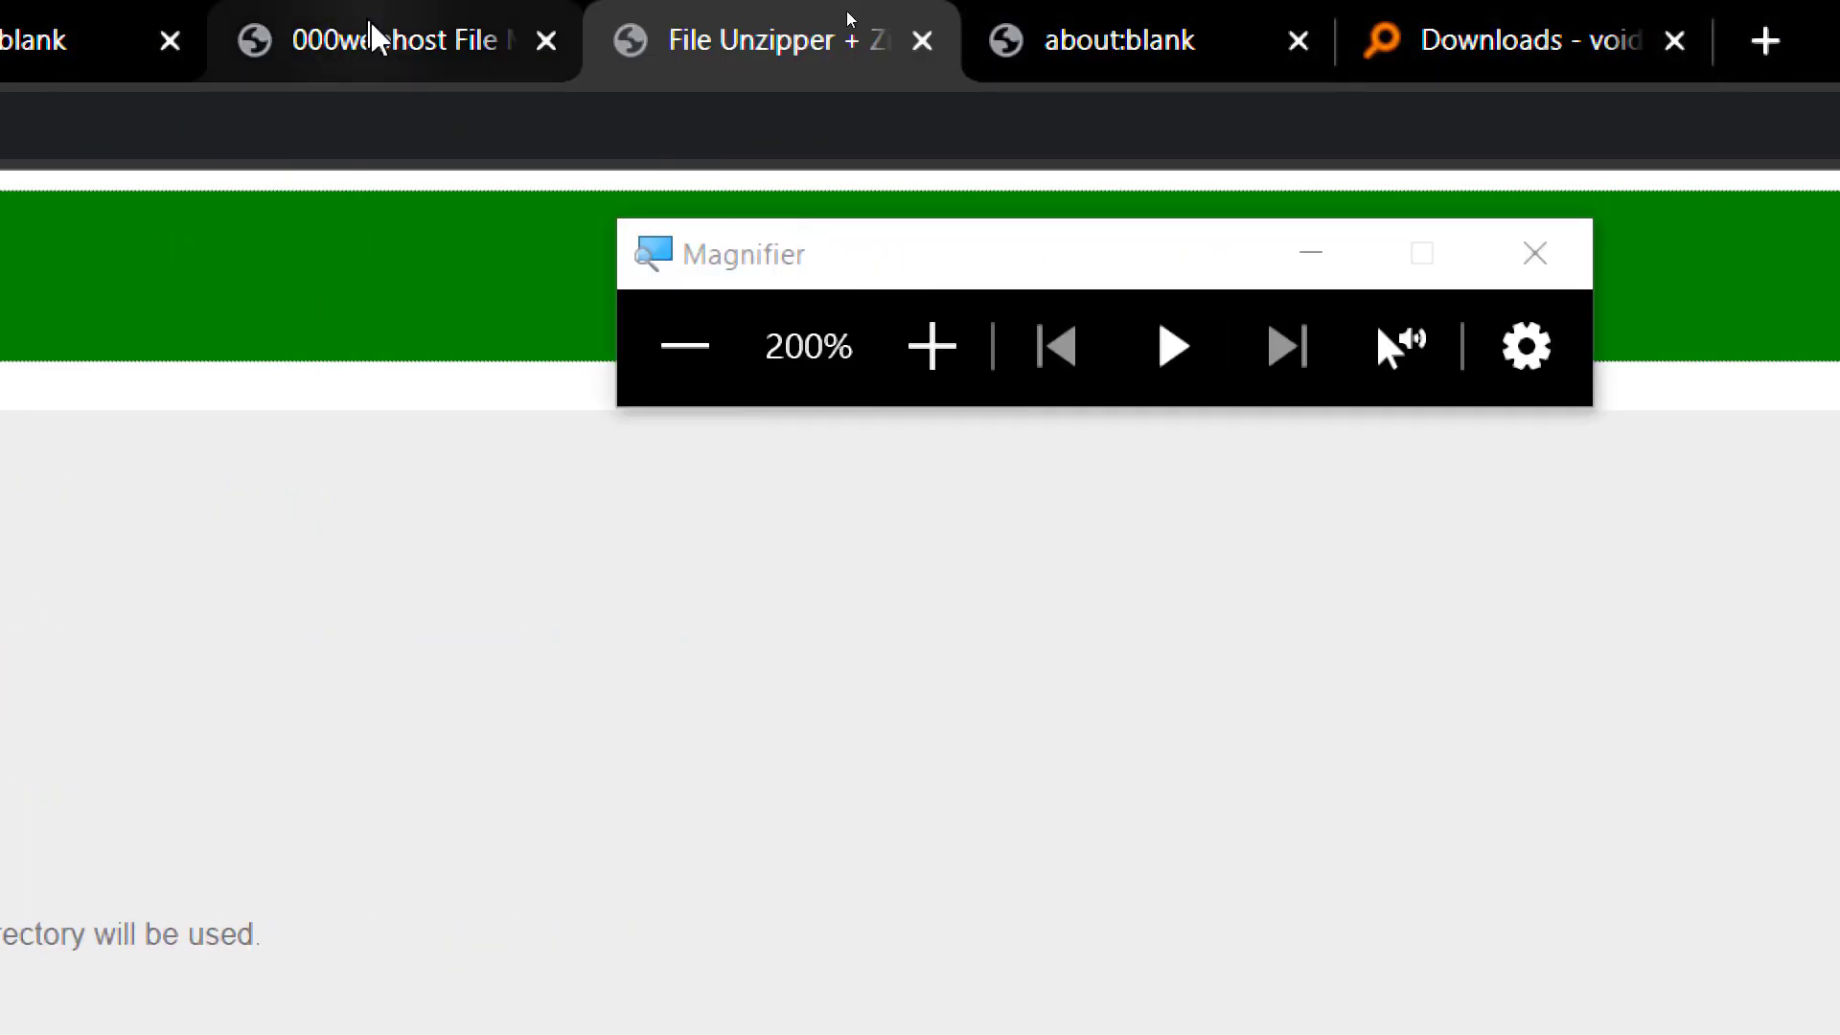
Step: Refresh public_html and delete the uploaded ilham.zip archive
click(1687, 38)
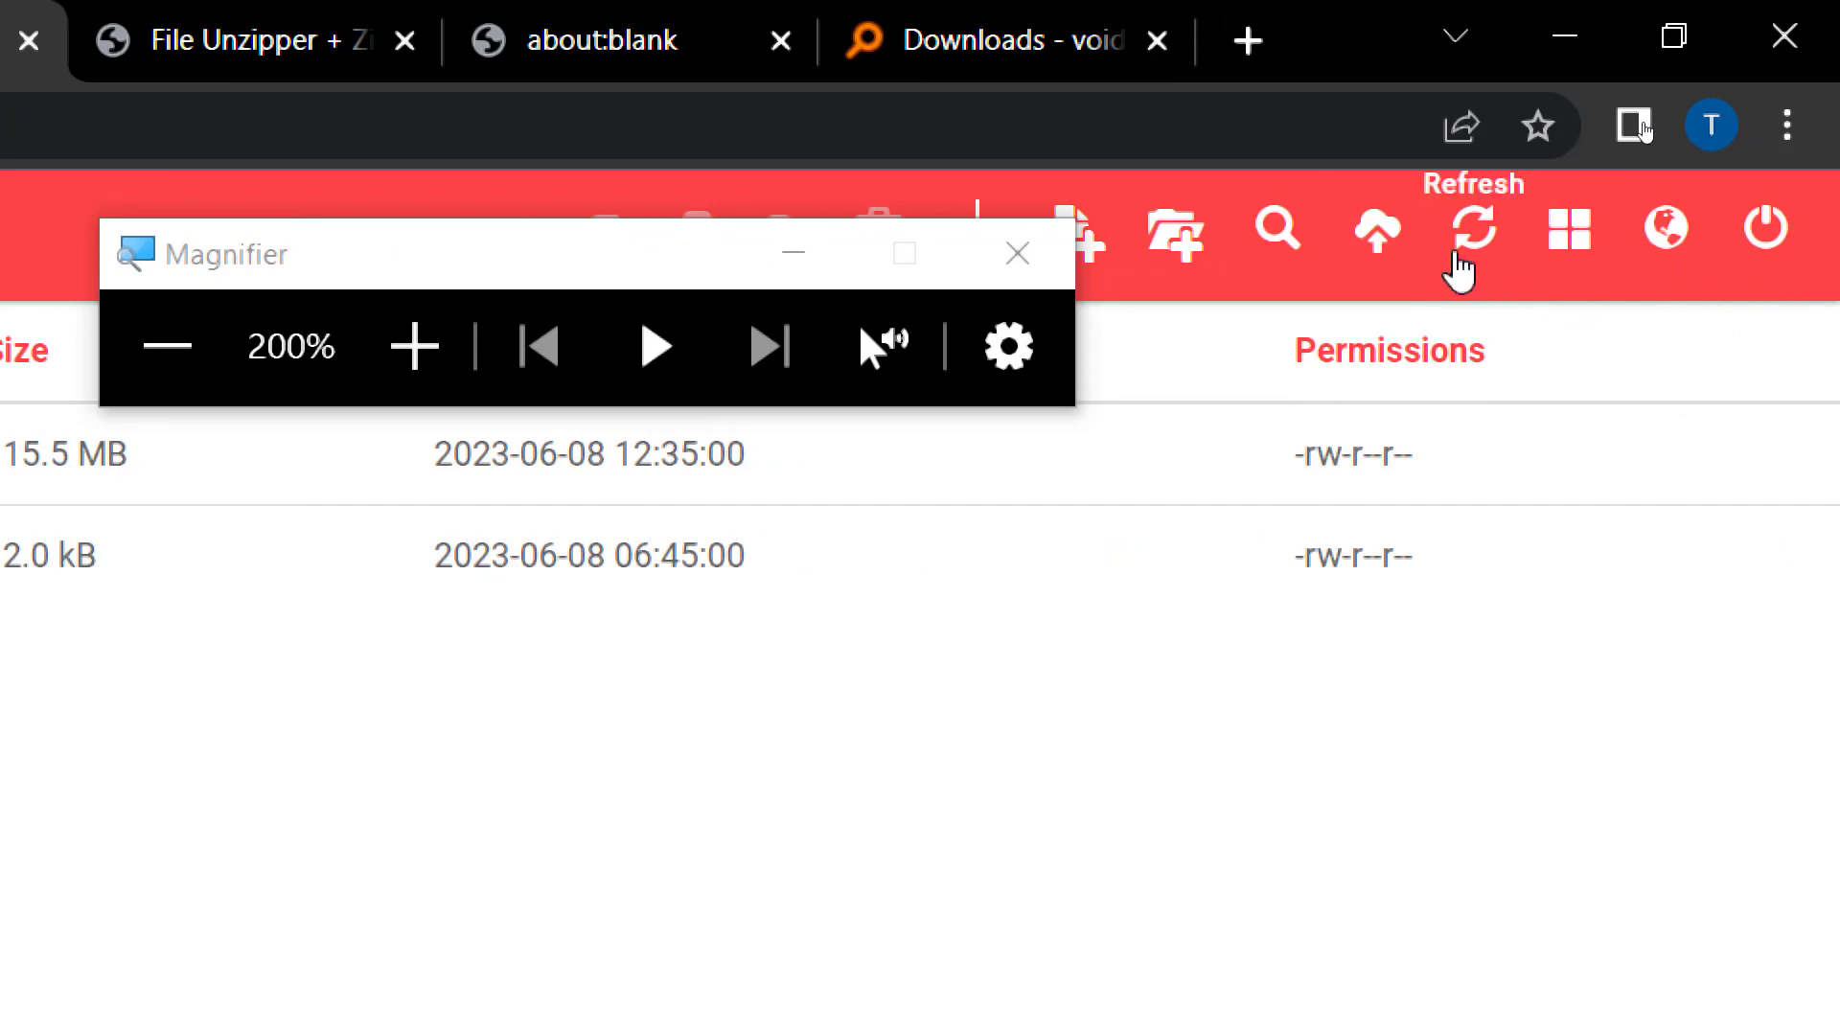
click(1456, 241)
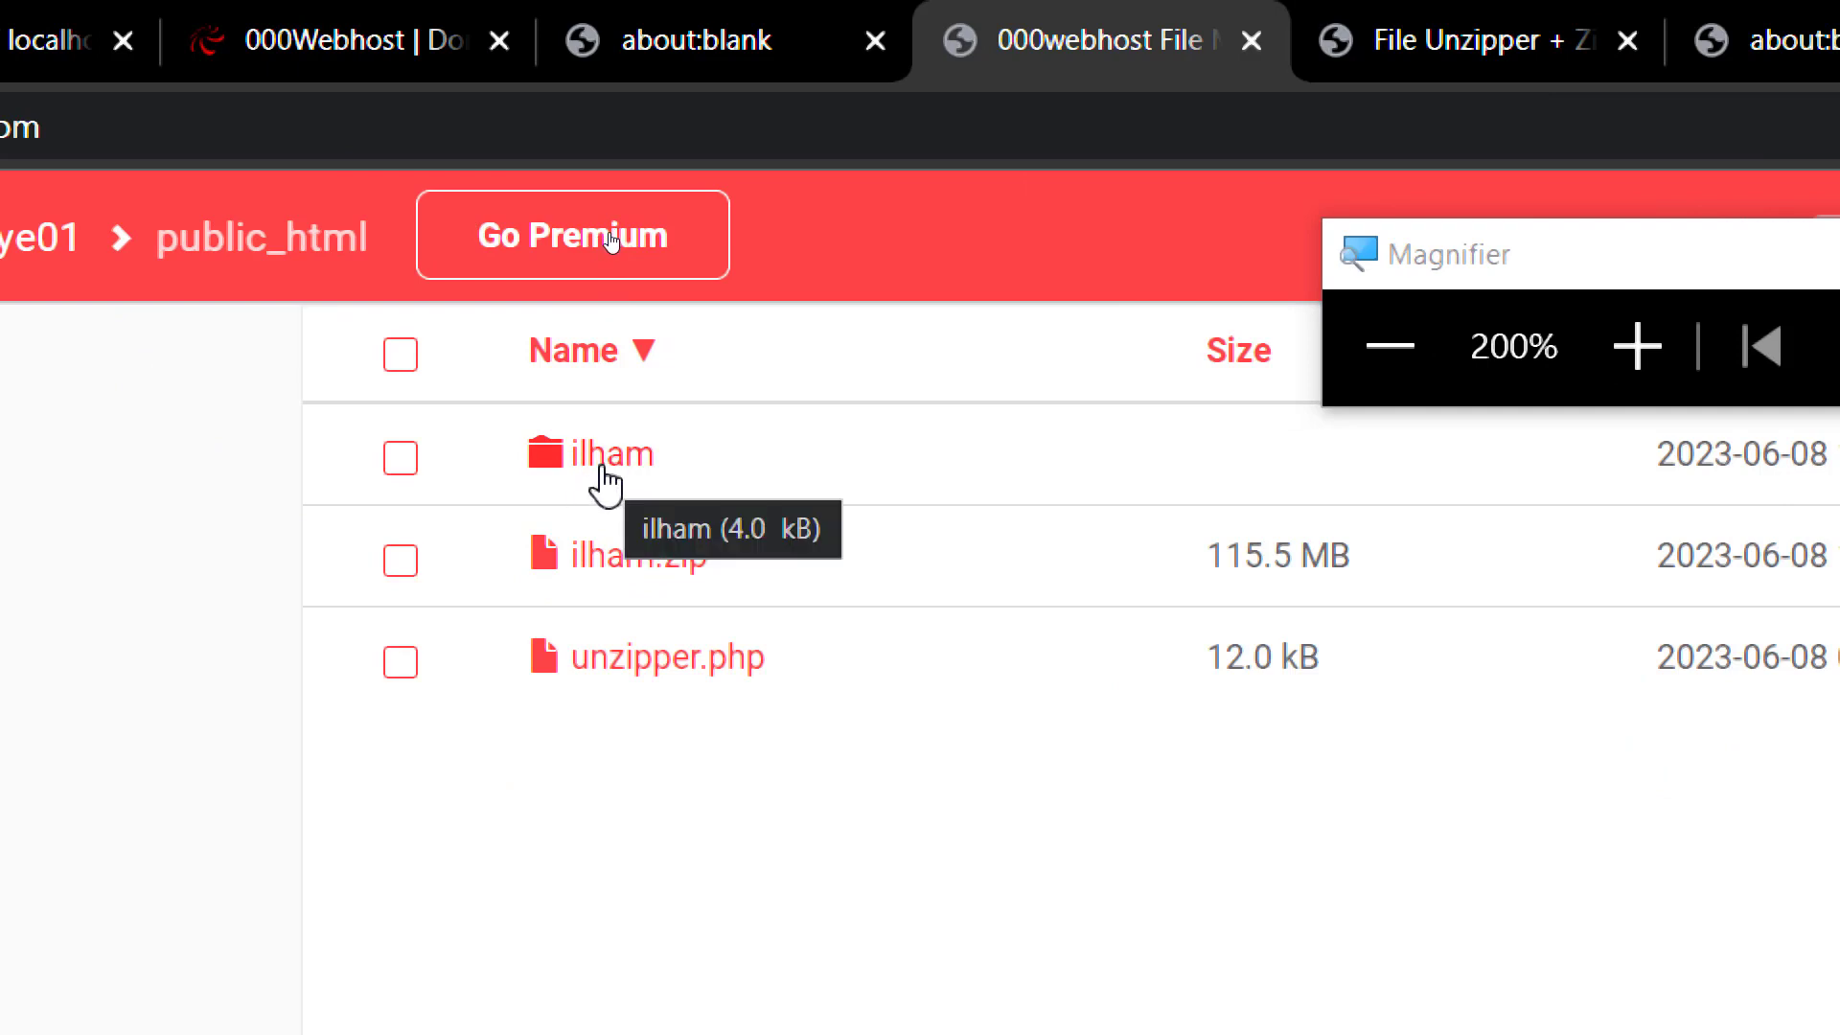
click(400, 561)
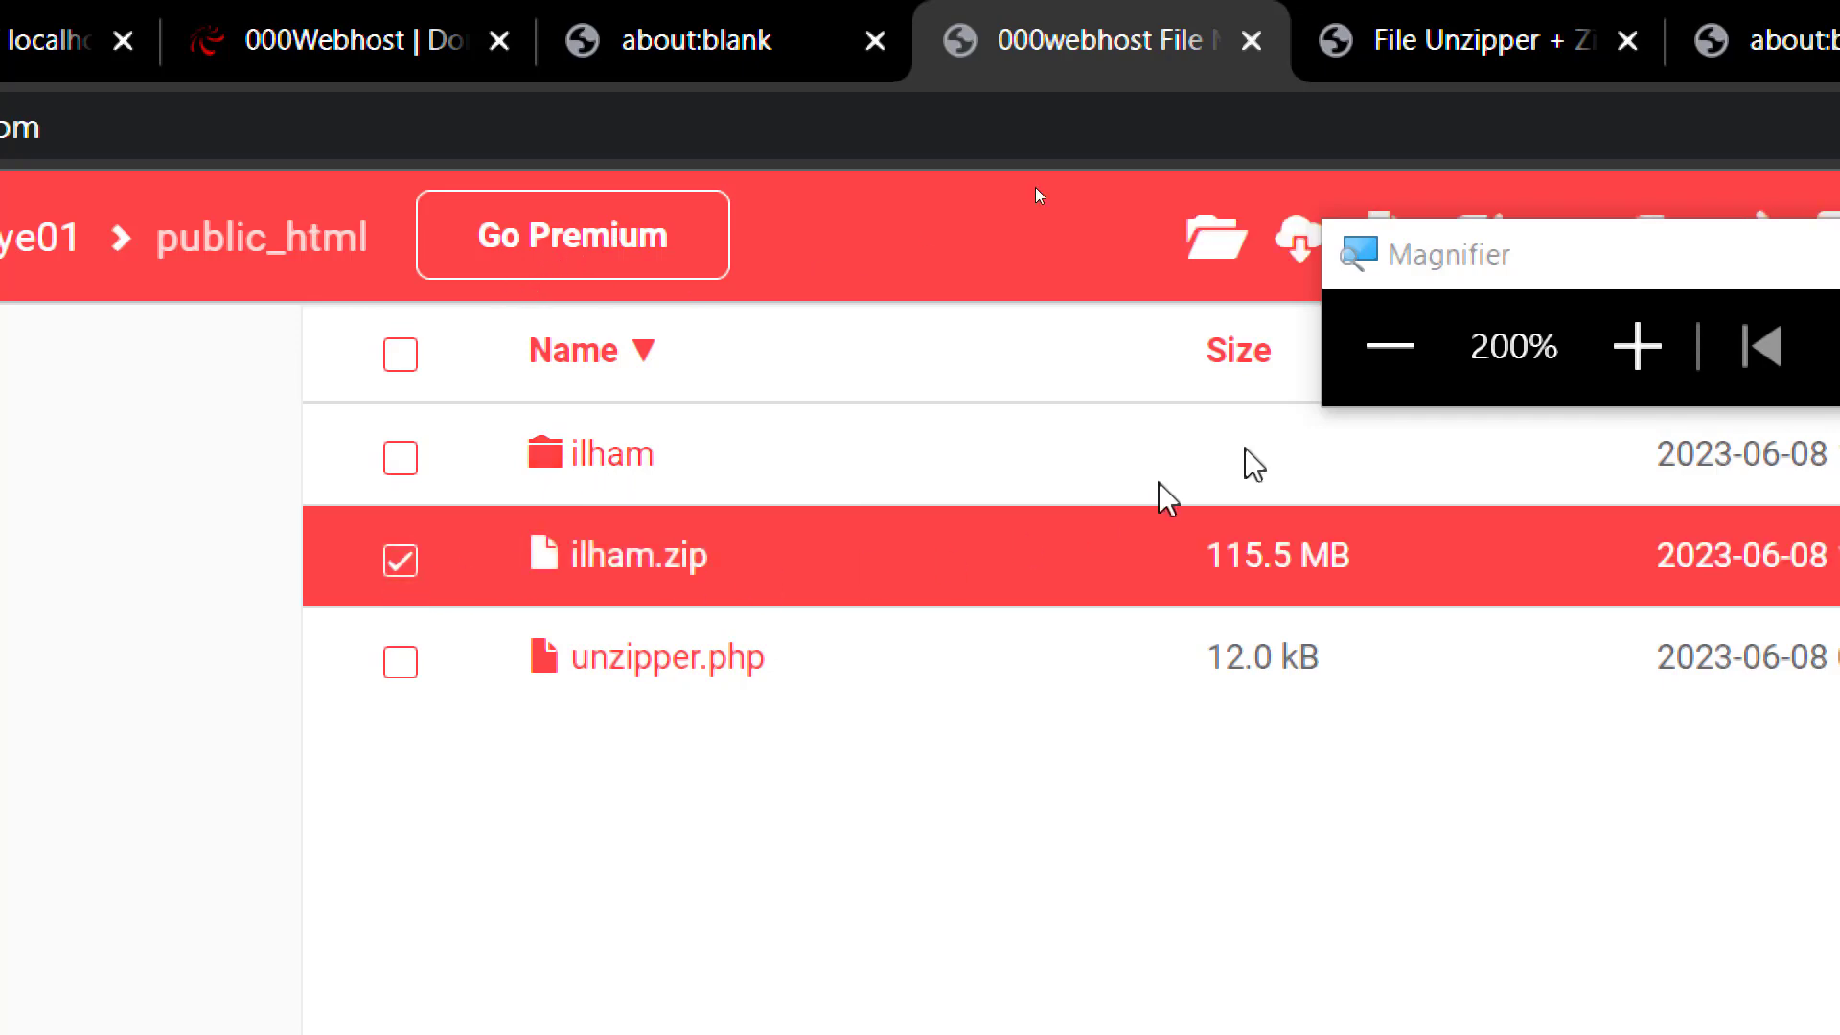
drag(1509, 282, 1725, 810)
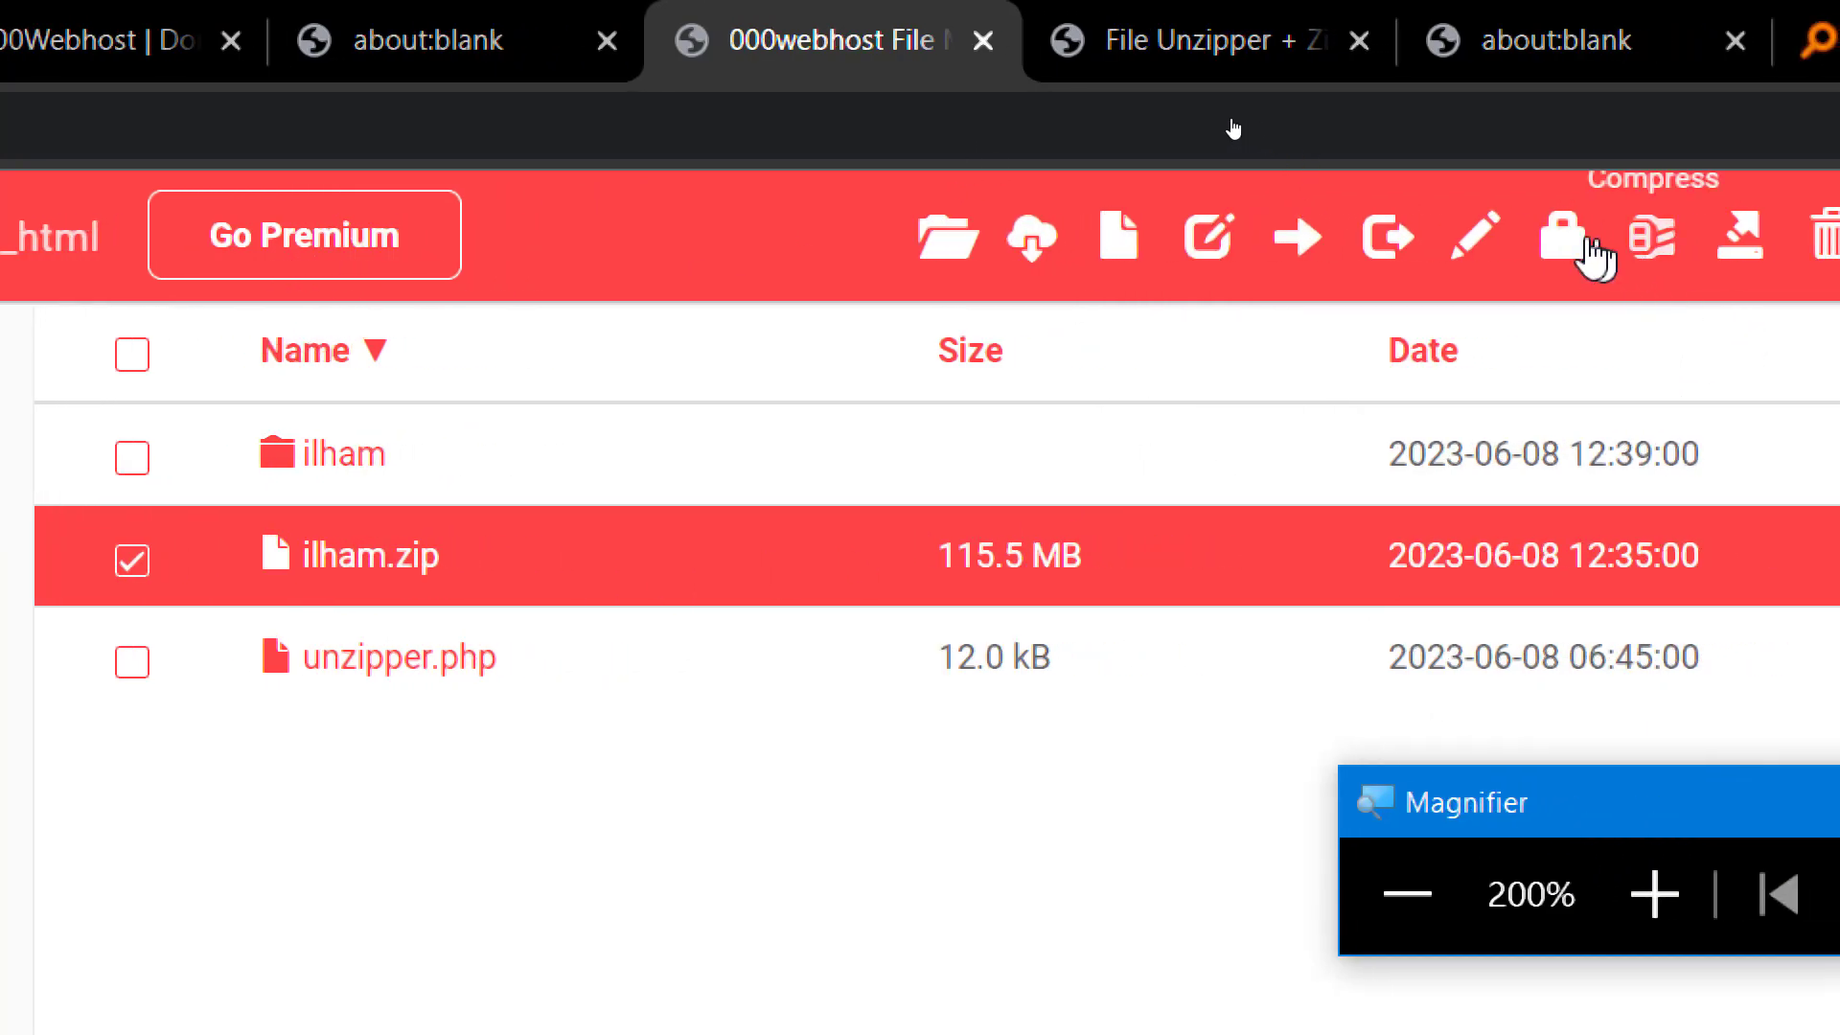
click(1544, 240)
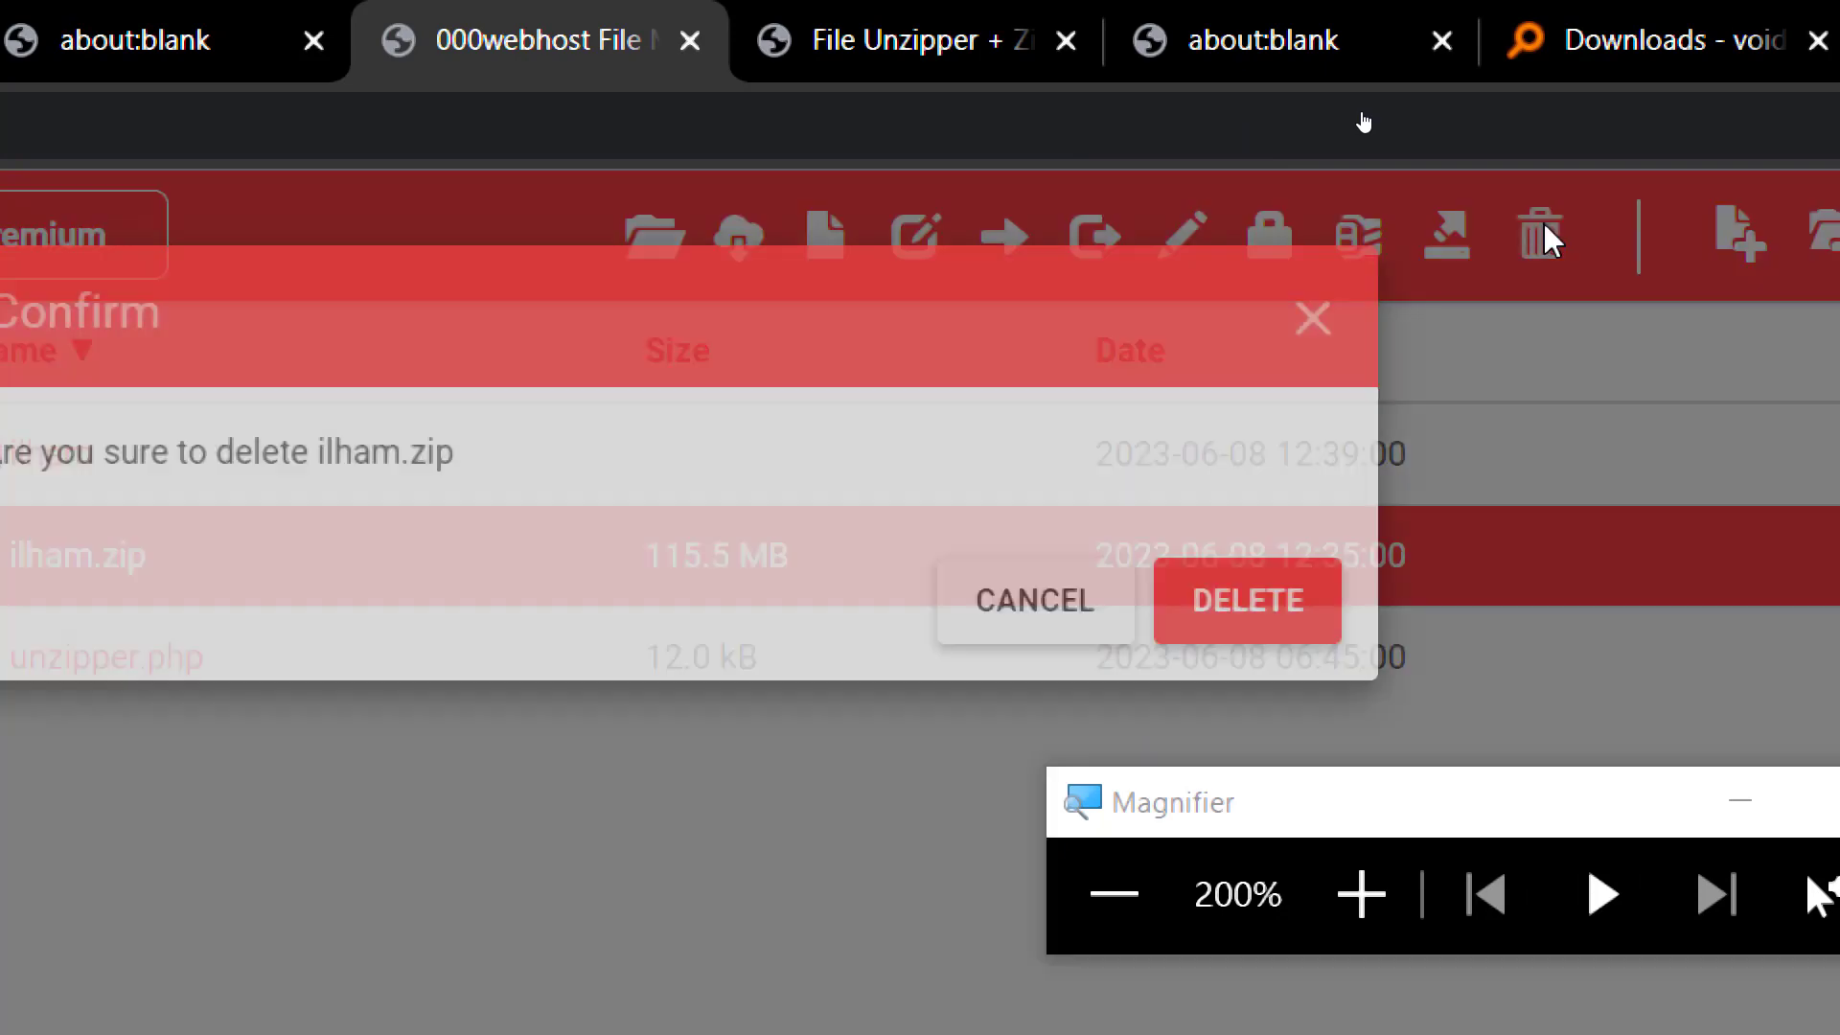
click(1257, 609)
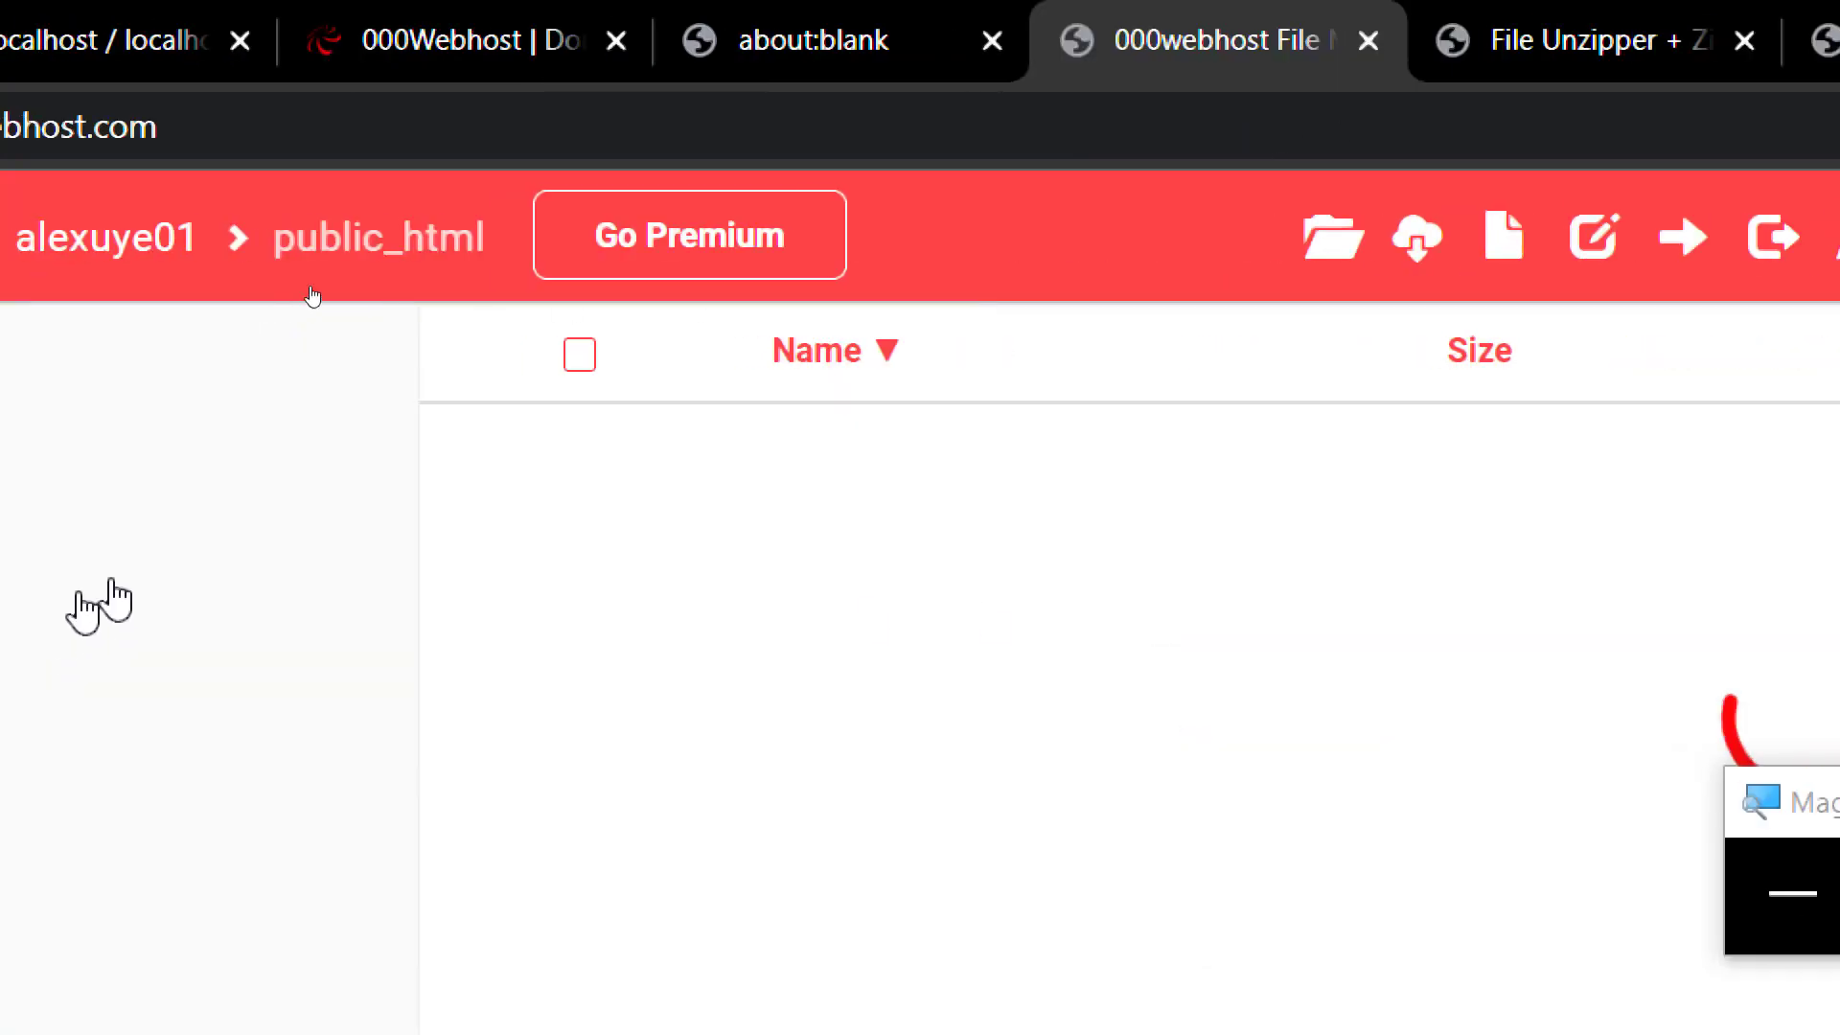
Step: Move all 21 items from the ilham folder into public_html
double_click(1010, 476)
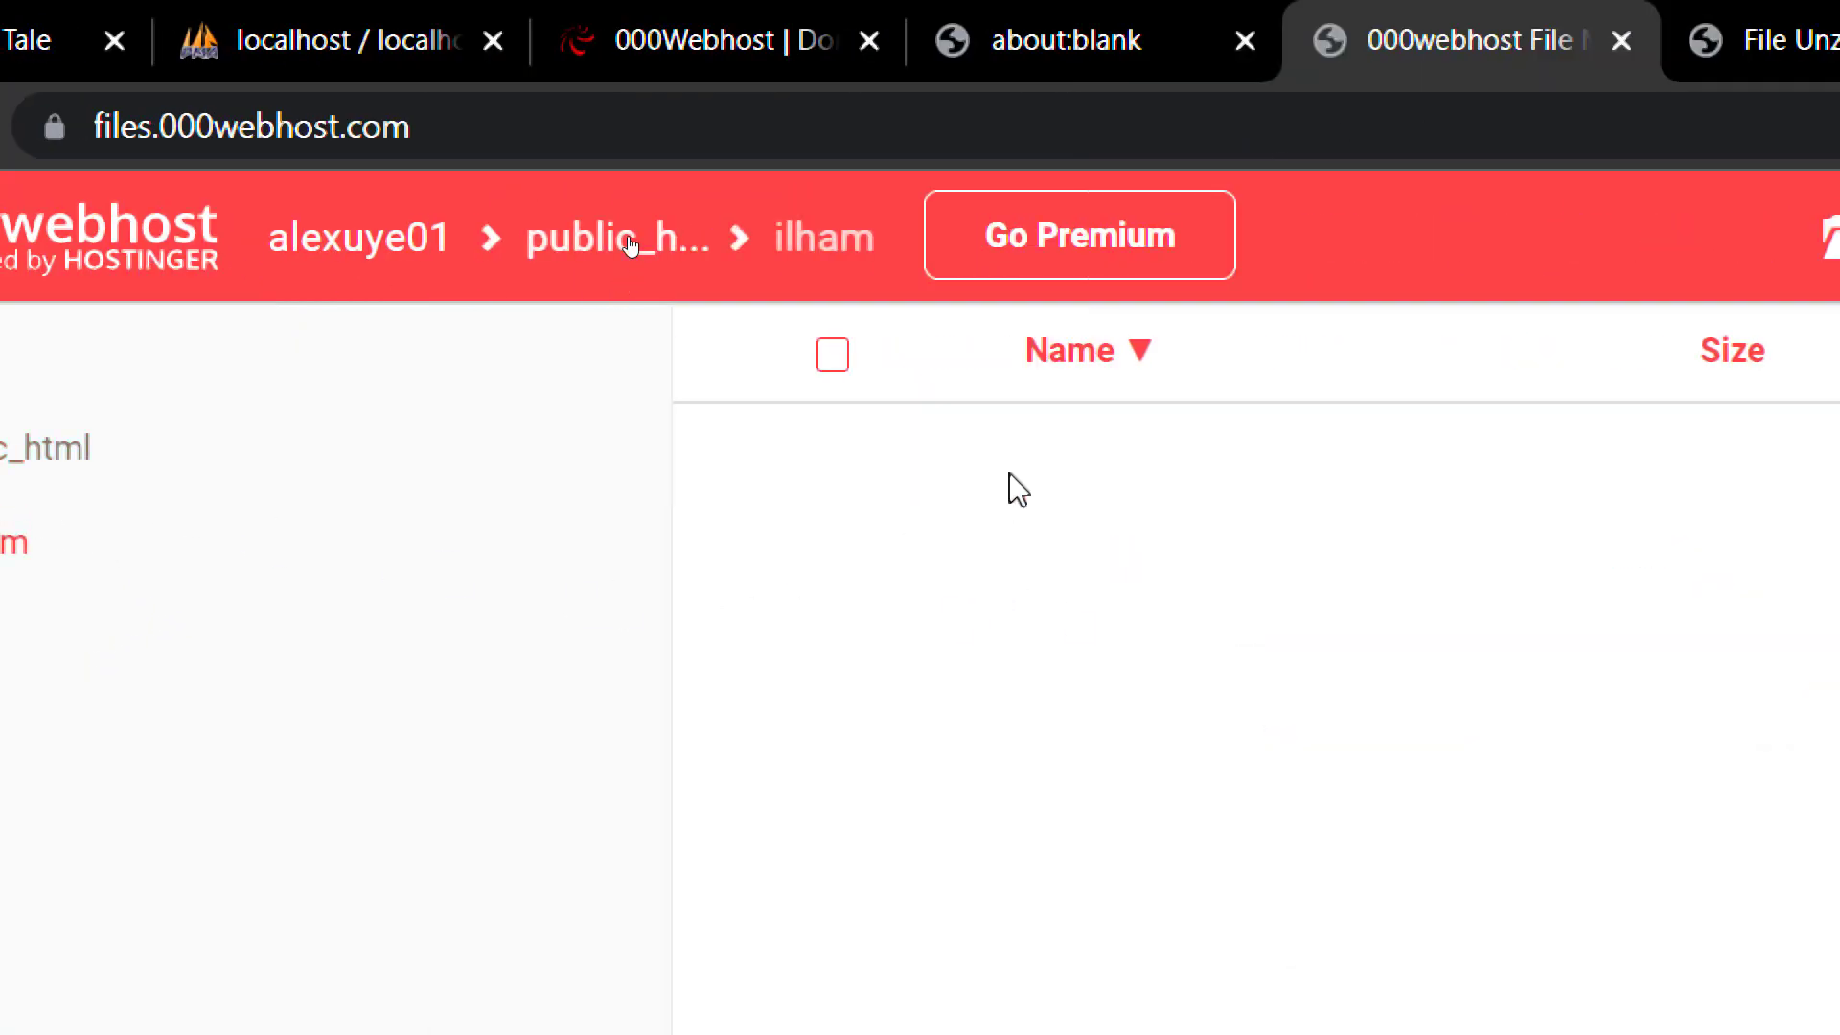
click(756, 356)
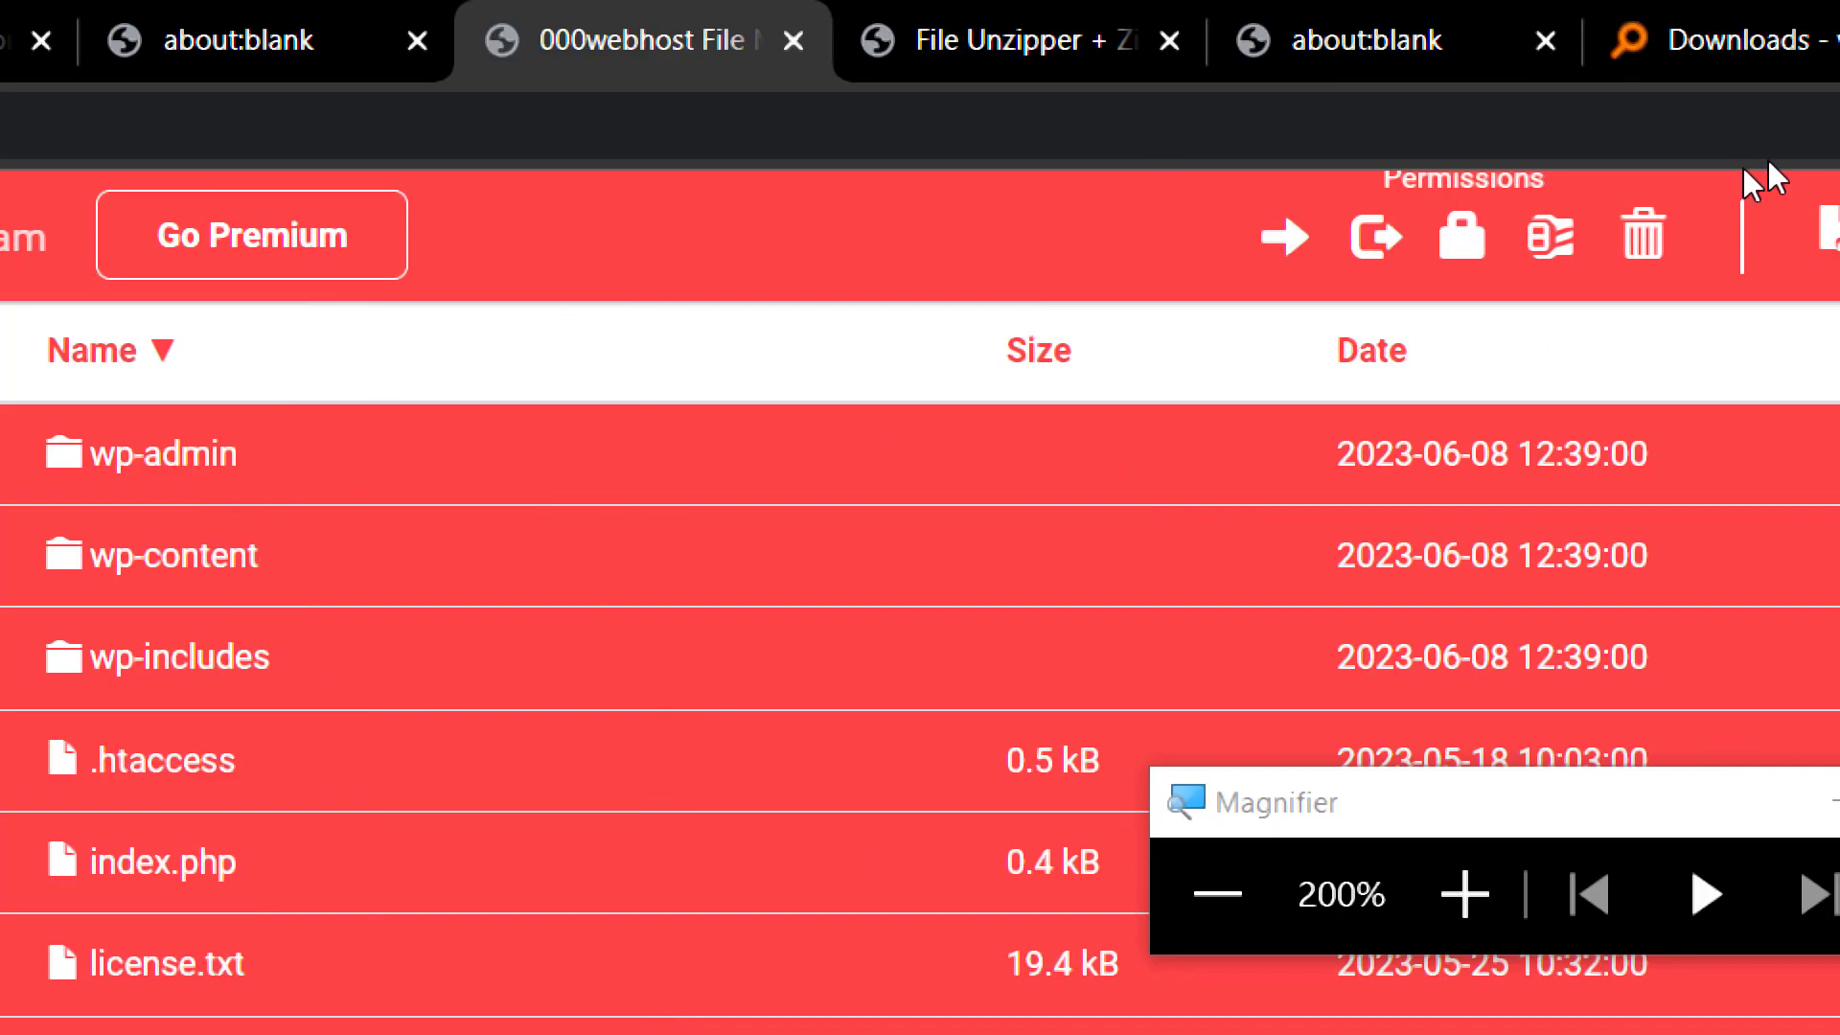
click(1099, 257)
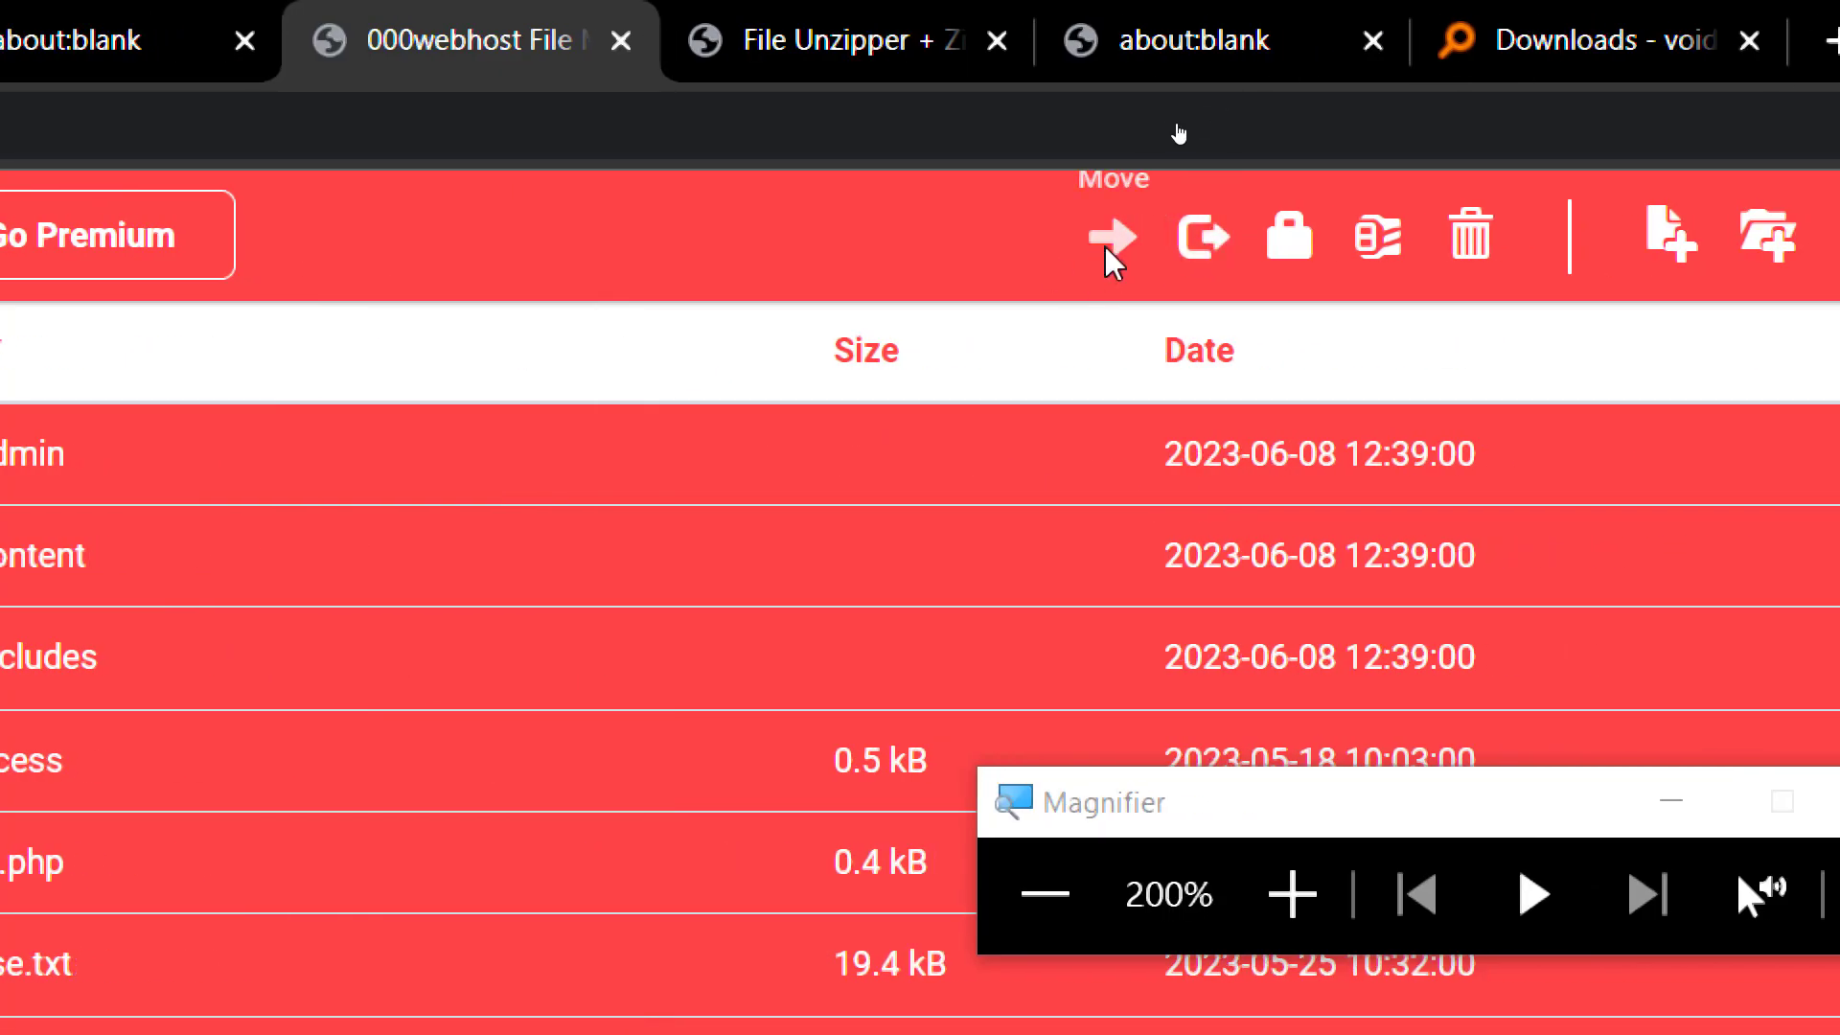
click(1136, 583)
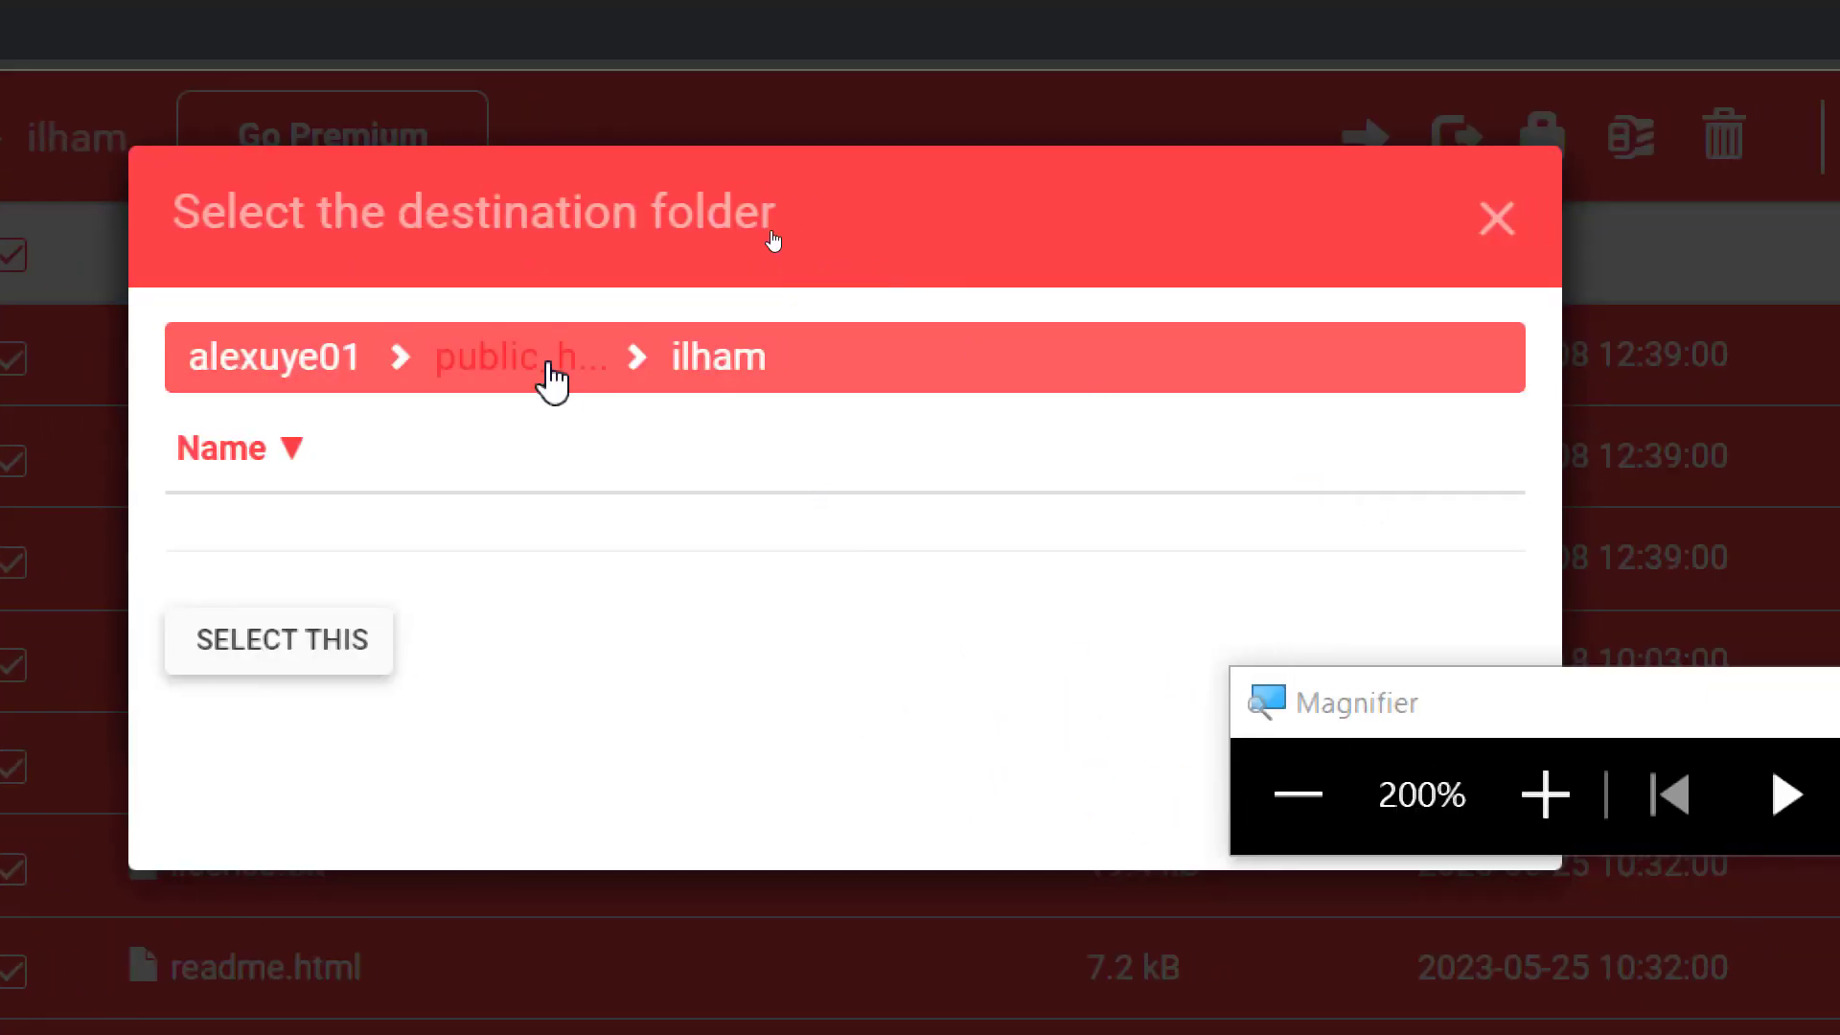
click(550, 368)
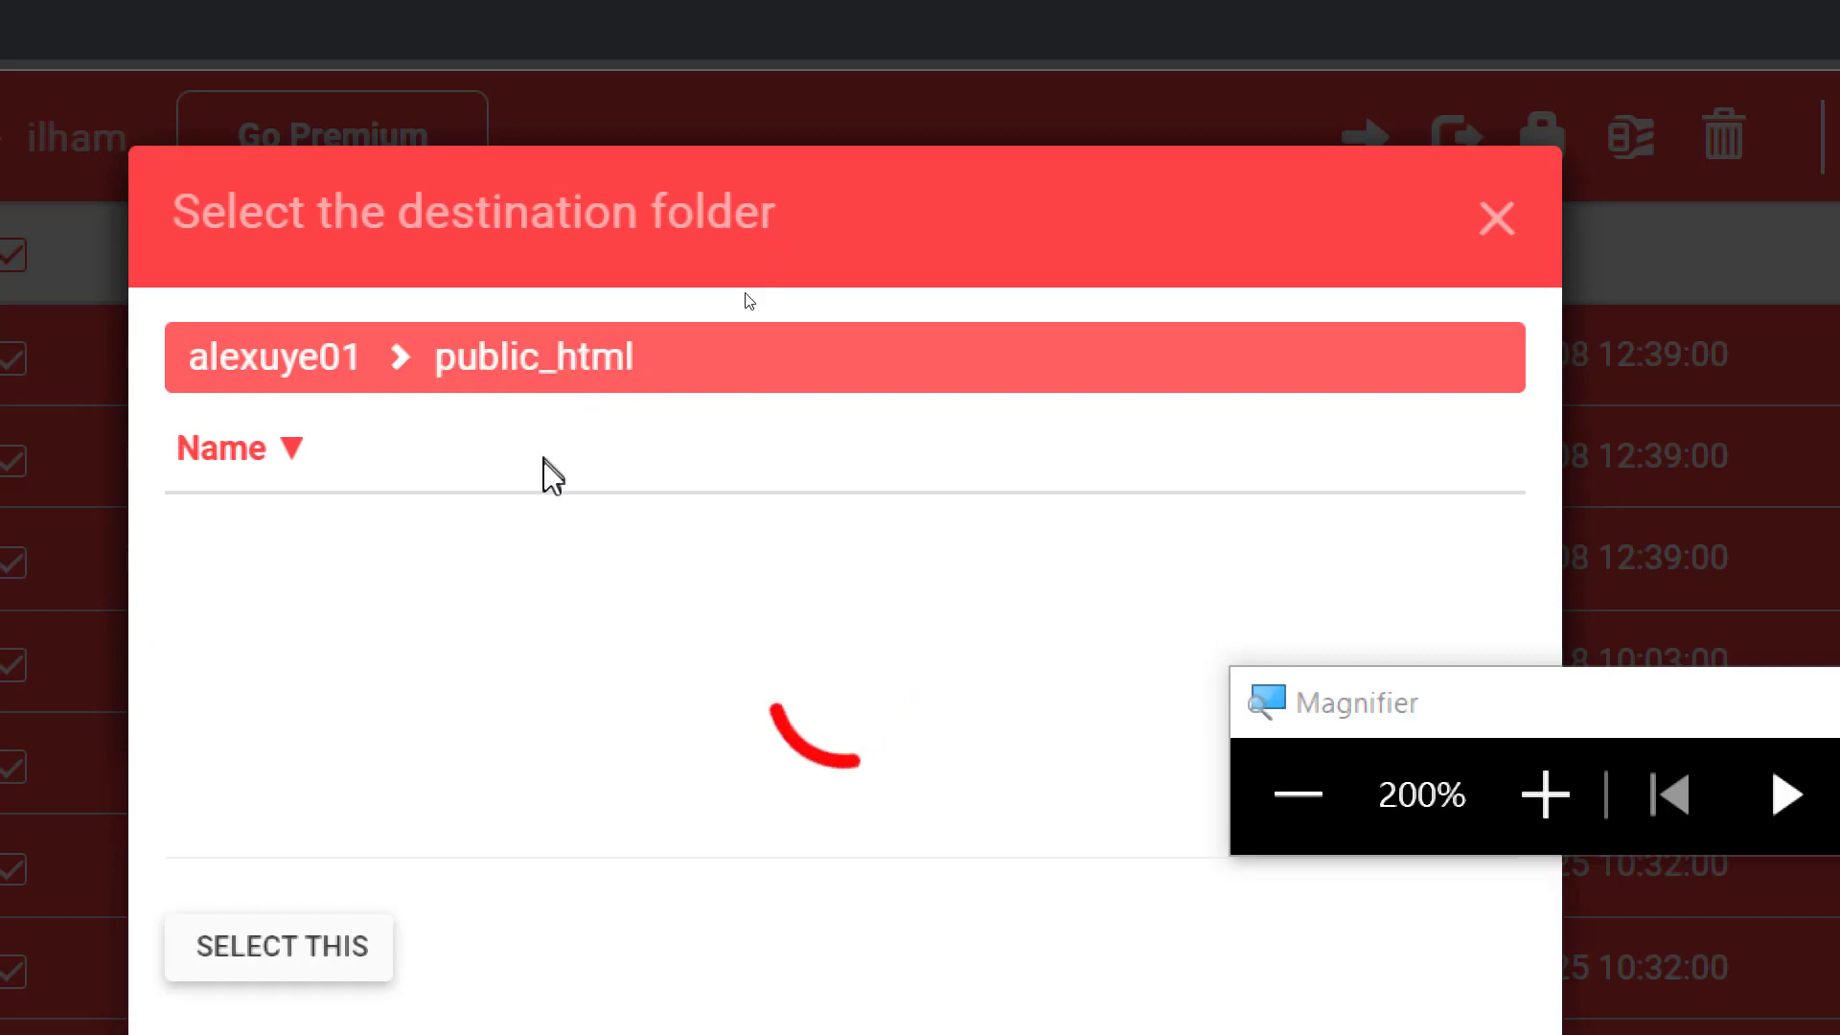
click(329, 757)
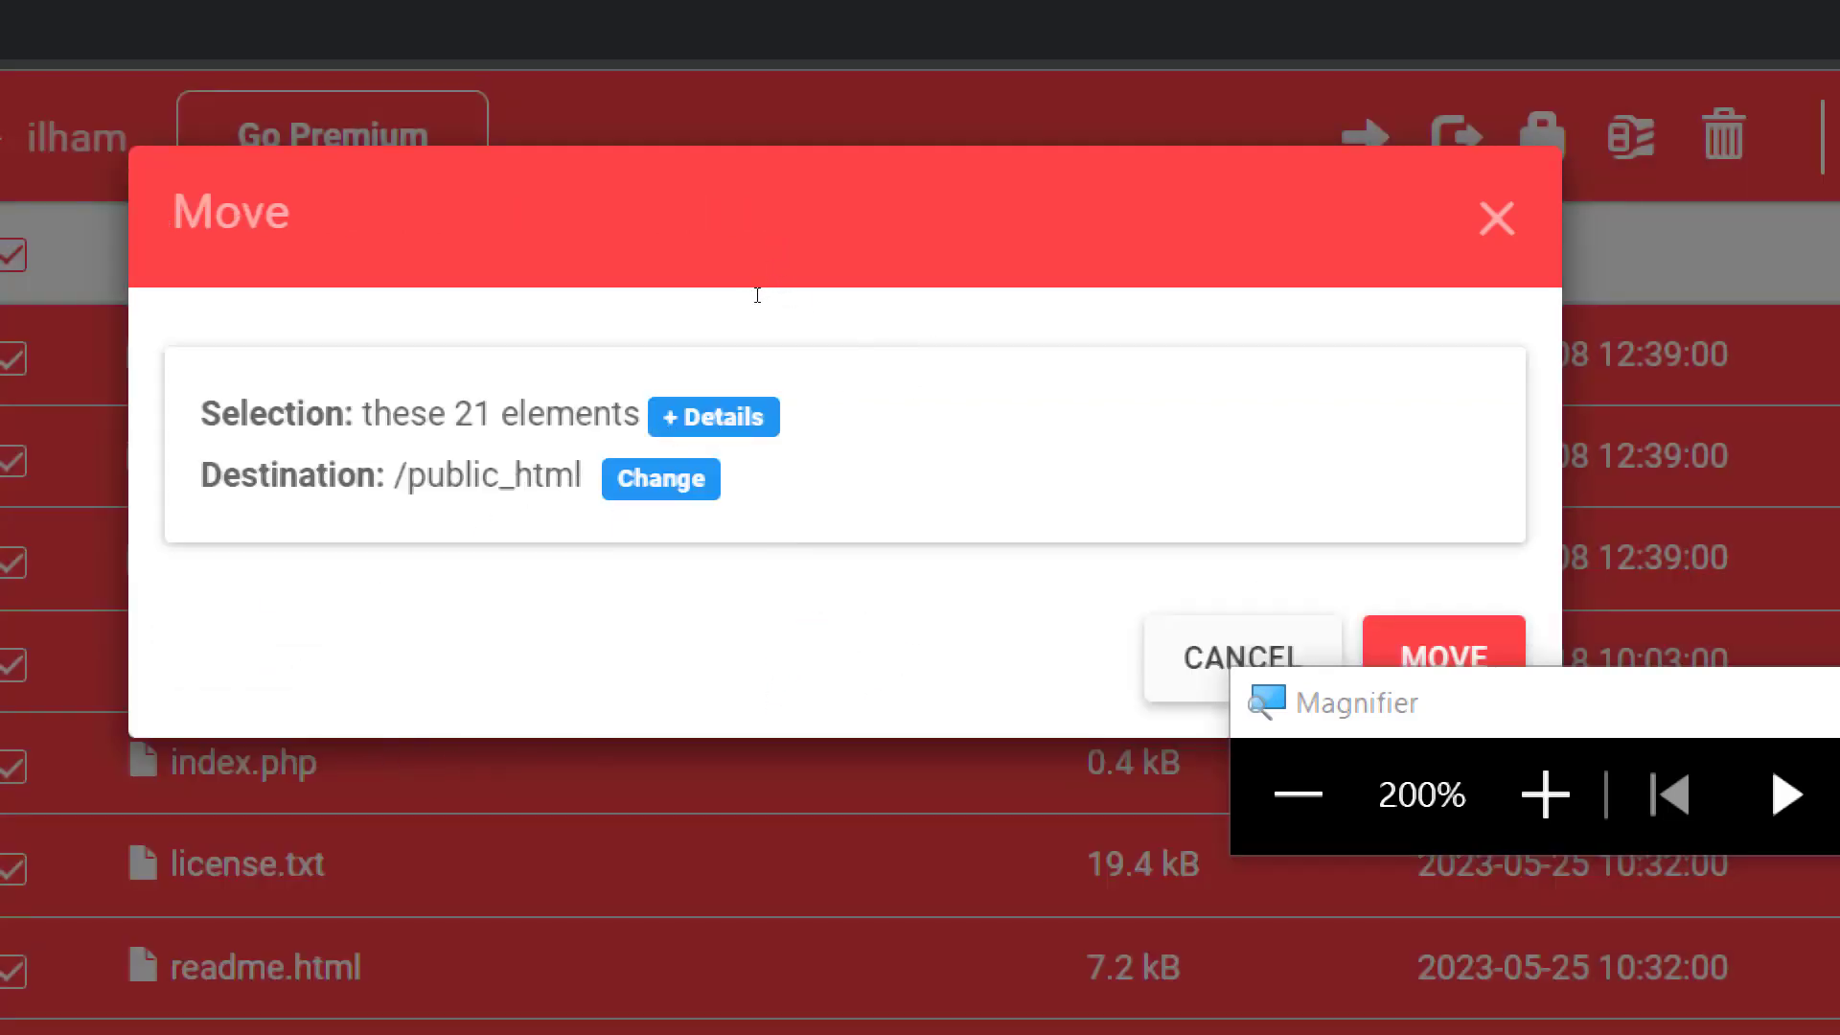
click(1438, 661)
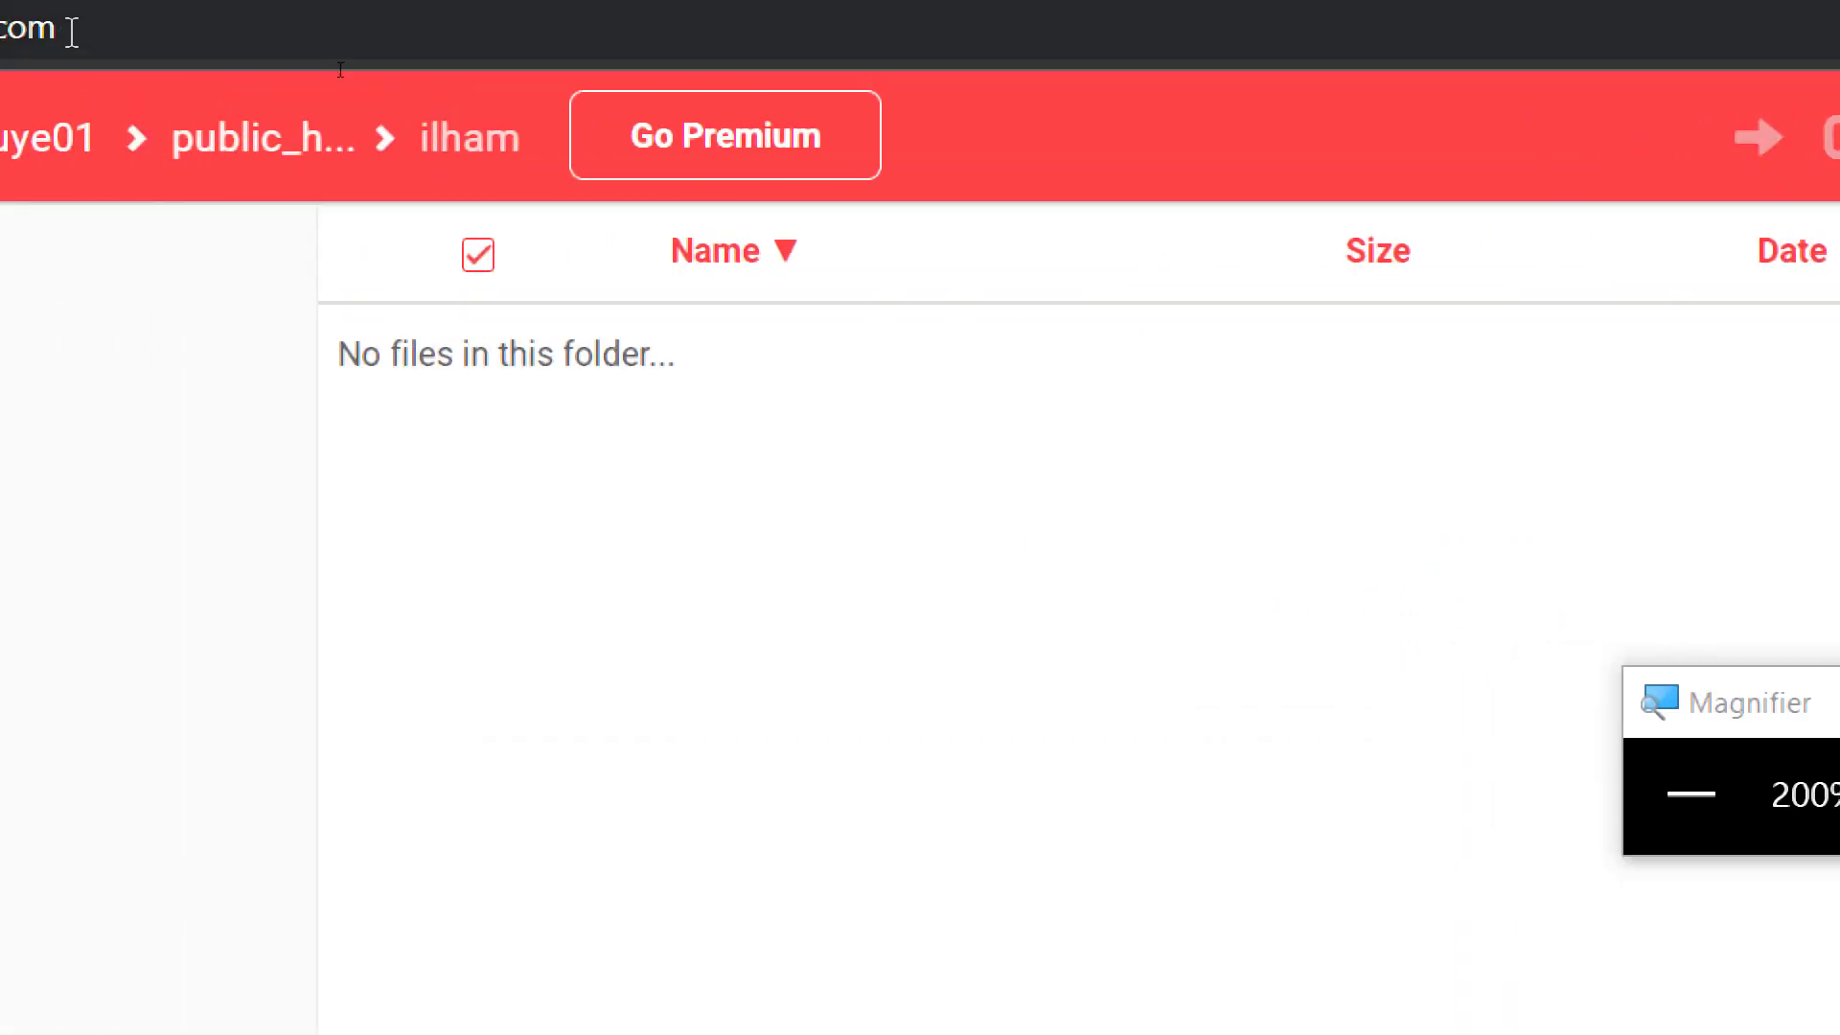
Step: Return to public_html, confirm the ilham folder is empty, and select it
click(42, 142)
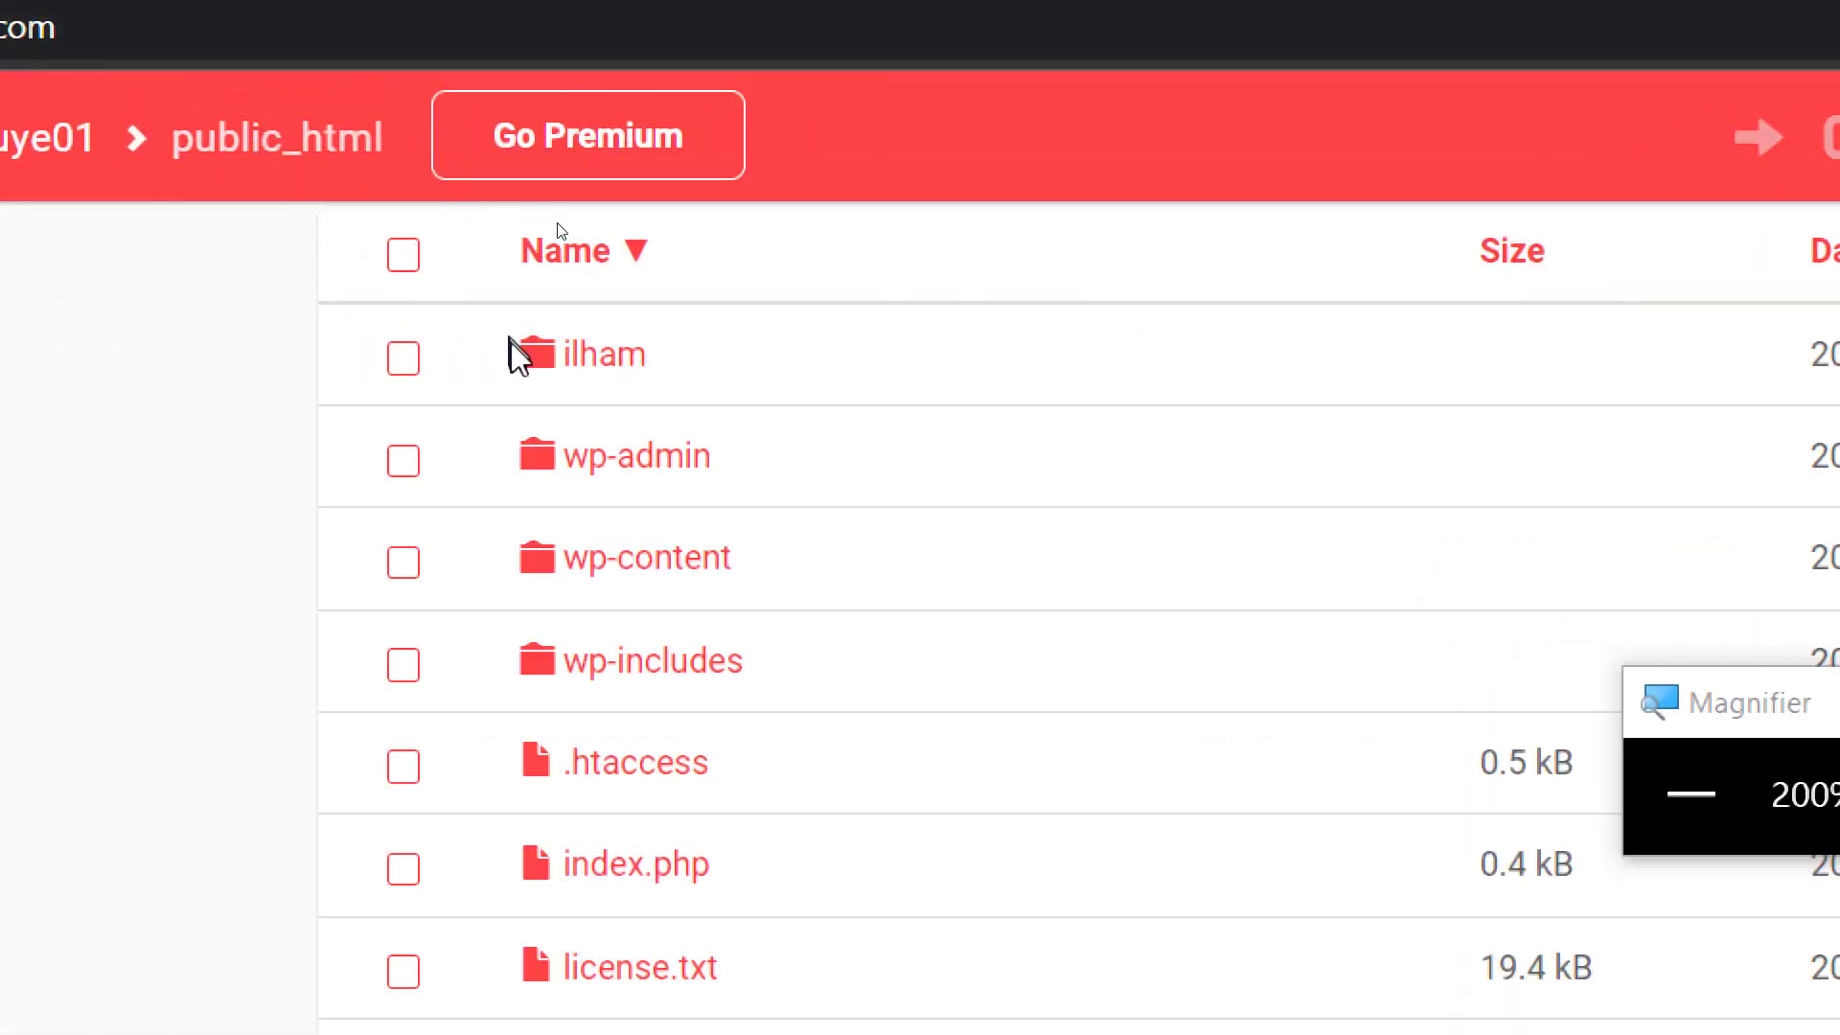
double_click(602, 383)
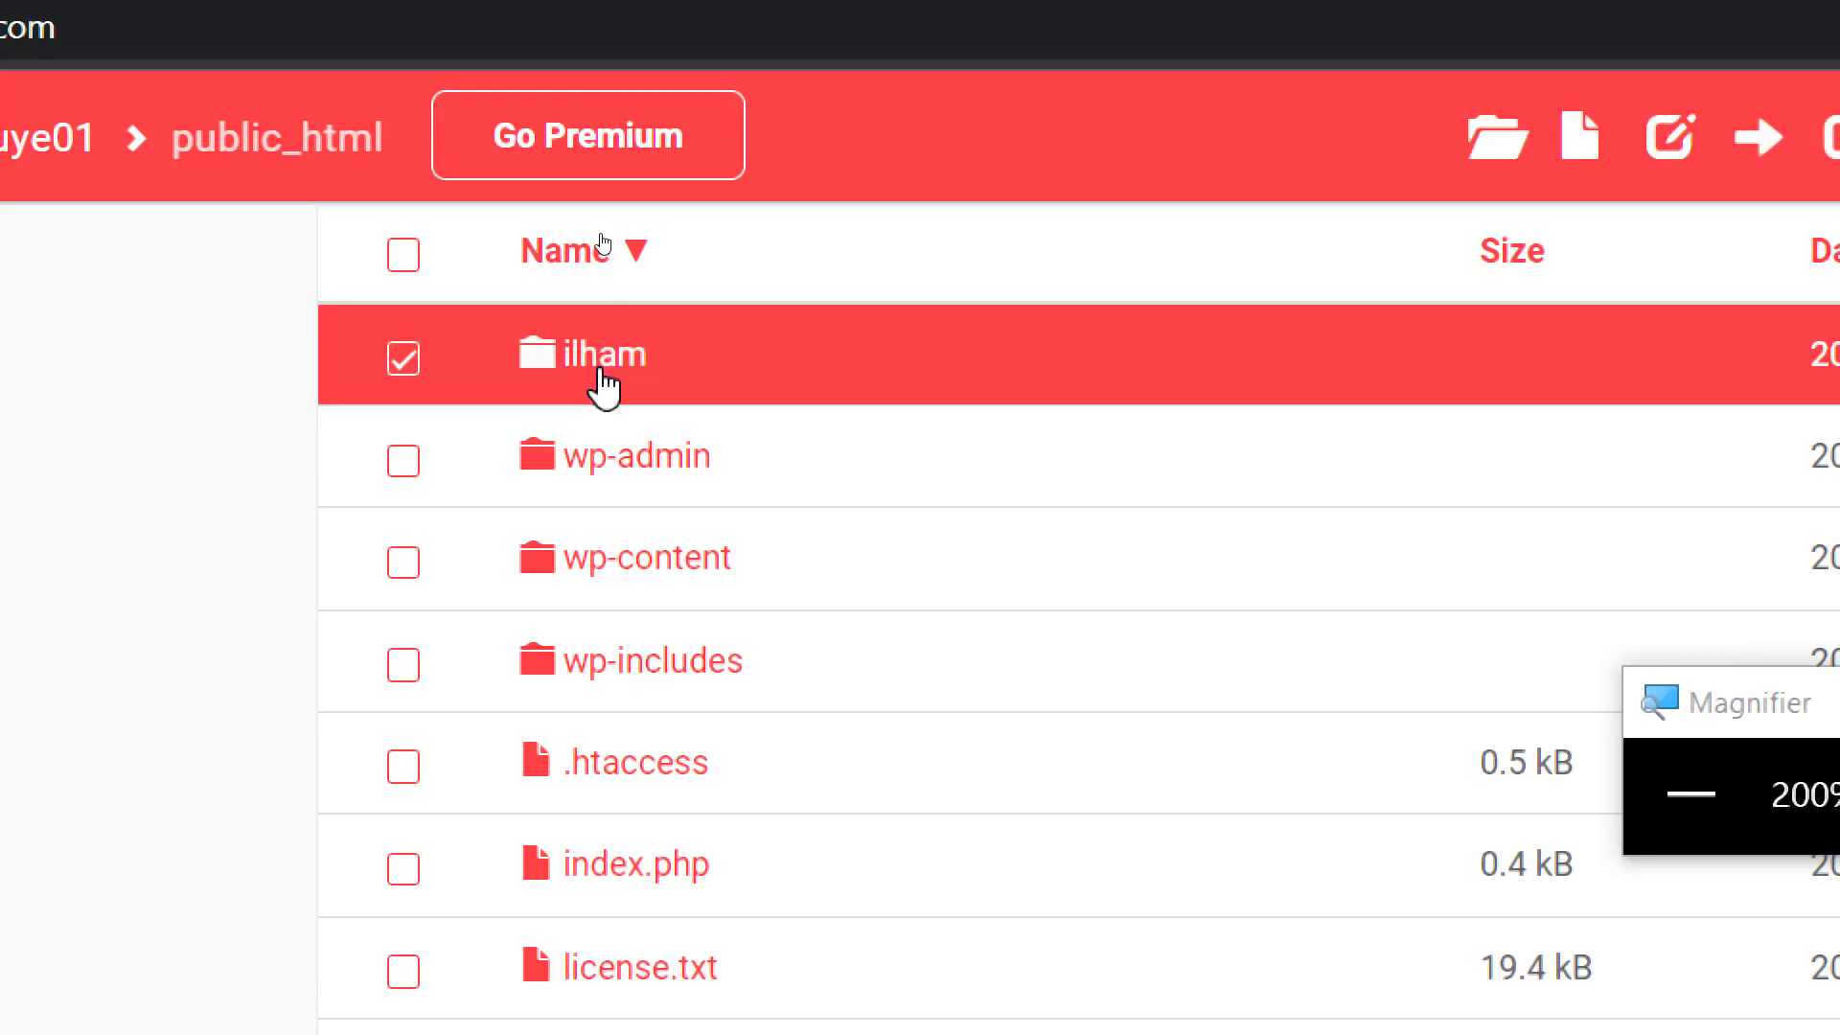
click(270, 141)
click(430, 389)
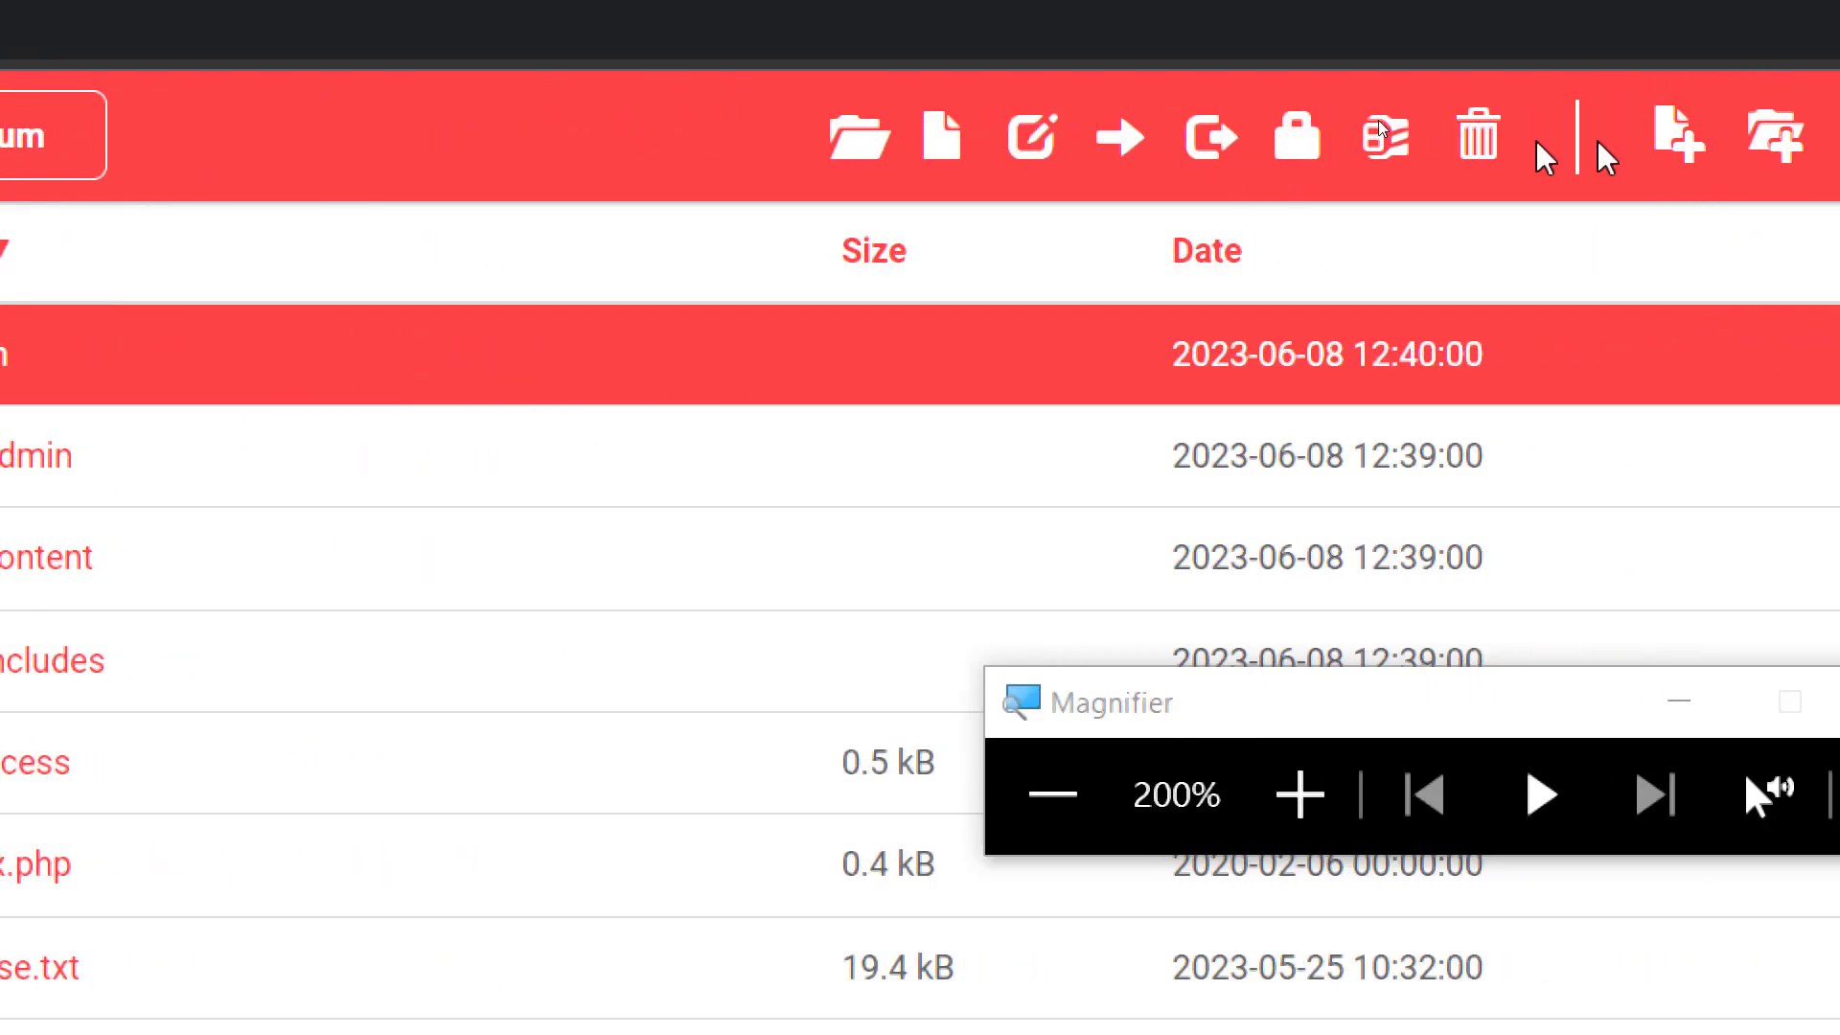
Step: Delete the empty ilham folder and open wp-config.php to view the database name on line 23
click(1530, 146)
click(1164, 506)
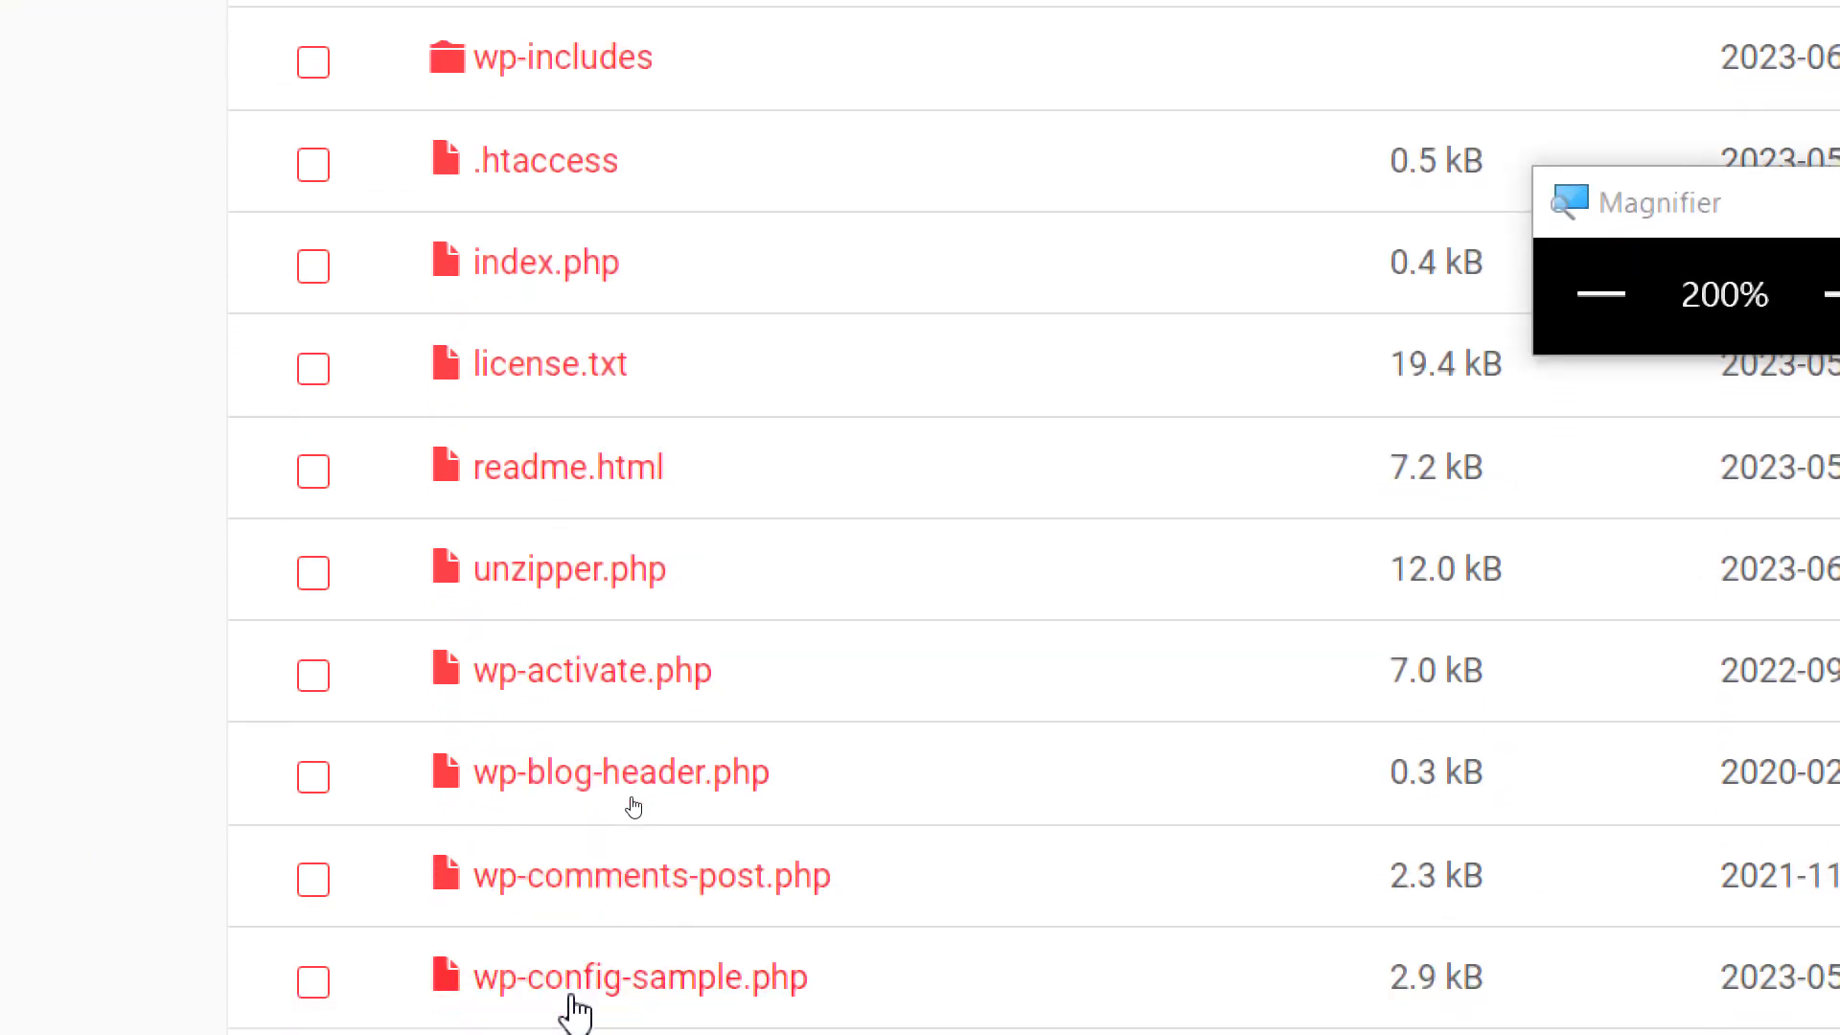
double_click(613, 974)
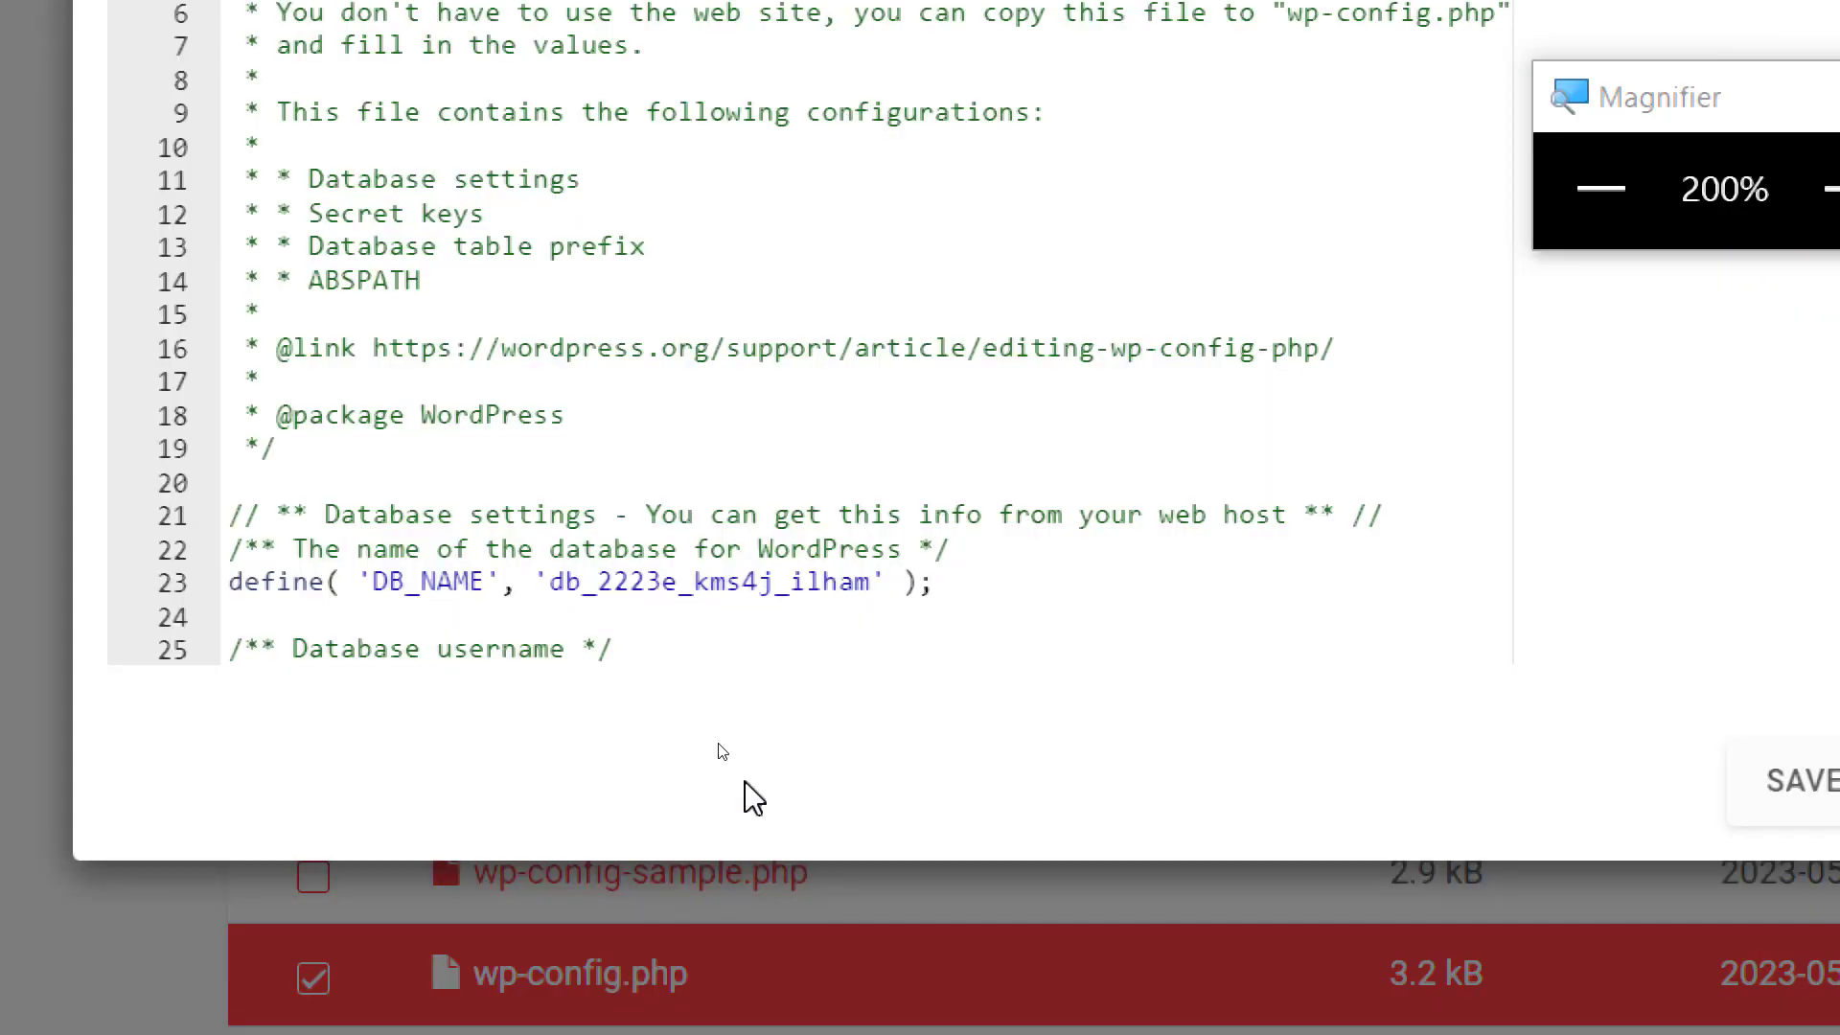
scroll(786, 714, down, 4)
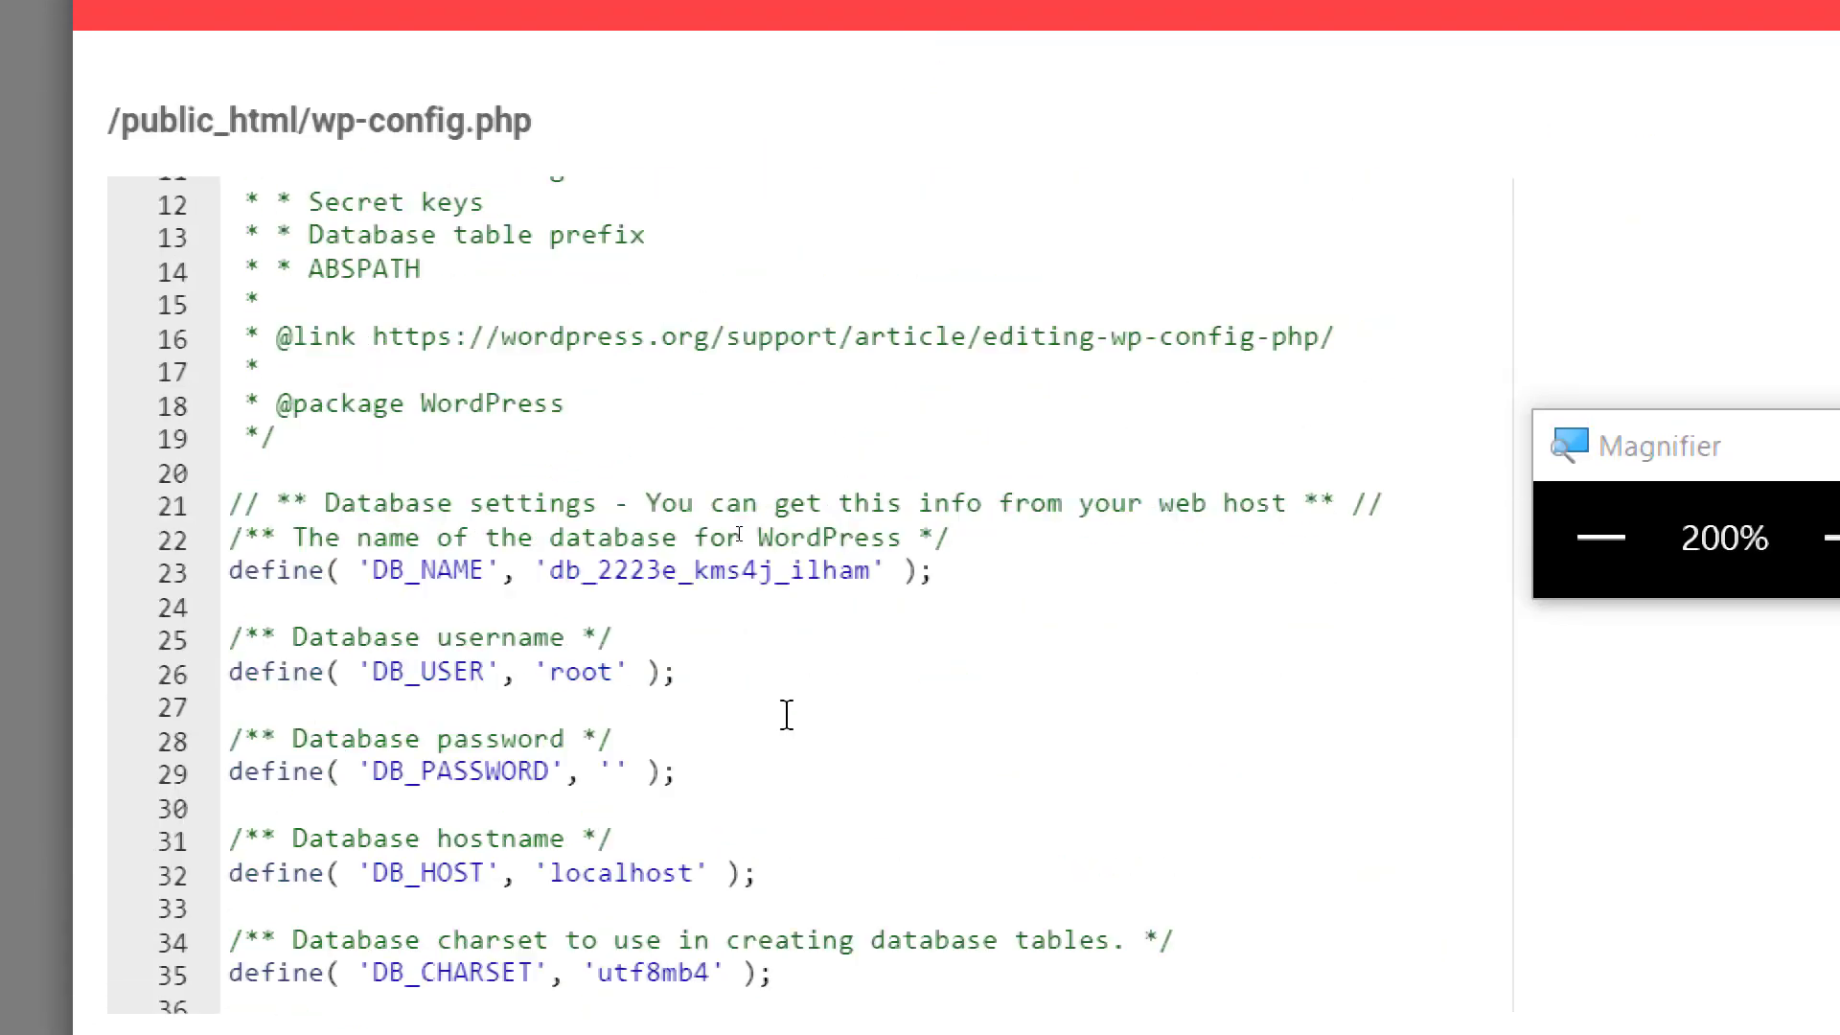
double_click(732, 571)
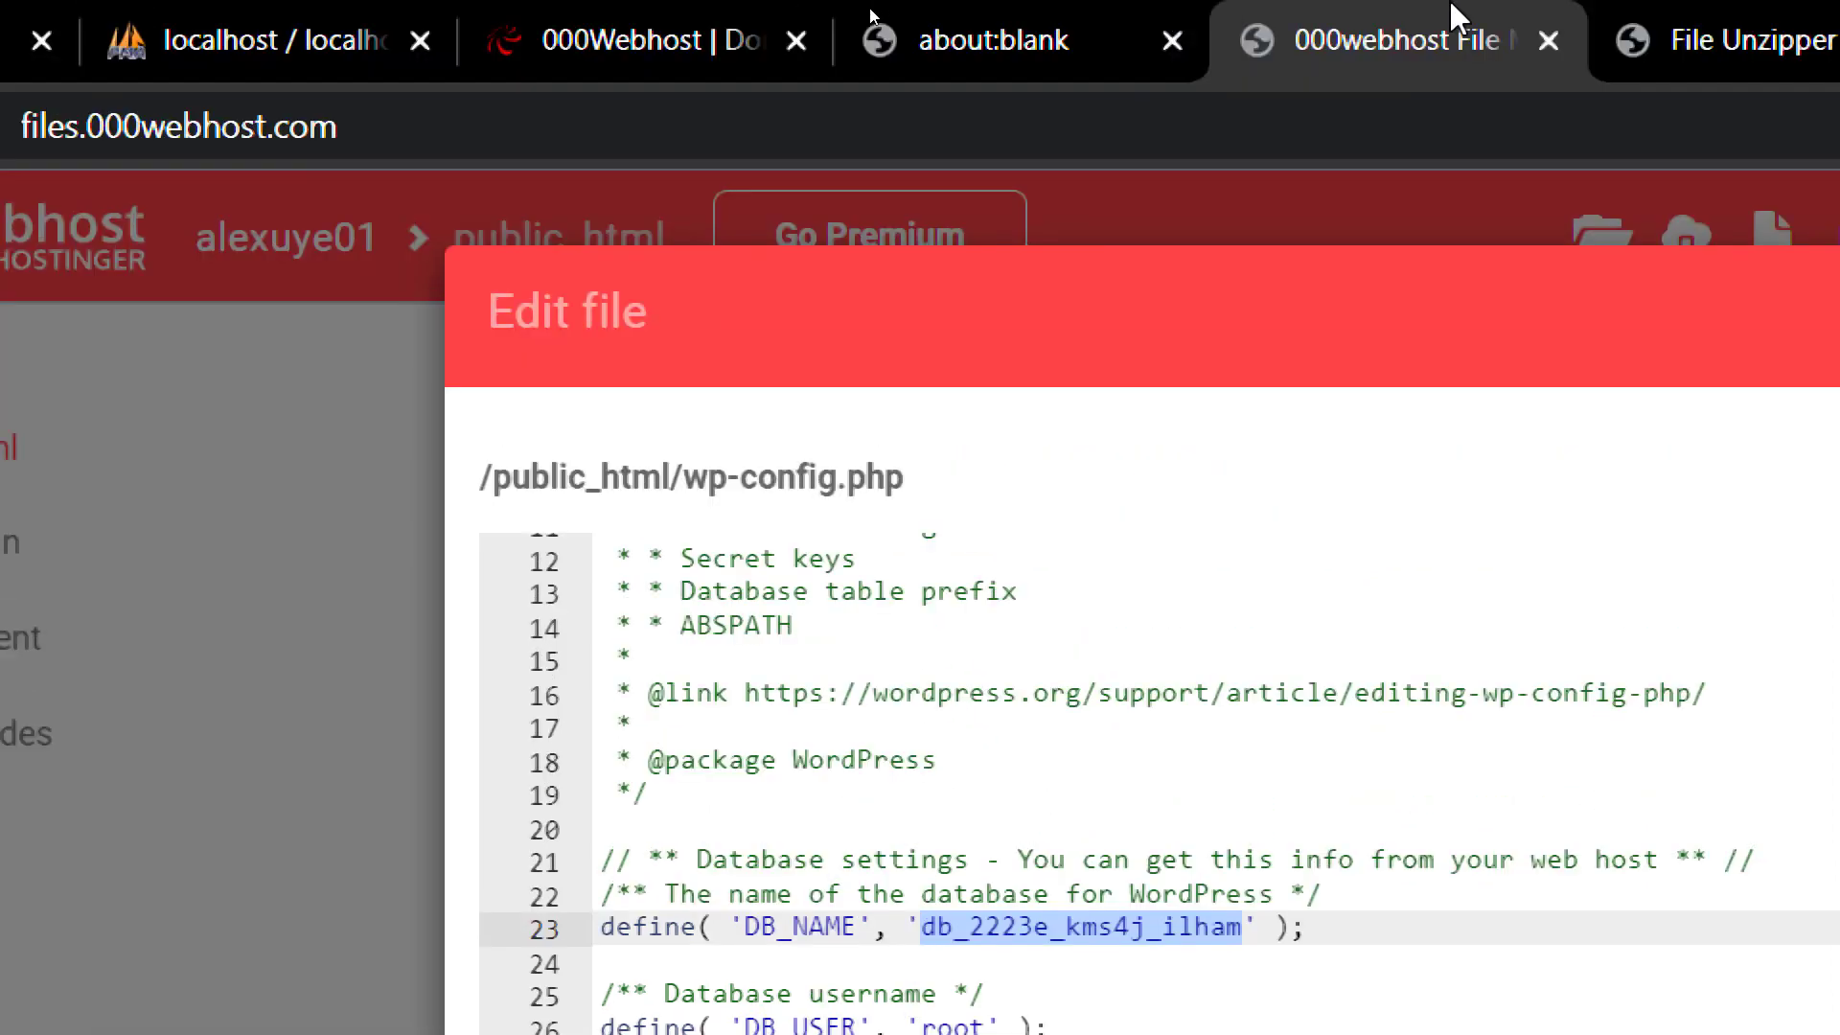
Step: Close the blank tab and open the Databases page from the hosting dashboard
click(1039, 56)
click(1173, 41)
click(686, 40)
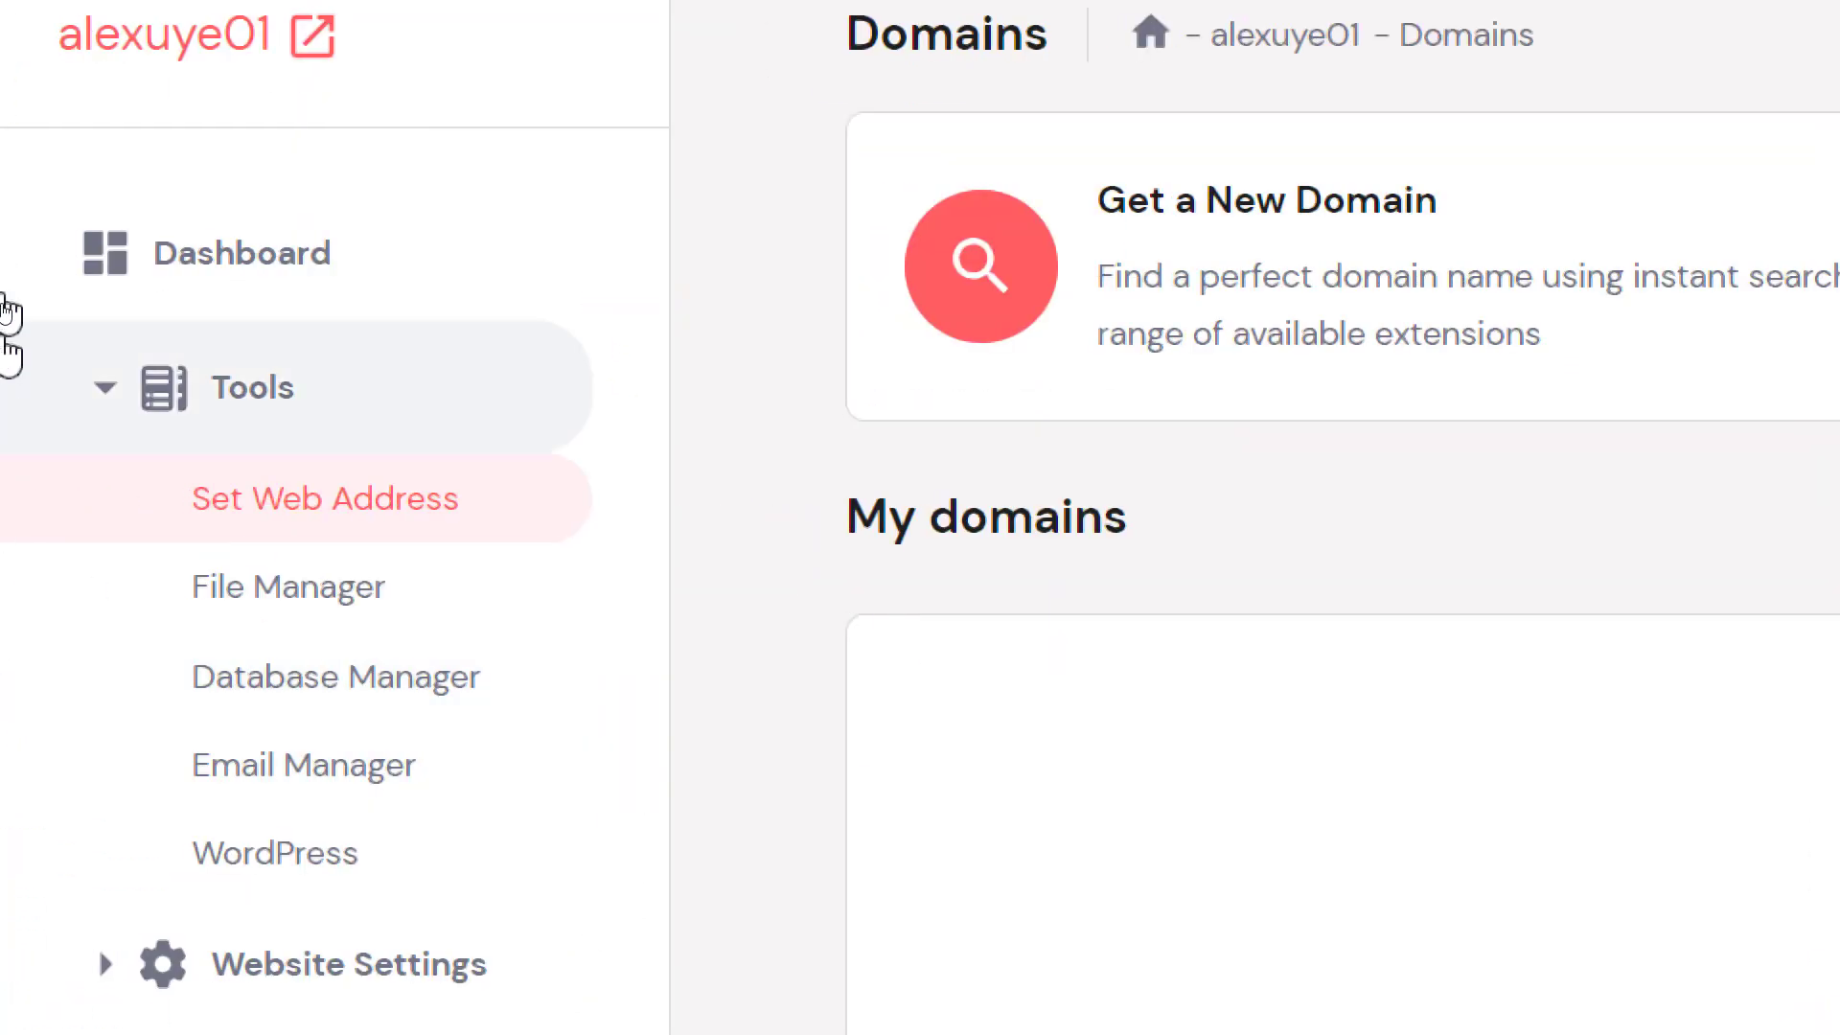
click(268, 252)
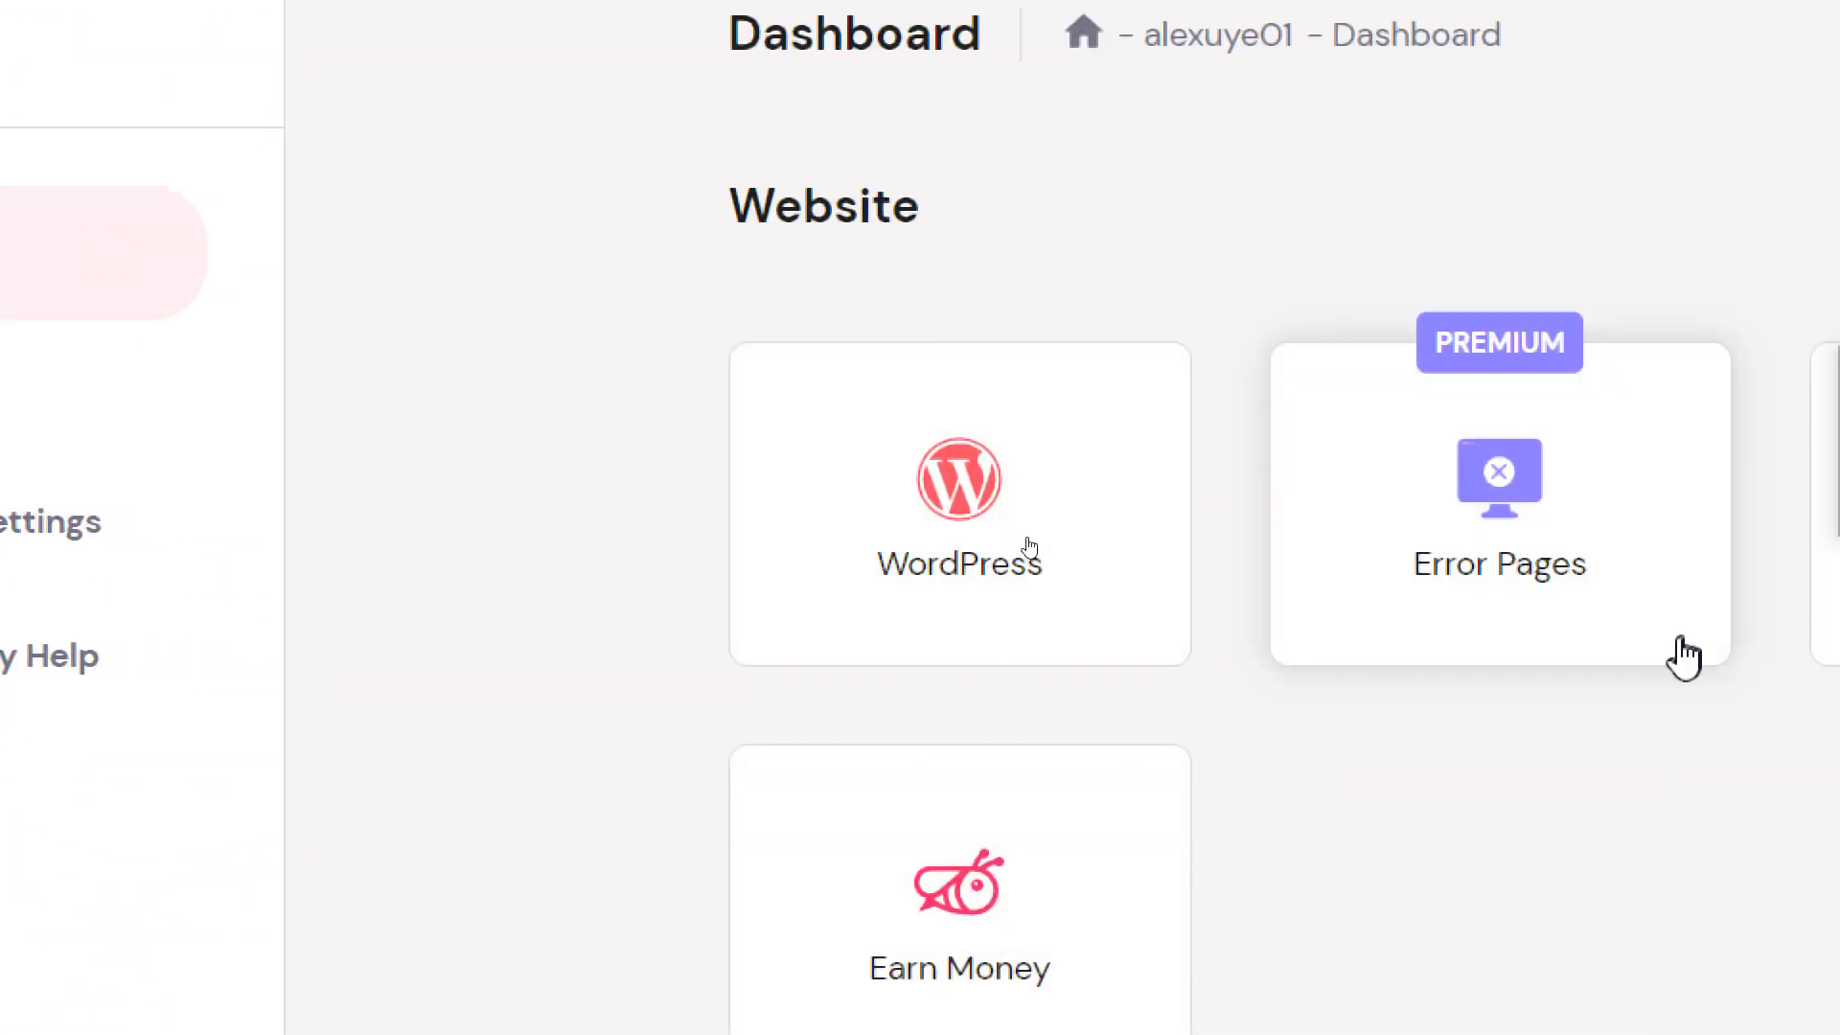
scroll(1675, 920, down, 10)
scroll(1280, 904, down, 10)
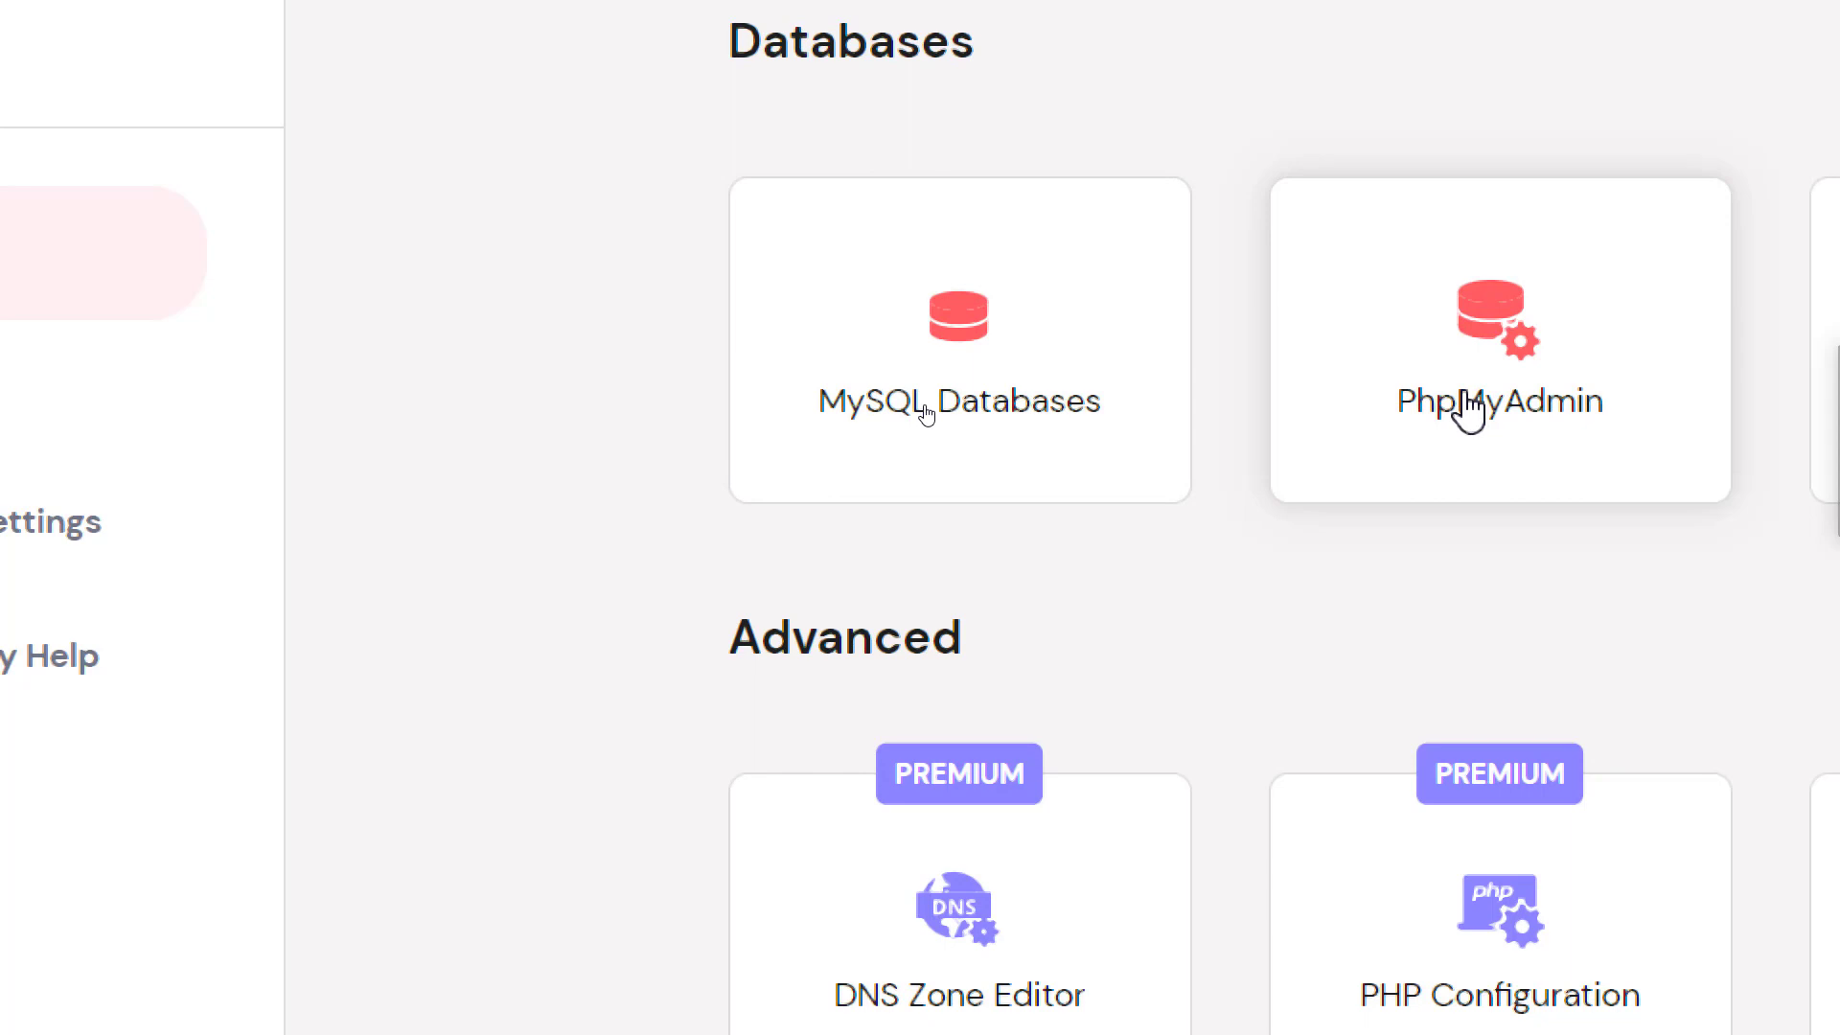
click(1469, 410)
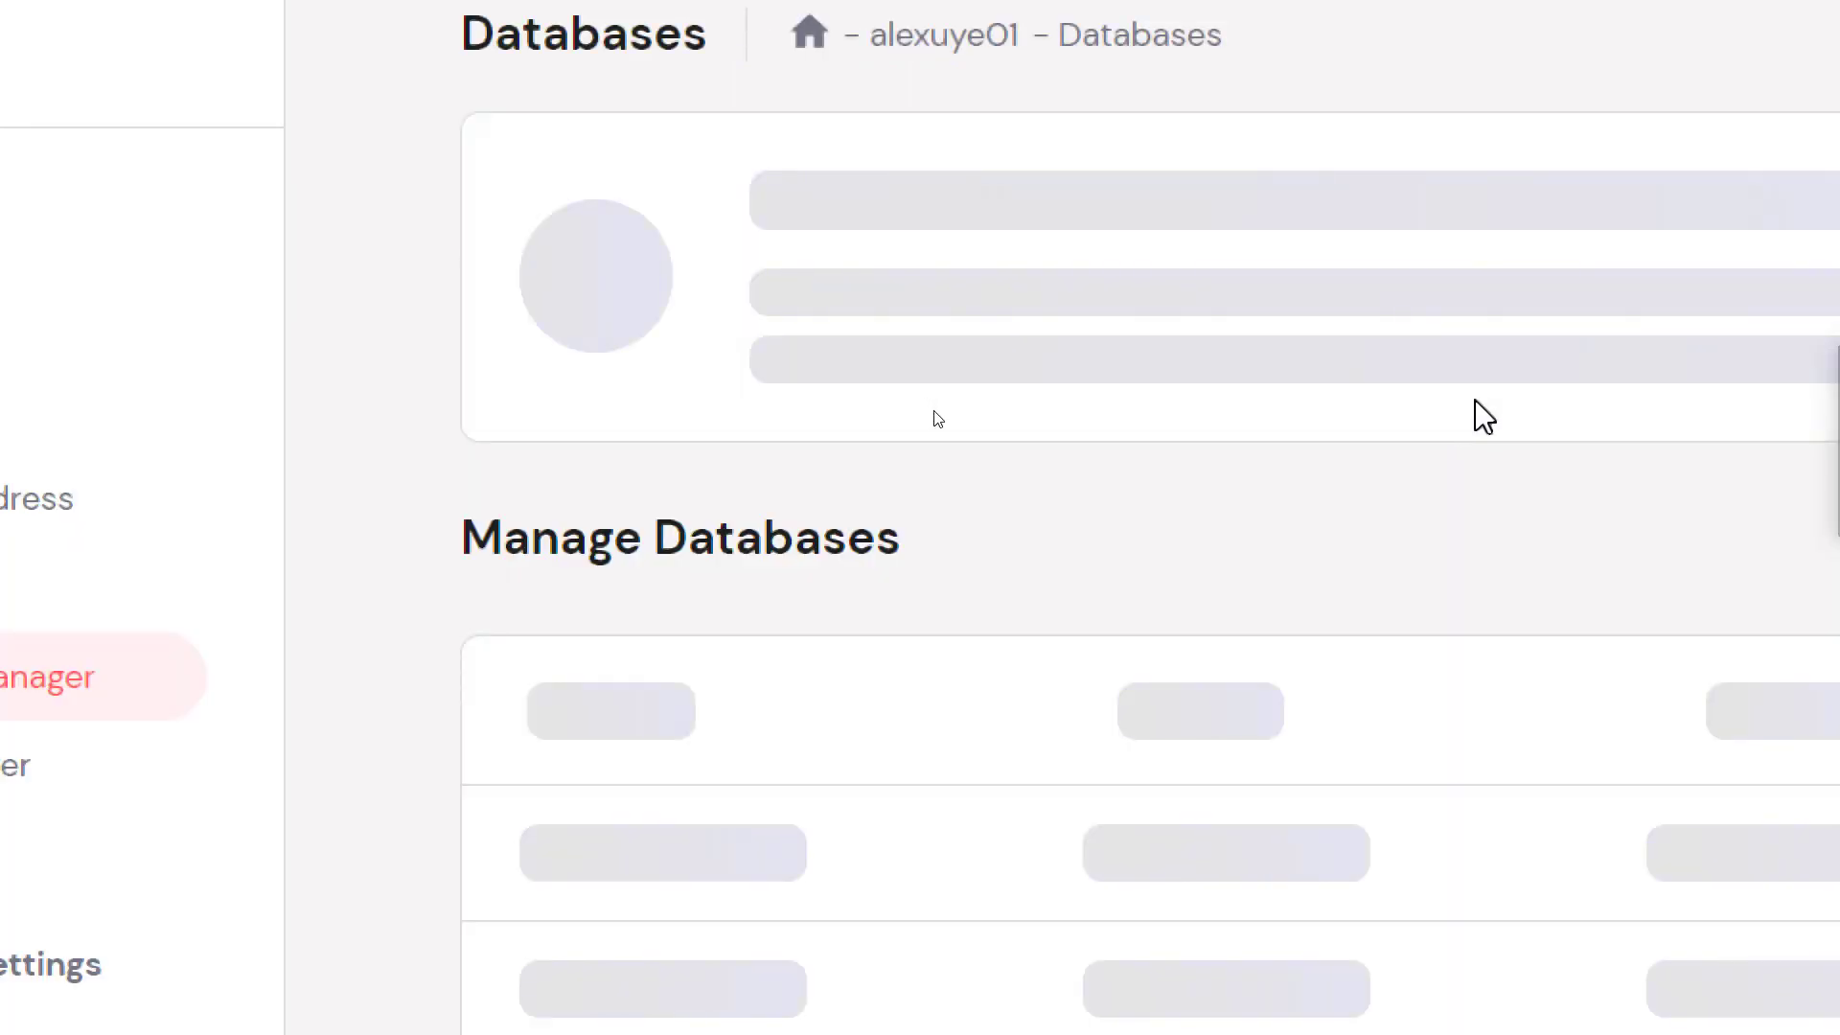
click(1428, 487)
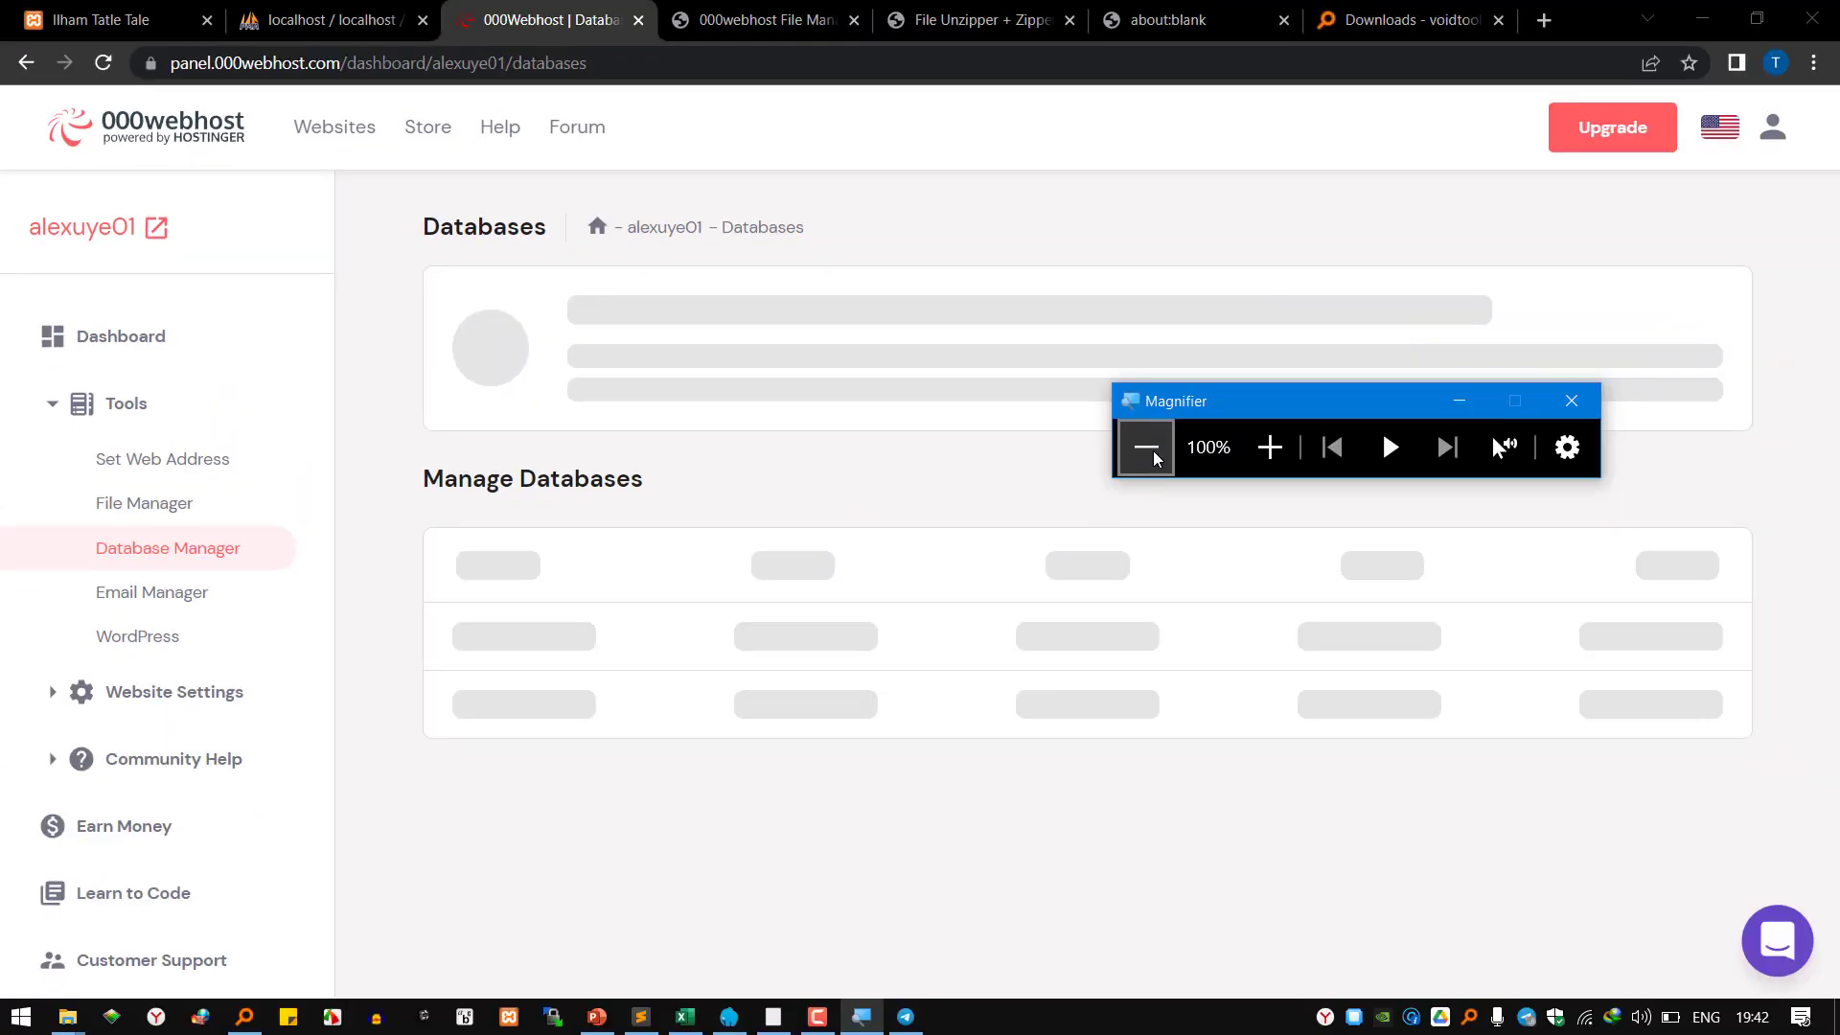
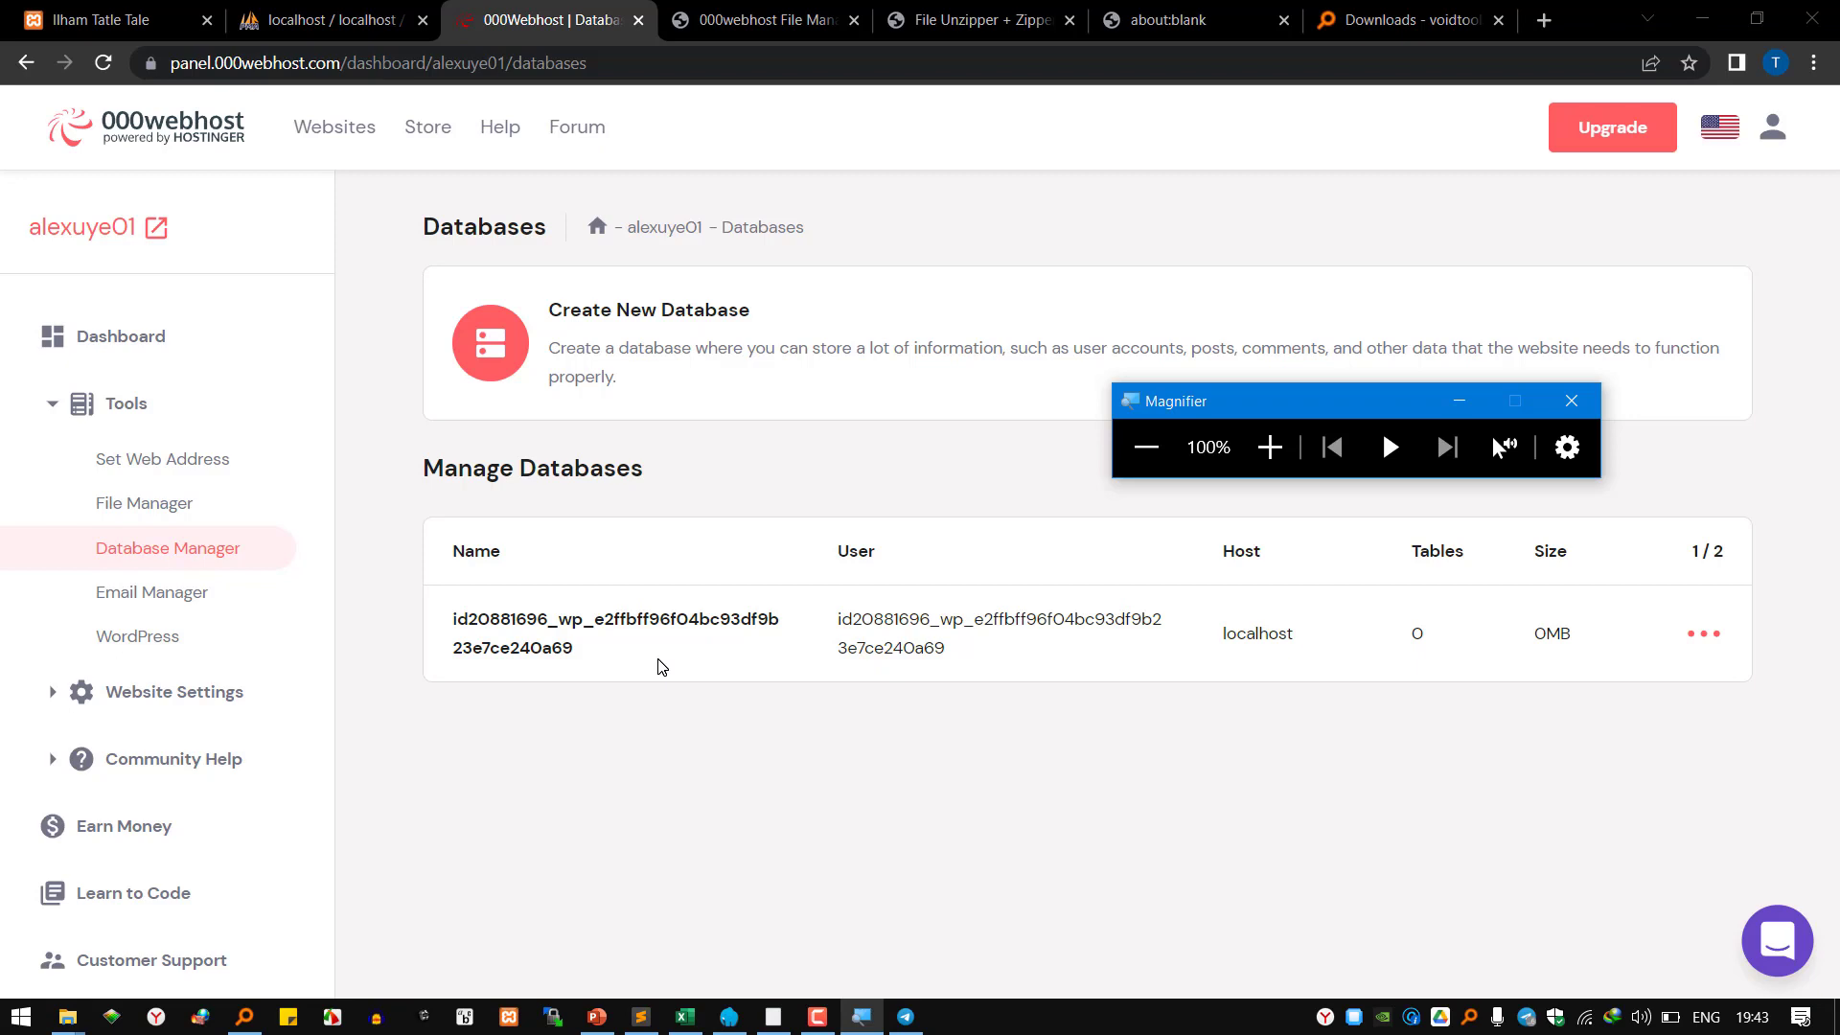
Step: Launch phpMyAdmin for the site's hosted database from Database Manager's actions menu
click(1704, 634)
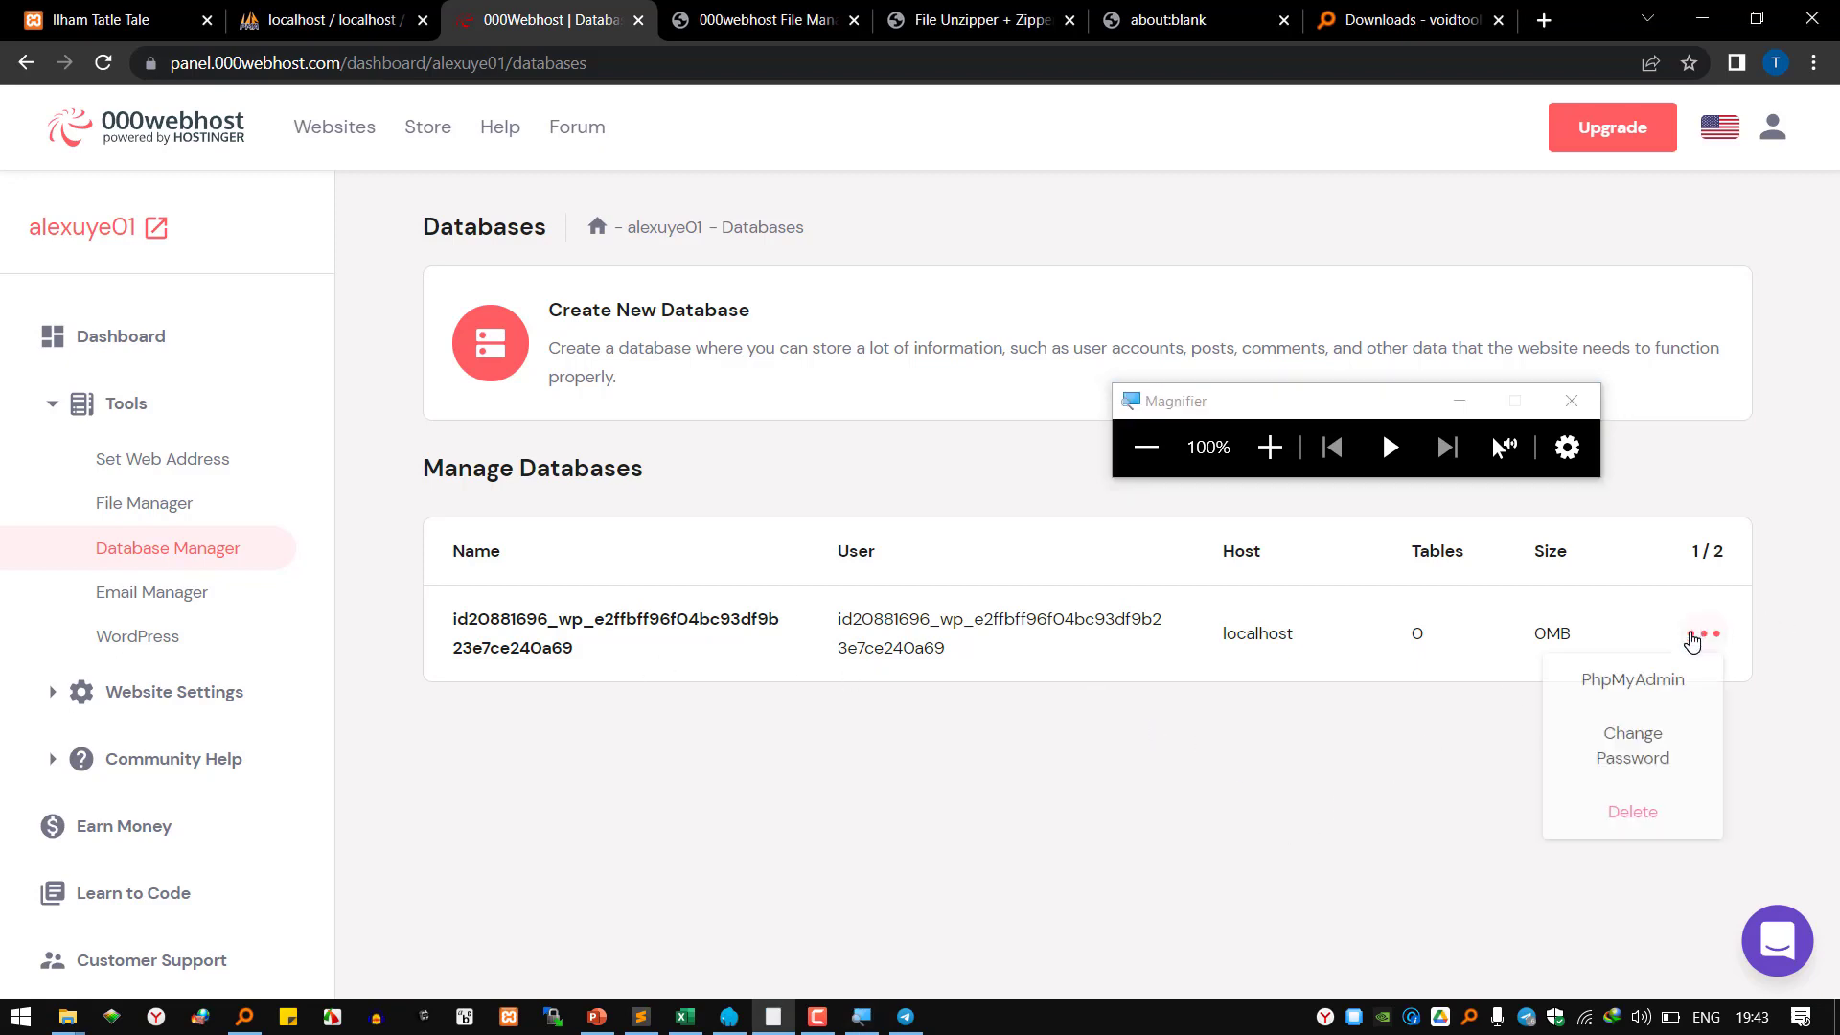
click(1675, 686)
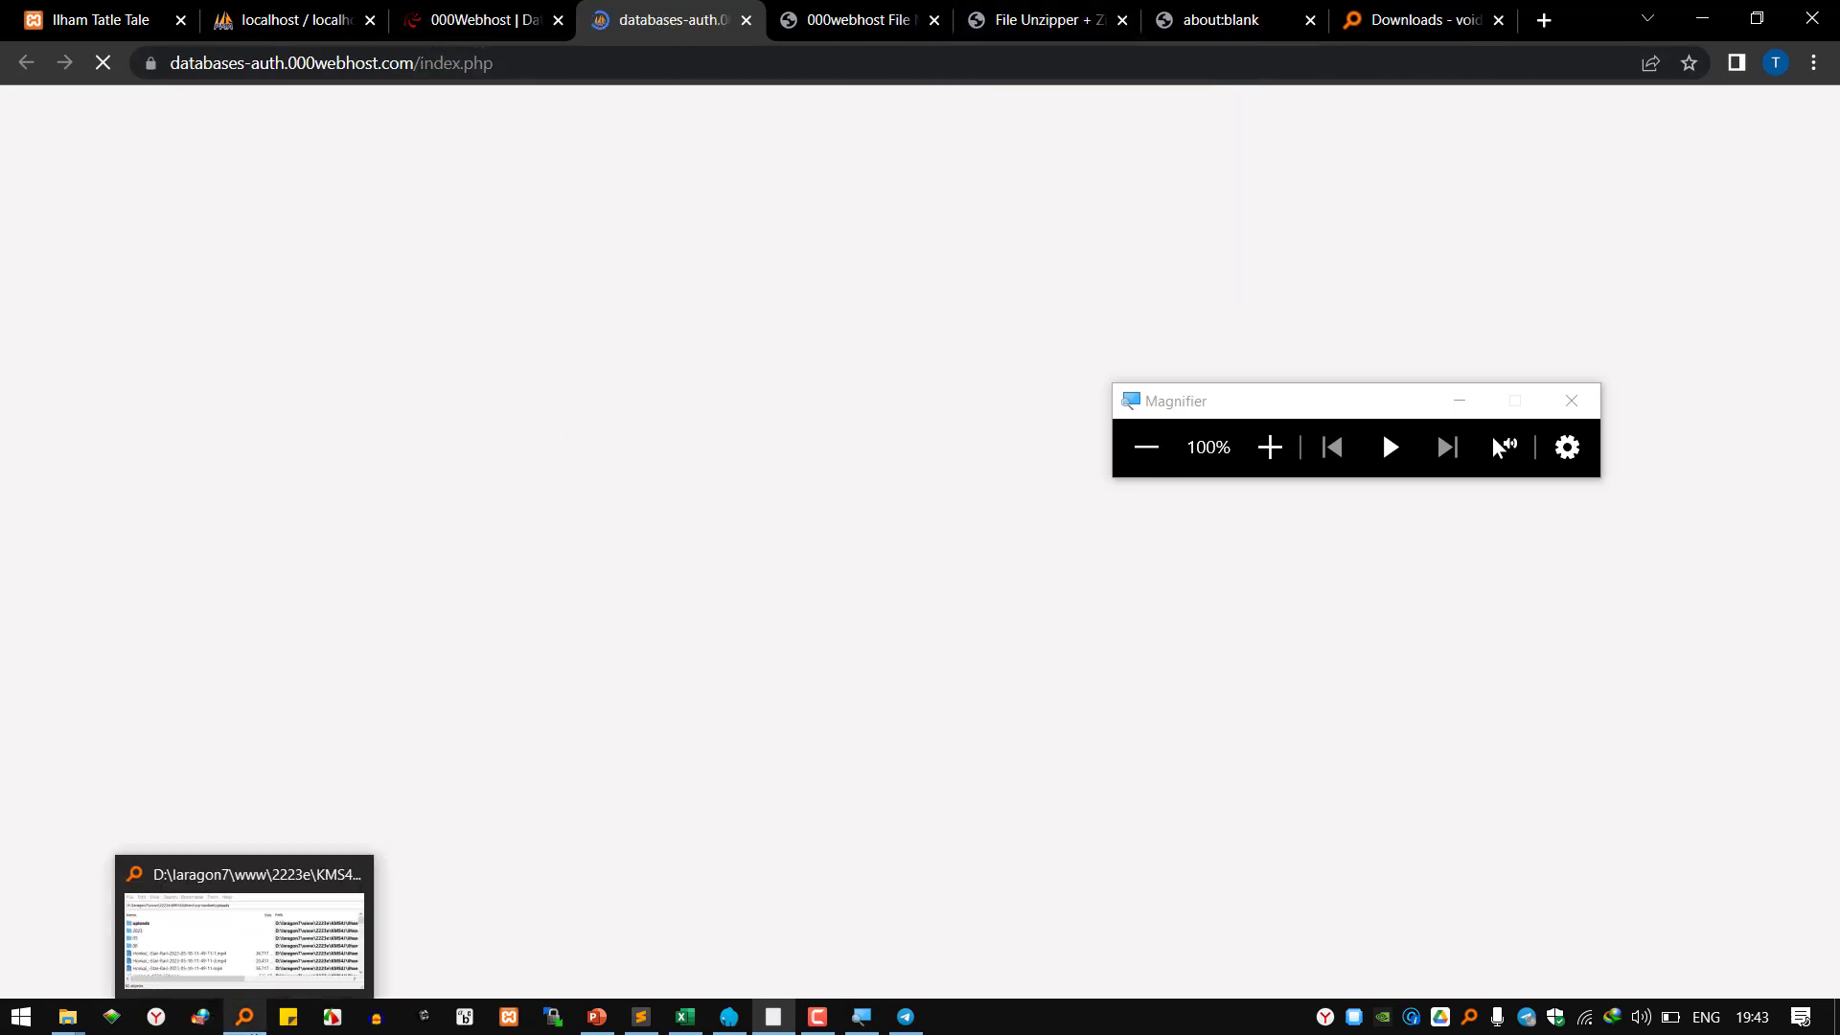
click(244, 1017)
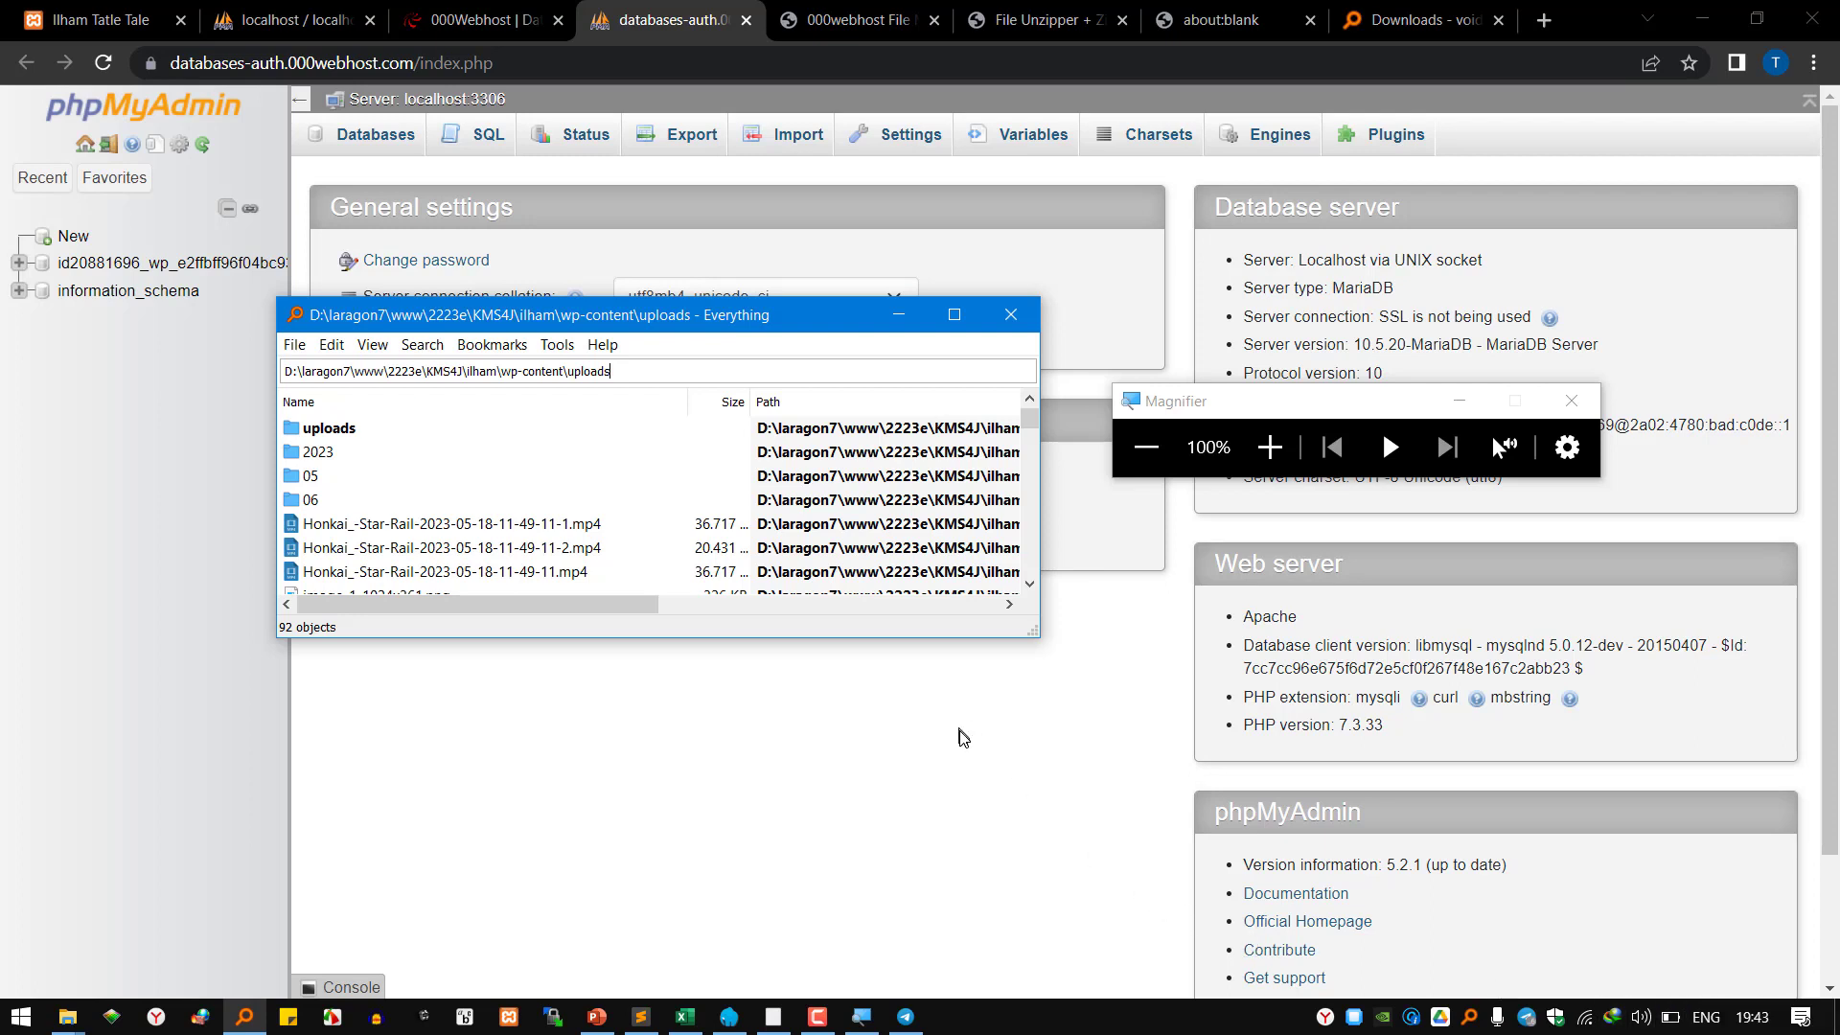
Step: Open the WordPress database and browse tbl_options, where siteurl and home show the 000webhostapp address
click(706, 692)
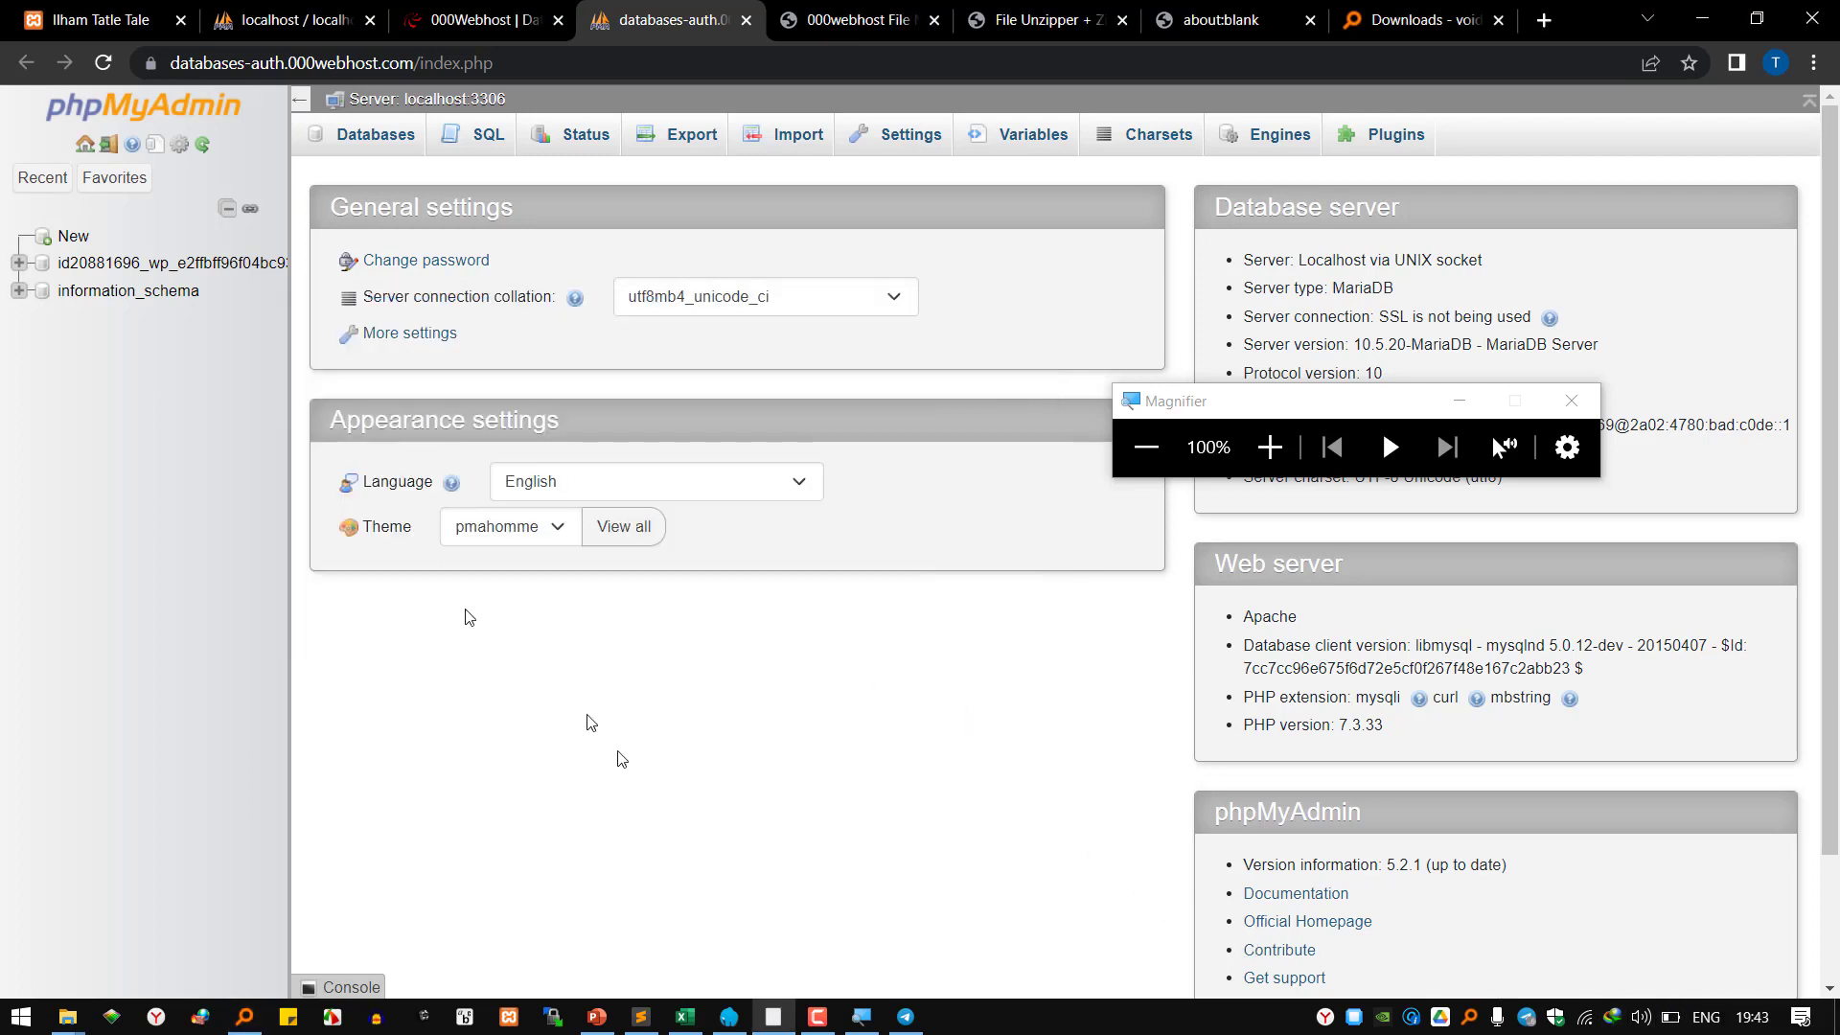
click(215, 268)
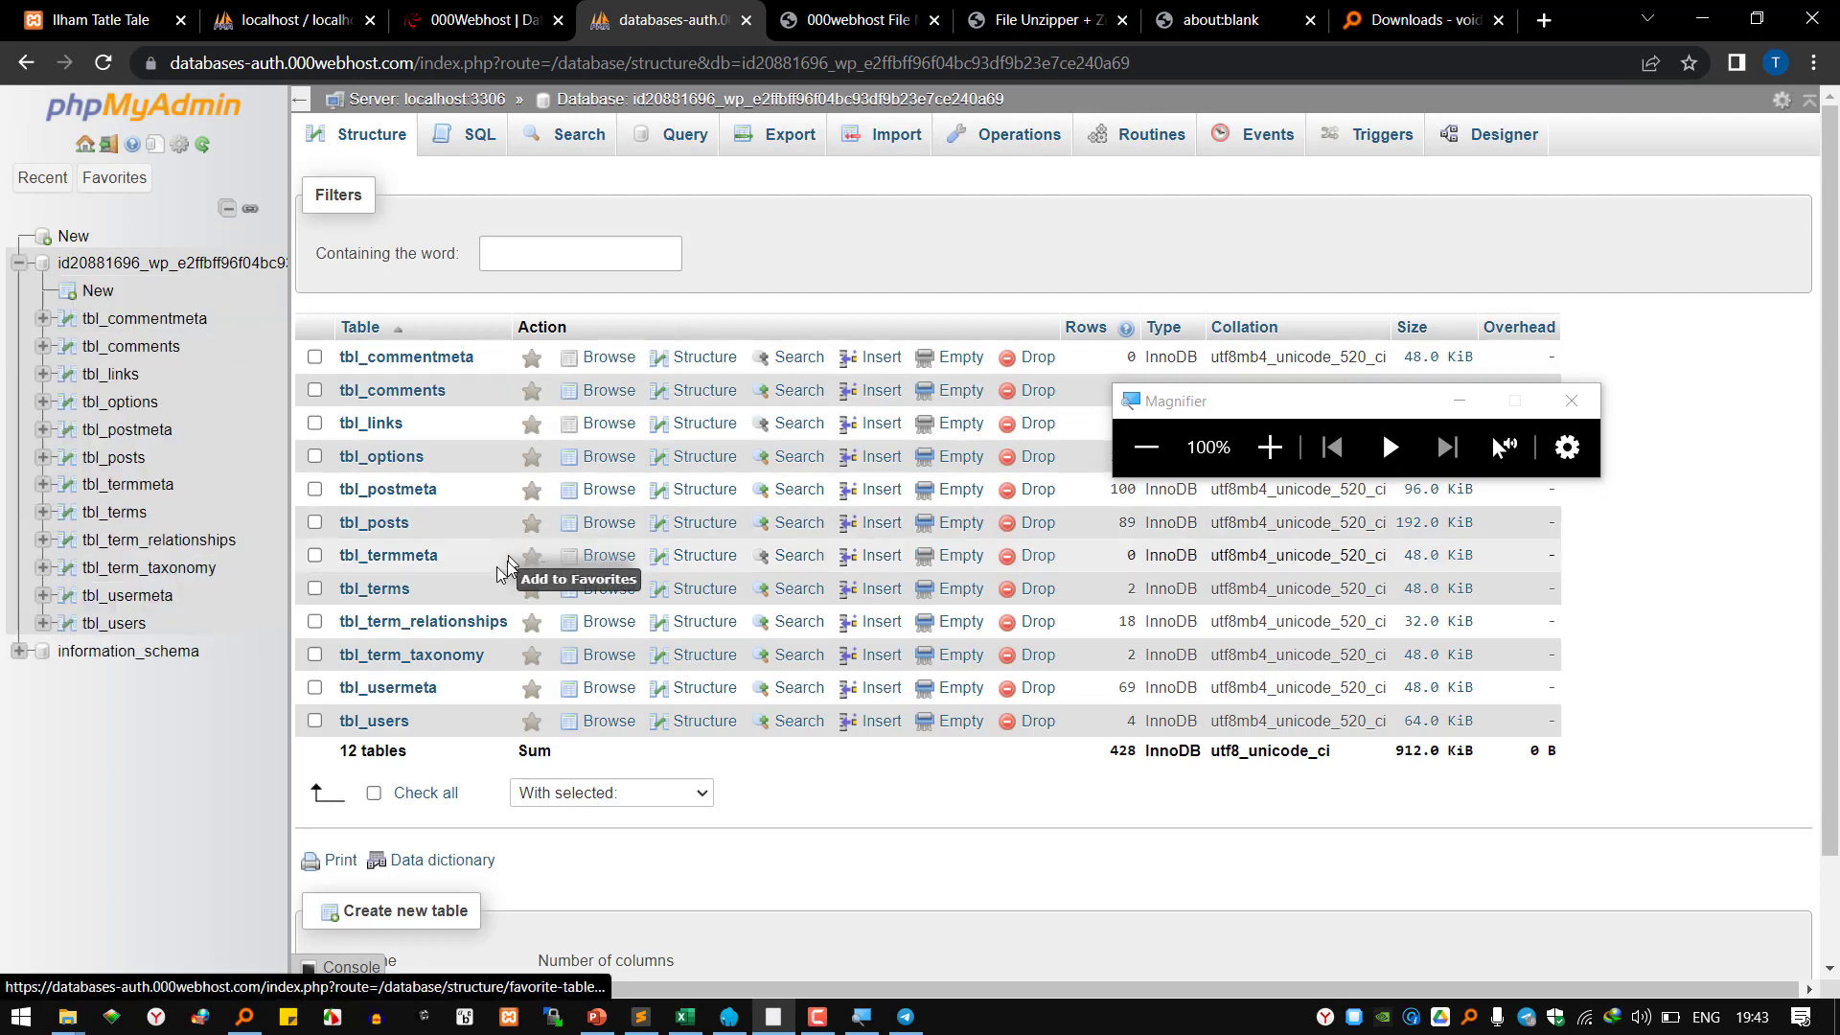
click(384, 459)
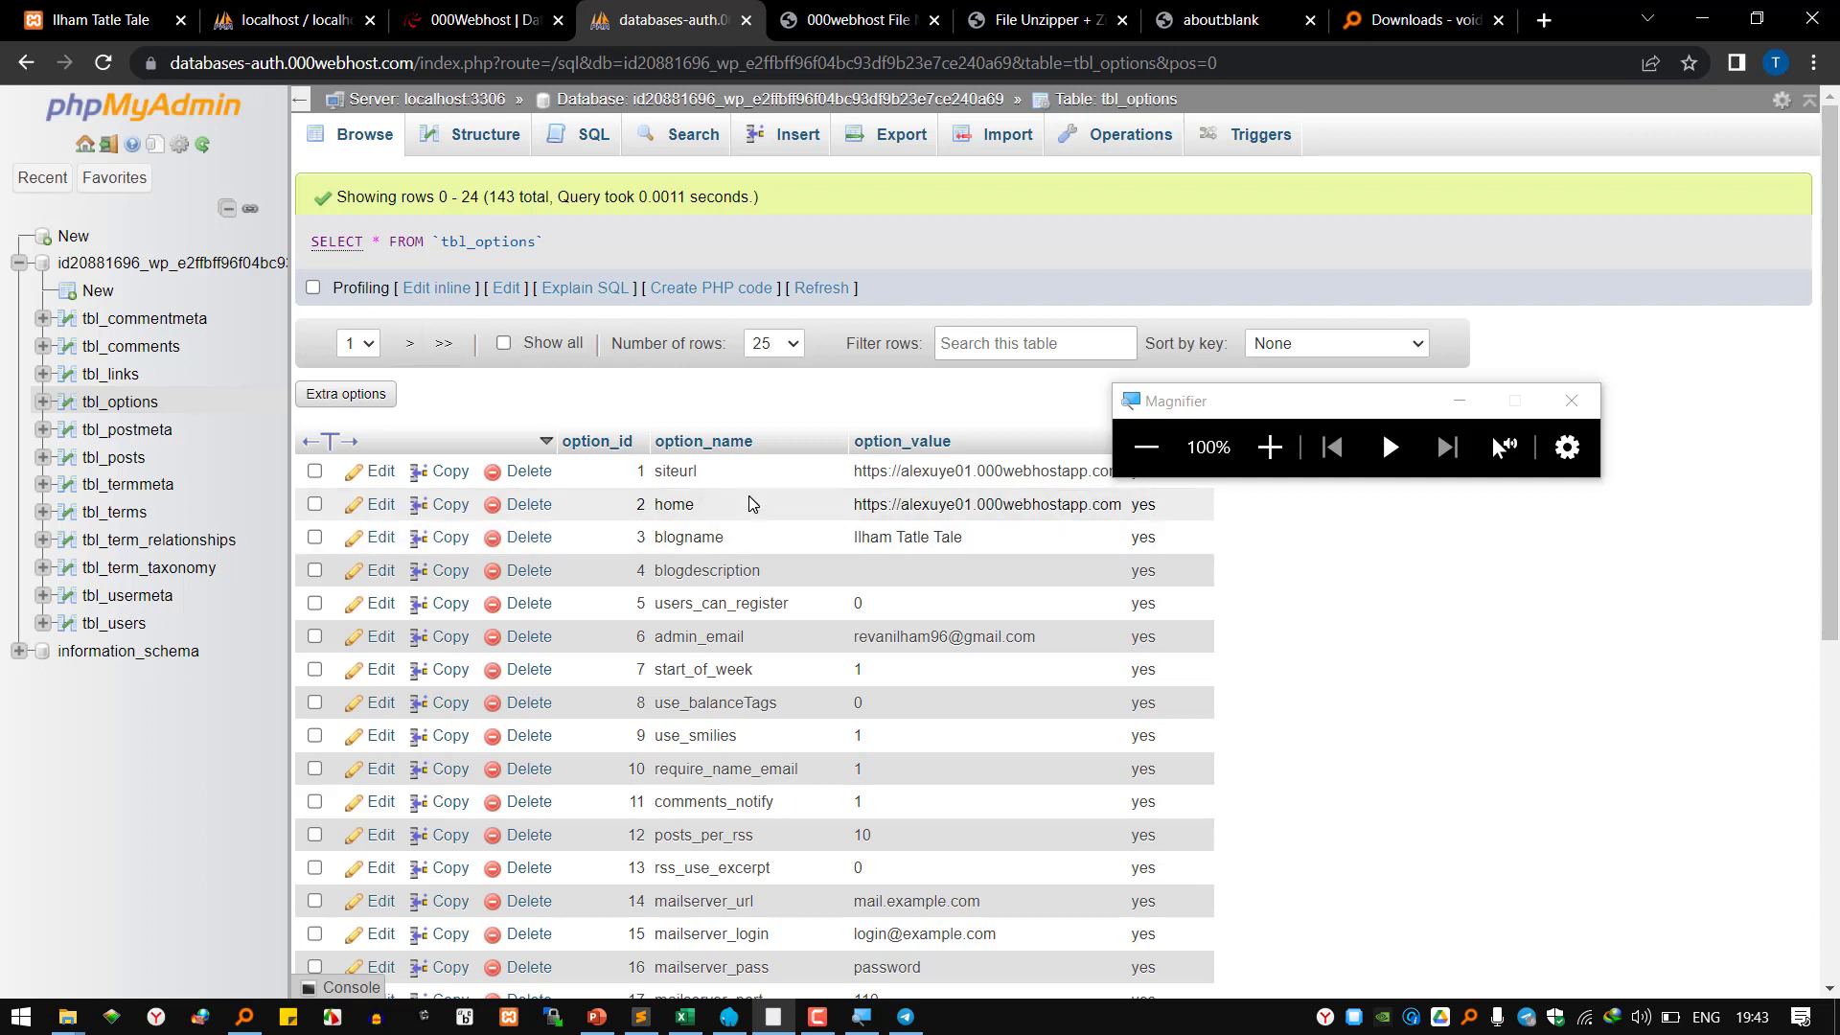
scroll(779, 469, down, 3)
scroll(784, 474, up, 3)
Step: Open the database credentials .txt file from the Telegram chat in Sublime Text
click(911, 1029)
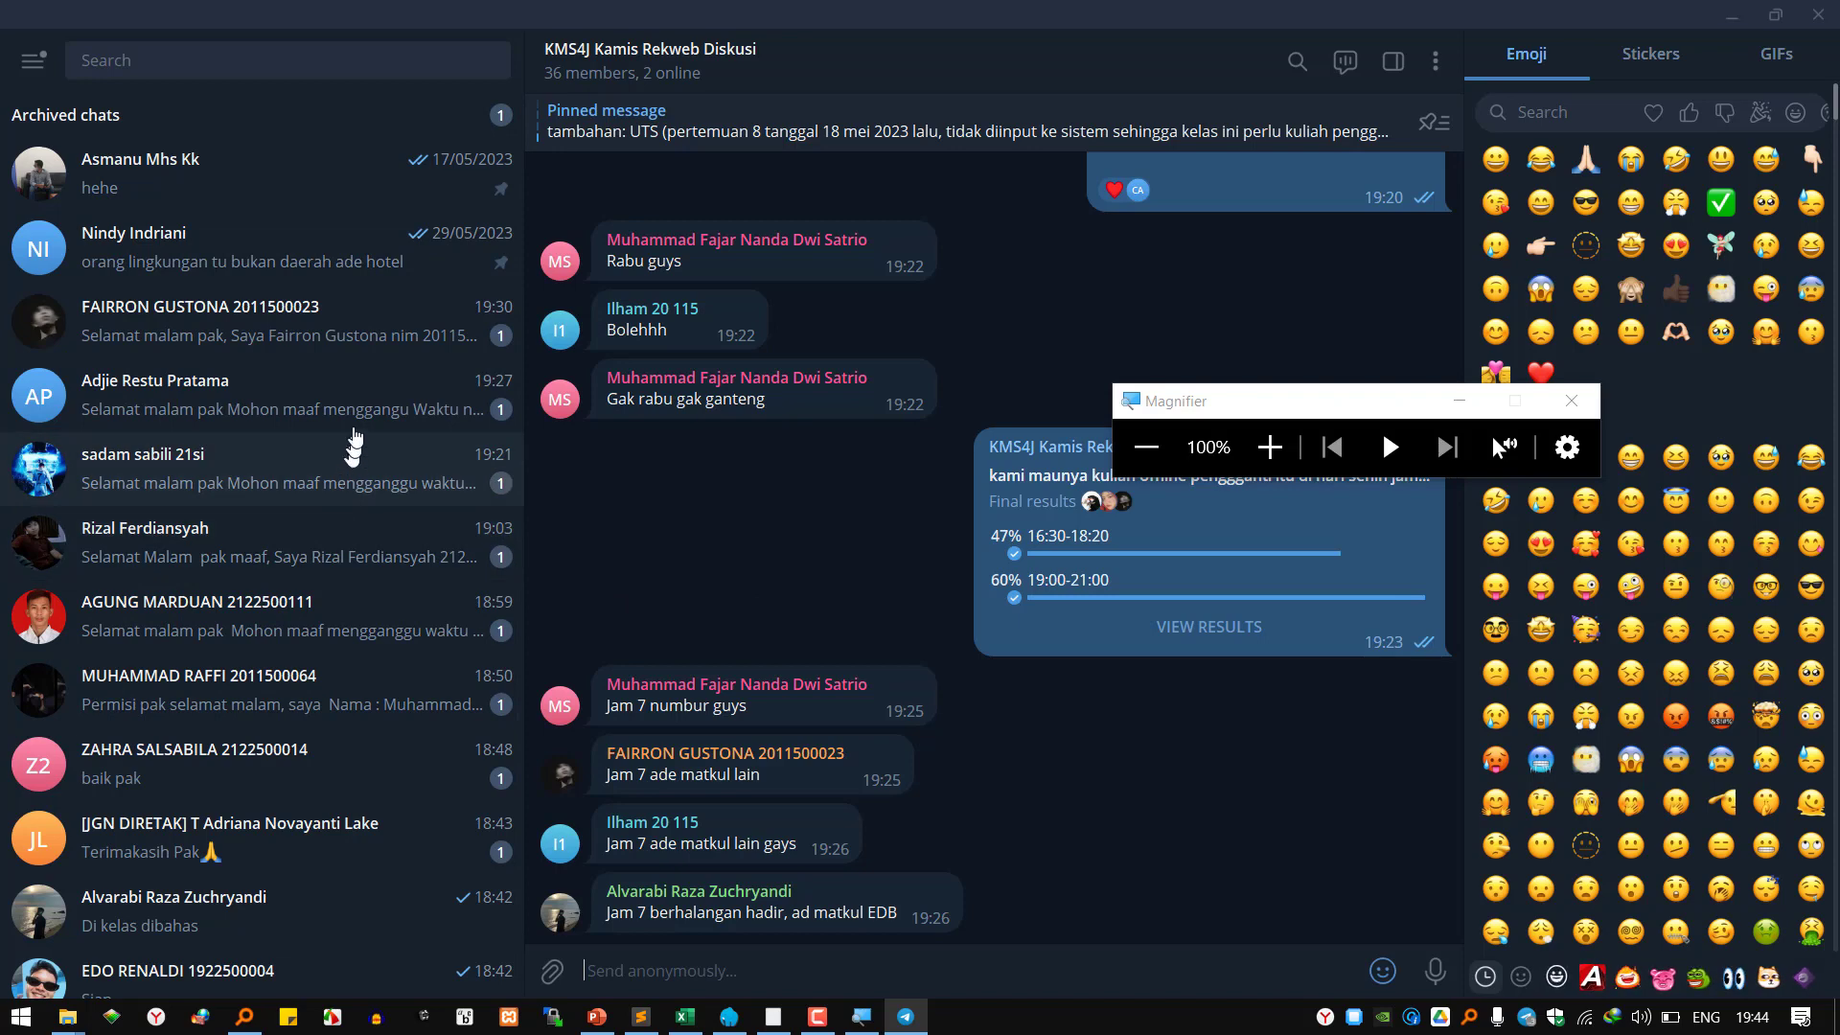
click(364, 337)
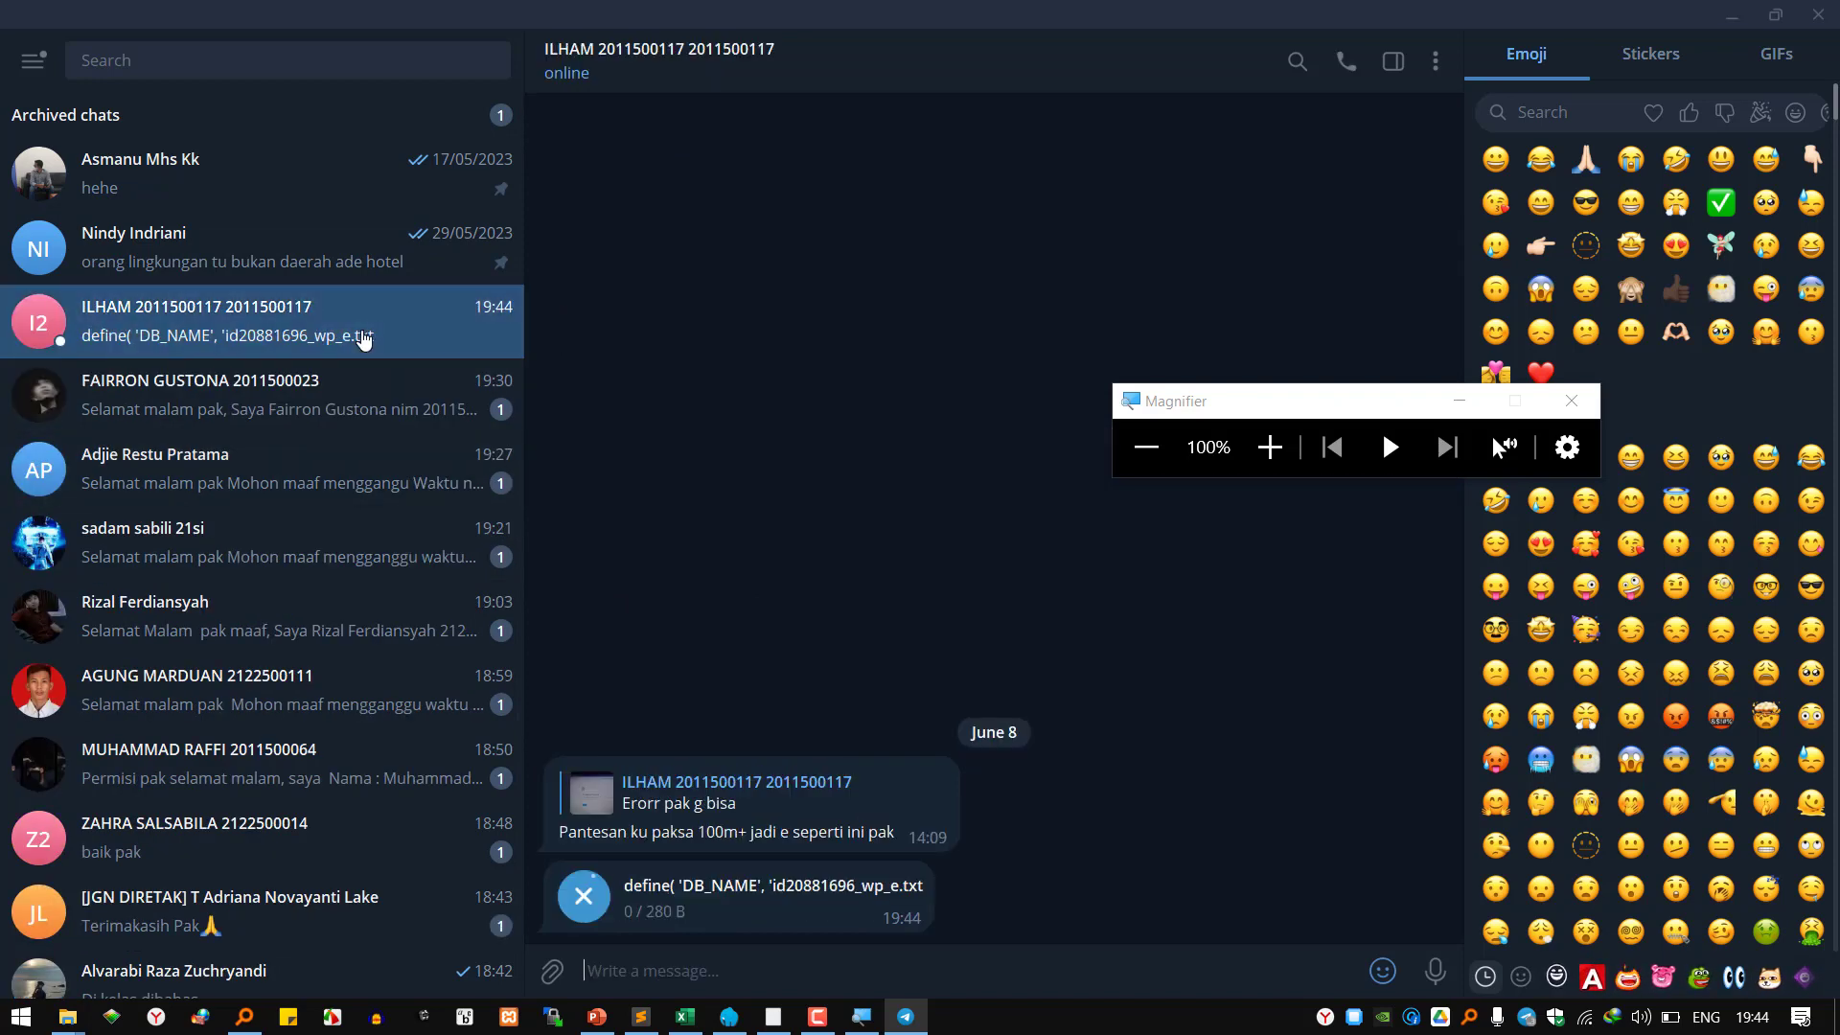
click(718, 901)
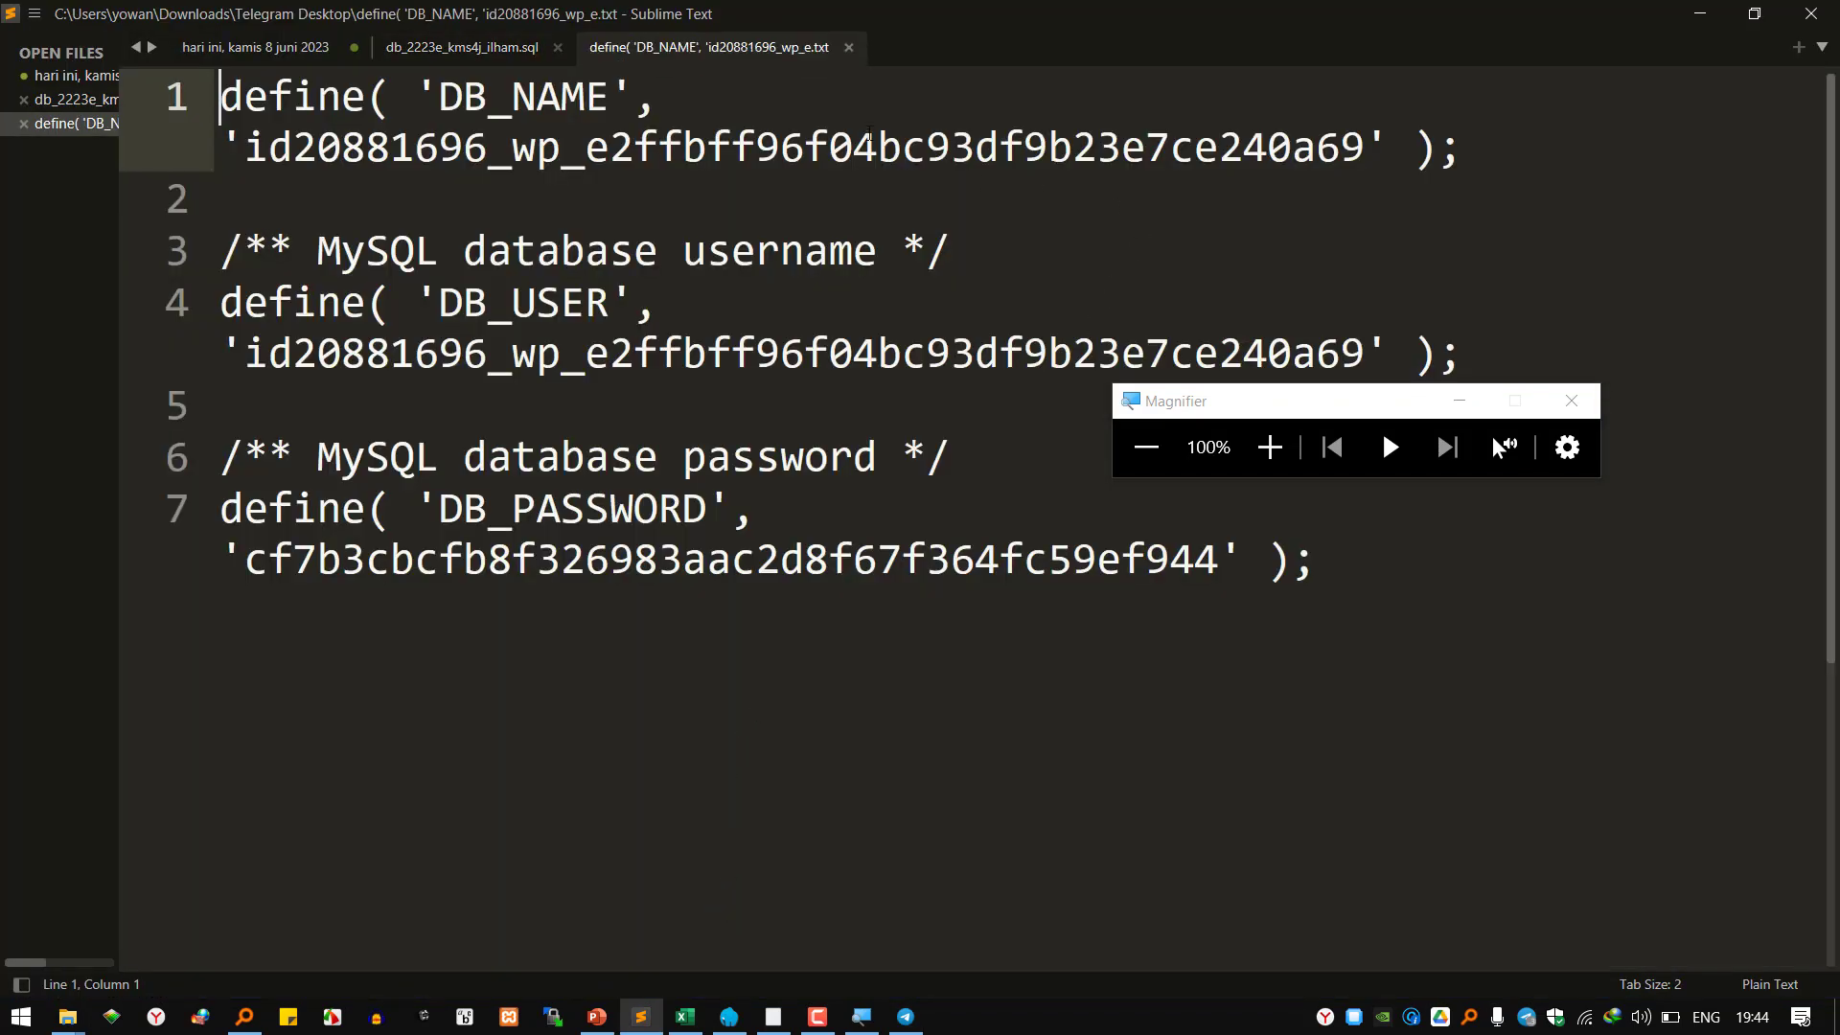
Step: Replace wp-config.php's DB_NAME value with the hosted database name from the credentials file
double_click(869, 144)
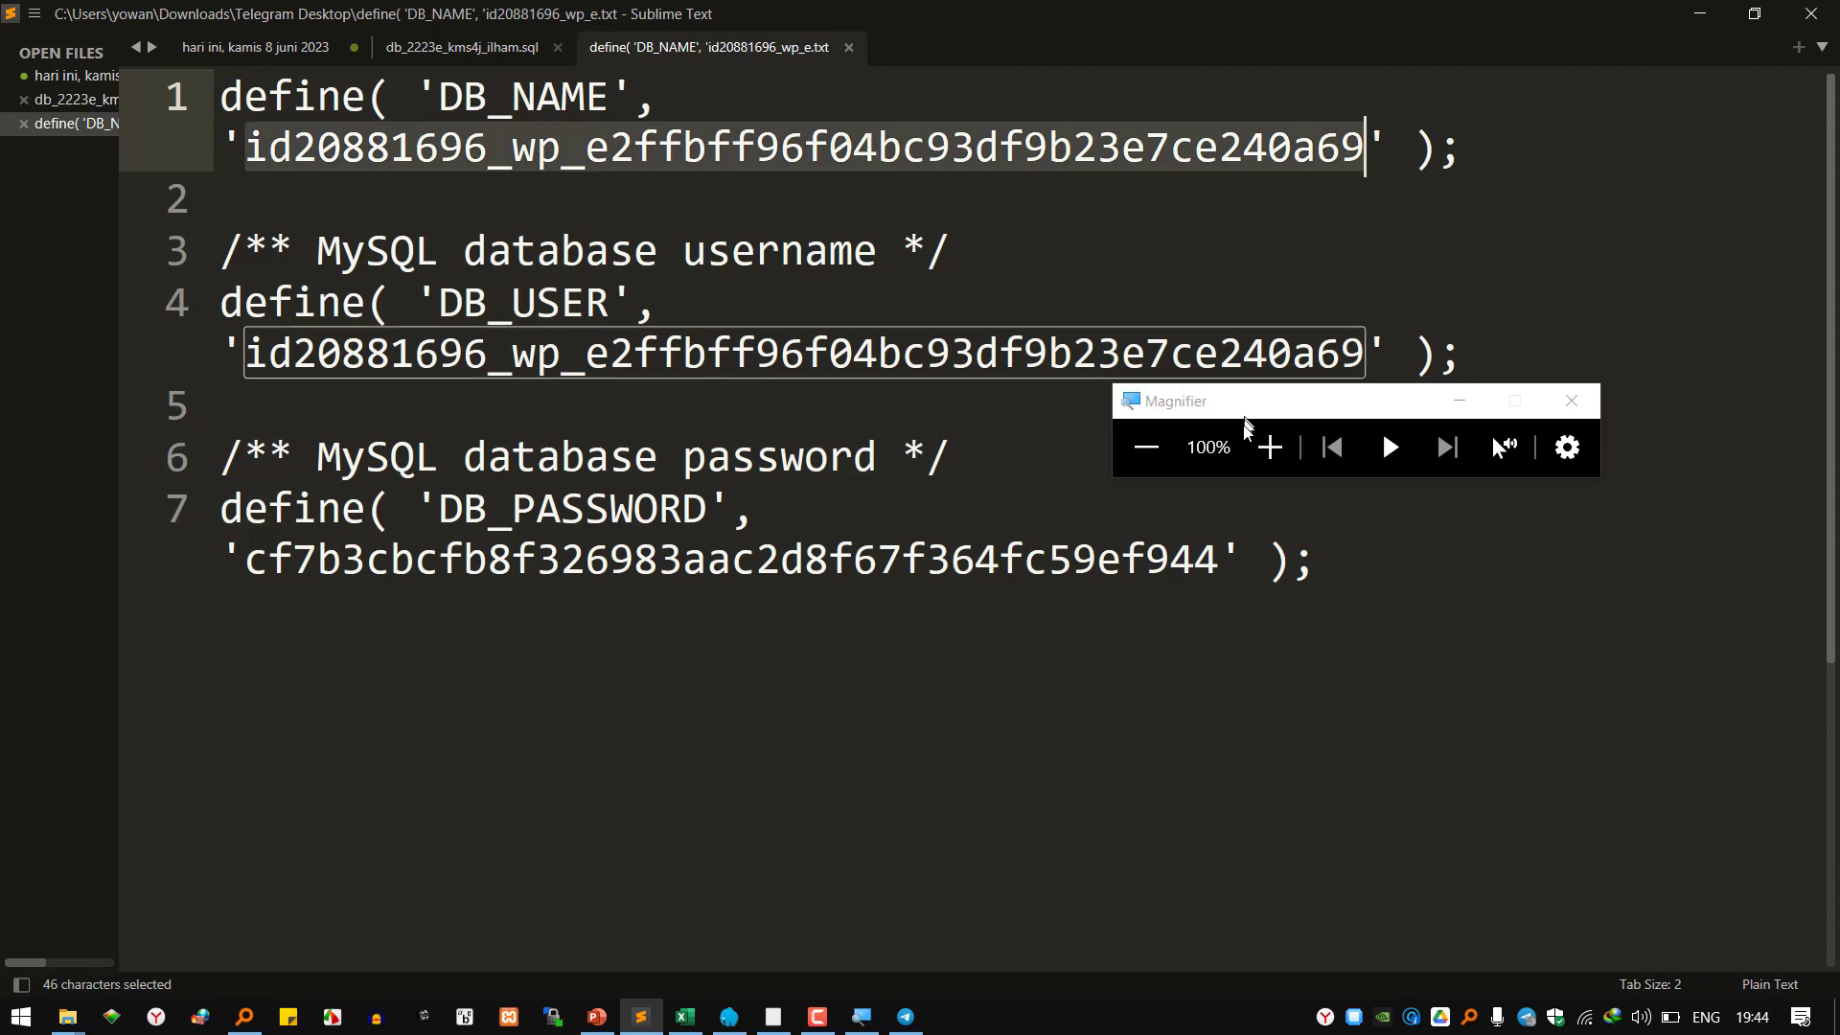
drag(1305, 401, 1489, 773)
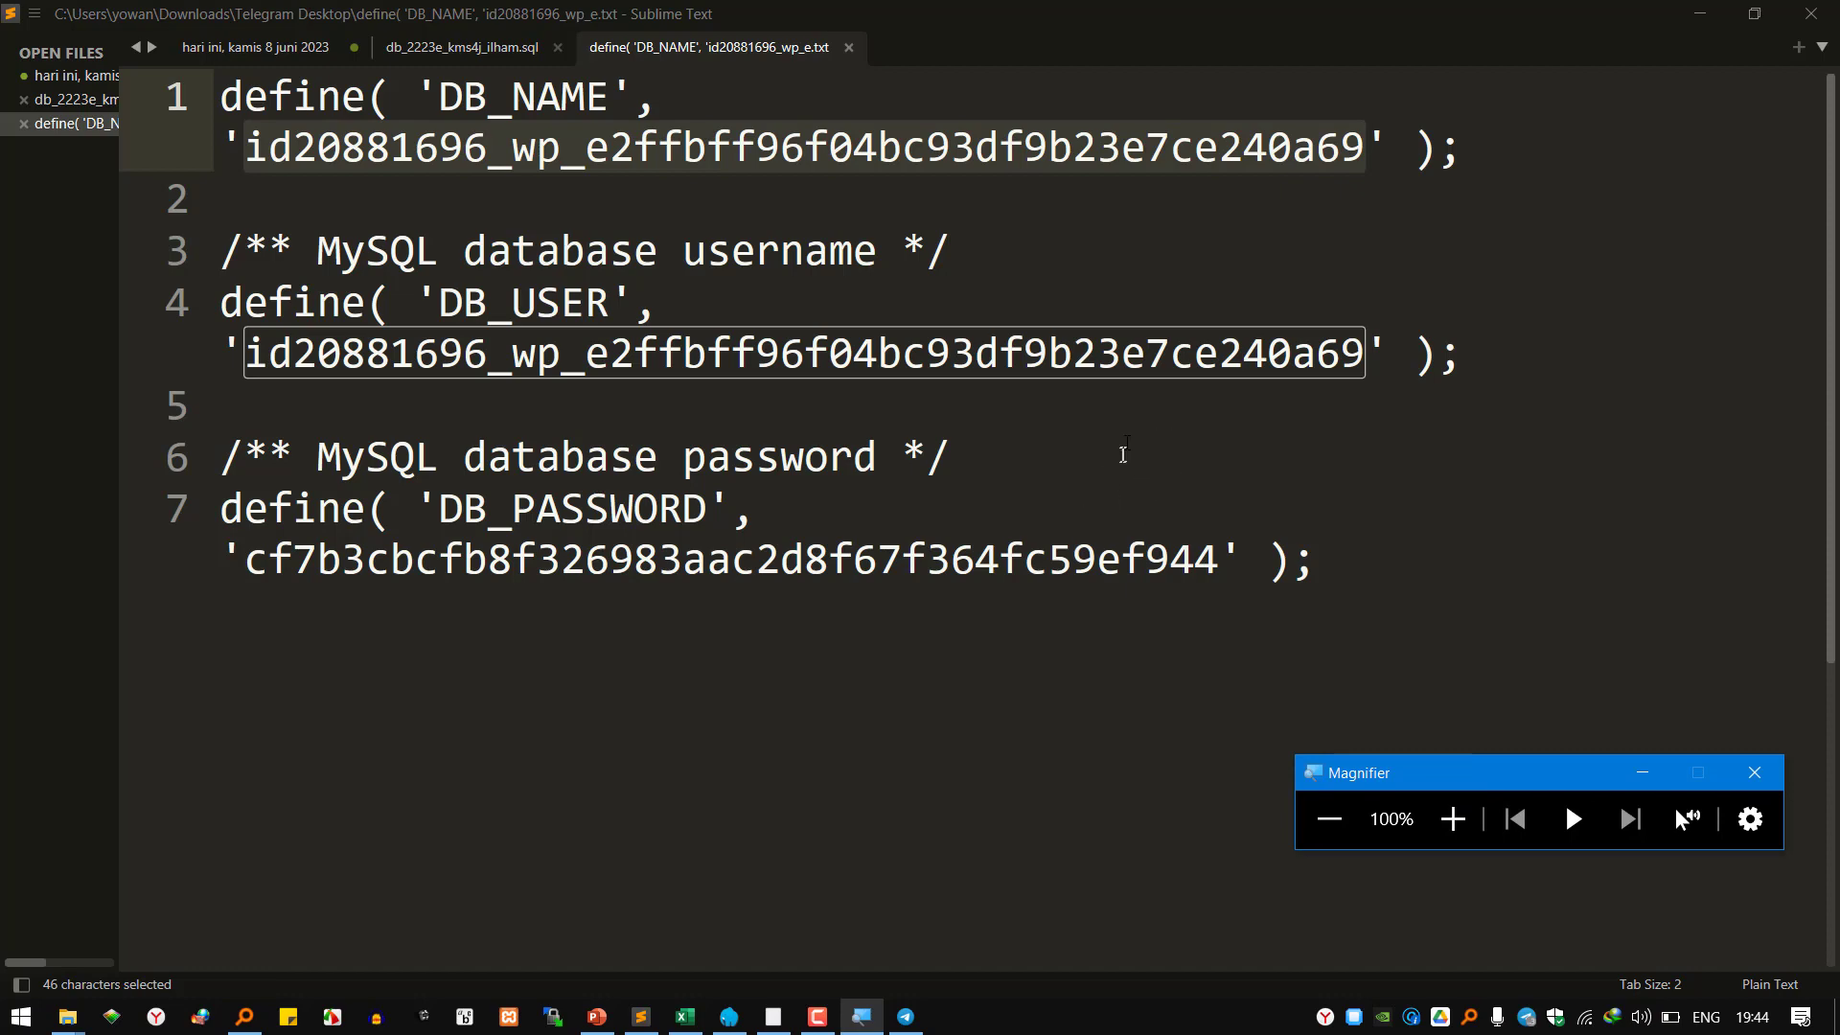
click(774, 1015)
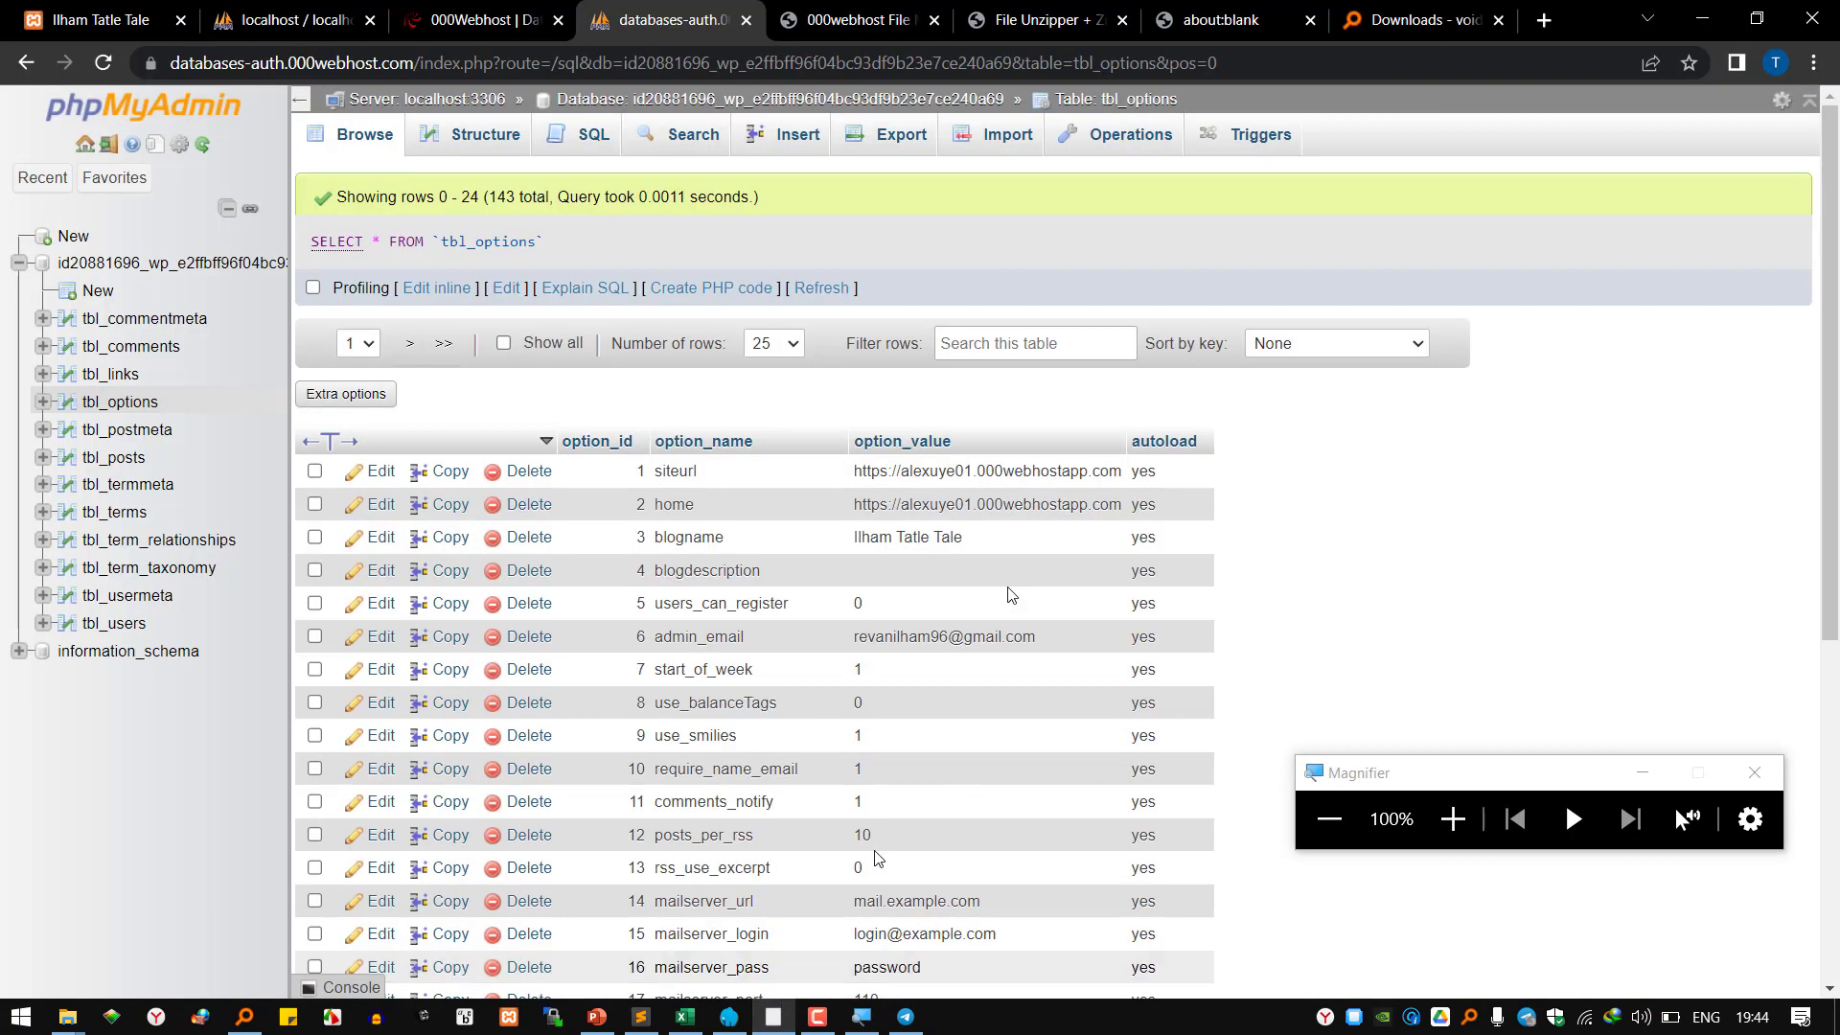
click(855, 21)
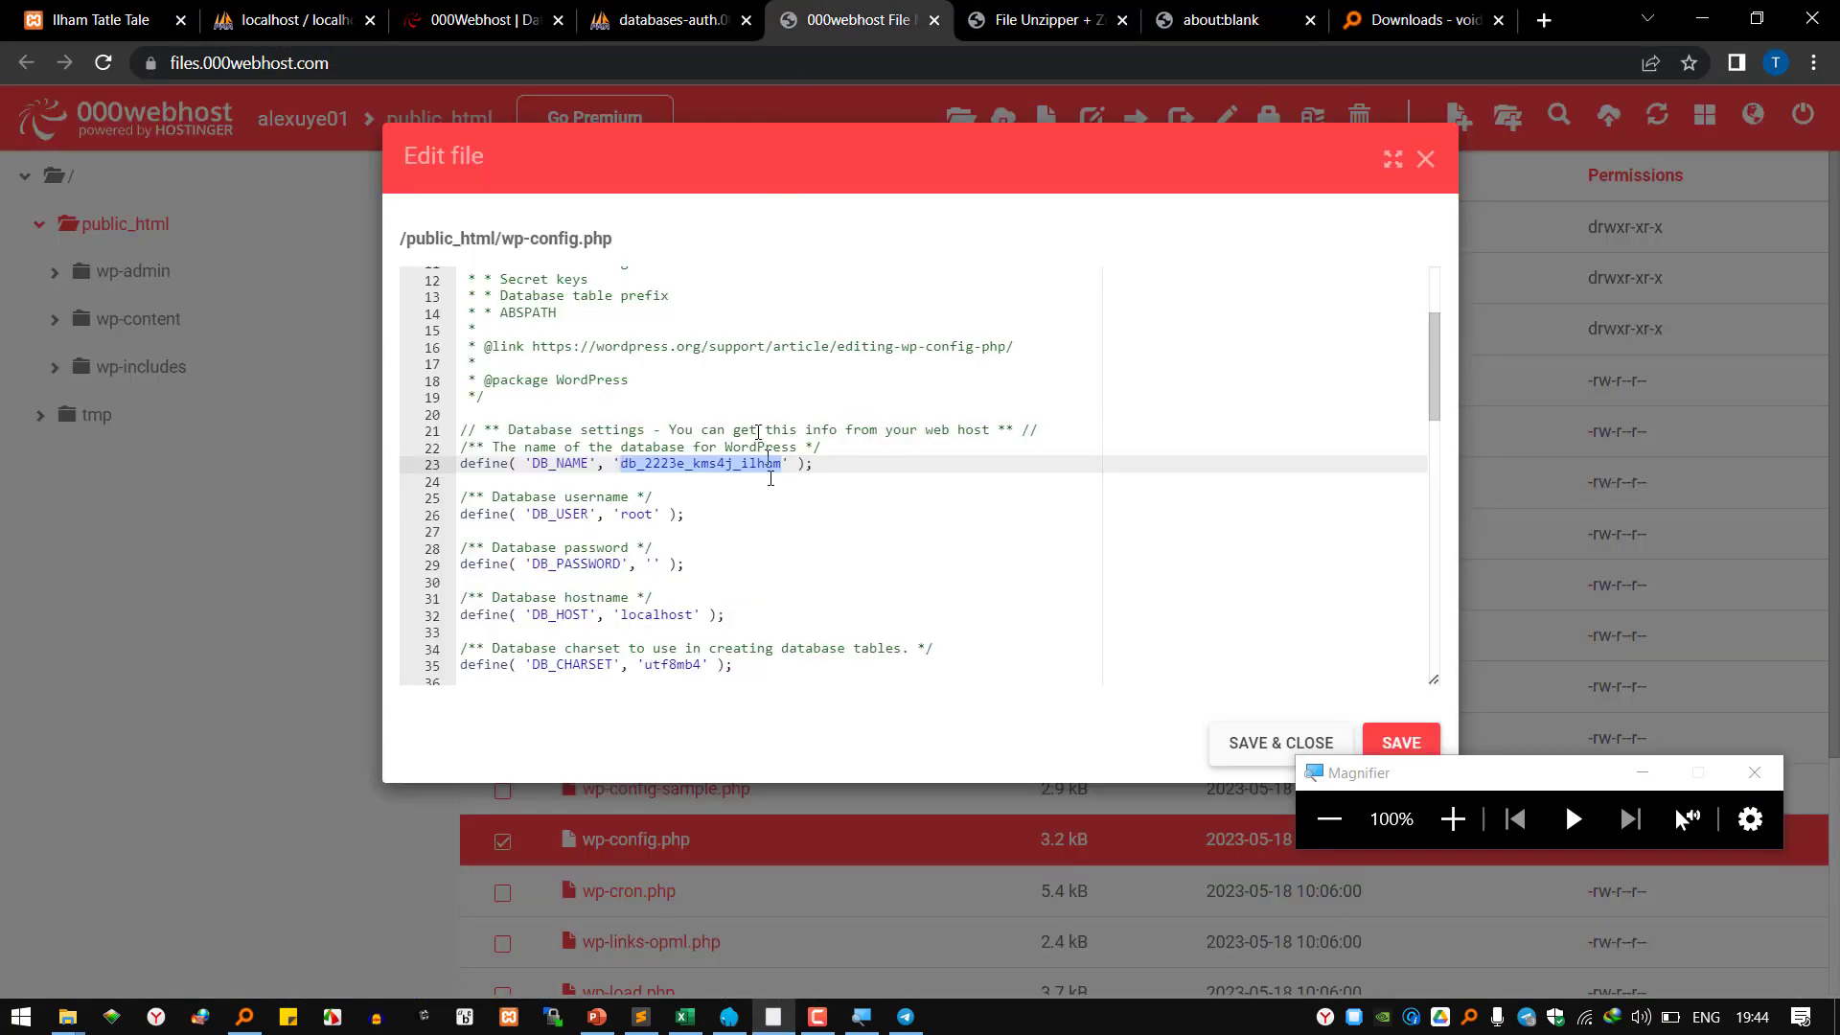
click(1453, 818)
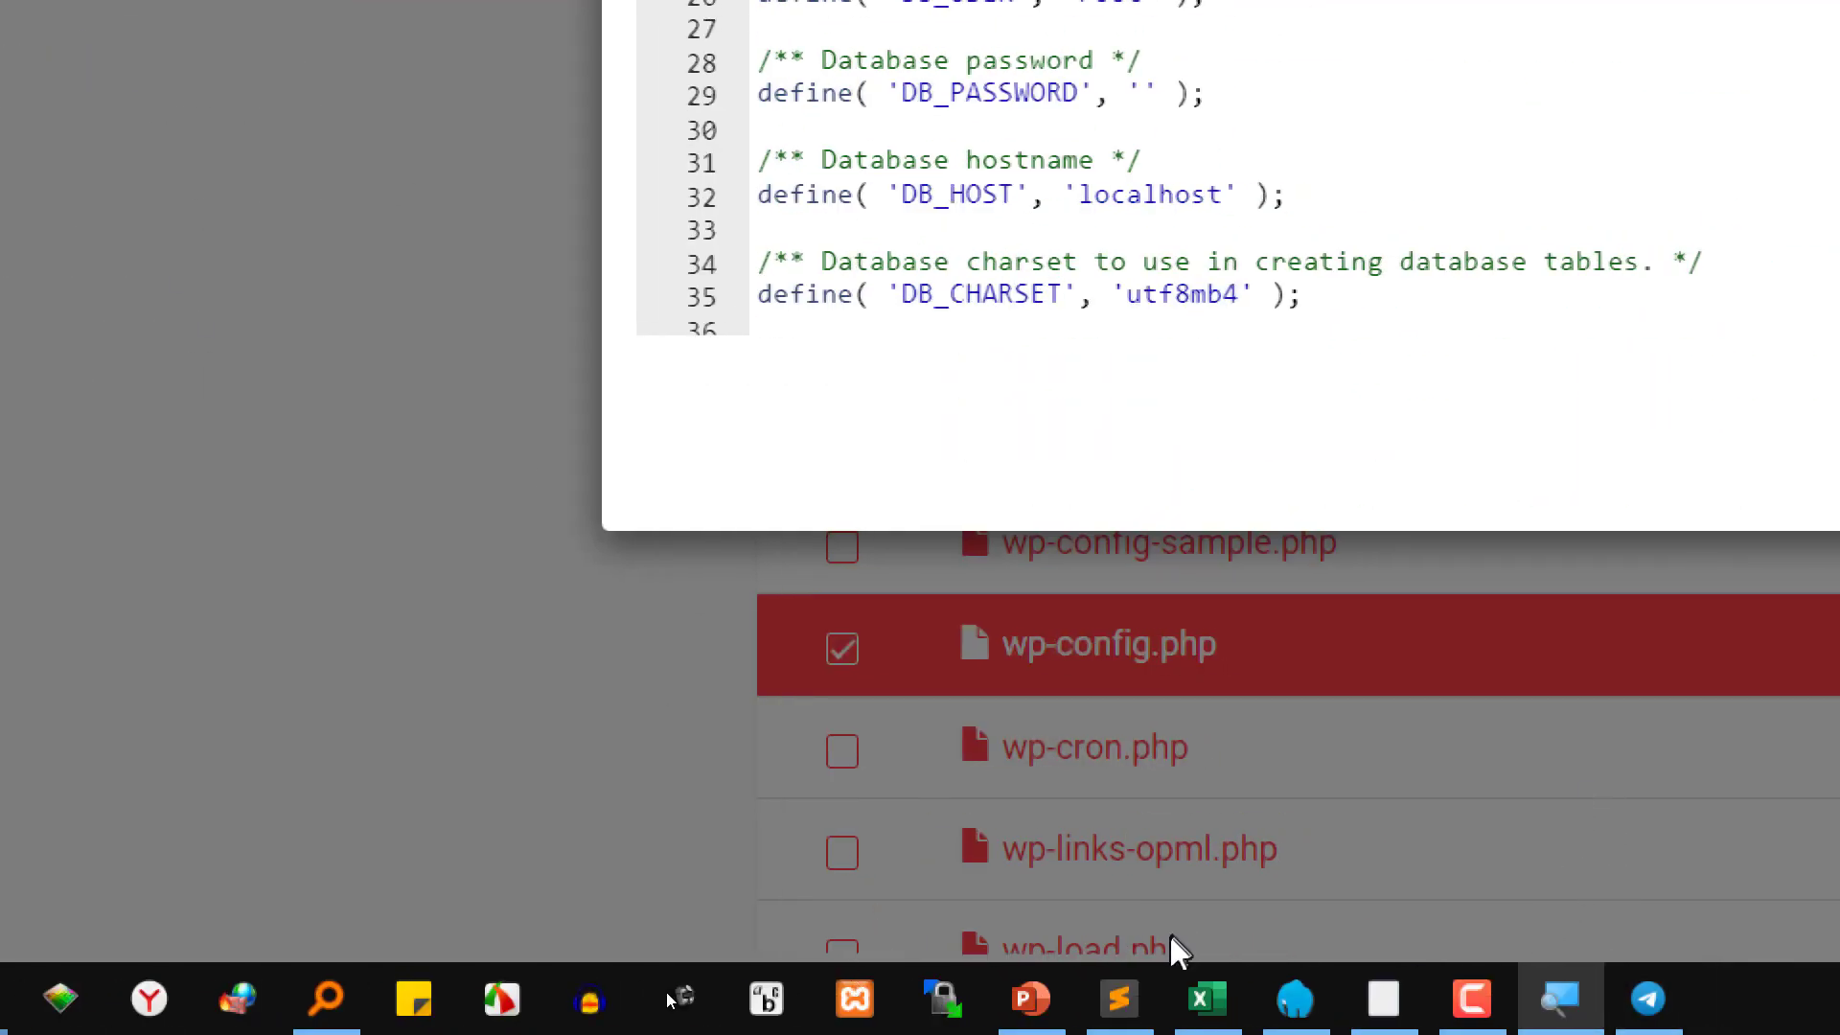
click(1121, 996)
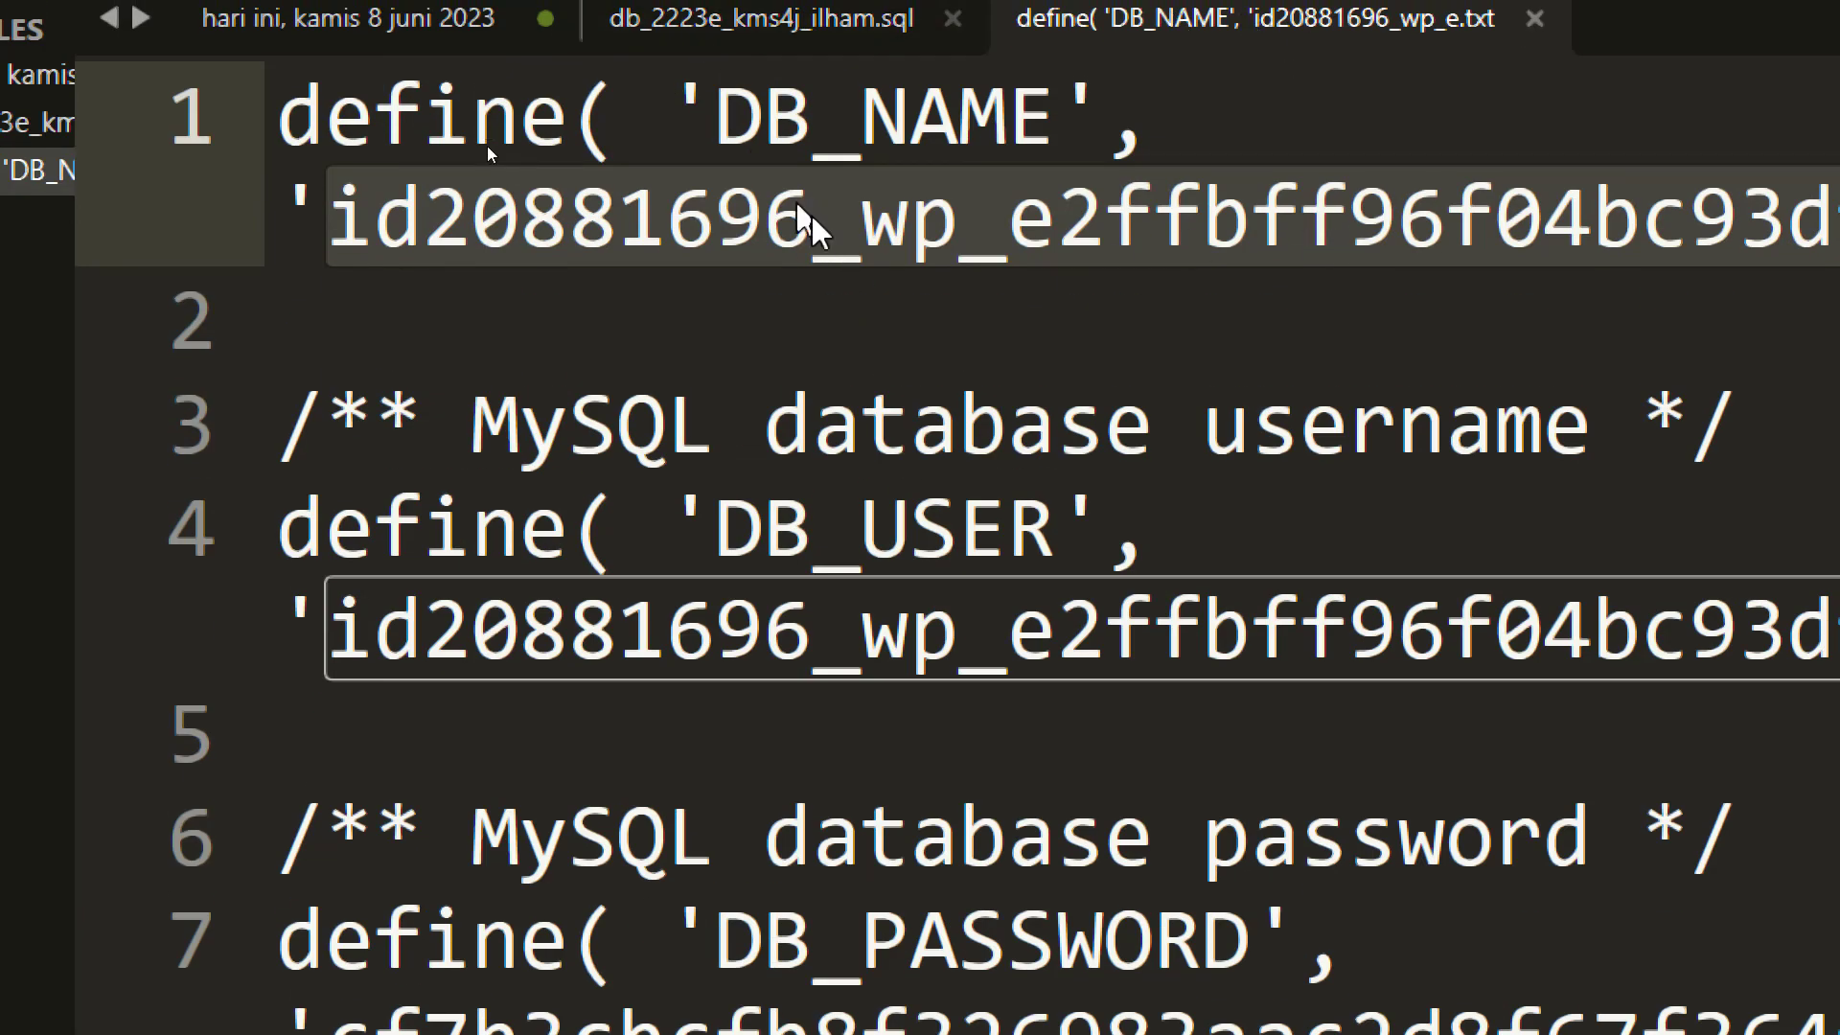
right_click(812, 216)
click(1016, 351)
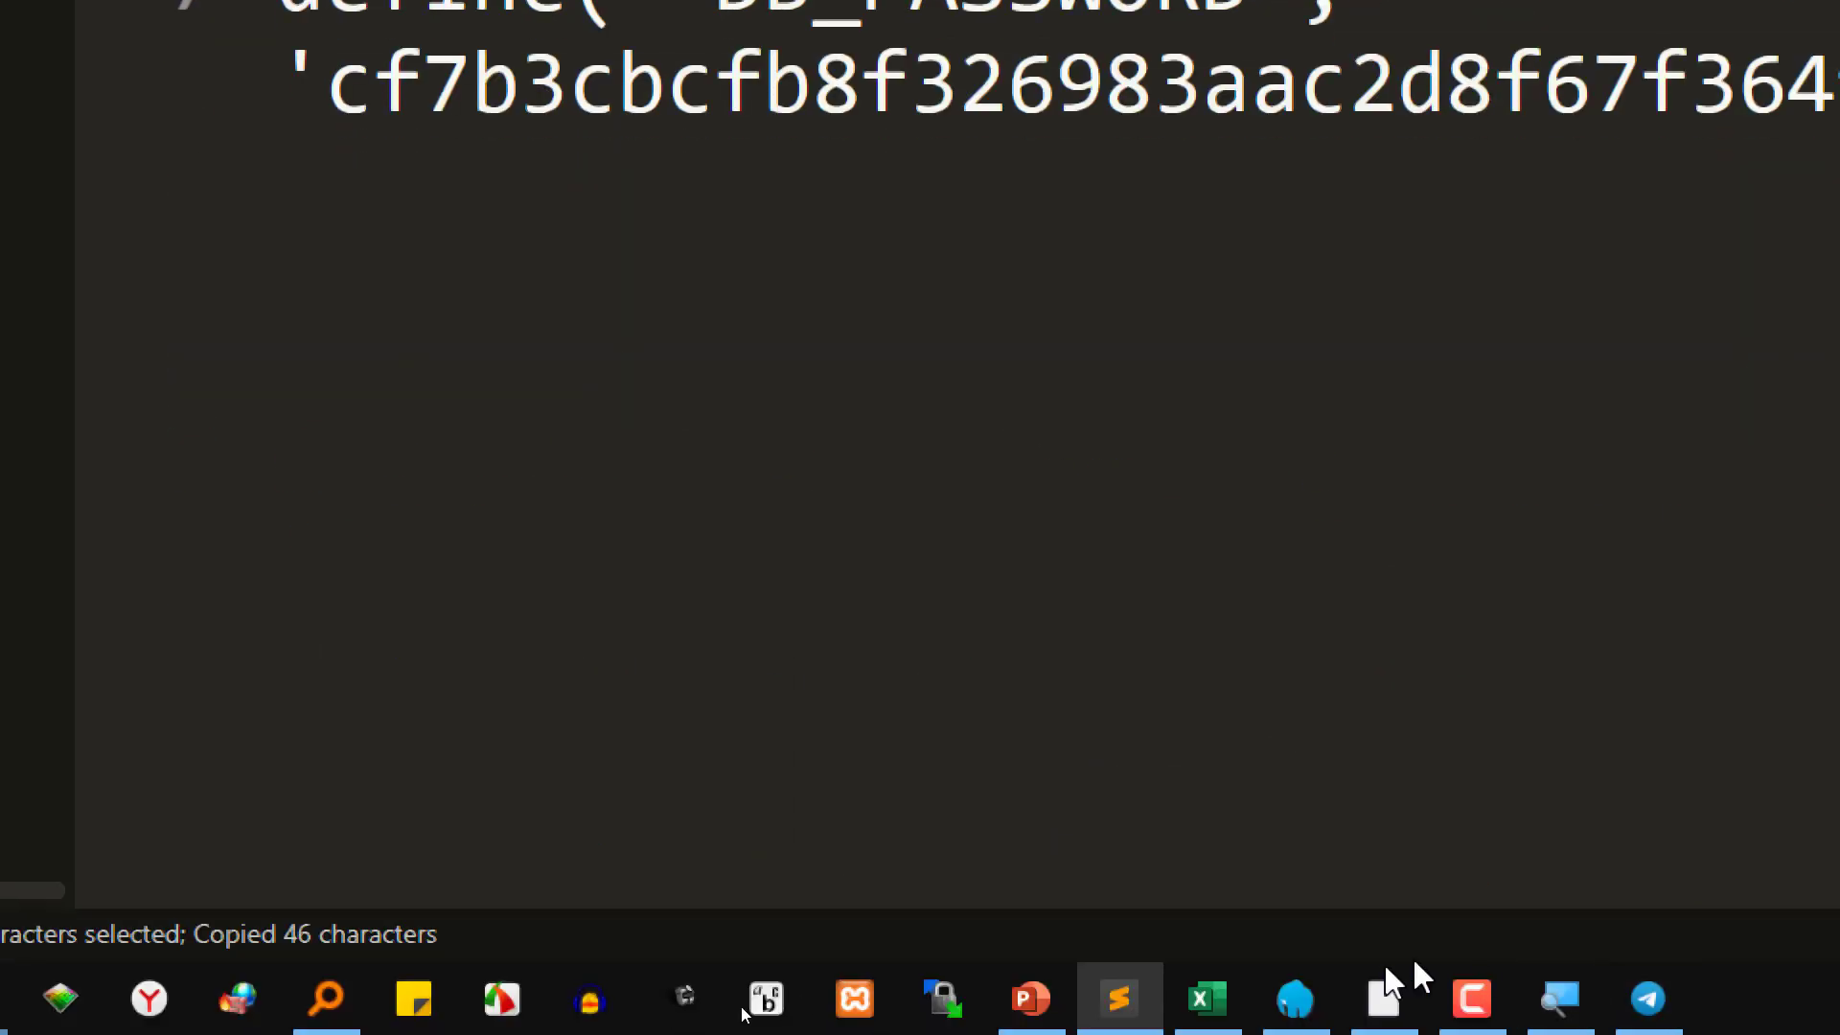
click(1382, 999)
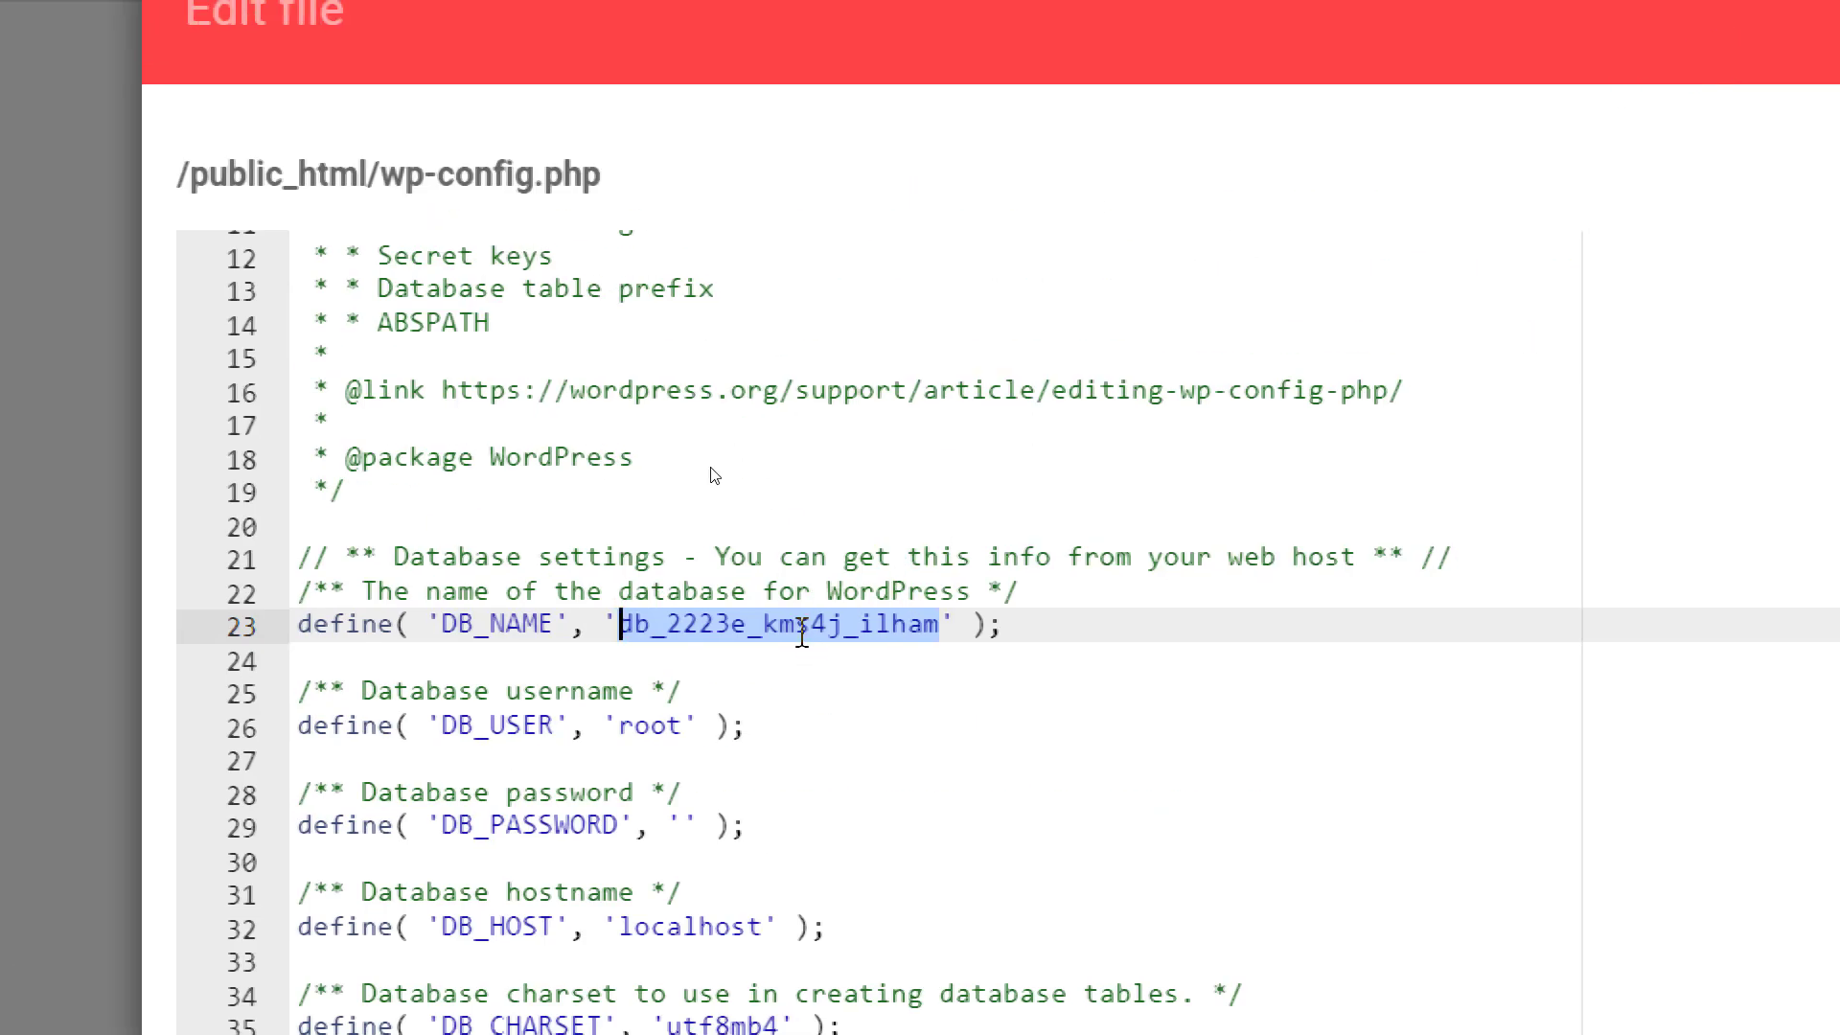
right_click(799, 635)
click(998, 927)
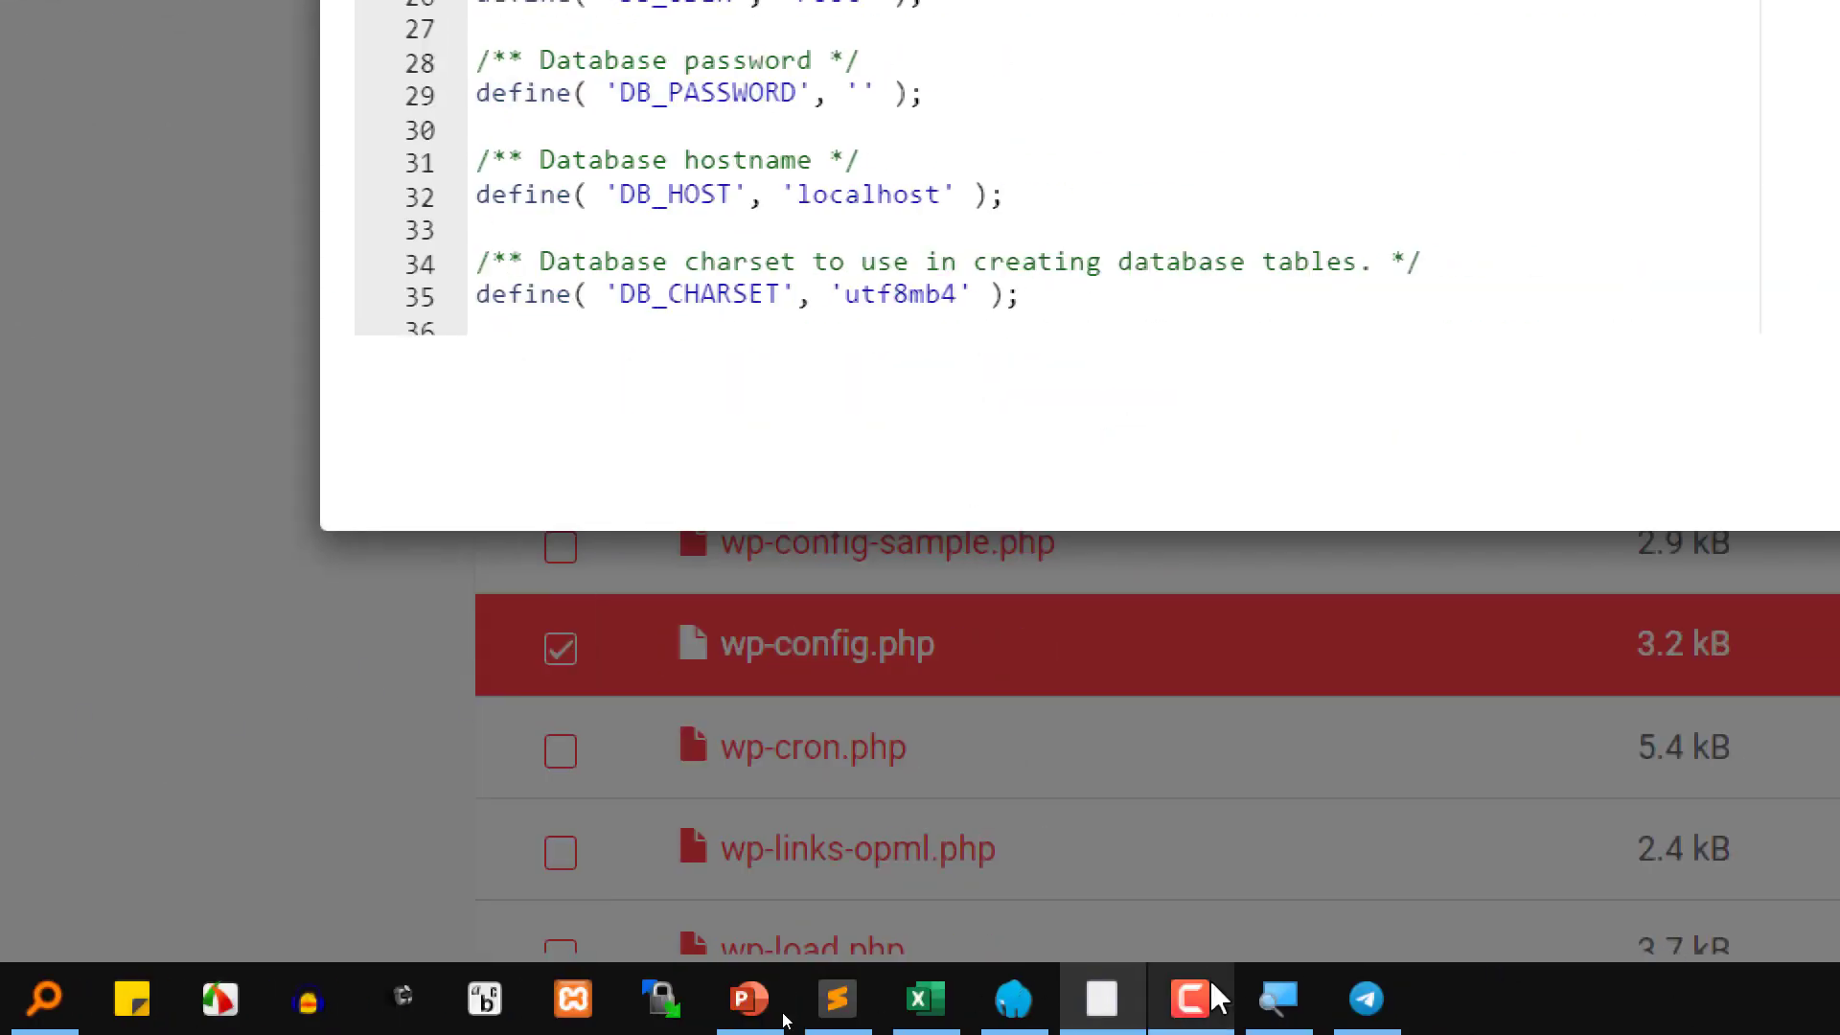
Step: Replace the root DB_USER value with the hosted database username
click(837, 999)
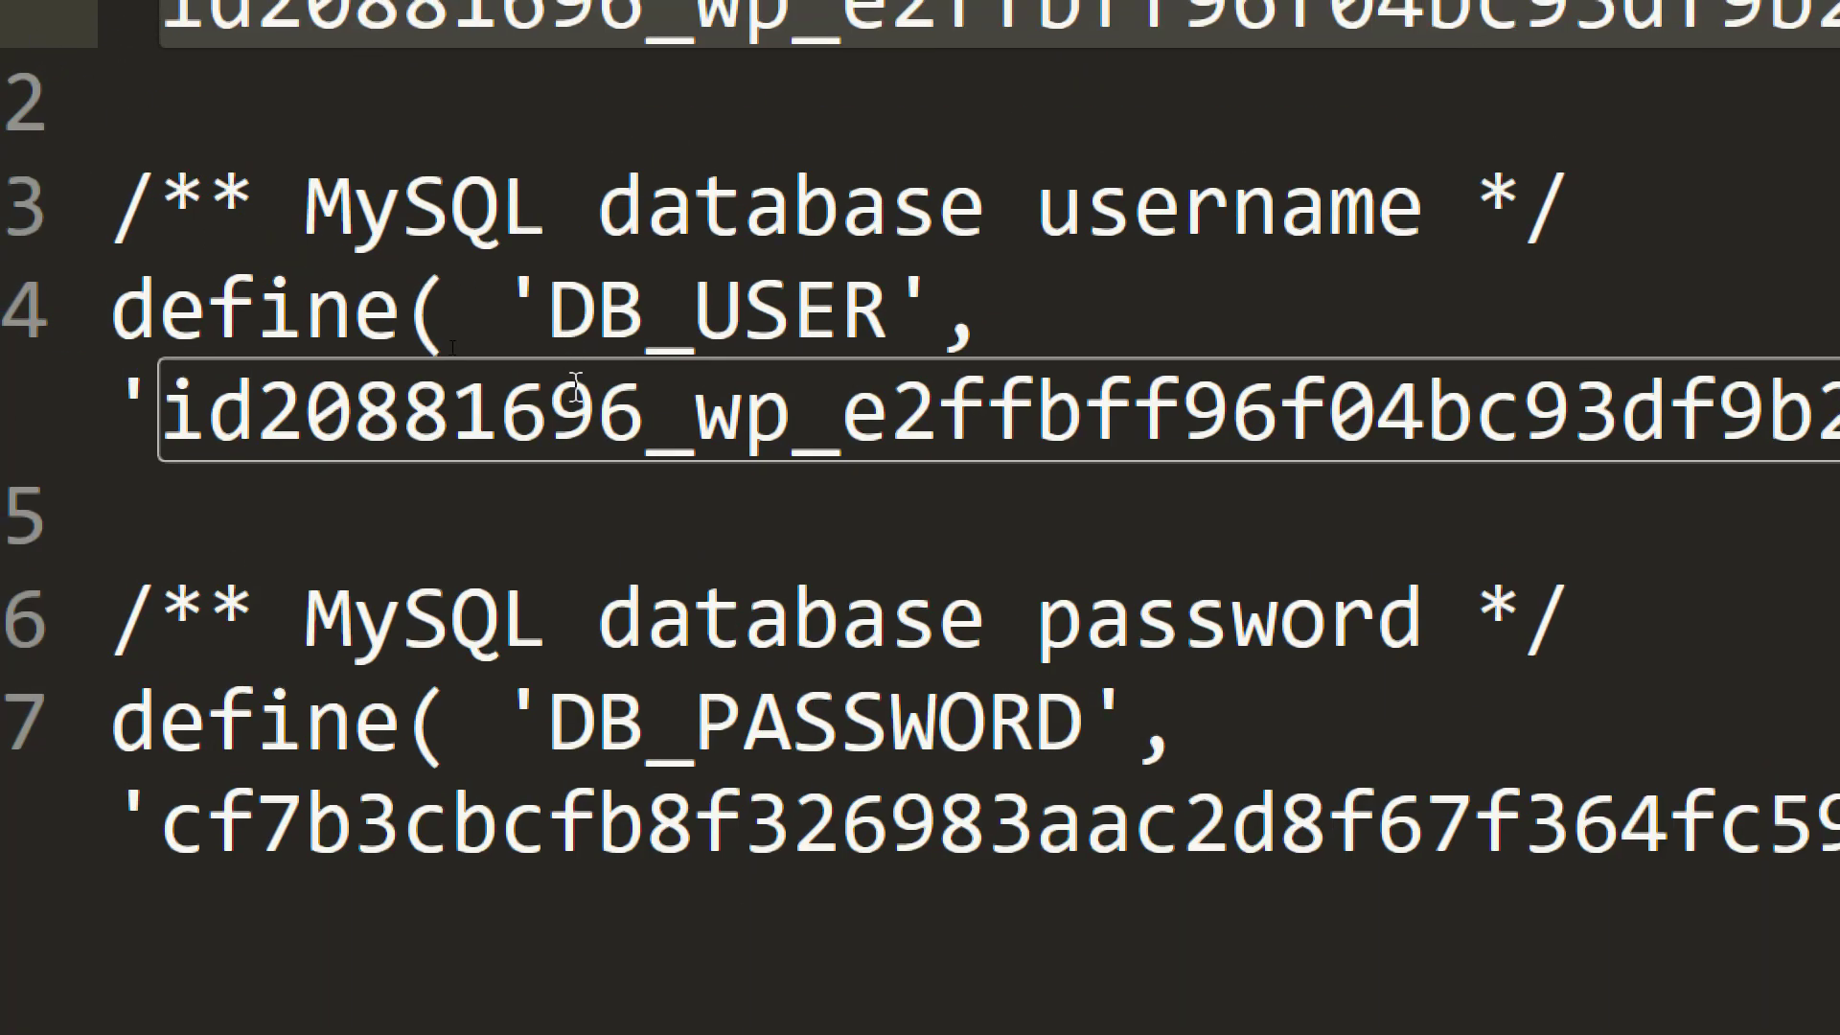
double_click(572, 400)
right_click(575, 400)
click(703, 534)
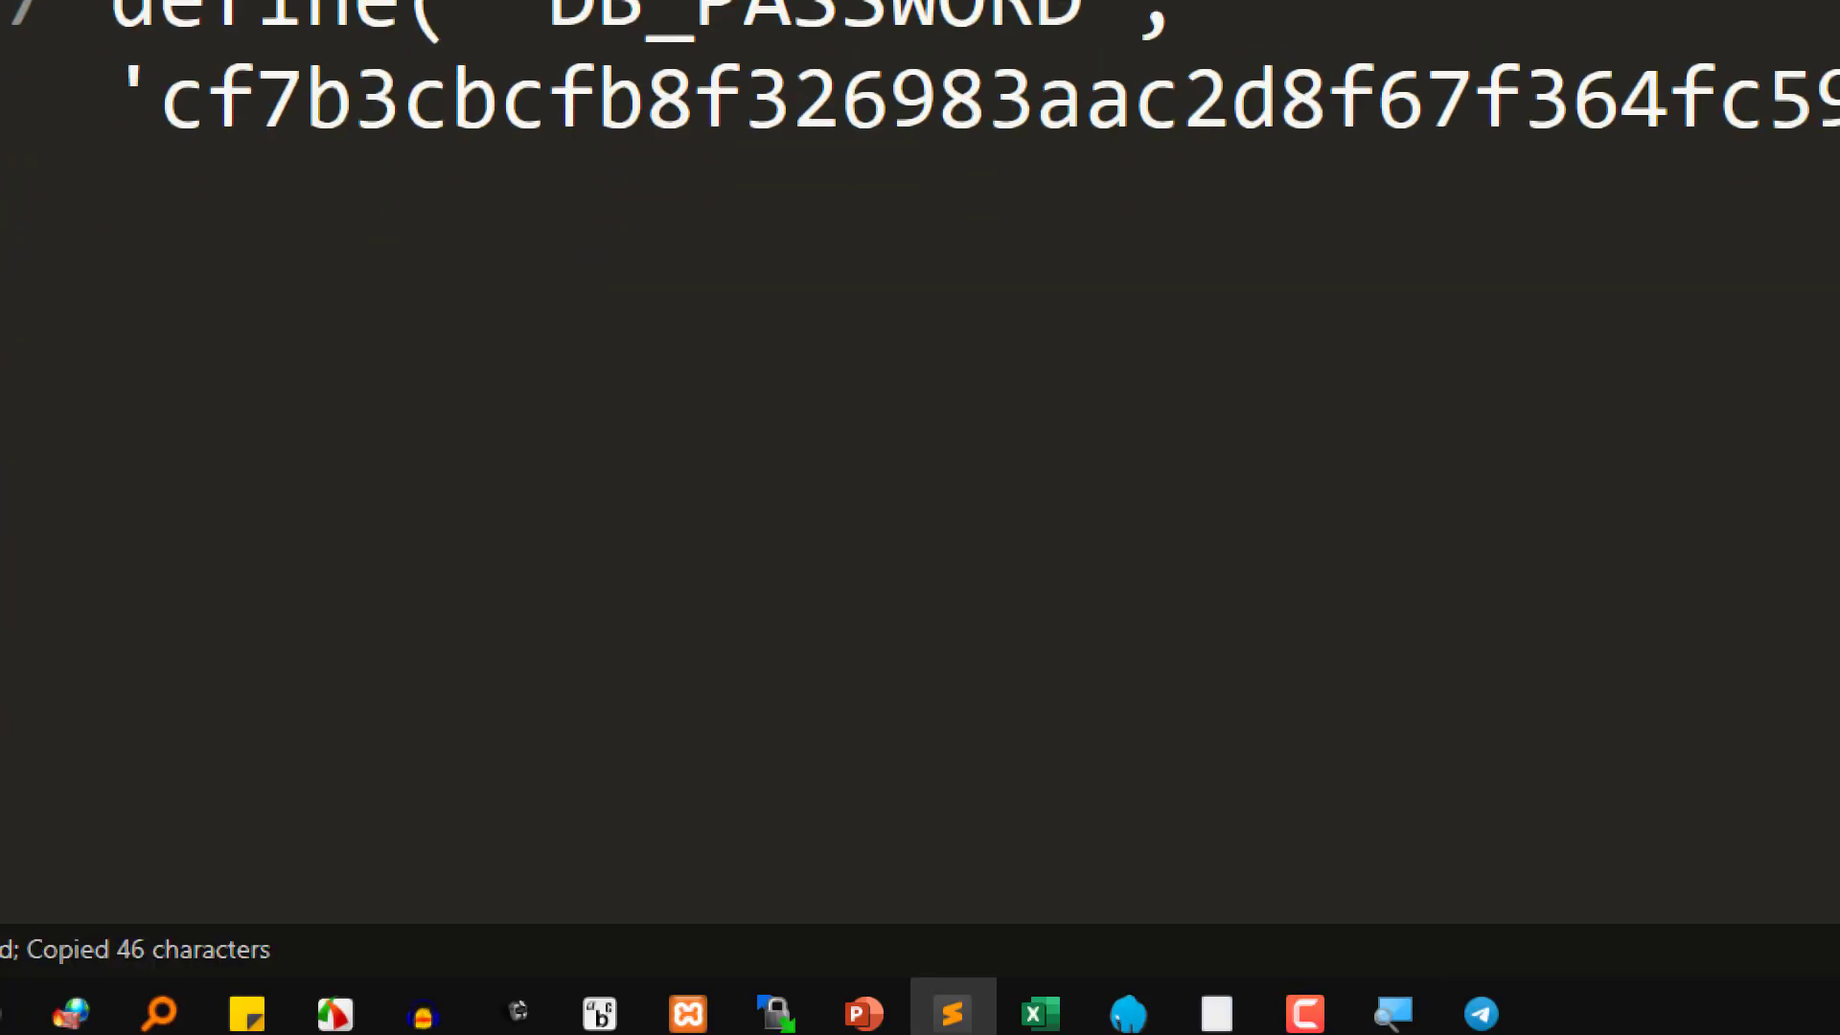
click(1216, 1017)
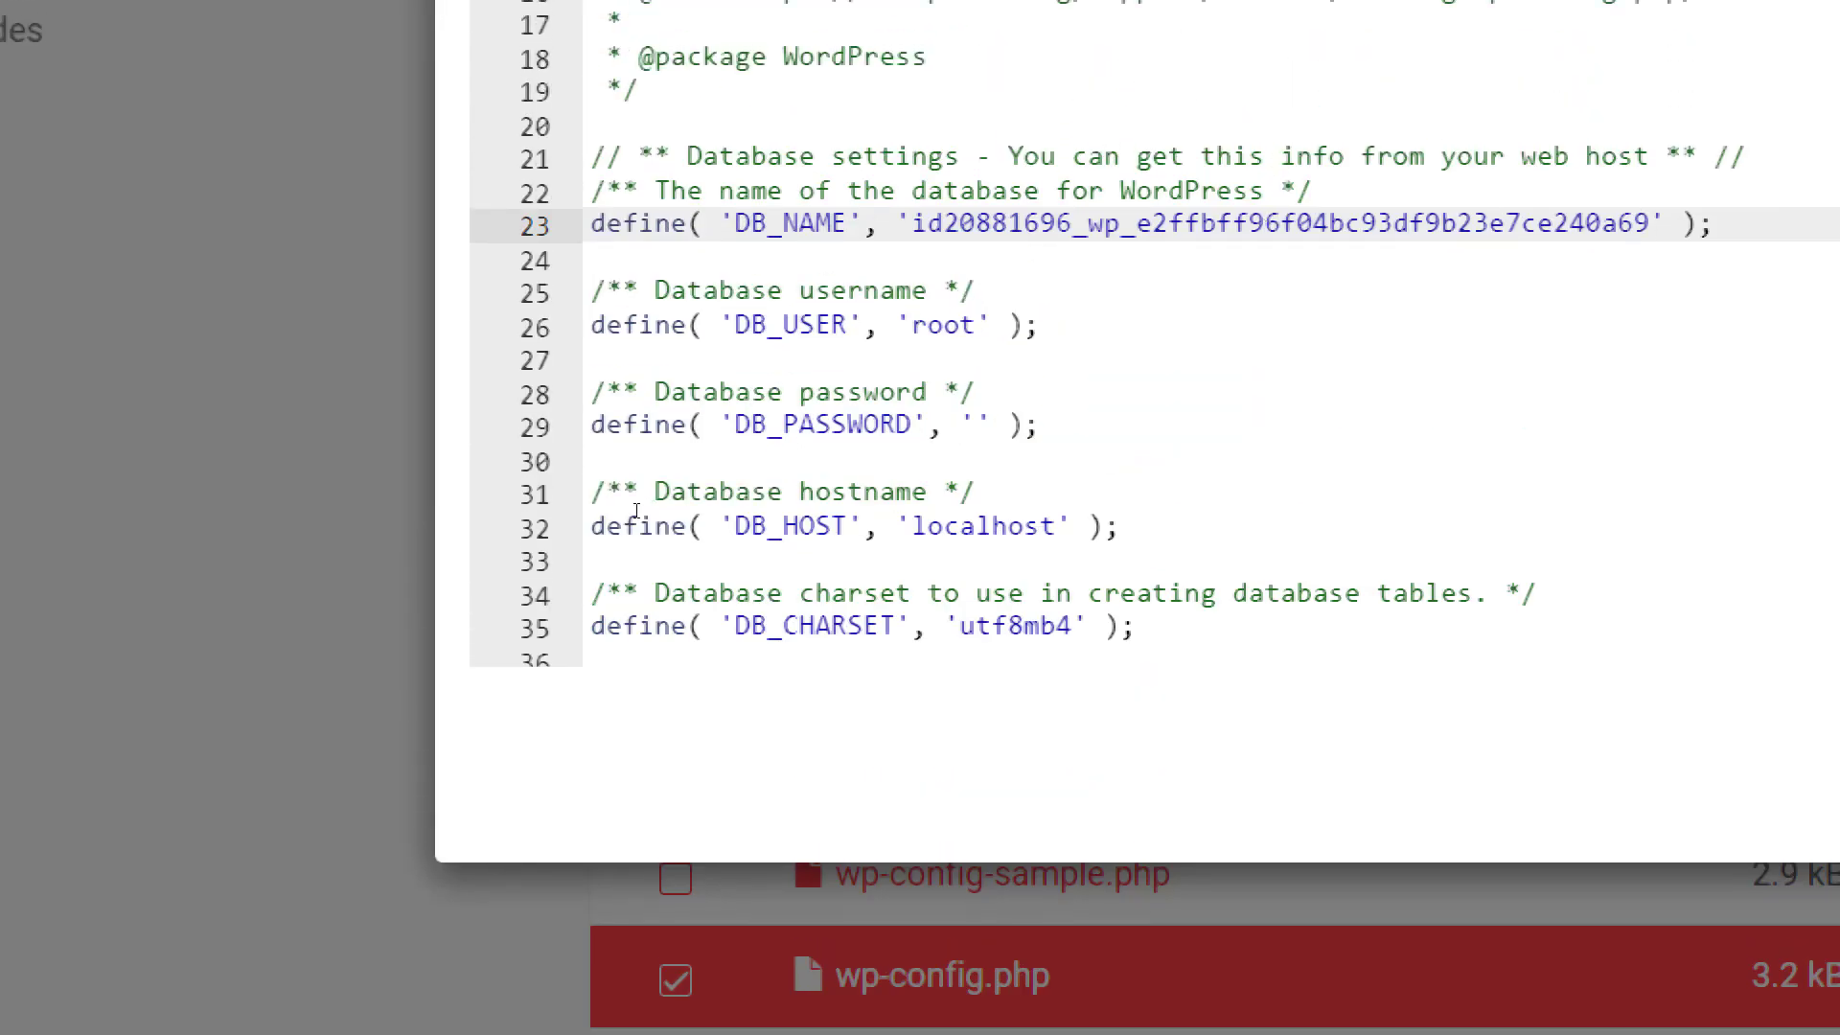
double_click(943, 325)
right_click(963, 327)
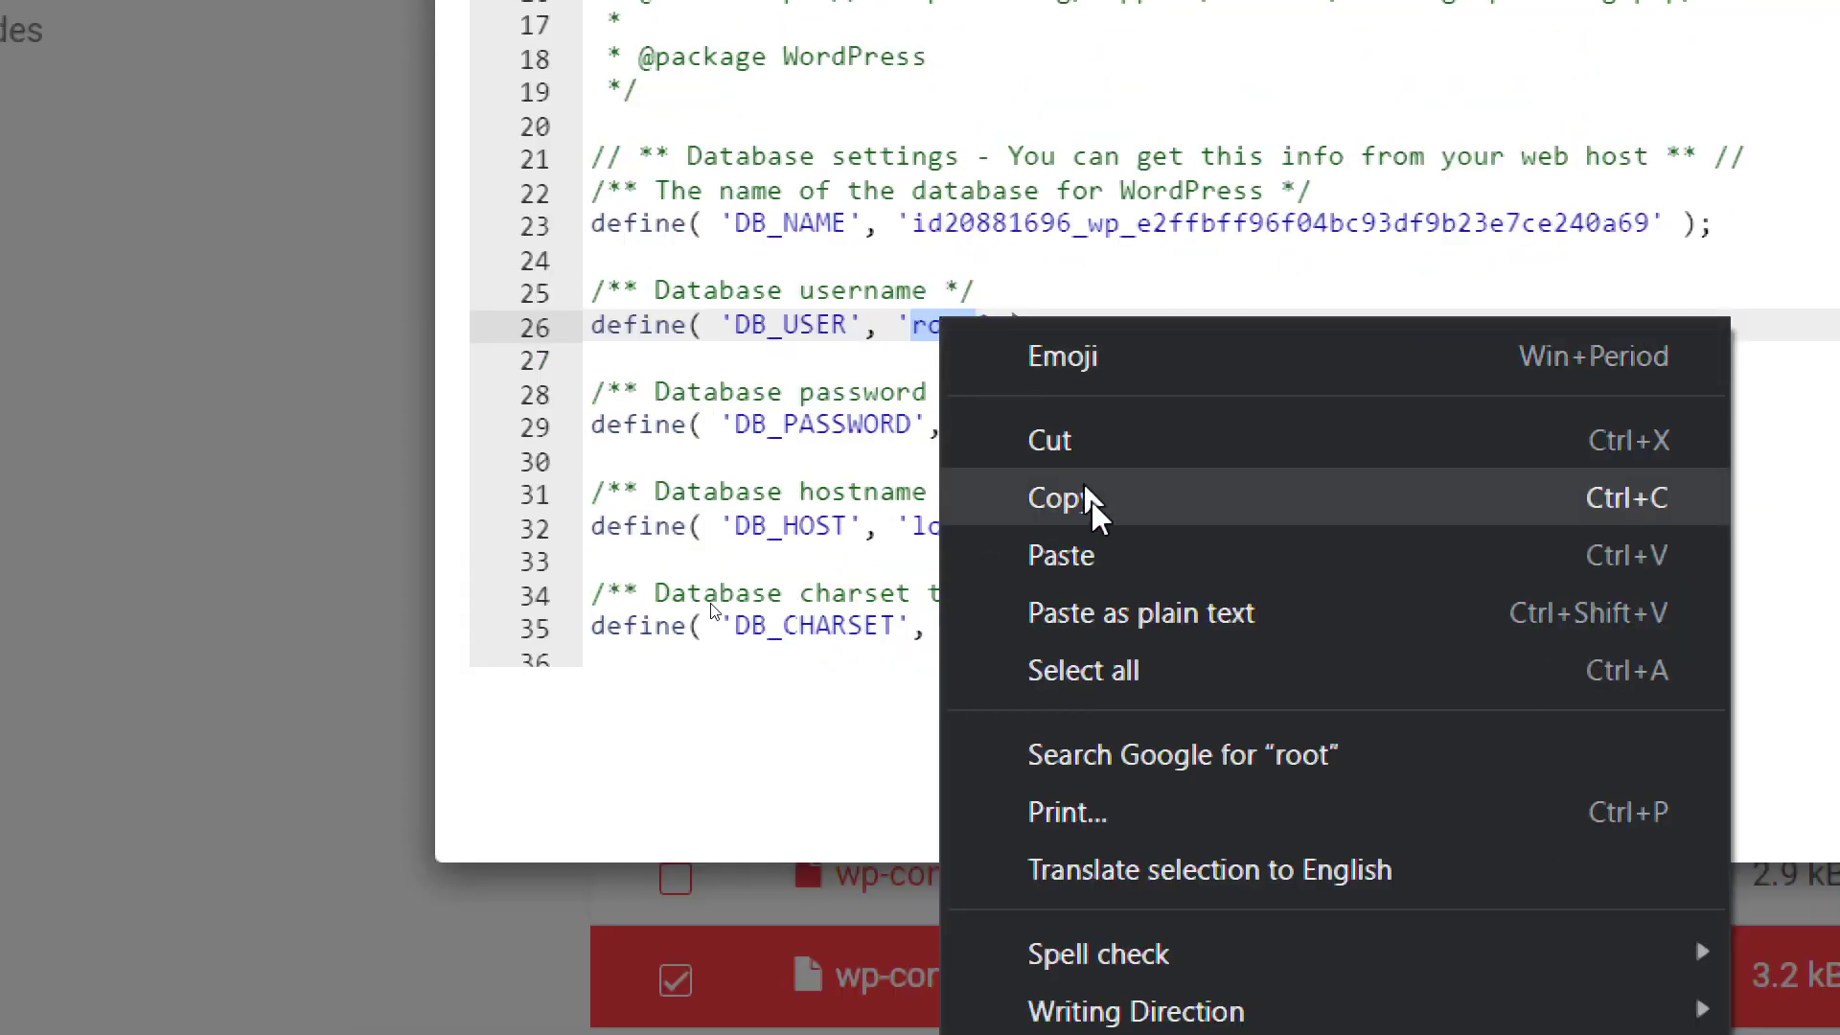
click(1092, 585)
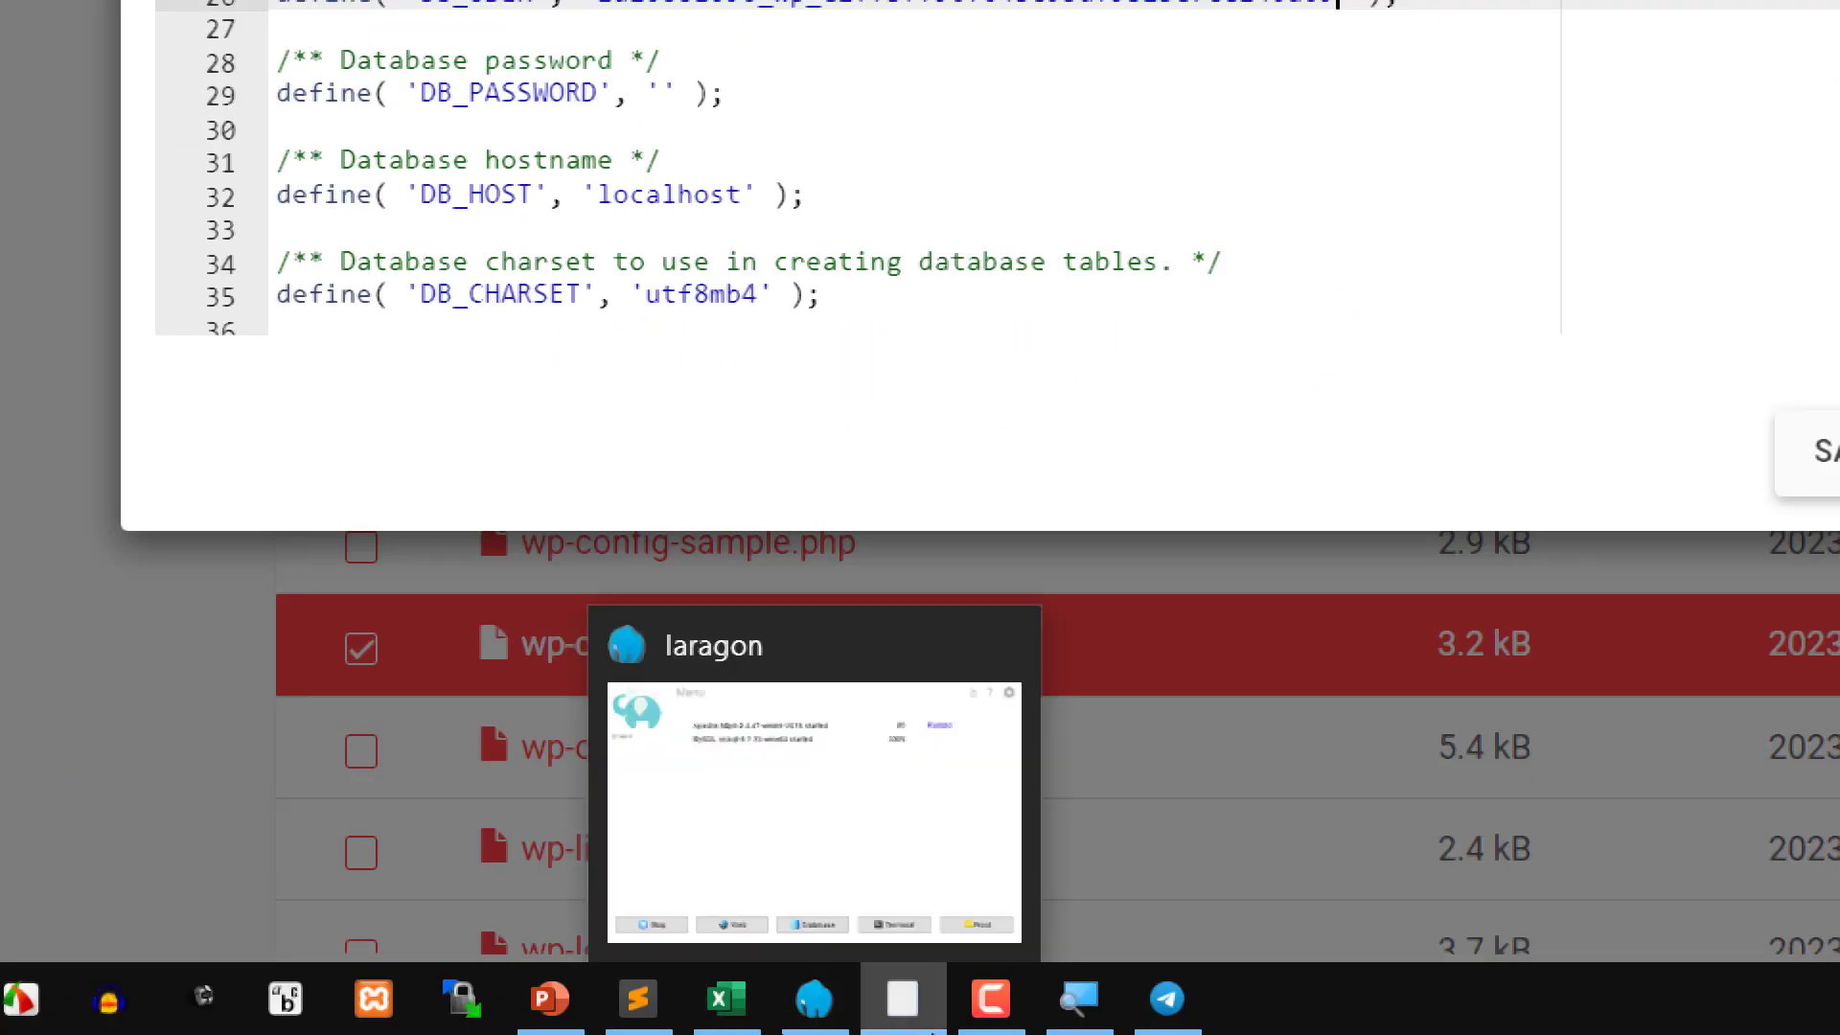
Step: Paste the hosted database password into DB_PASSWORD on line 29 and save wp-config.php
click(637, 999)
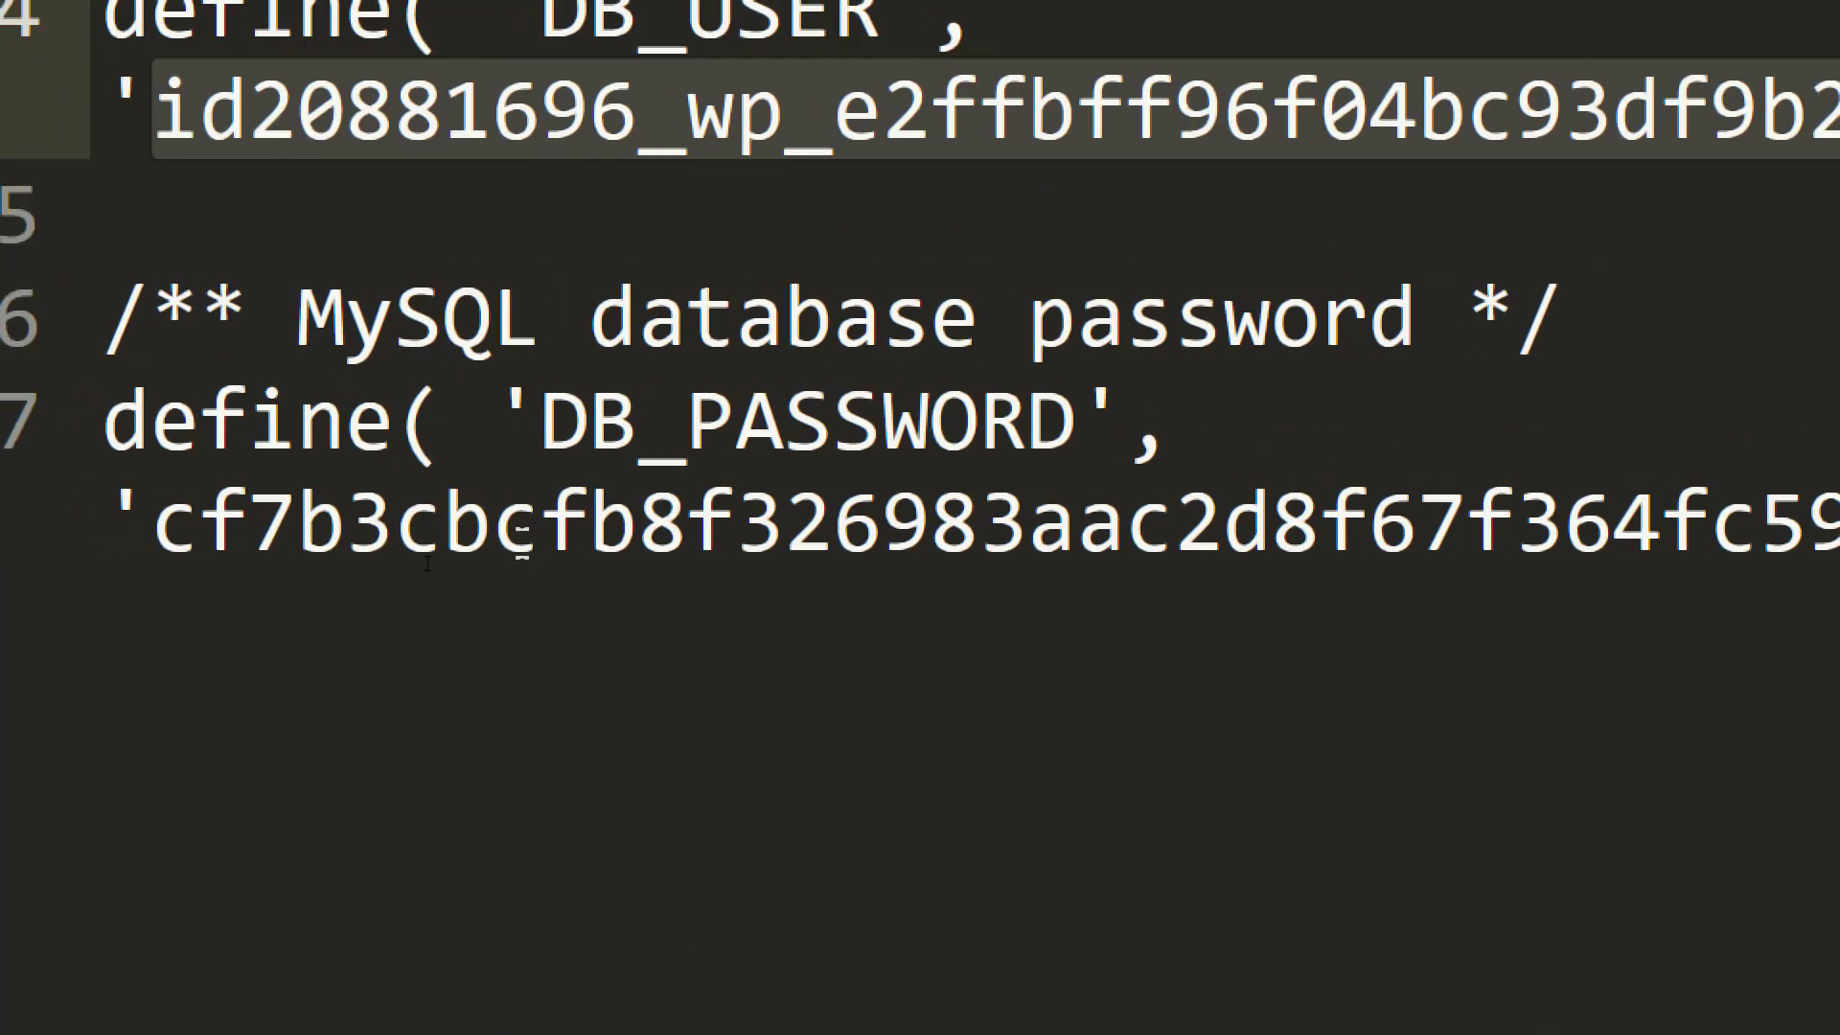
double_click(520, 535)
right_click(518, 527)
click(623, 659)
click(1209, 999)
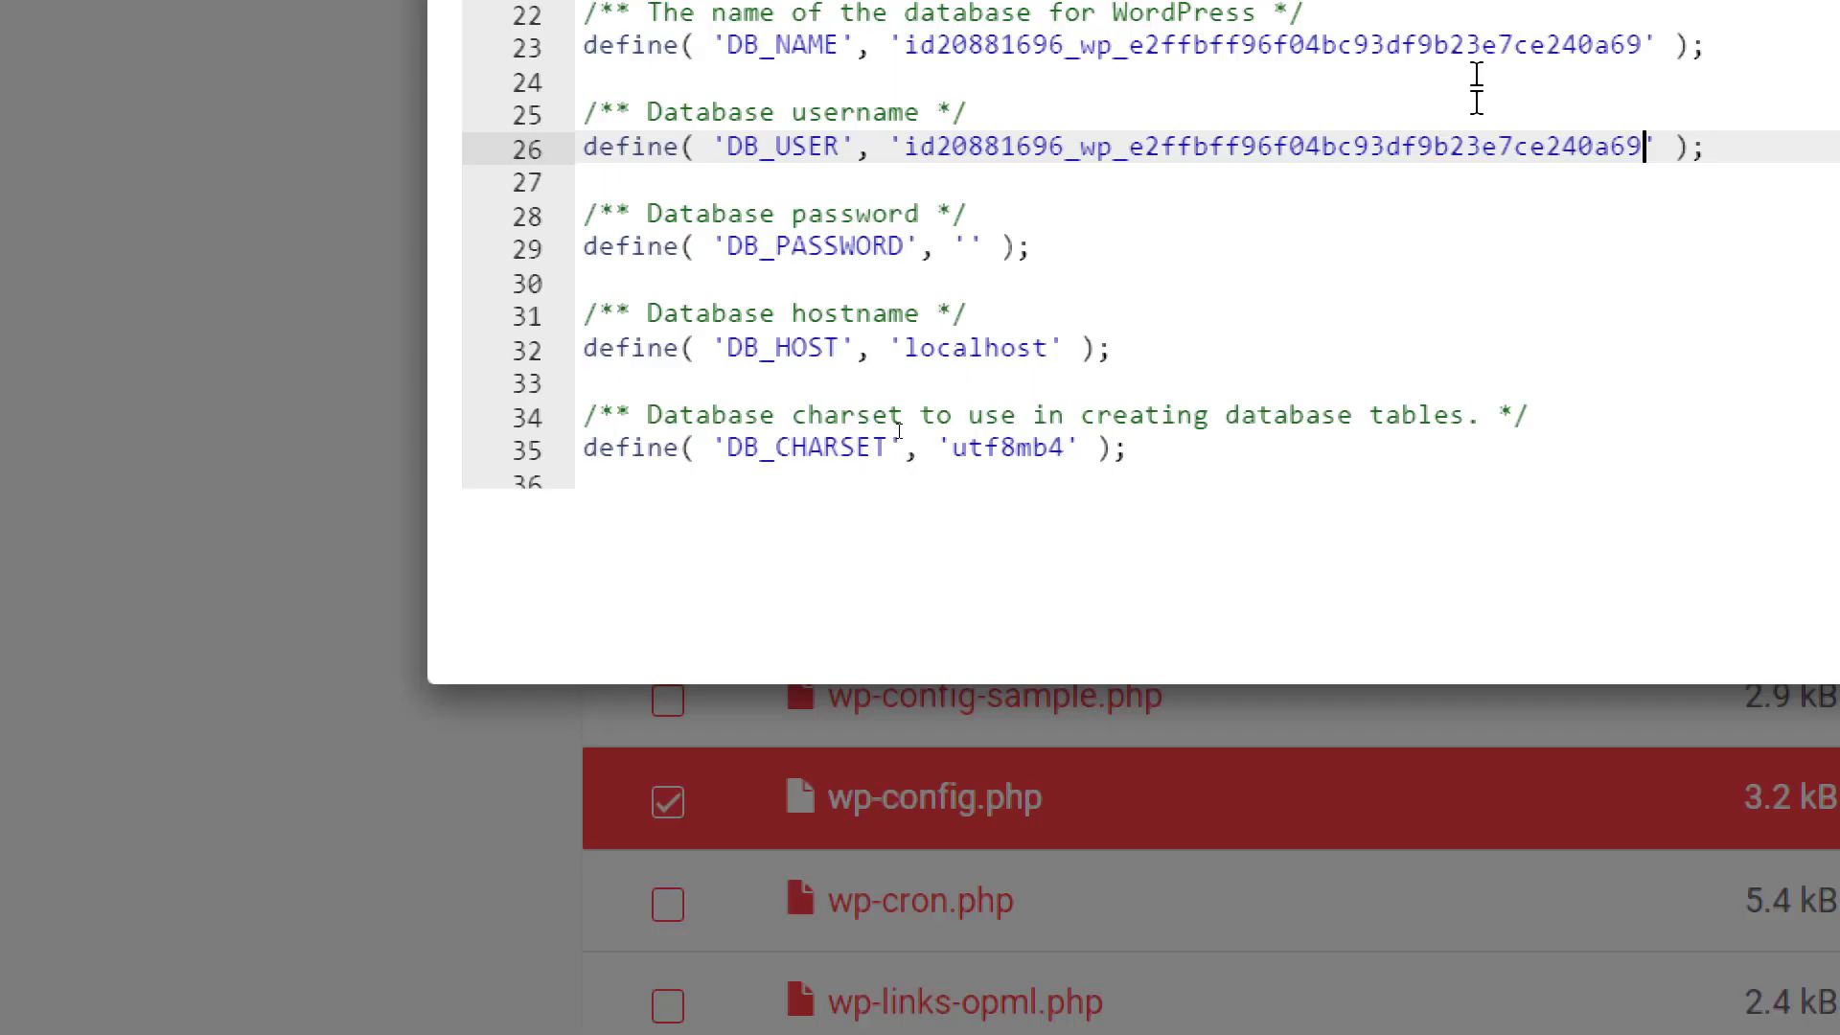
click(968, 474)
right_click(967, 473)
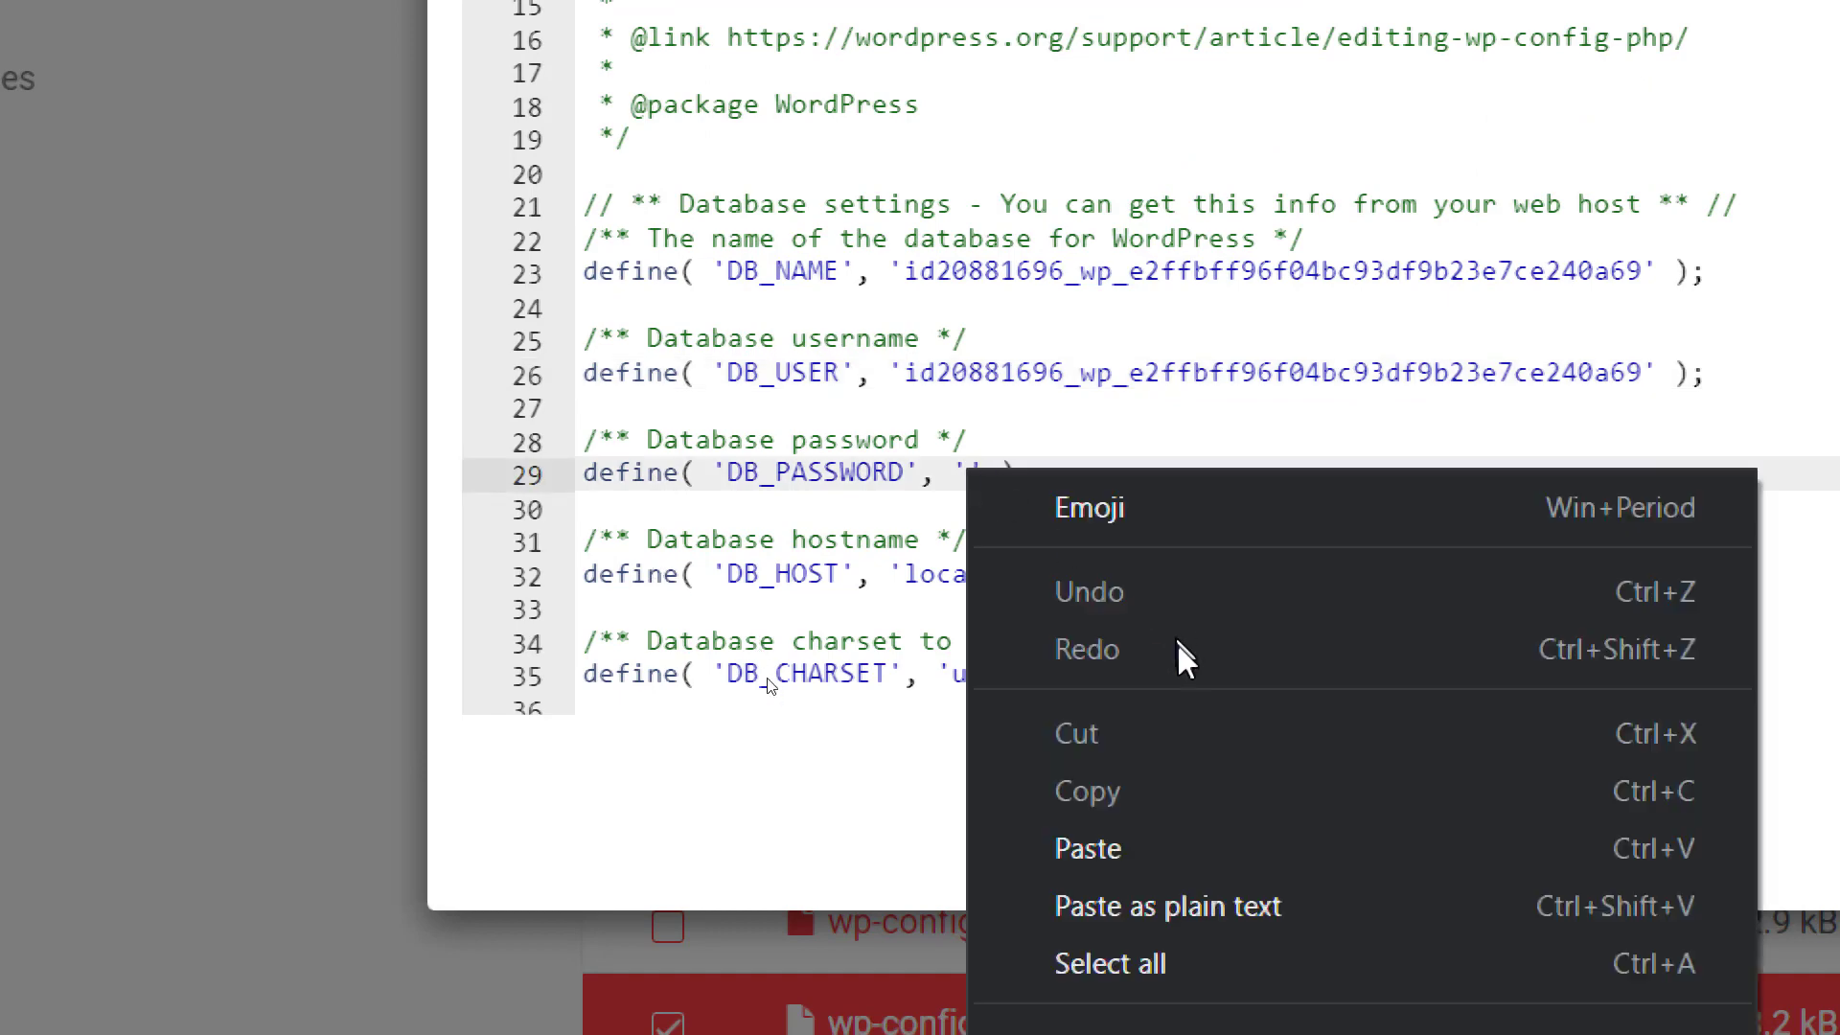
click(1215, 868)
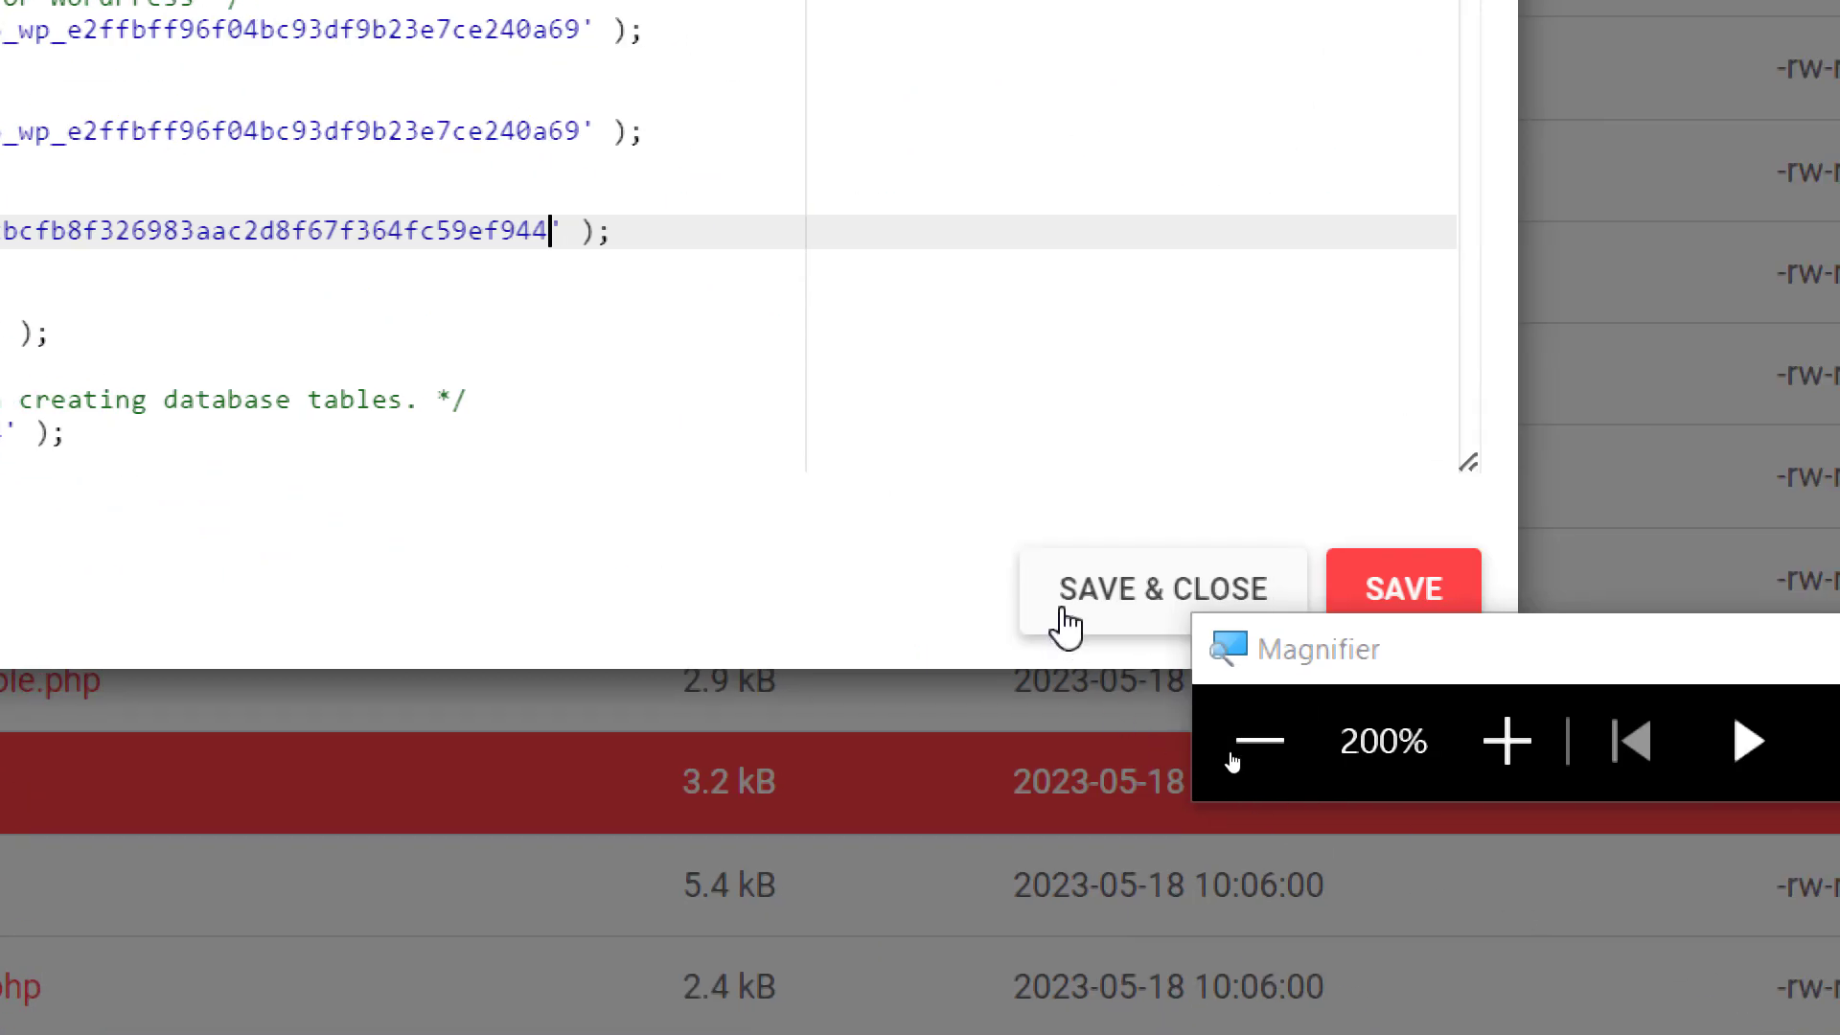
click(1092, 625)
click(1258, 750)
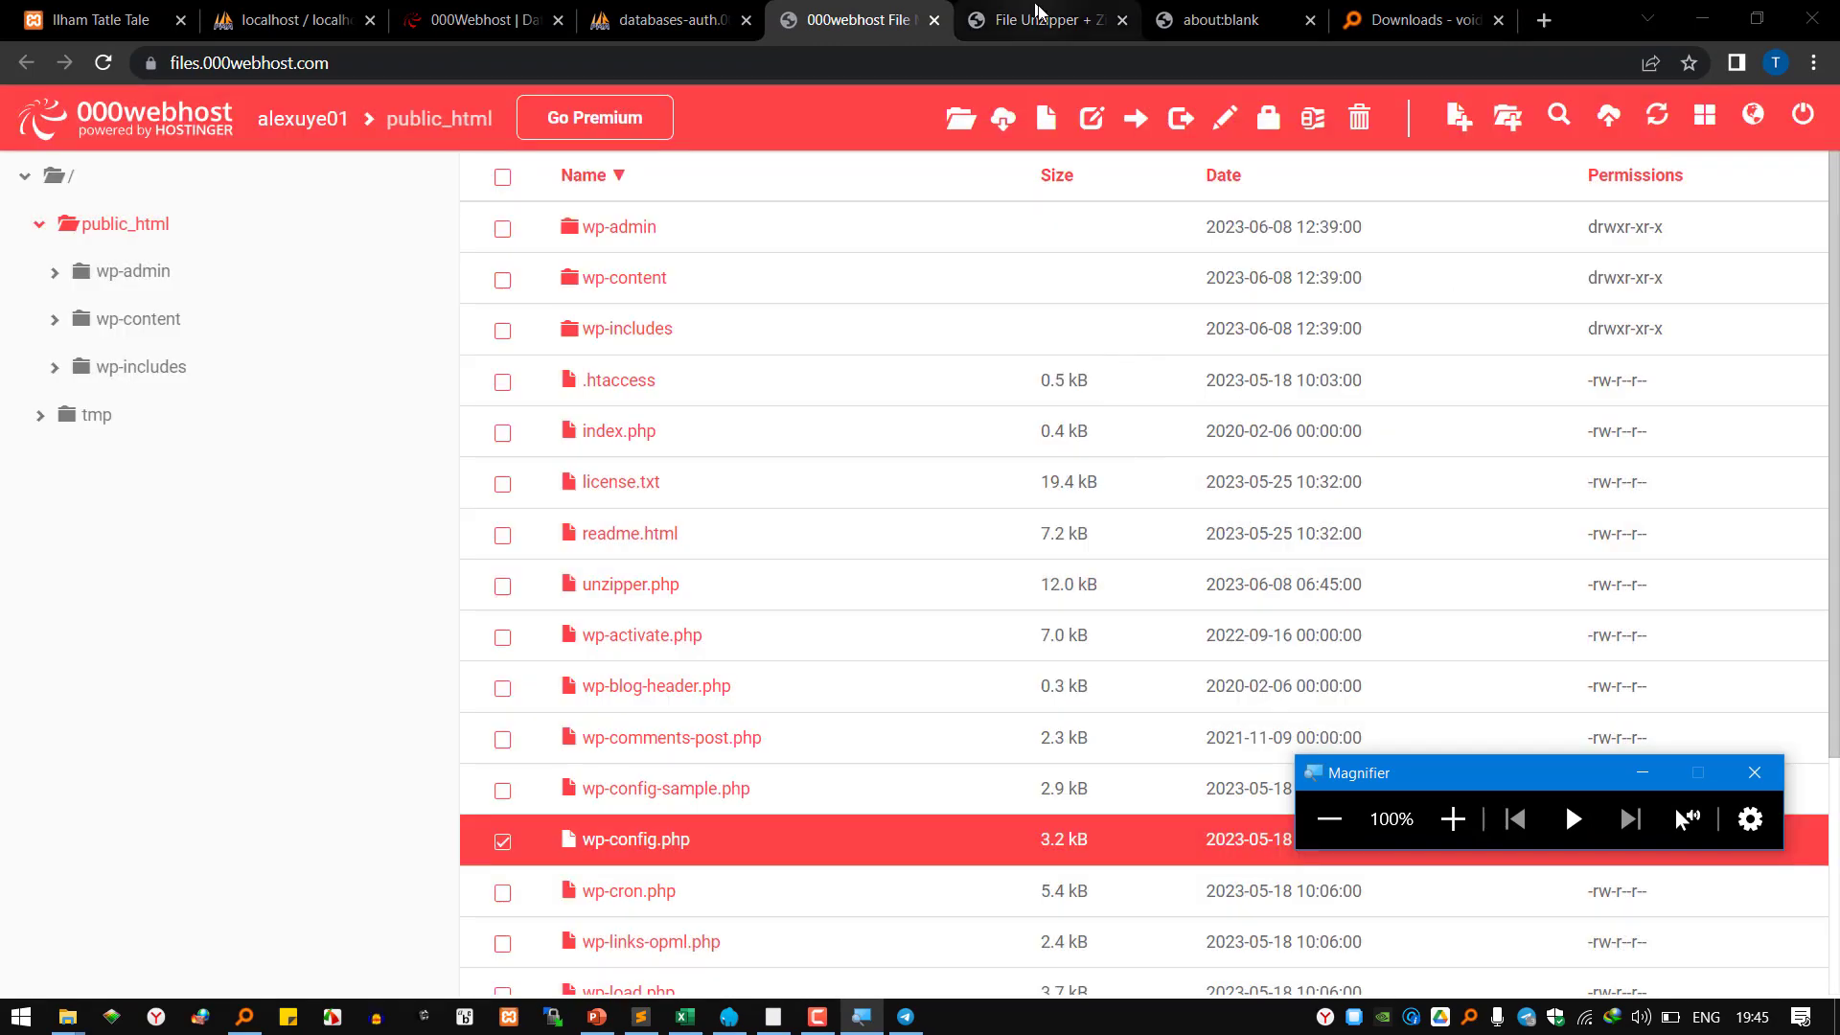
Step: Load the site's homepage by removing /unzipper.php from the address
click(1045, 19)
drag(405, 63, 645, 82)
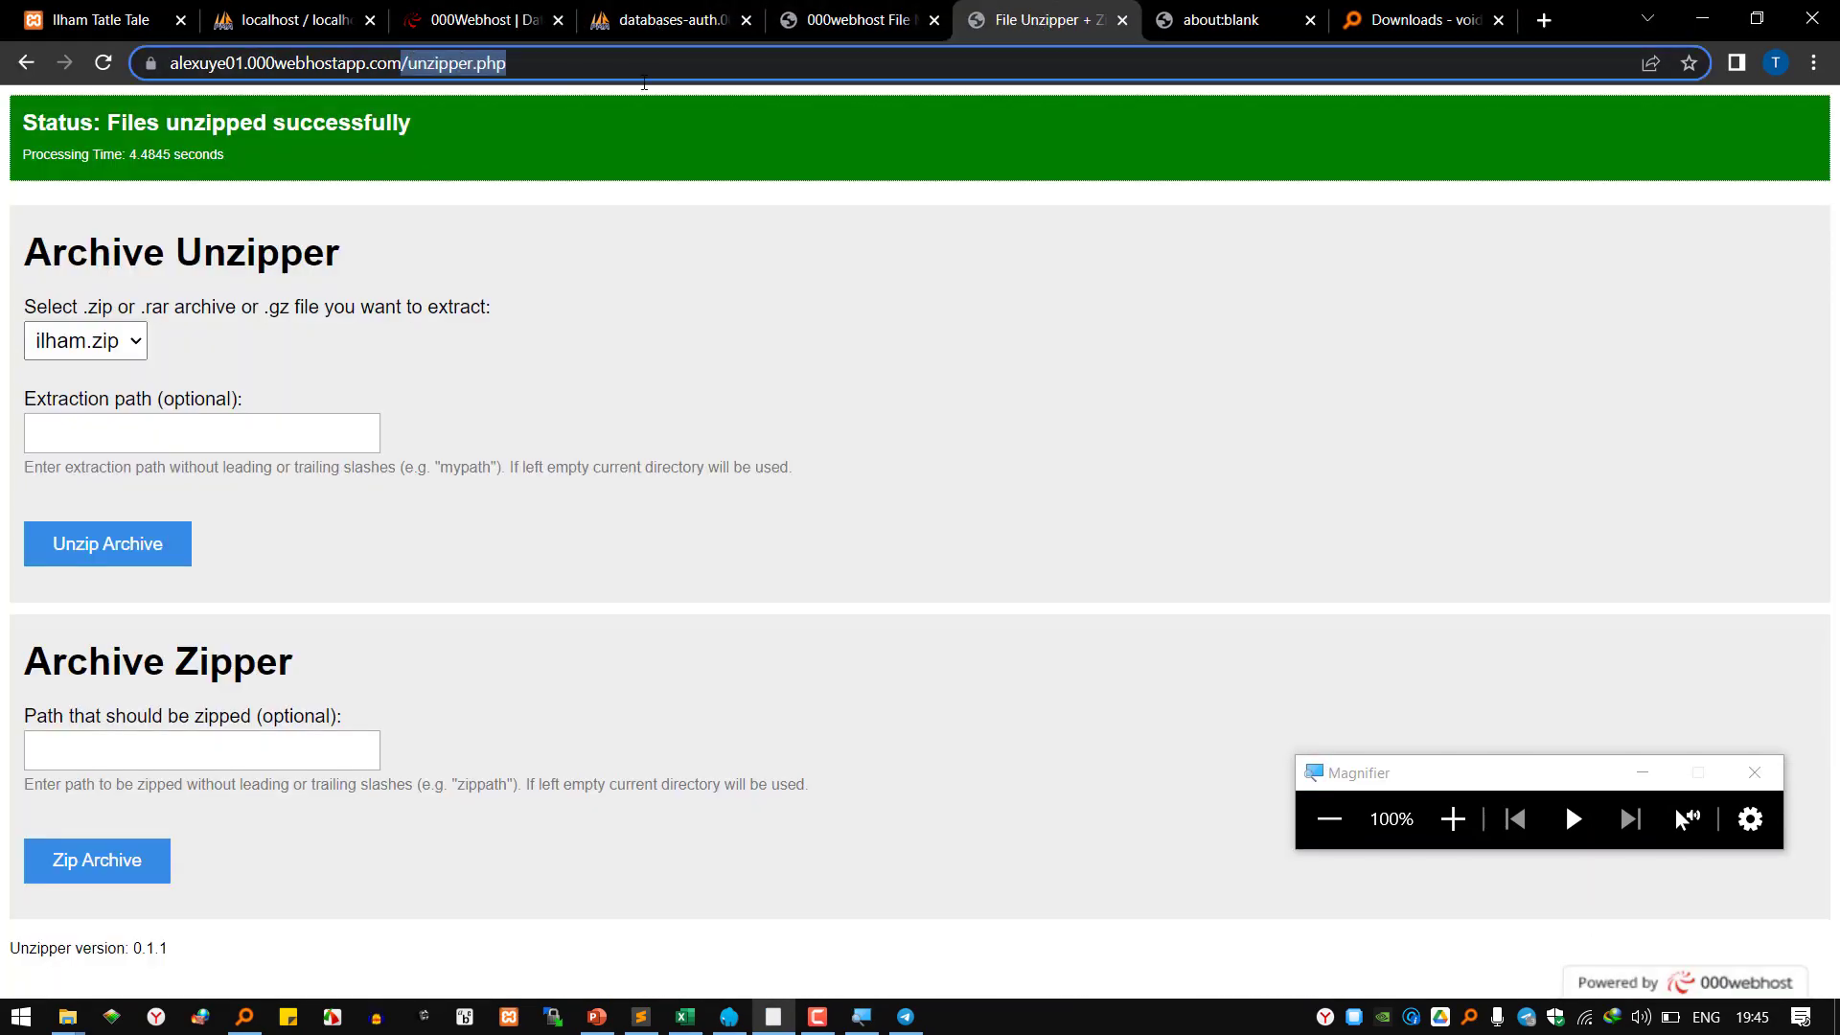
key(BackSpace)
key(Return)
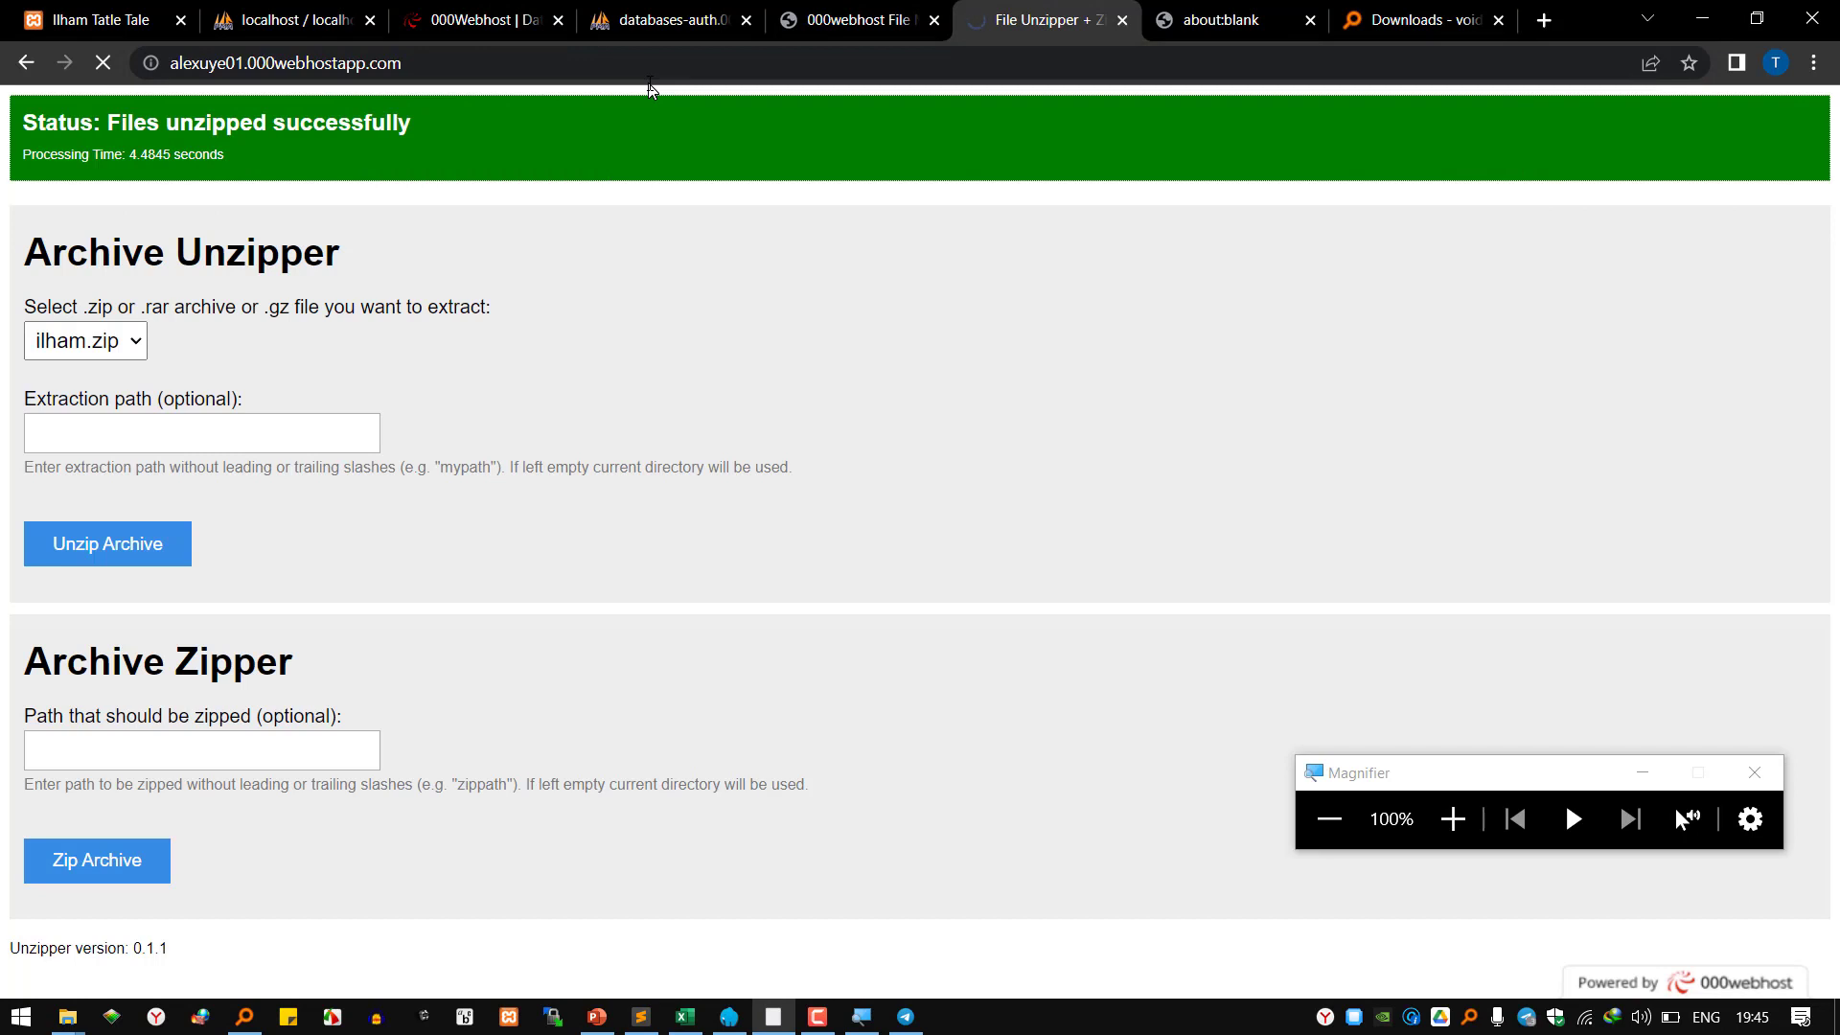
Step: Close the blank, site homepage and voidtools downloads tabs
click(1311, 22)
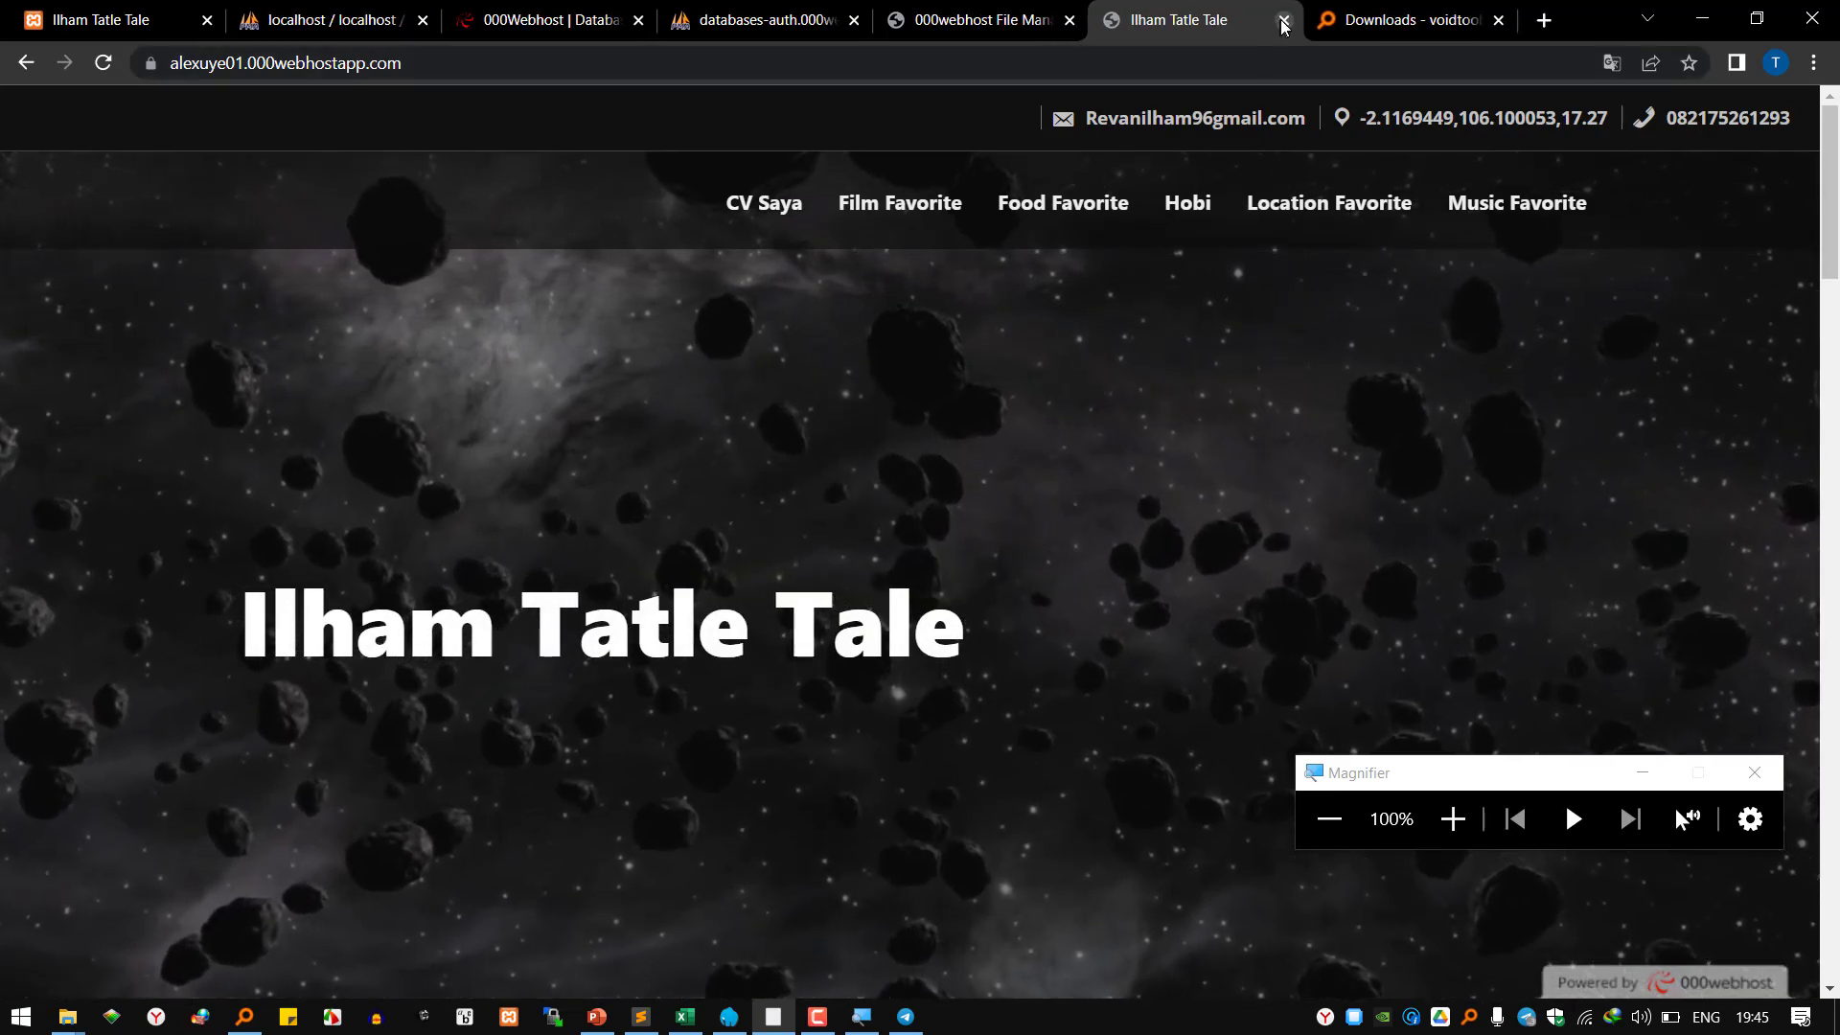
click(1284, 21)
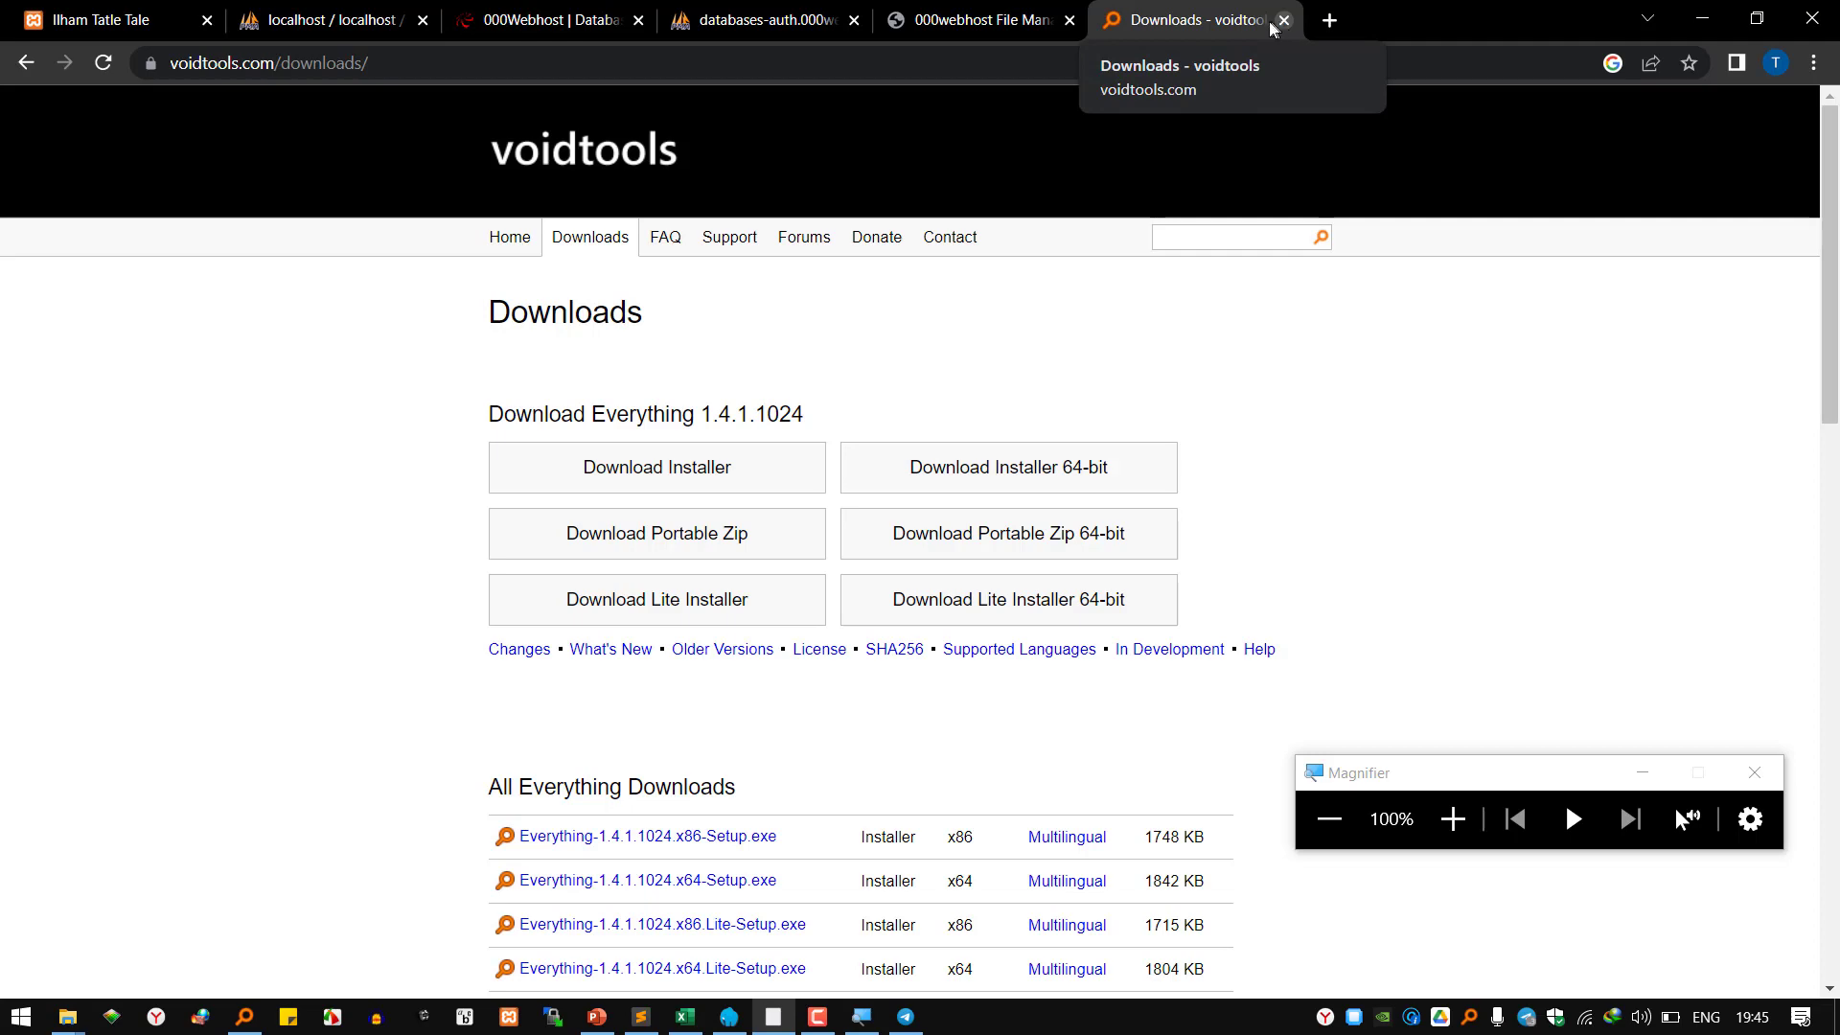
click(1284, 21)
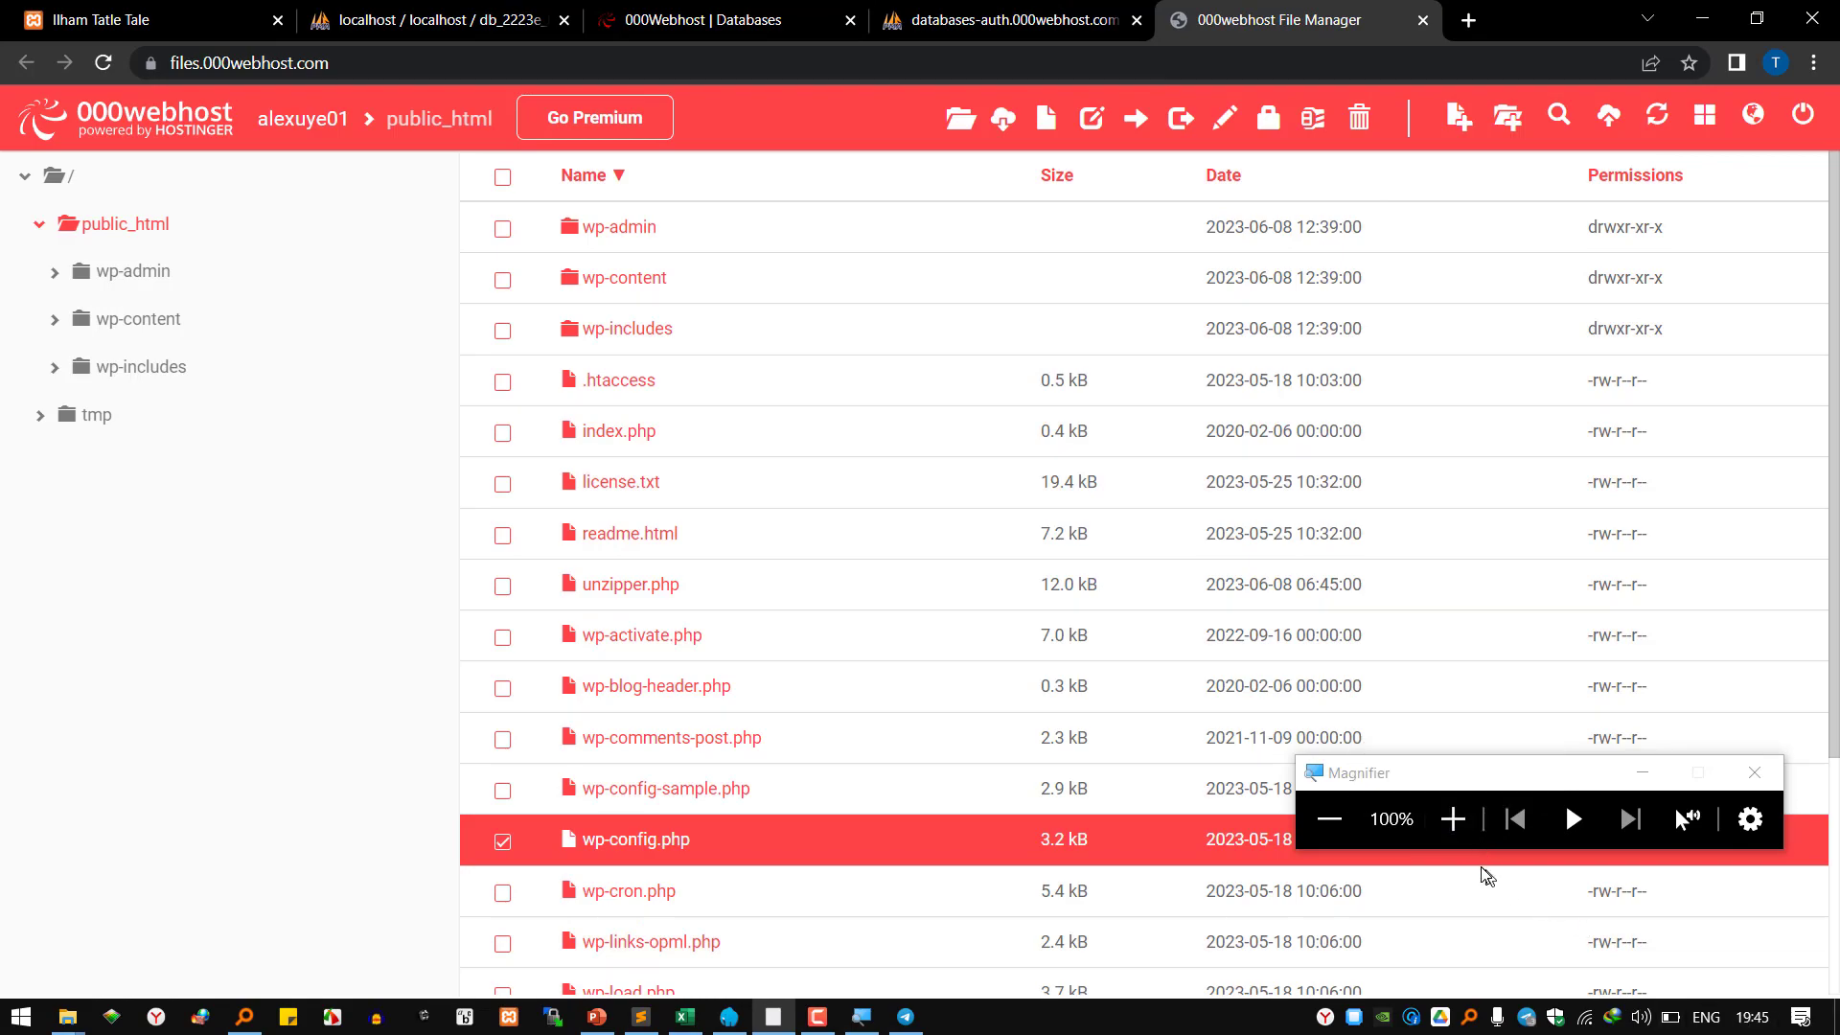
Step: Clear the path from Everything's search box, search for qenna, then clear it
click(1453, 820)
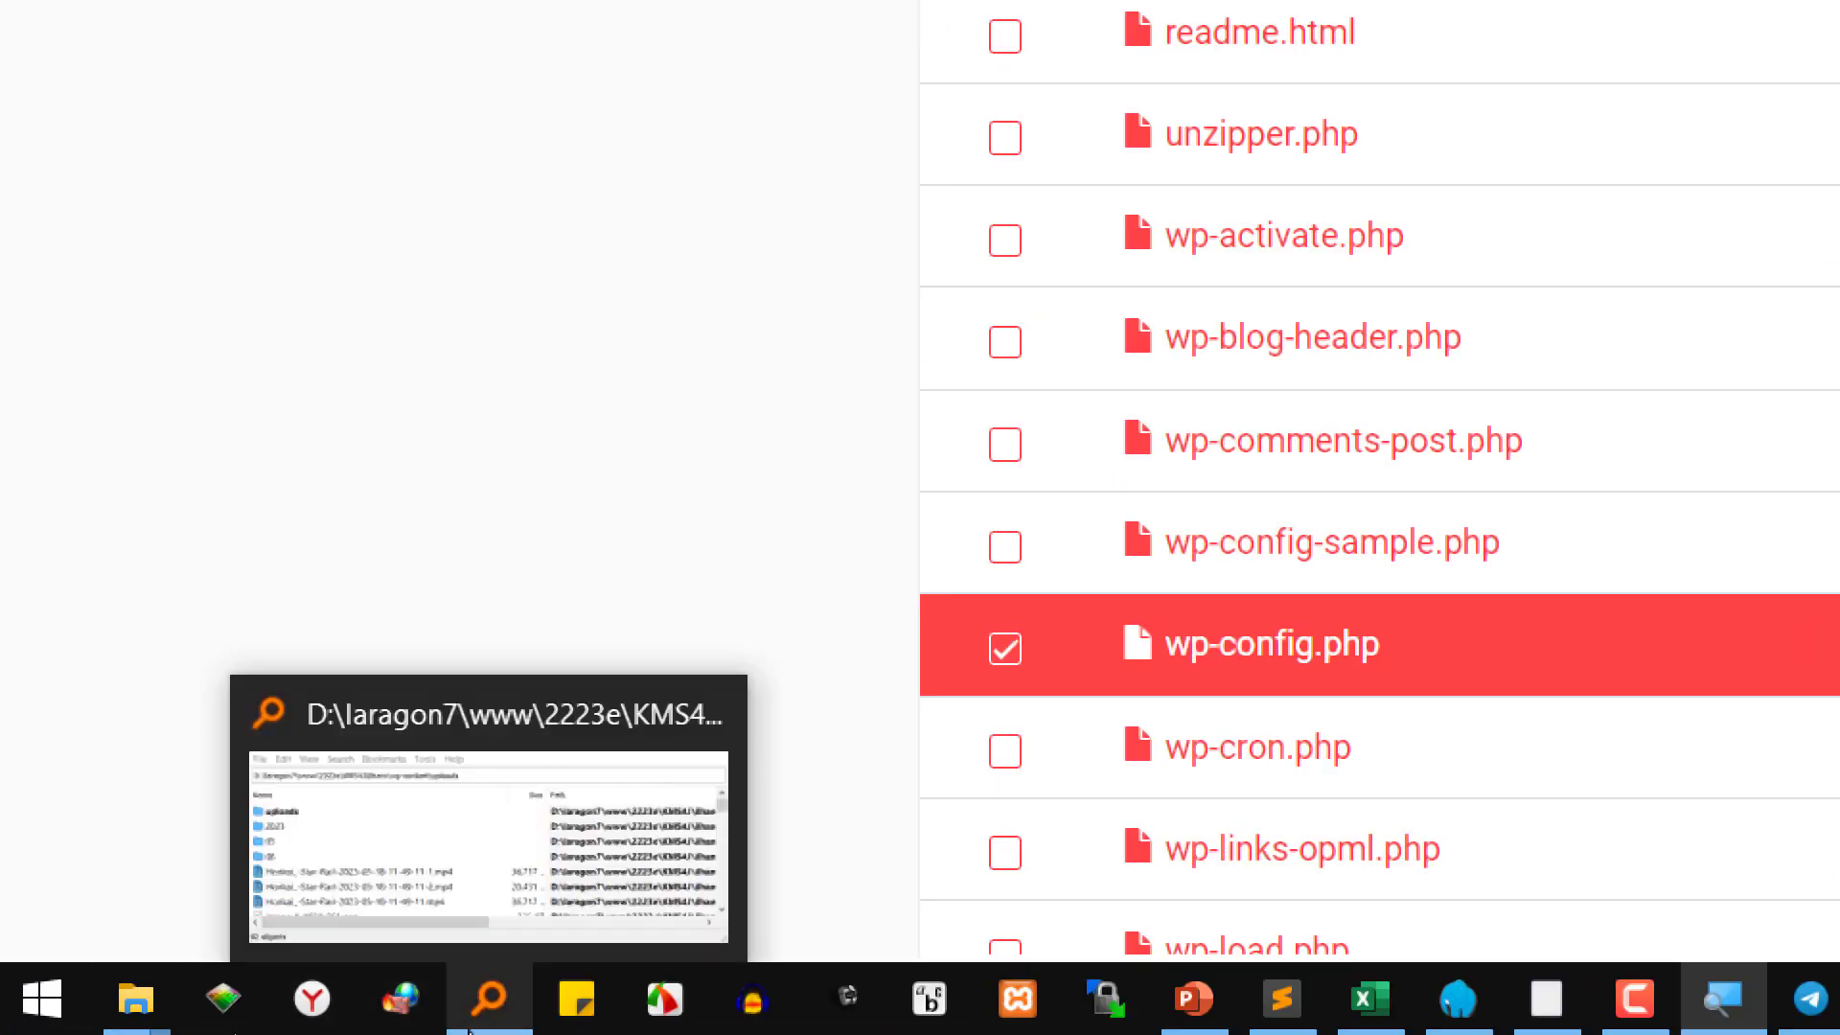
click(485, 1006)
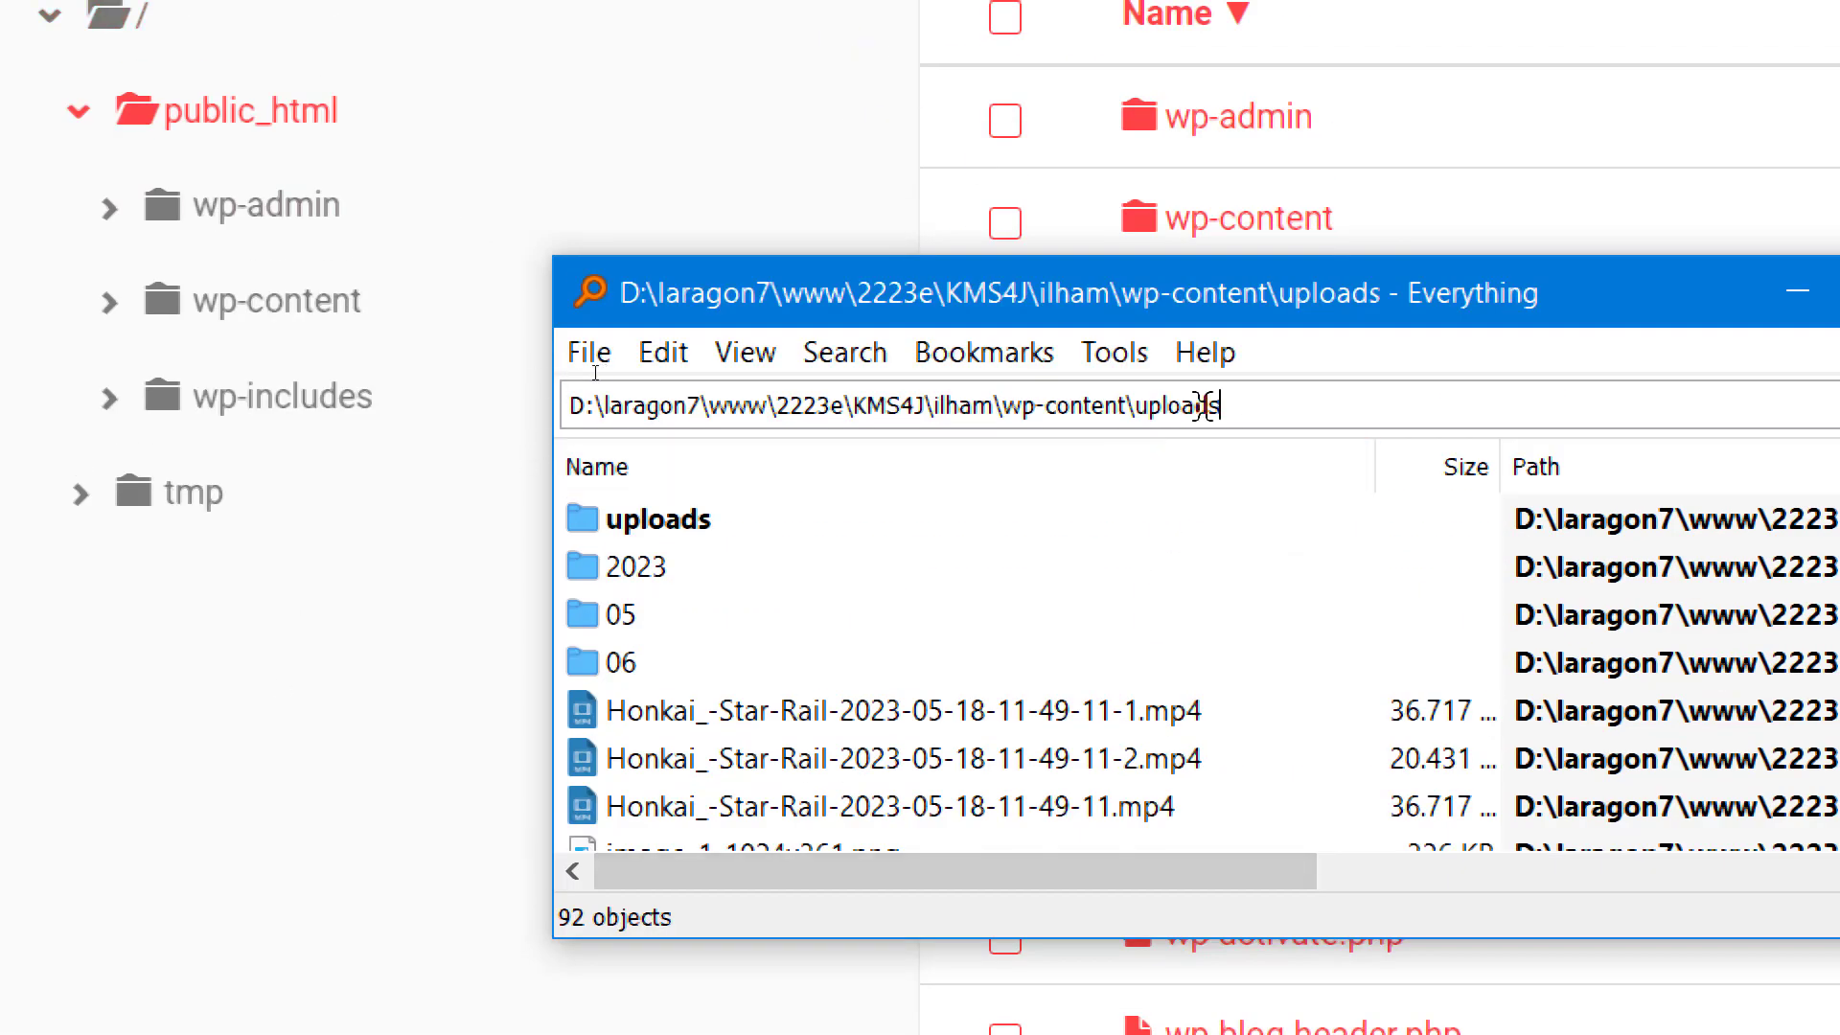
drag(1218, 404, 9, 397)
key(BackSpace)
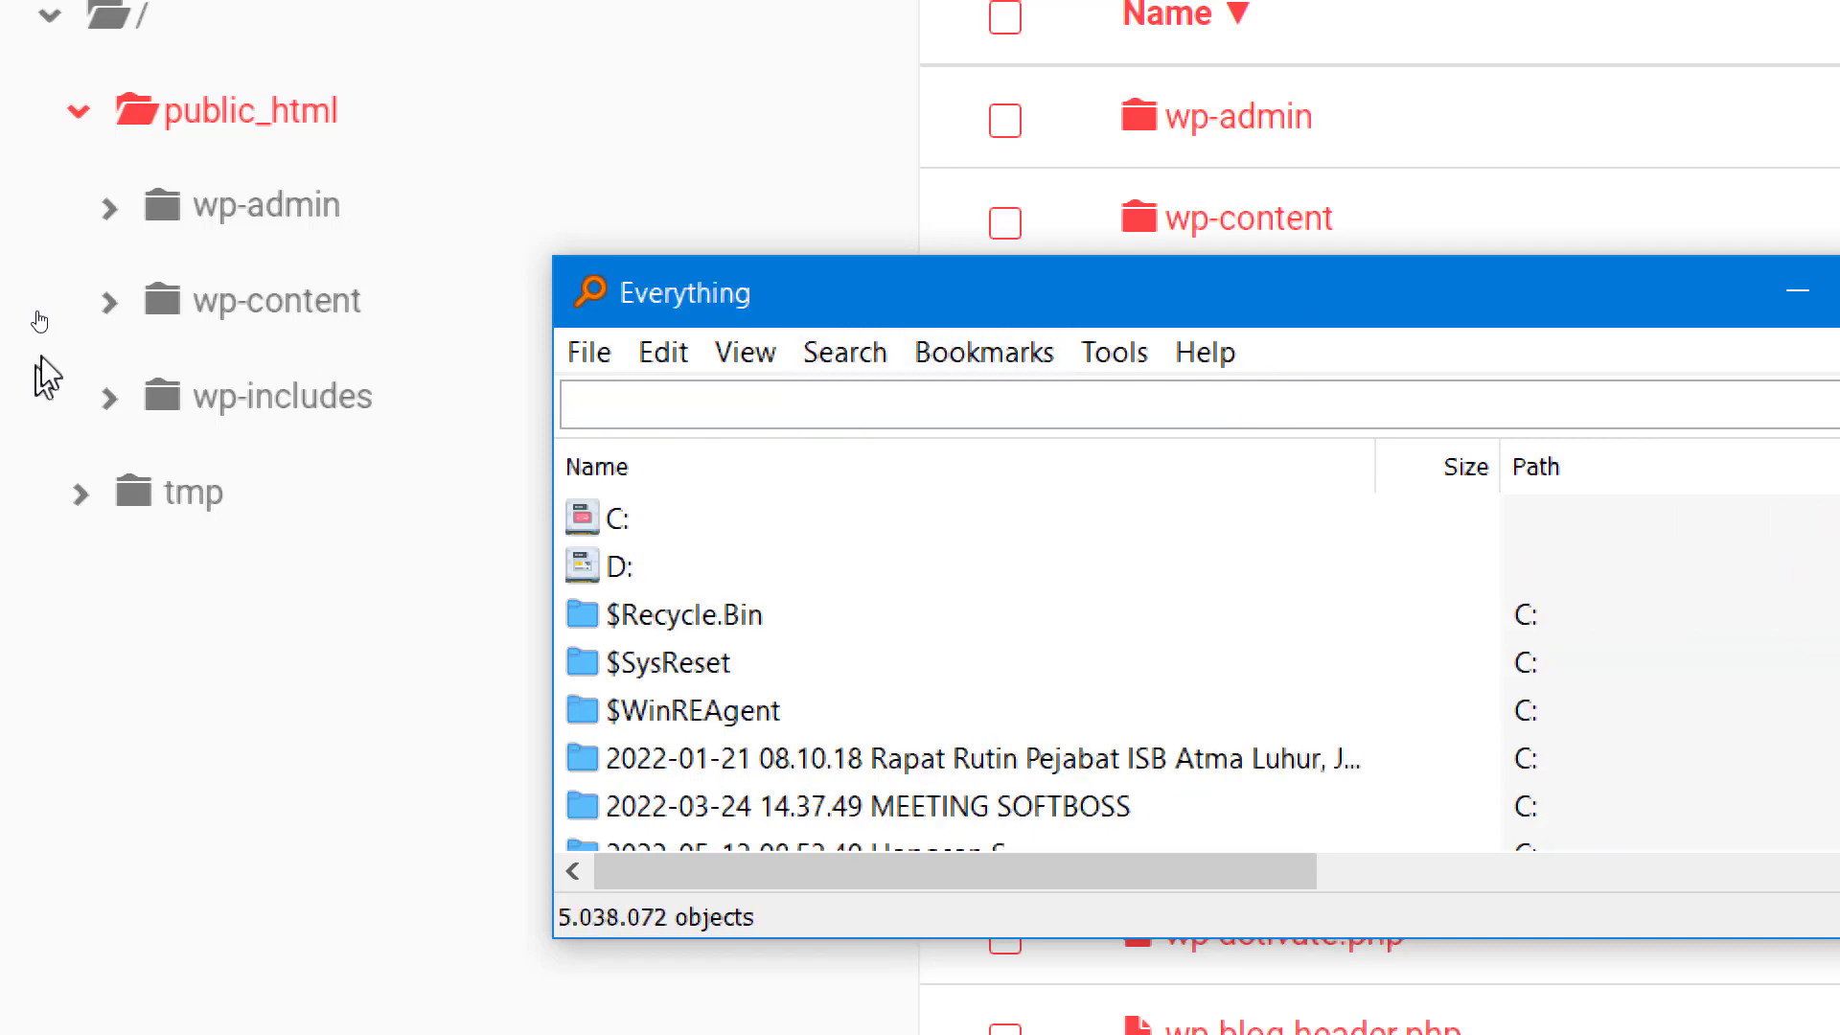
drag(720, 293, 738, 397)
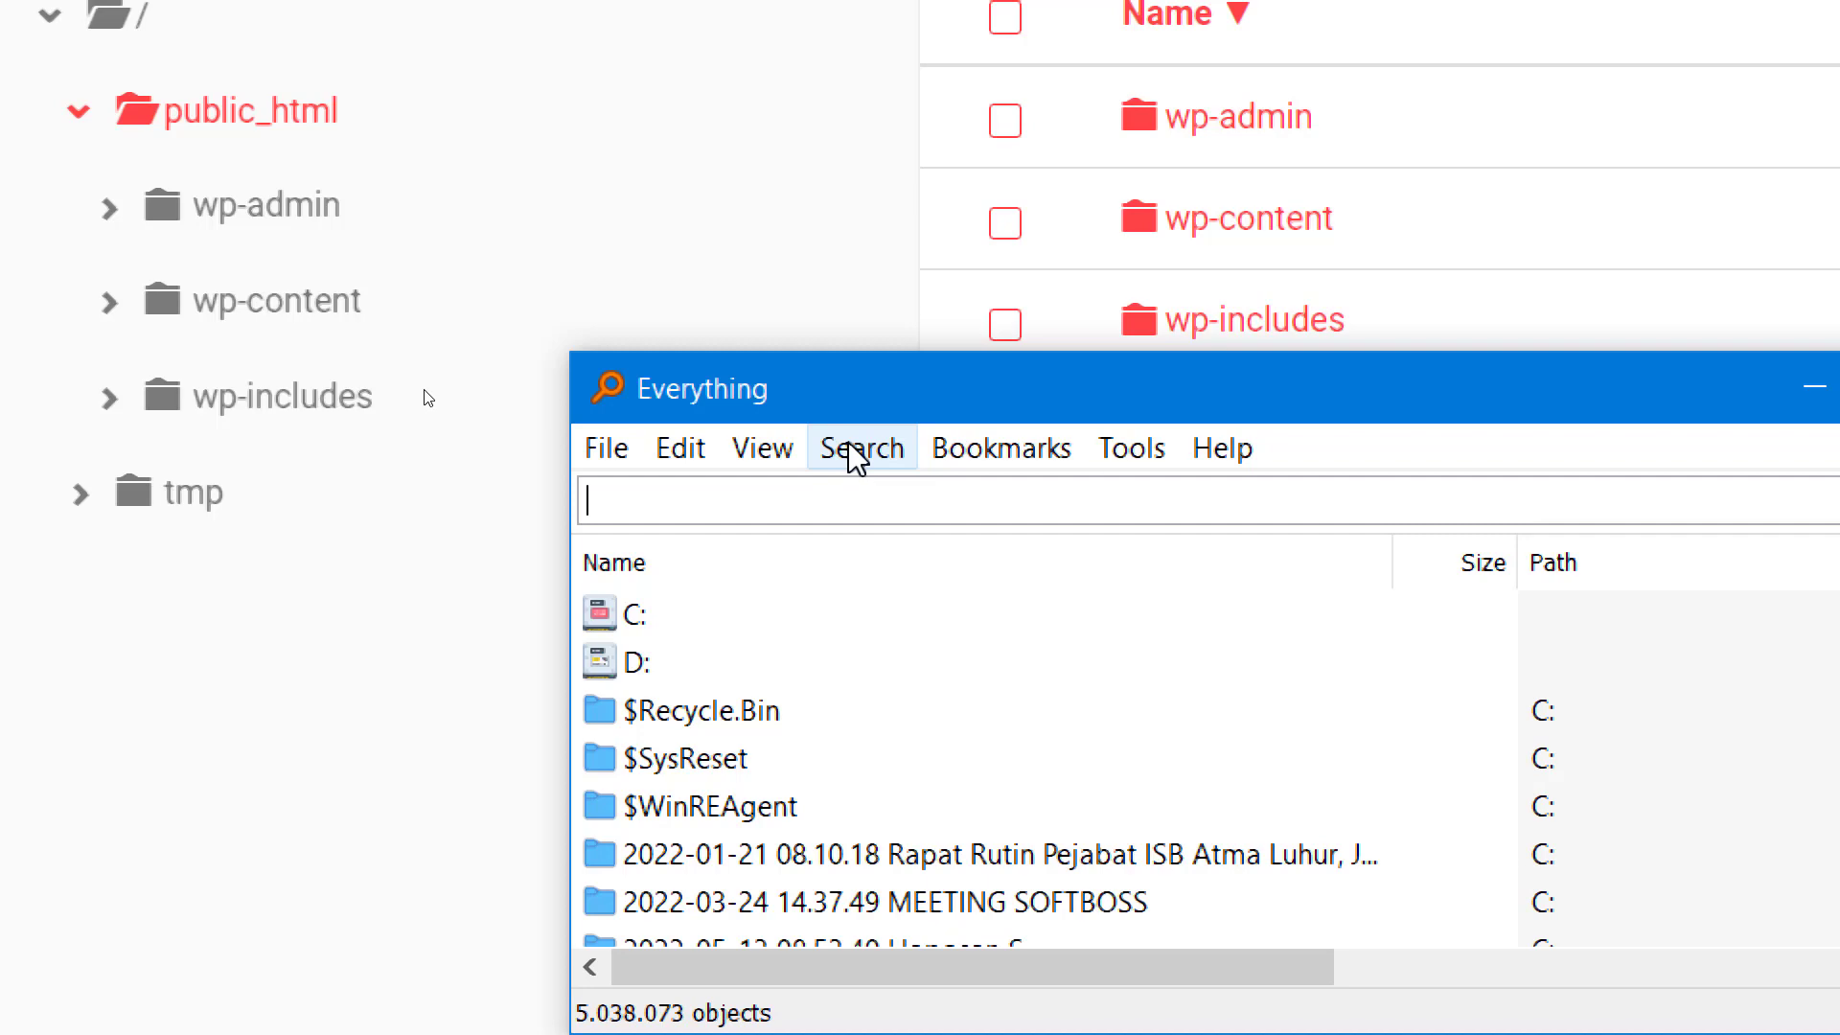
text(qenna)
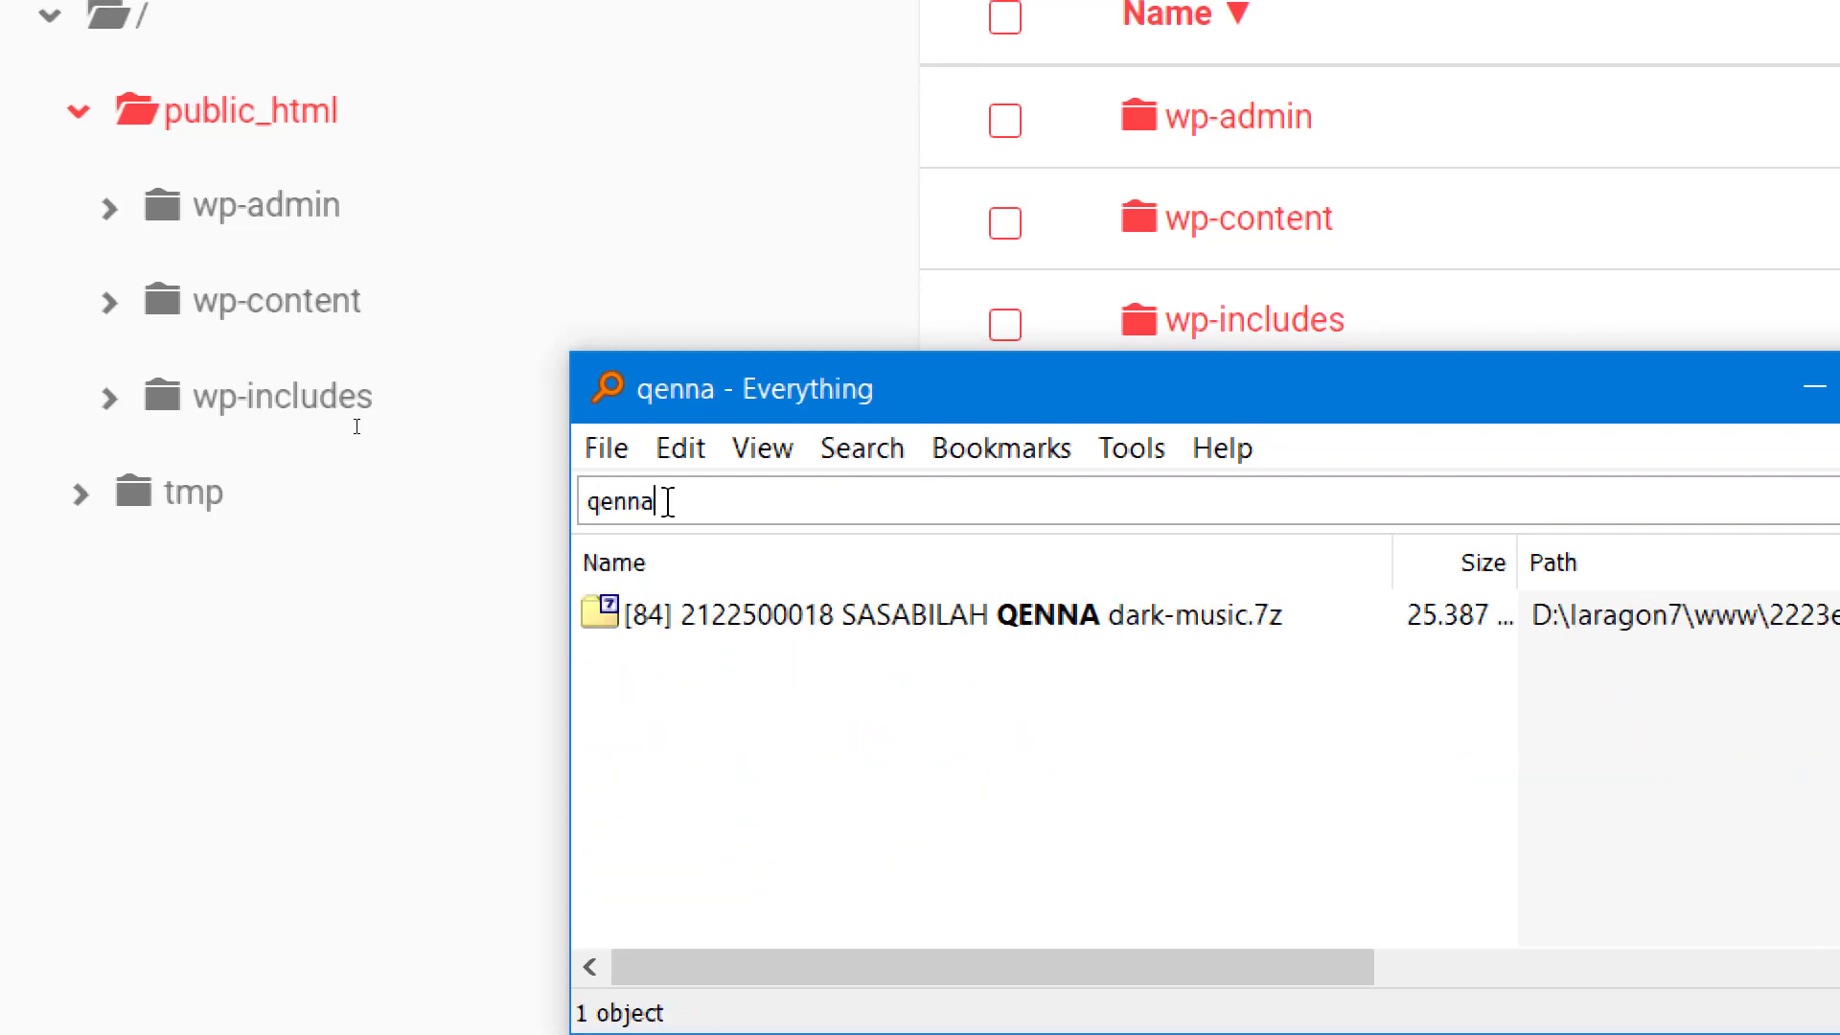
mouse_move(640, 633)
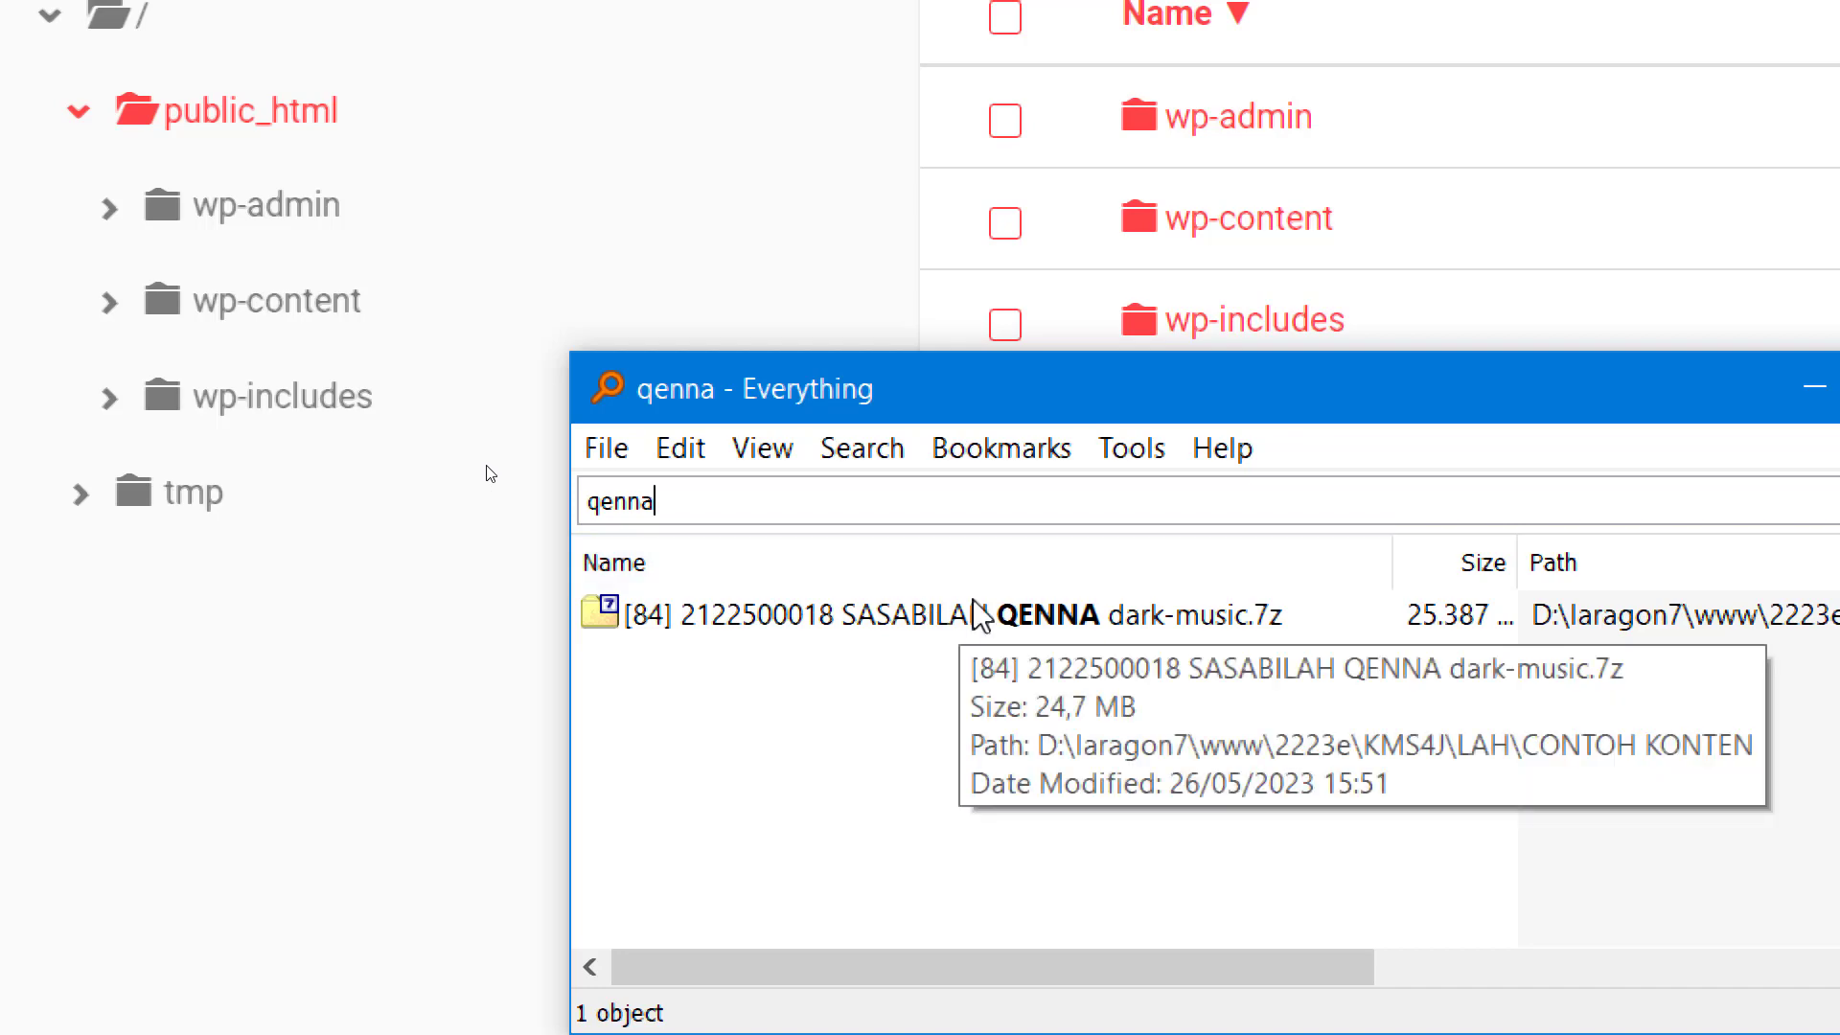
double_click(744, 505)
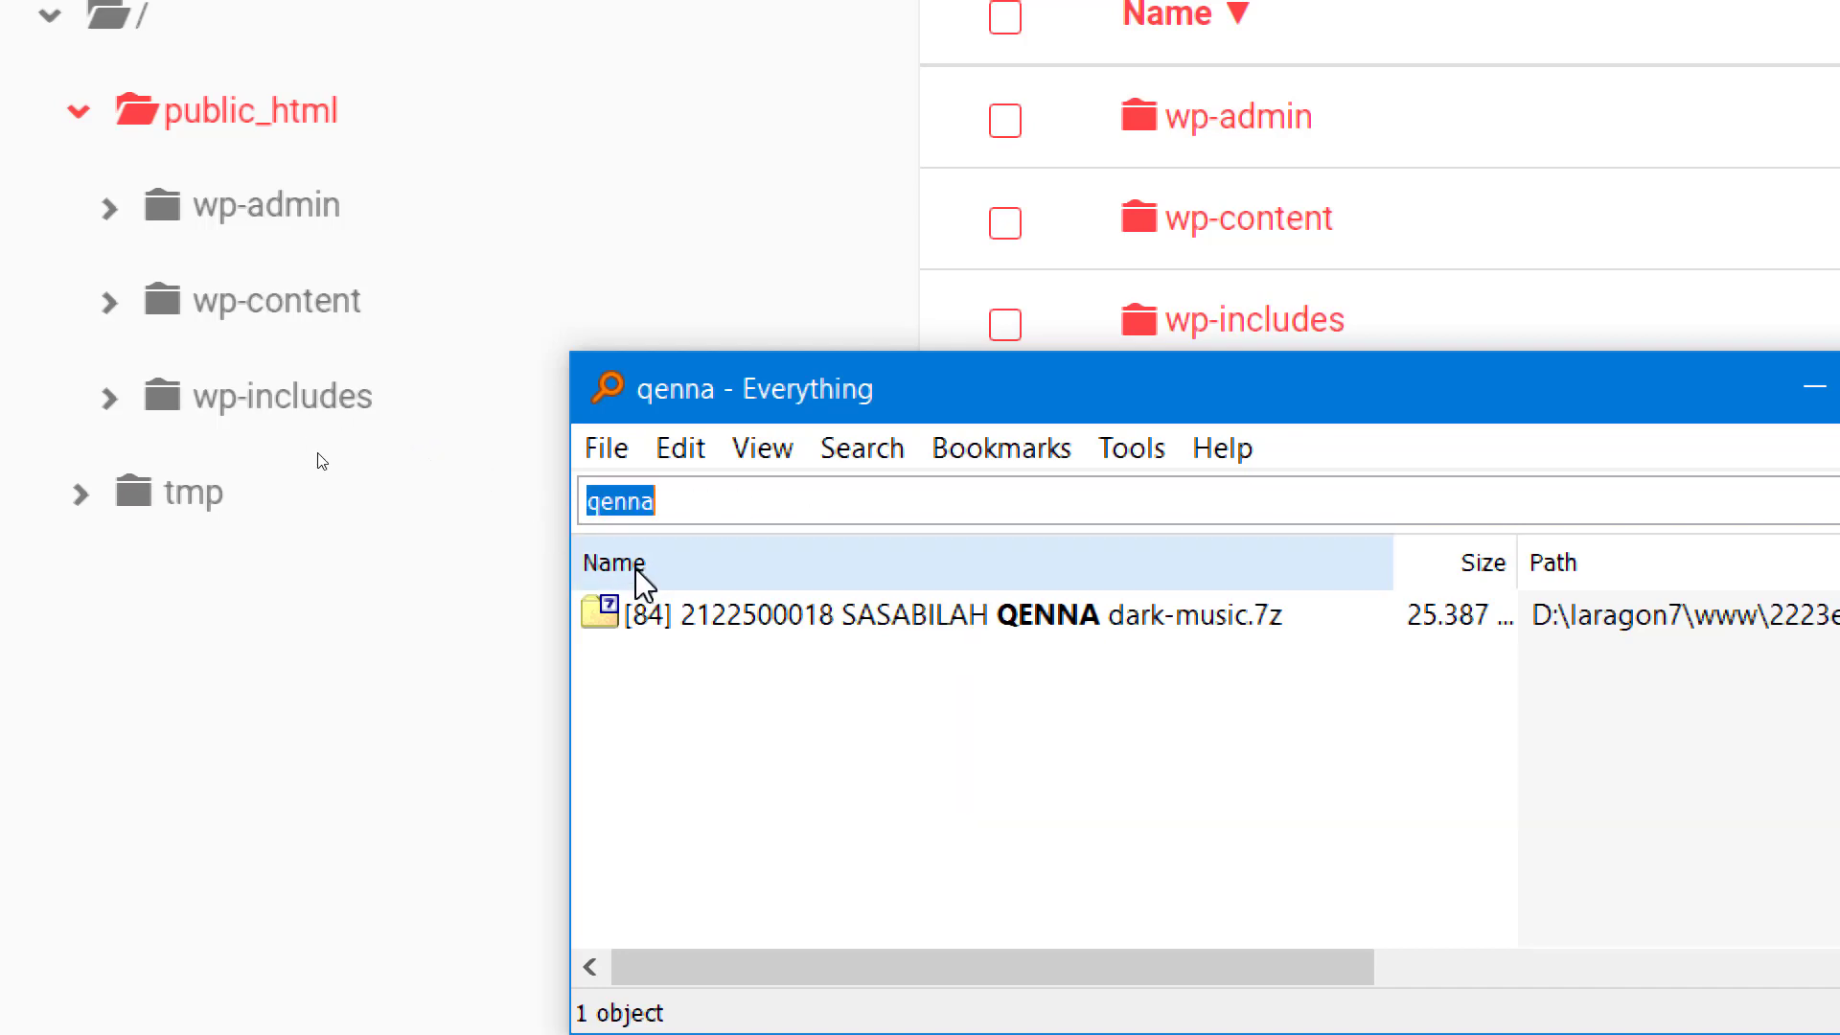
key(BackSpace)
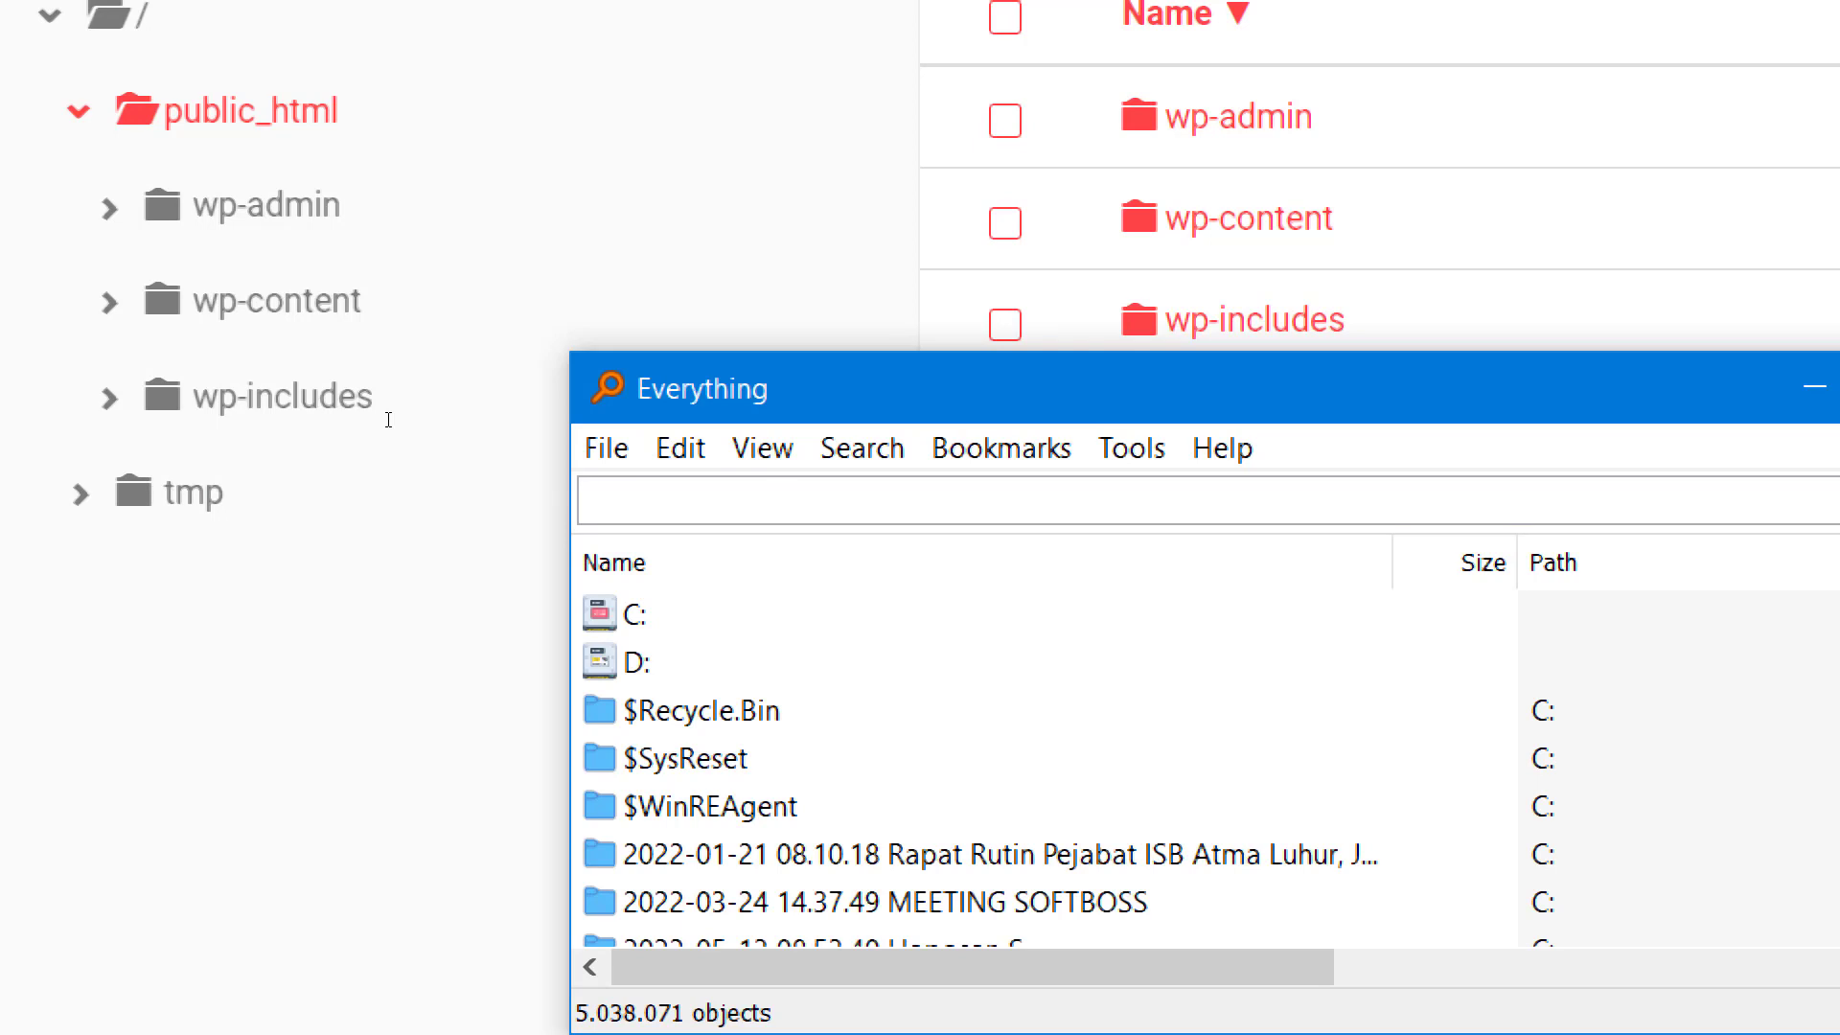
drag(847, 388, 832, 254)
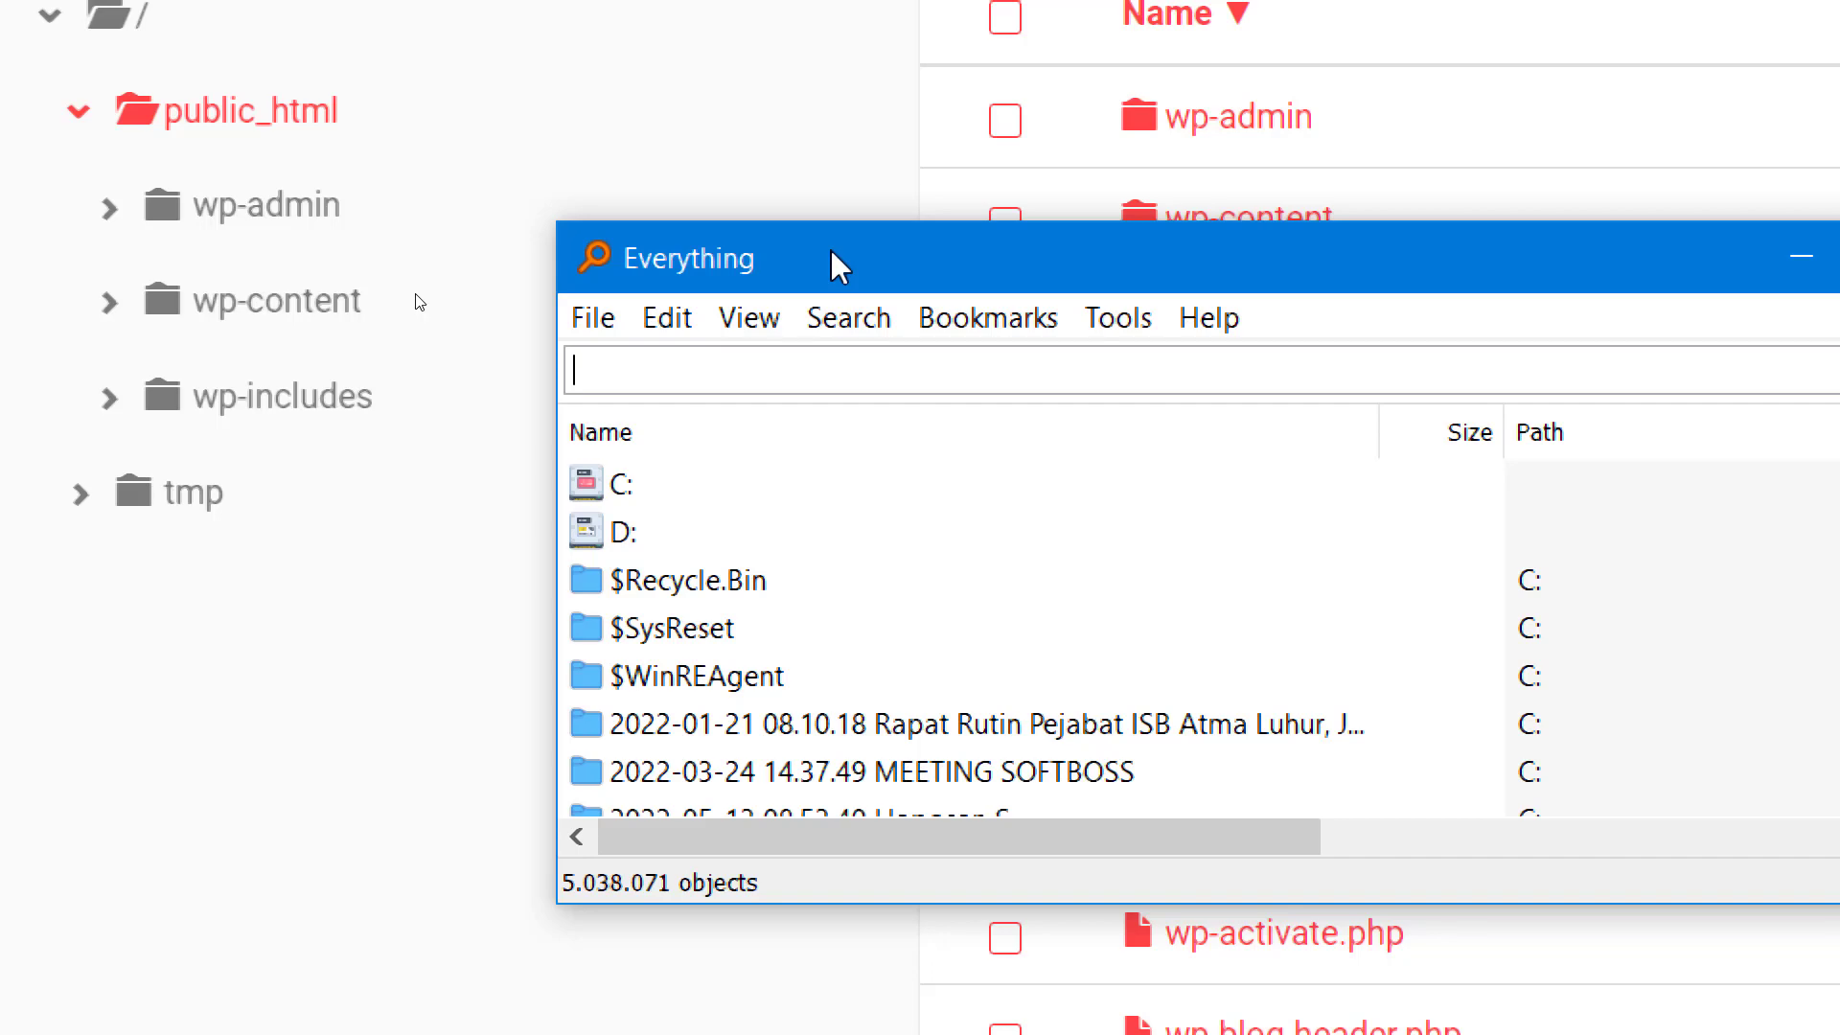
mouse_move(830, 253)
mouse_down()
mouse_move(807, 335)
mouse_move(832, 310)
mouse_move(935, 316)
mouse_up()
text(zahra)
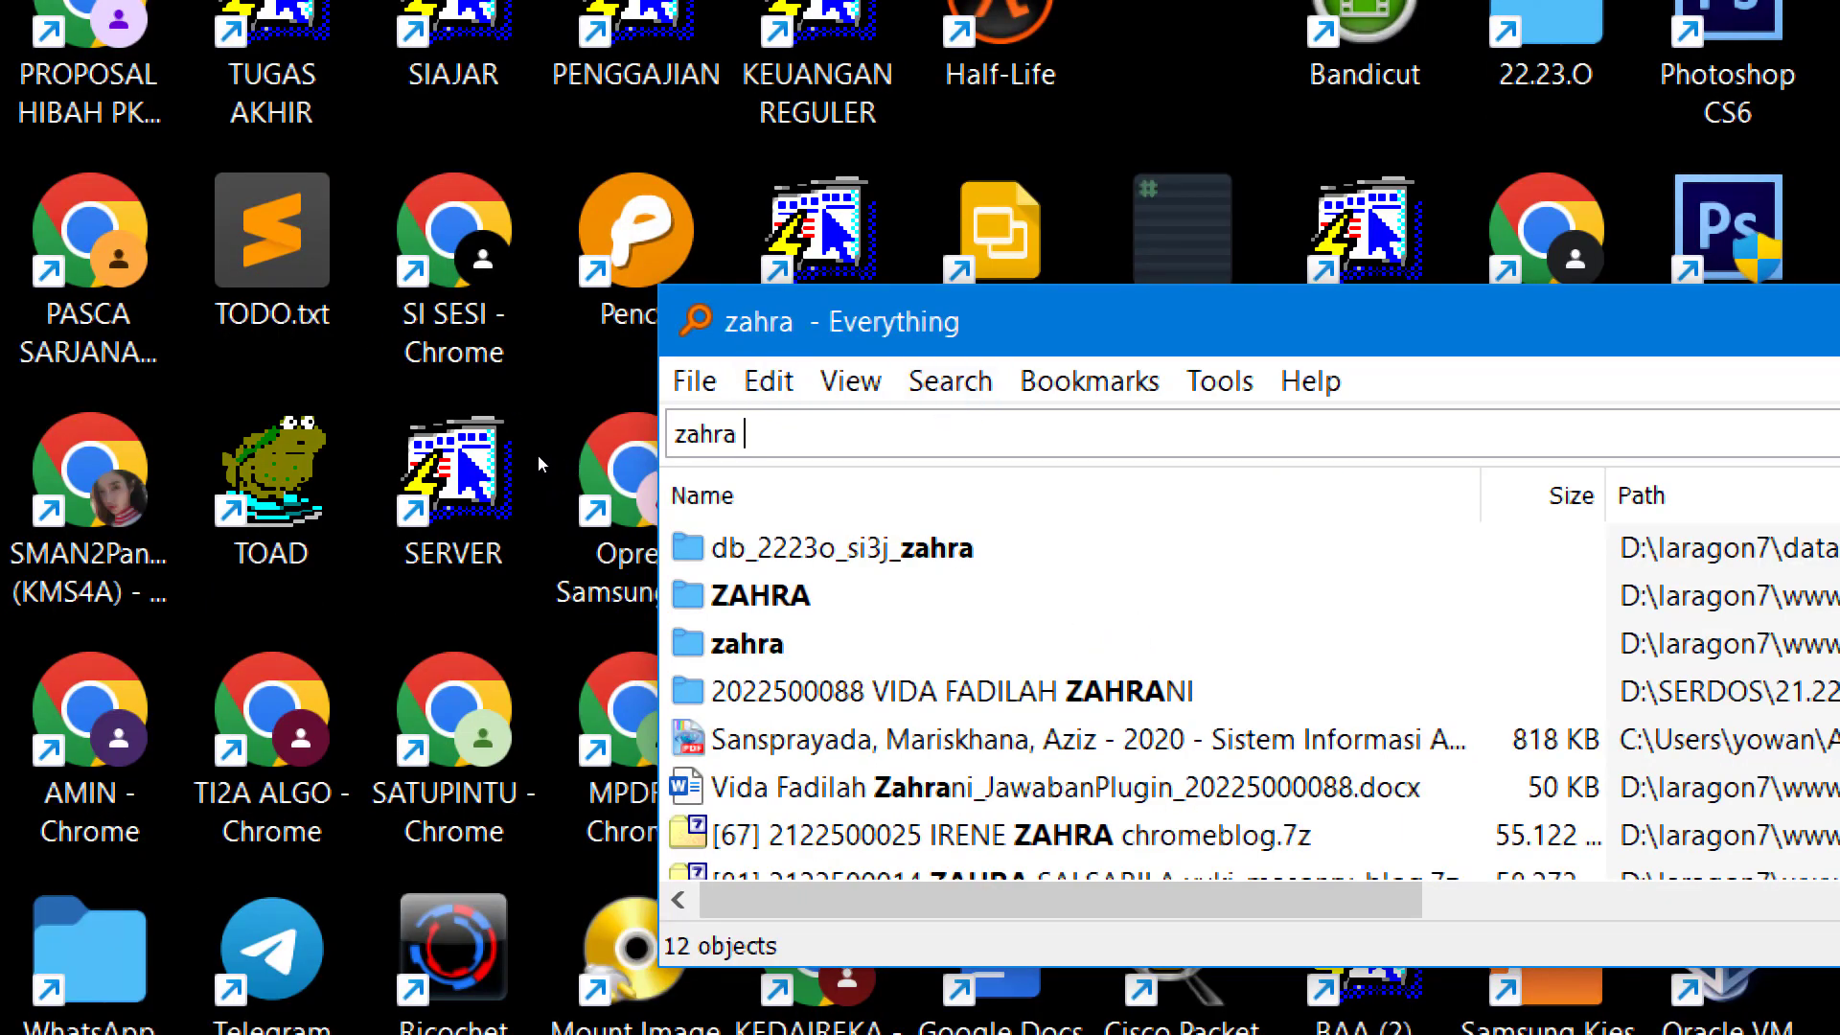
text(bil)
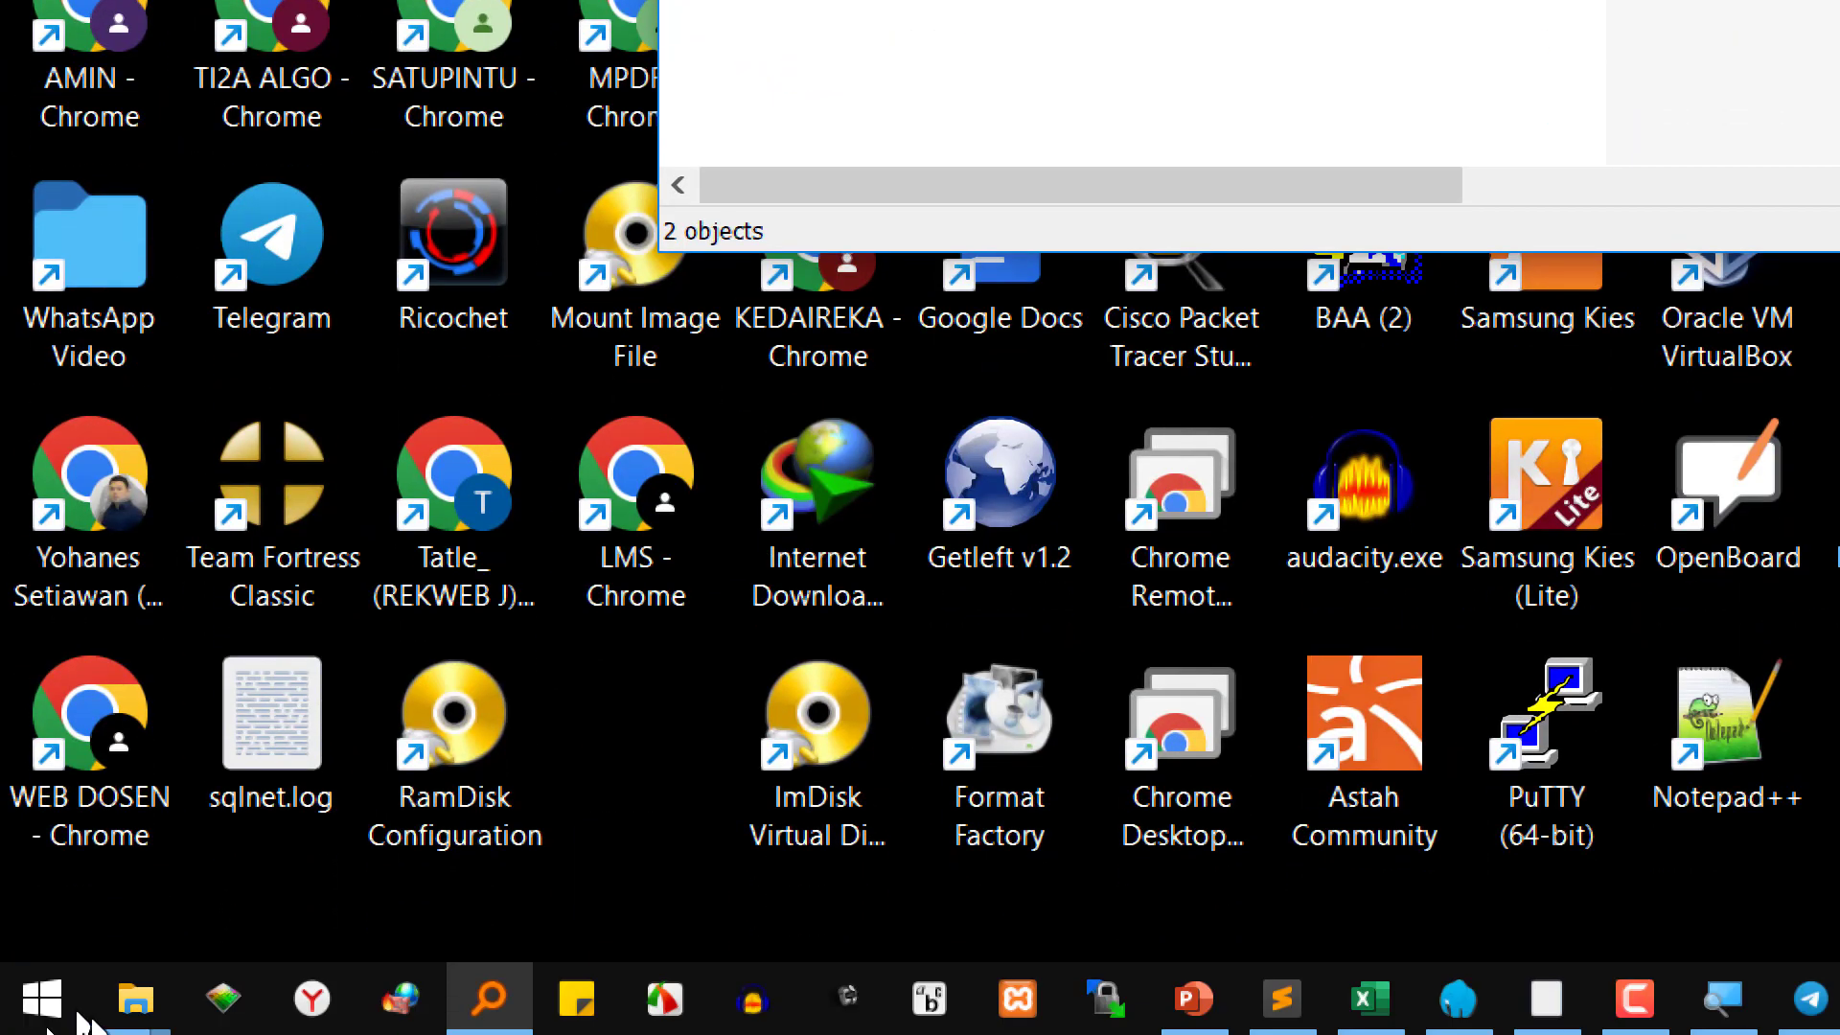
mouse_move(135, 1004)
click(624, 843)
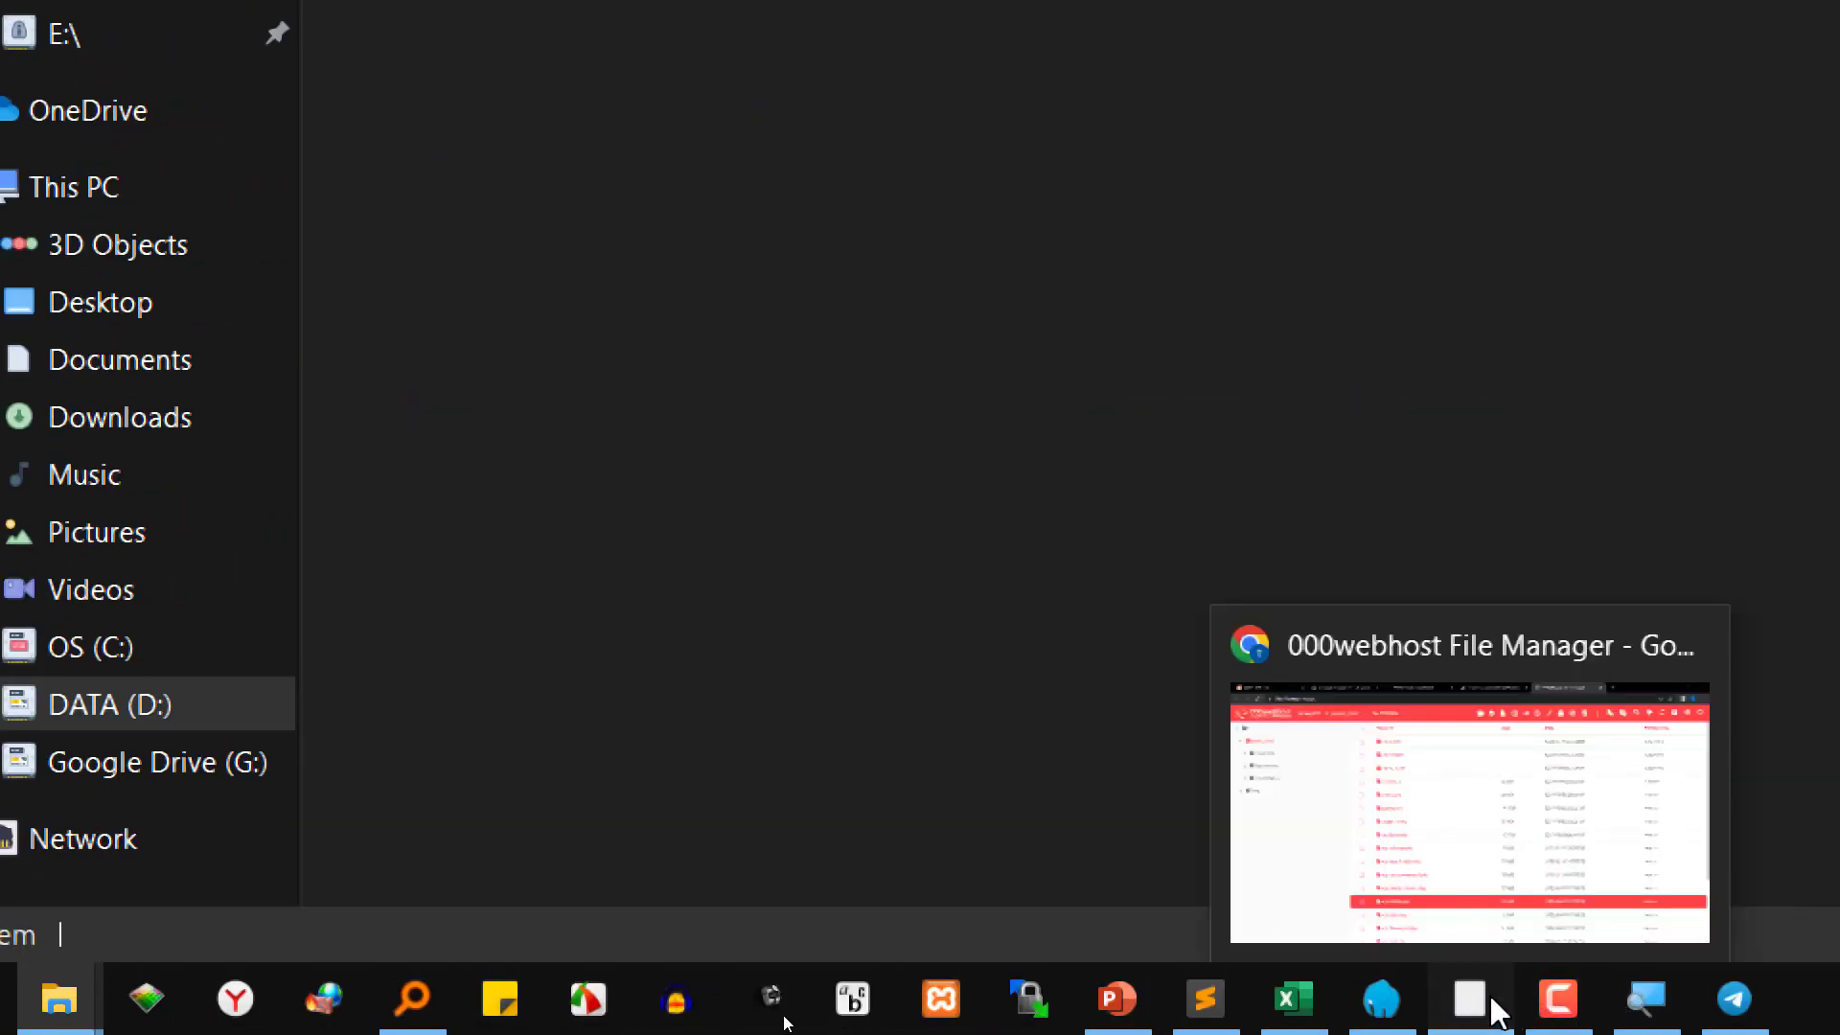
Step: Search Google for 'bunyi jangkrik' in a new Chrome tab
click(1491, 996)
click(1462, 35)
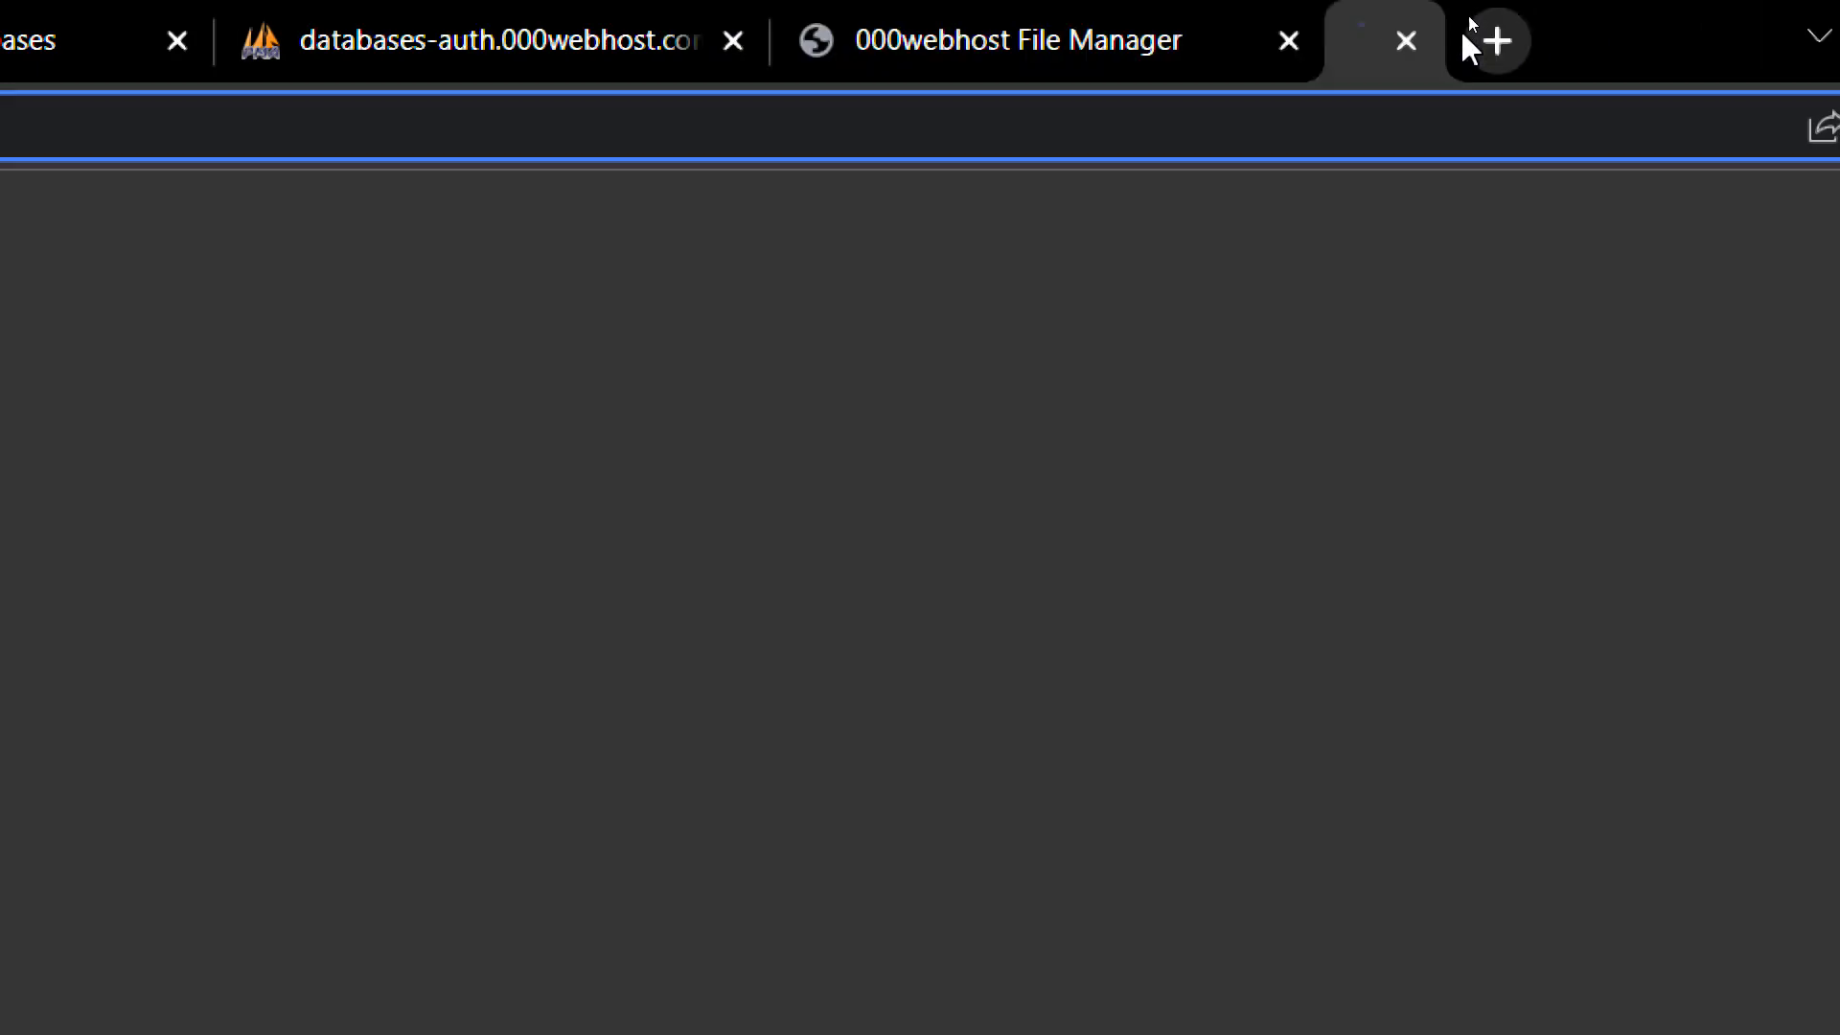
text(bunyoi)
key(BackSpace)
key(BackSpace)
text(i jangkri)
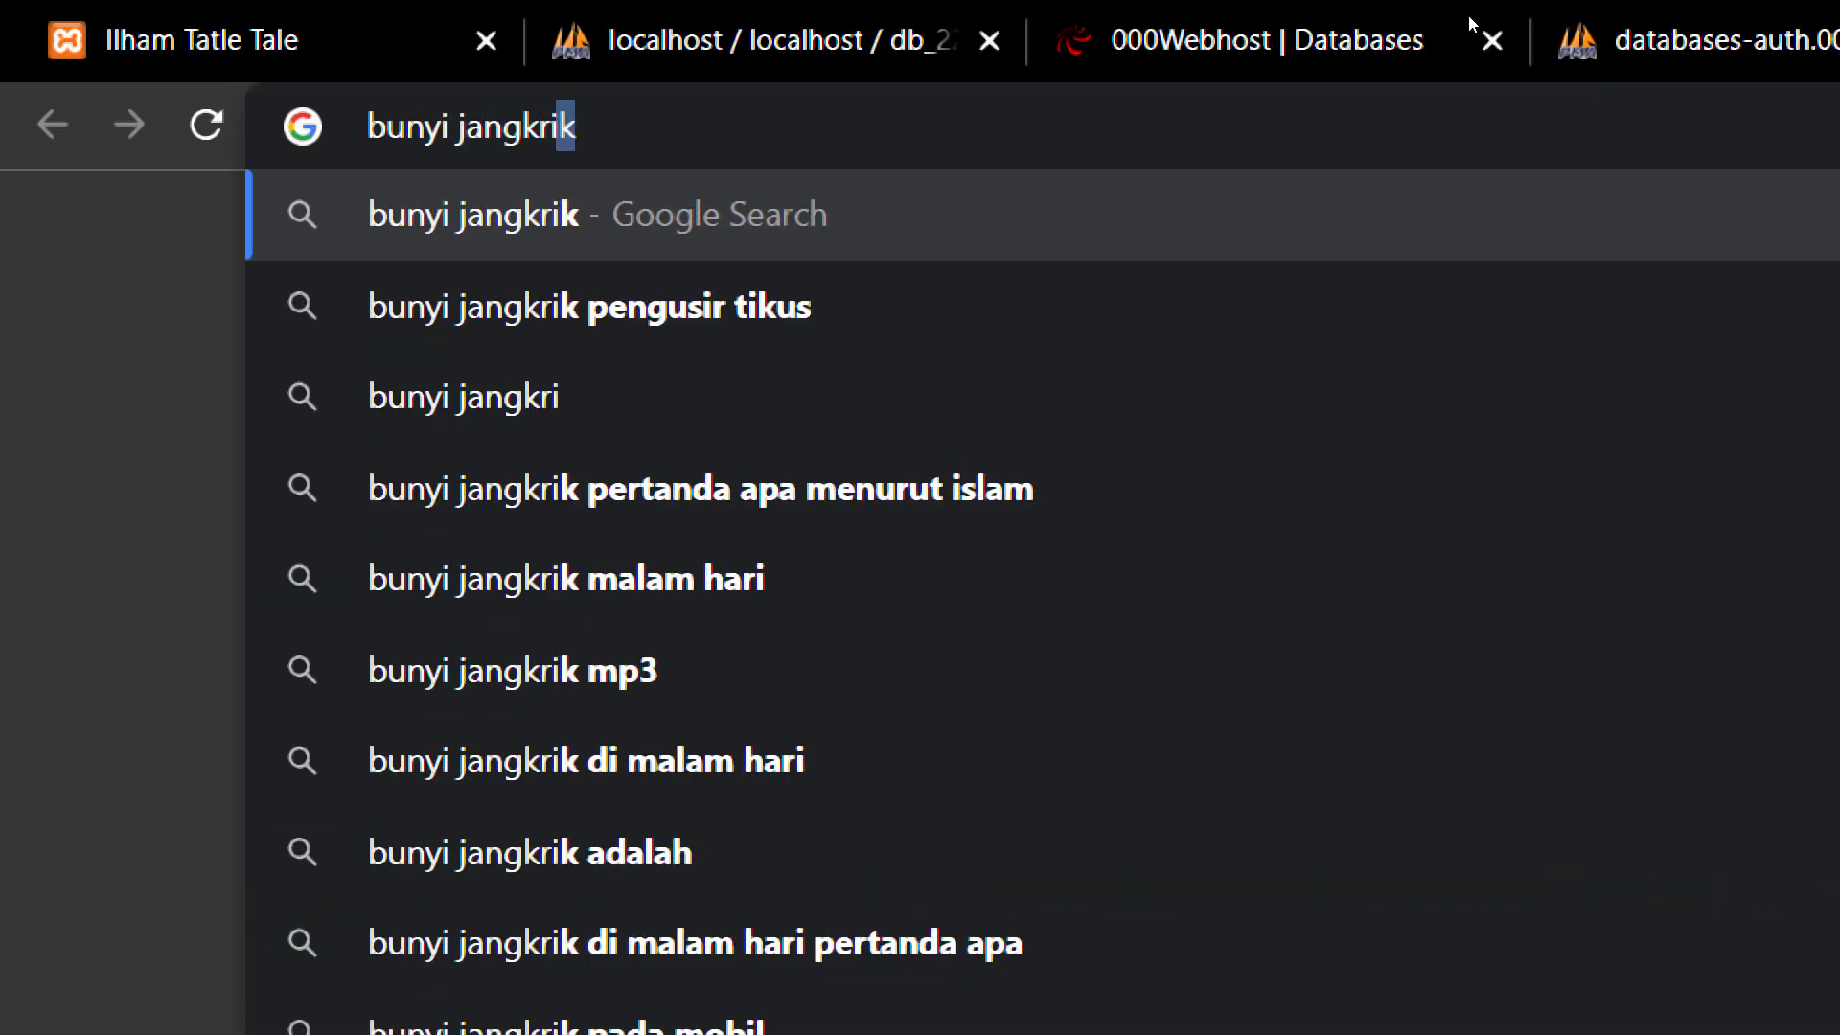
key(Return)
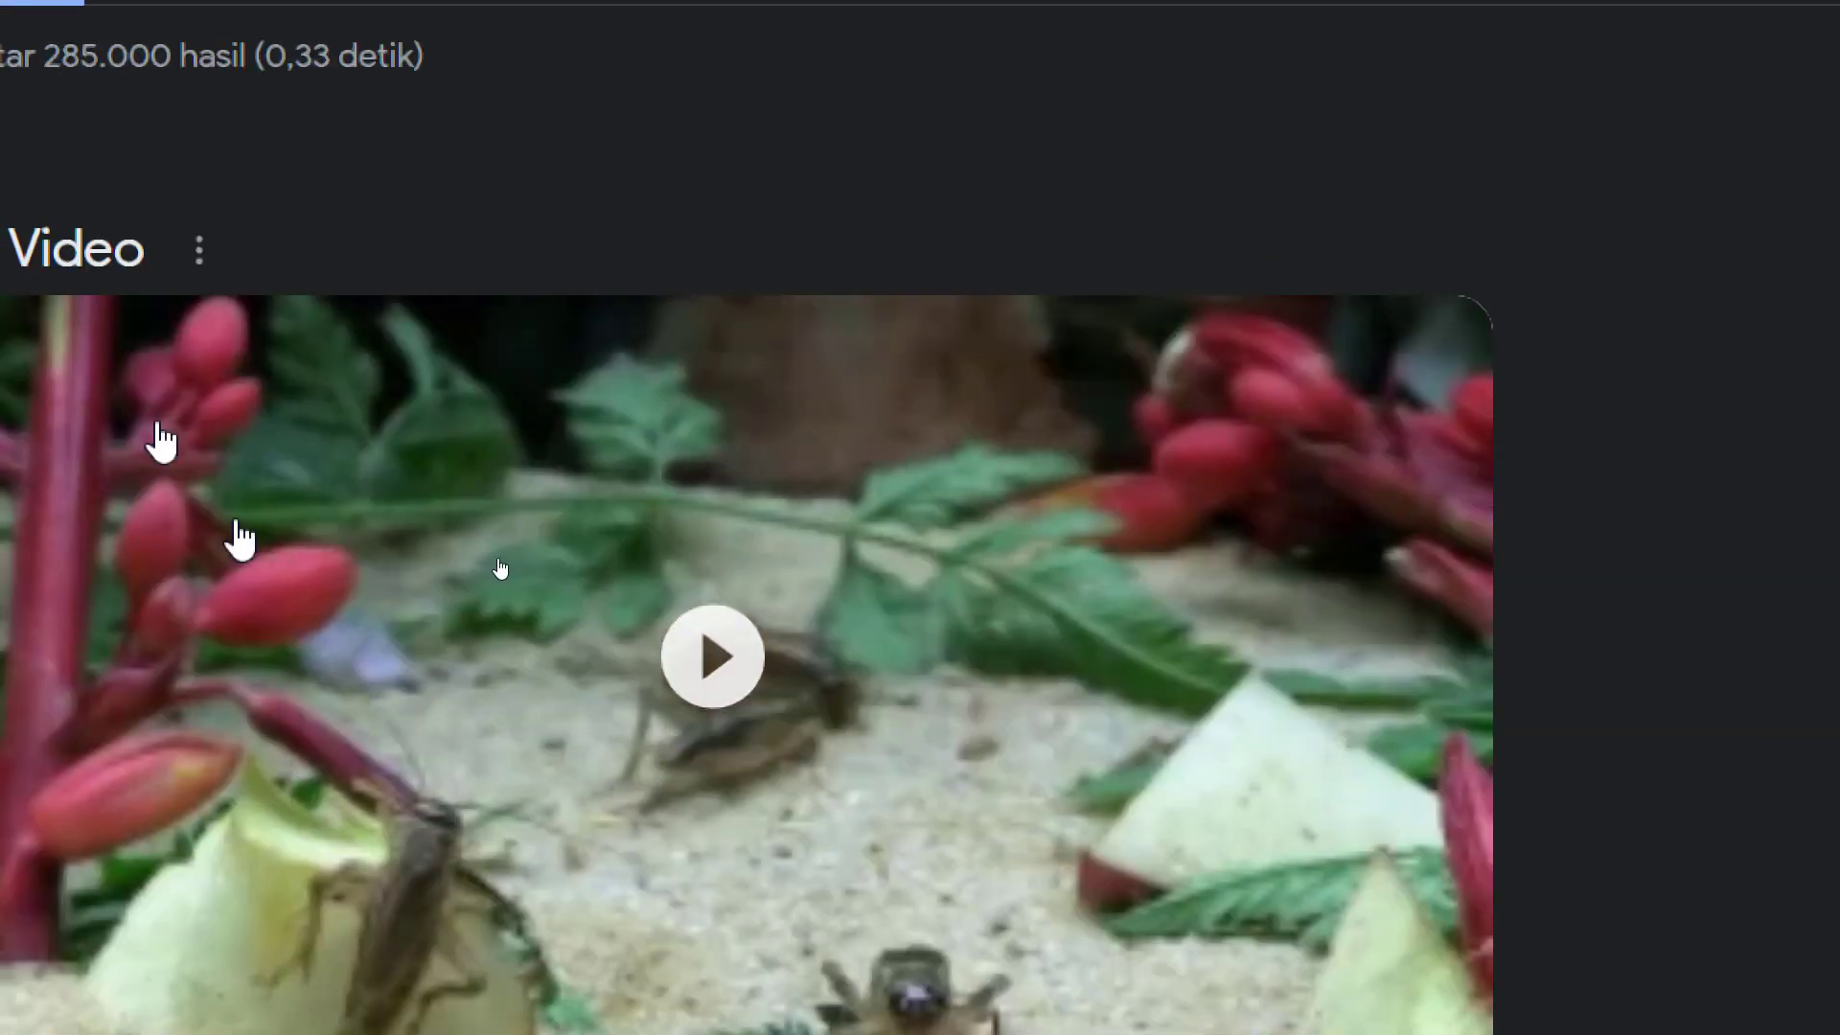
Step: Play the cricket-sound video past its ad, then return to the File Manager tab
click(706, 657)
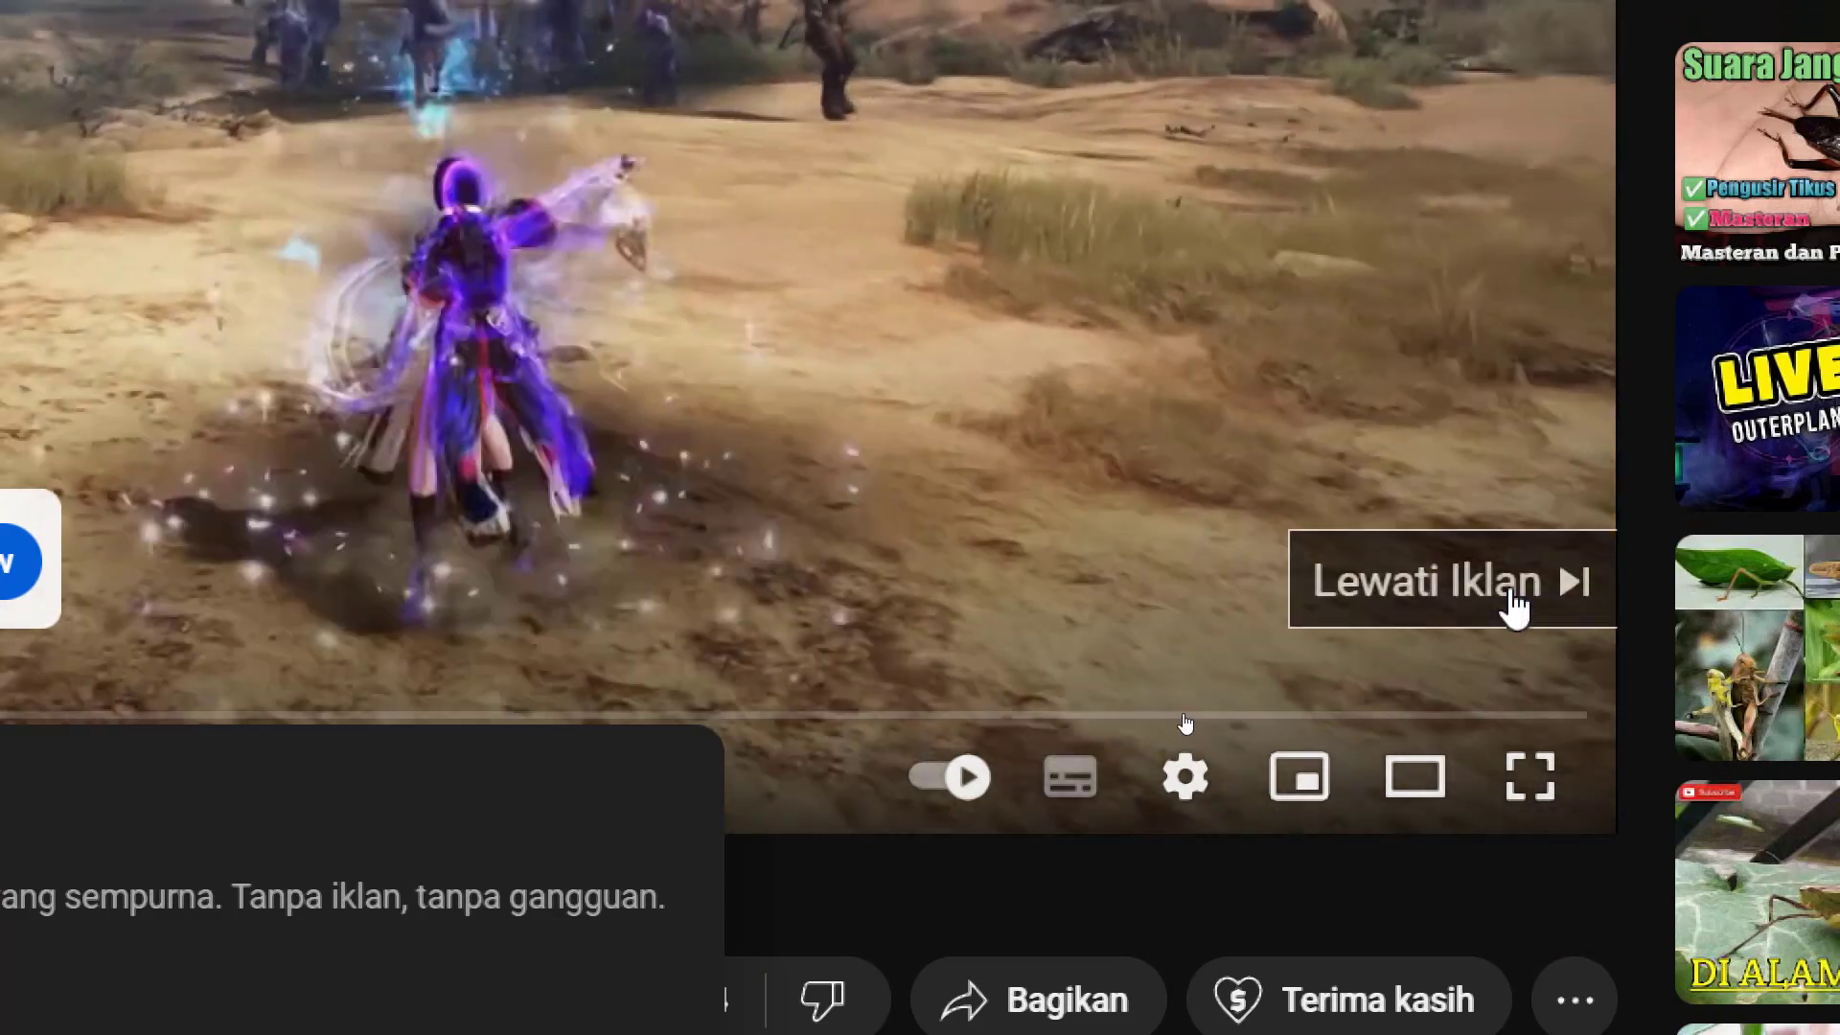
click(1514, 599)
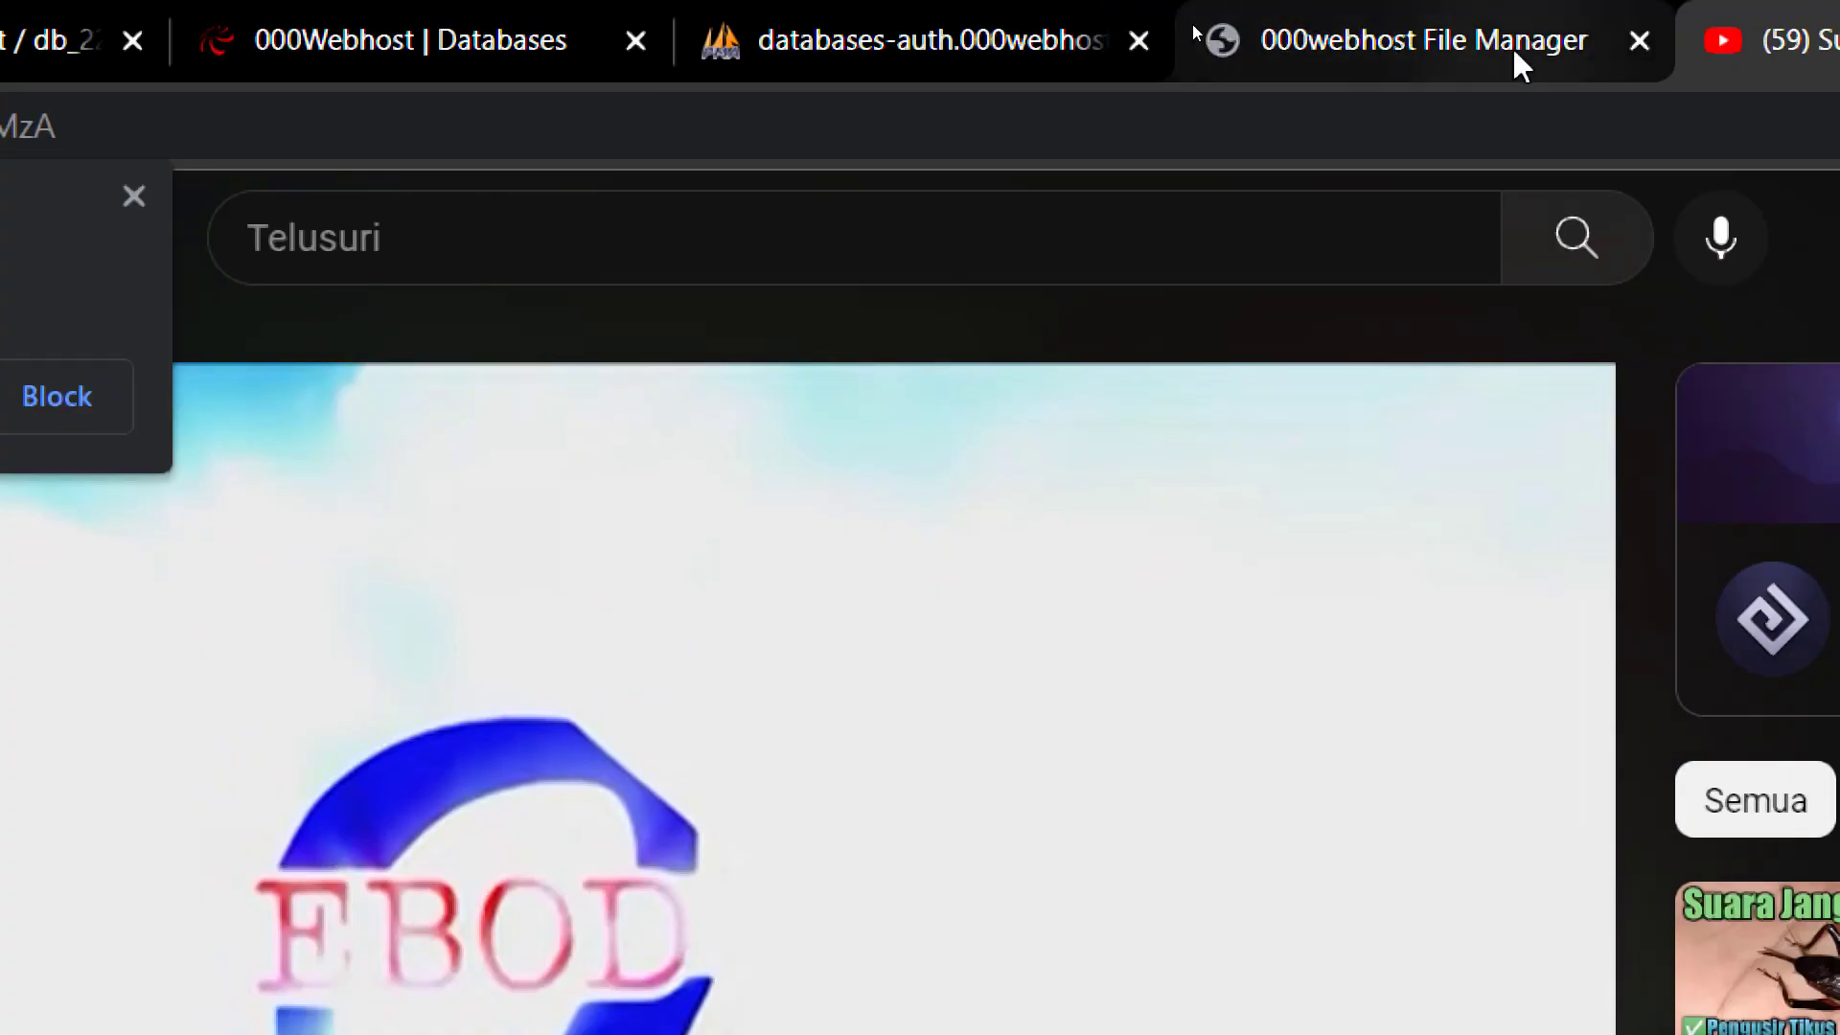
click(1516, 61)
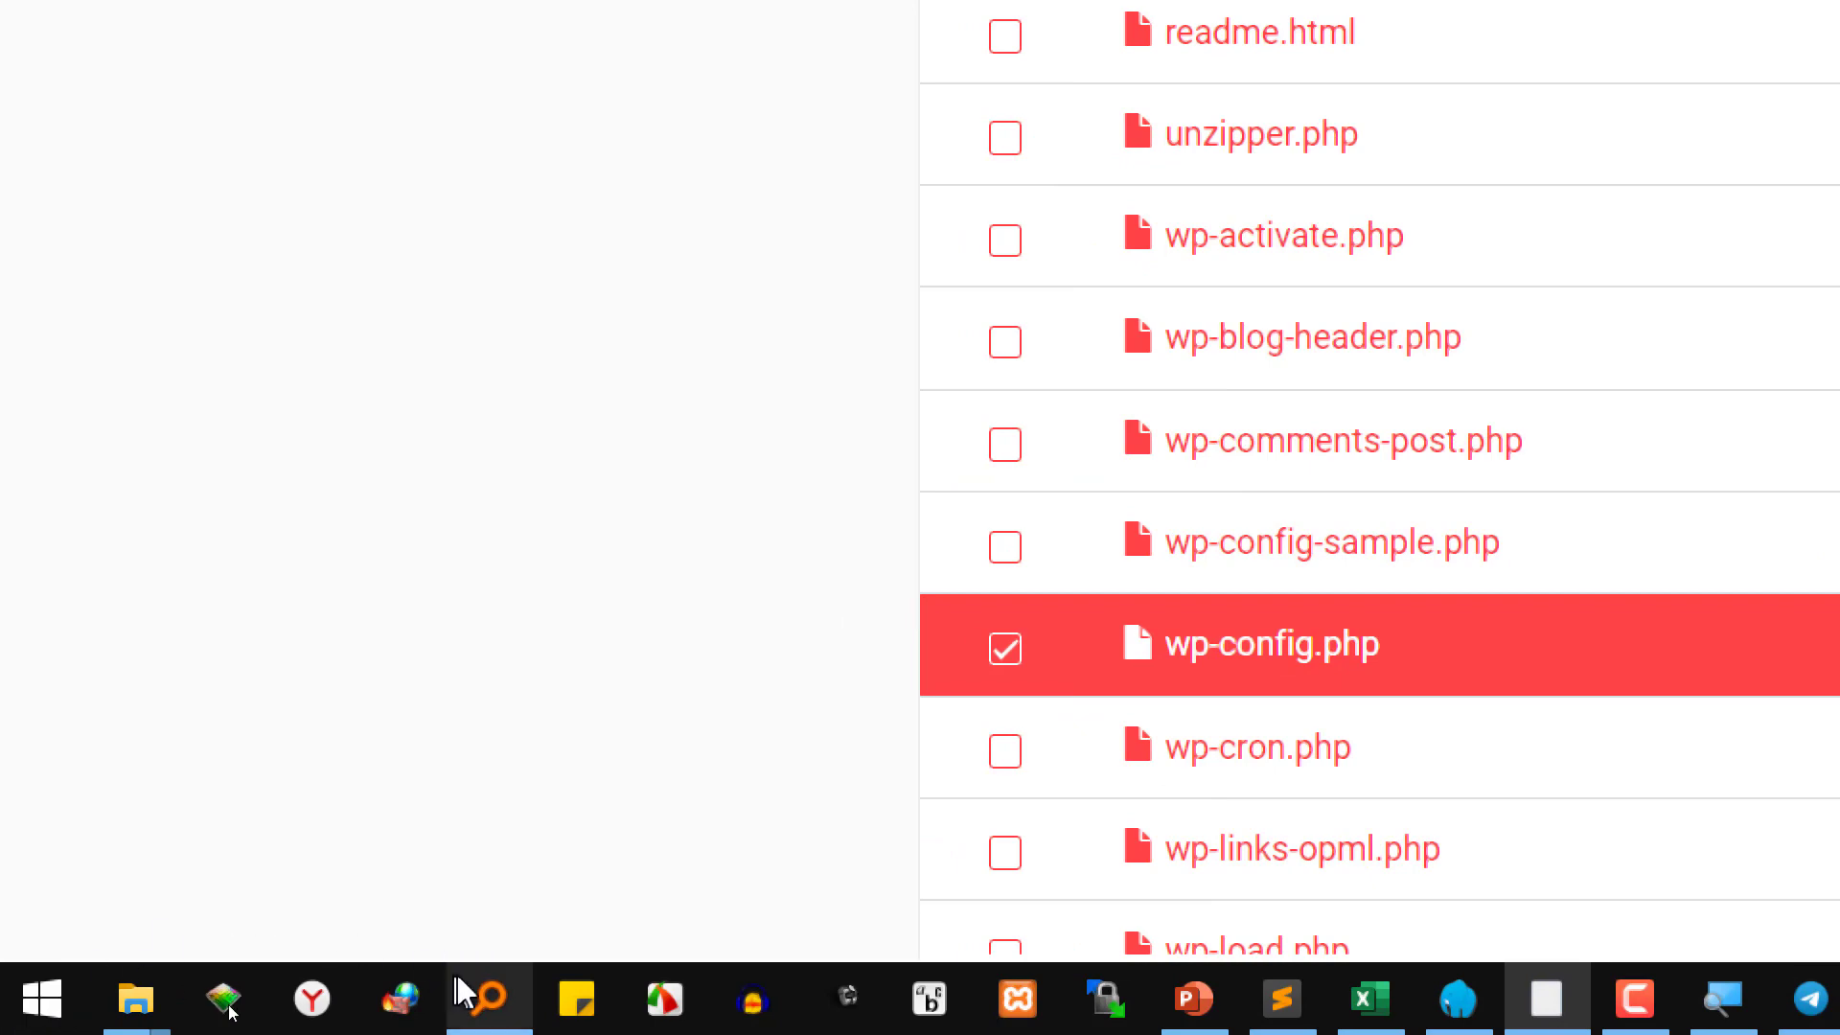
Step: Bring the laragon7 wp-content\uploads Explorer window, holding the 2023 folder, to the front
click(470, 999)
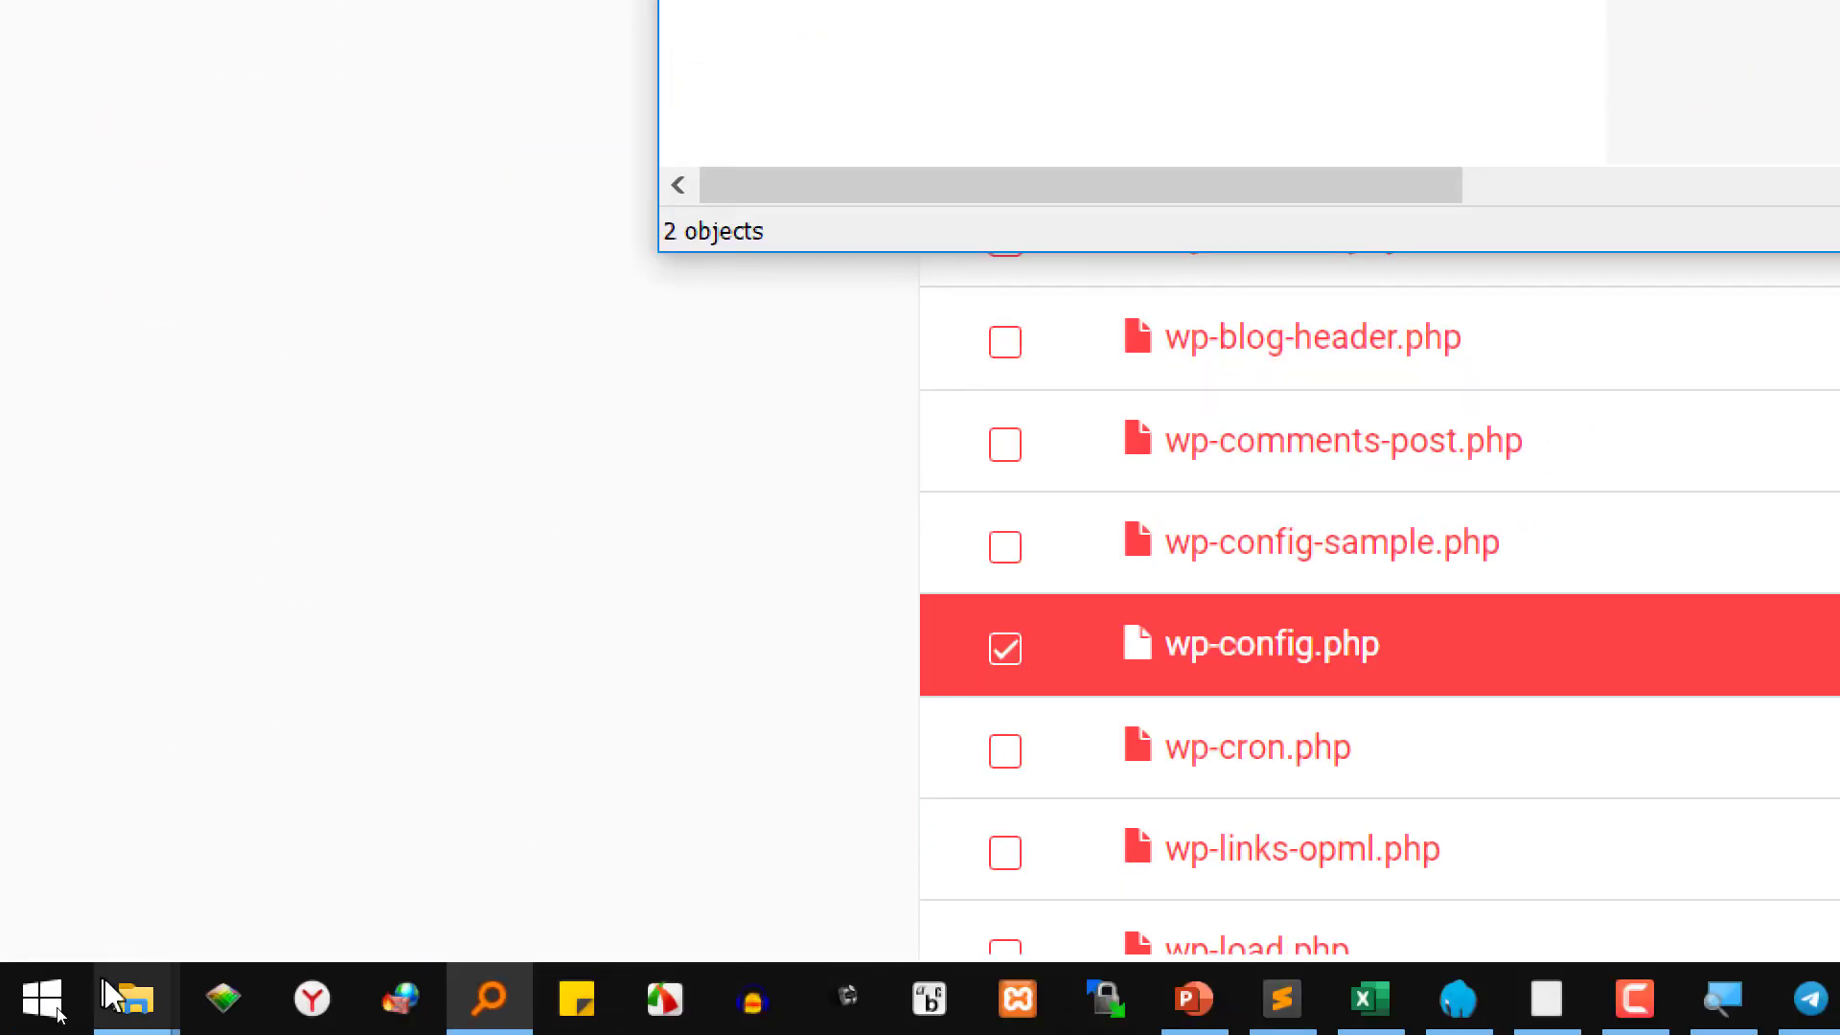
mouse_move(110, 996)
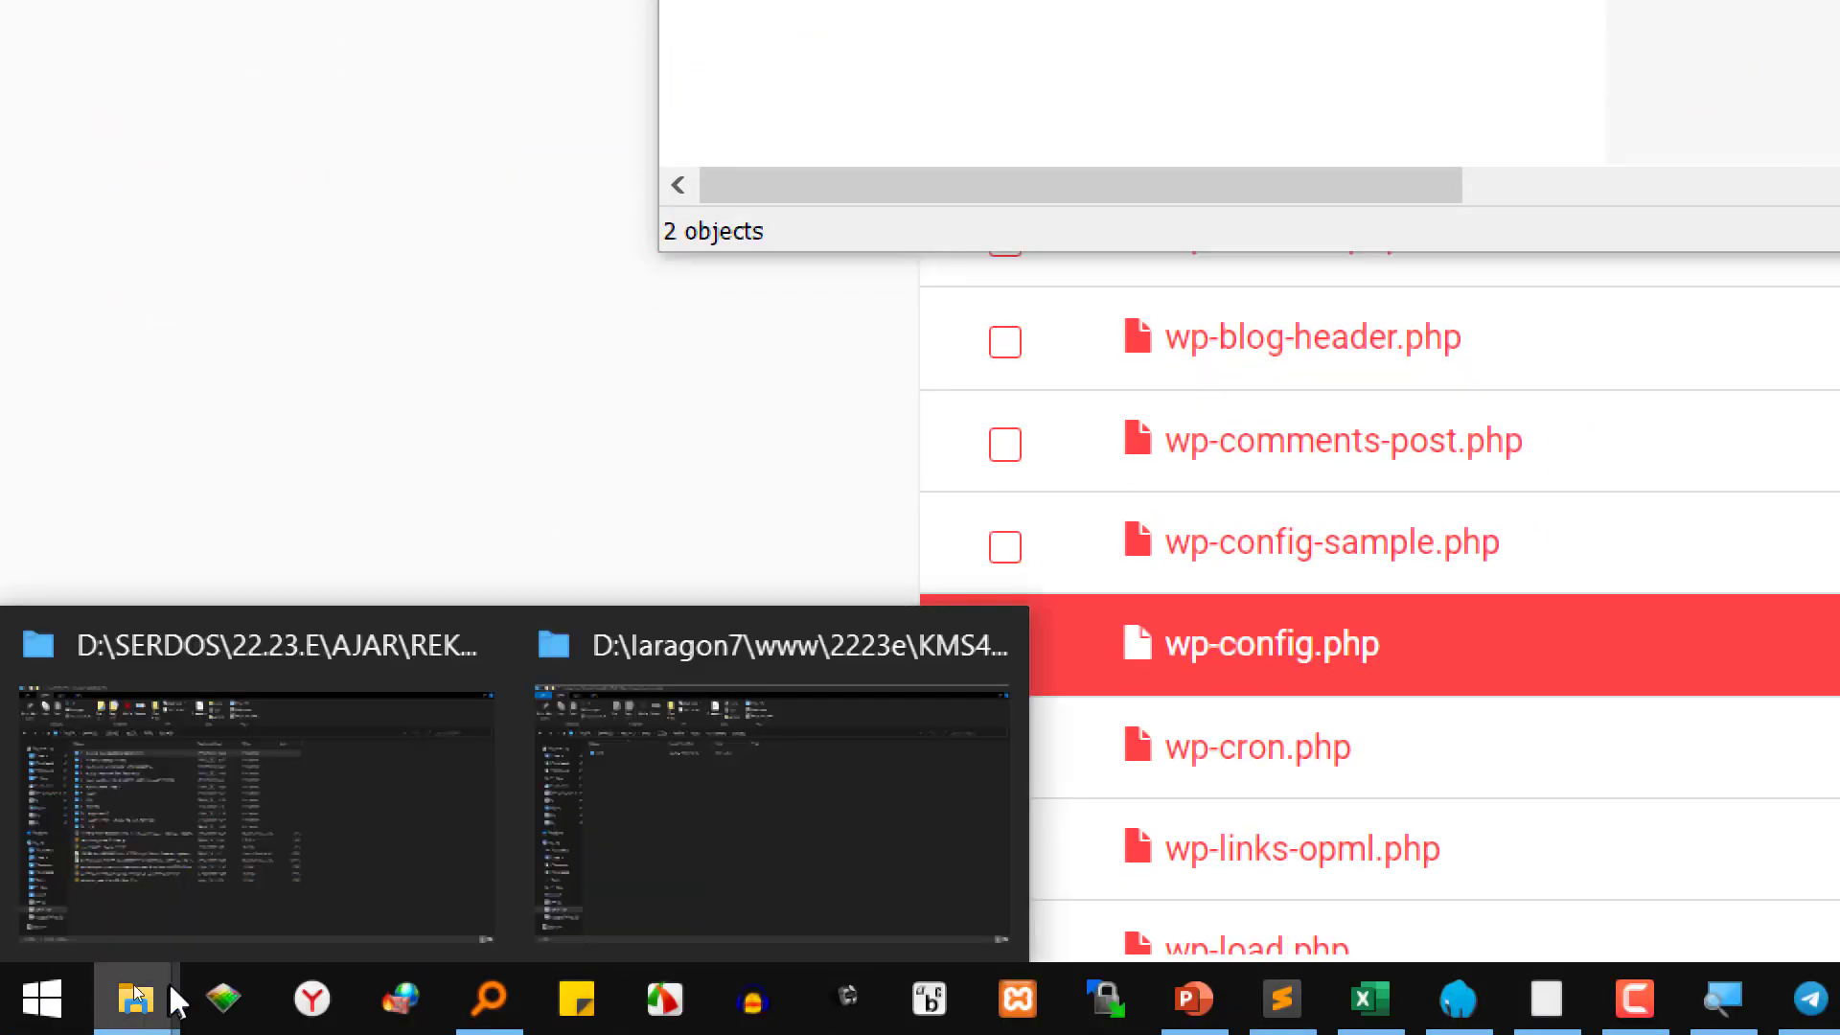
click(846, 821)
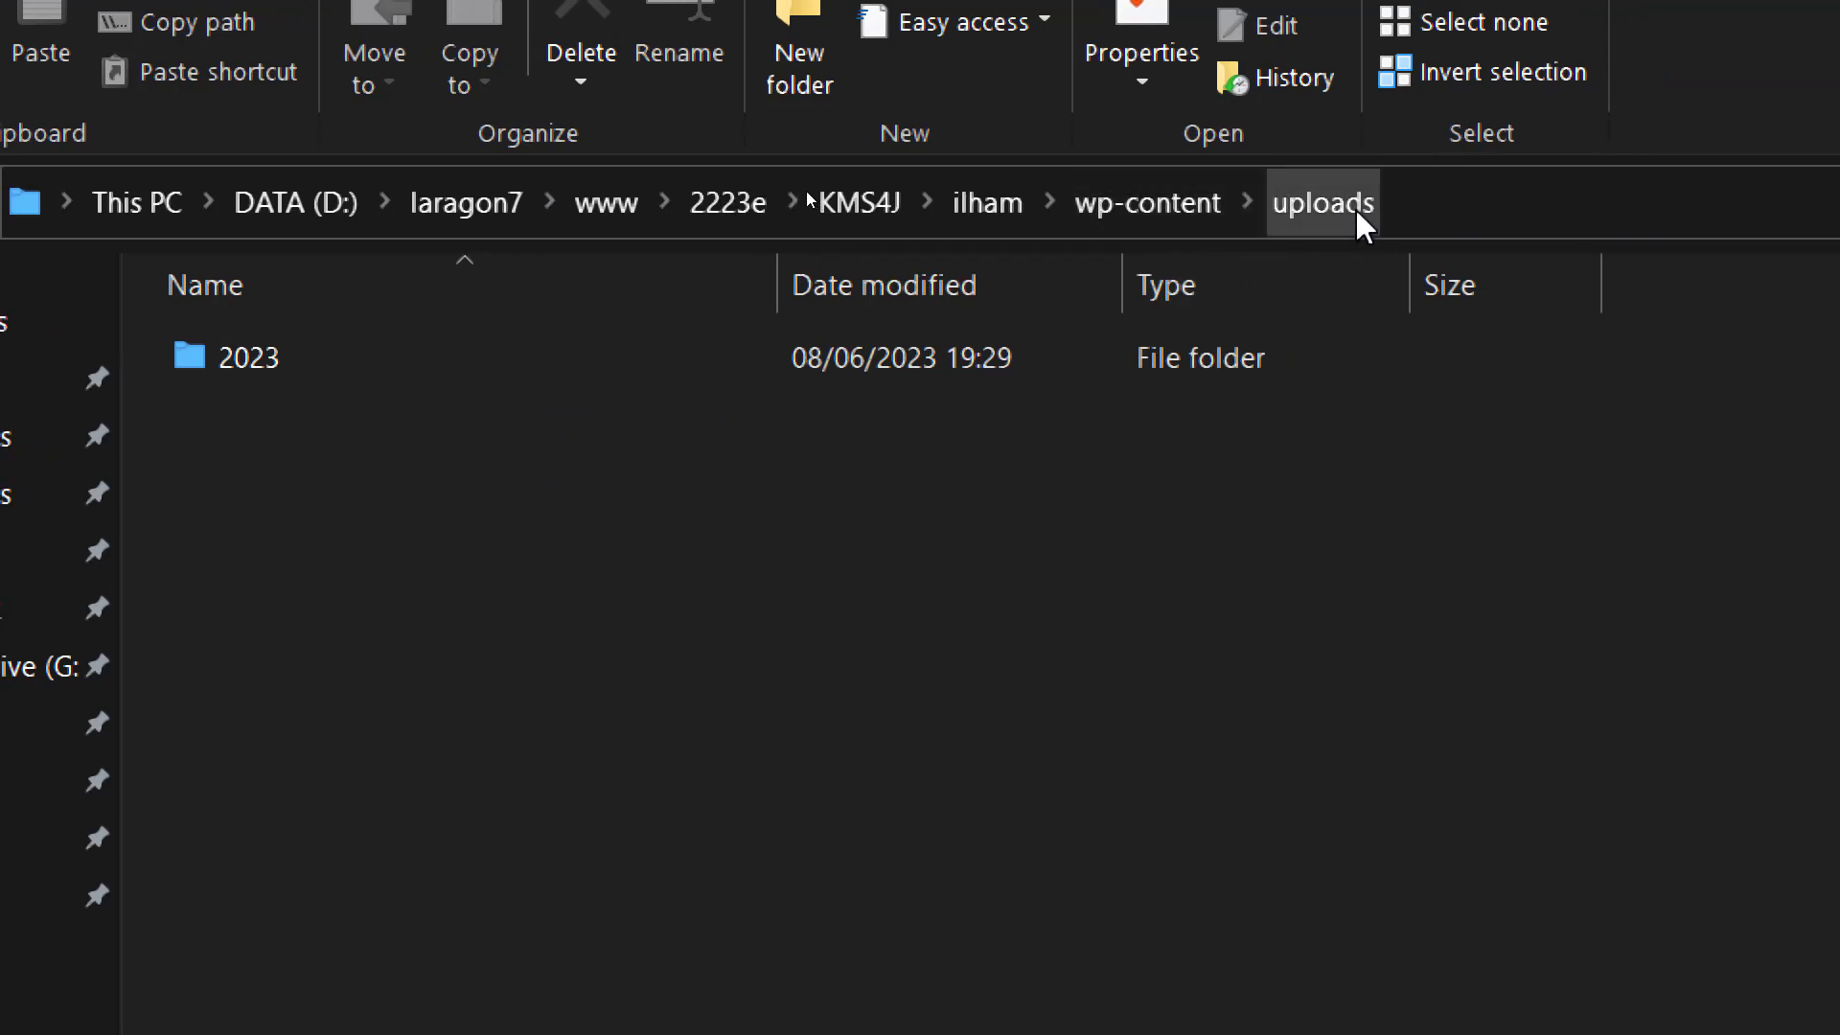
Step: Create an uploads folder shortcut and dismiss the 'location not available' error
click(1457, 203)
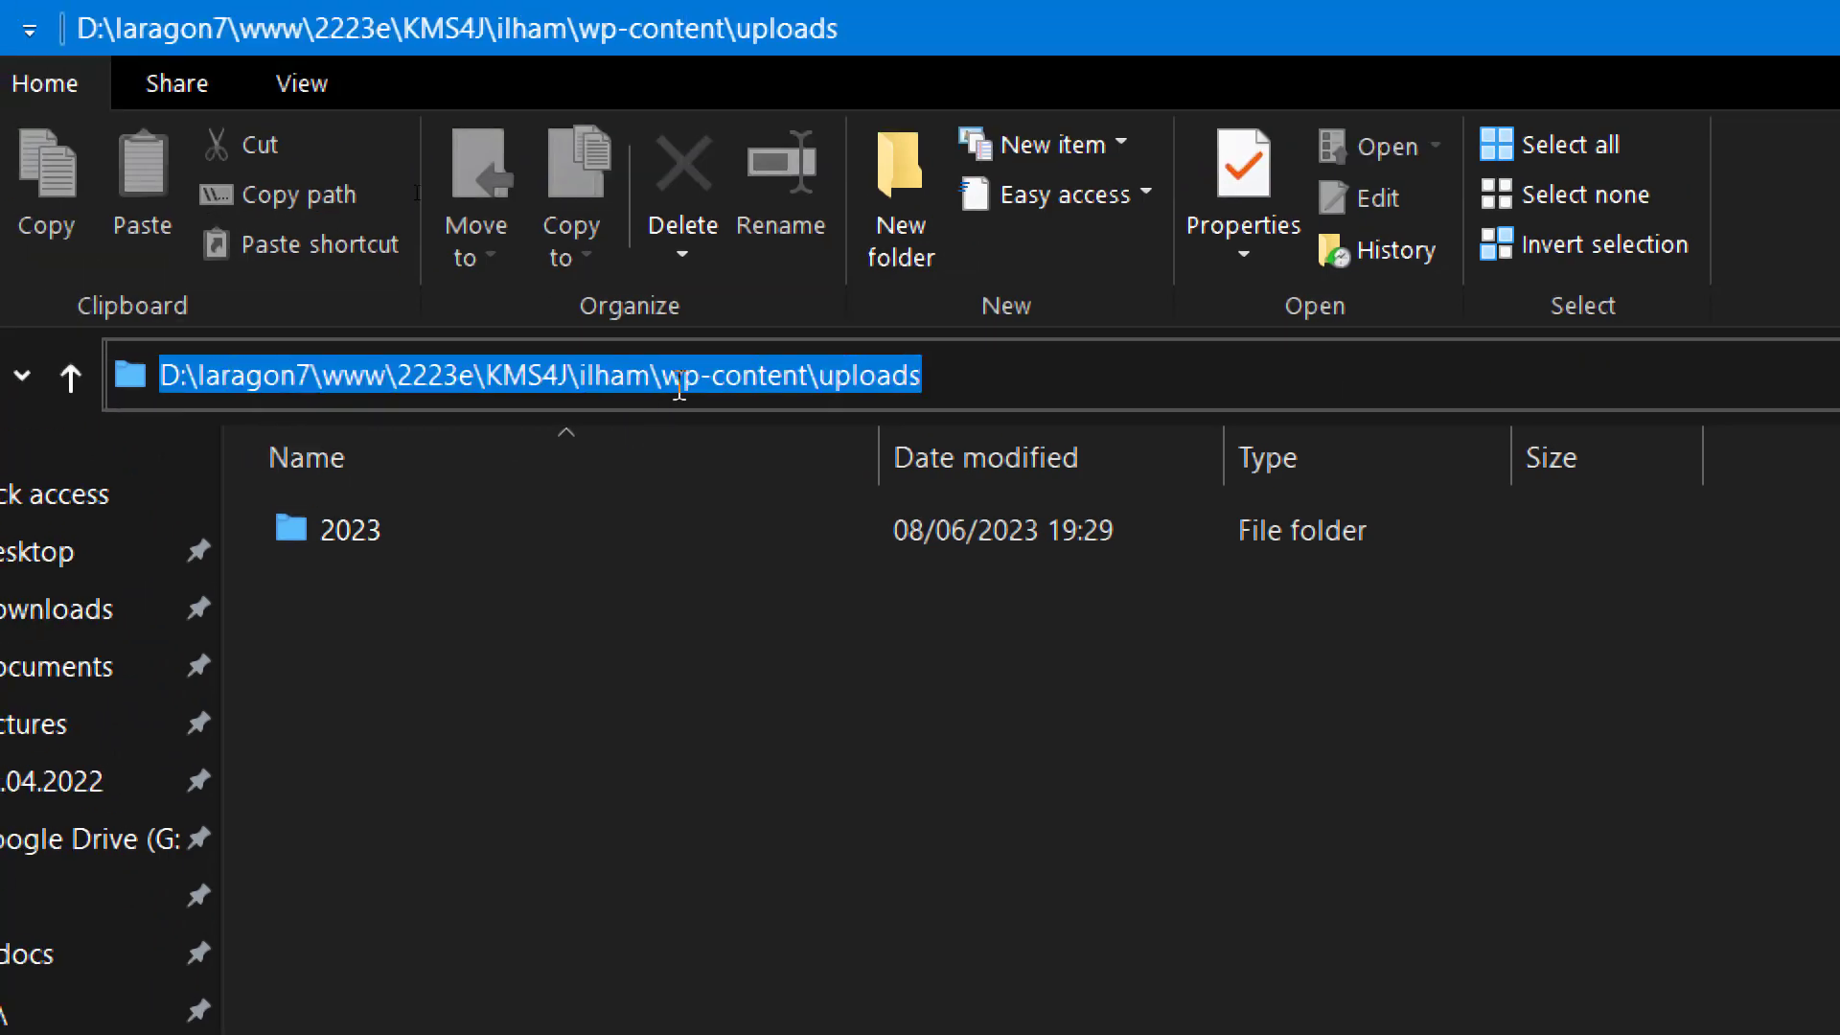
right_click(679, 385)
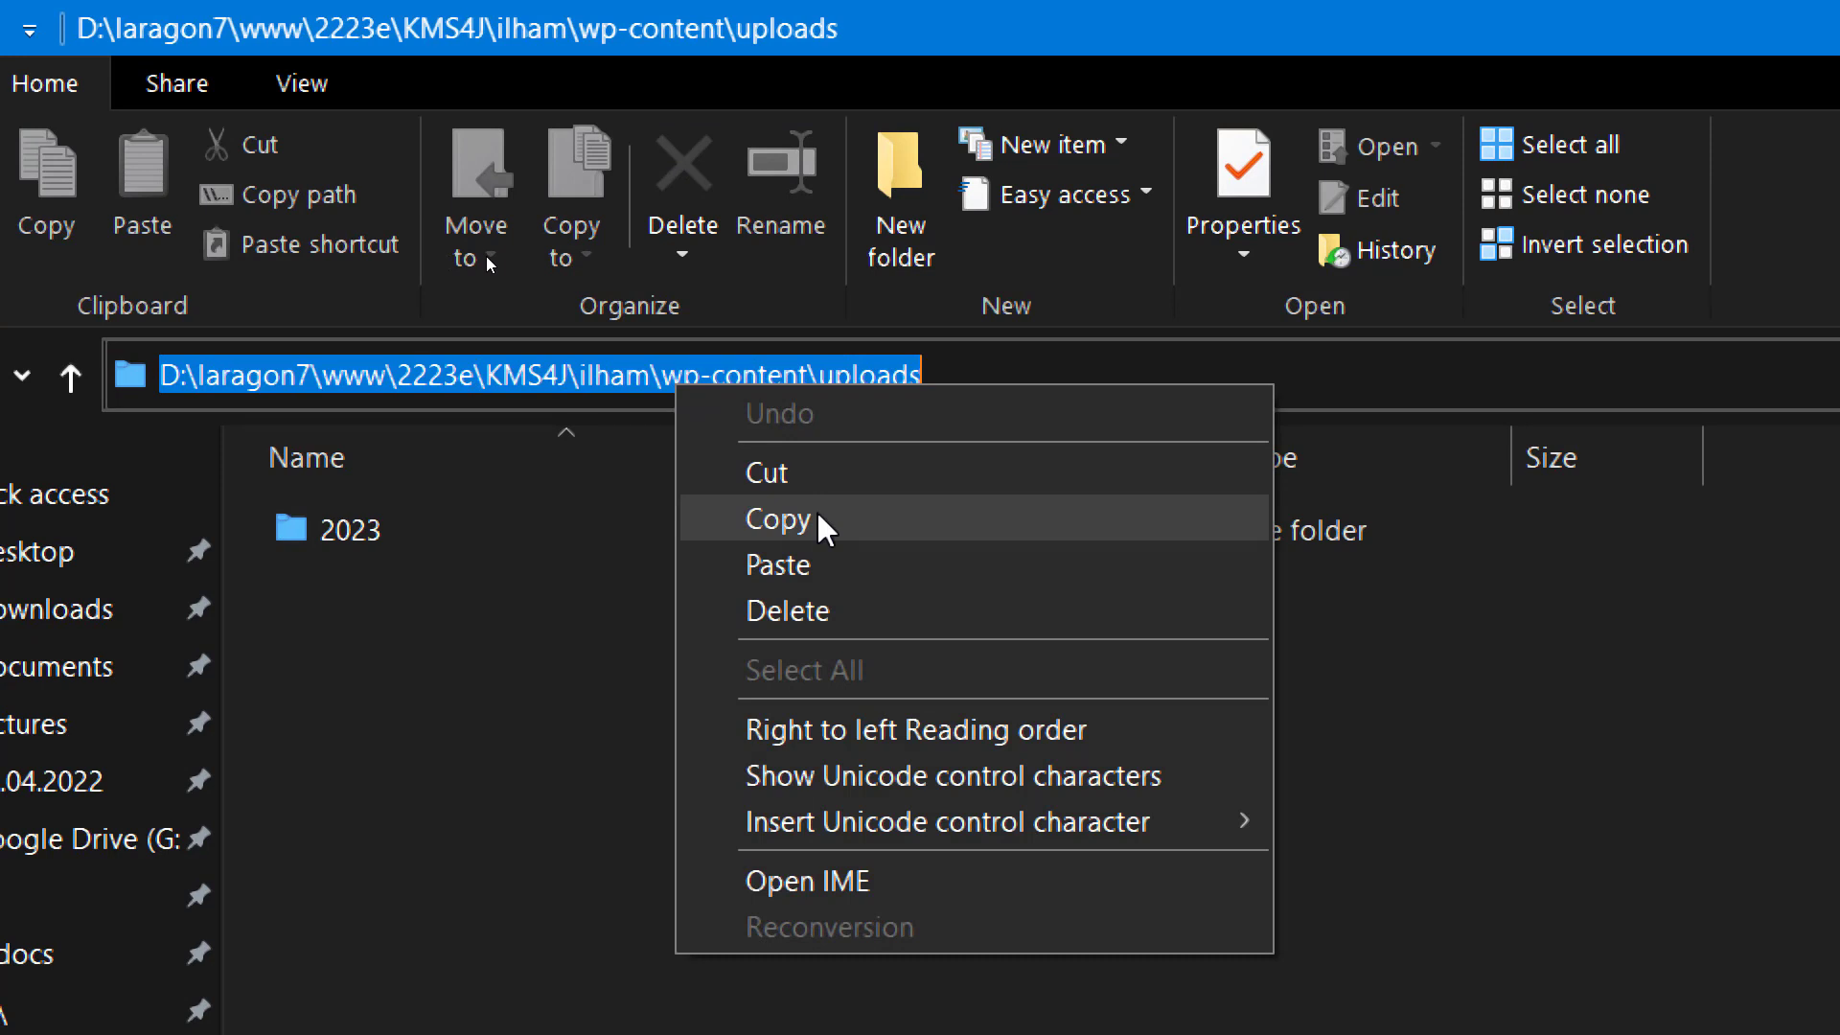
click(428, 378)
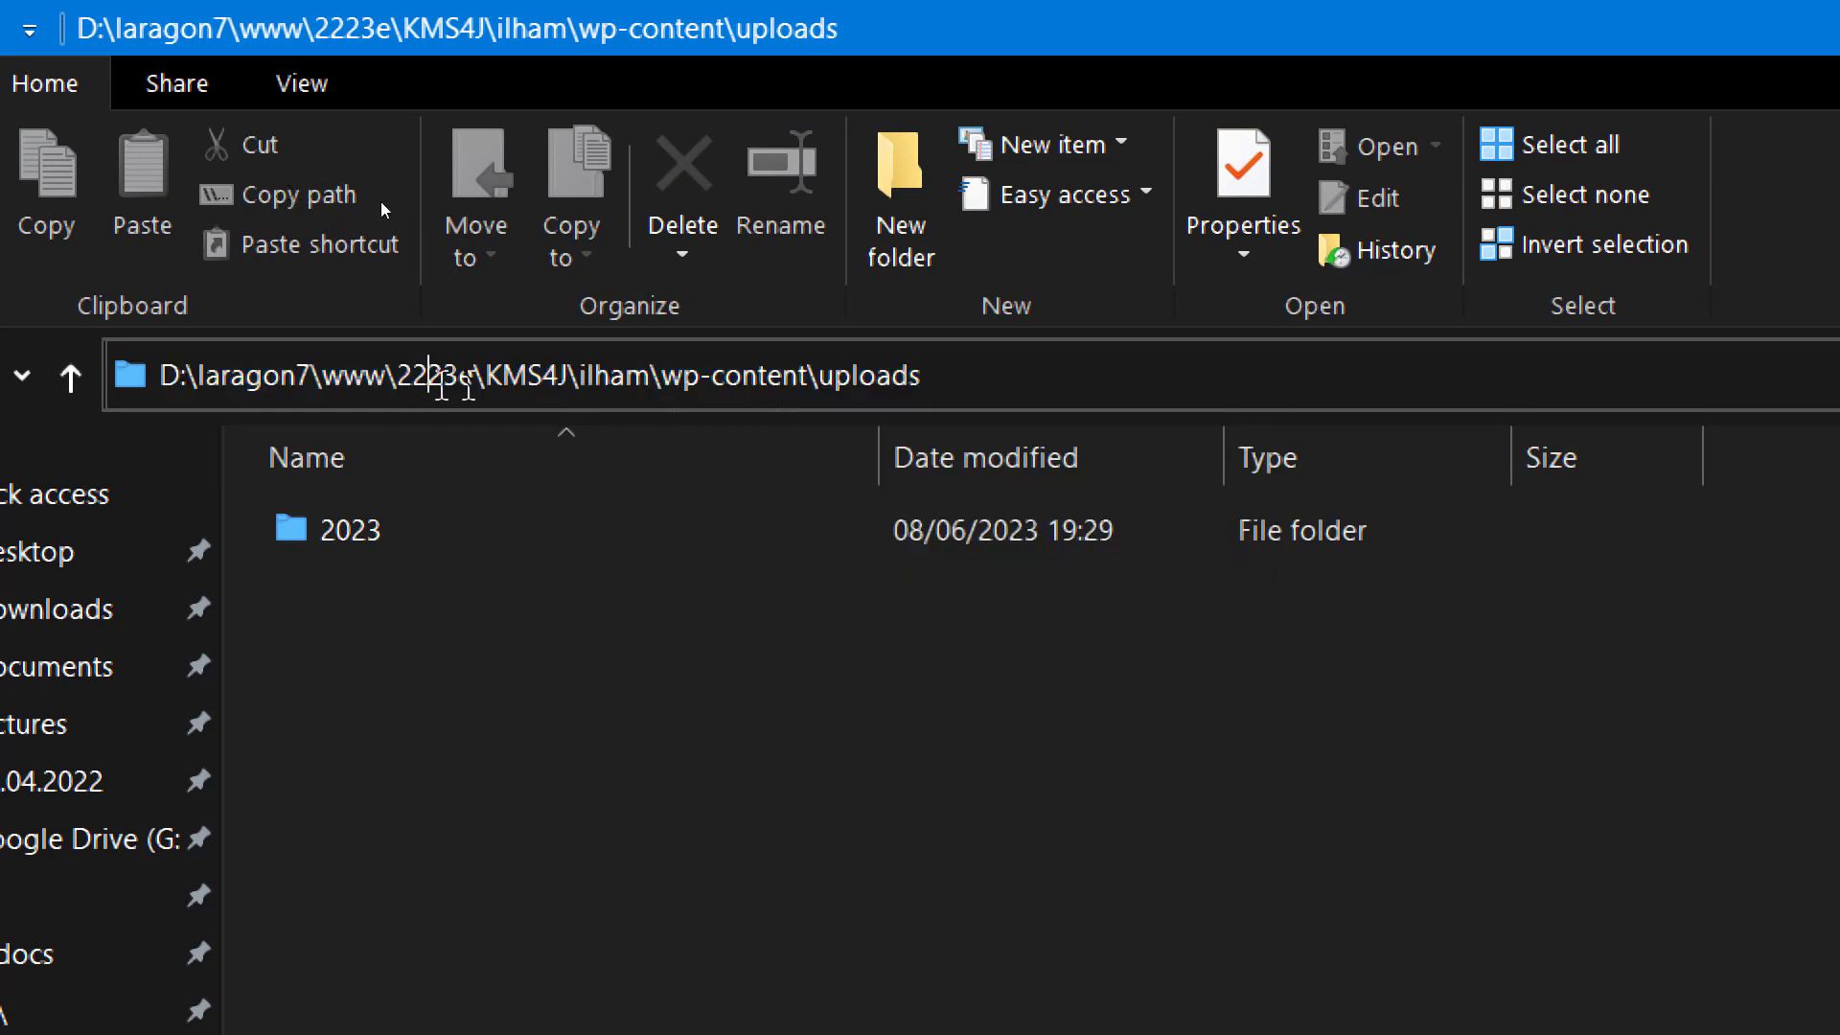
drag(129, 374, 556, 426)
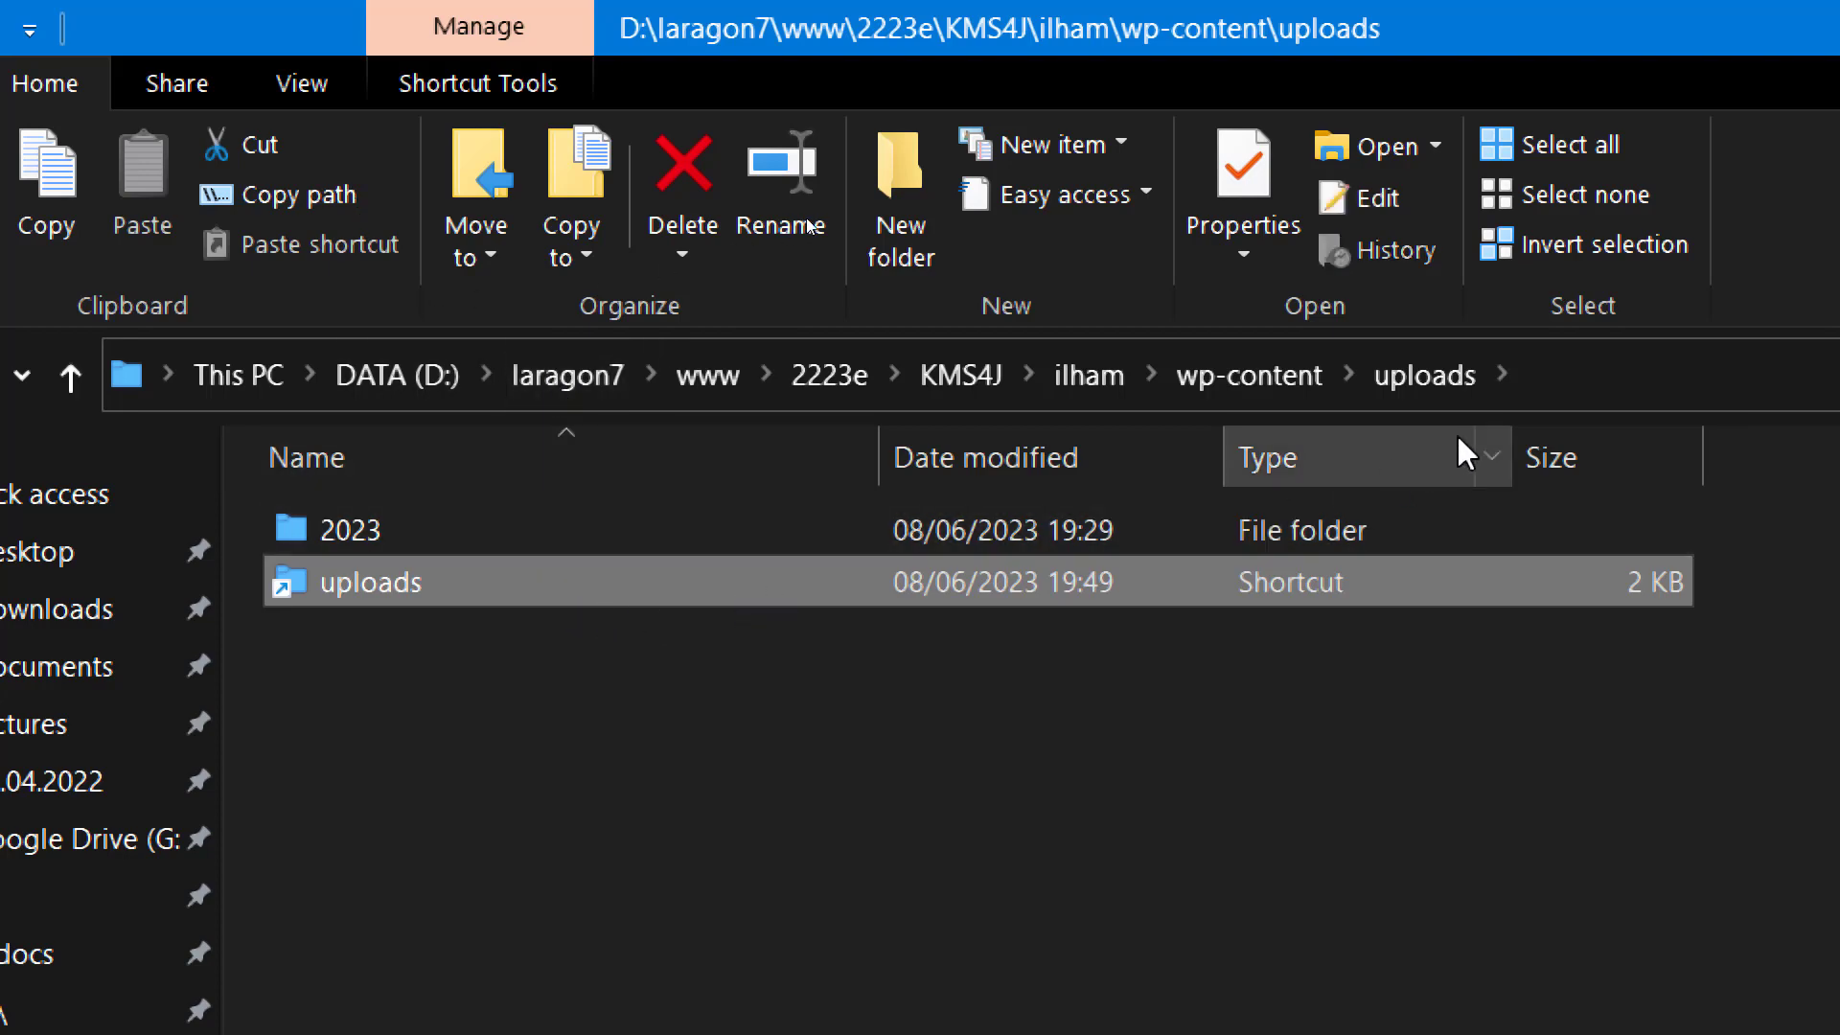
key(alt+Left)
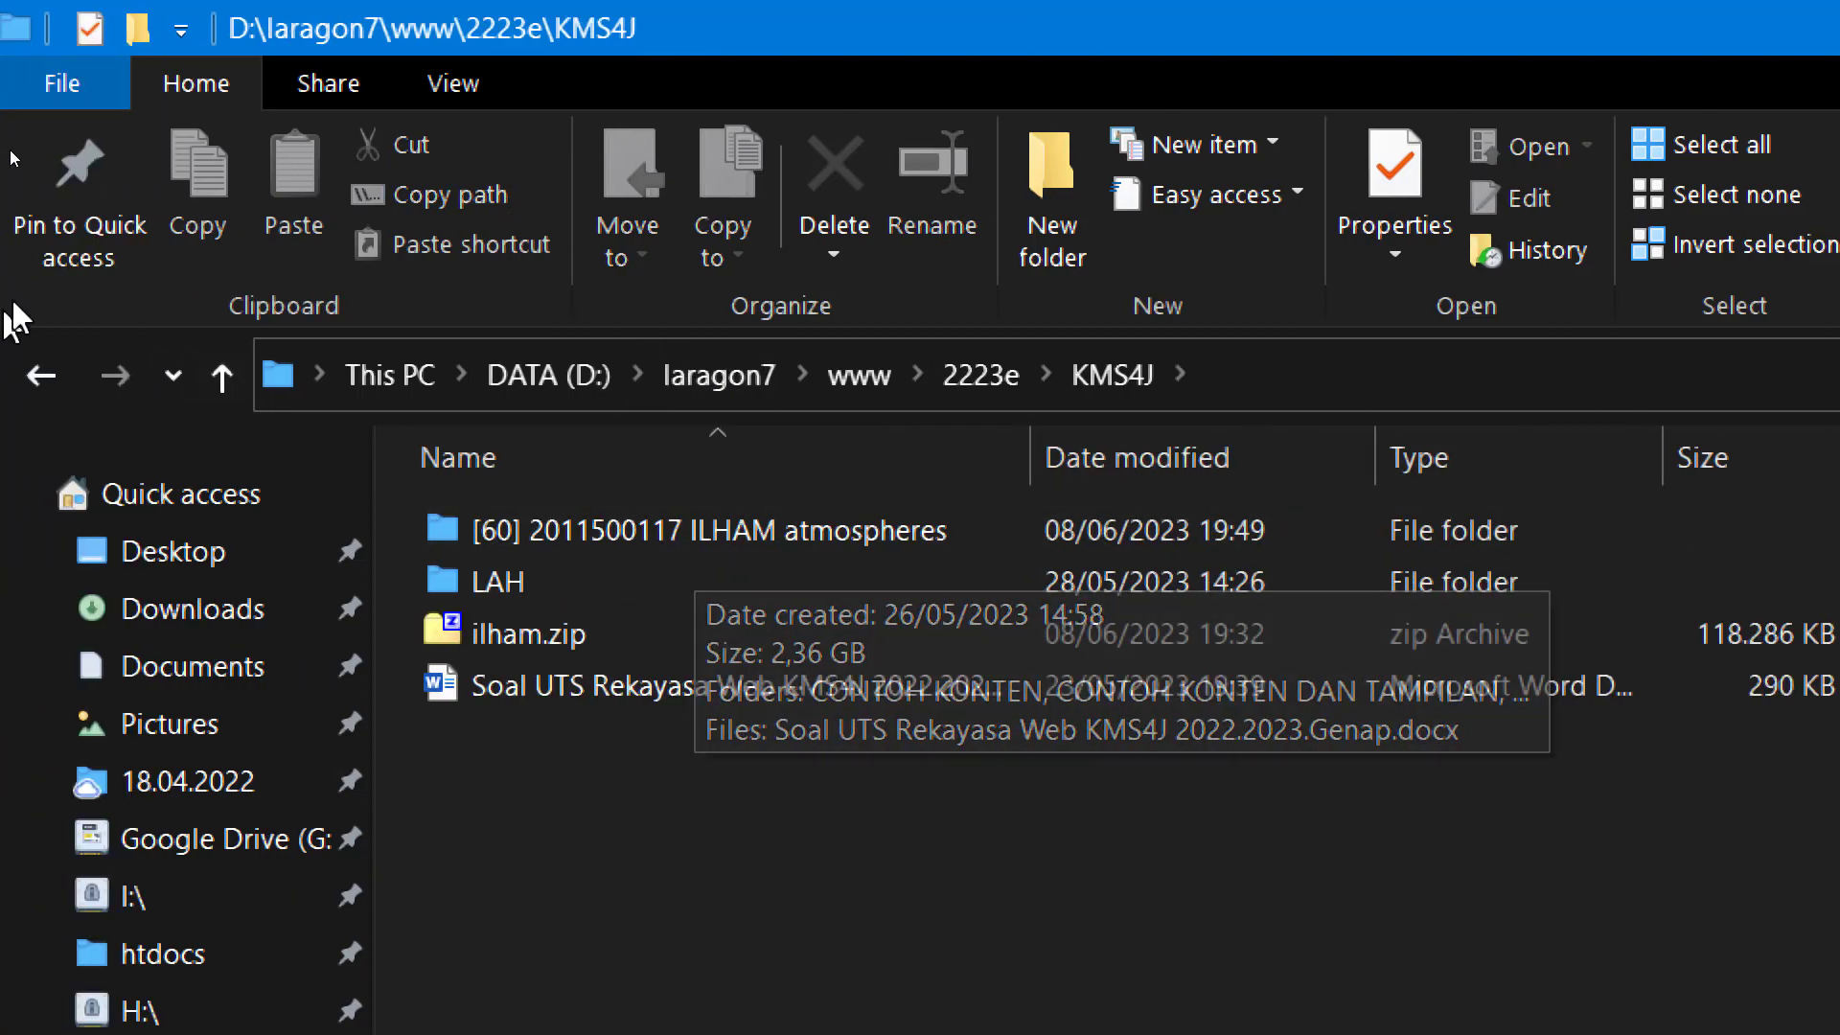
click(31, 376)
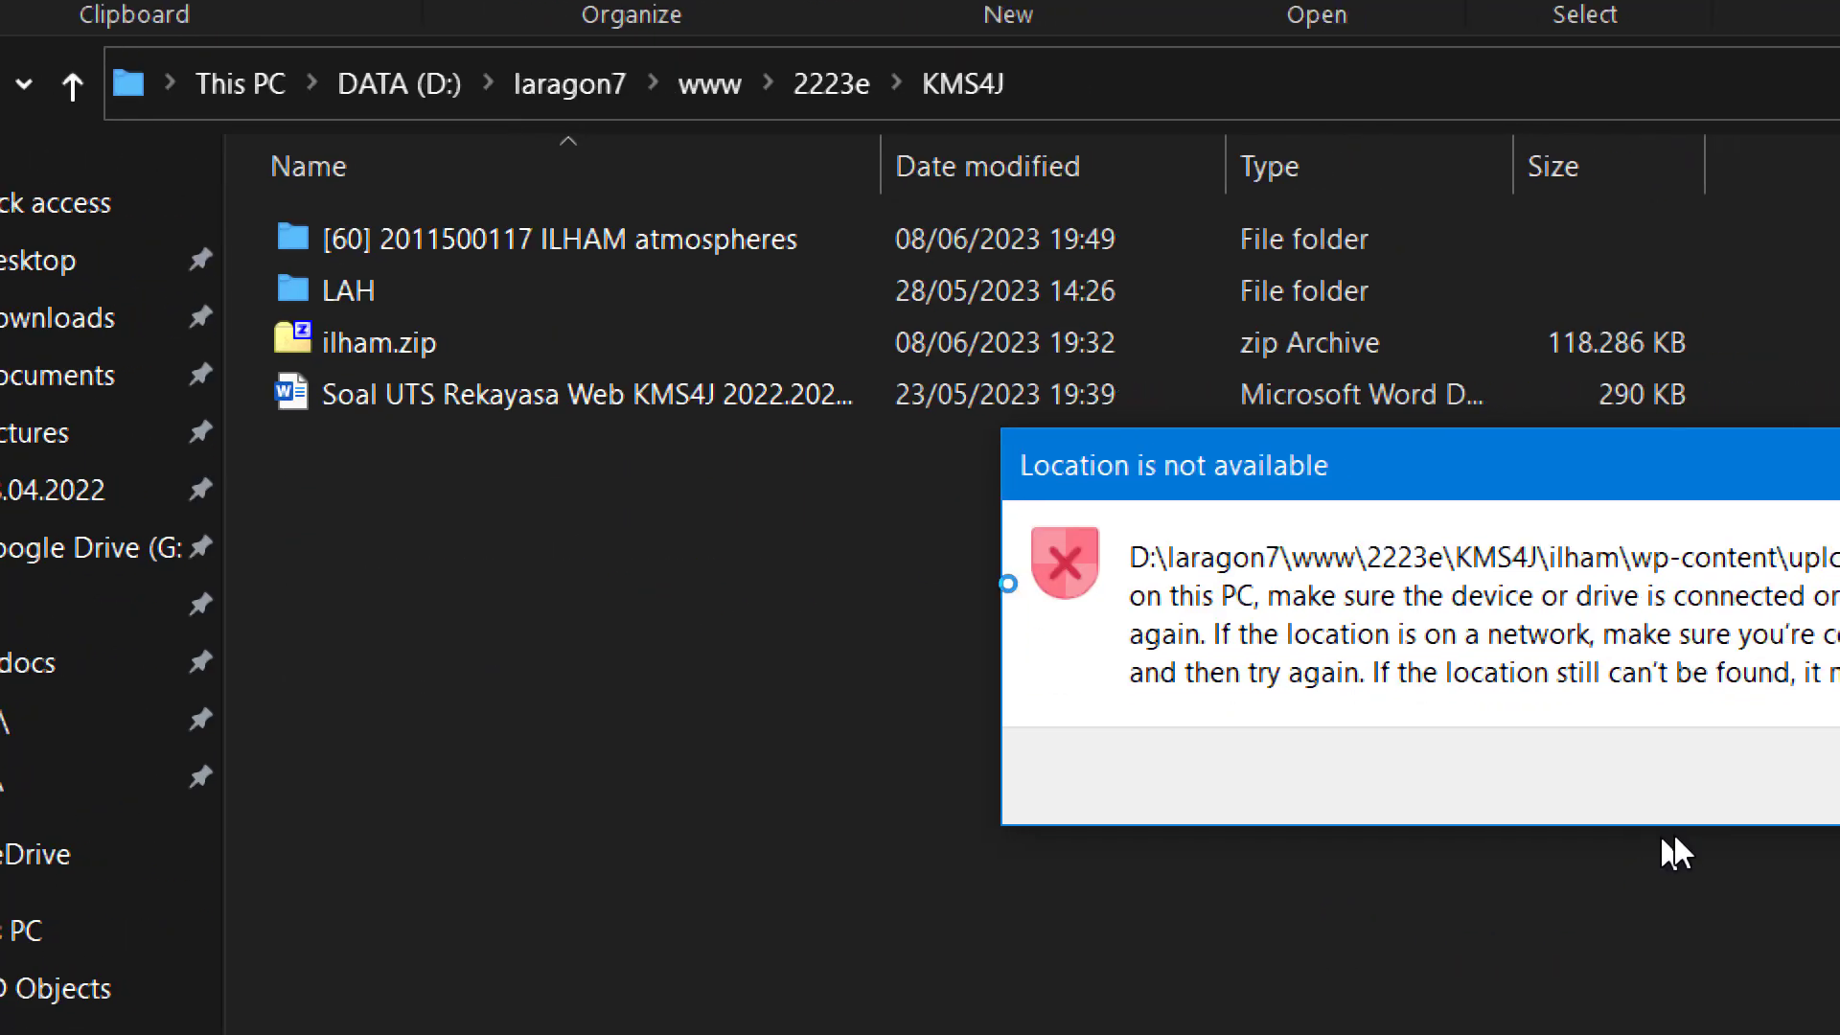
click(1593, 772)
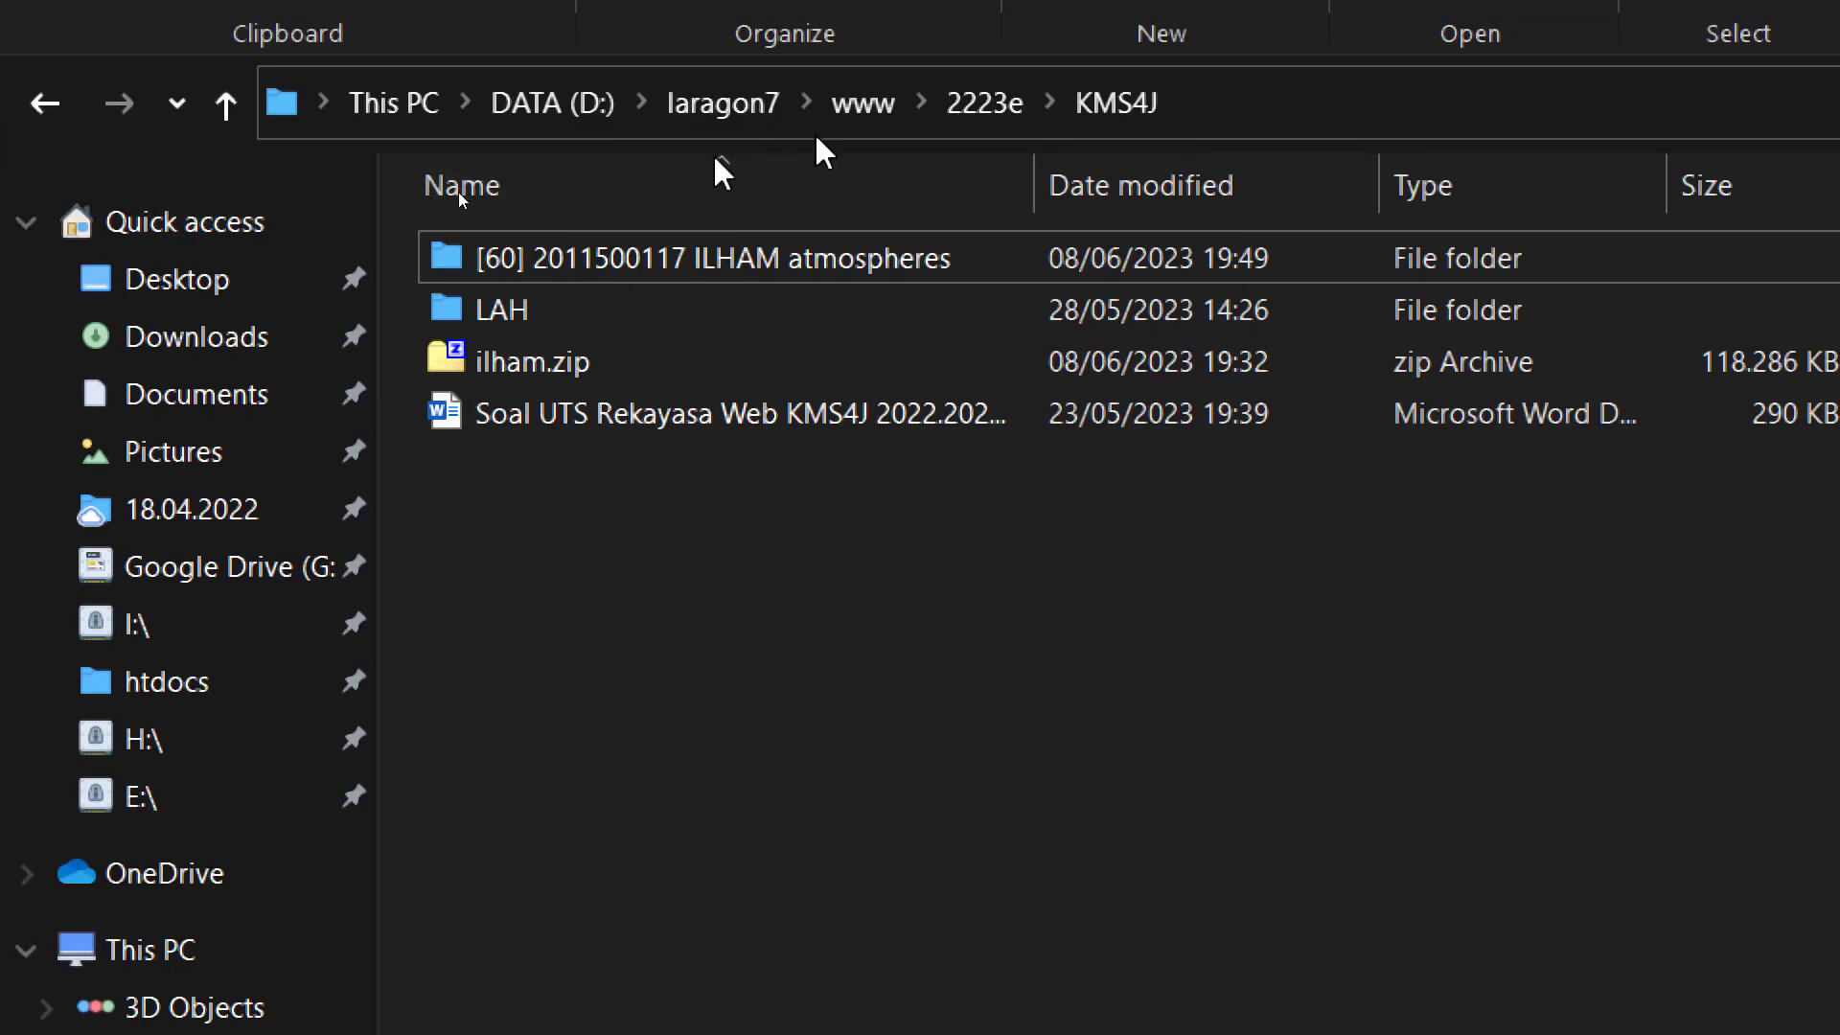
Step: Restore the ilham site folder back into the KMS4J folder
click(1002, 110)
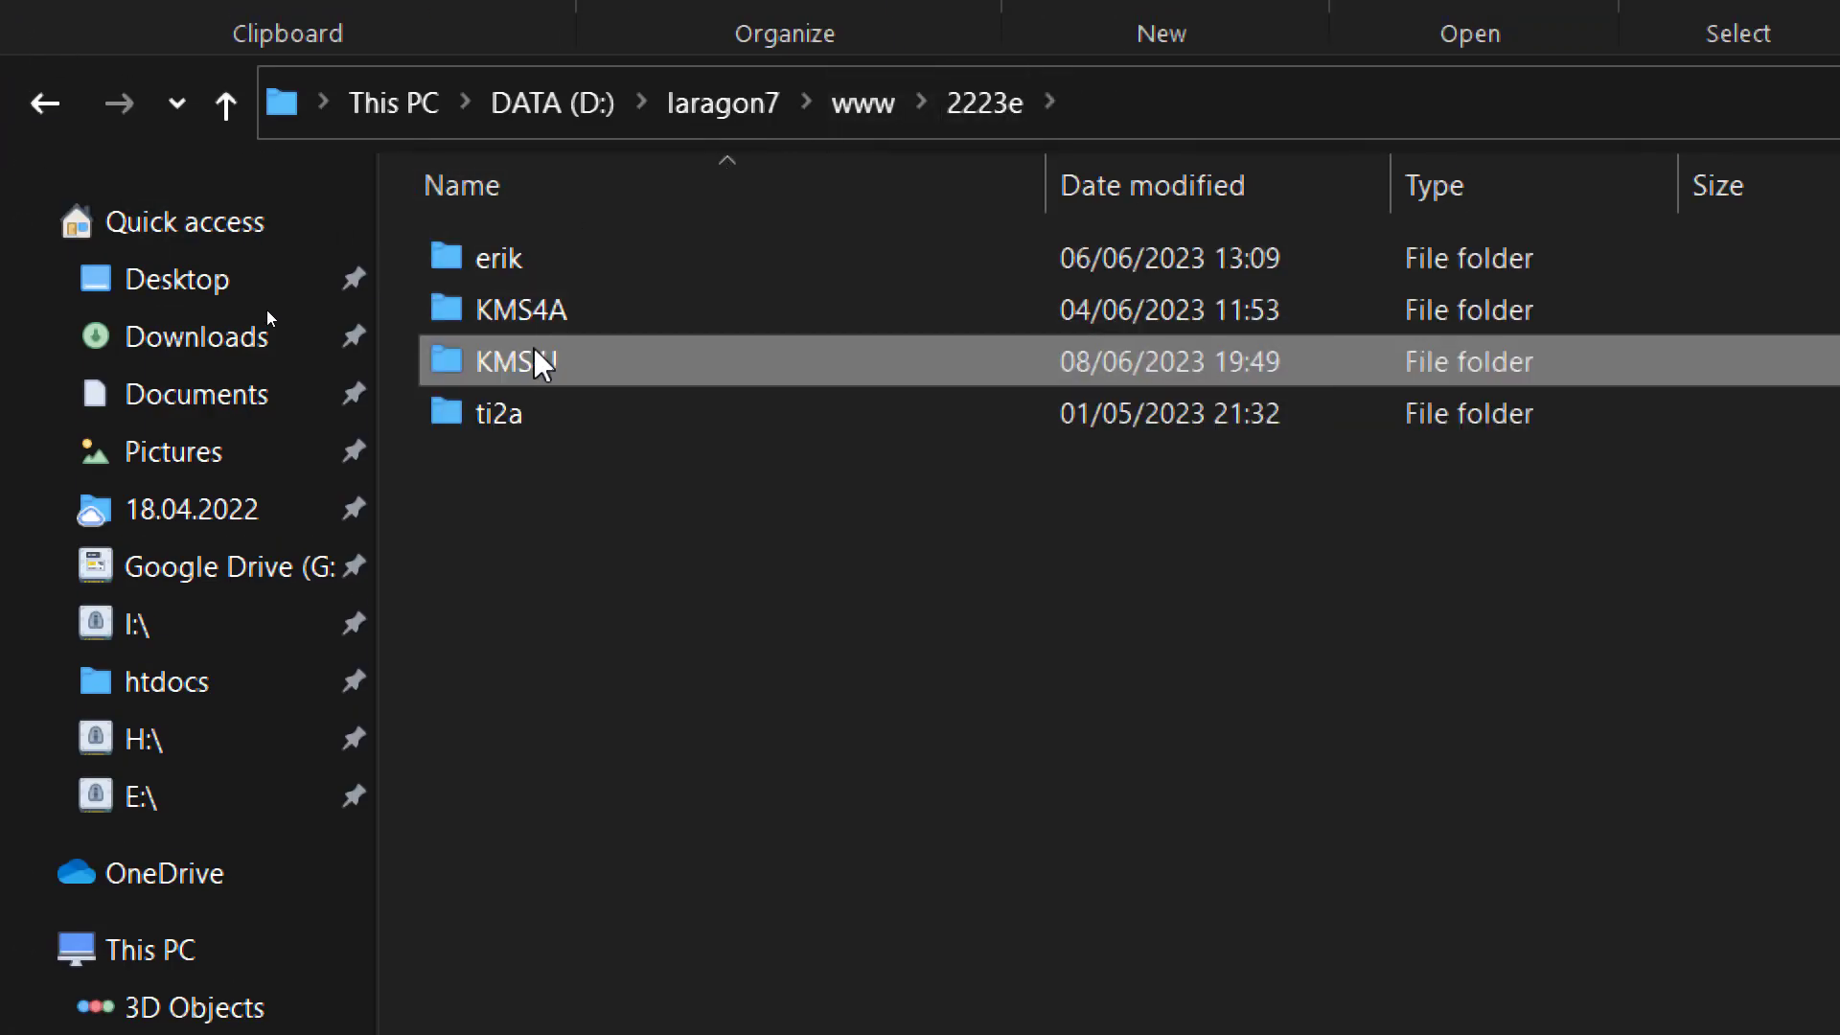
double_click(542, 364)
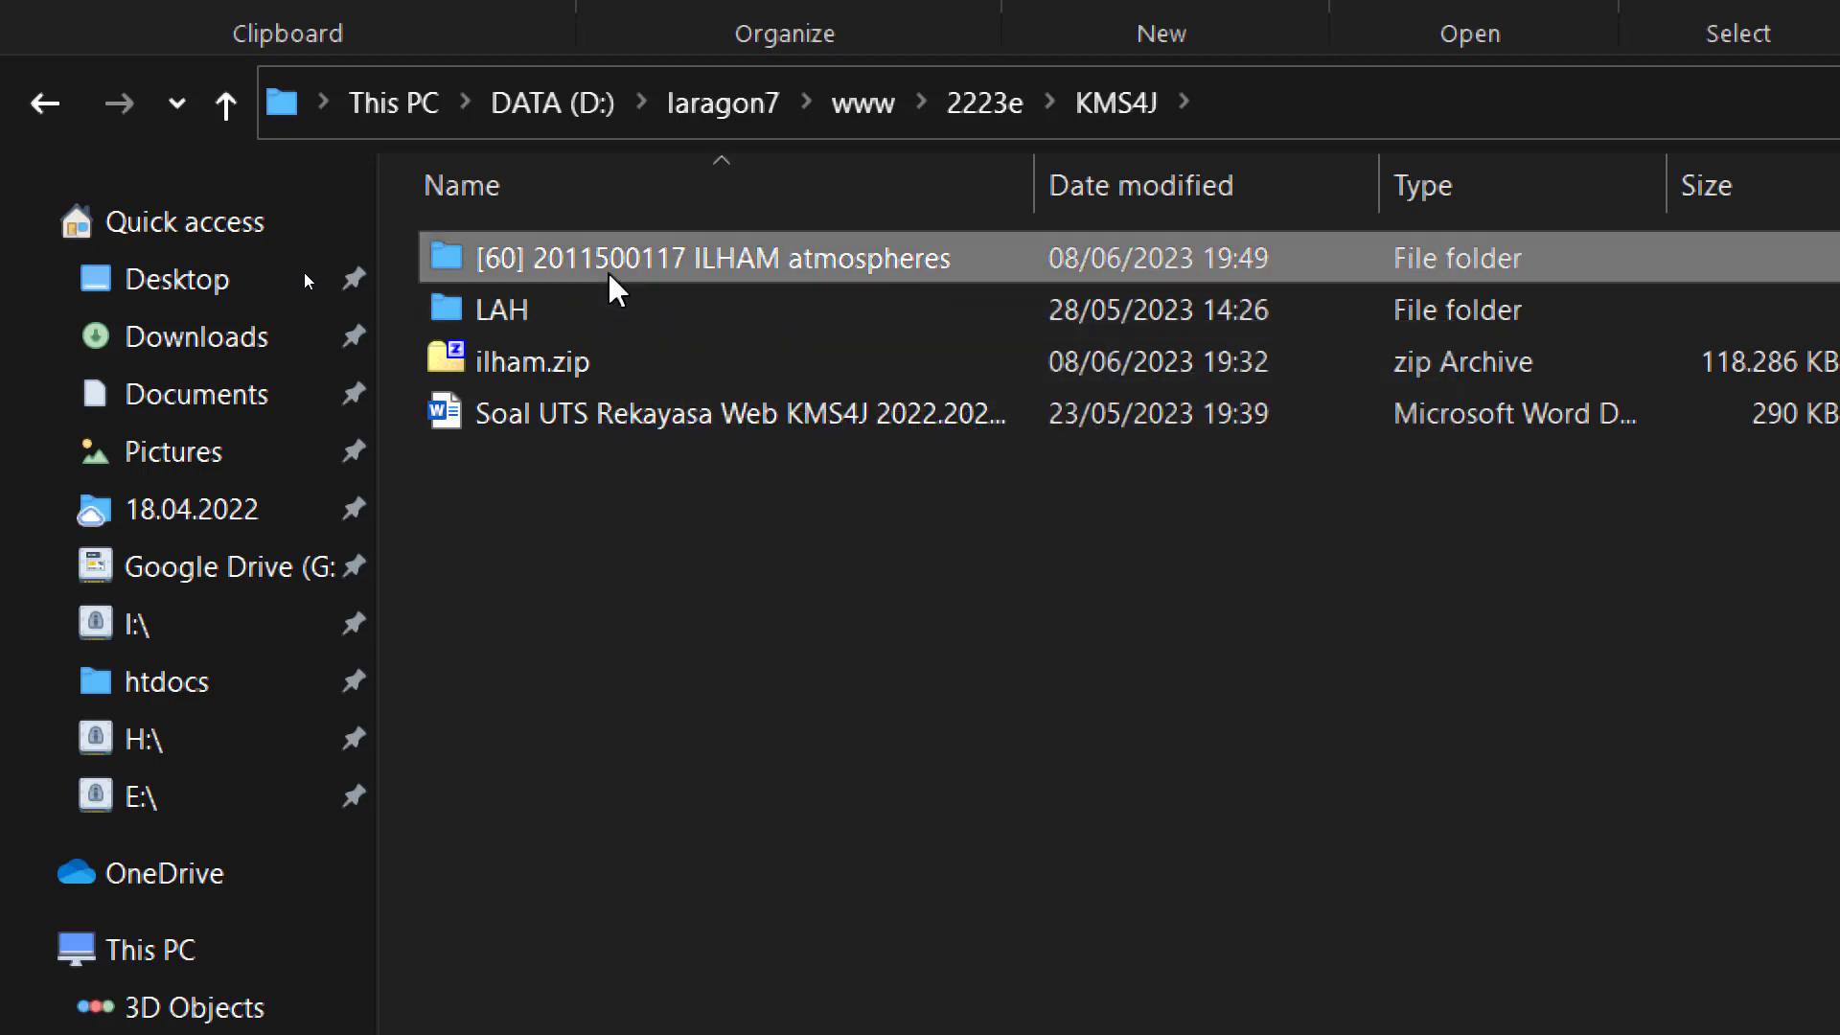
double_click(607, 278)
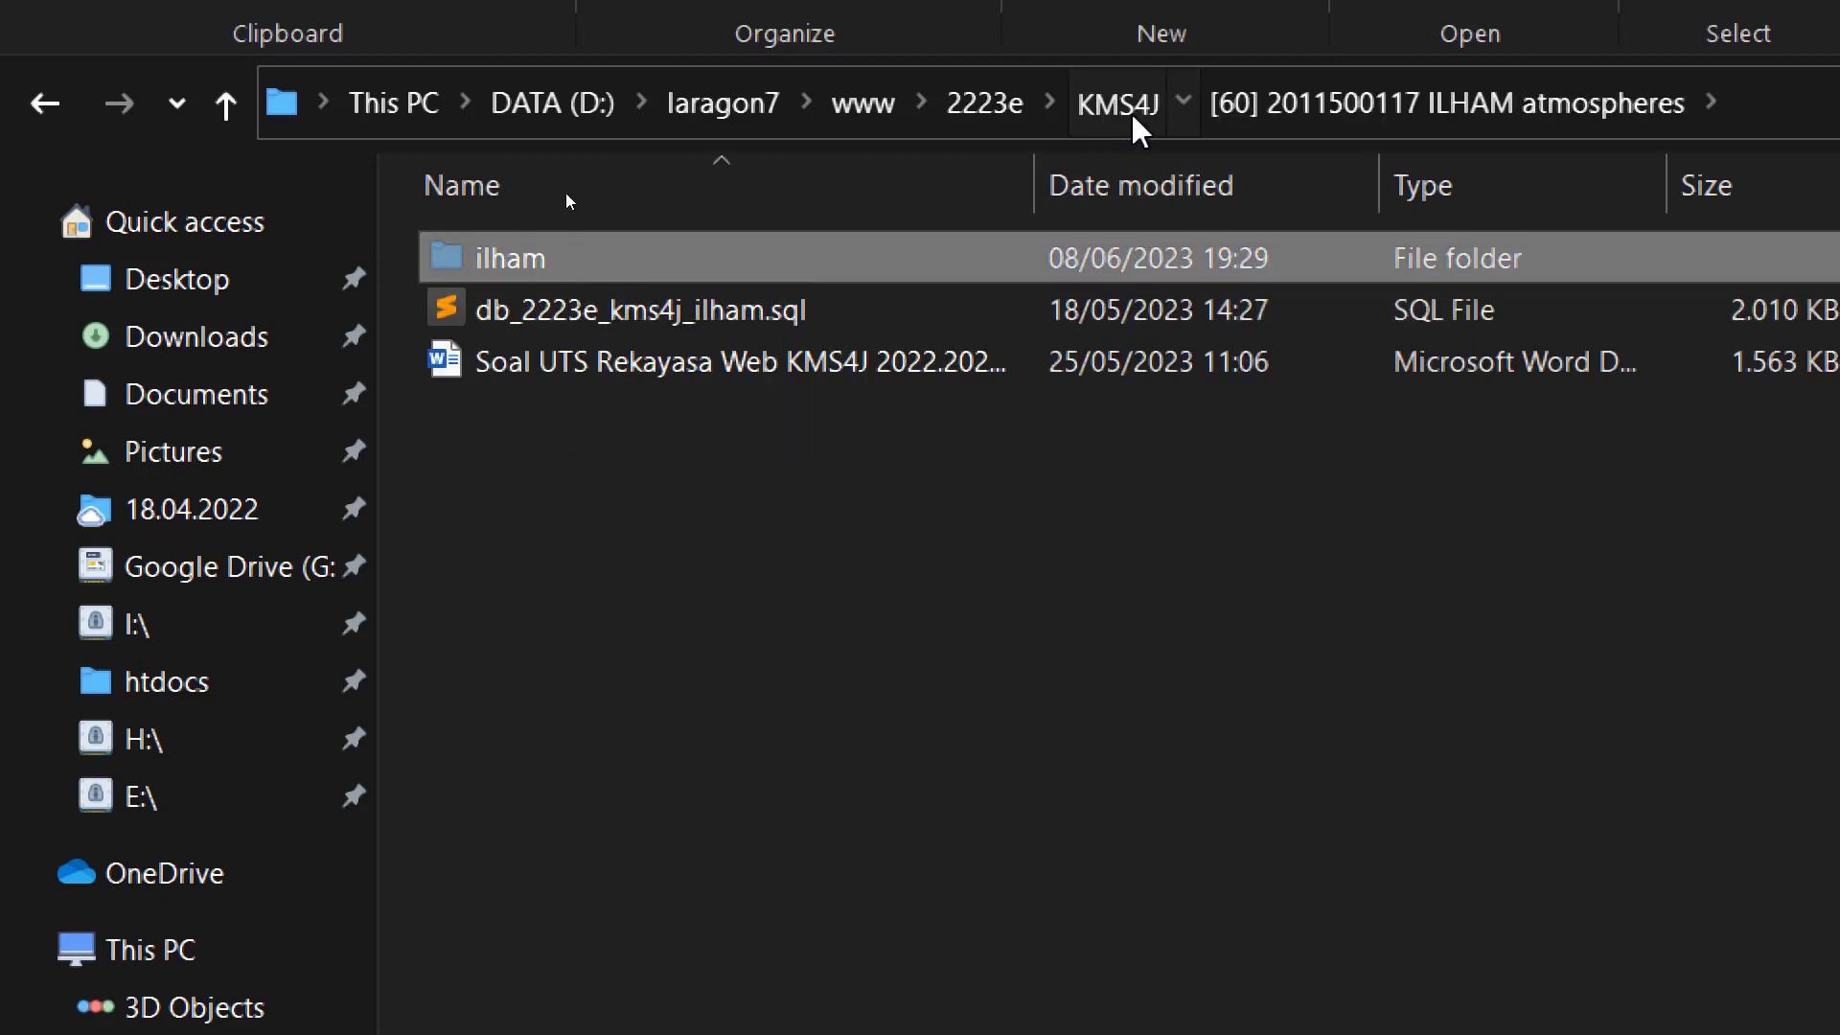
click(1126, 110)
key(ctrl+v)
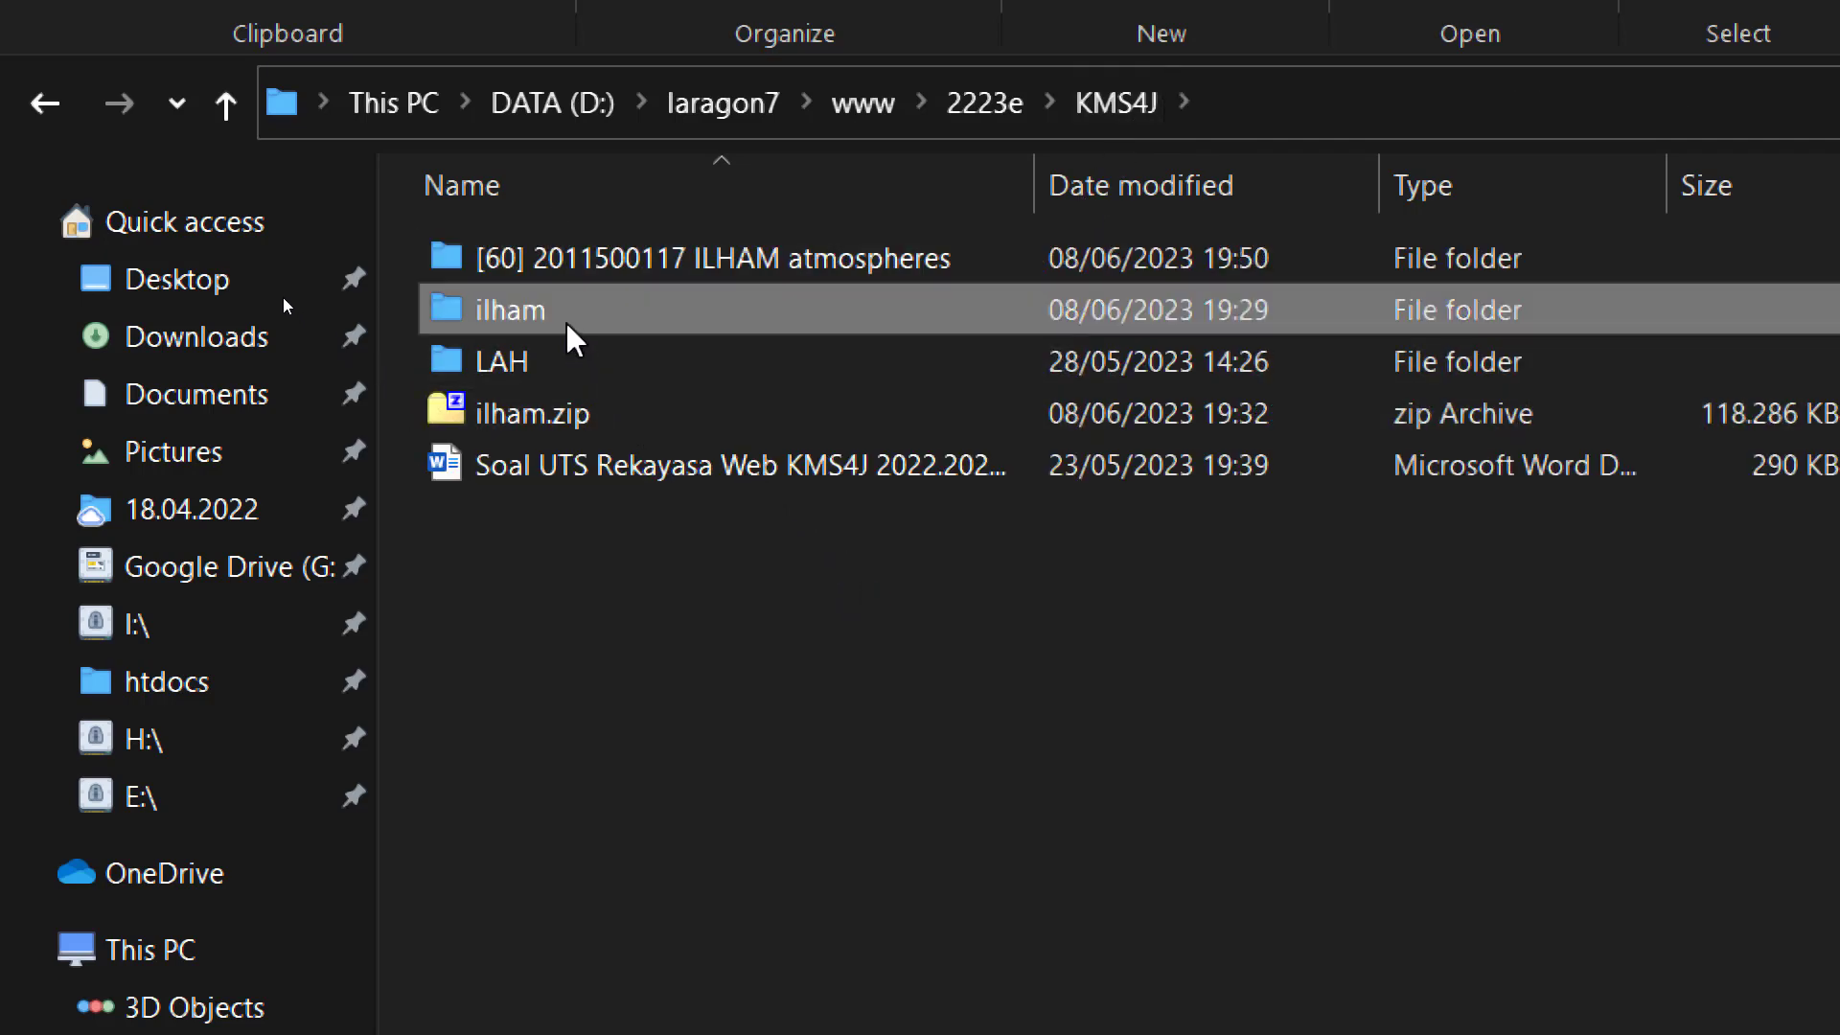
Step: Open ilham > wp-content > uploads and select its full path in the address bar
double_click(567, 317)
double_click(568, 309)
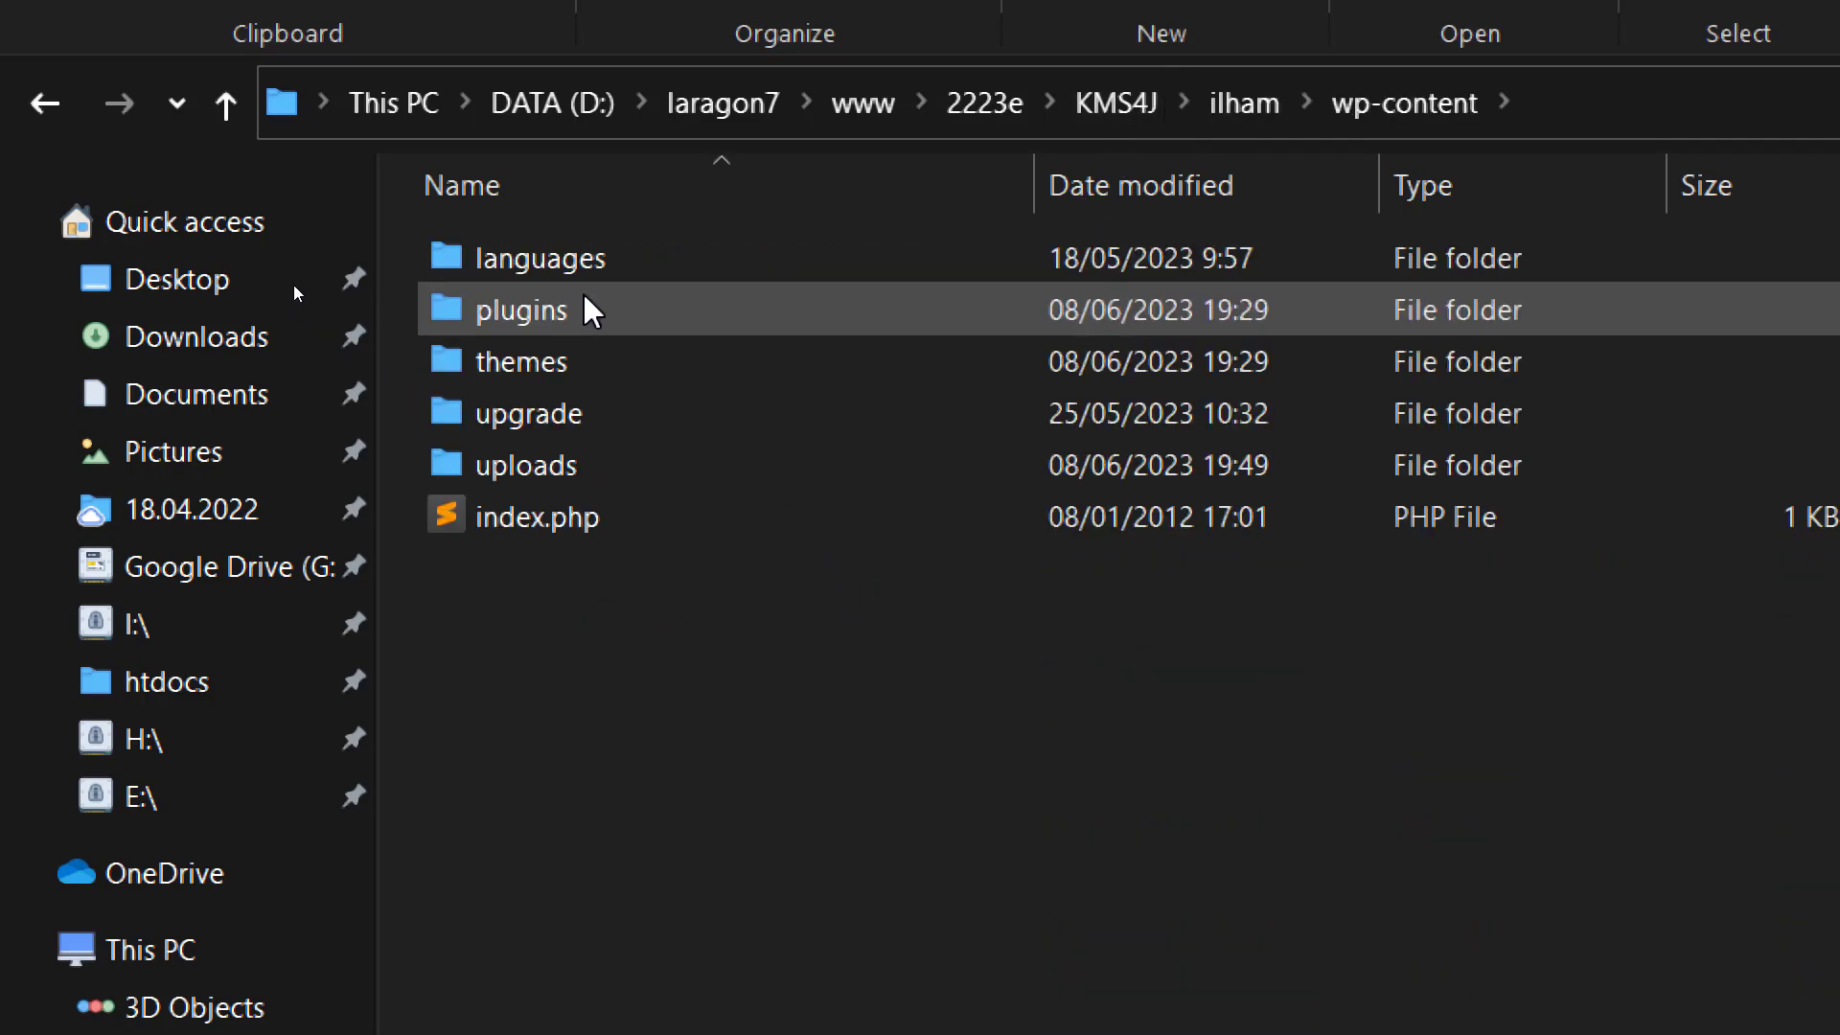
double_click(583, 466)
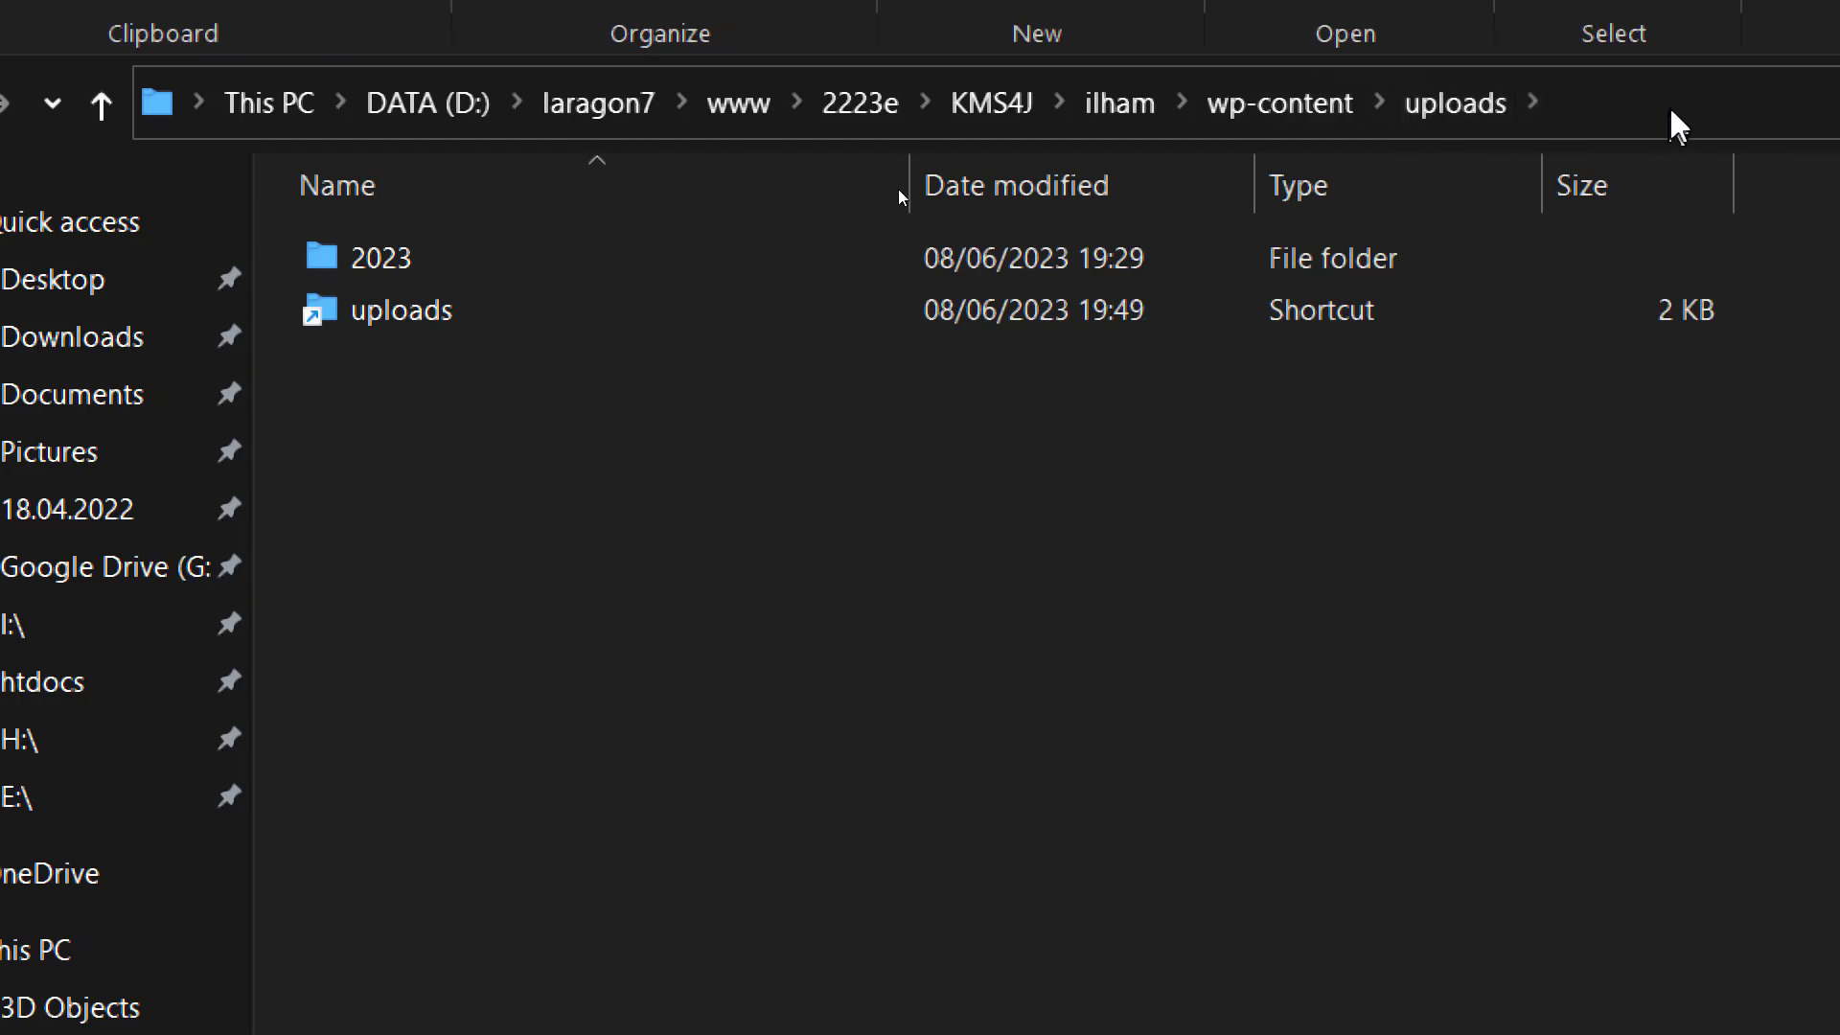
double_click(525, 259)
click(1421, 105)
click(1643, 106)
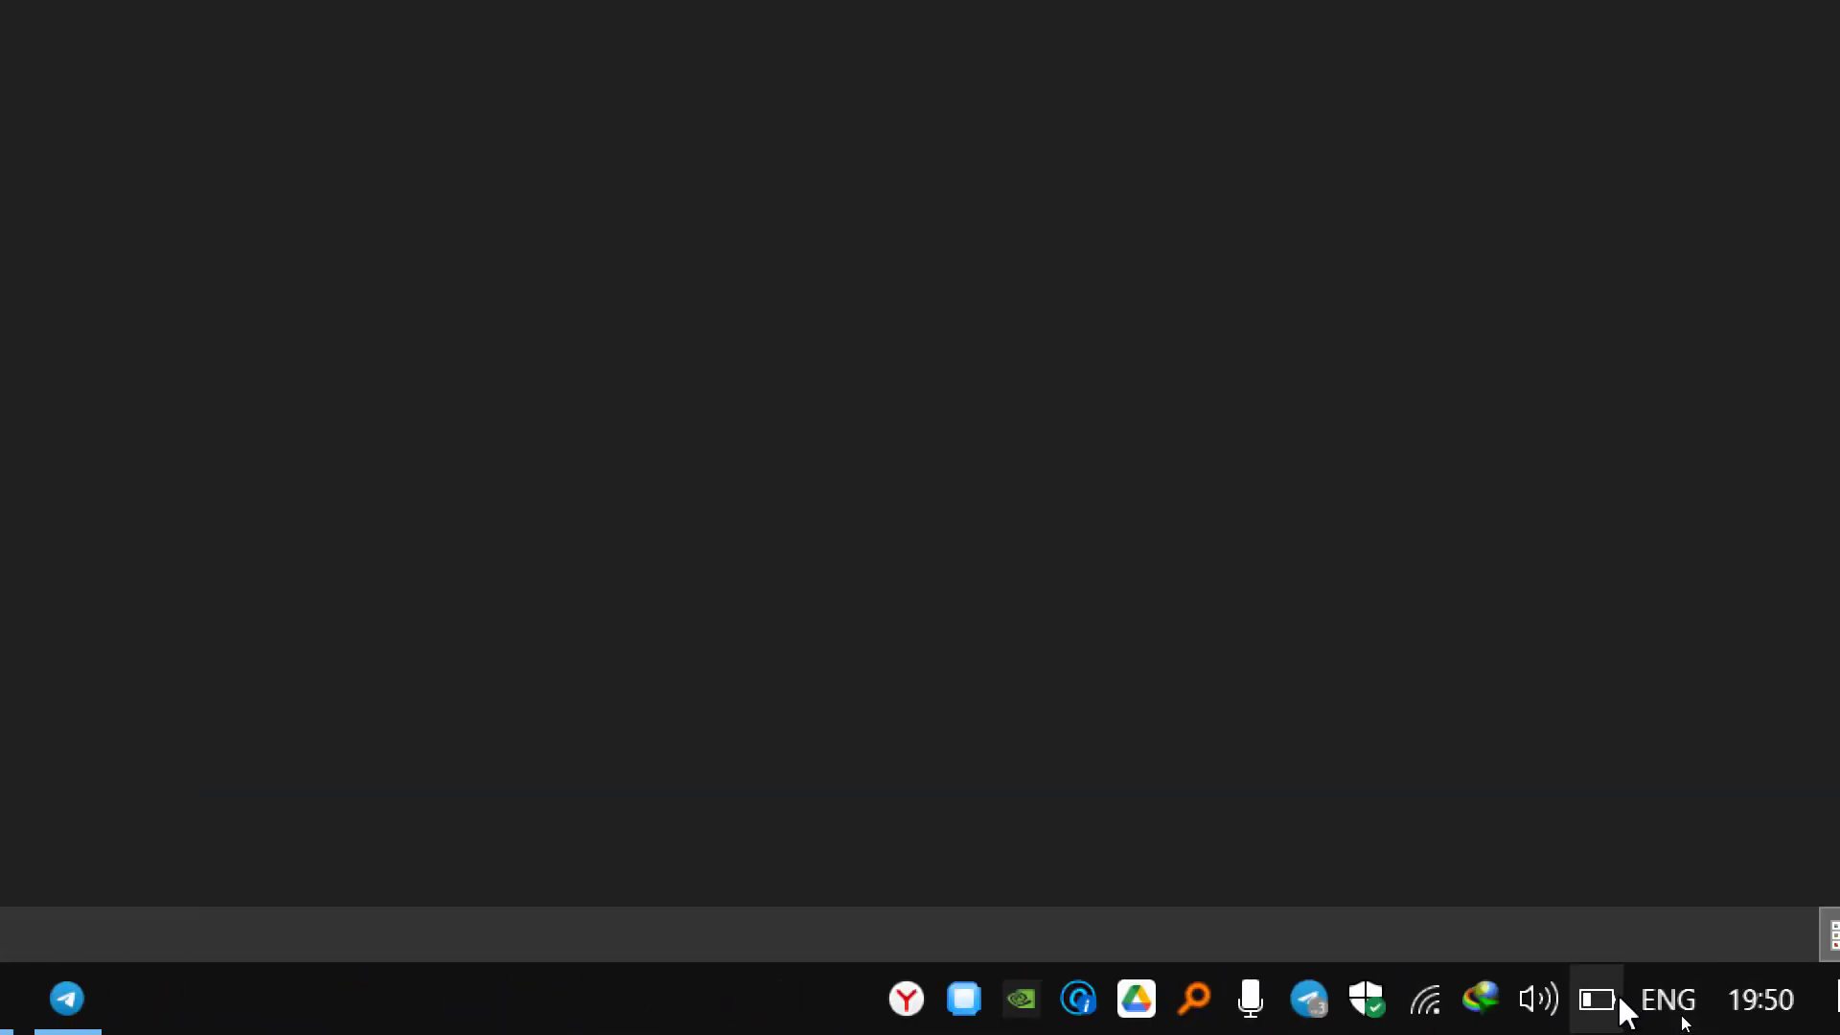
Step: Search Everything for the uploads folder path wrapped in quotes
click(491, 1014)
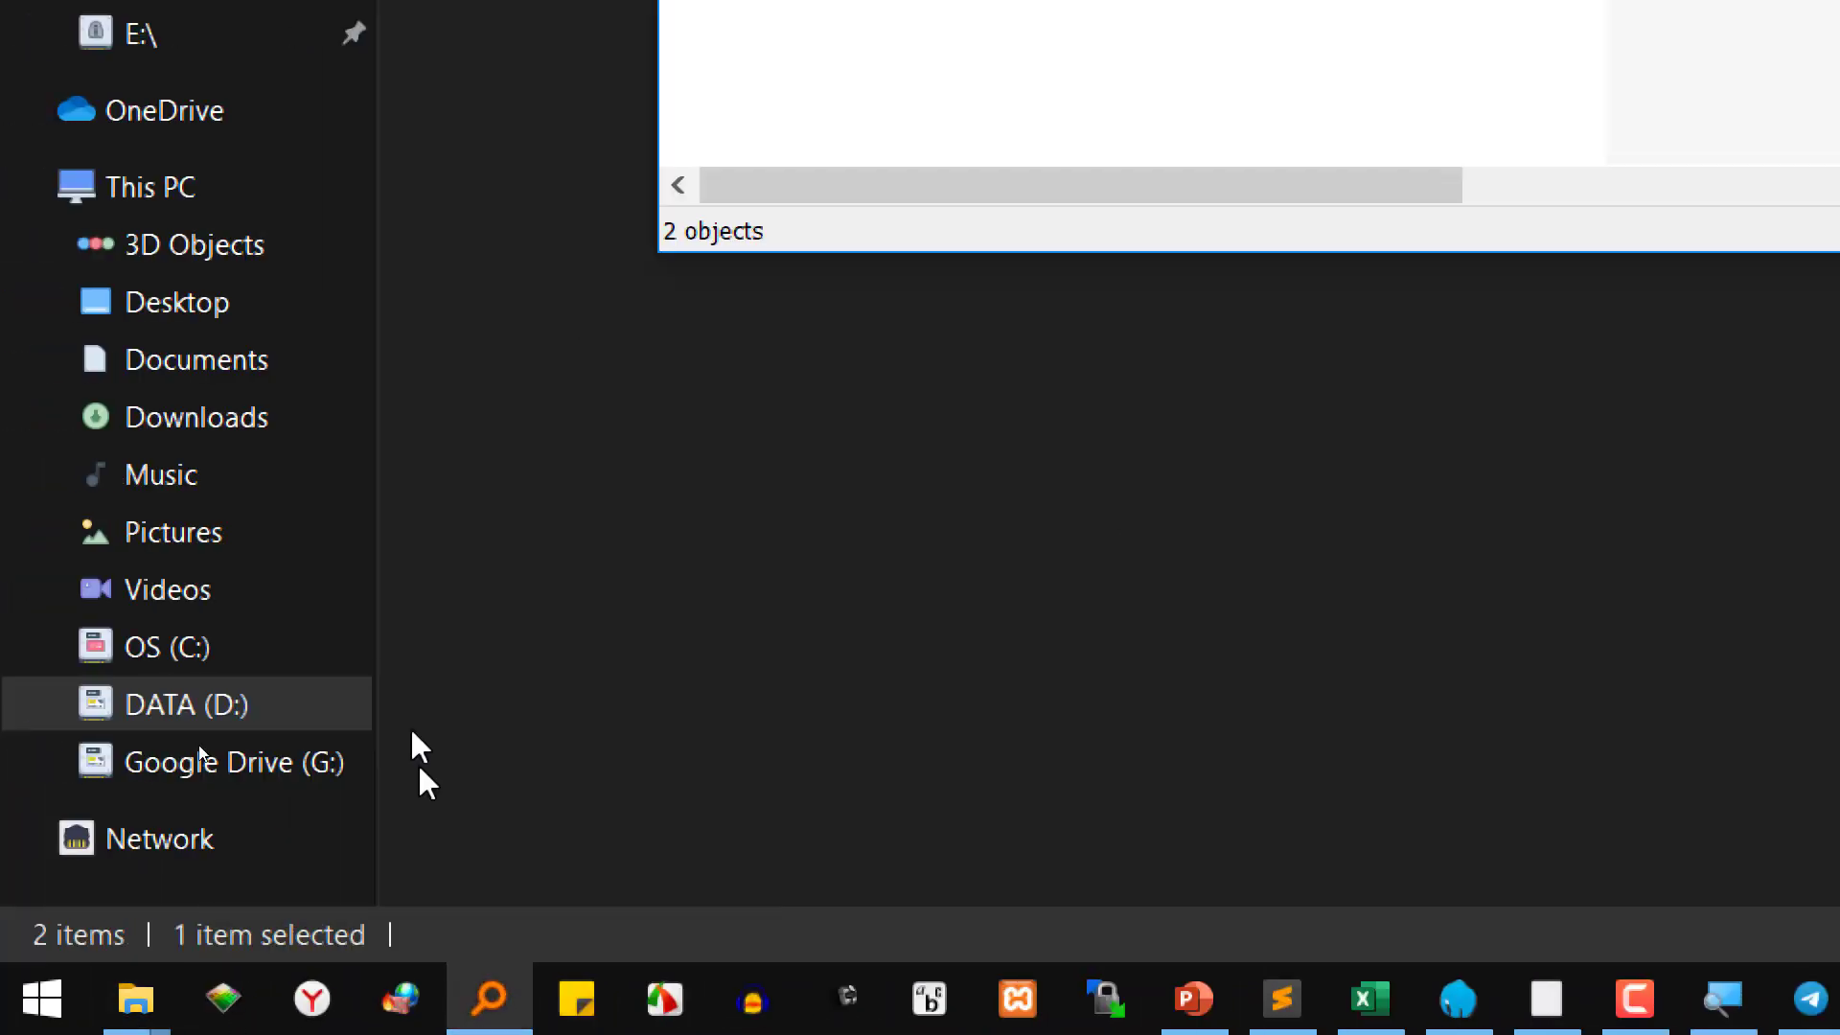
triple_click(714, 772)
right_click(783, 762)
click(896, 931)
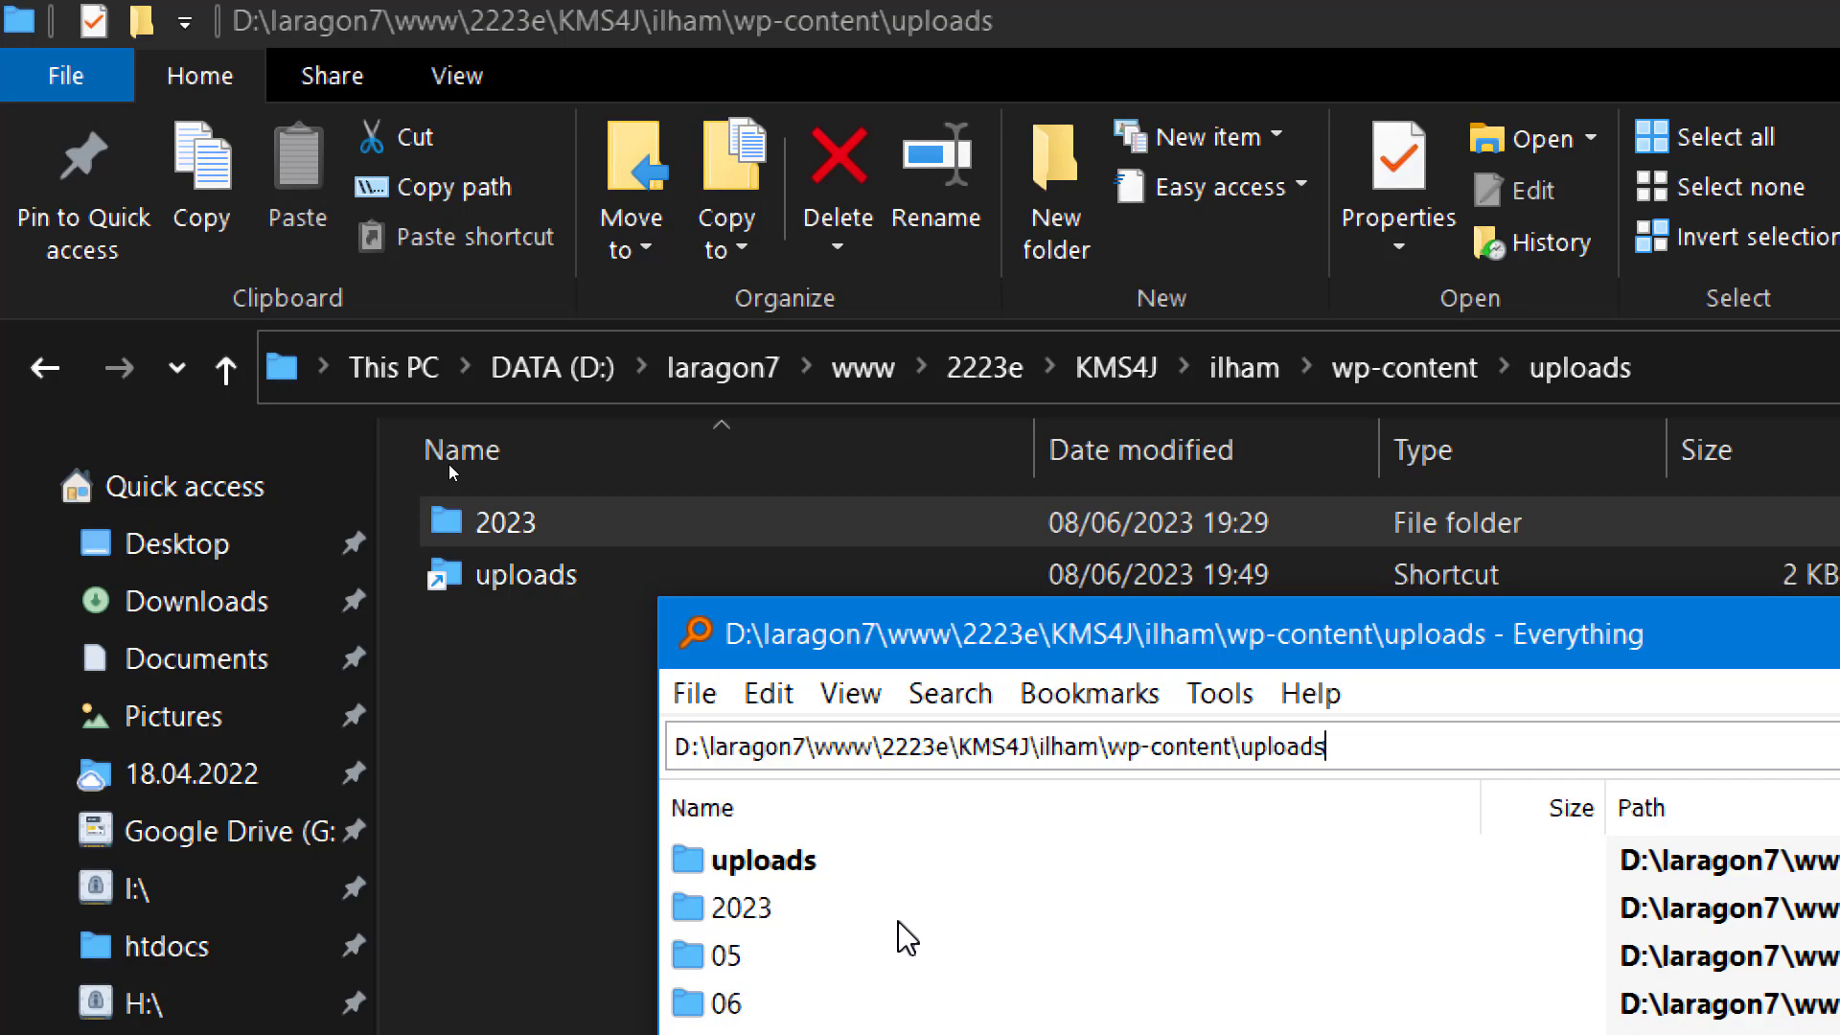
text(")
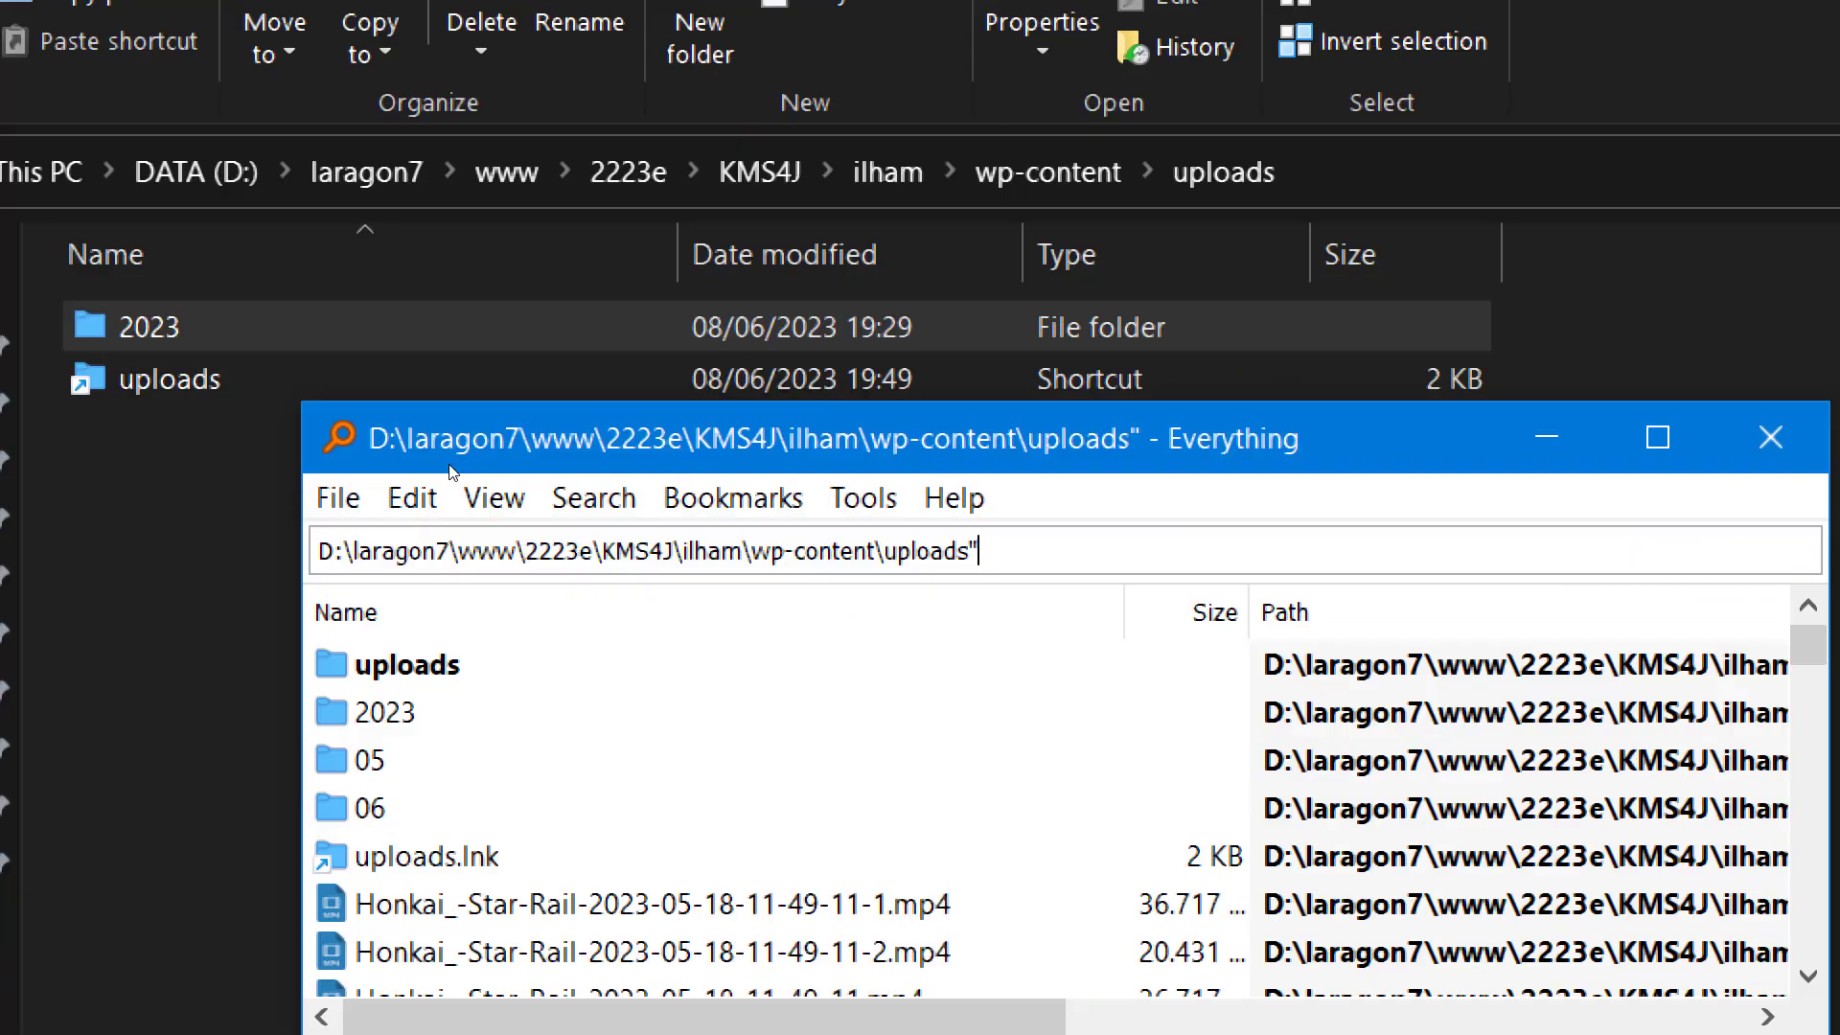
key(Home)
text(")
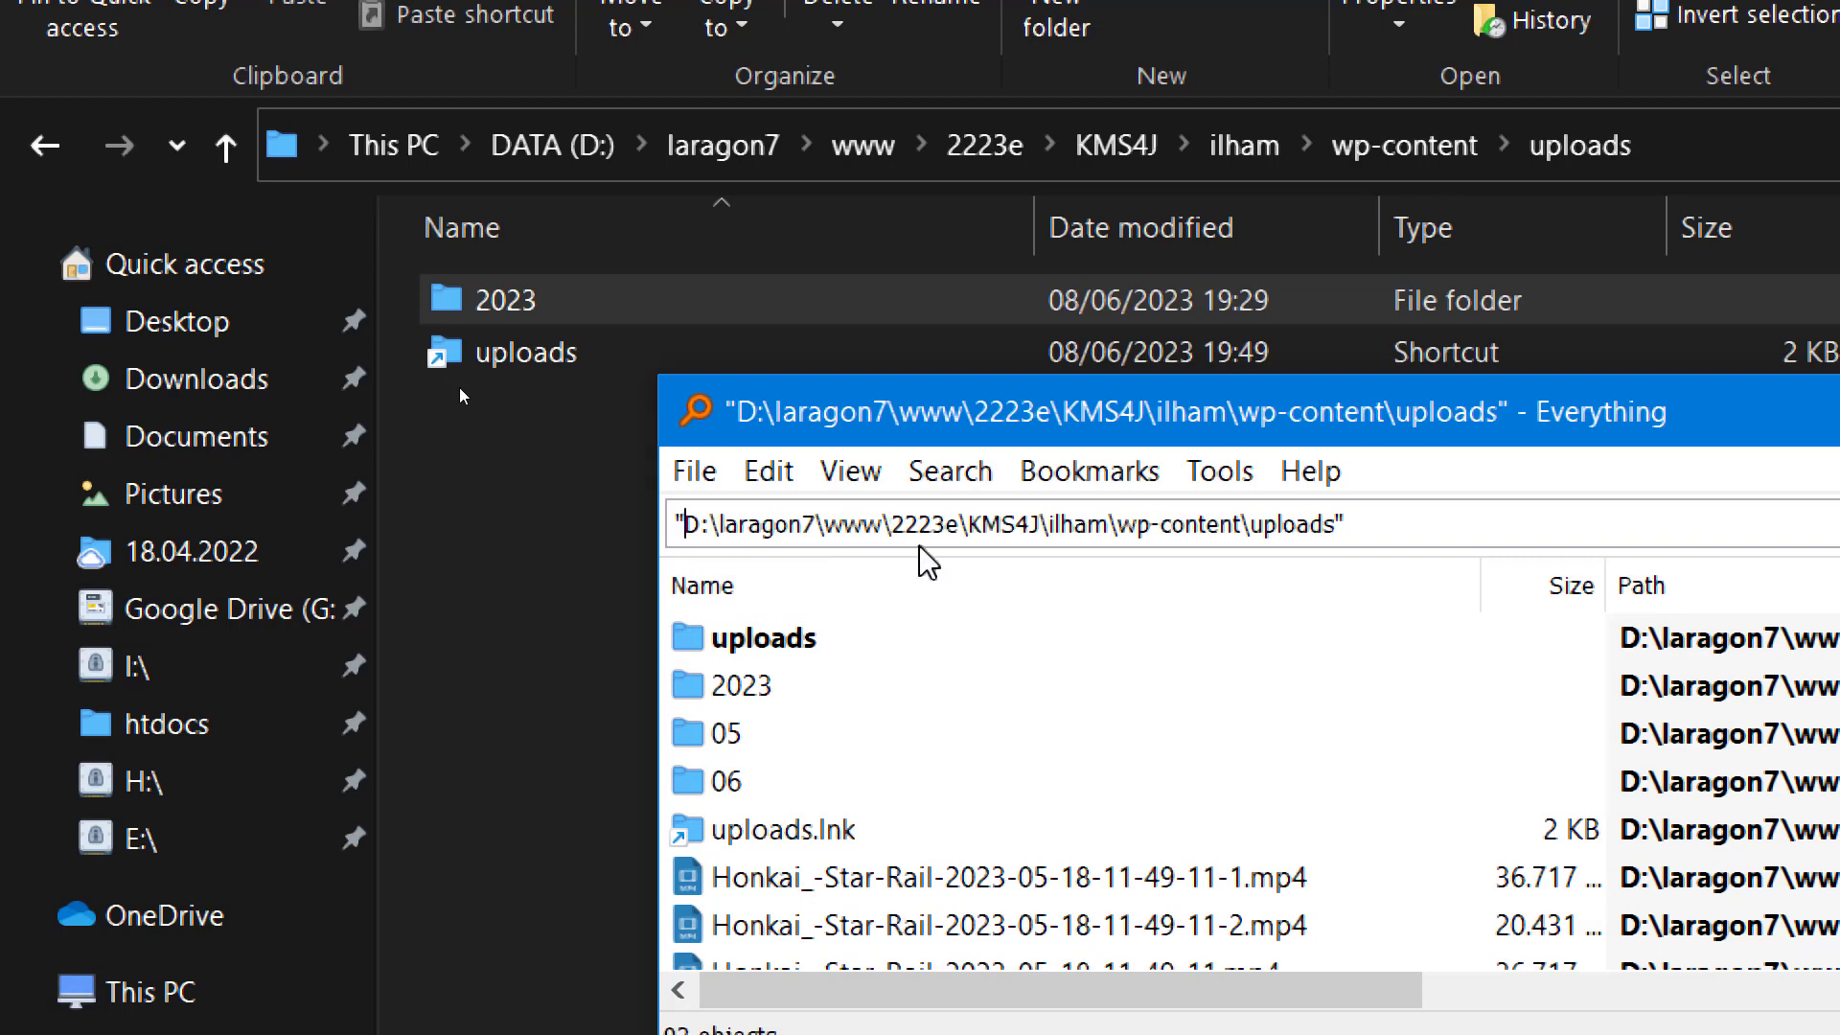
Step: Sort results largest first and confirm the three Honkai Star Rail MP4s total 91,6 MB
click(1569, 587)
click(1568, 588)
click(1569, 588)
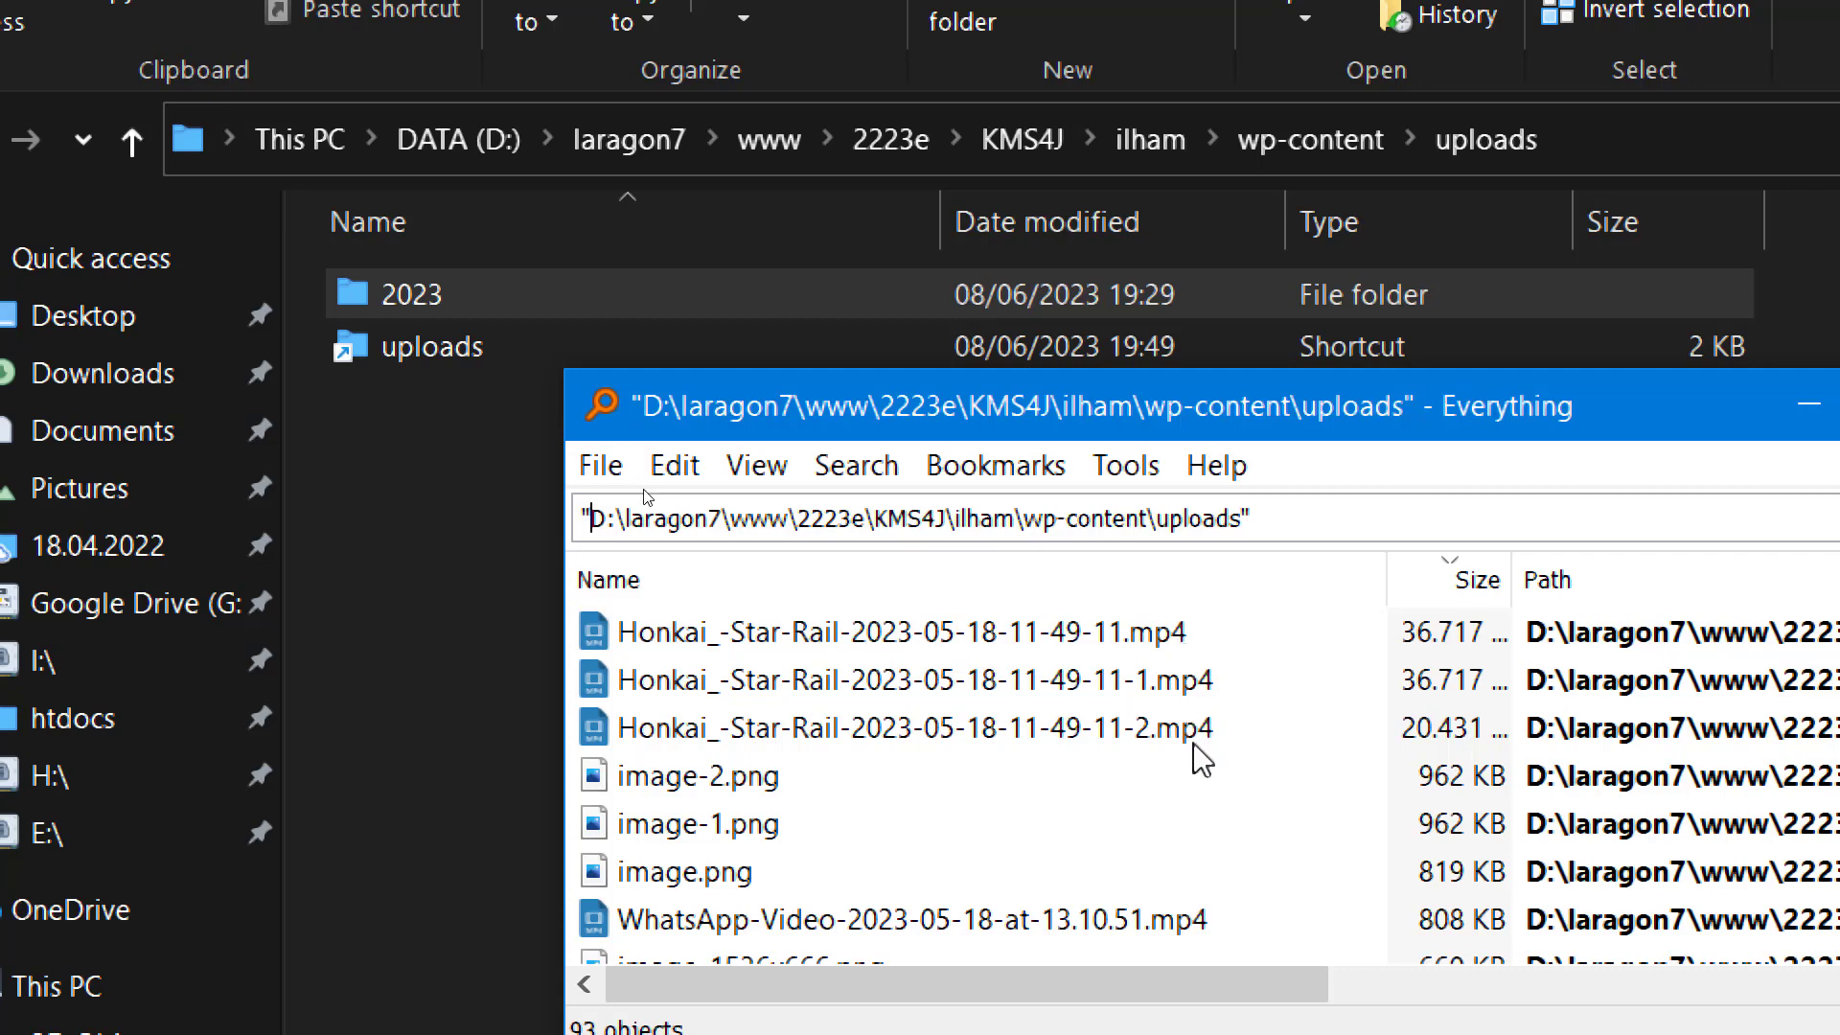
click(1083, 733)
shift+click(1092, 634)
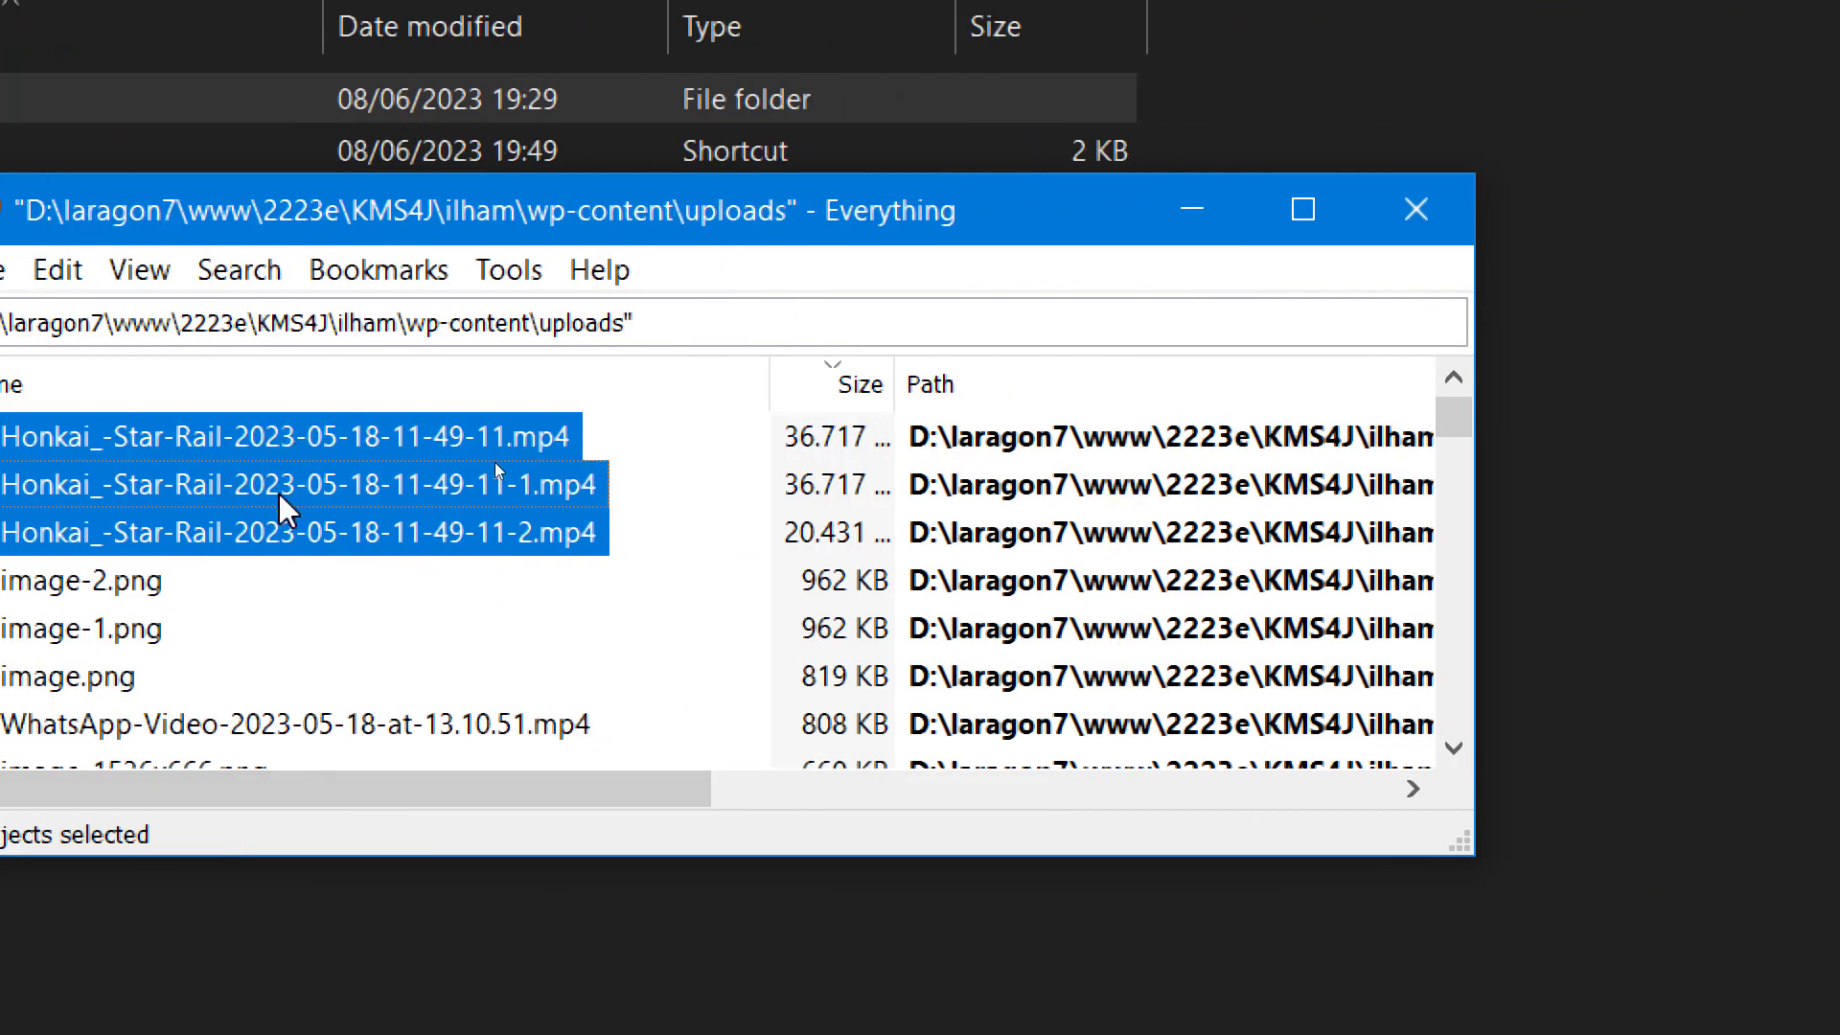
right_click(904, 535)
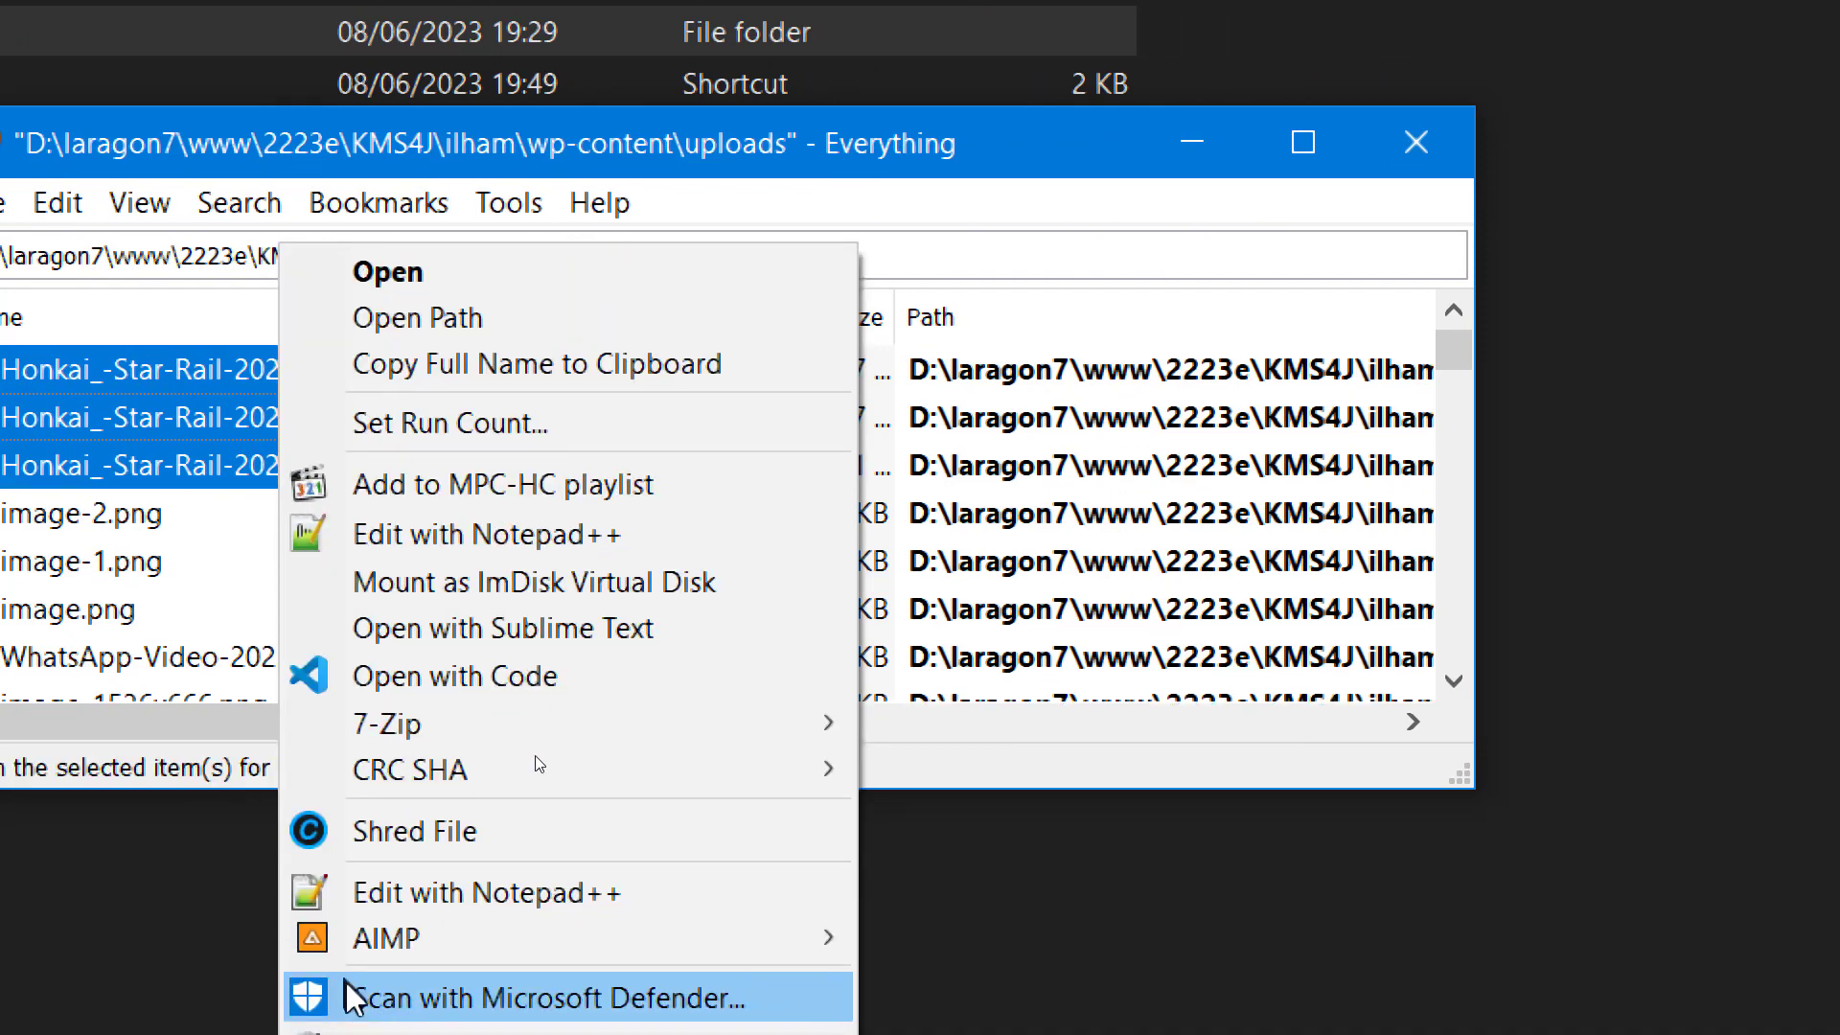
click(384, 1015)
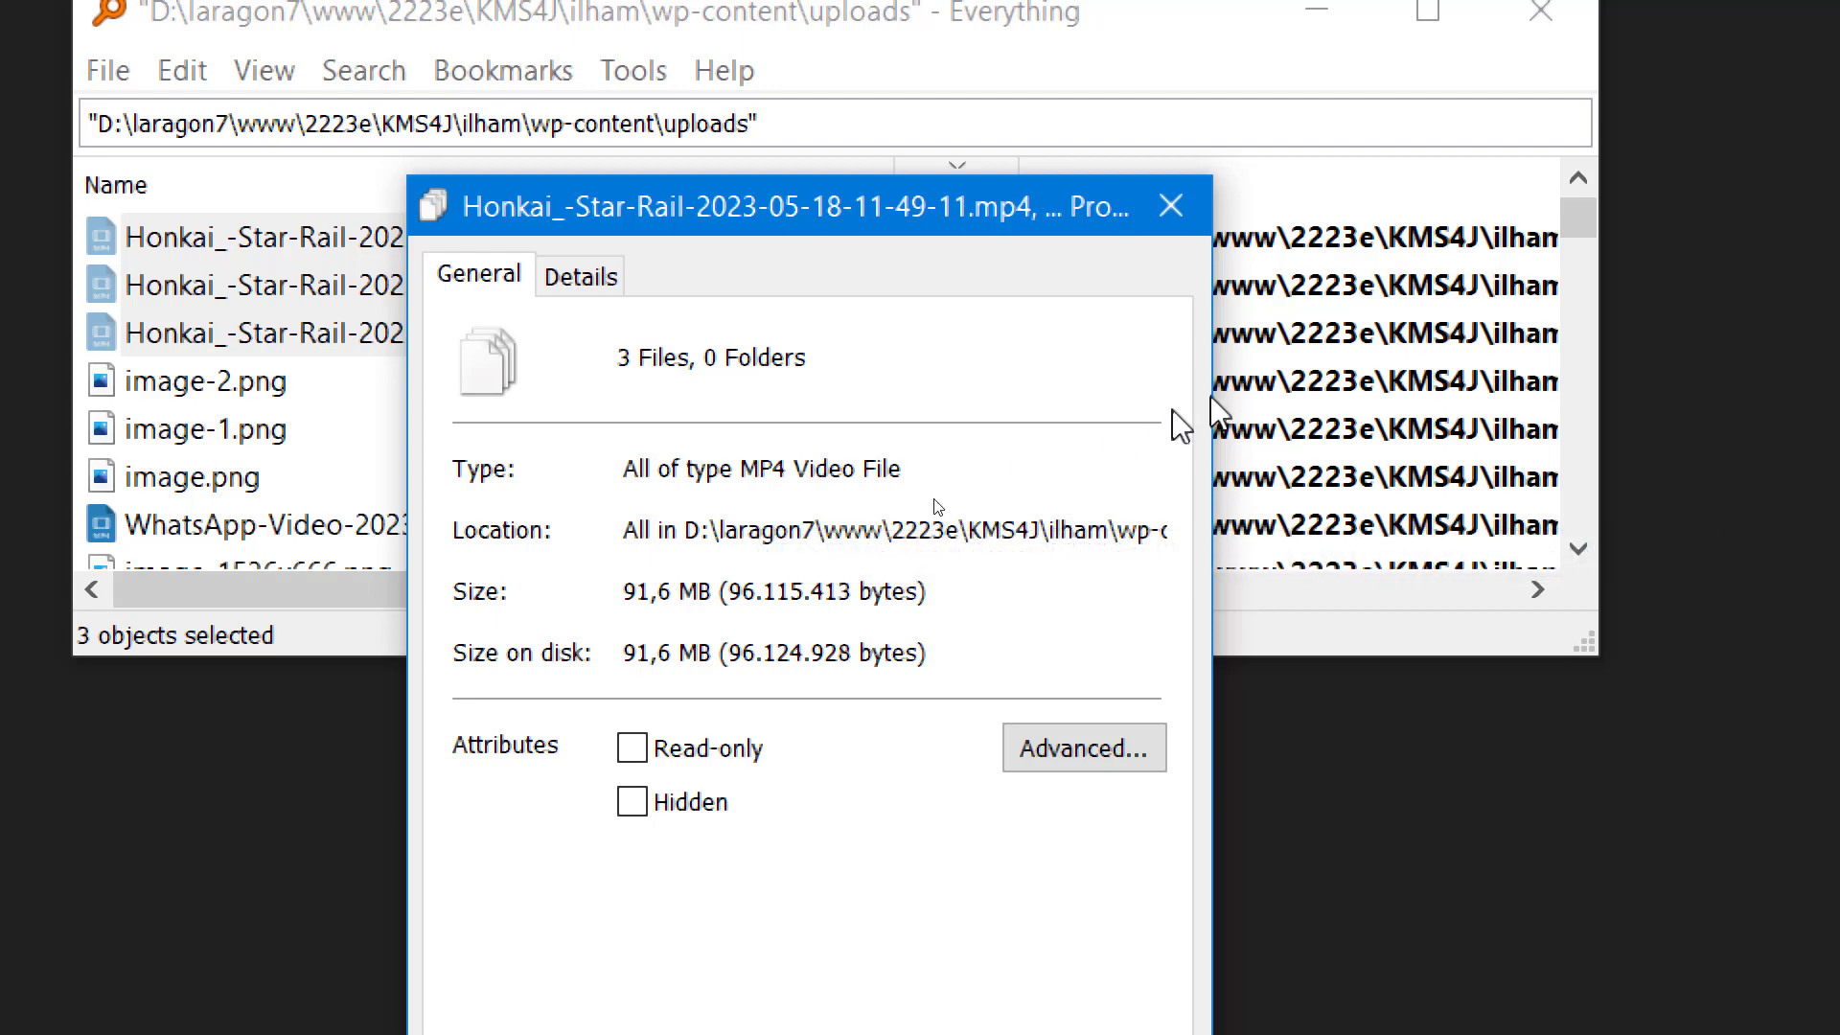
click(1175, 204)
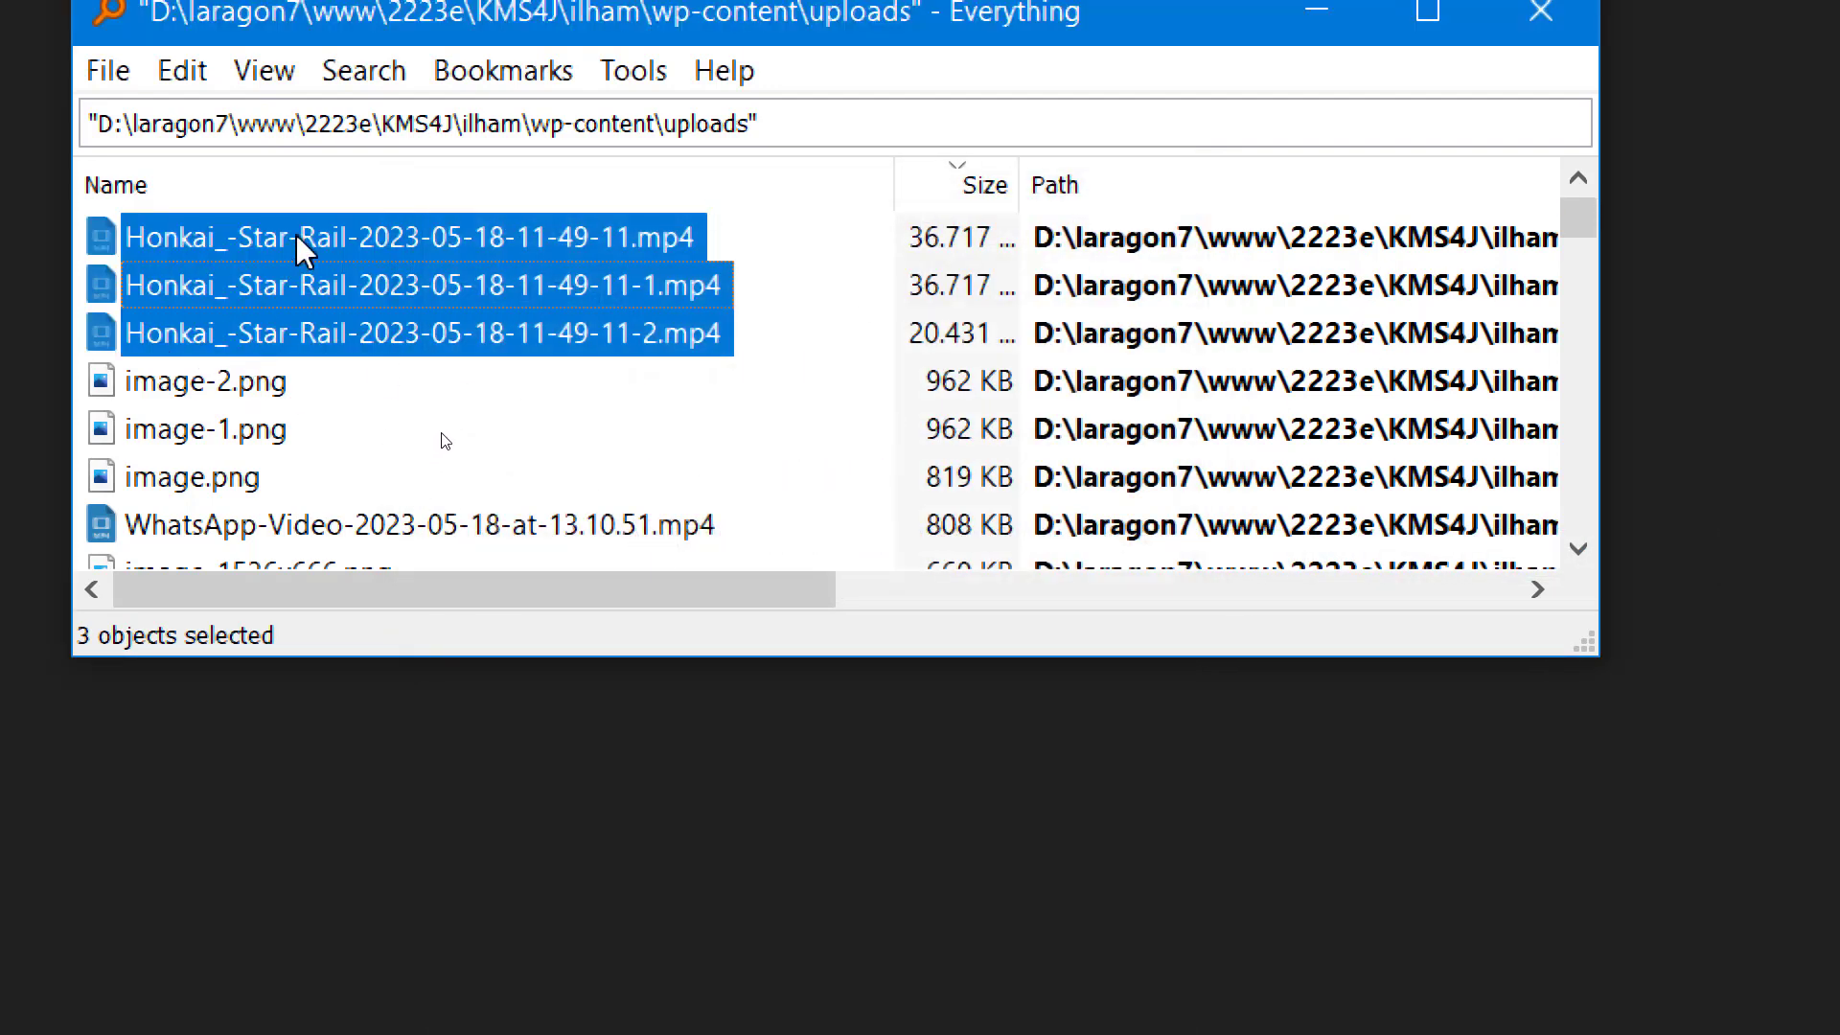
Step: Switch back to Chrome's YouTube cricket-sound tab
mouse_move(319, 247)
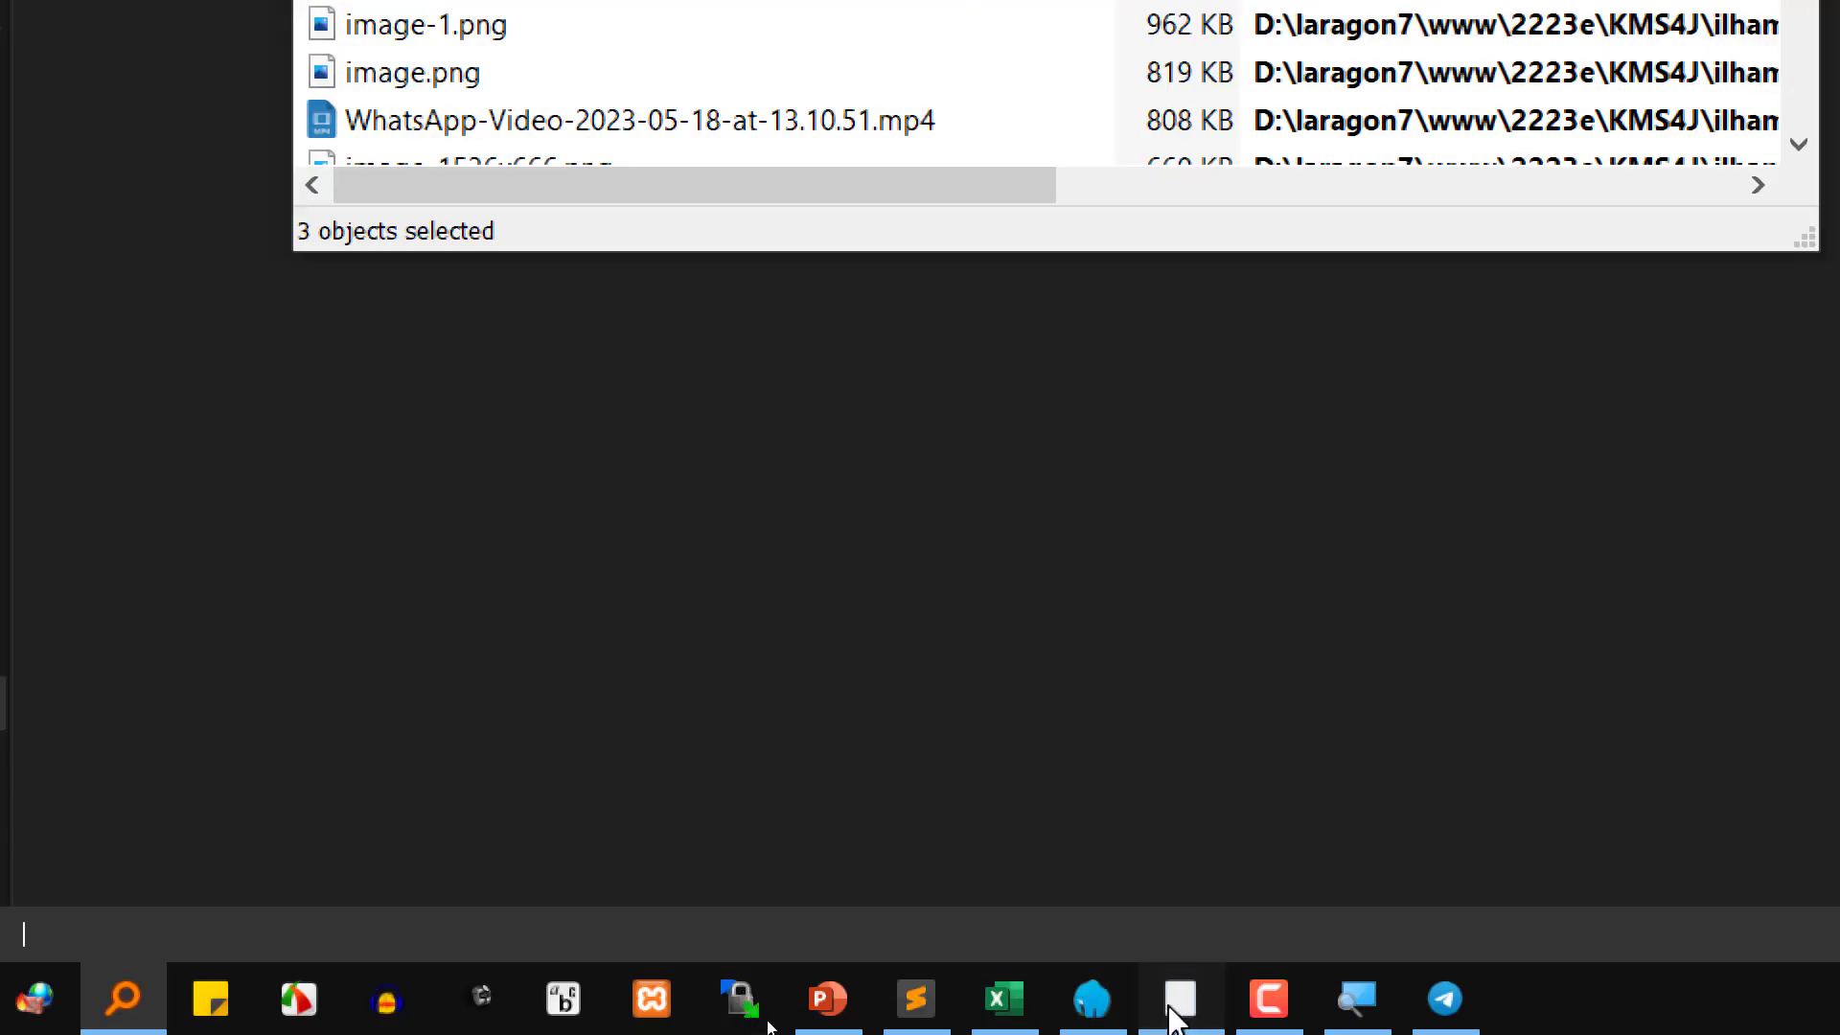
click(1171, 1008)
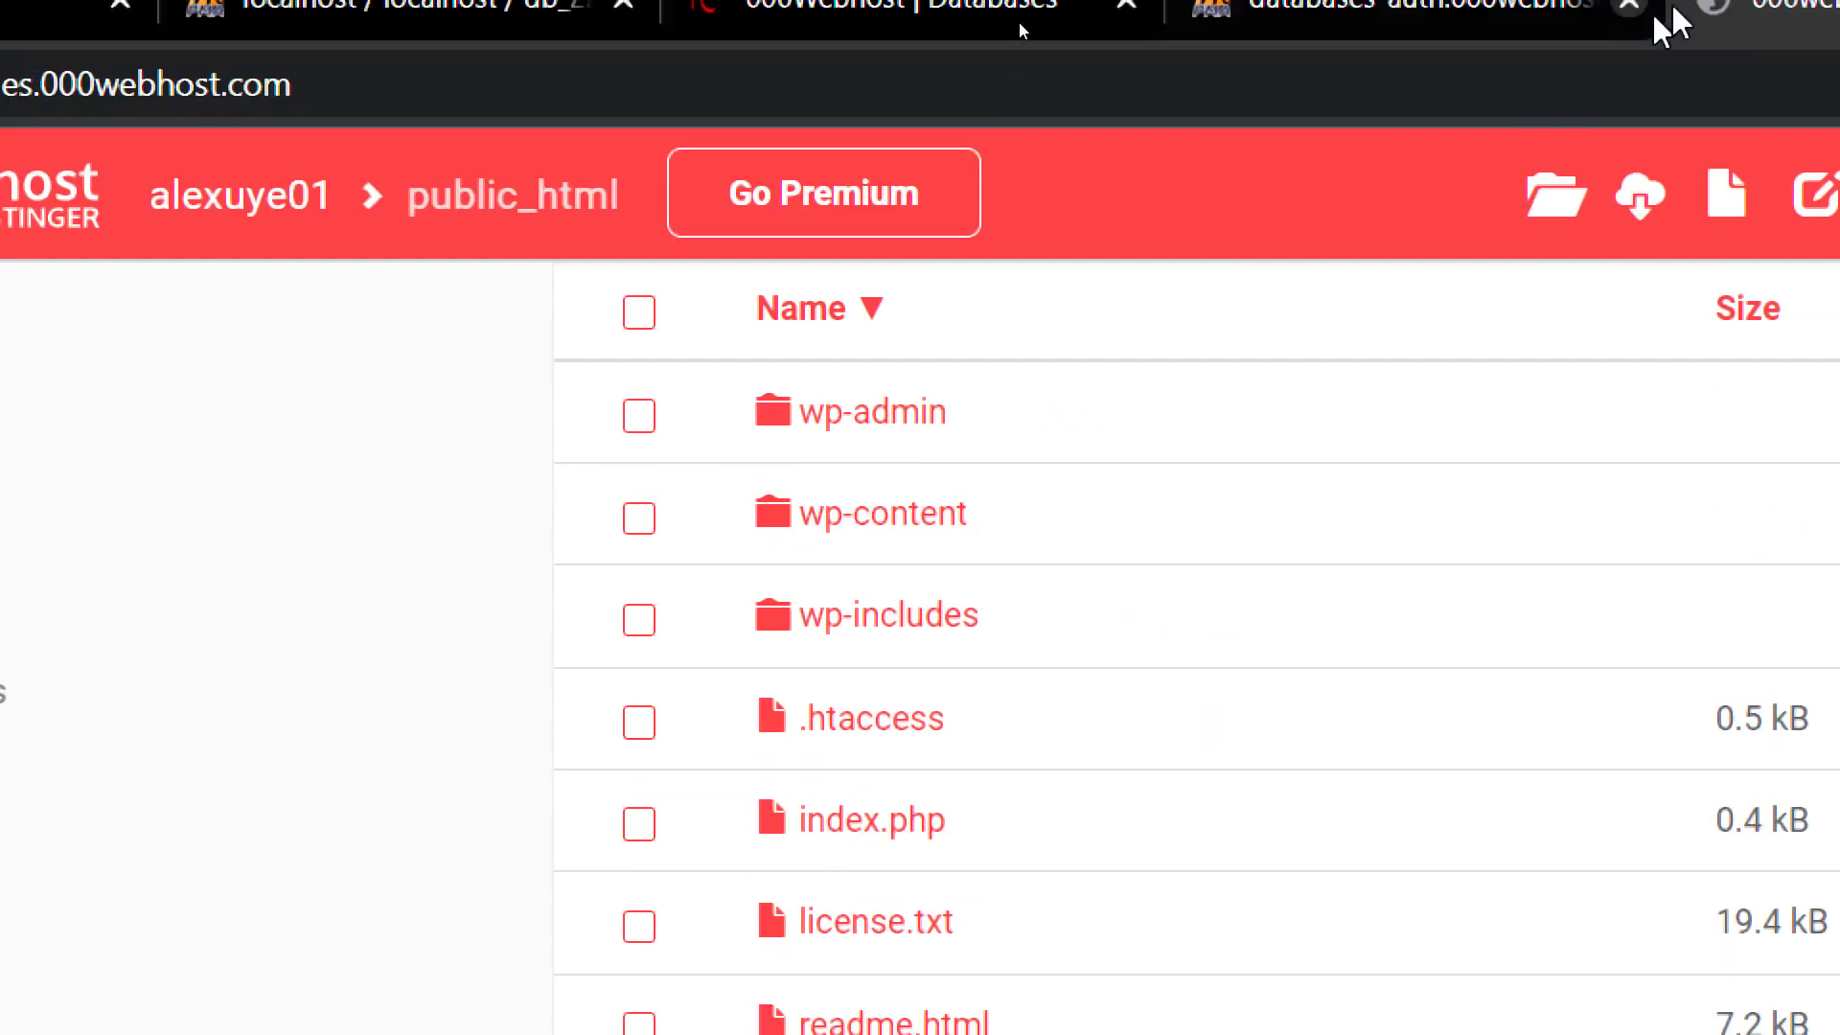
click(1610, 48)
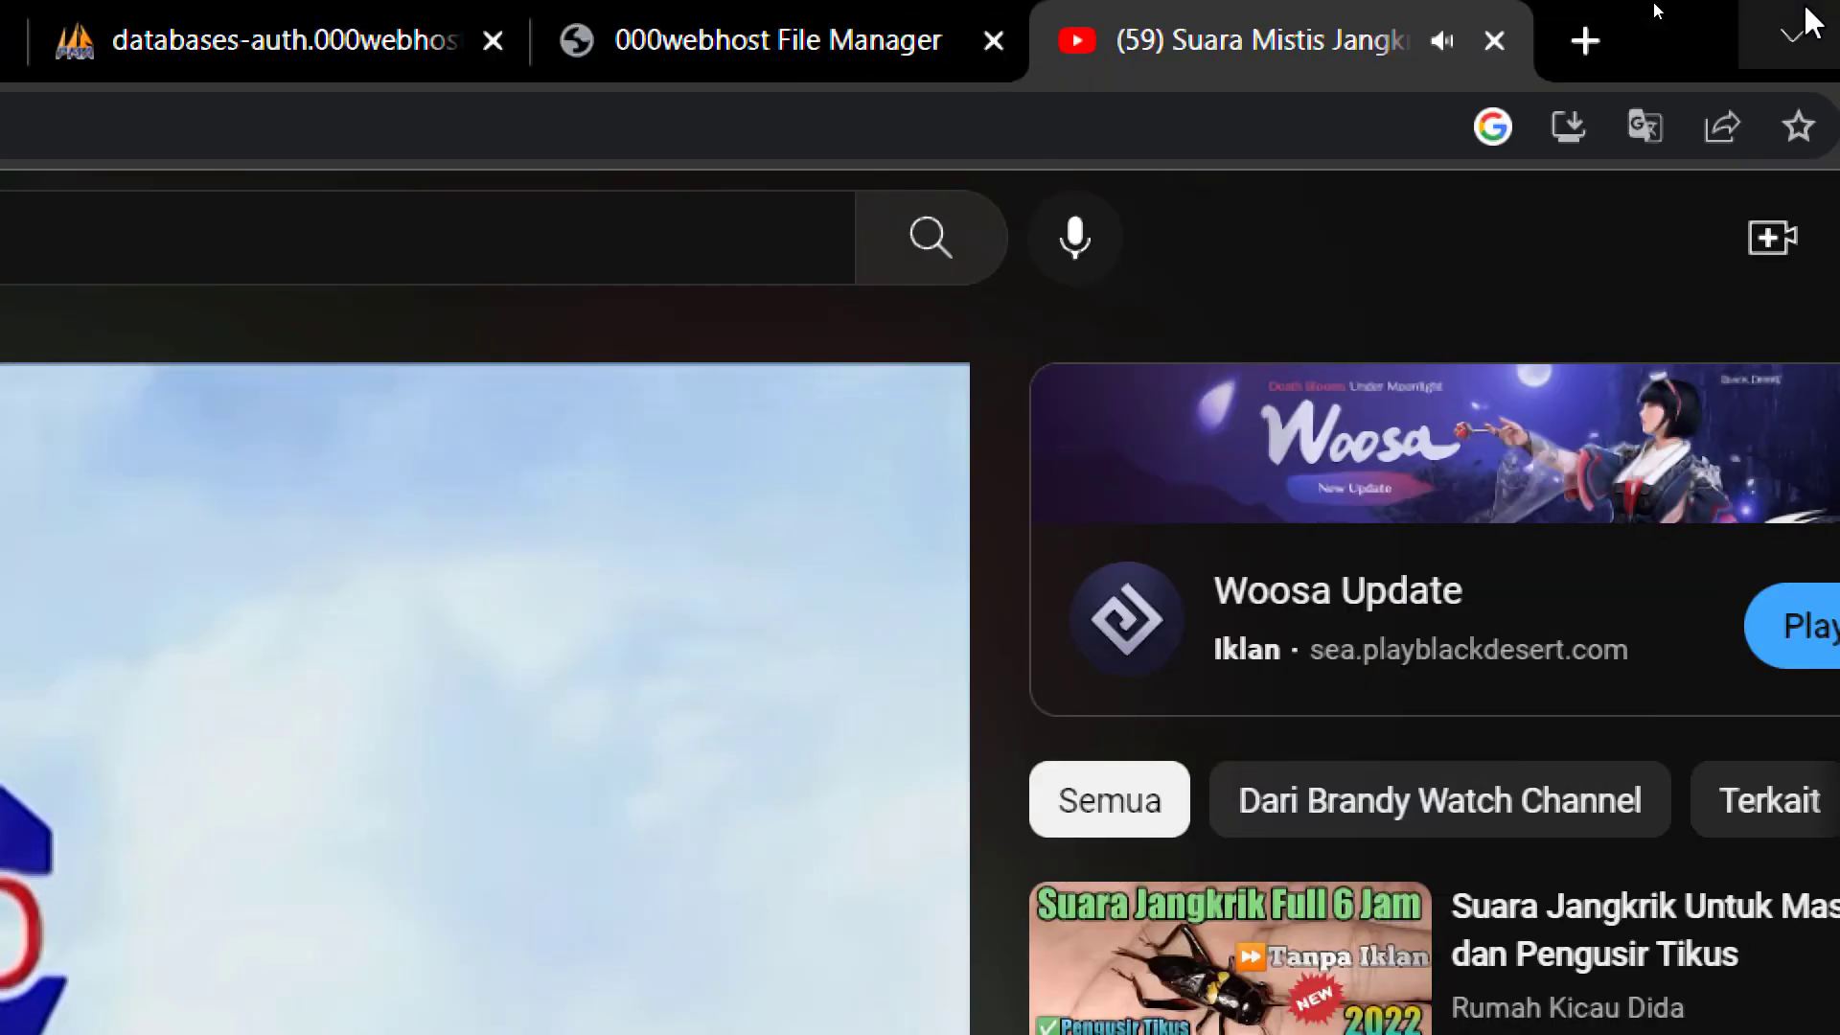
Step: Search Google for 'bulk compress video download' in a new tab
click(1581, 41)
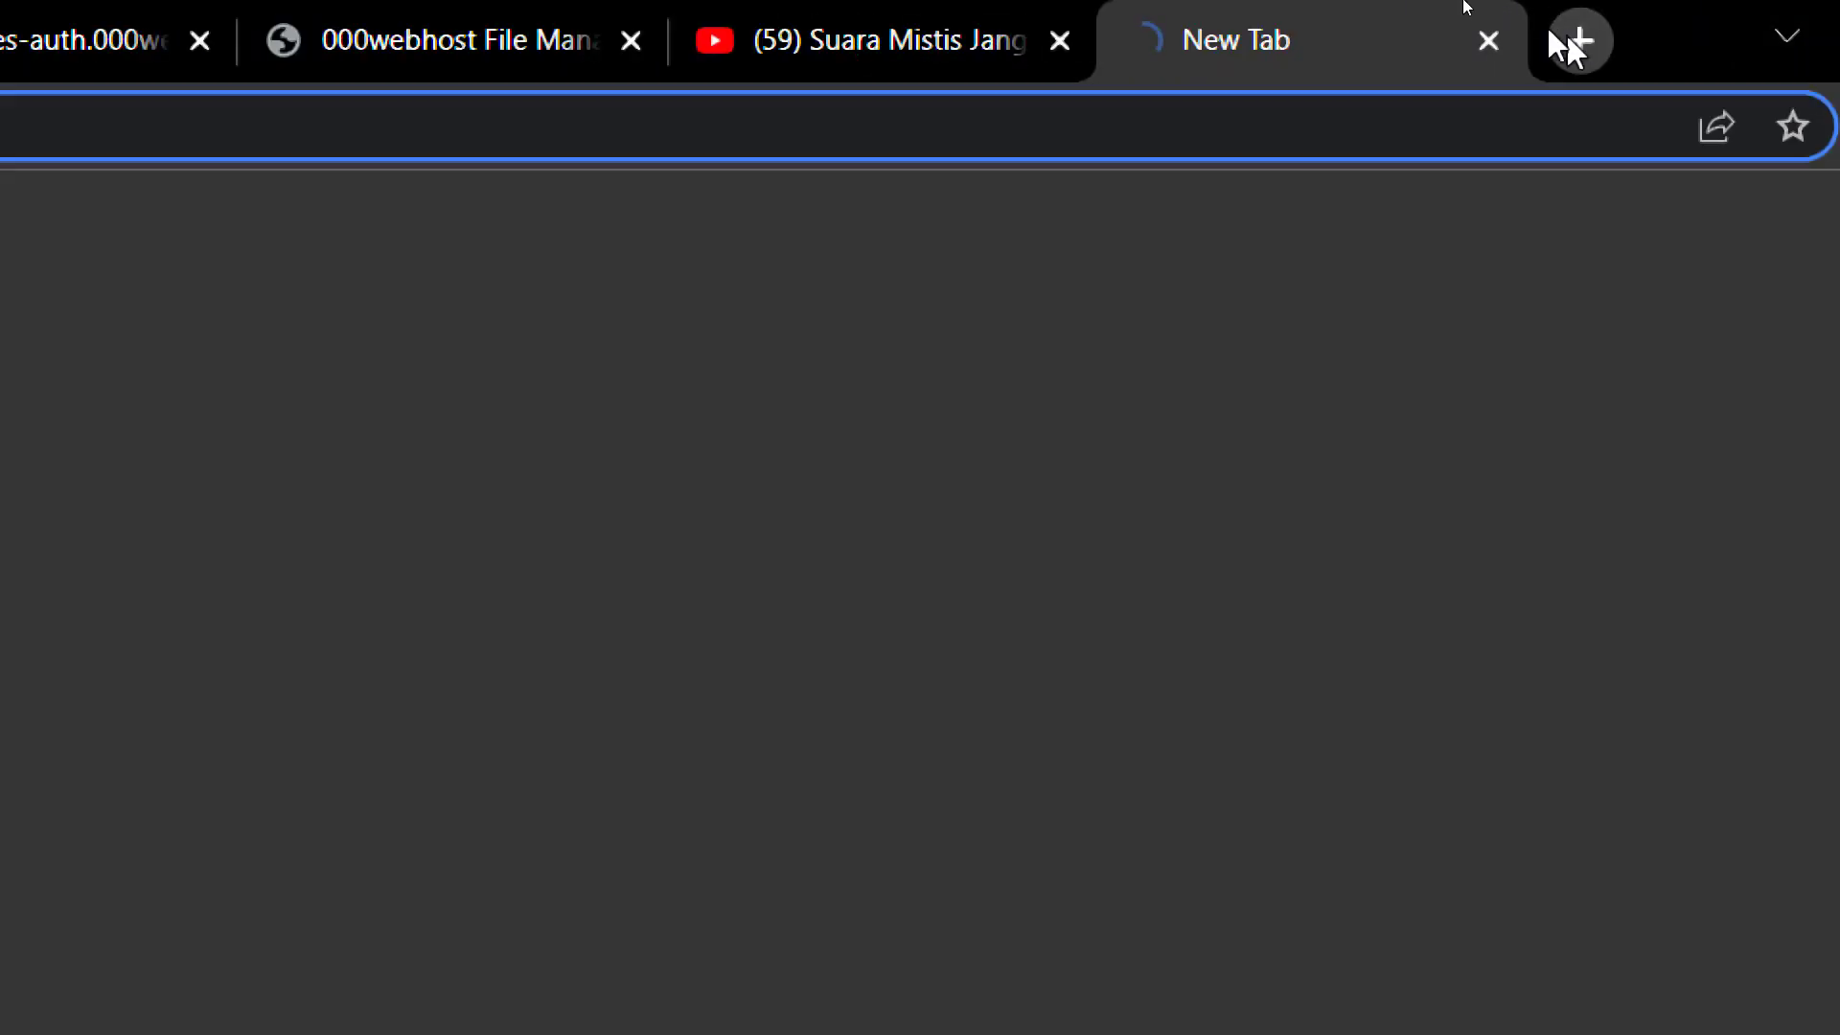
text(b)
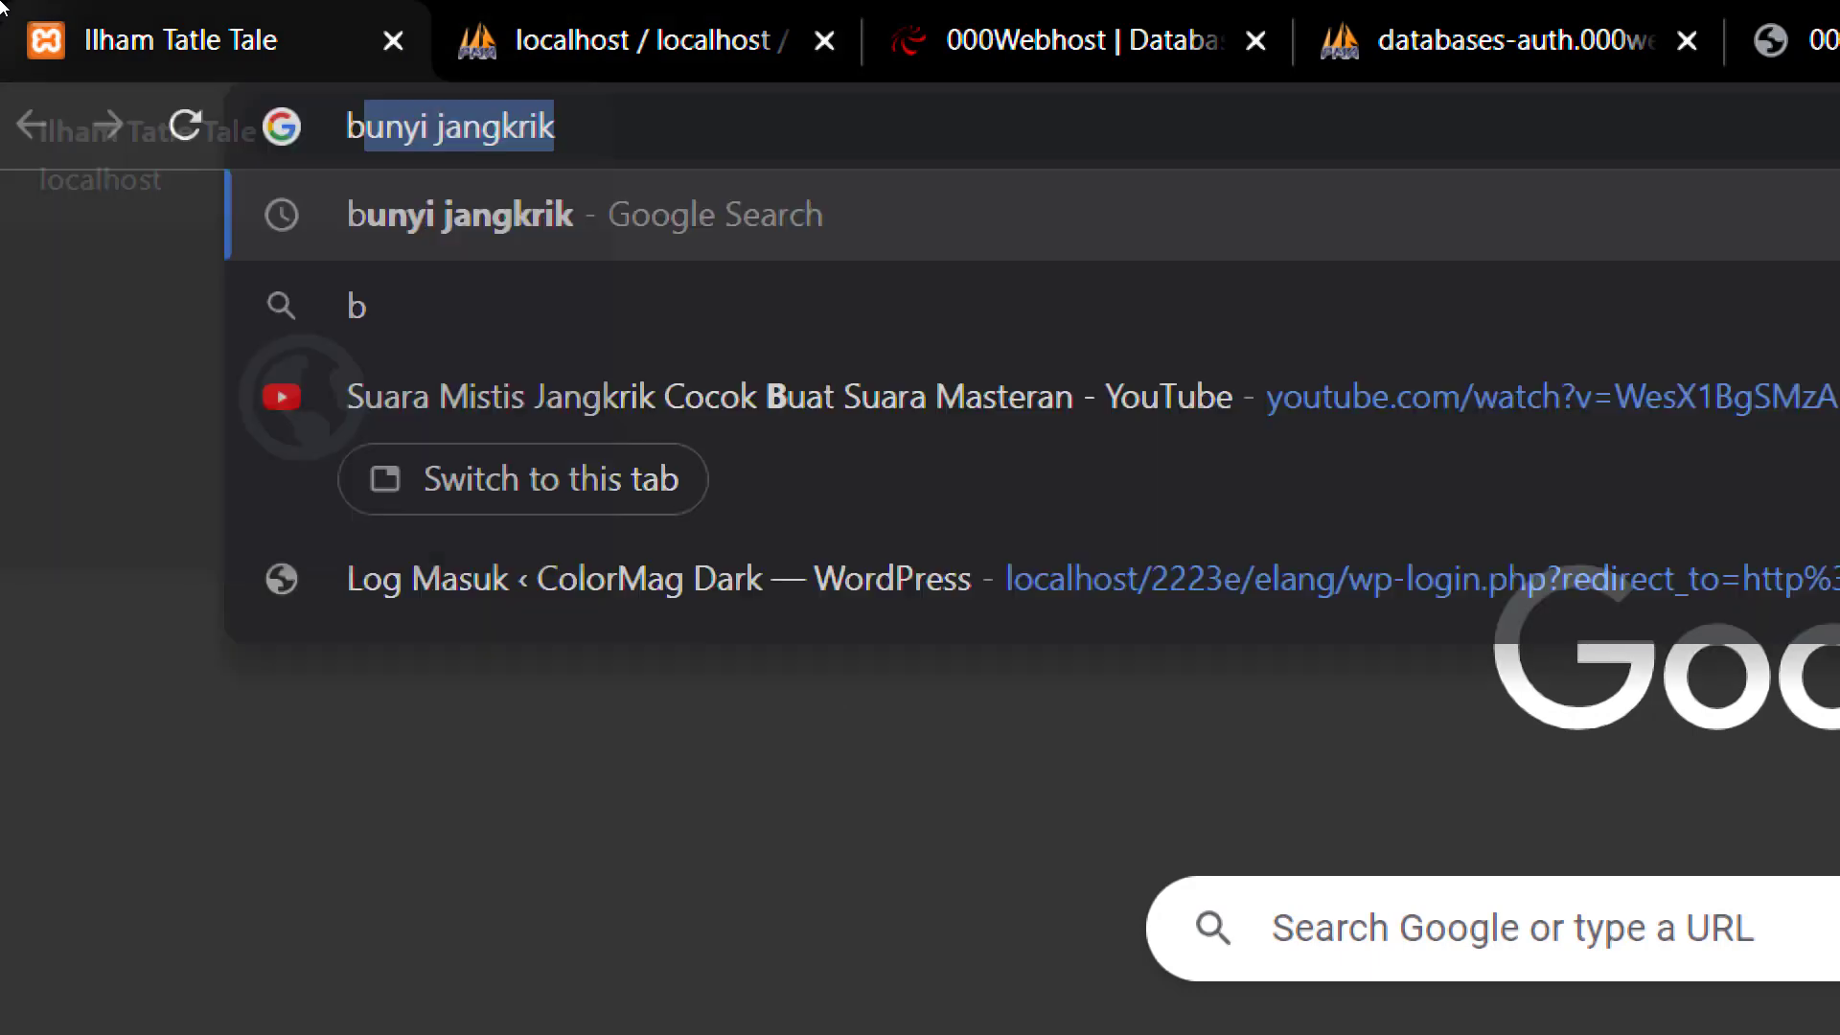
text(ulk compress )
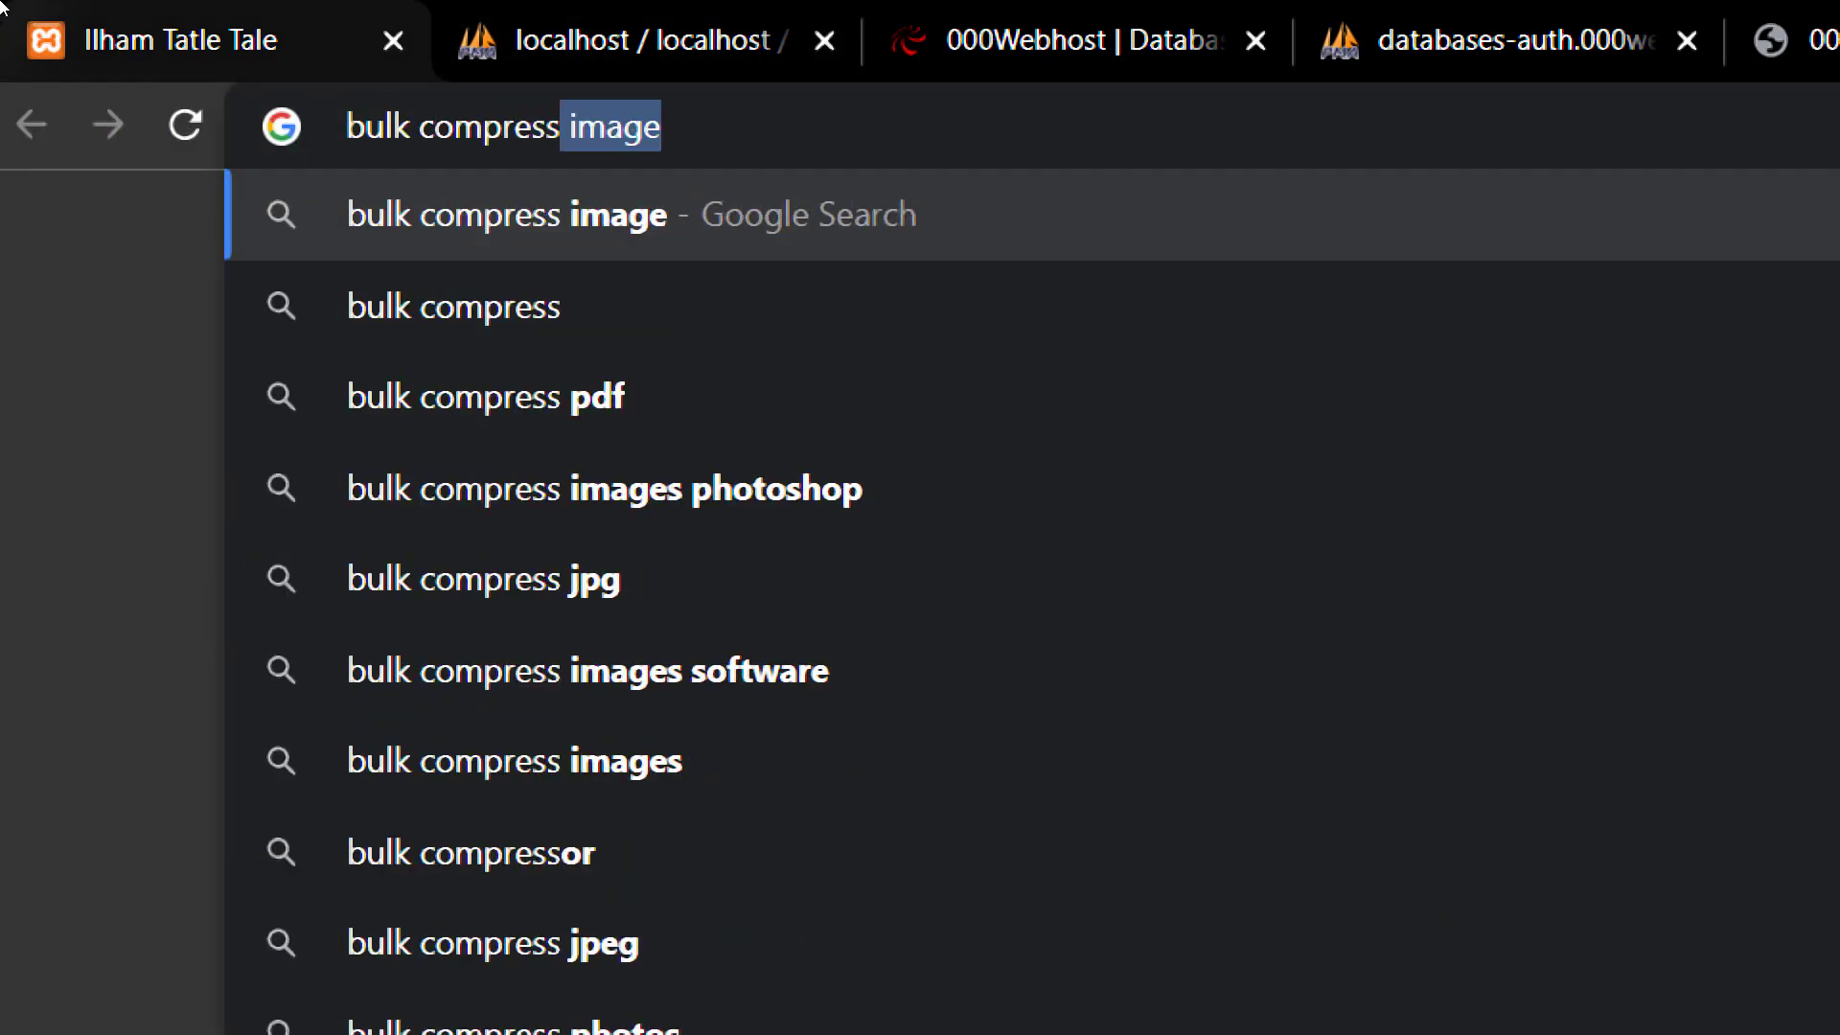
text(video downloa)
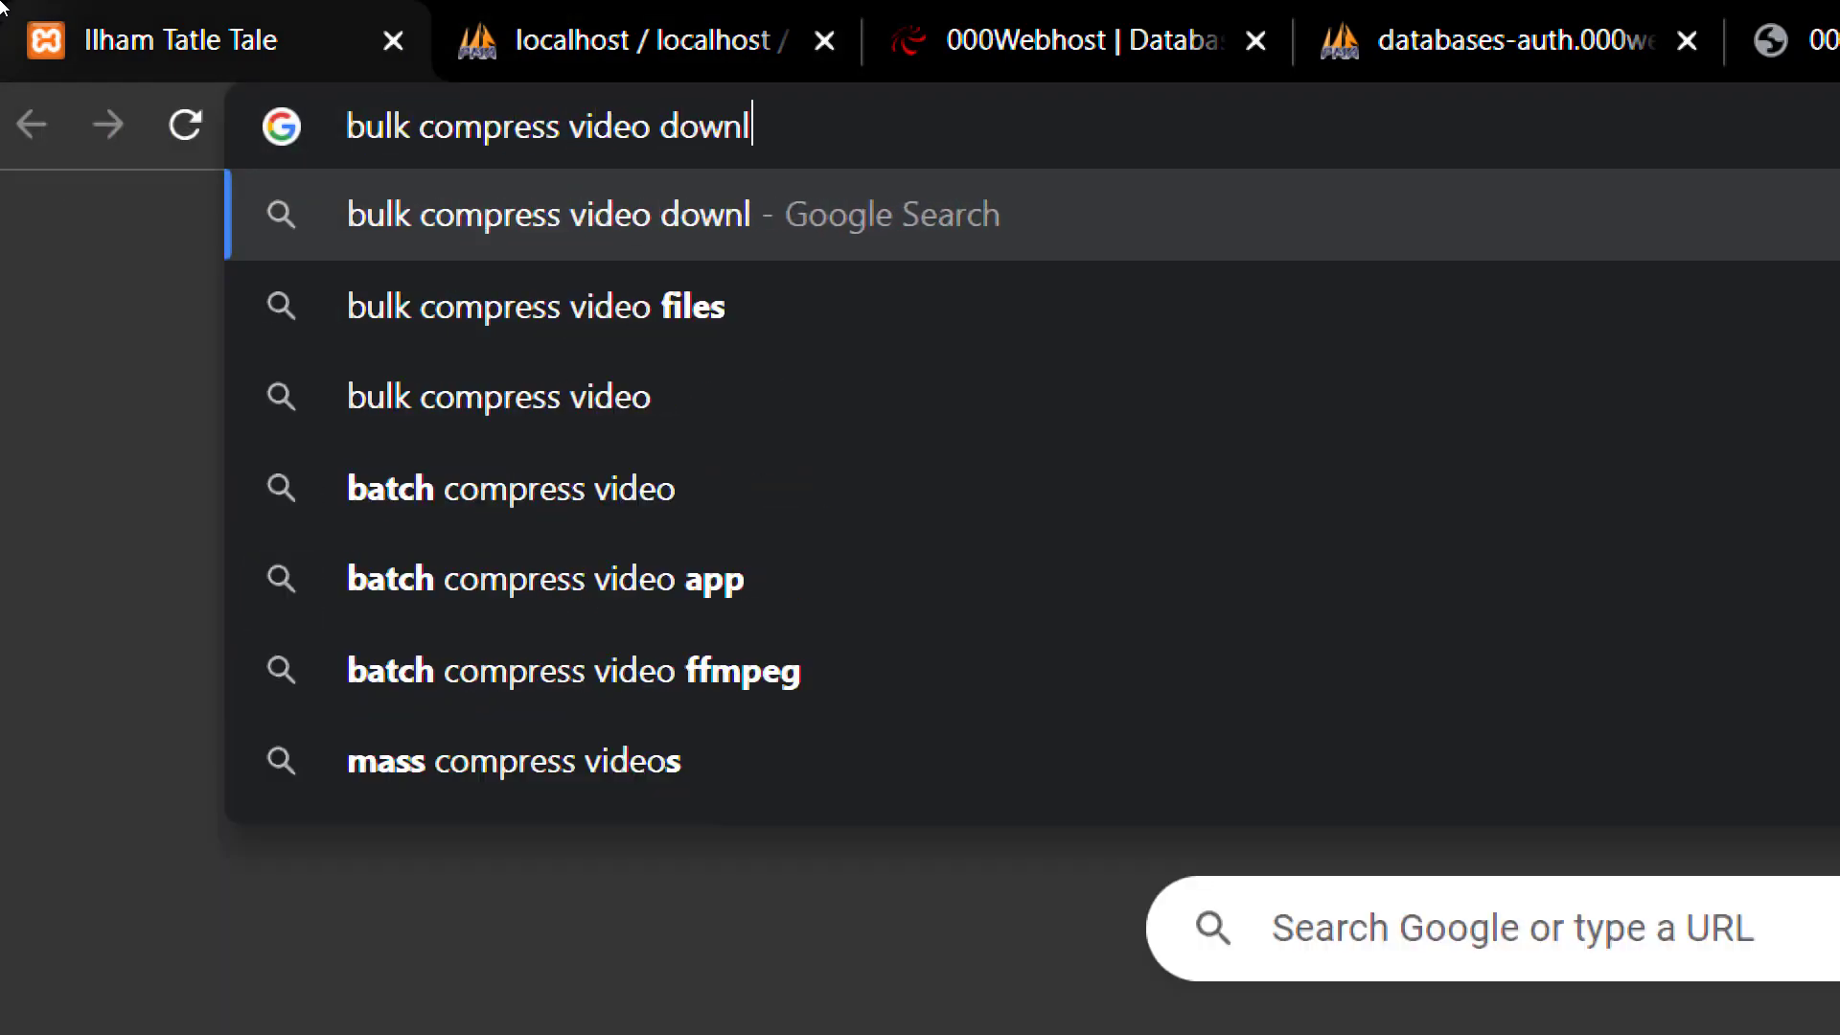
text(d)
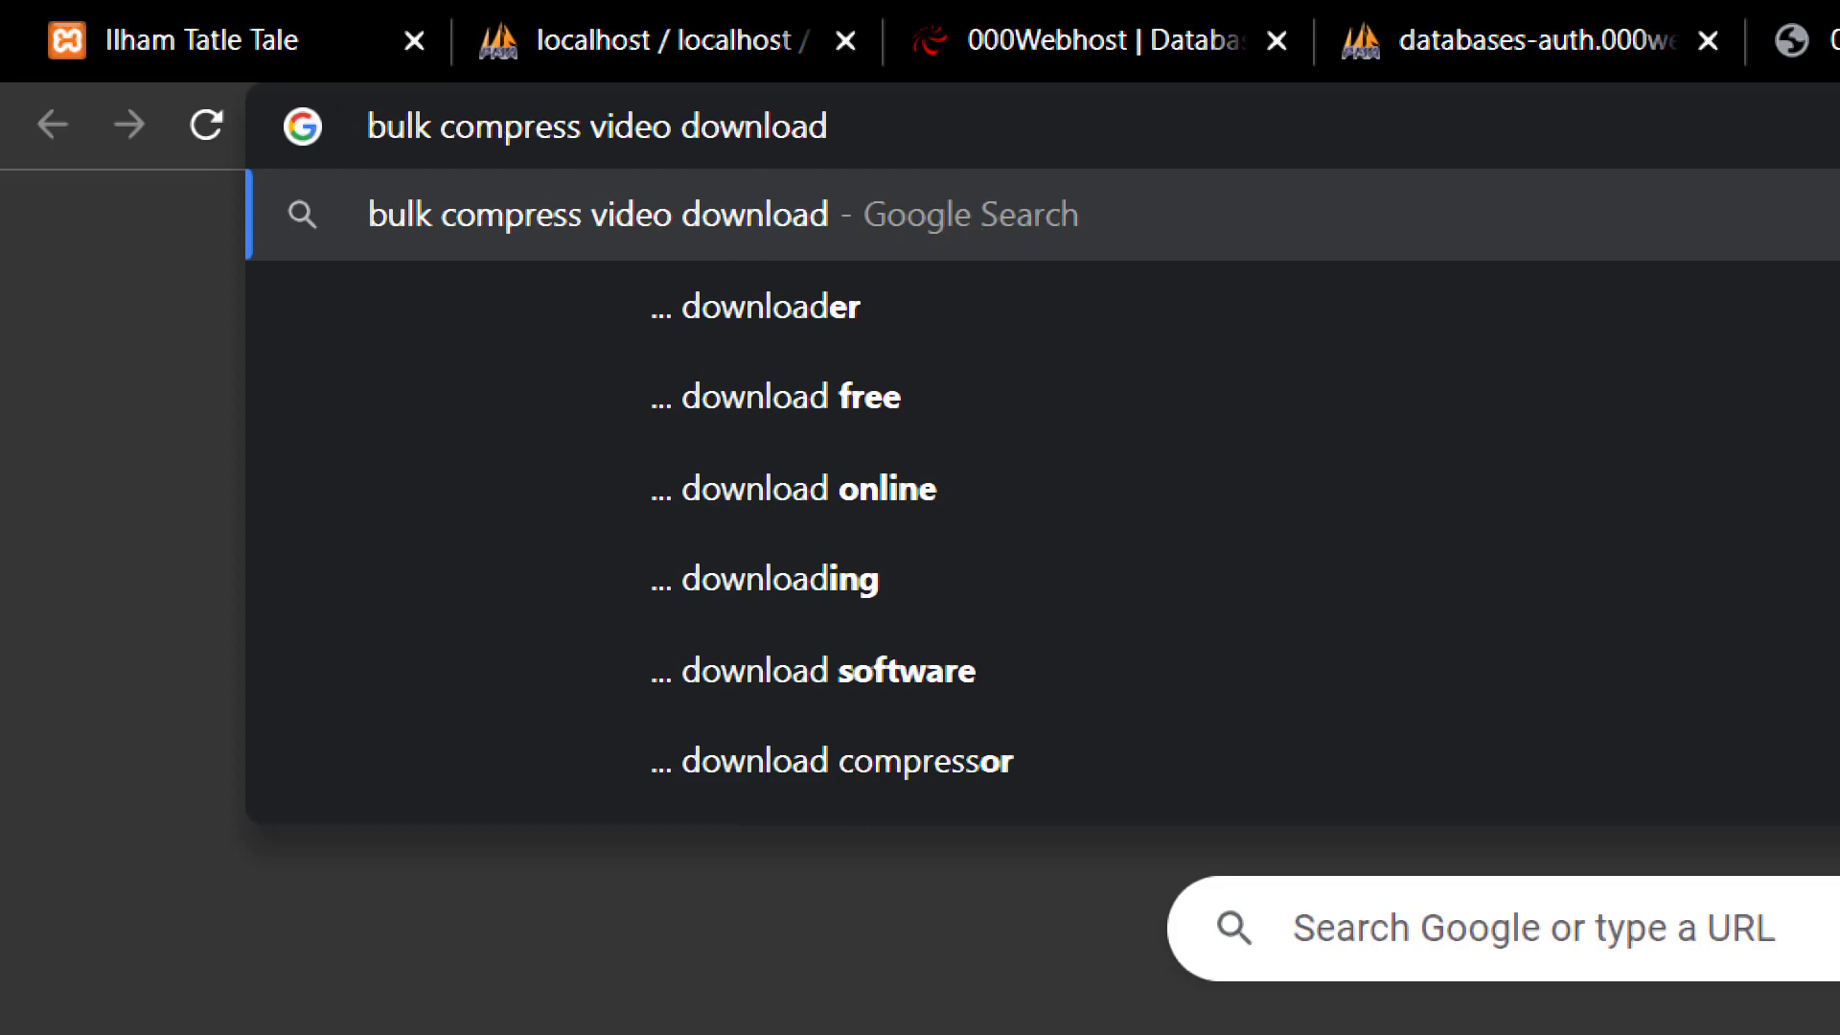
key(Return)
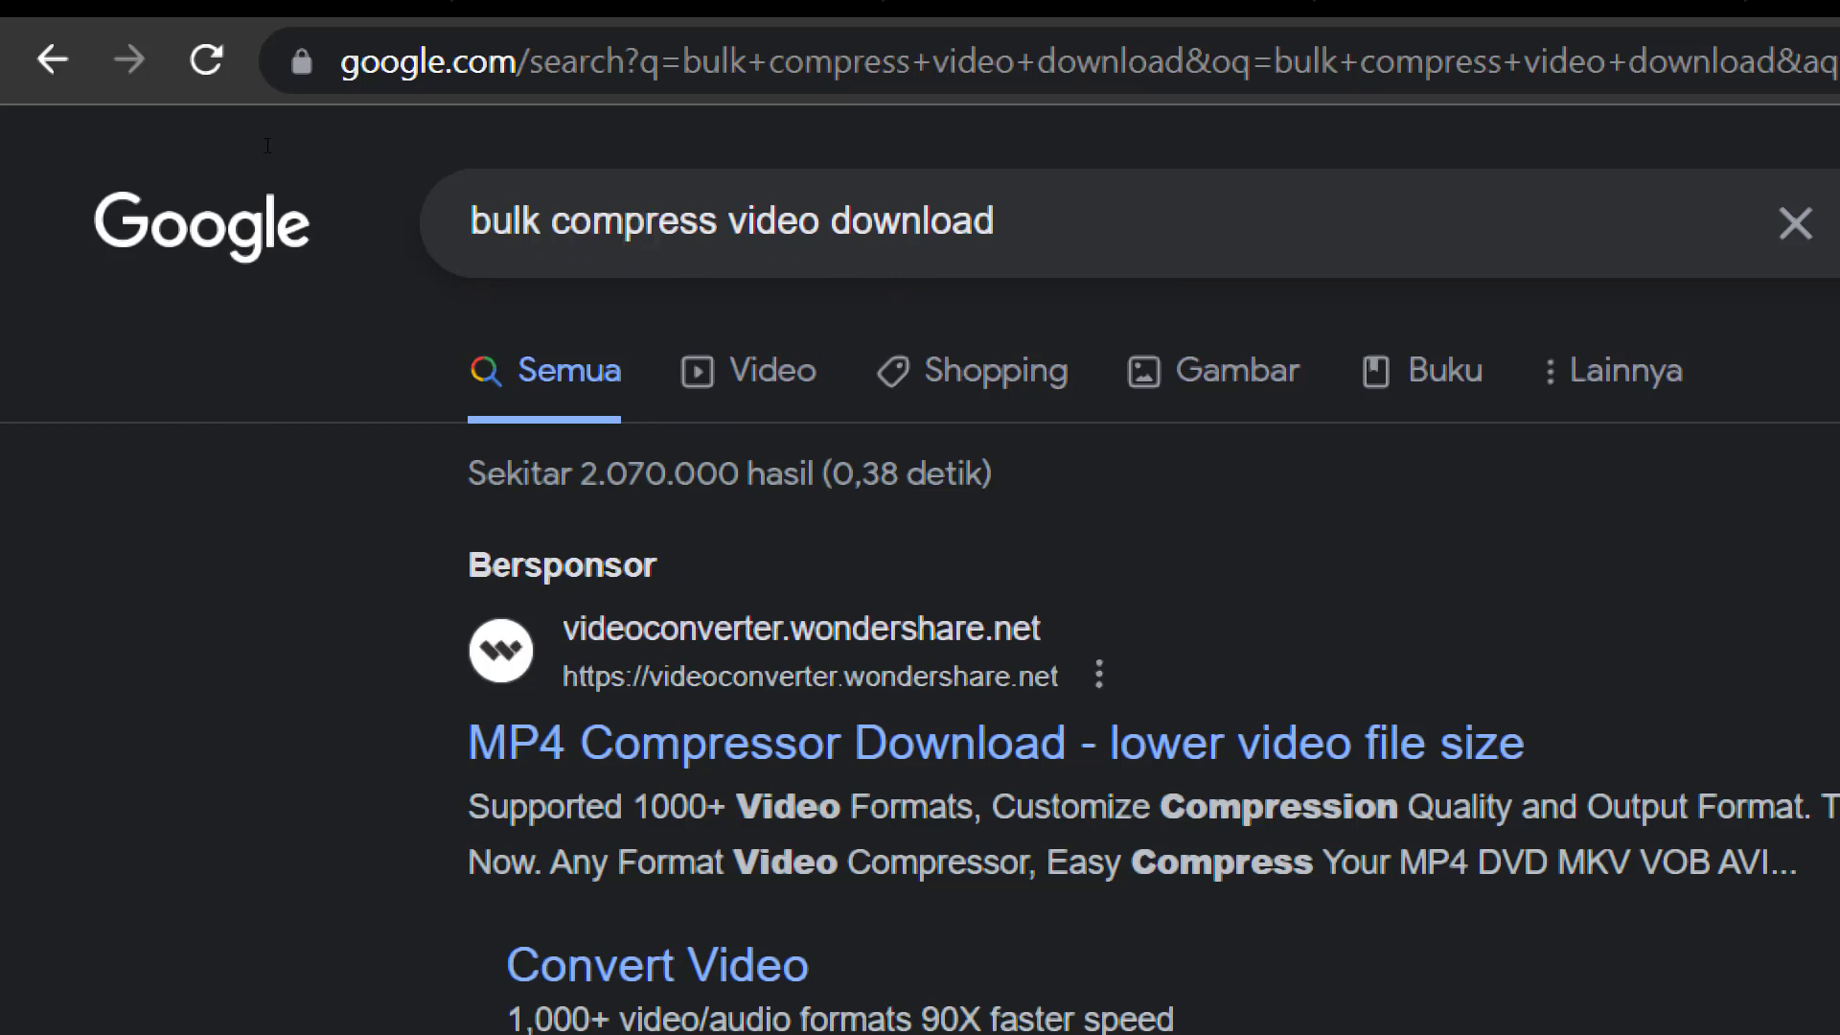
Step: Correct the query's first letter and rerun the search for 'bulk compress video download'
click(533, 227)
drag(491, 226, 427, 222)
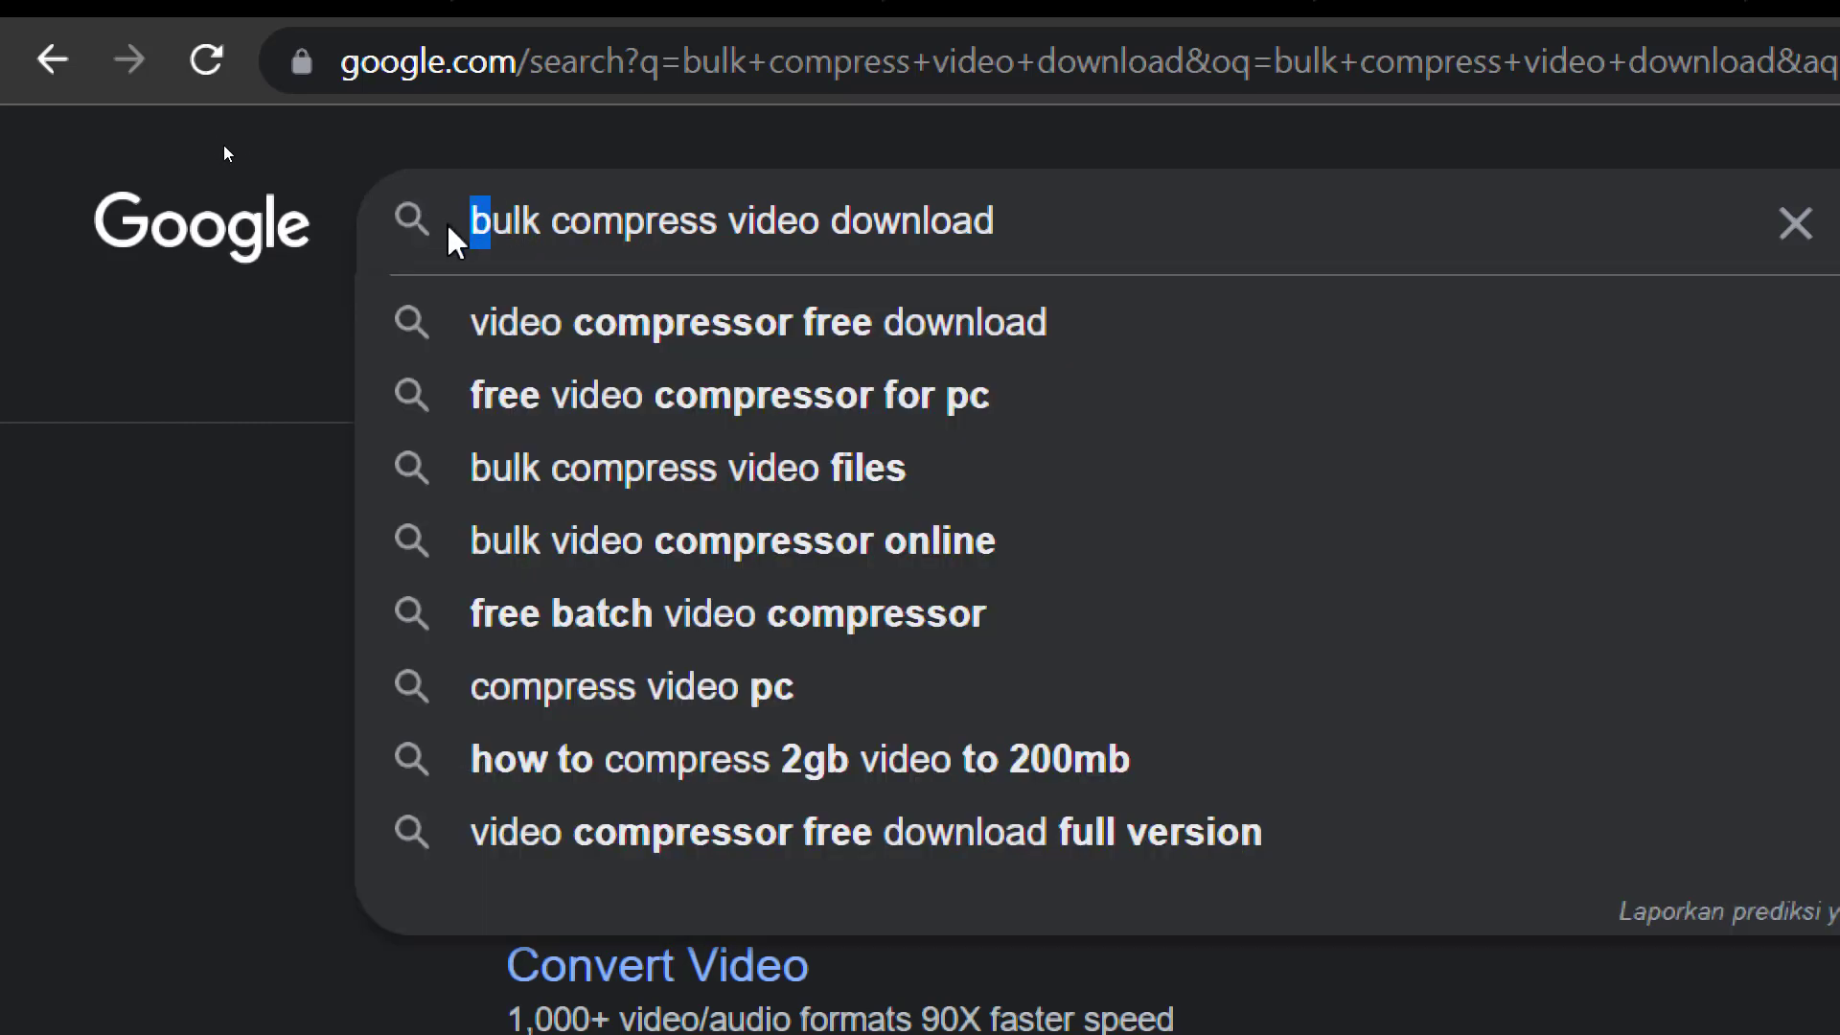
text(h)
key(shift+Home)
text(b)
key(Return)
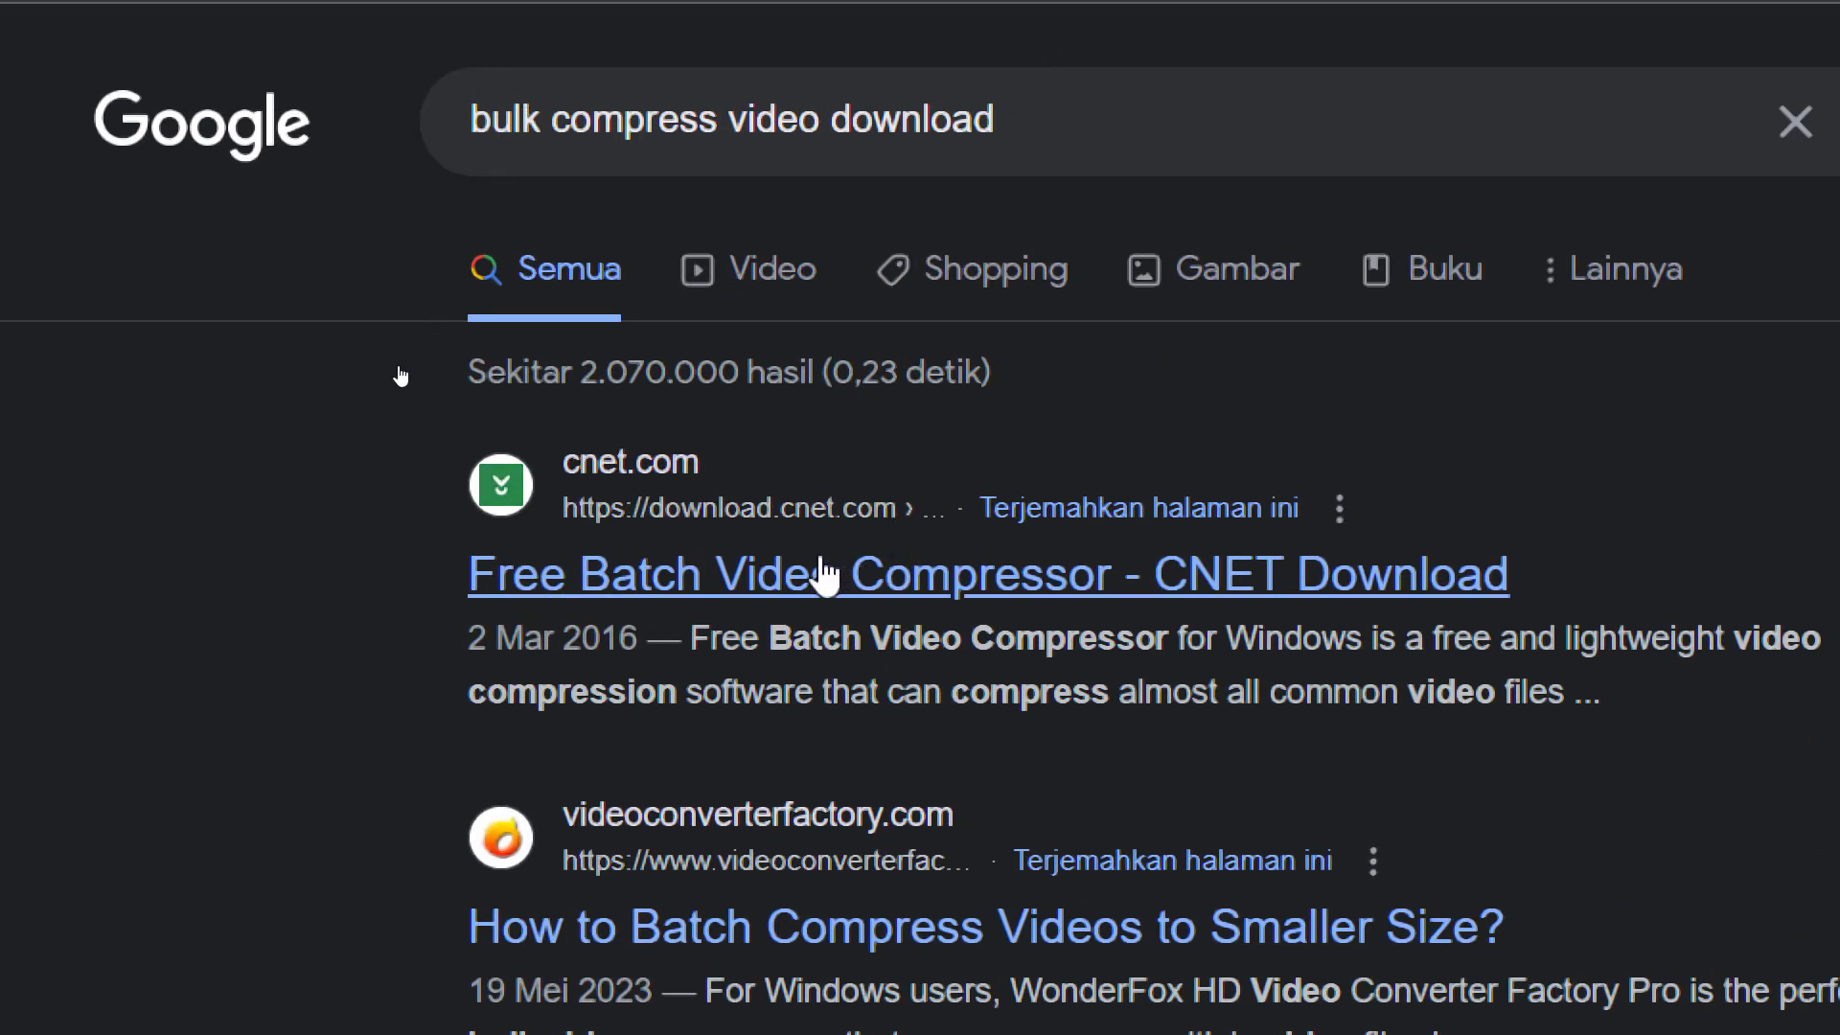
Step: Open the CNET result in a new tab, start the download and dismiss the price-comparison popup
right_click(753, 587)
click(936, 623)
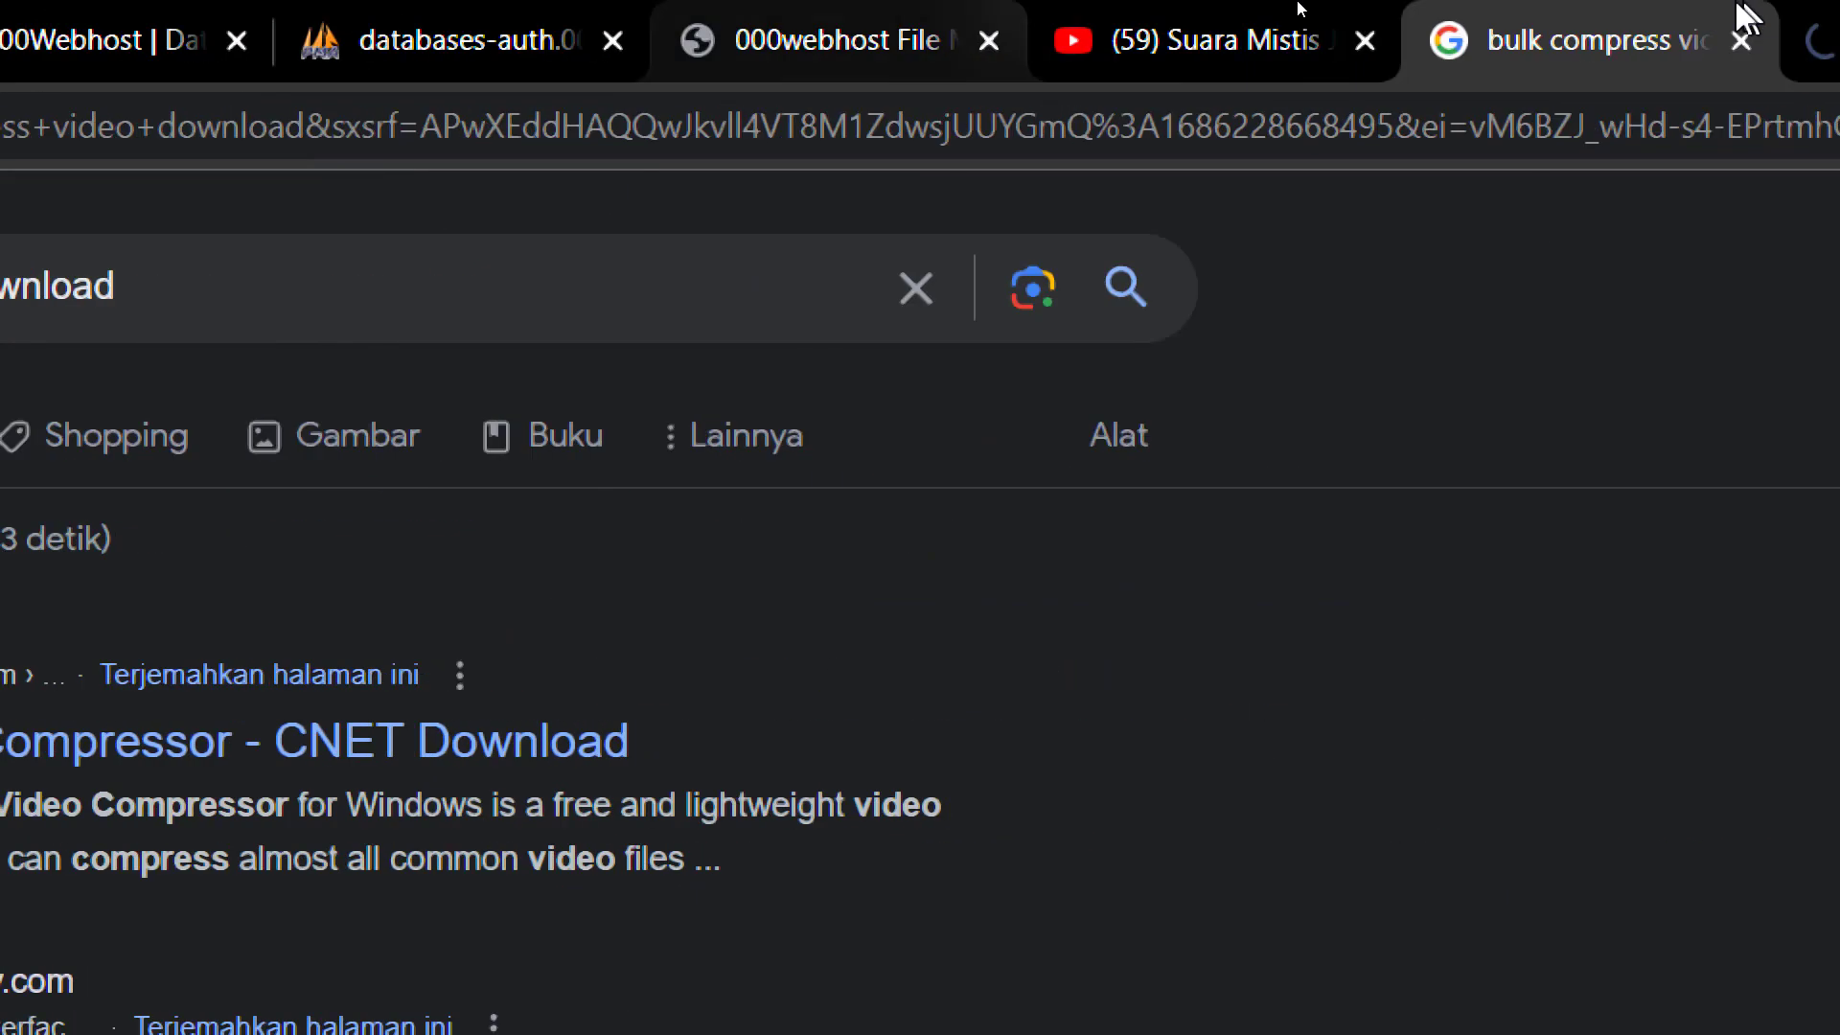
click(1826, 40)
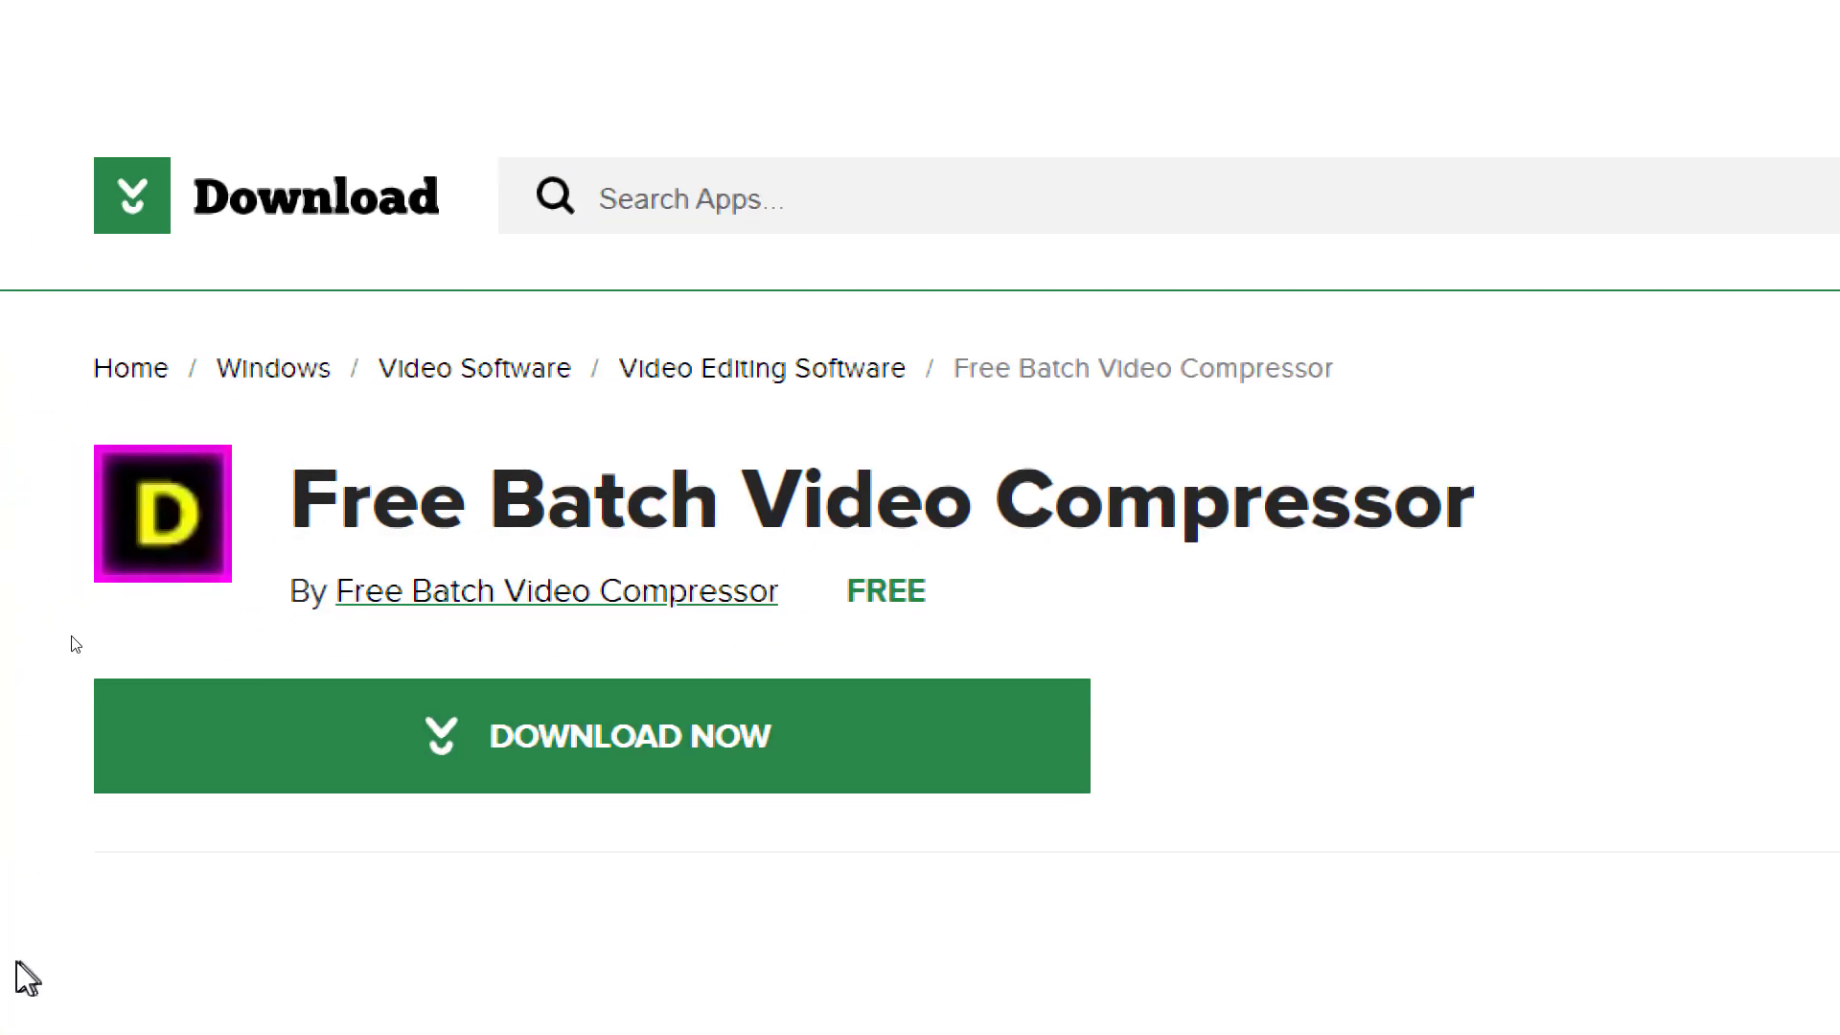
click(708, 767)
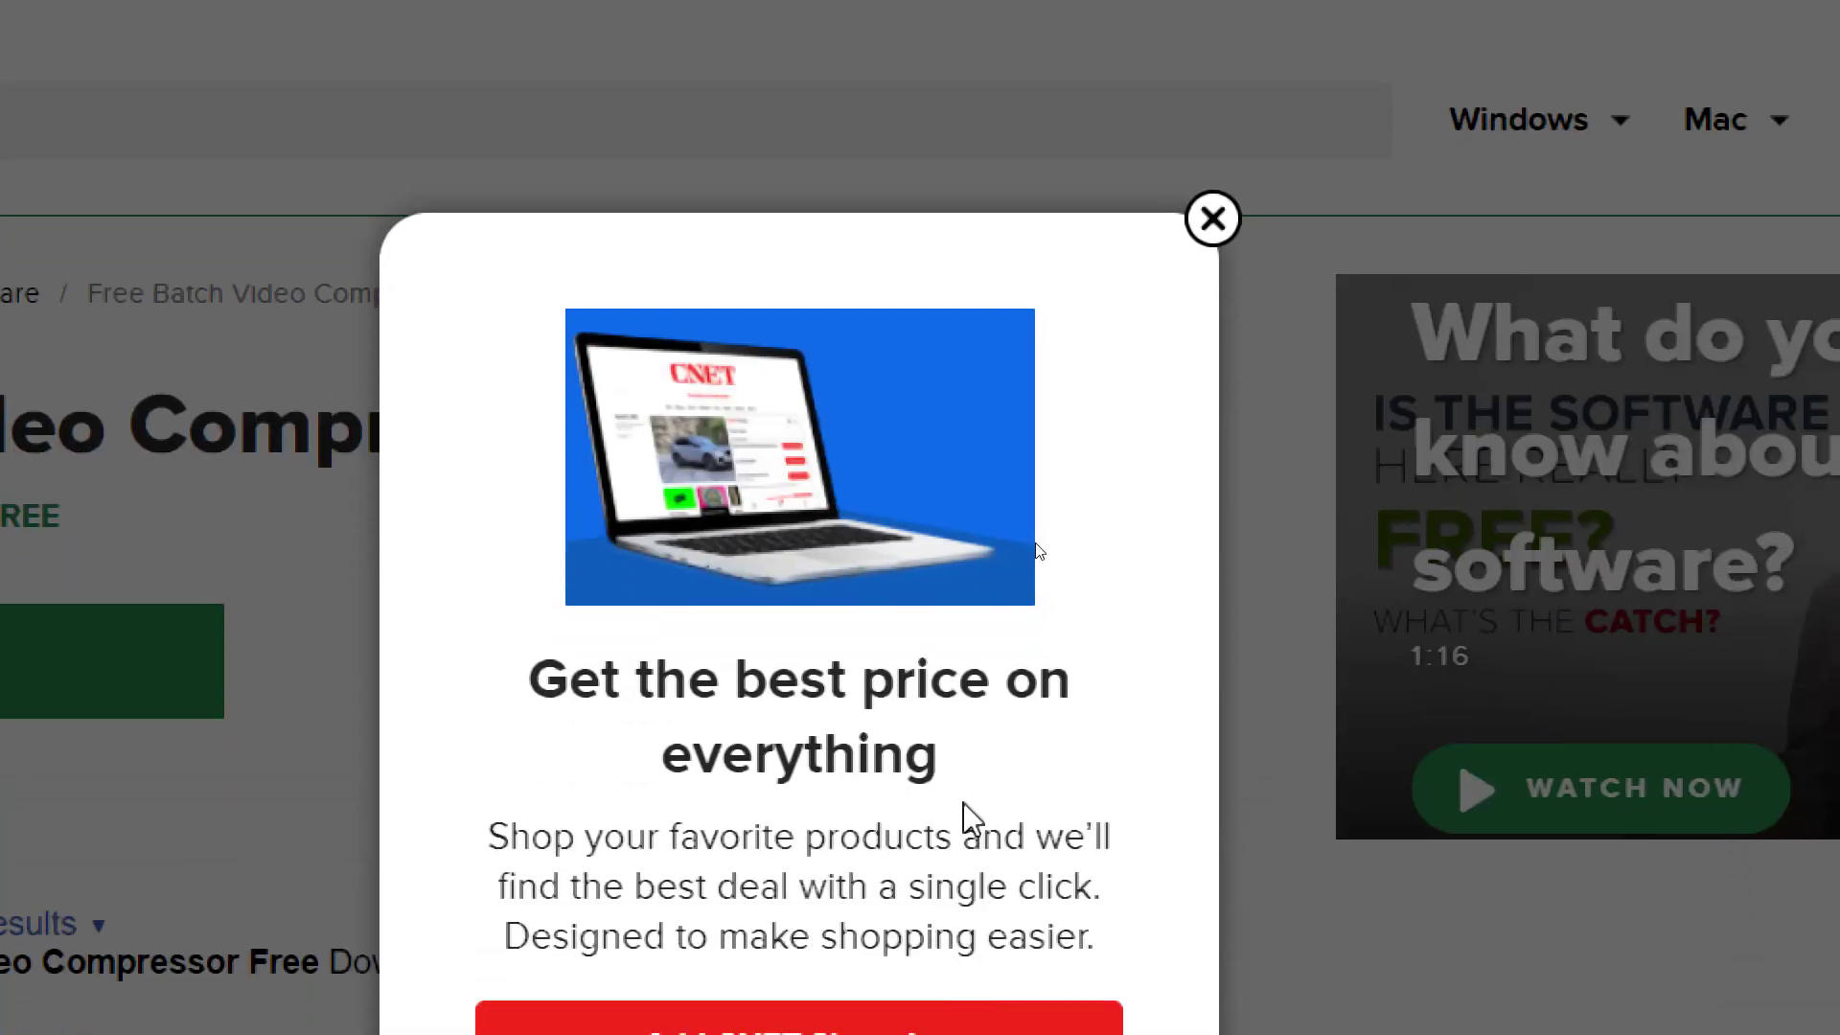
click(1212, 218)
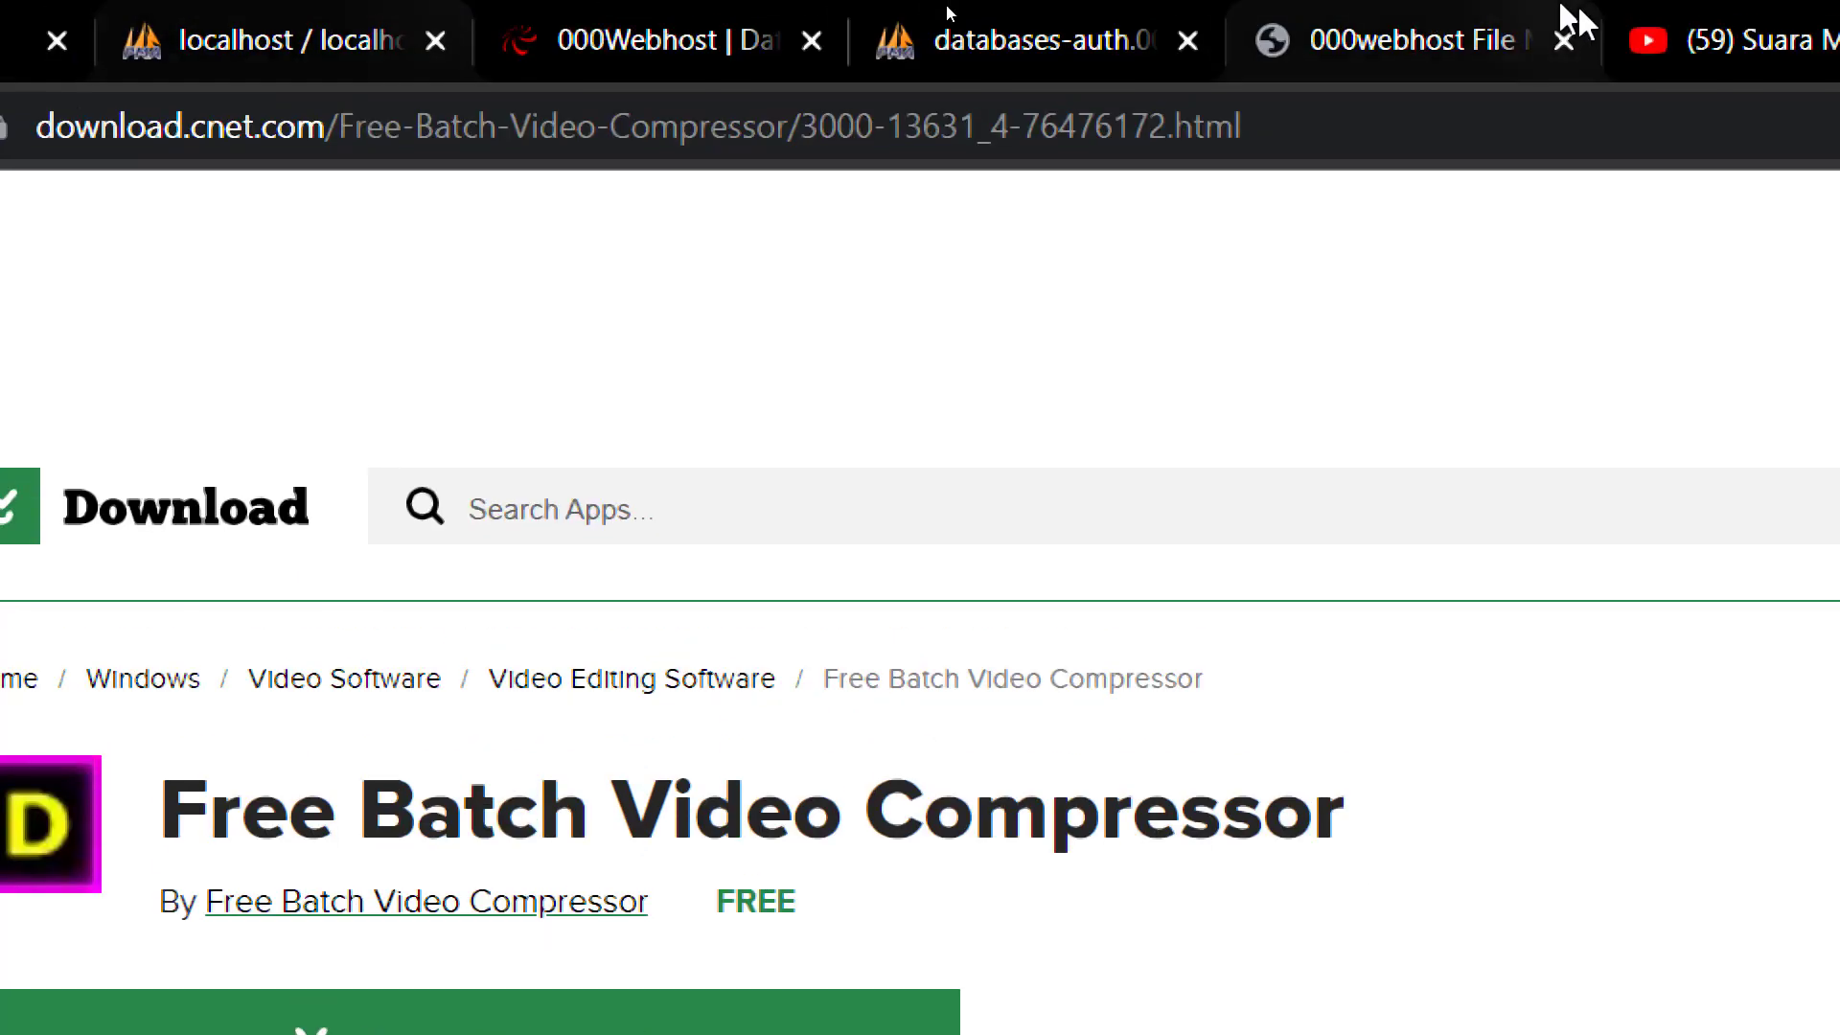
click(1782, 38)
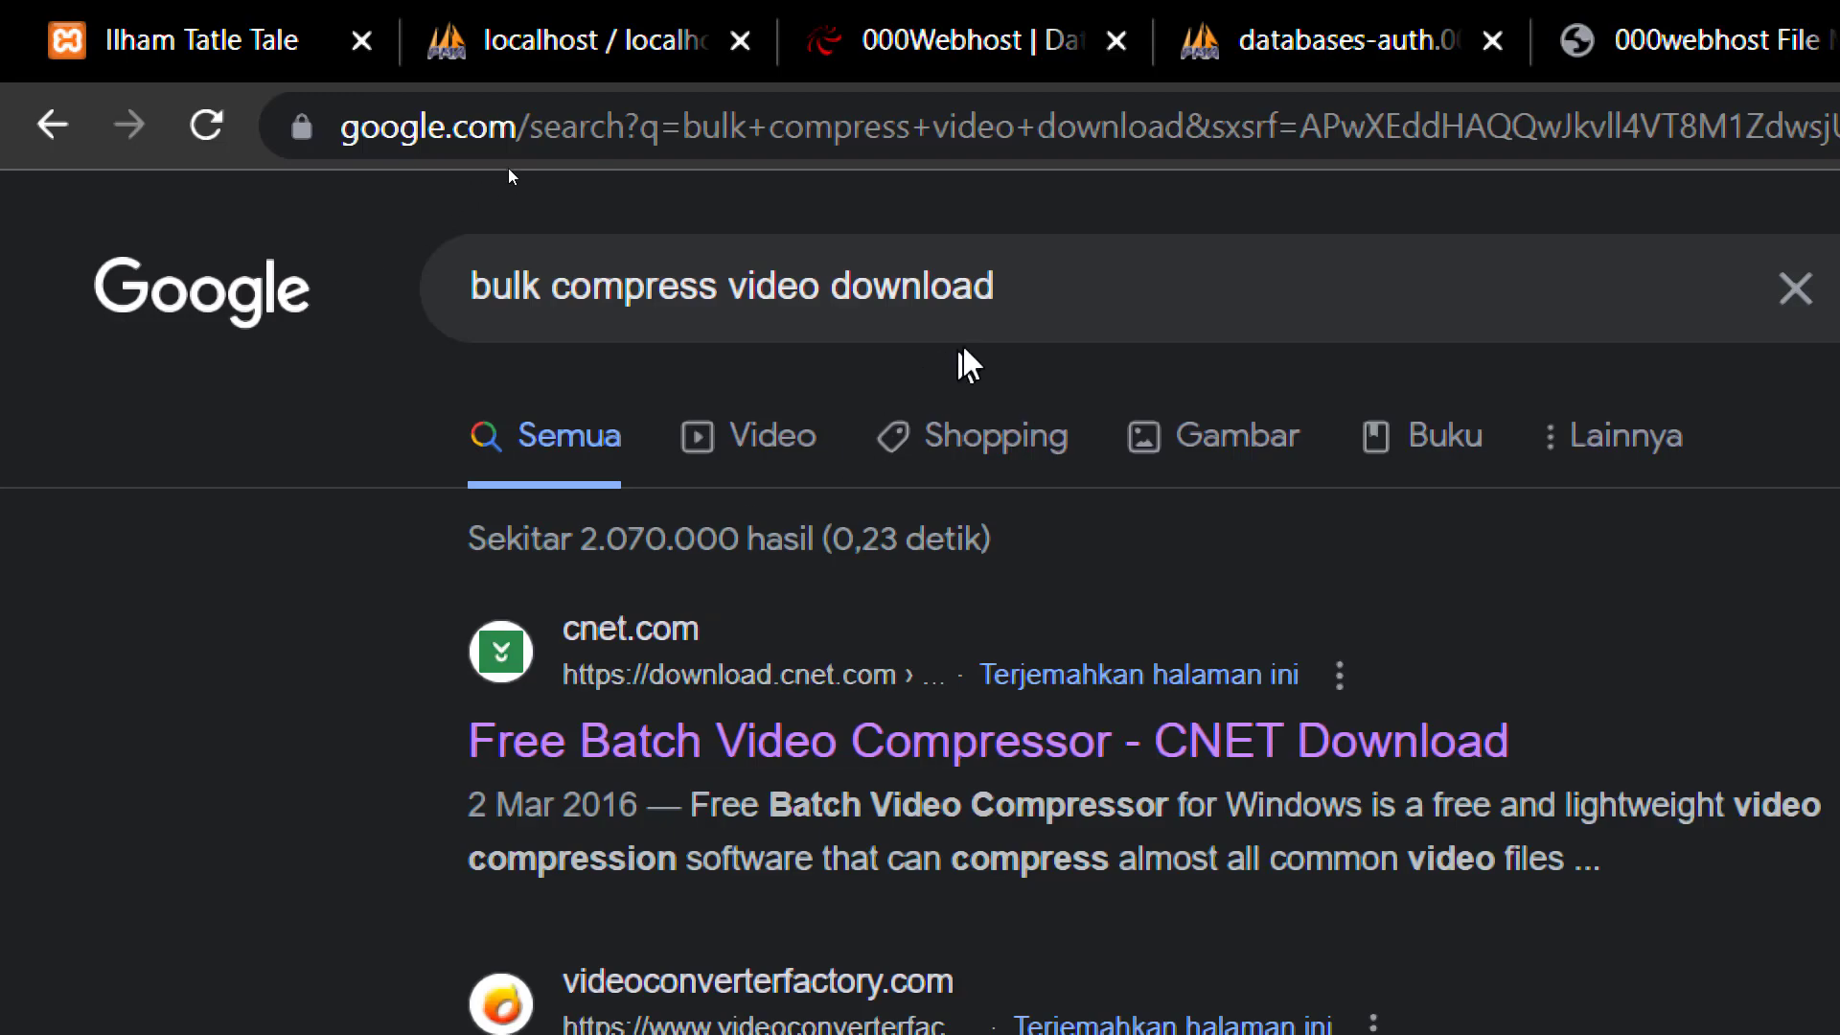
Step: Append 'cnet' to the query and run the search
key(slash)
text(cnet)
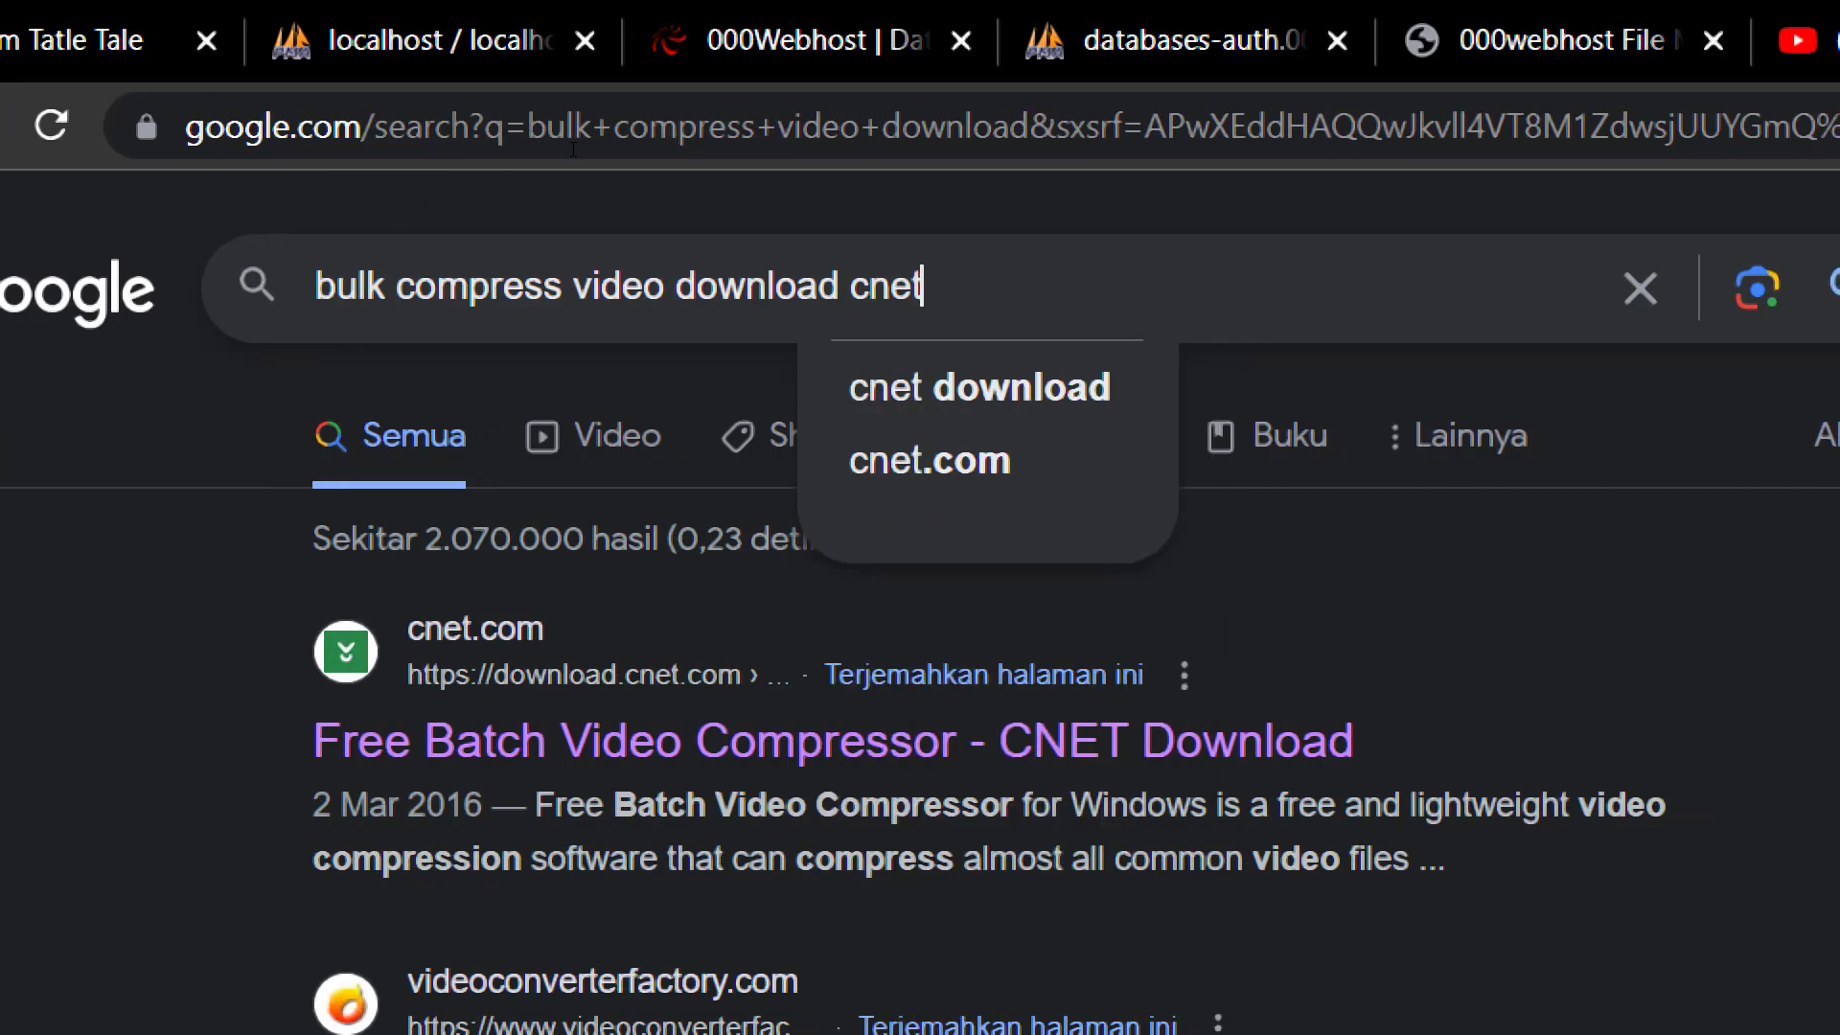
key(Return)
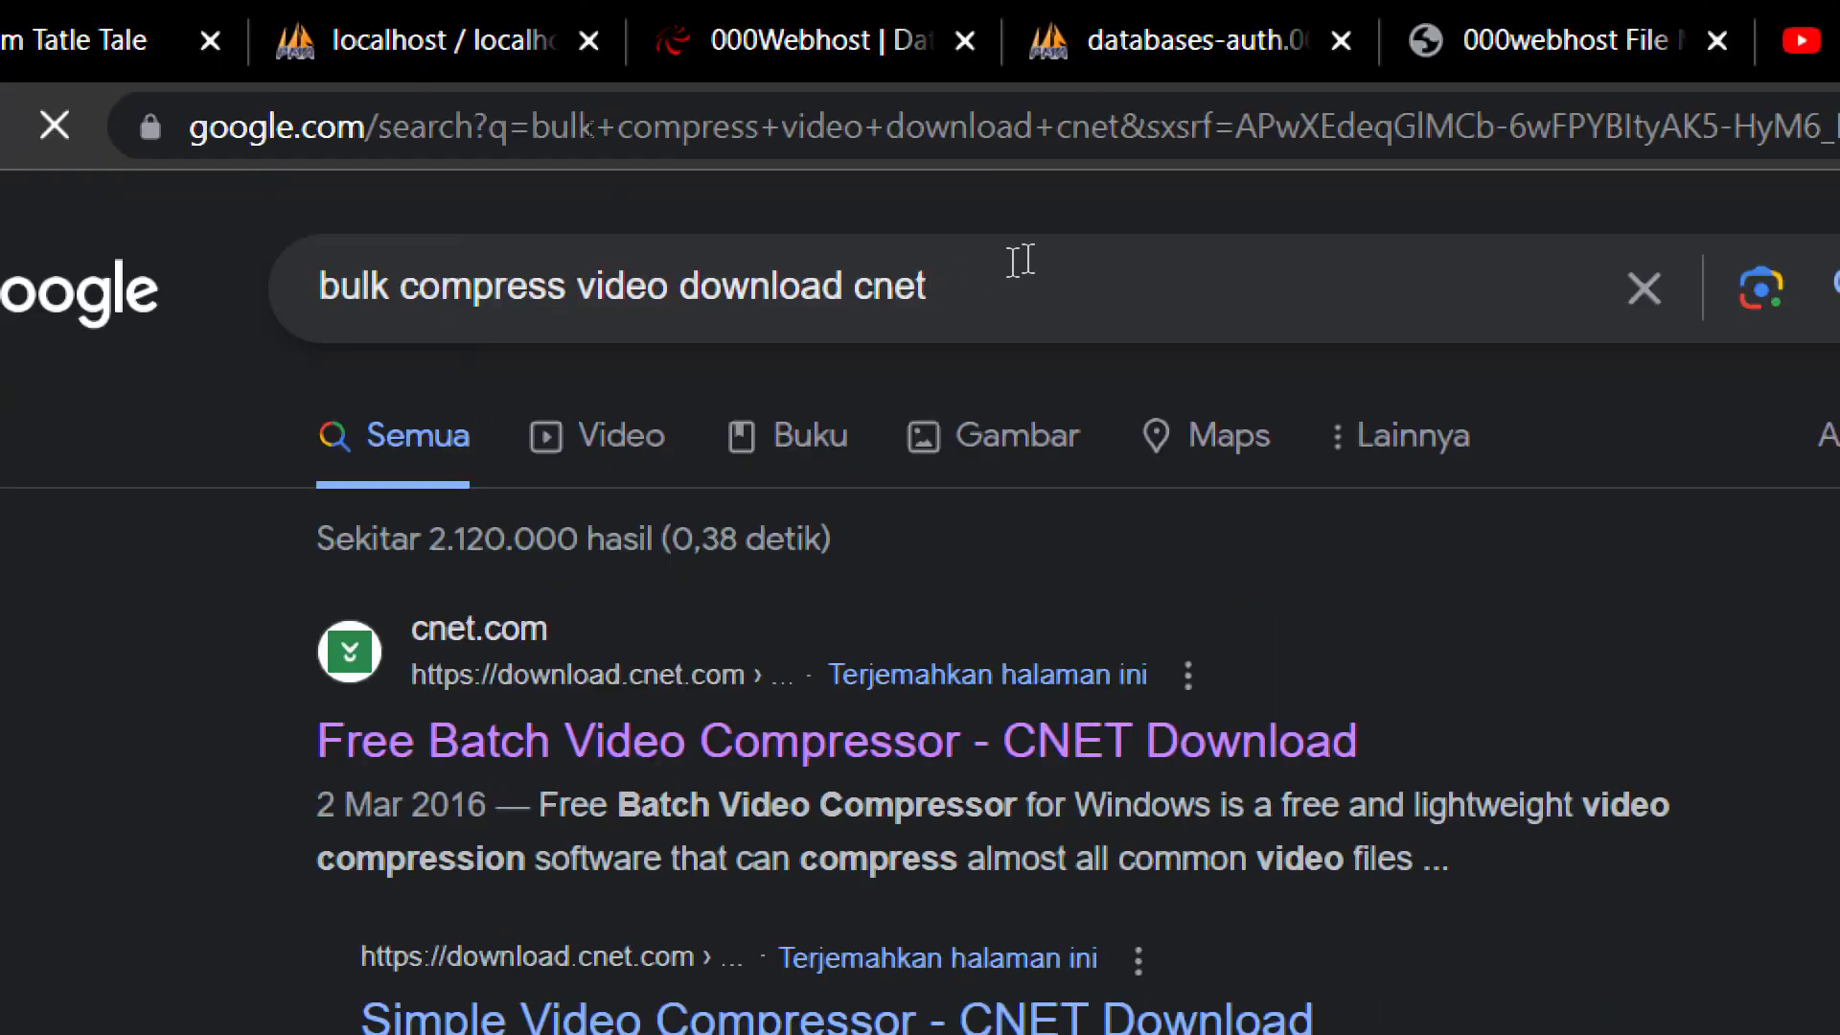
Step: Rerun the search and open the Free Batch Video Compressor – CNET Download result in a new tab
click(896, 287)
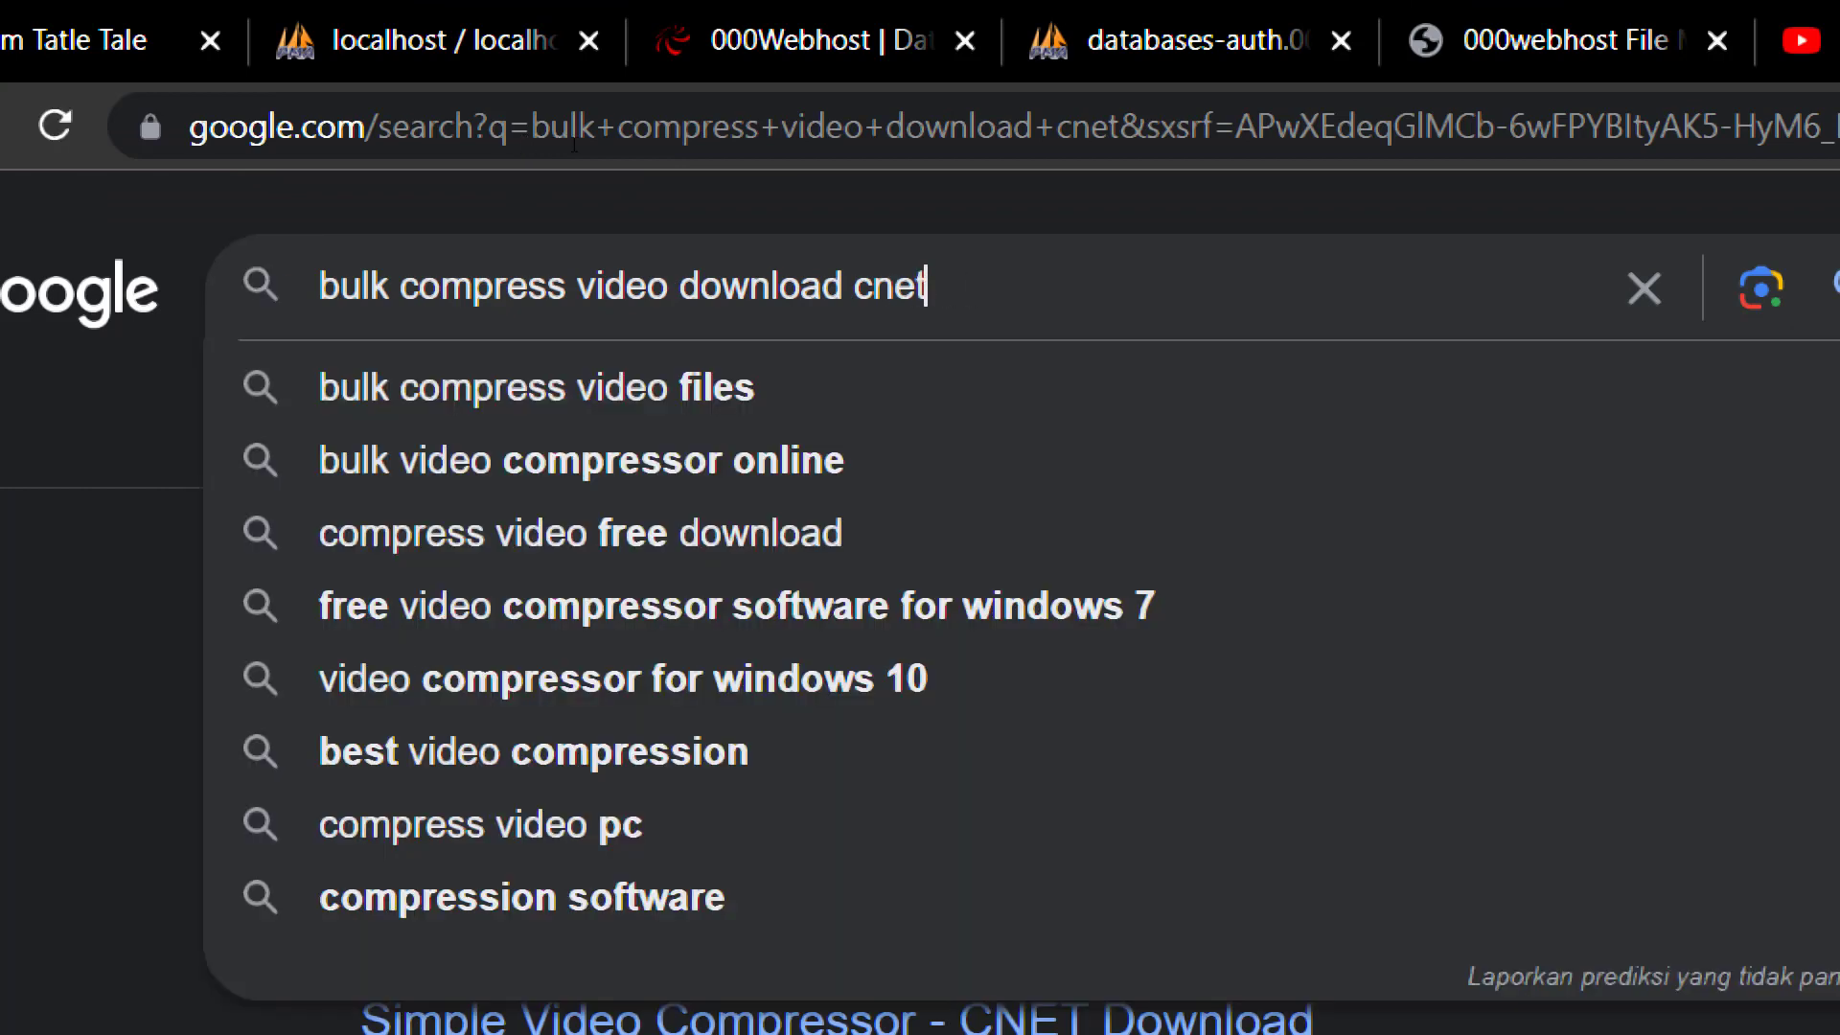
double_click(891, 286)
click(105, 750)
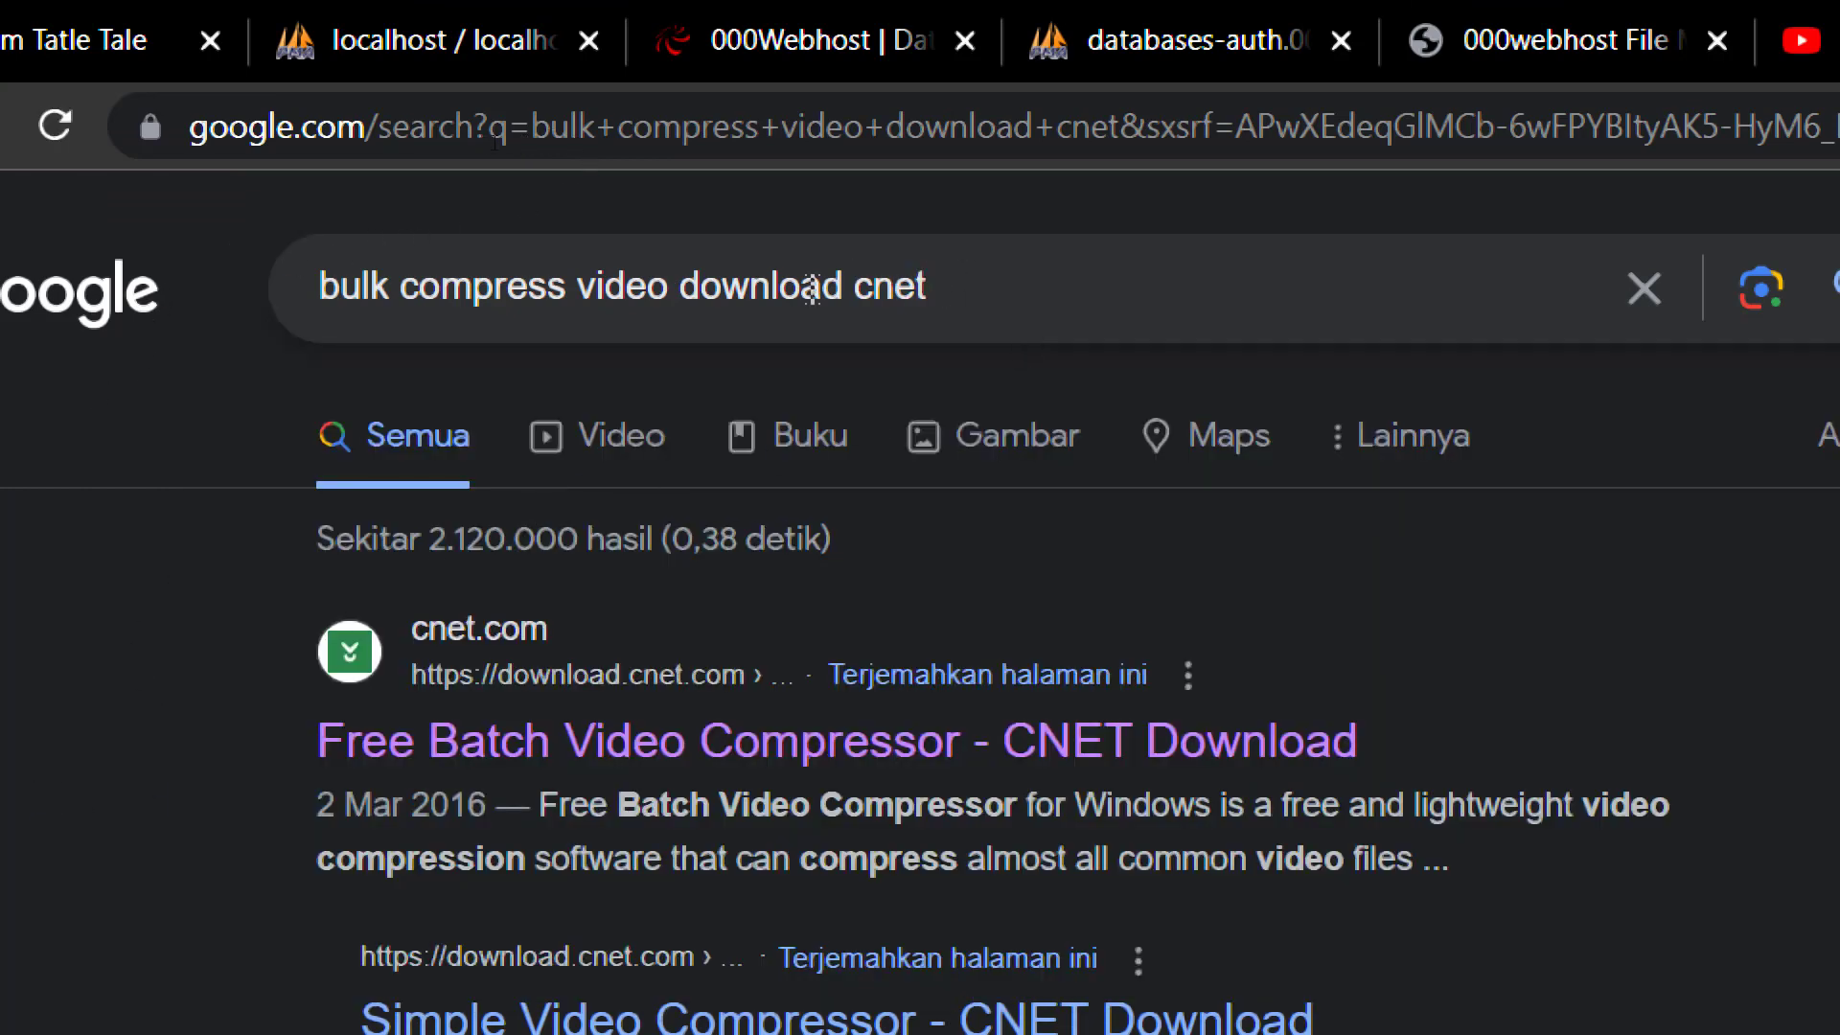
click(865, 286)
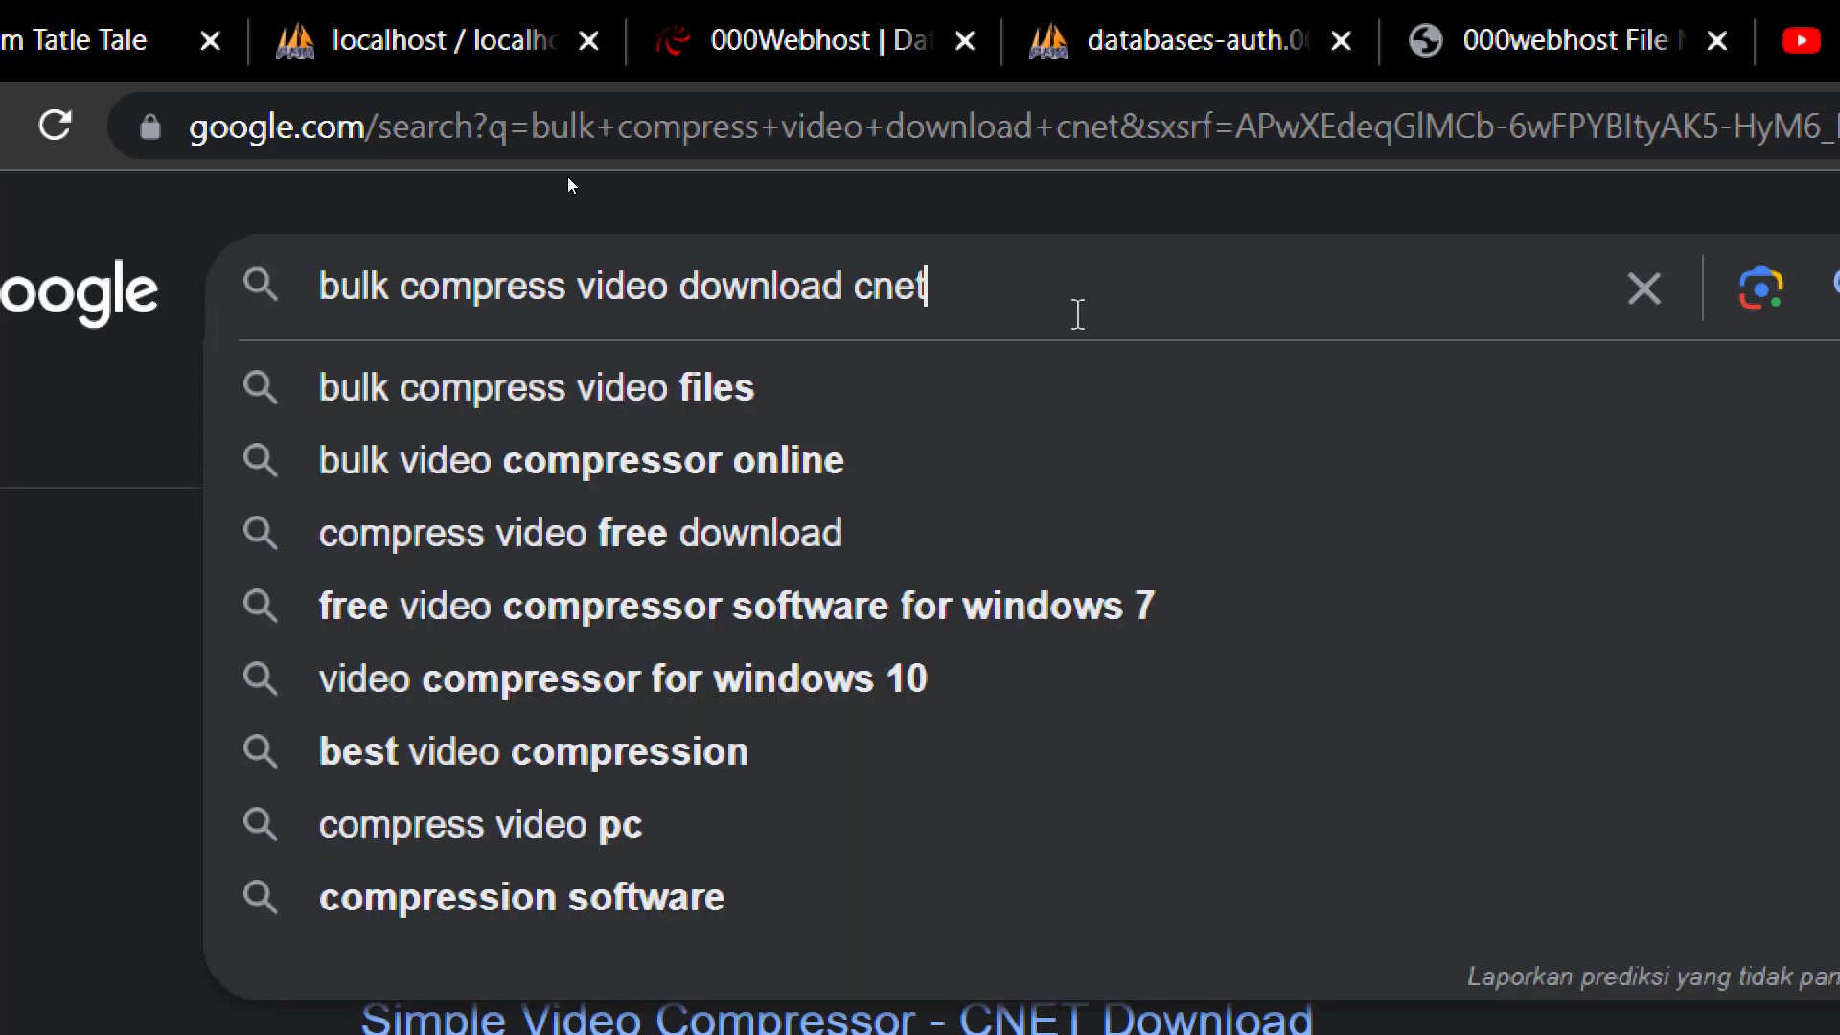
key(Return)
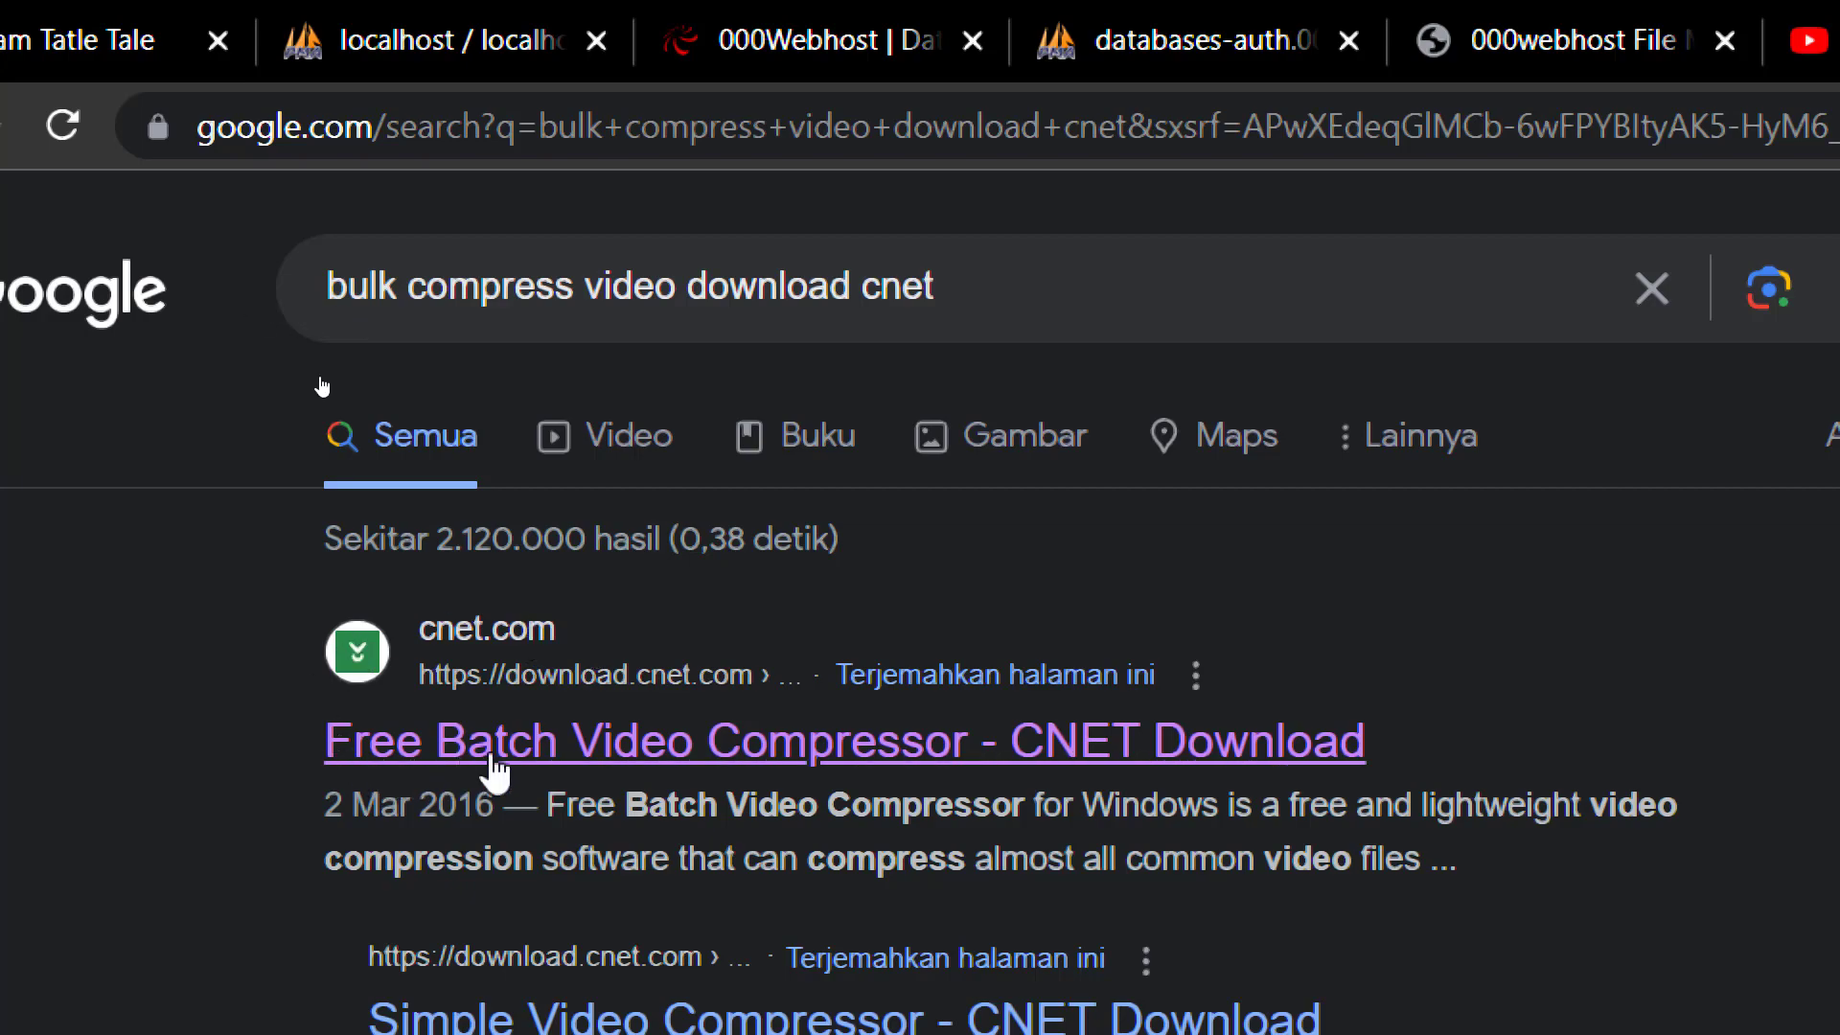
middle_click(544, 766)
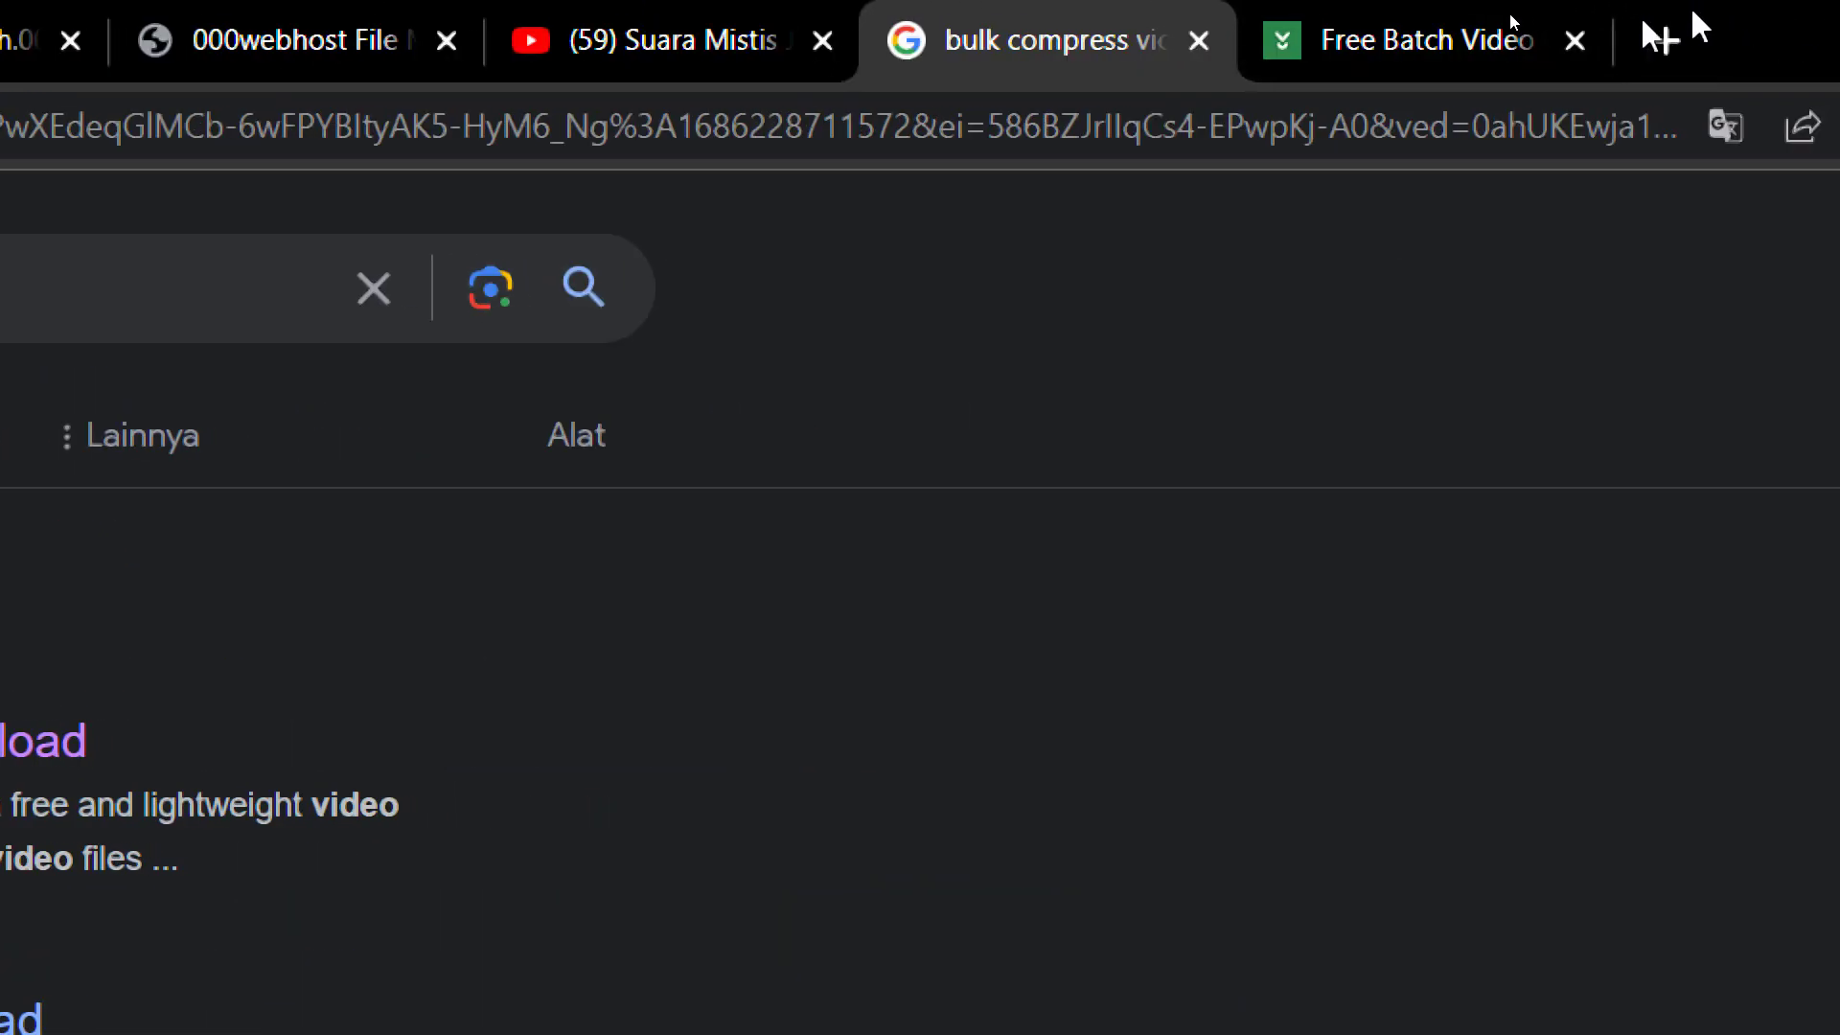
click(1520, 19)
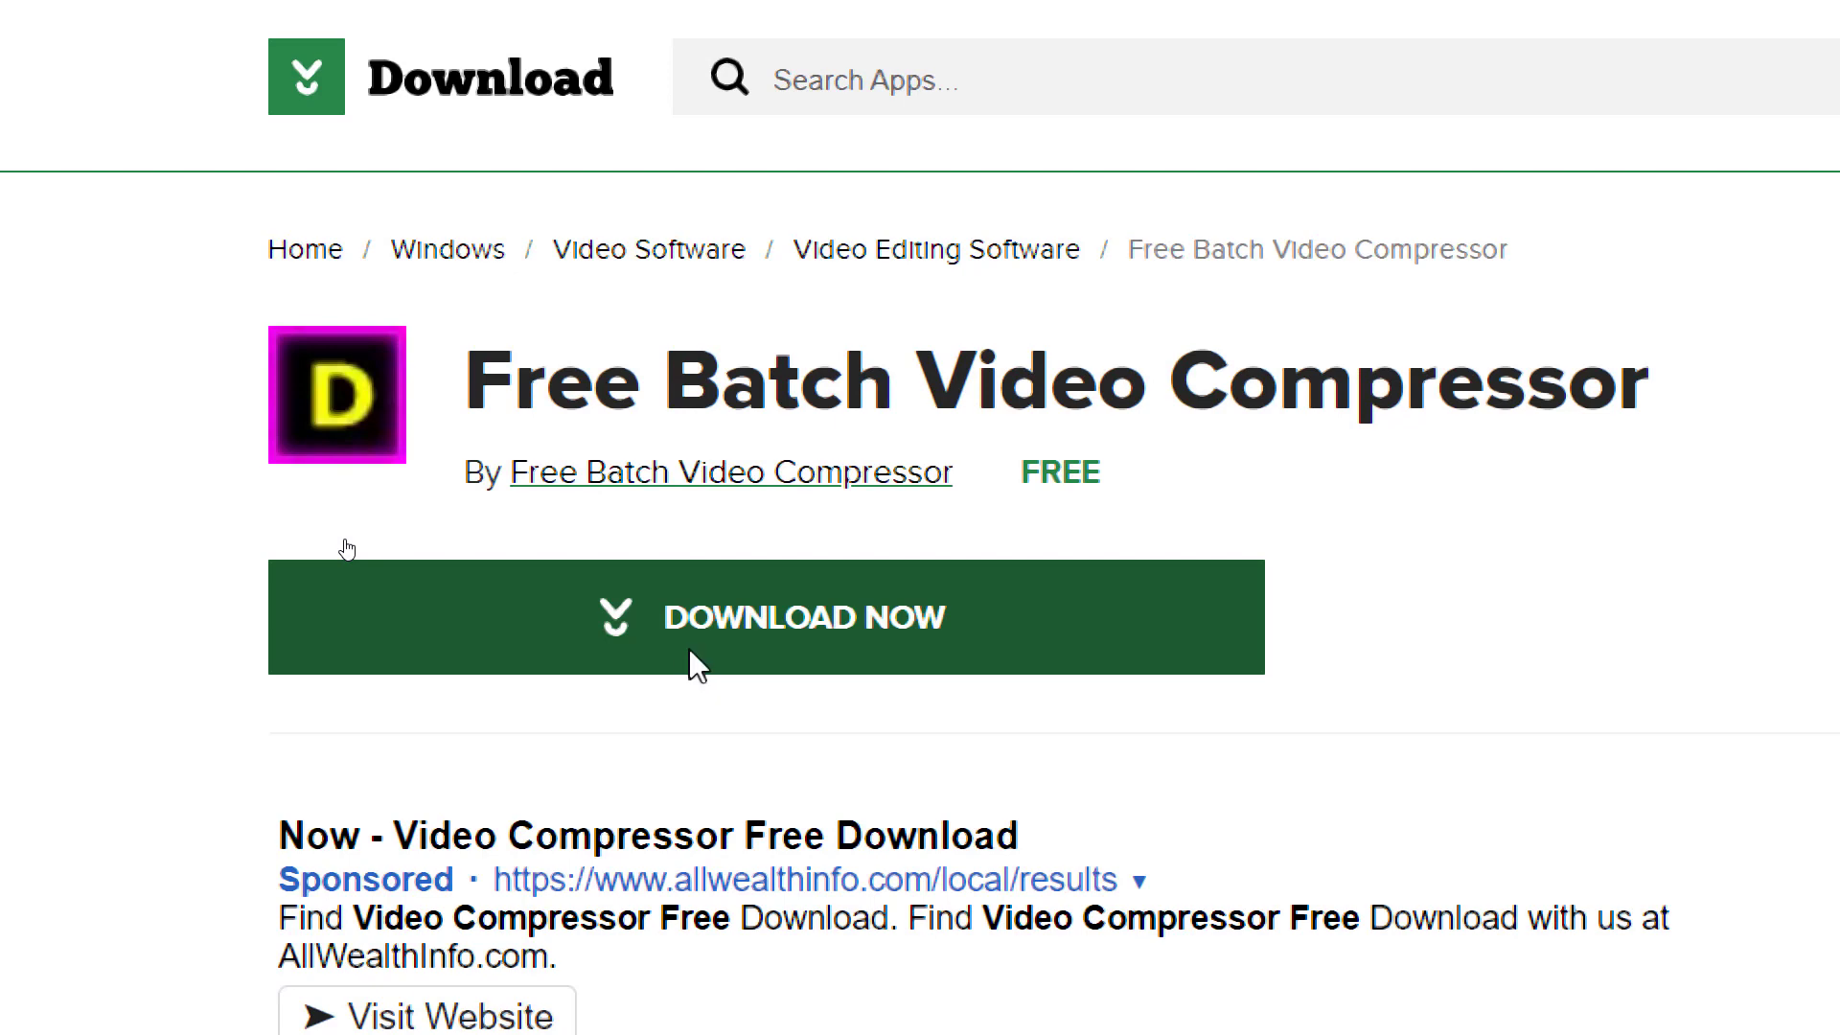
Step: Start the Free Batch Video Compressor download, then cancel saving freebatch-setup.exe
click(695, 668)
scroll(90, 436, up, 3)
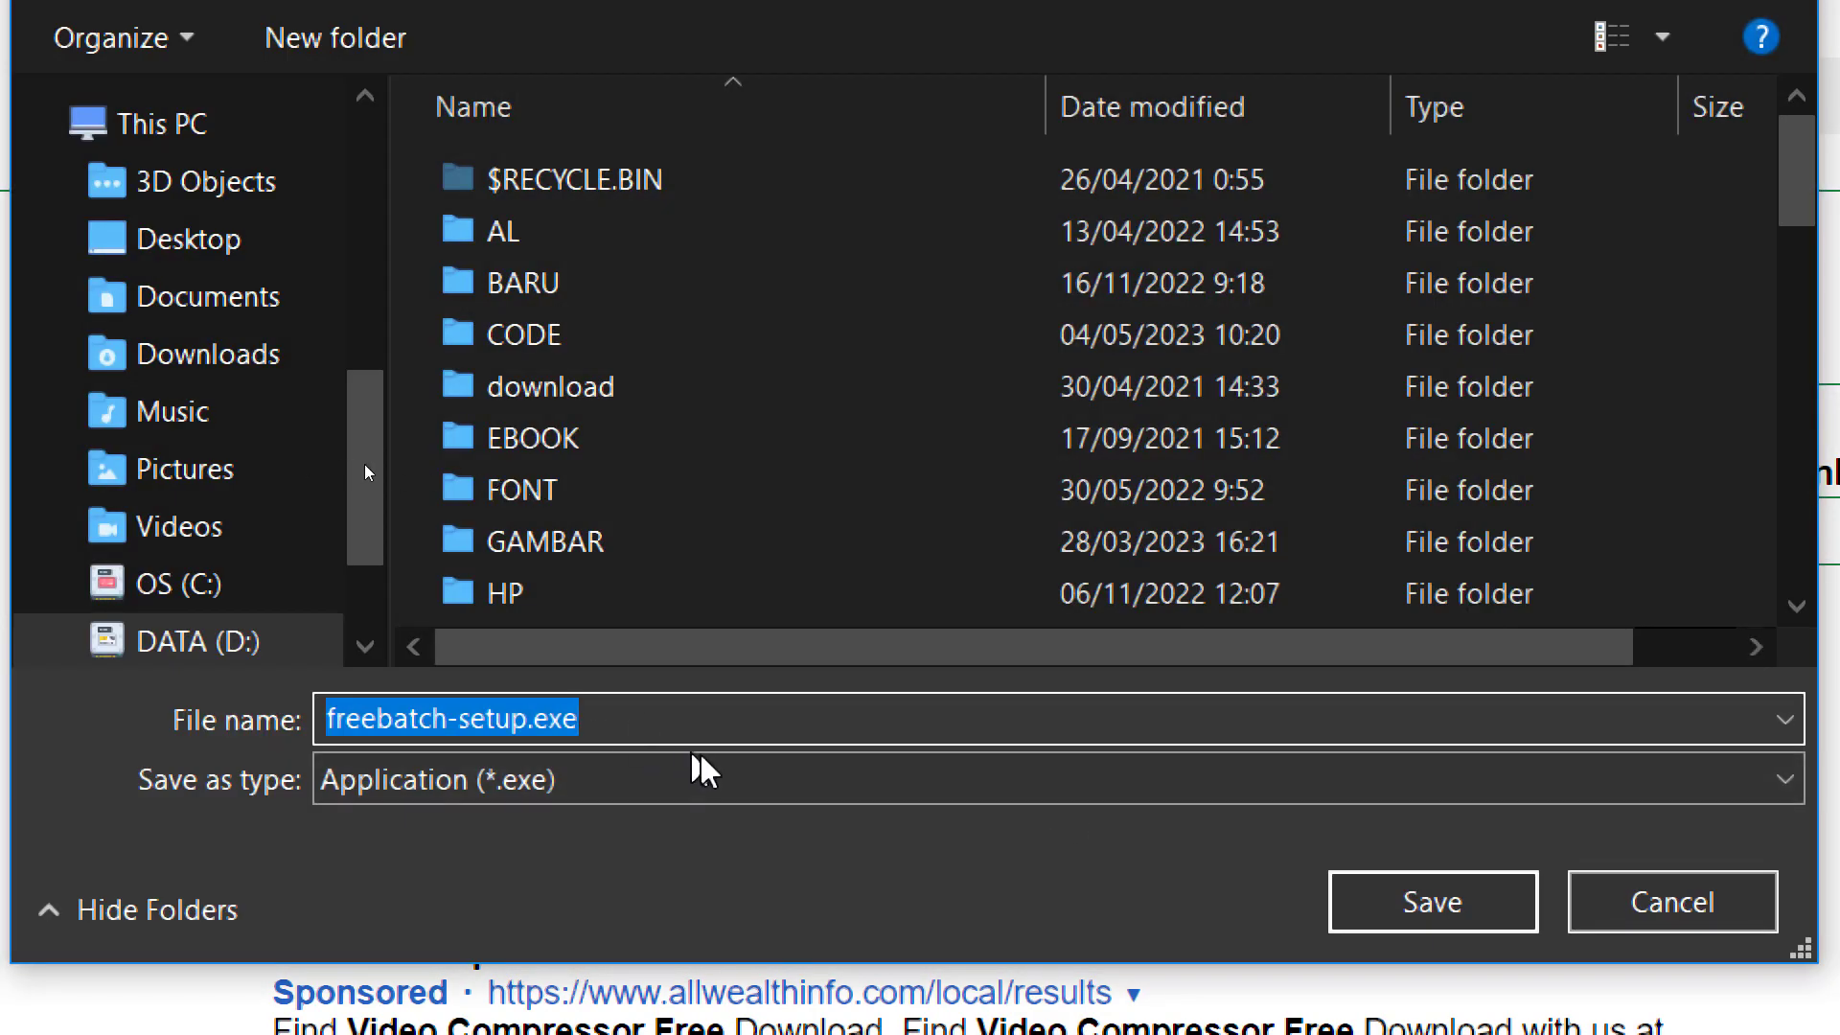
click(1654, 911)
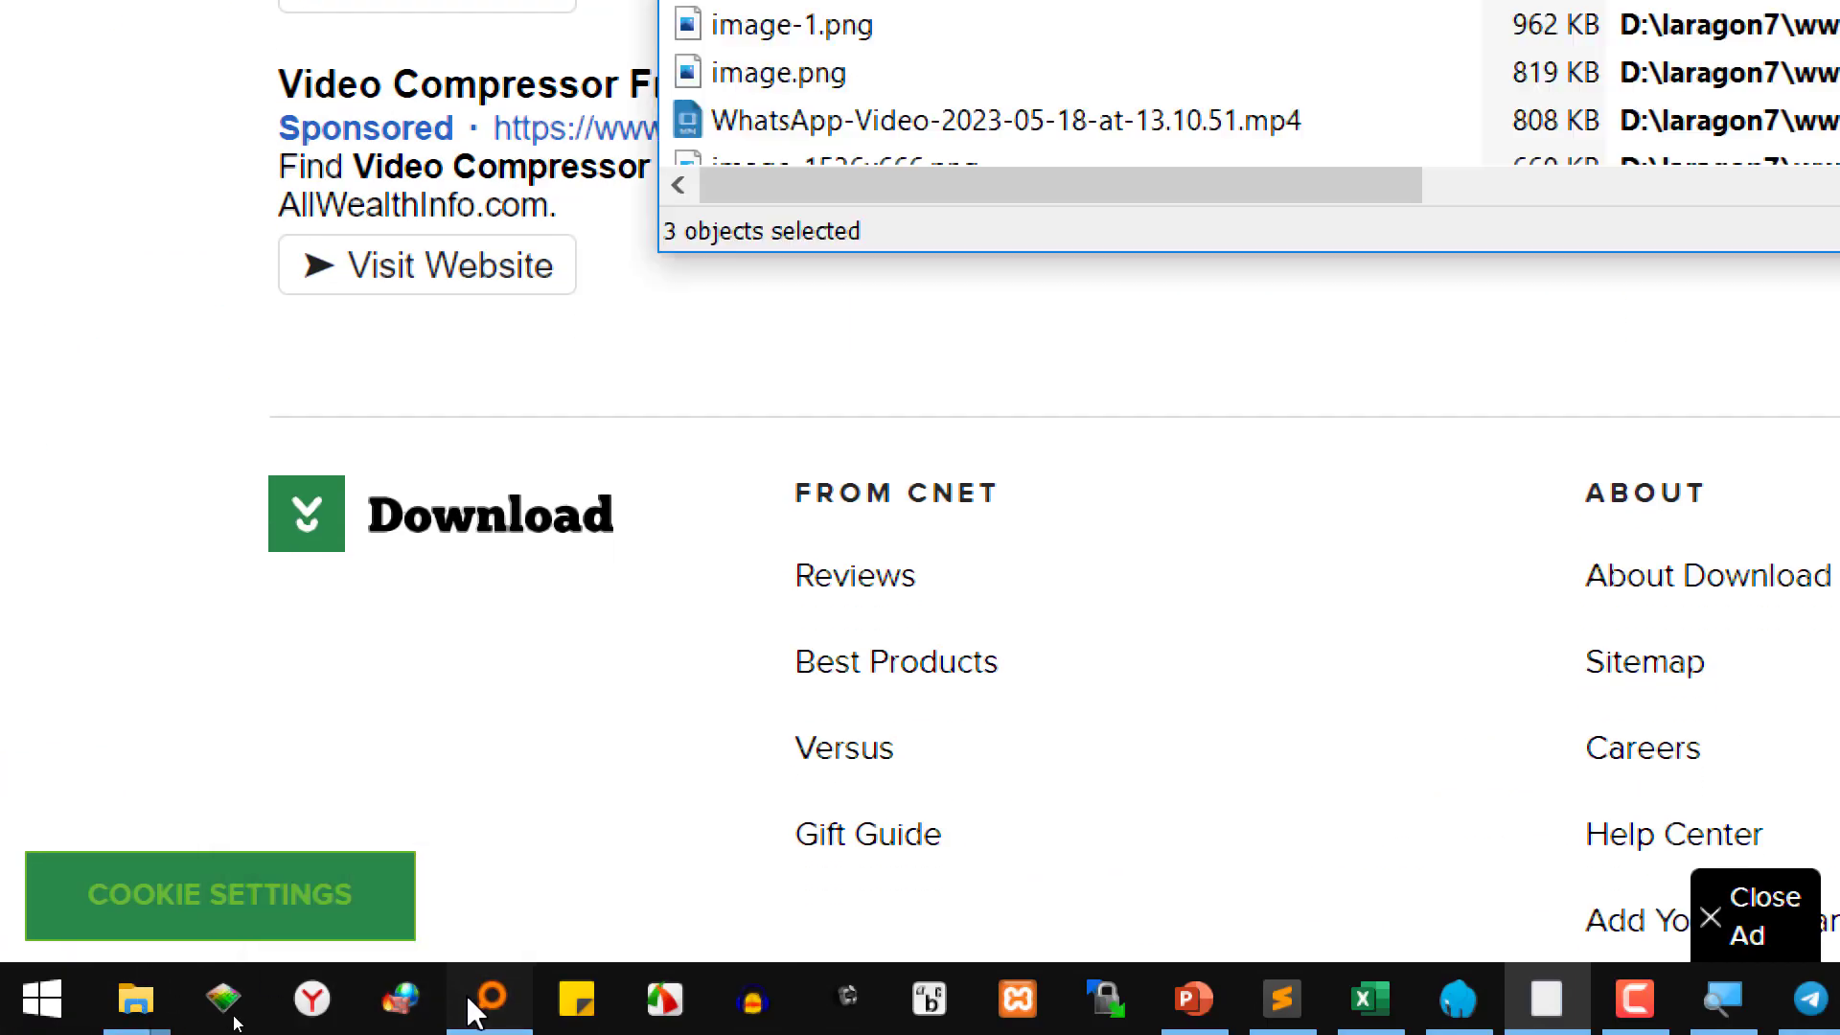
Step: Search freebatch-setup.exe in a new Everything window and select the 13,3 MB result on drive D
click(489, 999)
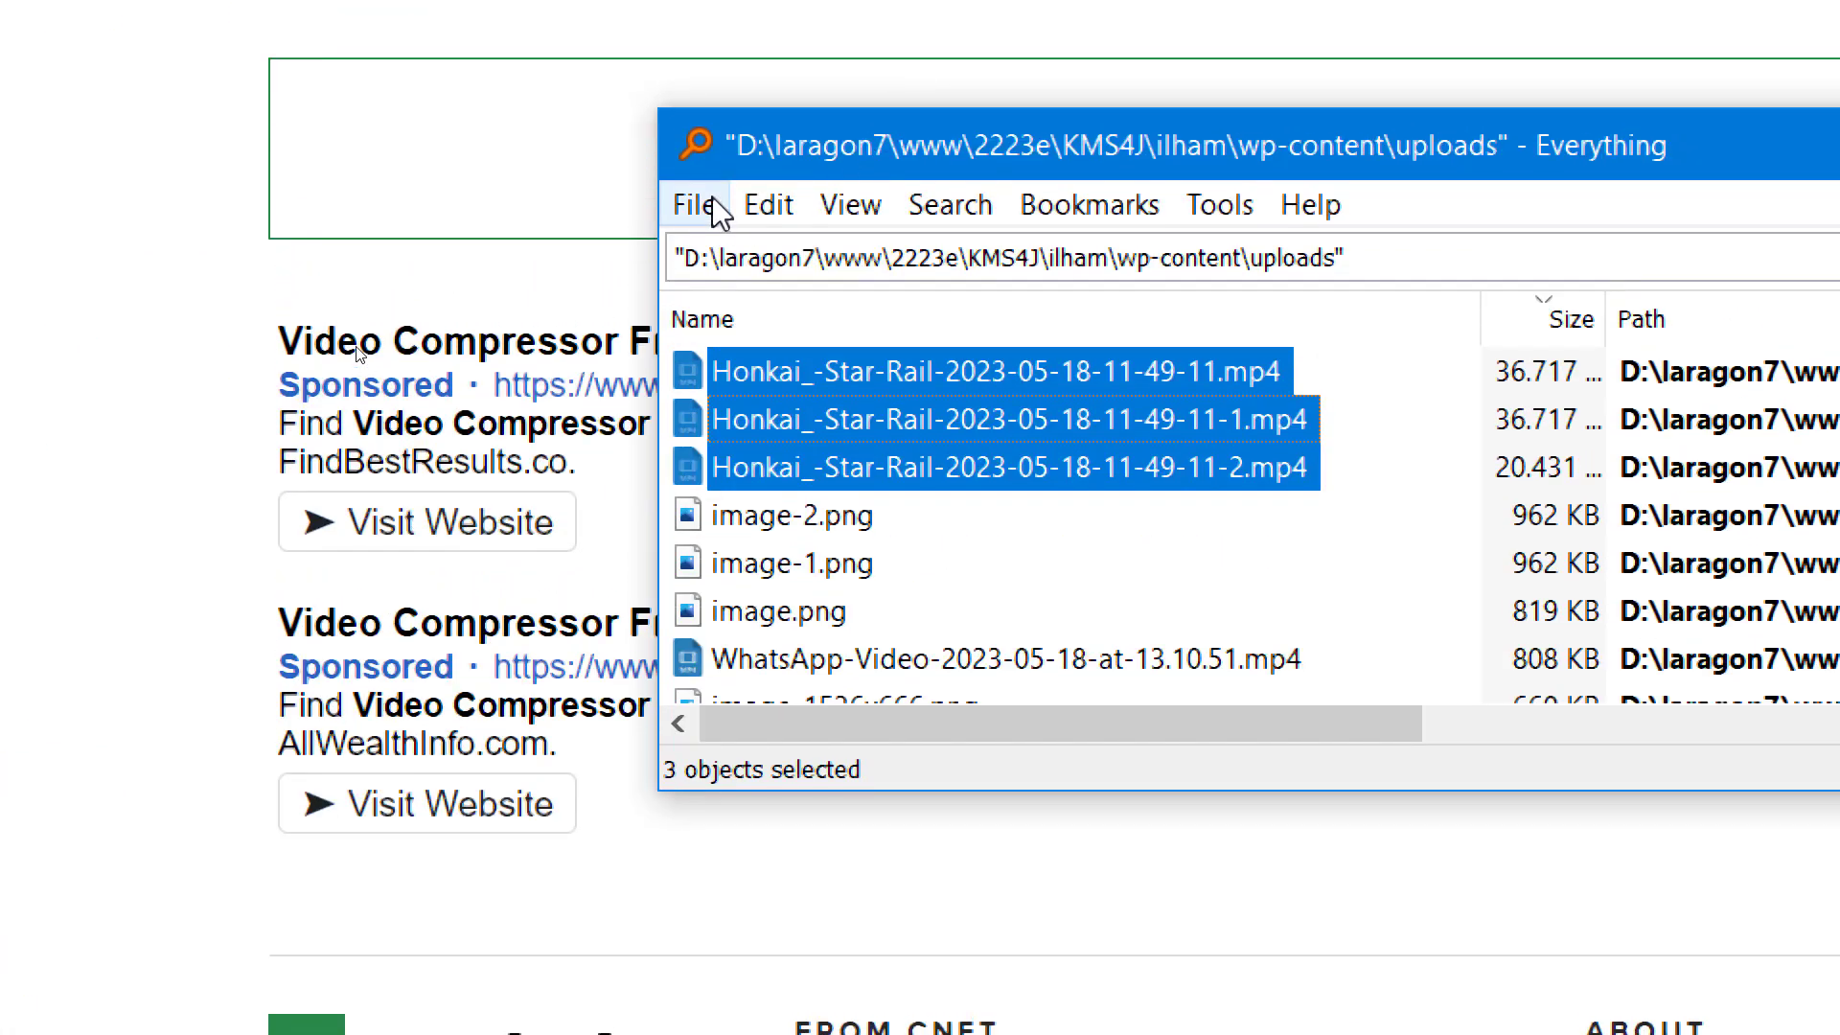
click(711, 197)
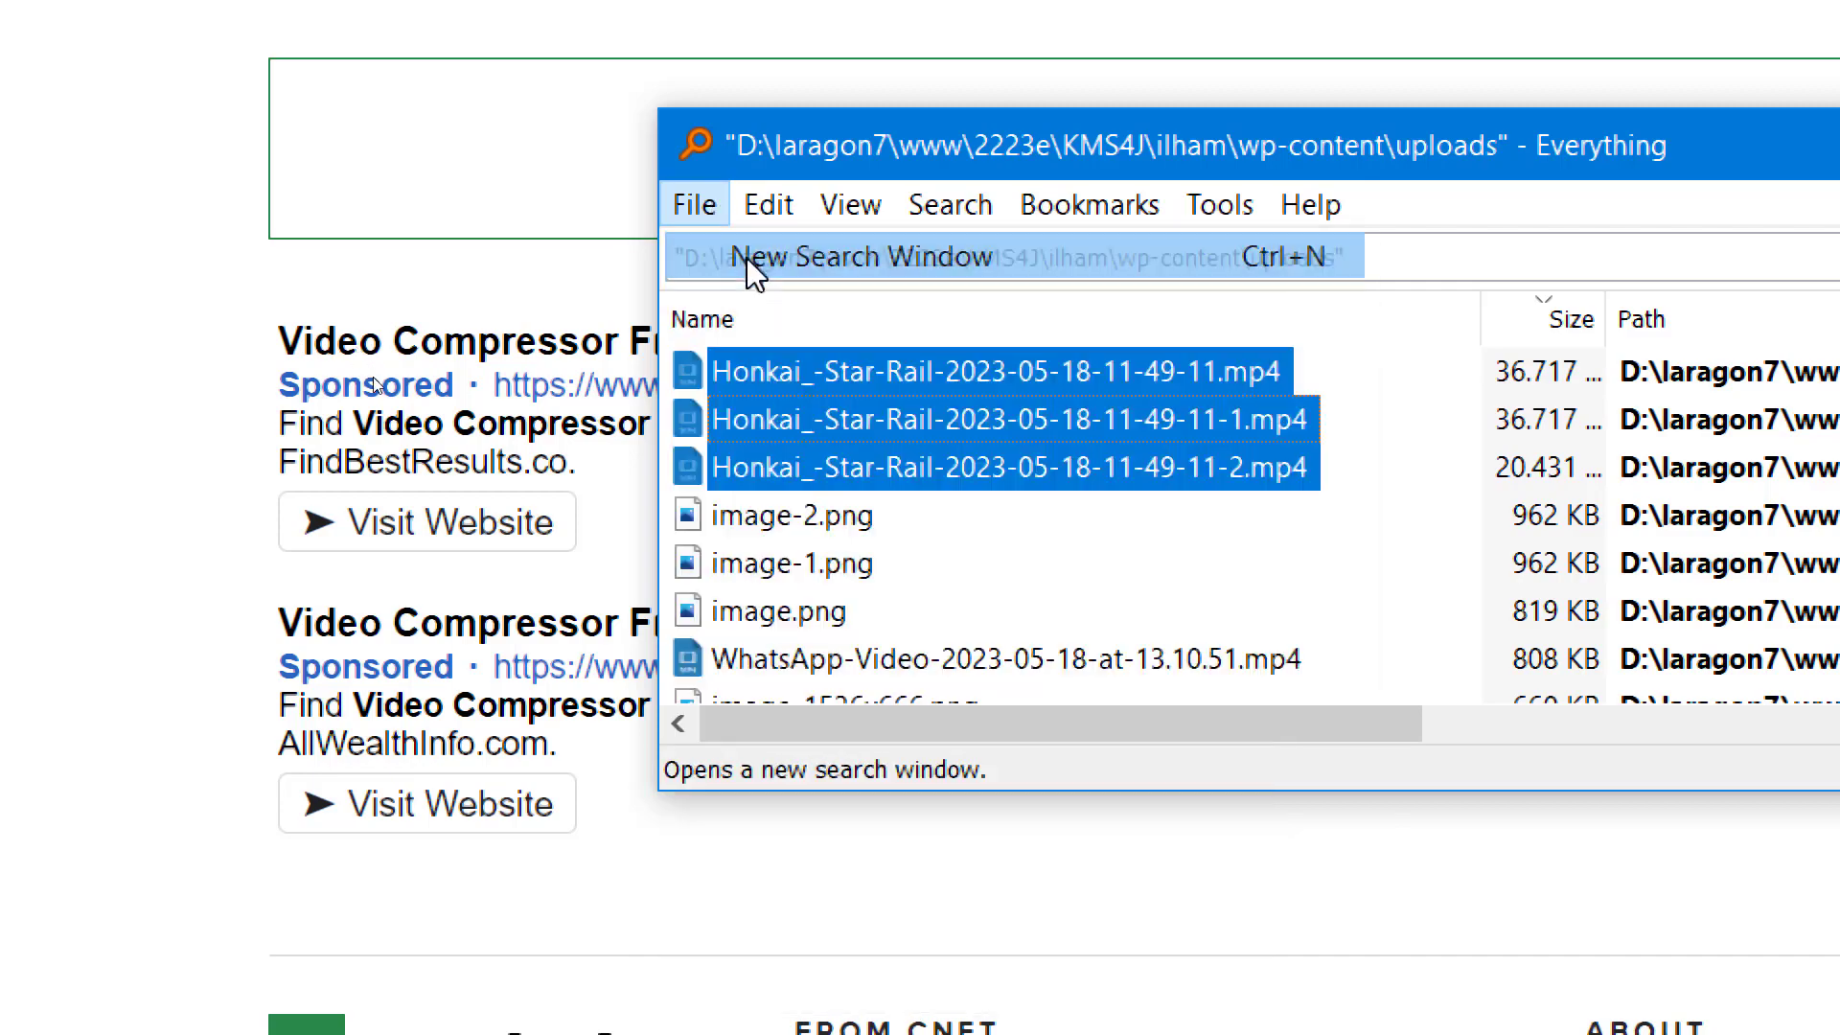
click(745, 257)
text(freebatch-setup.exe)
drag(1070, 207, 1026, 543)
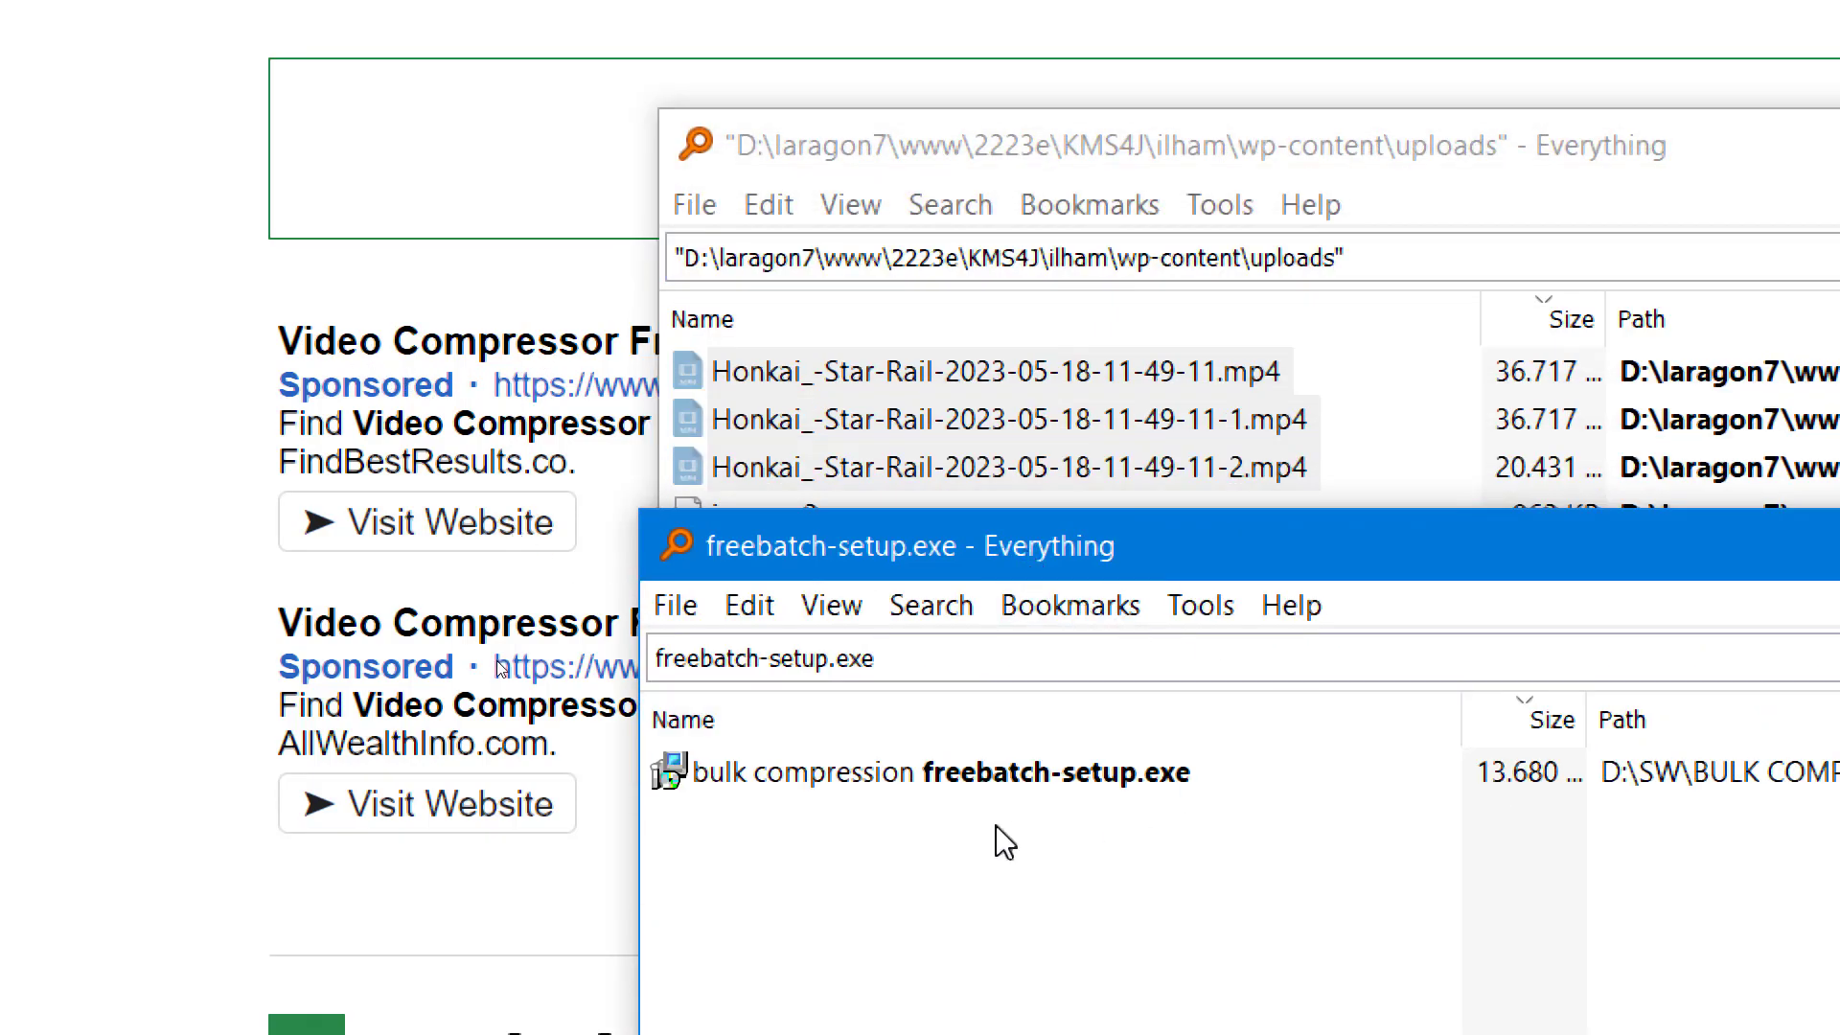
click(932, 788)
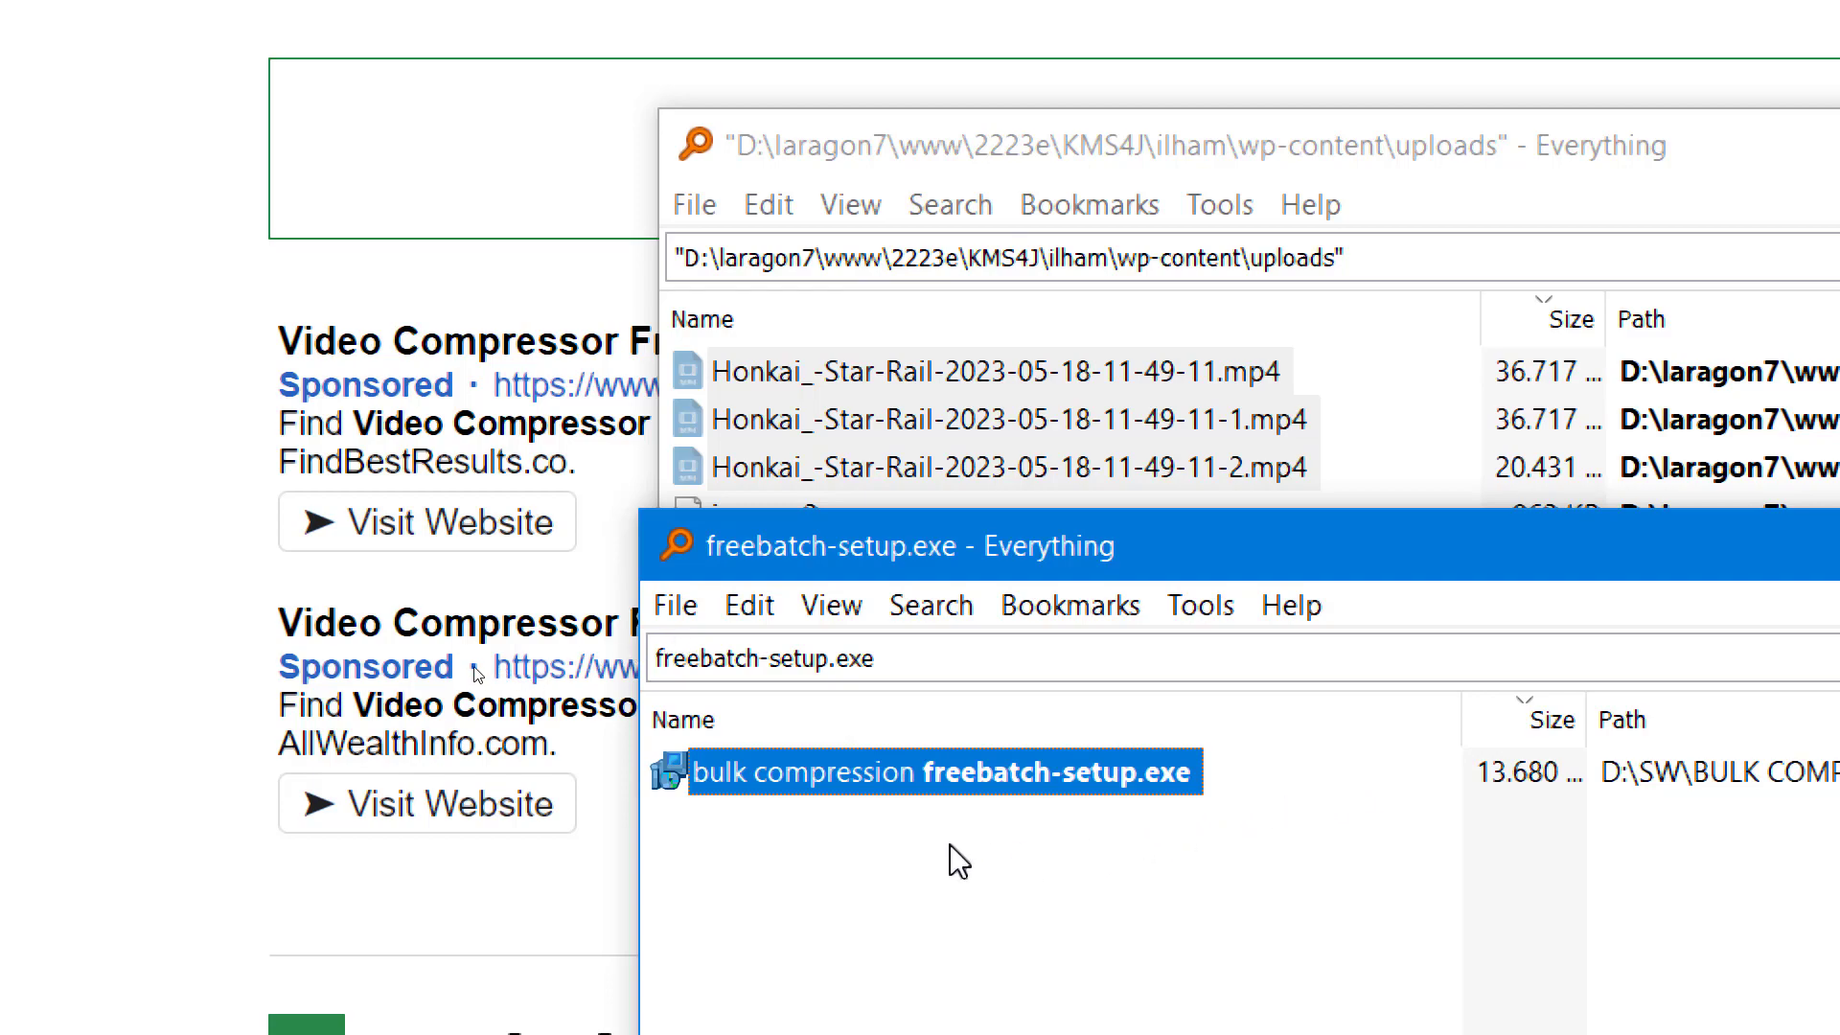
mouse_move(1066, 808)
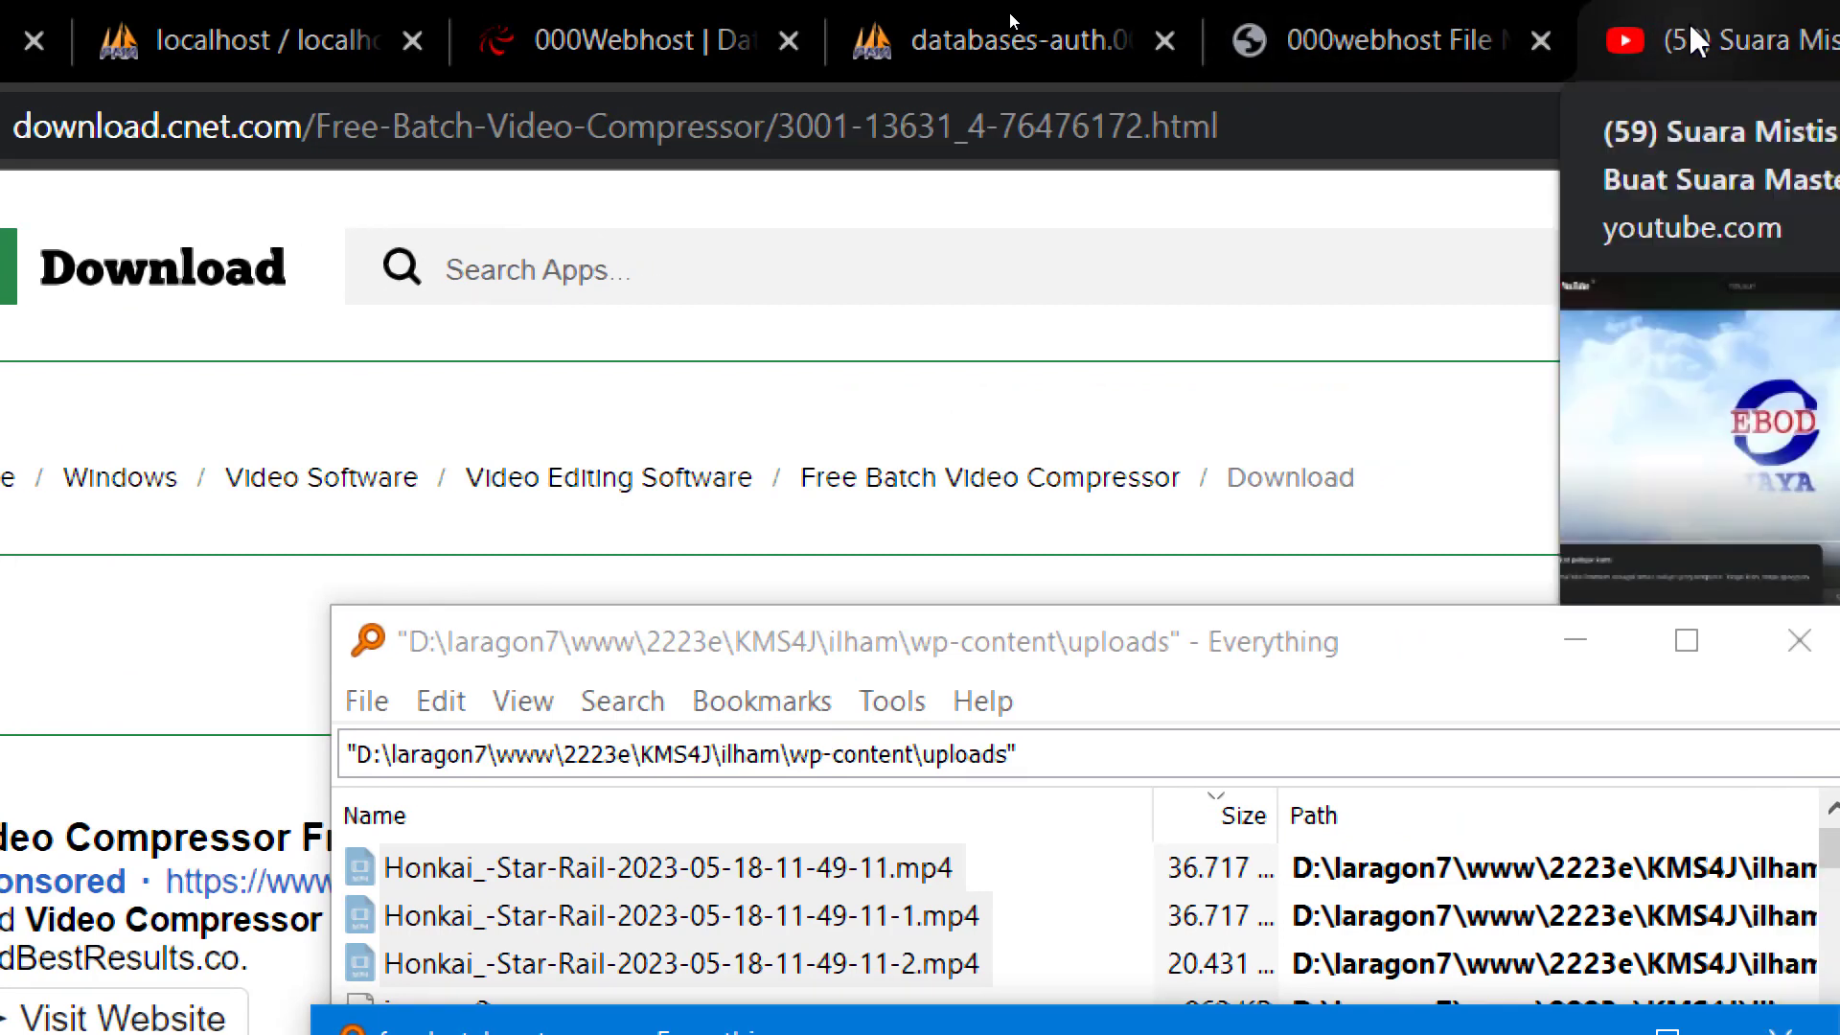
Step: Dismiss the YouTube notification prompt and pause the playing video
click(1692, 38)
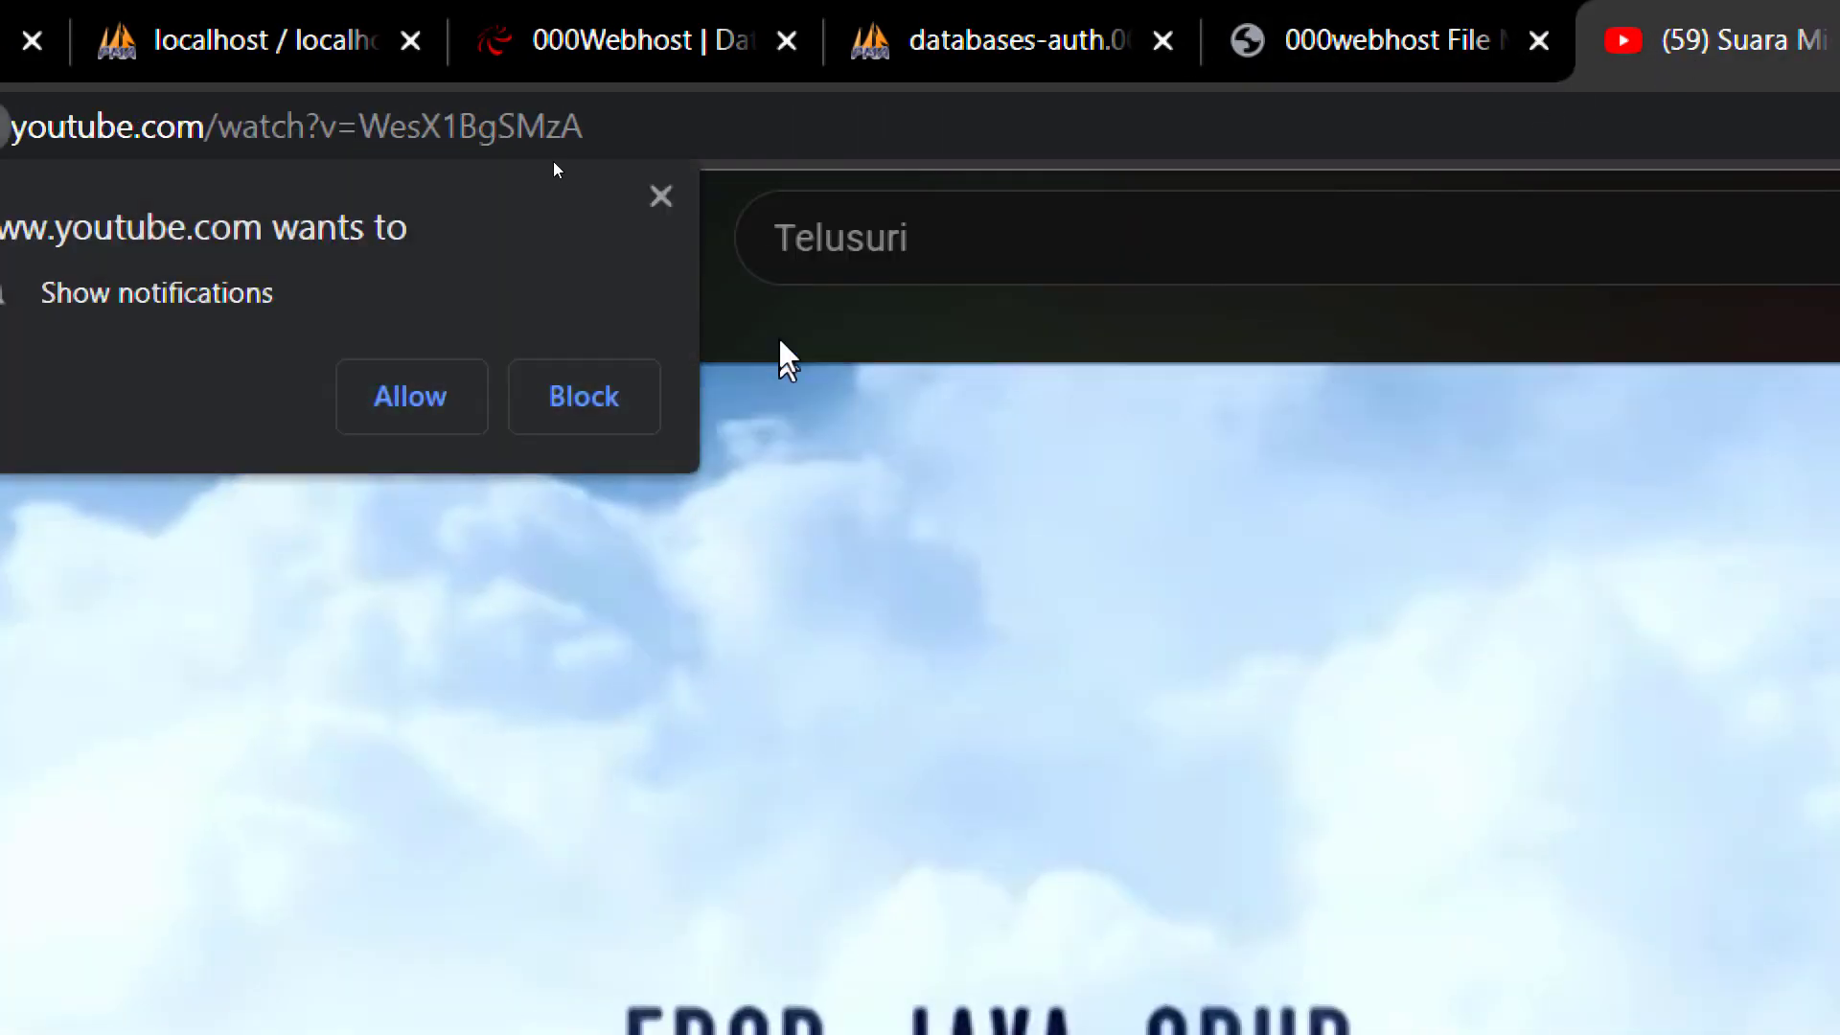
click(667, 202)
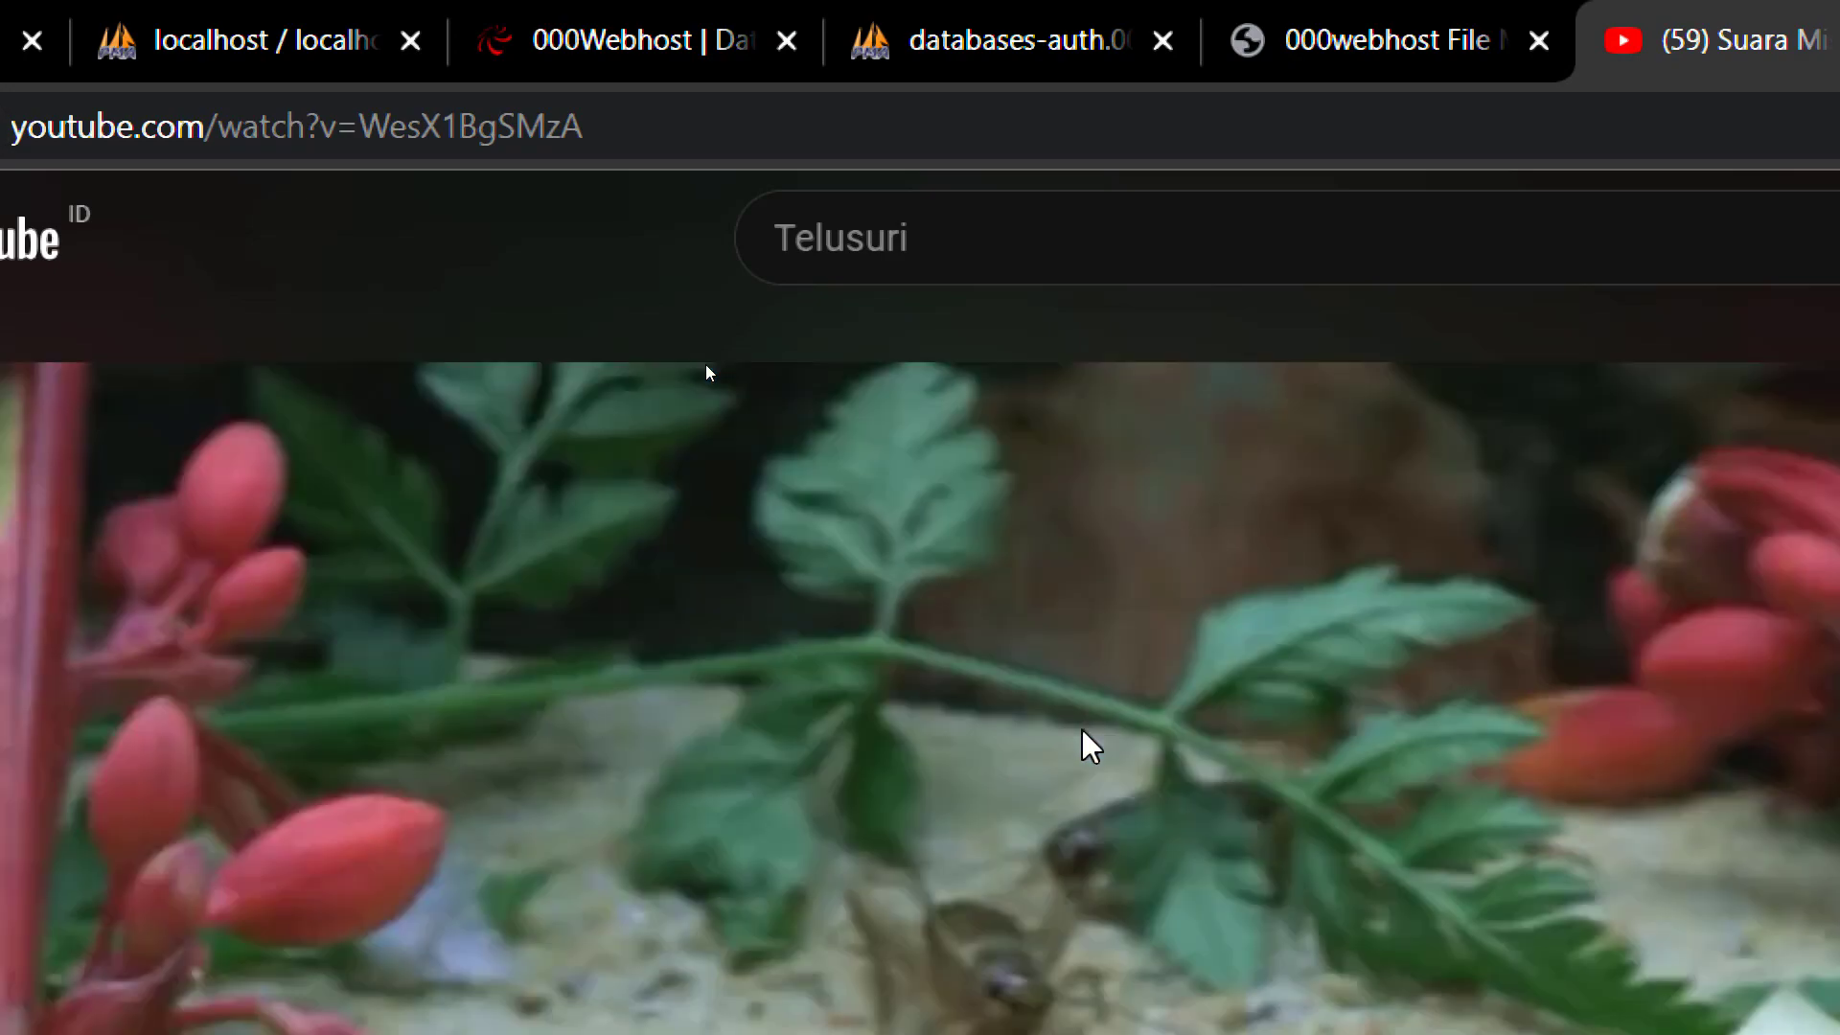
click(1084, 744)
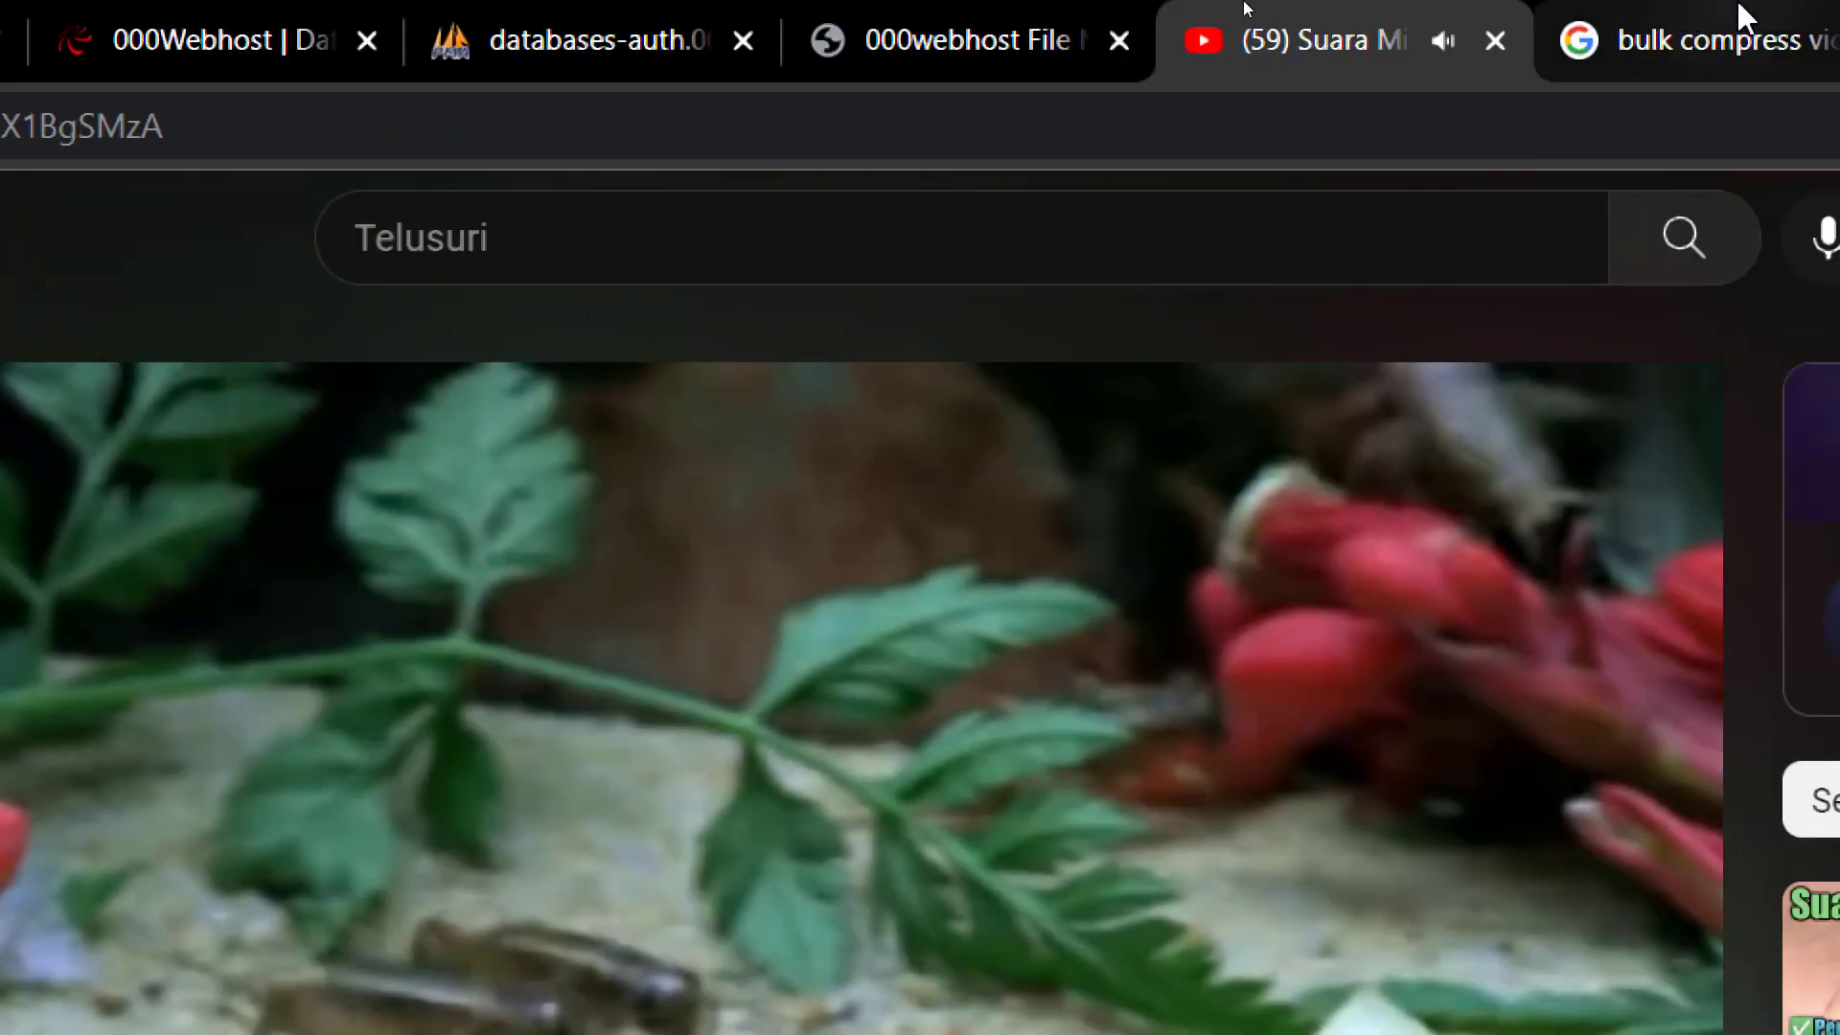
click(1741, 12)
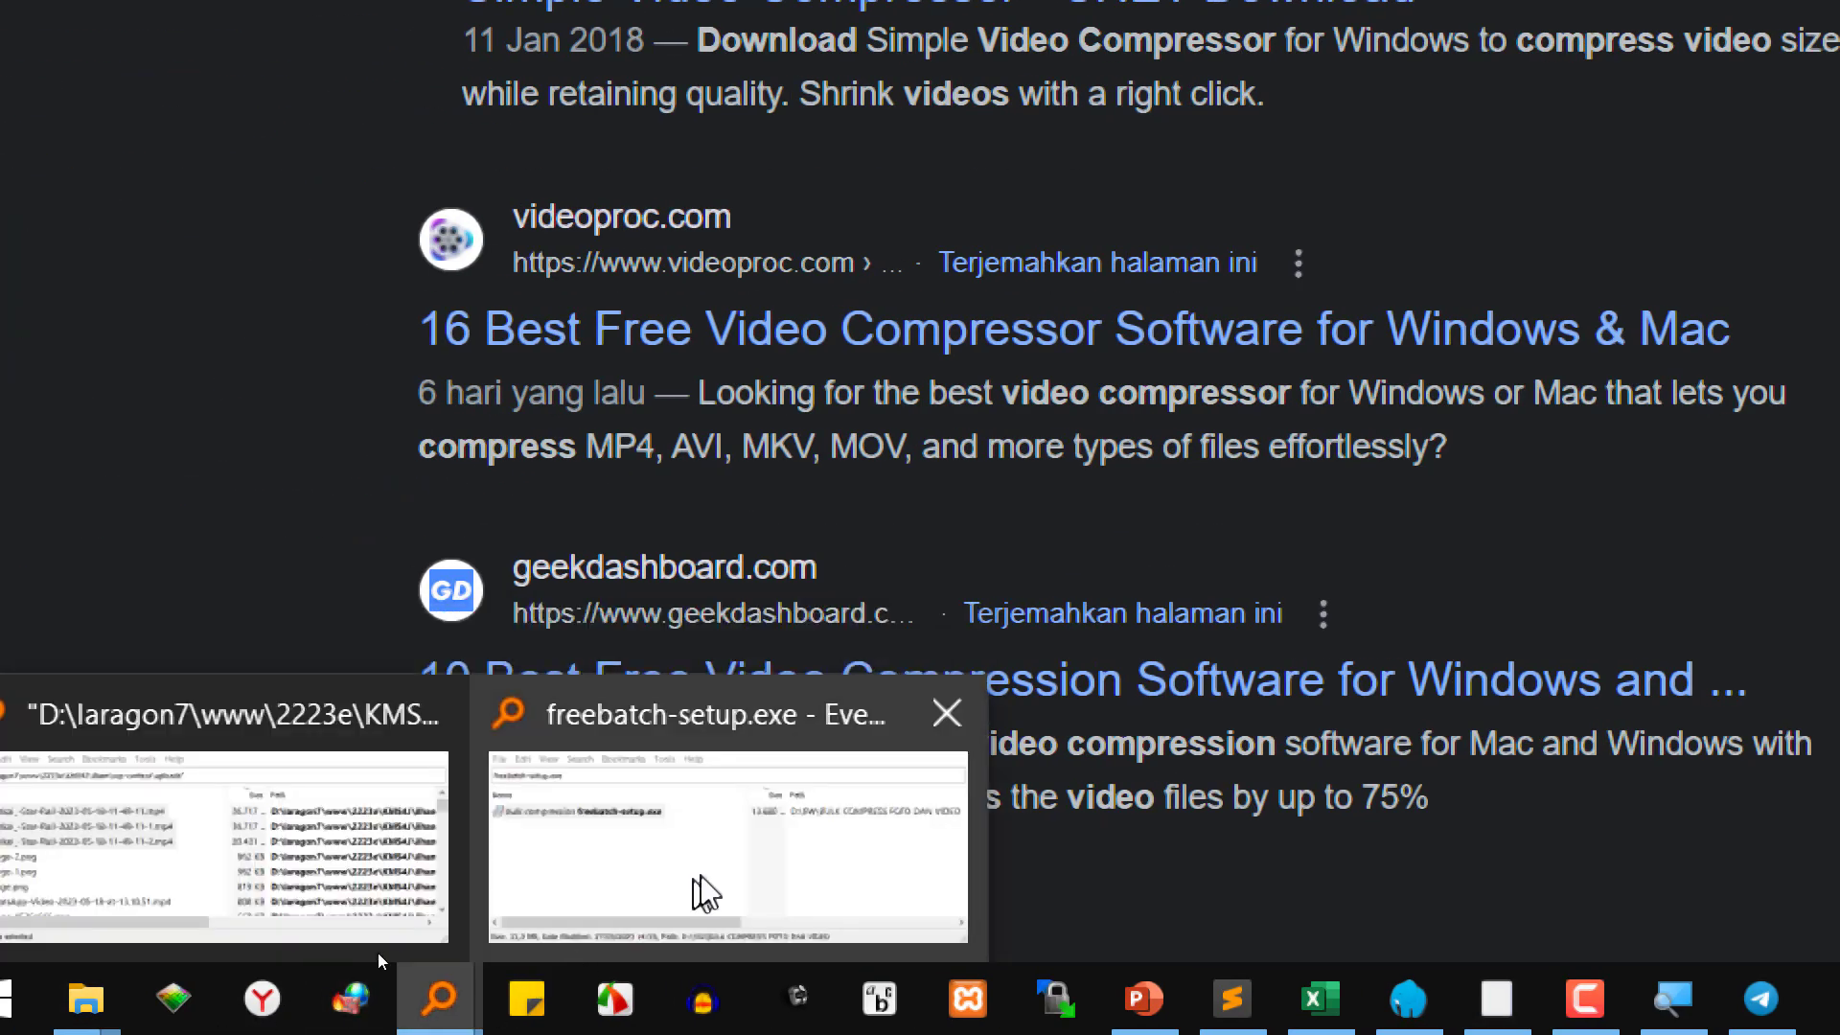
click(698, 884)
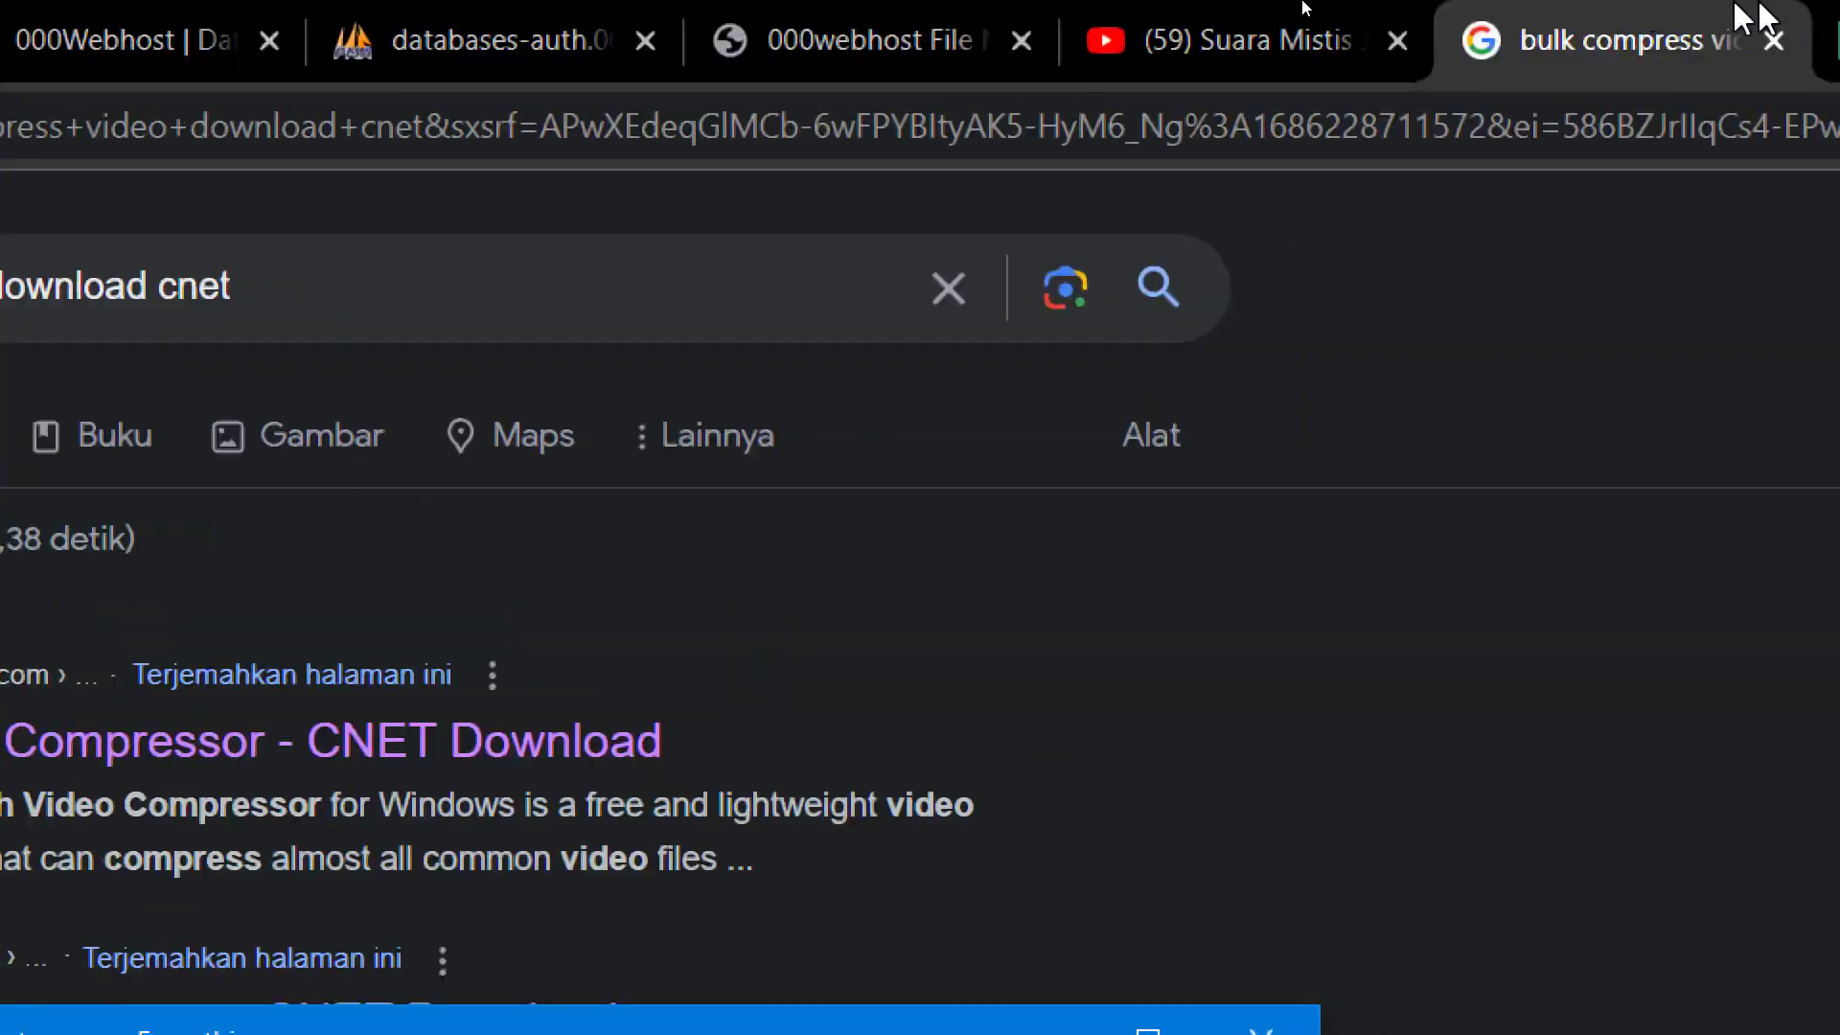
Step: On the CNET thank-you page, check Chrome's Downloads list, close it and go back
click(1663, 38)
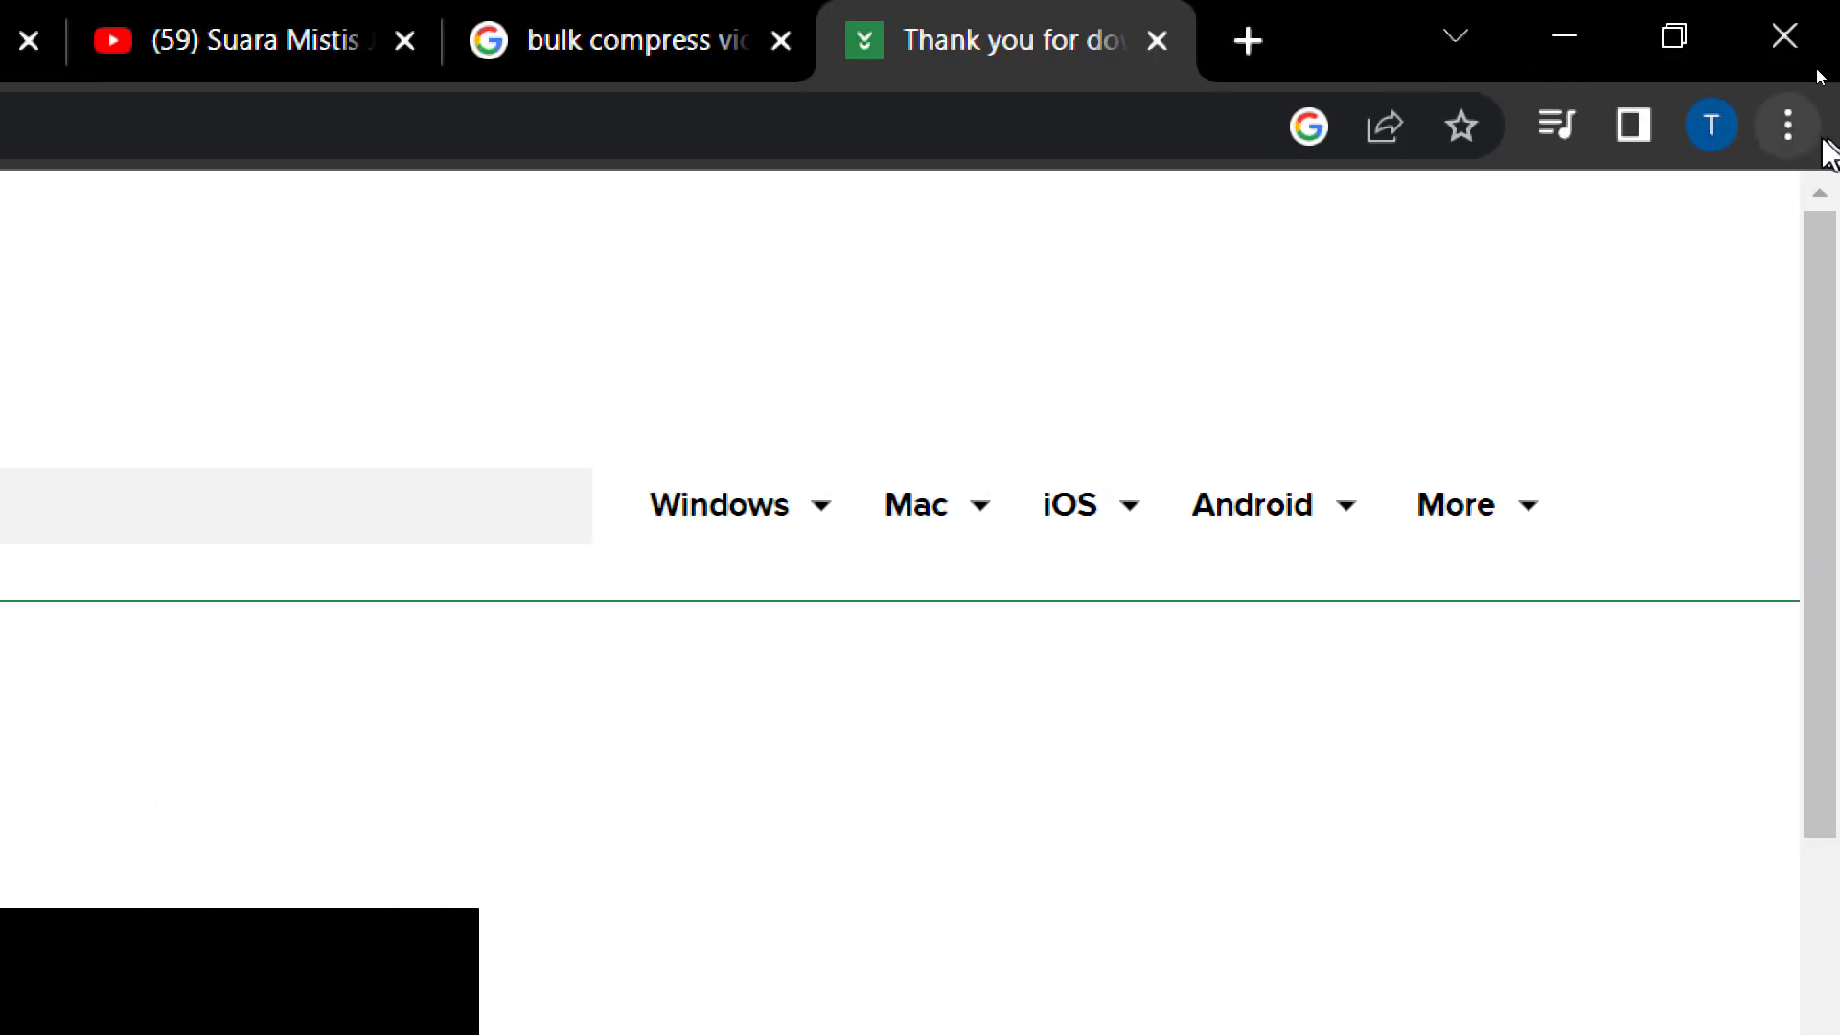
click(1788, 125)
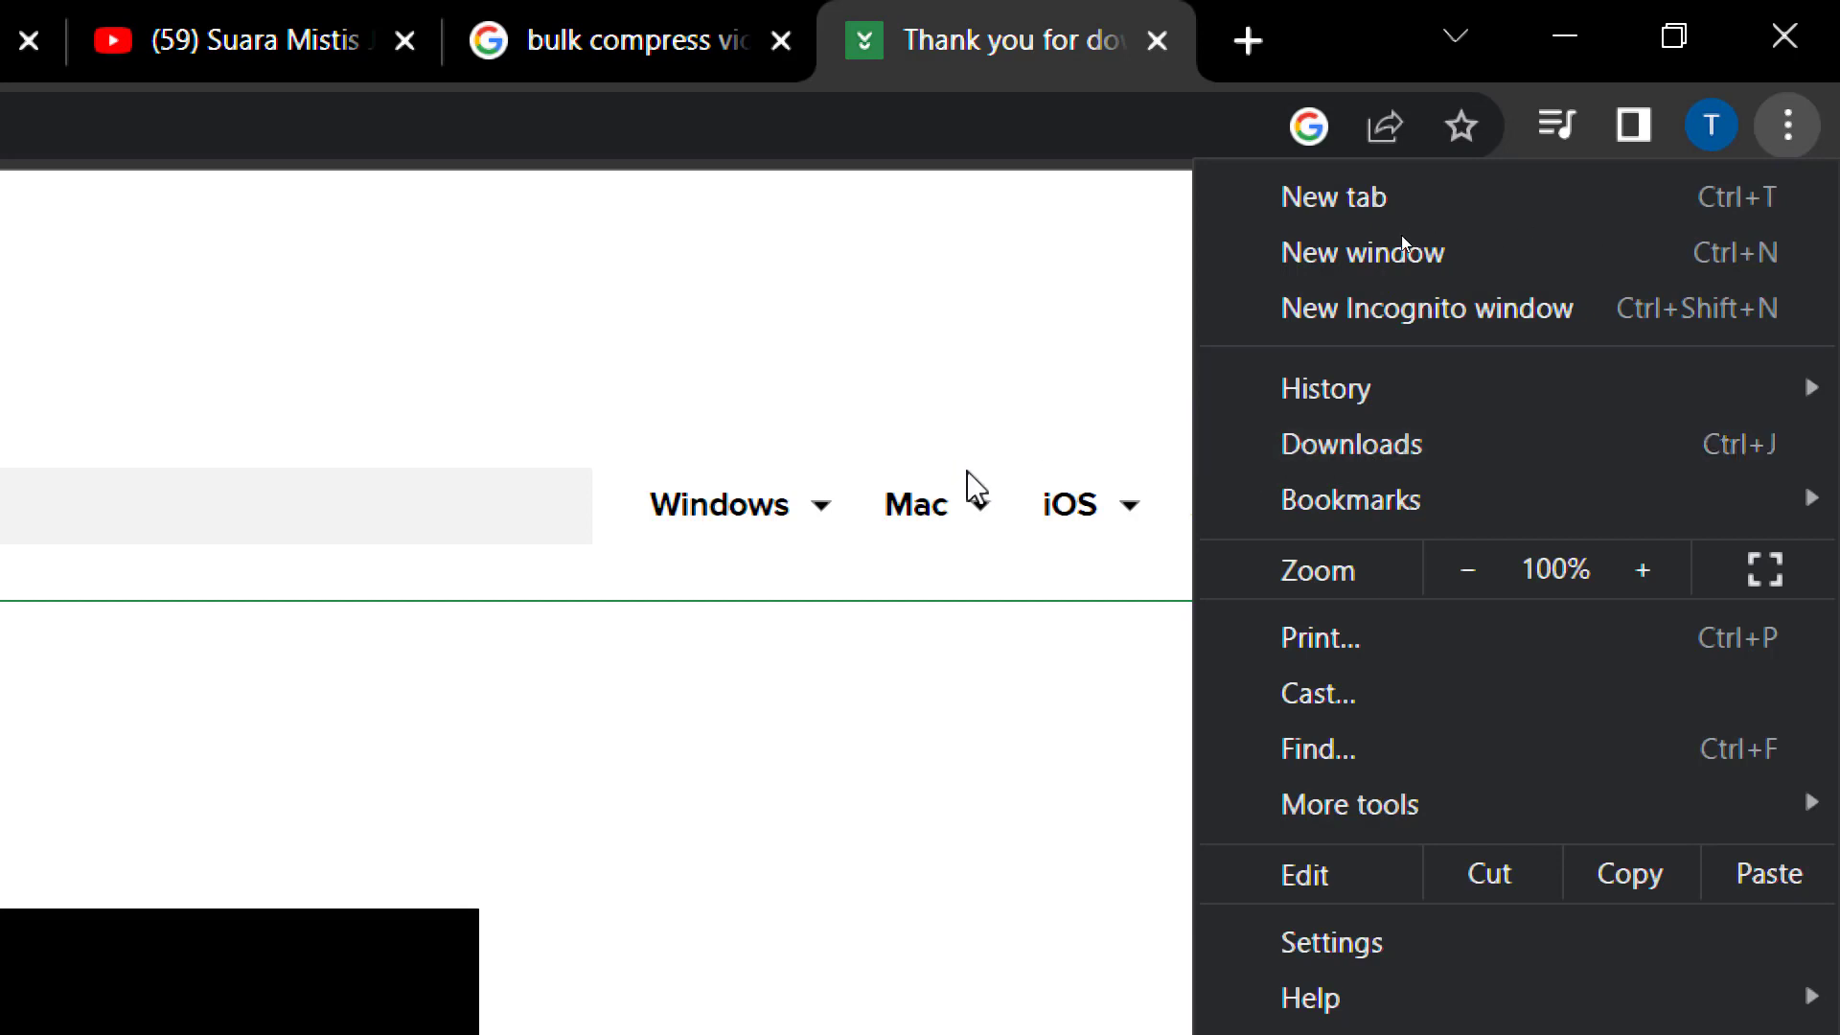
click(1434, 458)
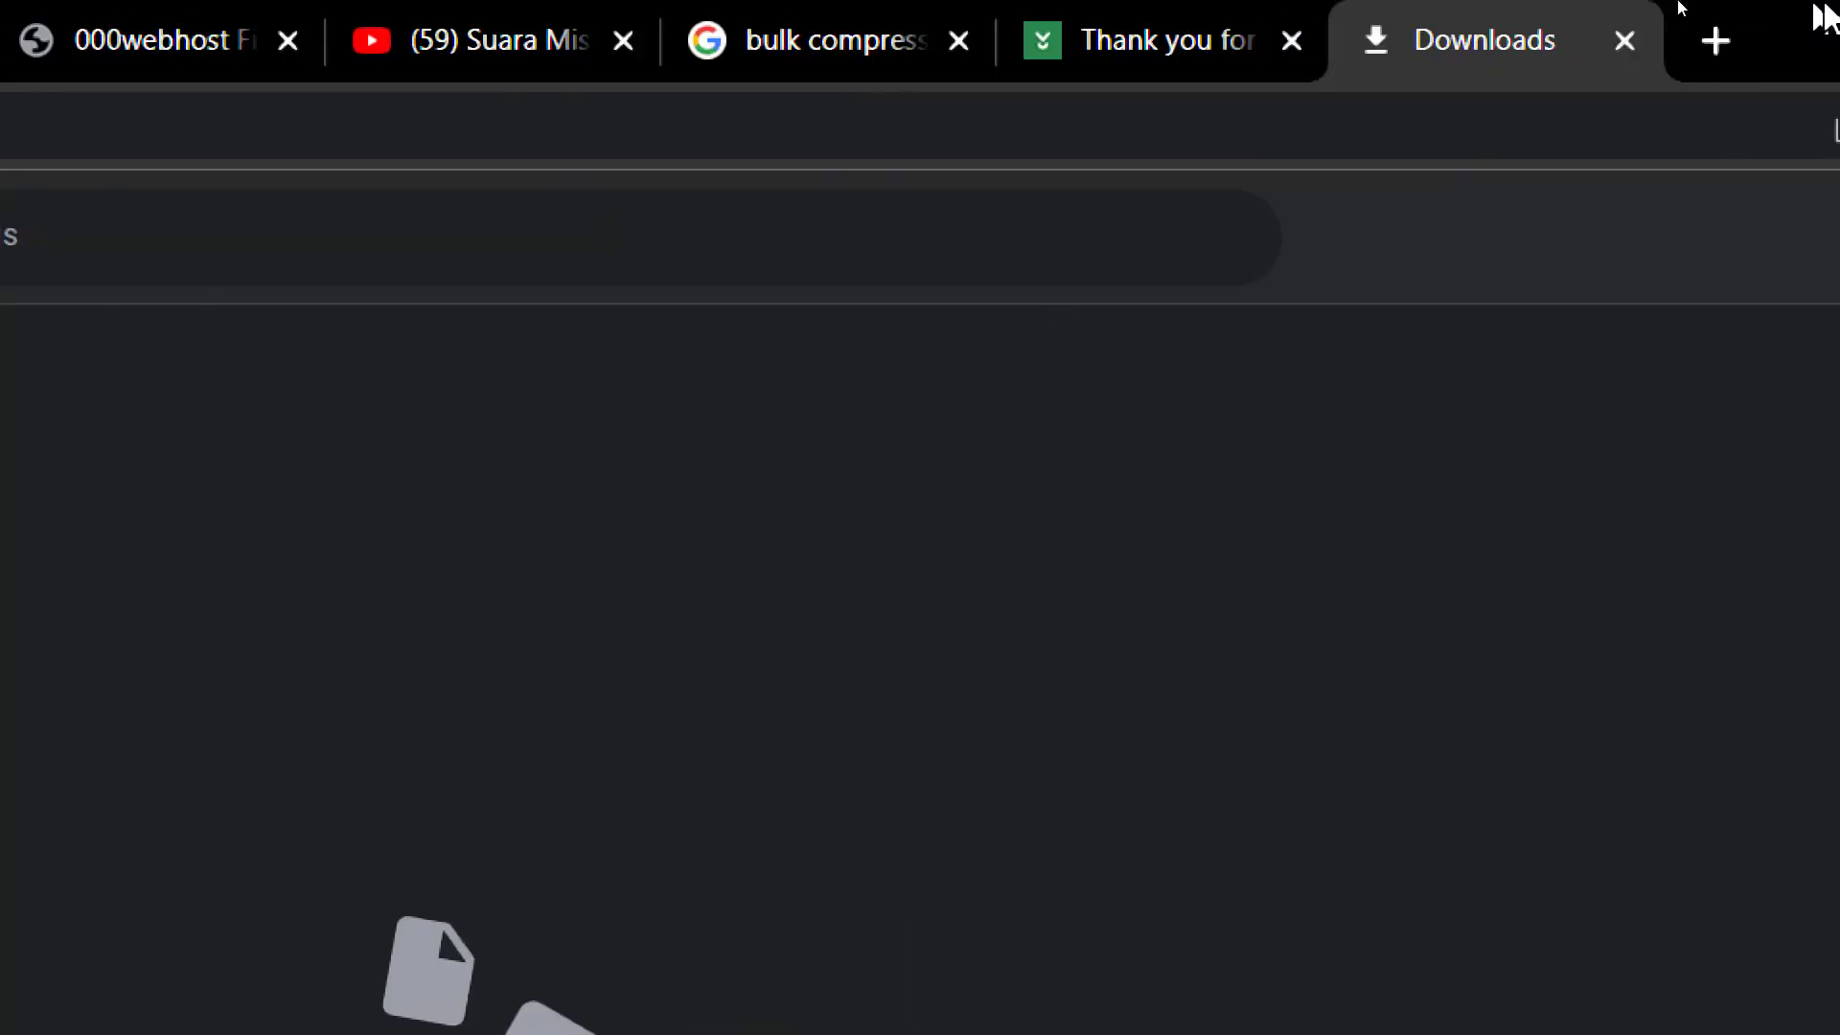
click(1158, 40)
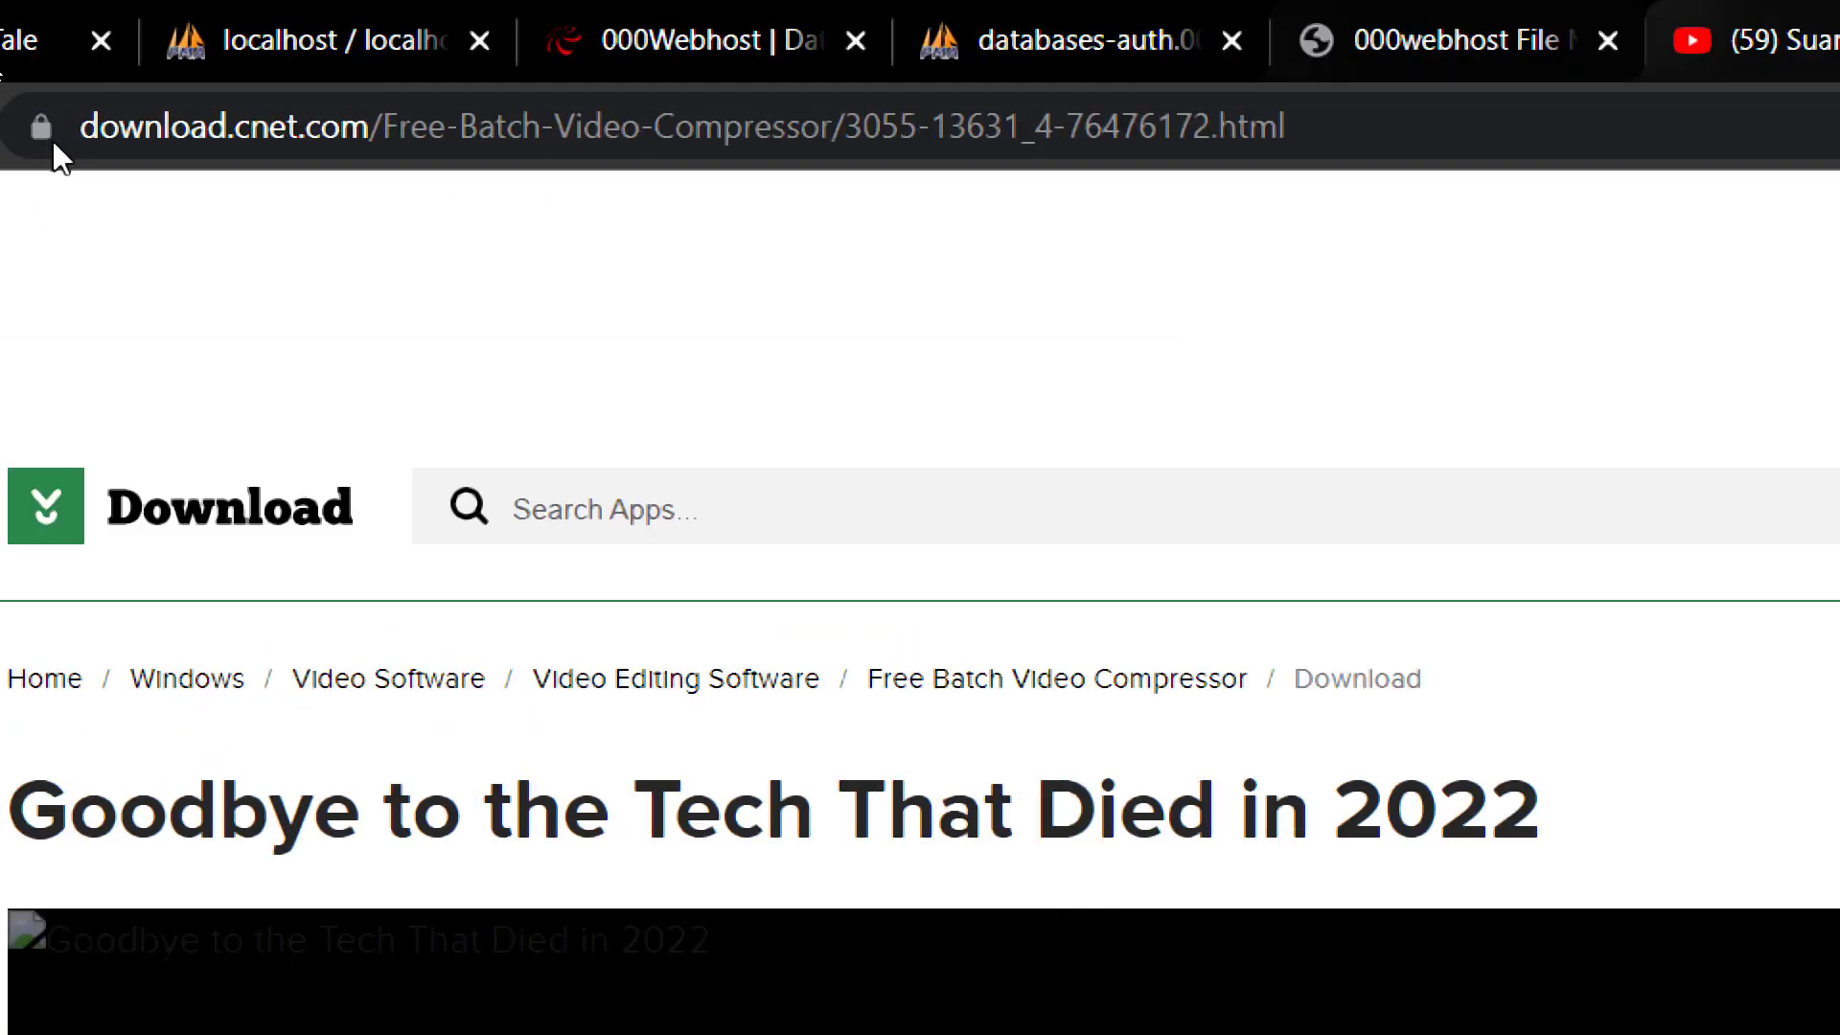
click(53, 125)
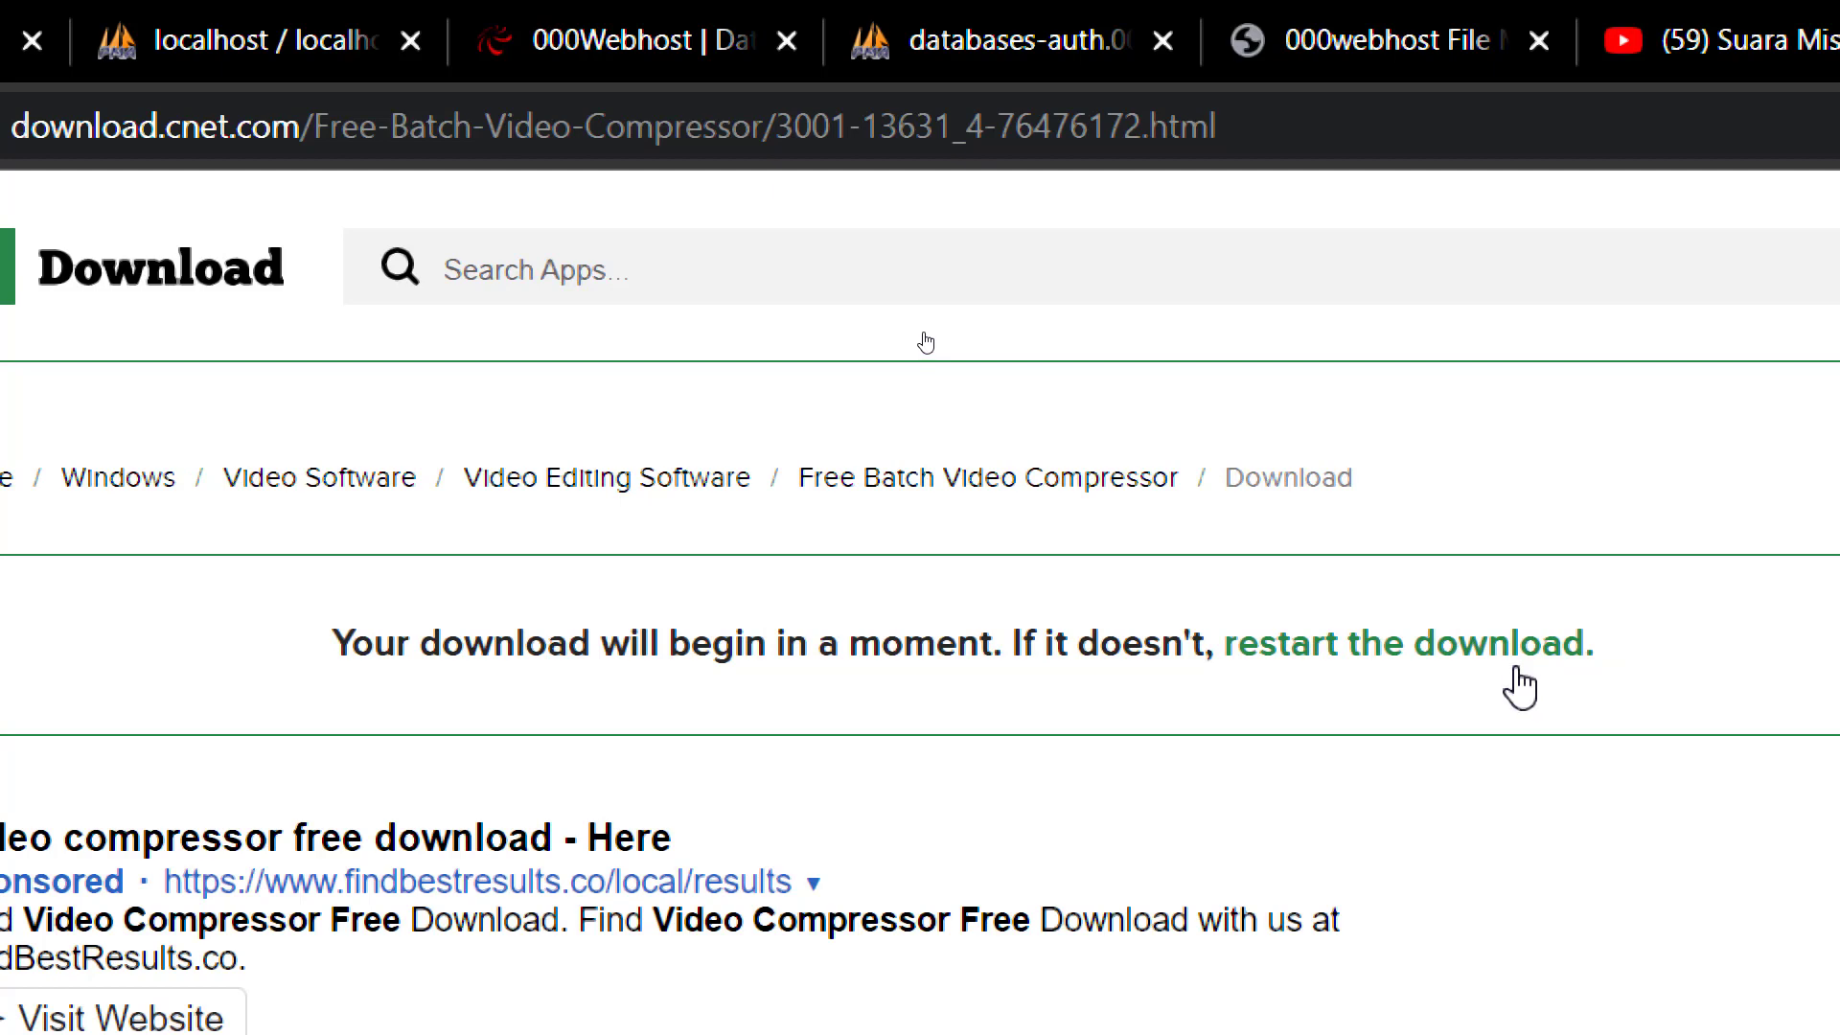
Step: Restart the CNET download, check the freebatch-setup.exe Everything result, then show the desktop
click(1577, 659)
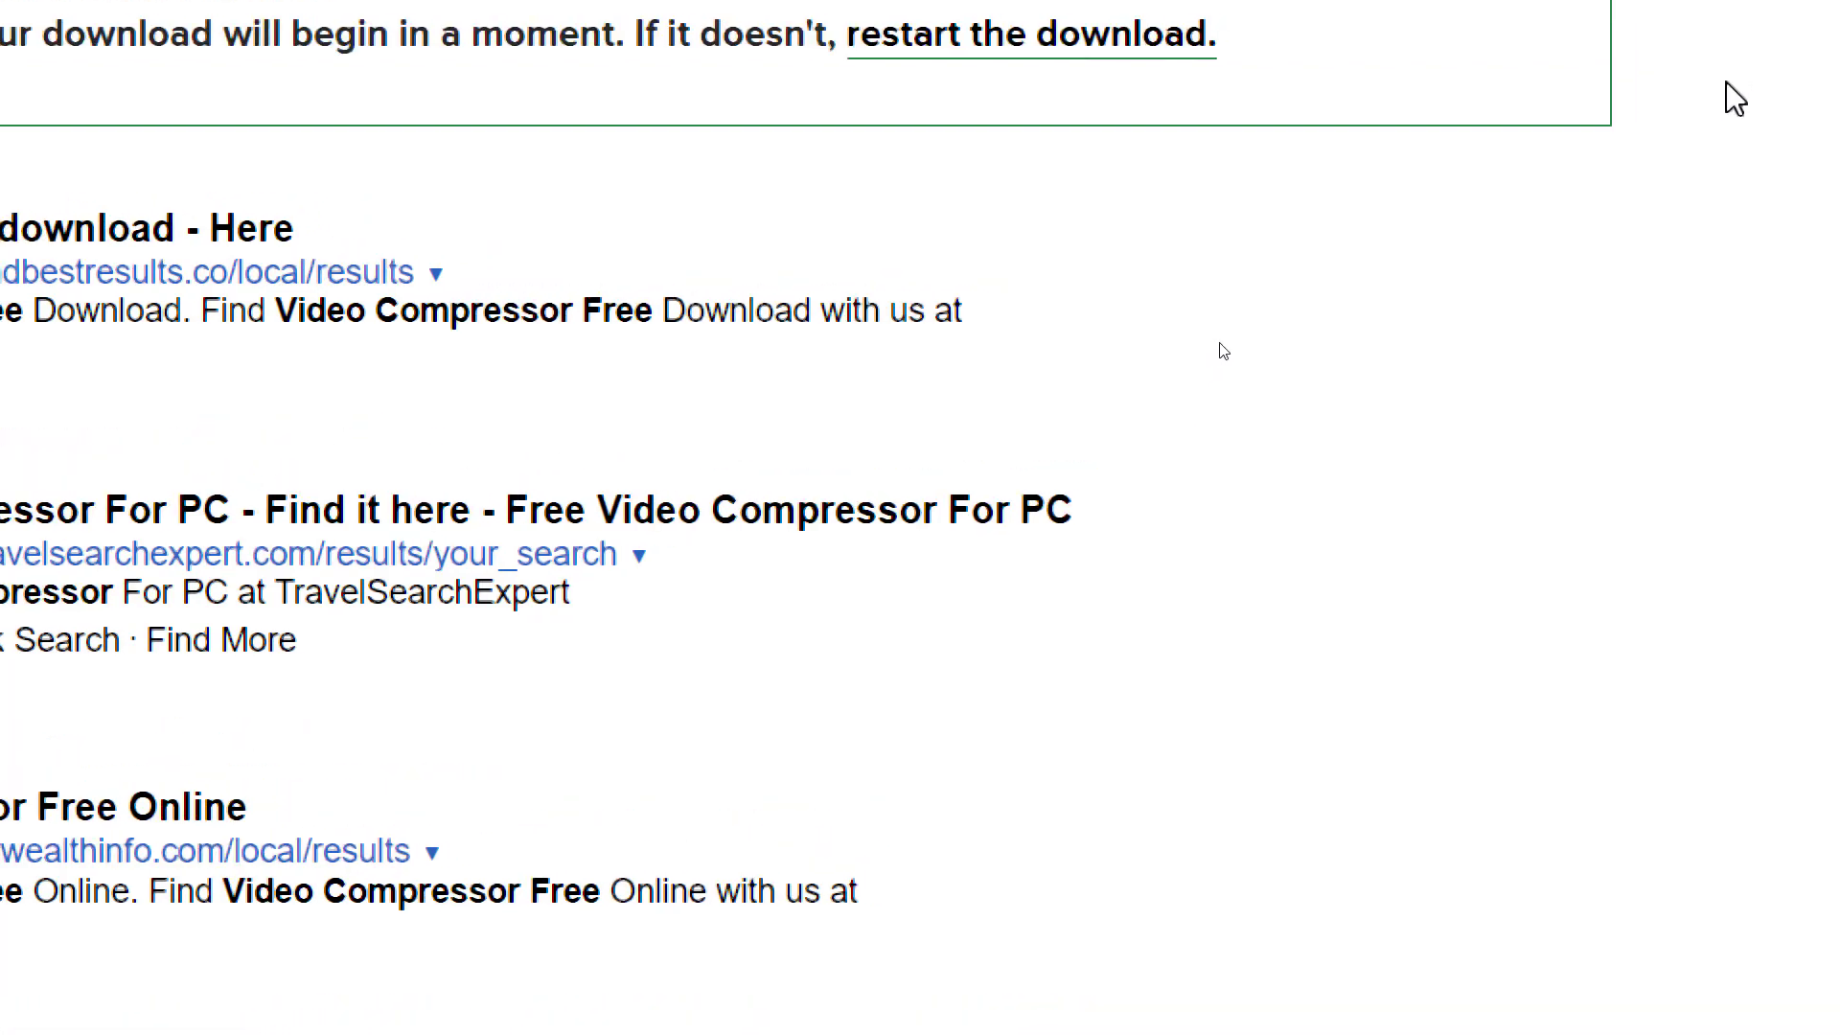
mouse_move(1740, 29)
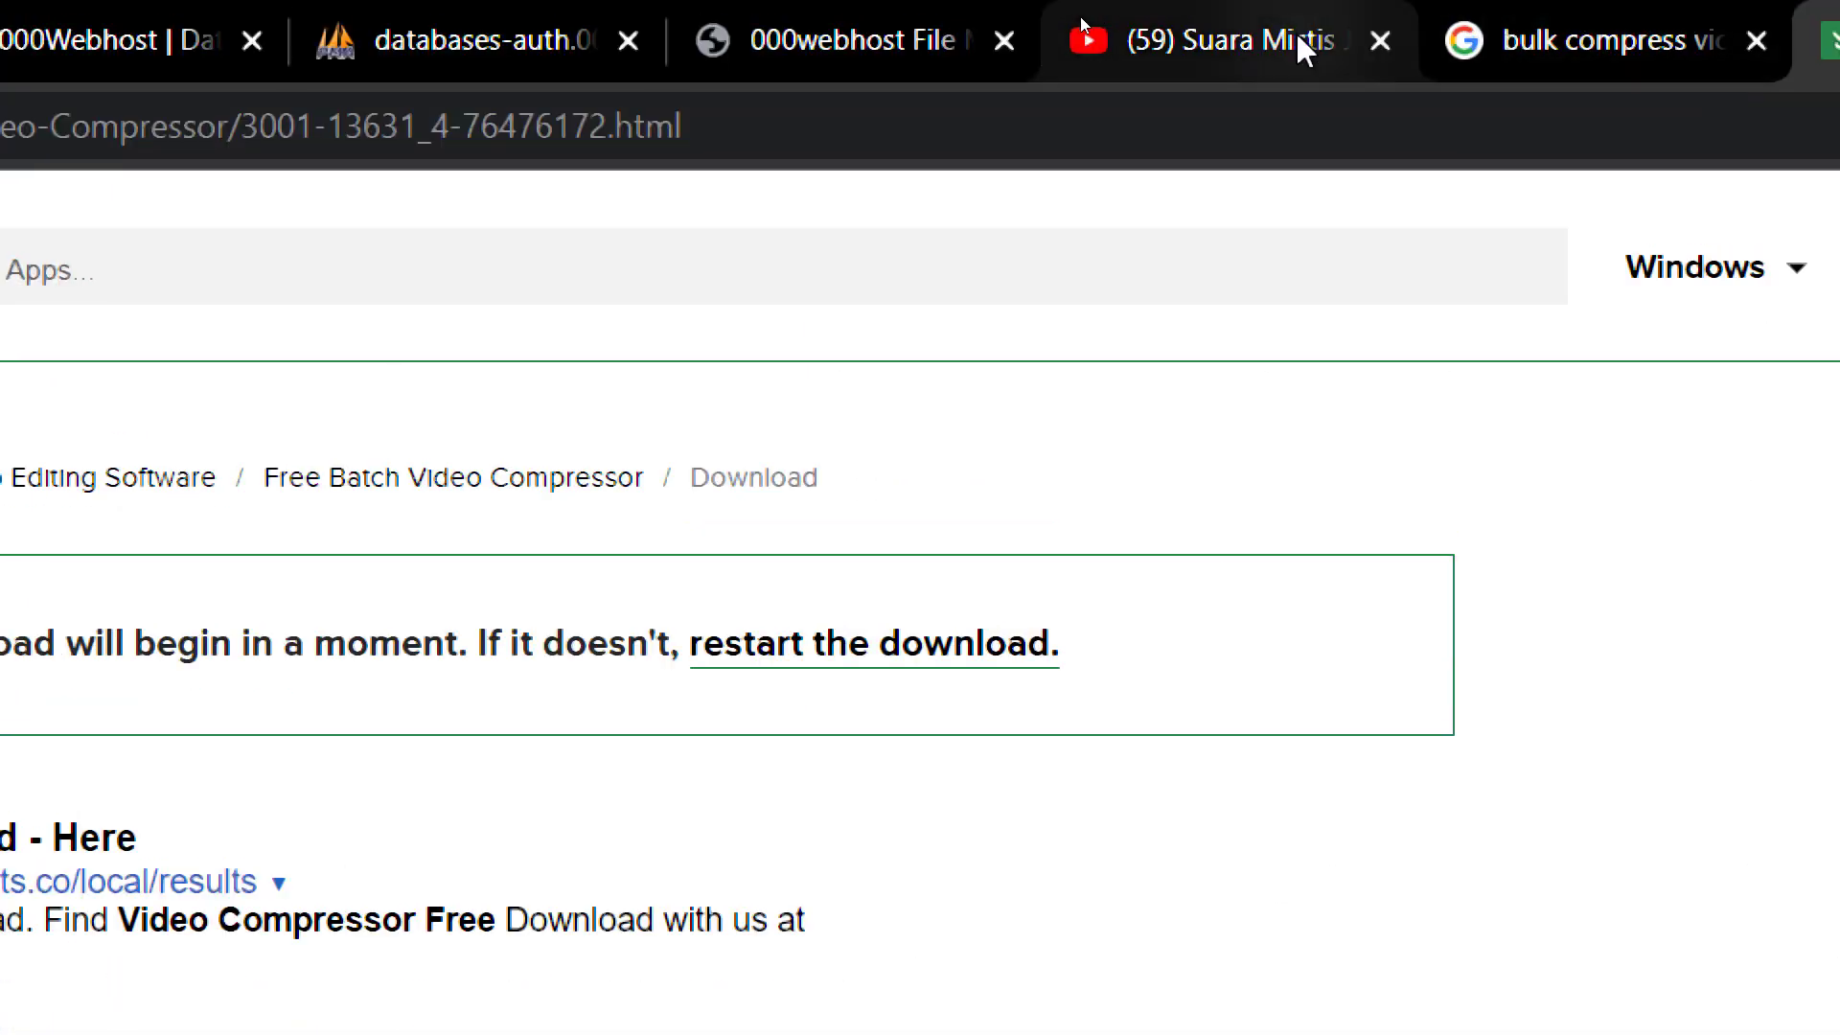
mouse_move(1297, 39)
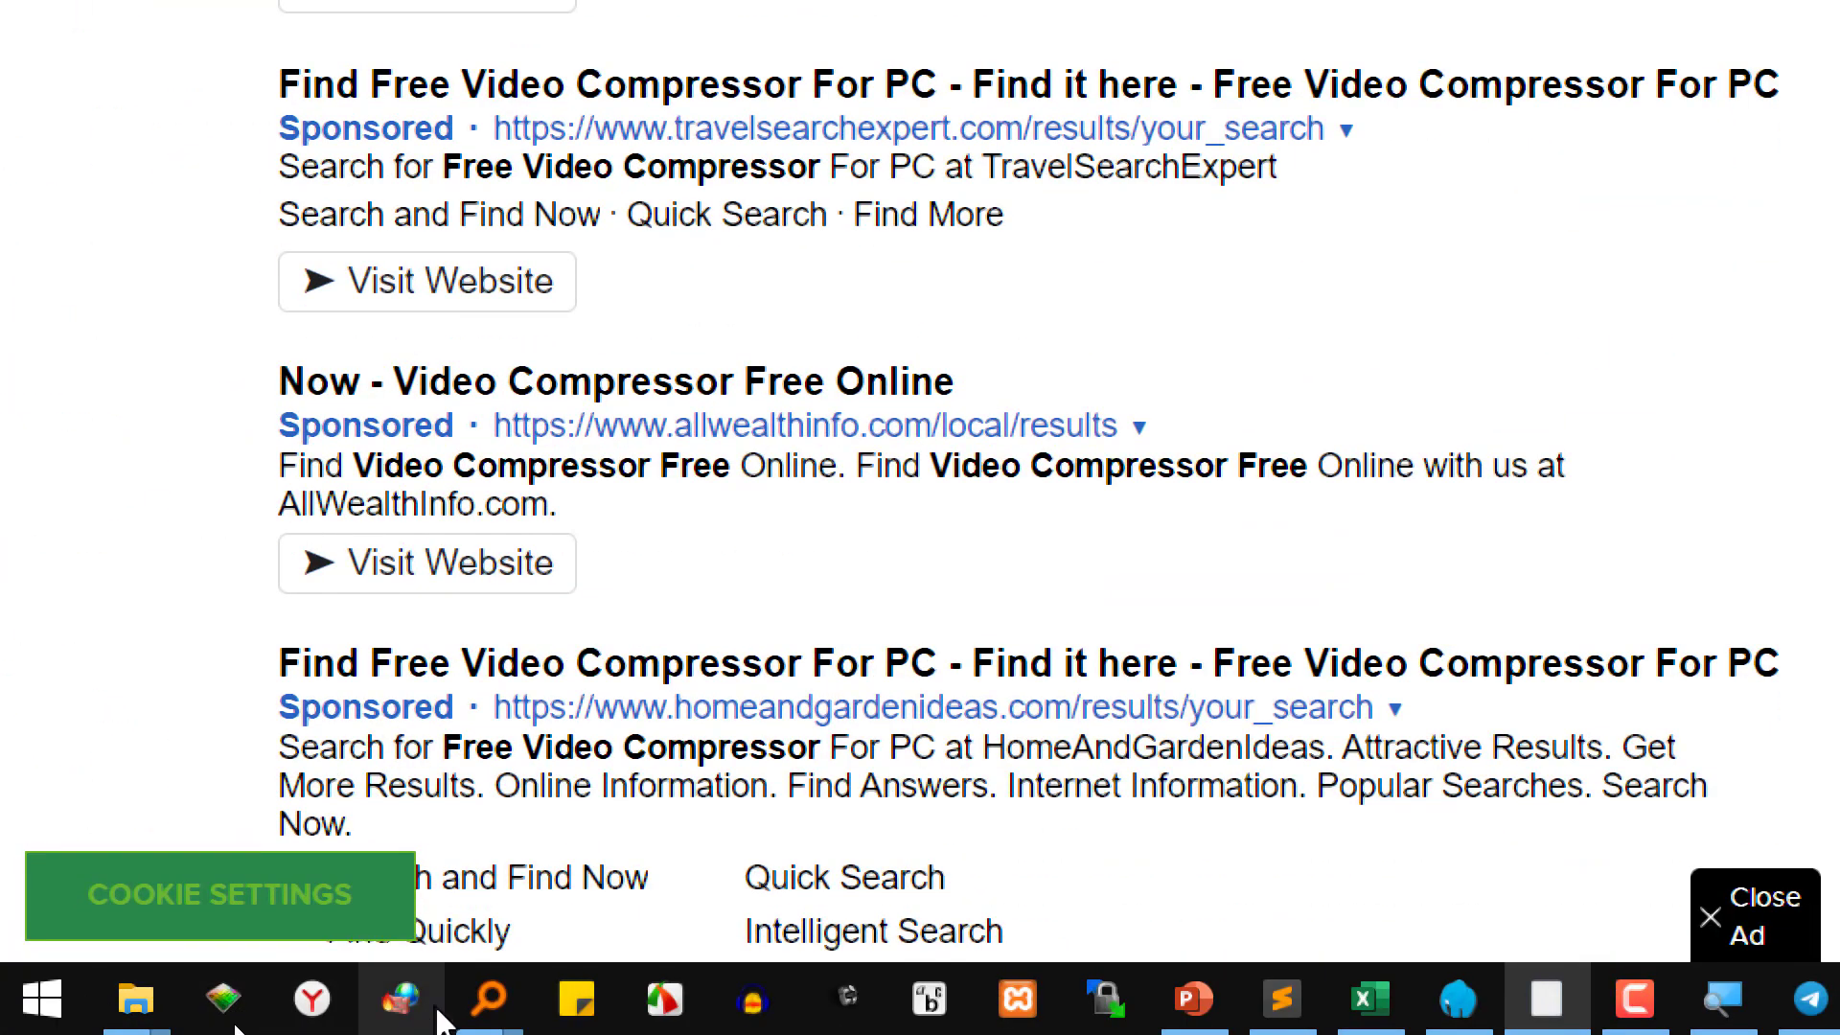
mouse_move(489, 999)
click(690, 843)
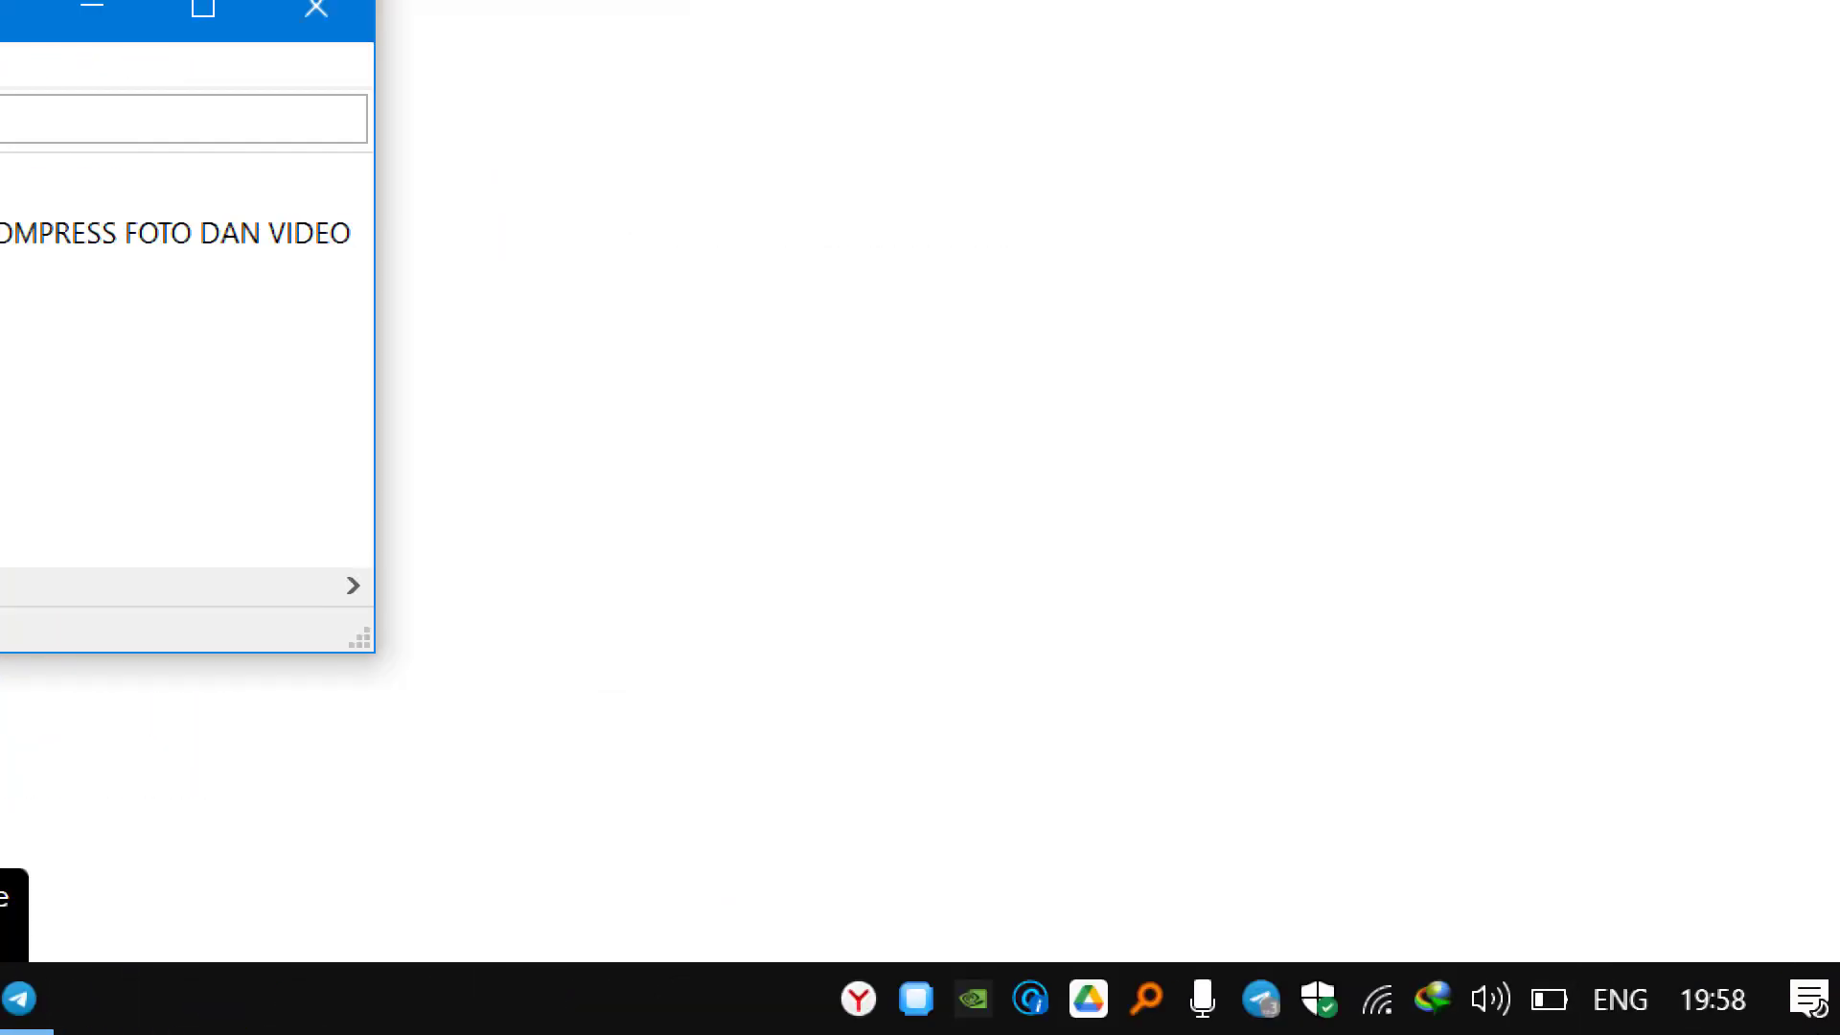
key(super+d)
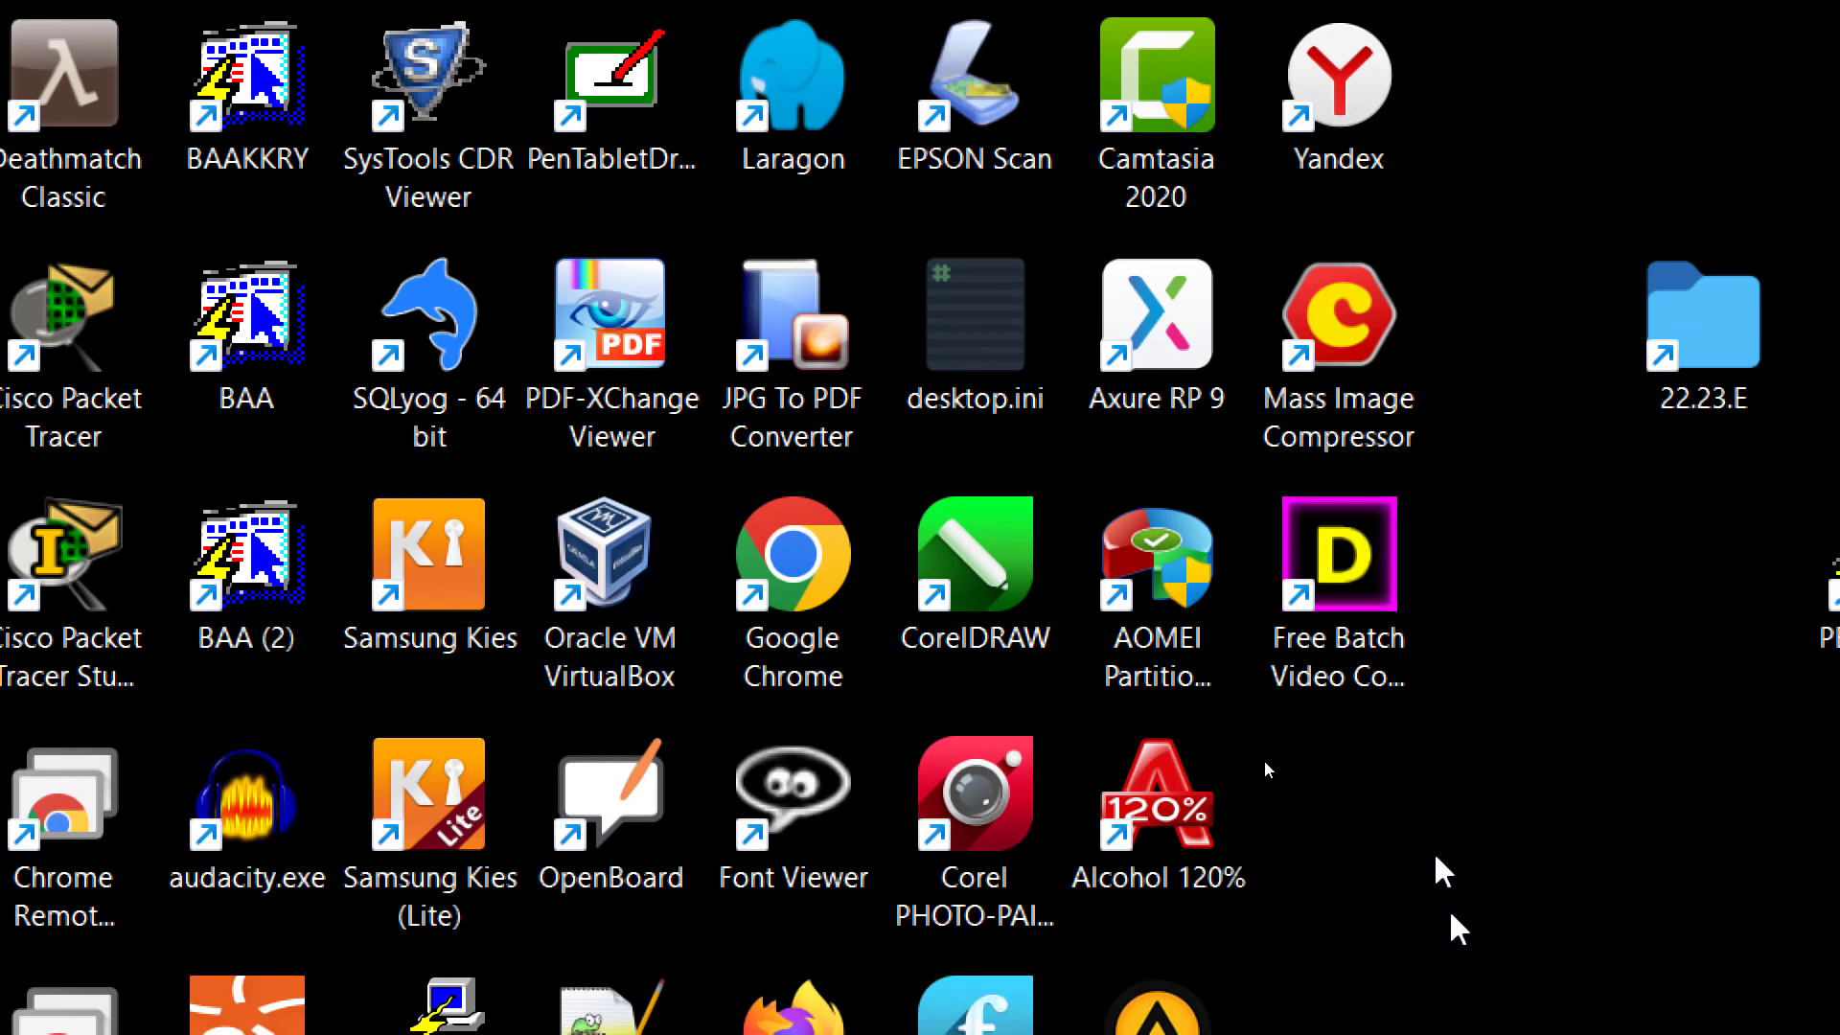
Step: Launch Free Batch Video Compressor from its desktop shortcut
click(1373, 943)
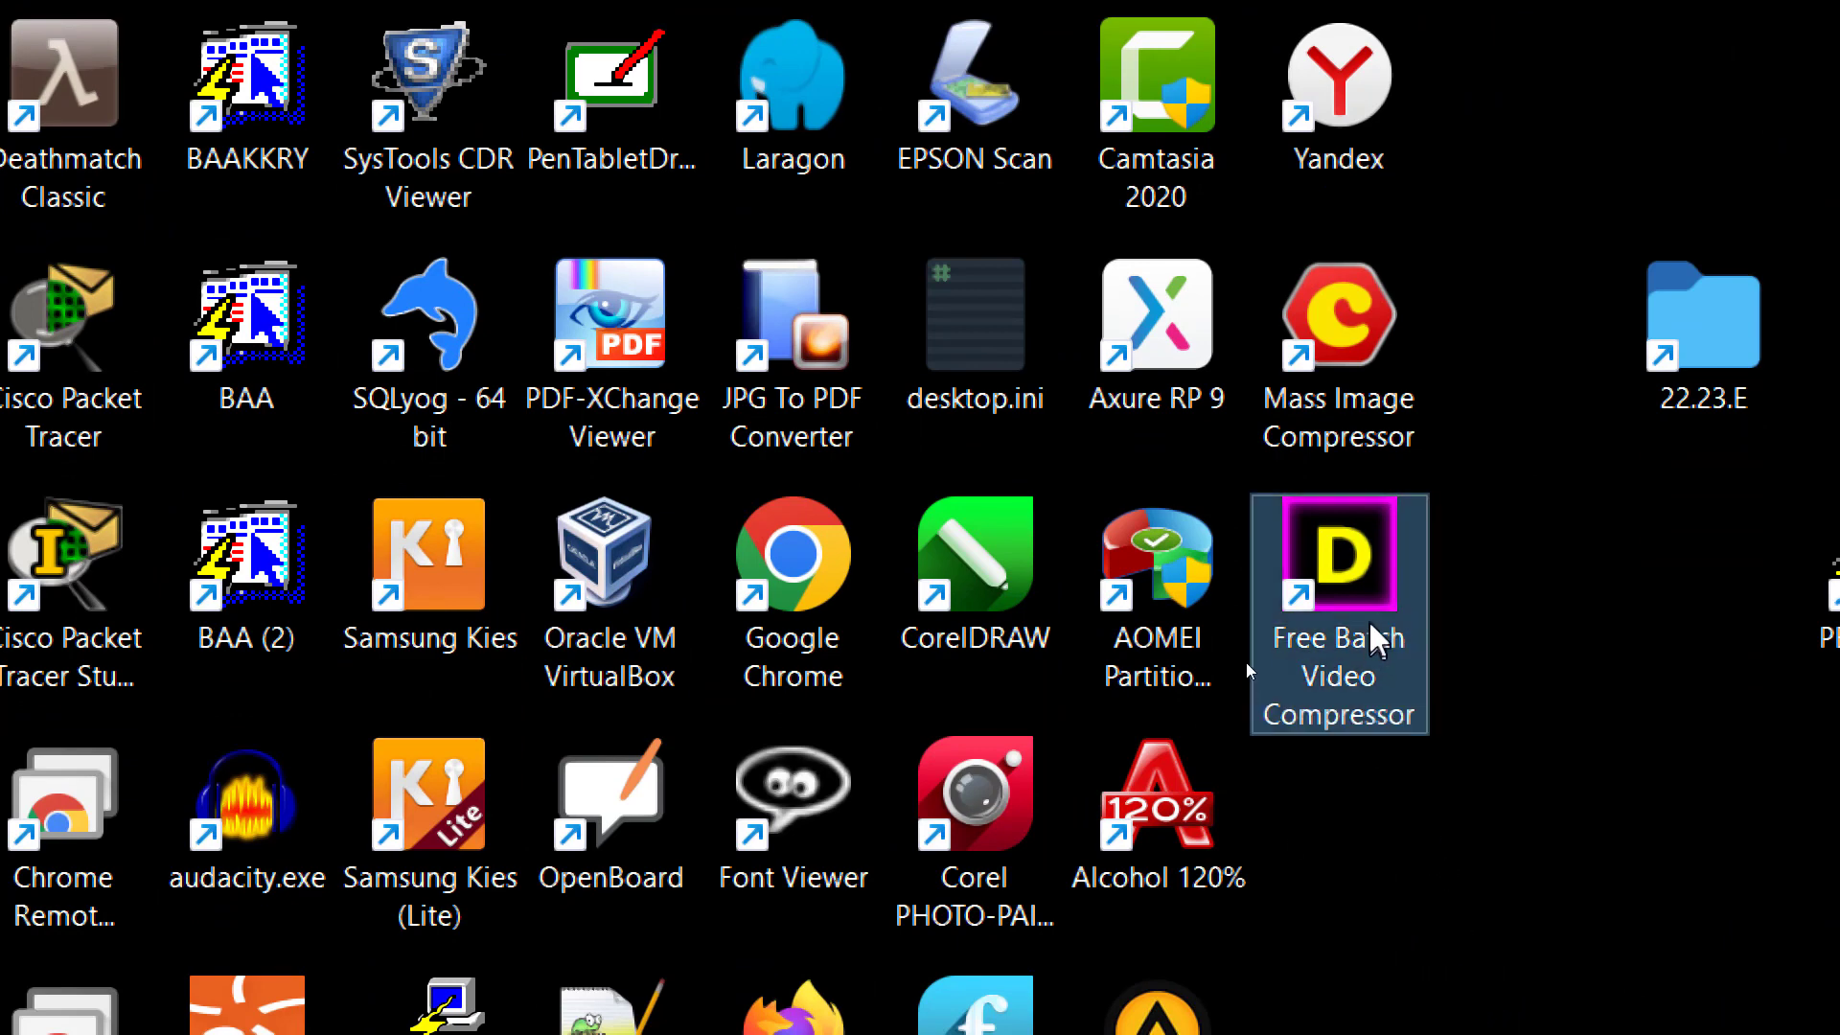
double_click(1407, 570)
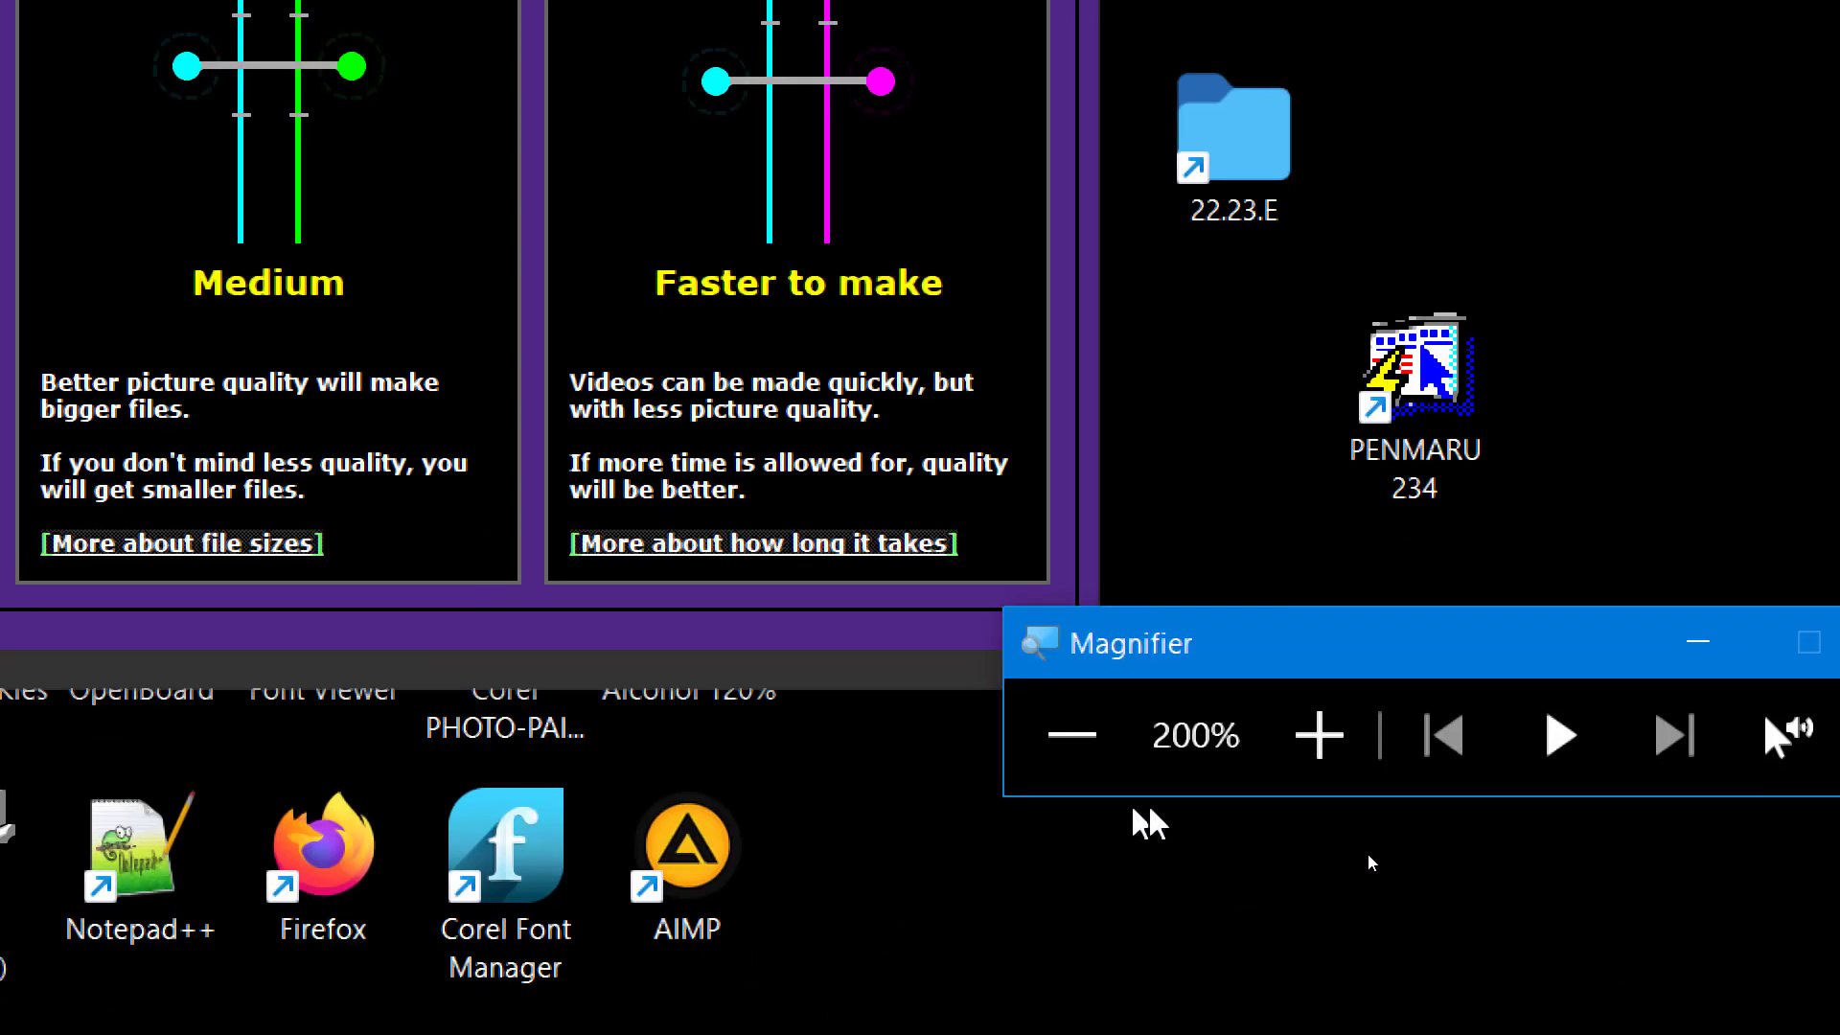
Step: Move the compressor window right and bring forward the laragon7 Explorer window at wp-content\uploads
click(1072, 735)
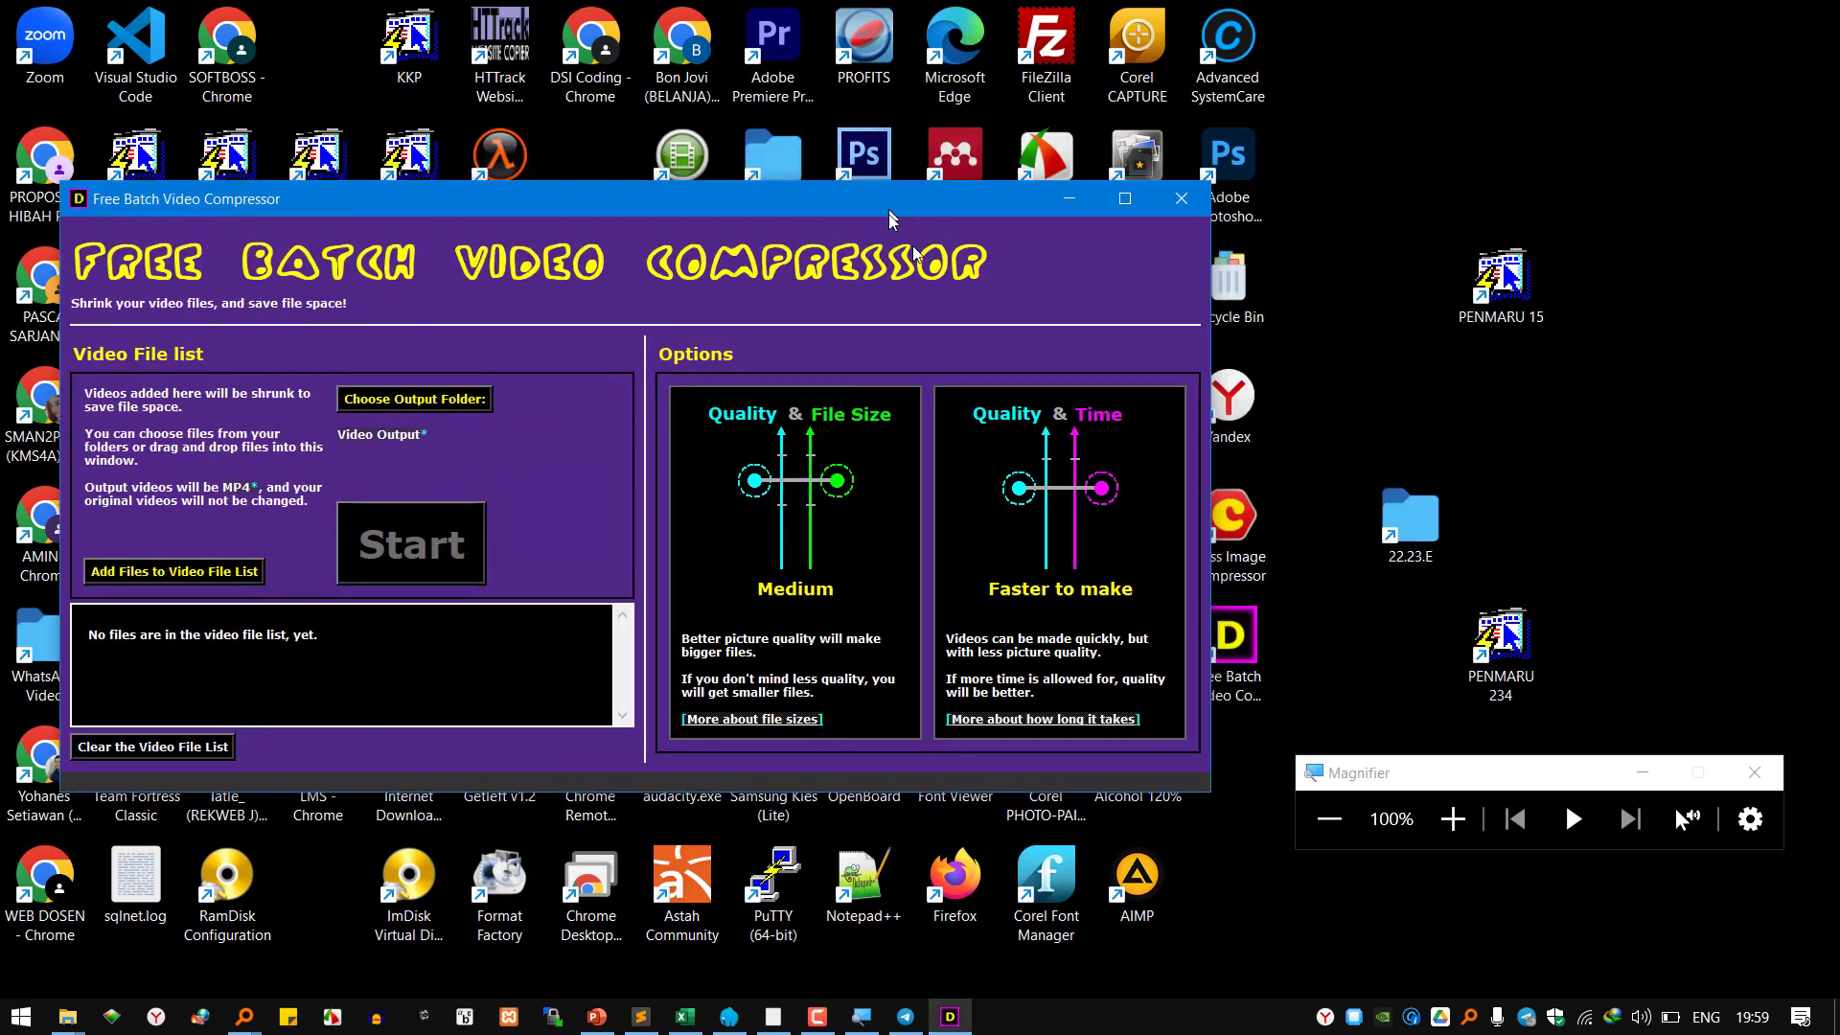
drag(889, 218, 1069, 245)
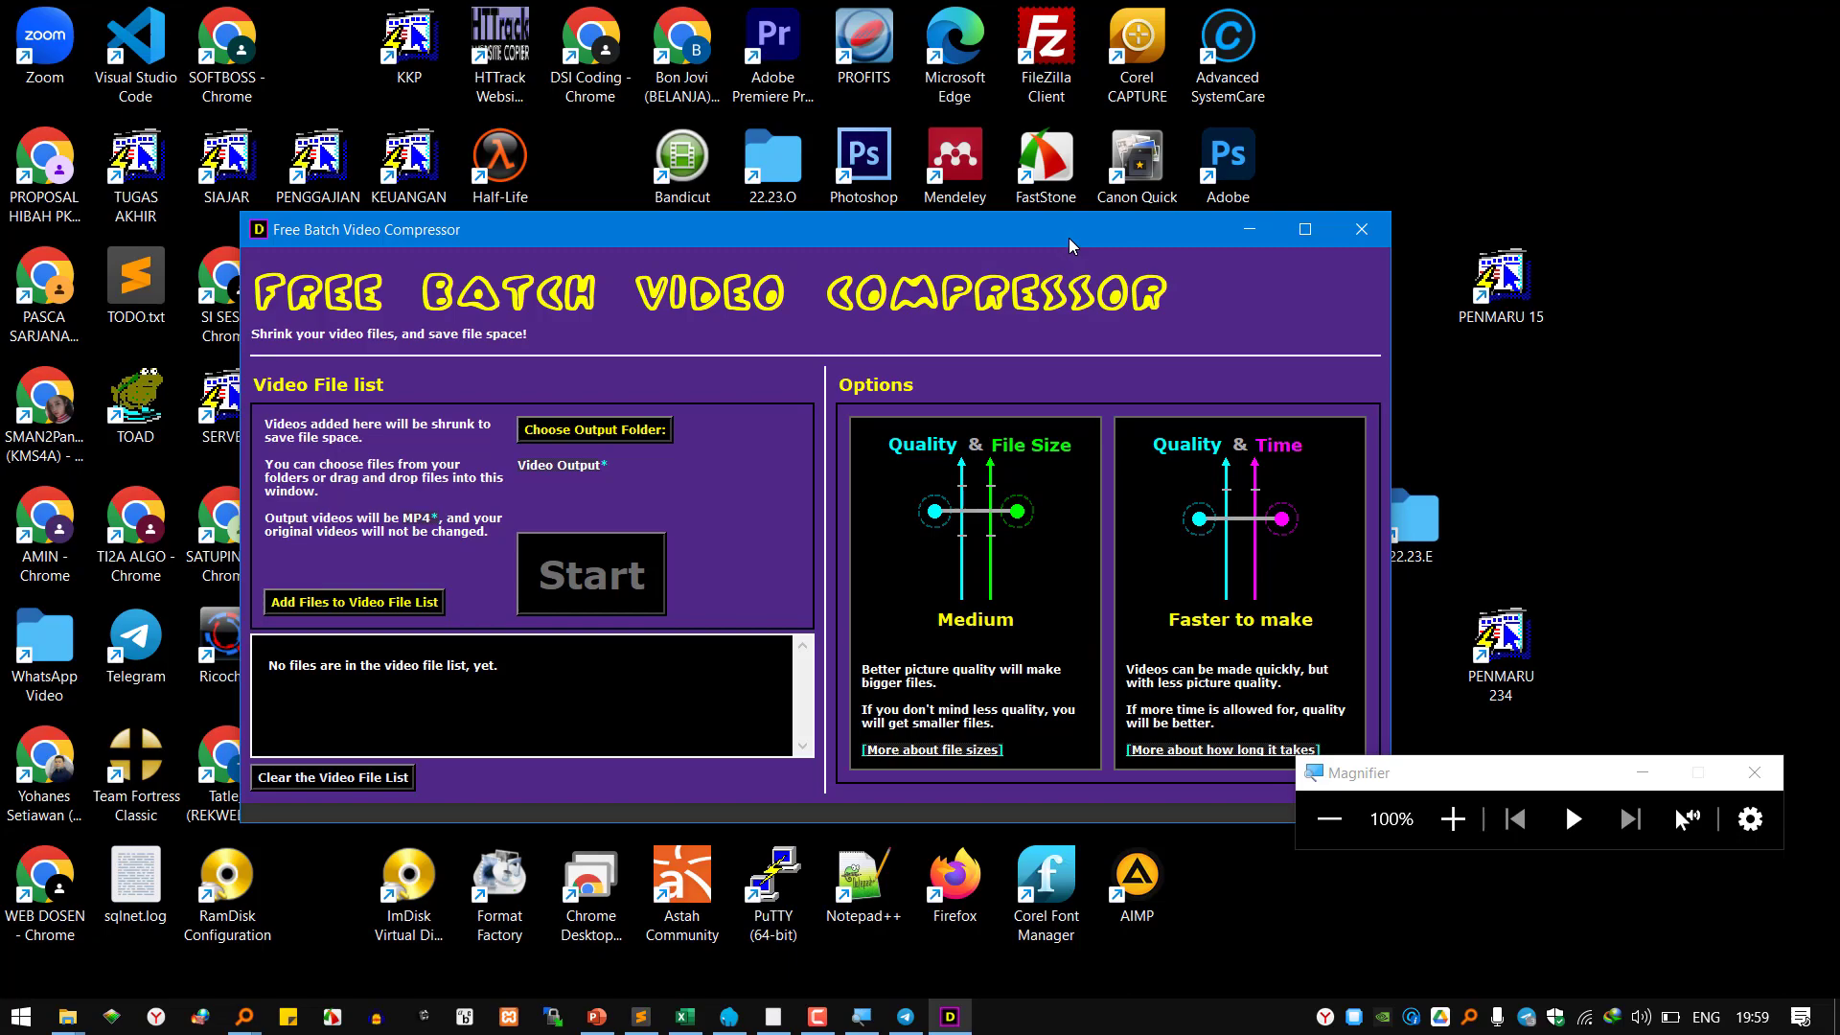
click(1453, 819)
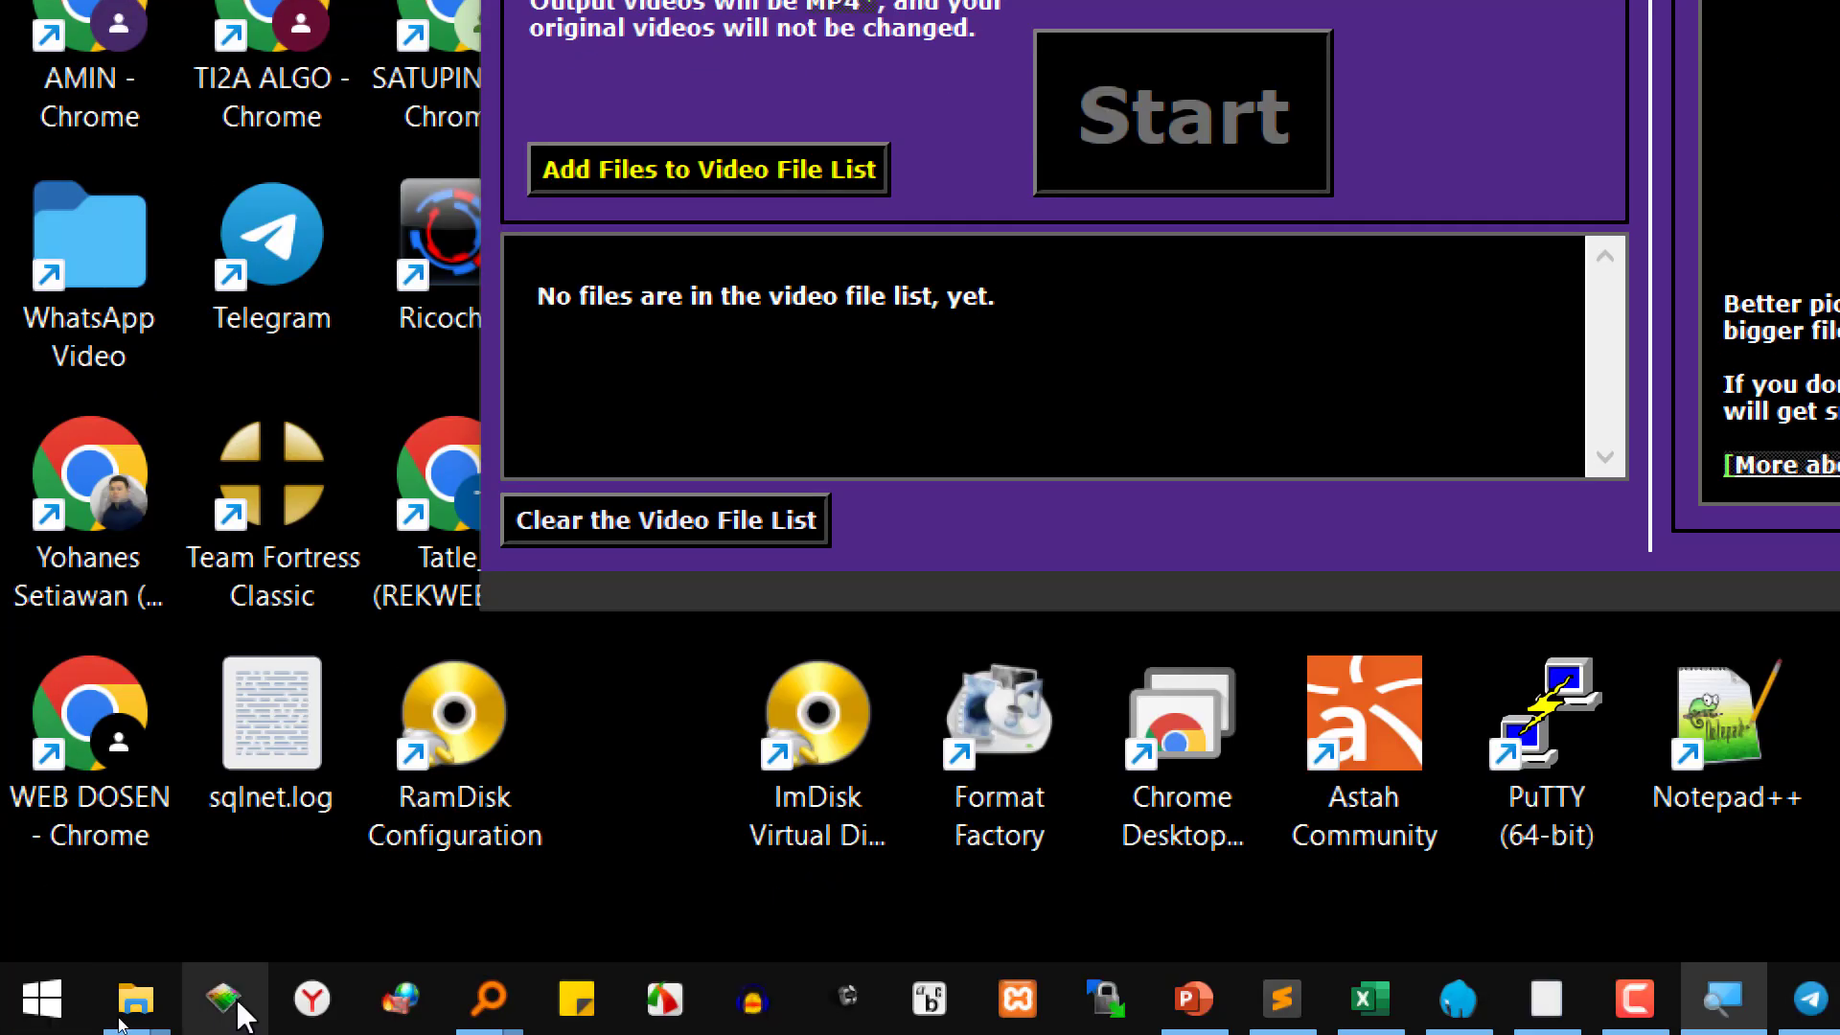
mouse_move(139, 1013)
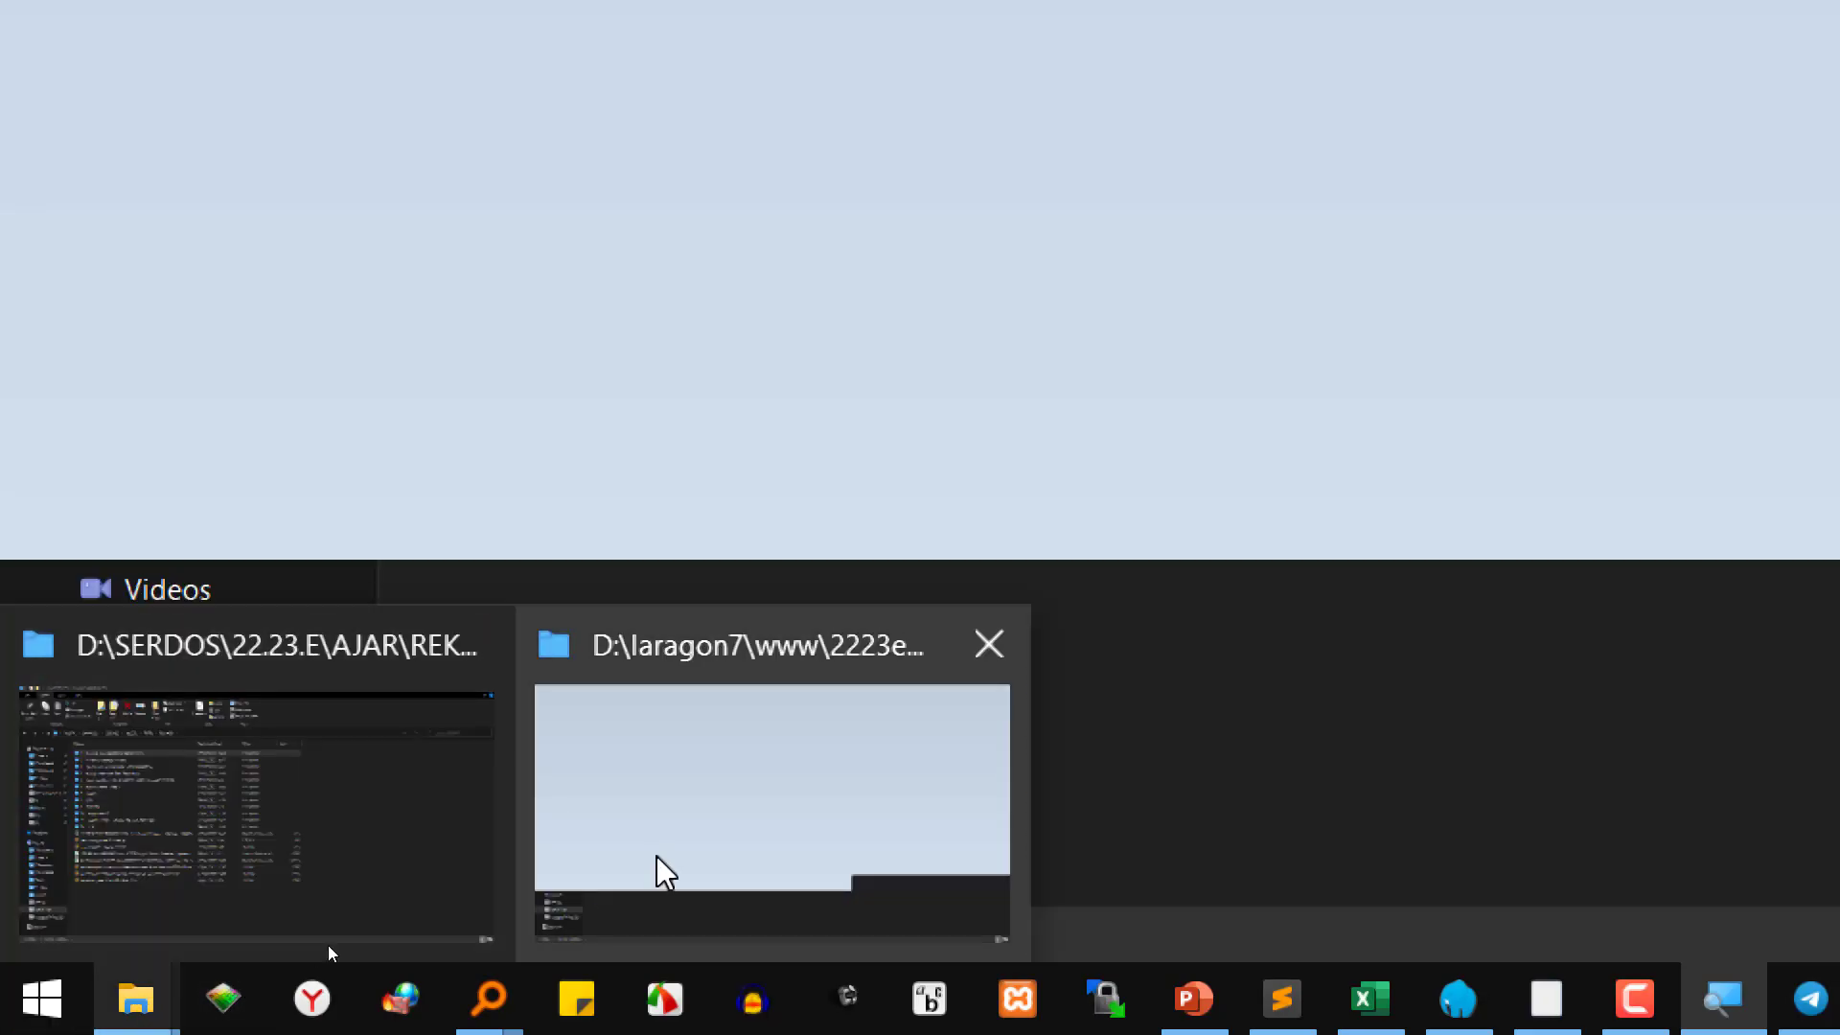
click(658, 855)
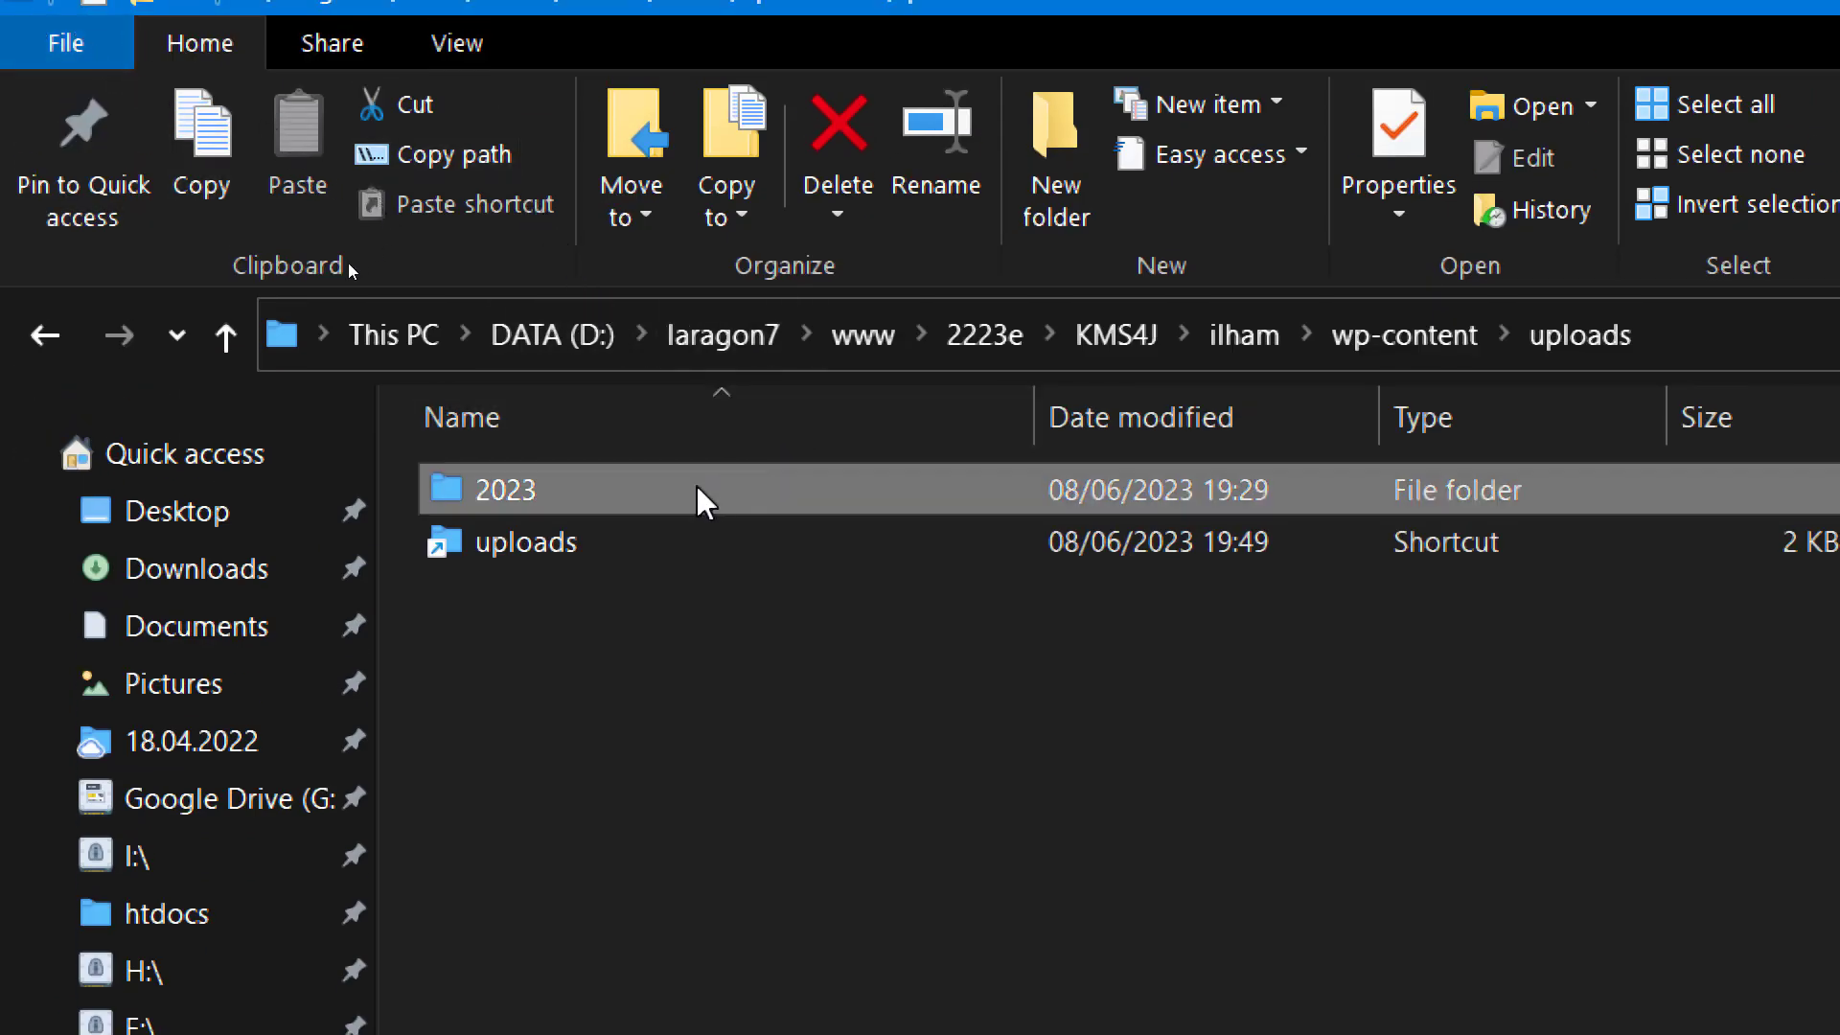
Step: Deselect the 2023 folder and create a New folder in wp-content\uploads
click(826, 772)
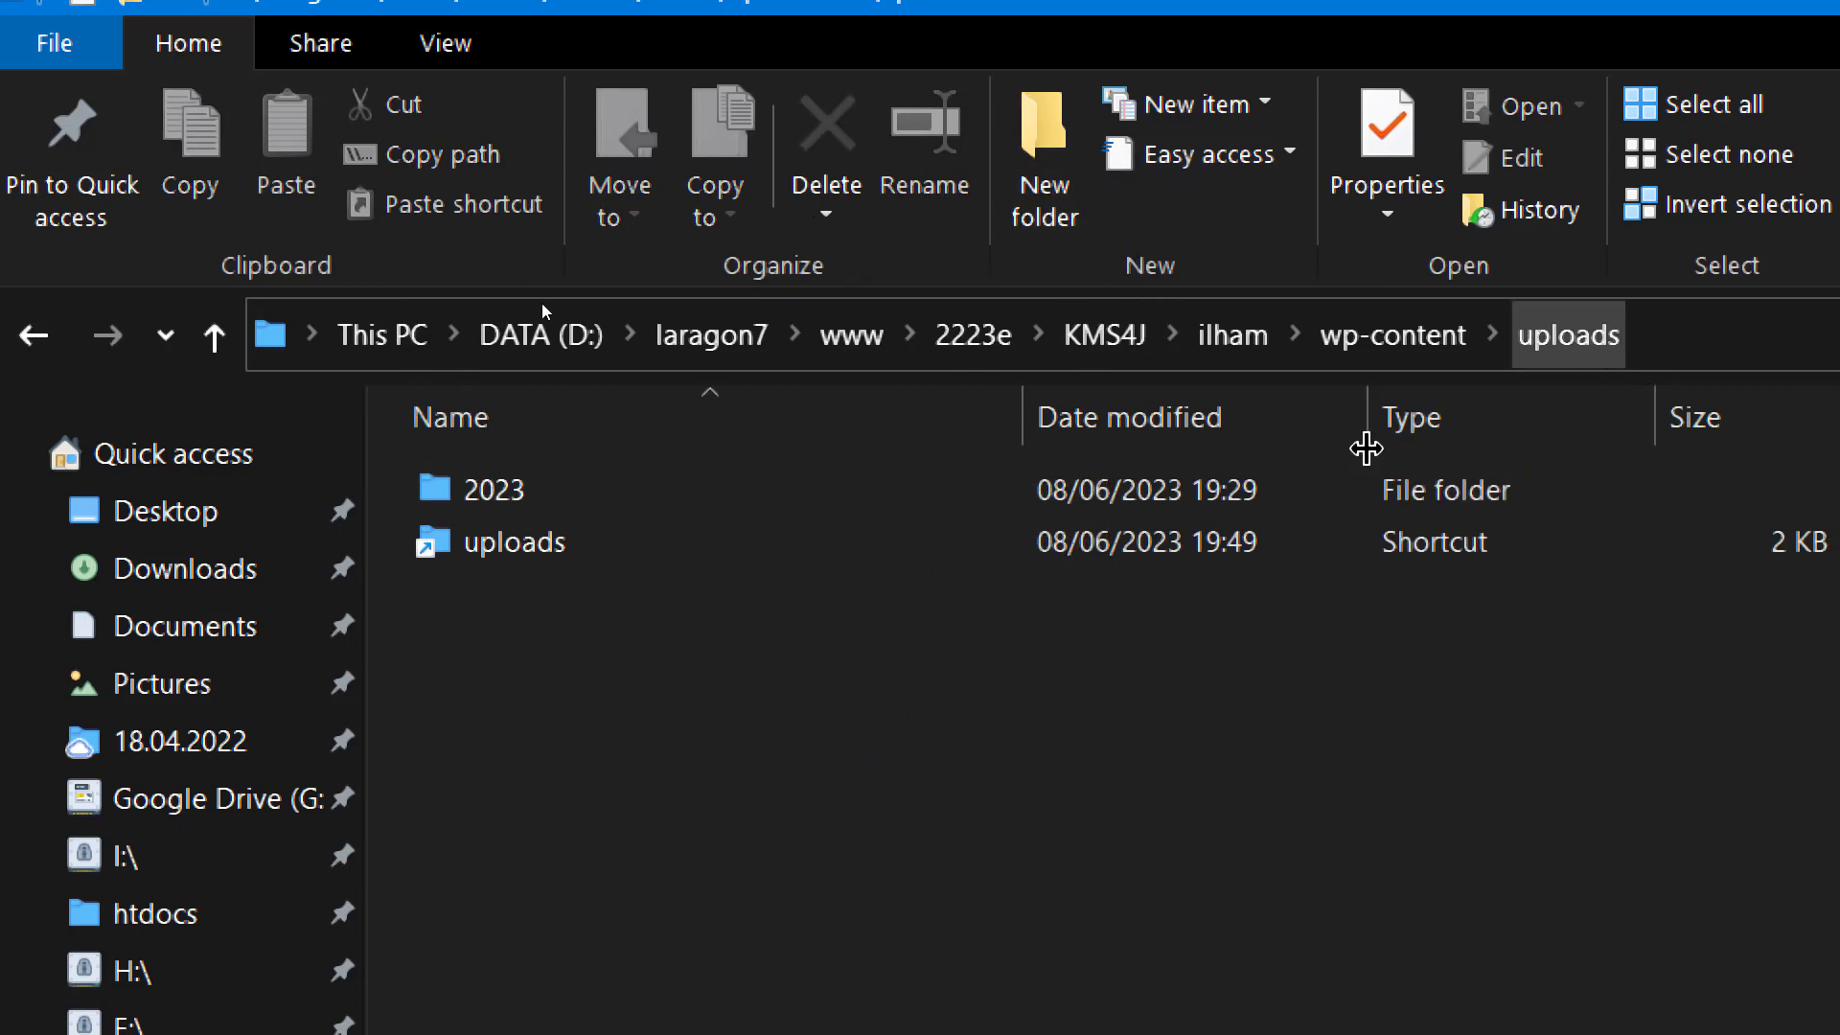
click(1057, 181)
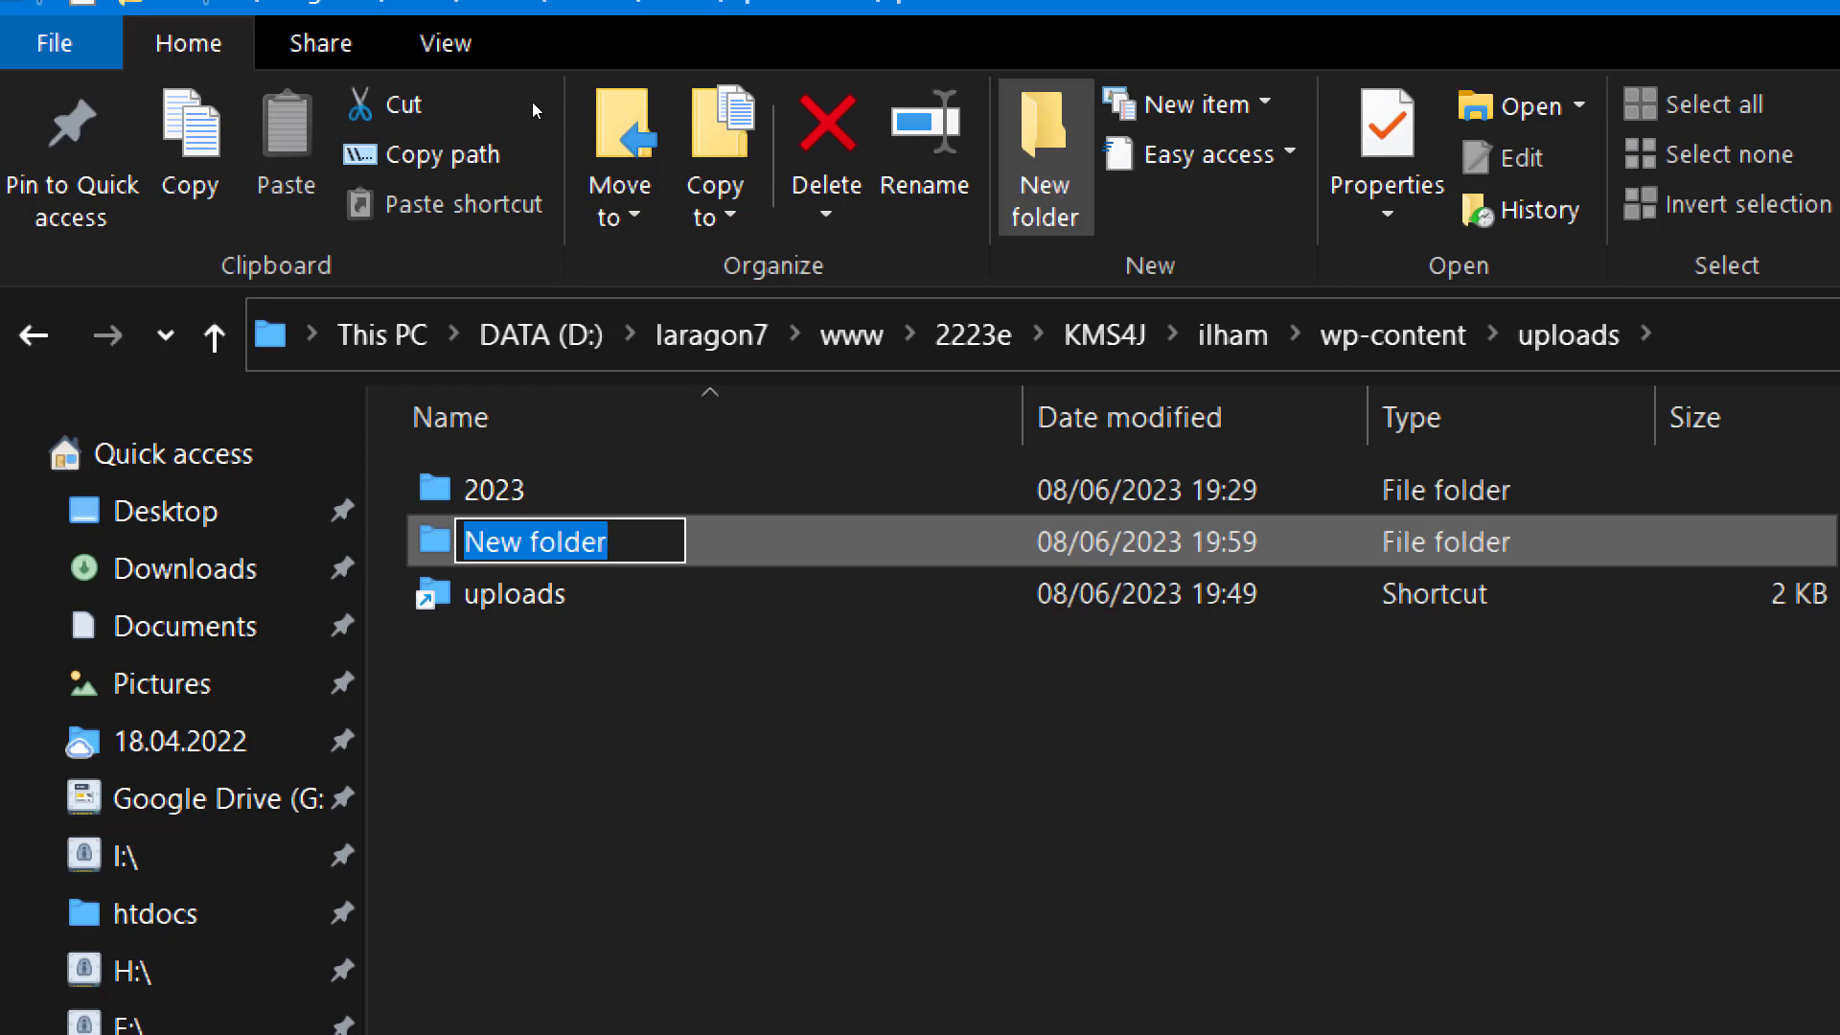
Step: Name the new folder 'wuah' and open it
text(wuah)
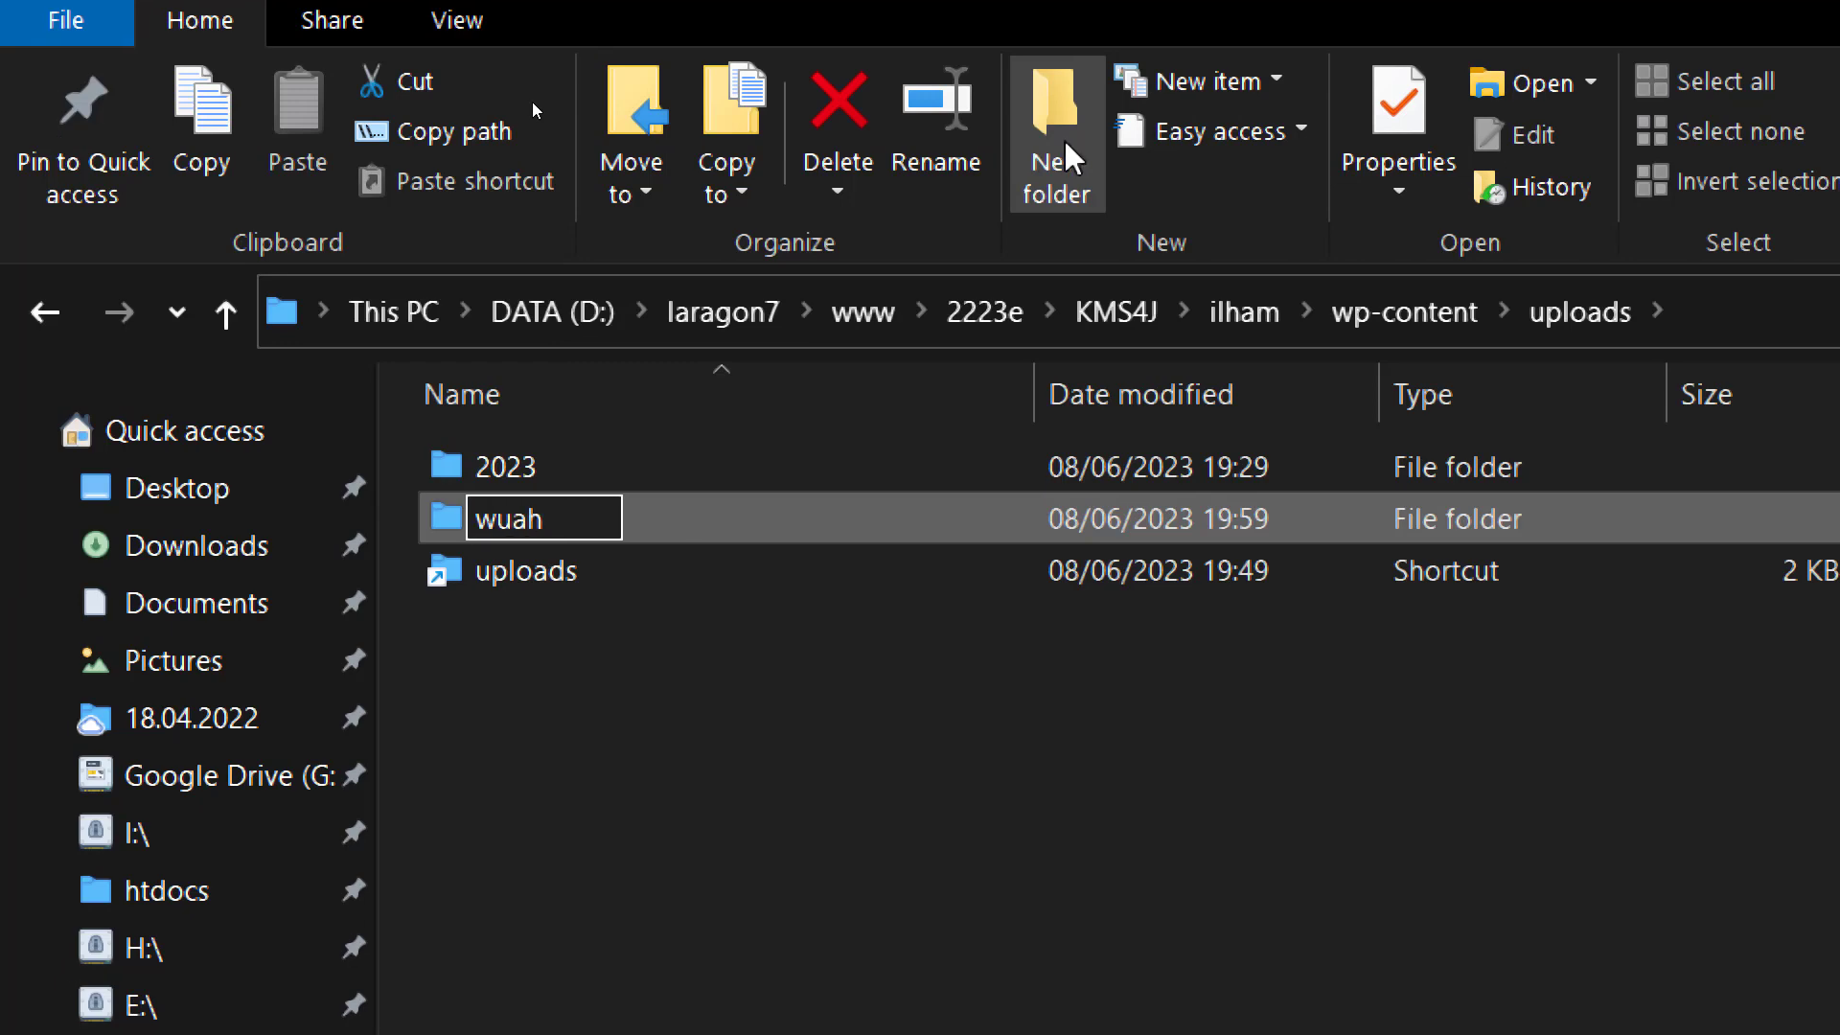
key(Return)
double_click(769, 499)
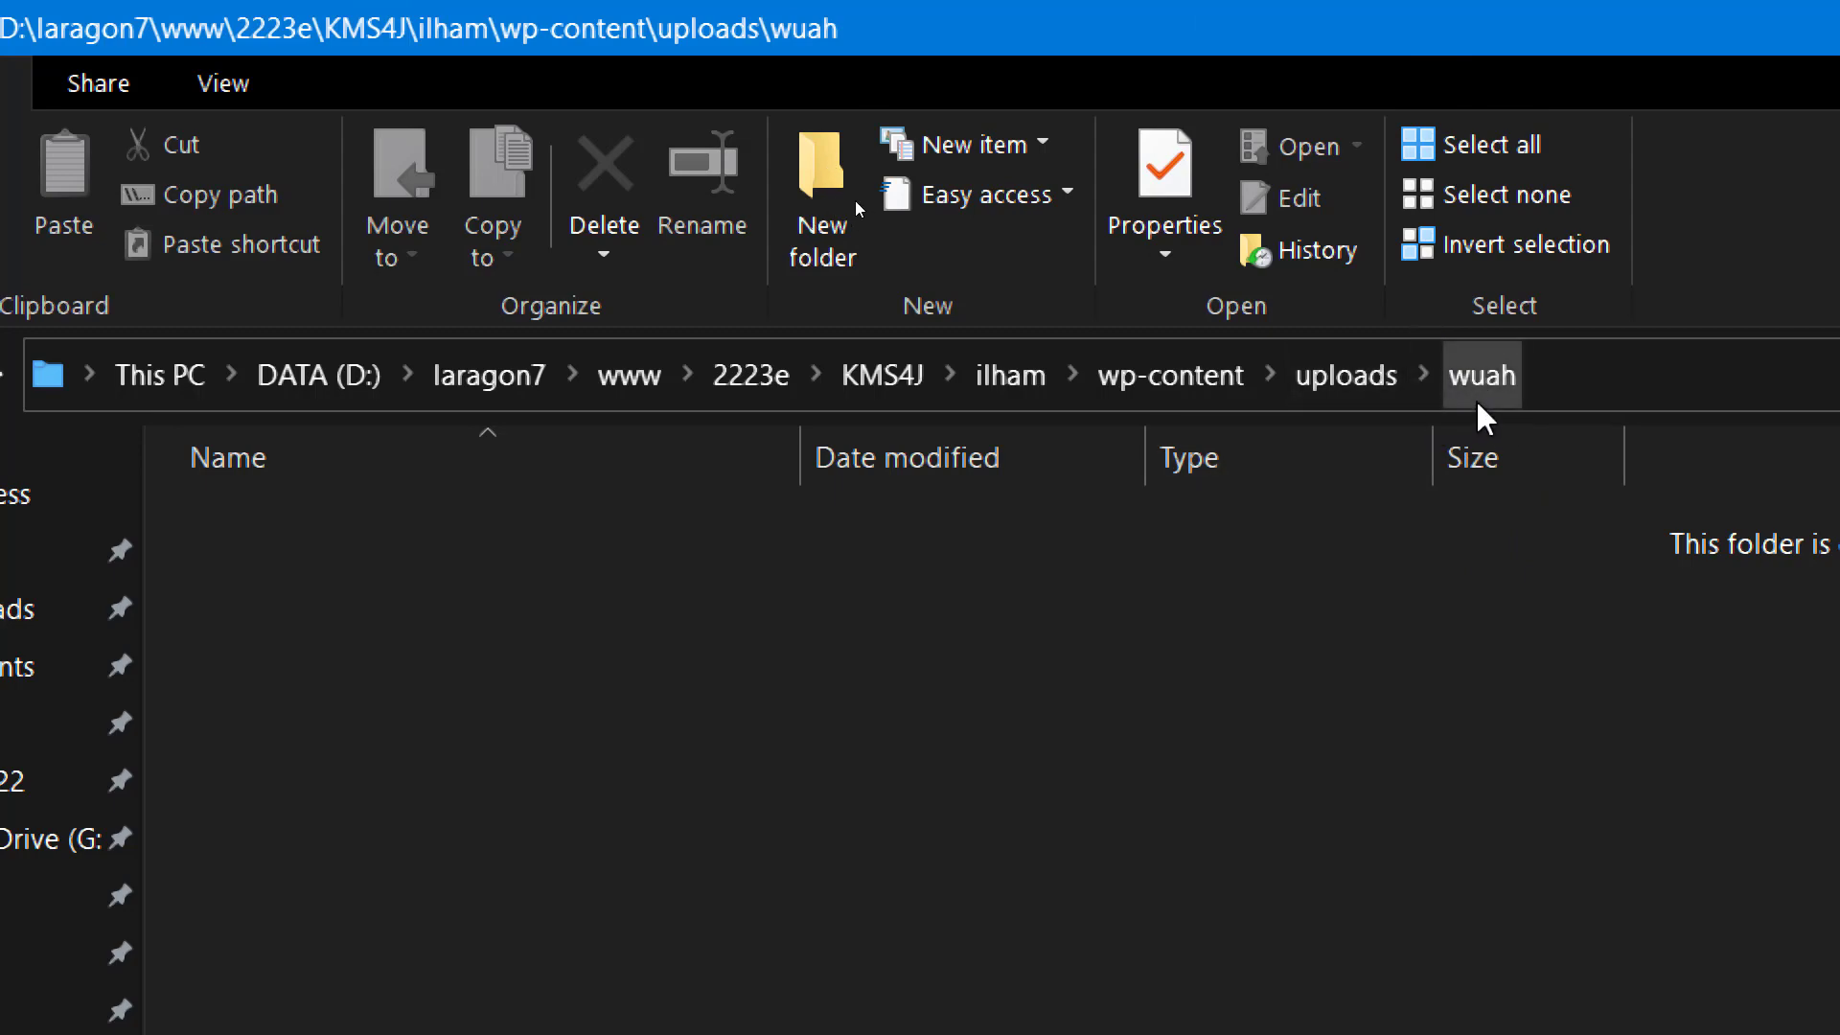
Step: Copy the wuah folder's full path from the address bar and return to the compressor
click(1603, 386)
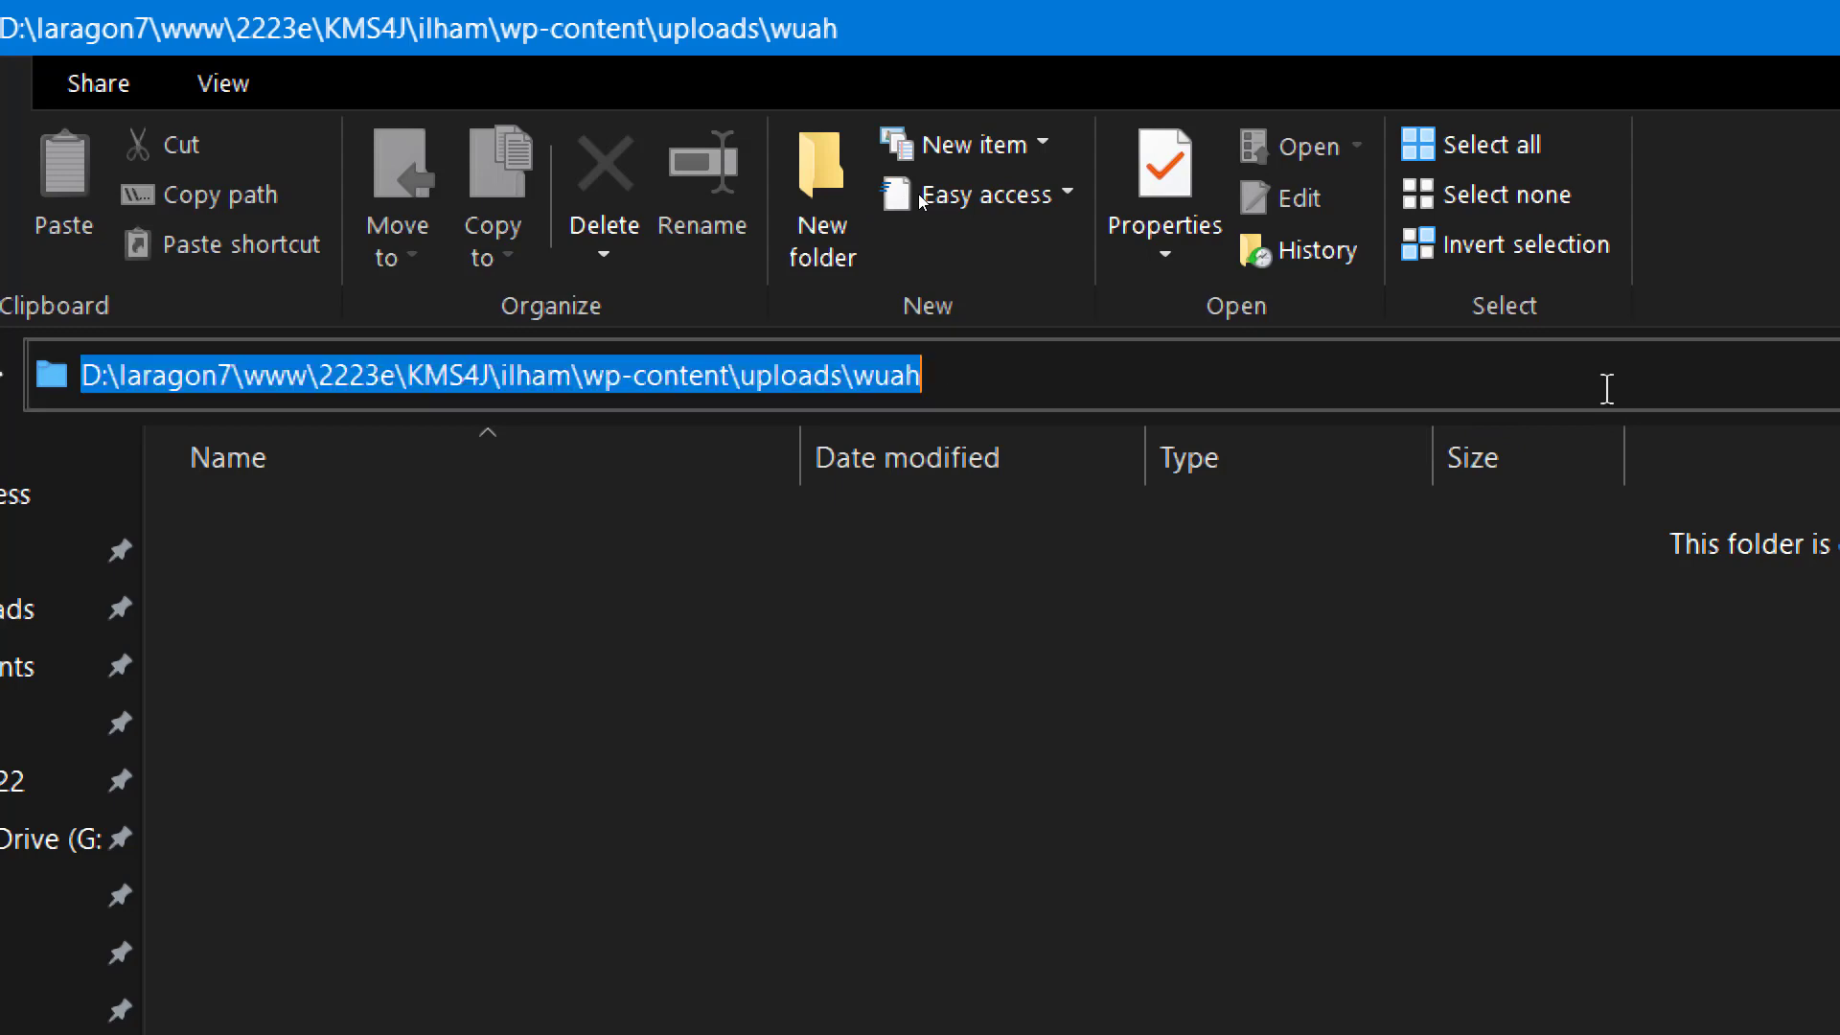
click(864, 576)
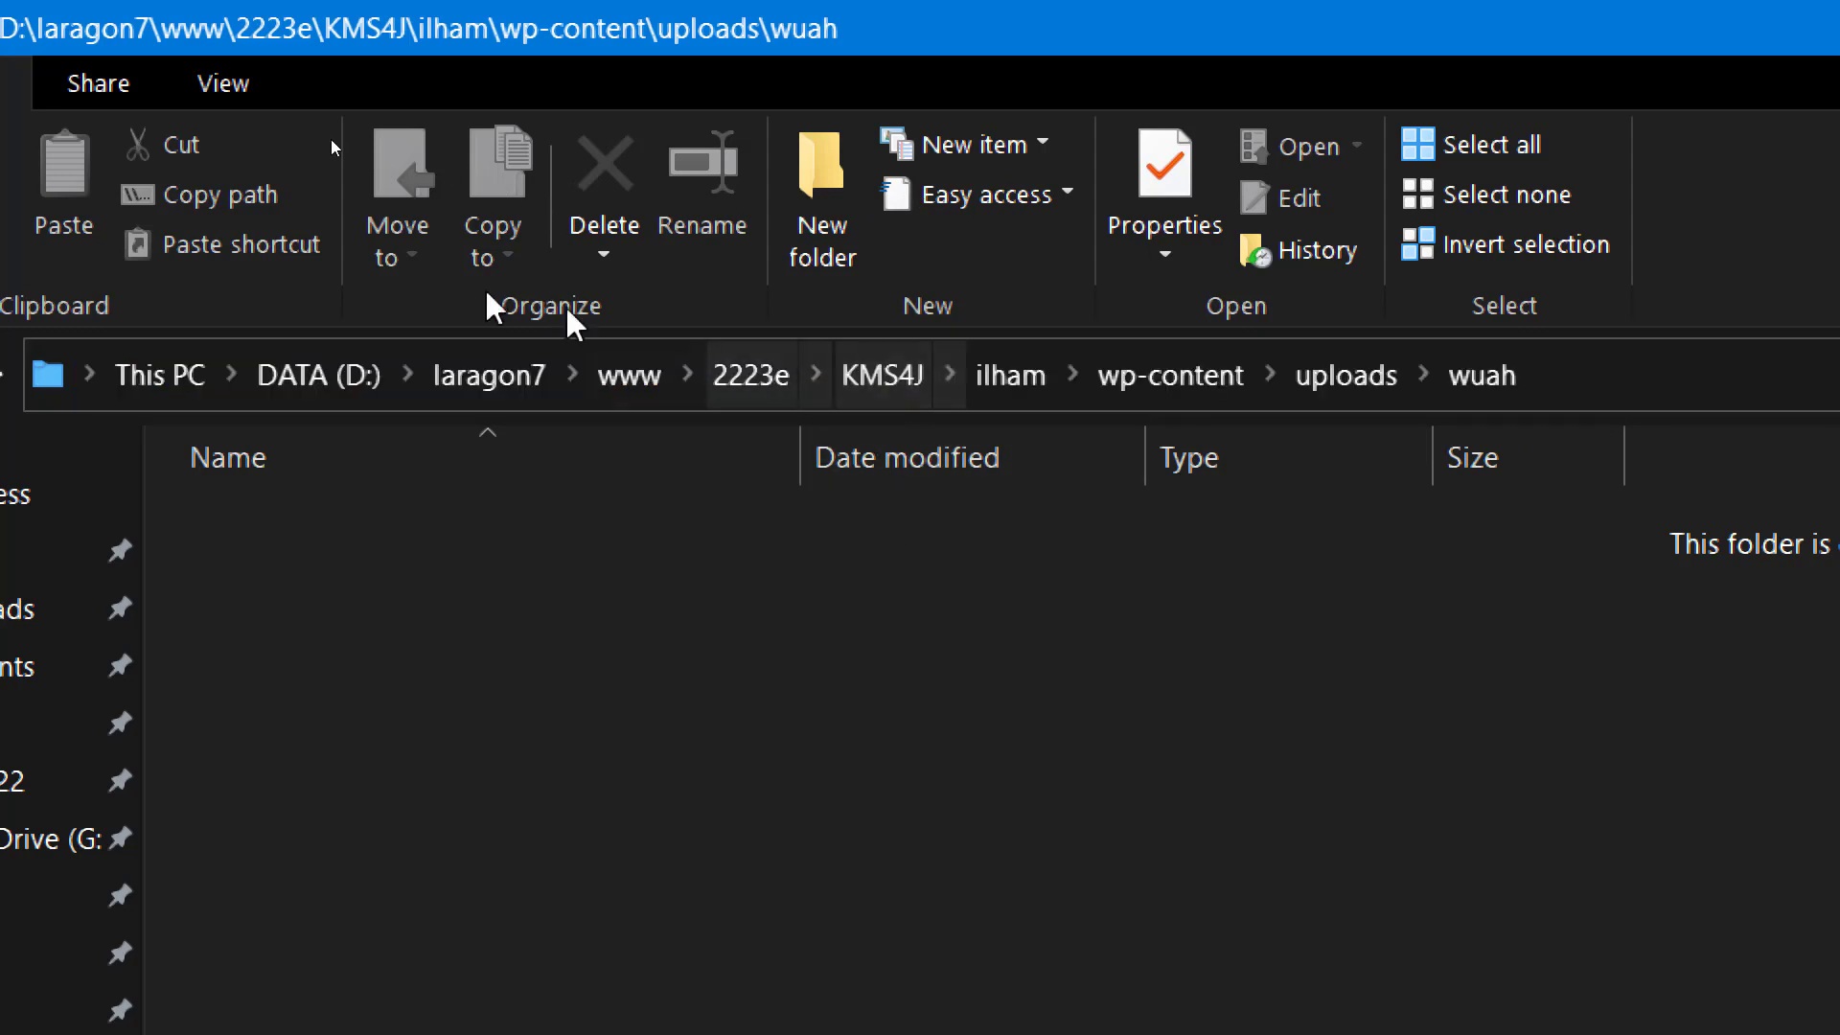
click(227, 379)
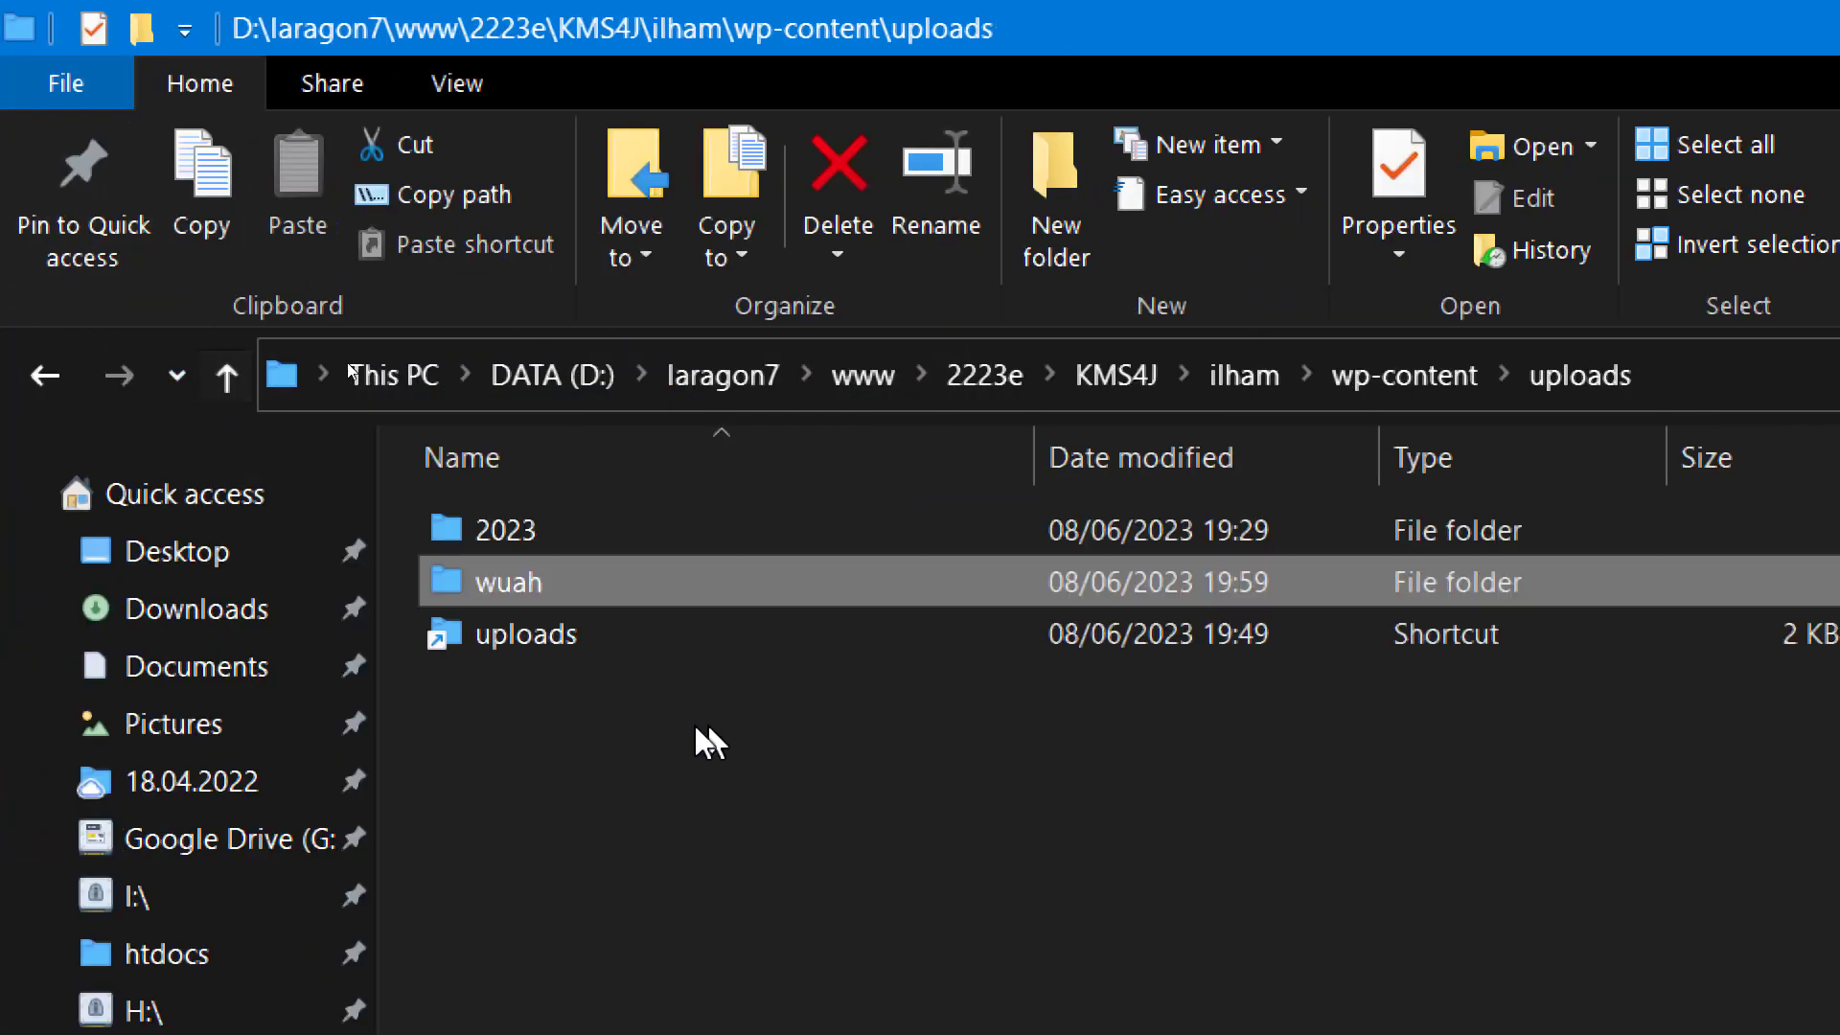
double_click(555, 581)
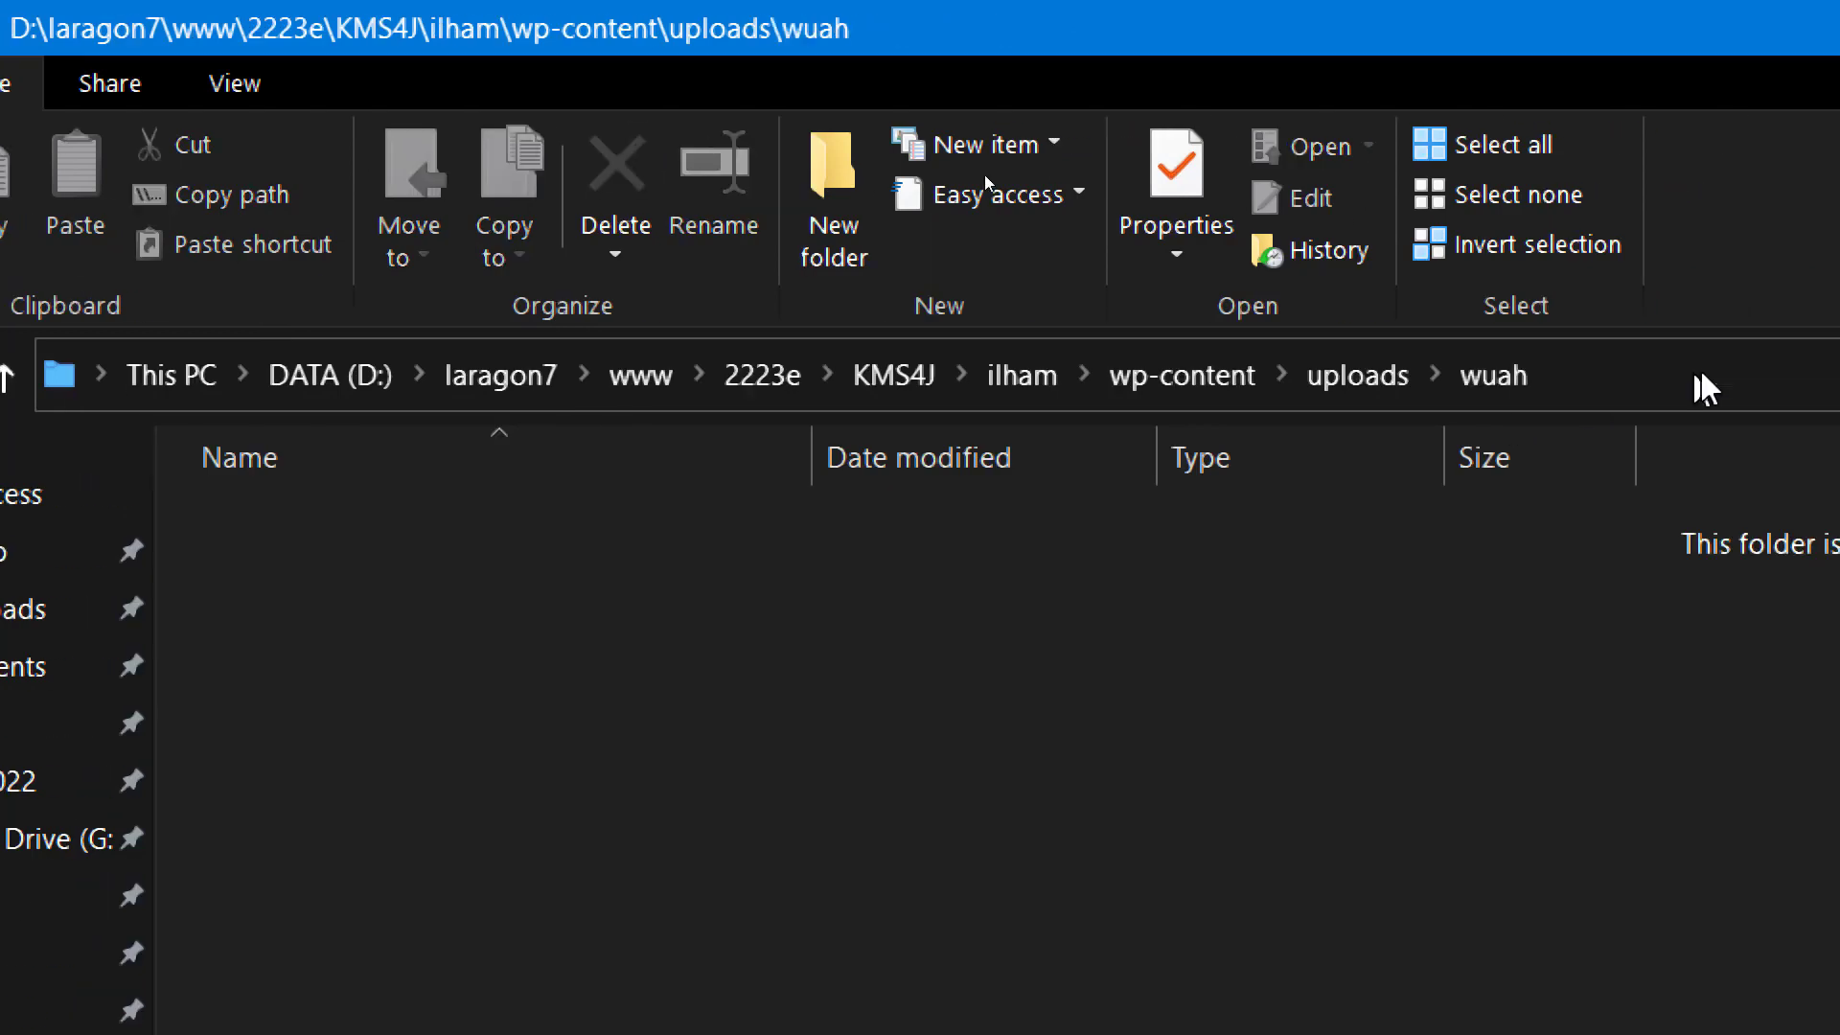
click(1654, 373)
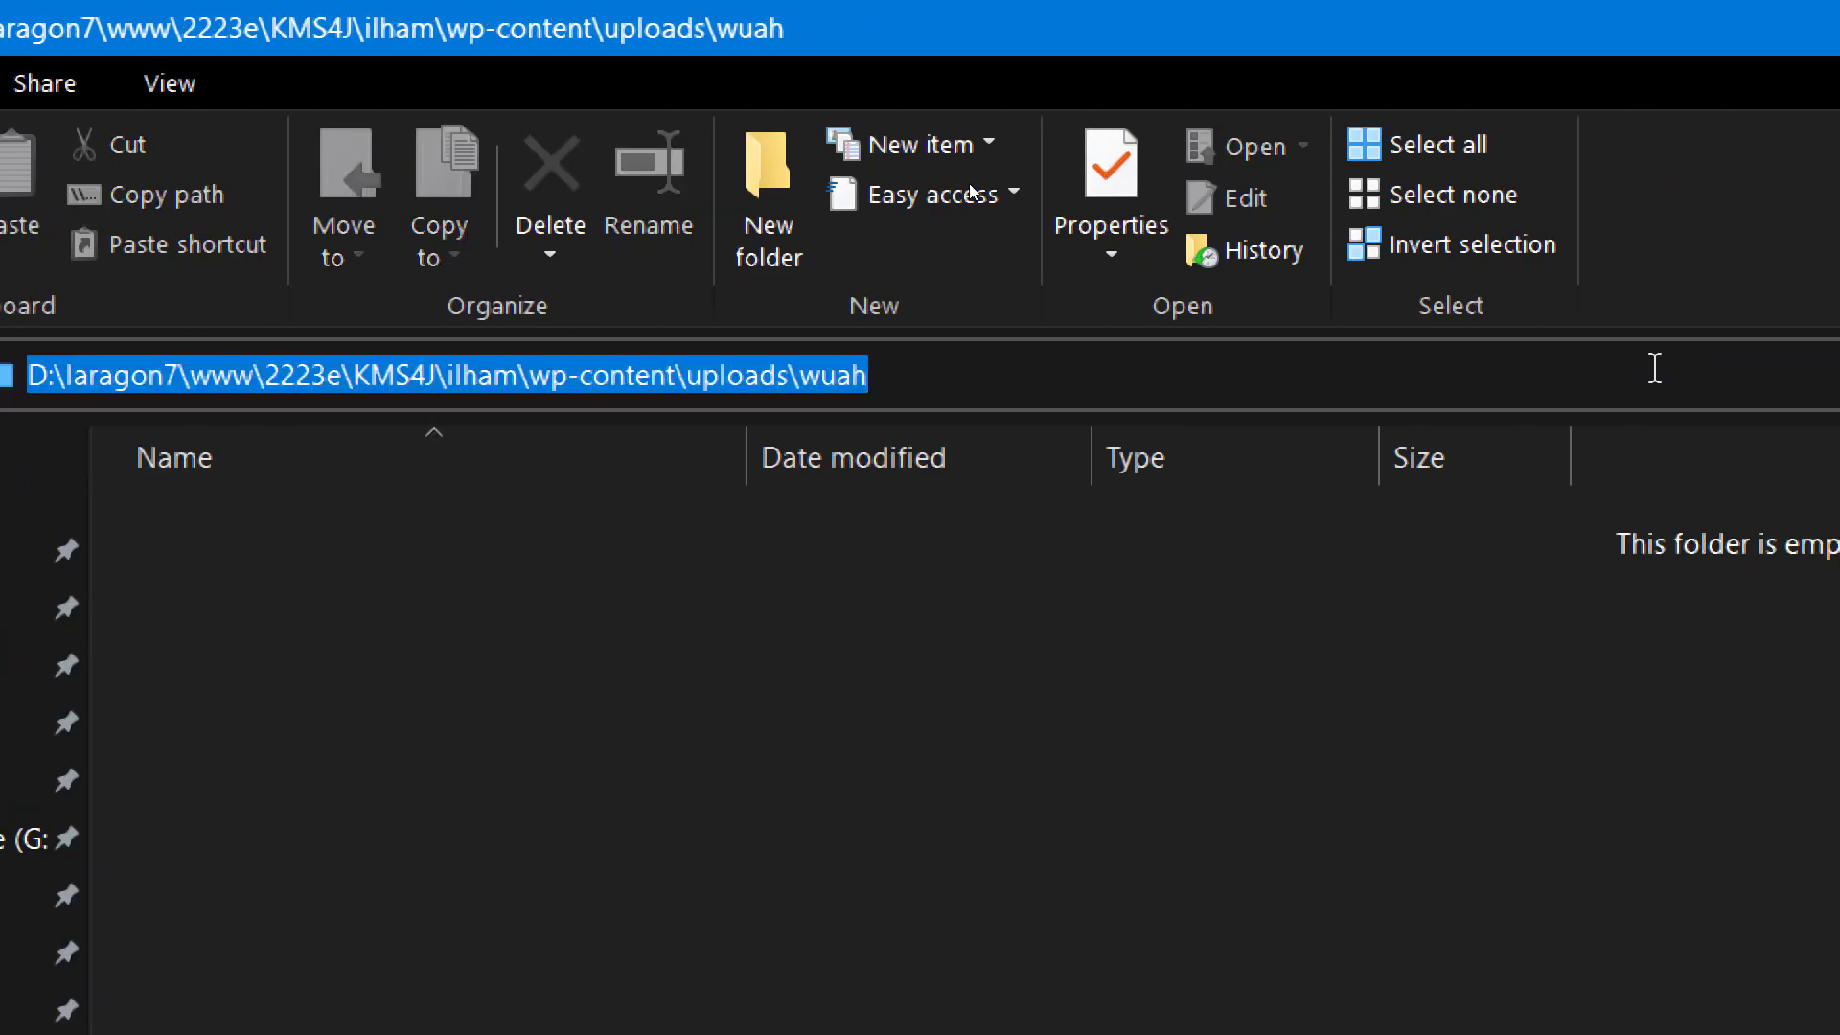
right_click(797, 377)
click(918, 515)
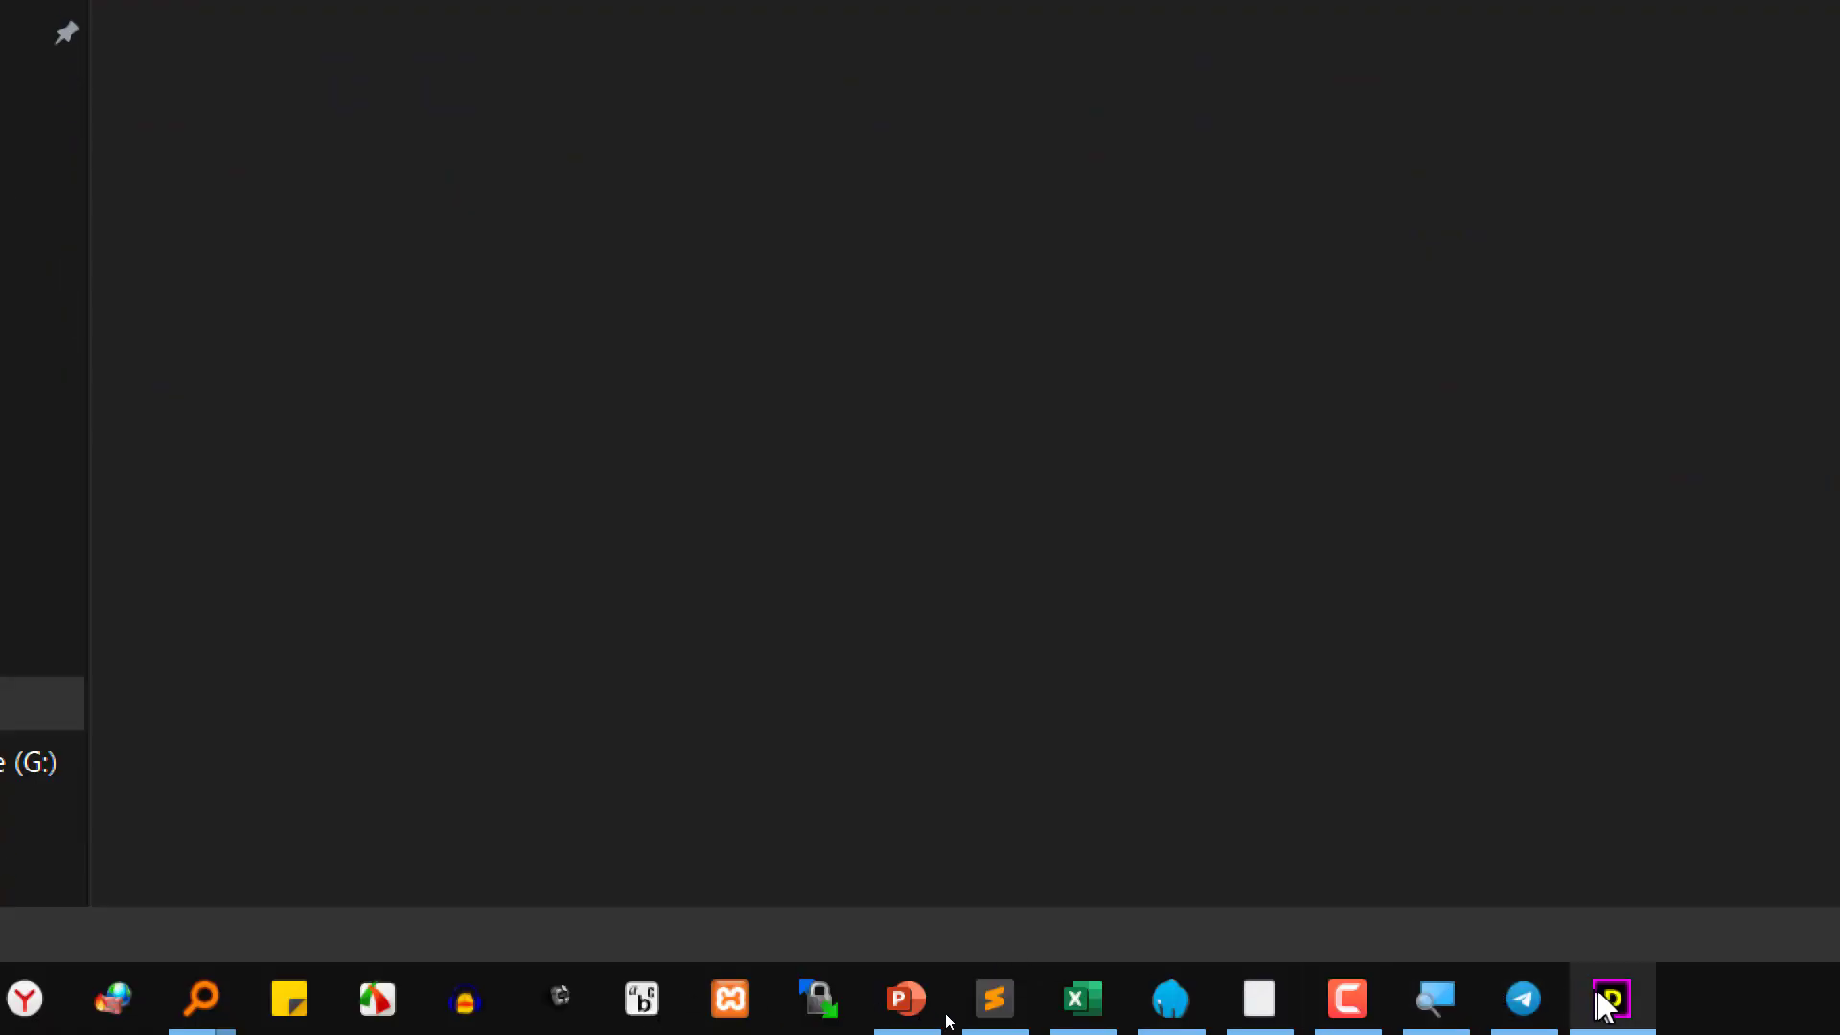
click(1609, 999)
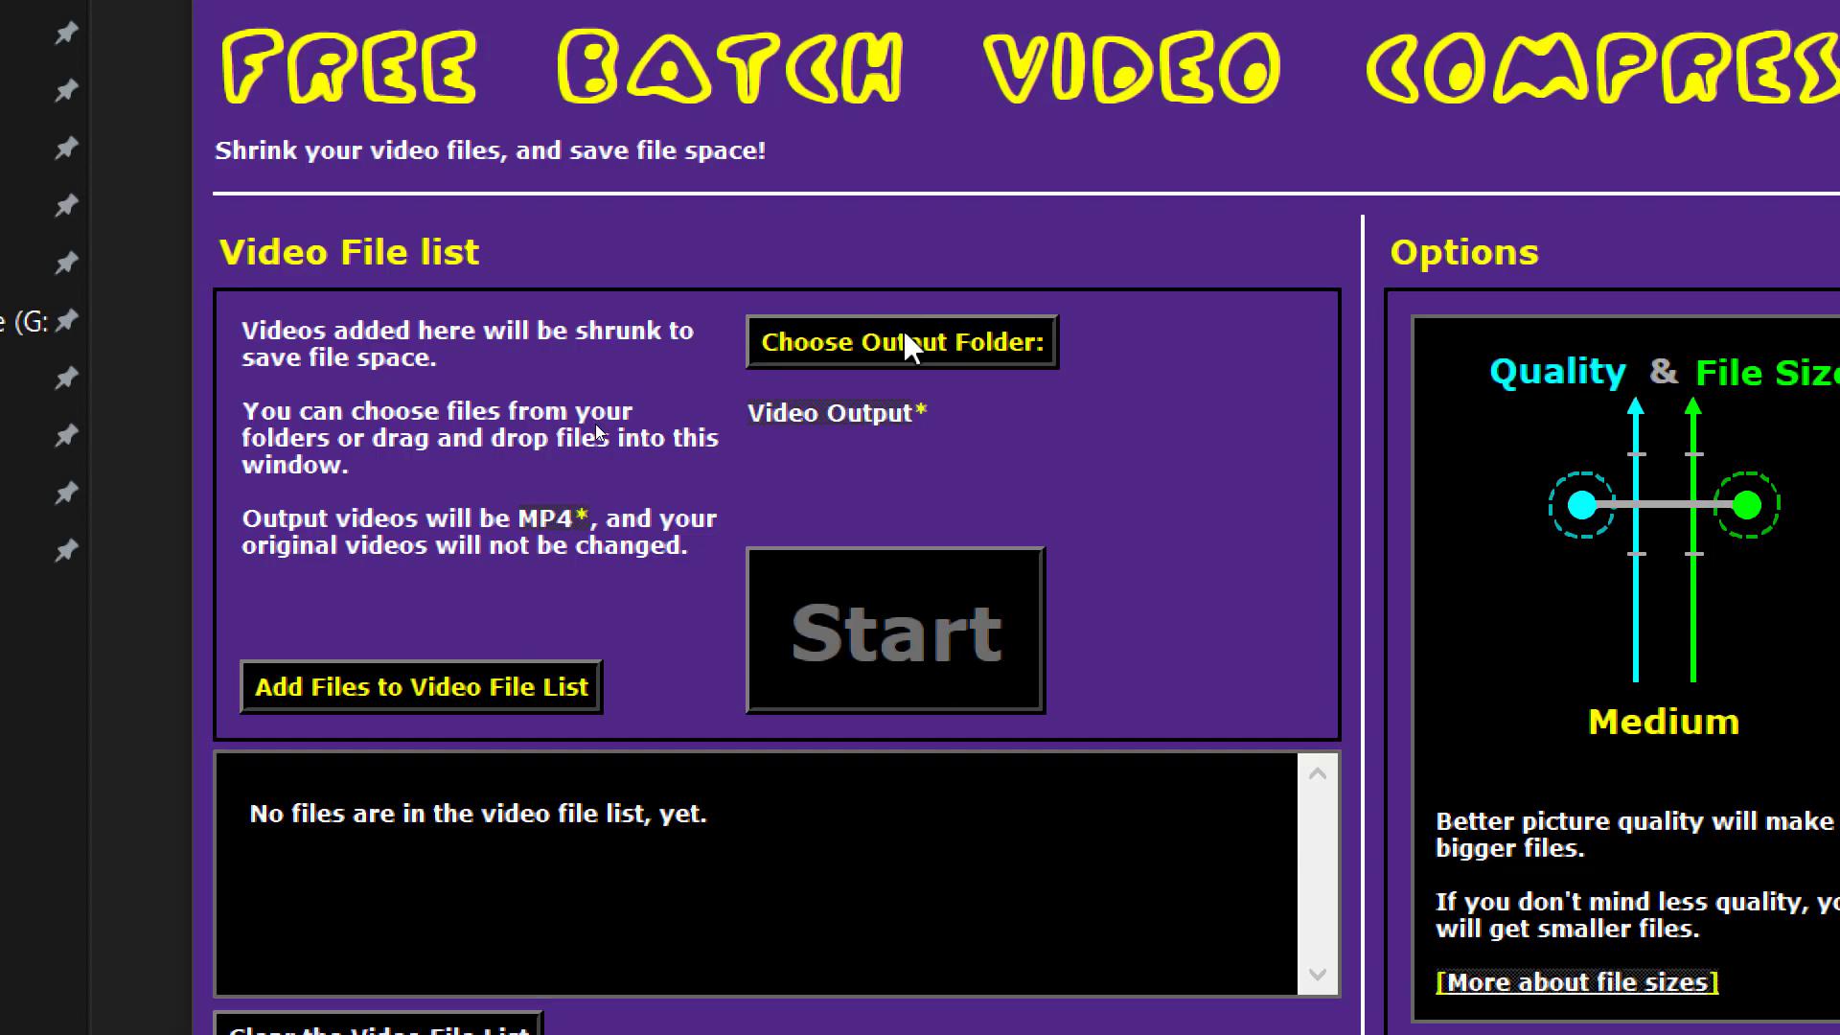
Step: Paste the copied folder path into the compressor's output Folder field, replacing Documents
click(904, 341)
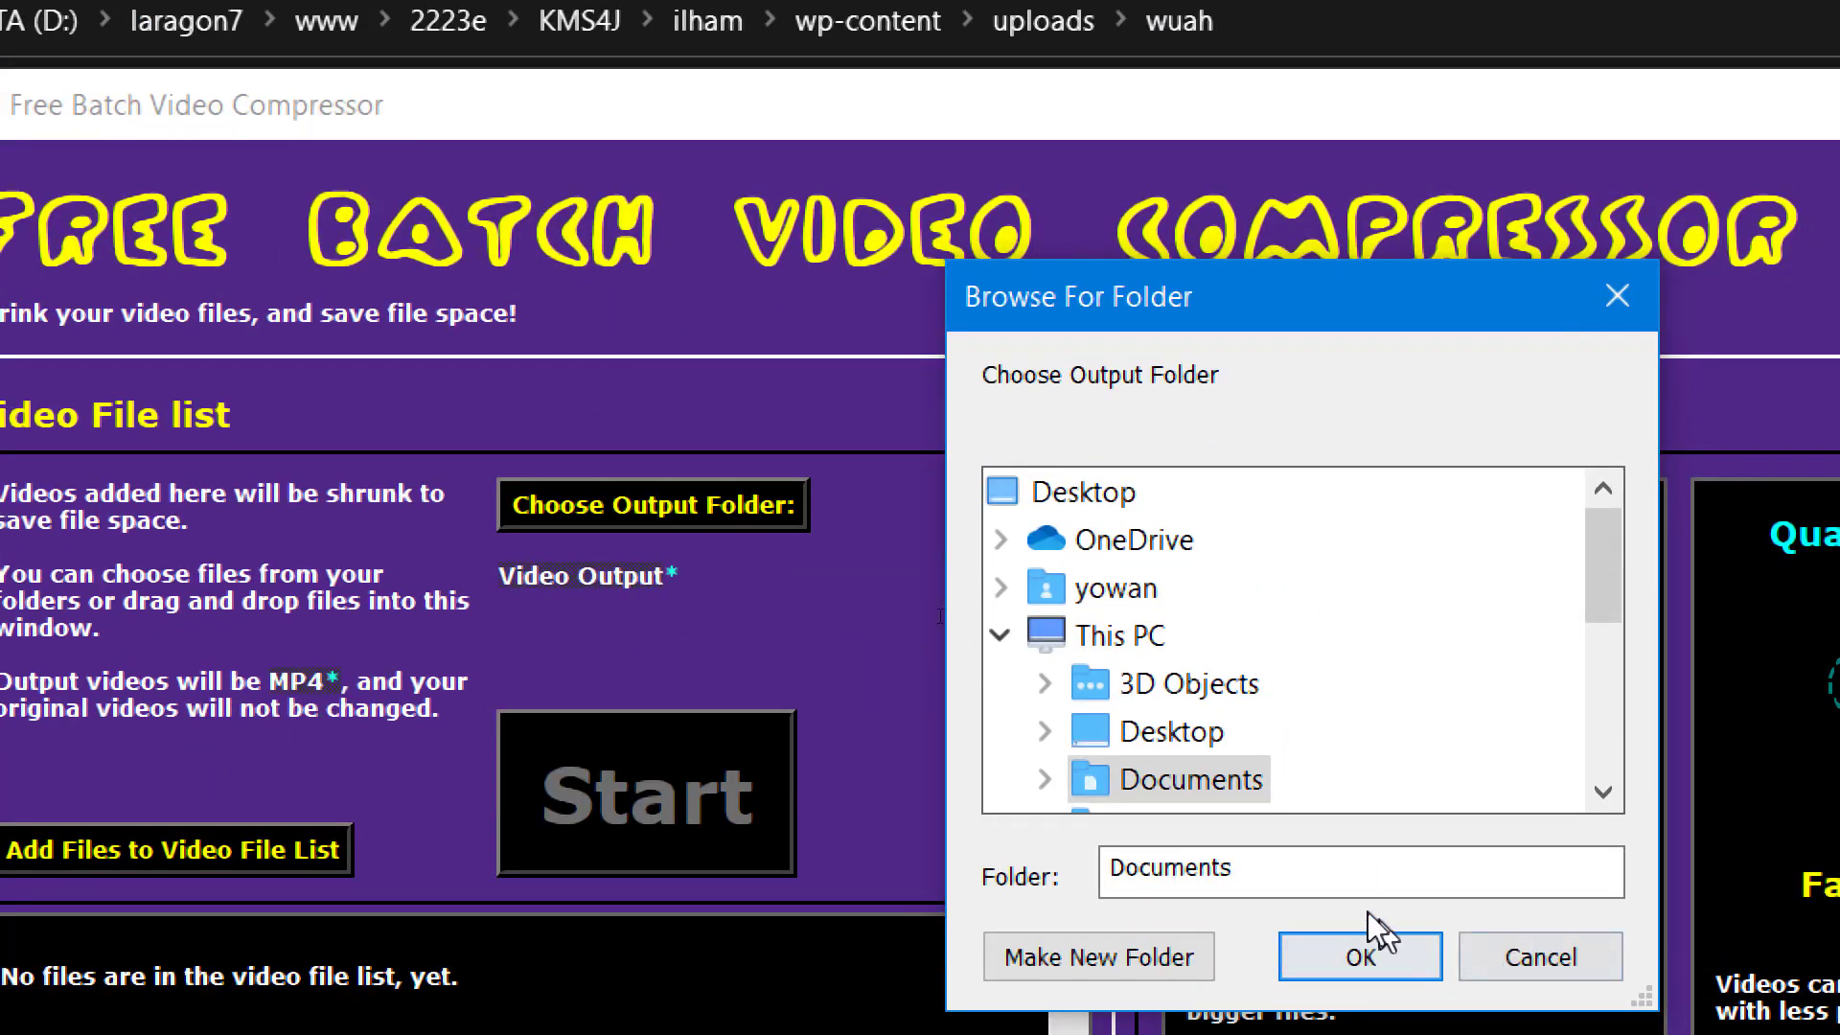
click(1318, 870)
double_click(1319, 870)
right_click(1188, 857)
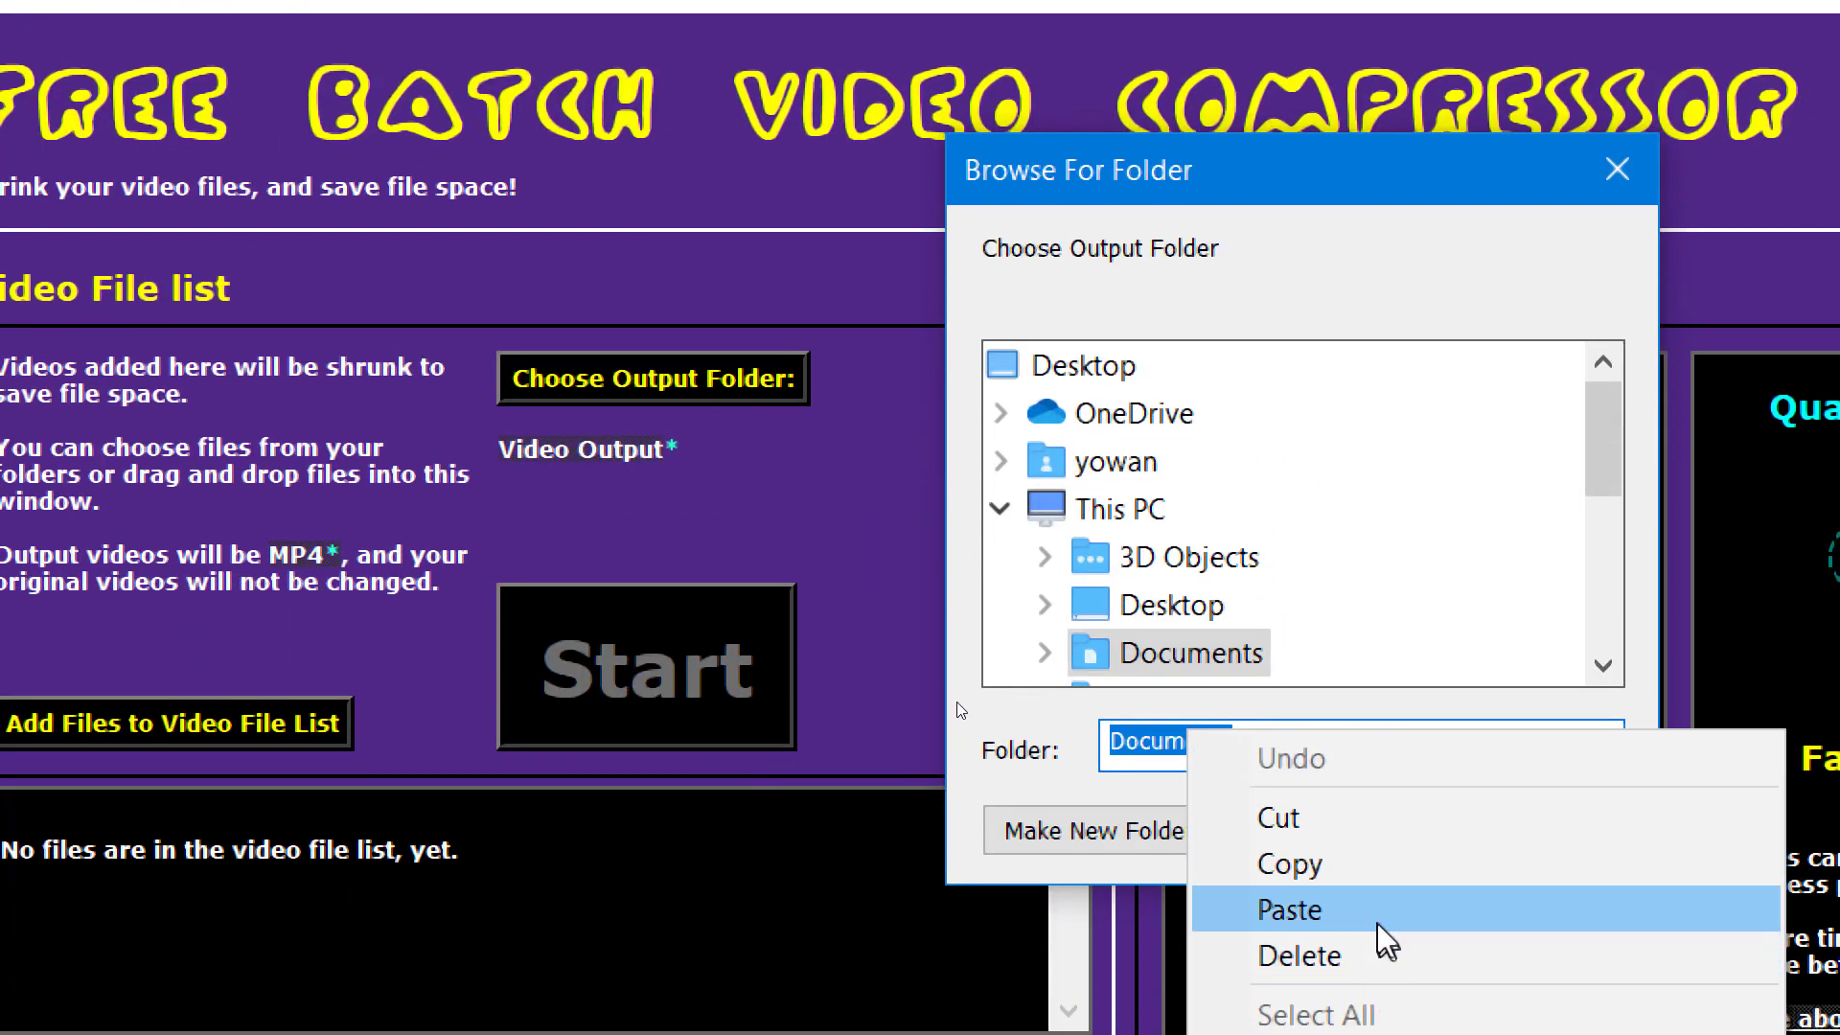
click(1370, 1006)
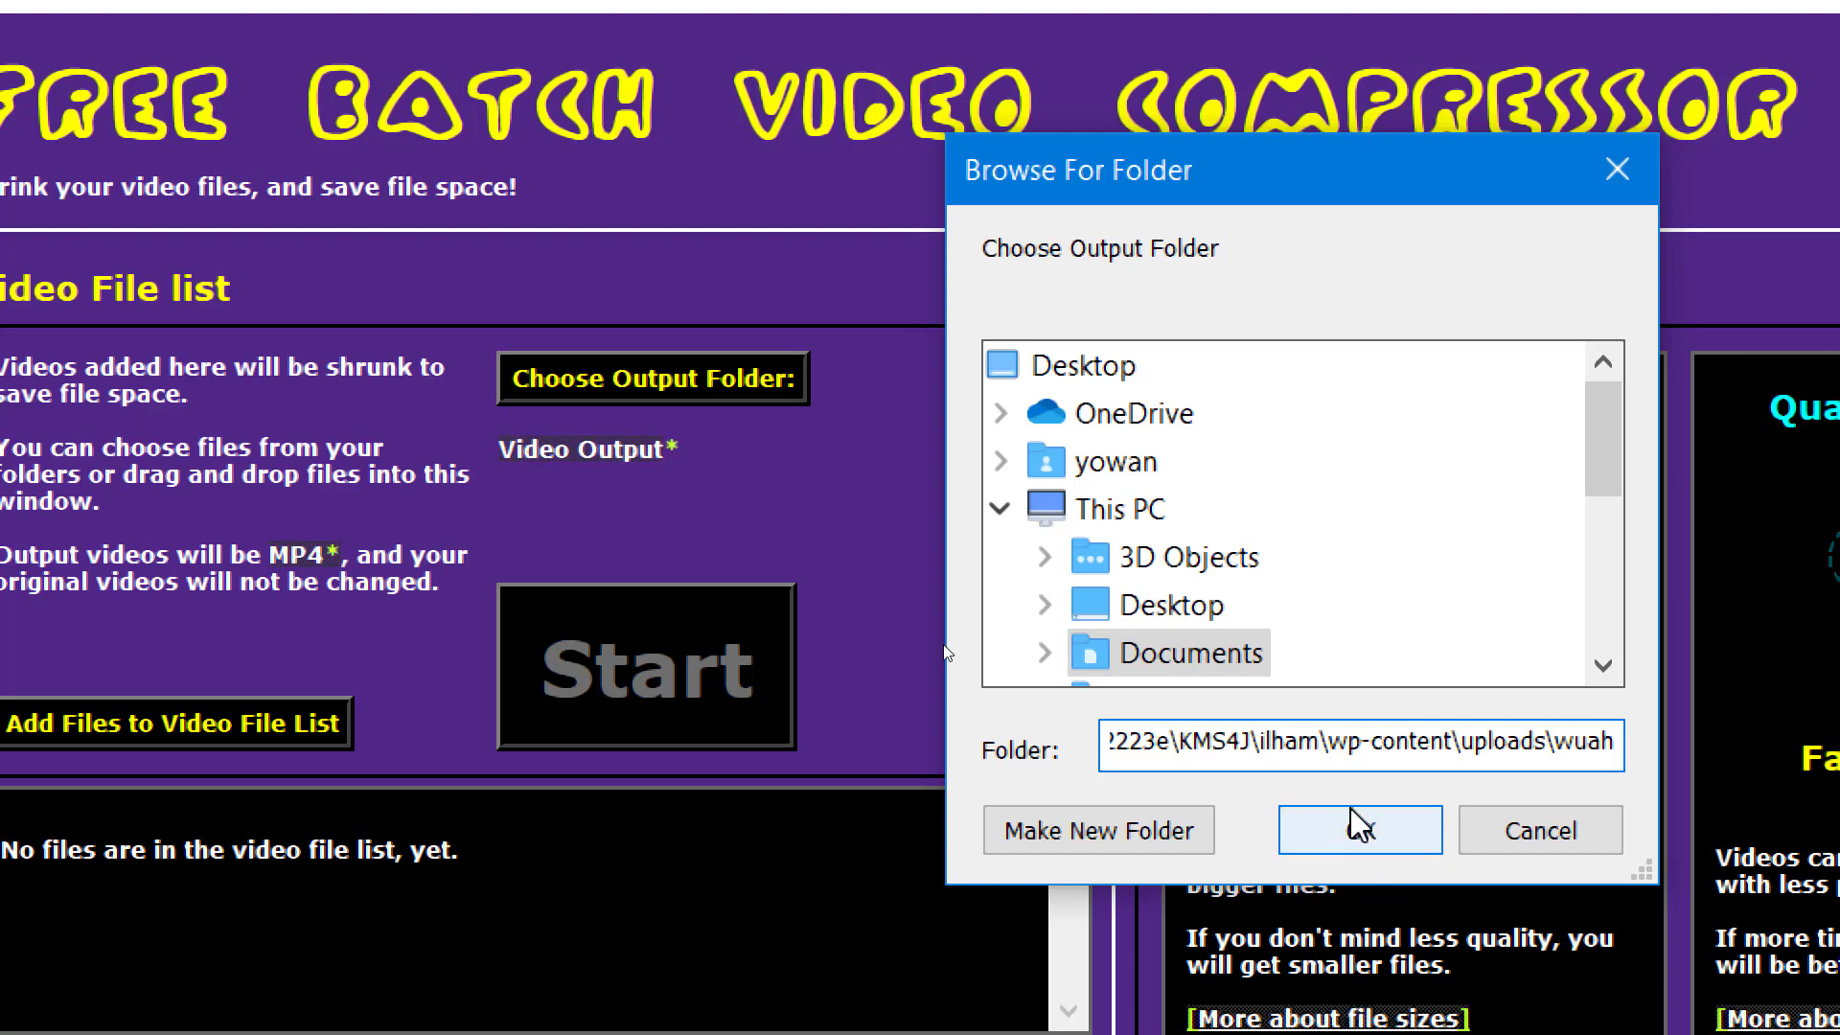
key(Return)
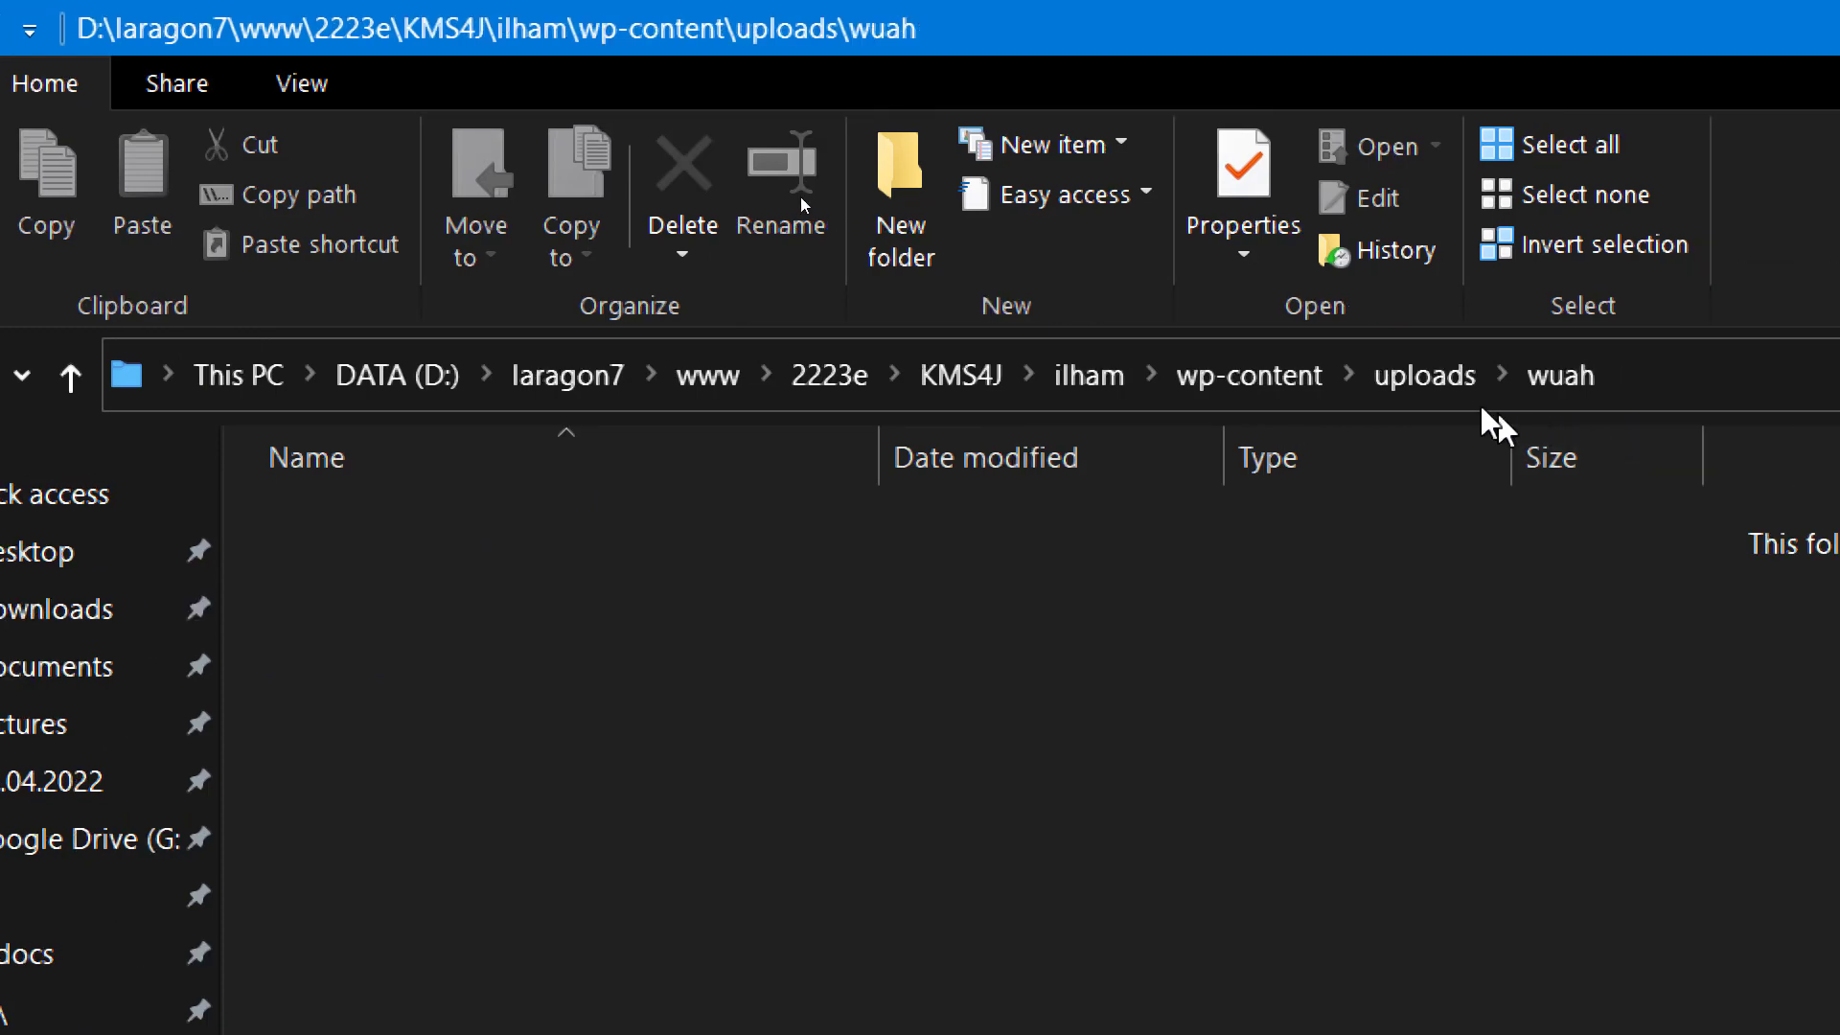
Step: Copy the wuah folder's full path from uploads and set it as the compressor's output folder
click(1572, 377)
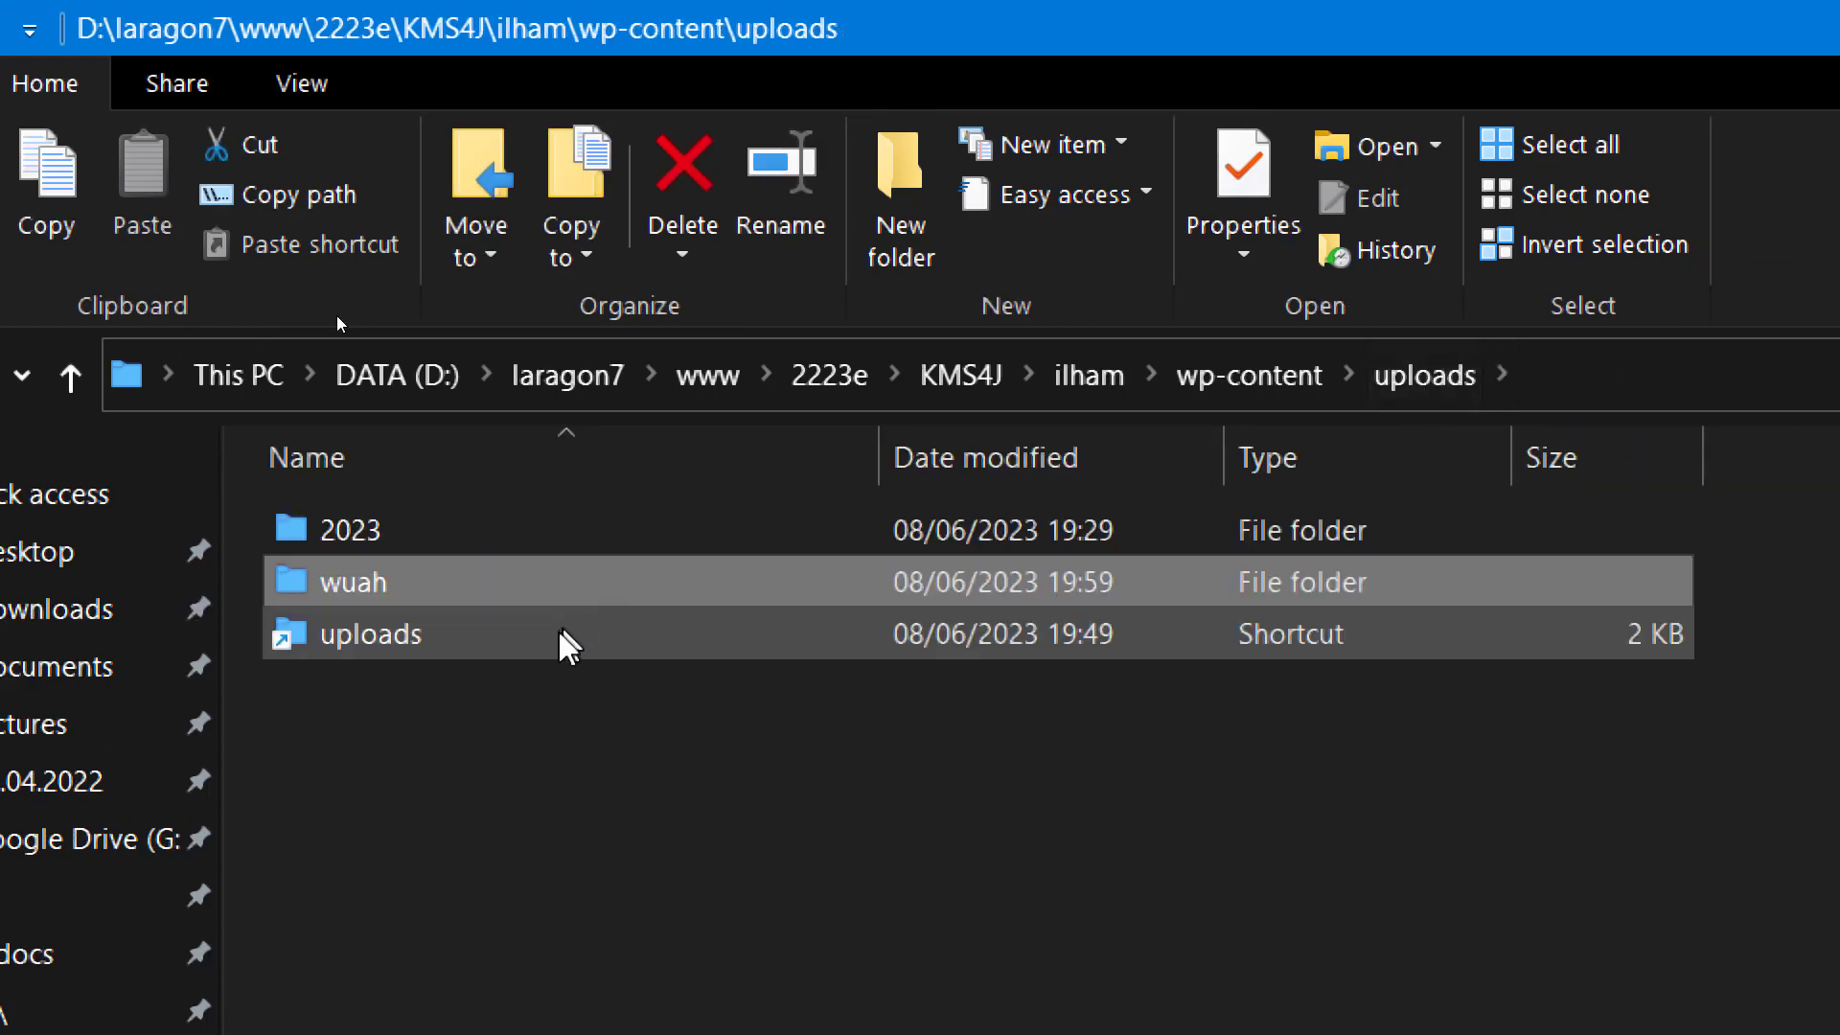
double_click(393, 591)
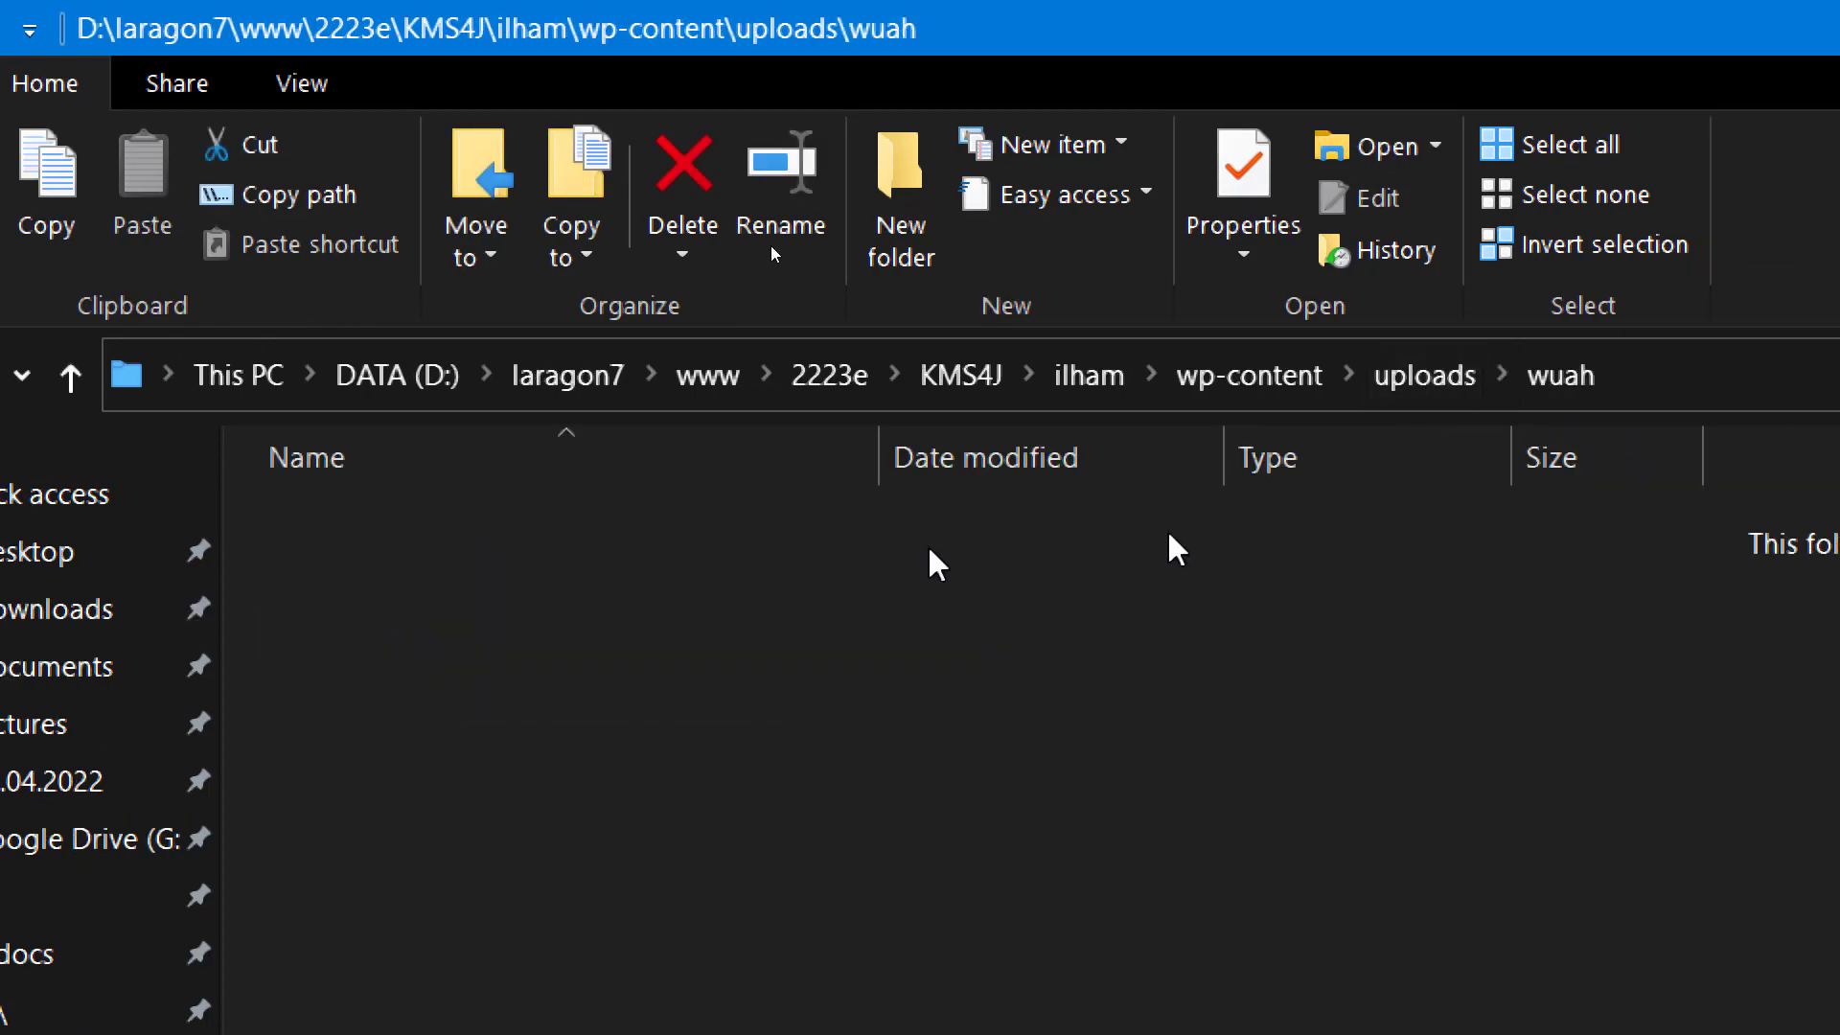
click(1677, 410)
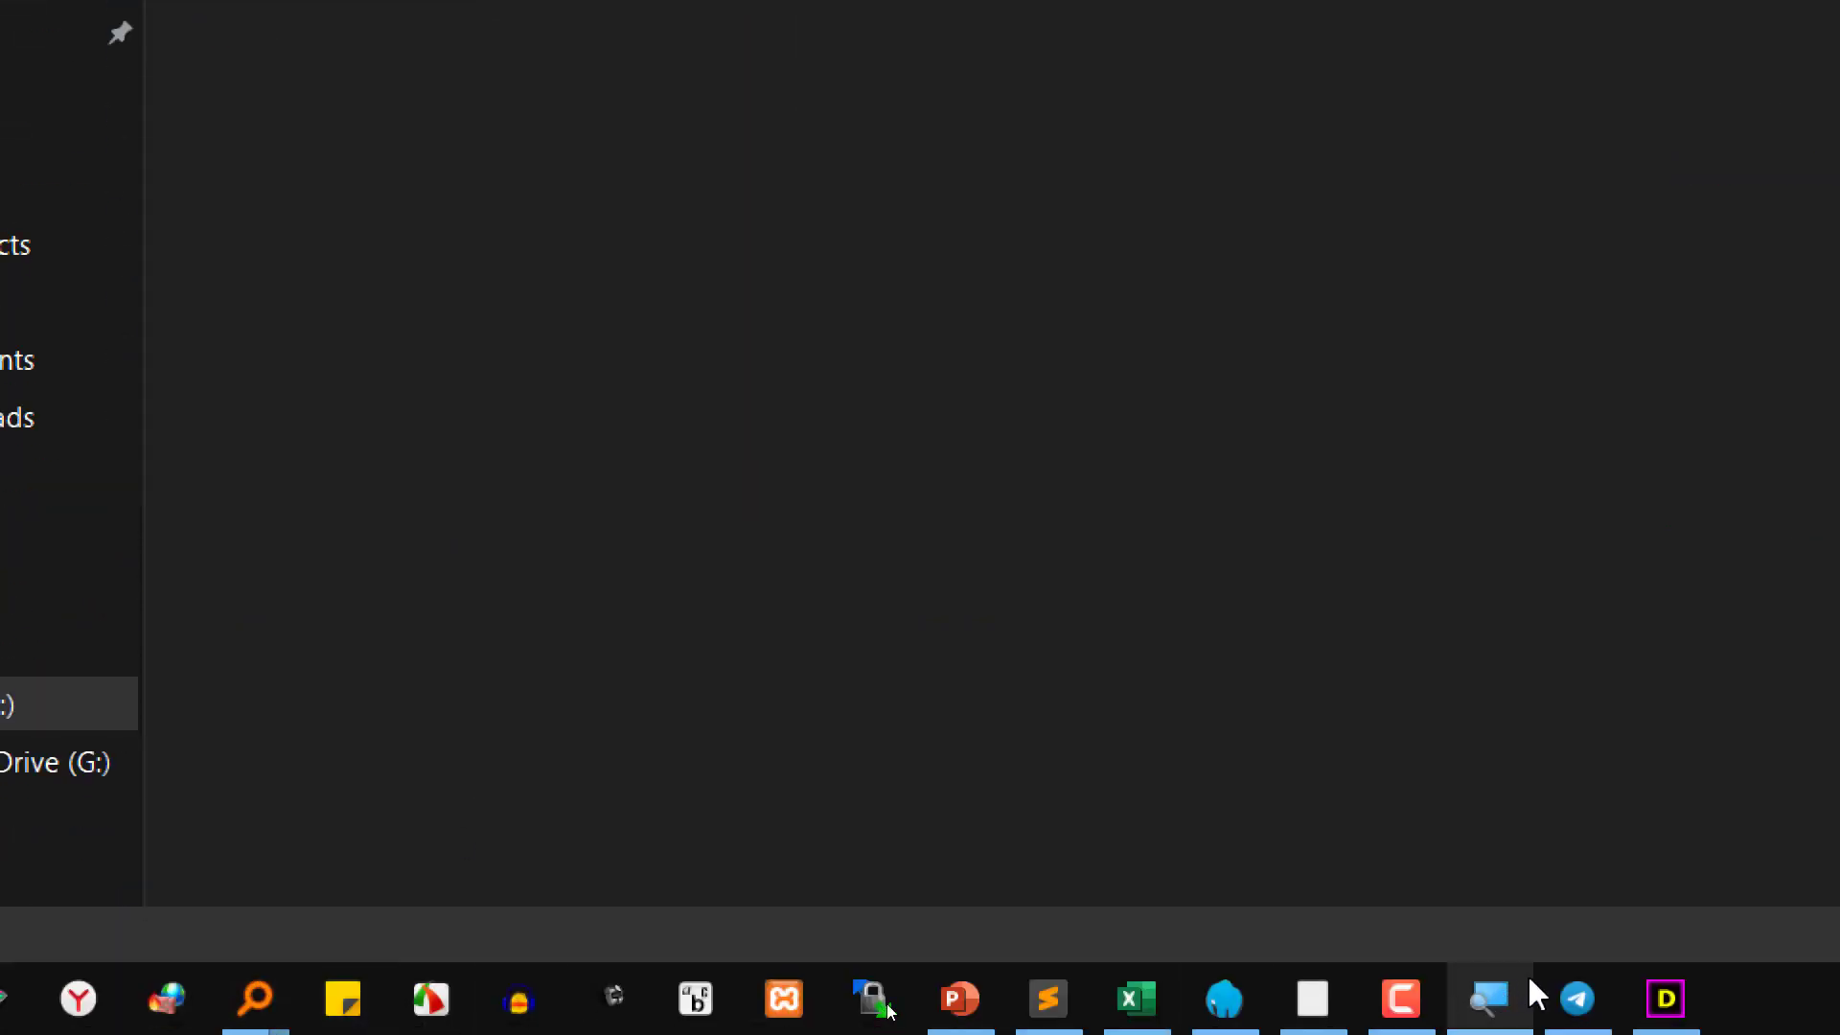
click(1662, 1001)
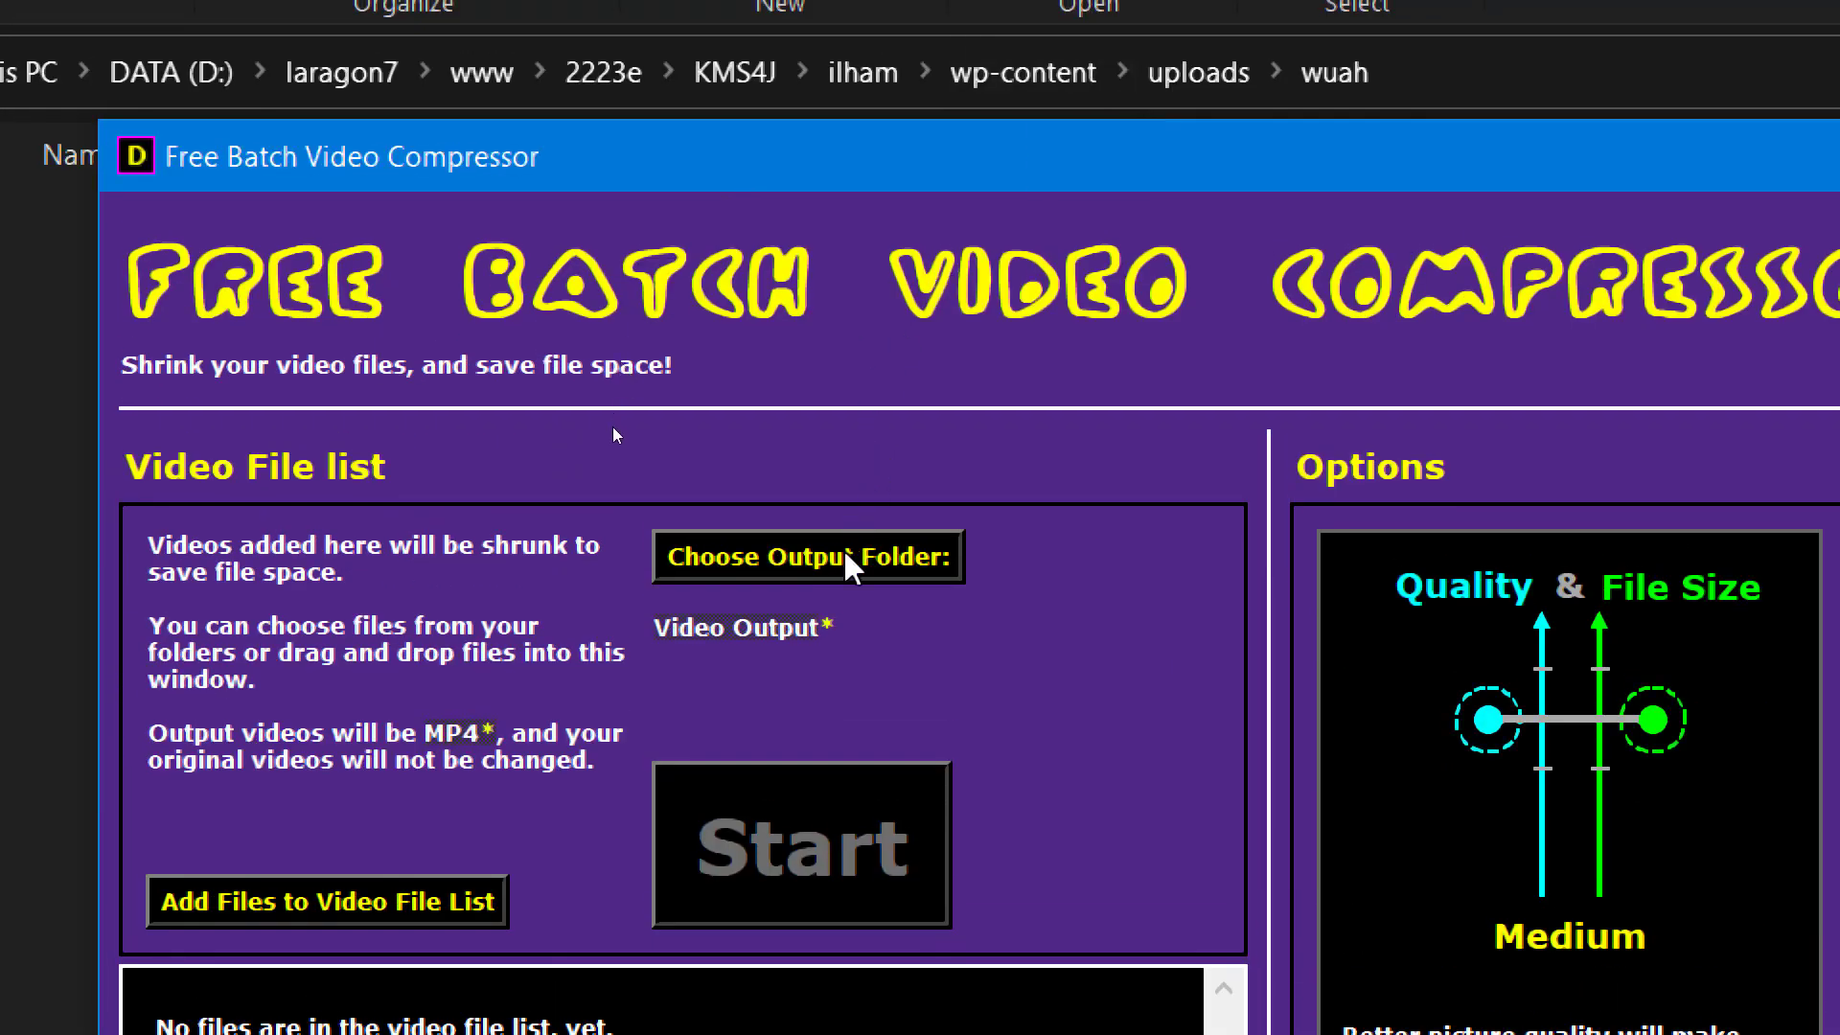
click(848, 557)
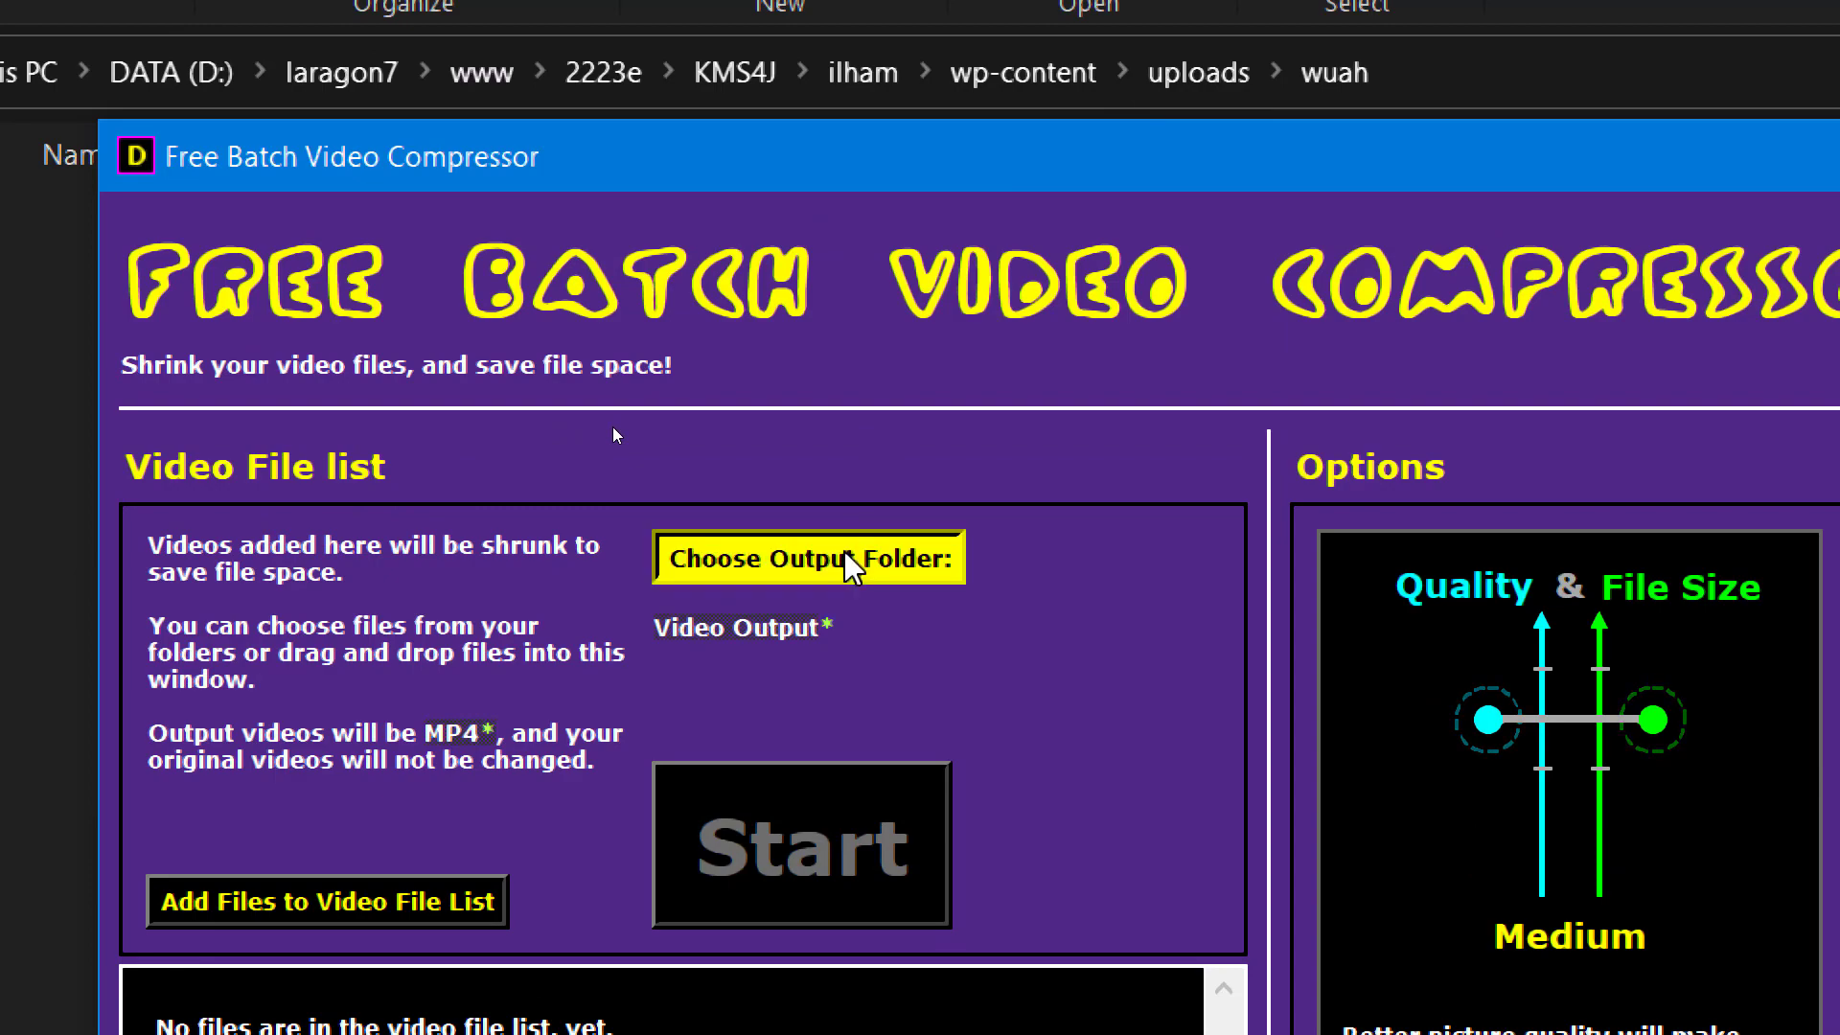
double_click(1343, 915)
key(ctrl+v)
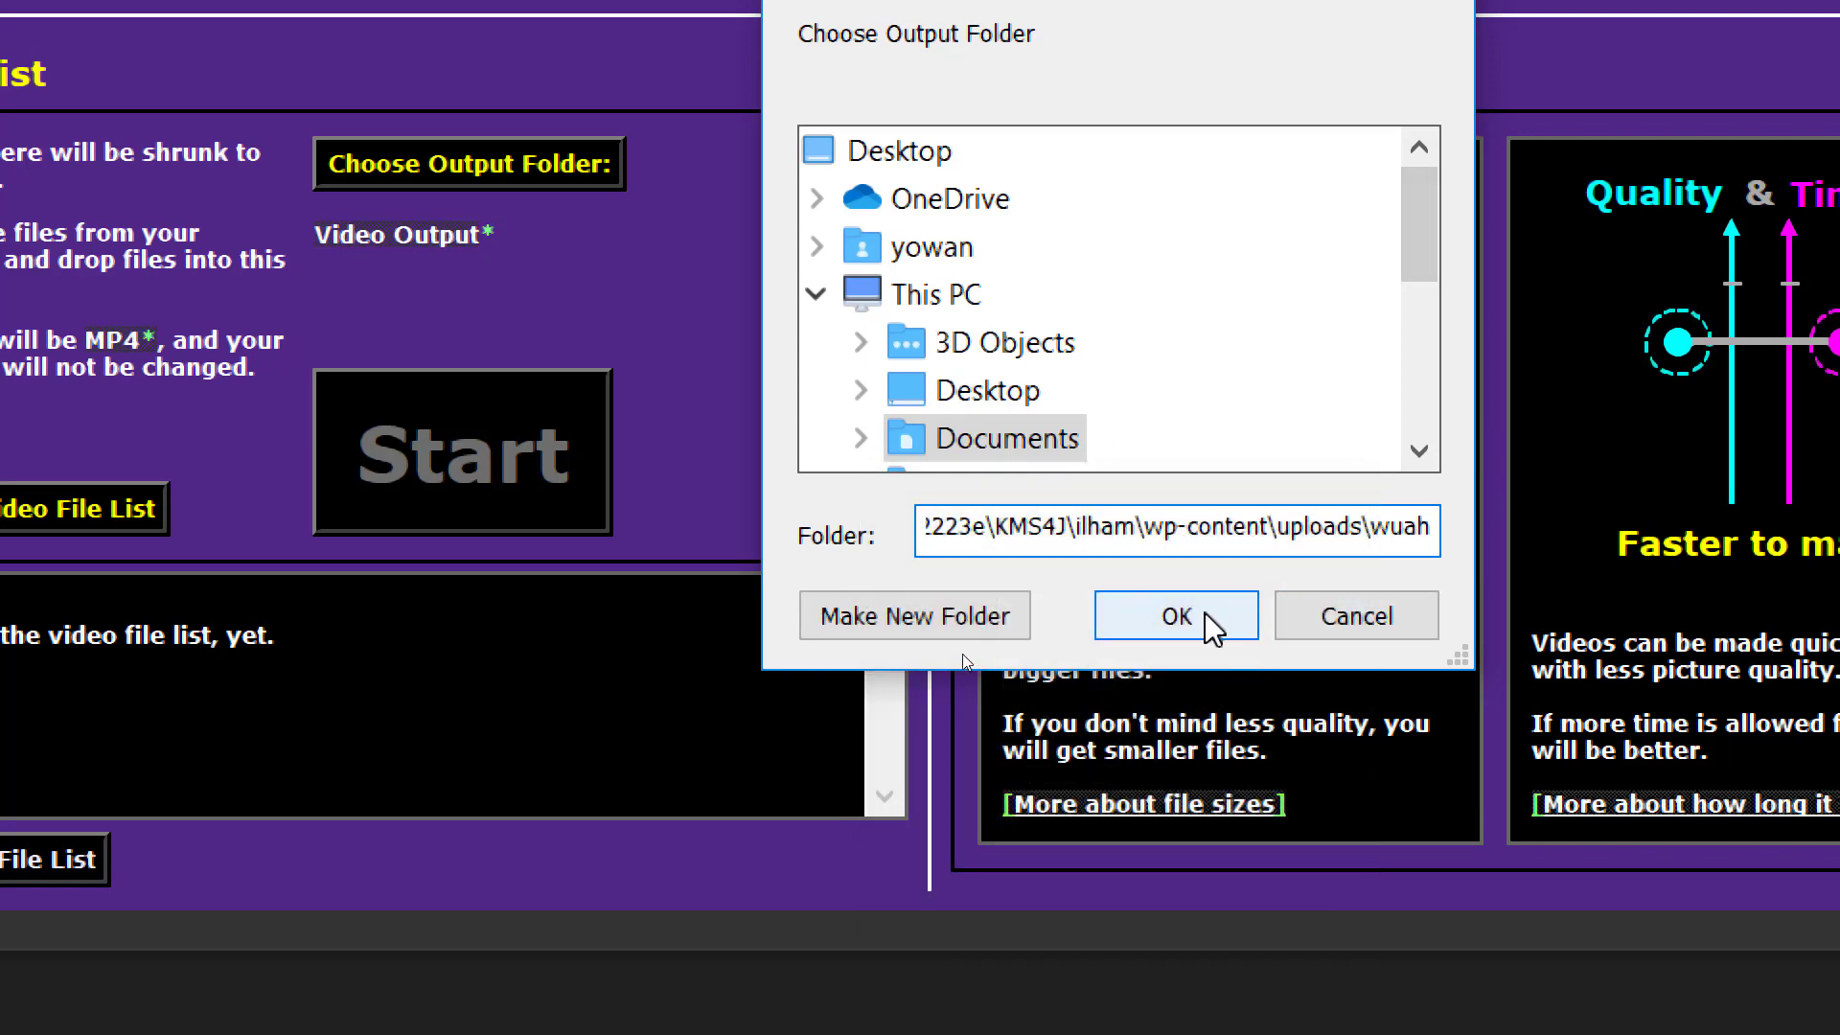
click(1206, 623)
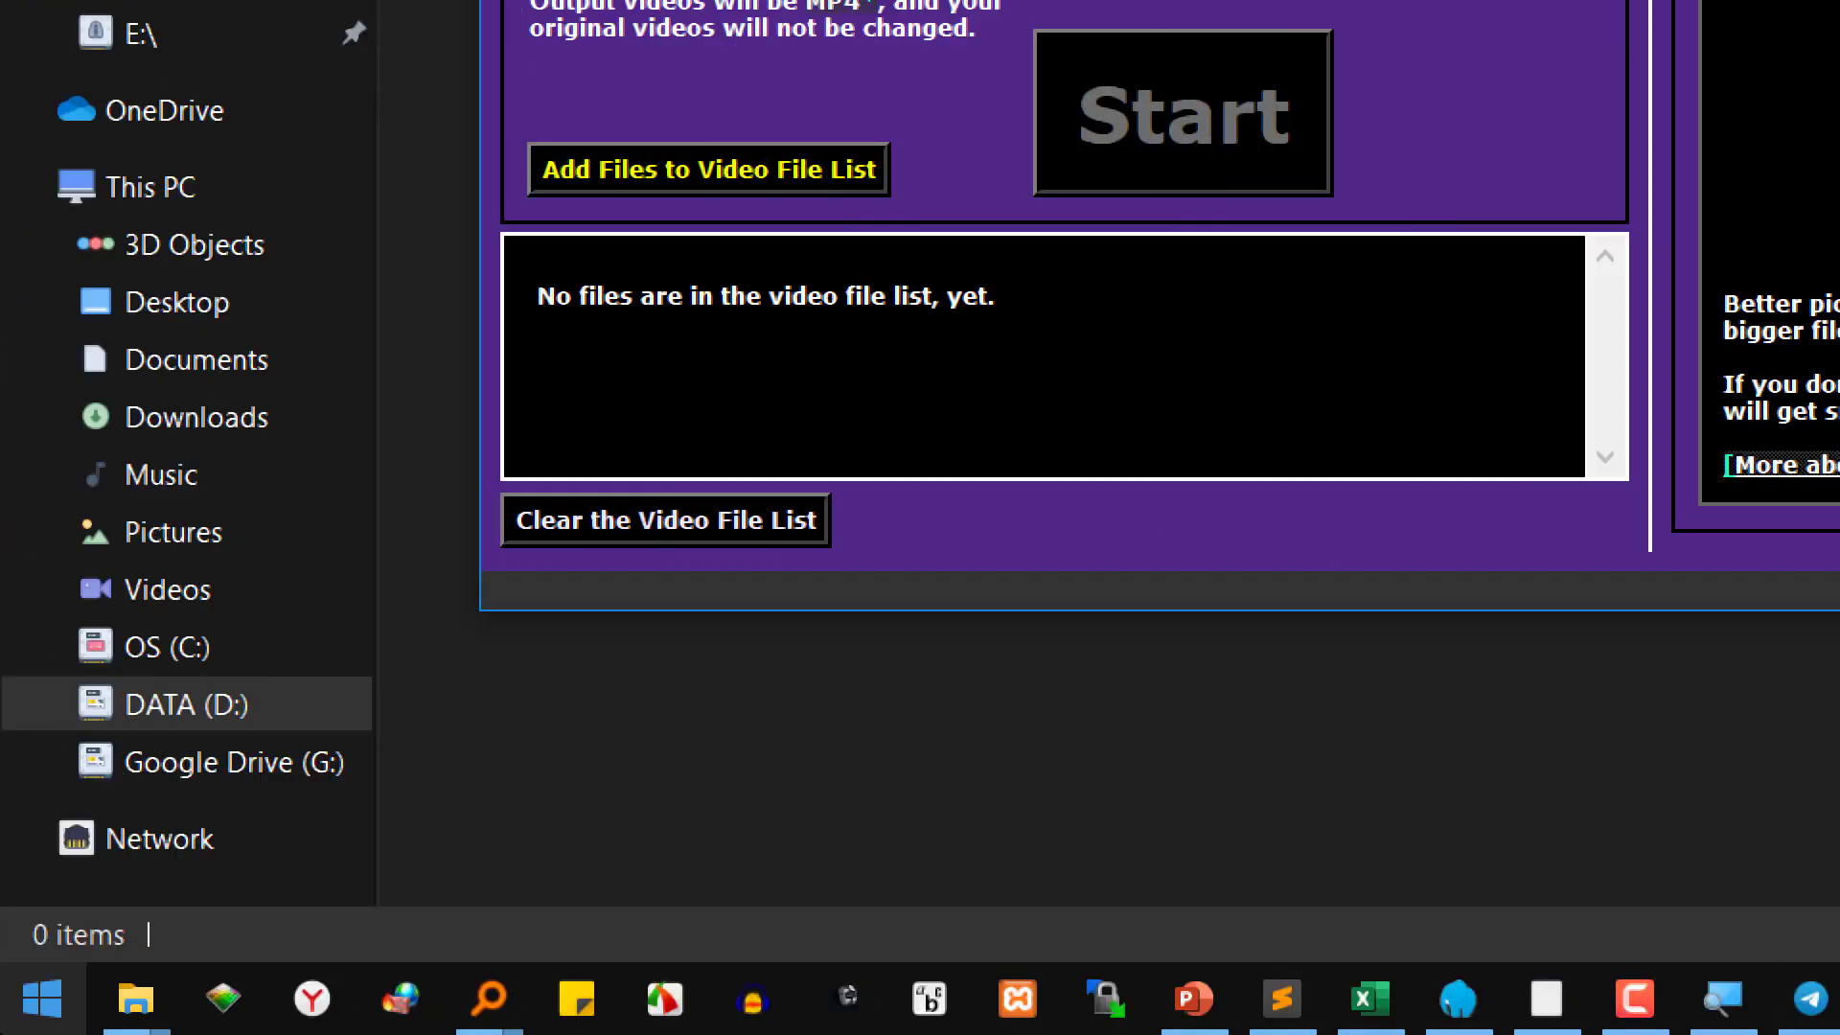
Step: Close the freebatch-setup.exe search and place Everything's uploads results beside the compressor
mouse_move(488, 997)
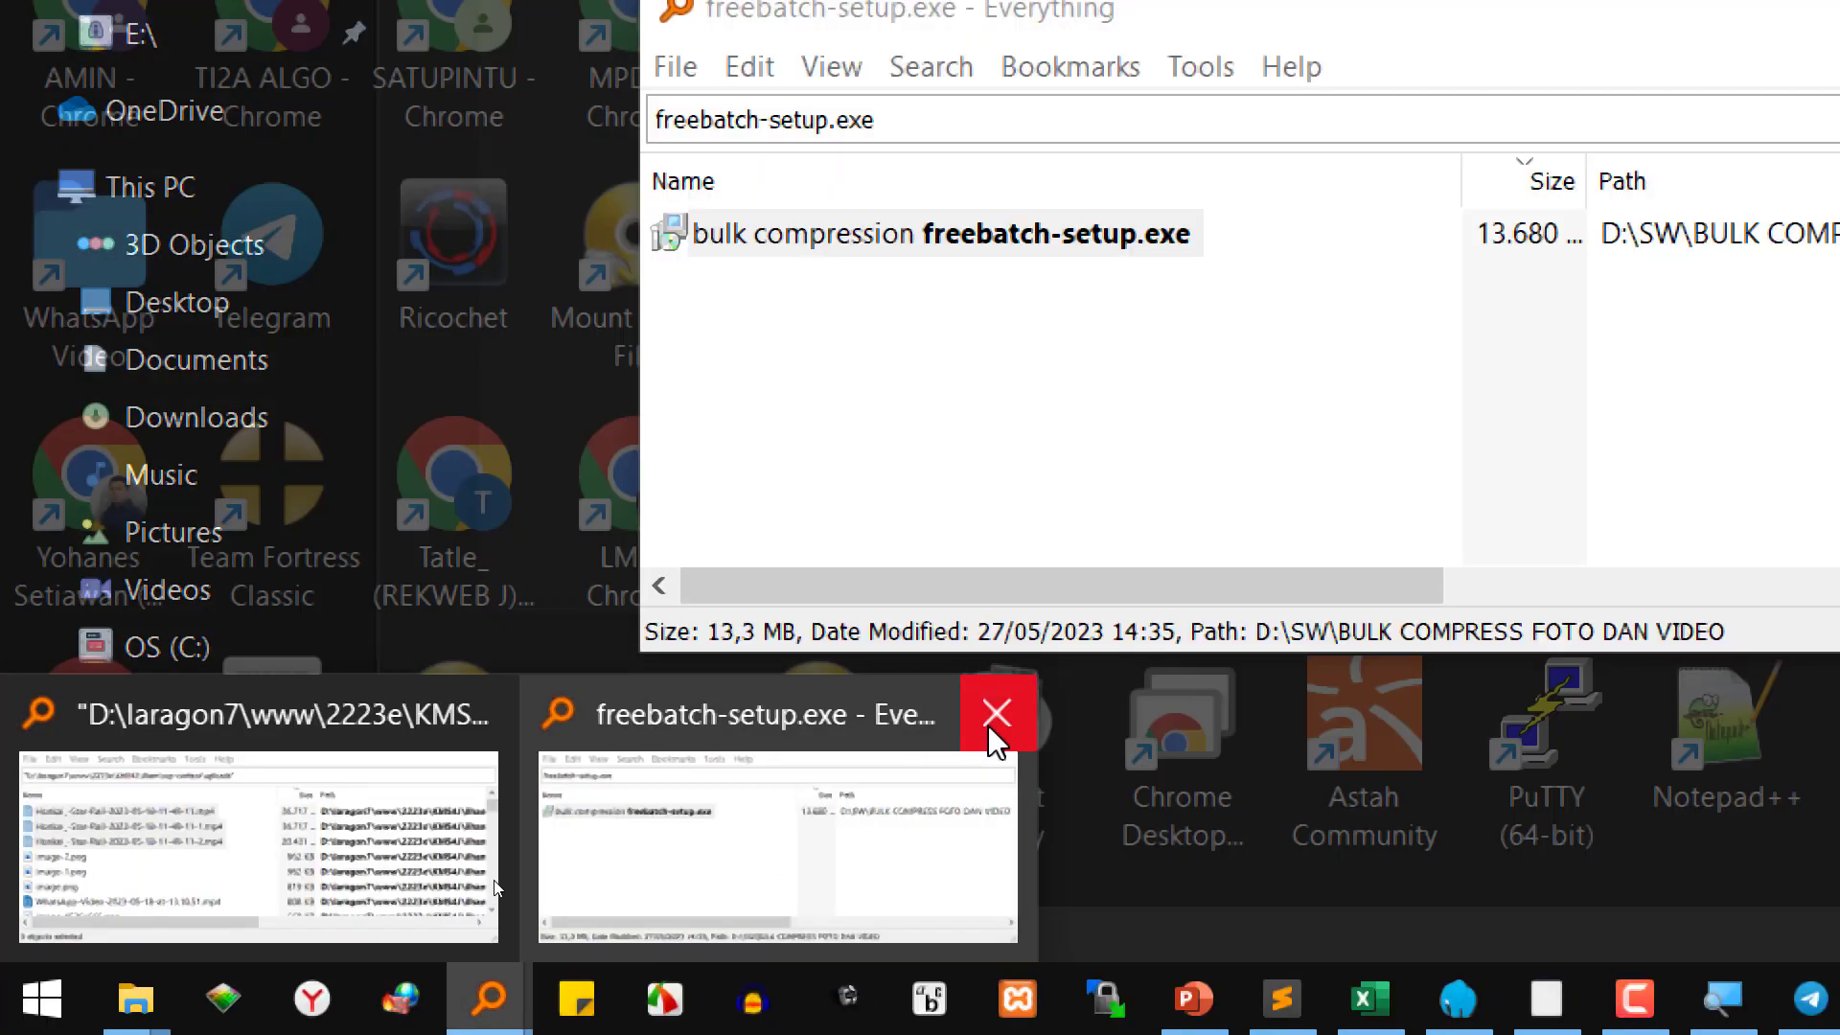
click(996, 714)
click(529, 753)
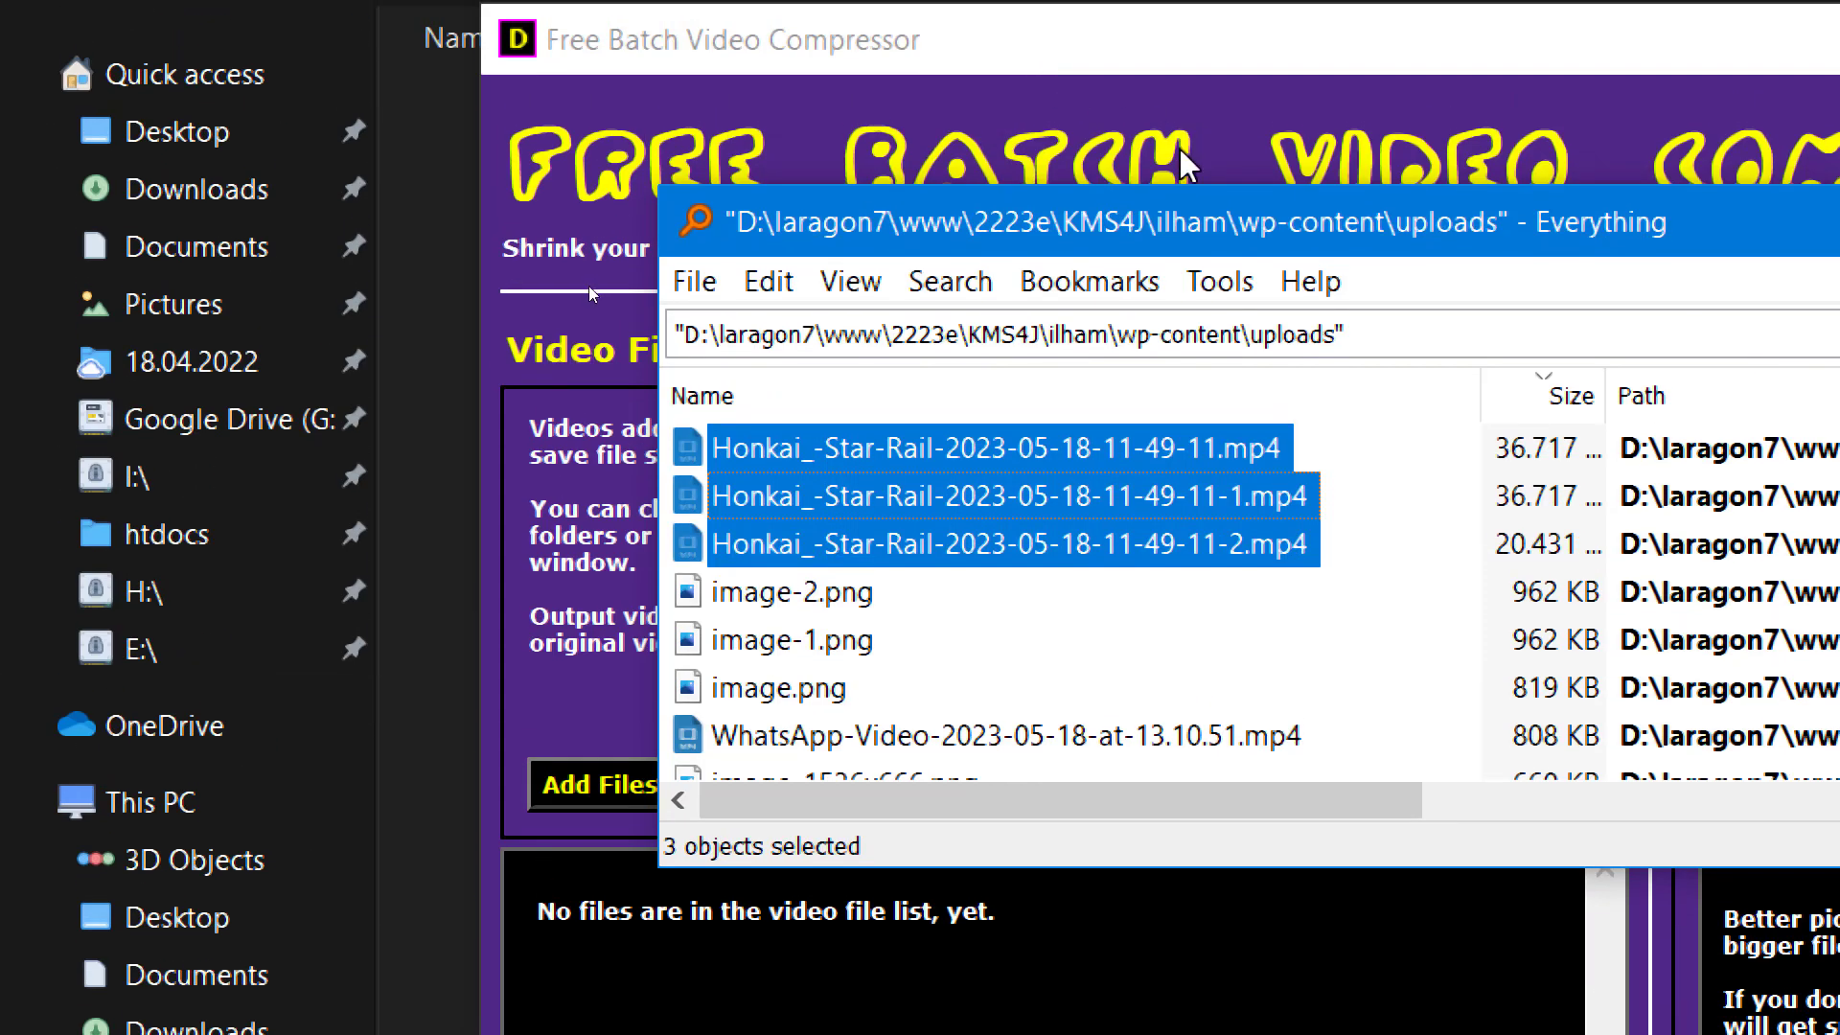
drag(1188, 235, 1788, 429)
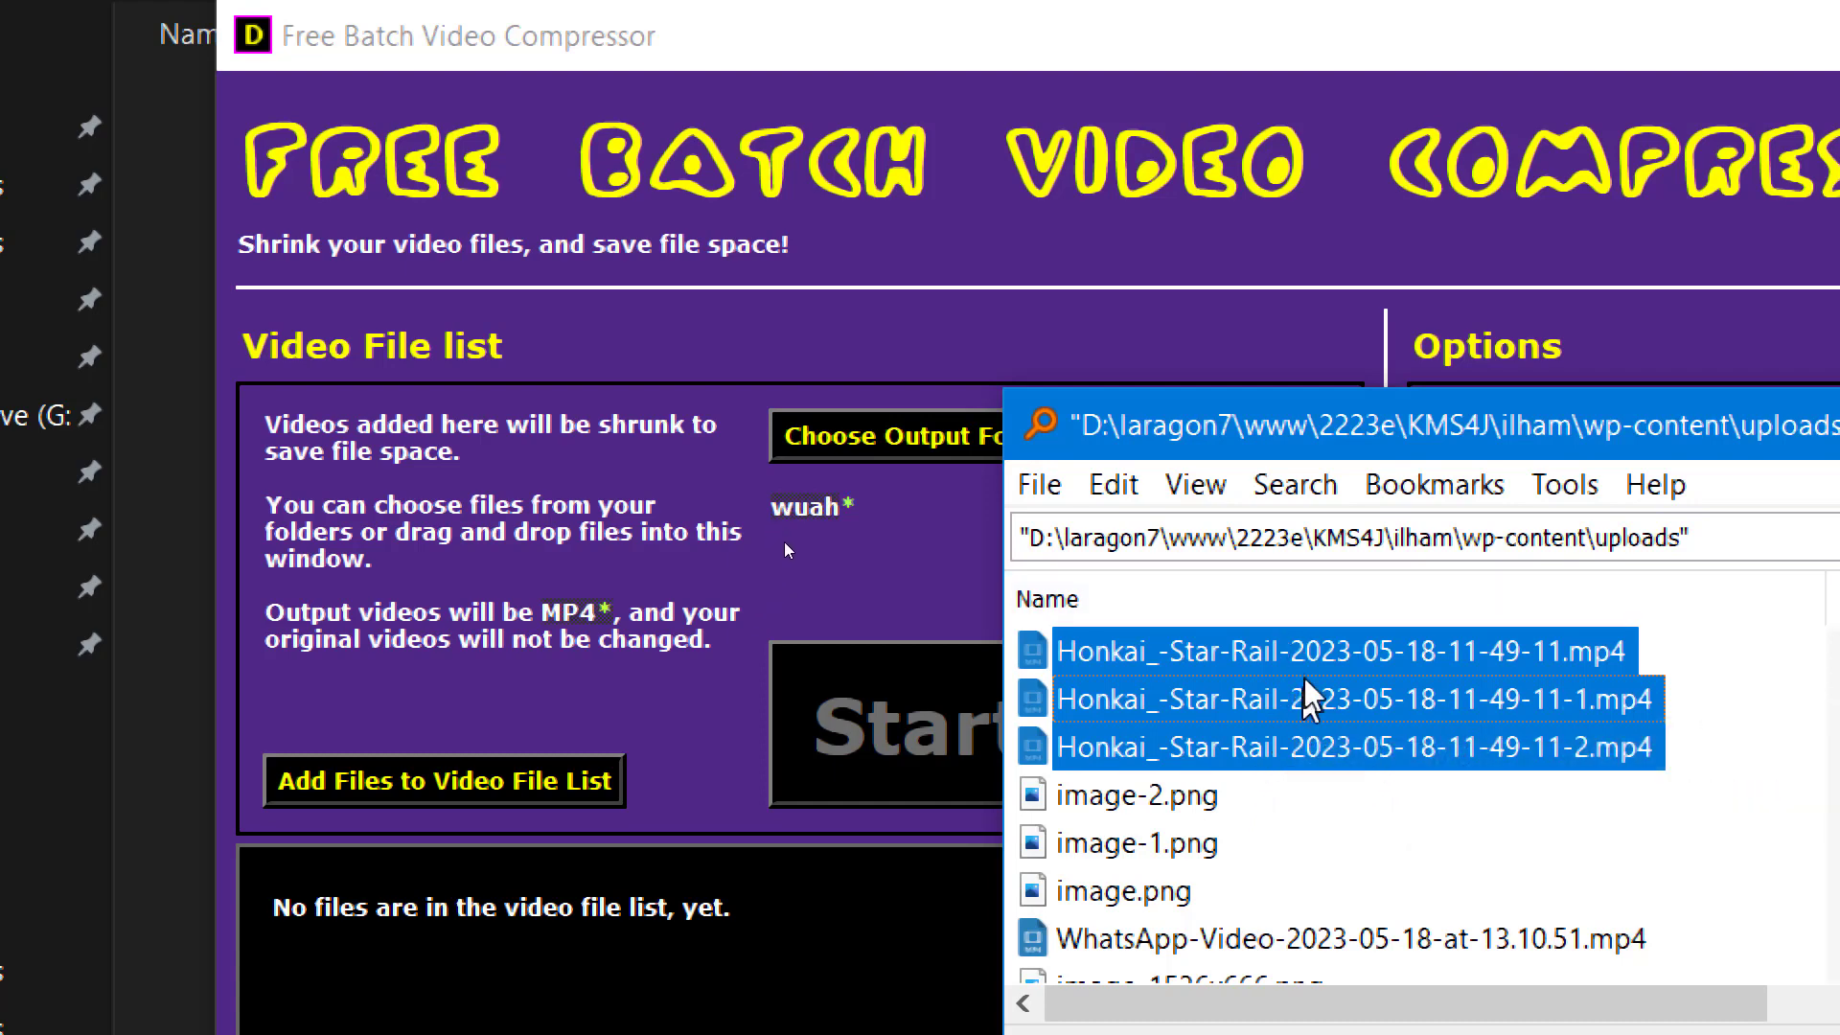
drag(1277, 418, 1027, 569)
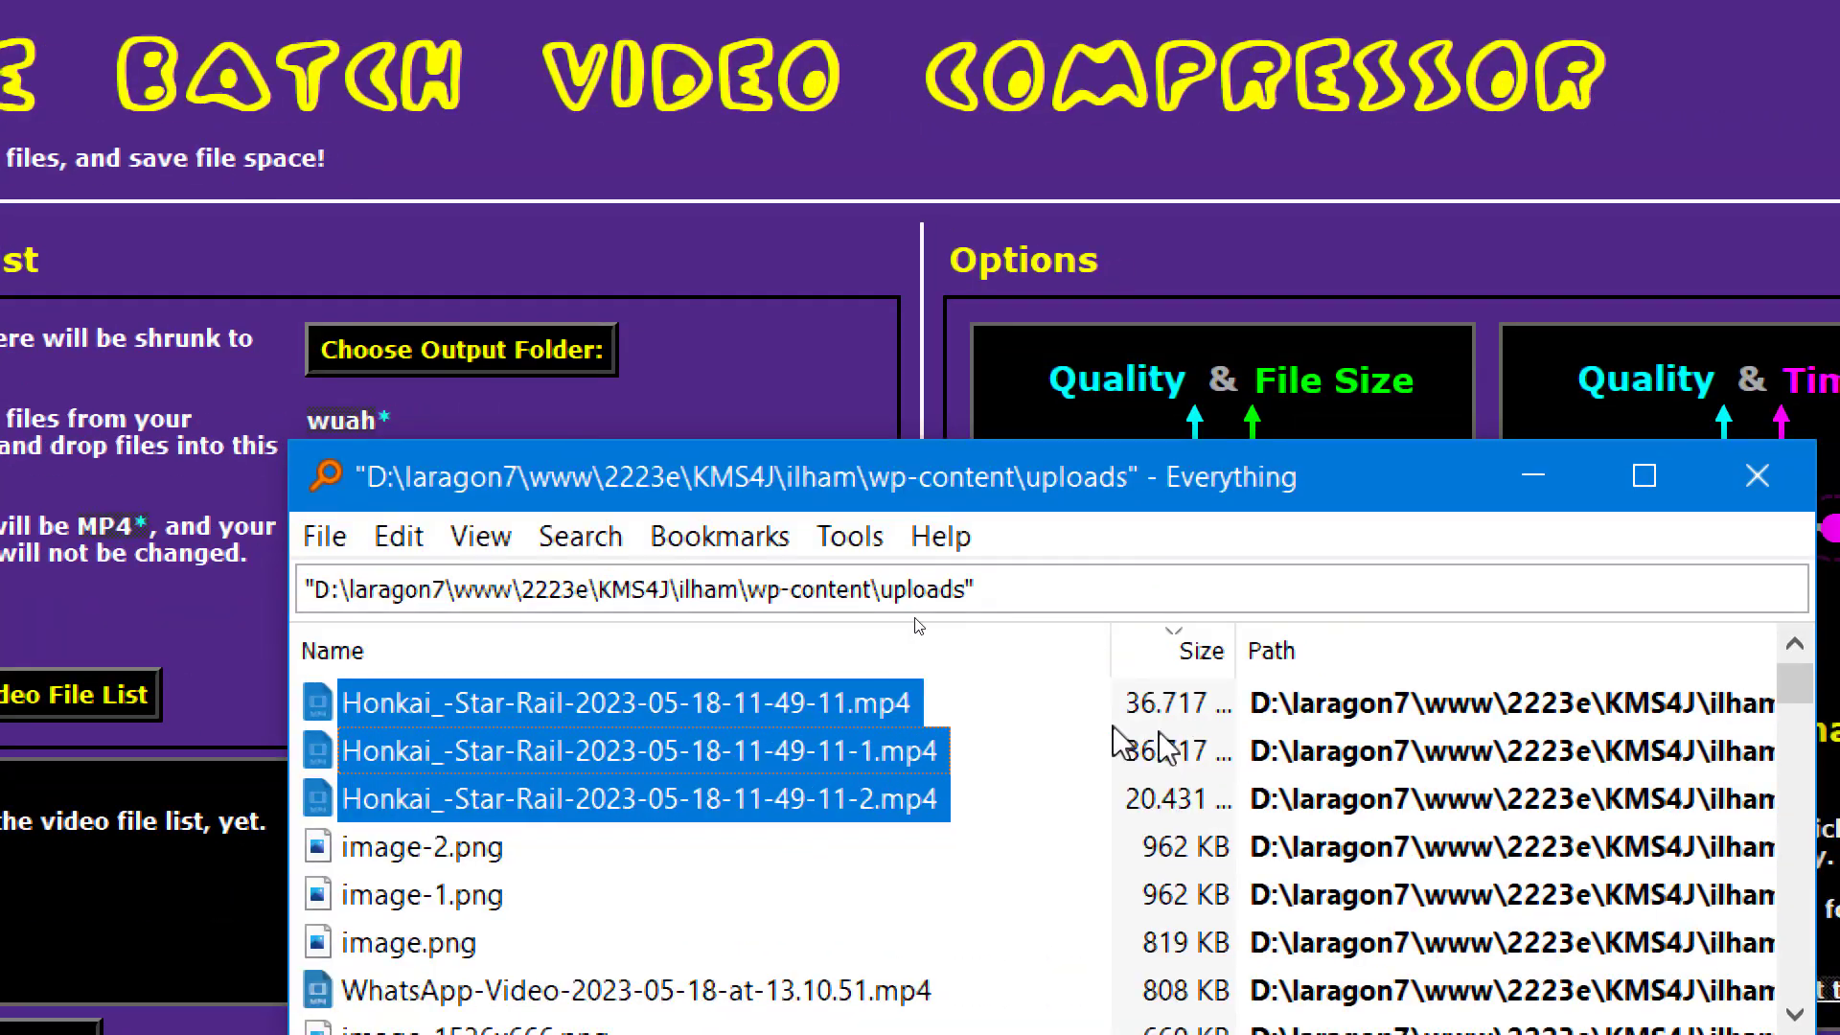
Step: Sort uploads largest-first, select the three Honkai MP4s and drag them onto the compressor
click(1652, 739)
click(1653, 740)
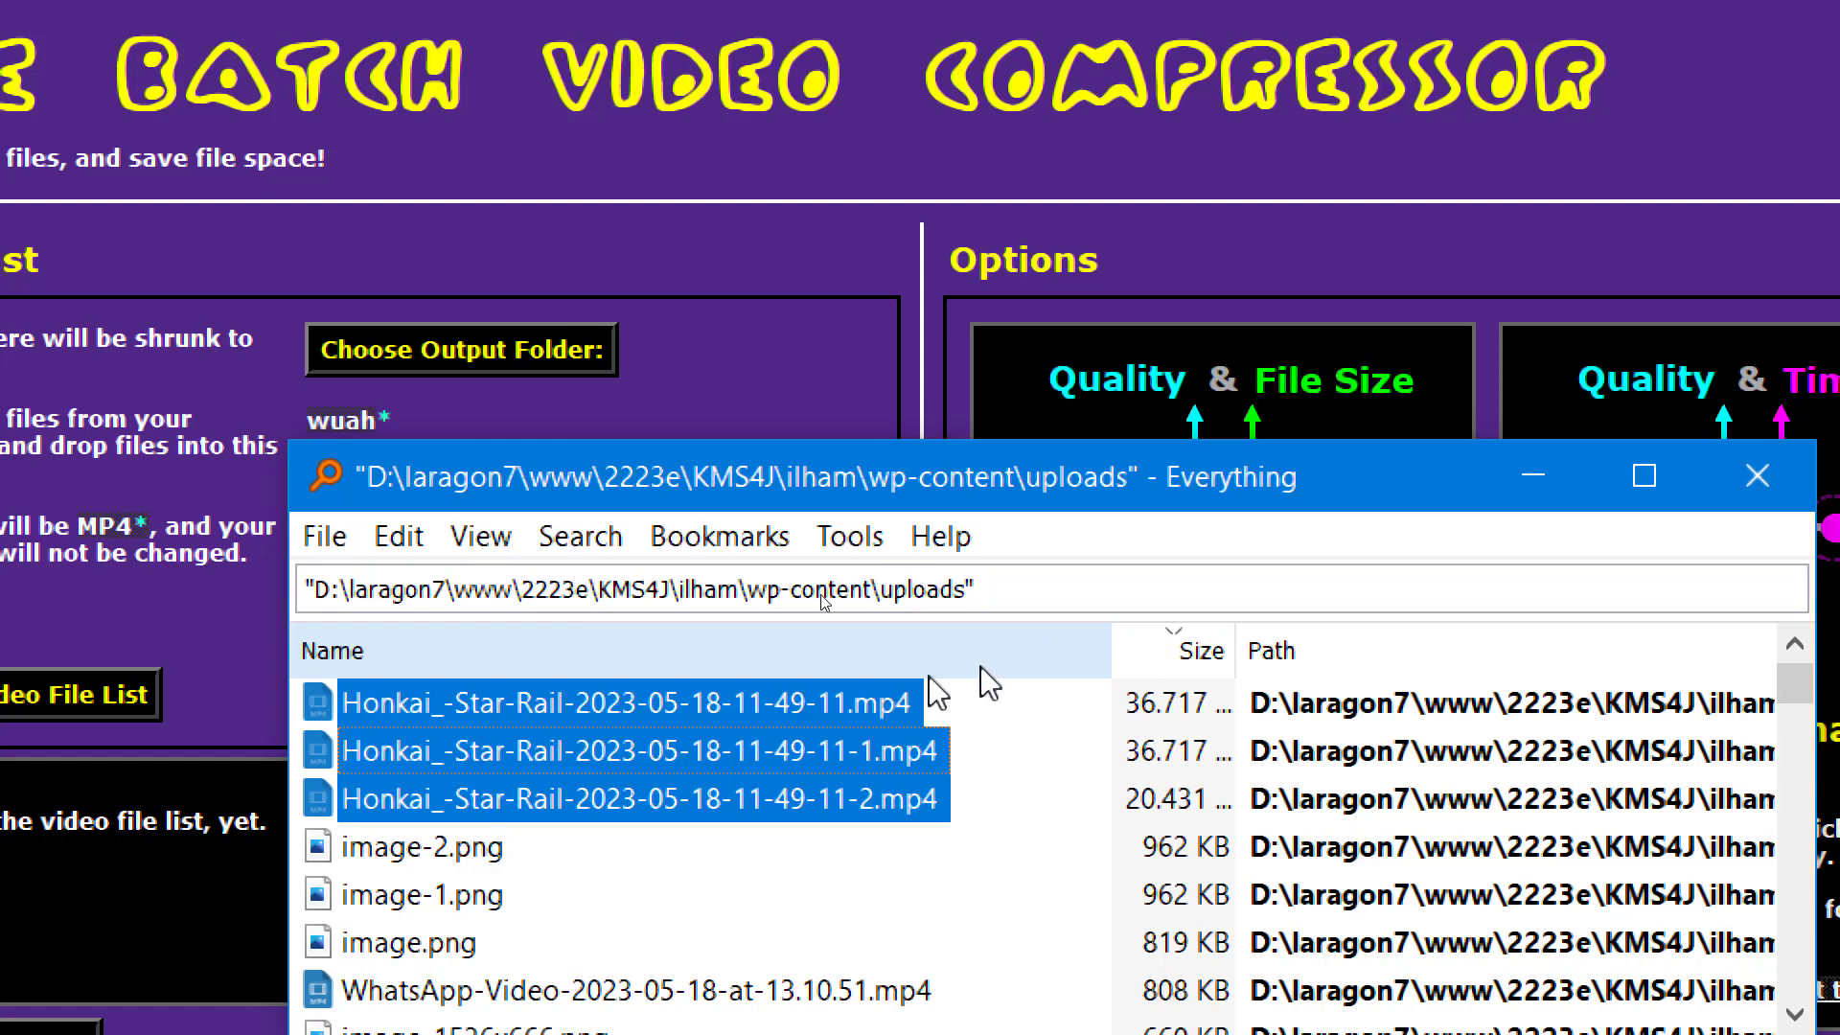
click(1193, 647)
click(1196, 642)
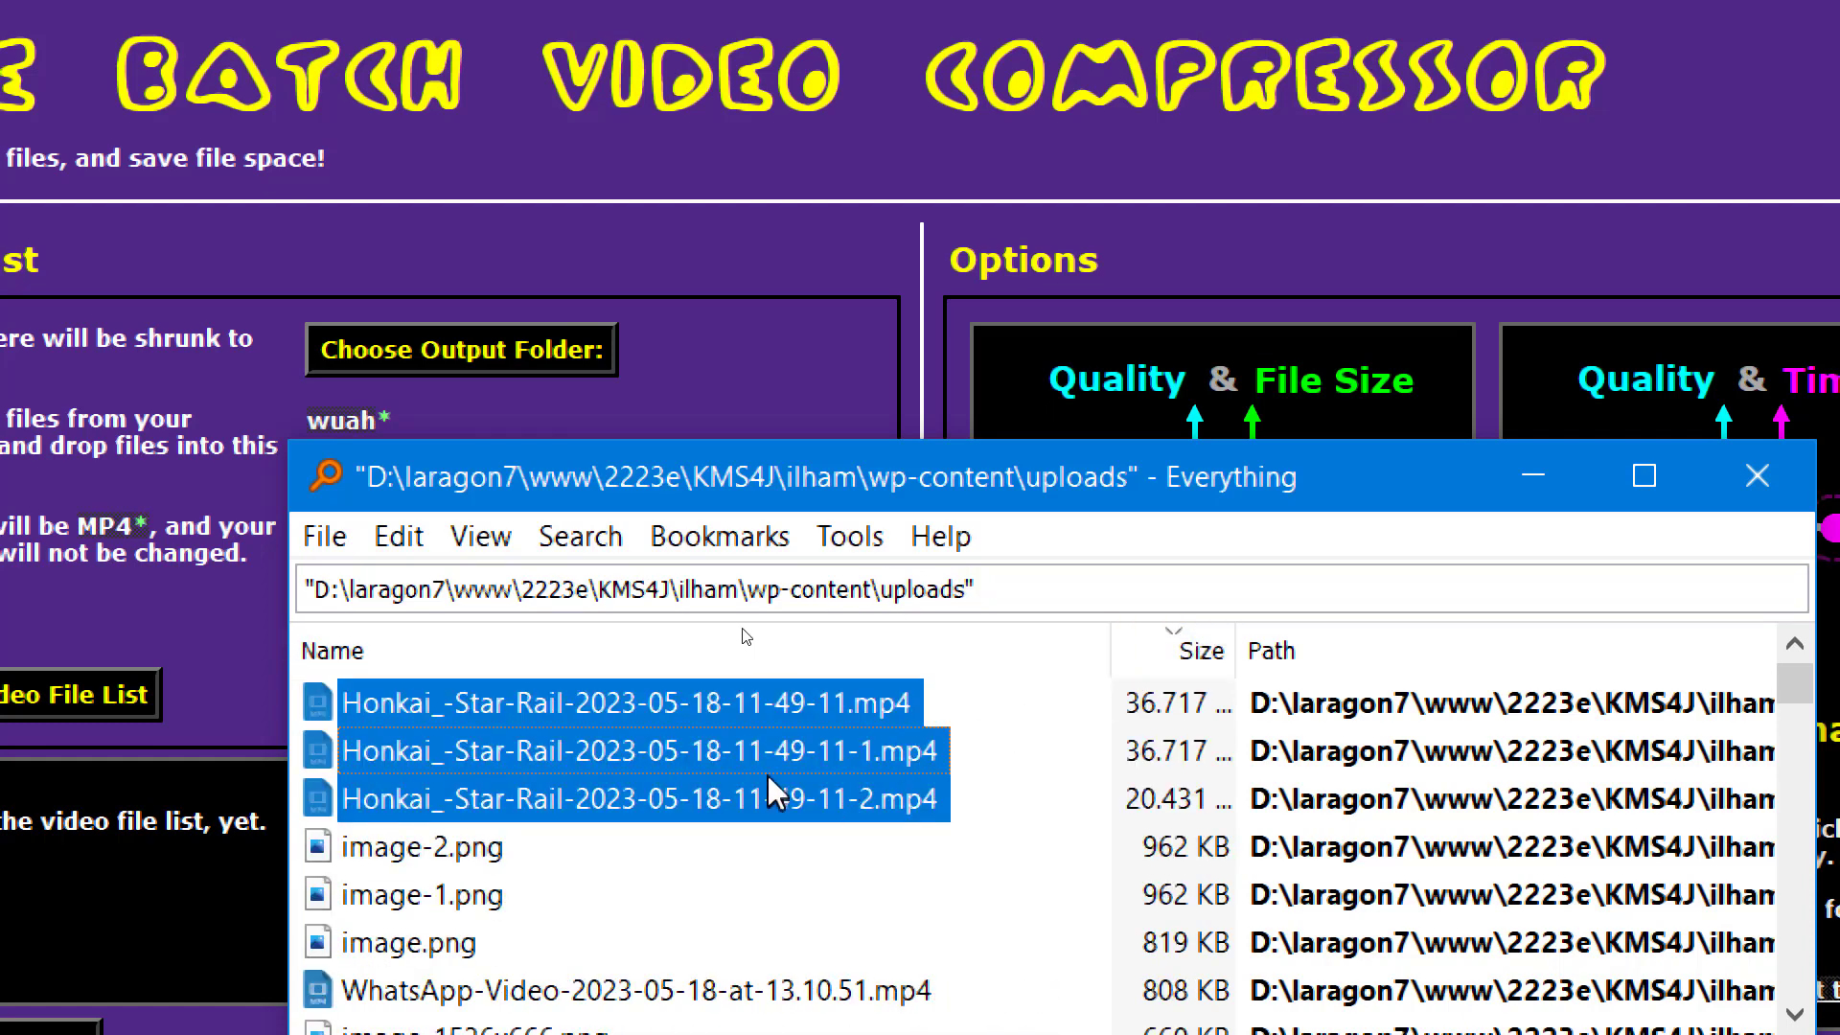
click(780, 715)
shift+click(784, 812)
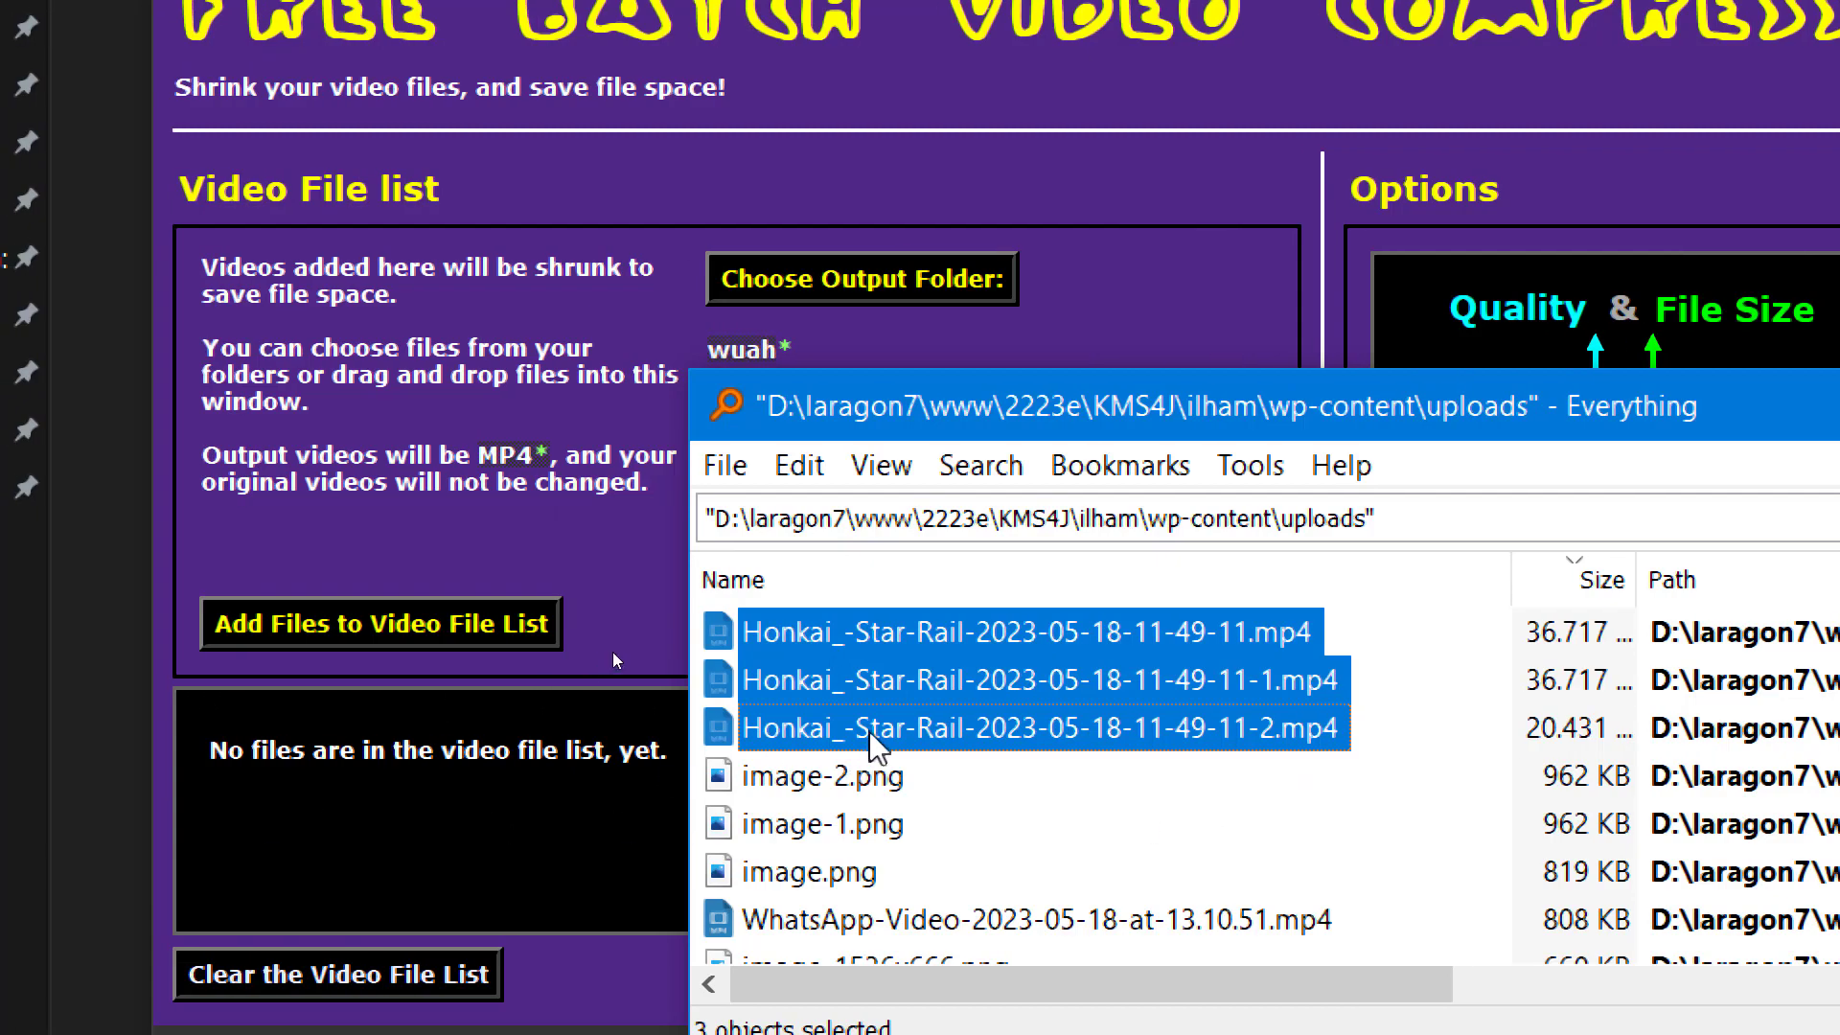
drag(1142, 405, 1777, 244)
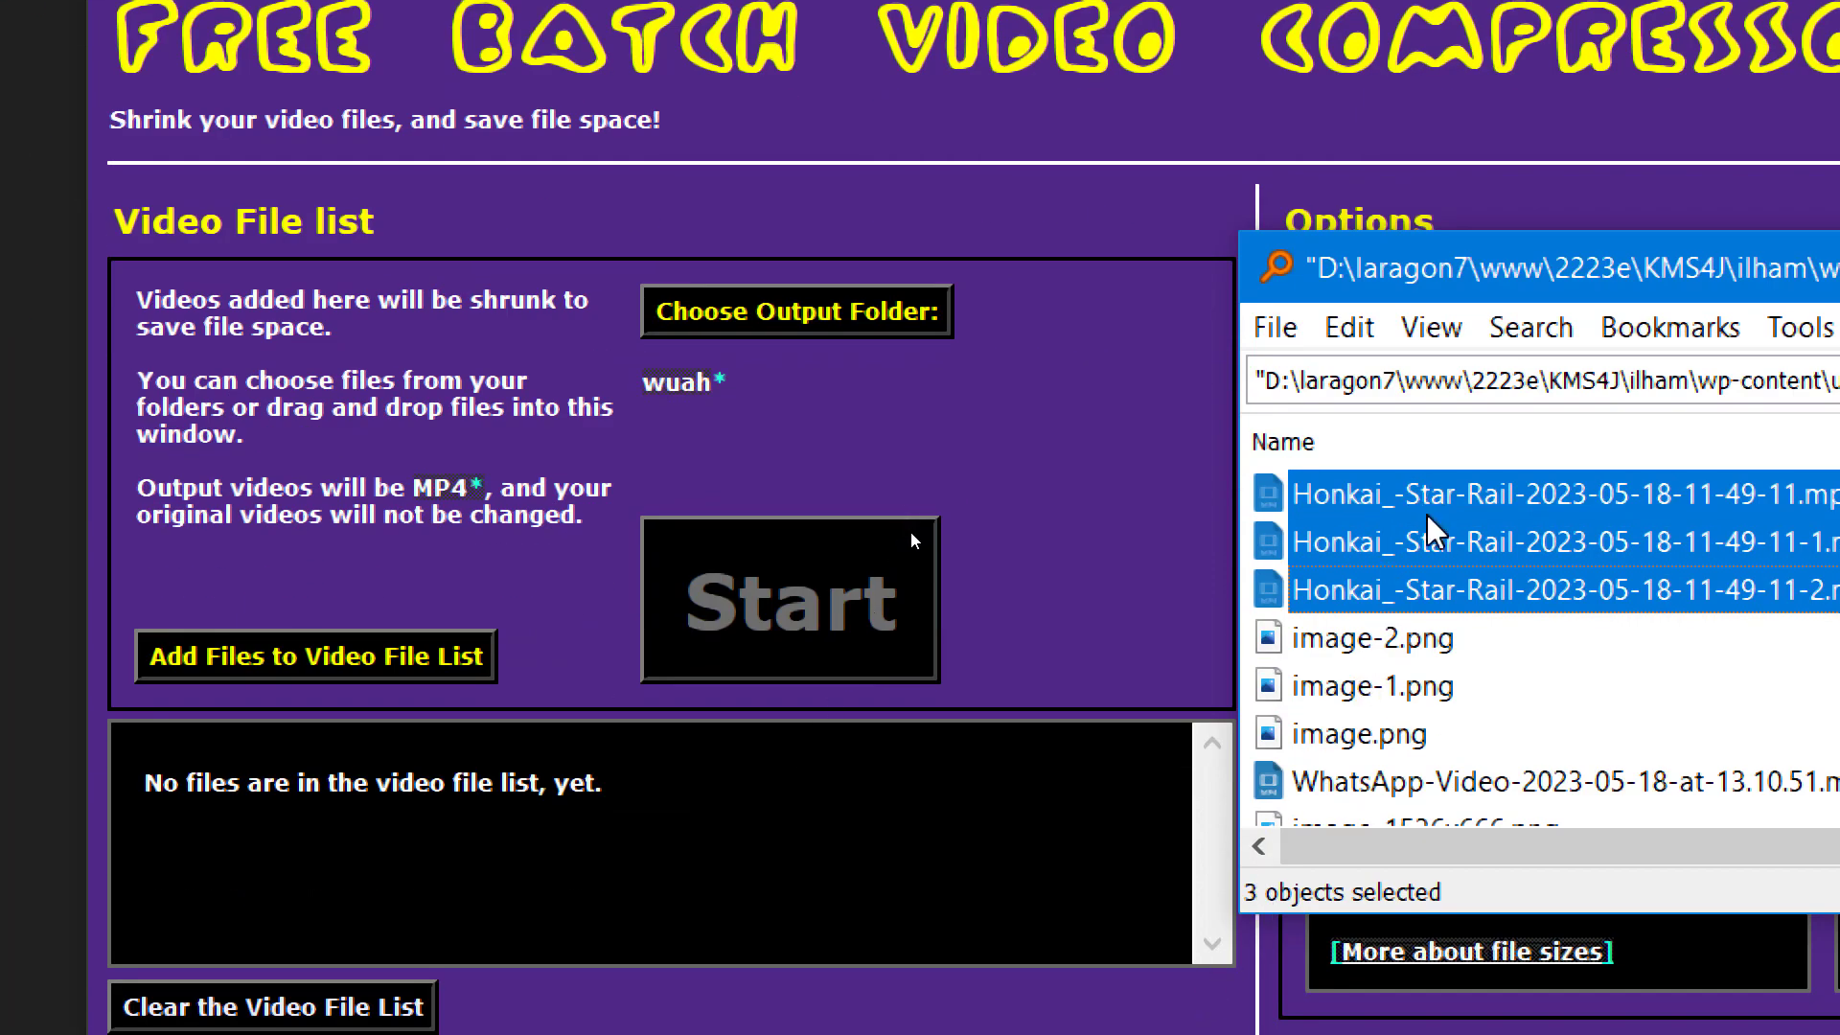
drag(1432, 530, 642, 462)
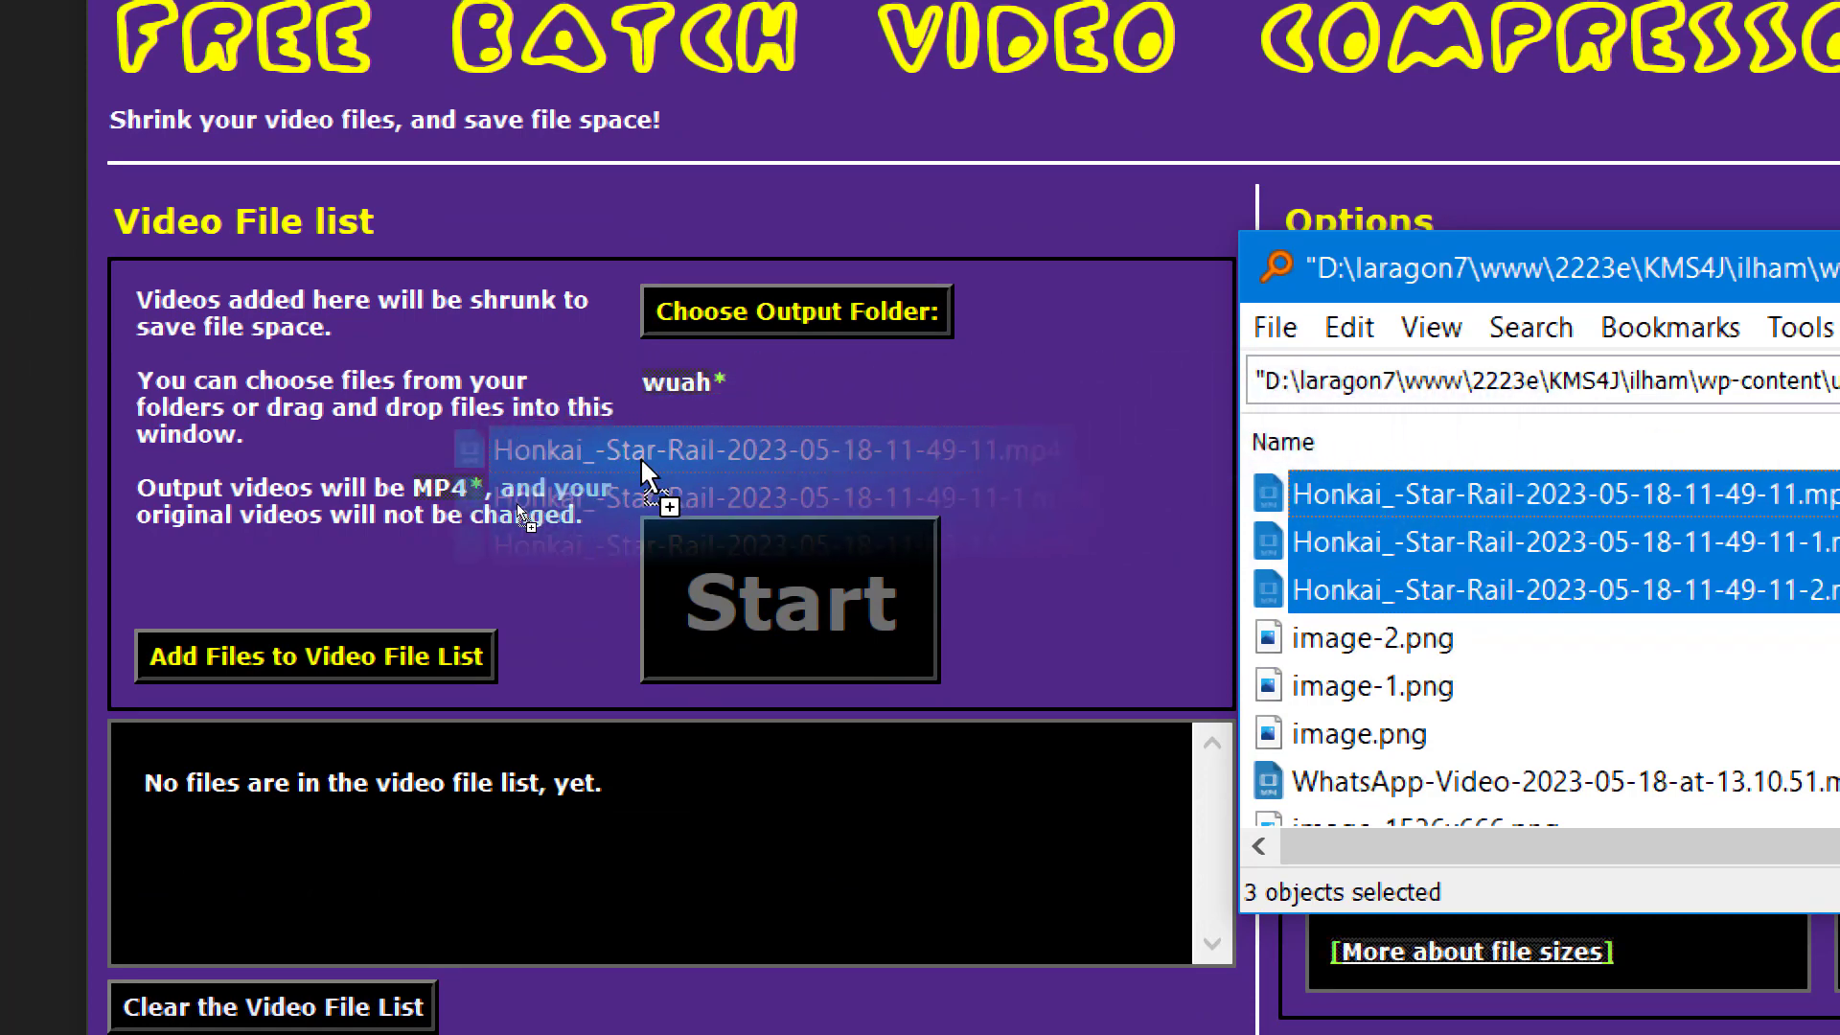
Step: Drop the three Honkai Star Rail MP4s into the Video File List and start compressing them
drag(642, 461, 640, 456)
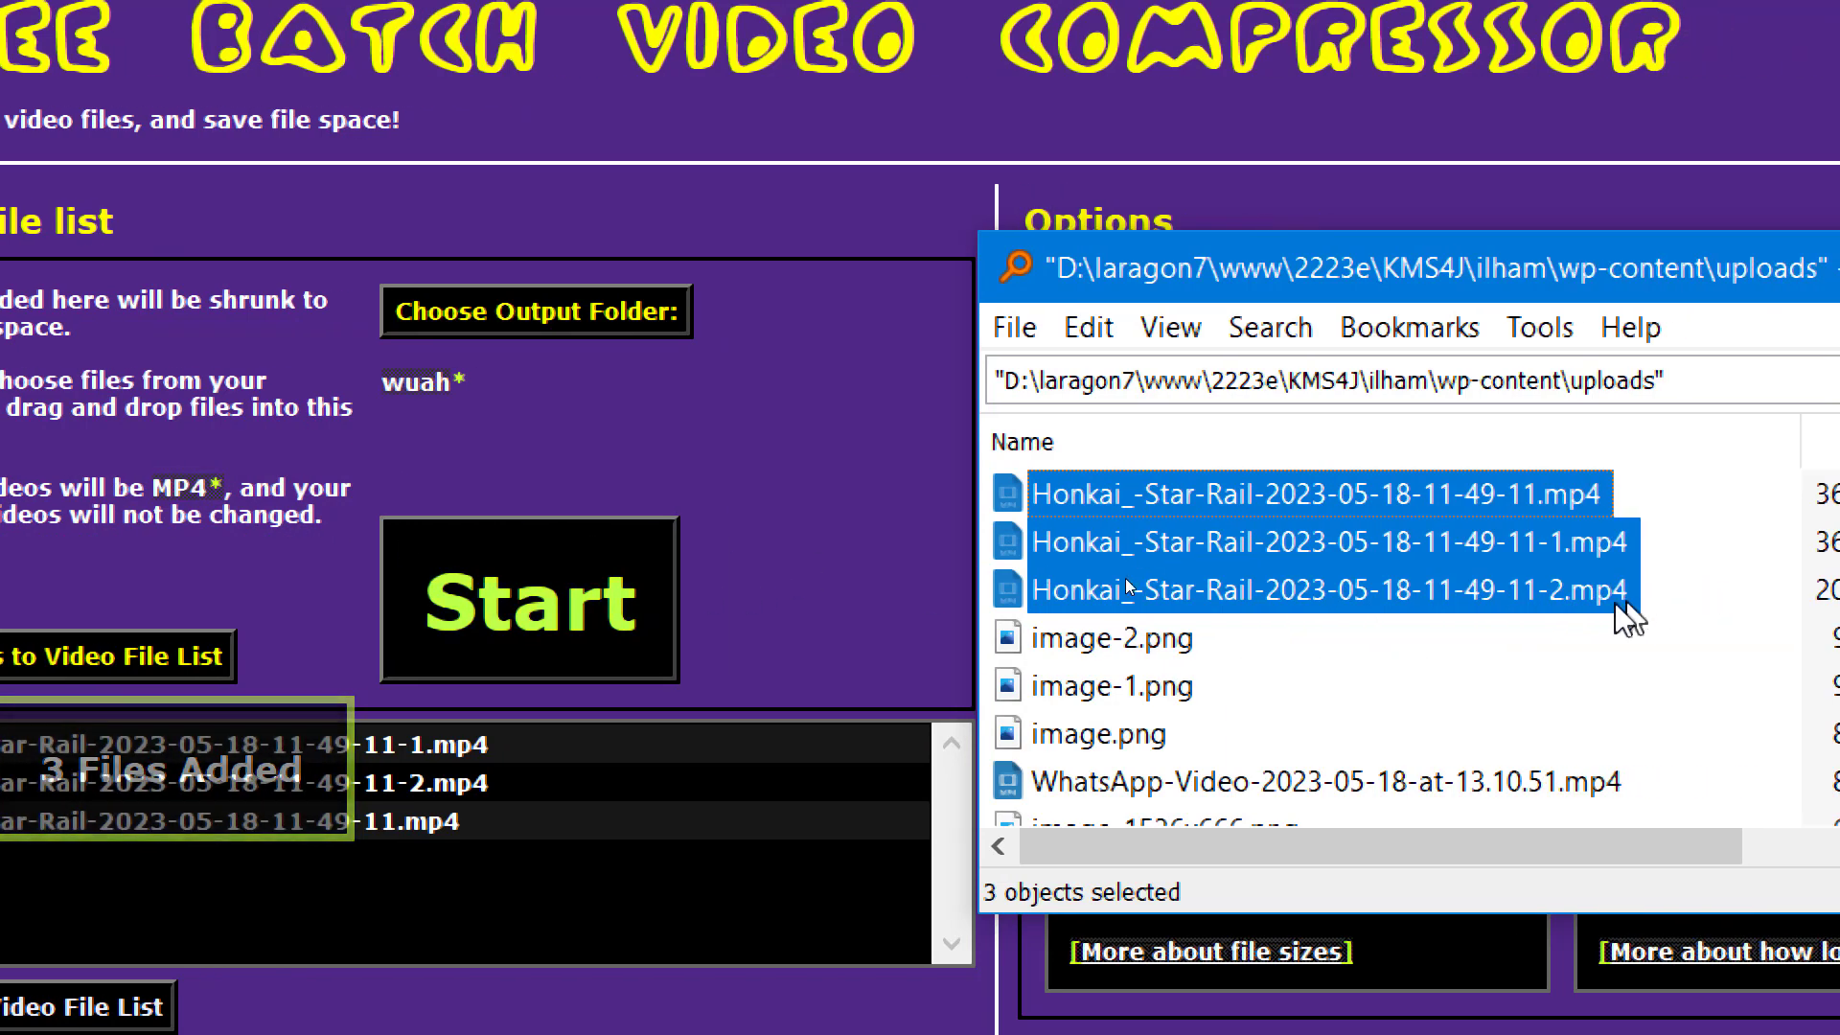
click(1620, 592)
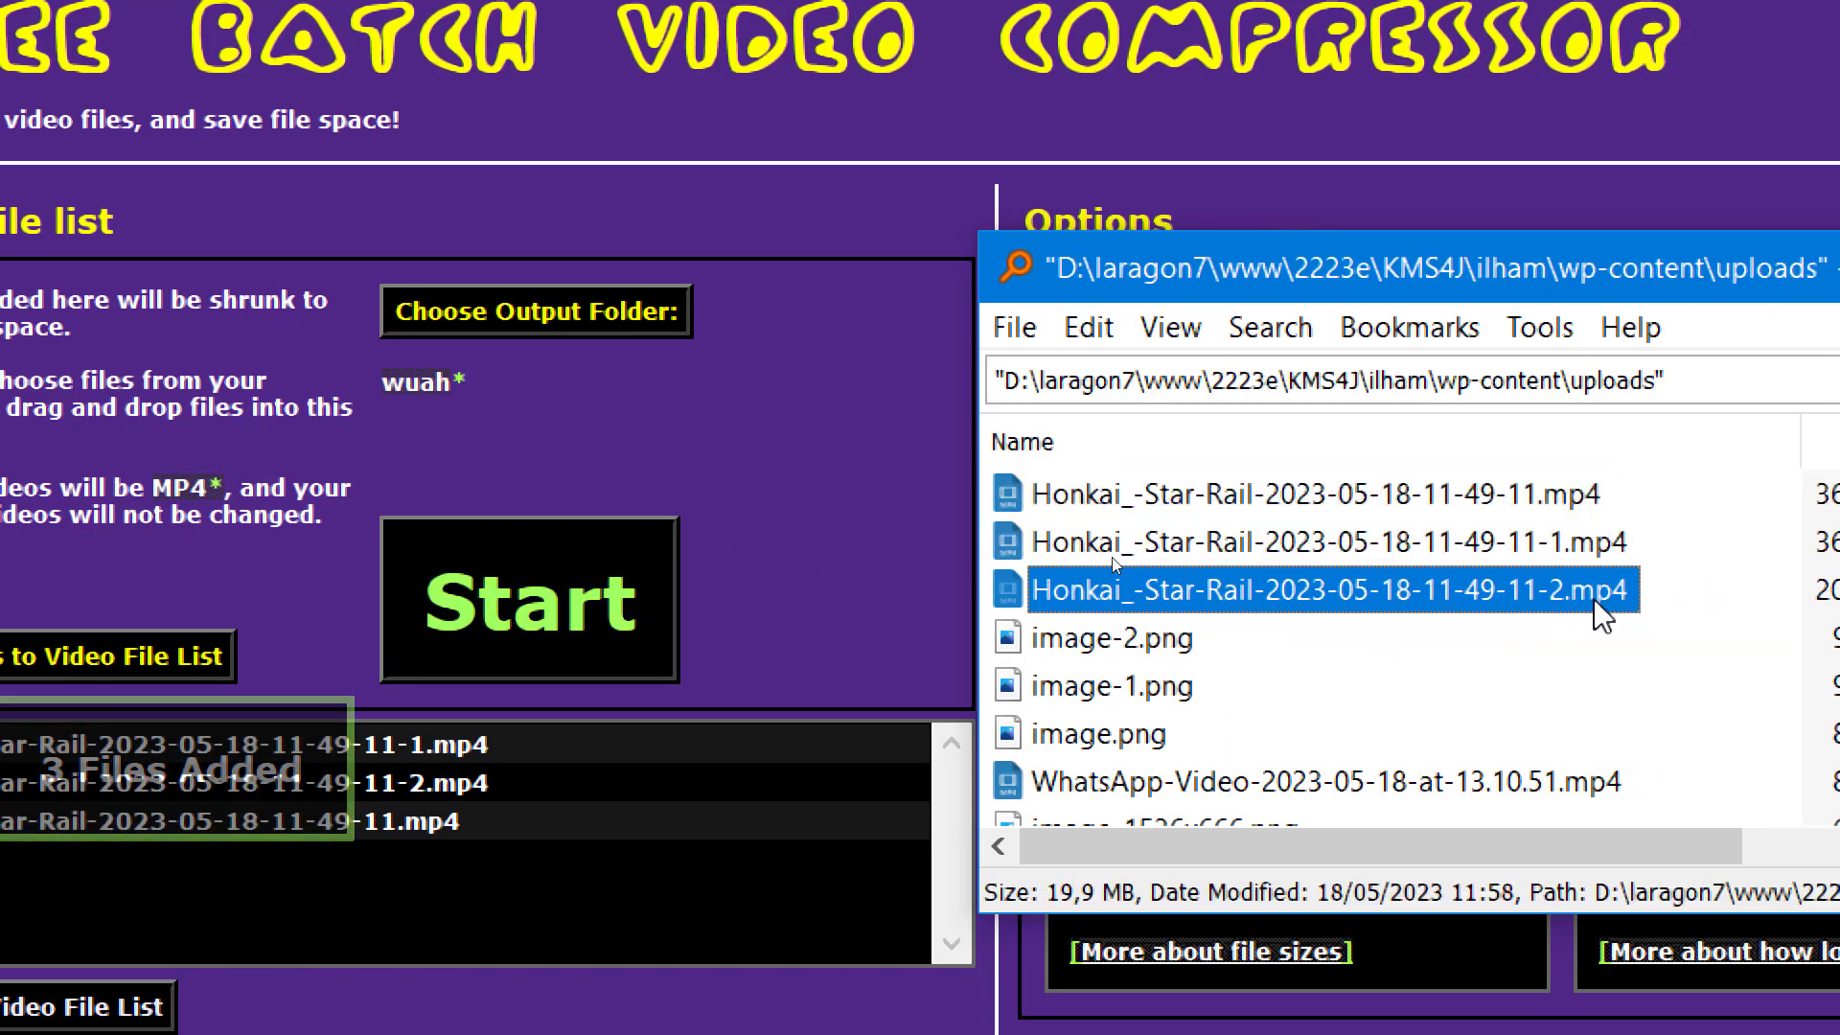
shift+click(1544, 504)
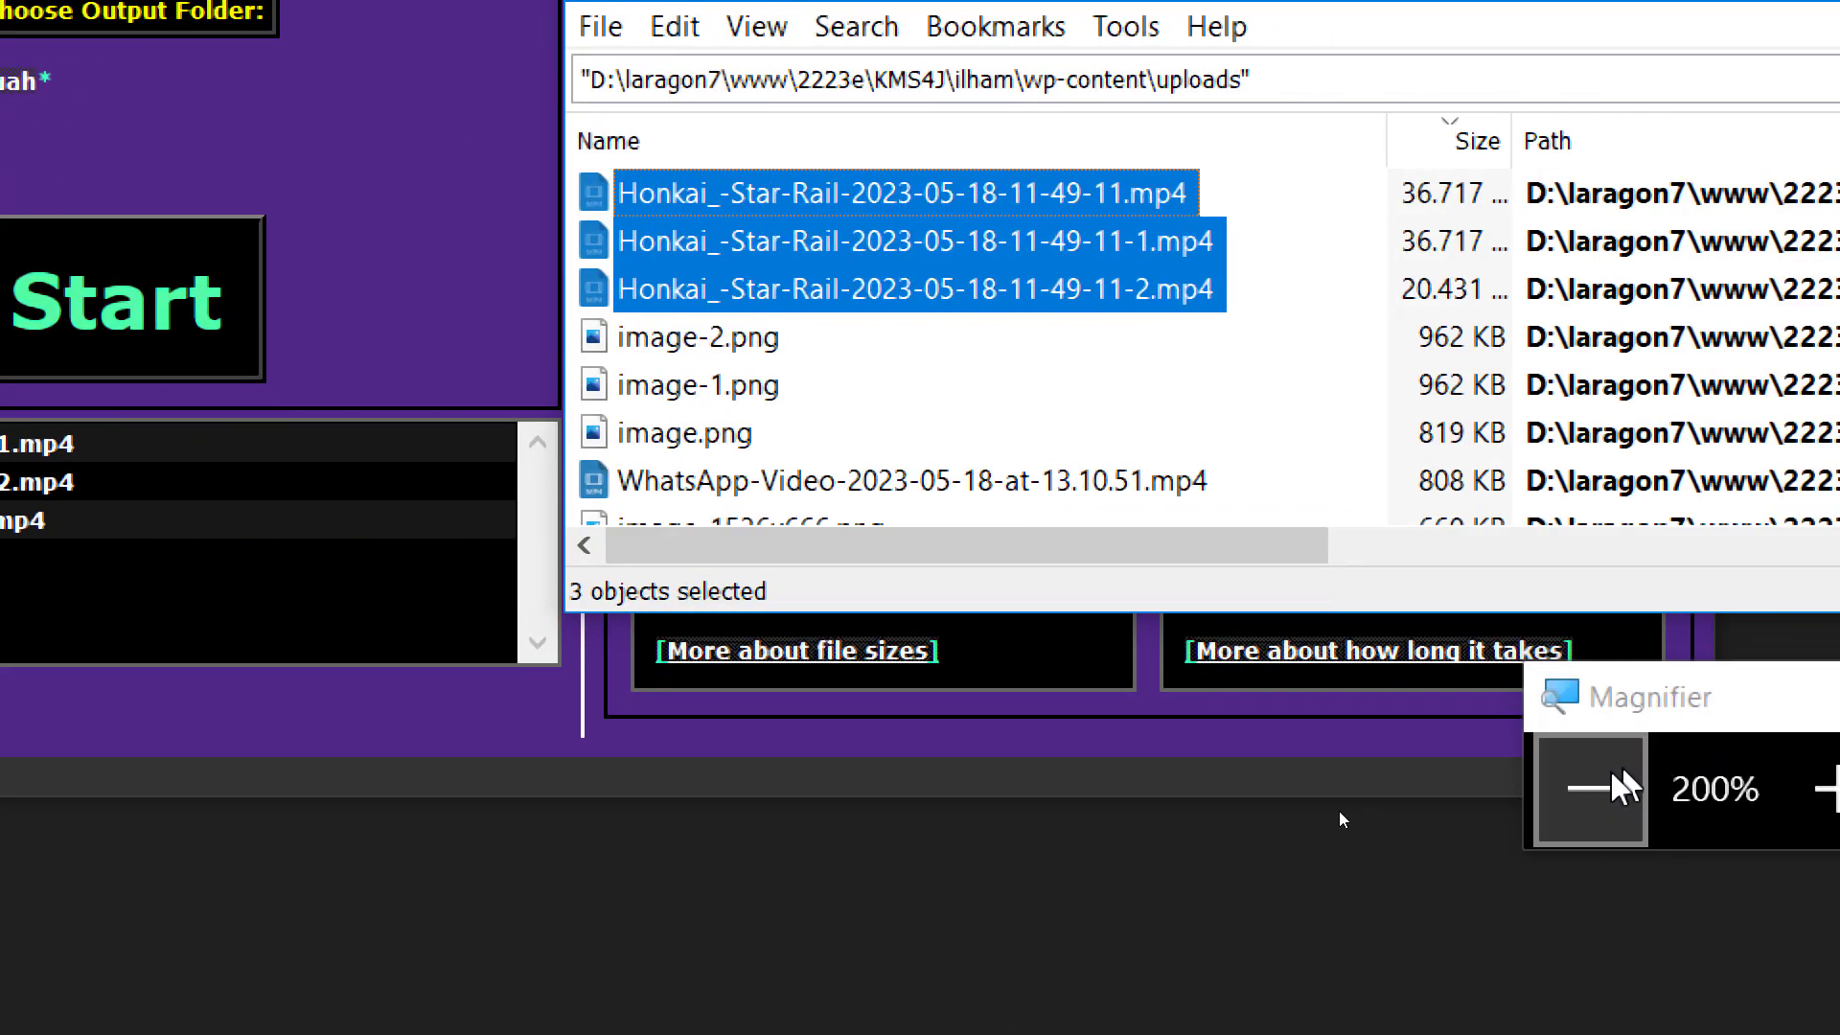
click(1332, 813)
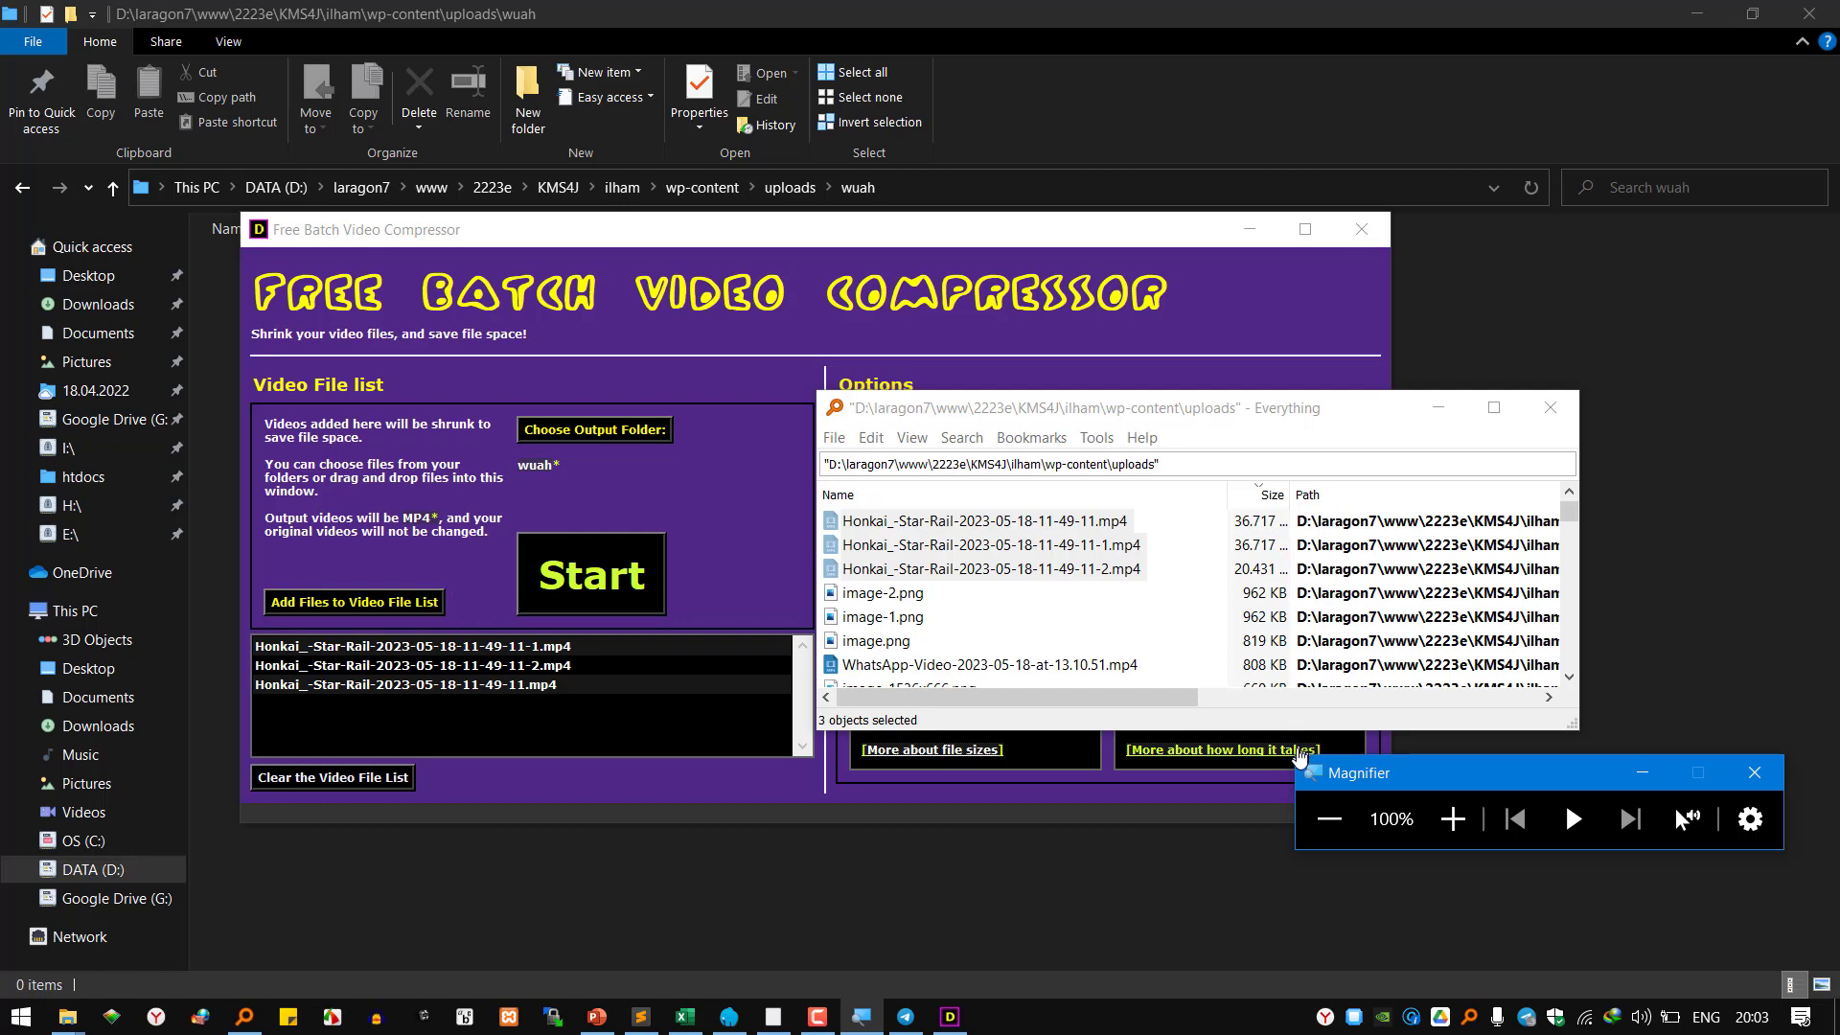
drag(1126, 408, 1225, 422)
click(578, 591)
click(578, 592)
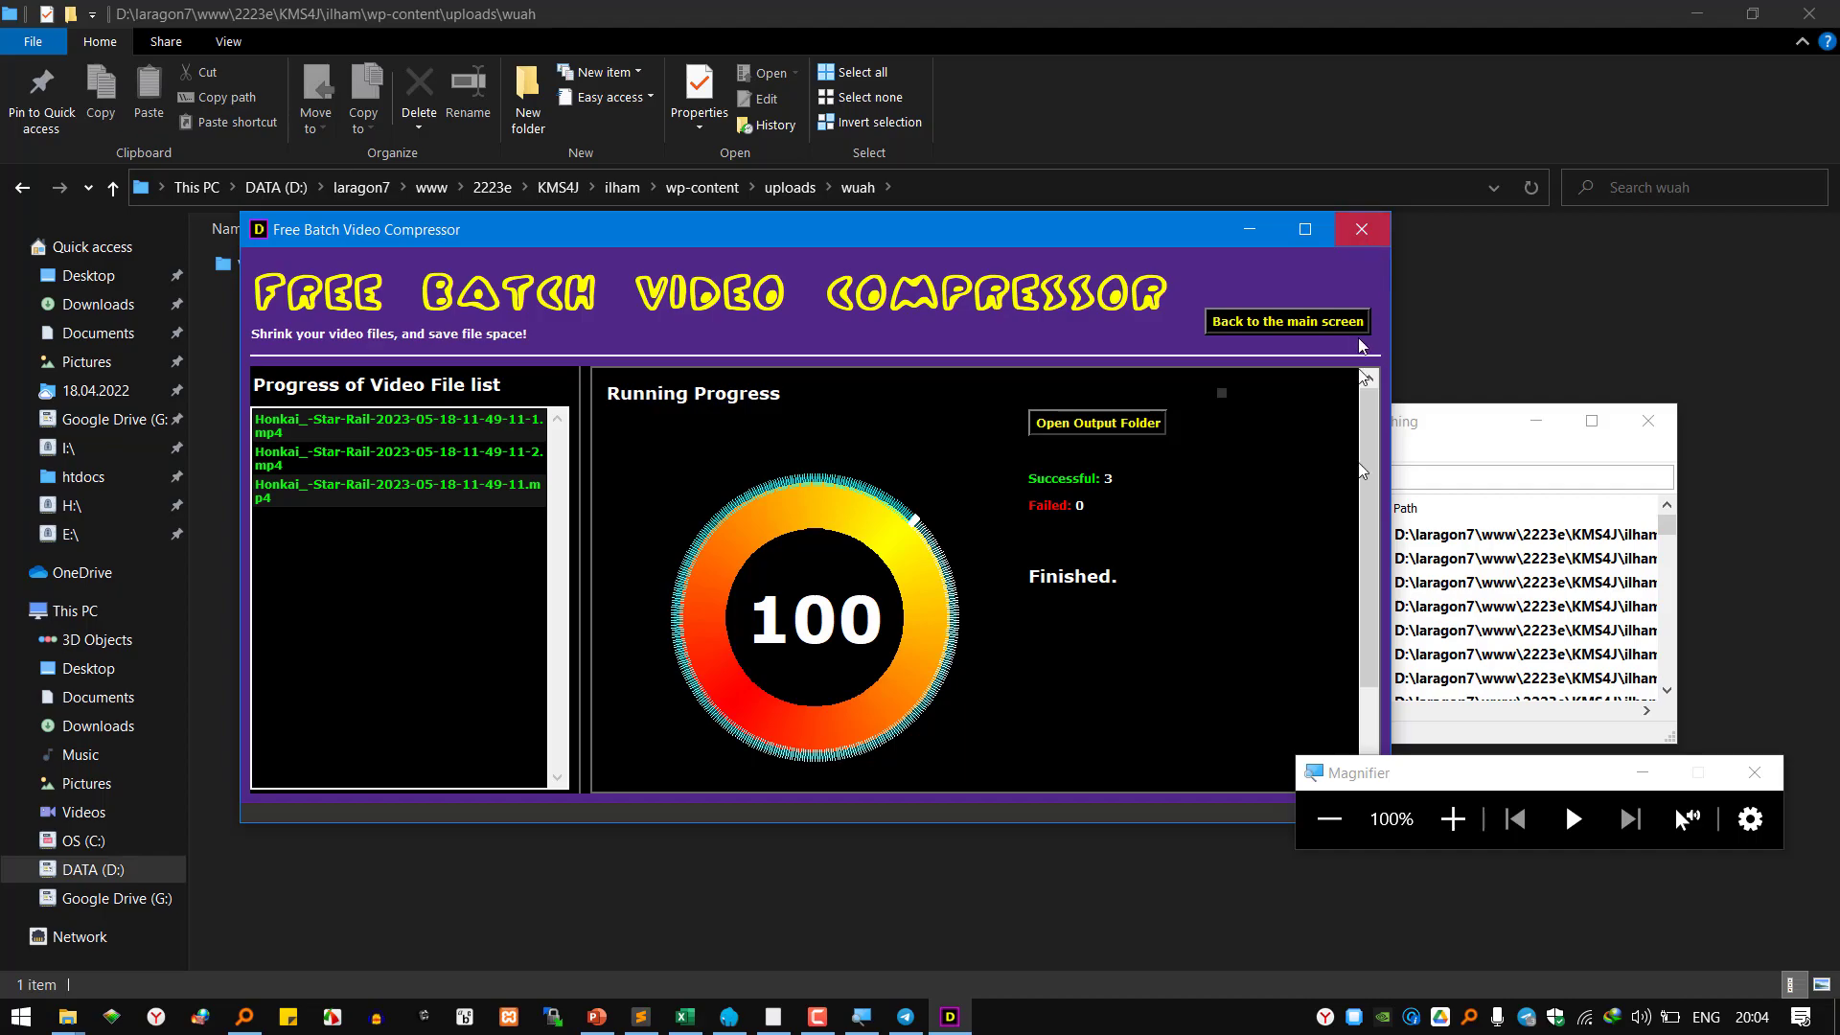
click(1453, 818)
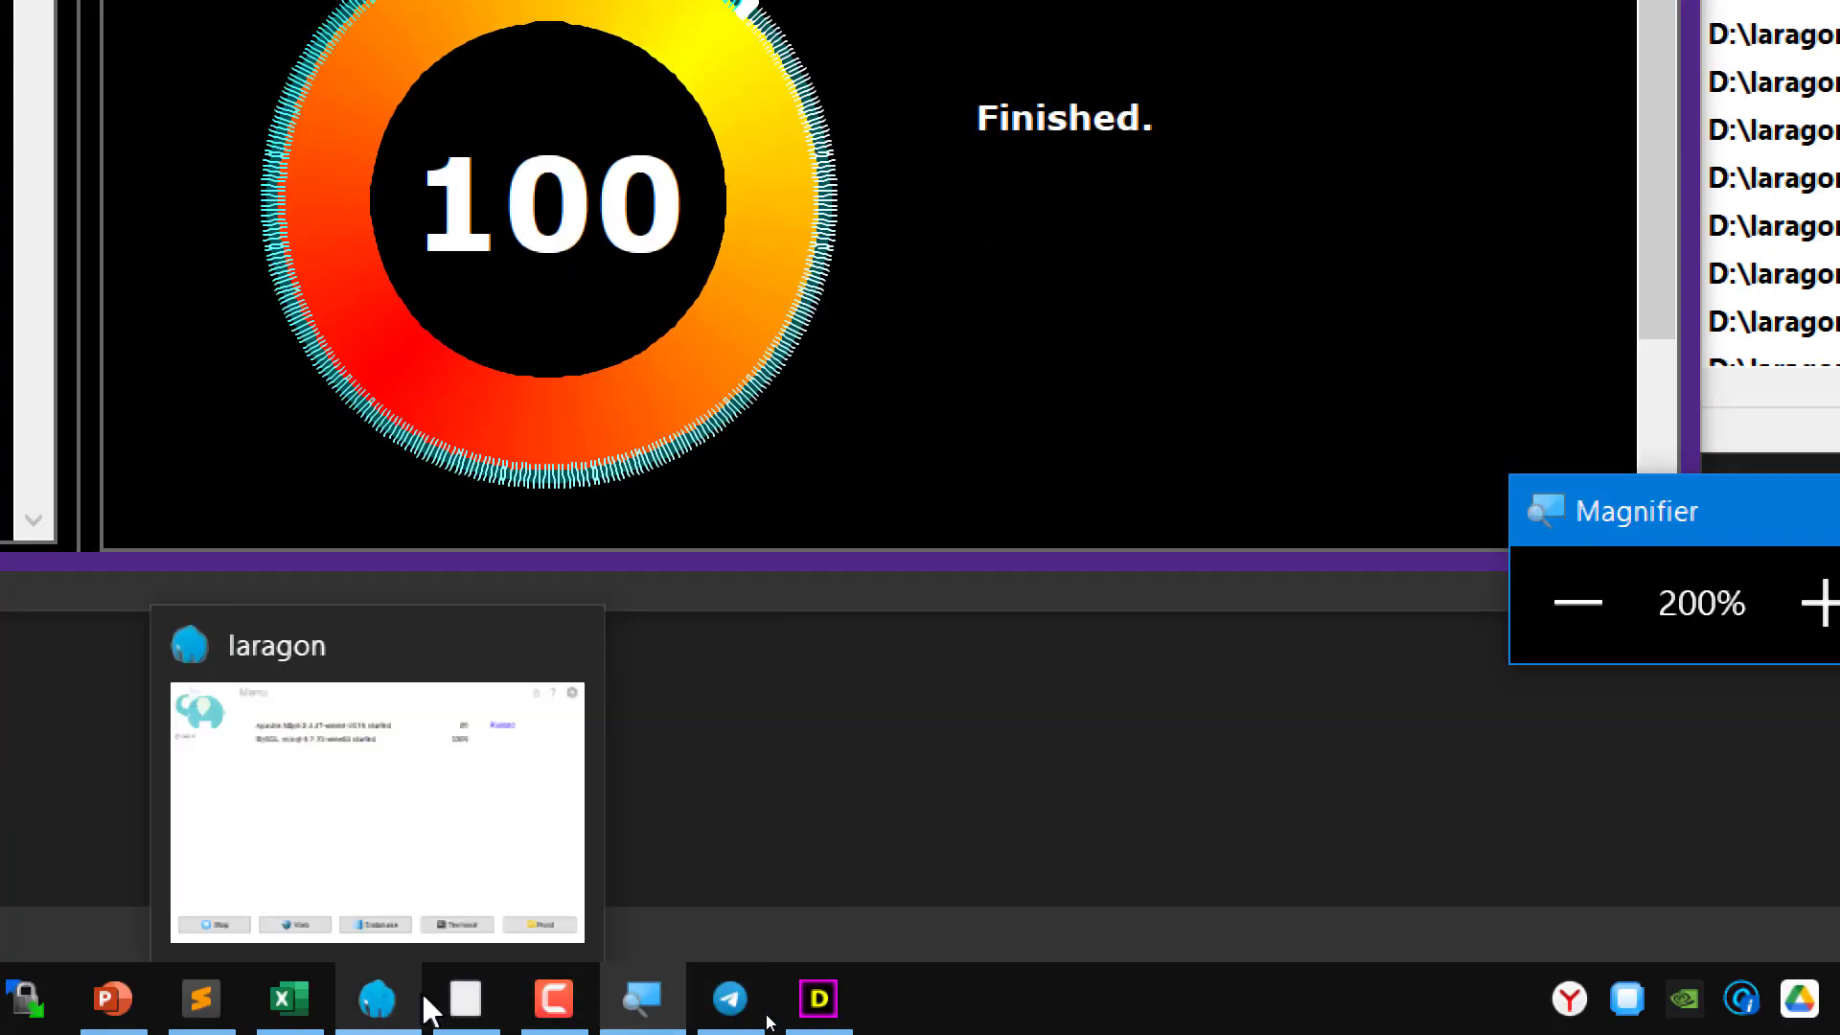
click(466, 998)
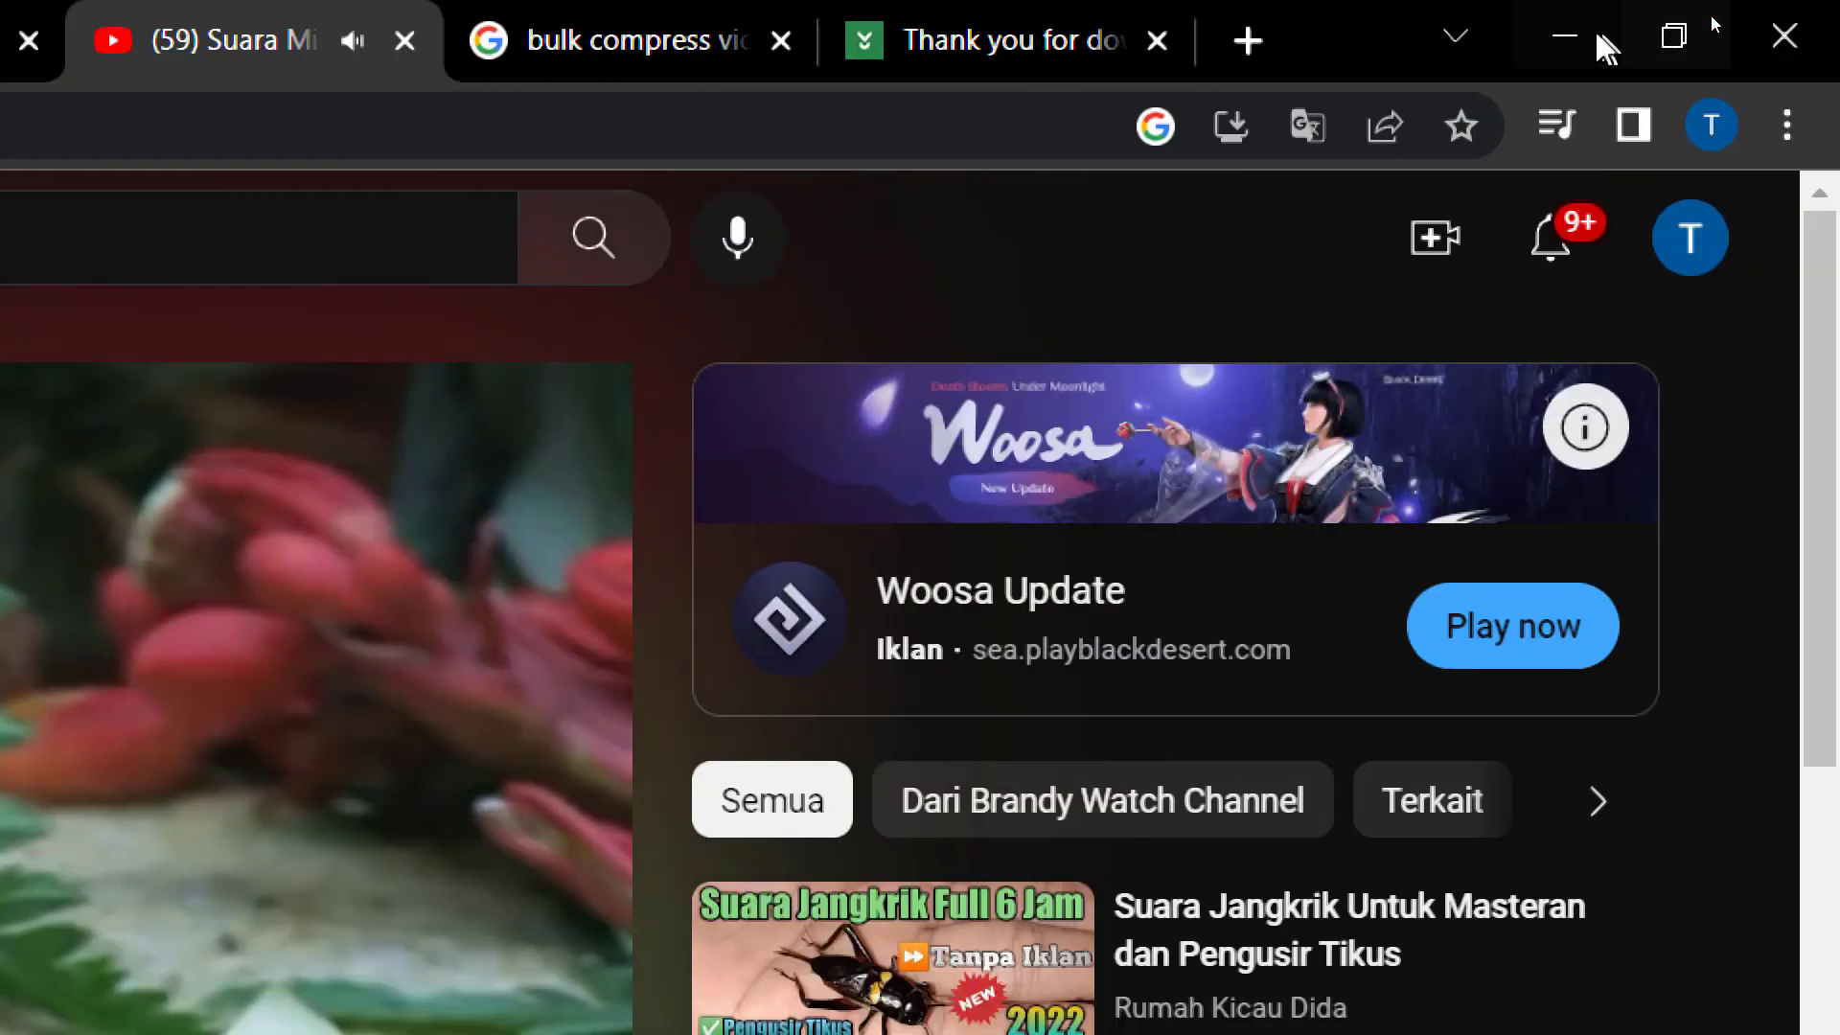
click(1597, 35)
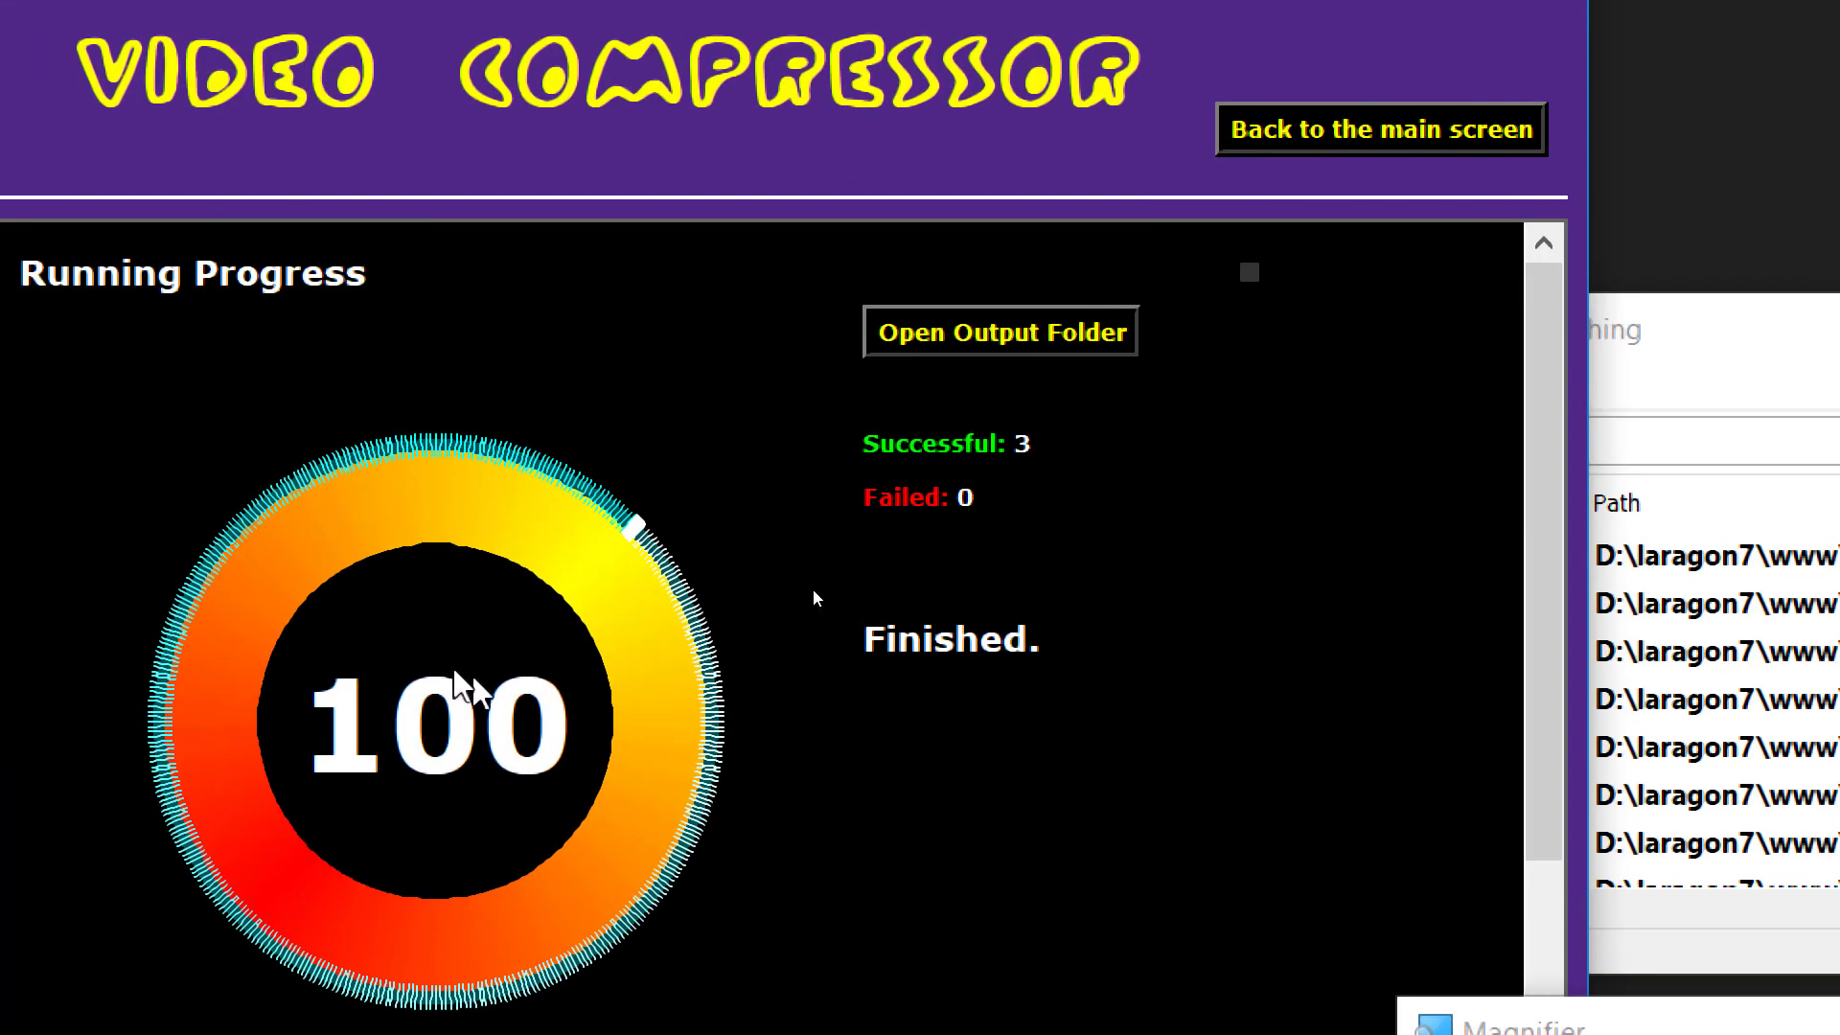
key(super+minus)
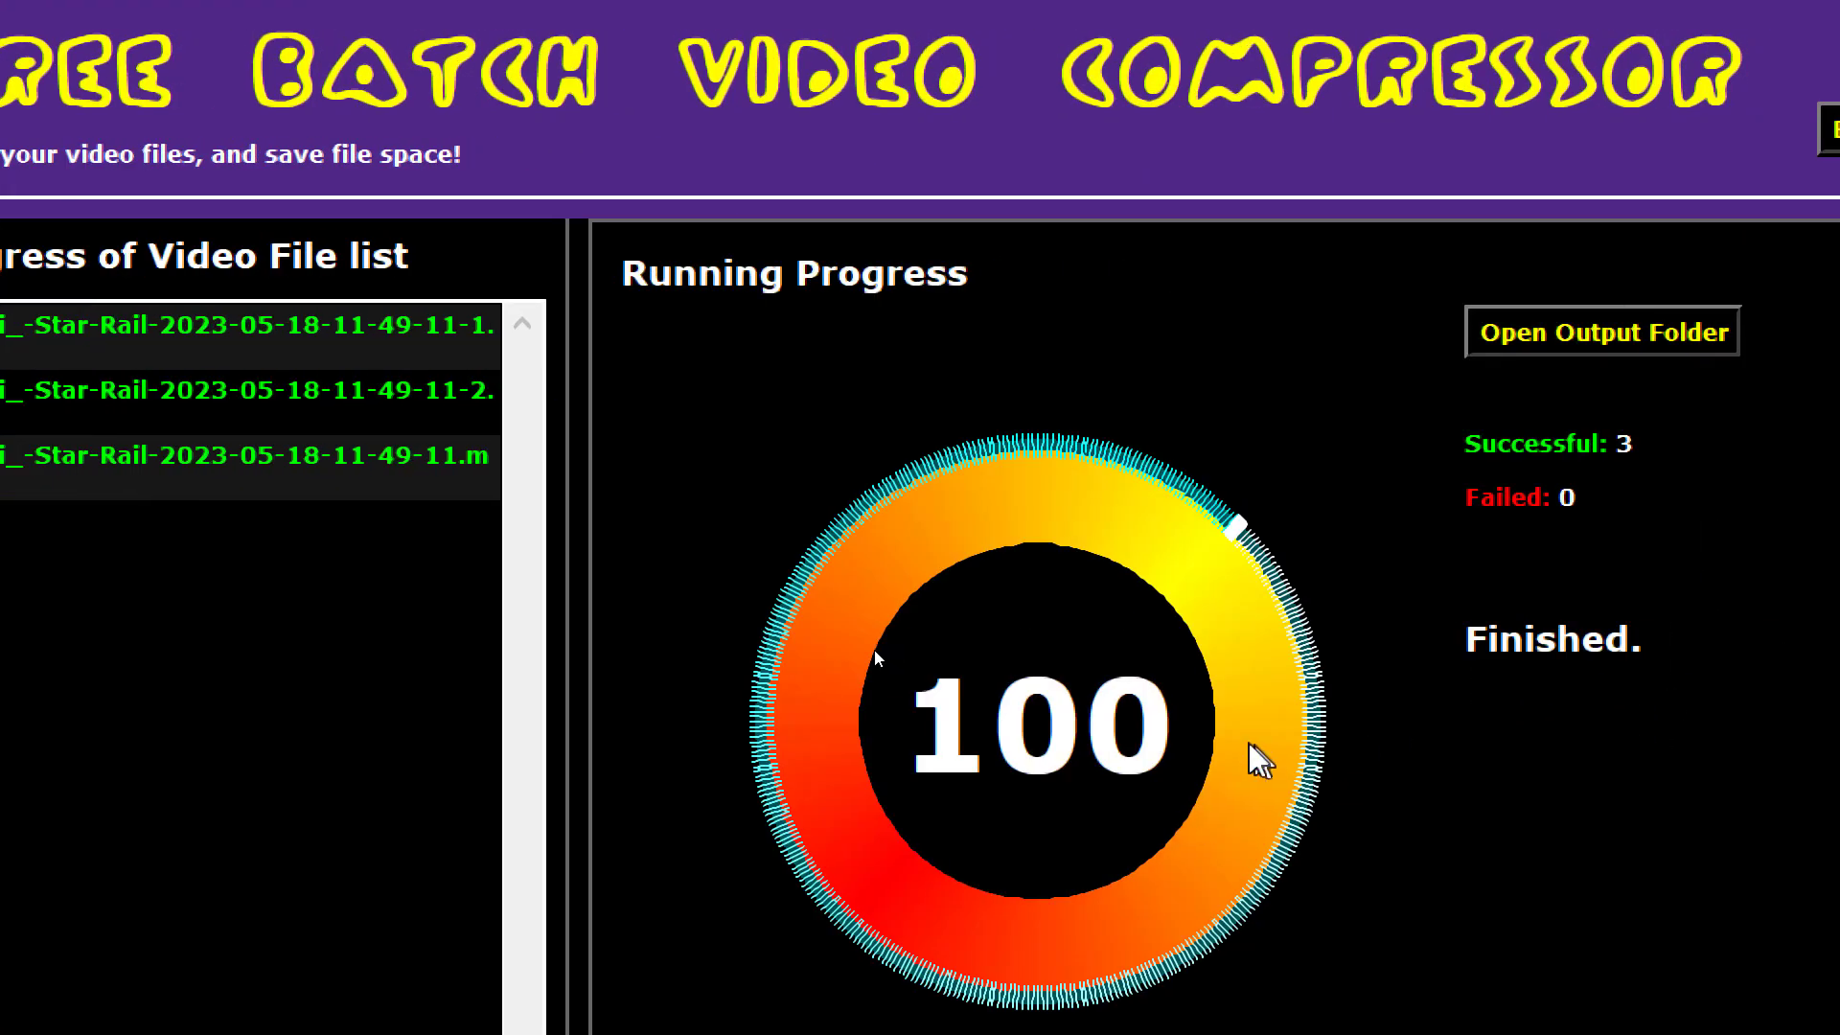
key(super+plus)
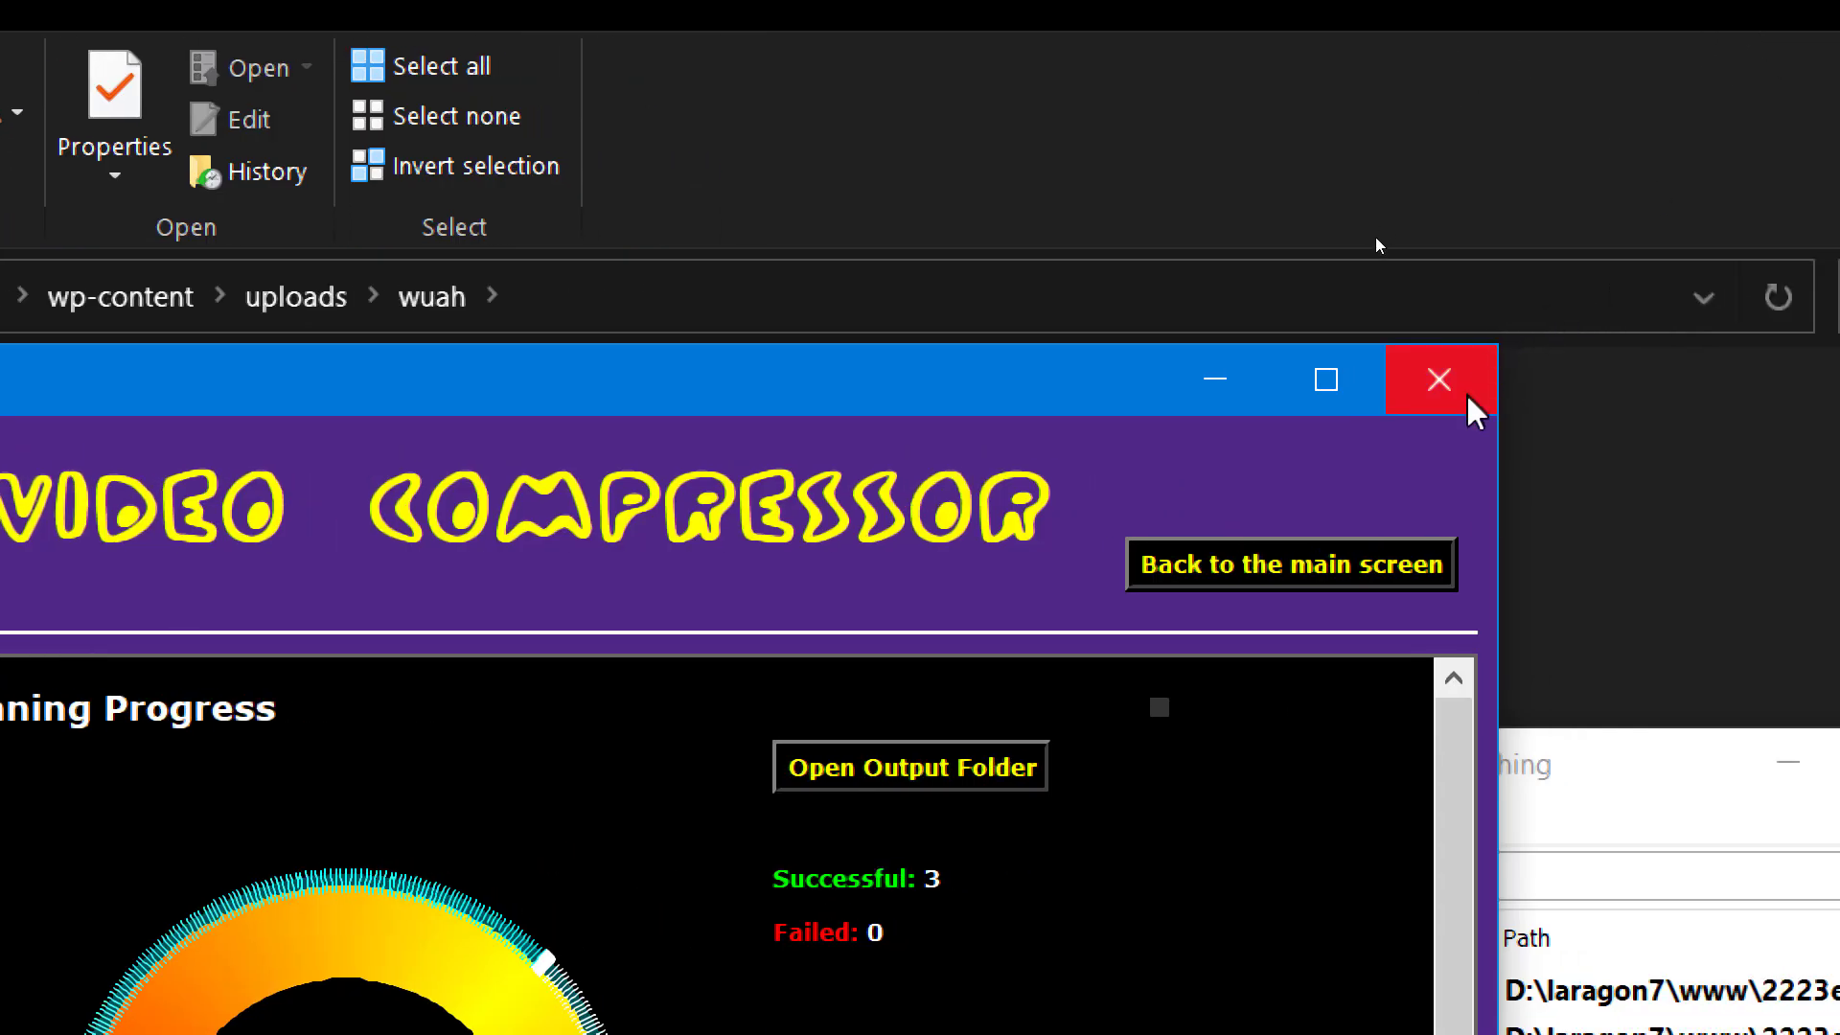
Step: Close the compressor, open the Videos 2023-06-08 (1), June 08 folder and select its three MP4s
click(1476, 412)
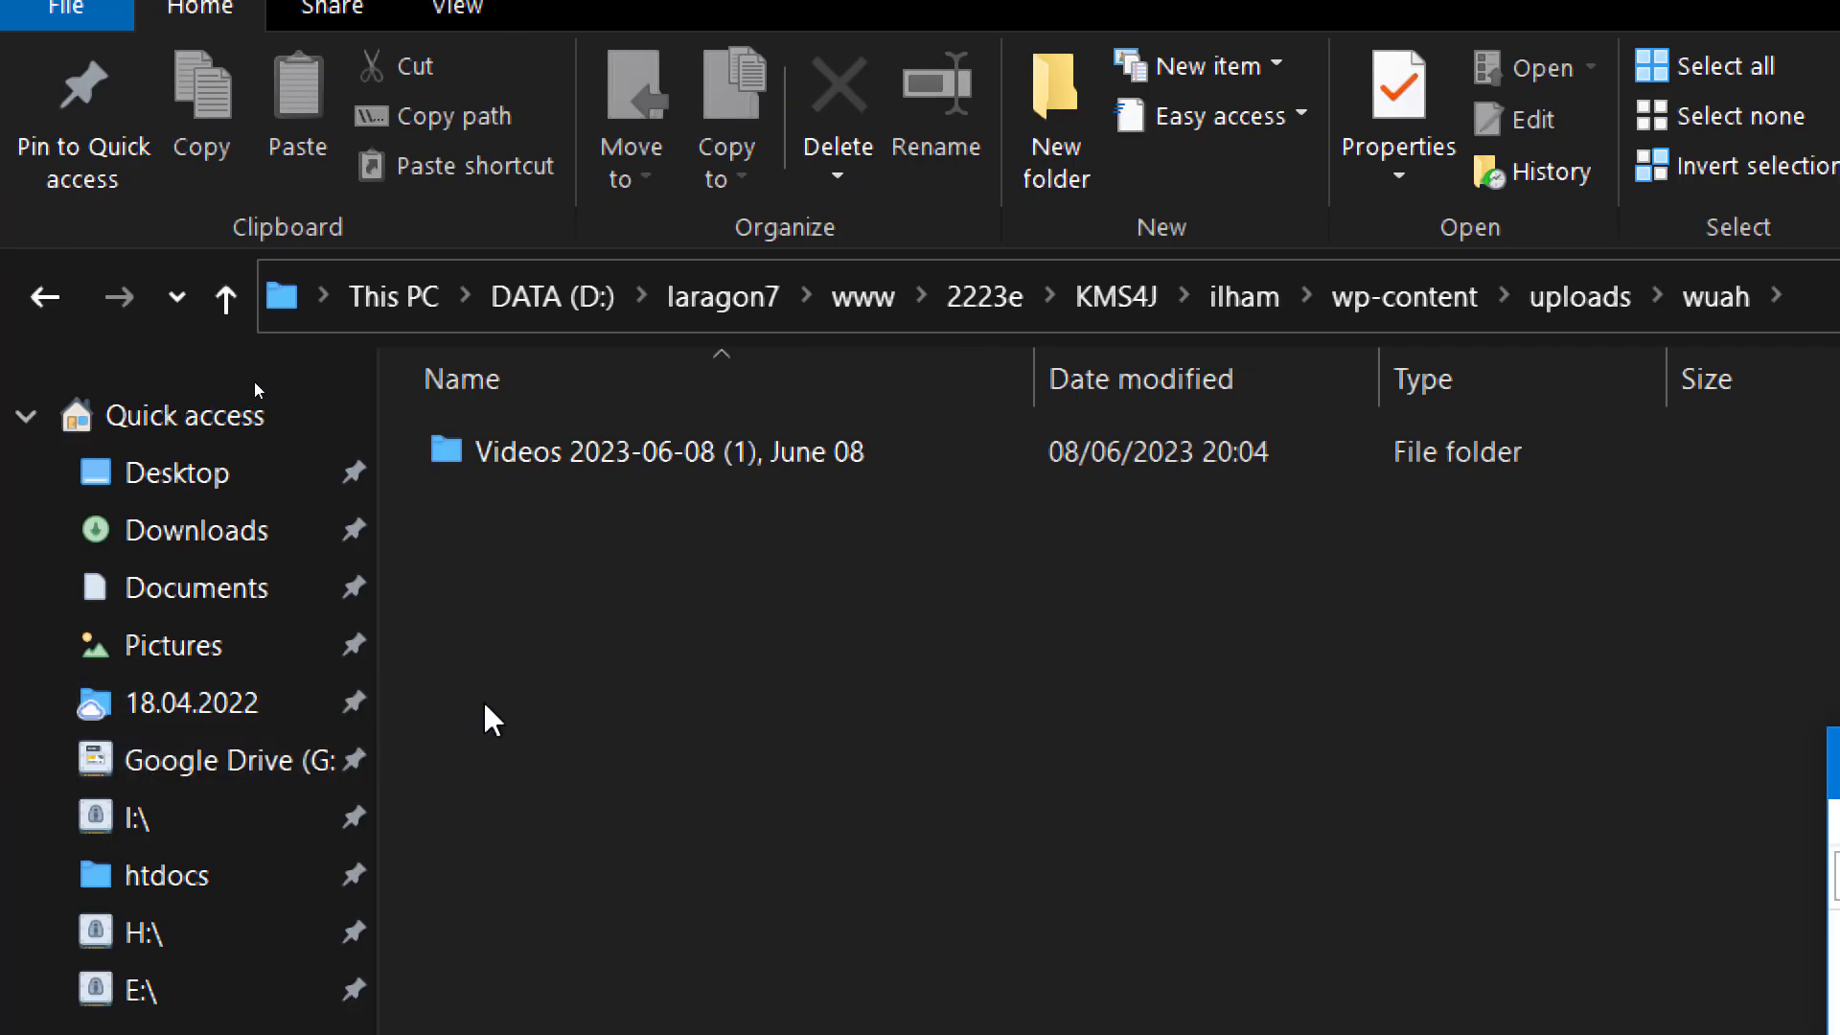
double_click(668, 469)
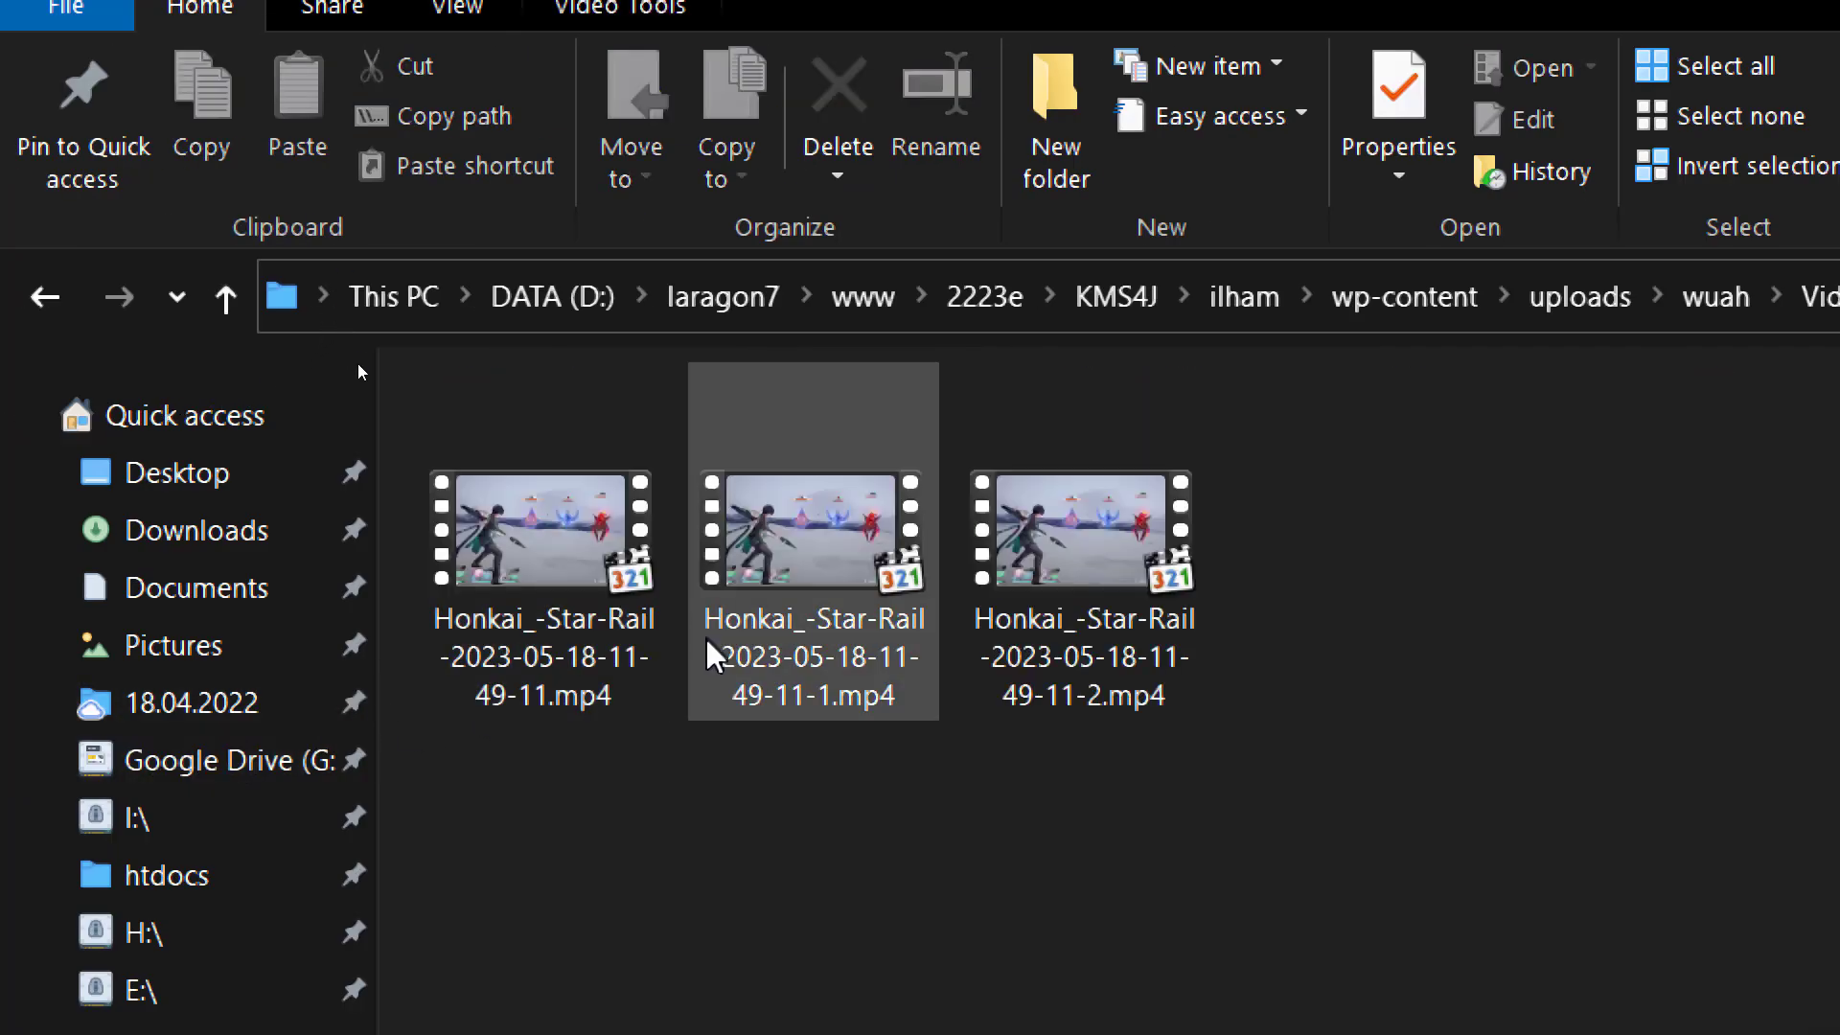
drag(580, 586, 473, 557)
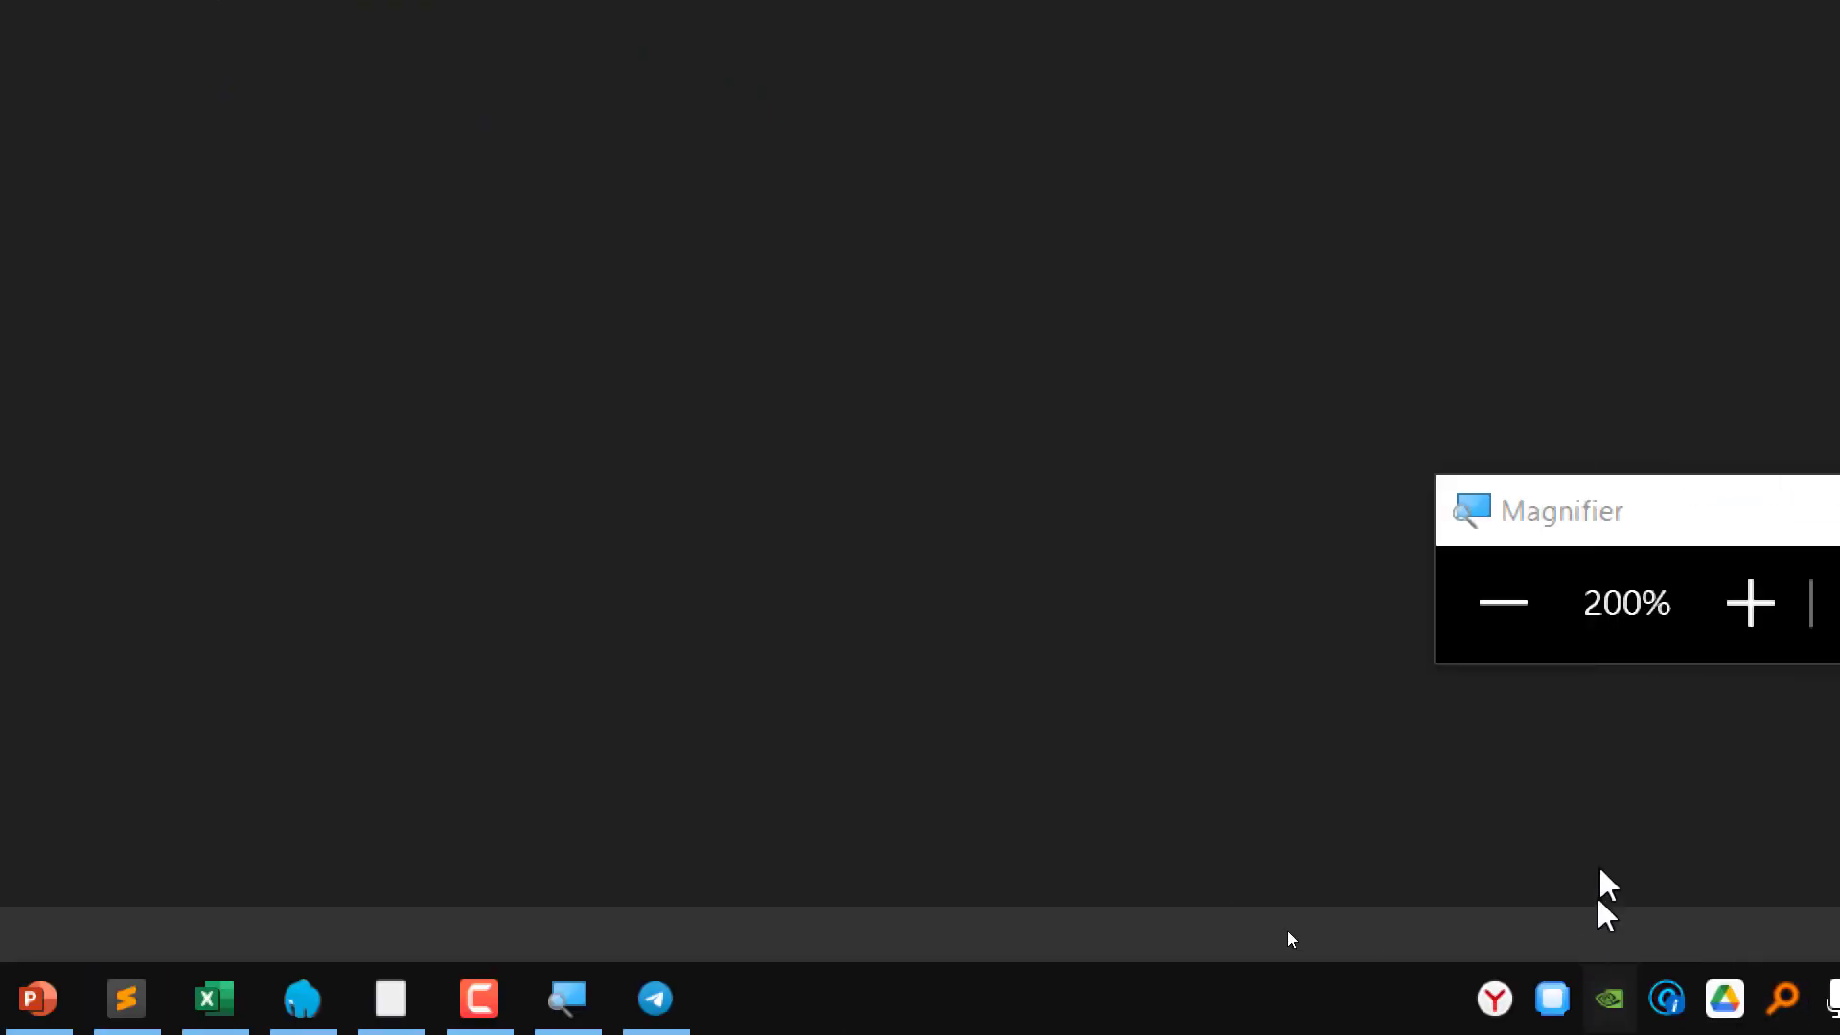
Step: Maximise Everything, select the three original large Honkai MP4s and permanently delete them with Shift+Delete
click(477, 998)
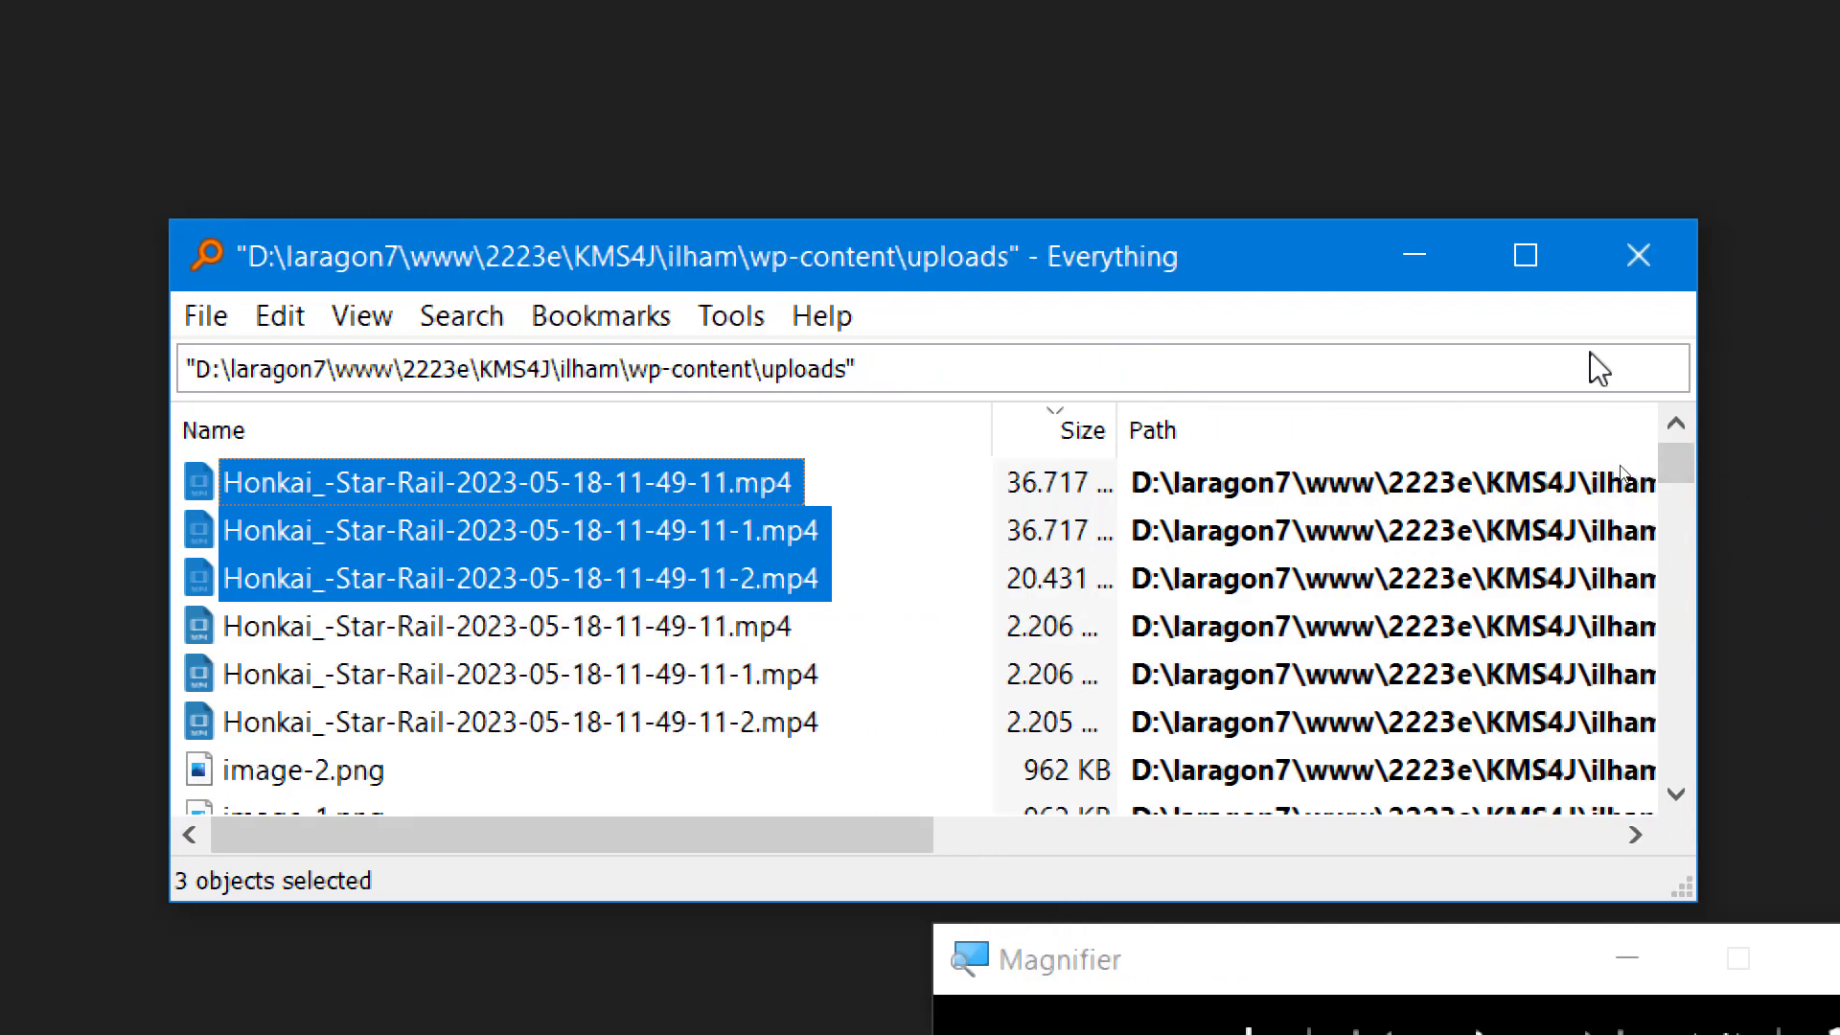
click(1526, 255)
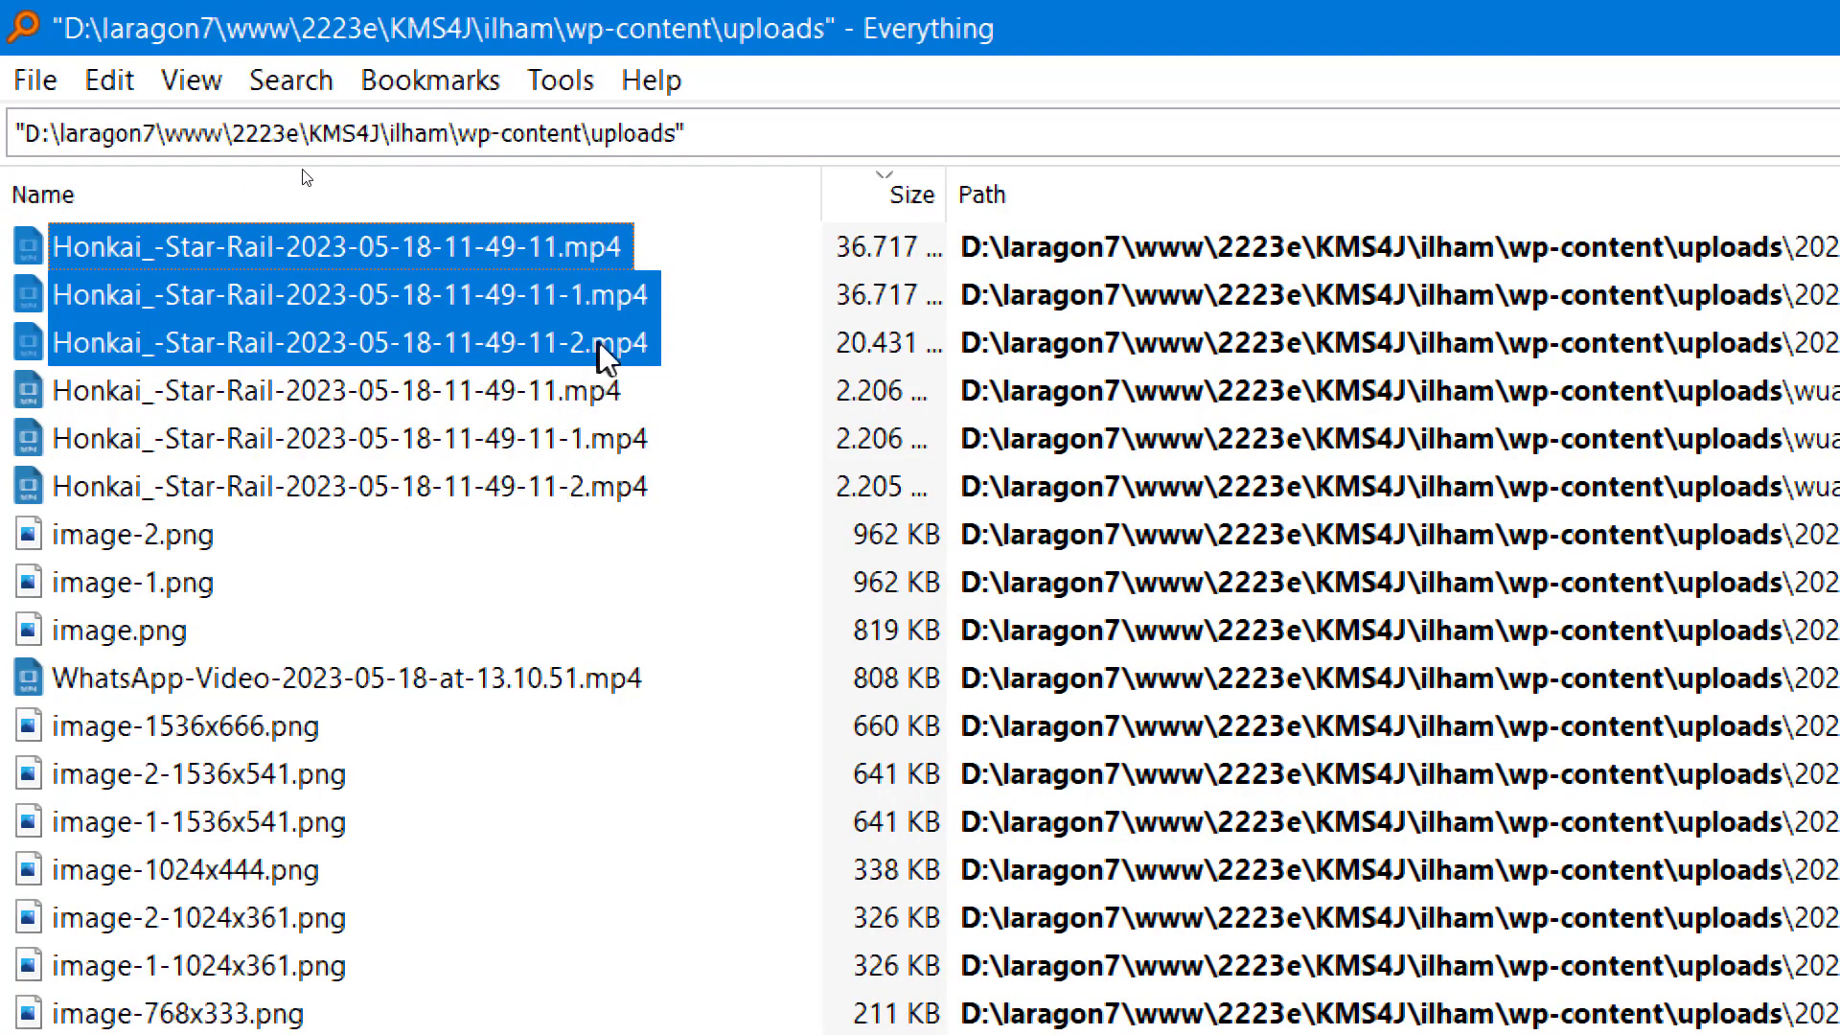
click(611, 343)
shift+click(571, 250)
key(shift+Delete)
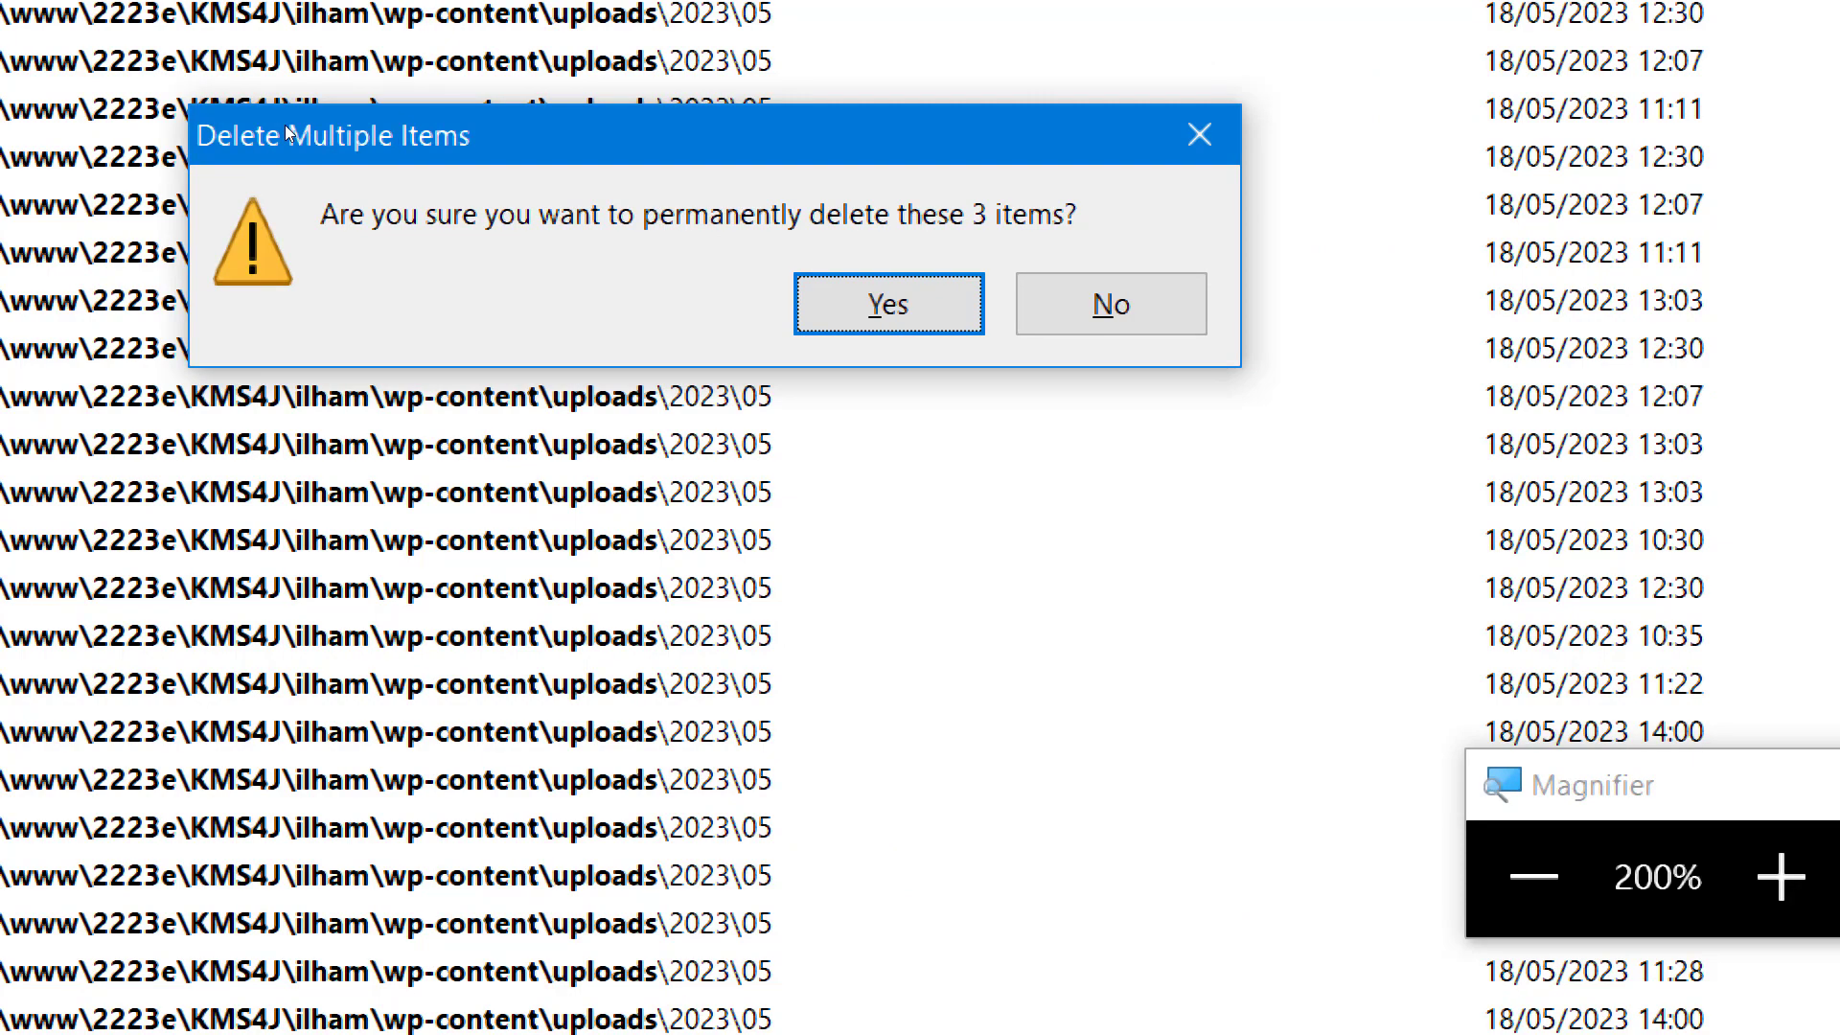
key(Return)
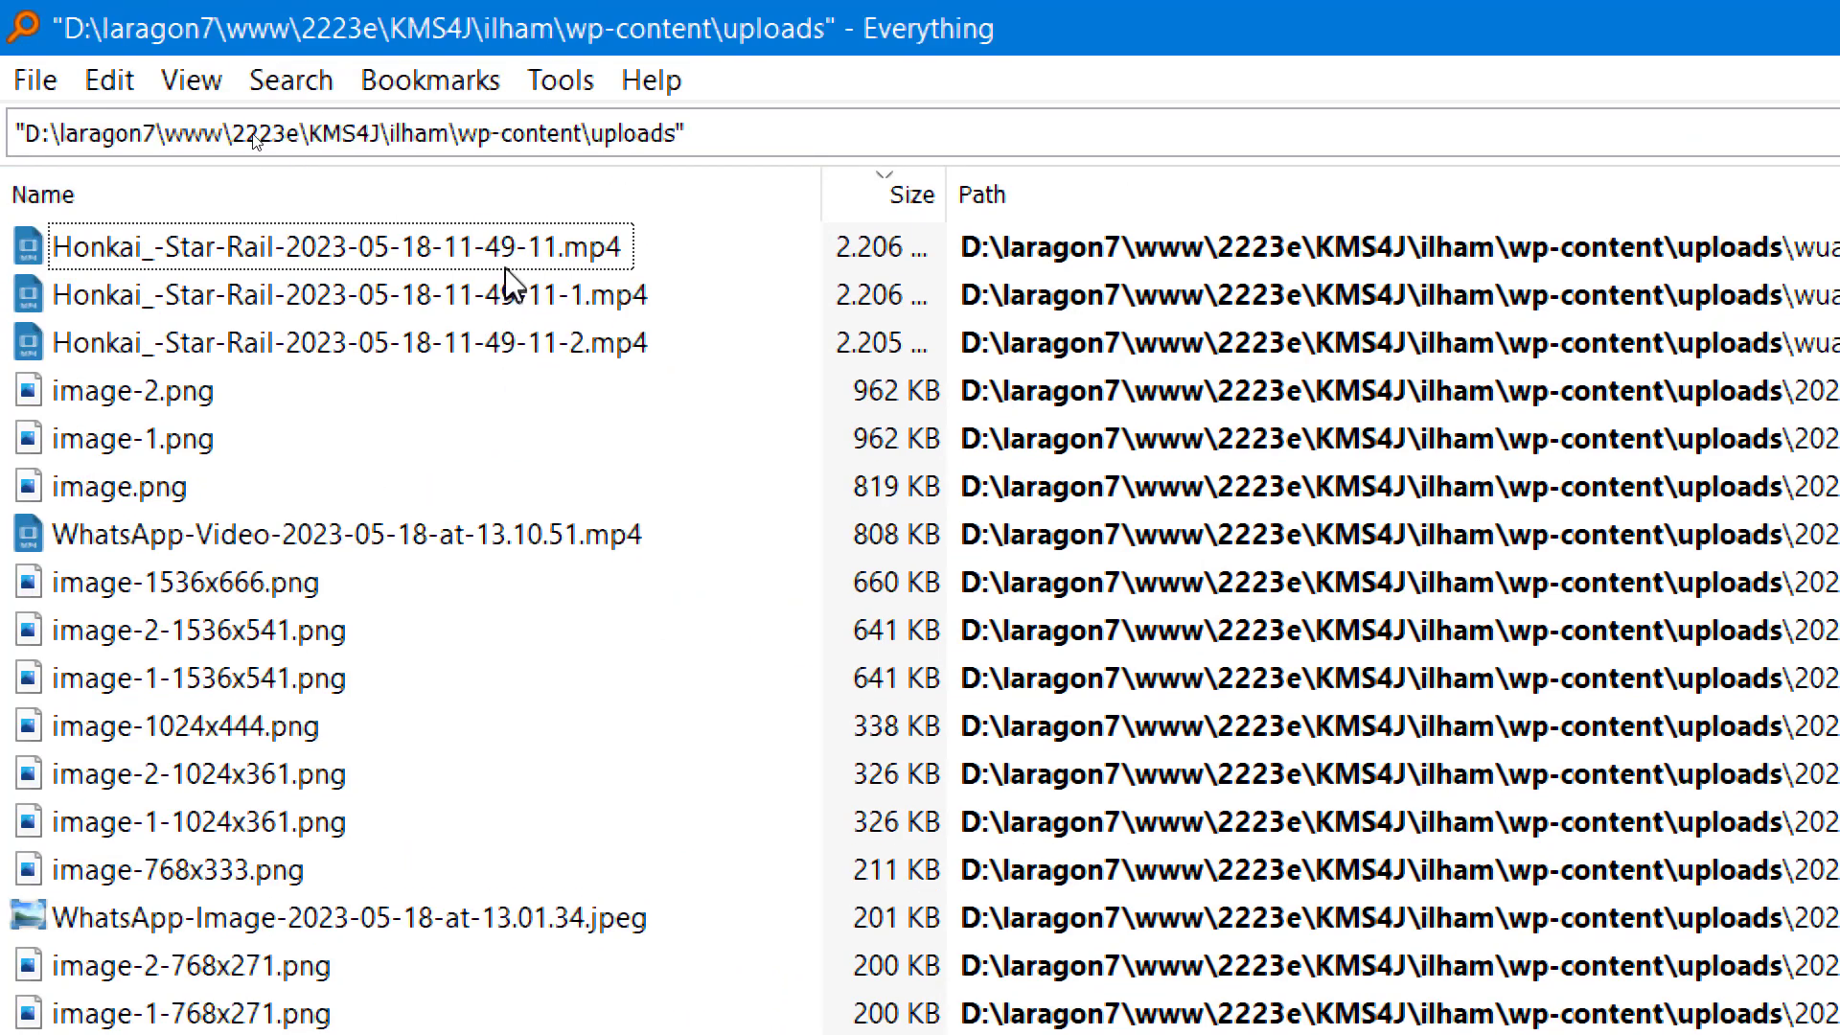
click(393, 257)
shift+click(426, 356)
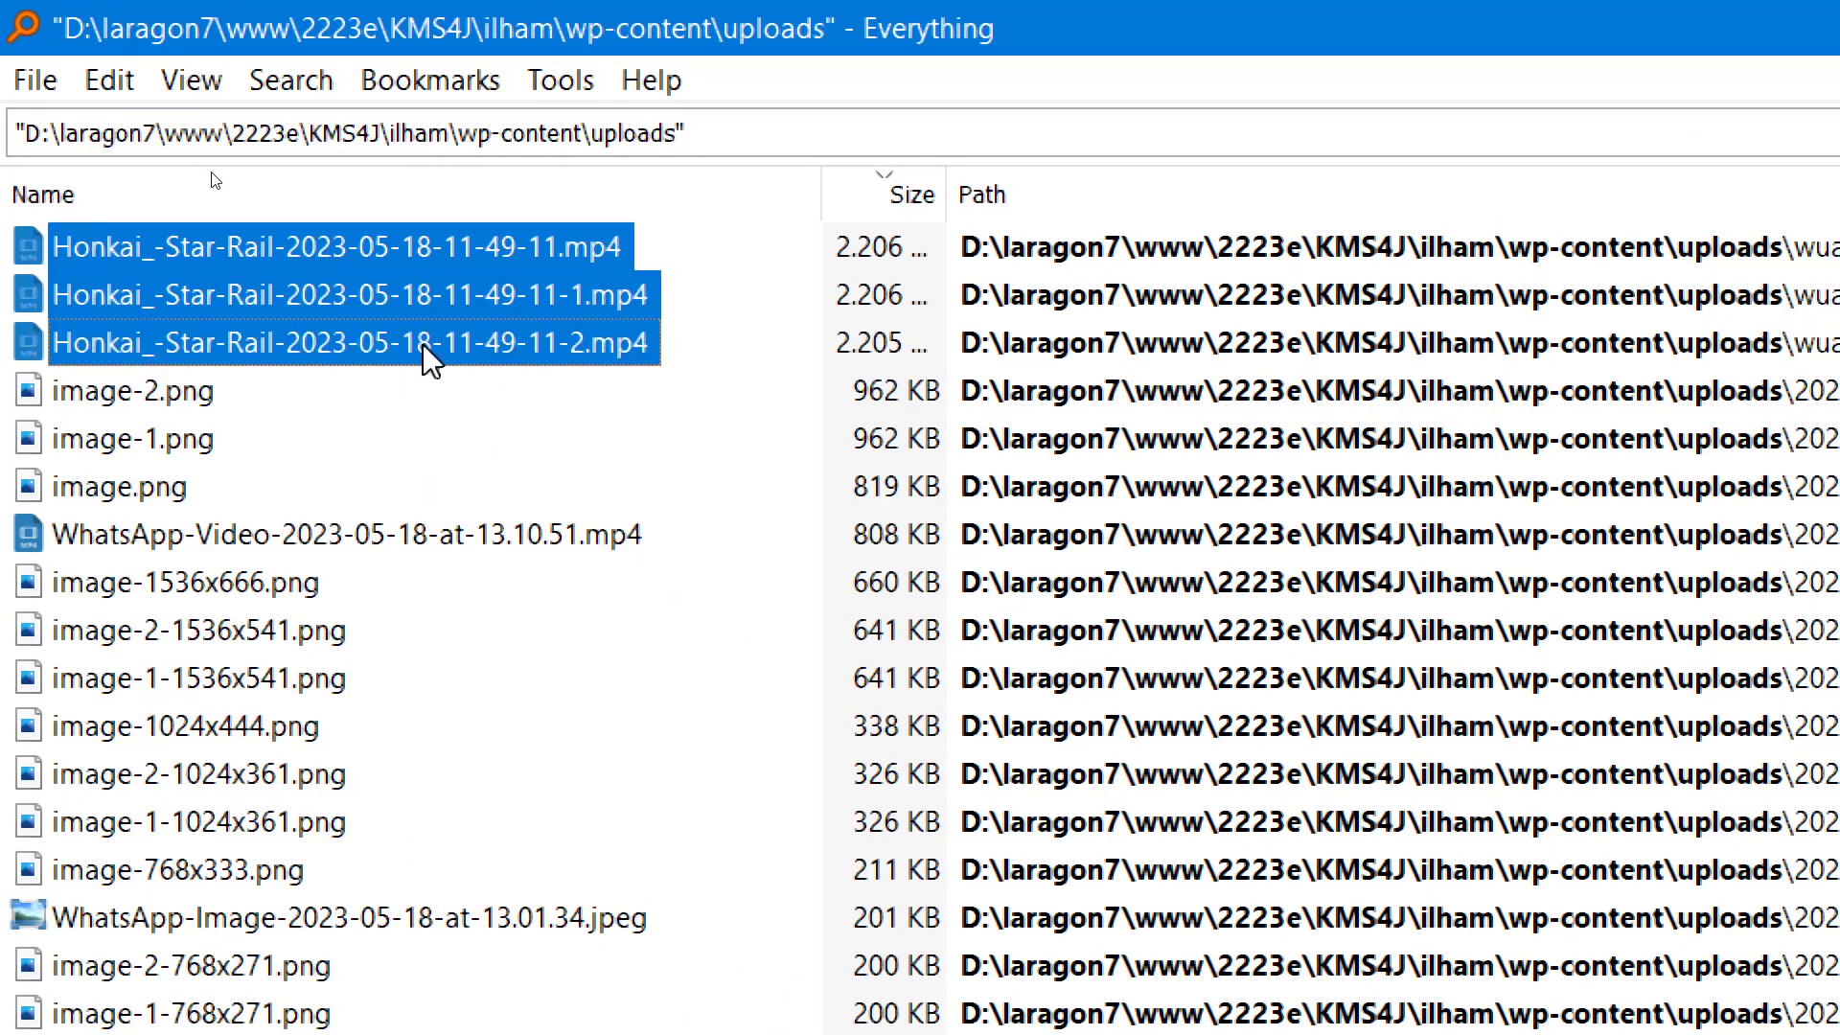
right_click(525, 360)
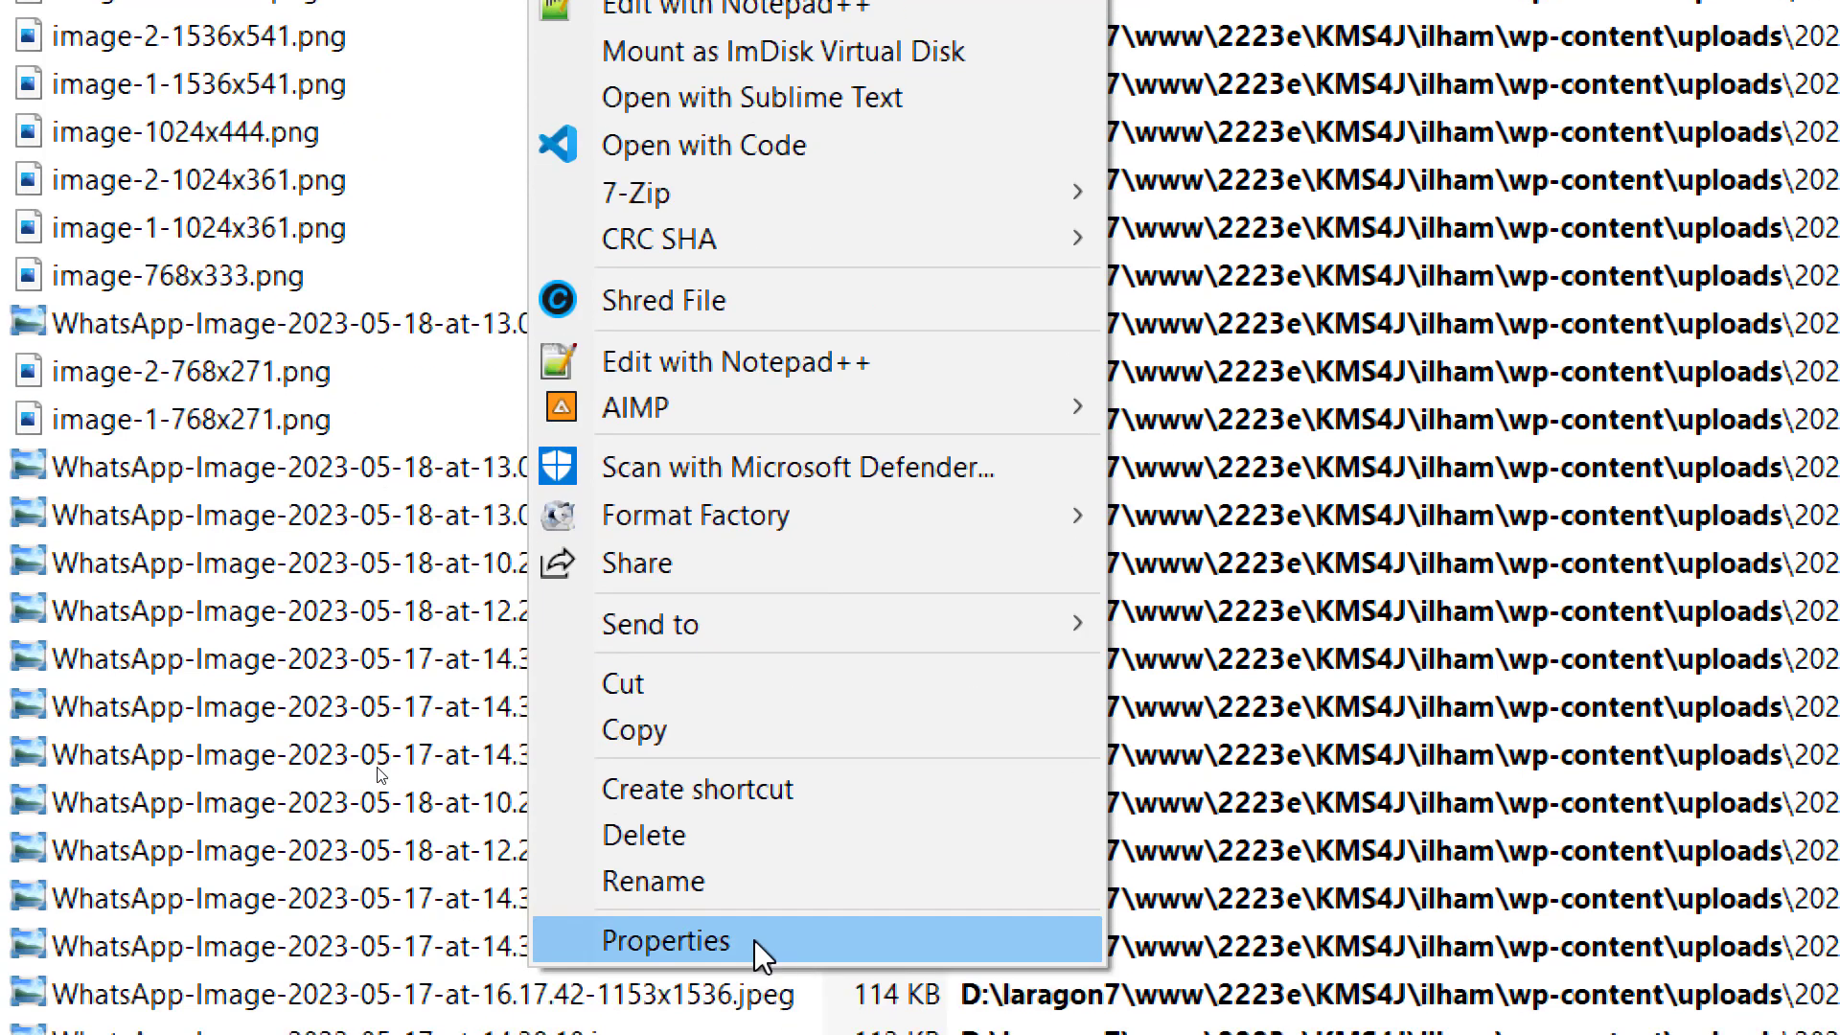
click(760, 947)
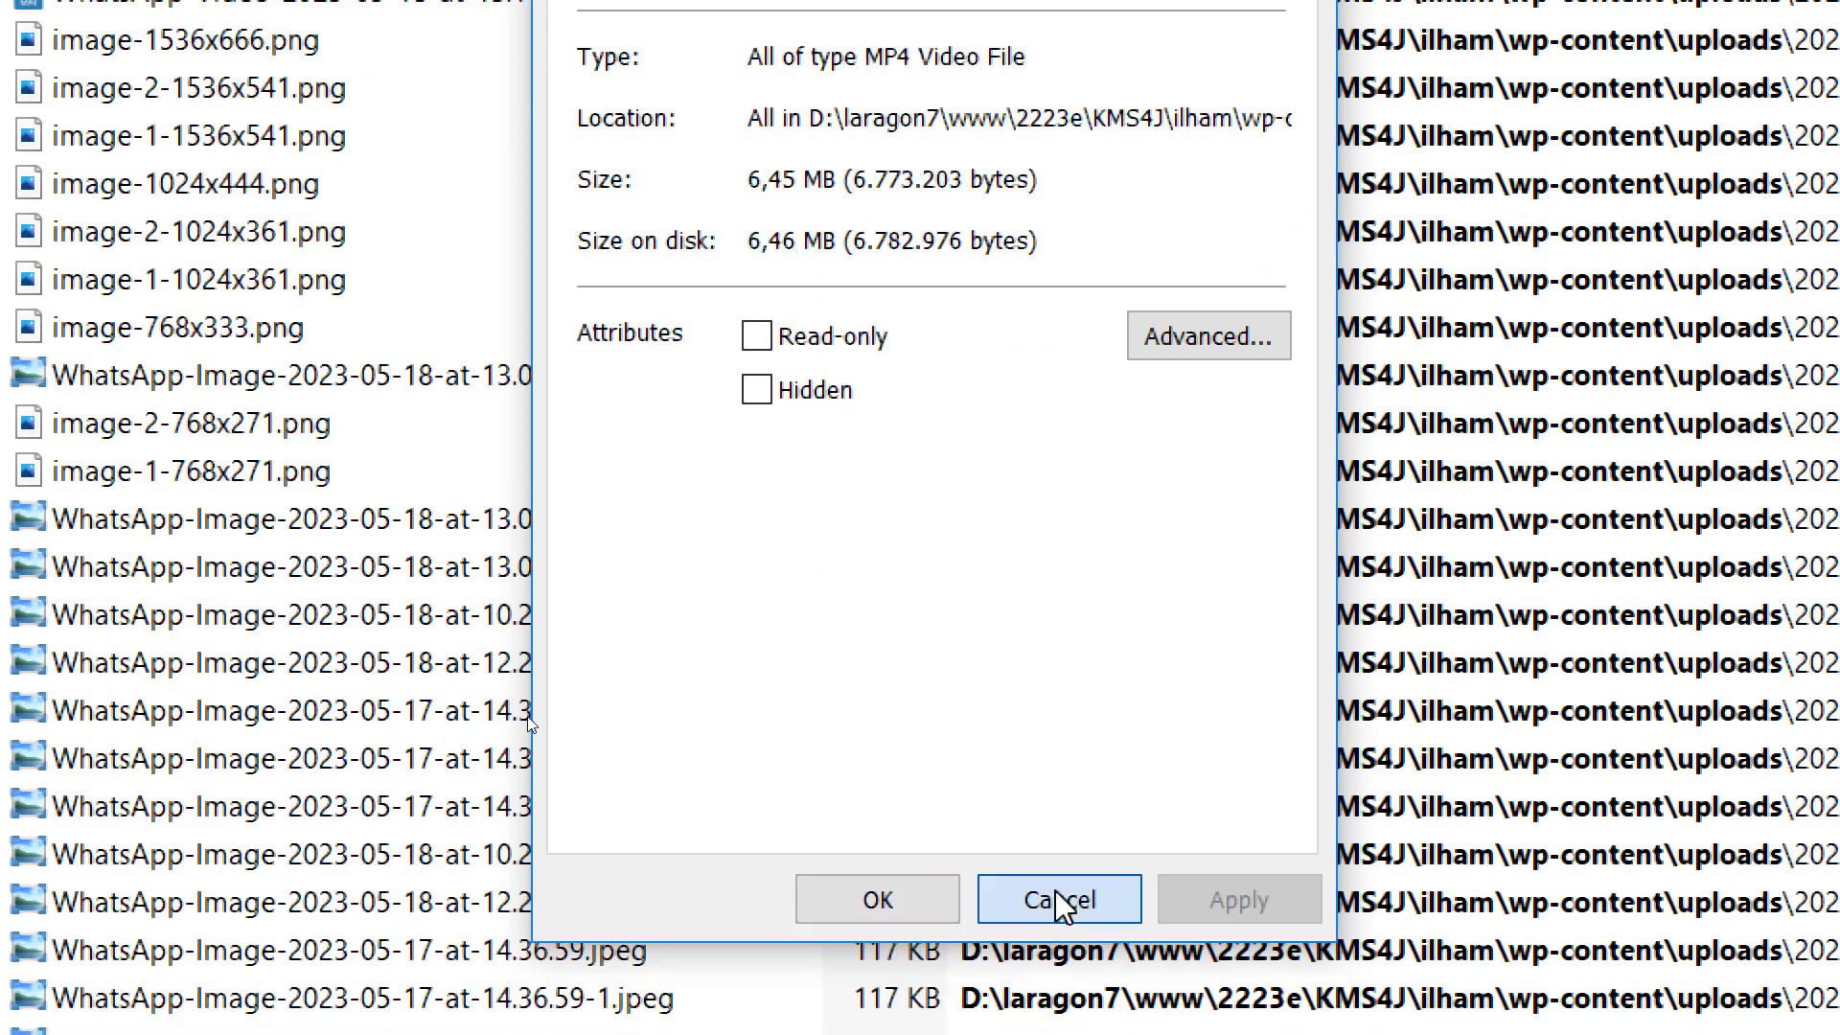
click(1059, 1026)
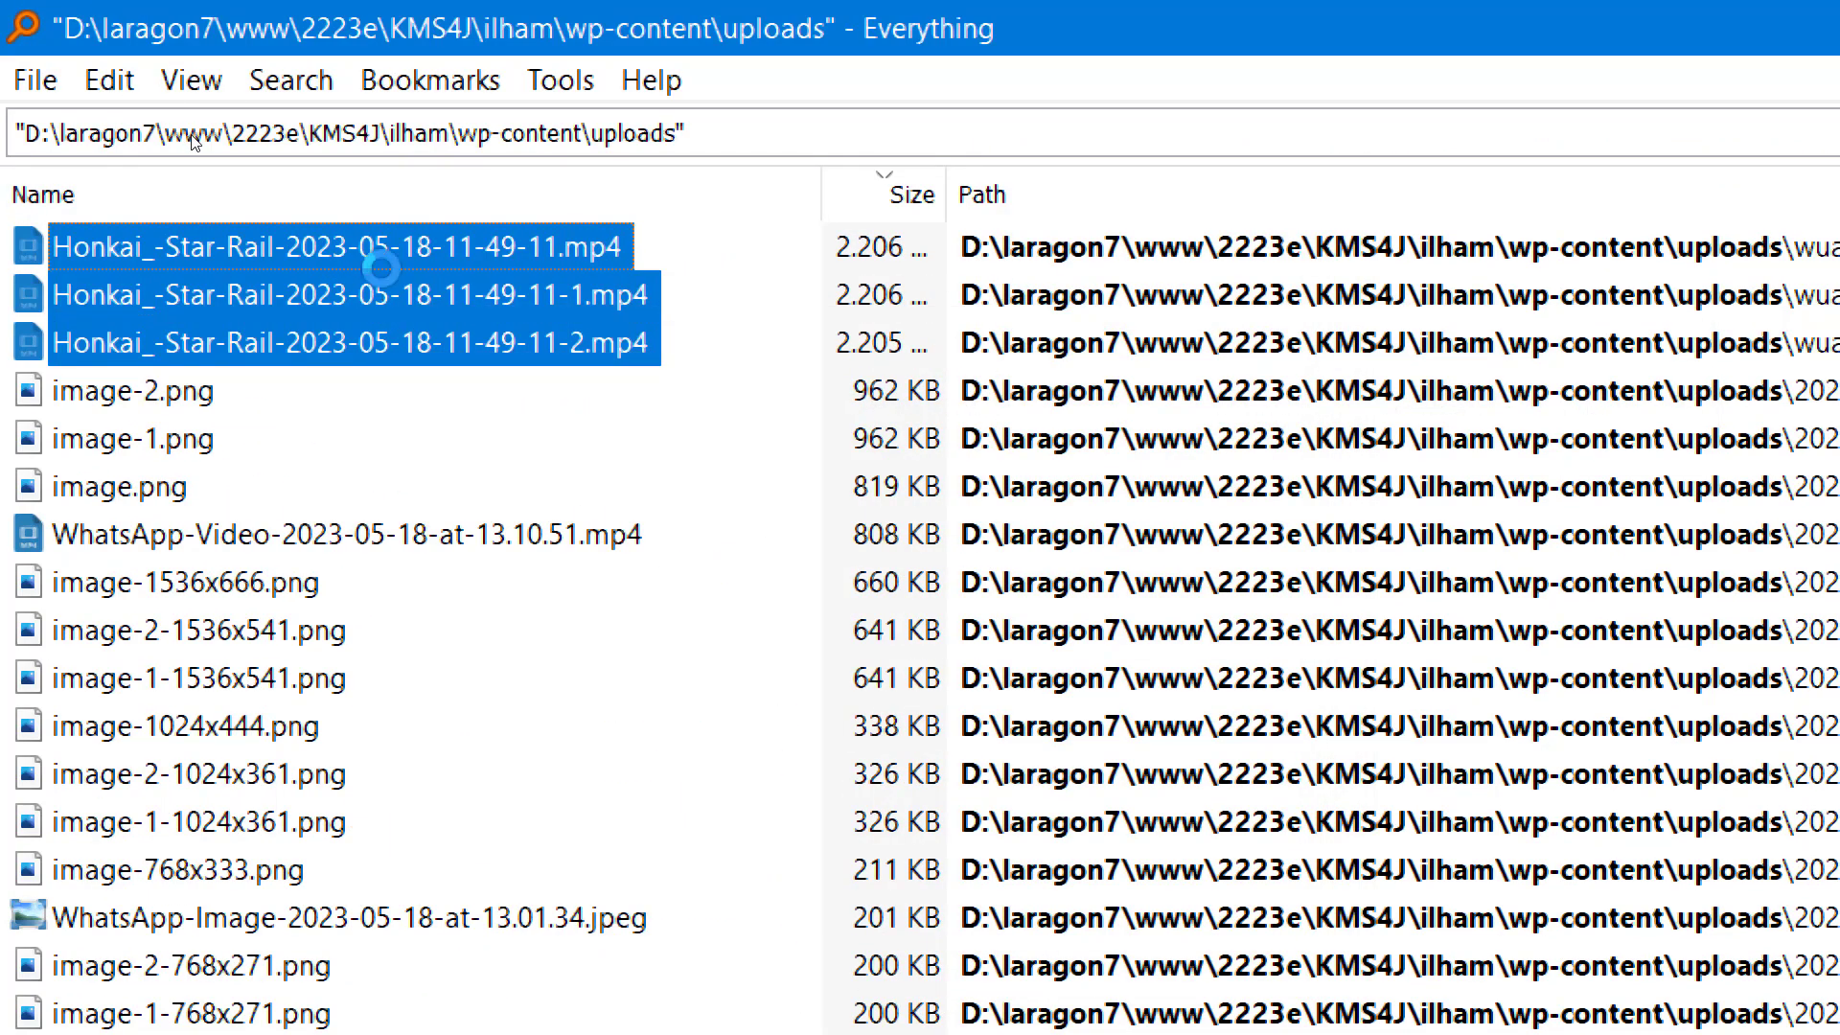
right_click(372, 247)
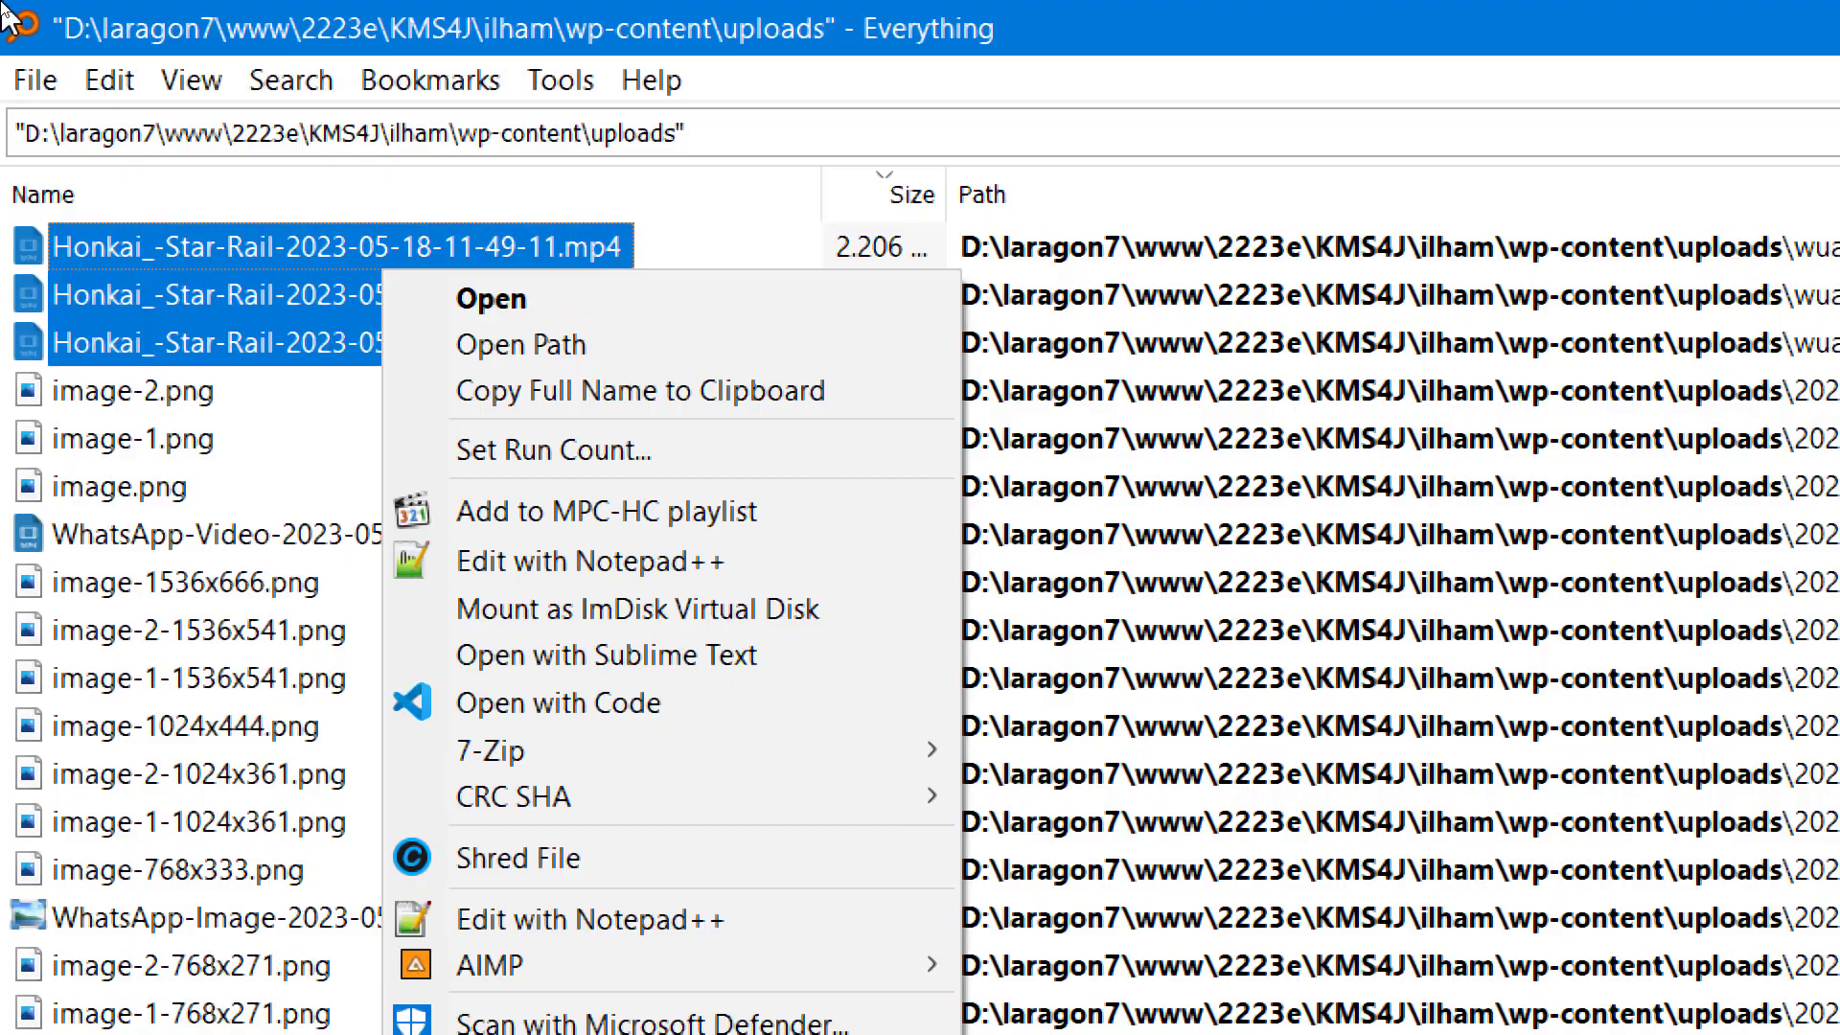
key(Escape)
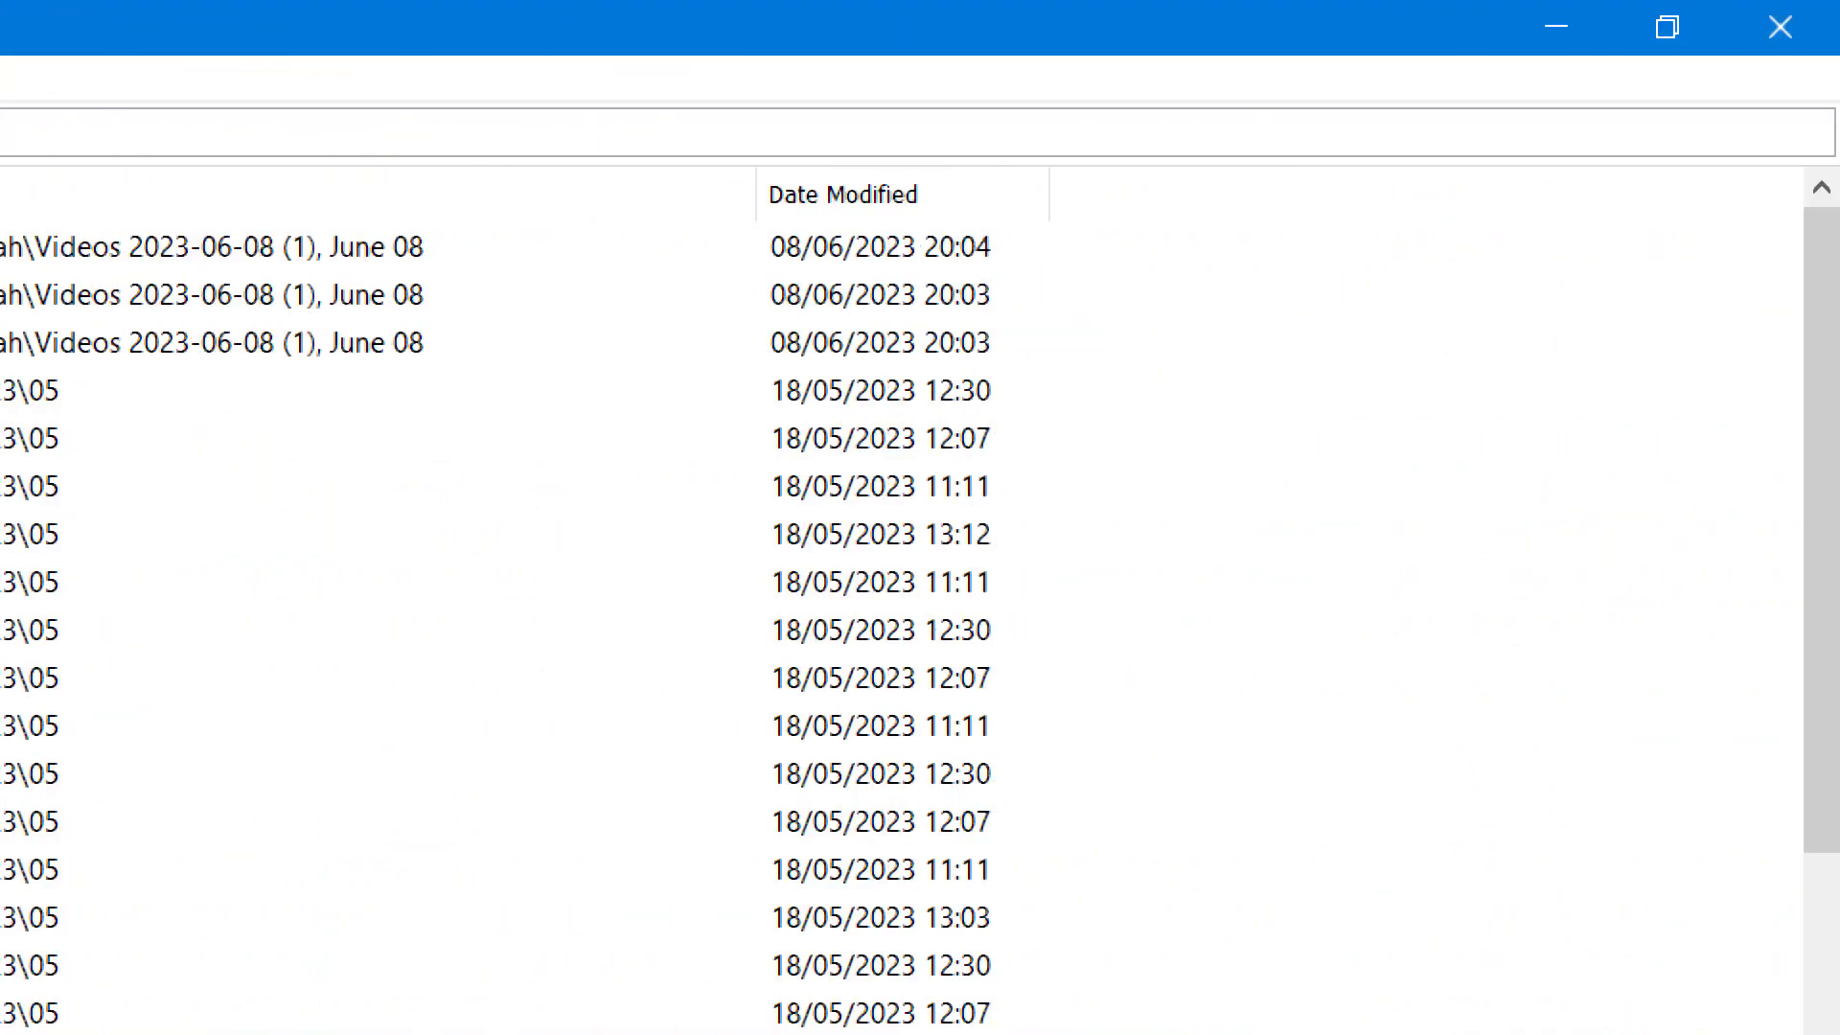
Step: Cut the three compressed Honkai MP4s from wuah and paste them into uploads\2023\05
click(1544, 34)
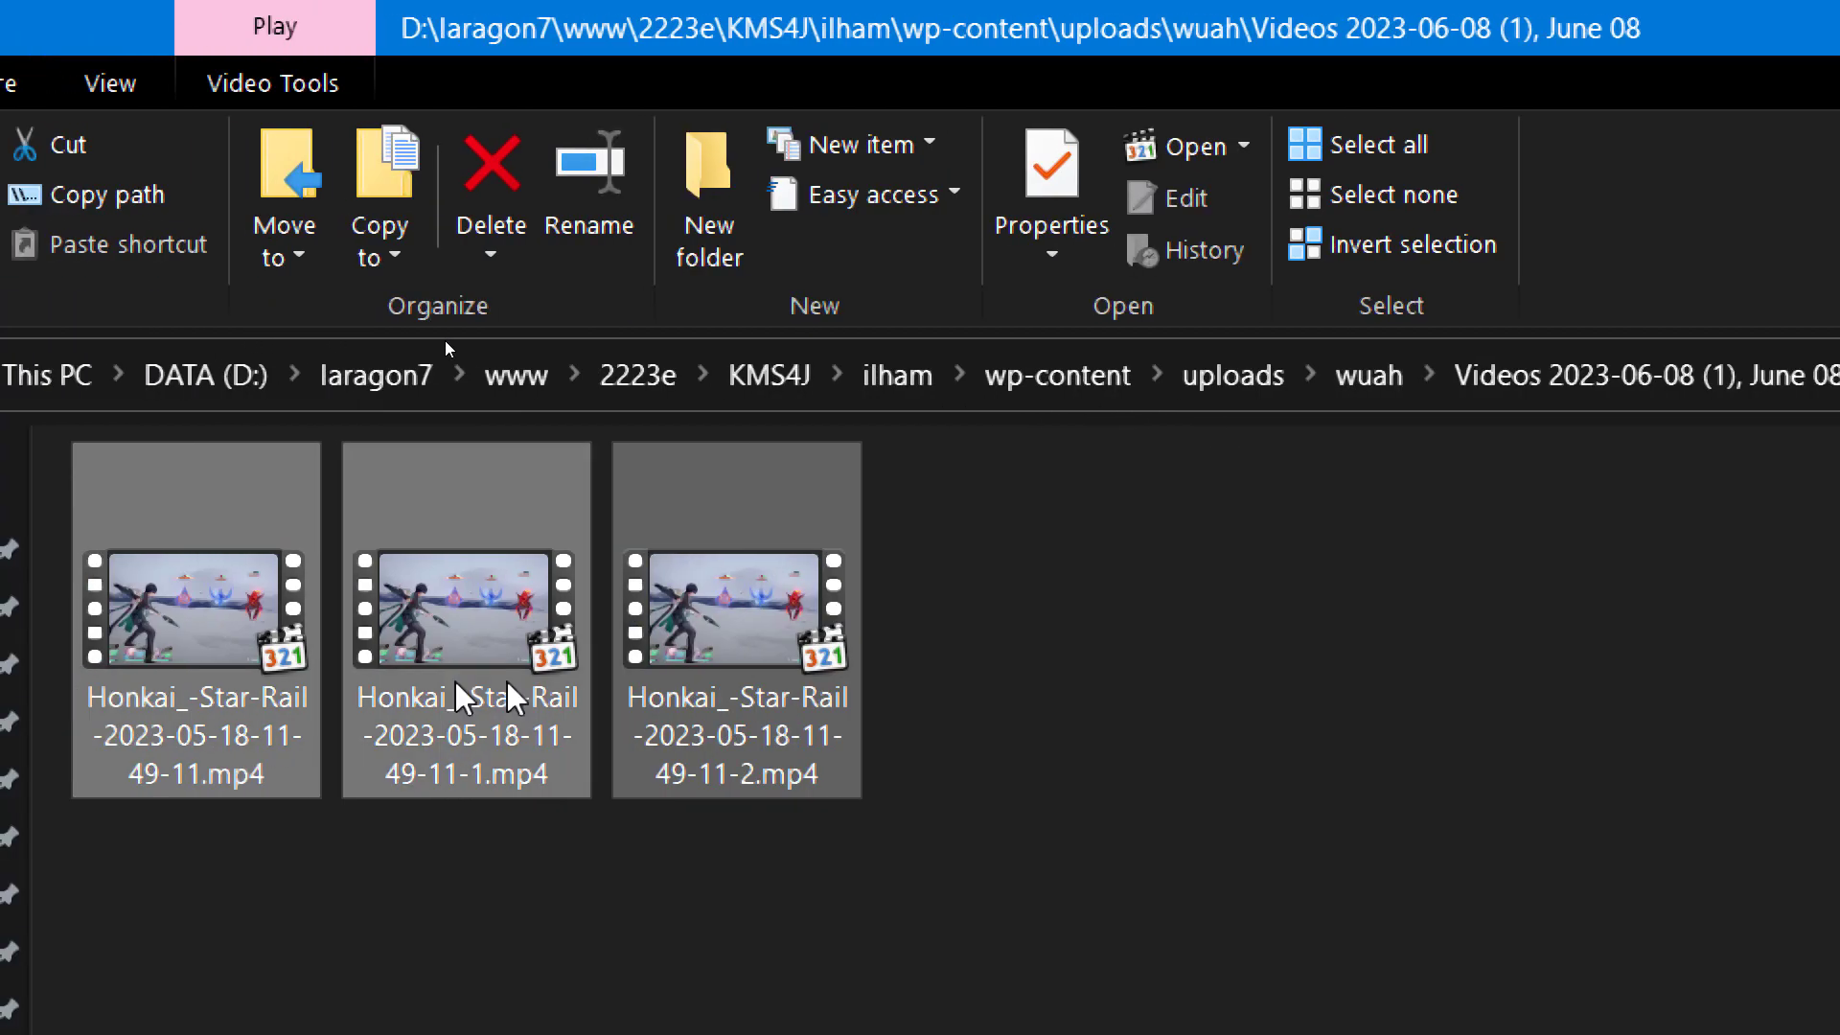
right_click(394, 624)
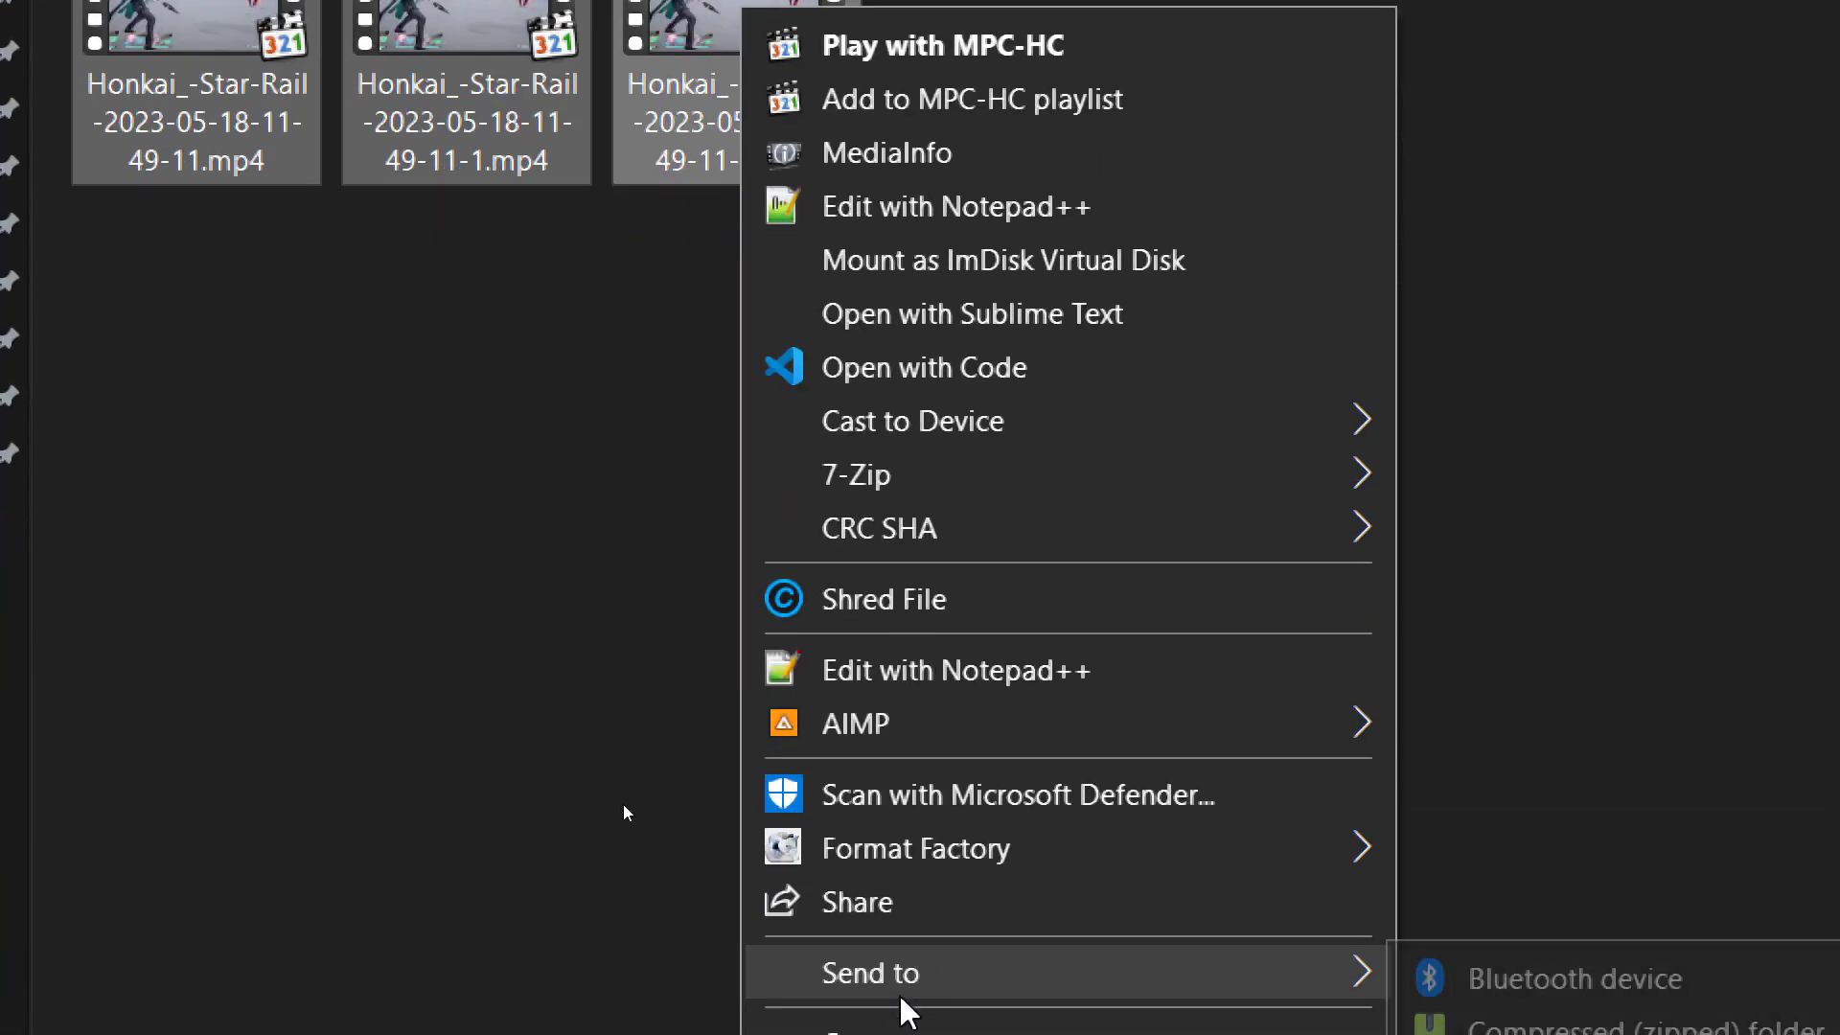
click(903, 895)
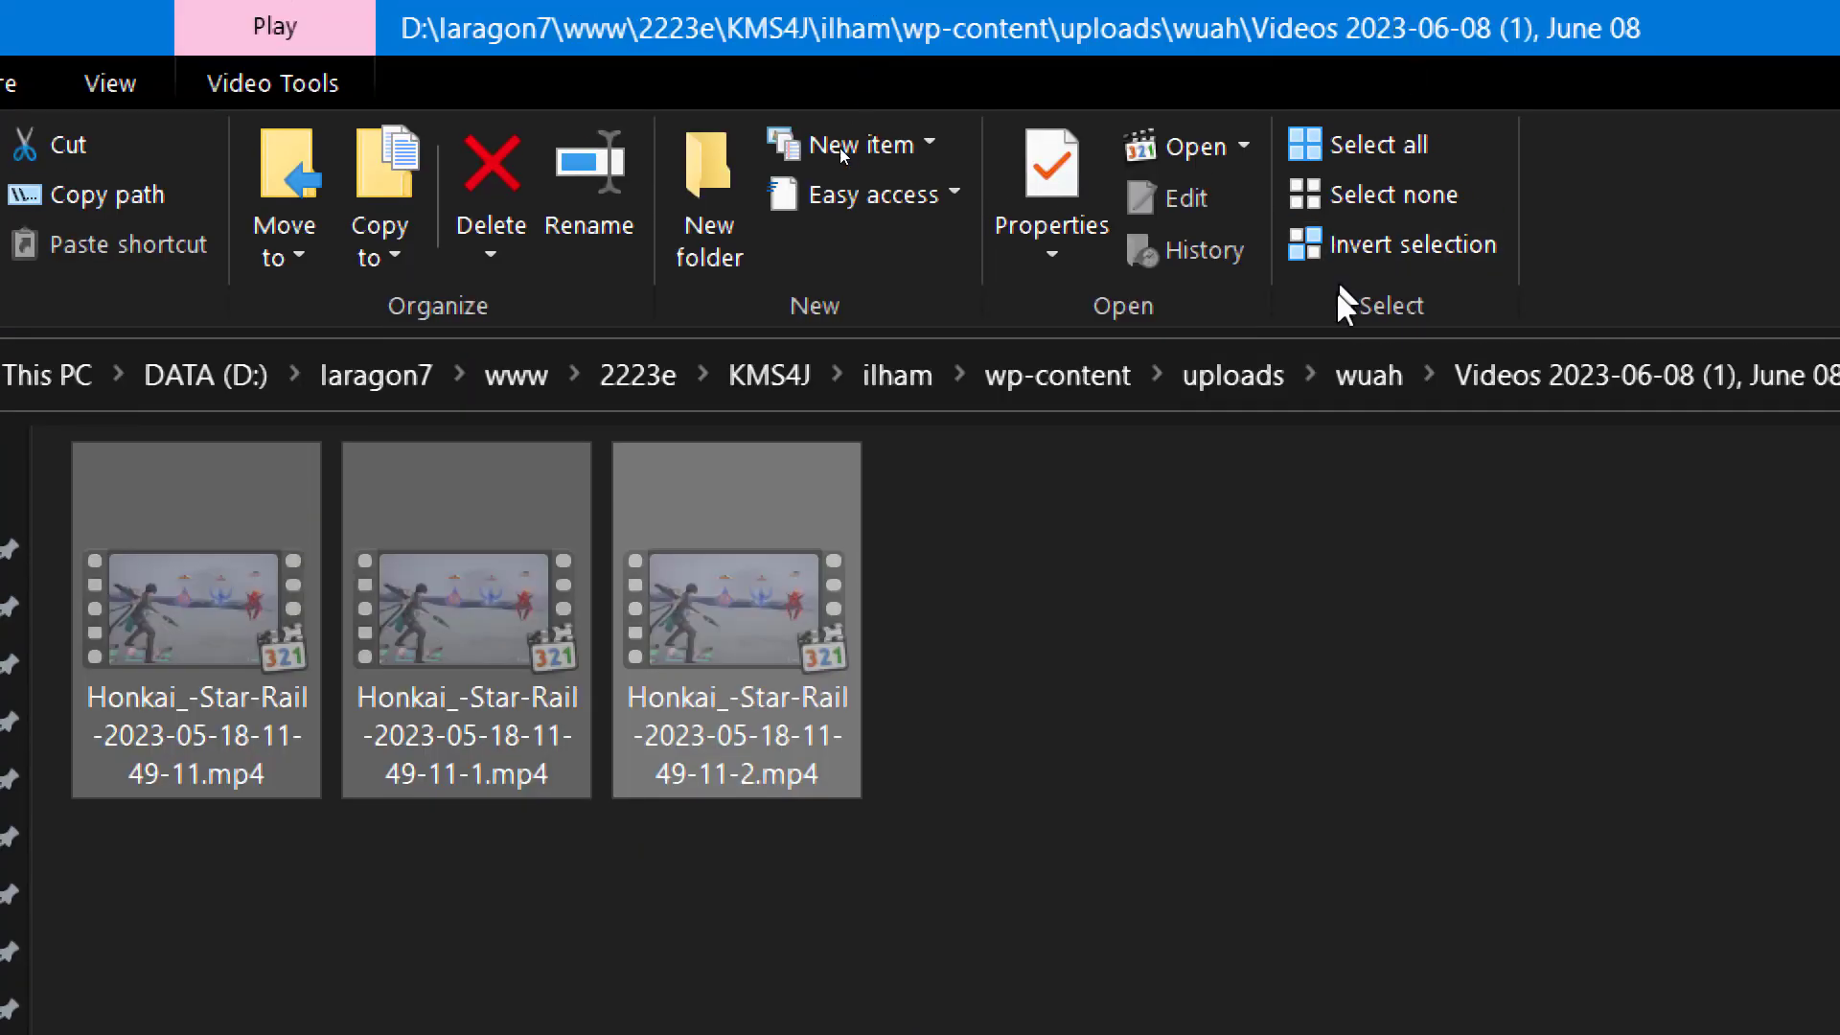
click(1234, 374)
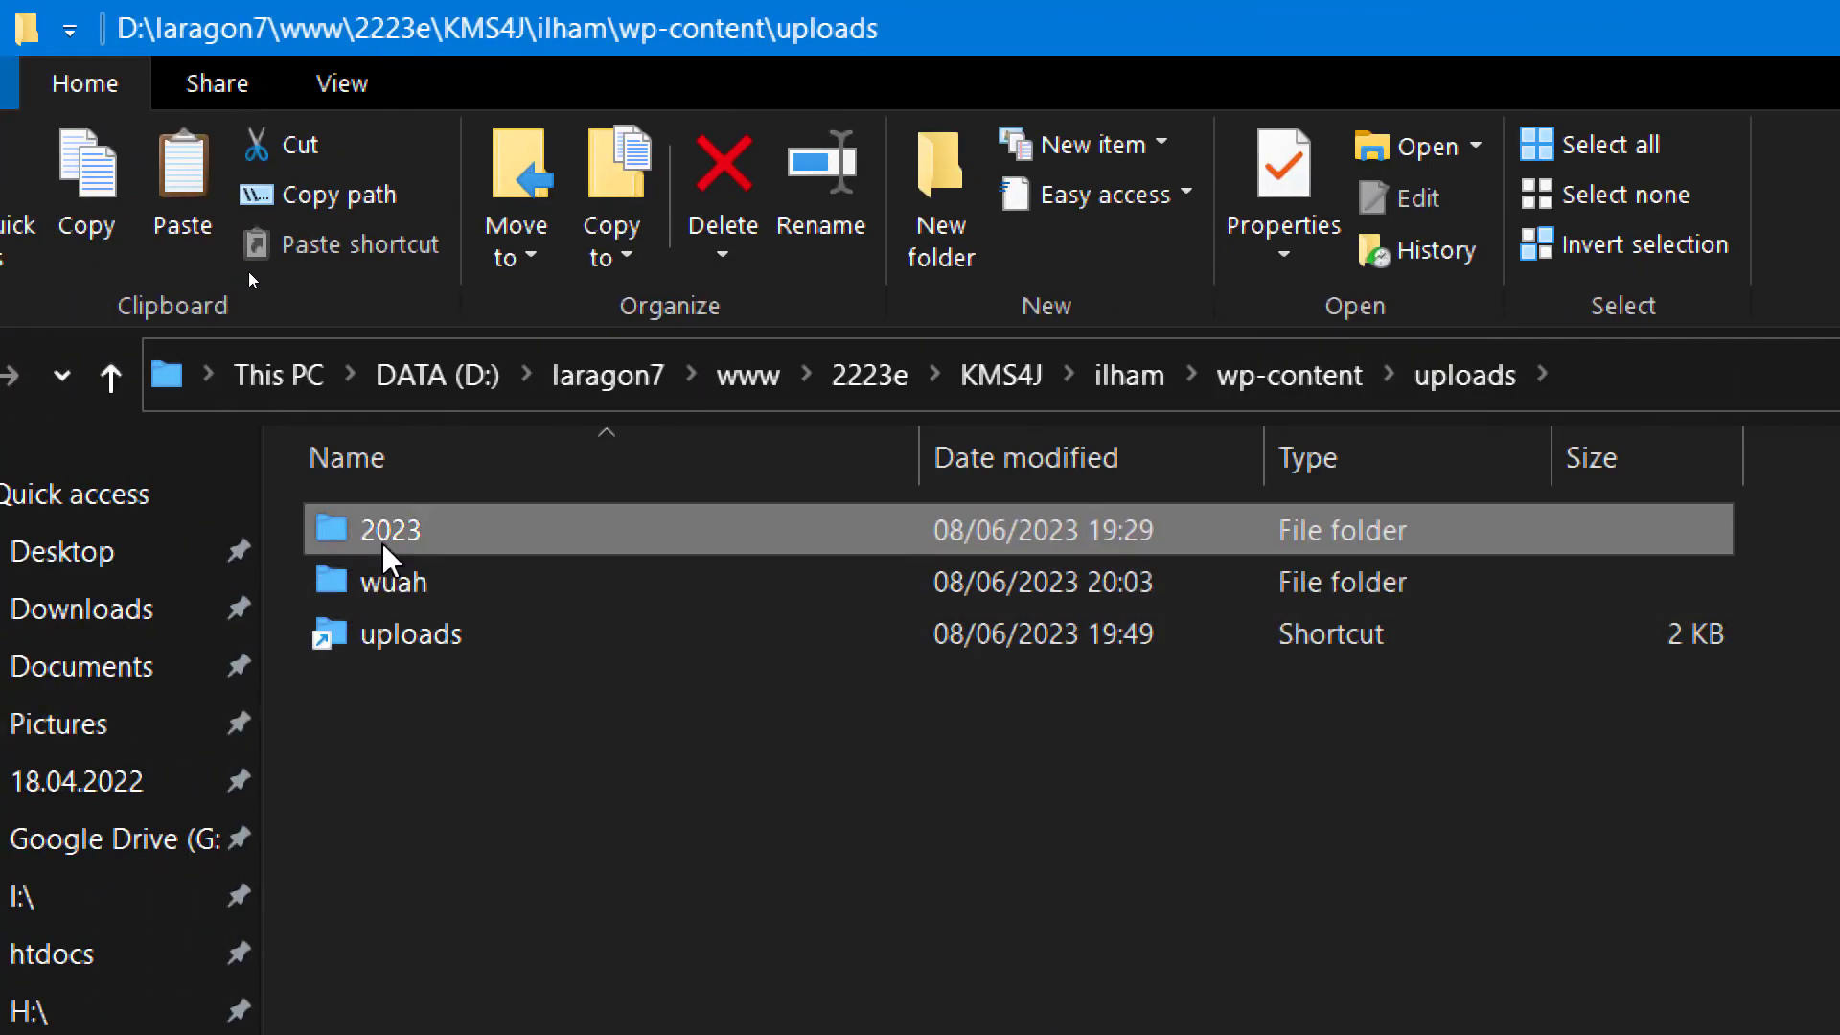
double_click(381, 542)
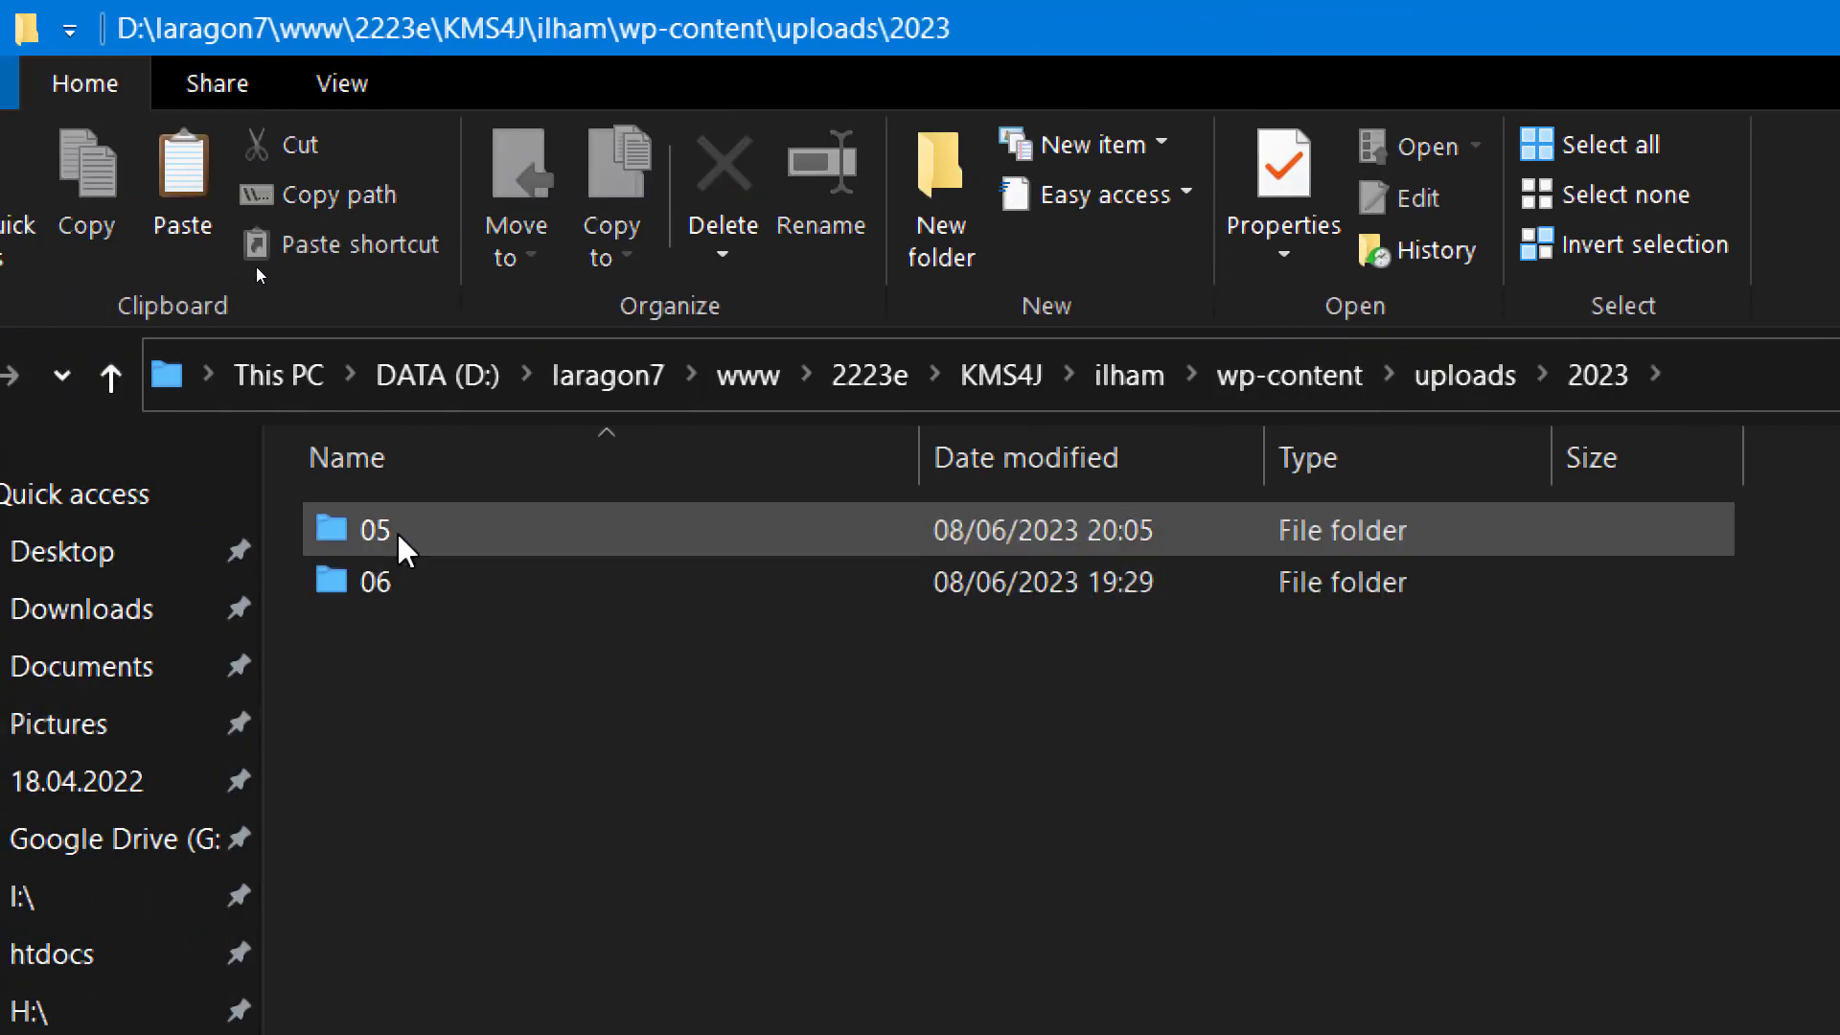
double_click(397, 531)
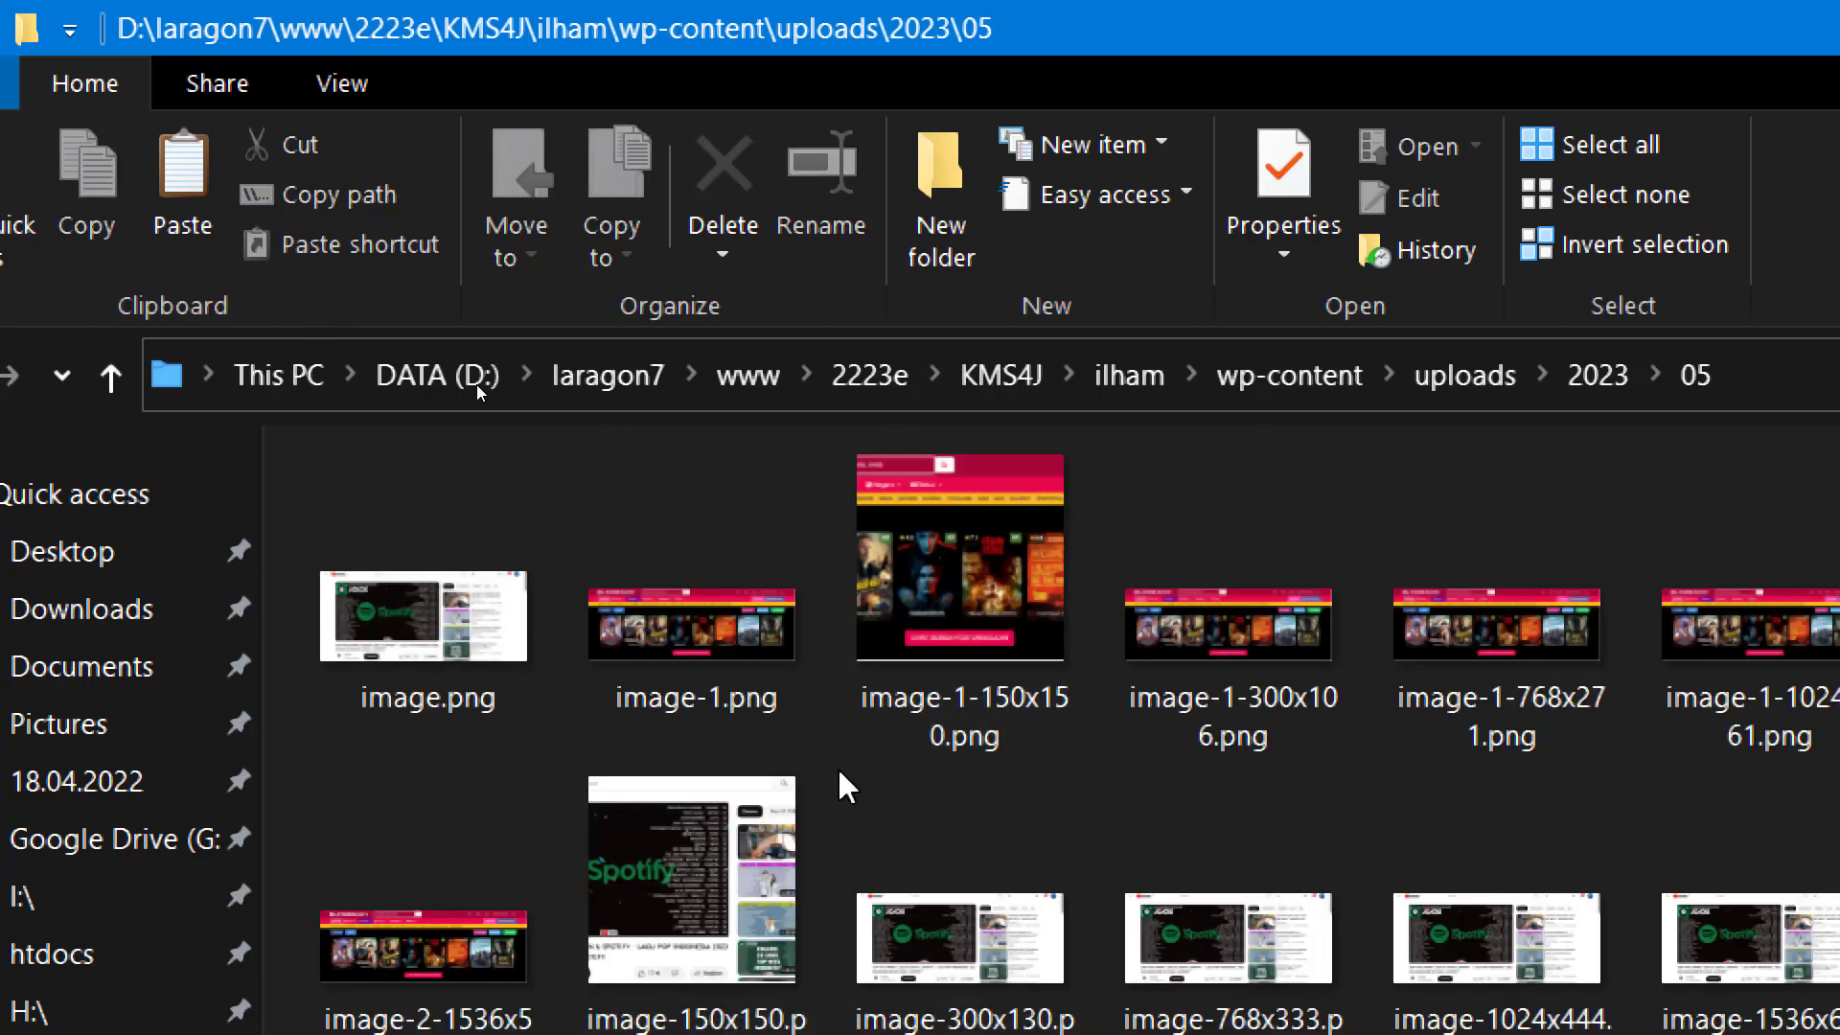
right_click(838, 767)
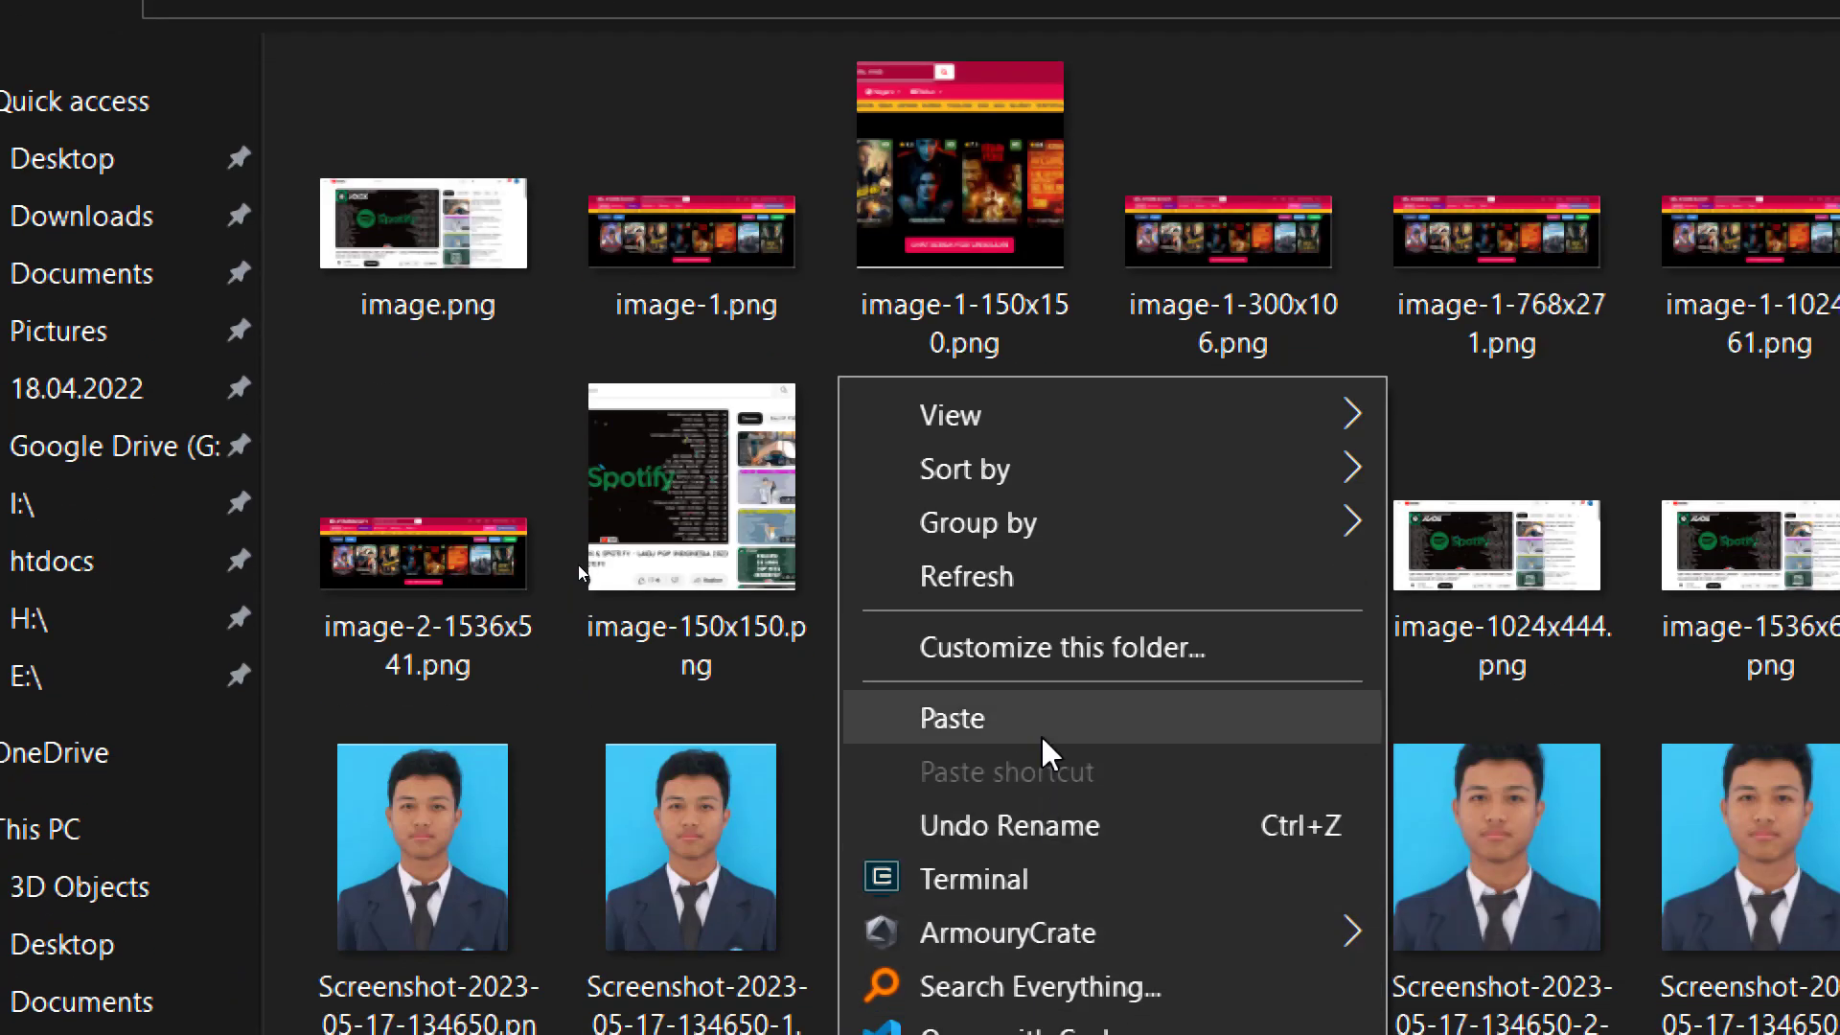
click(1040, 734)
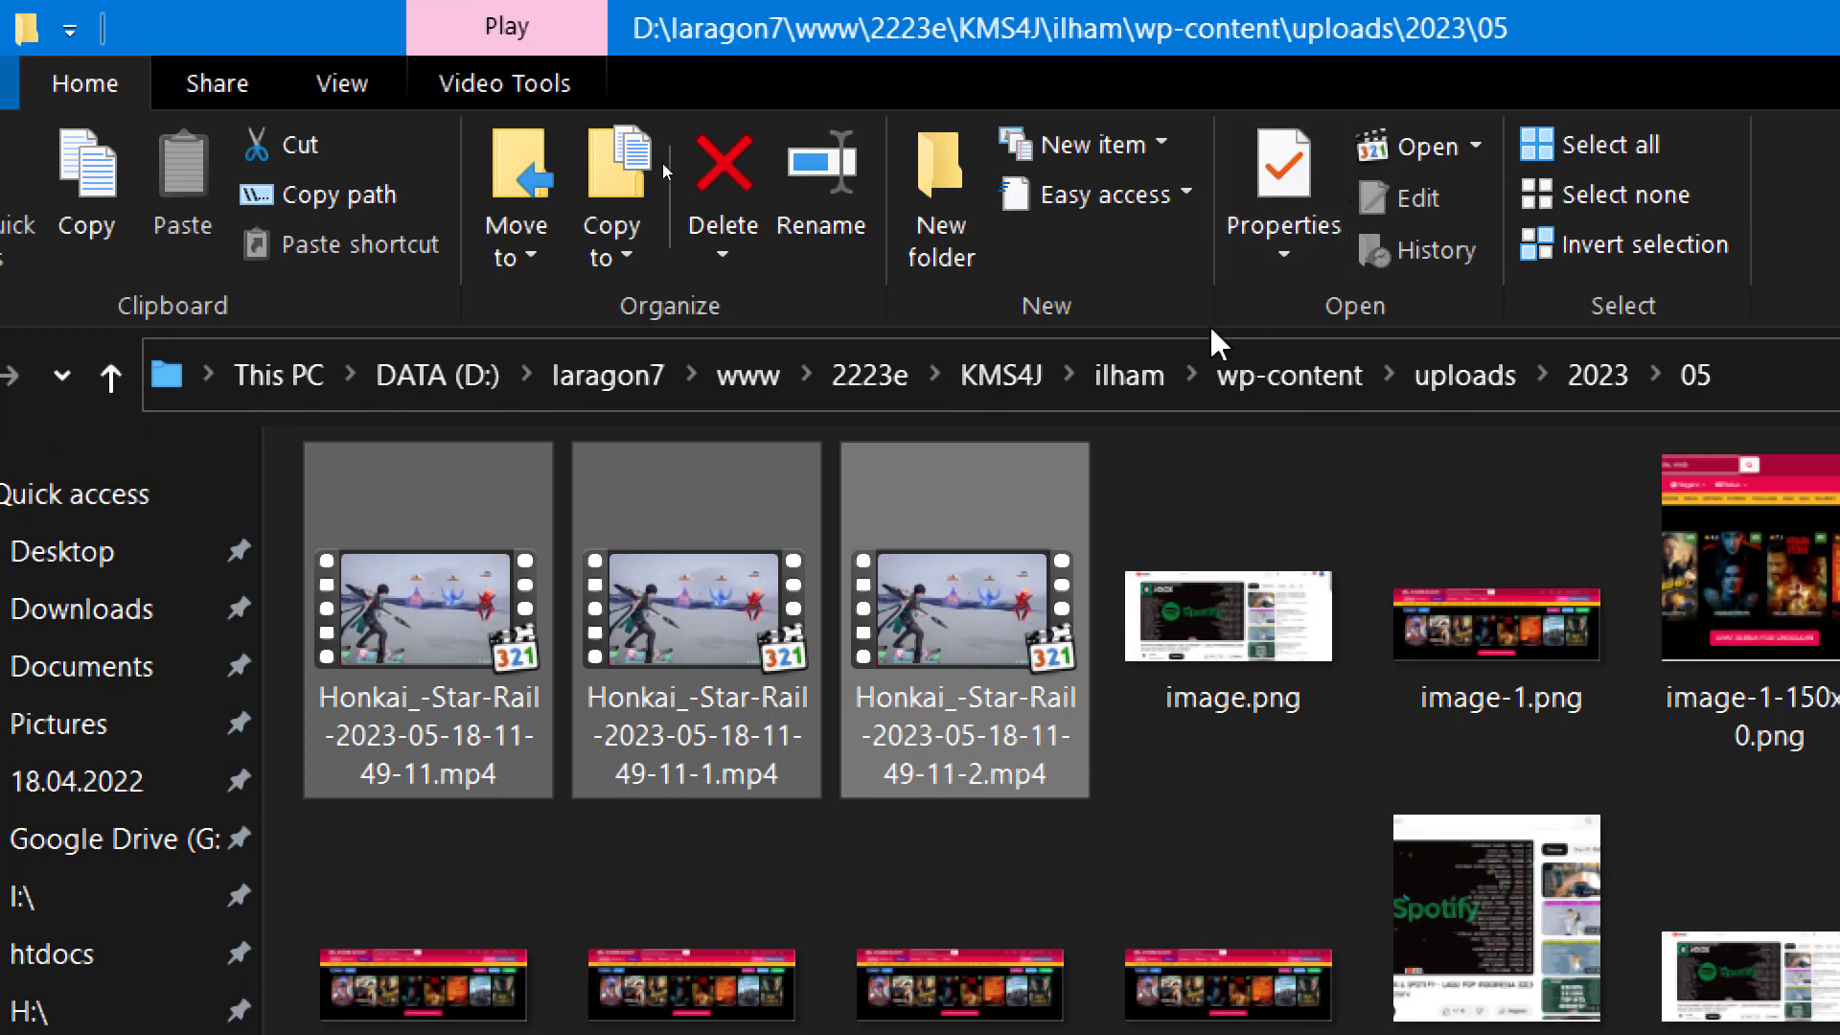
click(1010, 374)
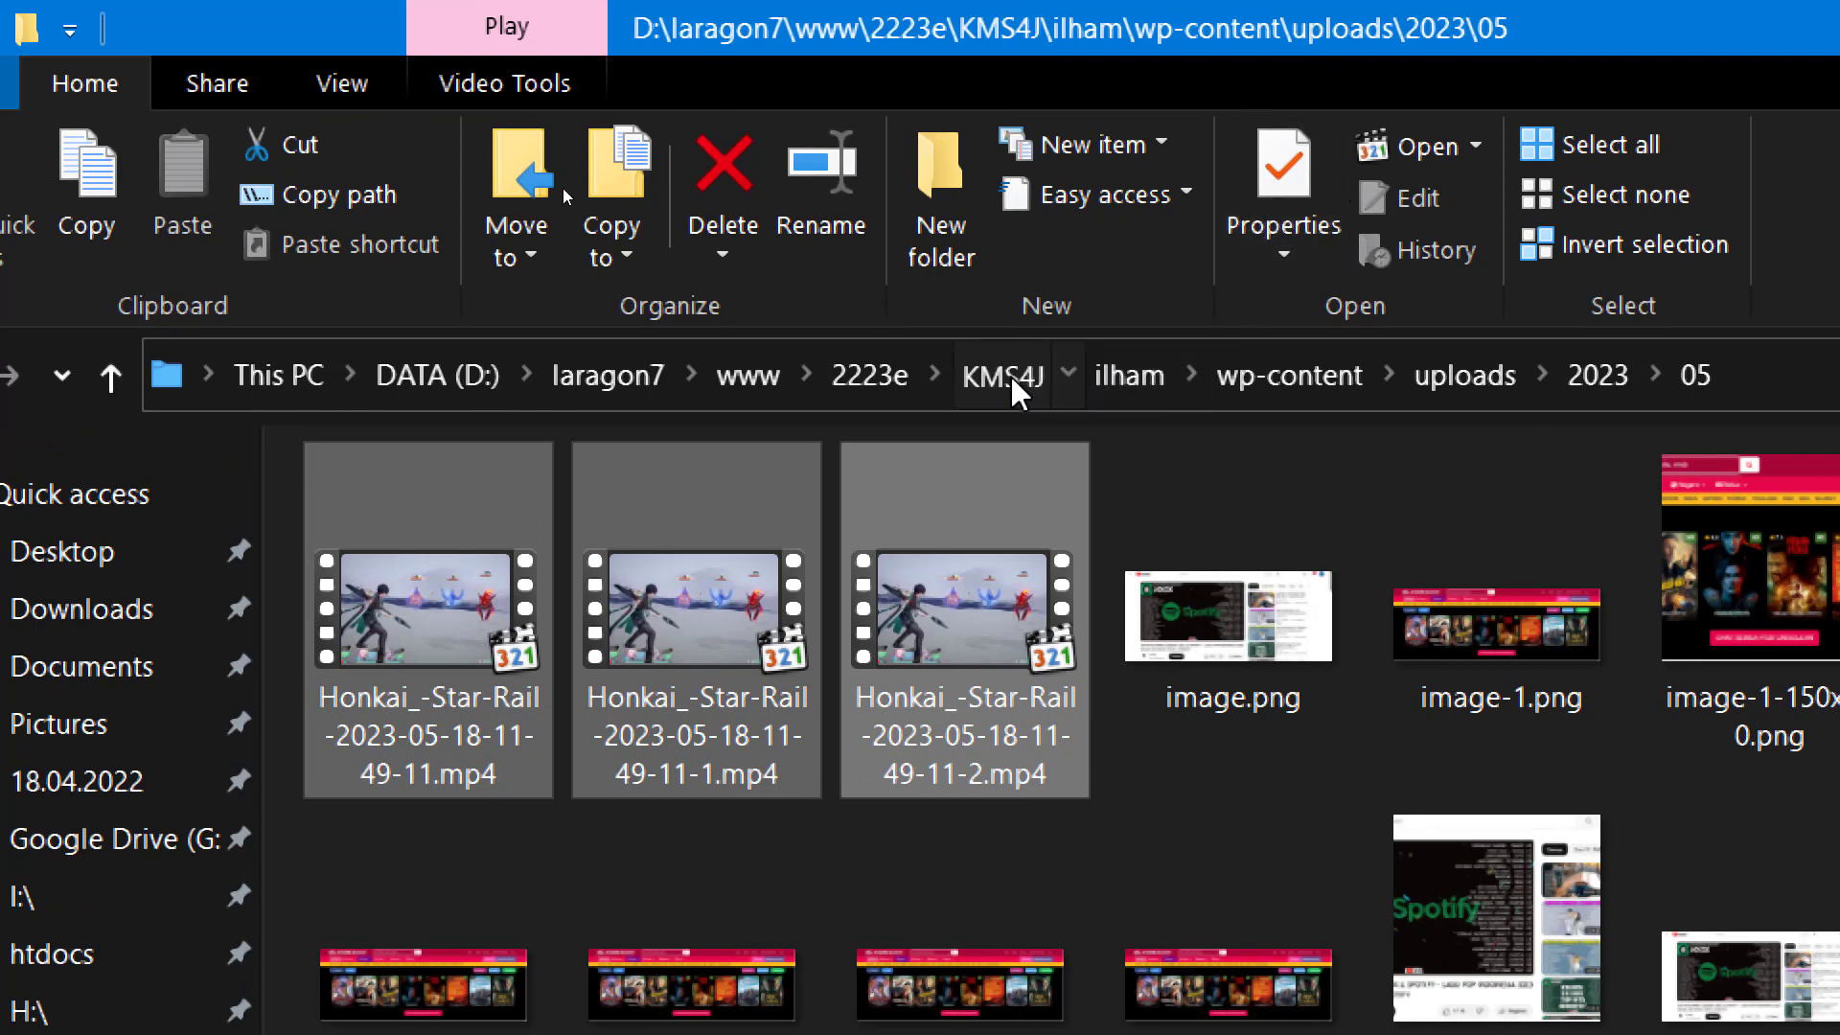
Step: Rename the old ilham.zip archive to ilham jadul.zip
click(398, 688)
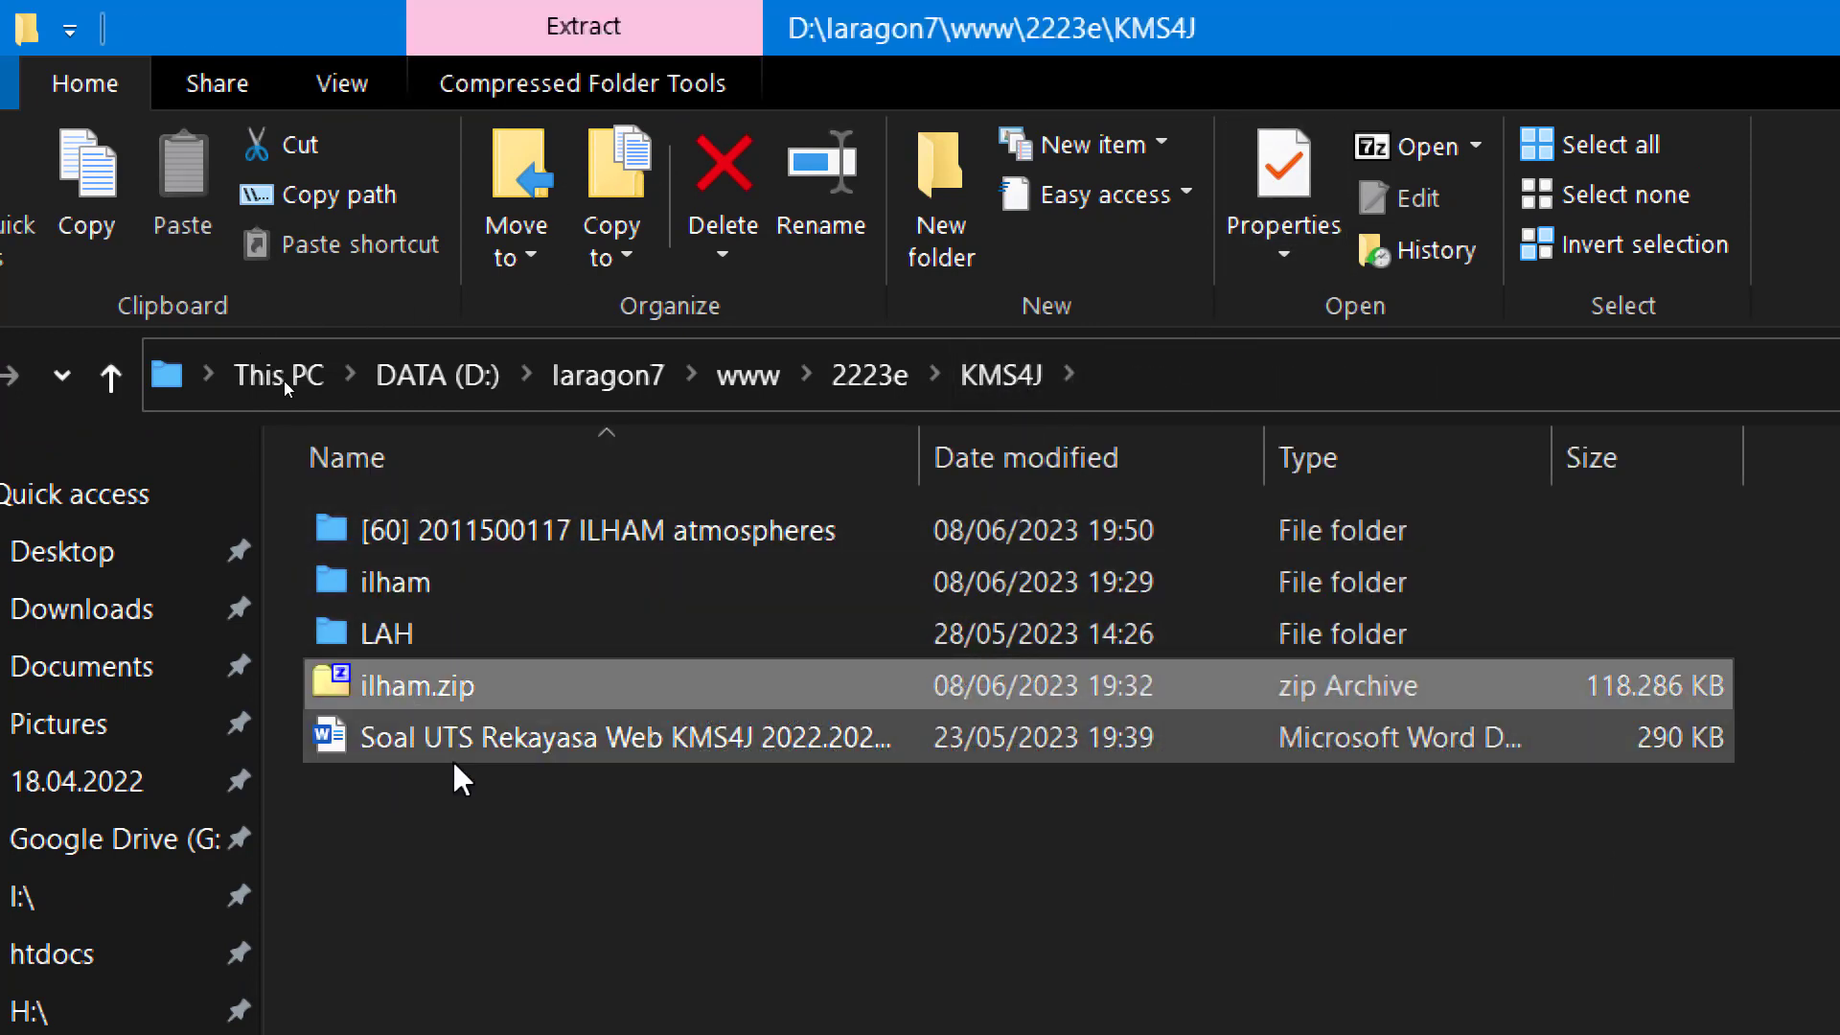
key(F2)
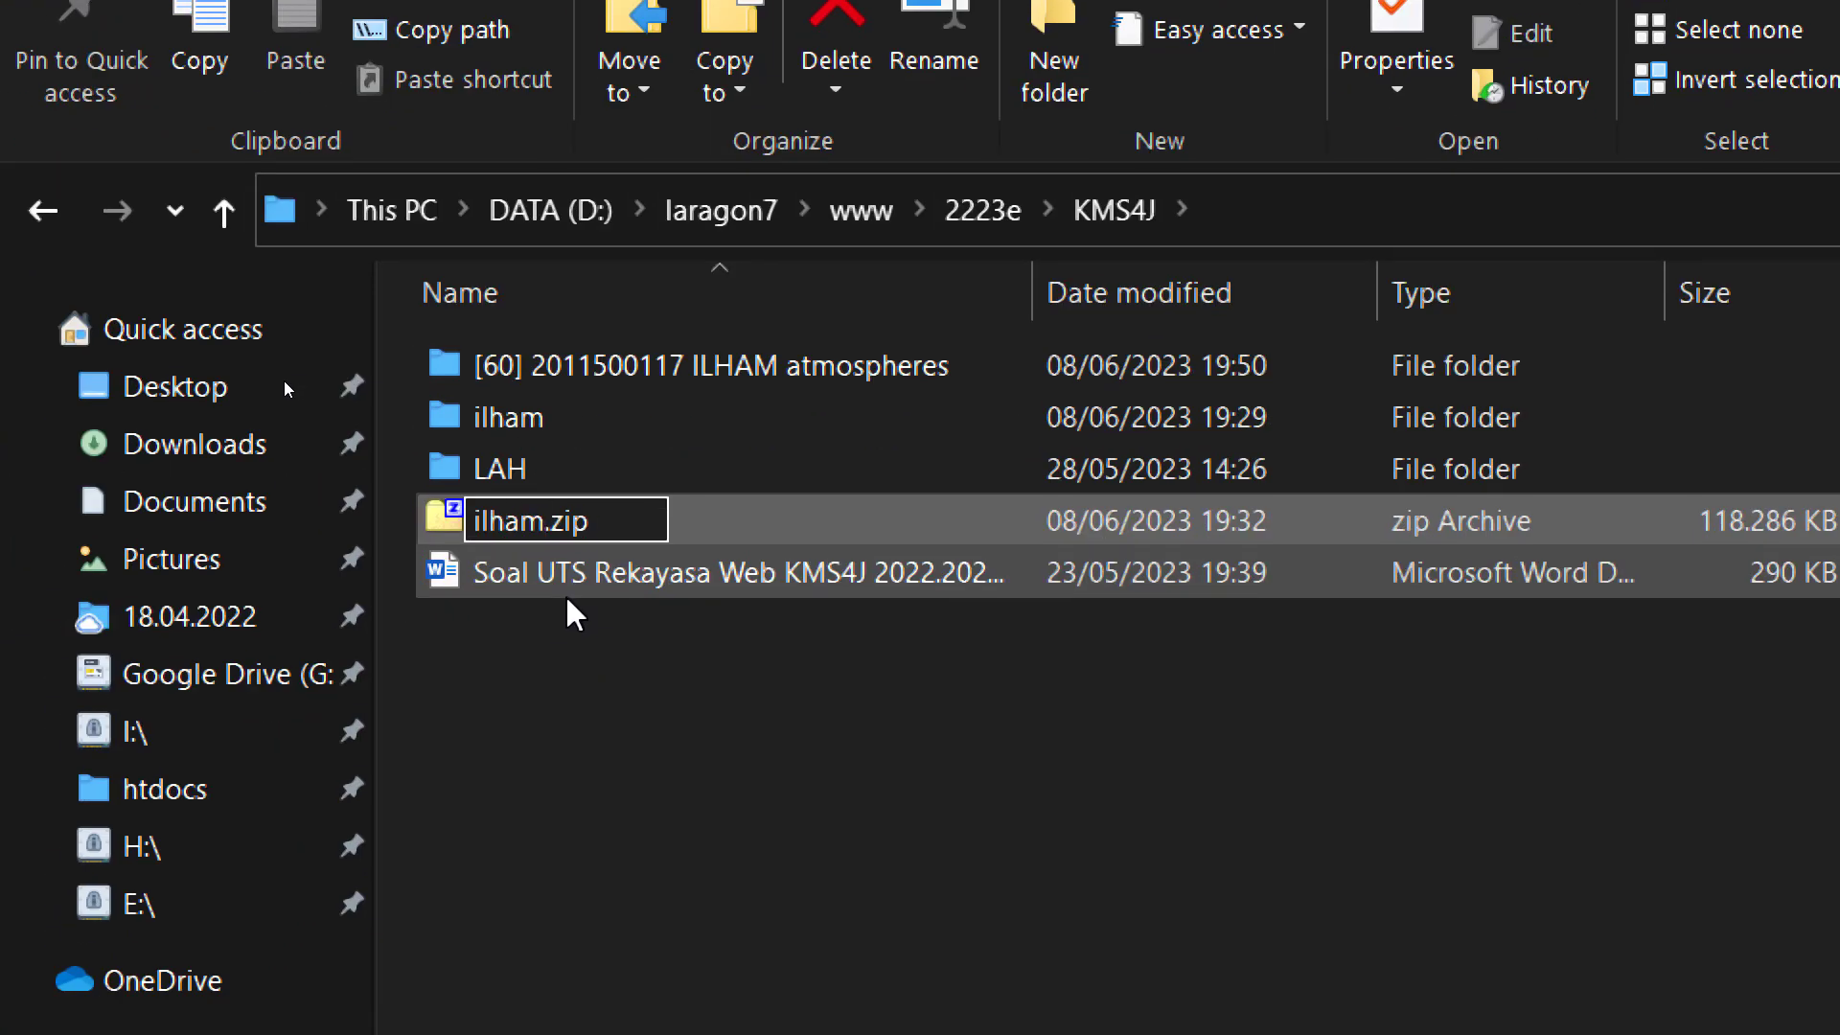
text(jadul)
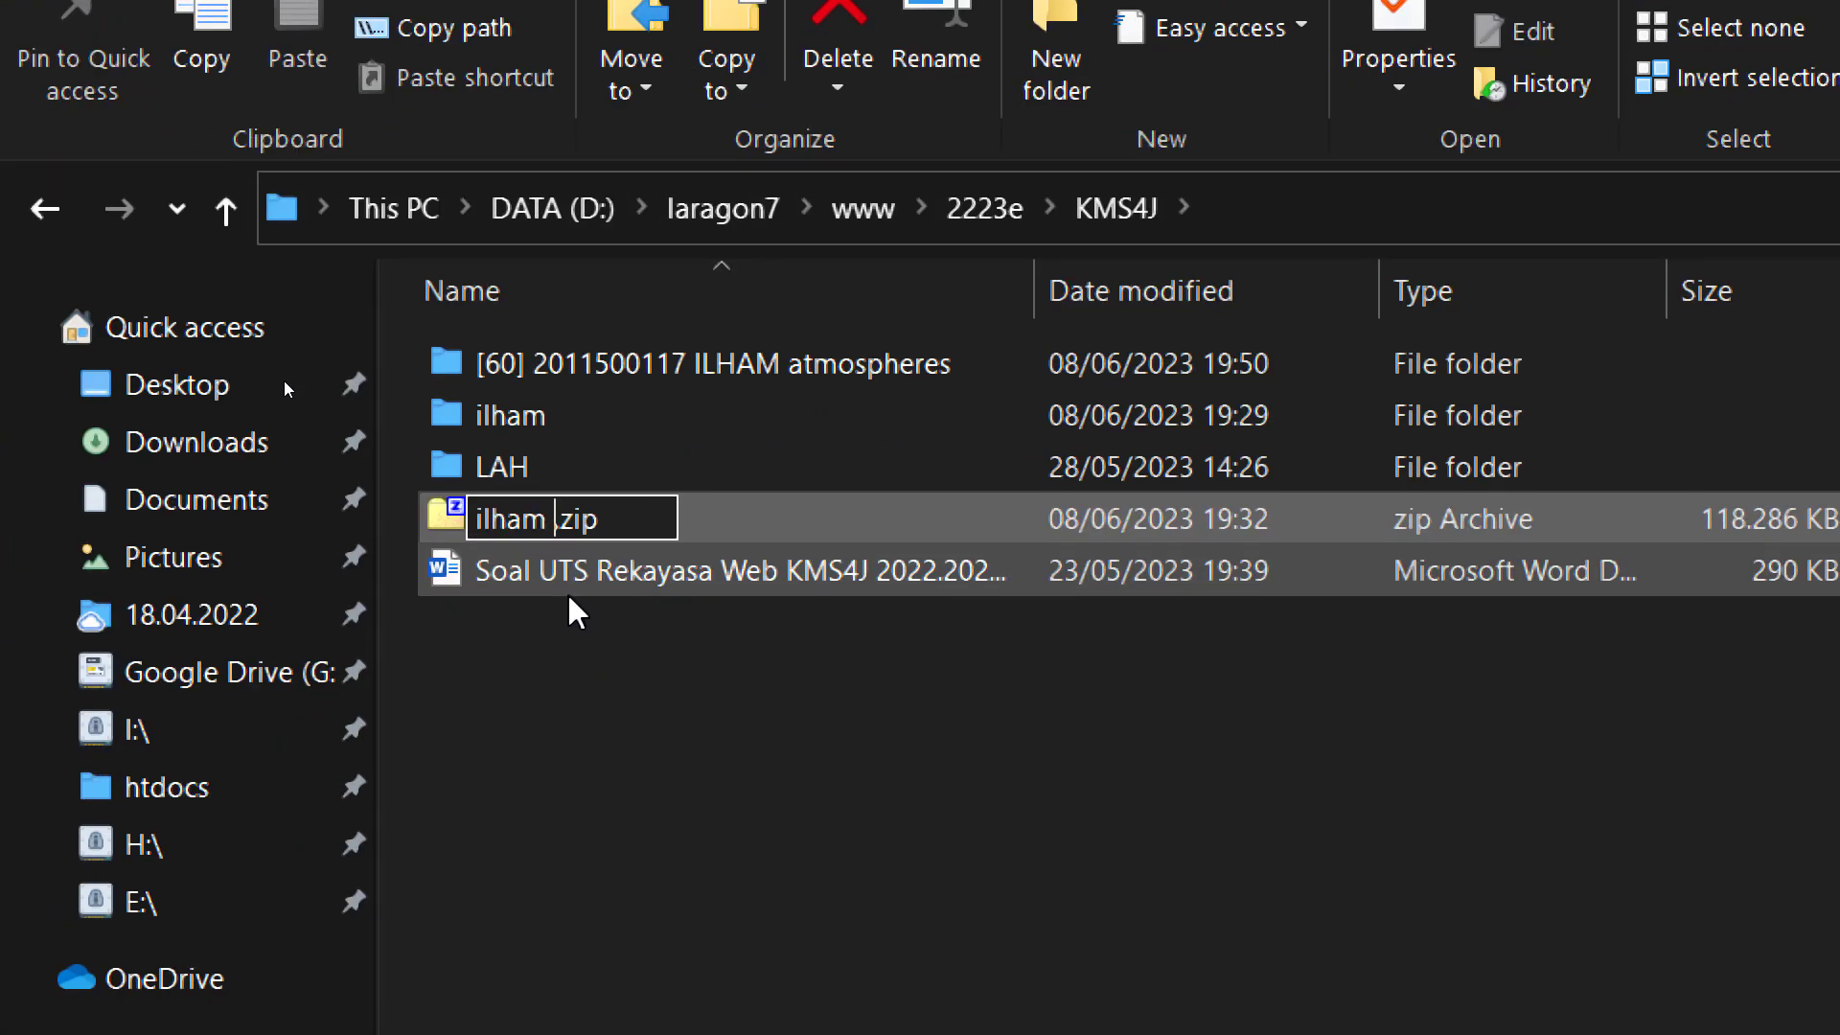
key(Return)
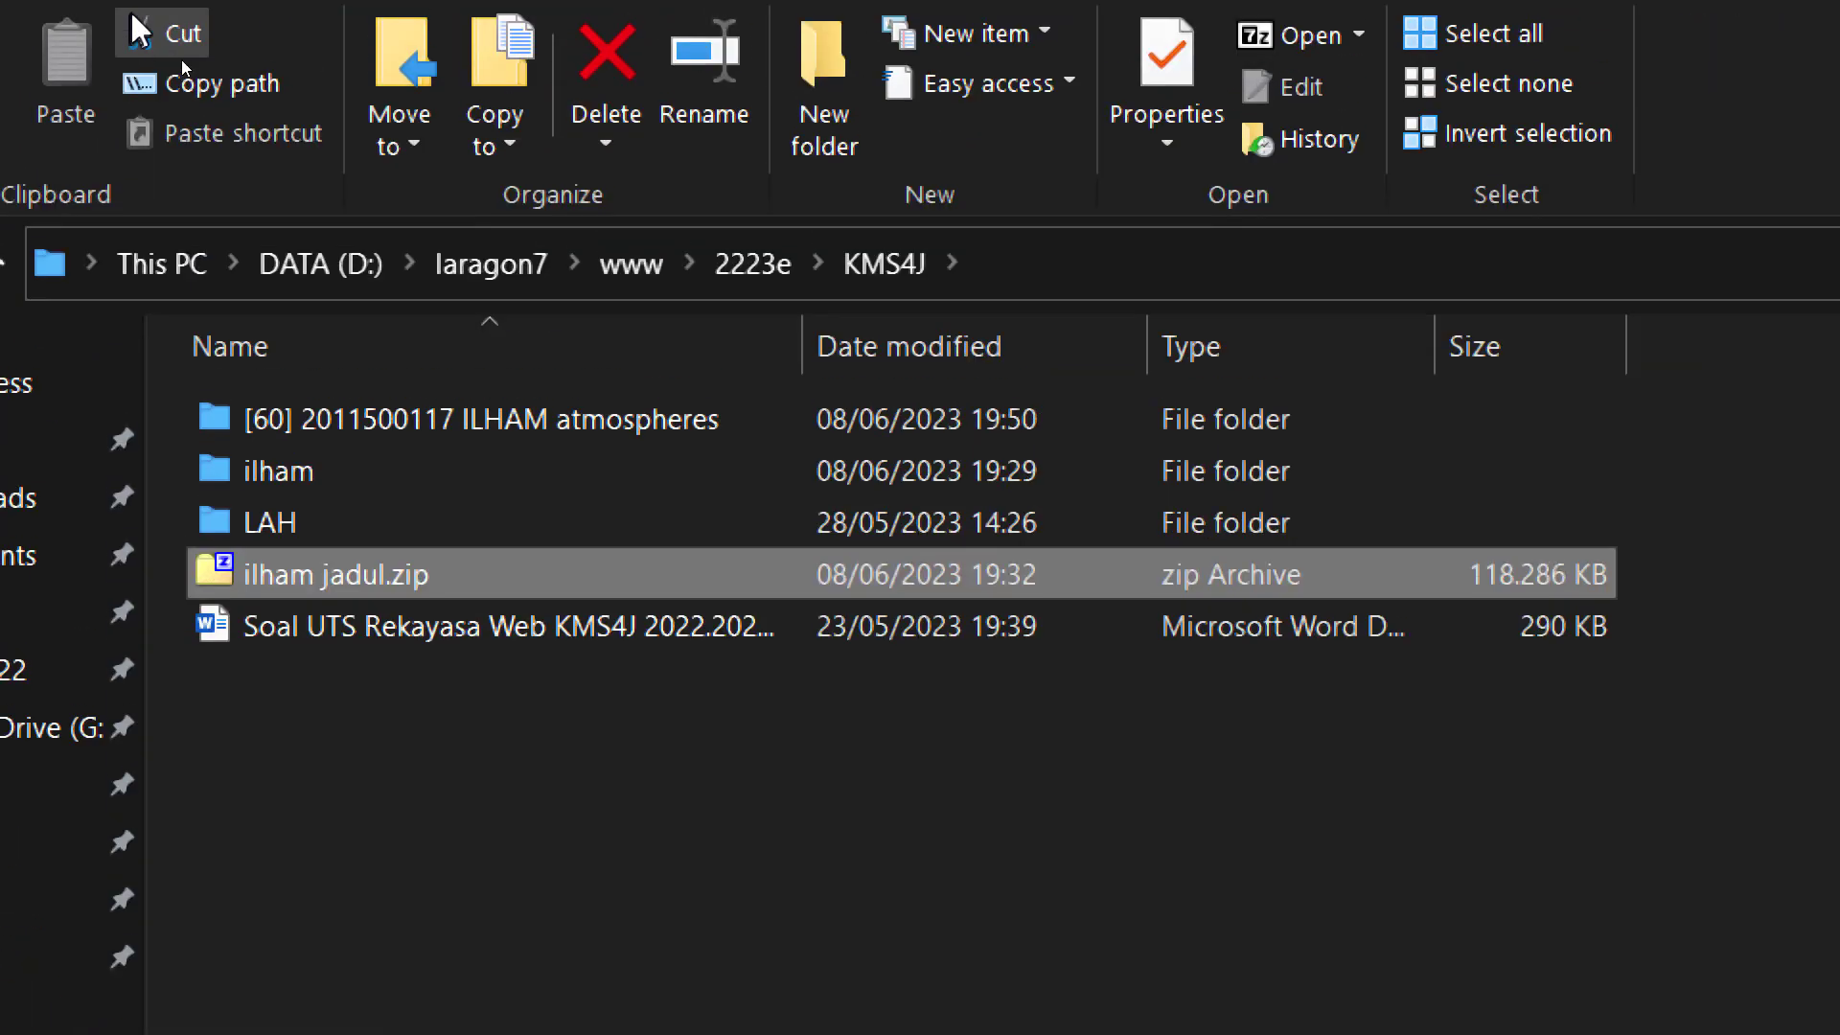
Step: Compress the ilham folder with 7-Zip into a new ilham.zip and check its 33.016 KB size
right_click(261, 33)
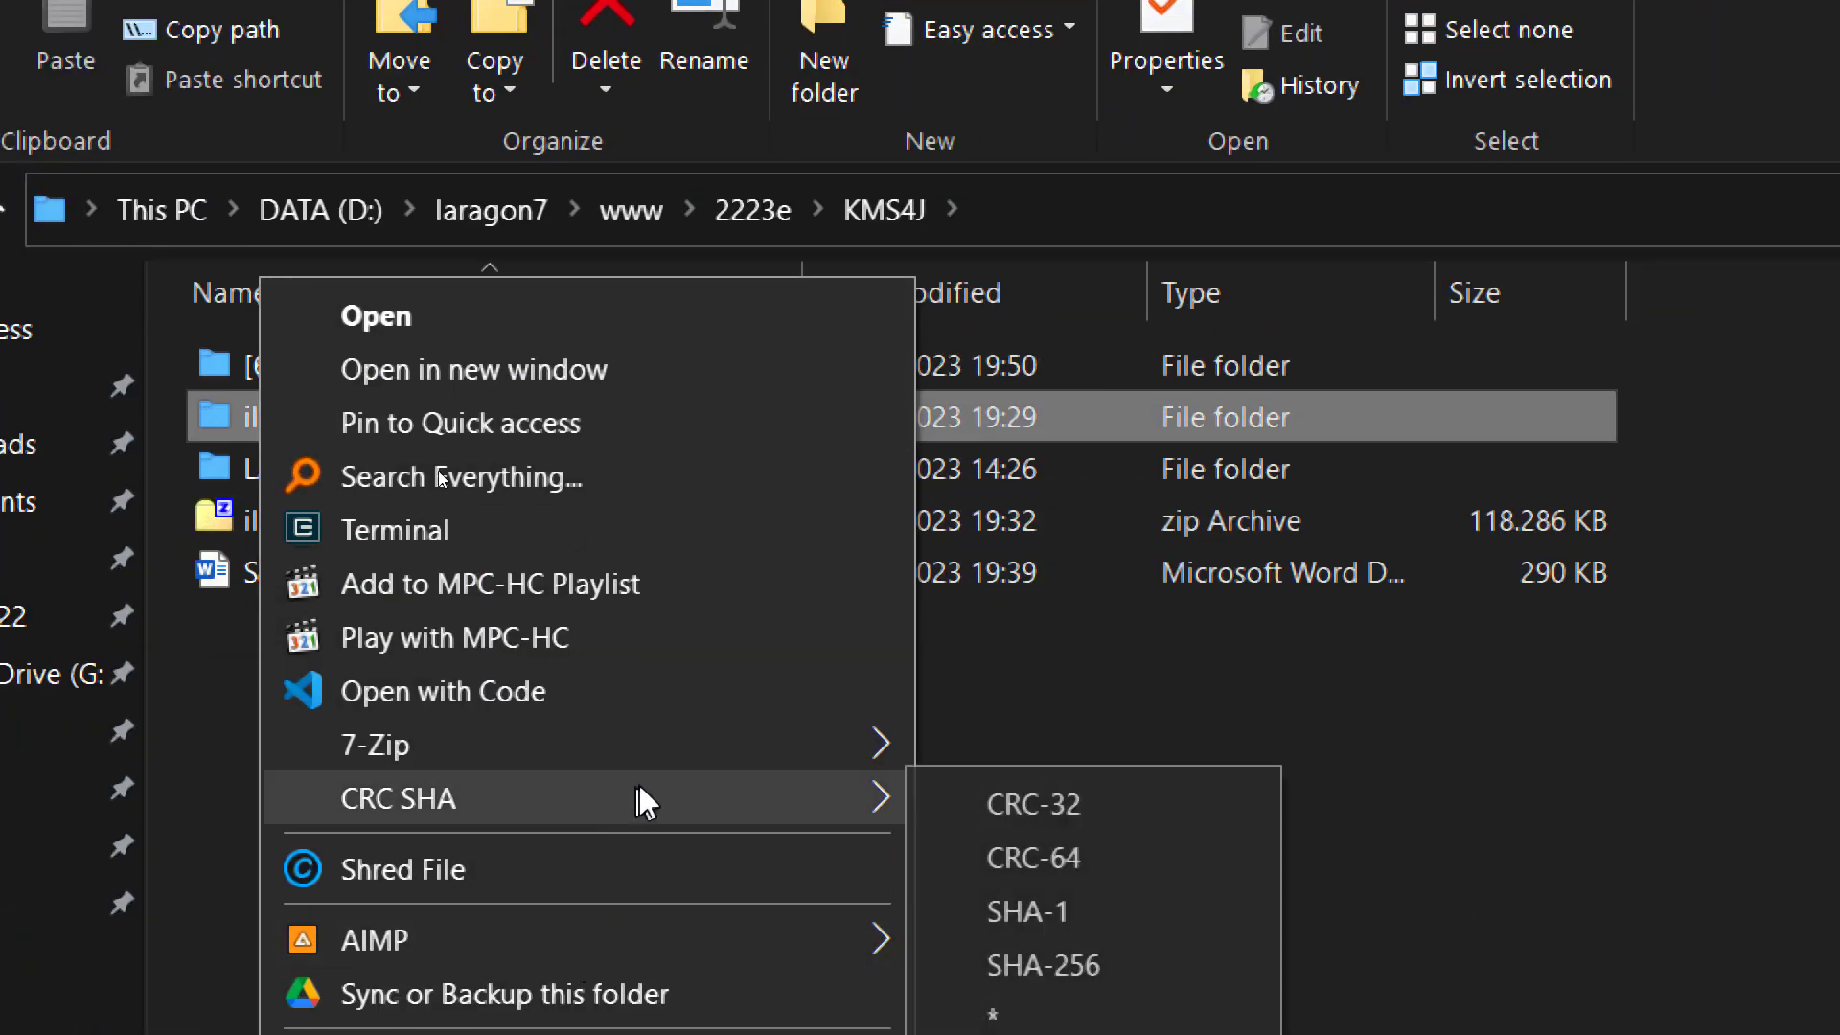
mouse_move(674, 805)
click(1106, 1012)
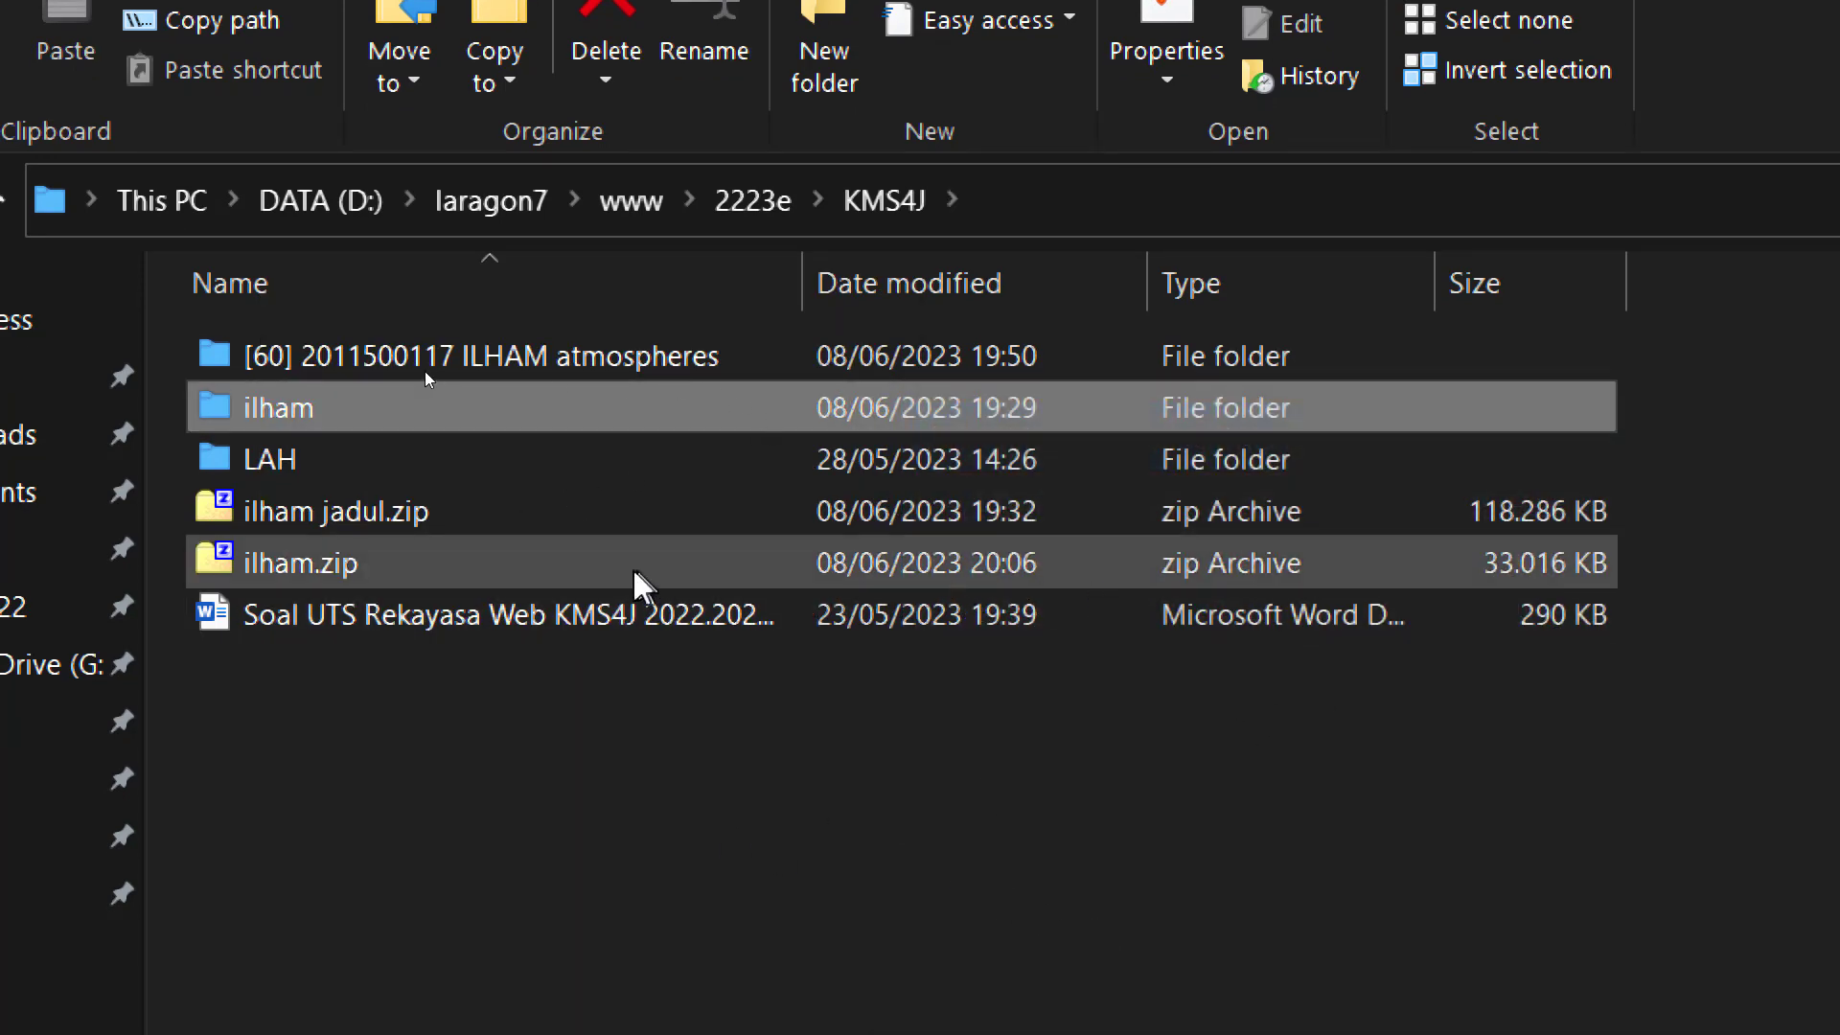
click(536, 580)
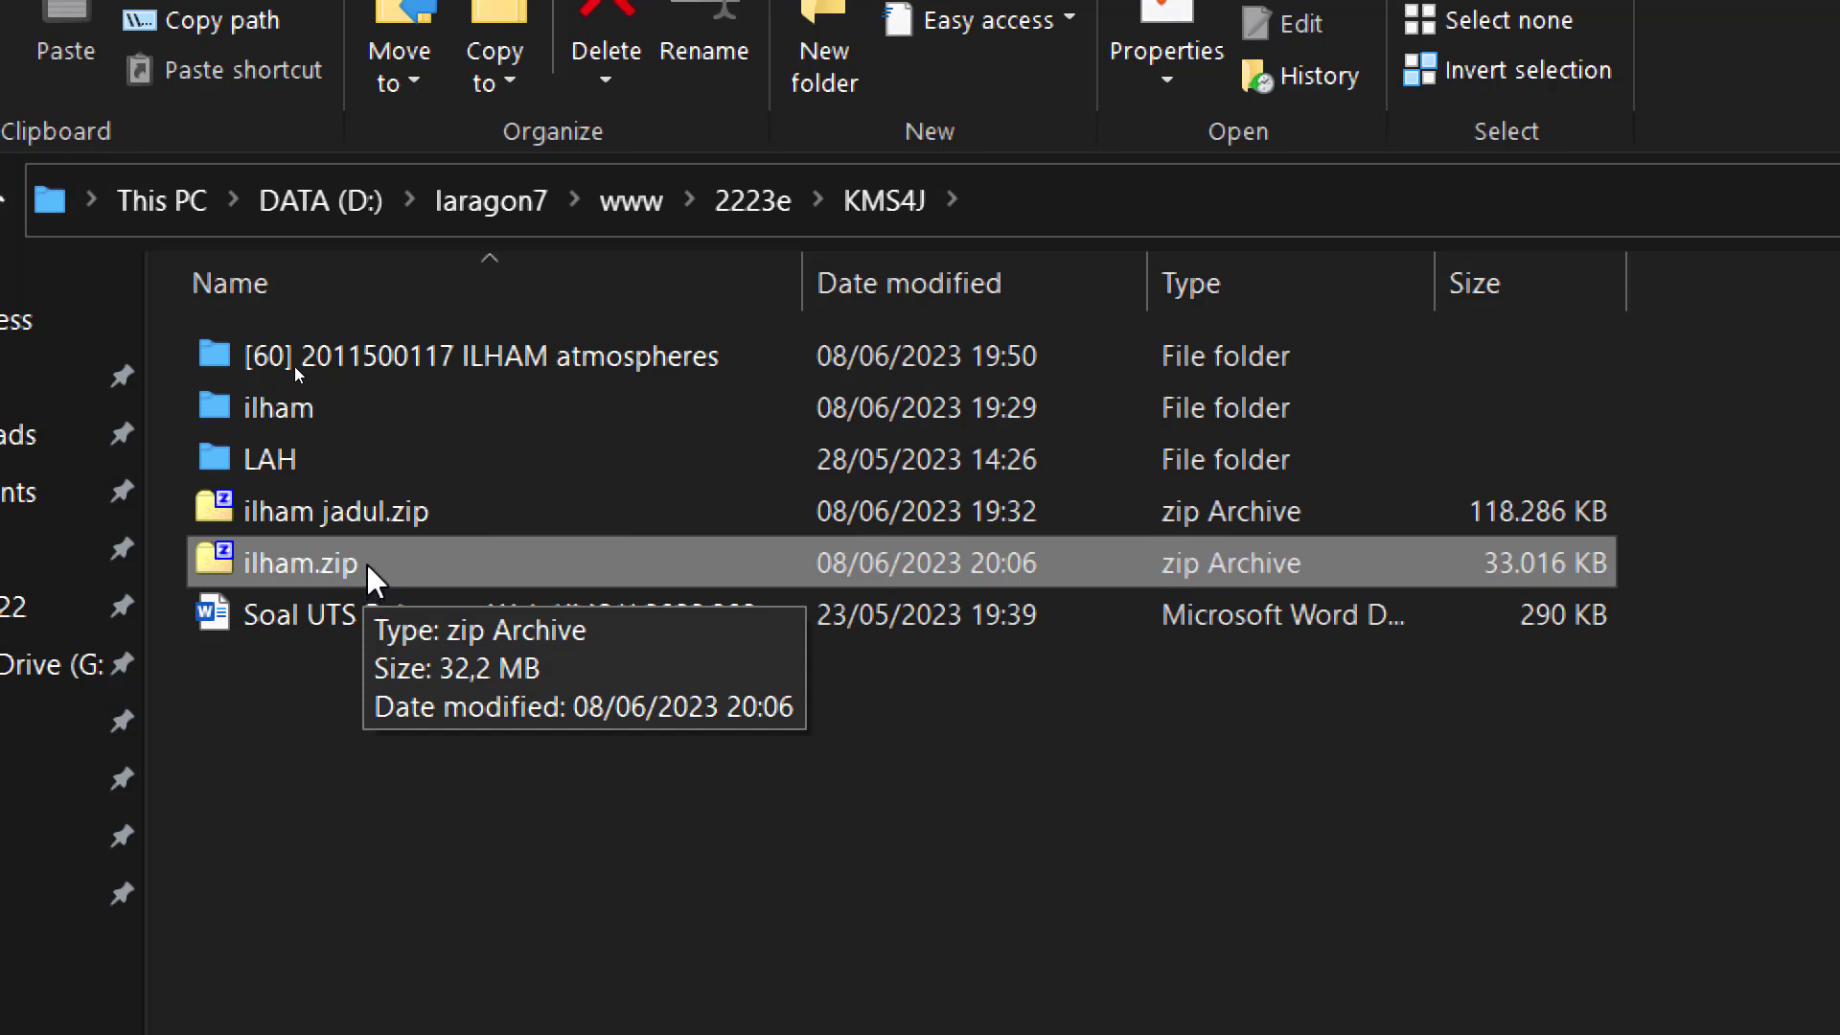
Step: Browse into ilham > wp-content > uploads > 2023 > 05
double_click(313, 412)
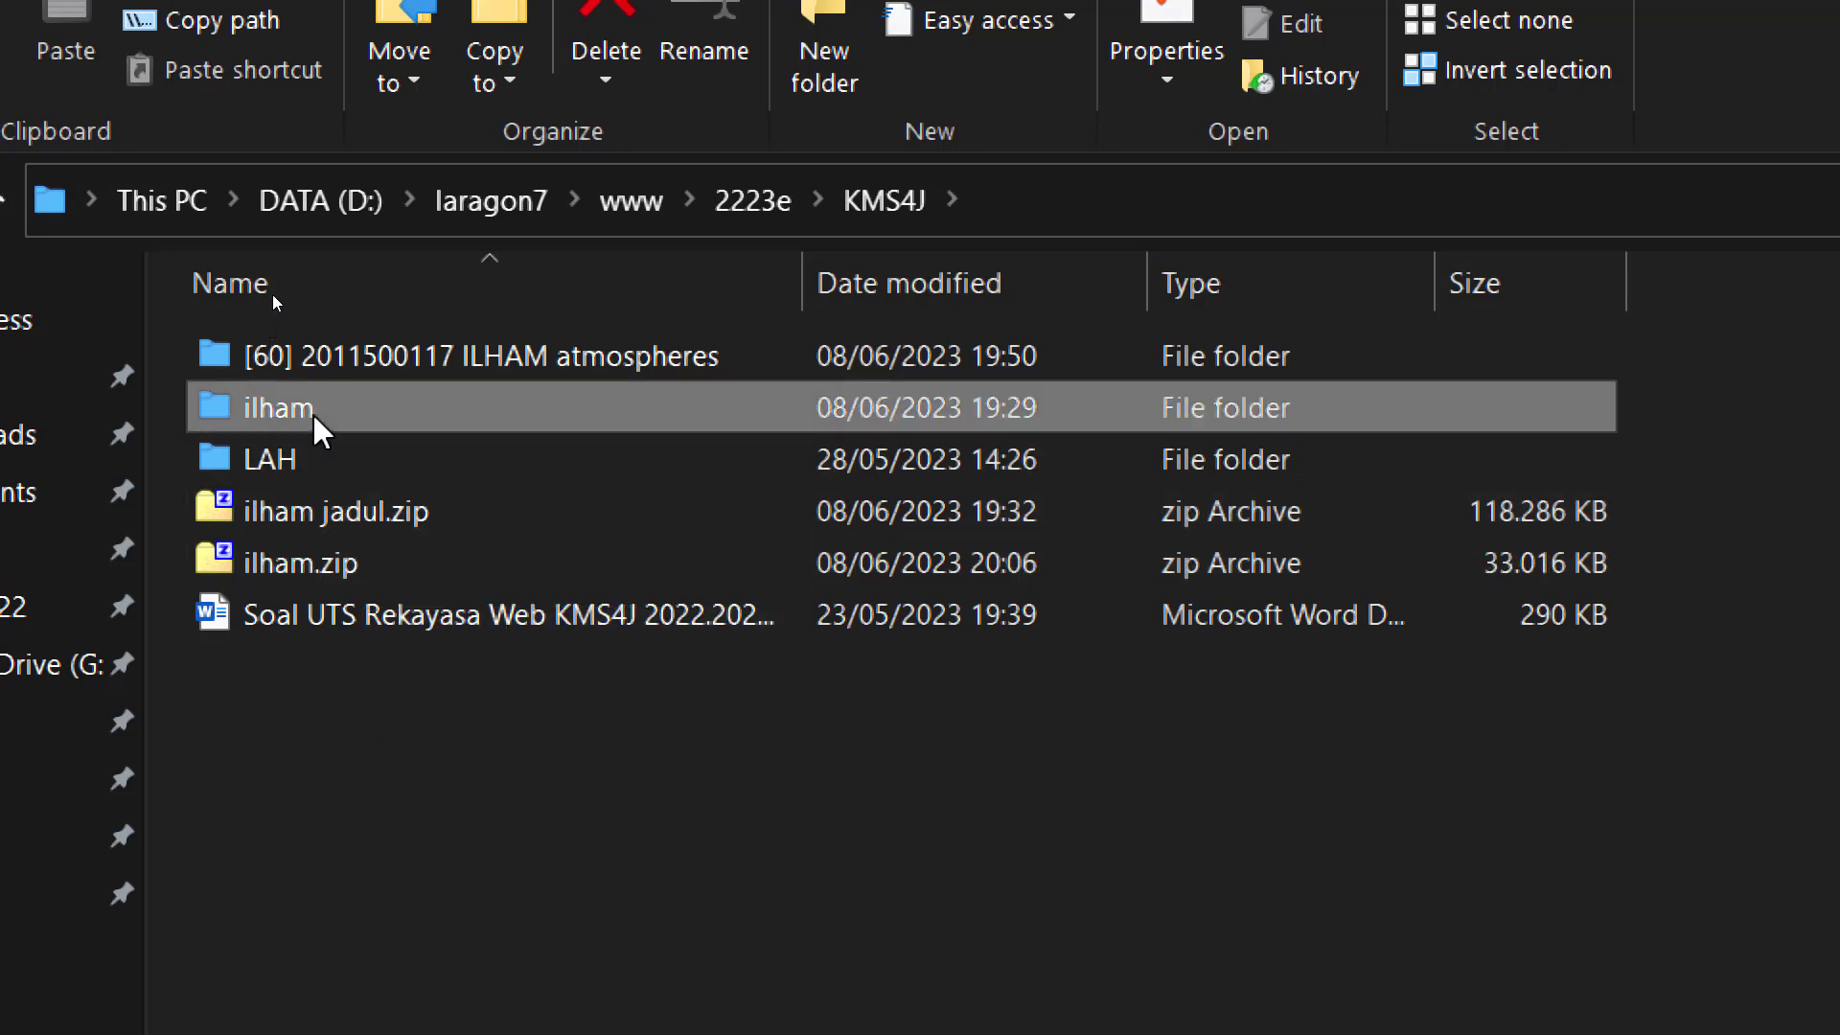
double_click(335, 410)
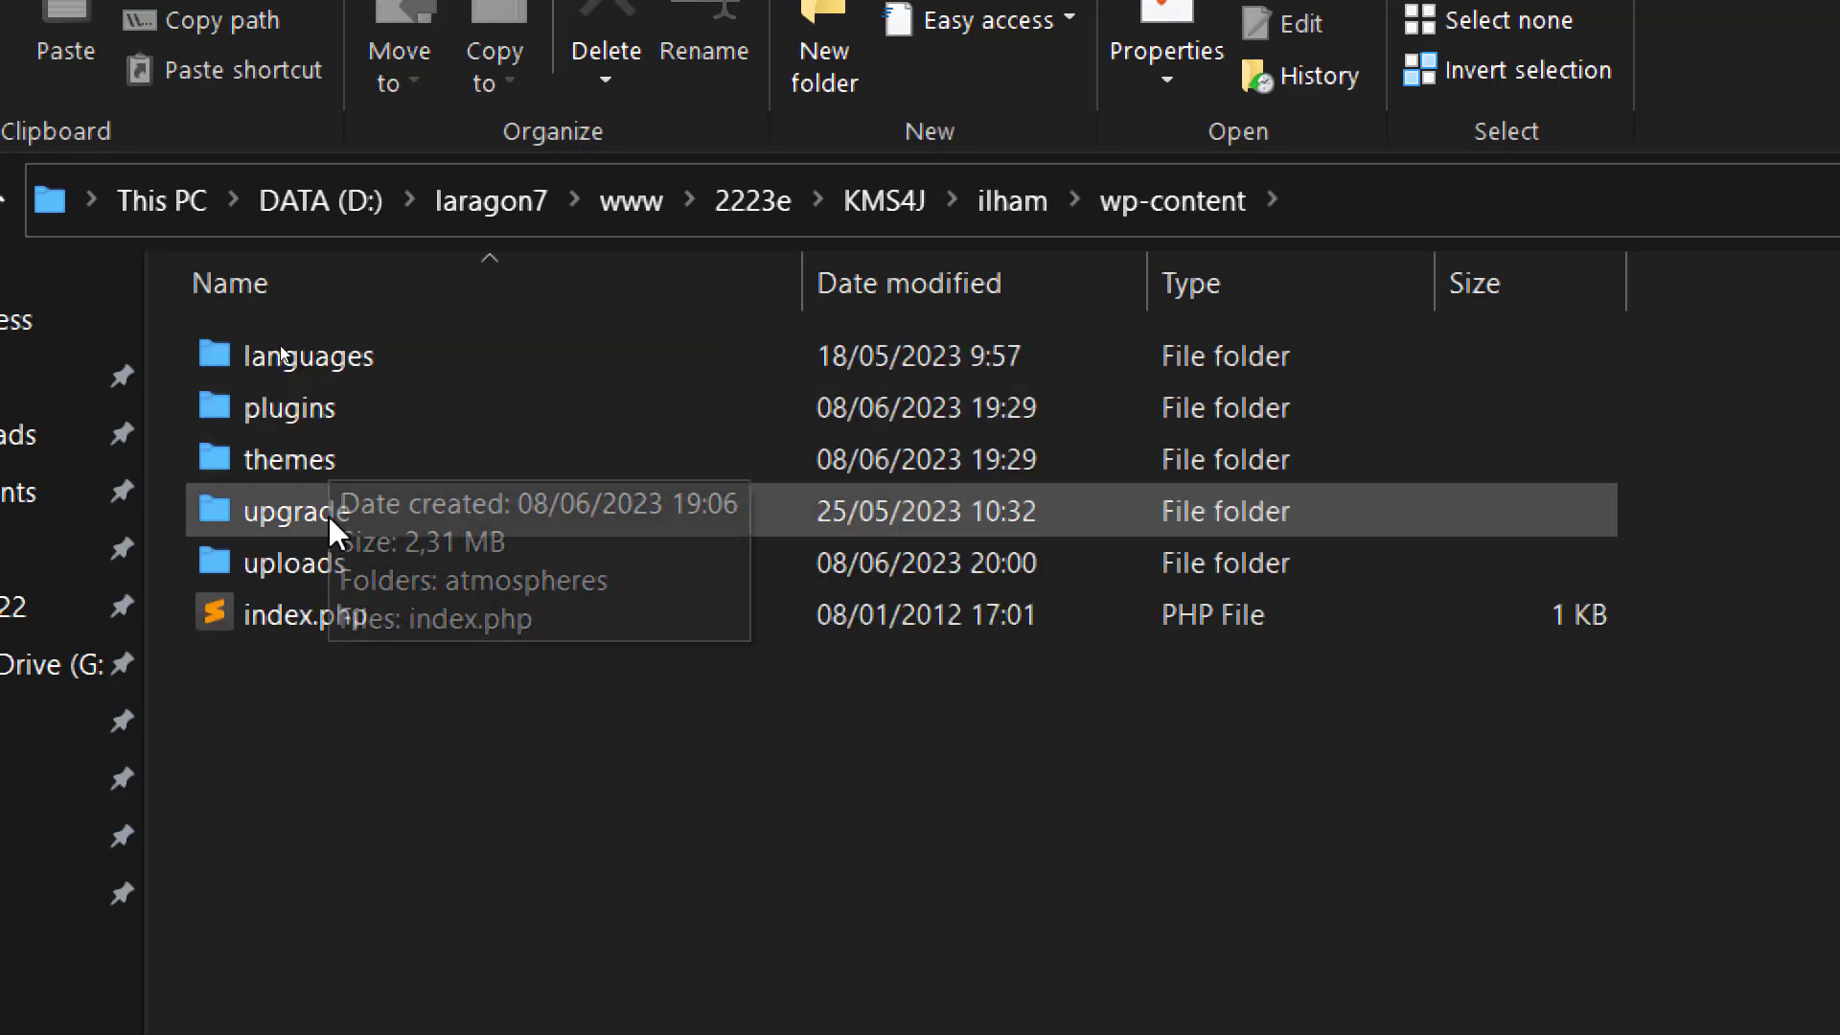
double_click(315, 569)
double_click(342, 377)
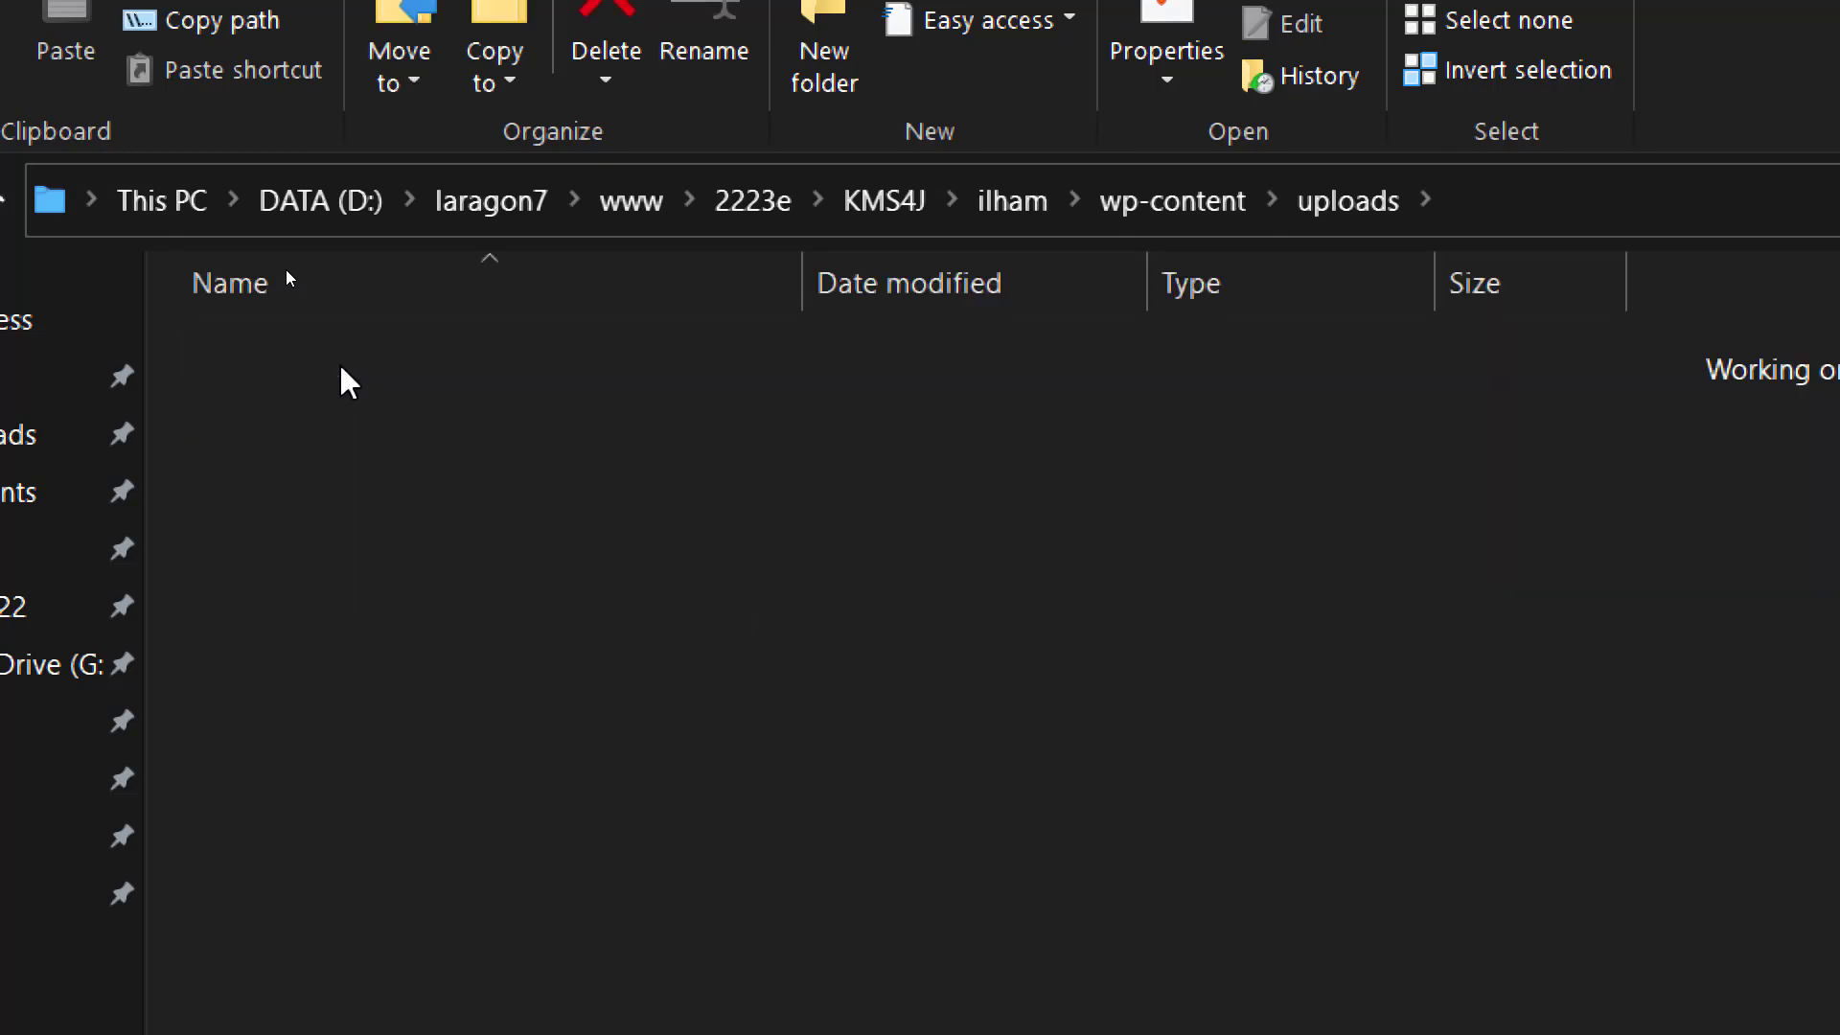
double_click(364, 372)
Step: Play and pause the first two Honkai MP4s in MPC-HC, closing the player after each
click(324, 469)
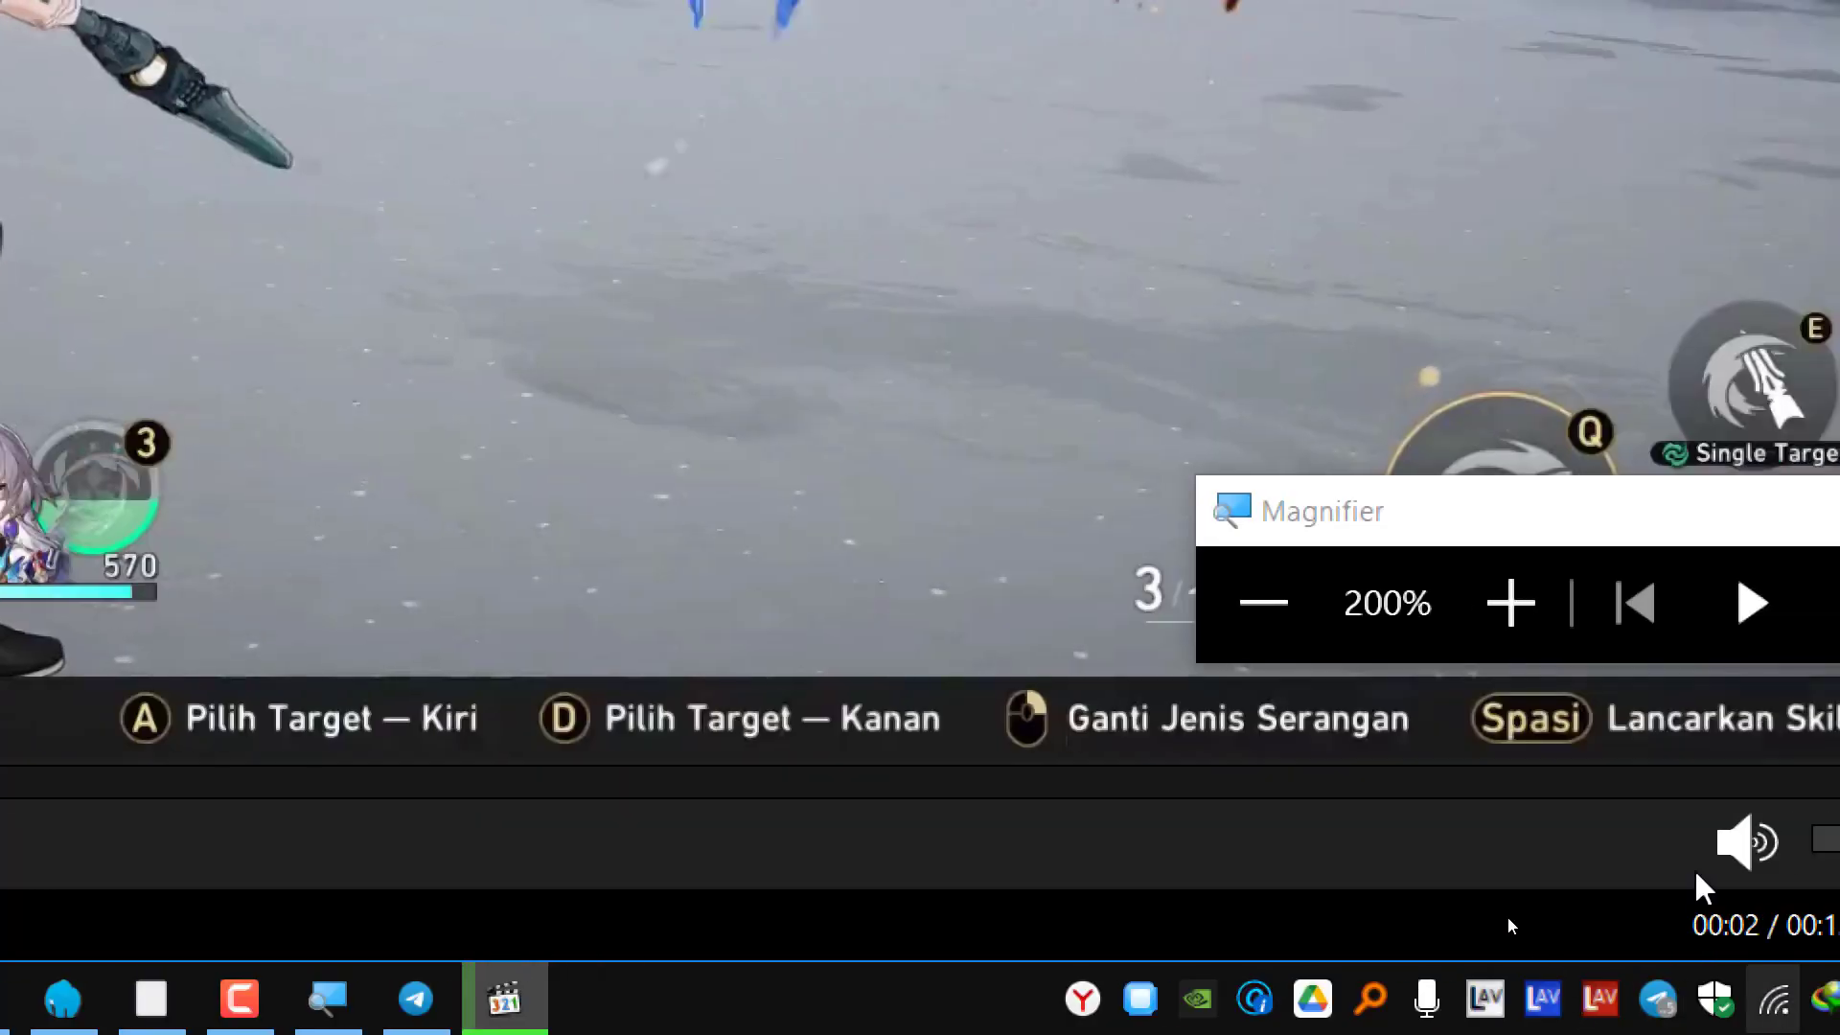
click(1263, 604)
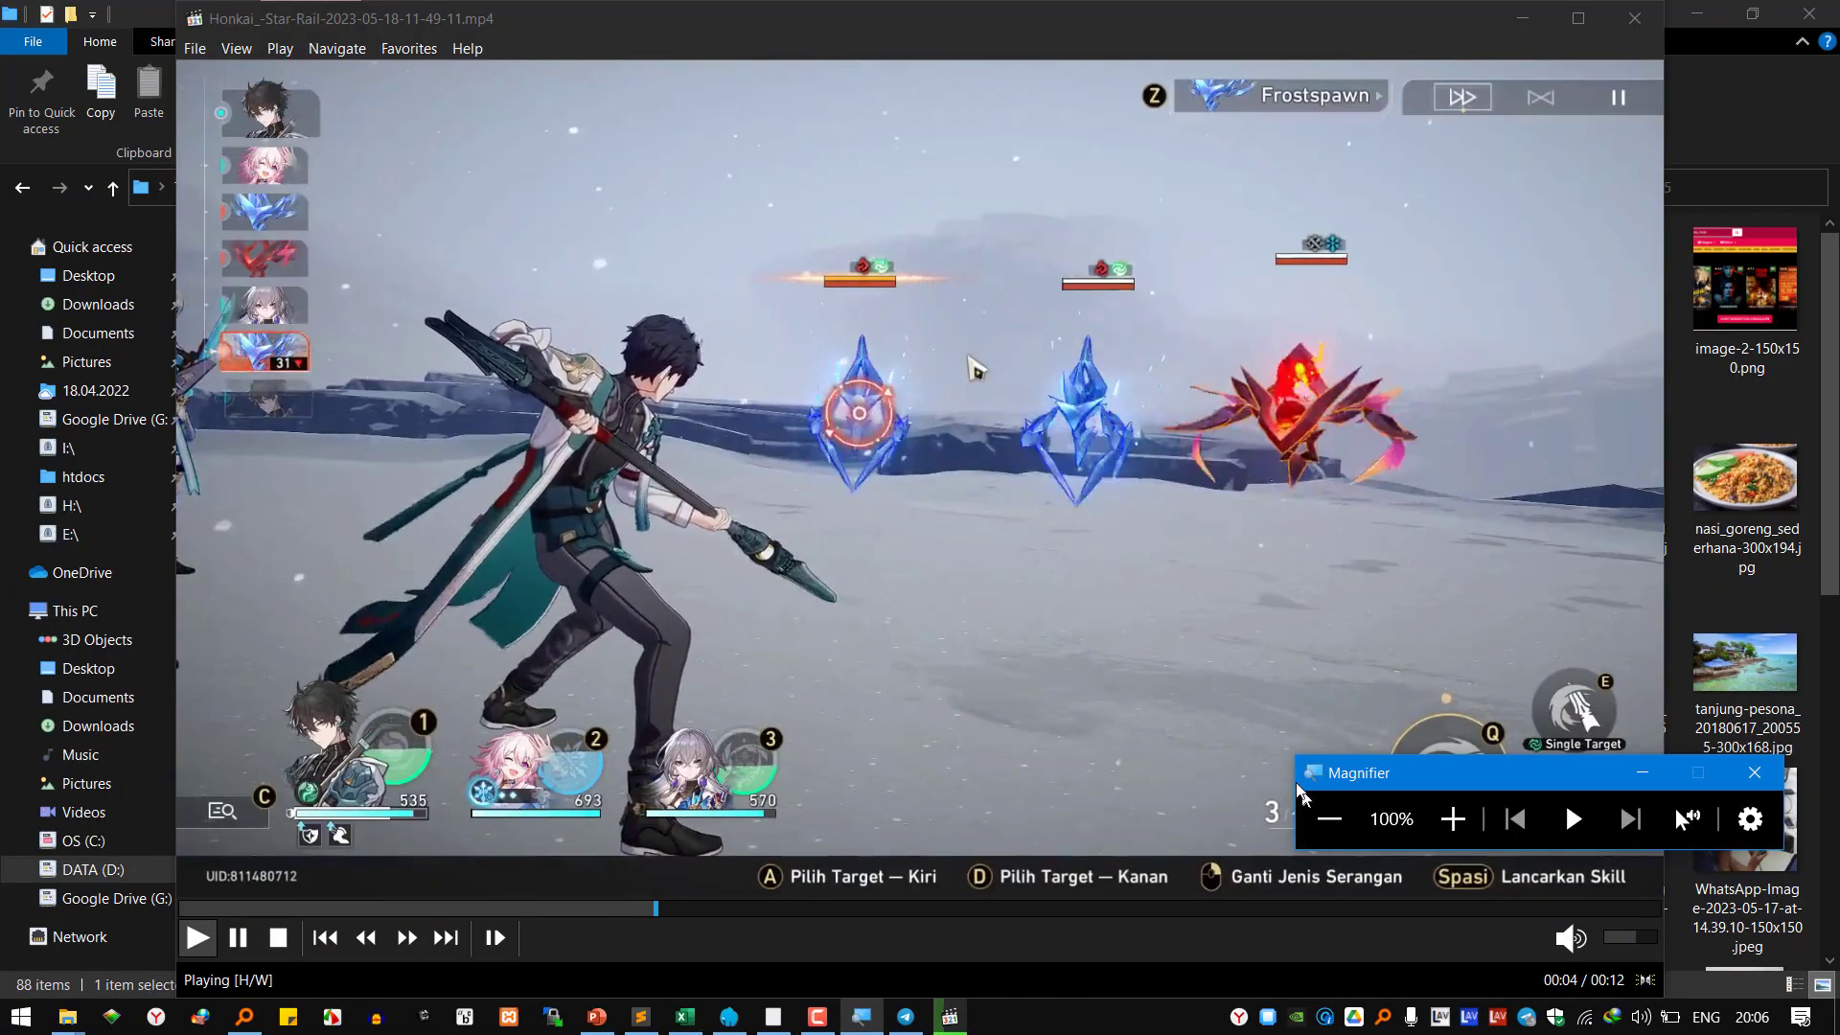
click(1607, 158)
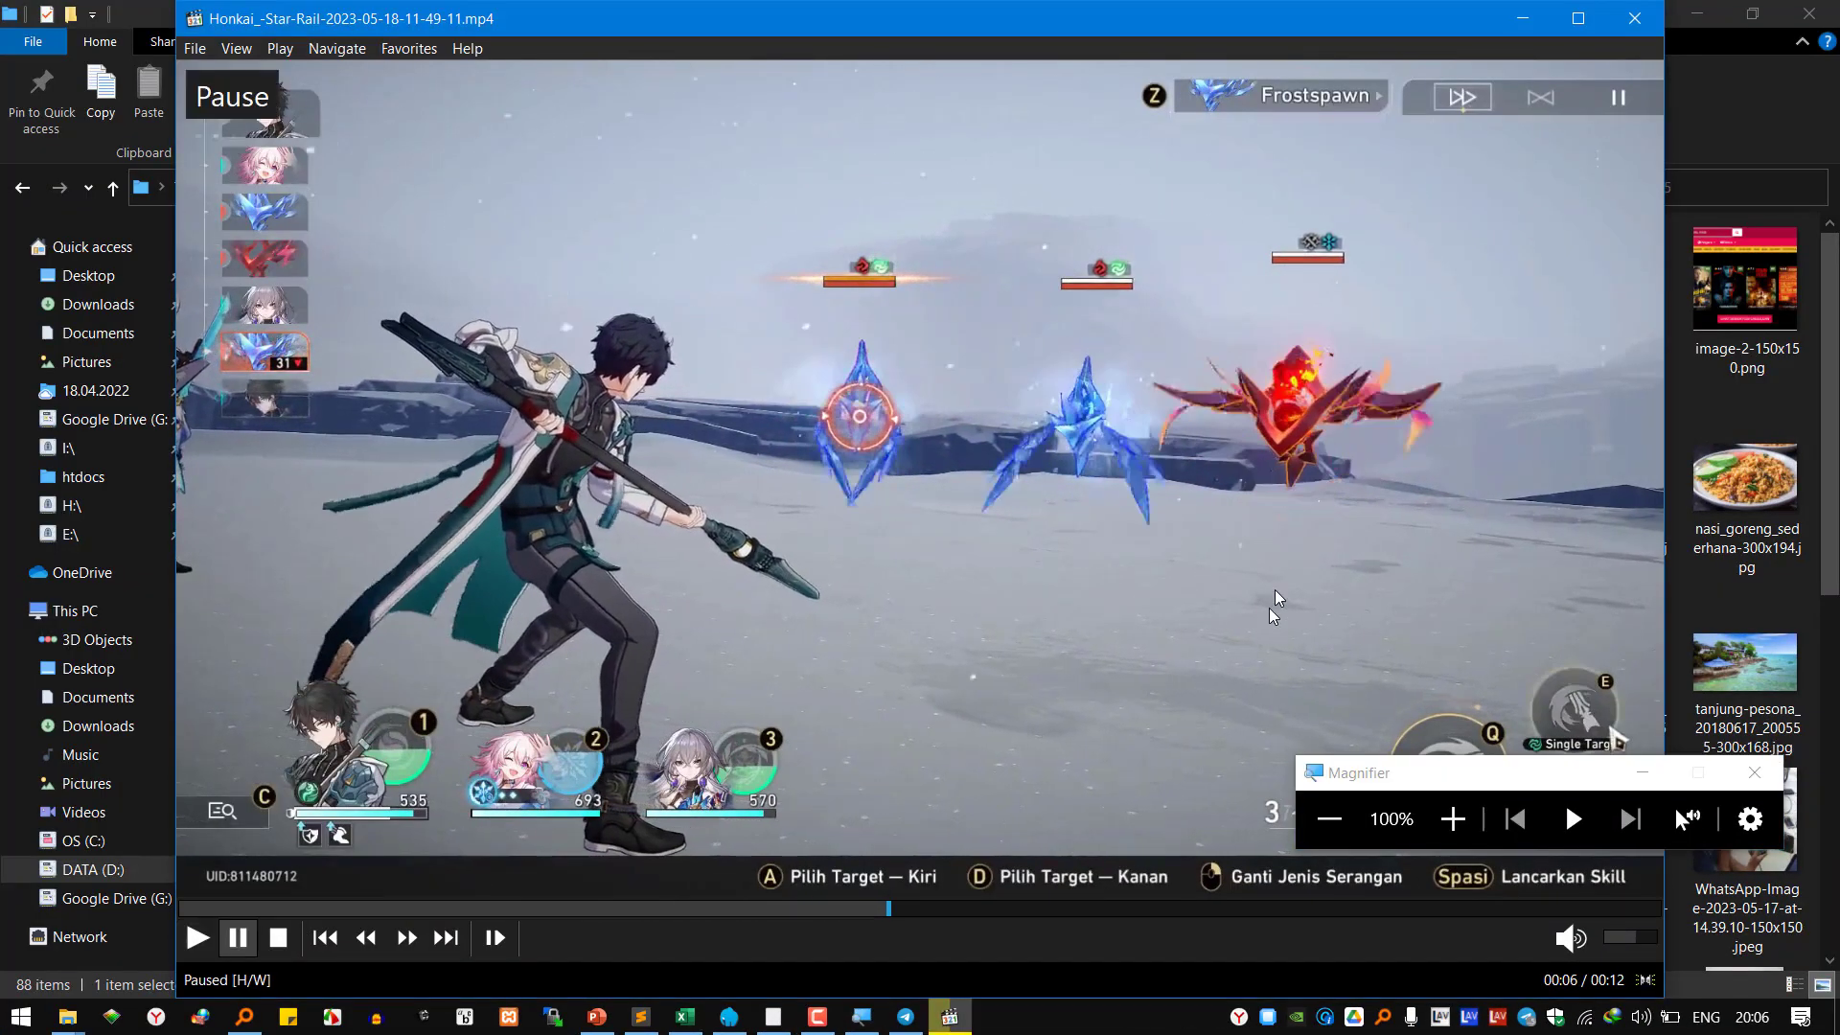
click(1635, 18)
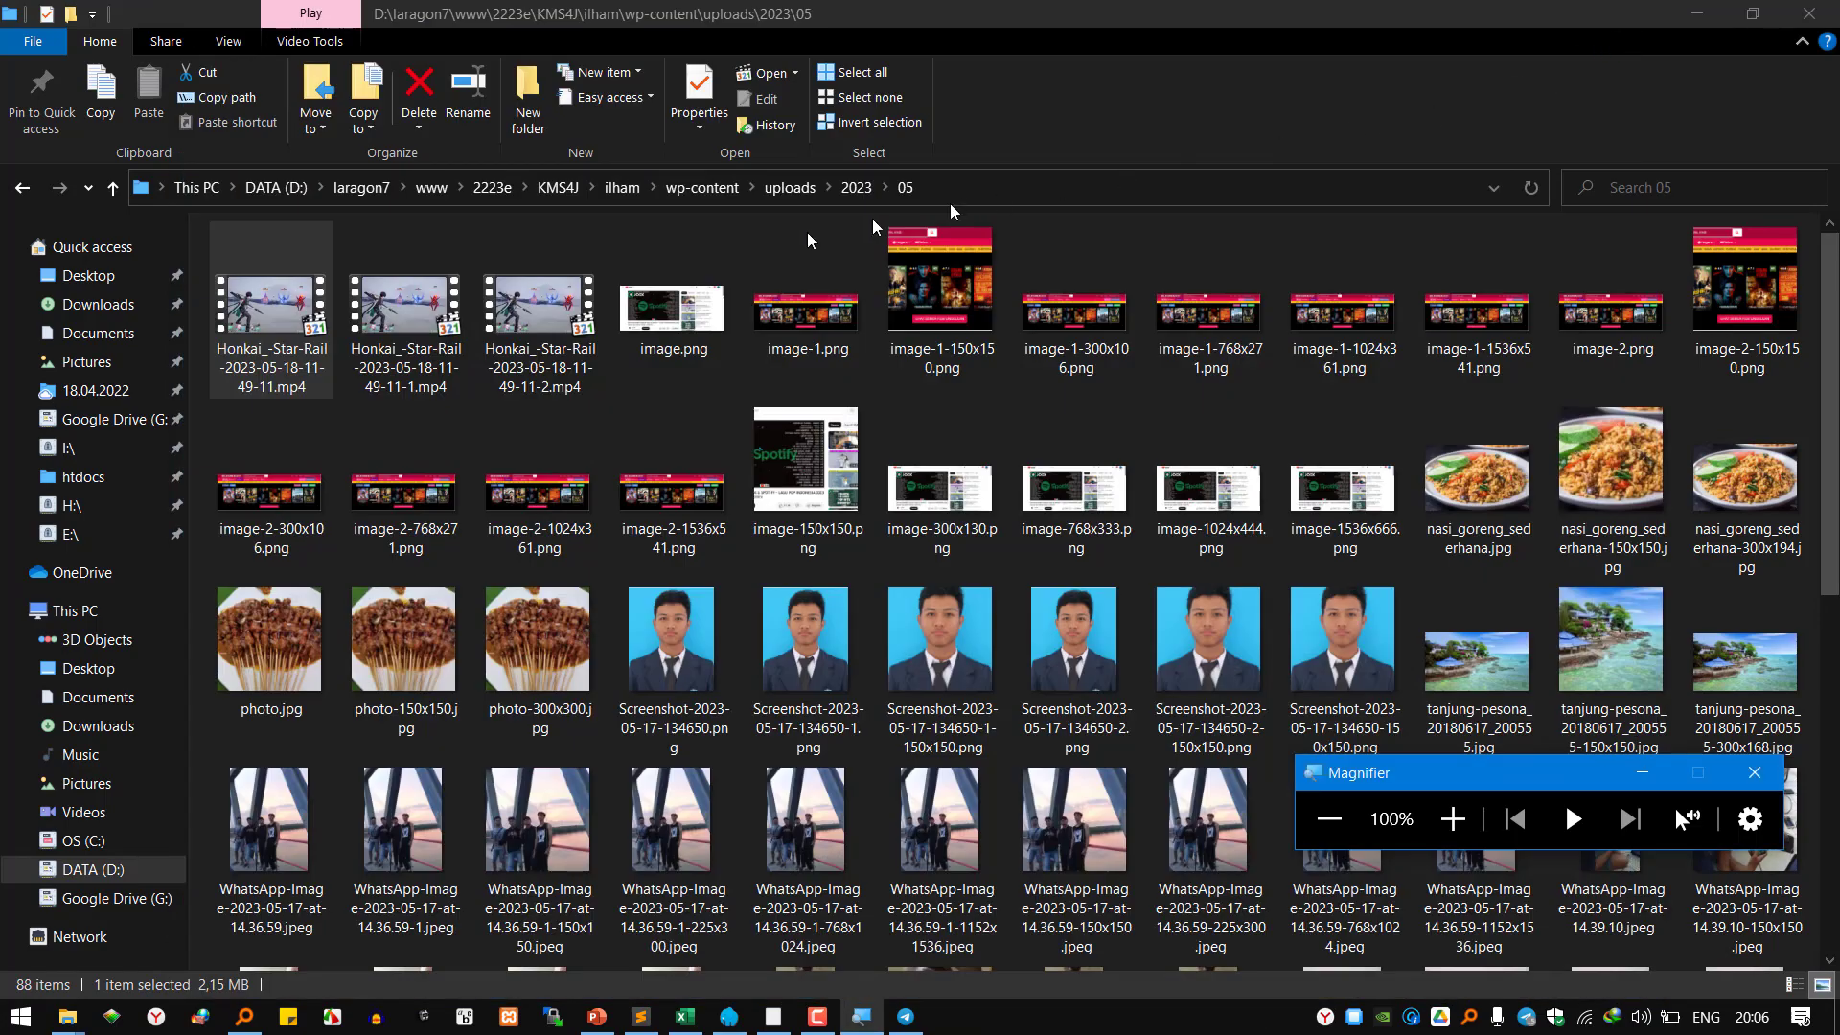
double_click(443, 320)
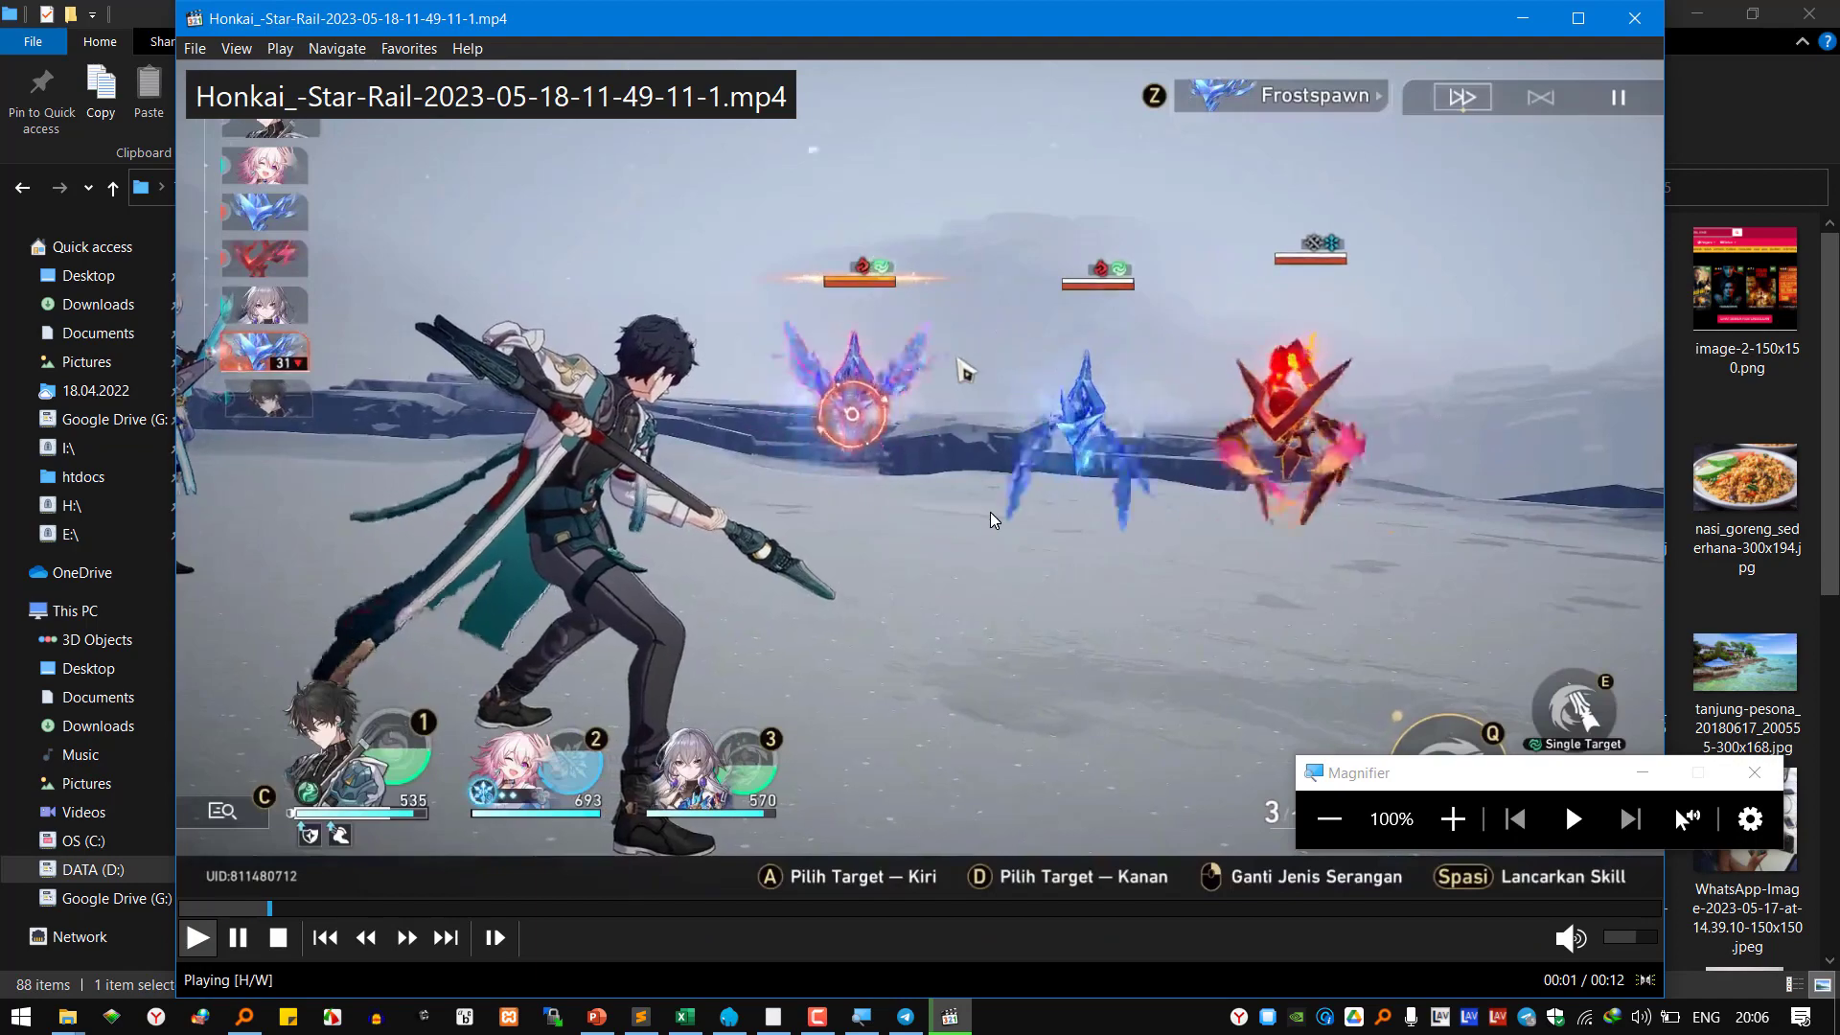
click(994, 520)
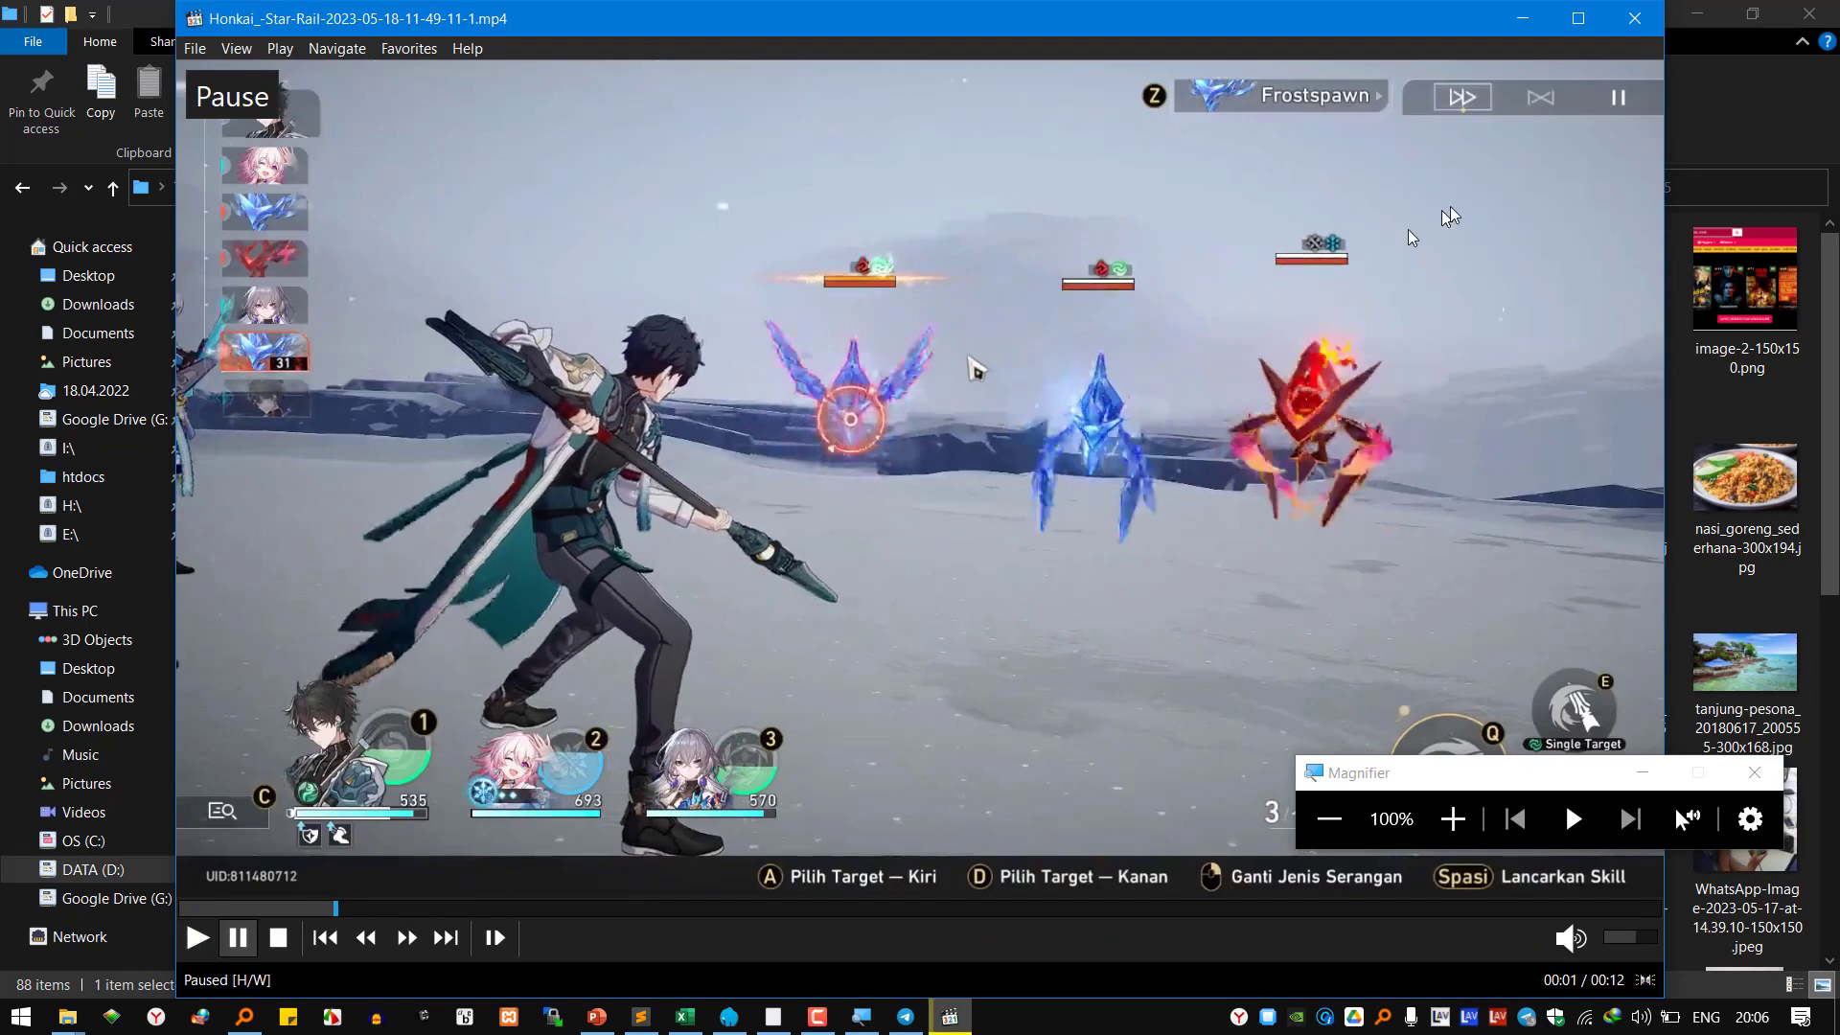
click(1634, 18)
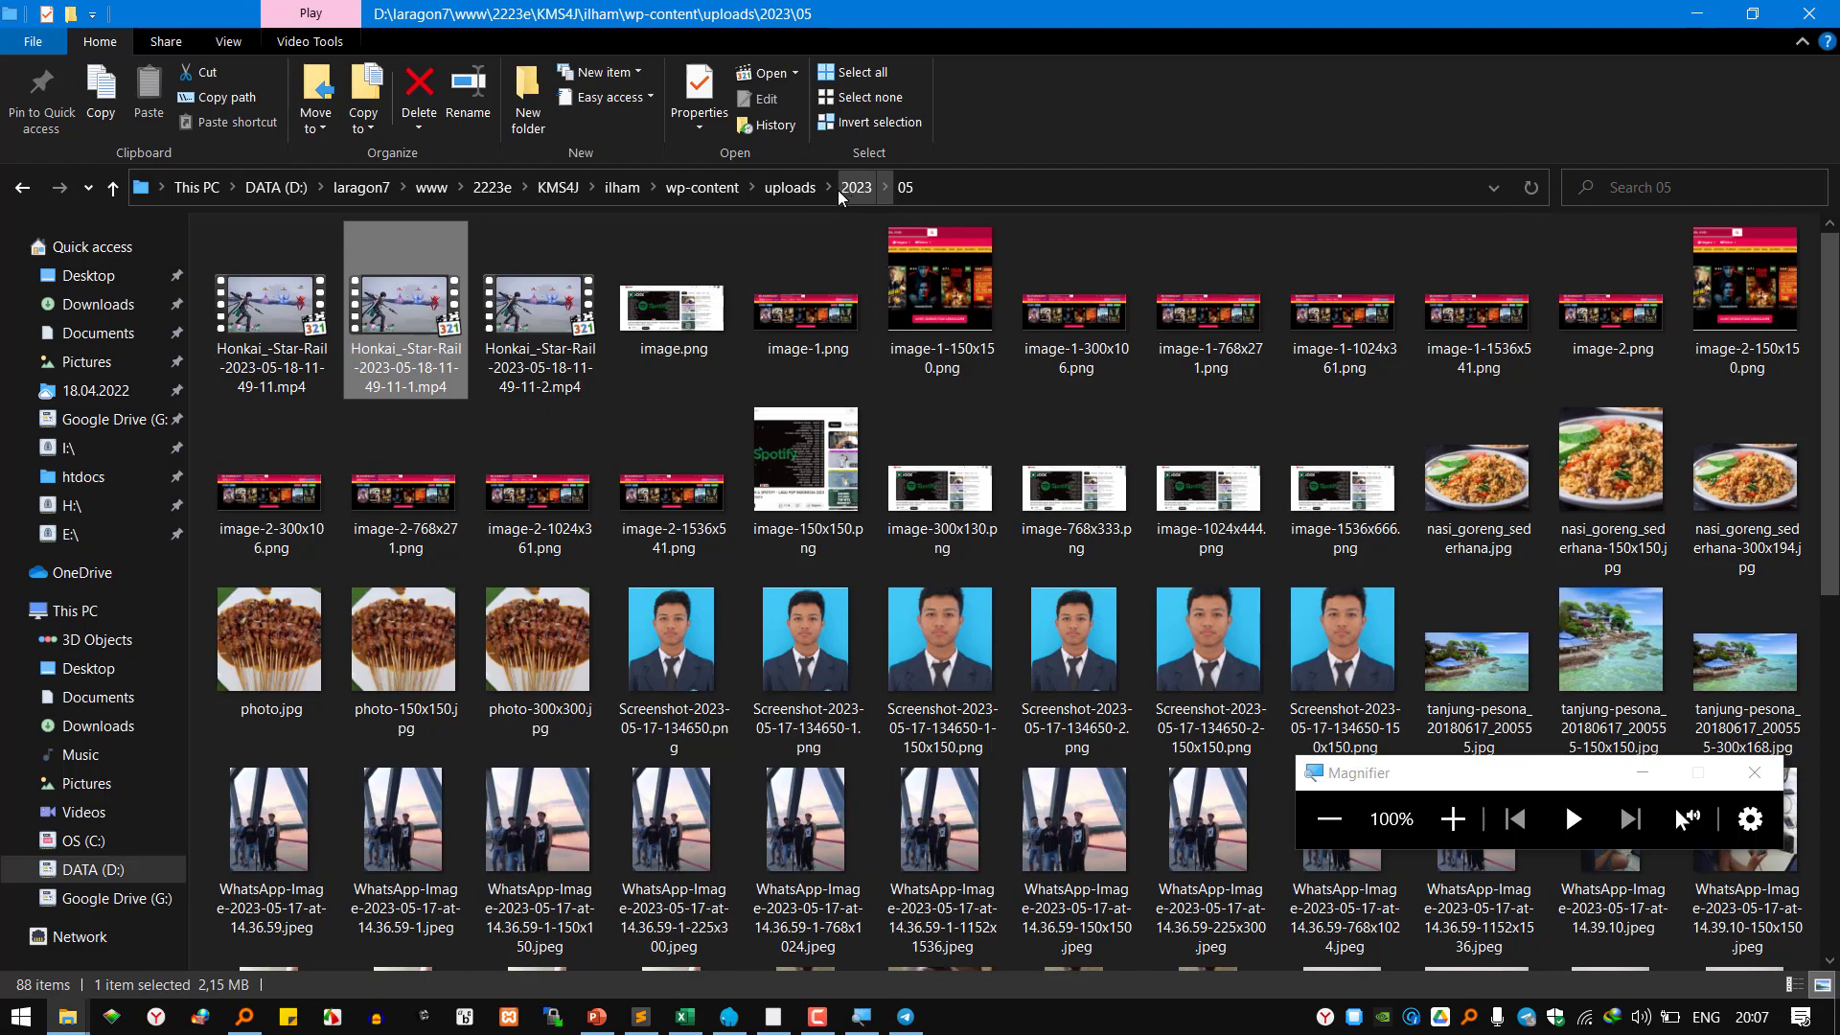
Step: Bring Everything forward, zoom it in, and select the closing quote of the uploads search query
click(244, 1016)
key(super+plus)
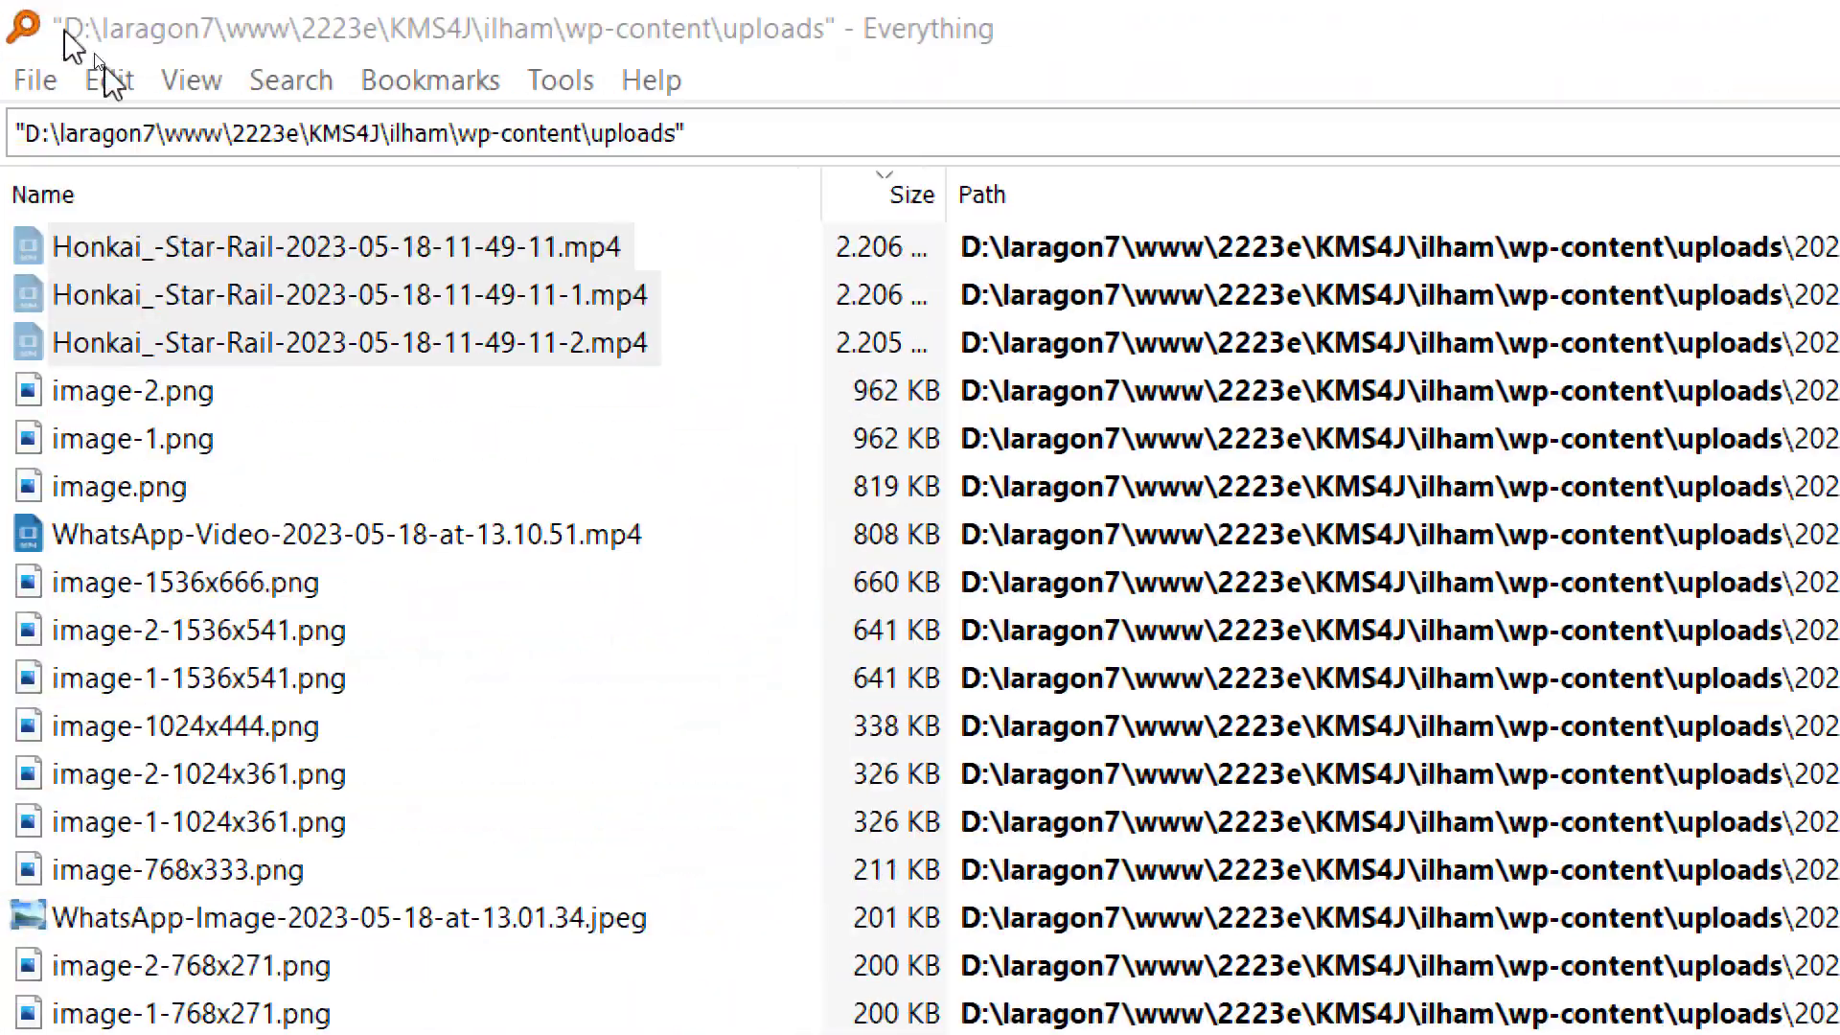
click(21, 134)
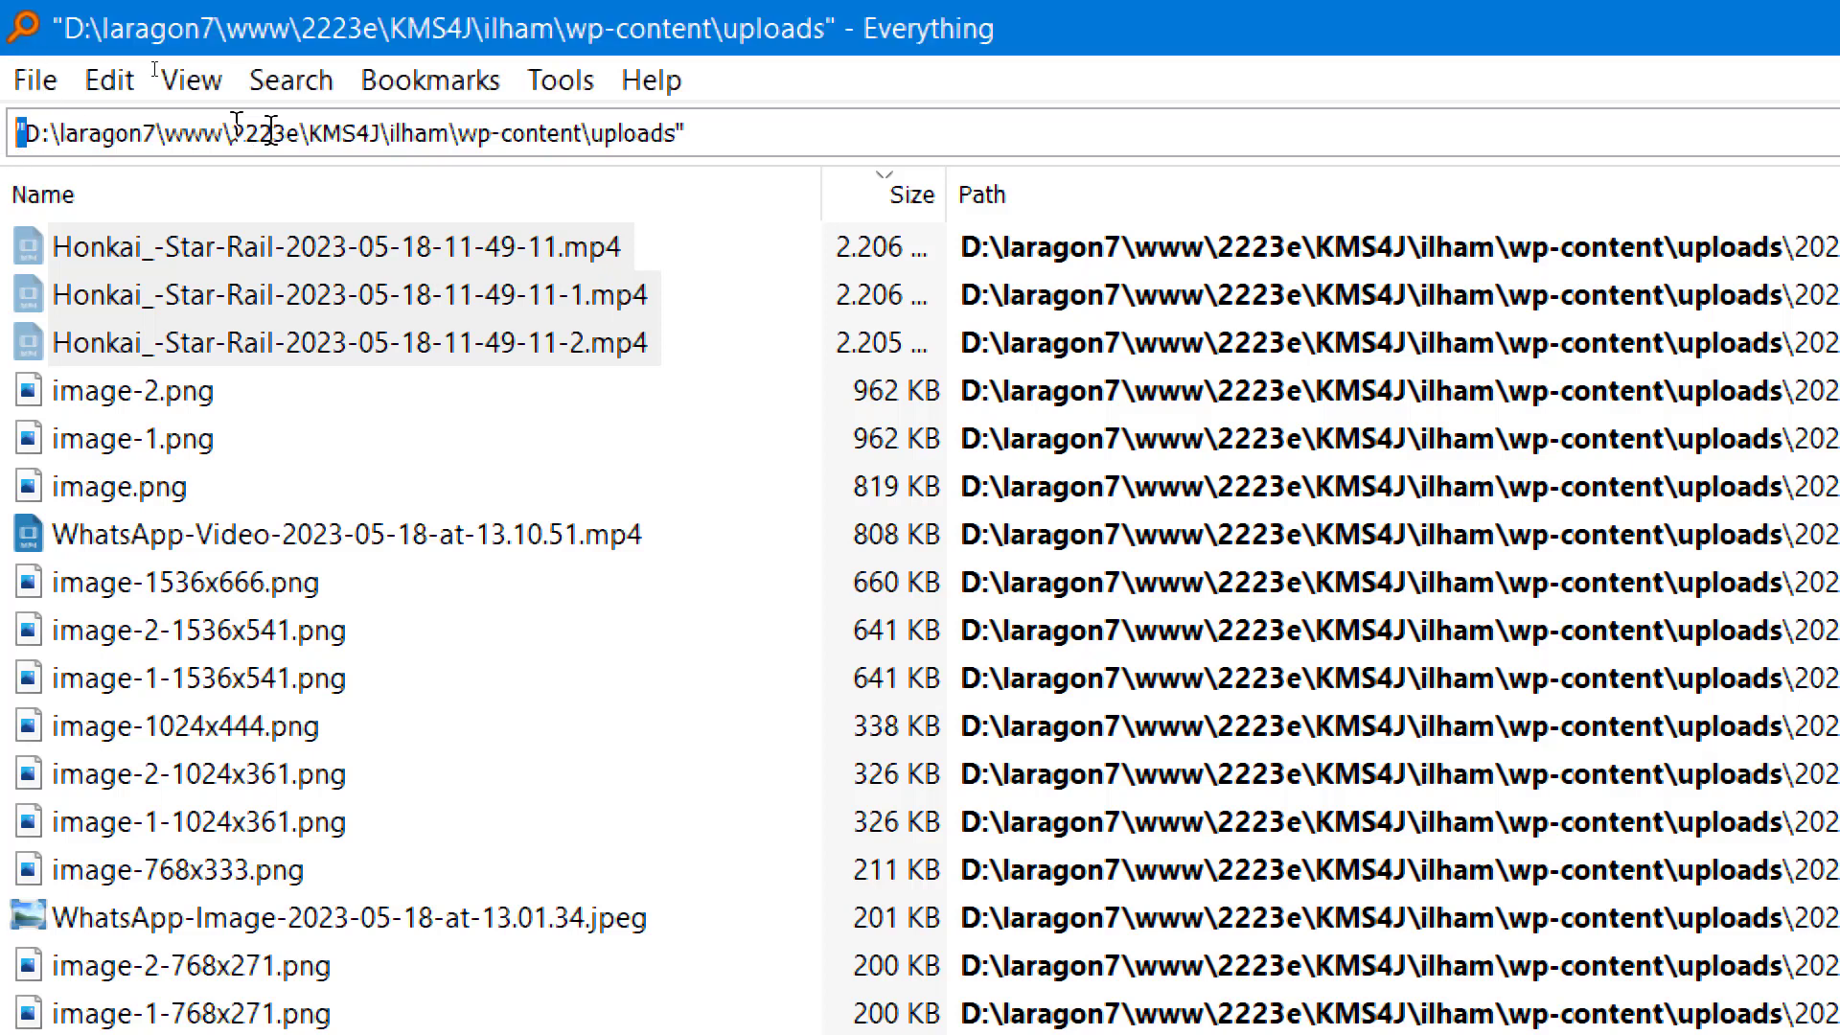
drag(674, 133, 690, 132)
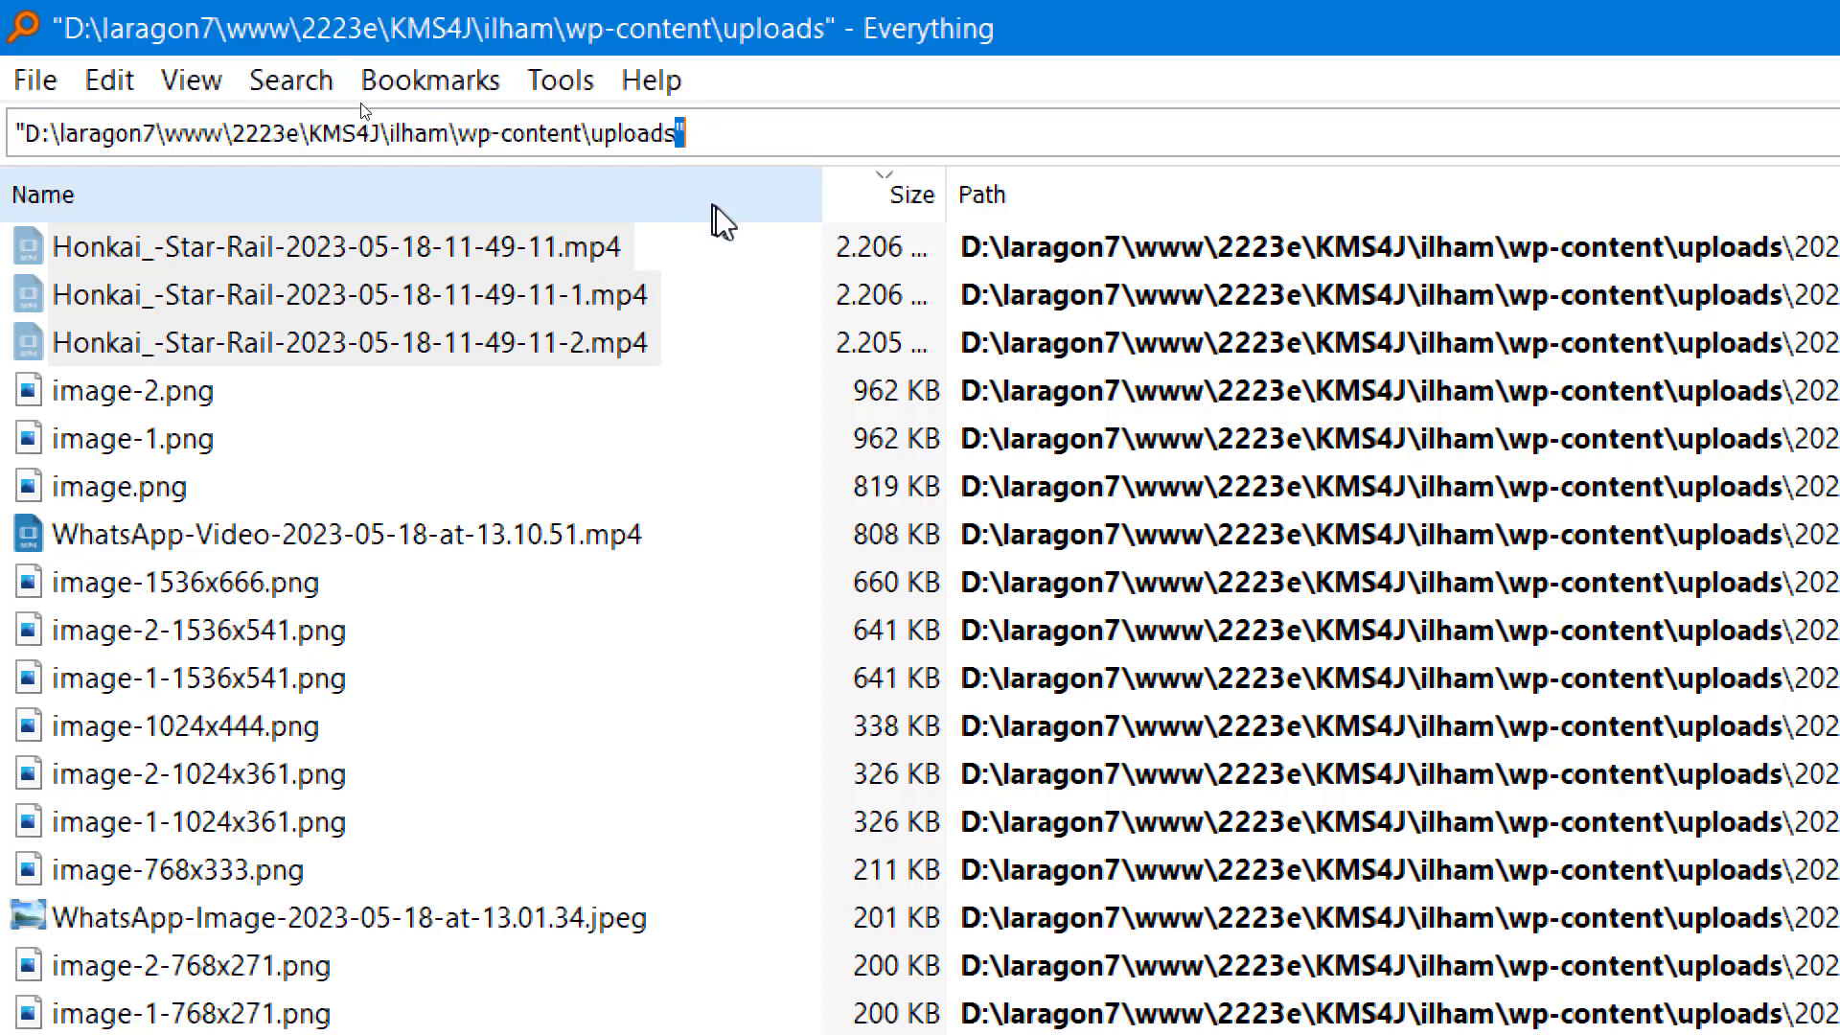
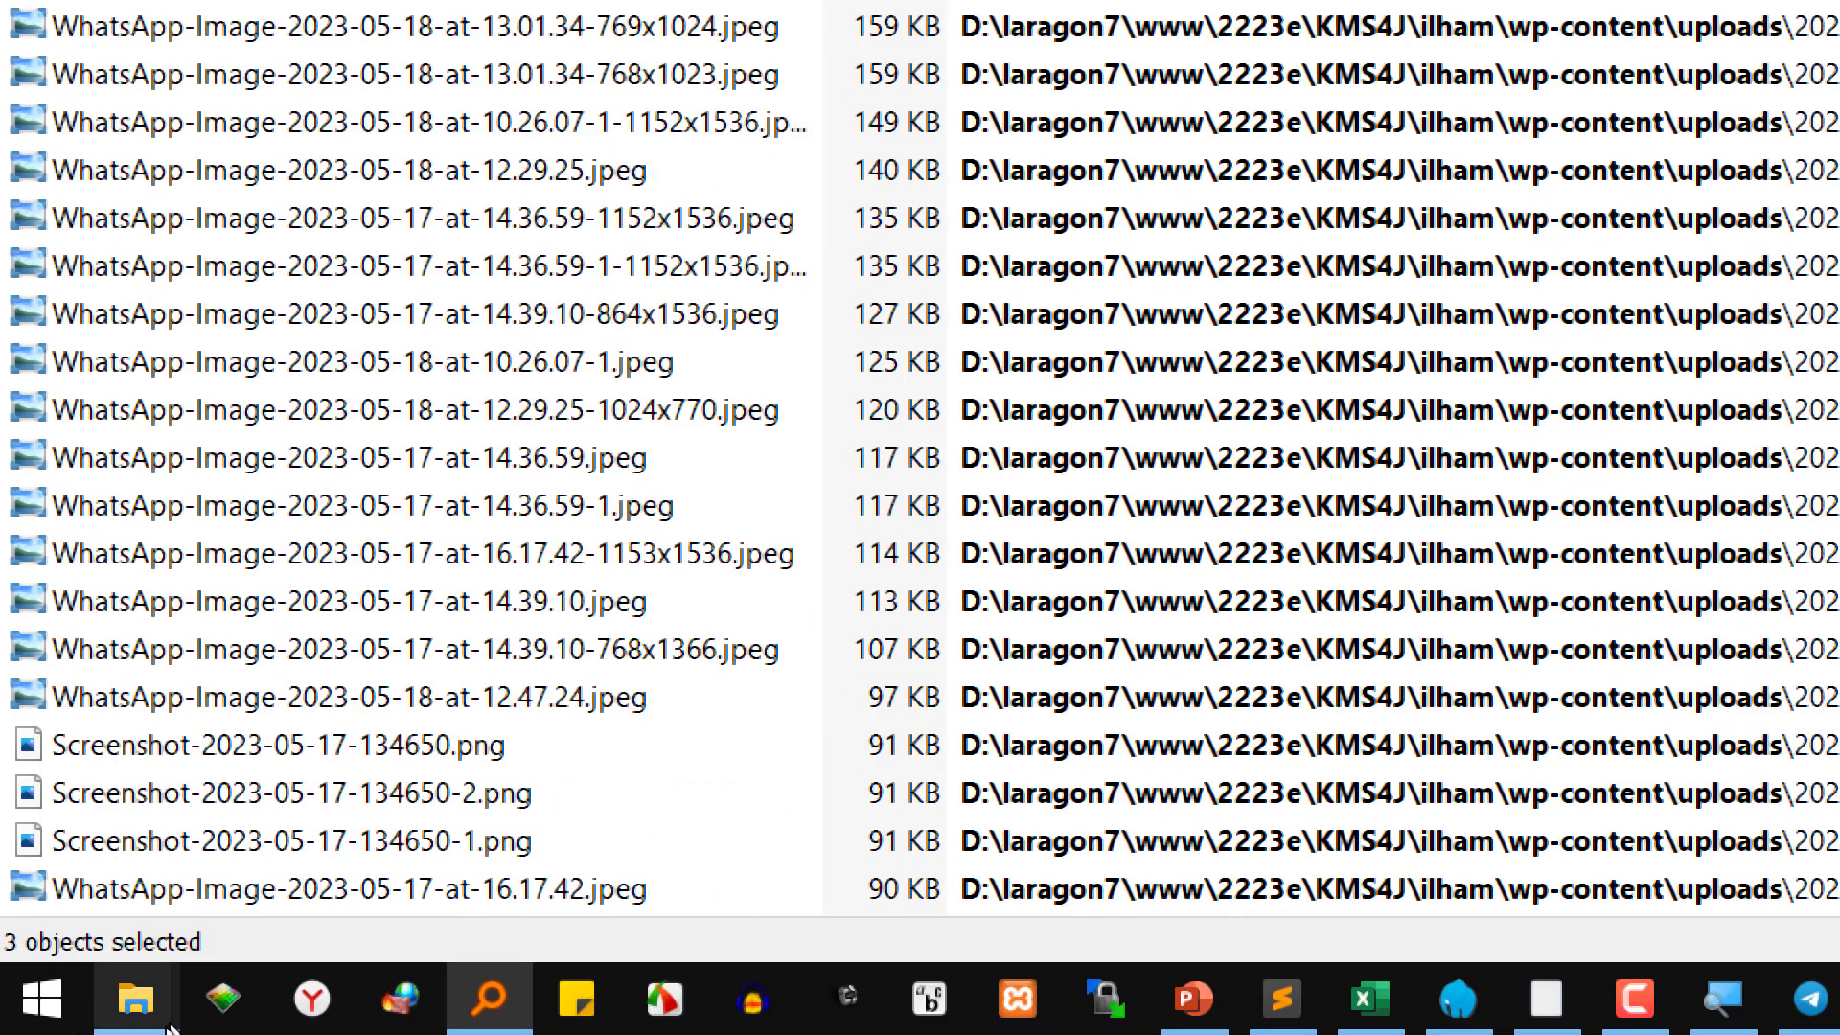
Step: Bring the laragon7 Explorer window forward and go up to the KMS4J folder
mouse_move(131, 1014)
click(714, 809)
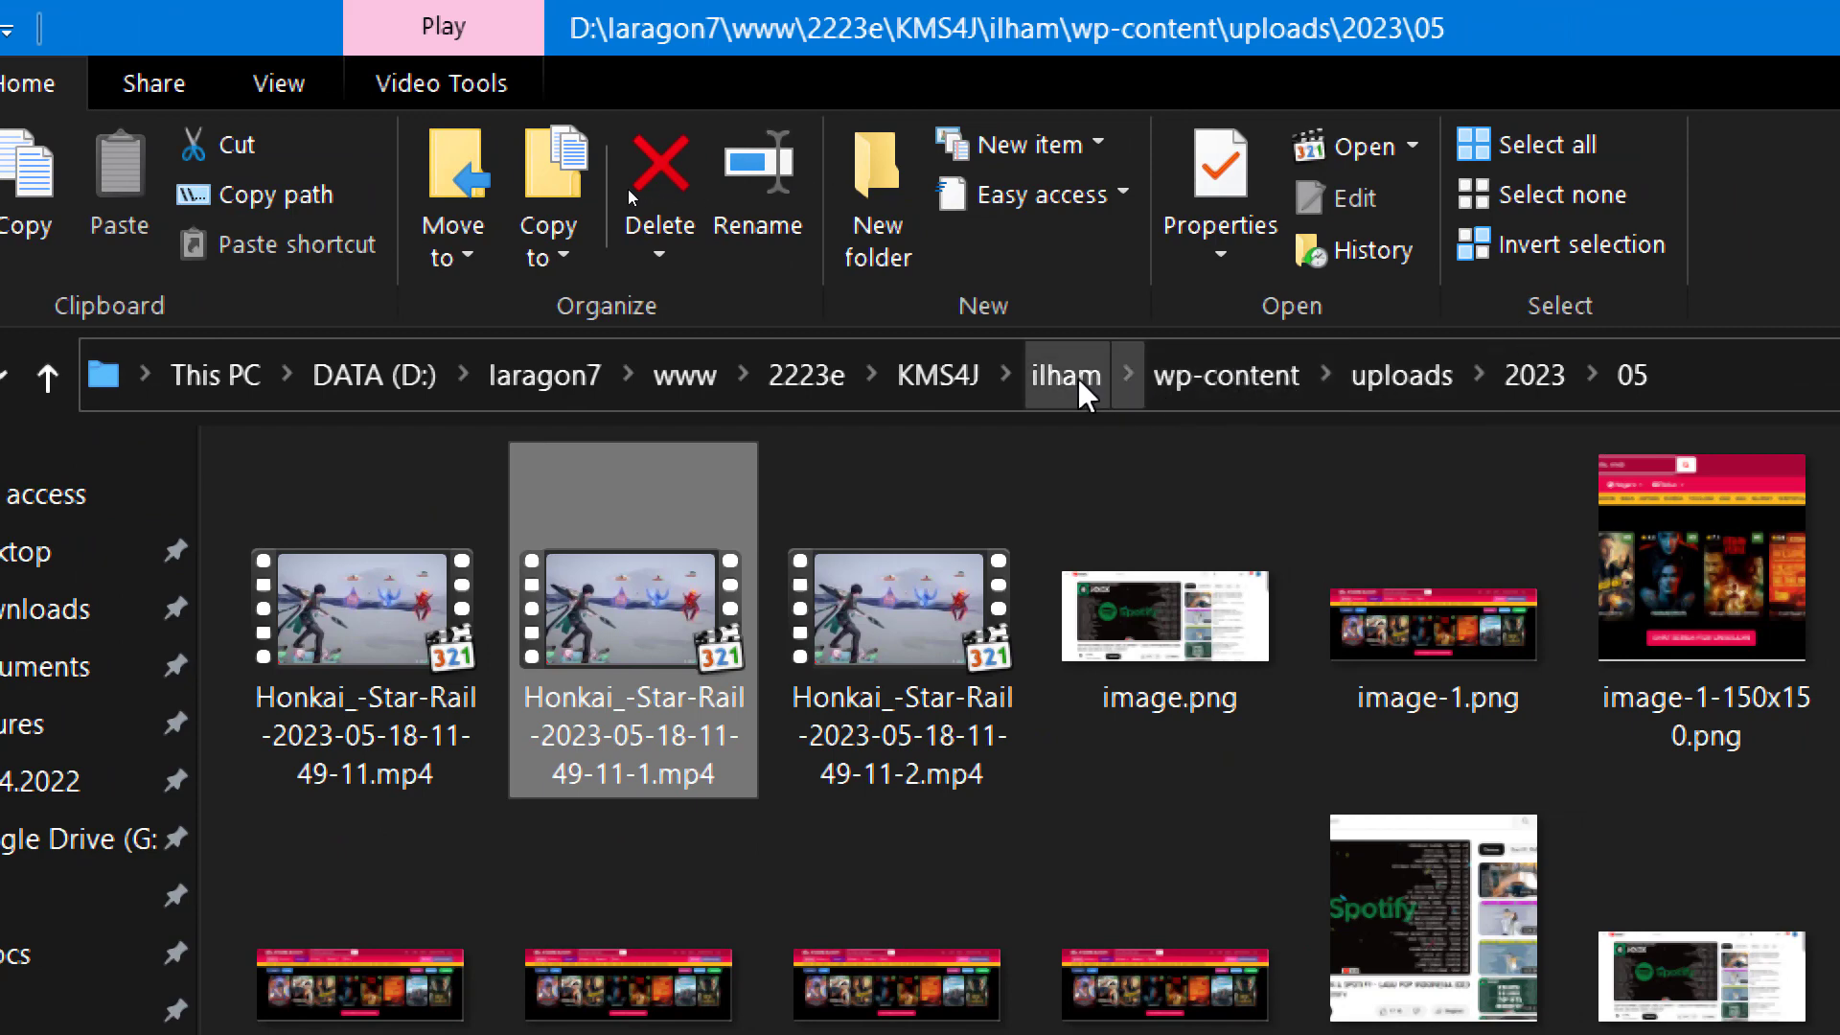
click(934, 376)
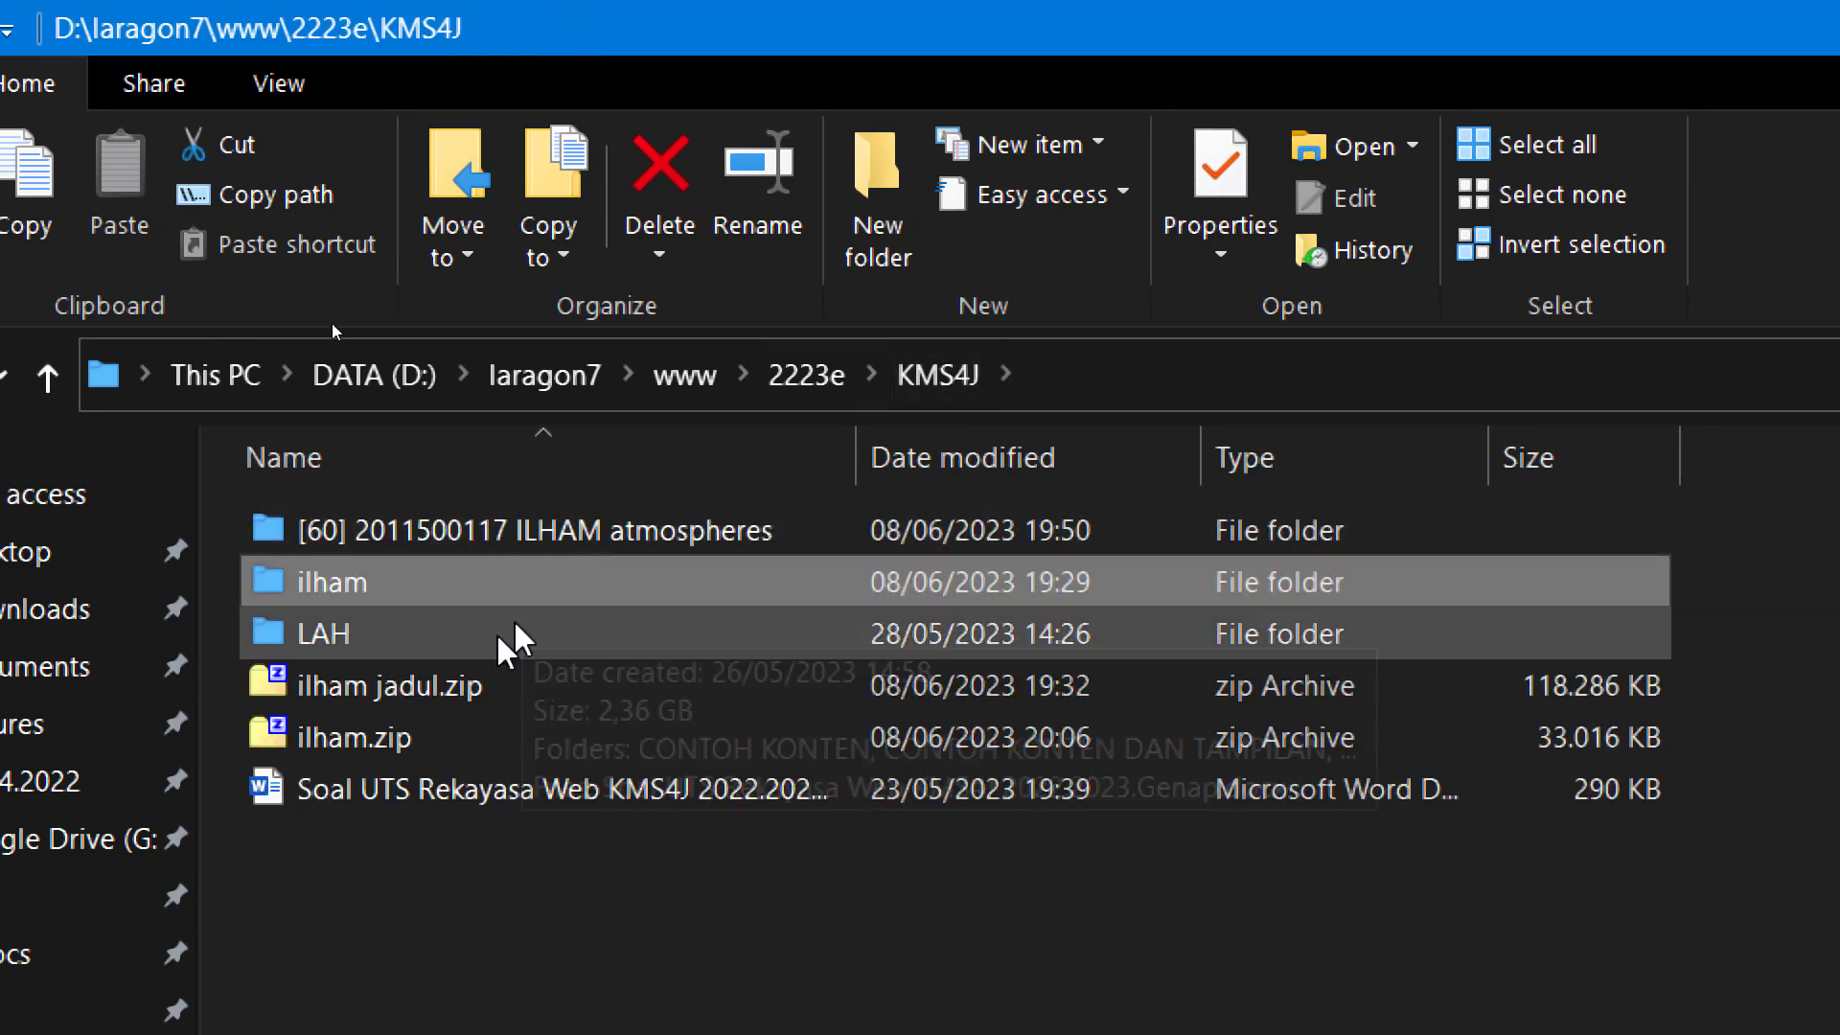
Step: Select the ilham.zip archive in the KMS4J folder
click(437, 698)
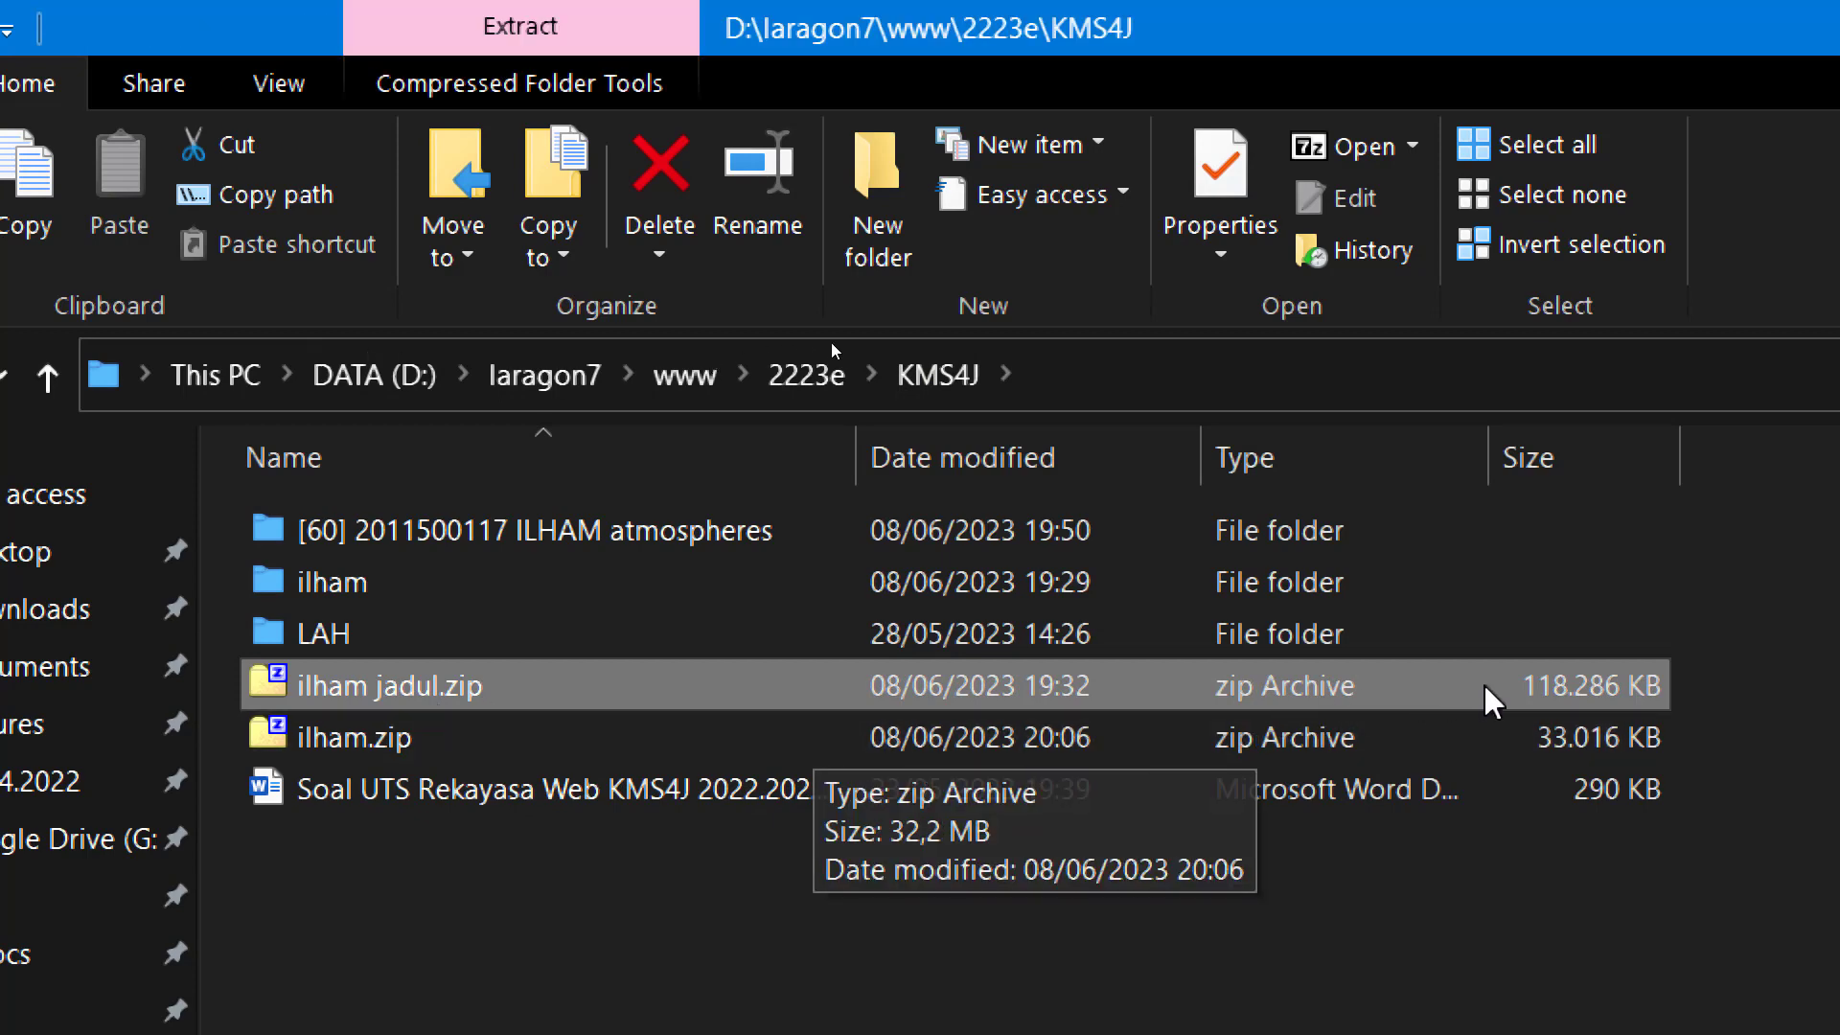
ctrl+click(1543, 738)
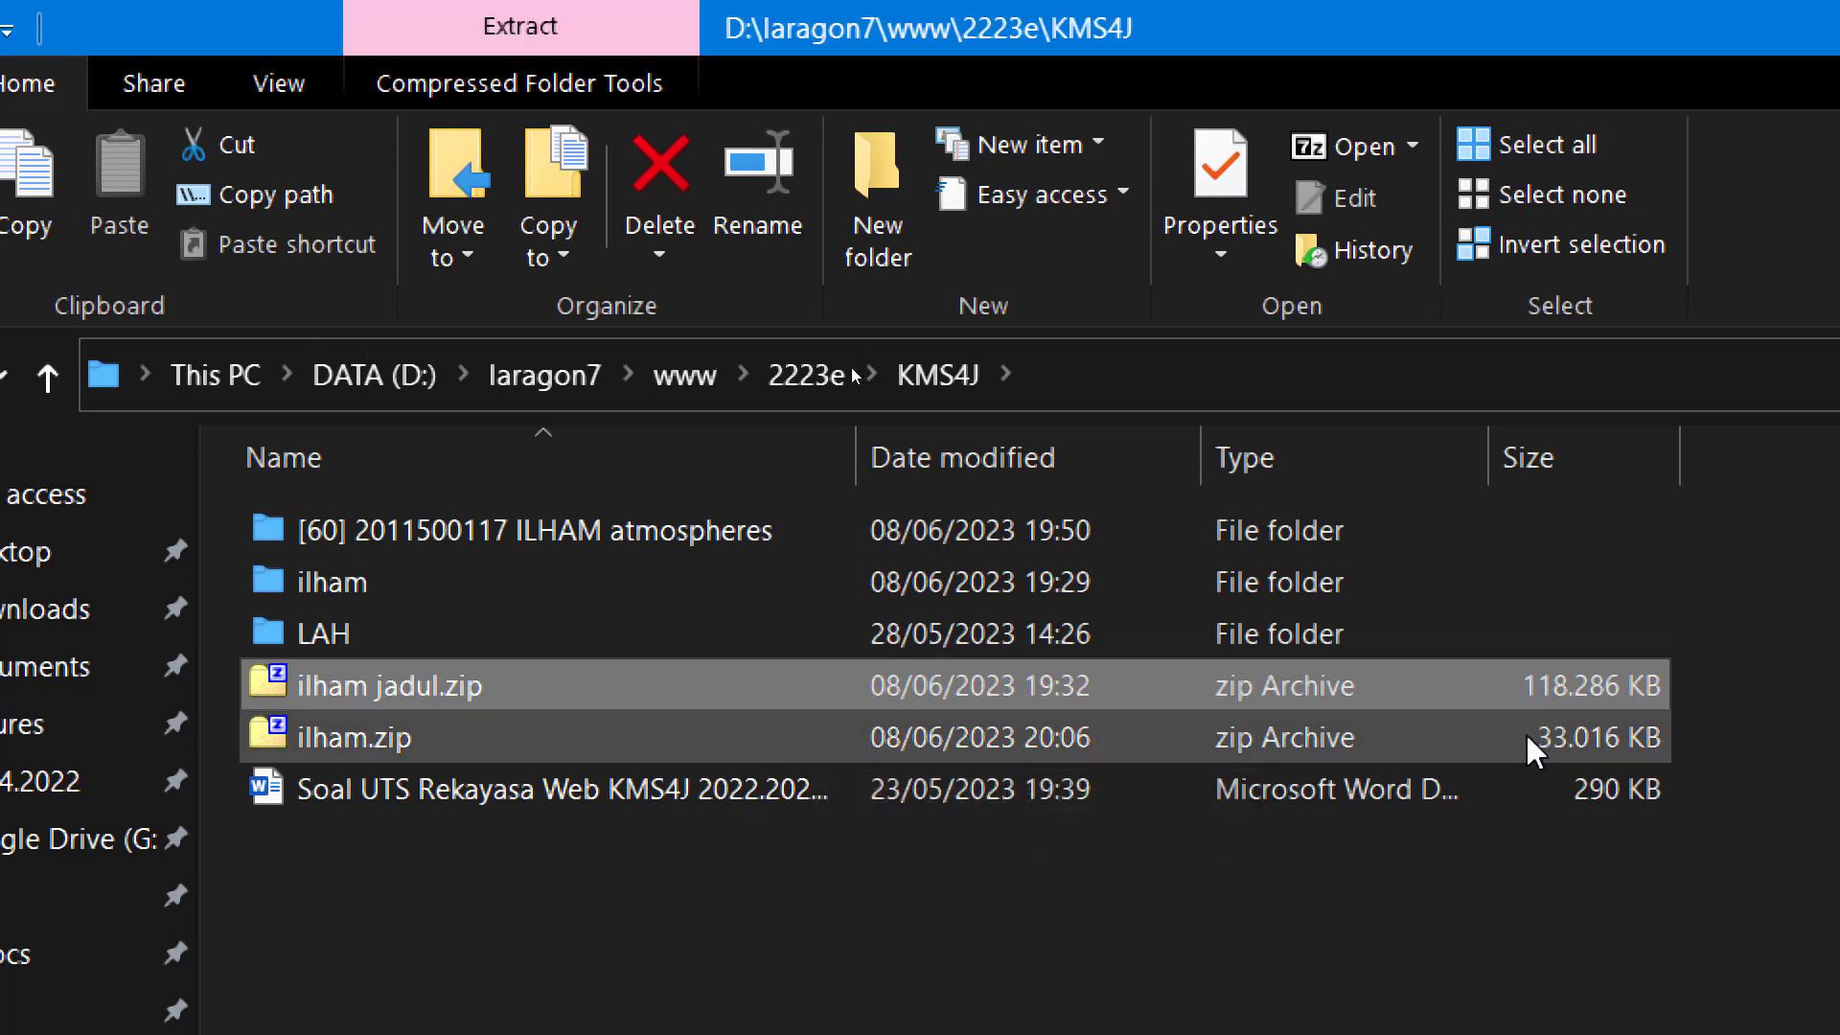
click(1531, 752)
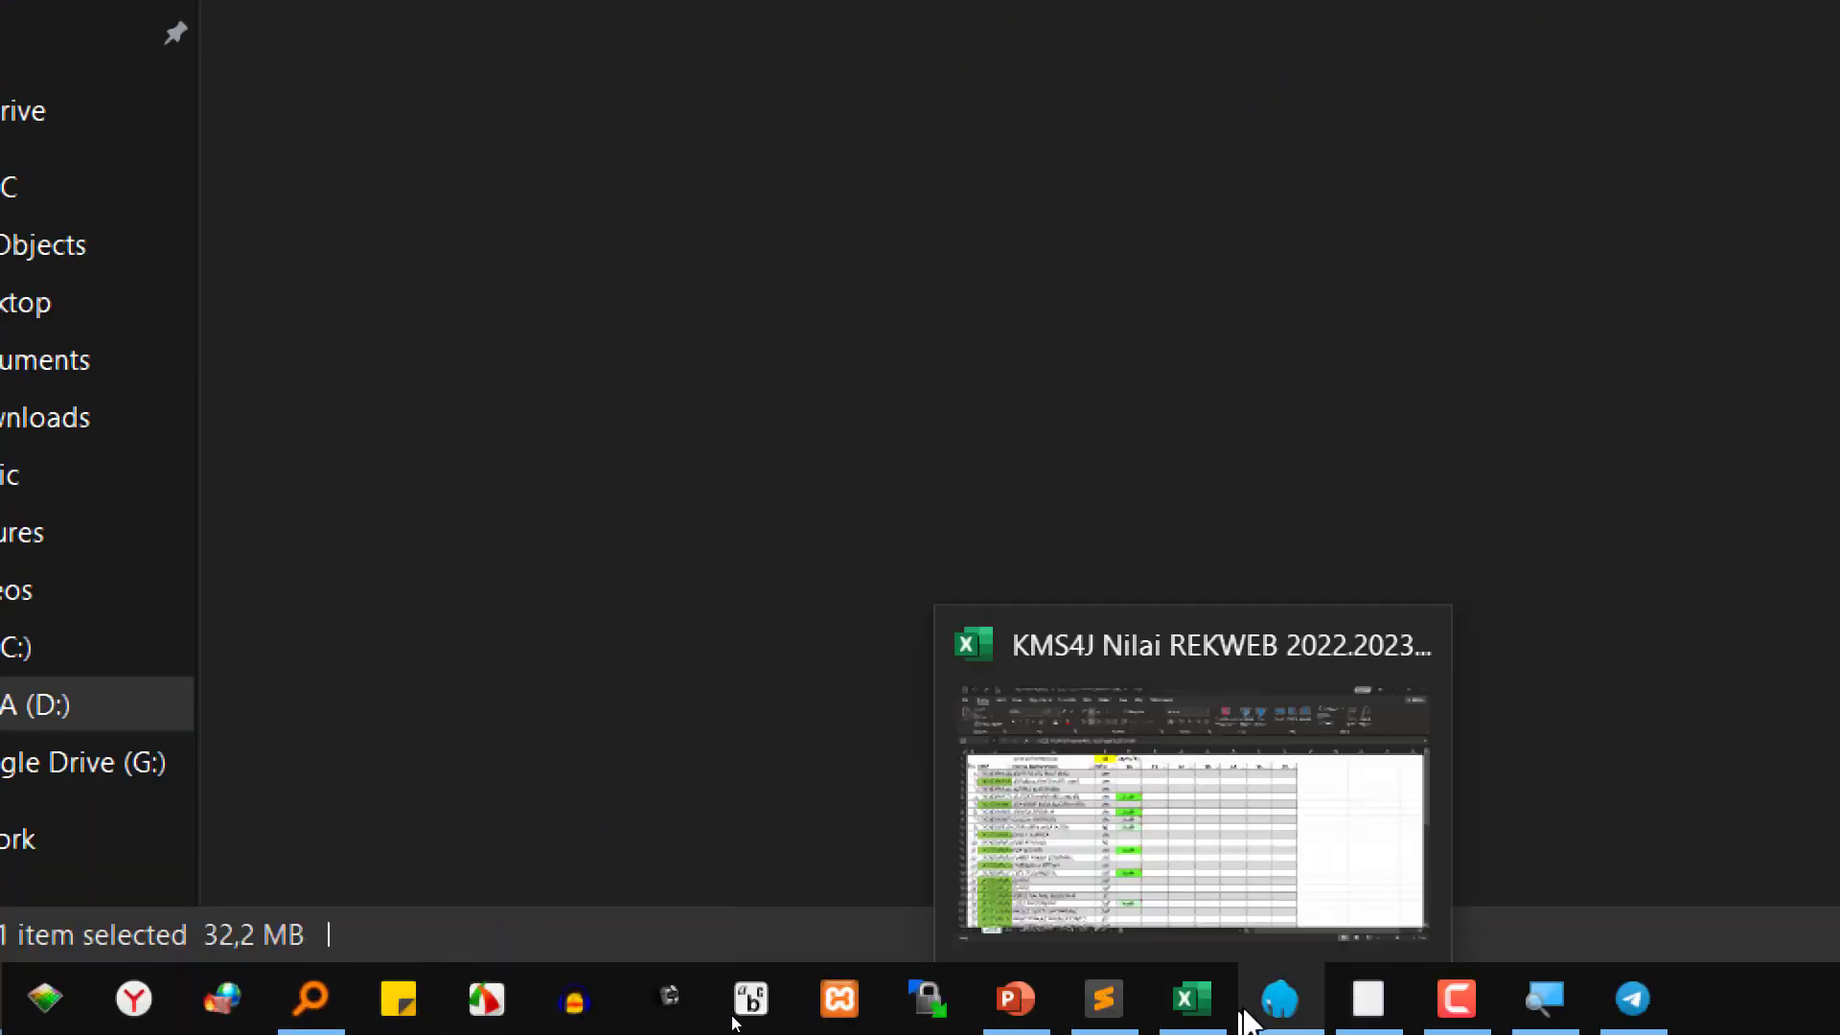
Step: Return to Everything's size-sorted uploads list and select image-2.png, image-1.png and image.png
click(336, 999)
scroll(464, 534, up, 6)
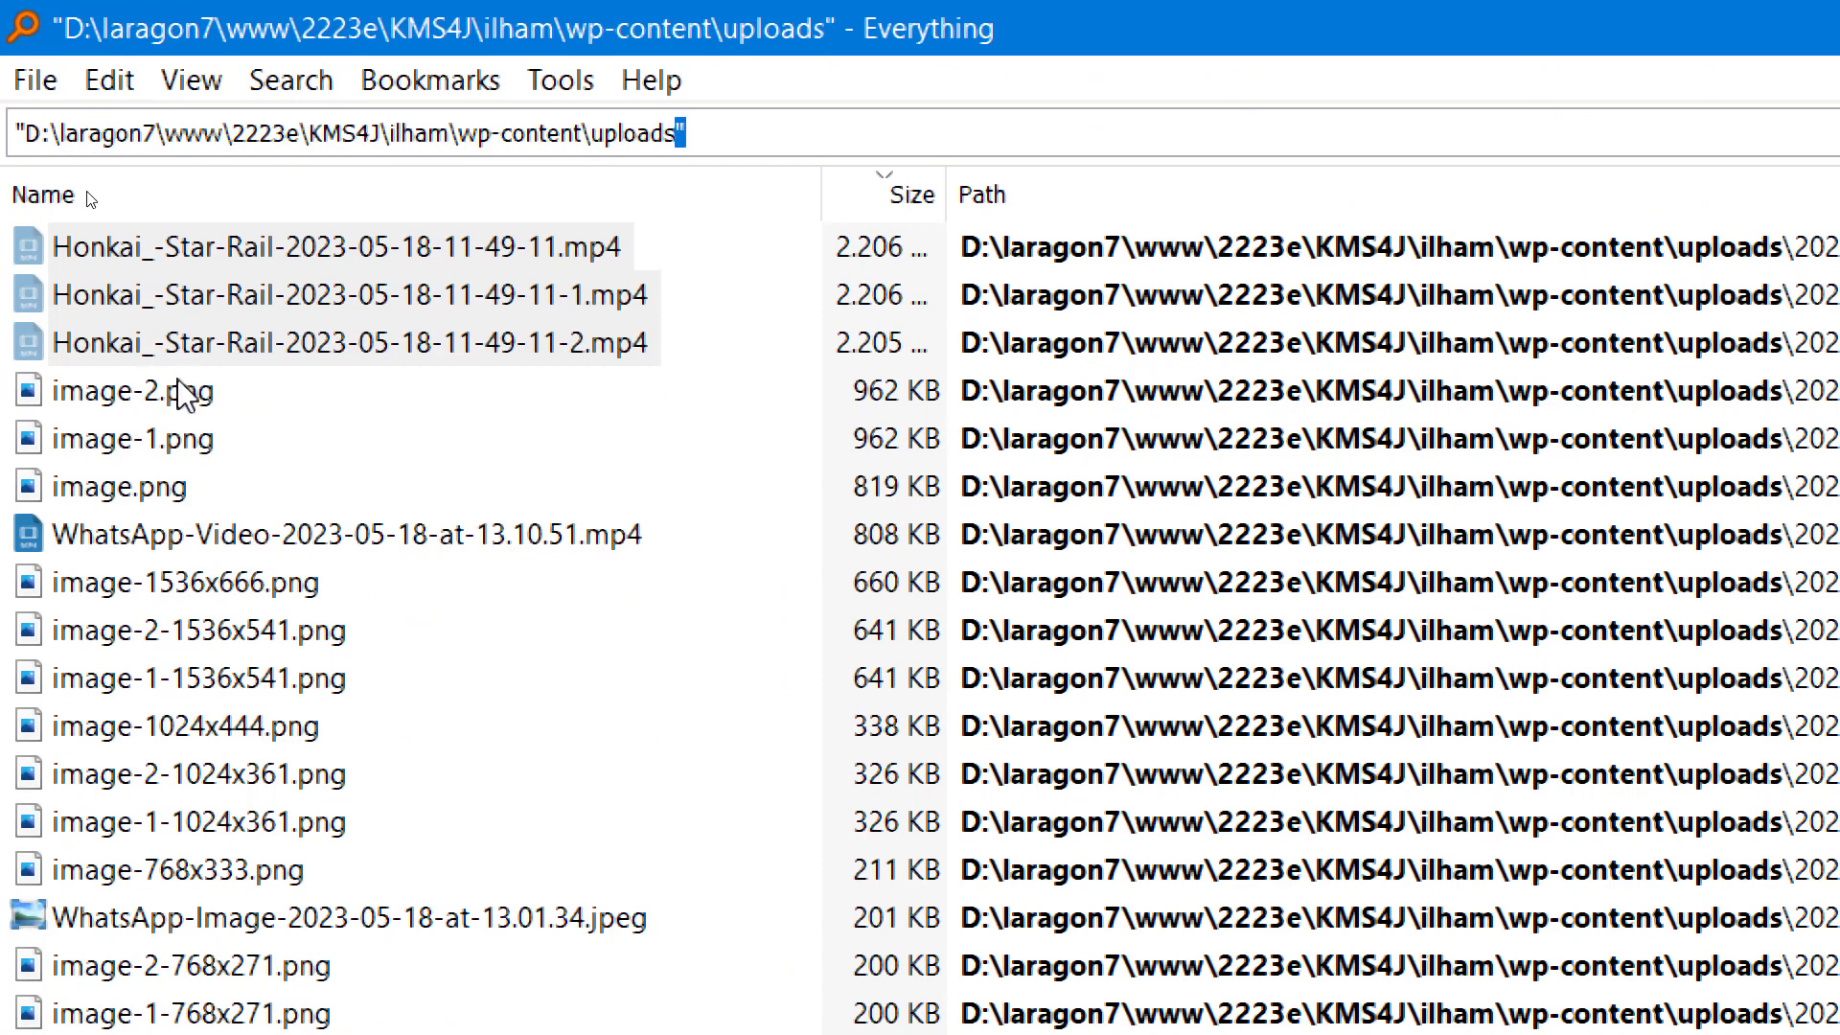
click(182, 395)
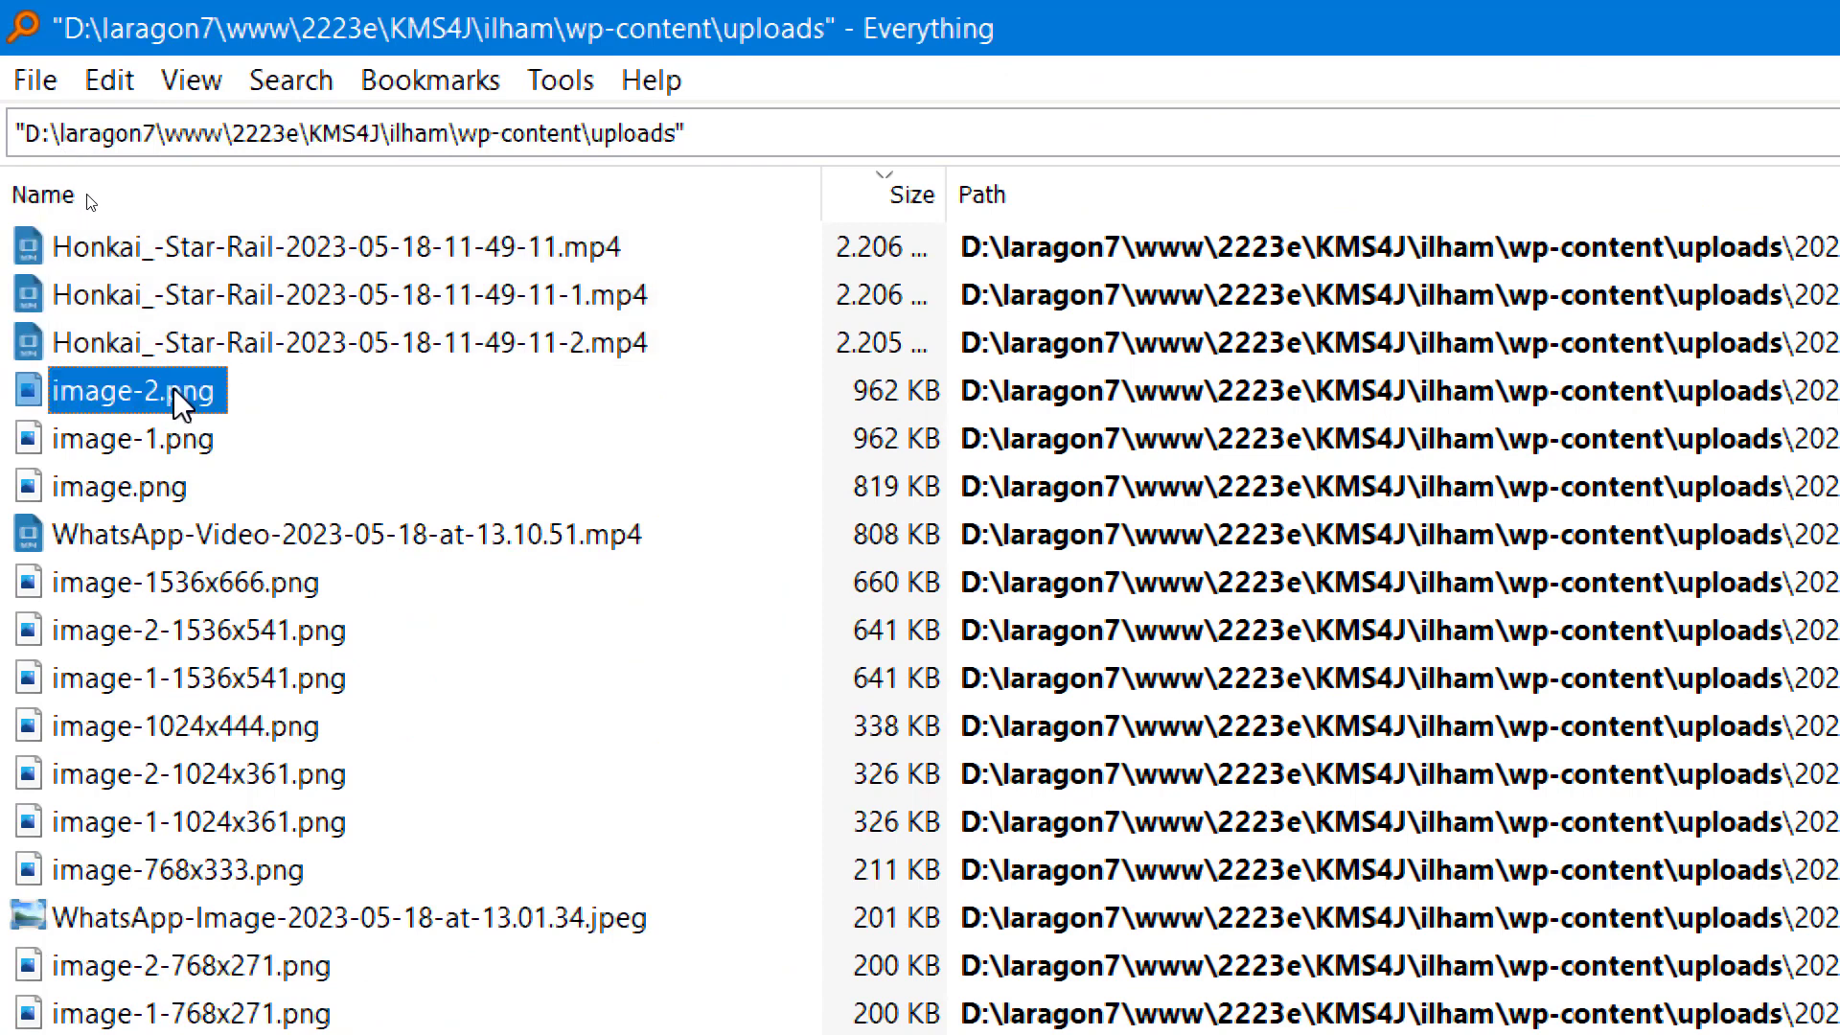
click(163, 446)
click(156, 491)
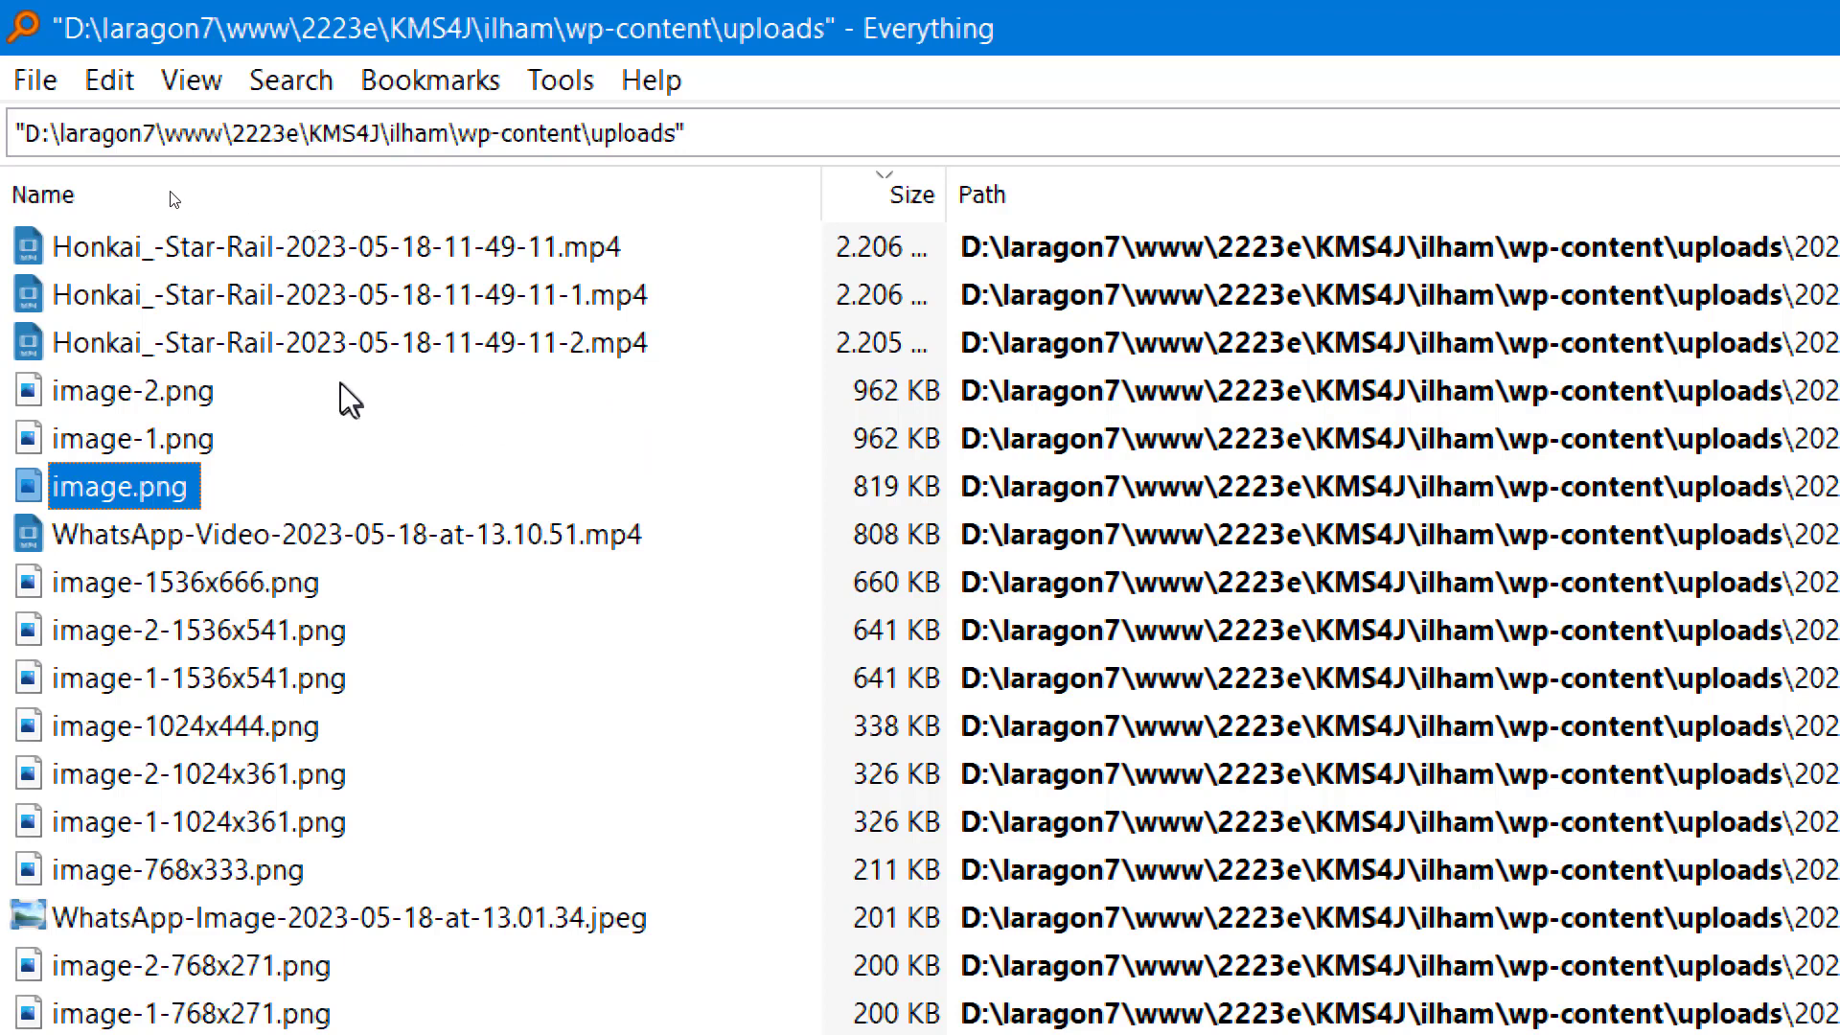
mouse_move(175, 441)
mouse_move(475, 550)
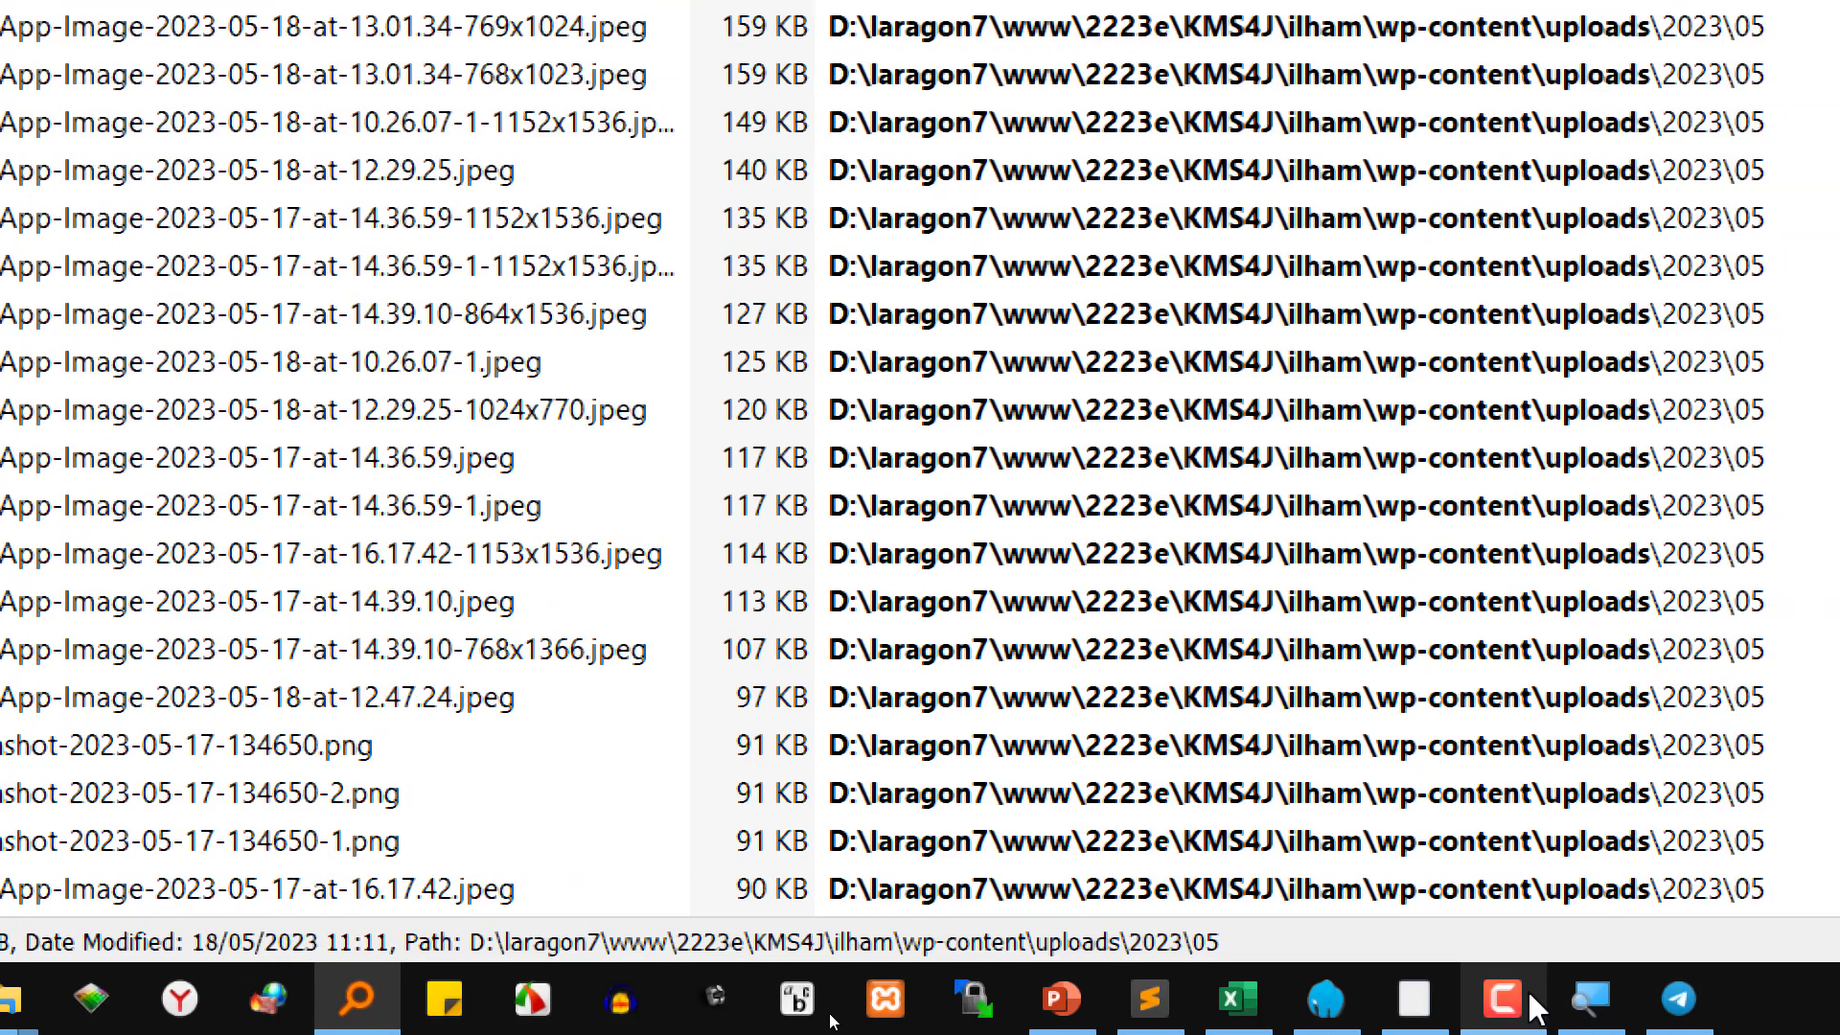
Step: Edit the Google query, replacing 'video' with 'image' and removing 'cnet', to search 'bulk compress image download'
click(1441, 987)
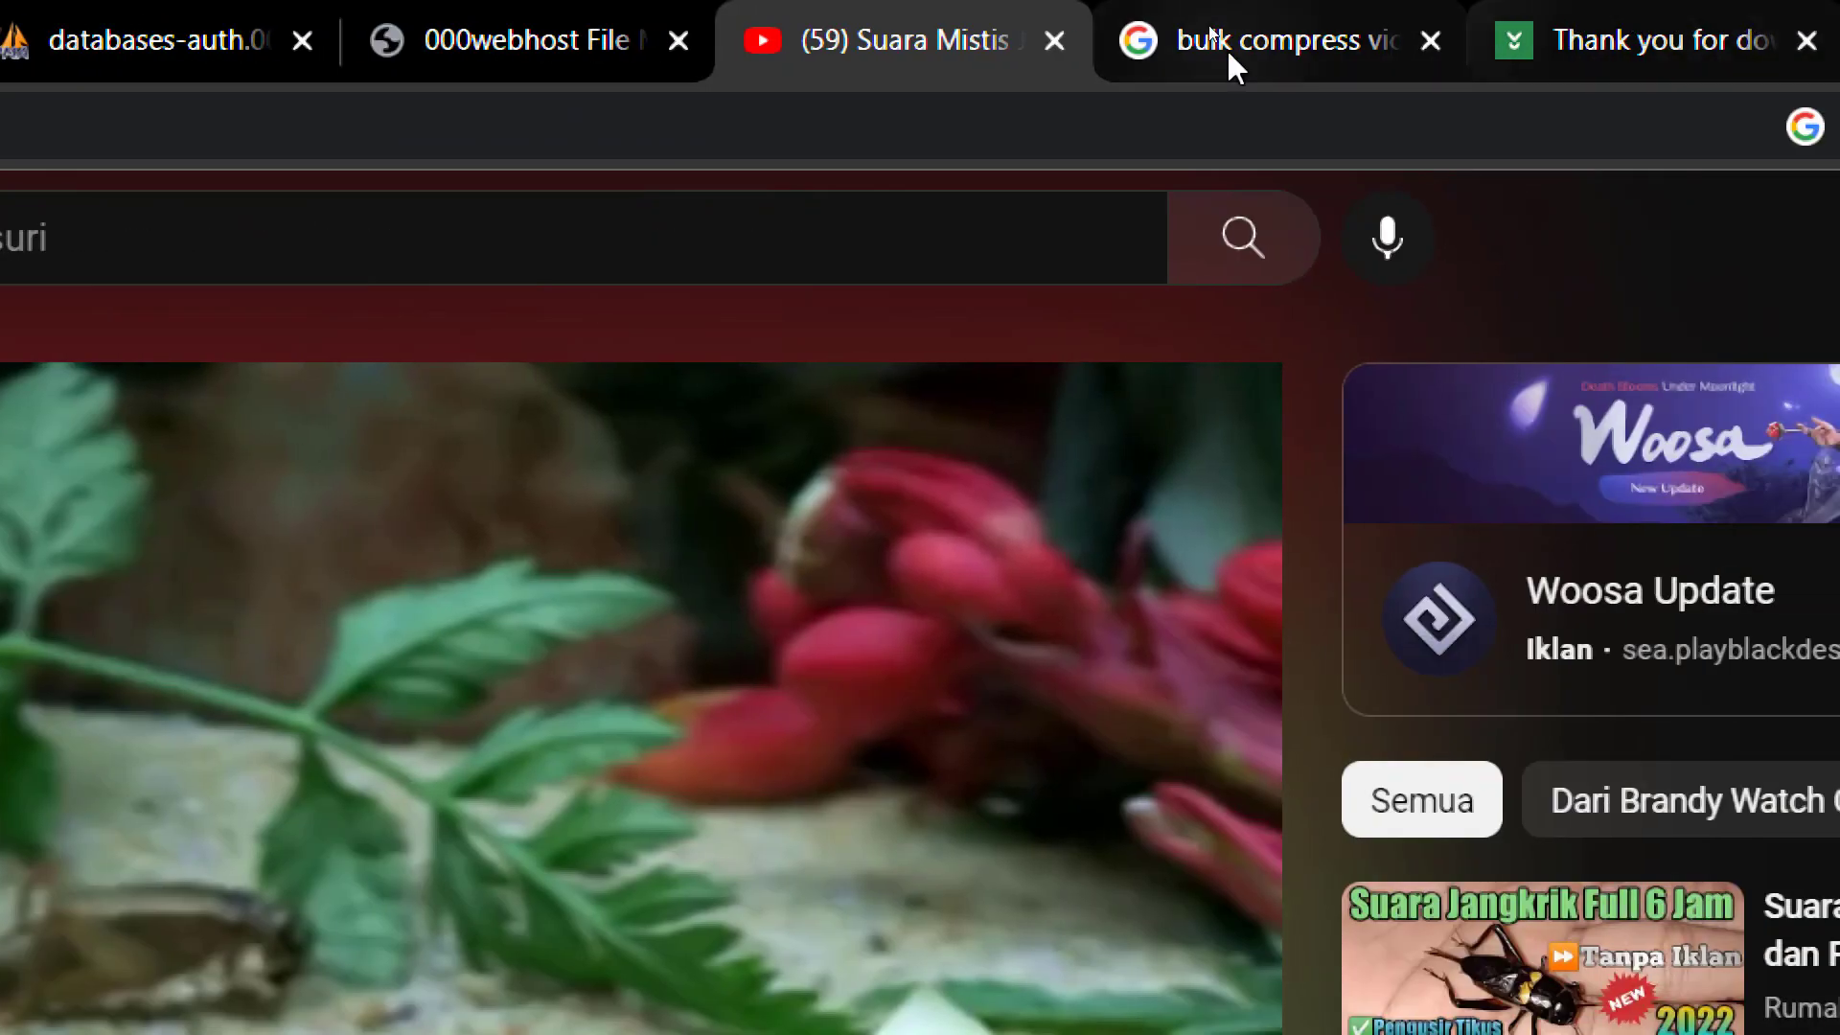
click(1344, 49)
double_click(776, 285)
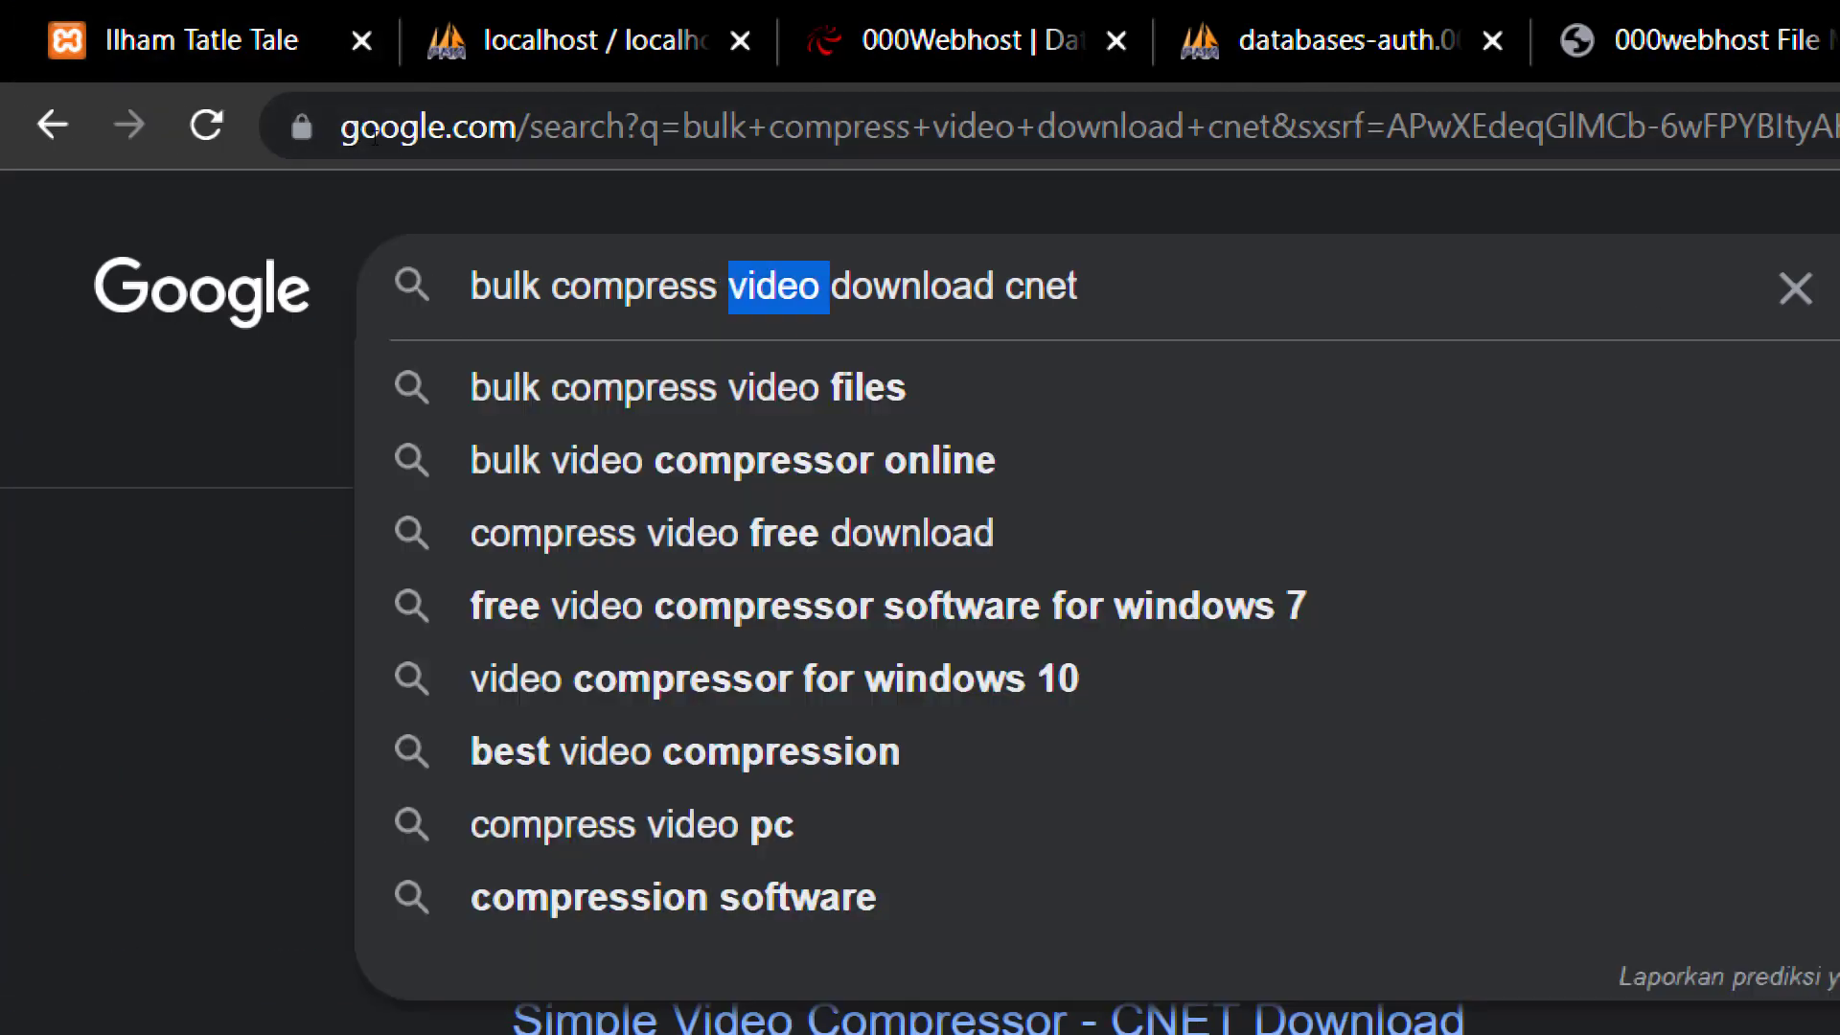
text(image)
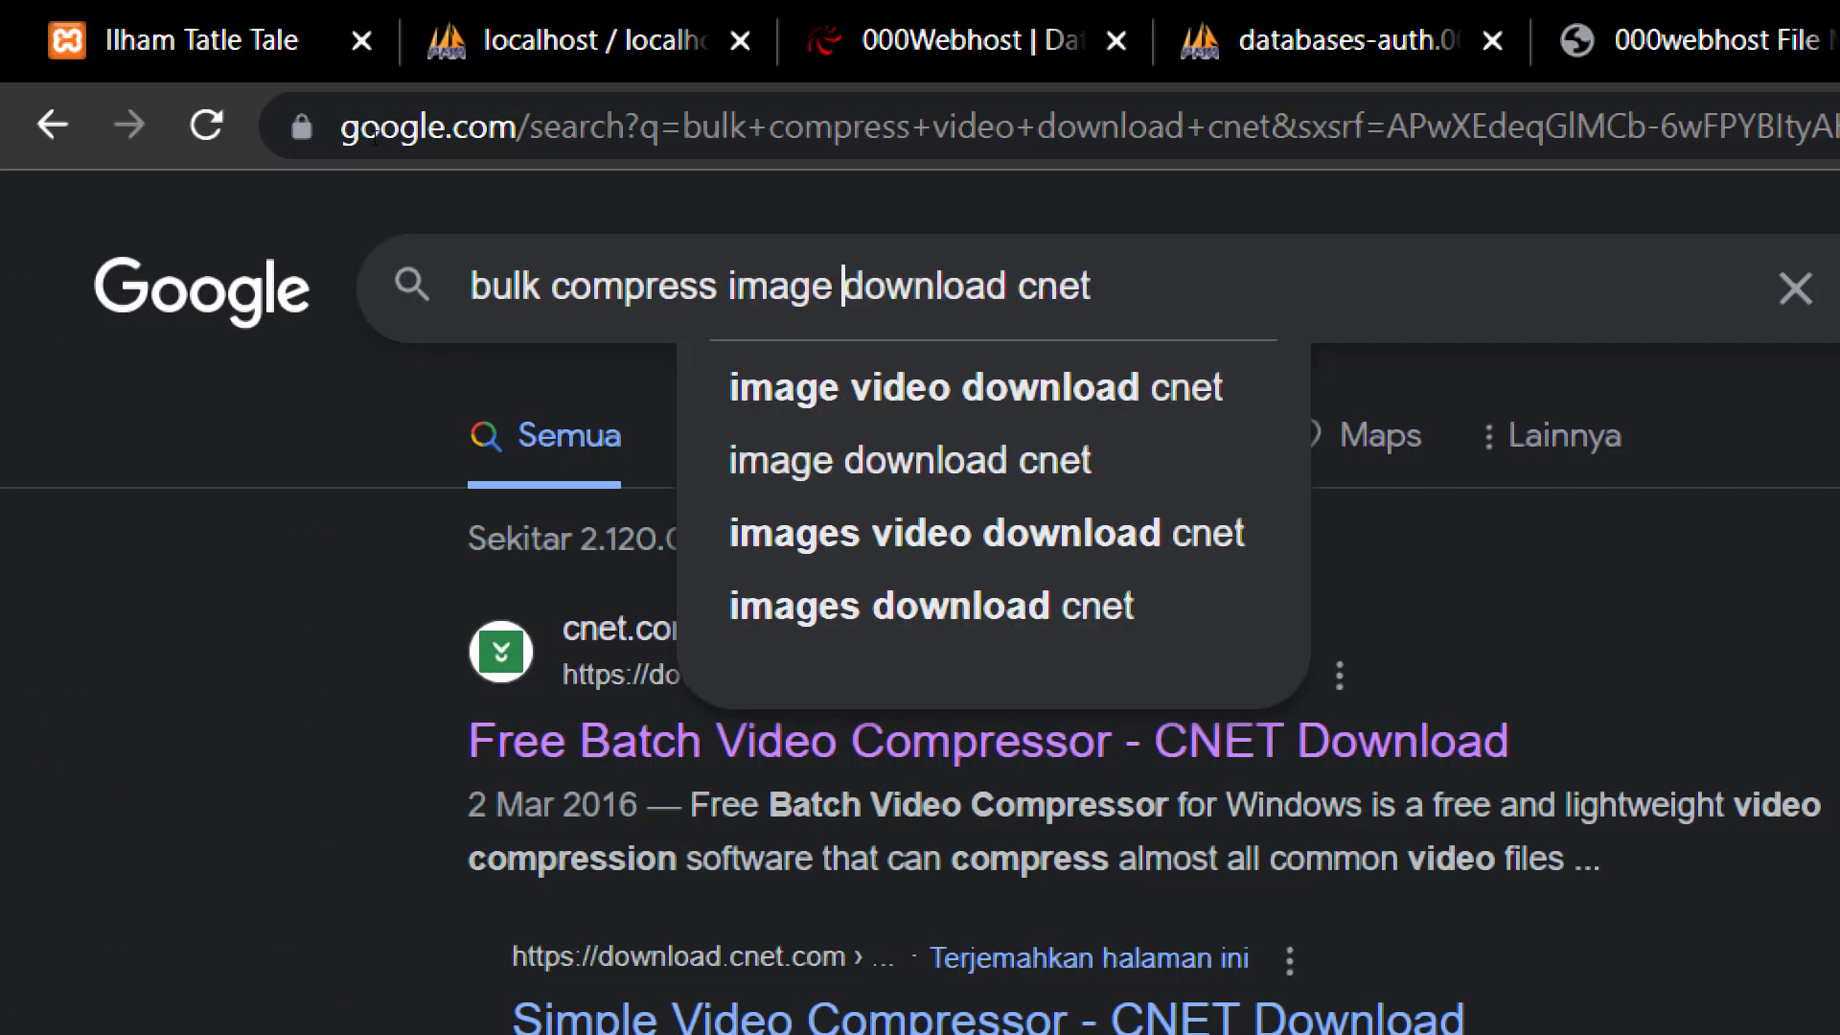
click(1093, 286)
drag(1093, 285, 1008, 286)
key(BackSpace)
key(Return)
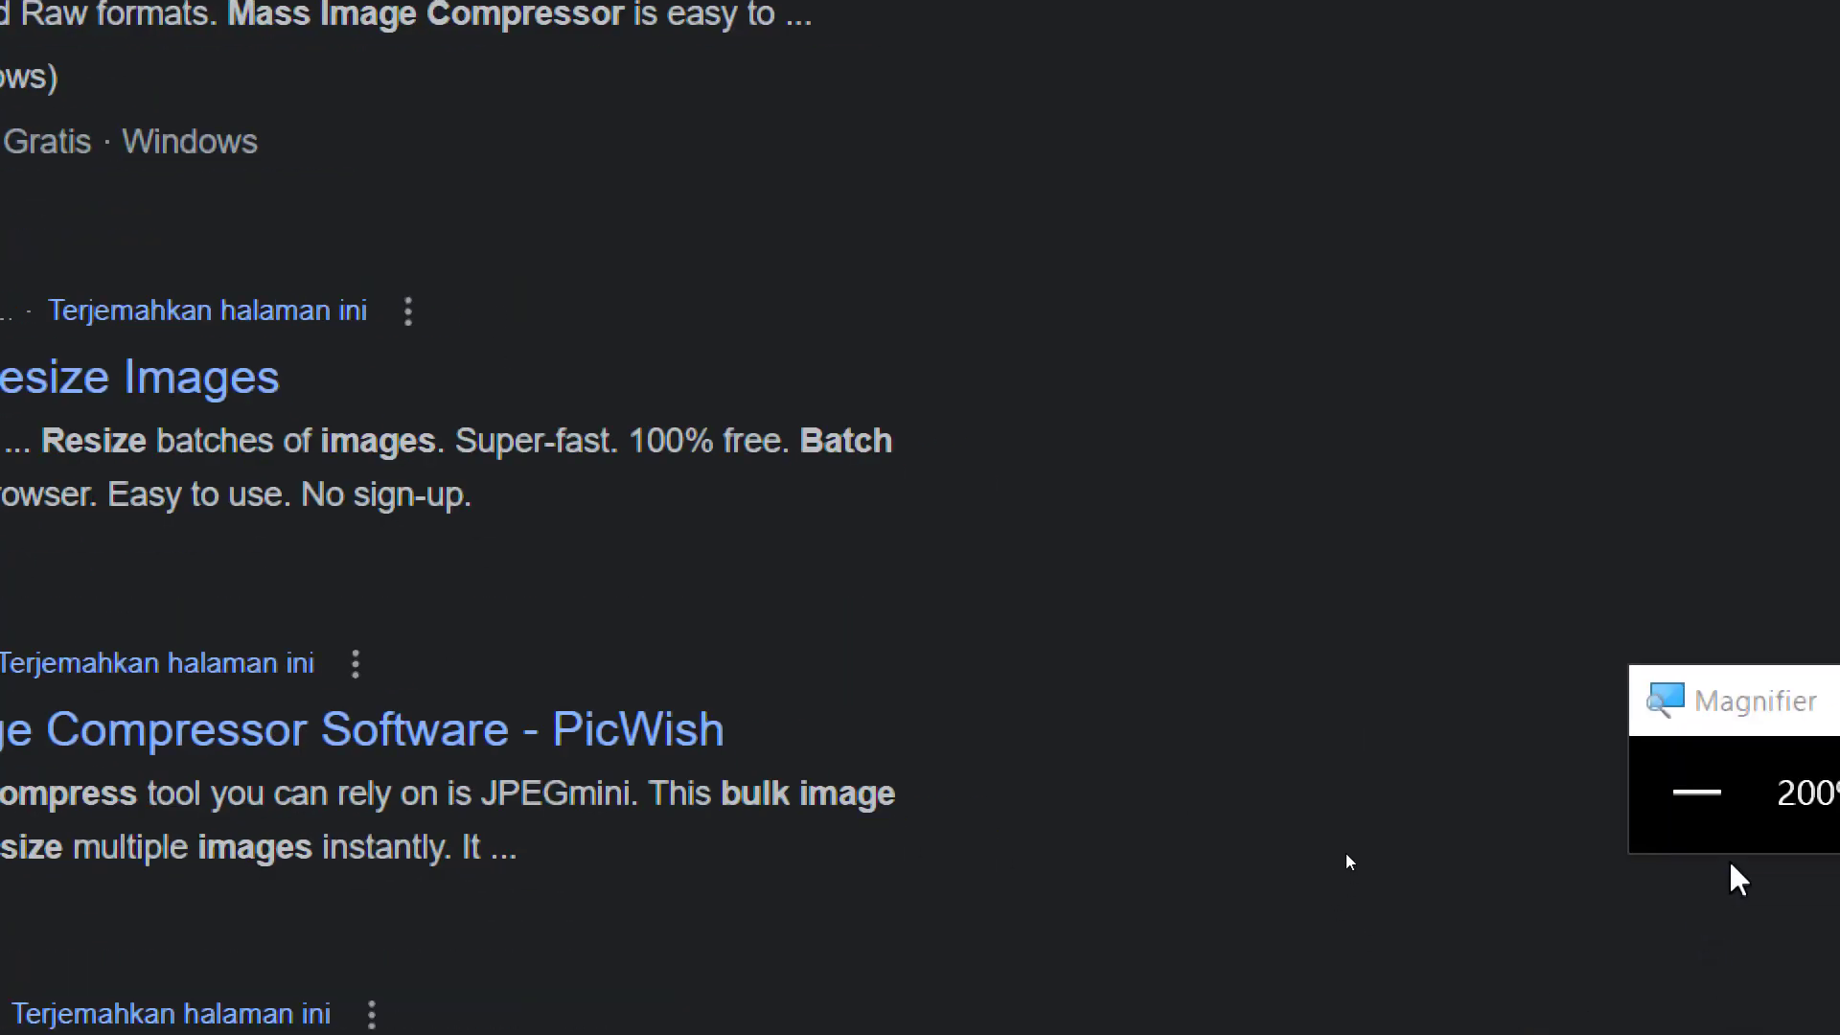
Step: Reset magnification to 100% and download MassImageCompressorV3.1.0.1.zip from SourceForge
click(1696, 810)
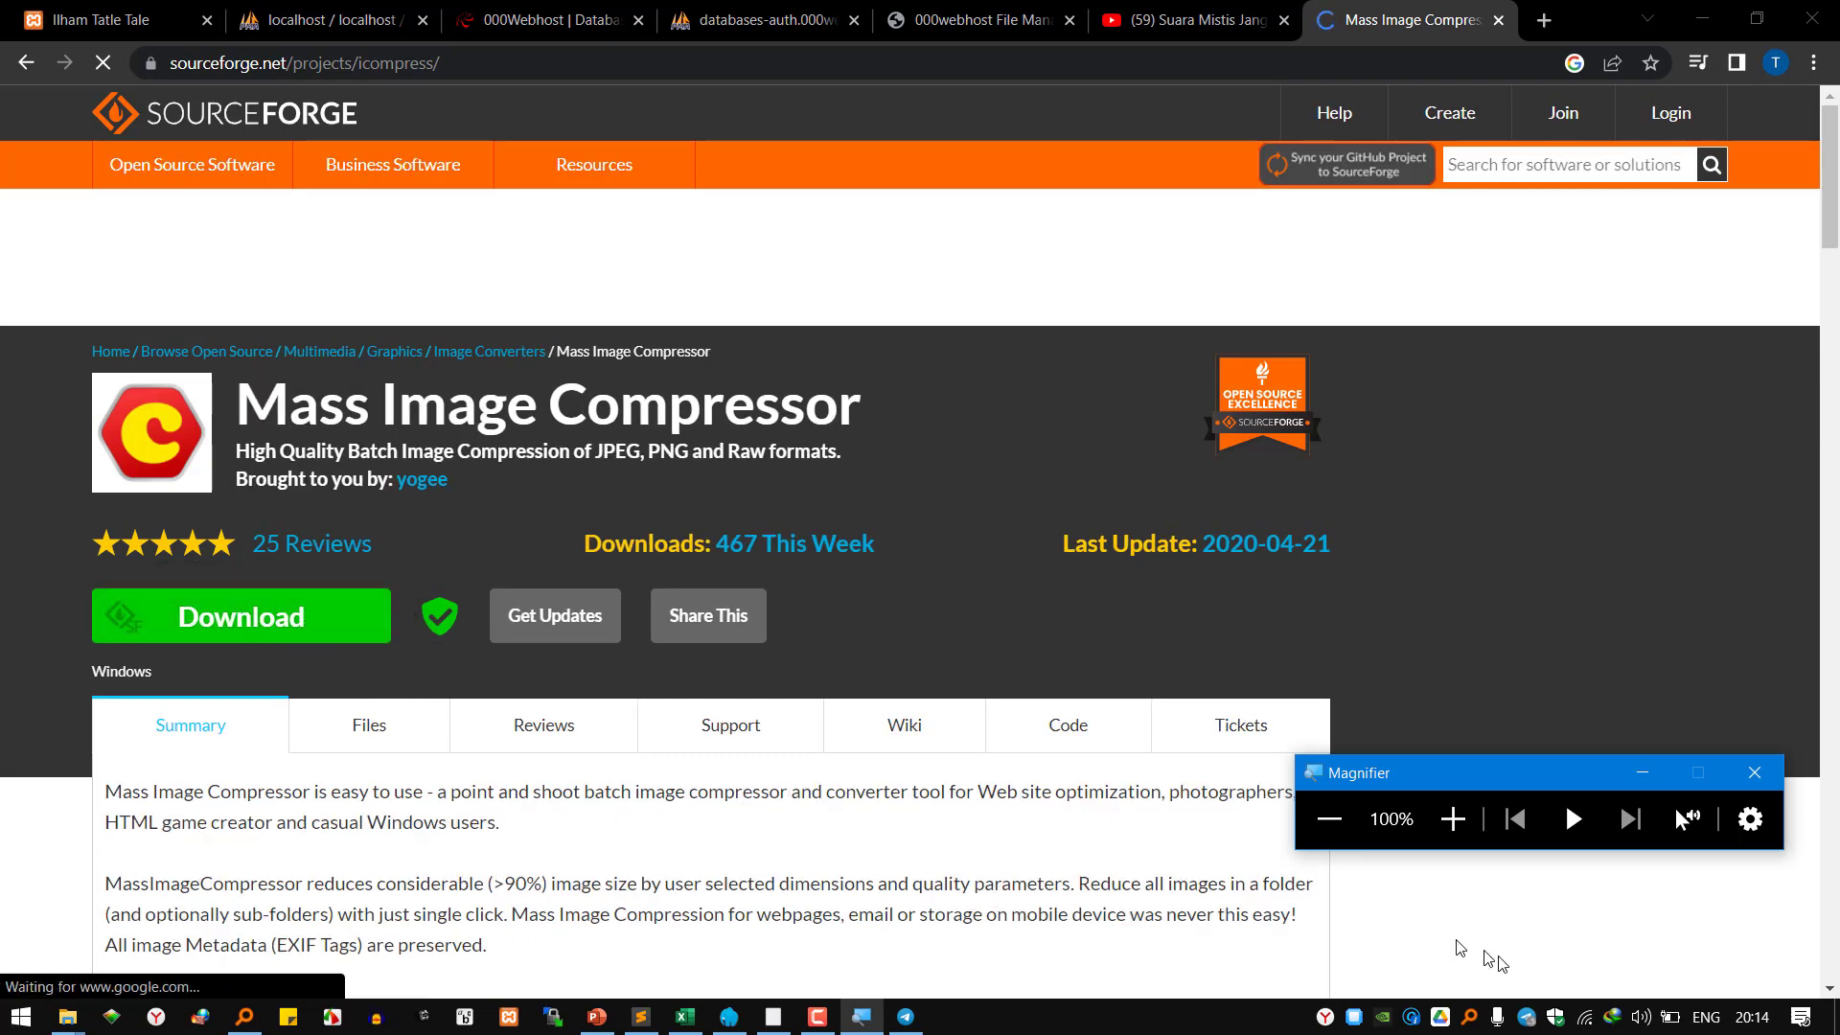
click(347, 621)
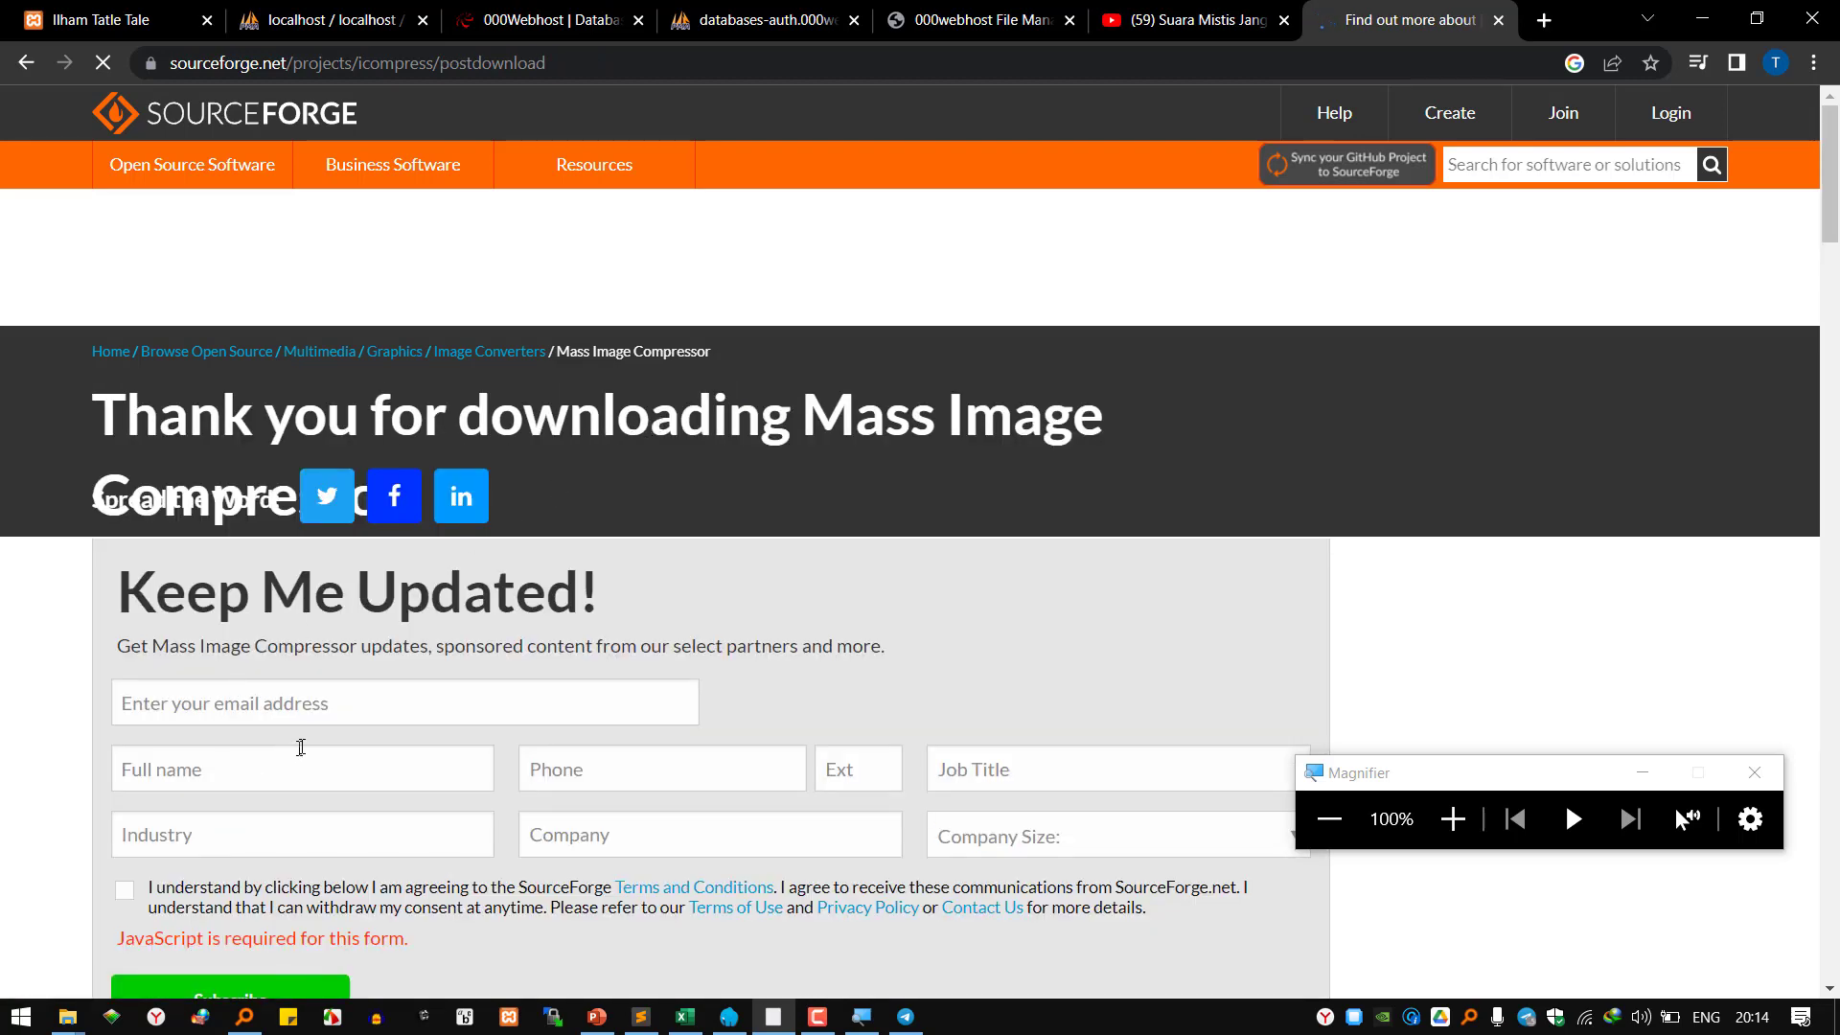
scroll(294, 746, down, 3)
scroll(306, 753, up, 3)
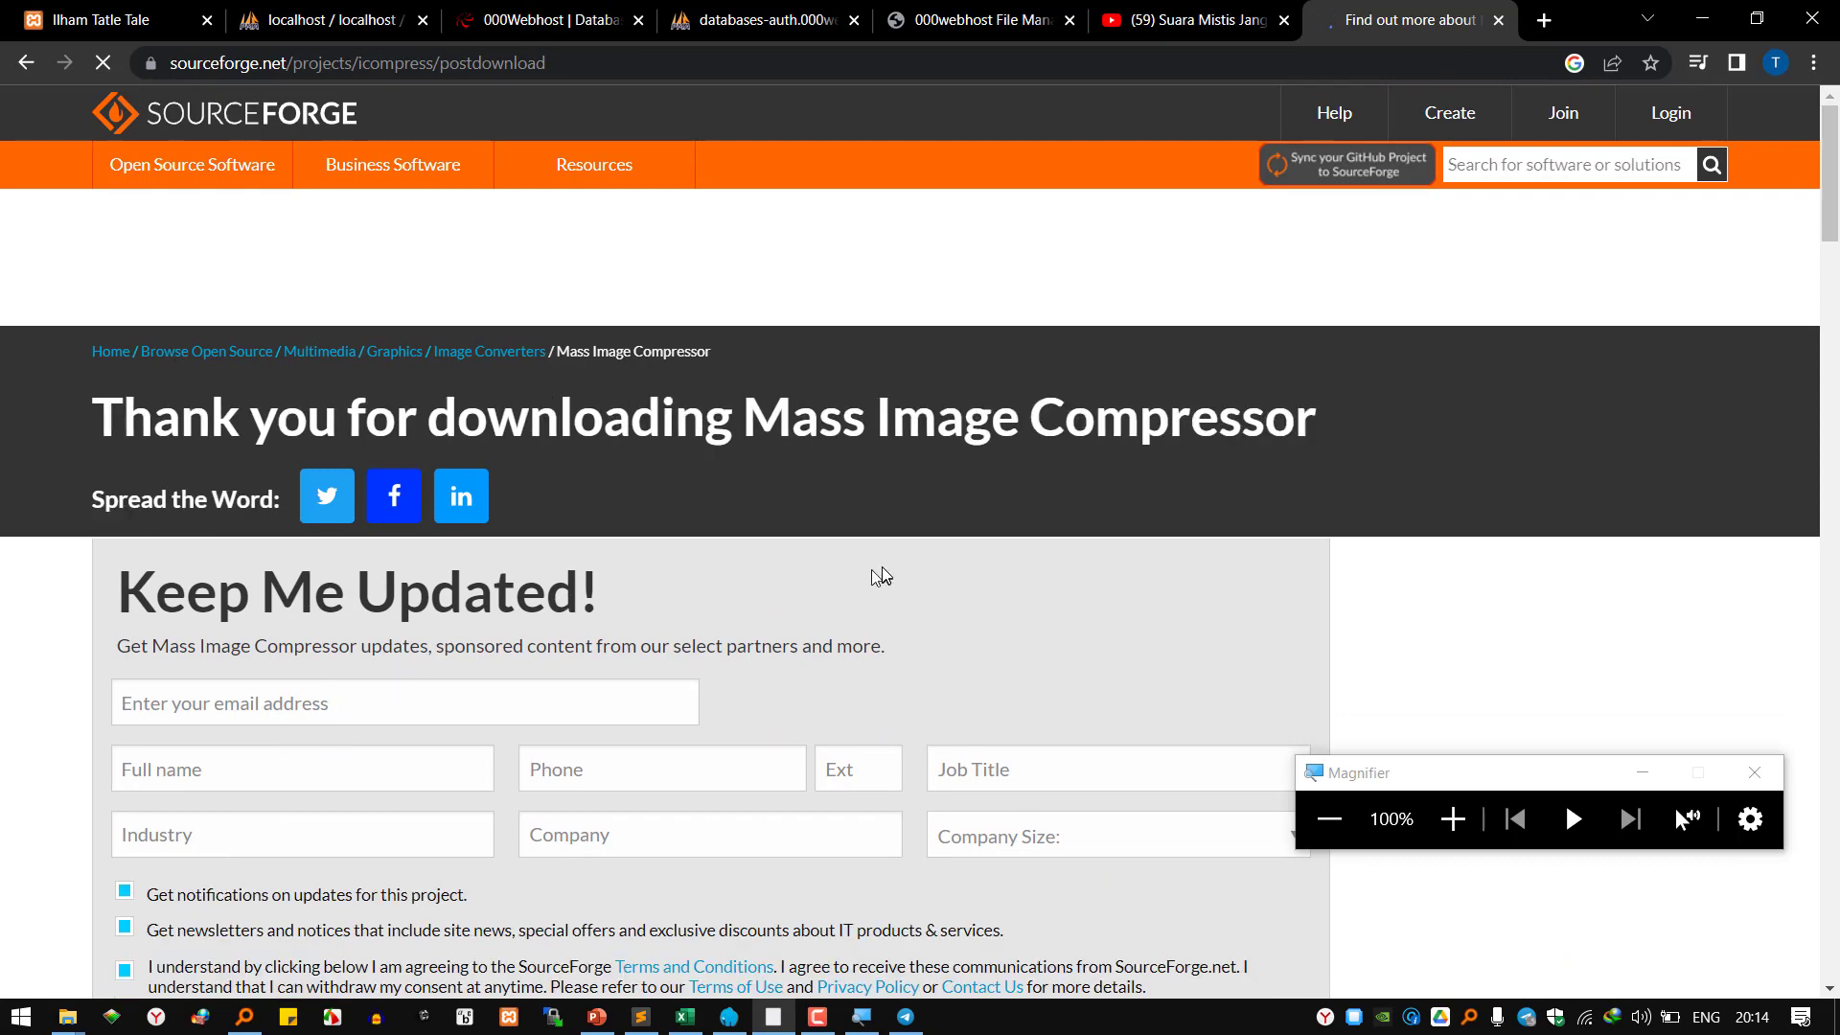
click(244, 1017)
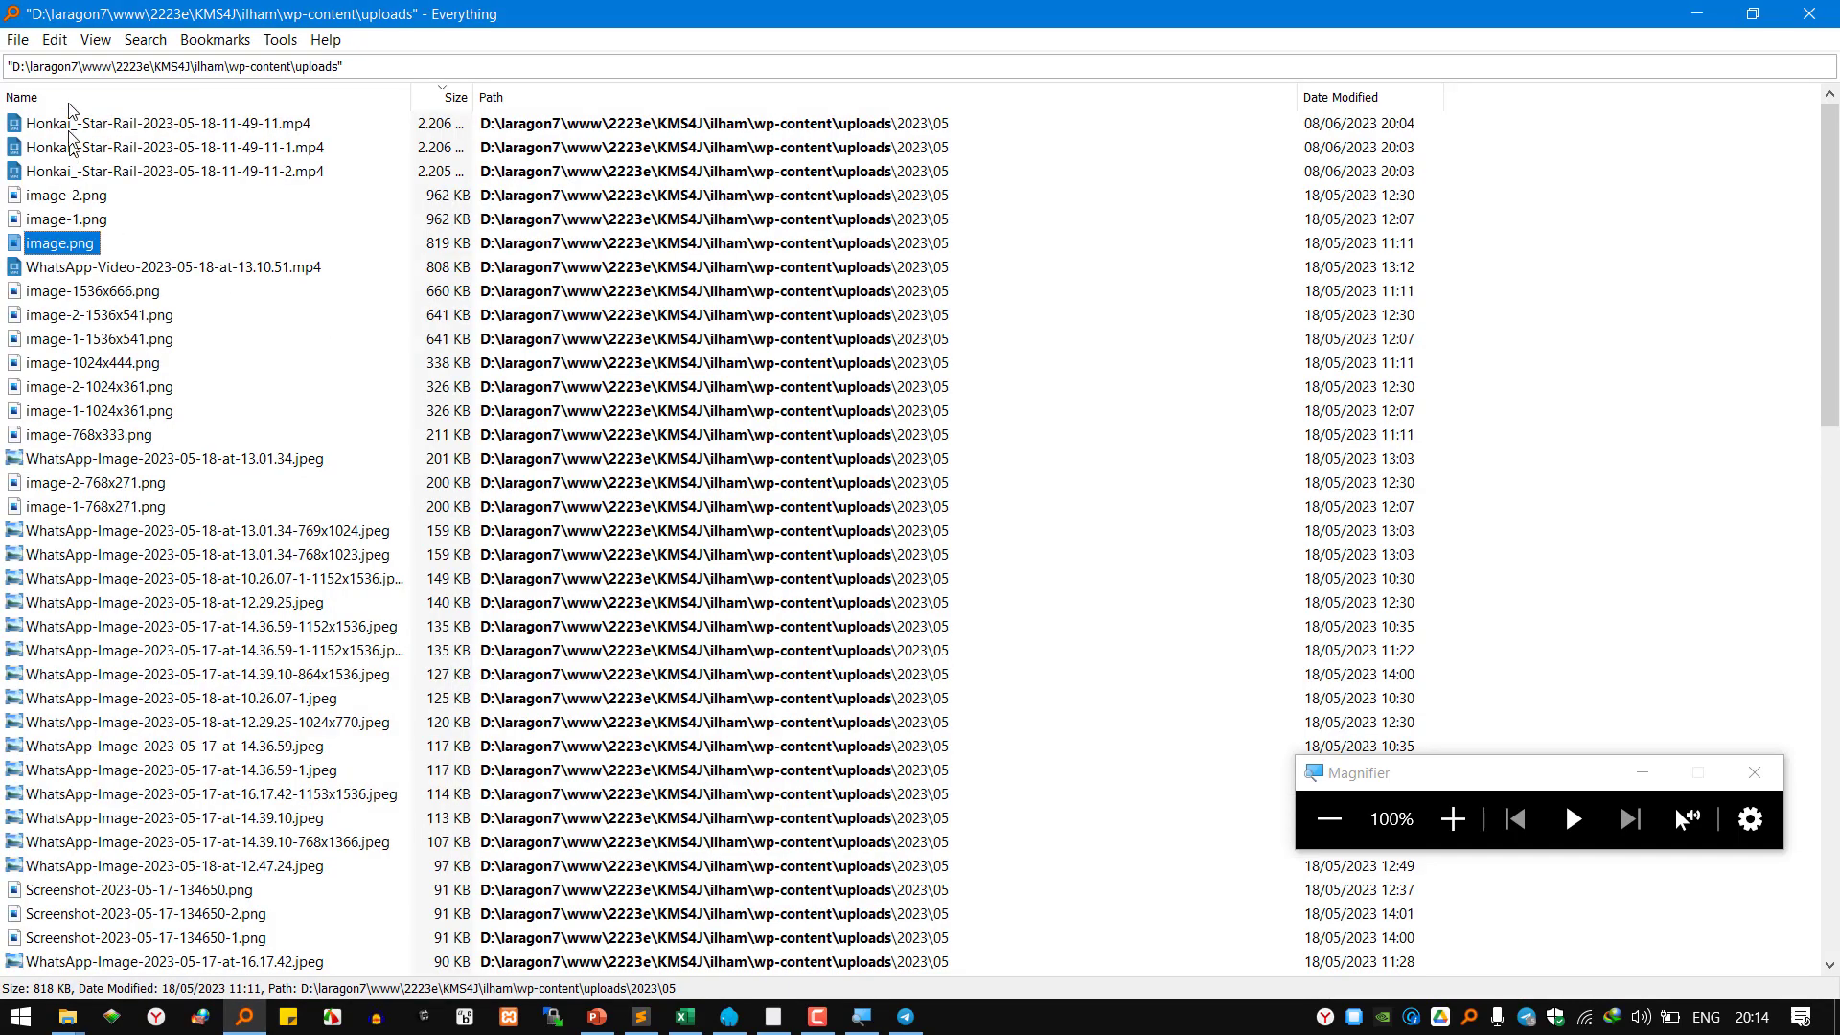
Step: Search 'bulk compre' in a new Everything window and open the BULK COMPRESS FOTO DAN VIDEO folder
click(17, 39)
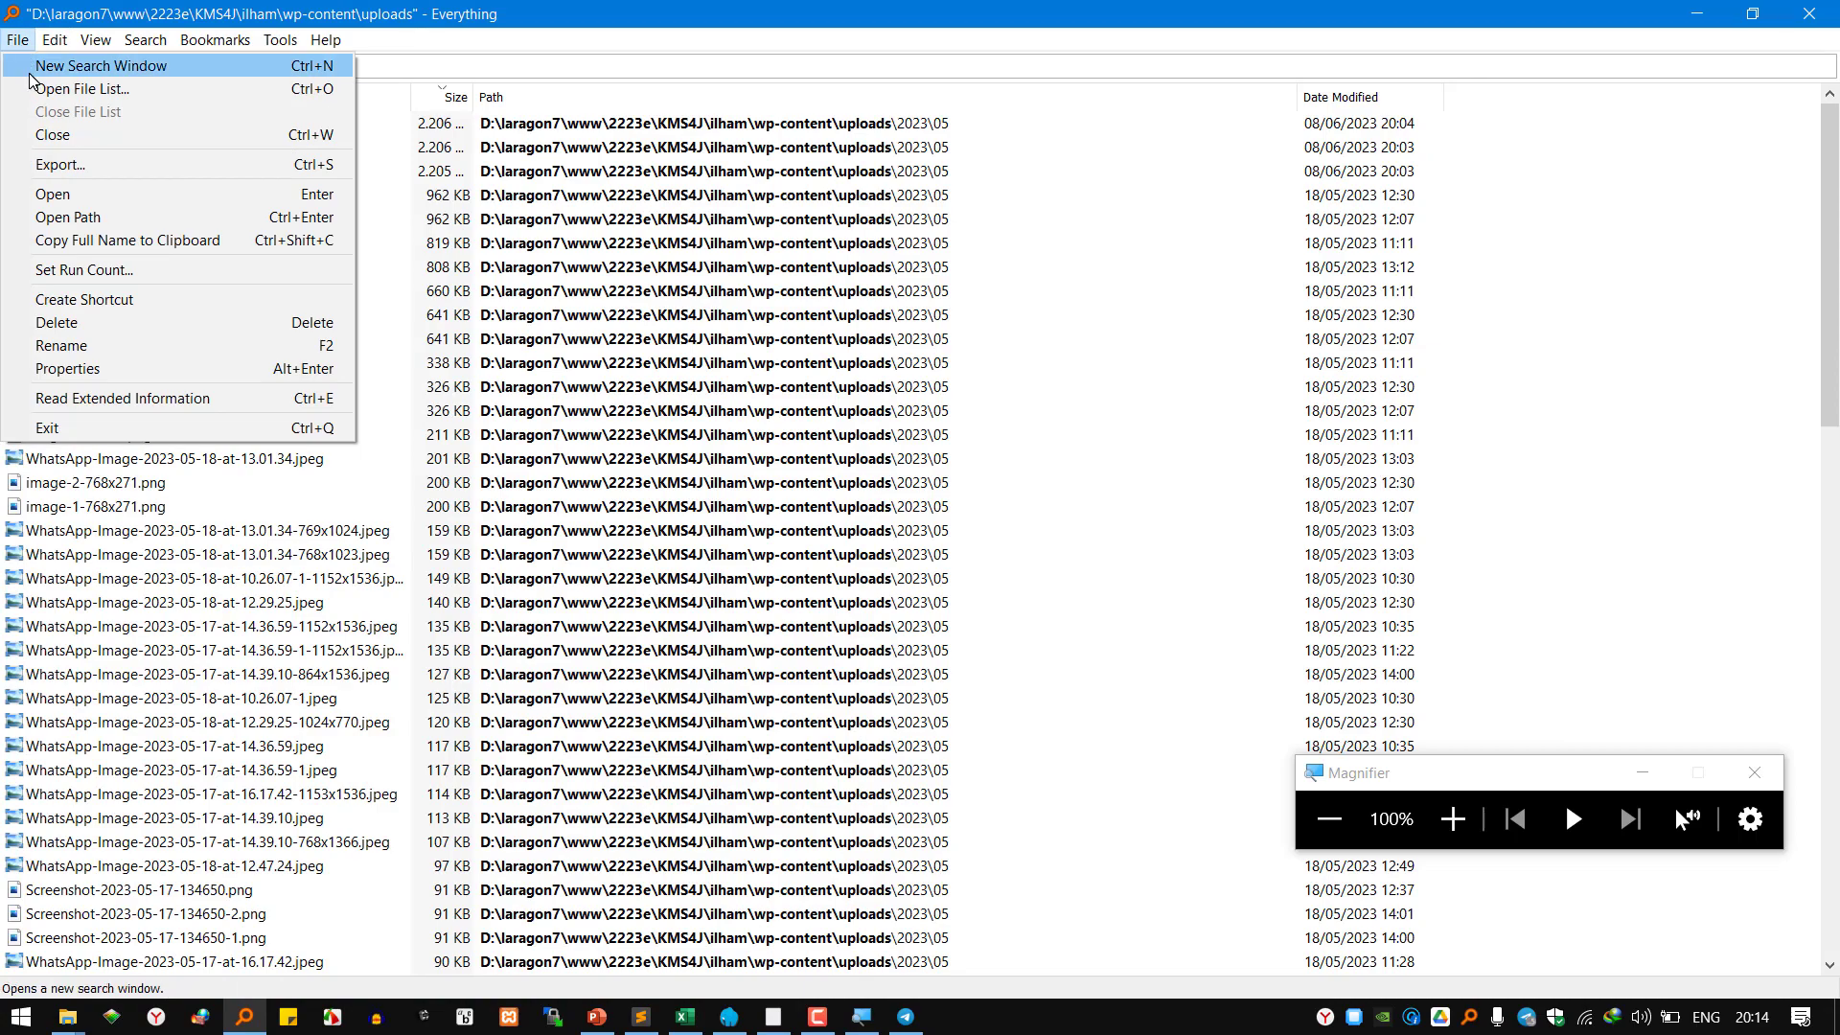
click(34, 61)
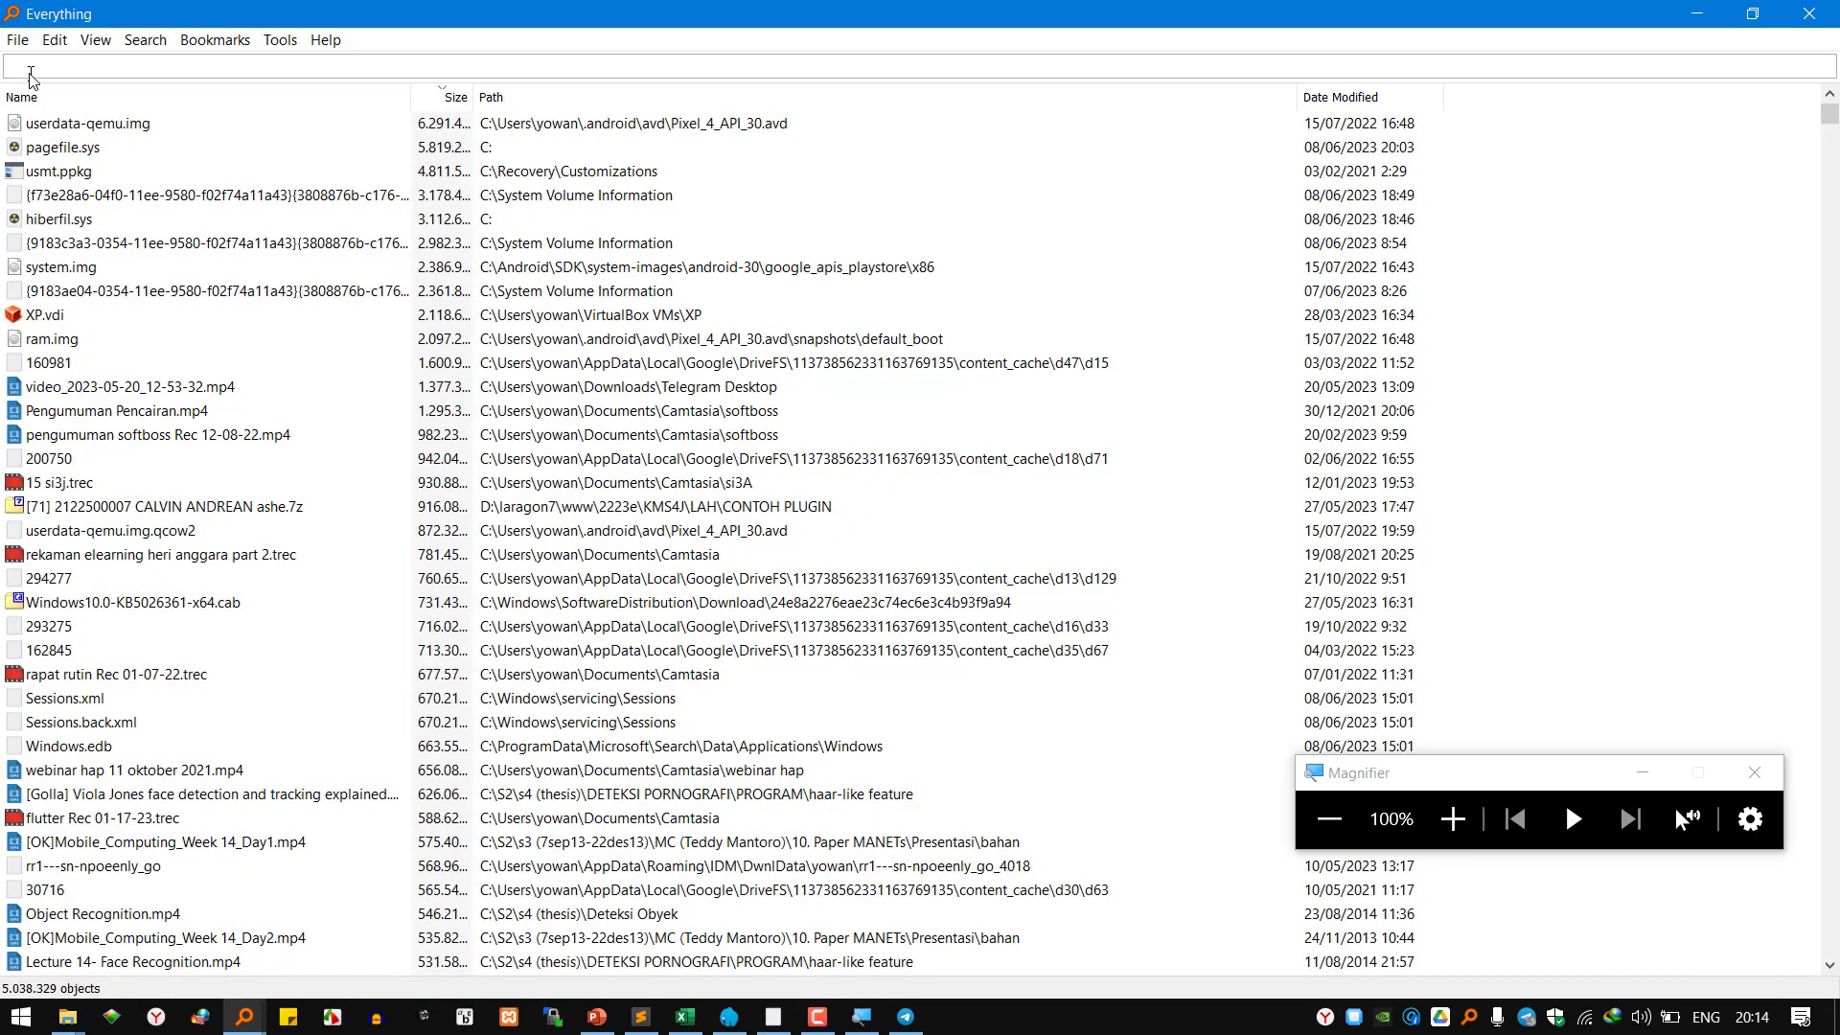
text(bulk ima)
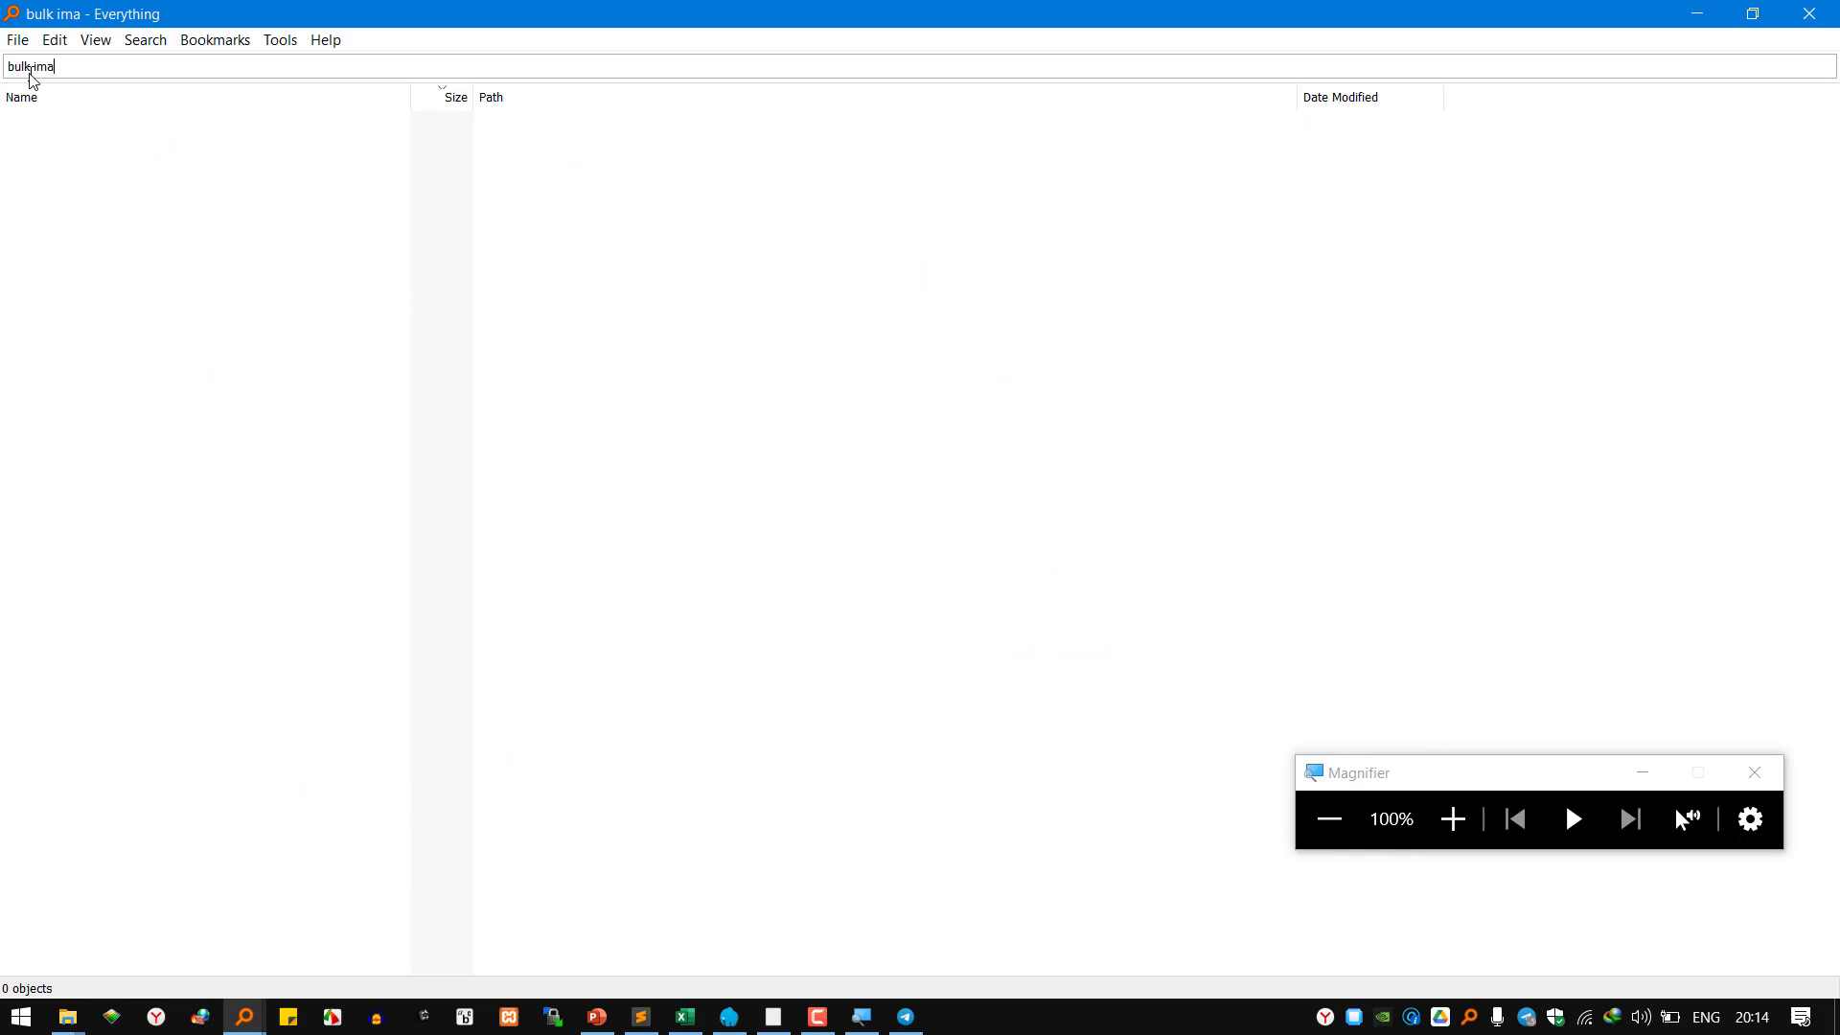
key(BackSpace)
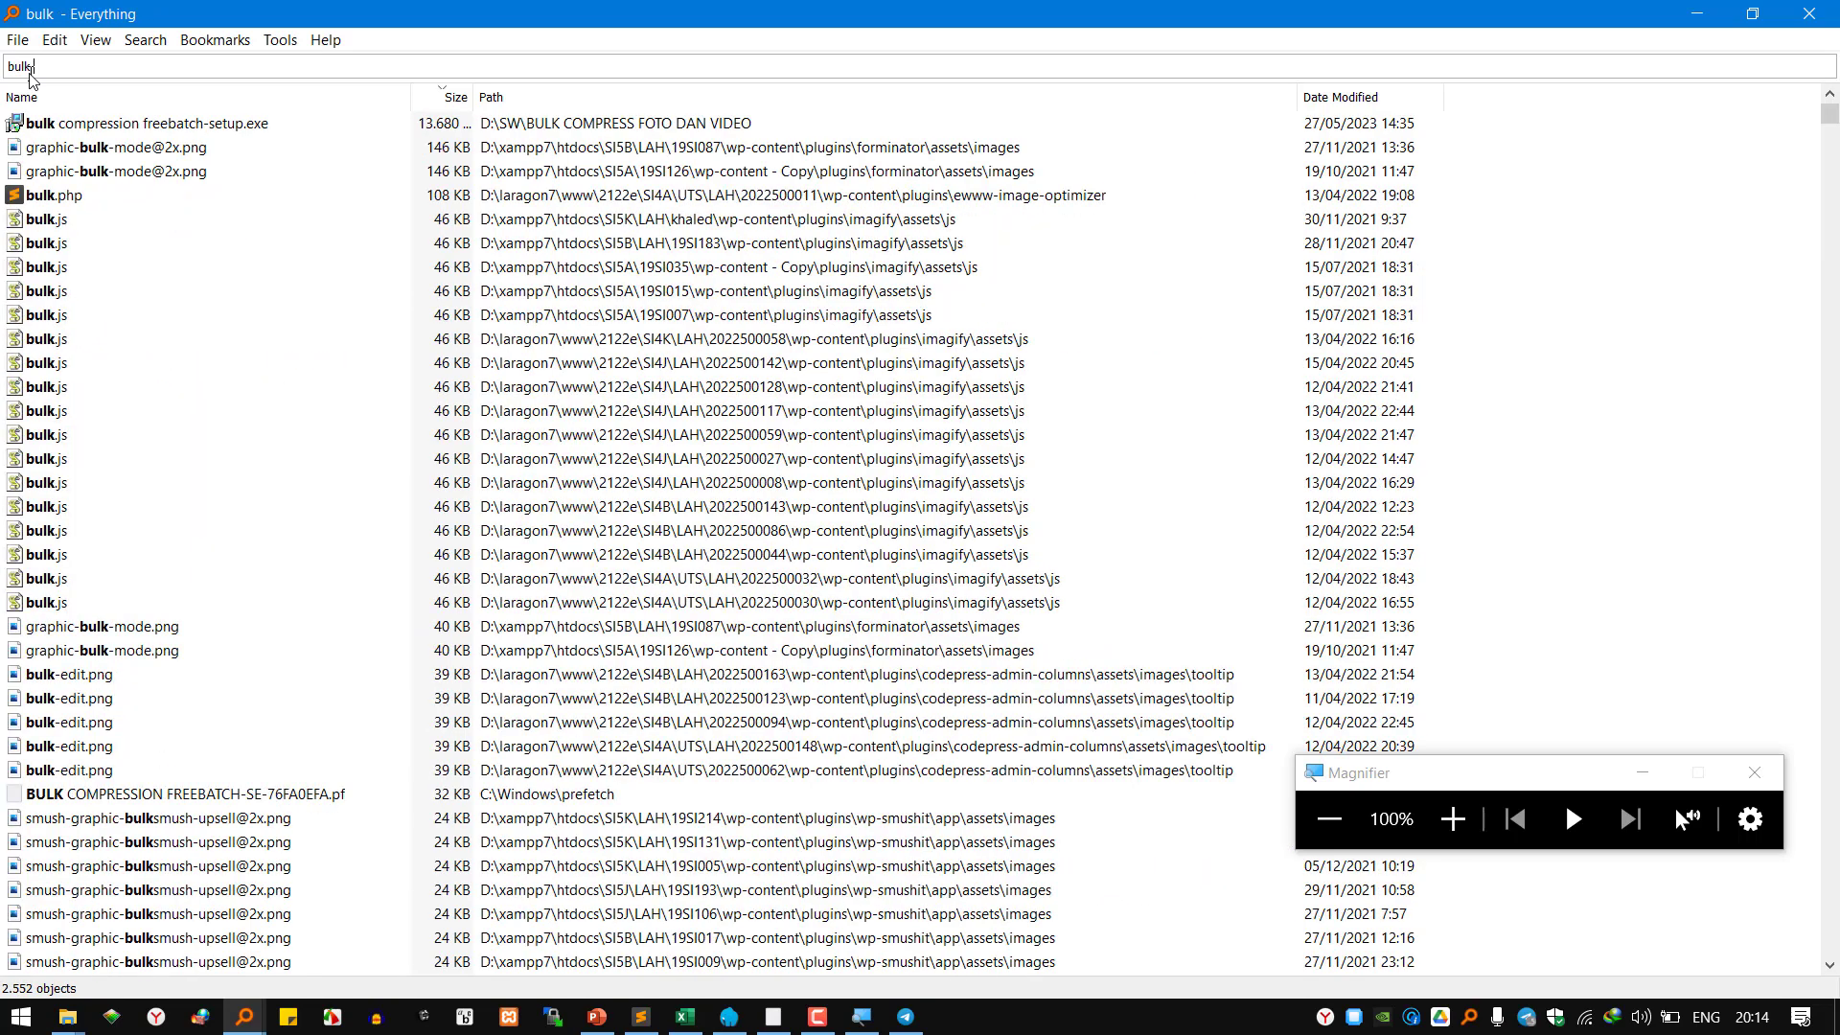
text(compre)
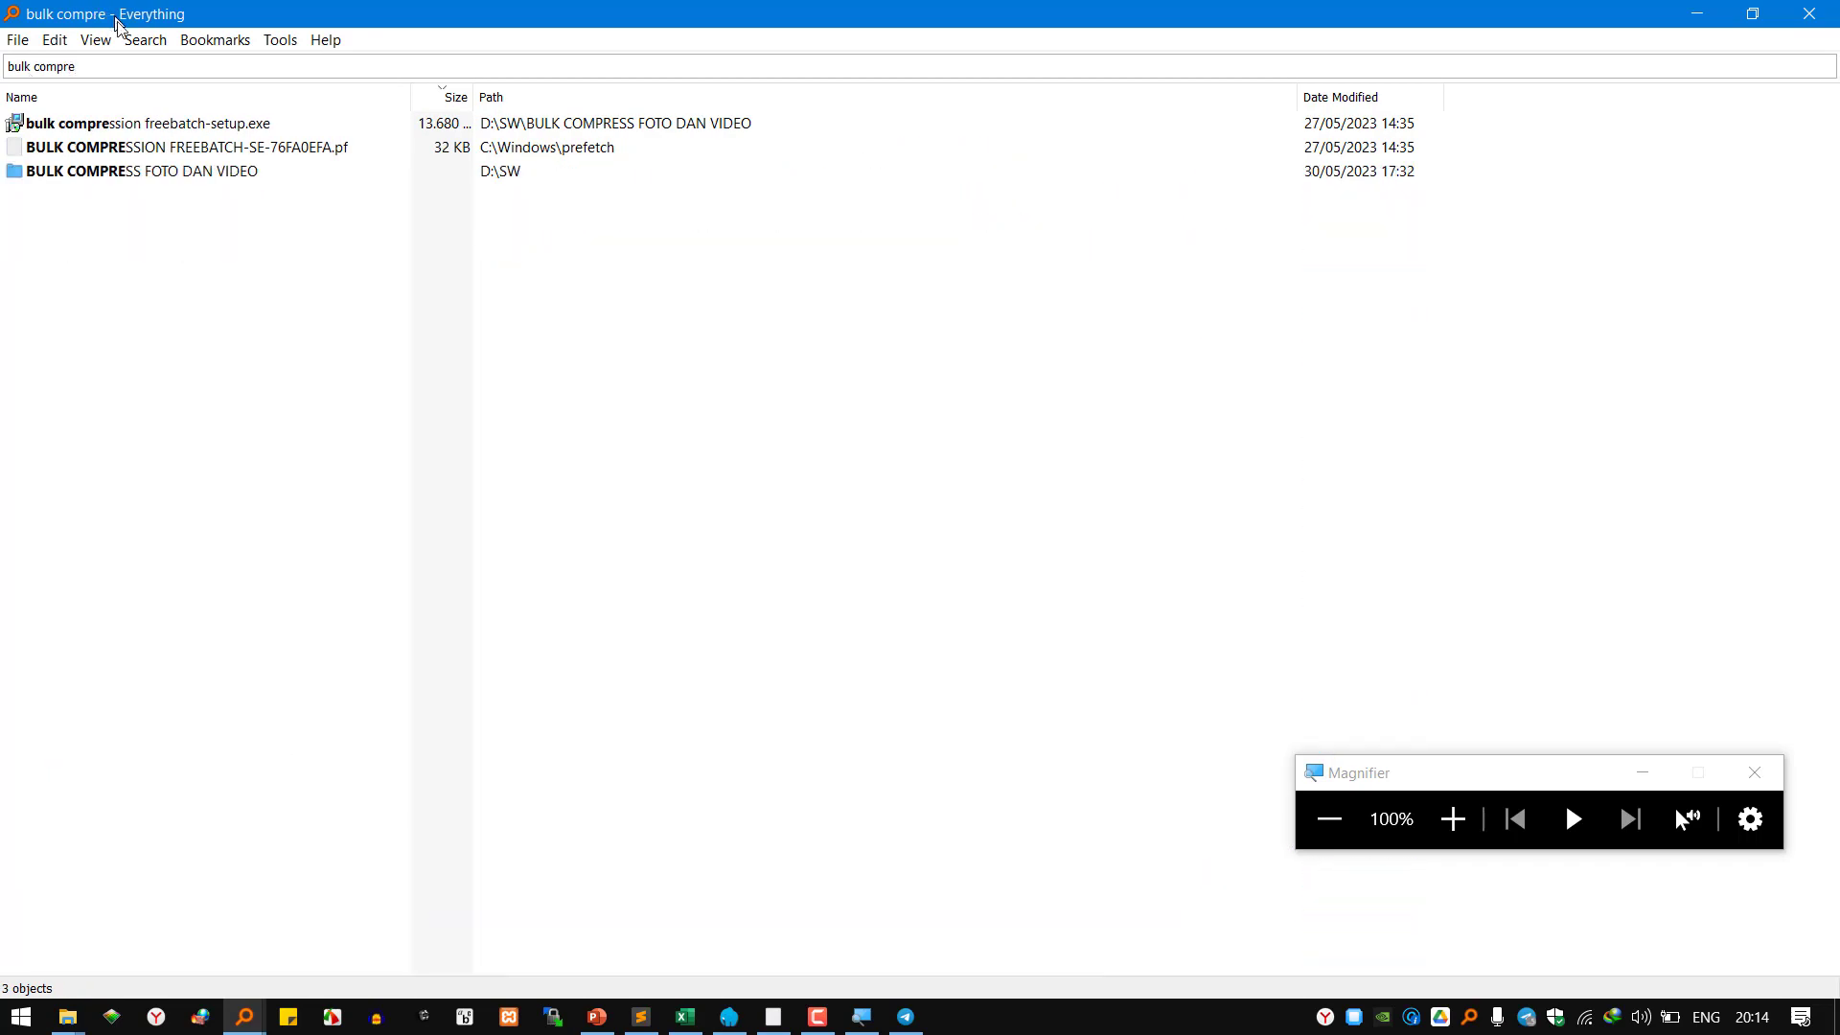
double_click(191, 182)
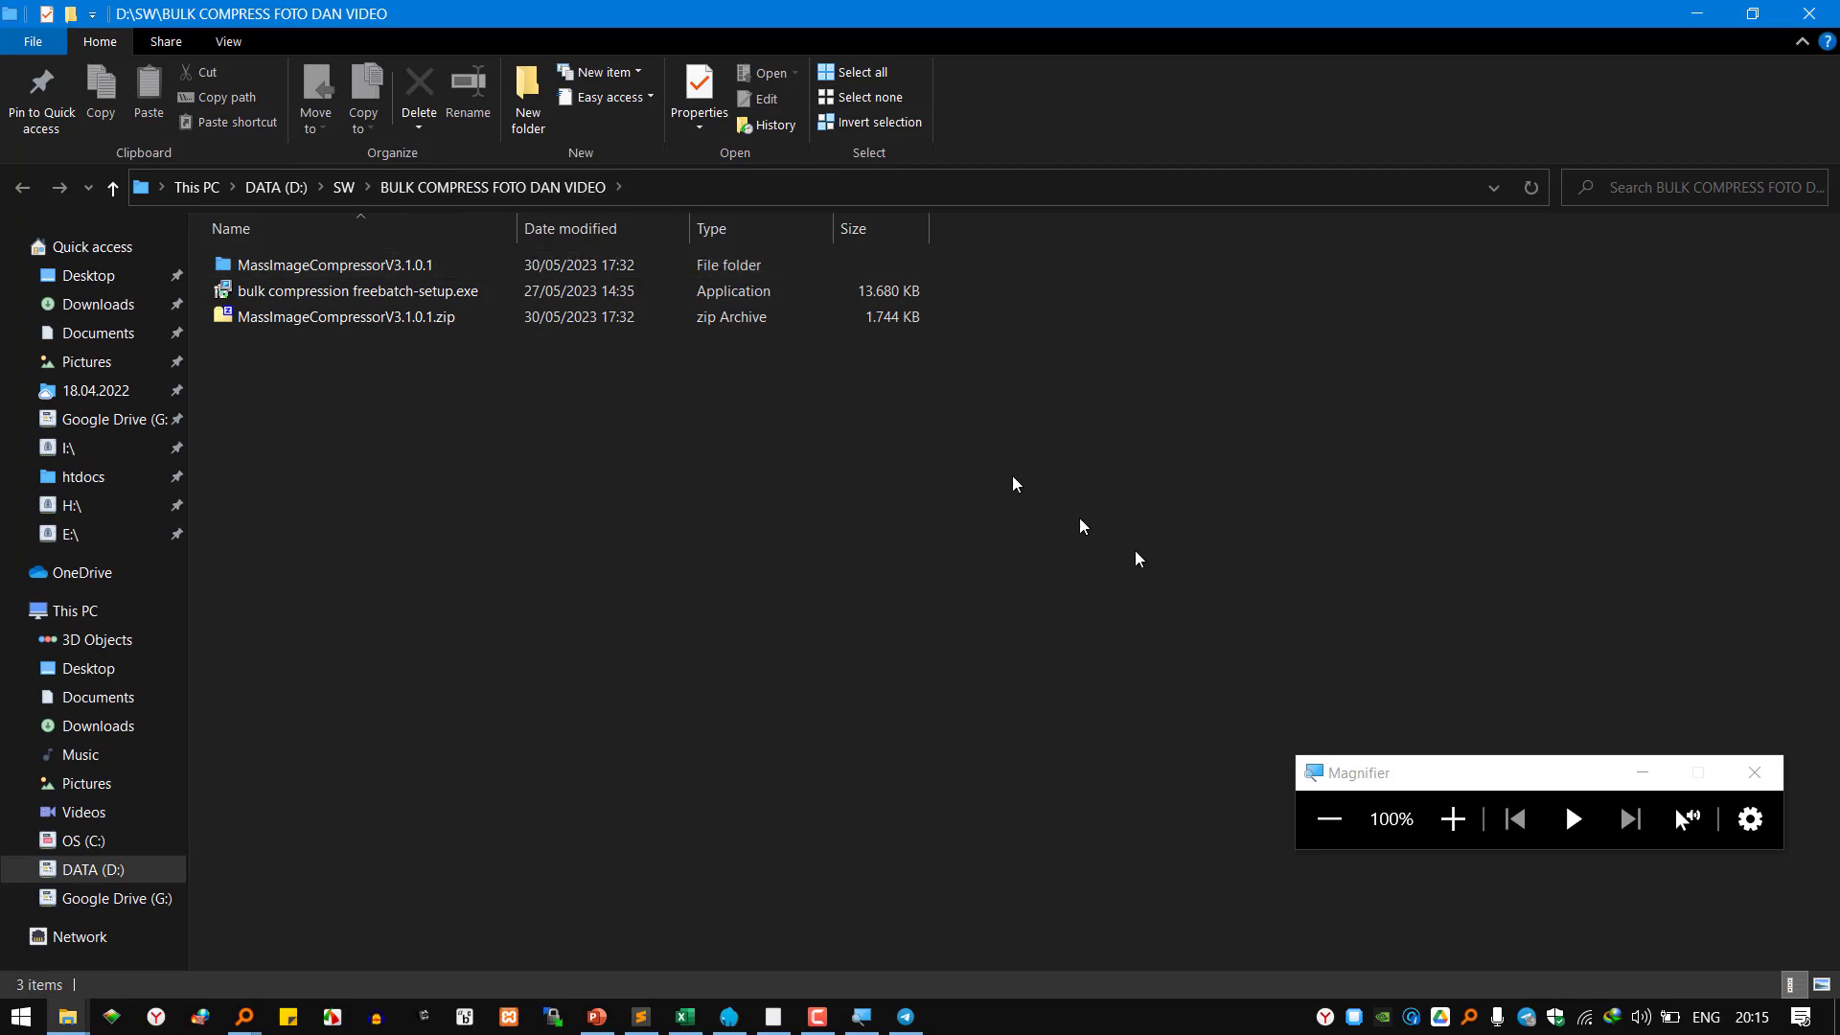
Step: Magnify the screen to 200% and open the extracted MassImageCompressorV3.1.0.1 folder
click(1453, 818)
click(720, 443)
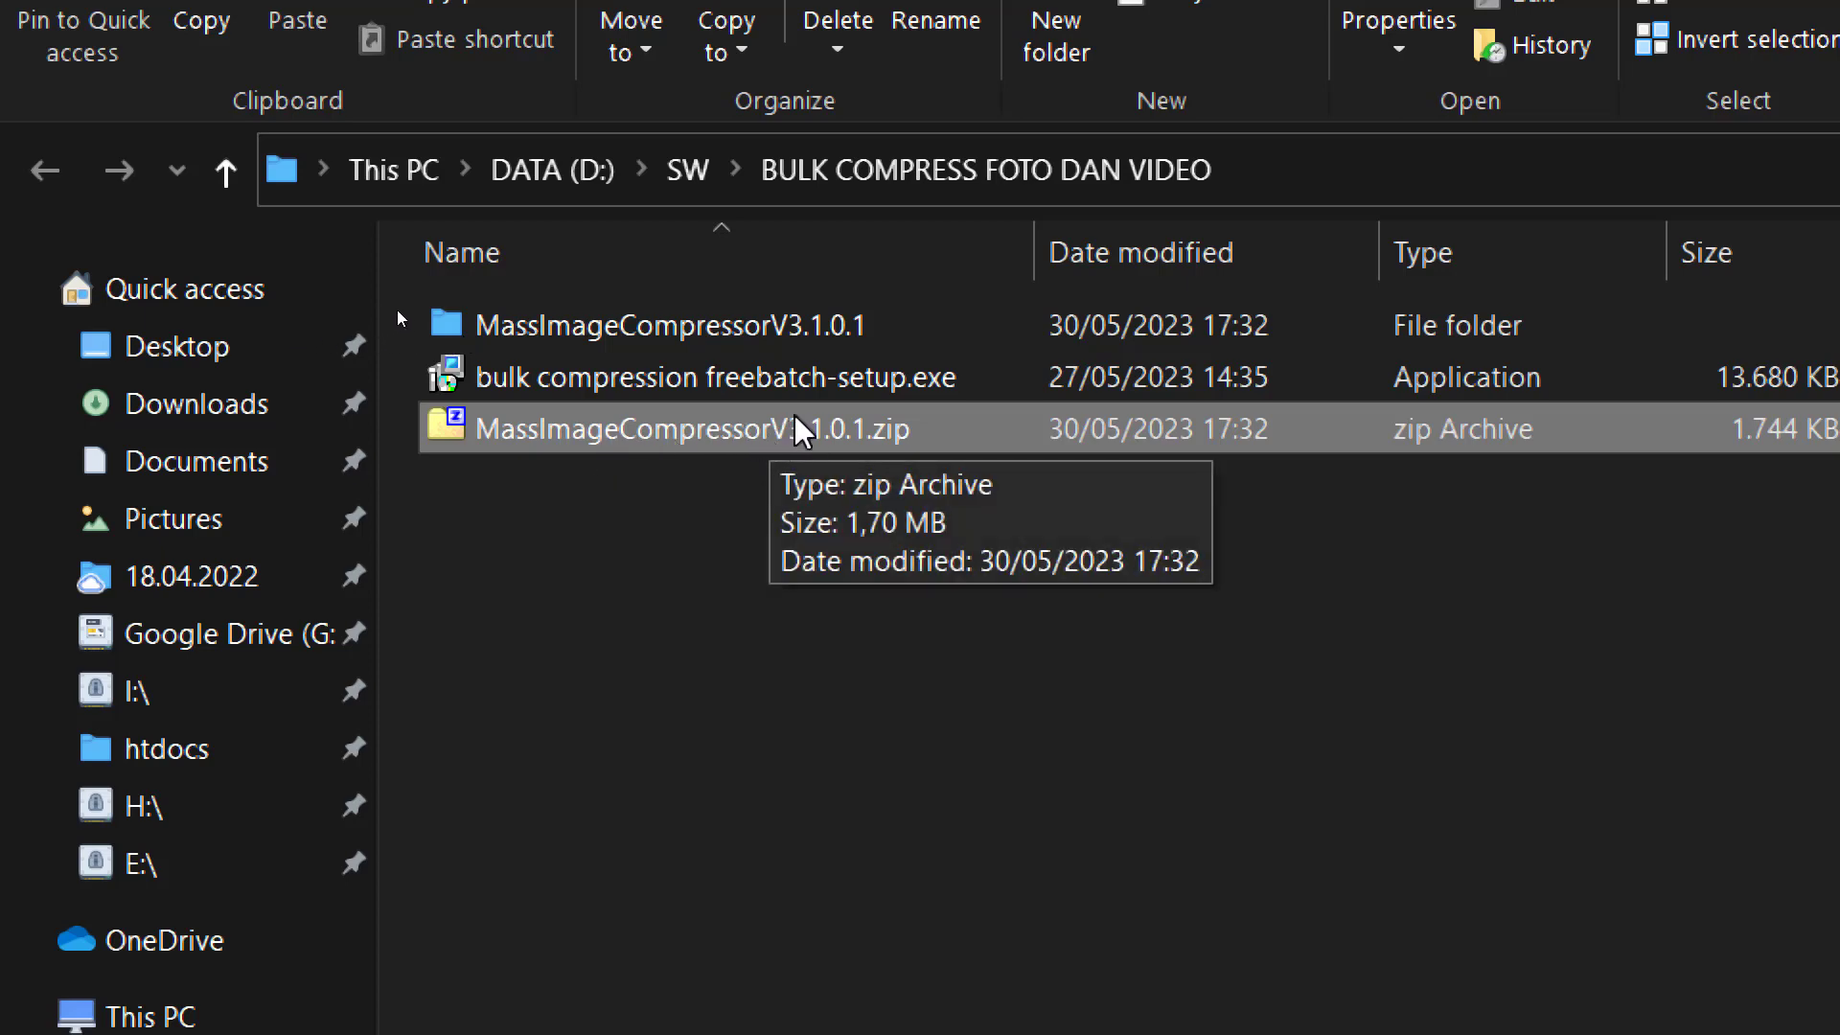
double_click(774, 328)
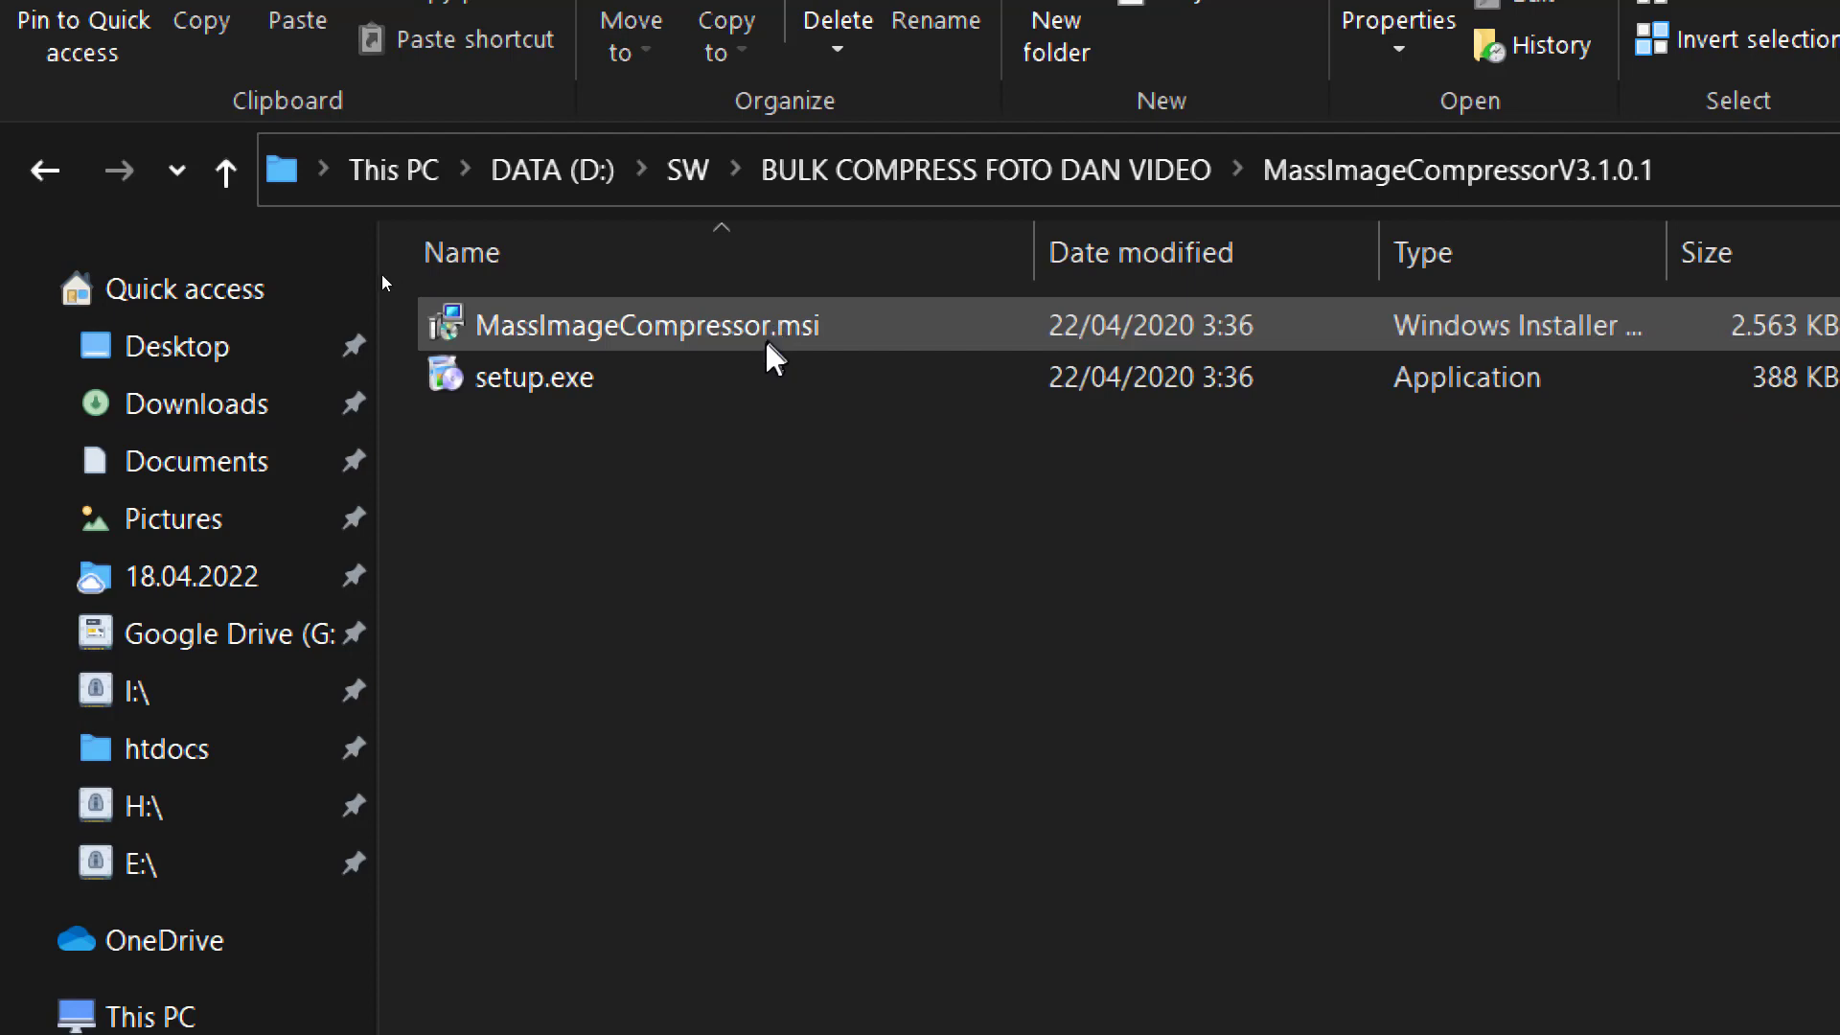
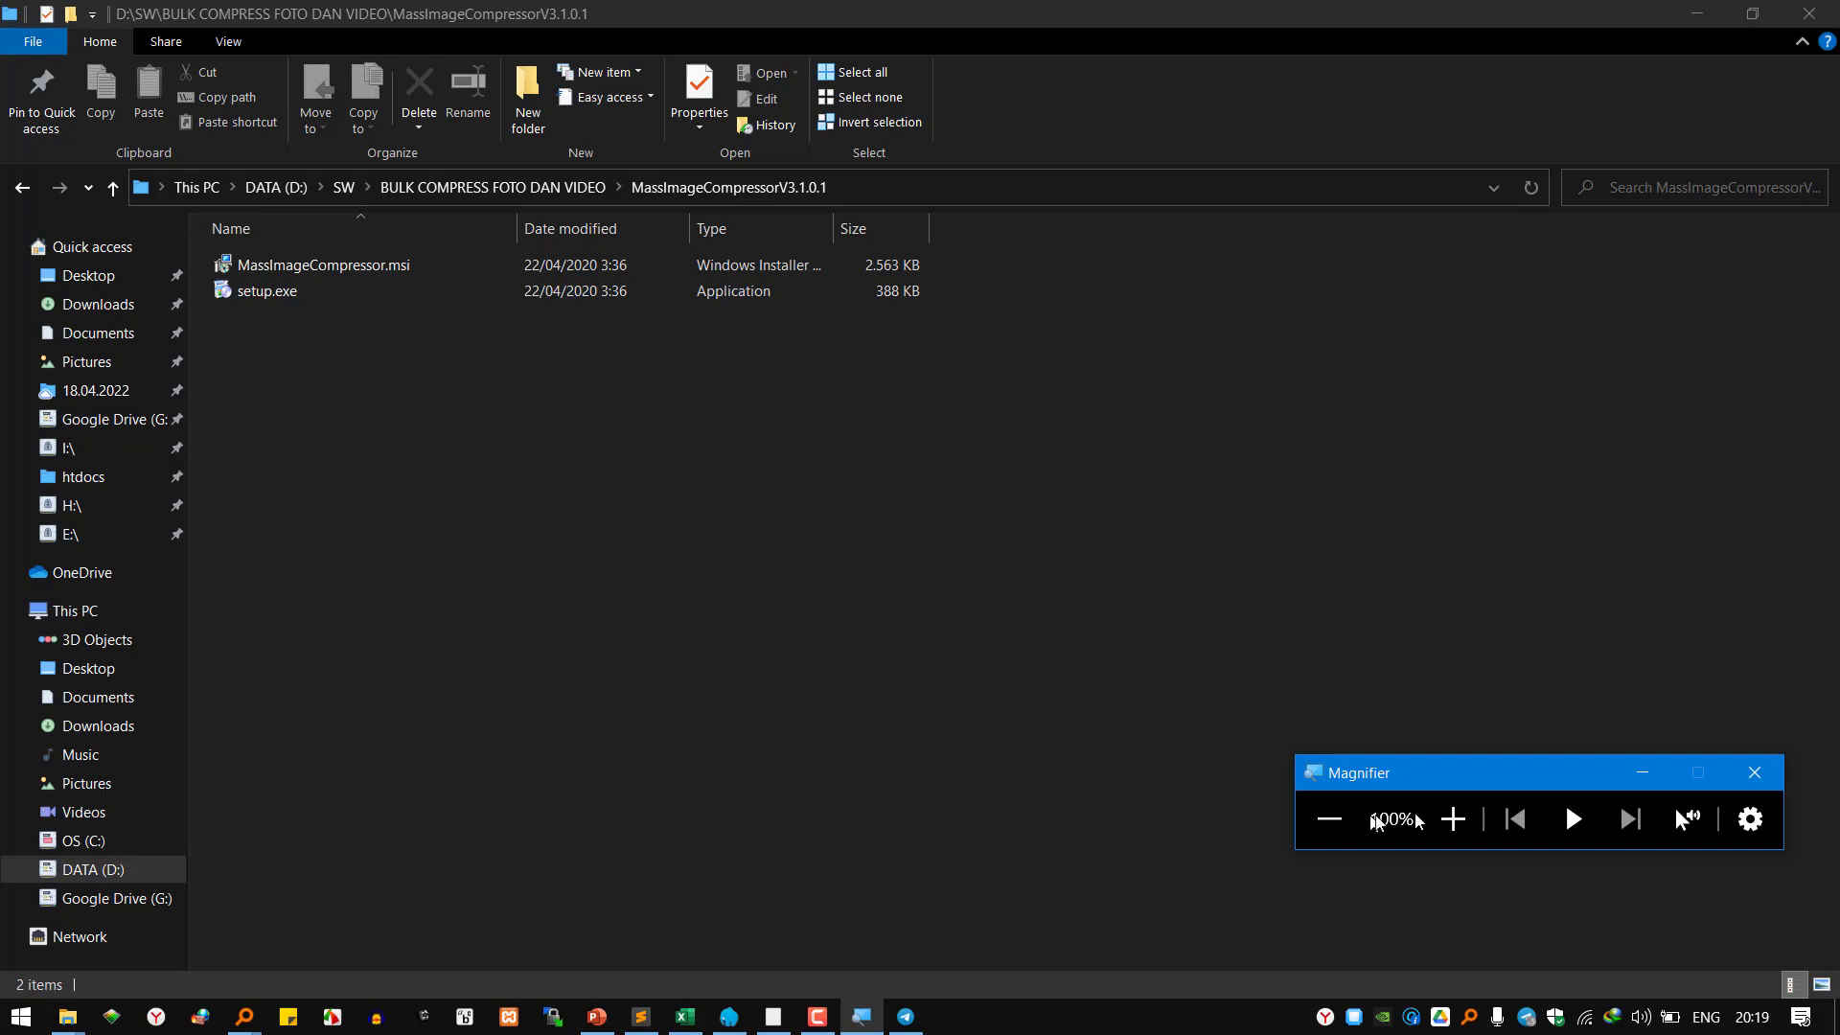
Step: Magnify the screen to 200%, then launch Mass Image Compressor from its desktop shortcut
click(1452, 818)
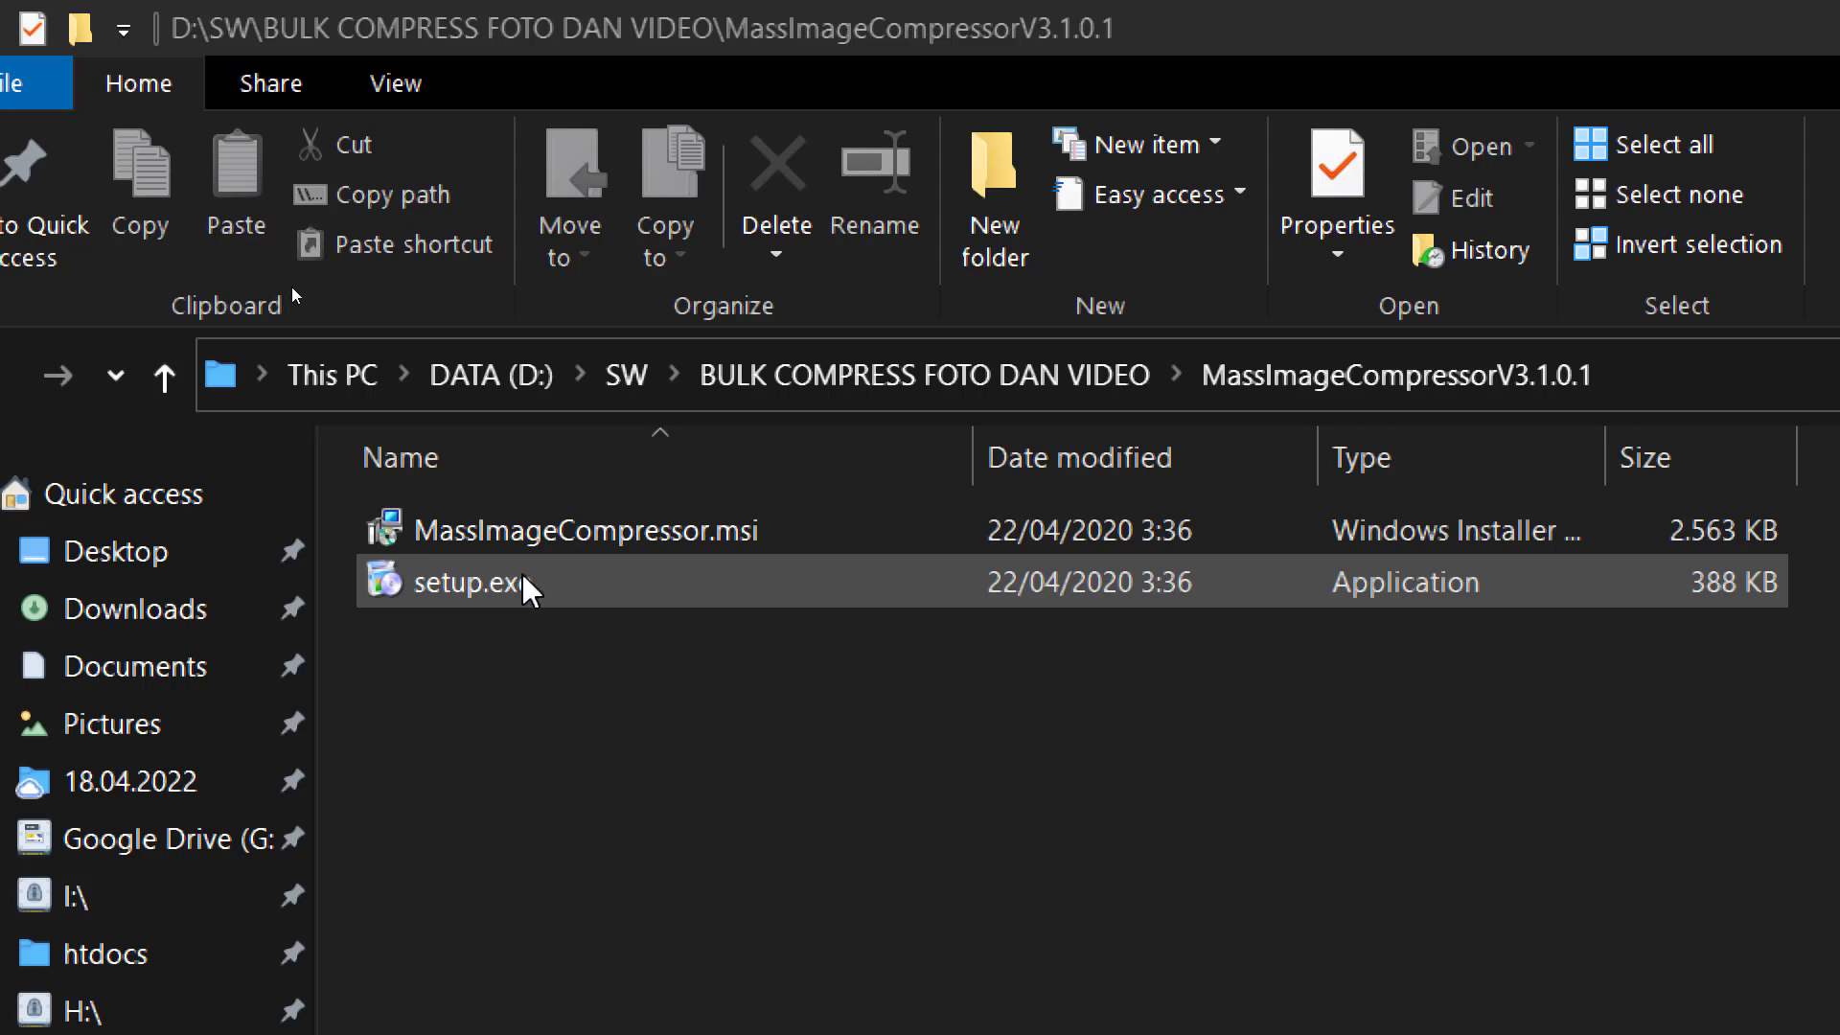
key(super+Escape)
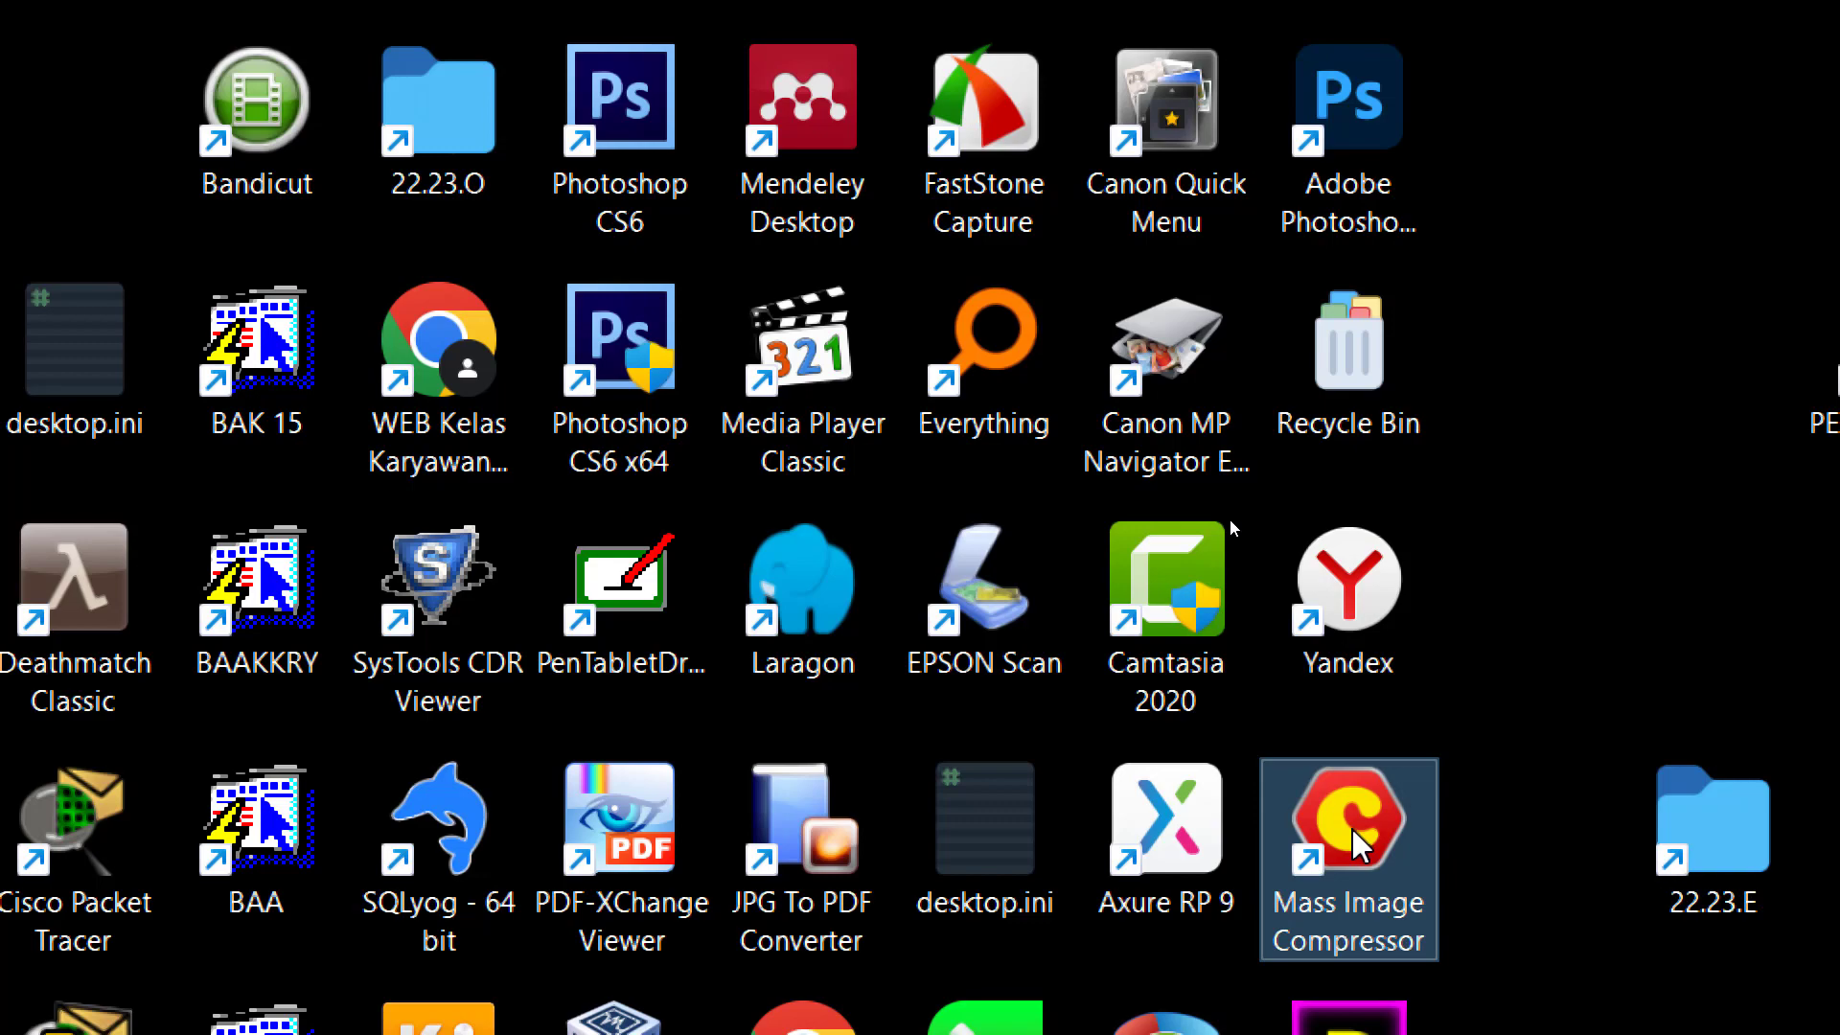
double_click(1353, 829)
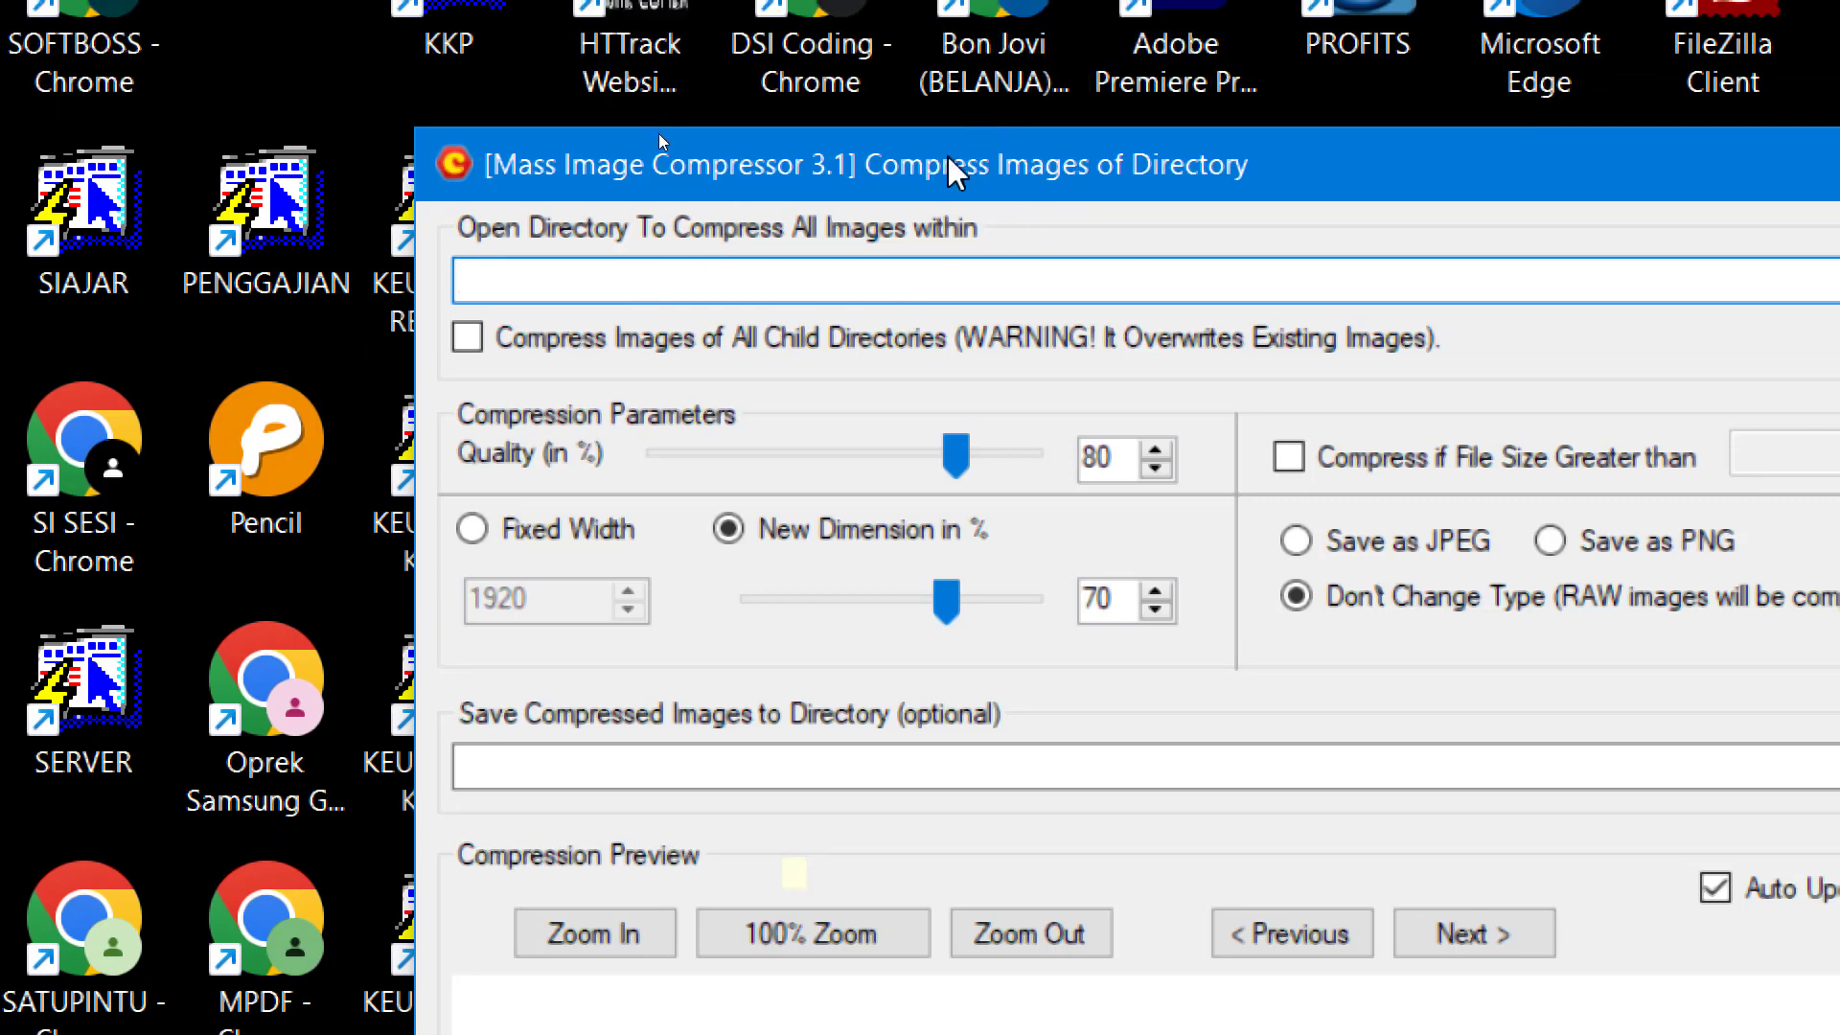
Step: Reposition the compressor window, open its source-folder browser, and bring up the laragon7 Explorer window
drag(948, 161, 738, 94)
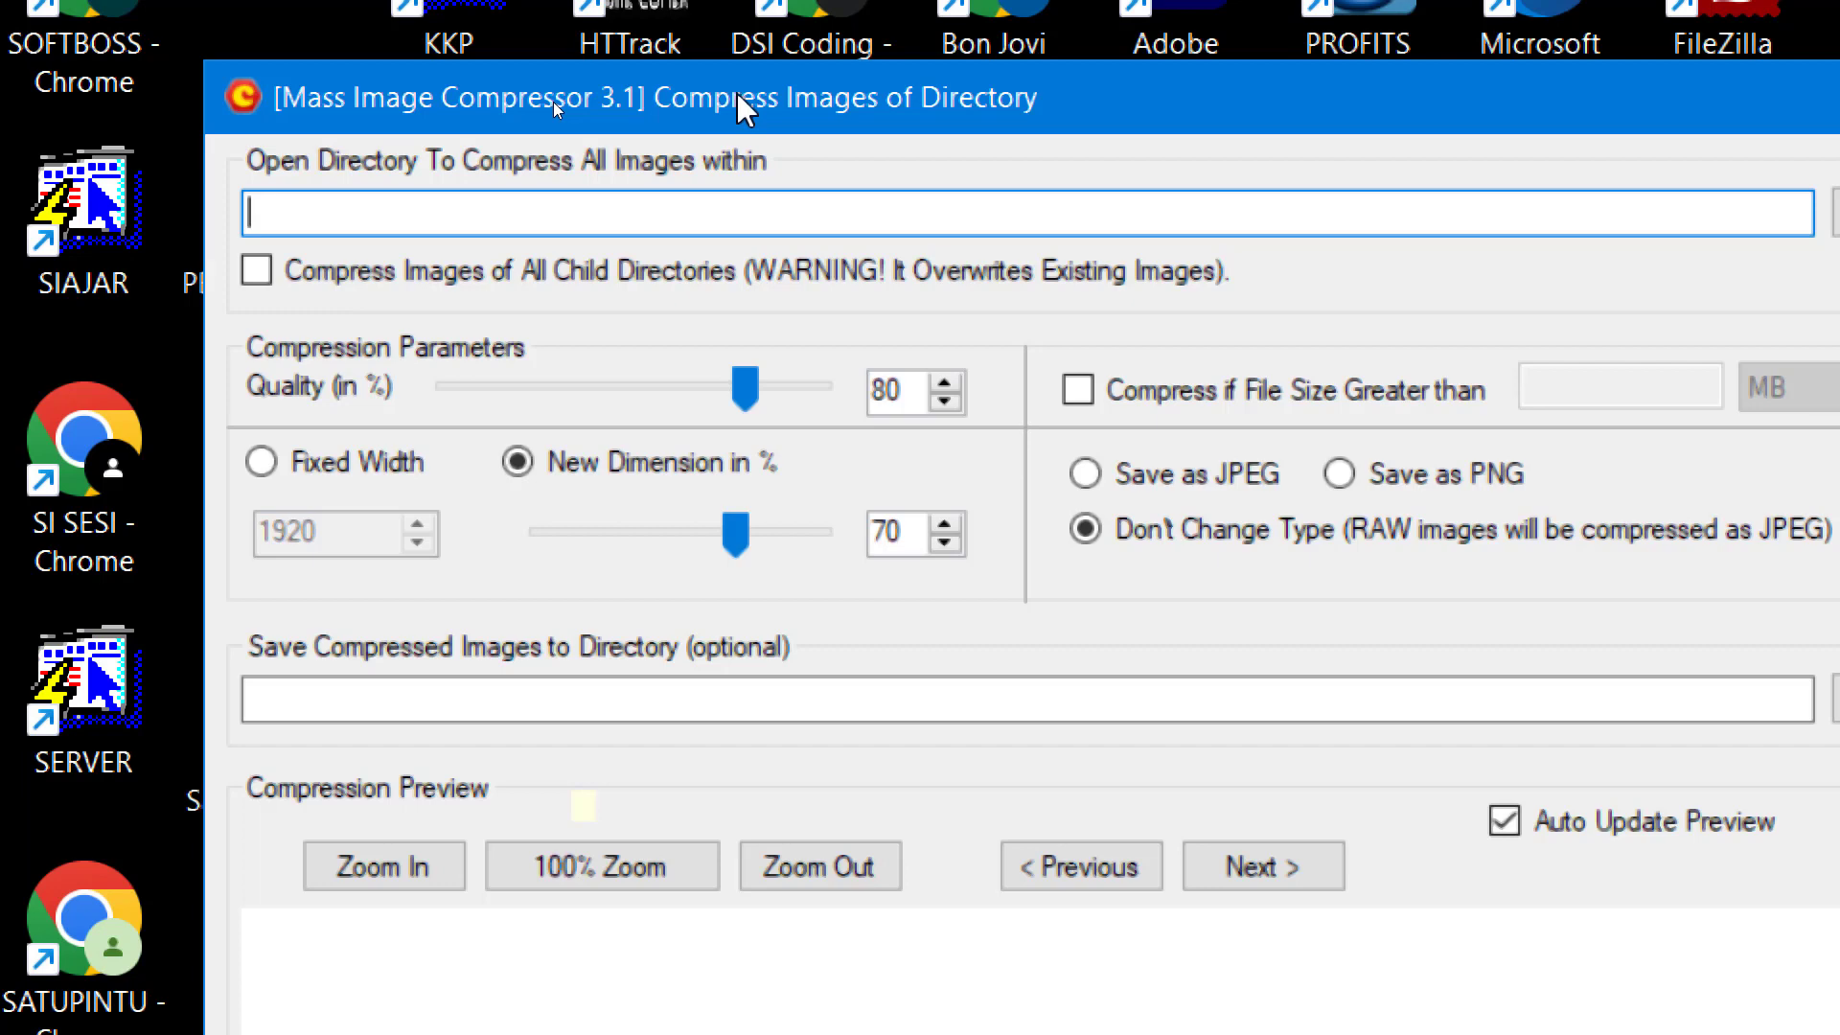
drag(738, 94, 807, 94)
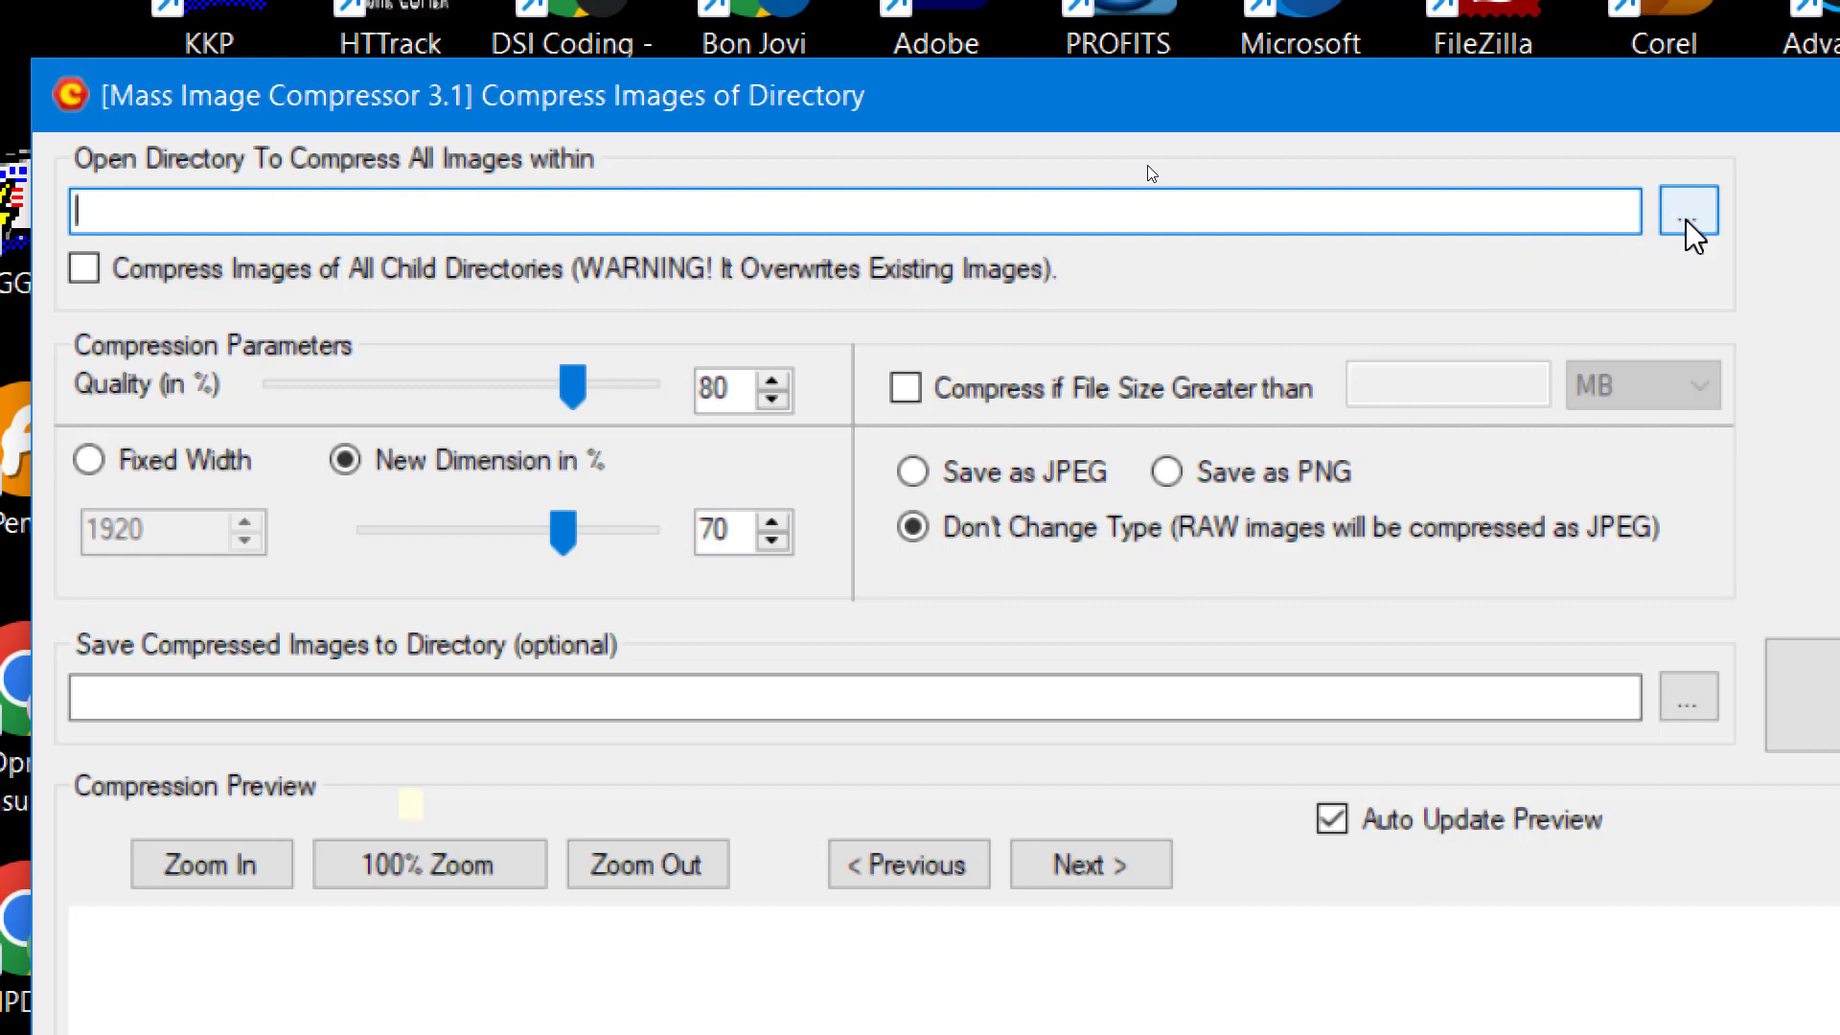
click(1686, 218)
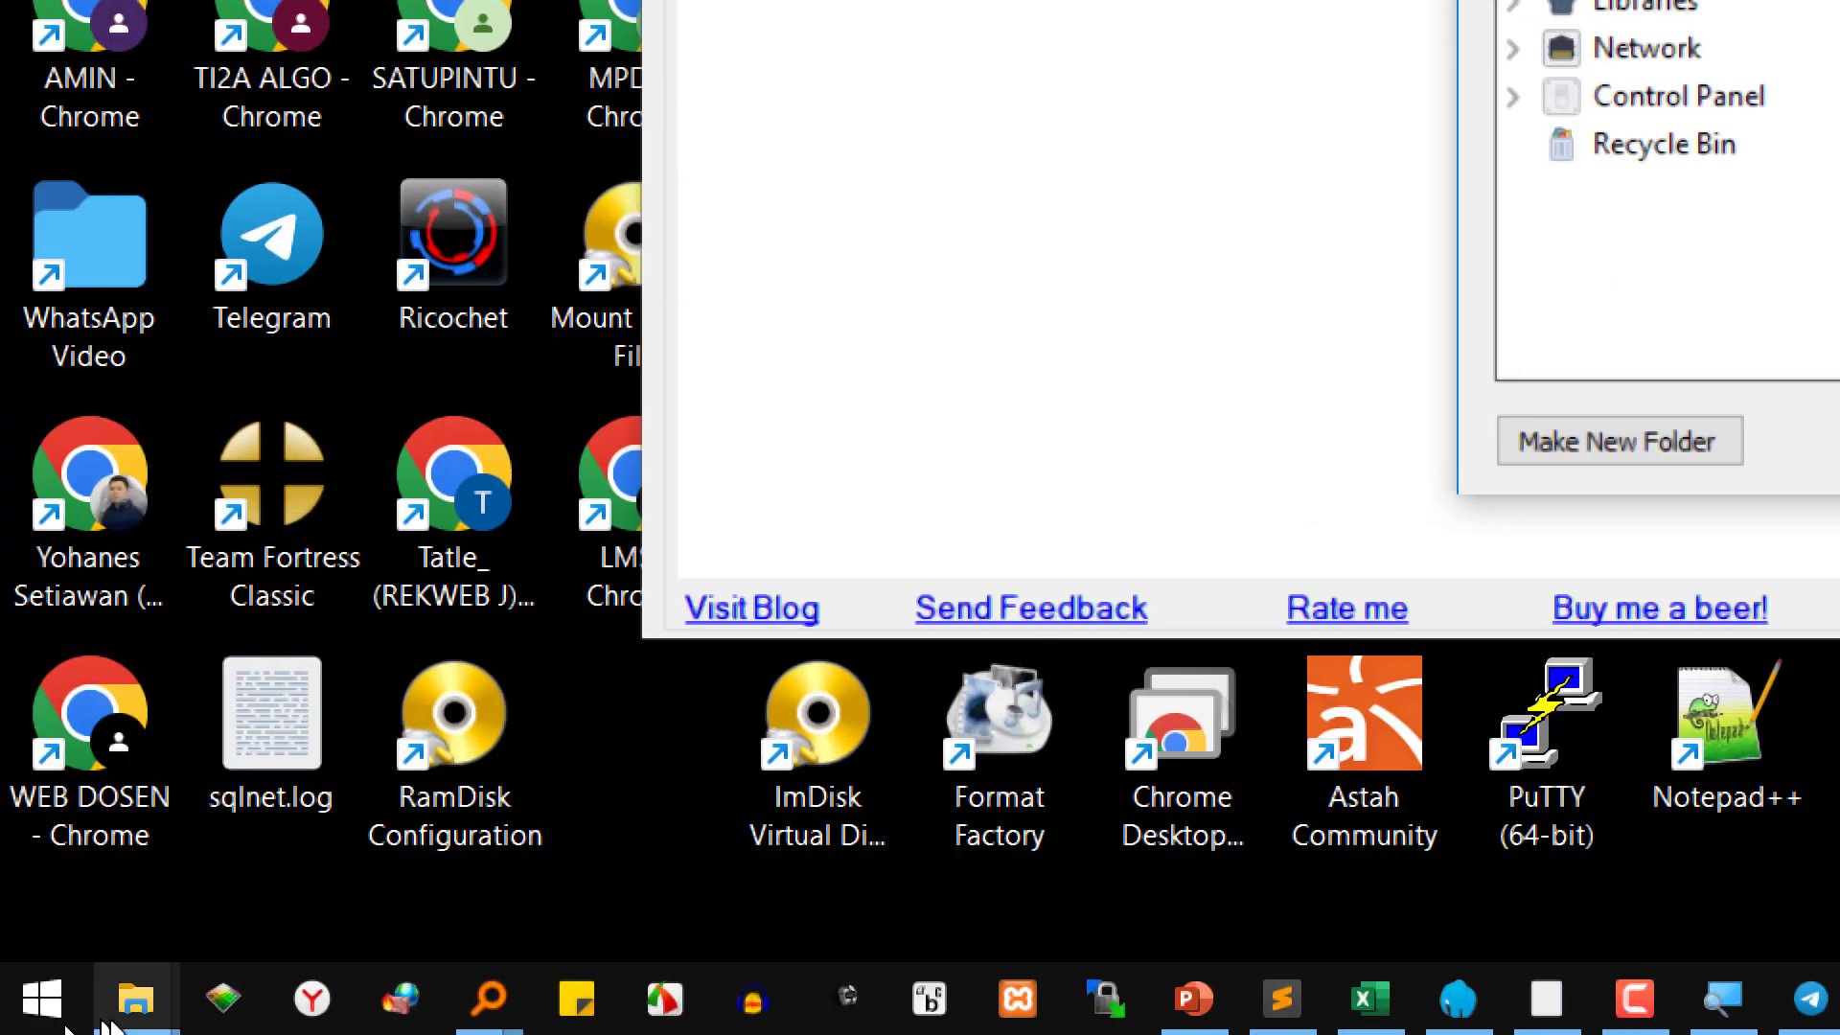
mouse_move(144, 1021)
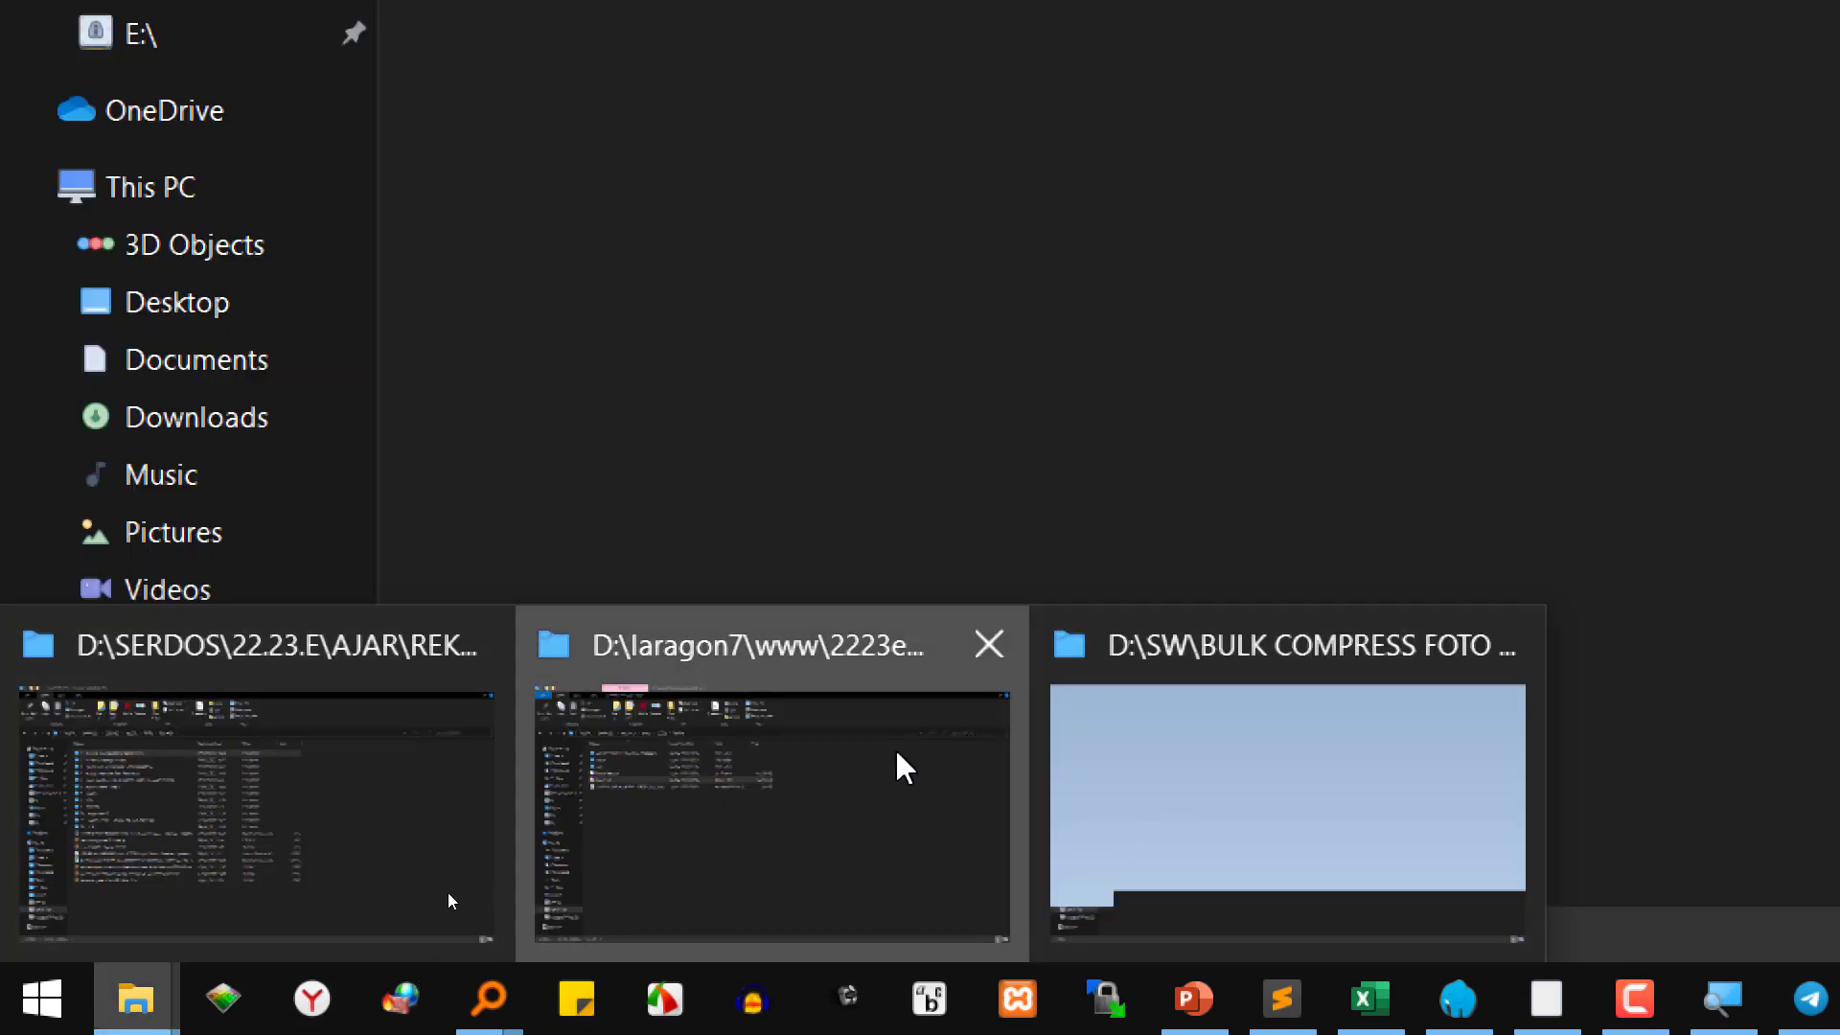
click(905, 767)
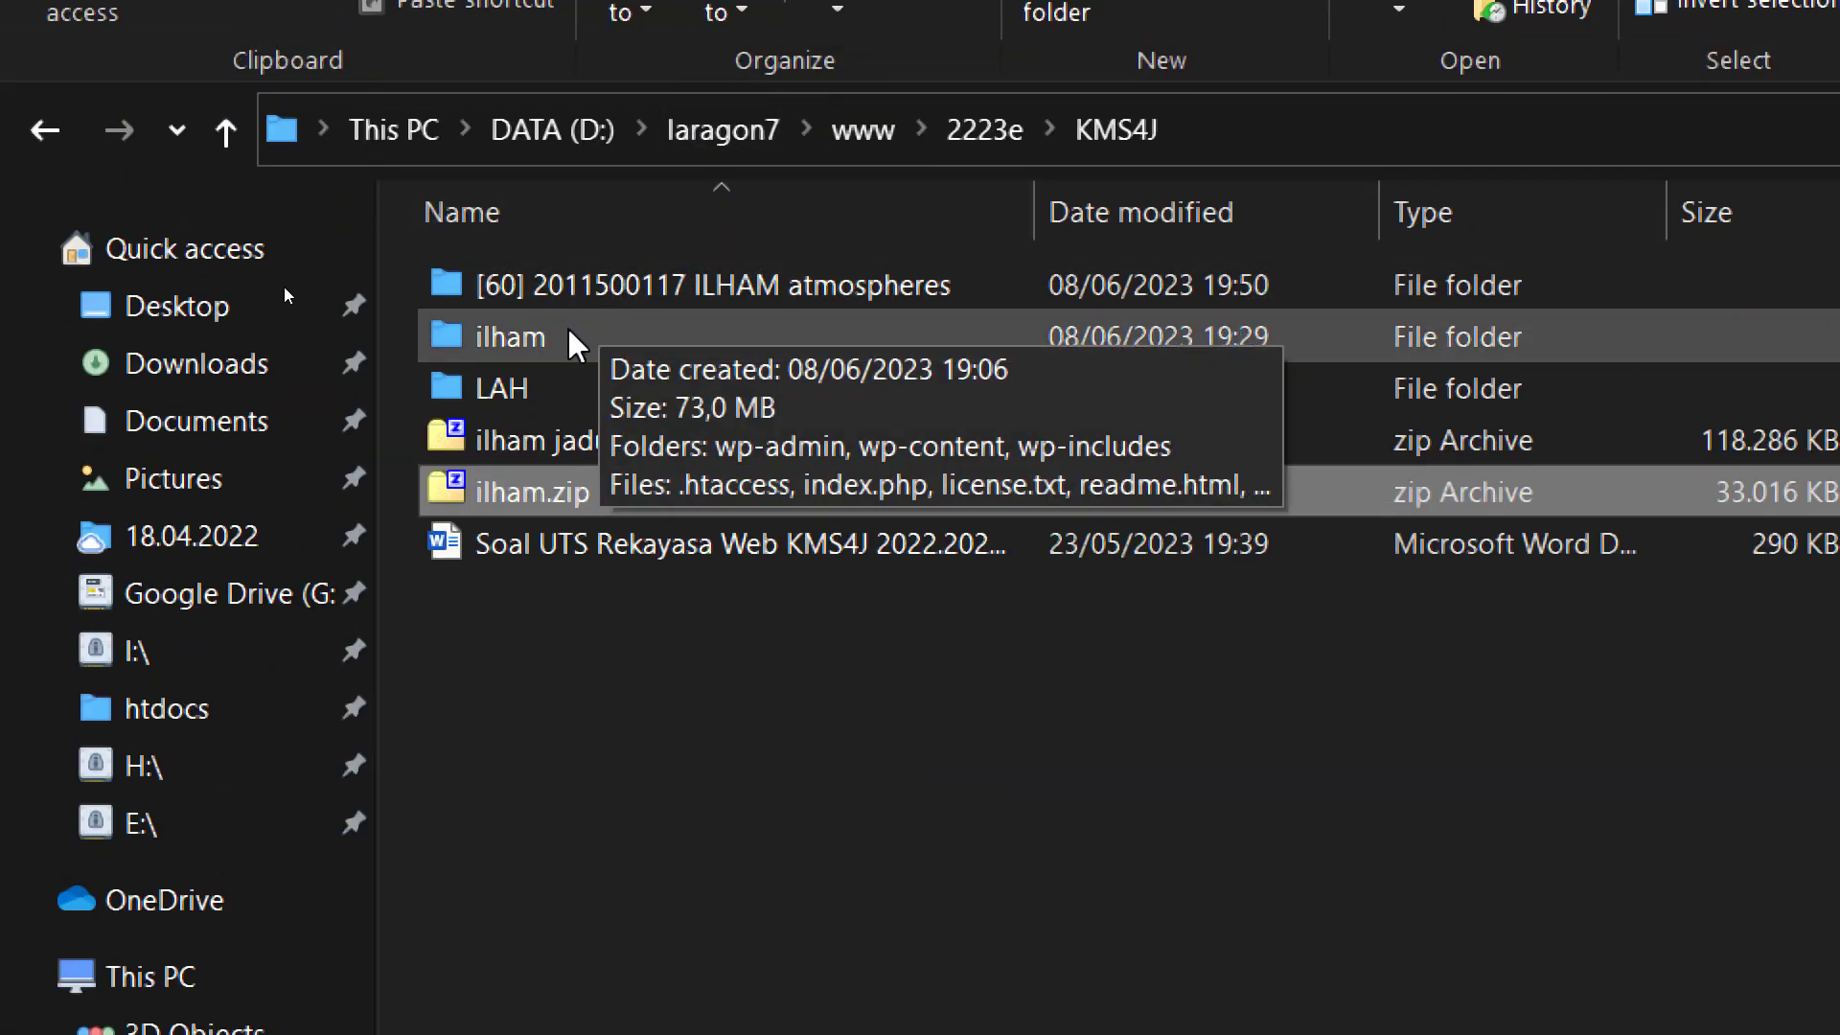
Step: Go to ilham\wp-content\uploads and permanently delete the wuah folder
double_click(573, 342)
double_click(625, 354)
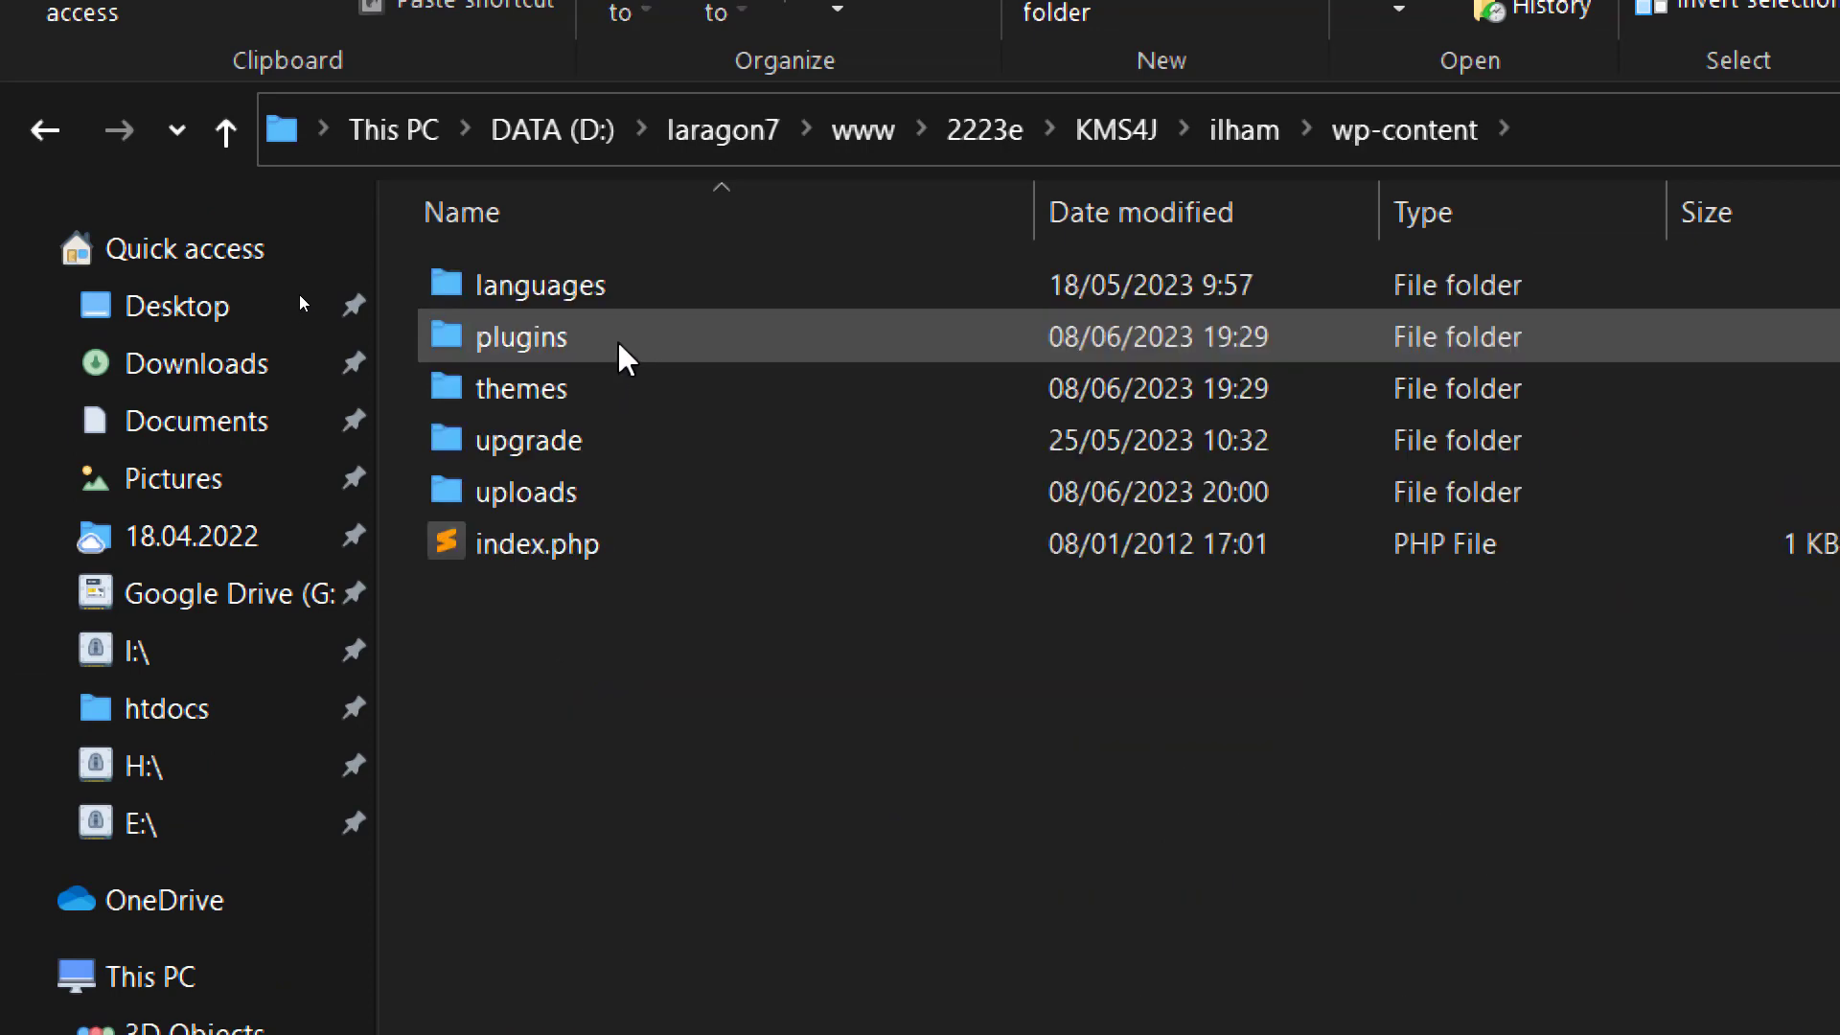
double_click(584, 493)
double_click(613, 353)
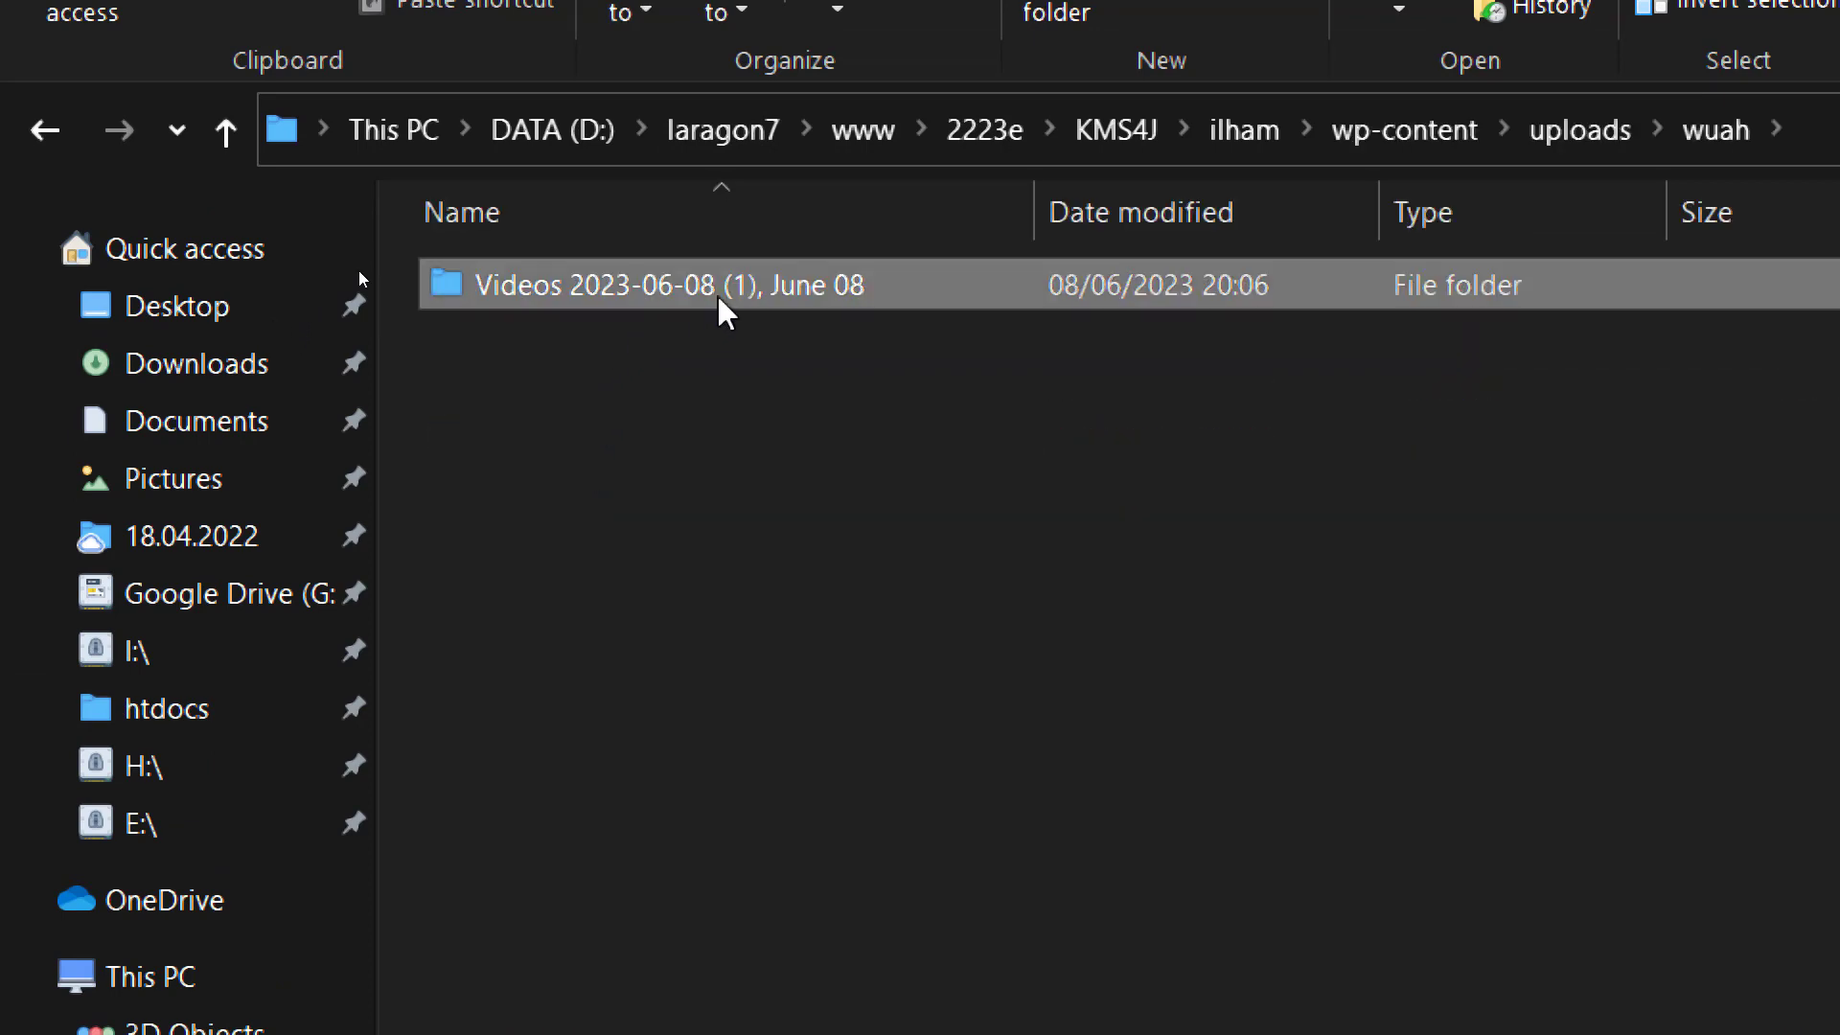
double_click(723, 287)
click(1576, 134)
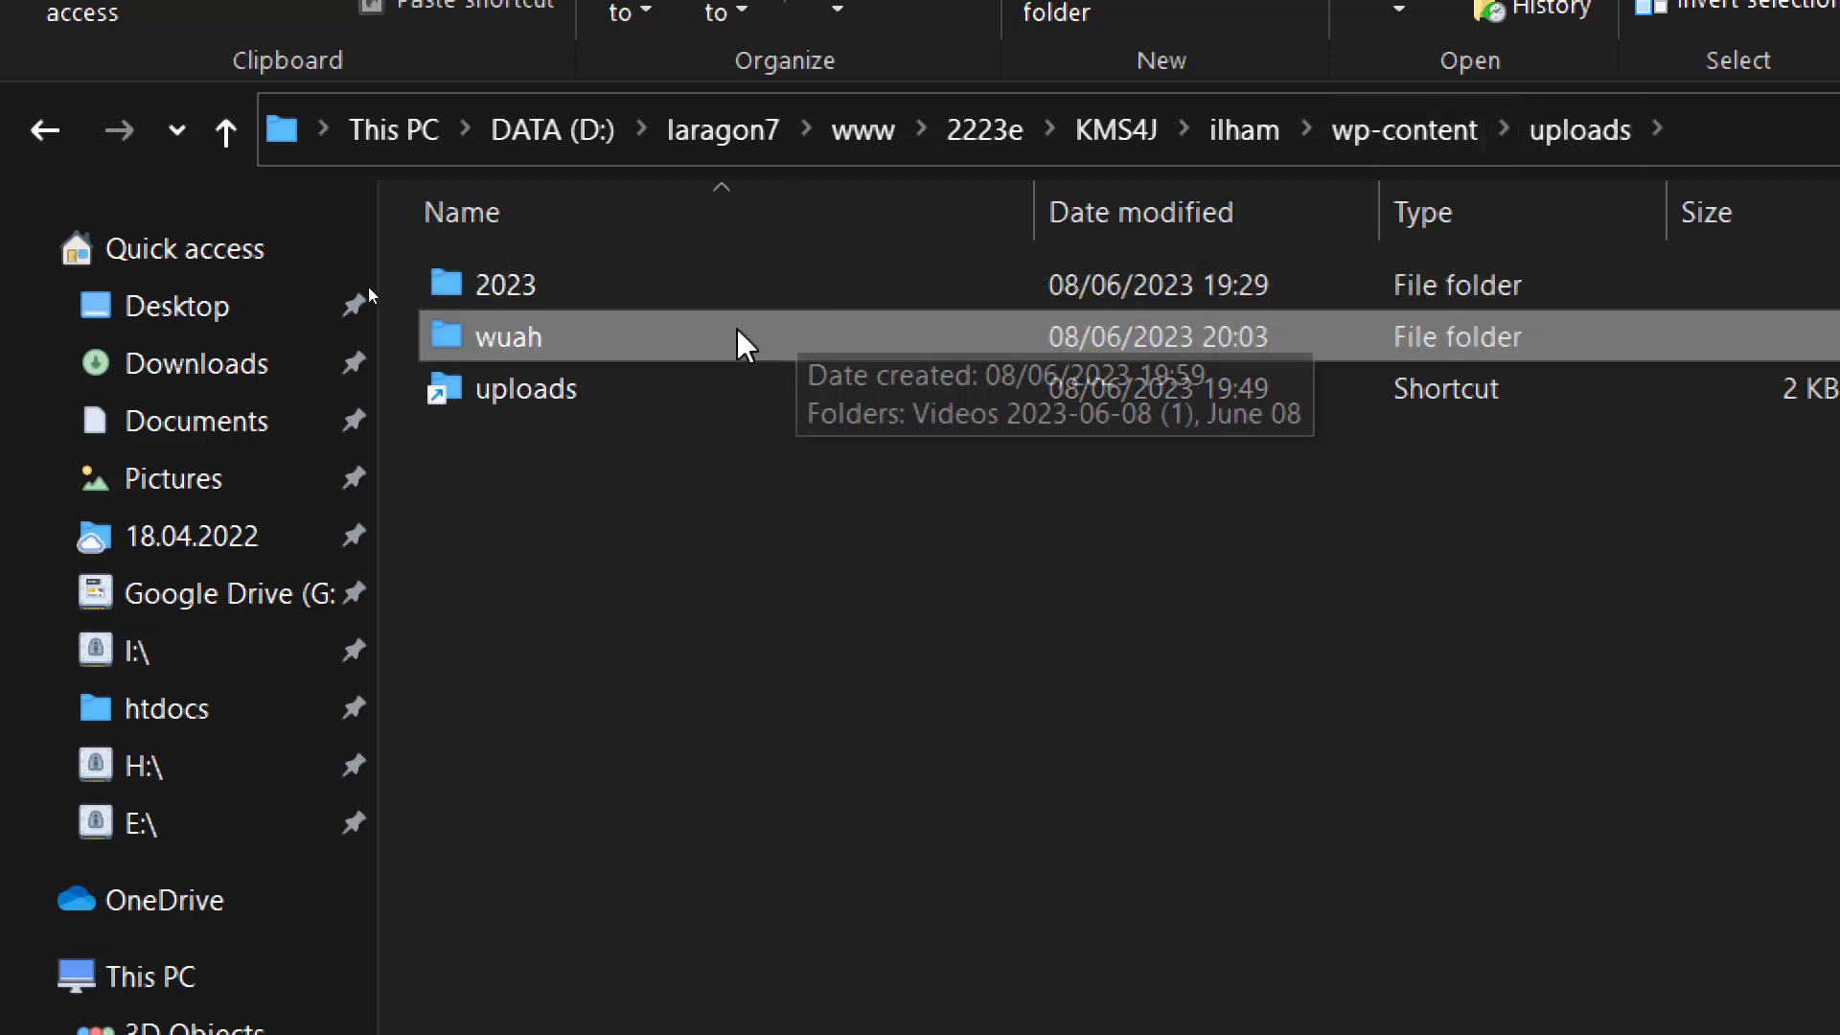
key(shift+Delete)
key(Return)
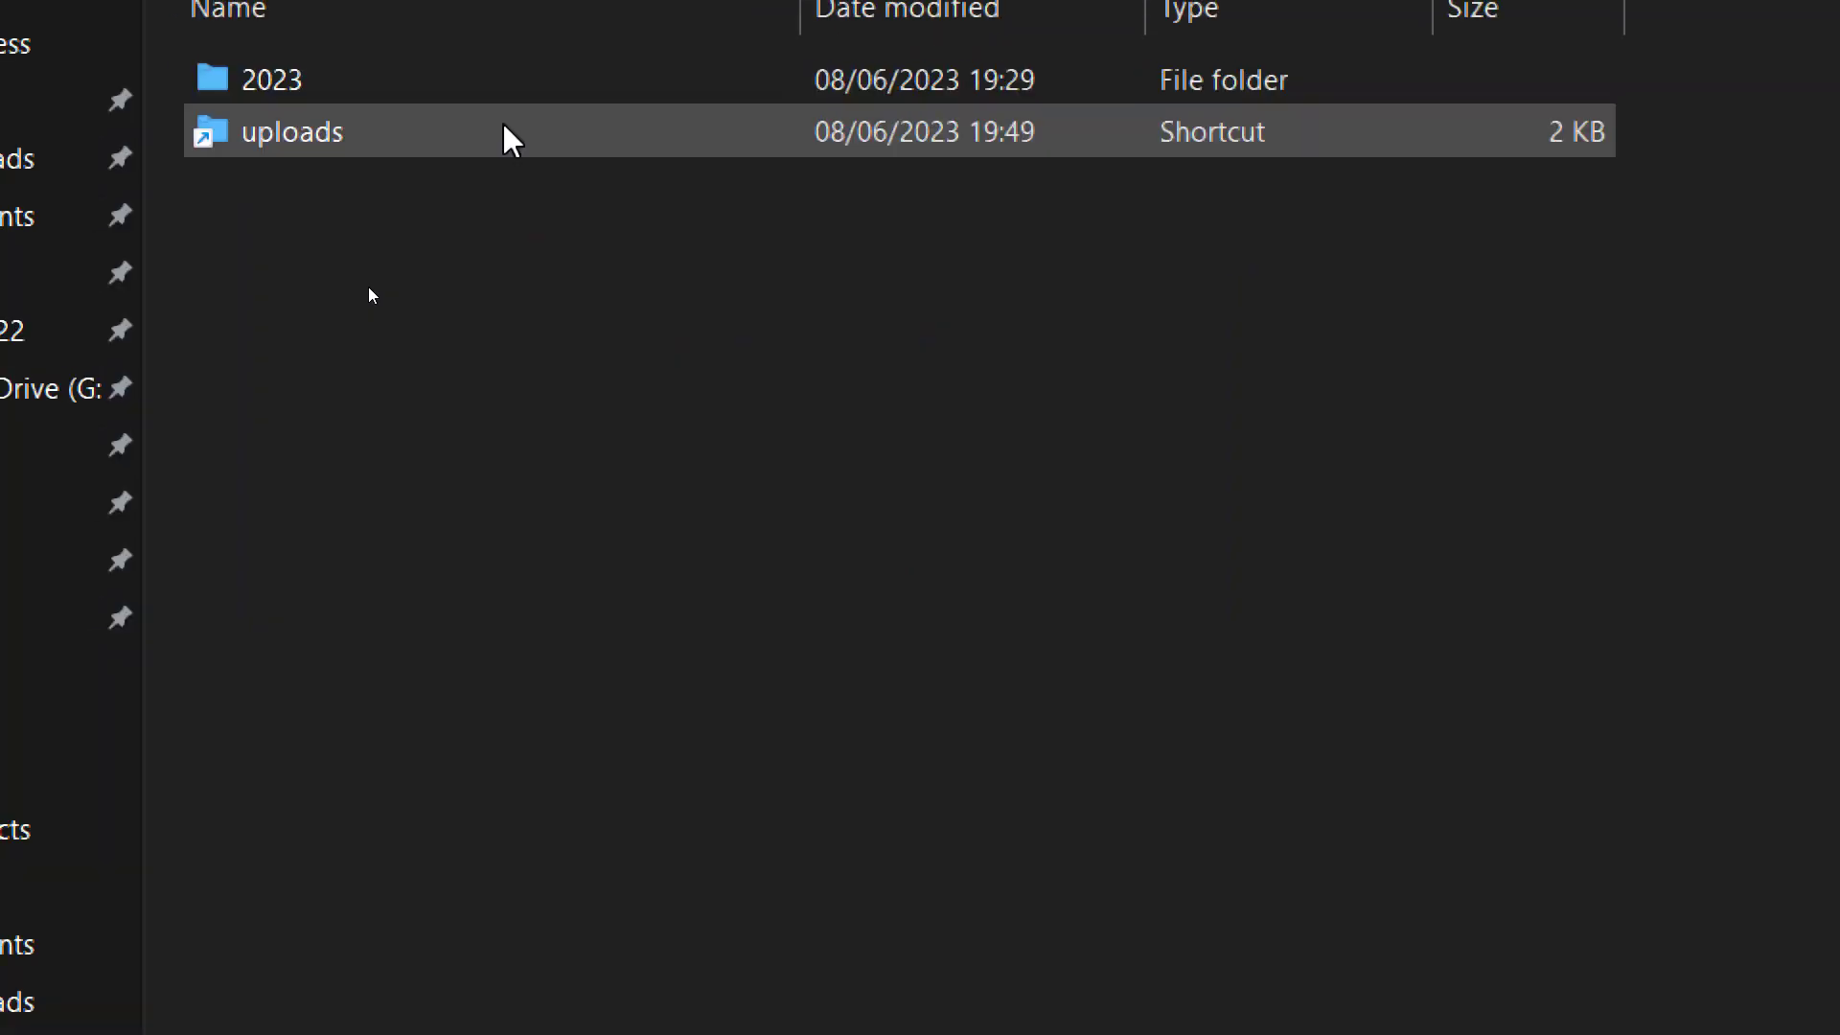
Step: Copy the uploads\2023 folder path and return to Mass Image Compressor, dismissing its folder picker
double_click(239, 81)
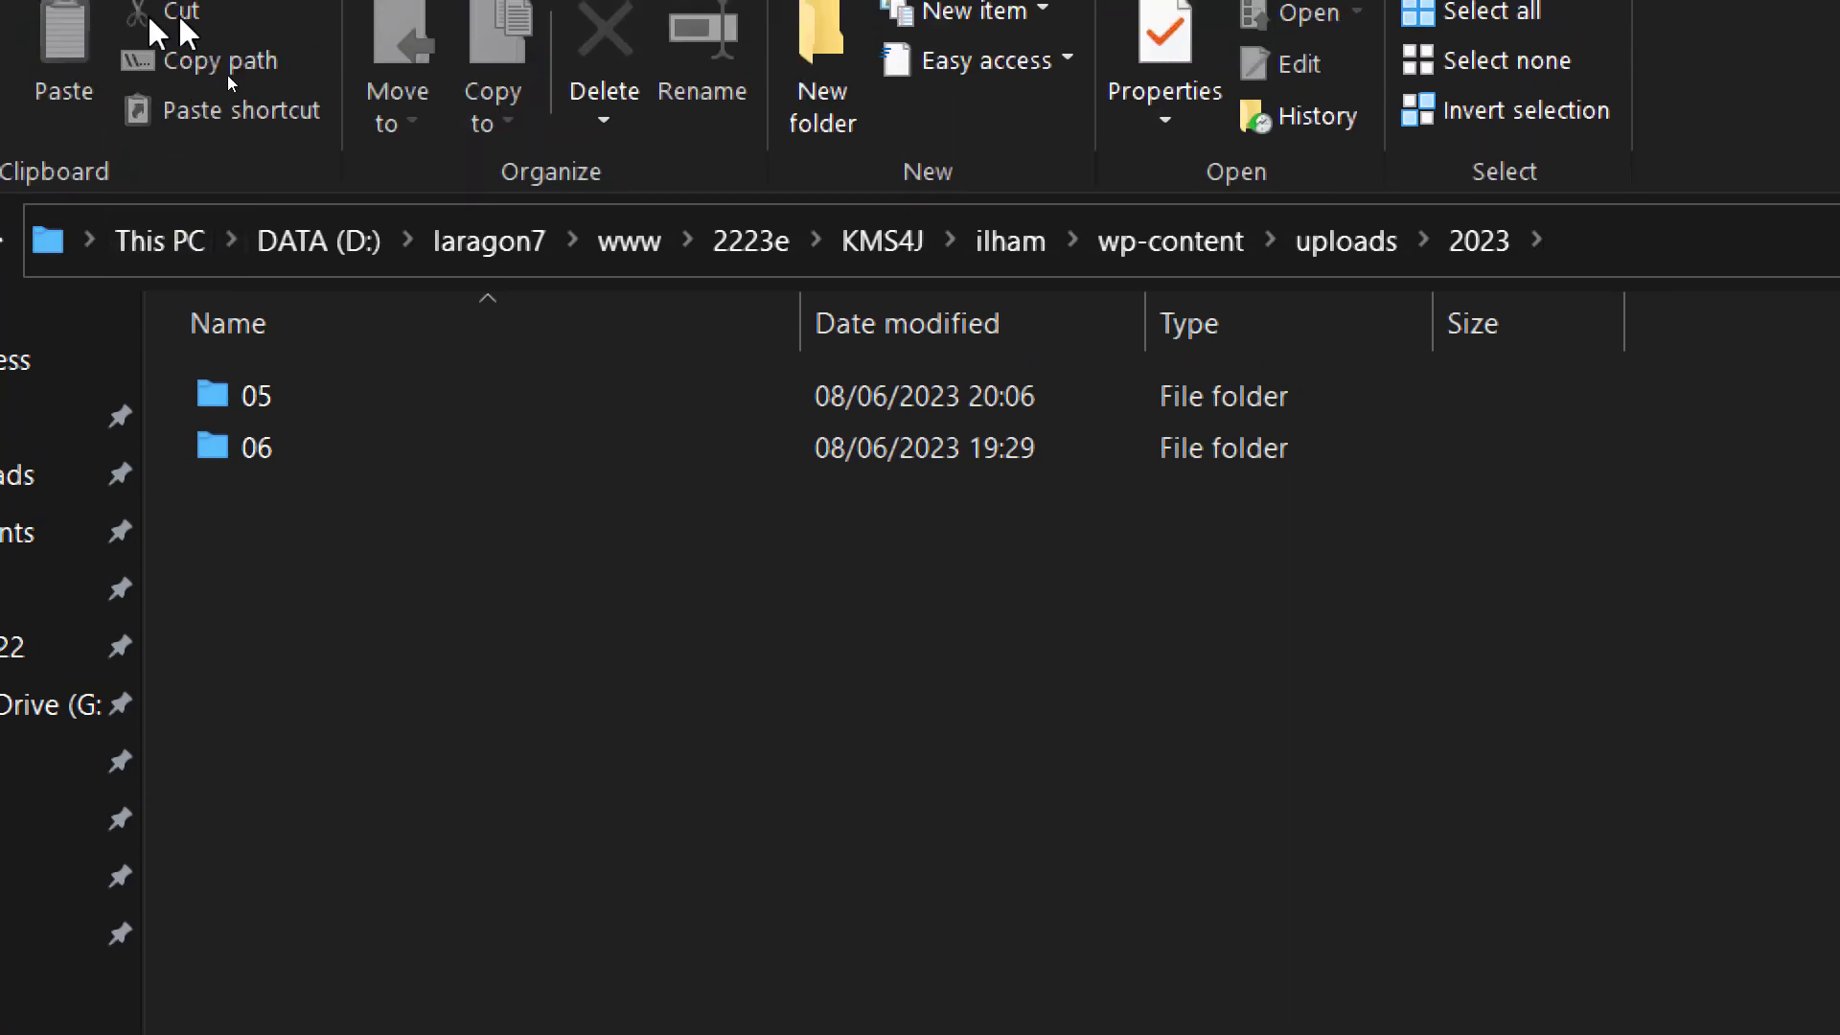
click(1616, 230)
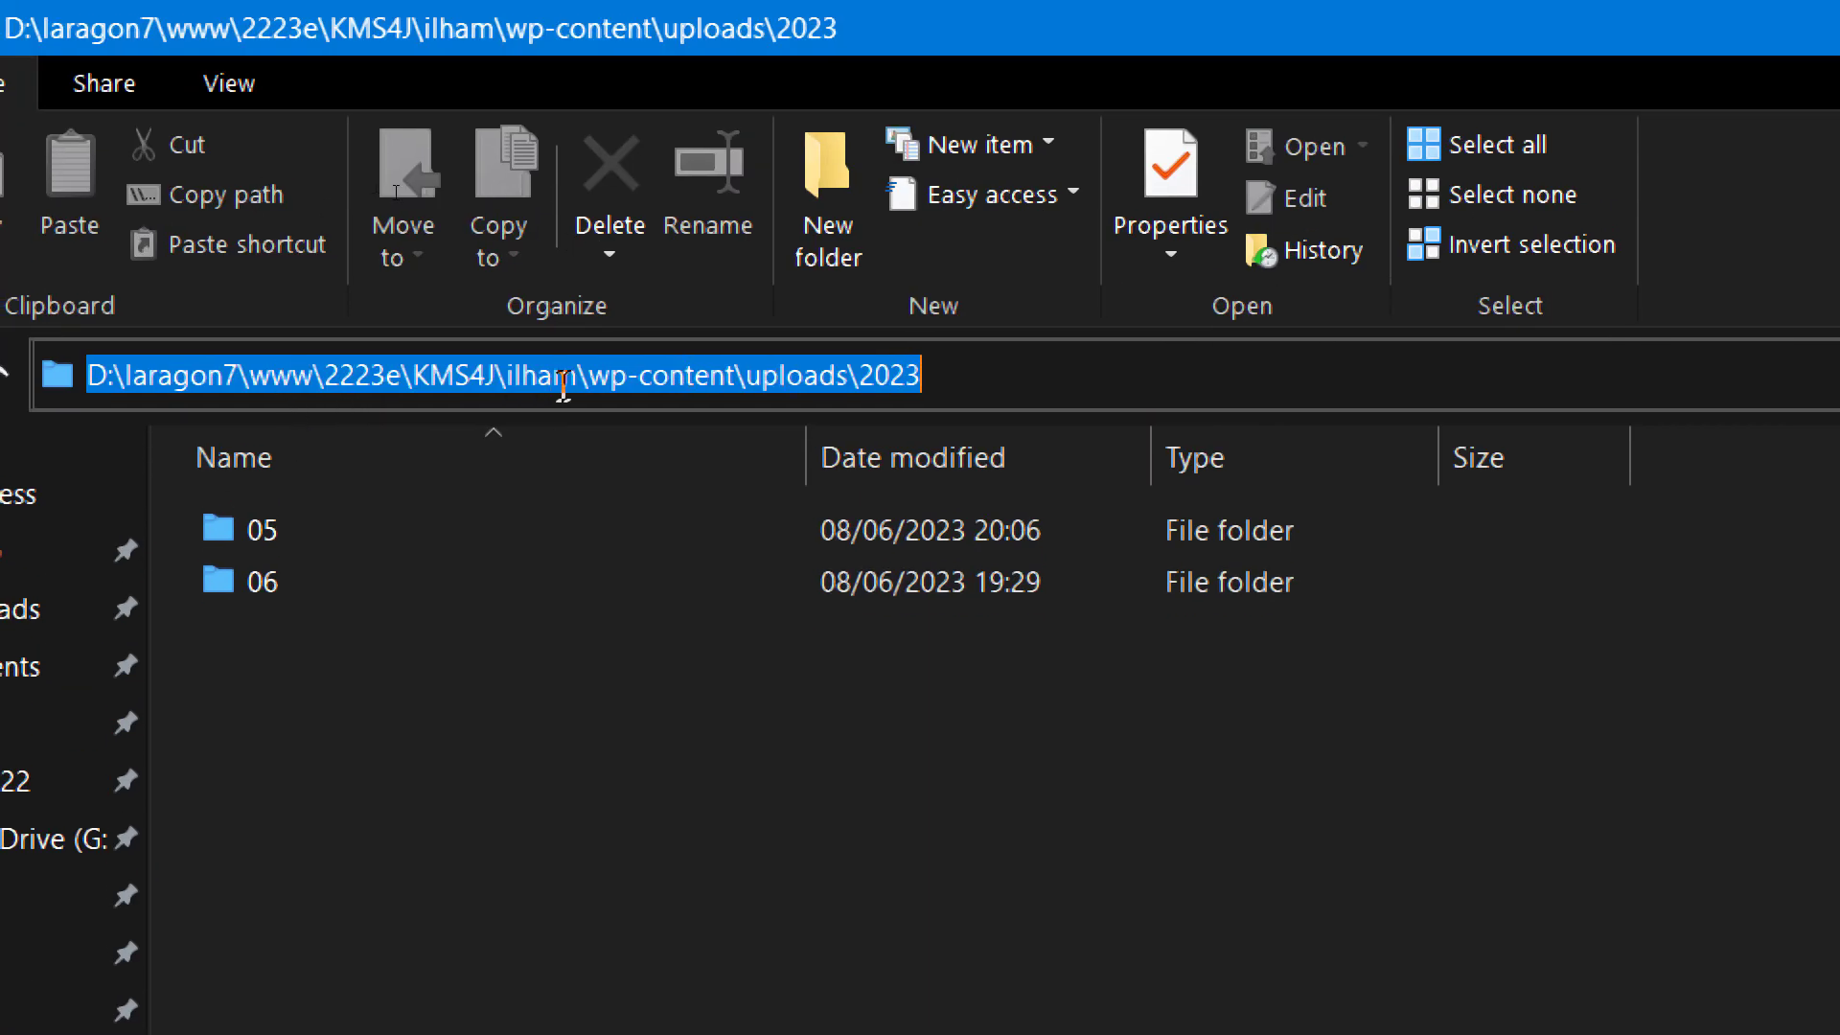
right_click(551, 391)
click(732, 527)
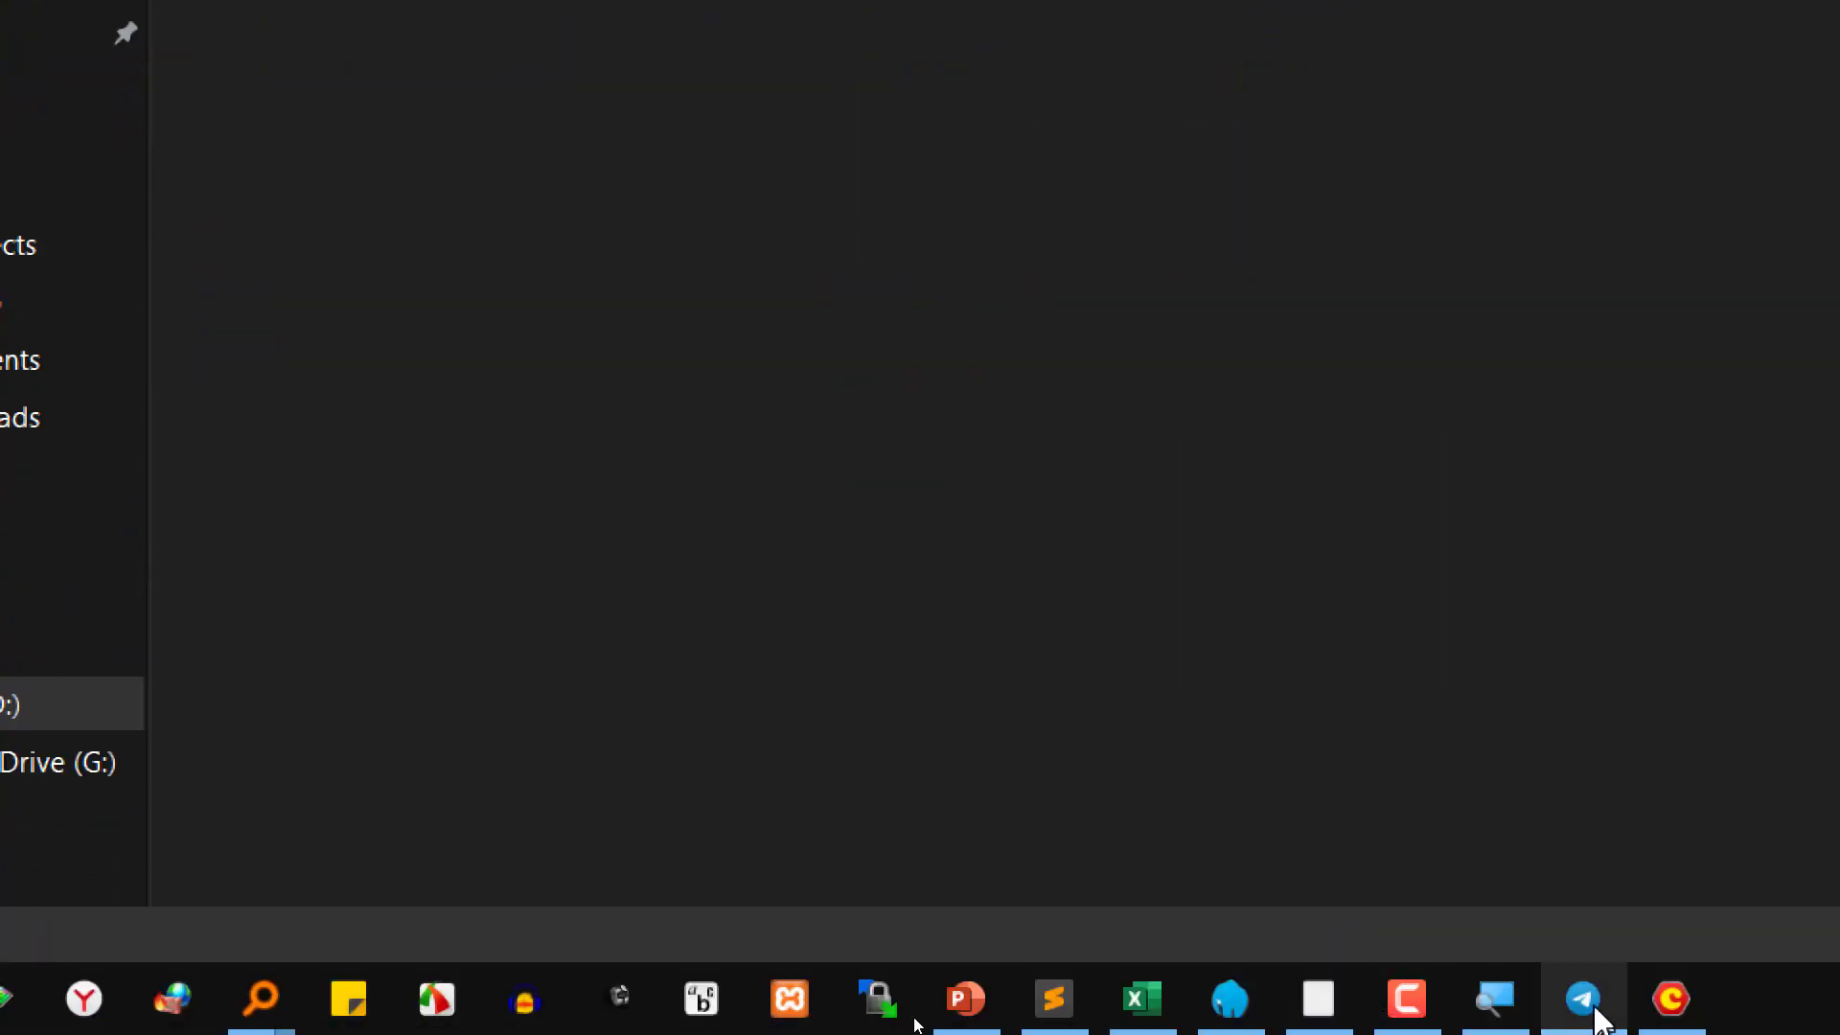
click(1670, 999)
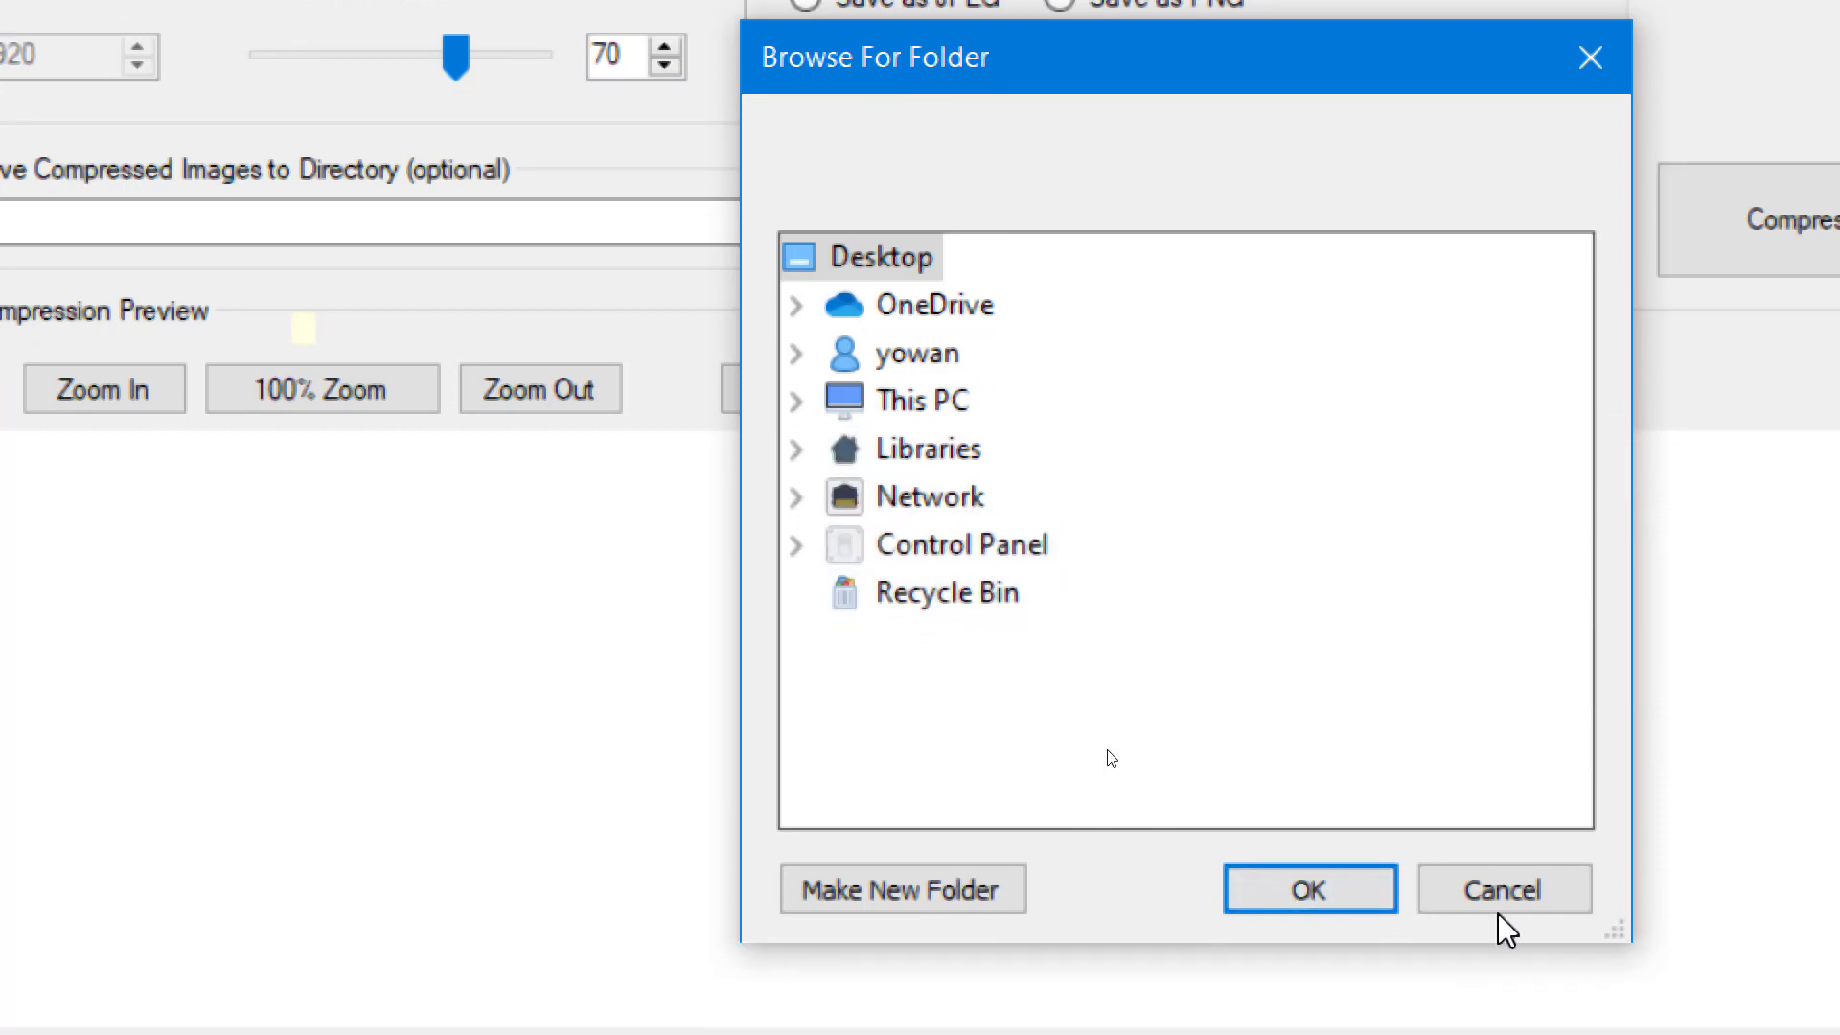
click(1499, 901)
Step: Set Open Directory to the uploads folder, drop quality to 50, and compress all images
right_click(480, 316)
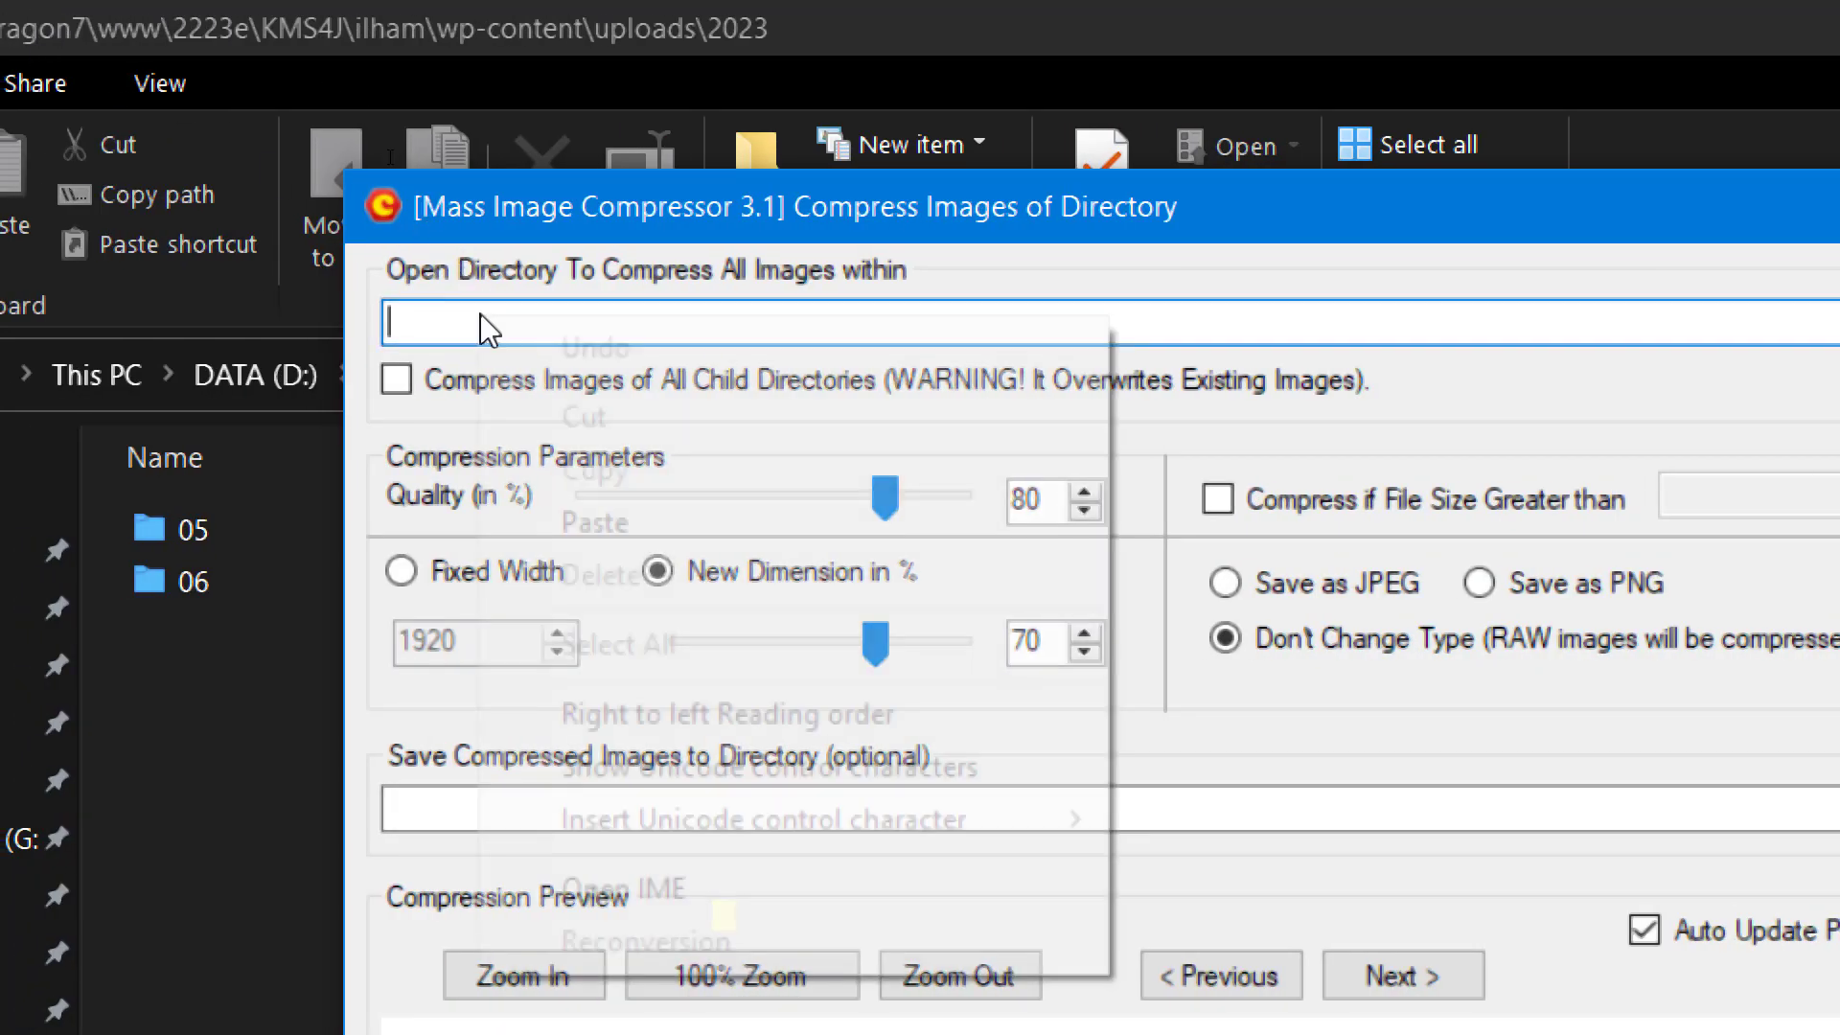
click(590, 515)
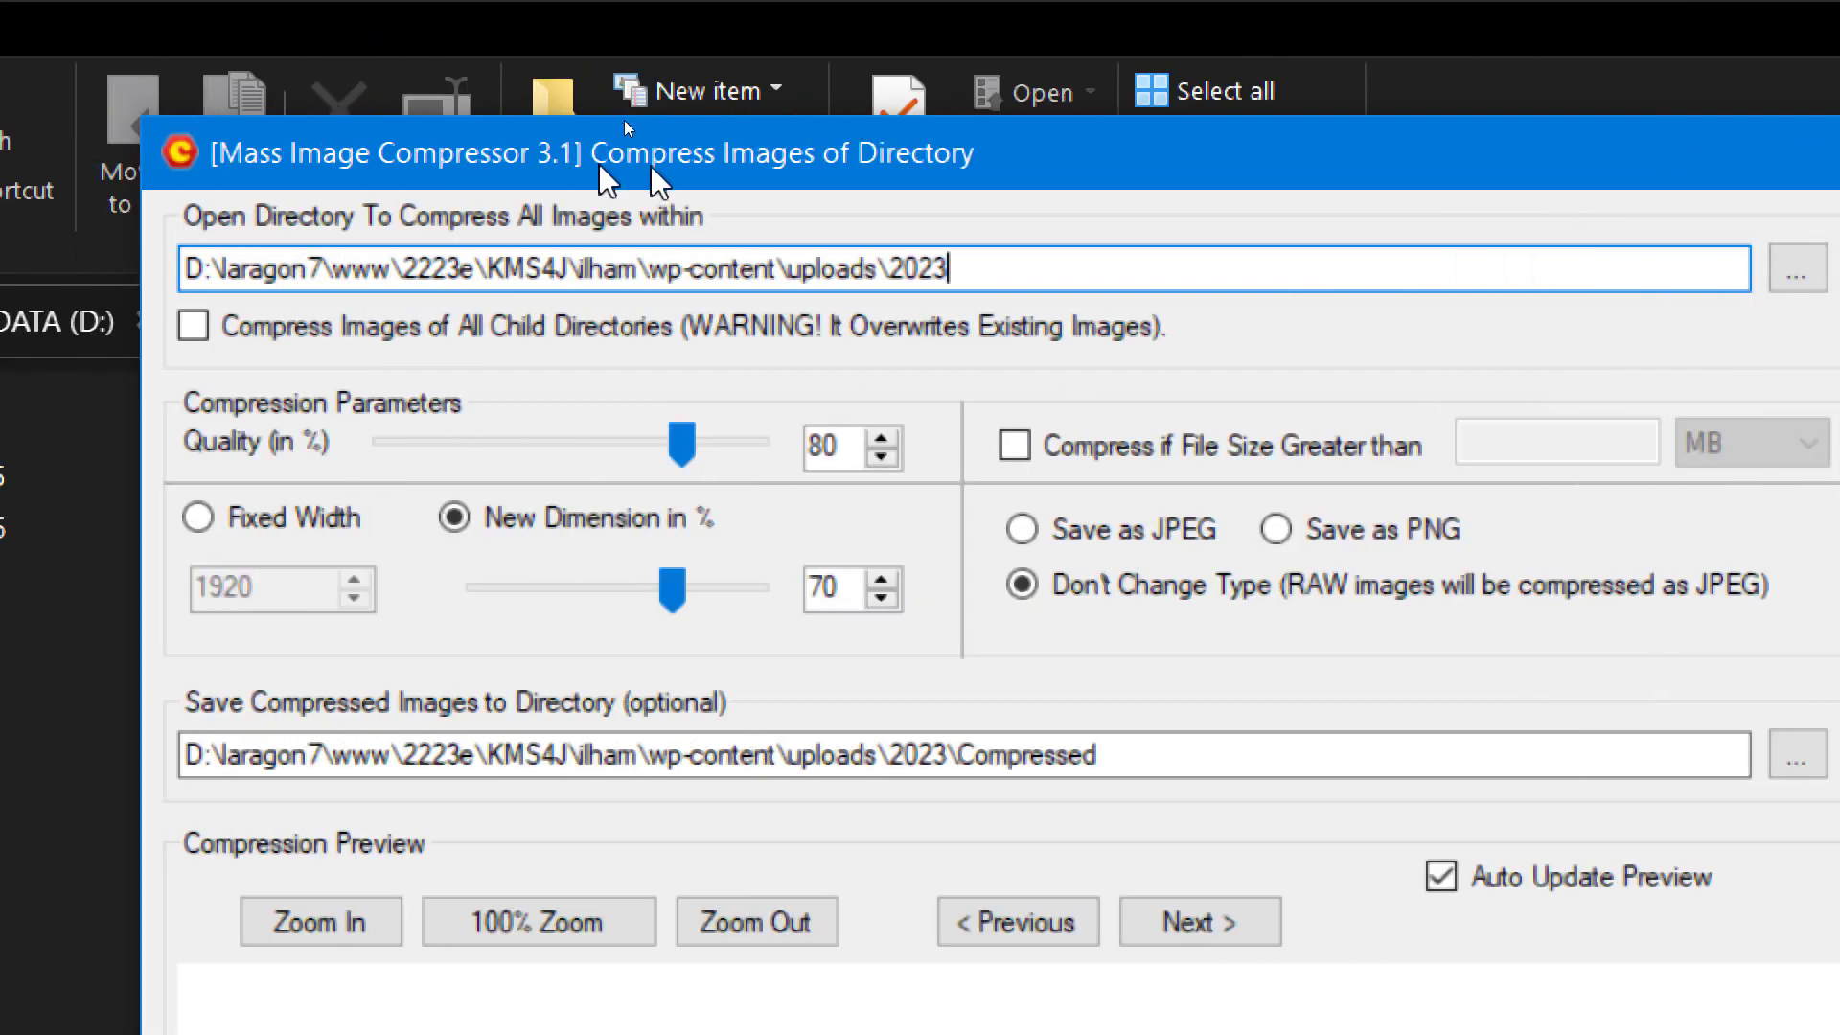
key(ctrl+a)
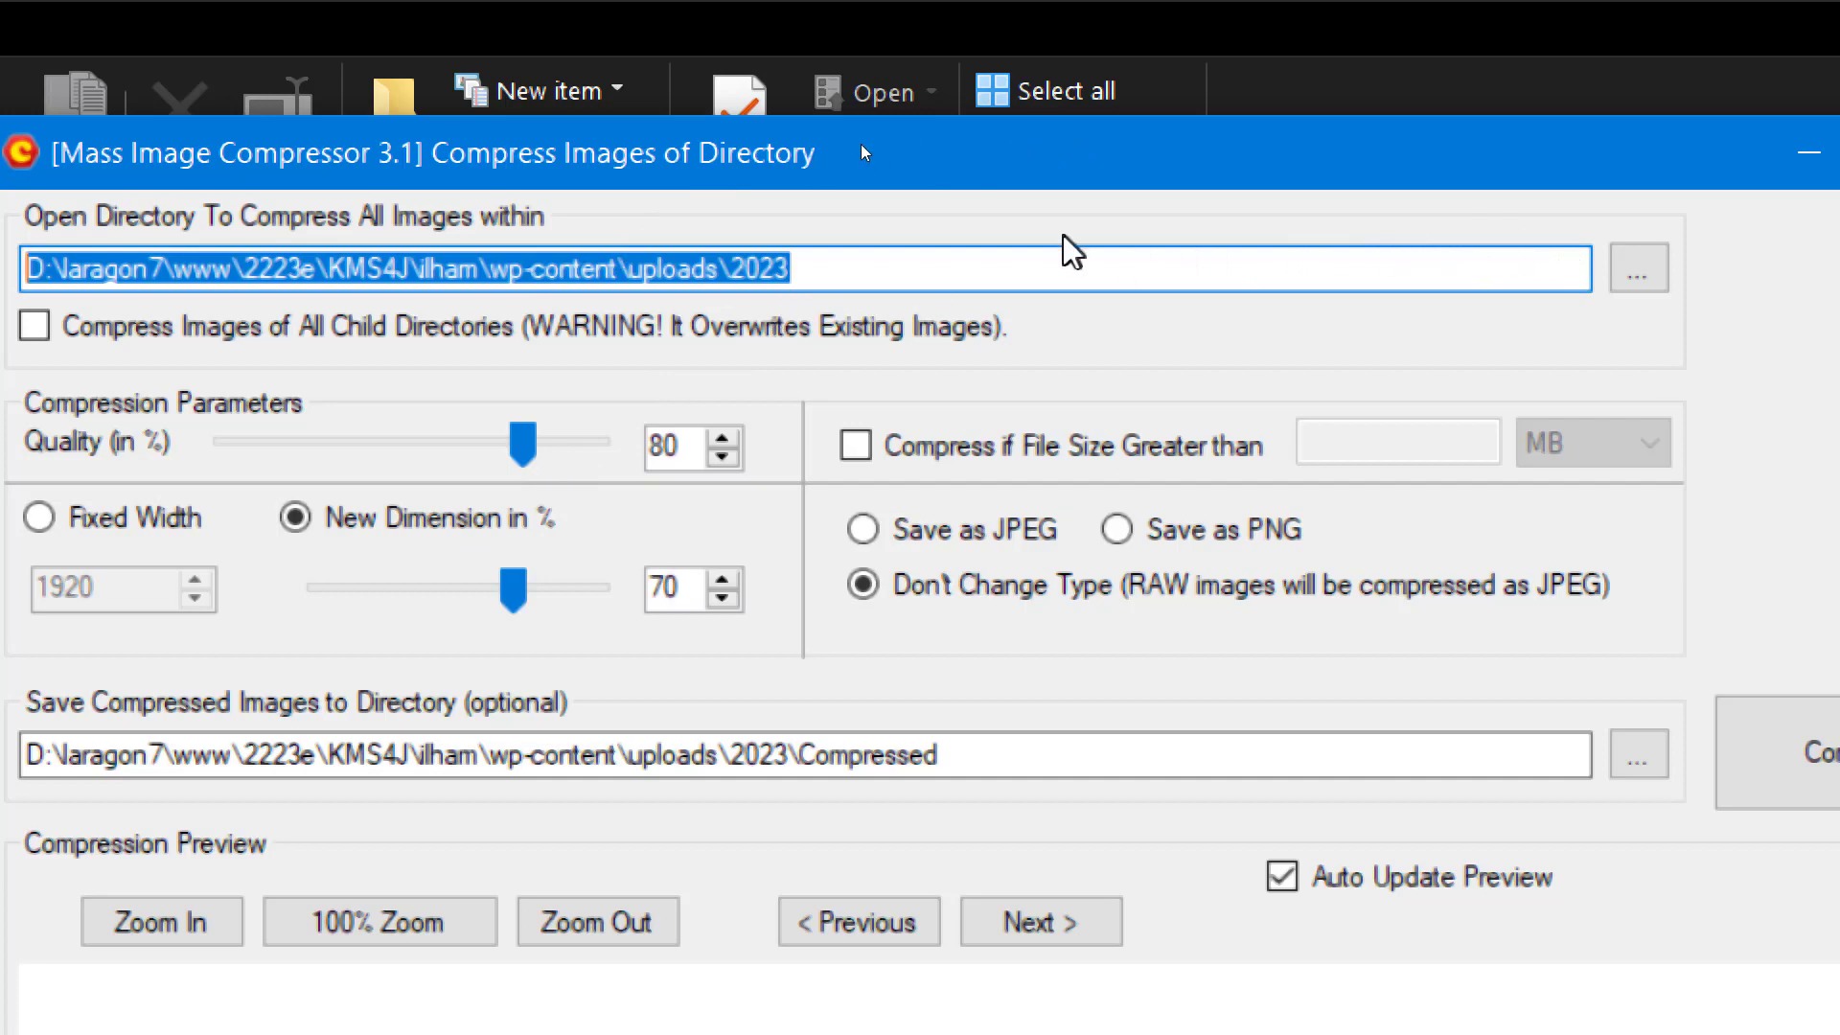
click(986, 260)
drag(723, 276, 903, 268)
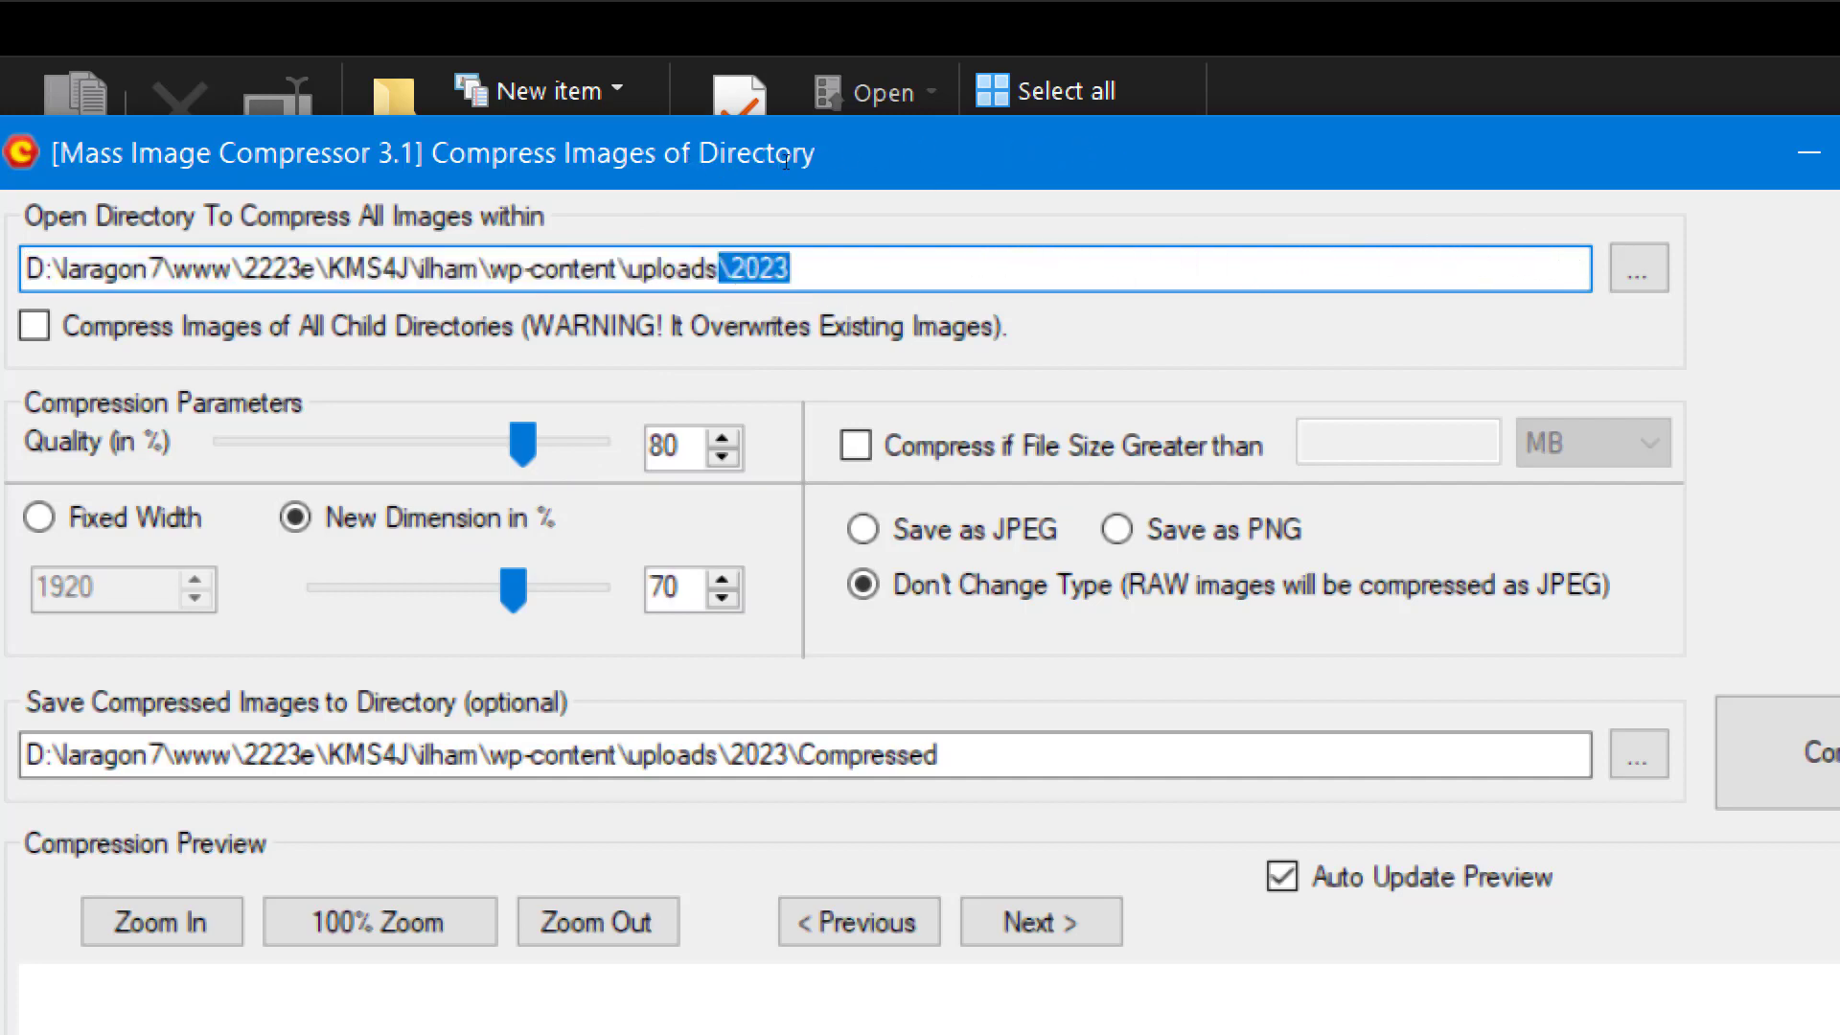
key(BackSpace)
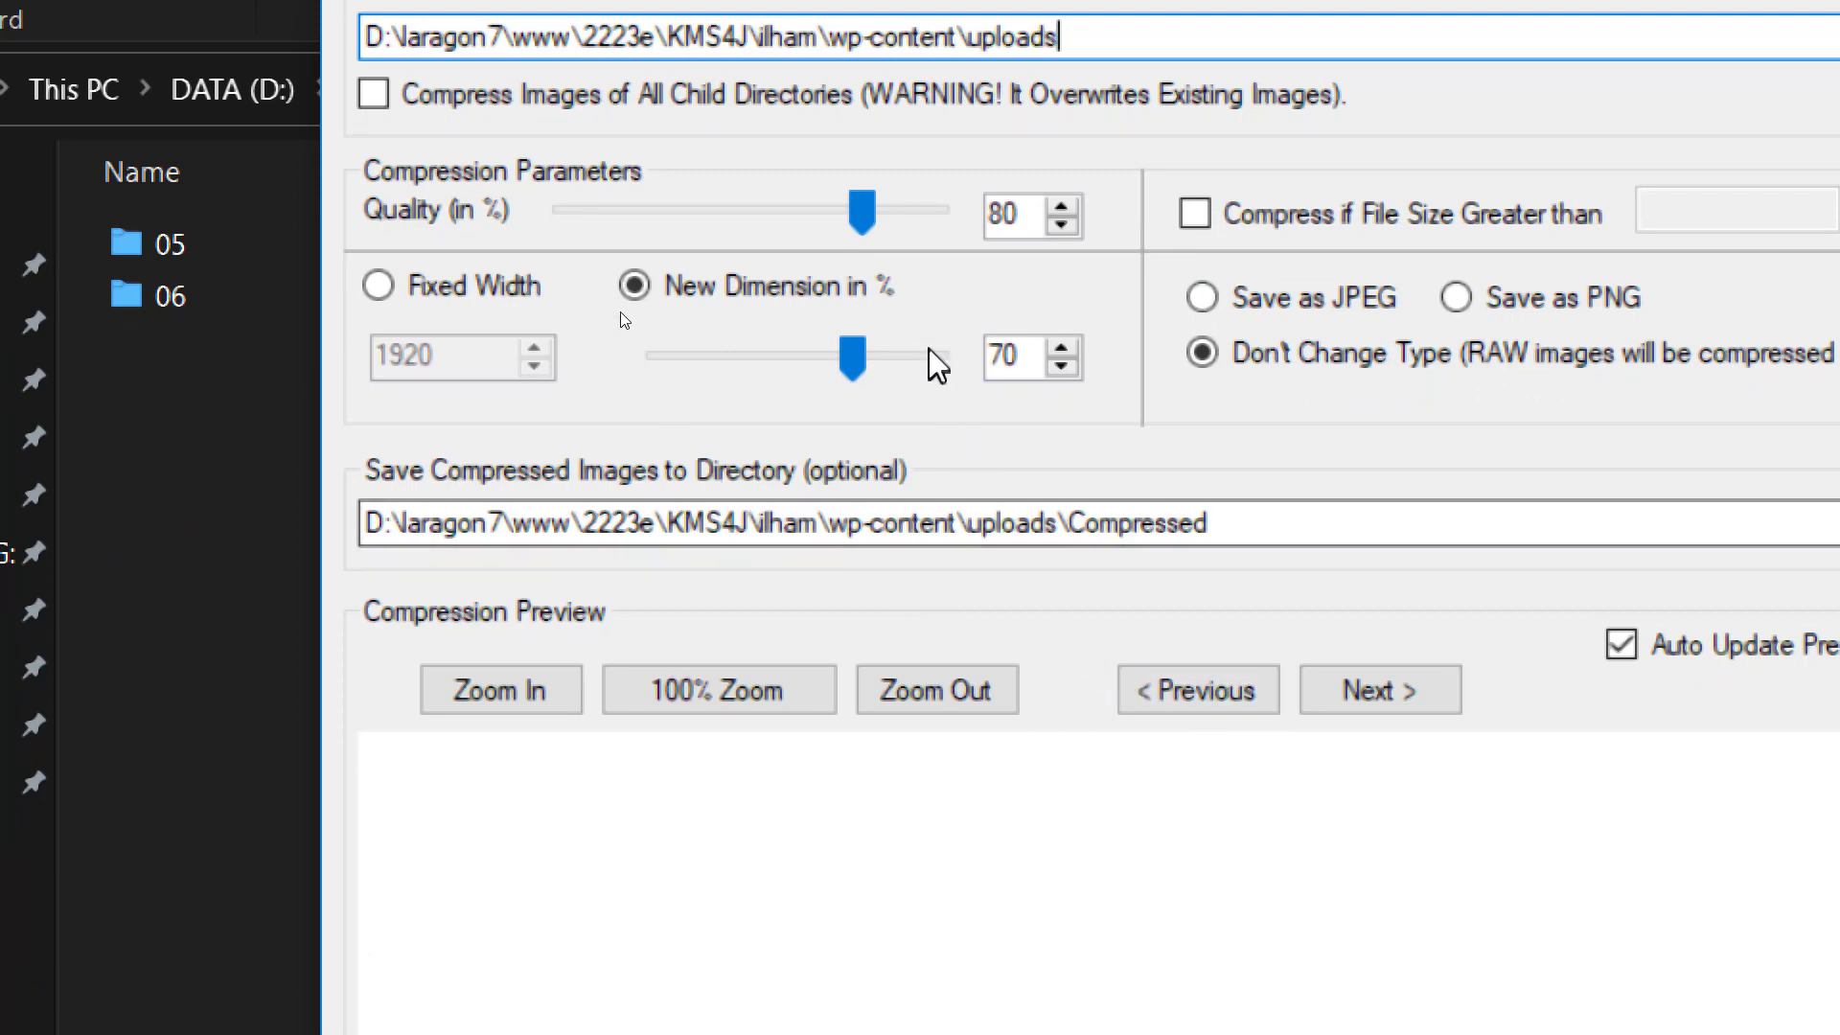
drag(851, 203, 739, 205)
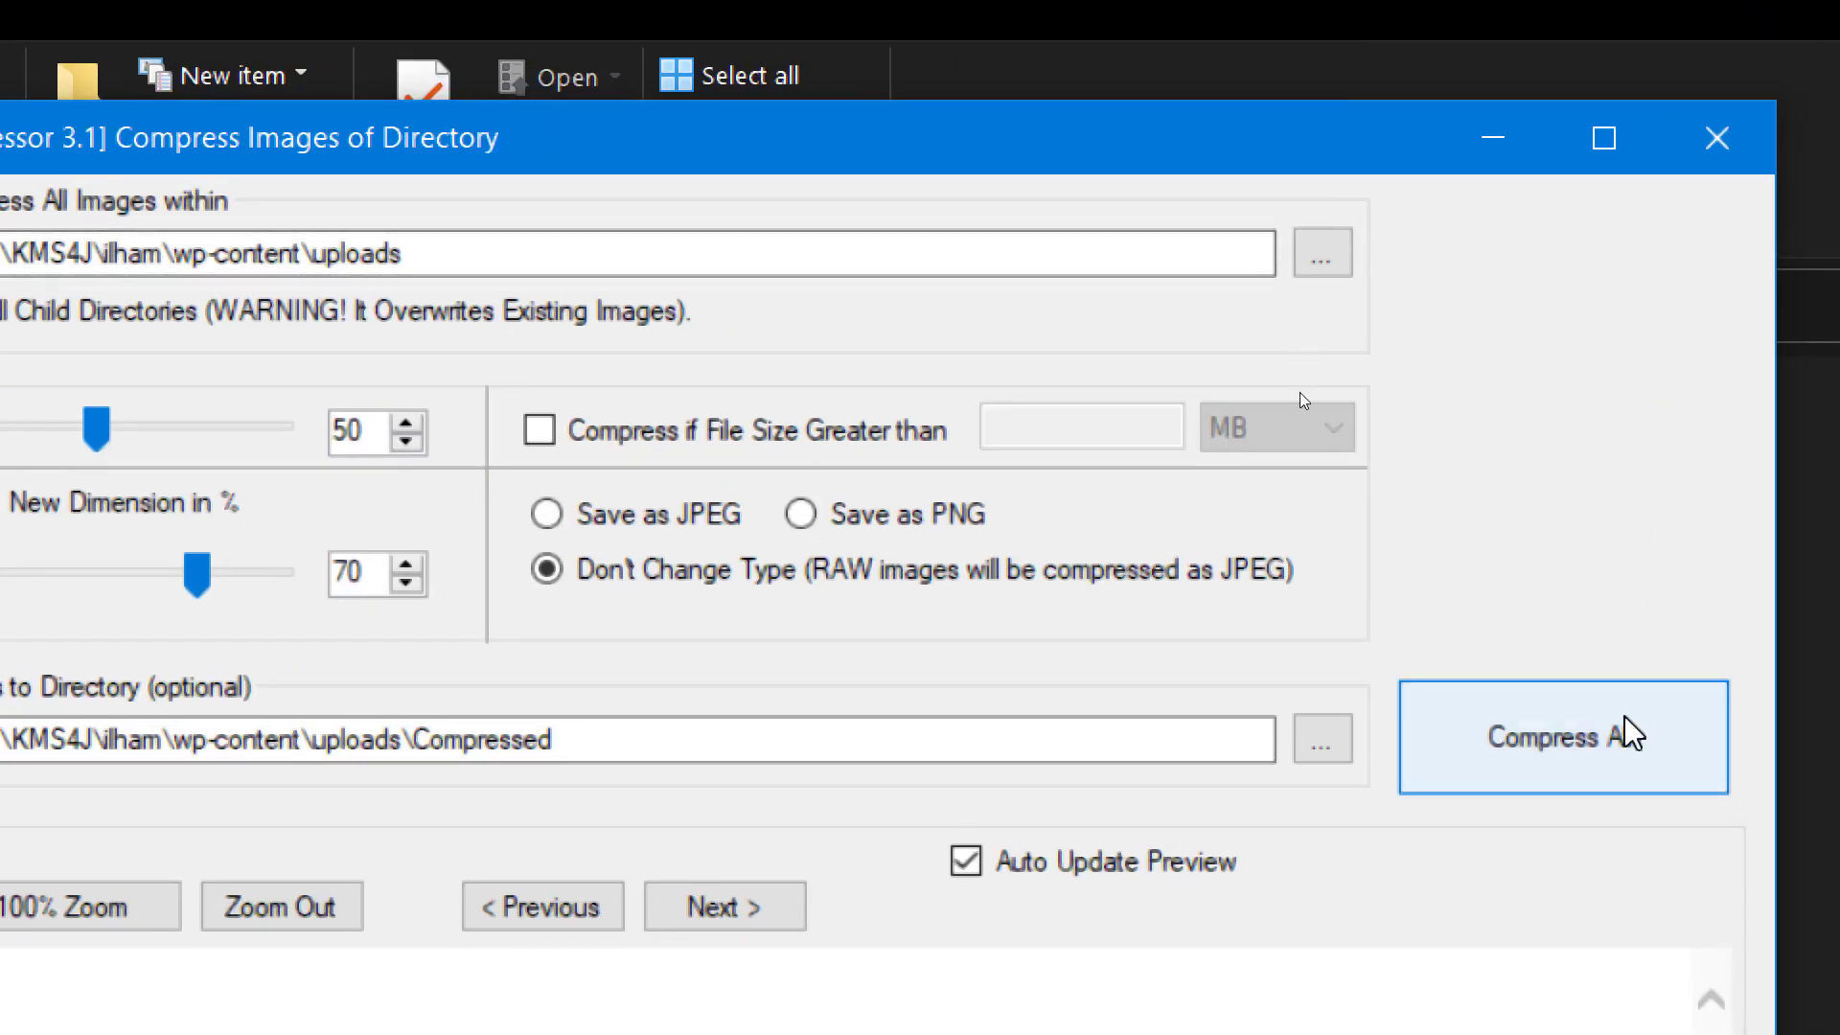
click(1627, 734)
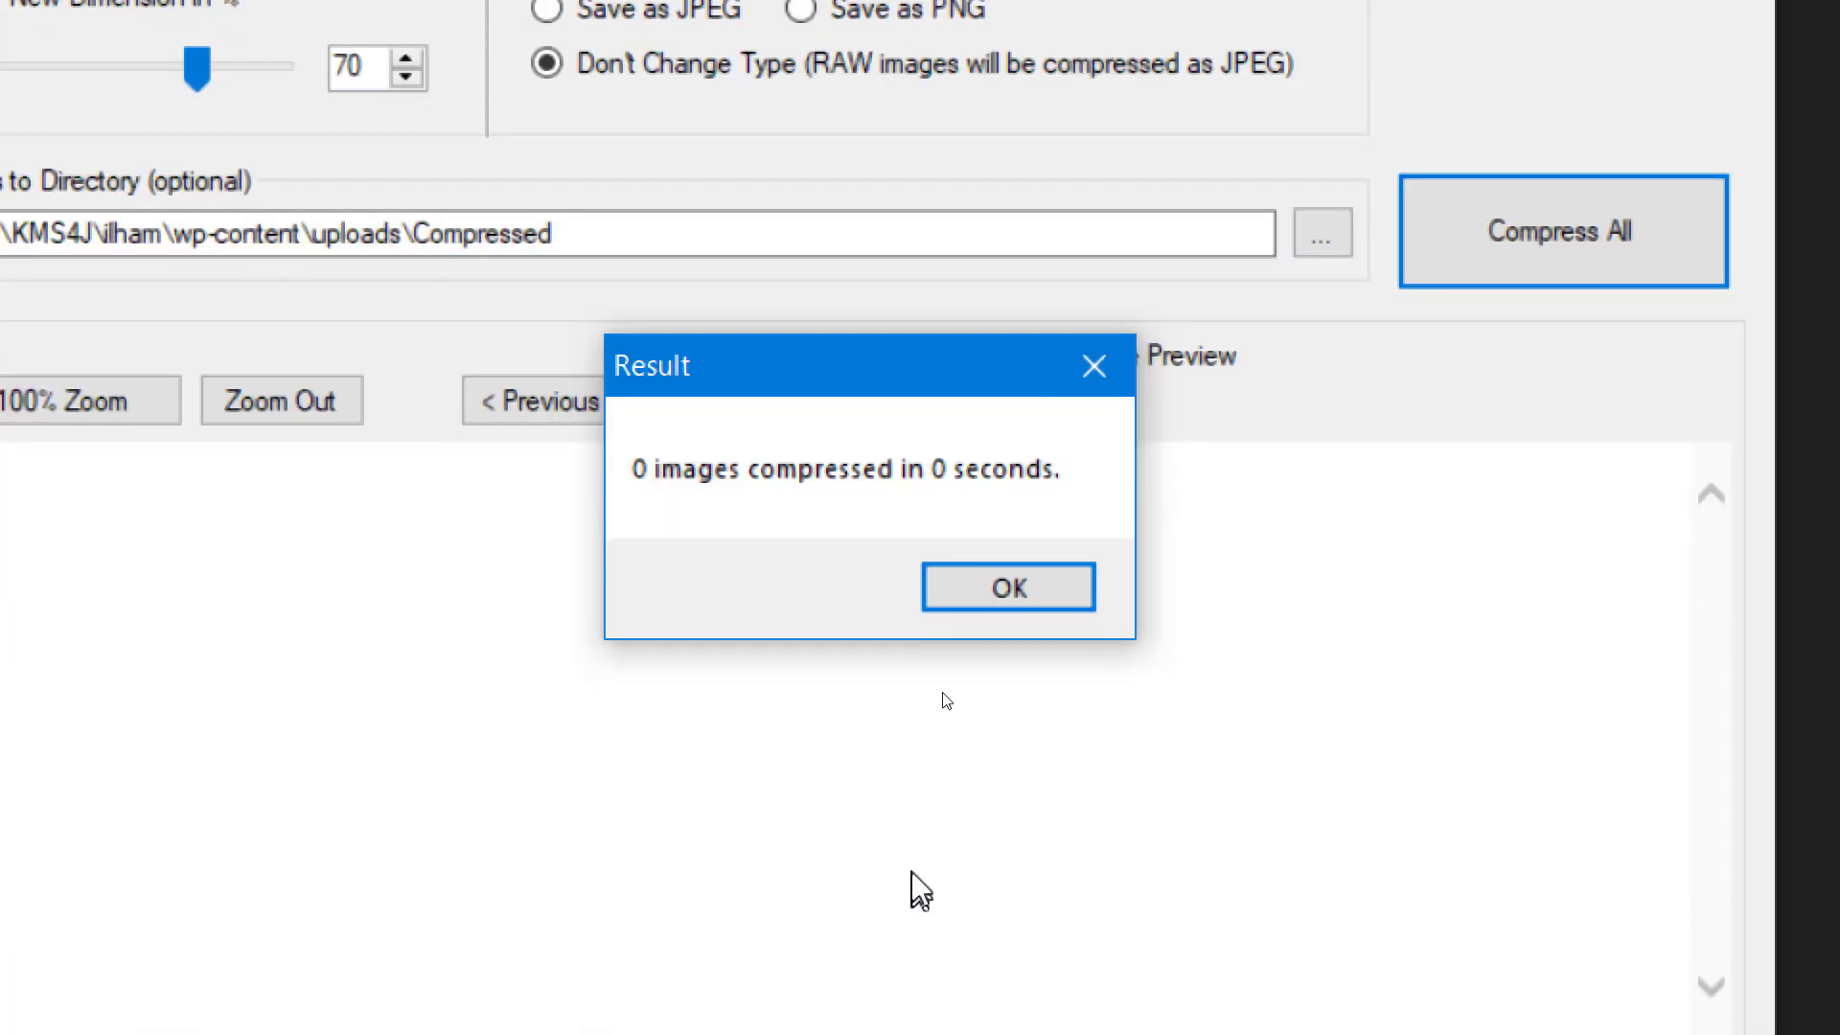
Step: Dismiss the 0-images result, include subfolders, and compress the uploads folder again
click(1002, 594)
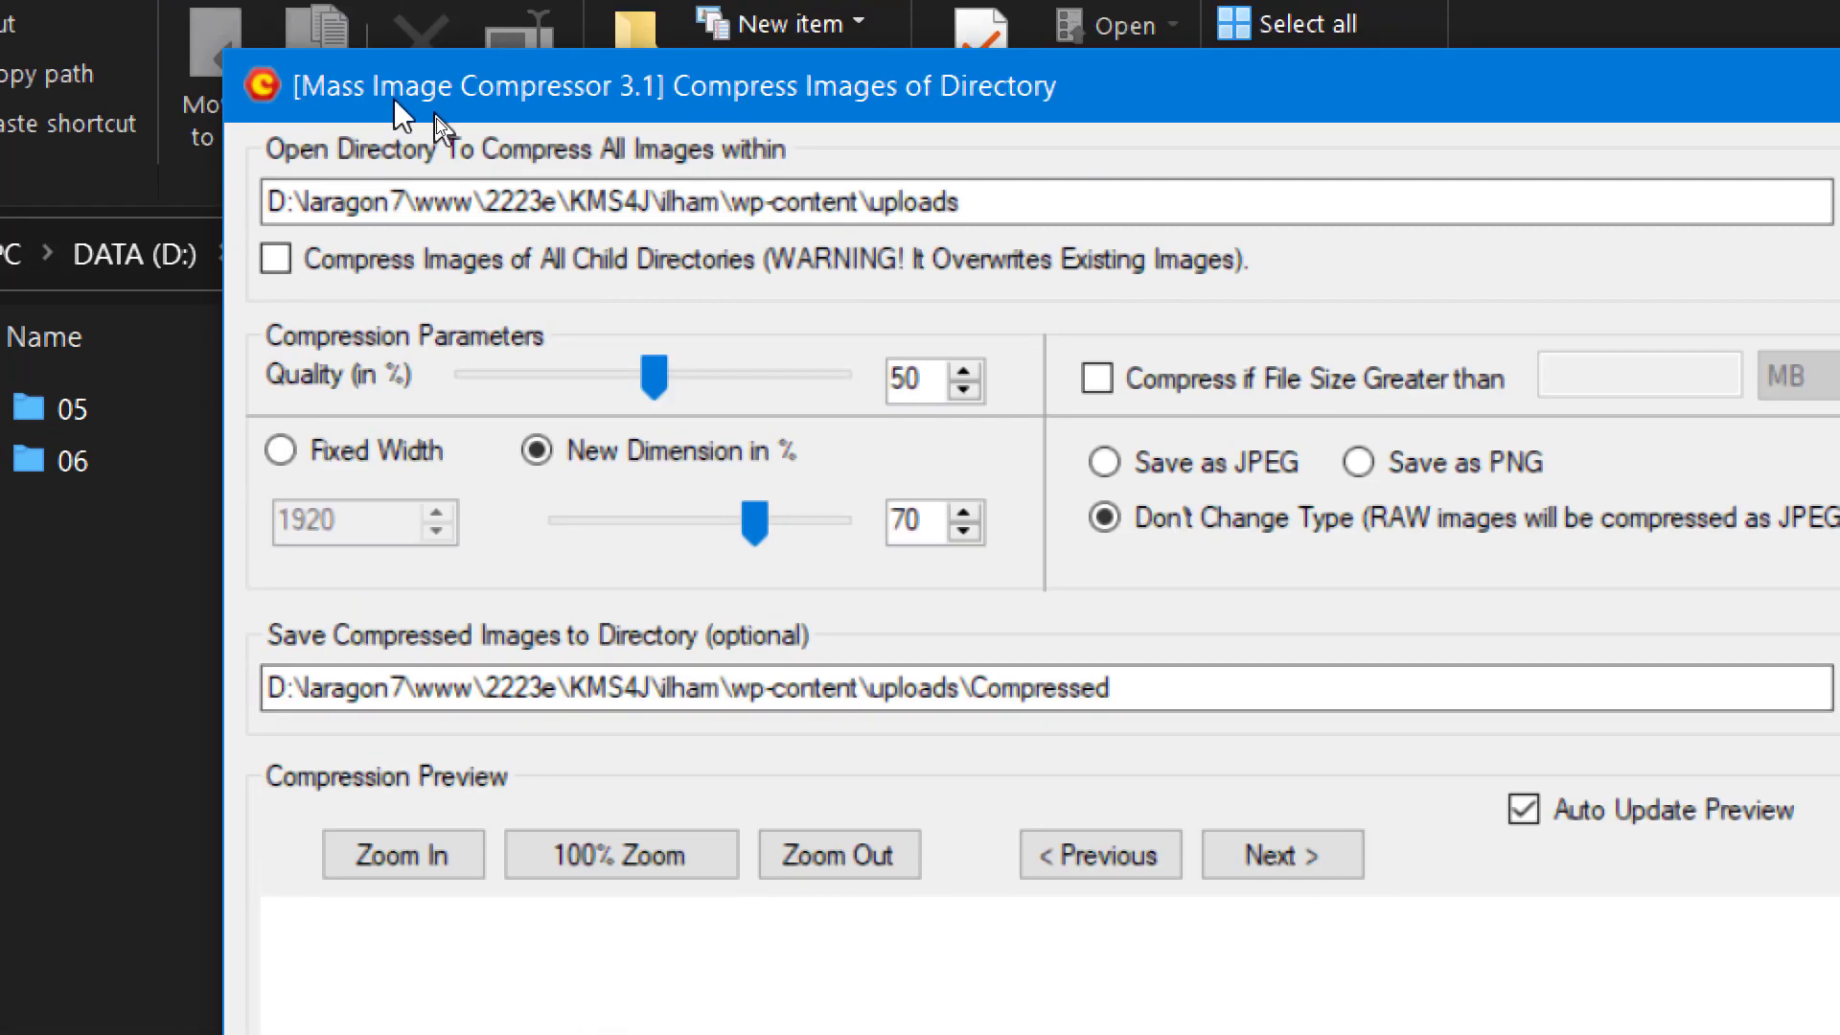
click(950, 215)
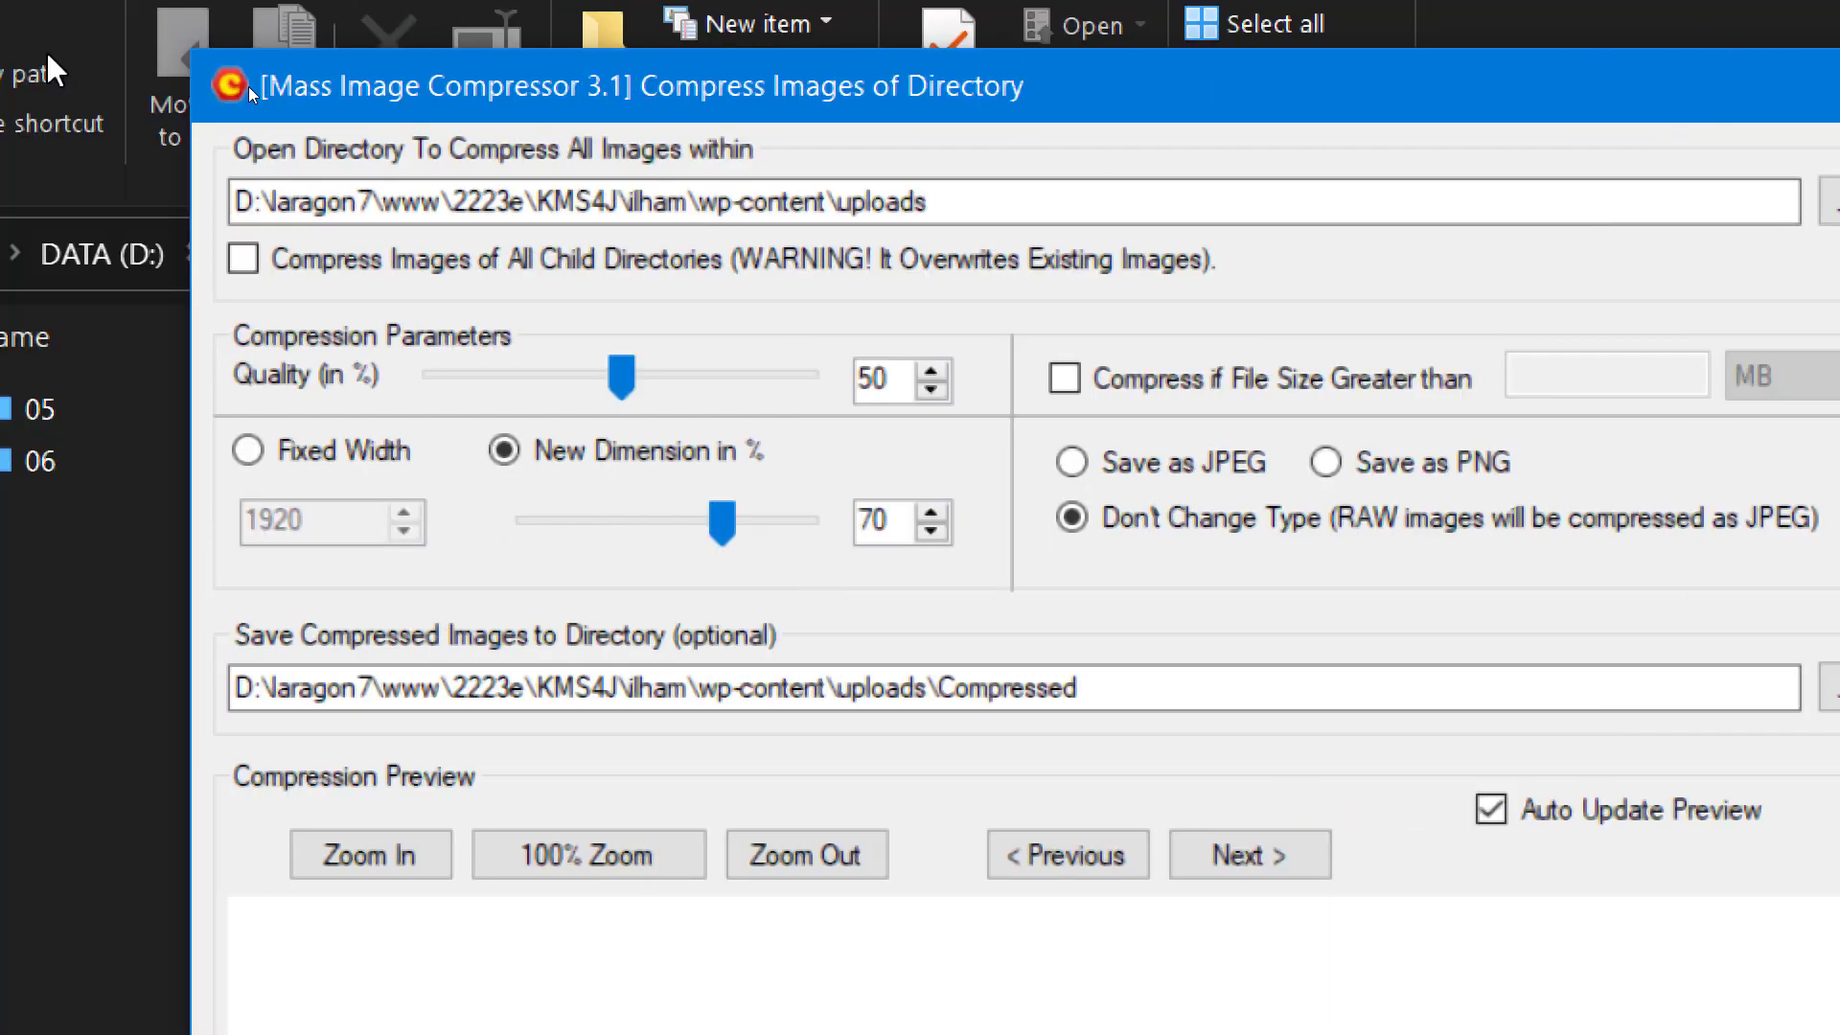
click(246, 258)
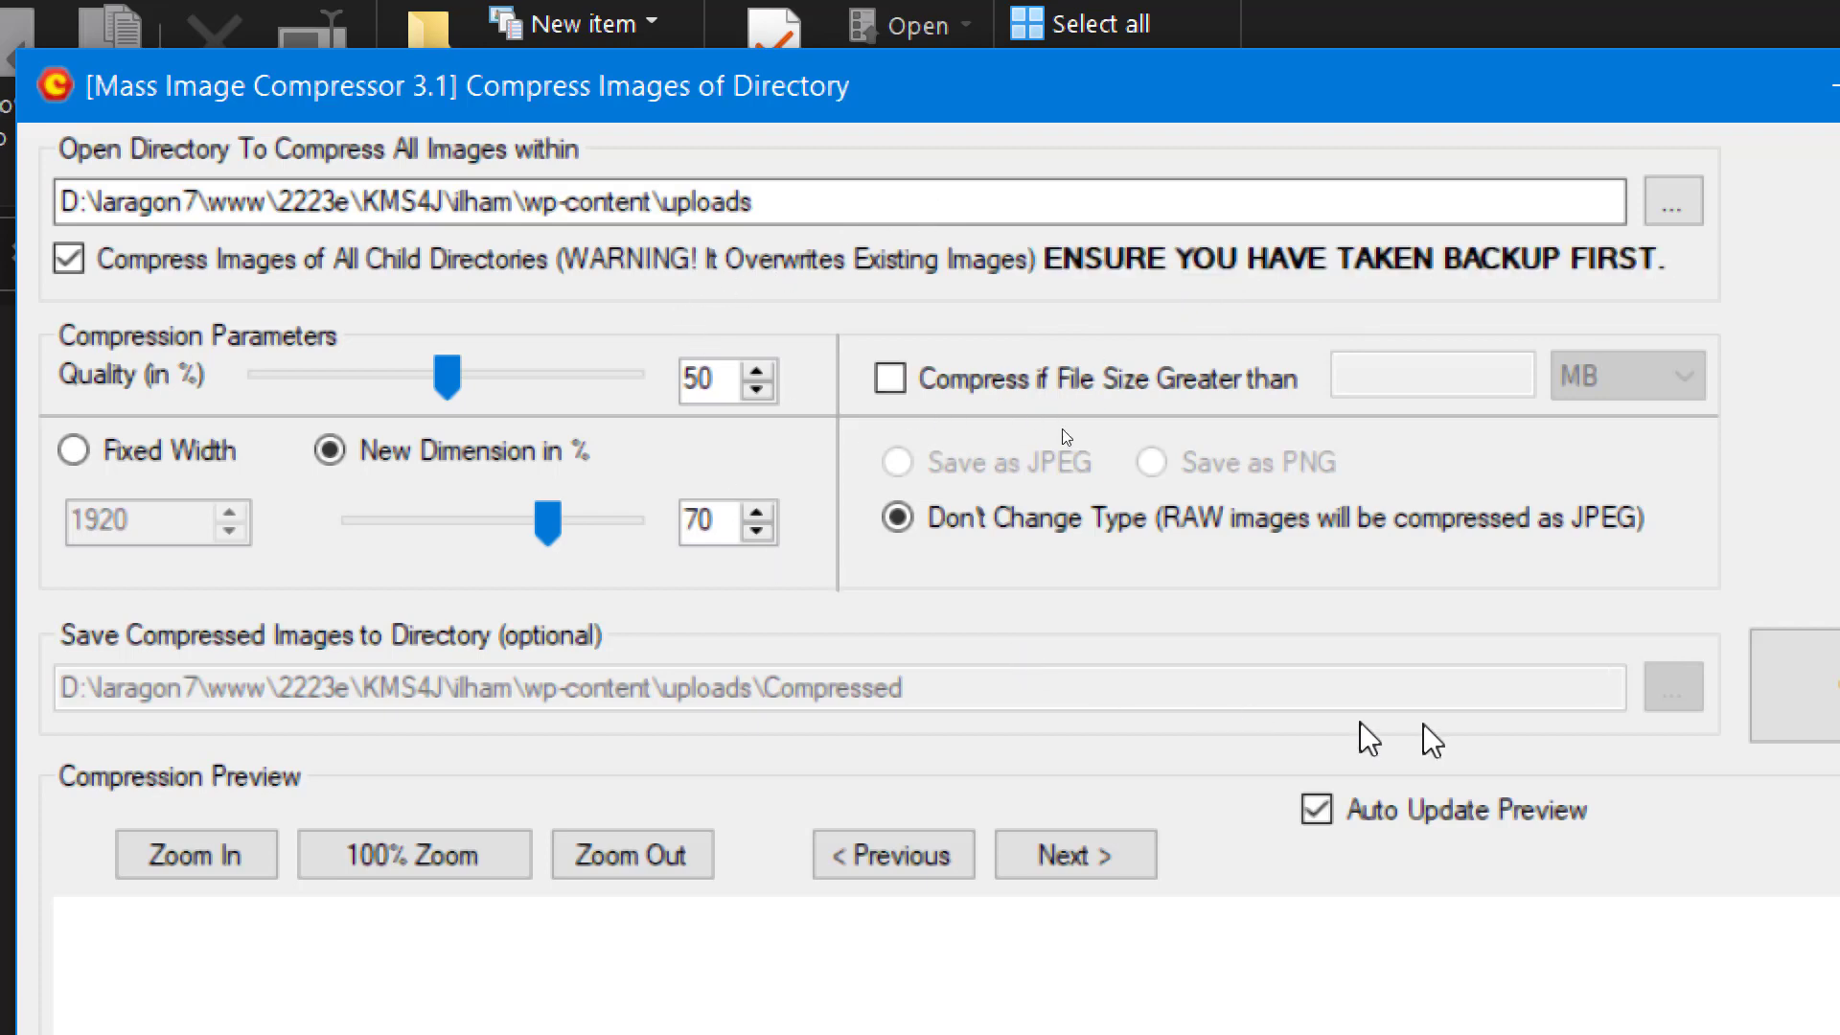
click(1557, 719)
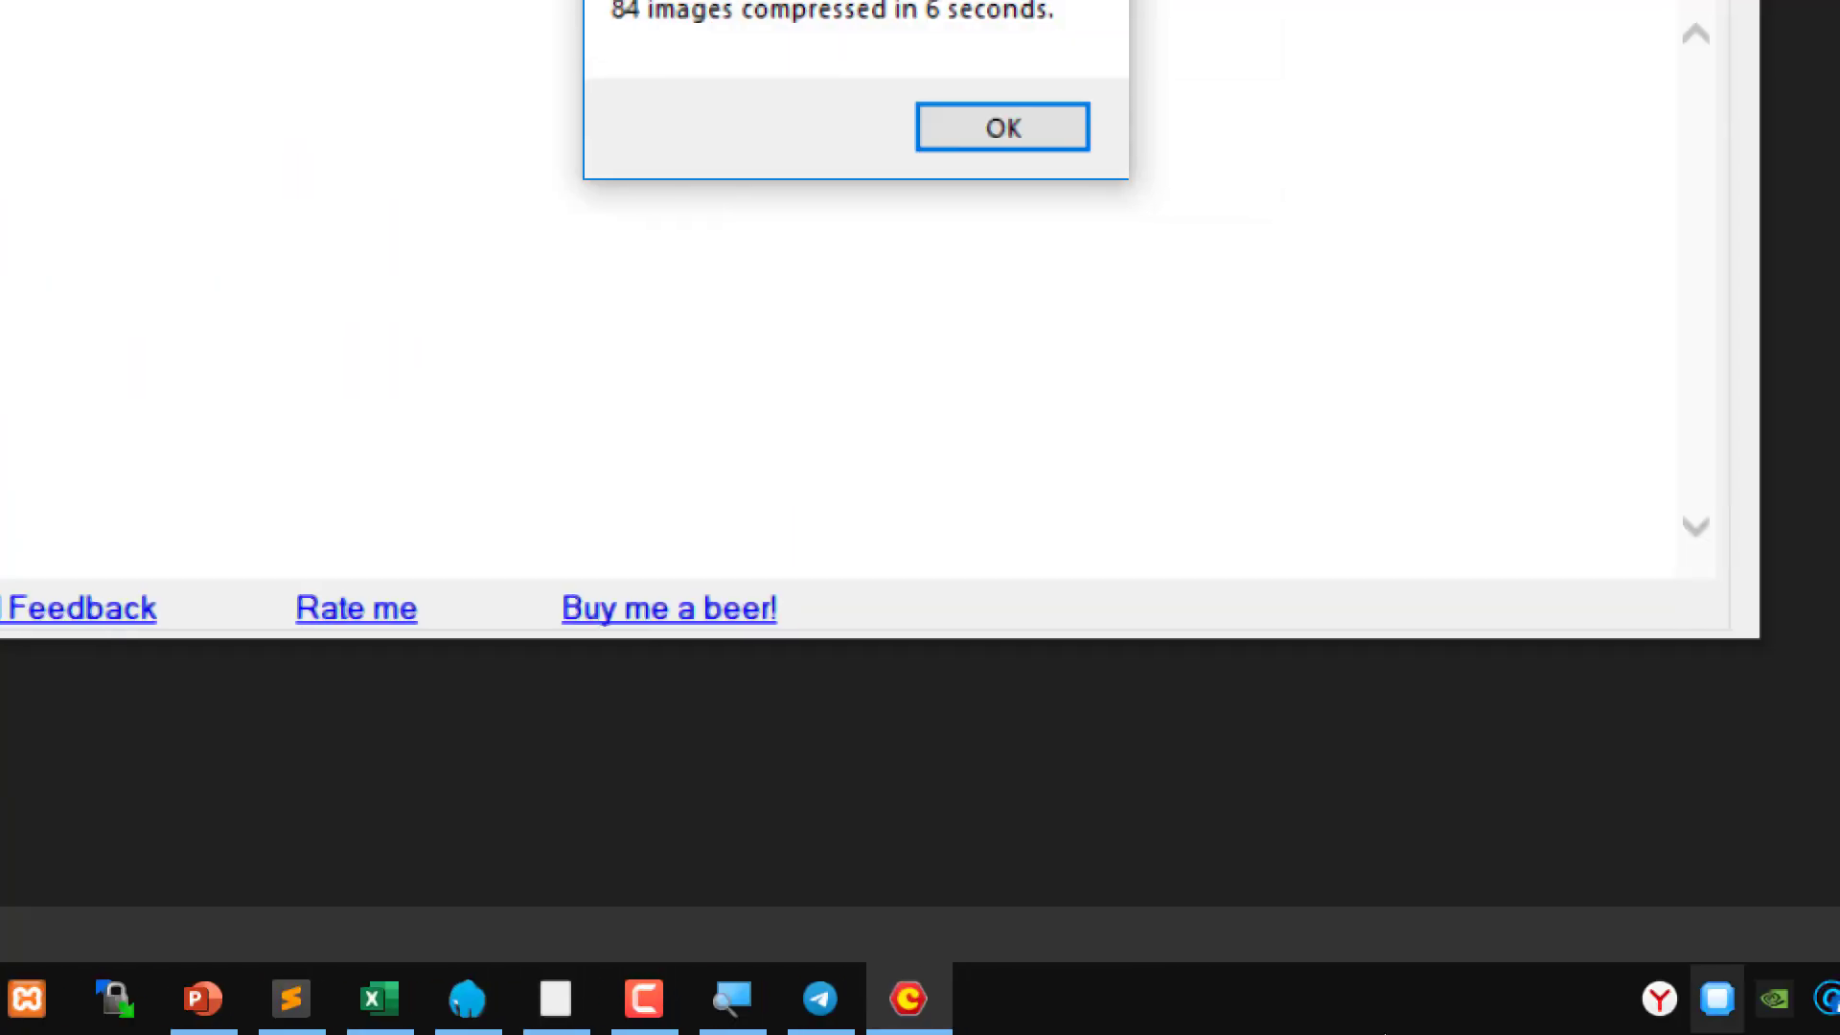
Step: Reset the magnifier to 100%, dismiss the 84-images result, and close the compressor
click(671, 1002)
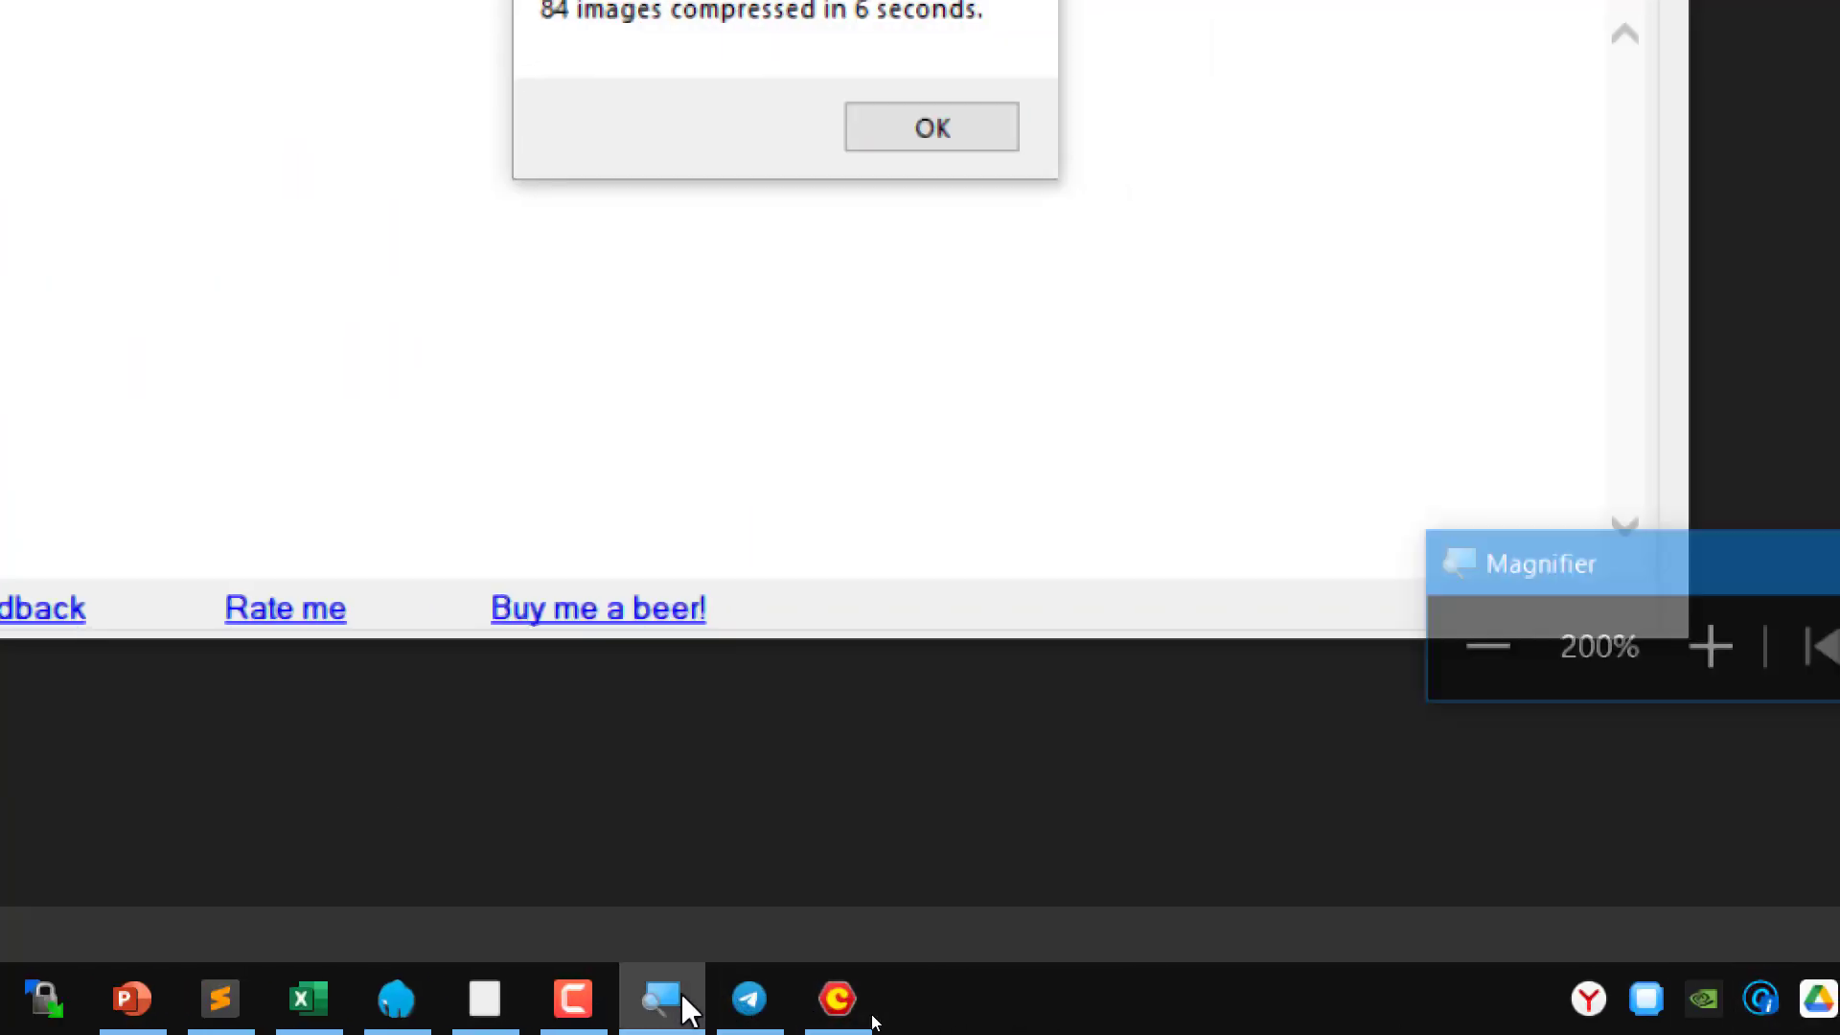
click(1591, 609)
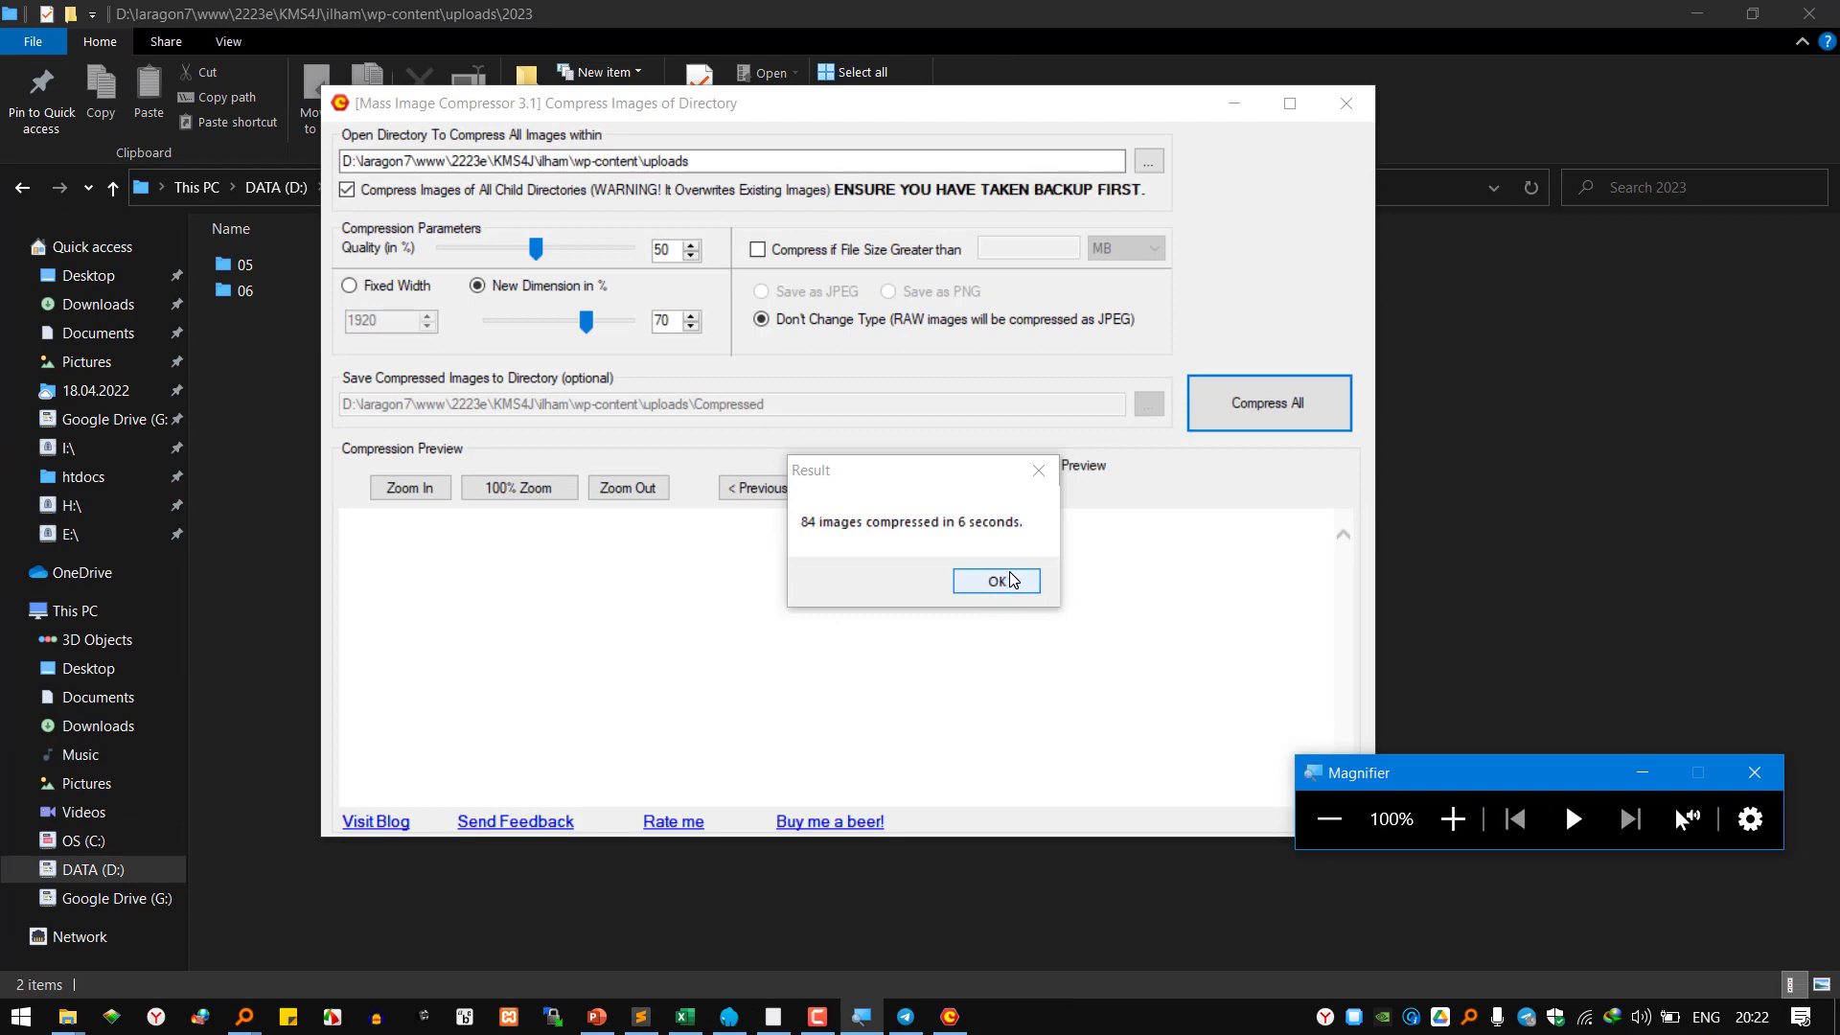
click(1018, 575)
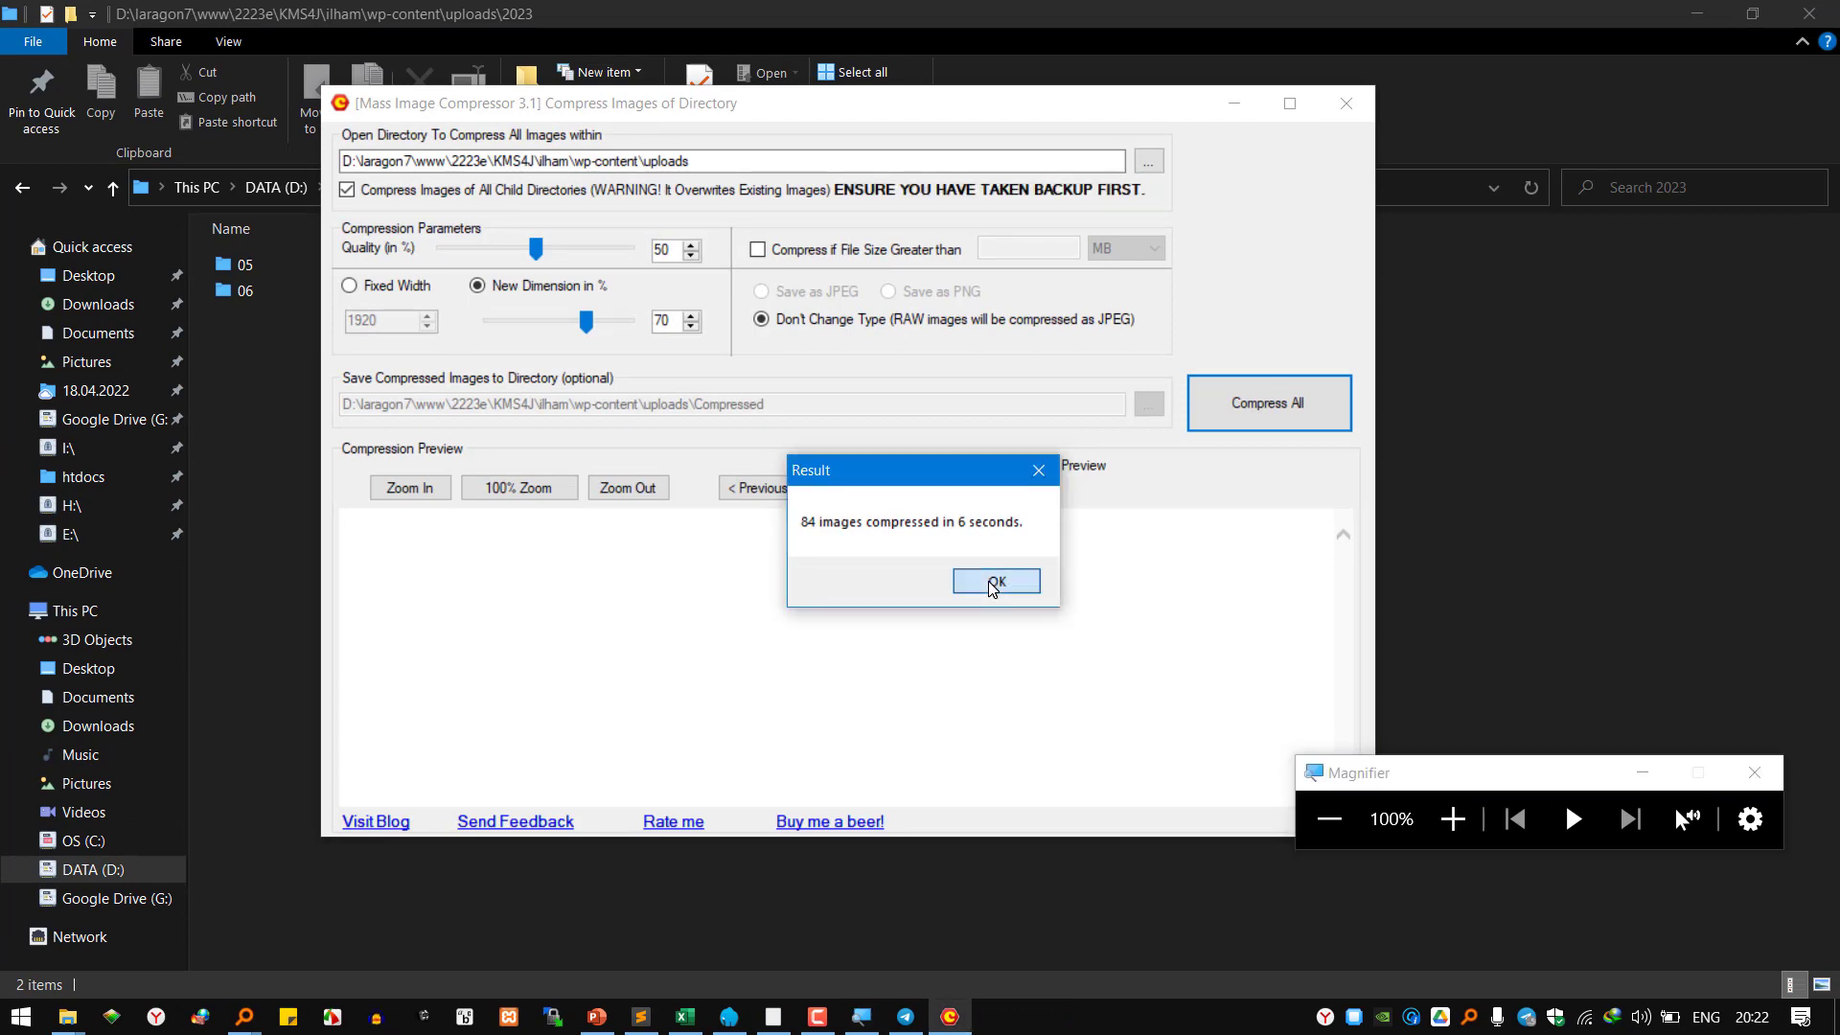
click(1346, 103)
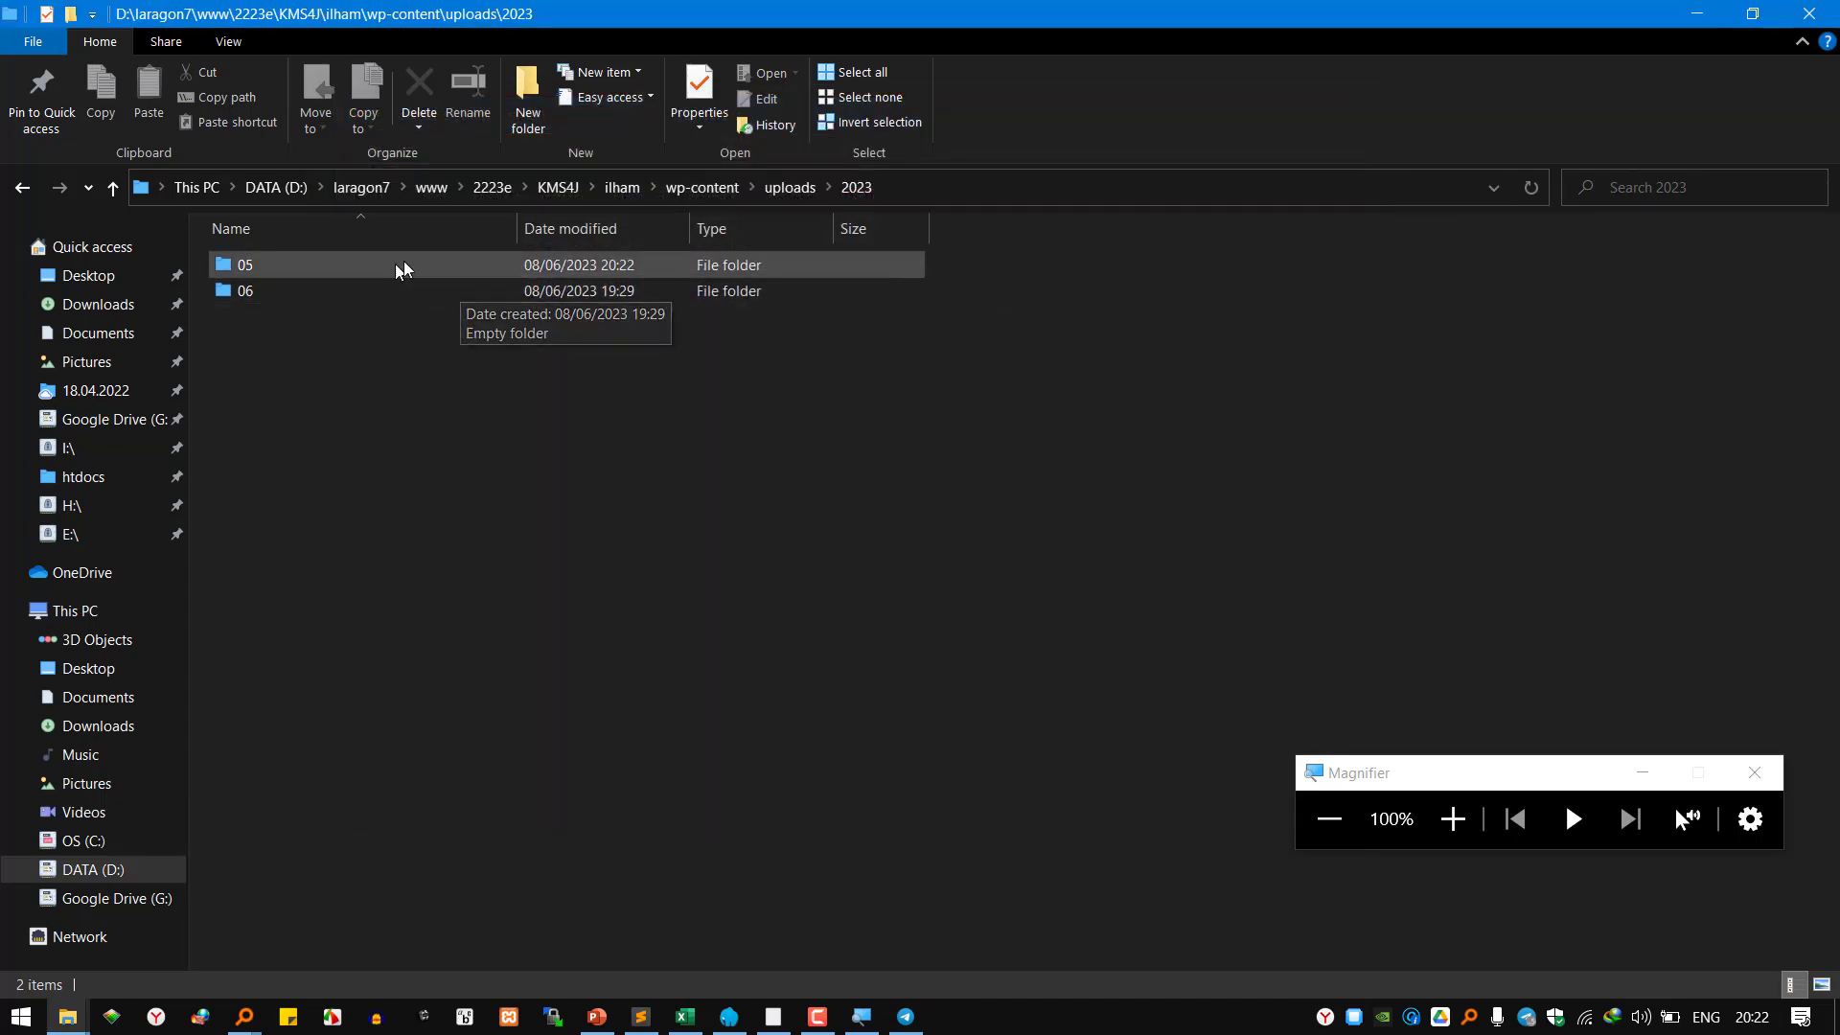
Step: Permanently delete the empty Compressed folder and the uploads shortcut from uploads
click(702, 188)
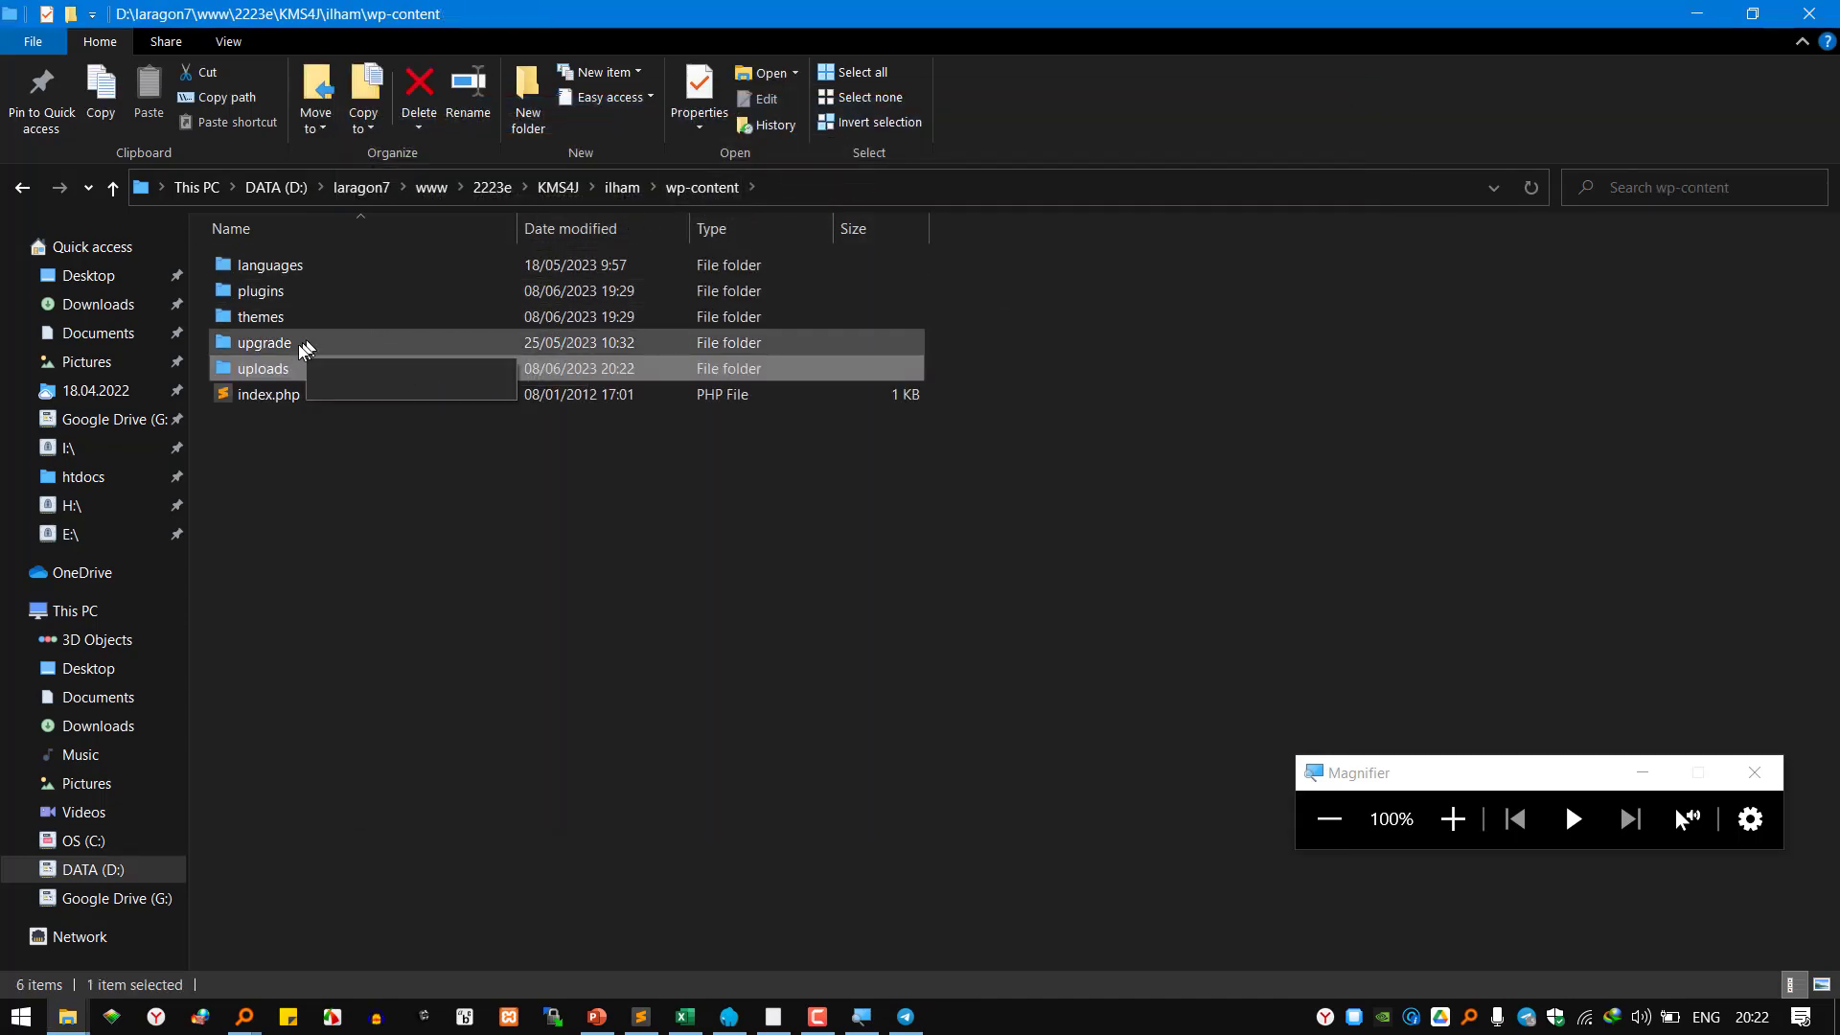
double_click(288, 370)
double_click(308, 295)
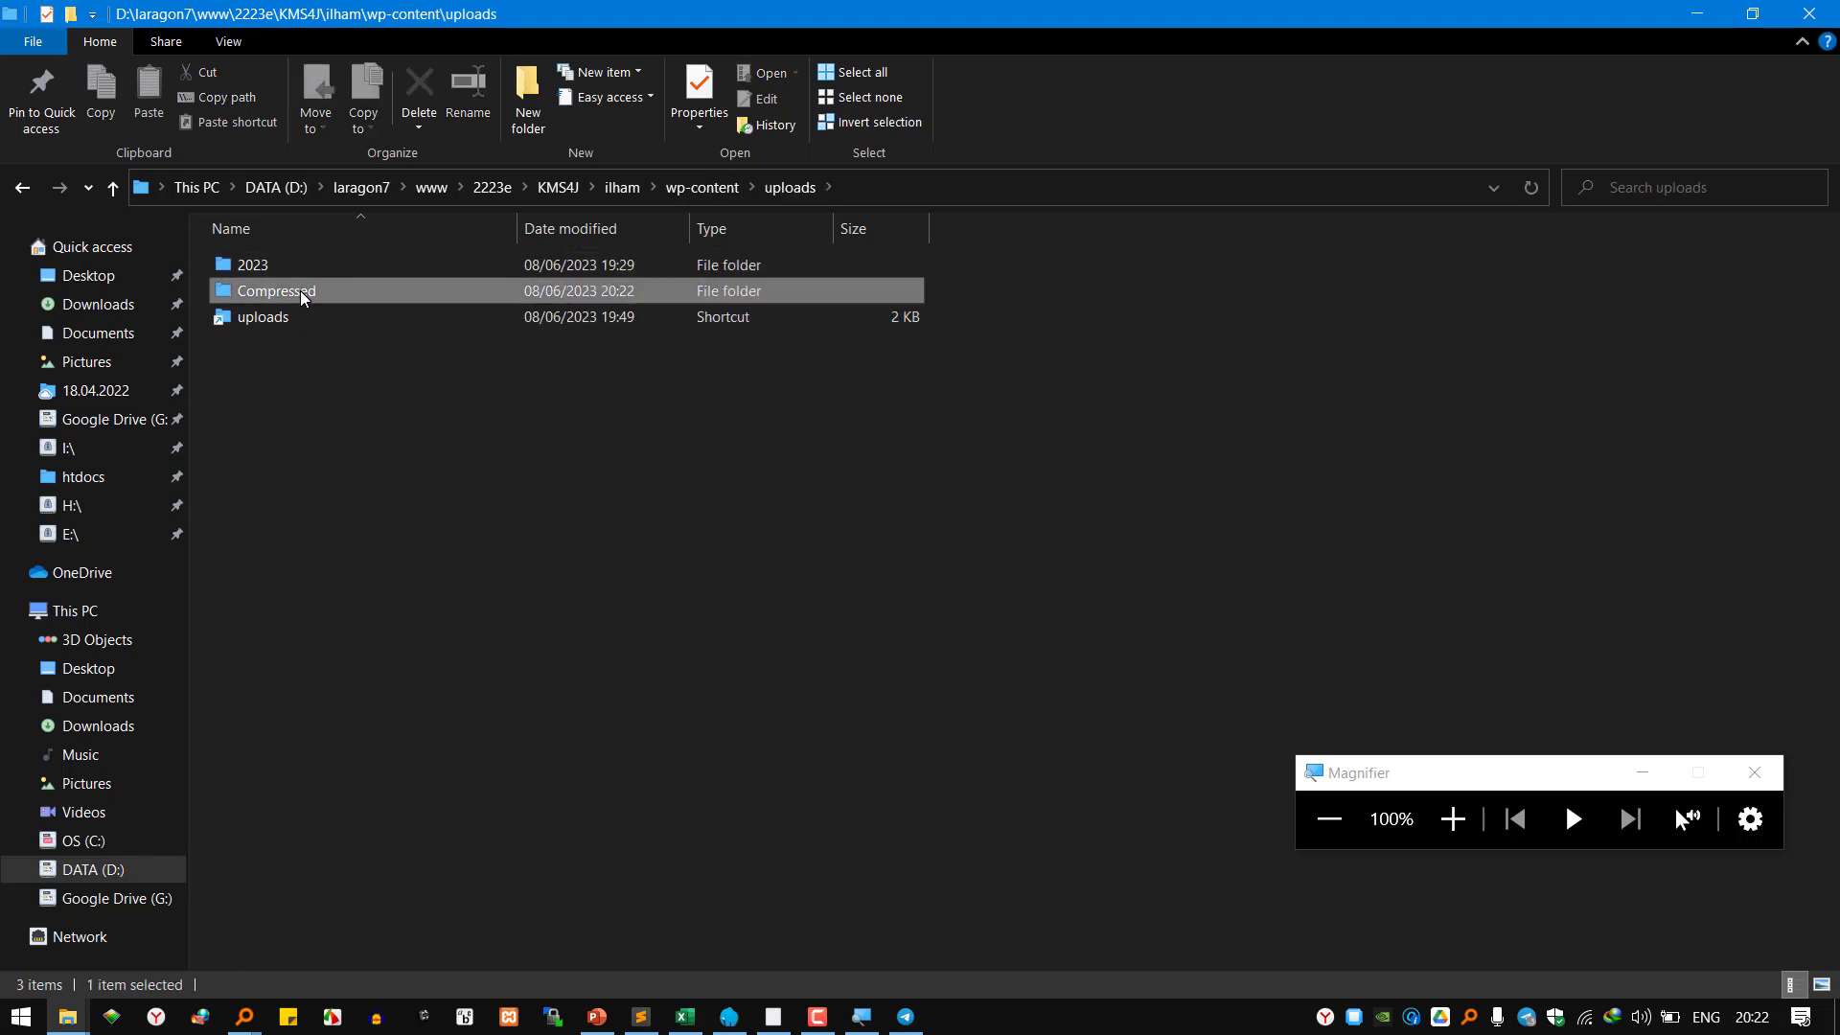
click(789, 187)
drag(438, 381, 300, 295)
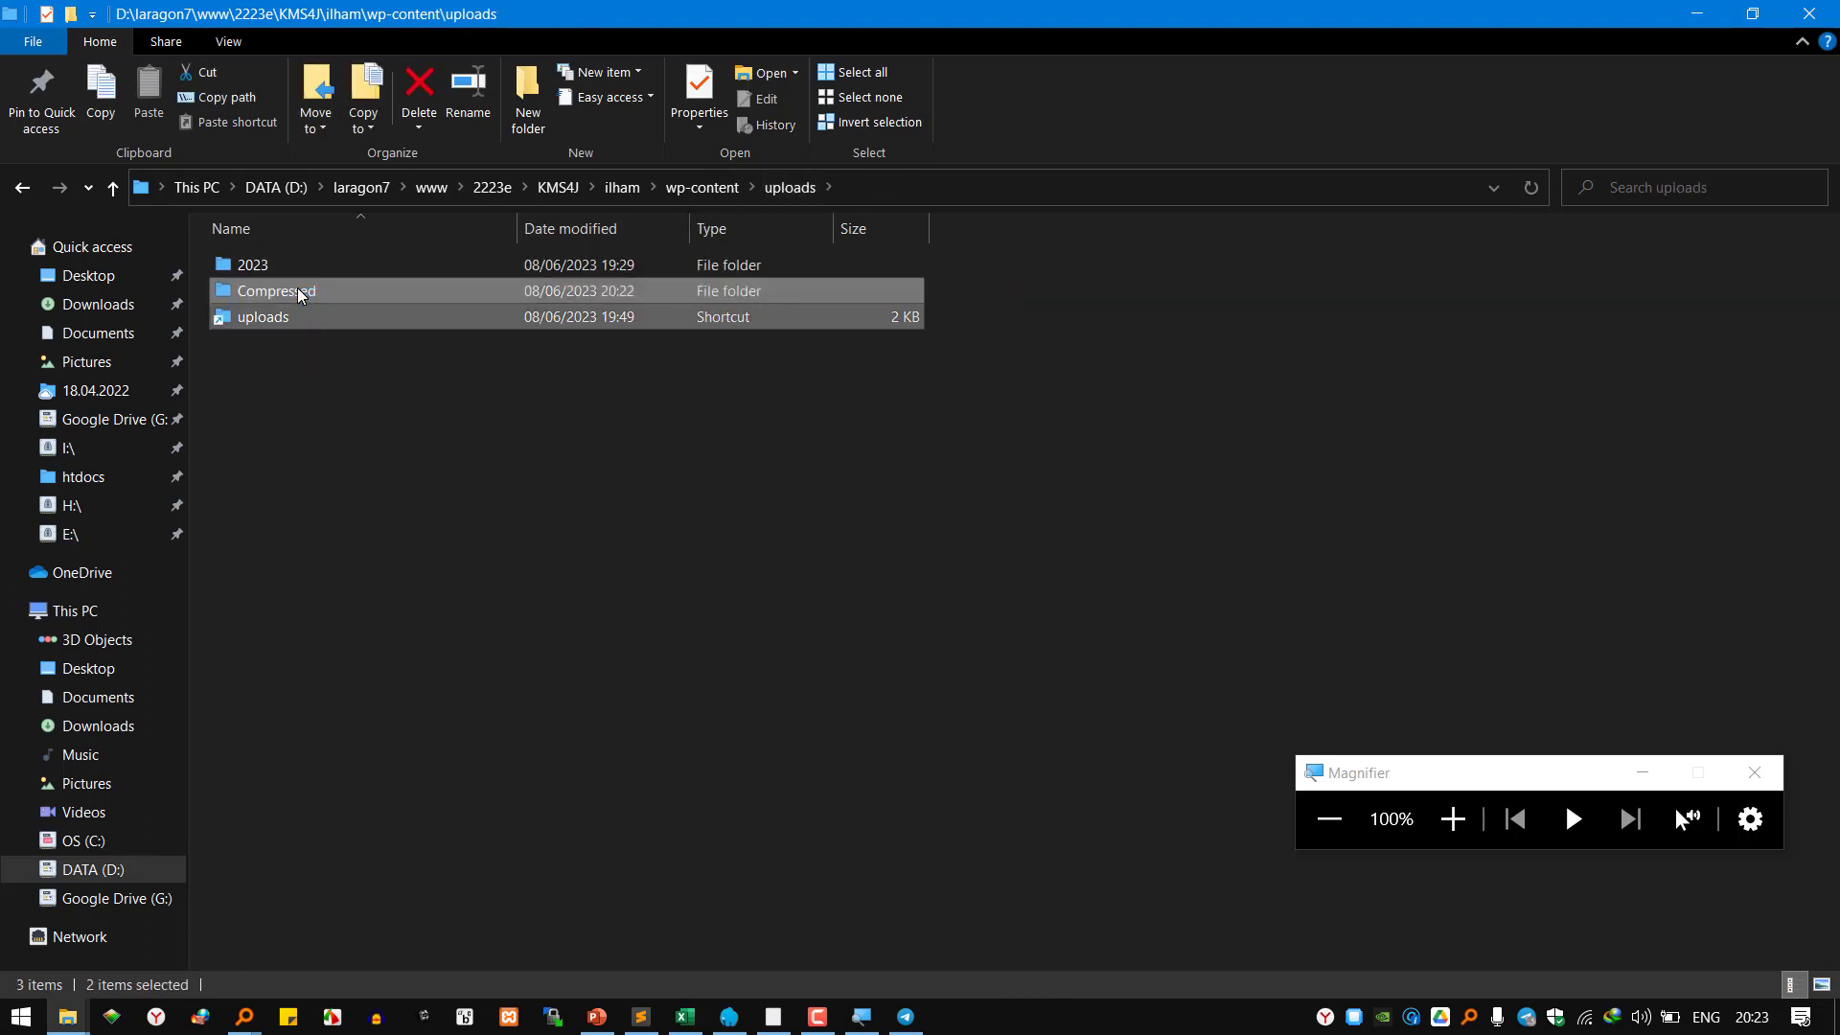
key(shift+Delete)
key(Return)
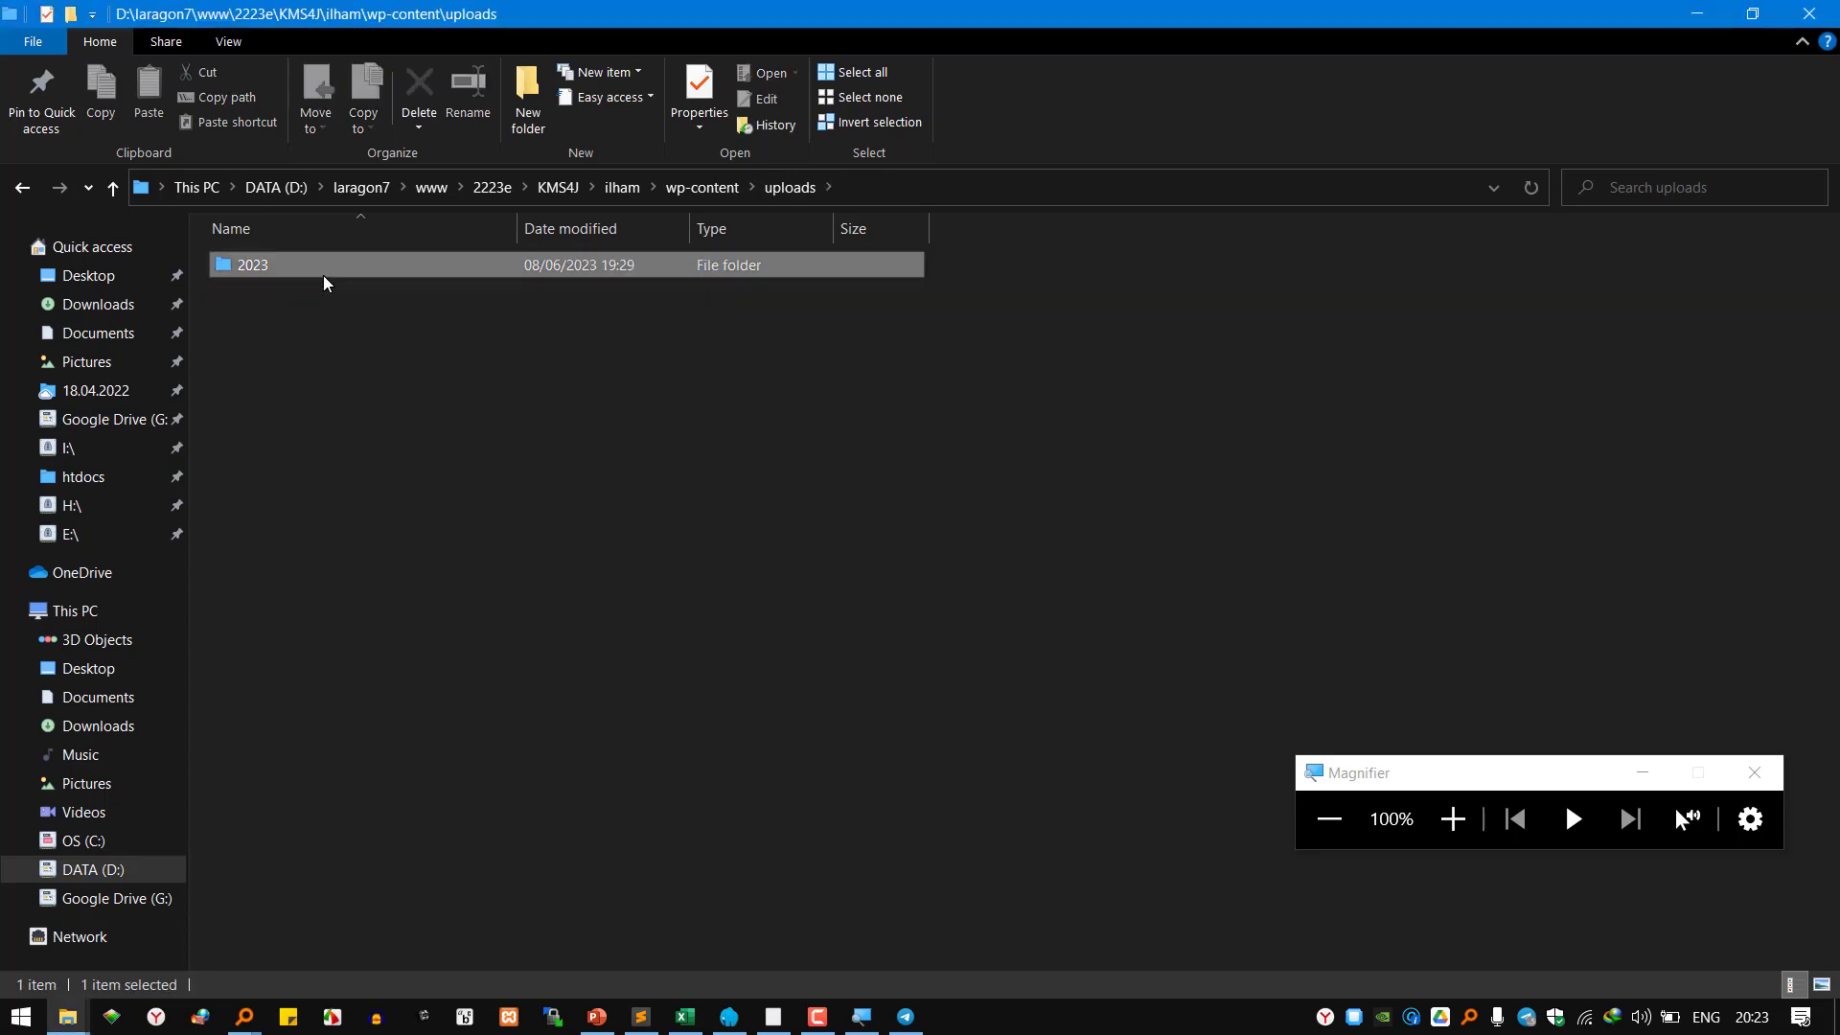
Step: Check the compressed images in 2023\05 and 06, then go up to the KMS4J folder
double_click(326, 272)
double_click(326, 272)
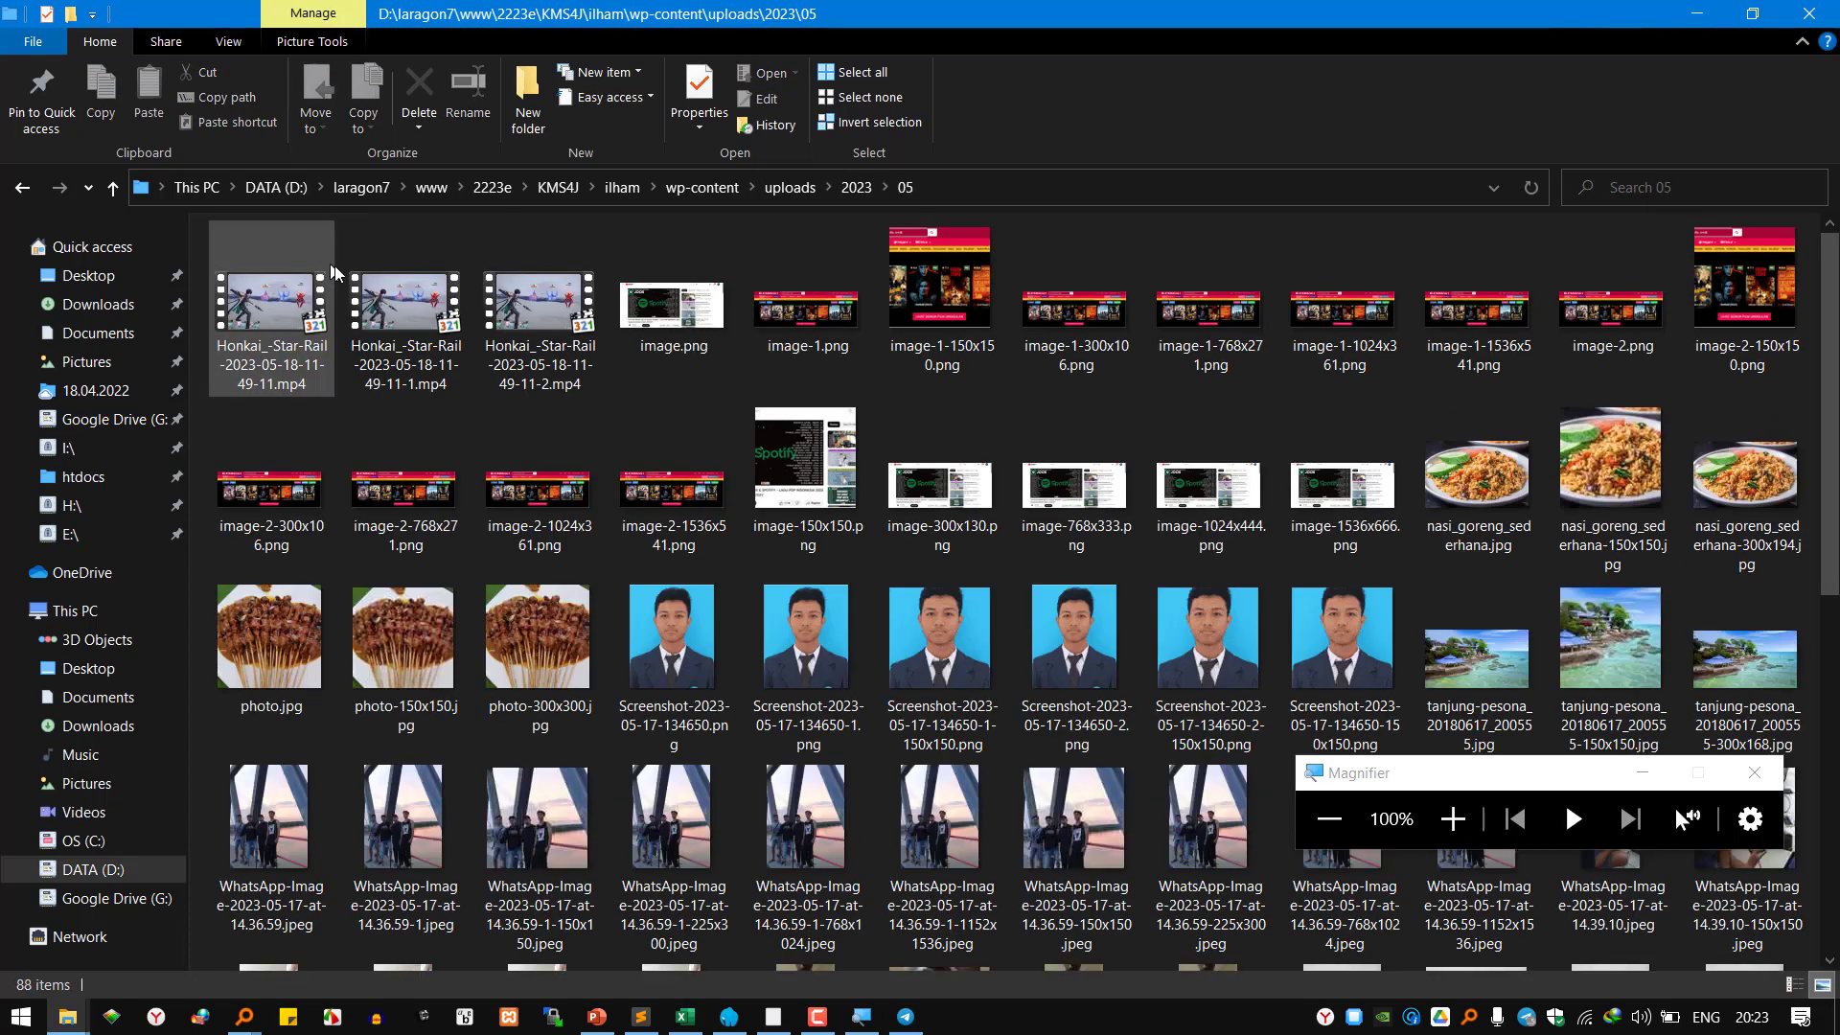
scroll(848, 533, down, 10)
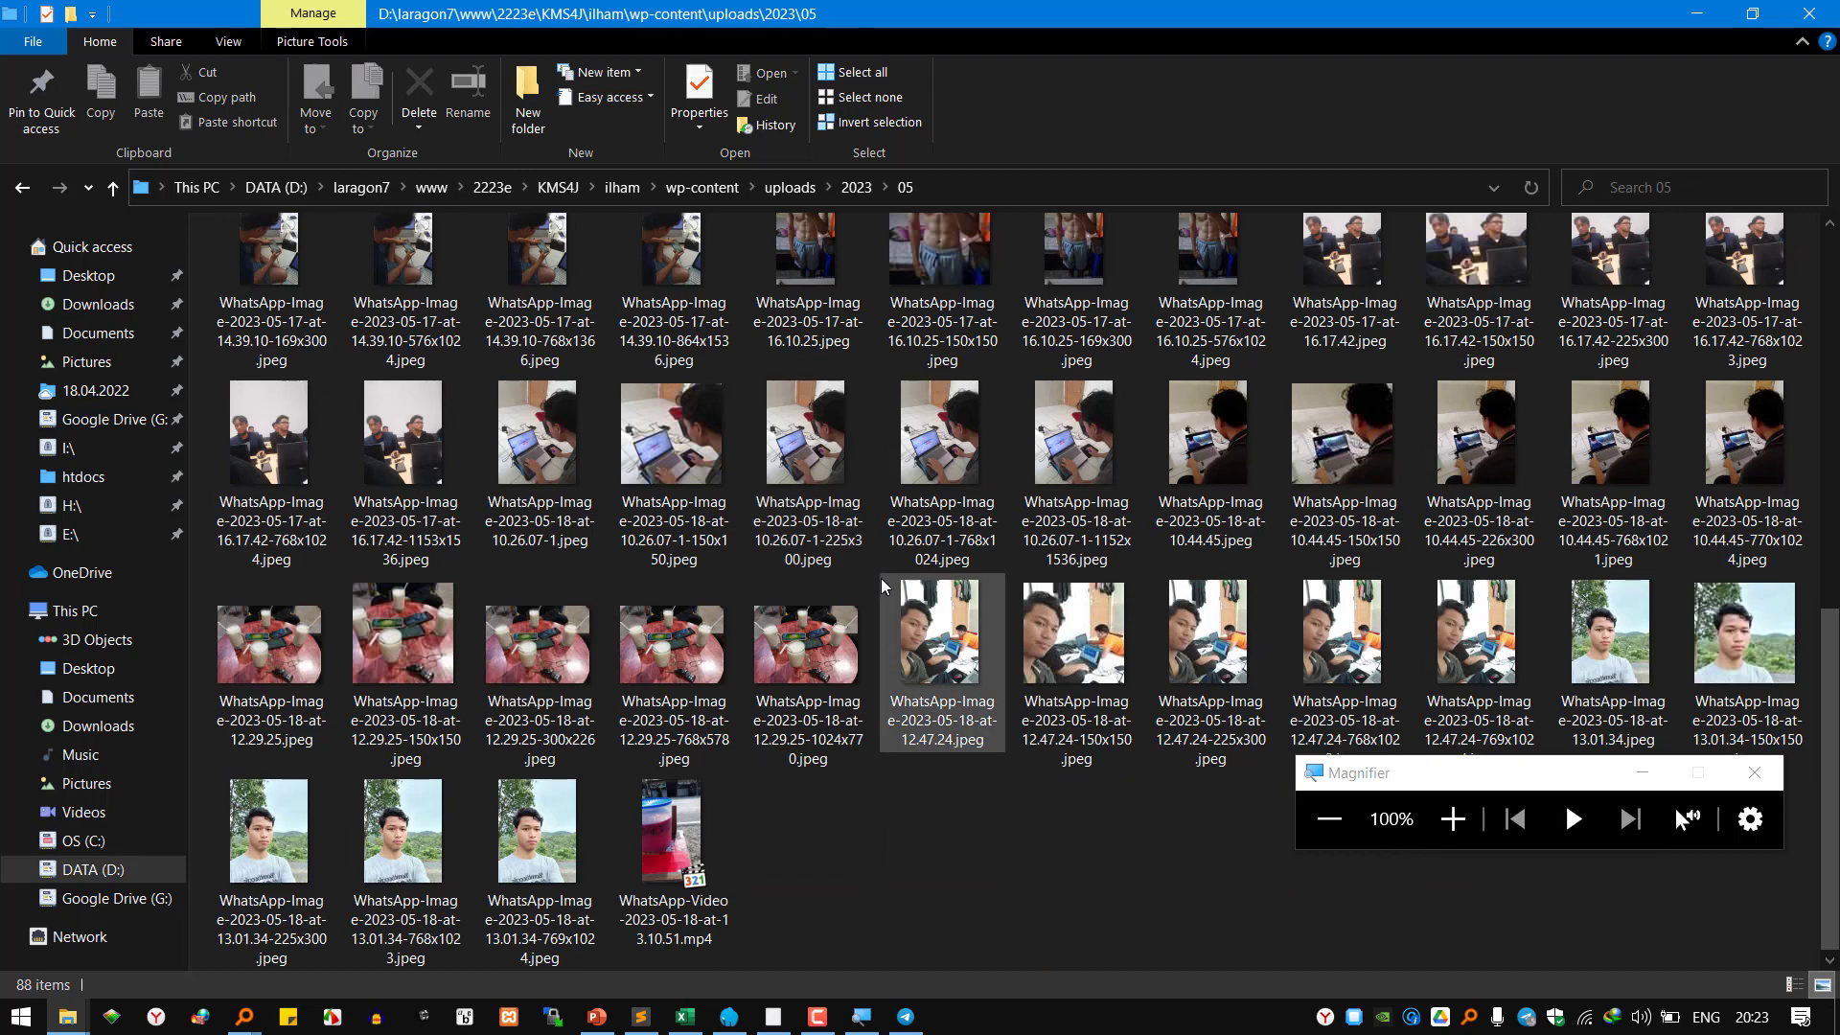
scroll(881, 578, up, 10)
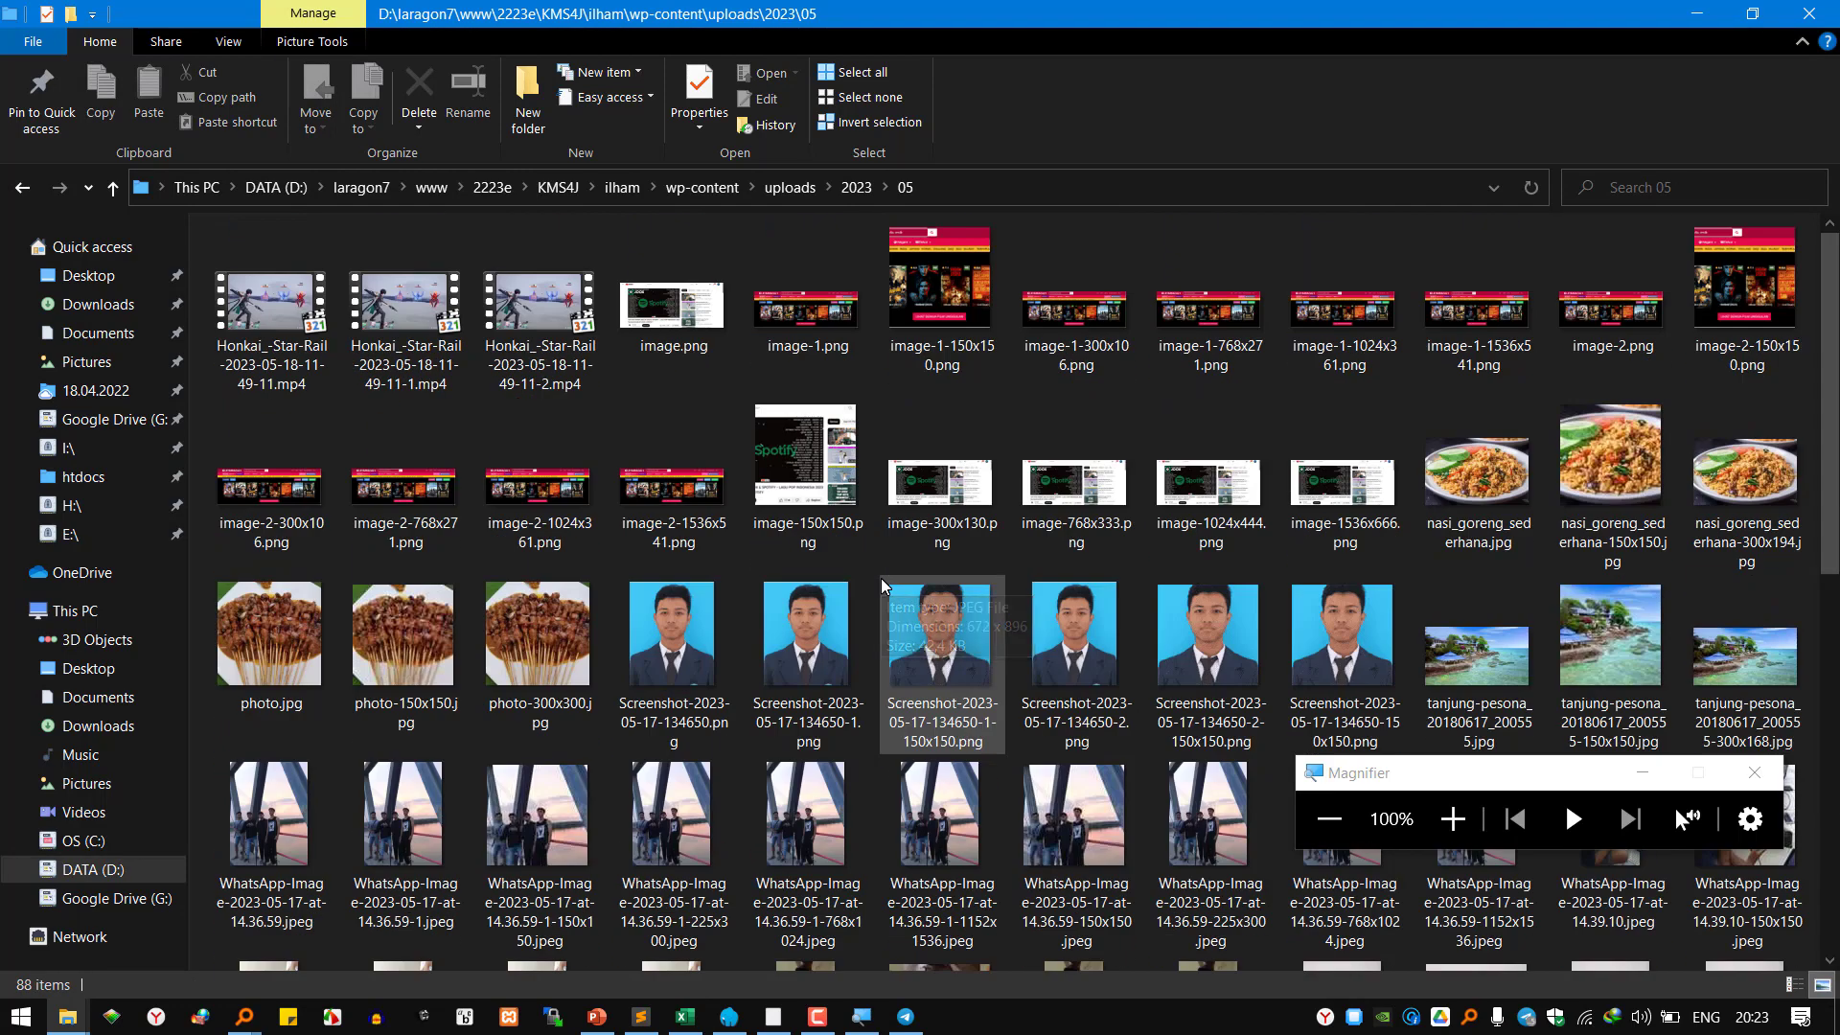
click(861, 191)
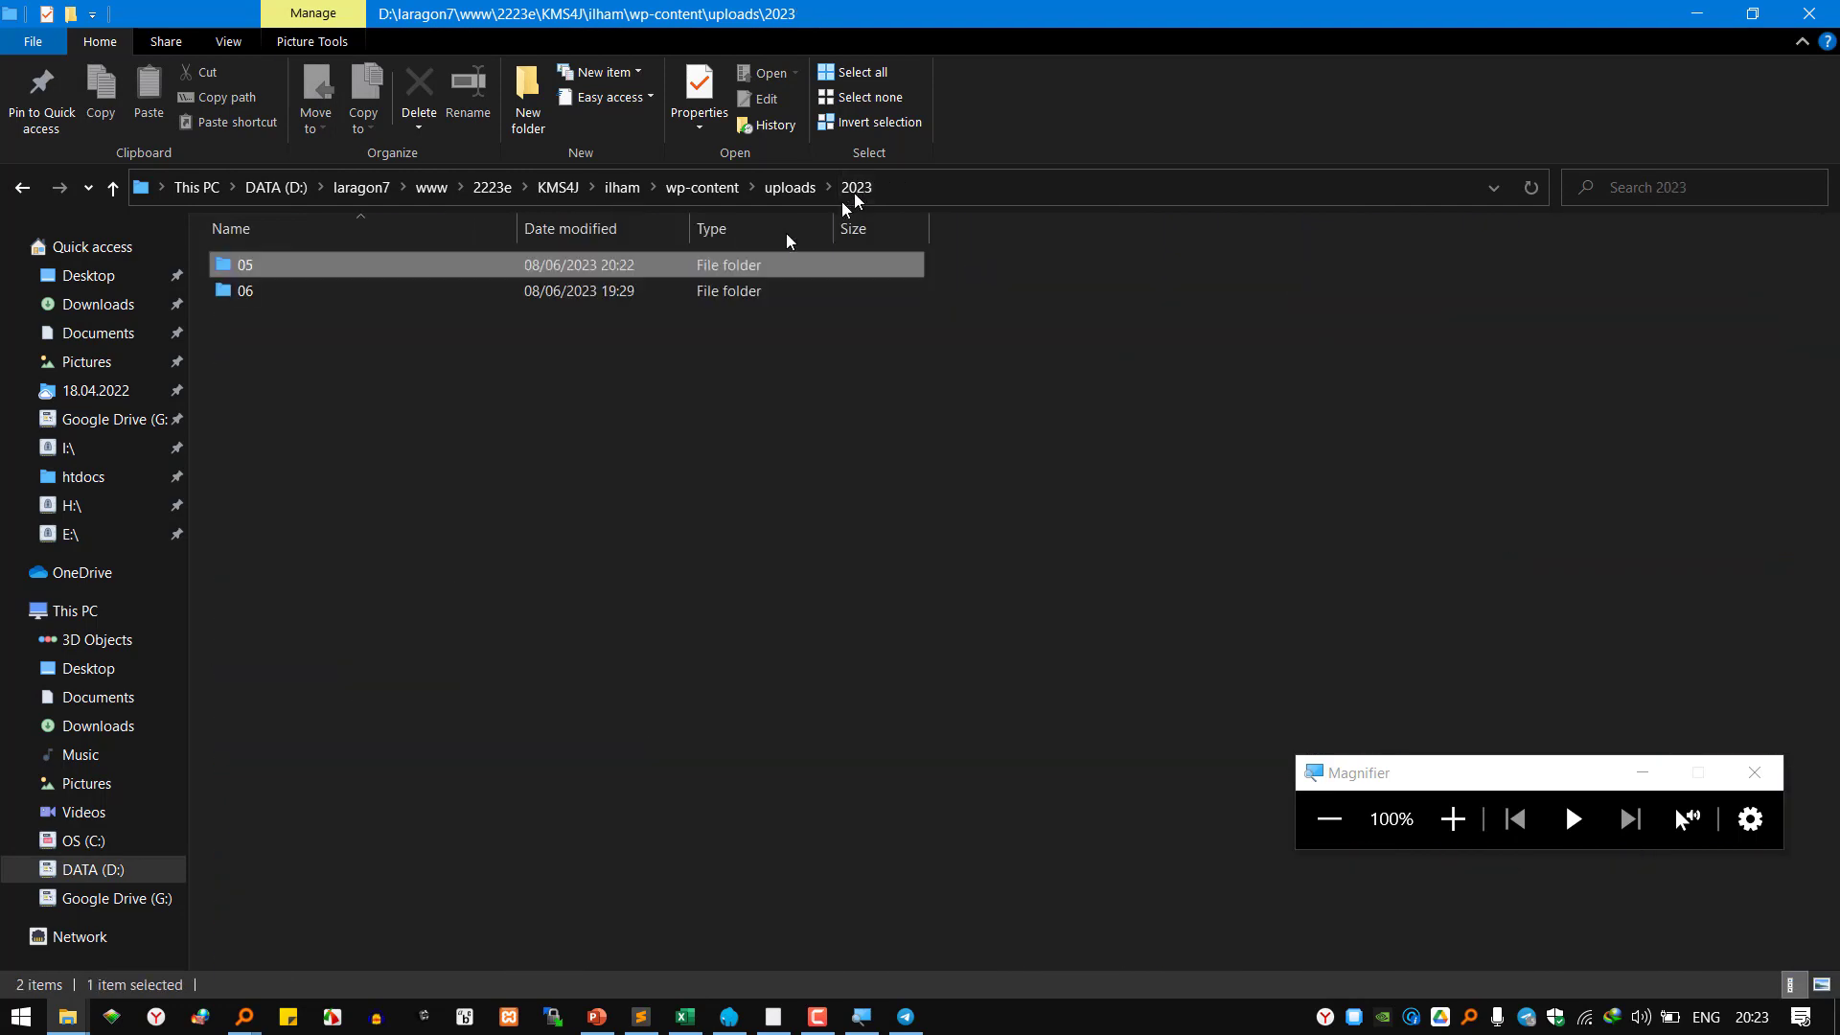
double_click(383, 290)
click(856, 187)
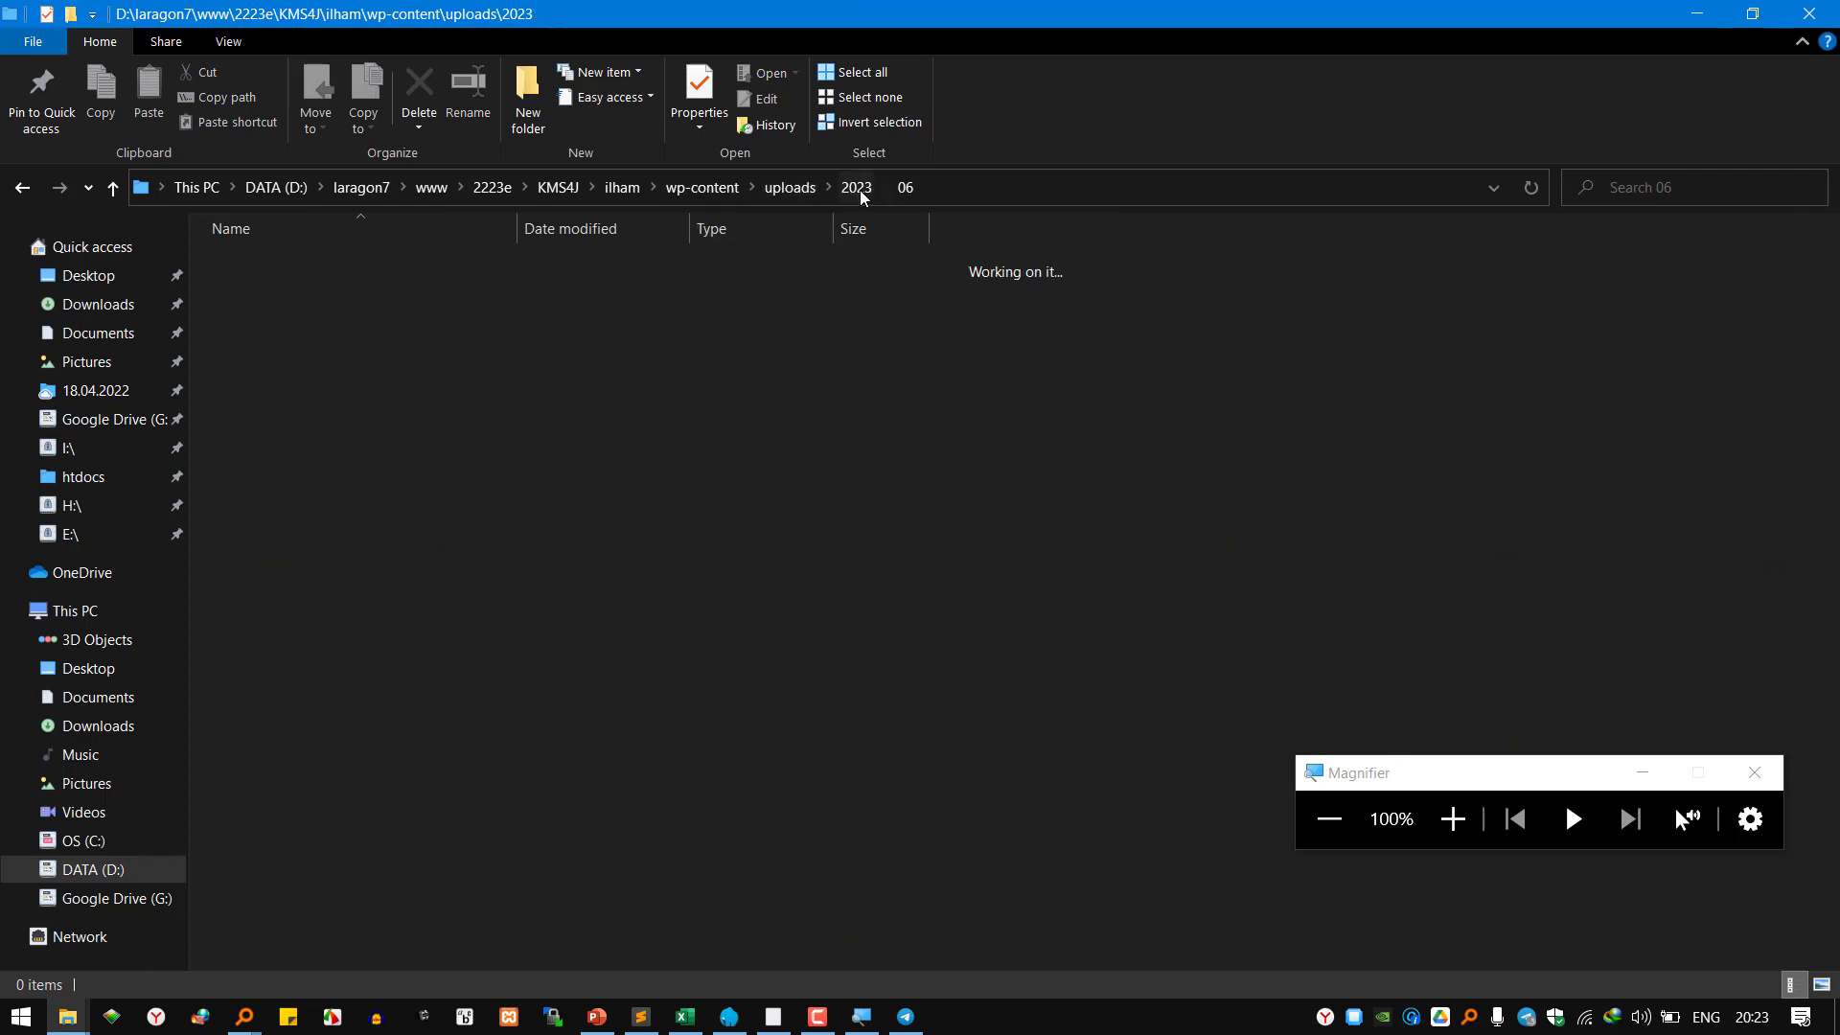
click(618, 189)
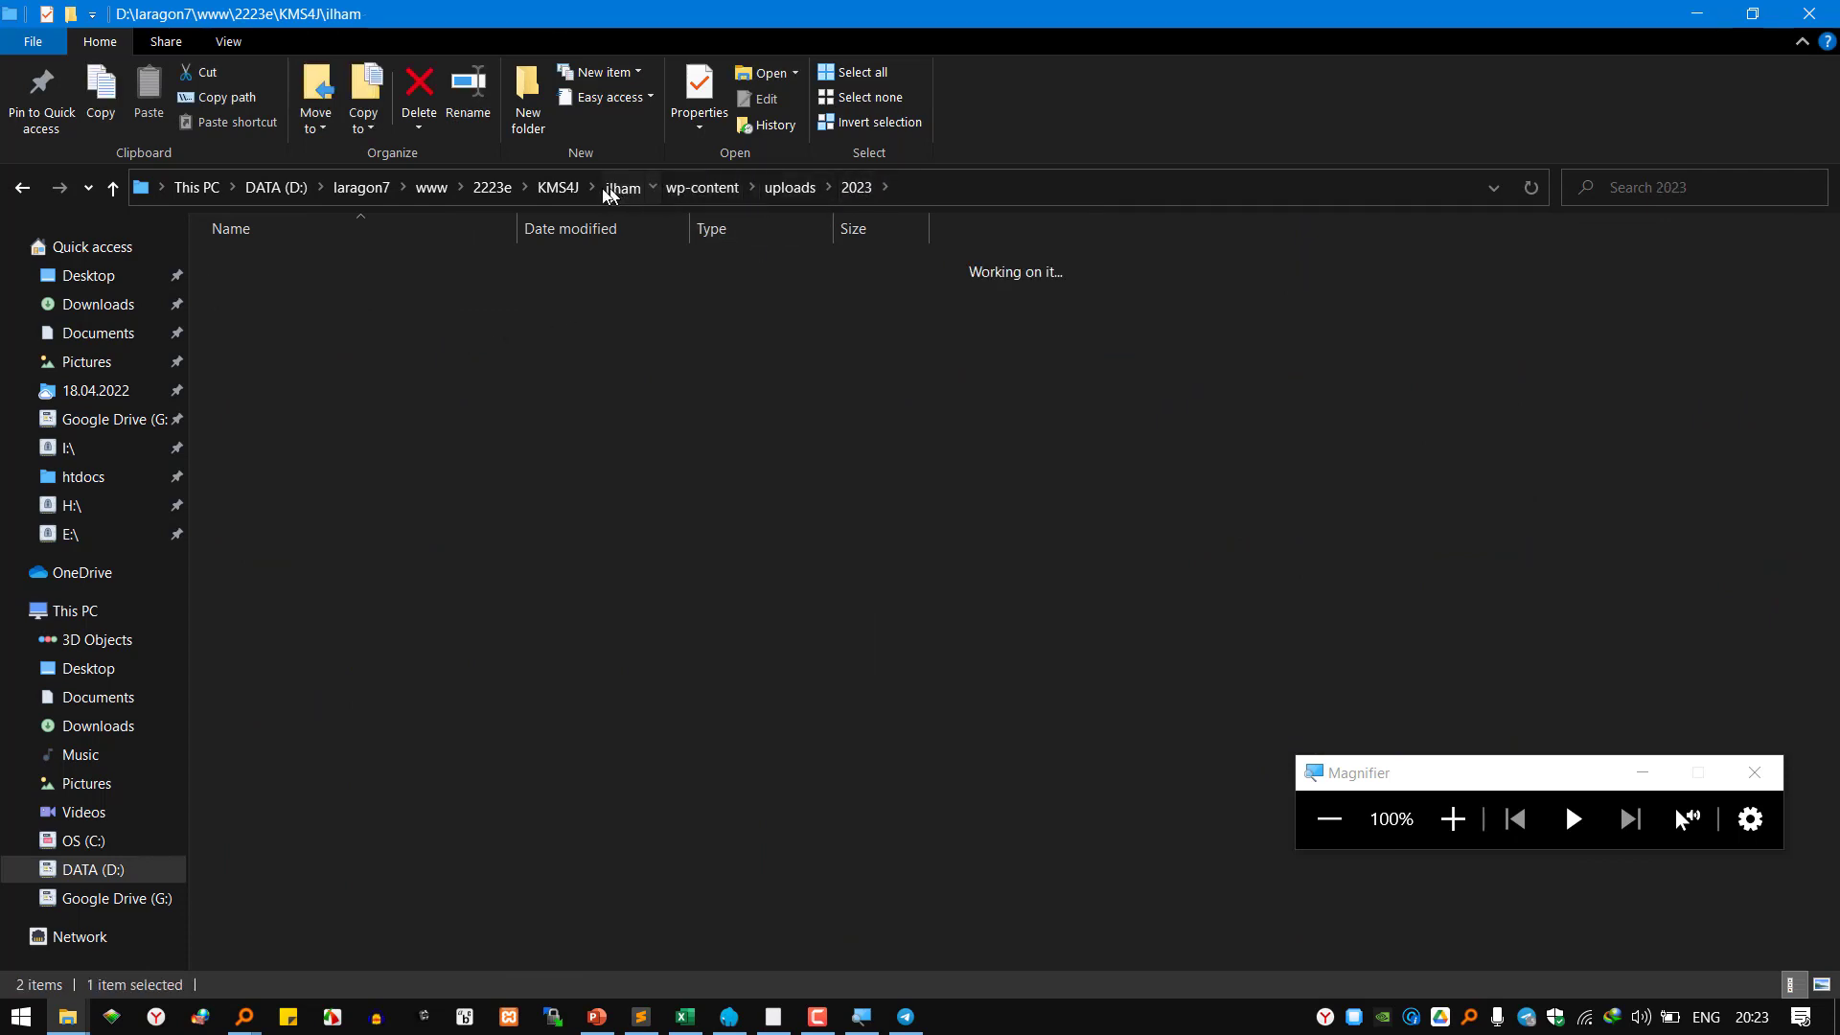
click(556, 188)
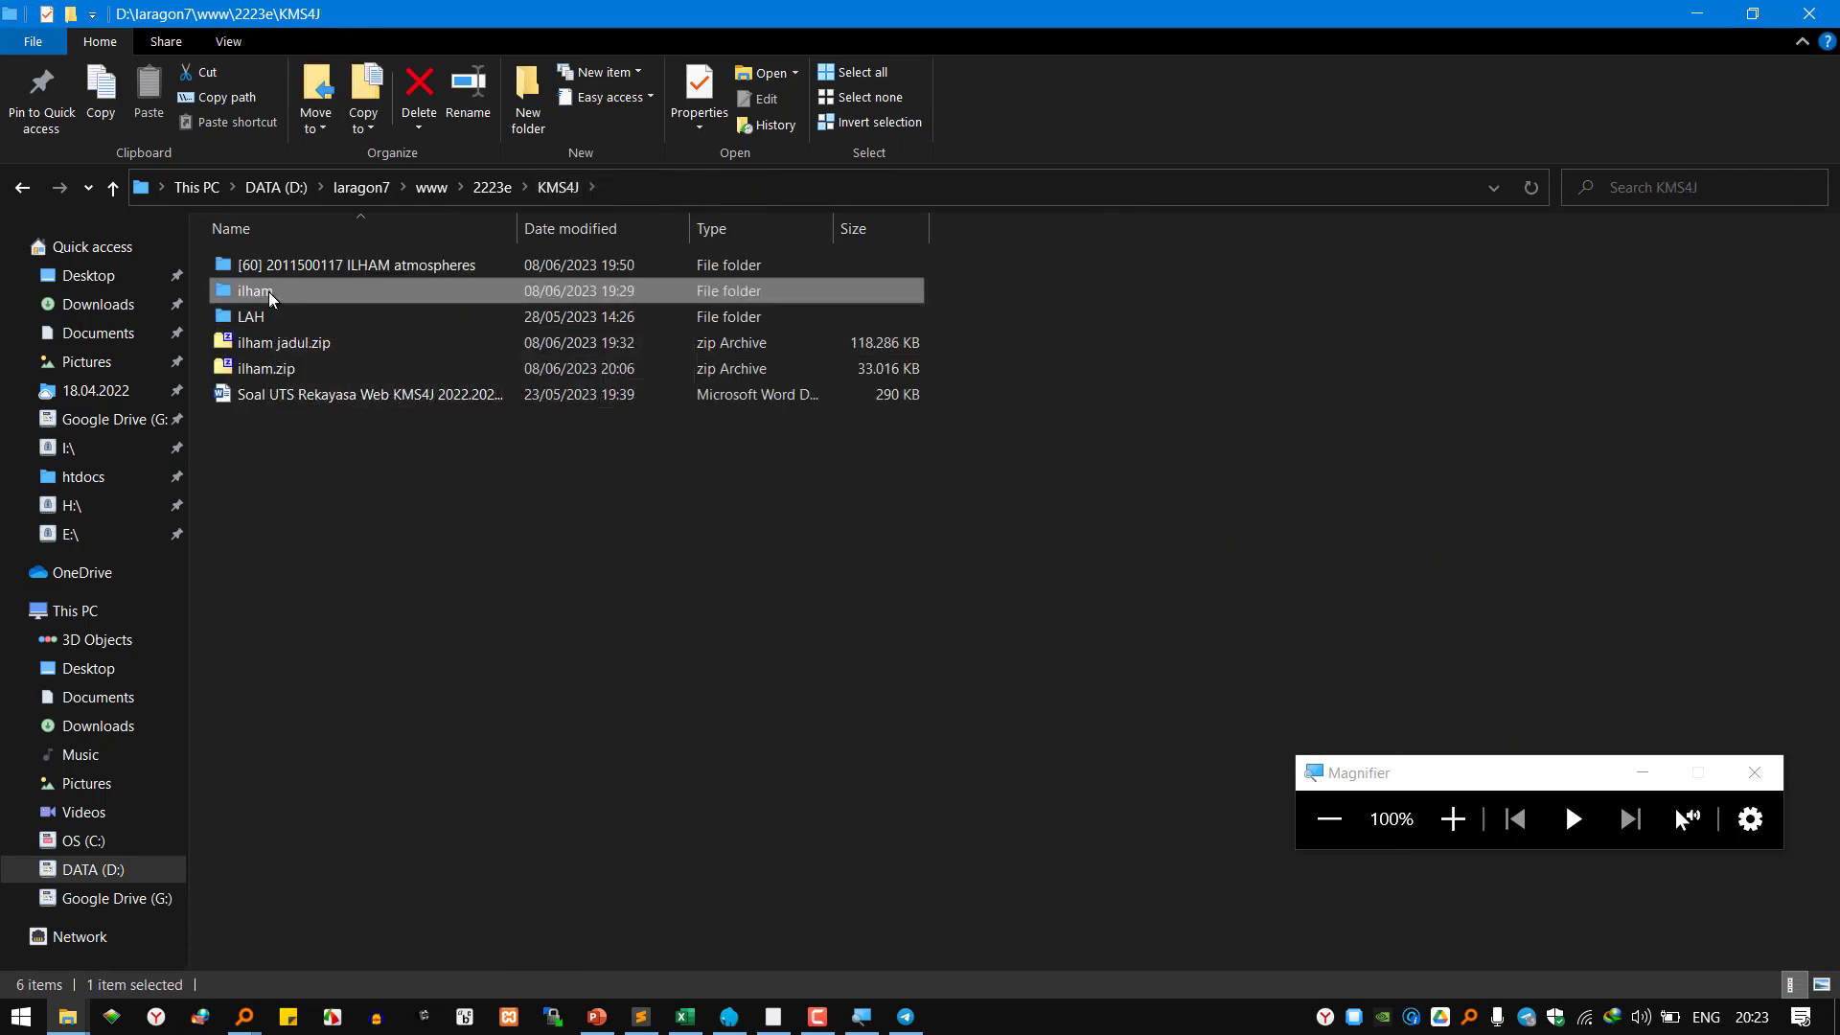
Step: Rename the old ilham.zip to 'ilham video.zip'
click(278, 368)
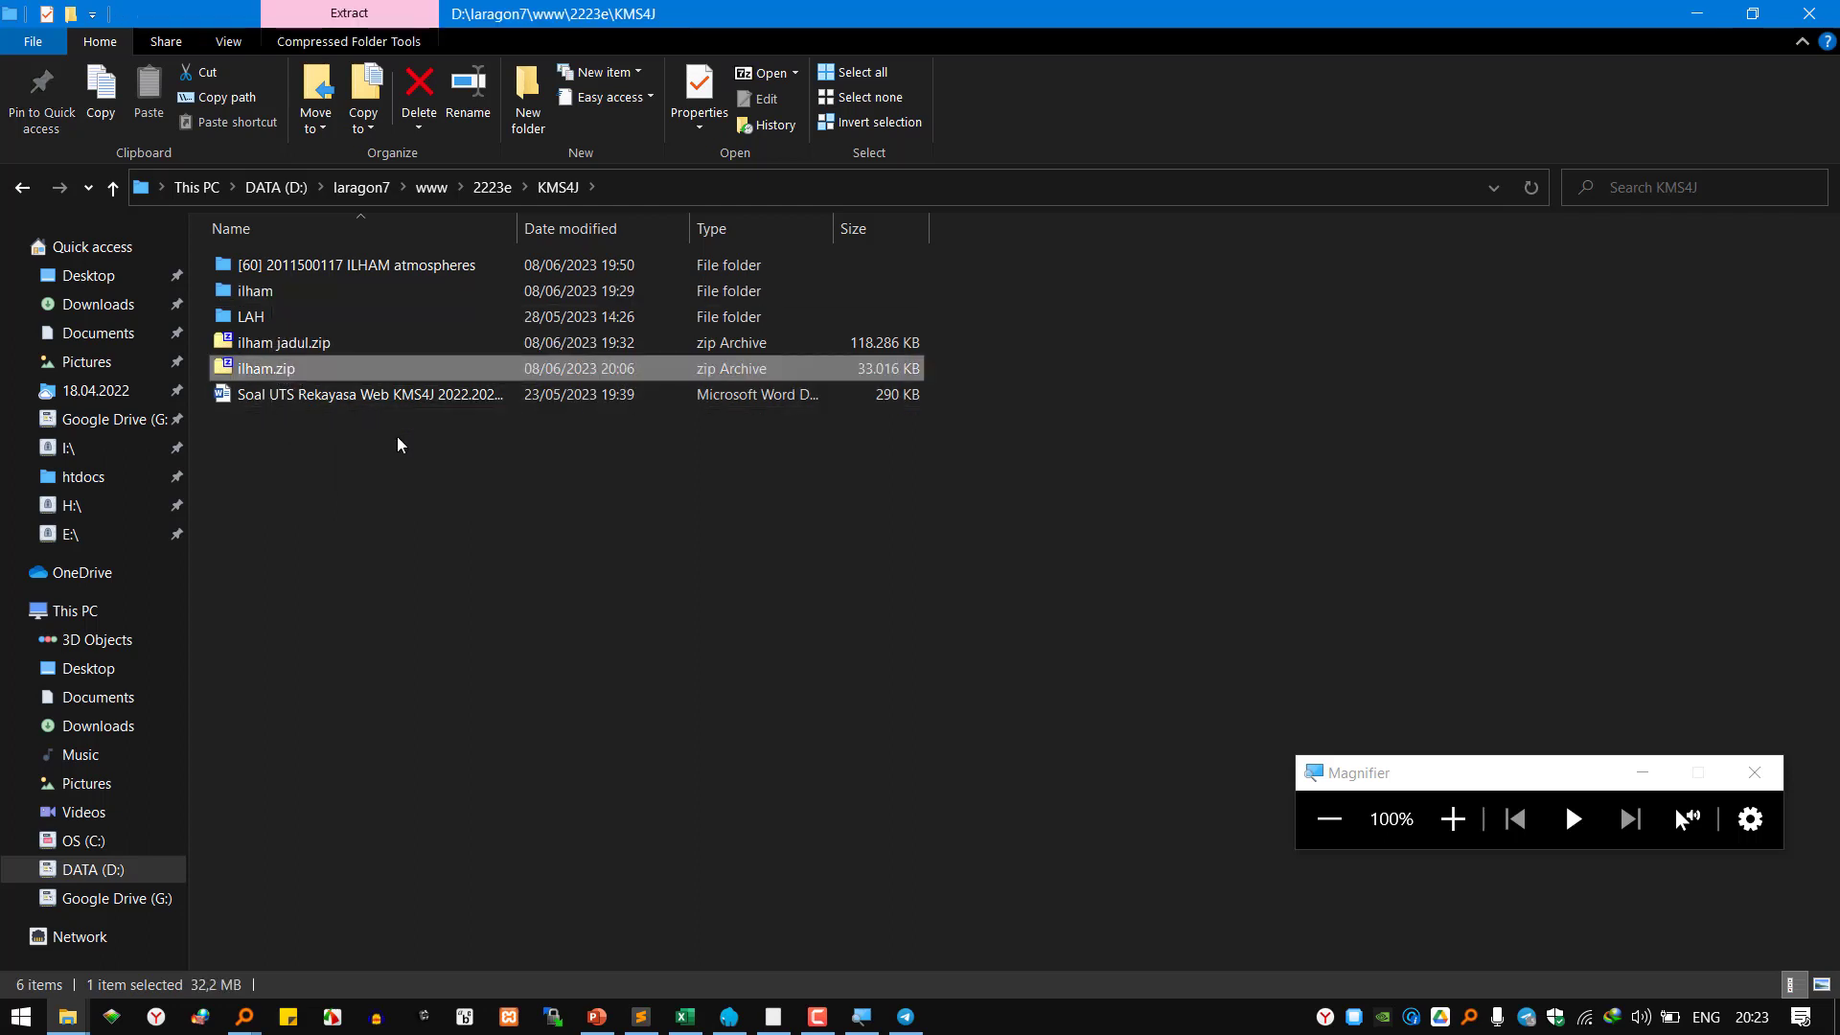
key(F2)
text(video)
key(Return)
Step: Pack the ilham folder into a new ilham.zip with 7-Zip and compare it with the older archives
click(254, 290)
right_click(265, 290)
mouse_move(517, 466)
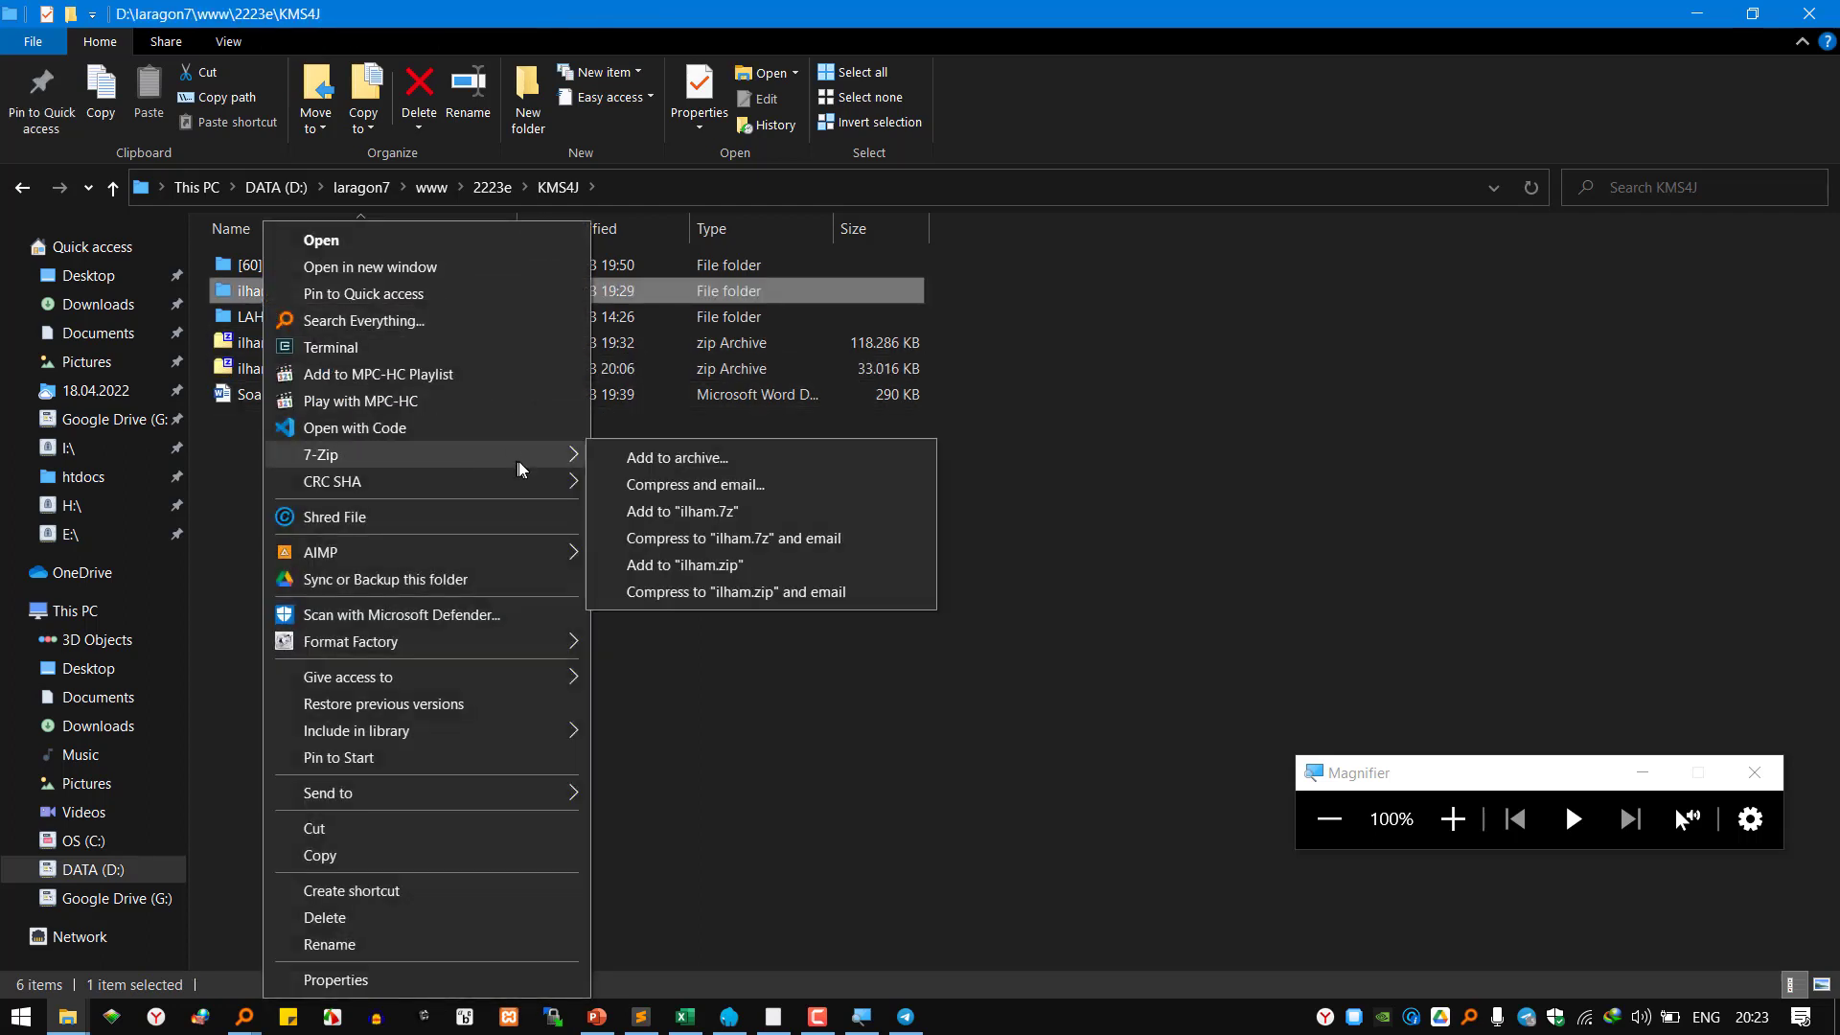
click(684, 564)
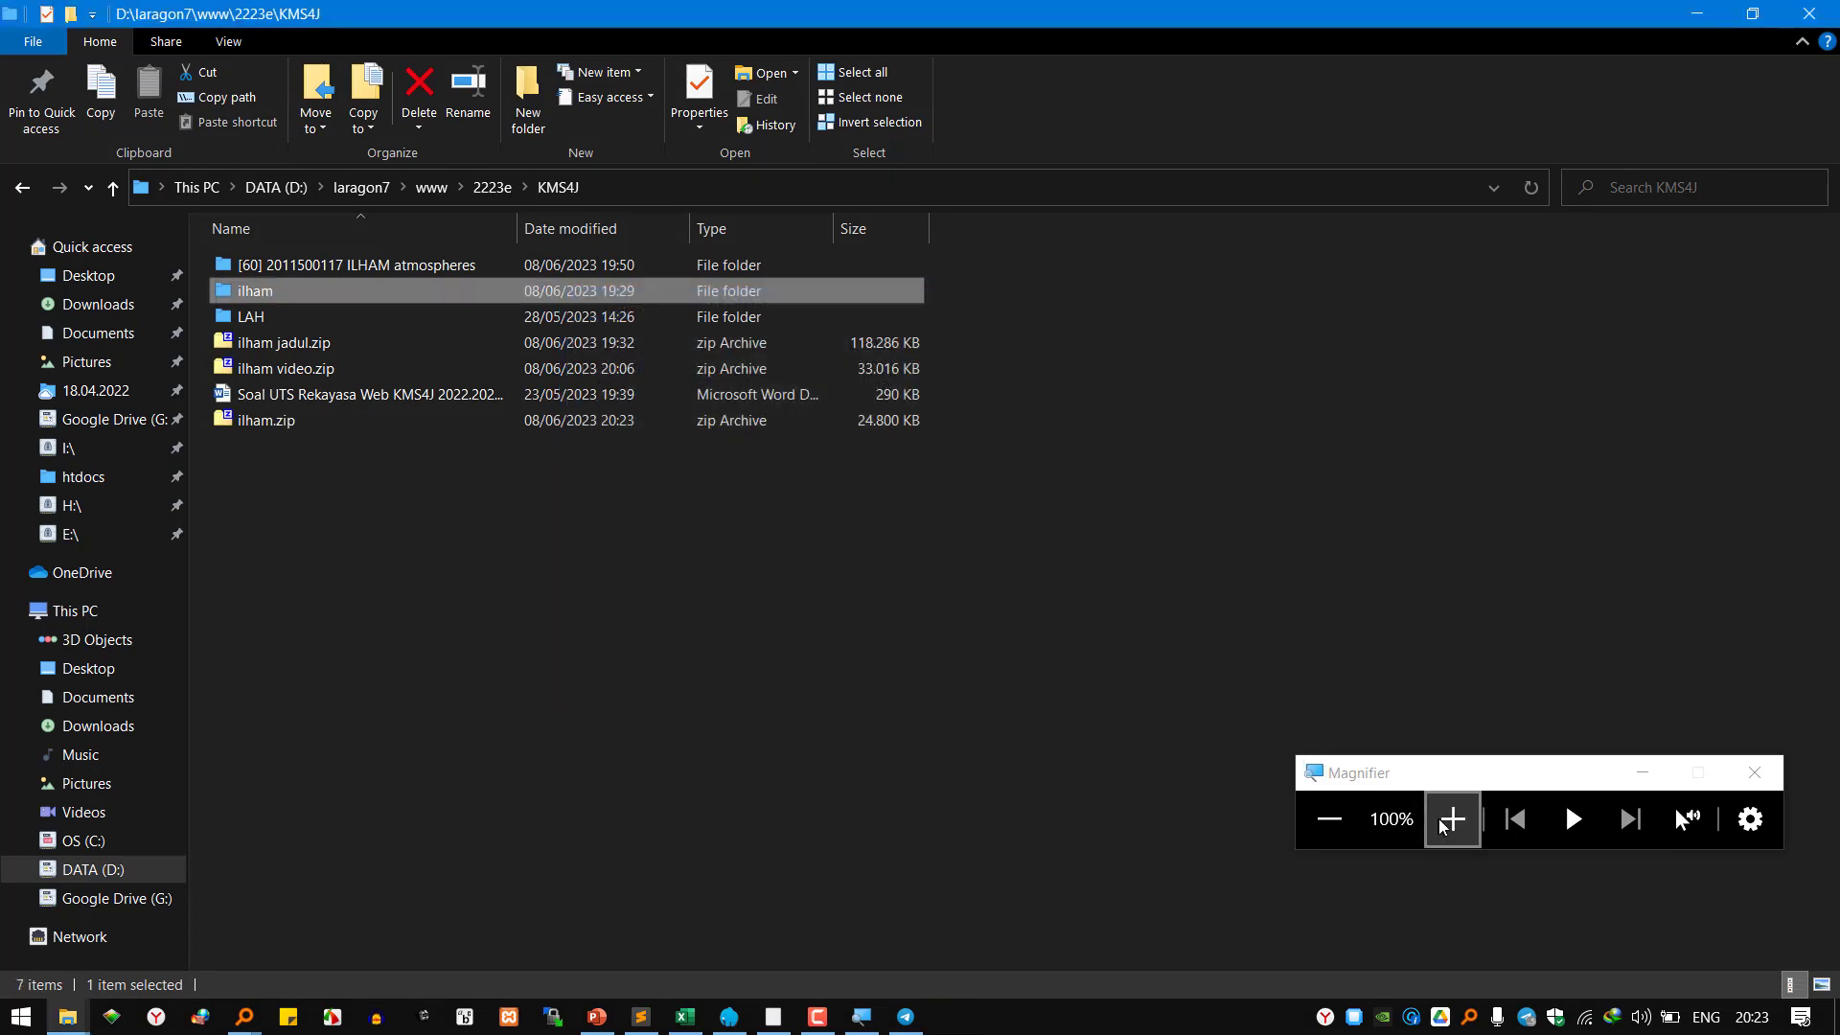
click(1451, 819)
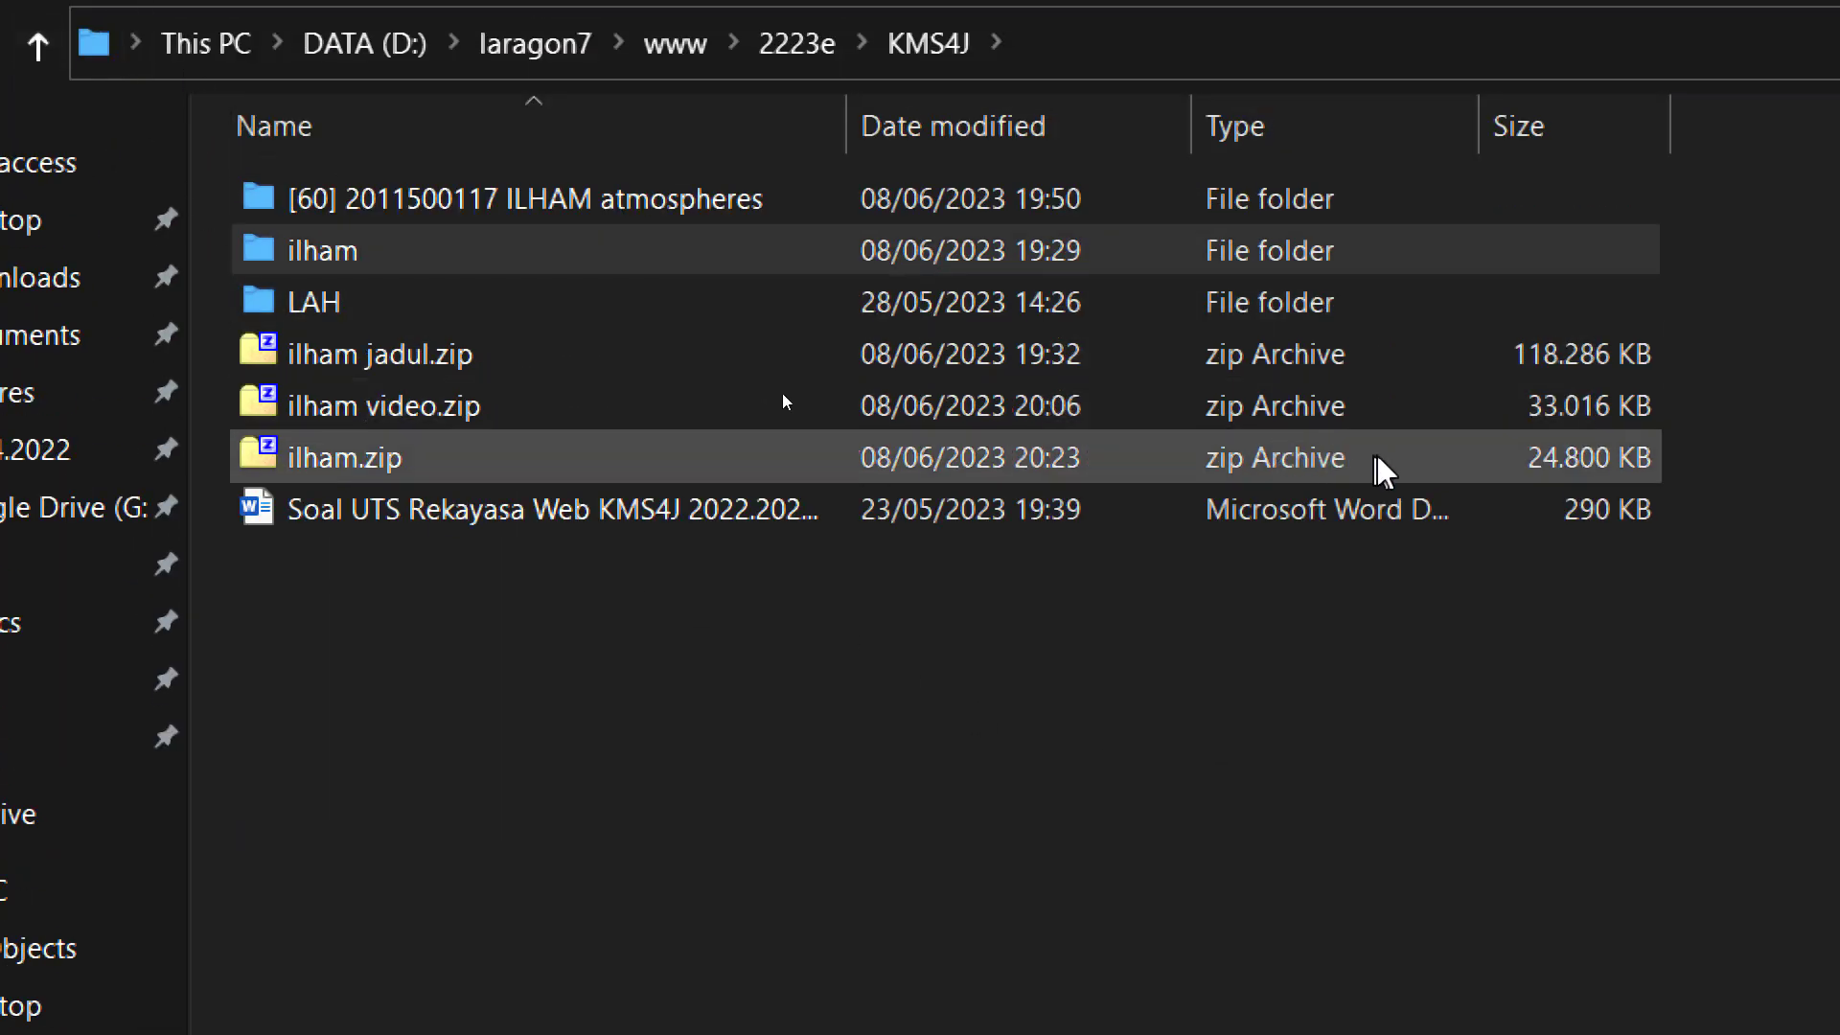
click(1423, 465)
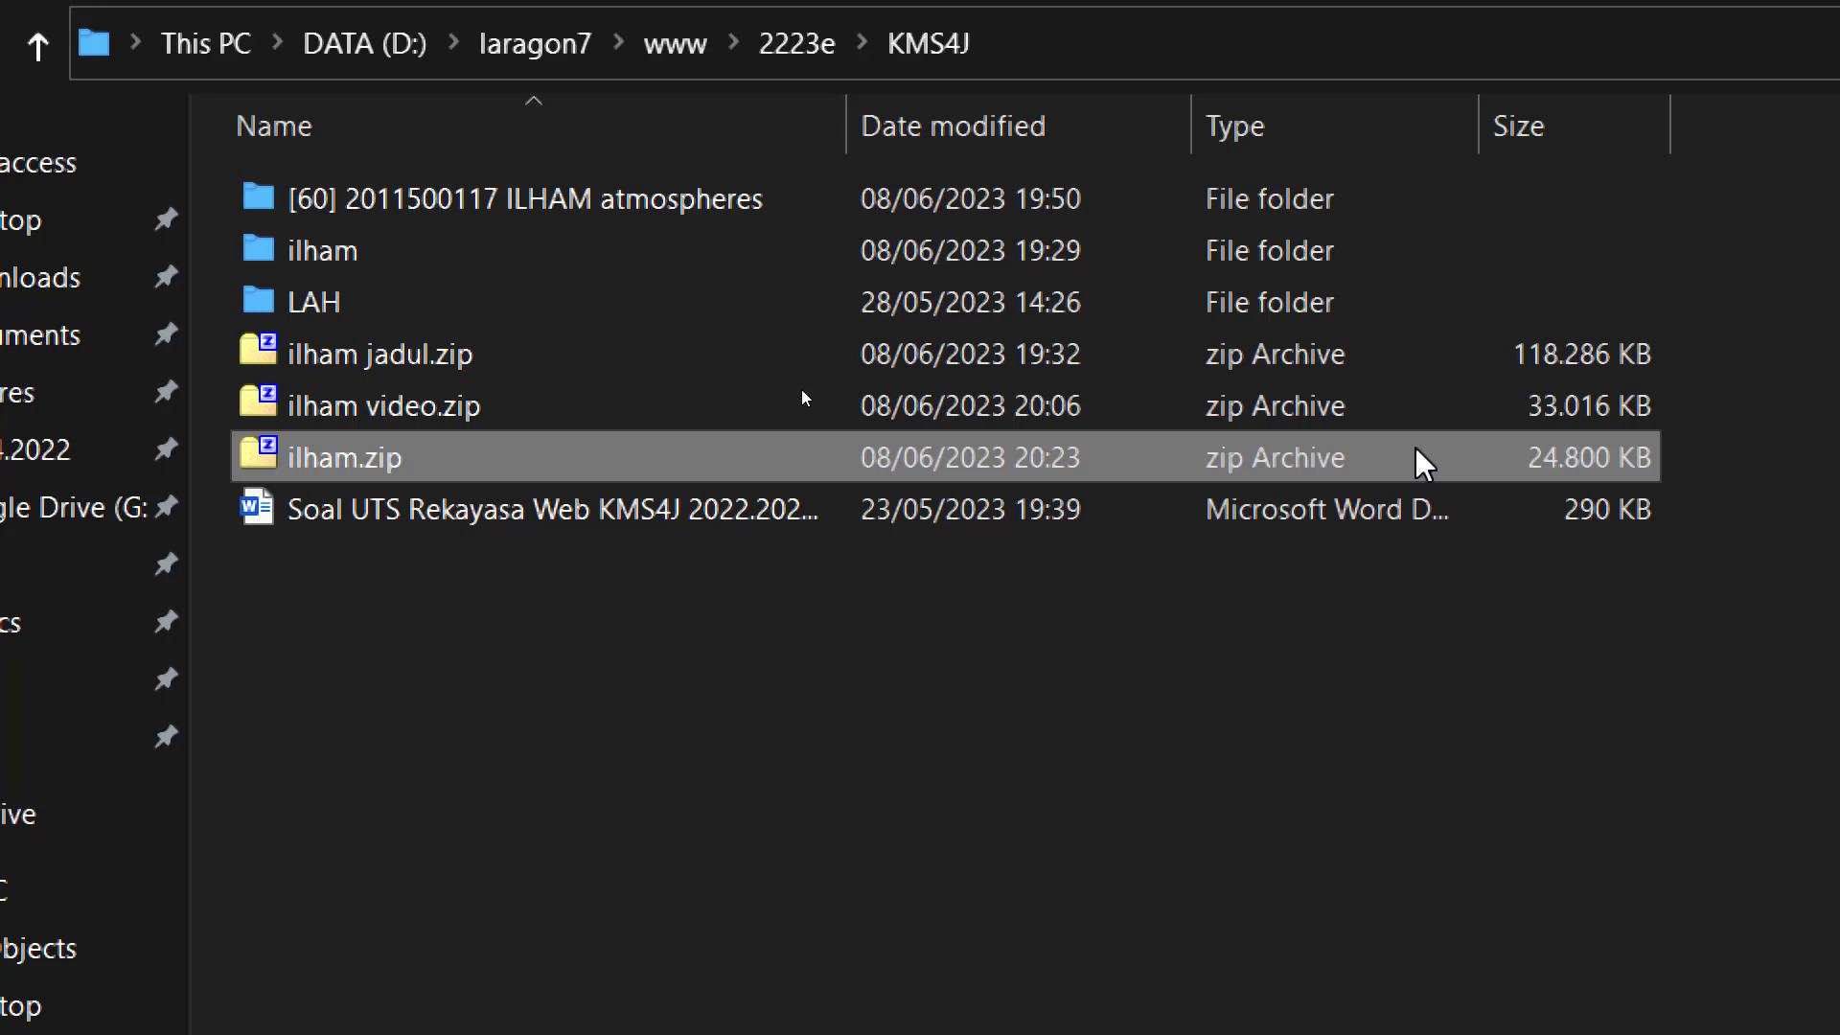
click(813, 347)
click(1444, 455)
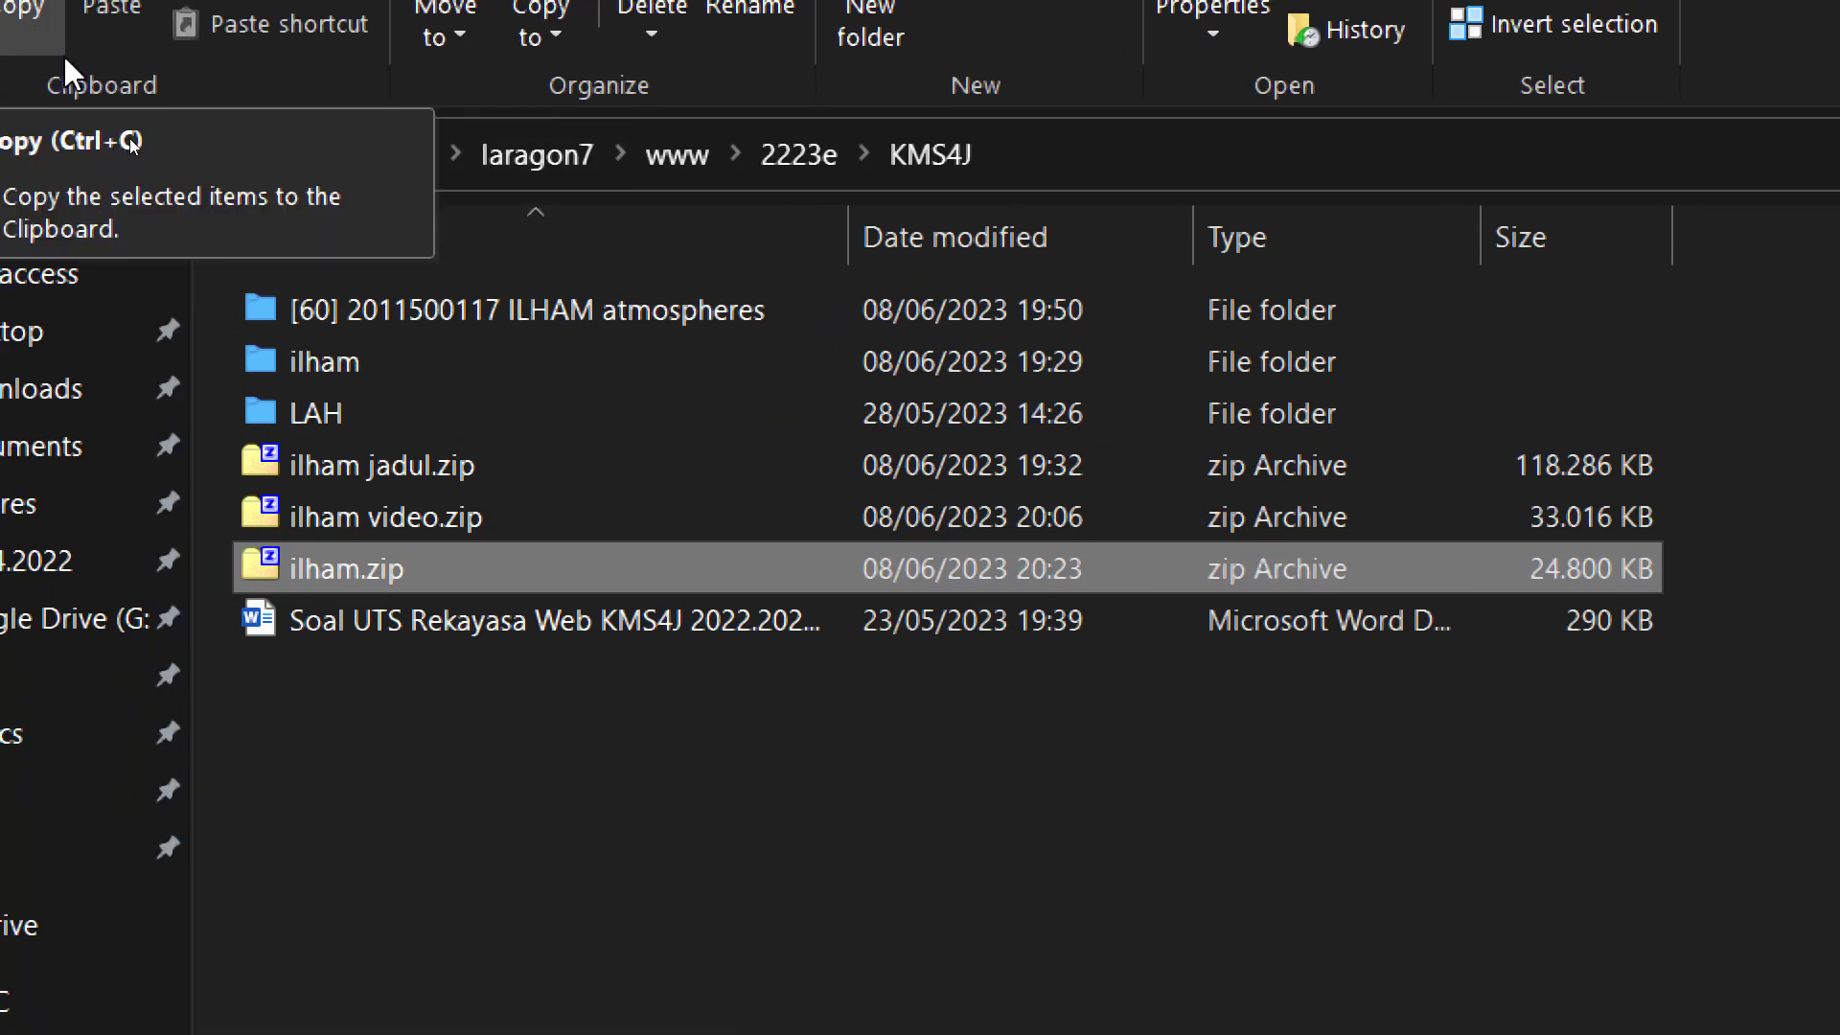
click(1361, 1002)
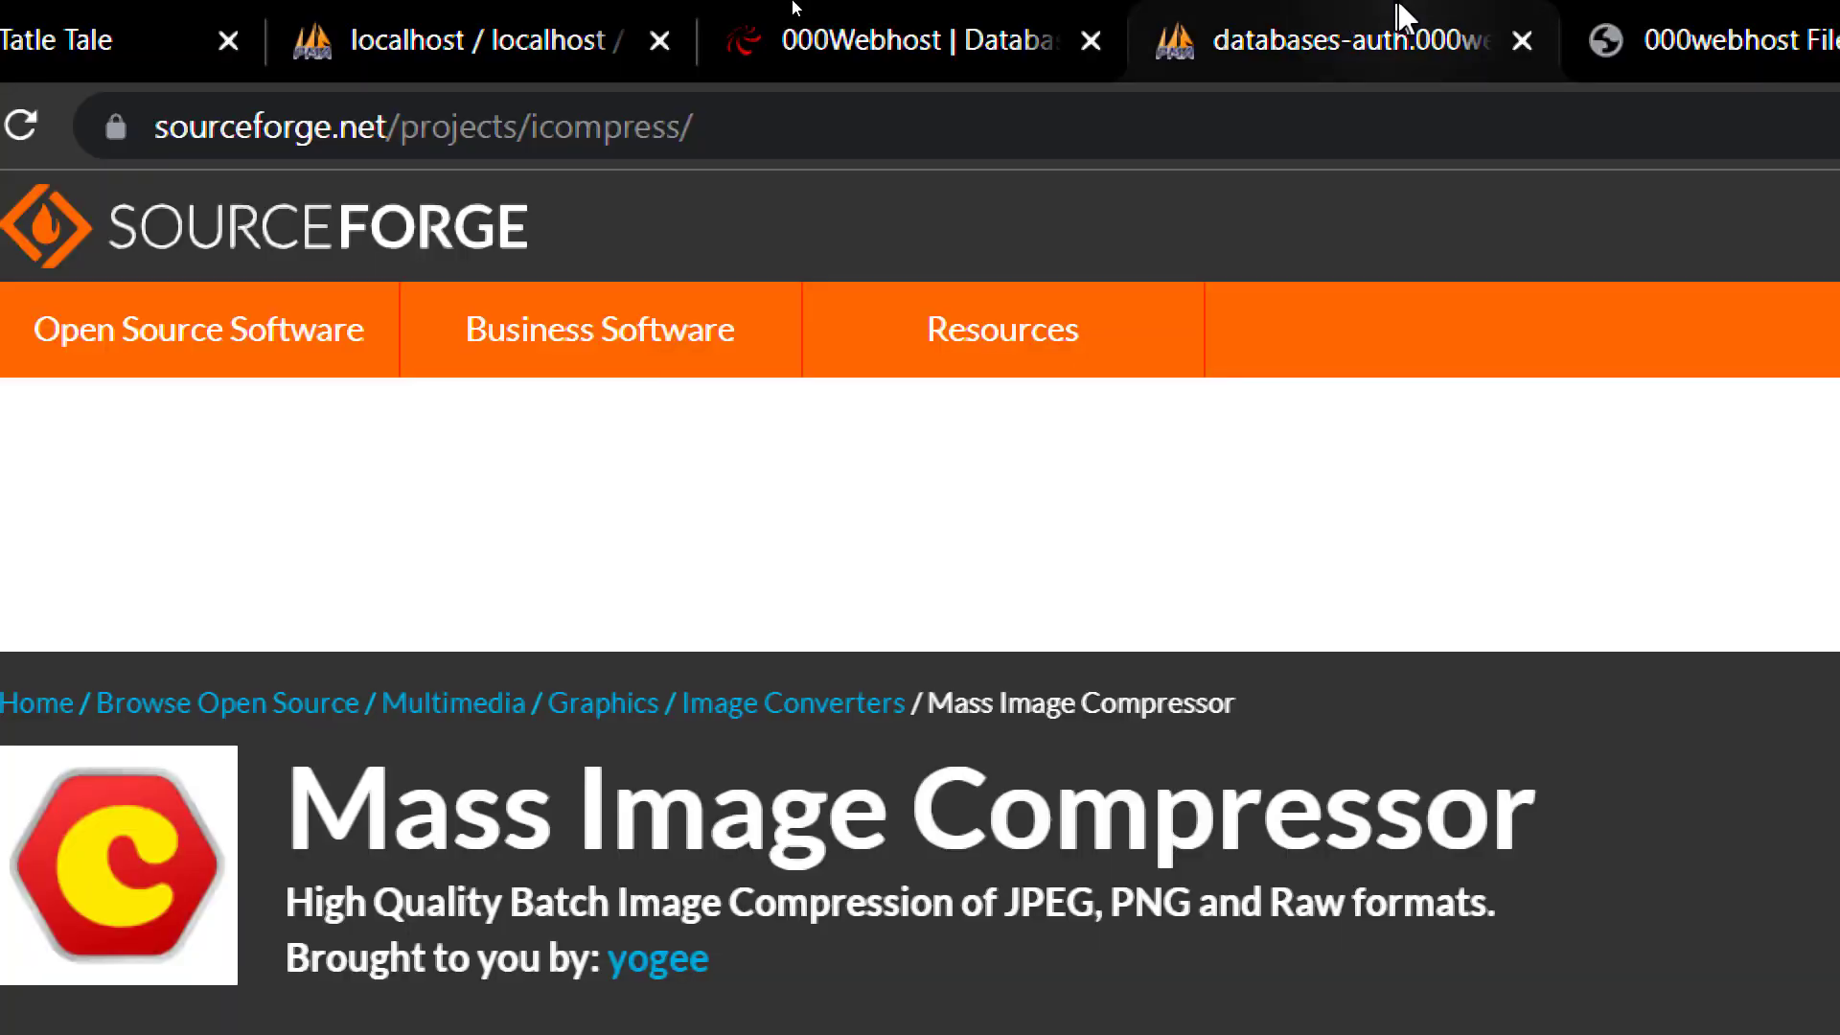
Step: Close the 000webhost File Manager and Mass Image Compressor tabs, then switch to the 000webhost Databases tab
click(1684, 41)
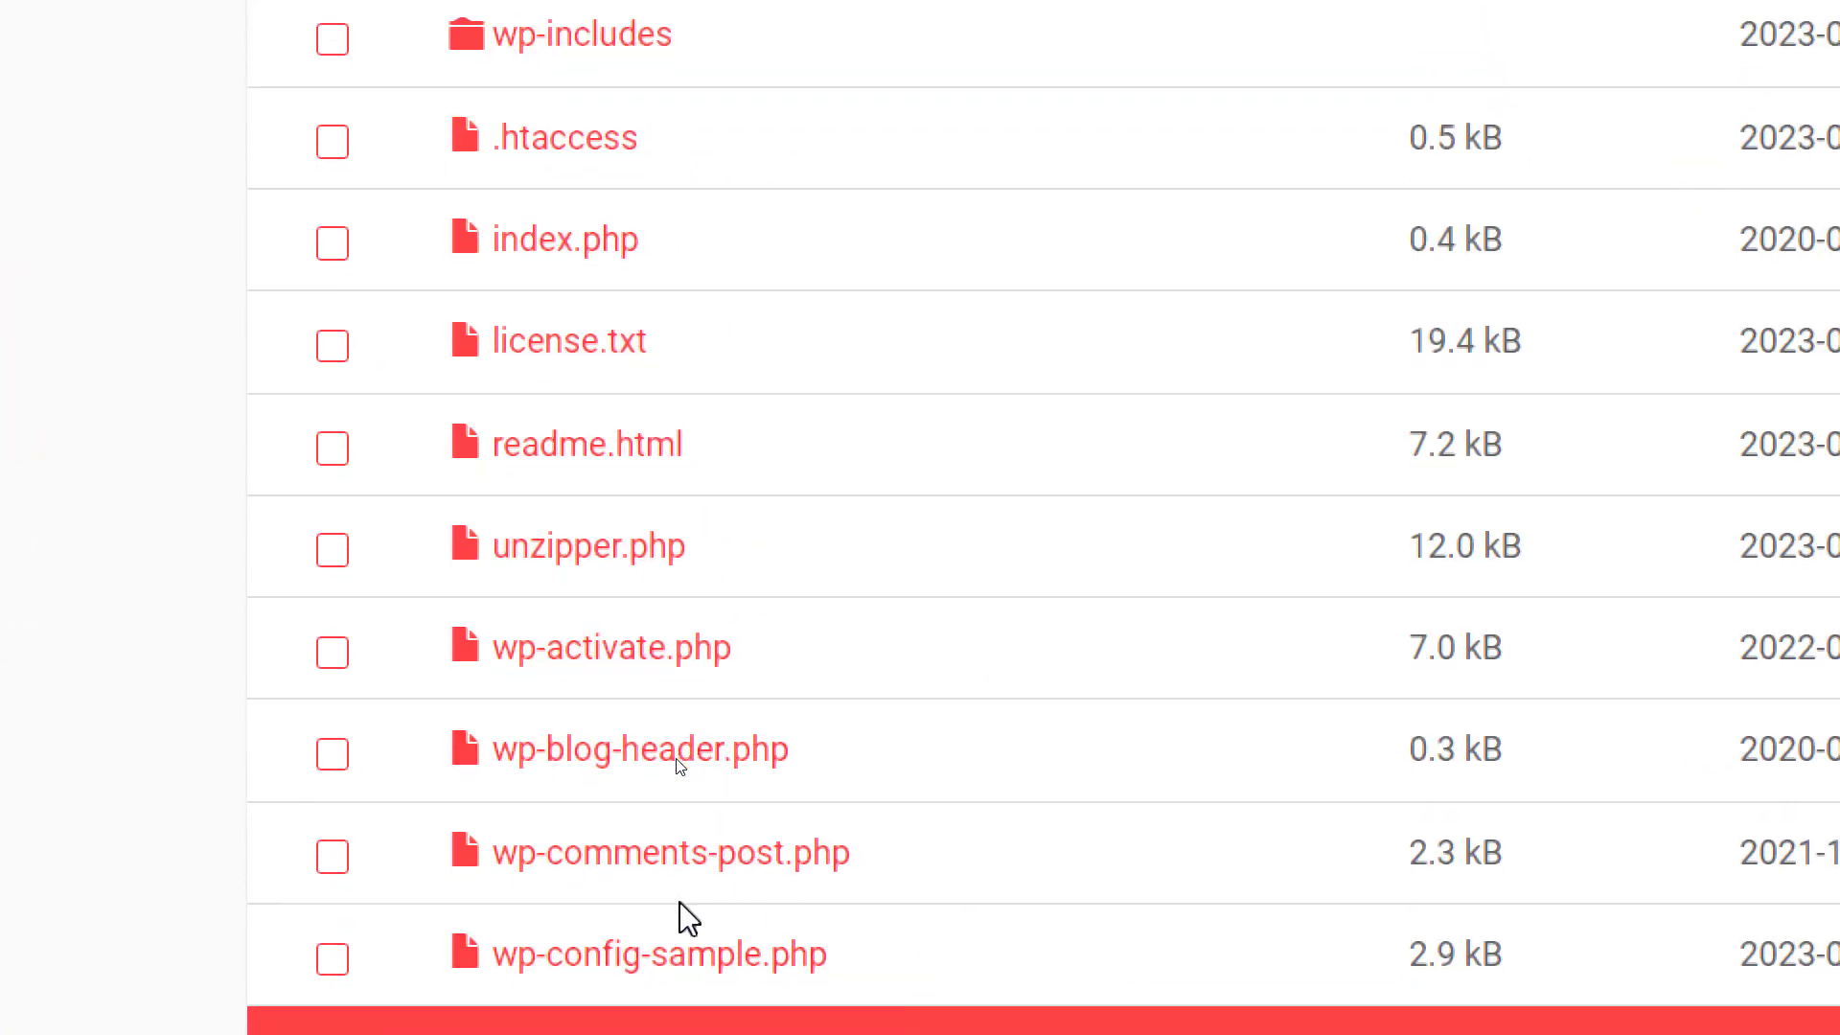
double_click(640, 839)
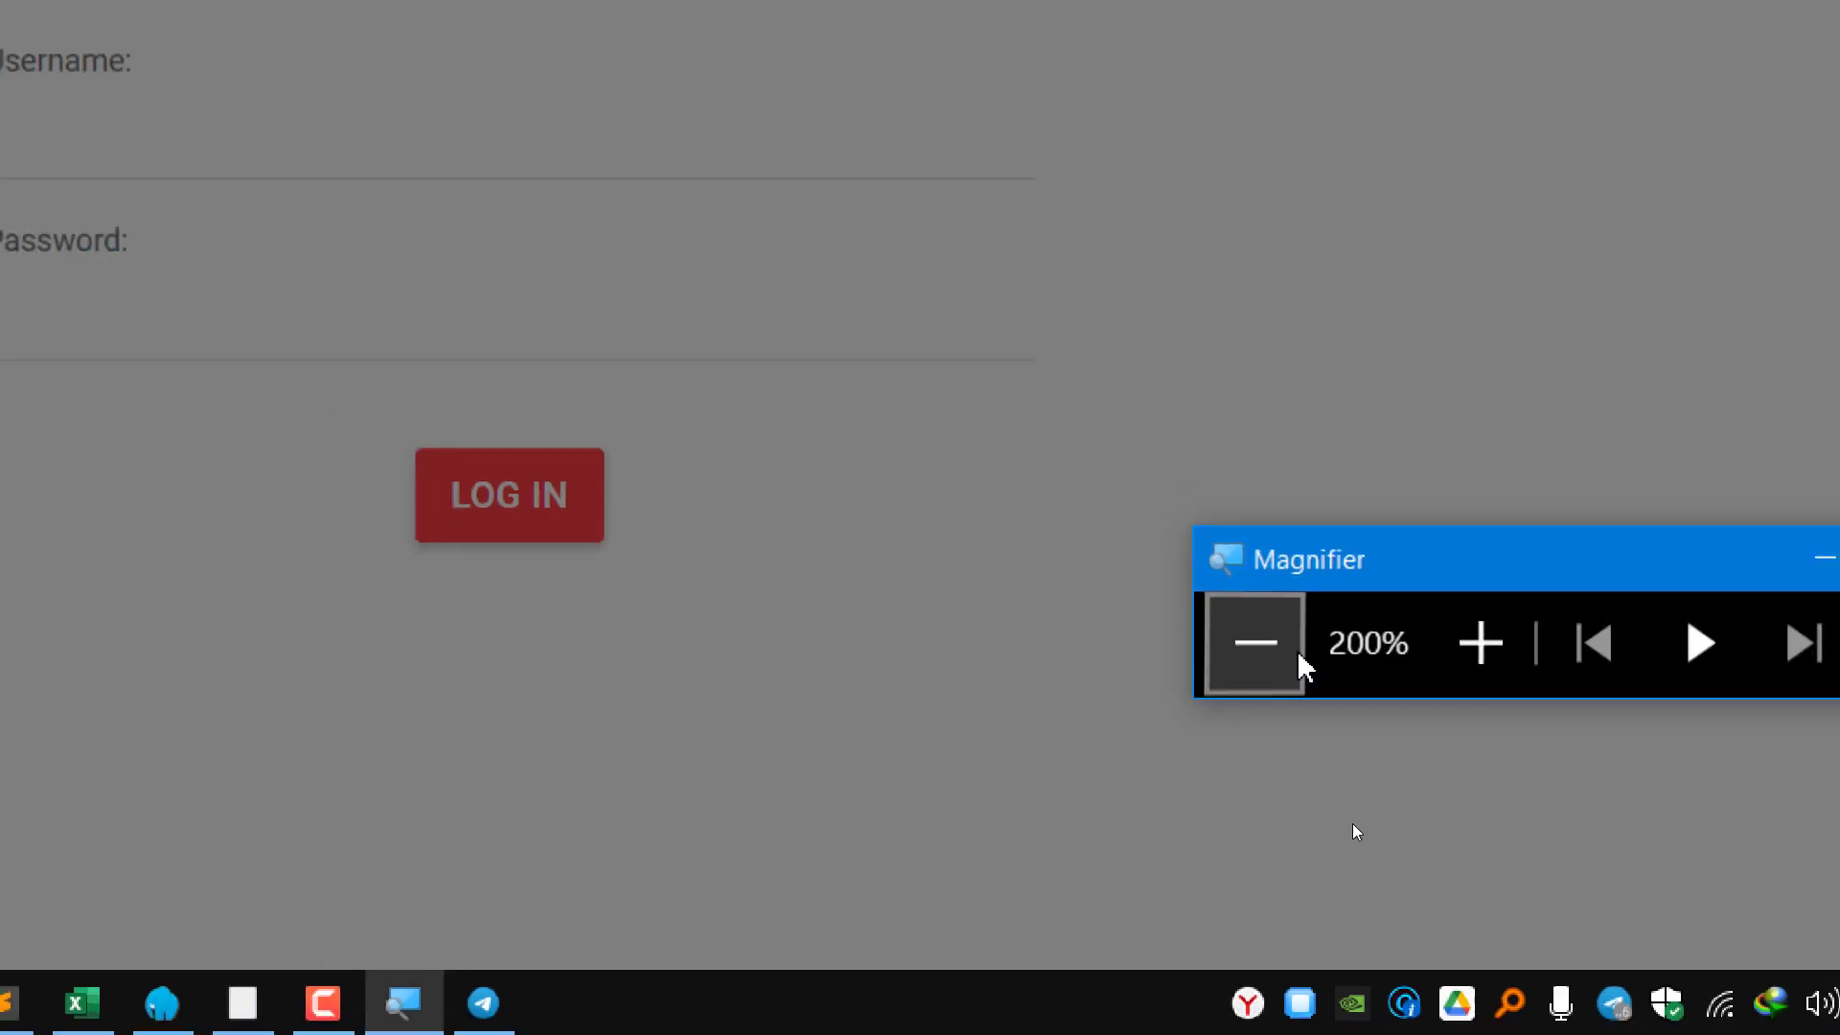
click(1255, 633)
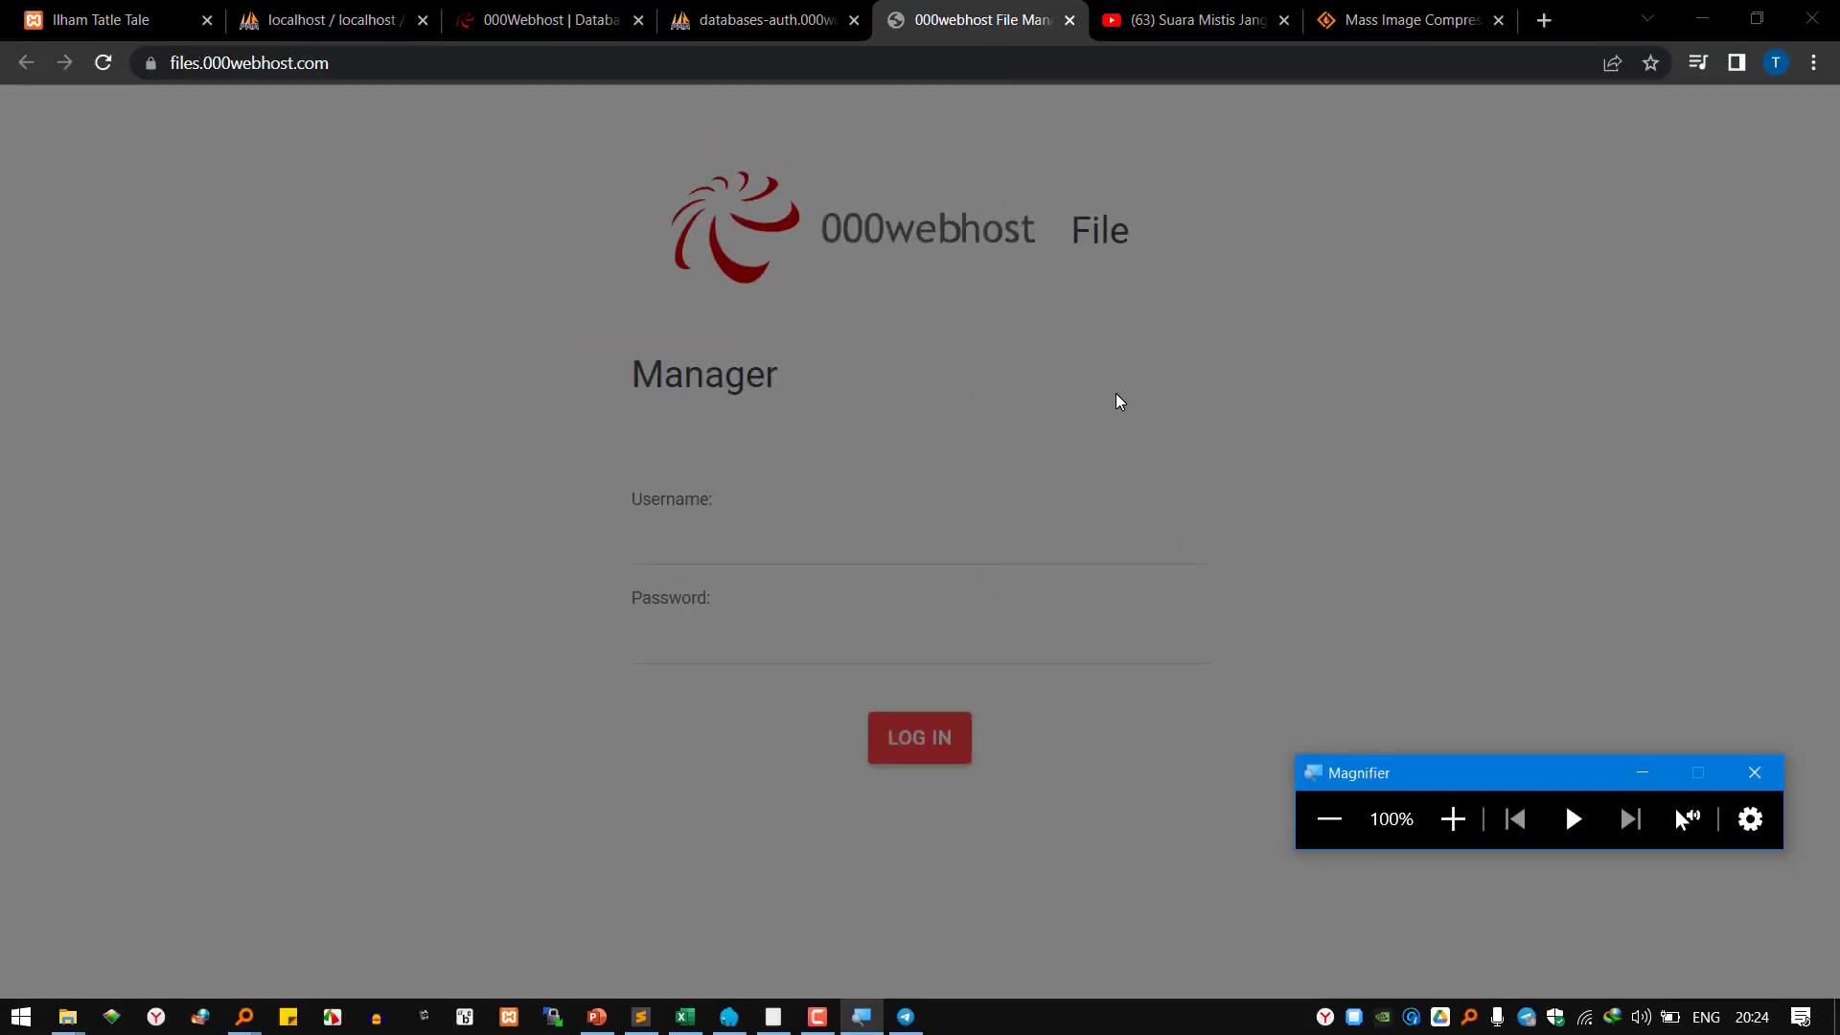
click(795, 23)
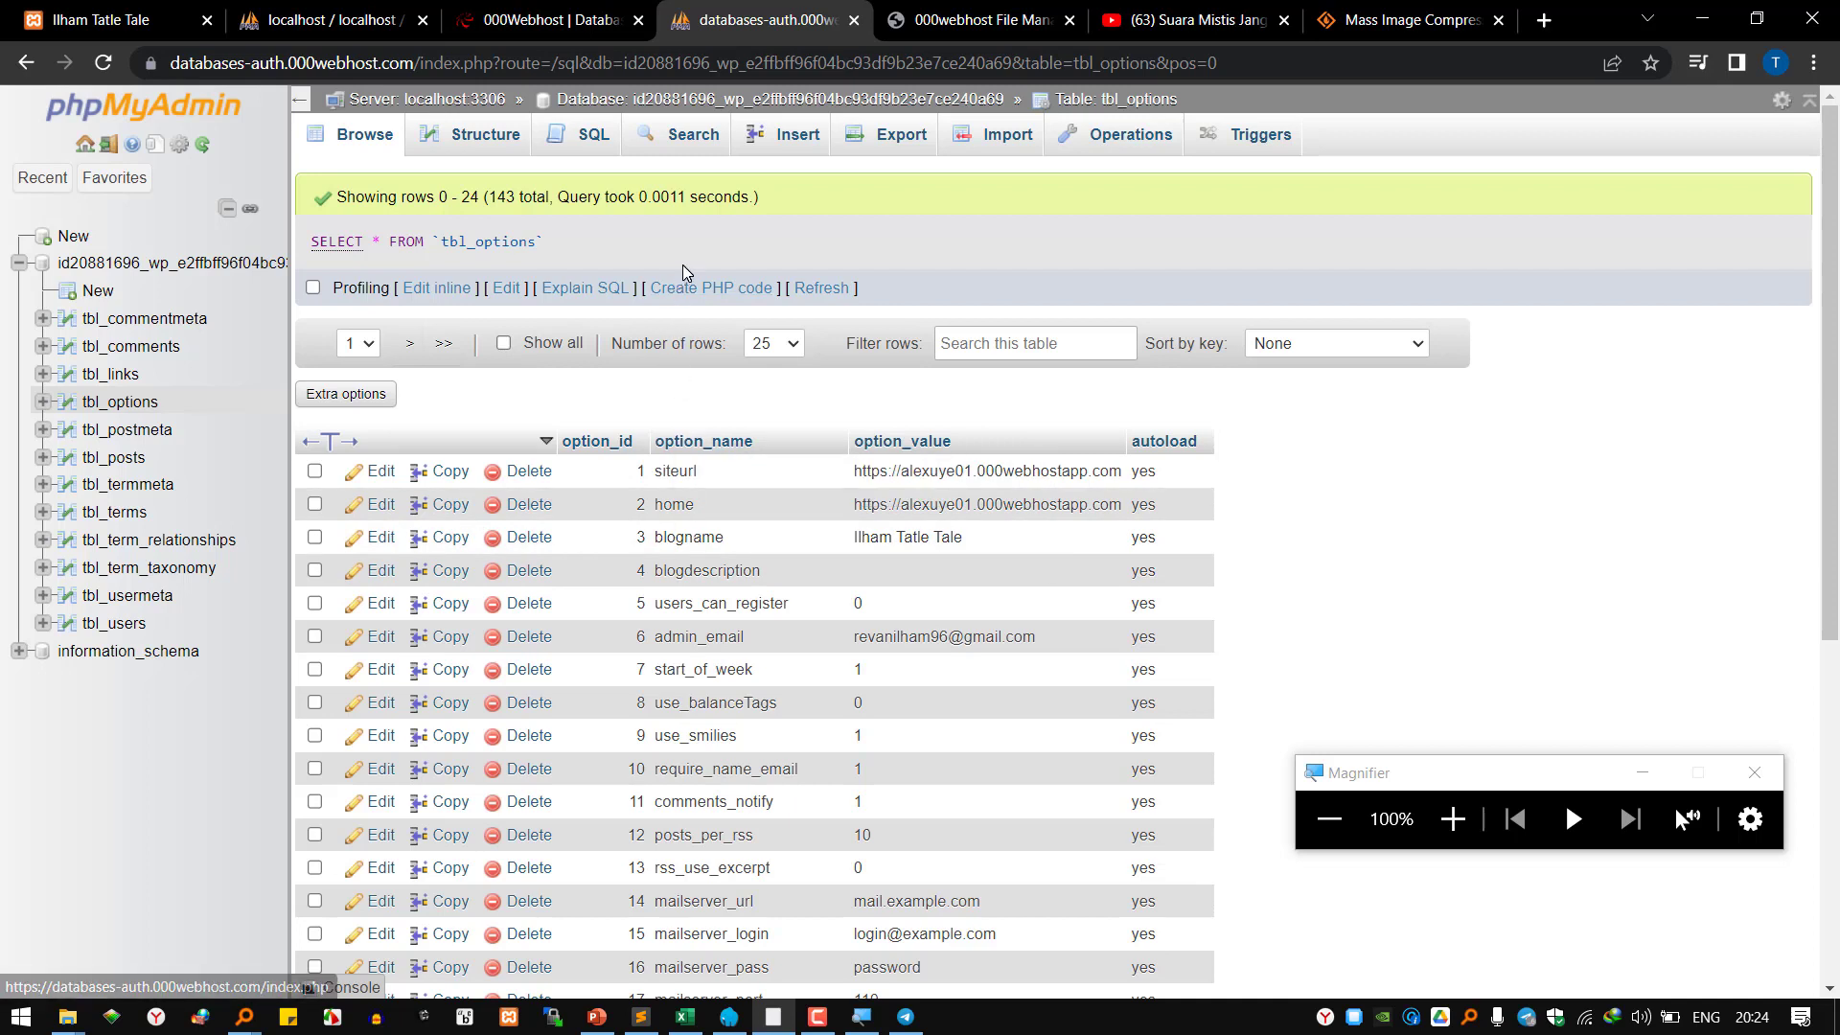
click(954, 22)
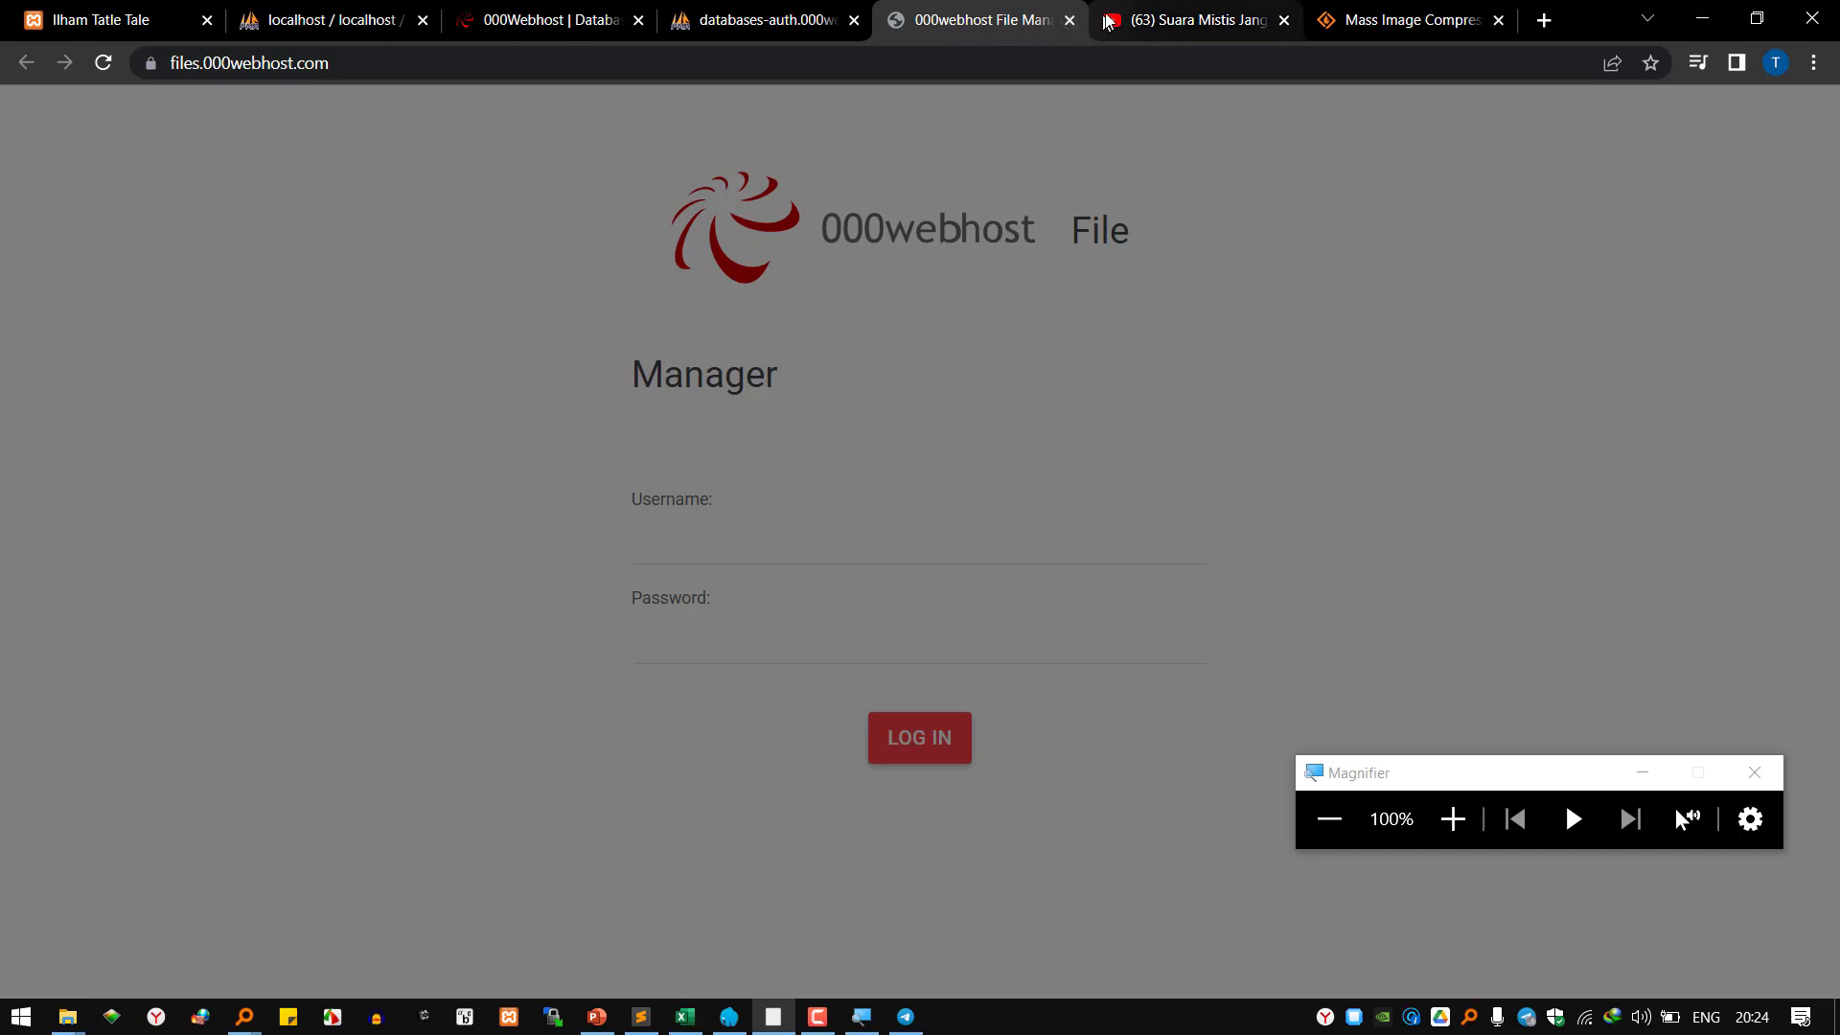
click(1071, 21)
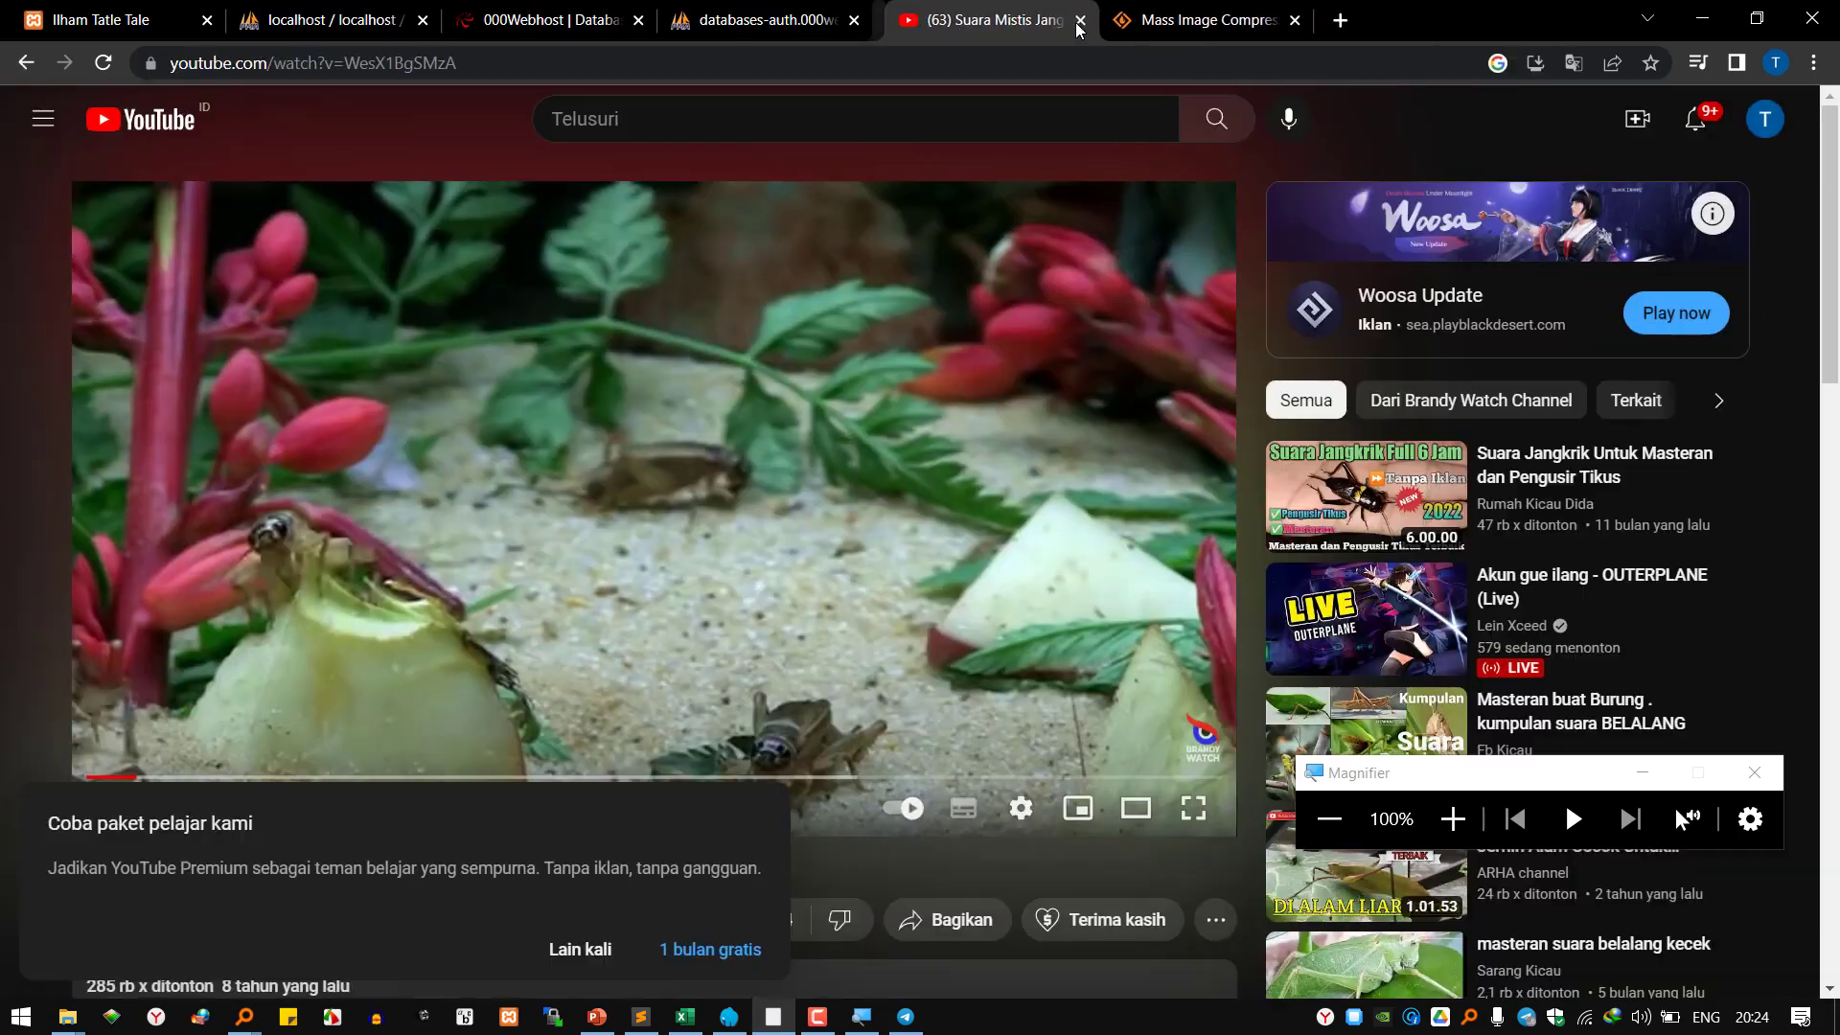
click(1167, 29)
click(1282, 20)
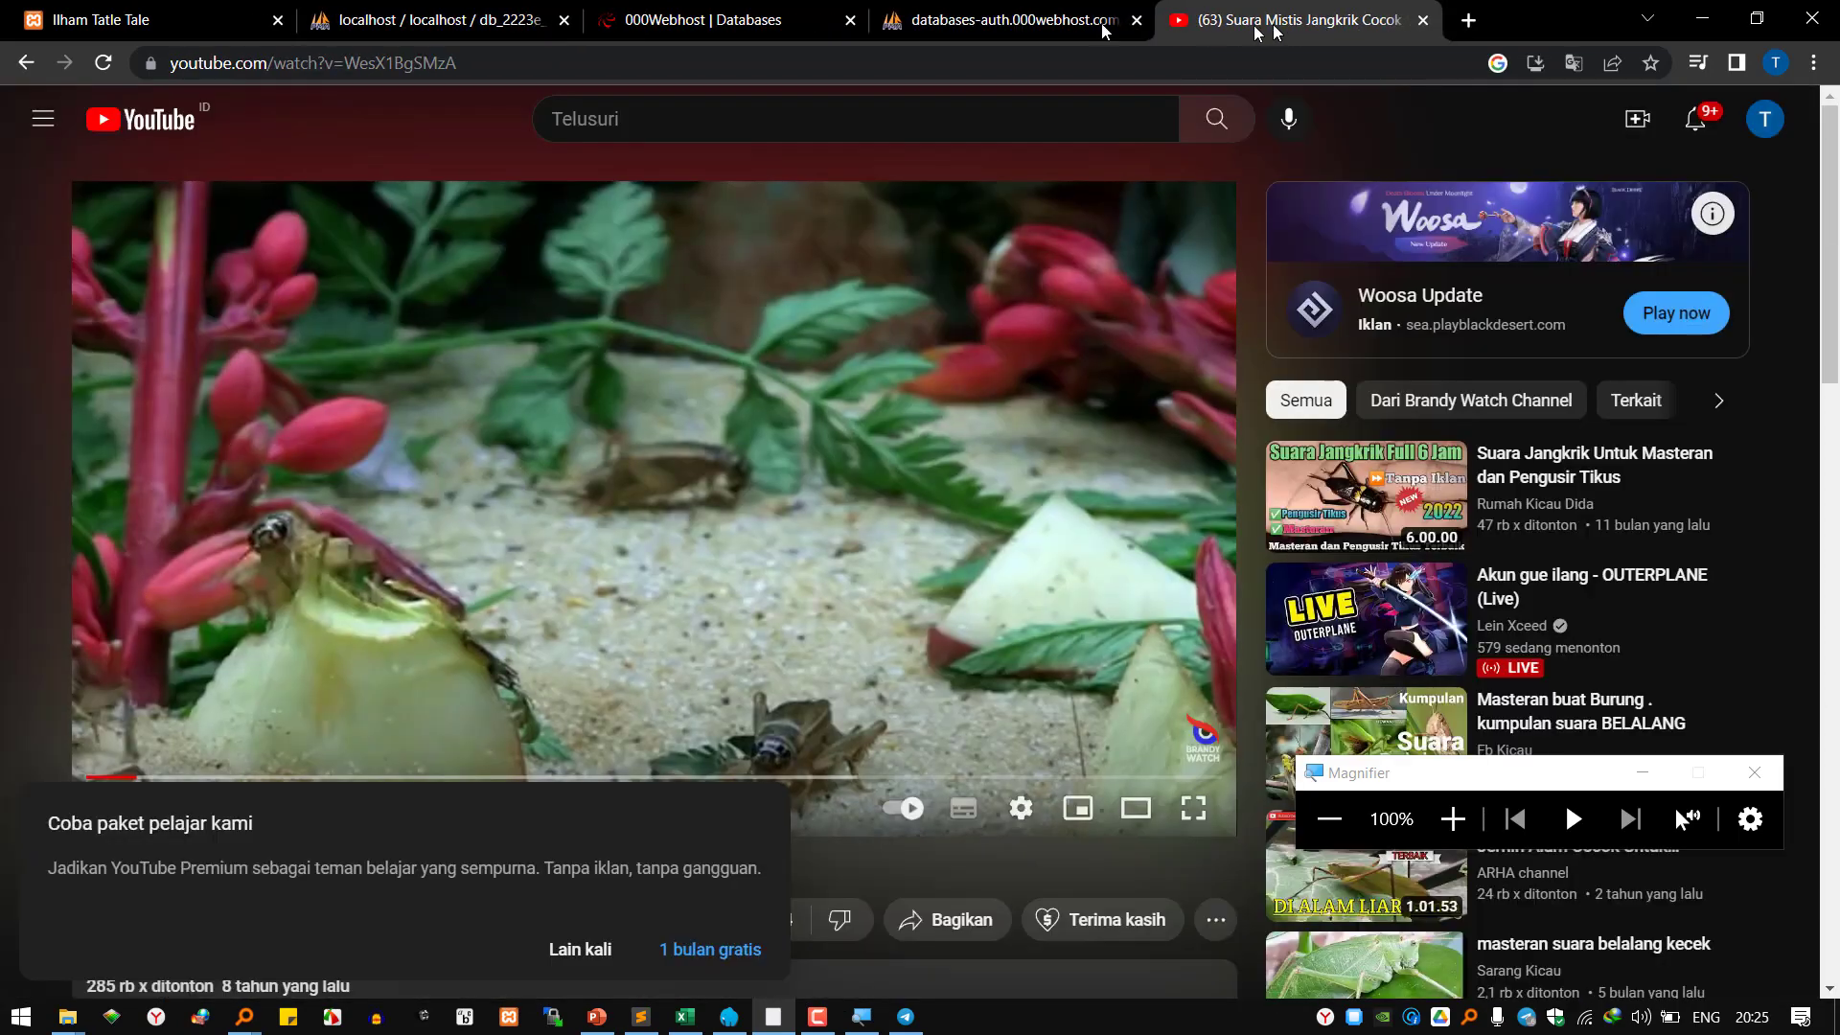
click(1052, 19)
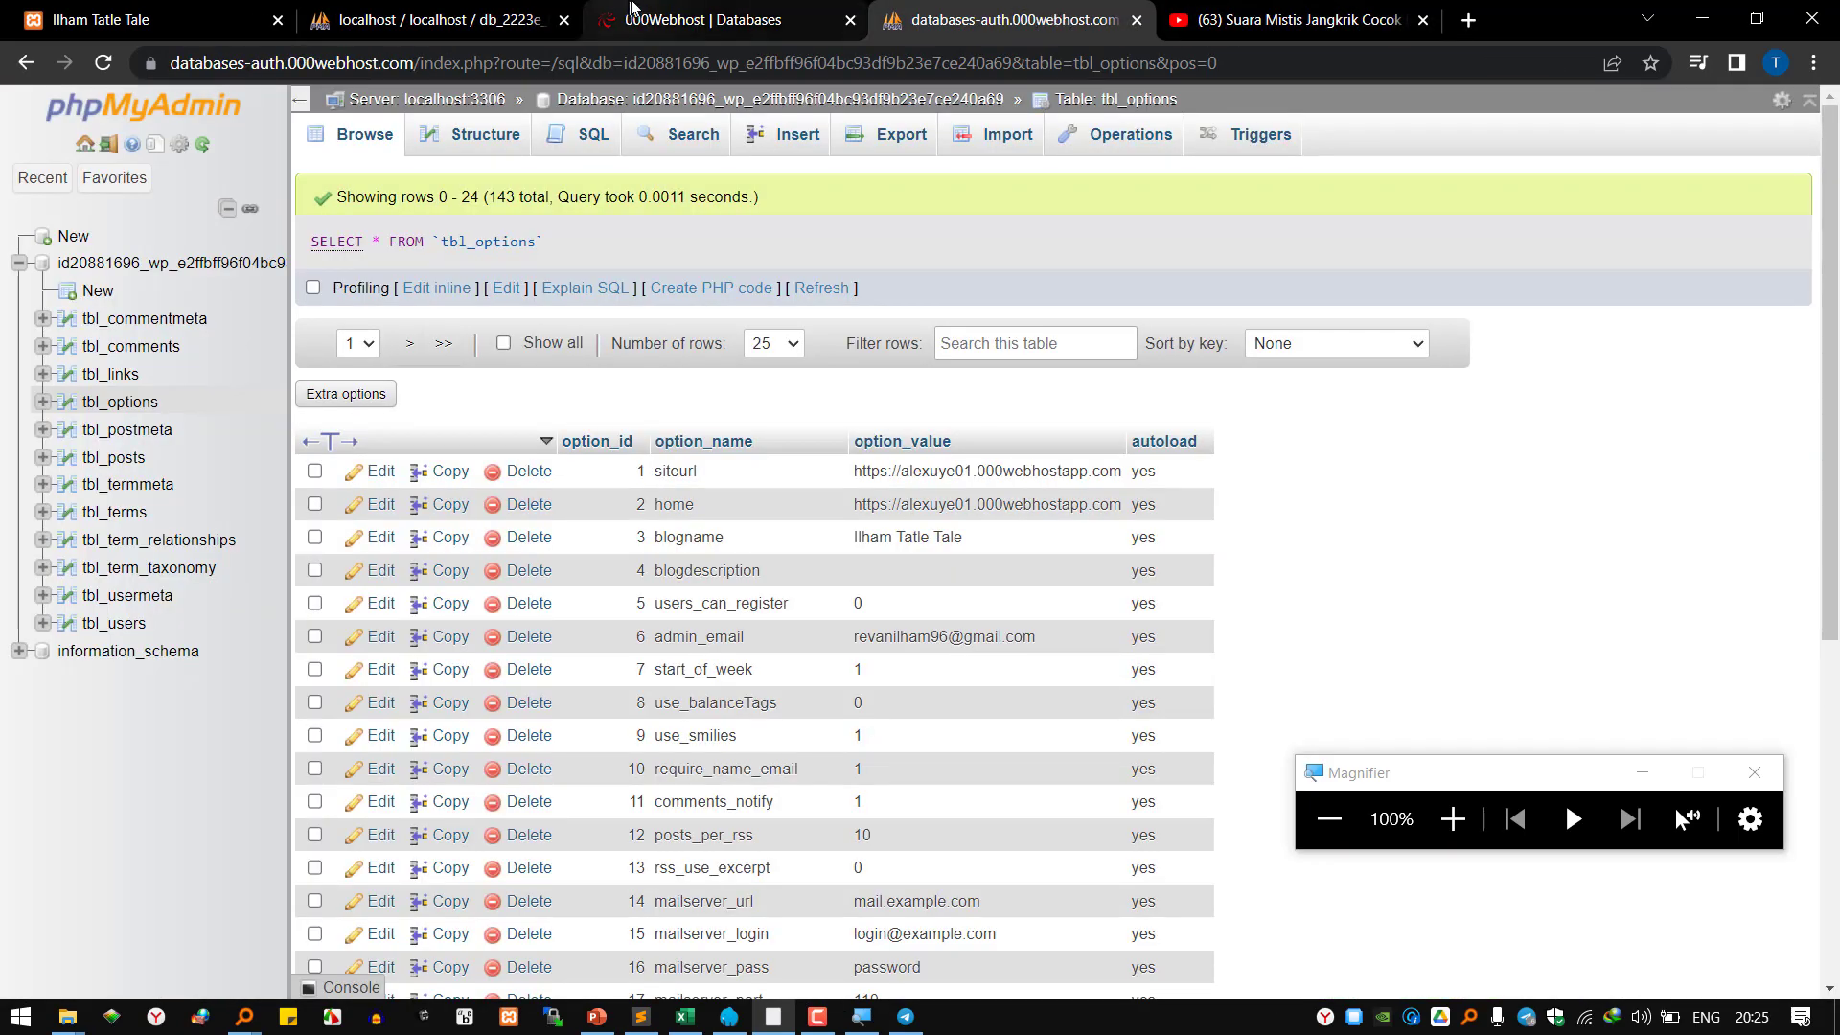
click(709, 20)
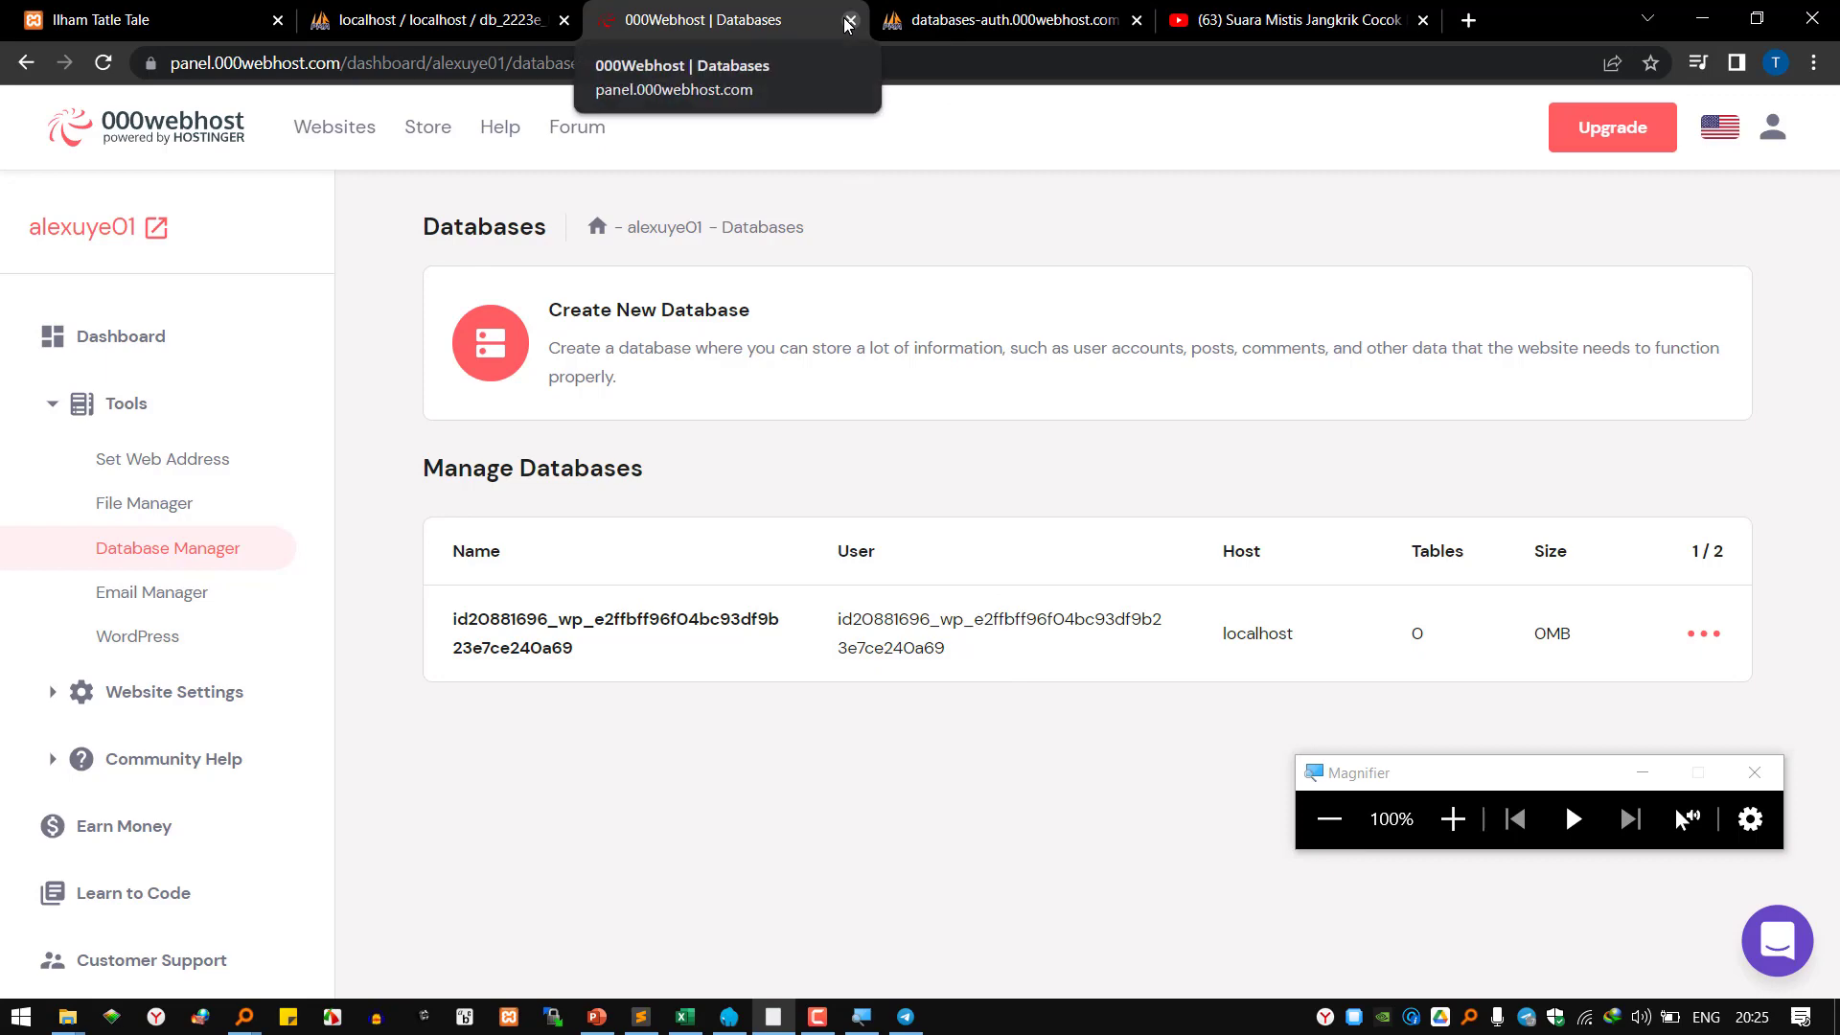
Step: Close the 000webhost Databases, hosting database and YouTube tabs
click(849, 20)
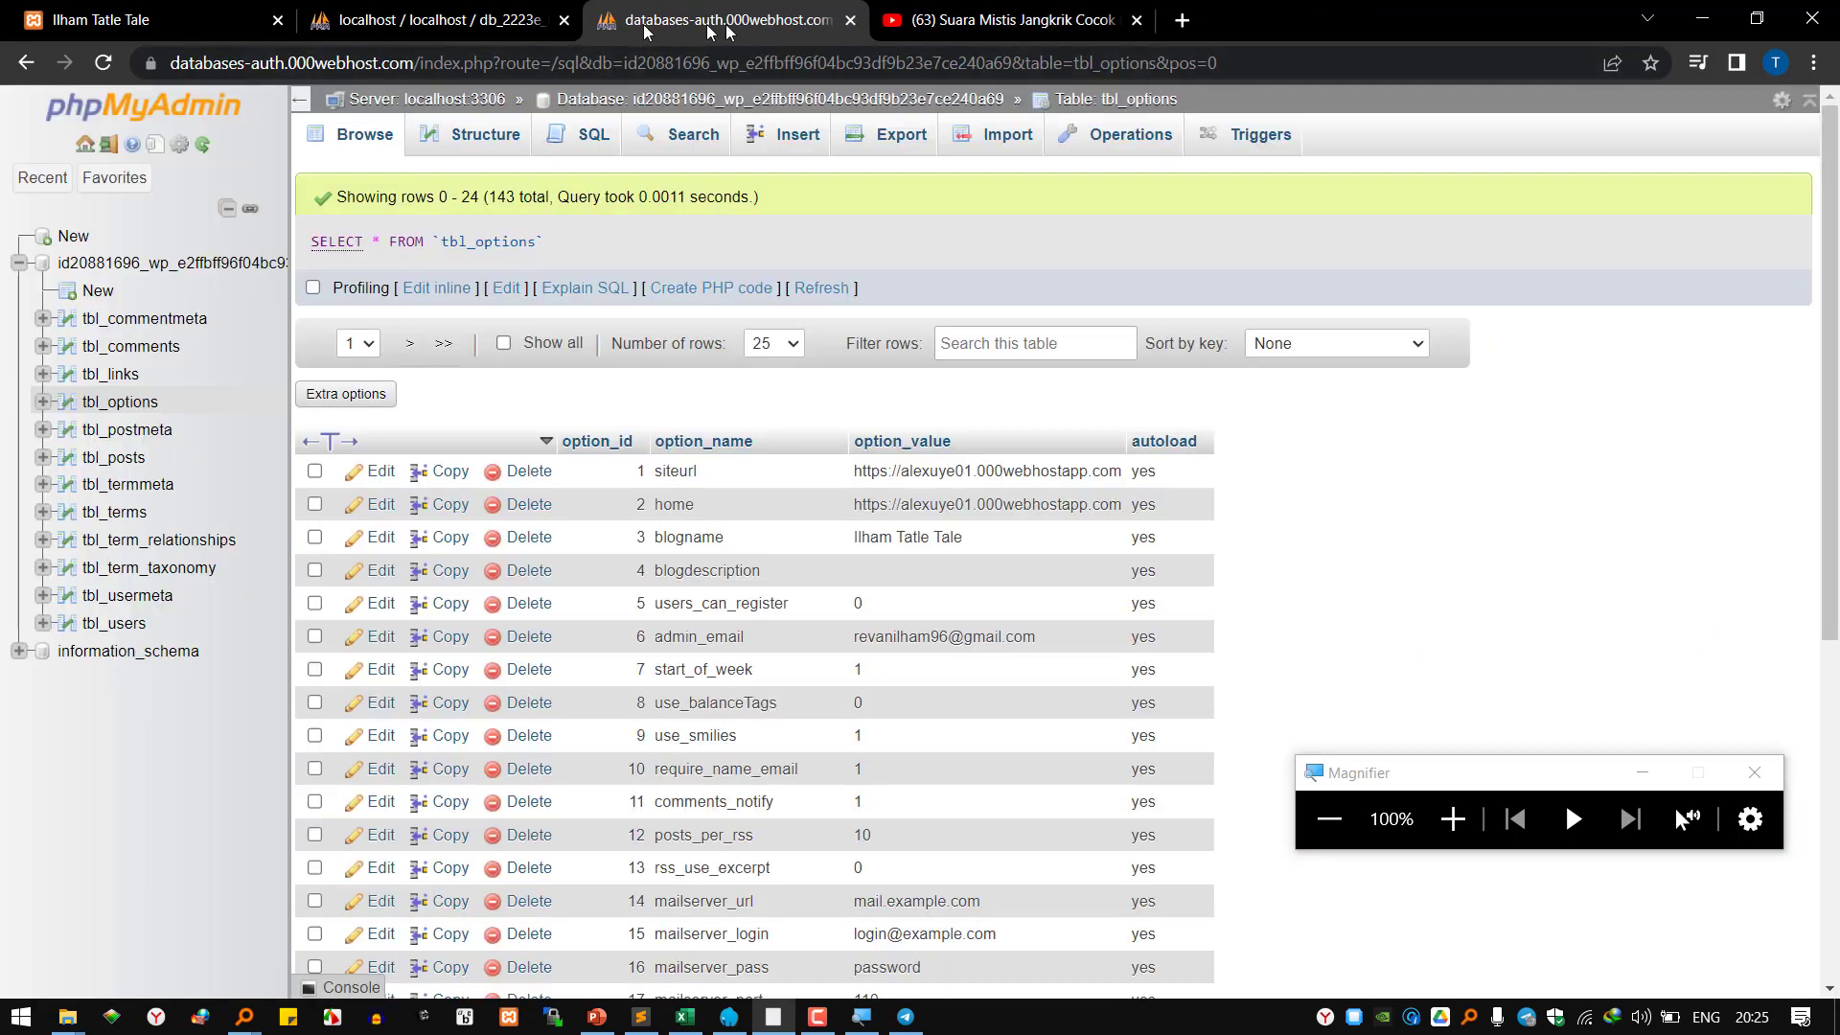
click(849, 20)
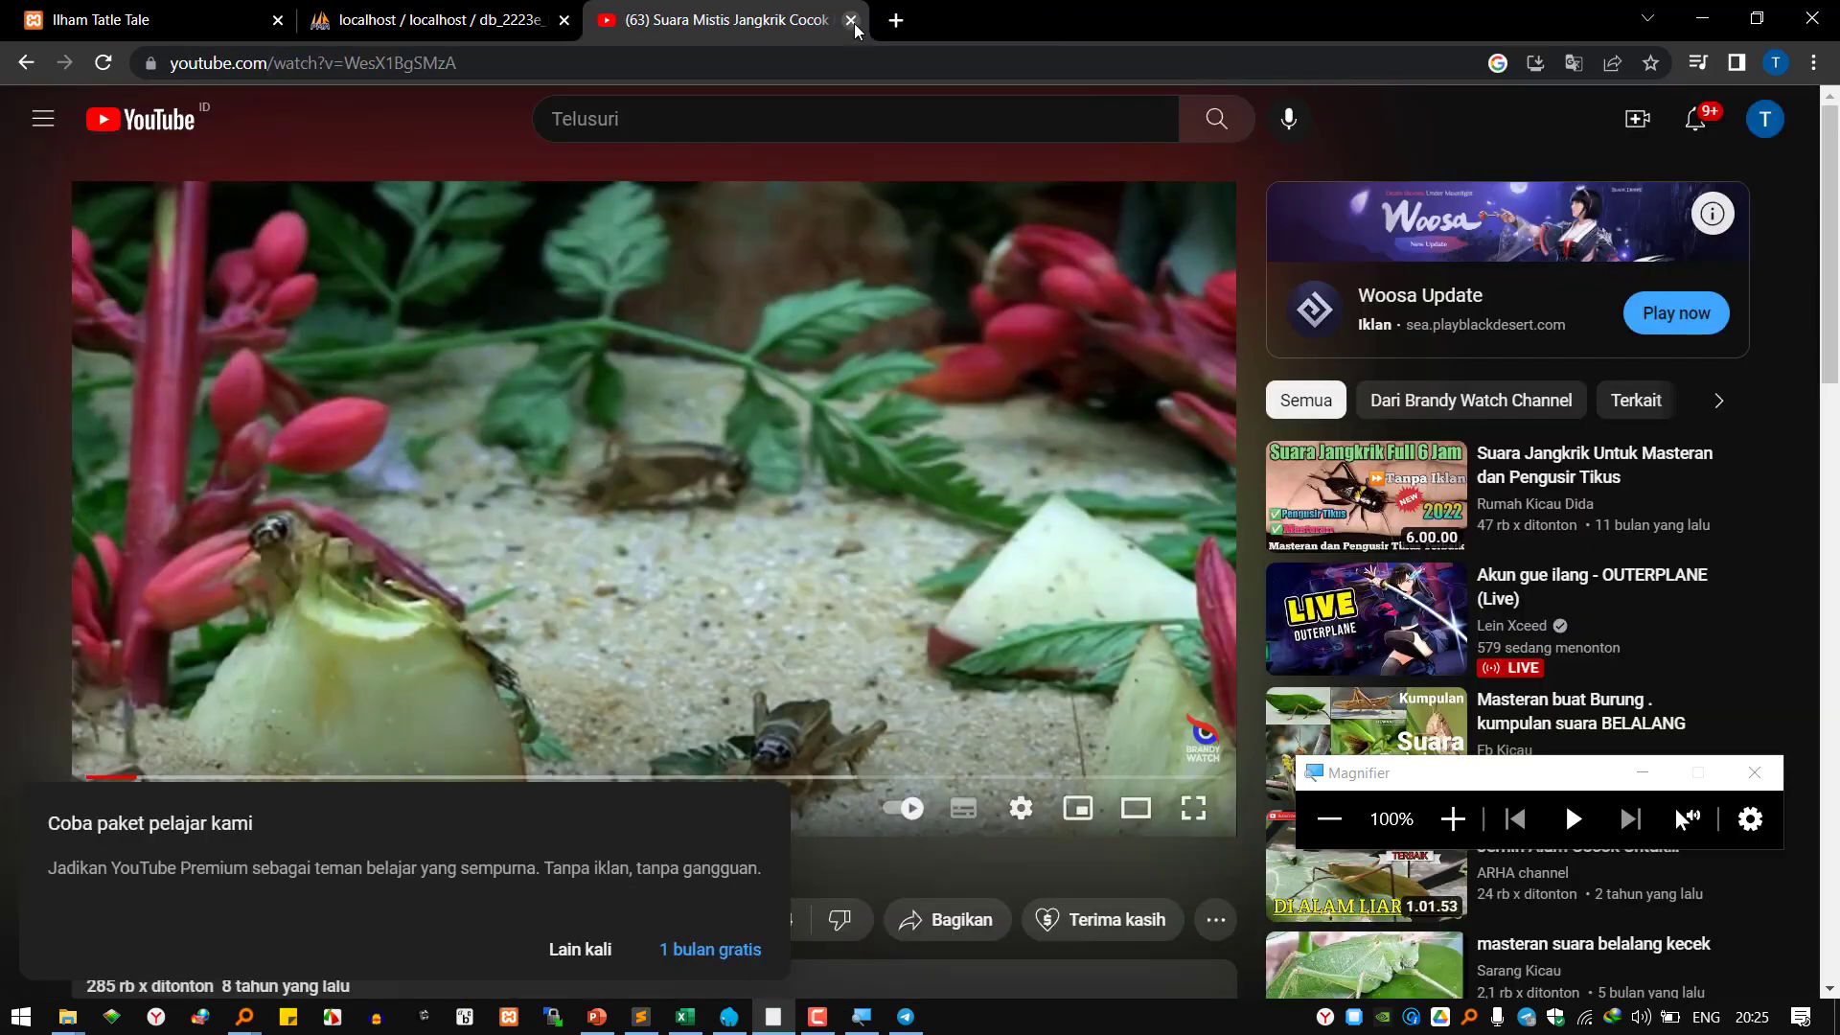
click(849, 20)
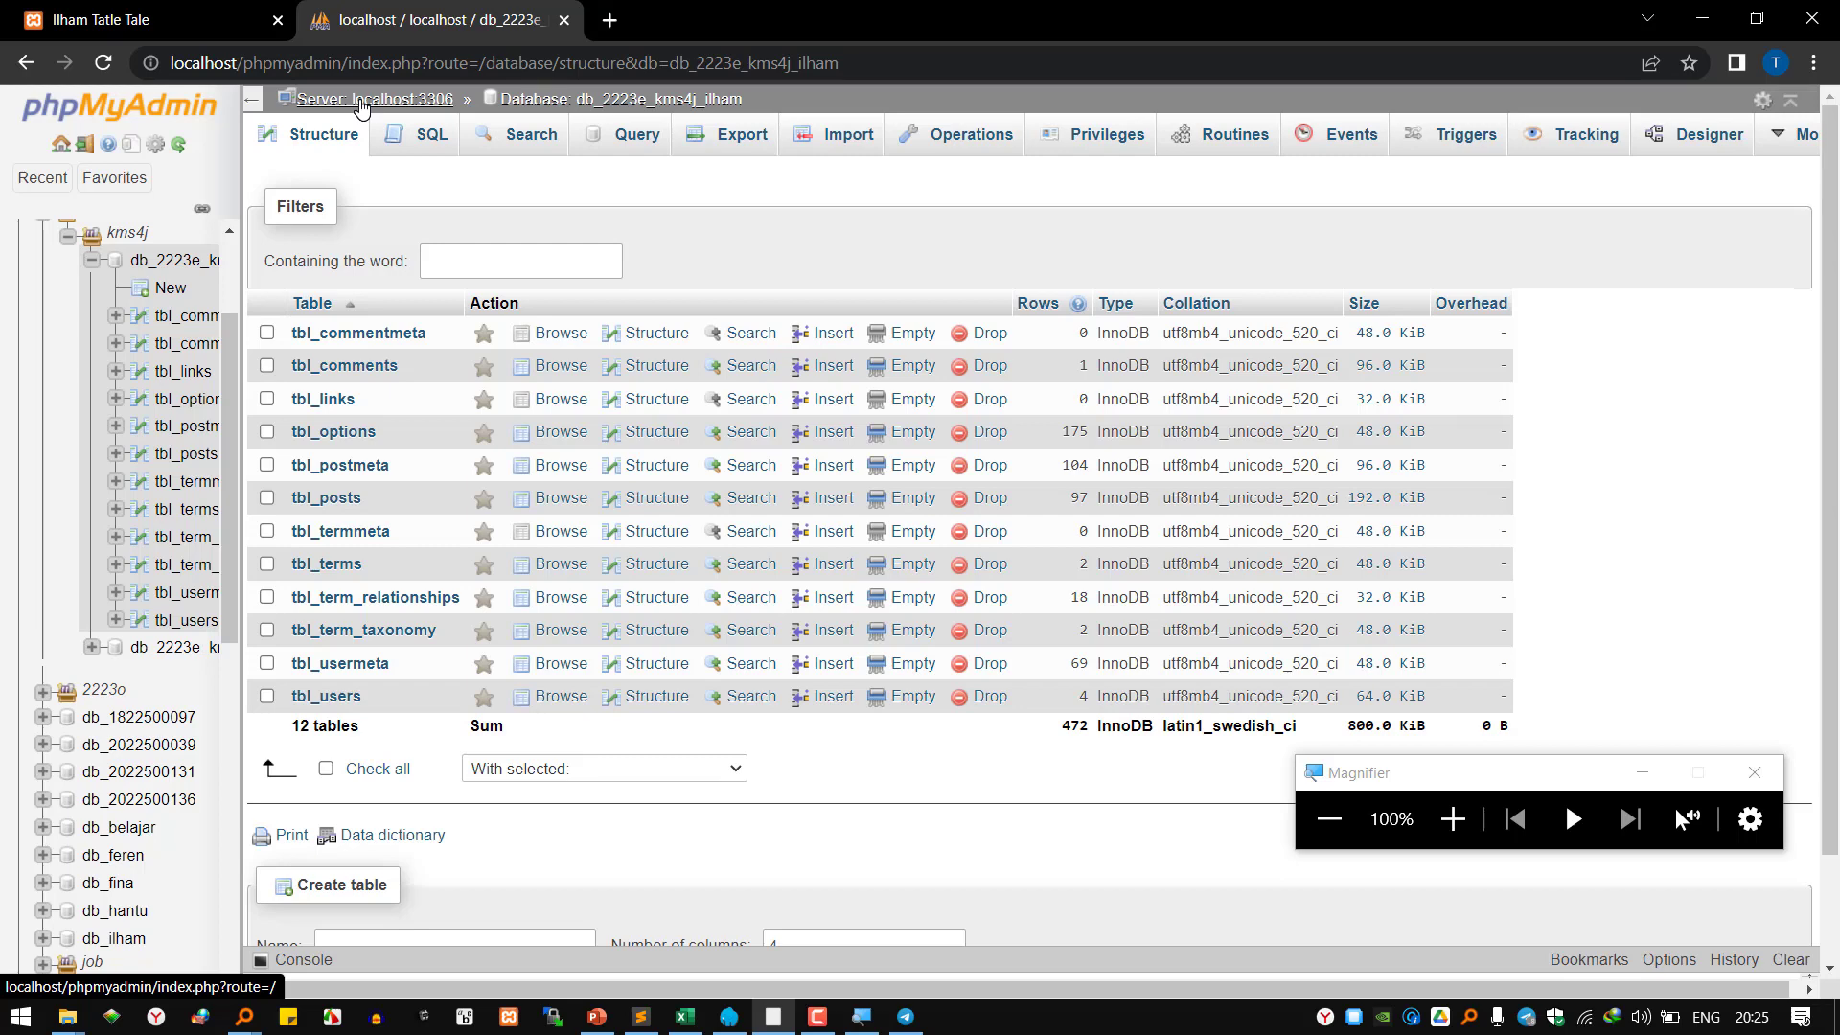
Step: Filter the local phpMyAdmin databases by 'ilham' and drop db_2223e_kms4j_ilham
click(360, 109)
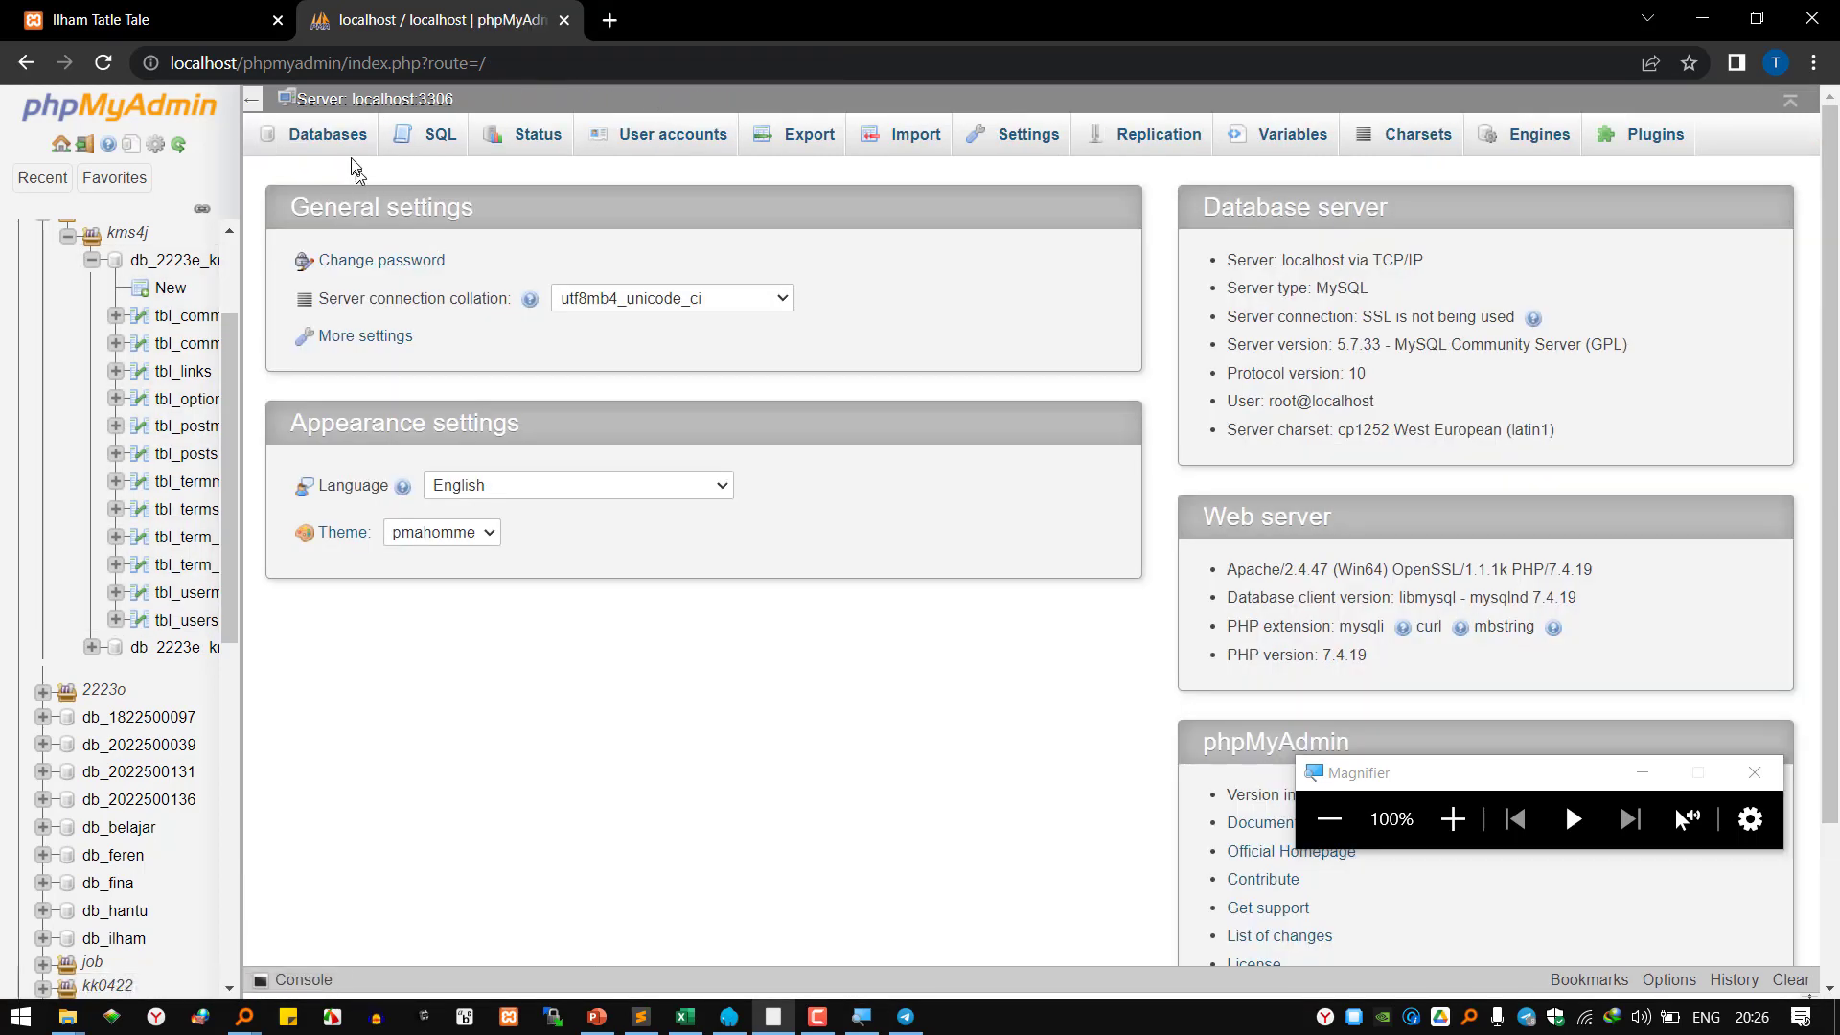
click(356, 146)
click(499, 434)
text(ilham)
click(454, 477)
click(475, 436)
text(ilham)
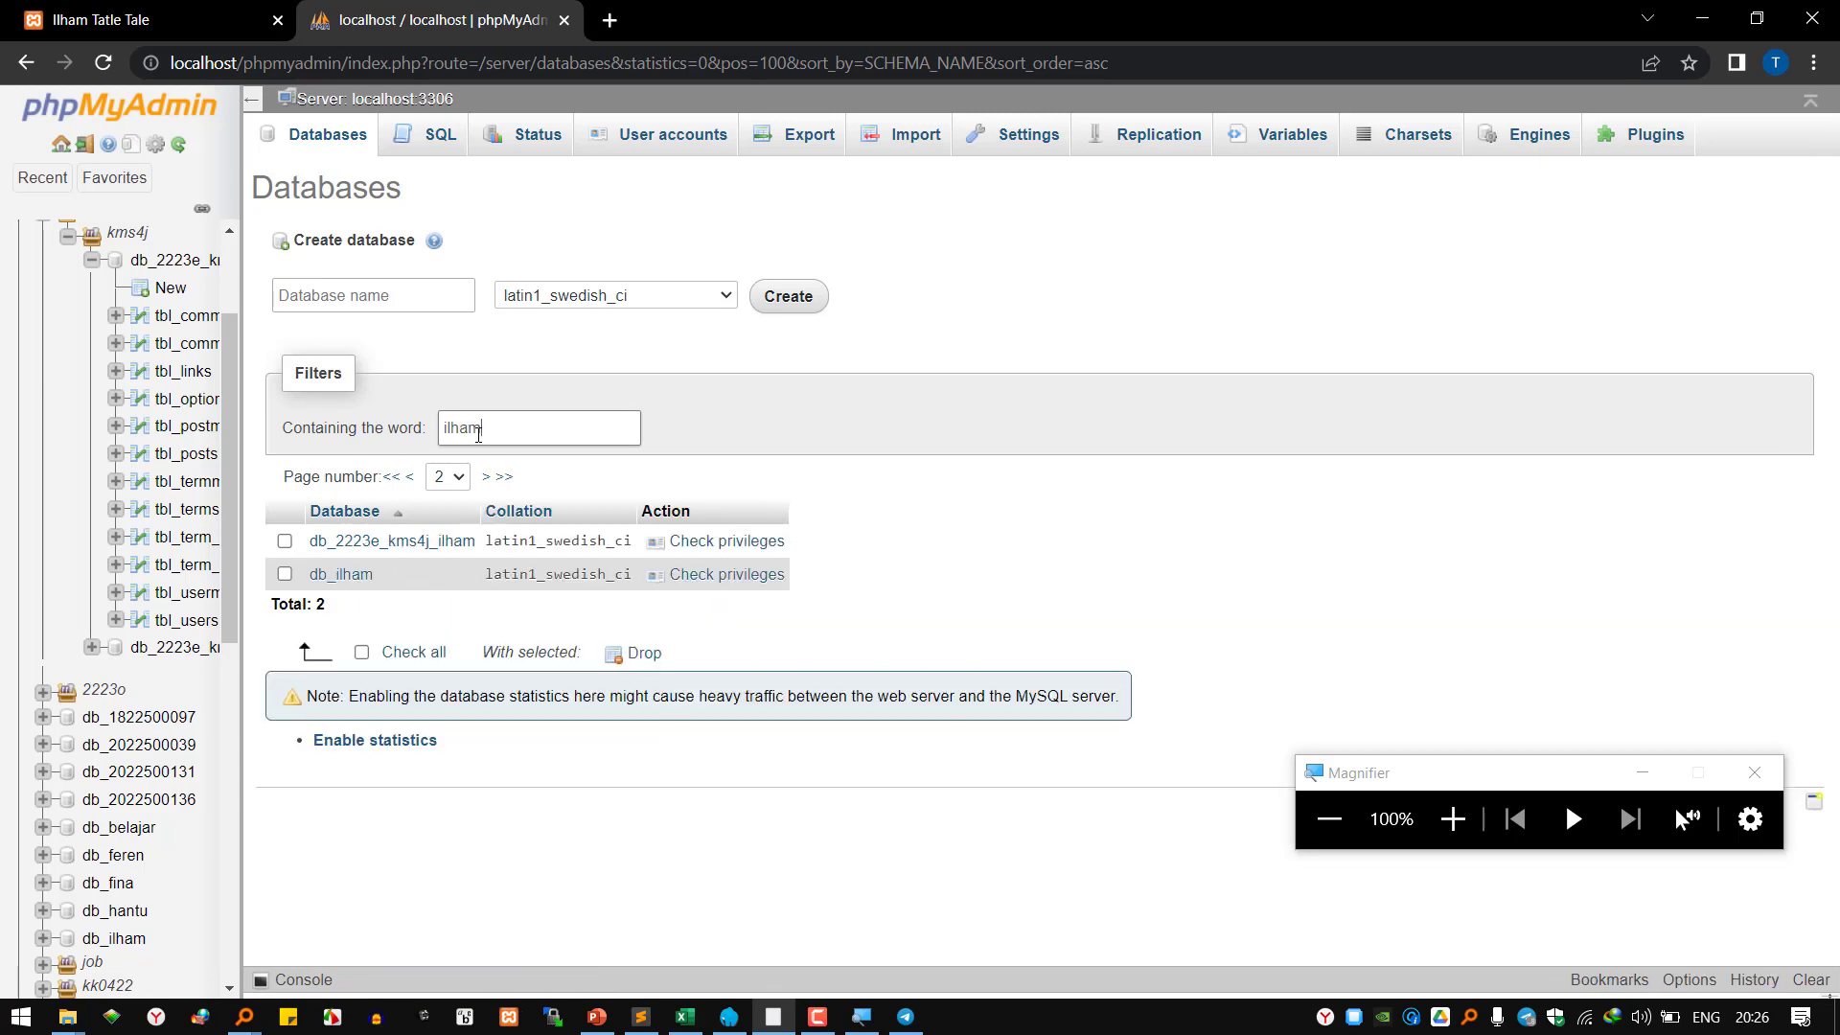
click(285, 540)
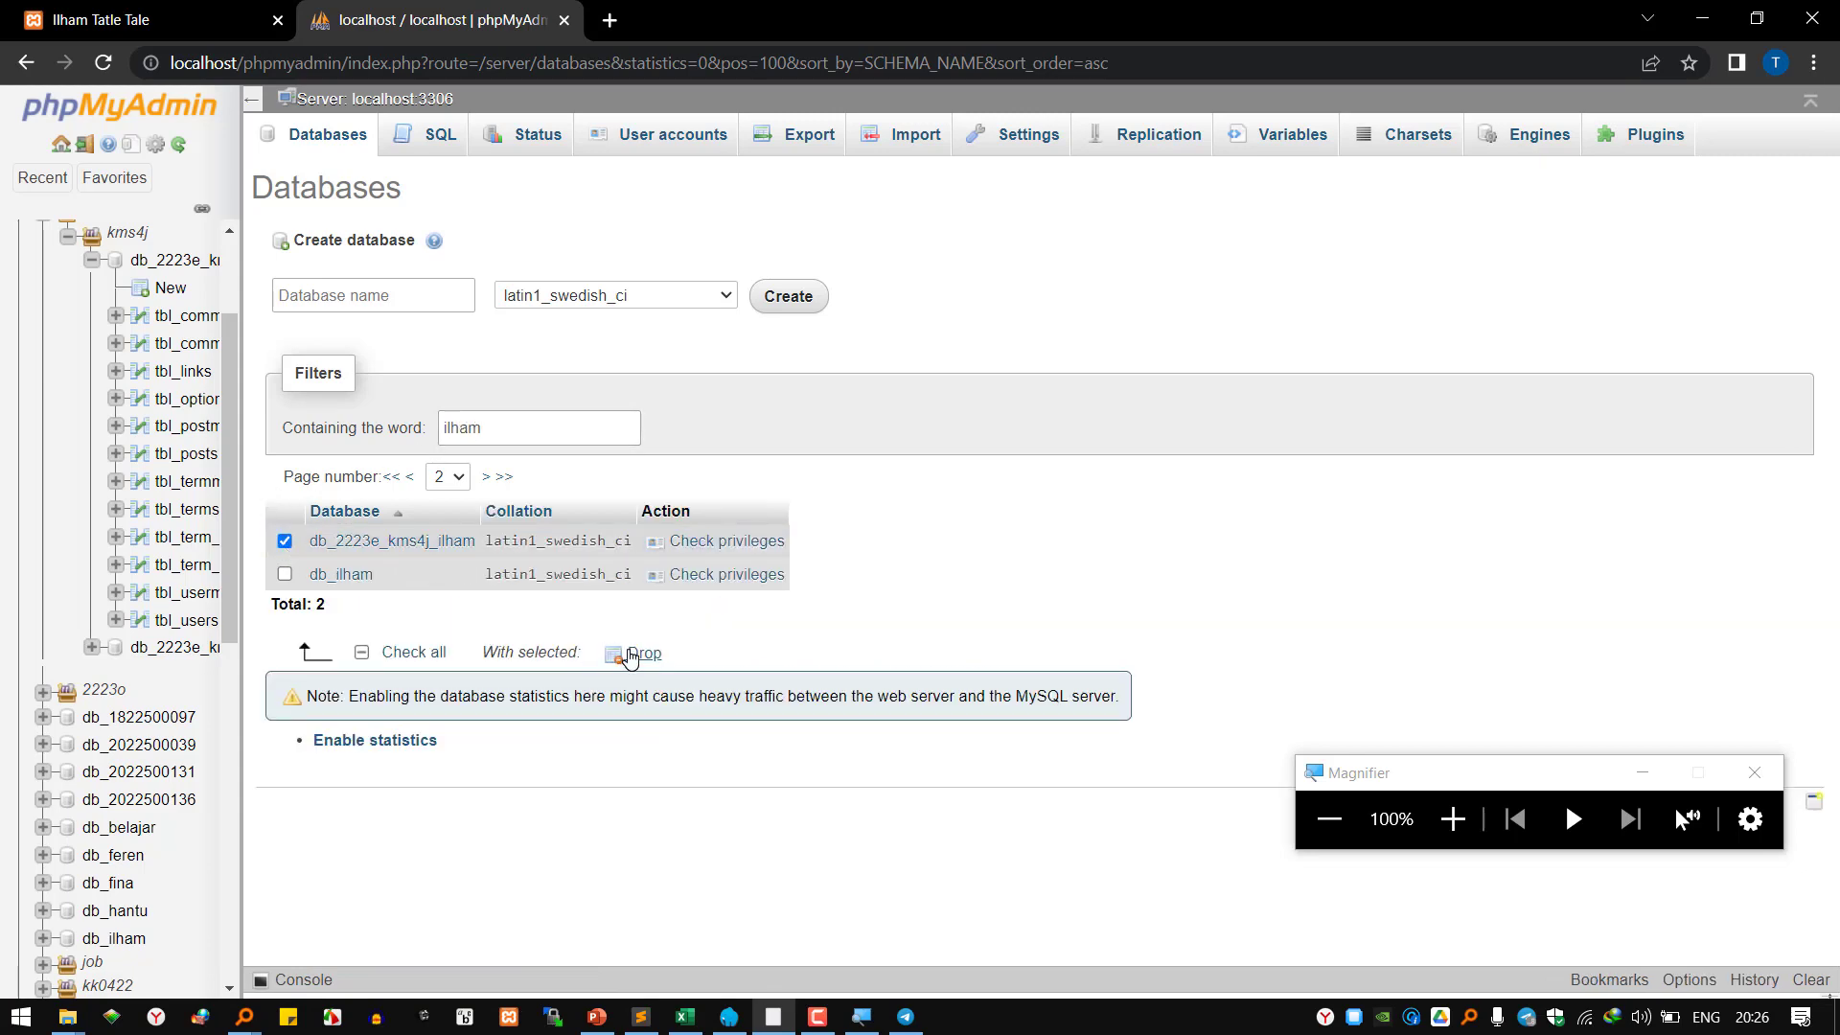
click(630, 658)
click(944, 622)
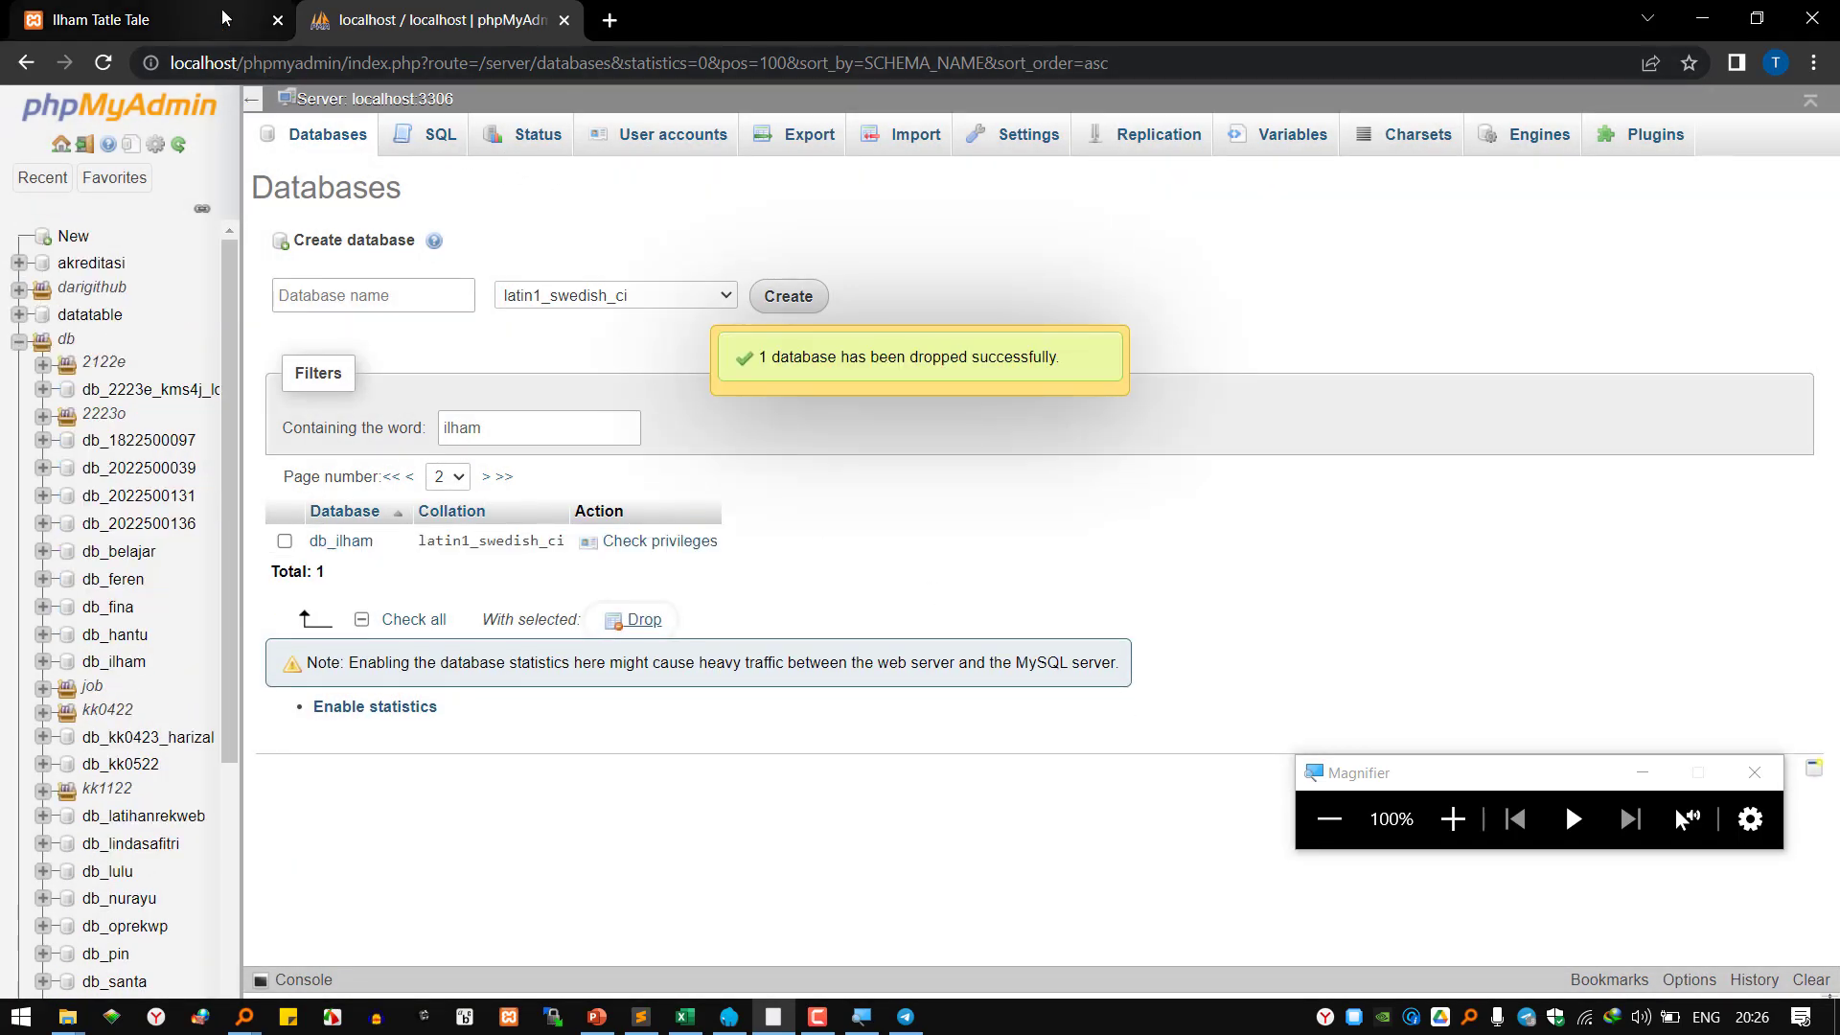
click(221, 11)
click(288, 62)
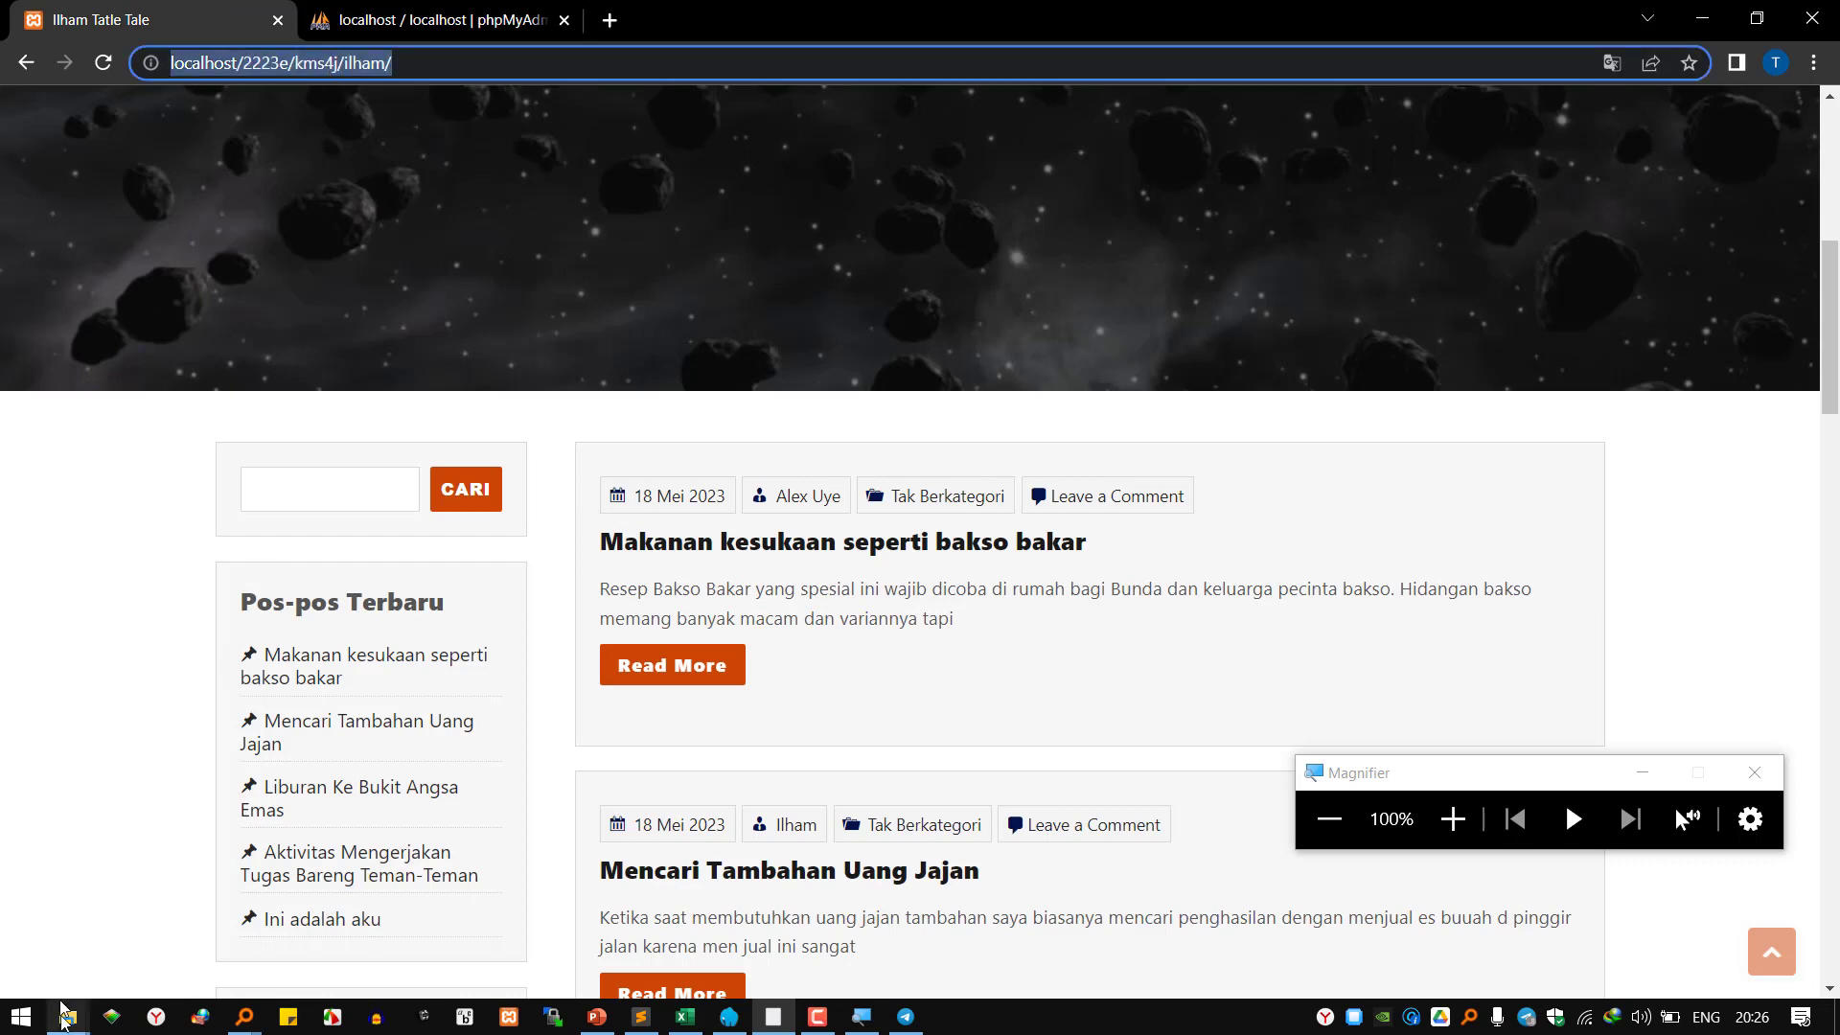
mouse_move(66, 1014)
click(591, 941)
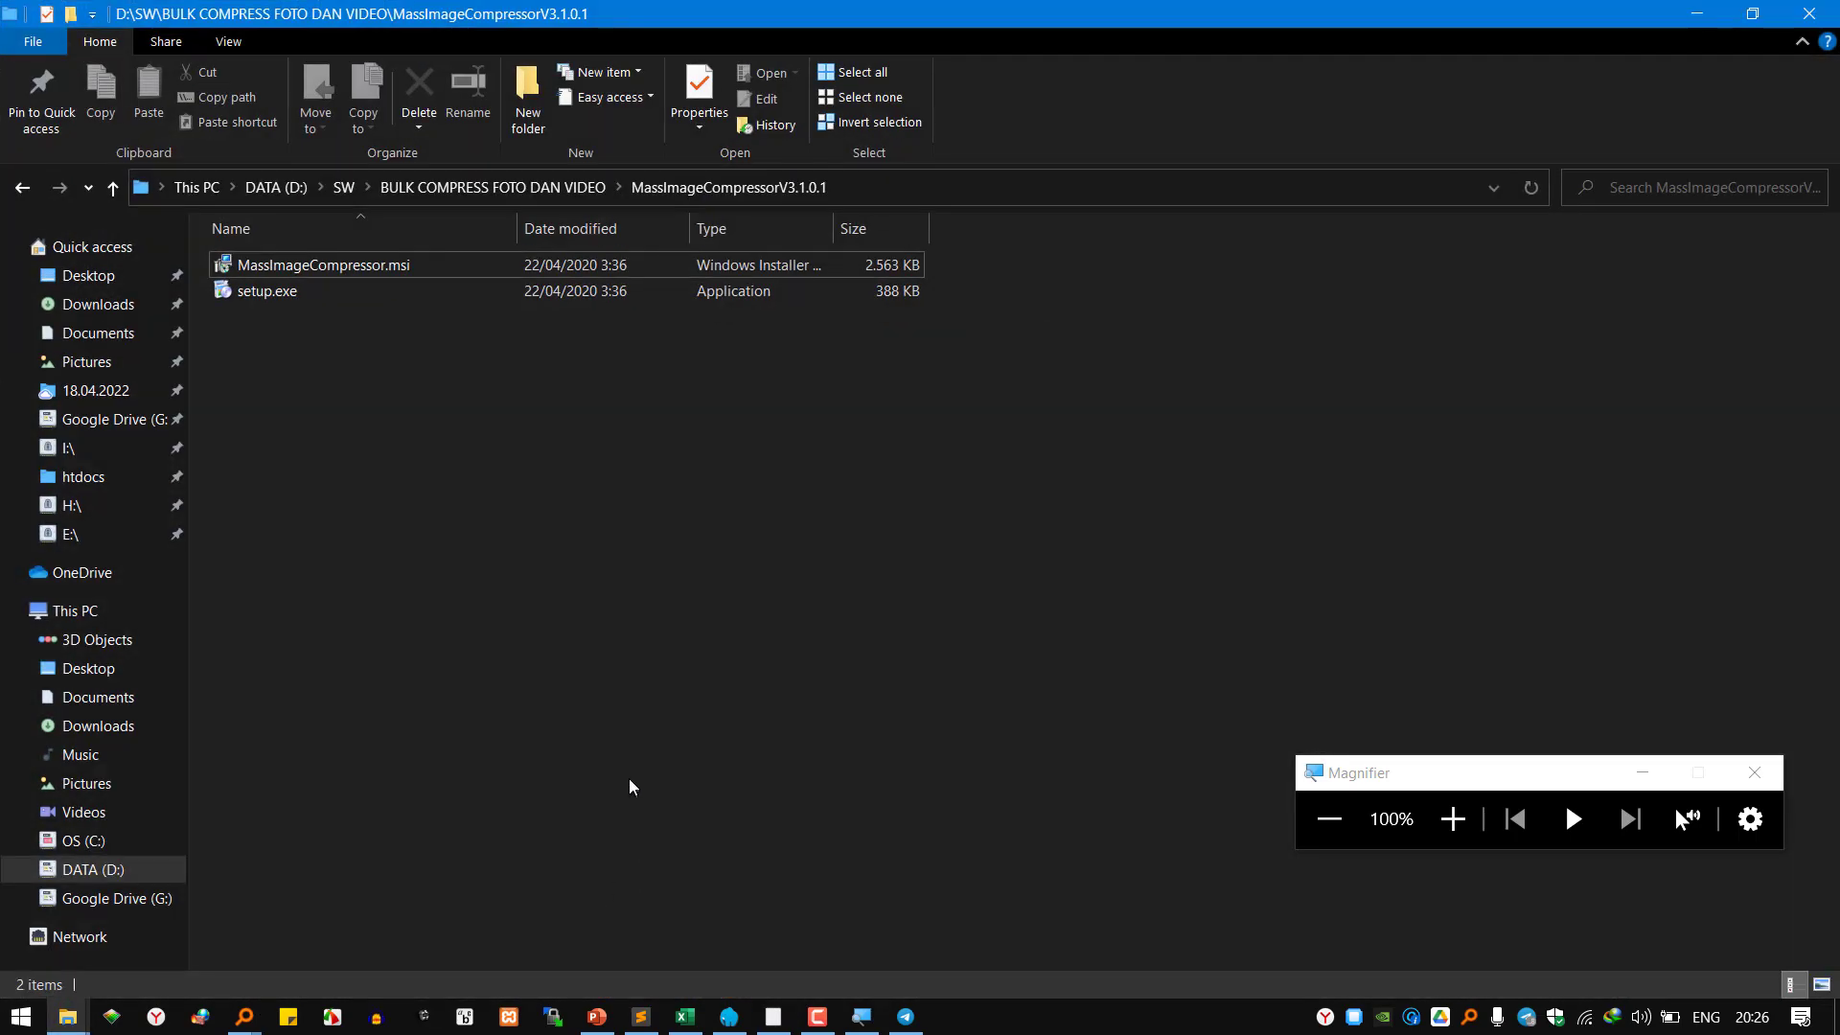
click(1810, 13)
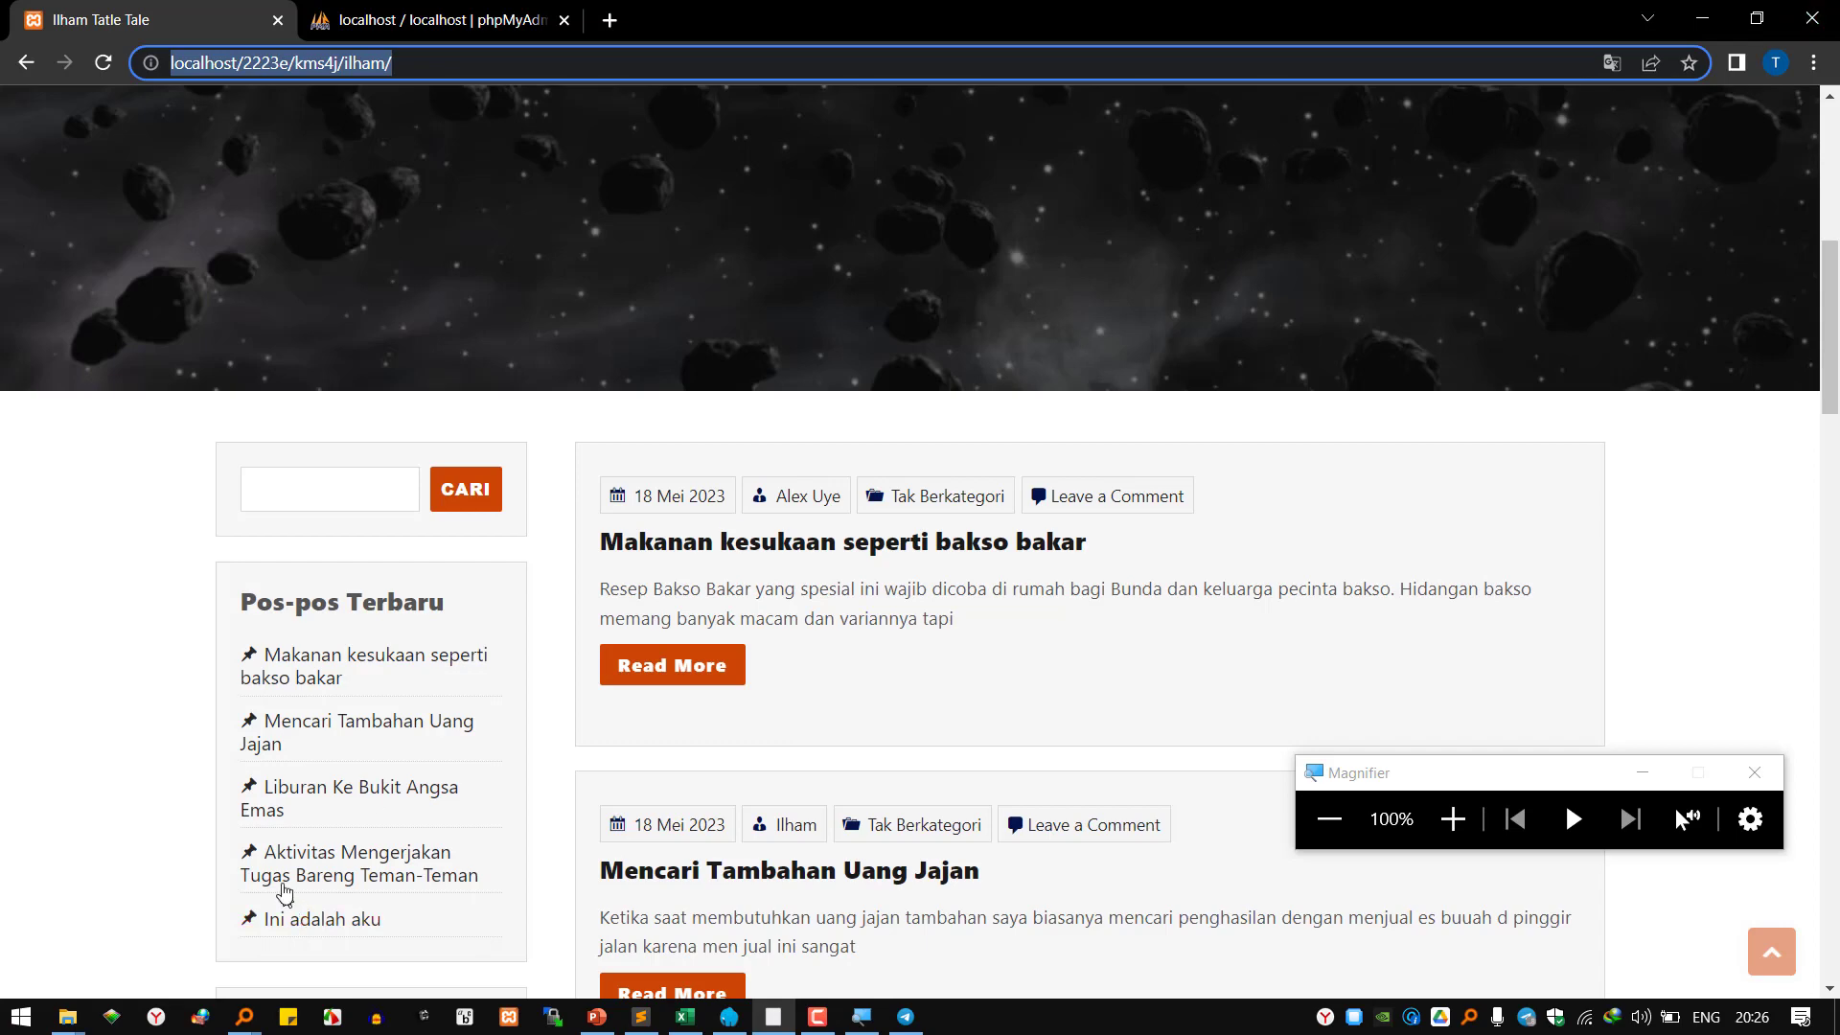
mouse_move(67, 1014)
click(318, 960)
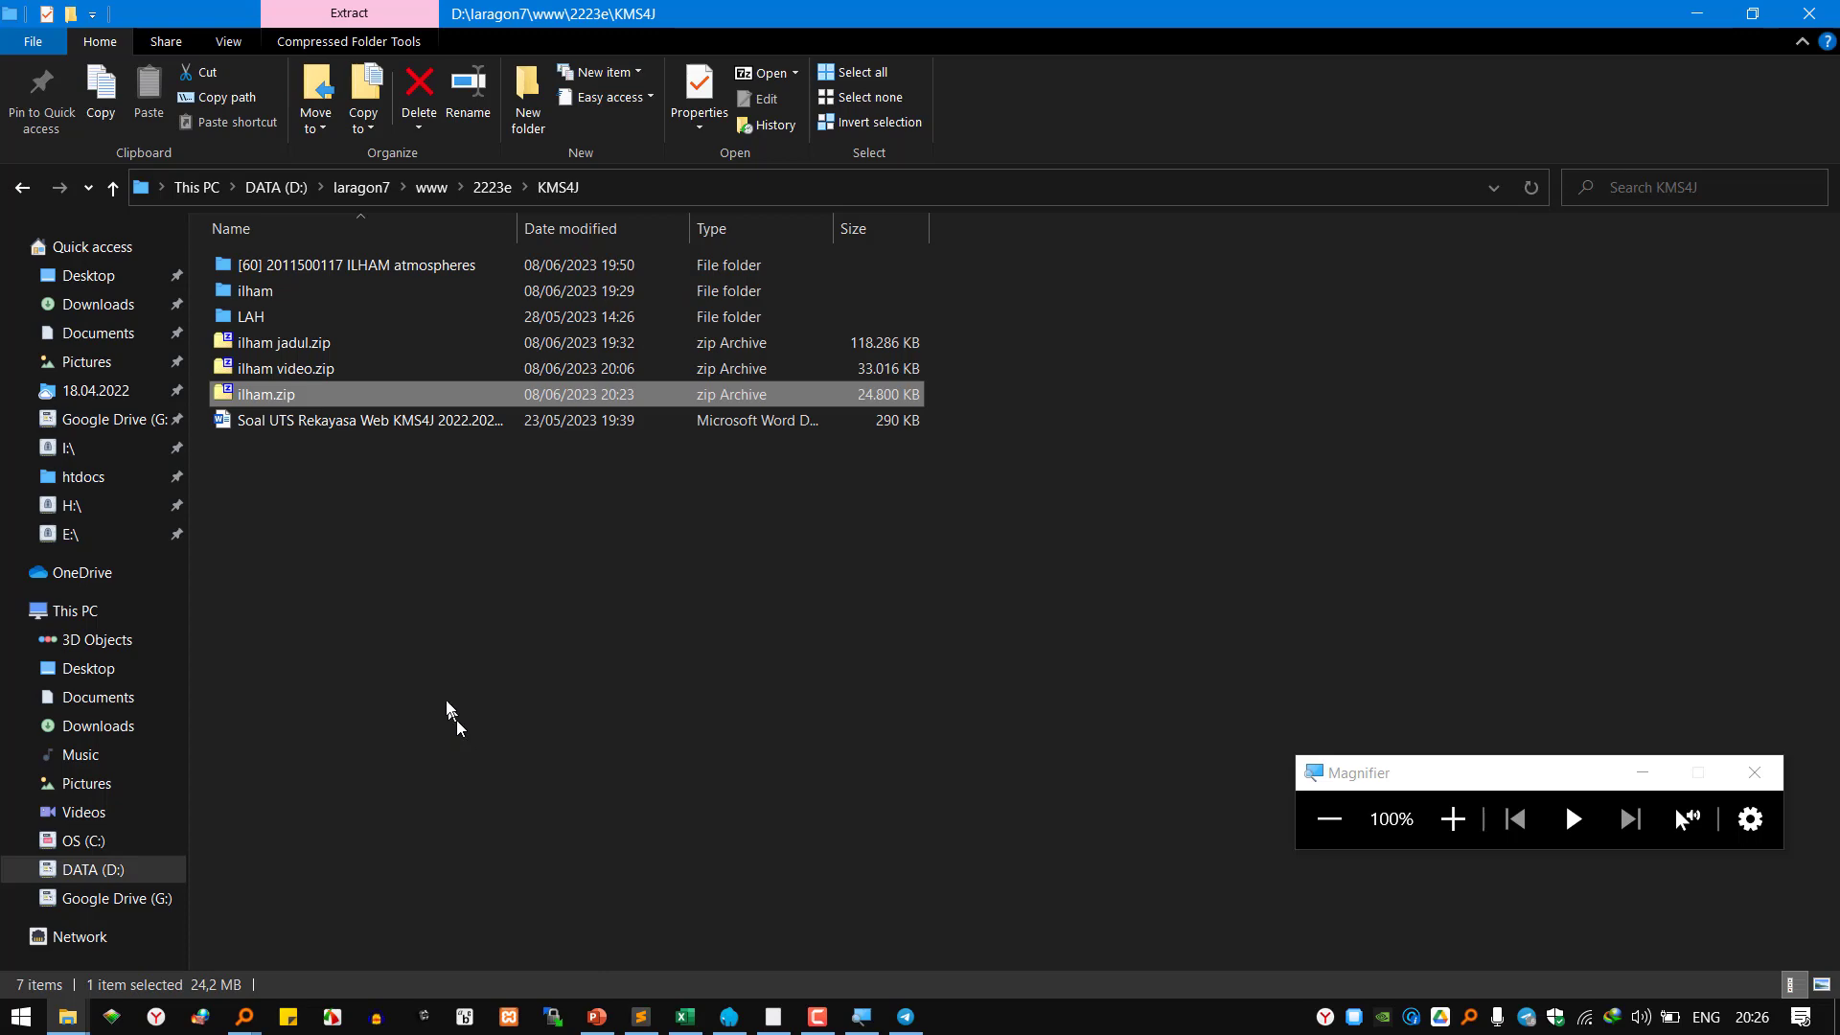
click(773, 1016)
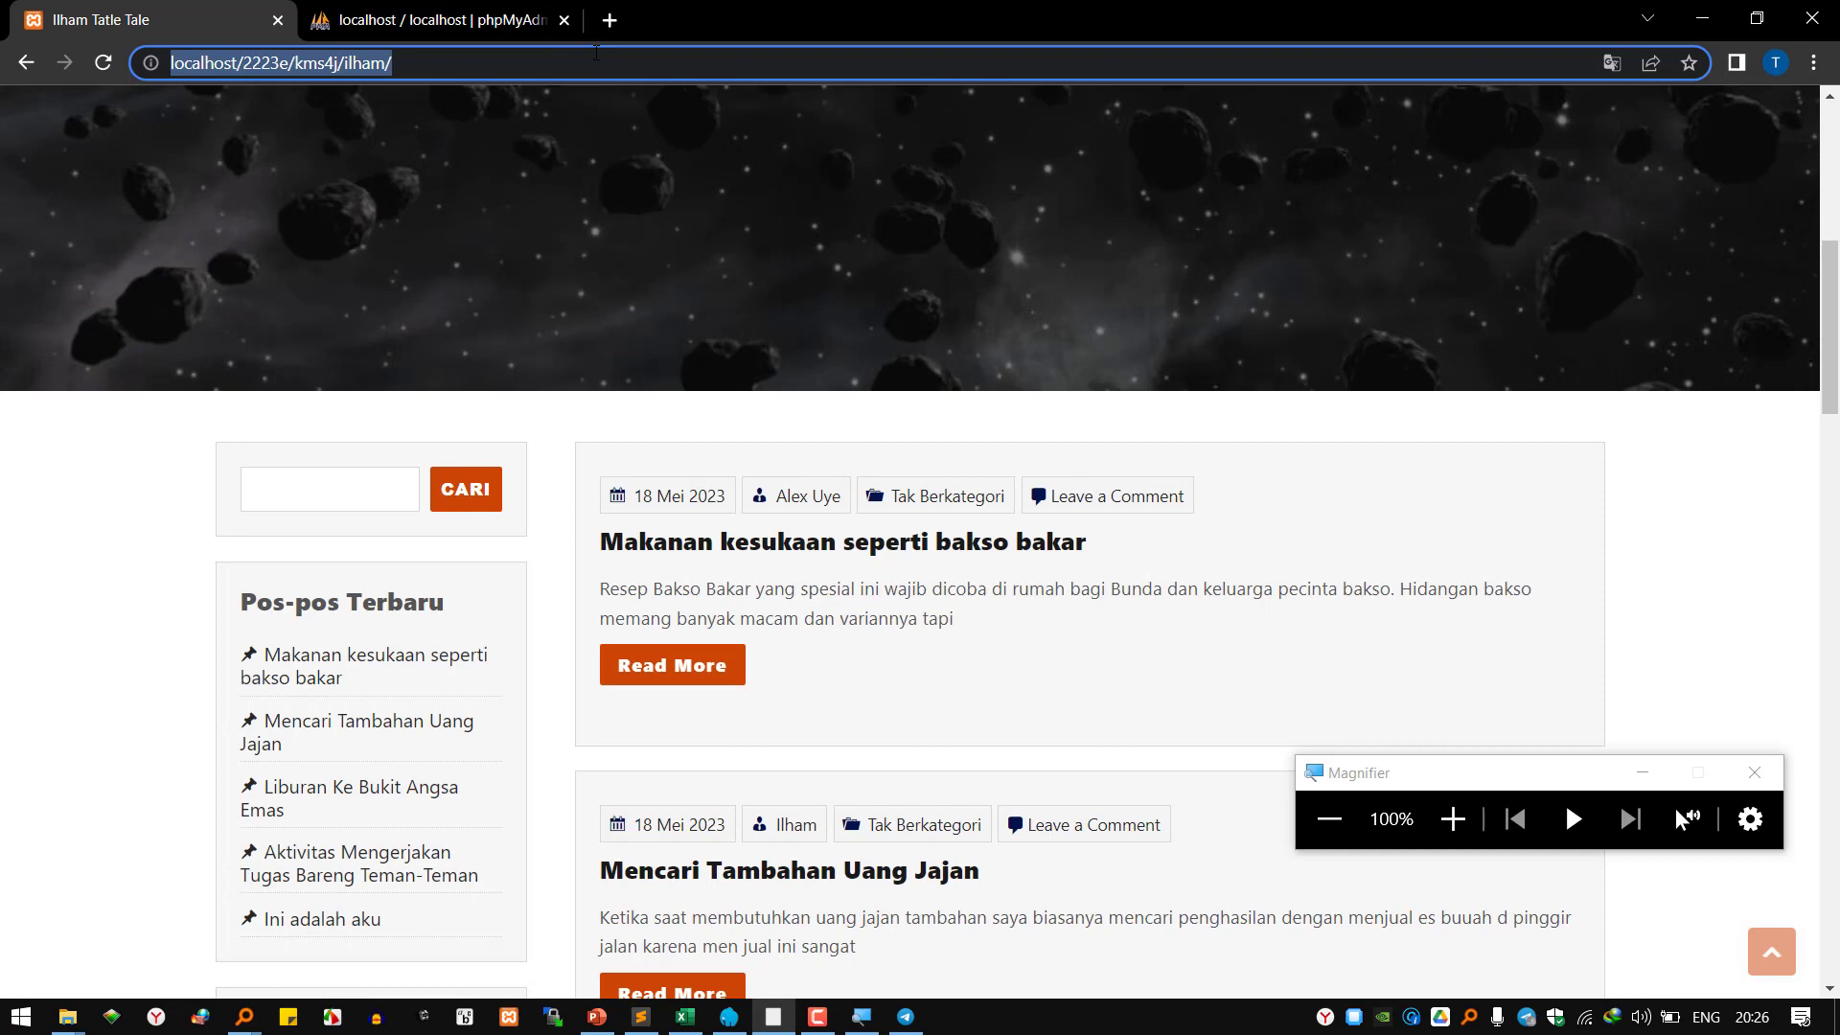
text(mail.google.com)
Step: Load Gmail, sign out of the current Google account, and choose to use another account
key(Return)
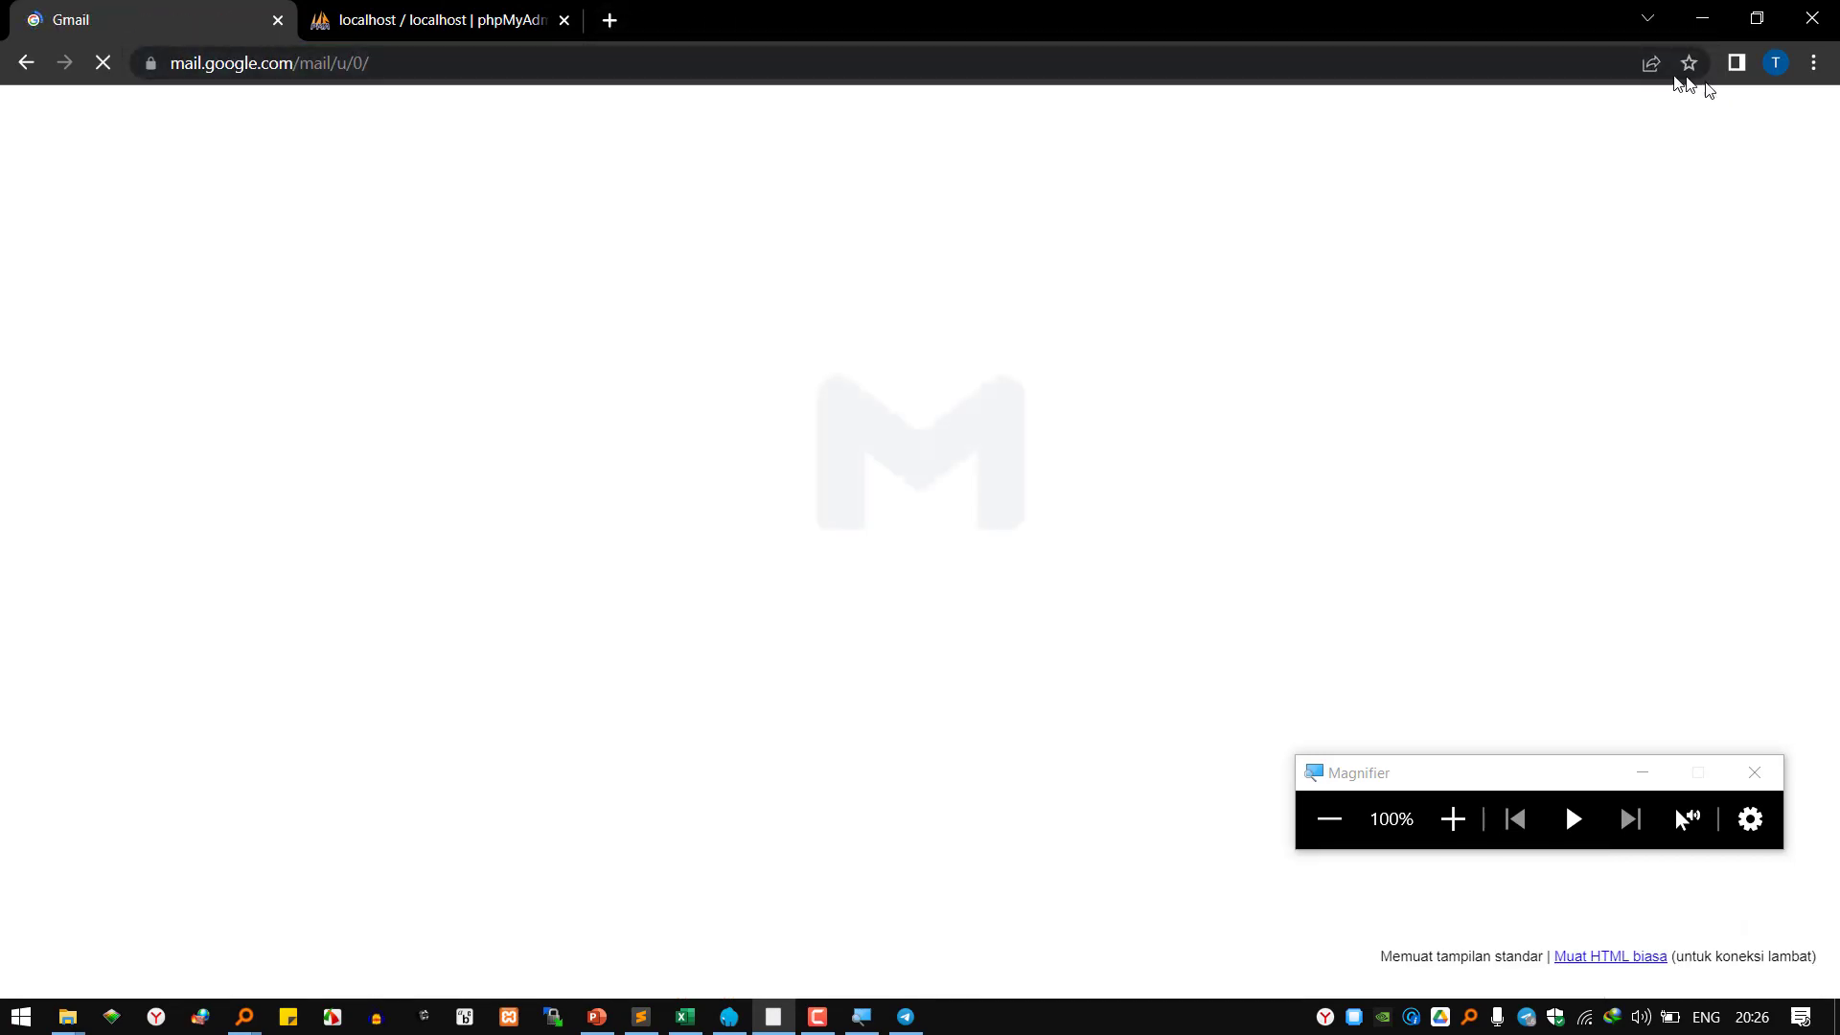
click(1790, 130)
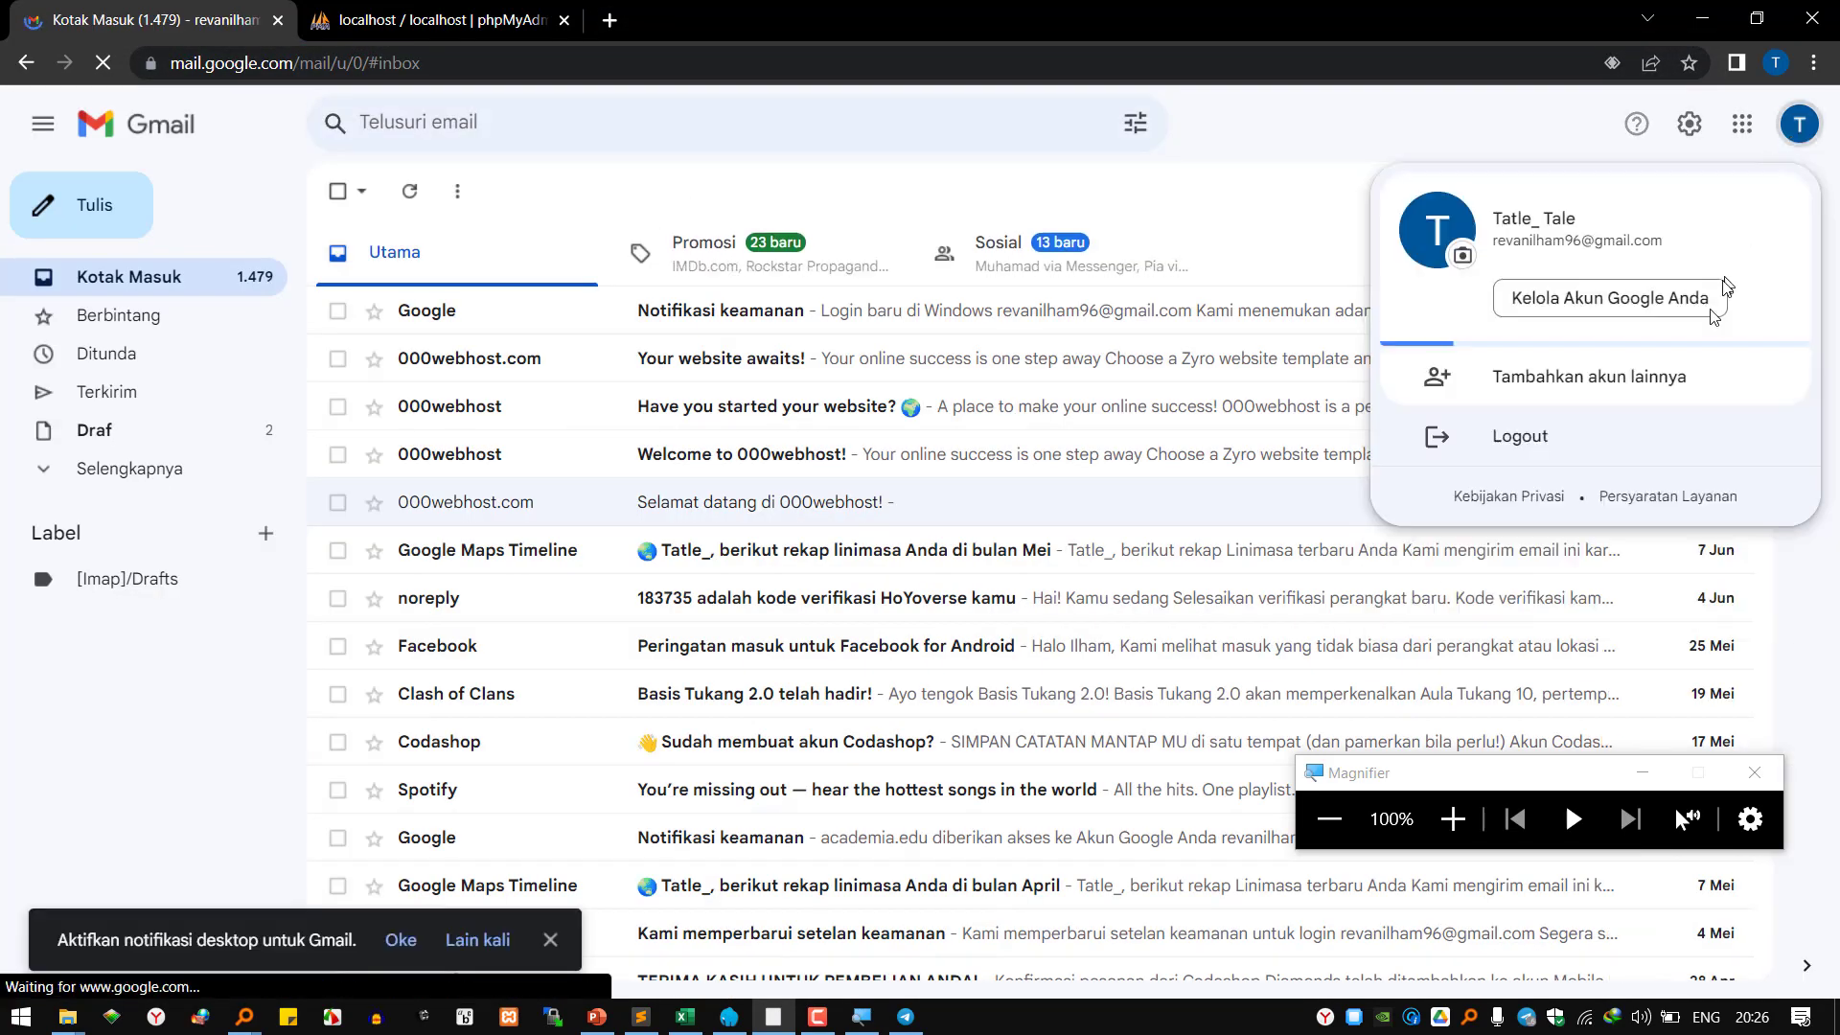
click(1549, 503)
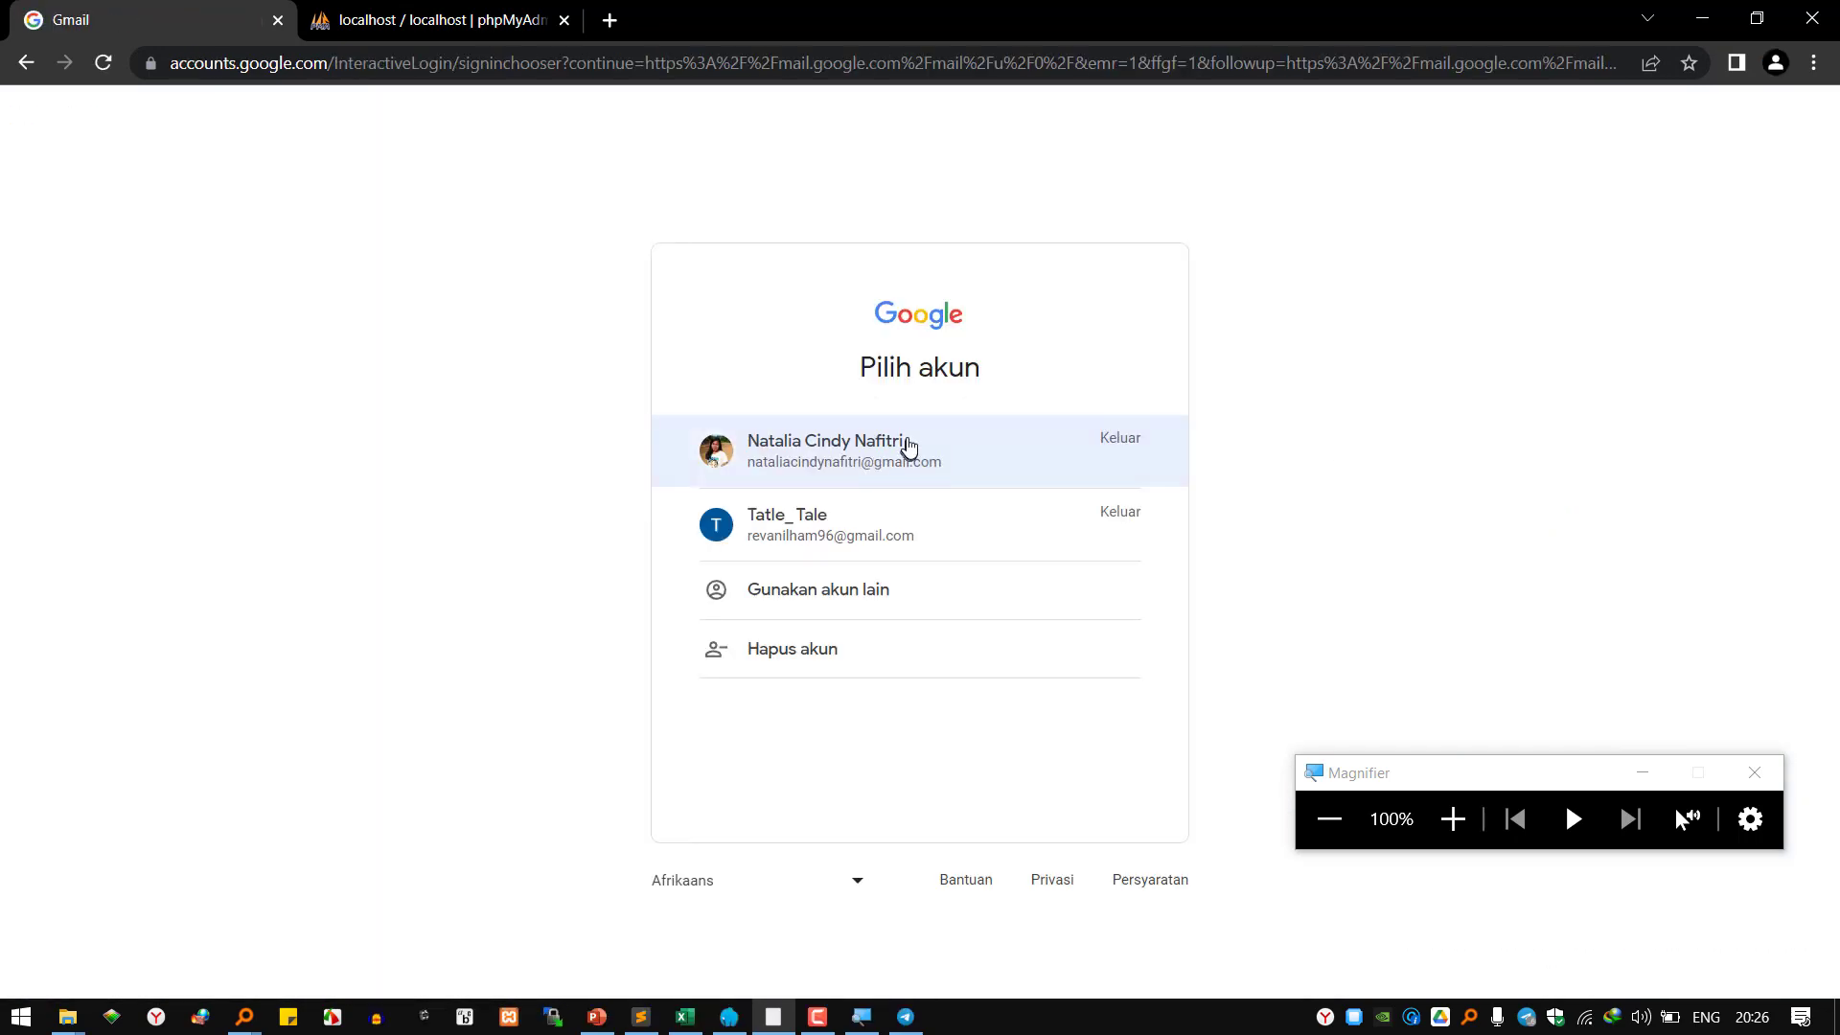
click(834, 605)
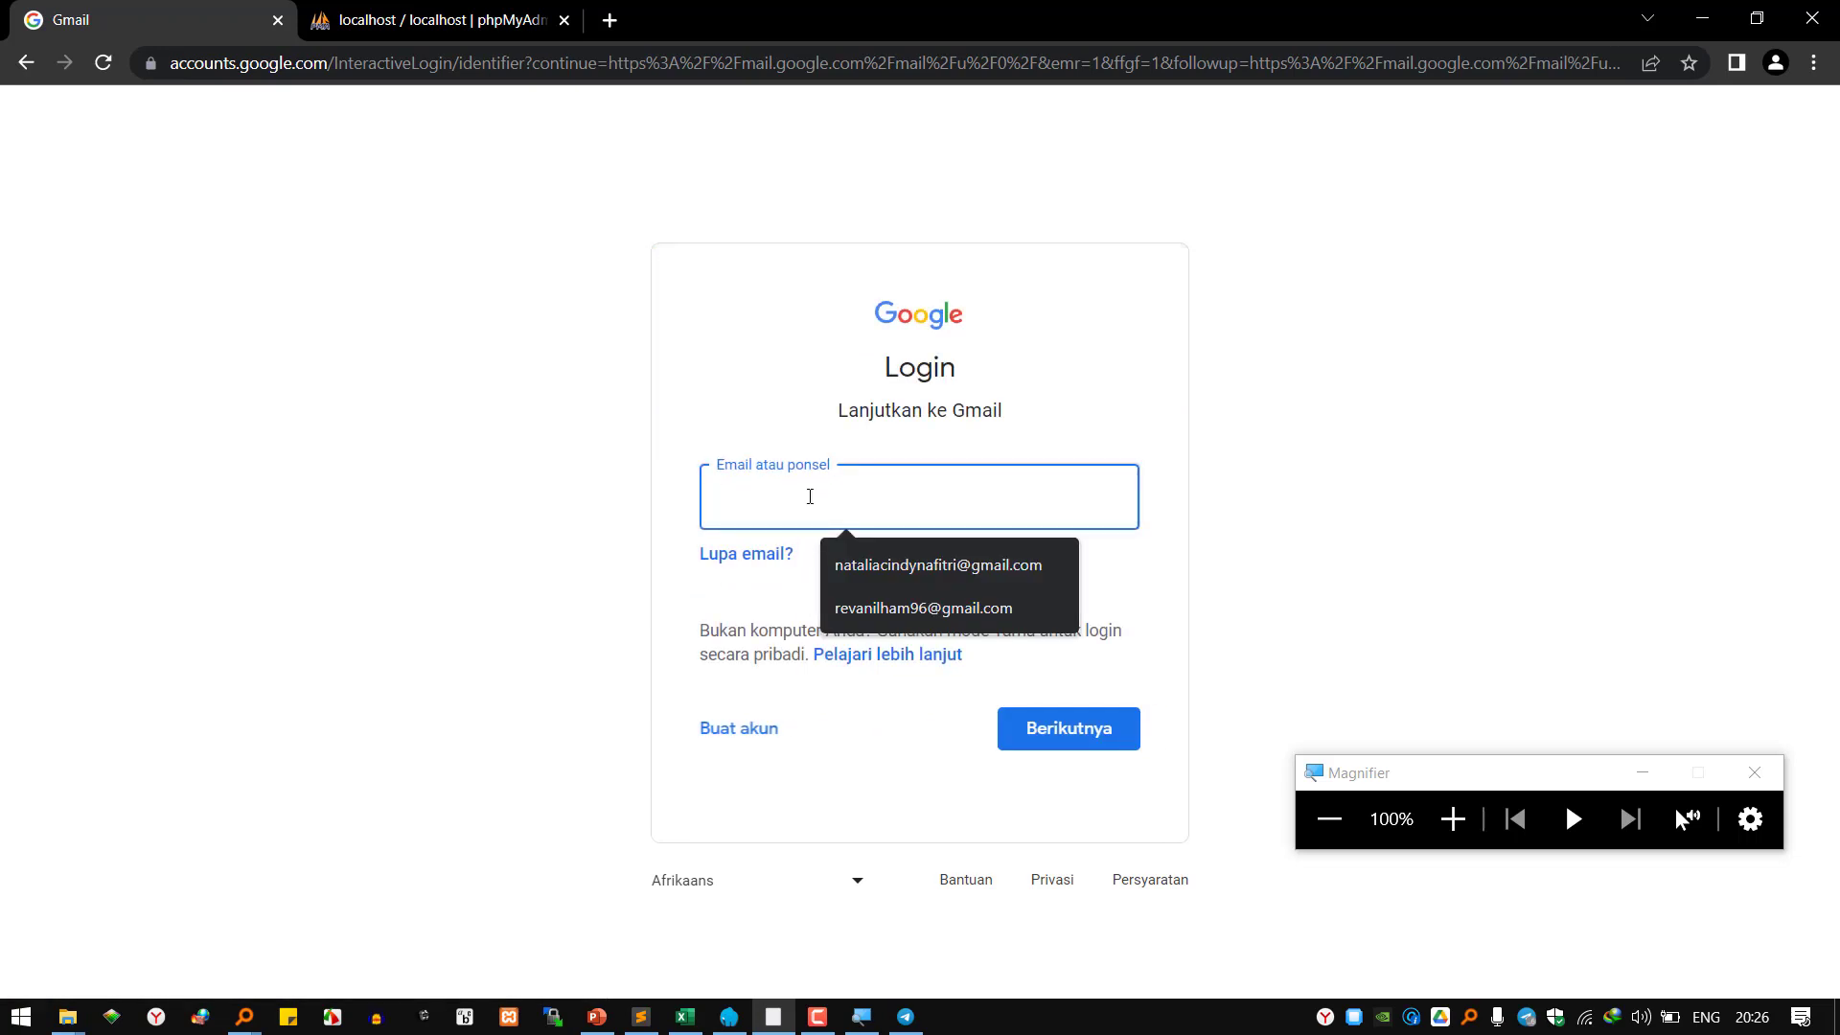
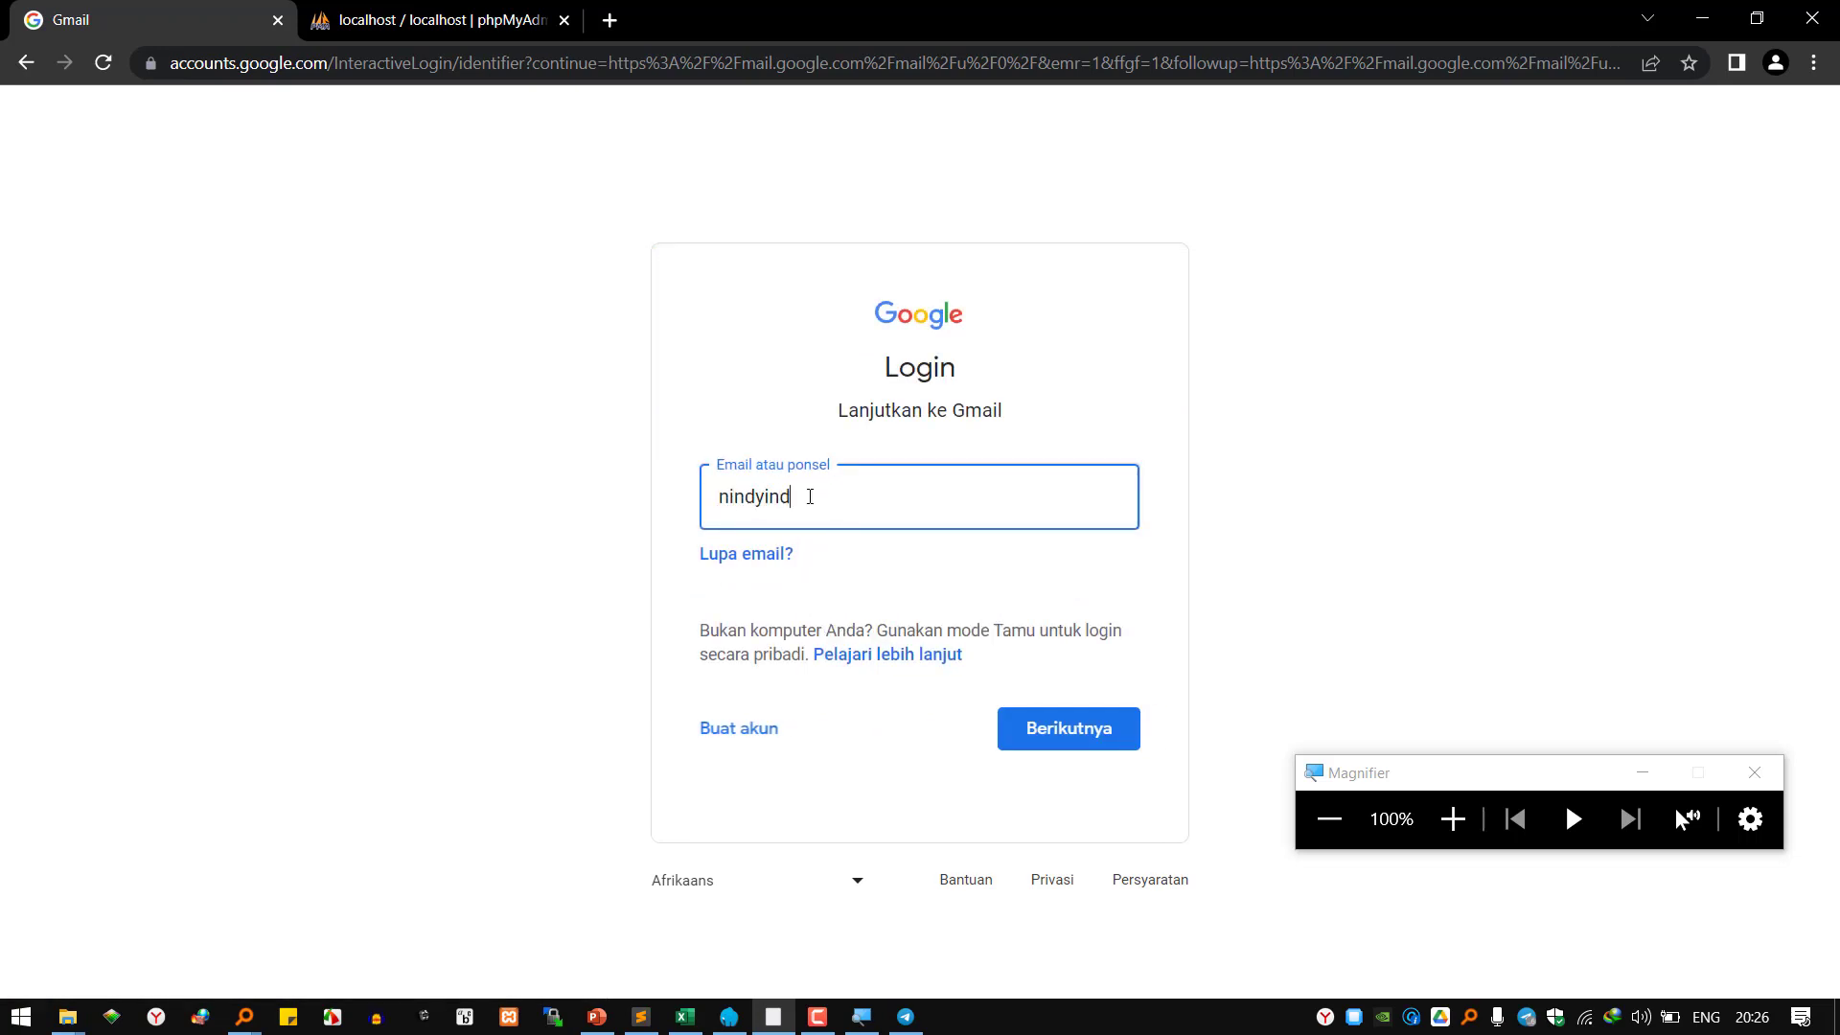
Step: Sign in with the other account's e-mail and password, skipping the setup suggestions
key(Return)
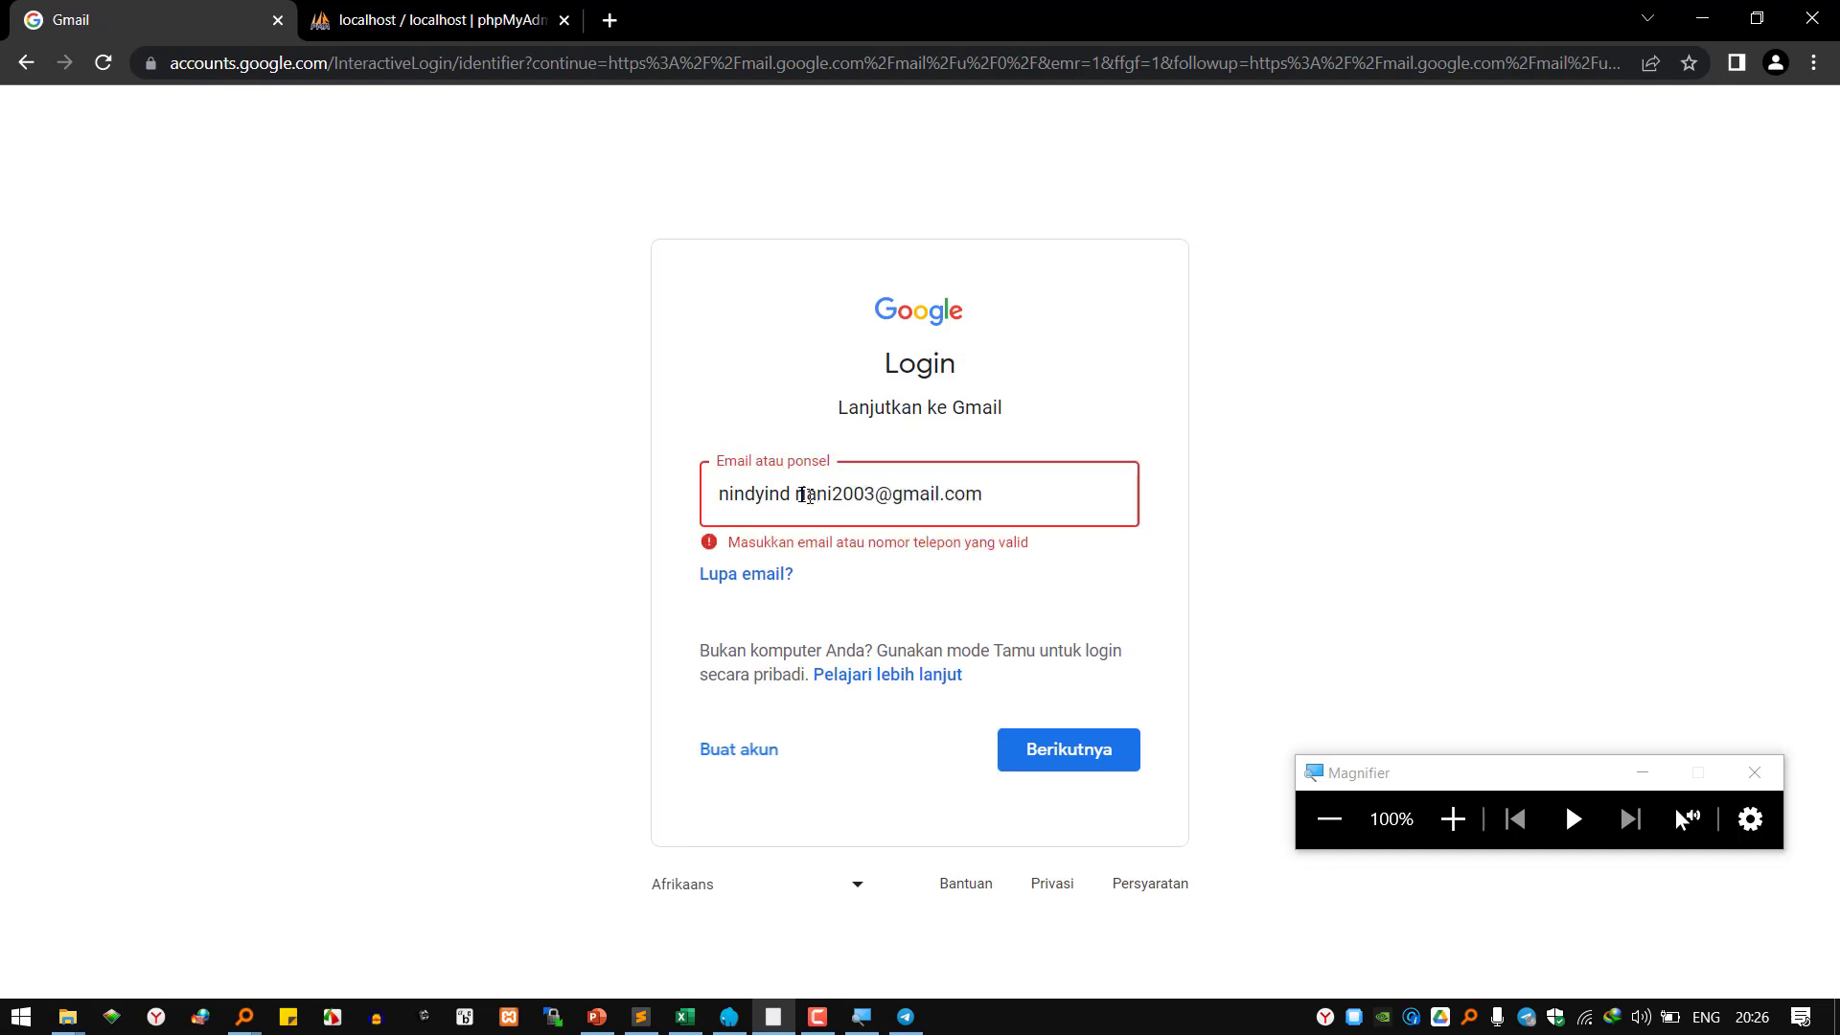
click(793, 497)
key(Delete)
key(Return)
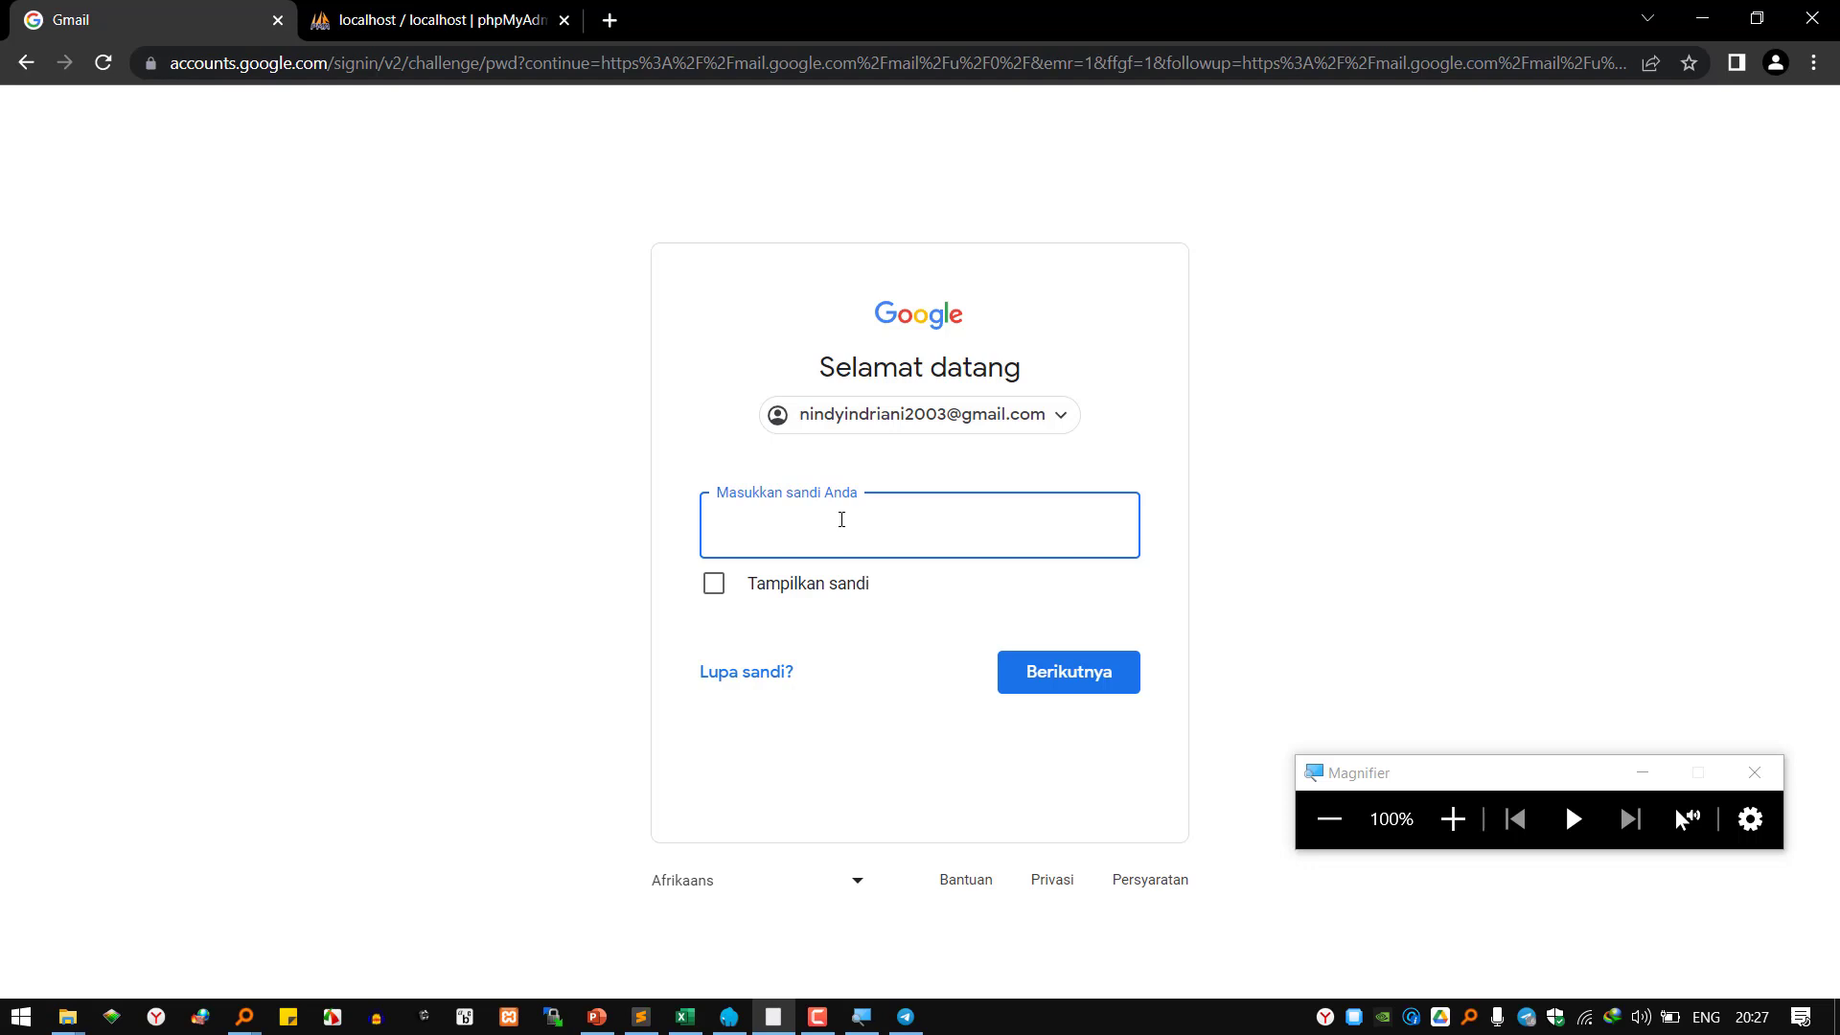
text(••••••••••••••)
key(Return)
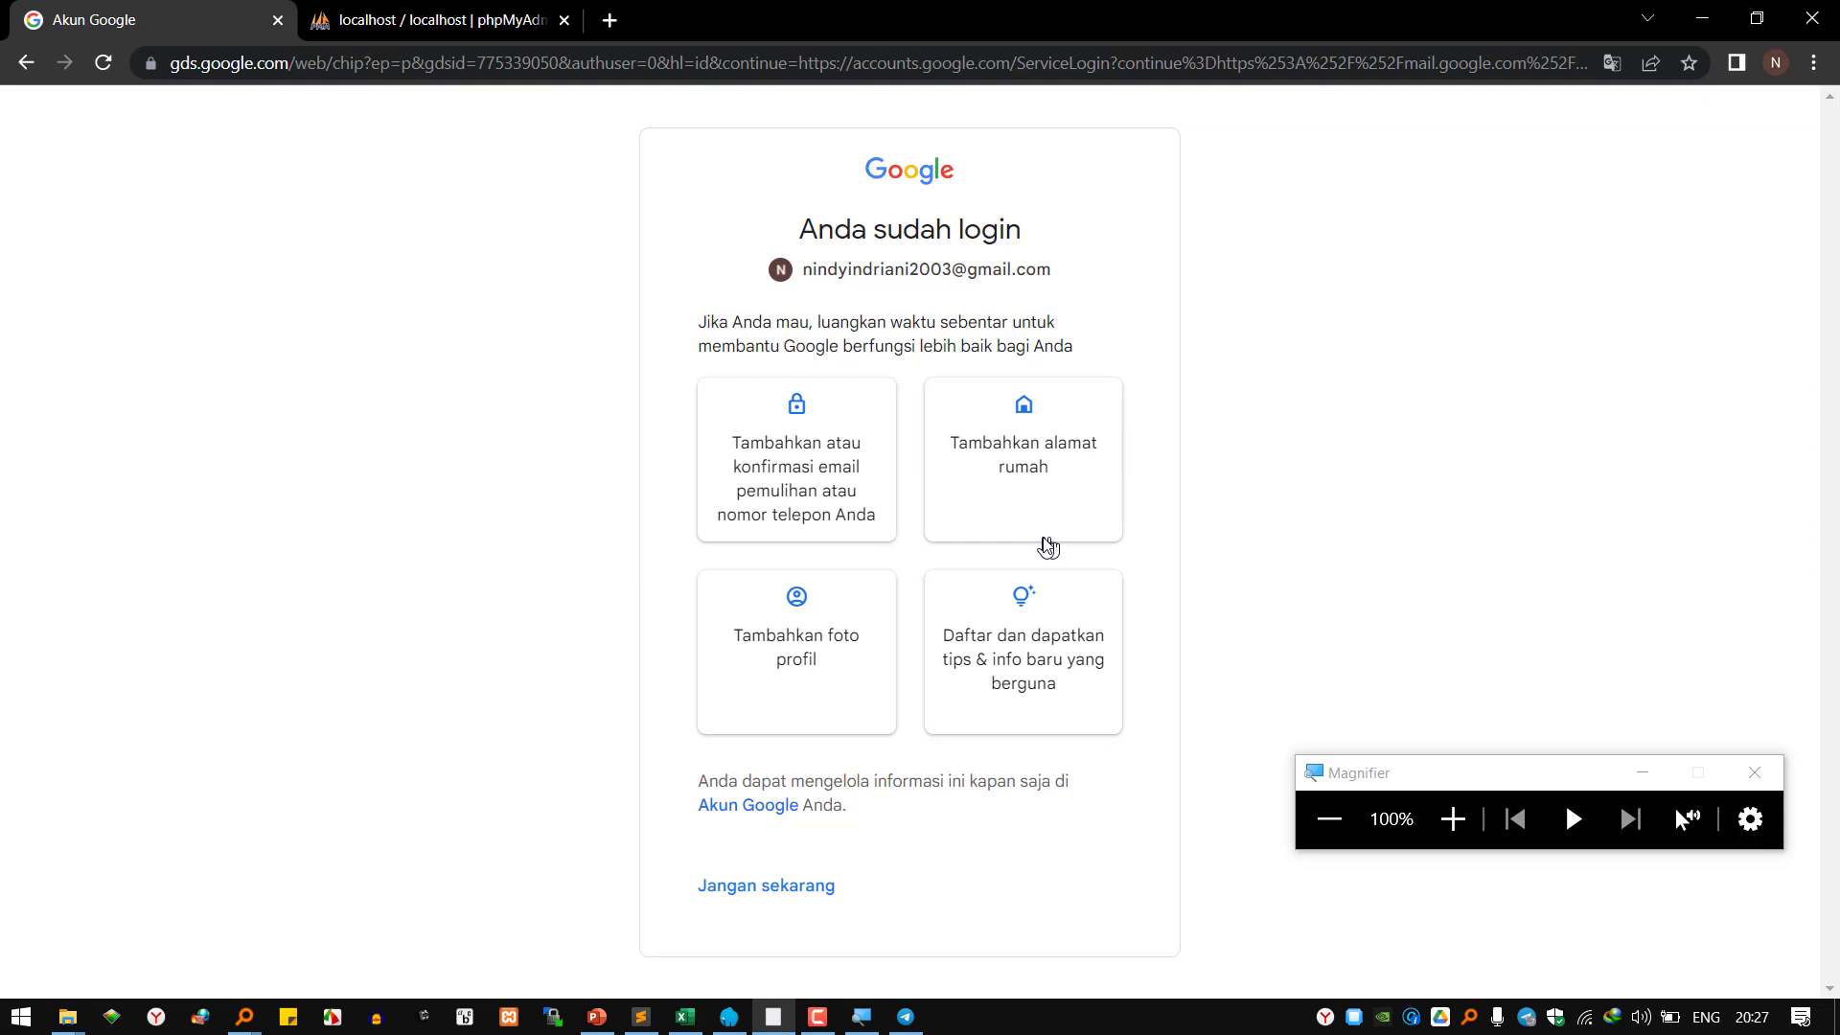
click(788, 879)
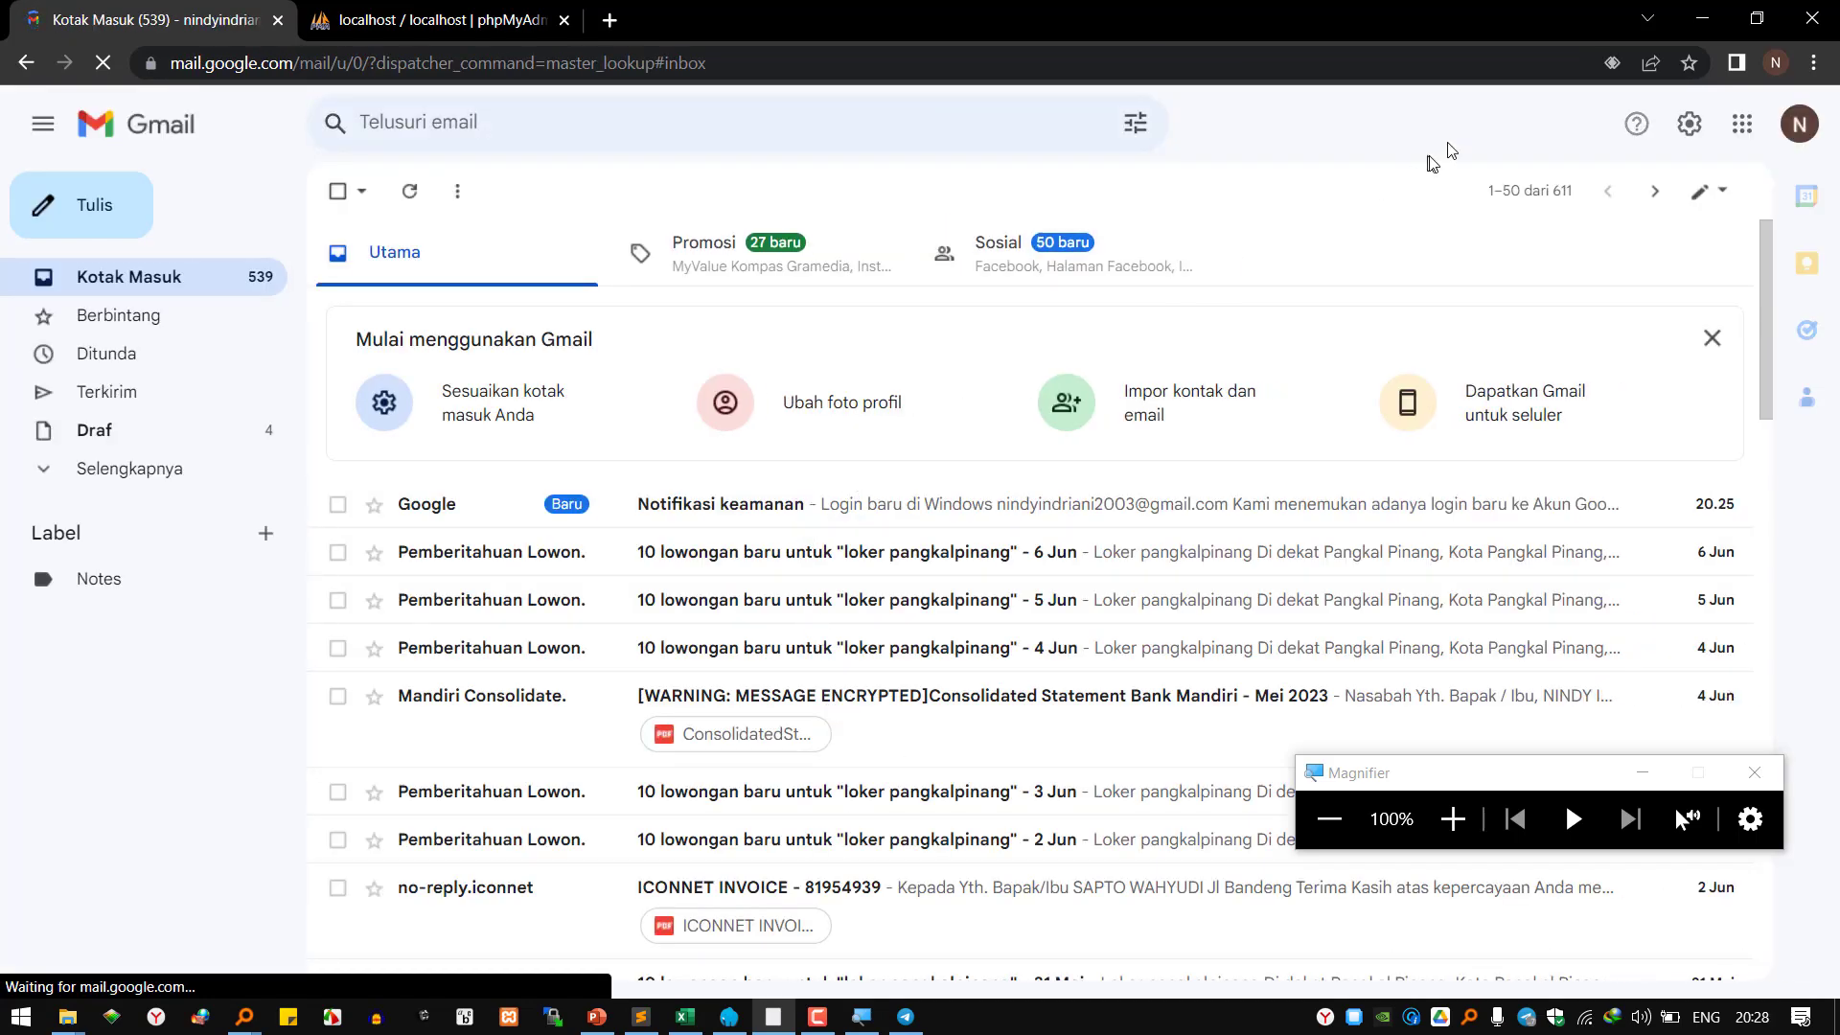
Step: Open 000webhost.com, go to Sign In, and log out of the current hosting account
click(920, 63)
text(000web)
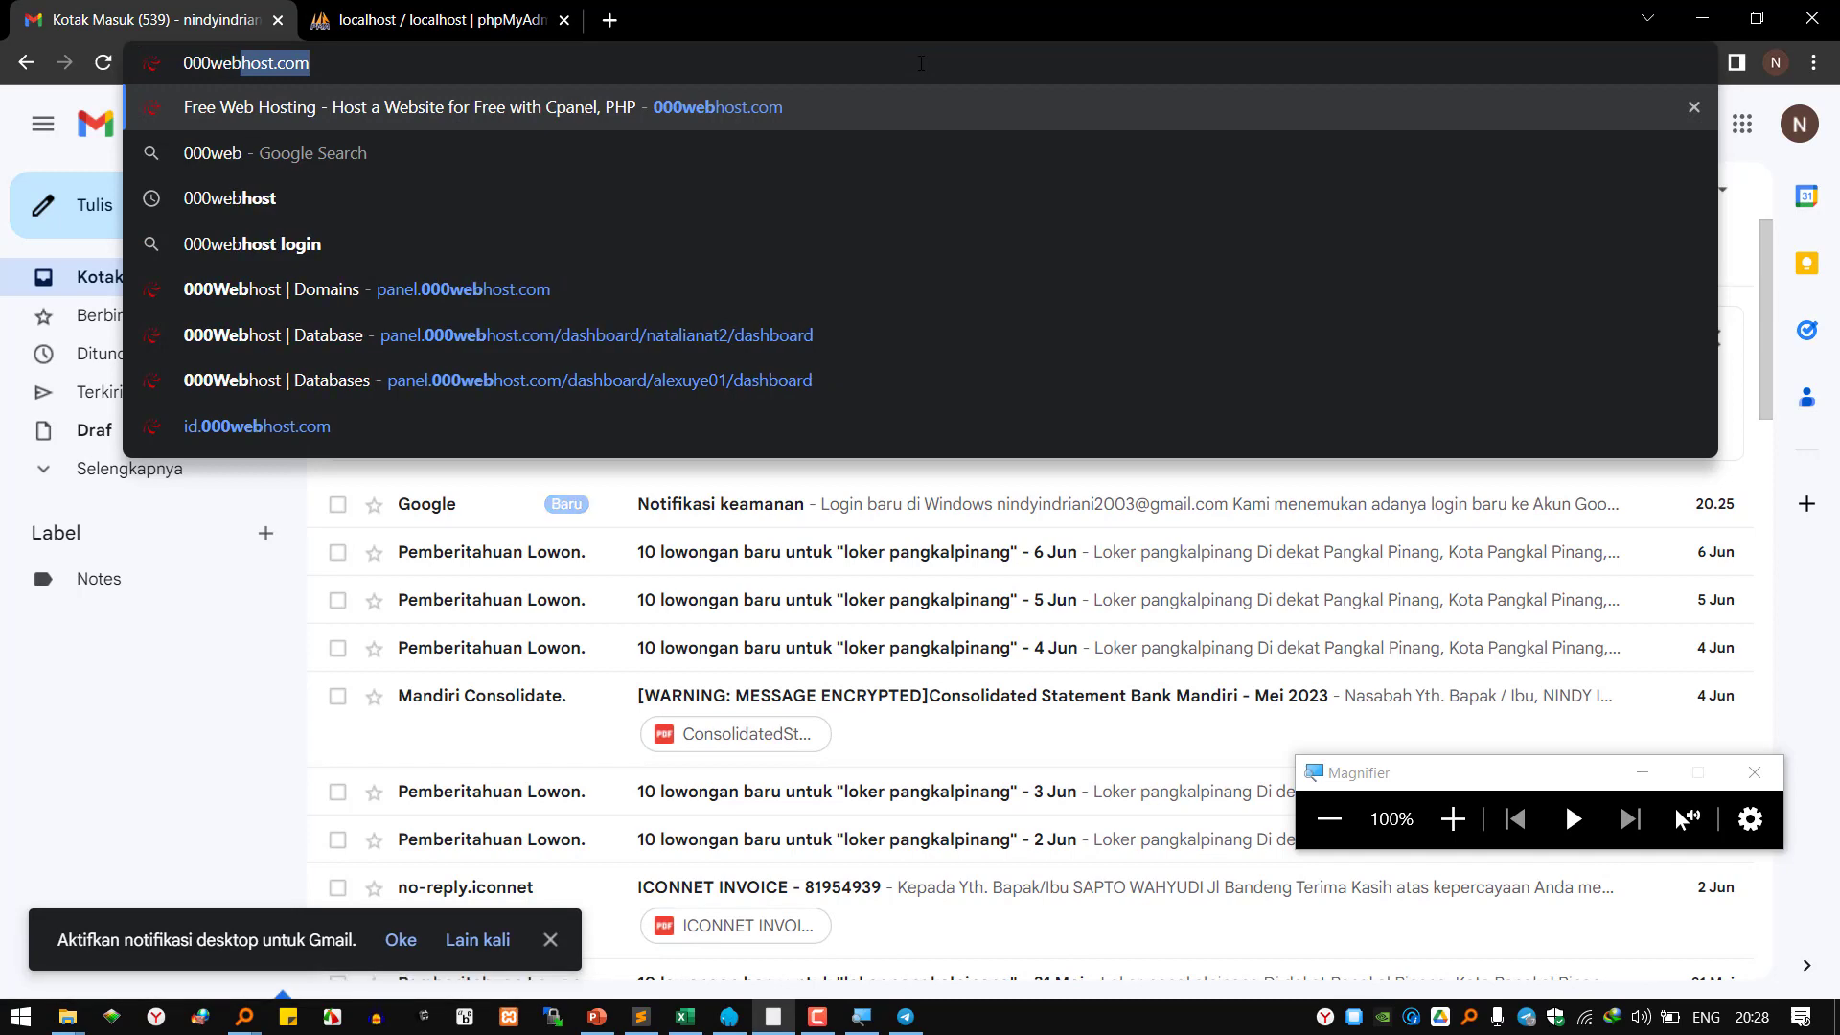
key(Return)
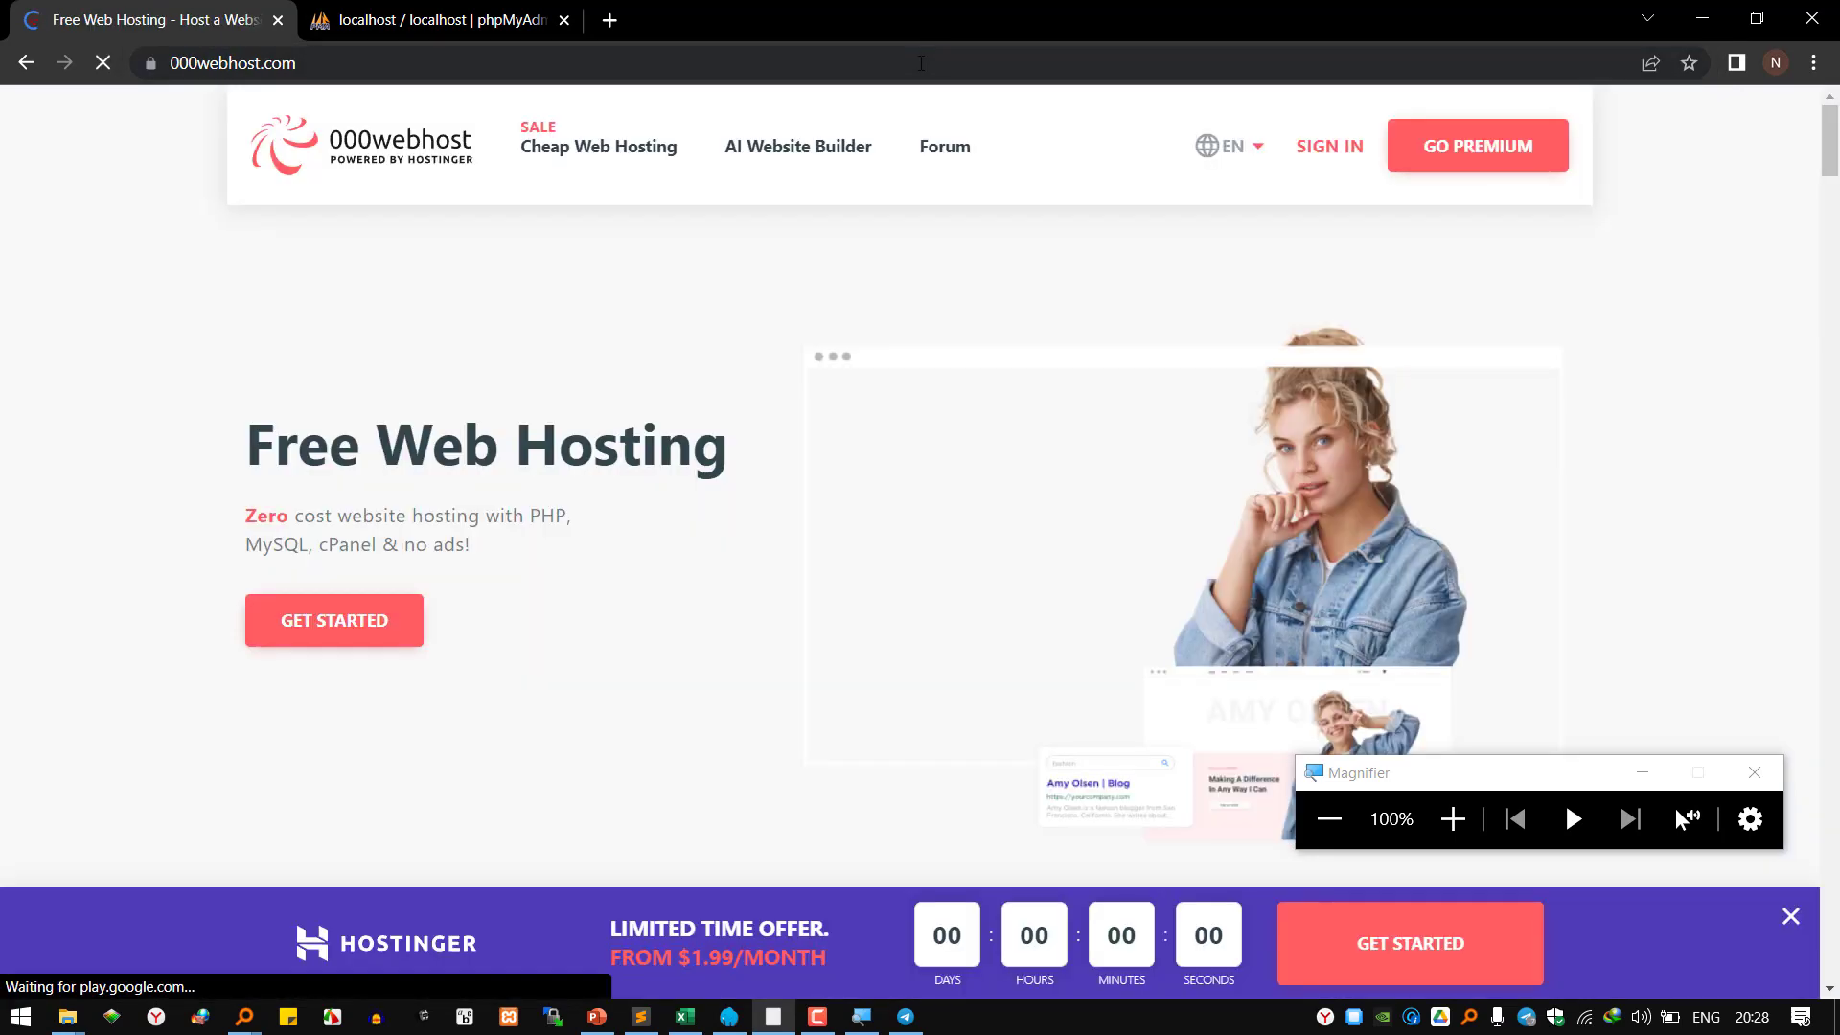
click(1331, 151)
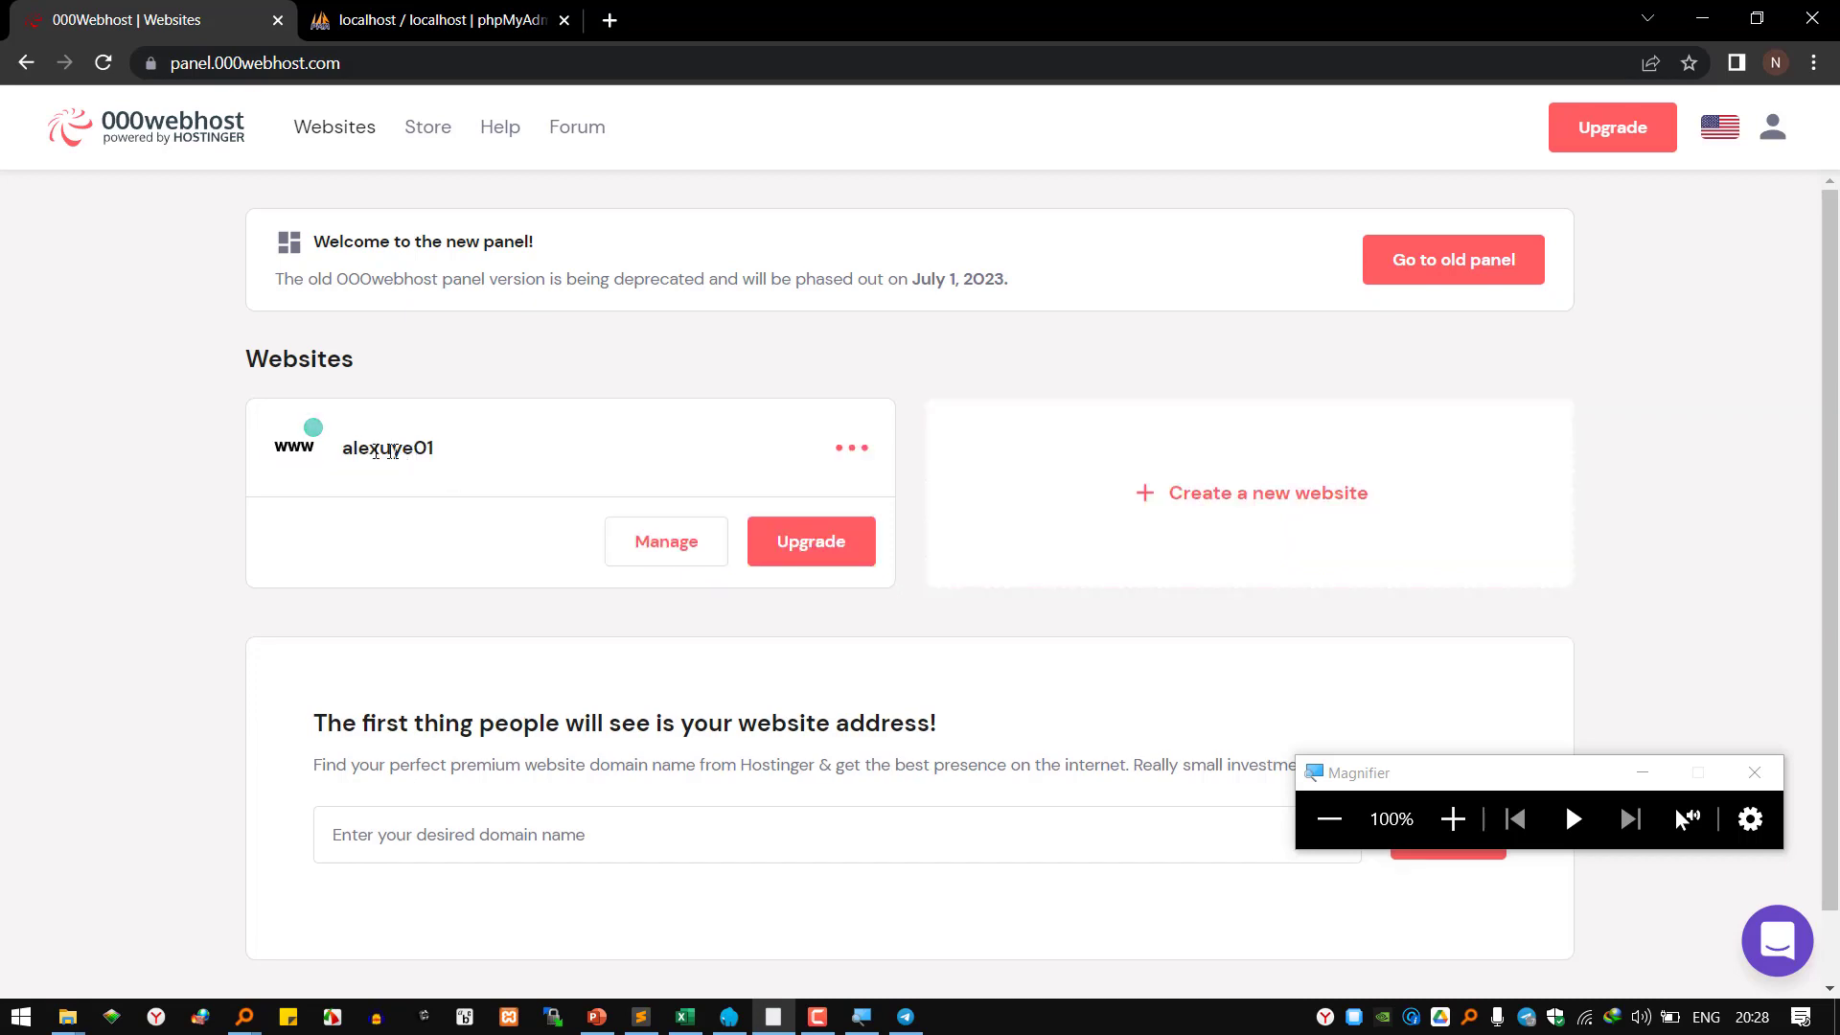
click(1772, 127)
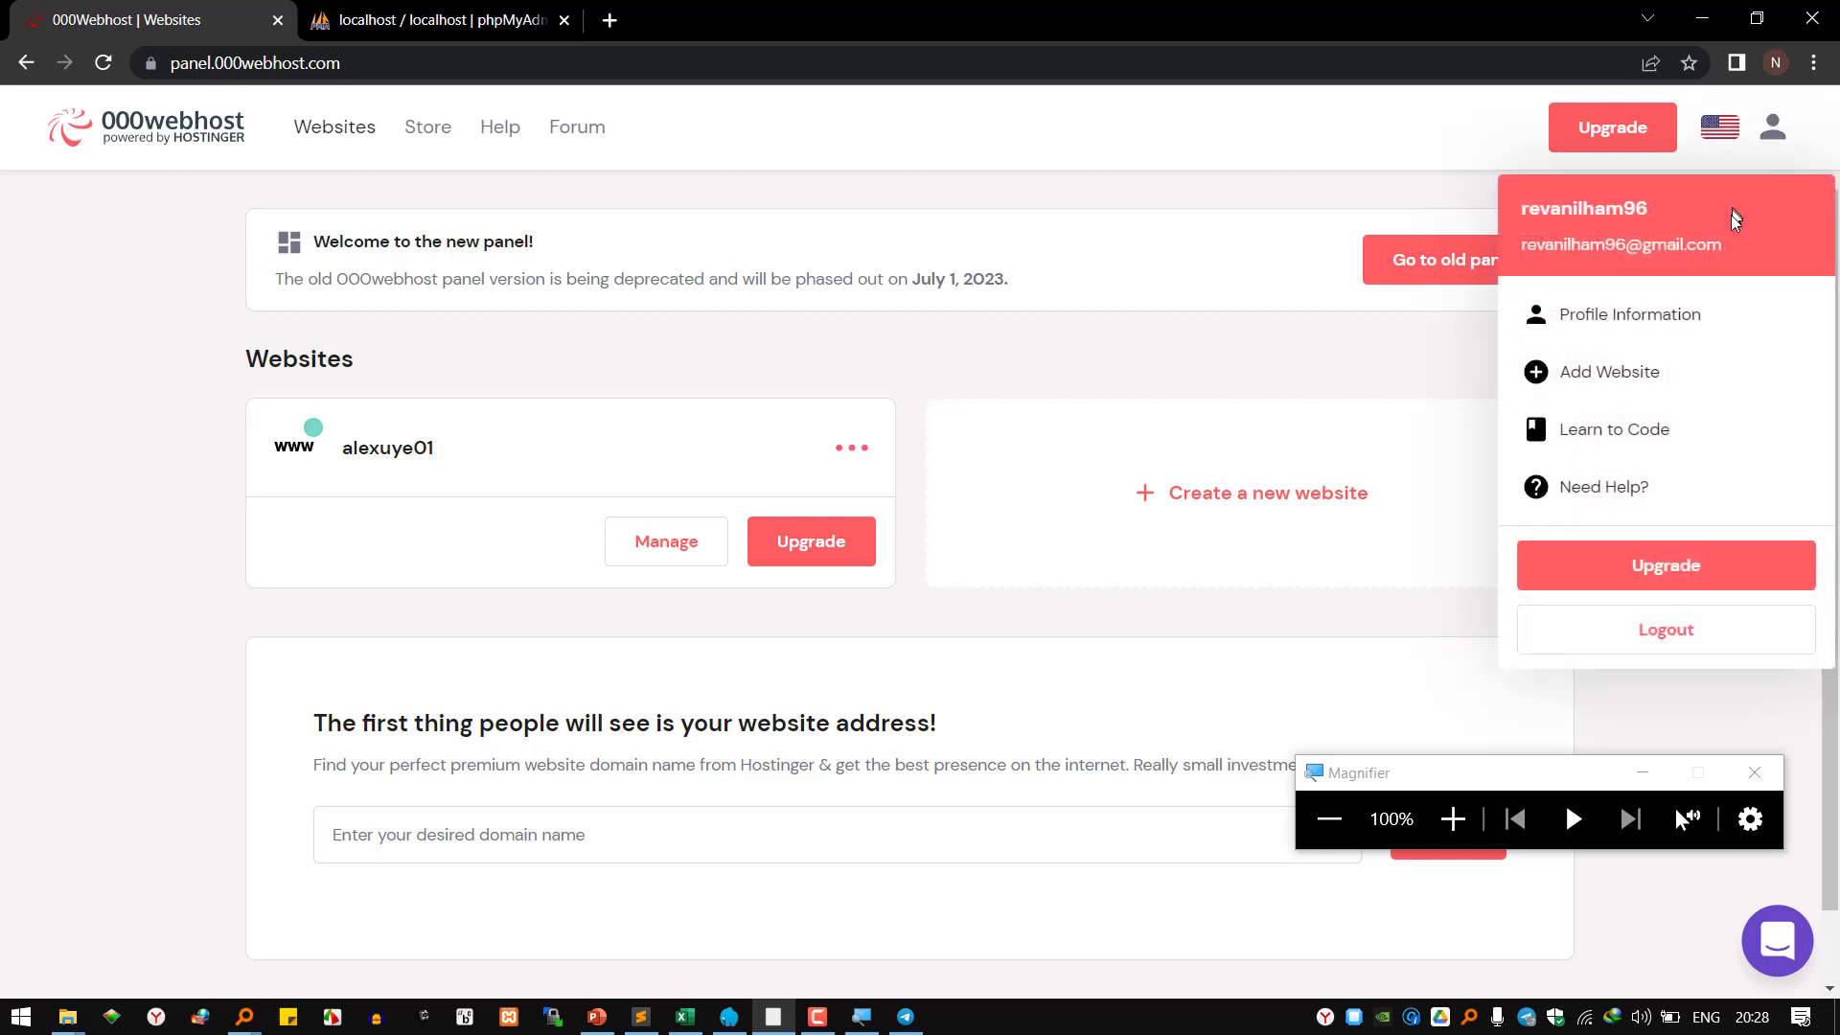
click(1658, 639)
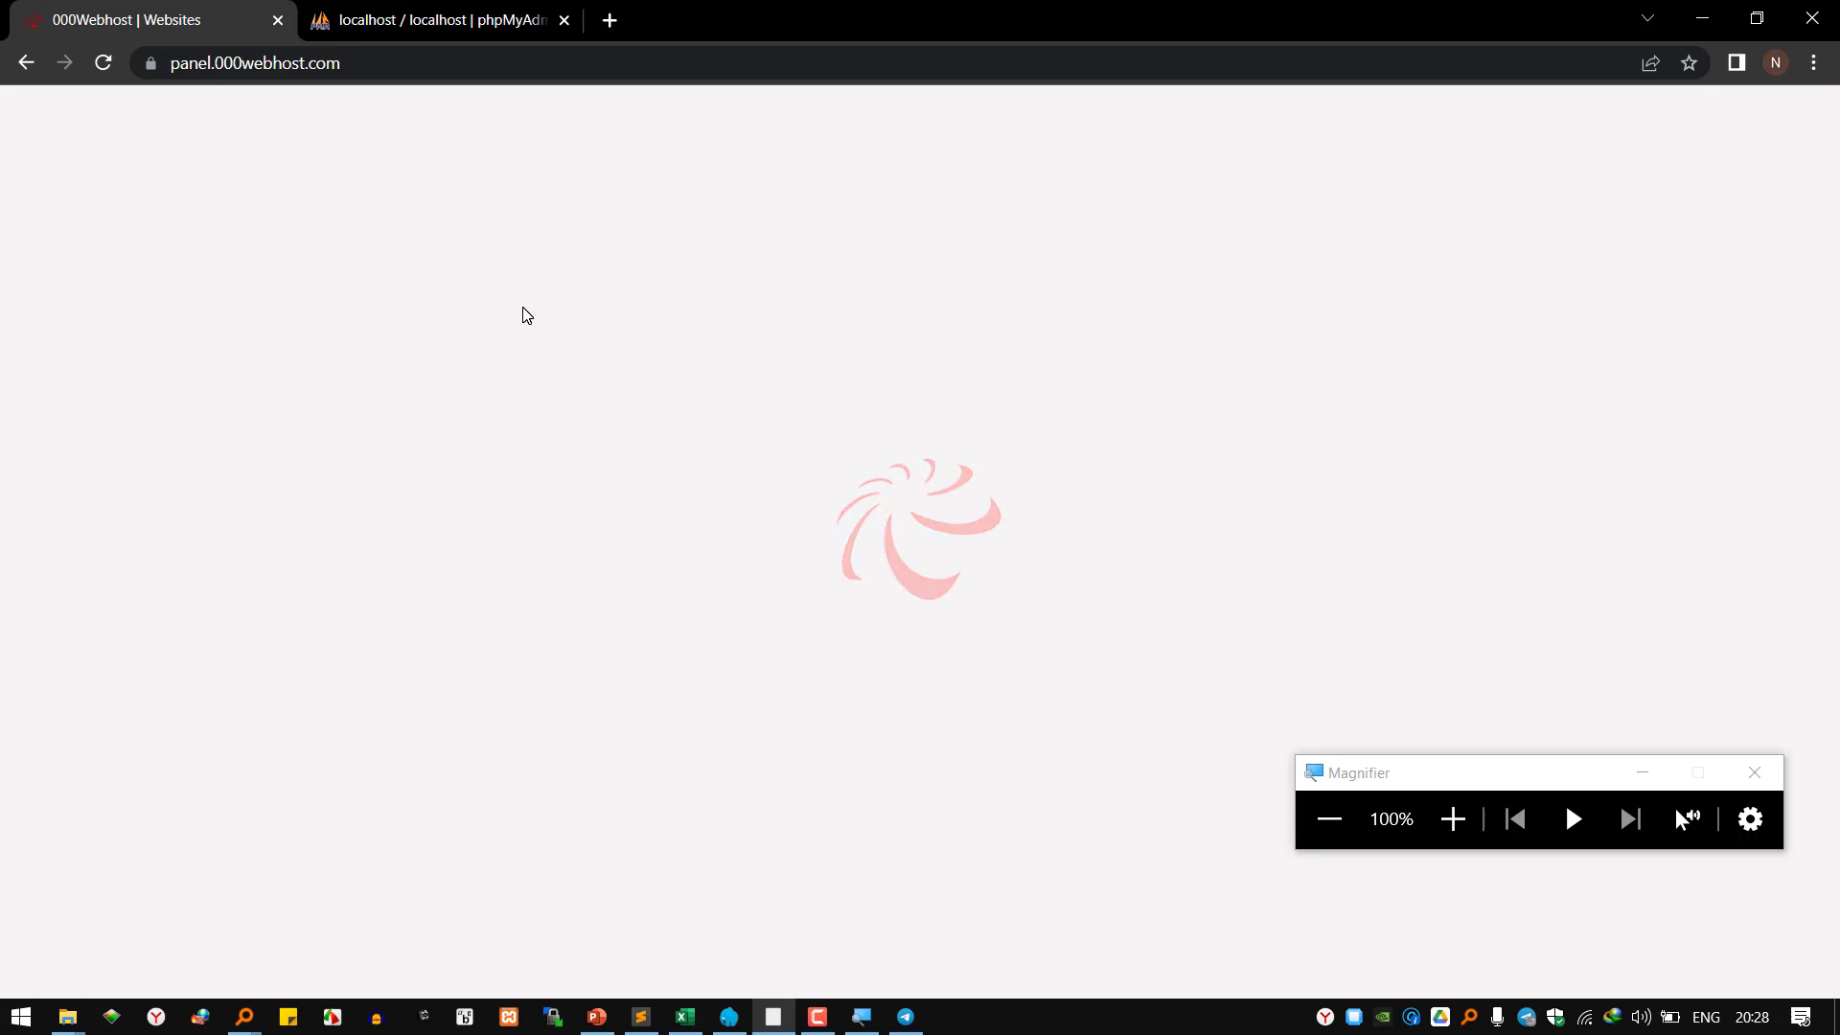
Step: Reopen 000webhost and log in with Google
click(388, 69)
text(000)
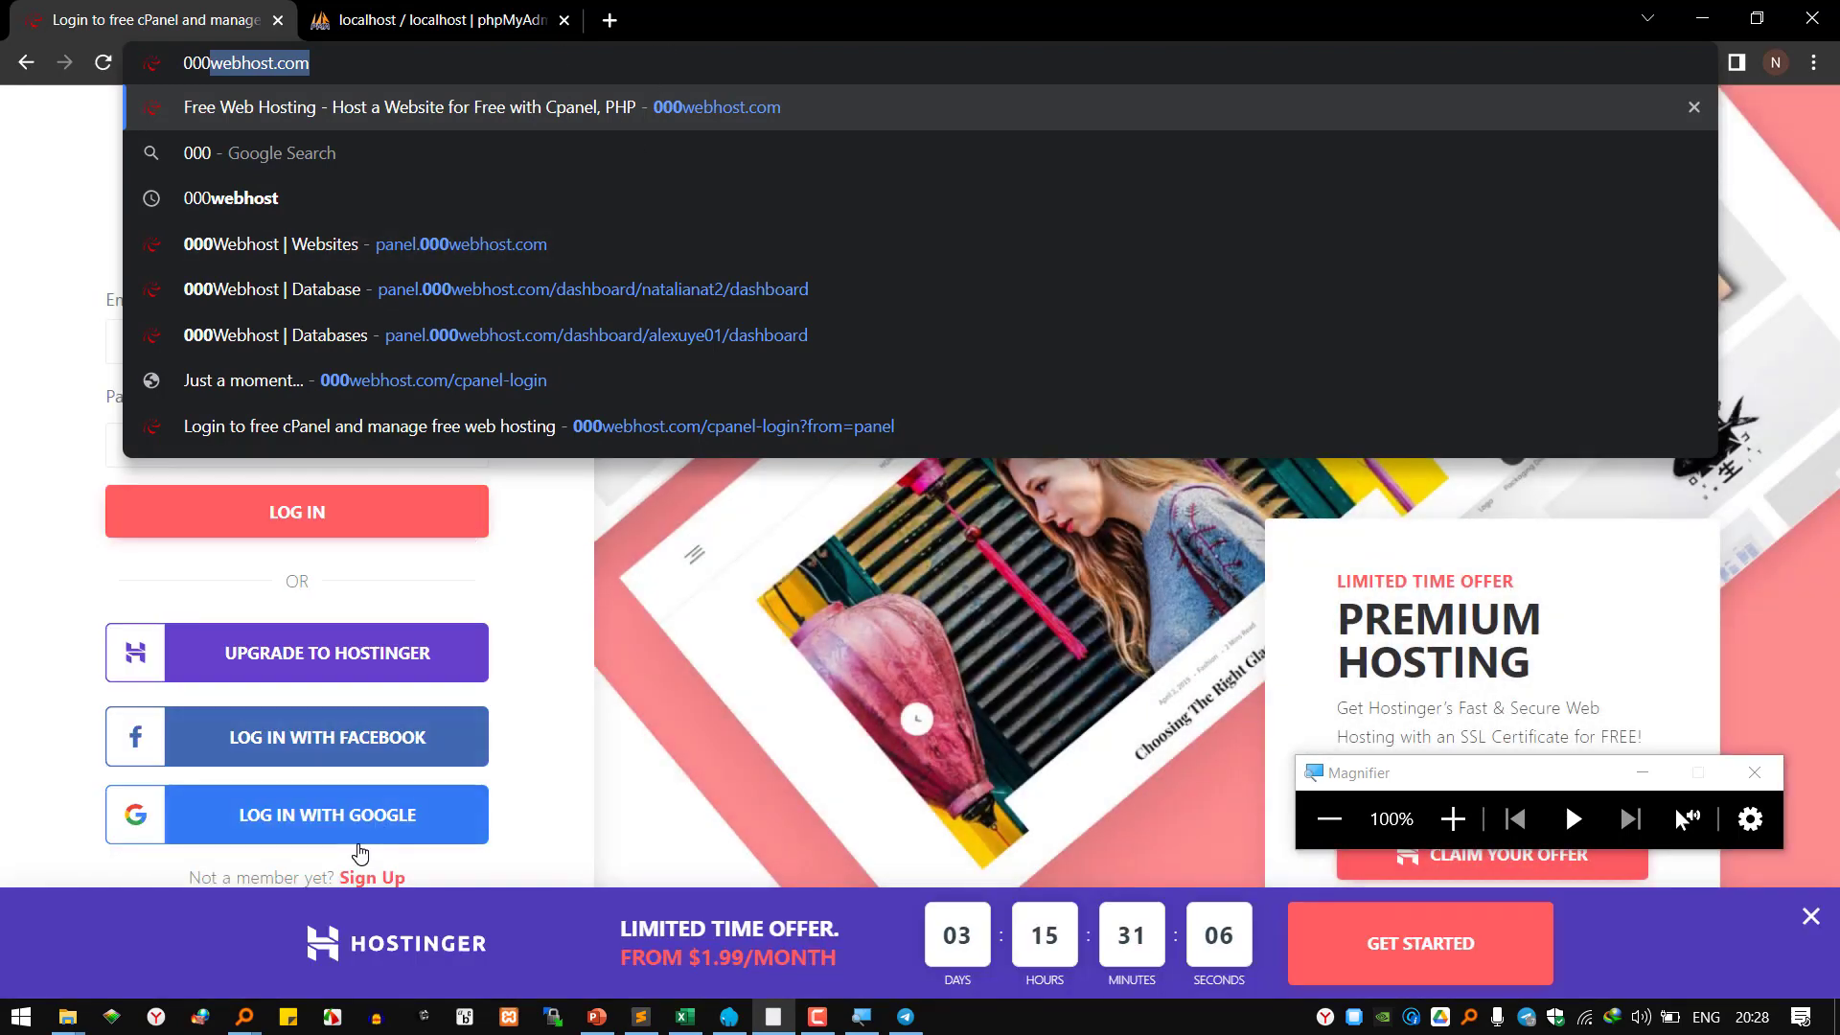
key(Return)
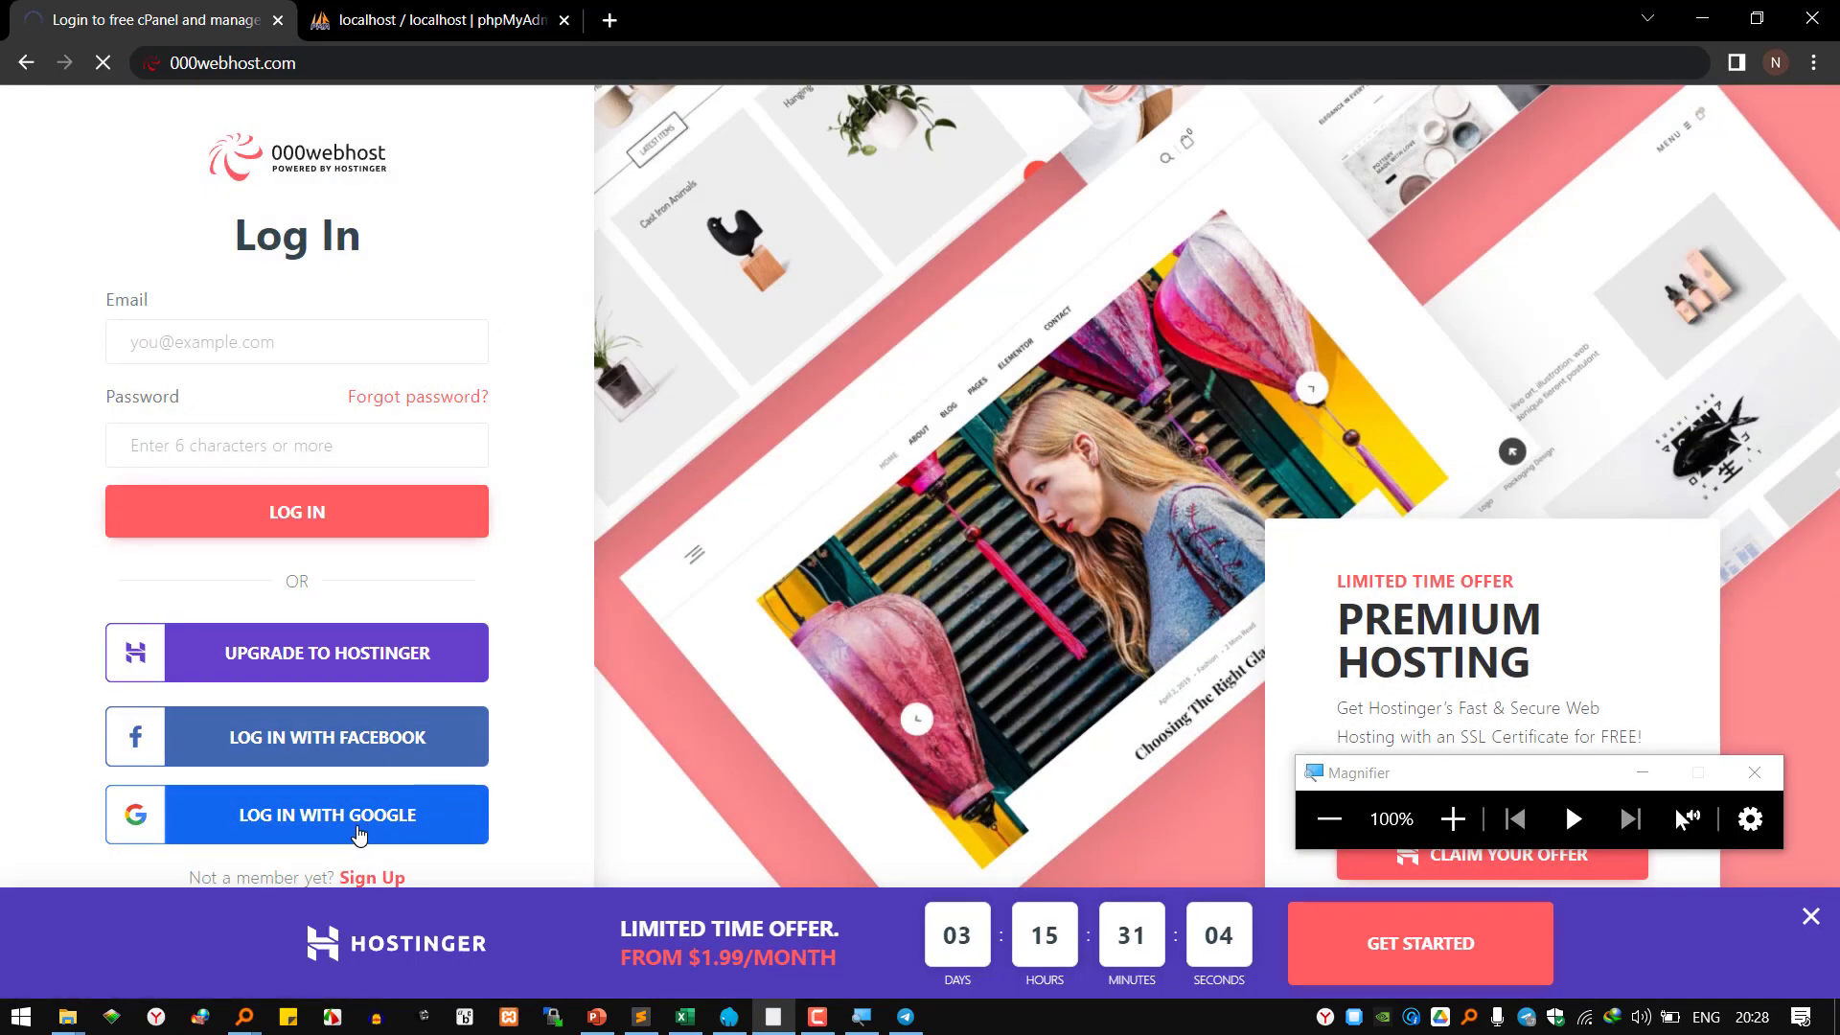
click(359, 834)
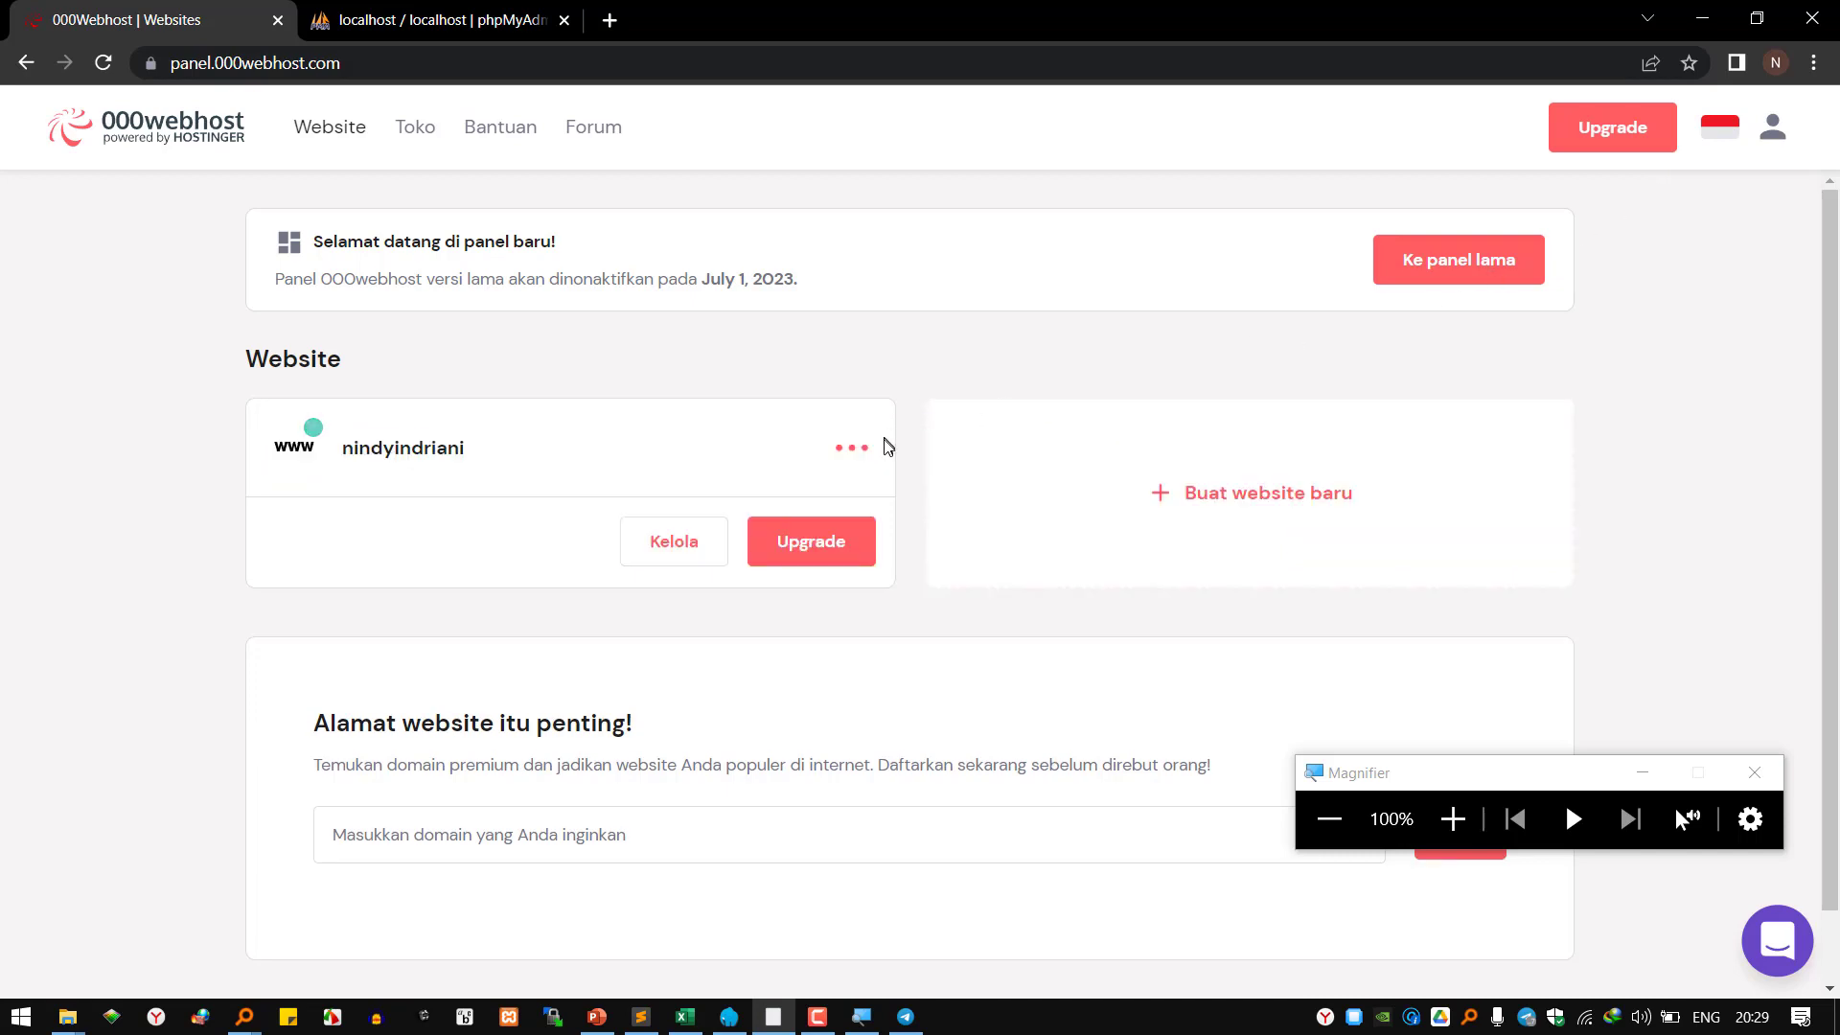
Step: From the site dashboard, open File Manager and edit public_html/wp-config.php, magnifying the code
click(674, 541)
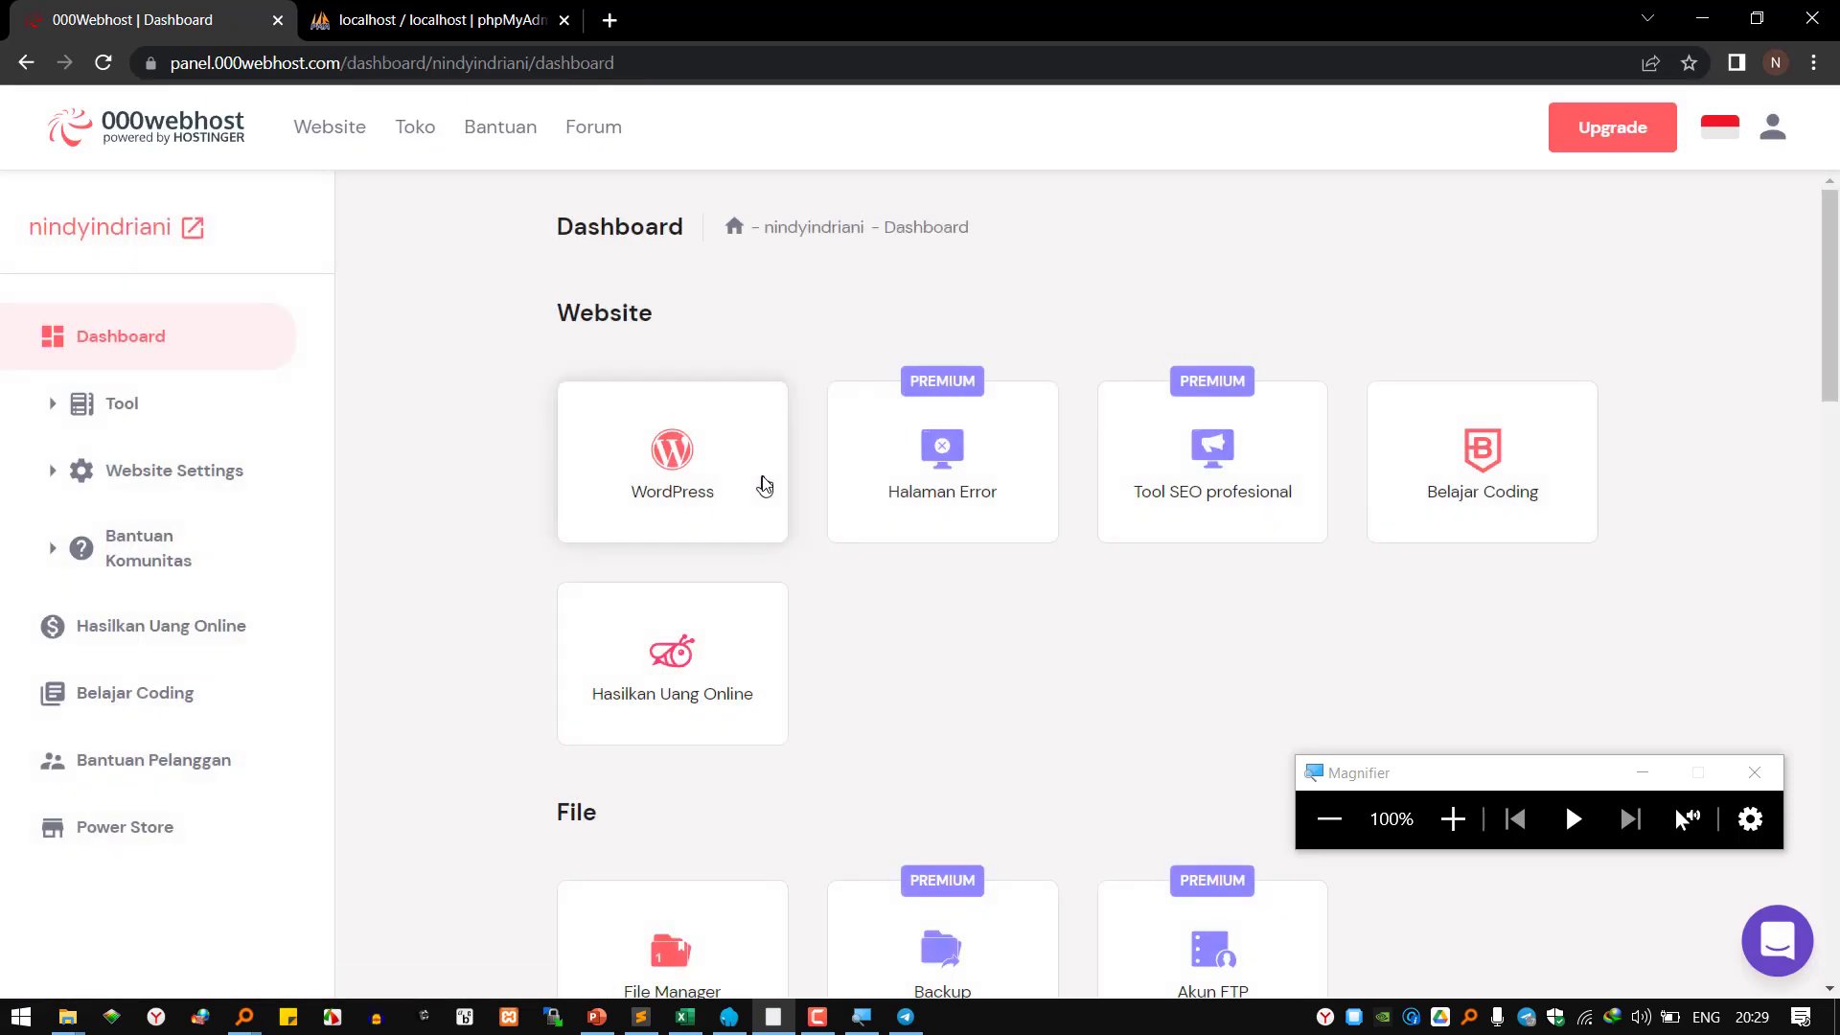
scroll(714, 644, down, 5)
click(677, 527)
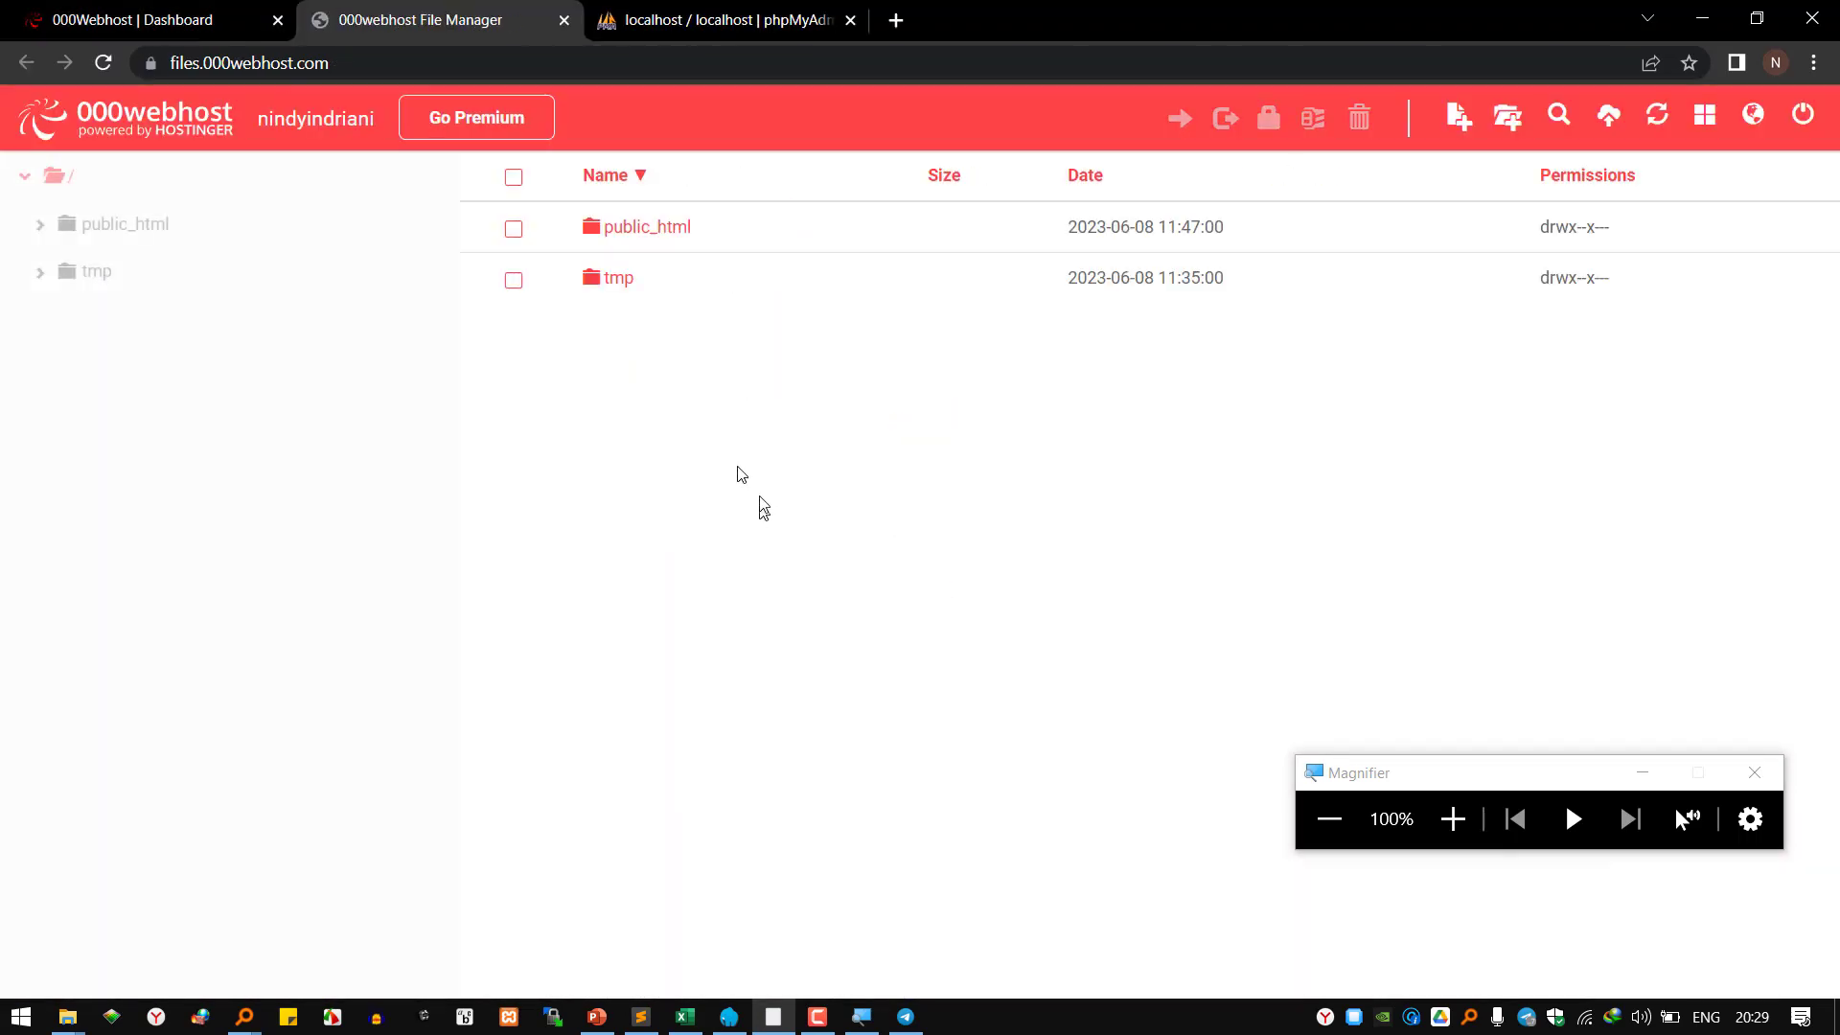
click(651, 245)
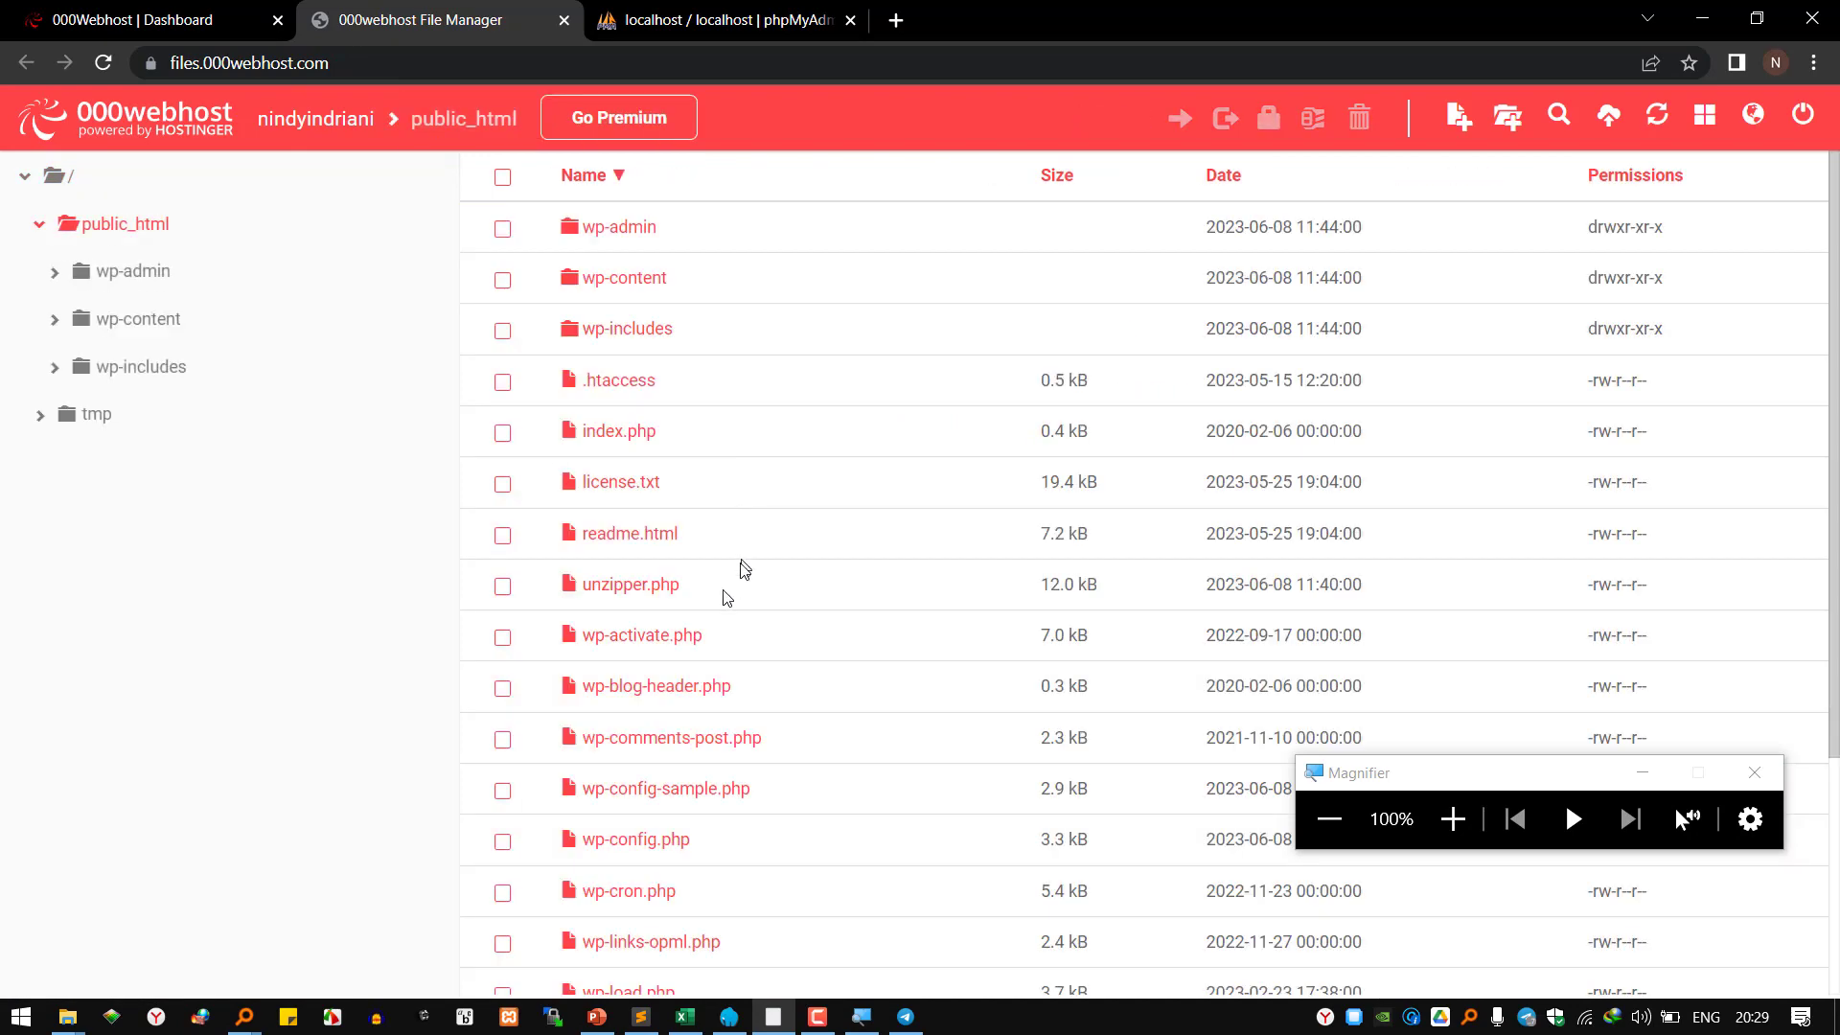
scroll(729, 709, down, 1)
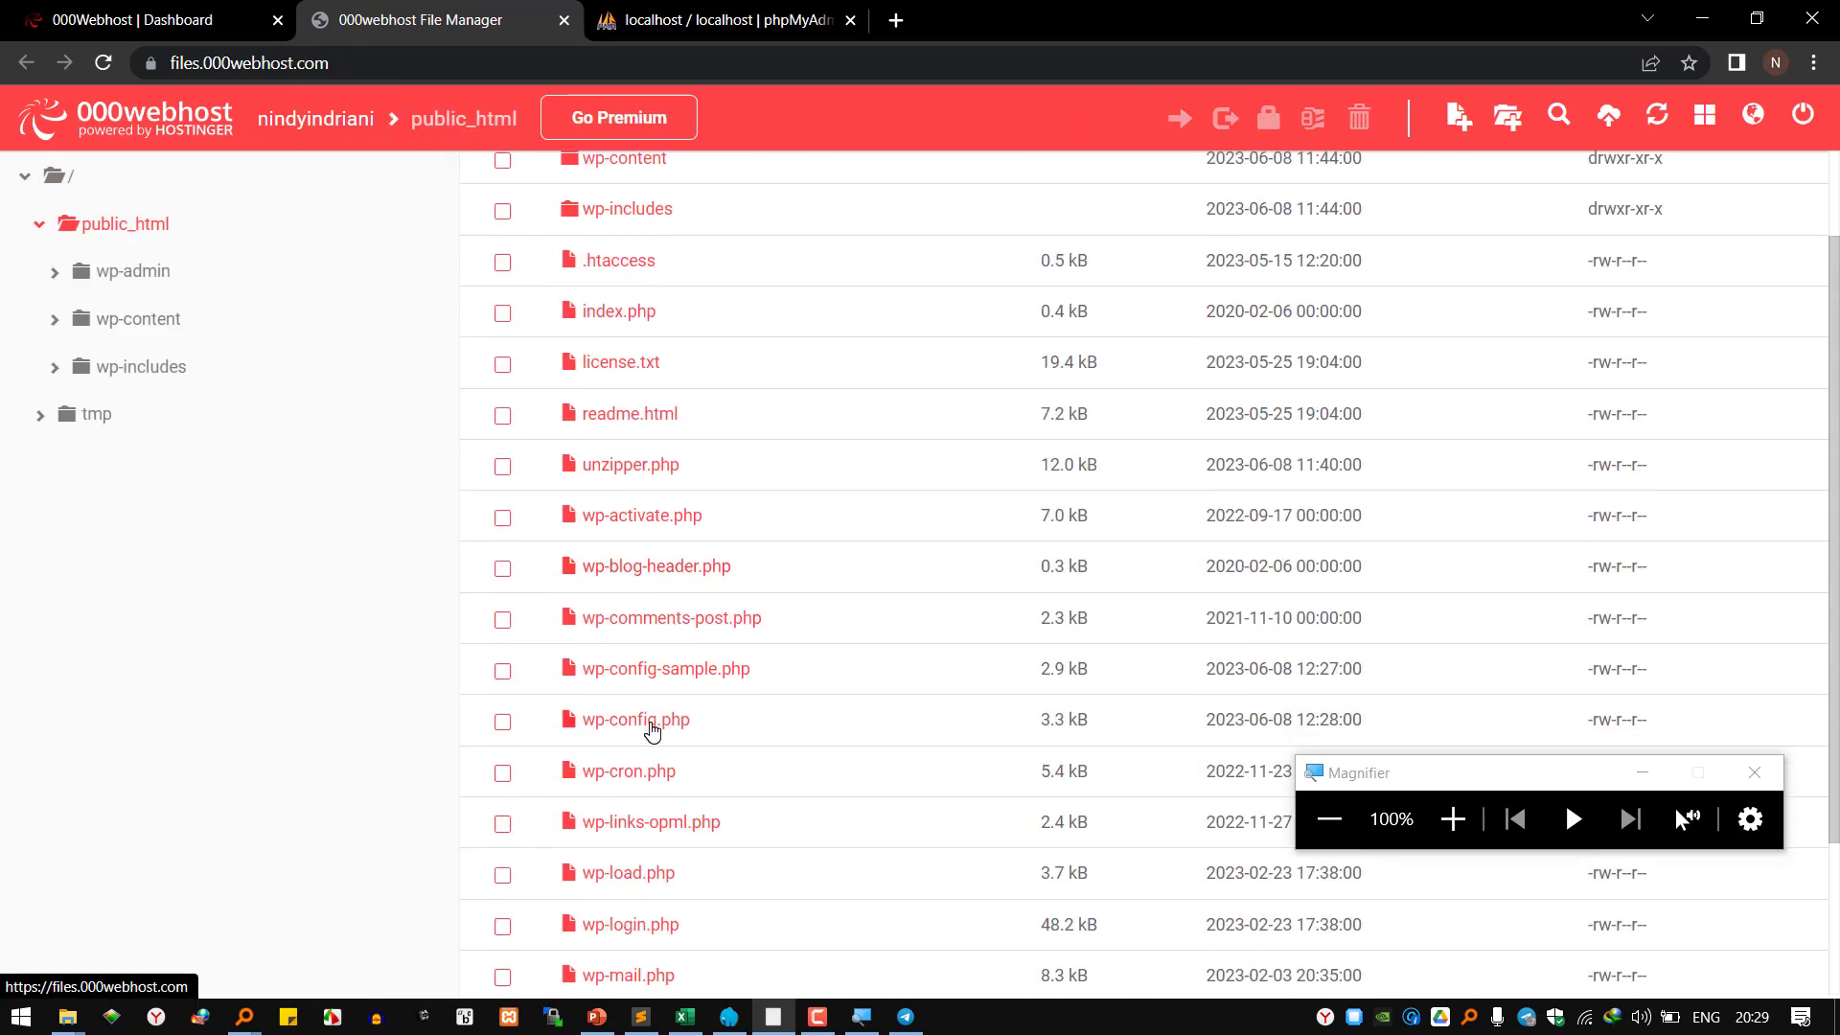
double_click(651, 720)
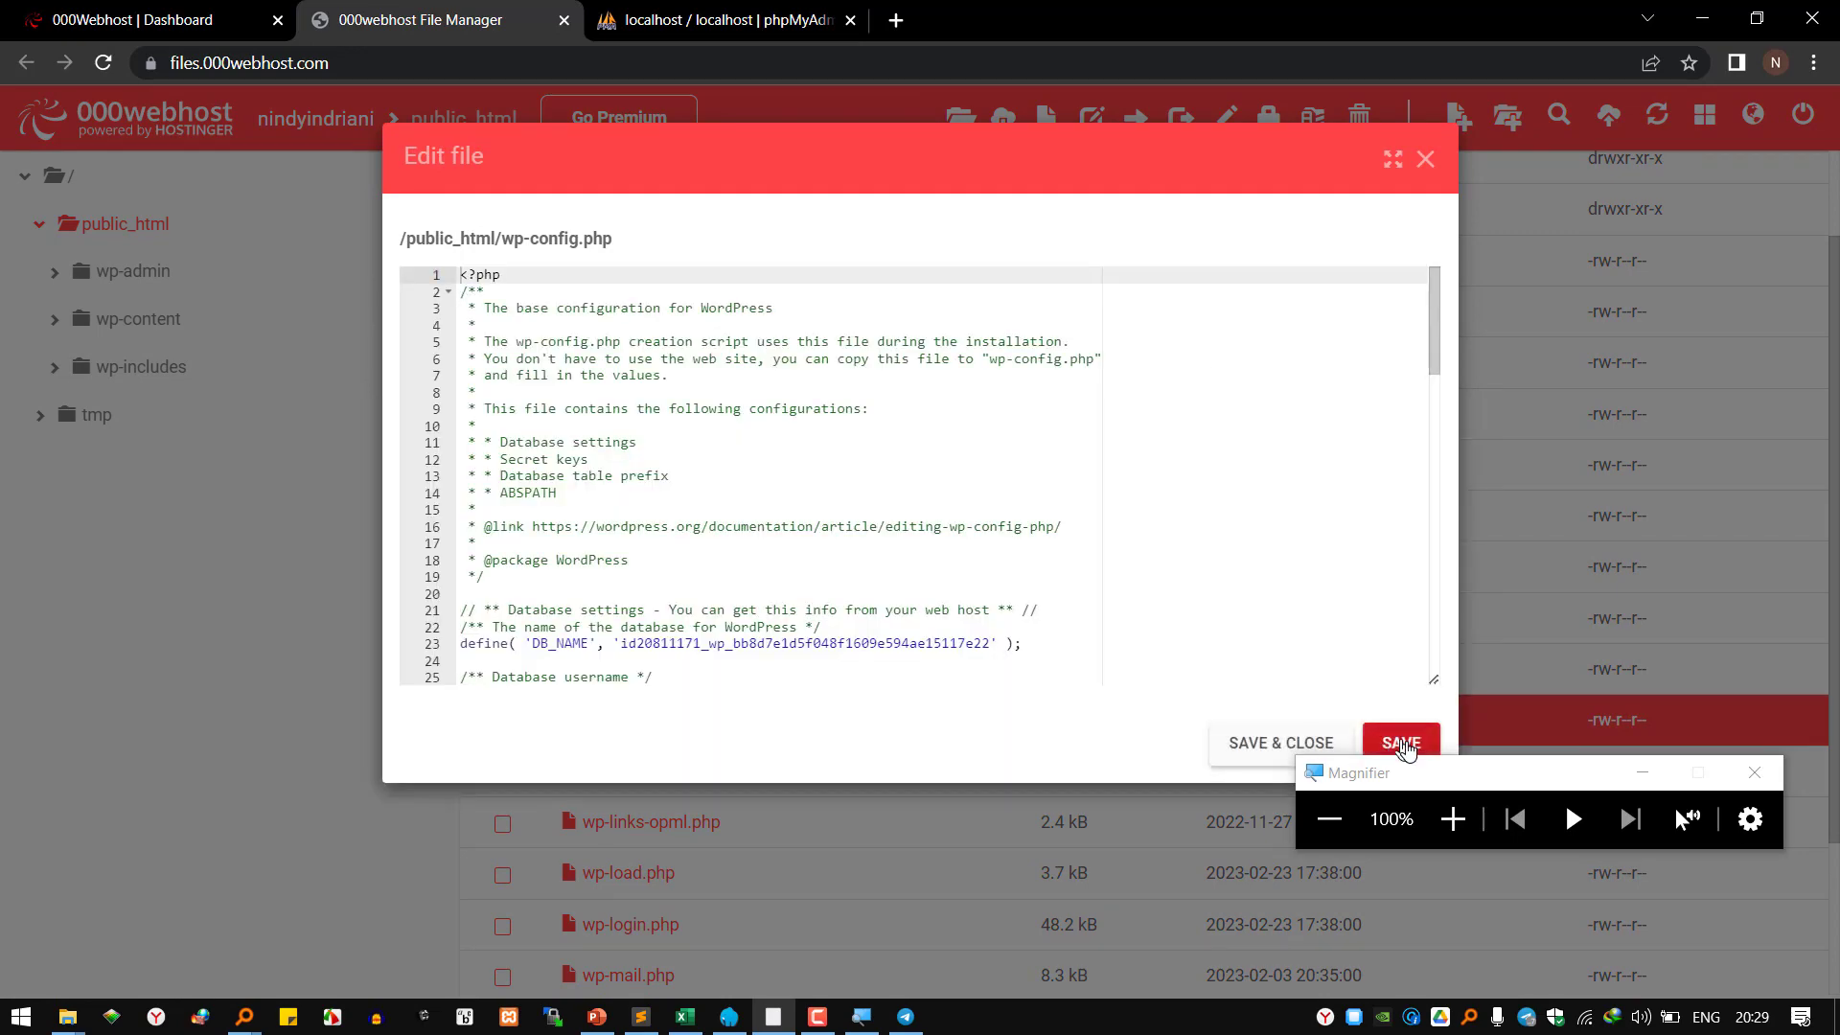
click(1453, 819)
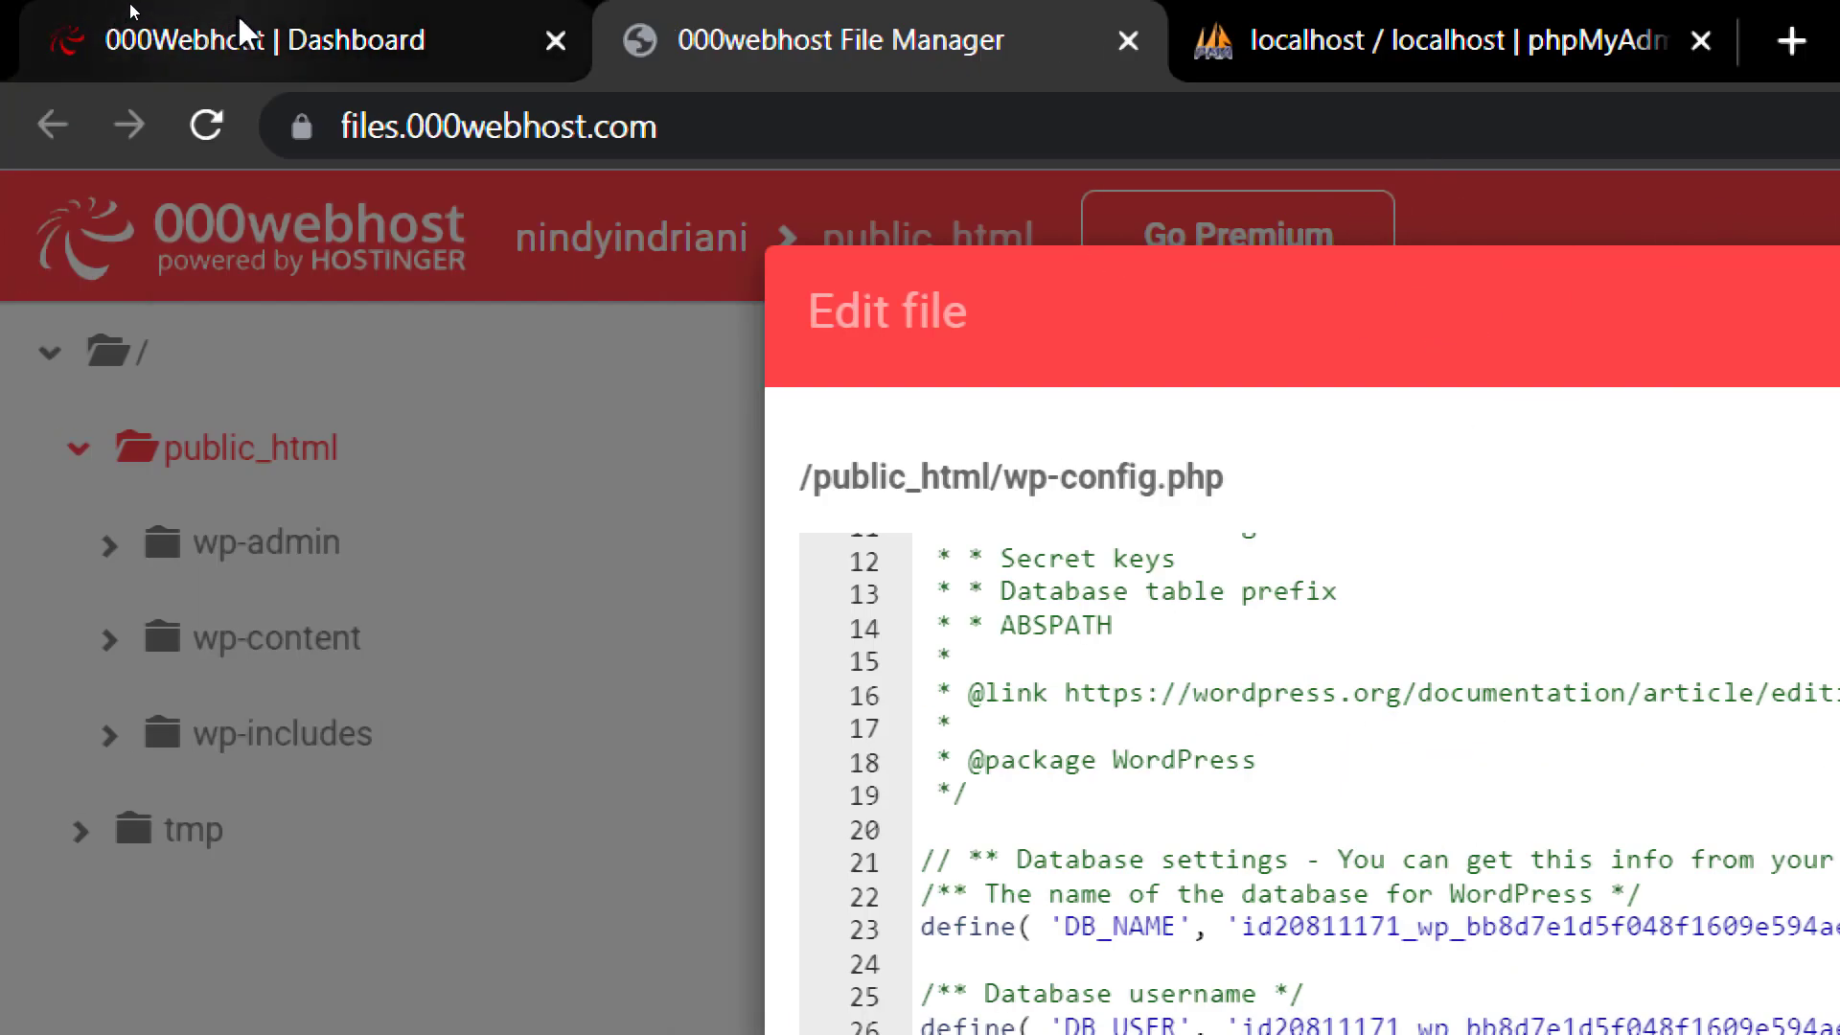
Step: Open Database Manager on the dashboard and open the live site in a new tab
click(234, 33)
scroll(1672, 834, down, 10)
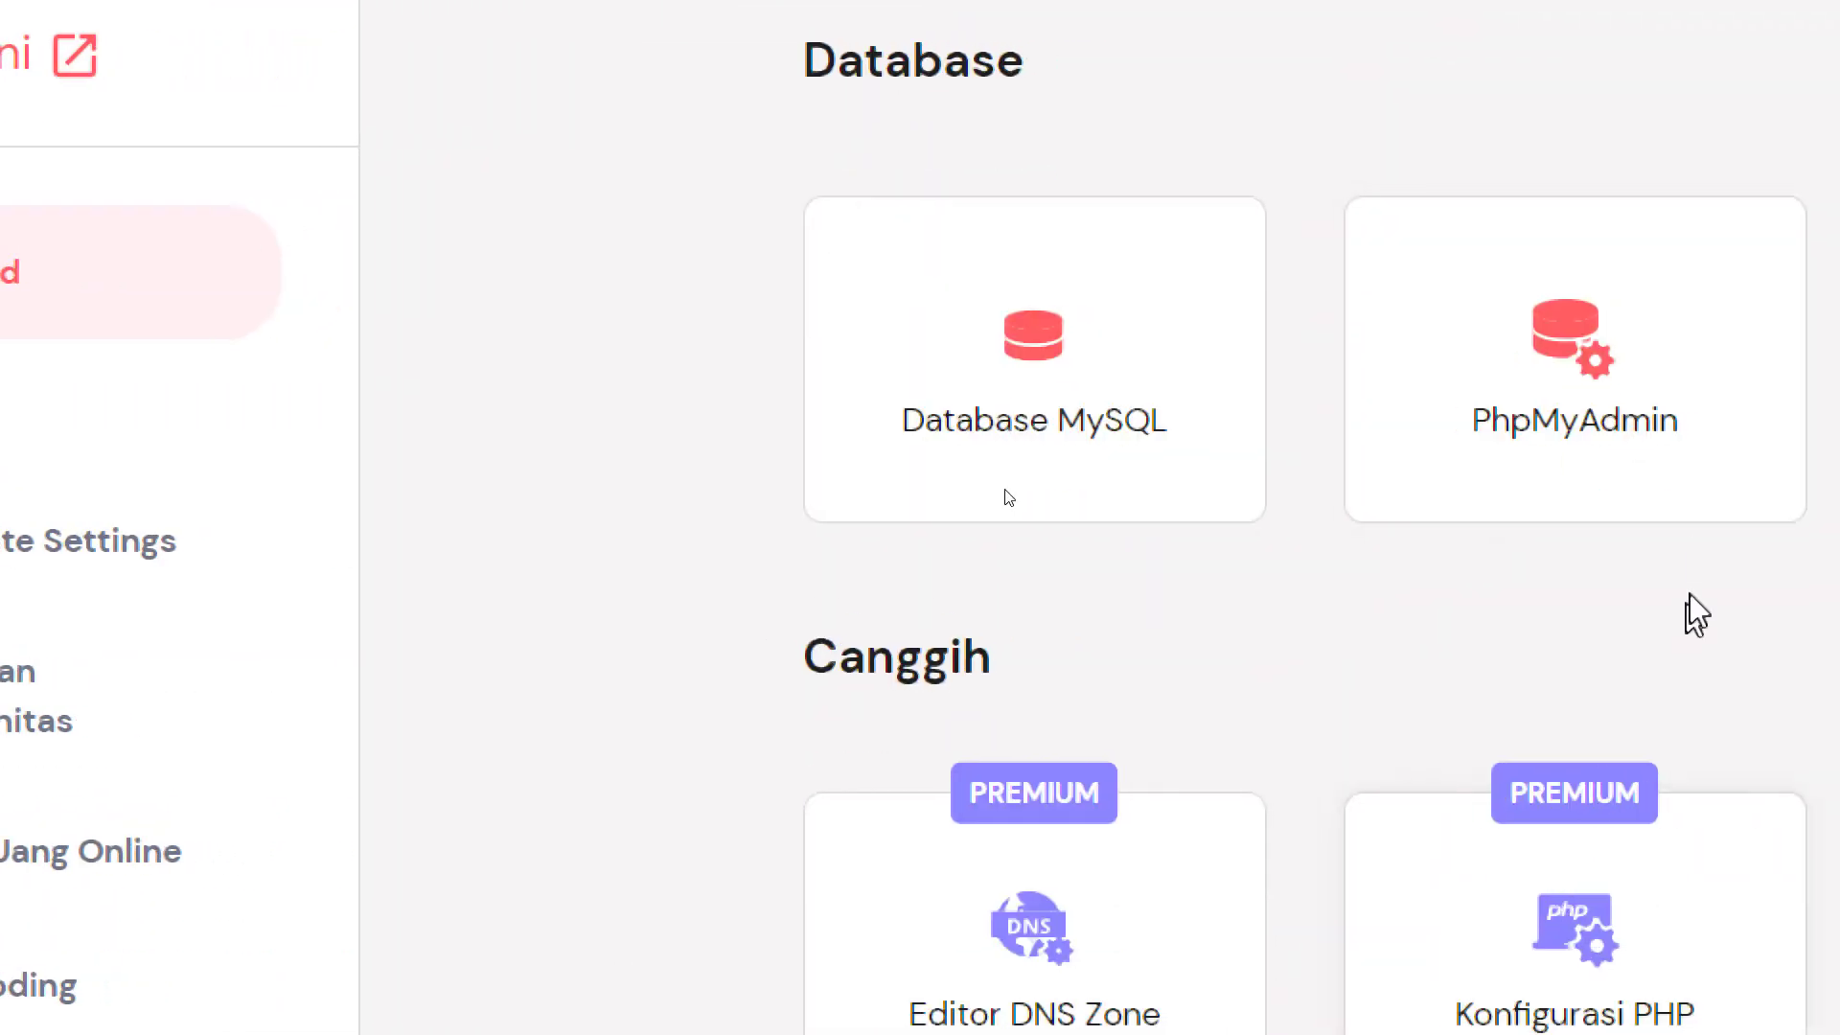
click(1648, 412)
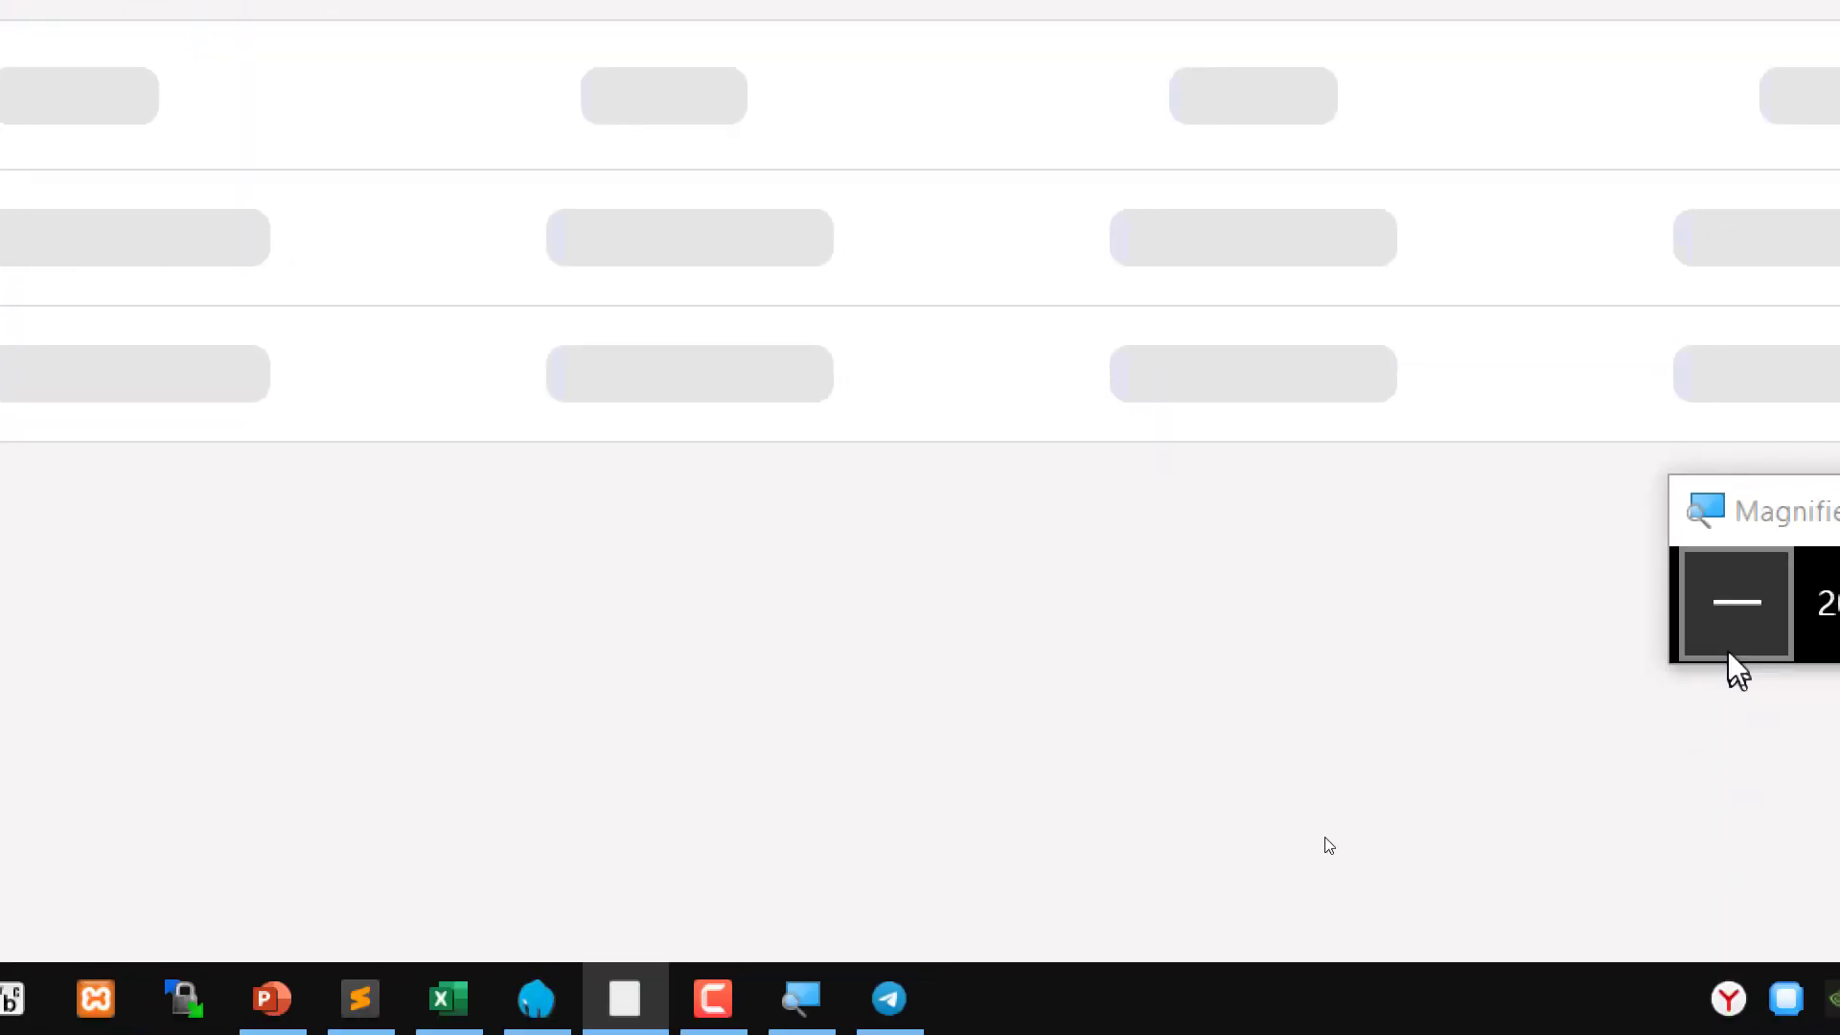
click(1736, 644)
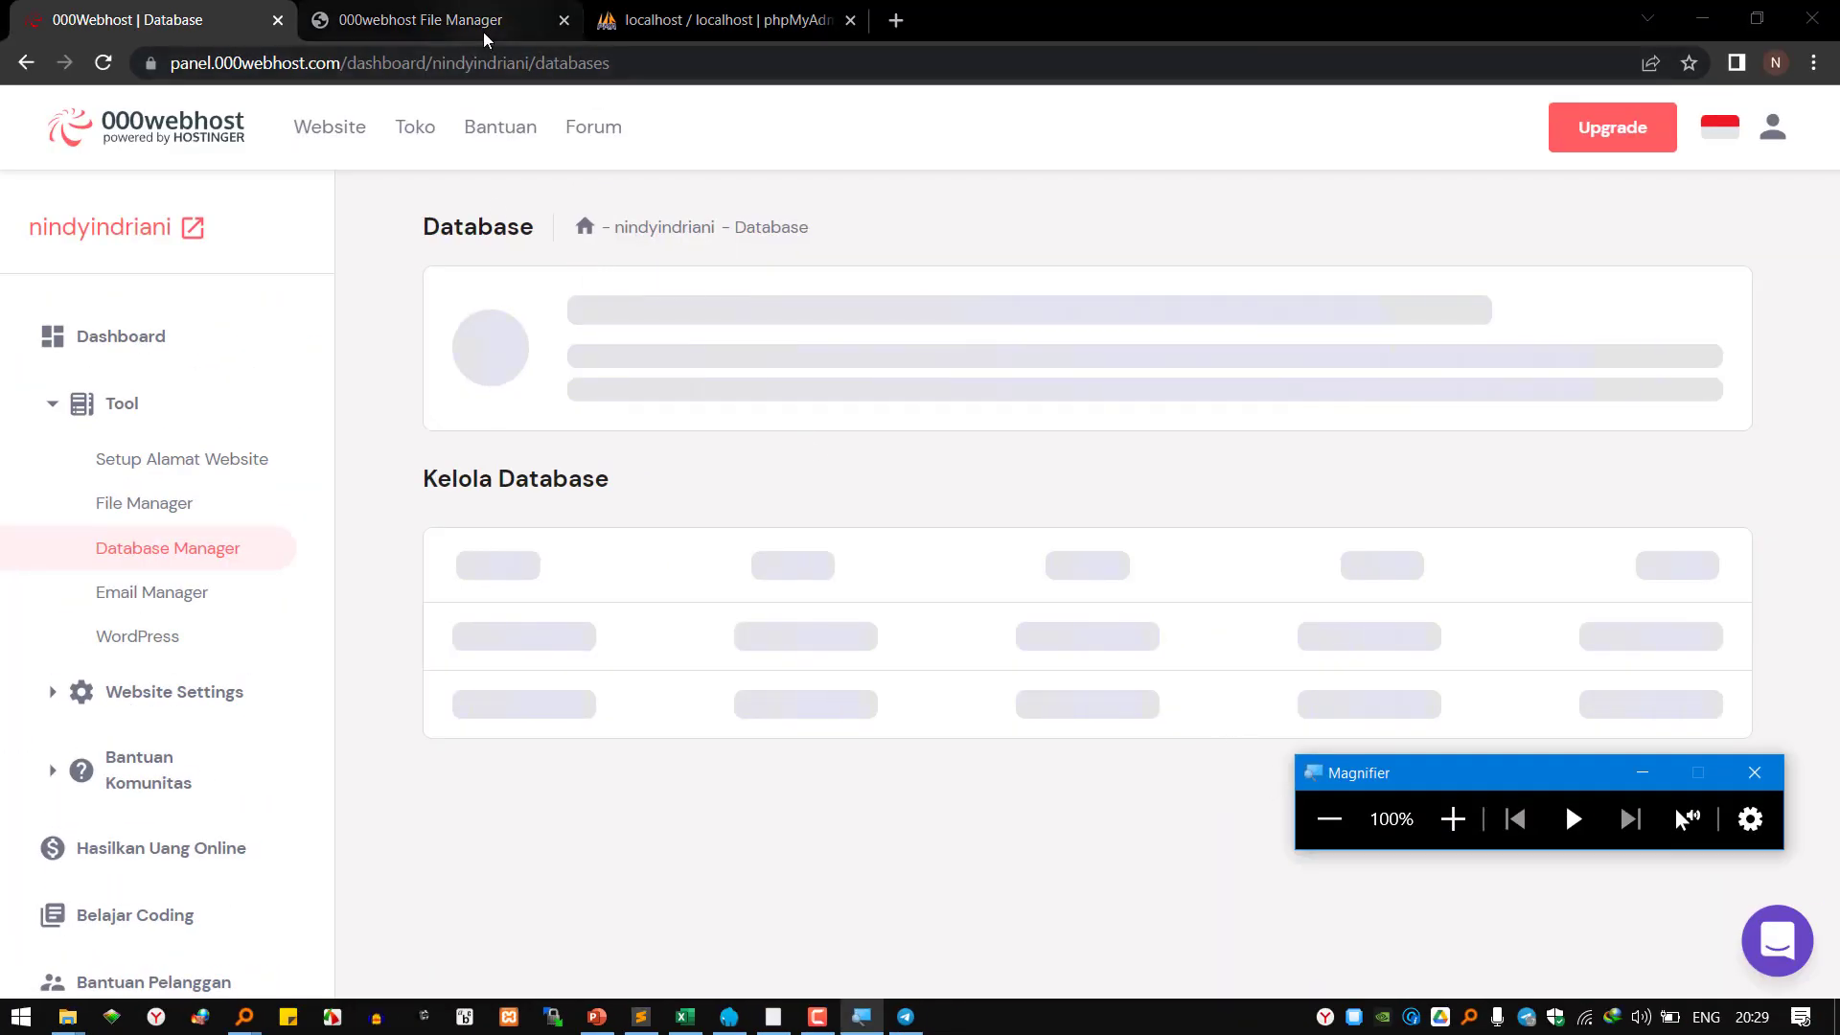
mouse_move(483, 38)
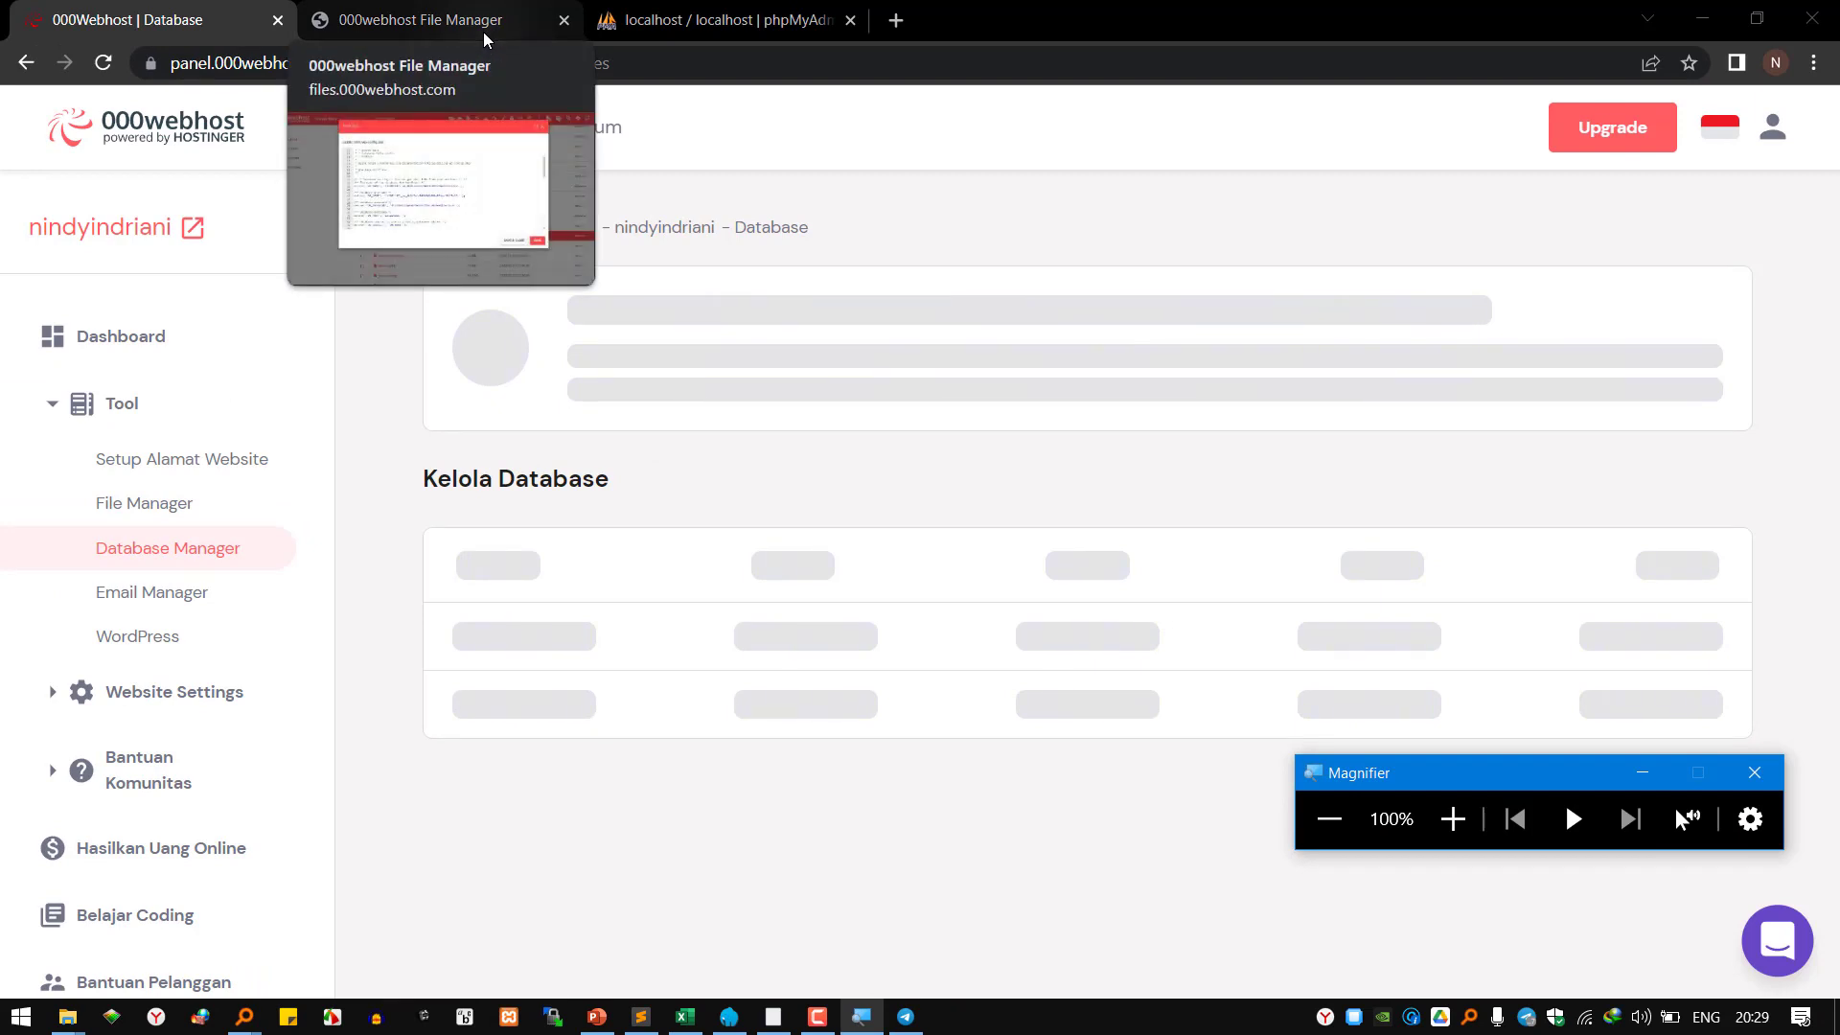
right_click(195, 224)
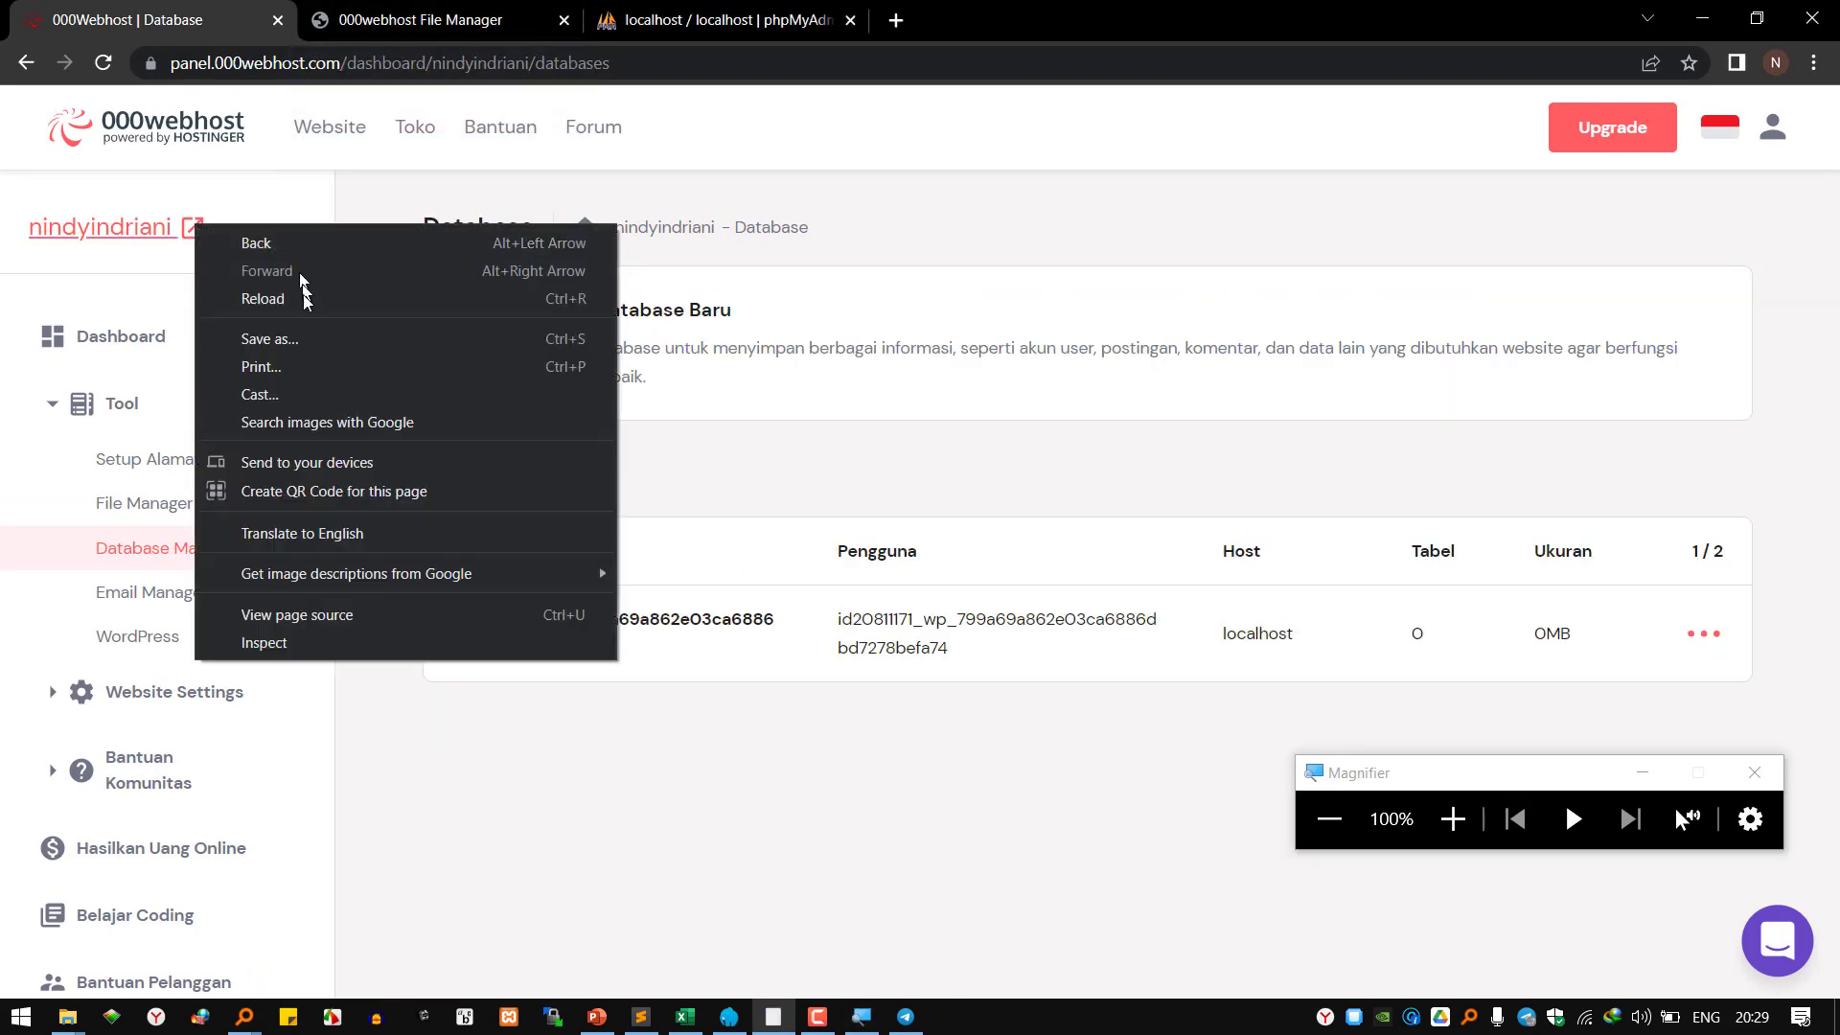
right_click(100, 228)
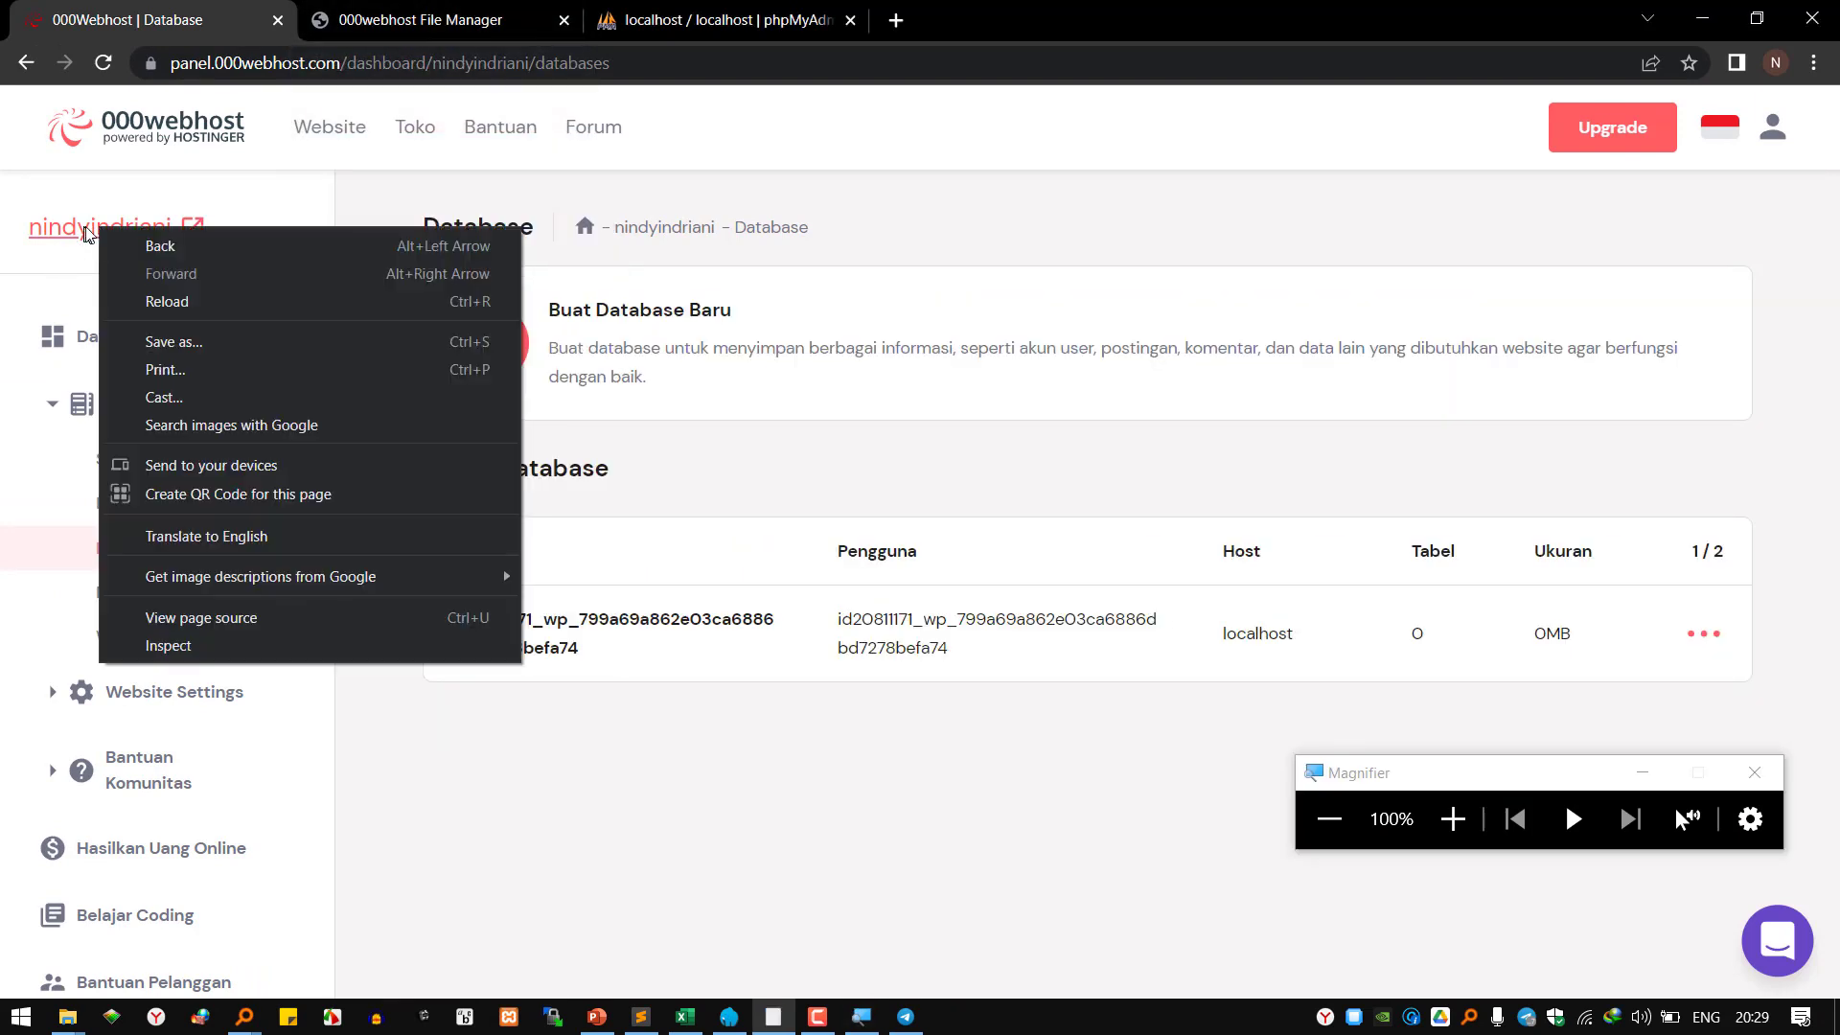
click(72, 230)
click(72, 230)
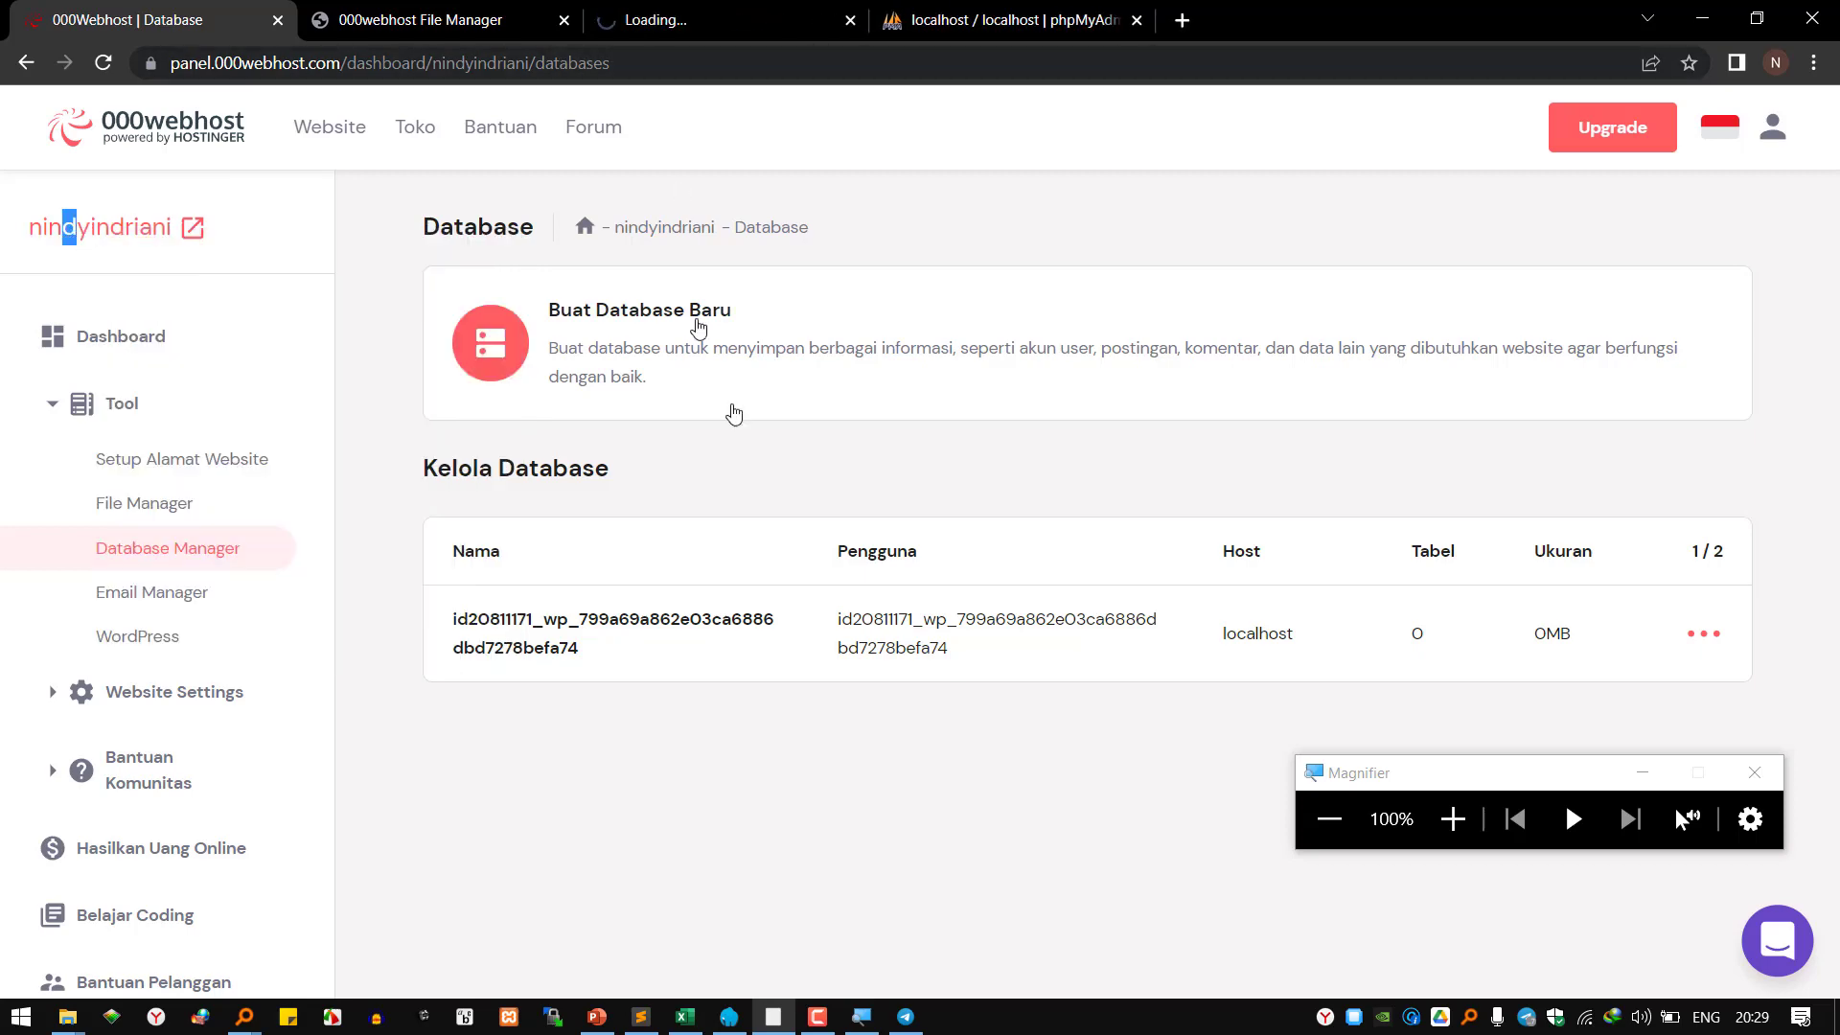
Step: Copy the new database's name and search wp-config.php for it
double_click(591, 628)
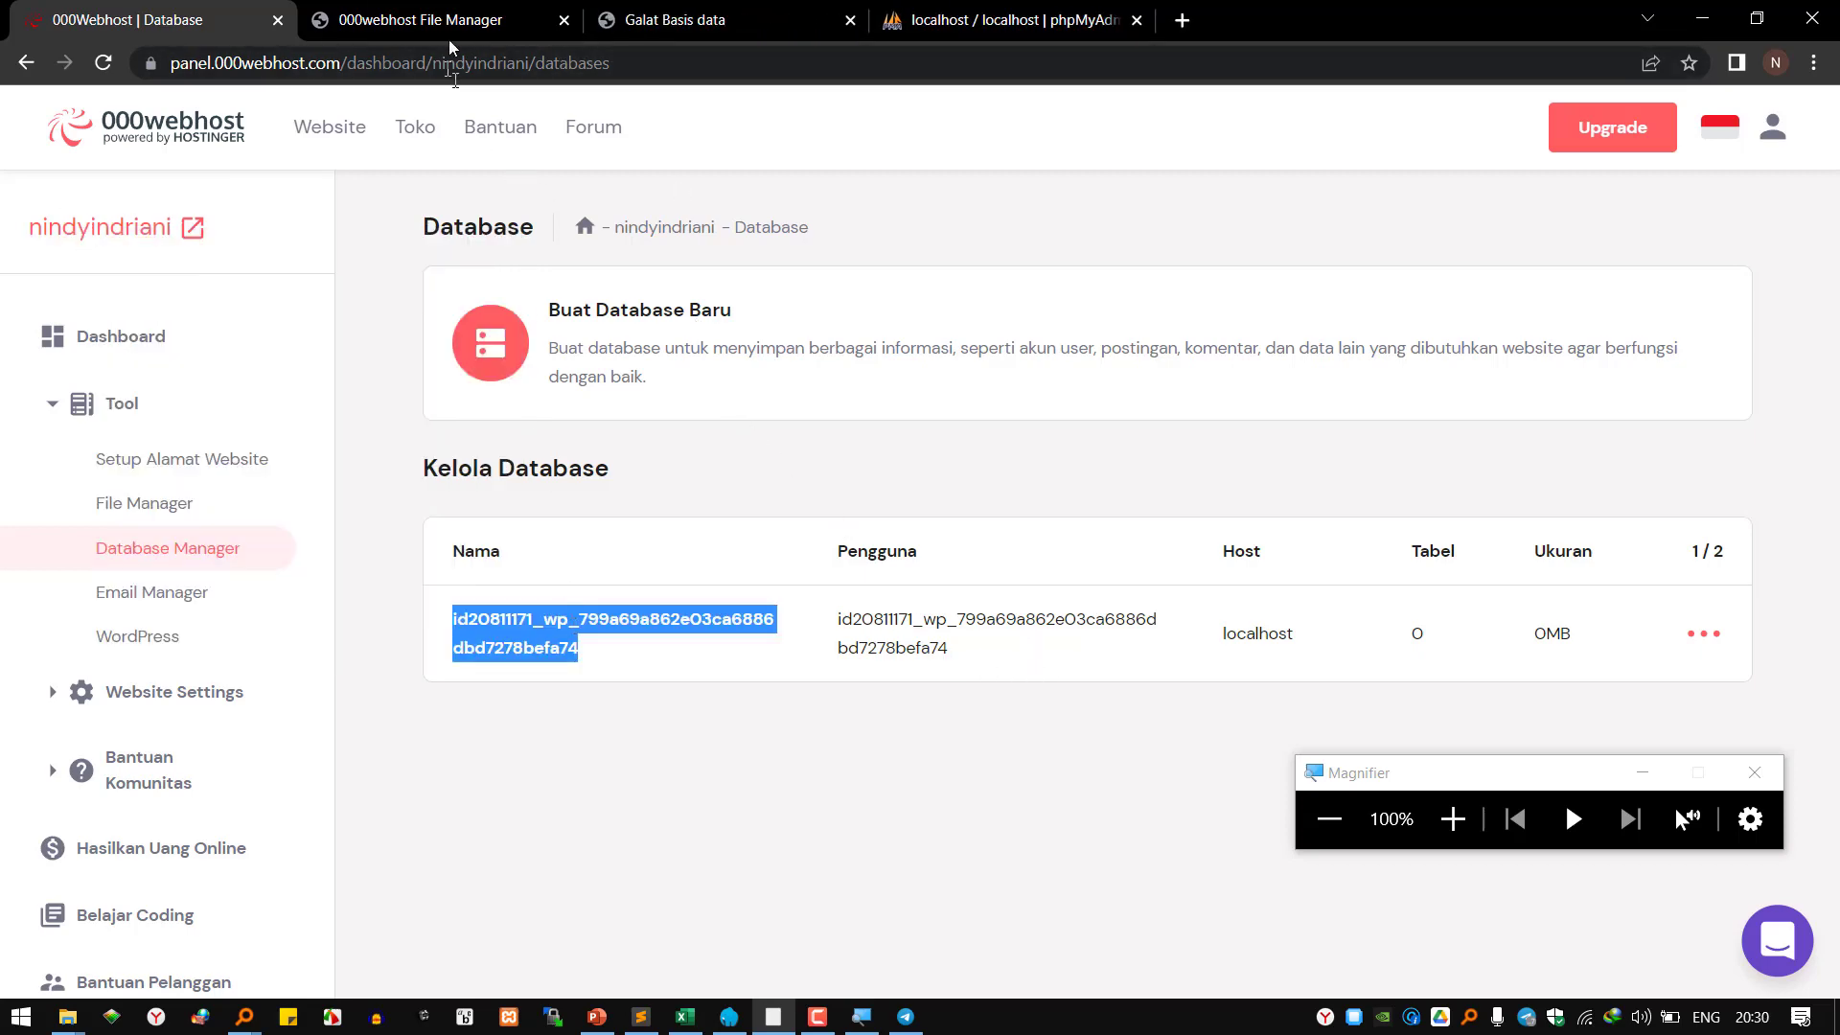
click(457, 17)
key(ctrl+f)
text(2e03ca6886dbd7278befa74)
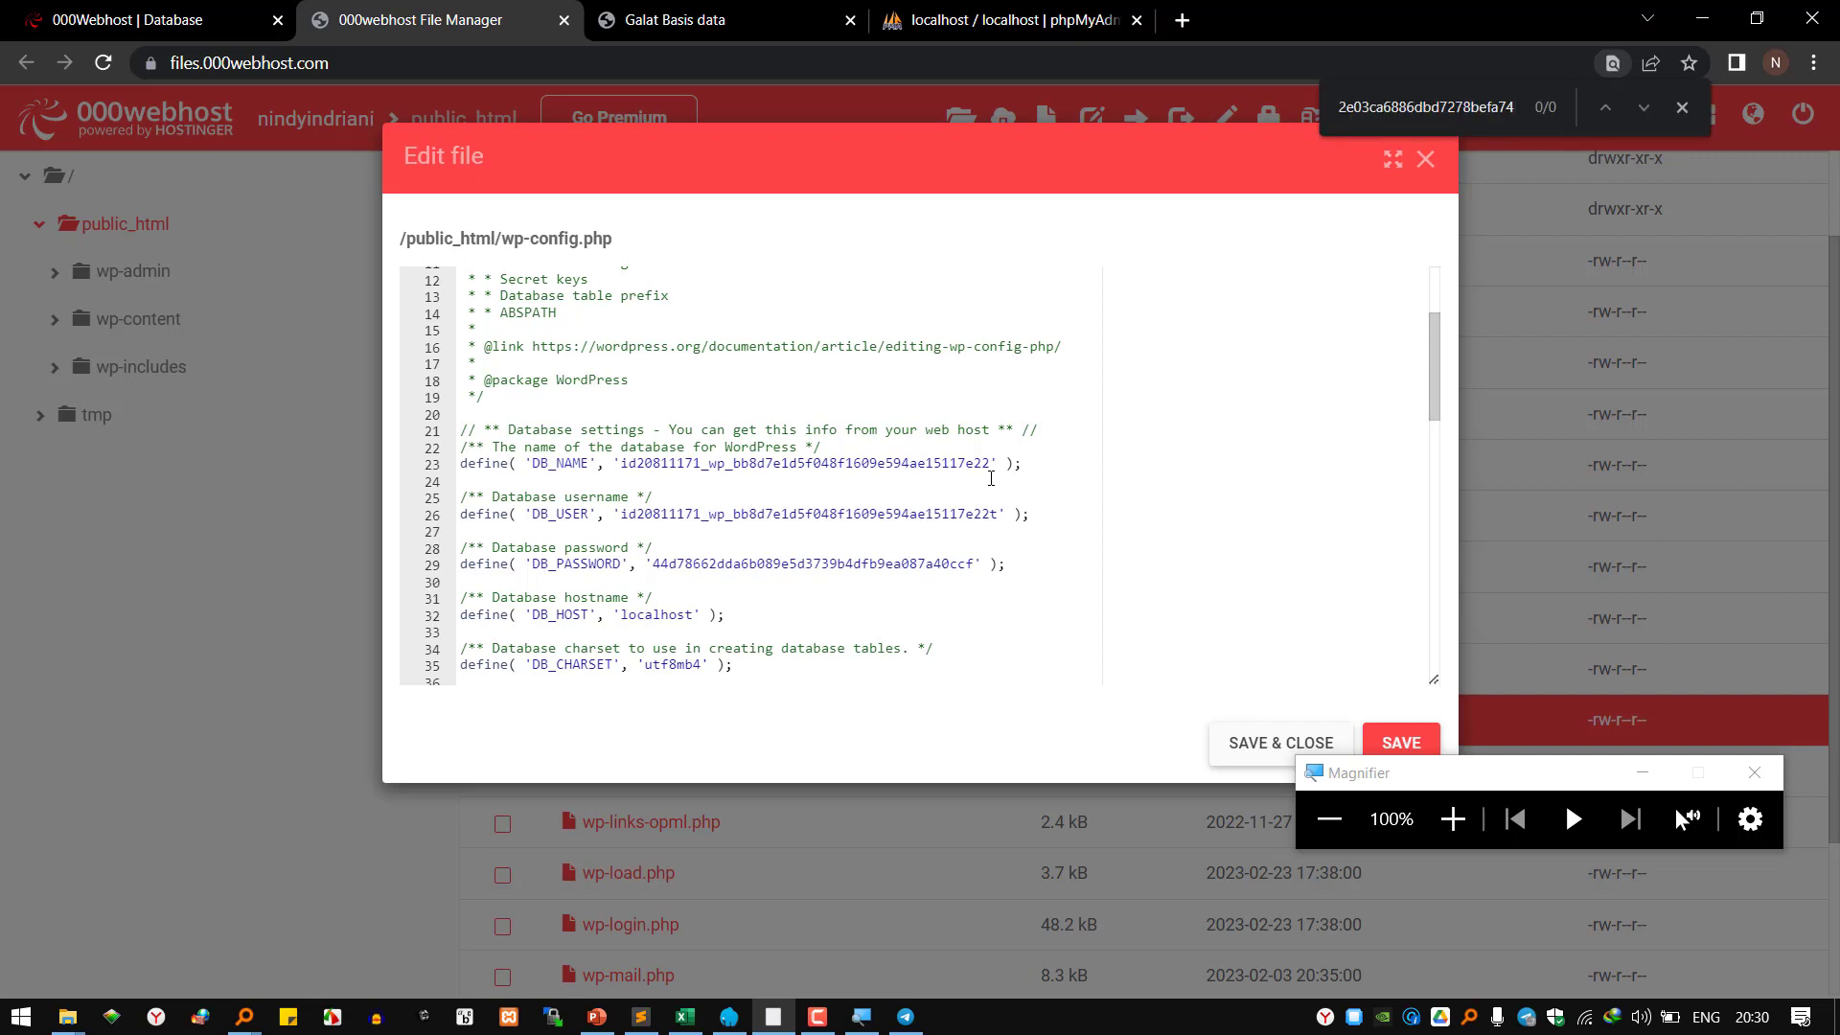
Step: Copy the full database name from the database list and search wp-config.php for it
click(197, 19)
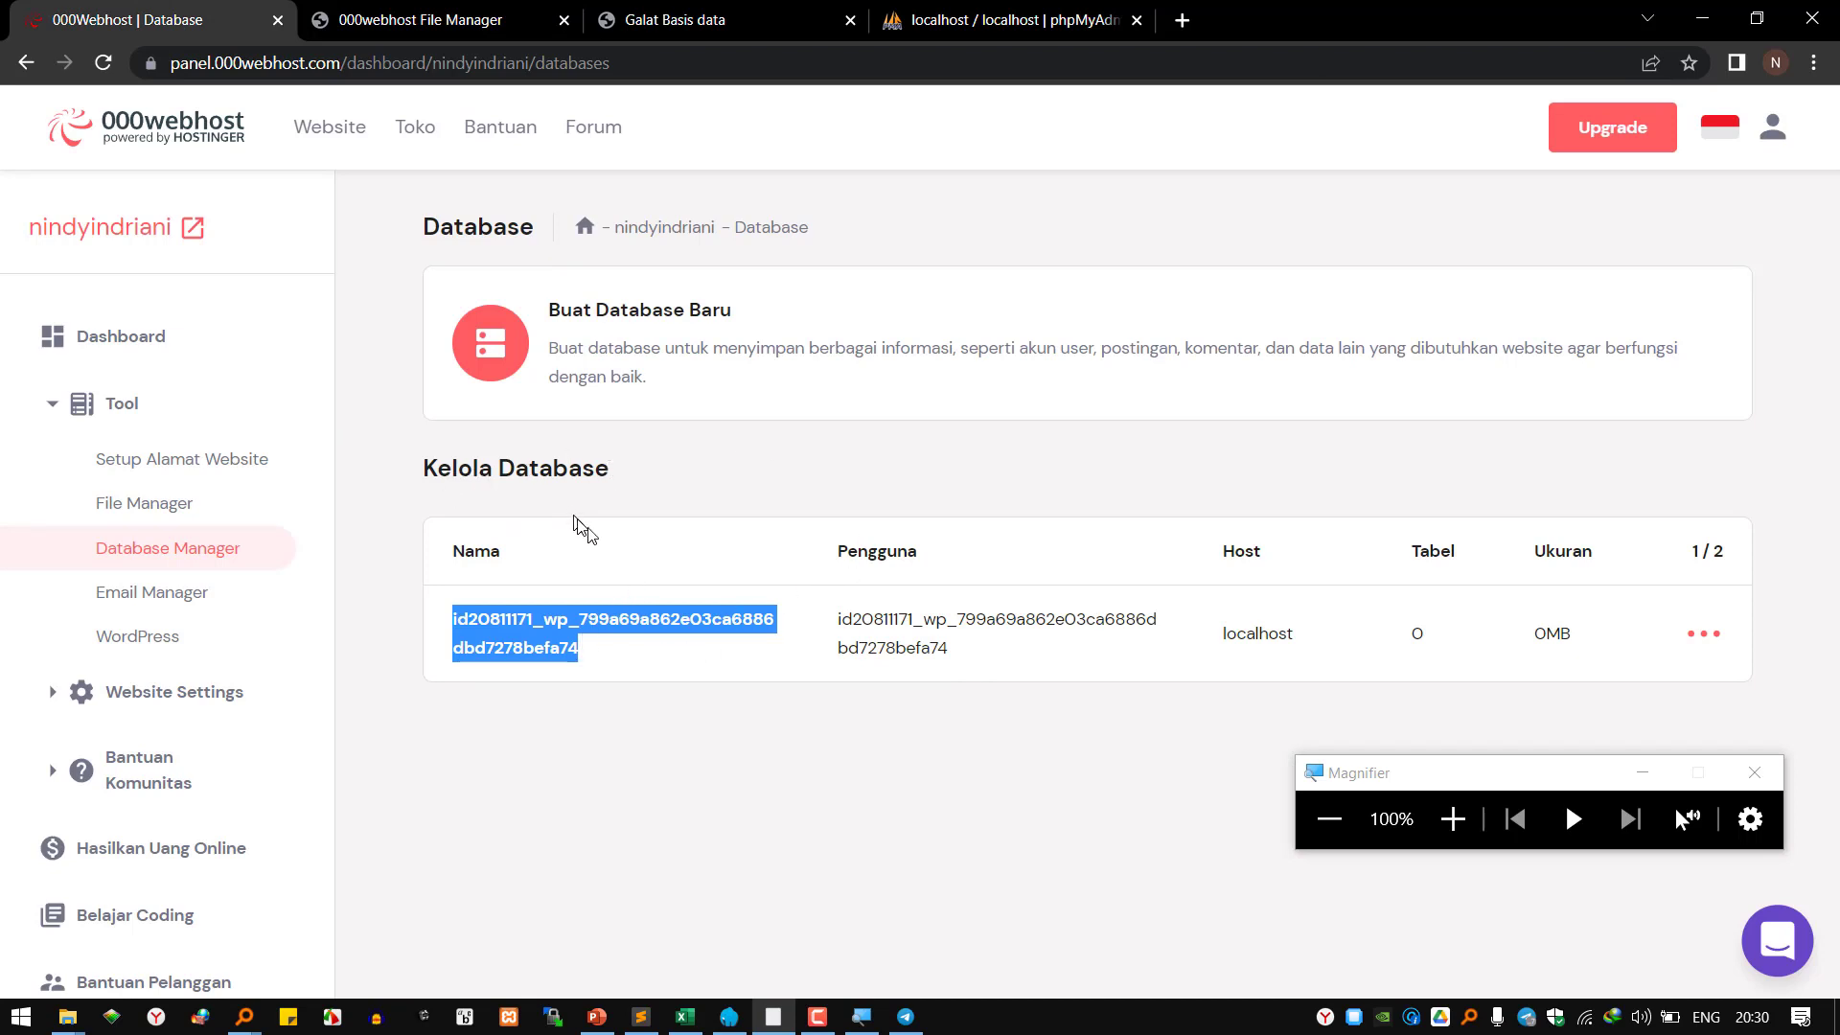
click(1706, 640)
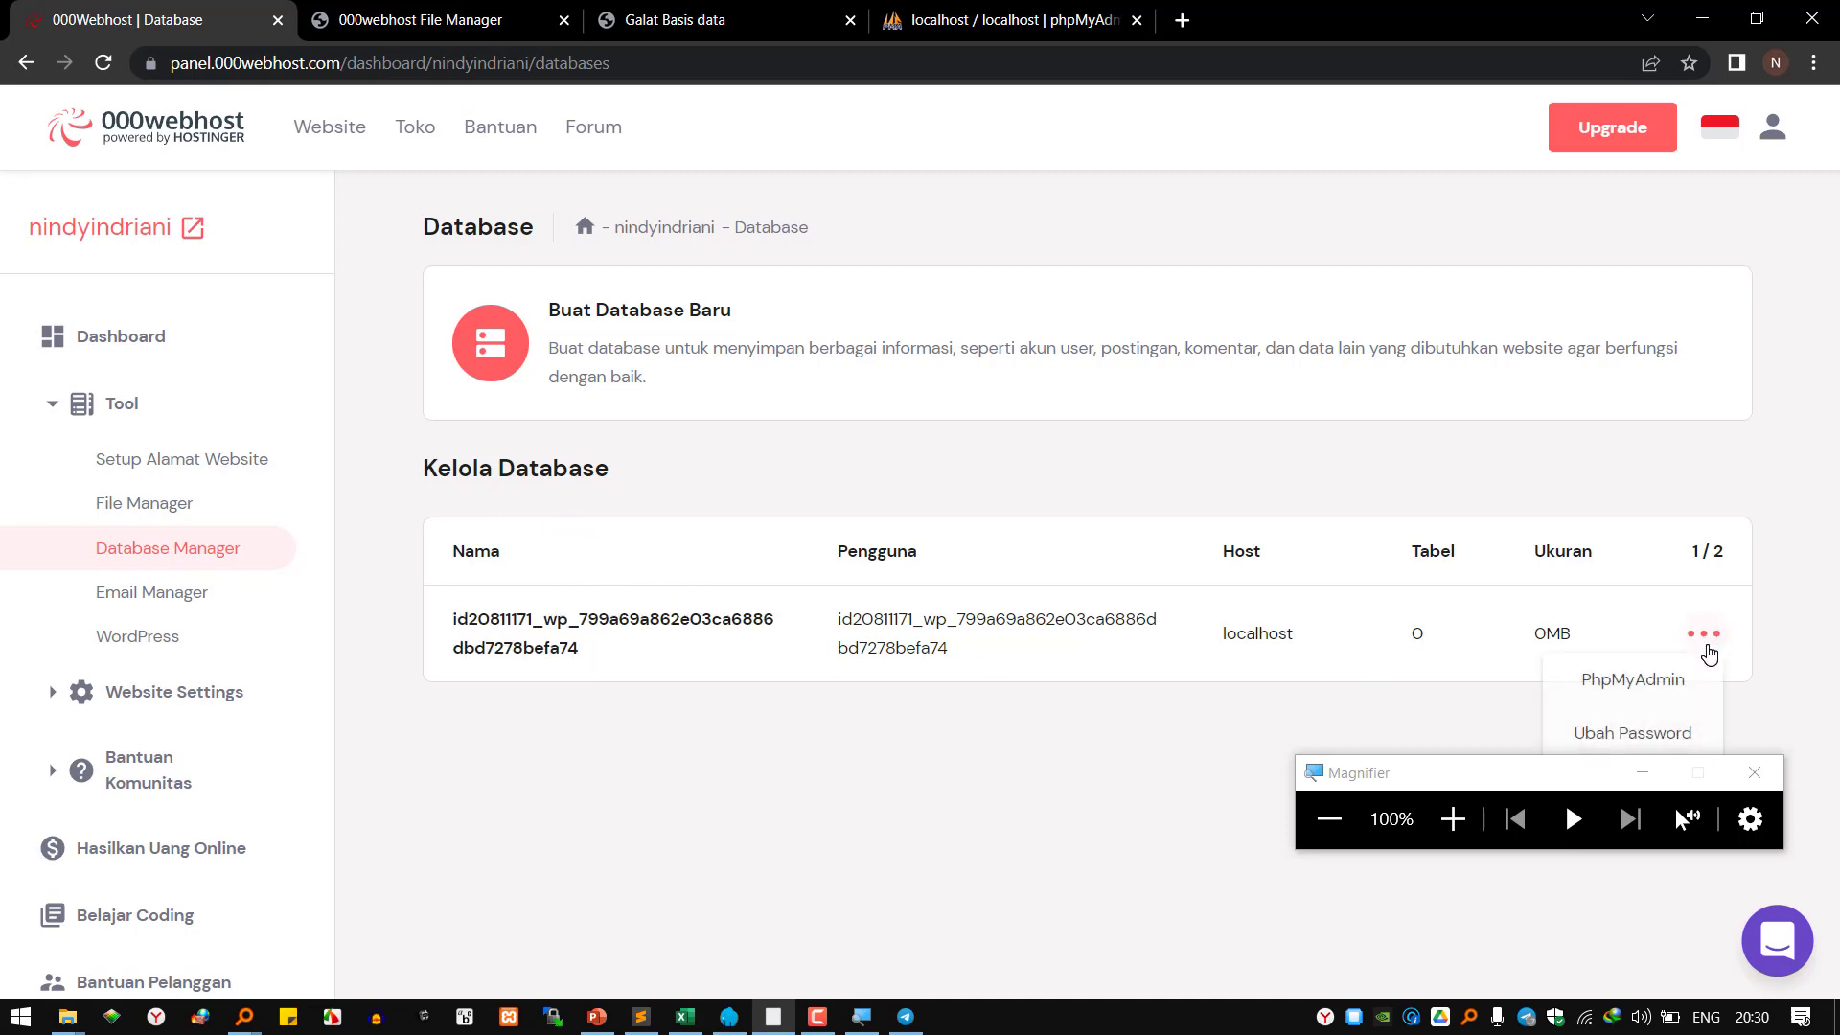
double_click(546, 621)
key(ctrl+c)
click(422, 19)
key(ctrl+f)
key(ctrl+v)
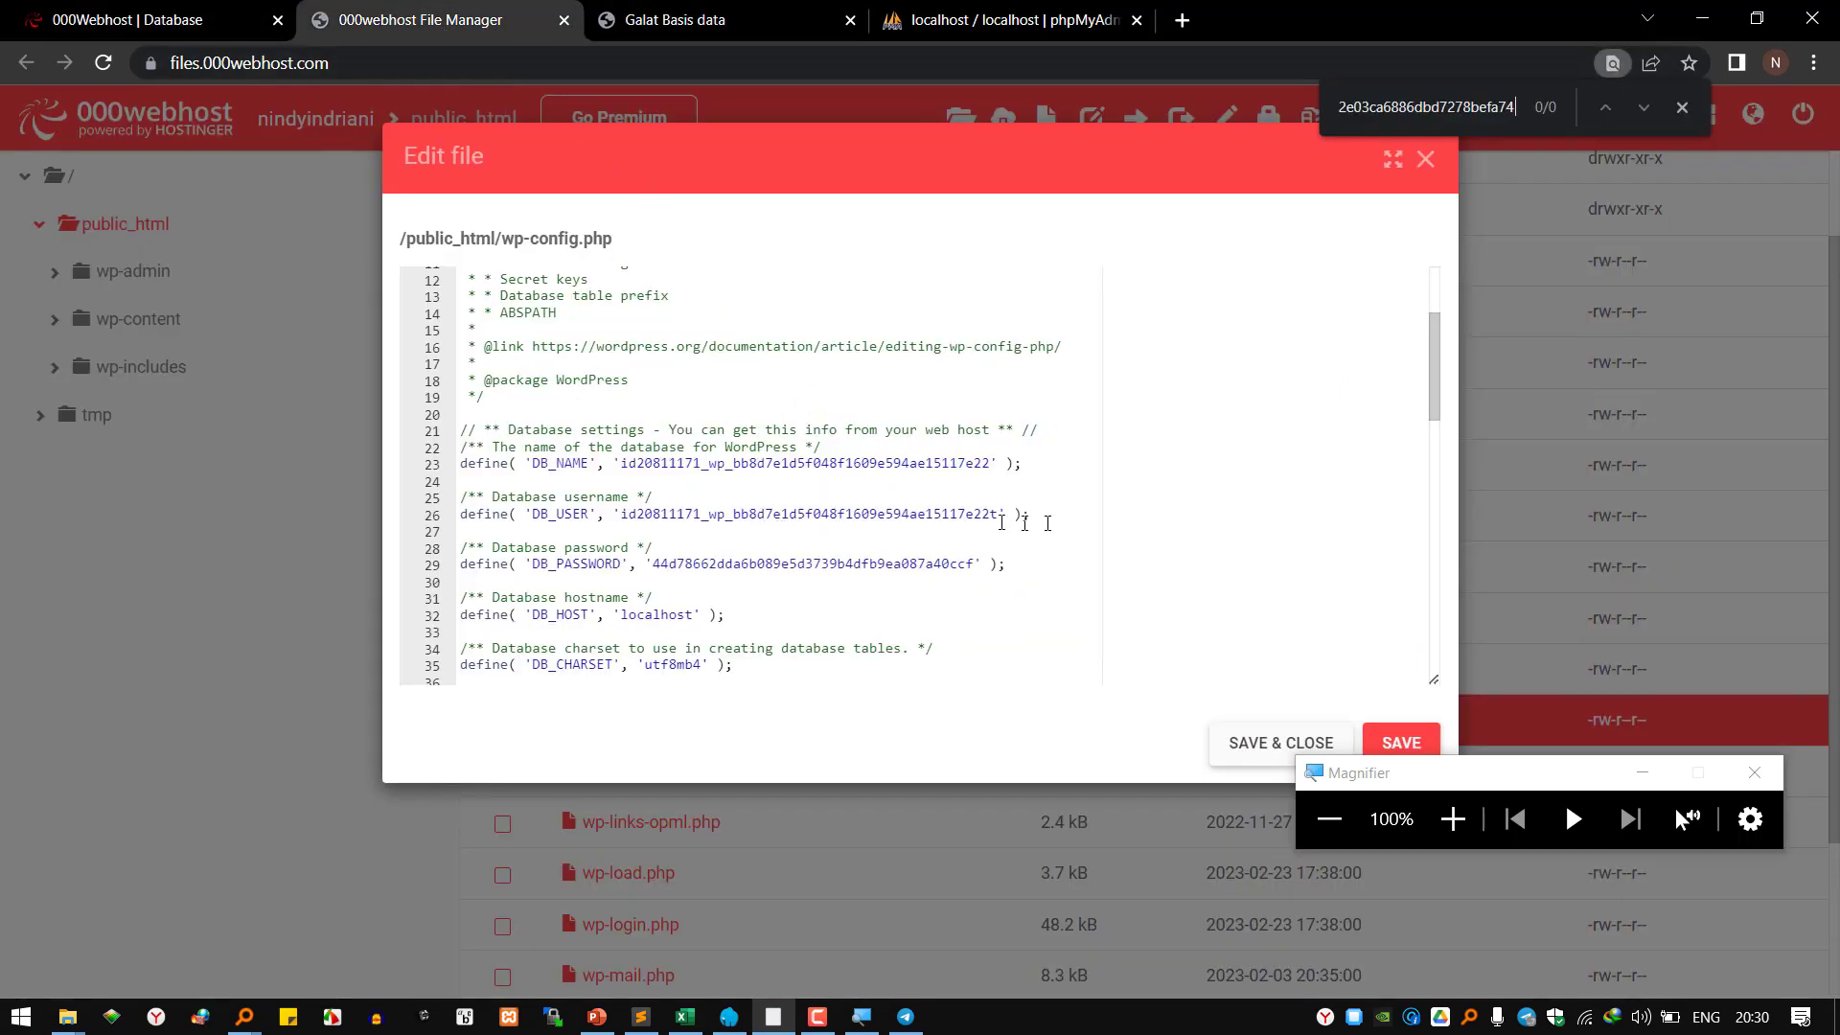
click(1453, 818)
Step: Paste the database name onto empty line 24 below DB_NAME, then return to the database list
click(1117, 633)
key(ctrl+v)
key(Return)
click(1205, 634)
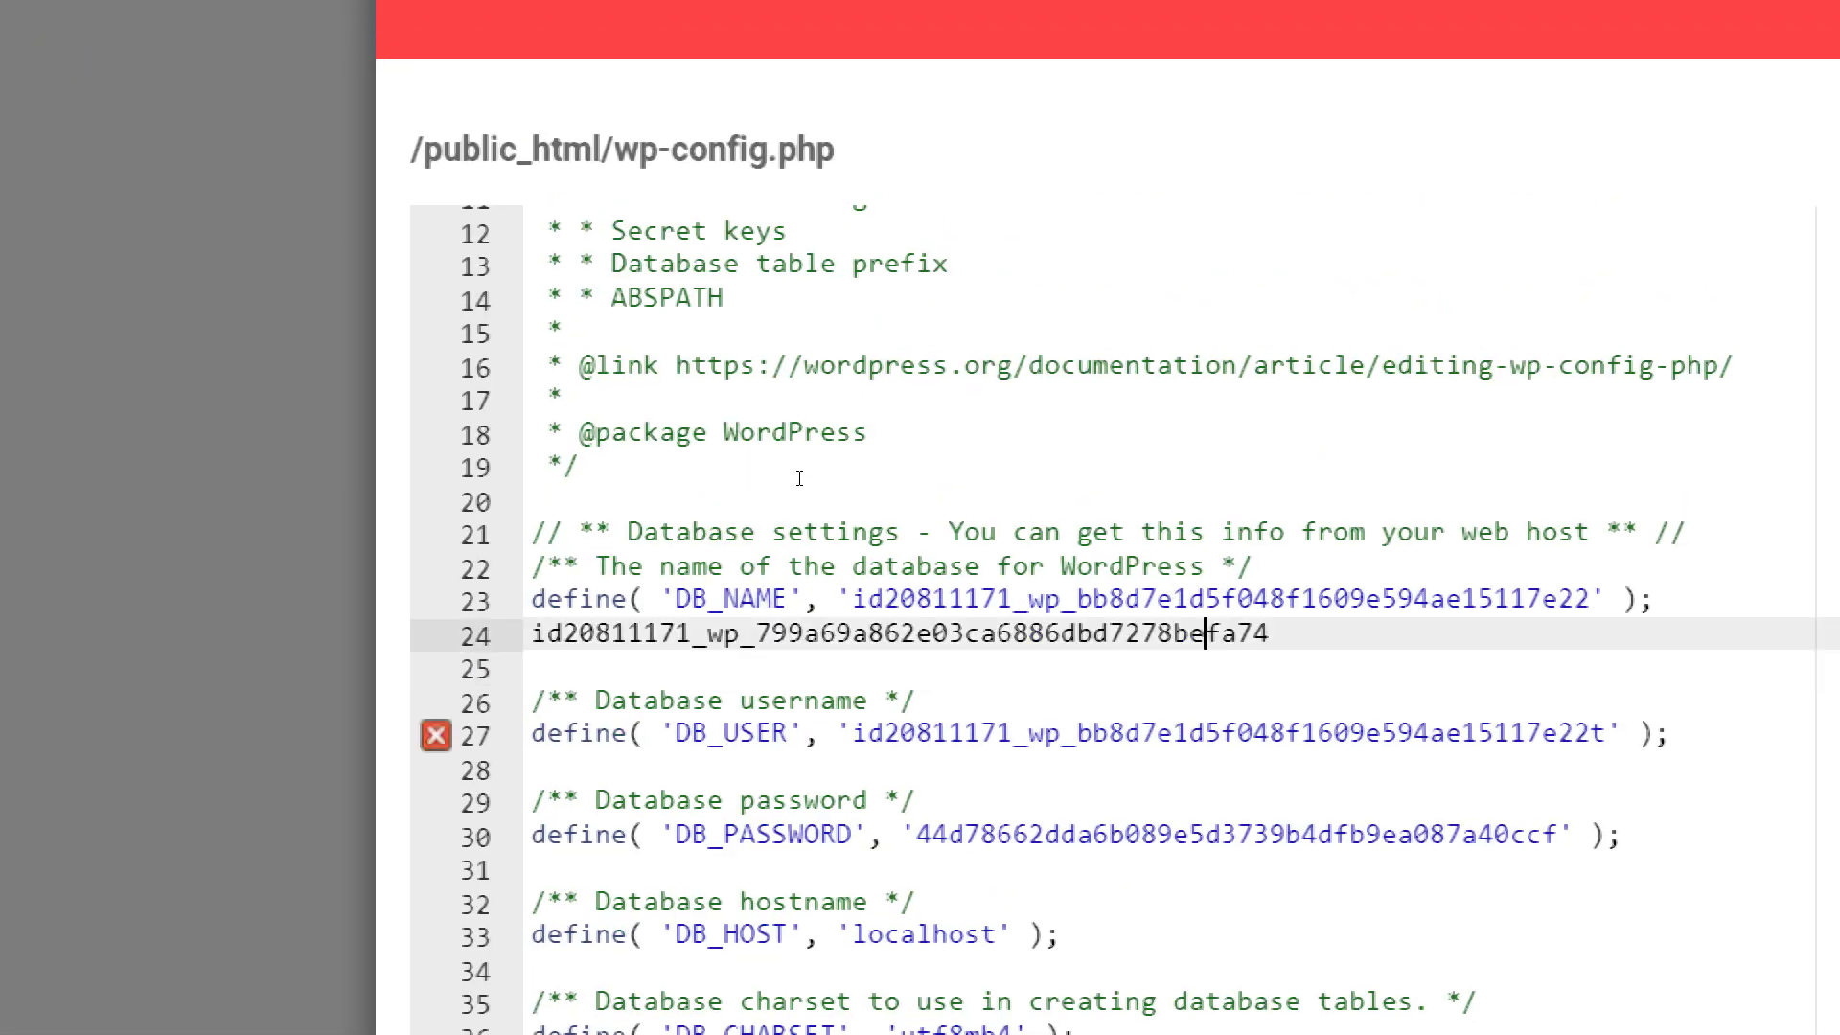
double_click(1207, 633)
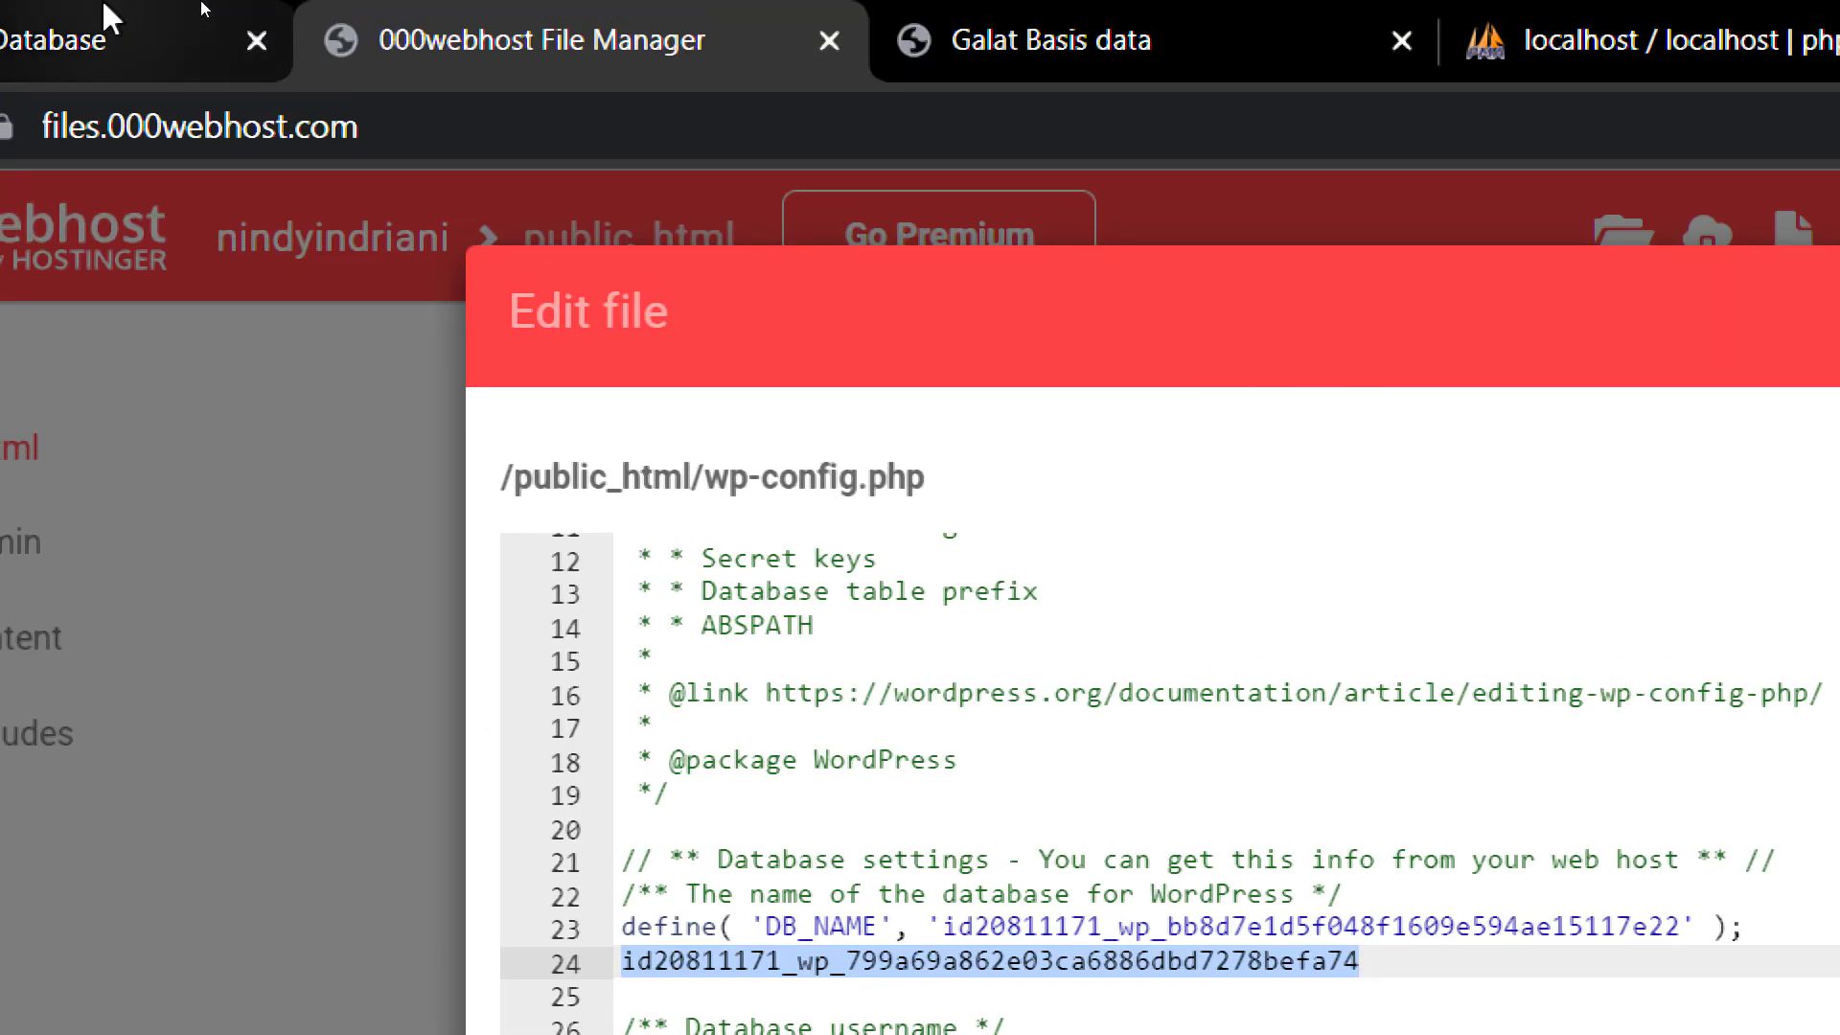
click(103, 16)
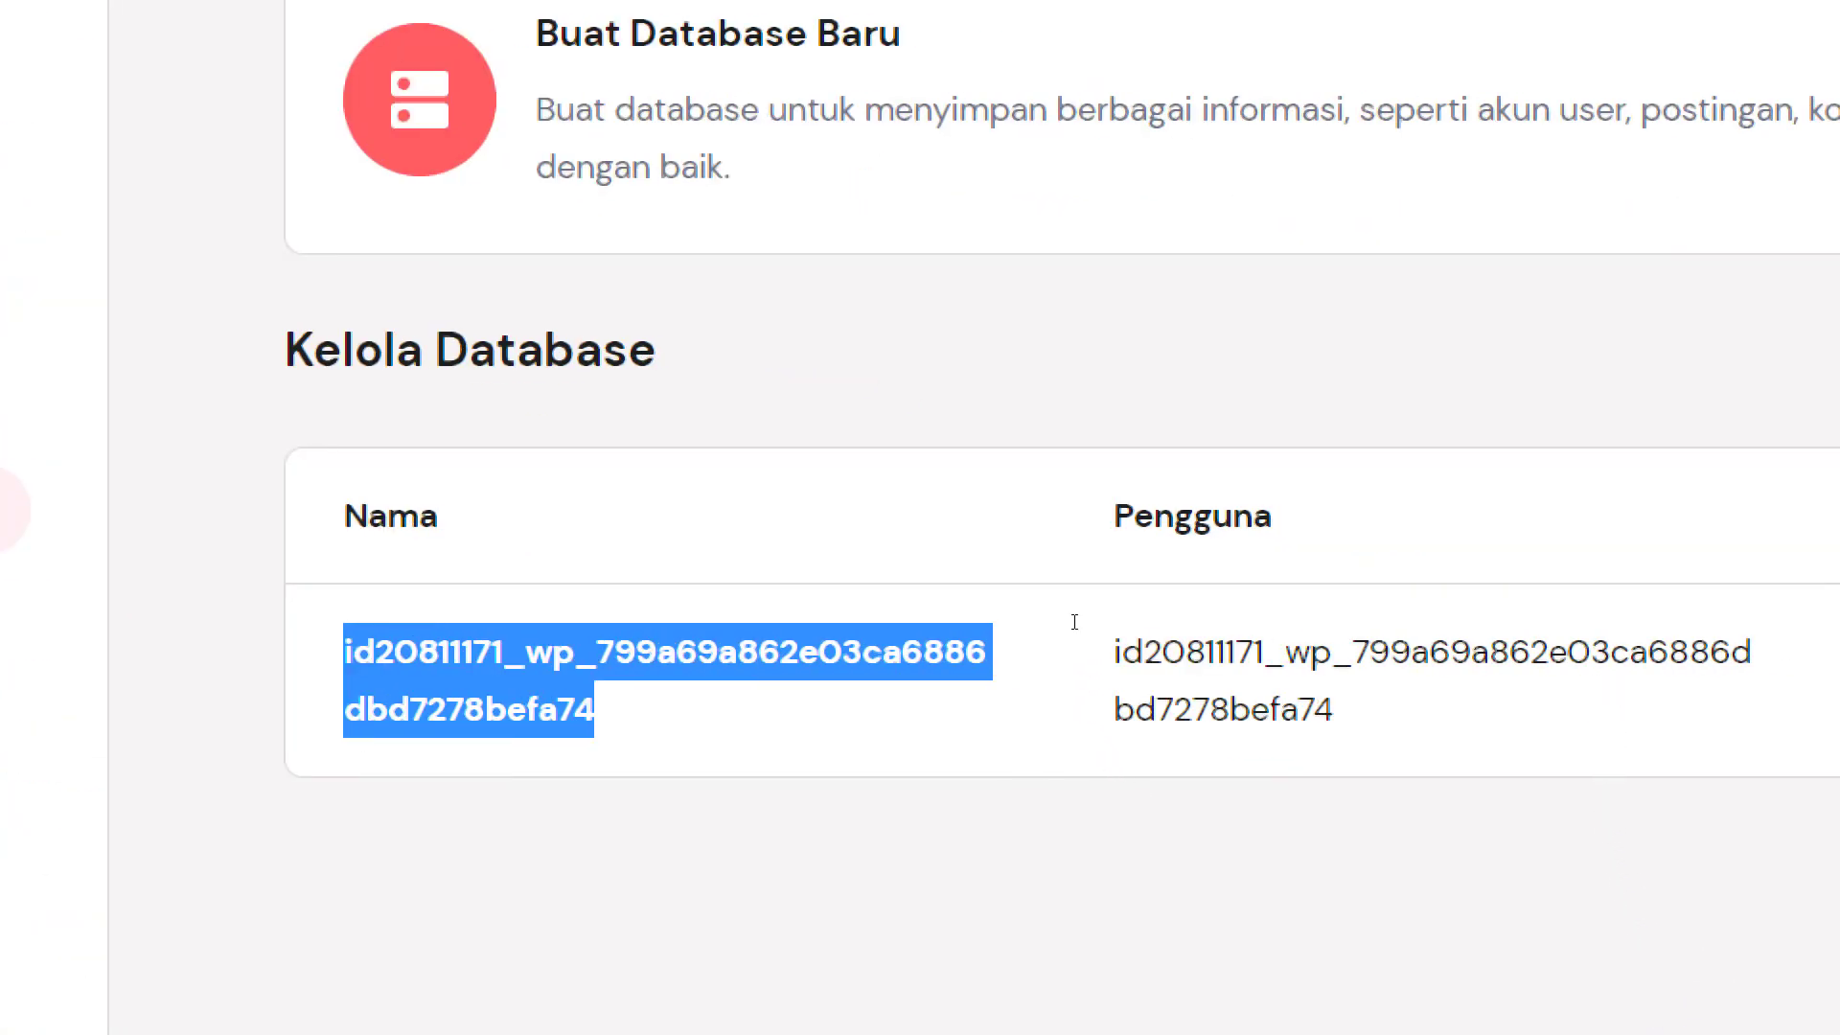
Step: Delete the database via its ⋯ menu and Hapus, confirming on the second attempt
click(1601, 674)
drag(1392, 909, 1302, 1015)
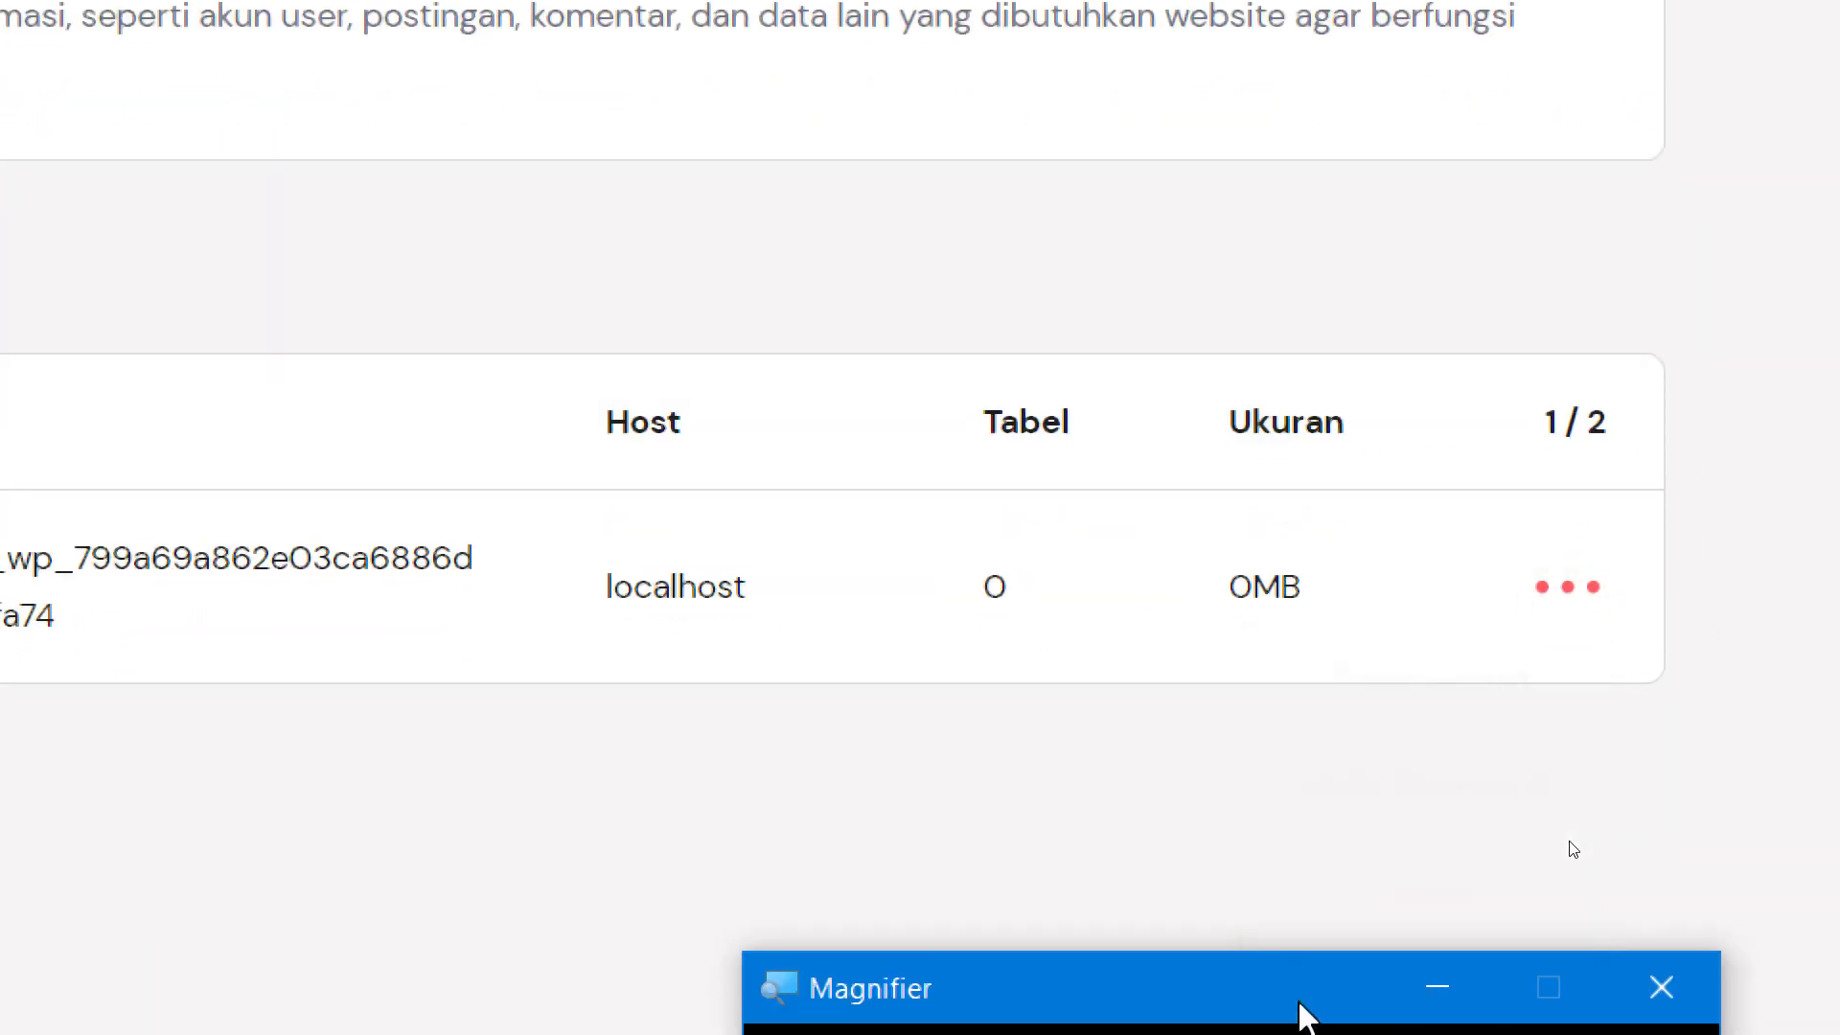
click(1544, 589)
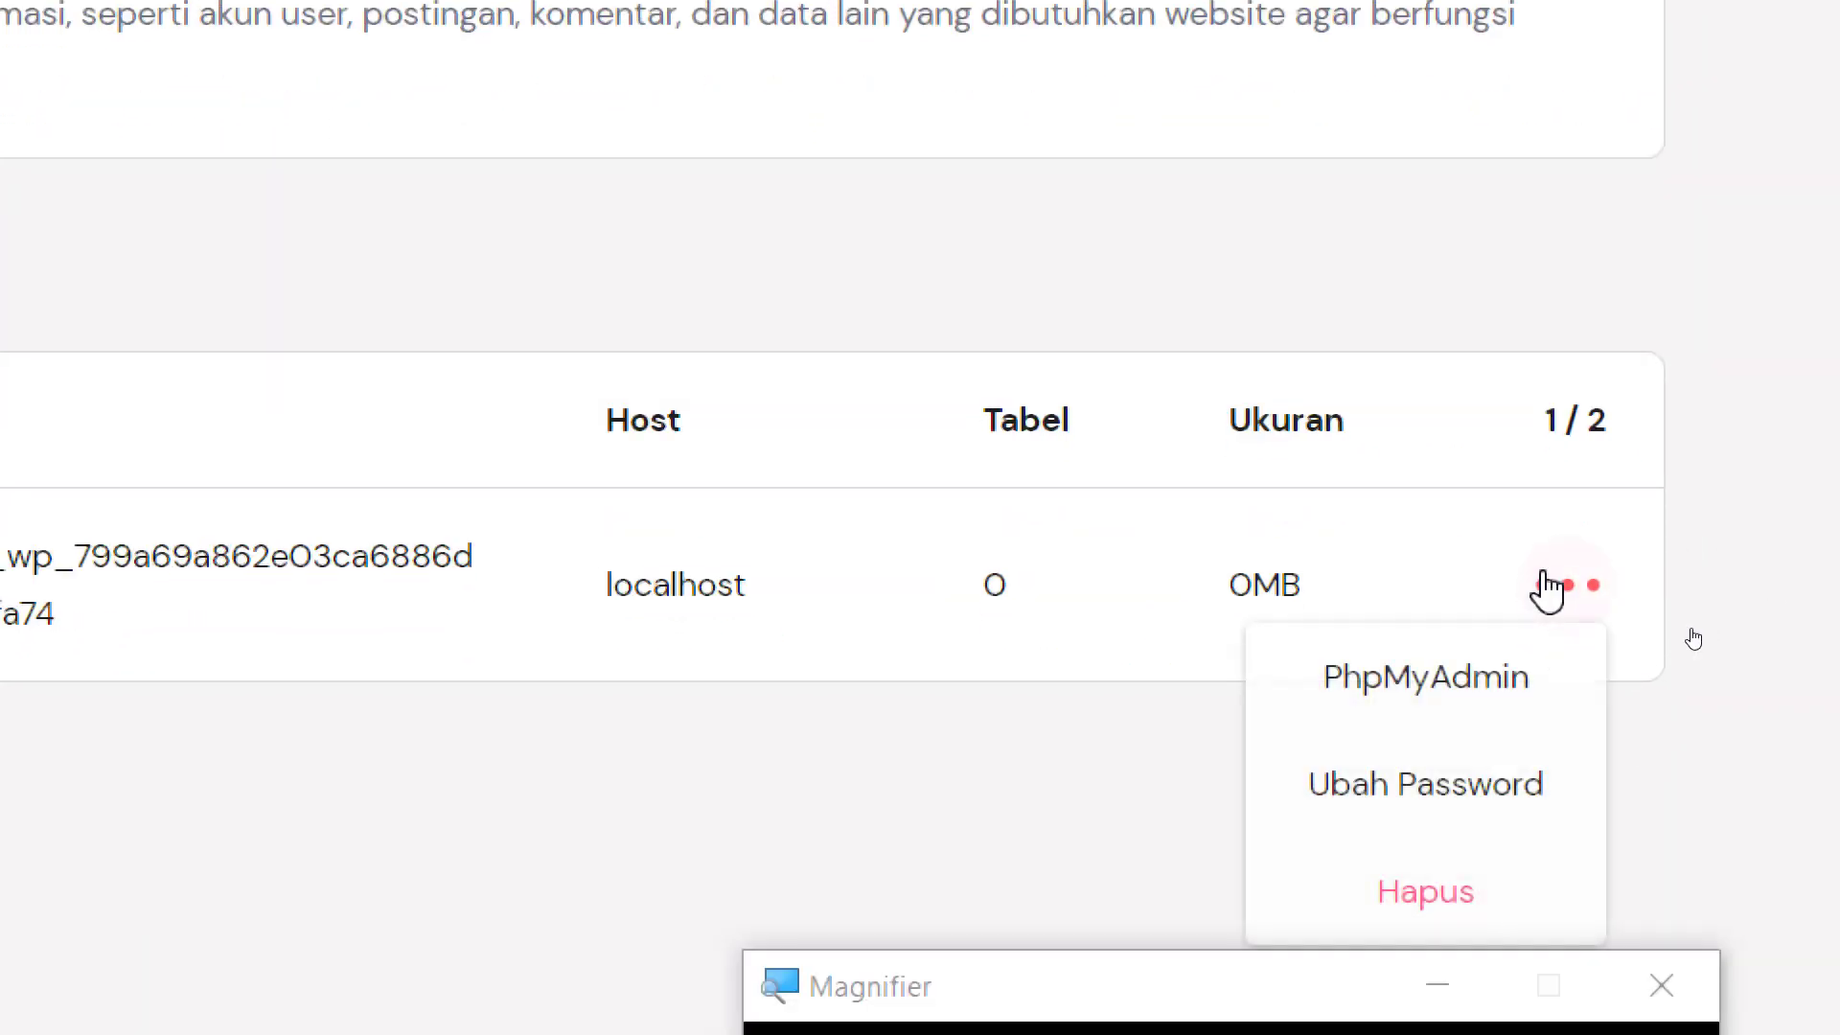
click(1412, 895)
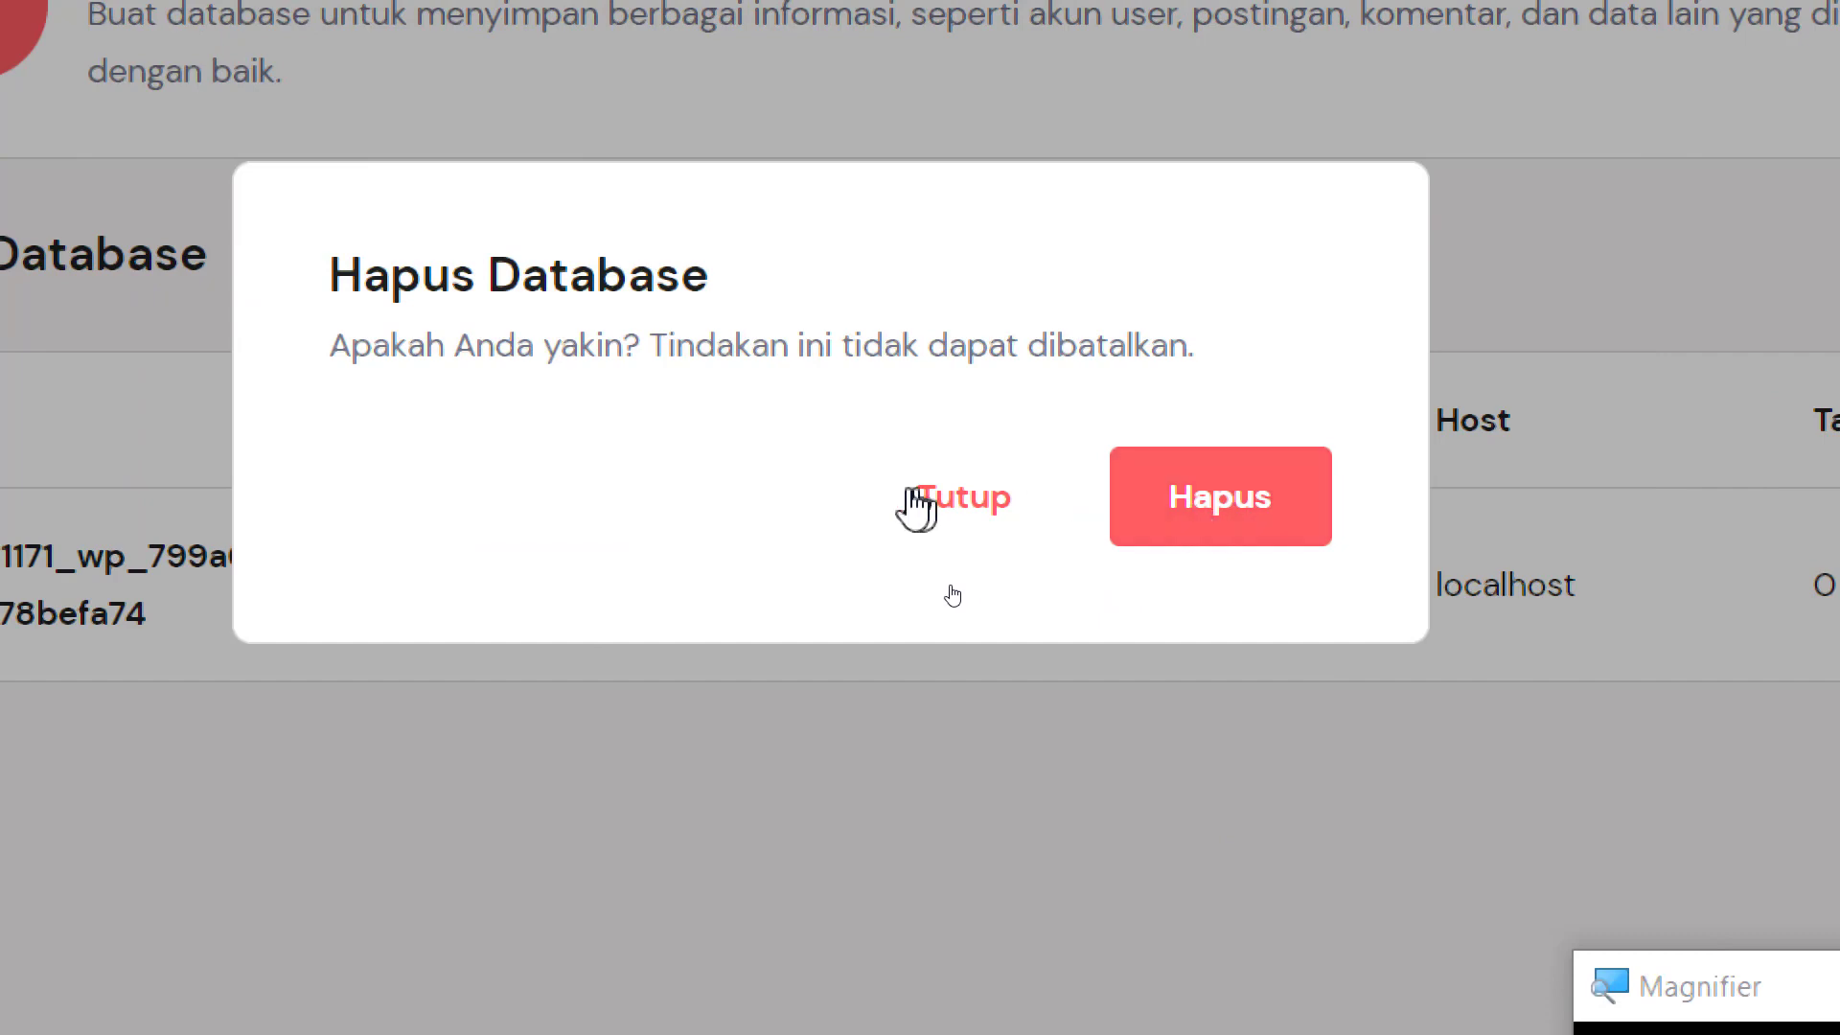
click(962, 503)
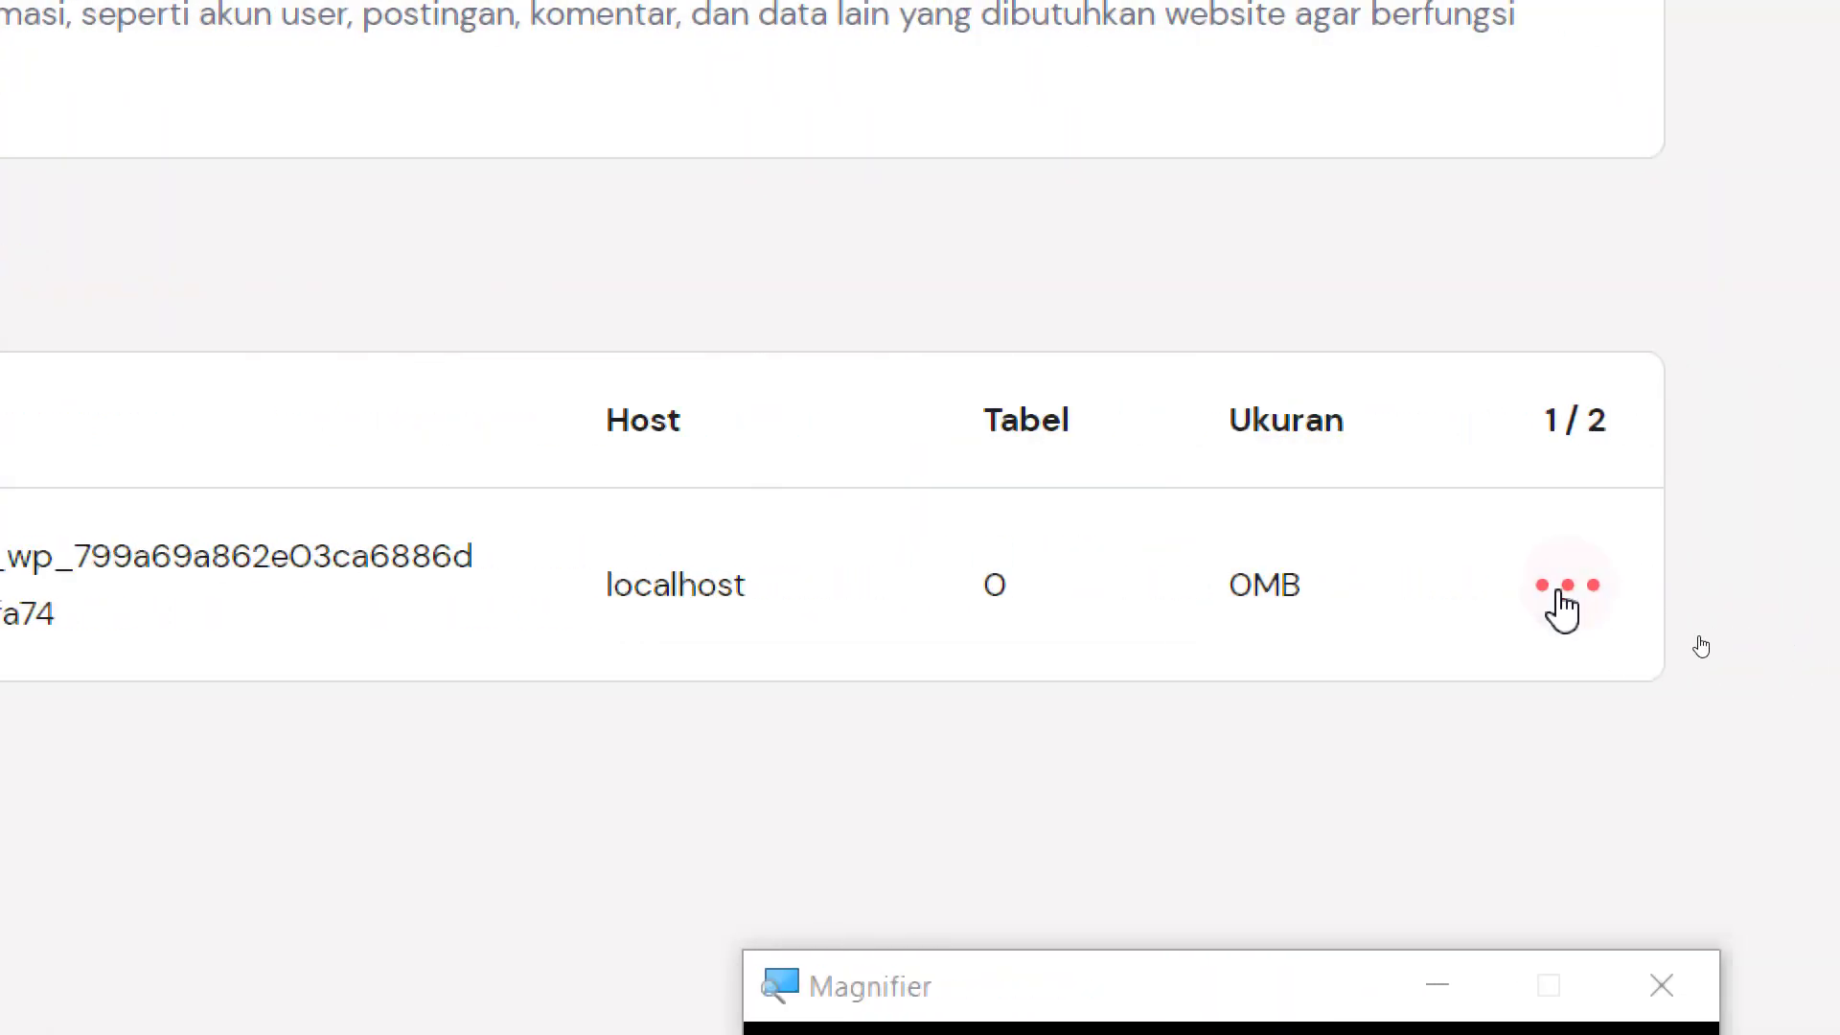
click(1561, 599)
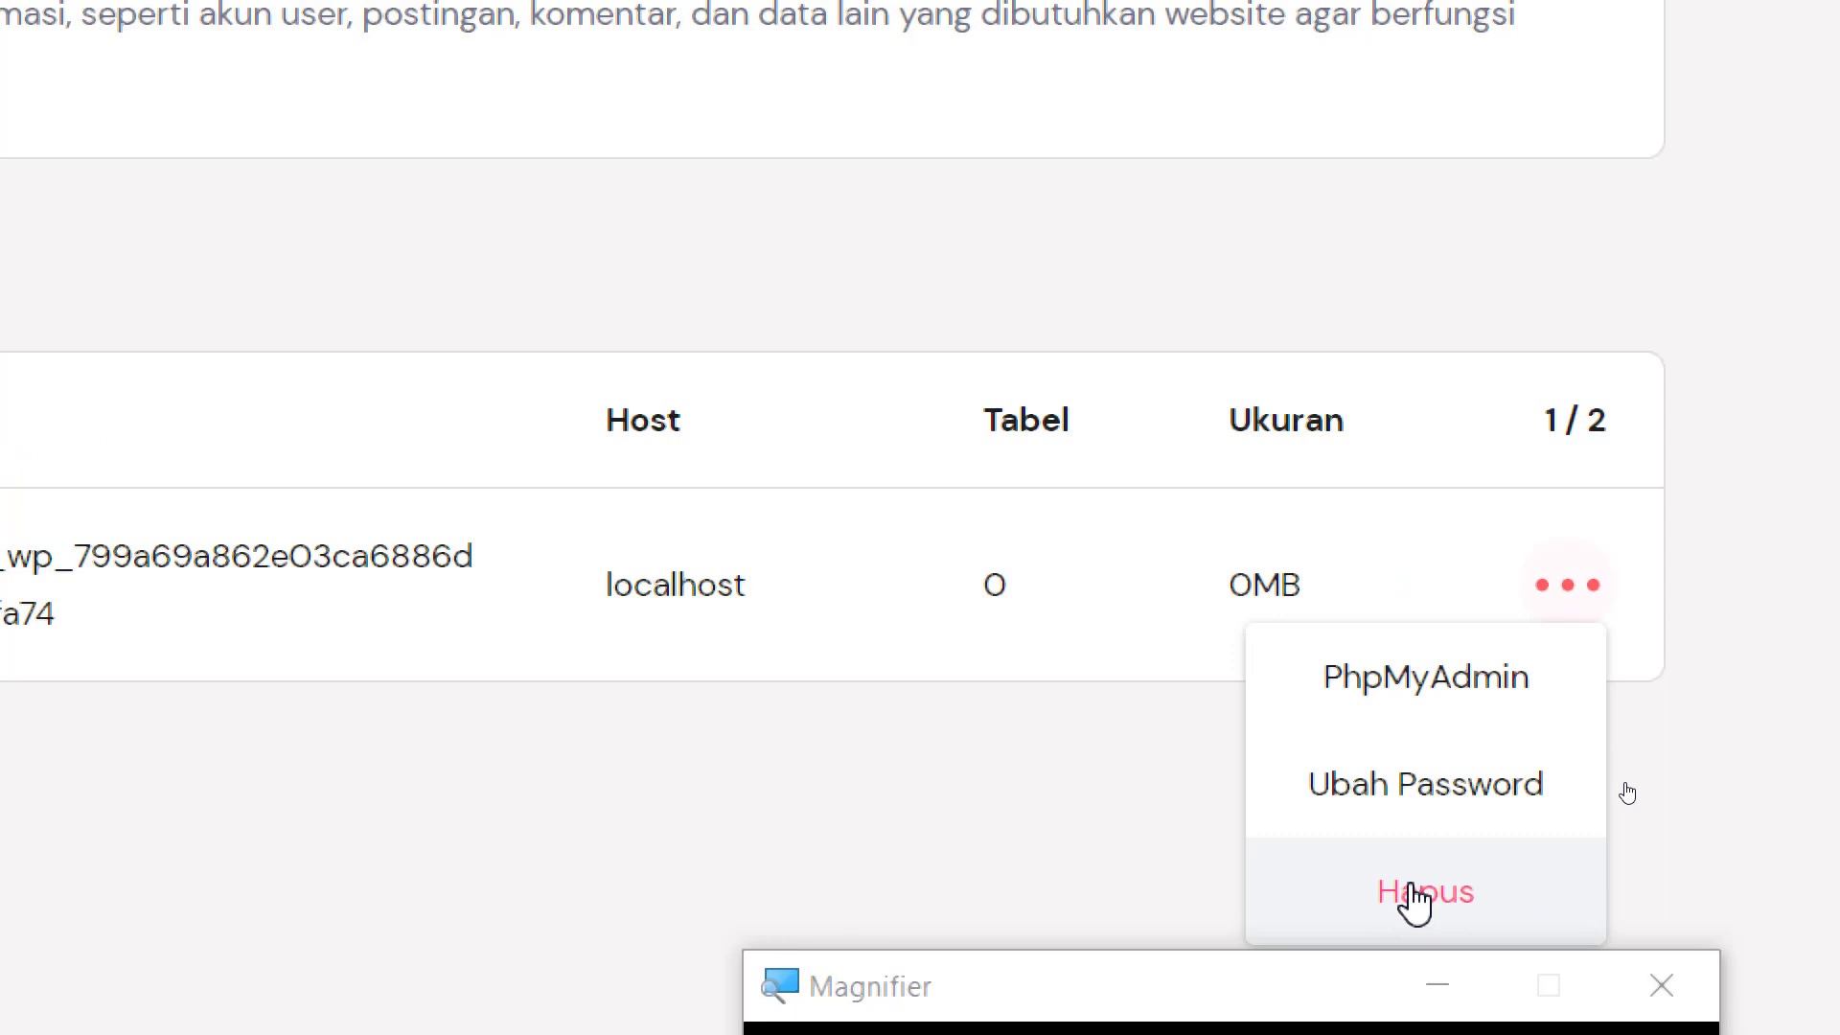
click(1410, 893)
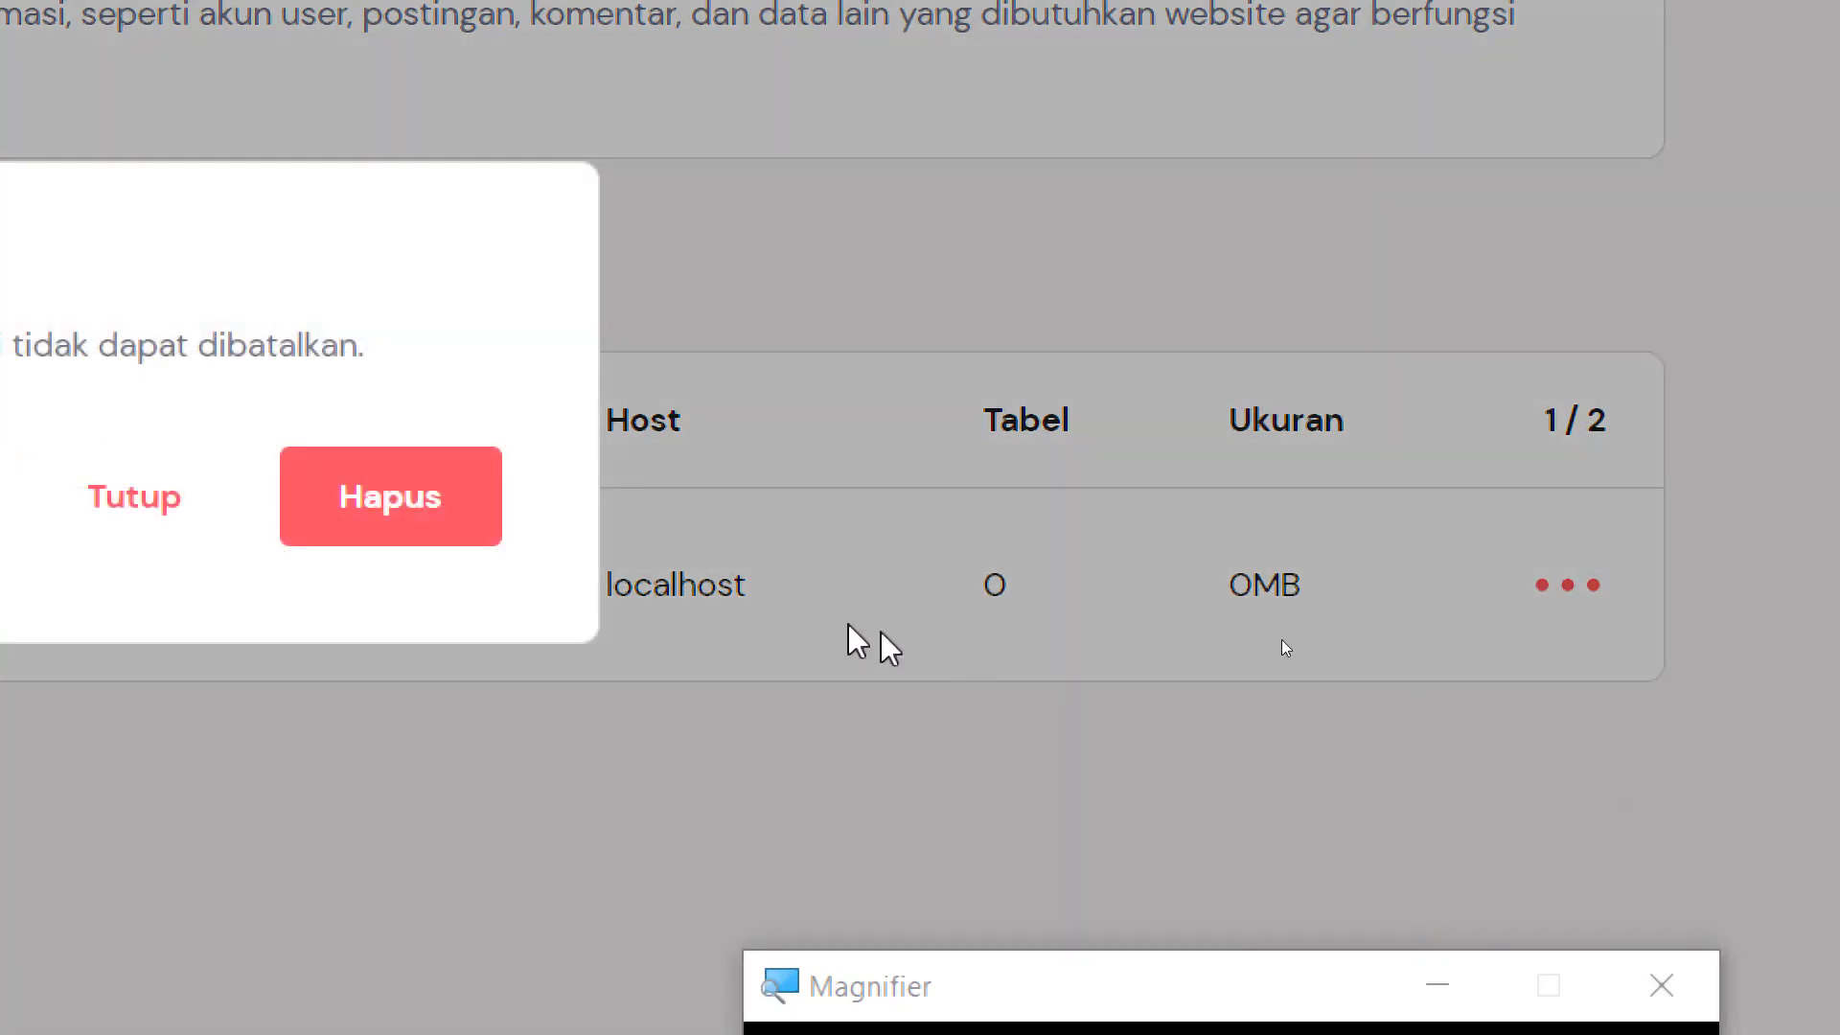
click(348, 485)
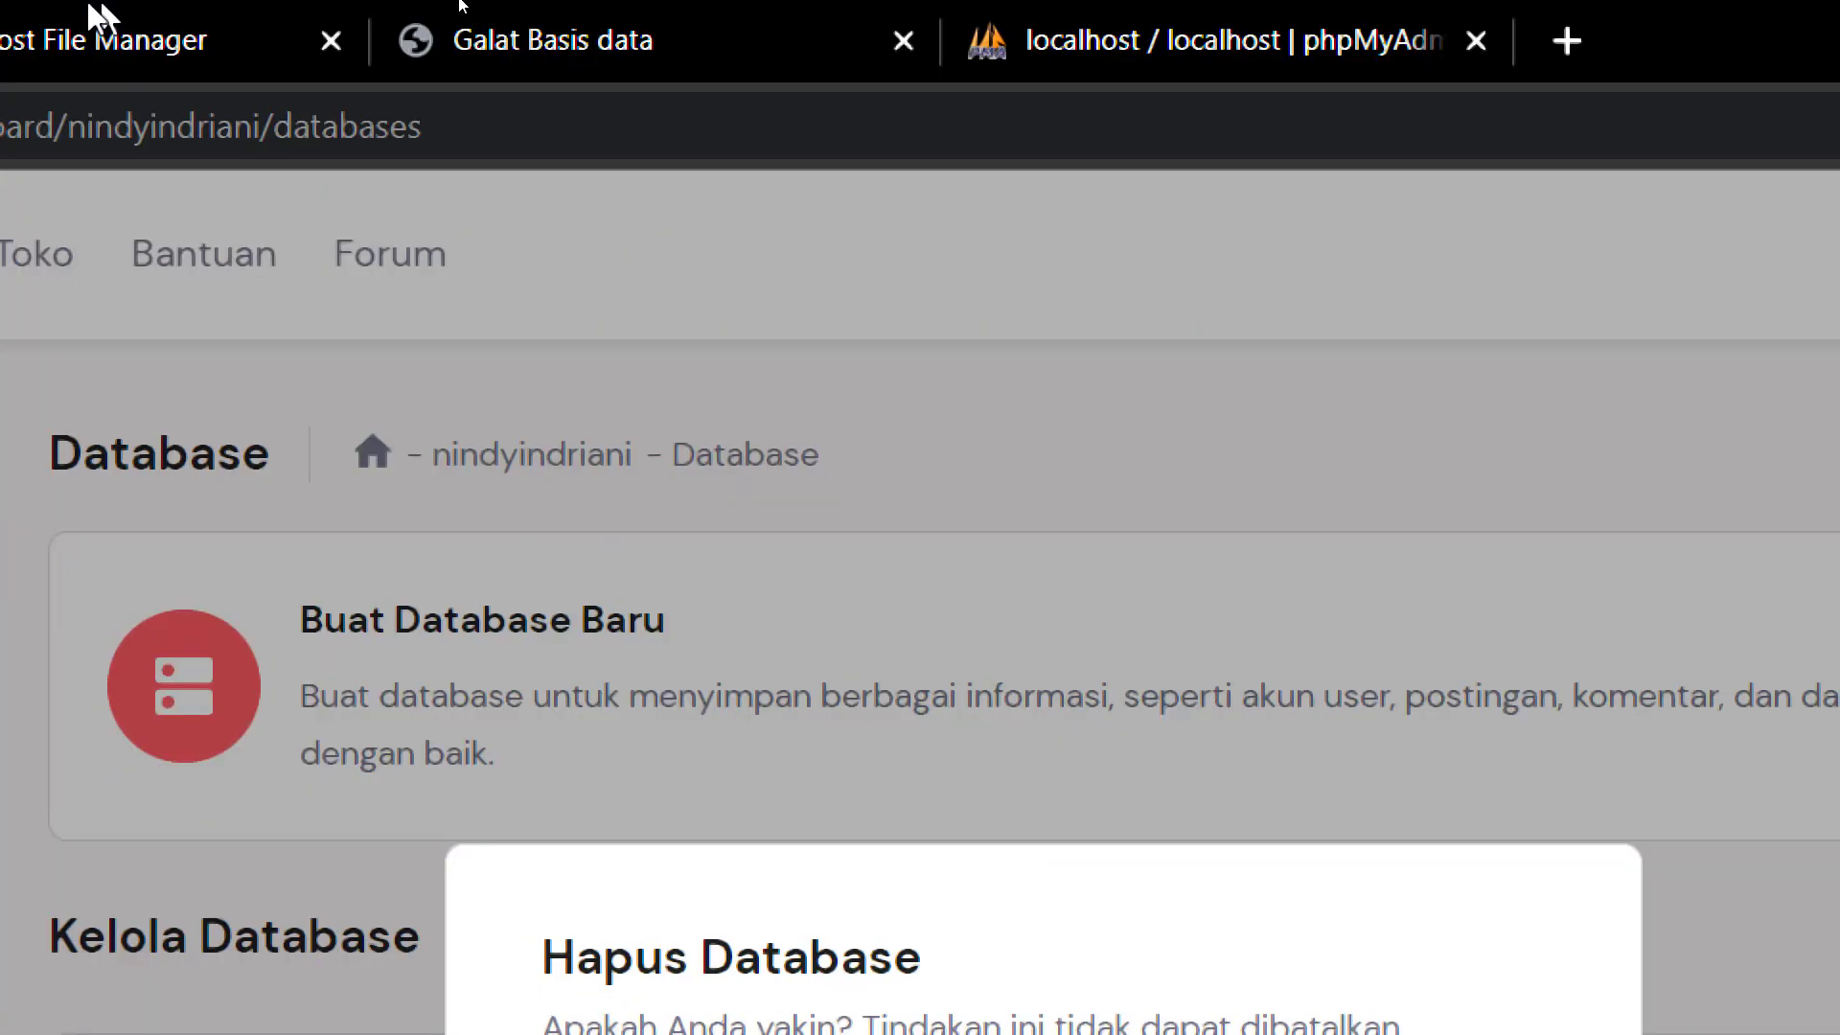
Step: Remove the leftover line 24 and set DB_NAME to db_nindy and DB_USER to root
click(608, 46)
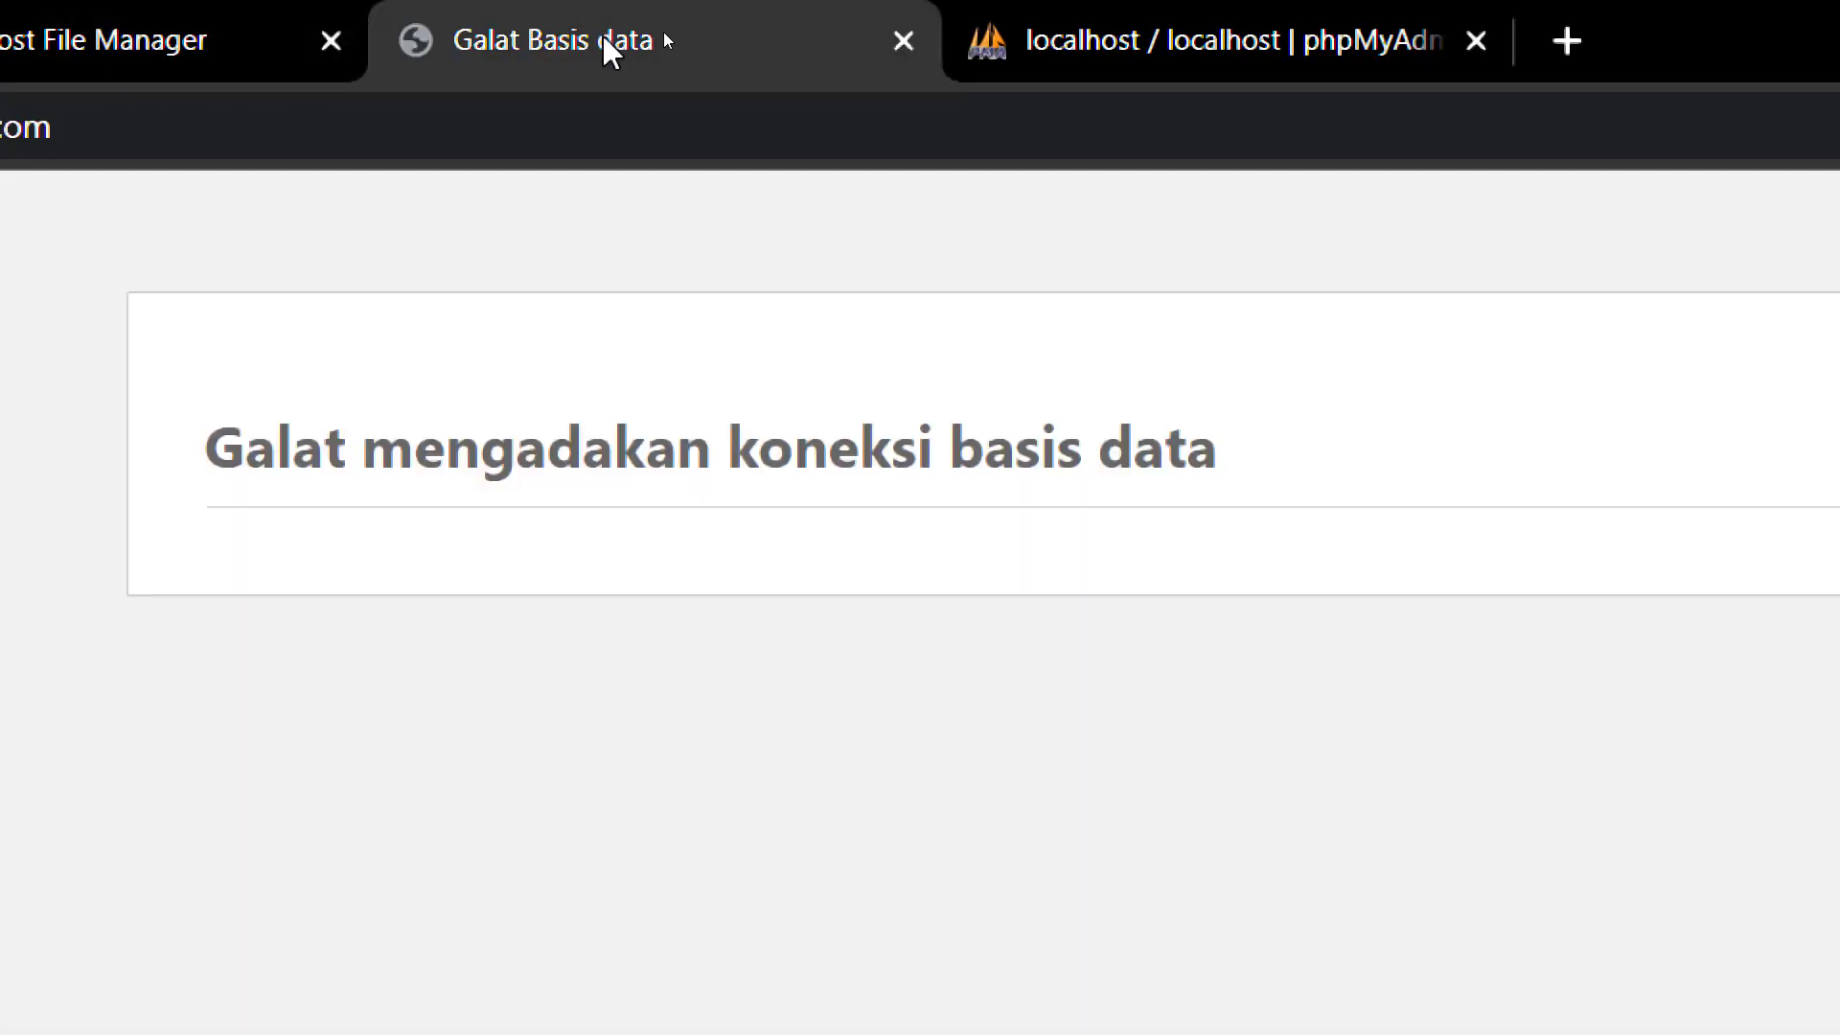
click(29, 38)
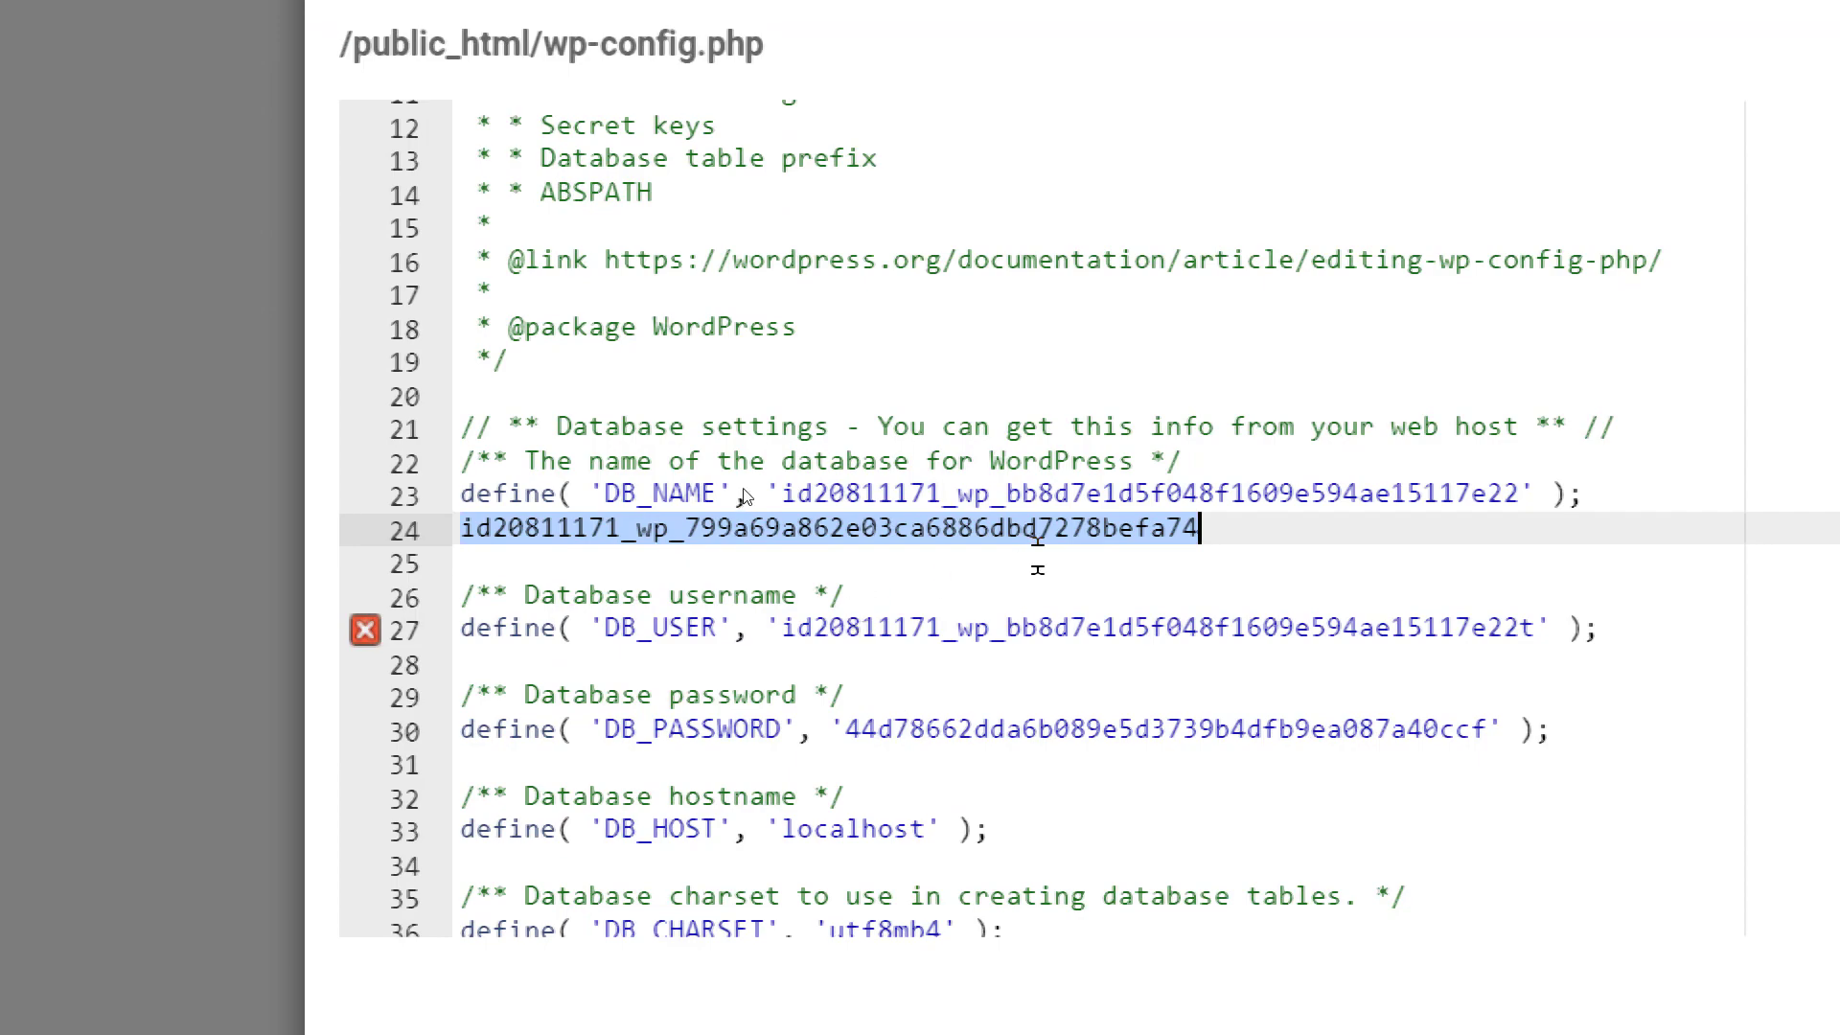
key(BackSpace)
click(1243, 467)
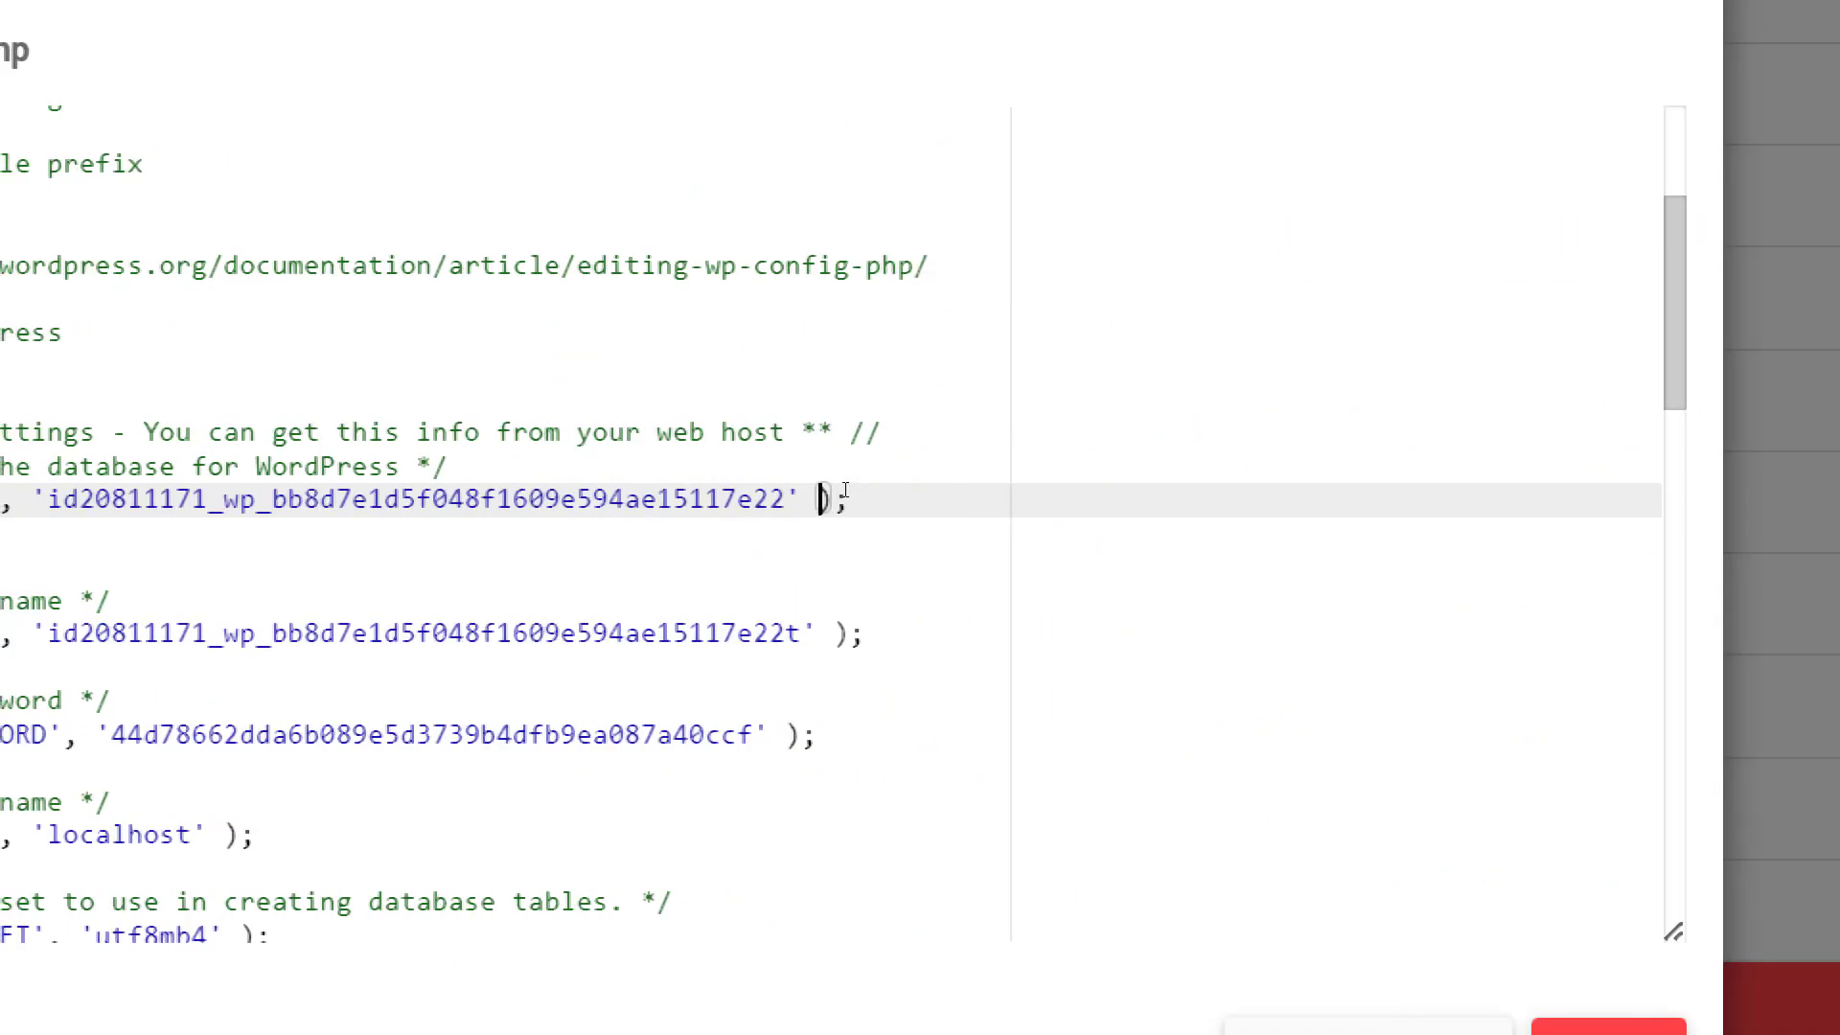
drag(796, 498, 46, 498)
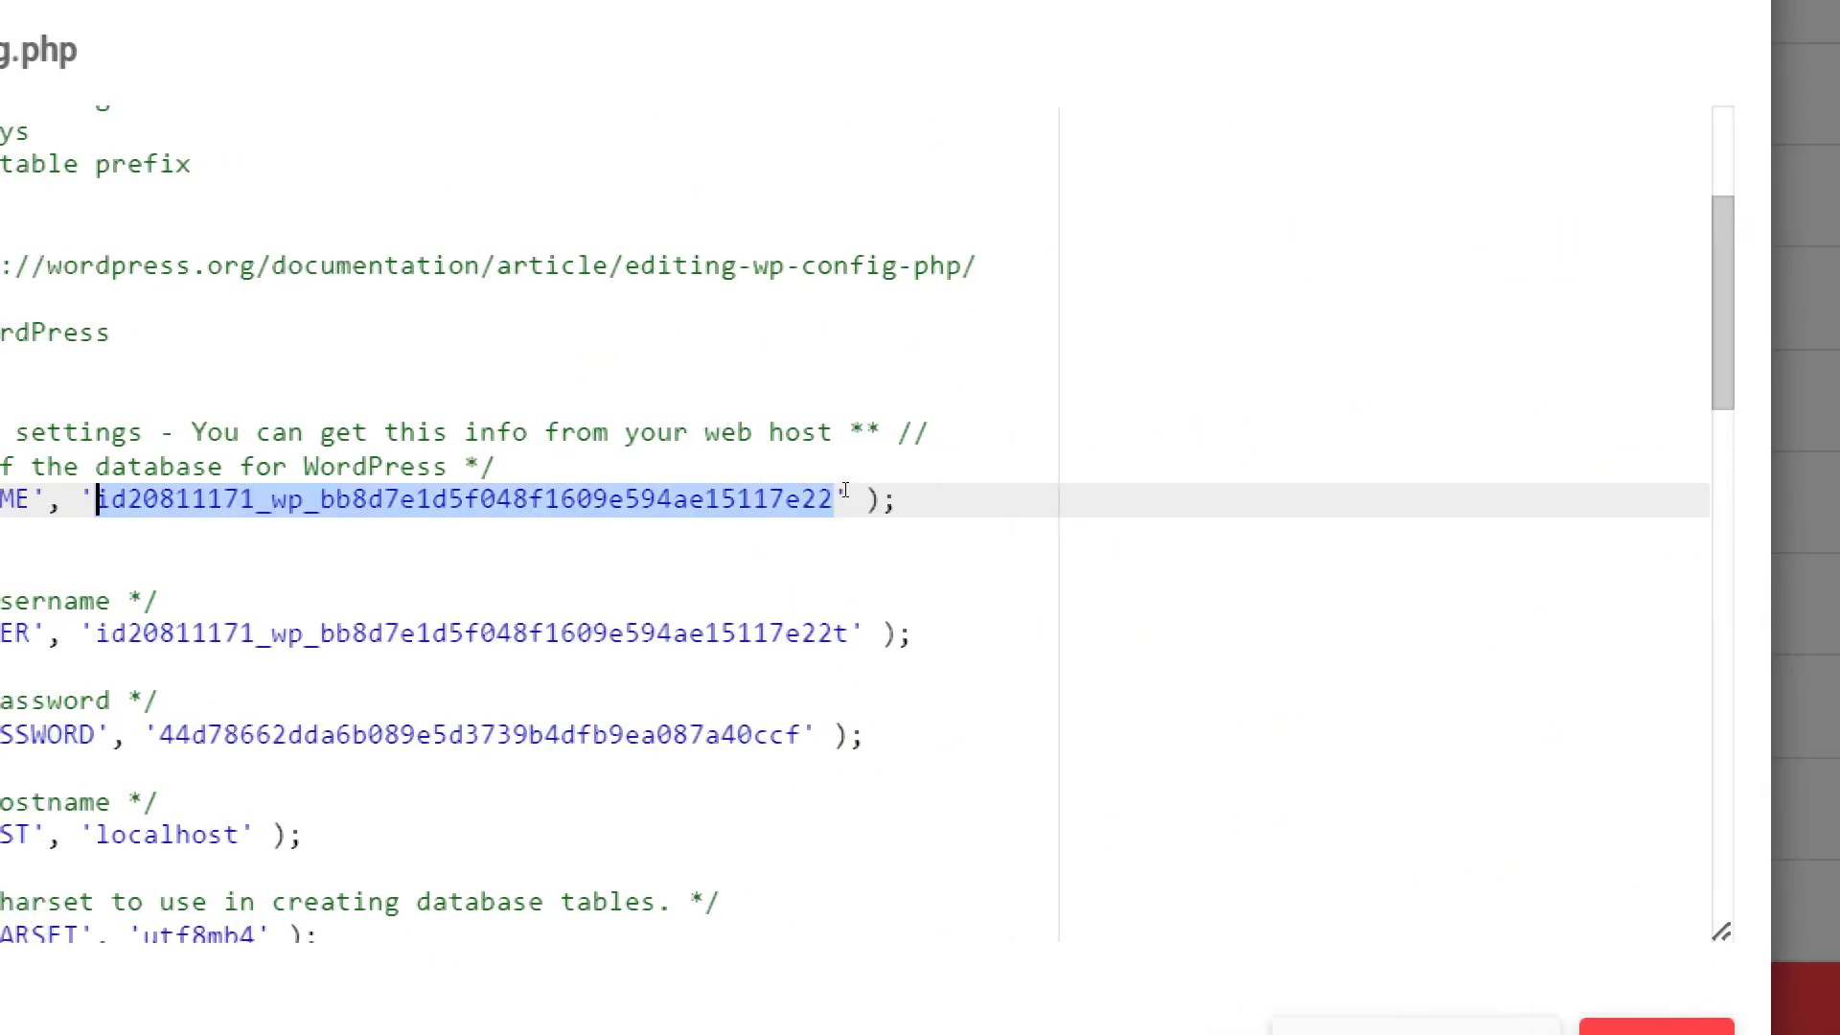
text(db_nindy)
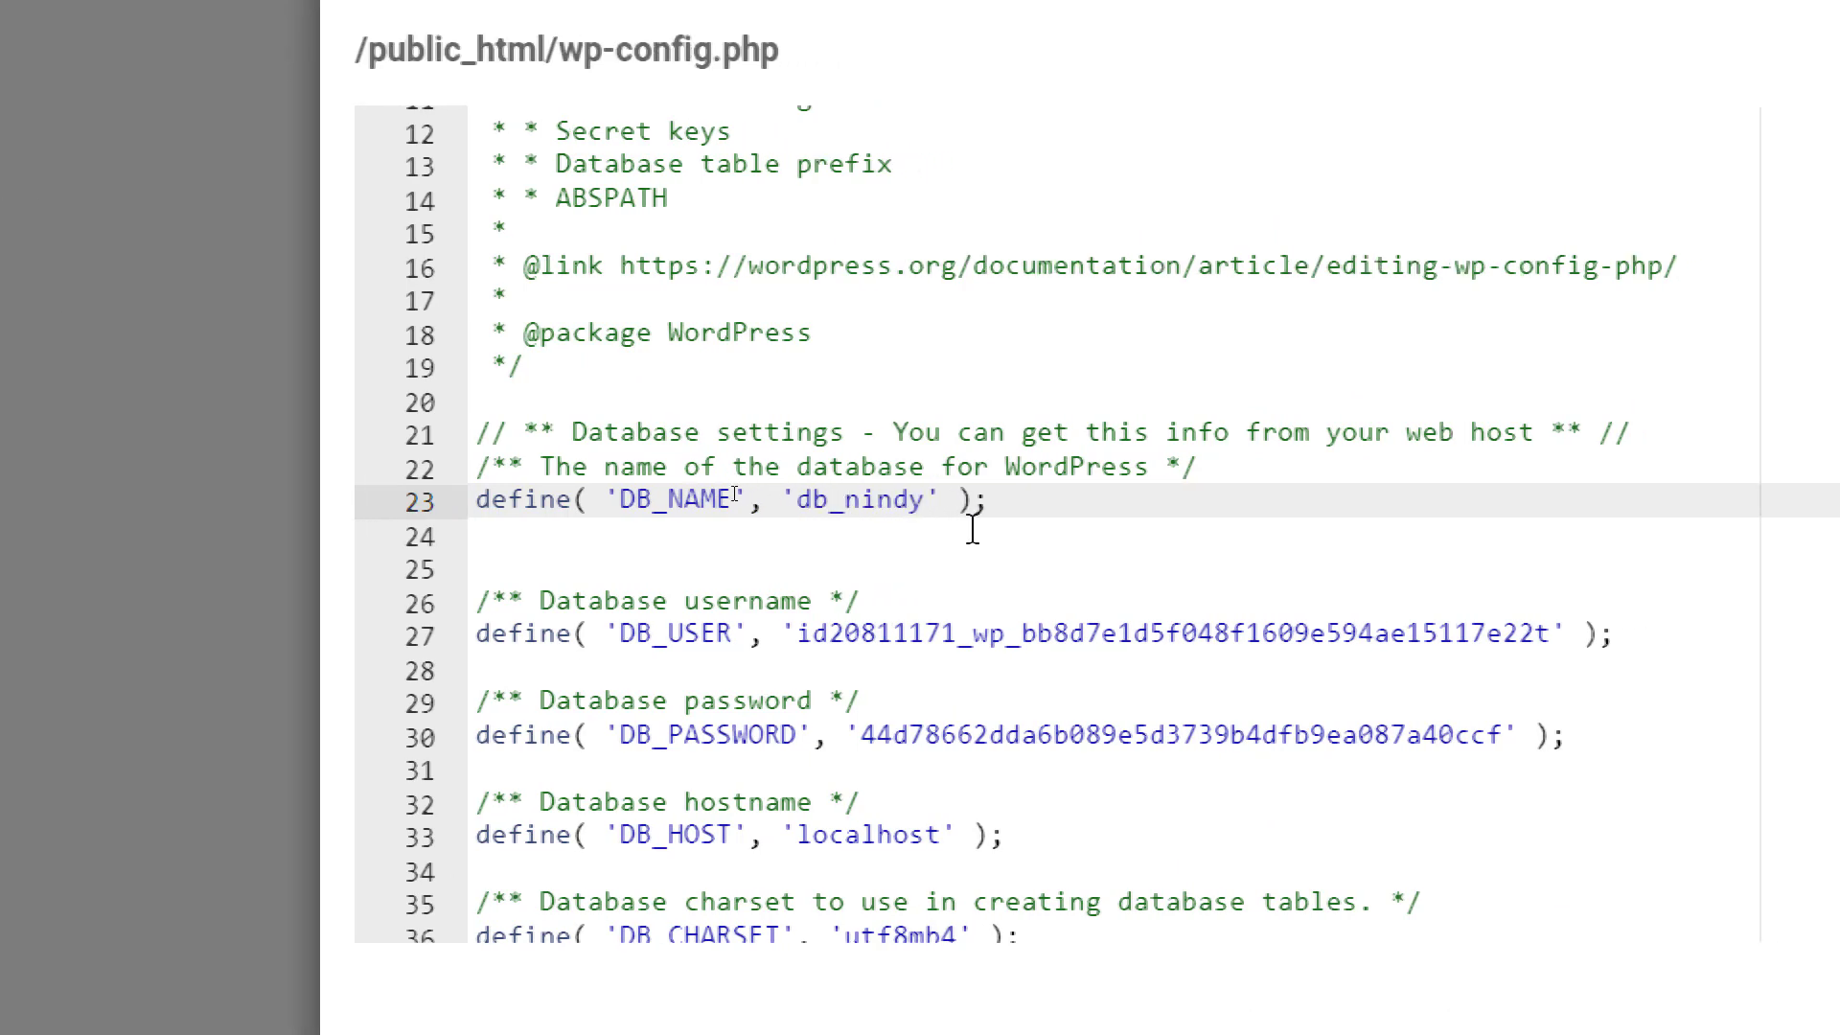
double_click(959, 633)
text(root)
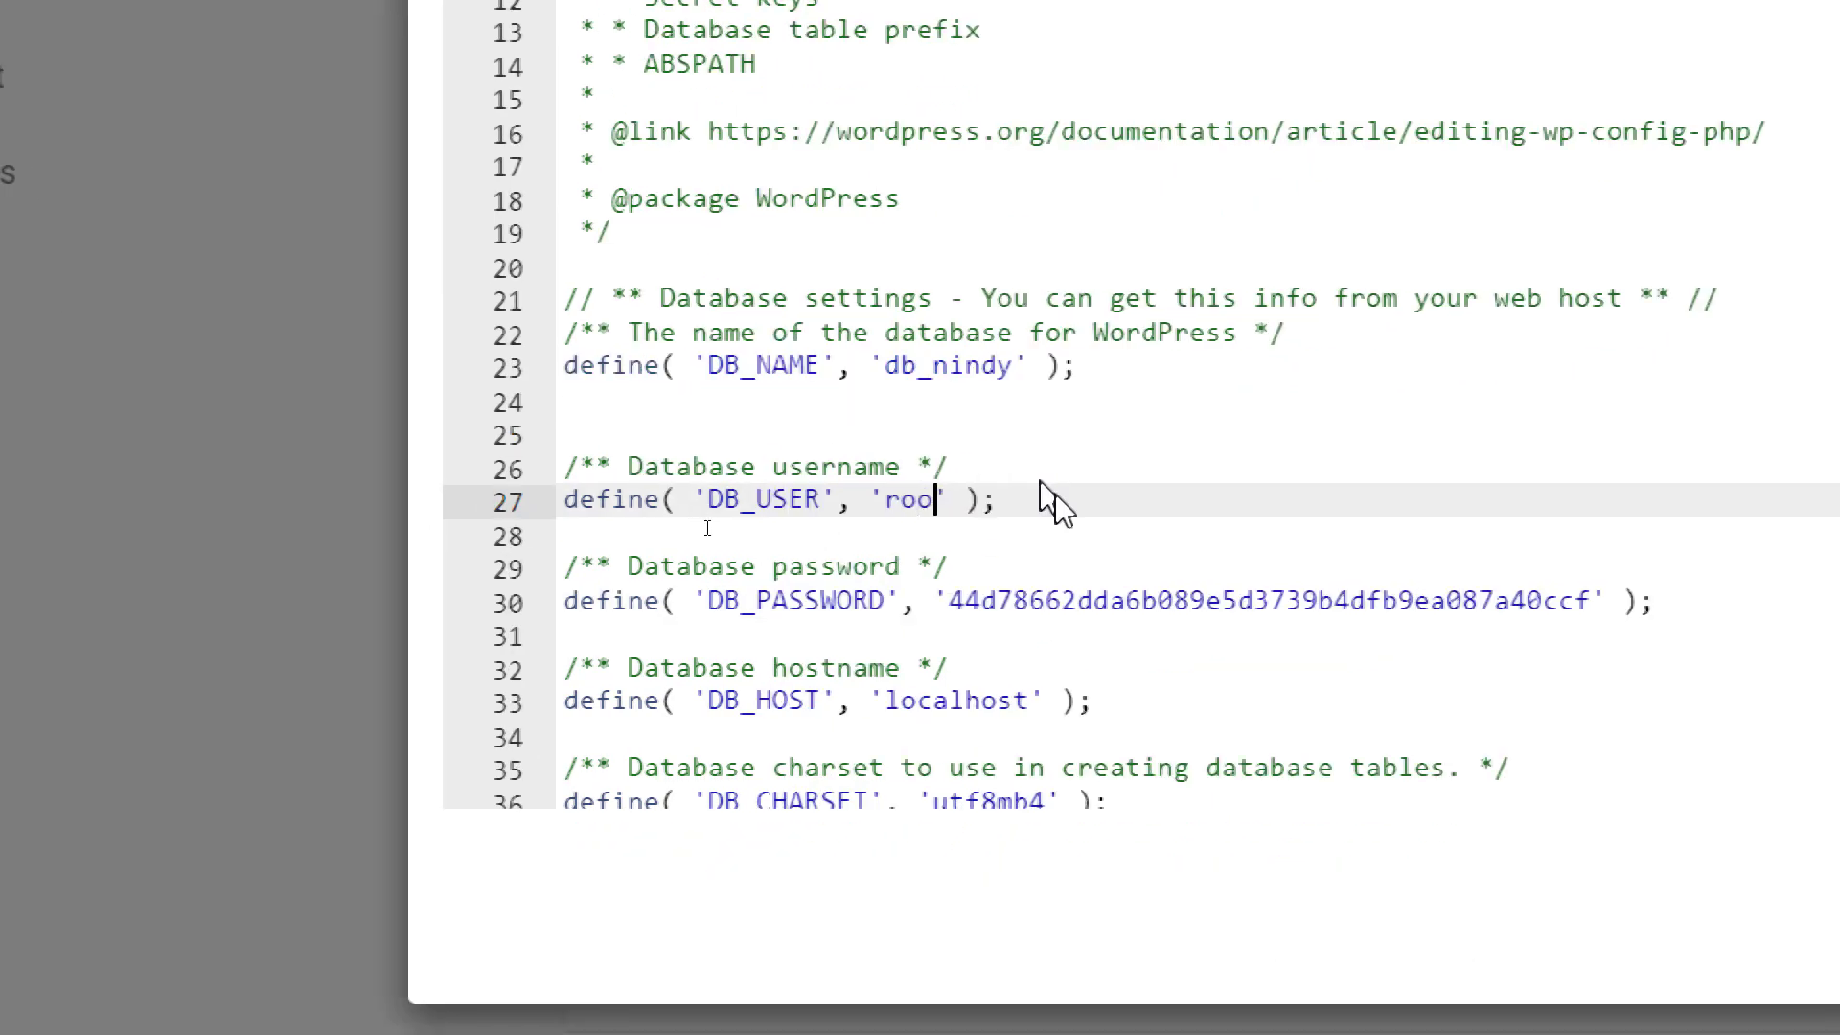
Step: Replace the DB_PASSWORD value with a new password, capitalizing it and adding a digit and symbol
double_click(1006, 601)
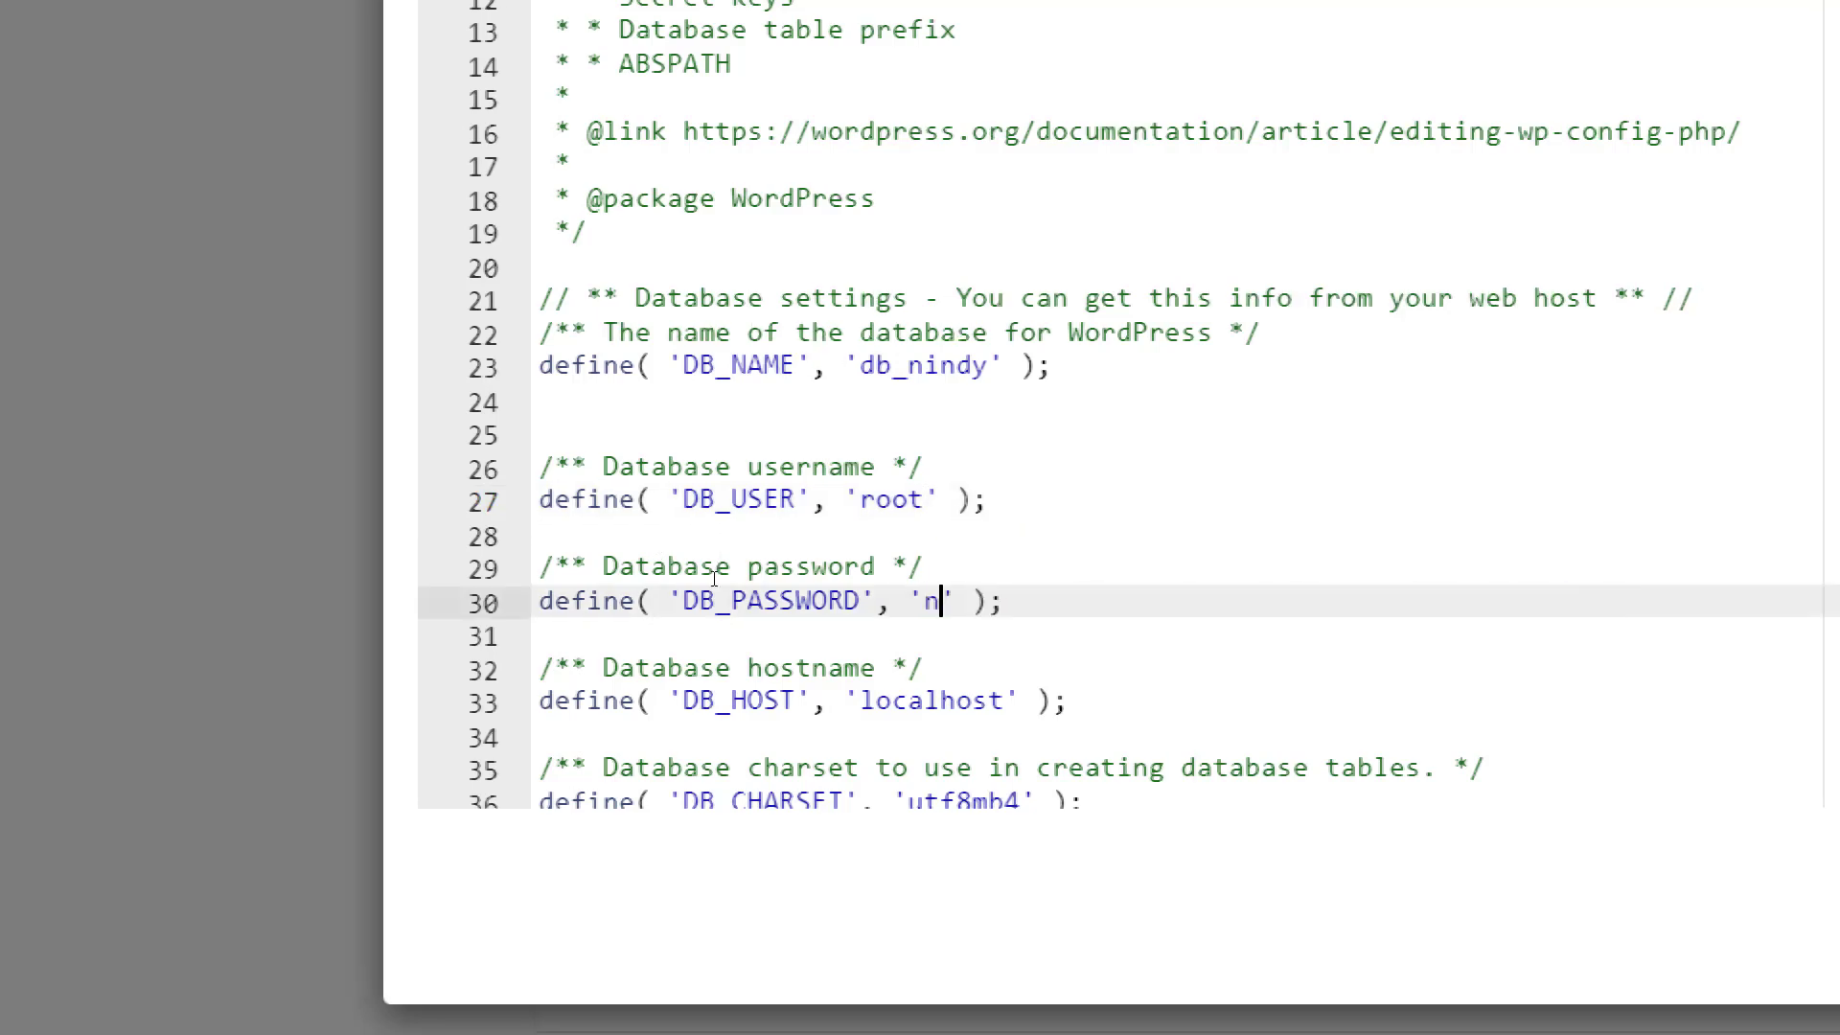
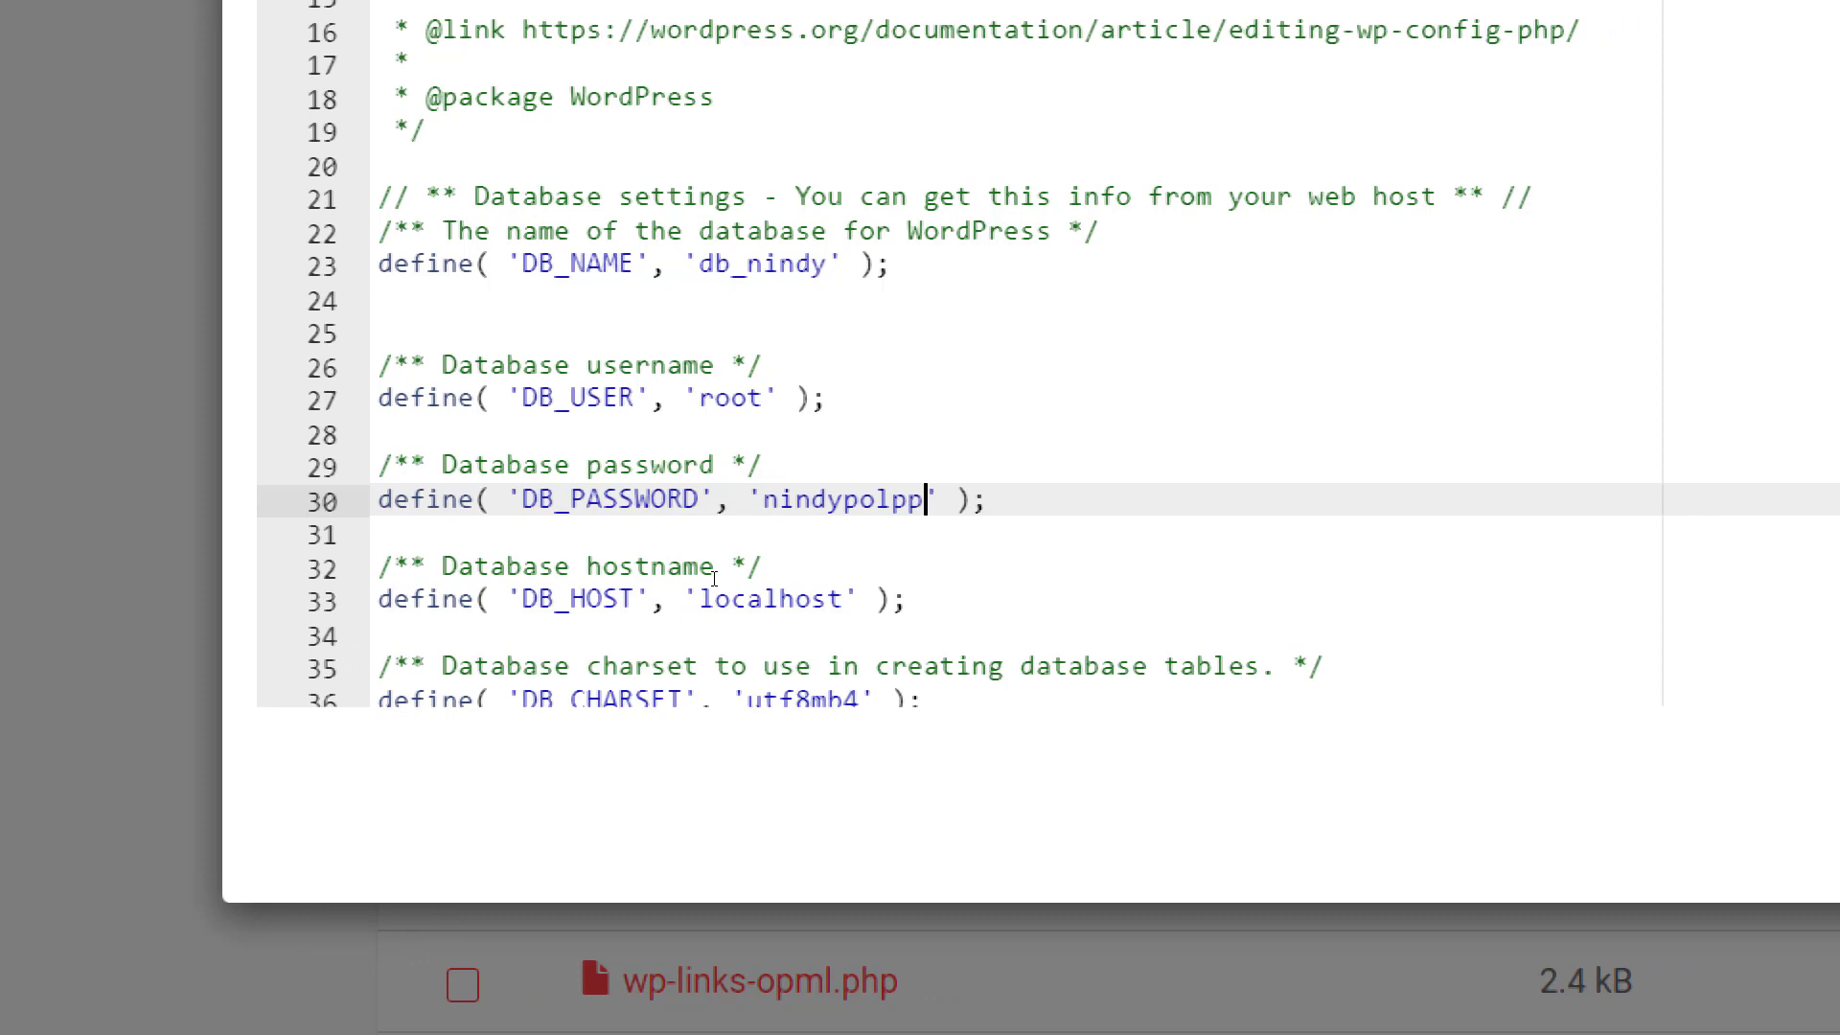
key(Left)
key(Left)
key(Left)
key(Left)
key(Left)
key(Left)
key(Left)
key(Left)
key(Left)
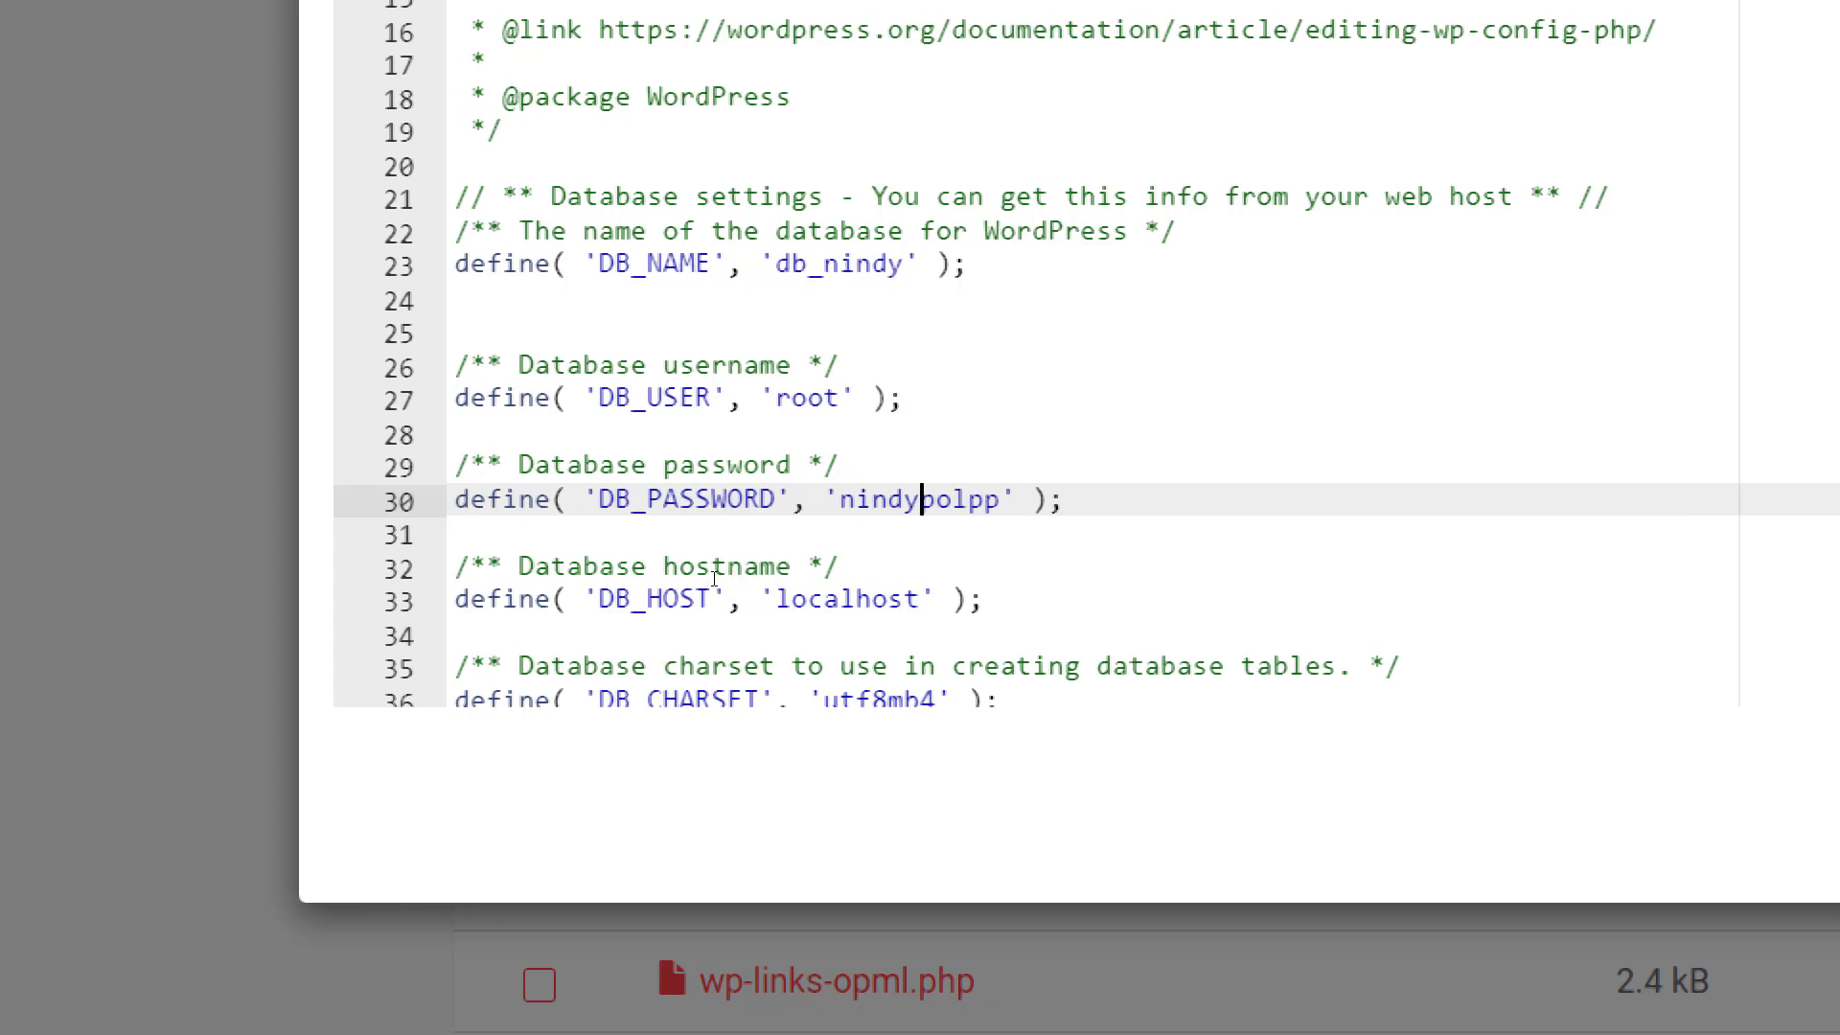
key(Delete)
key(Left)
key(Left)
key(Delete)
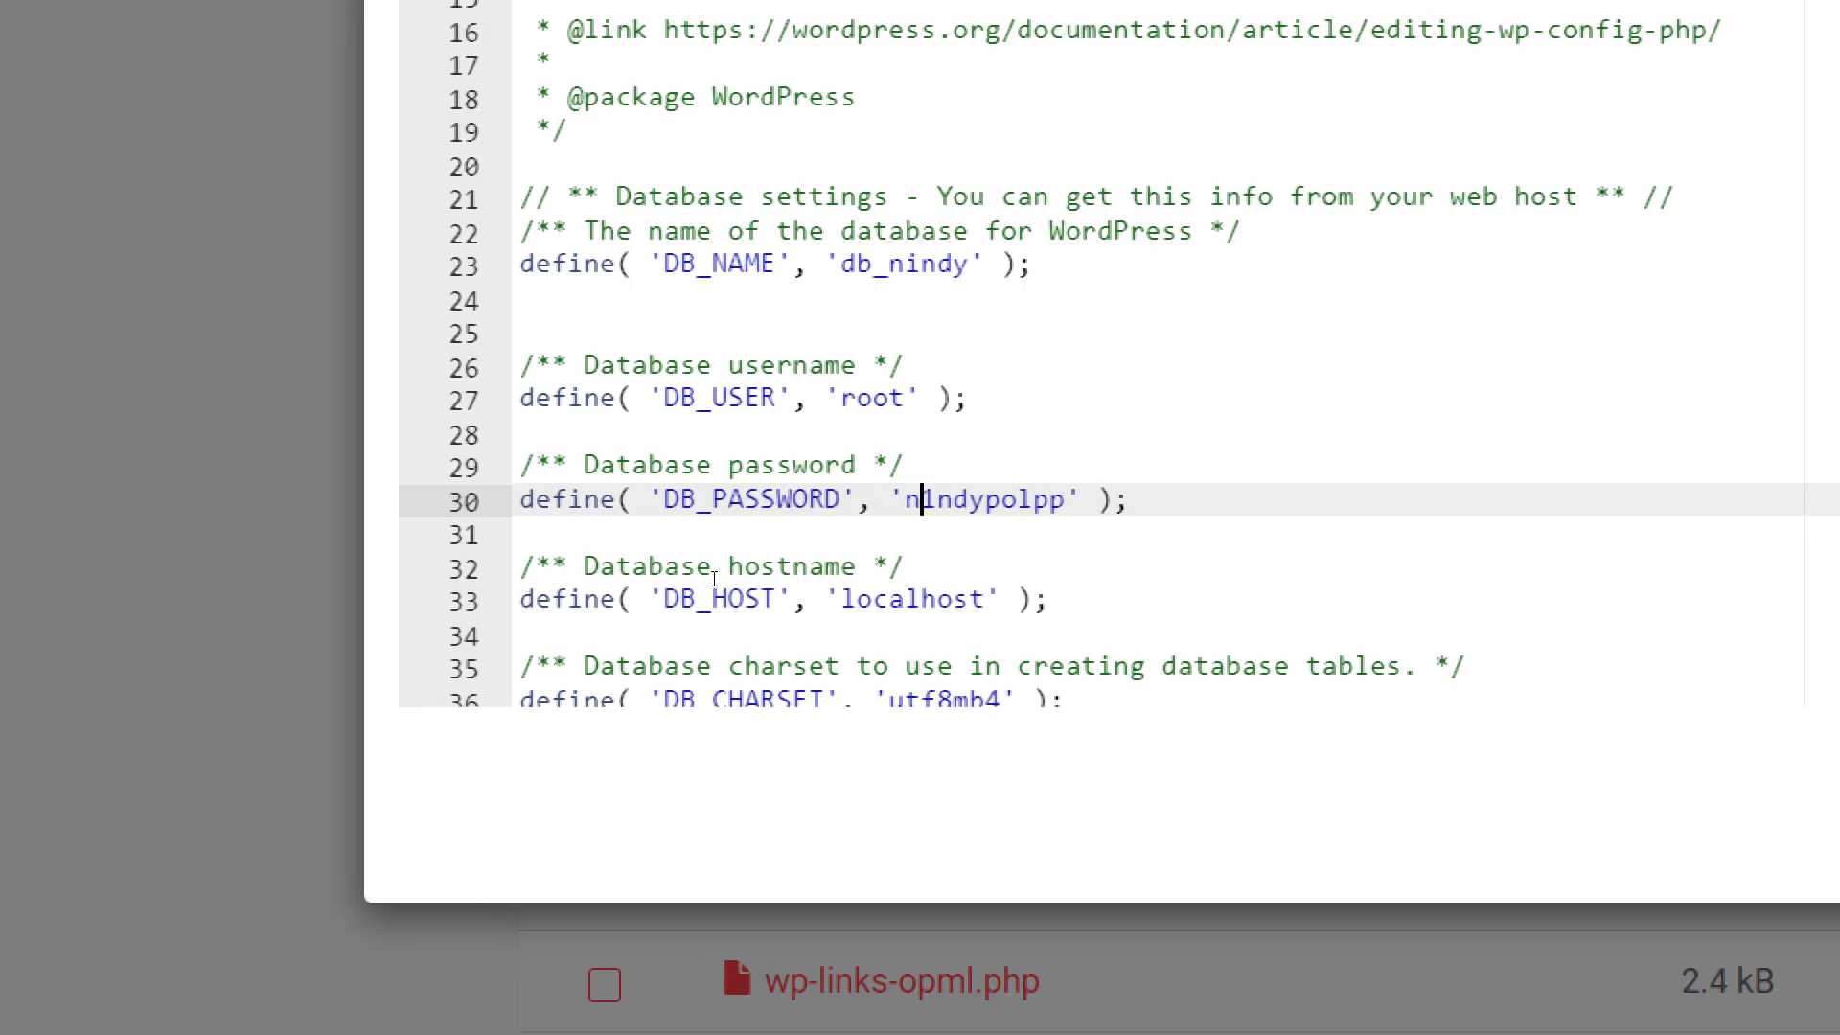
key(Right)
key(Right)
key(Right)
key(Right)
key(Right)
key(Right)
key(Right)
key(Right)
key(Right)
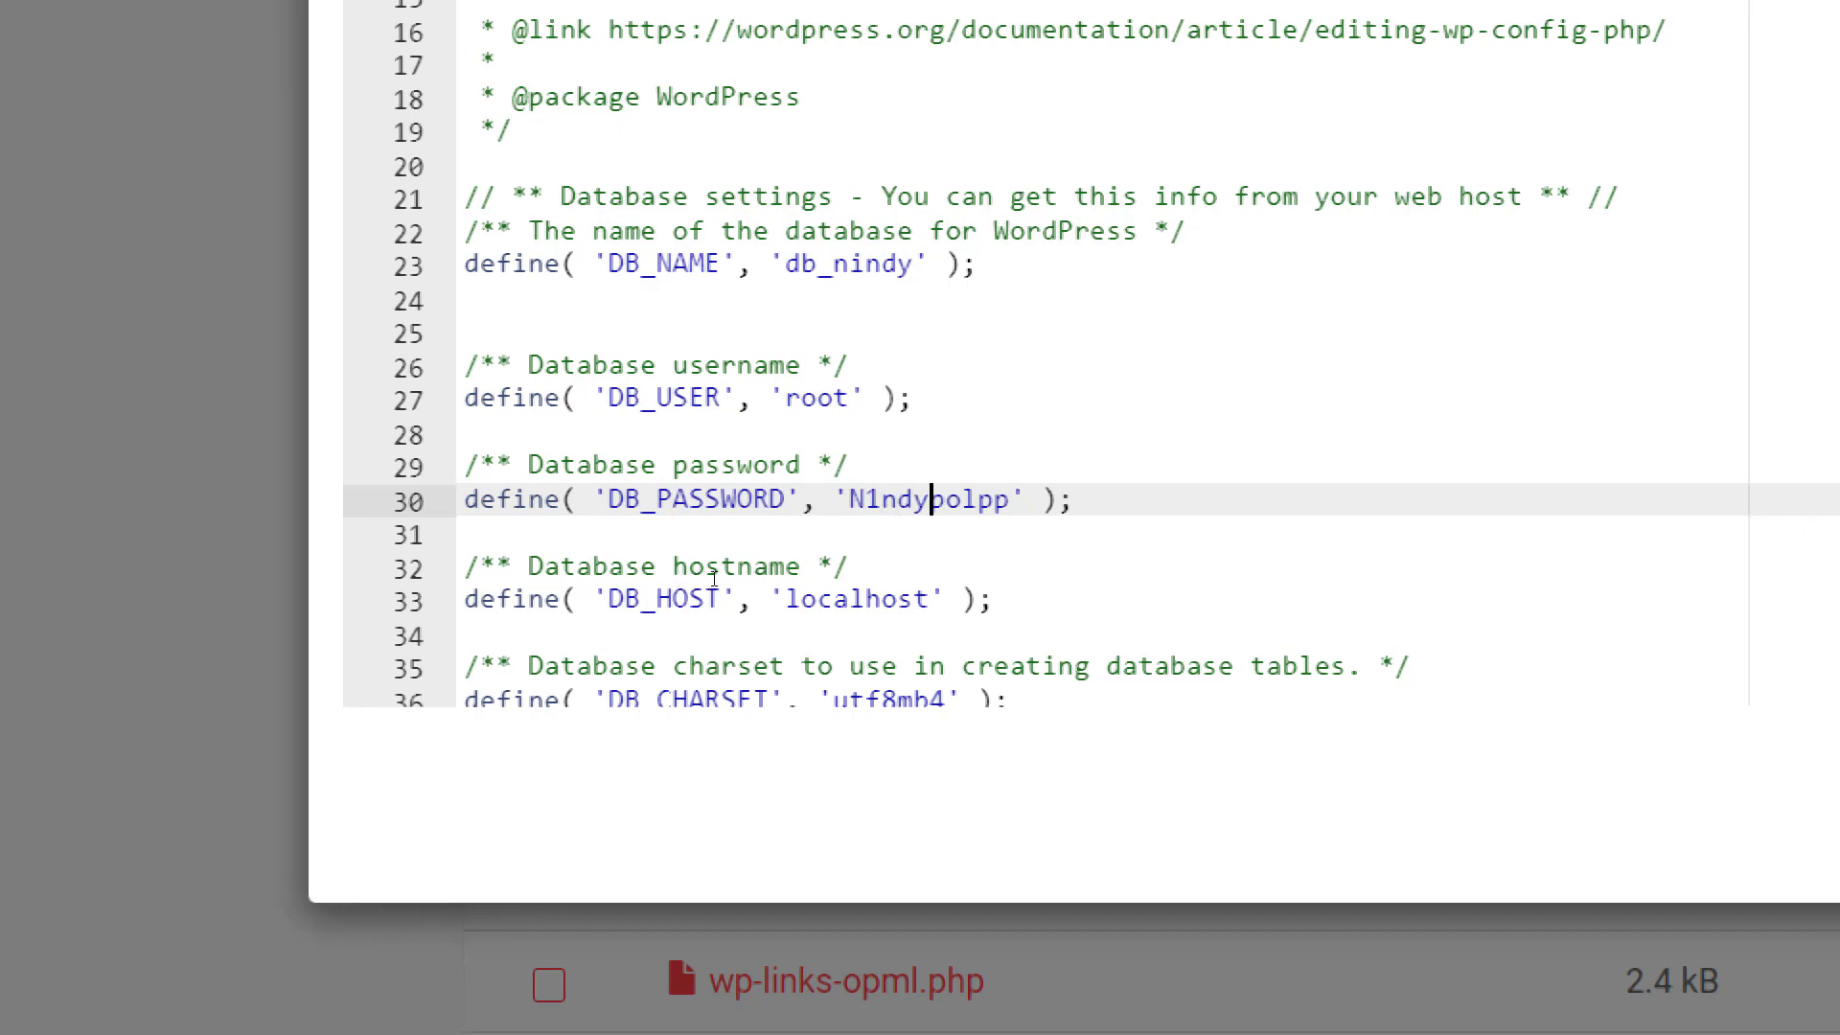
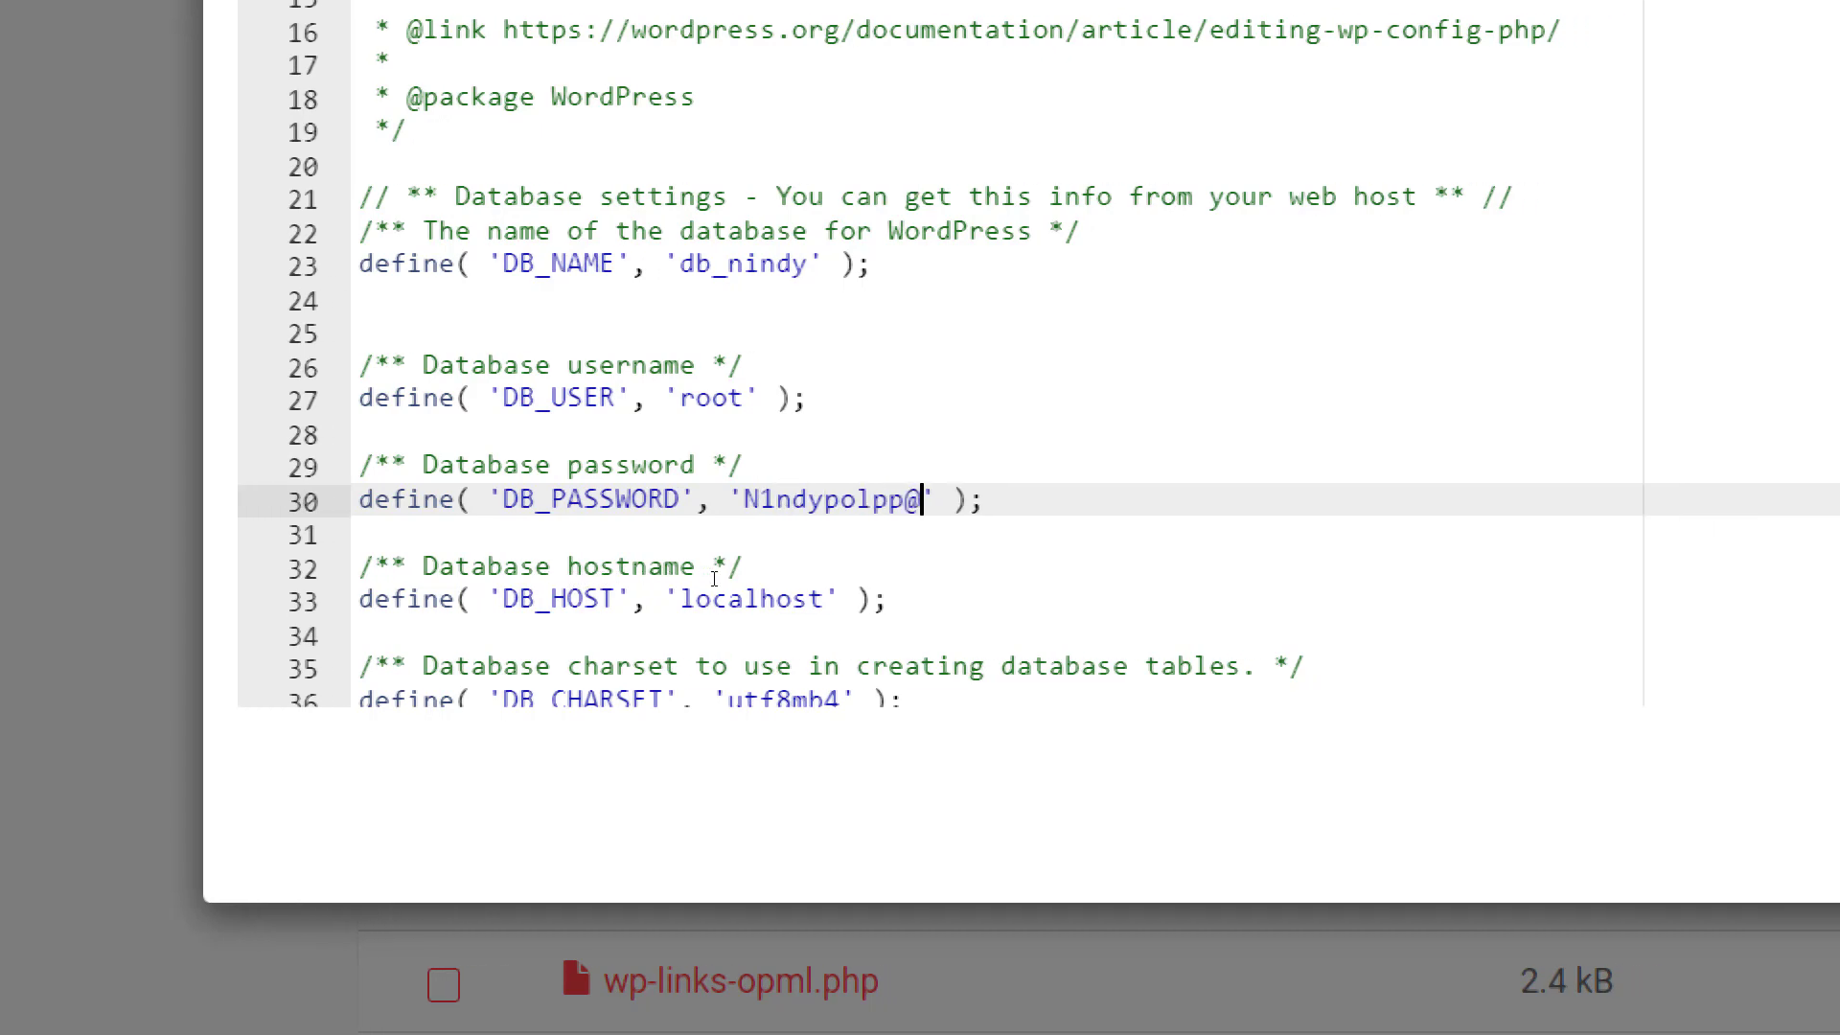
key(Left)
key(Left)
key(Left)
key(Left)
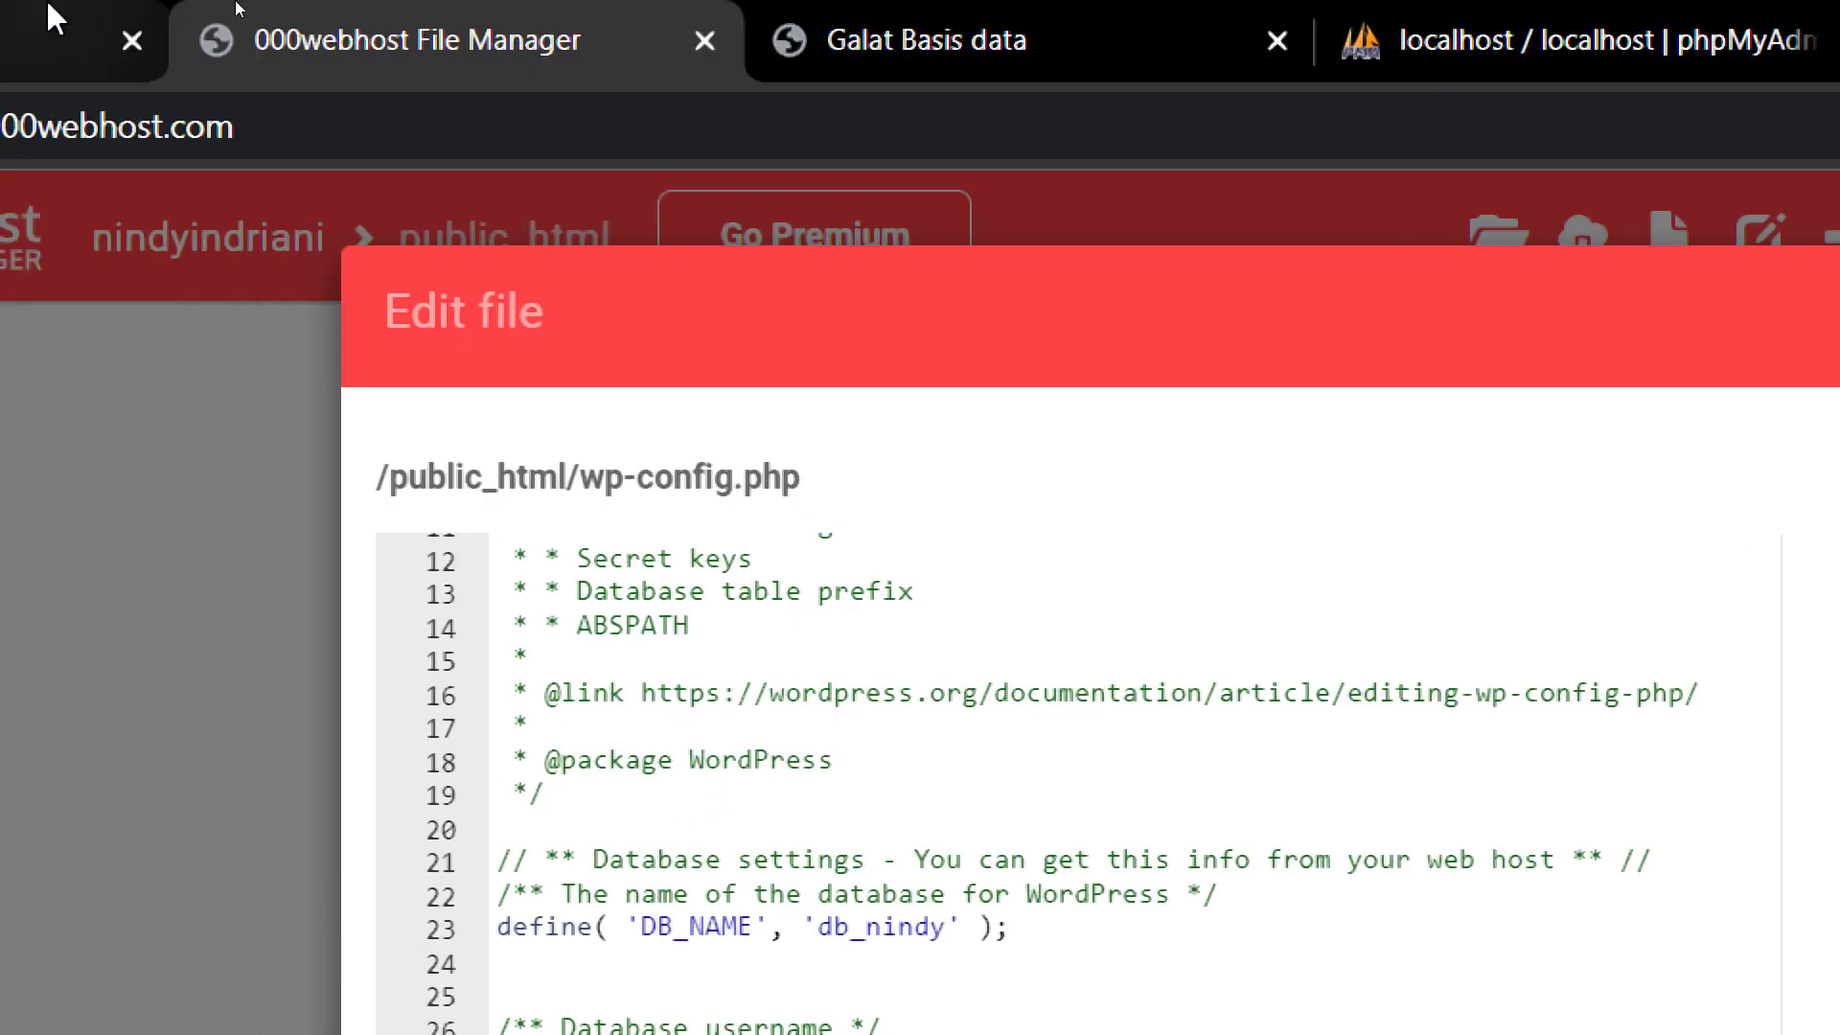
click(38, 33)
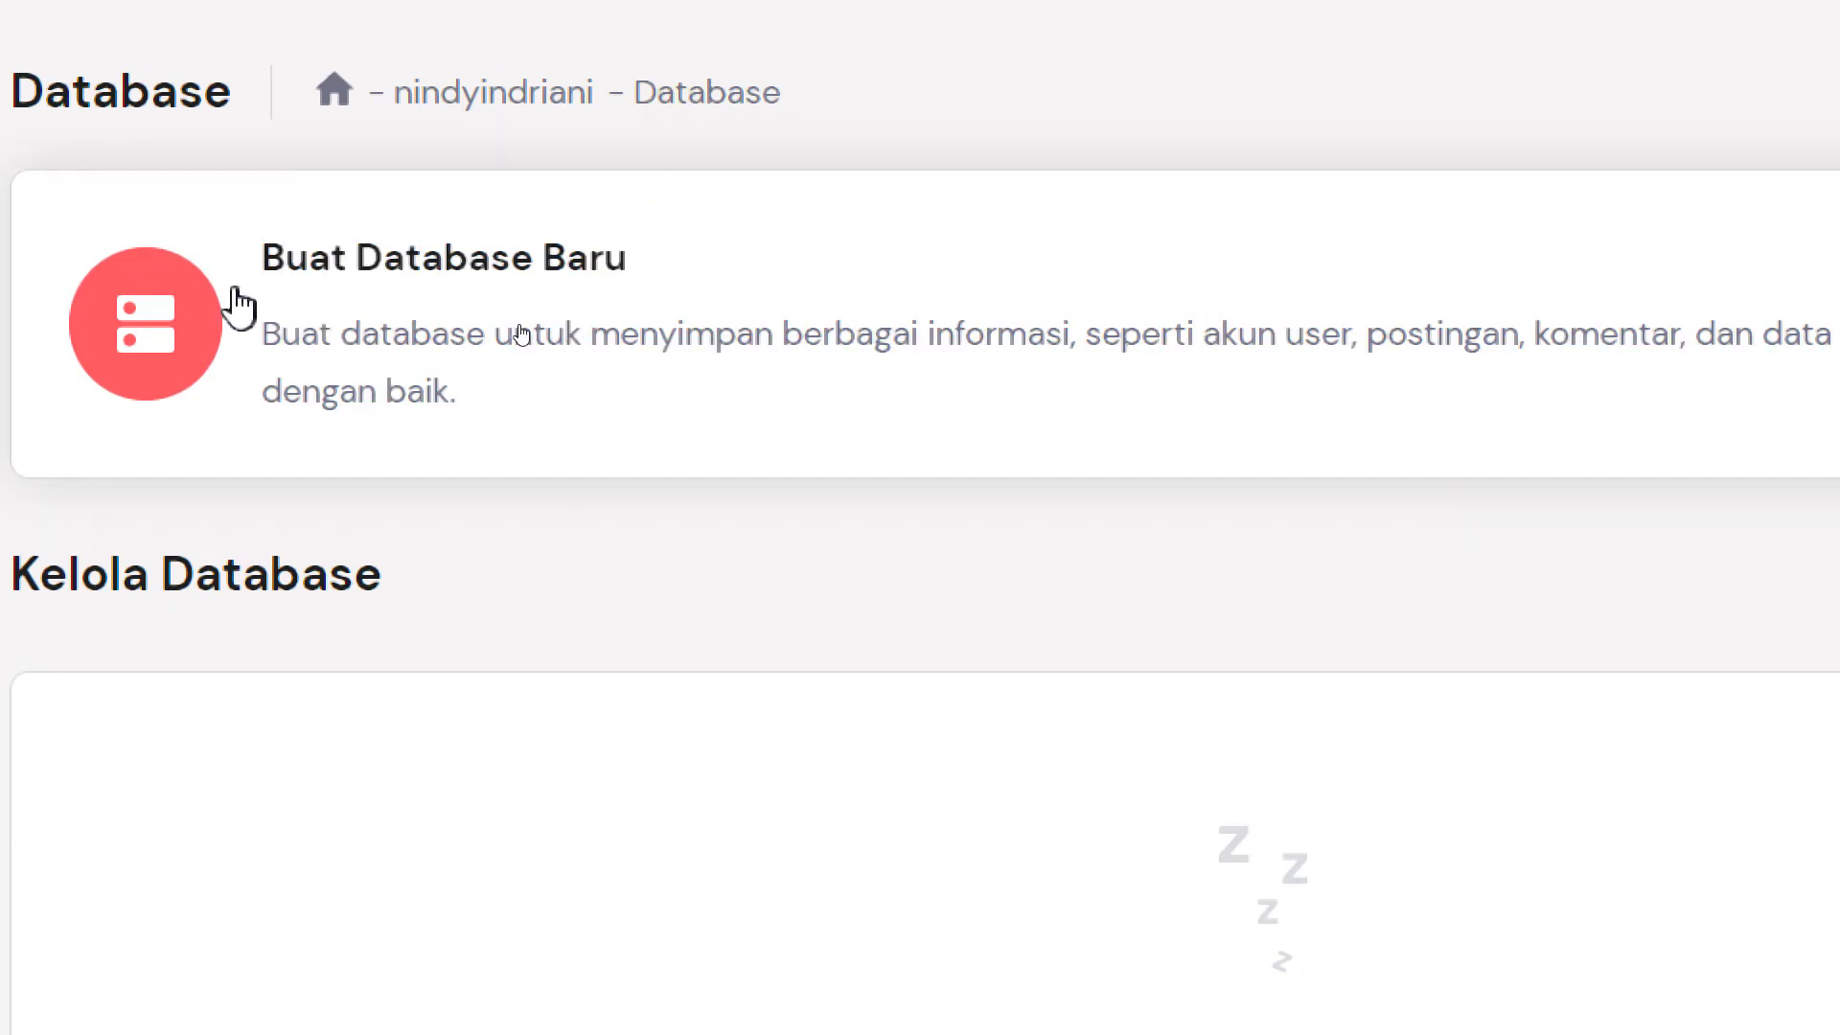
Step: Start a new database and paste db_nindy from wp-config.php as its name
click(177, 324)
click(613, 530)
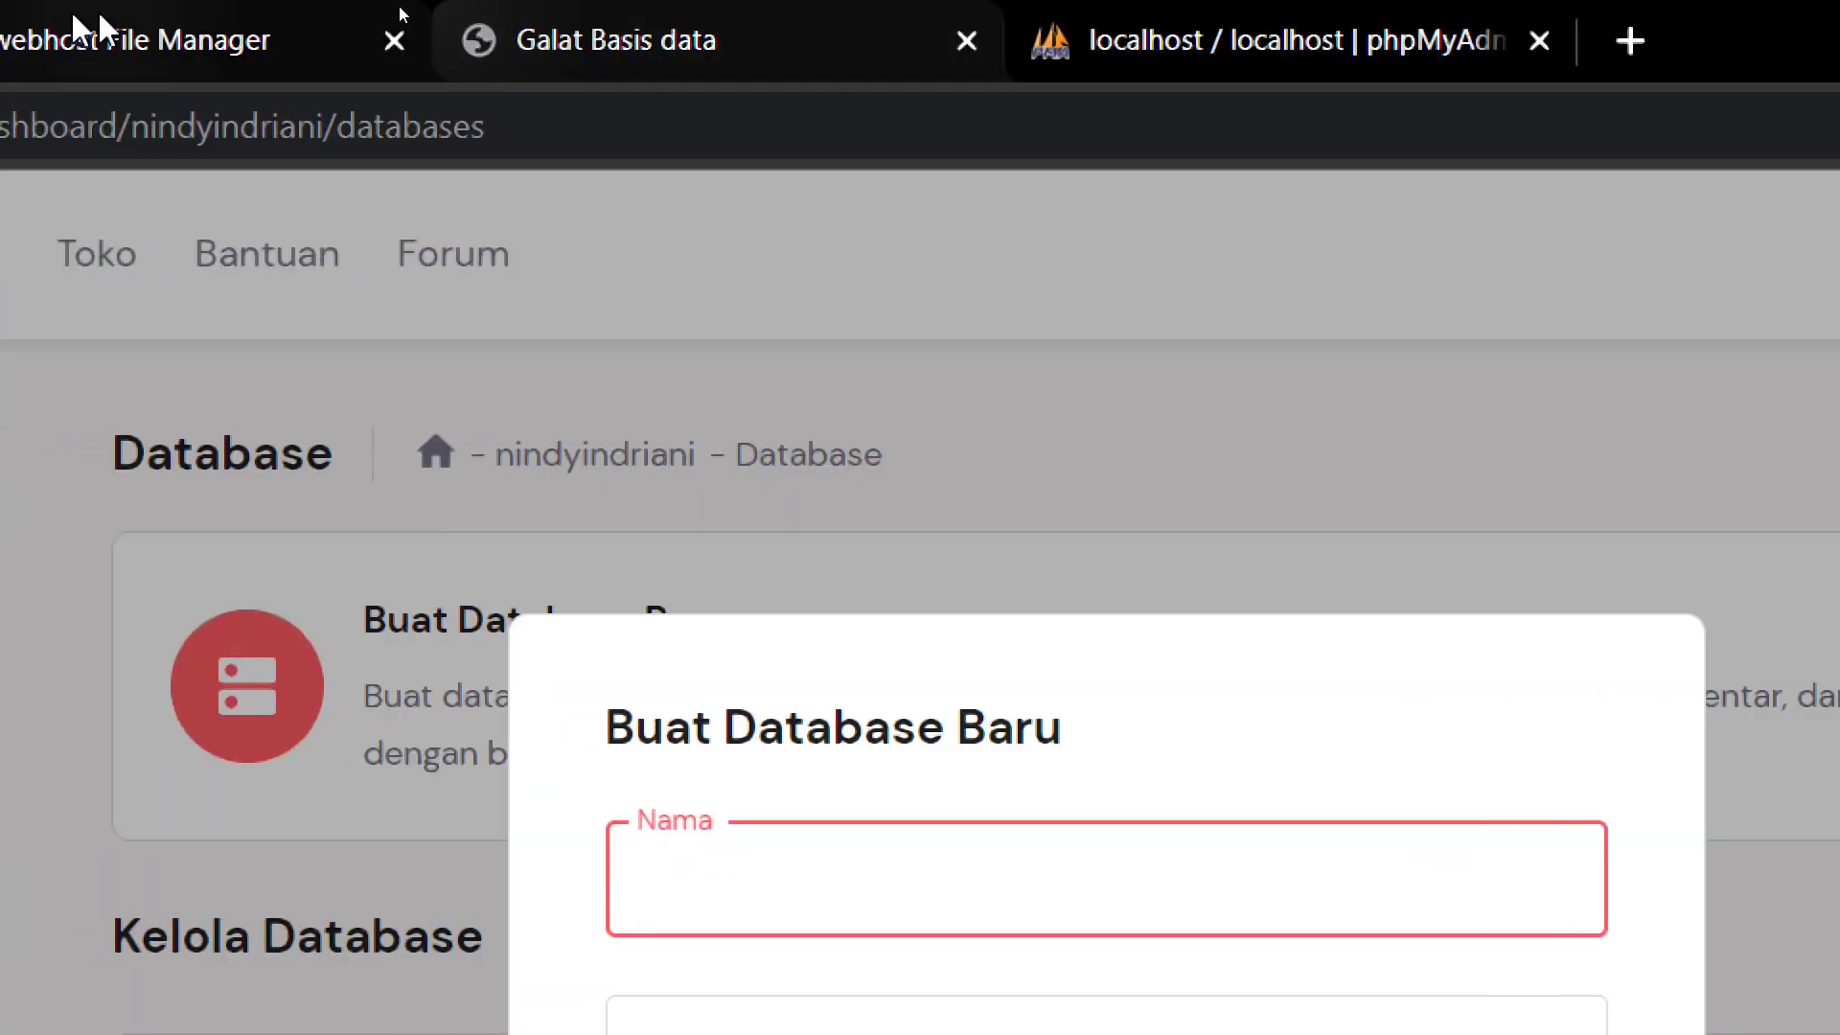
click(416, 20)
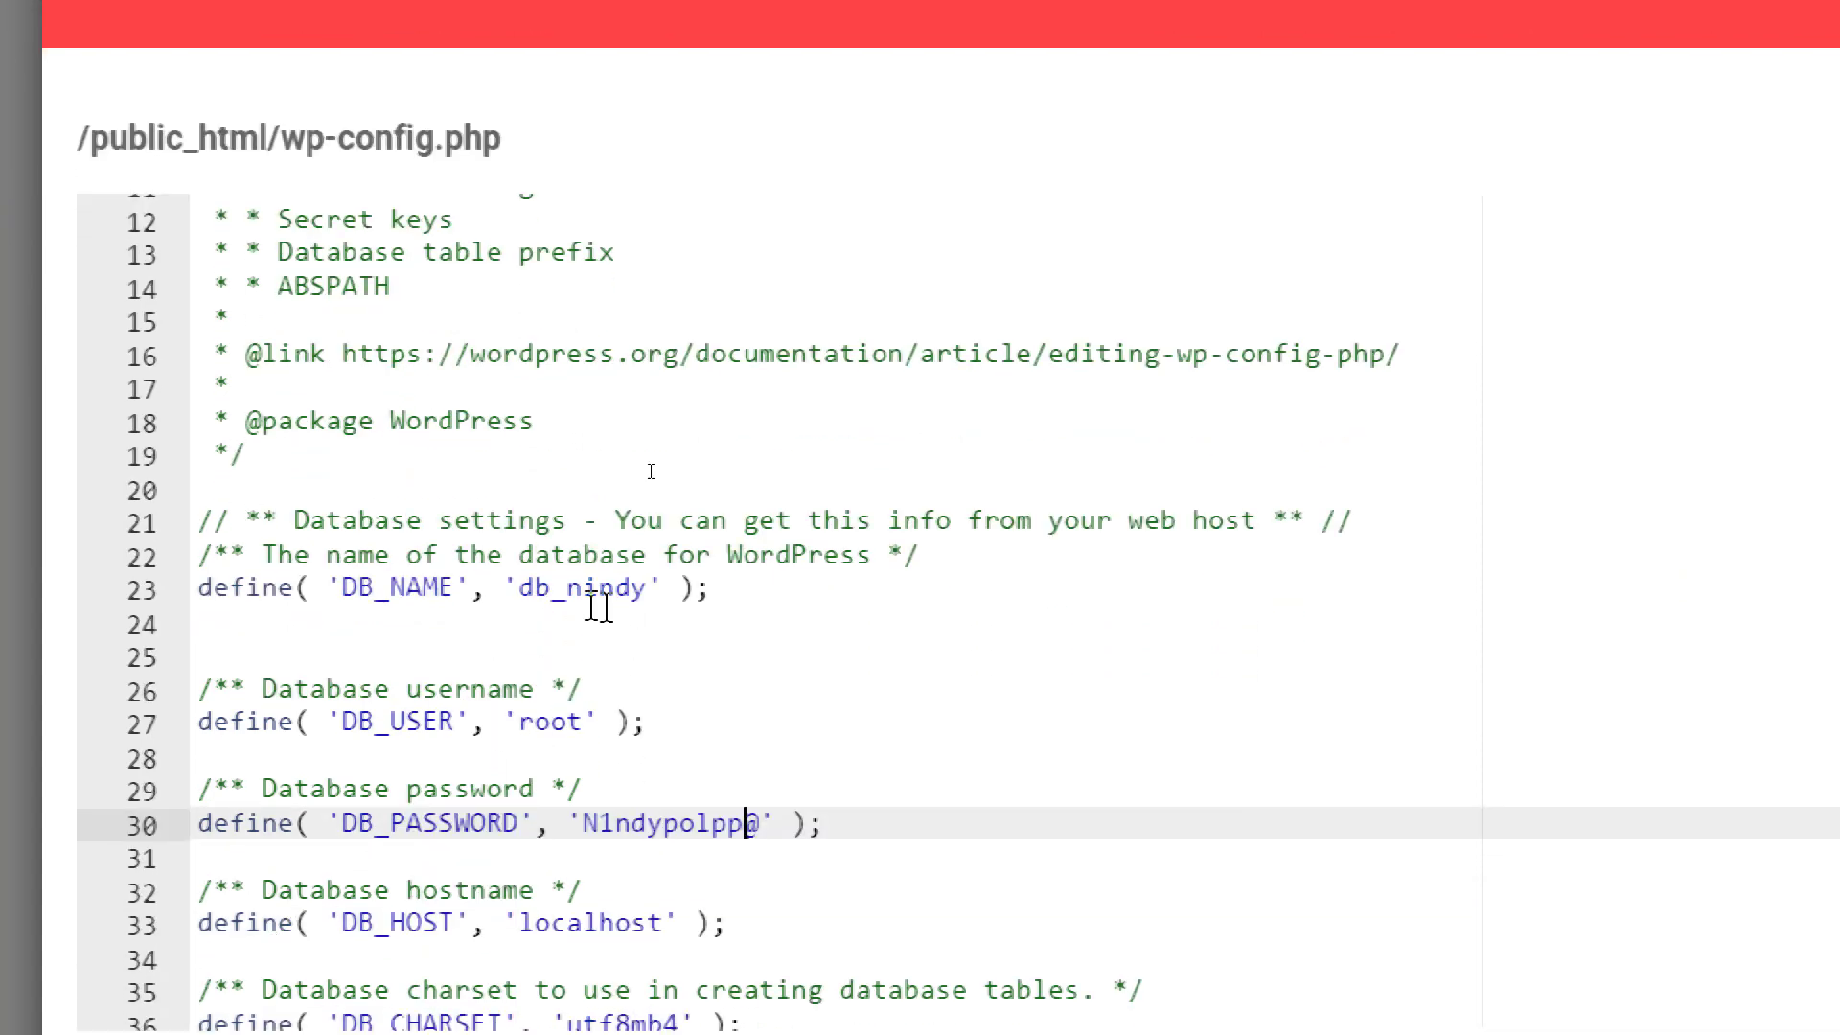
double_click(522, 735)
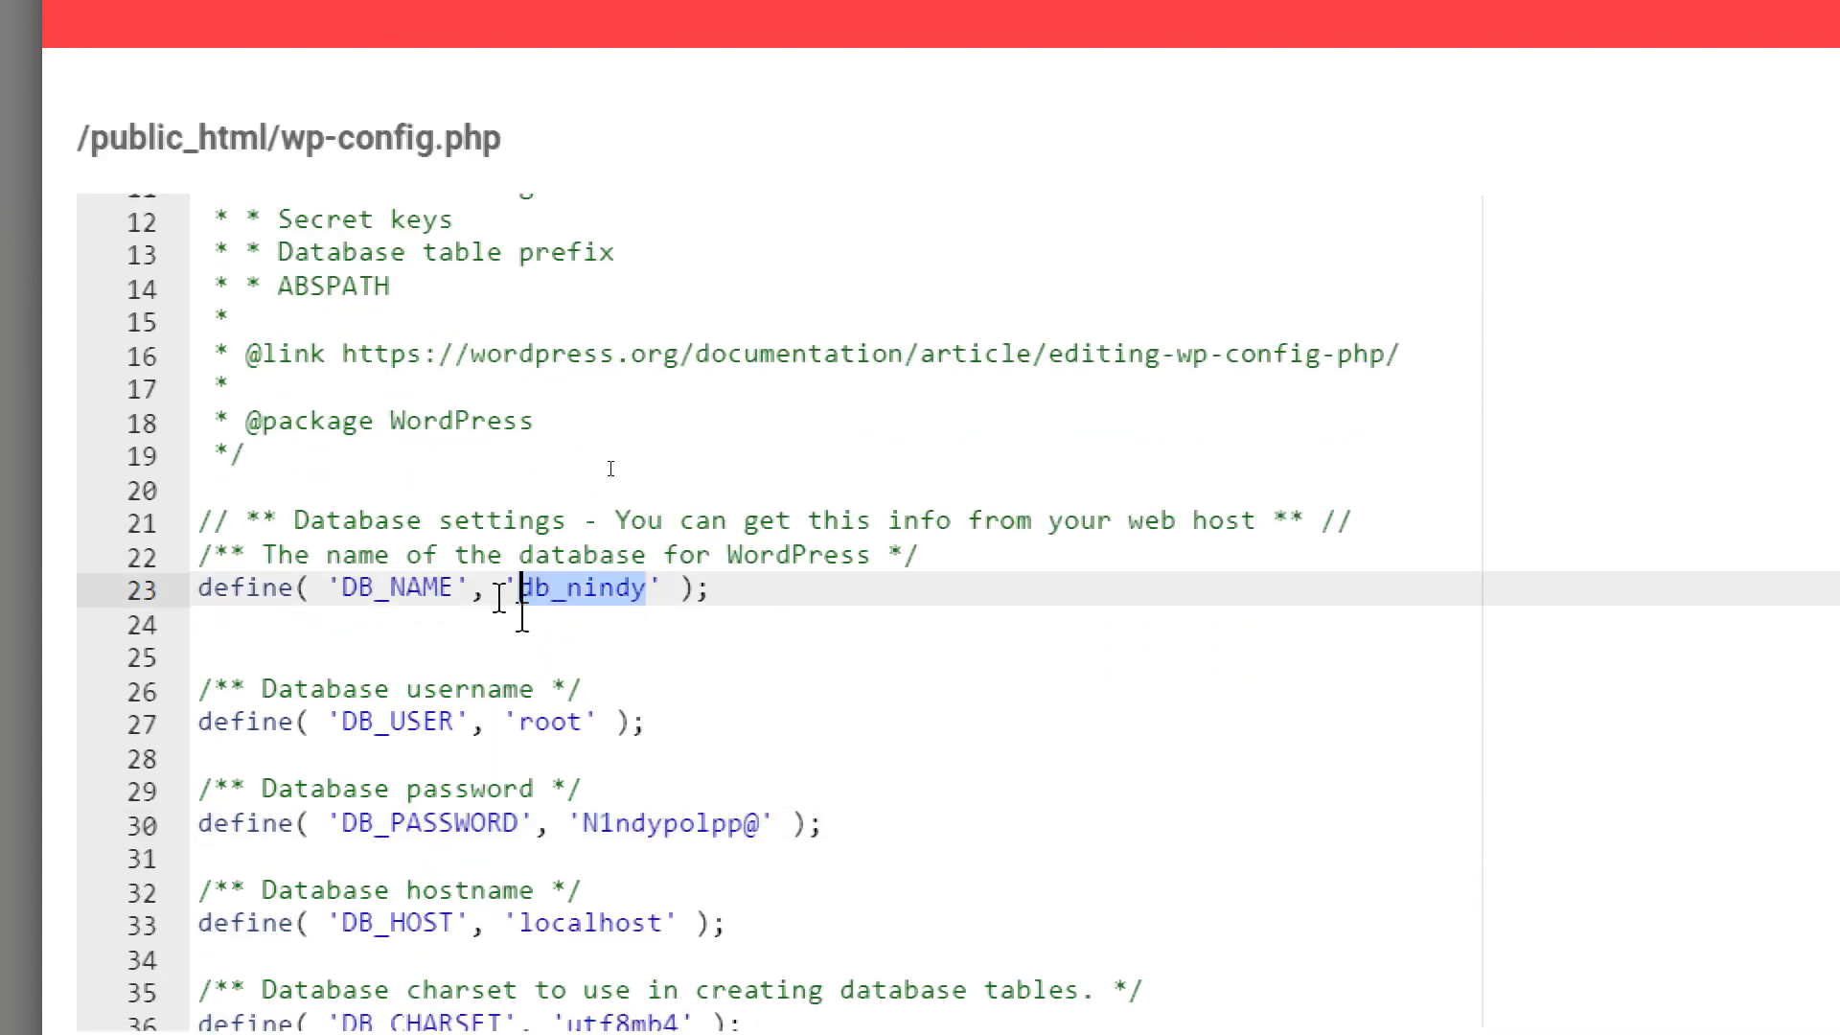
key(BackSpace)
key(ctrl+z)
key(ctrl+c)
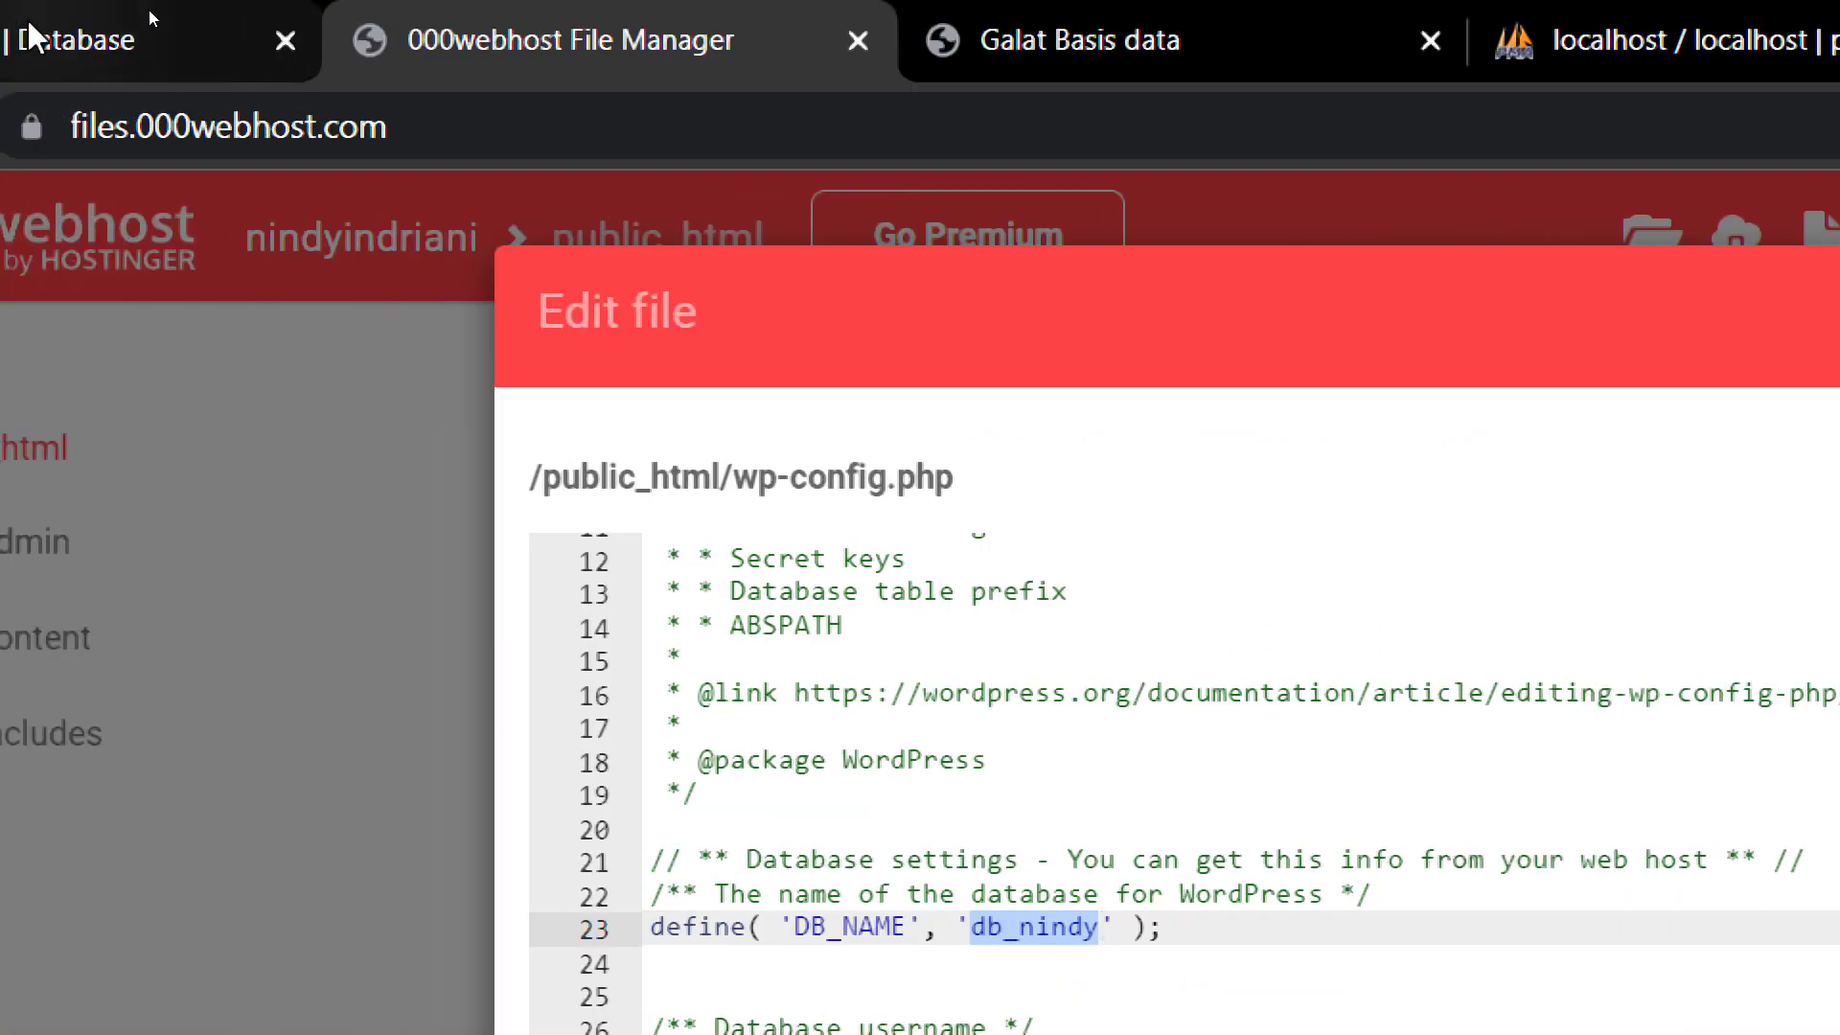
click(148, 20)
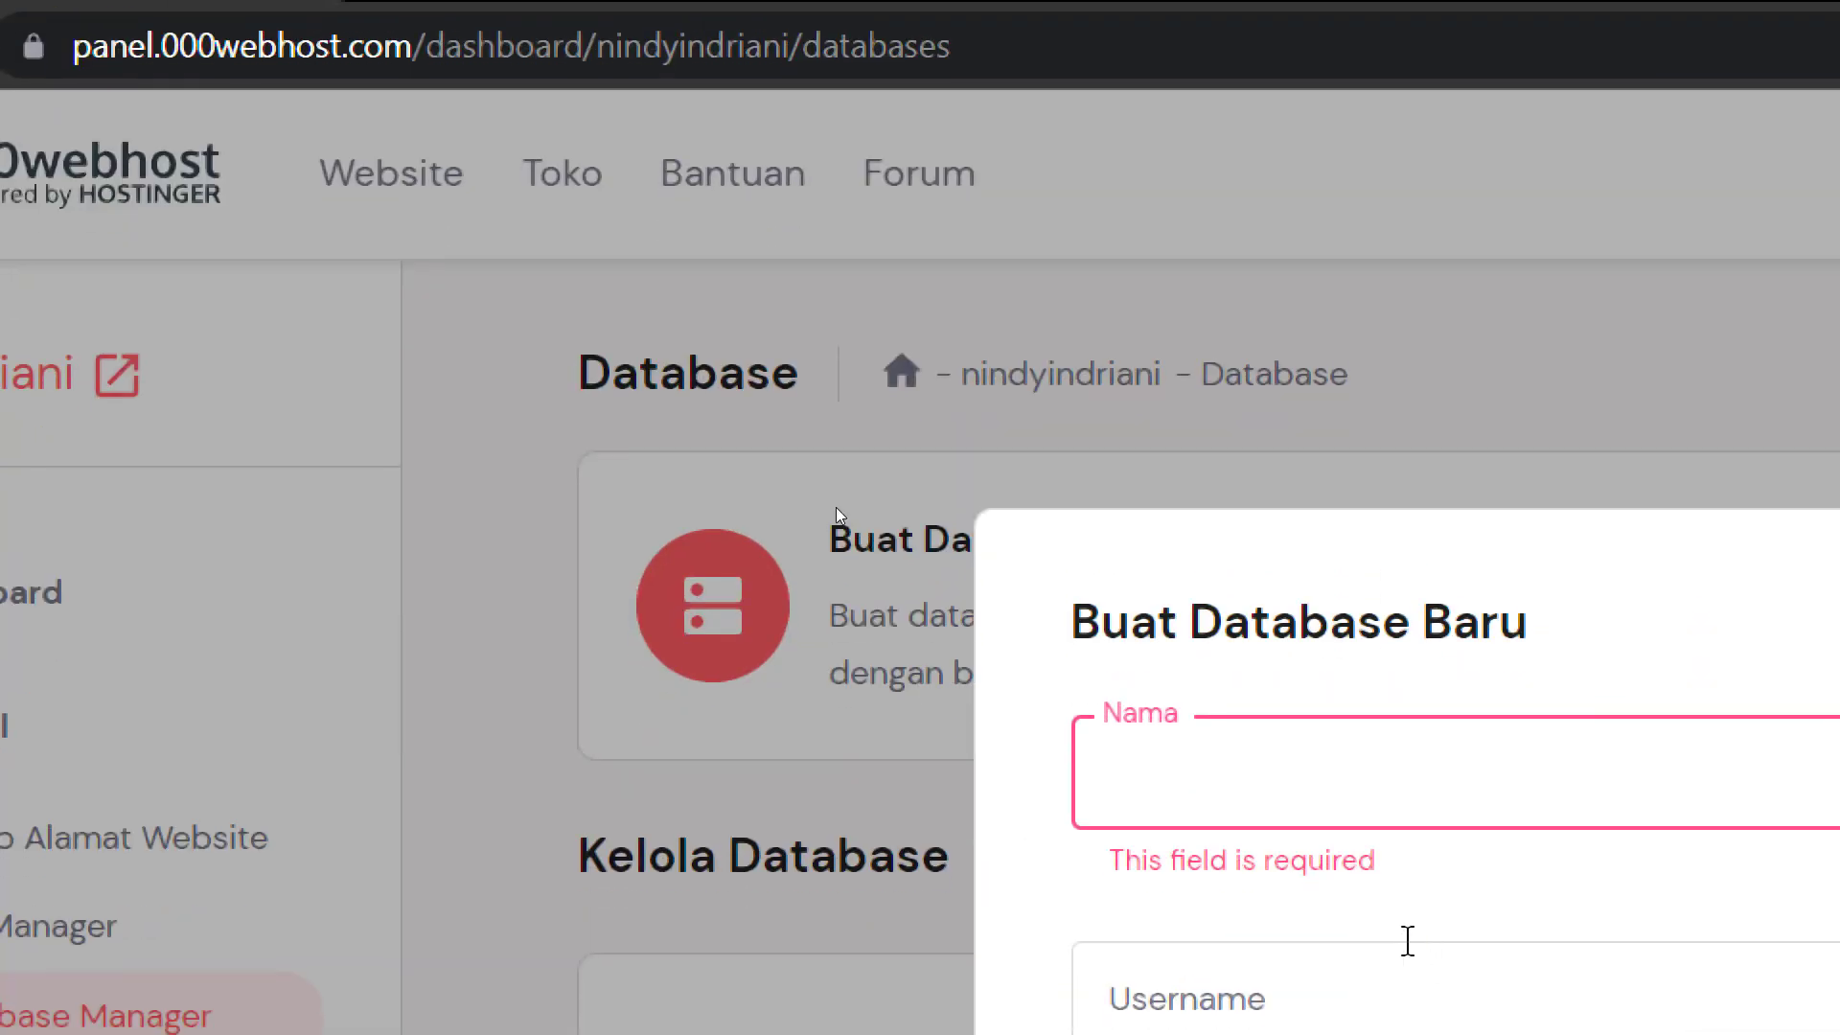
key(ctrl+v)
Step: Fill the new-database form with username root and the password copied from wp-config.php
click(706, 39)
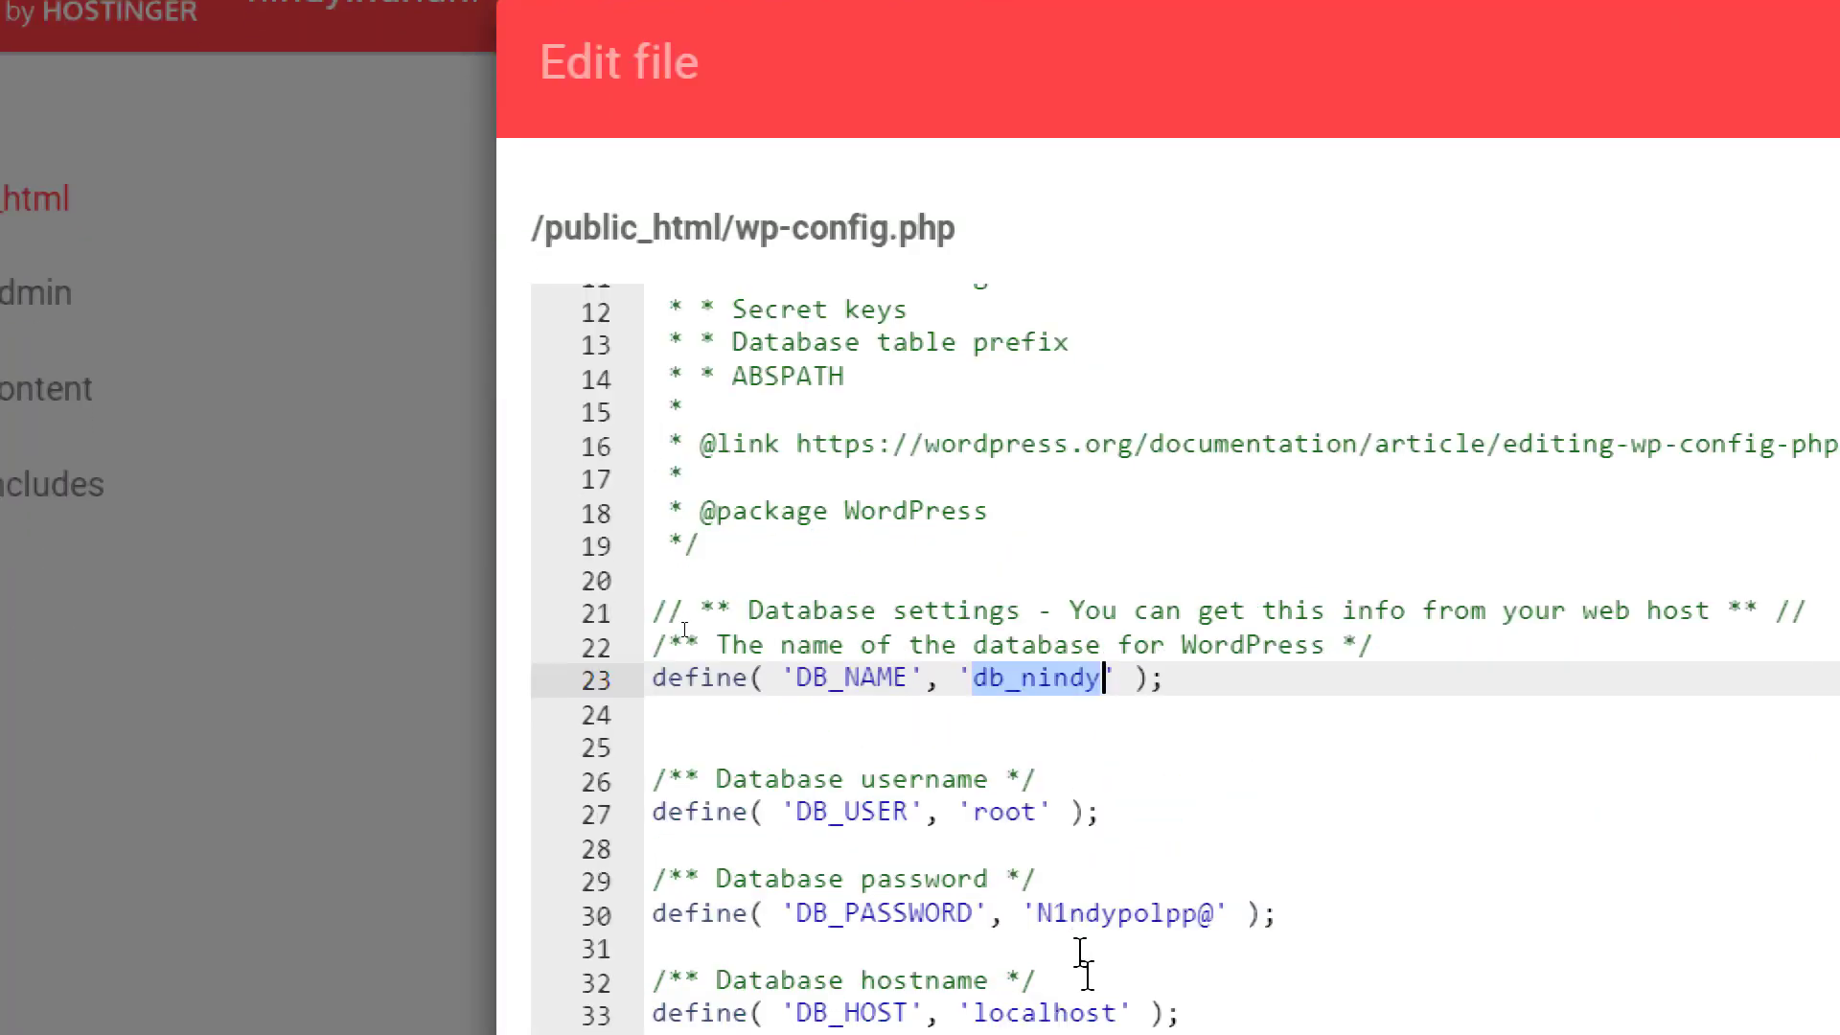
double_click(987, 657)
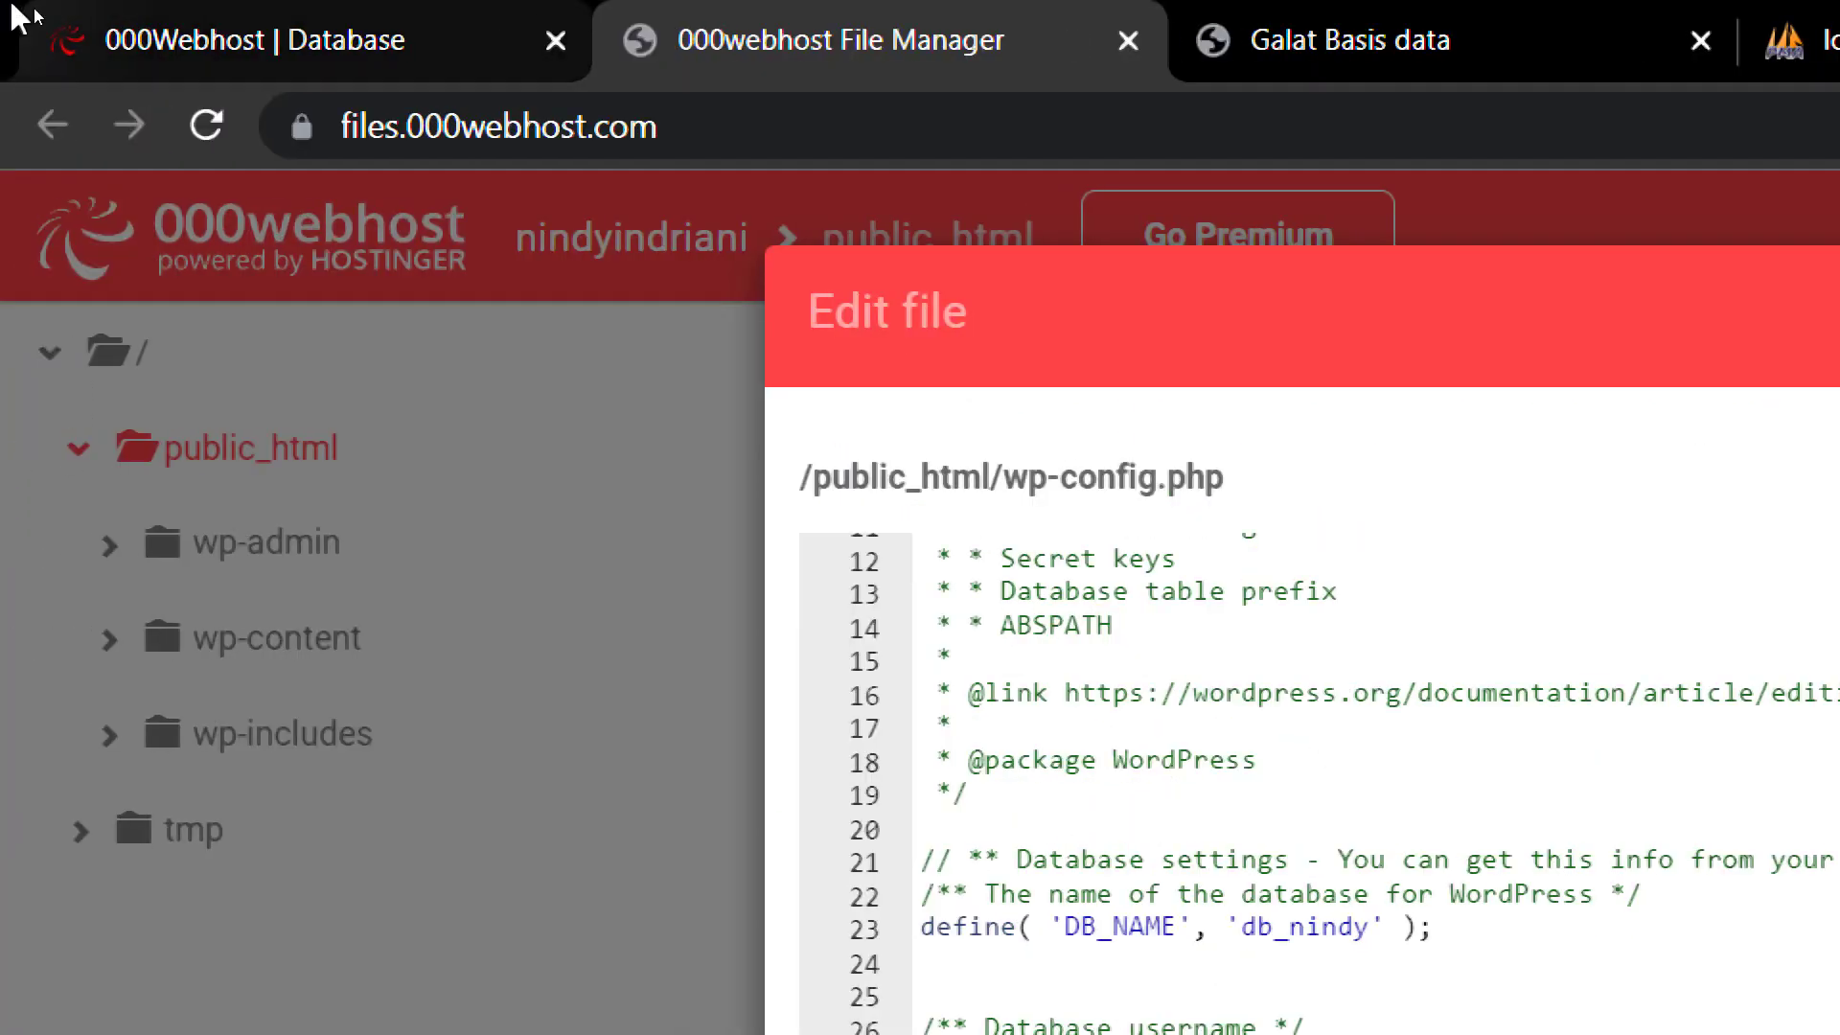
click(192, 29)
click(1564, 537)
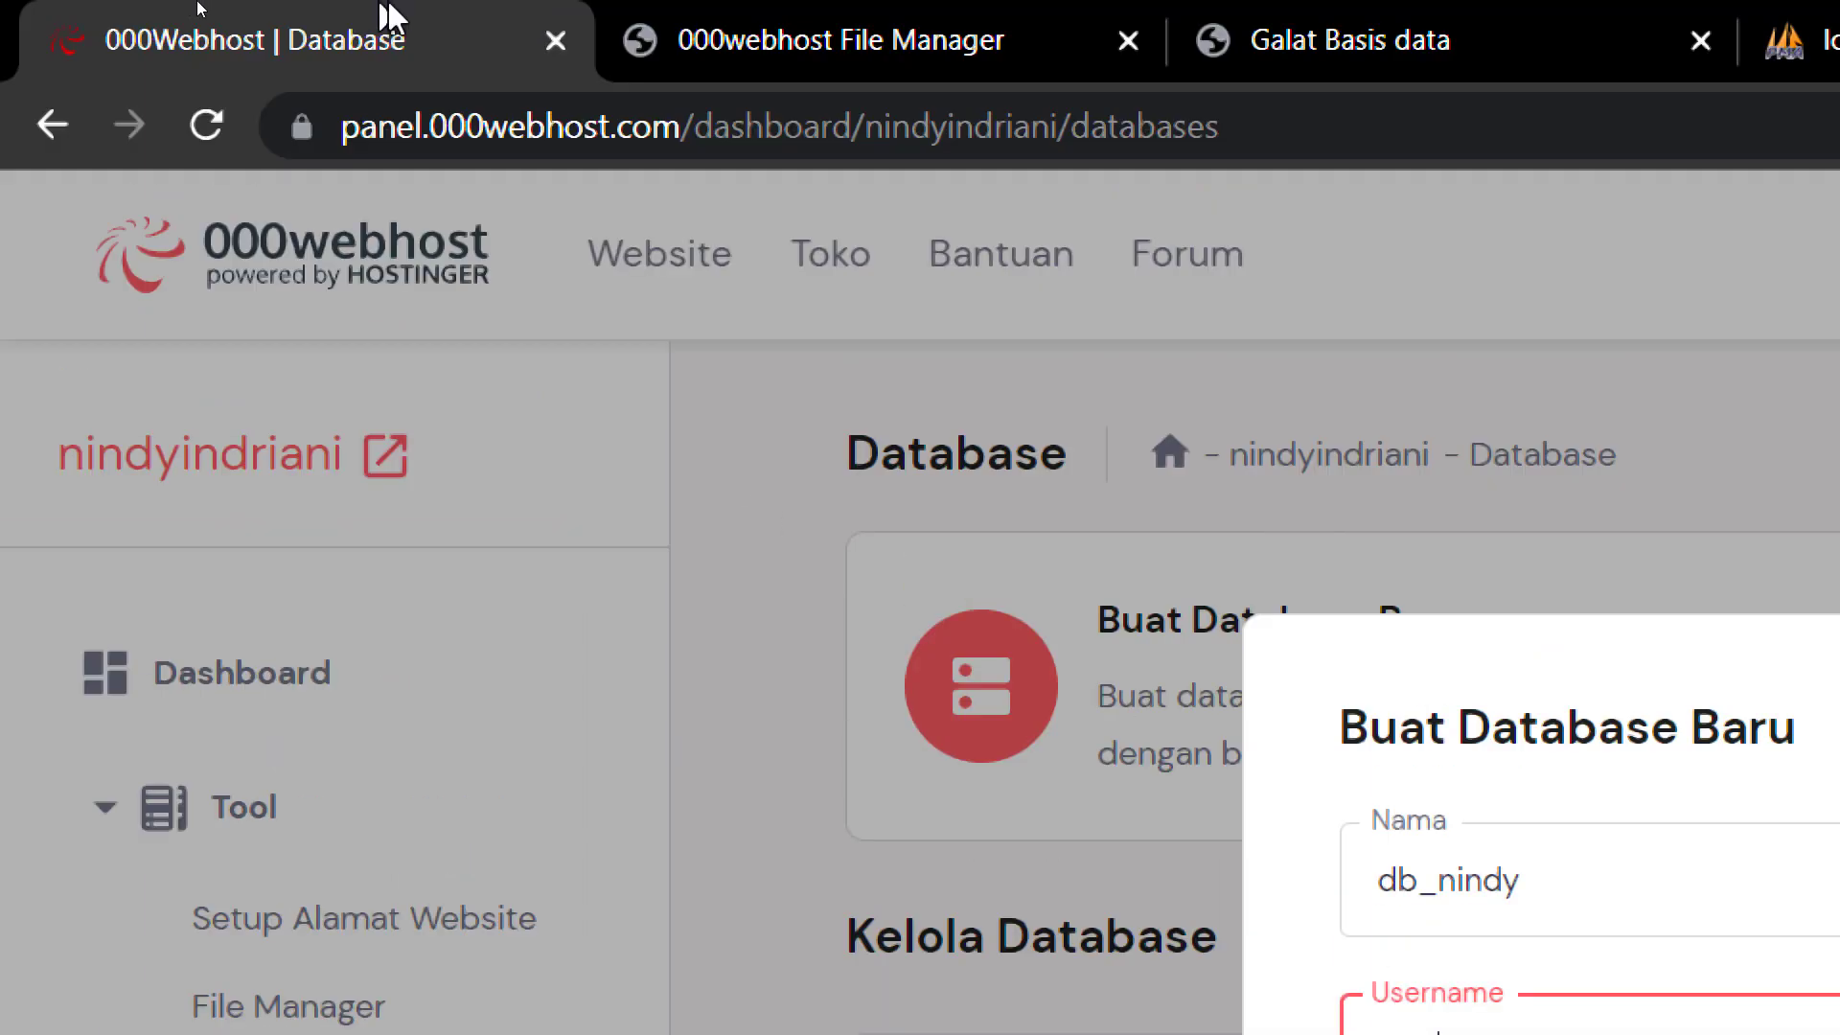
click(805, 44)
drag(1308, 433, 1484, 433)
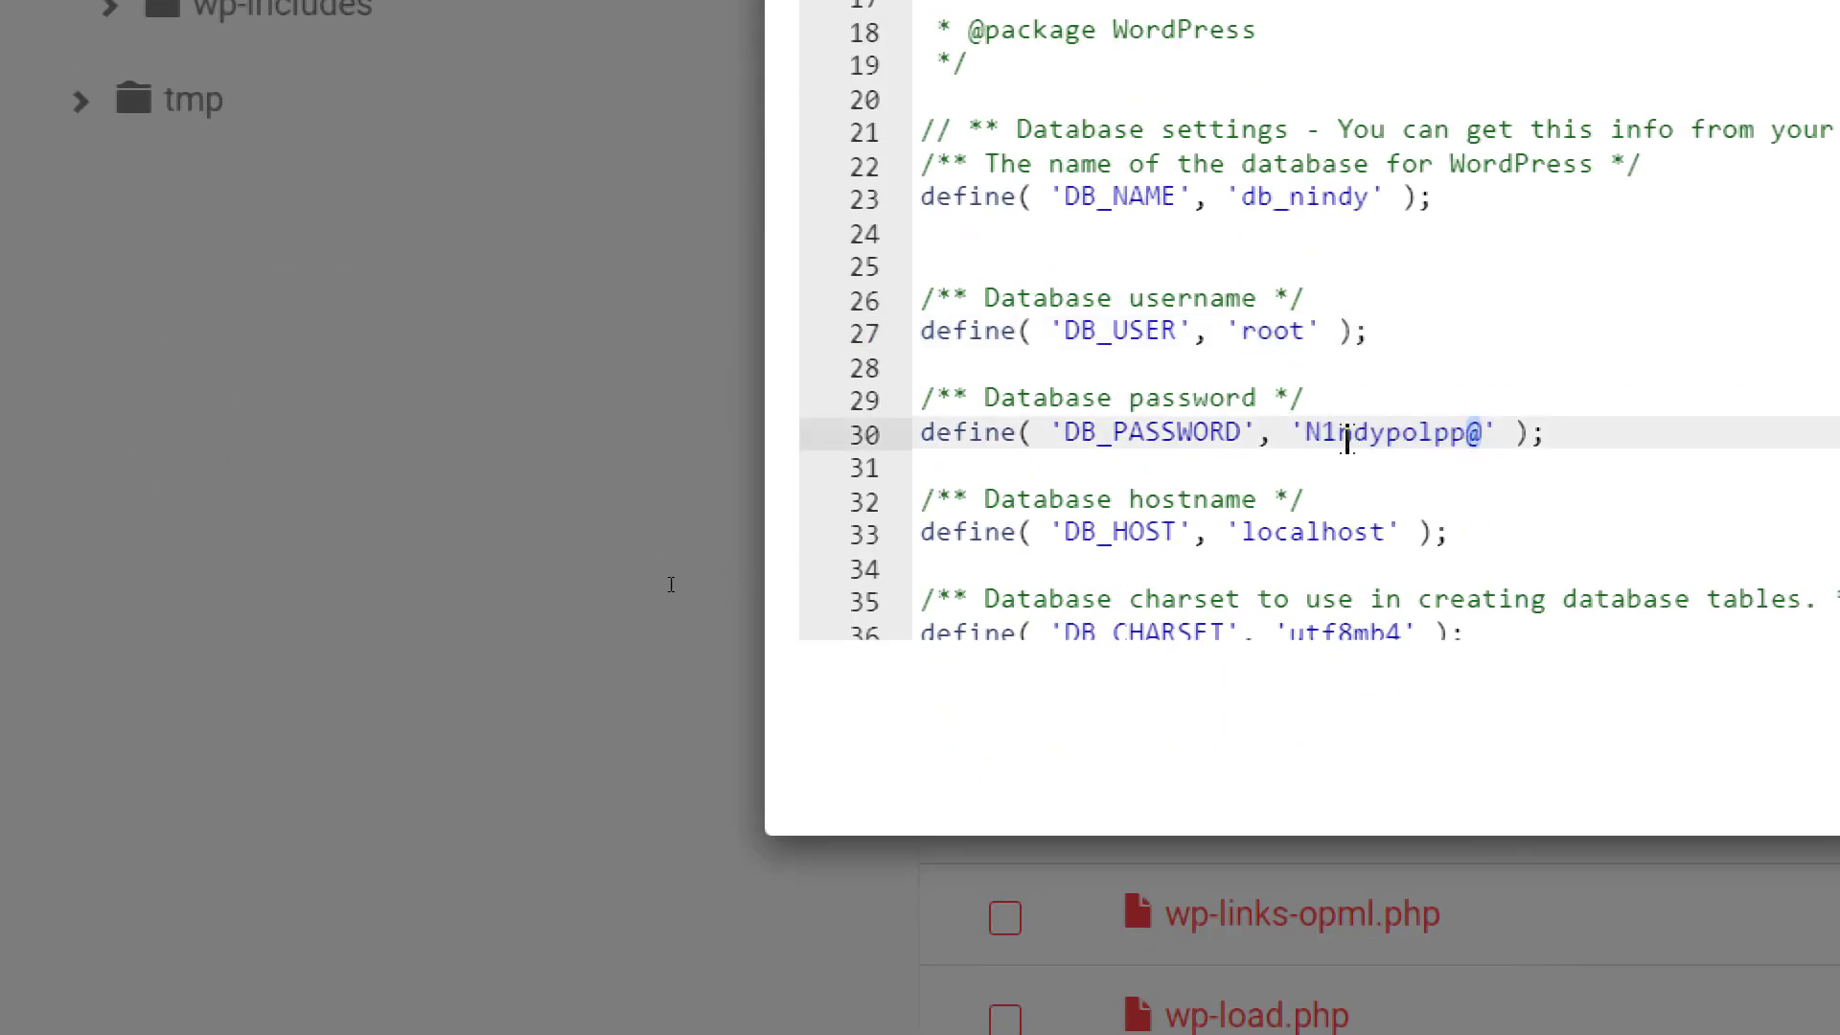
shift+click(1483, 434)
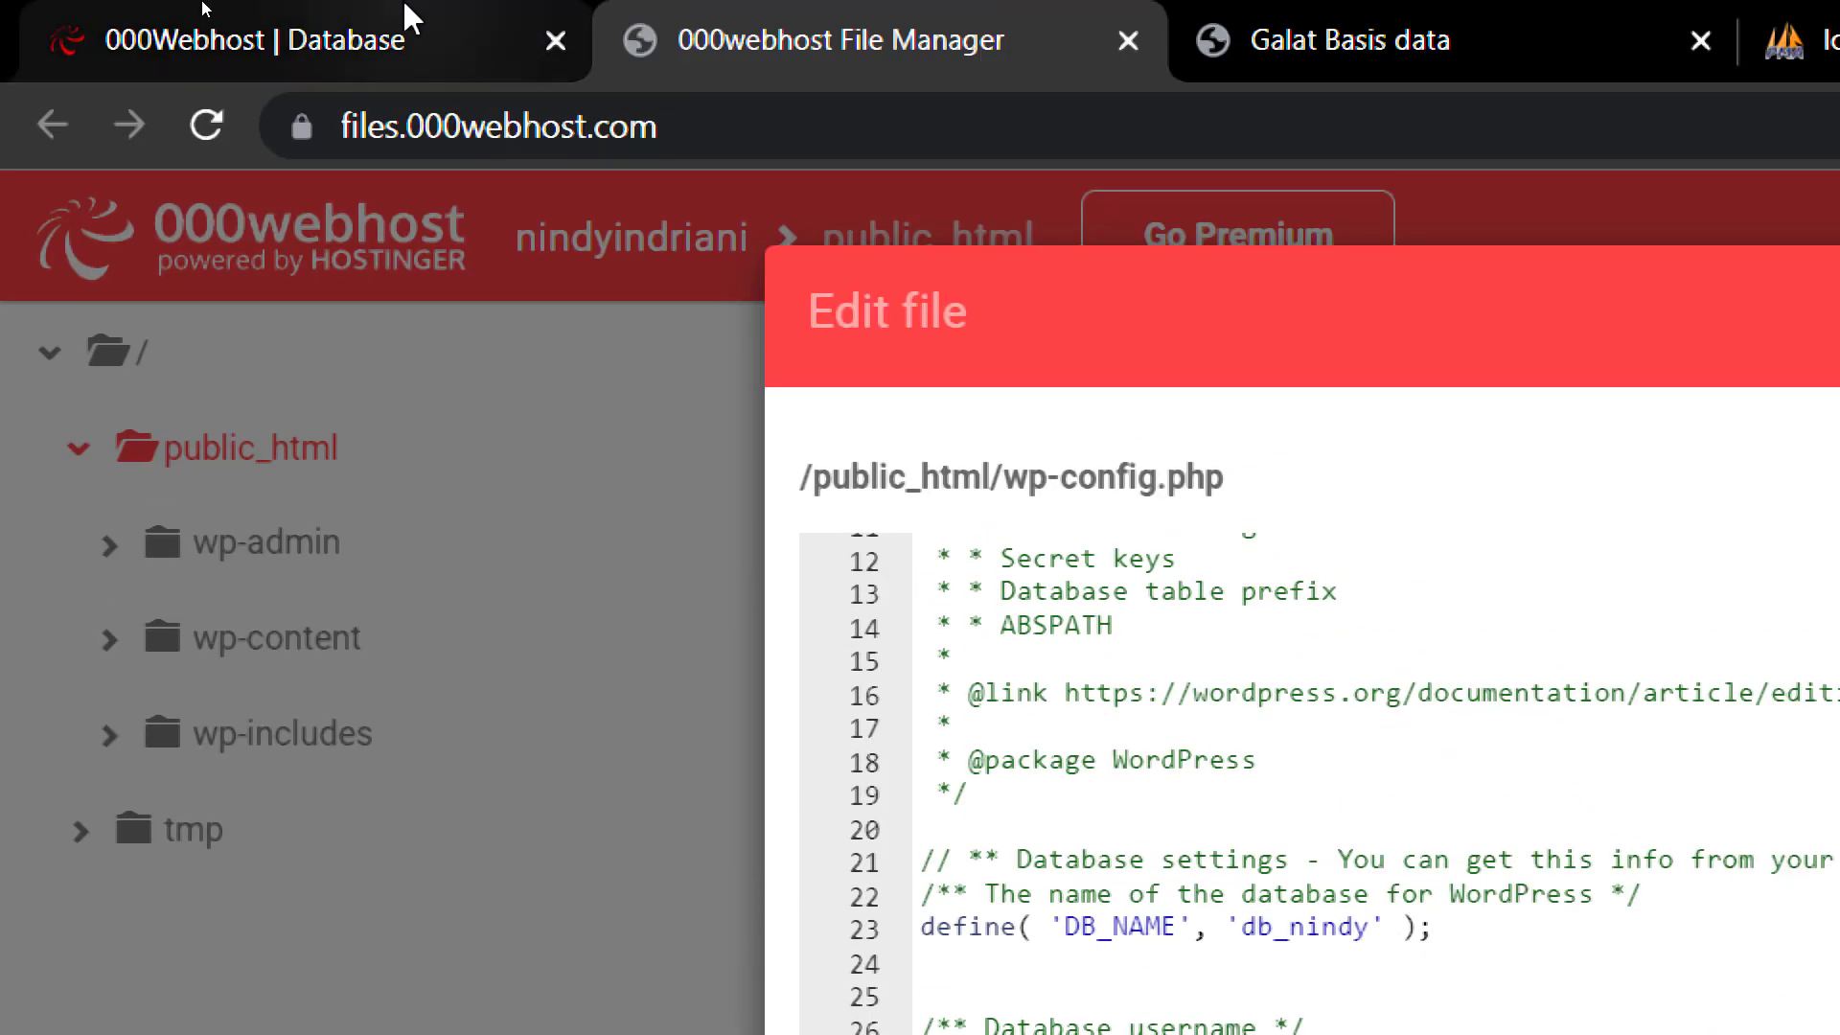
click(405, 3)
key(Tab)
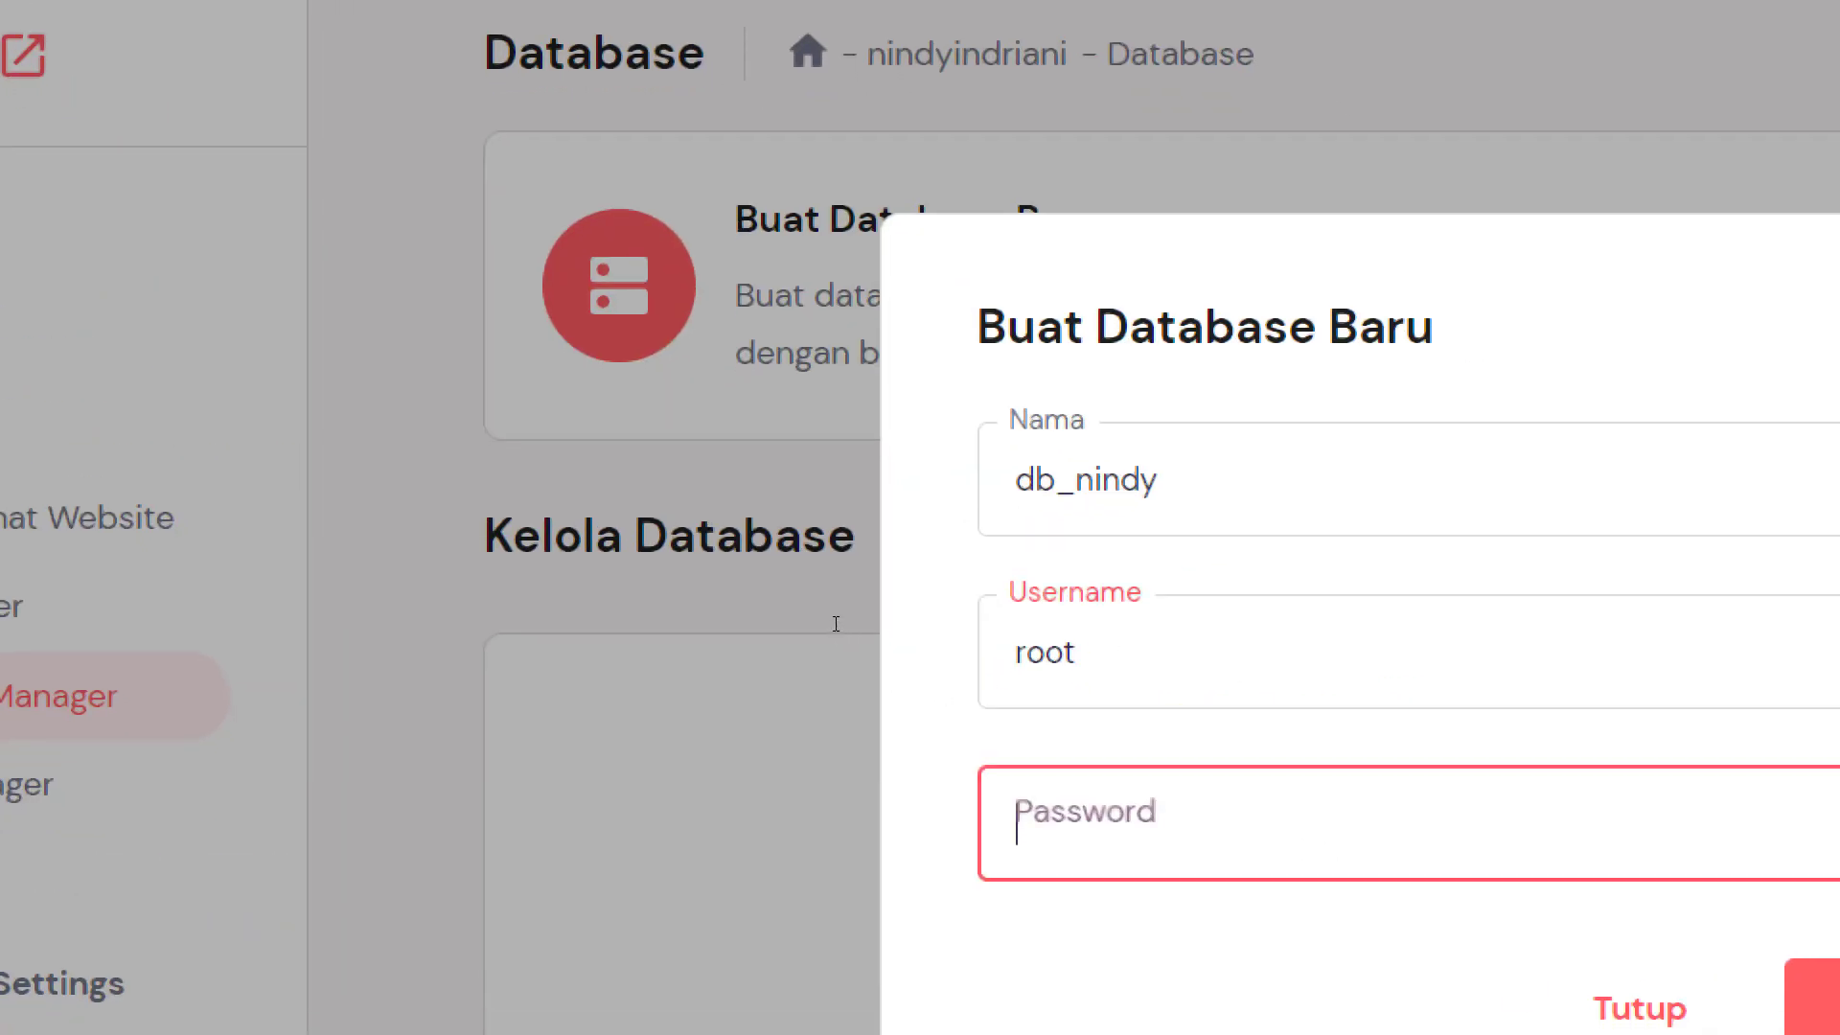
key(ctrl+v)
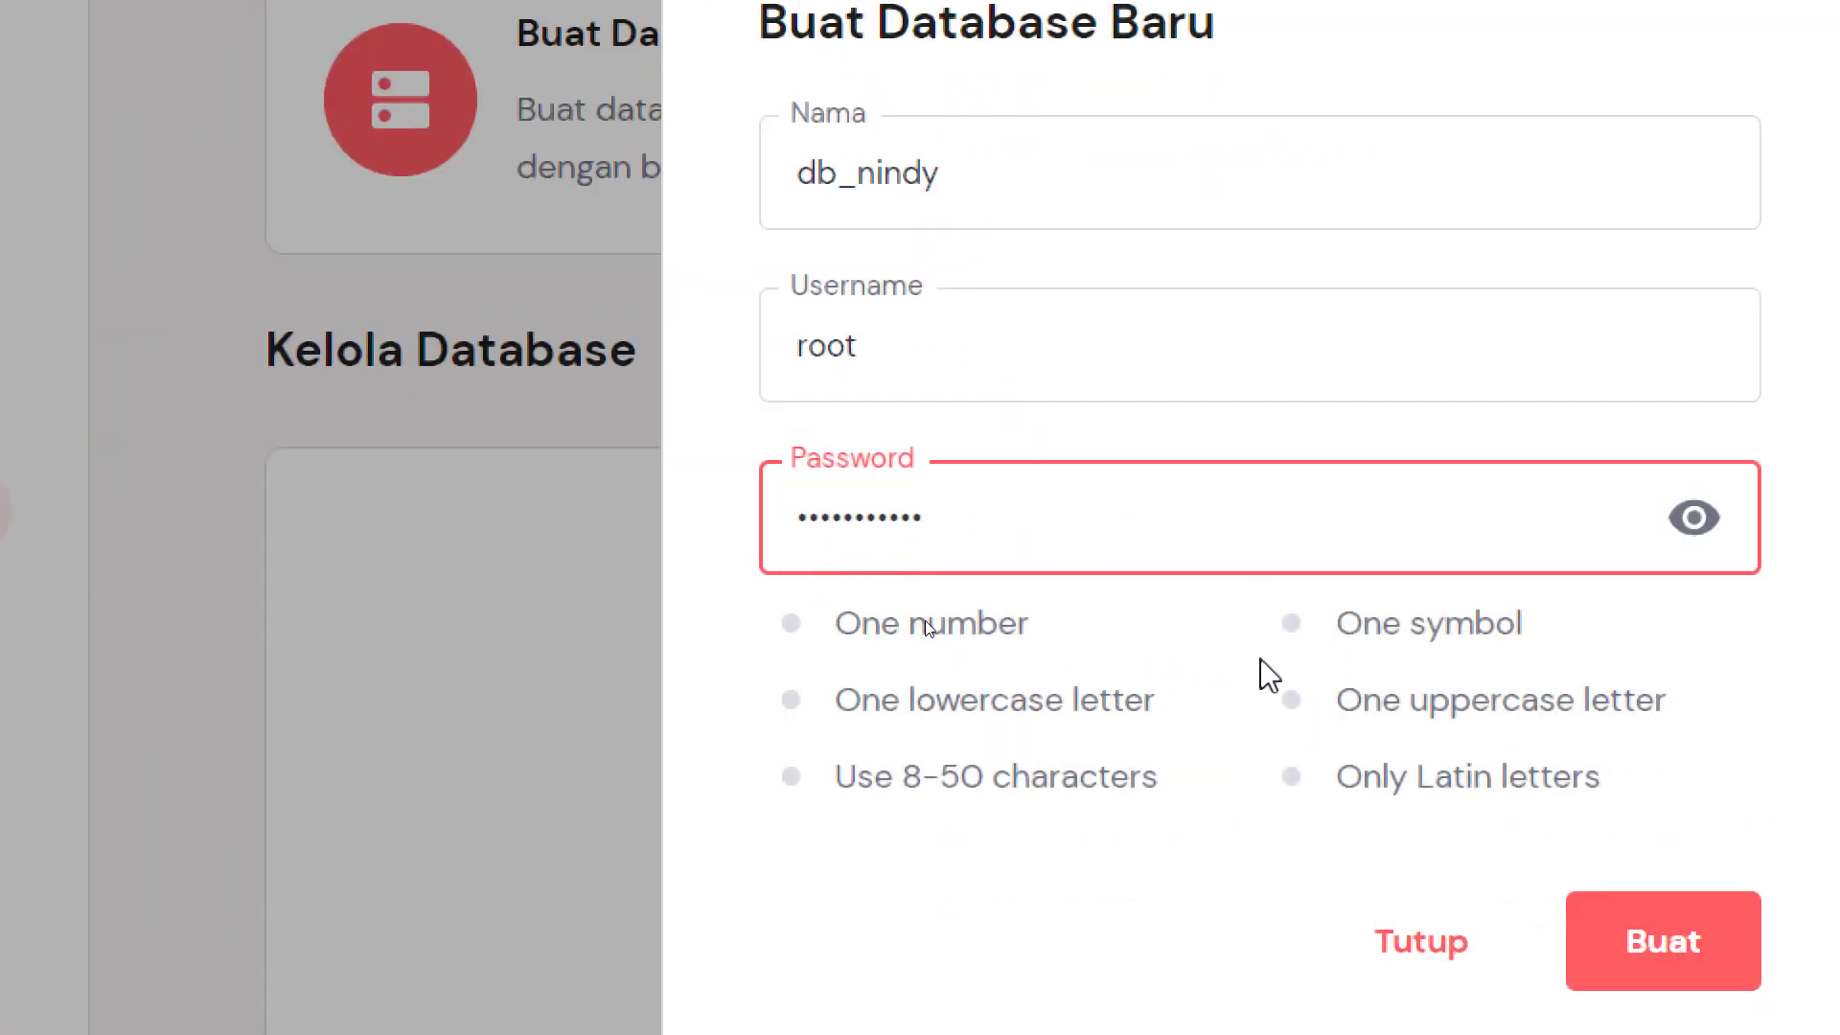
Step: Lengthen the password, copy it back into wp-config.php, and create the database
click(1691, 518)
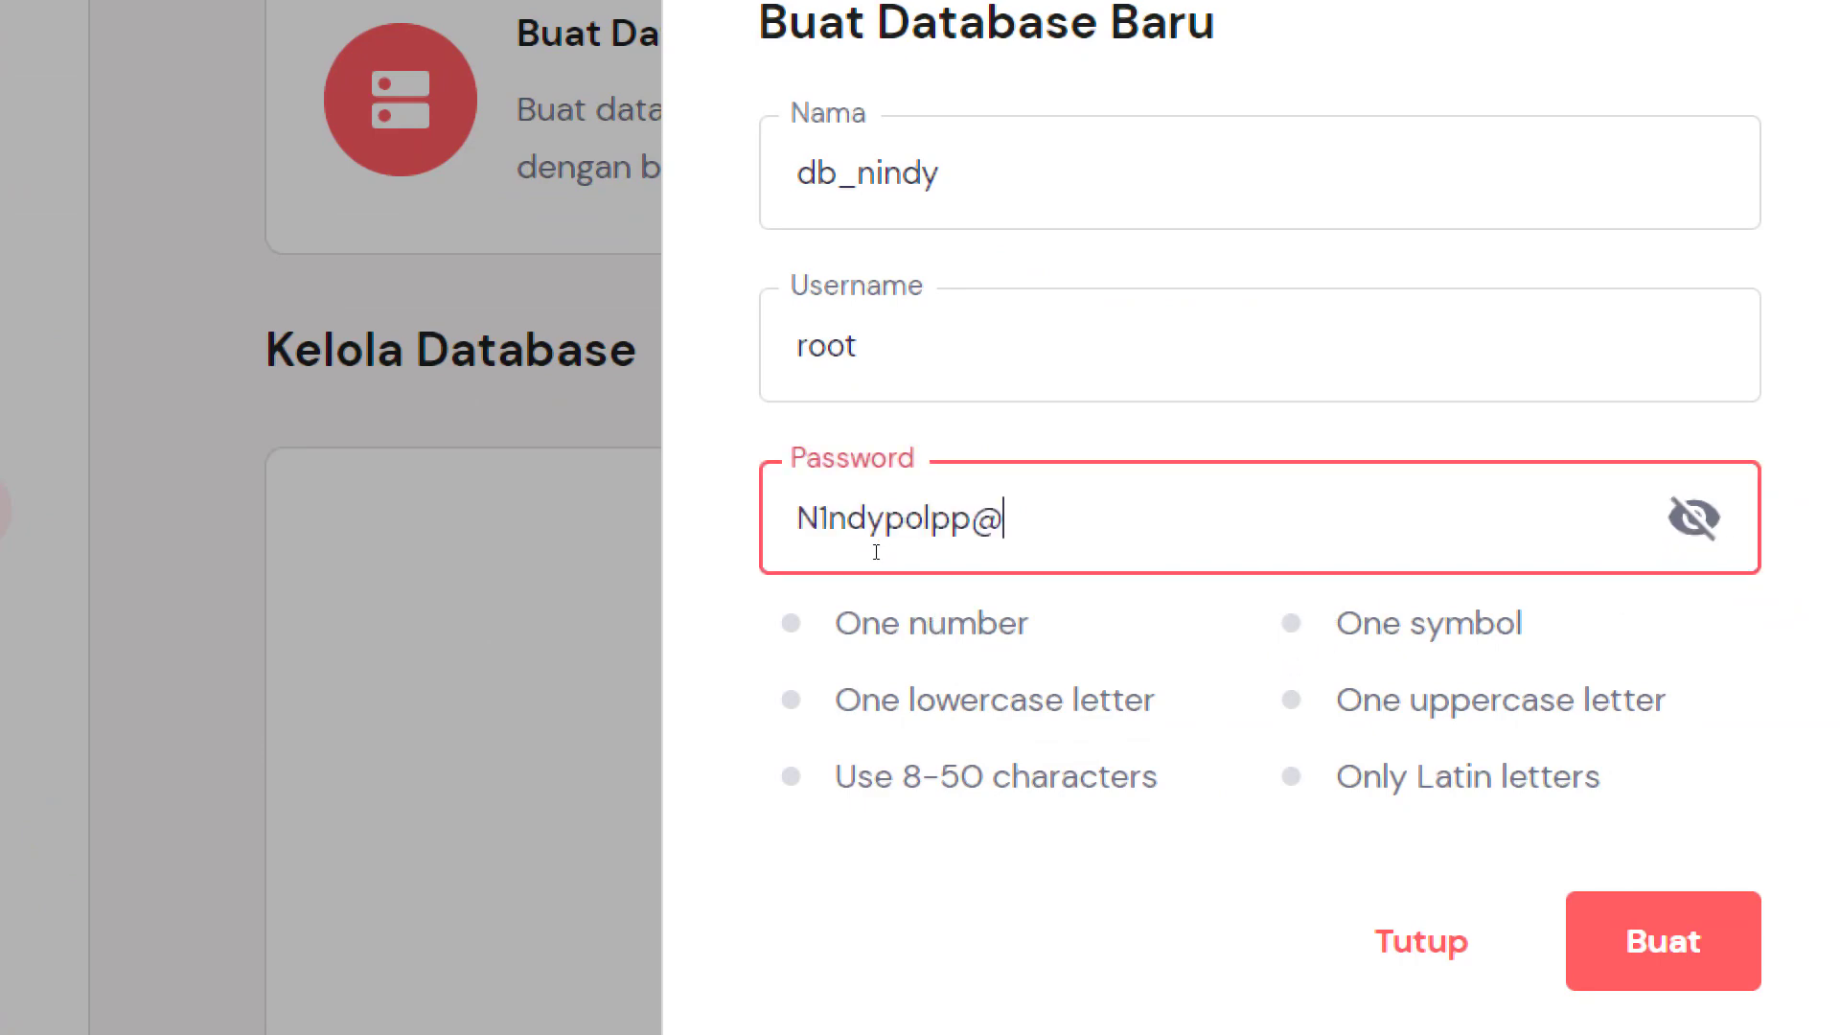
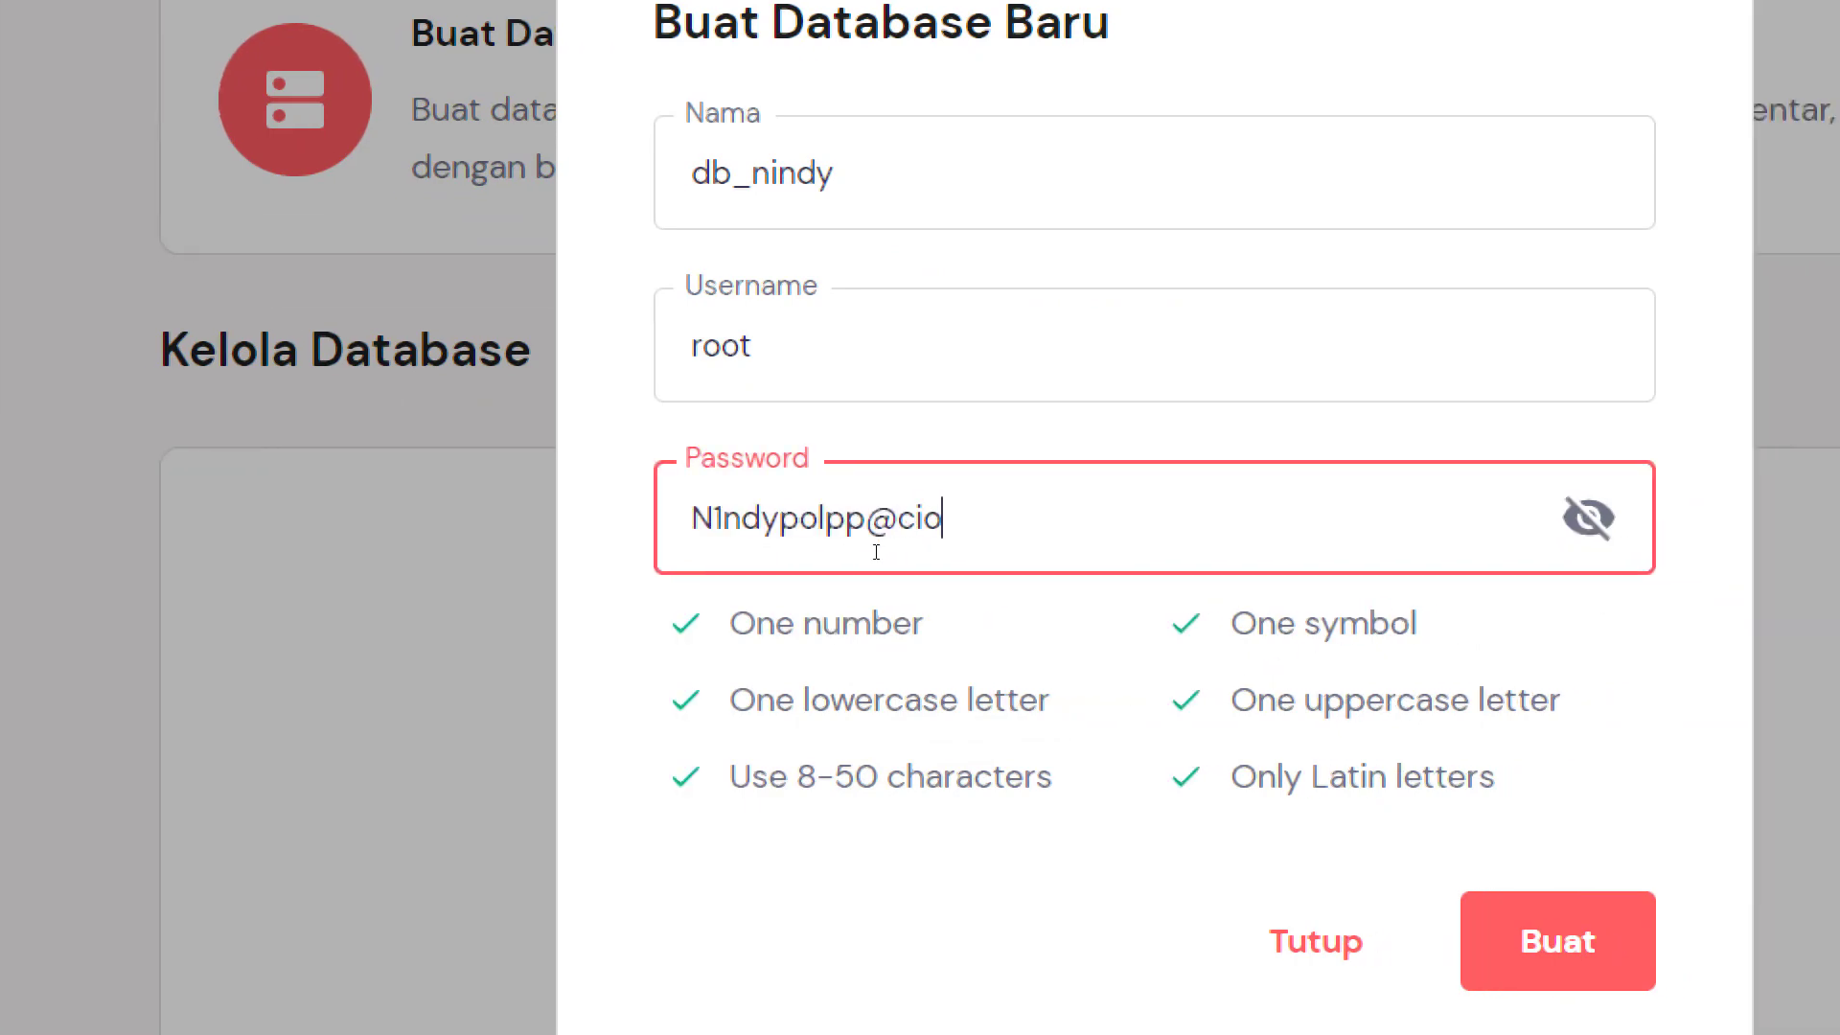
key(ctrl+a)
key(ctrl+c)
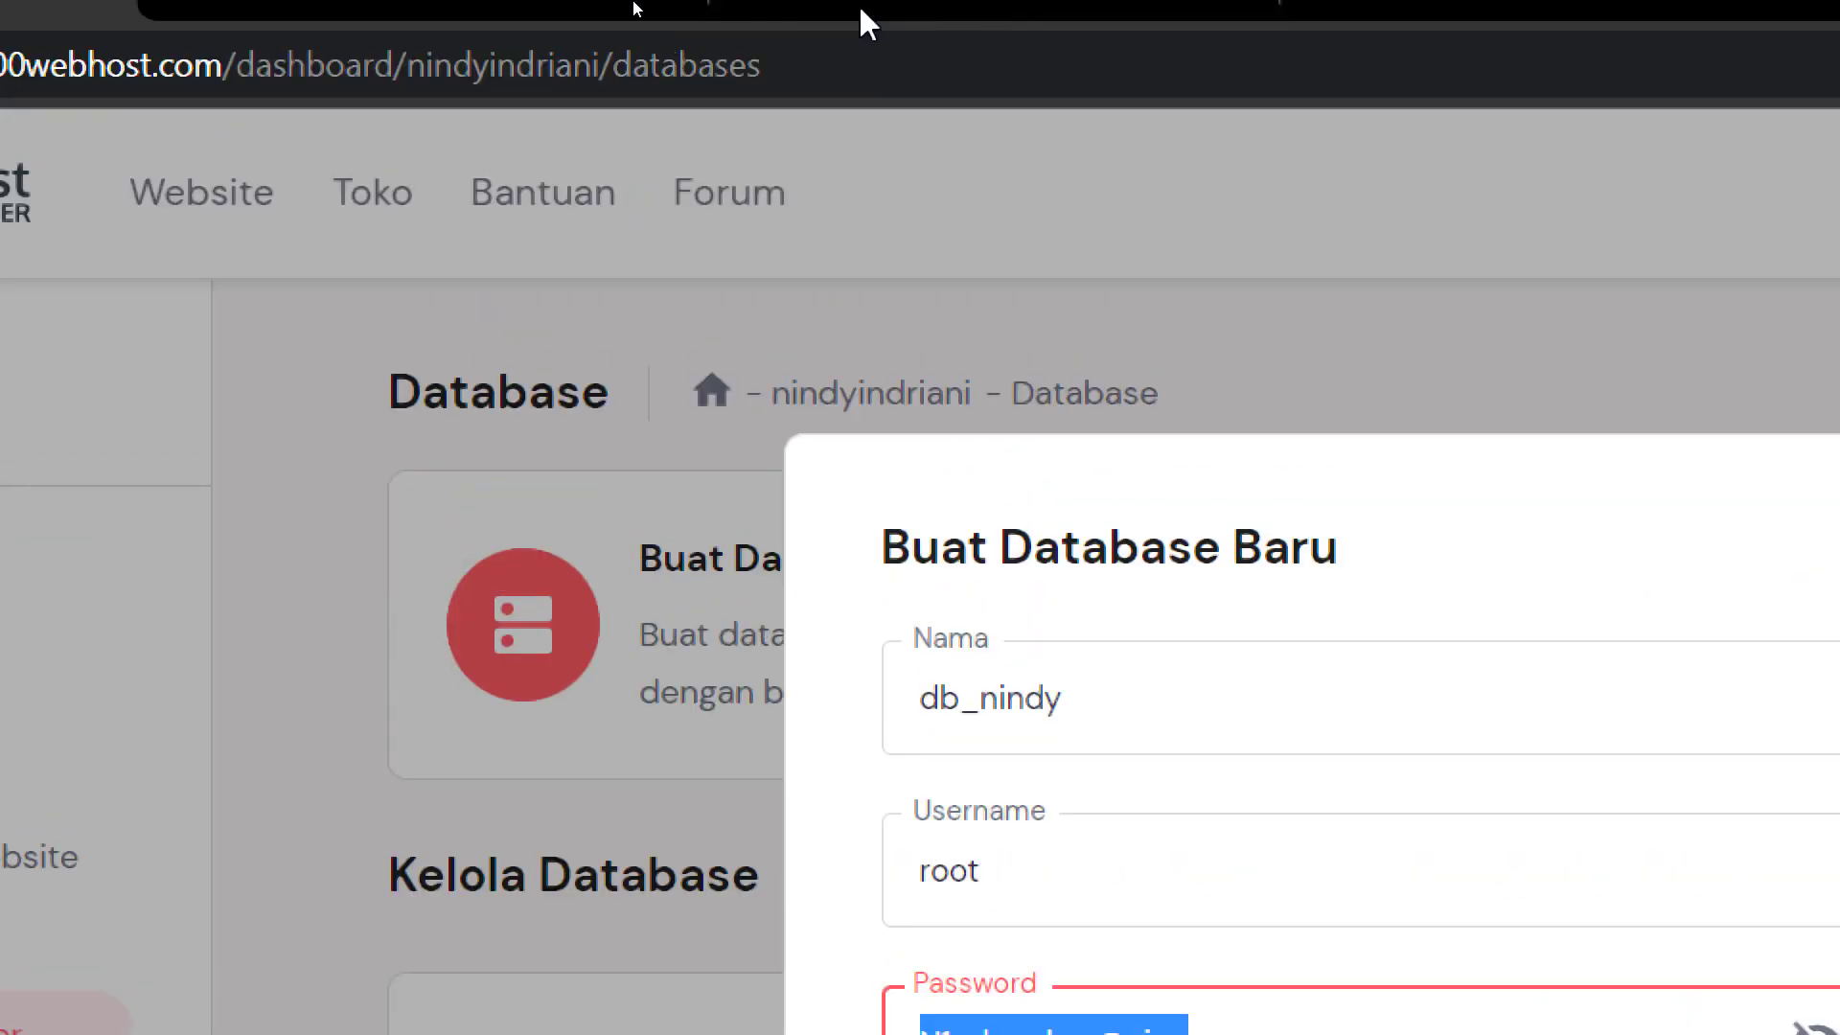
click(616, 29)
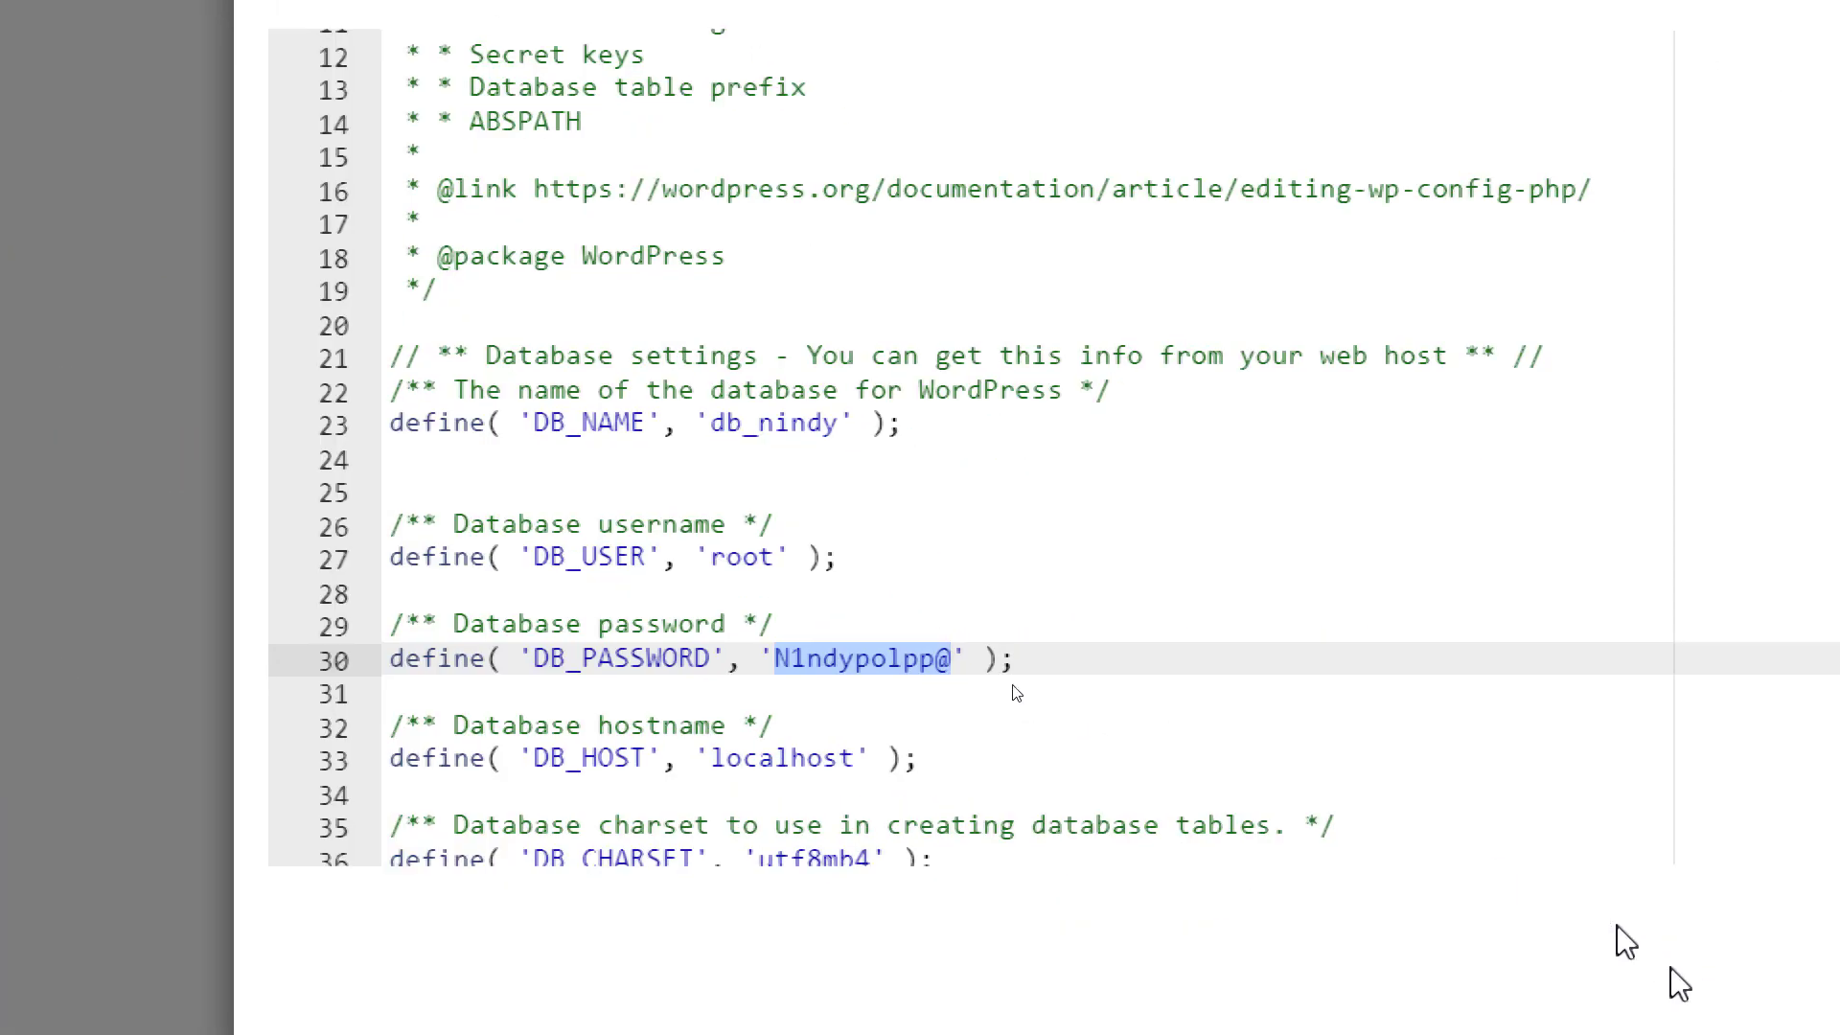
key(ctrl+v)
click(130, 19)
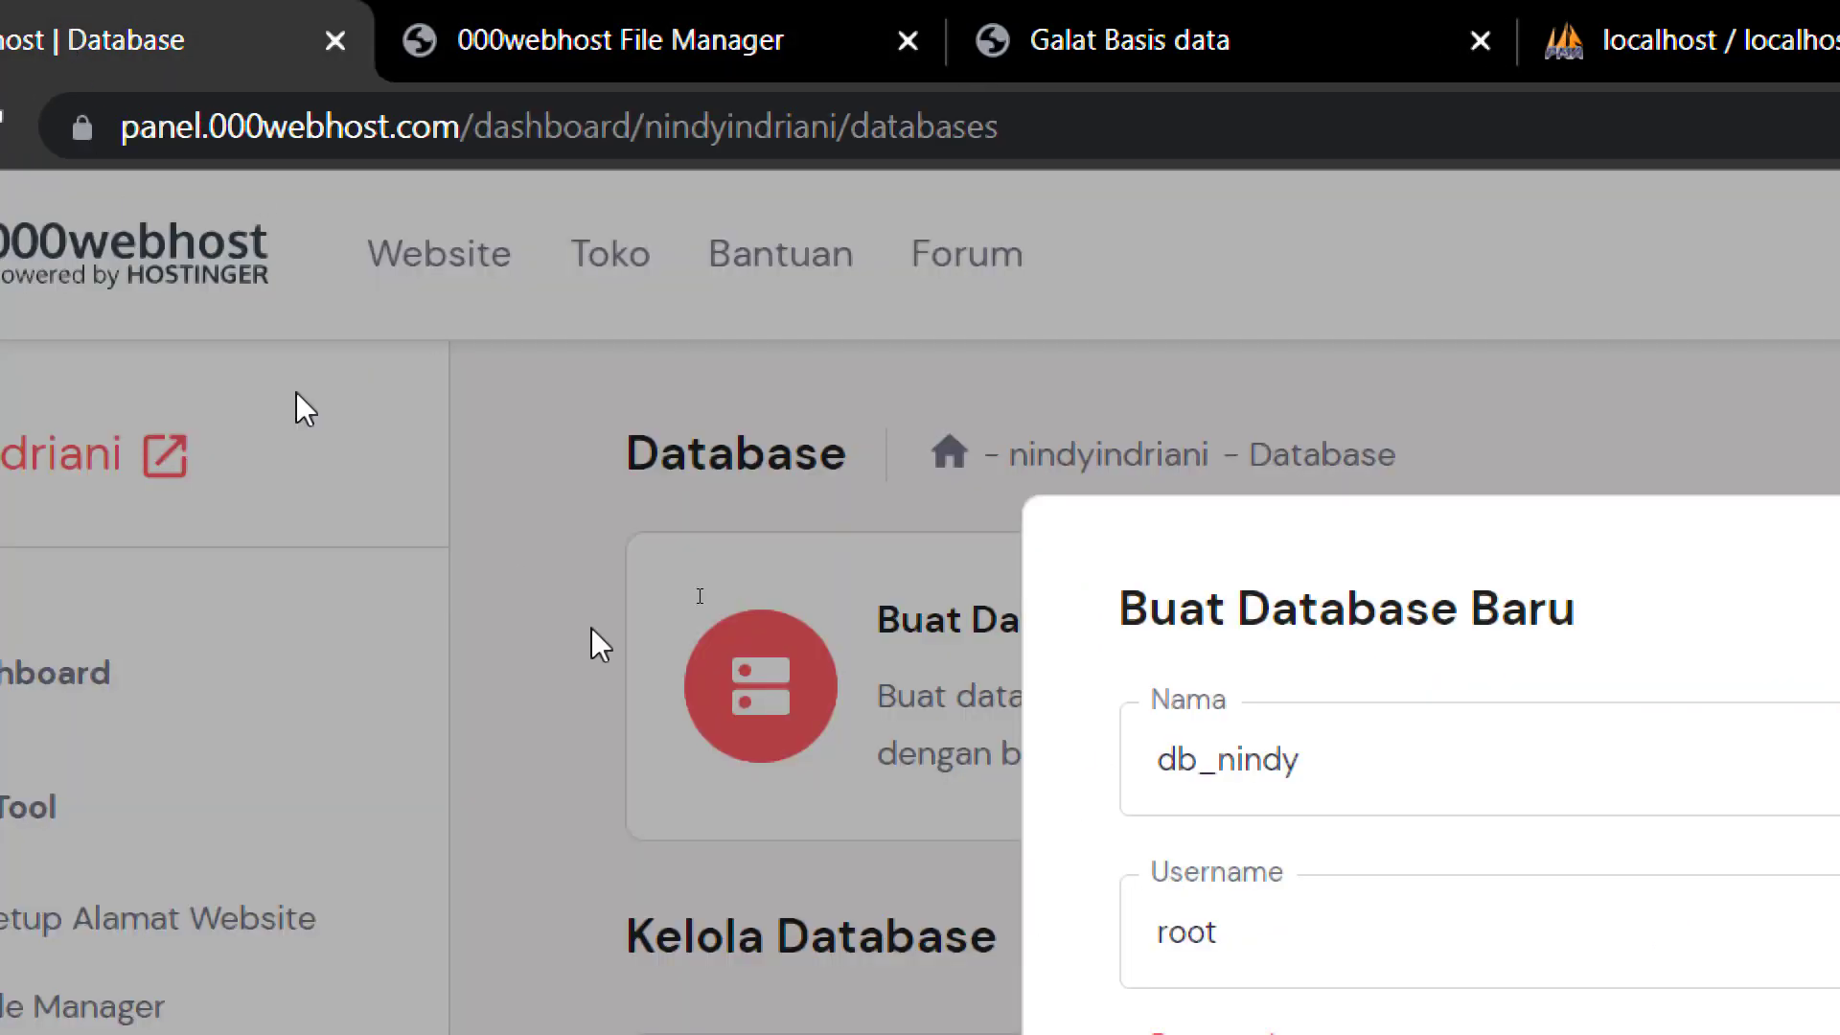
click(1476, 776)
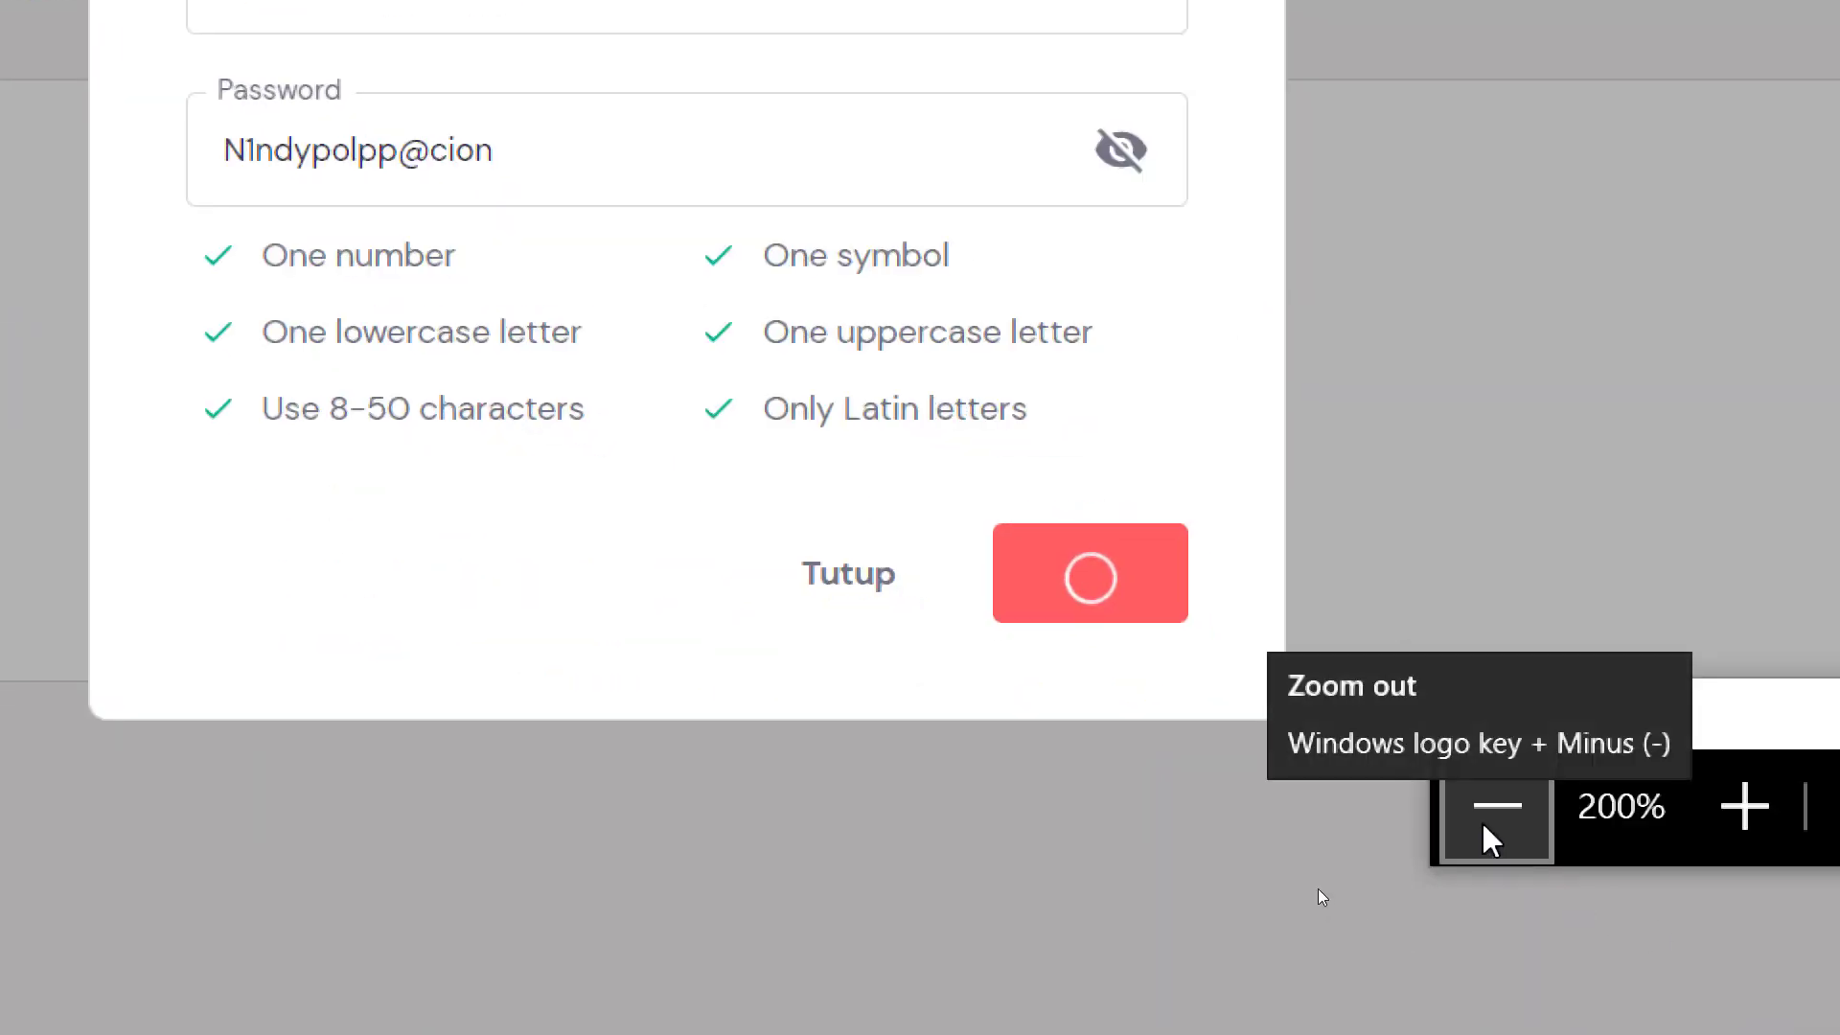
click(1495, 820)
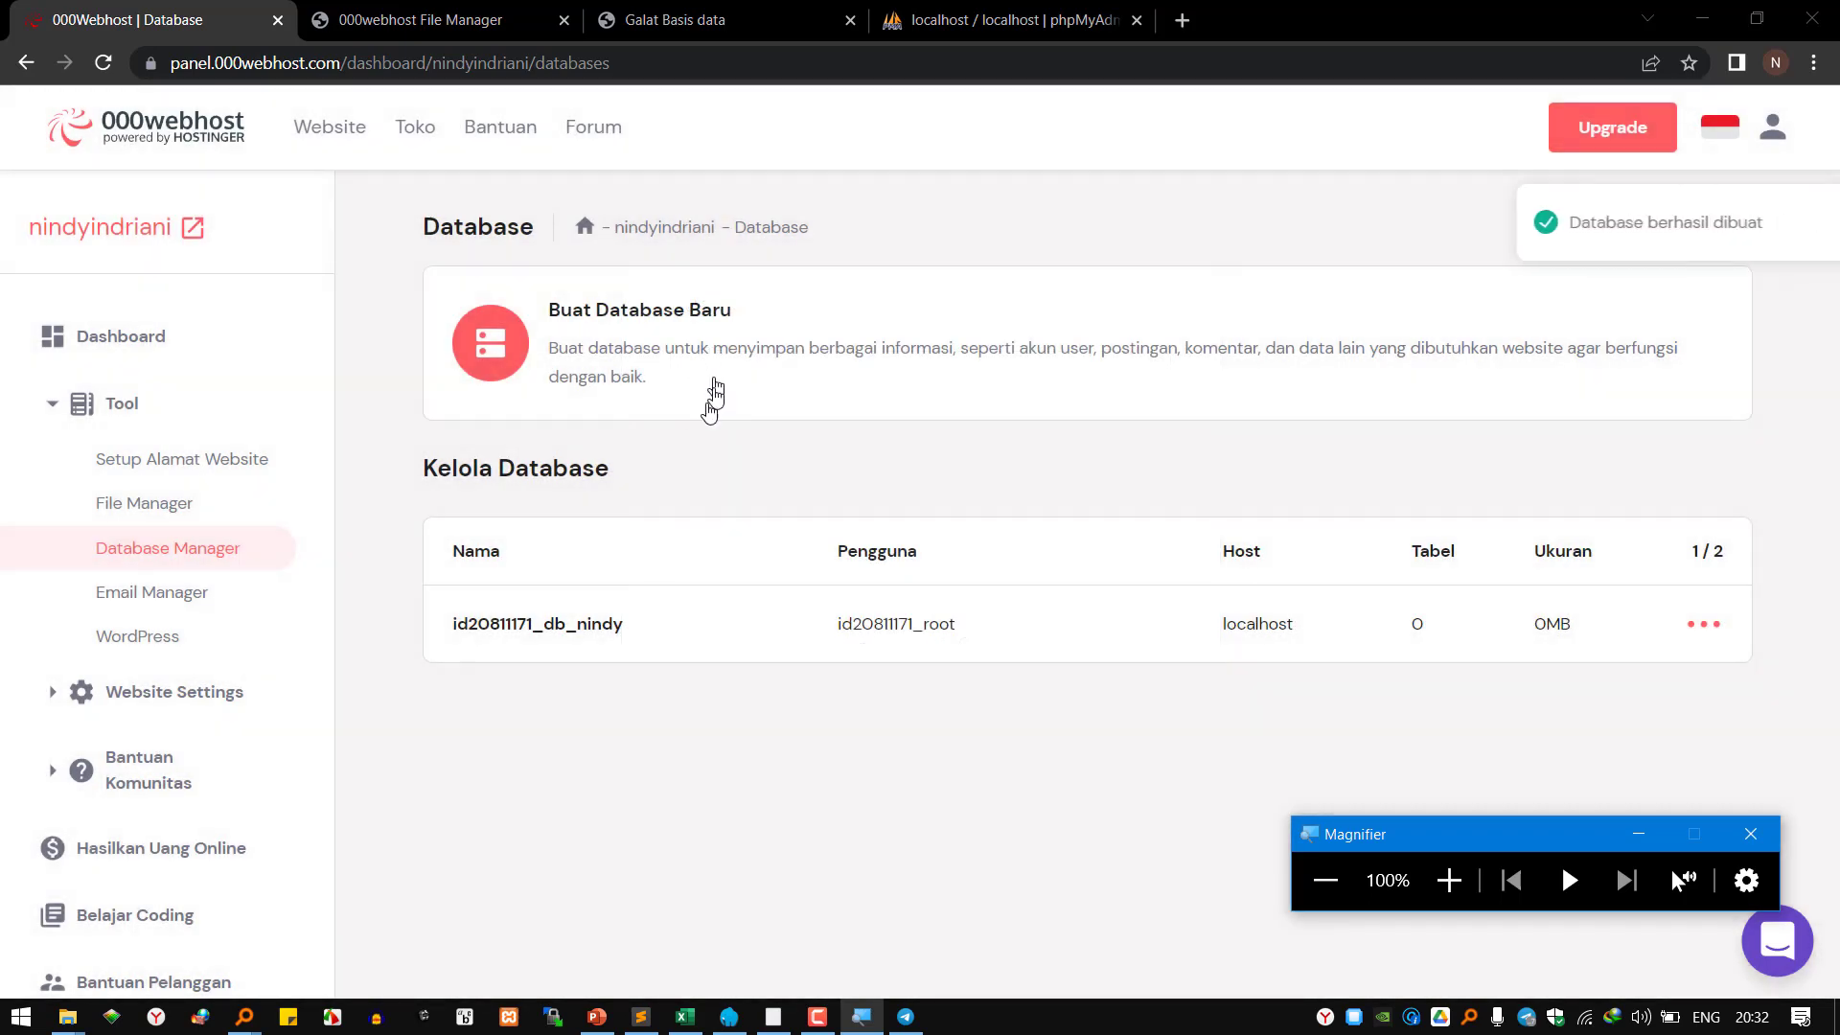
Step: Set DB_NAME in wp-config.php to the hosted name id20811171_db_nindy
double_click(537, 623)
key(ctrl+c)
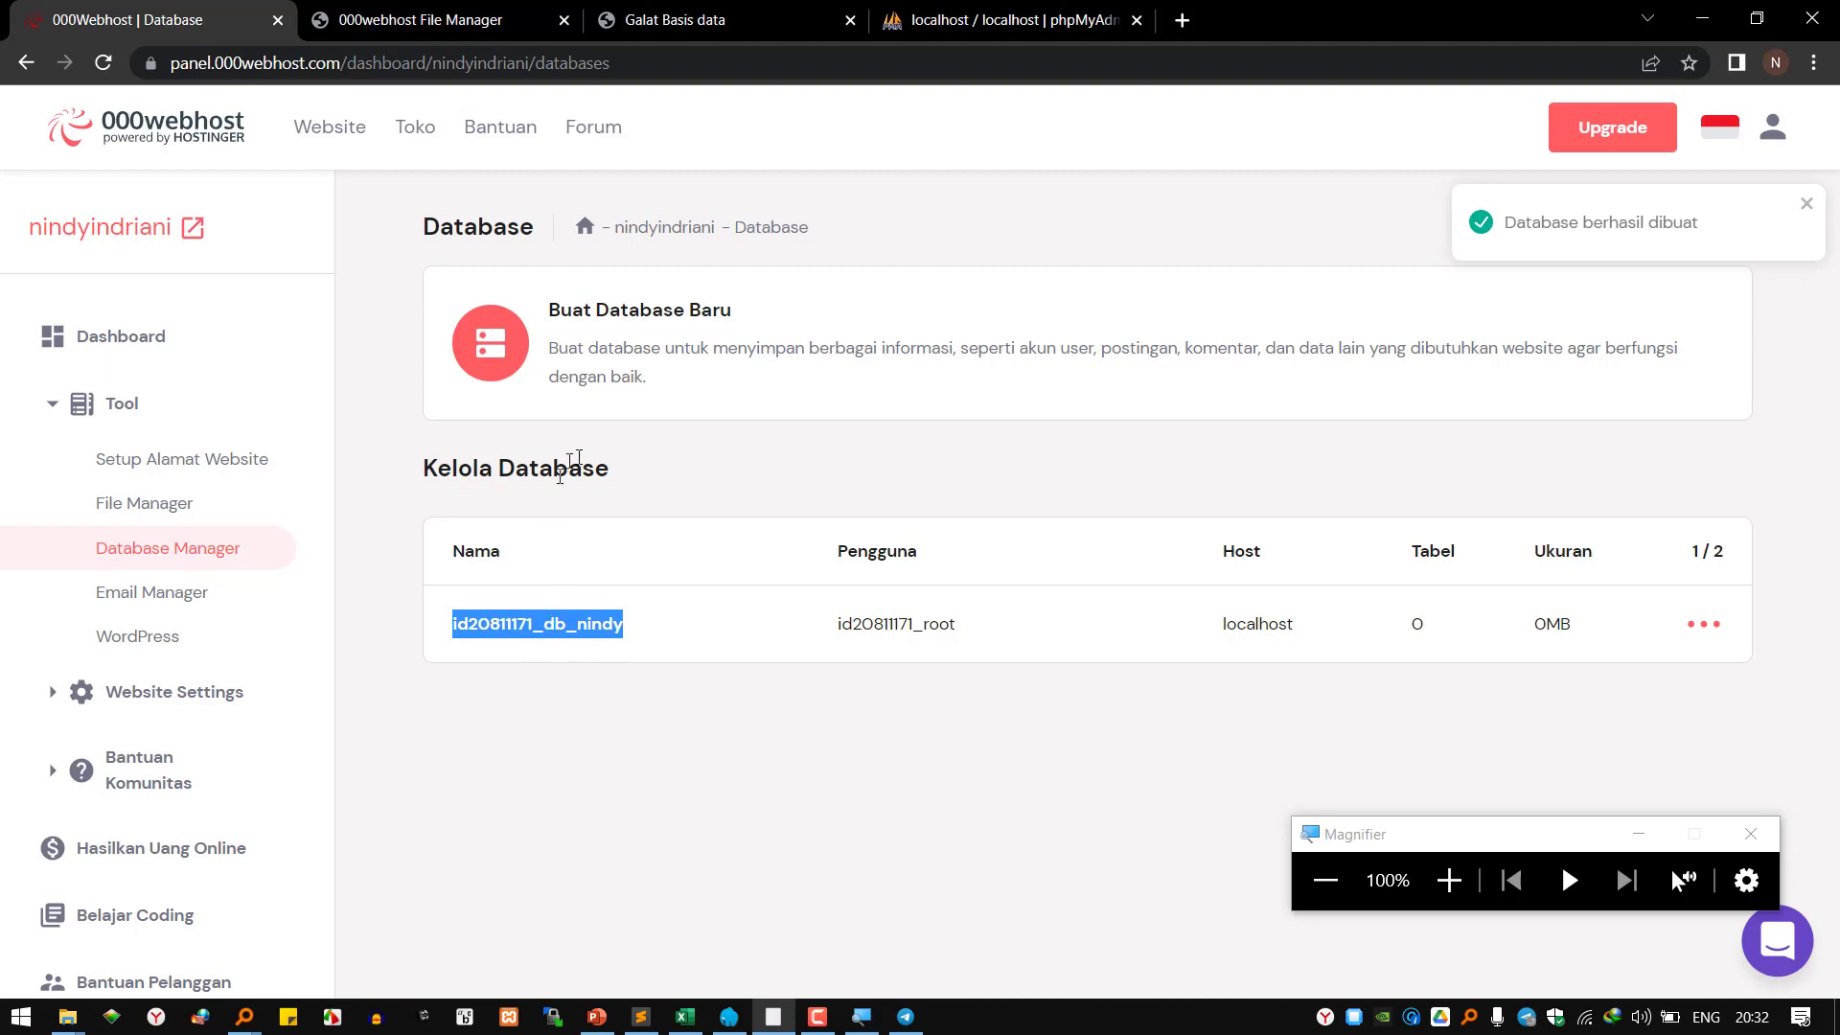
click(440, 19)
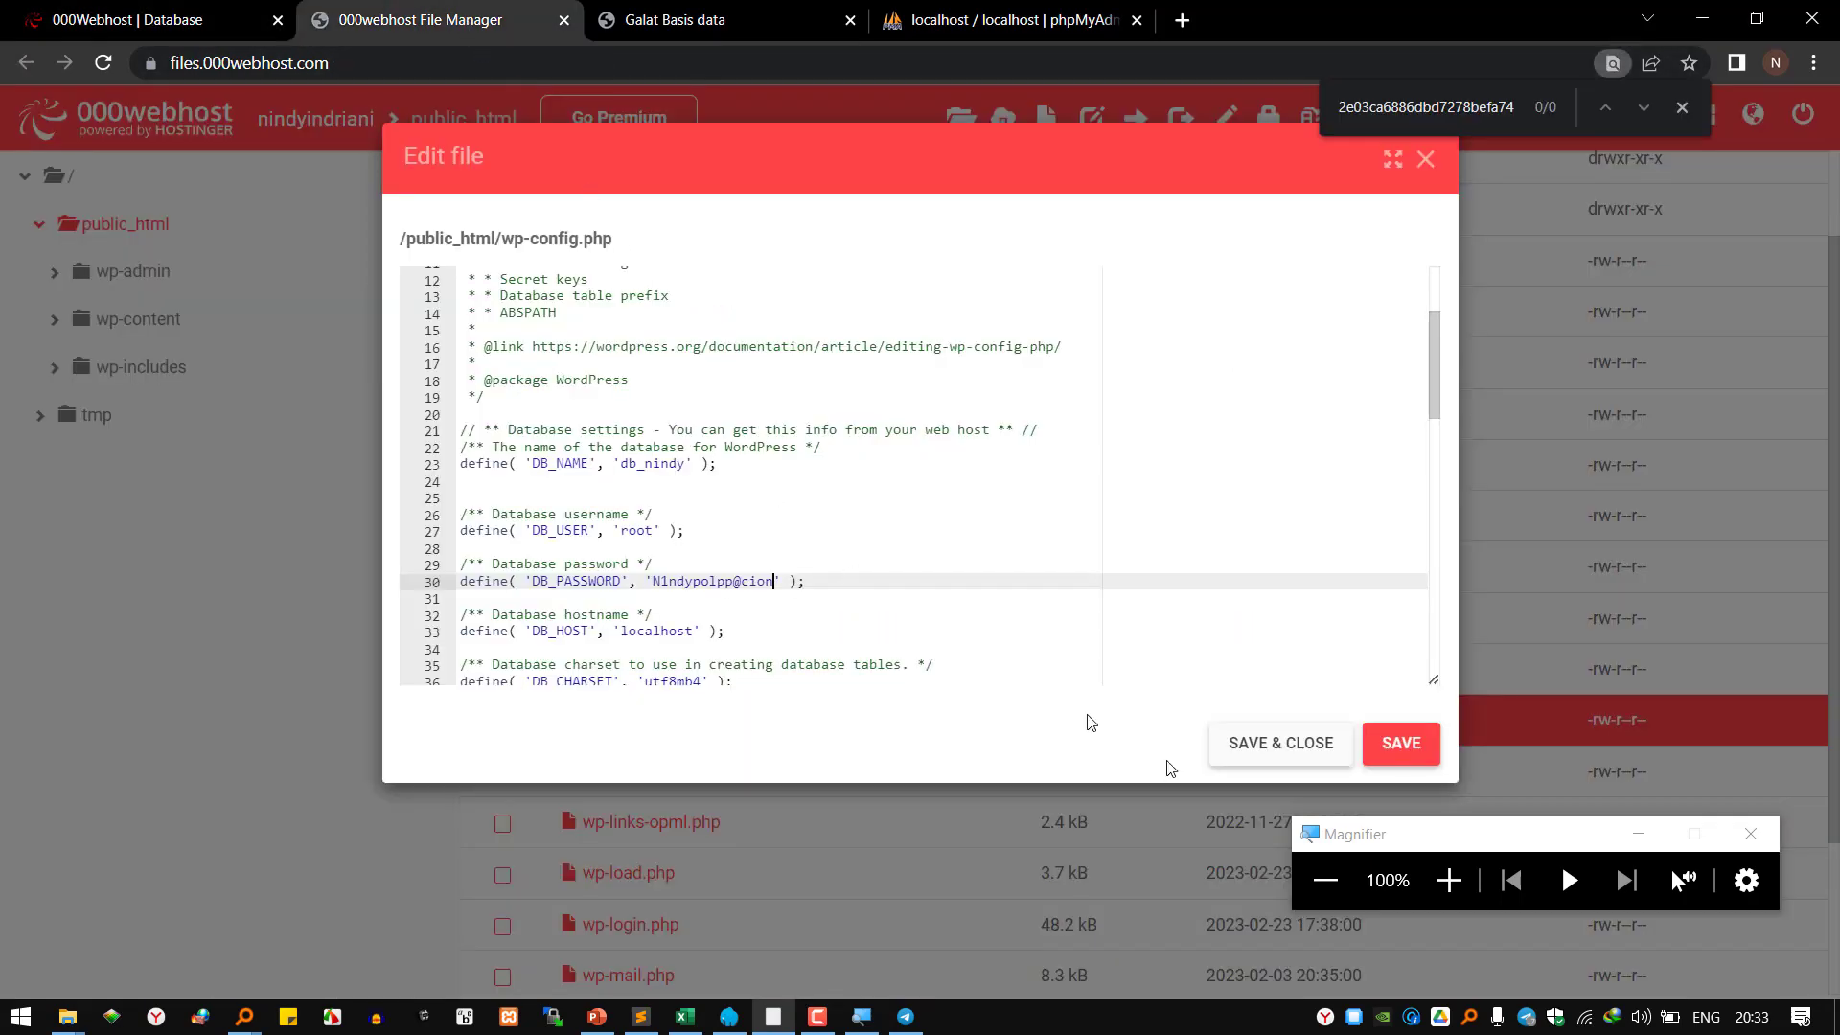
key(super+plus)
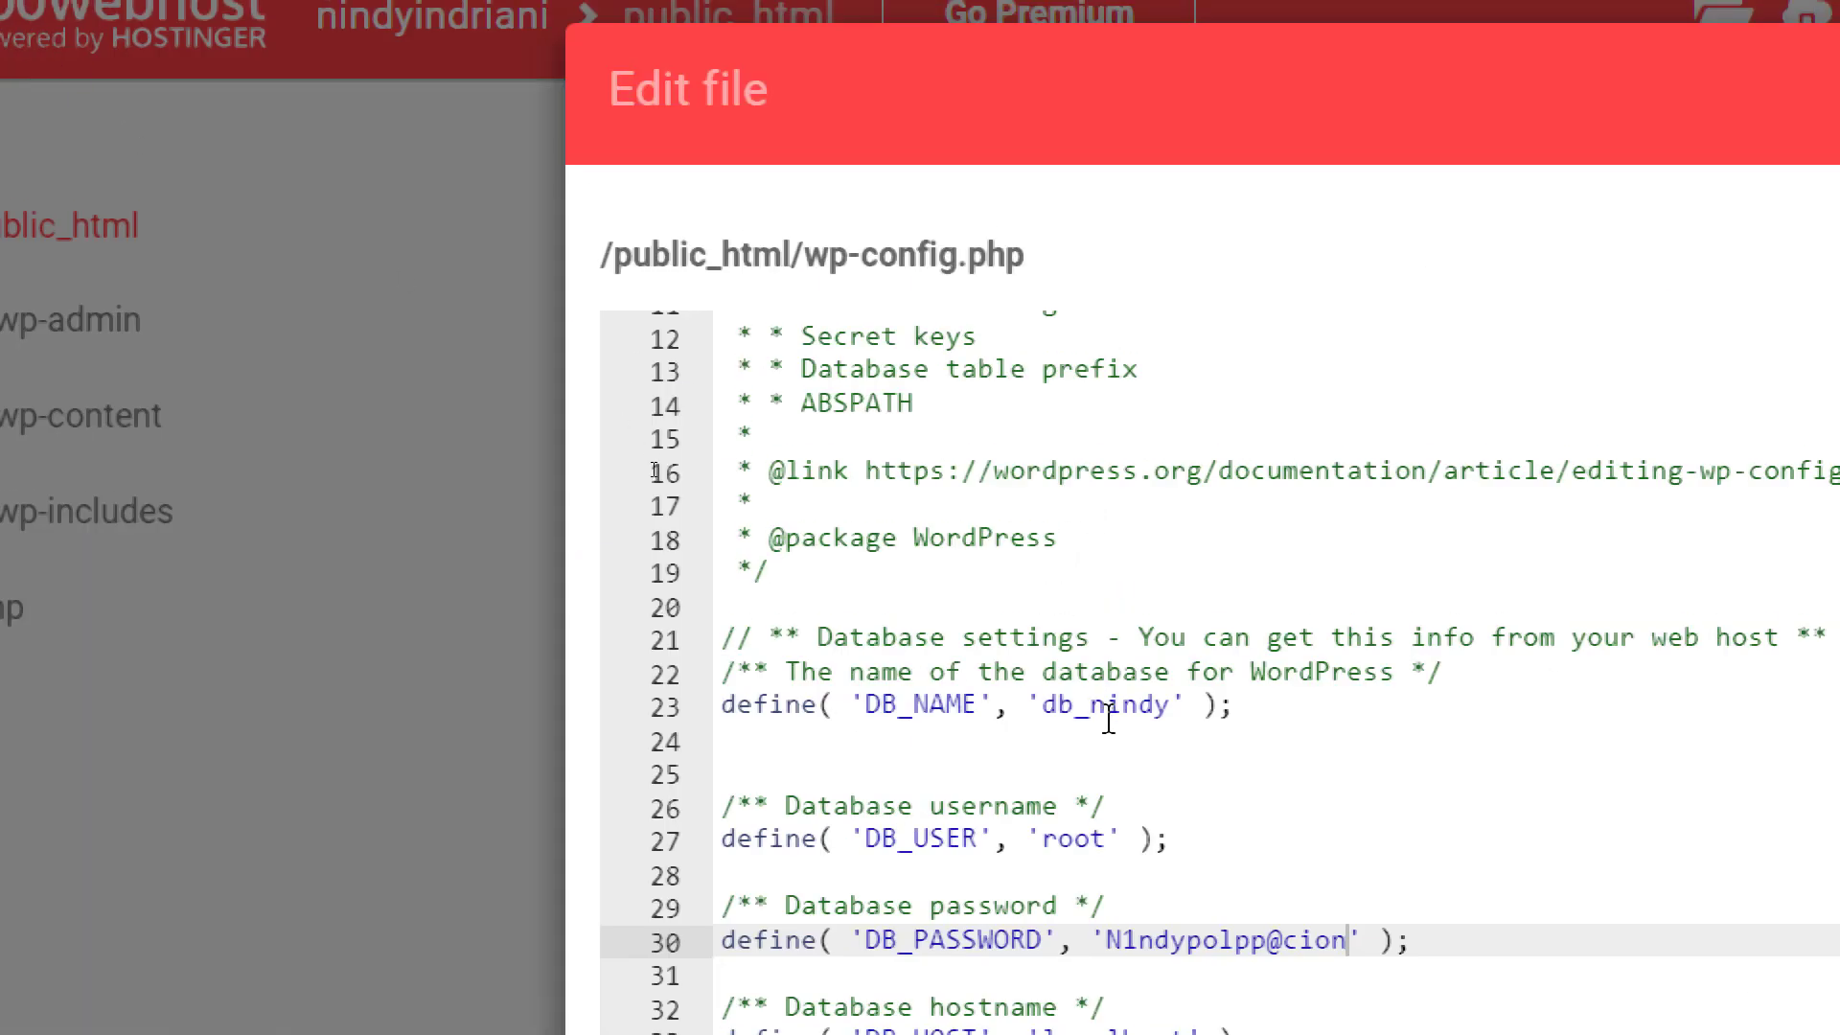
double_click(1109, 718)
key(ctrl+v)
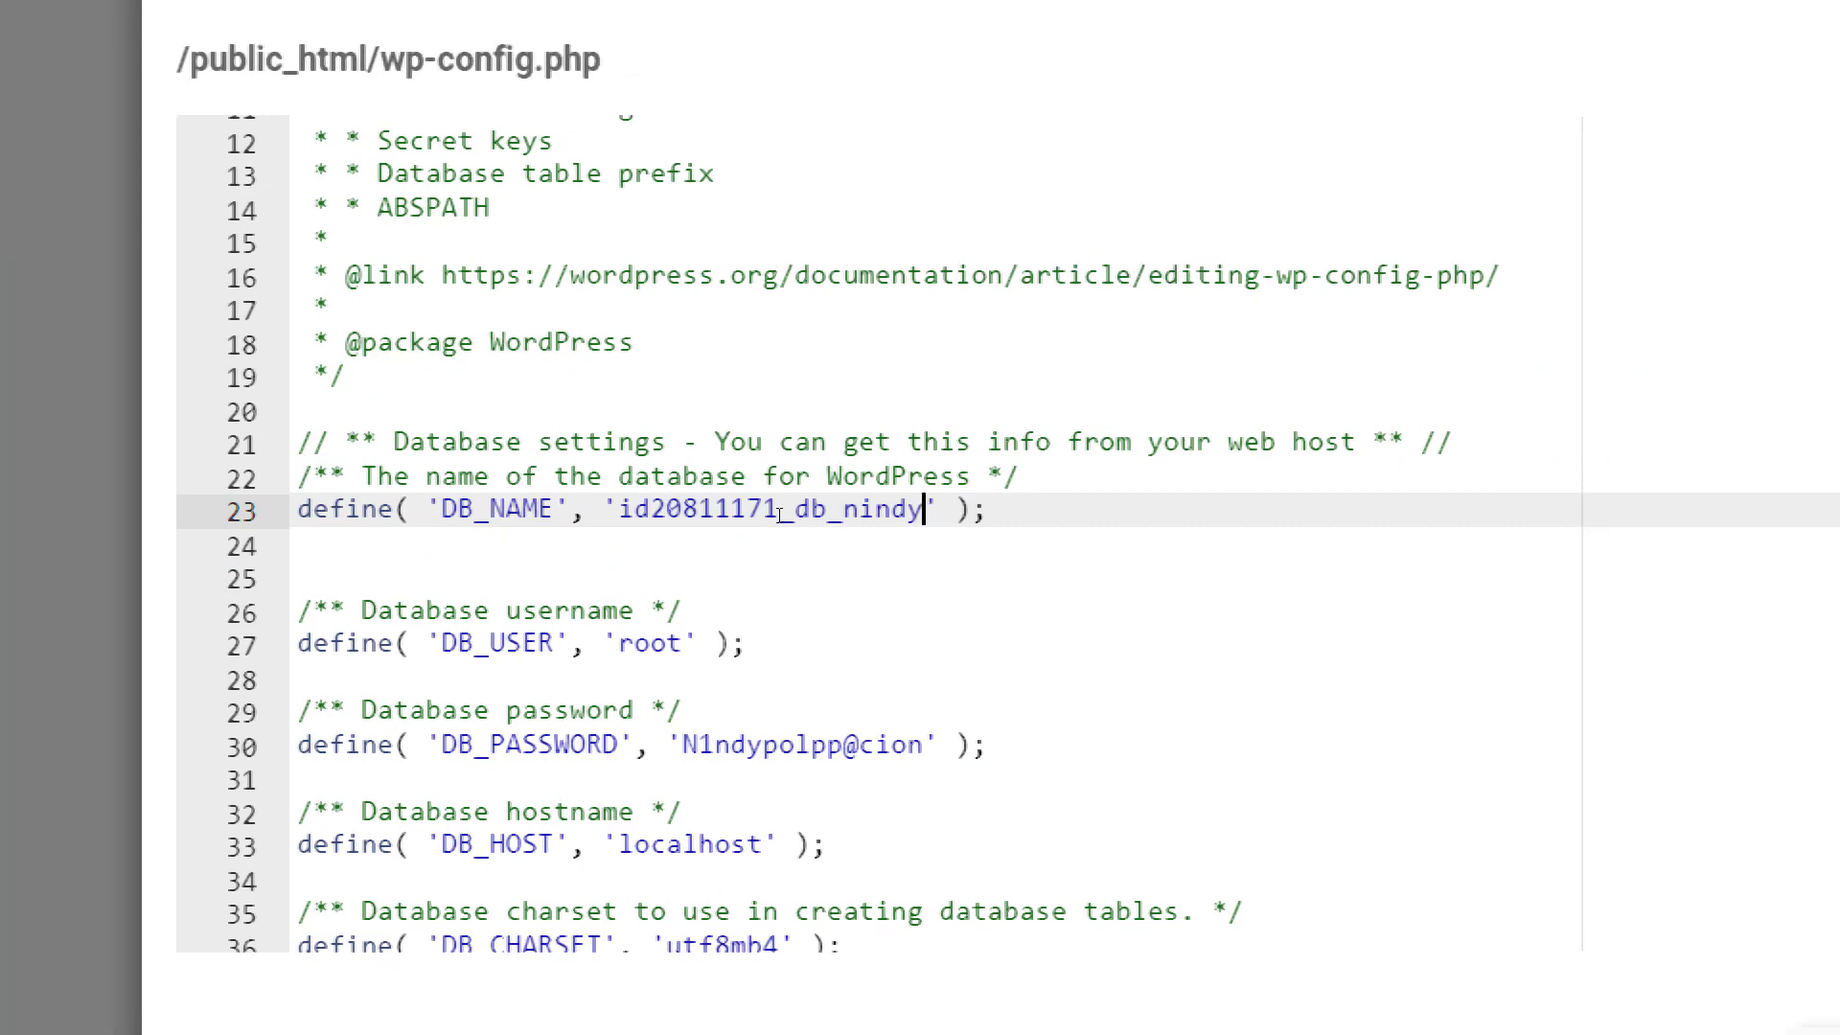
key(super+minus)
click(178, 23)
key(super+plus)
double_click(819, 810)
double_click(1537, 811)
key(ctrl+c)
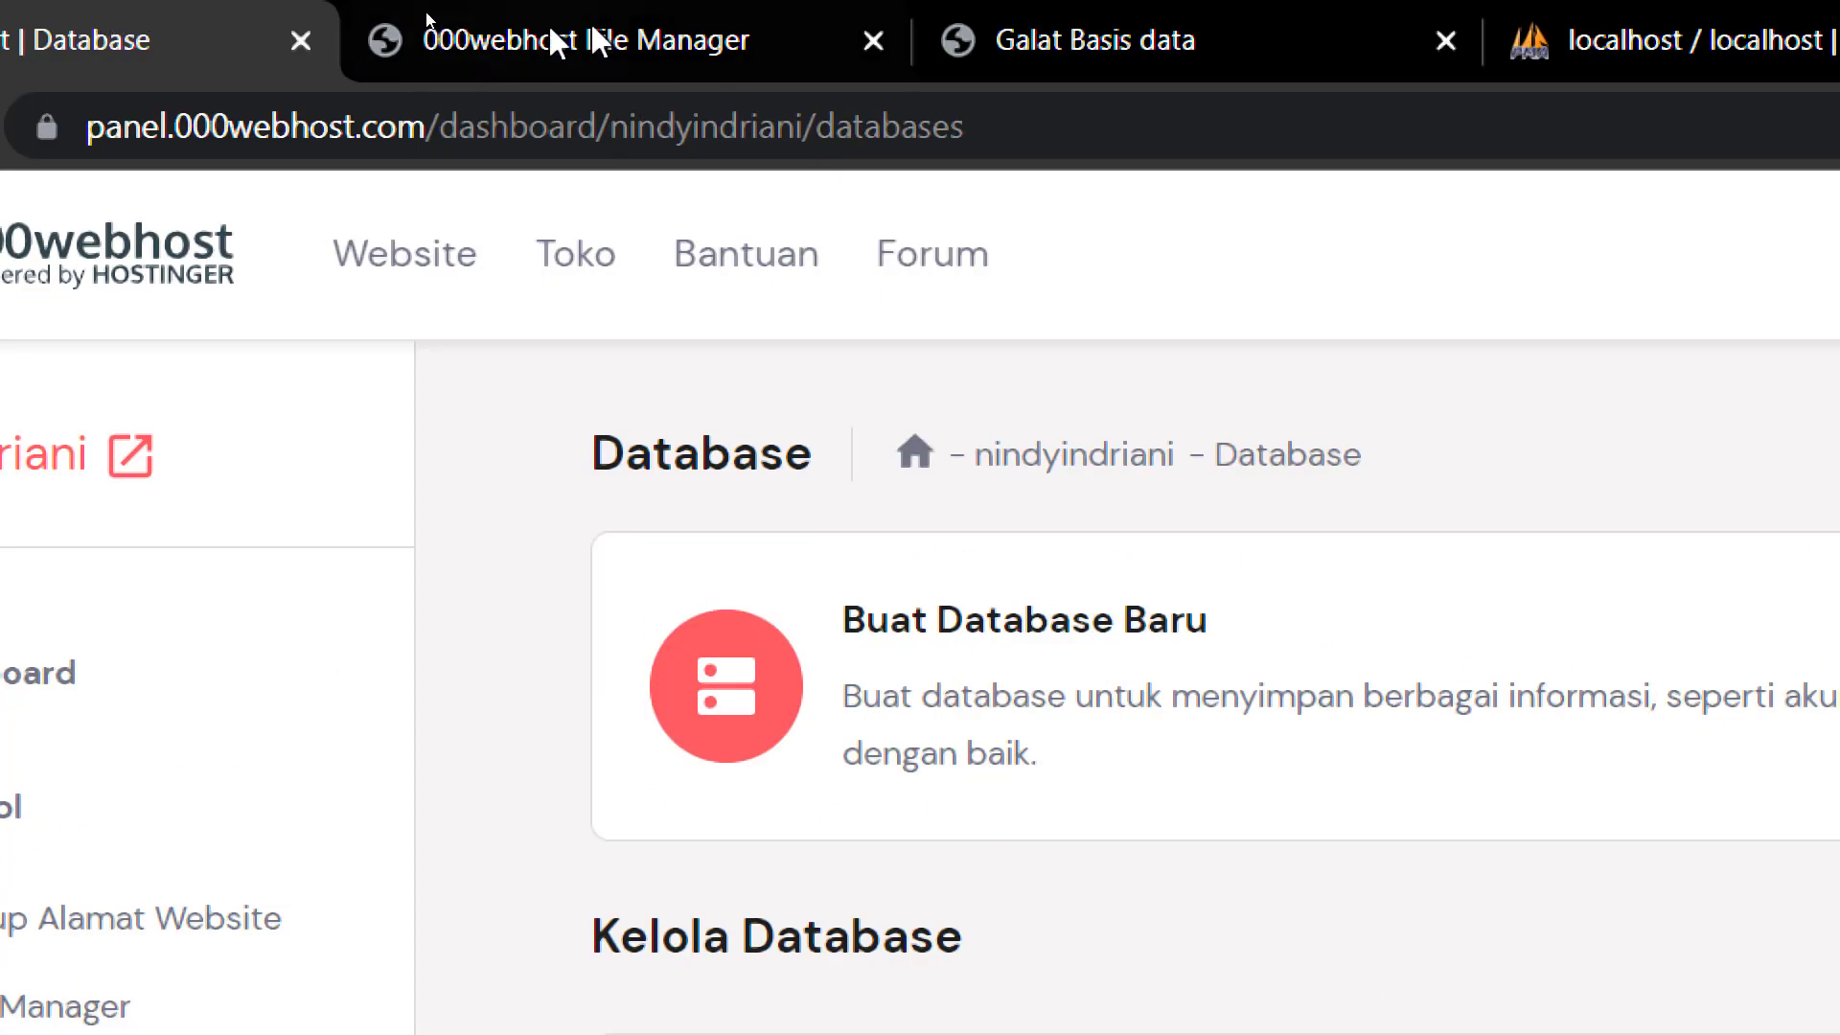
click(546, 42)
double_click(1018, 602)
key(ctrl+v)
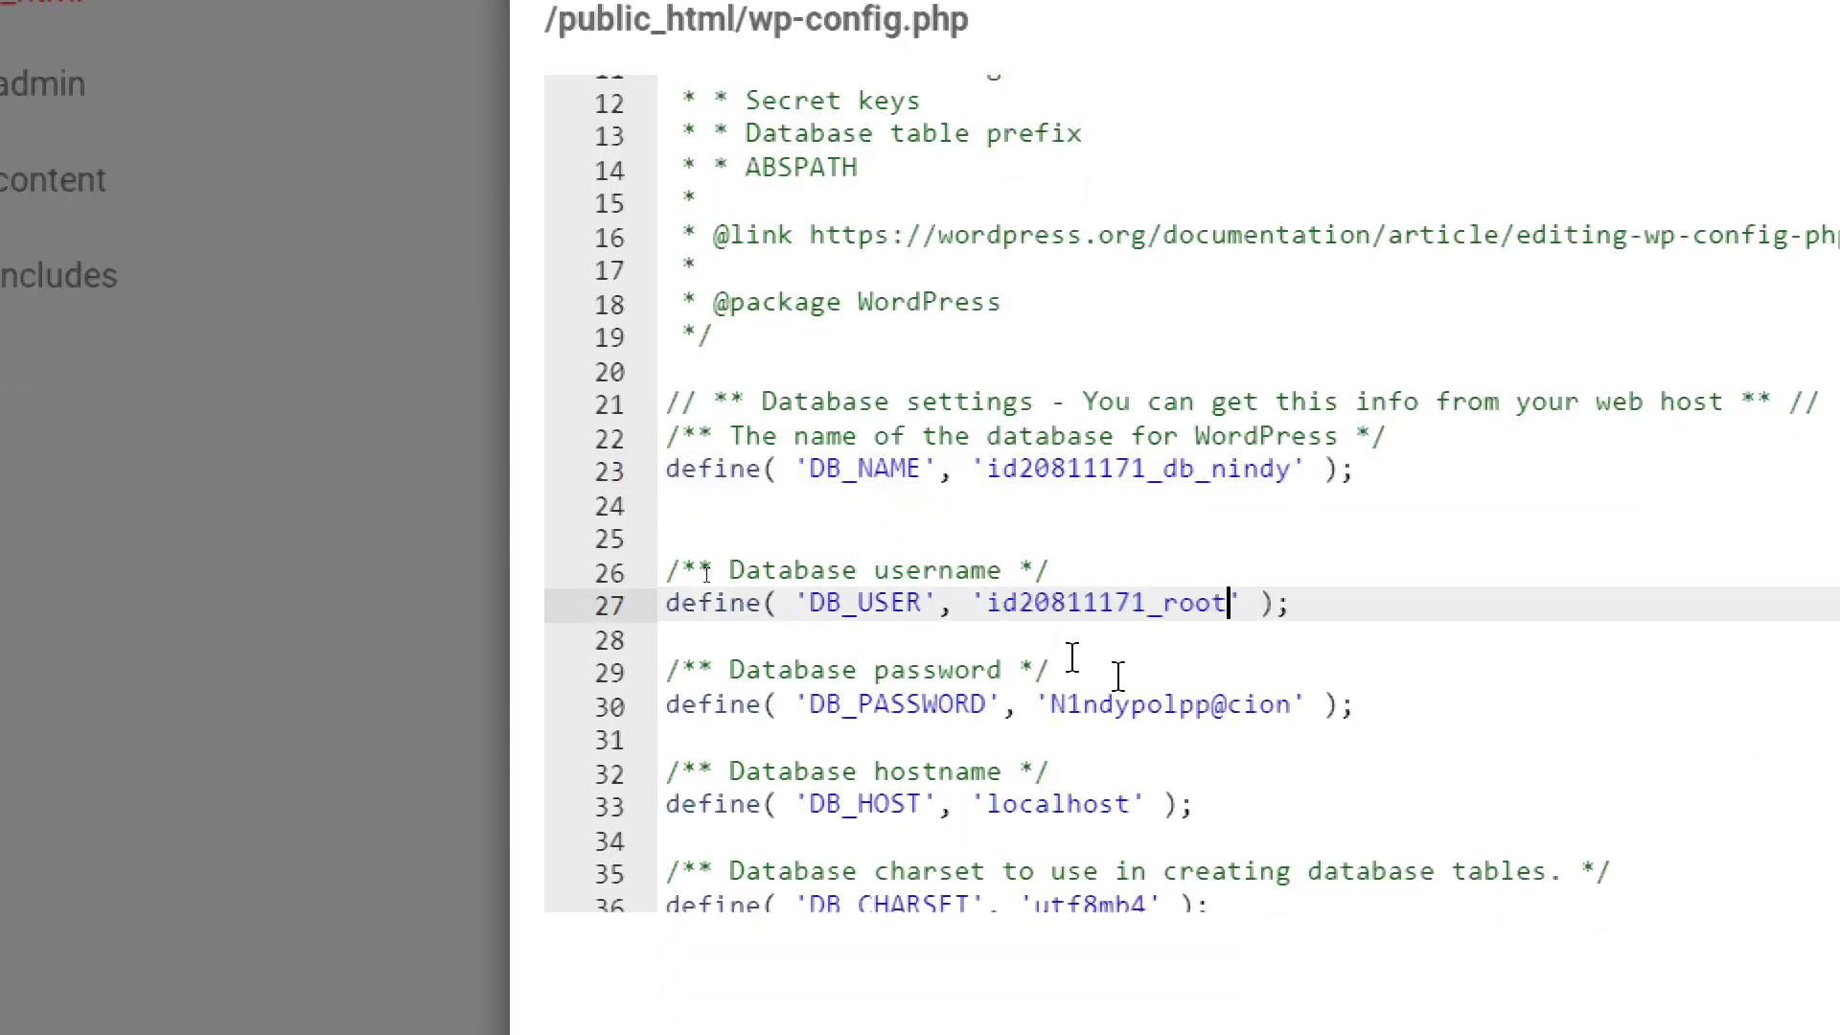
double_click(1236, 709)
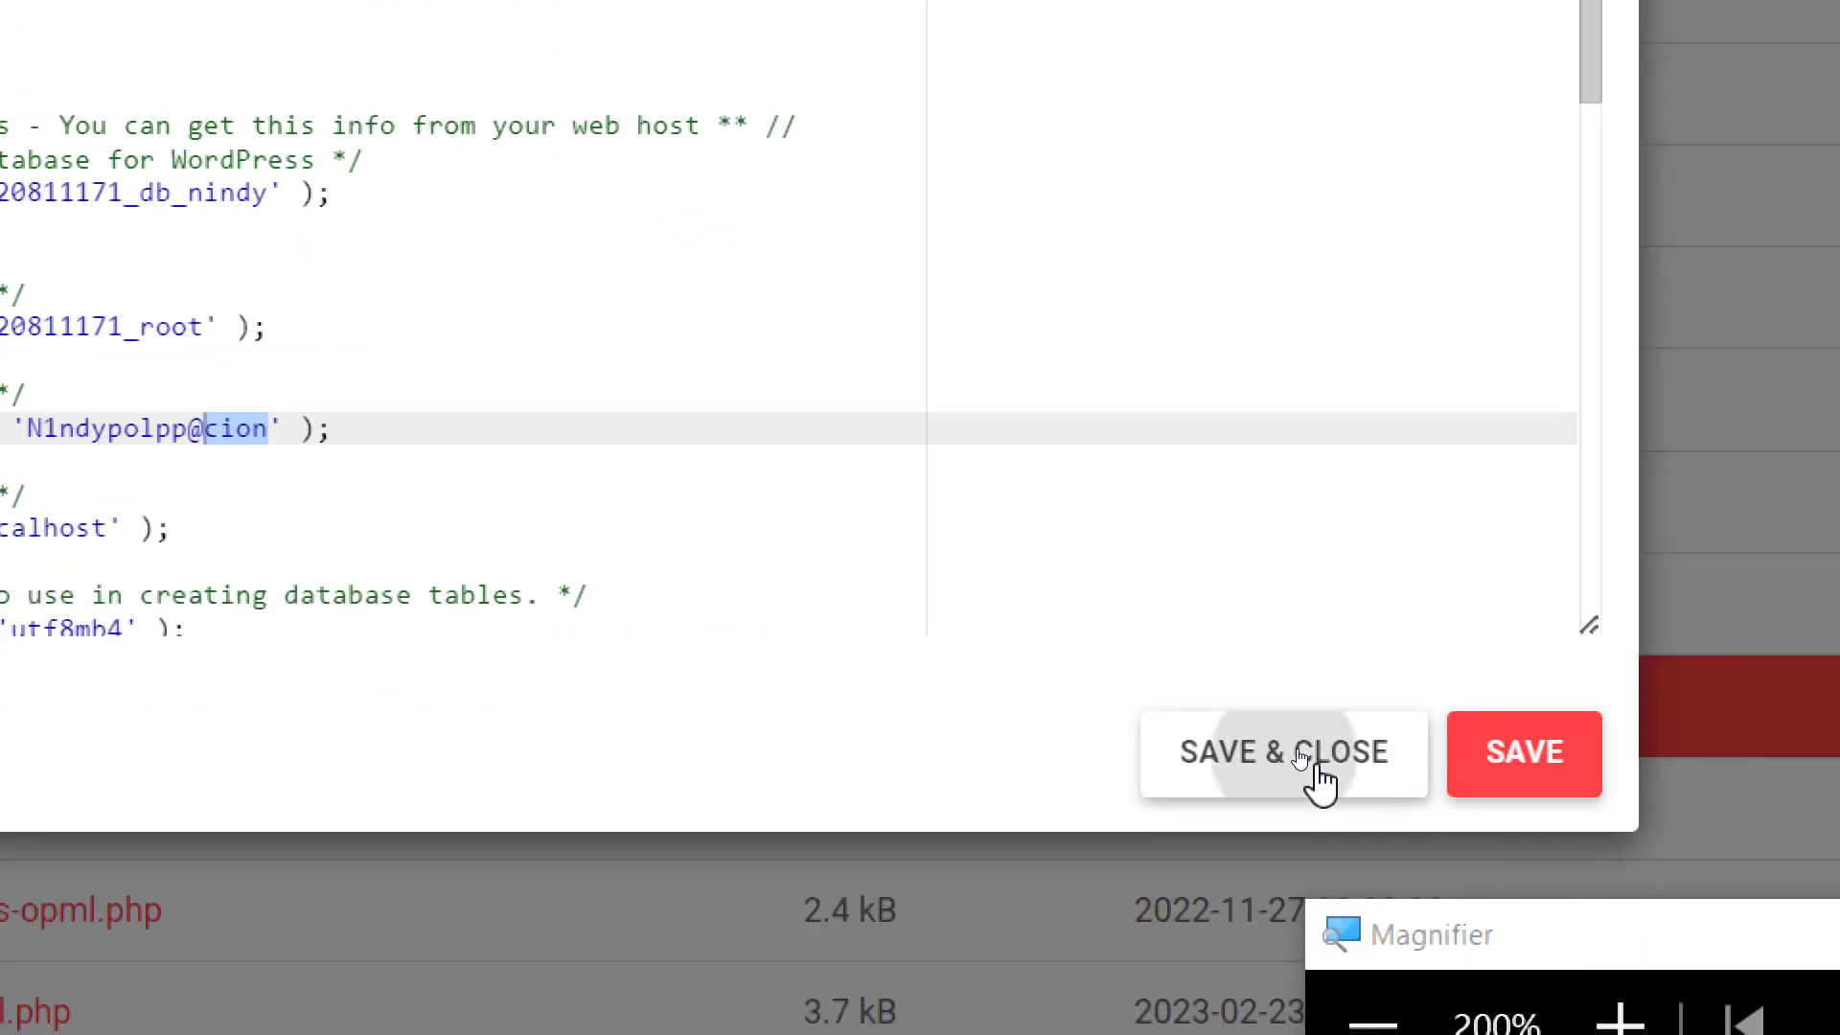
click(1318, 772)
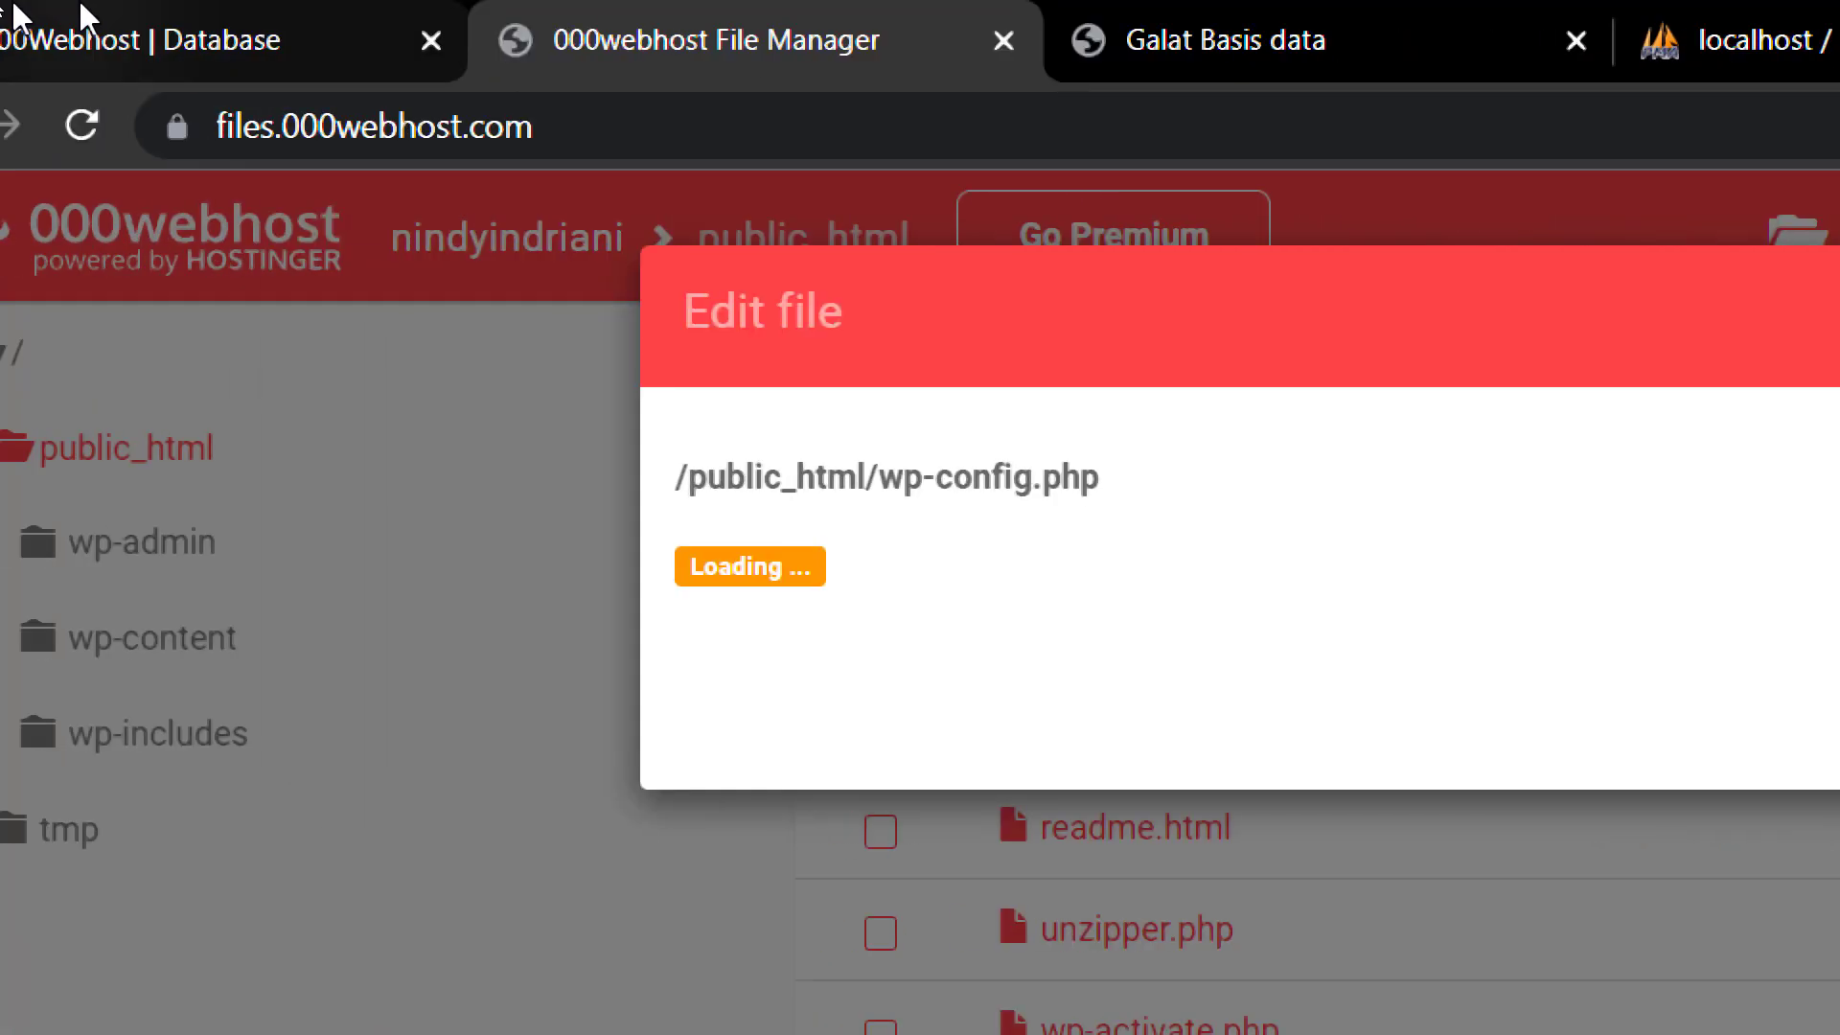
Step: Open the new database from Database Manager in phpMyAdmin and view its empty structure
click(284, 46)
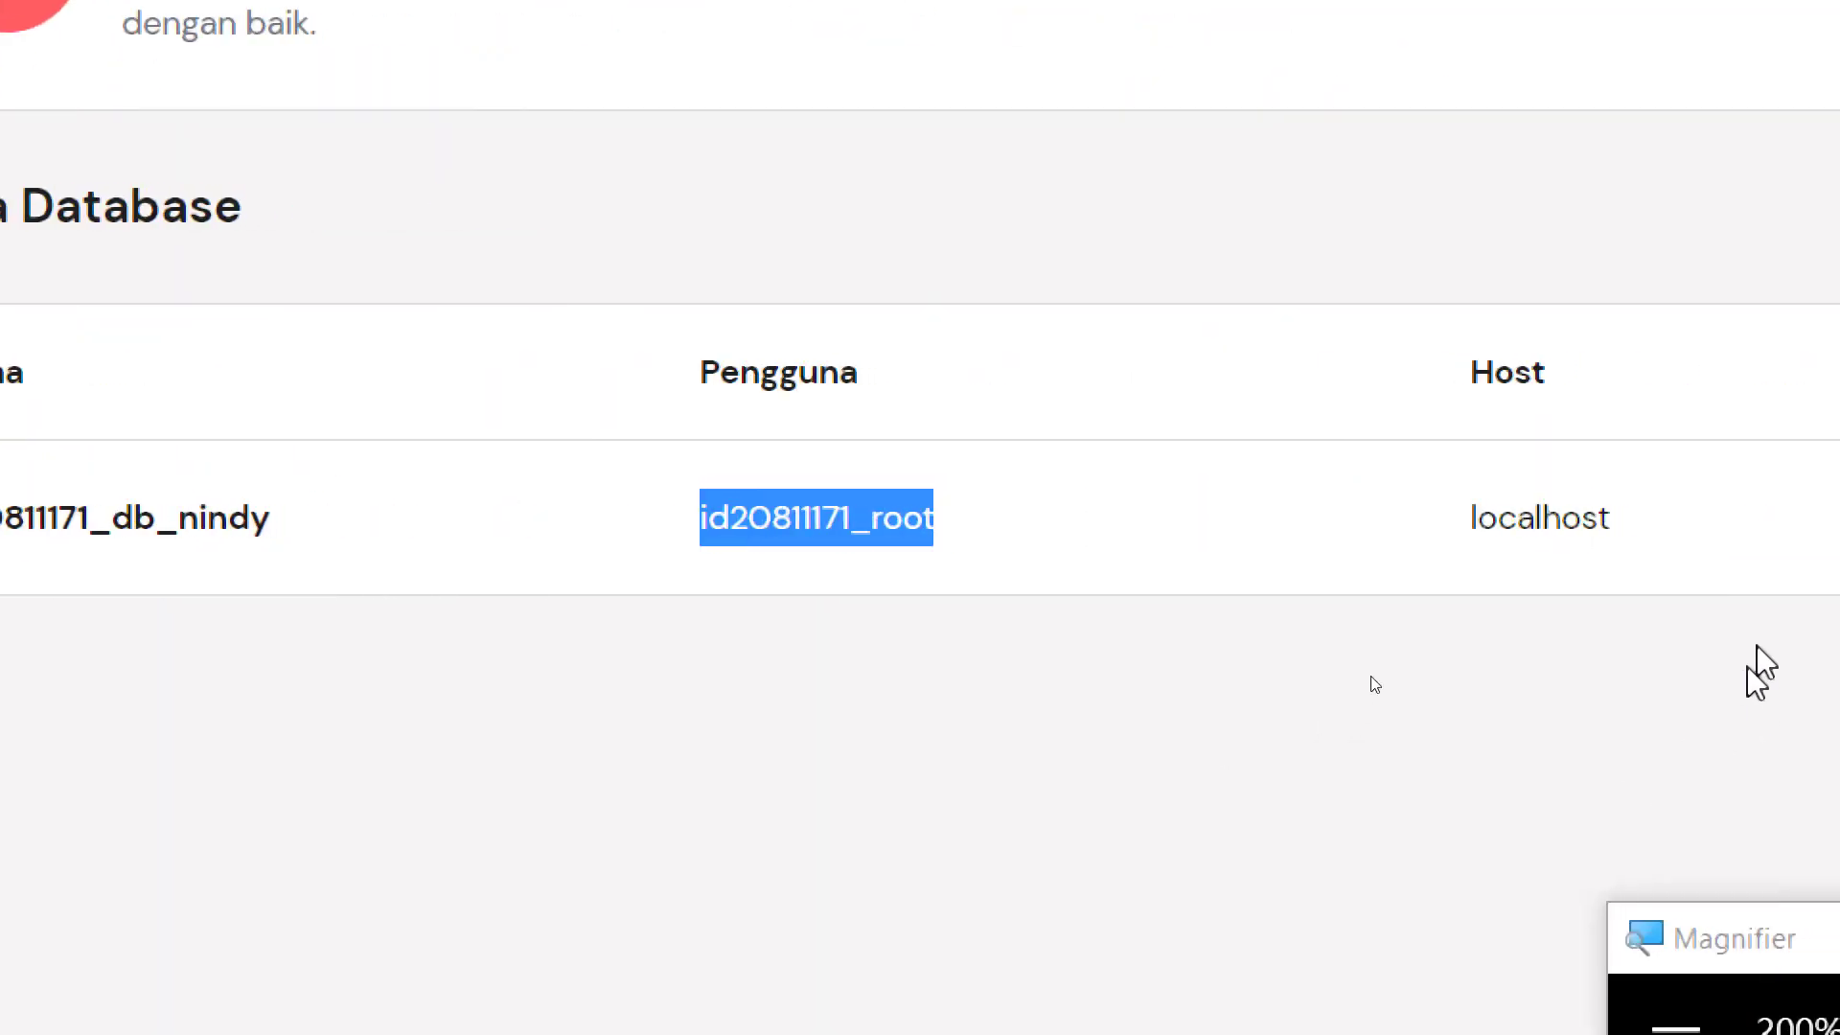
click(1632, 534)
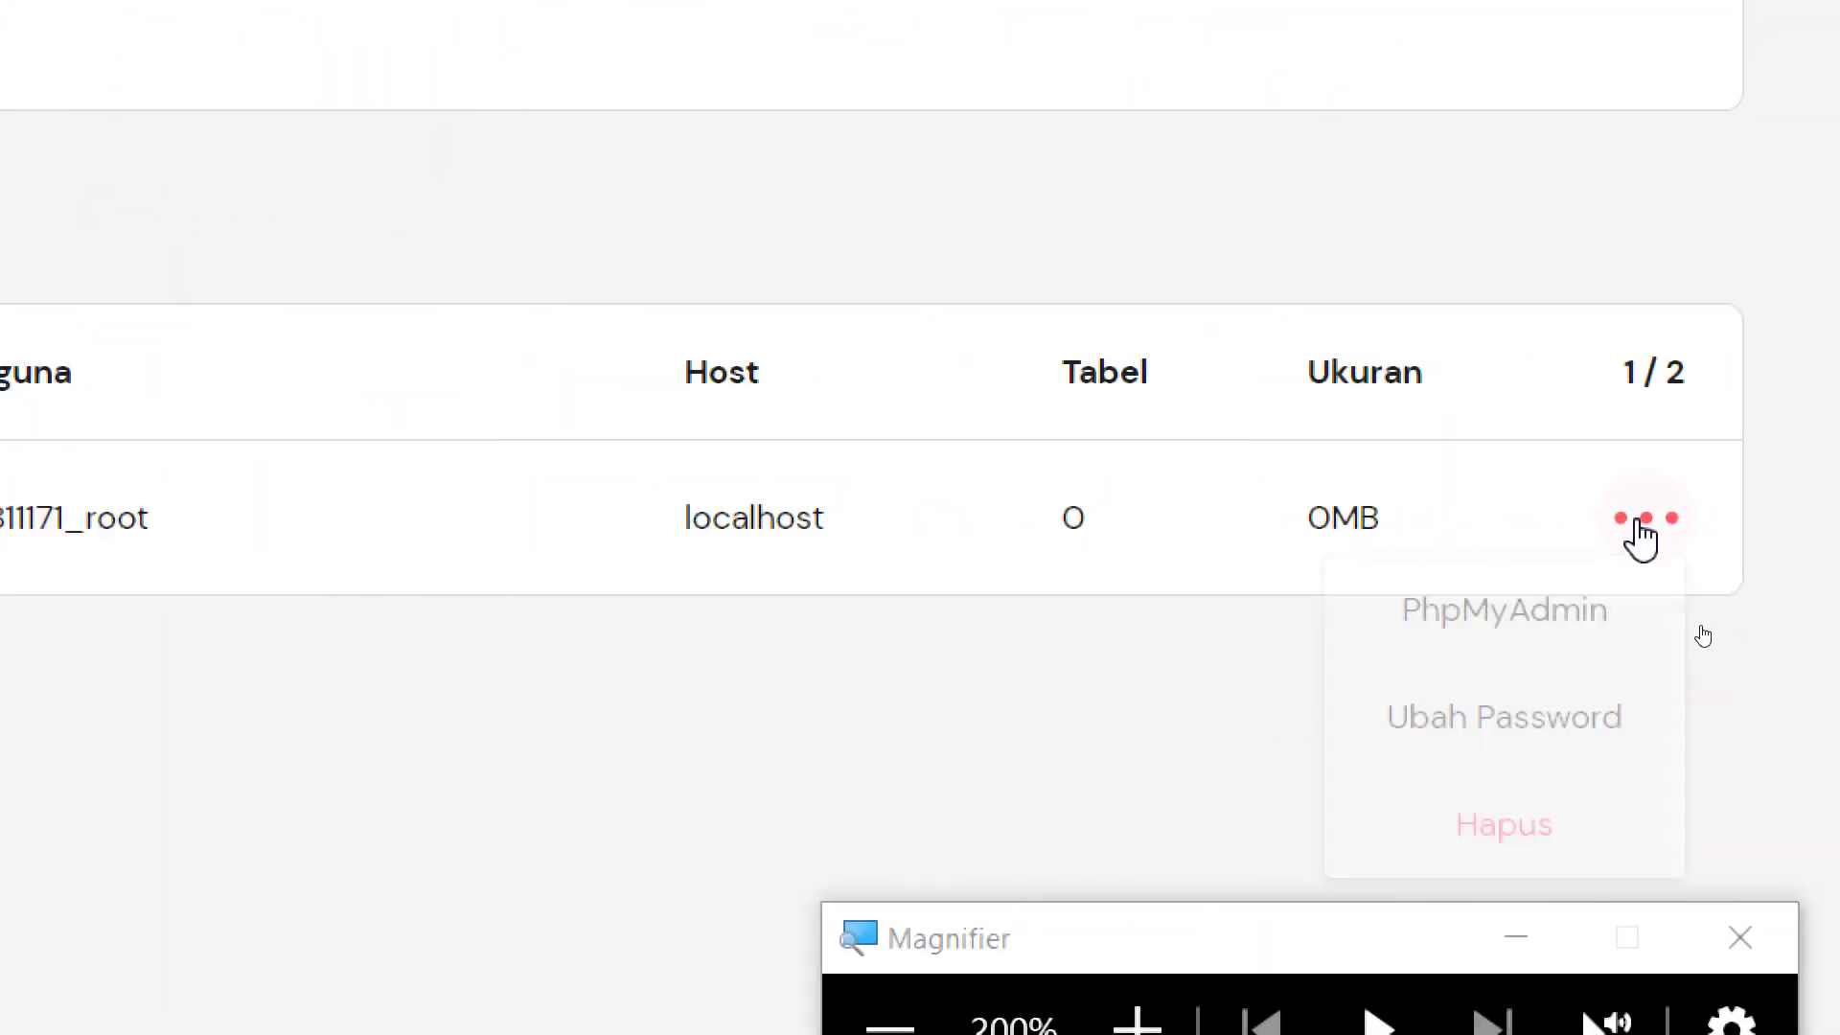
click(1586, 618)
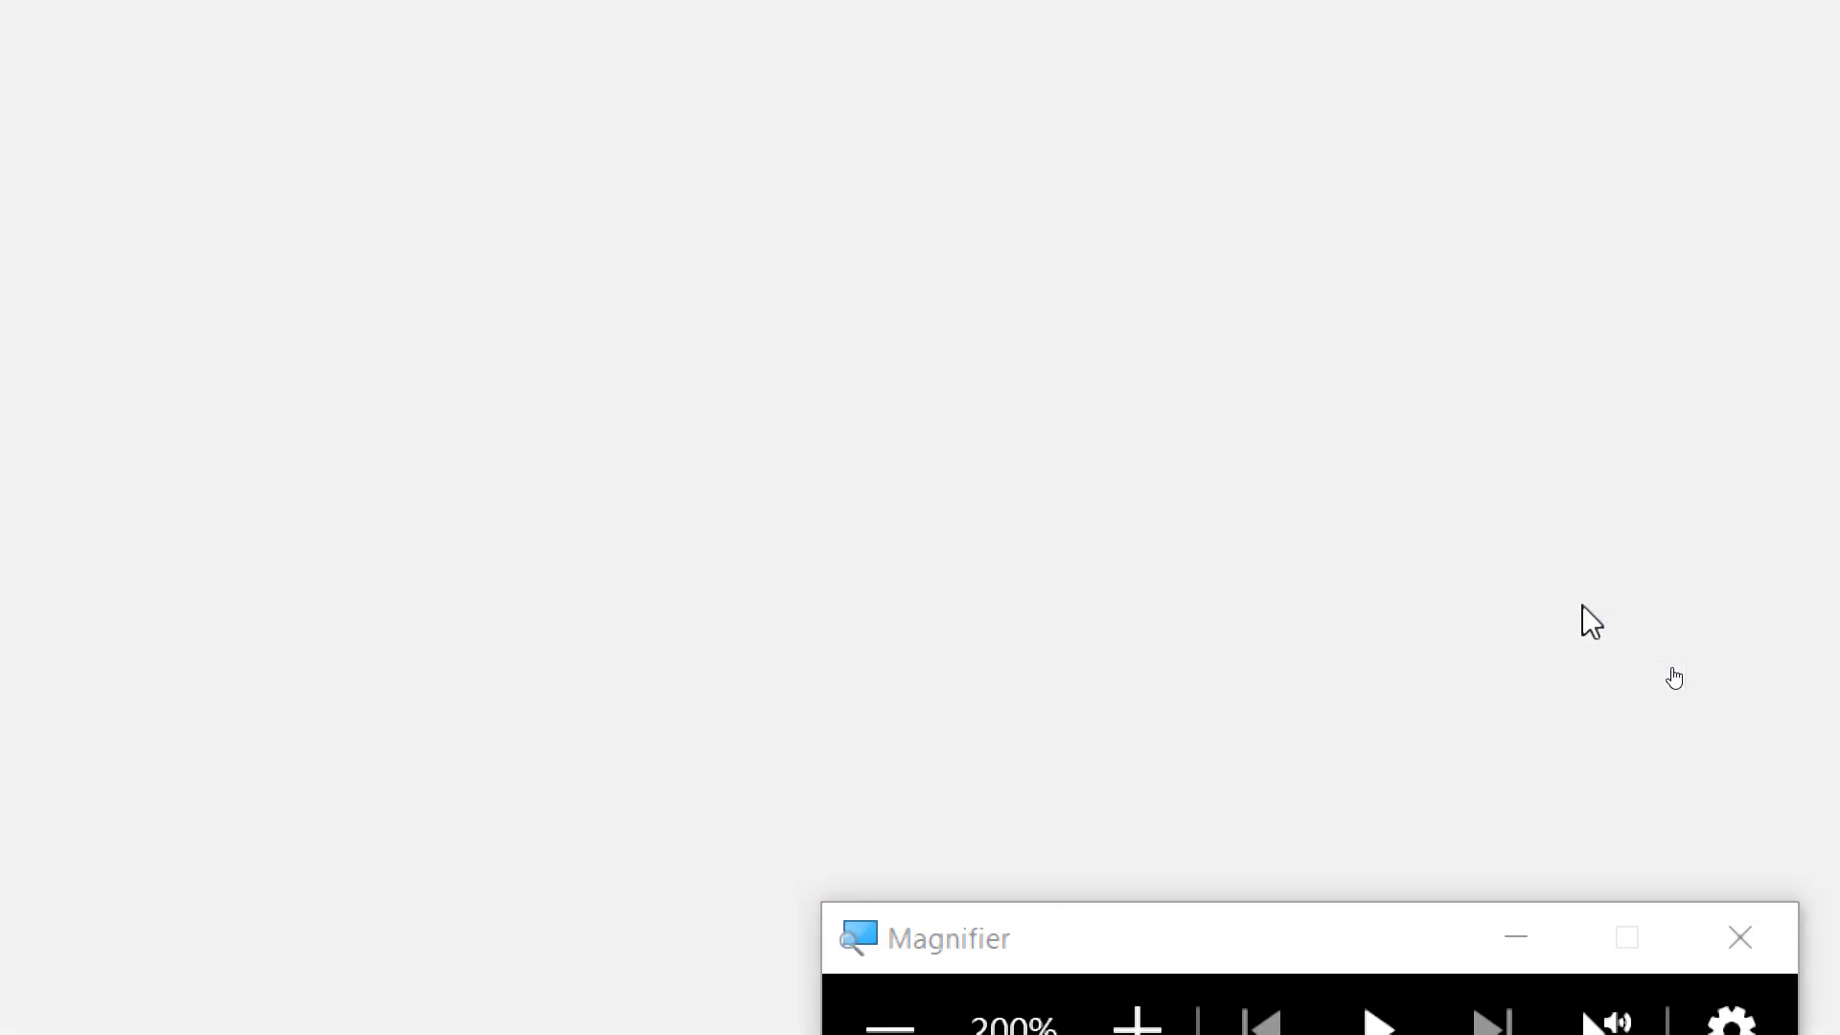
click(918, 910)
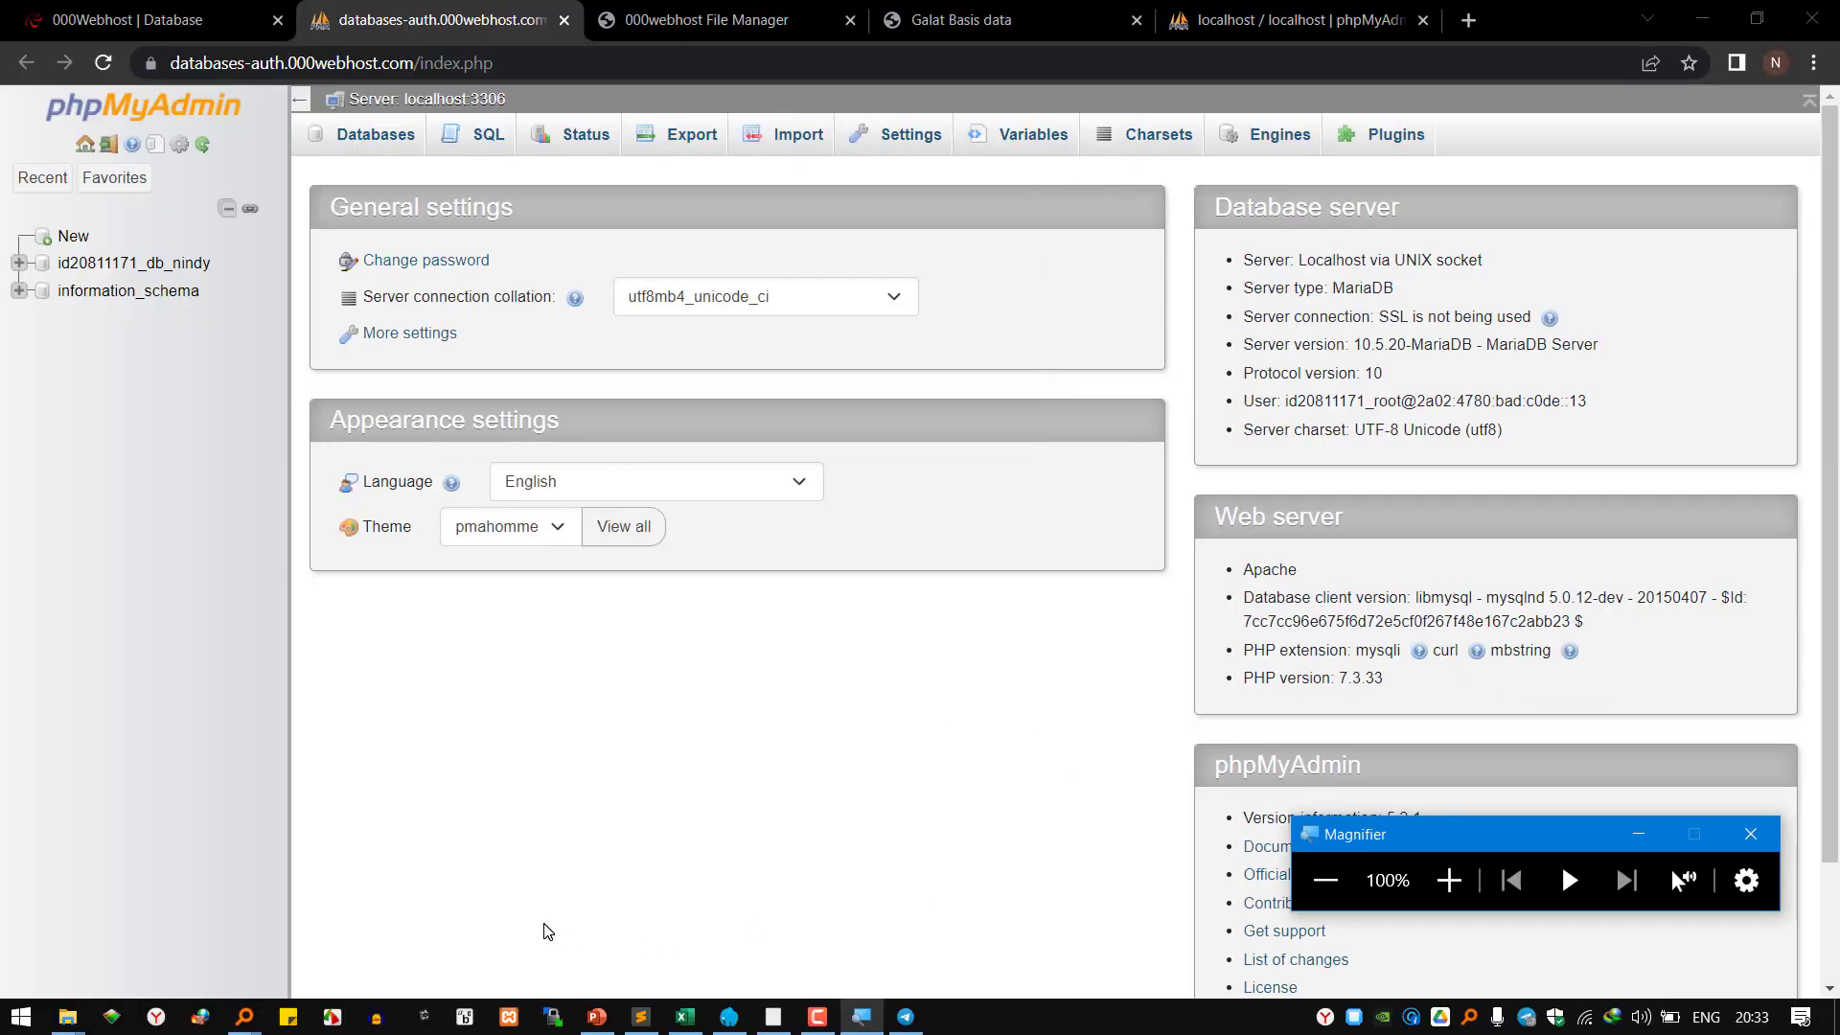
click(134, 263)
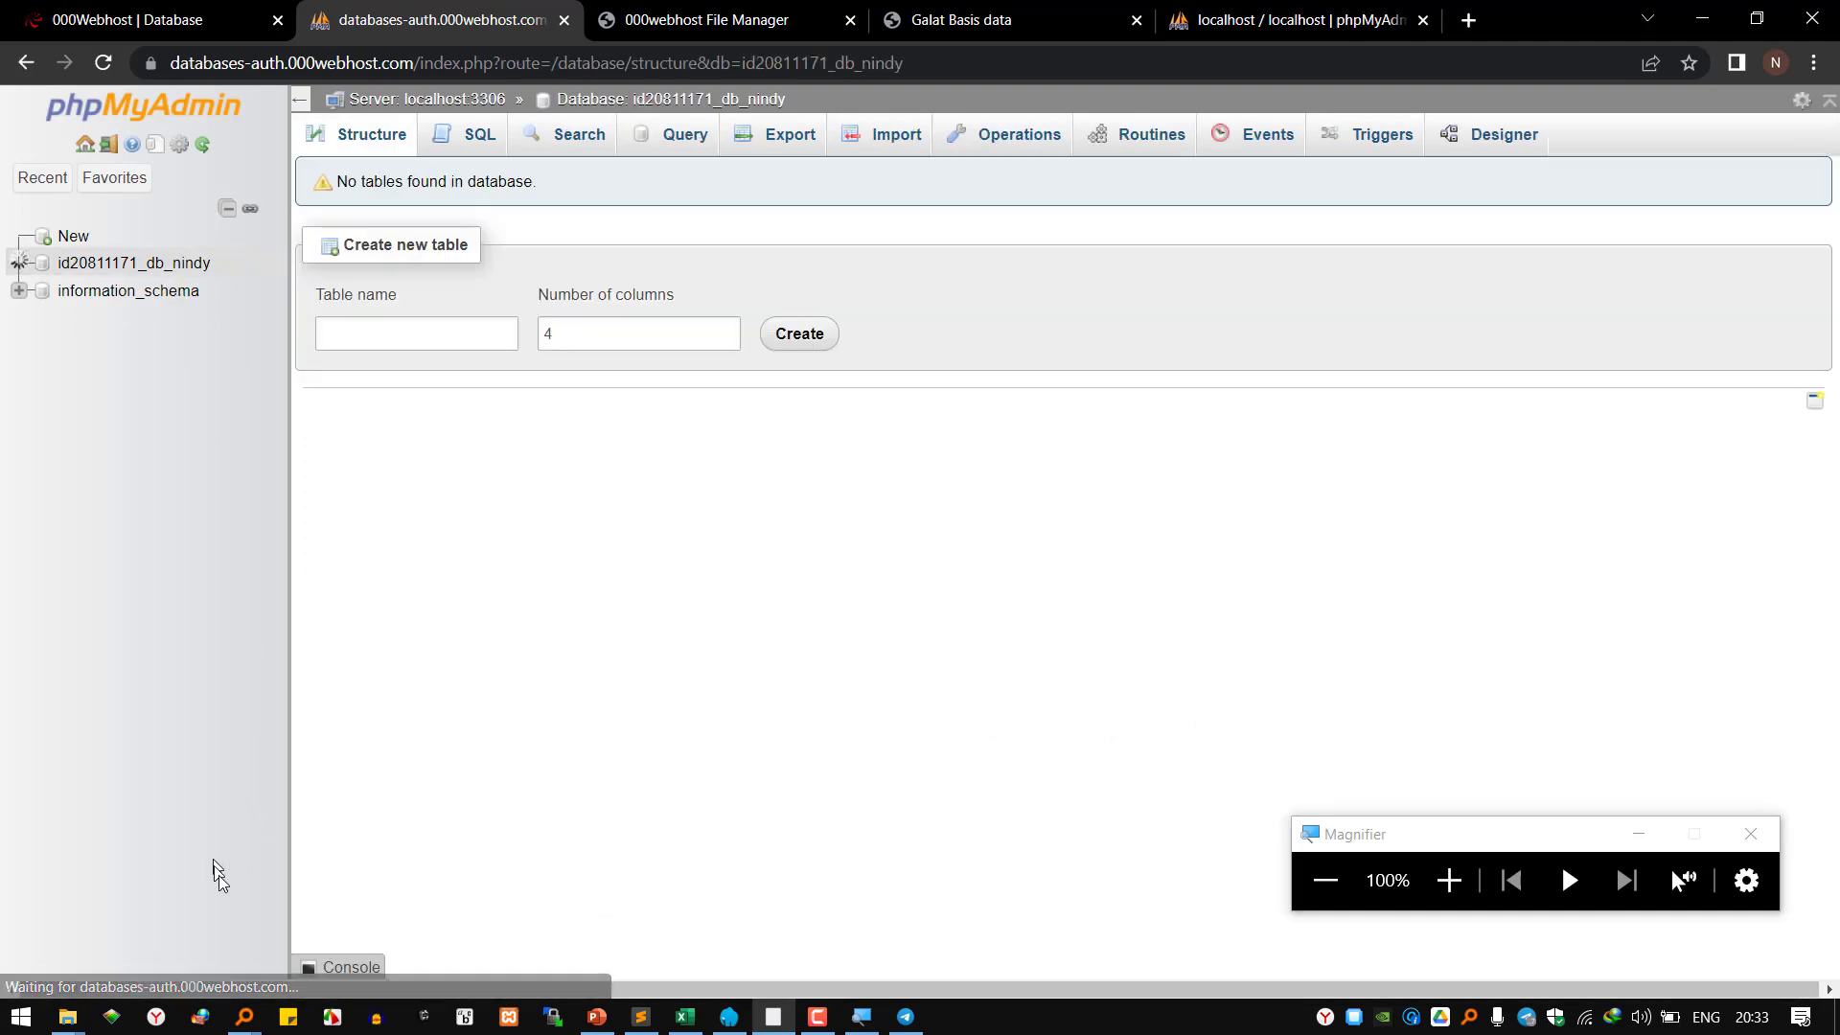
Step: Close the unneeded file search window and bring up the other one
mouse_move(244, 1015)
click(361, 920)
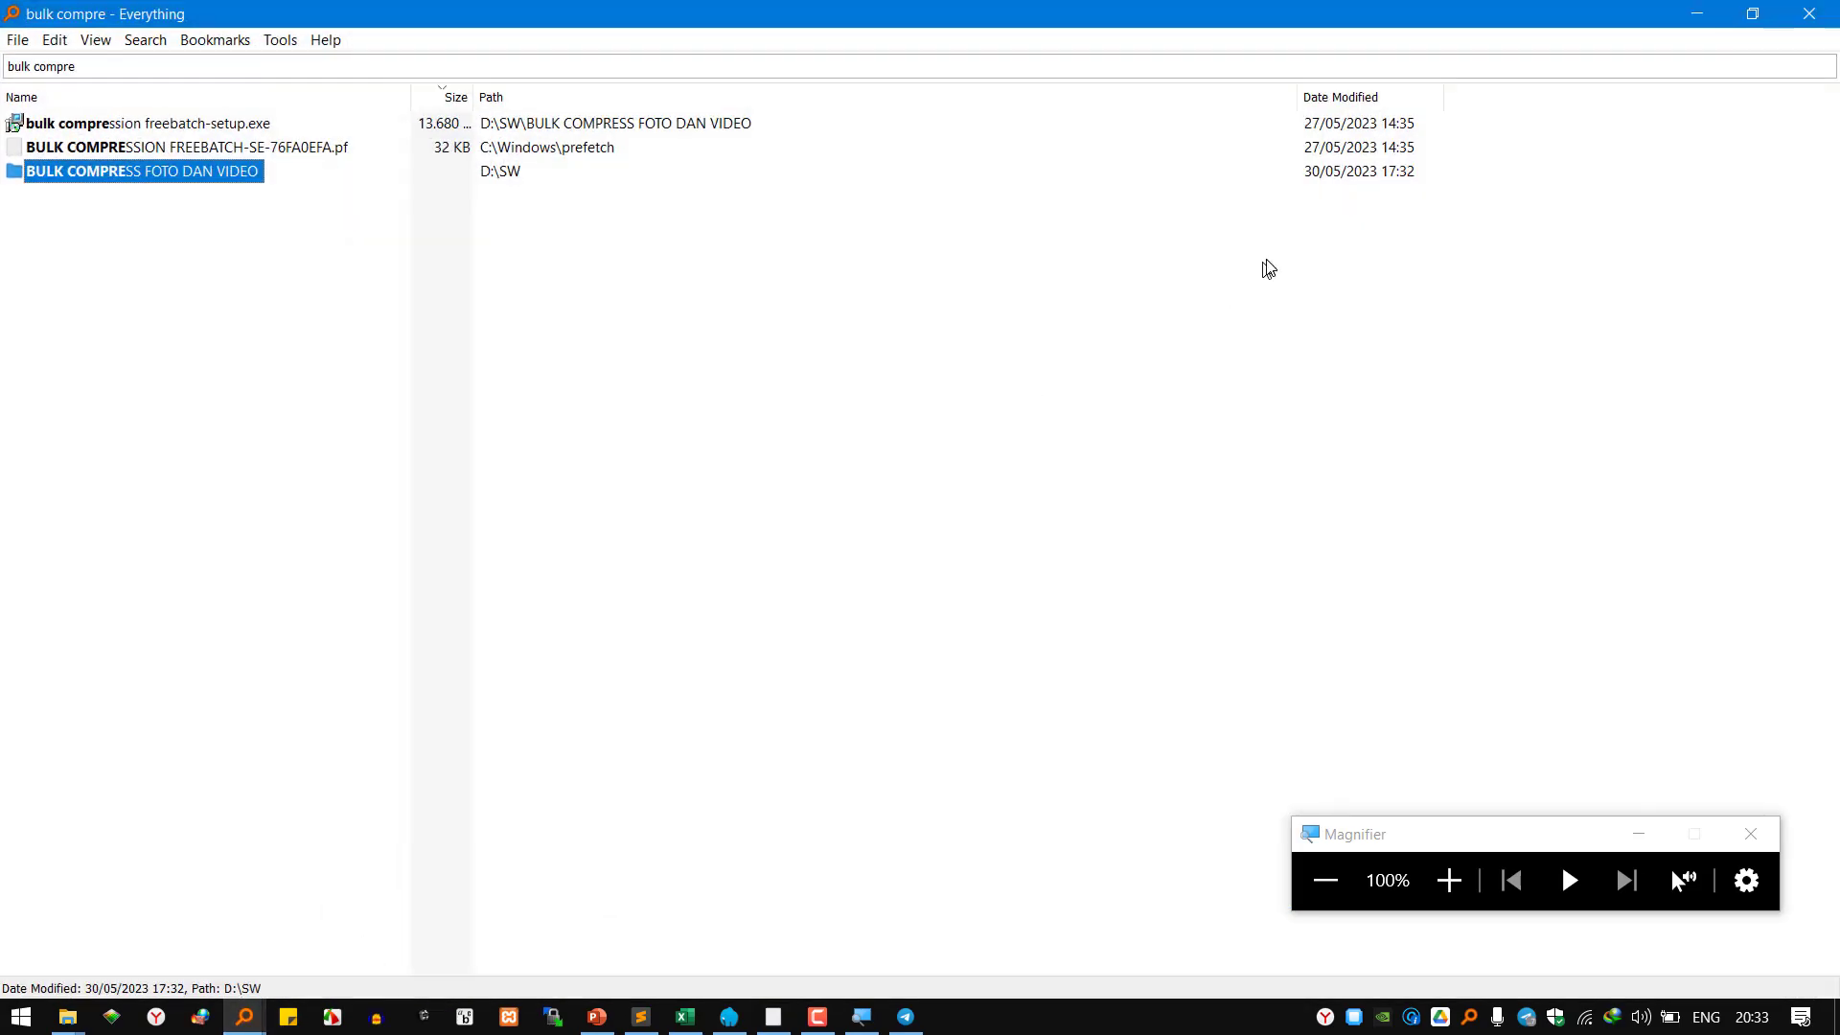
click(1797, 27)
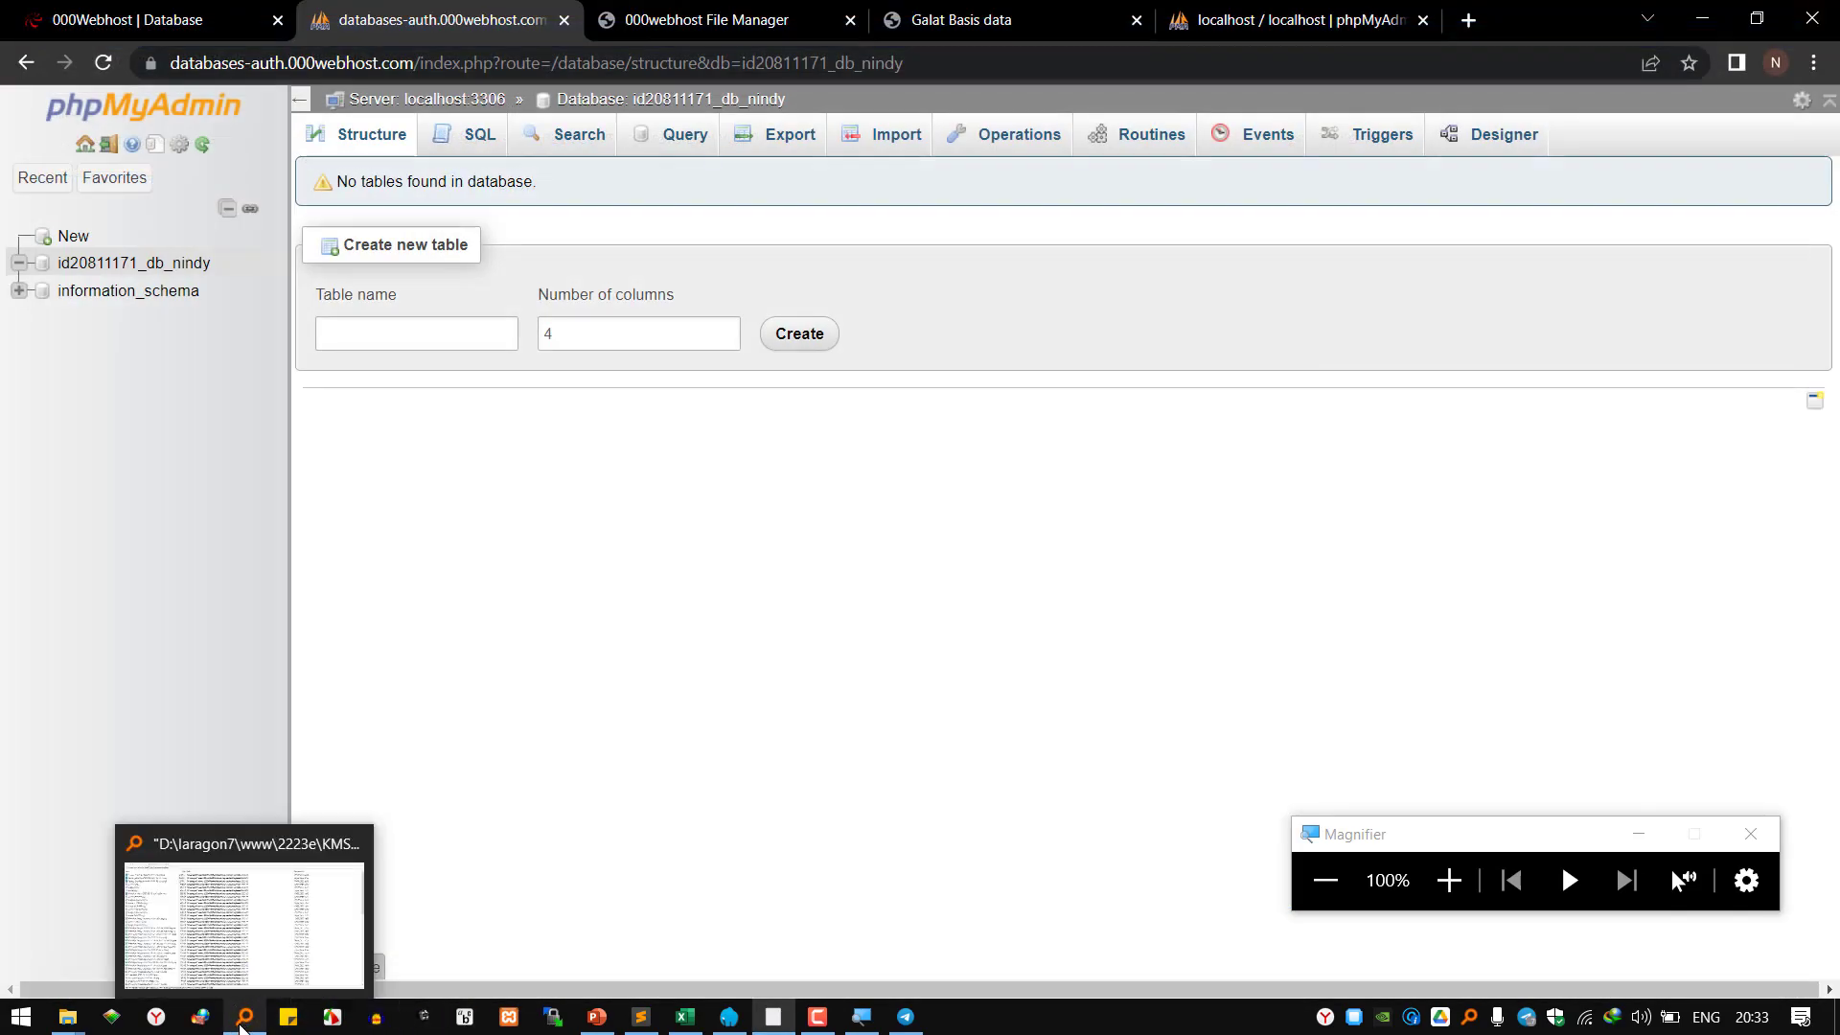
click(239, 905)
Step: Search Everything for the project archive, open it in 7-Zip, and browse to the db folder's SQL dump
drag(647, 12, 916, 398)
click(1017, 458)
text(nindy)
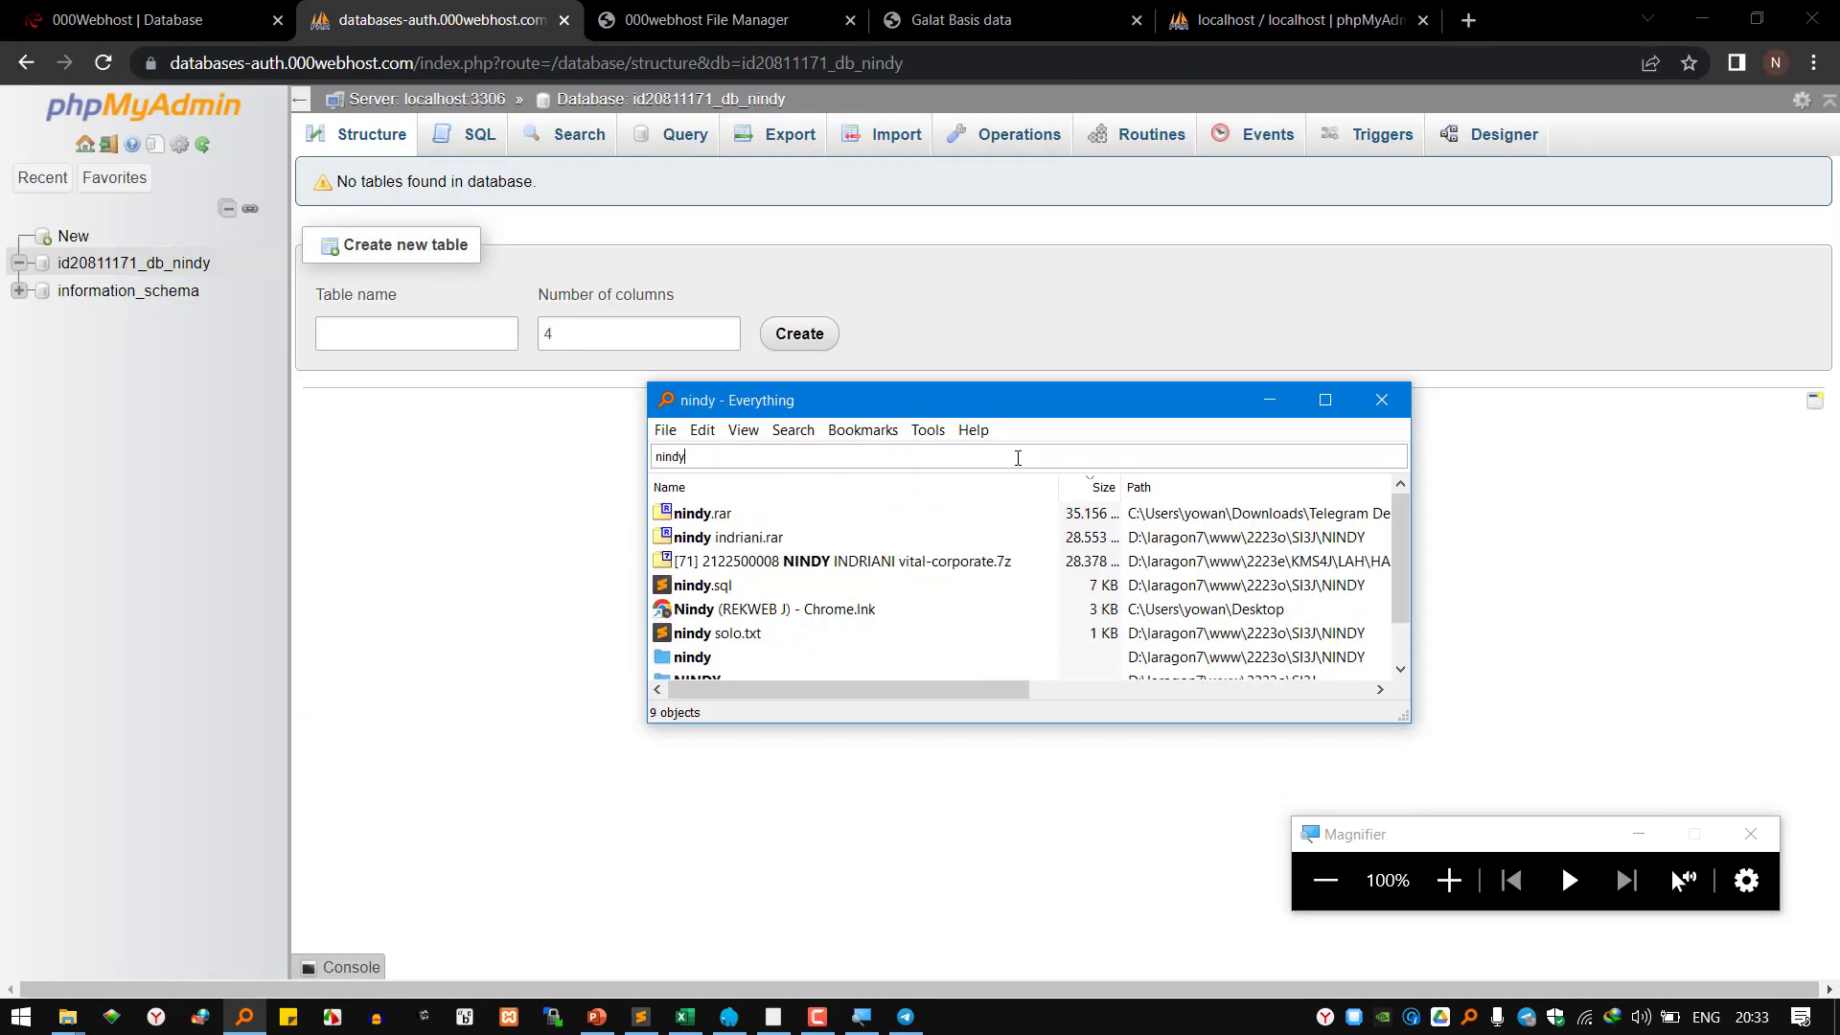
text( ind)
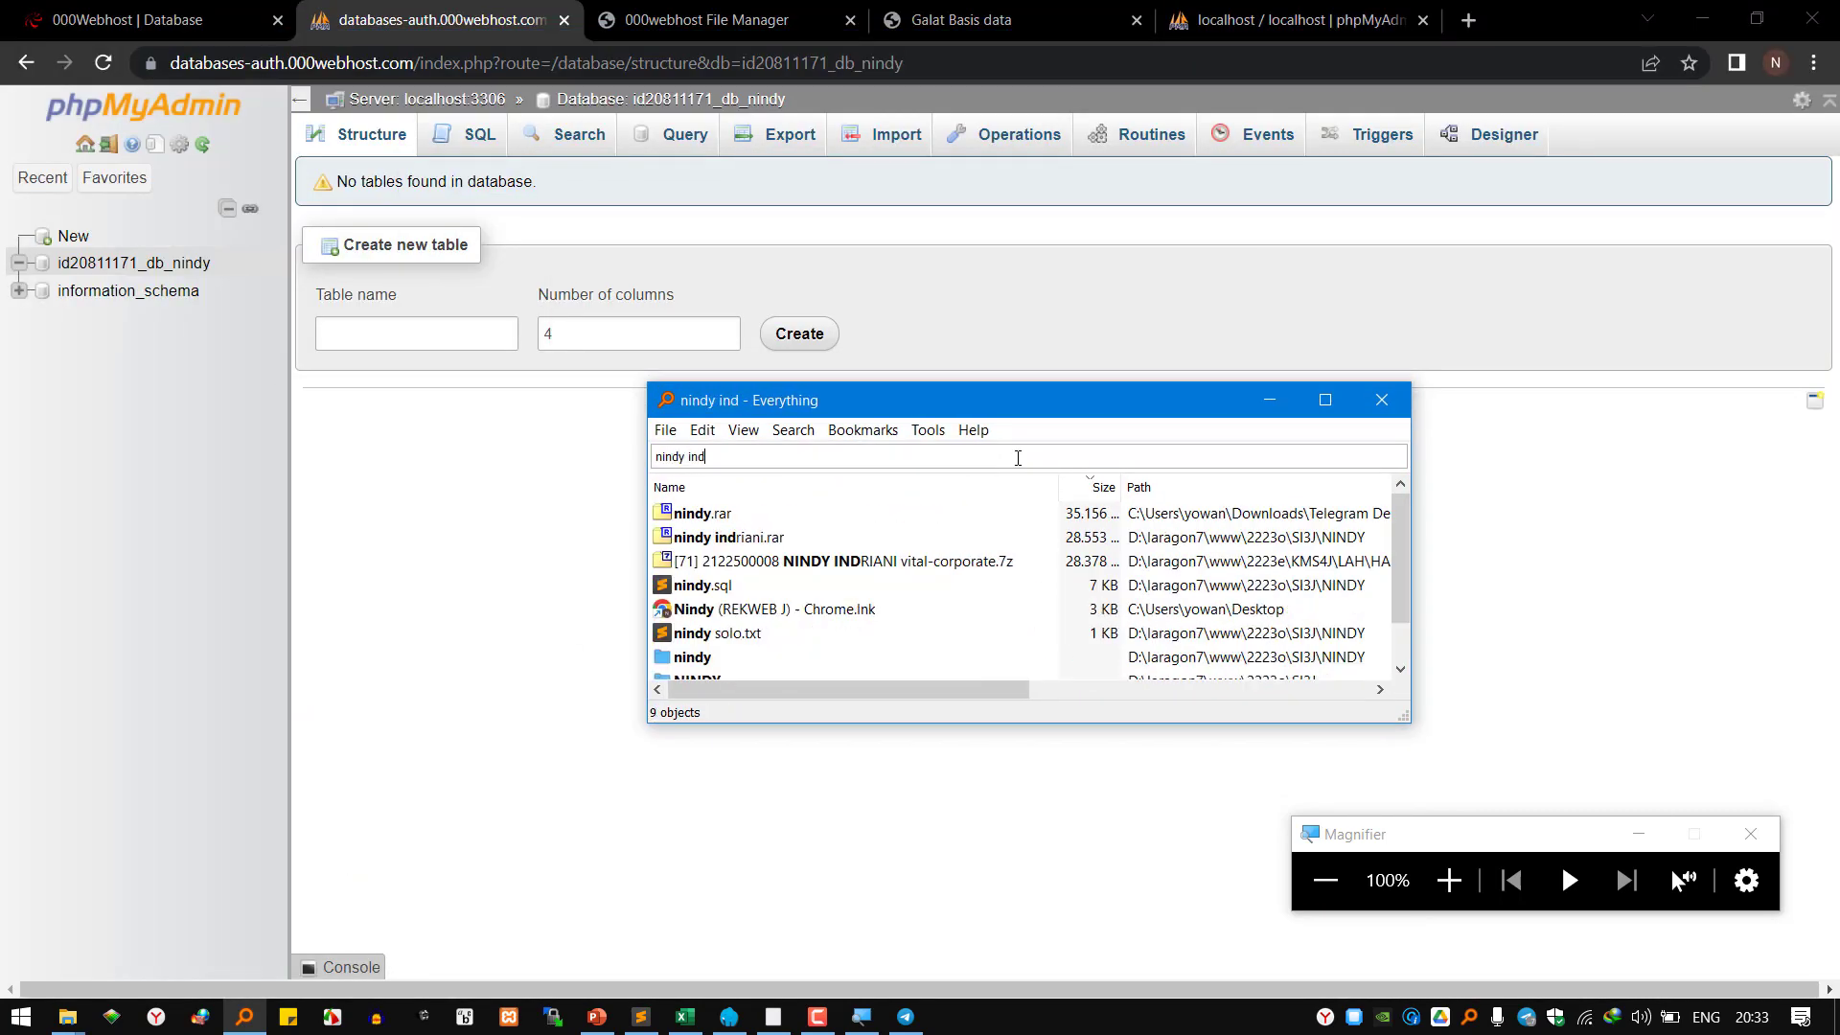
text(r)
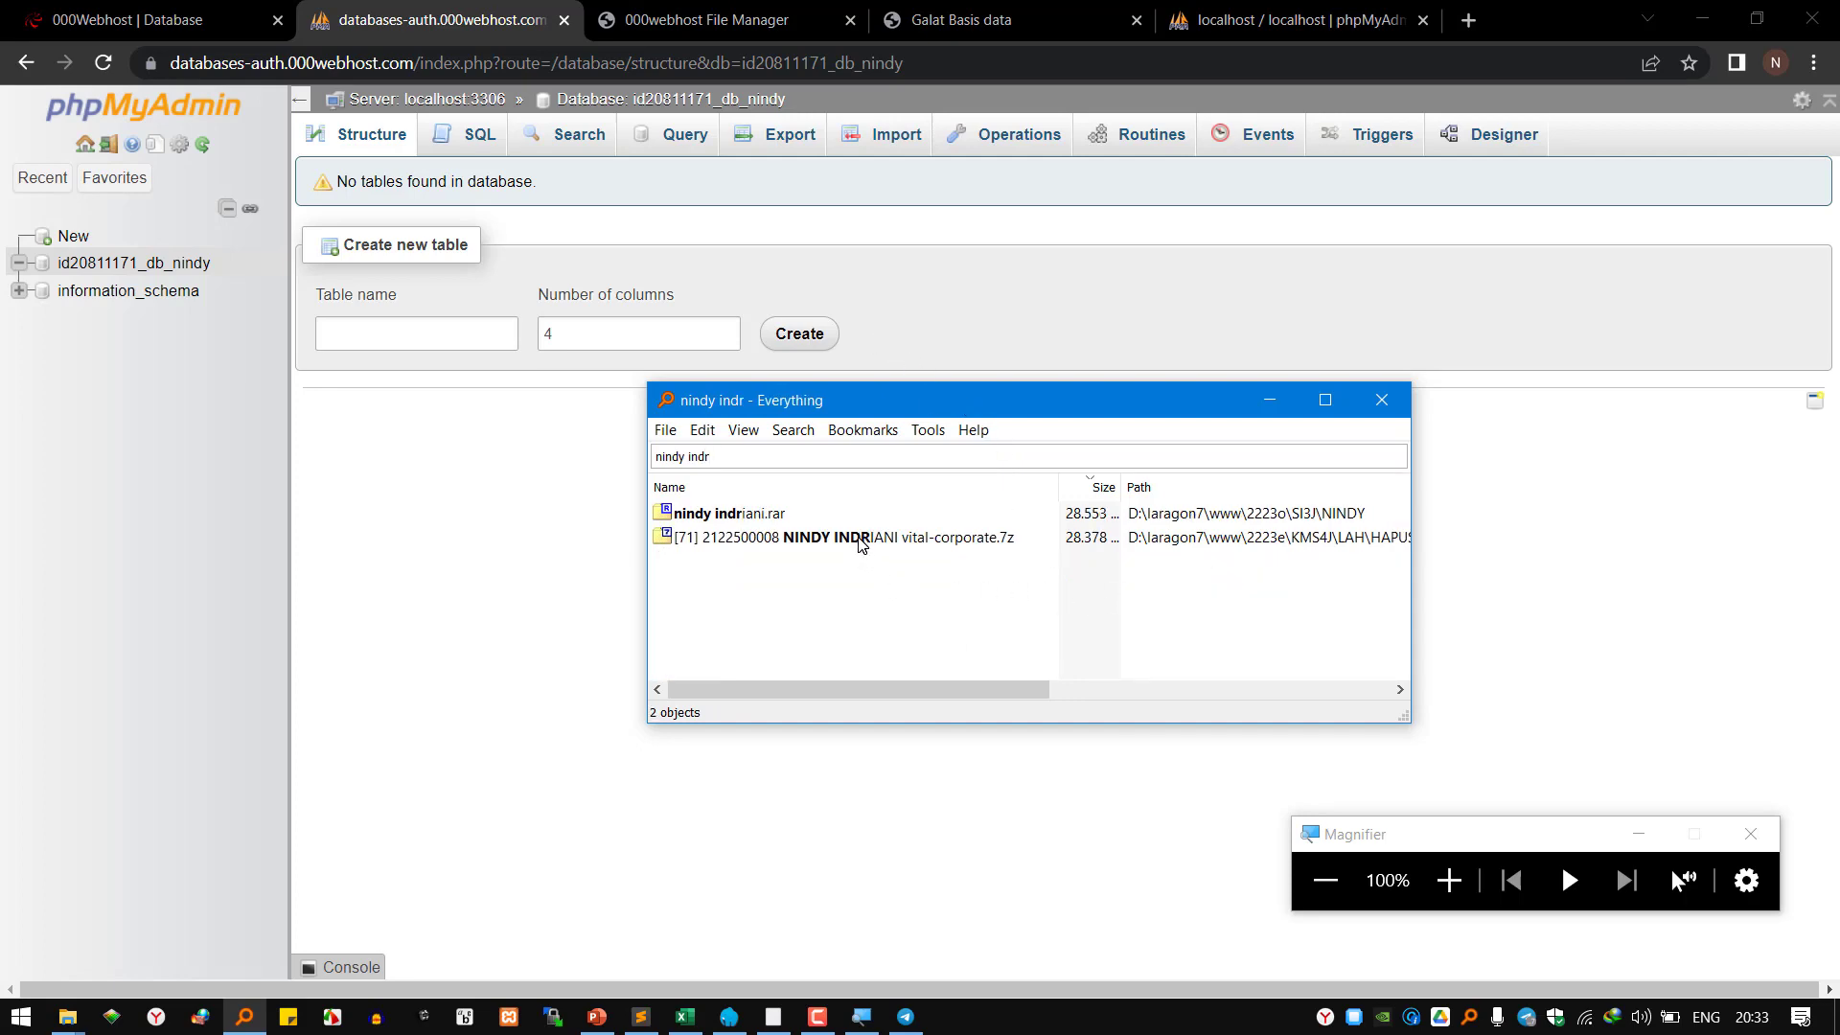
double_click(860, 540)
double_click(866, 511)
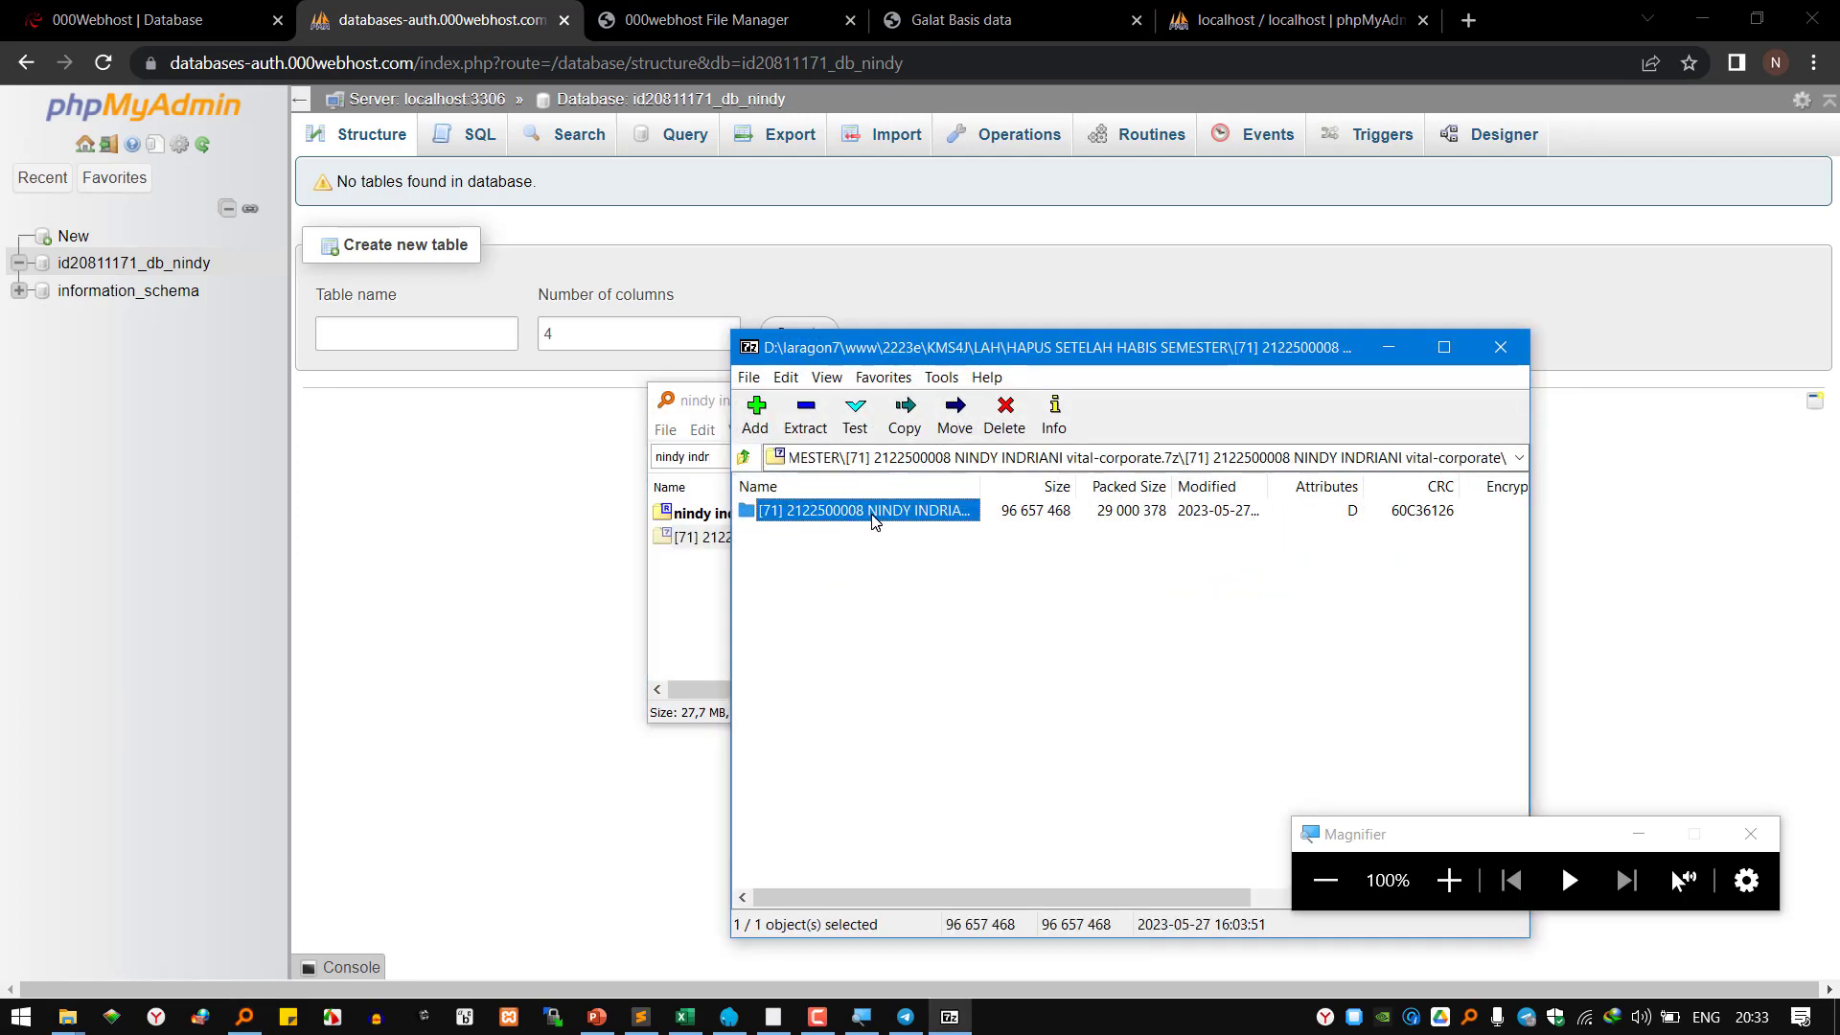
double_click(776, 511)
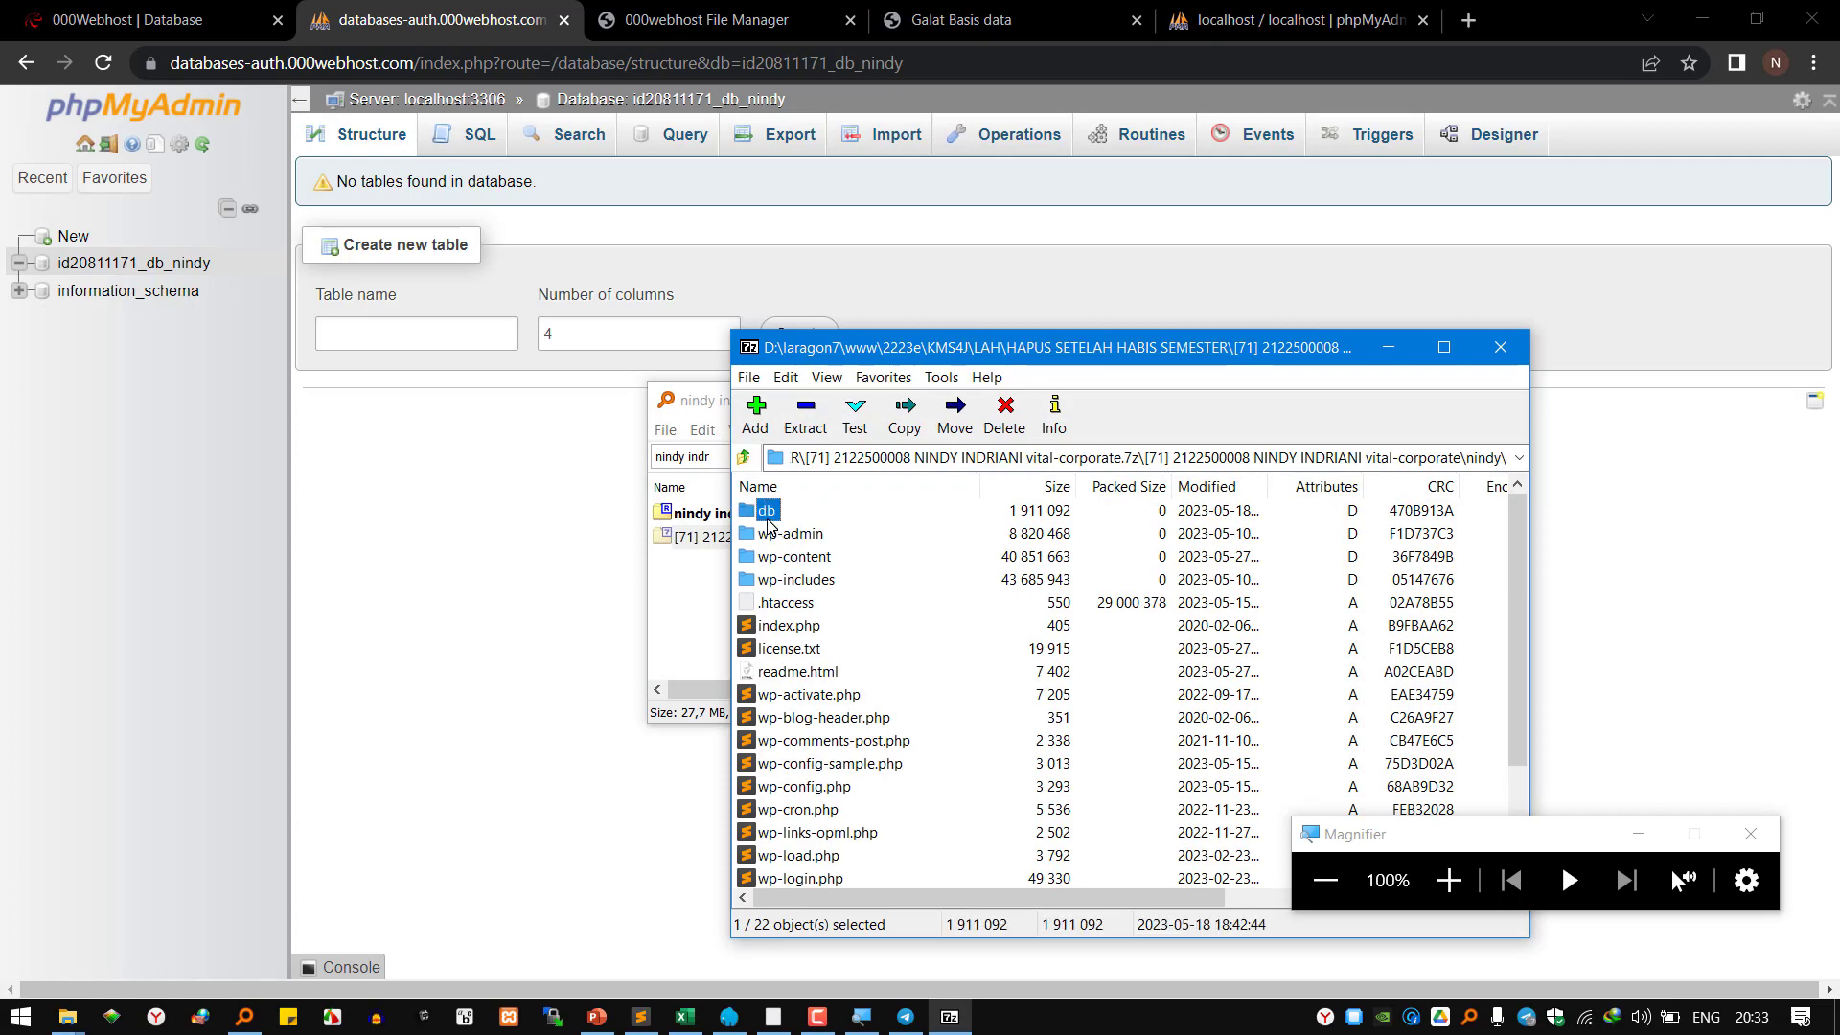
double_click(776, 510)
right_click(796, 518)
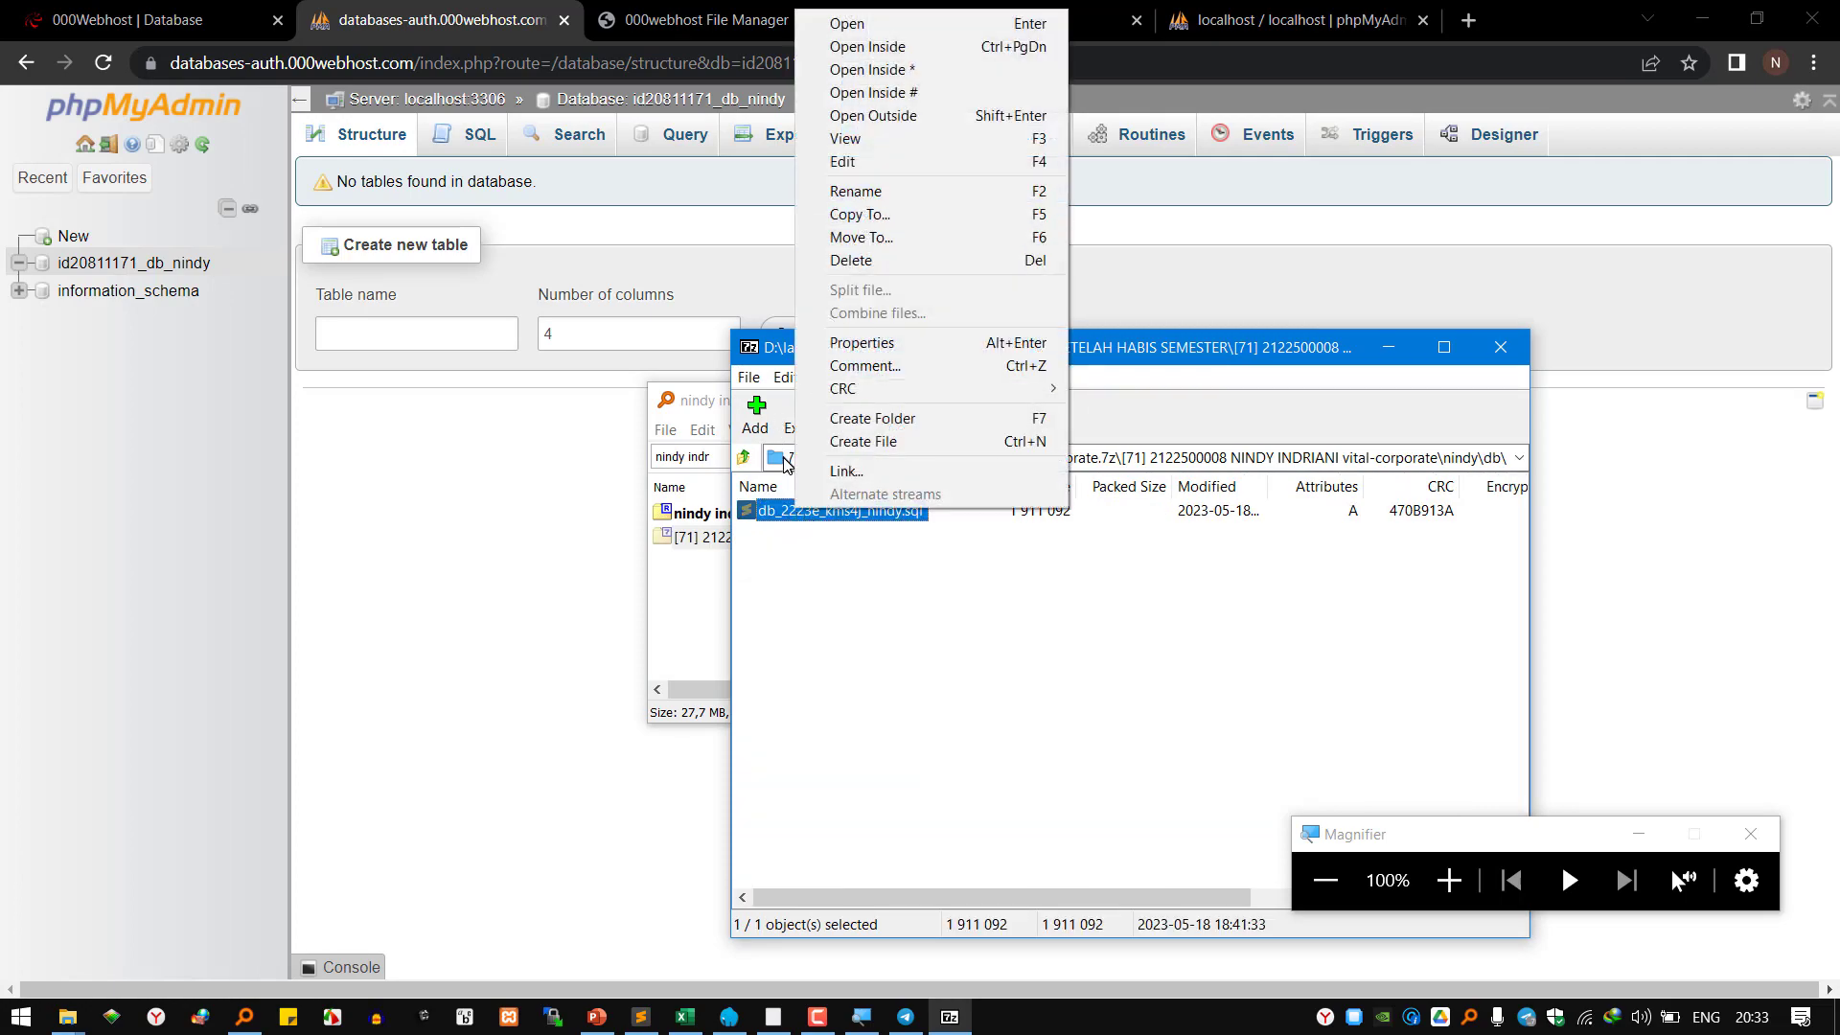
Step: Open the SQL dump in Sublime Text and scroll through its CREATE TABLE definitions
key(Return)
scroll(884, 579, down, 7)
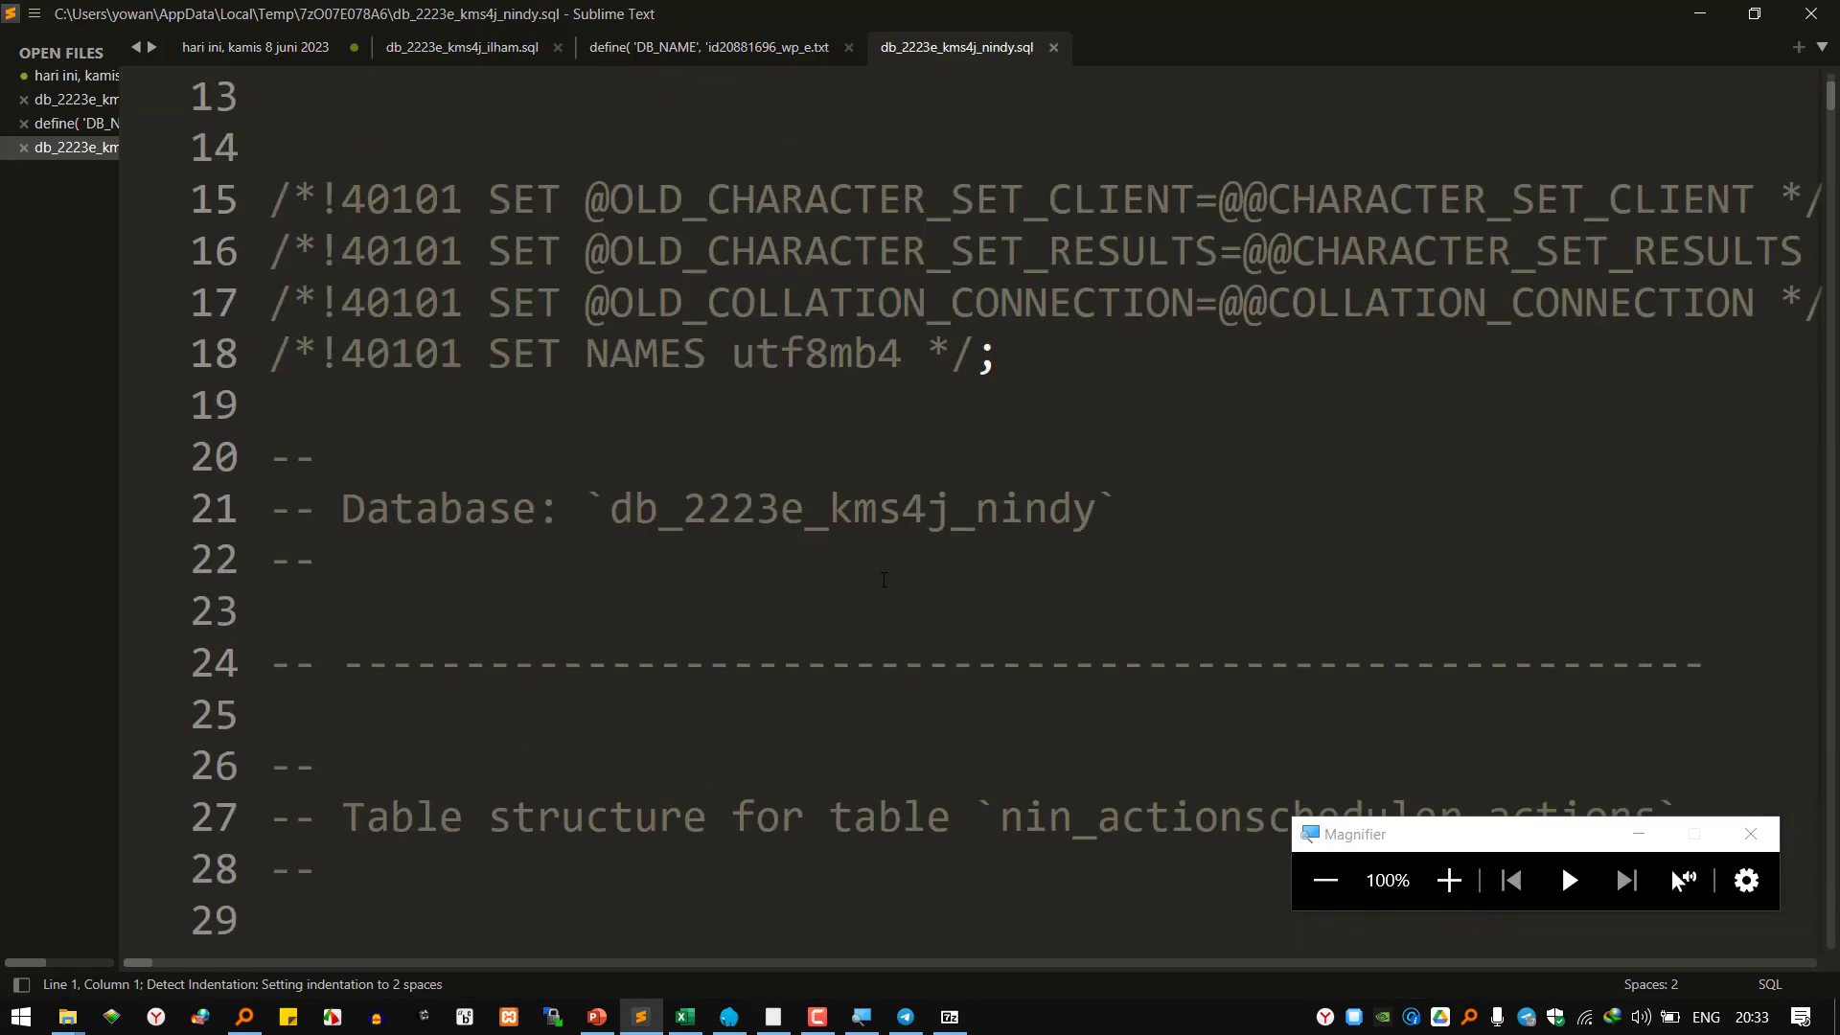
scroll(719, 515, up, 5)
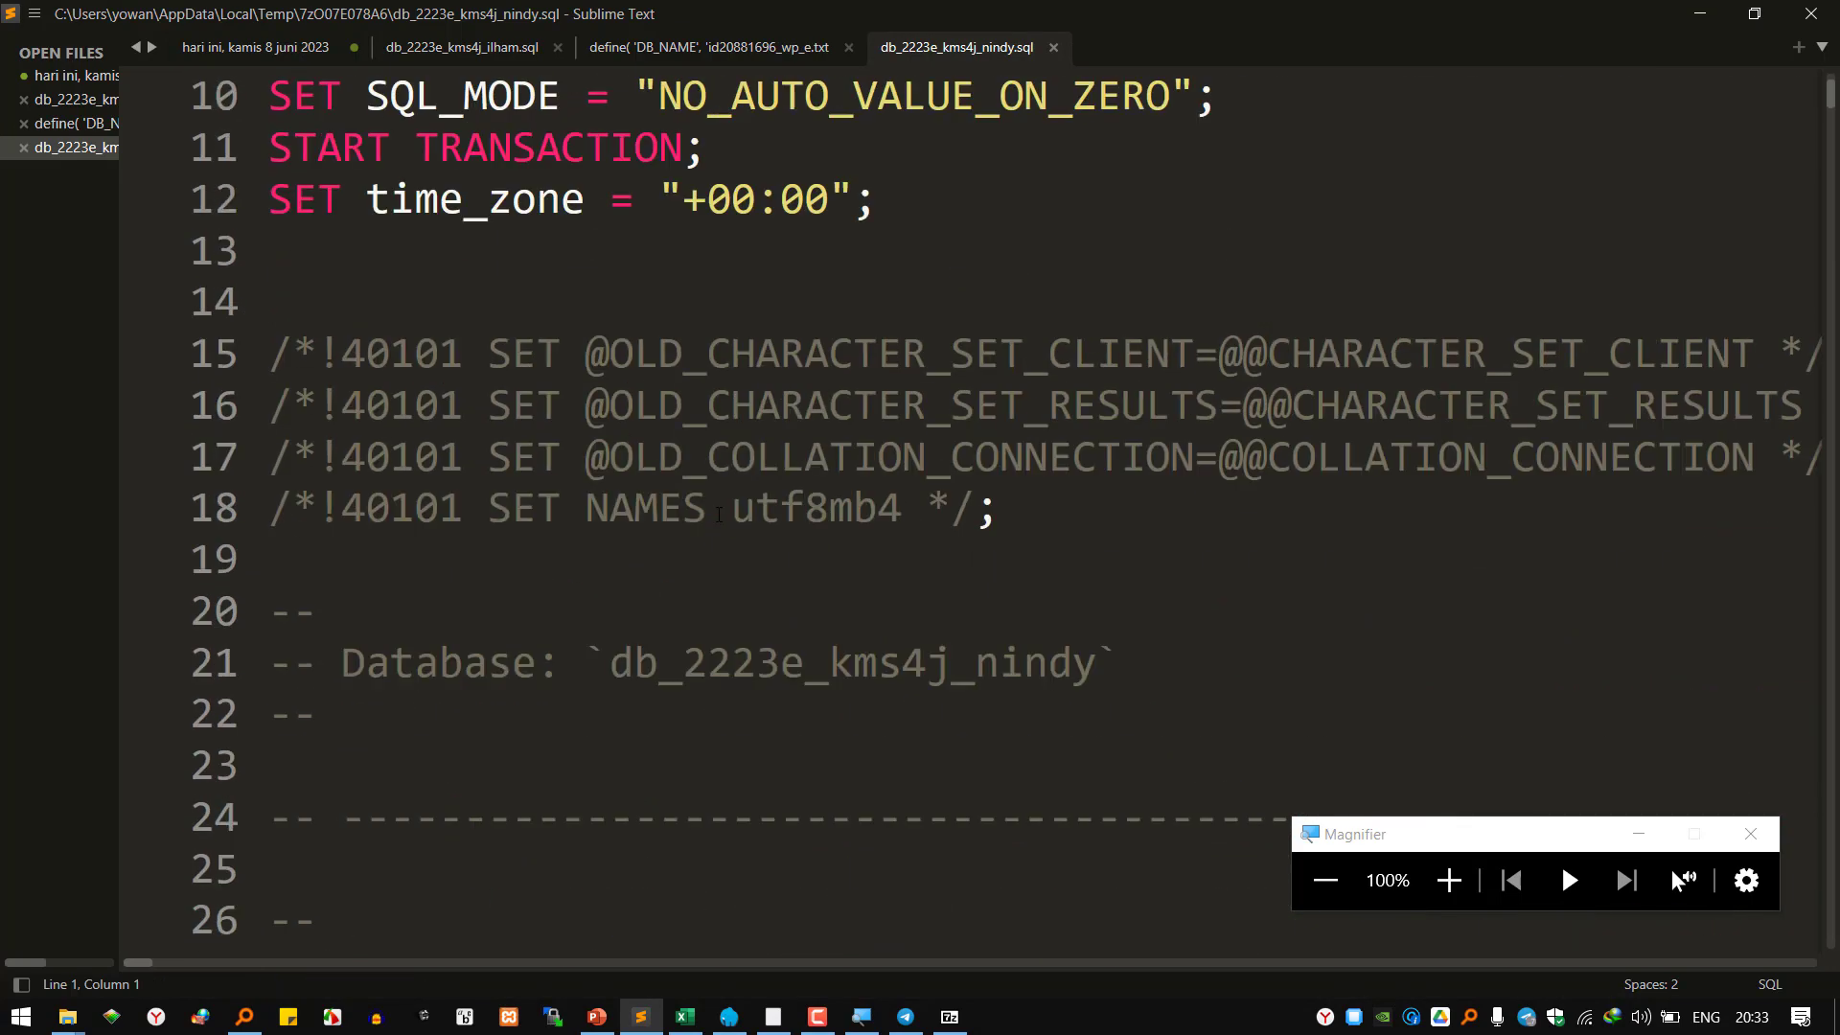
scroll(684, 536, down, 4)
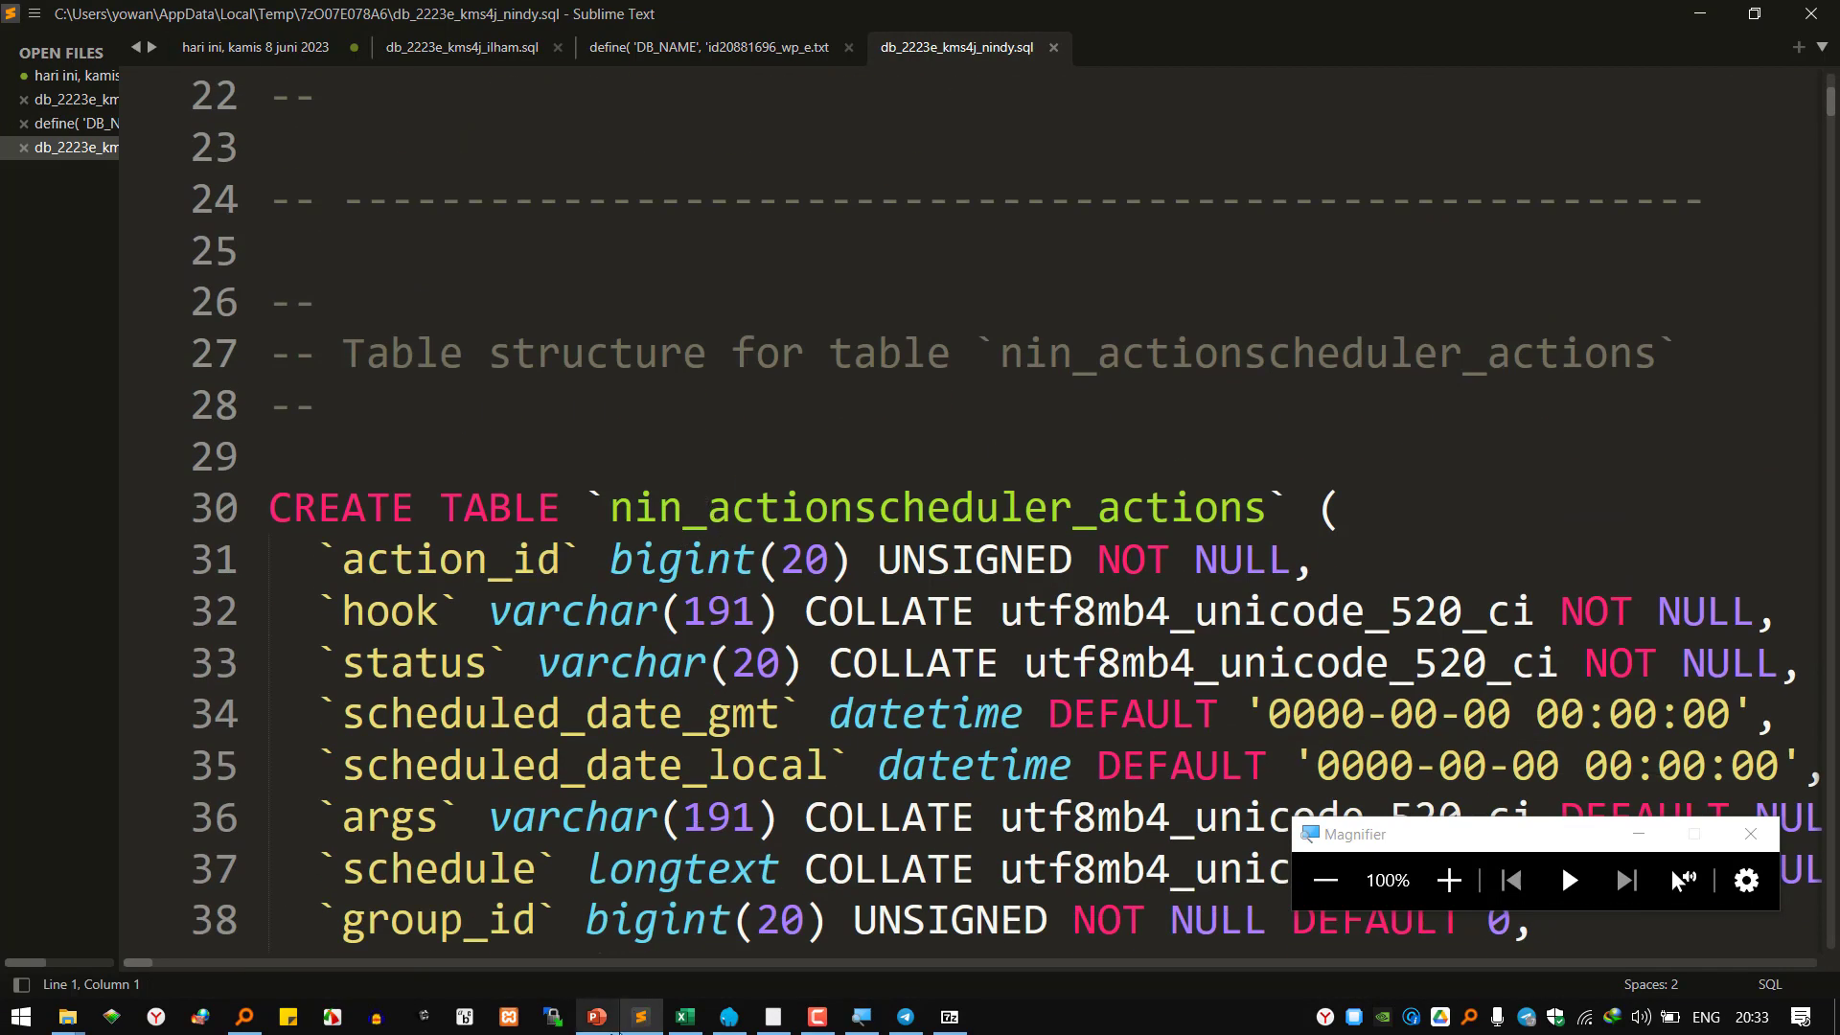
Step: Bring the 7-Zip archive window and then the KMS4J folder window back to the front
mouse_move(757, 1025)
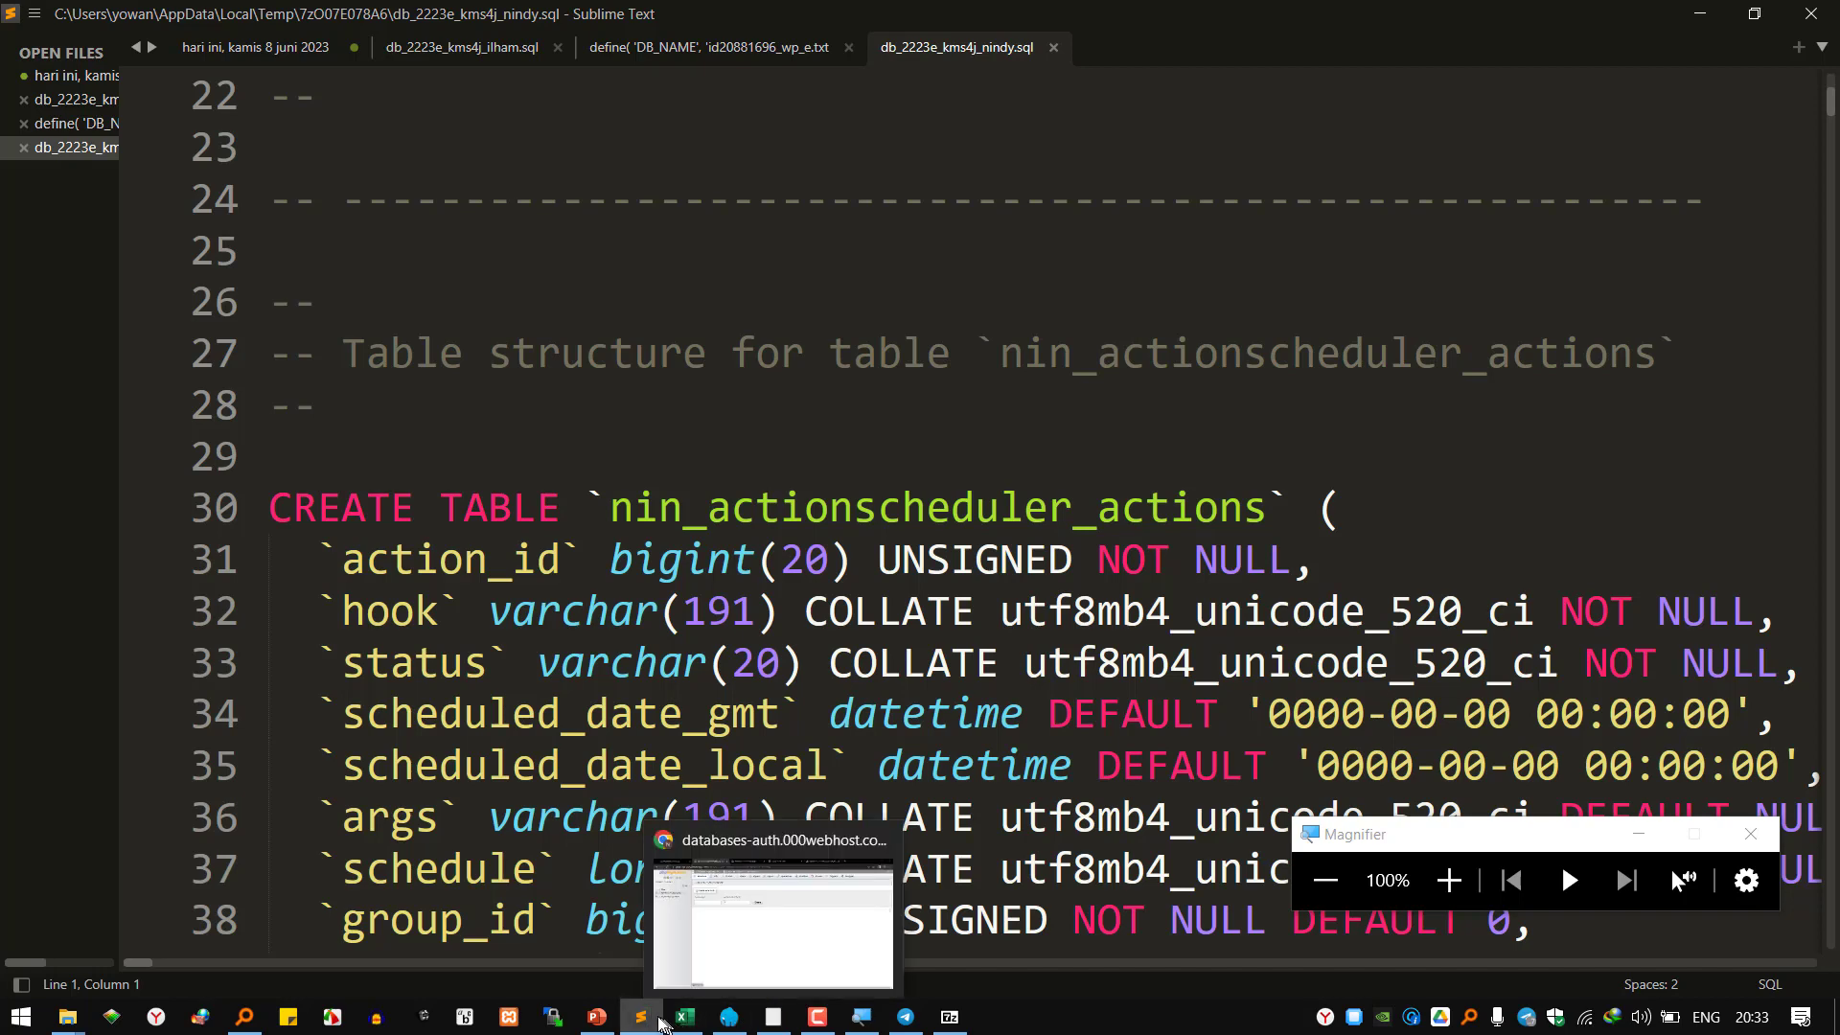
click(950, 1016)
mouse_move(67, 1018)
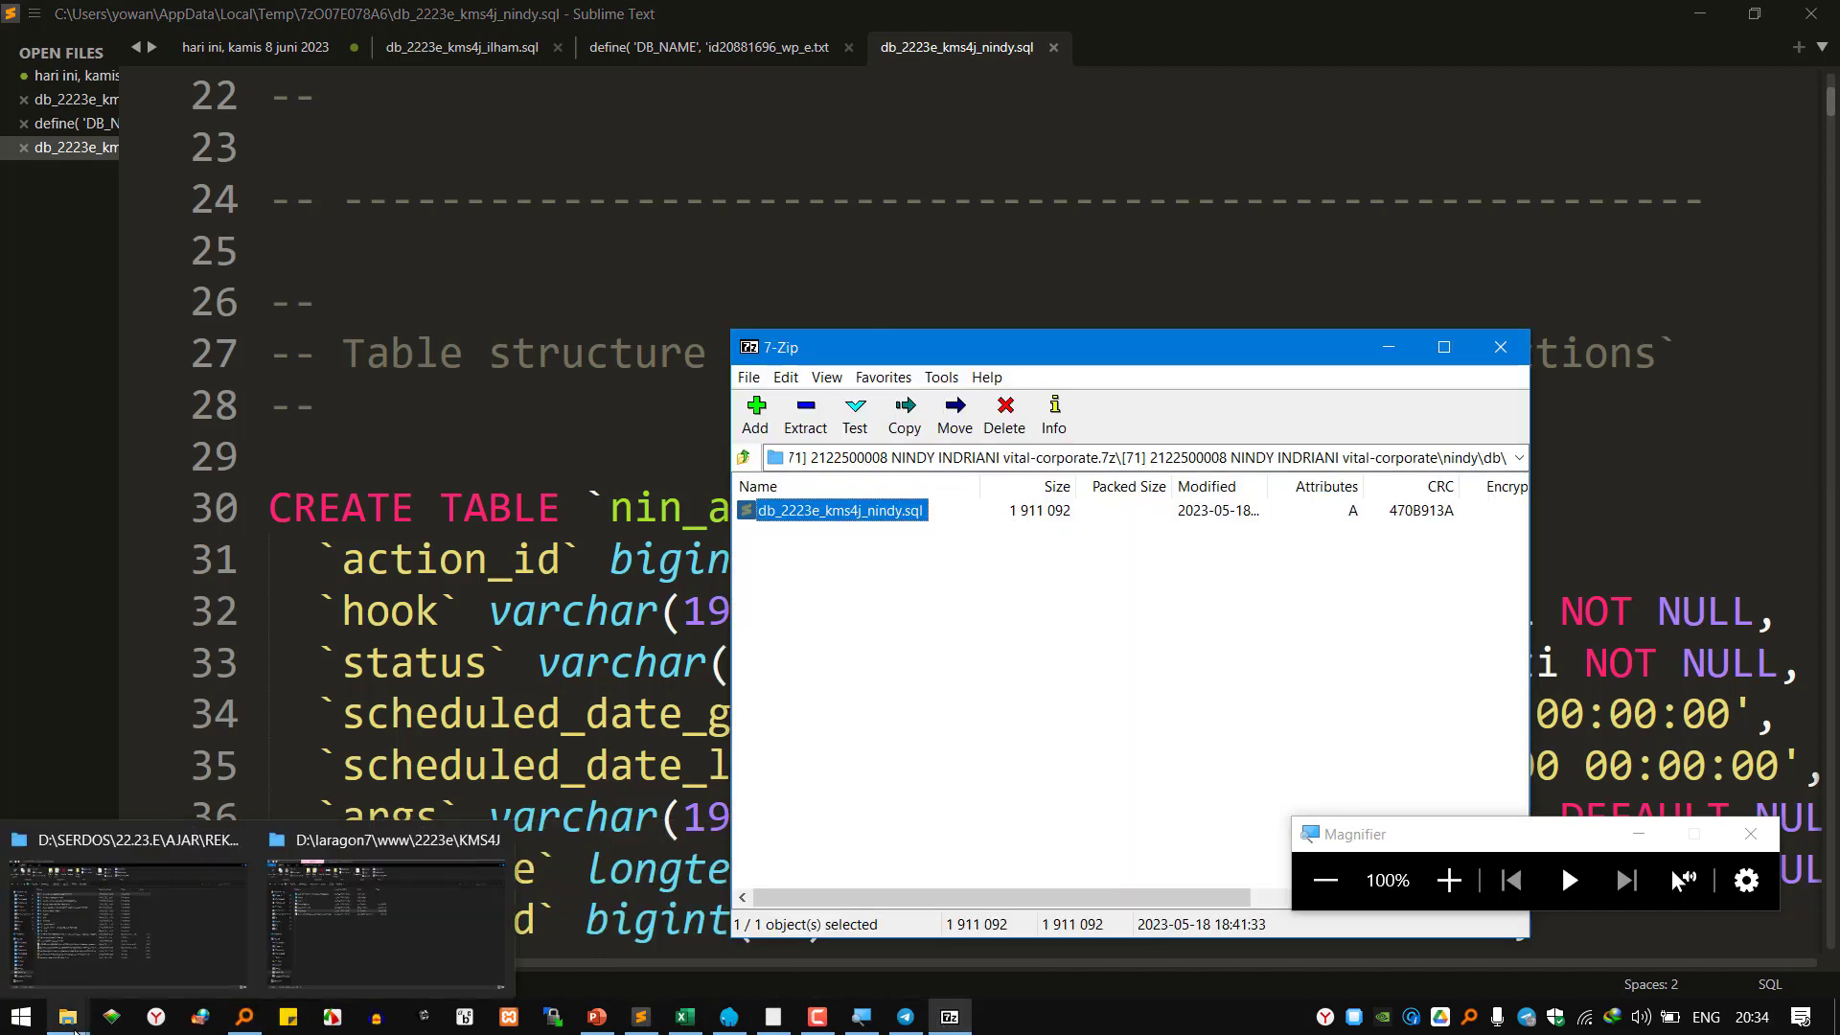
click(302, 941)
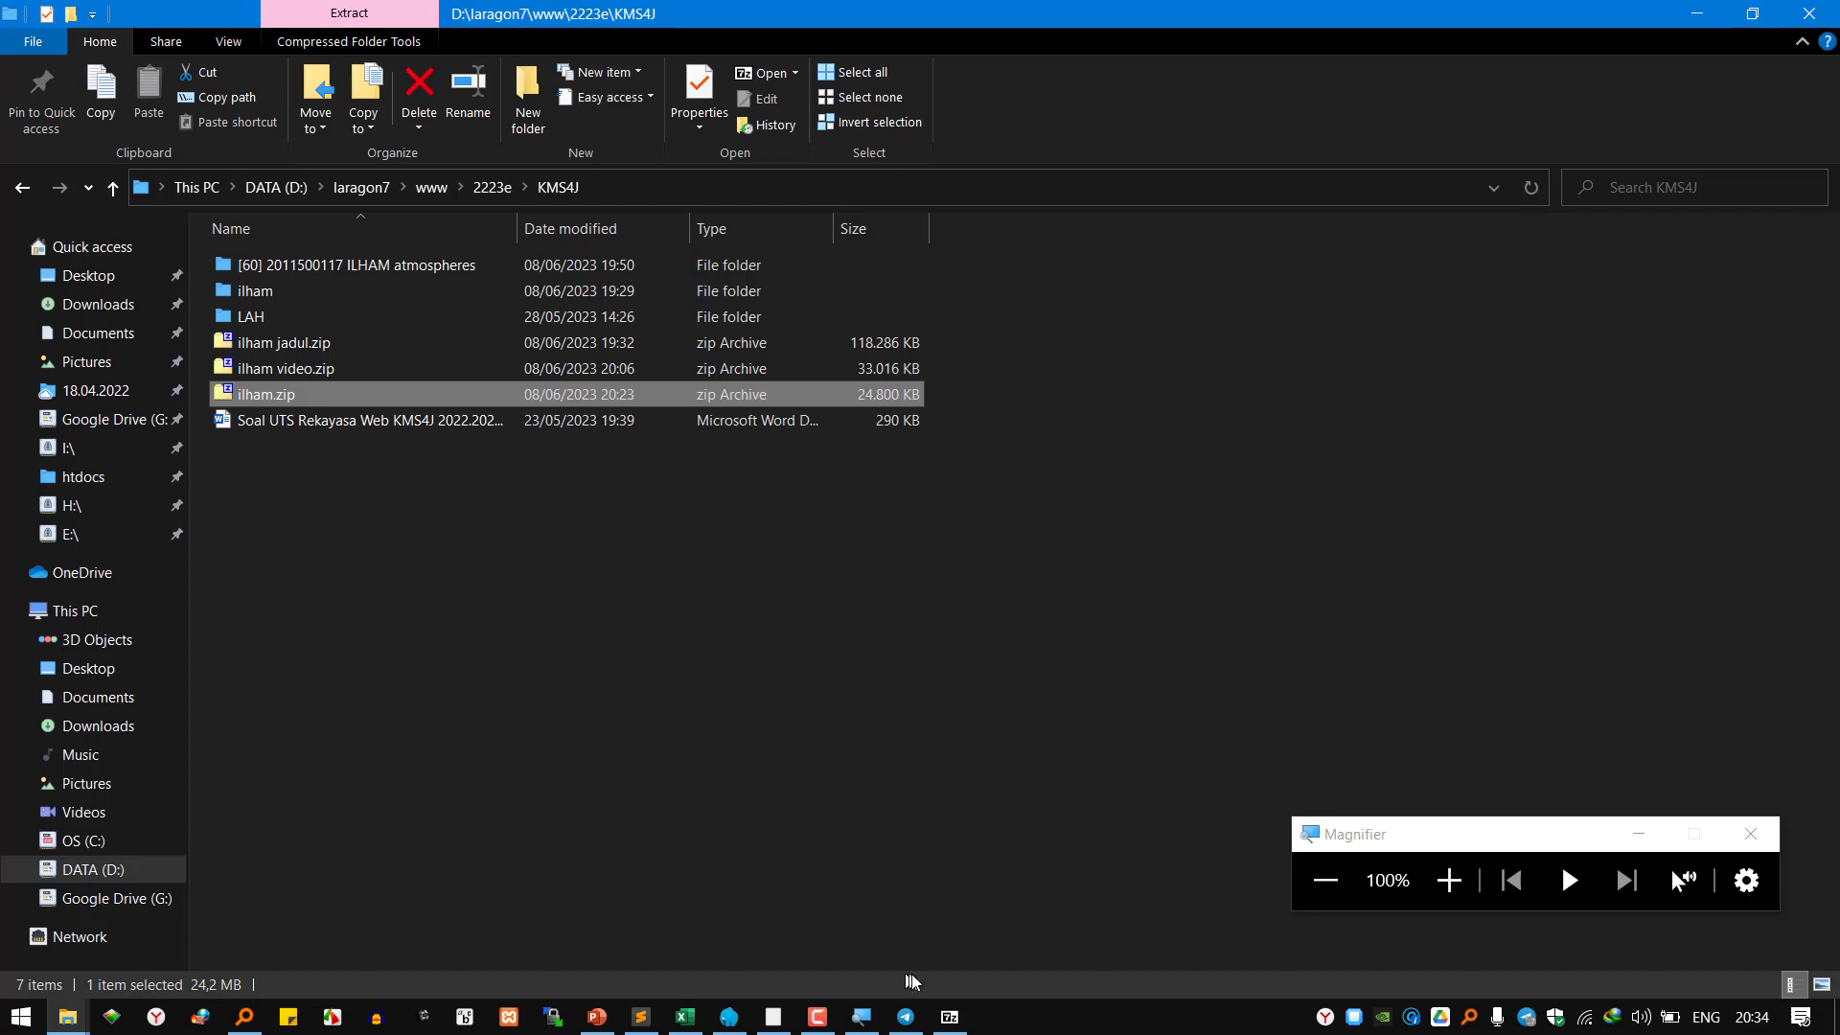
Step: Extract db_2223e_kms4j_nindy.sql from the archive into the KMS4J folder and show its path
click(949, 1016)
drag(849, 511, 482, 644)
click(686, 187)
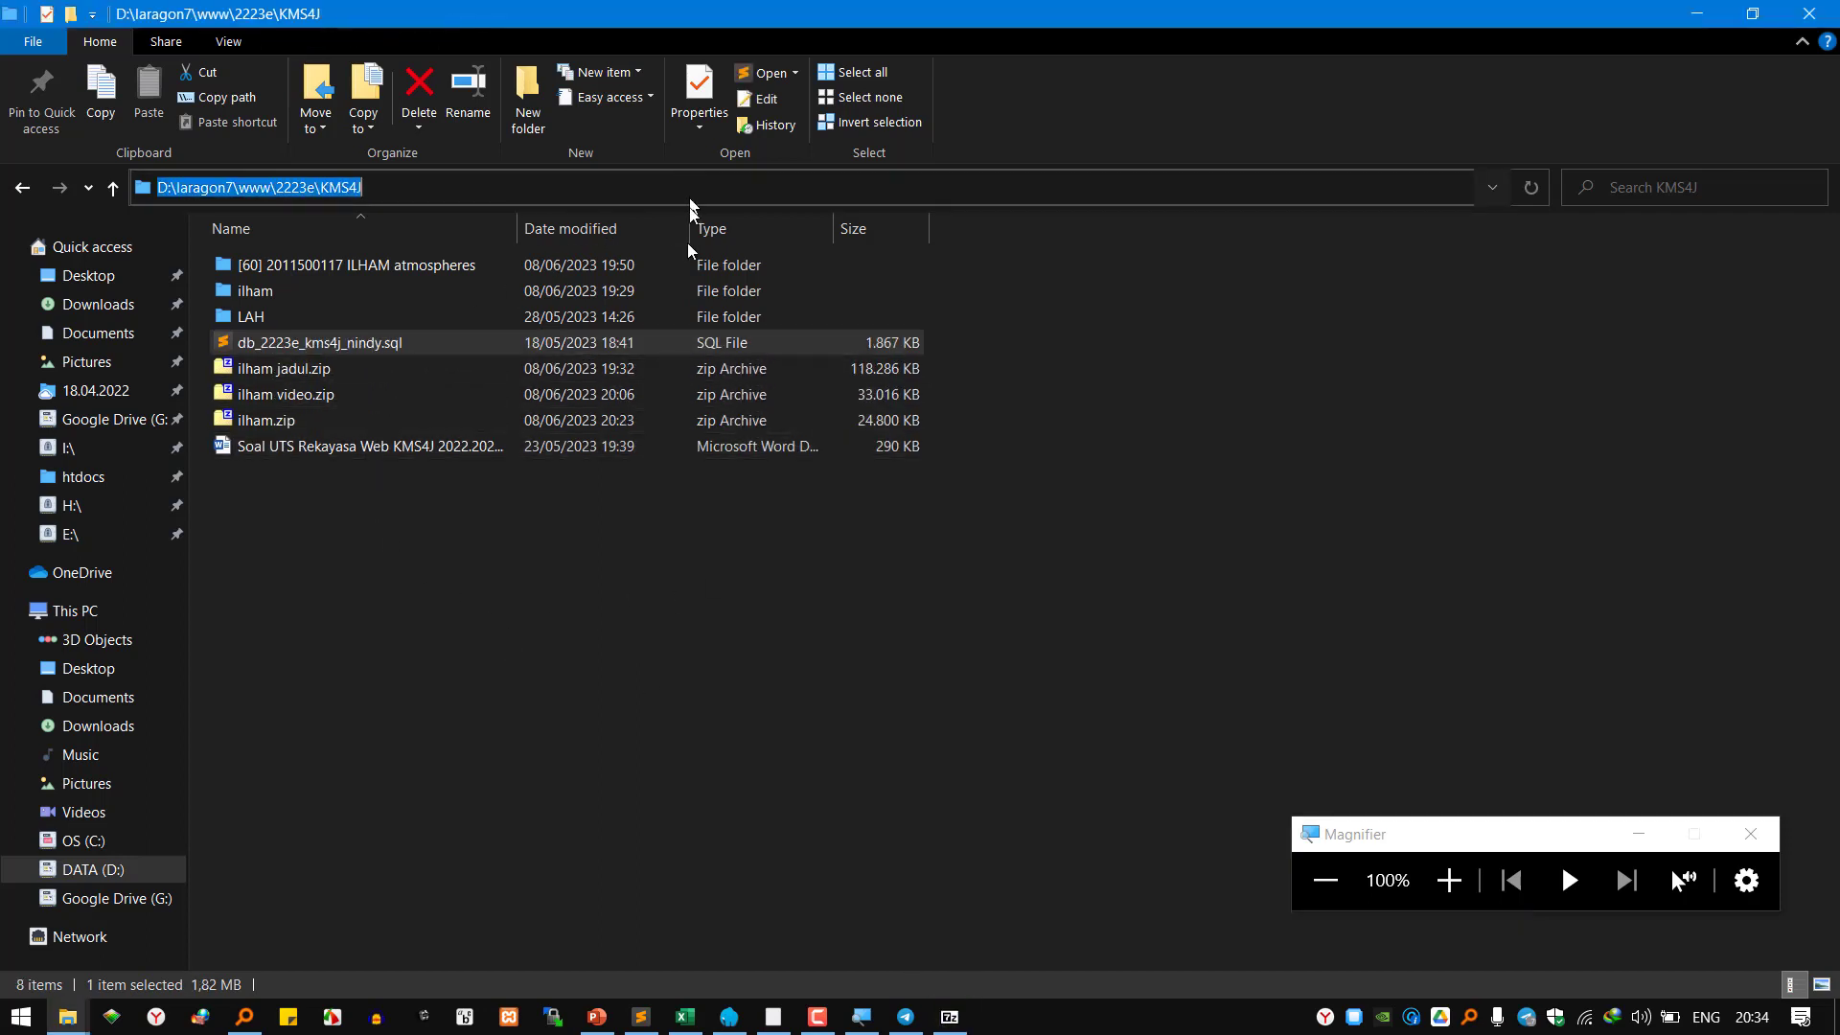
Step: Open phpMyAdmin's Import page for the database, then return to the KMS4J folder
click(774, 1015)
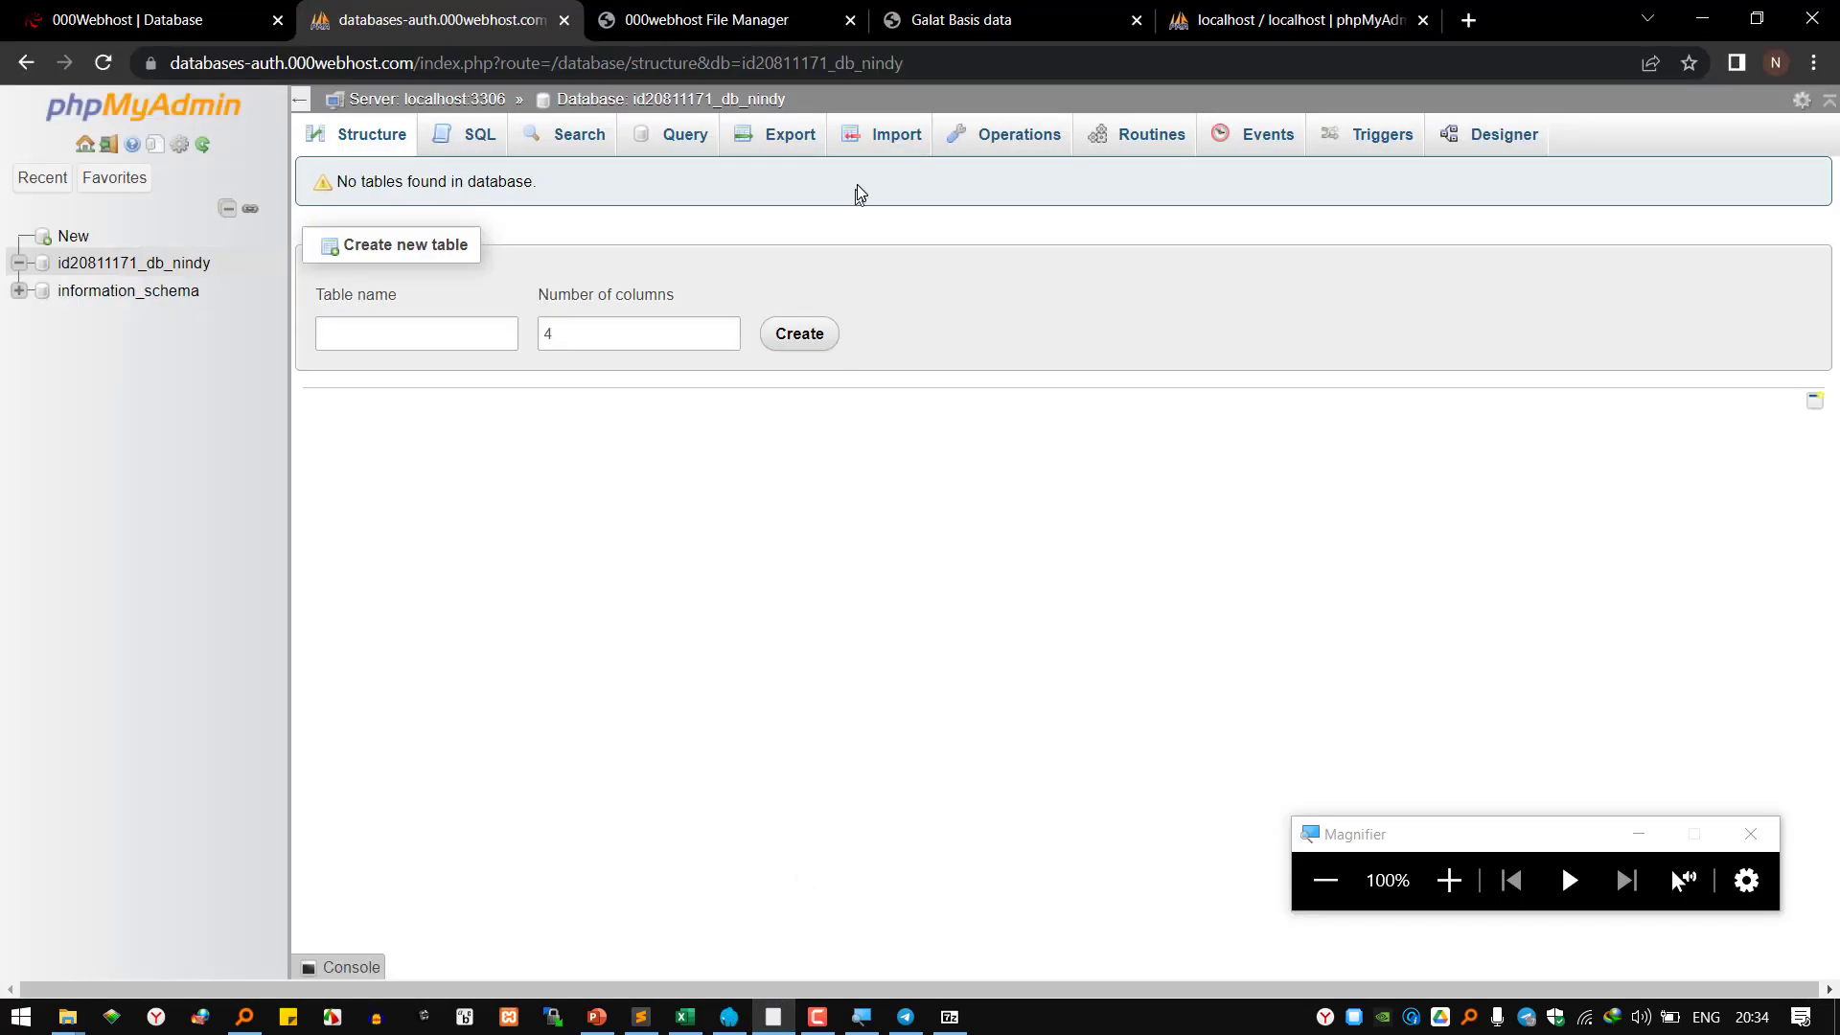
click(872, 136)
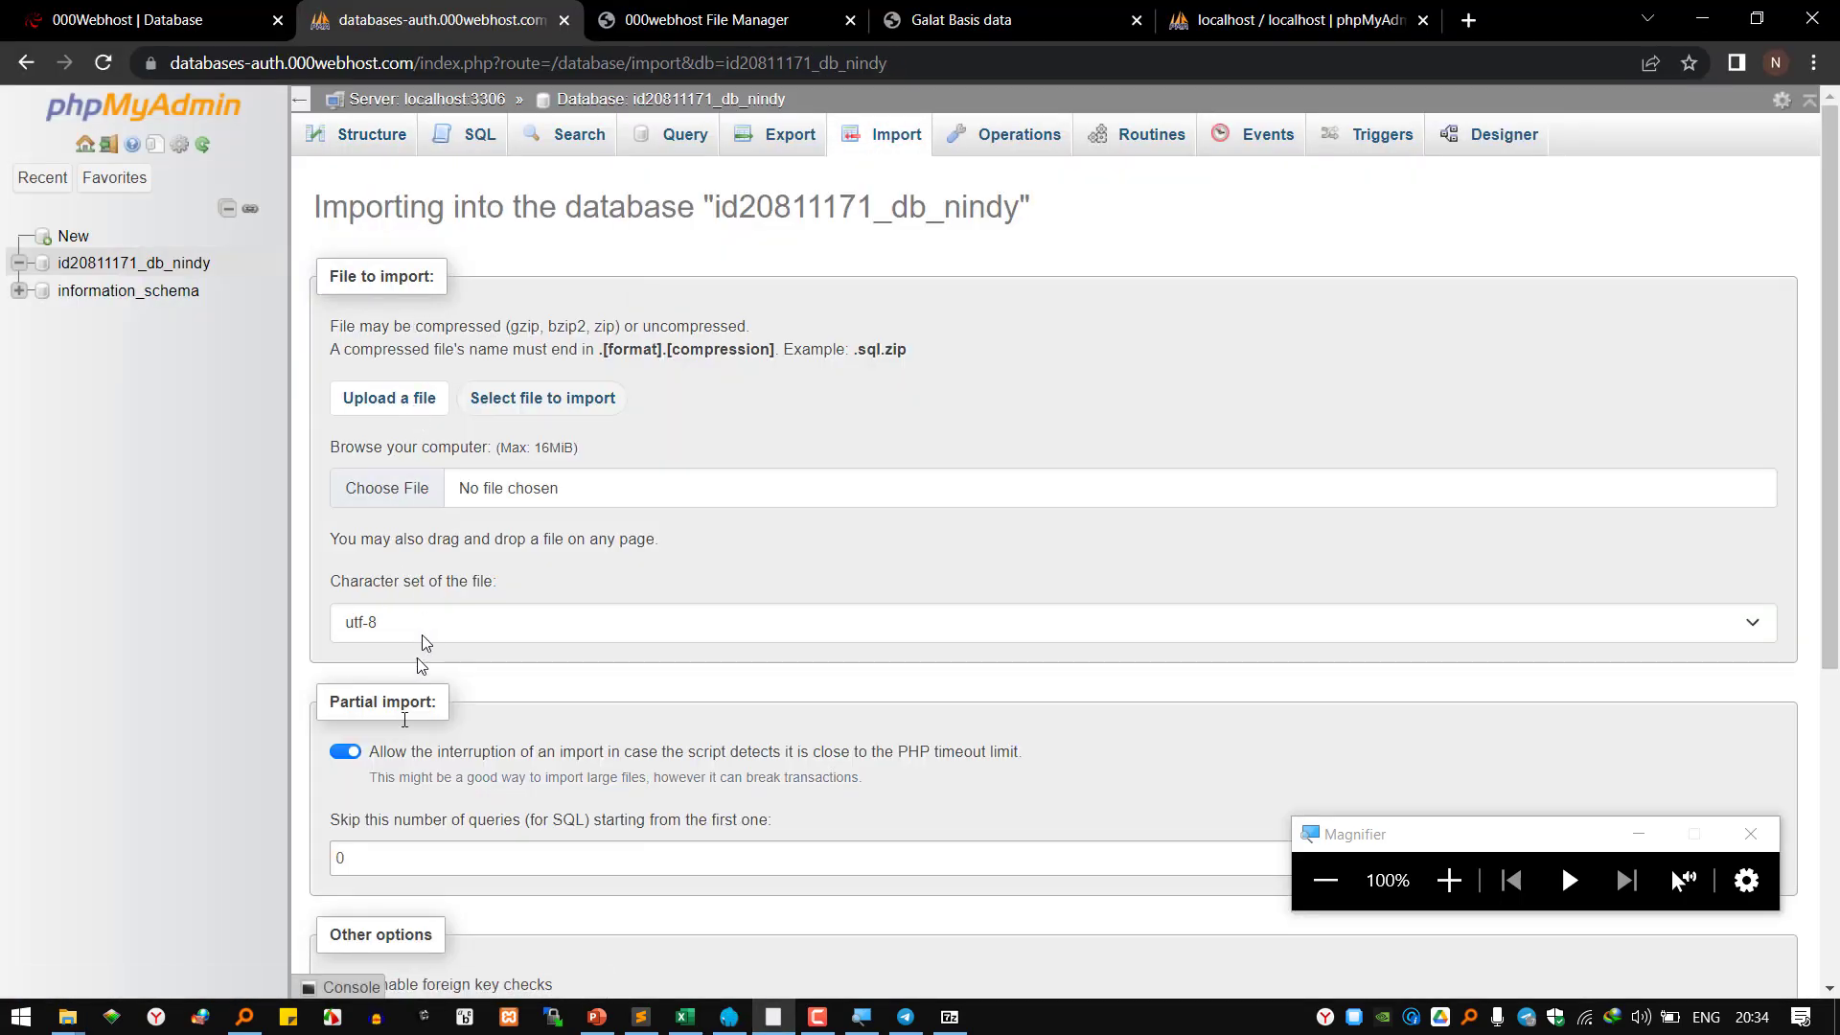
mouse_move(67, 1015)
click(341, 944)
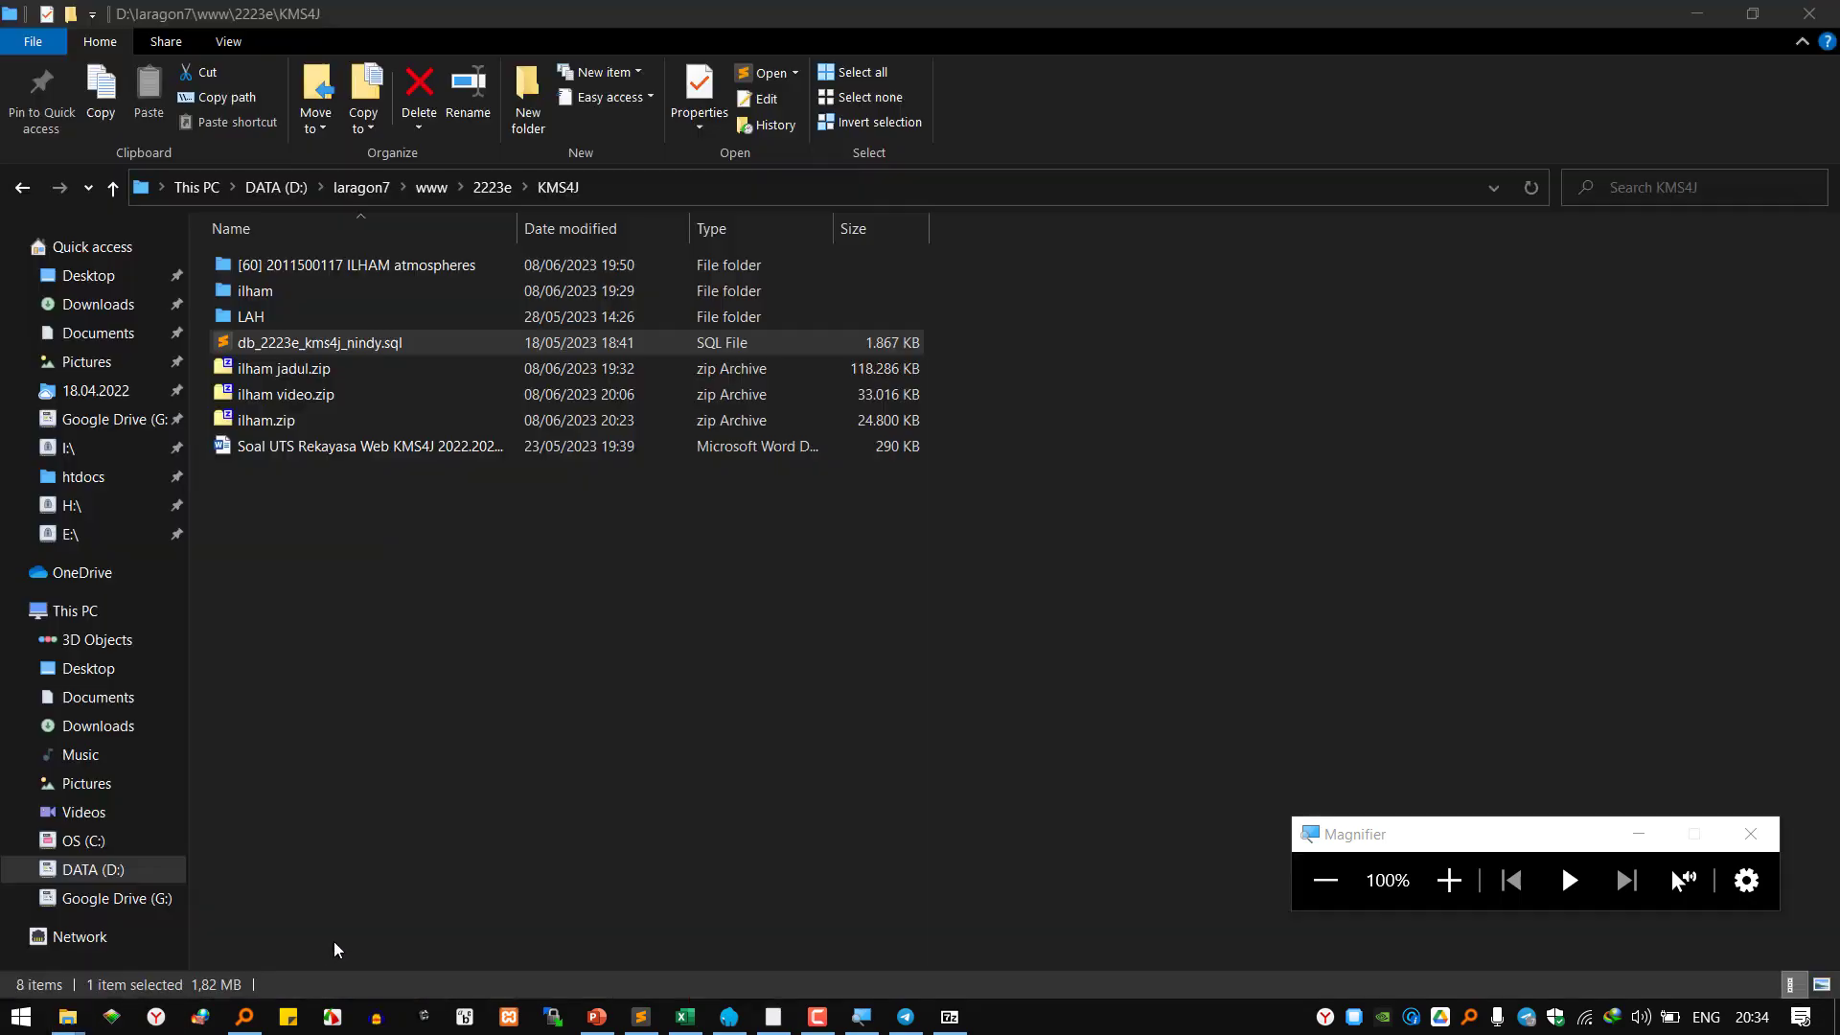
Step: Open the SQL dump in the editor and copy the live site's web address from the browser
double_click(330, 345)
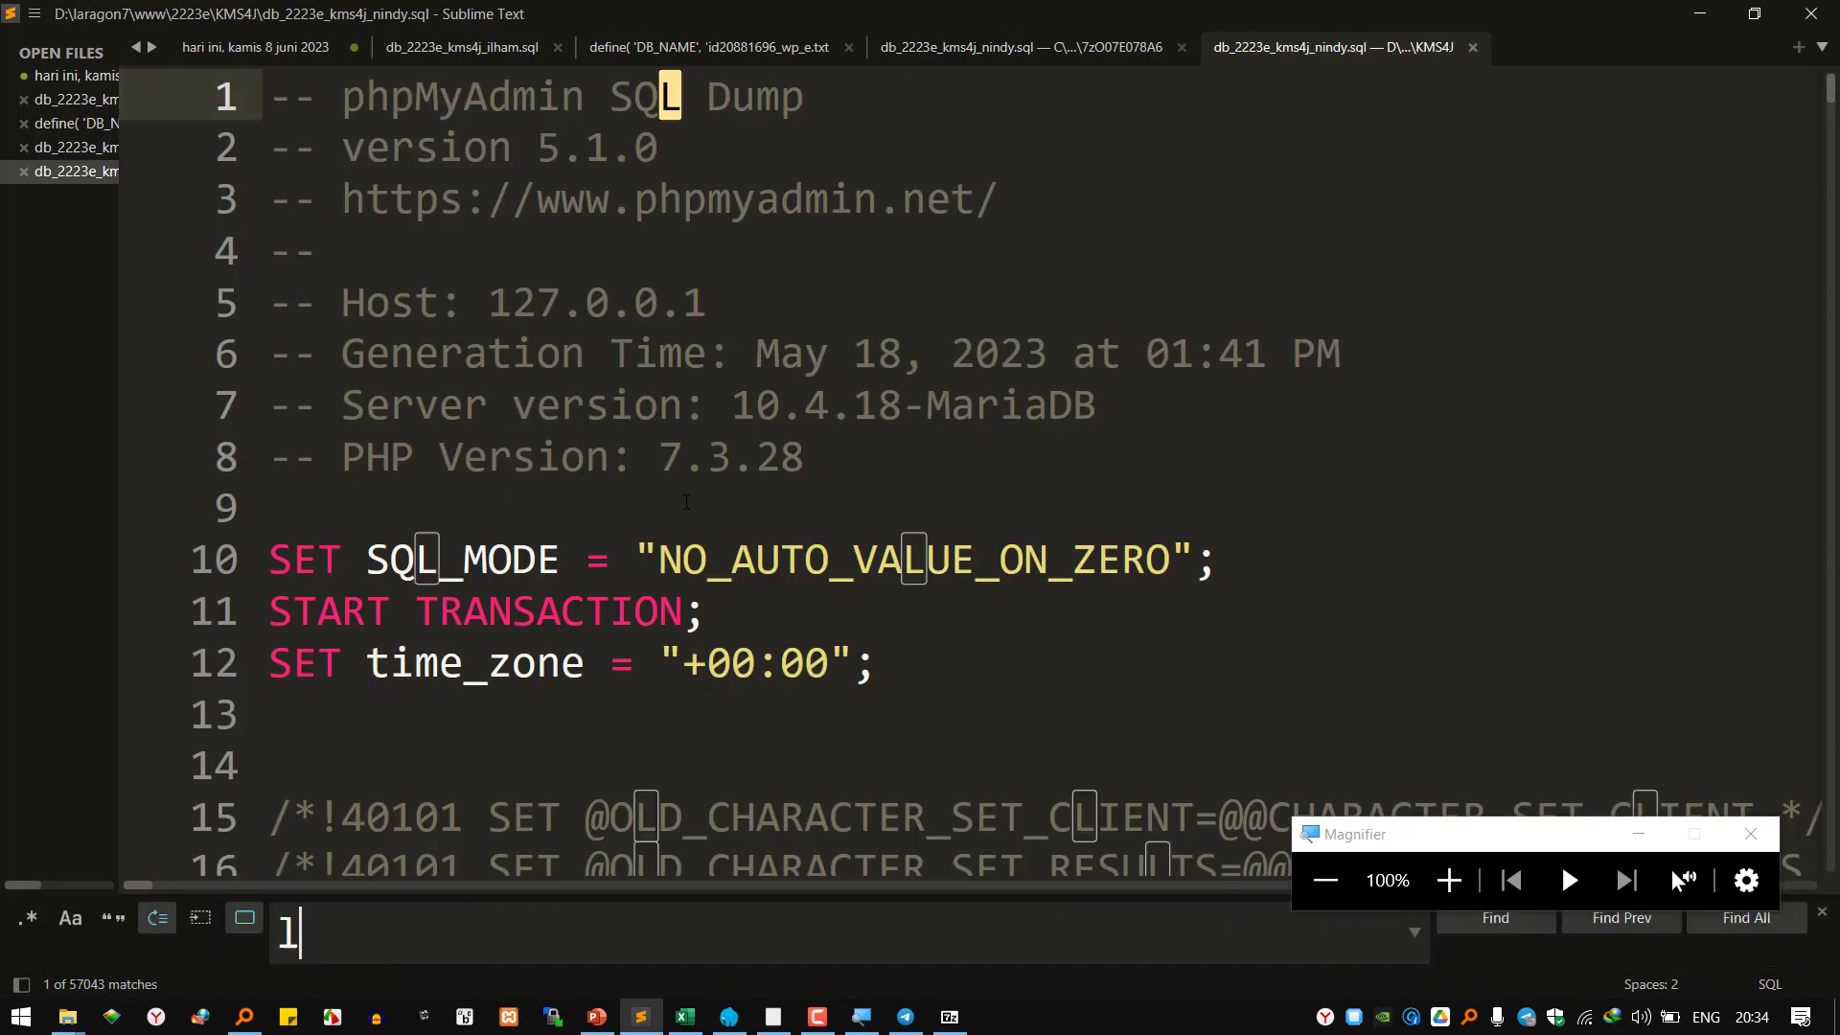
text(localhost)
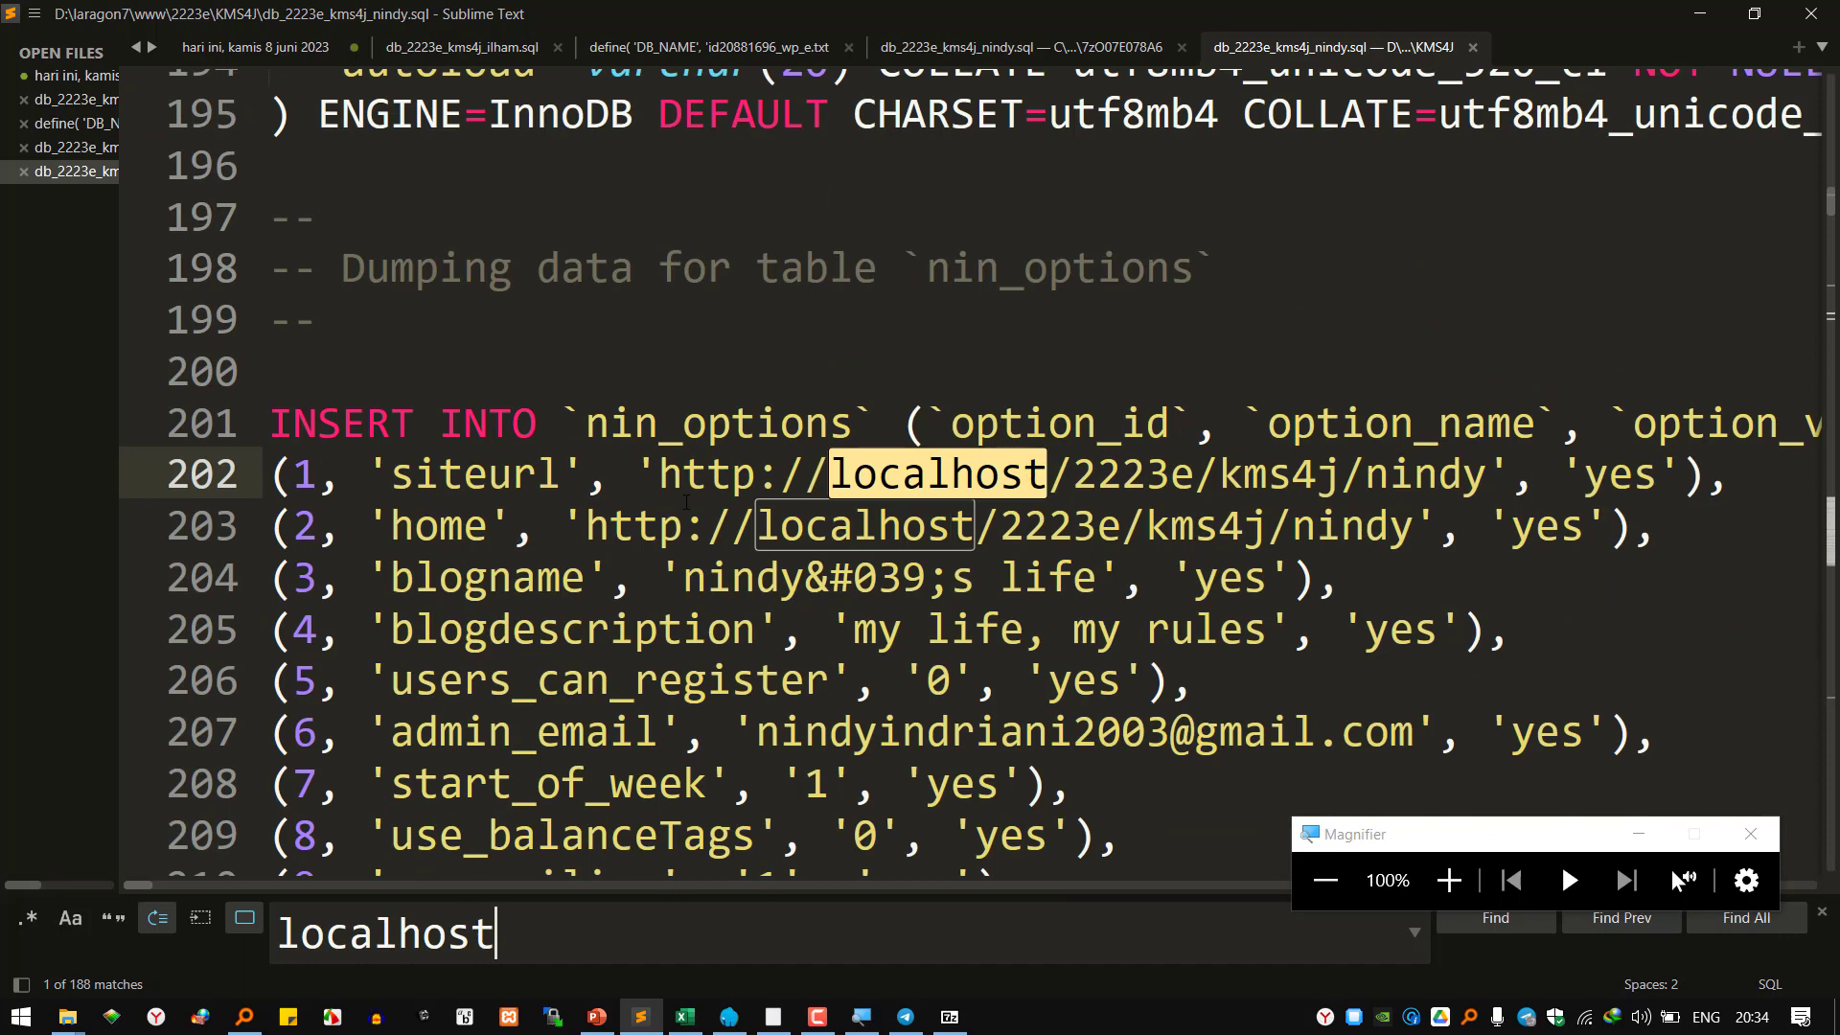
mouse_move(783, 1019)
click(791, 970)
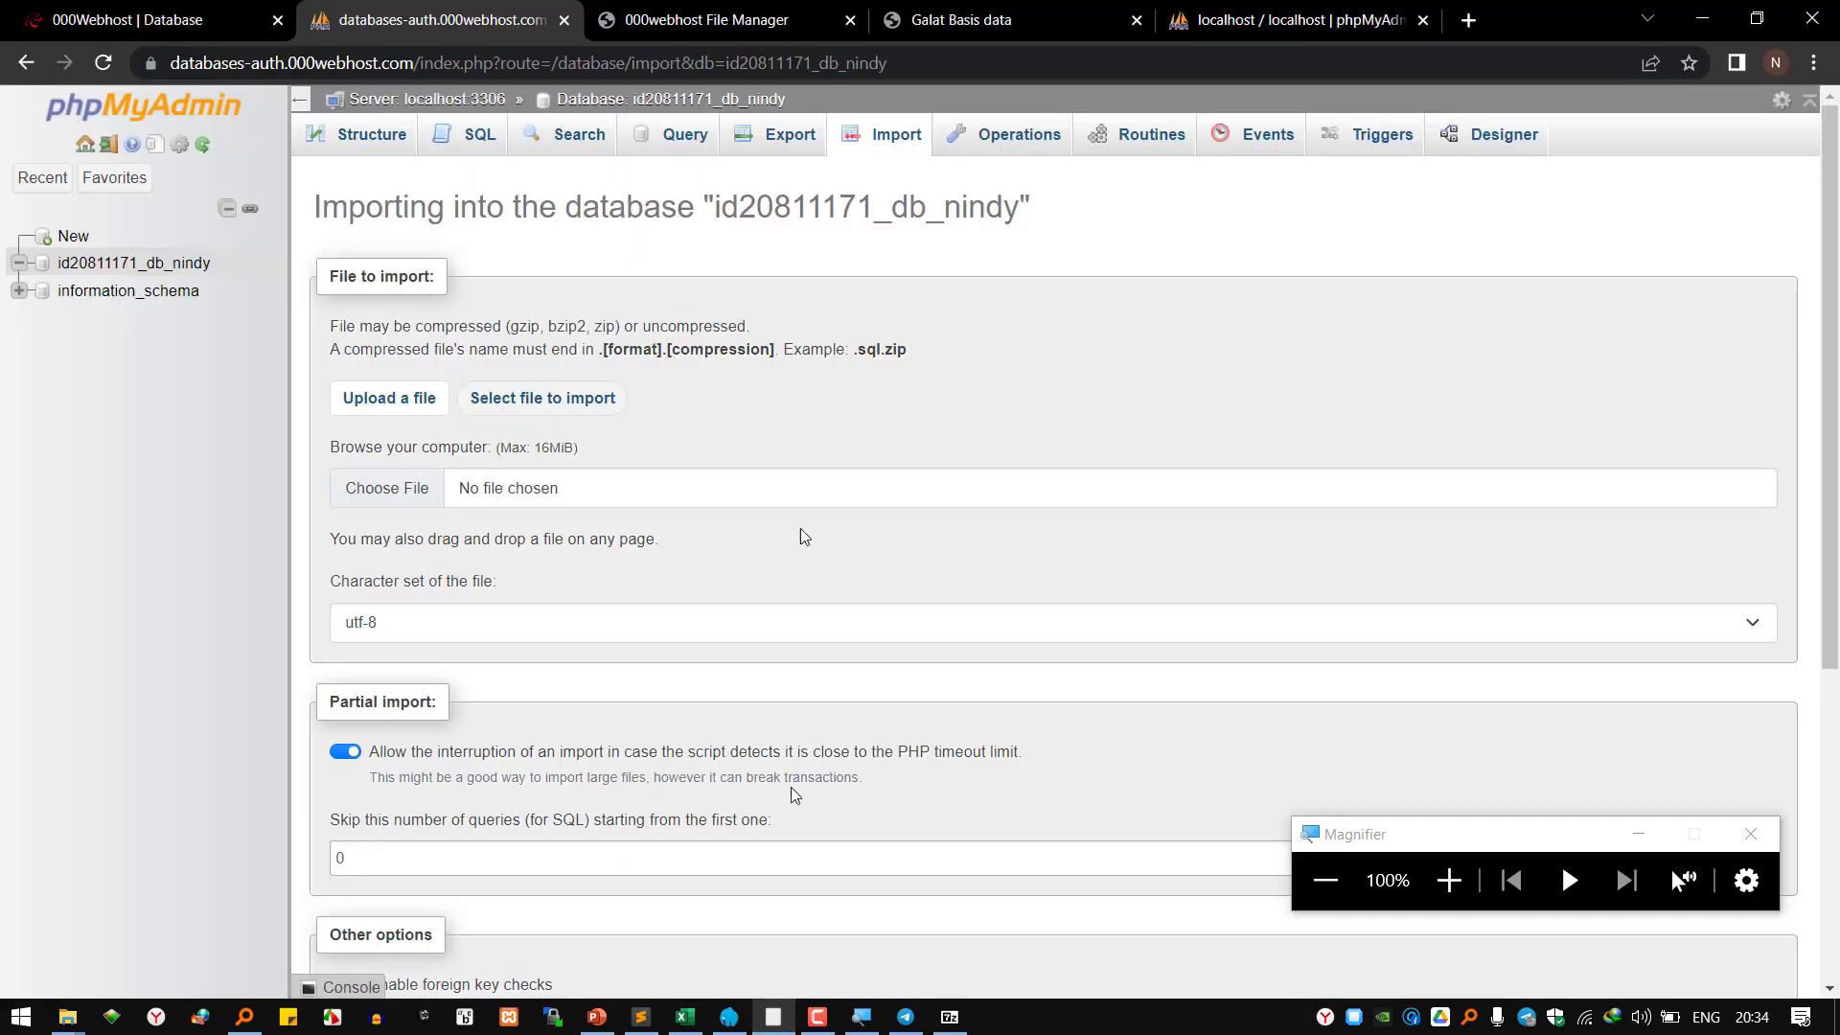
click(948, 21)
click(462, 56)
key(ctrl+c)
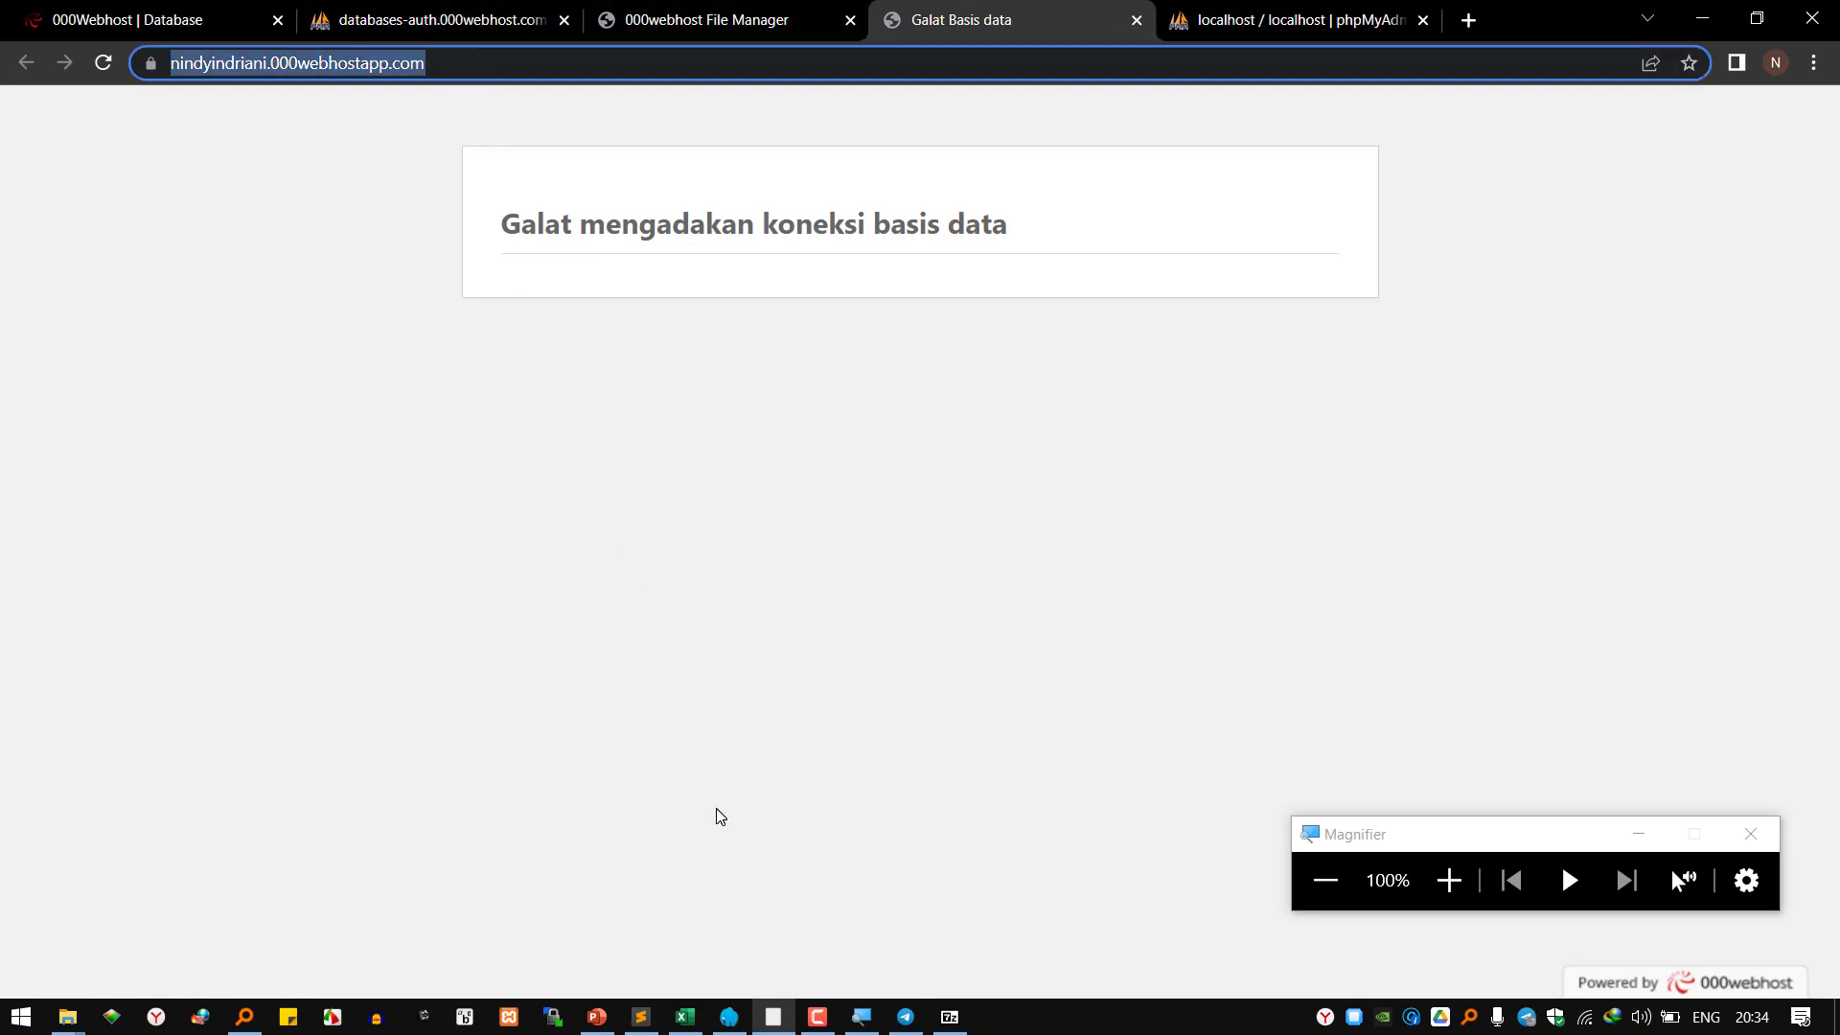
click(654, 1023)
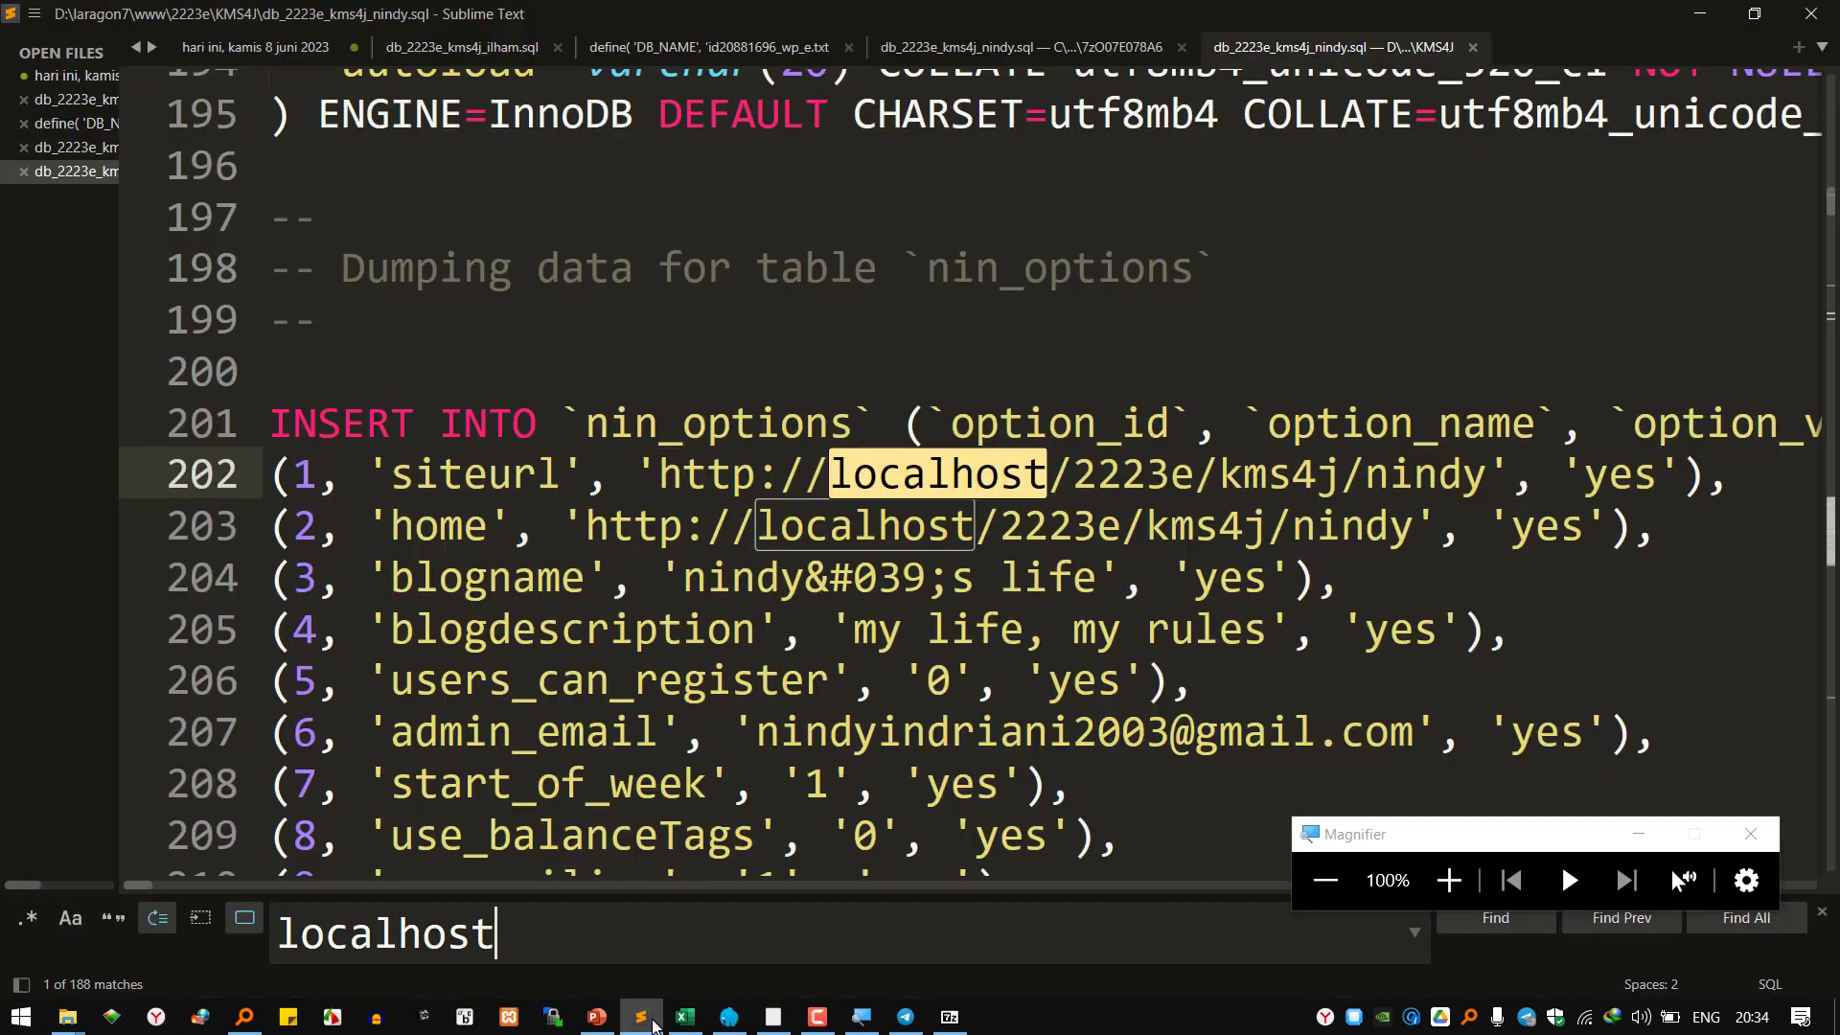
Step: Replace all 188 localhost site URLs with the live 000webhostapp.com address and save the file
drag(662, 473, 1486, 473)
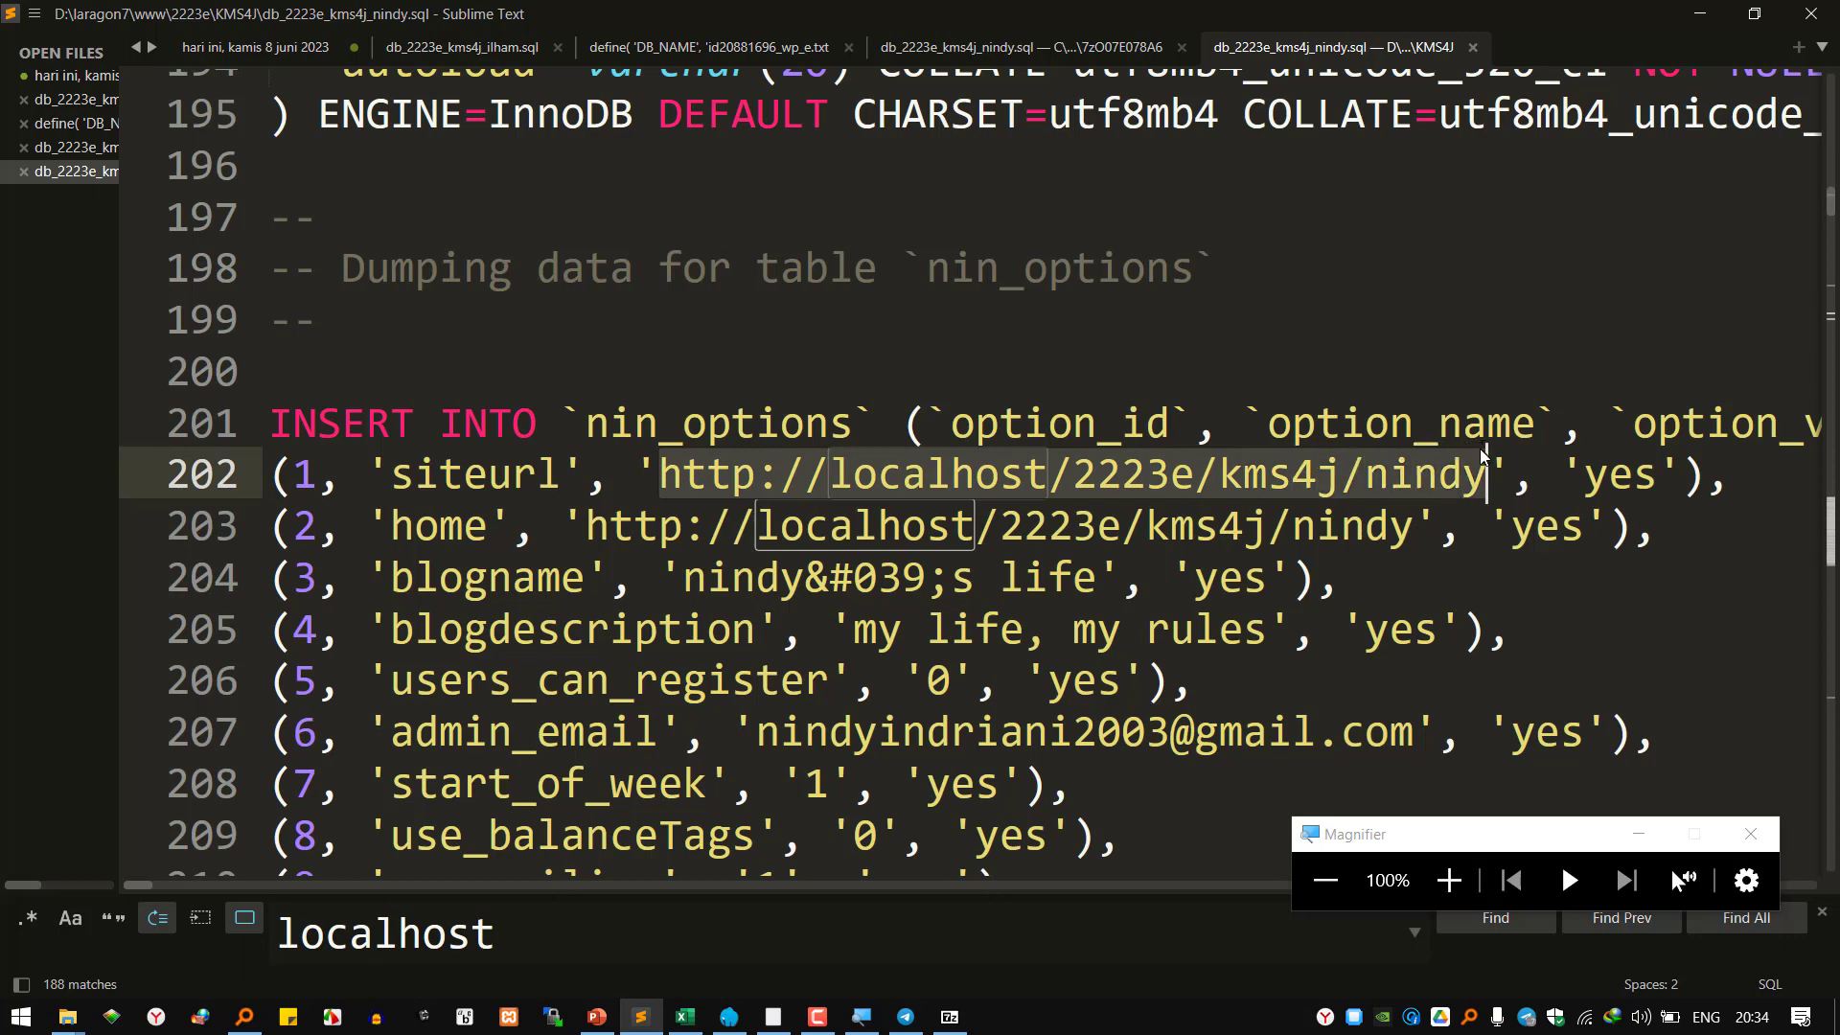
key(ctrl+h)
key(Tab)
text(@)
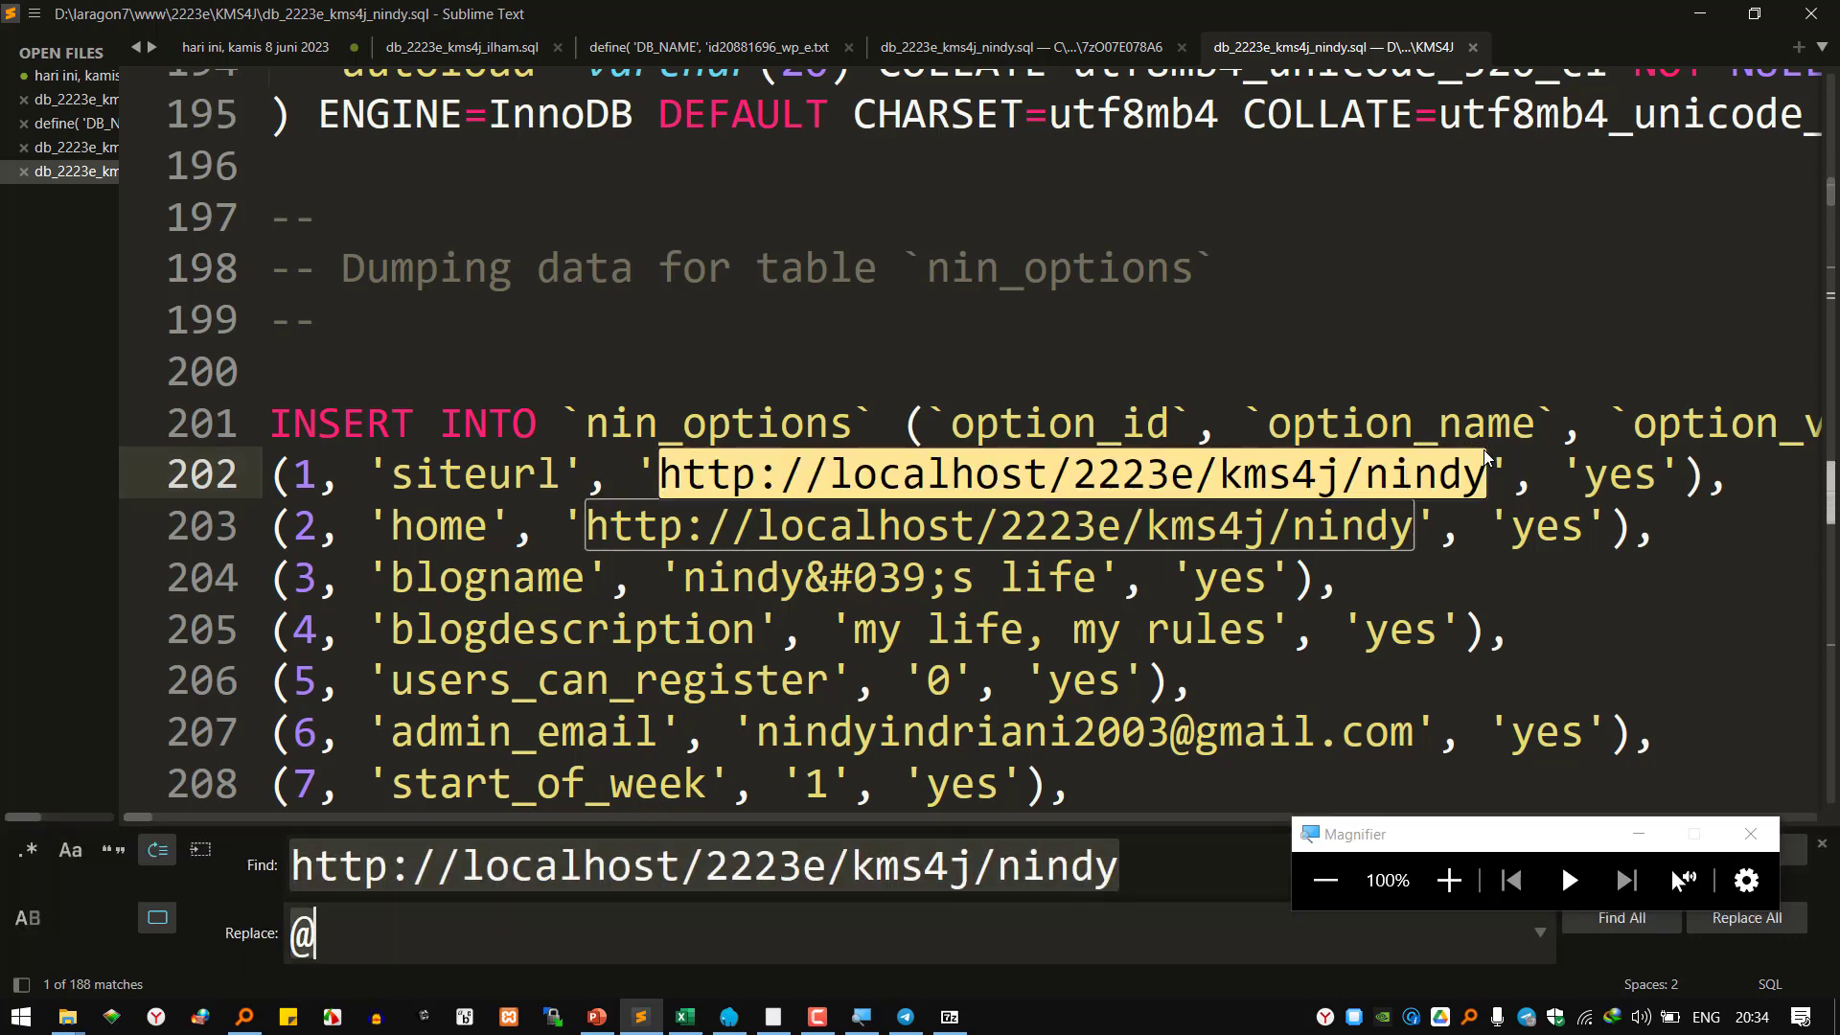
key(BackSpace)
key(ctrl+v)
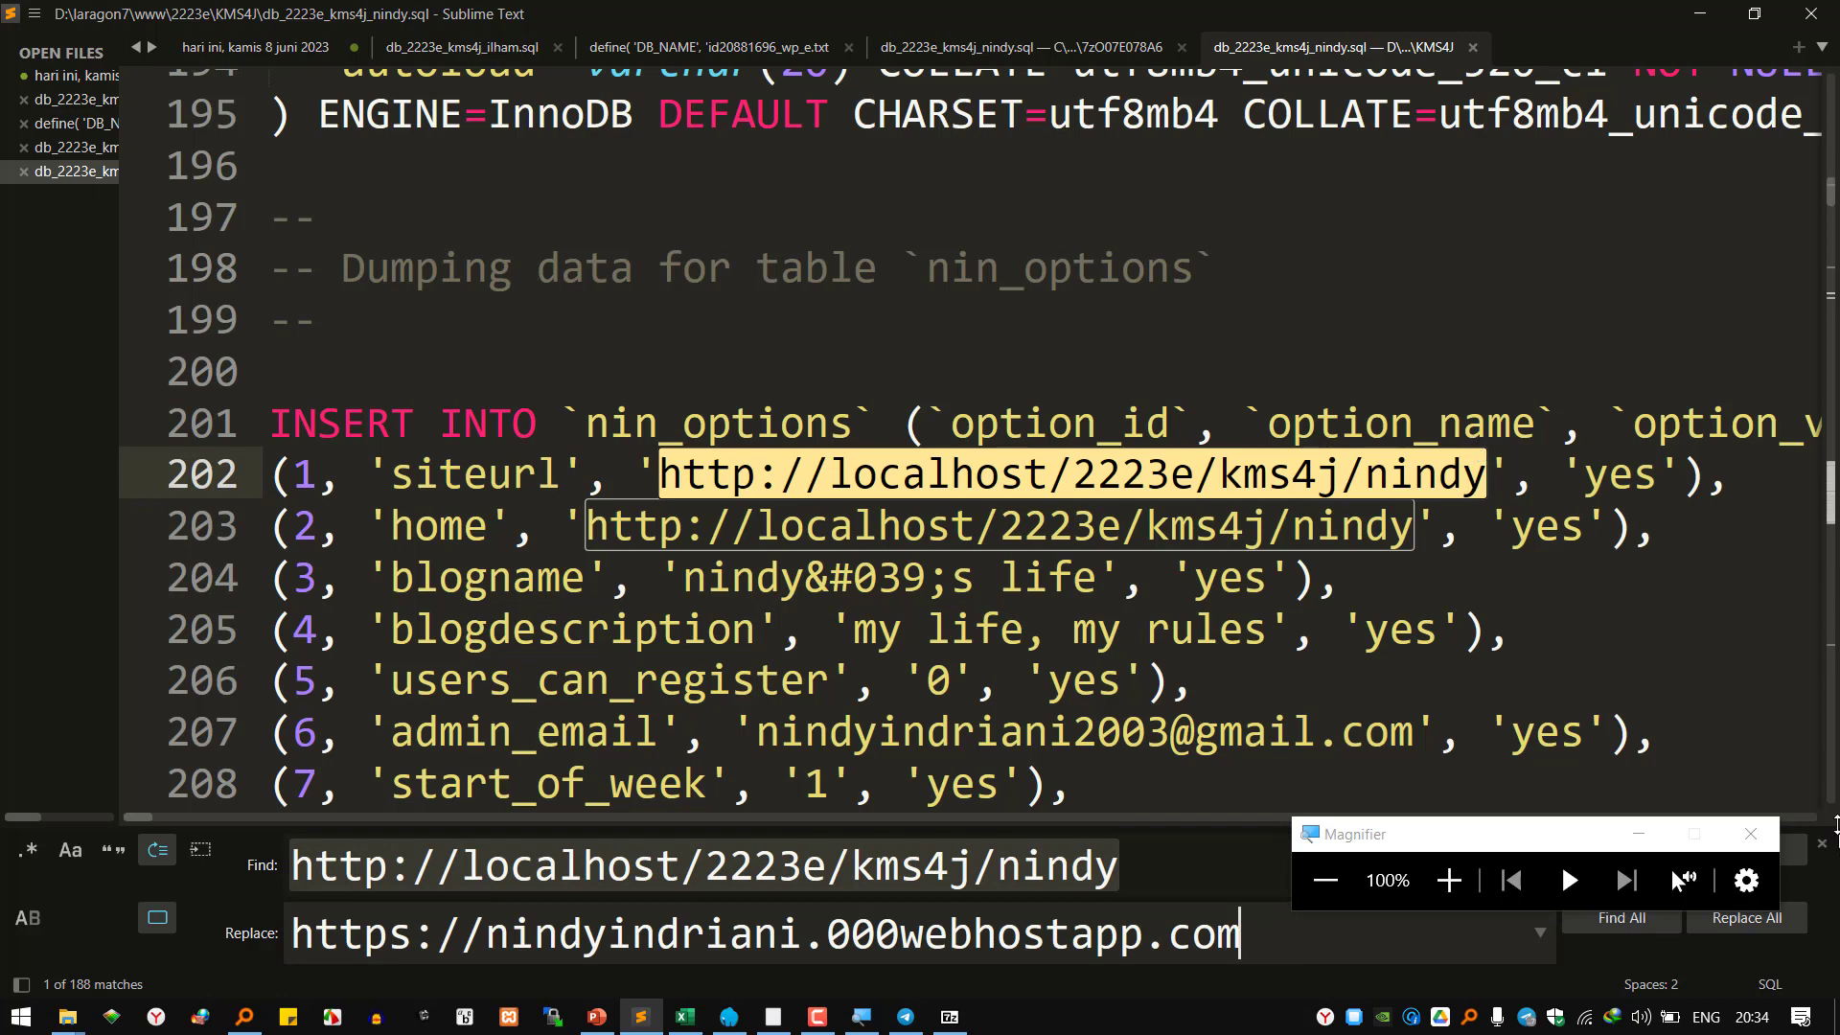
click(1745, 917)
click(1263, 582)
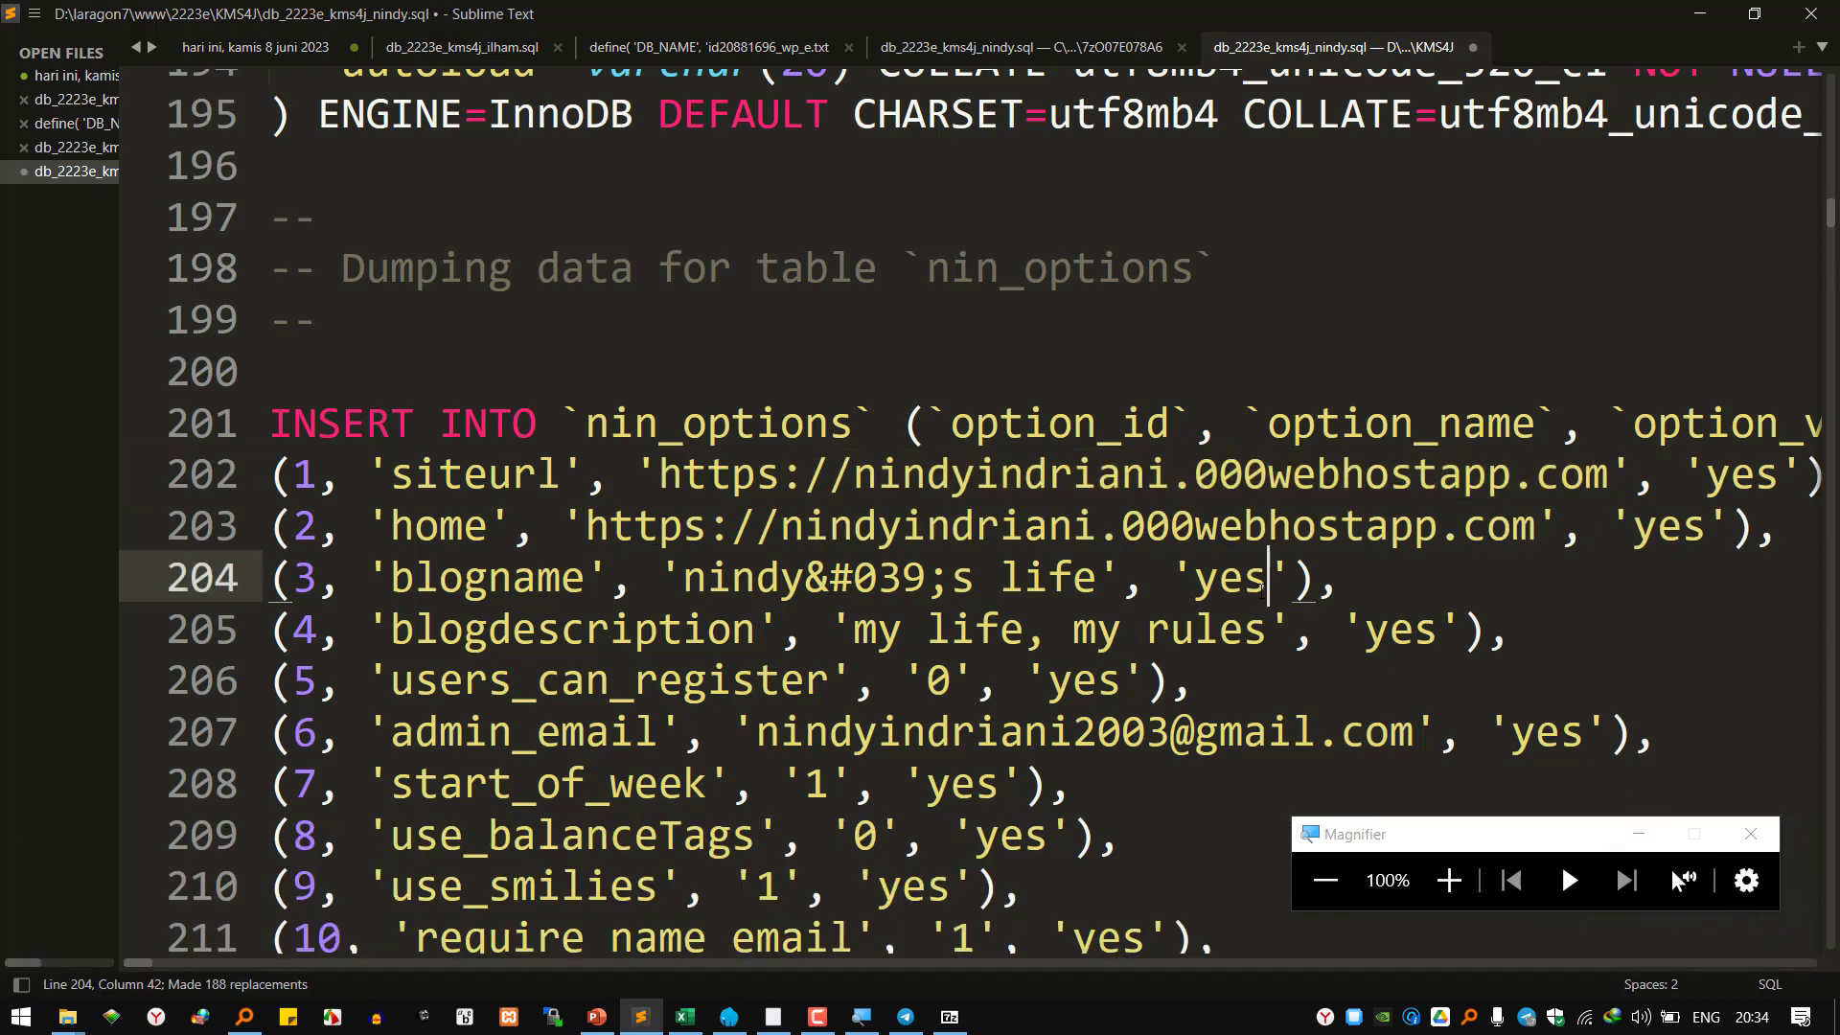
key(ctrl+s)
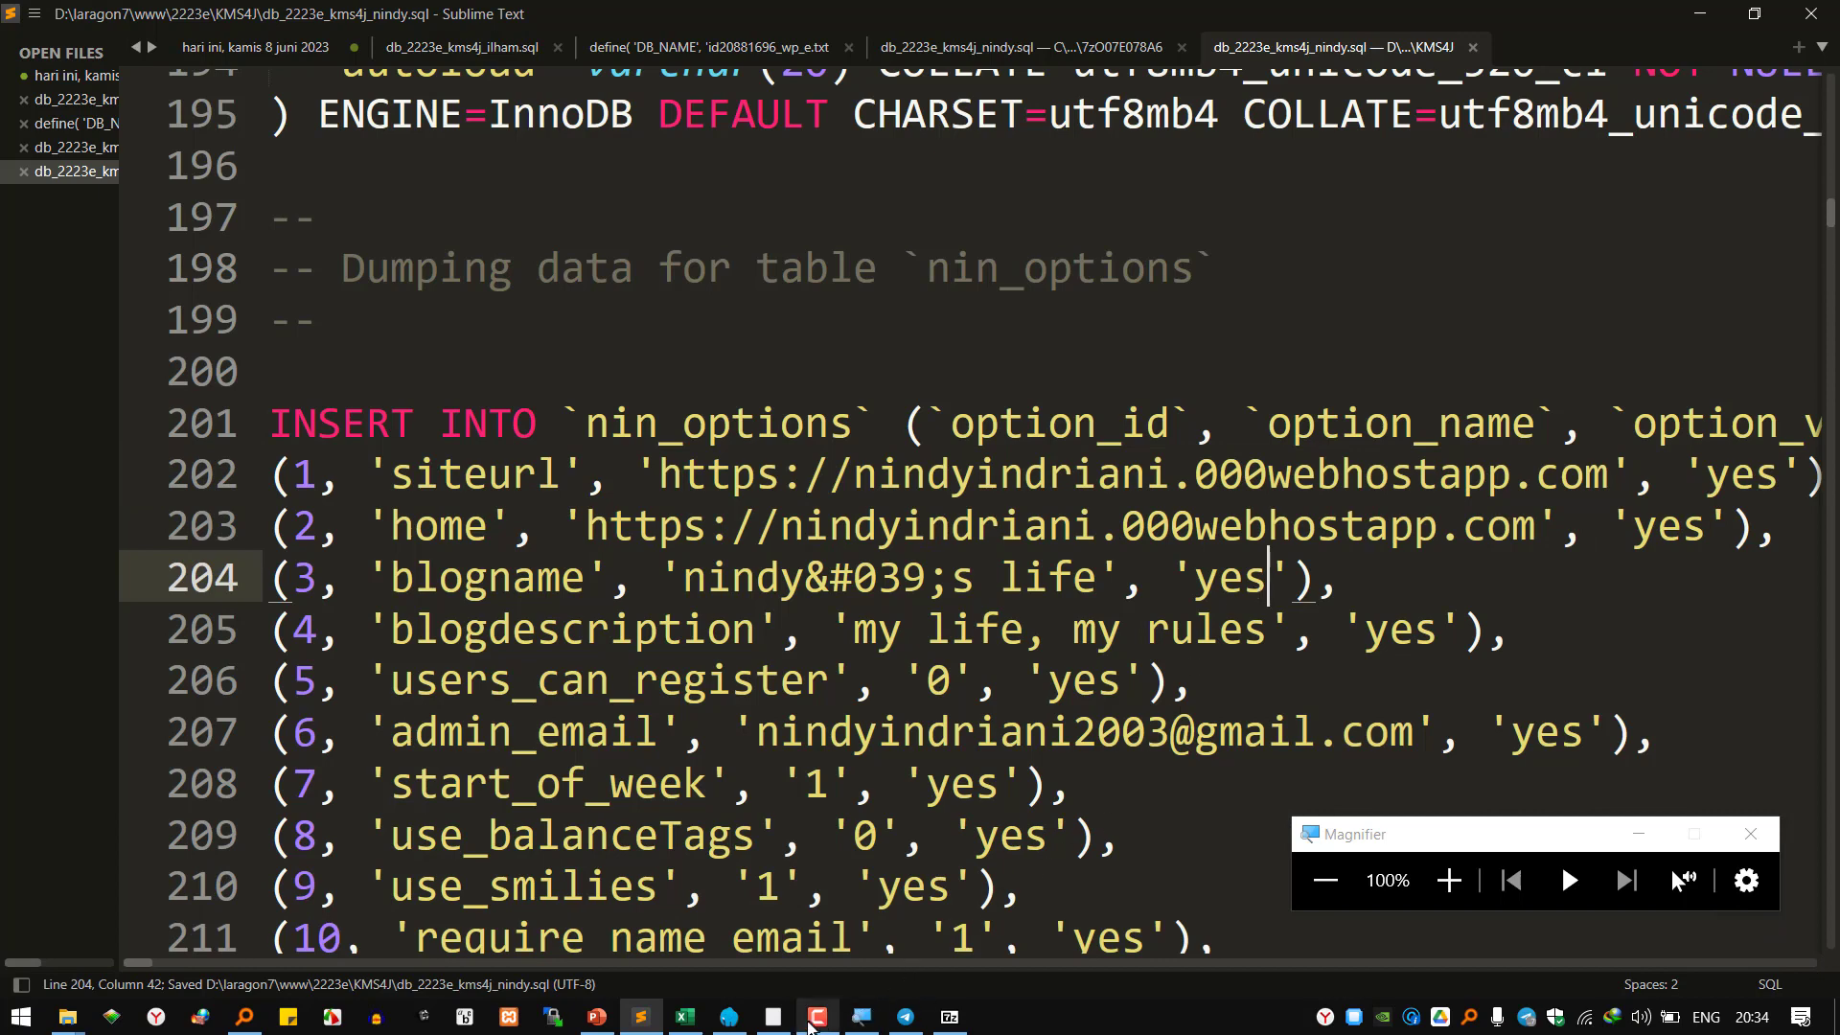
click(773, 1016)
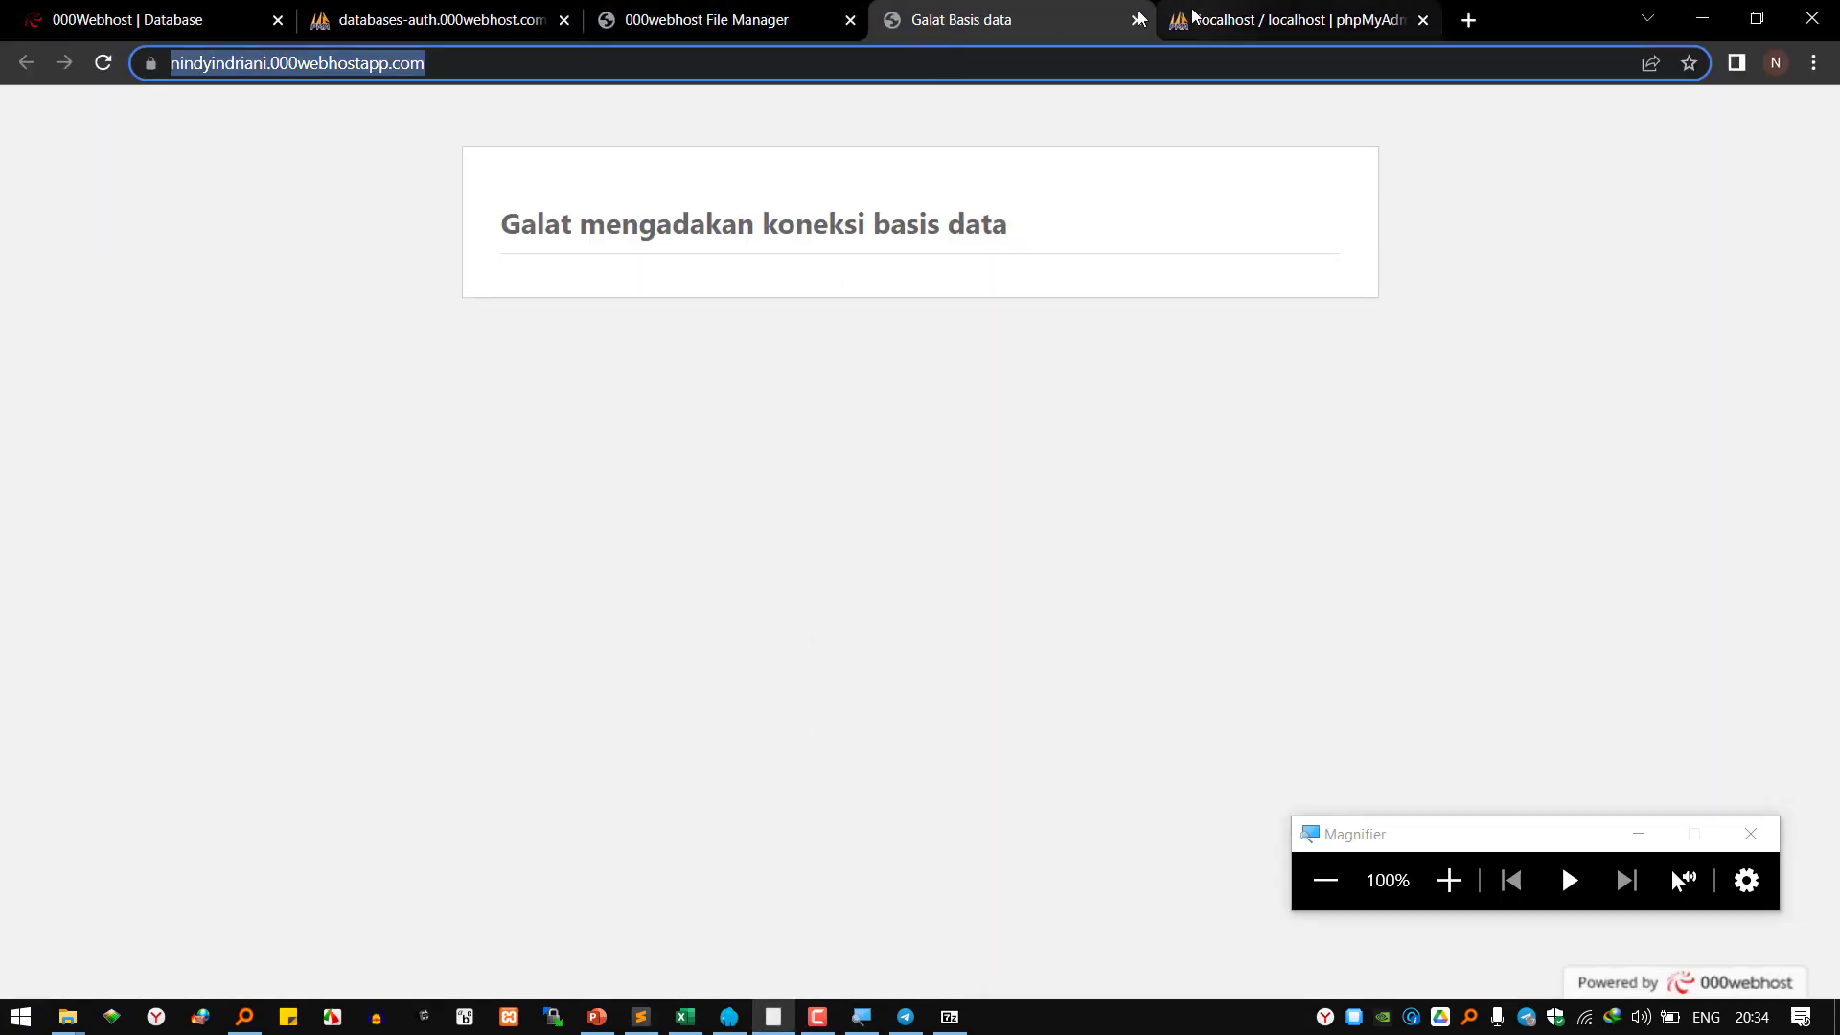
Step: Import the edited db_2223e_kms4j_nindy.sql into id20811171_db_nindy from phpMyAdmin's Import tab
click(493, 21)
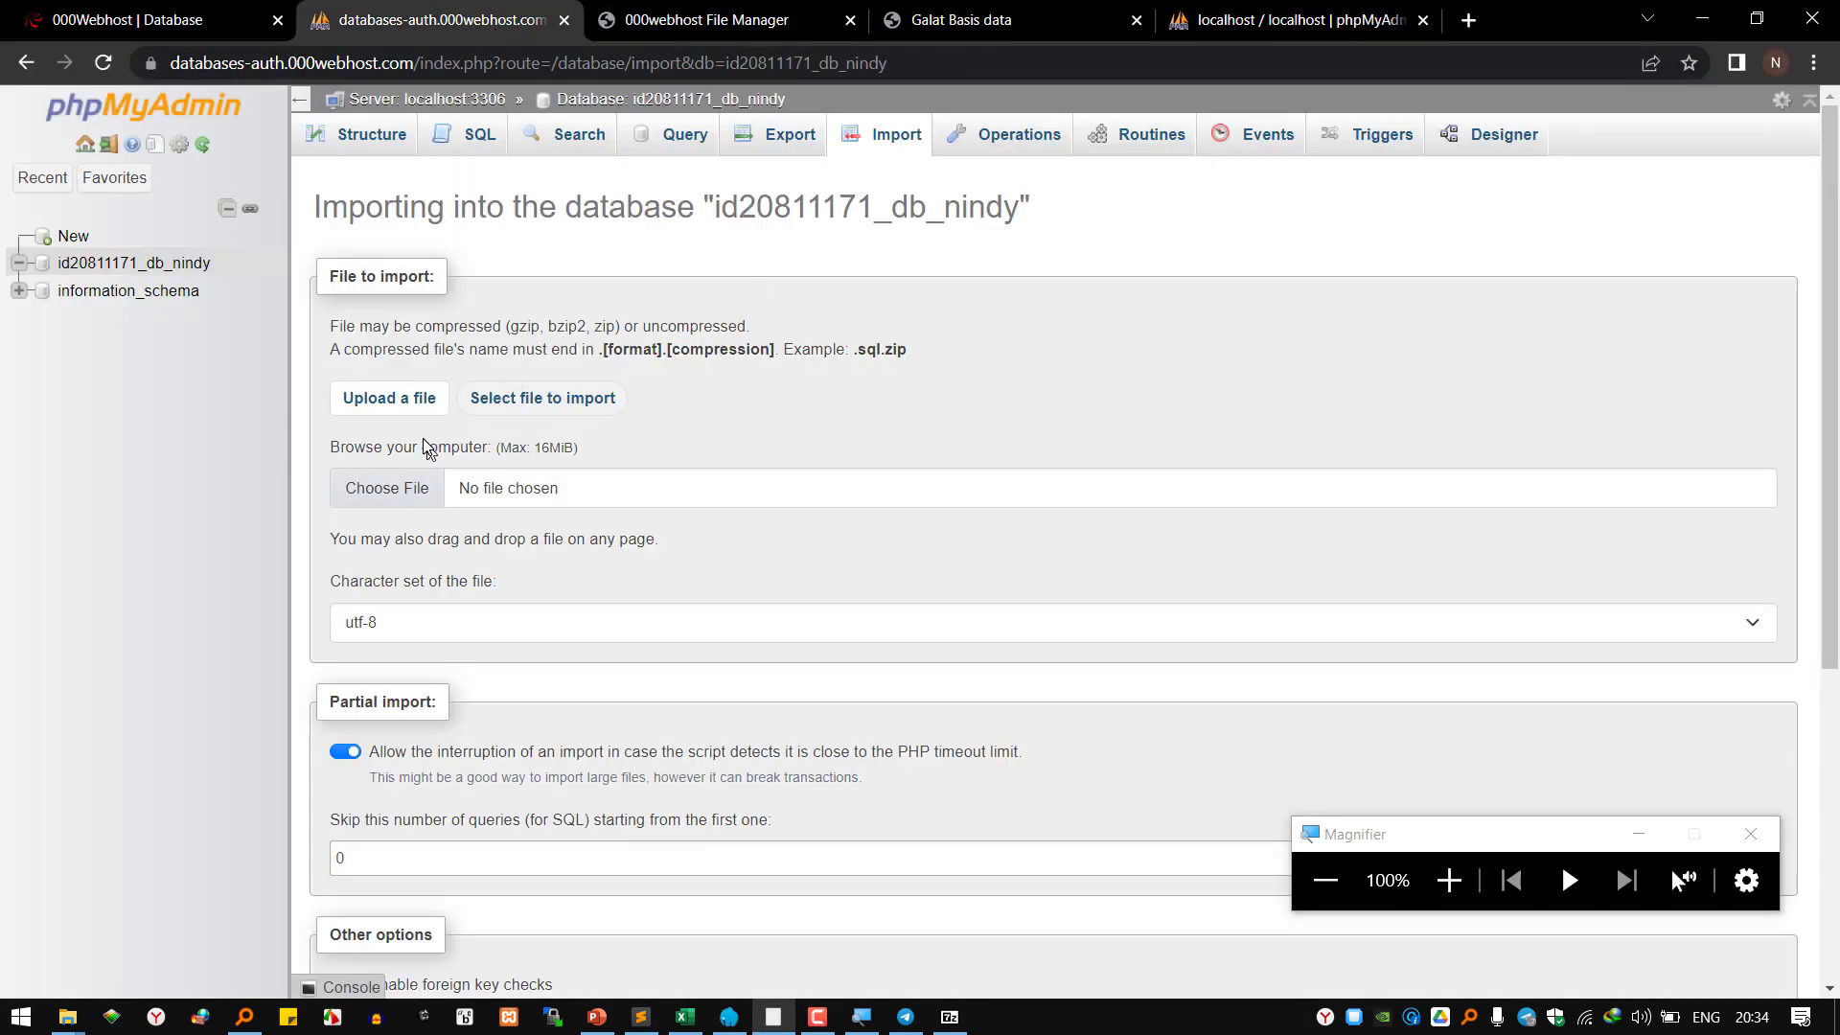
click(410, 489)
click(330, 257)
double_click(329, 258)
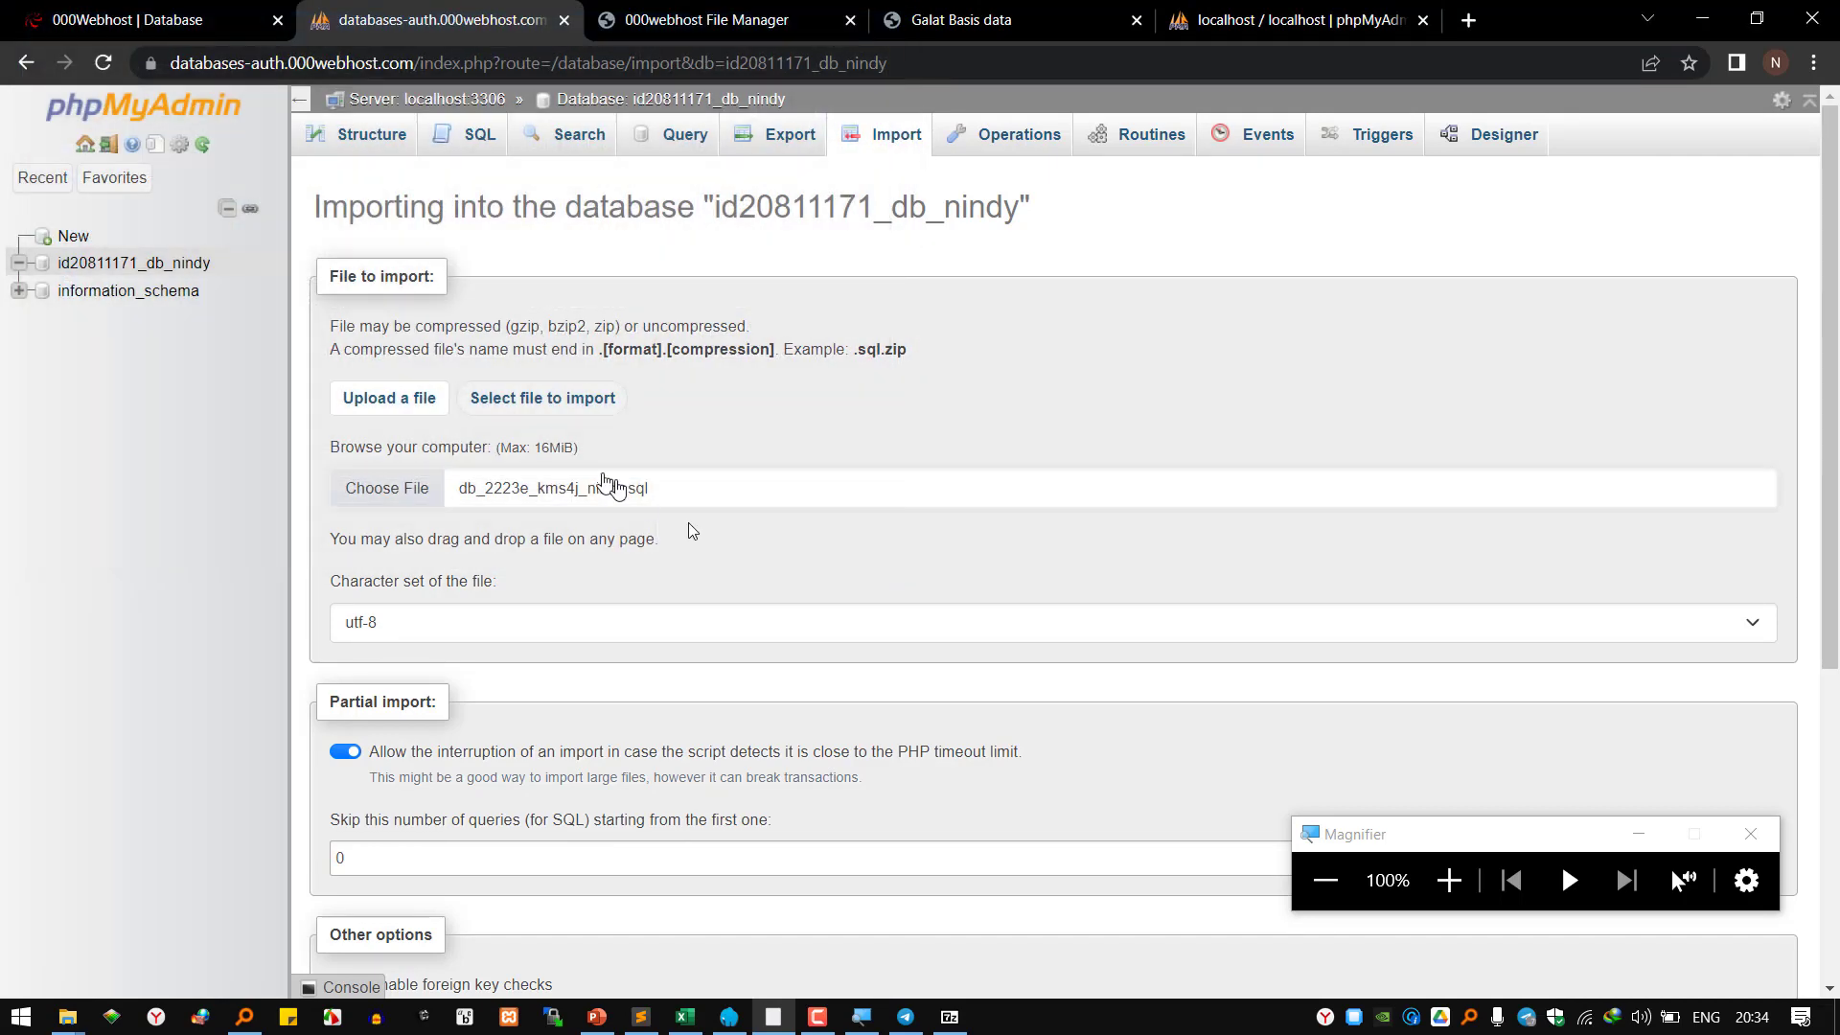
scroll(805, 547, down, 5)
click(353, 917)
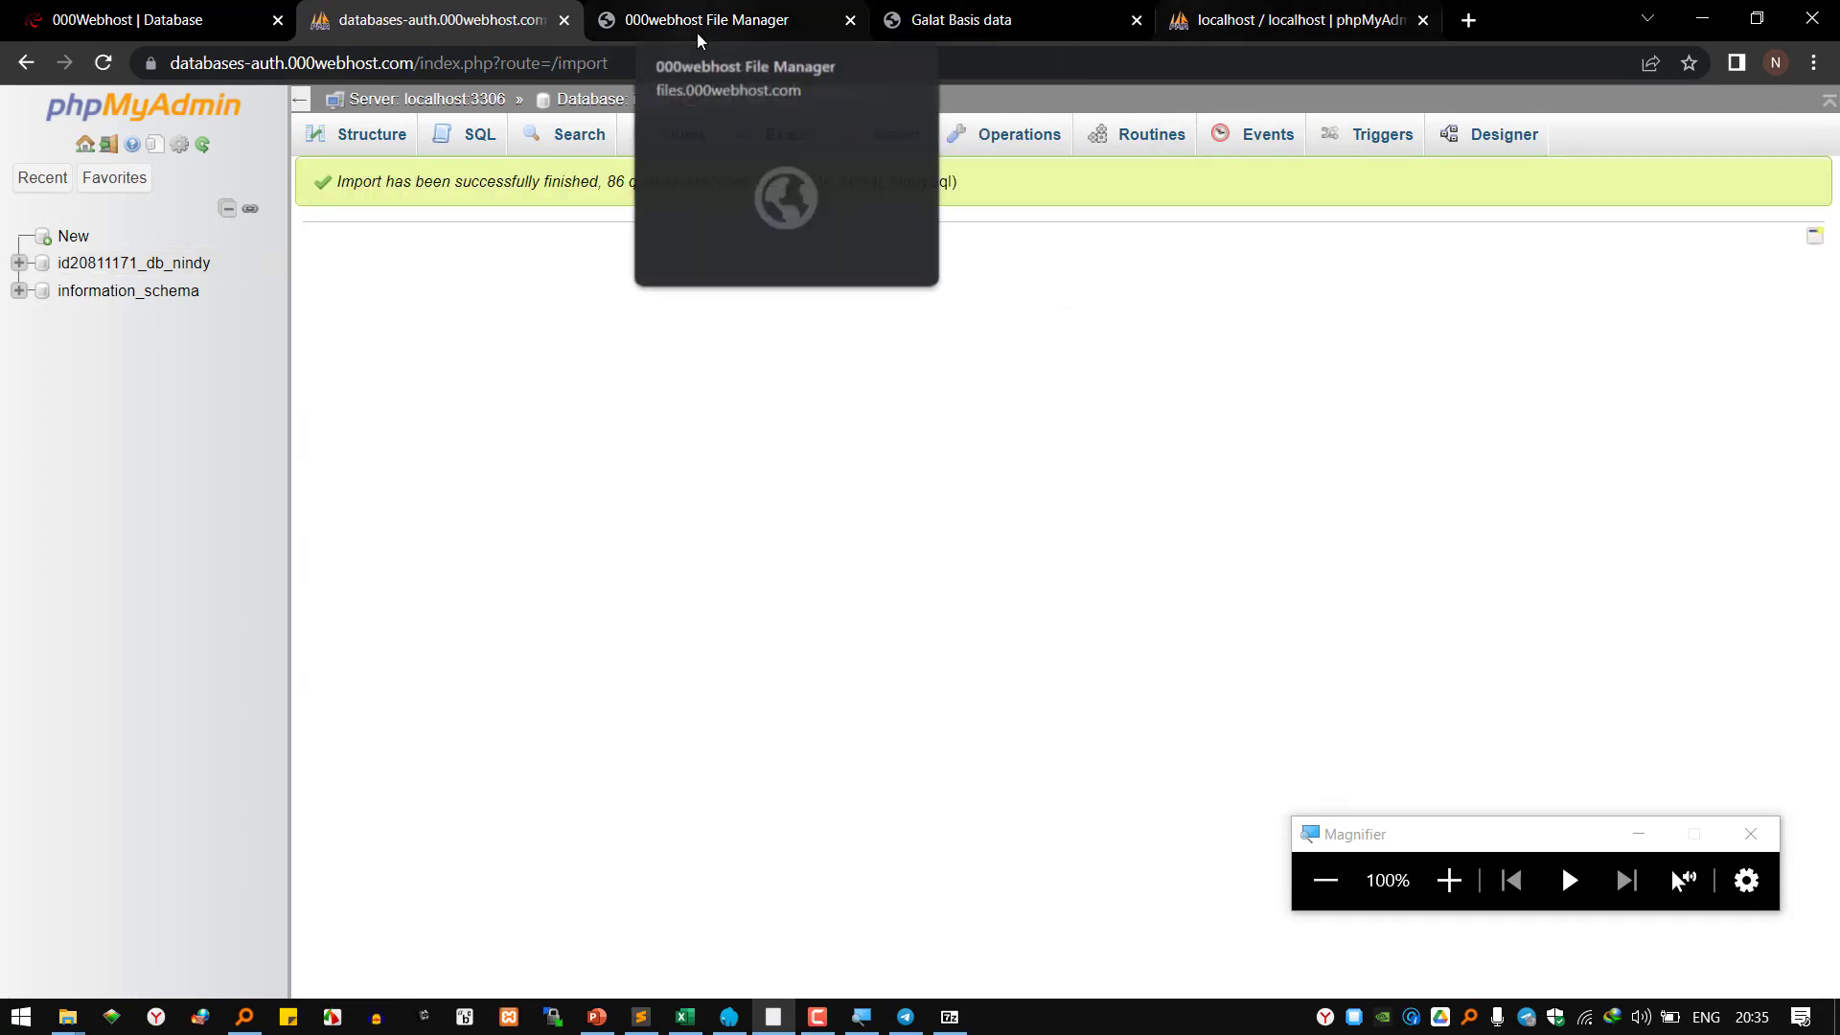
click(700, 24)
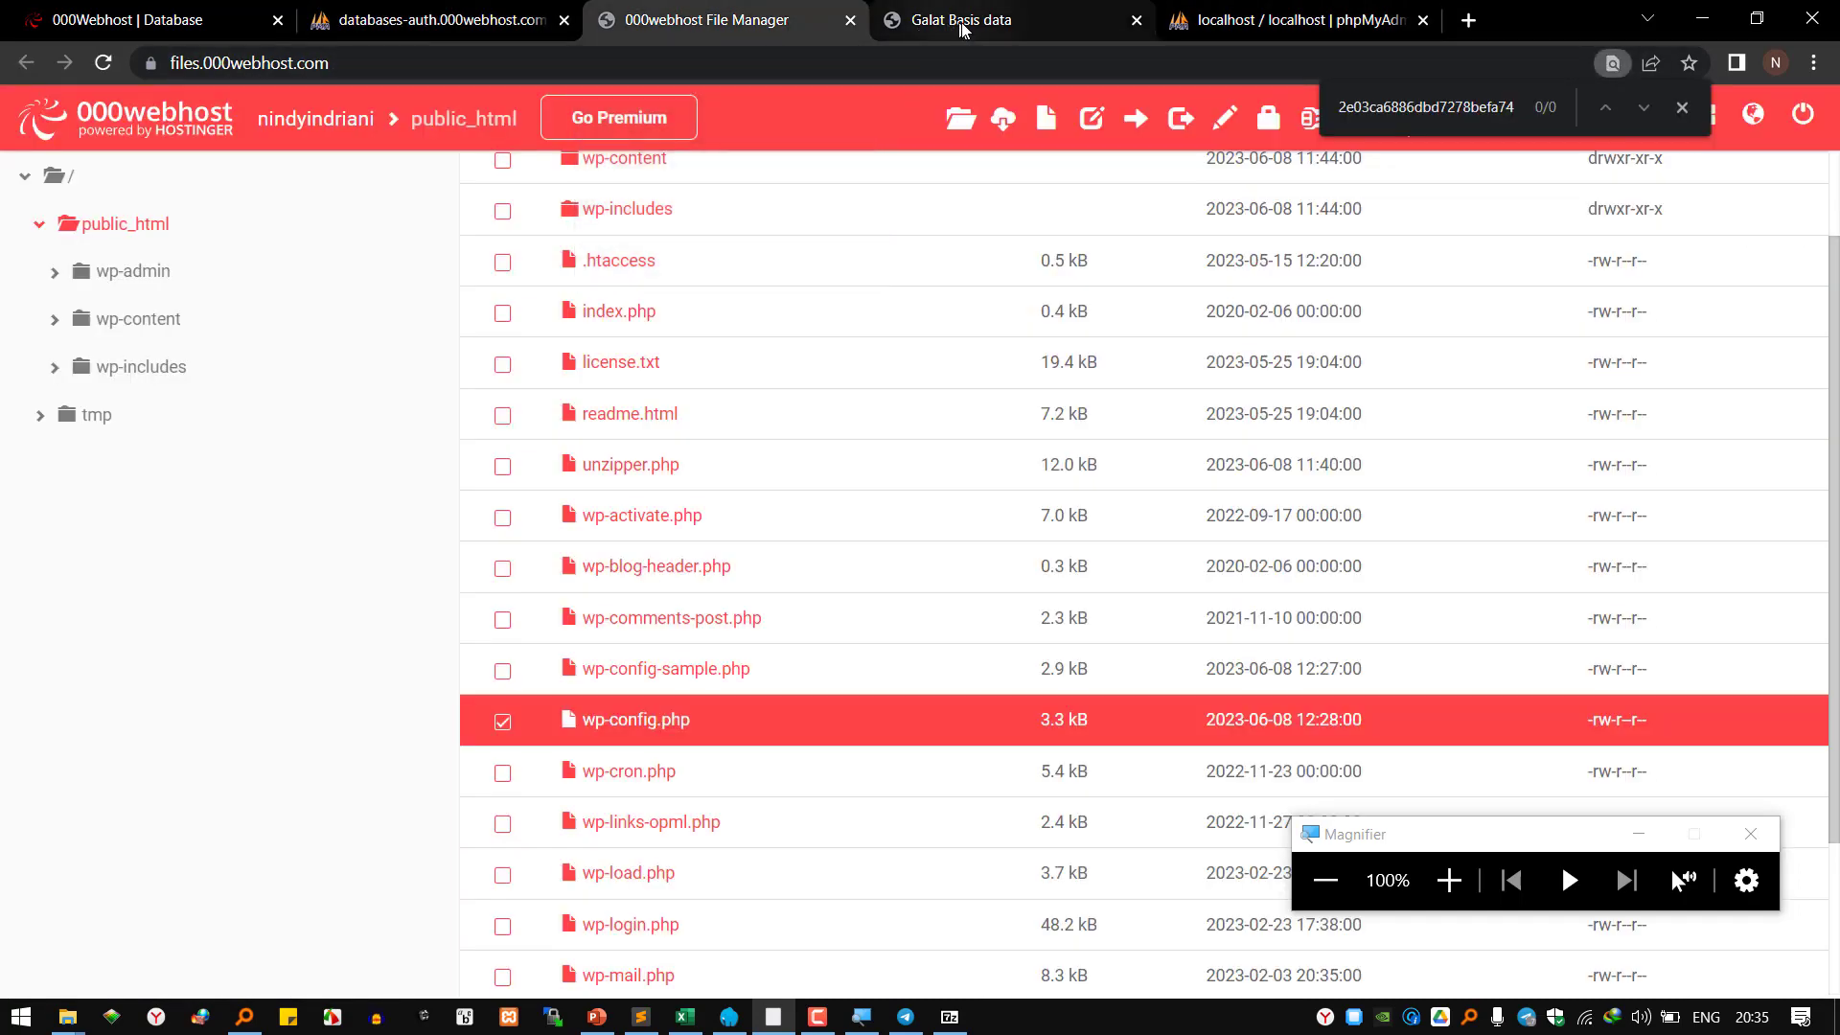
Step: Reload the live blog, scroll its posts and open the PEKAT post, which returns 500 Internal Server Error
click(964, 28)
key(Return)
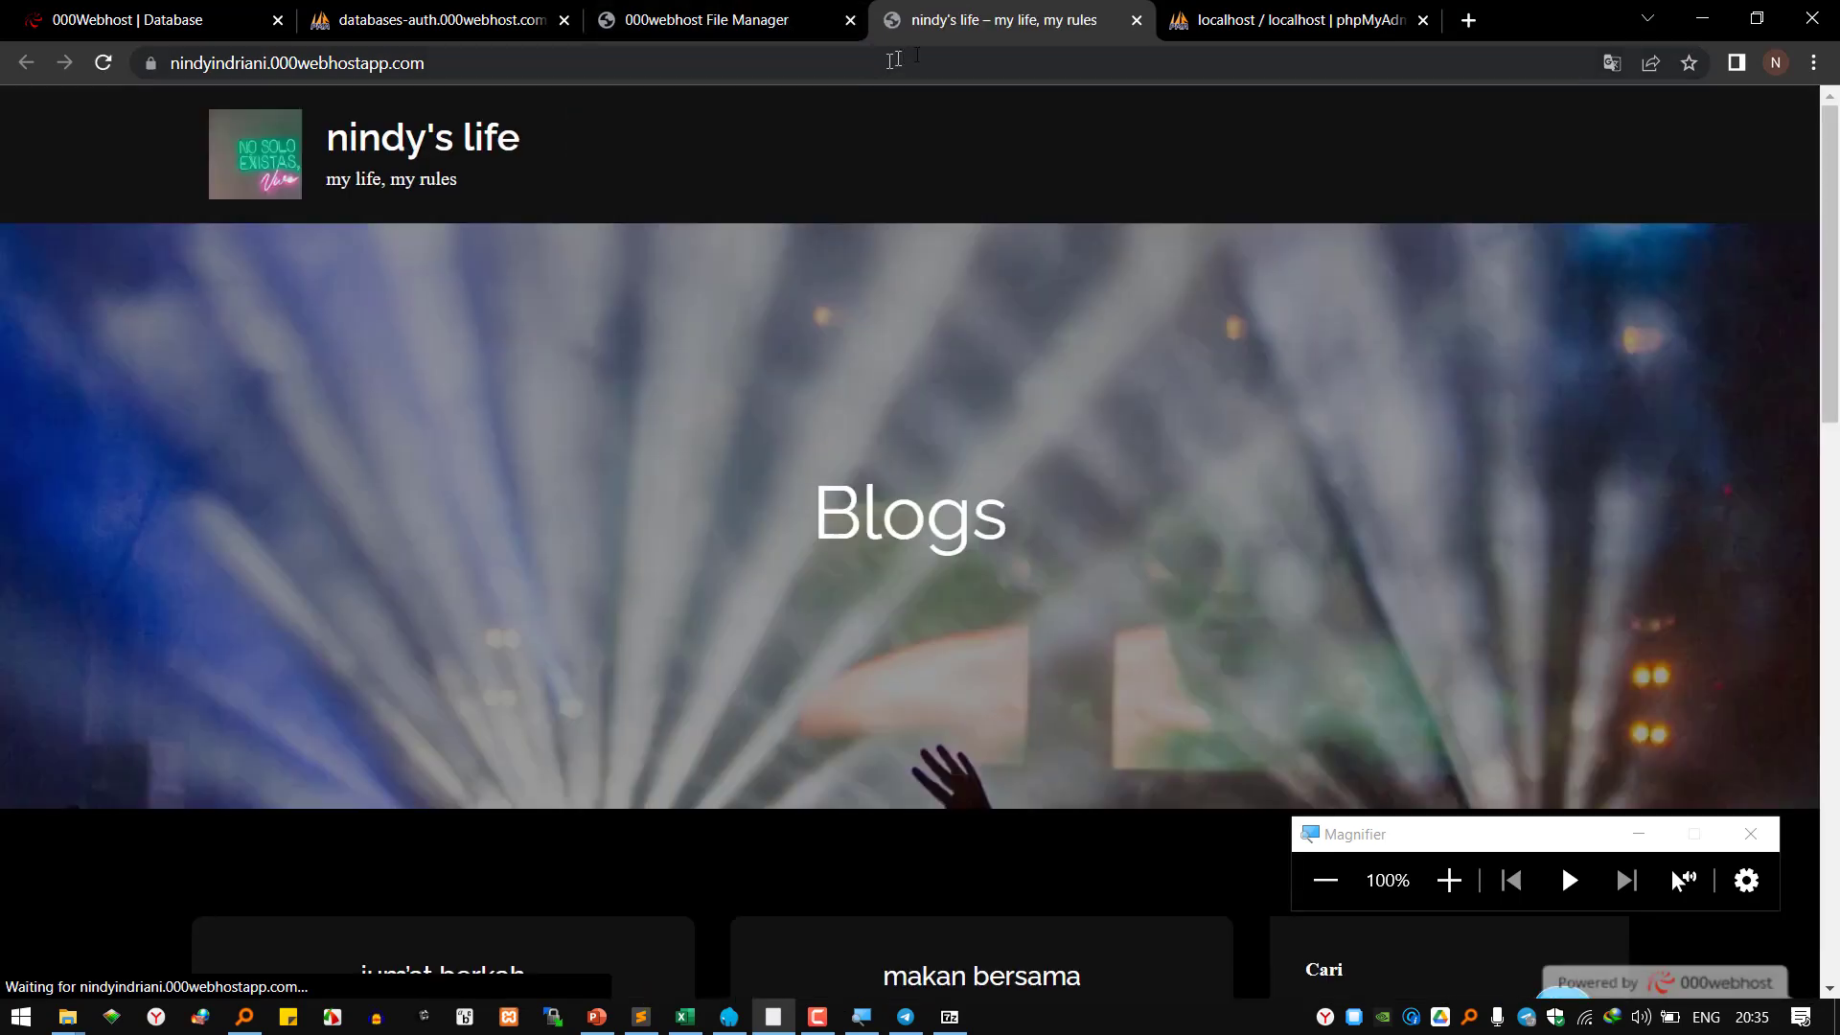
scroll(943, 177, down, 14)
scroll(939, 171, down, 3)
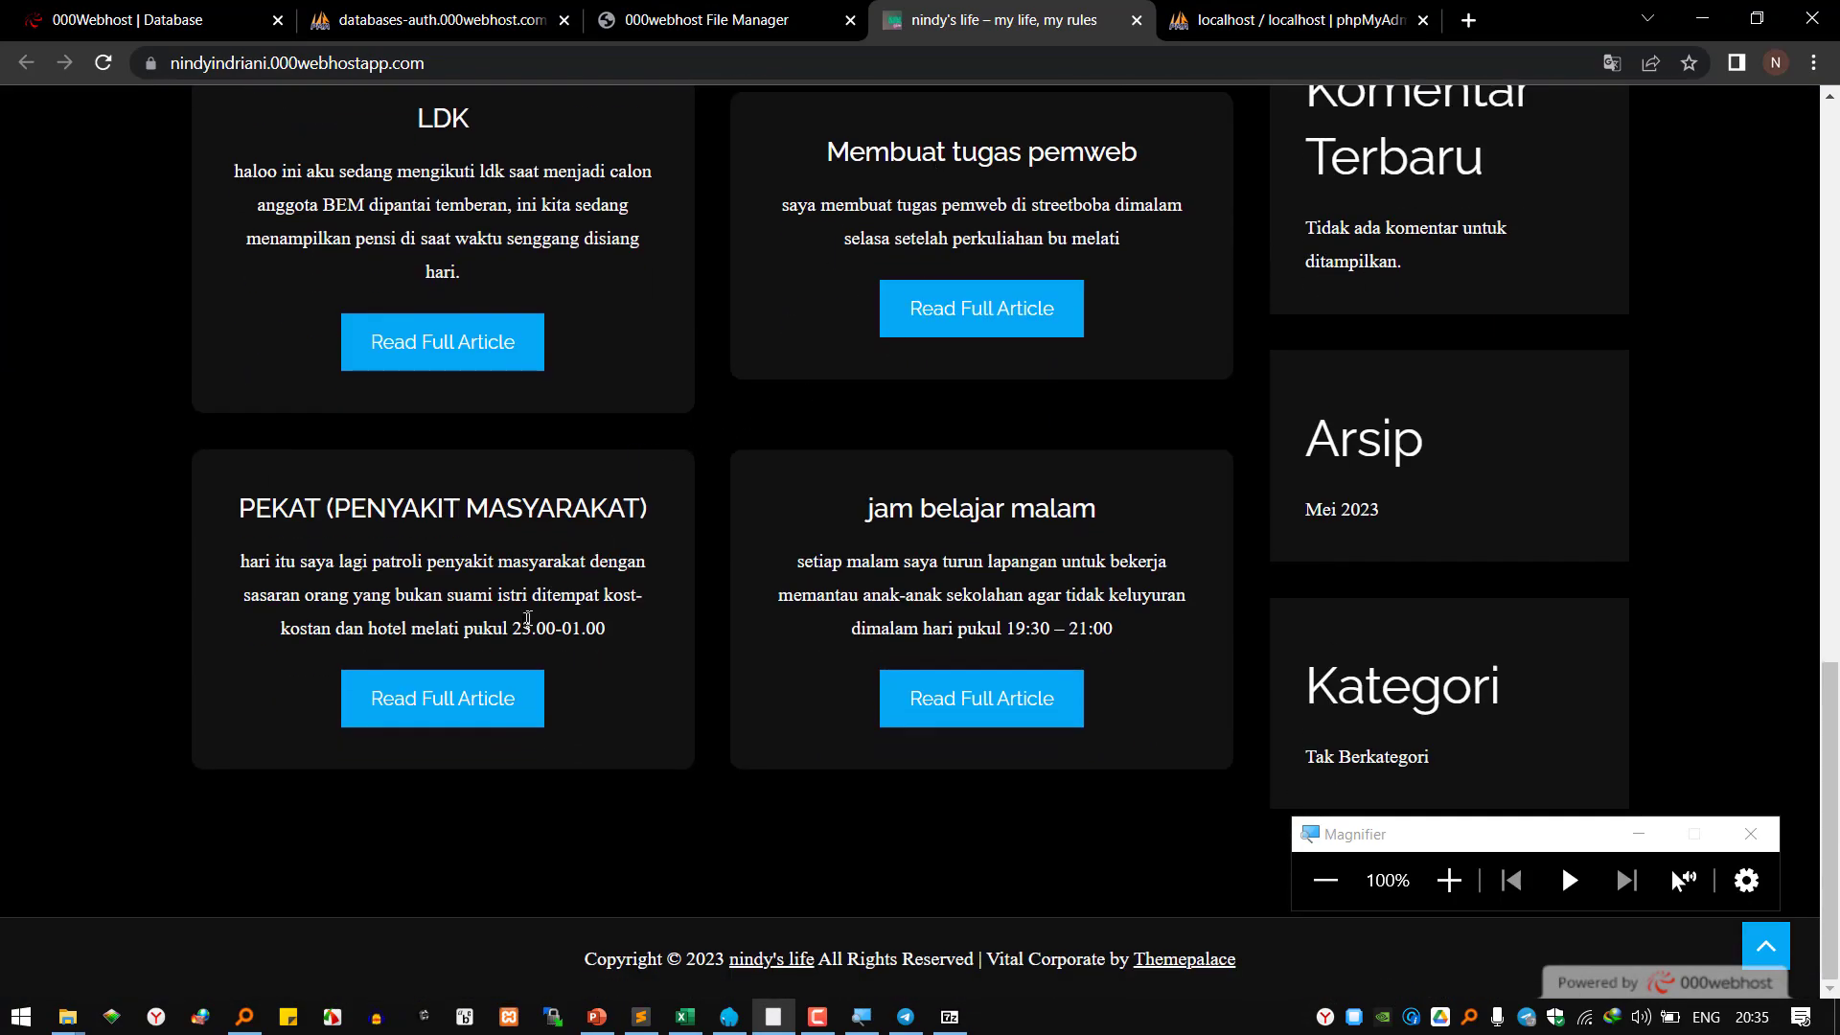
click(481, 698)
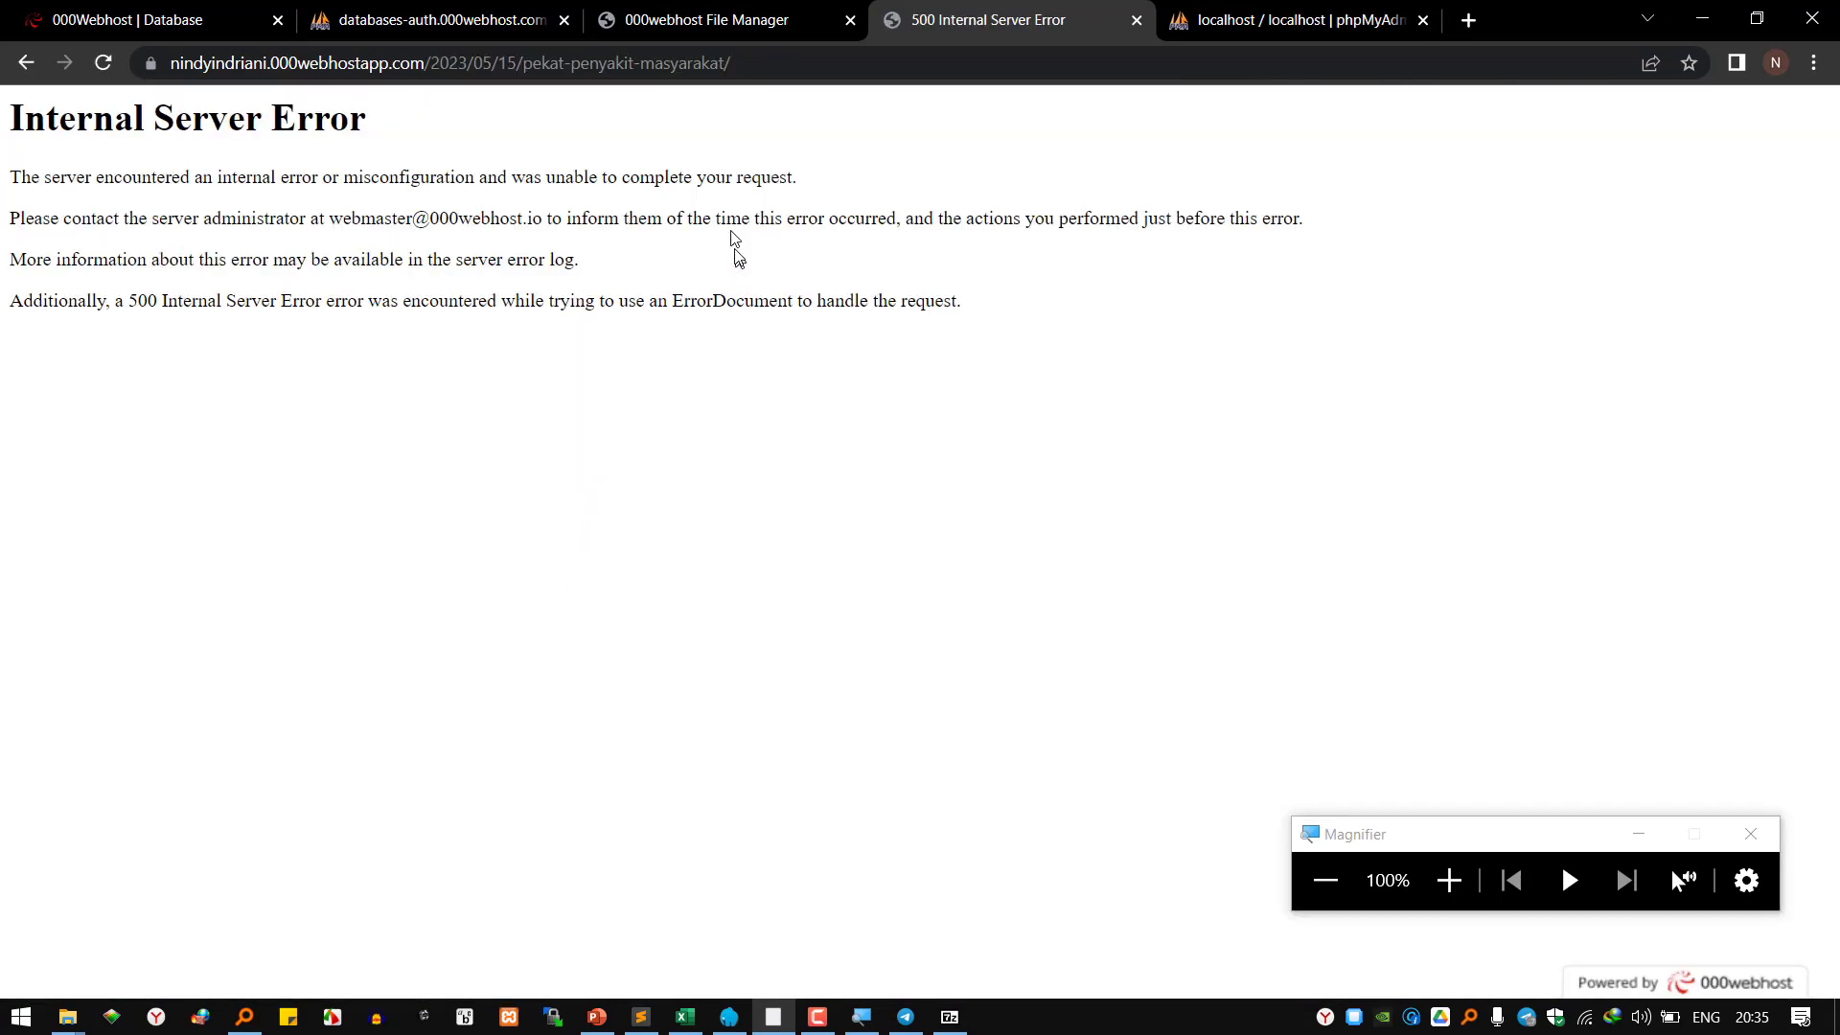
click(1449, 880)
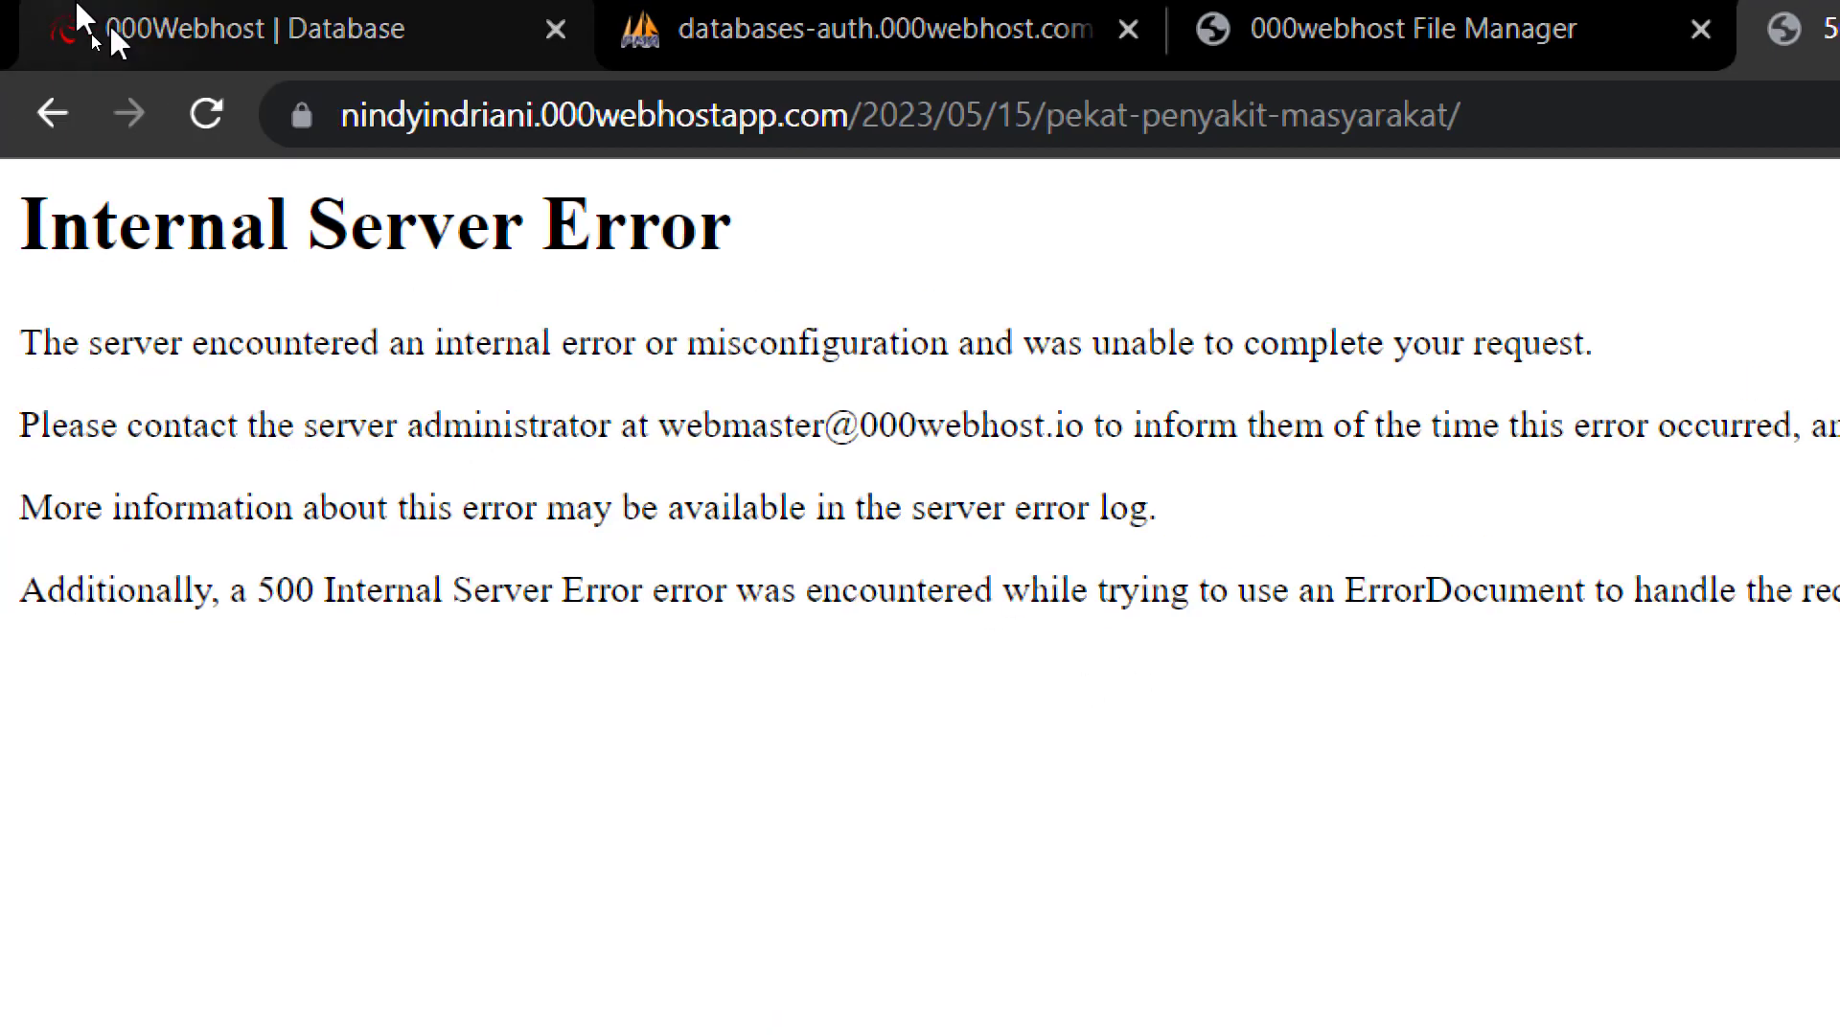
Step: Log in to the live site's wp-admin dashboard with the site's admin username and password
drag(860, 115, 1494, 115)
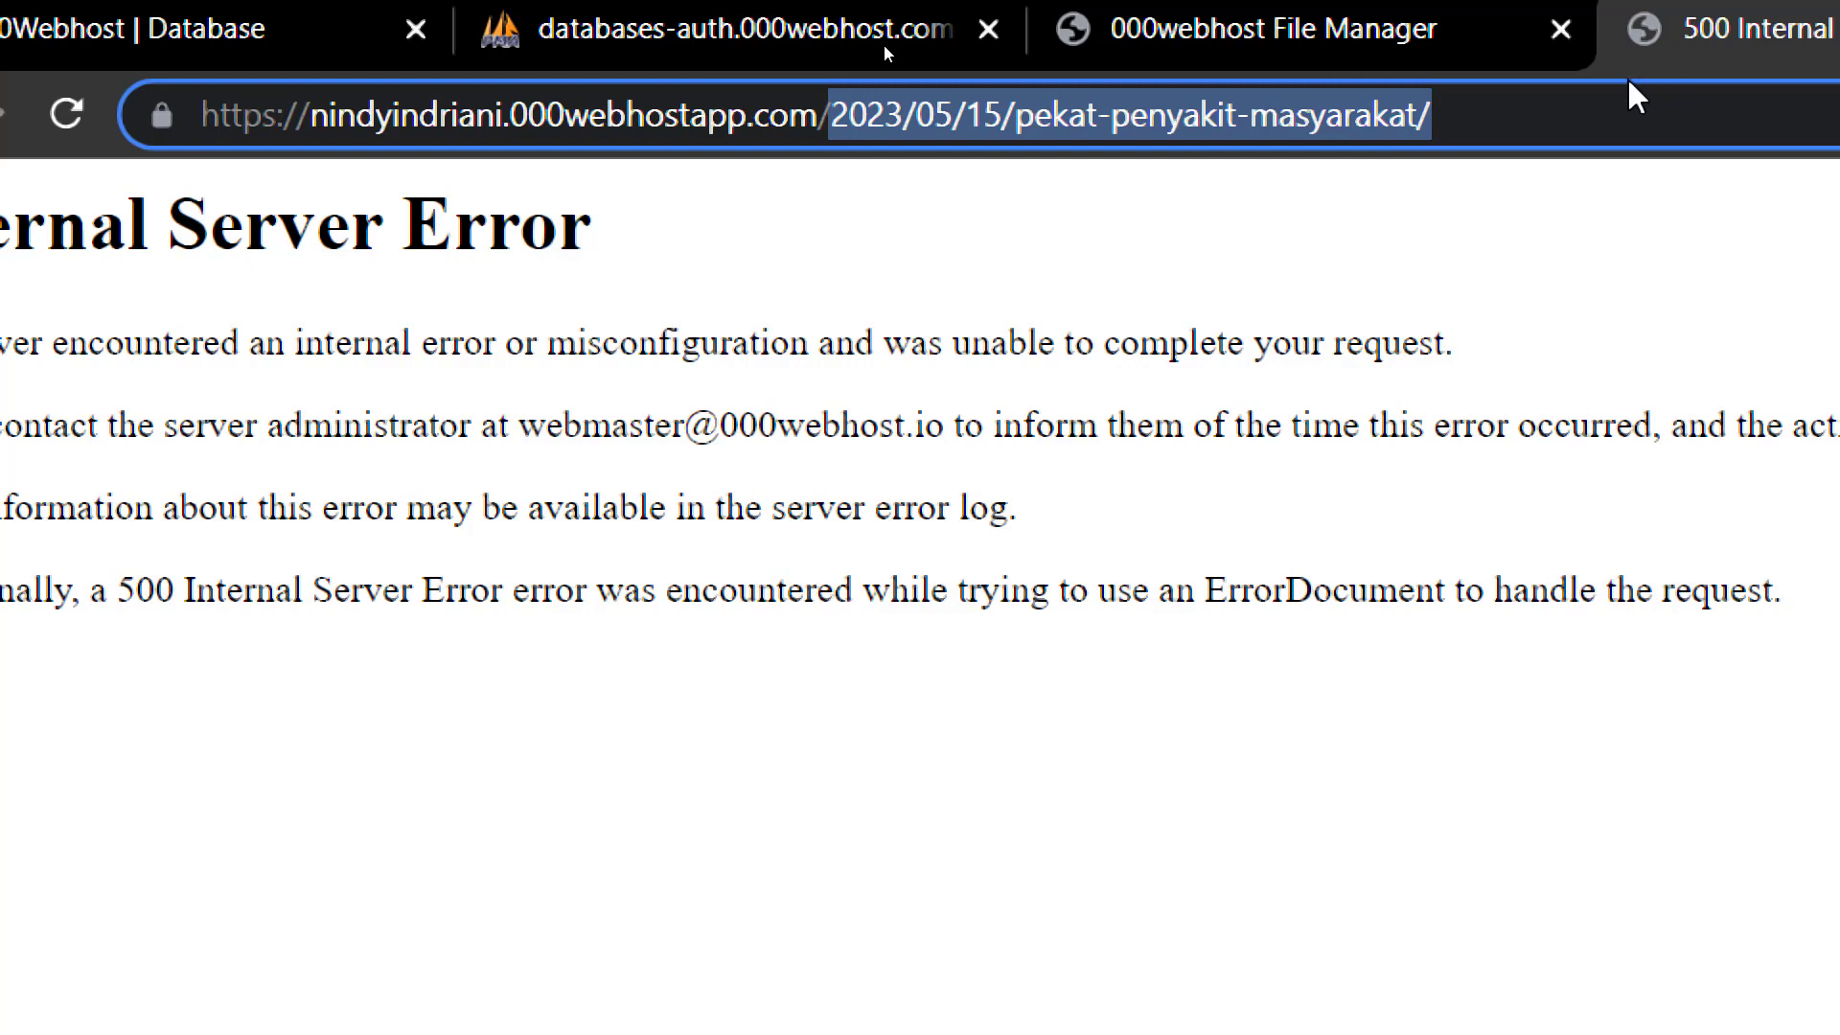
text(wp-admin)
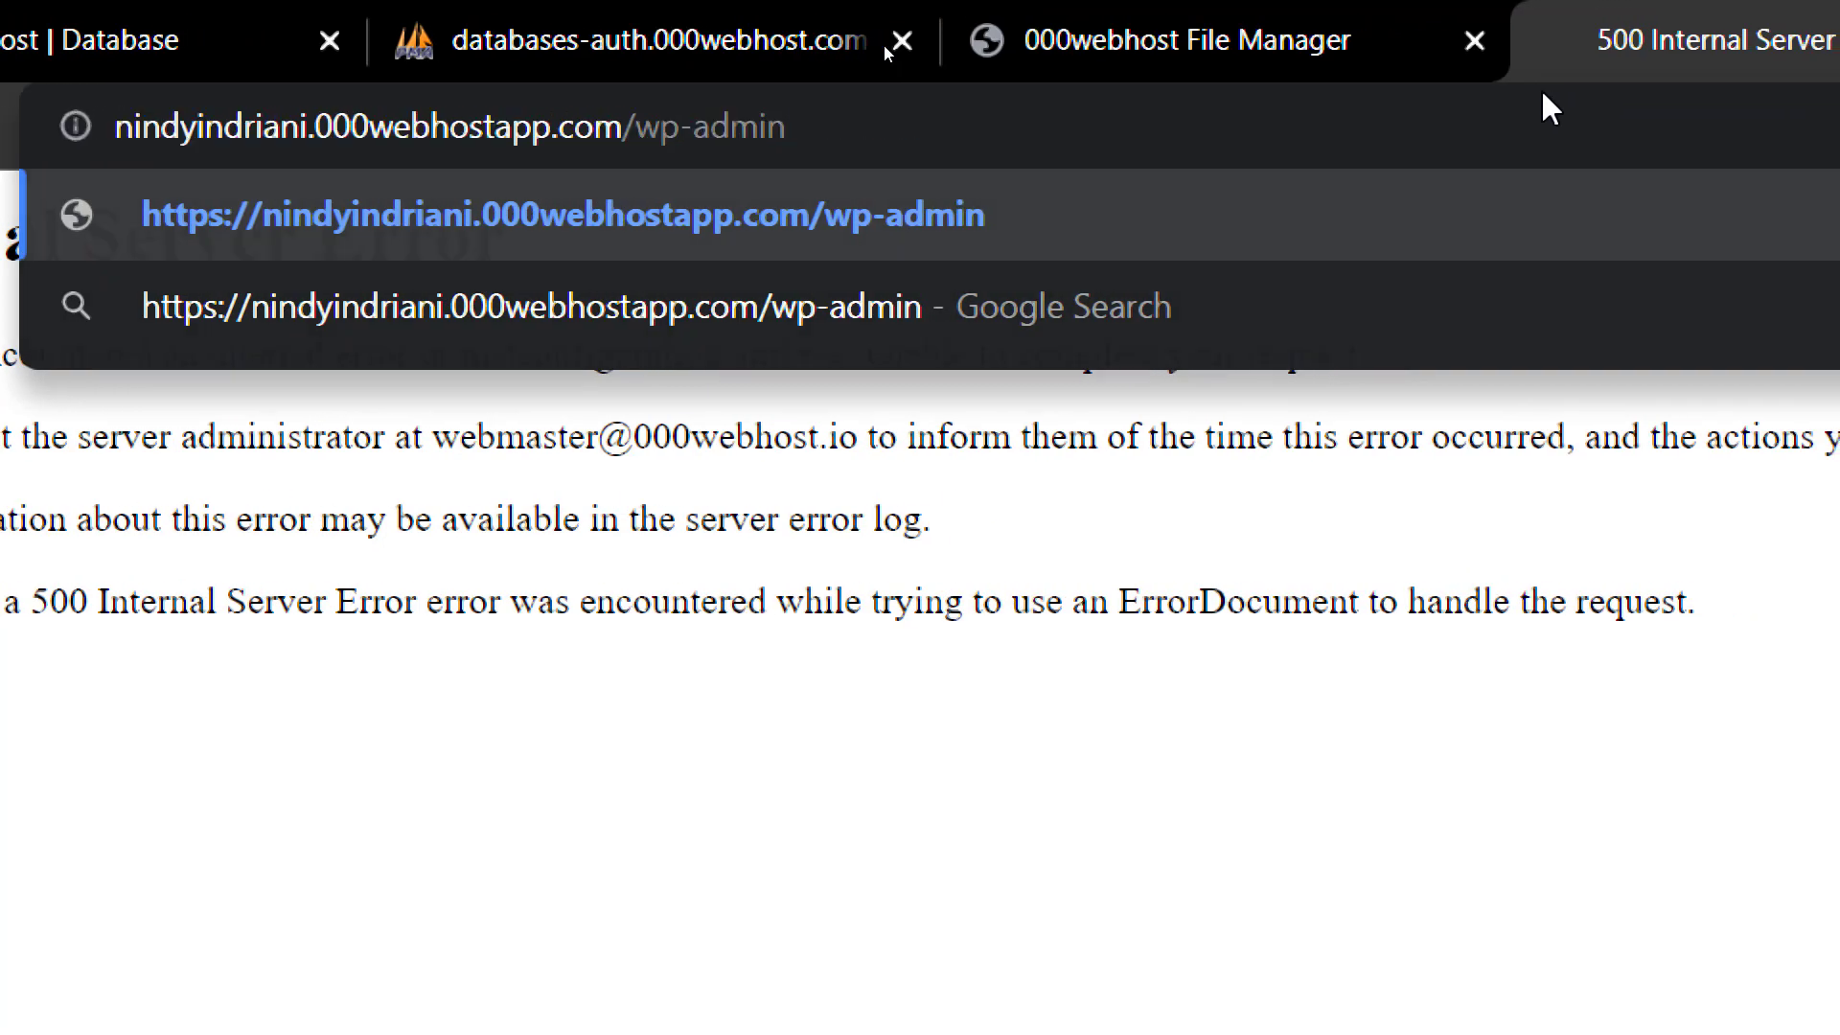
key(Return)
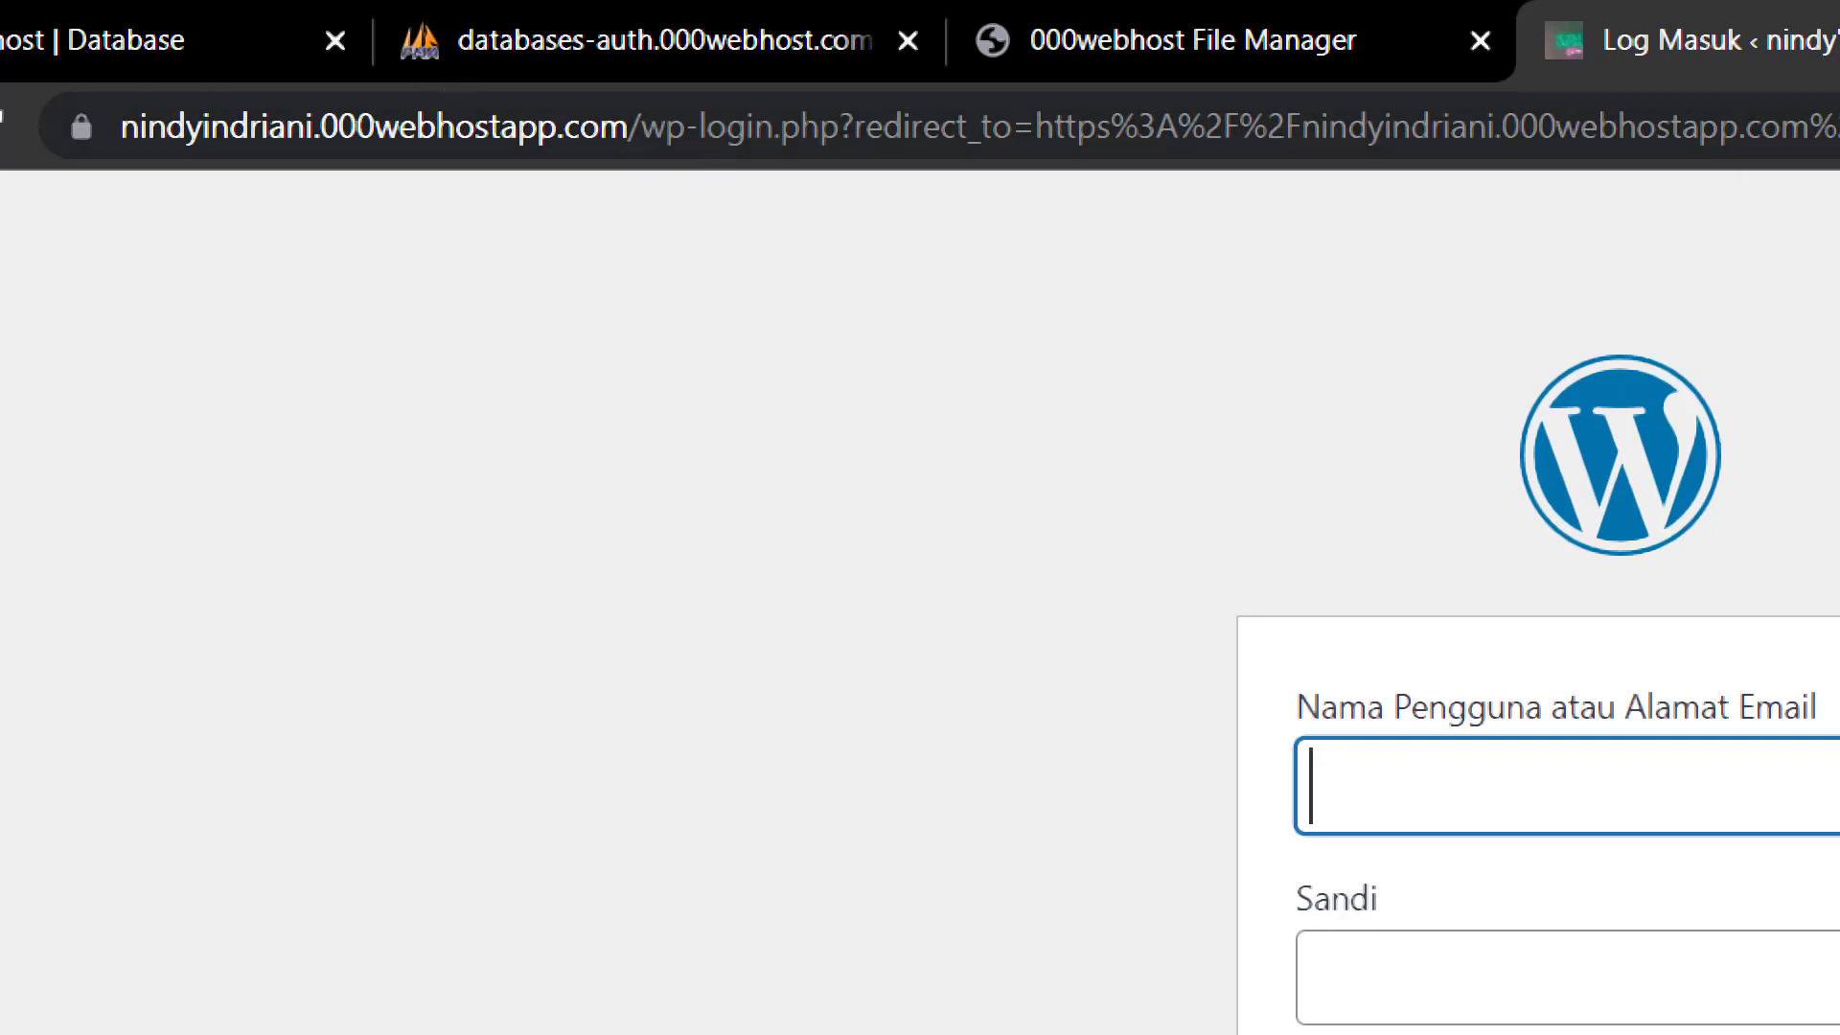
text(nindy)
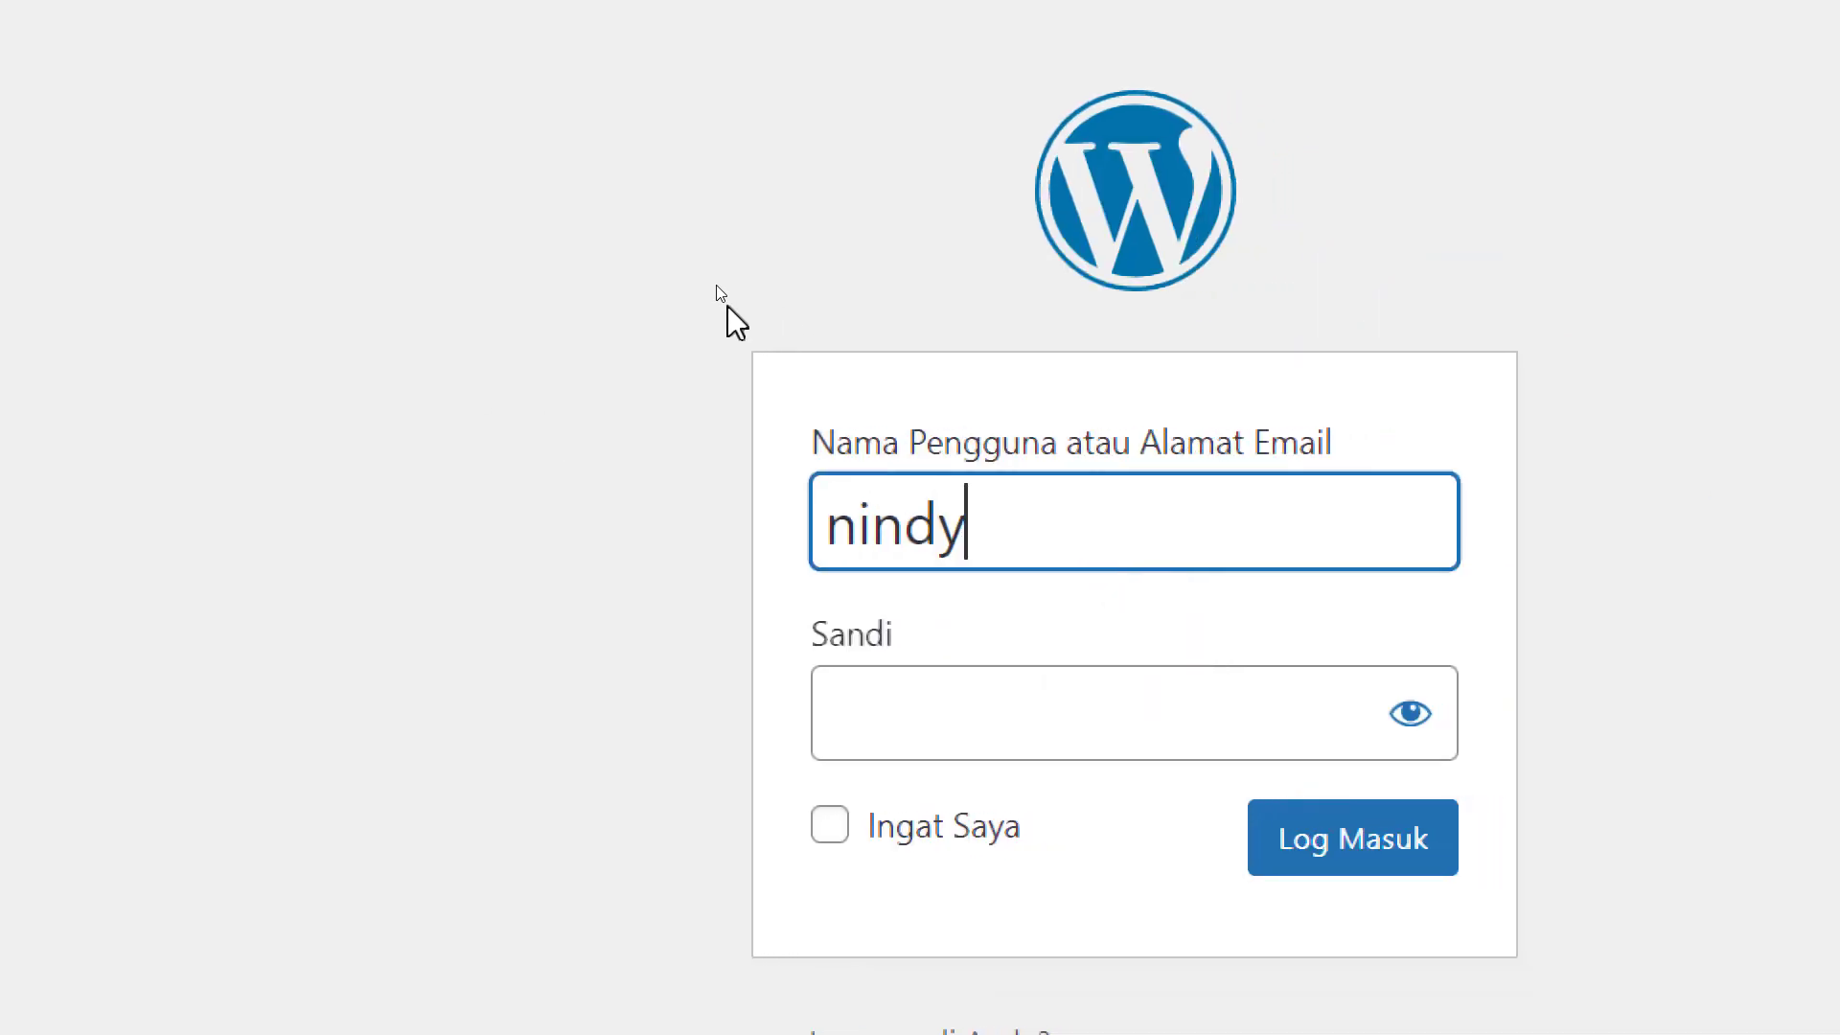
key(Tab)
text(•••••)
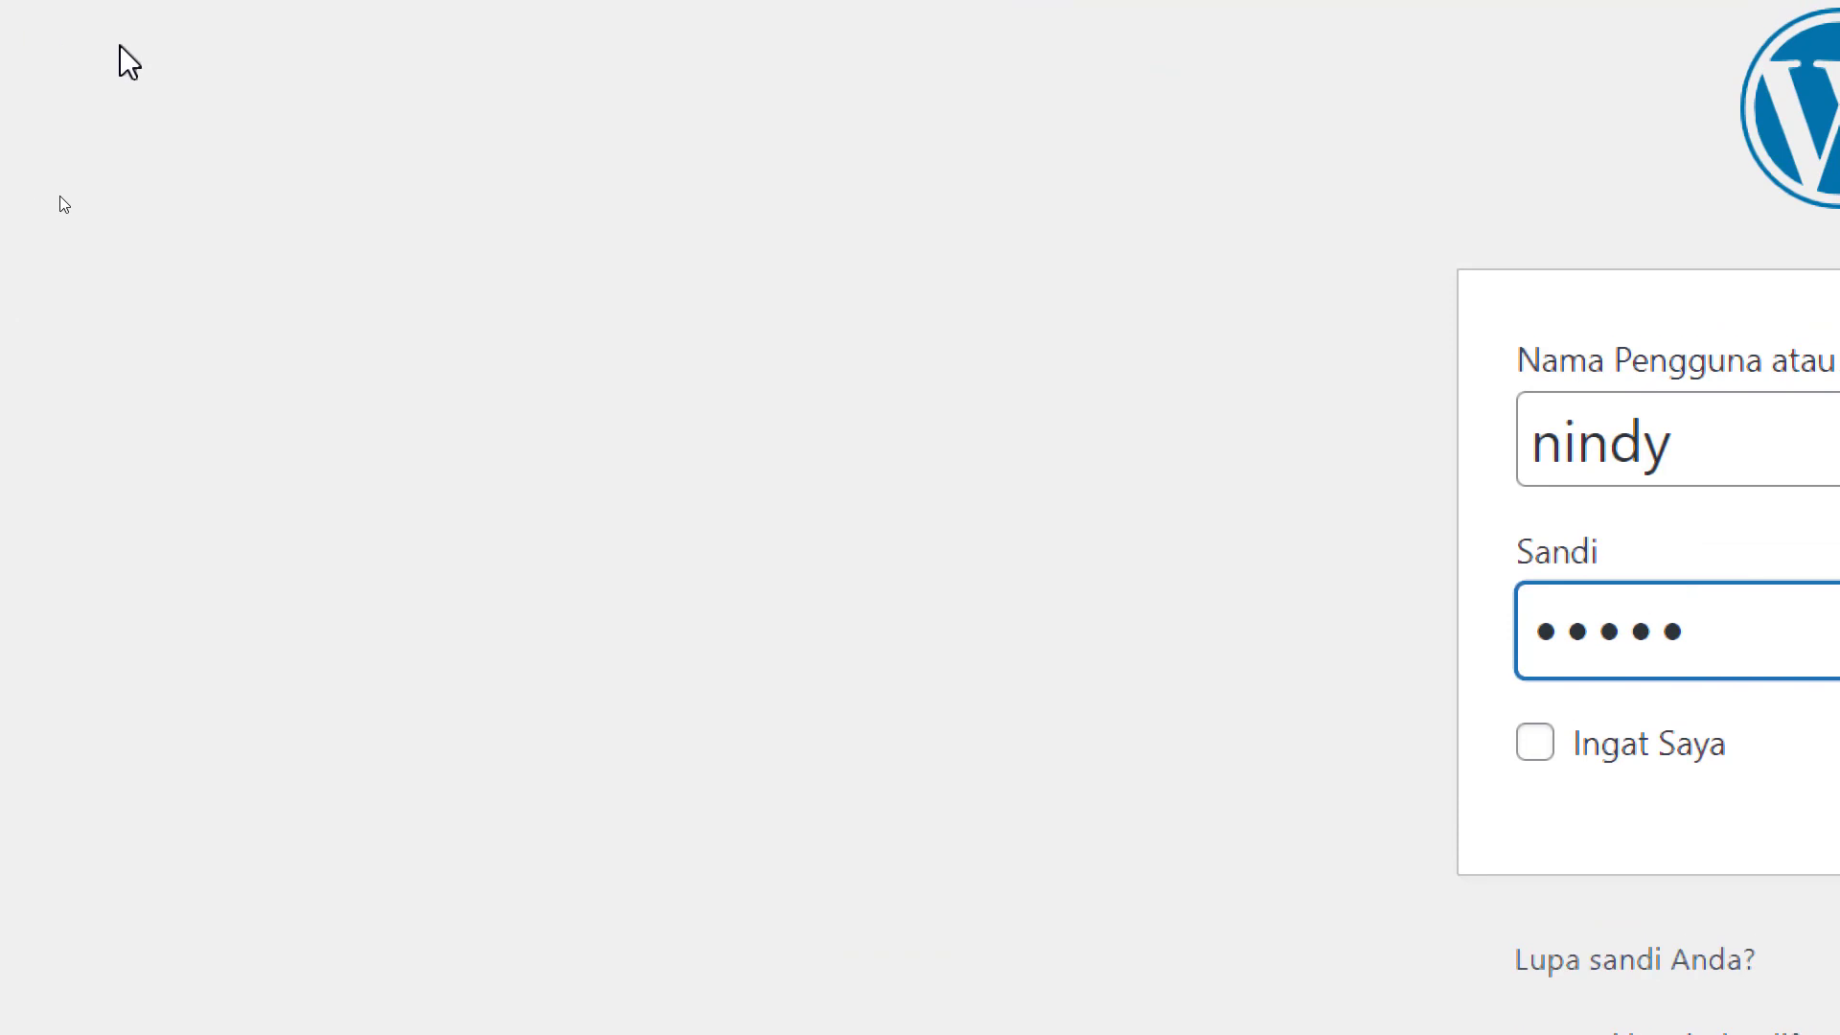
key(Return)
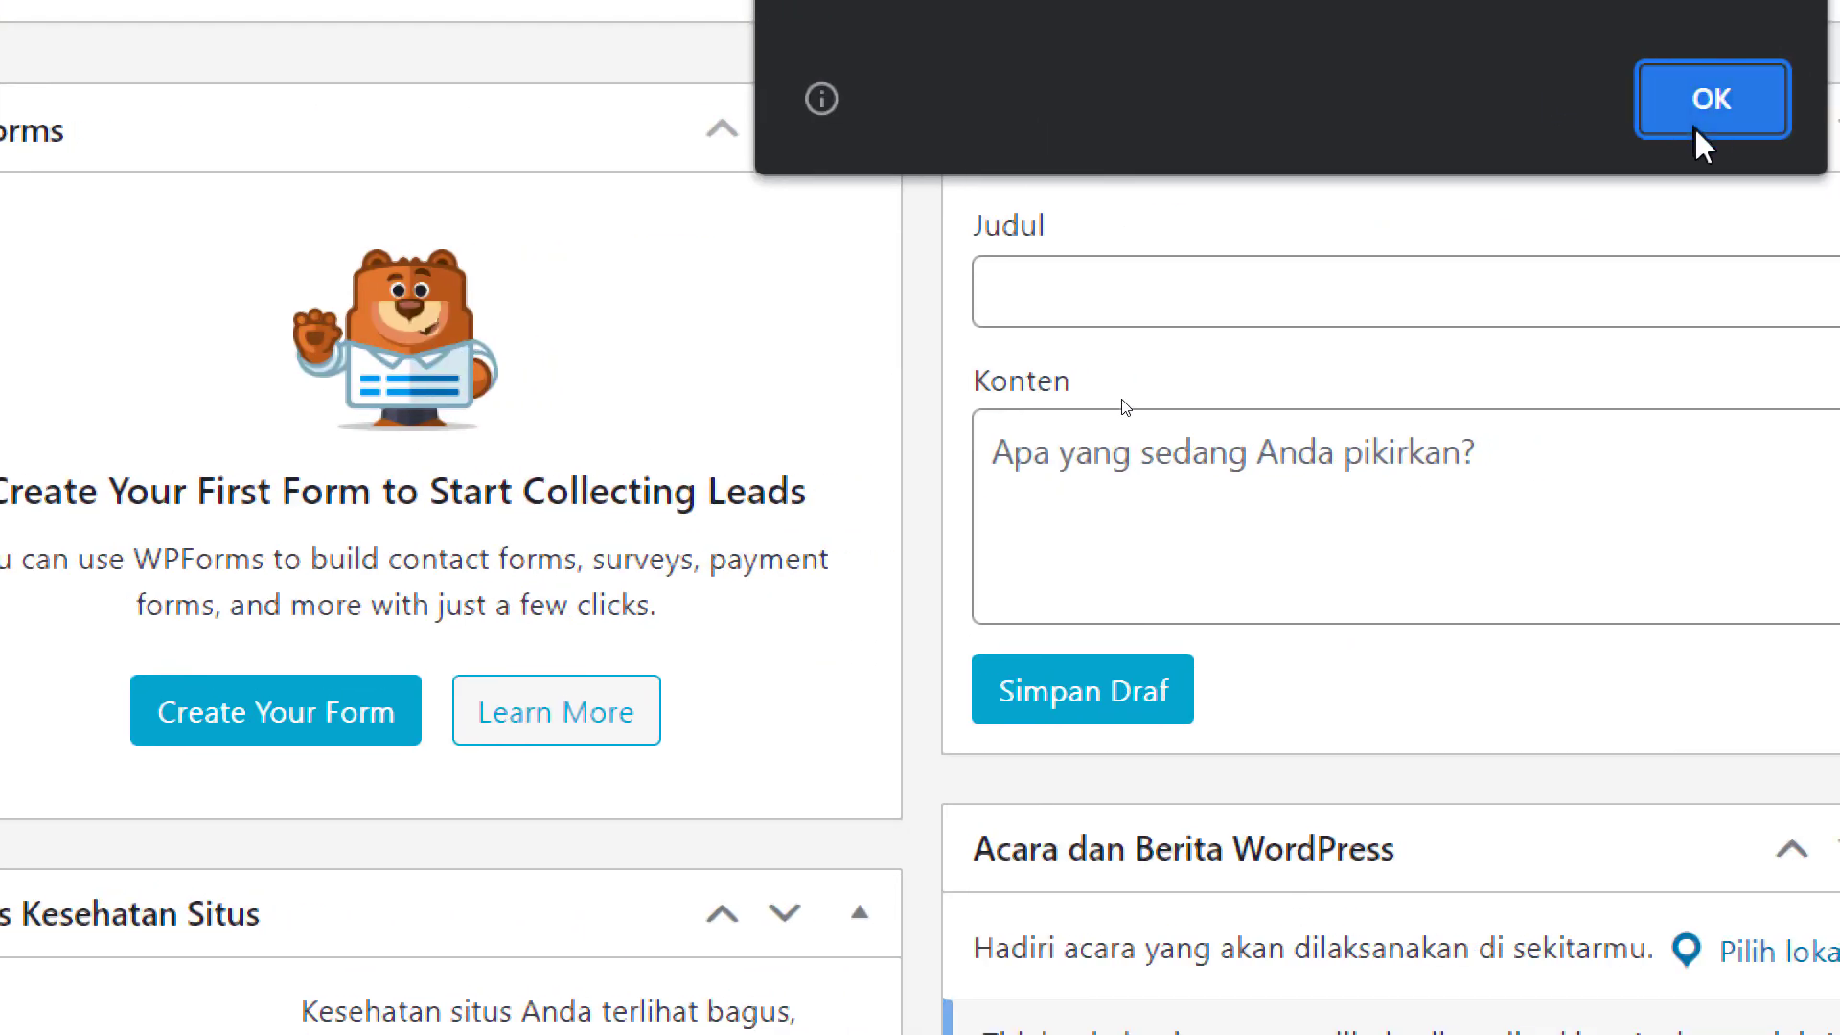
Step: Re-save the WordPress permalink settings
click(1839, 16)
mouse_move(364, 719)
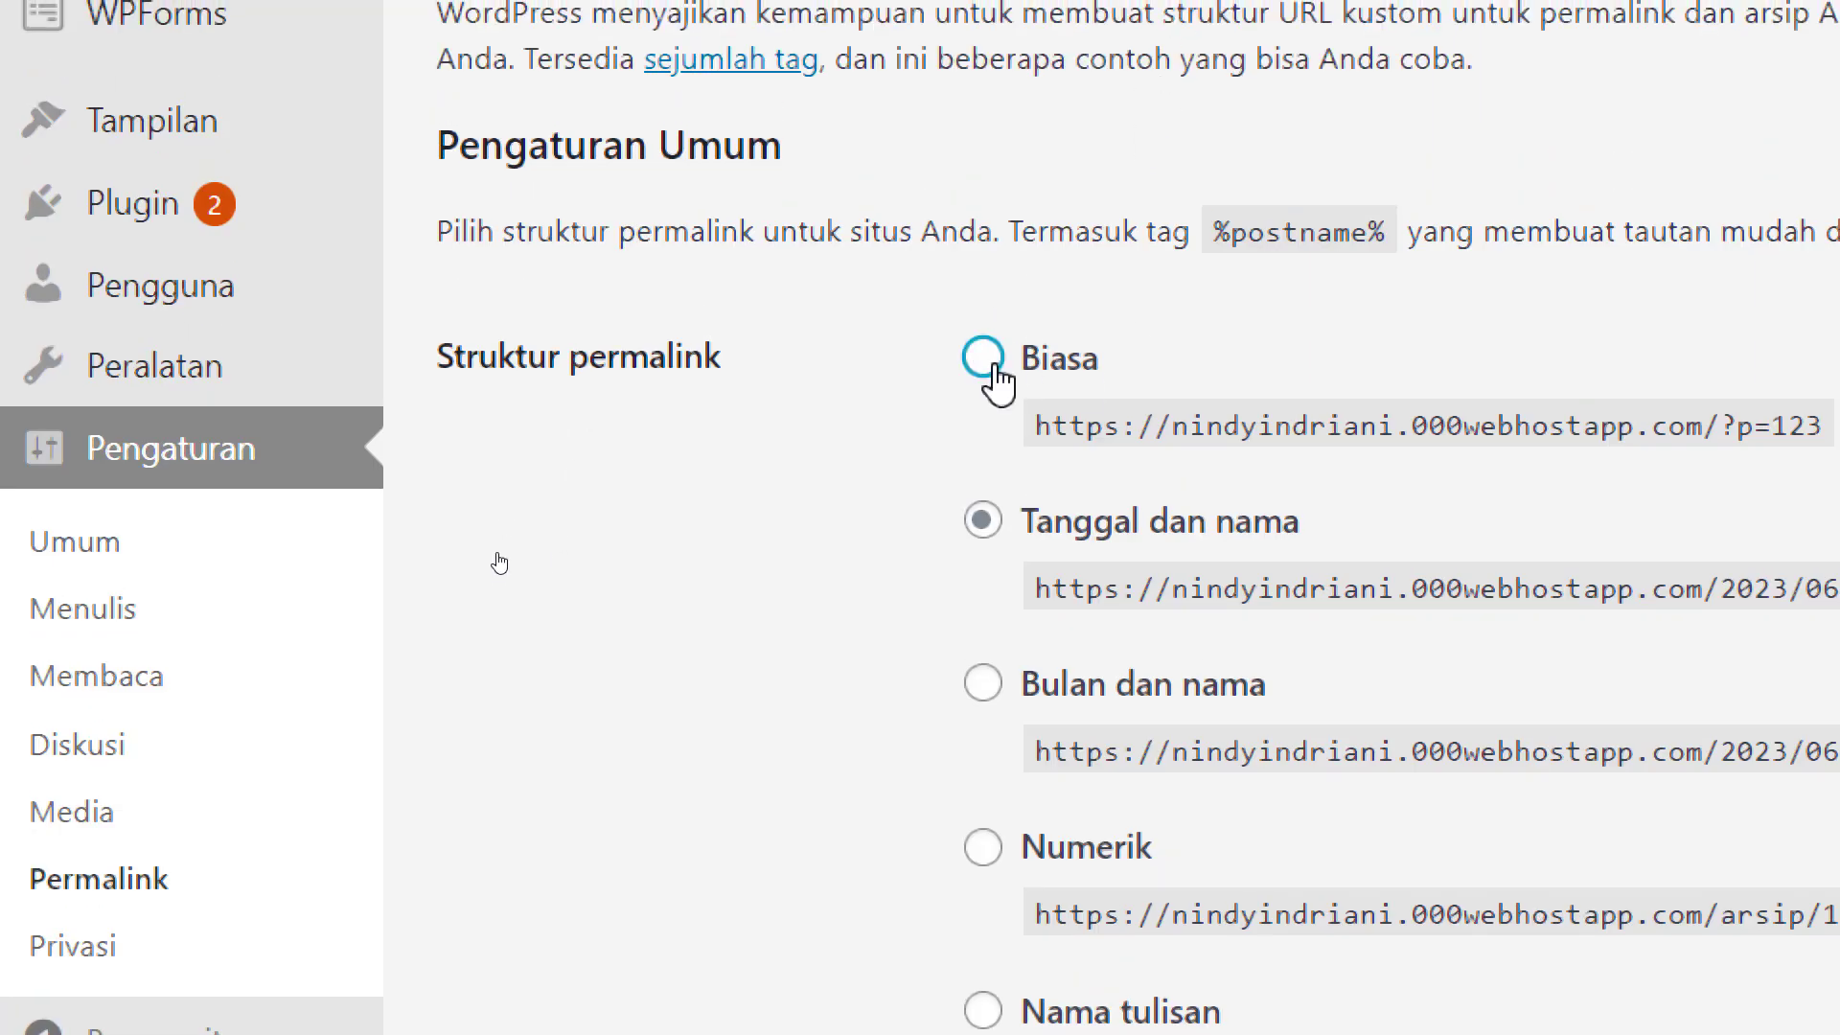
click(982, 357)
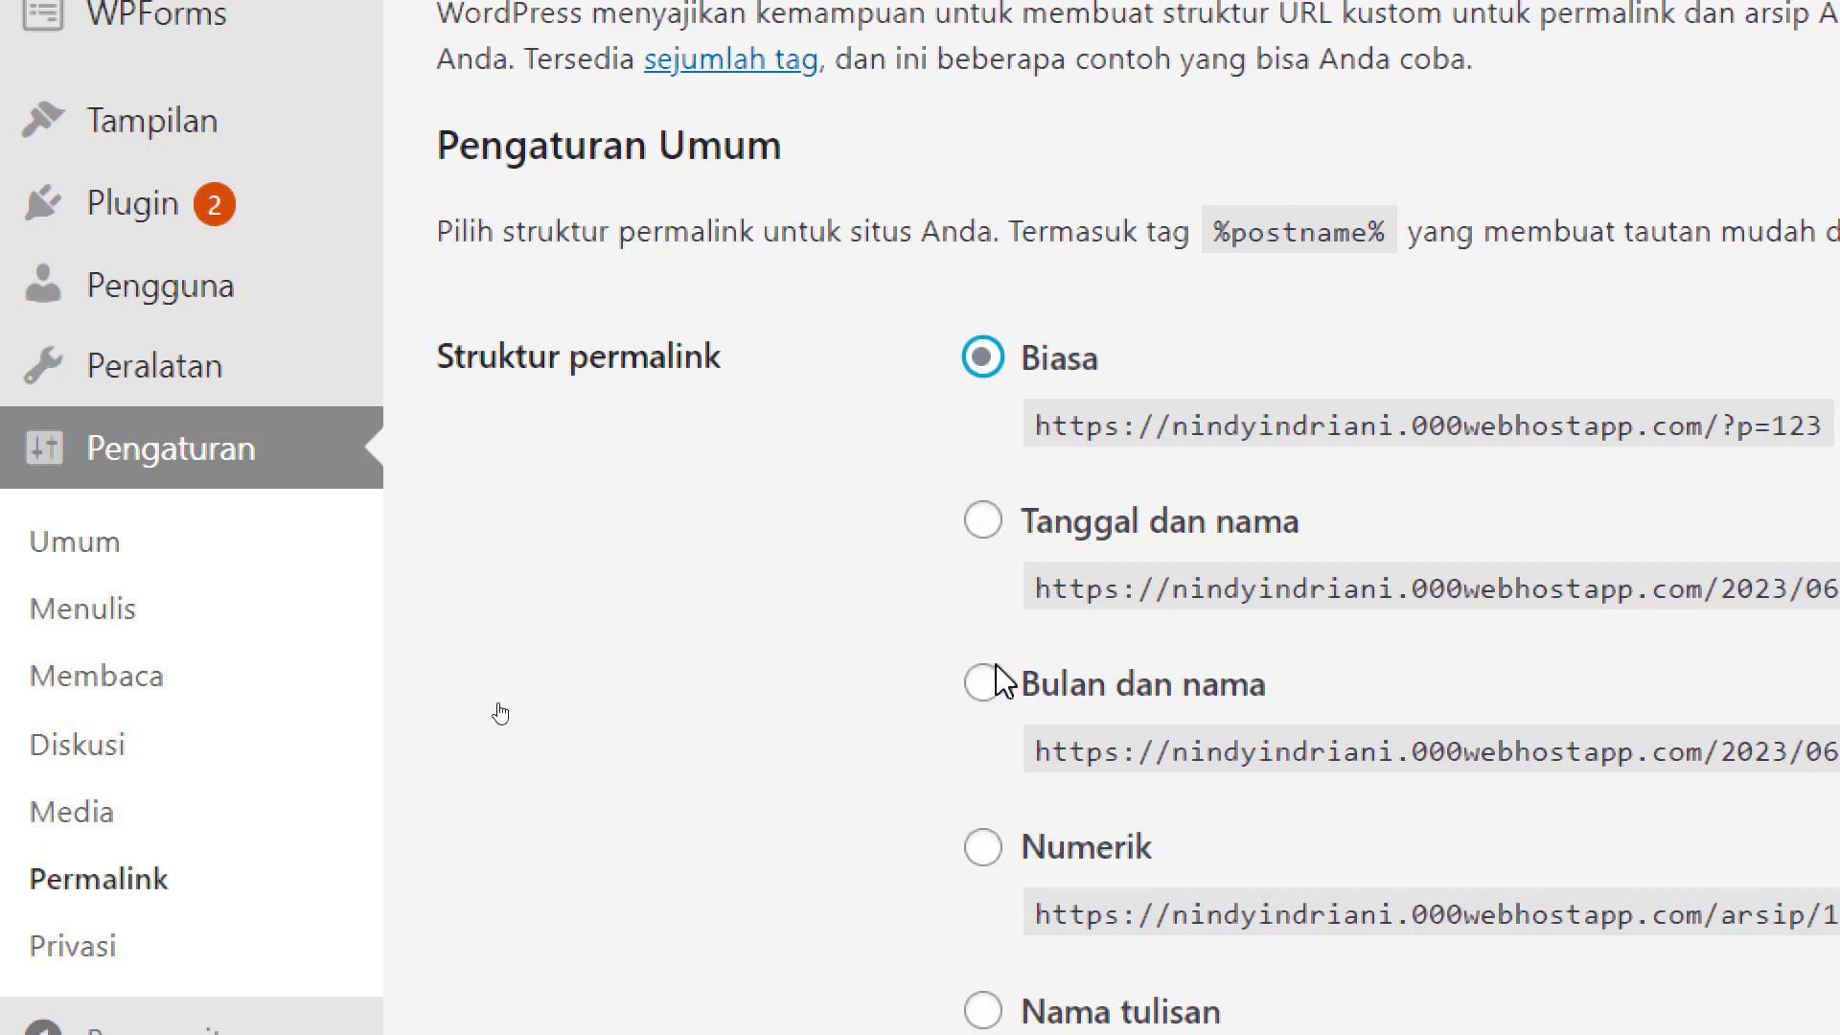
scroll(1002, 683, down, 12)
click(585, 810)
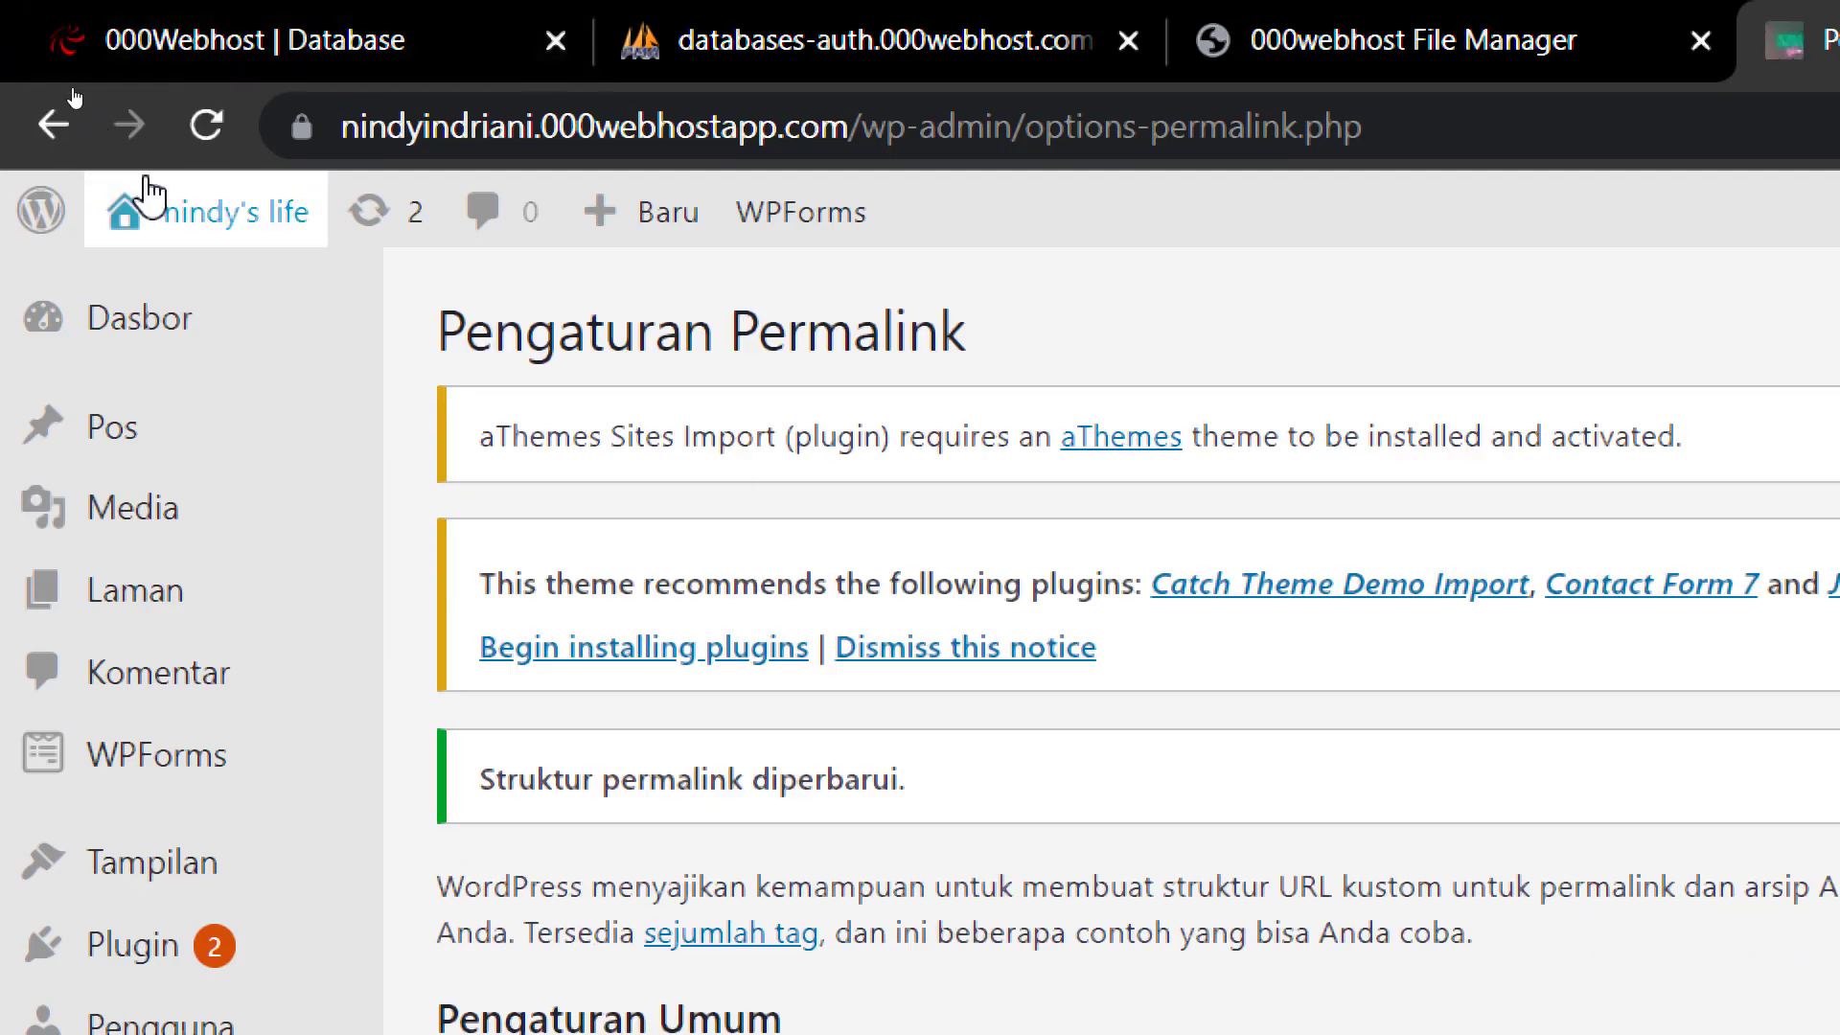
Step: Visit the live blog, open the PEKAT post now loading at ?p=11, then close it
mouse_move(230, 212)
click(220, 302)
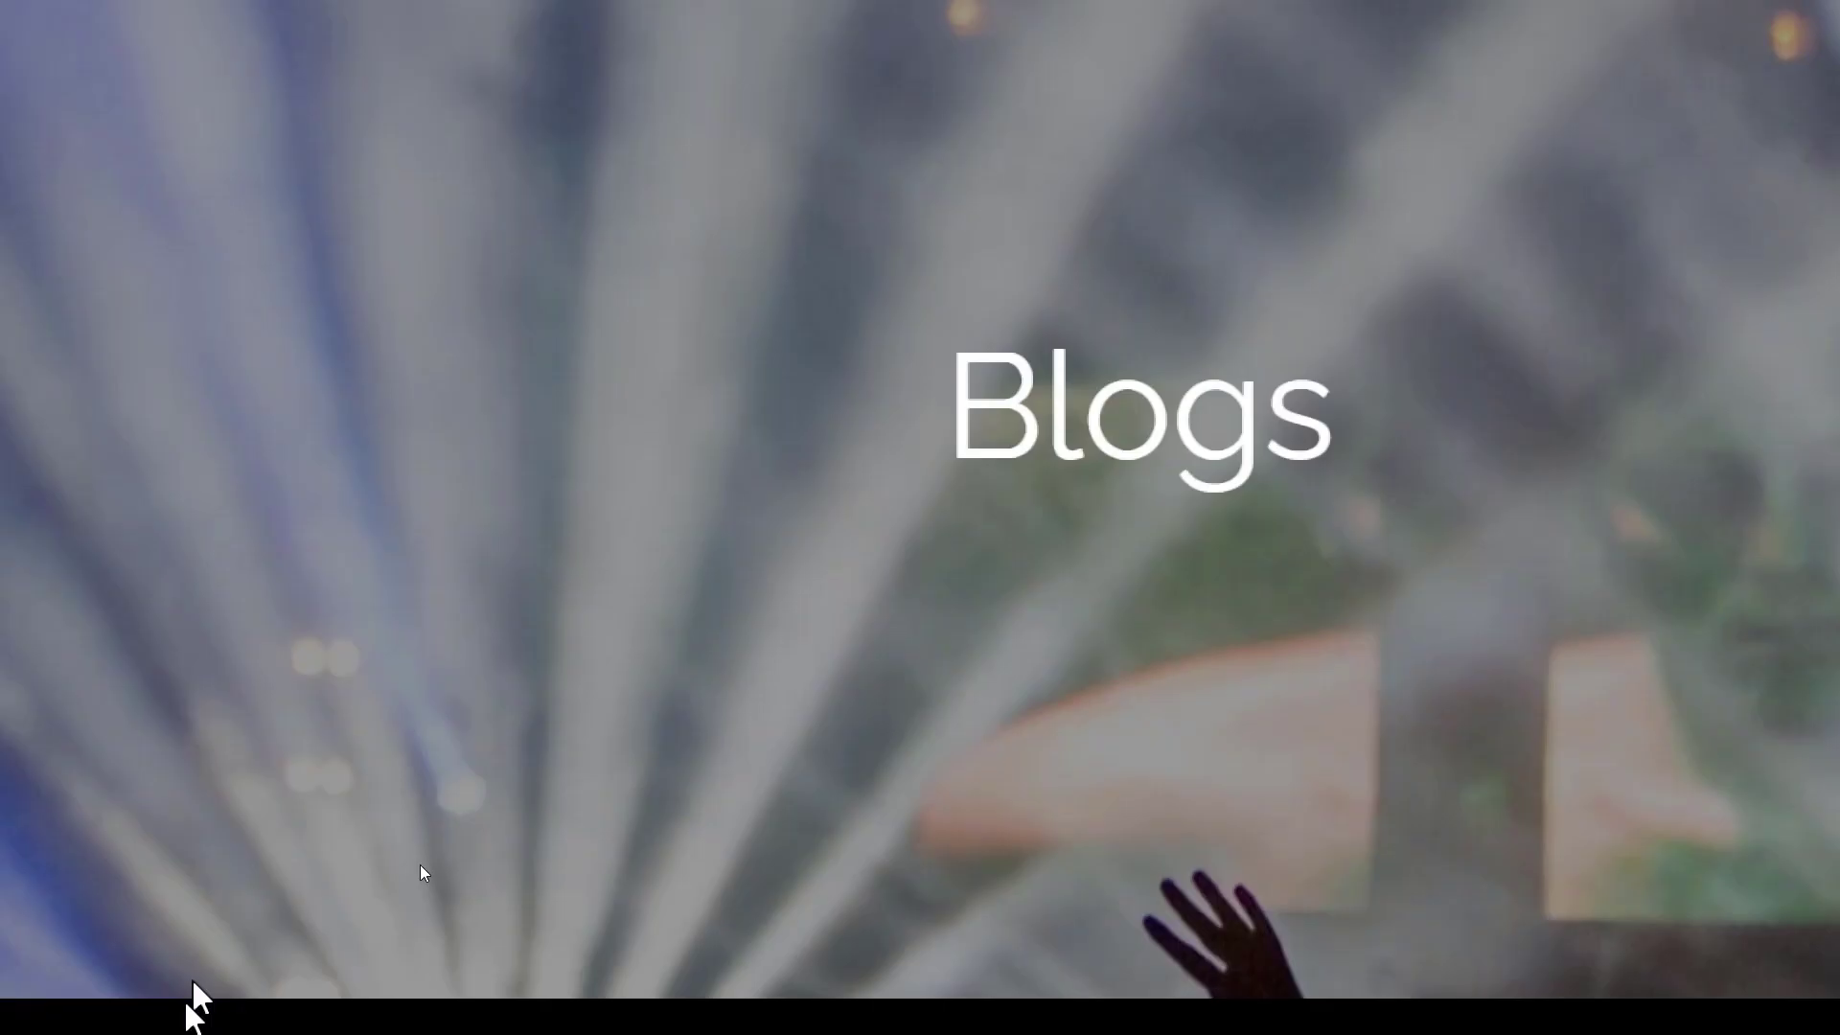
scroll(423, 867, down, 15)
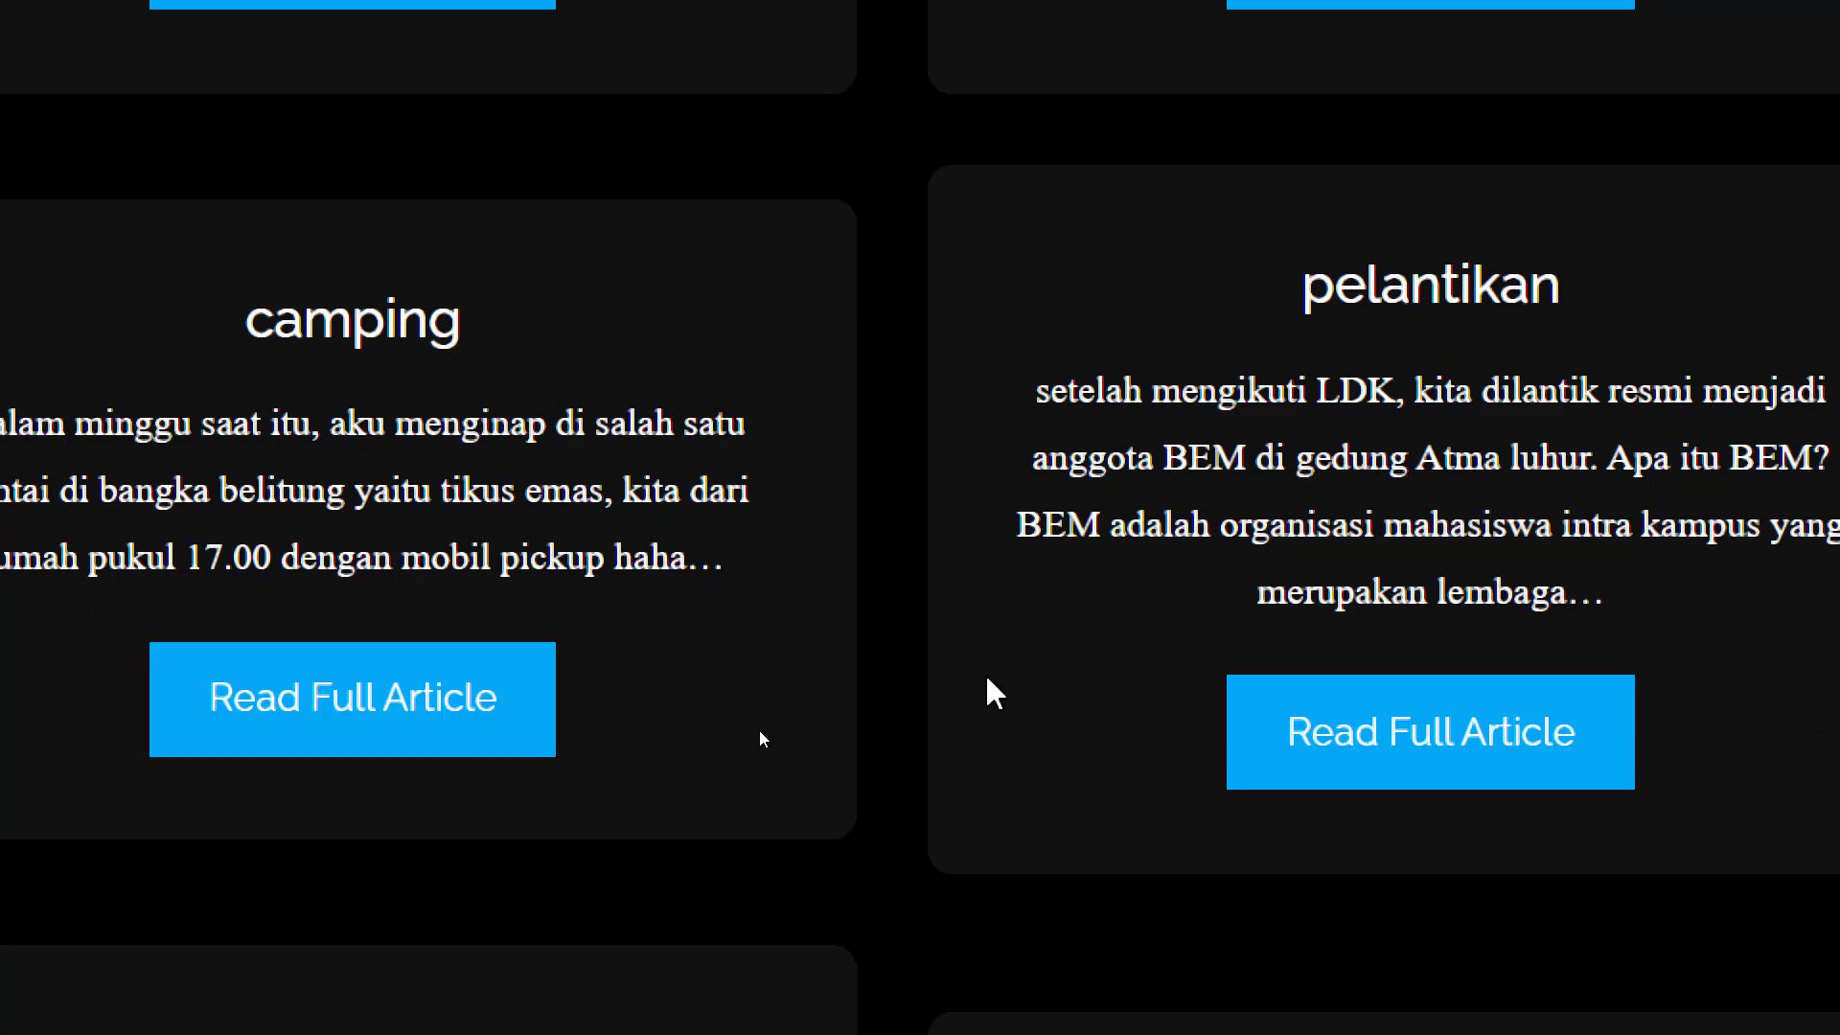
scroll(517, 767, down, 6)
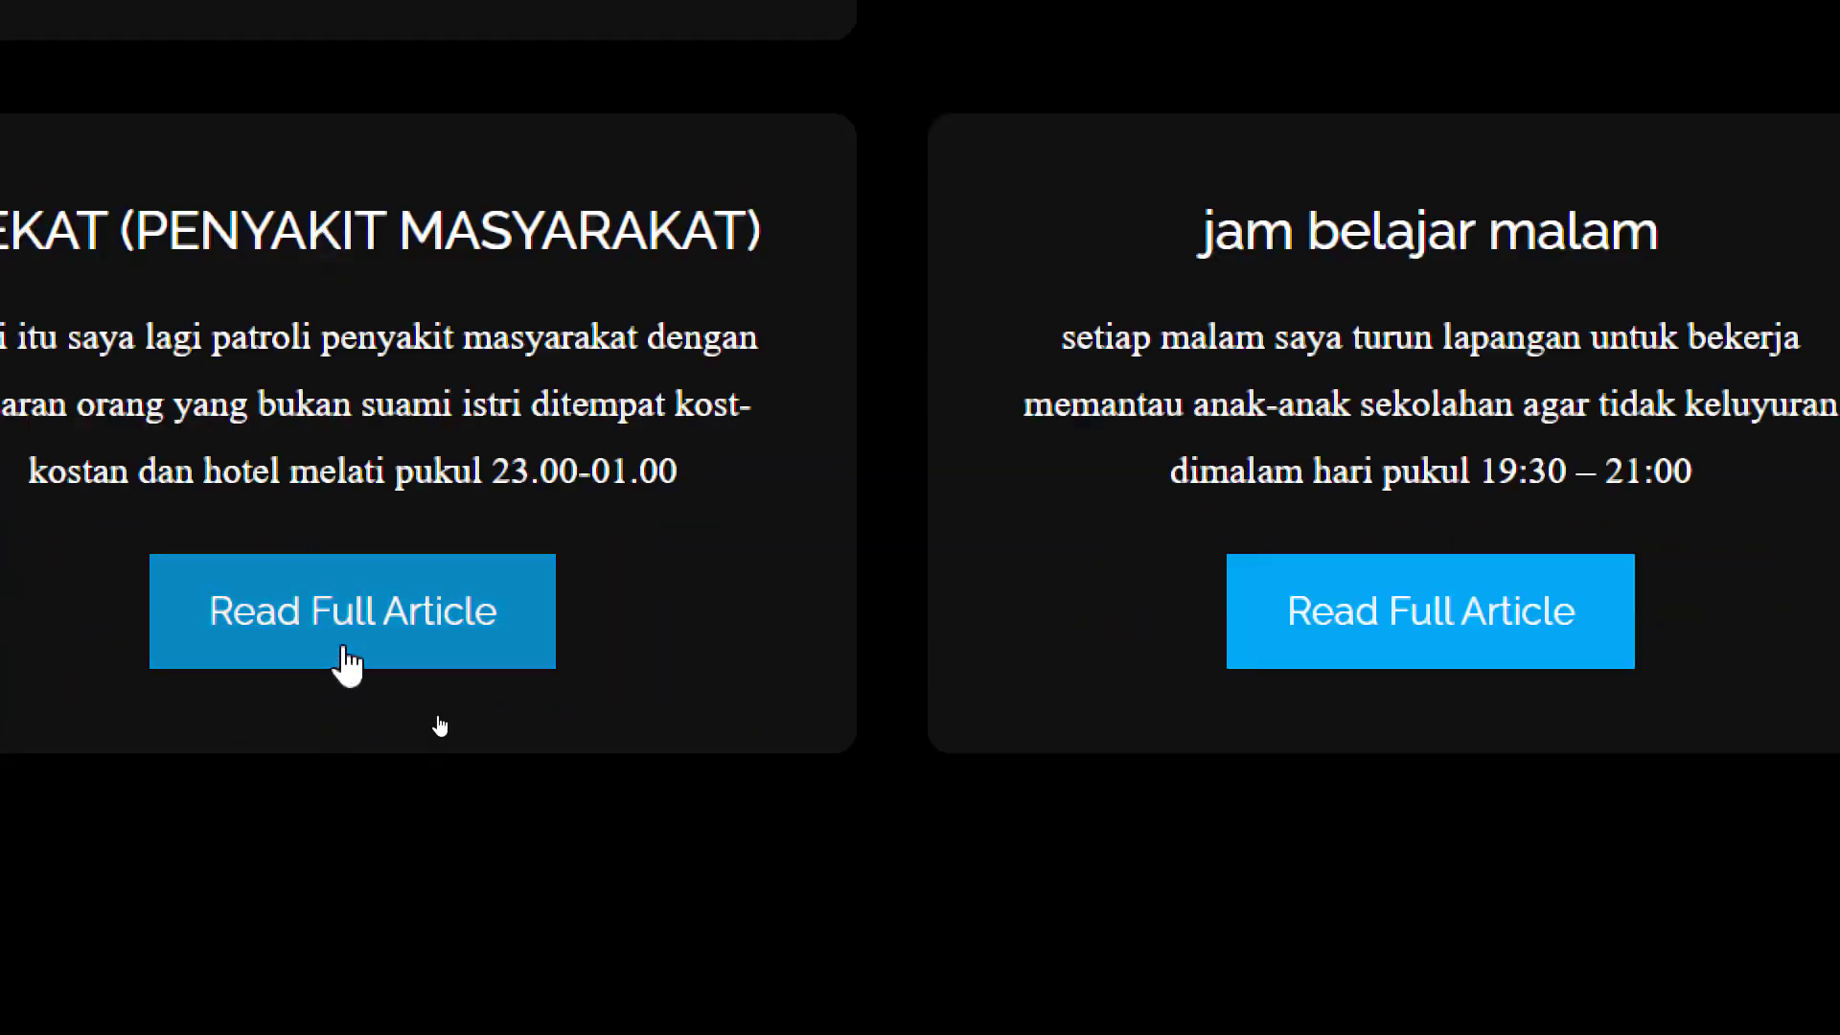
click(393, 627)
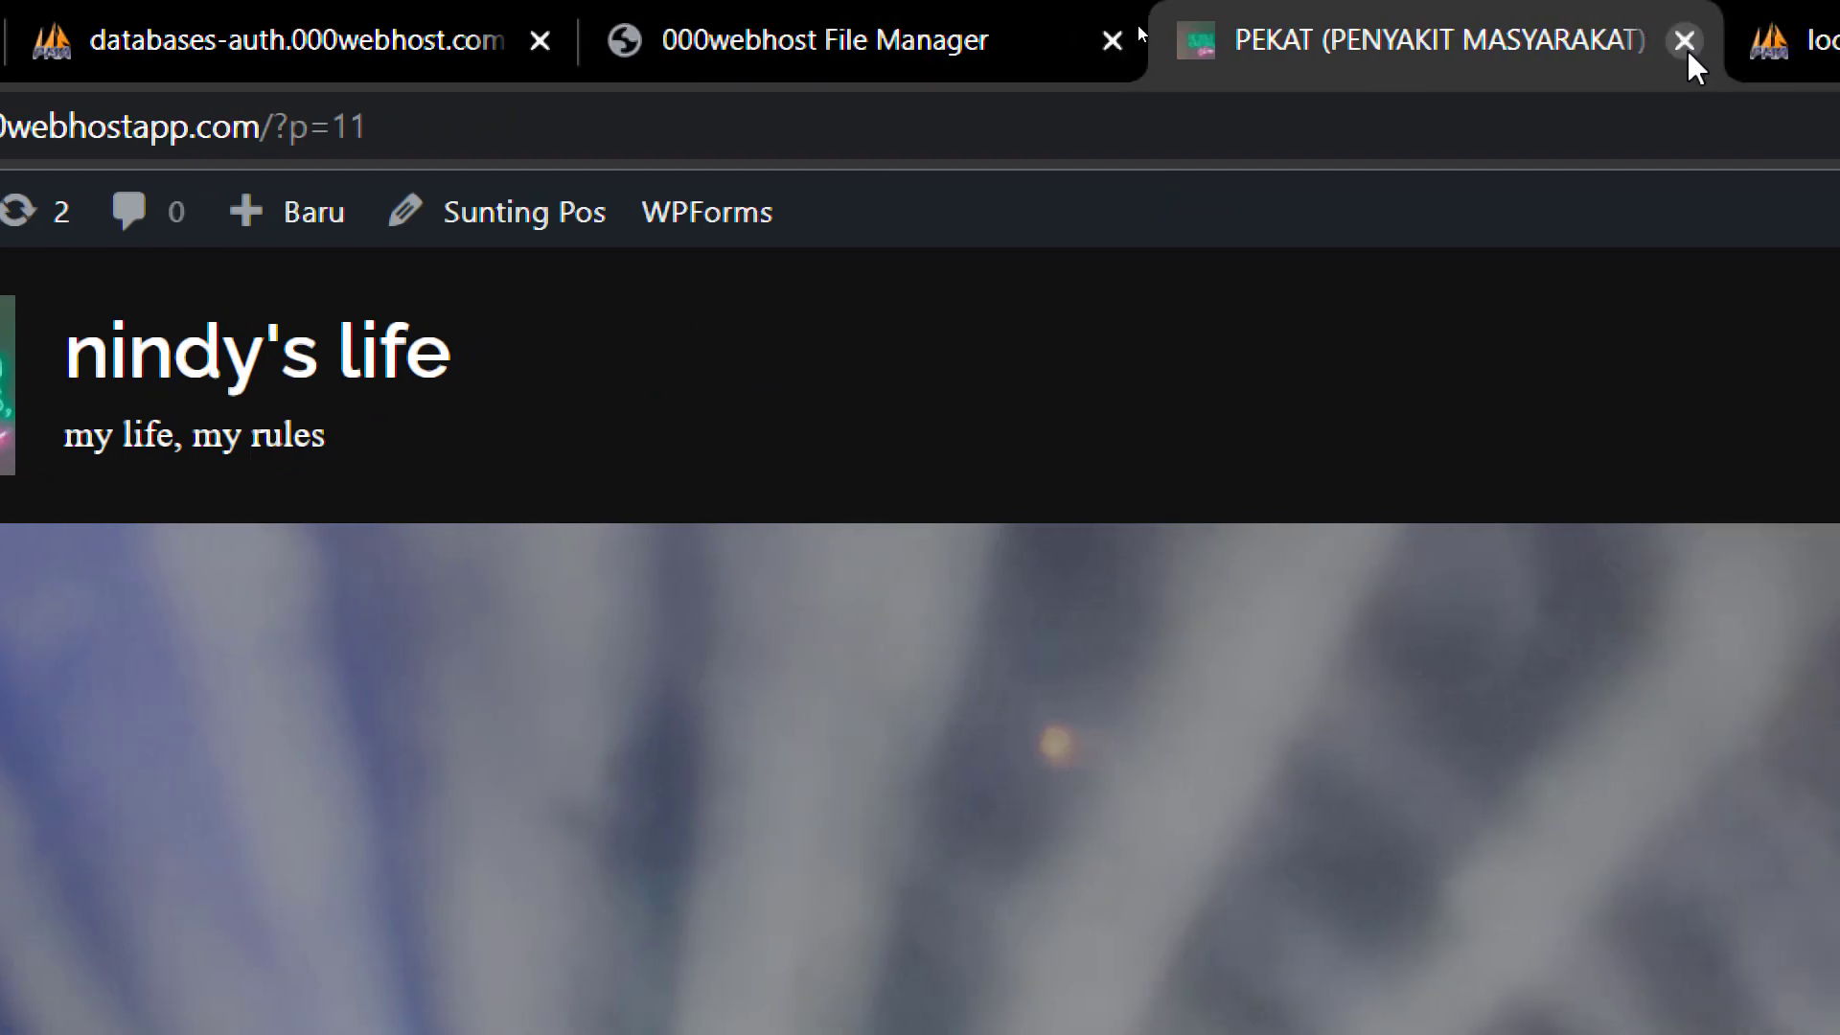
click(1778, 42)
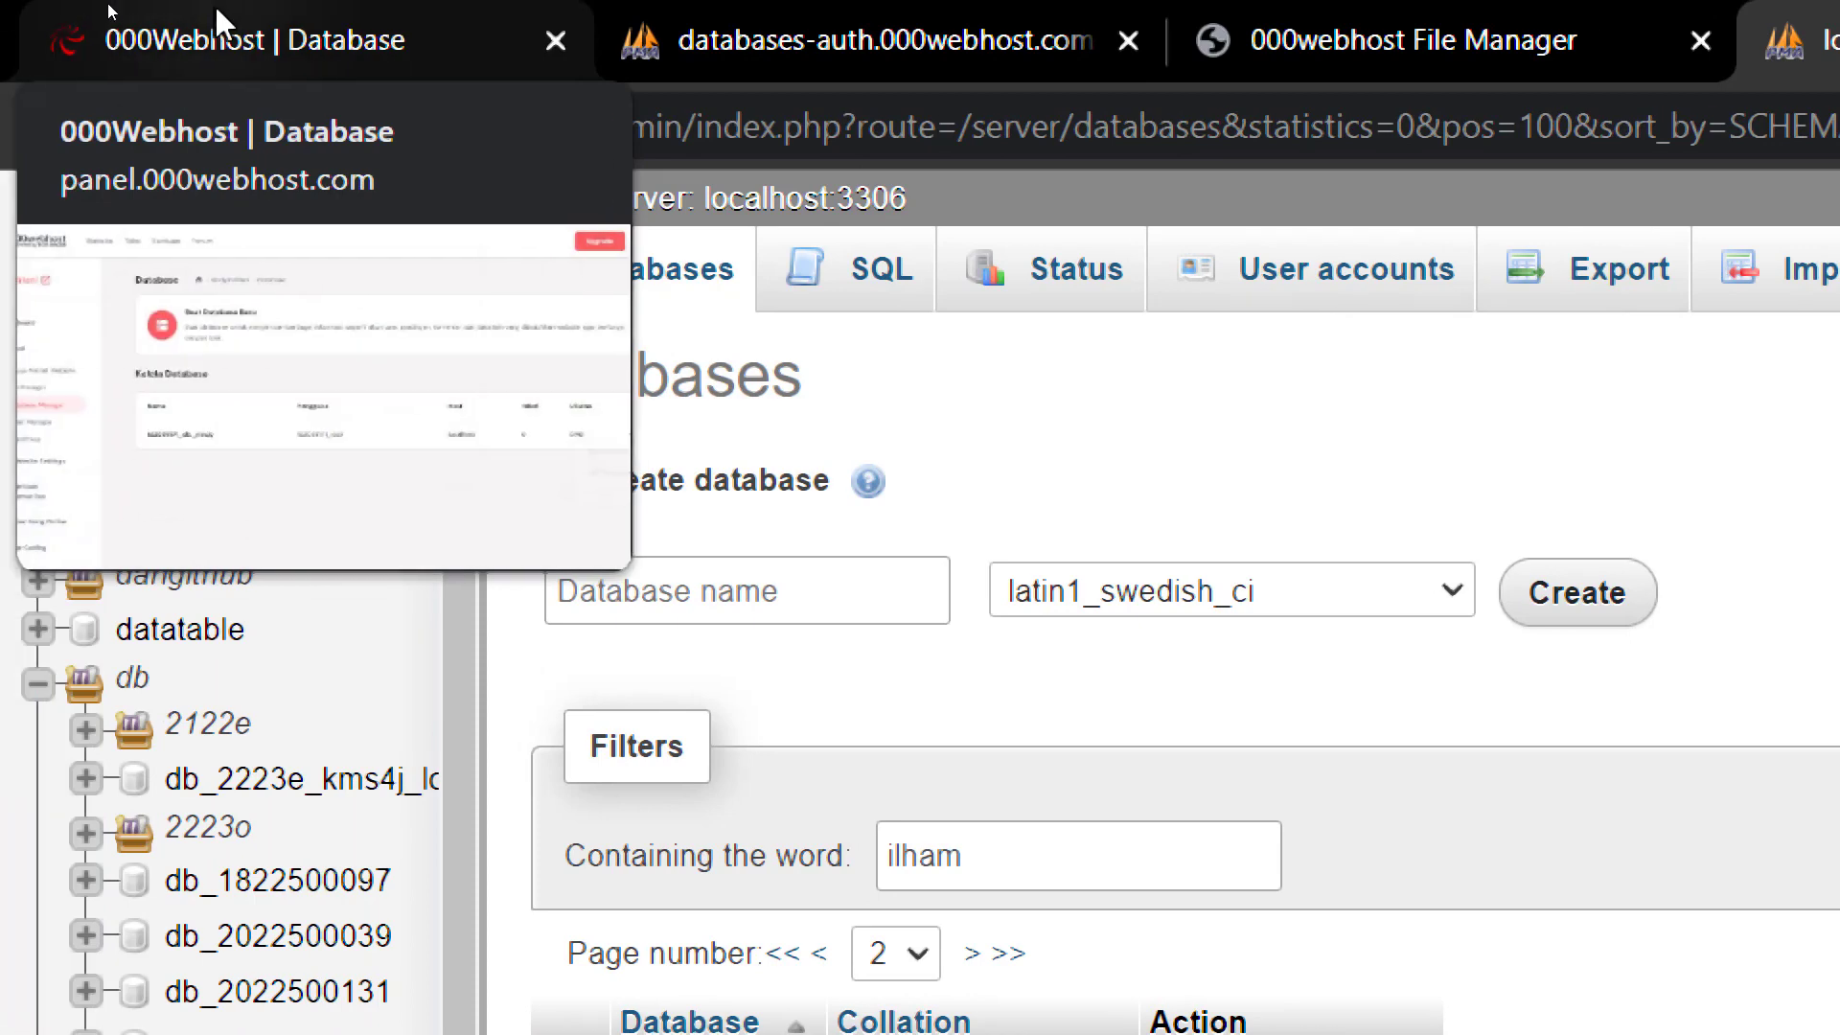
Step: Close the 000webhost File Manager and local phpMyAdmin tabs, then close the 7-Zip window
click(215, 5)
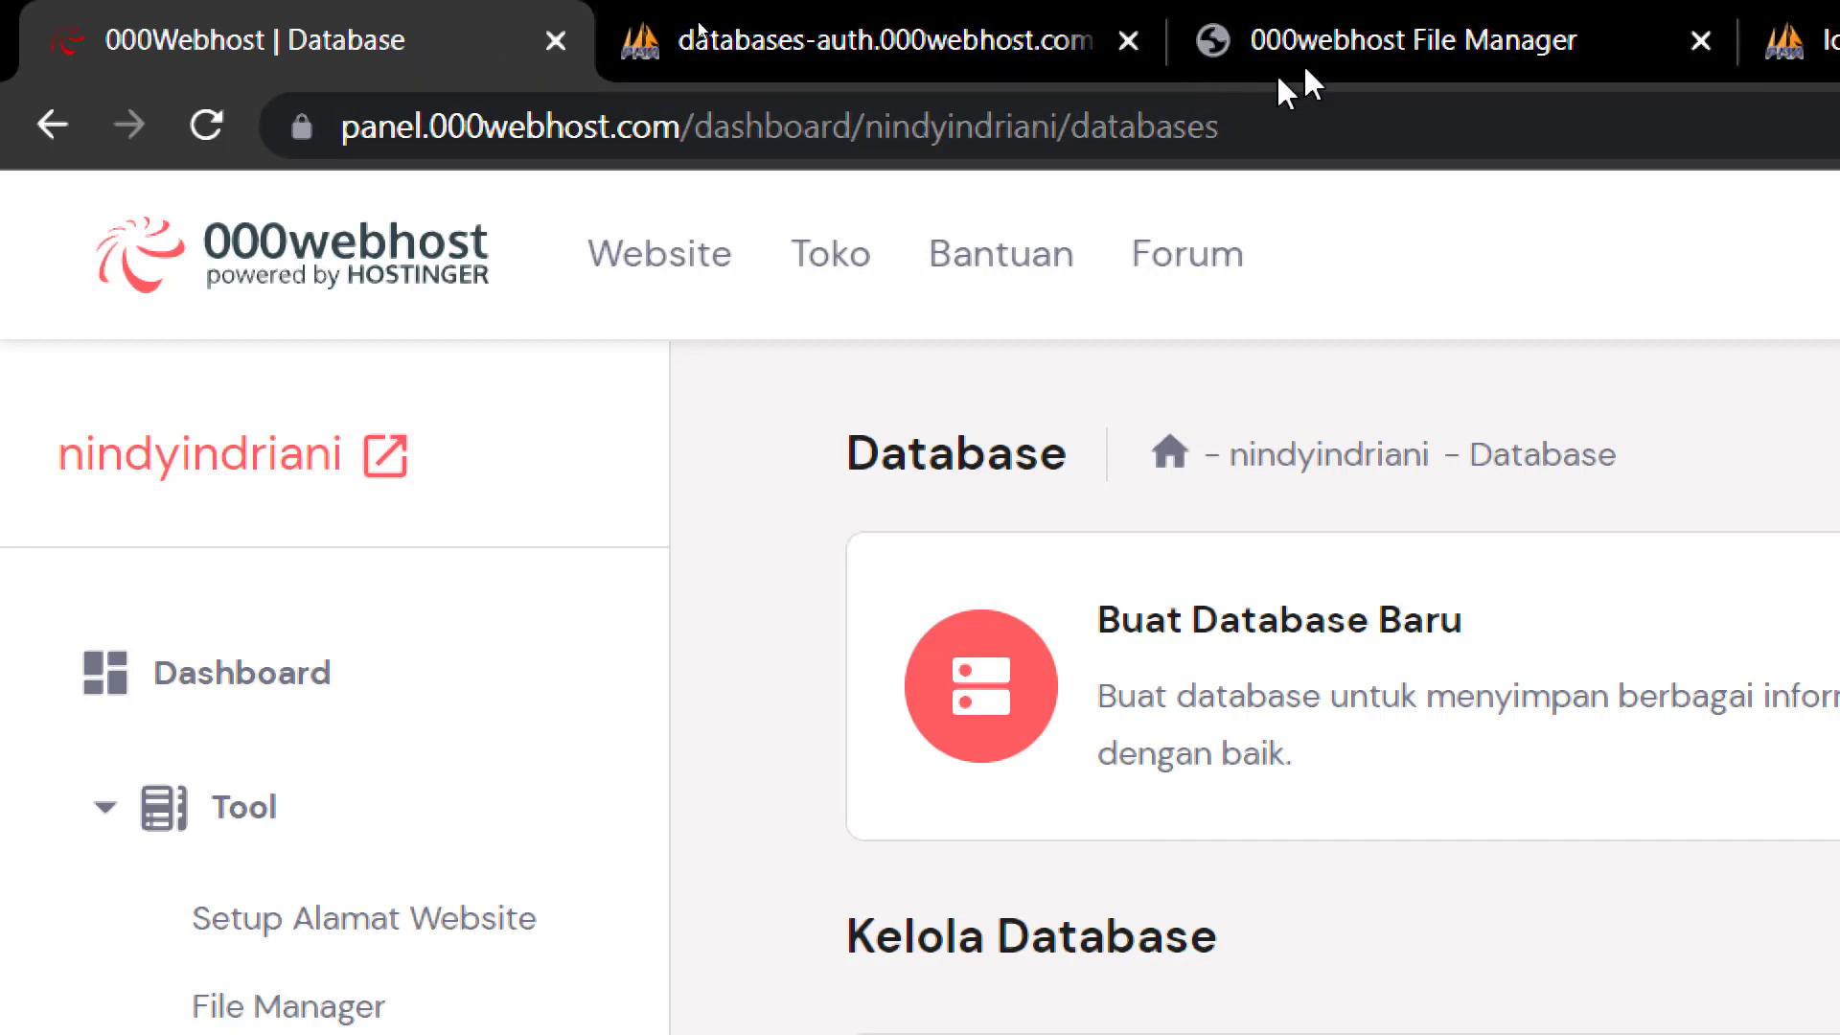
click(1533, 42)
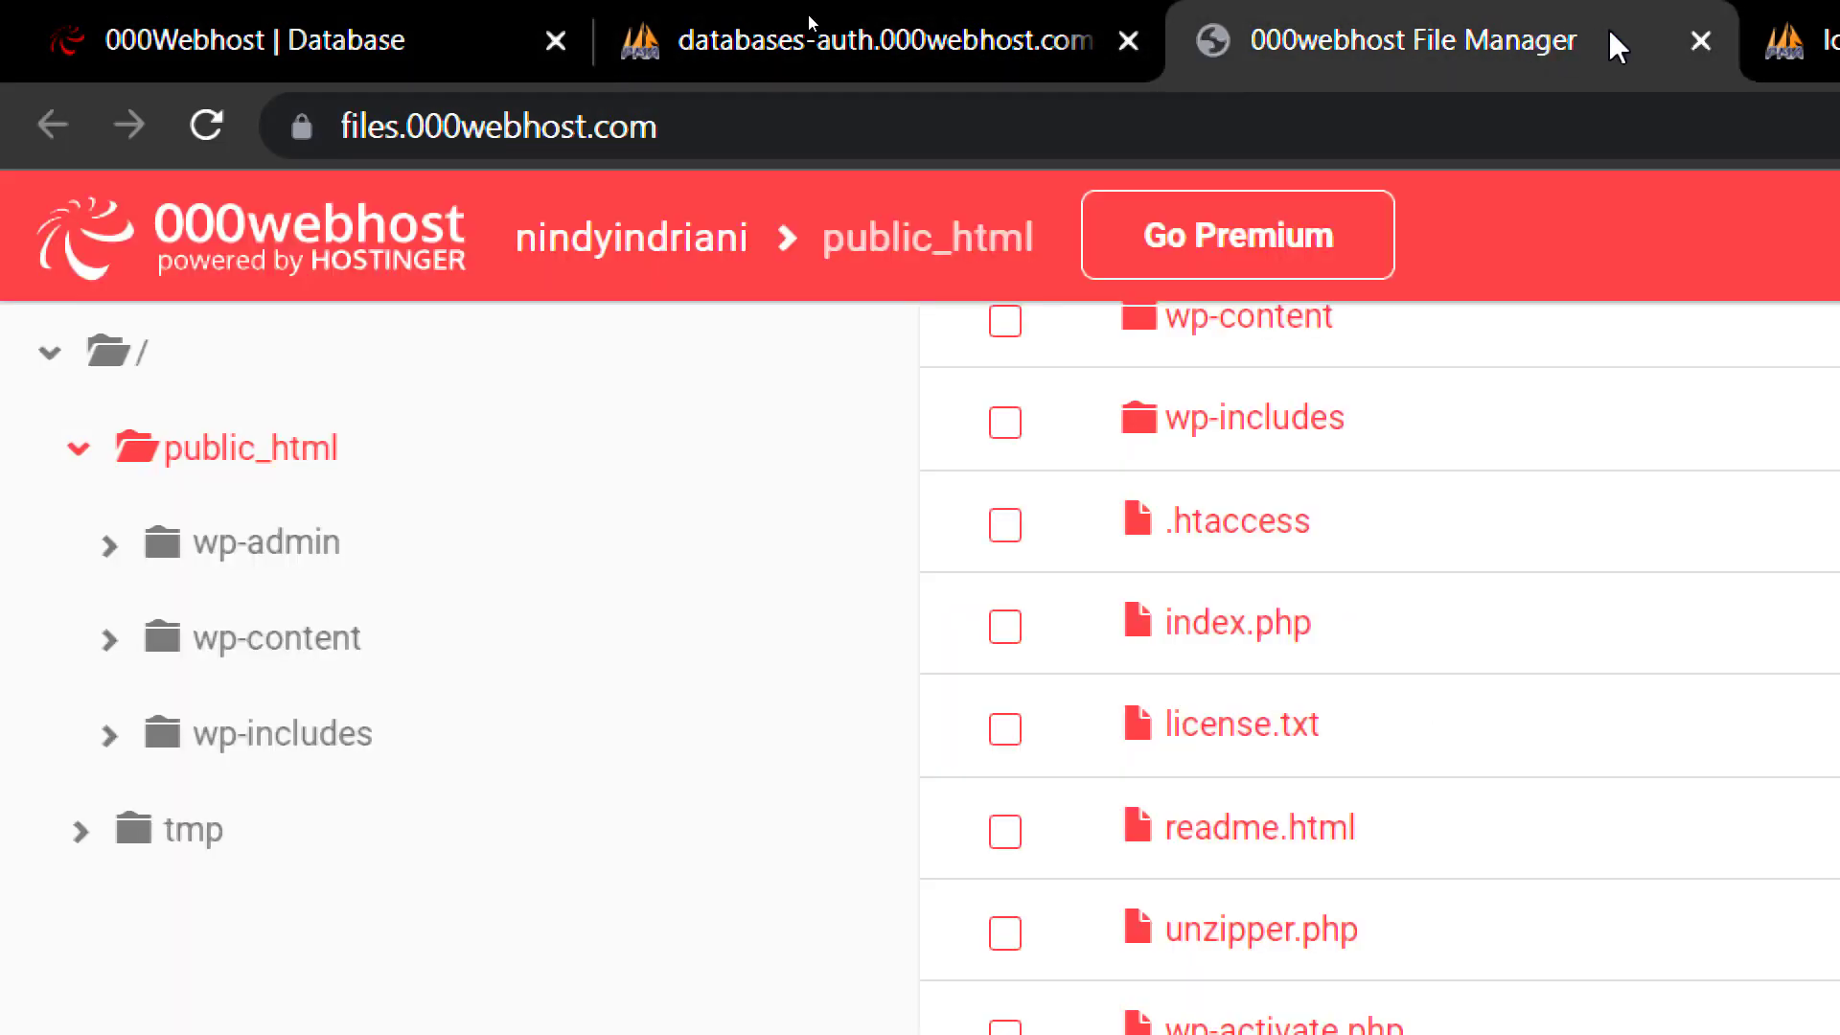
click(1701, 40)
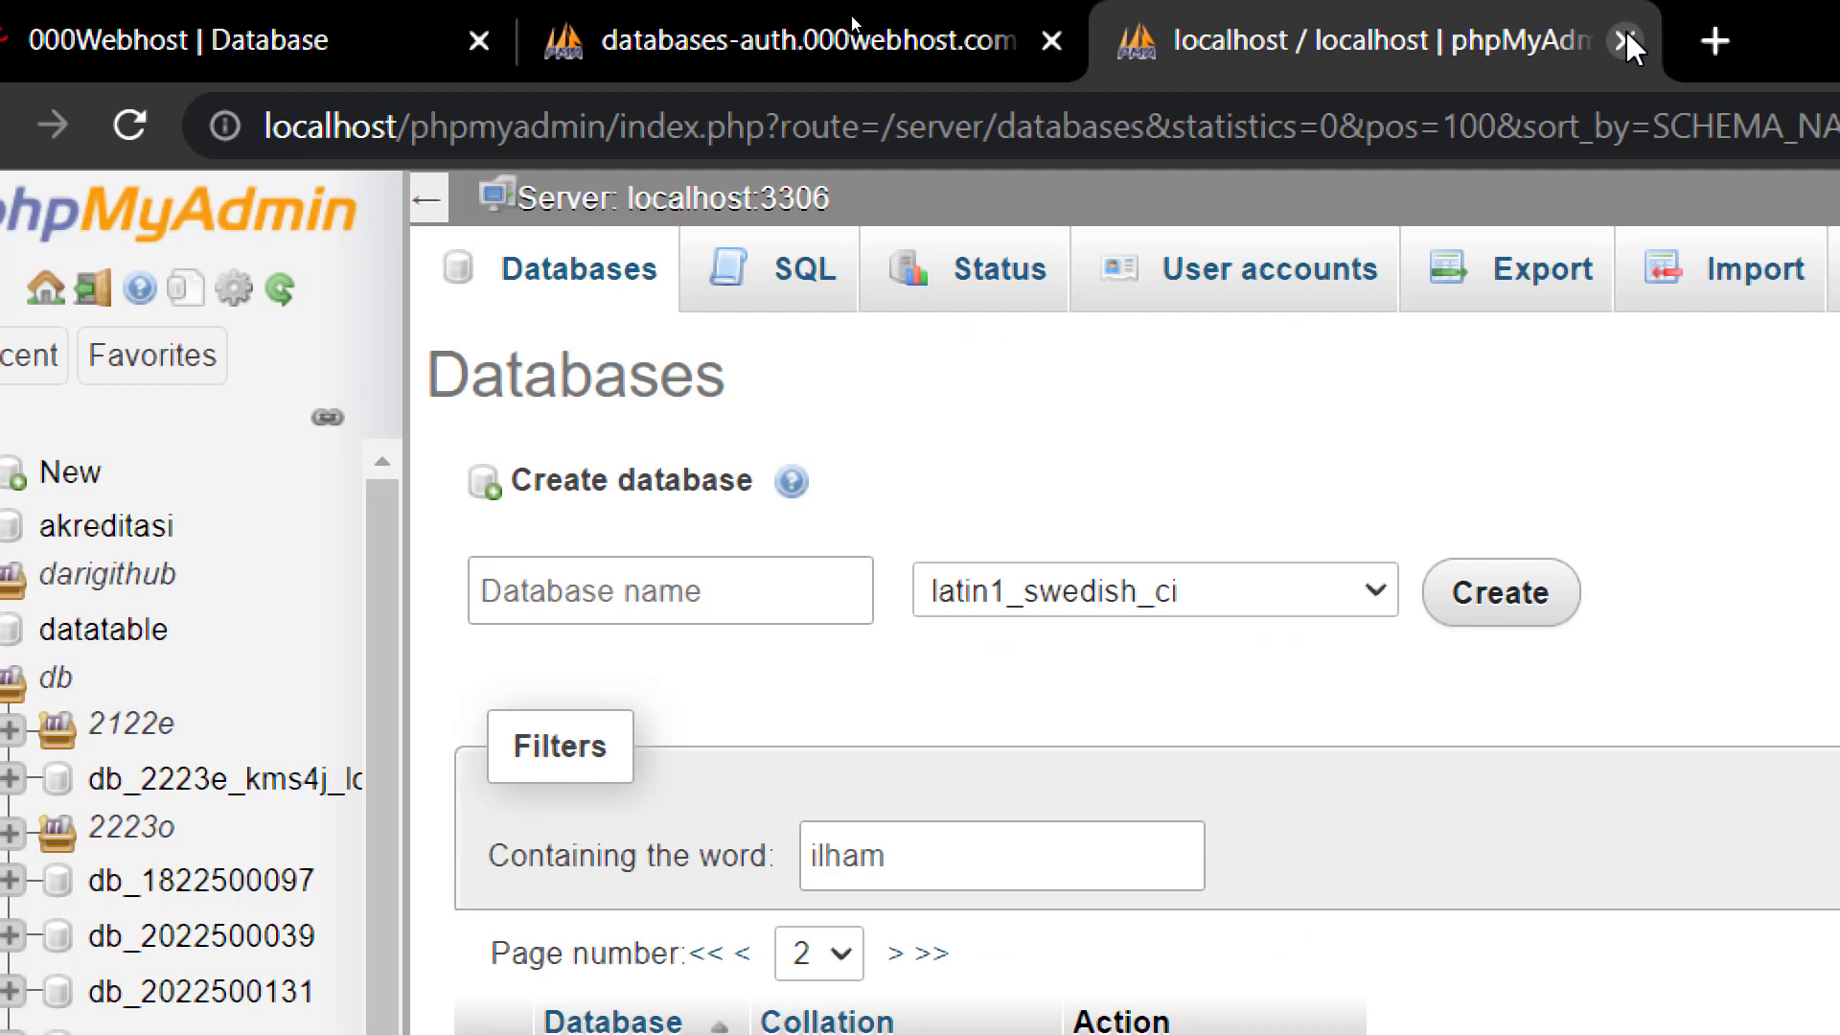
click(1625, 40)
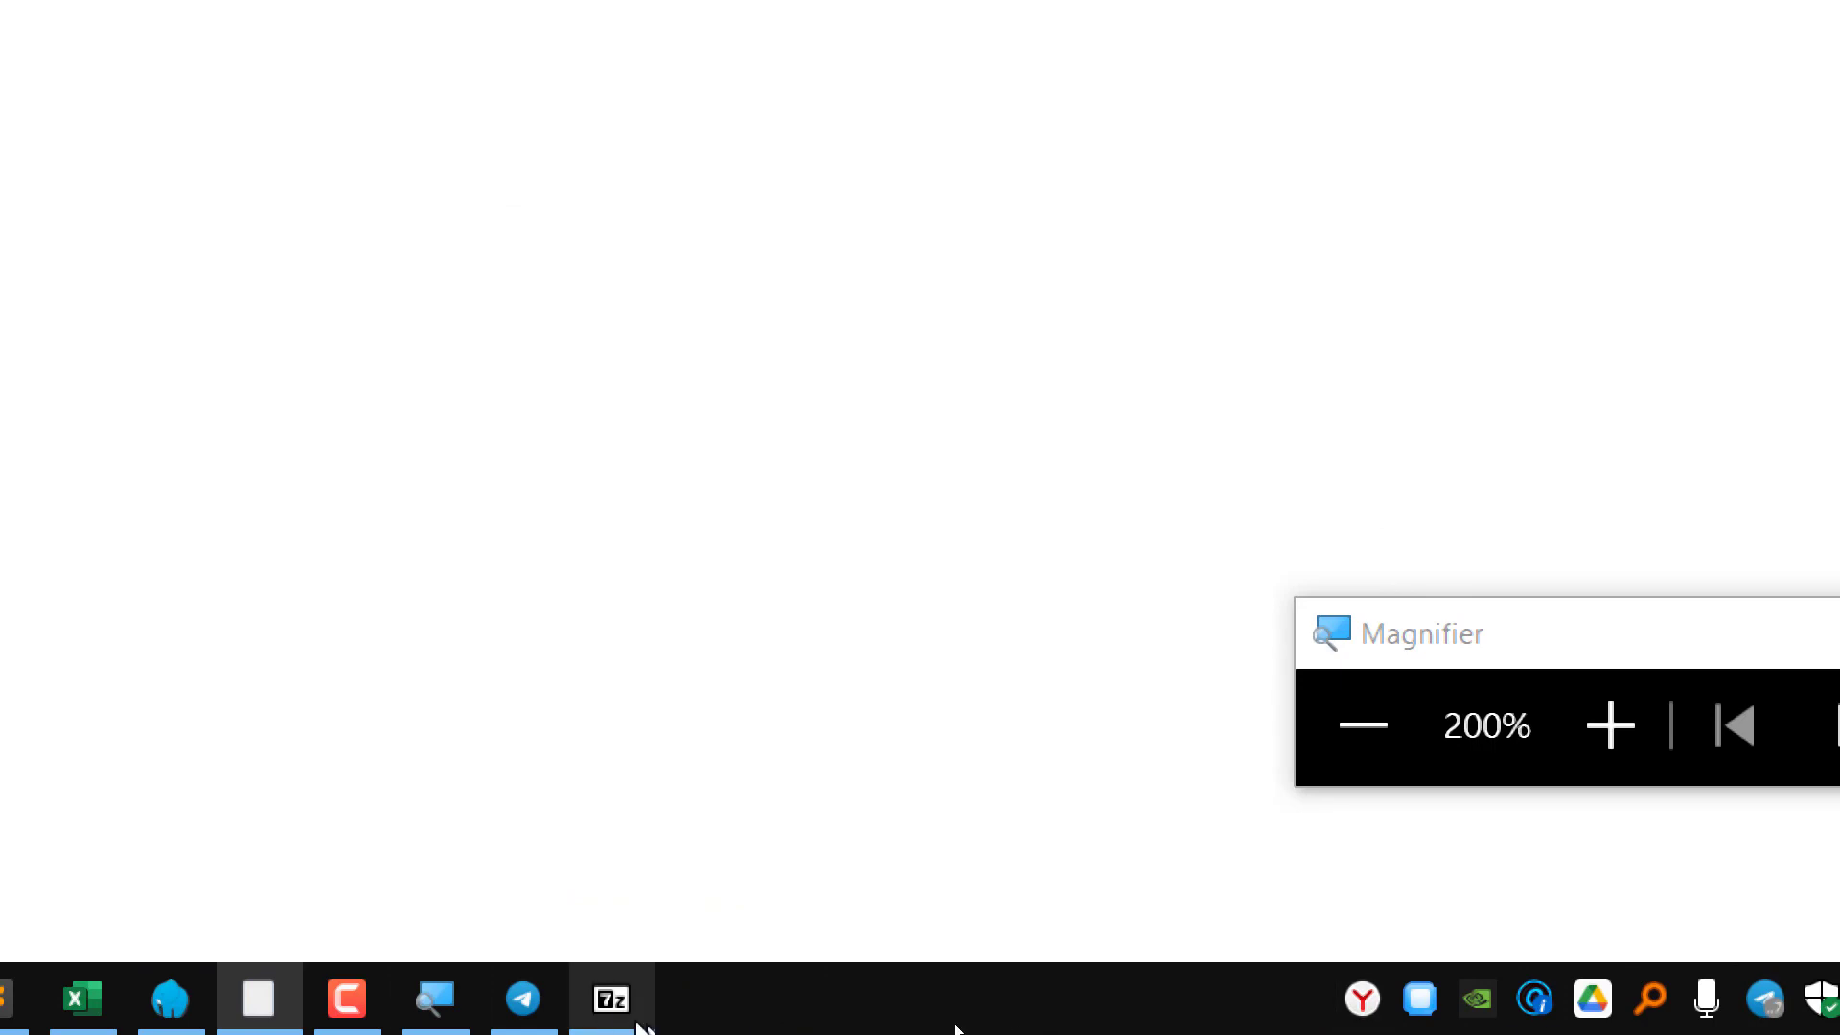
click(1821, 998)
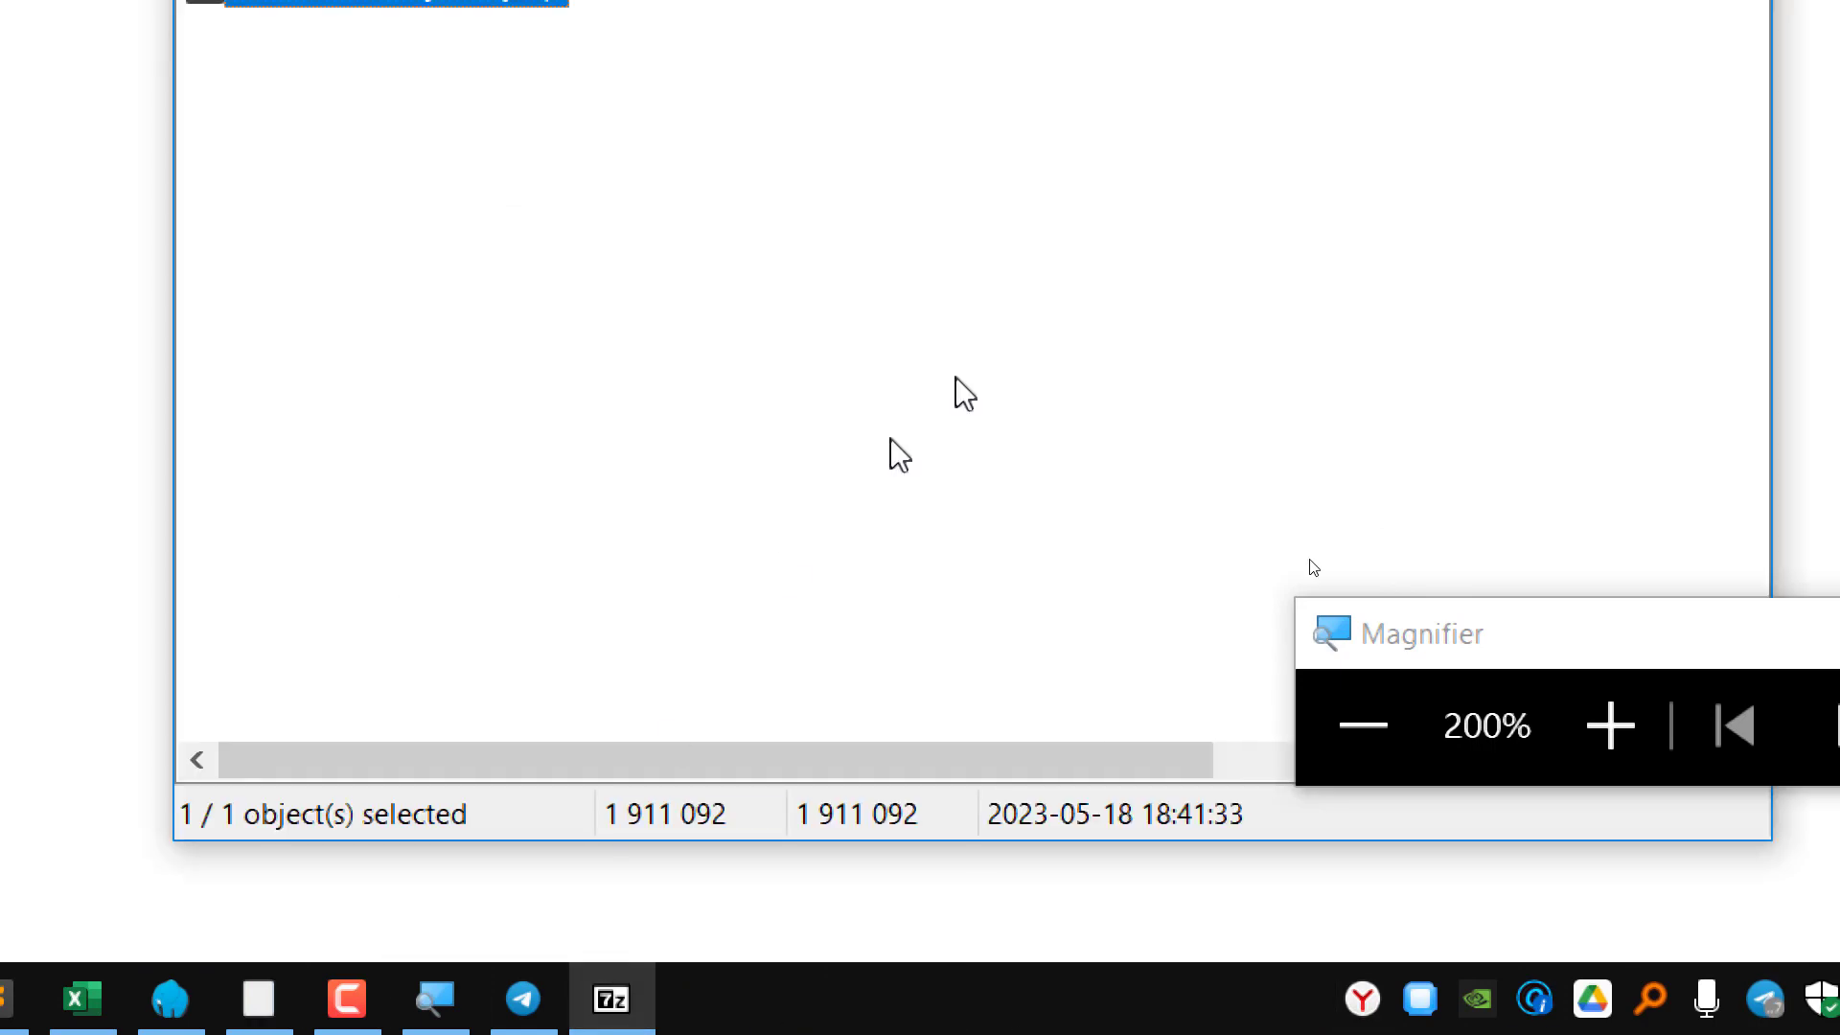
click(1339, 292)
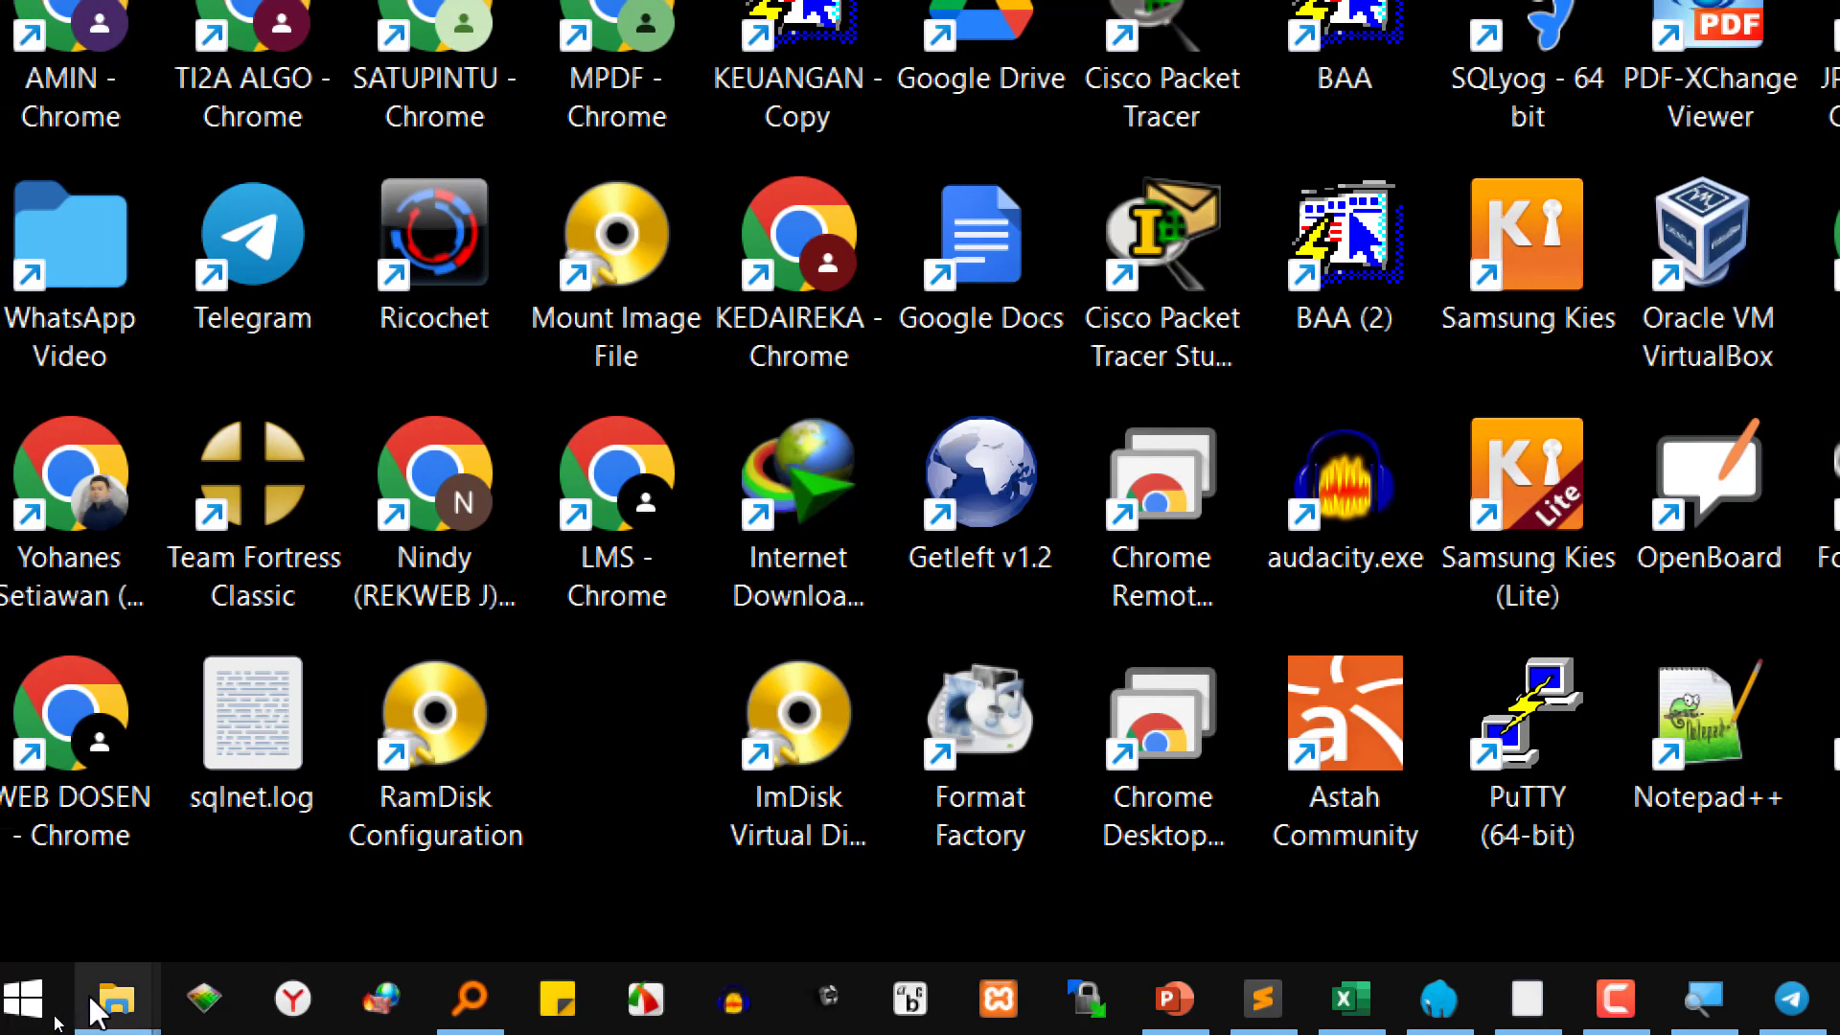
Step: Permanently delete db_2223e_kms4j_nindy.sql from the KMS4J folder with Shift+Delete
mouse_move(117, 997)
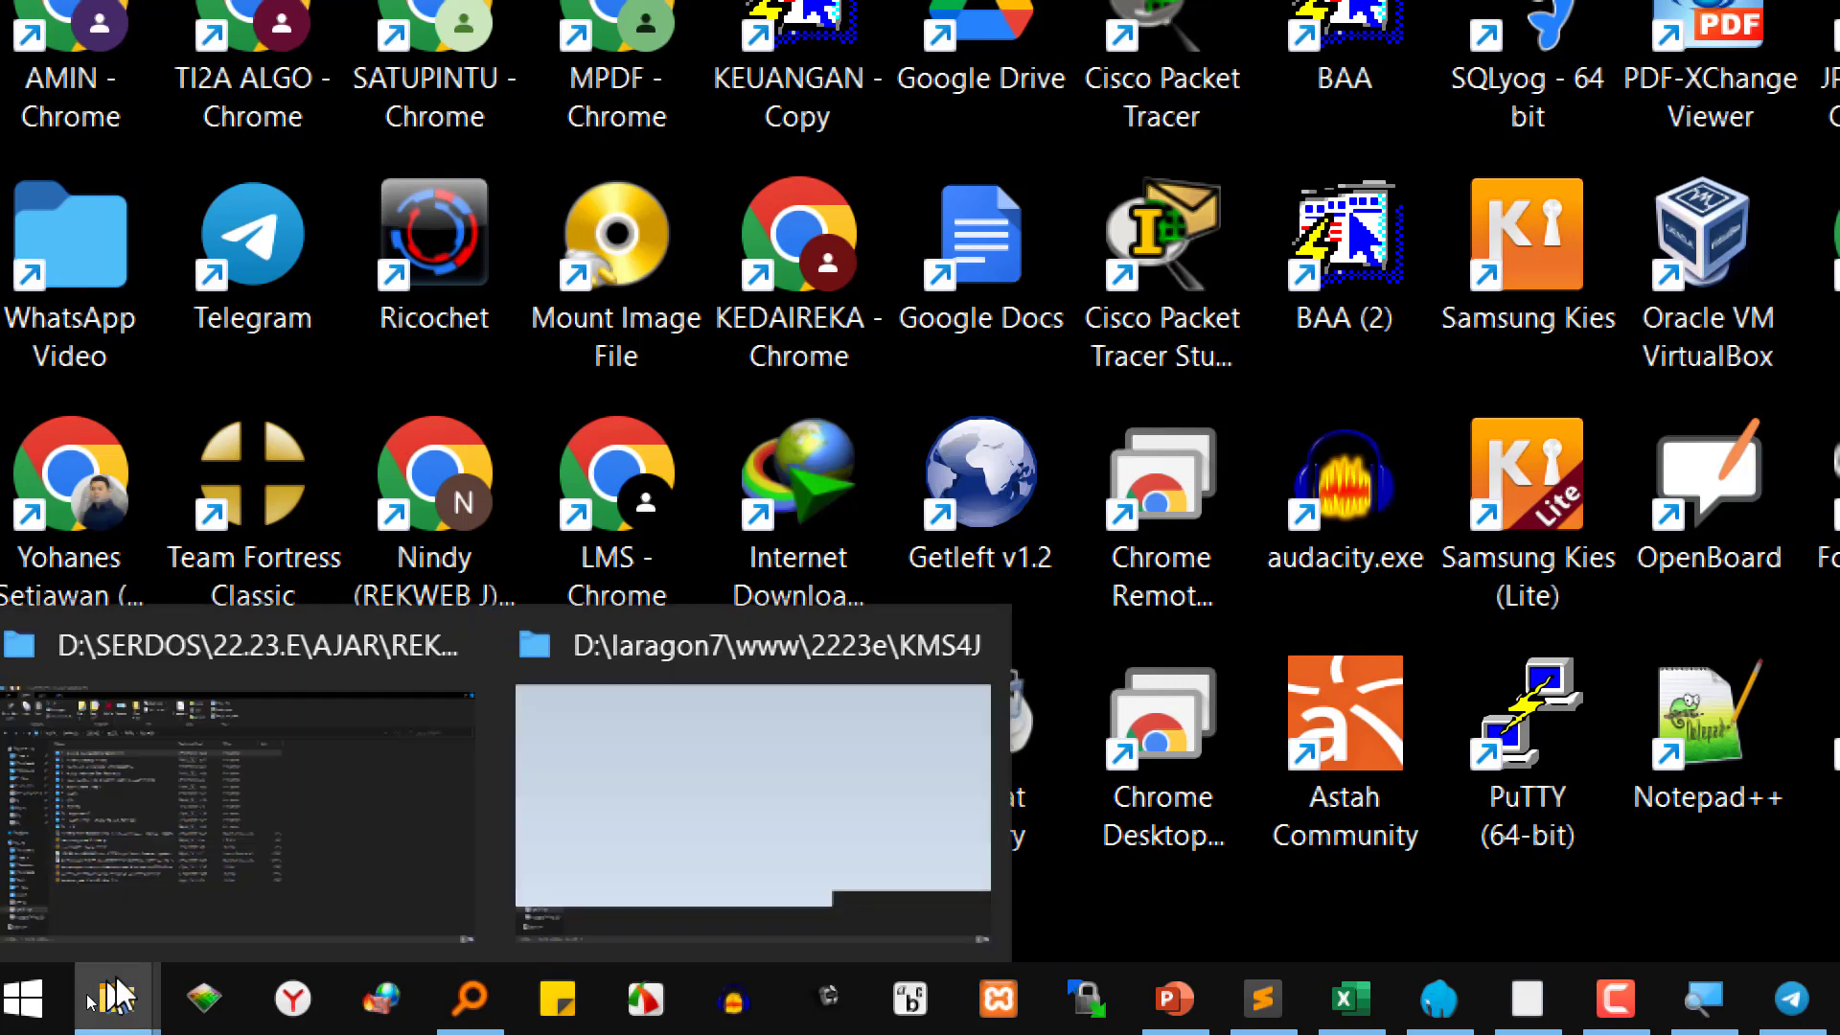
click(719, 801)
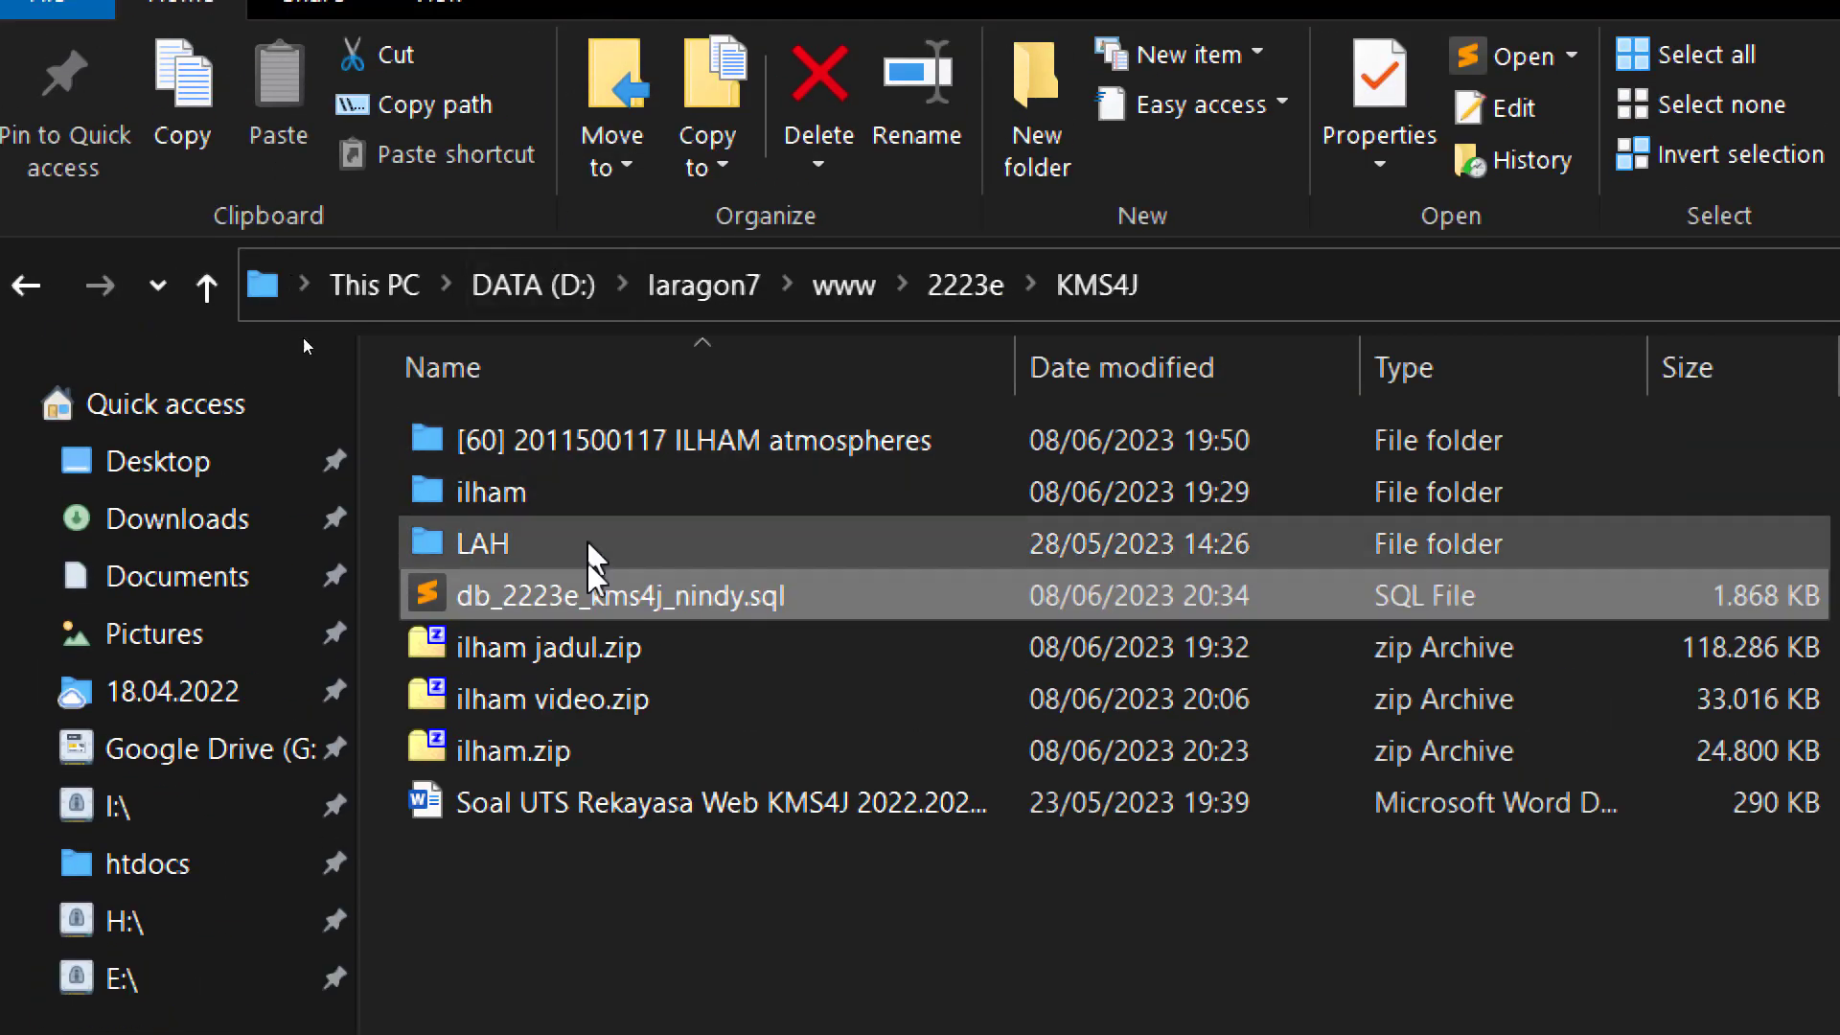
click(582, 666)
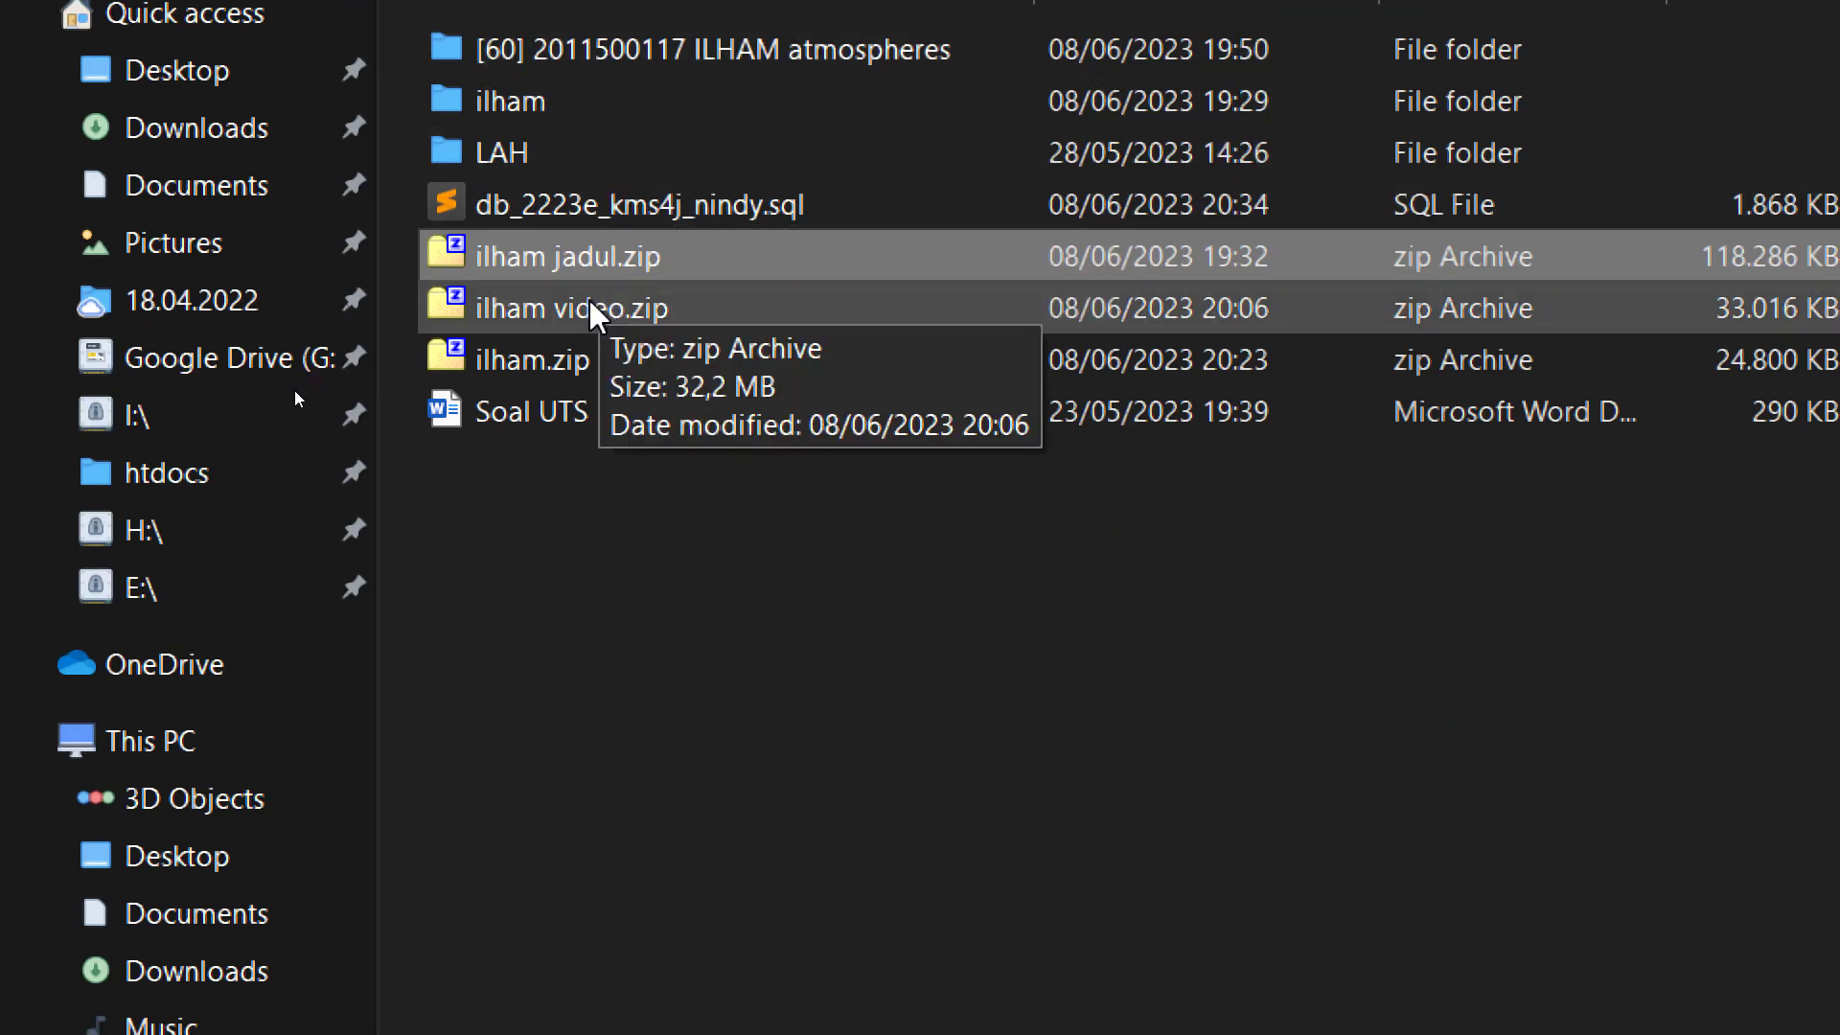
click(594, 309)
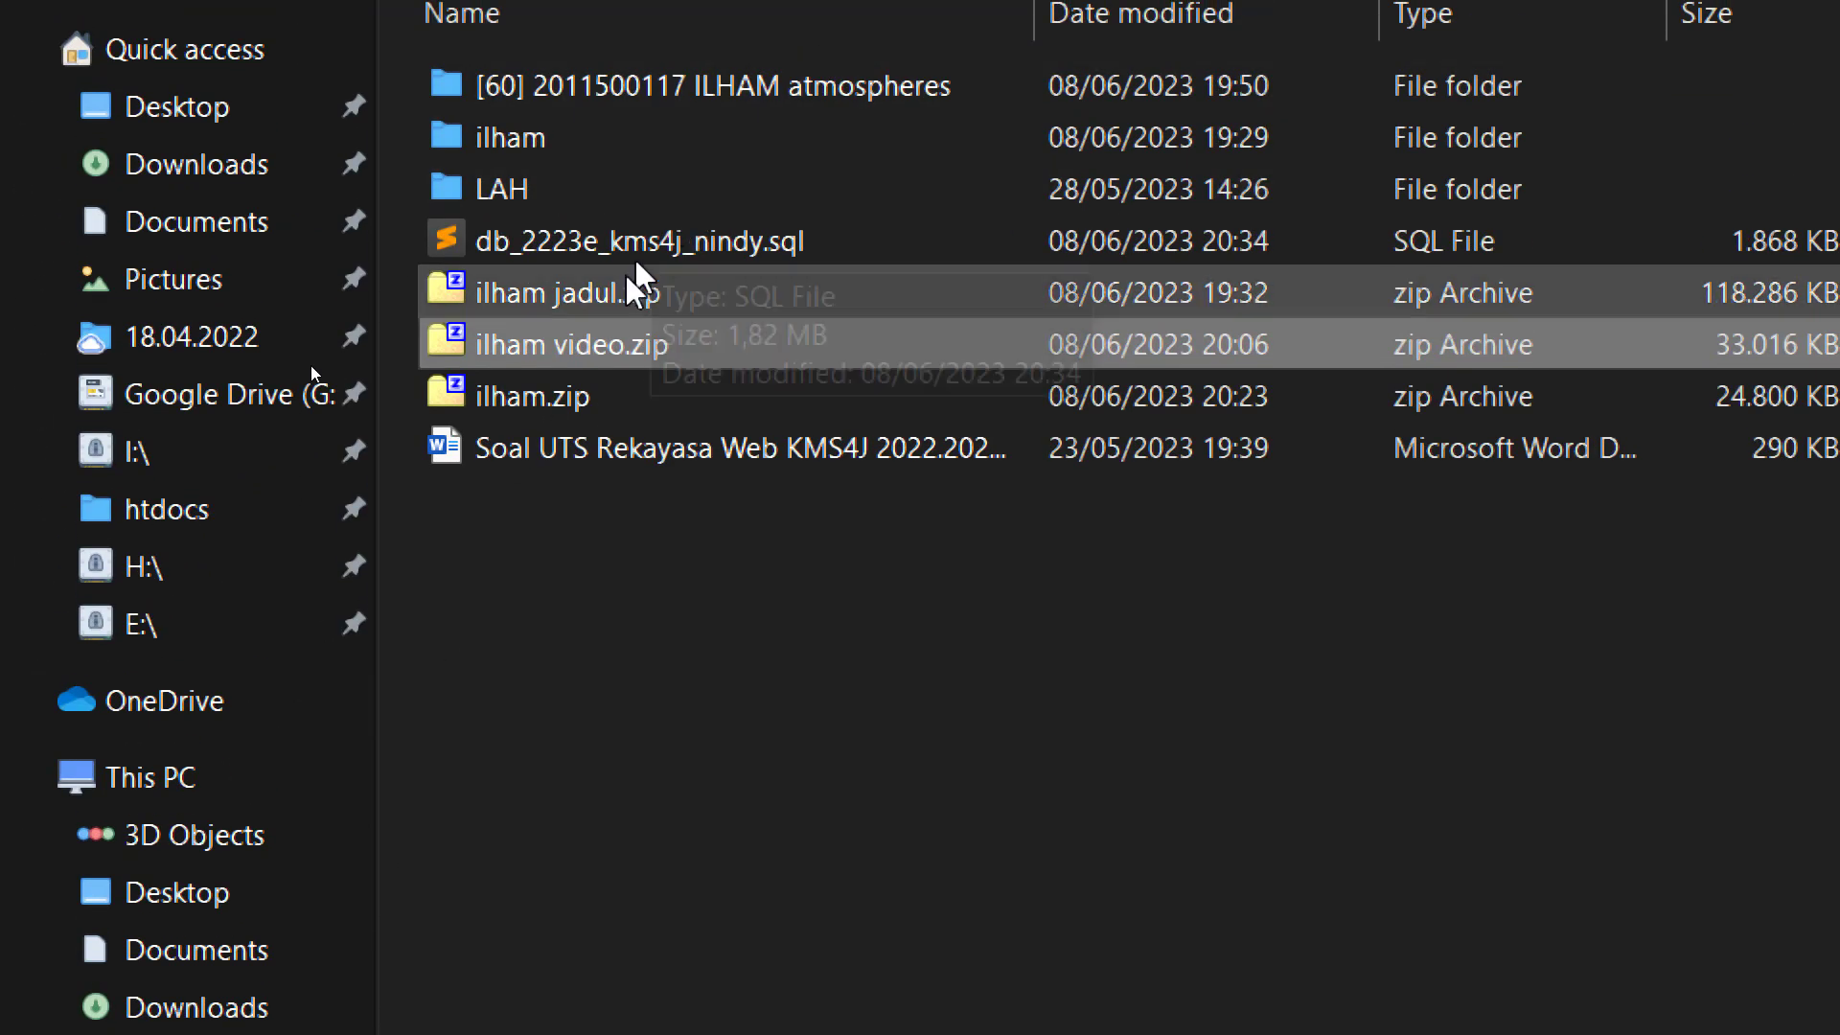
click(465, 396)
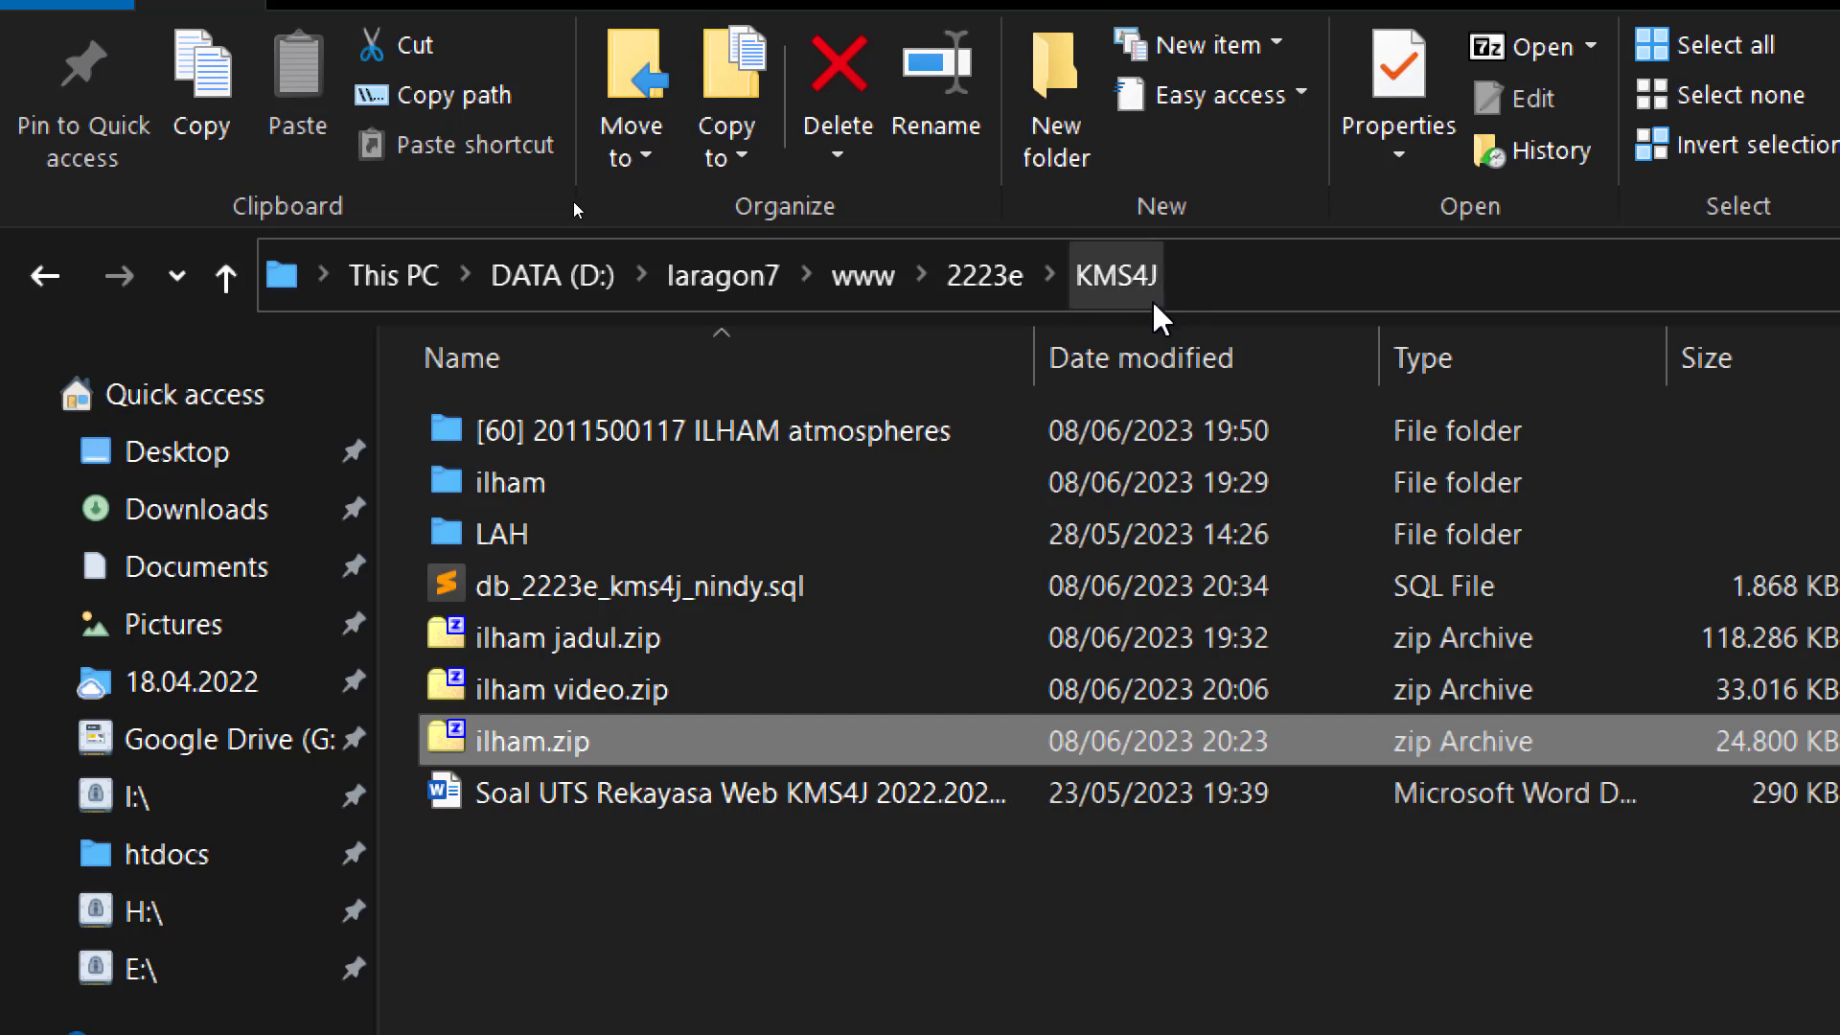
click(676, 586)
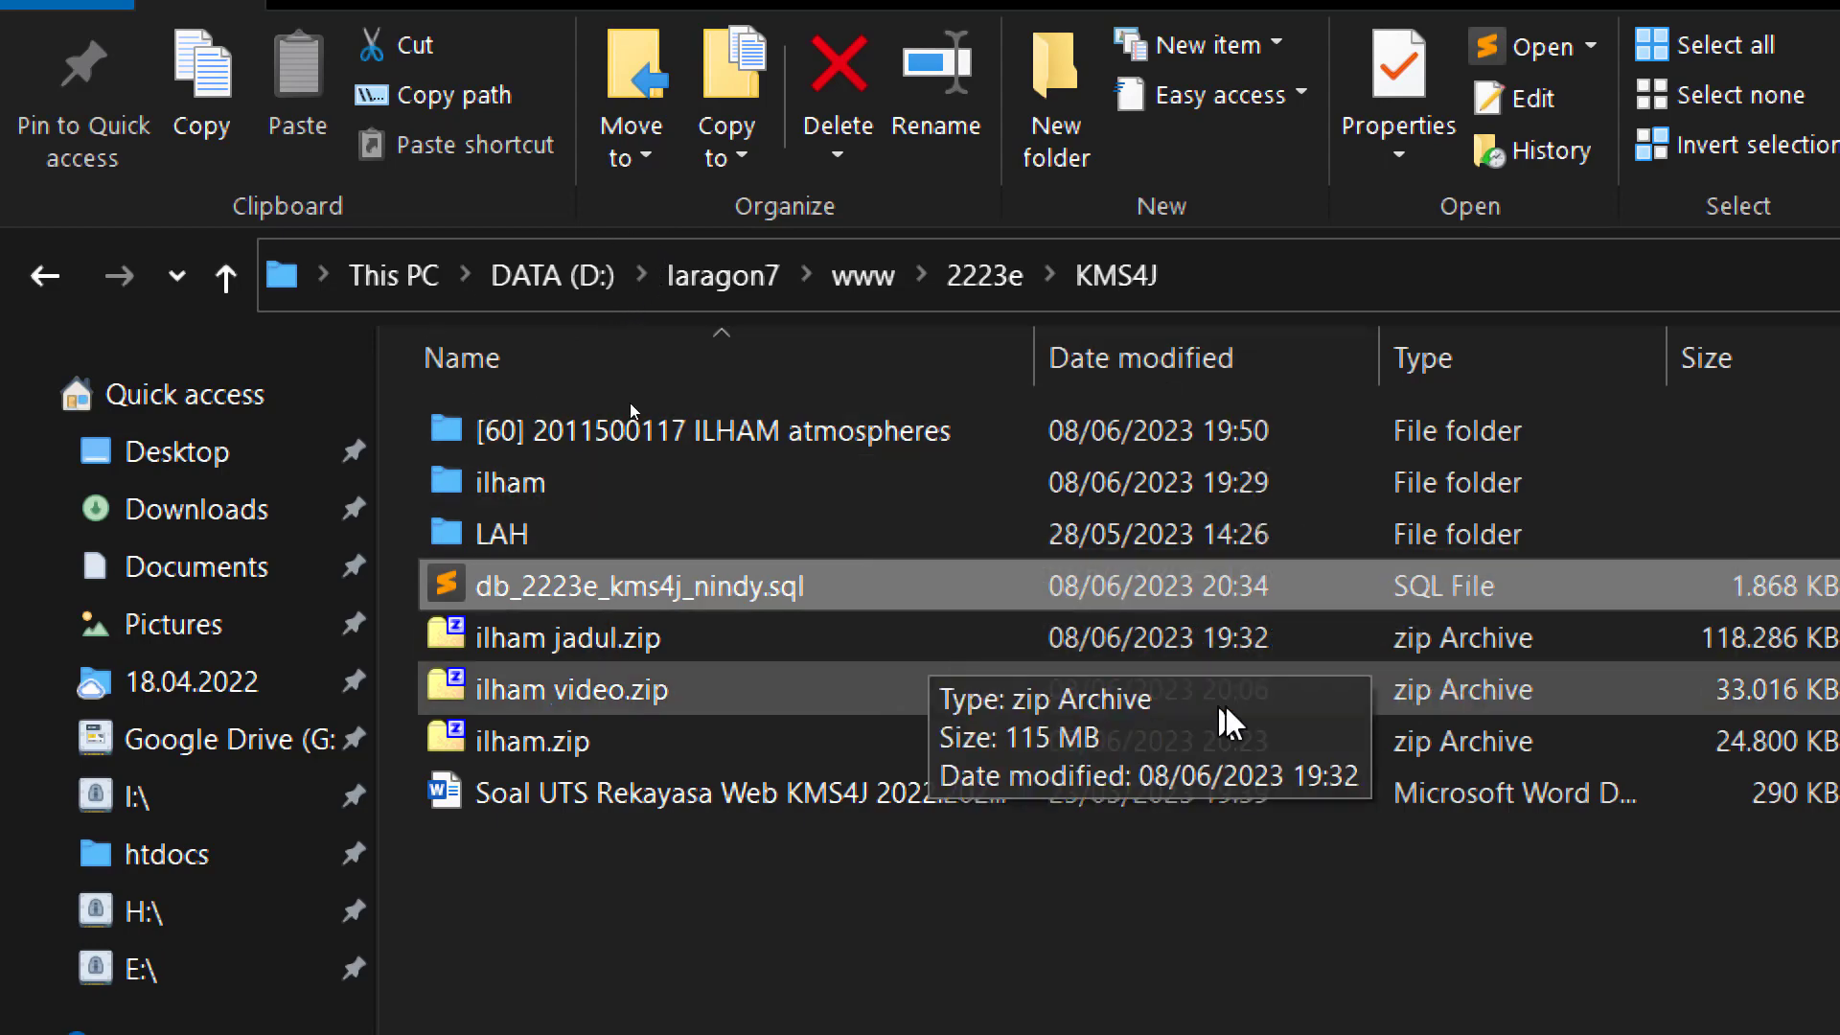
key(shift+Delete)
key(Return)
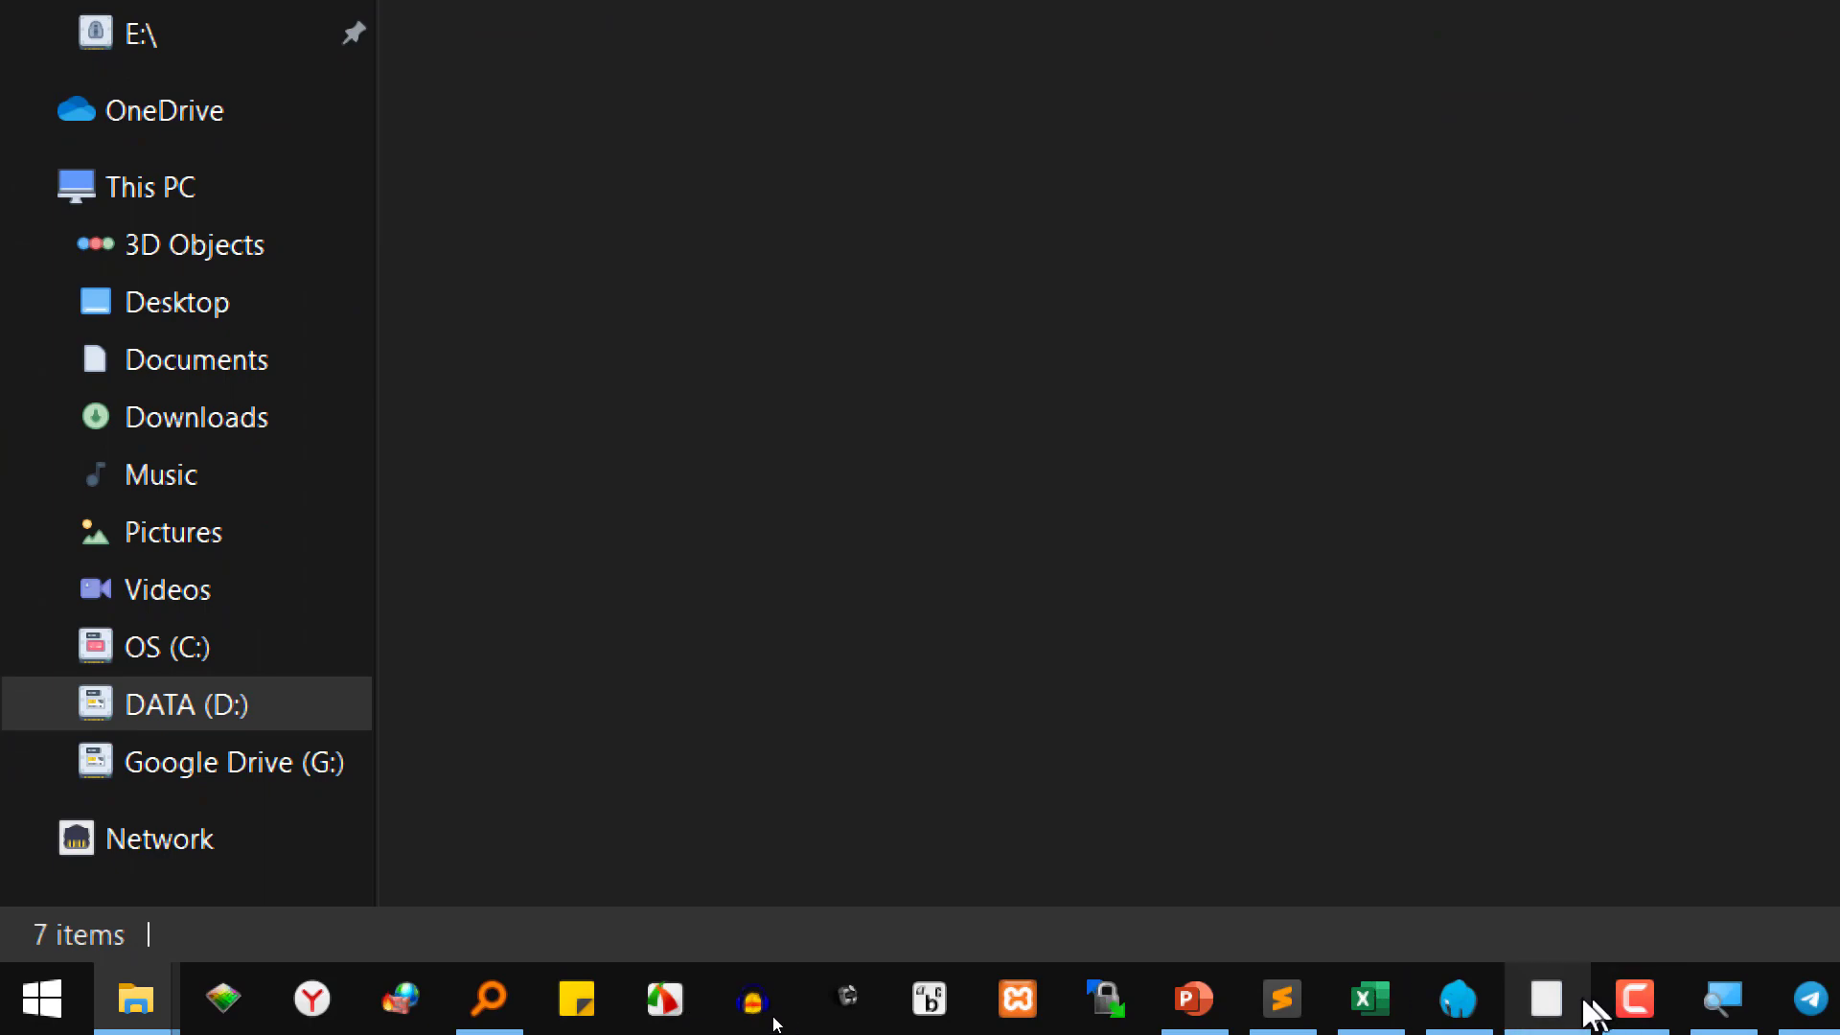
click(1540, 887)
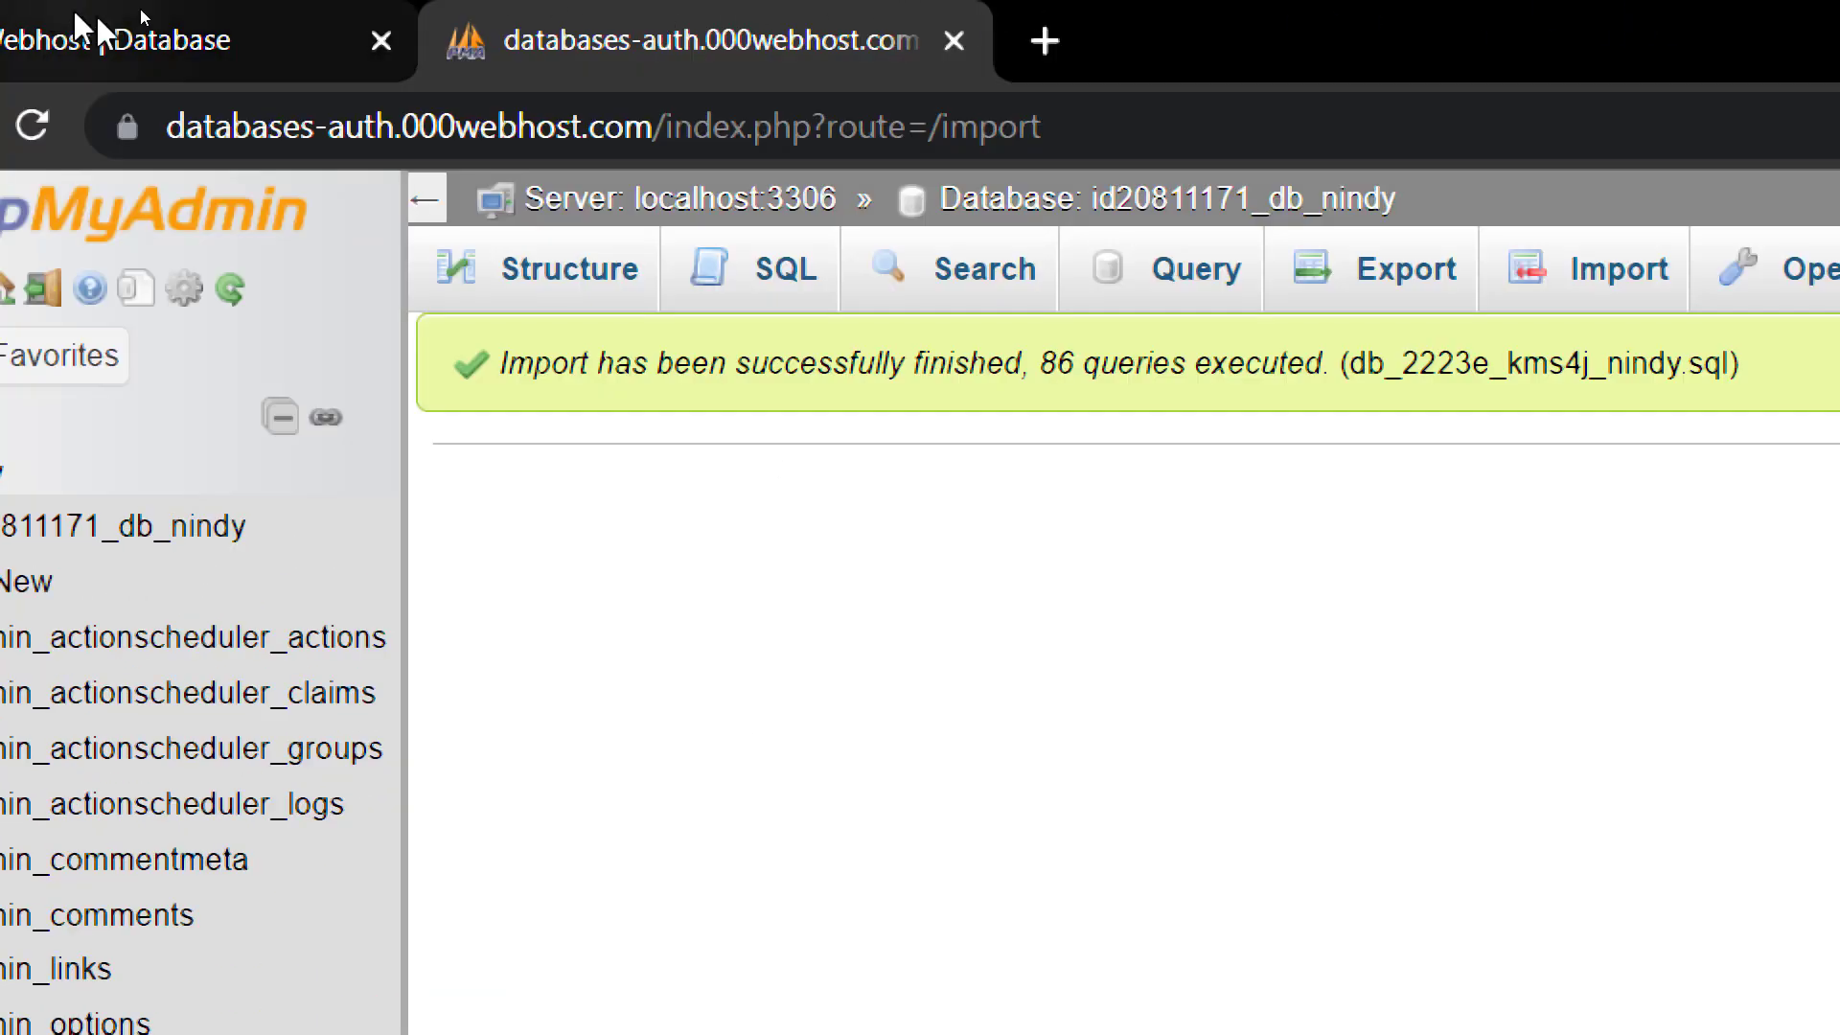
Step: Open 000webhost's File Manager at public_html, then minimise Chrome
click(181, 48)
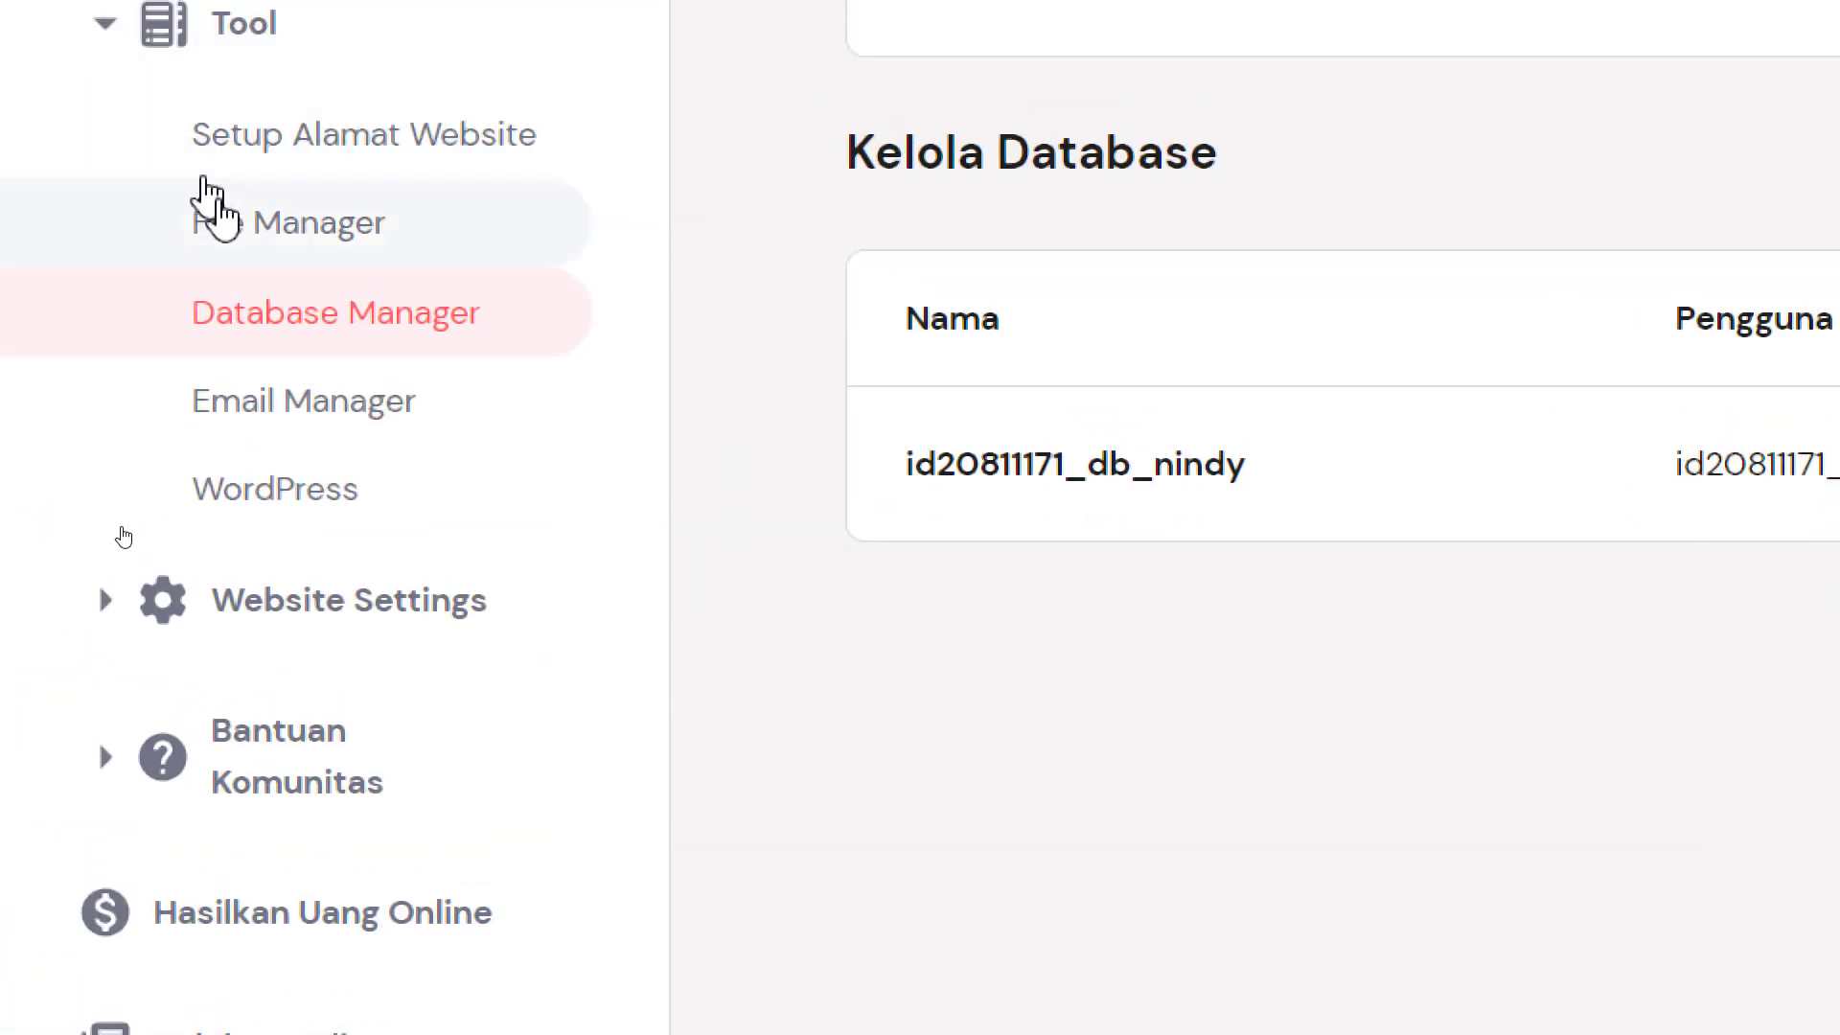
click(134, 1011)
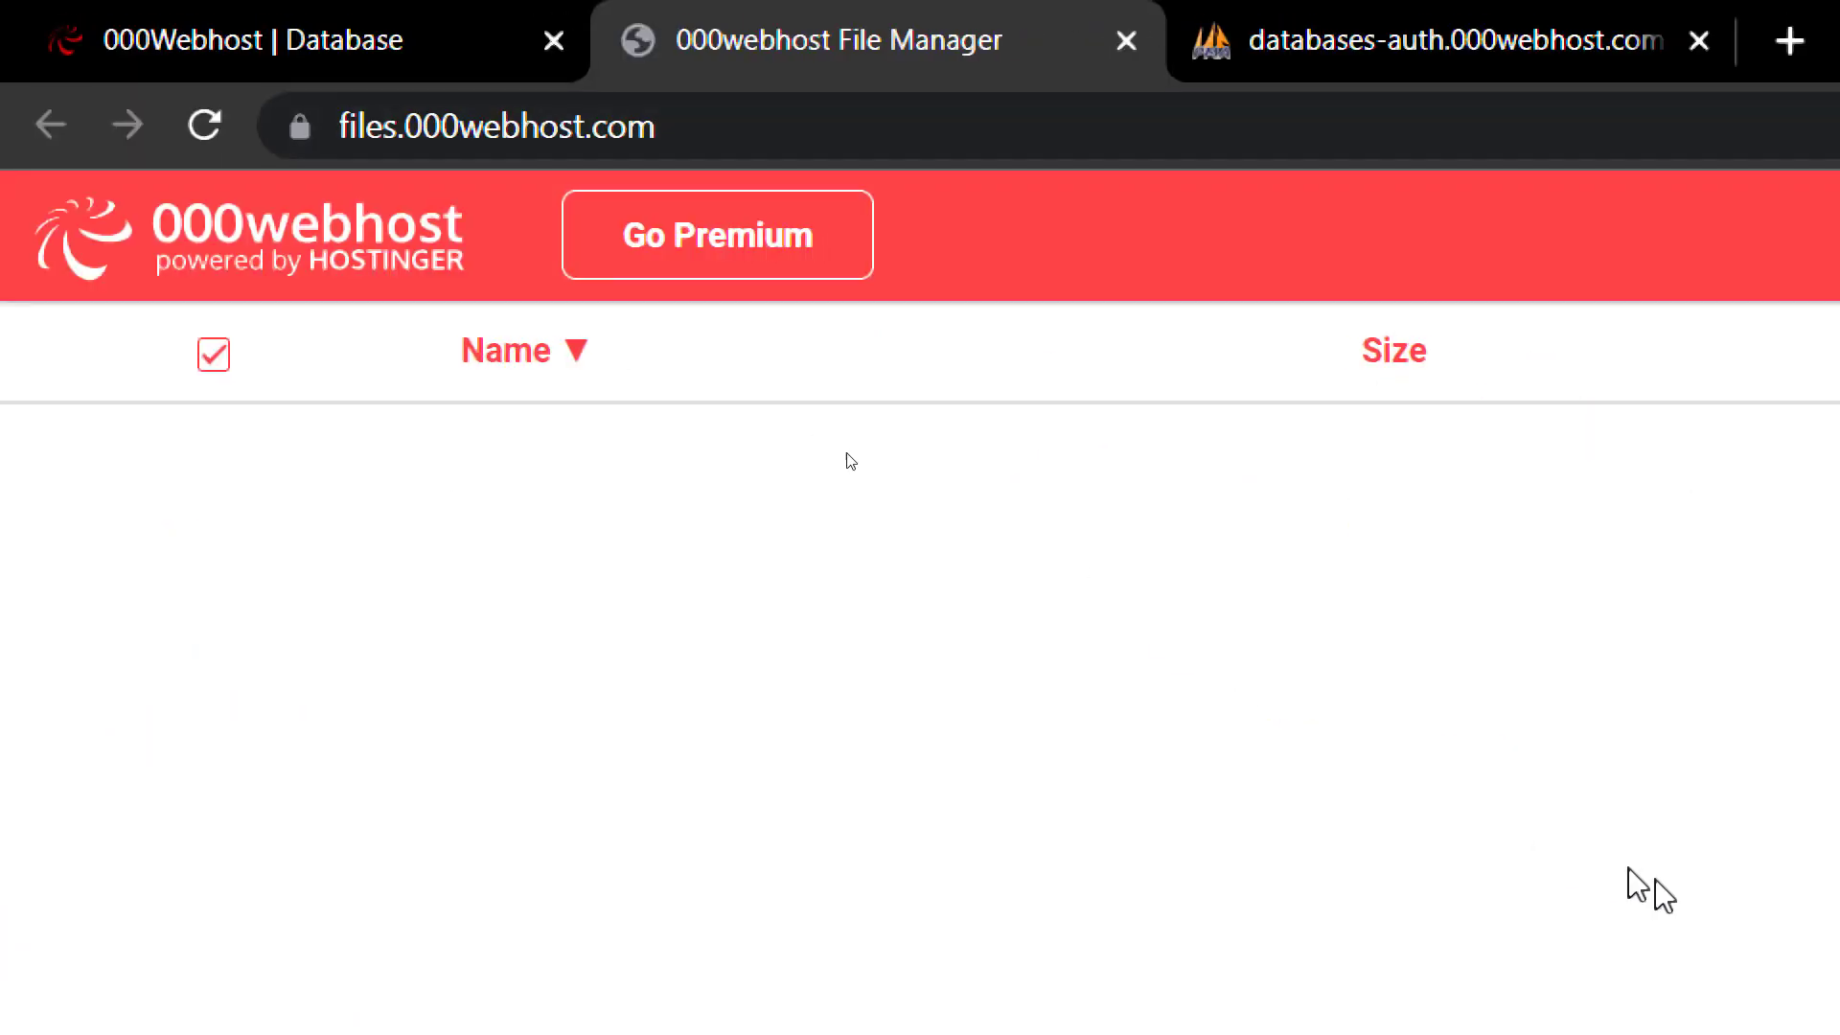
double_click(1352, 473)
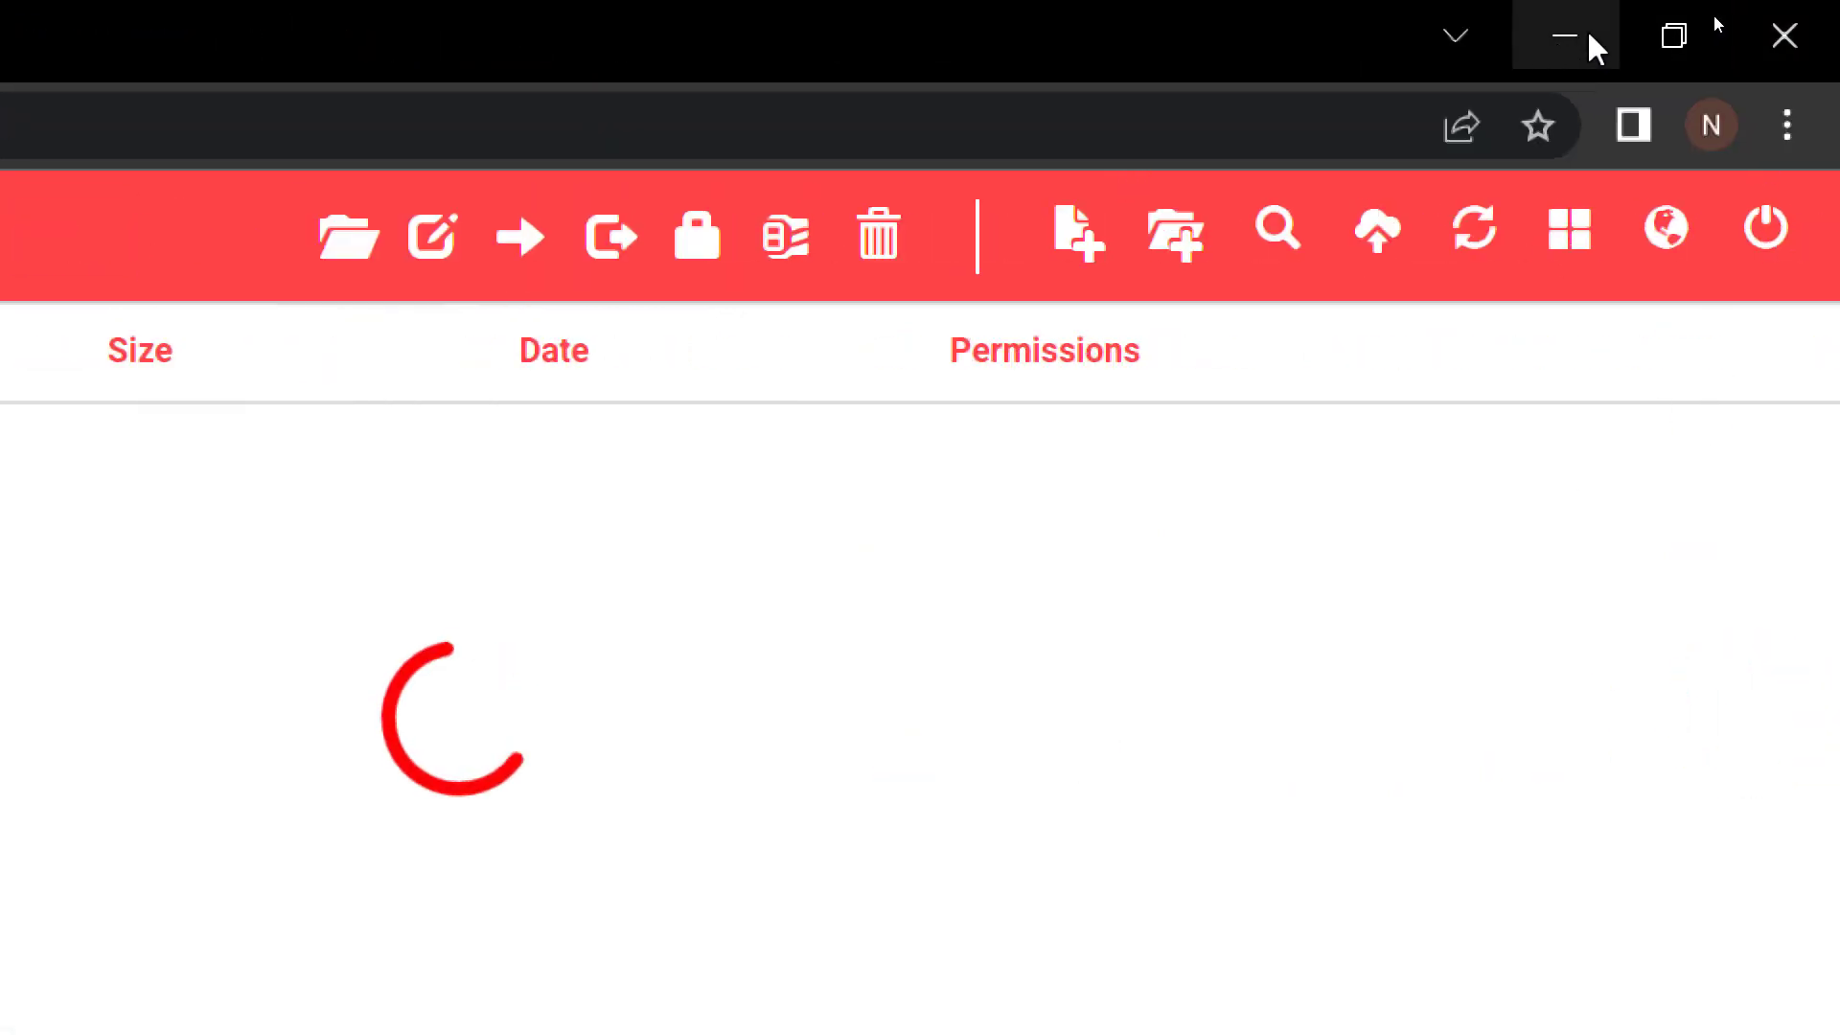
click(1582, 35)
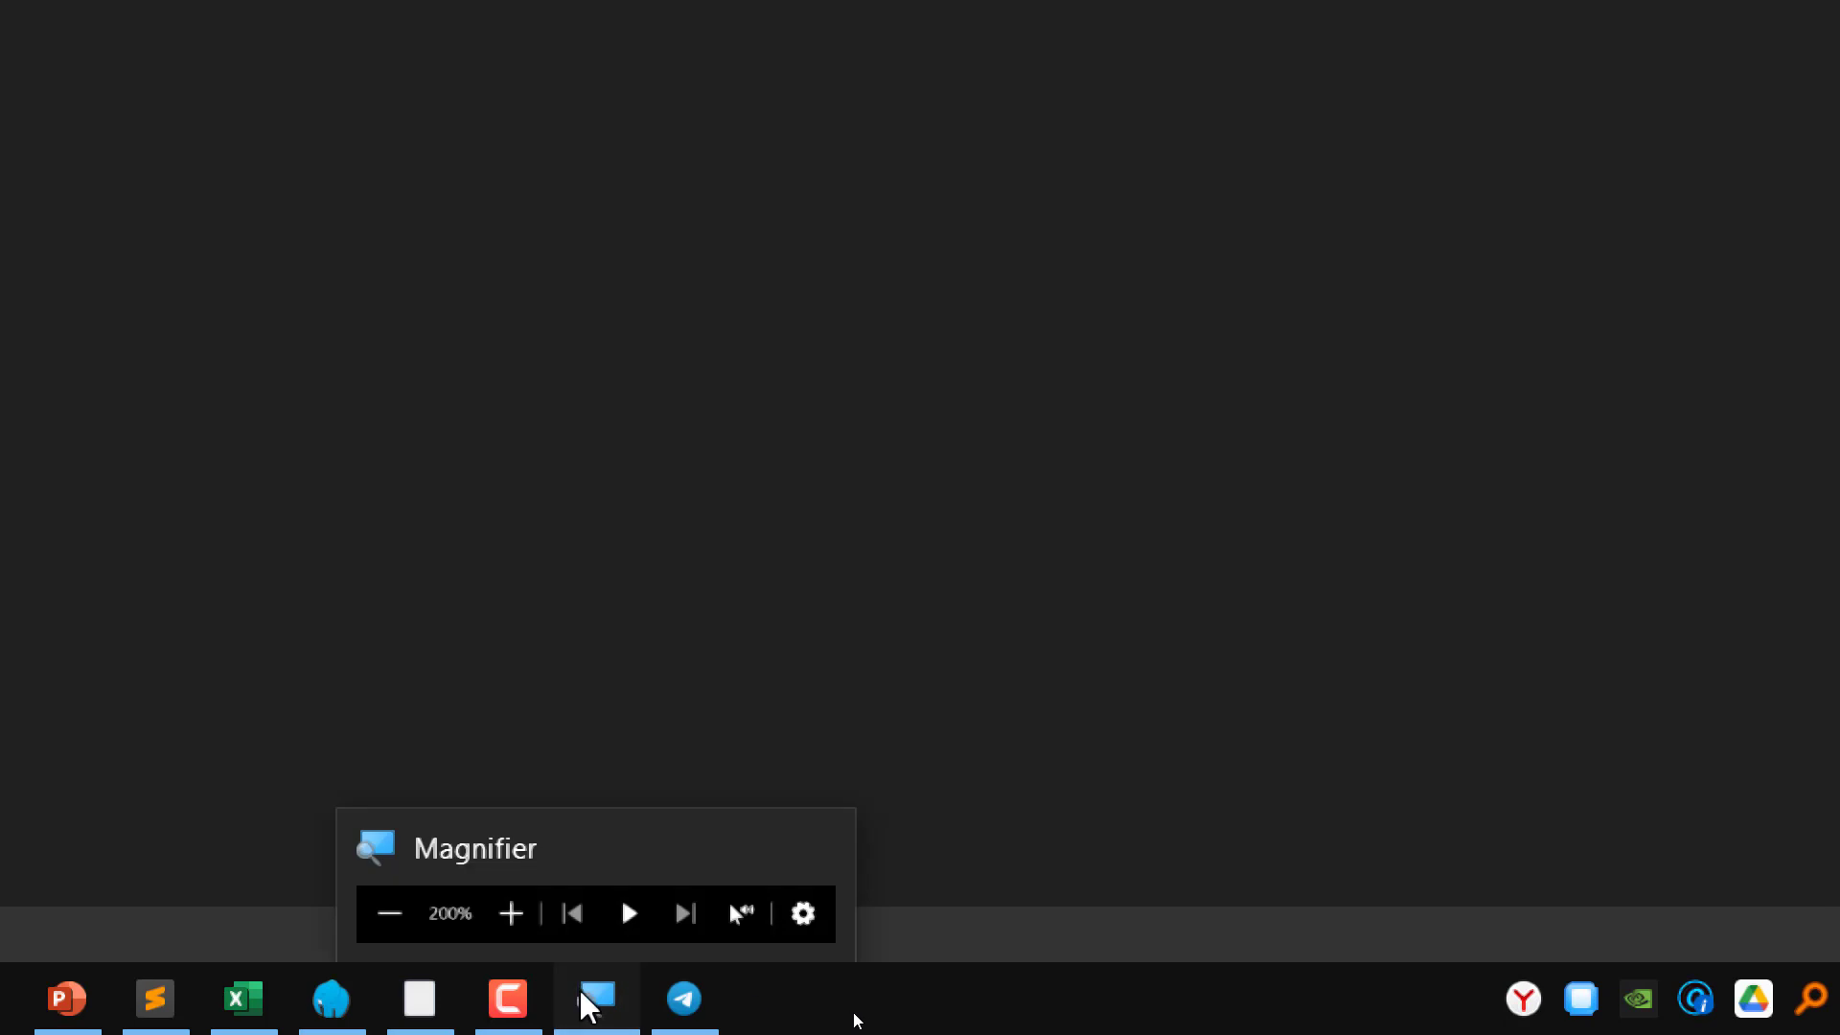
Step: Reset the screen magnifier to 100%
click(596, 998)
click(1569, 709)
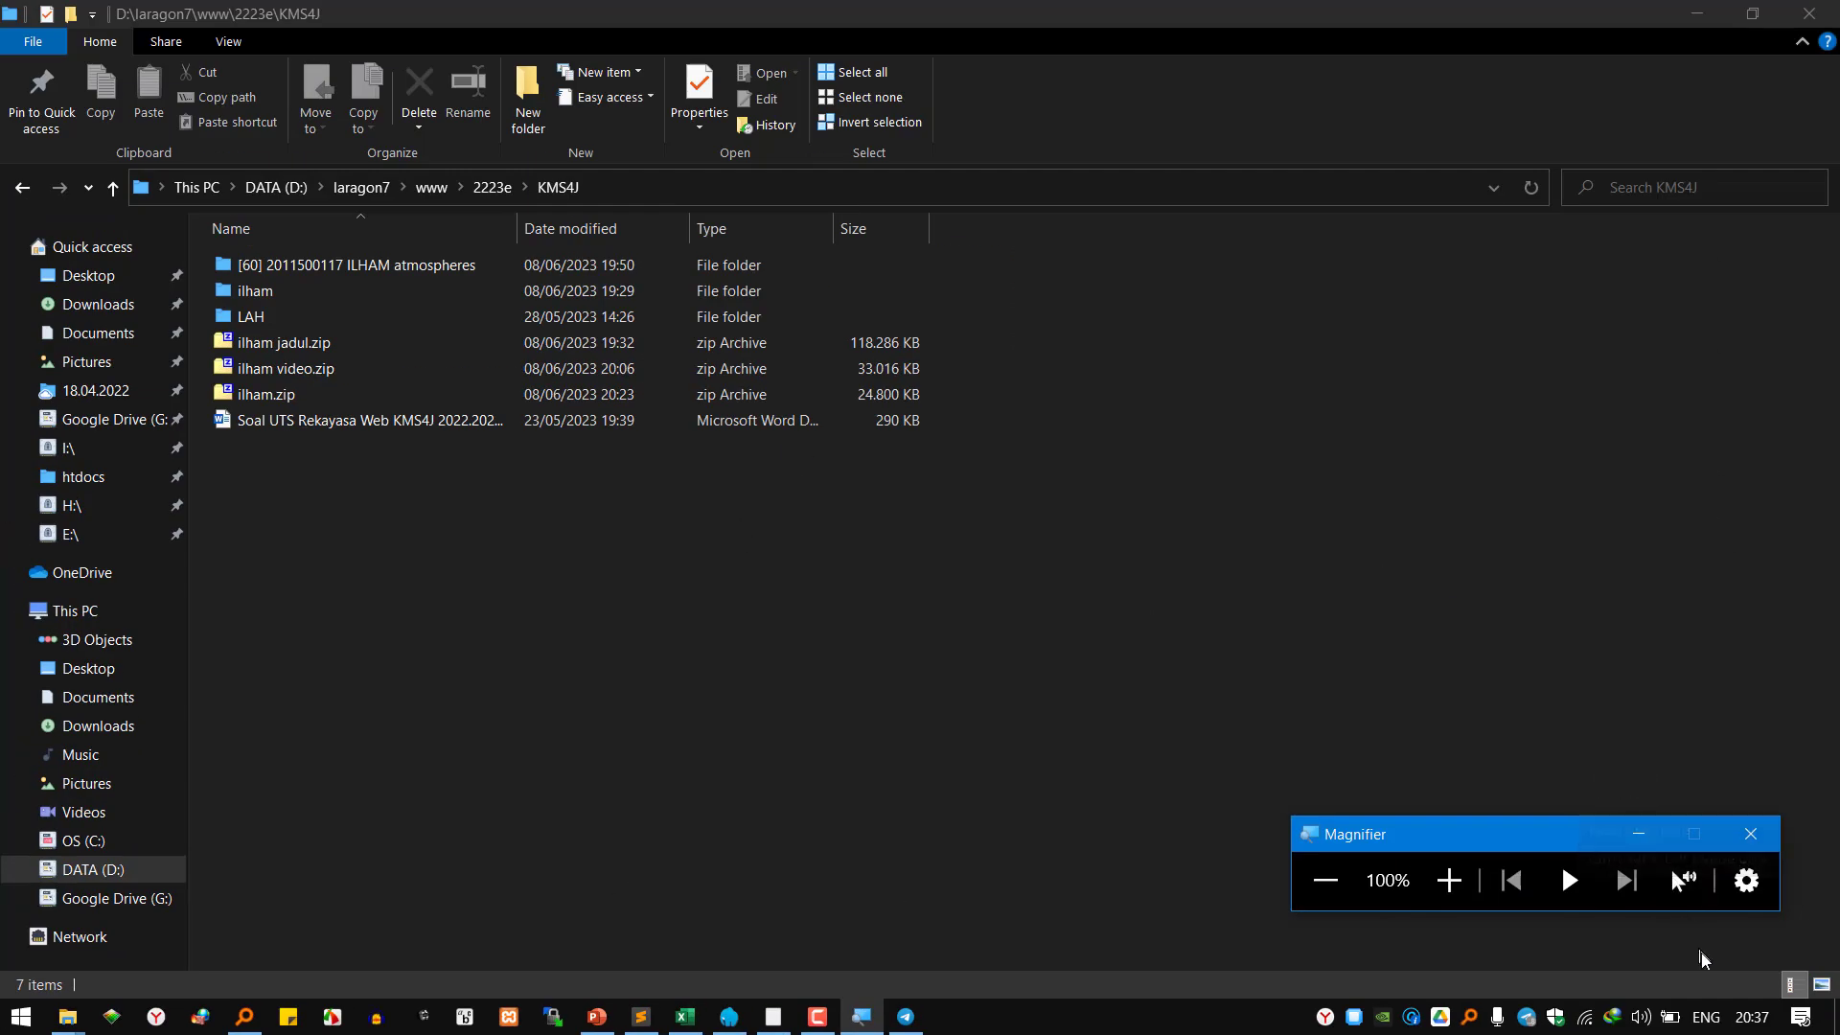
mouse_move(1743, 1023)
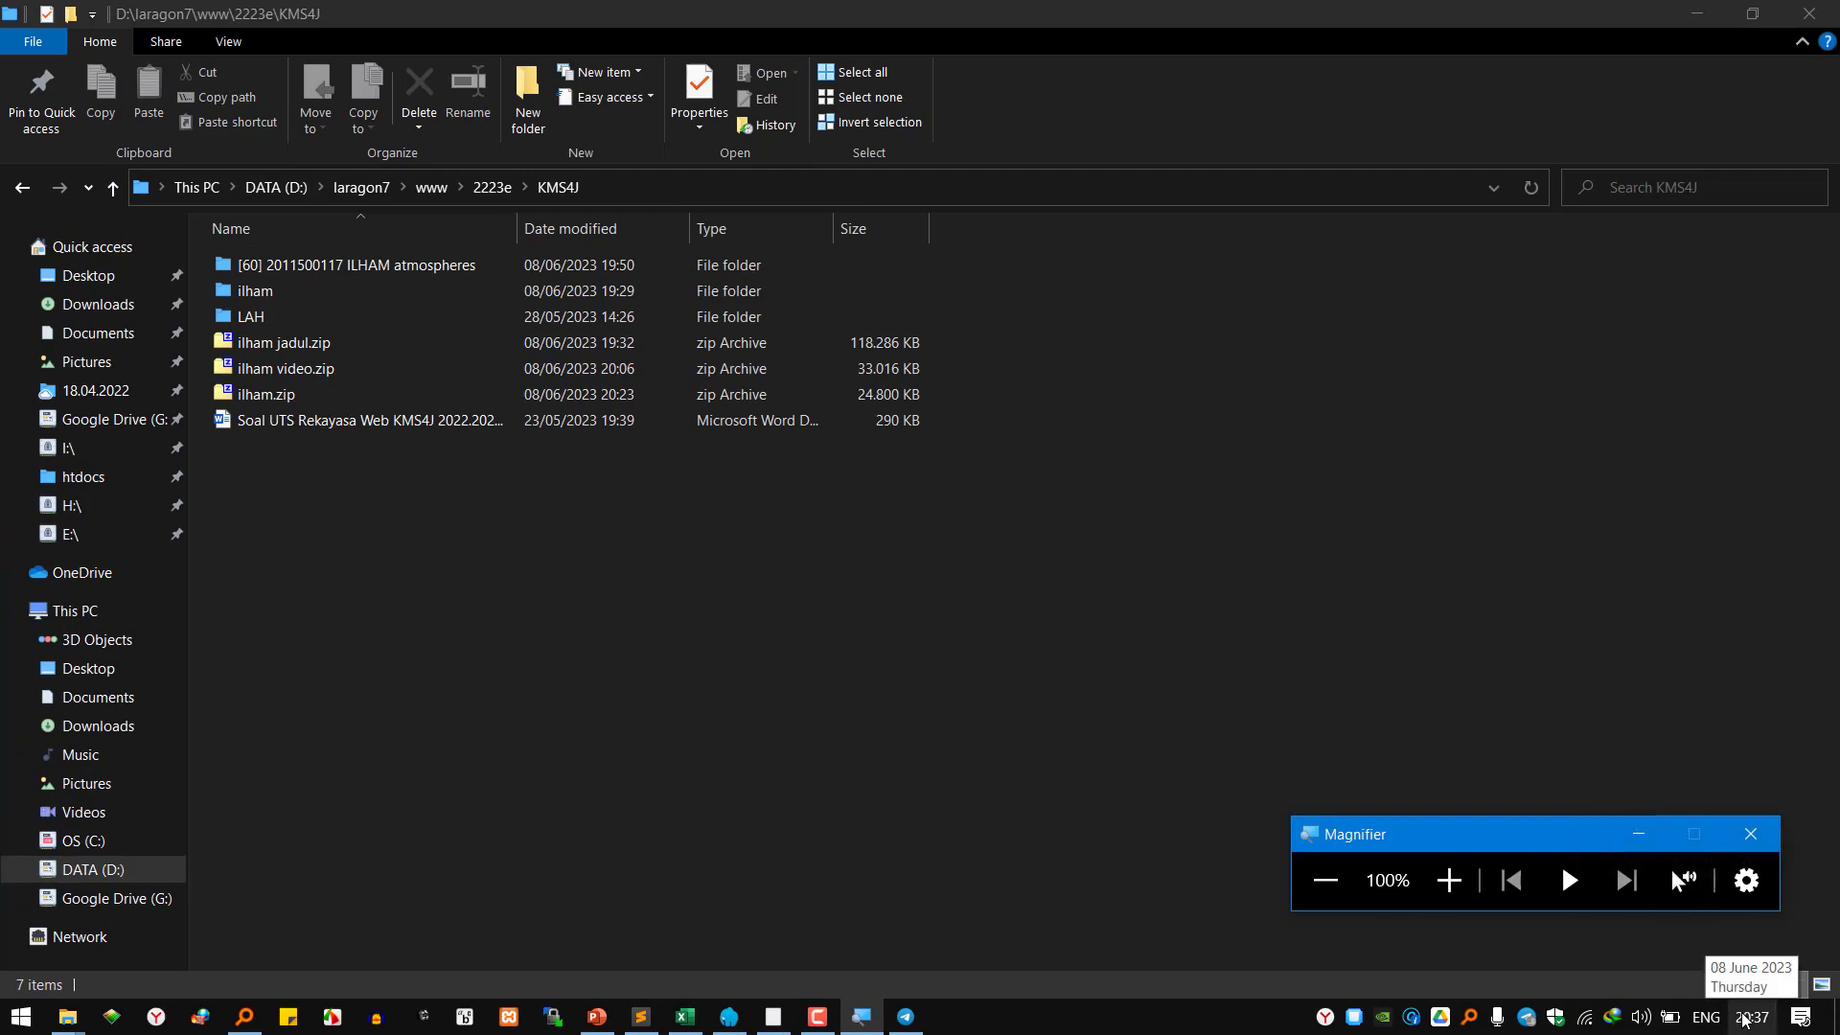
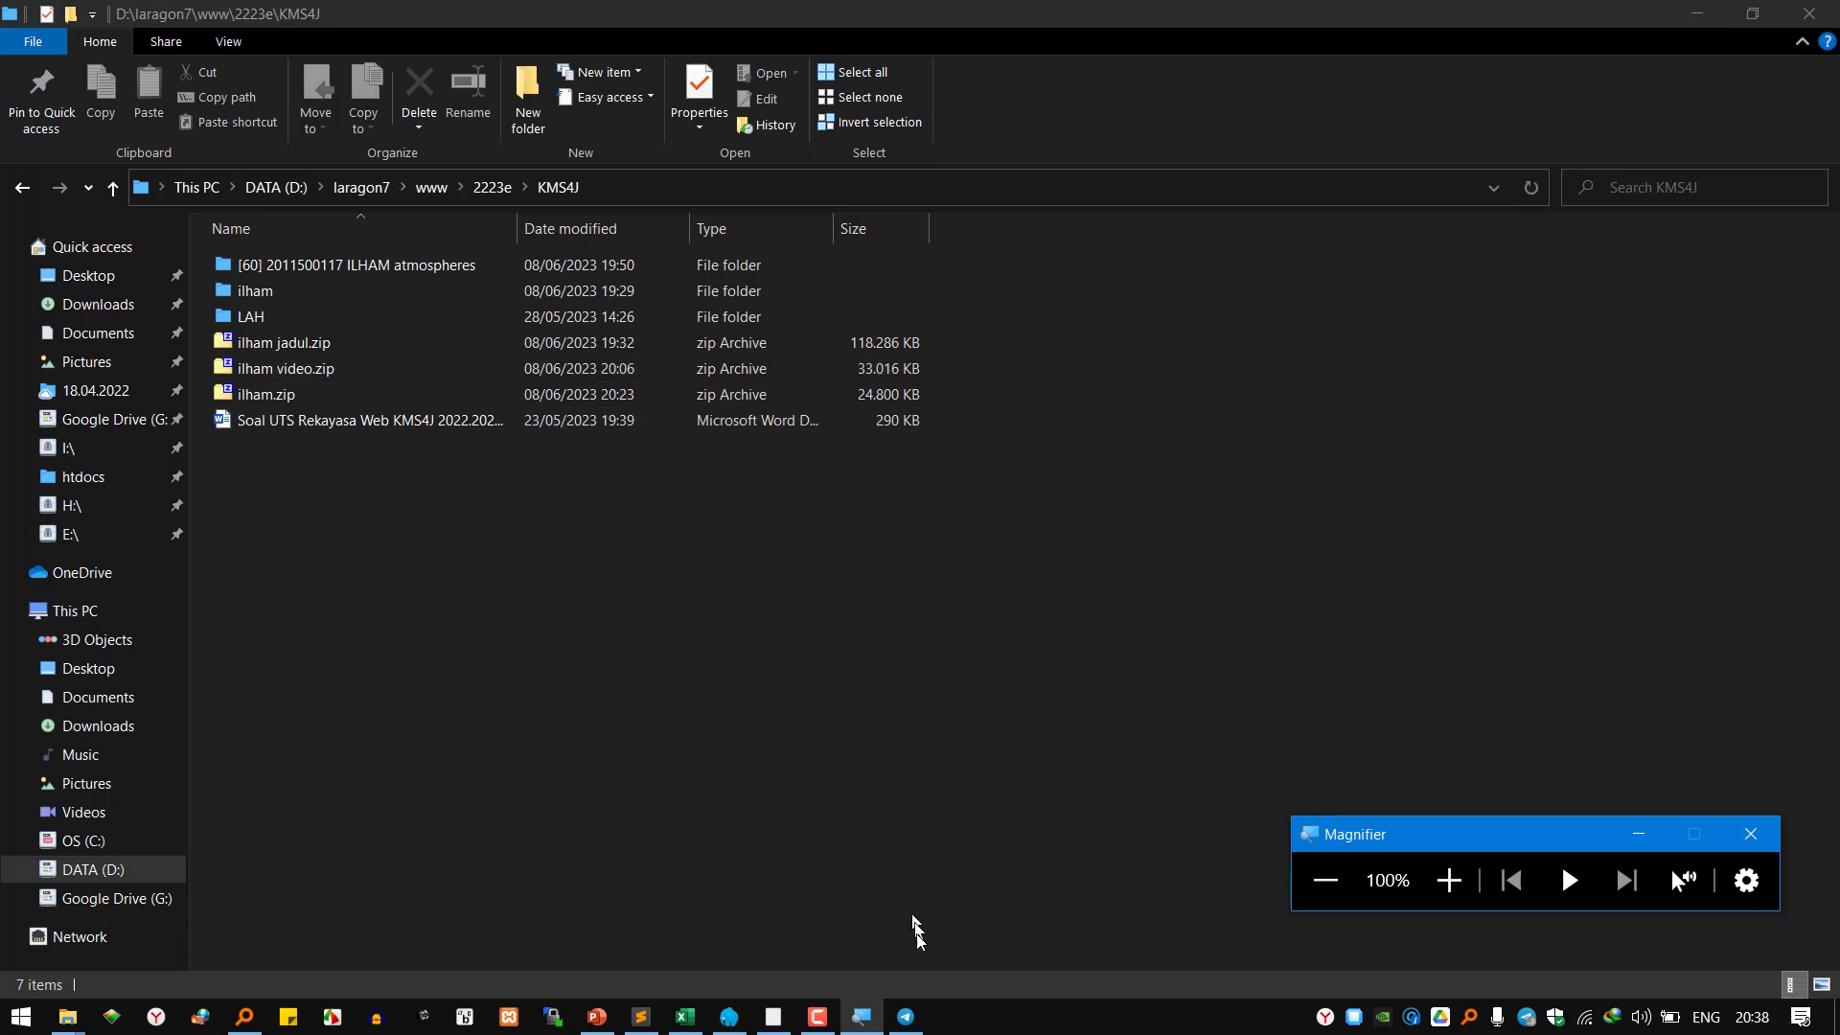
Step: Toggle the Telegram window a few times, then bring Chrome forward on the public_html file listing
click(910, 1021)
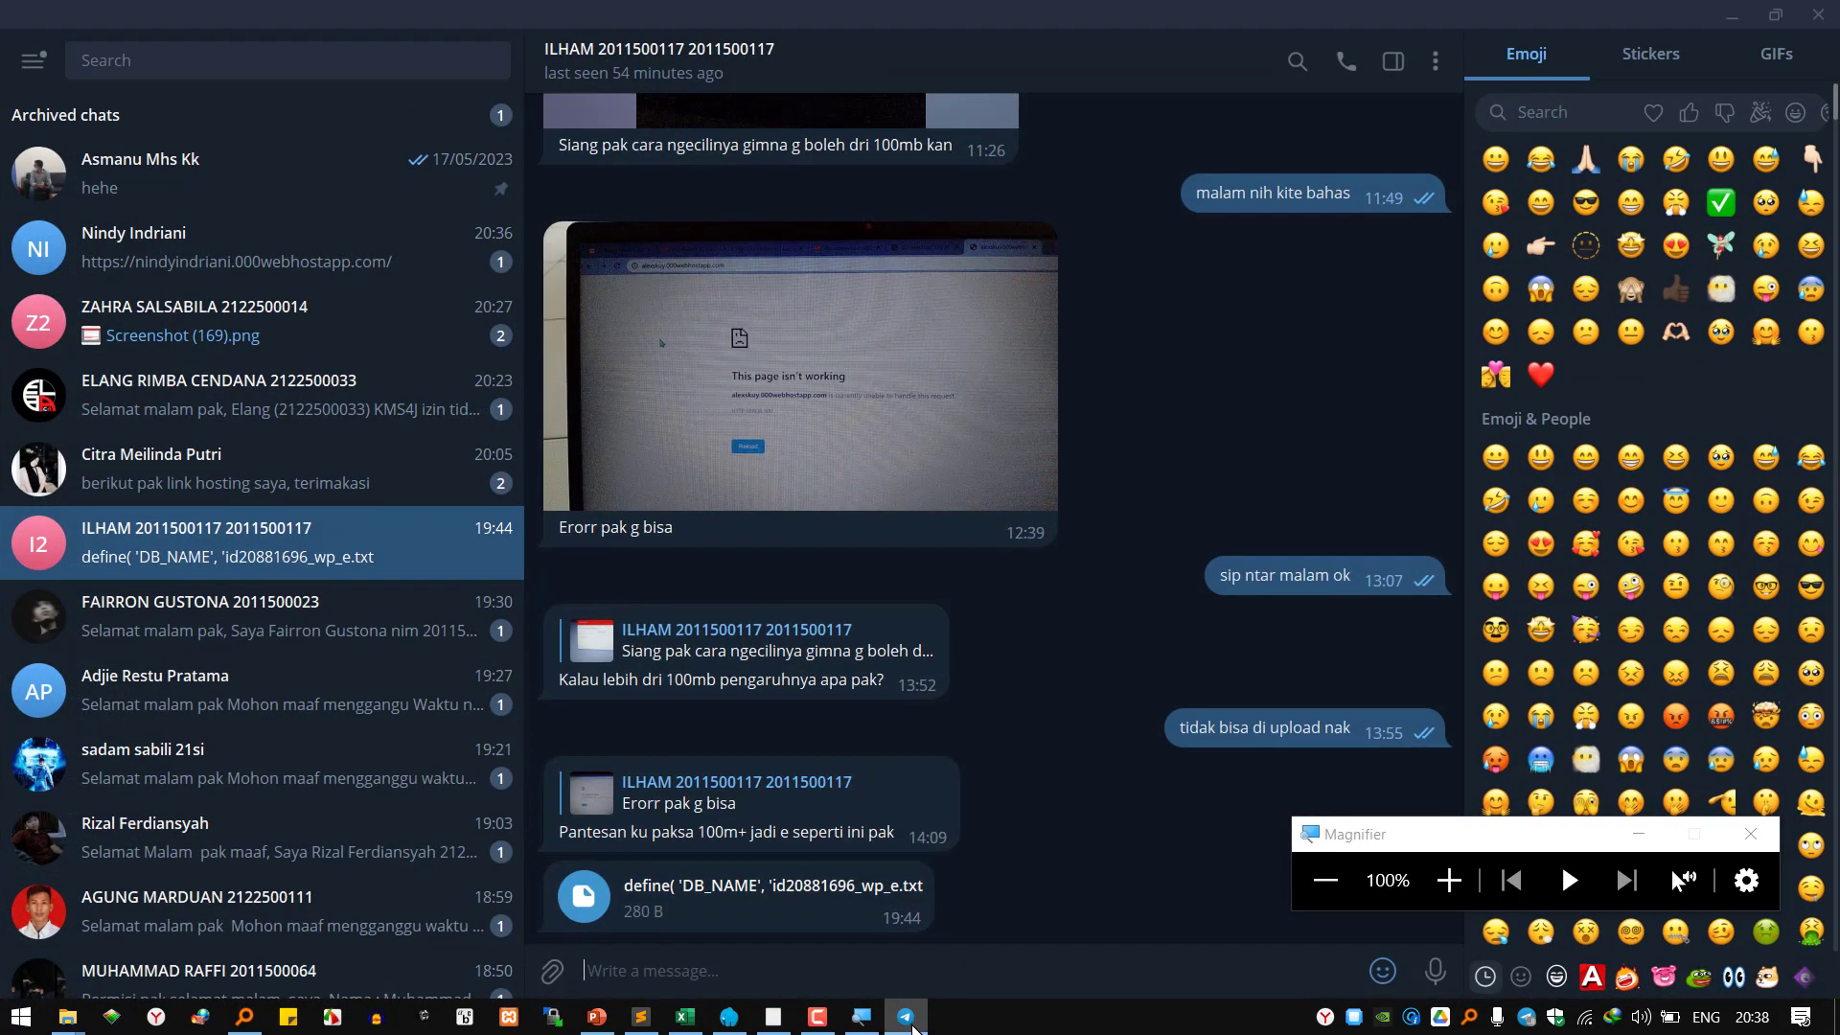
click(907, 1018)
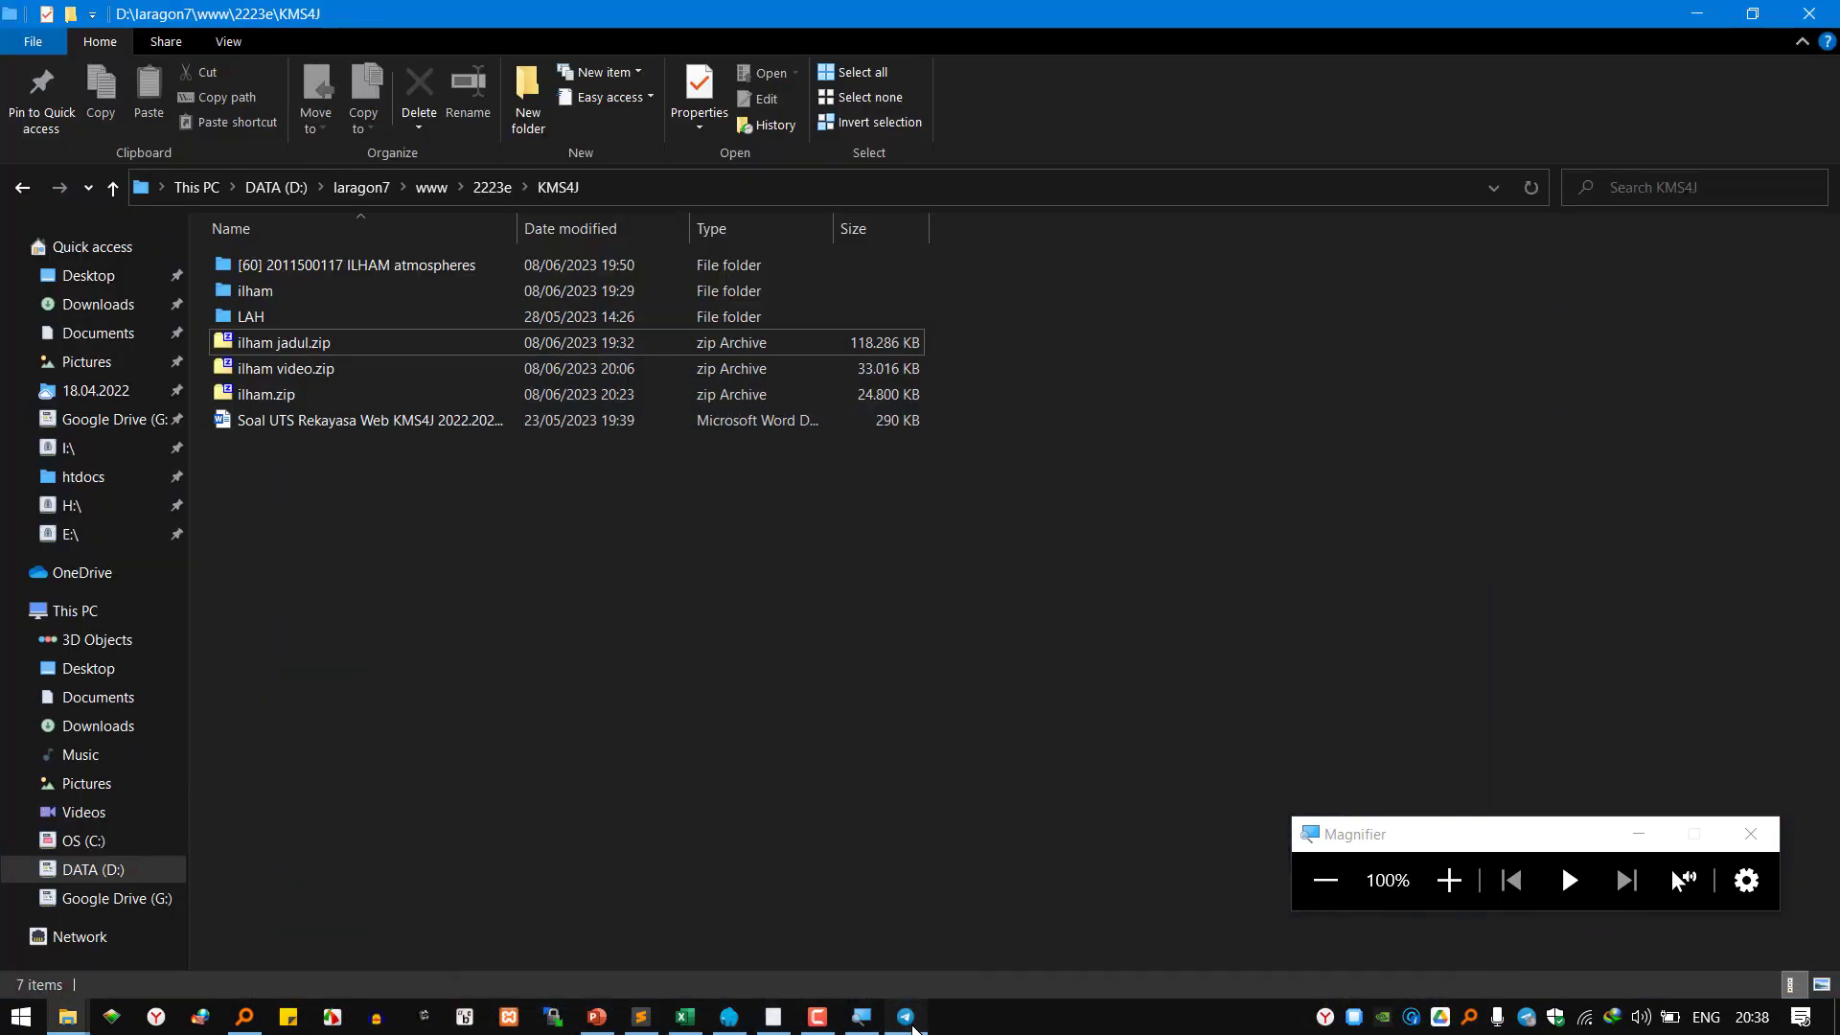
click(912, 1028)
click(912, 1027)
click(778, 1014)
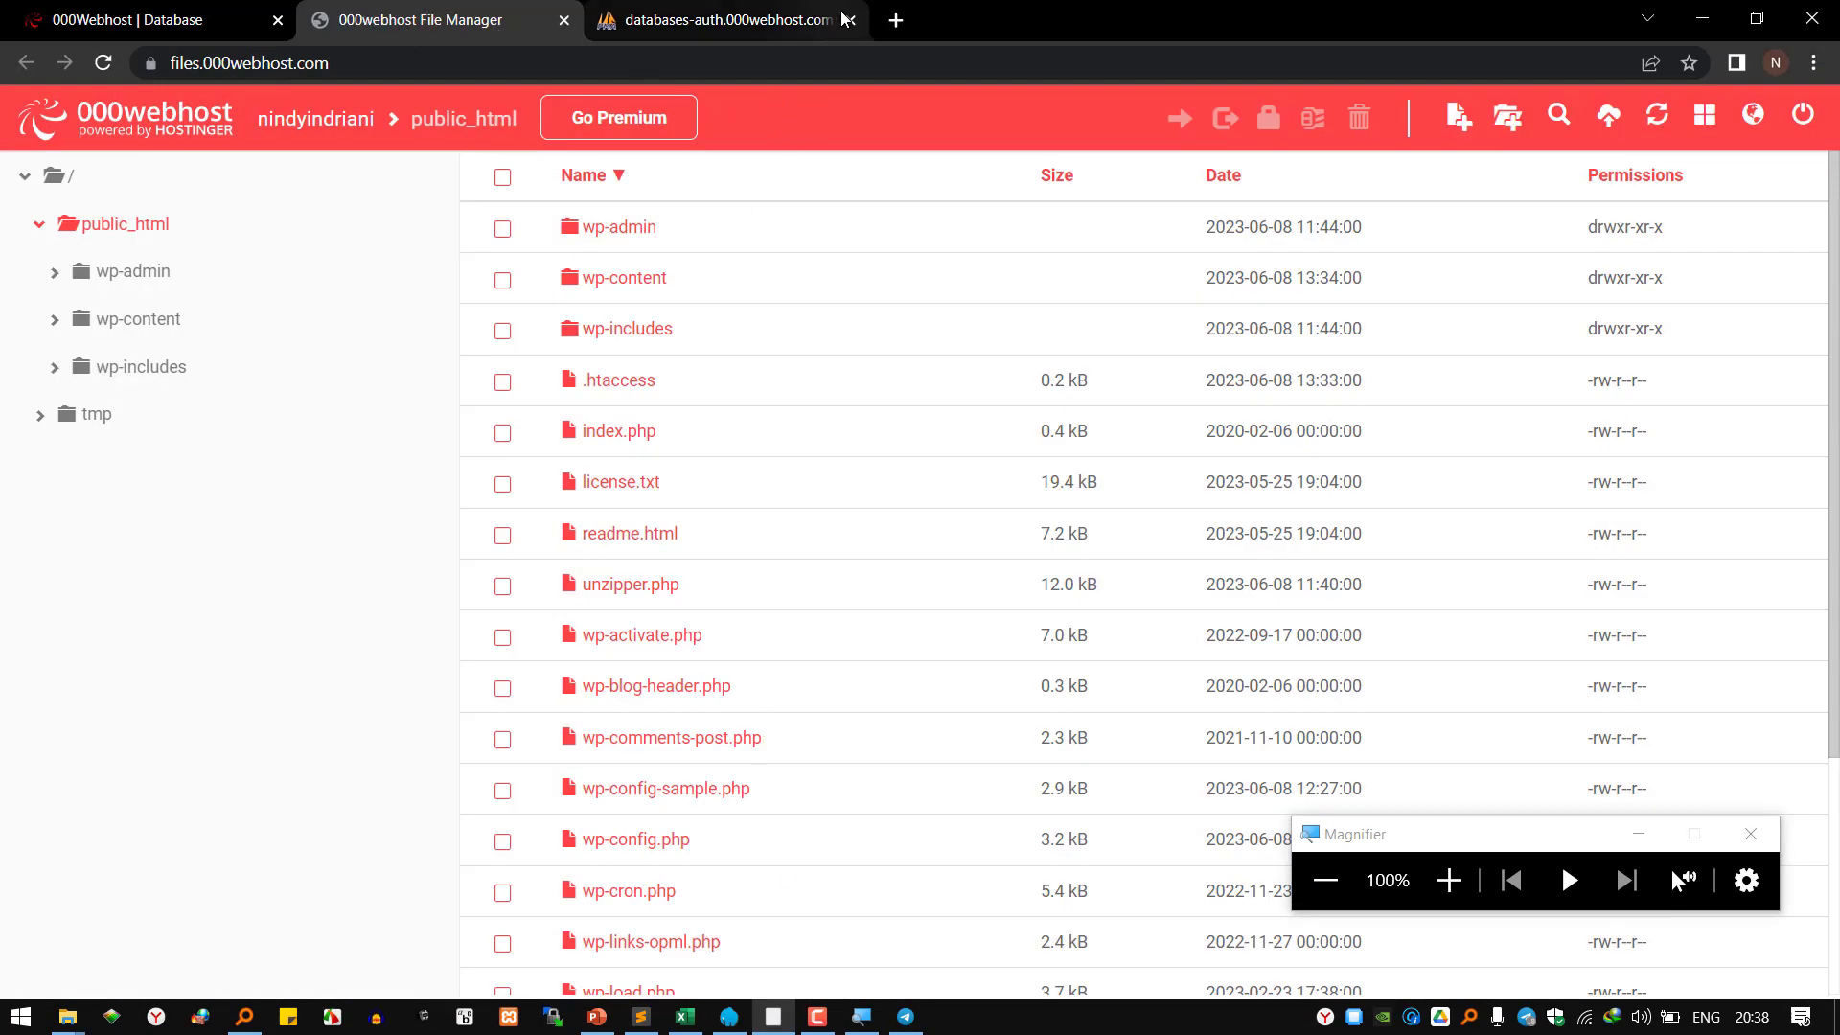
Step: Open the 'nindy's life' blog in a new tab, scroll its posts, then start another blank tab
click(896, 20)
text(mv)
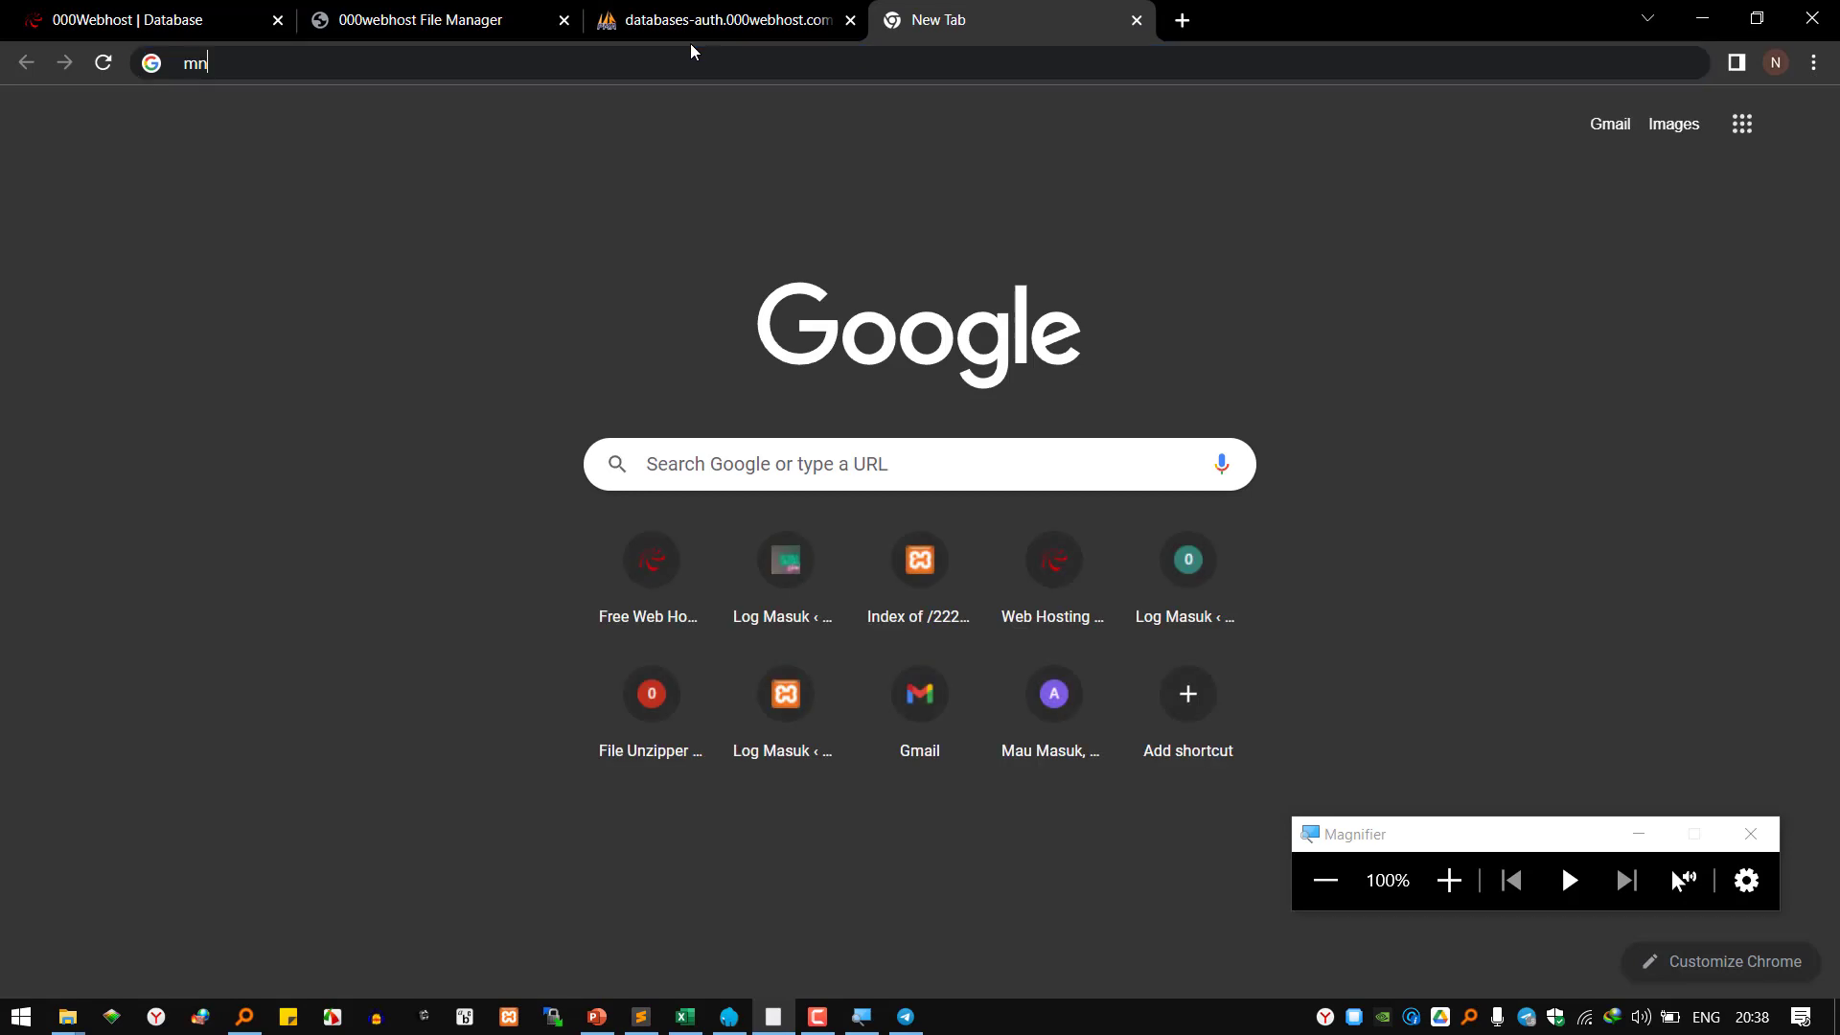
key(BackSpace)
key(BackSpace)
text(ni)
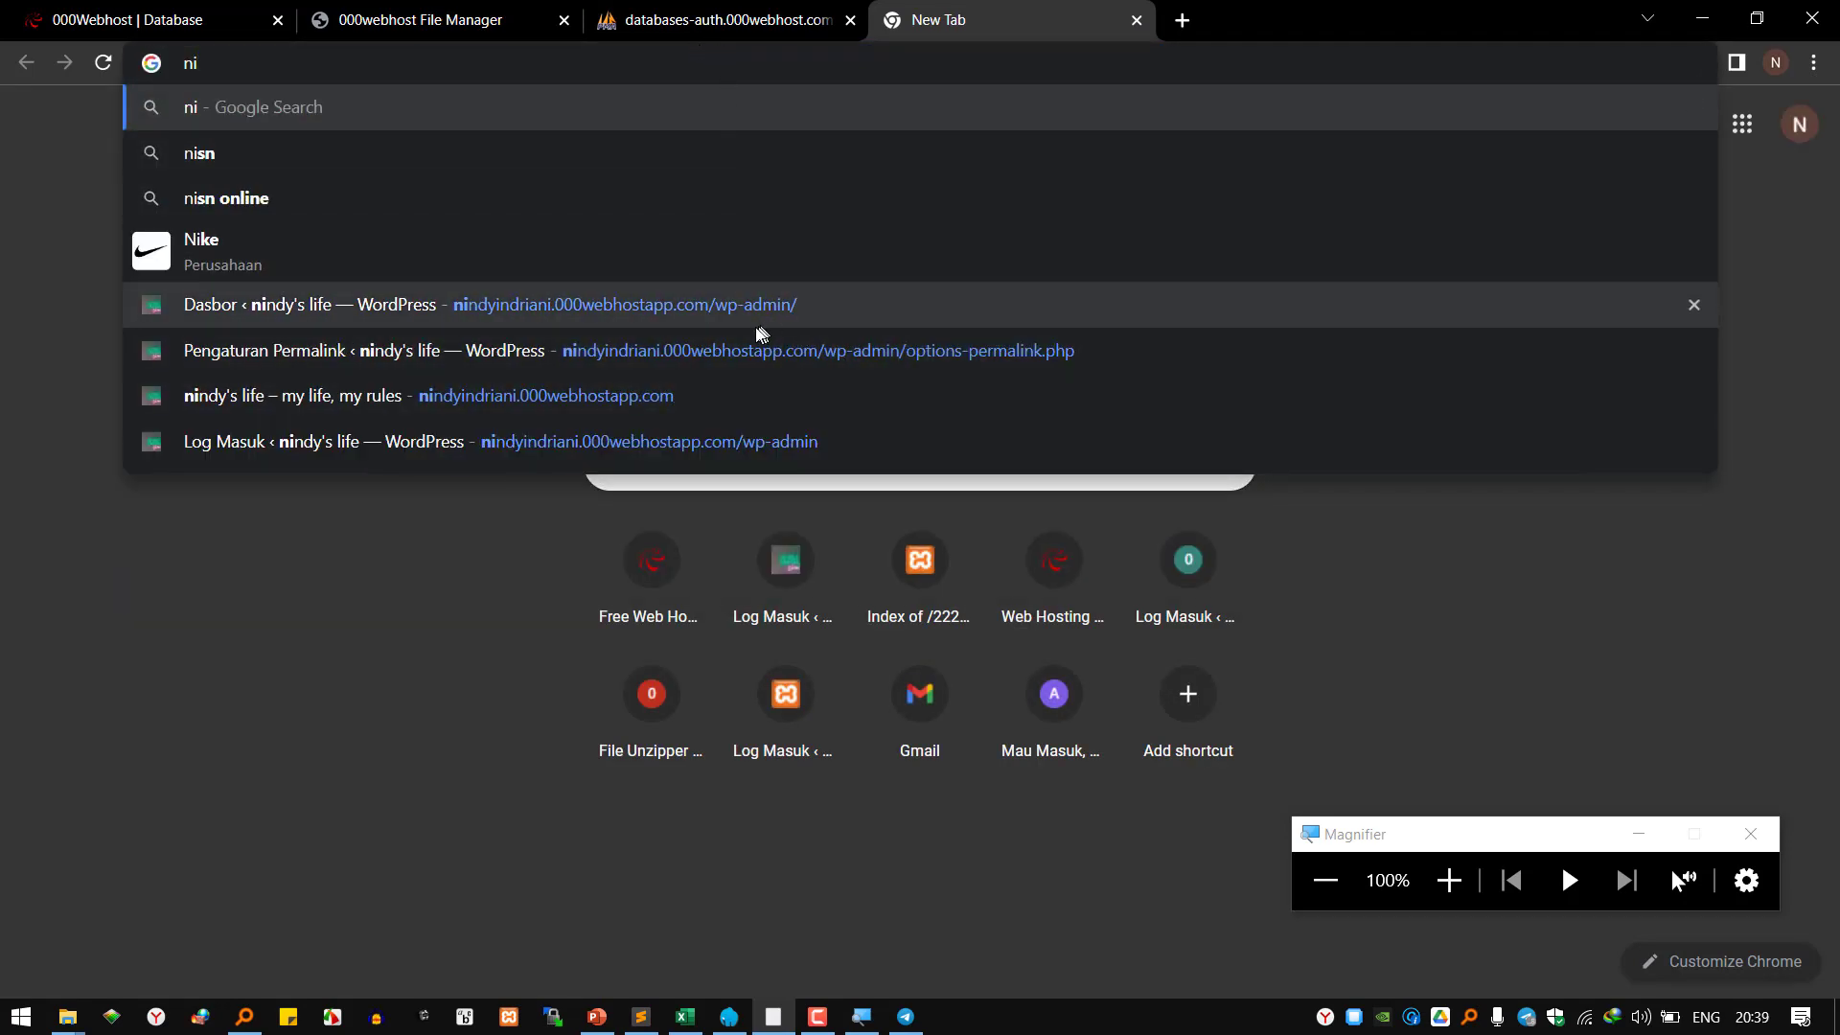
click(696, 395)
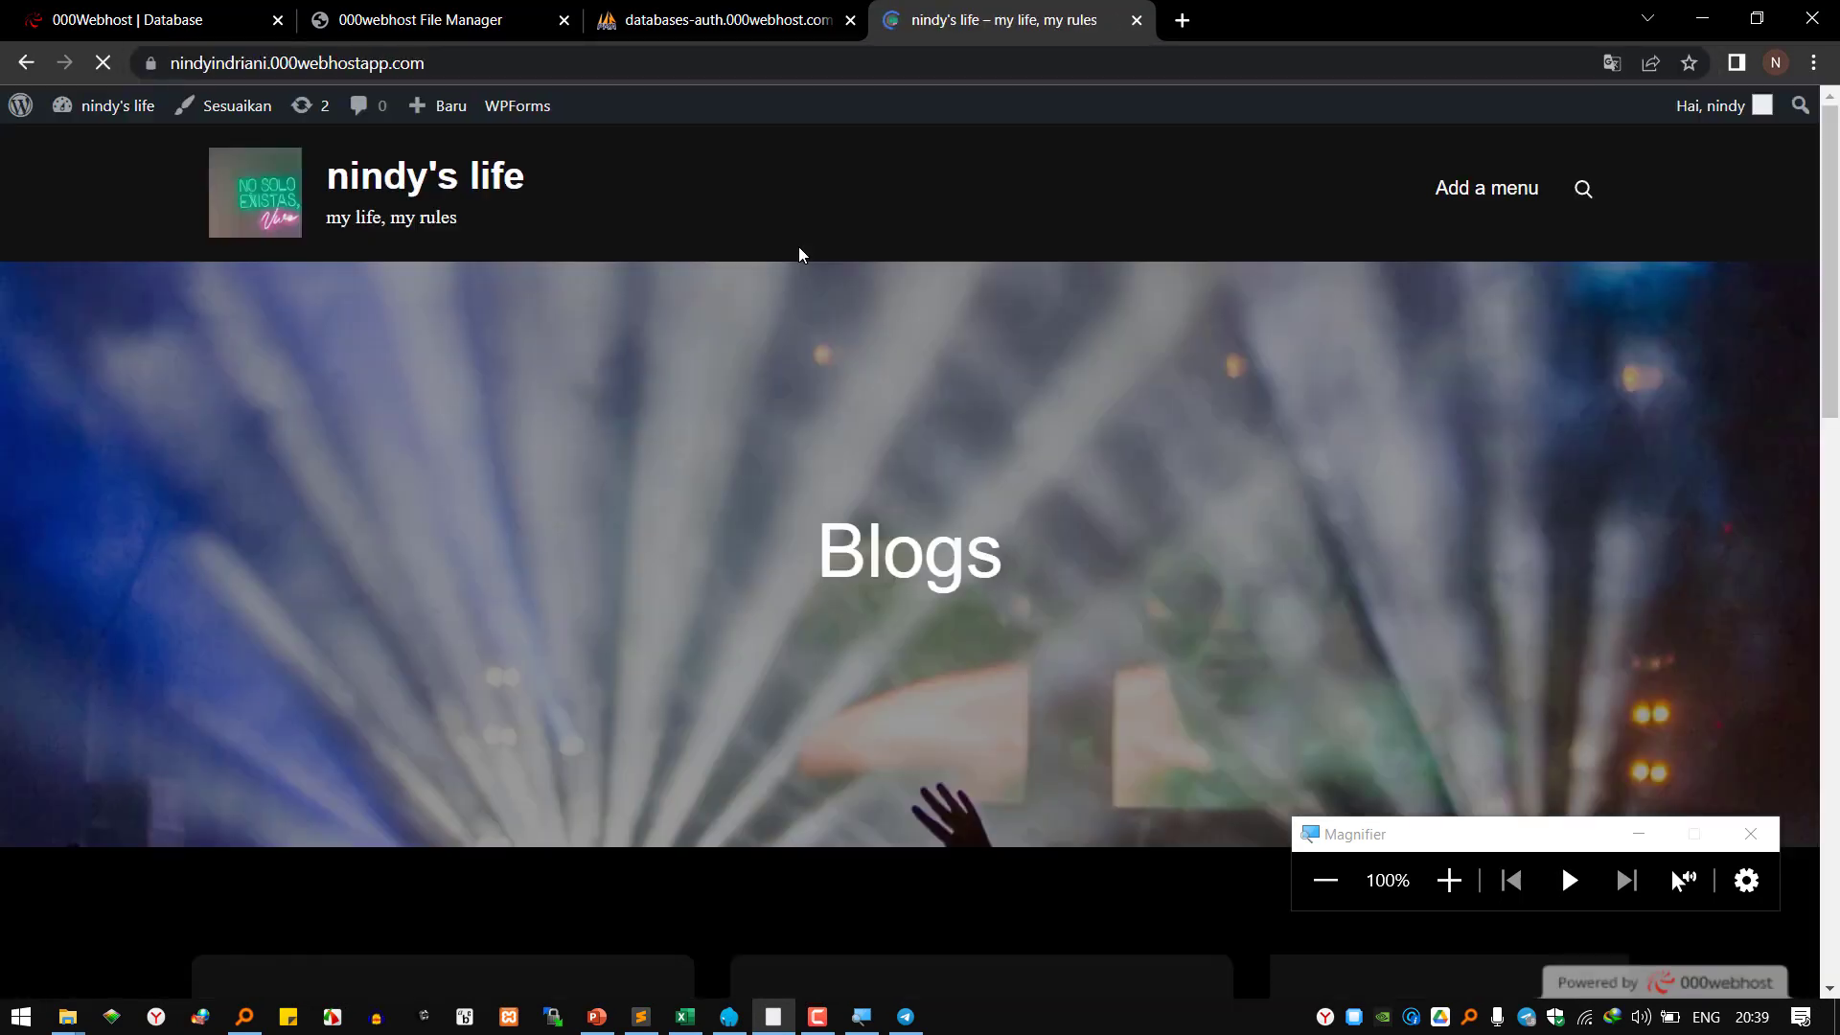
scroll(904, 362, down, 6)
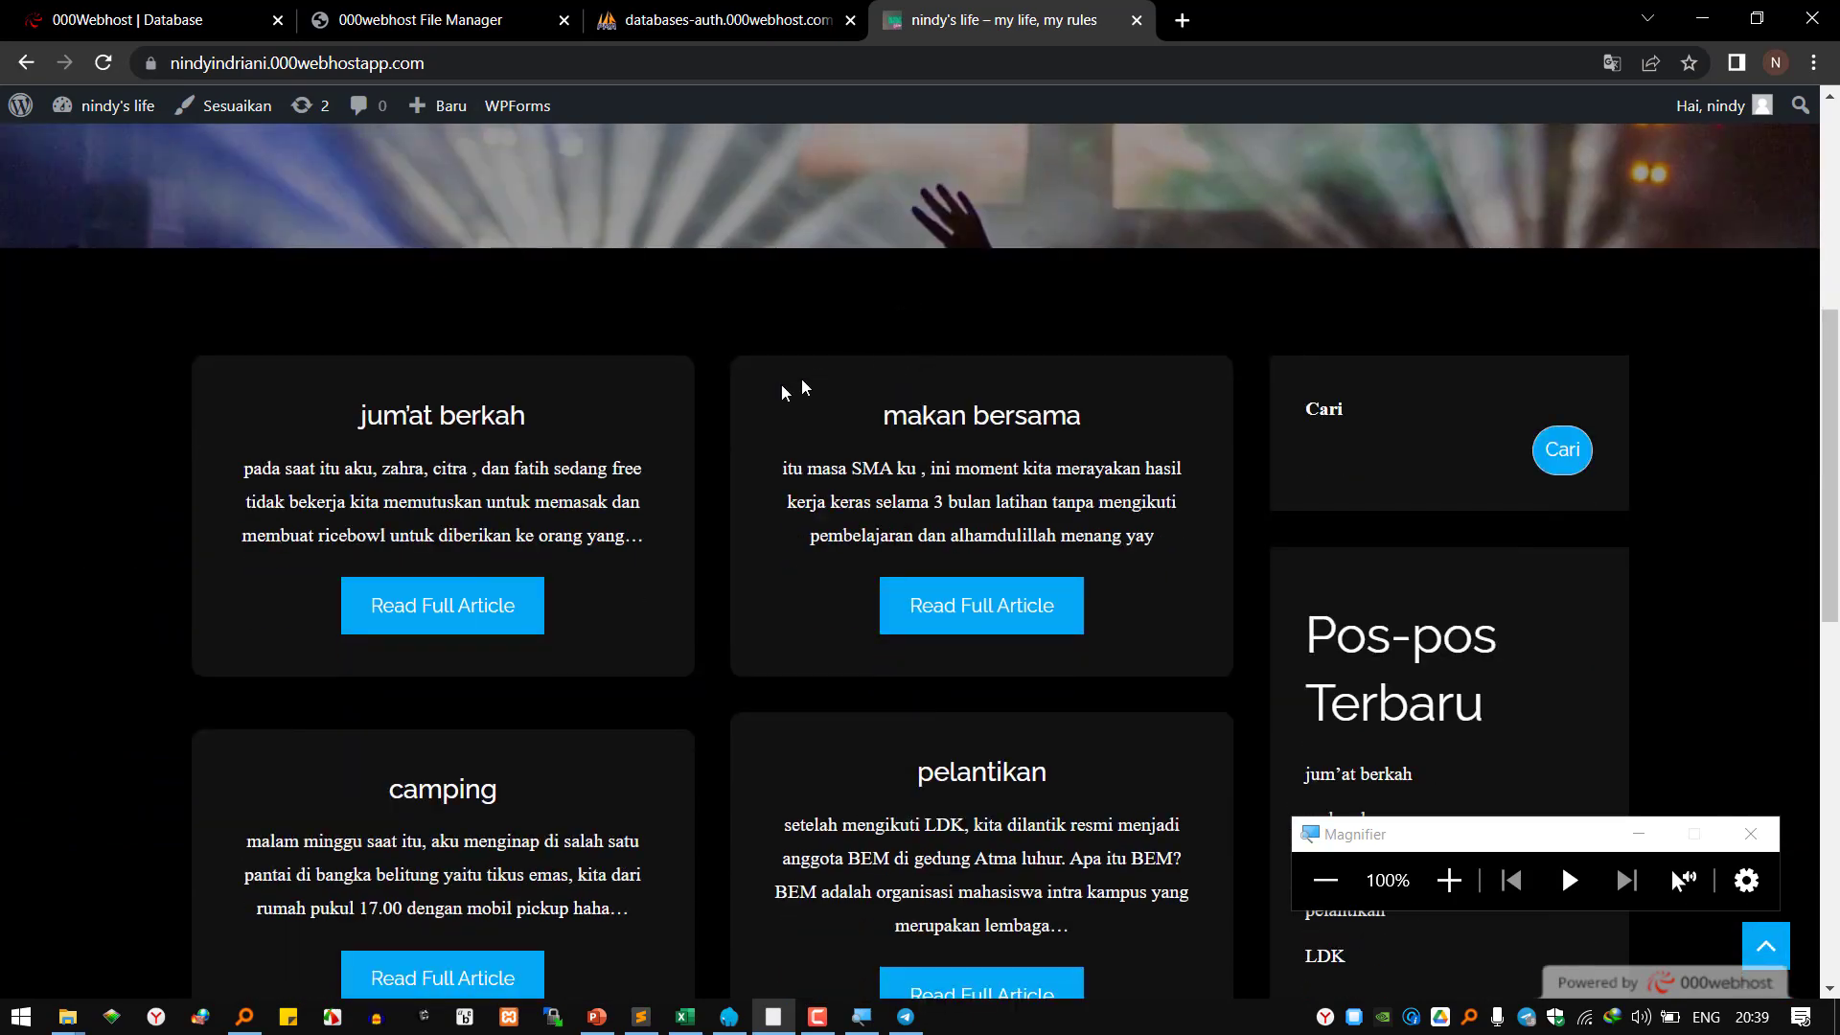
scroll(895, 358, up, 6)
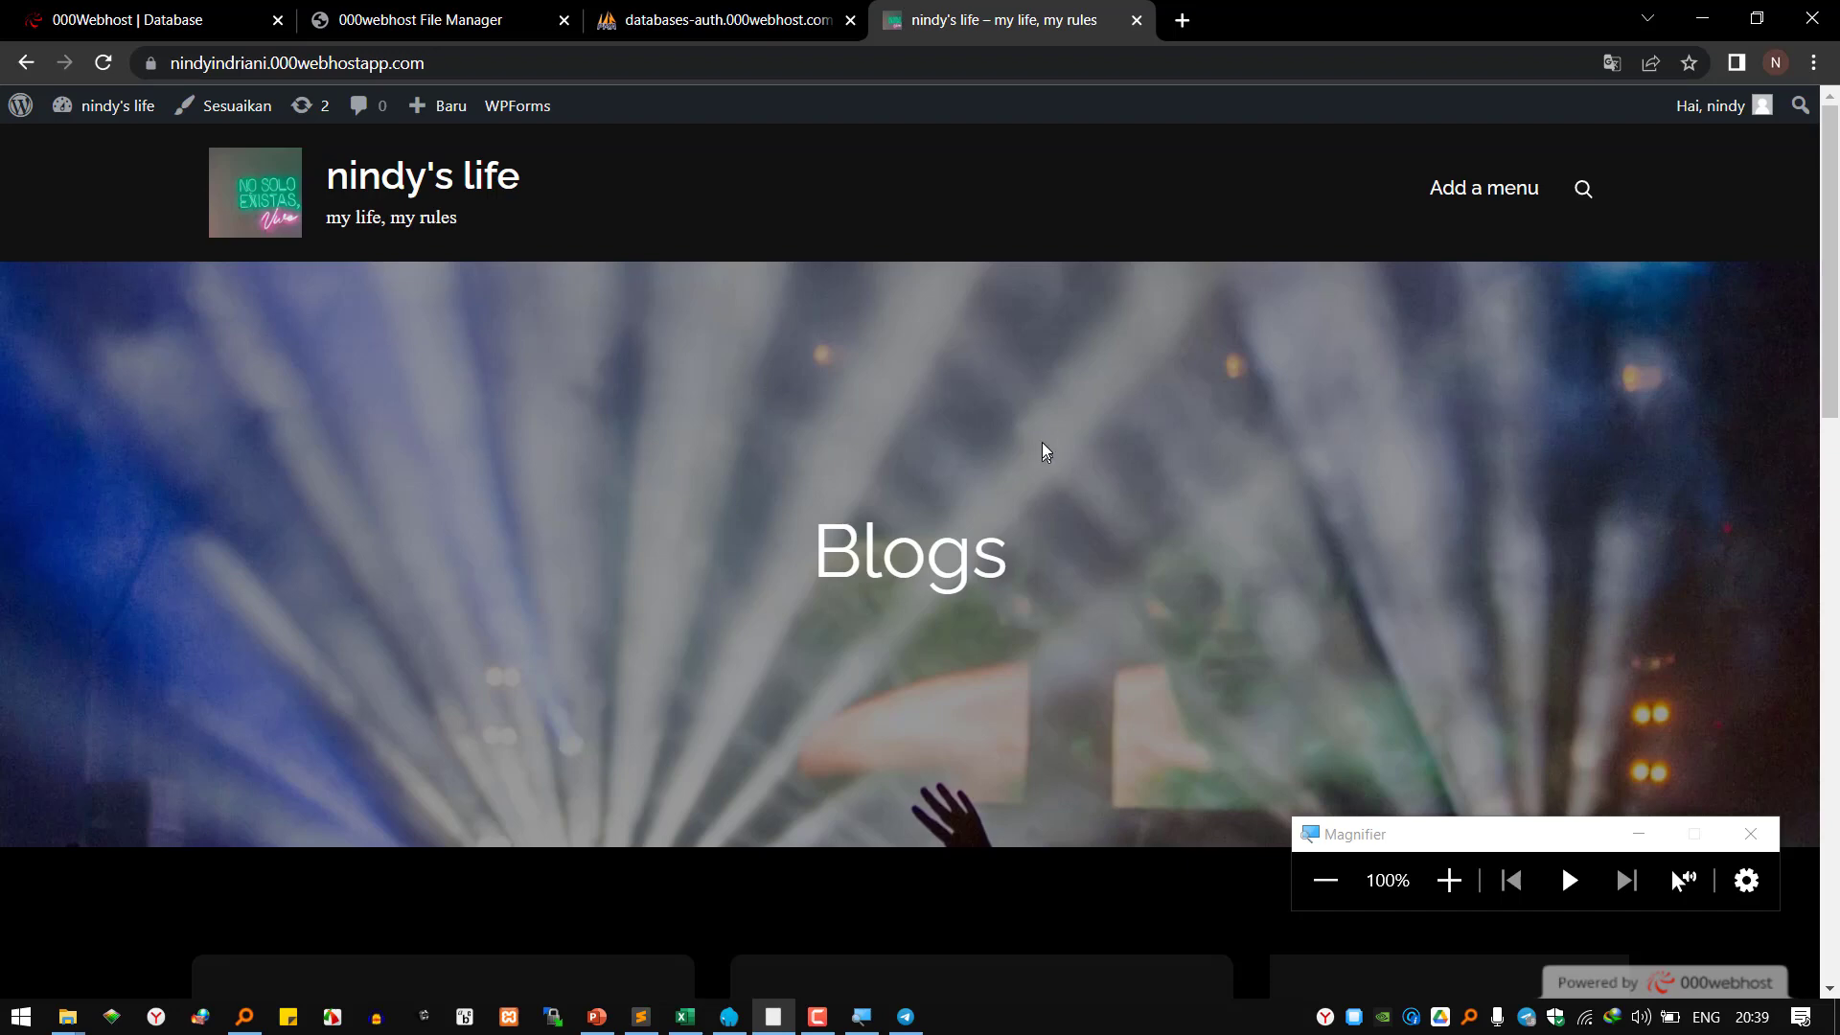
click(1181, 20)
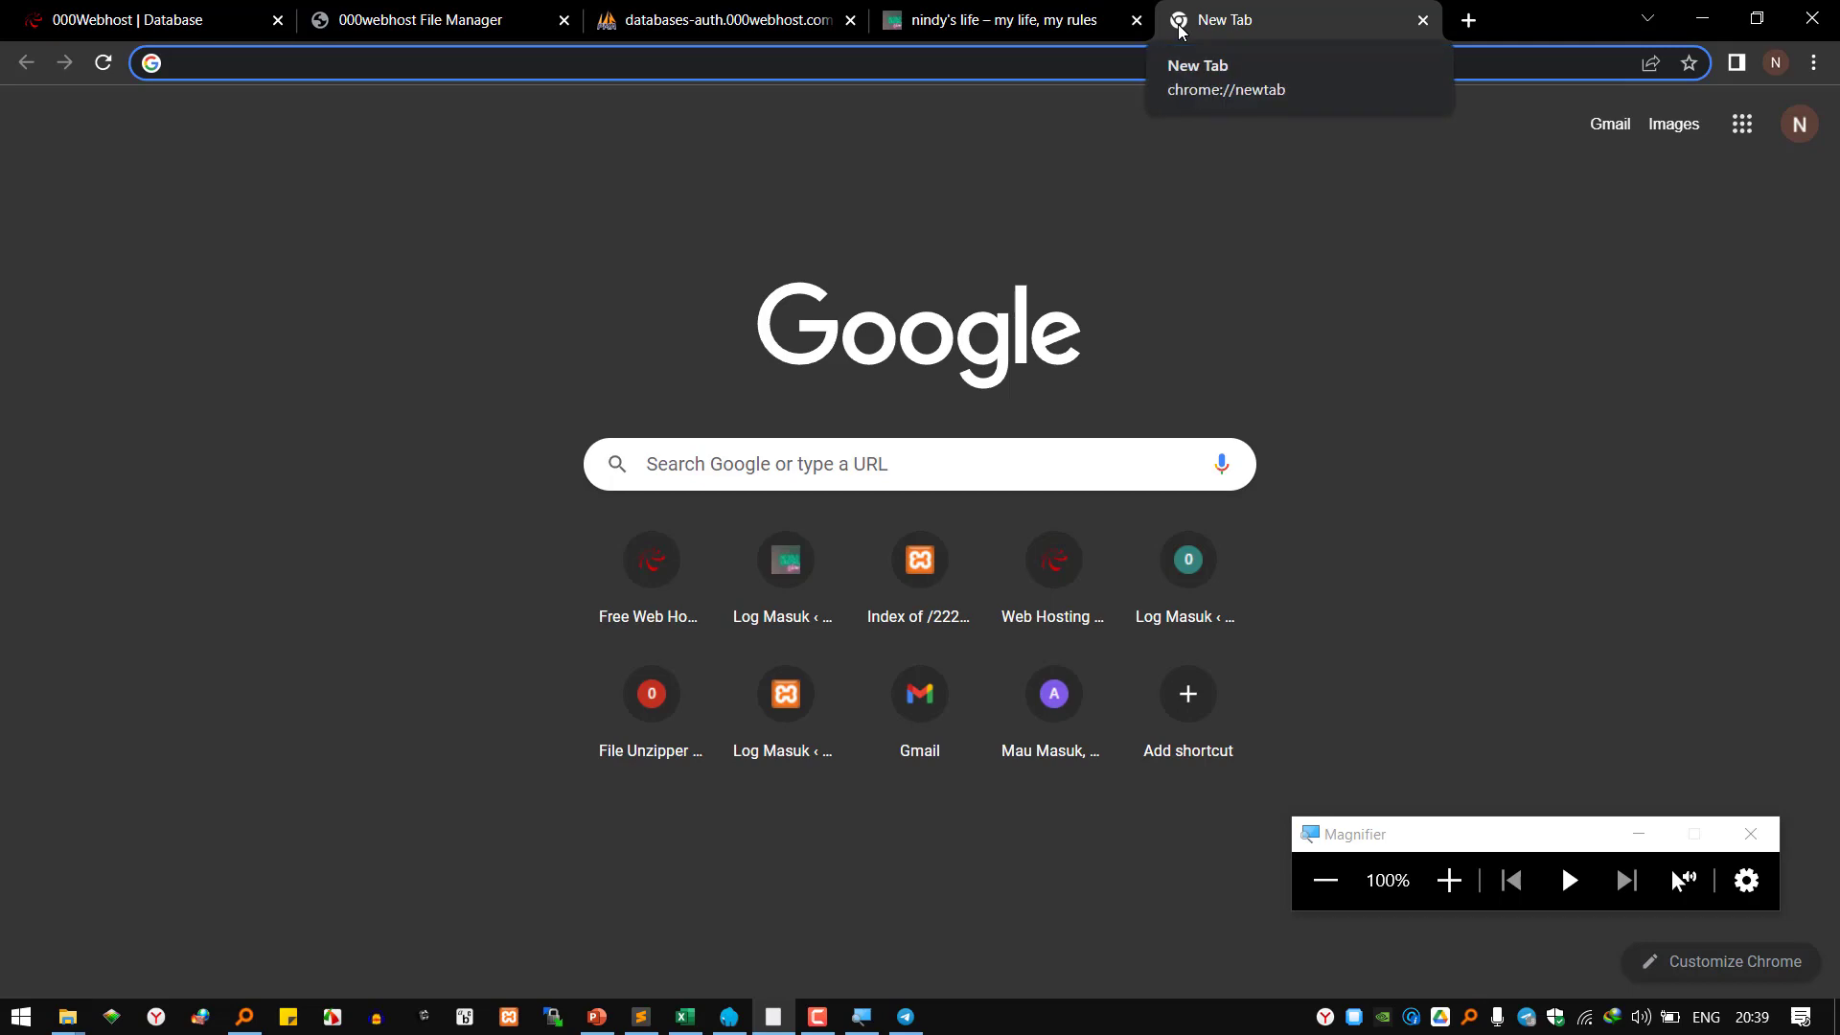
Step: Search Google for 'theme forest' and open the ThemeForest site in a new tab
text(theme)
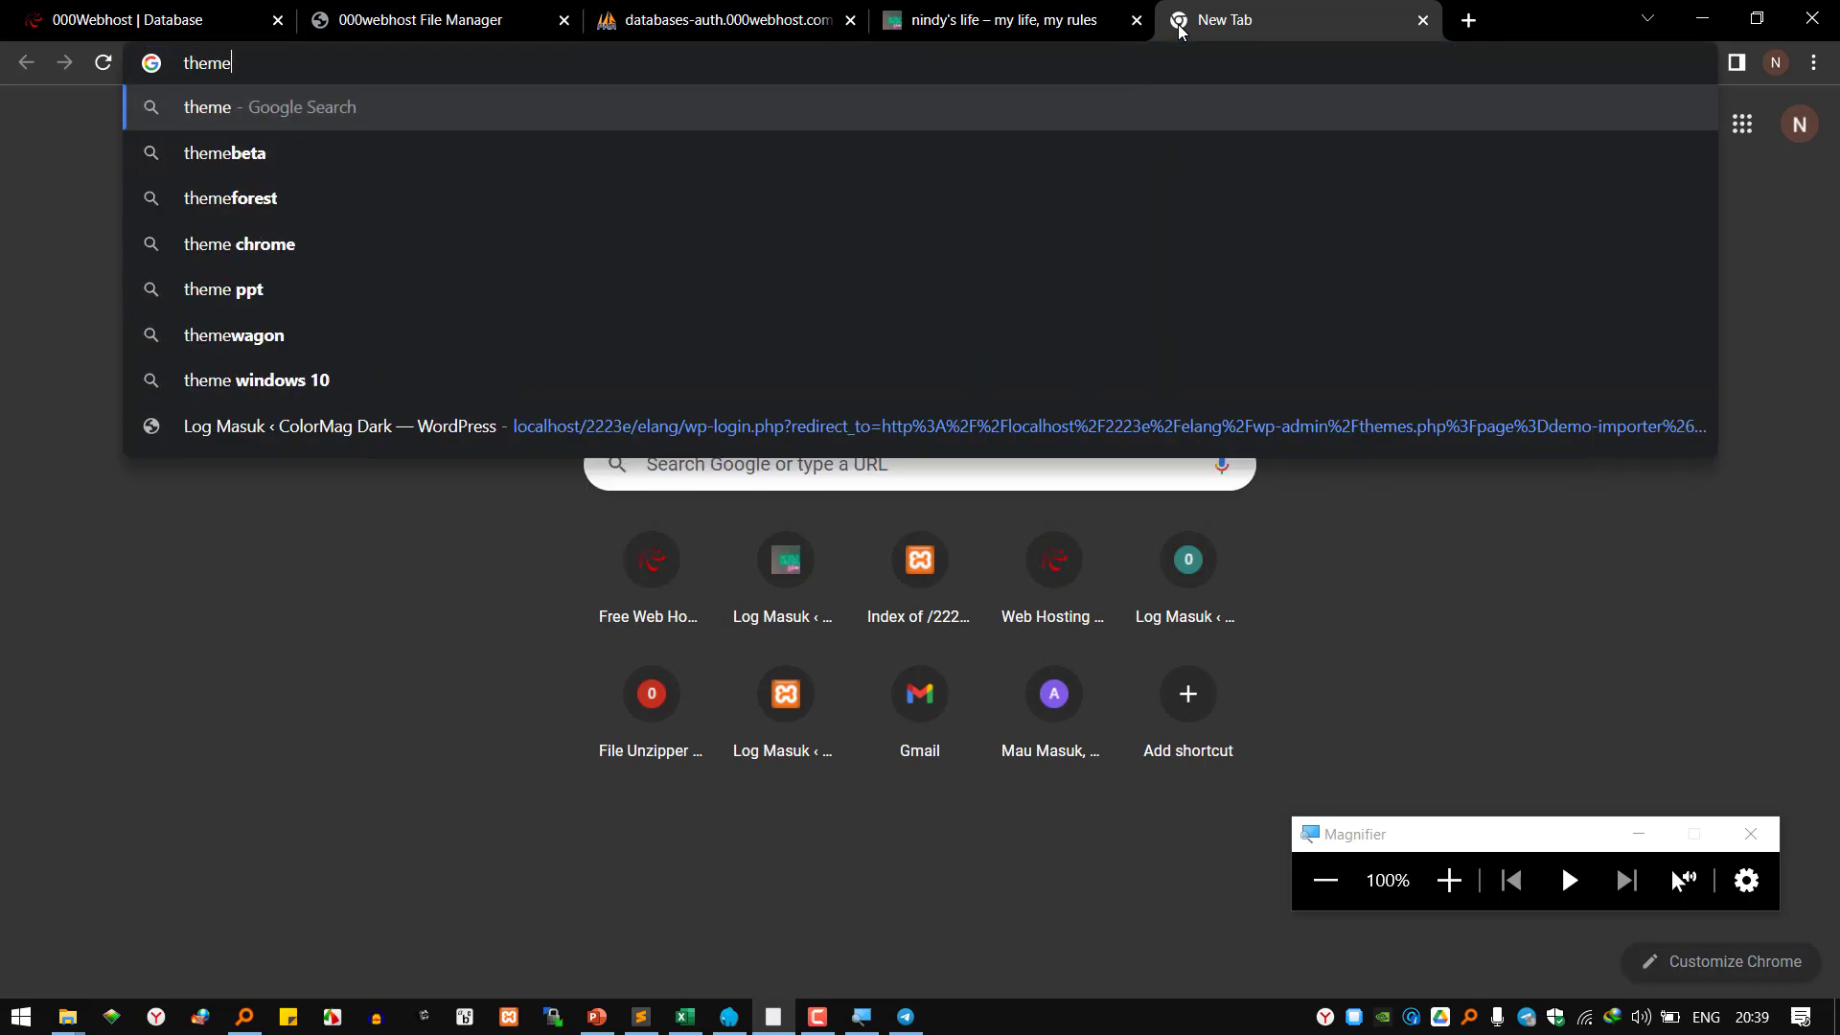
text( forest)
key(Return)
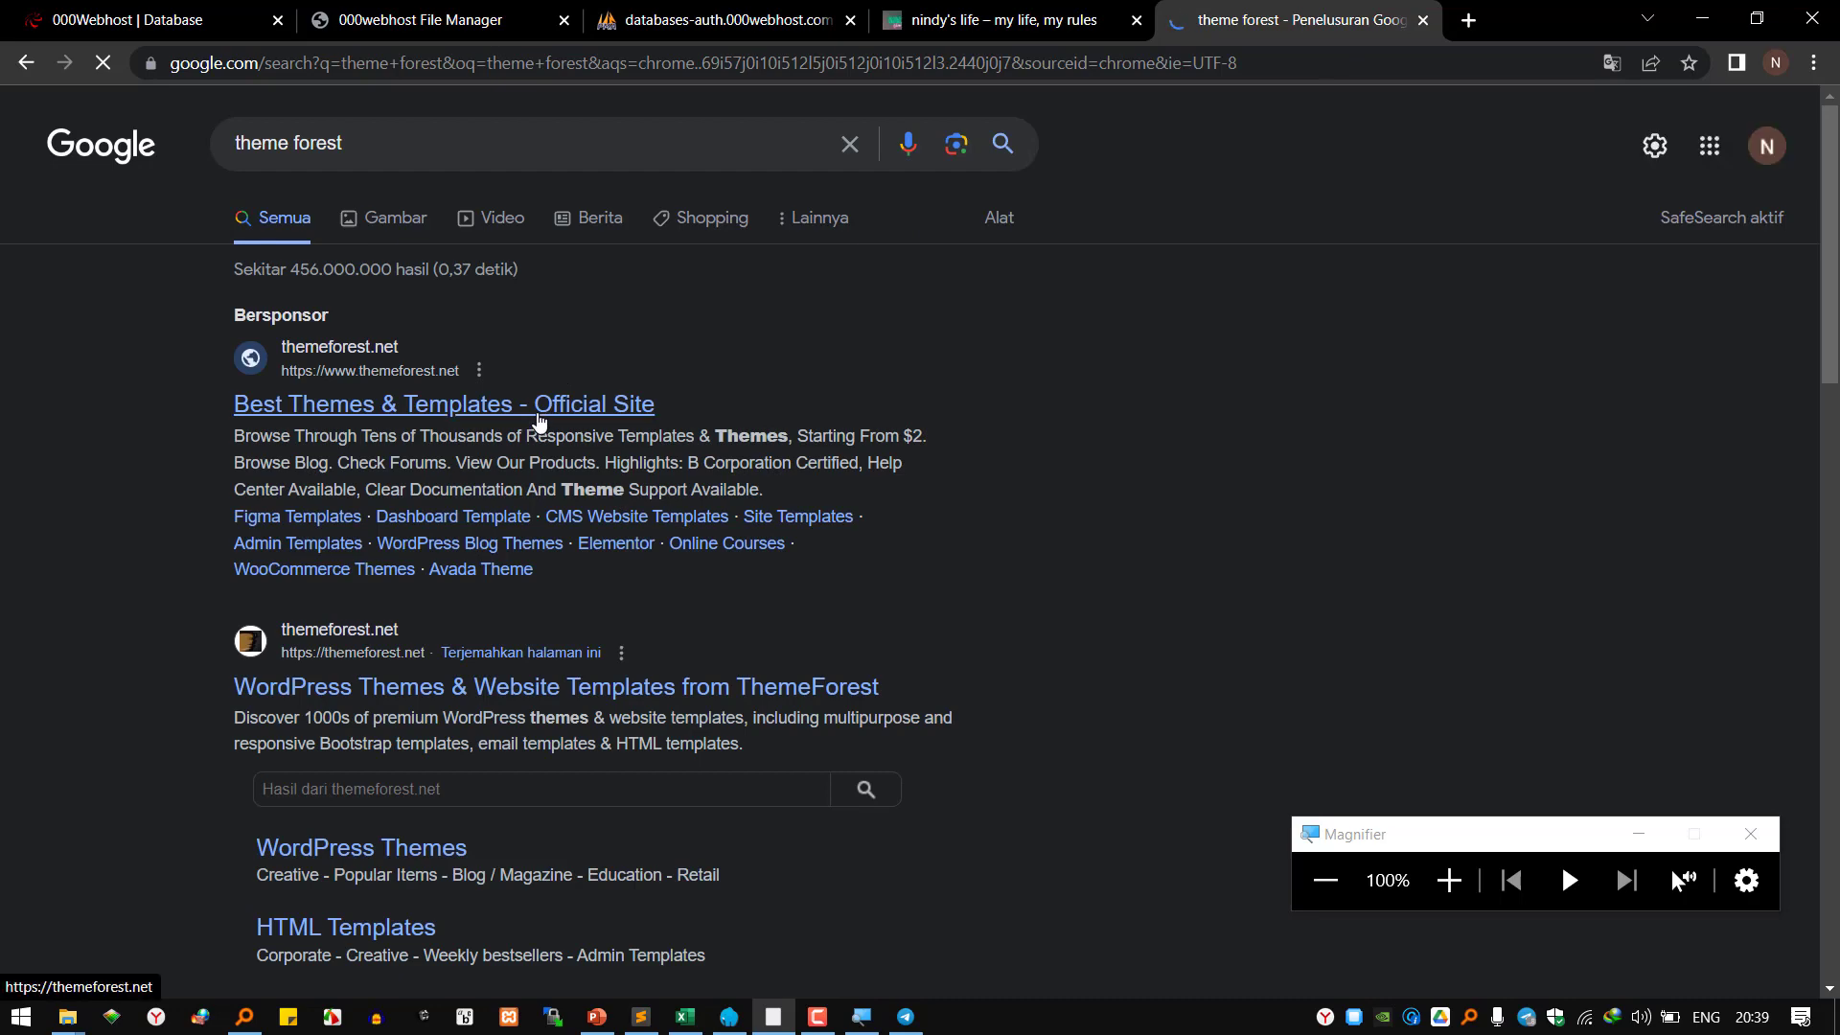
right_click(541, 706)
click(594, 718)
click(1369, 11)
Step: Browse AudioJungle's Children's music genre and open the Jokes track's item page
scroll(1028, 358, down, 7)
scroll(1028, 357, down, 7)
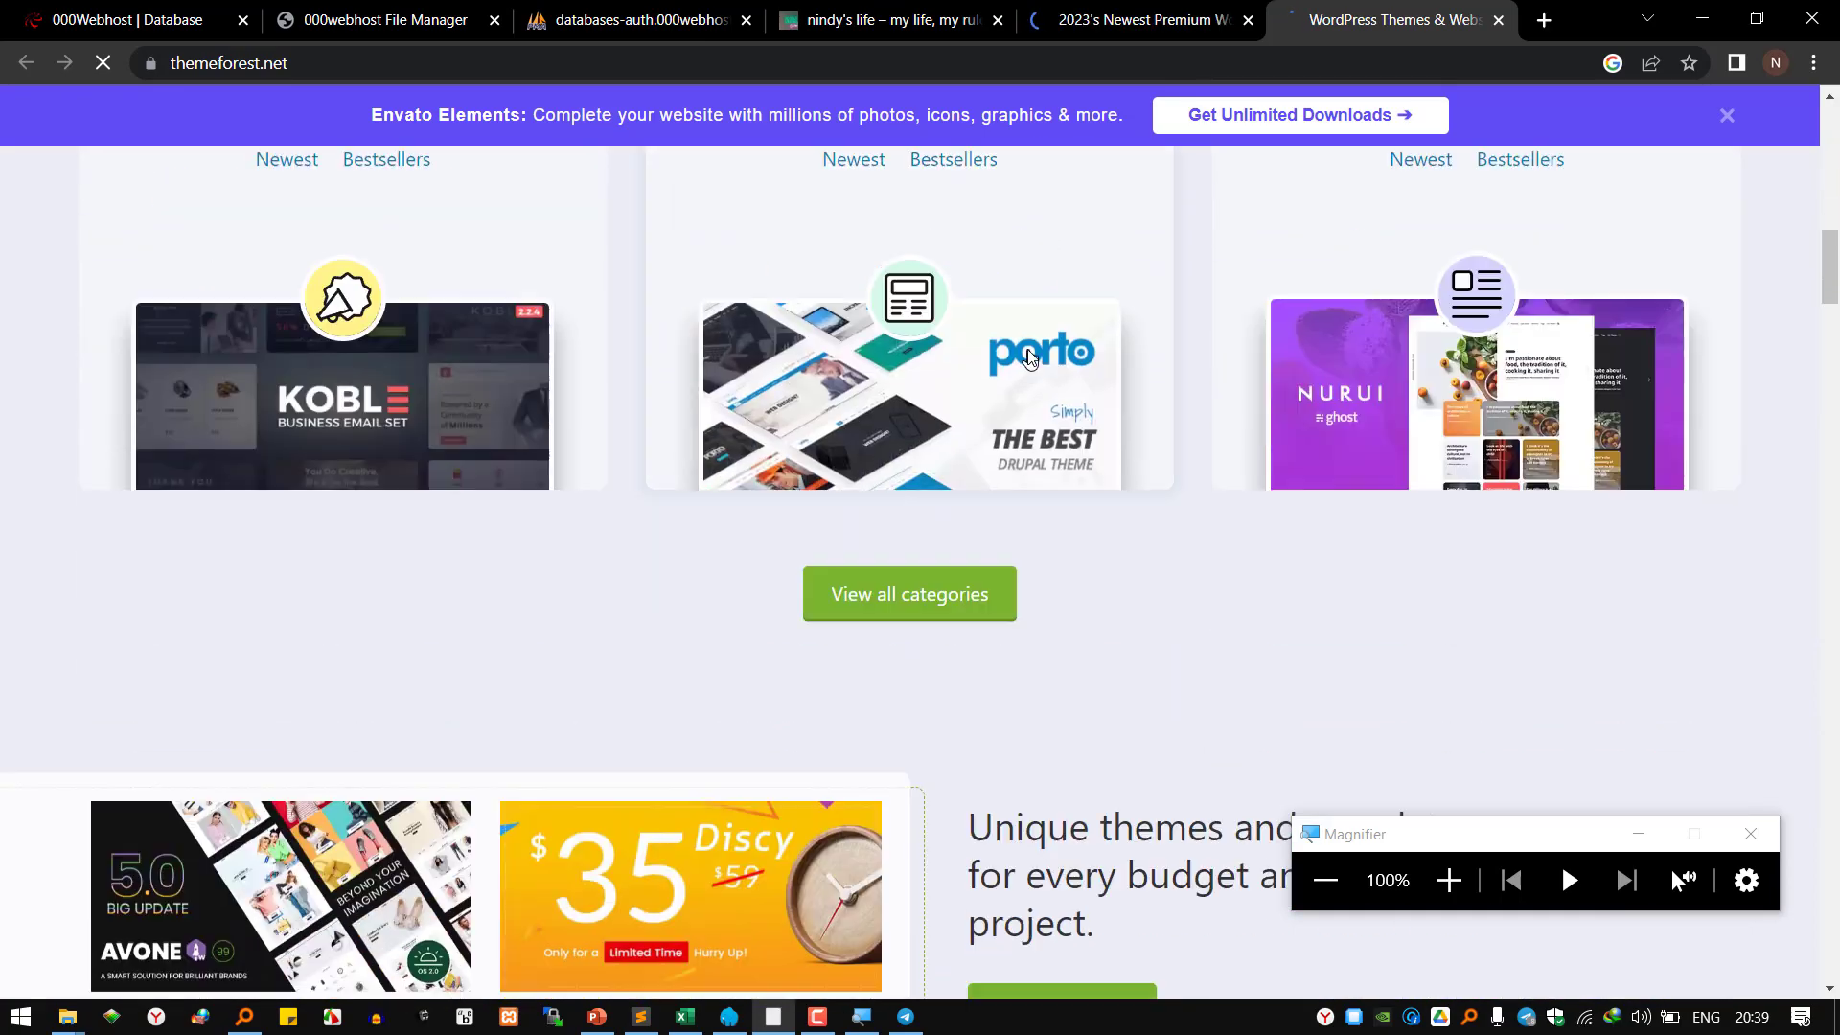
scroll(963, 582, down, 4)
scroll(963, 575, up, 13)
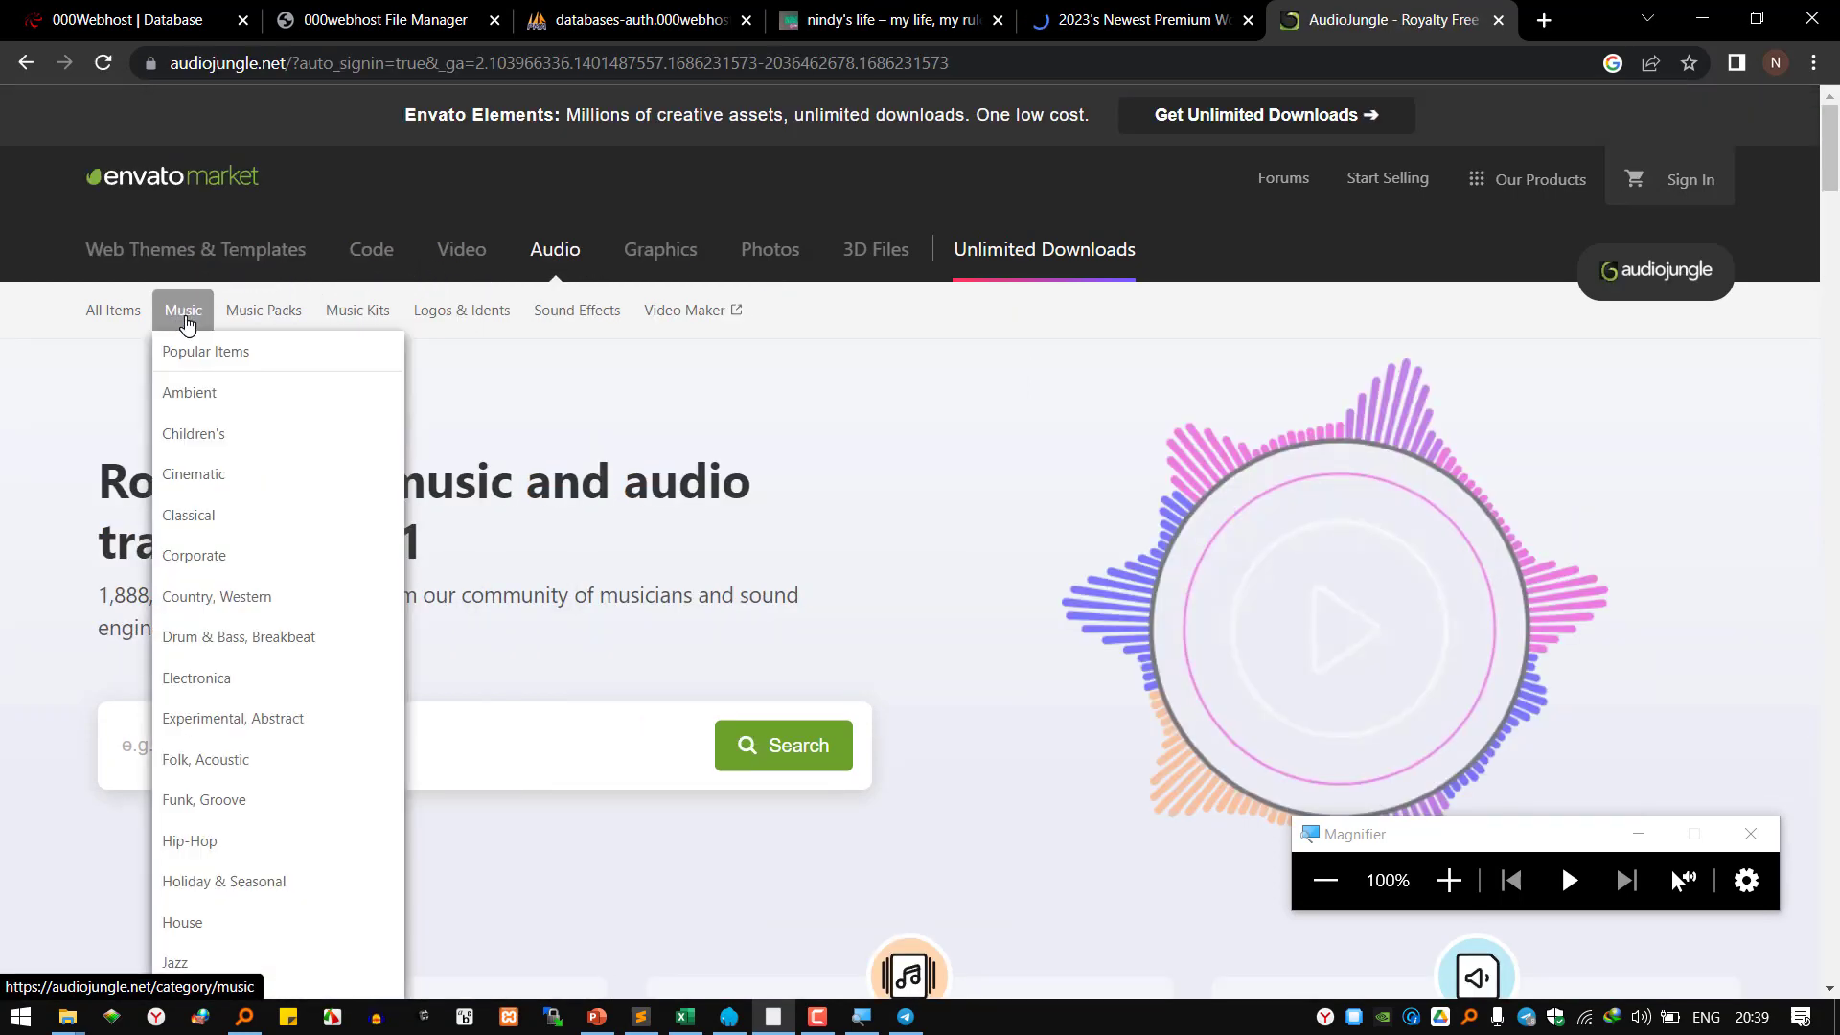
click(185, 323)
scroll(383, 575, down, 3)
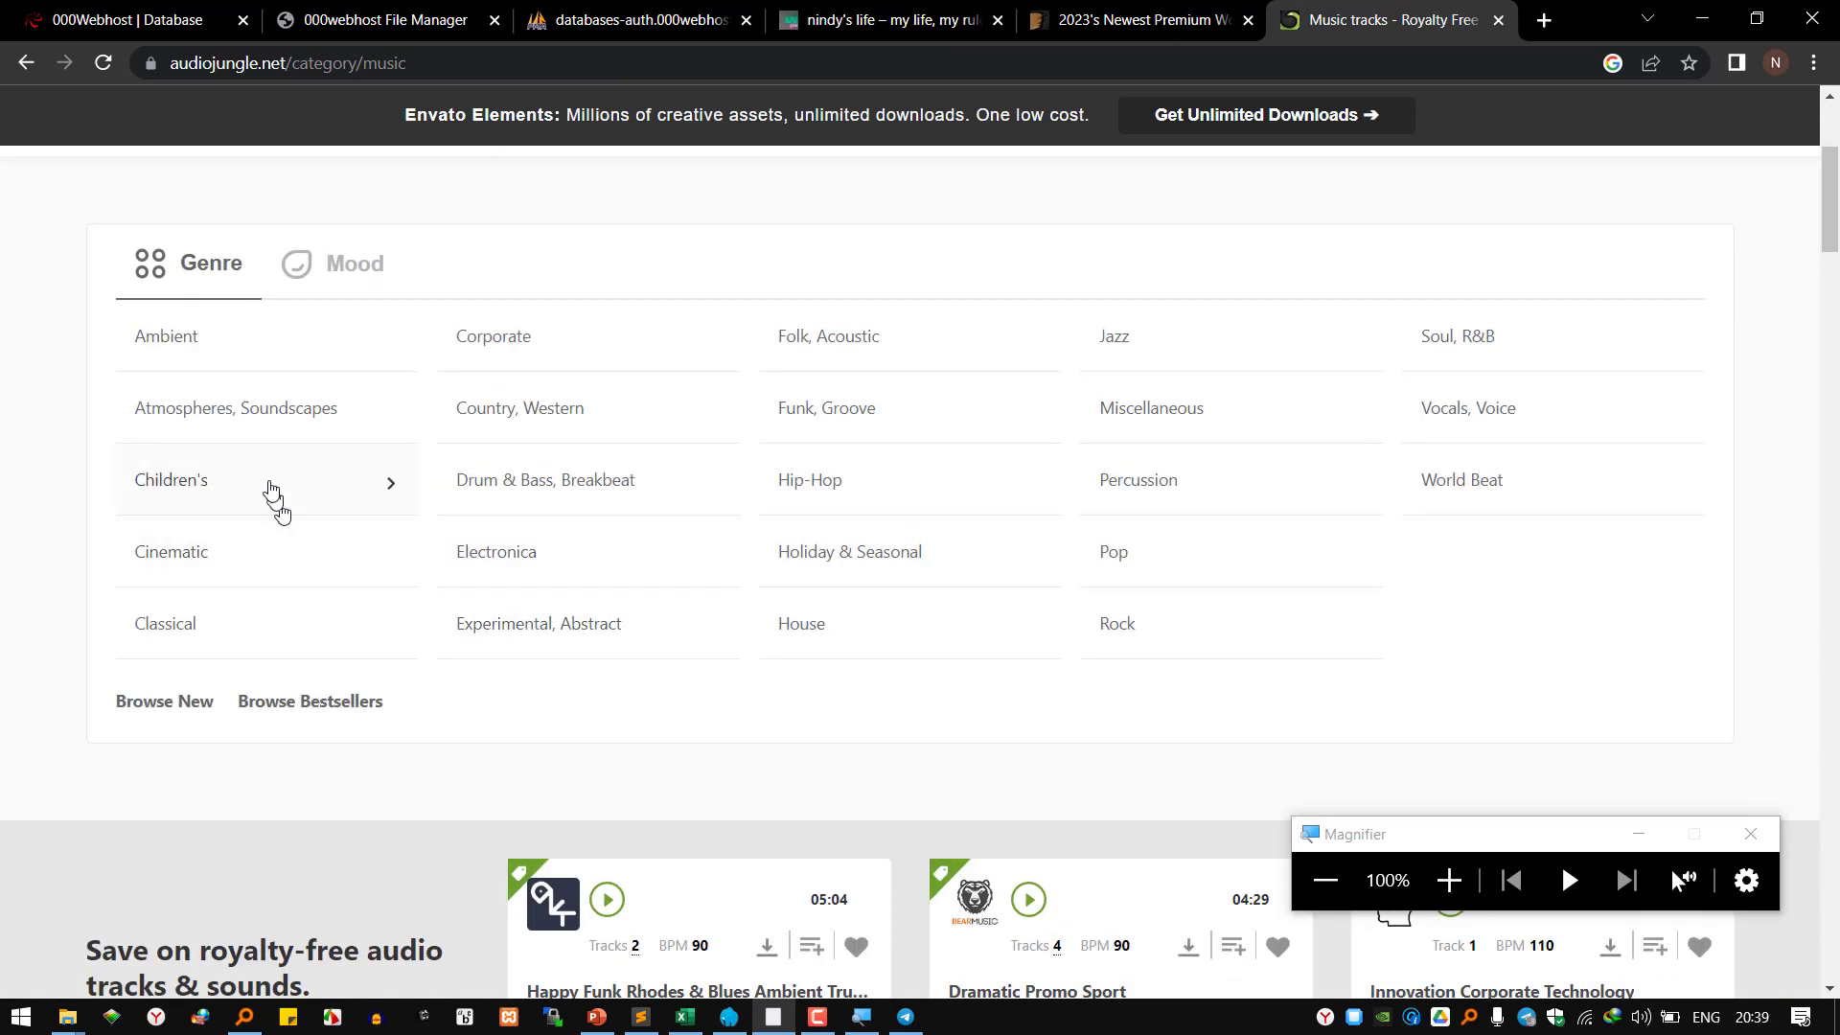
click(178, 494)
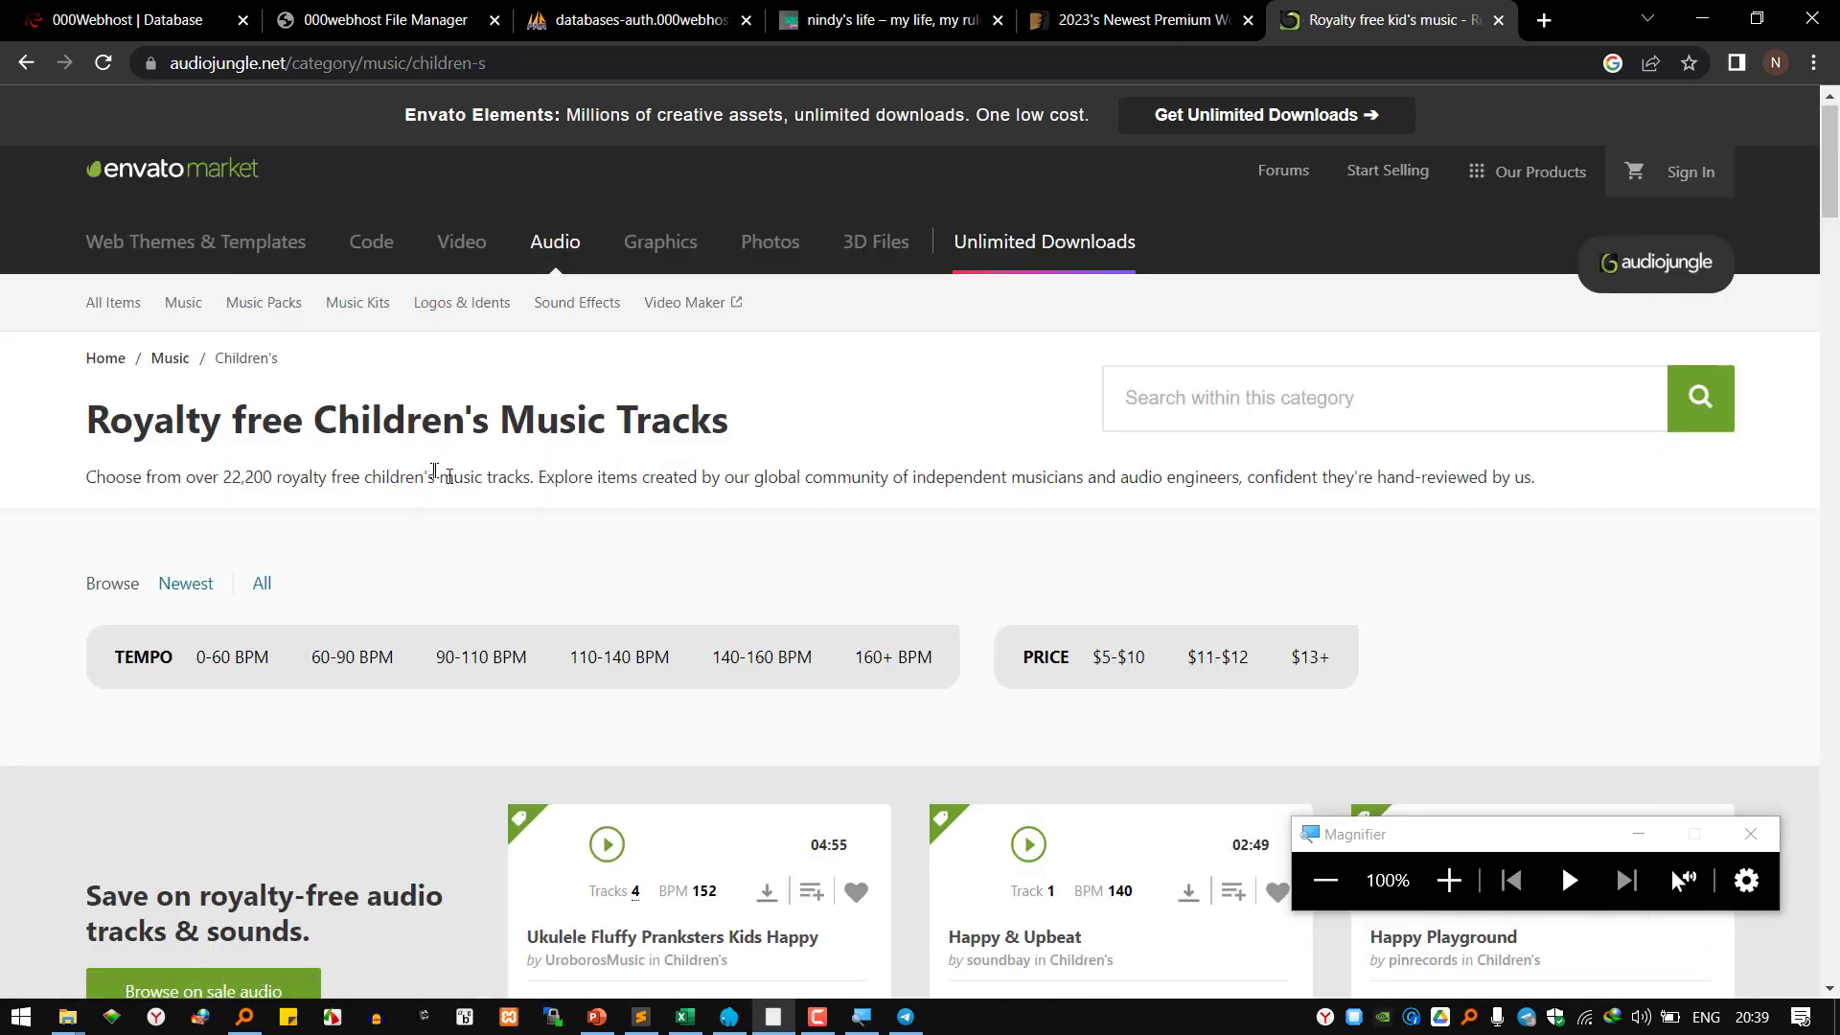
scroll(436, 472, down, 3)
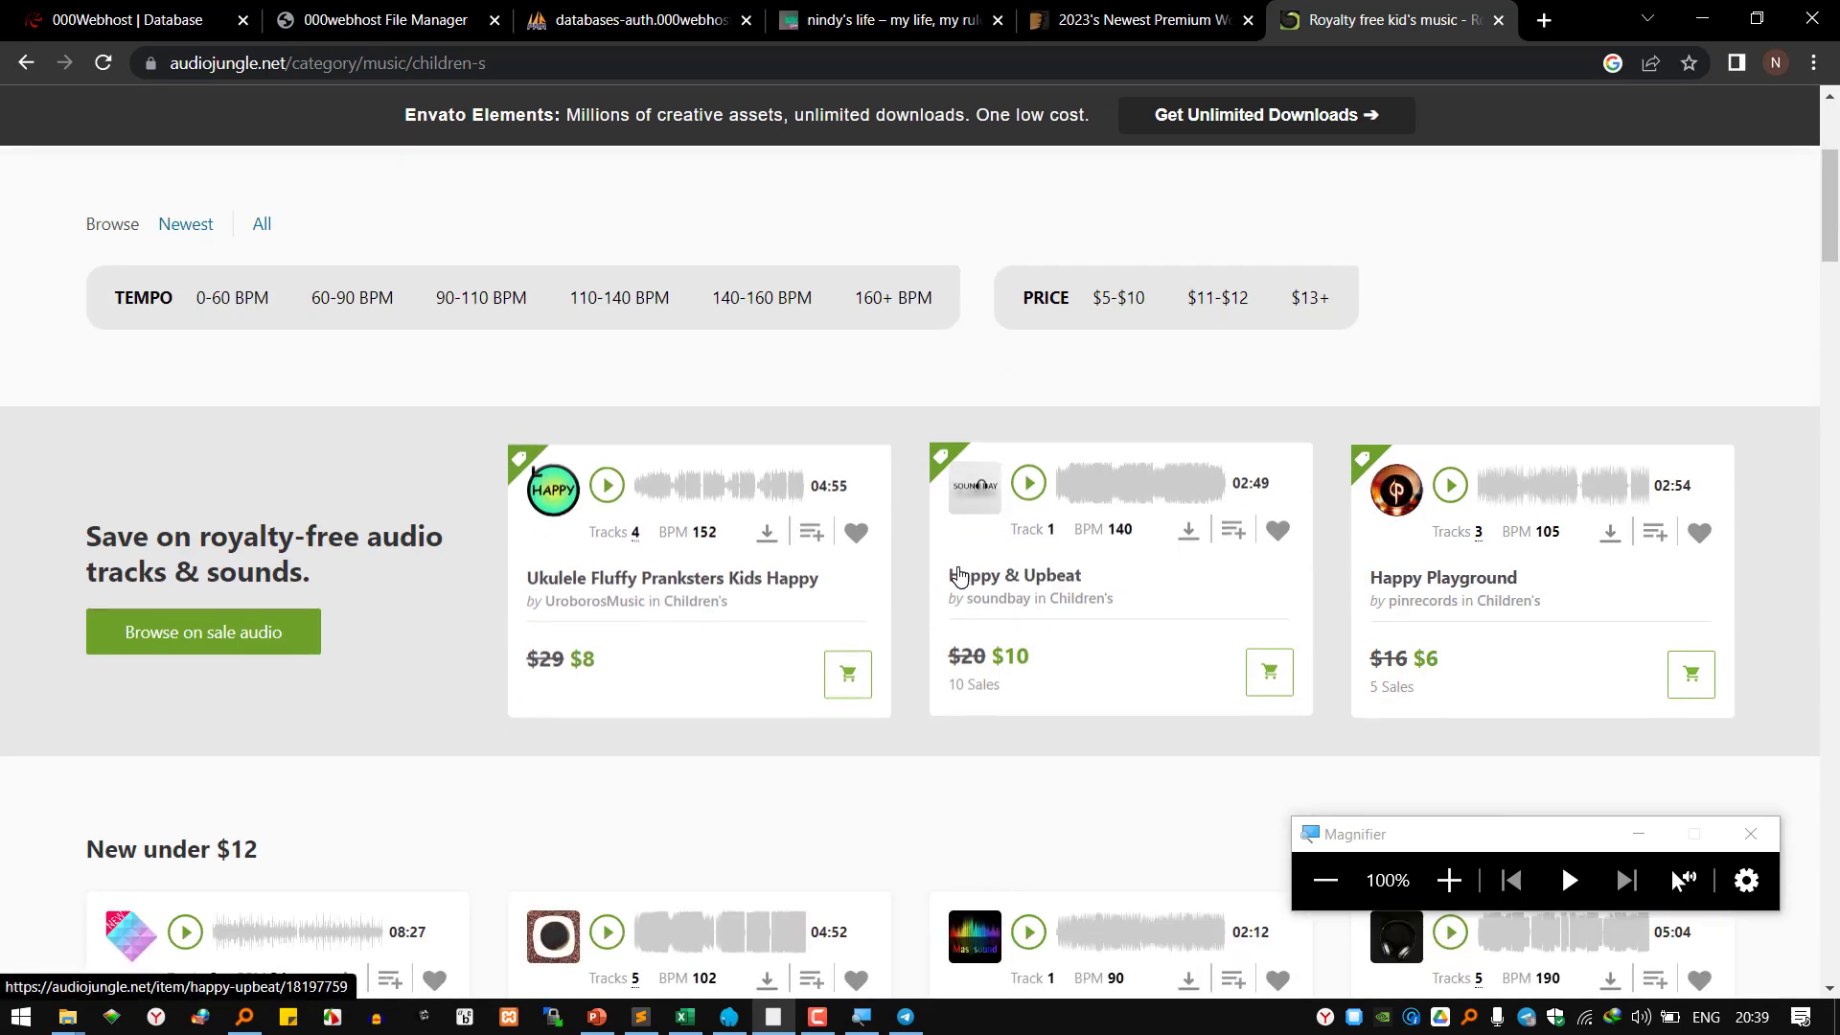
scroll(825, 573, down, 5)
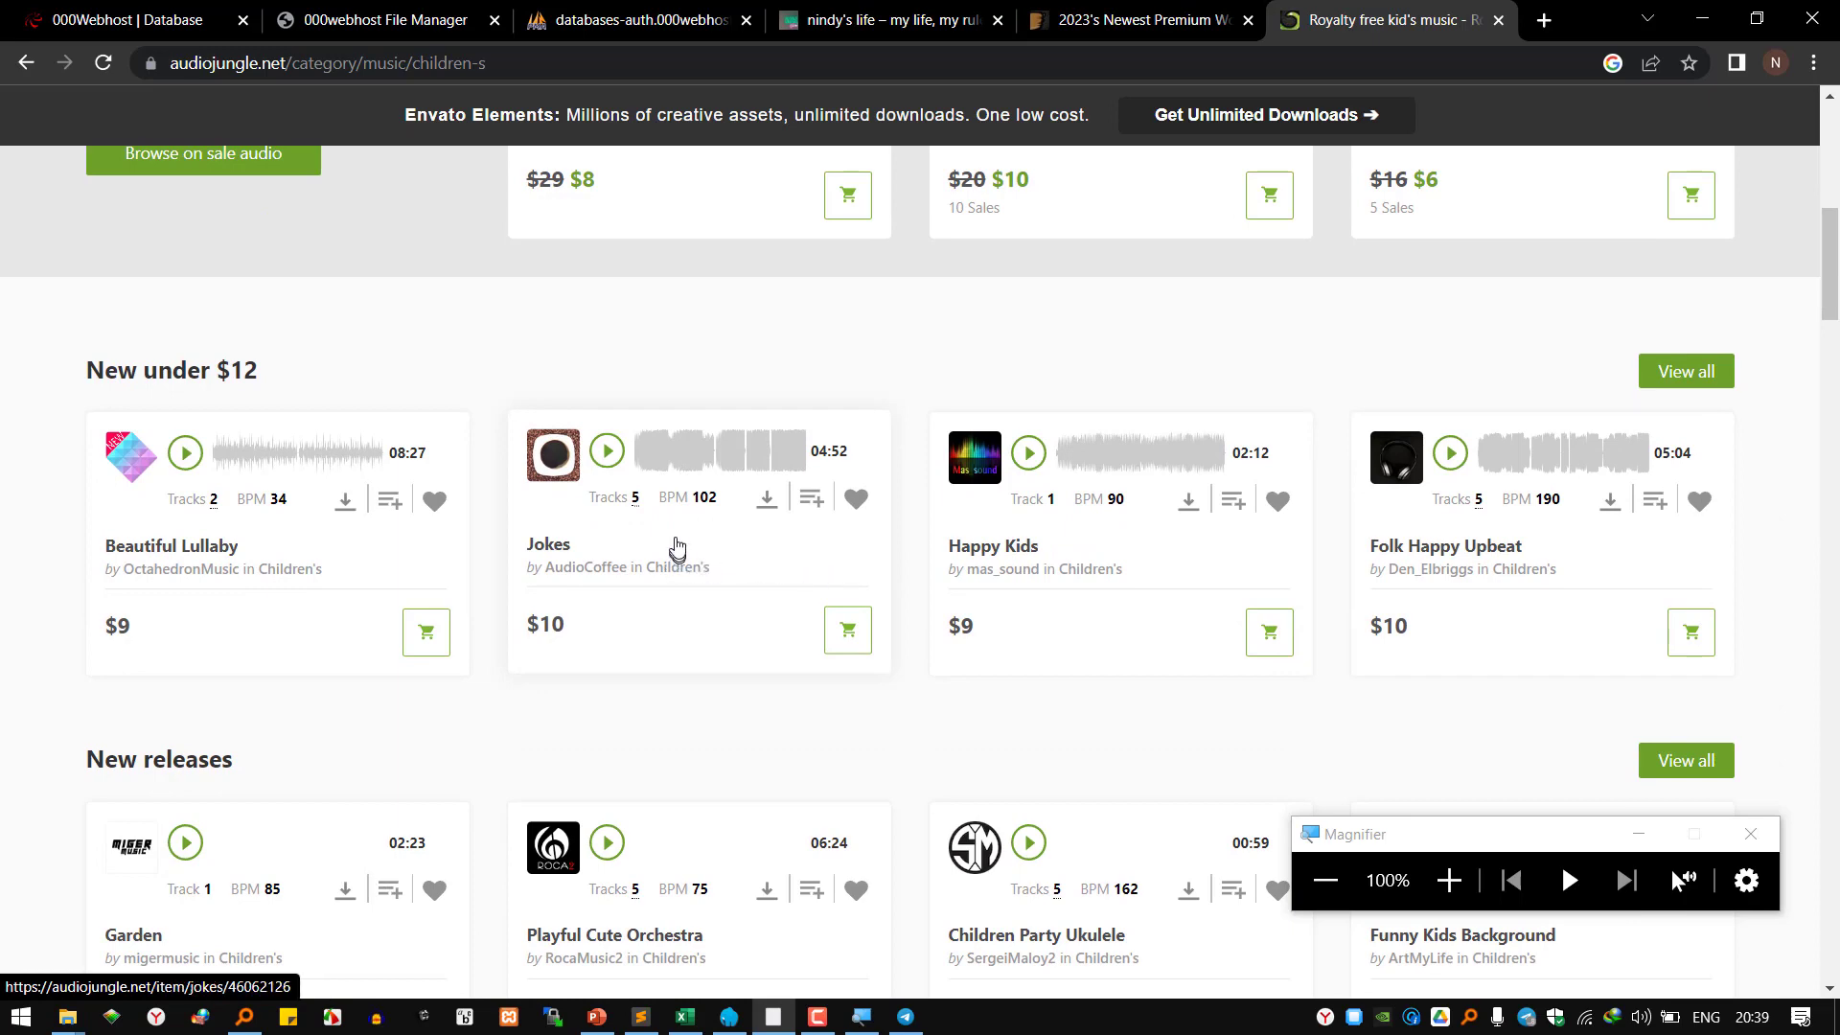
click(686, 500)
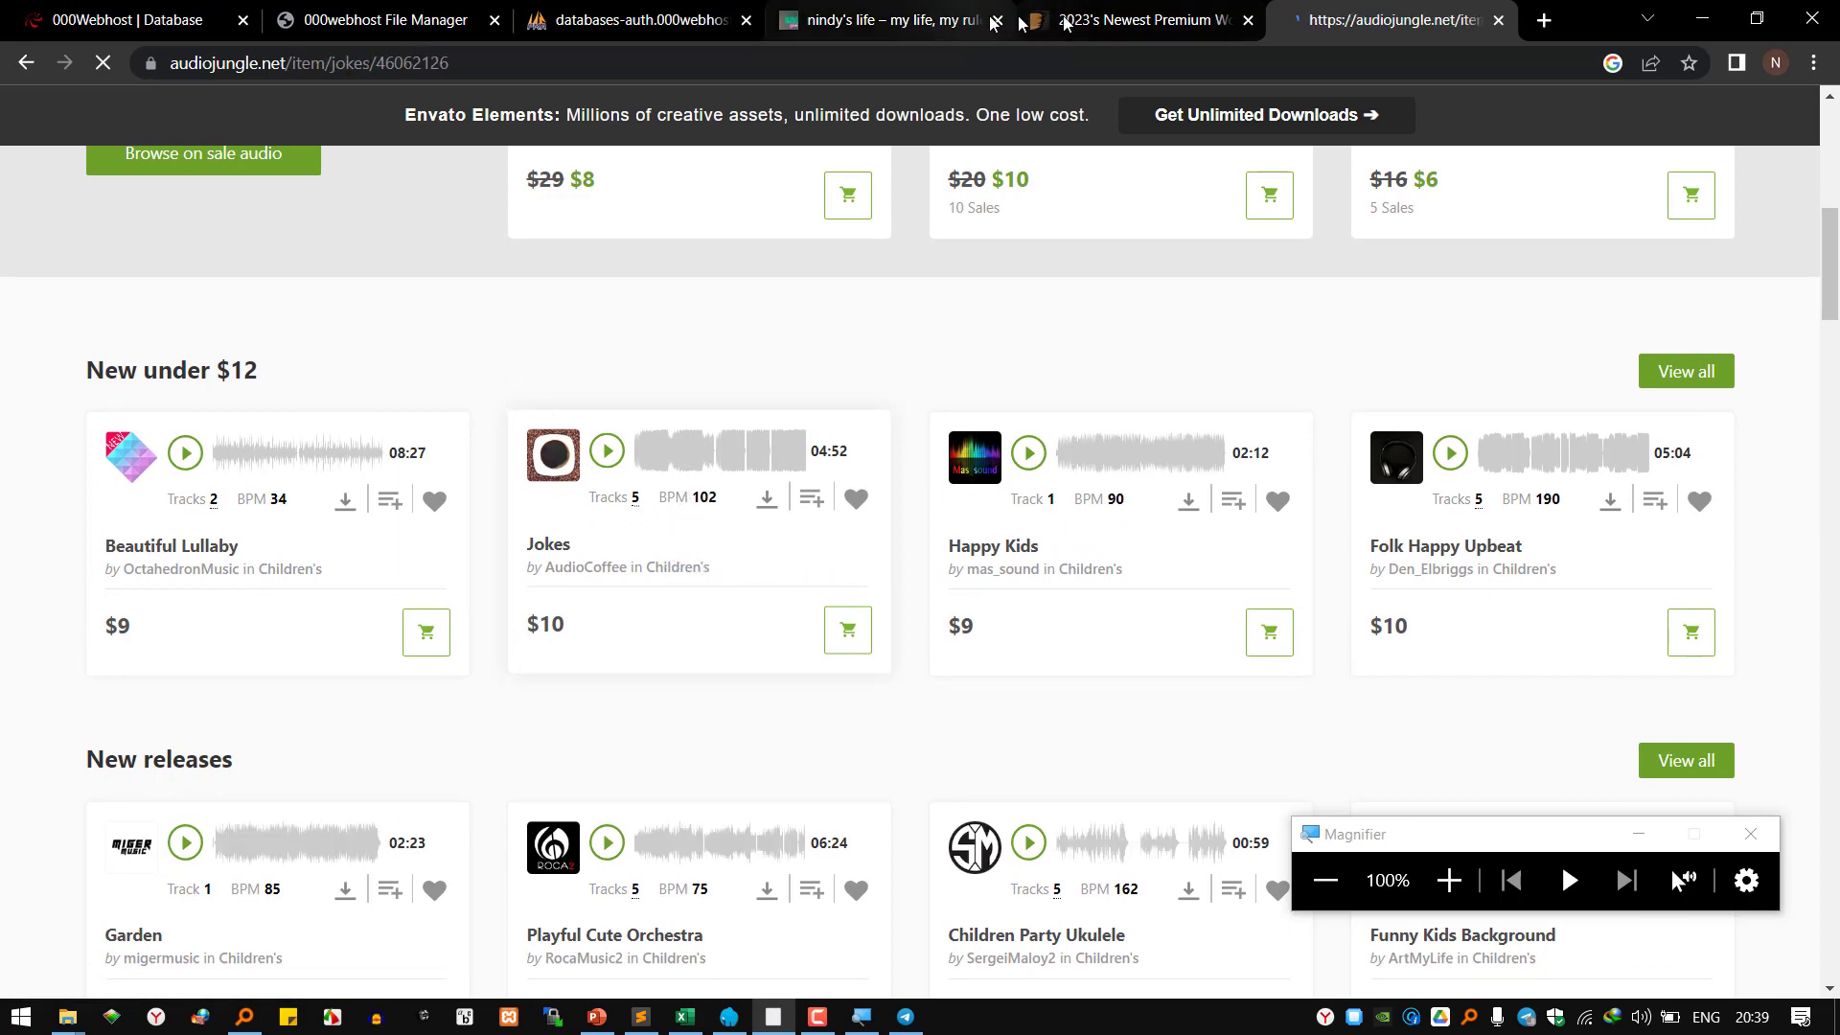
Step: Open the Avada theme's item page from the ThemeForest WordPress themes listing
click(1131, 19)
scroll(931, 556, down, 3)
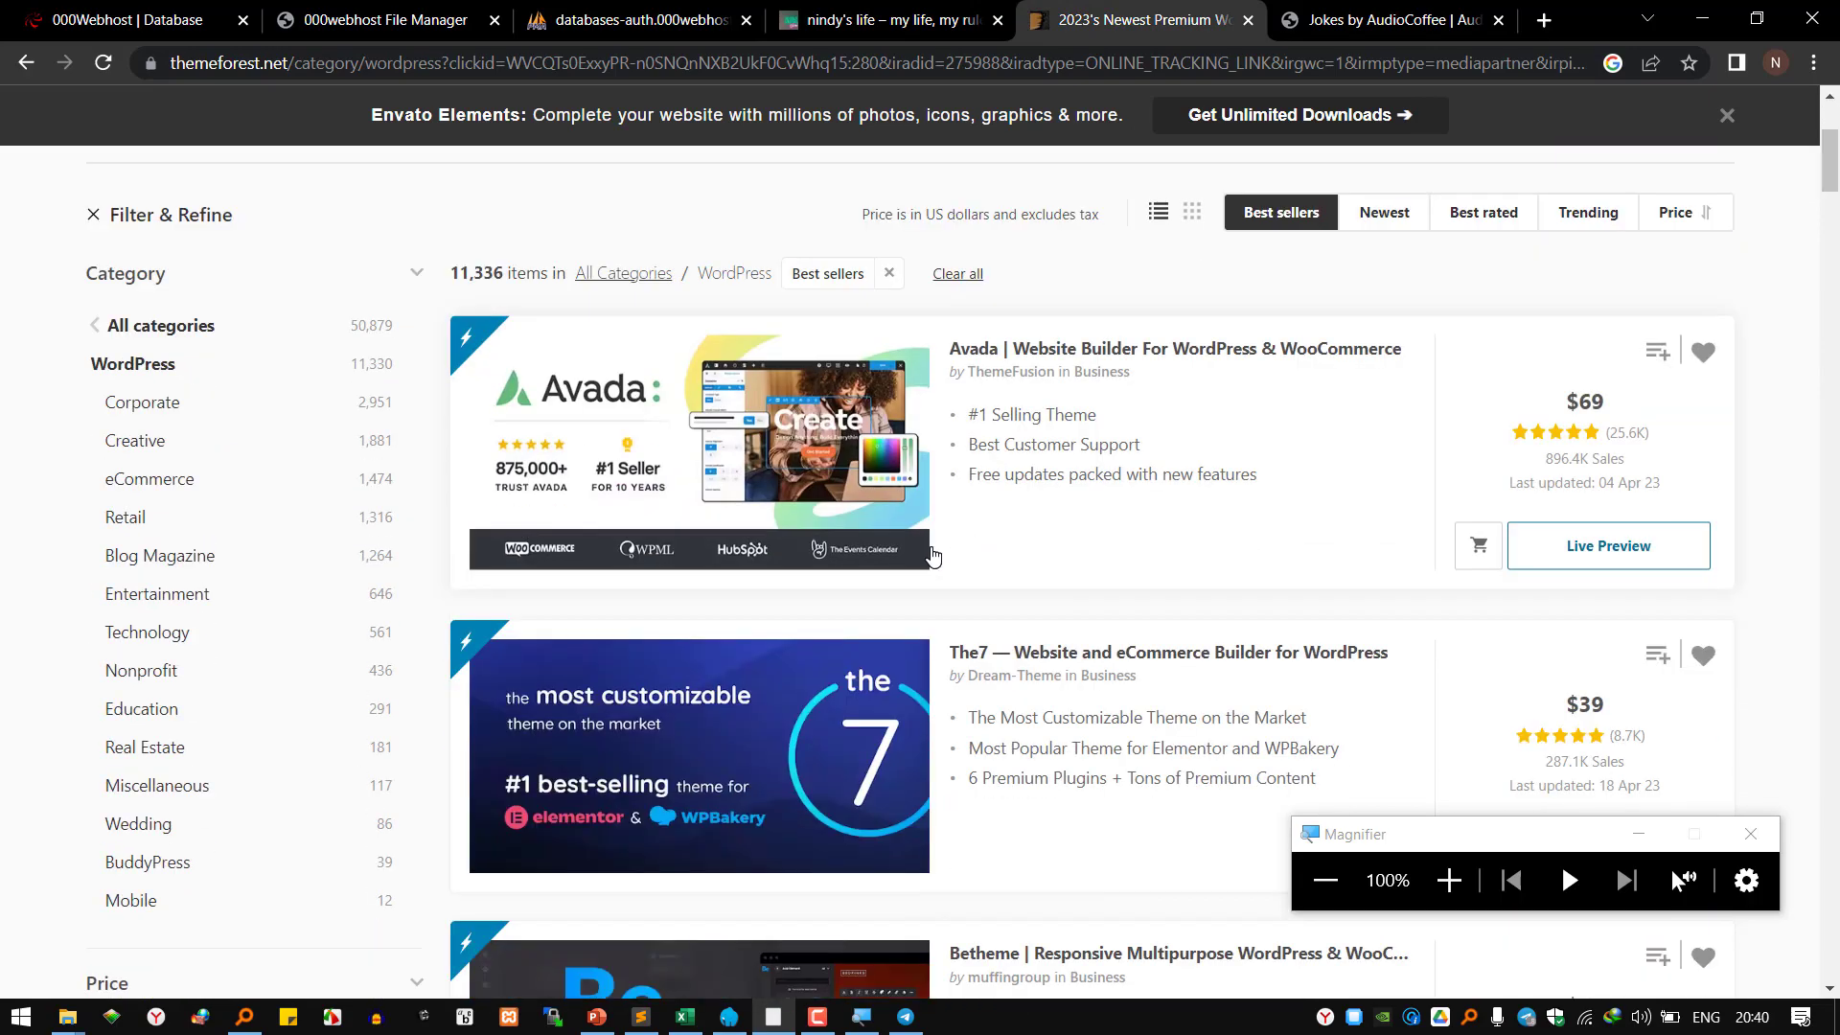
click(839, 436)
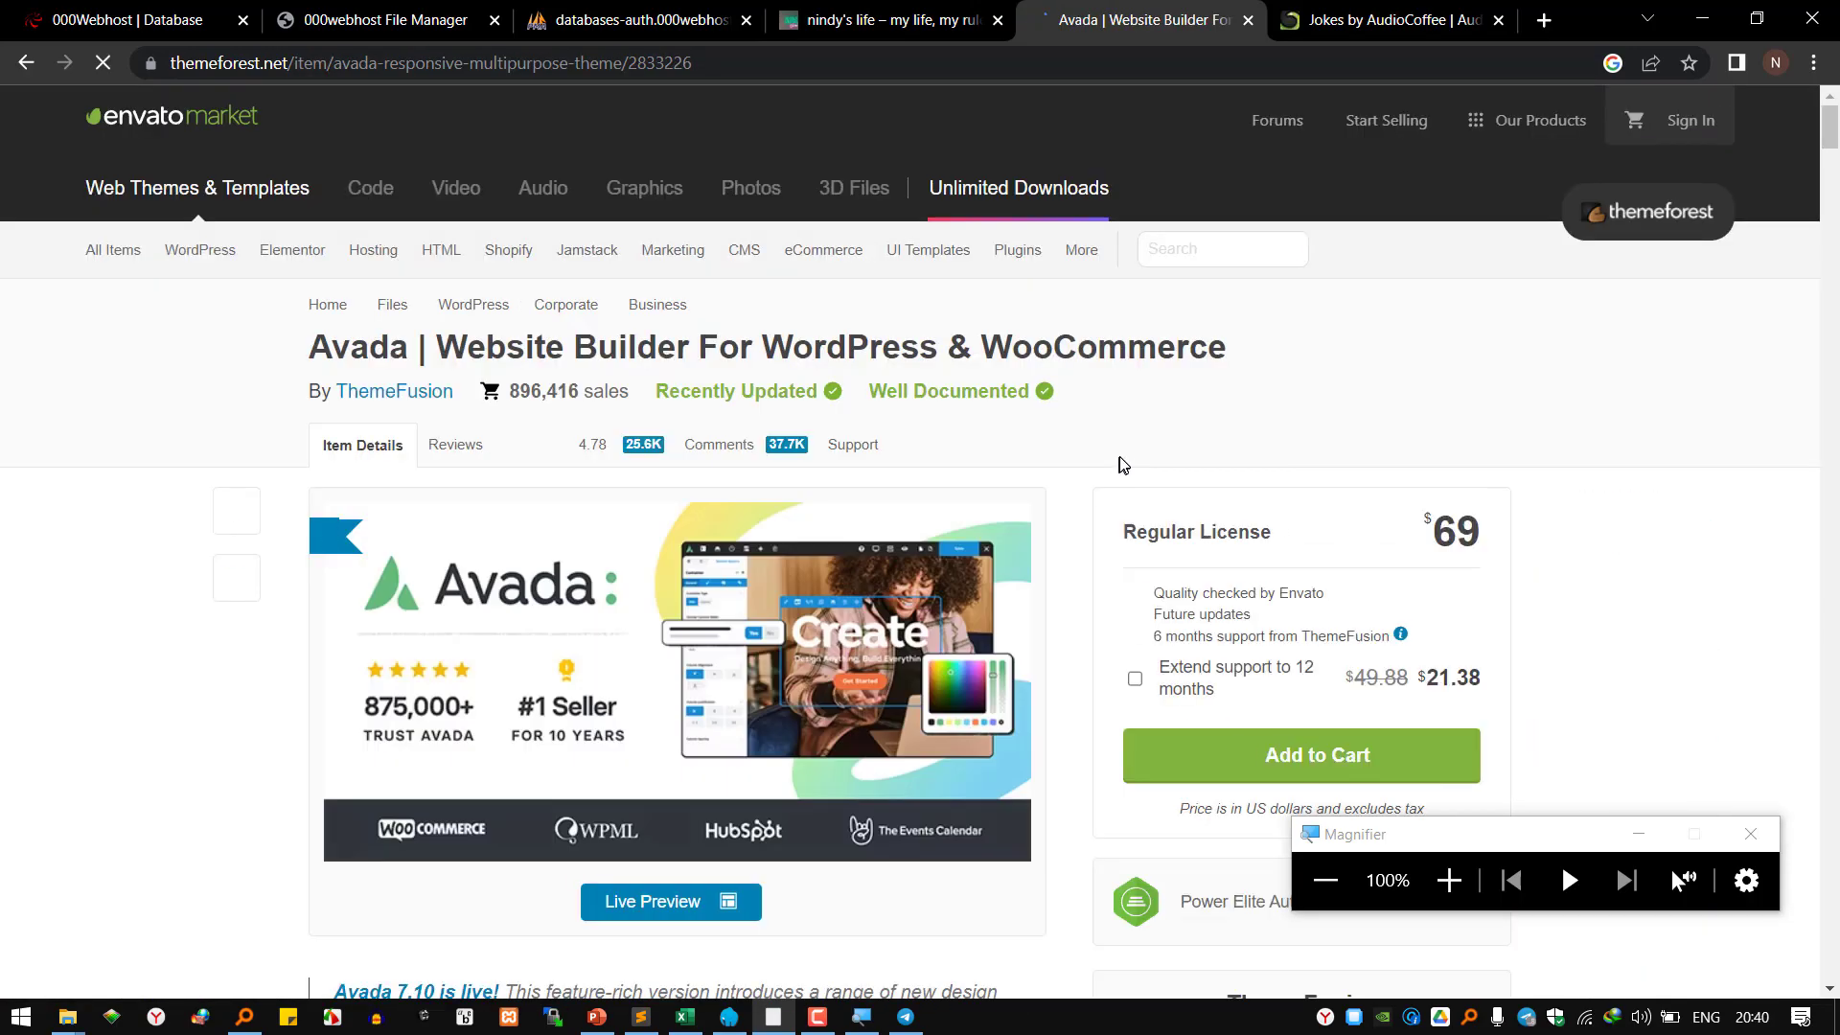
click(1448, 879)
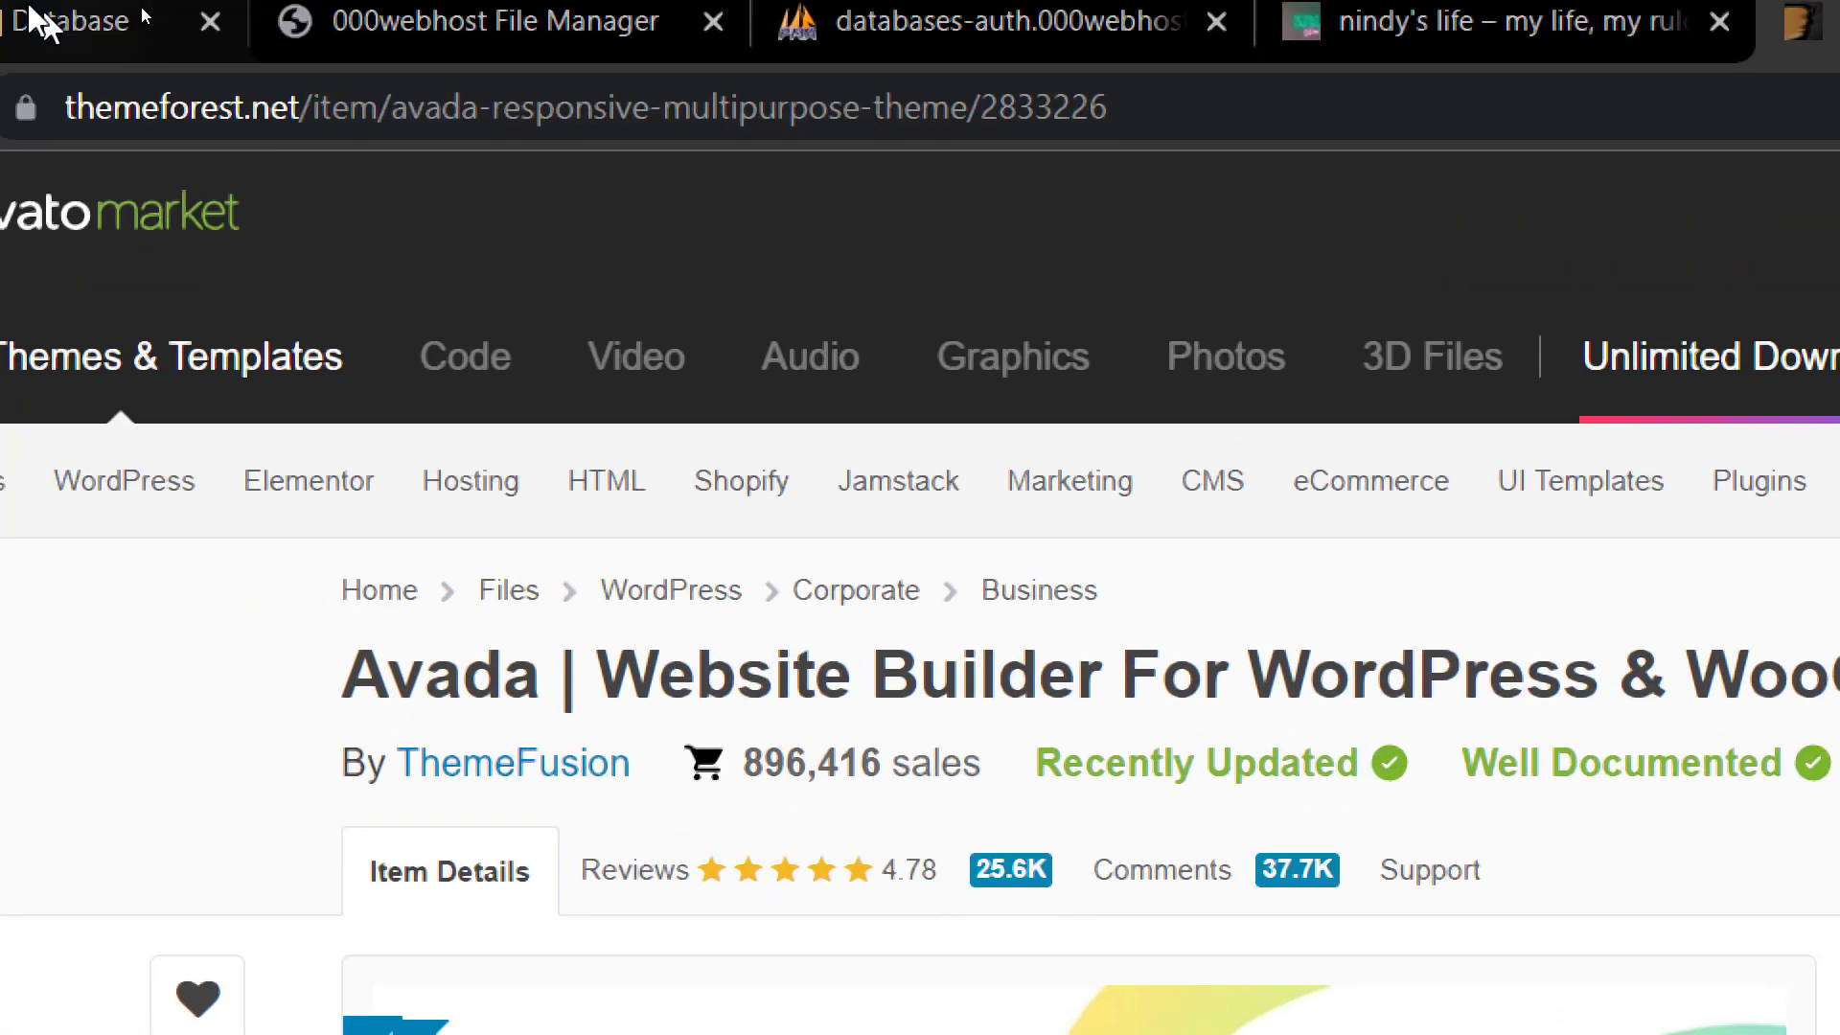
Step: Switch back and forth between the blog tab and the Avada theme tab
mouse_move(148, 46)
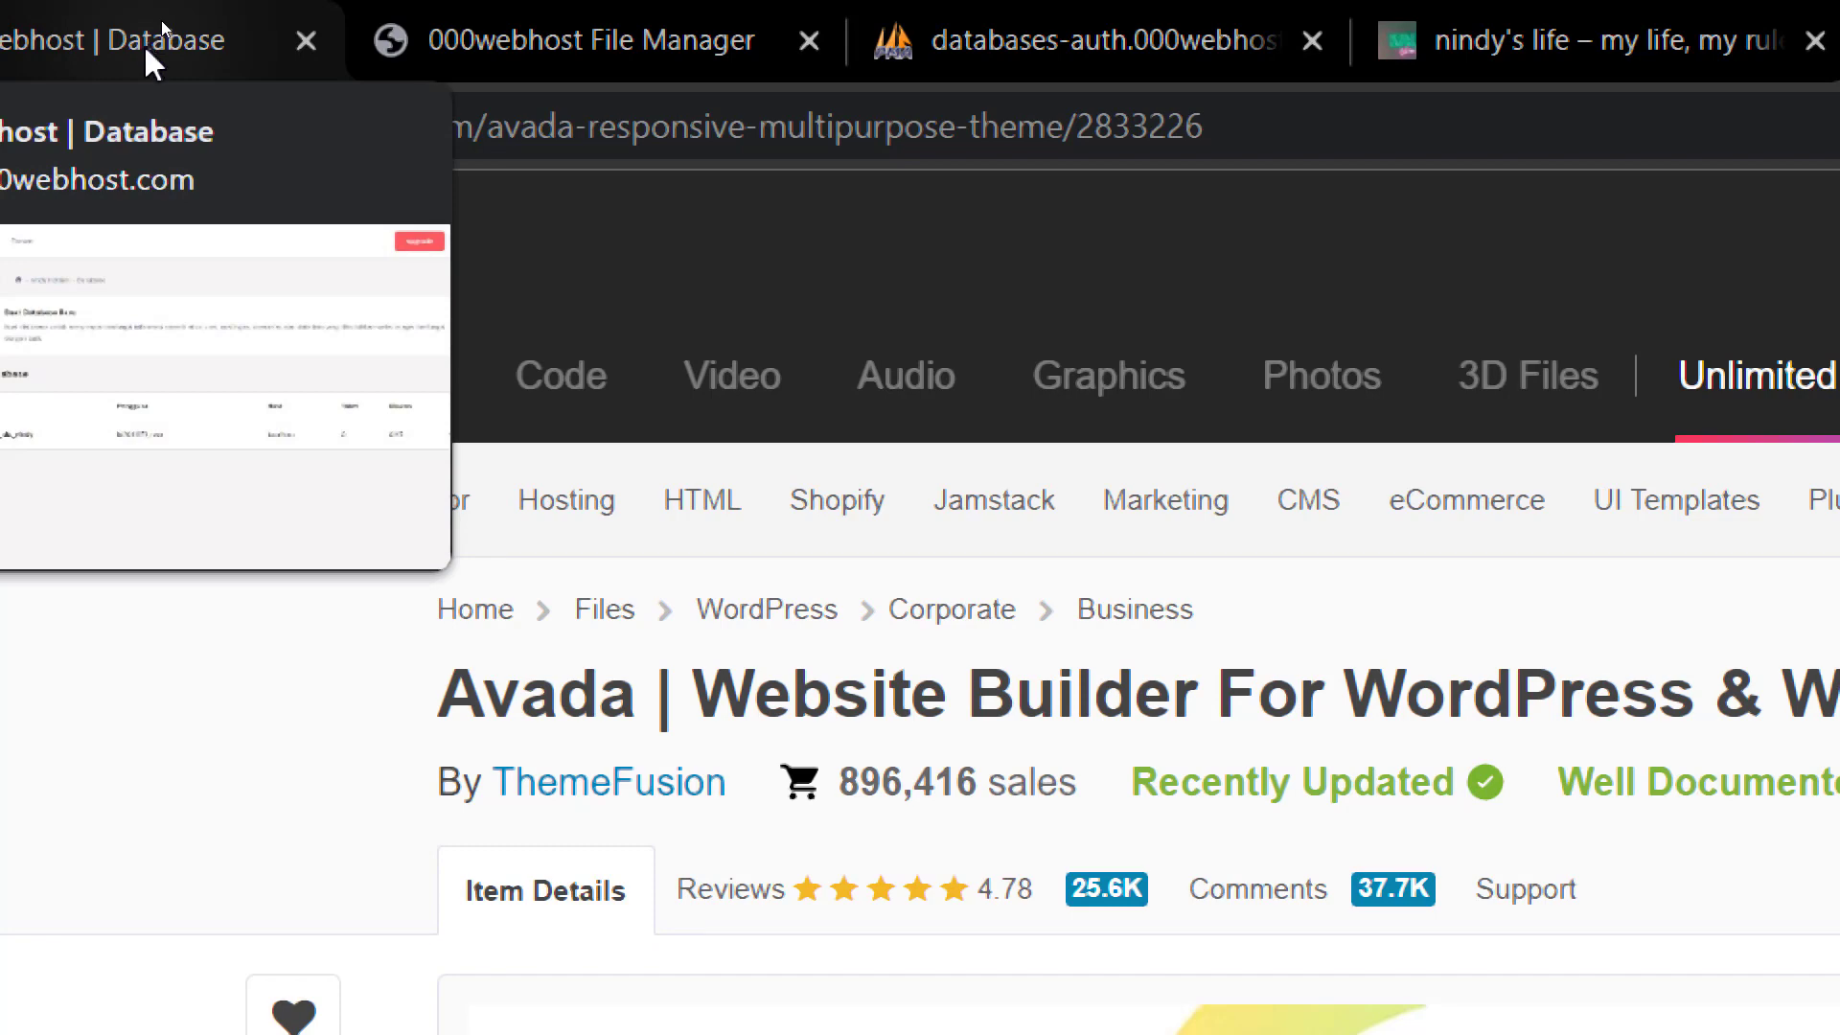
click(1486, 43)
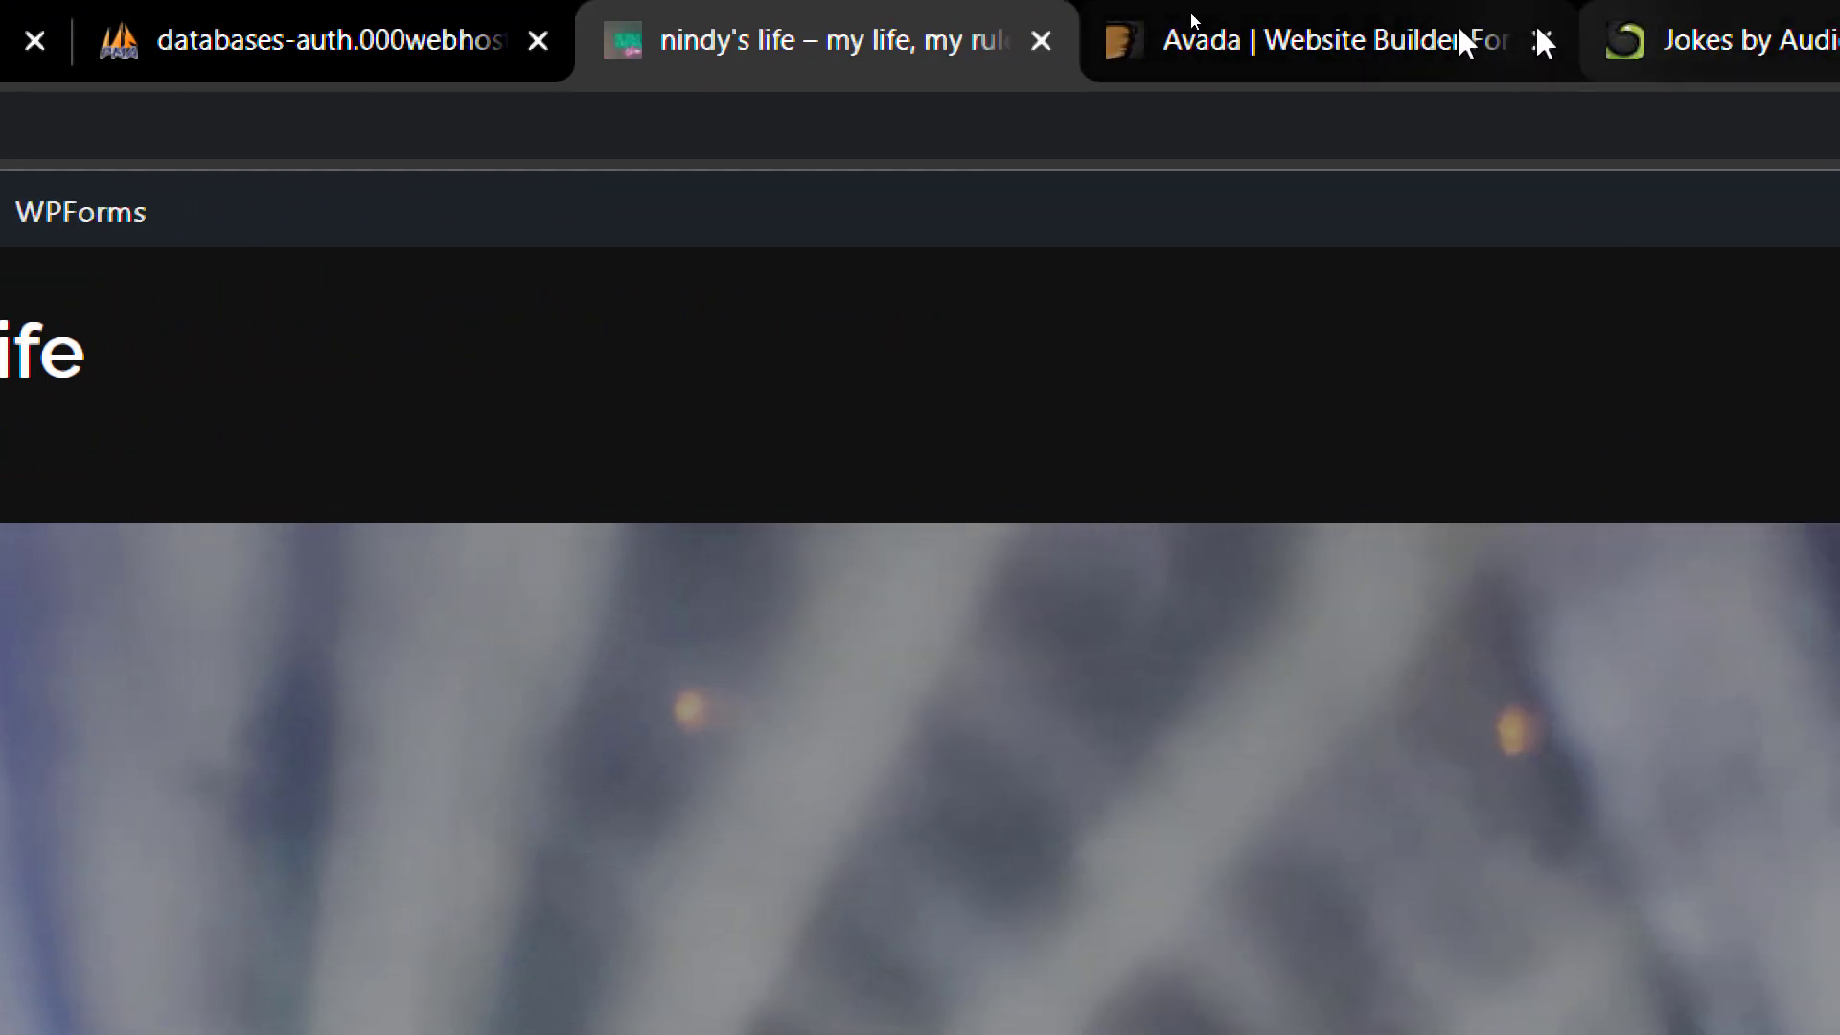
click(1461, 35)
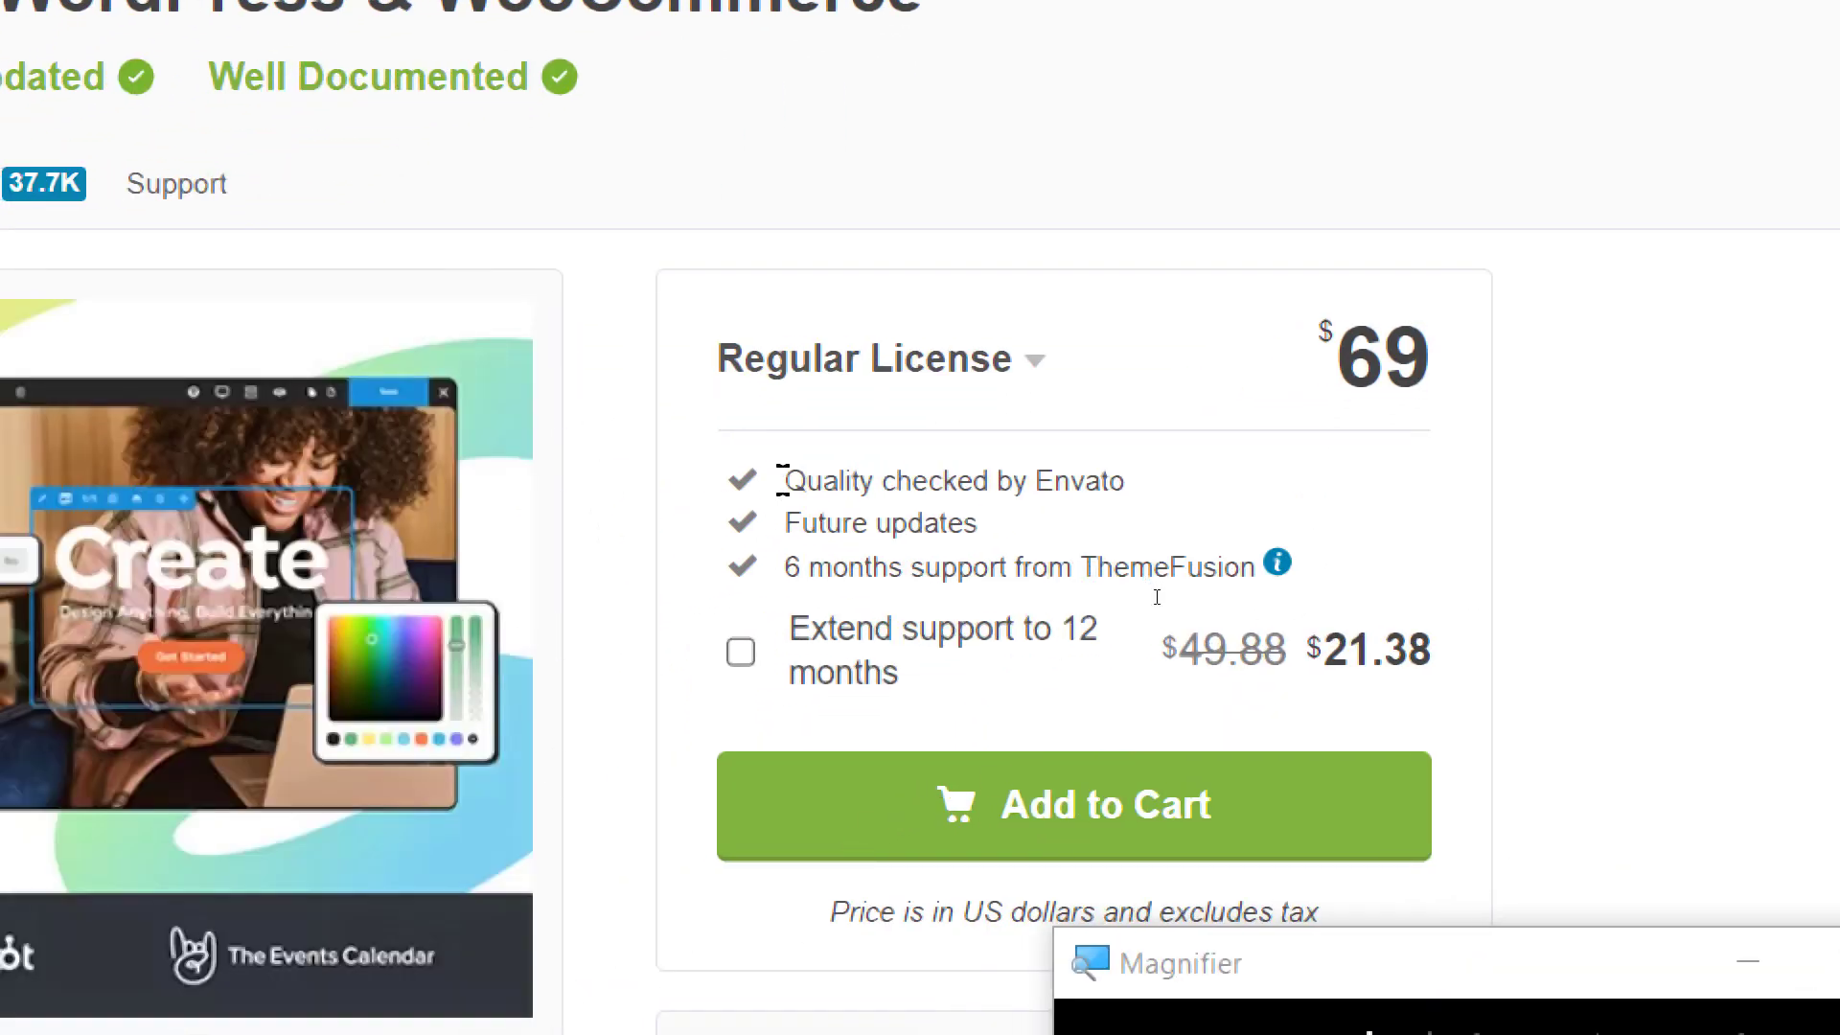
mouse_move(168, 688)
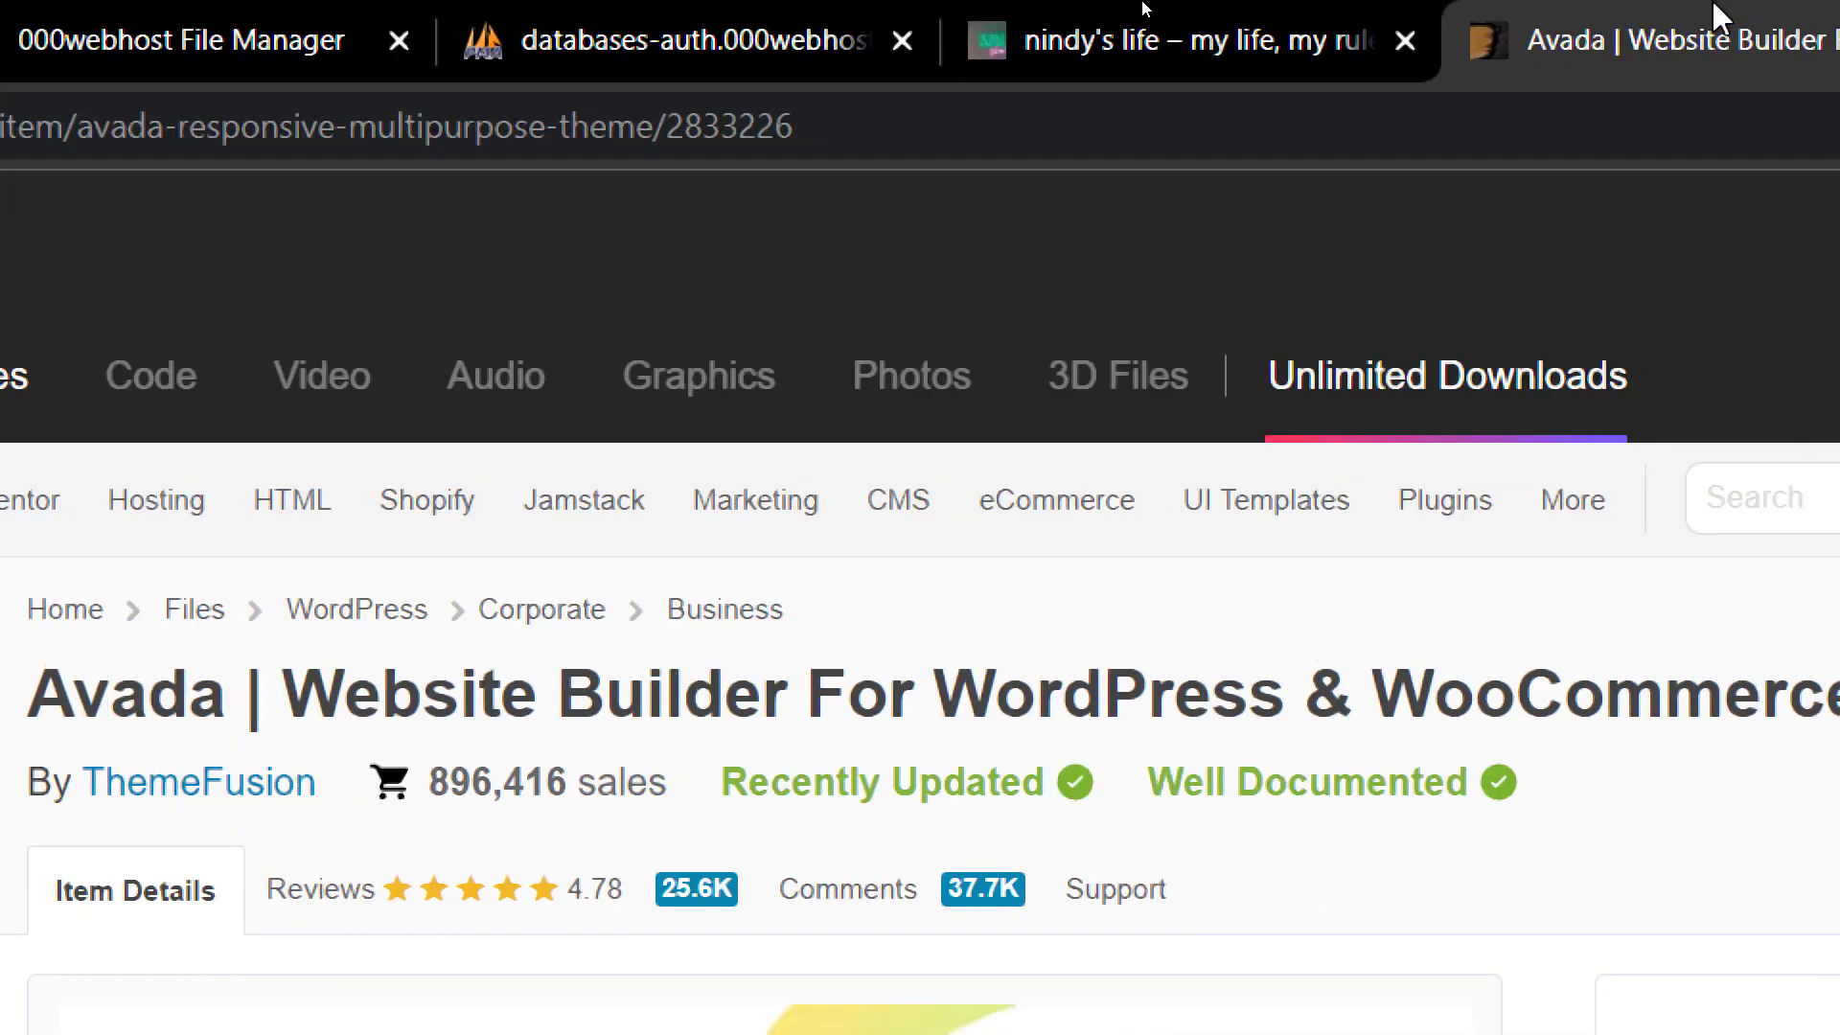
click(1163, 37)
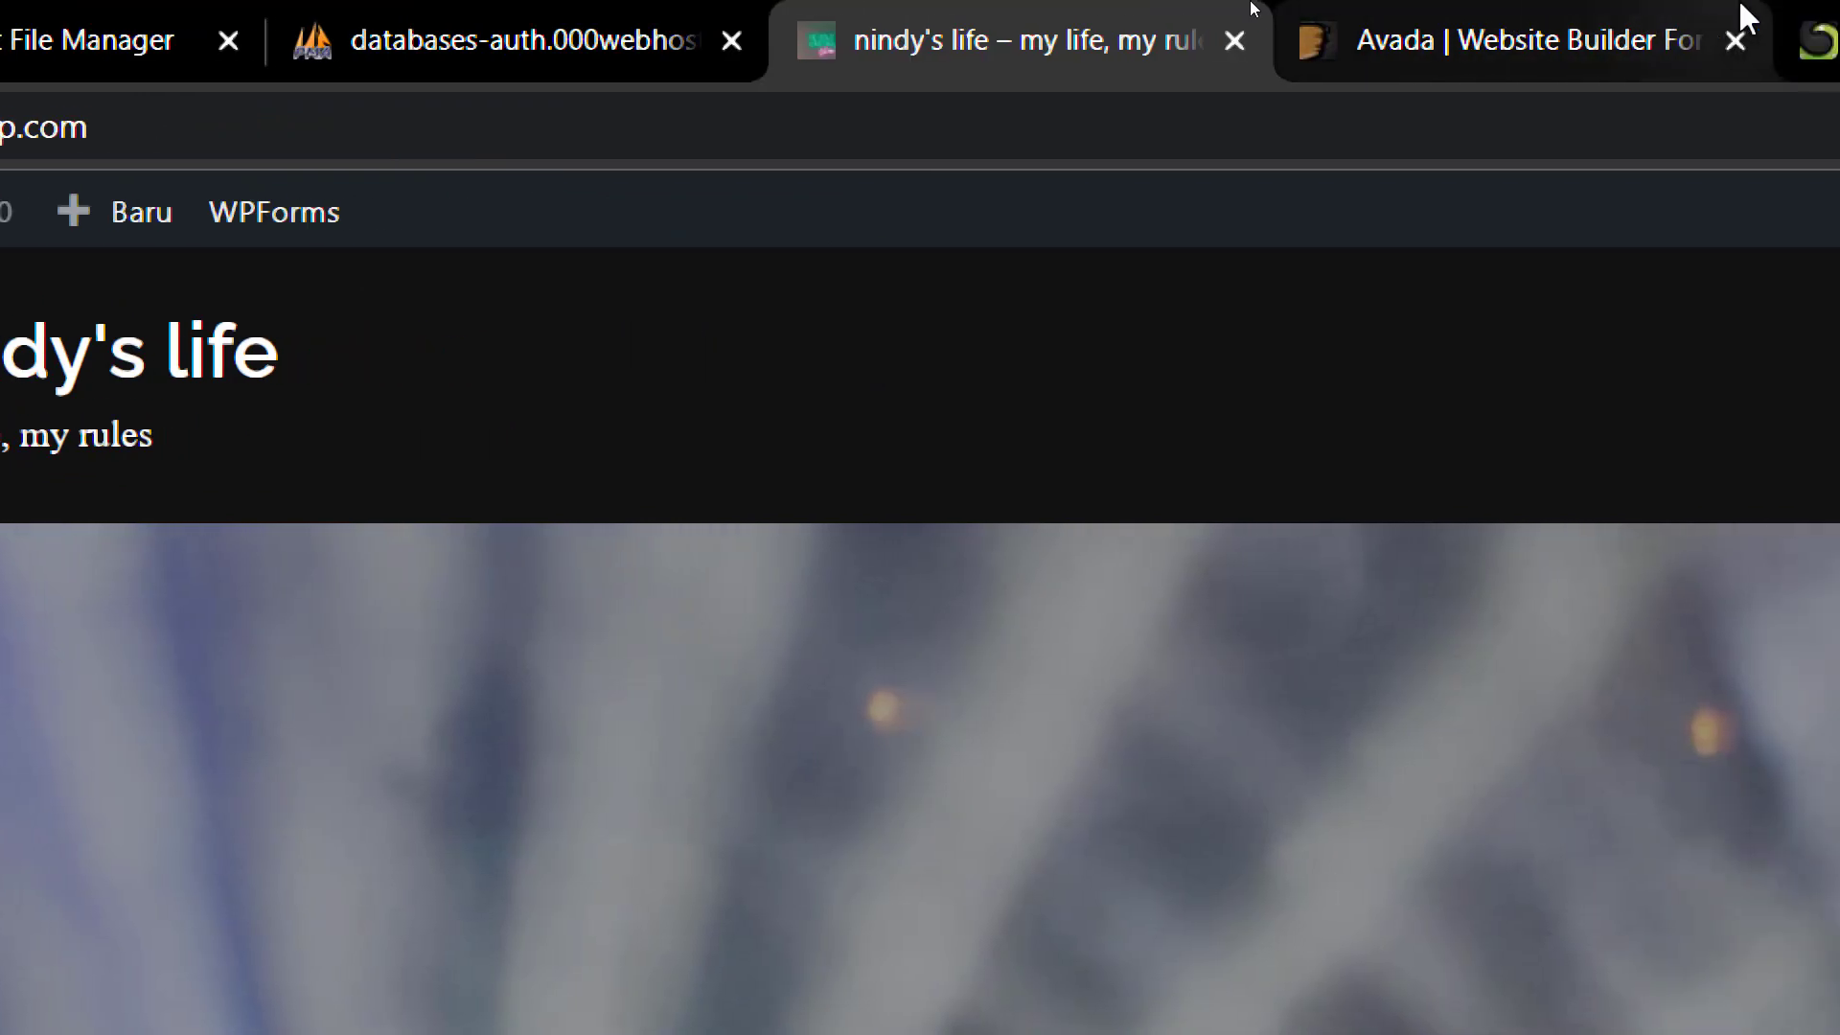
click(1523, 41)
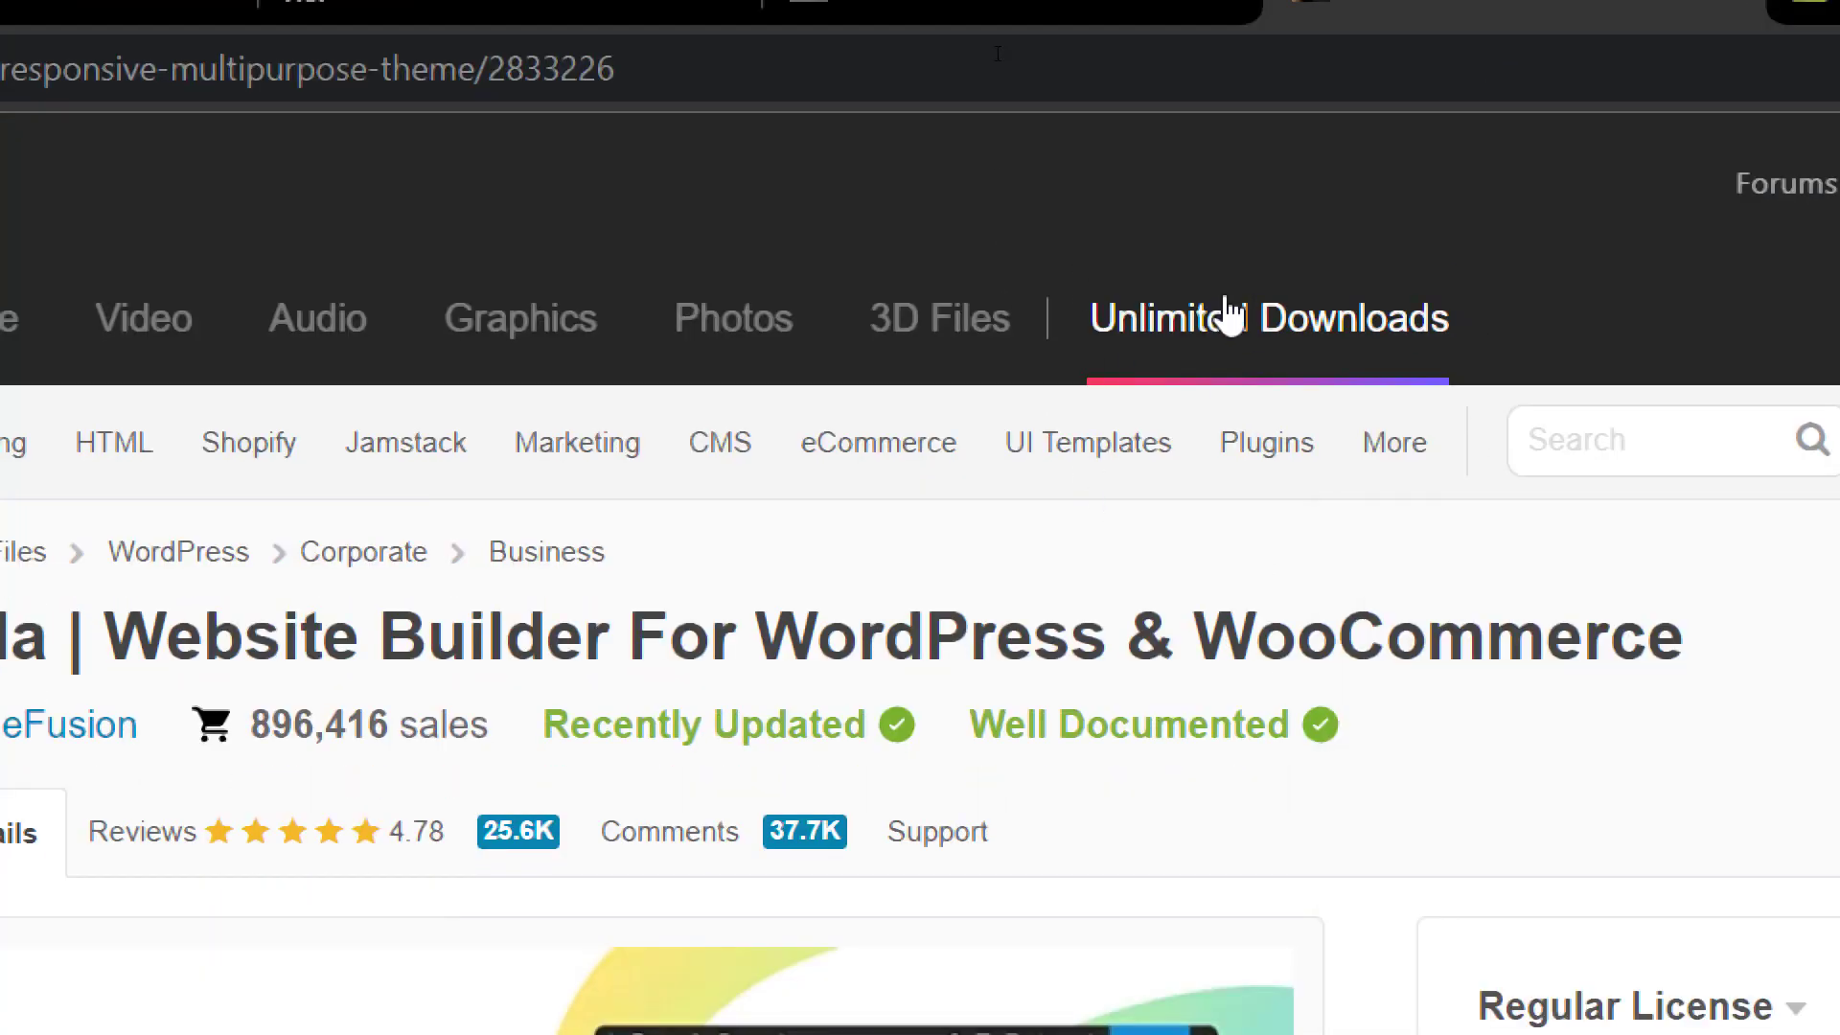
Step: Open the blog's theme customizer, then view Avada's licence options
click(1089, 20)
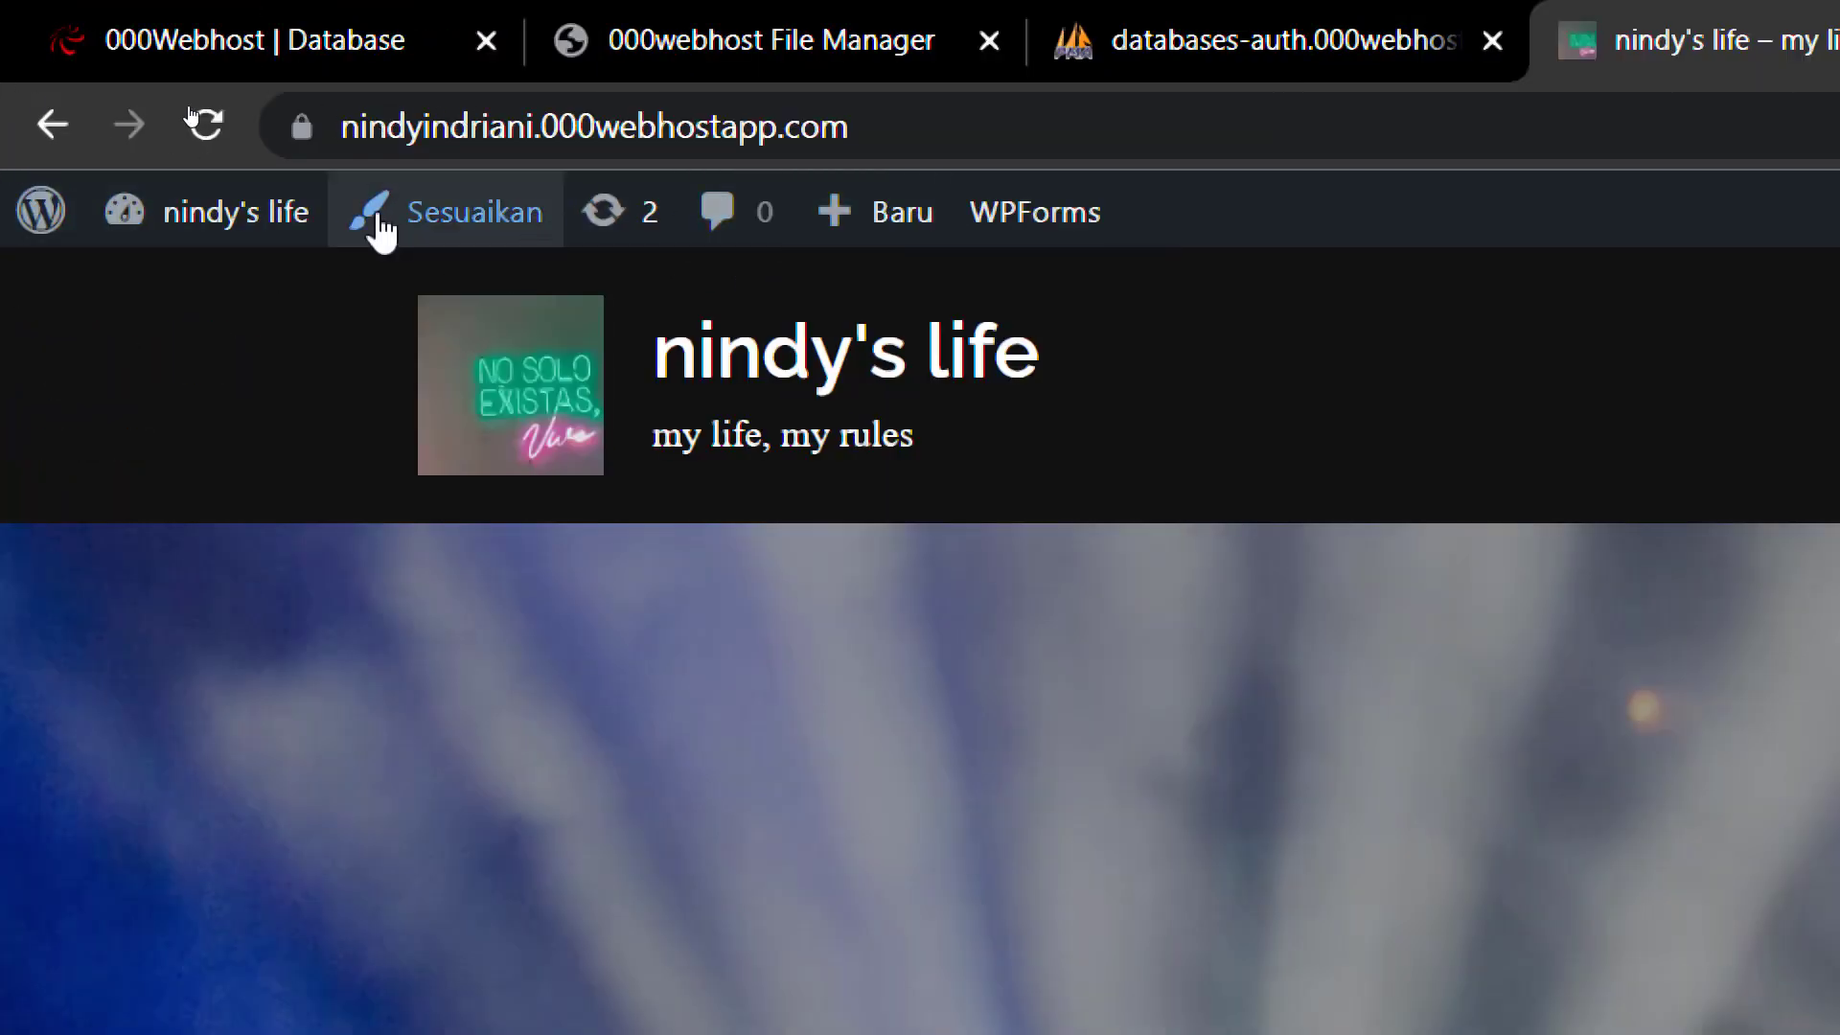
click(382, 228)
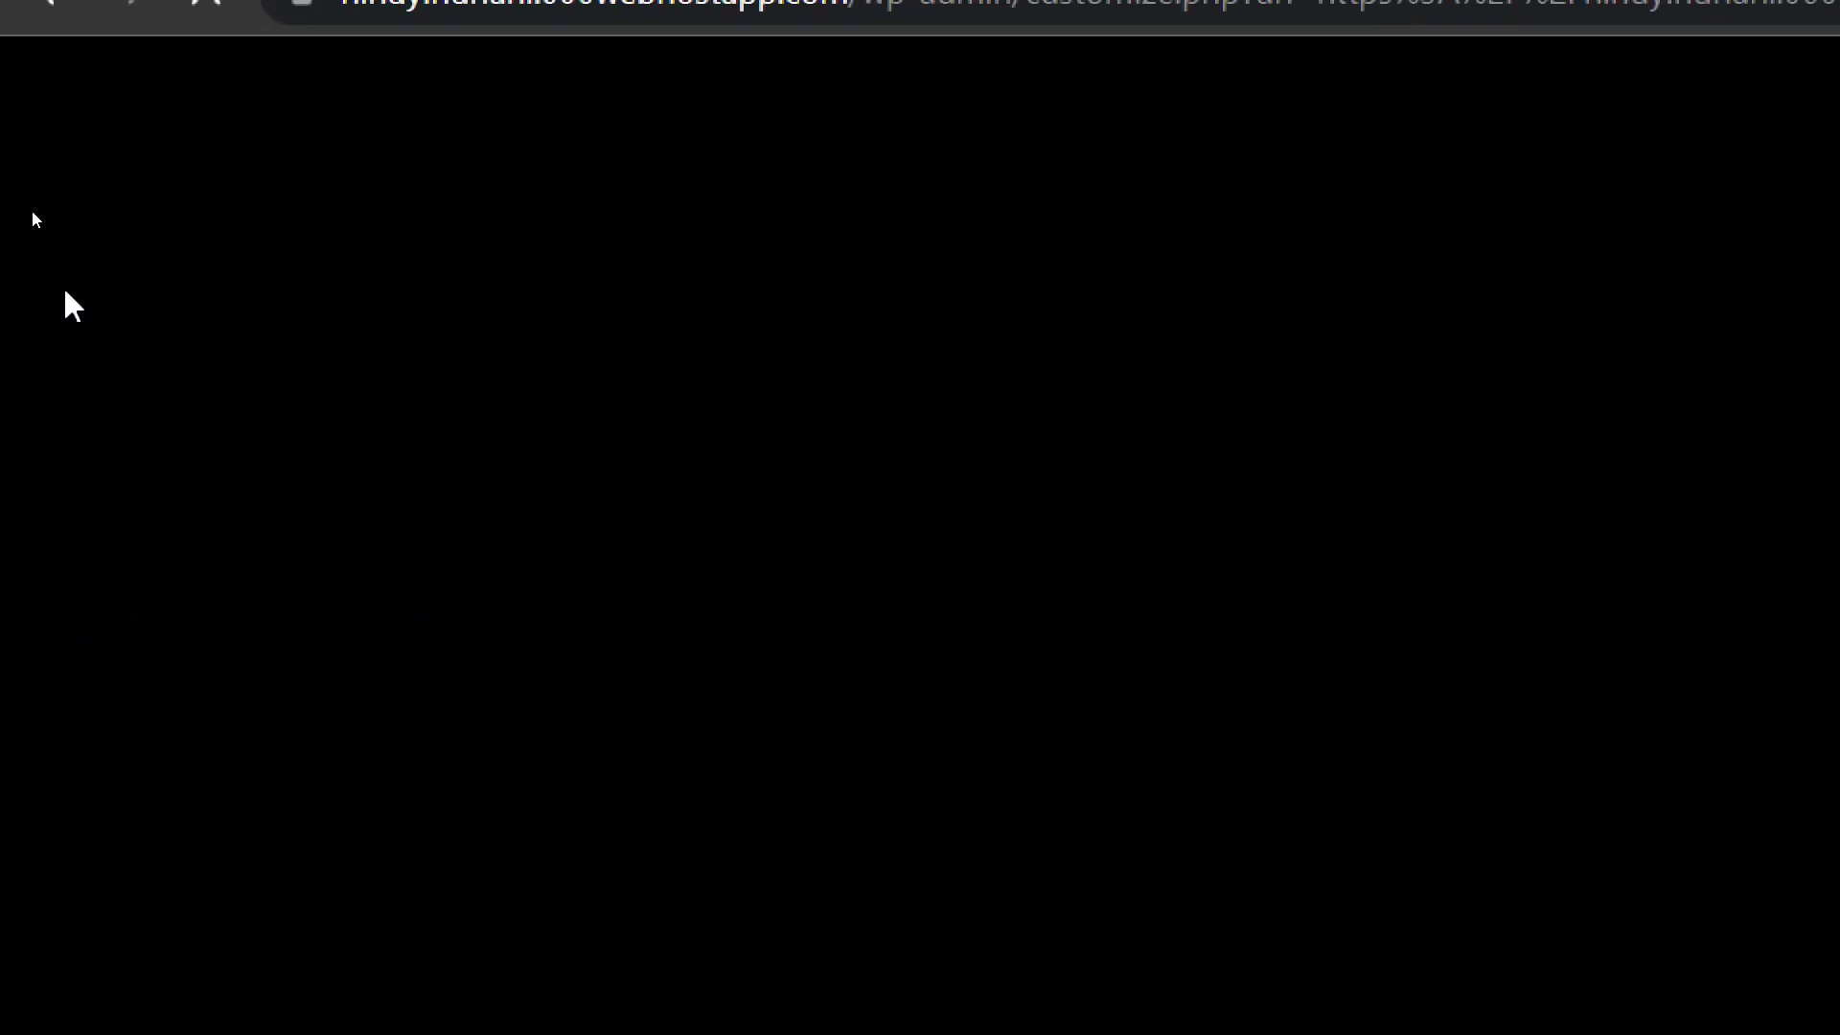
click(1683, 19)
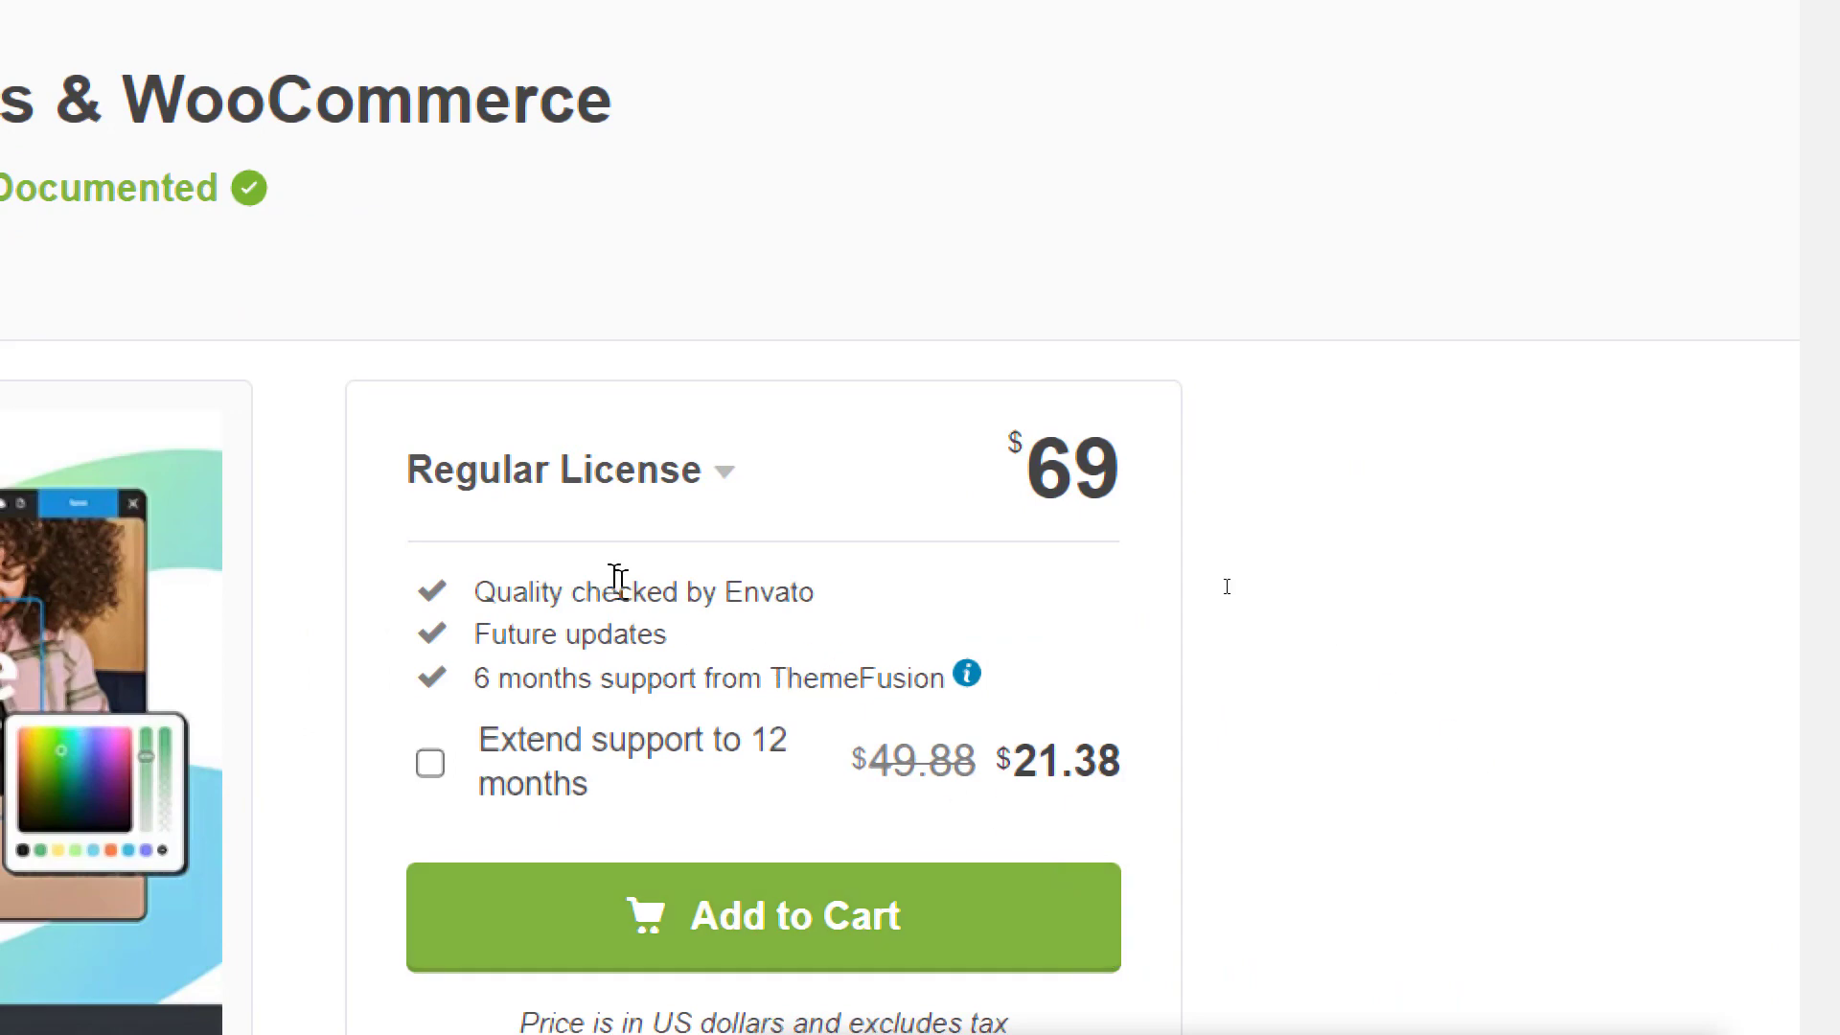
click(719, 479)
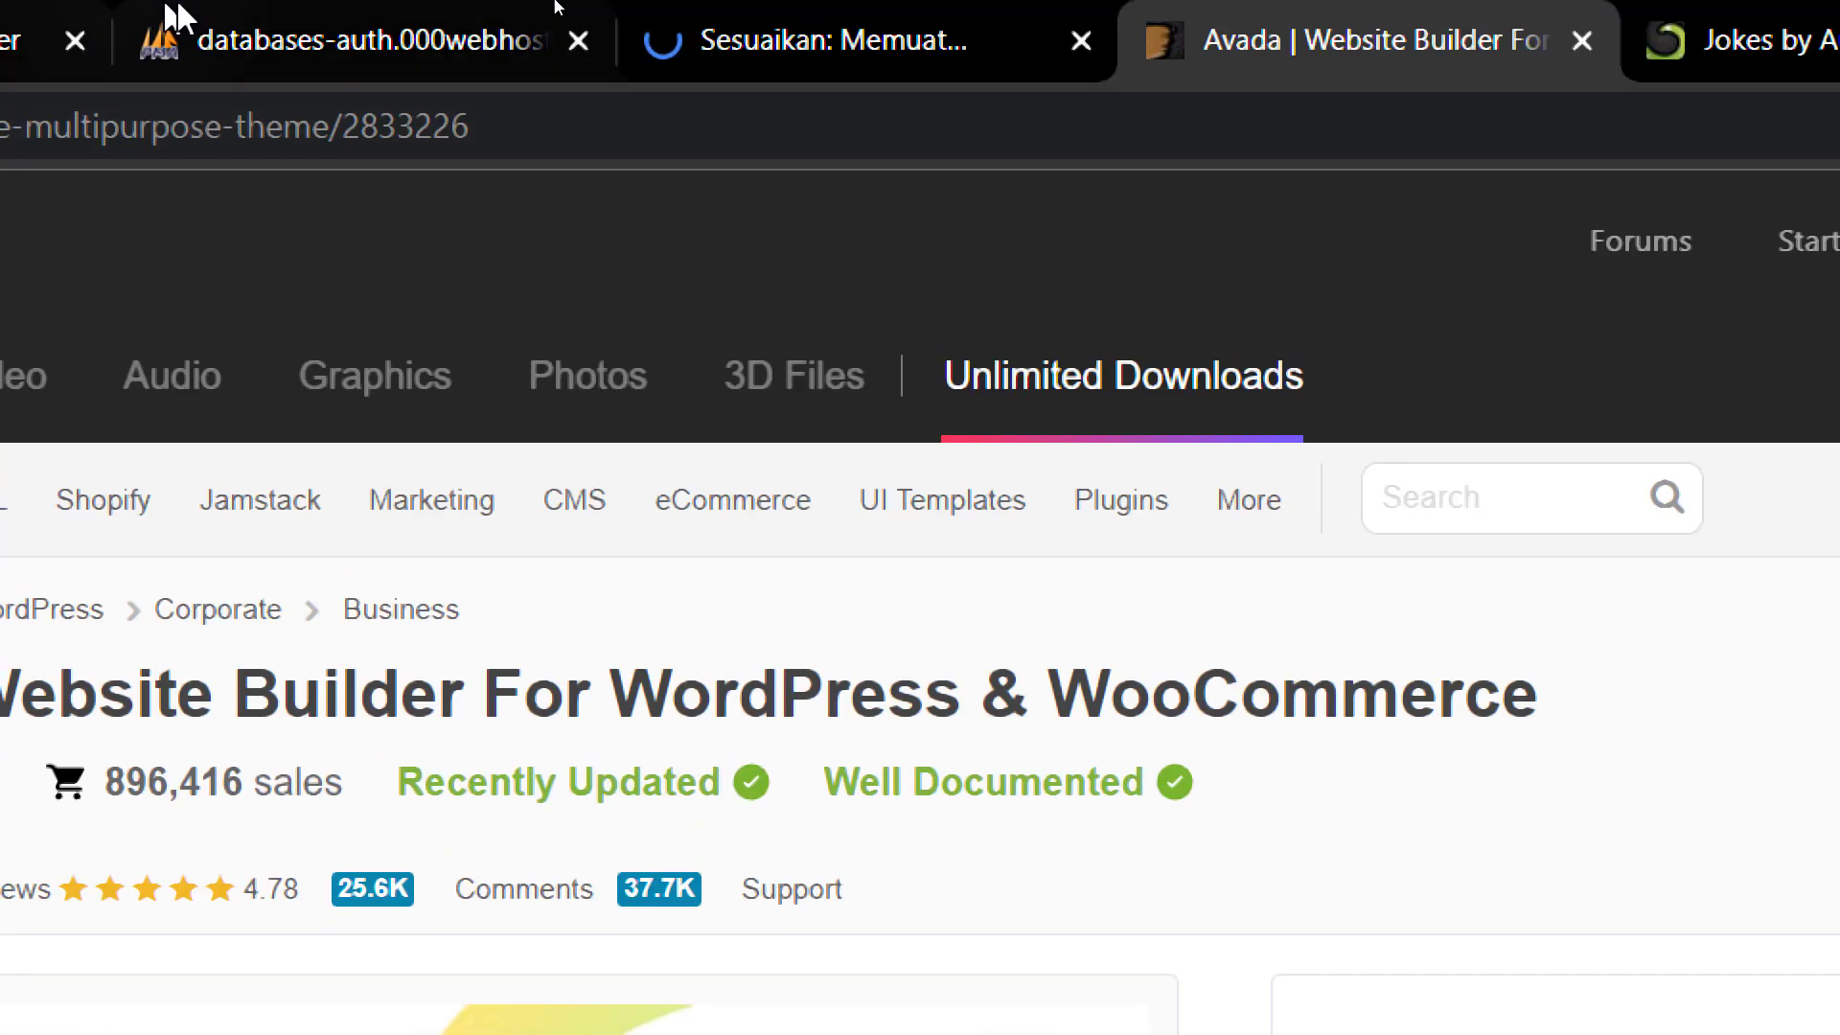
Step: Return to the Vital Corporate customizer and open the Dark Music Pro upgrade page ($59.00)
mouse_move(810, 62)
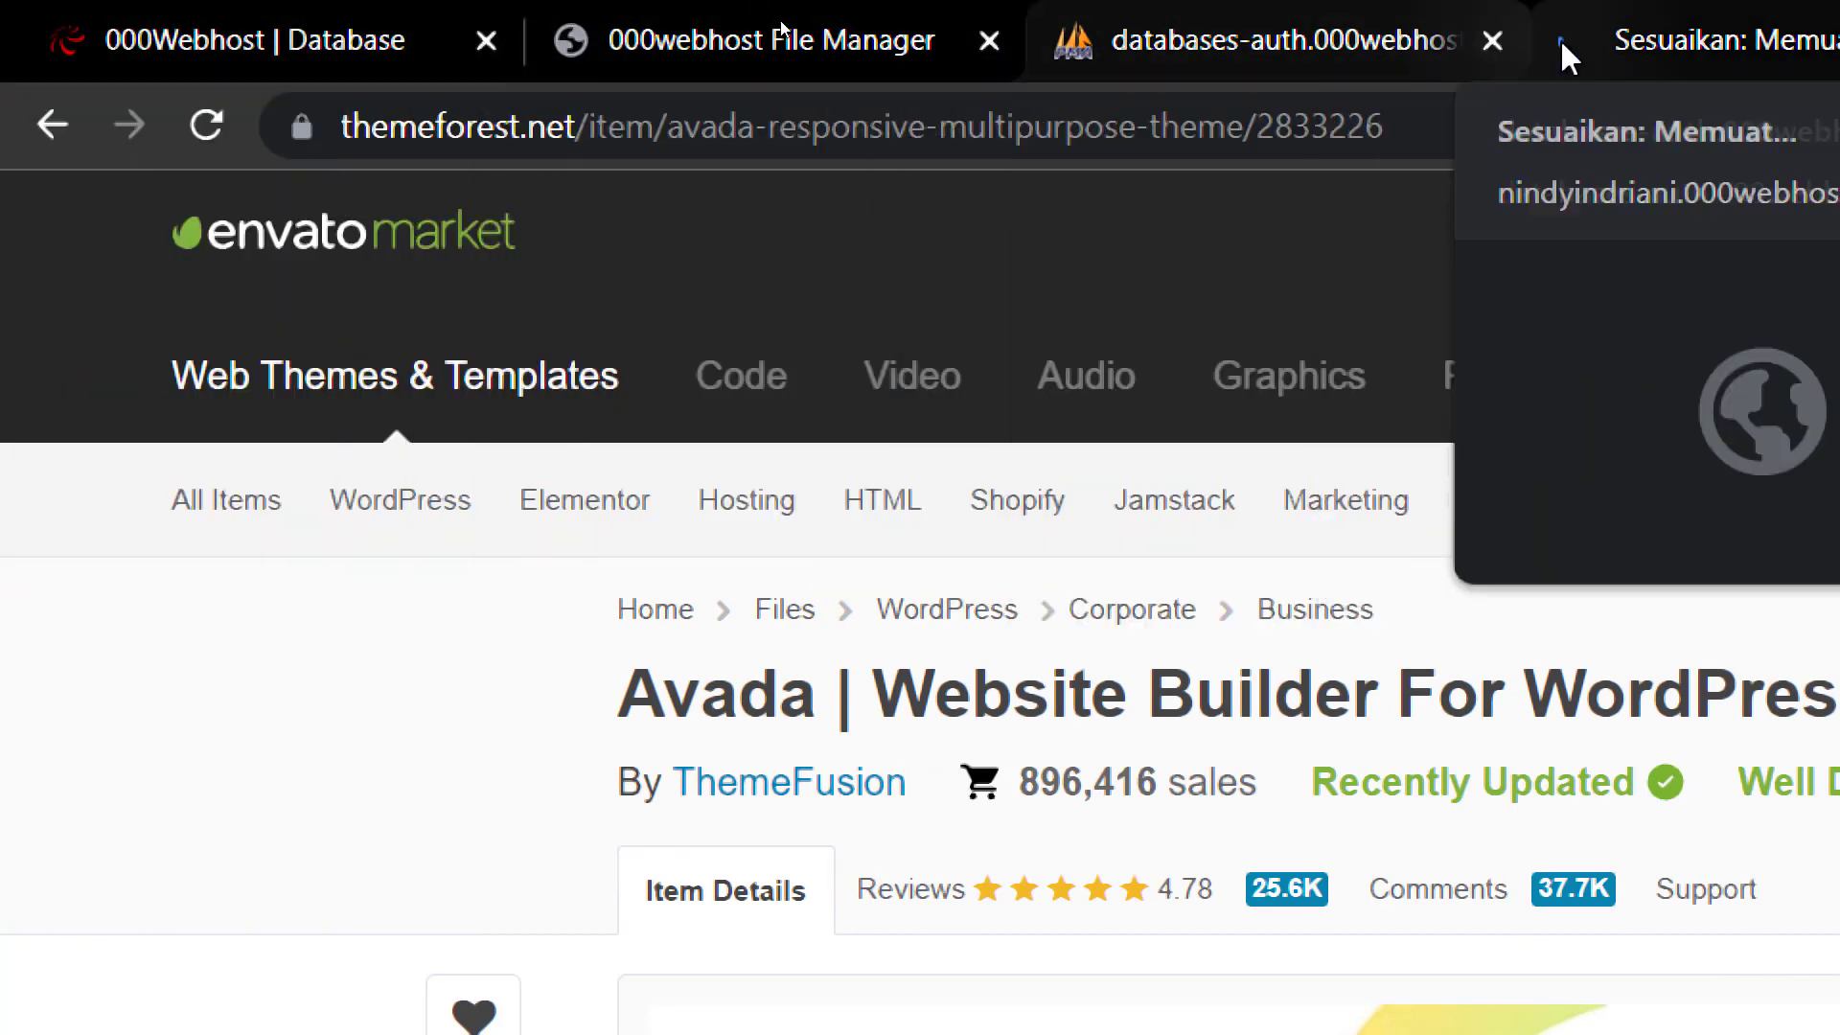
click(1650, 36)
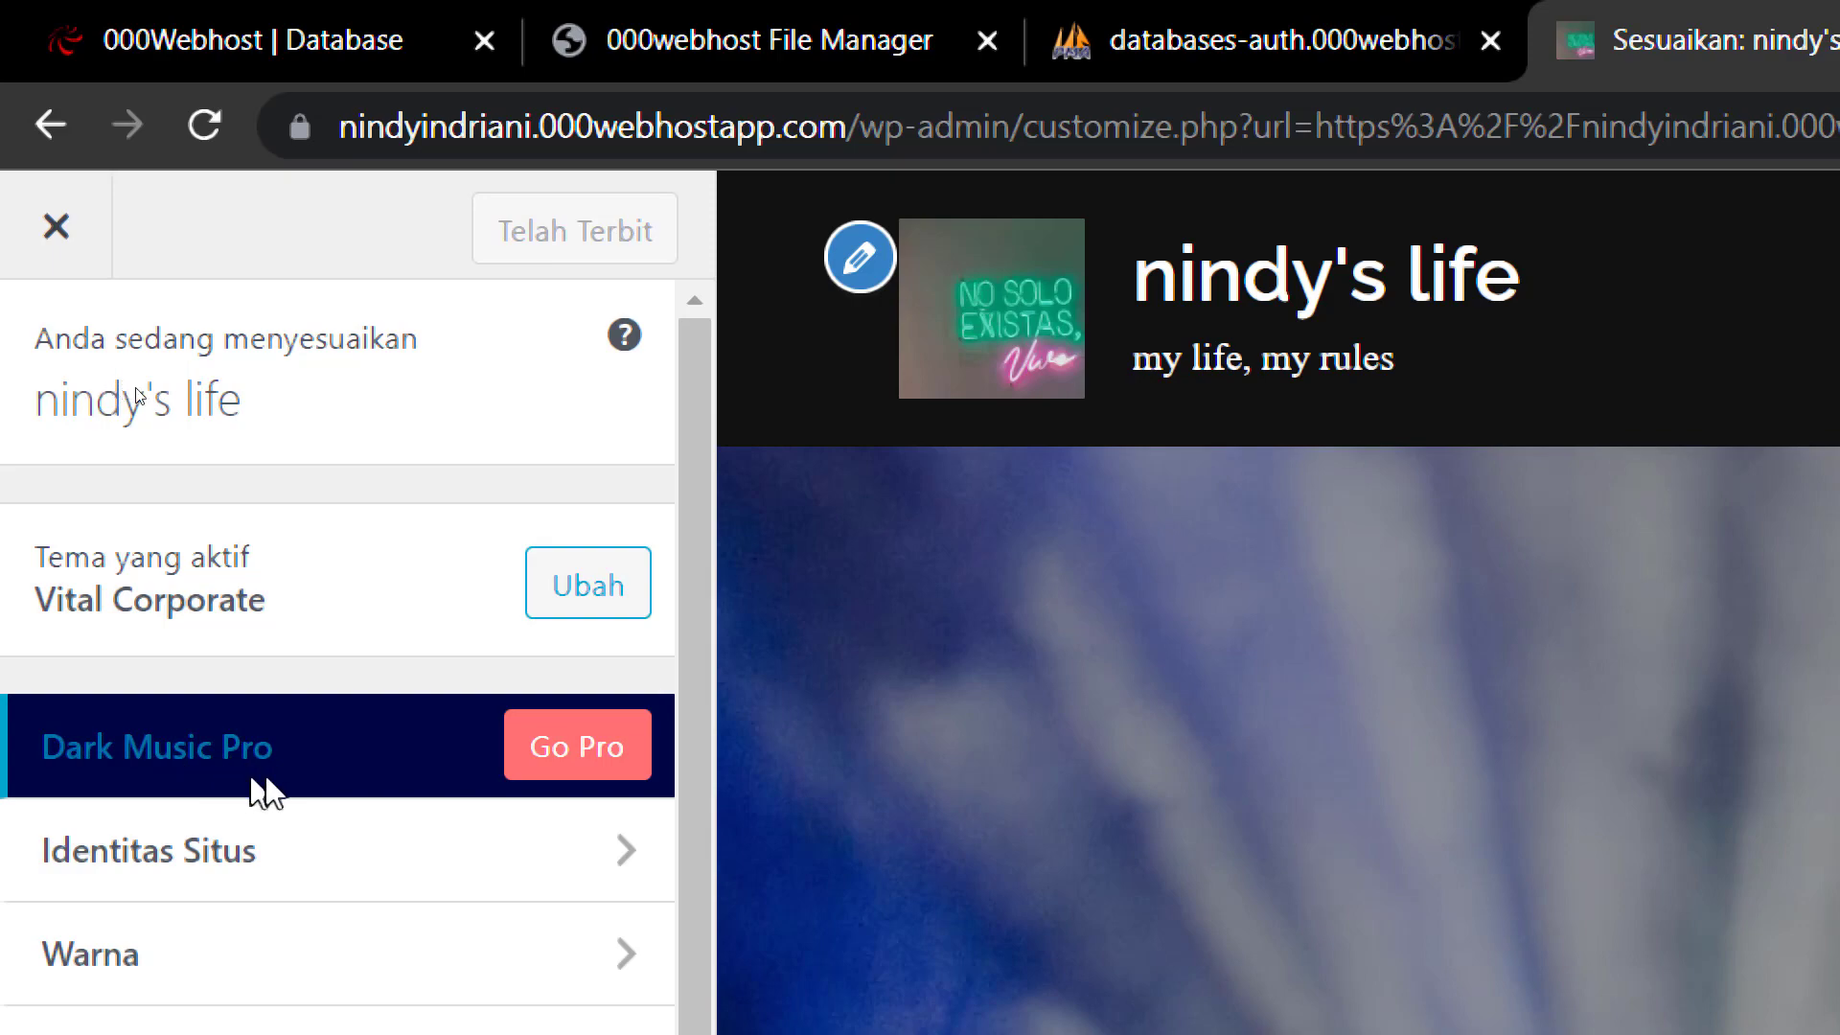
click(575, 757)
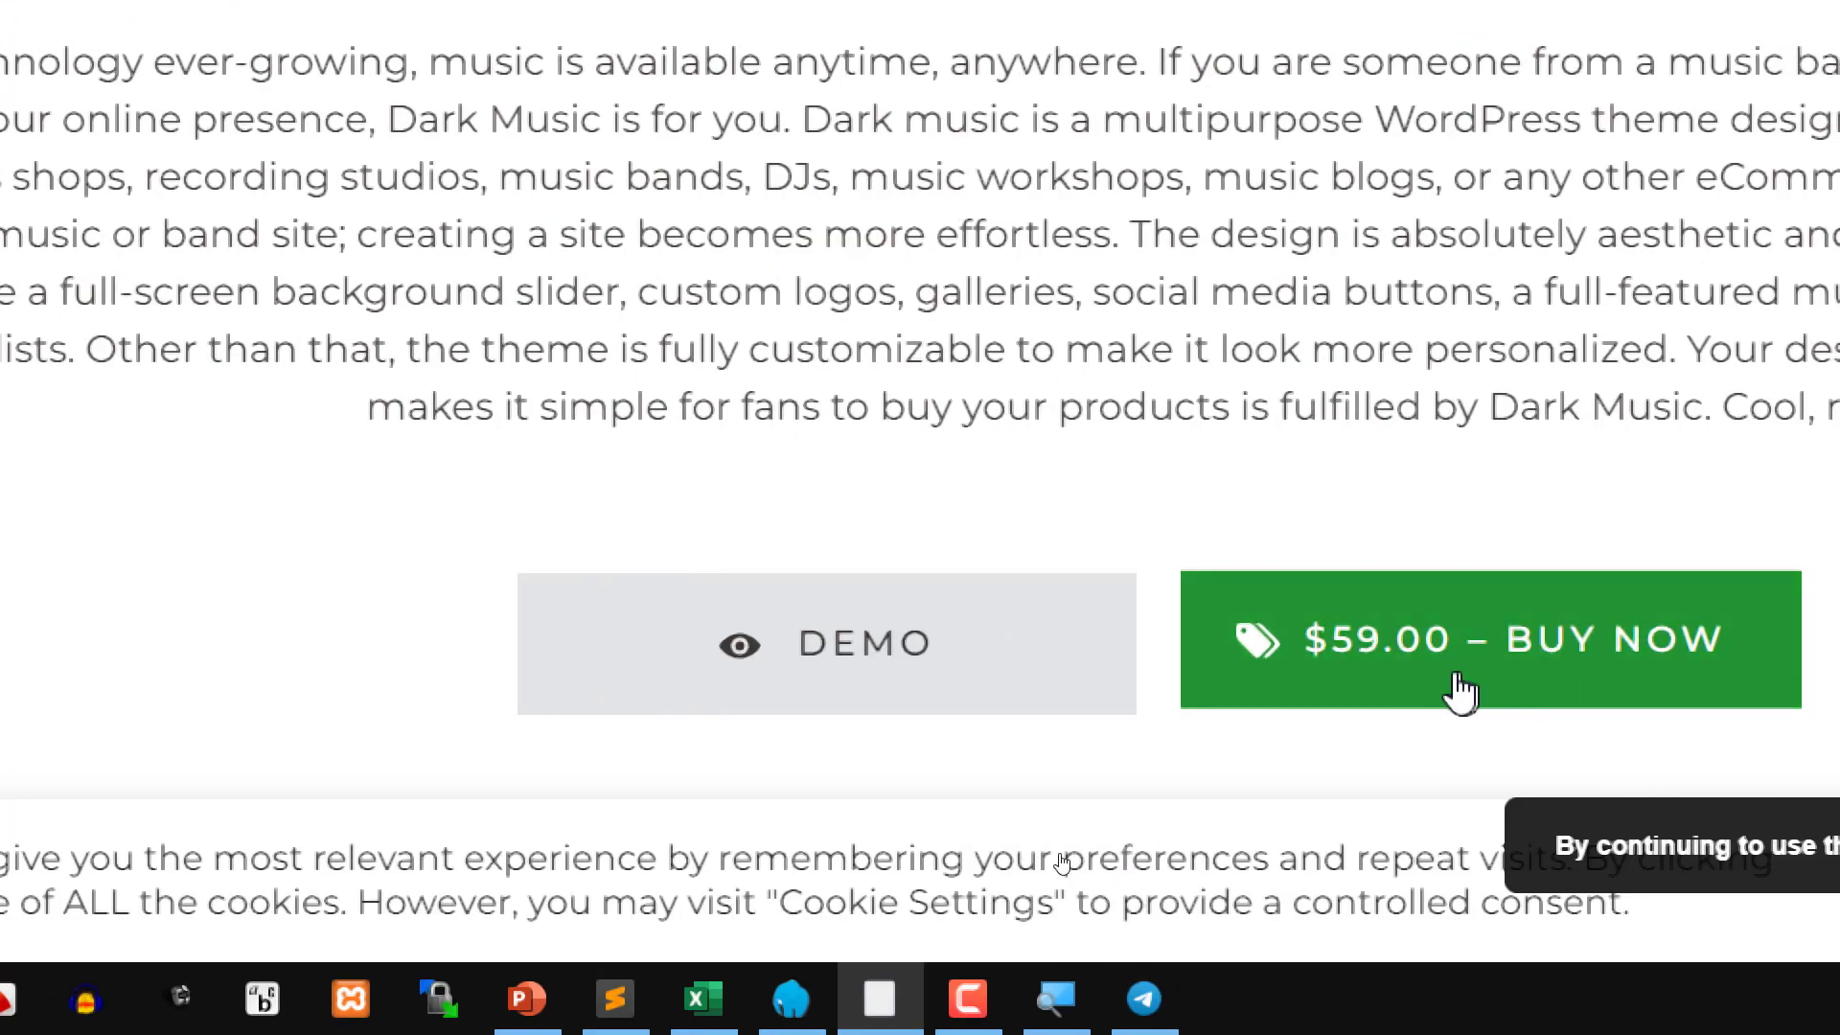
Step: Start buying Dark Music Pro, review its $59.00 checkout form, and close the AudioJungle Jokes tab
click(1454, 686)
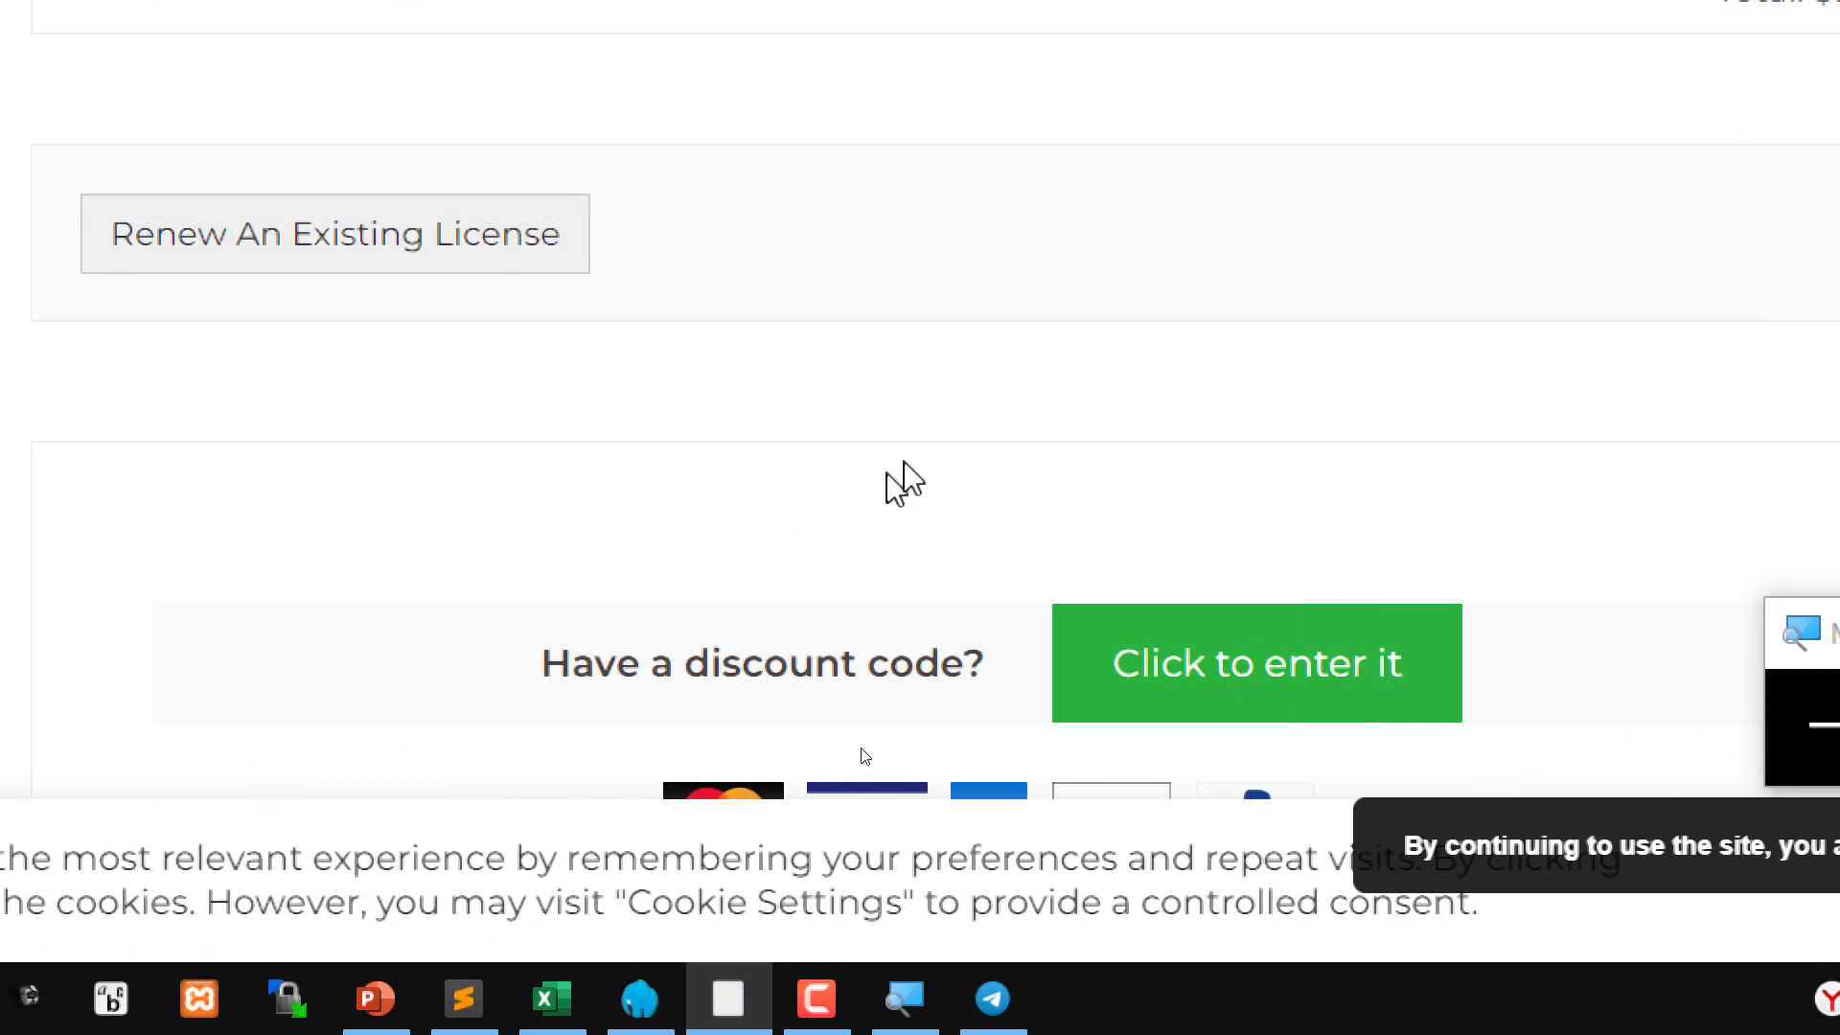
scroll(794, 559, down, 6)
scroll(667, 484, down, 10)
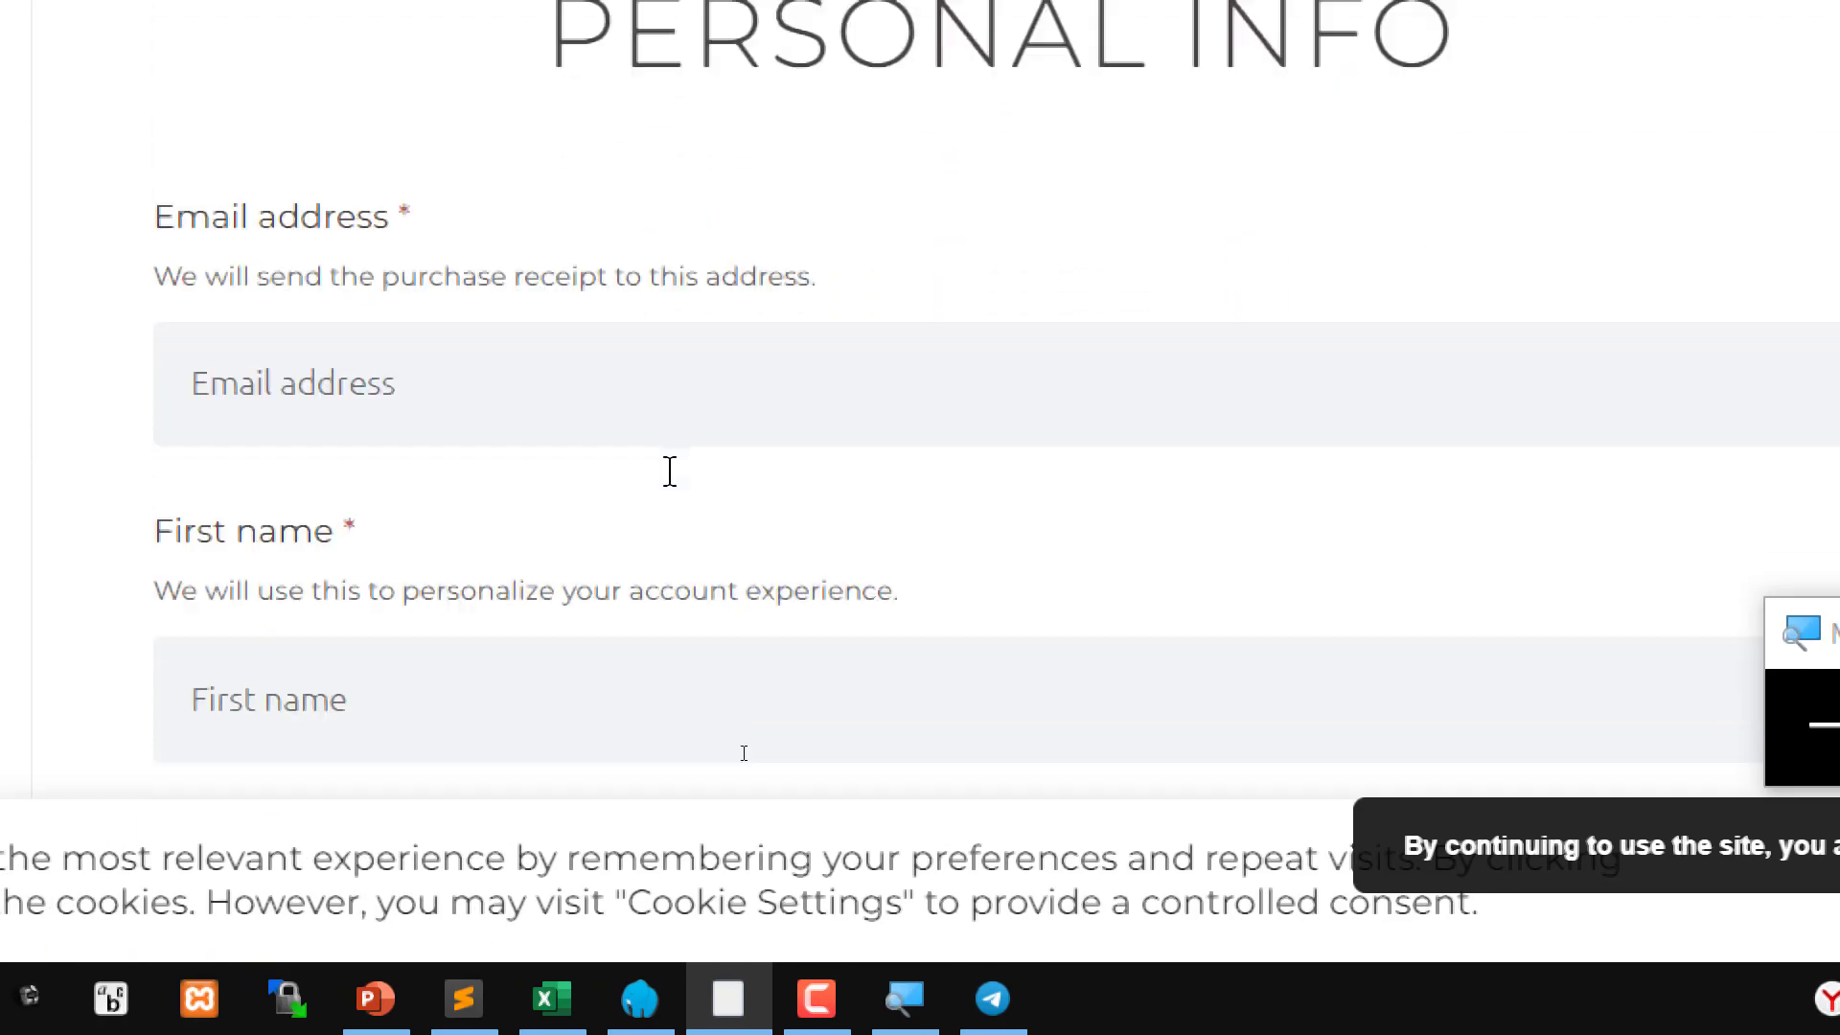
scroll(668, 484, down, 6)
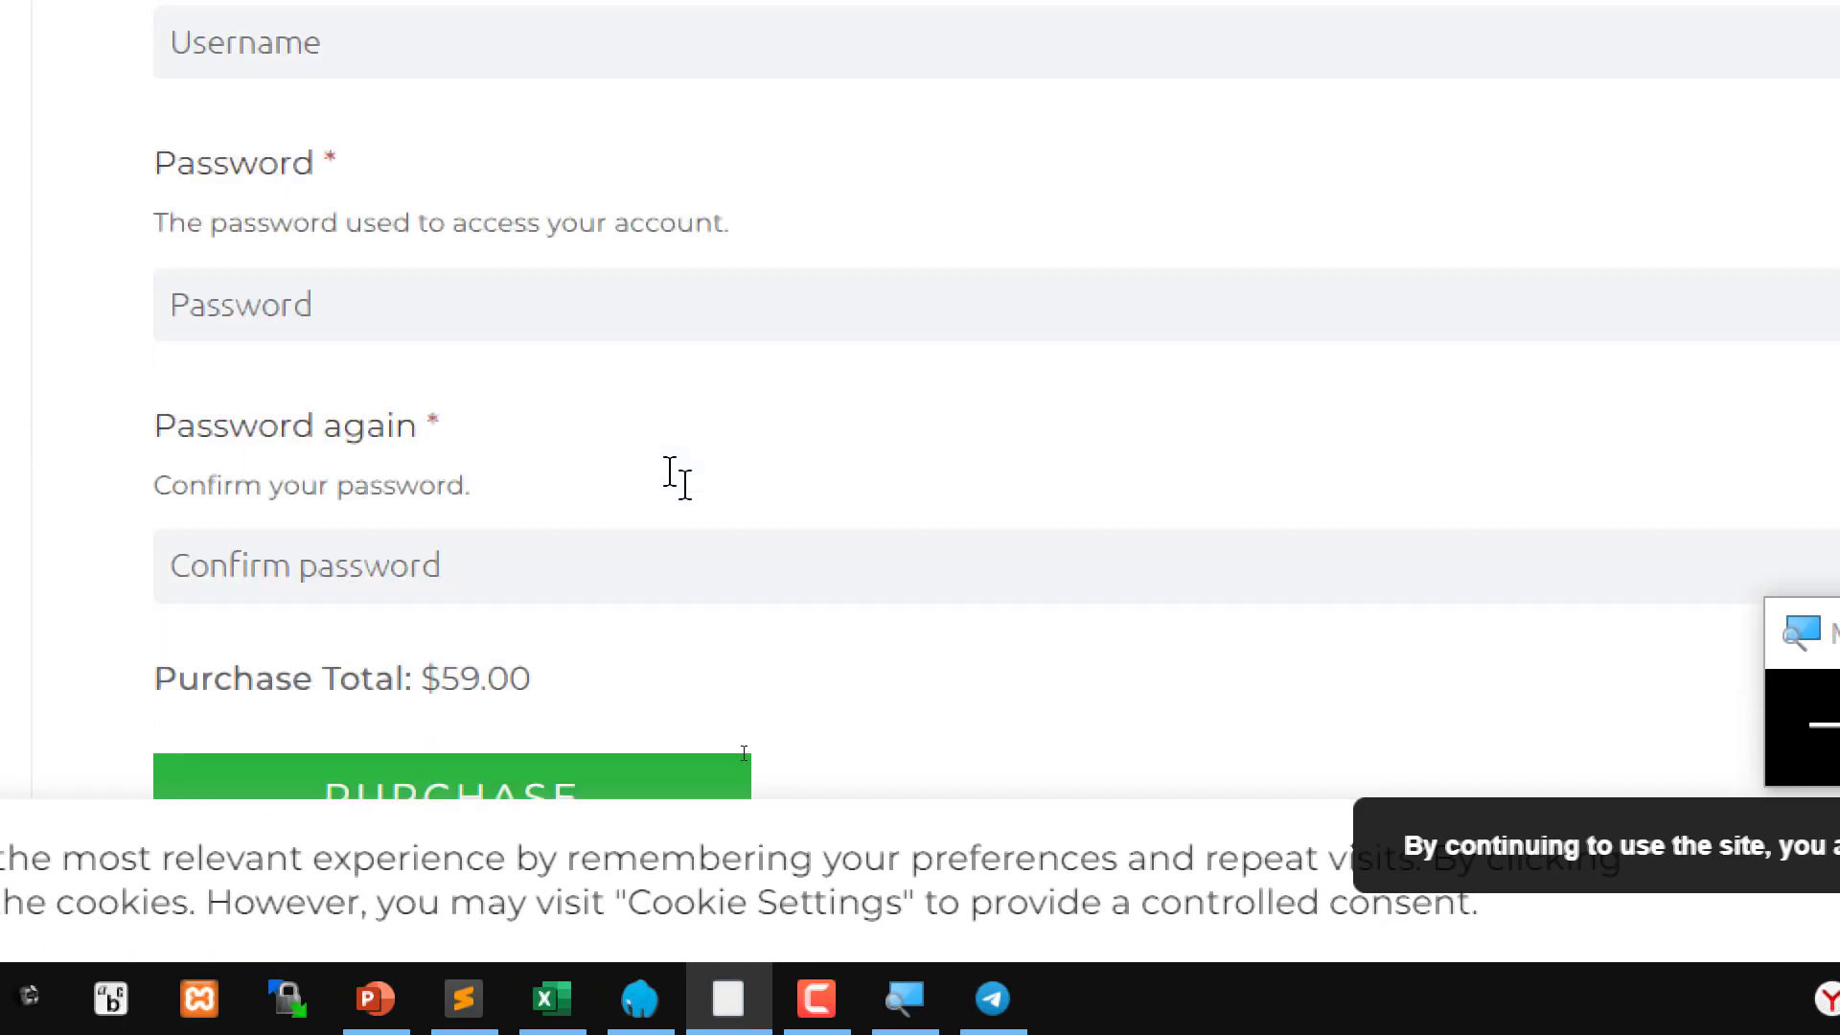
scroll(577, 515, up, 6)
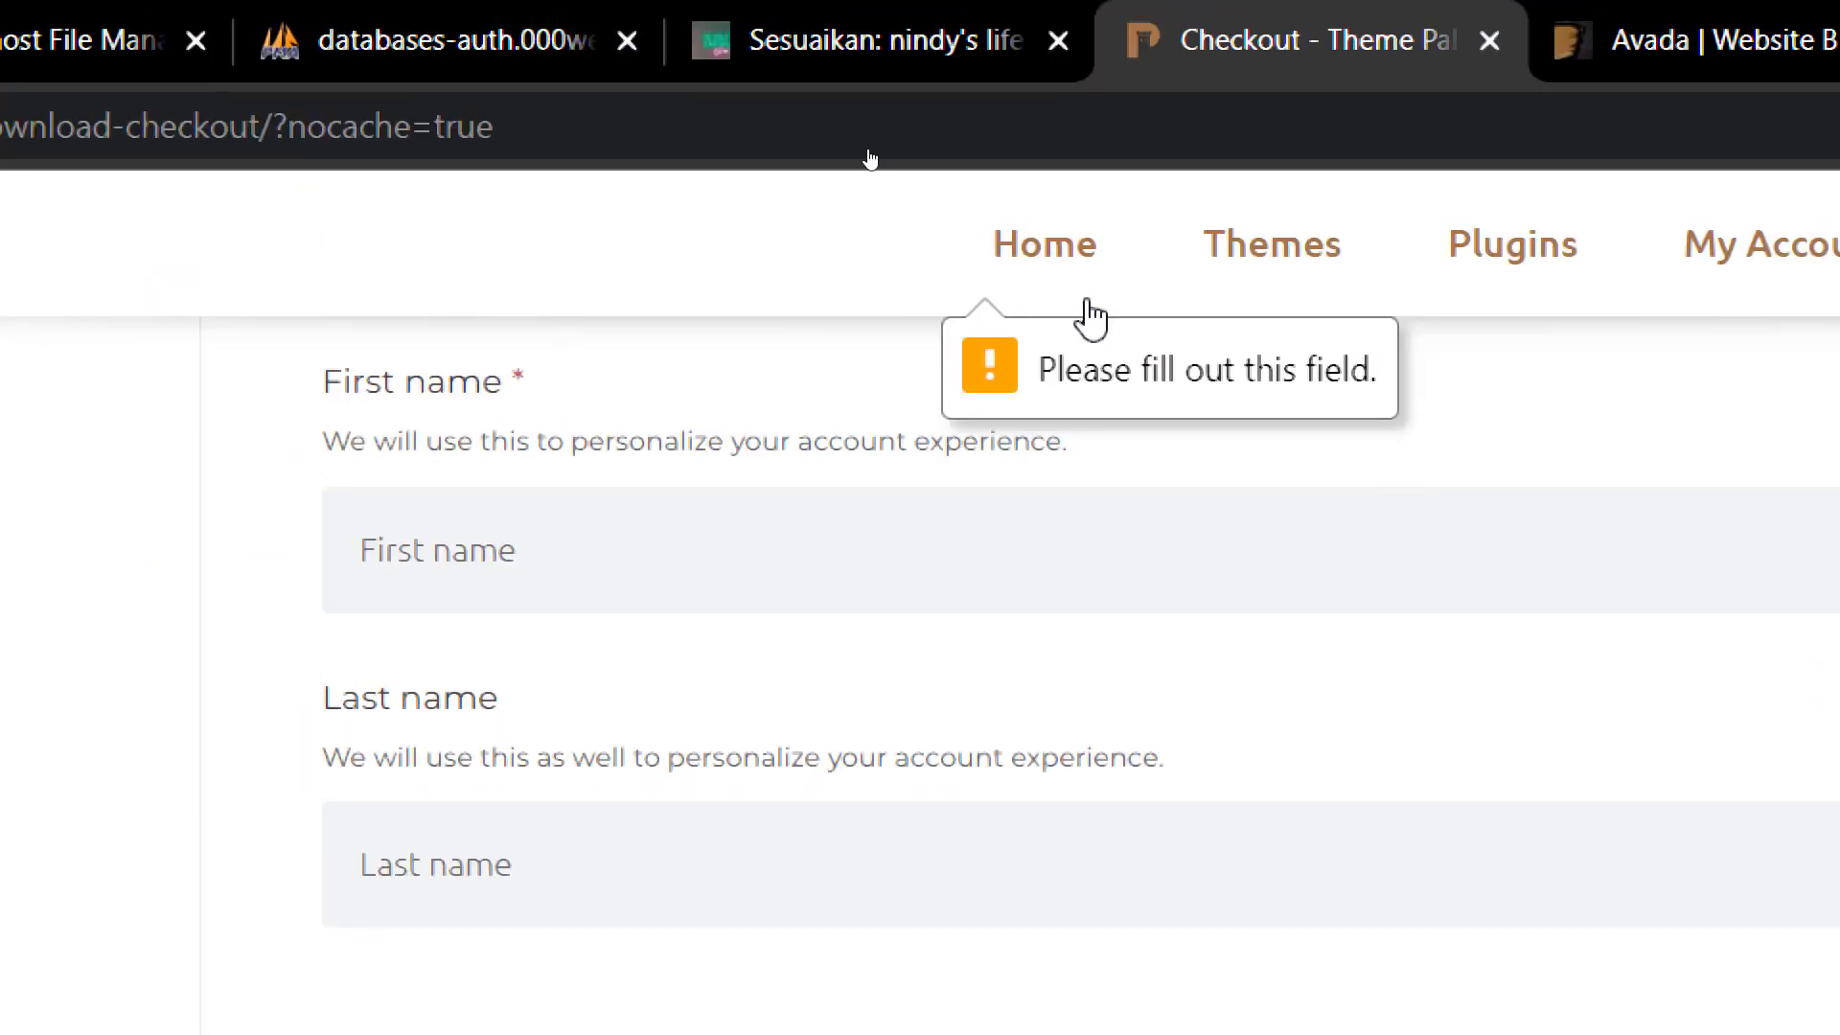
scroll(871, 329, up, 10)
scroll(871, 329, up, 9)
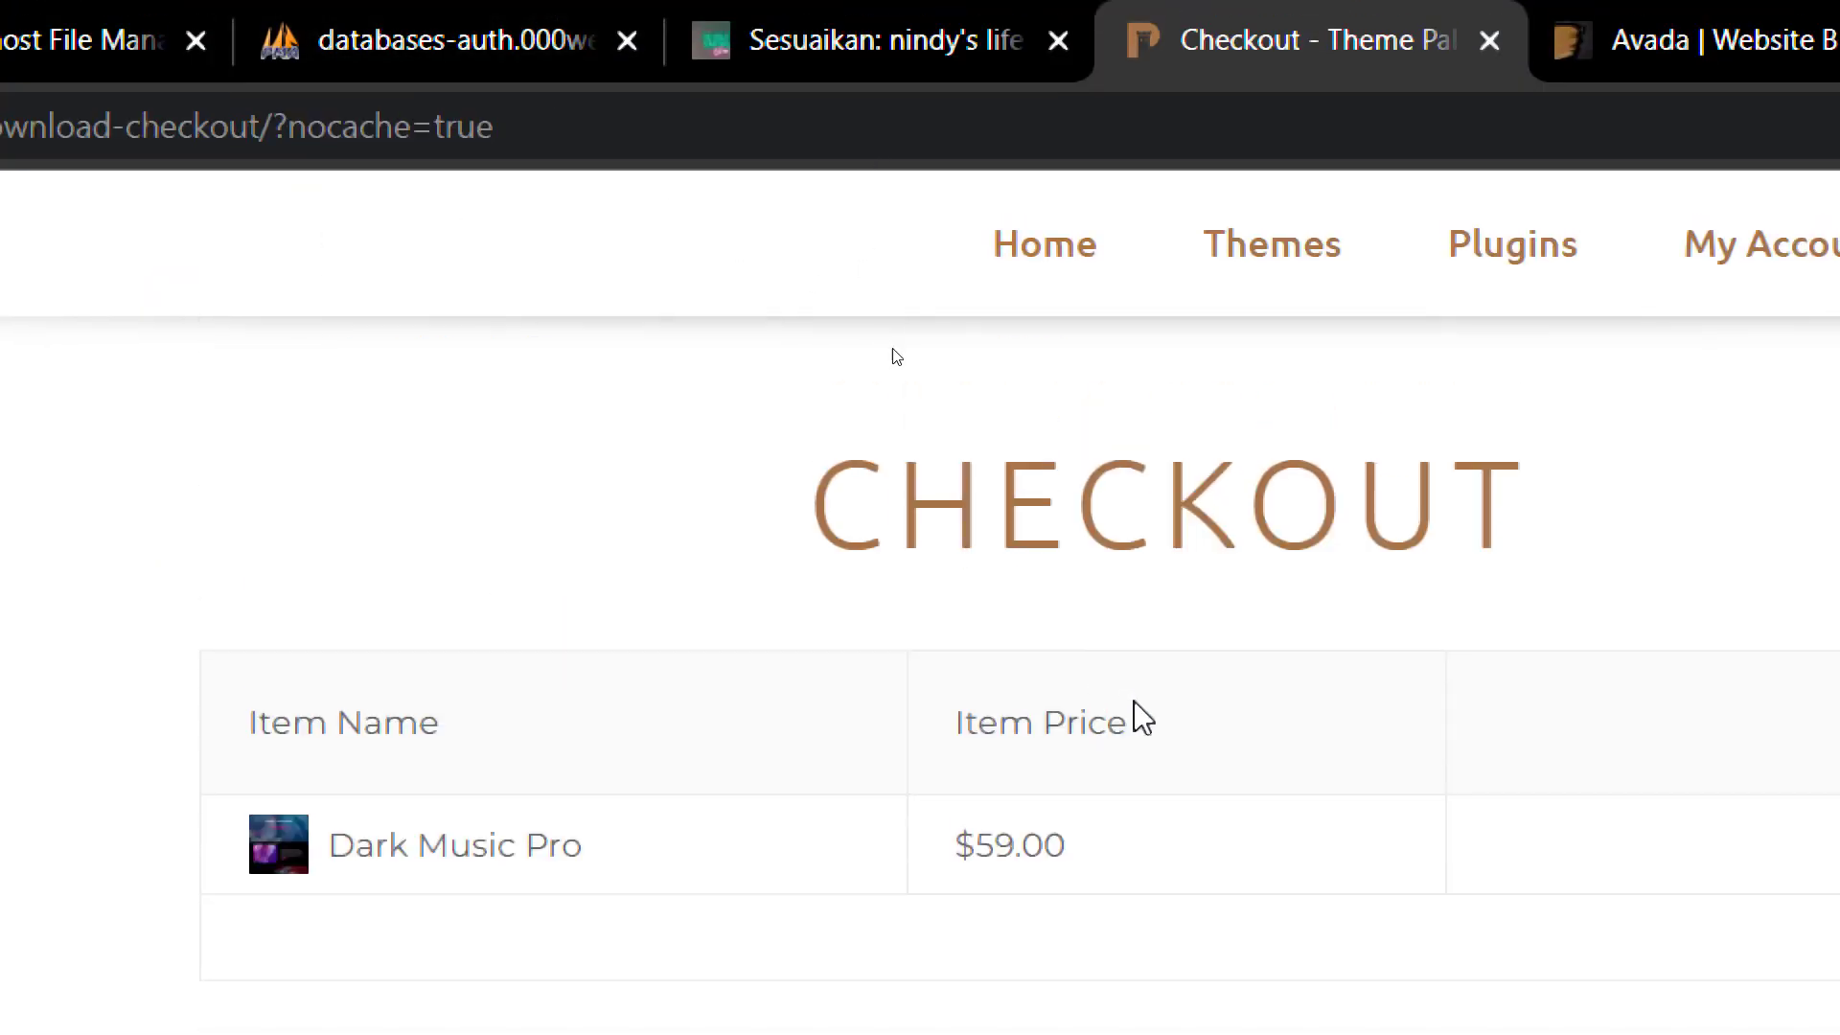
click(1734, 59)
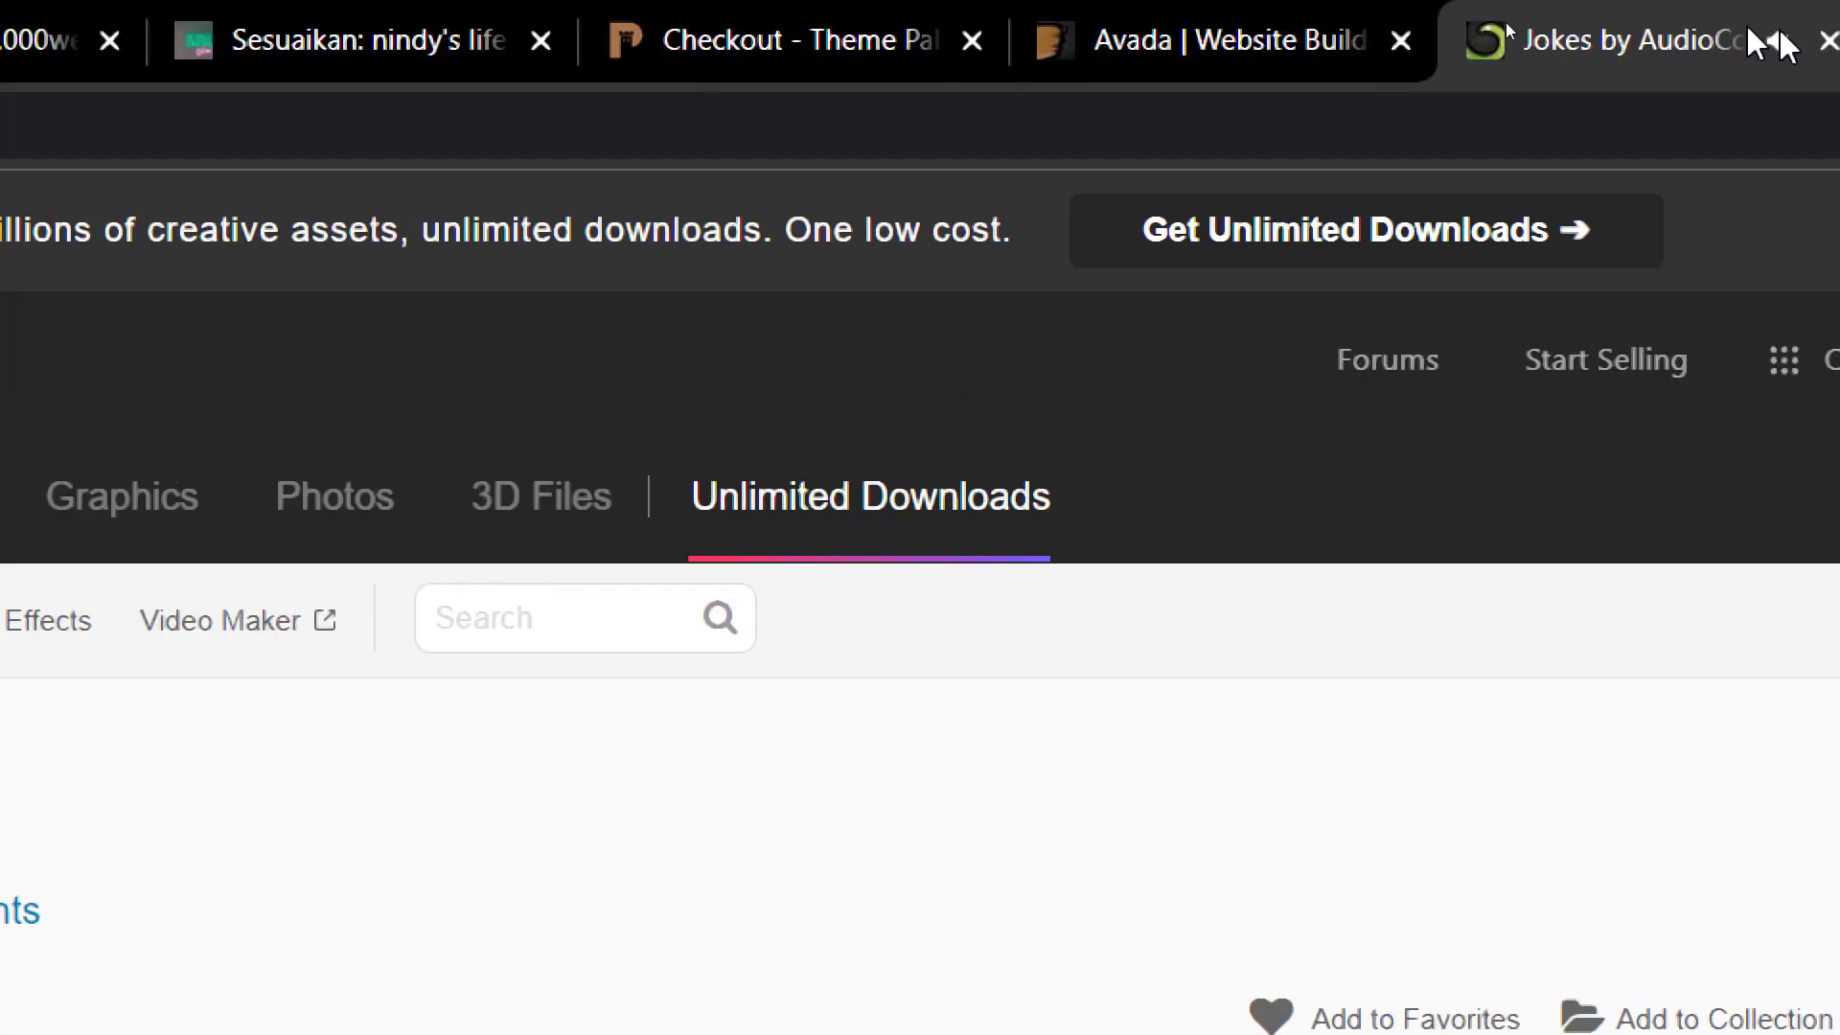
click(1631, 40)
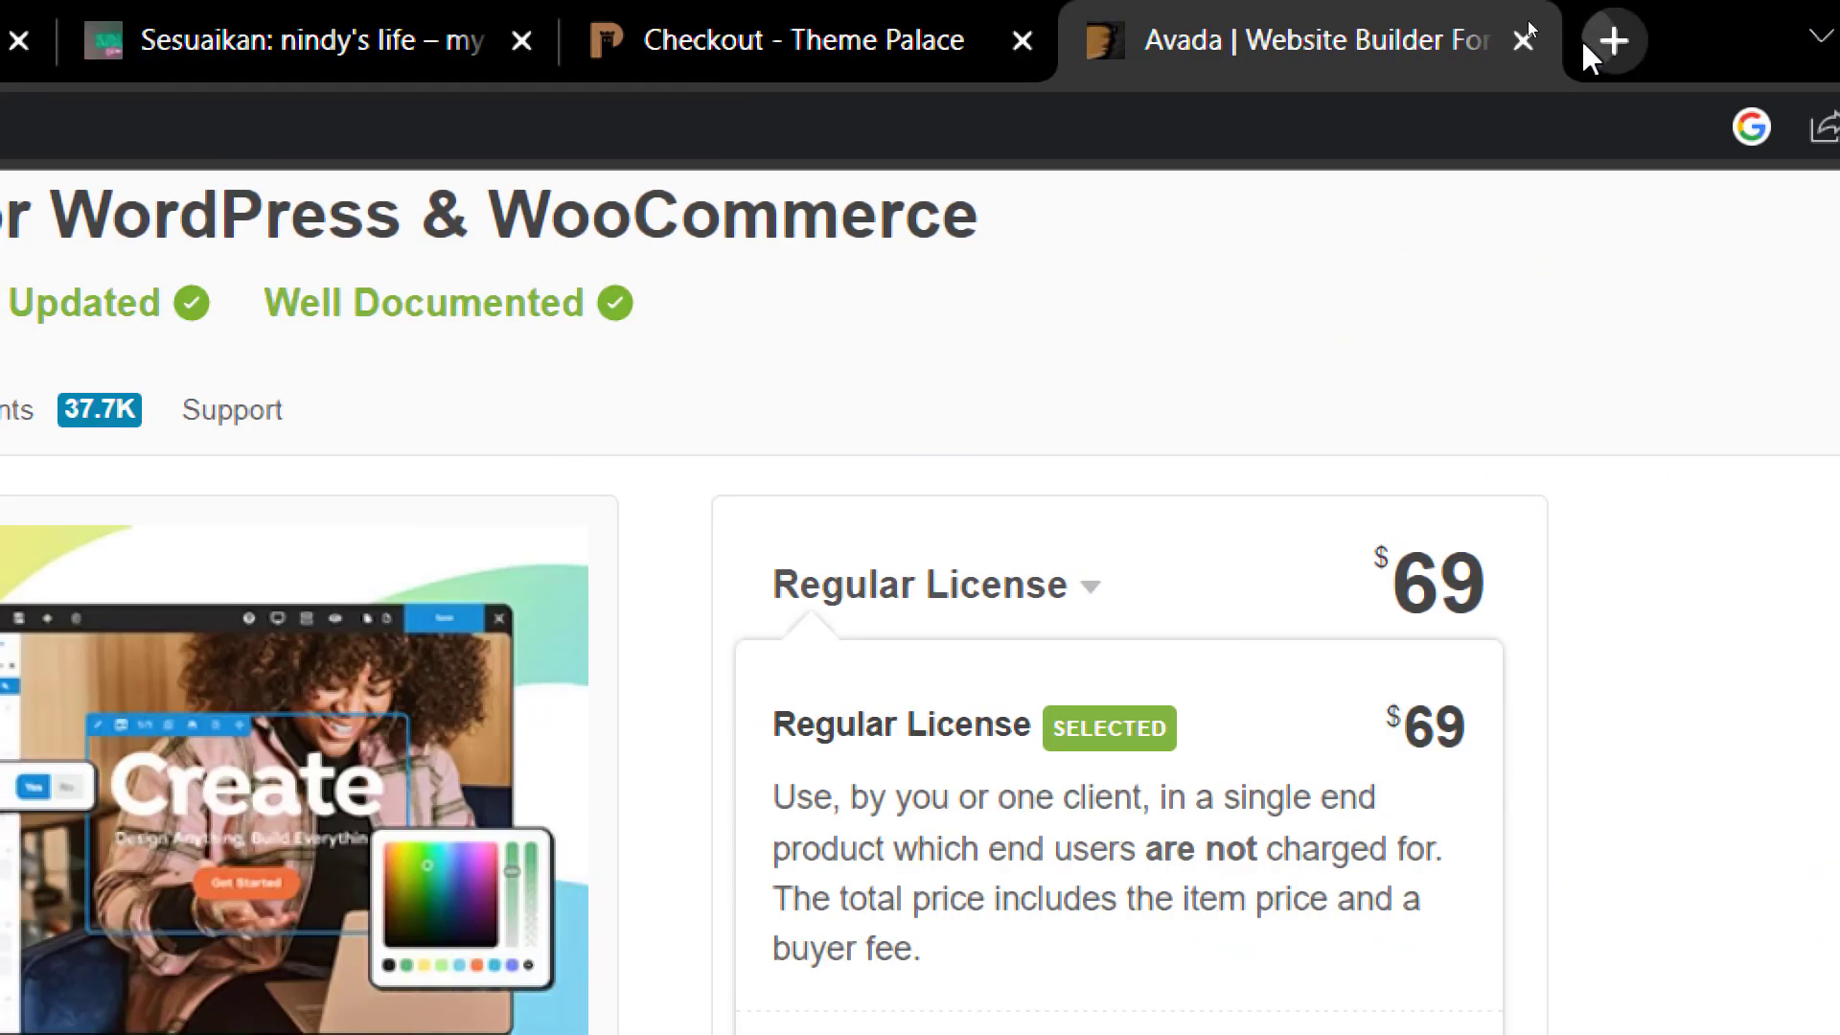
click(1600, 40)
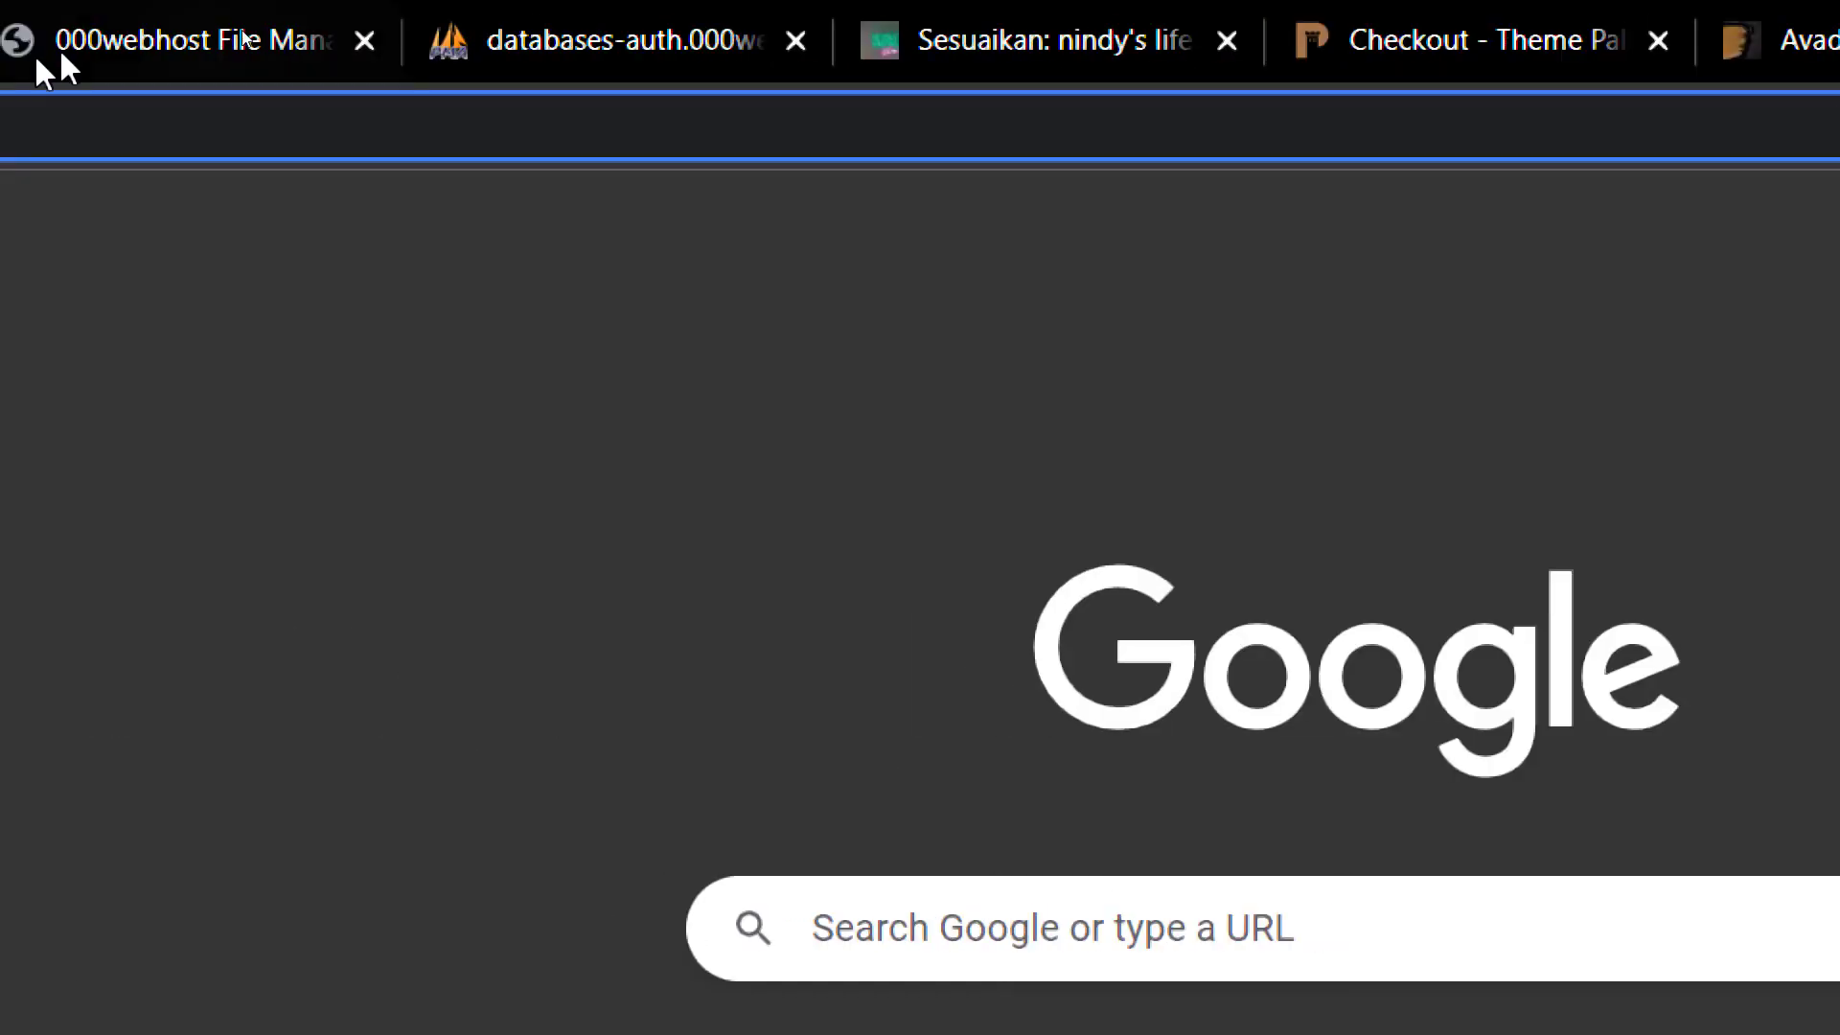
text(ew)
key(BackSpace)
key(BackSpace)
text(www)
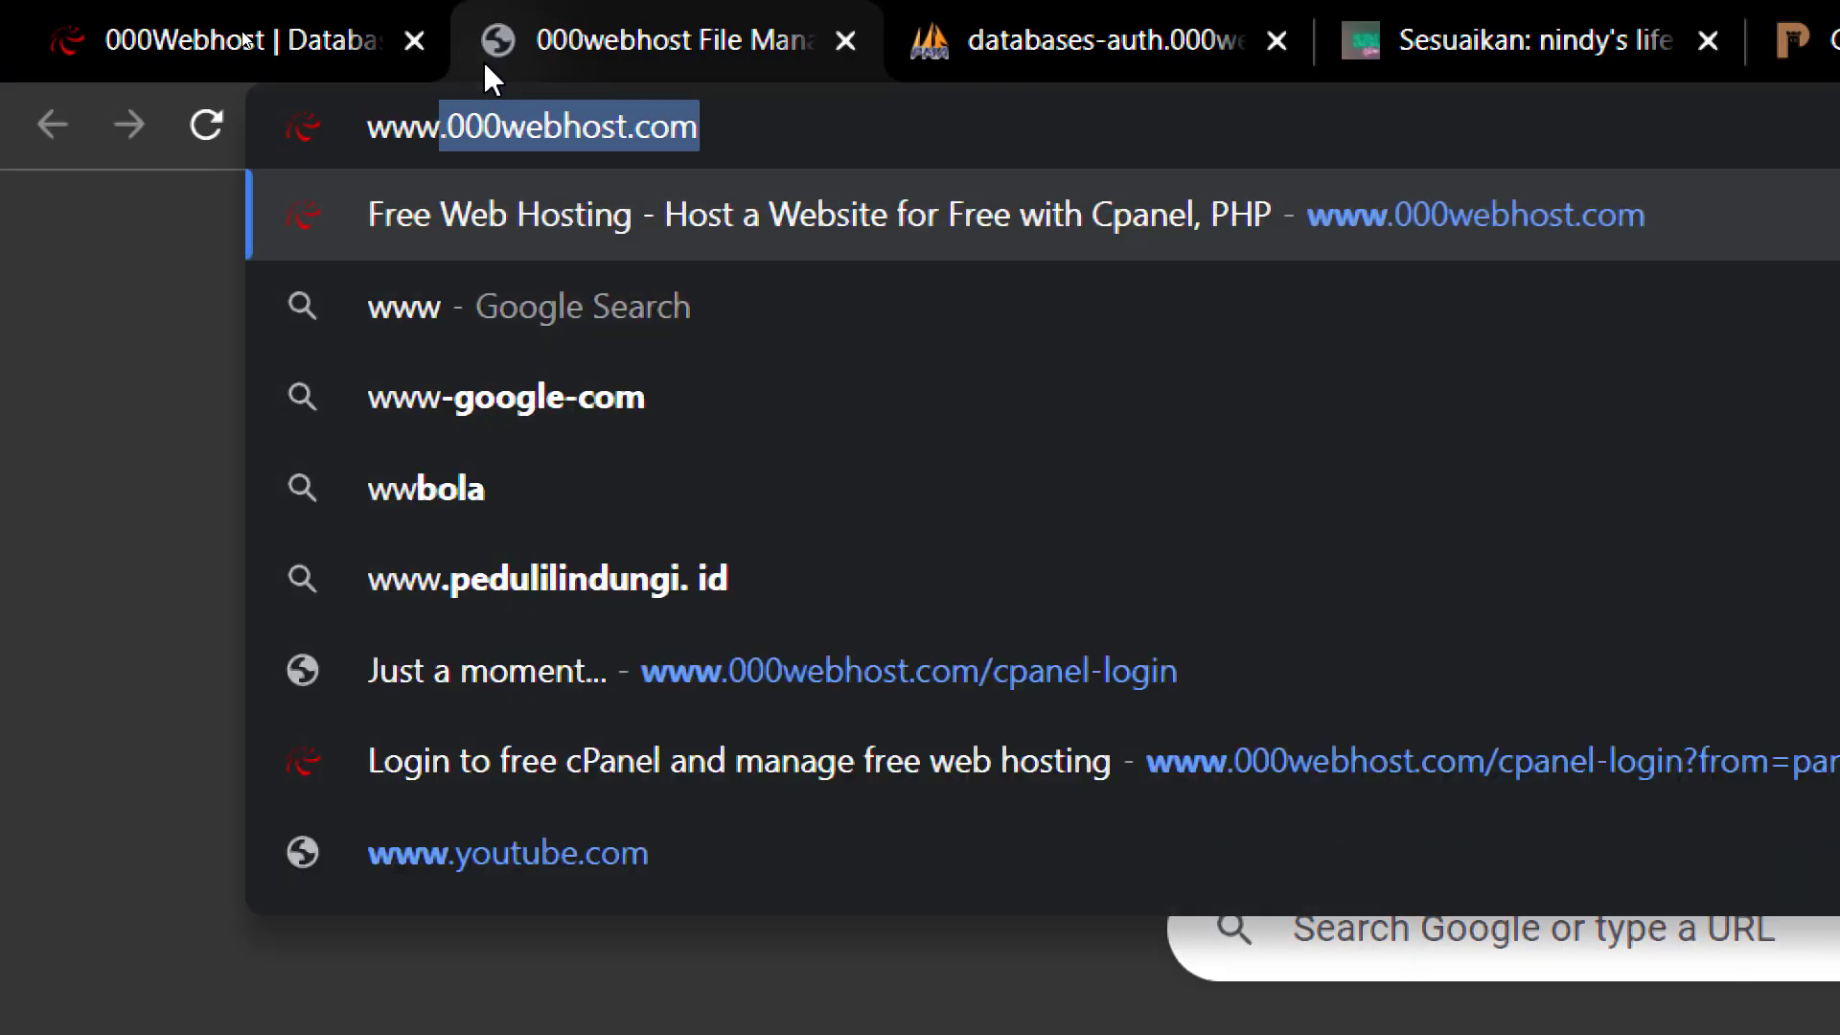
text(.atmaluhur.ac.id)
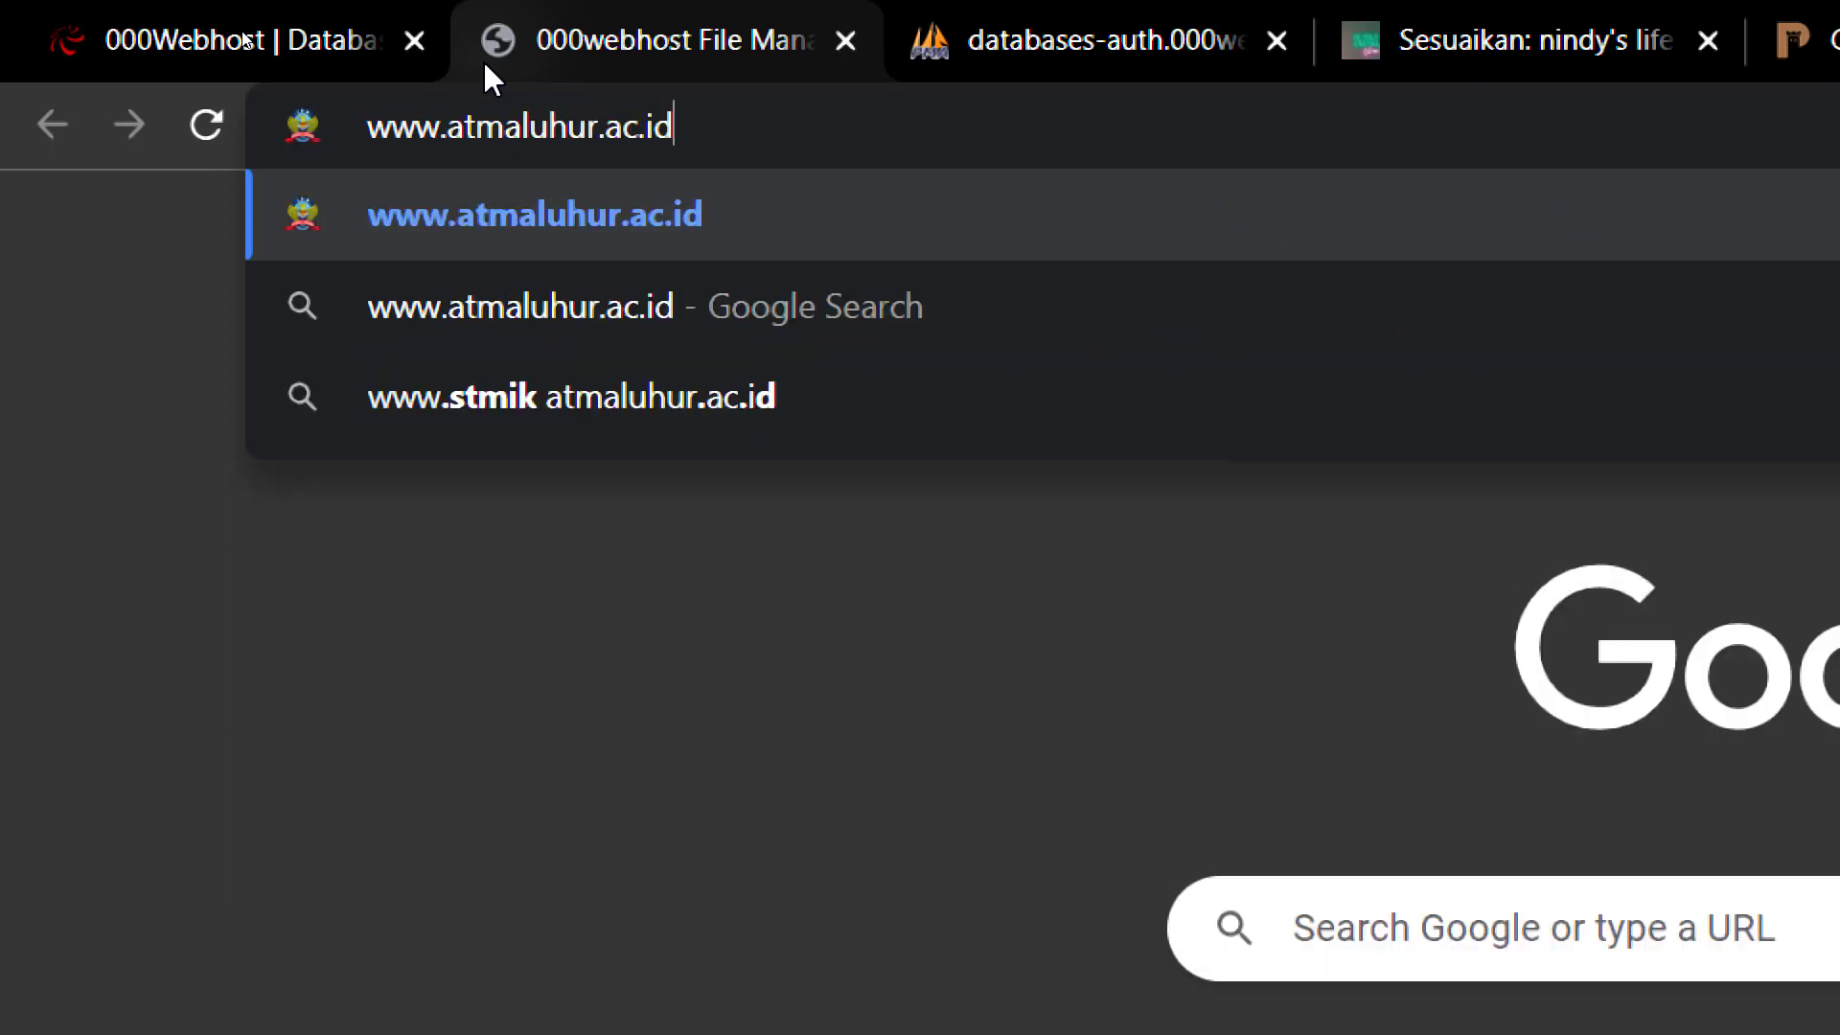
key(Return)
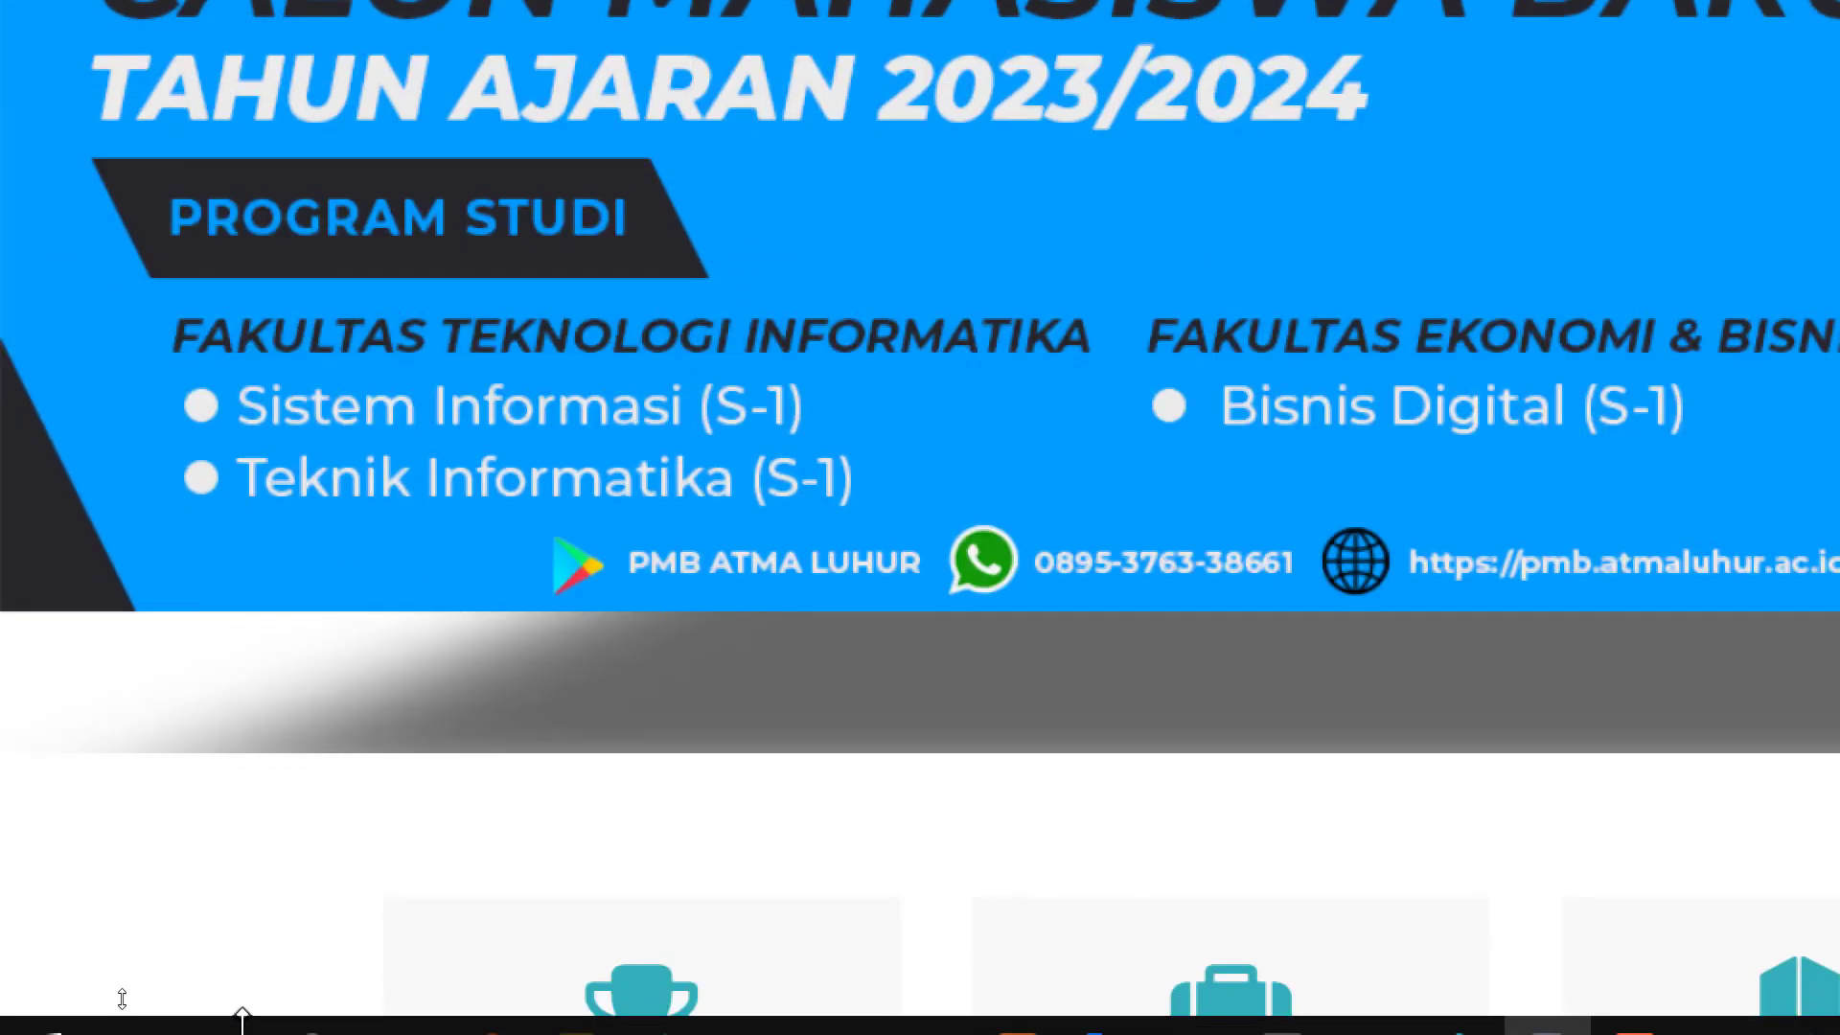
right_click(296, 918)
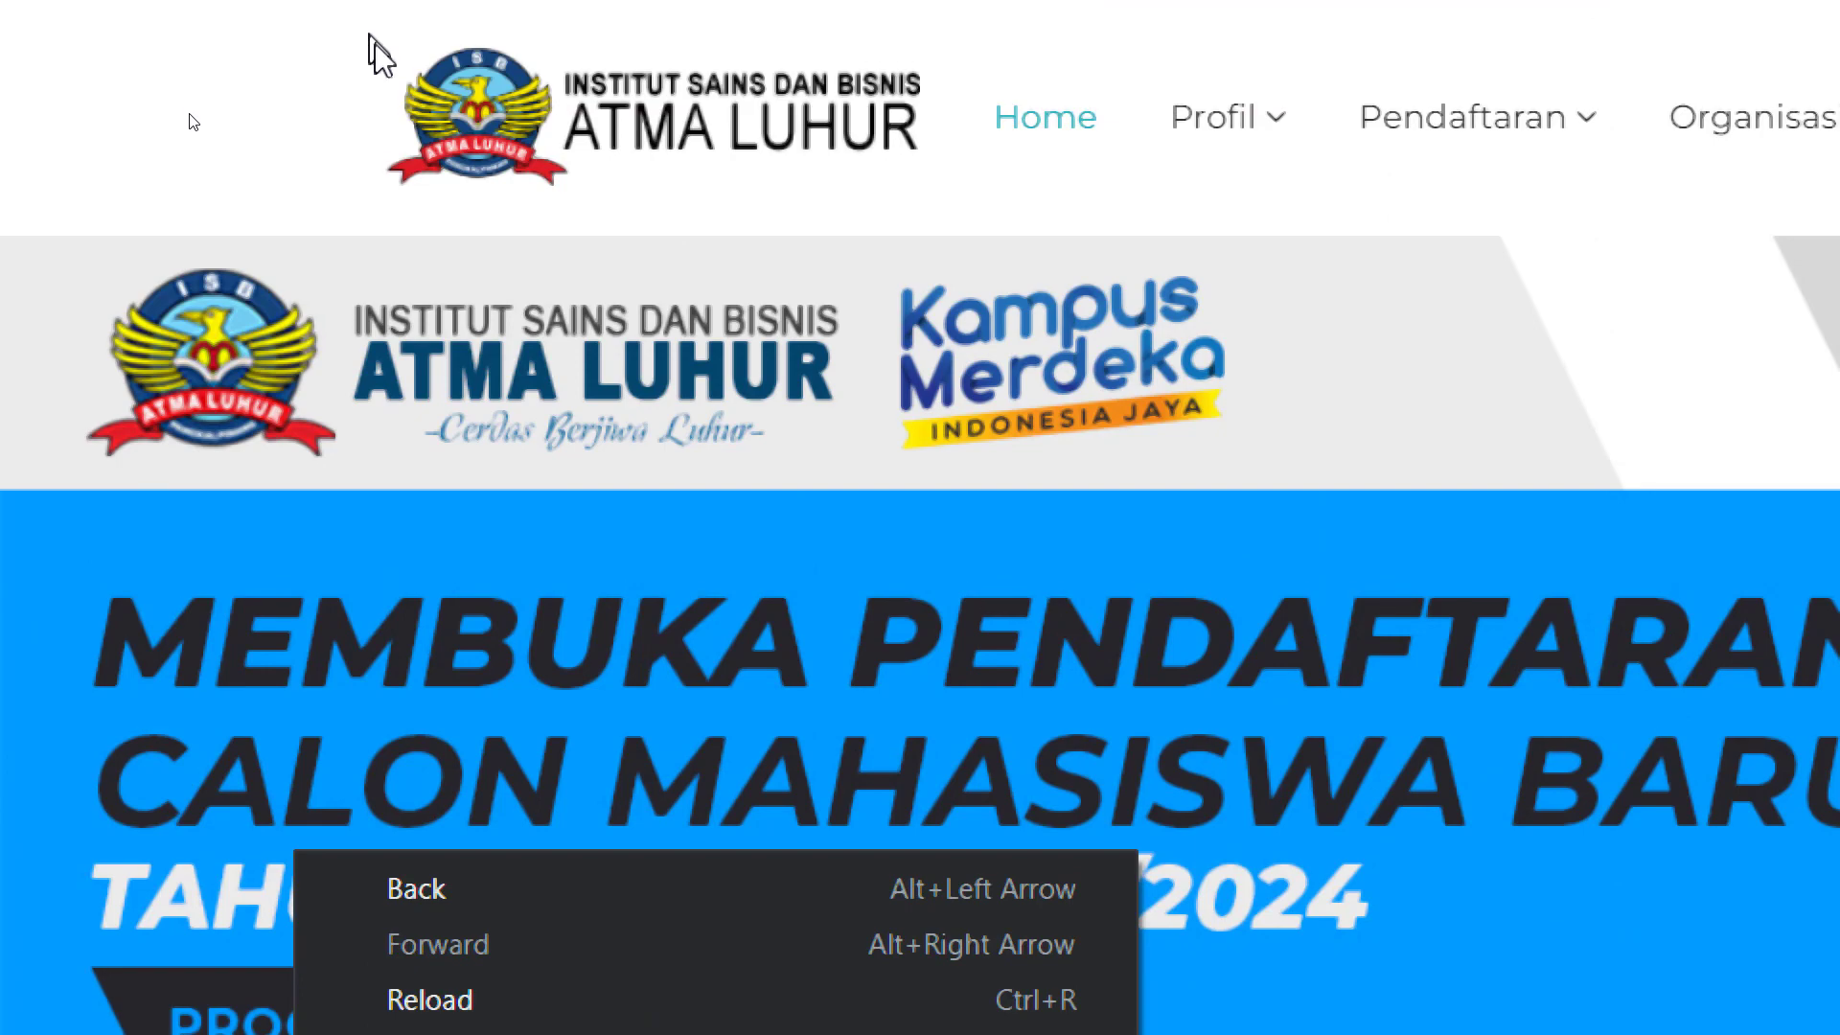
key(Escape)
click(380, 127)
double_click(482, 131)
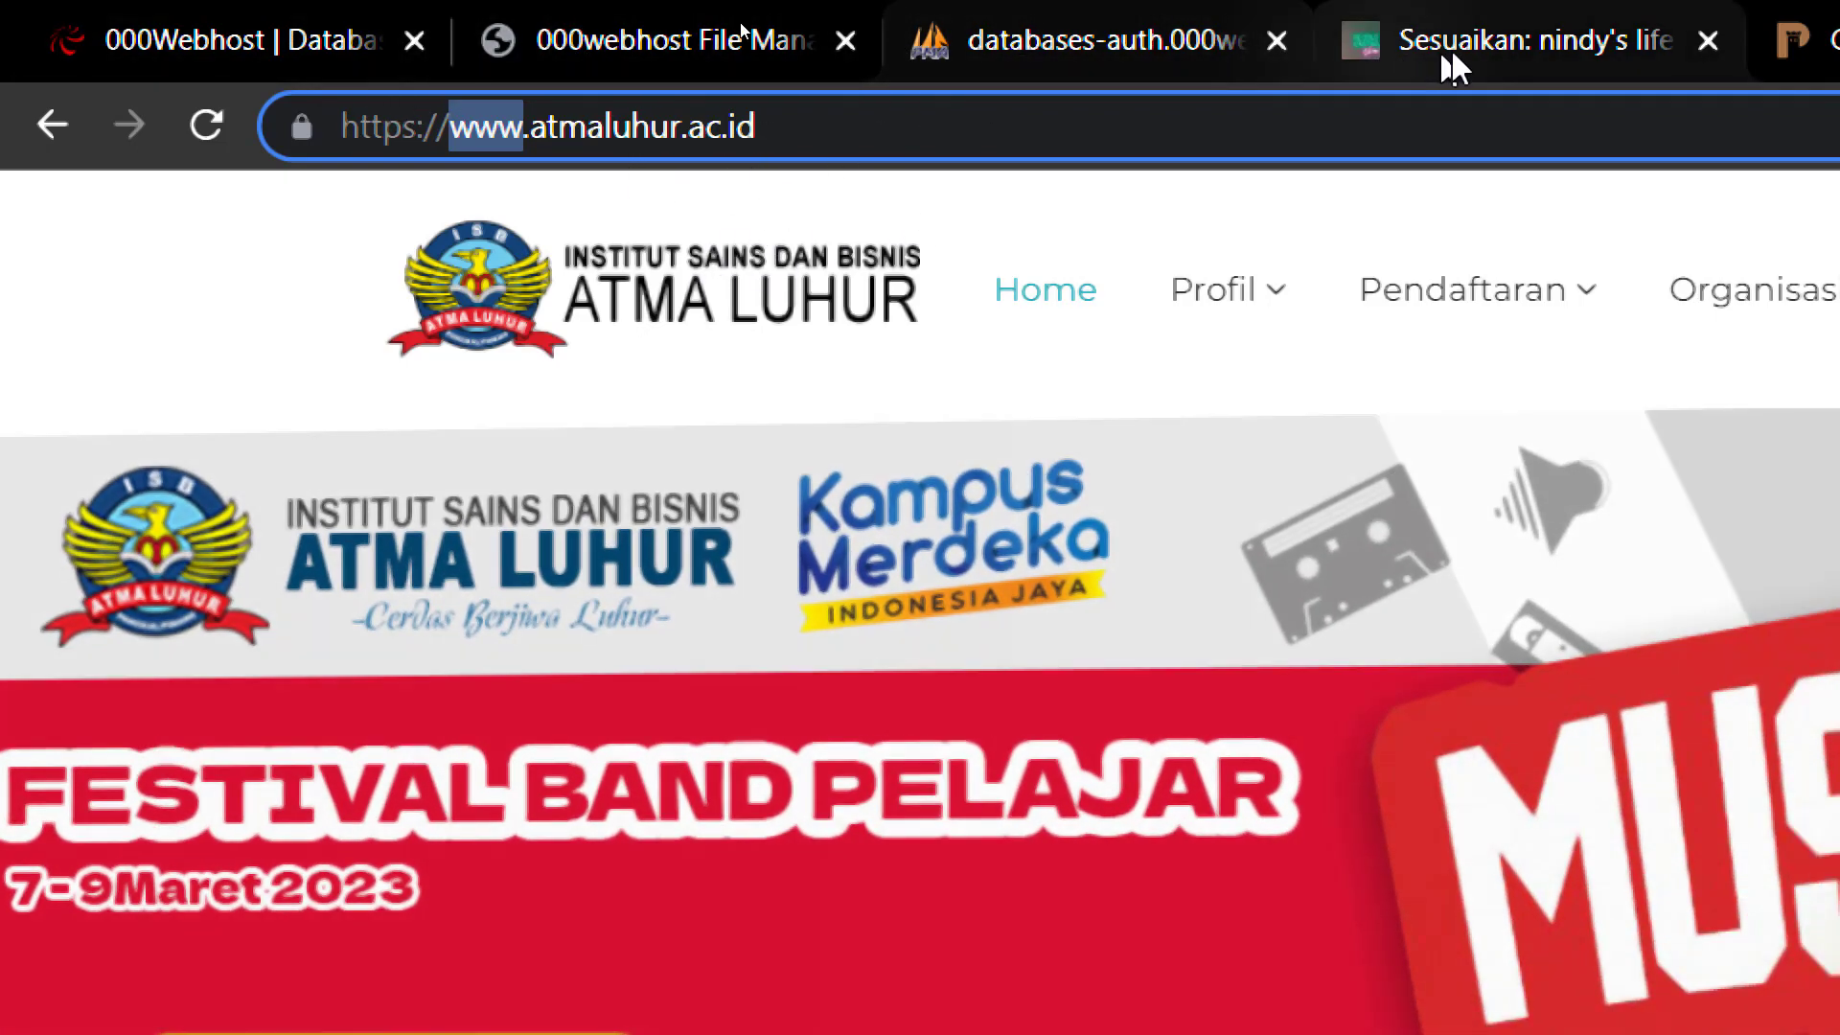
Step: Close the Customizer to view the live 'nindy's life' front page, and reset magnification to 100%
click(1461, 50)
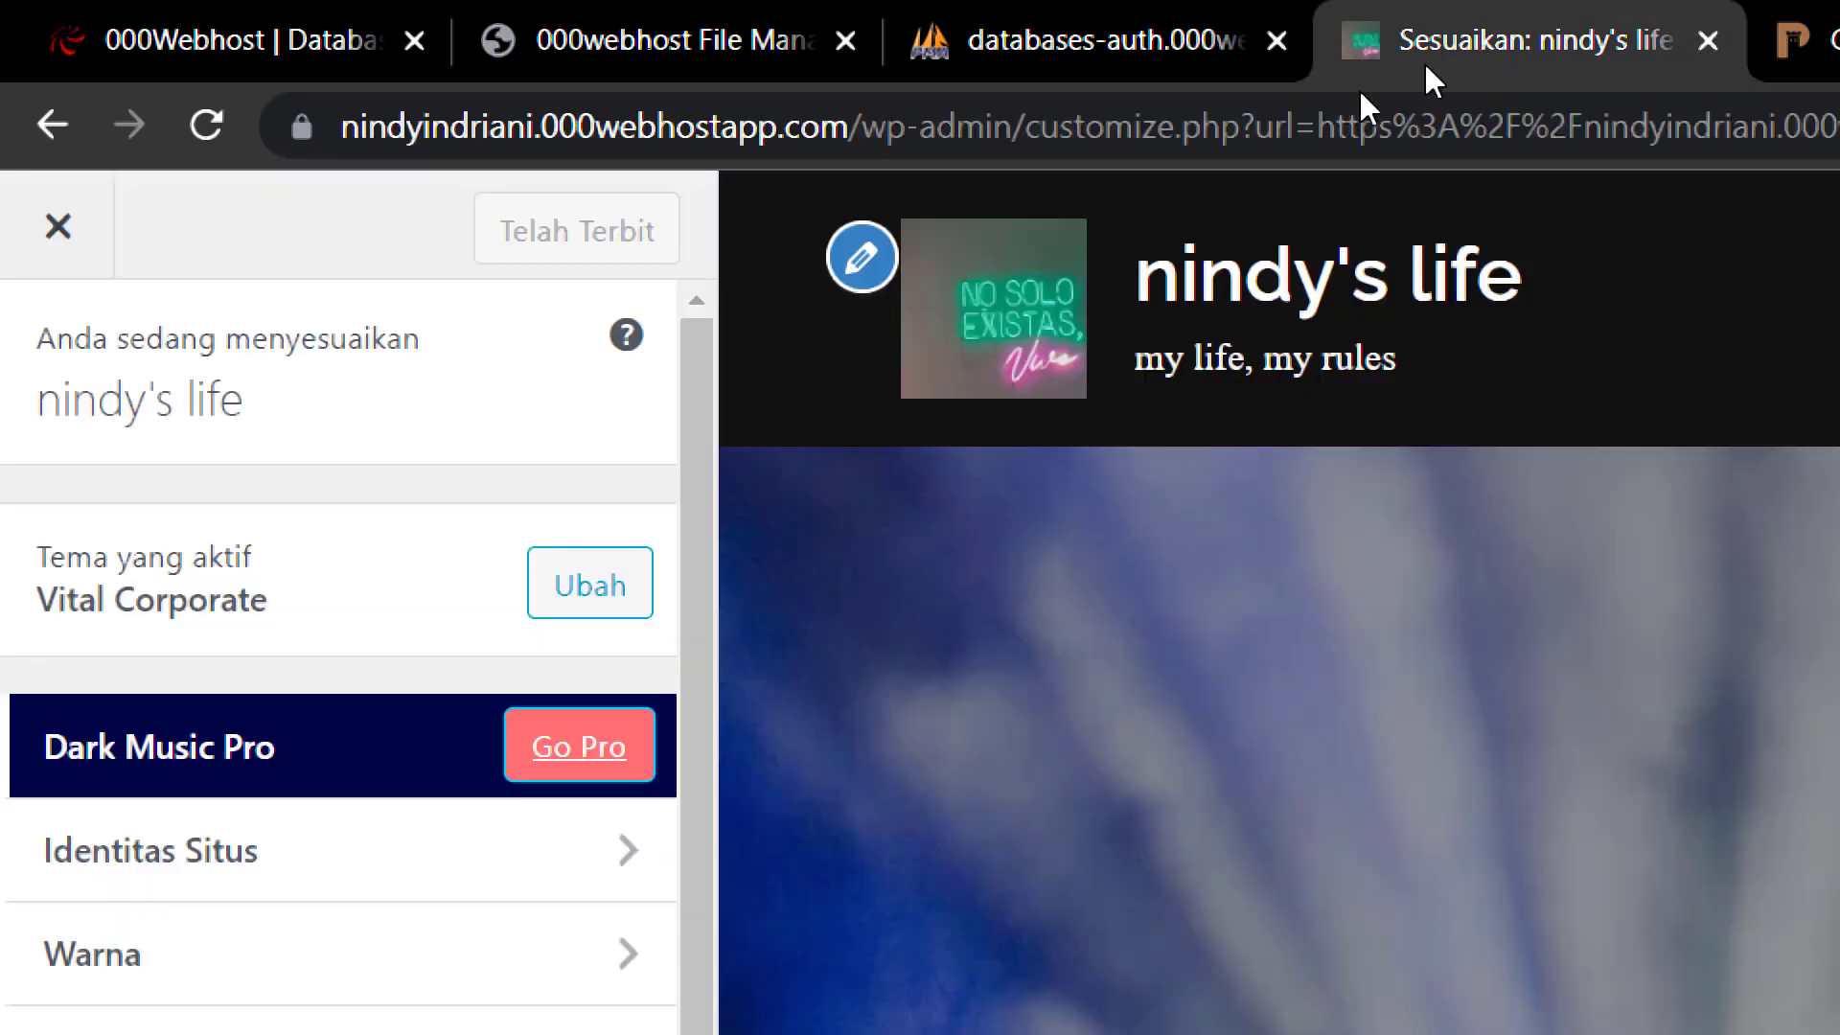
click(59, 230)
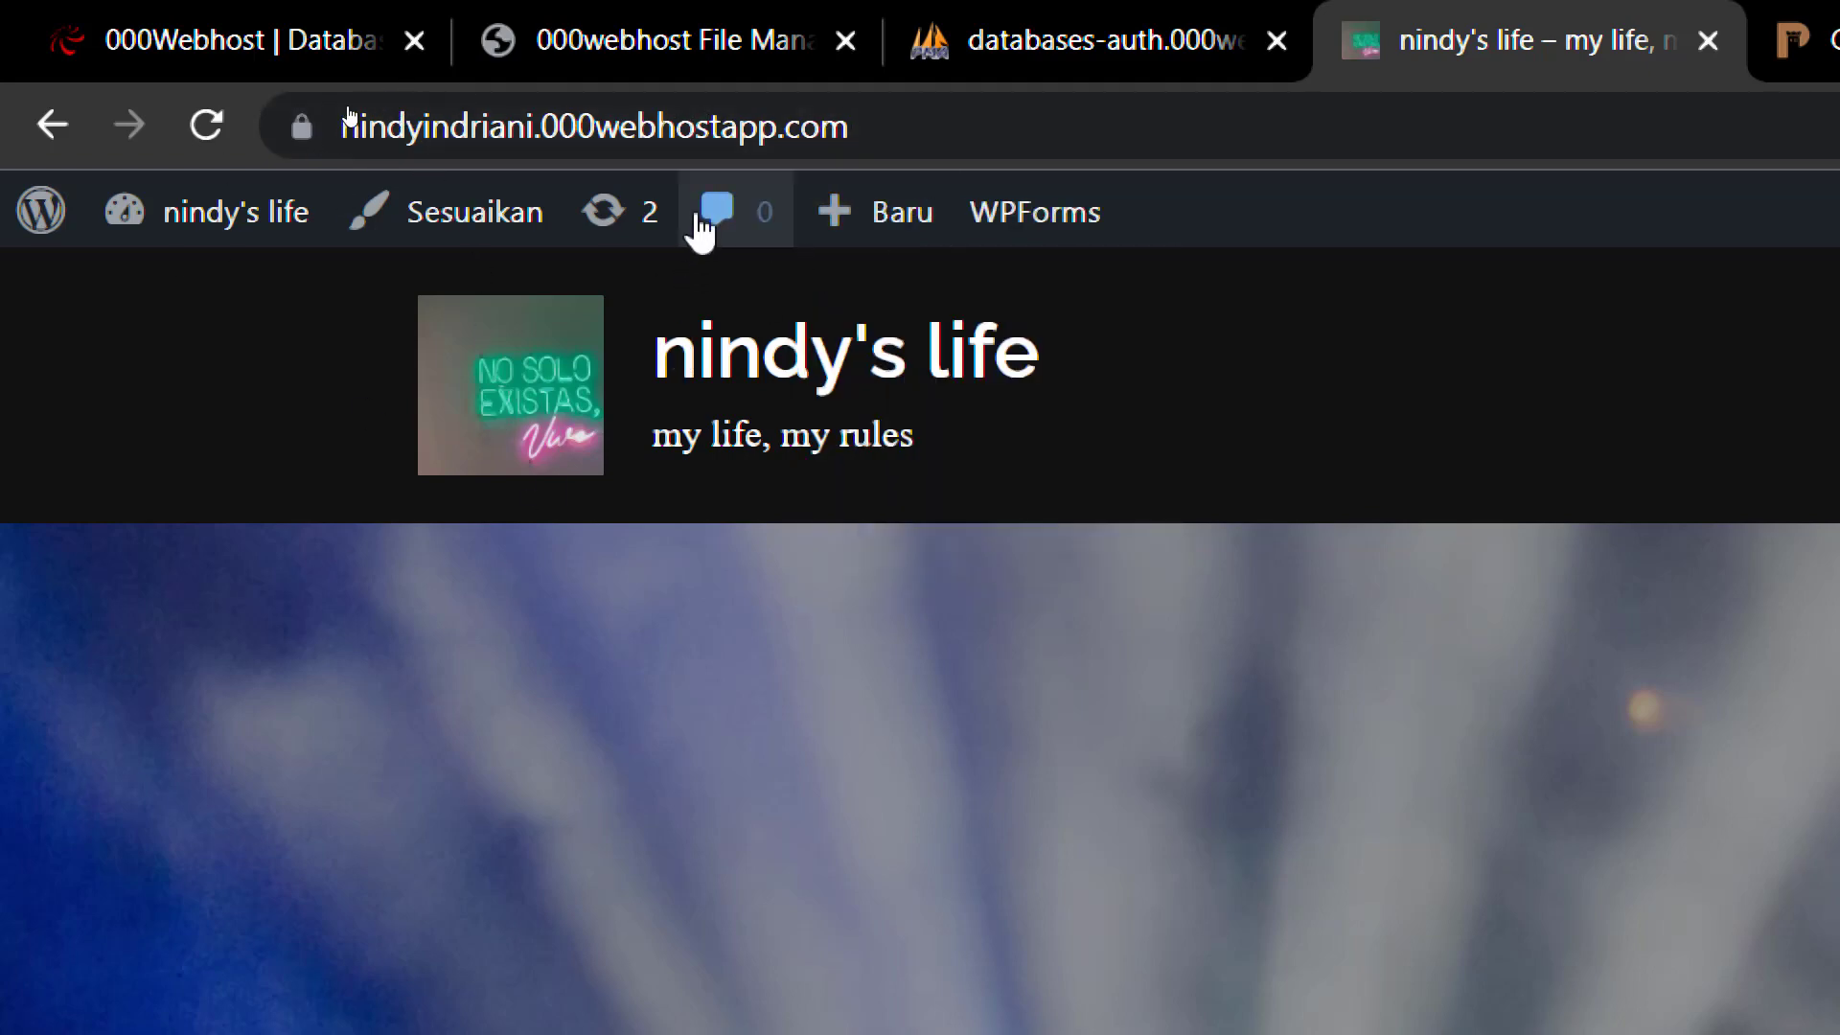
double_click(463, 127)
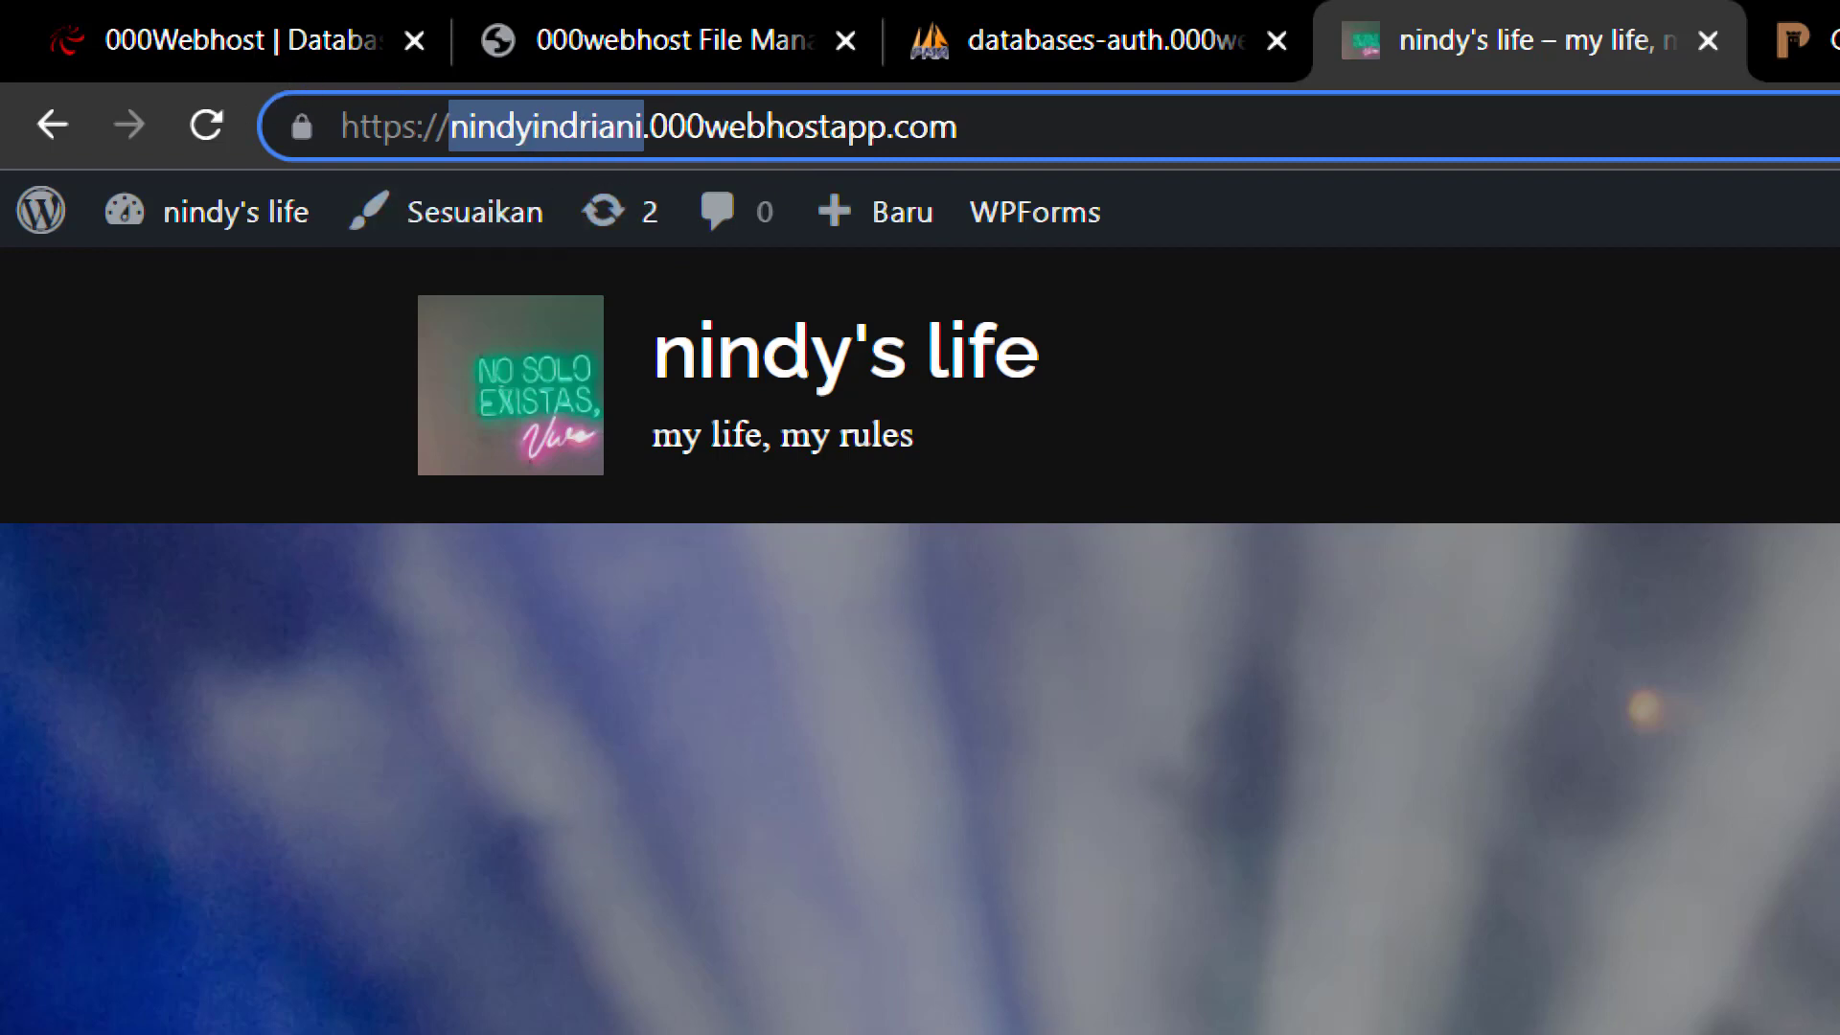
mouse_move(925, 40)
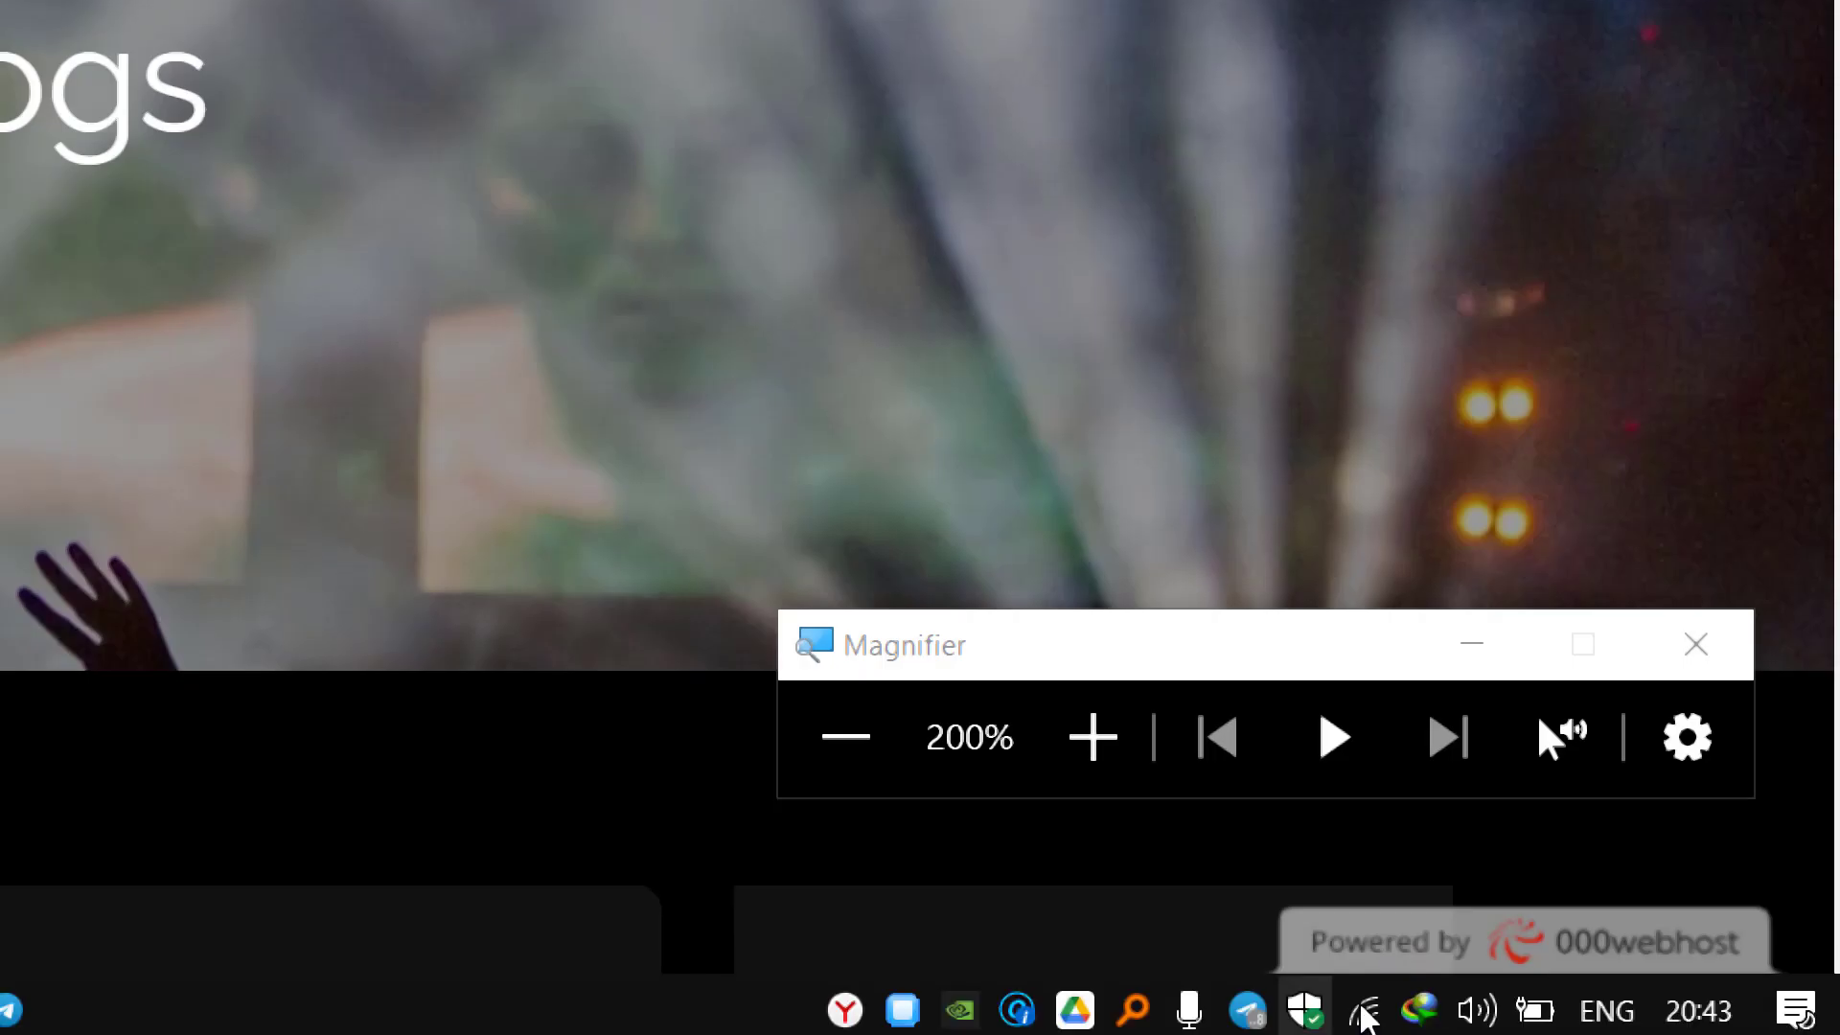
click(846, 736)
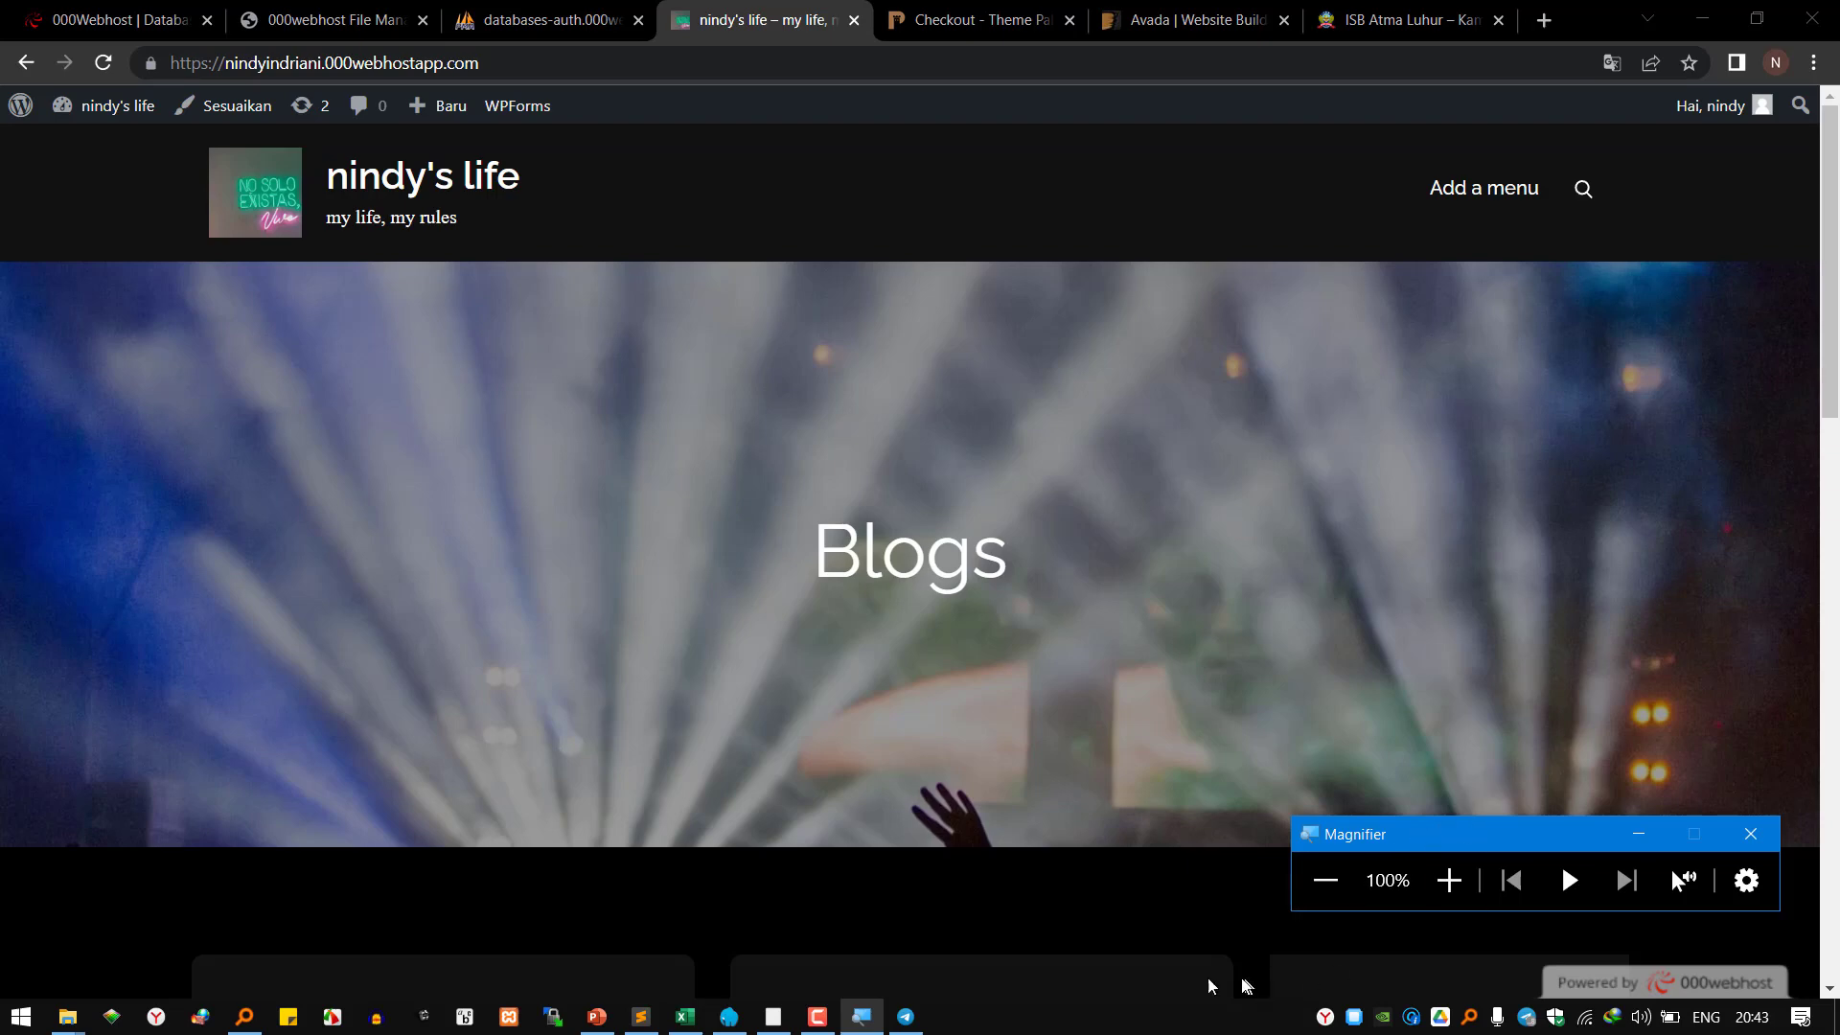
Step: Enter 'tak ada' as the first student's meeting 10 status in the attendance workbook
click(684, 1016)
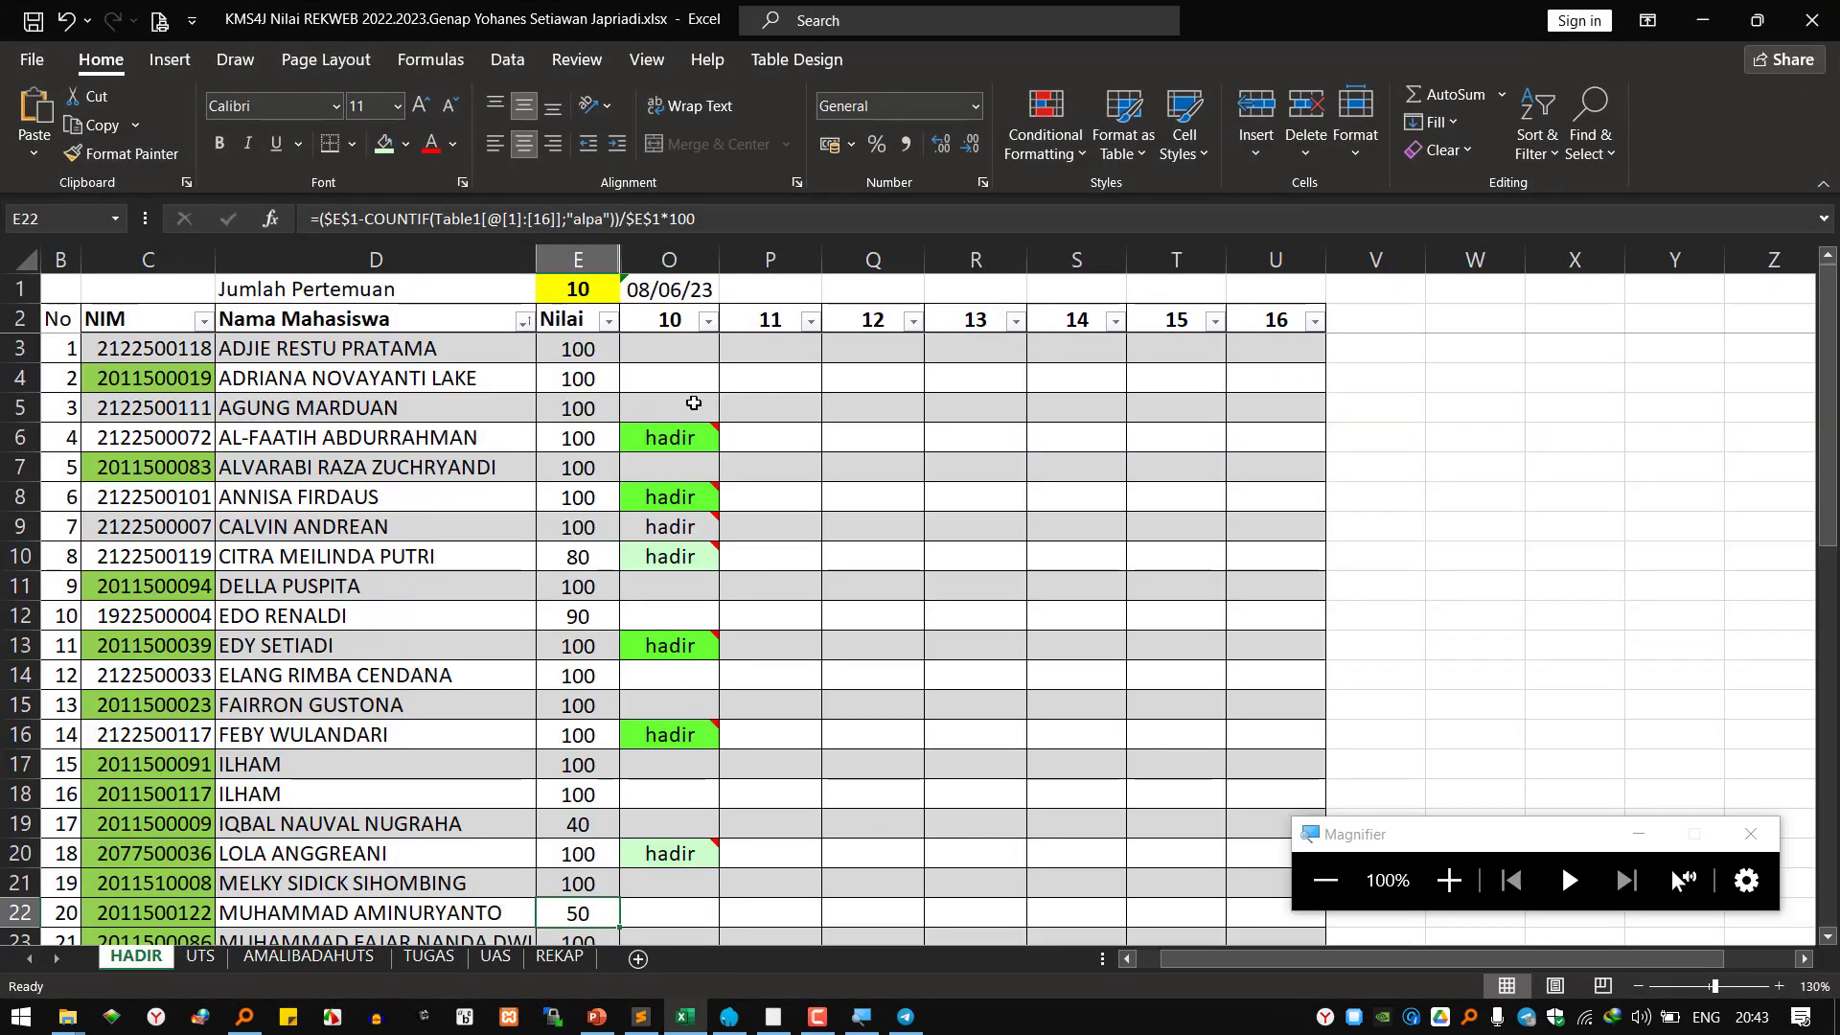
click(528, 325)
click(558, 352)
click(675, 343)
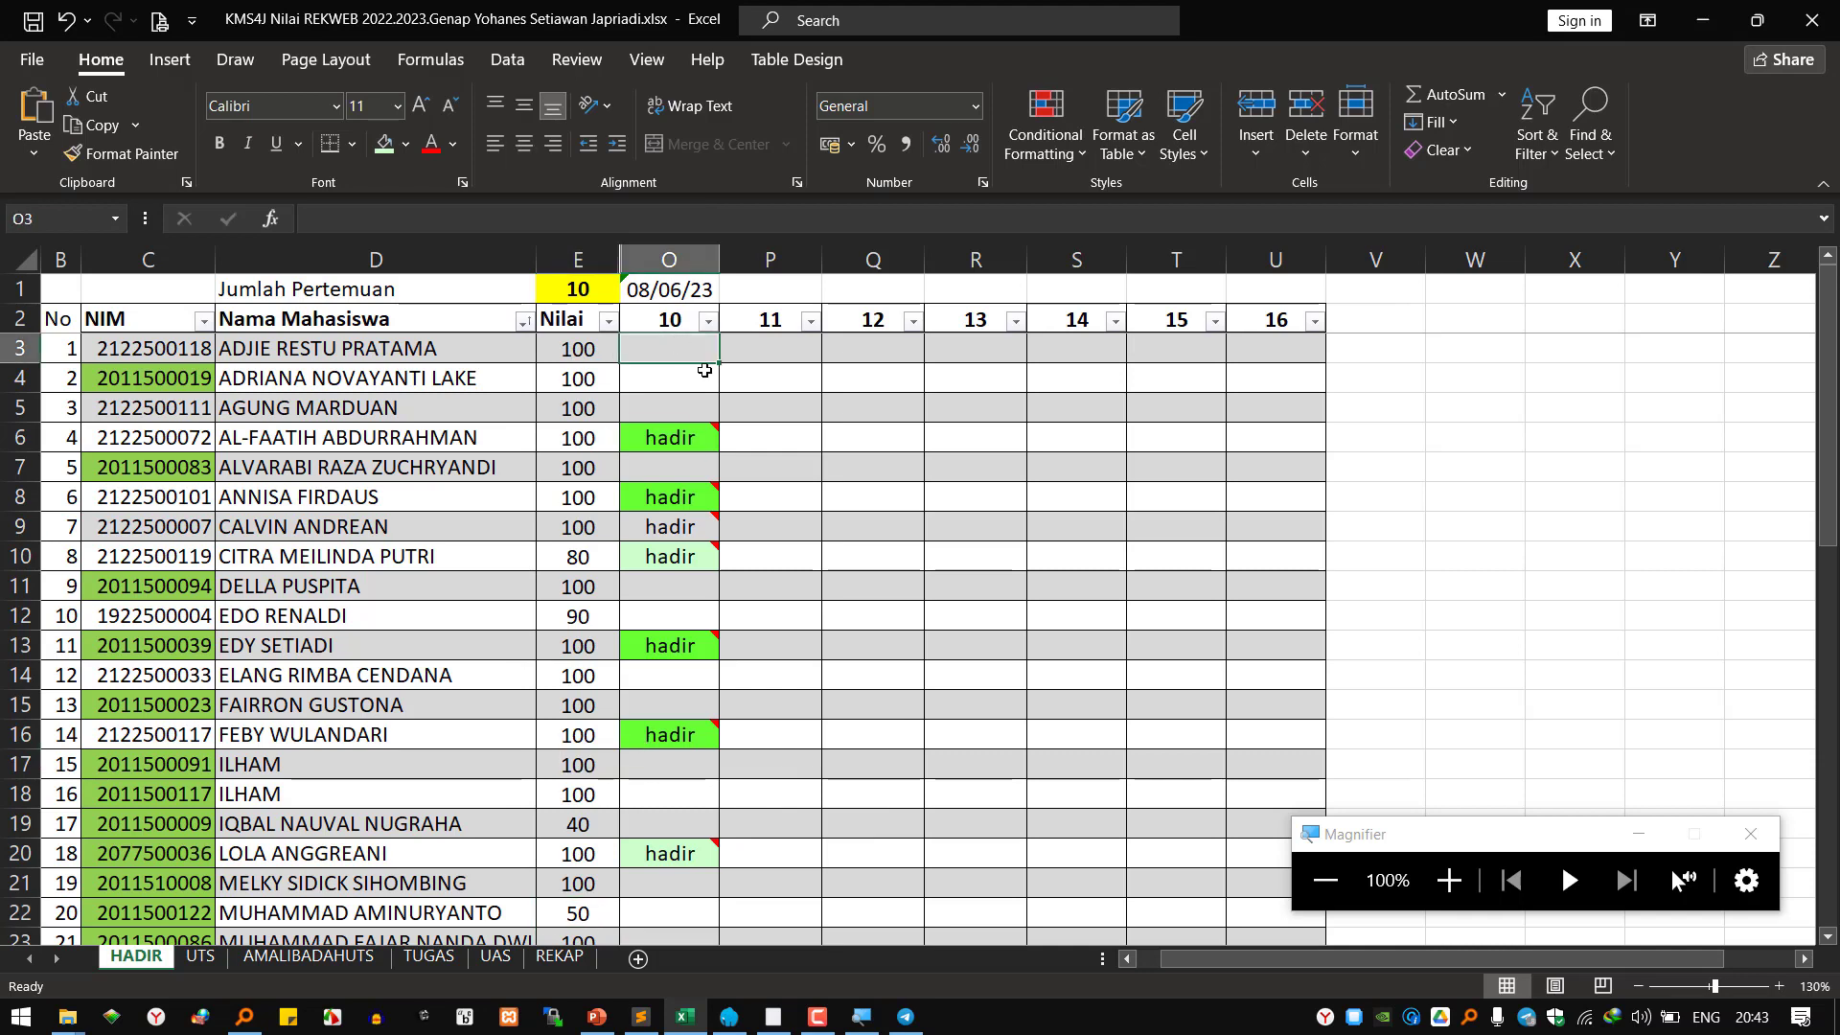
text(tak ada)
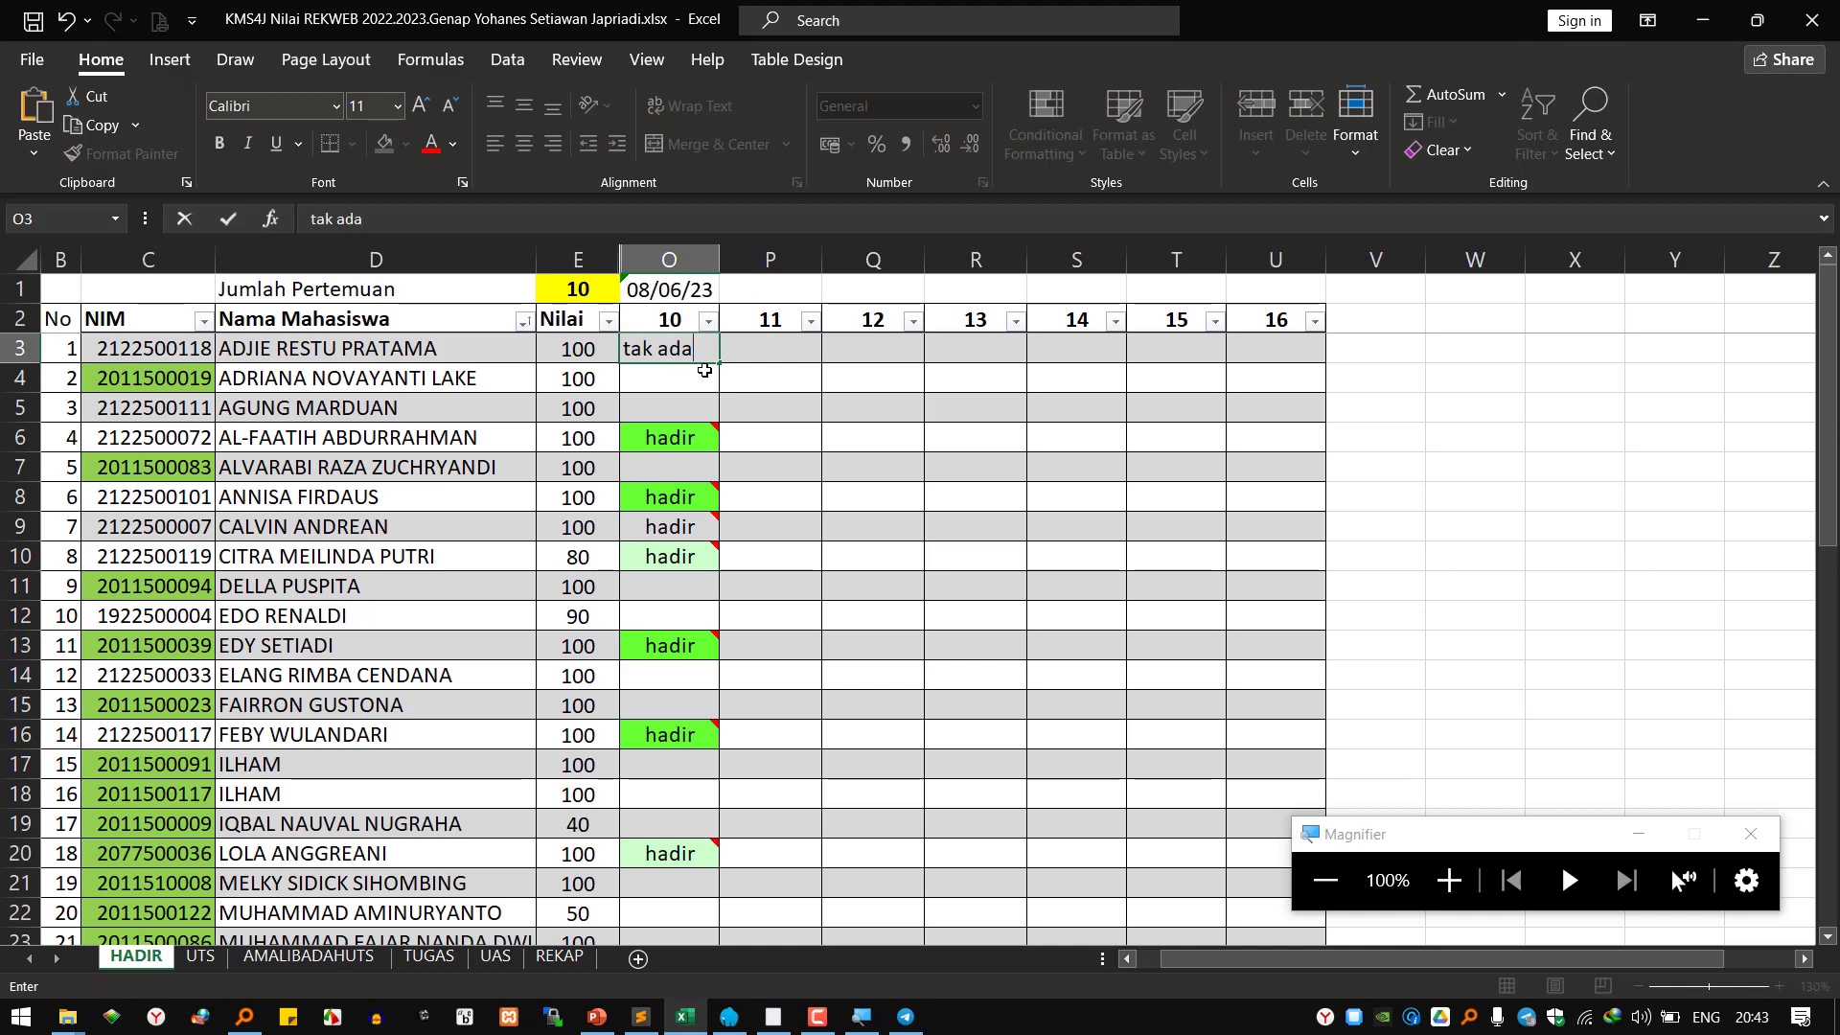
key(Return)
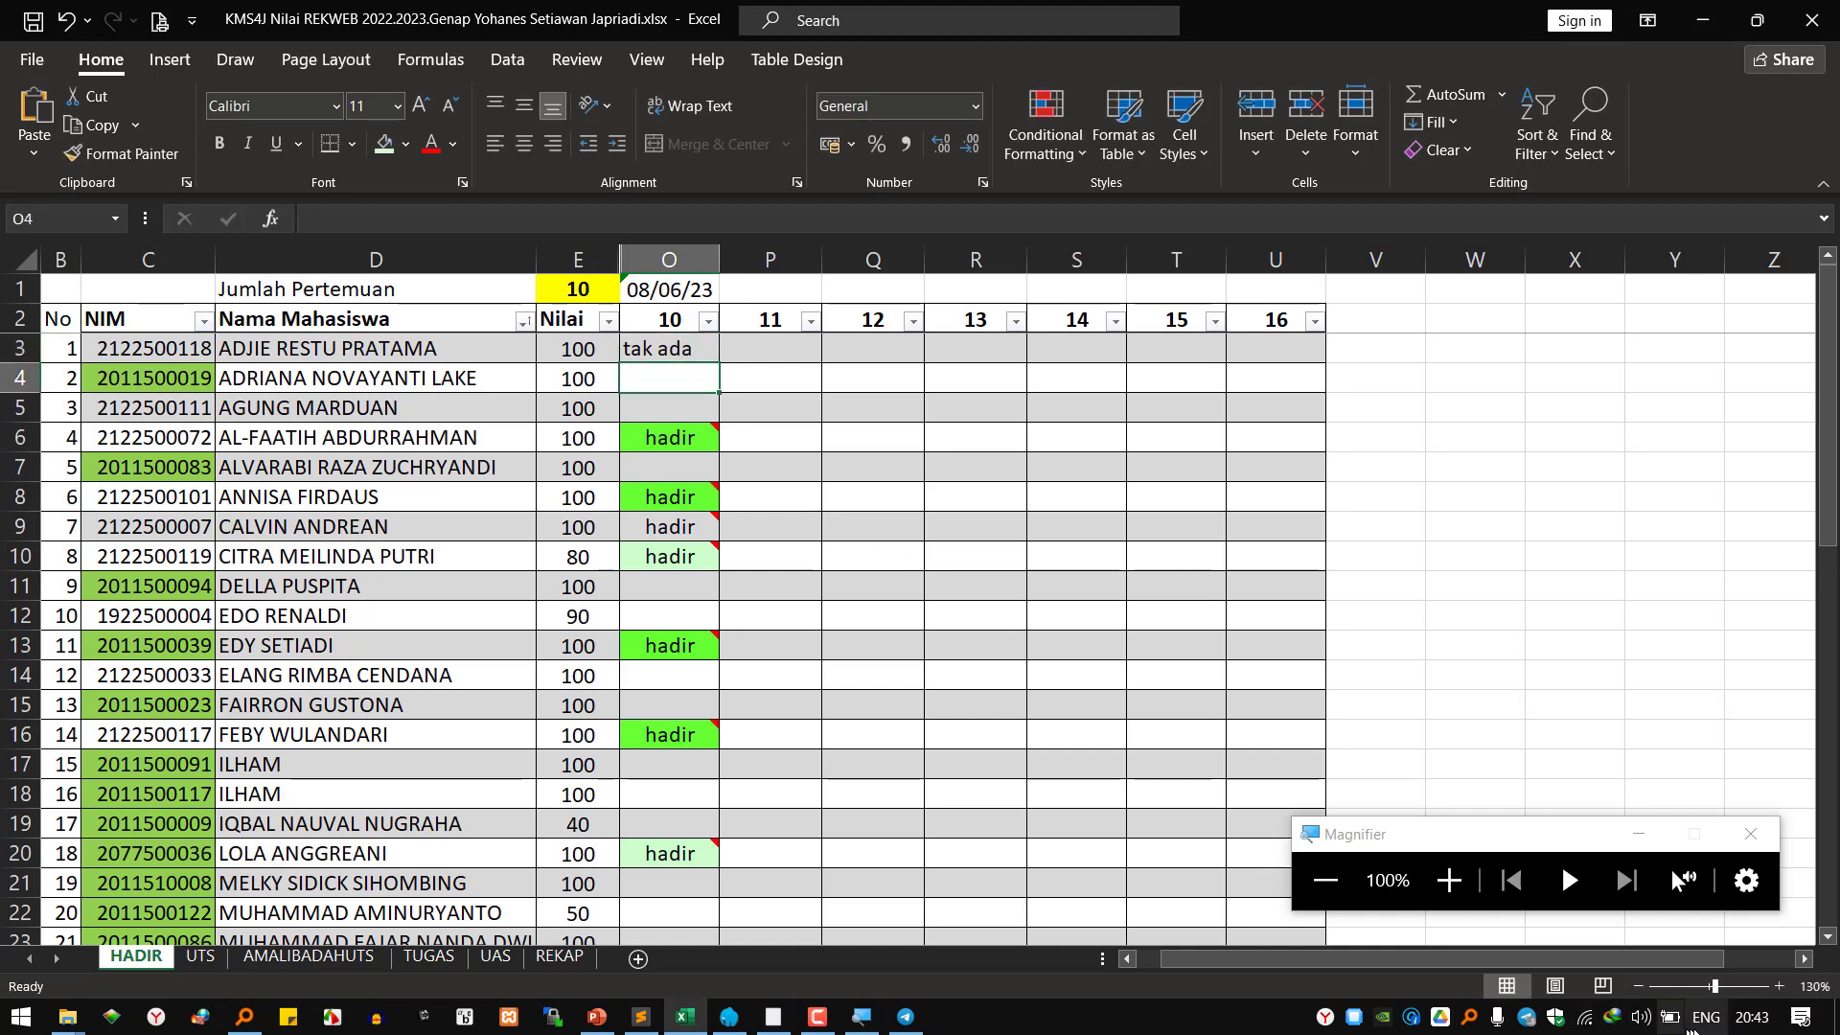
Step: Check today's date and enter '12/06/23 as the meeting 11 date in P1
click(1752, 1017)
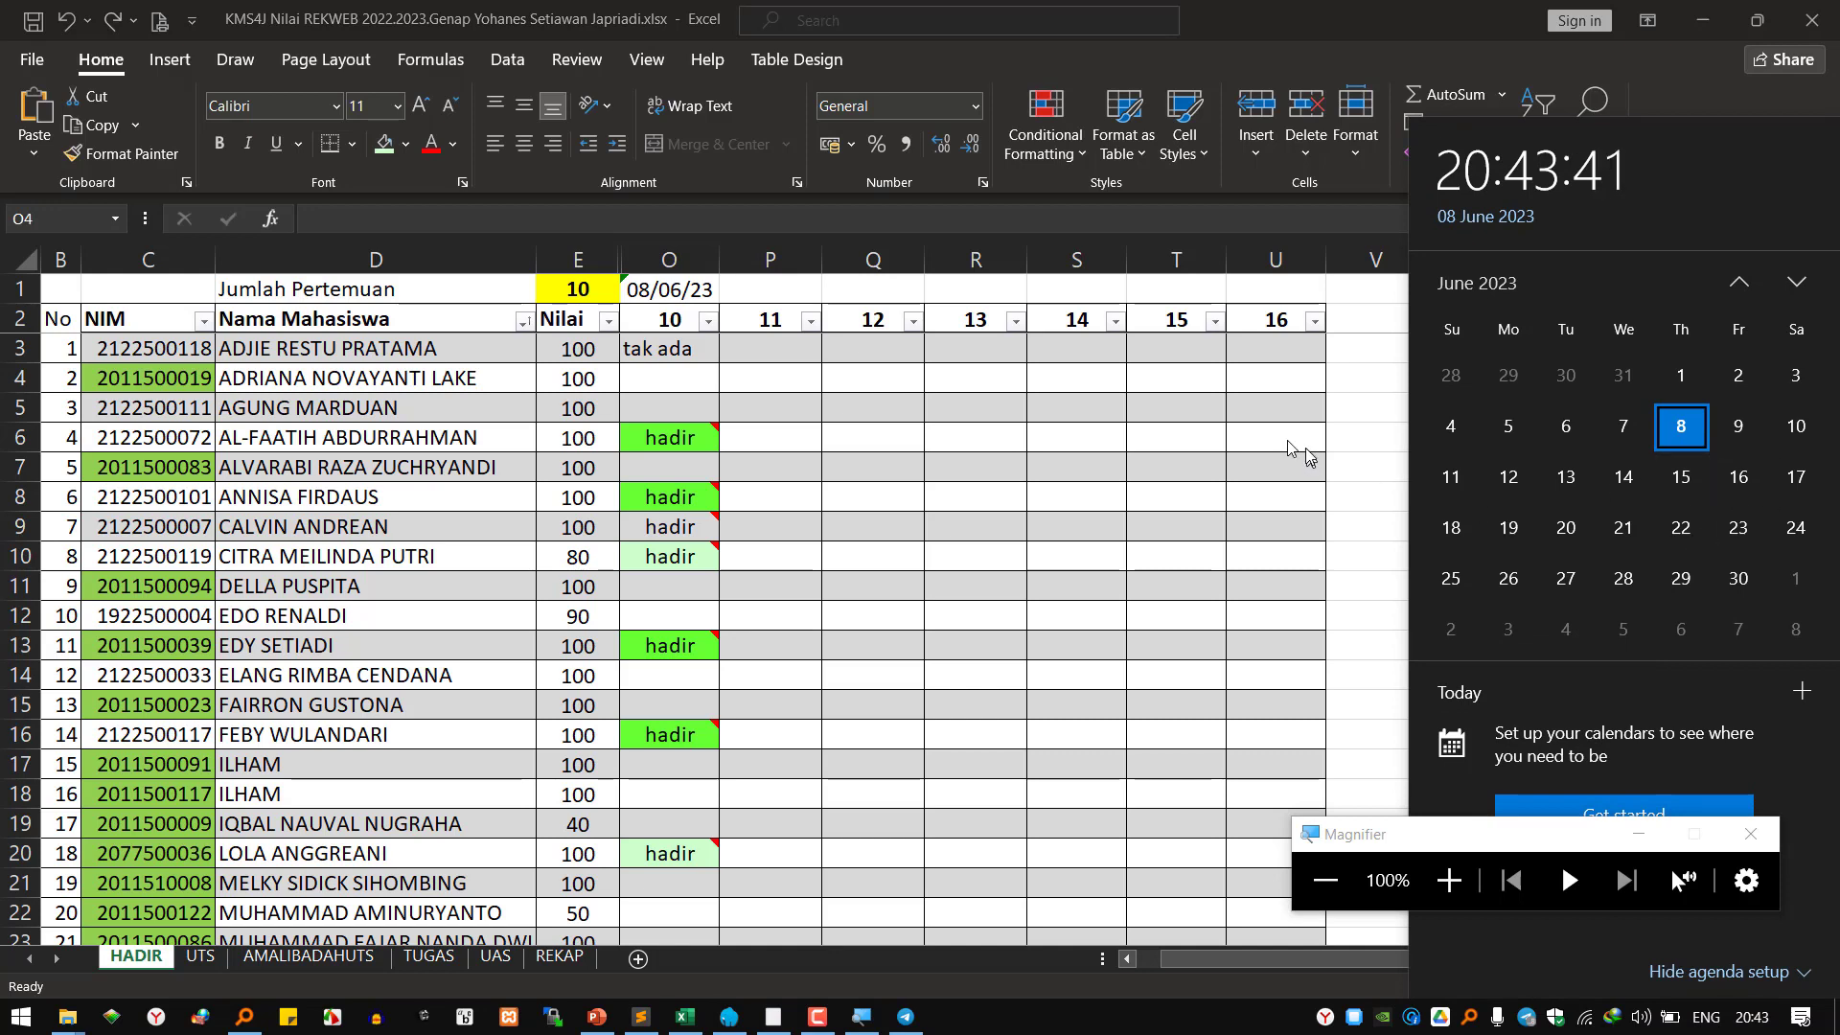
click(747, 290)
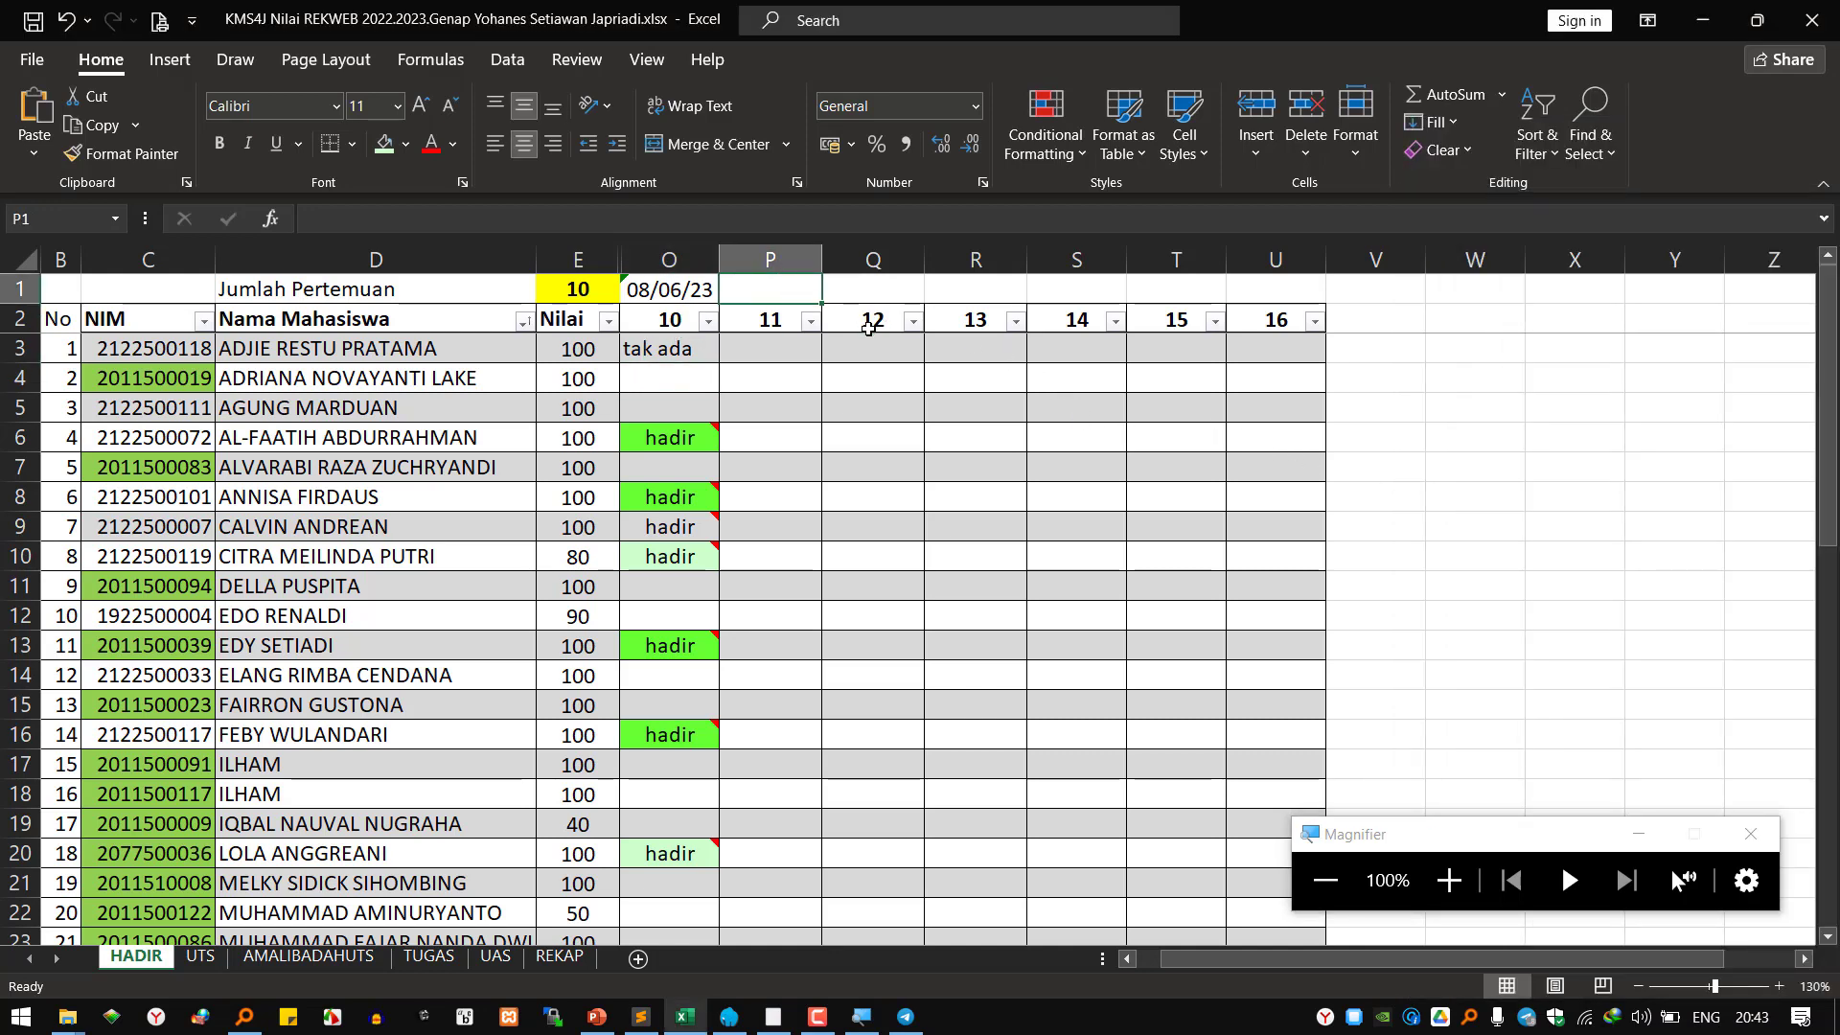
text('12/06/23)
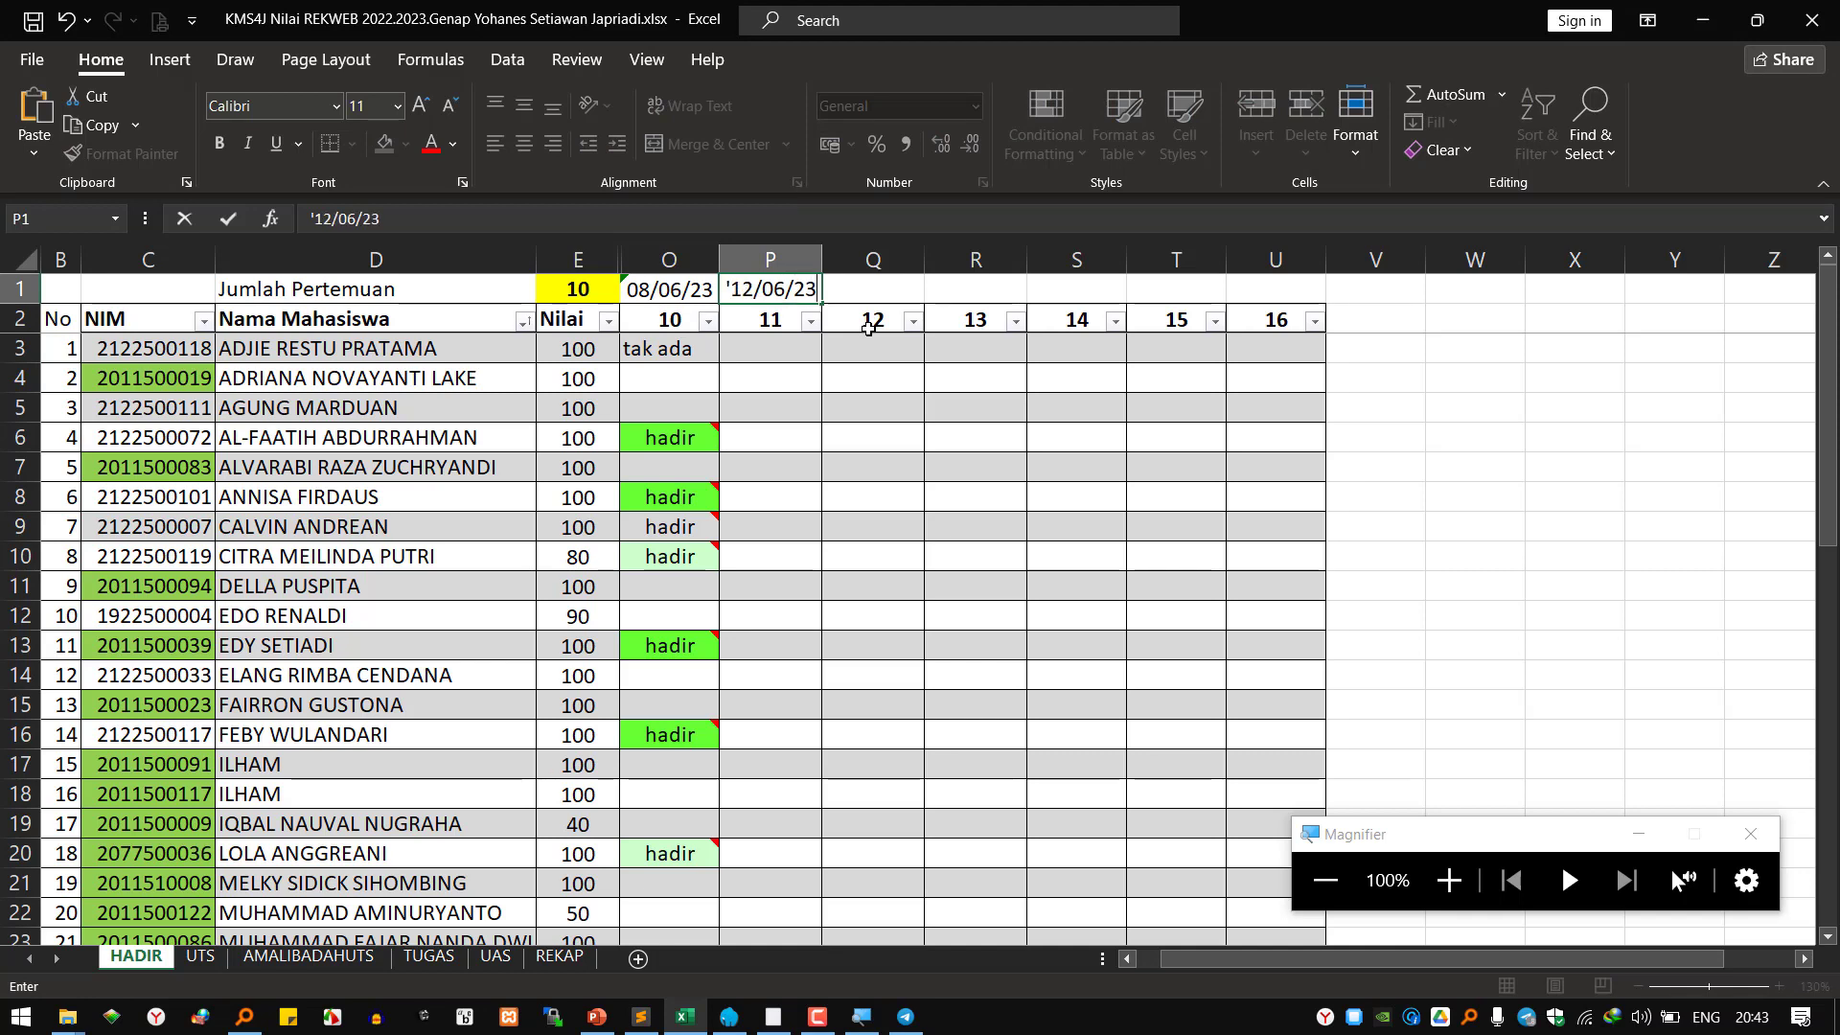
key(Return)
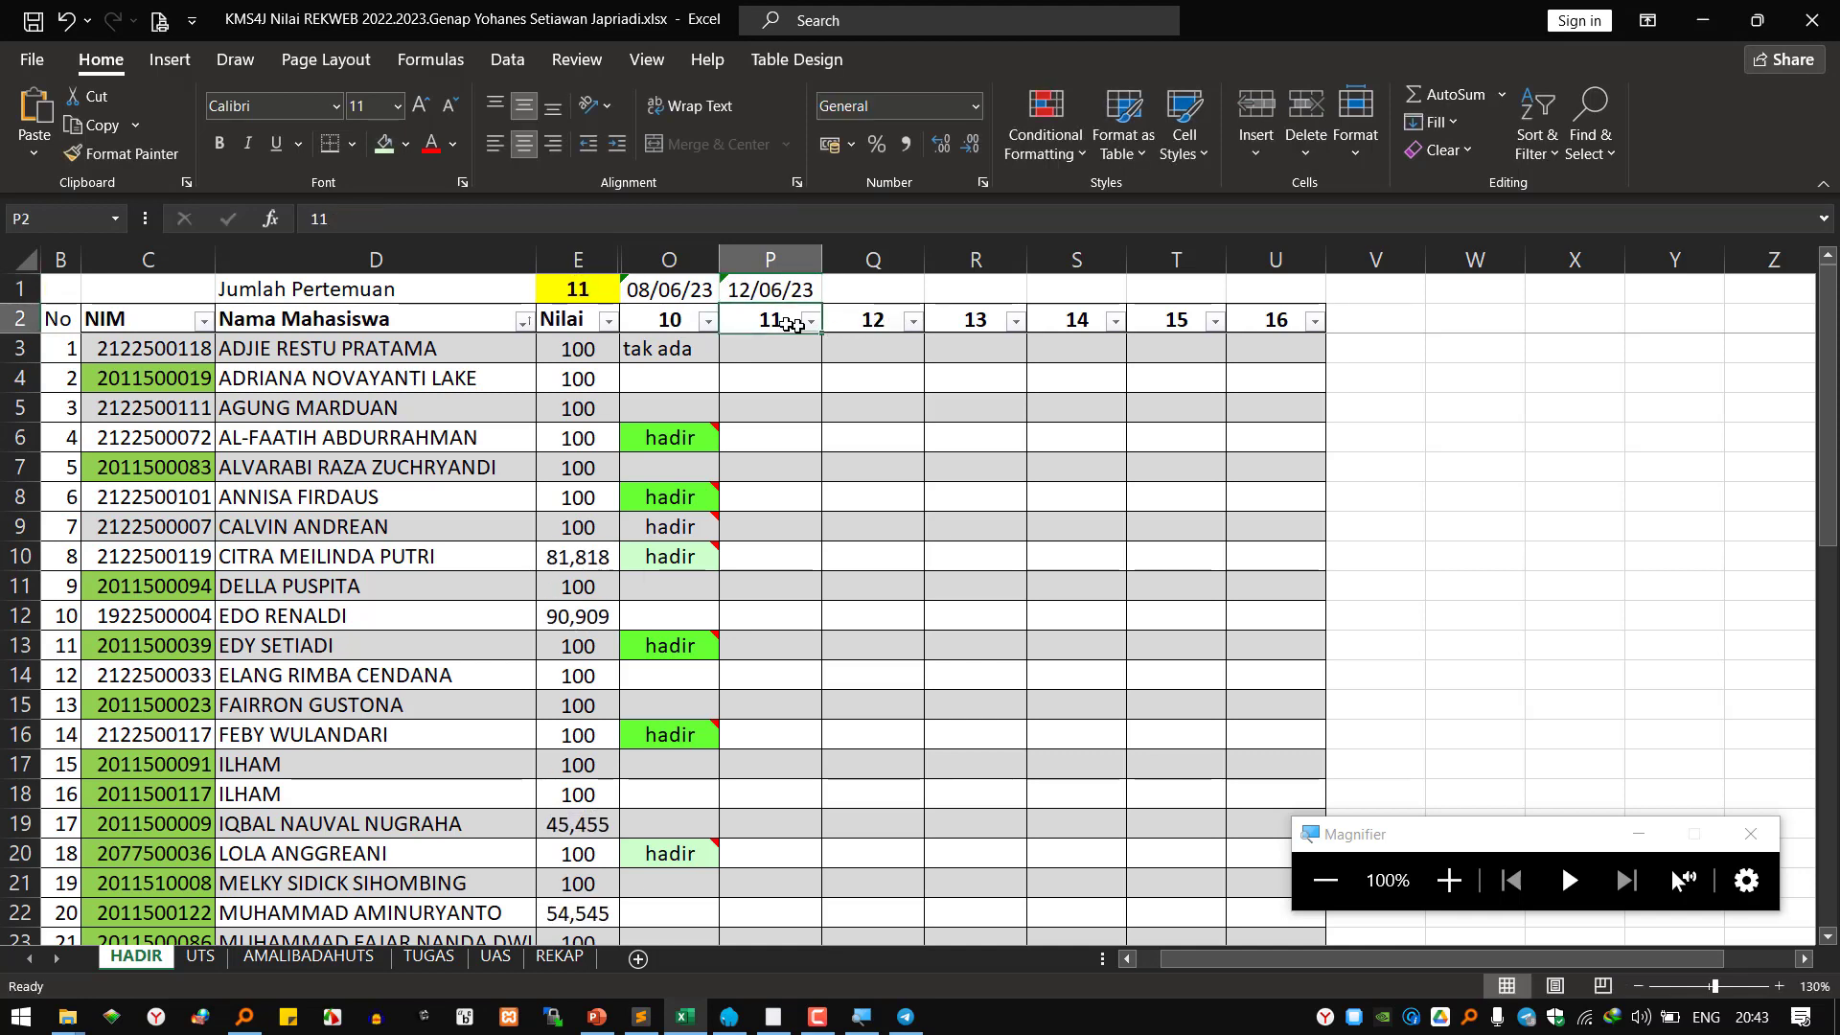
key(Up)
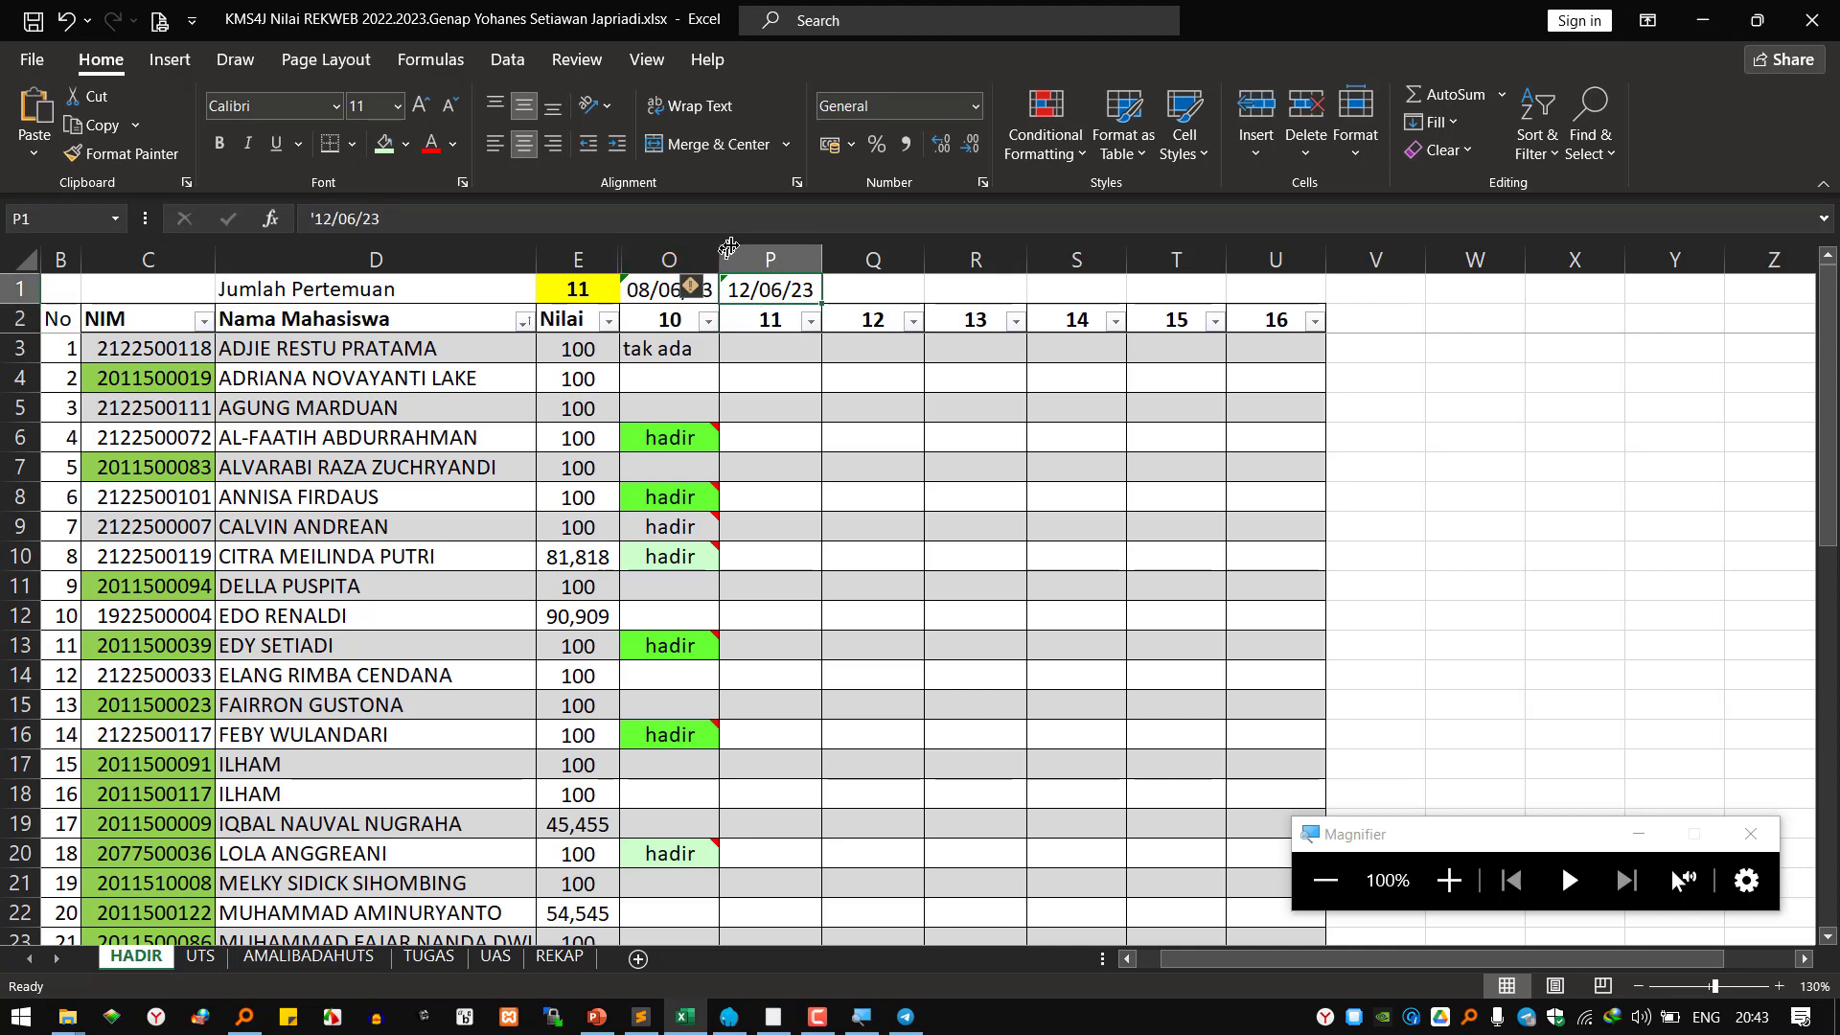
Step: Record meeting 10 statuses sakit, tak ada and hadir down to cell O7
click(686, 380)
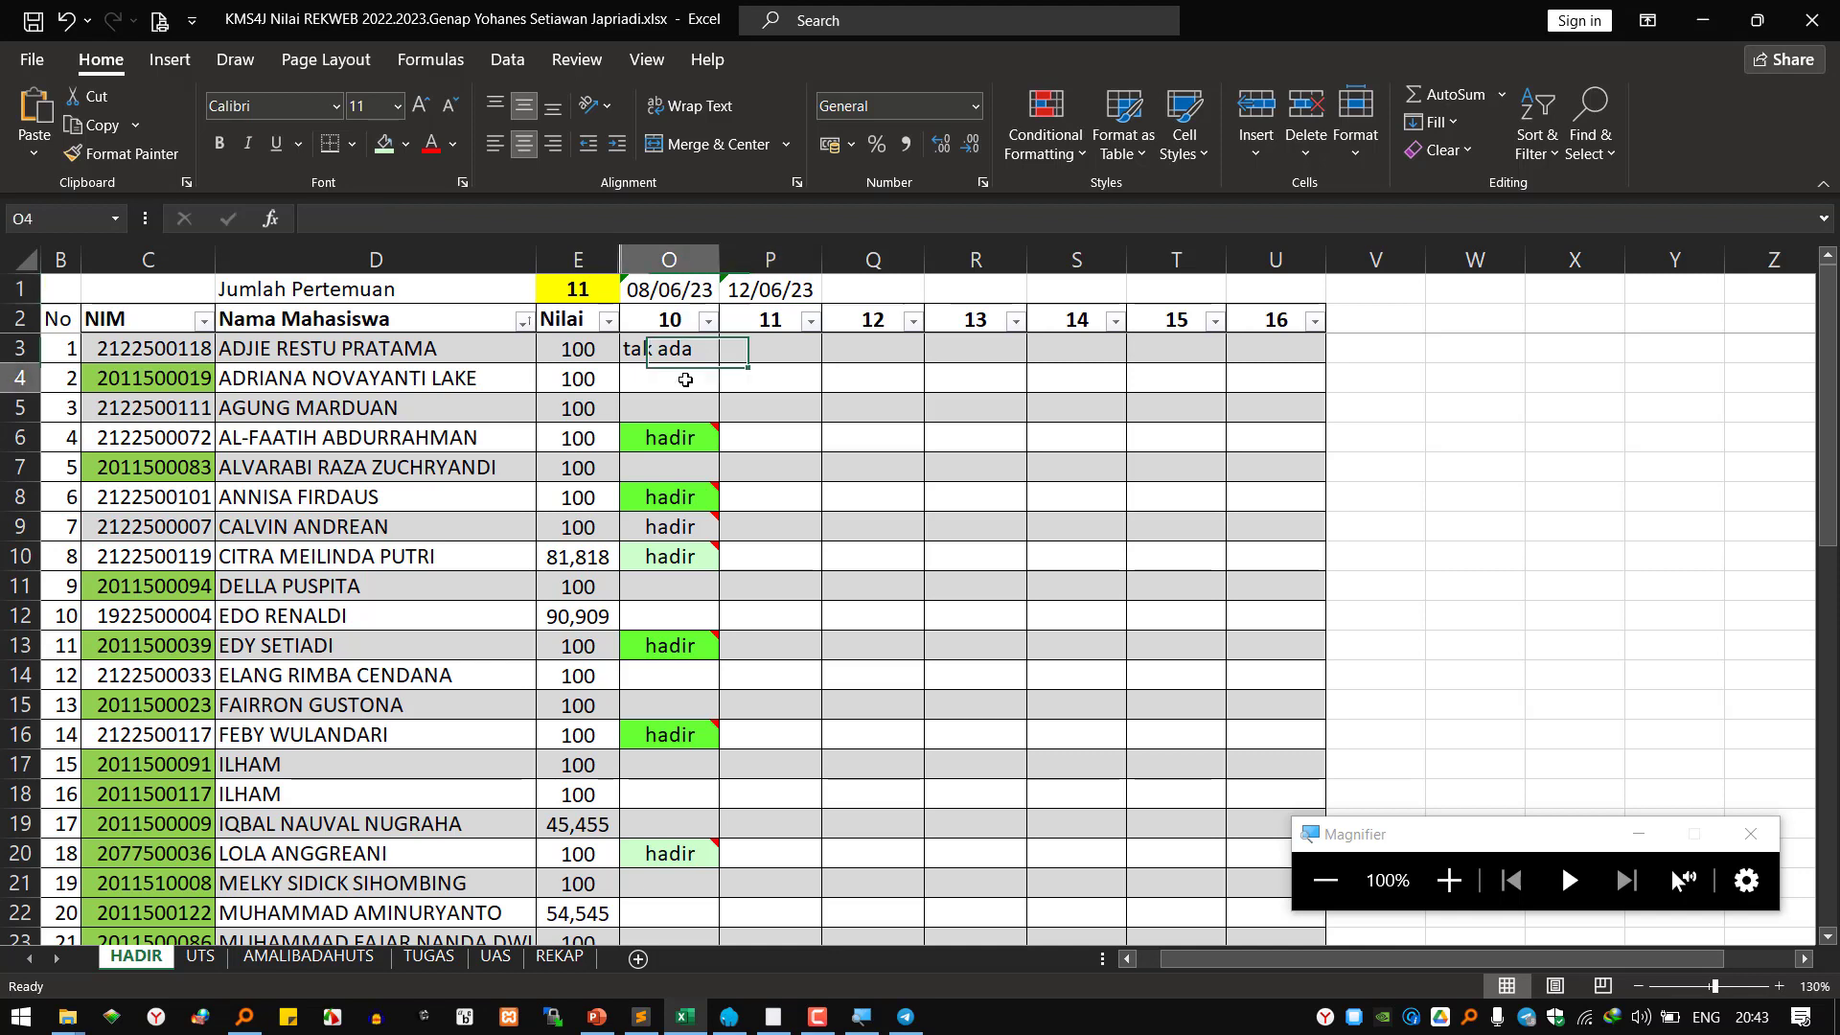
text(sakit)
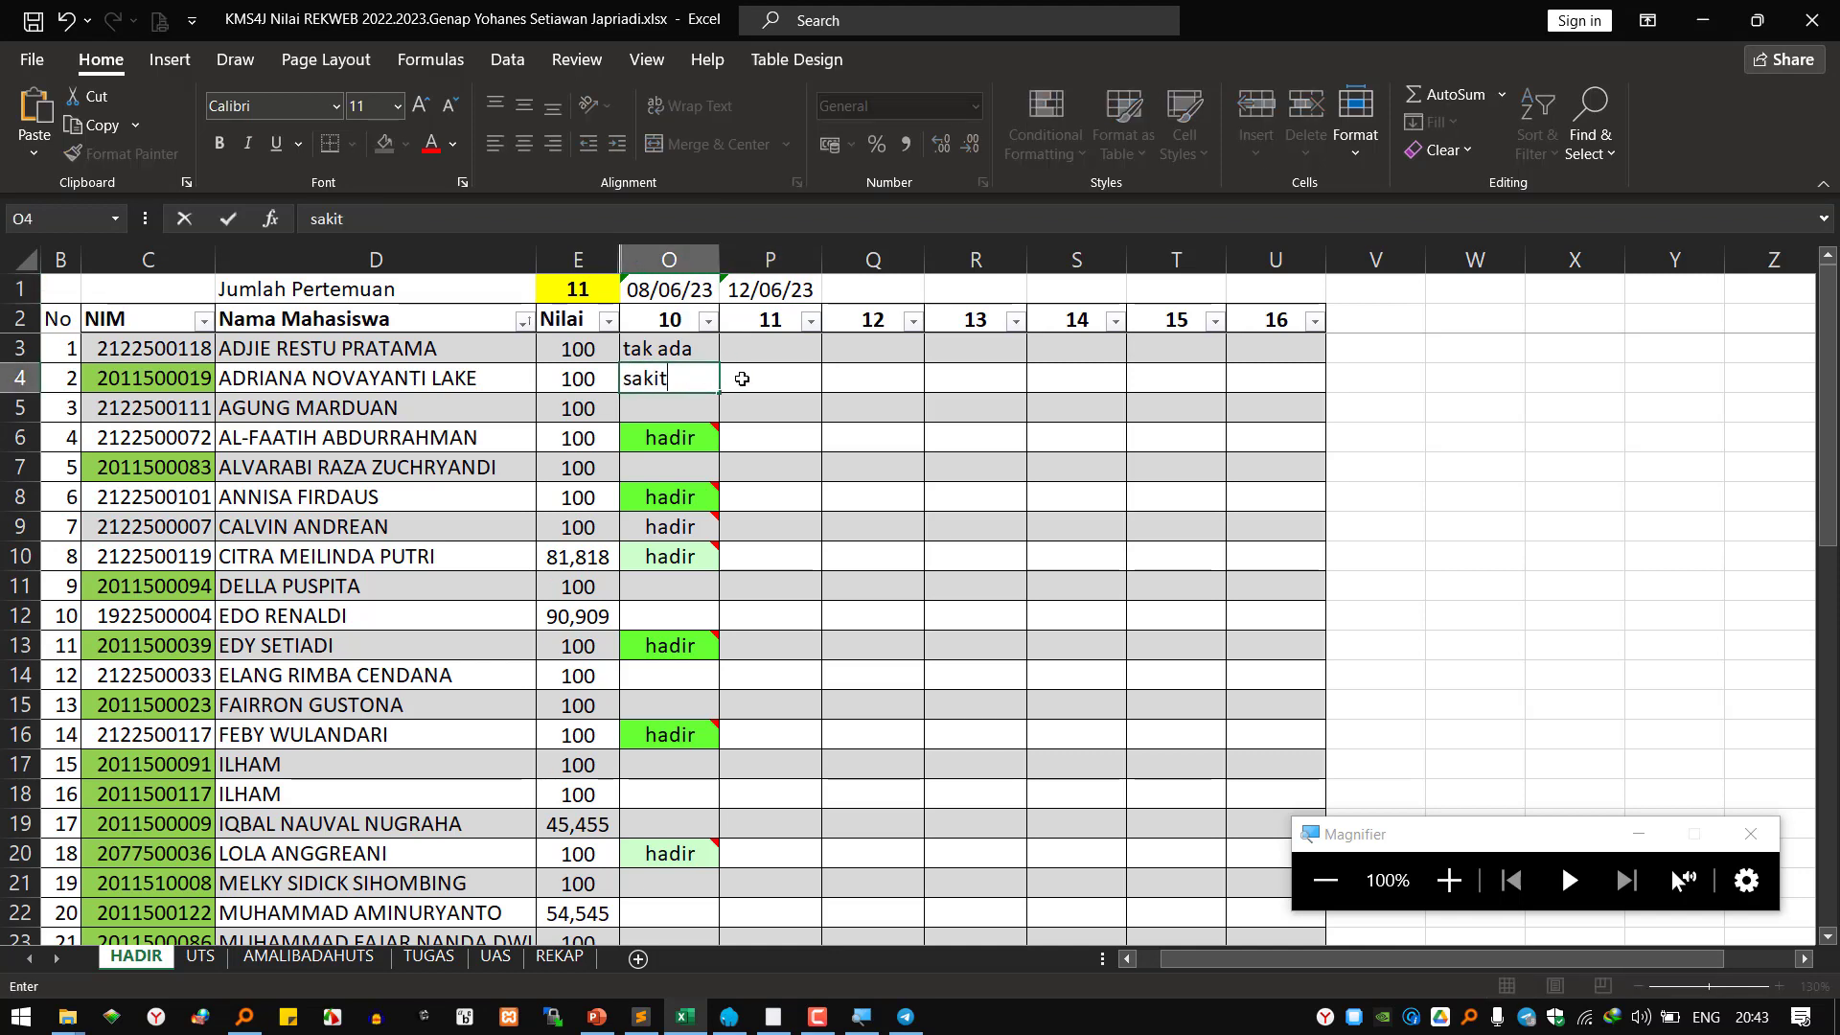
key(Return)
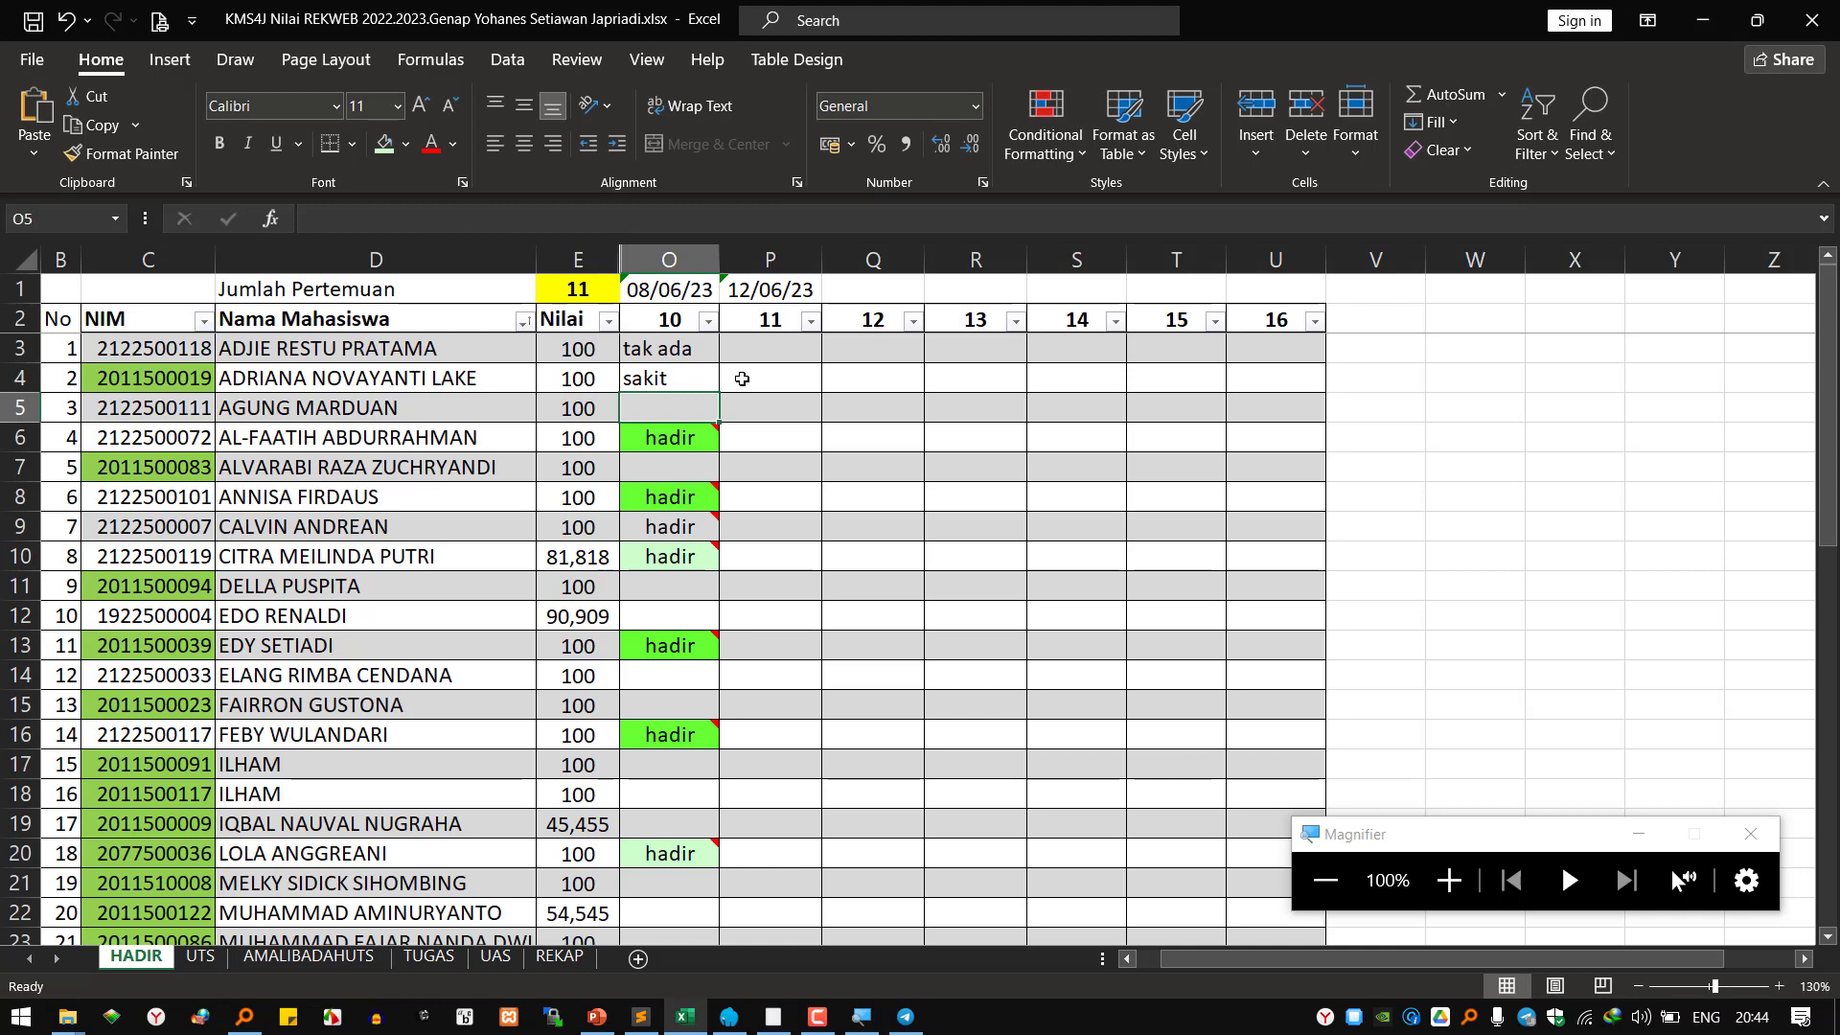
text(tak ada)
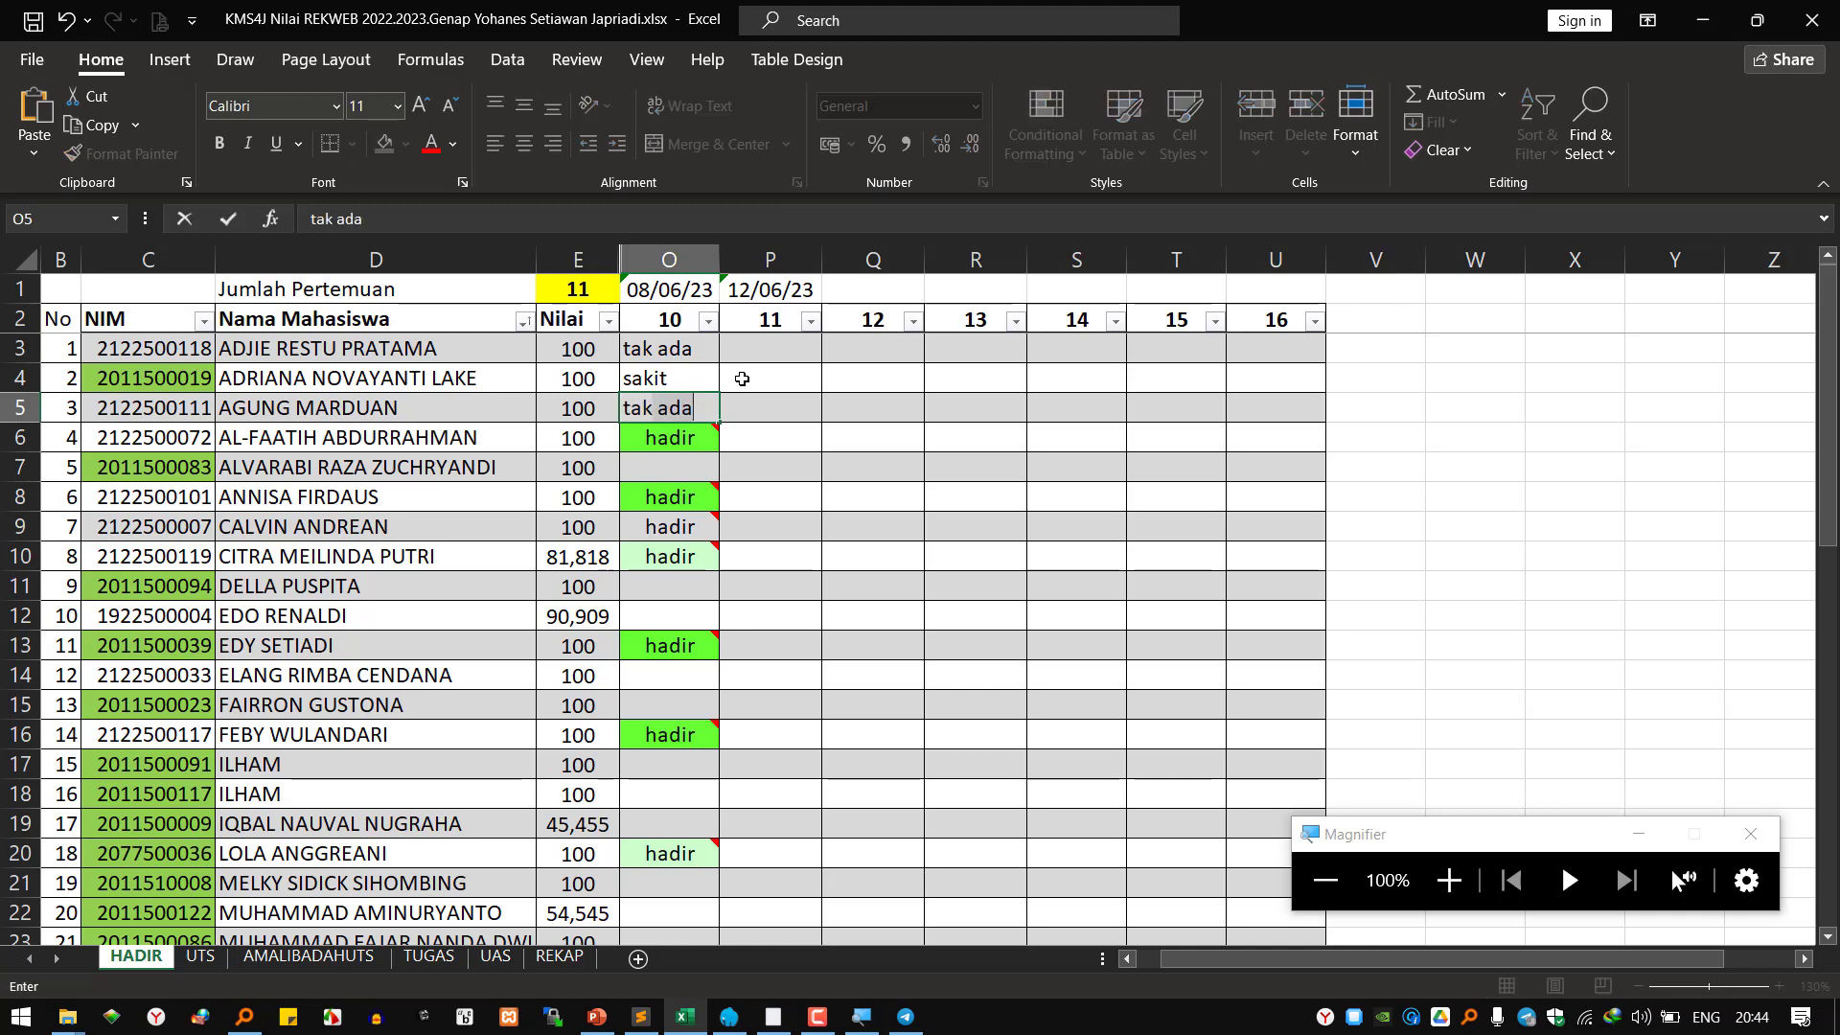
key(Return)
key(Return)
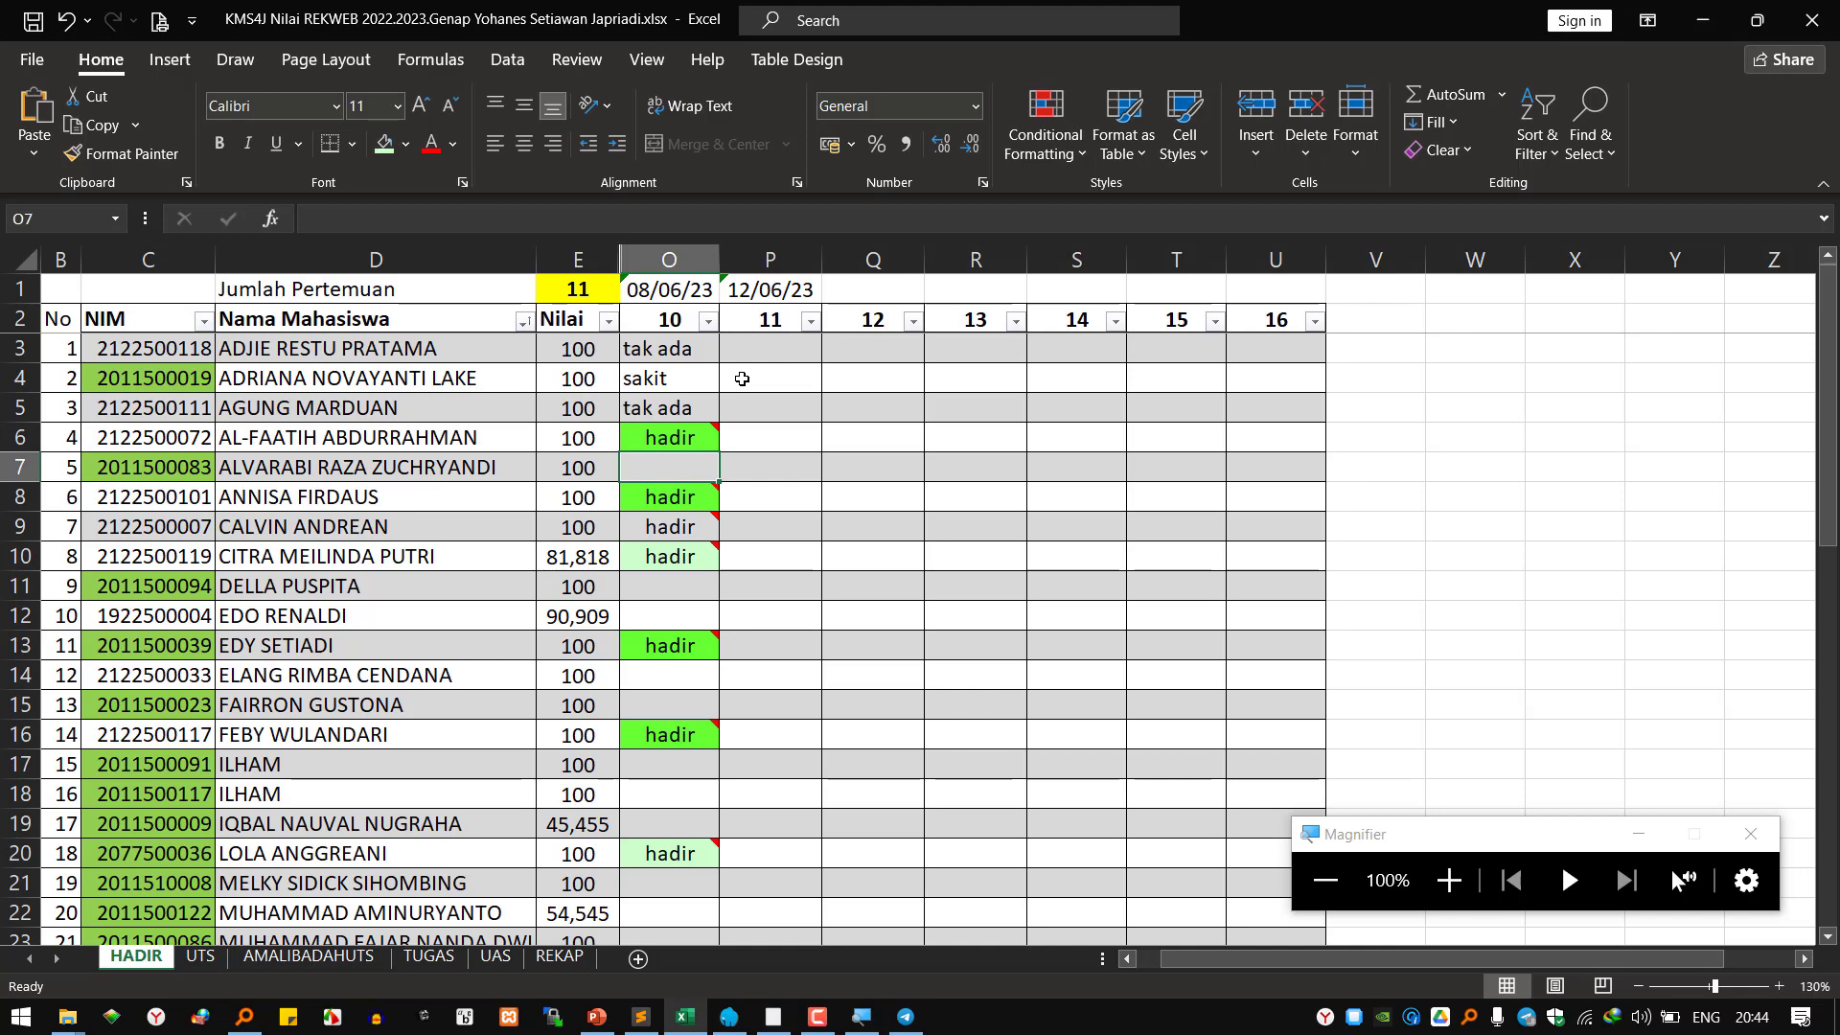
text(hadir)
key(Return)
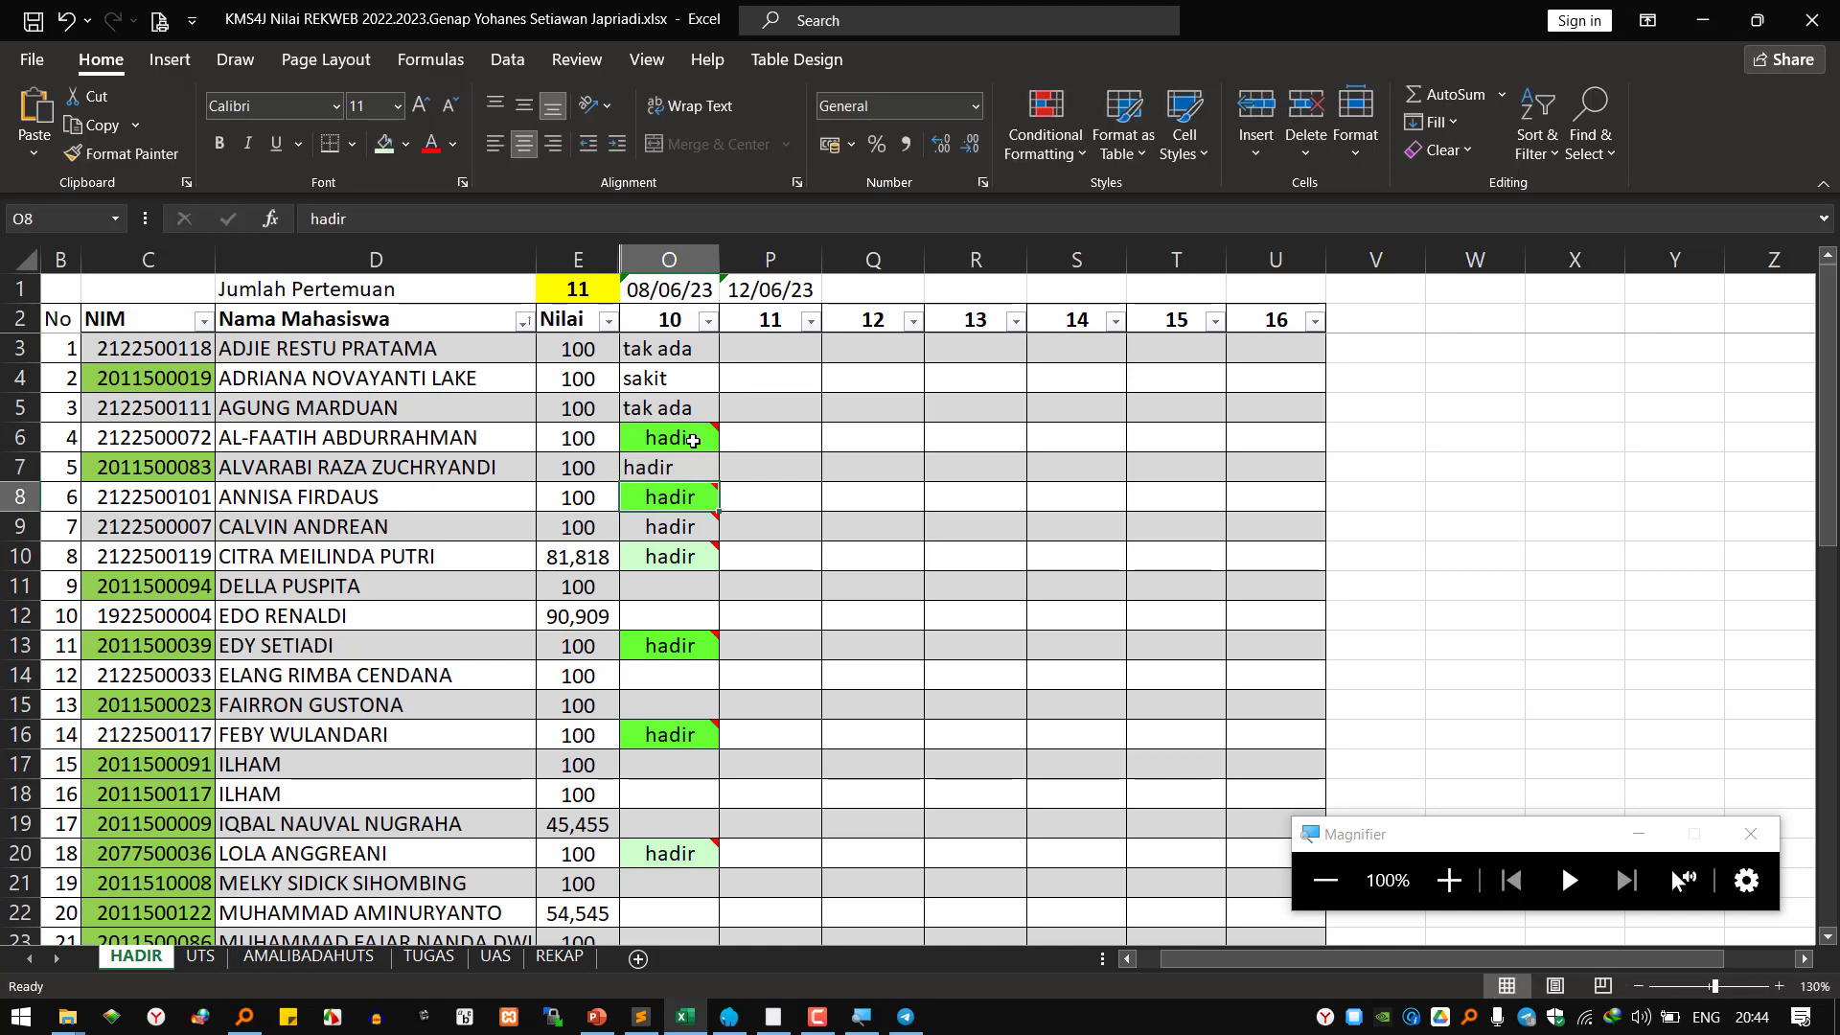
Step: Add the comment "minus tanpa masker" to cell O7
right_click(695, 466)
click(870, 878)
text(minus tanpa masker)
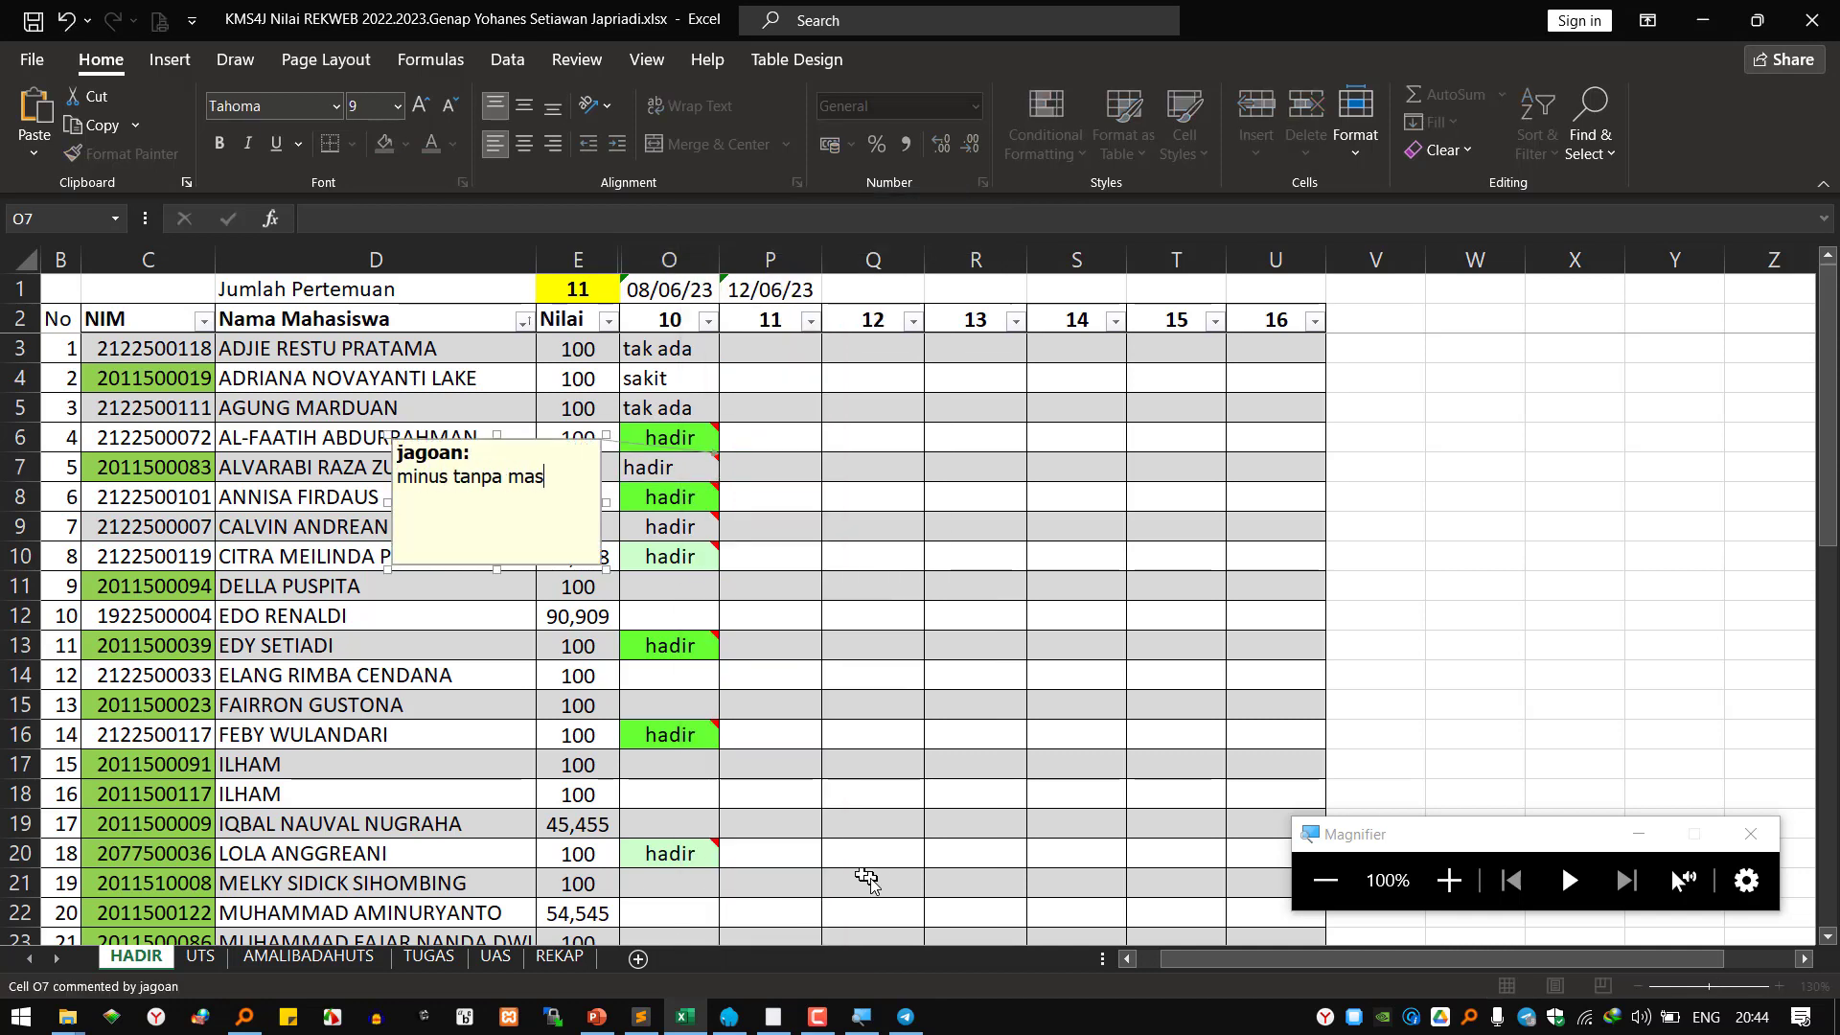
click(704, 596)
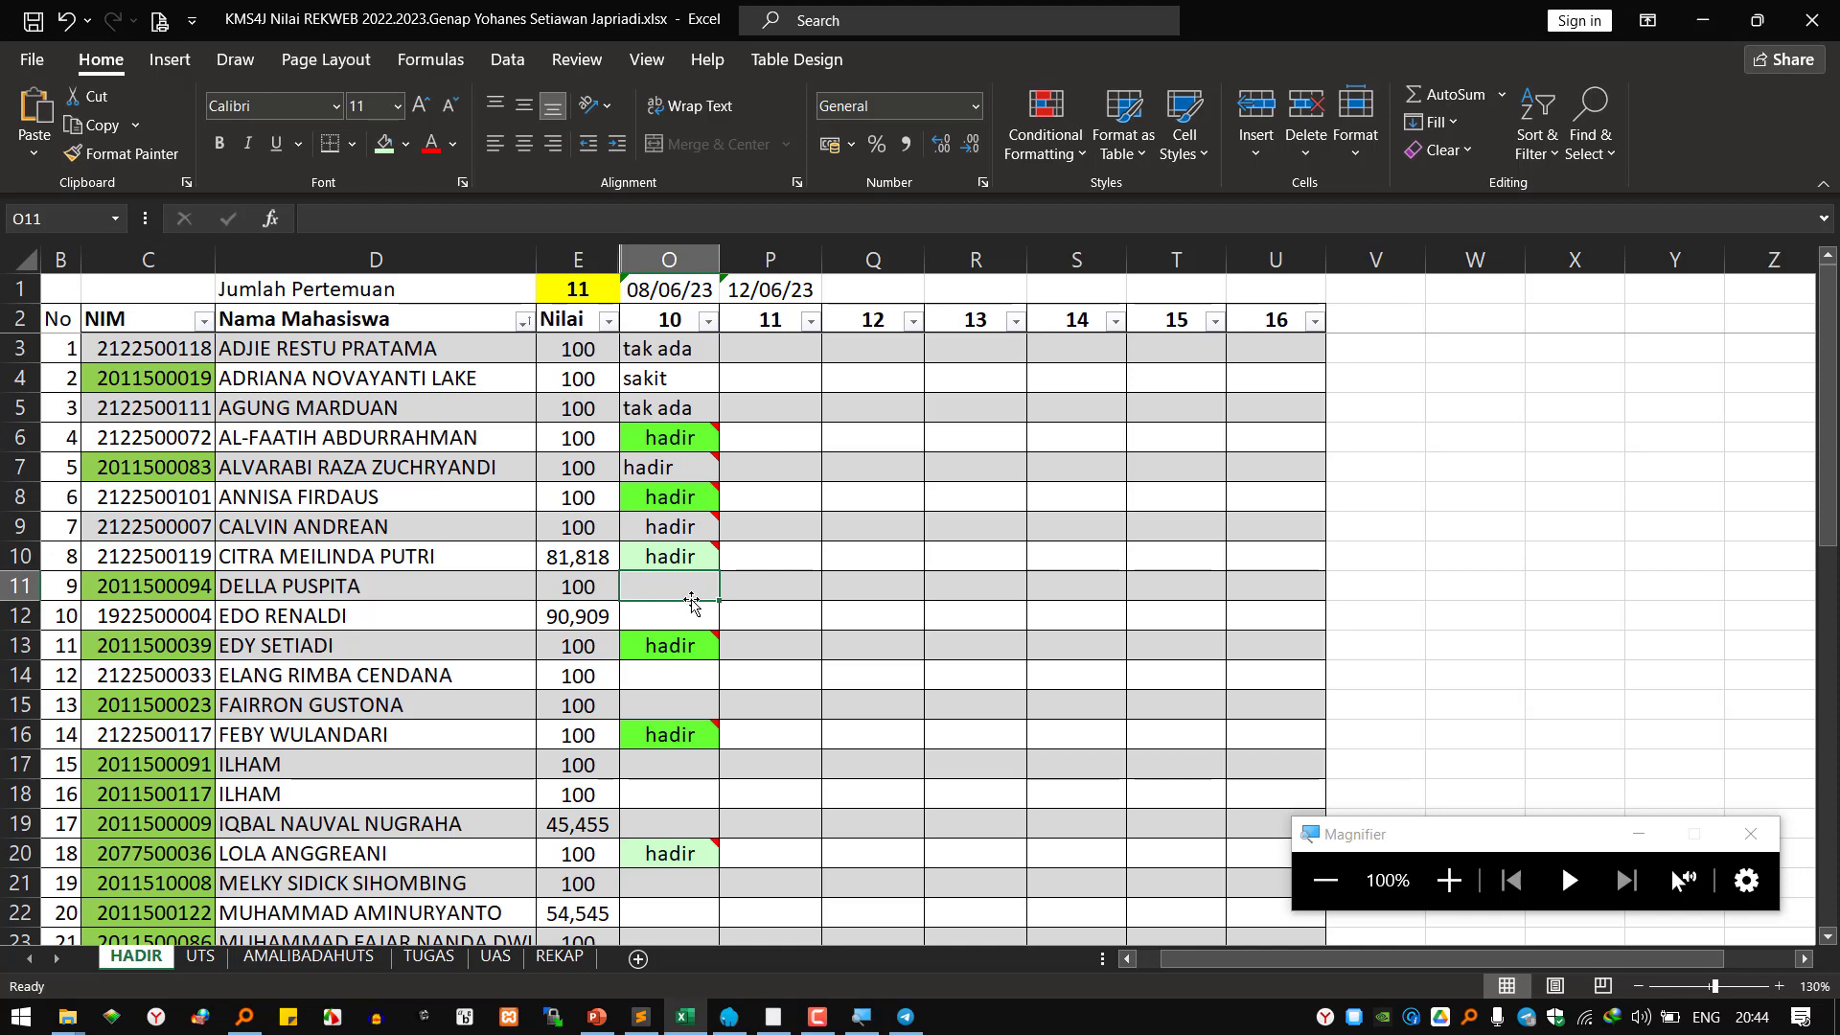
Step: Enter hadir in O11 and tak ada in O12, O14 and O15, leaving O16 blank
text(hadir)
key(Return)
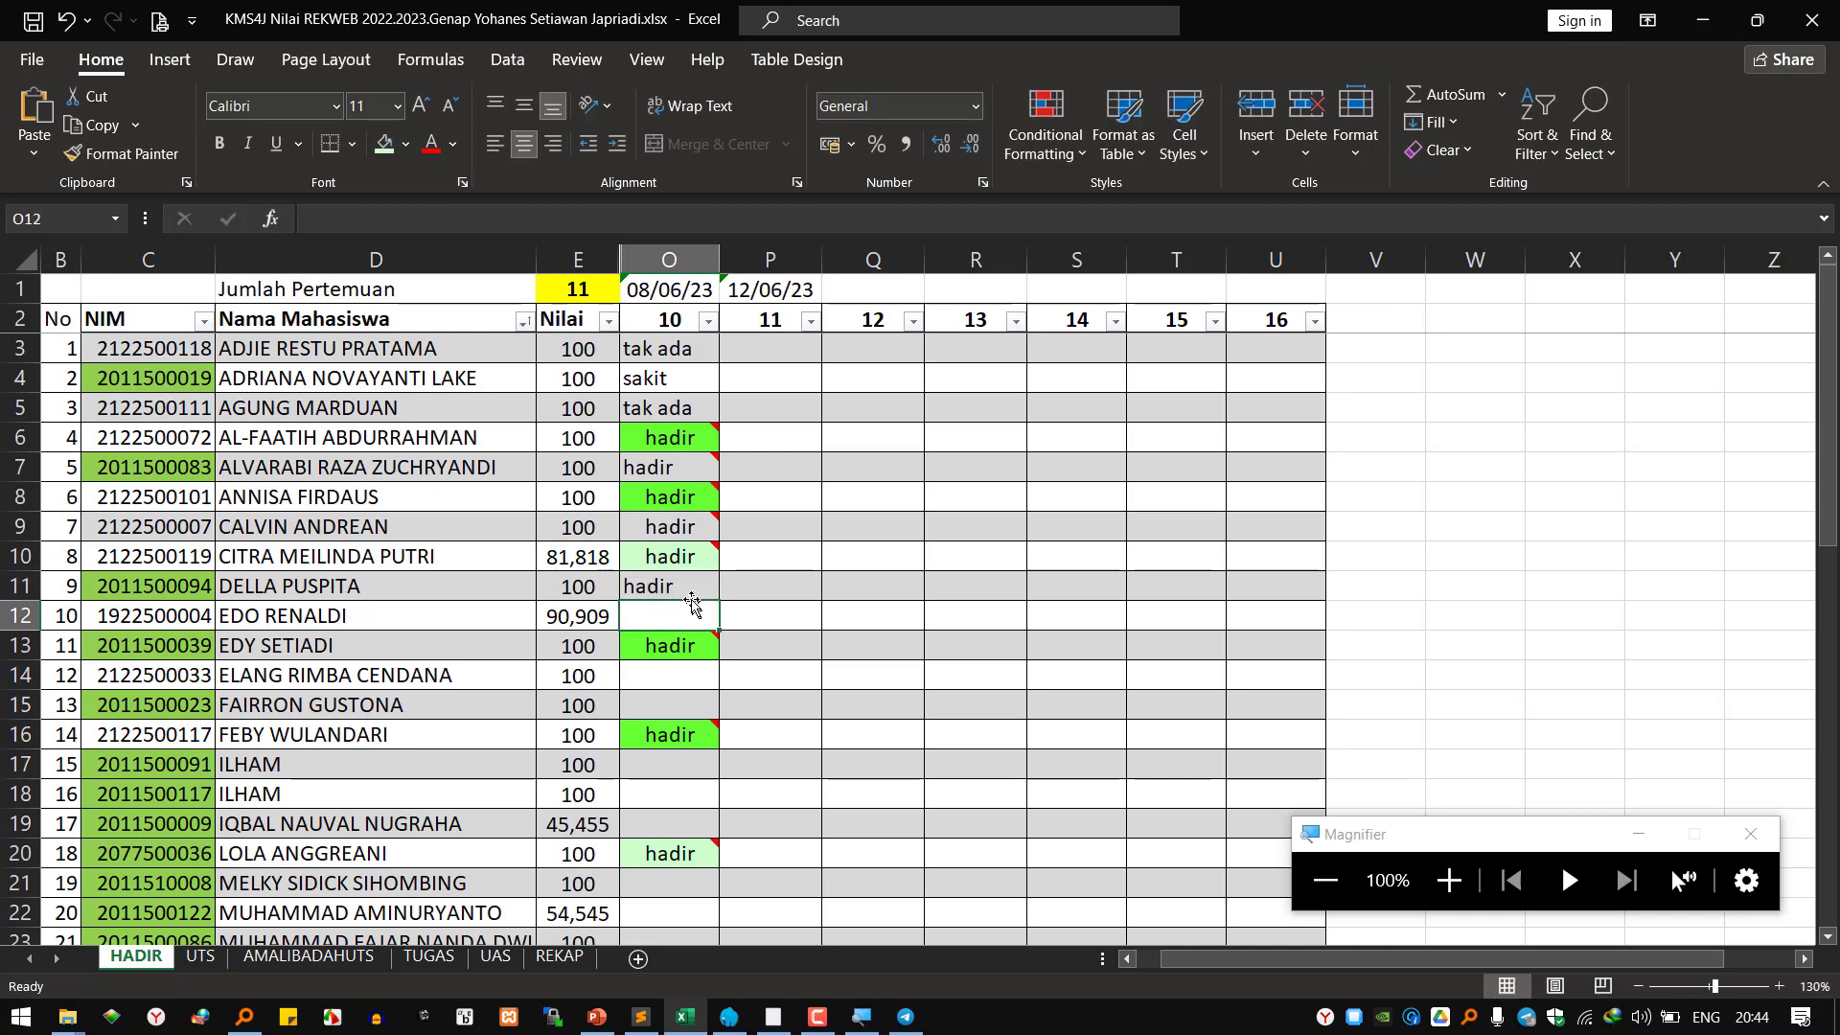
text(tak ada)
key(Return)
key(Return)
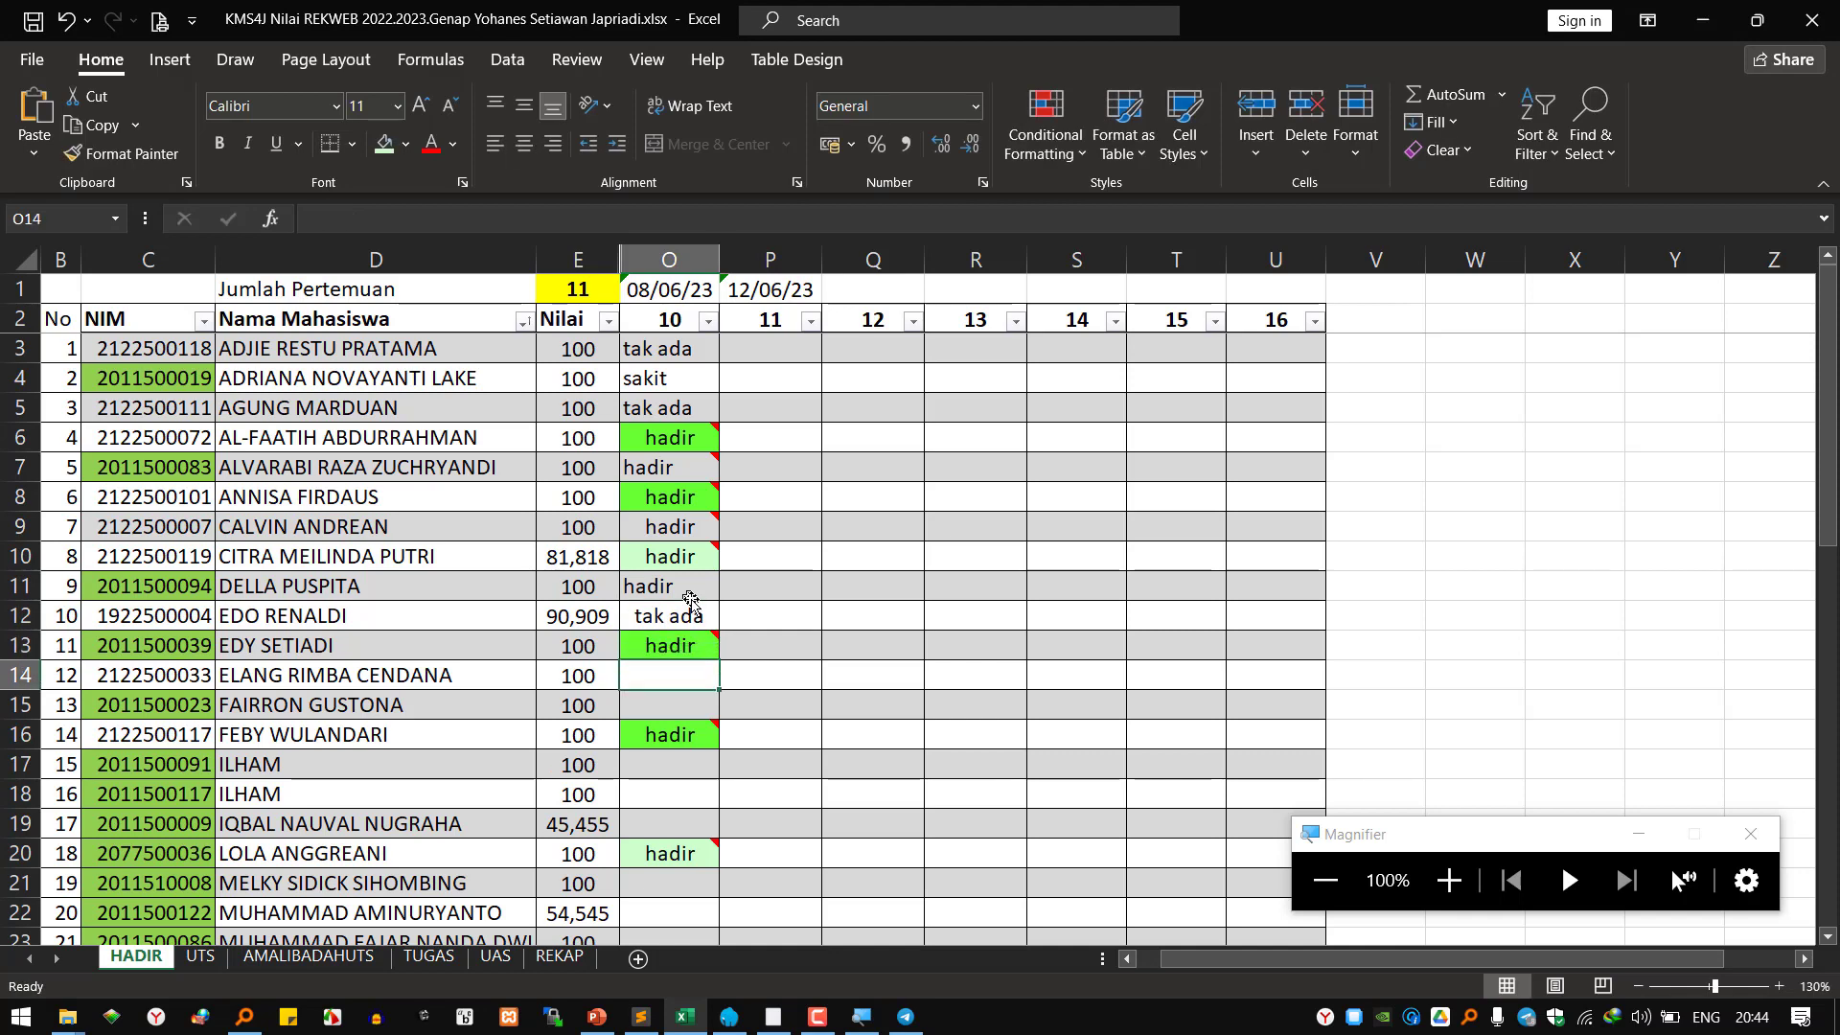
text(tak ada)
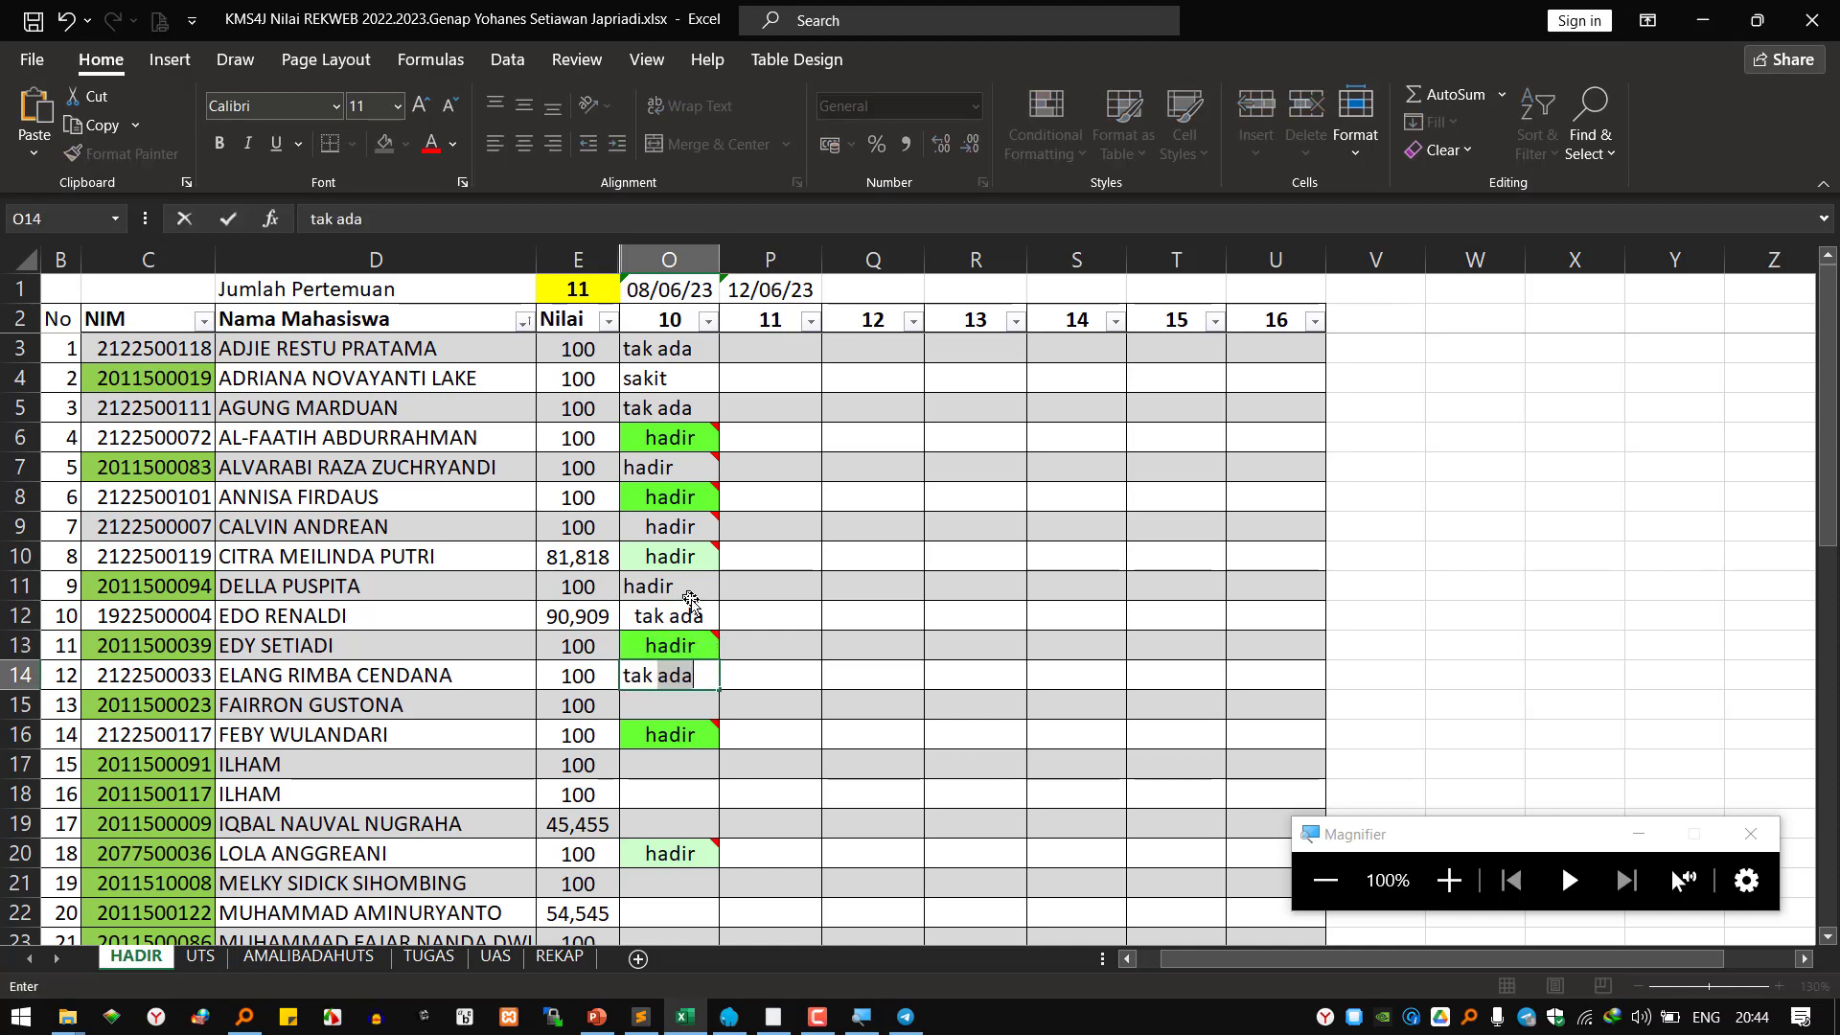
key(Return)
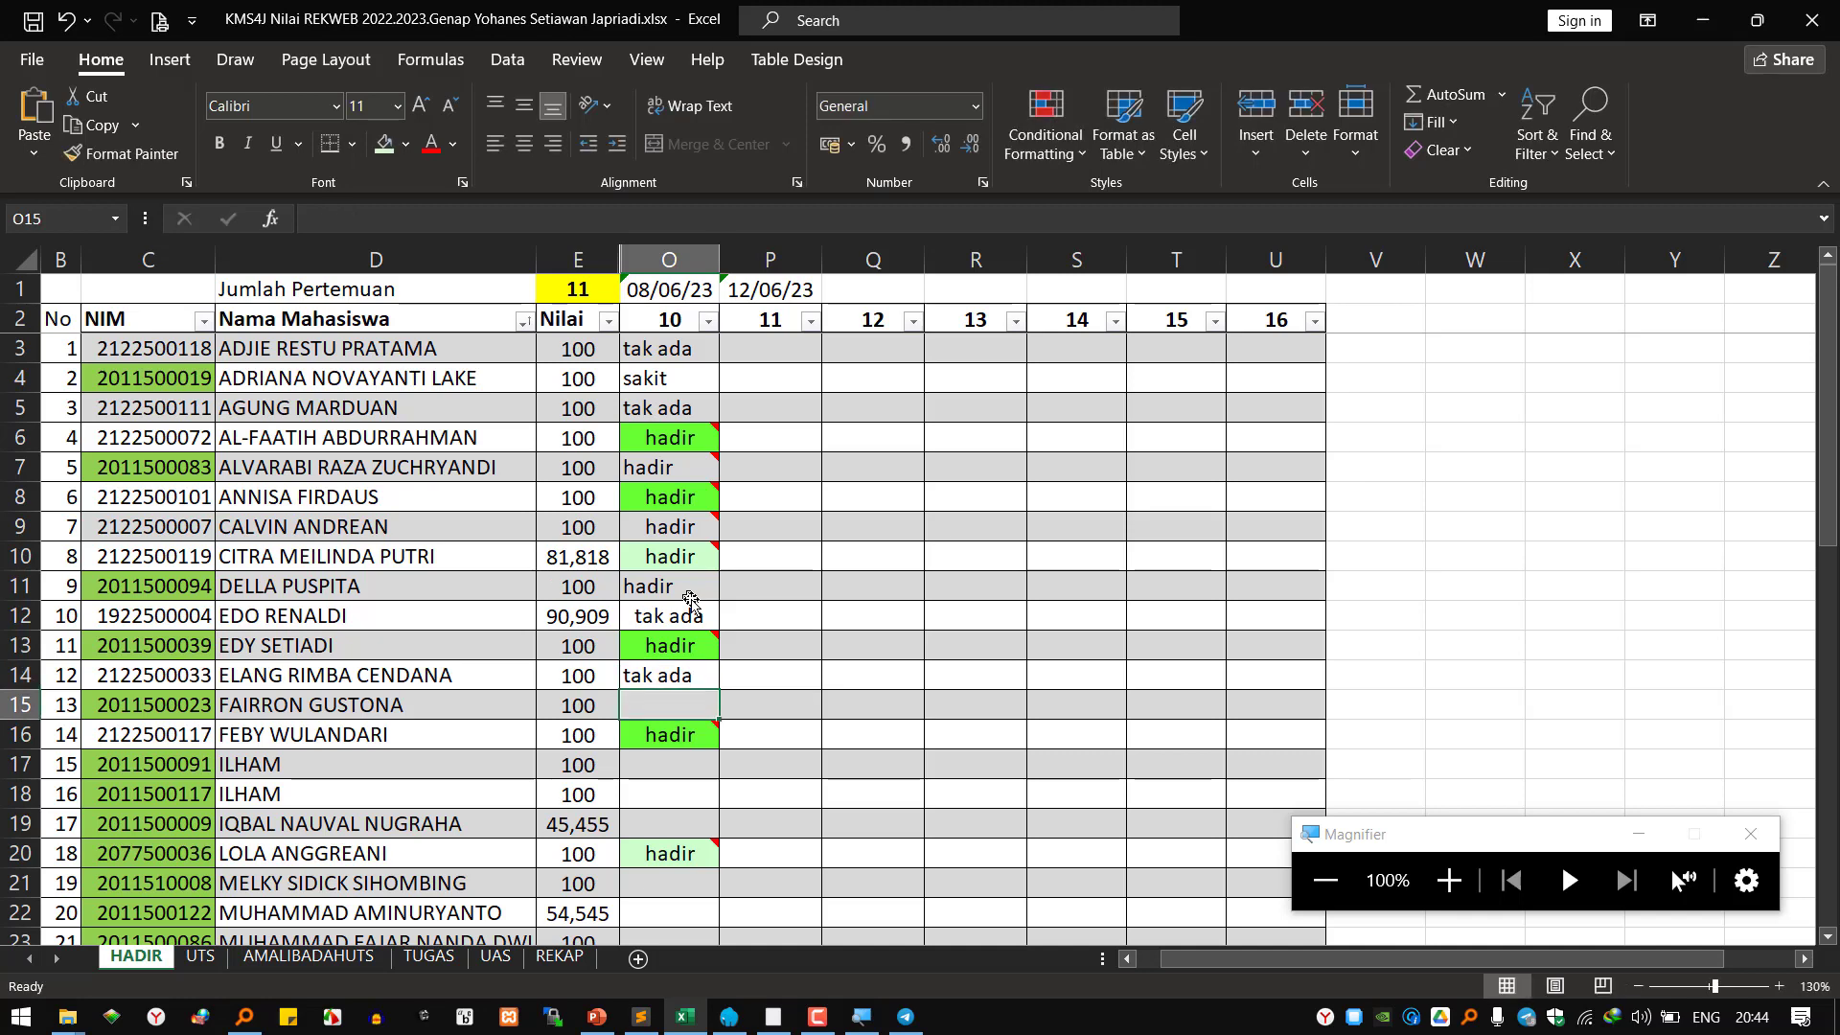
text(tak ada)
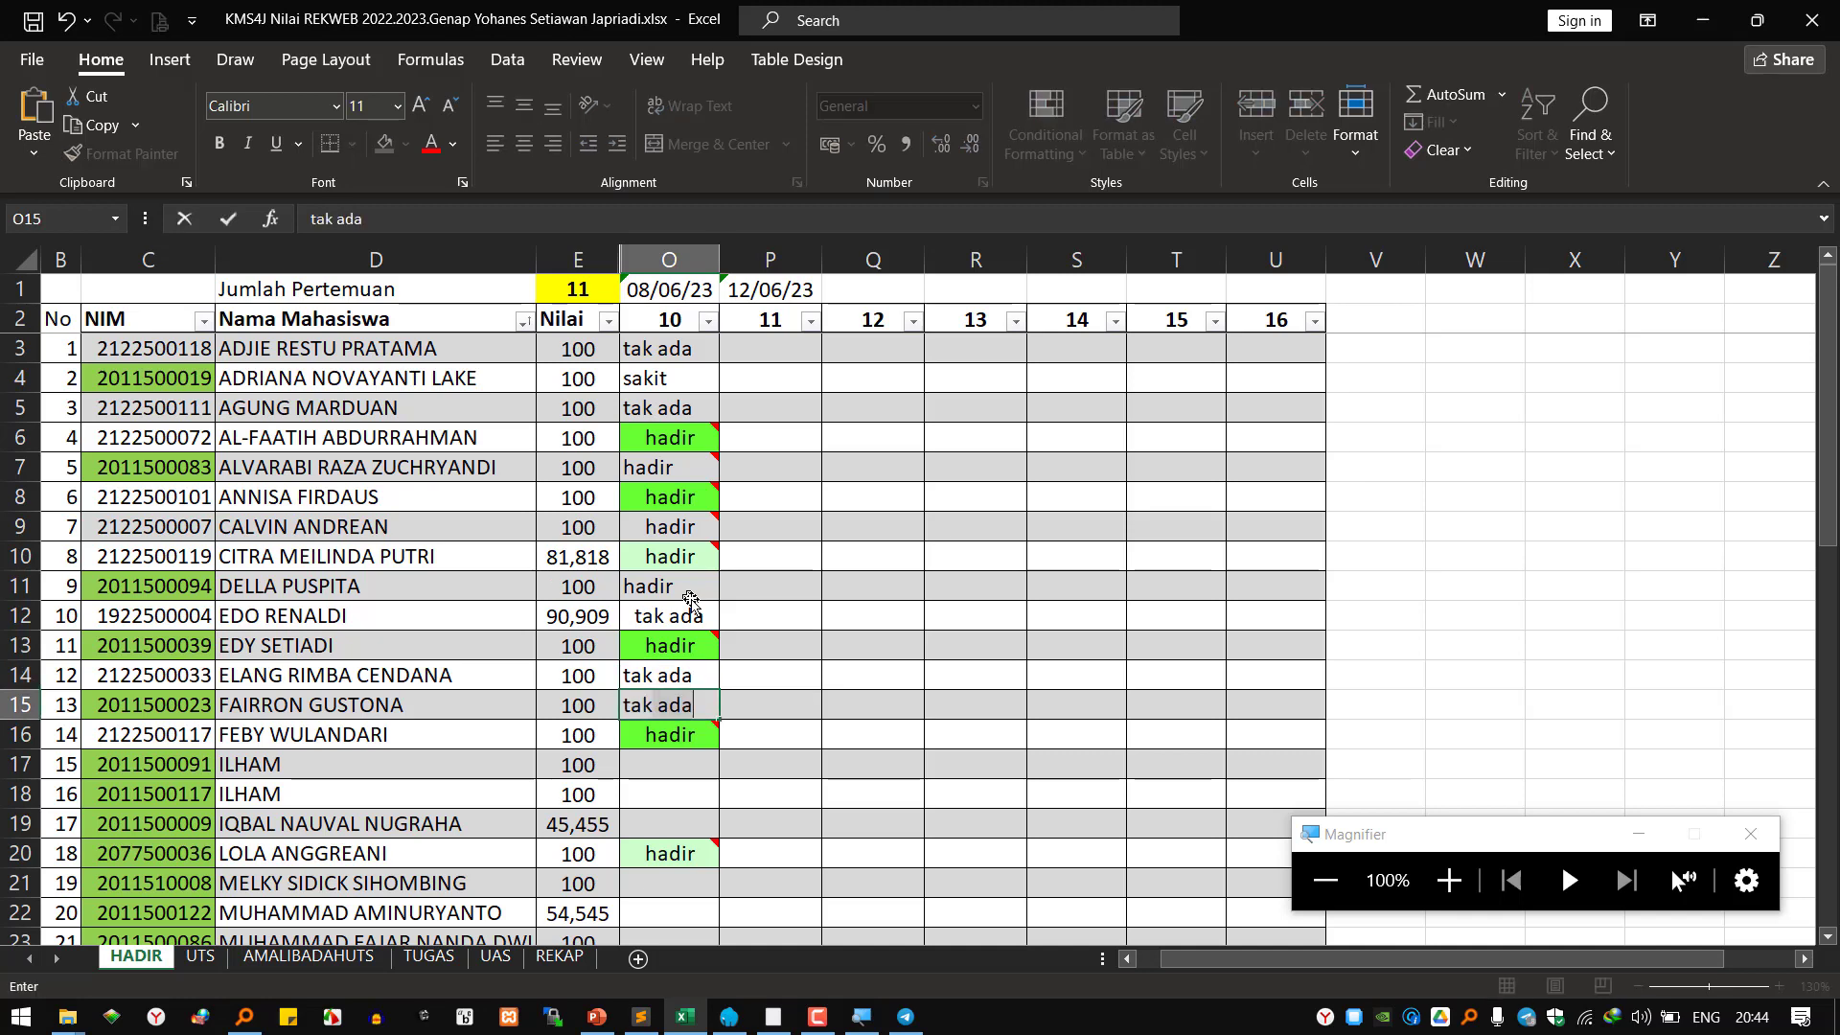
key(Return)
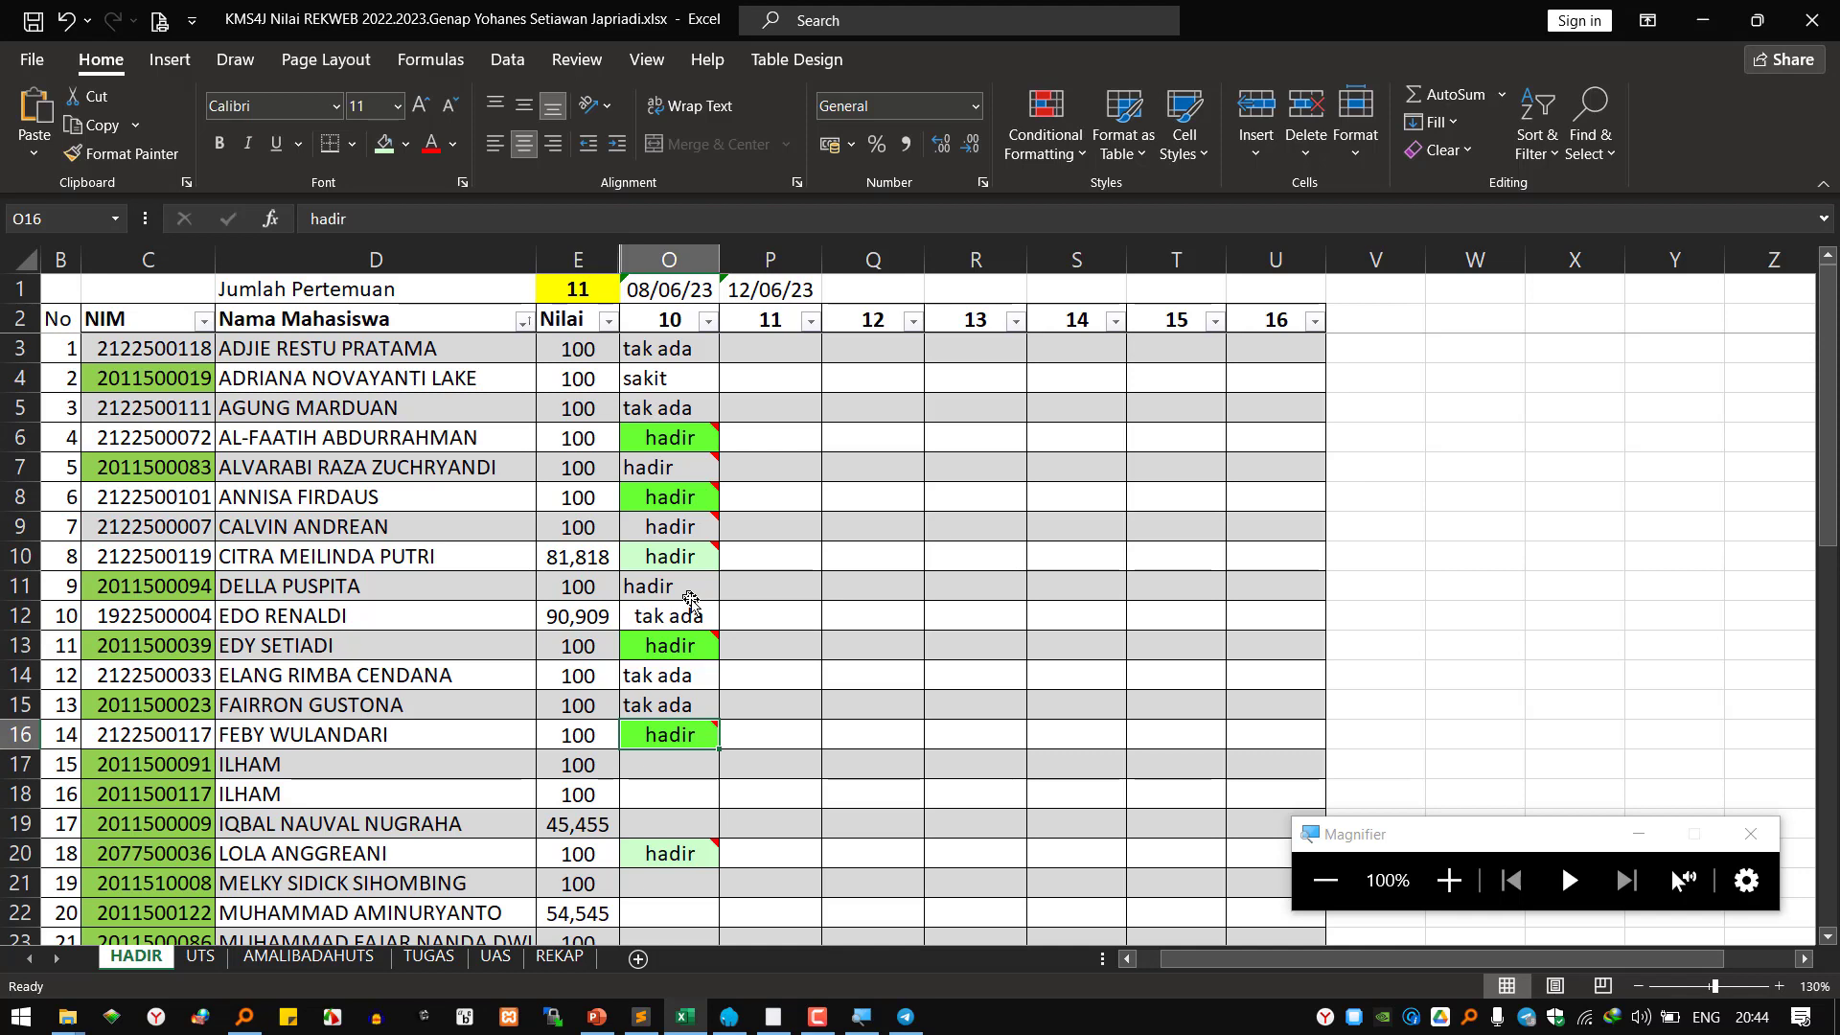
key(Return)
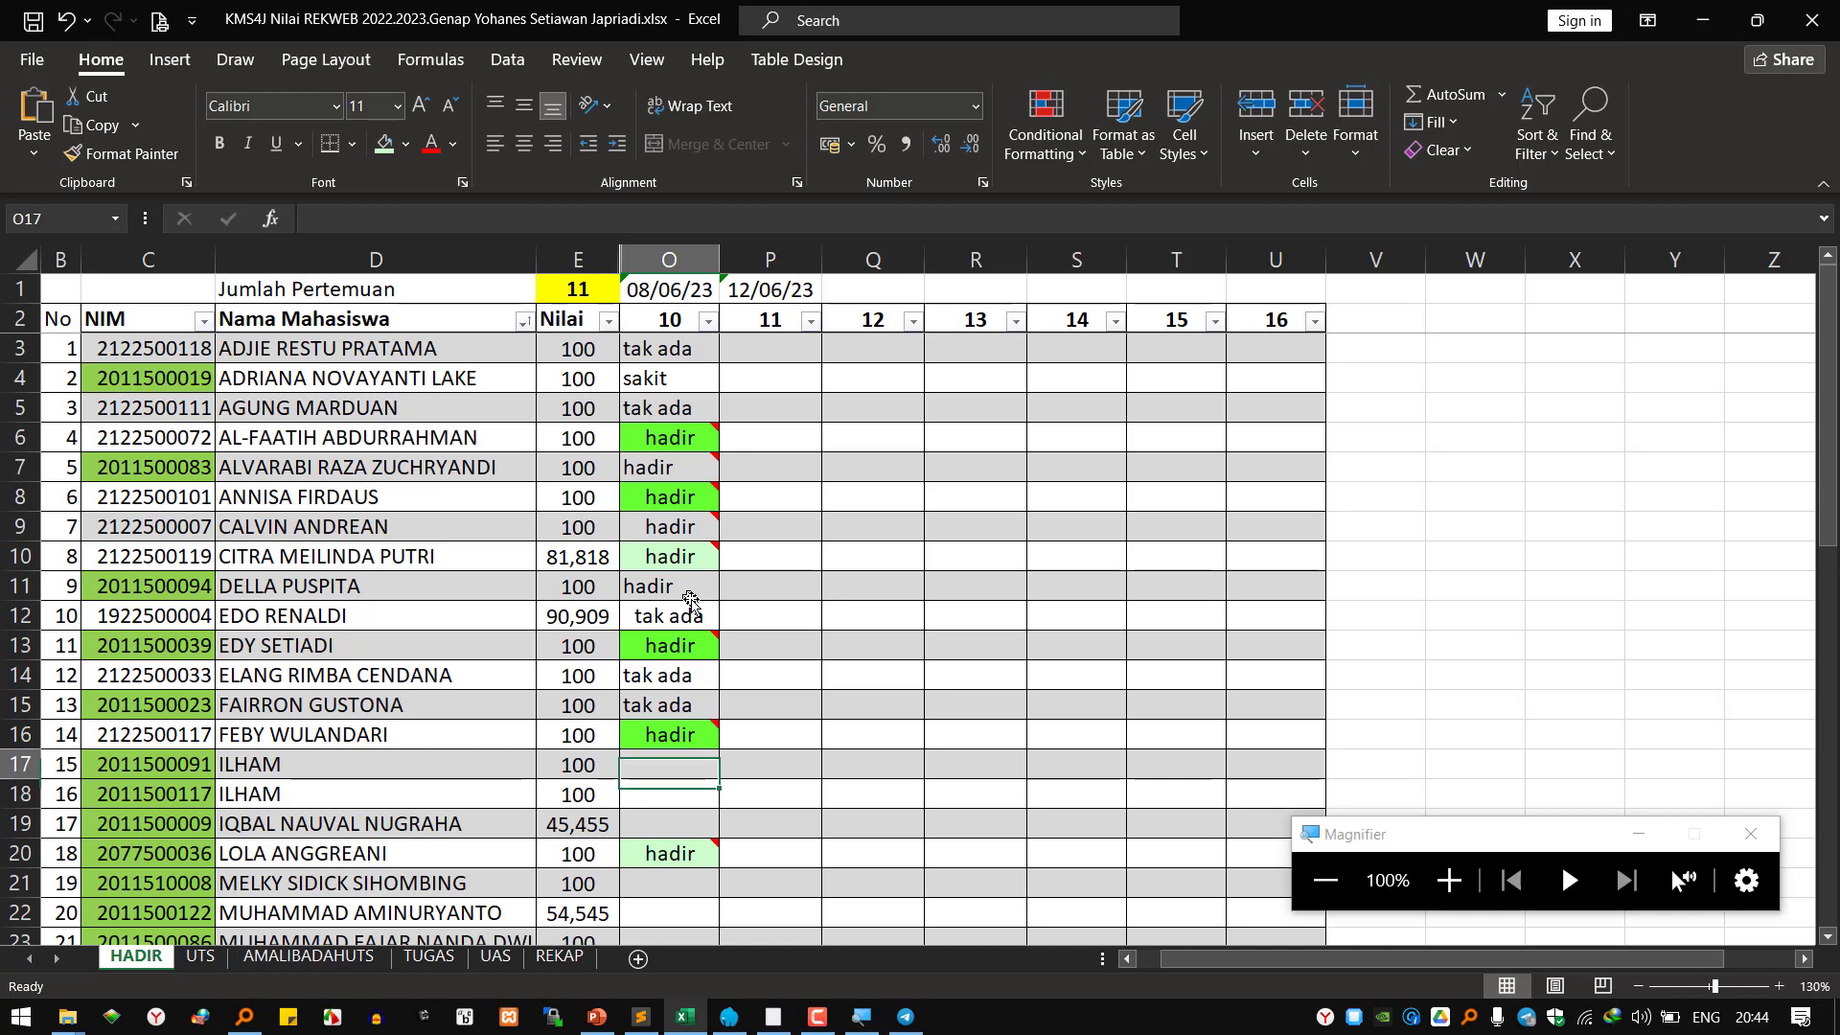
Step: Enter hadir in O17, O18, O21, O23 and tak ada in O19, O22, then show the desktop
text(hadir)
key(Return)
text(hadir)
key(Return)
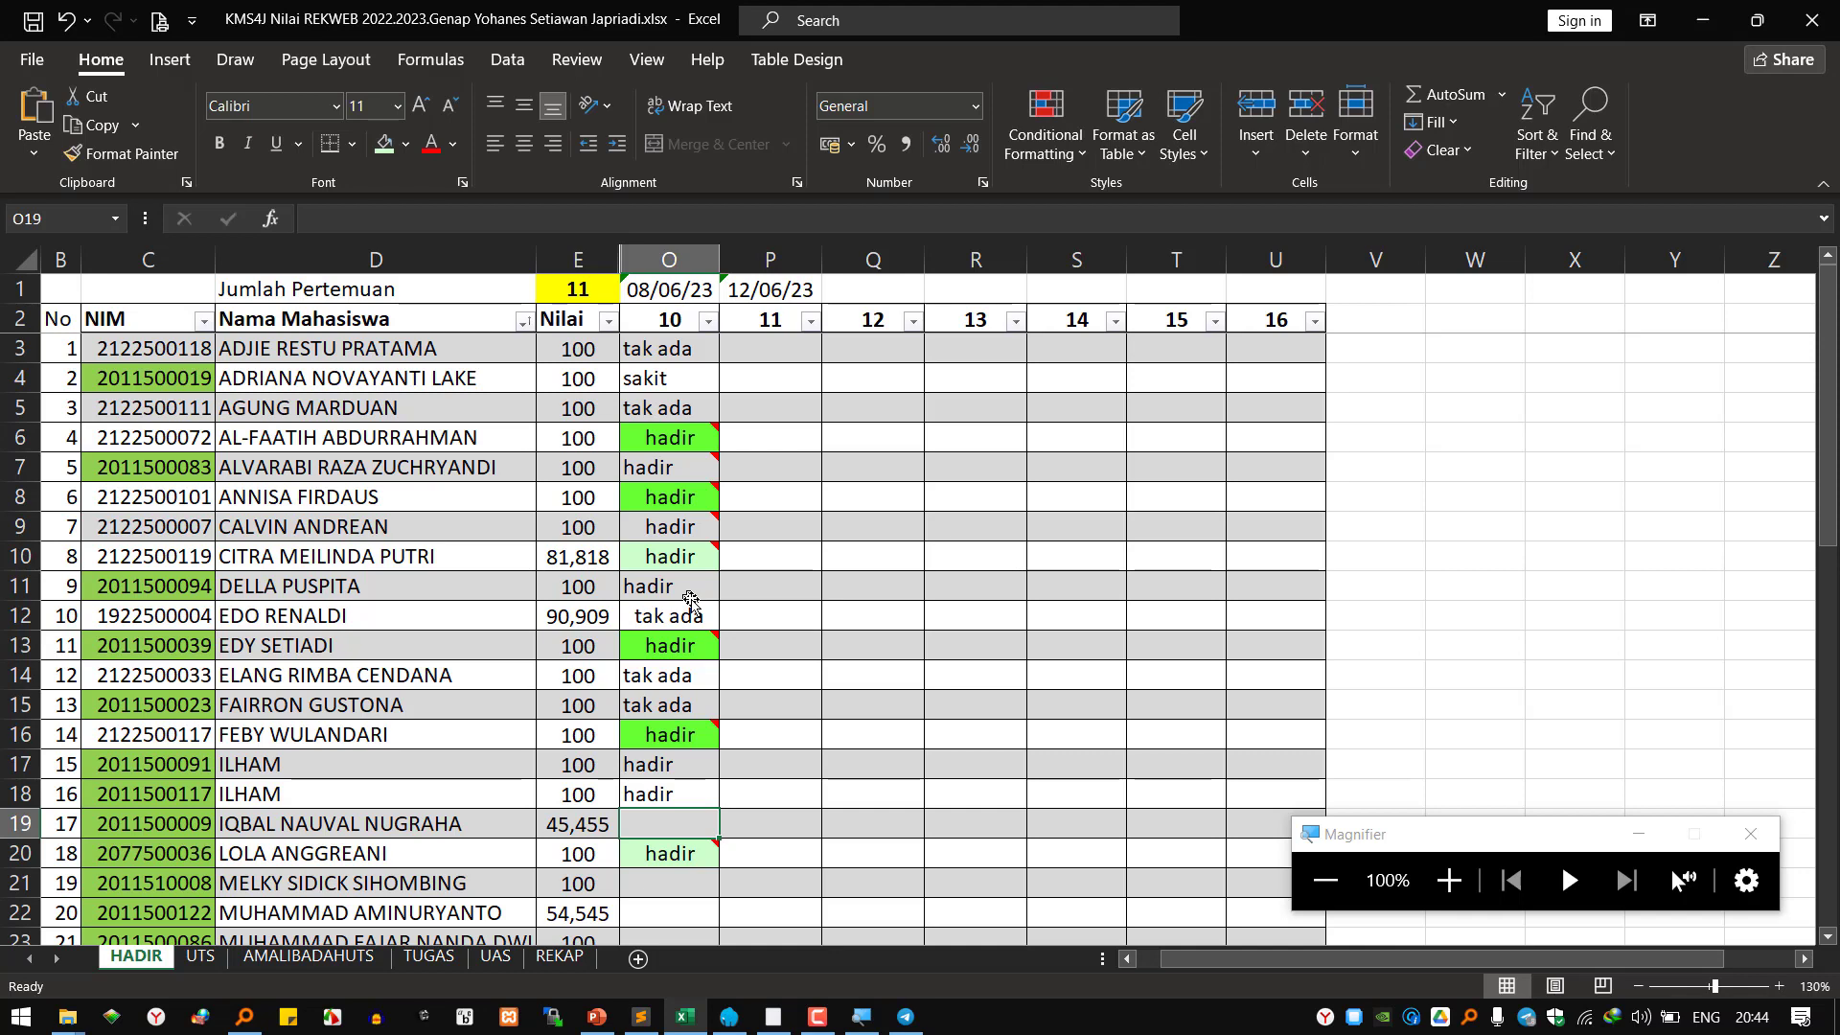
text(tak ada)
key(Return)
key(Return)
text(hadir)
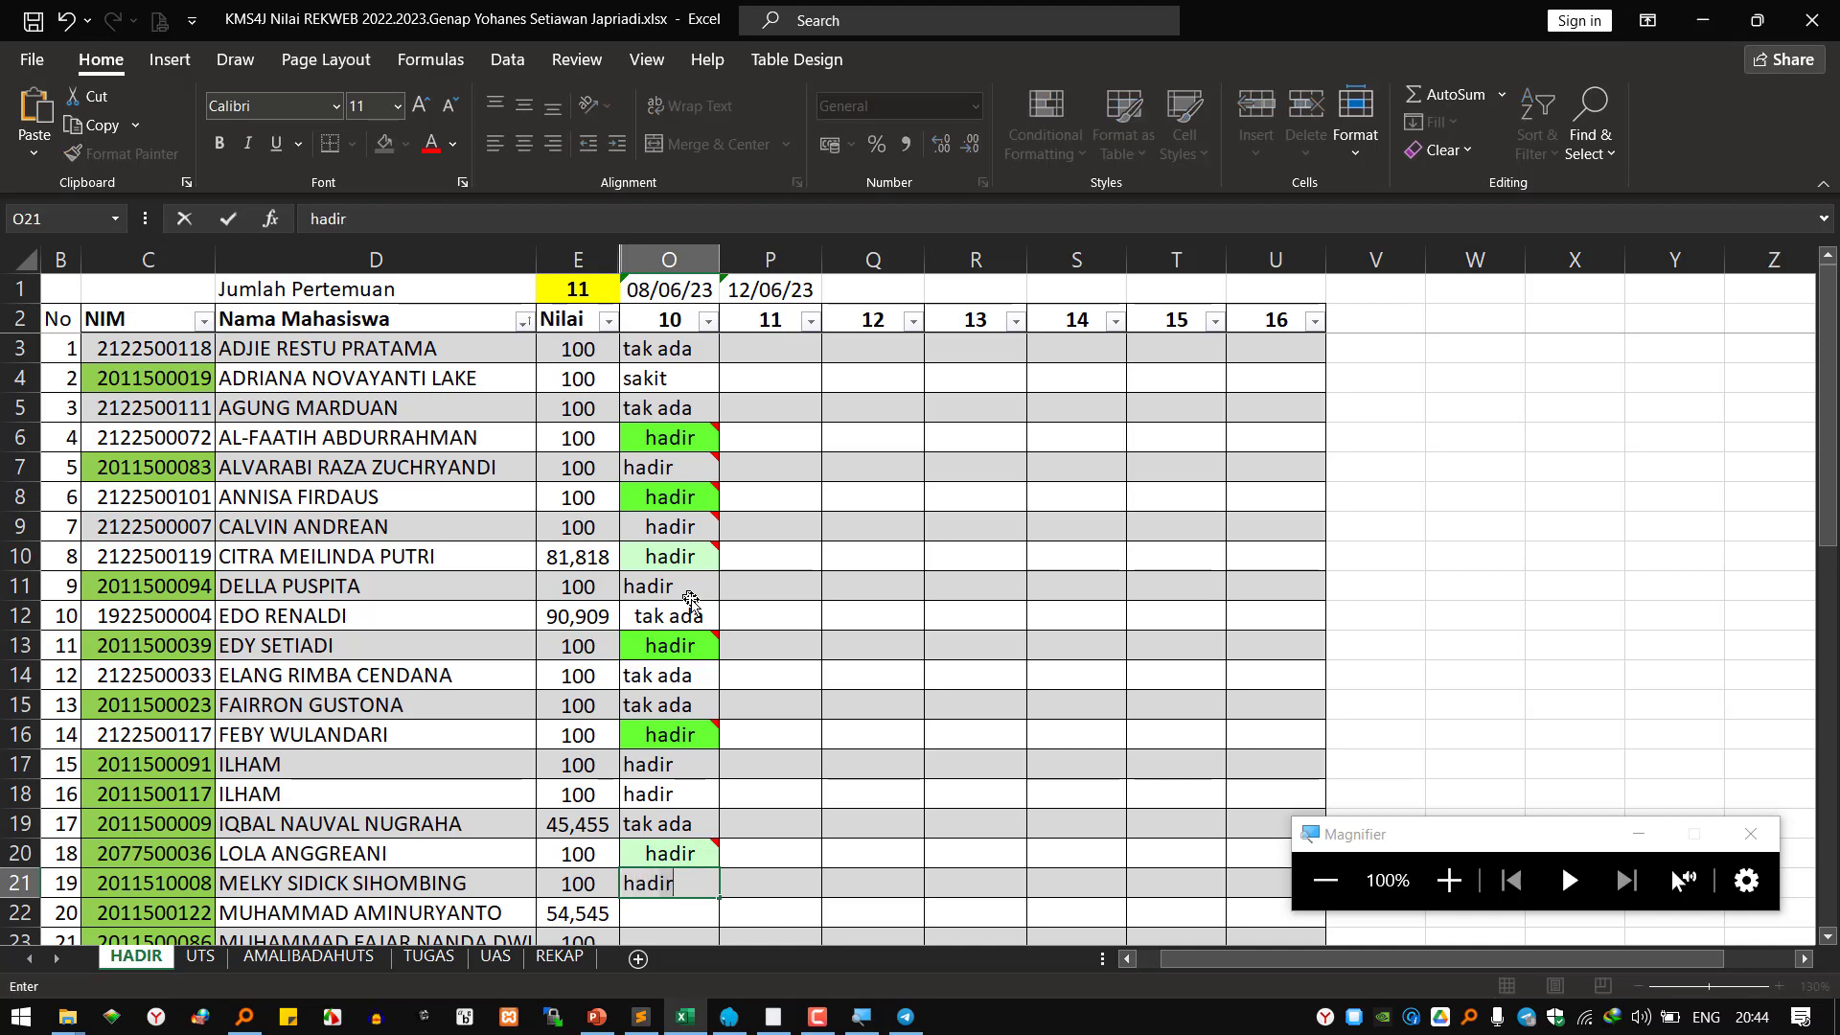
key(Return)
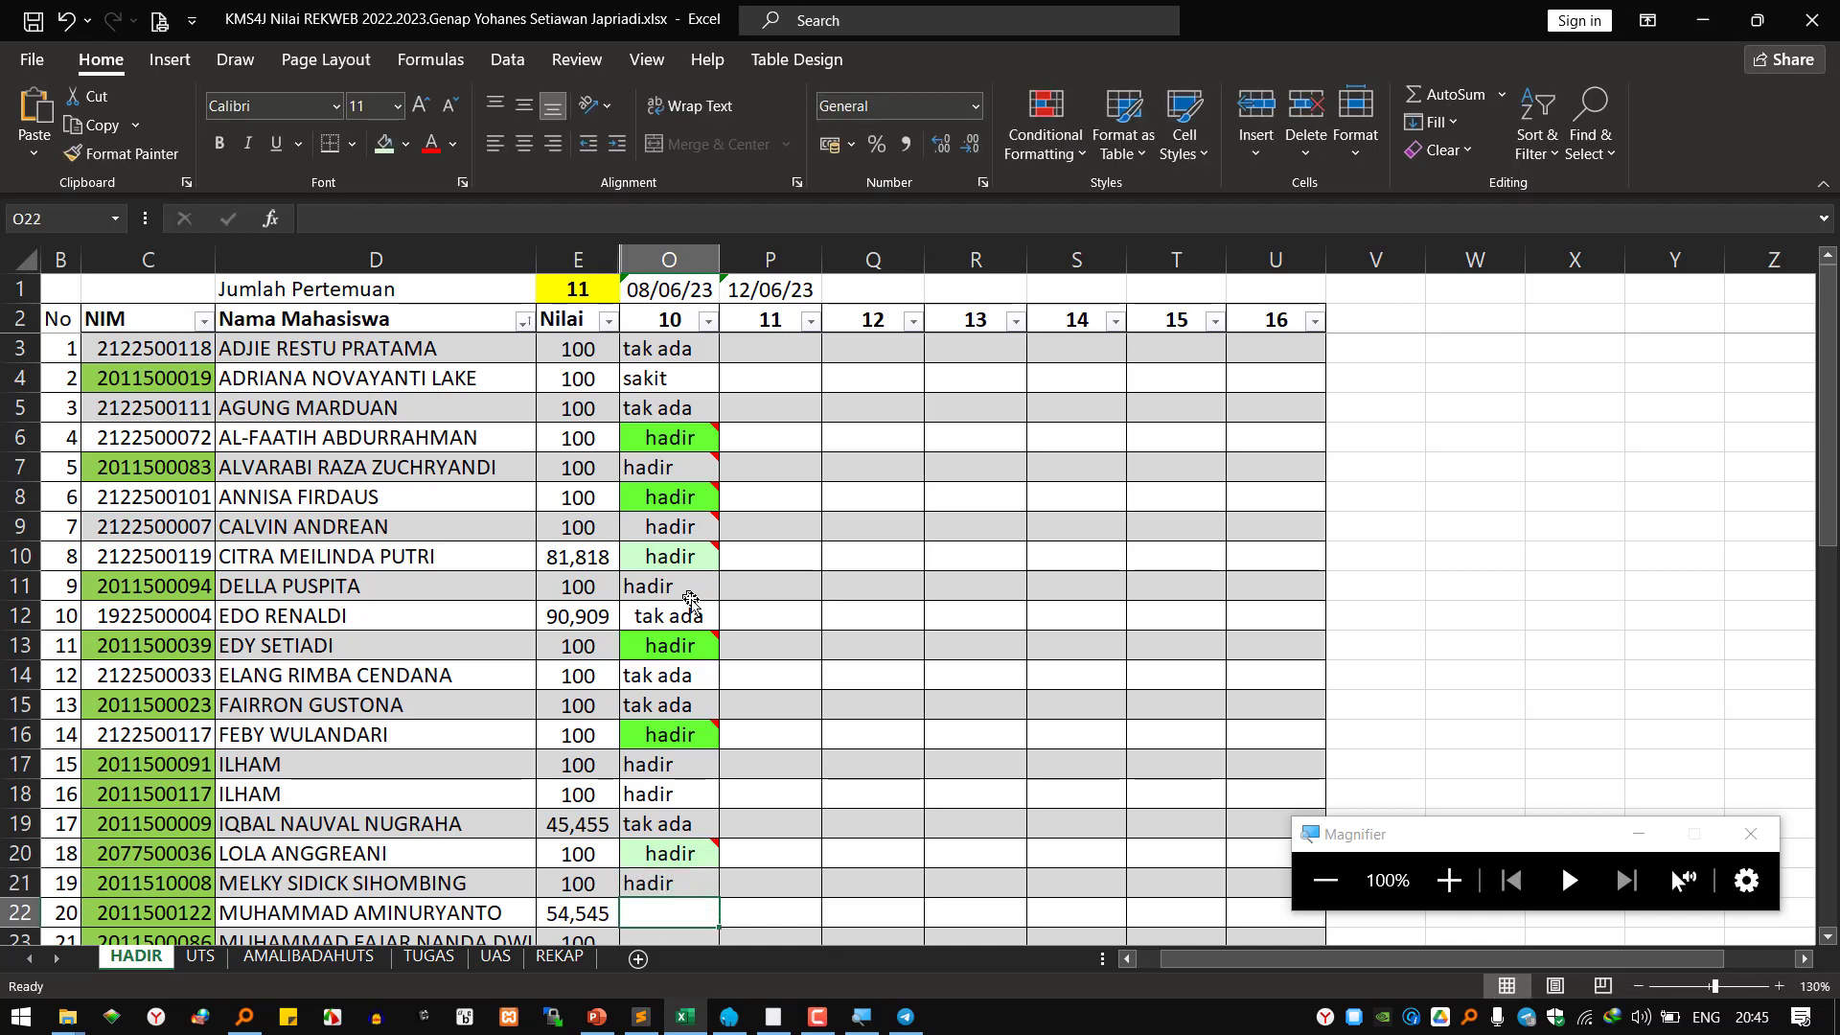
text(tak ada)
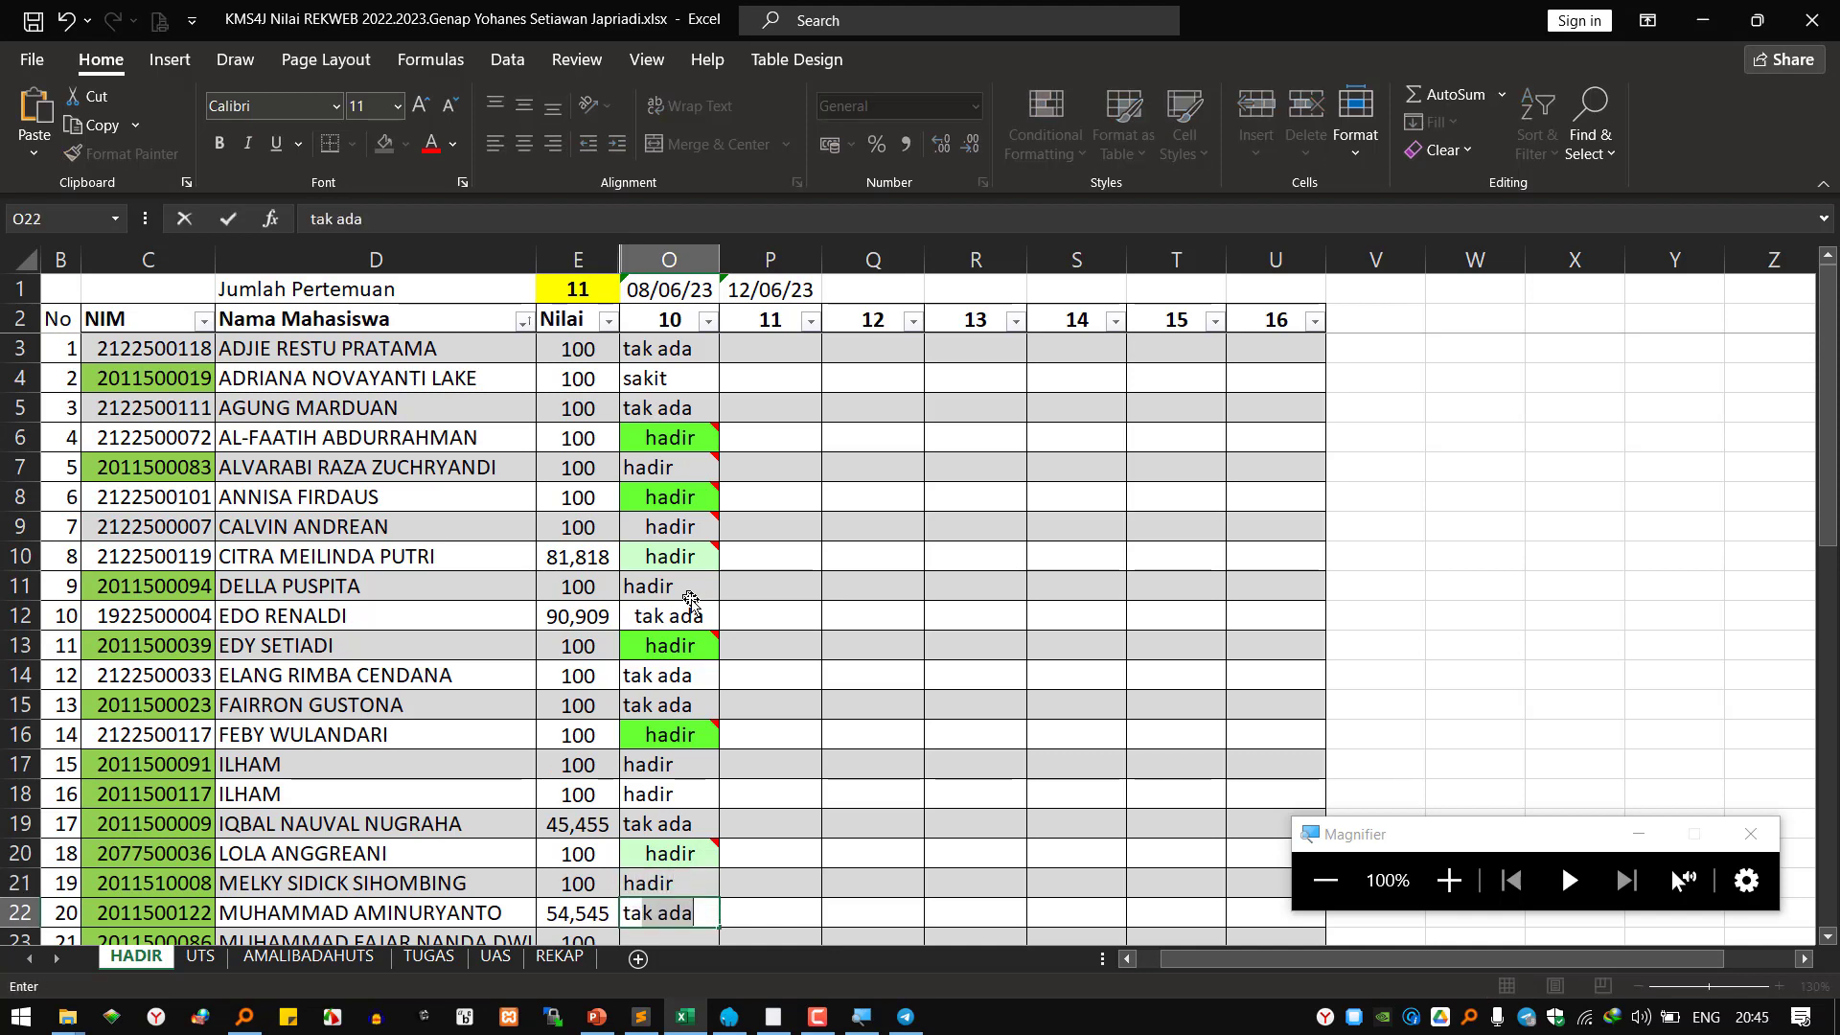
key(Return)
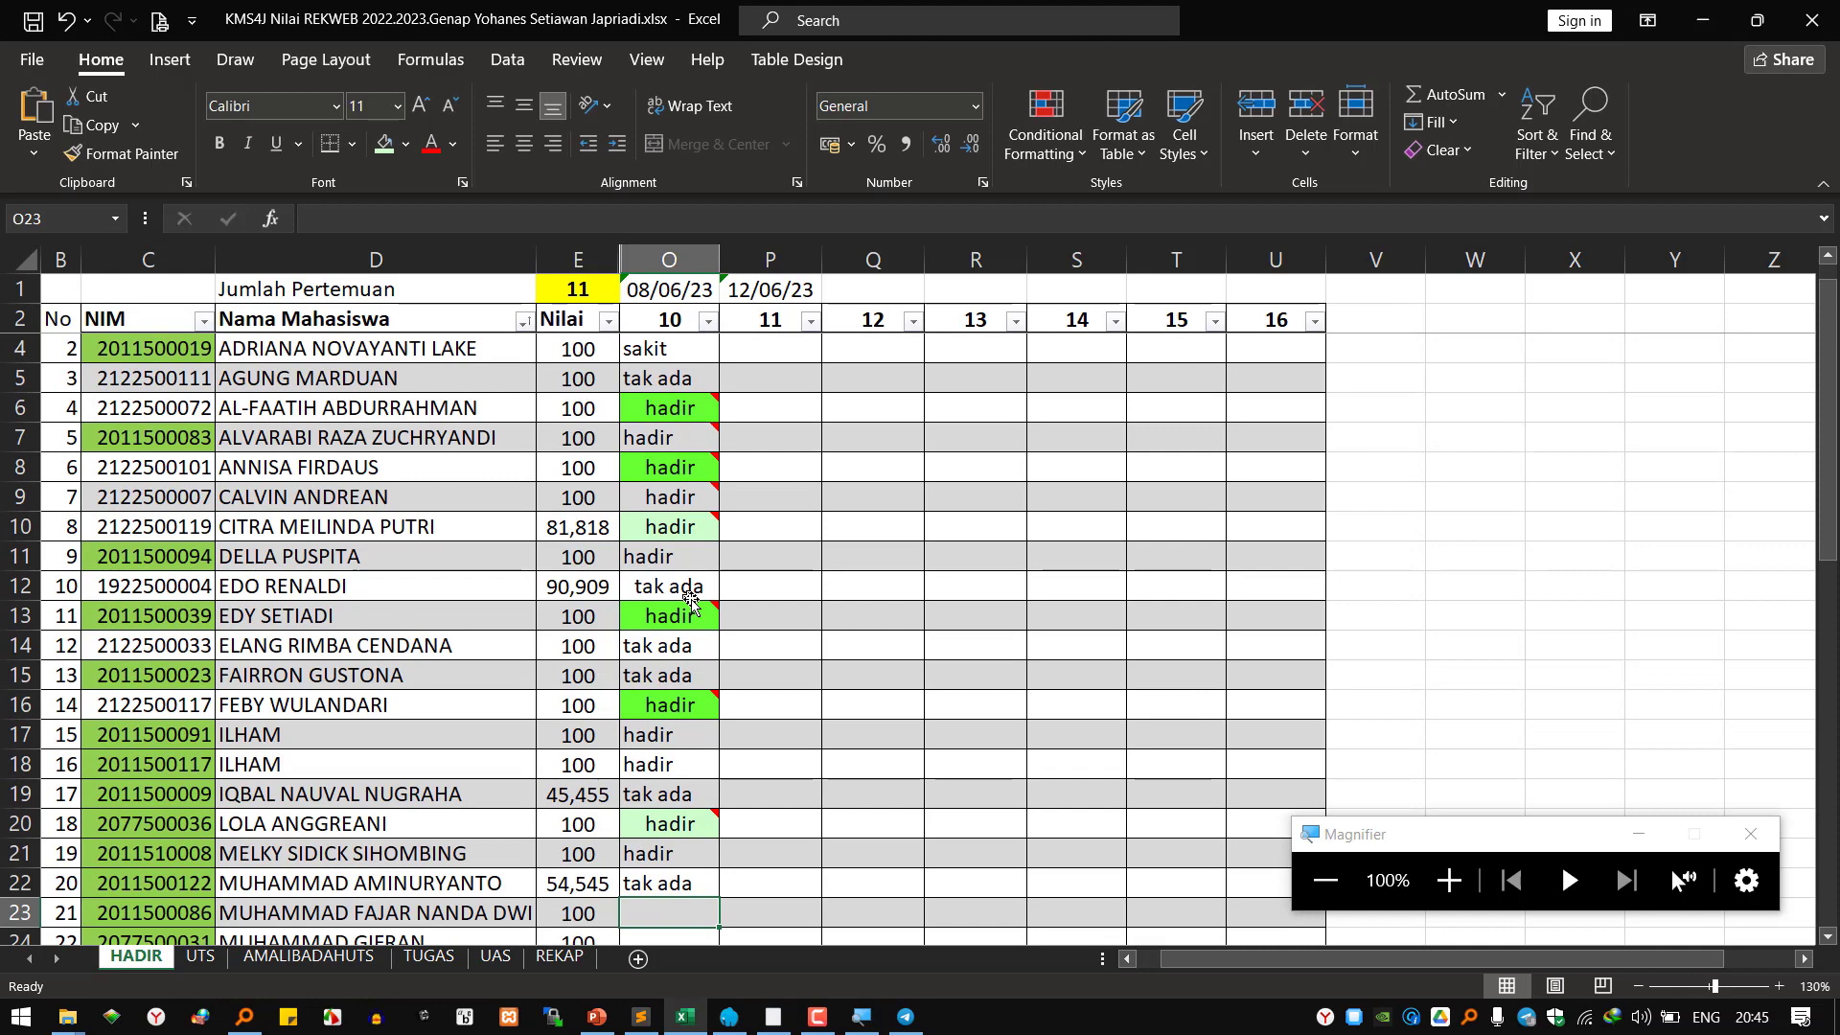
text(hadir)
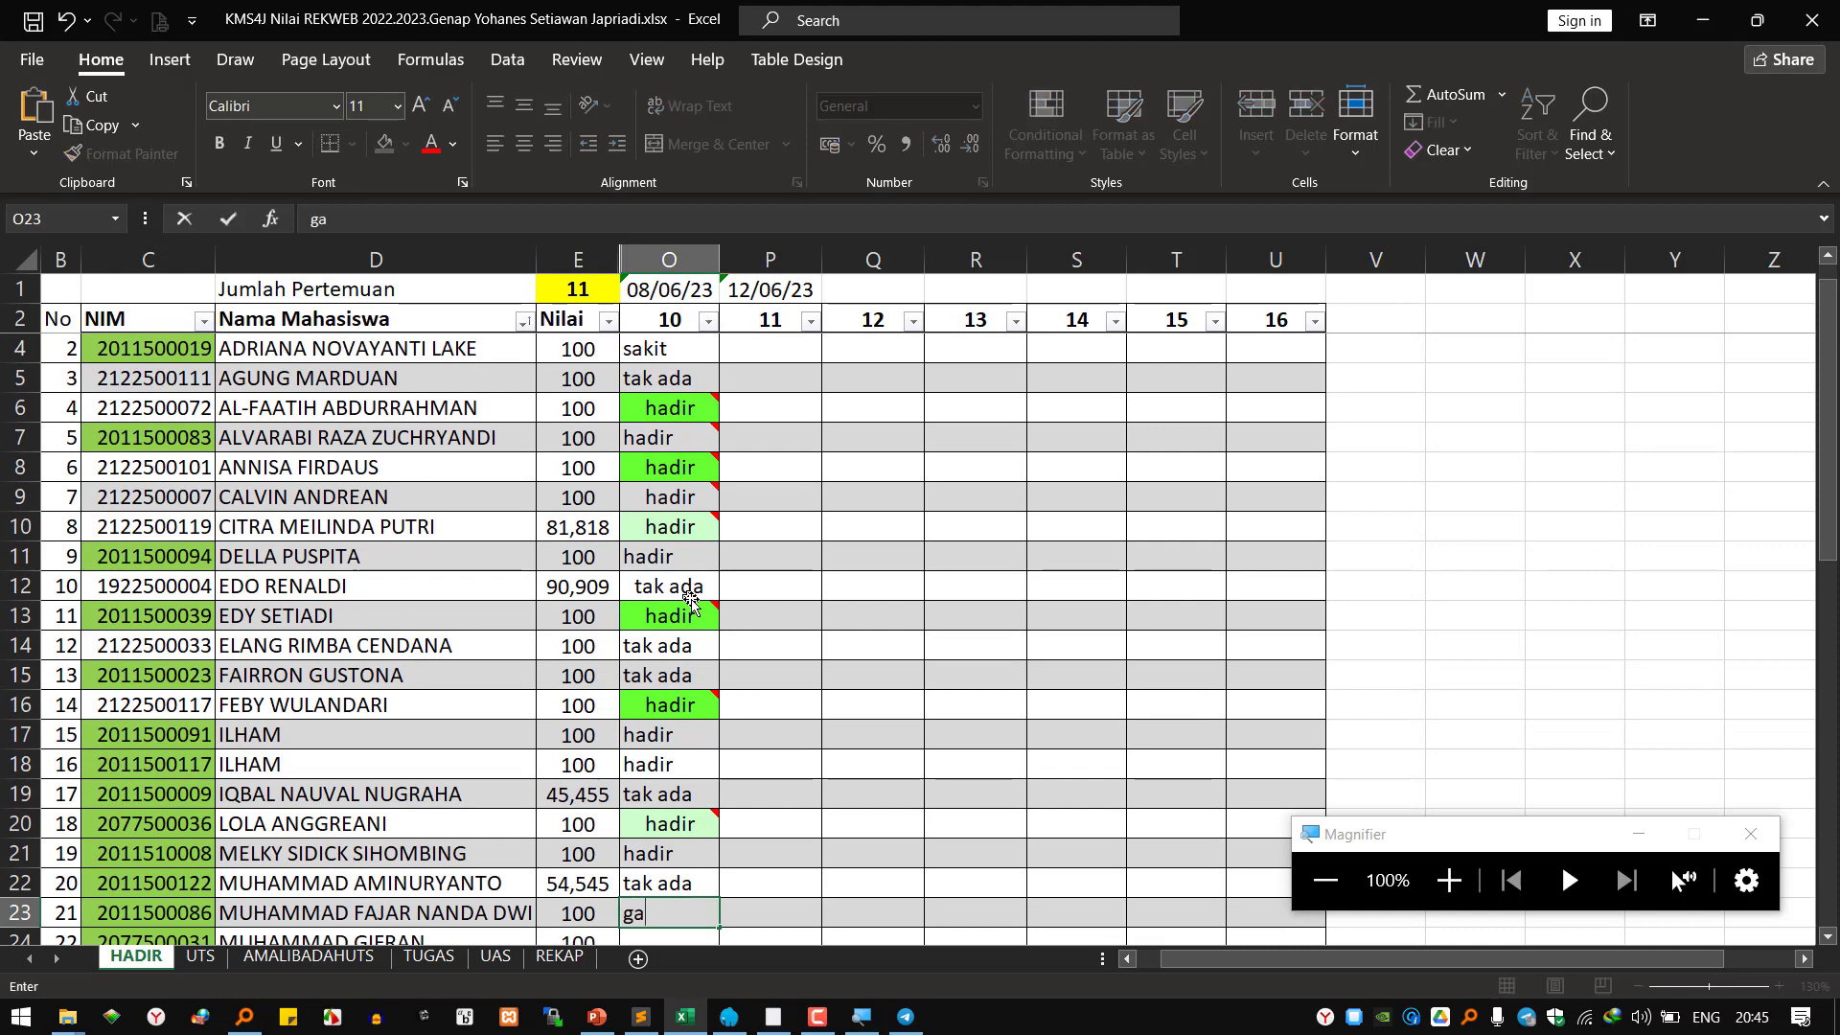
key(Return)
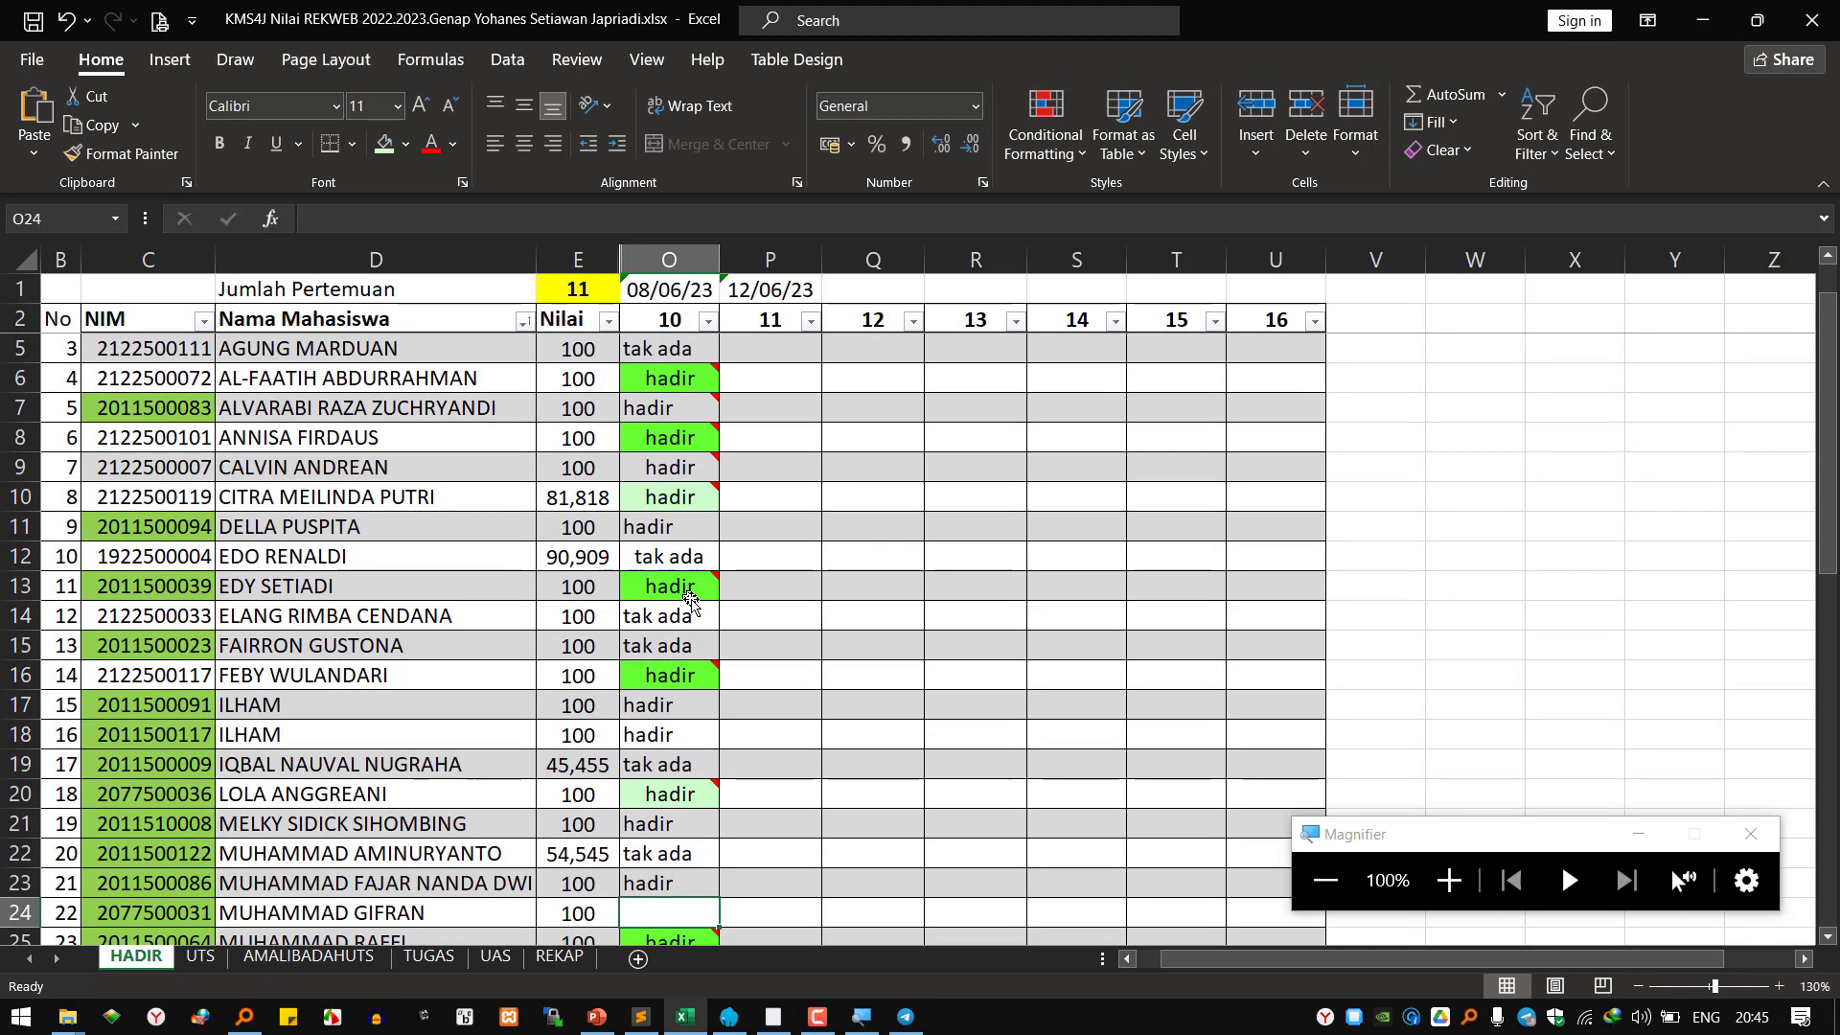
key(super+d)
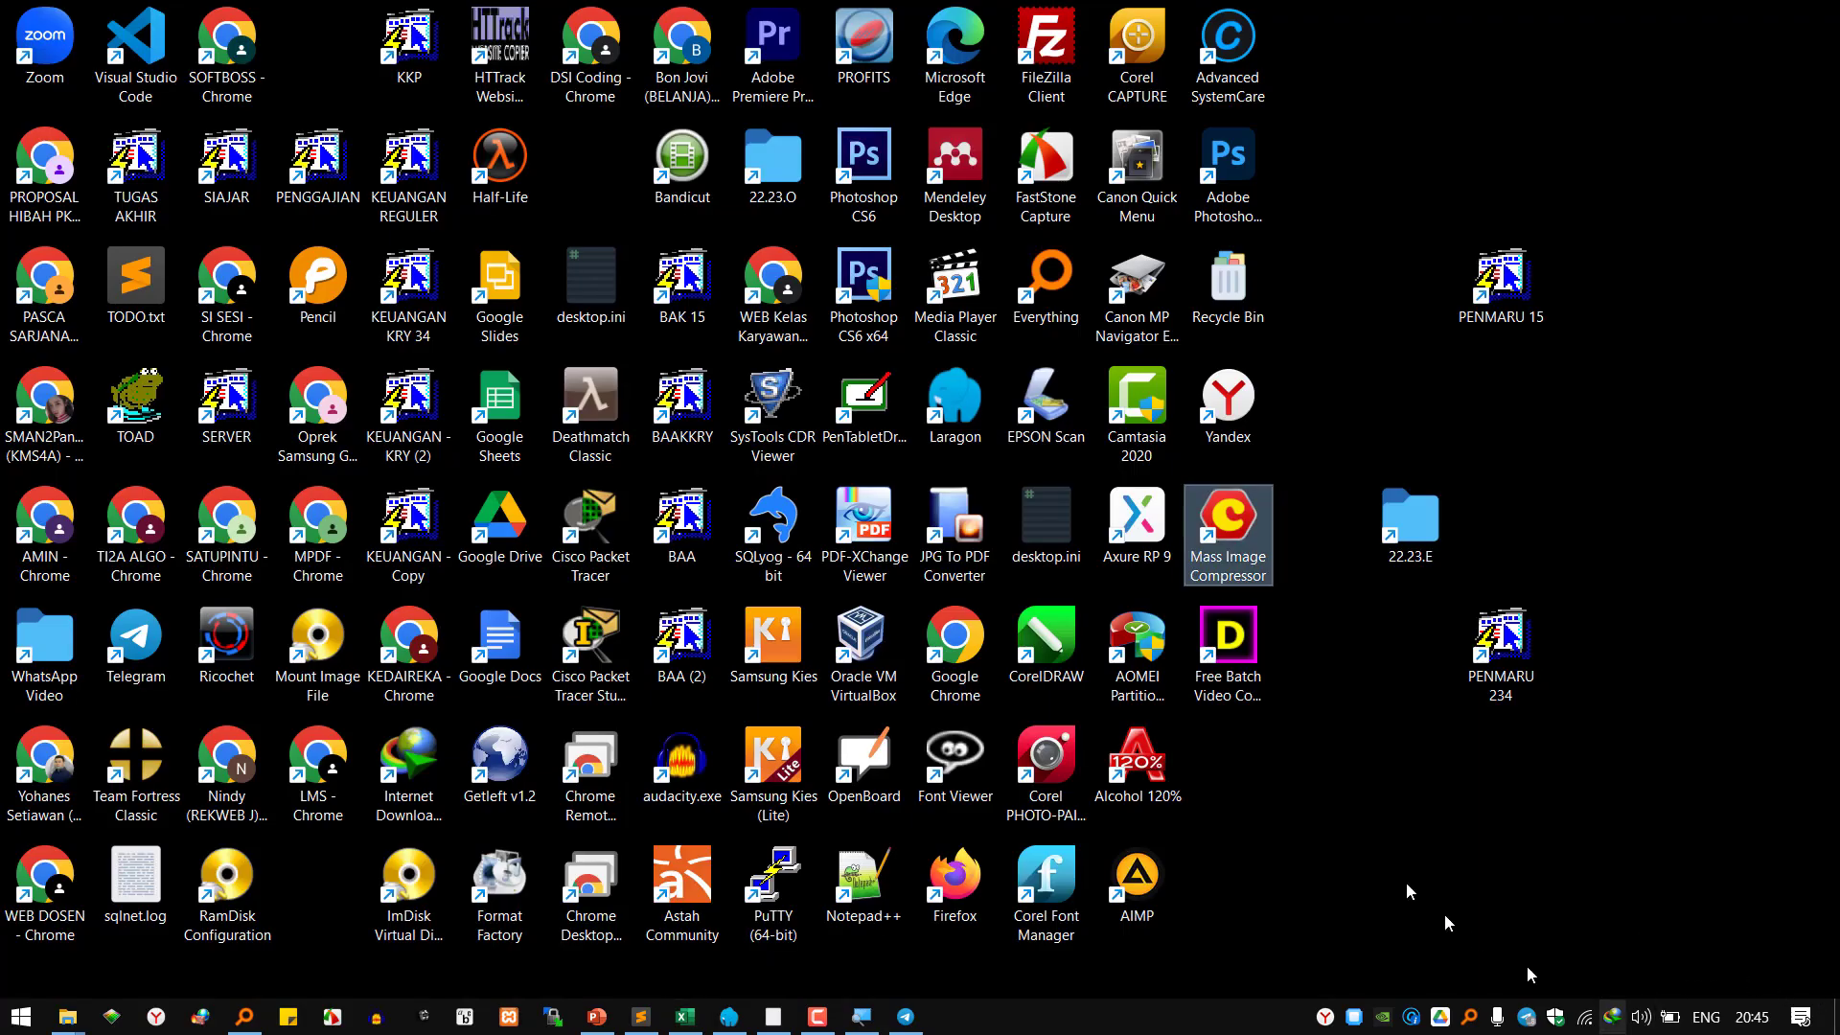
Step: Magnify the desktop to 200%, return to 100%, and bring the Excel workbook back to front
click(903, 1020)
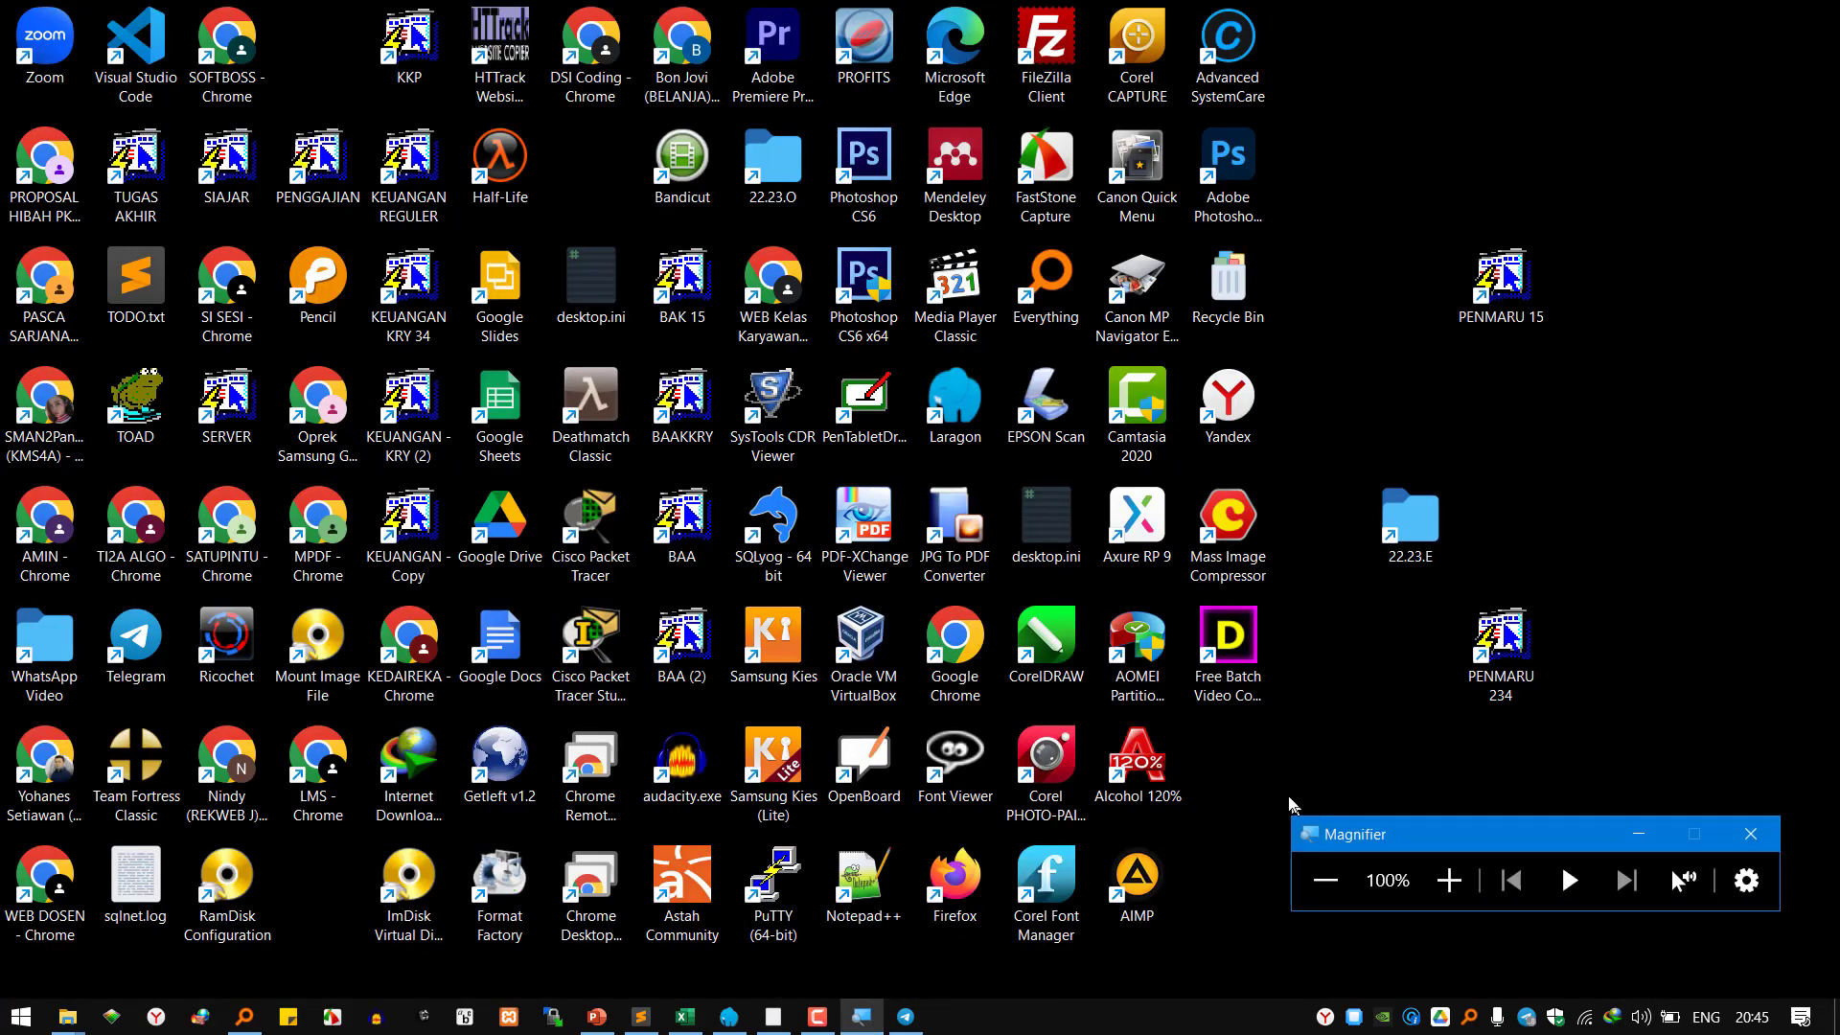
click(1448, 880)
click(1073, 316)
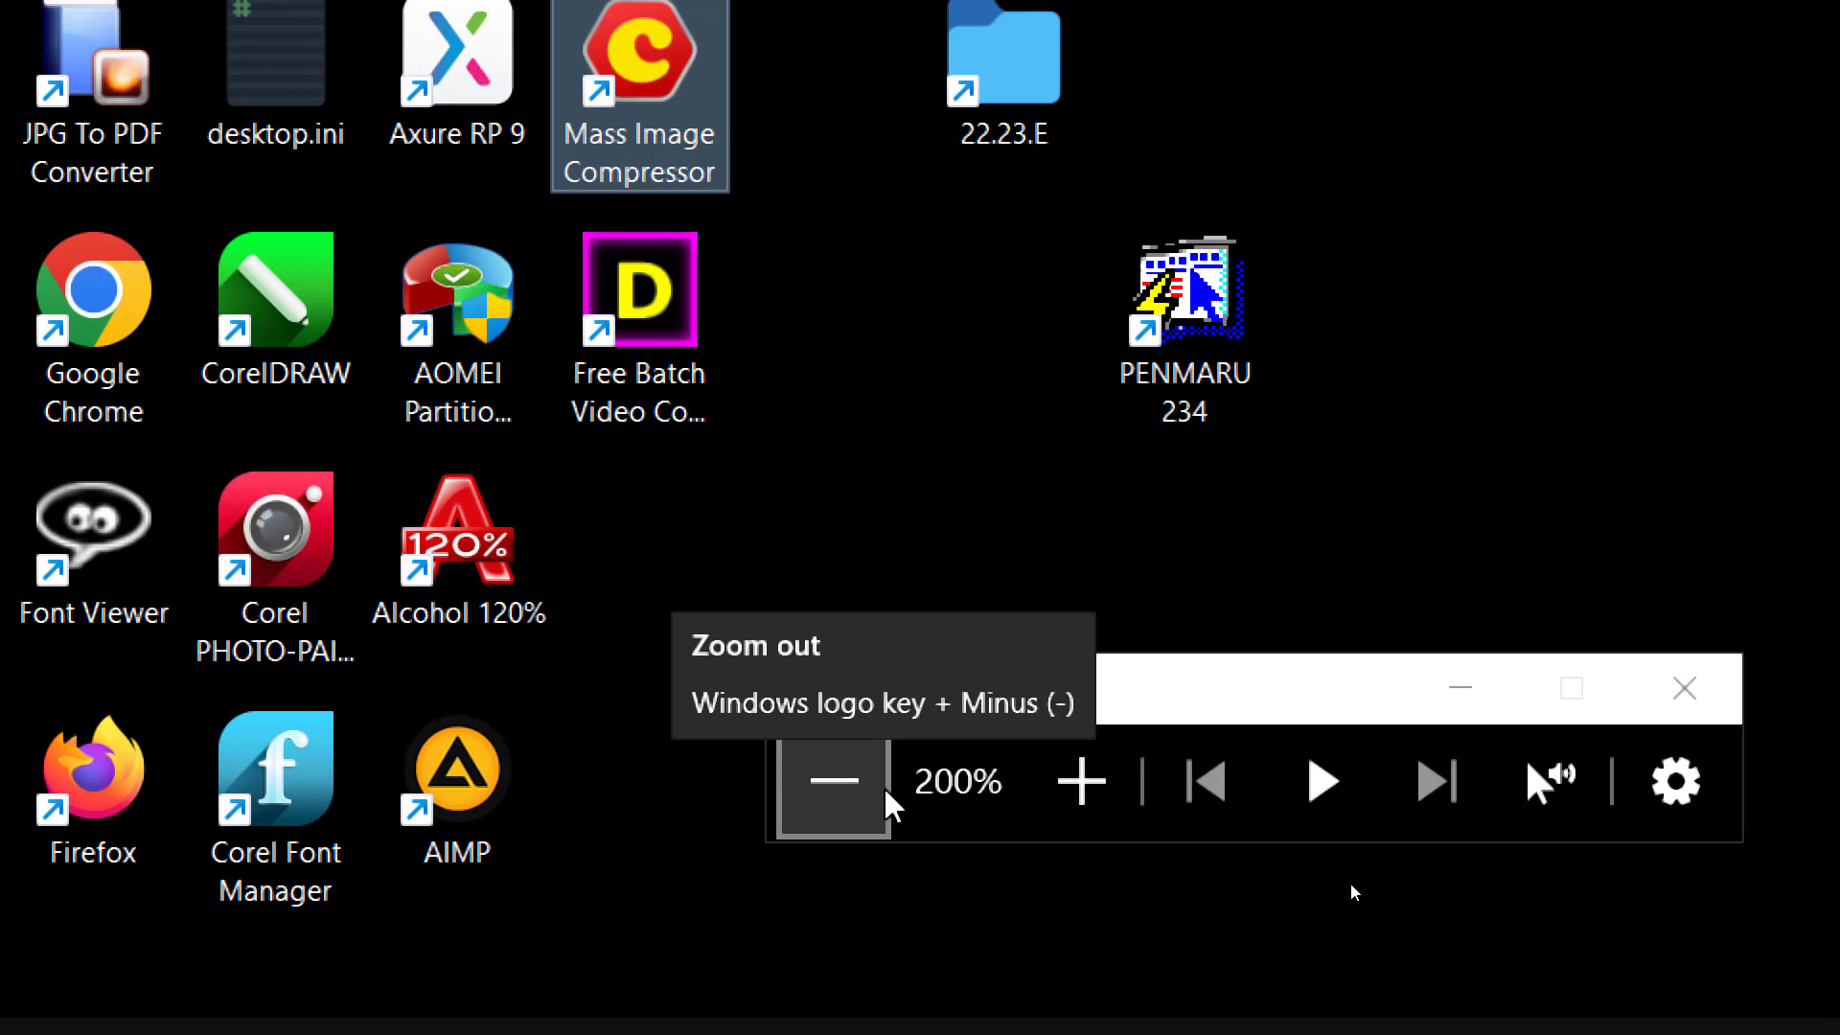
click(886, 797)
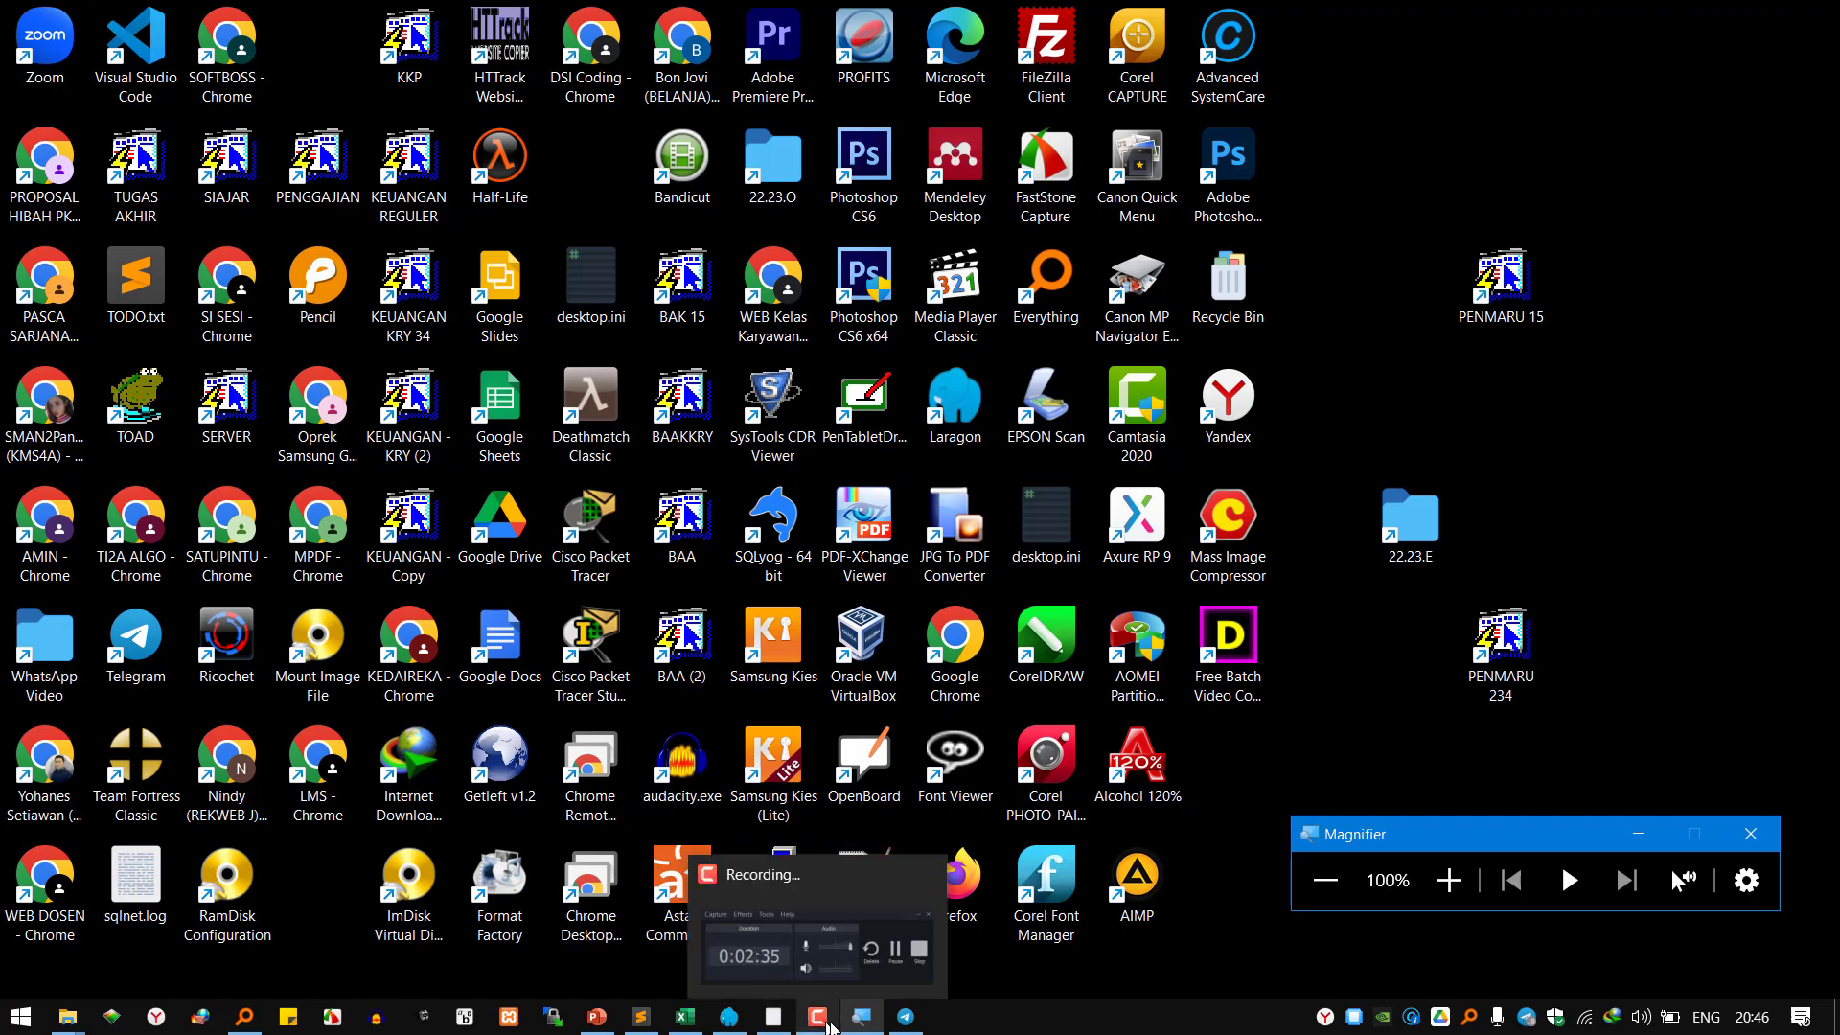
mouse_move(891, 1023)
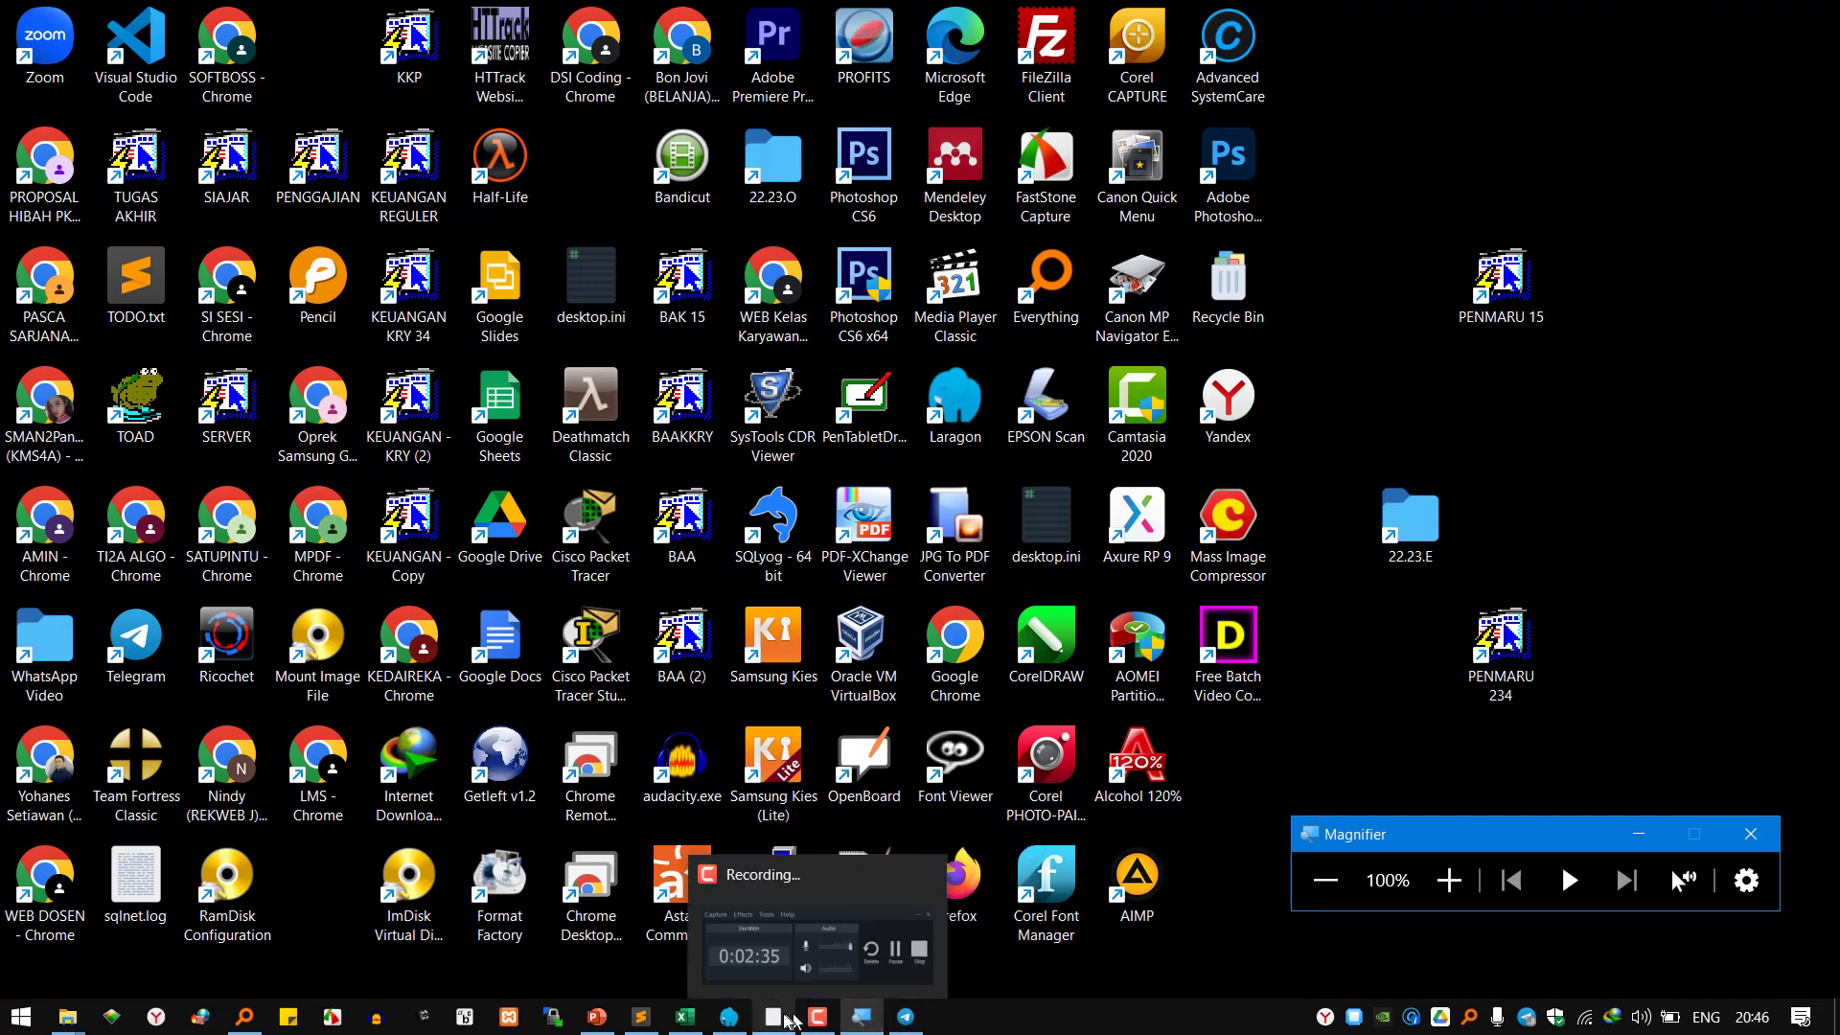
mouse_move(688, 1020)
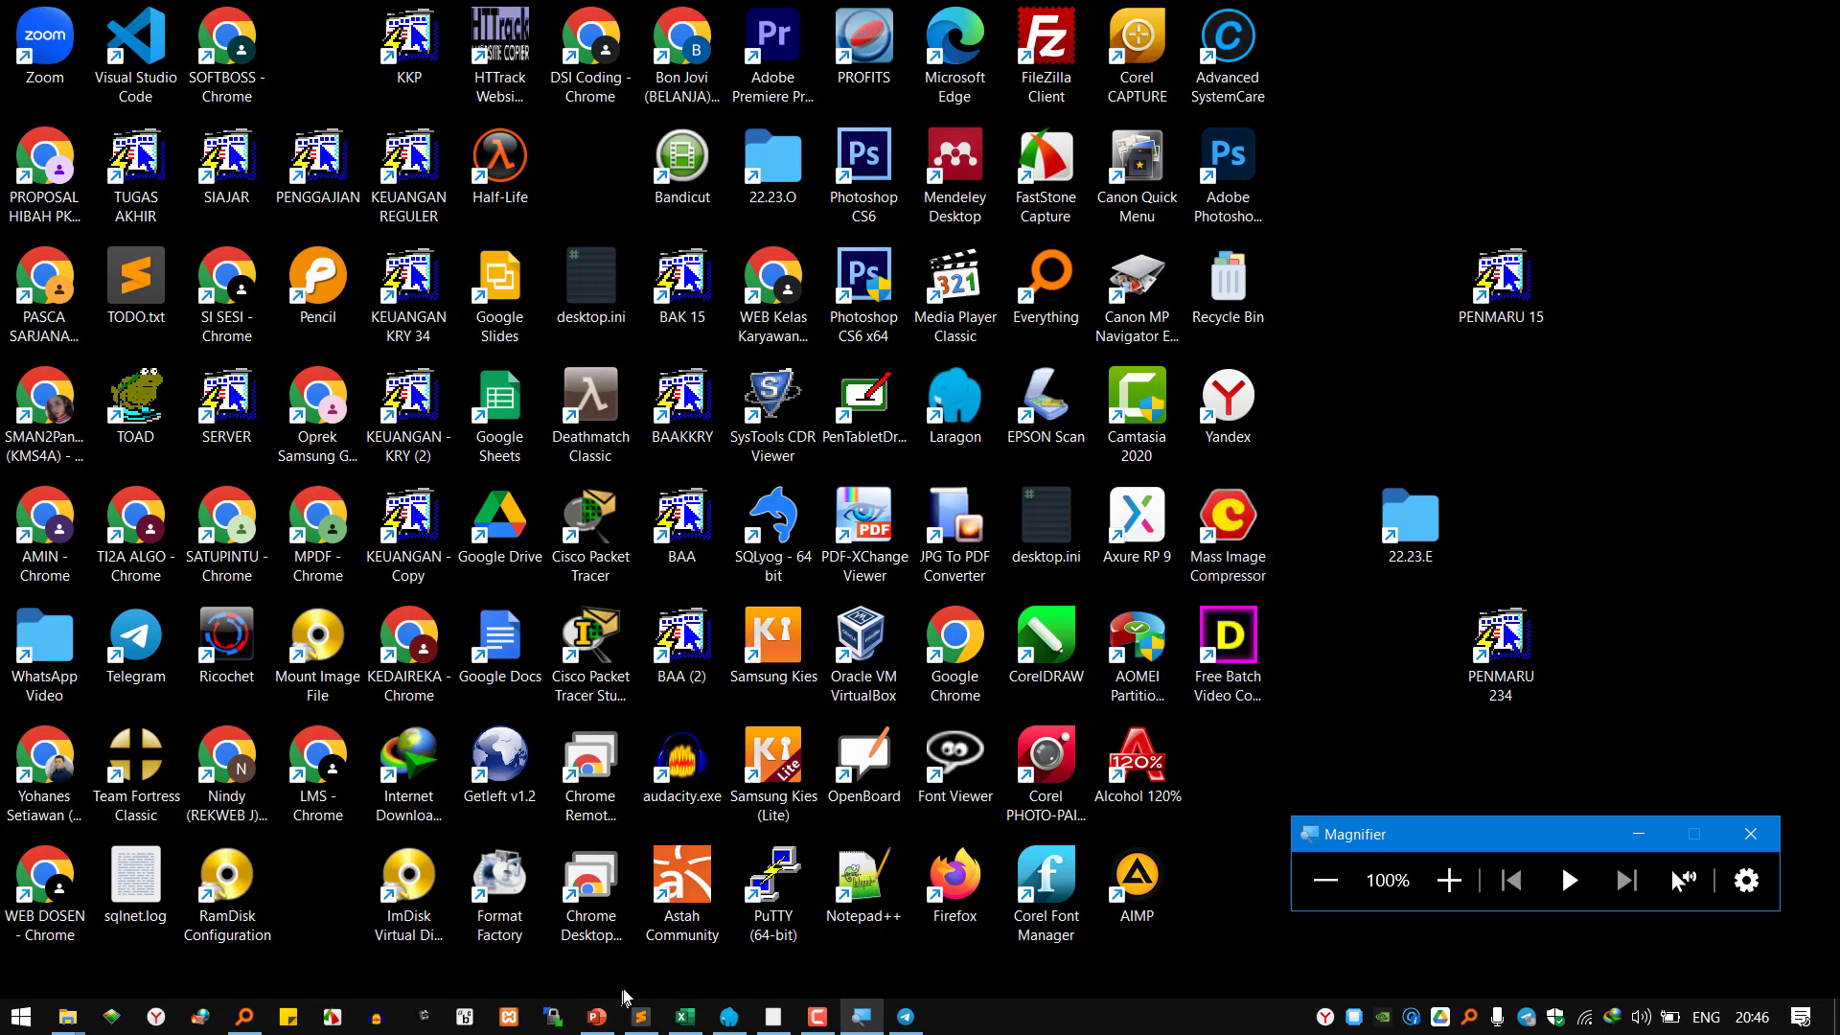
mouse_move(611, 1018)
click(684, 1018)
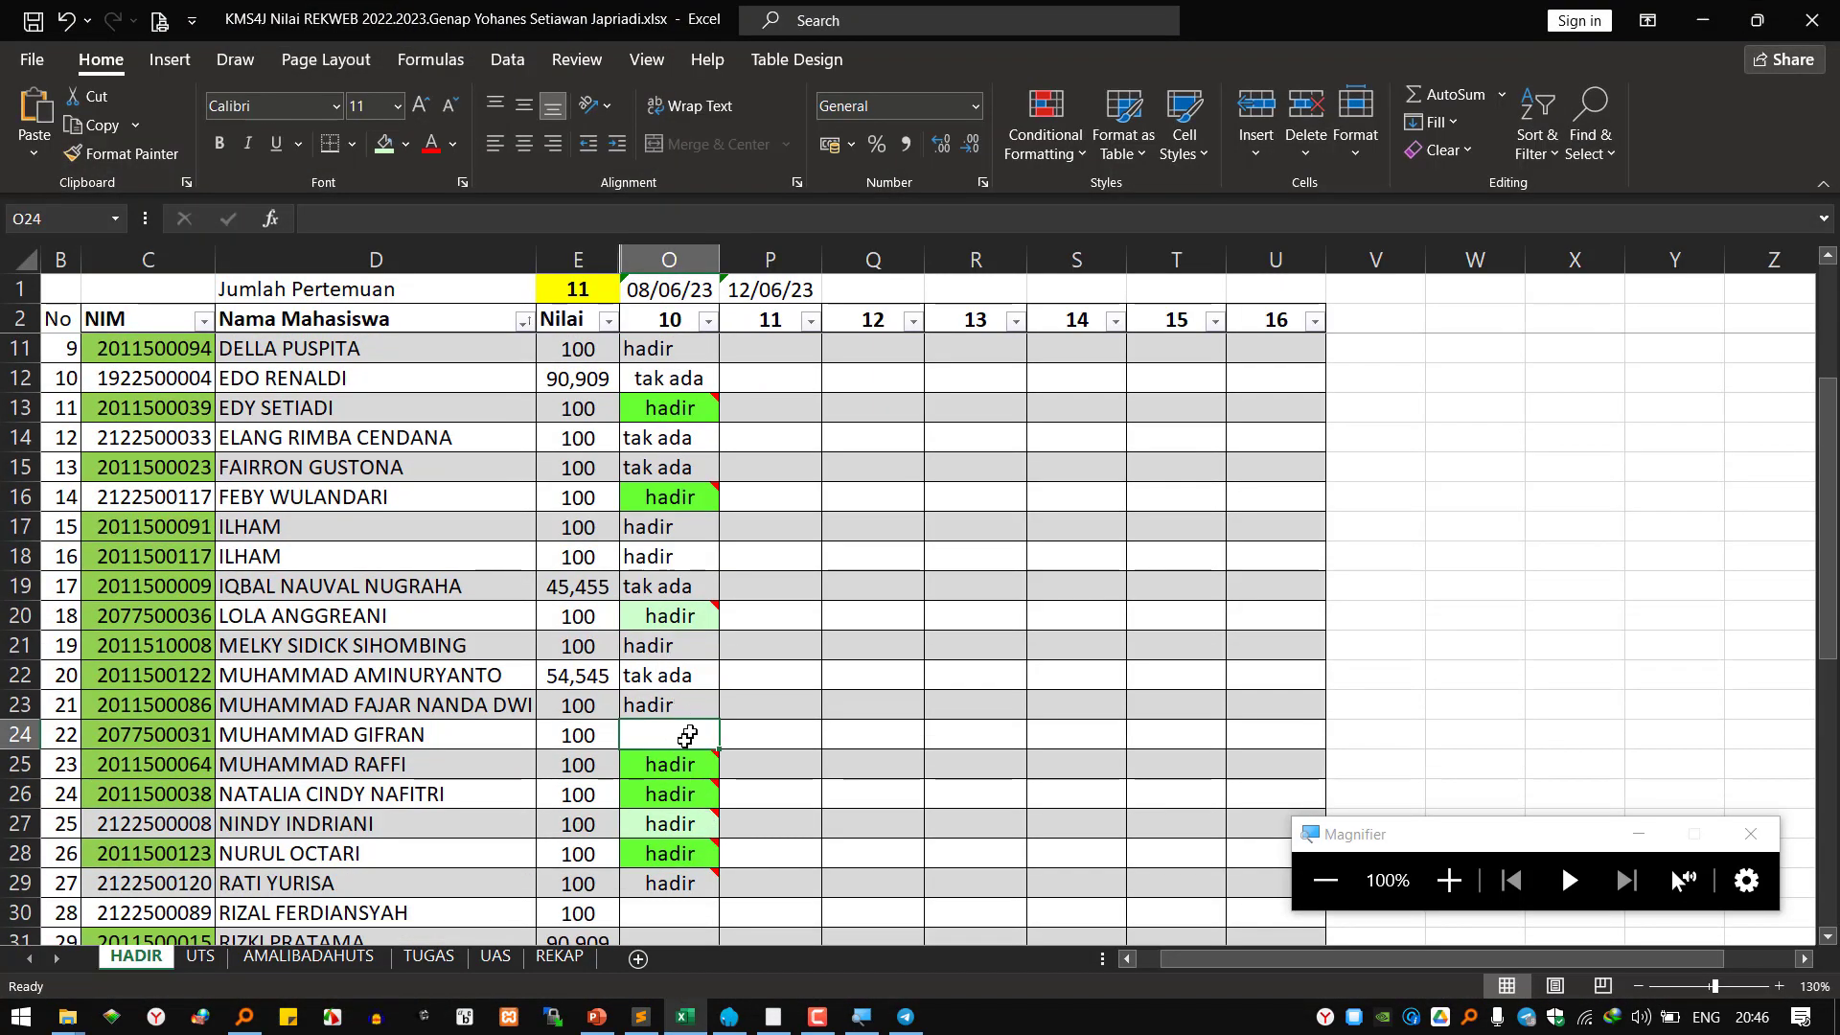
Step: Enter hadir in the first empty meeting-10 cell, then tak ada for rows 30, 31 and 32
mouse_move(685, 755)
text(hadir)
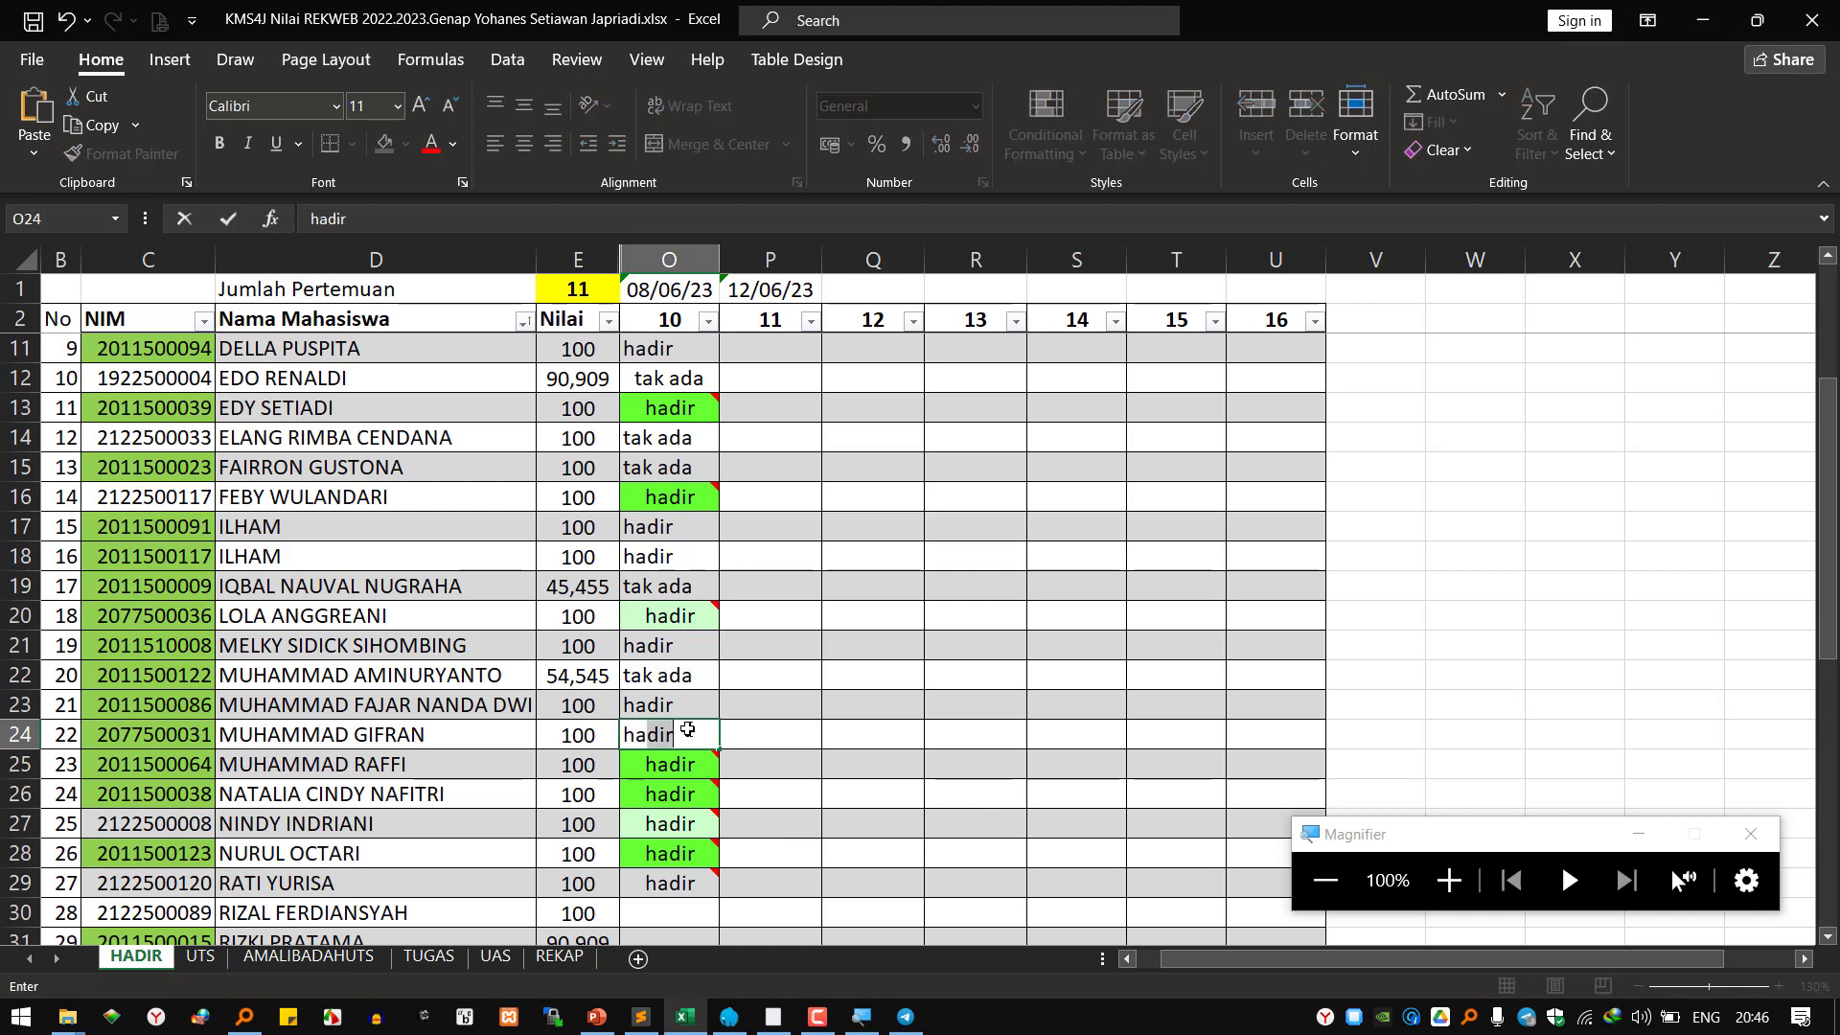
key(Return)
key(Down)
key(Down)
key(Down)
key(Down)
key(Down)
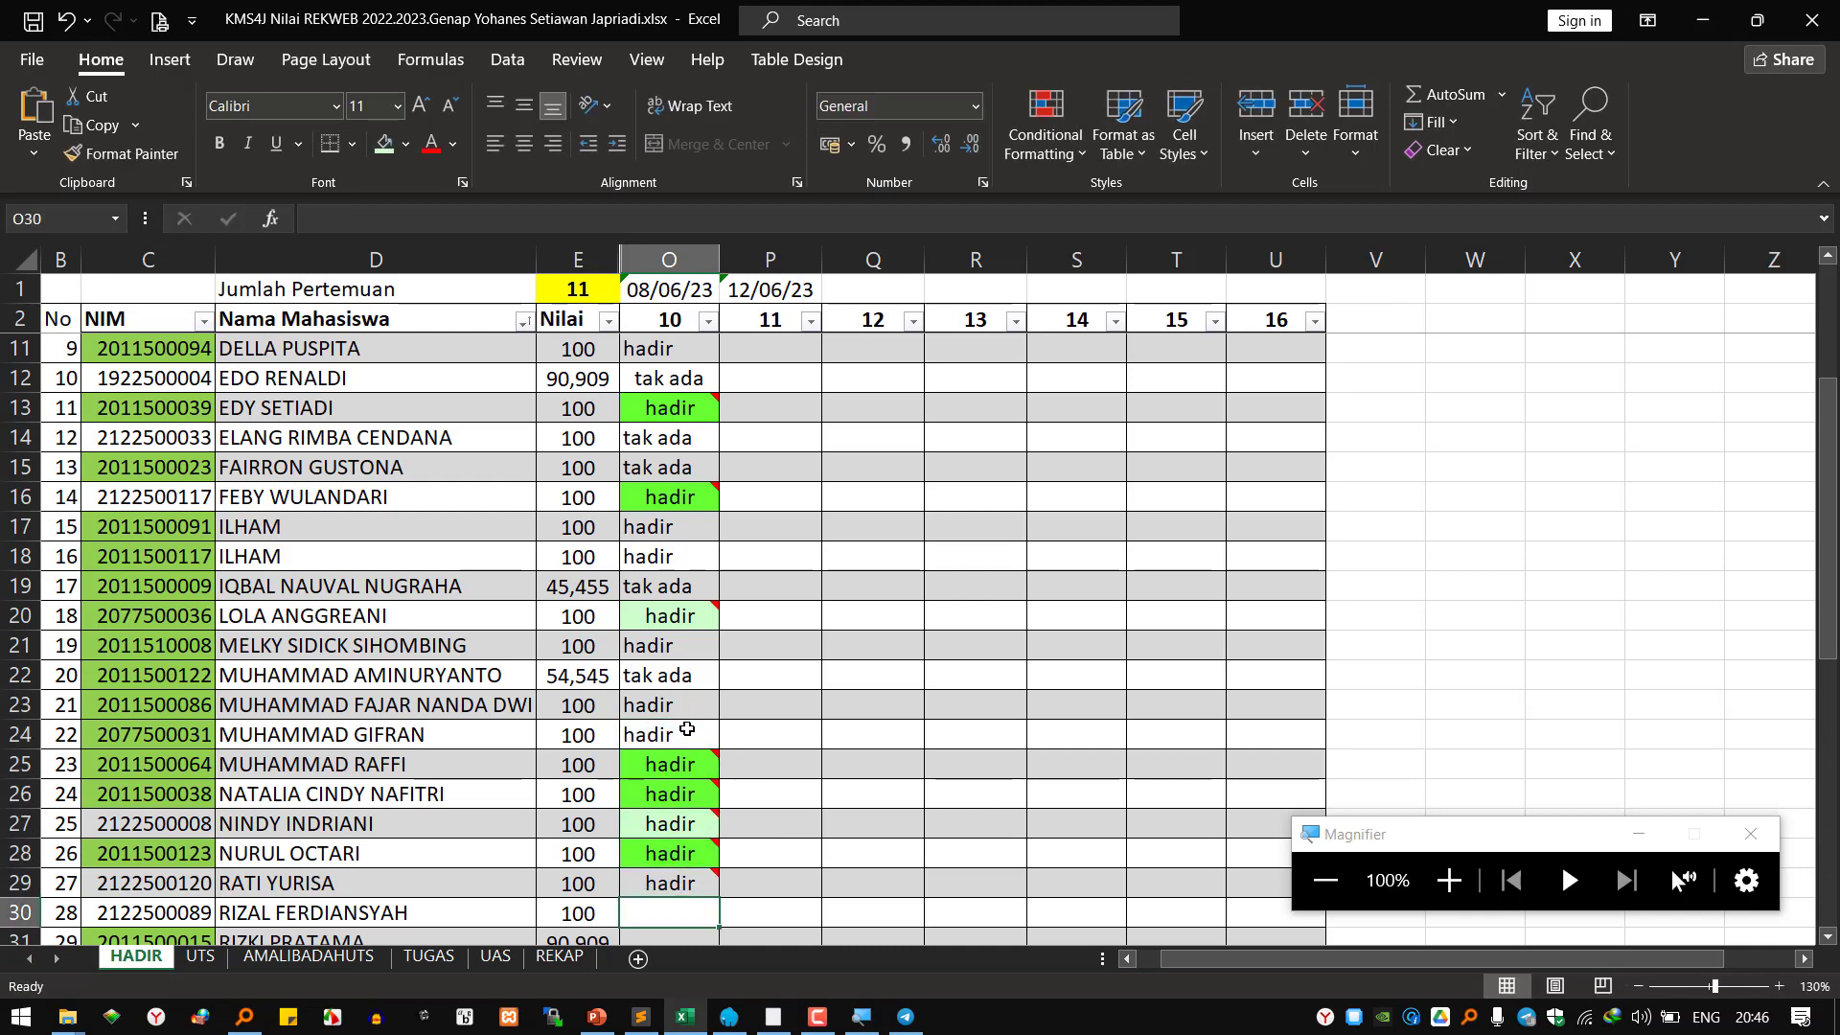
text(tak ada)
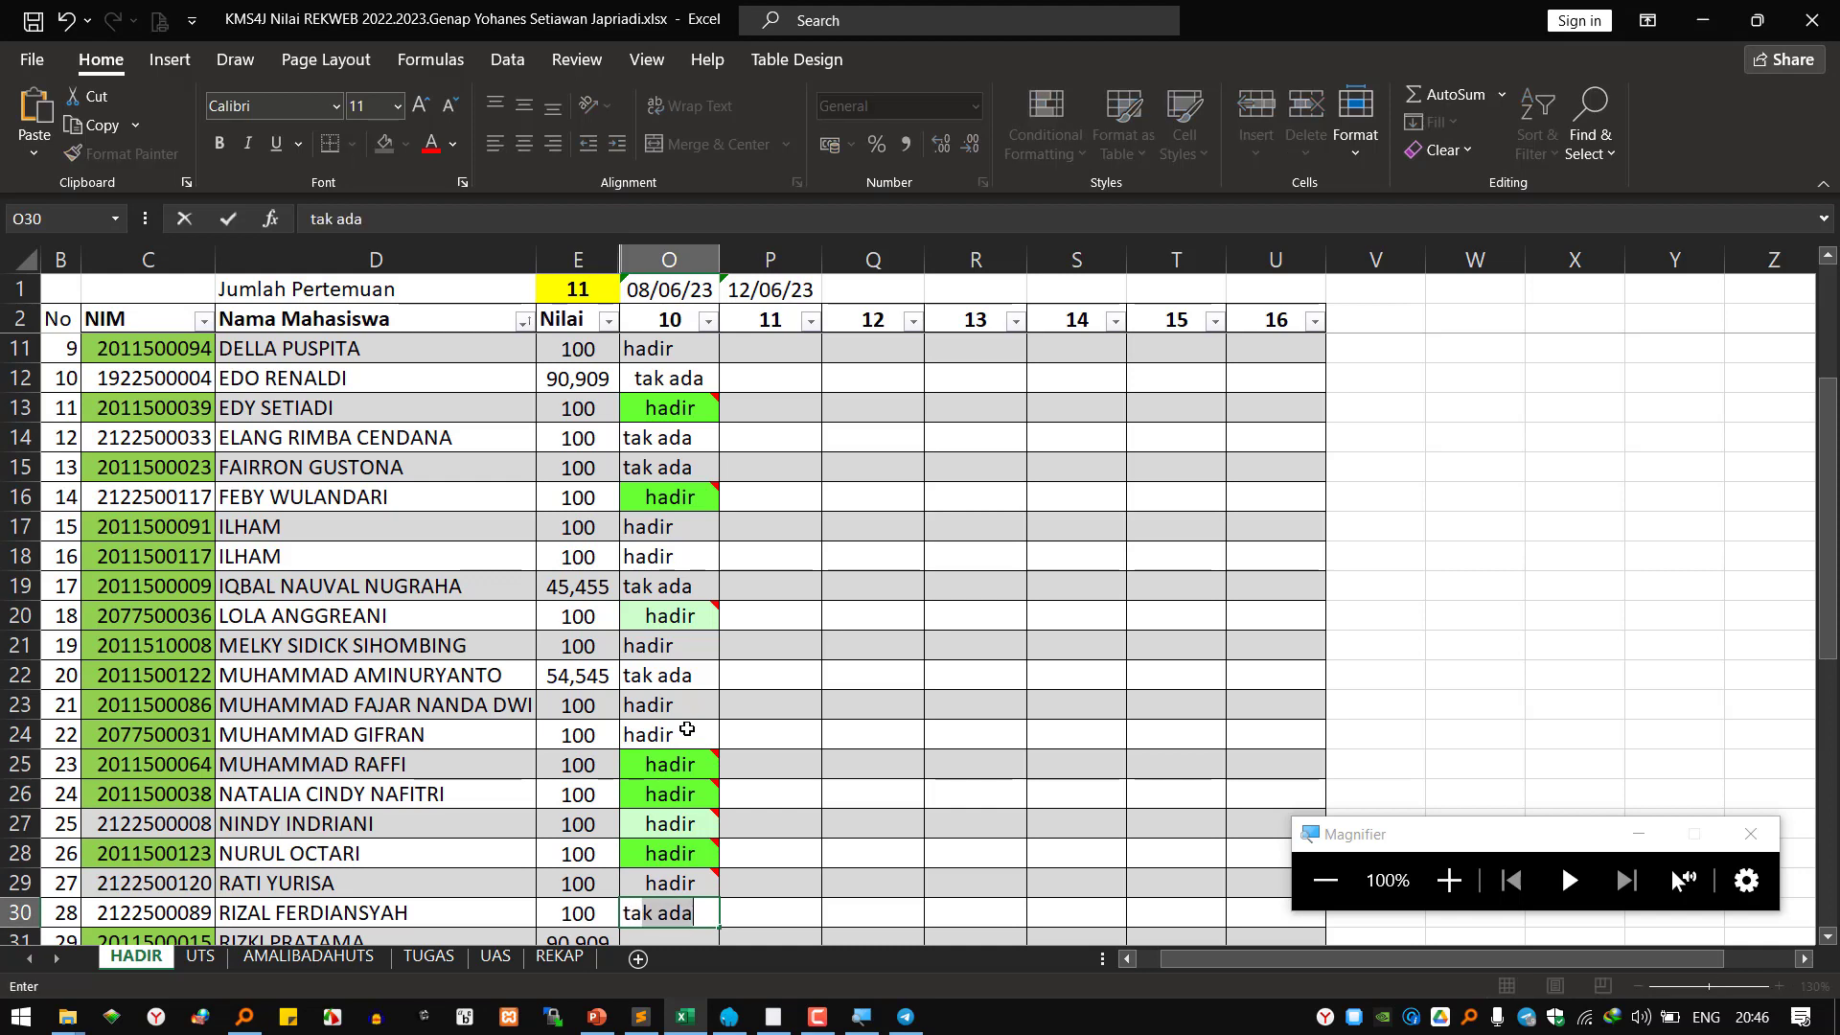
key(Return)
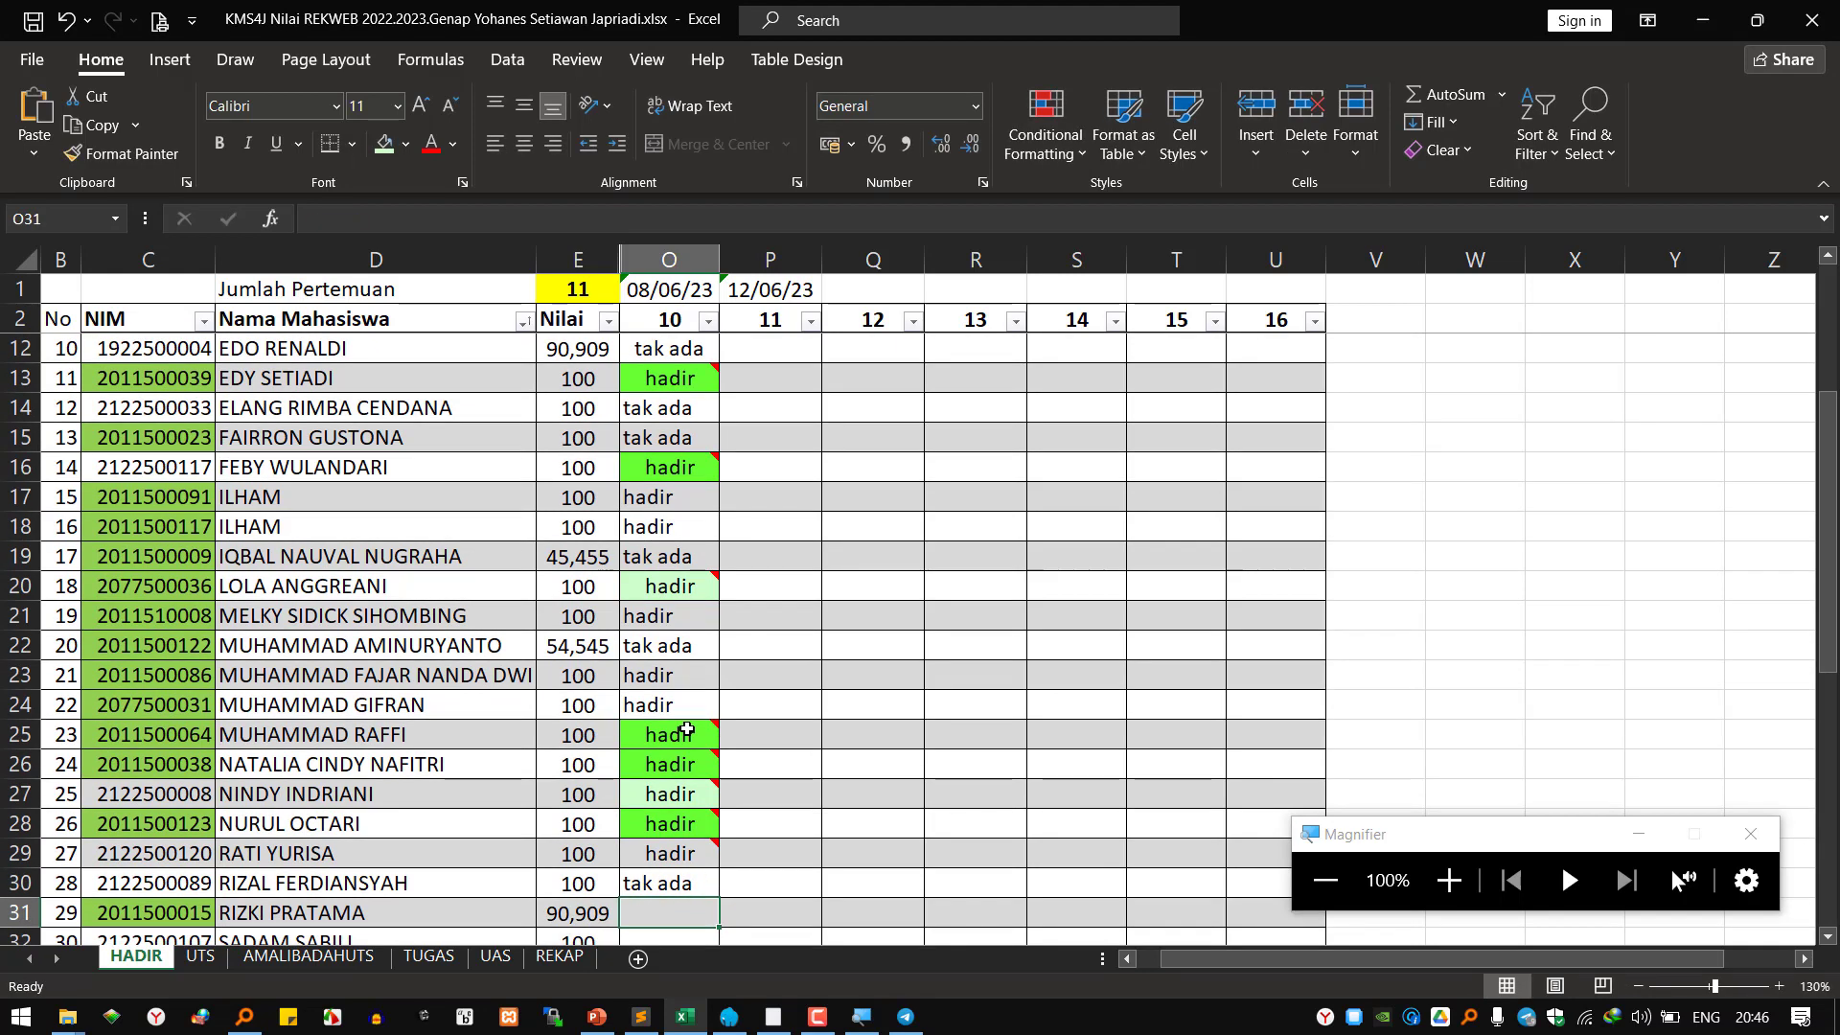
text(tak ada)
key(Return)
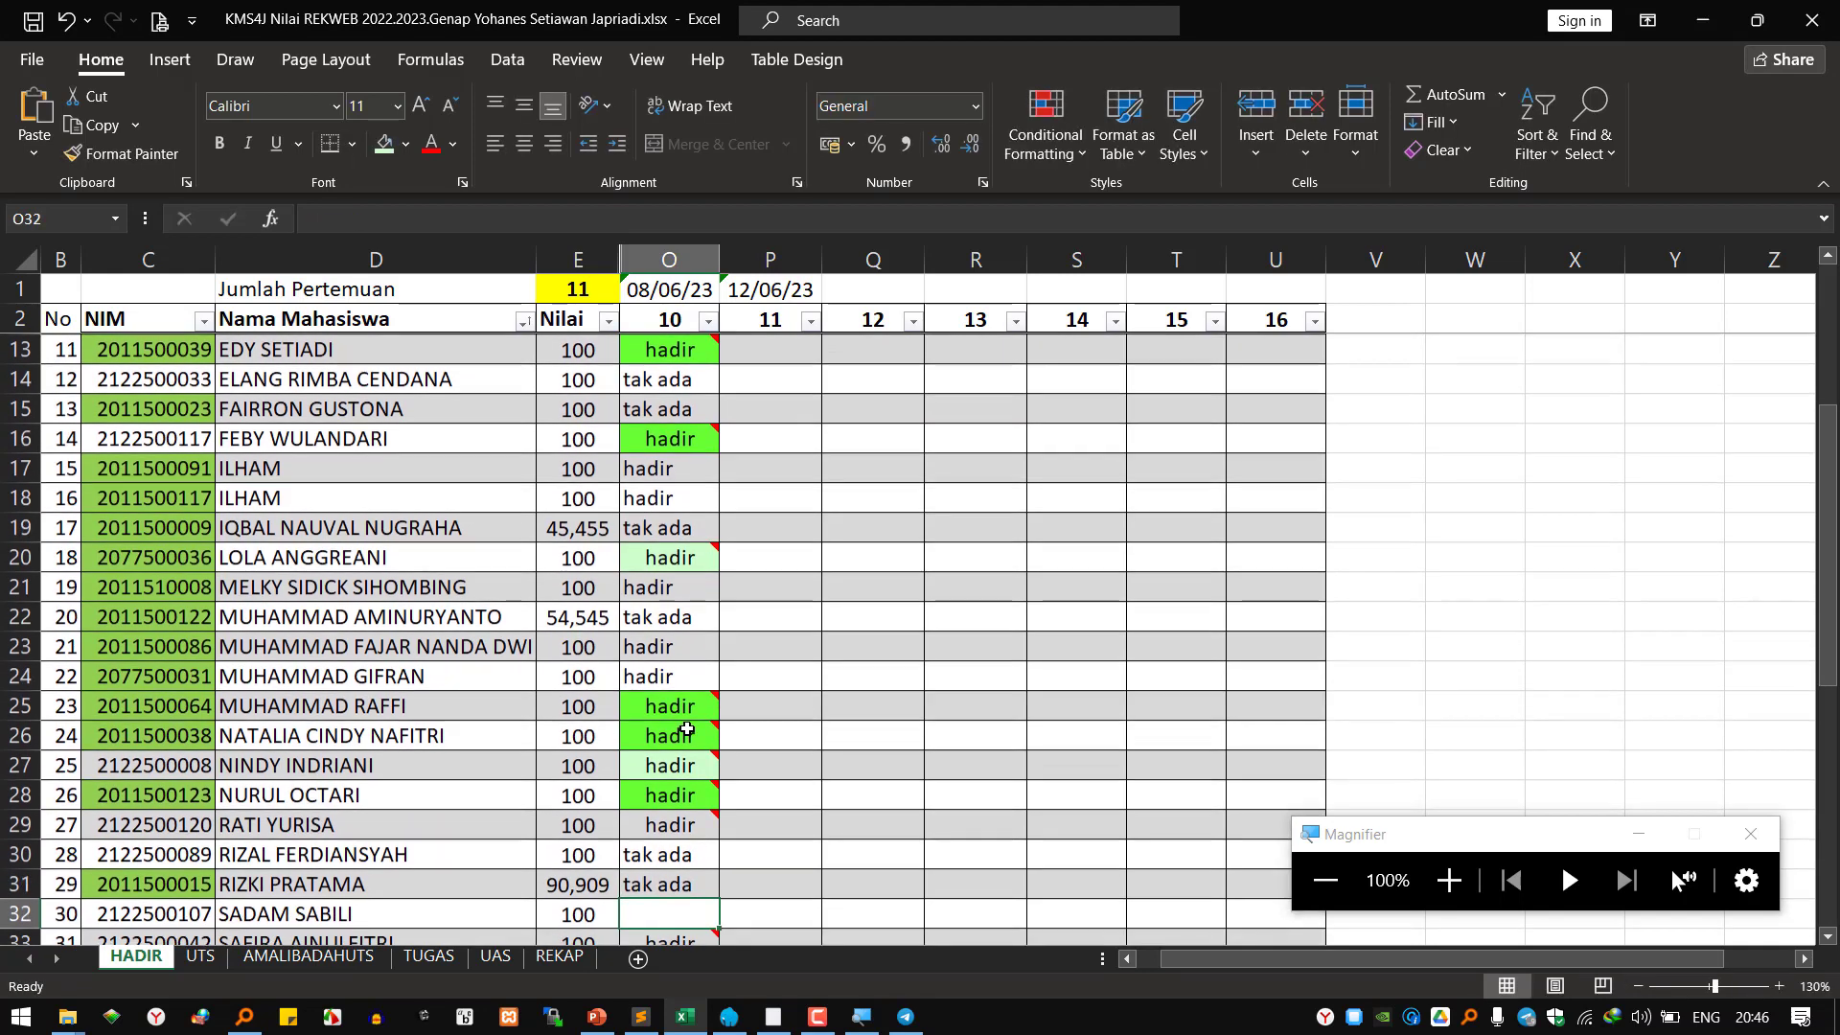
text(tak ada)
key(Return)
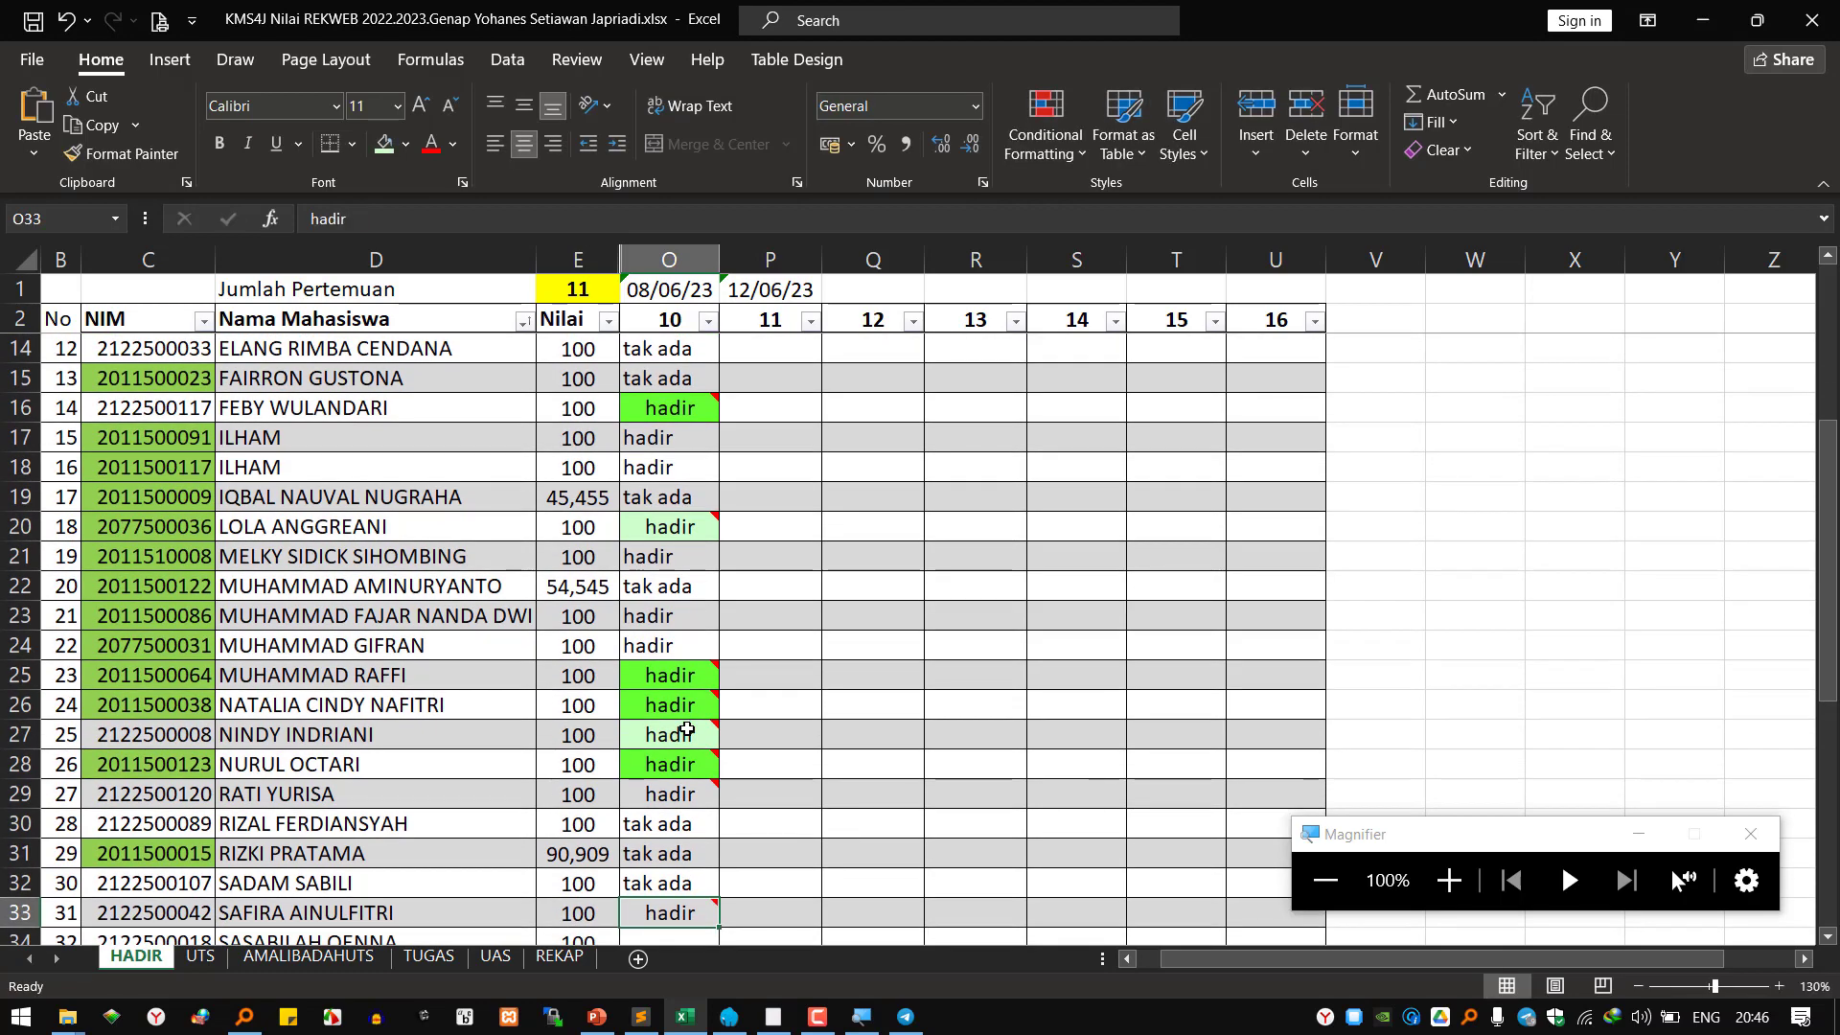
Step: Mark the meeting-10 statuses in rows 34 and 38 as hadir
key(Return)
text(hadir)
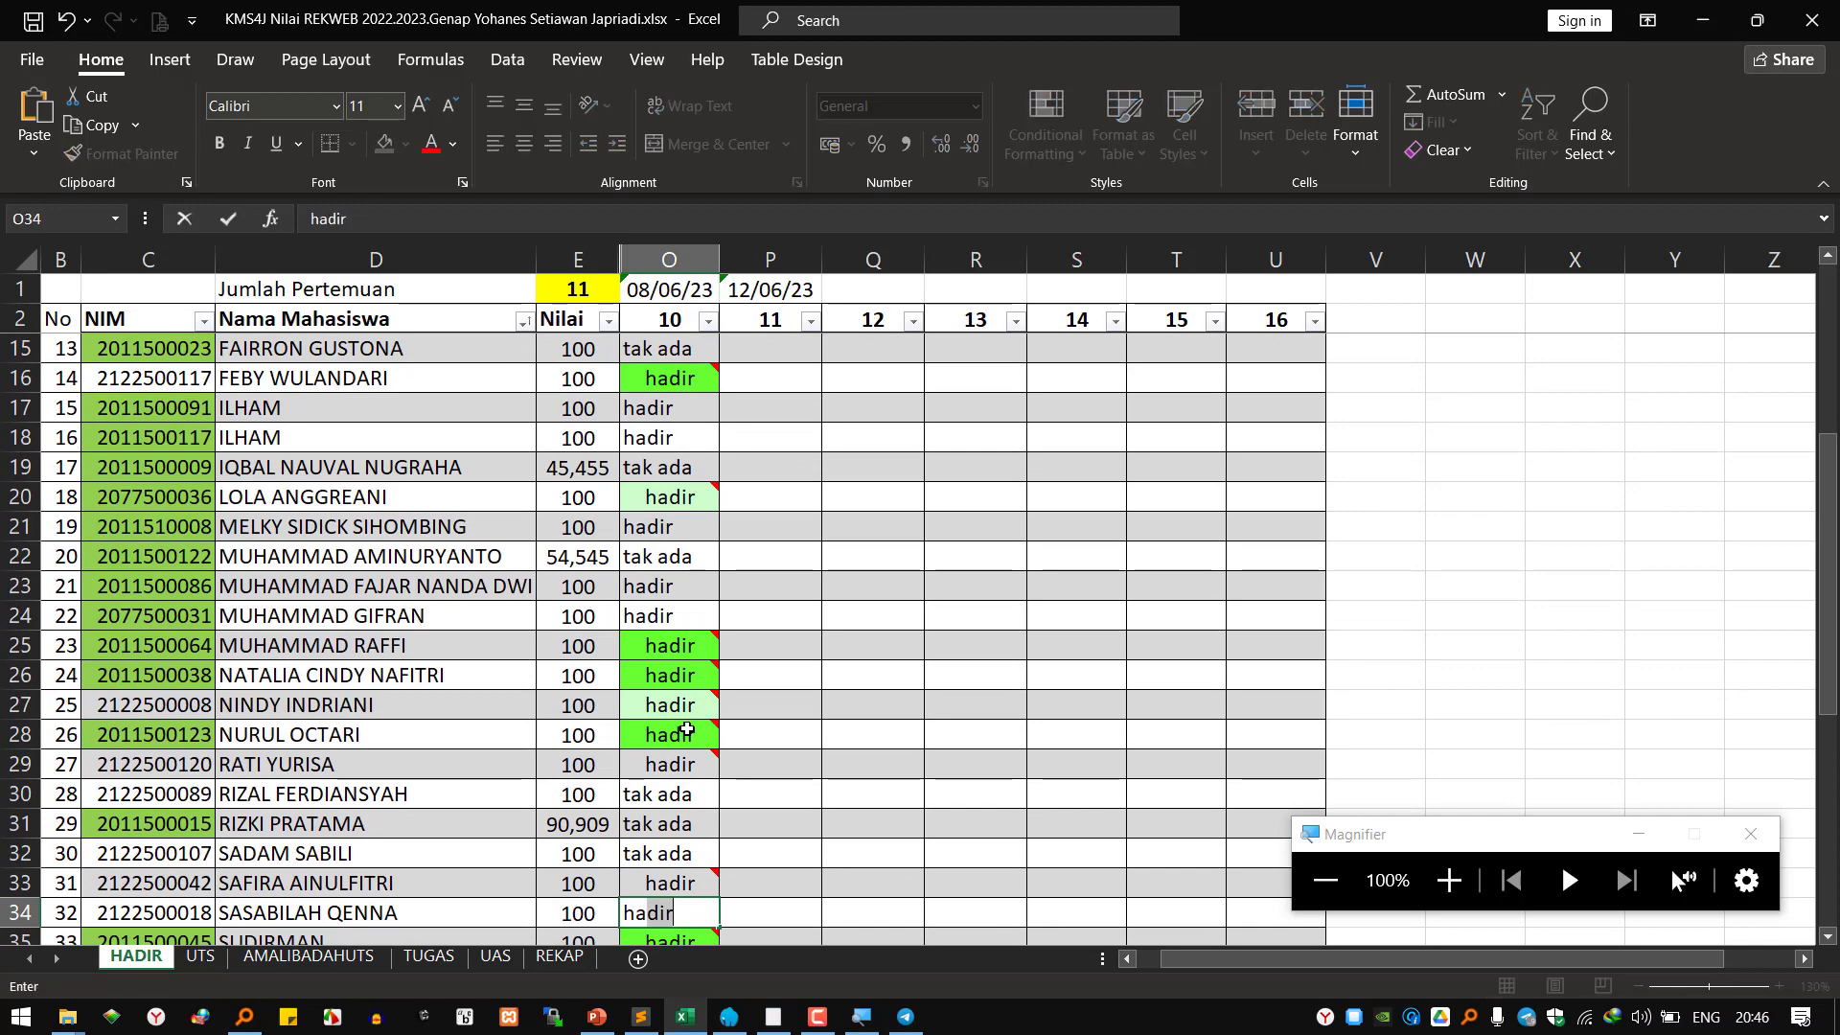
key(Return)
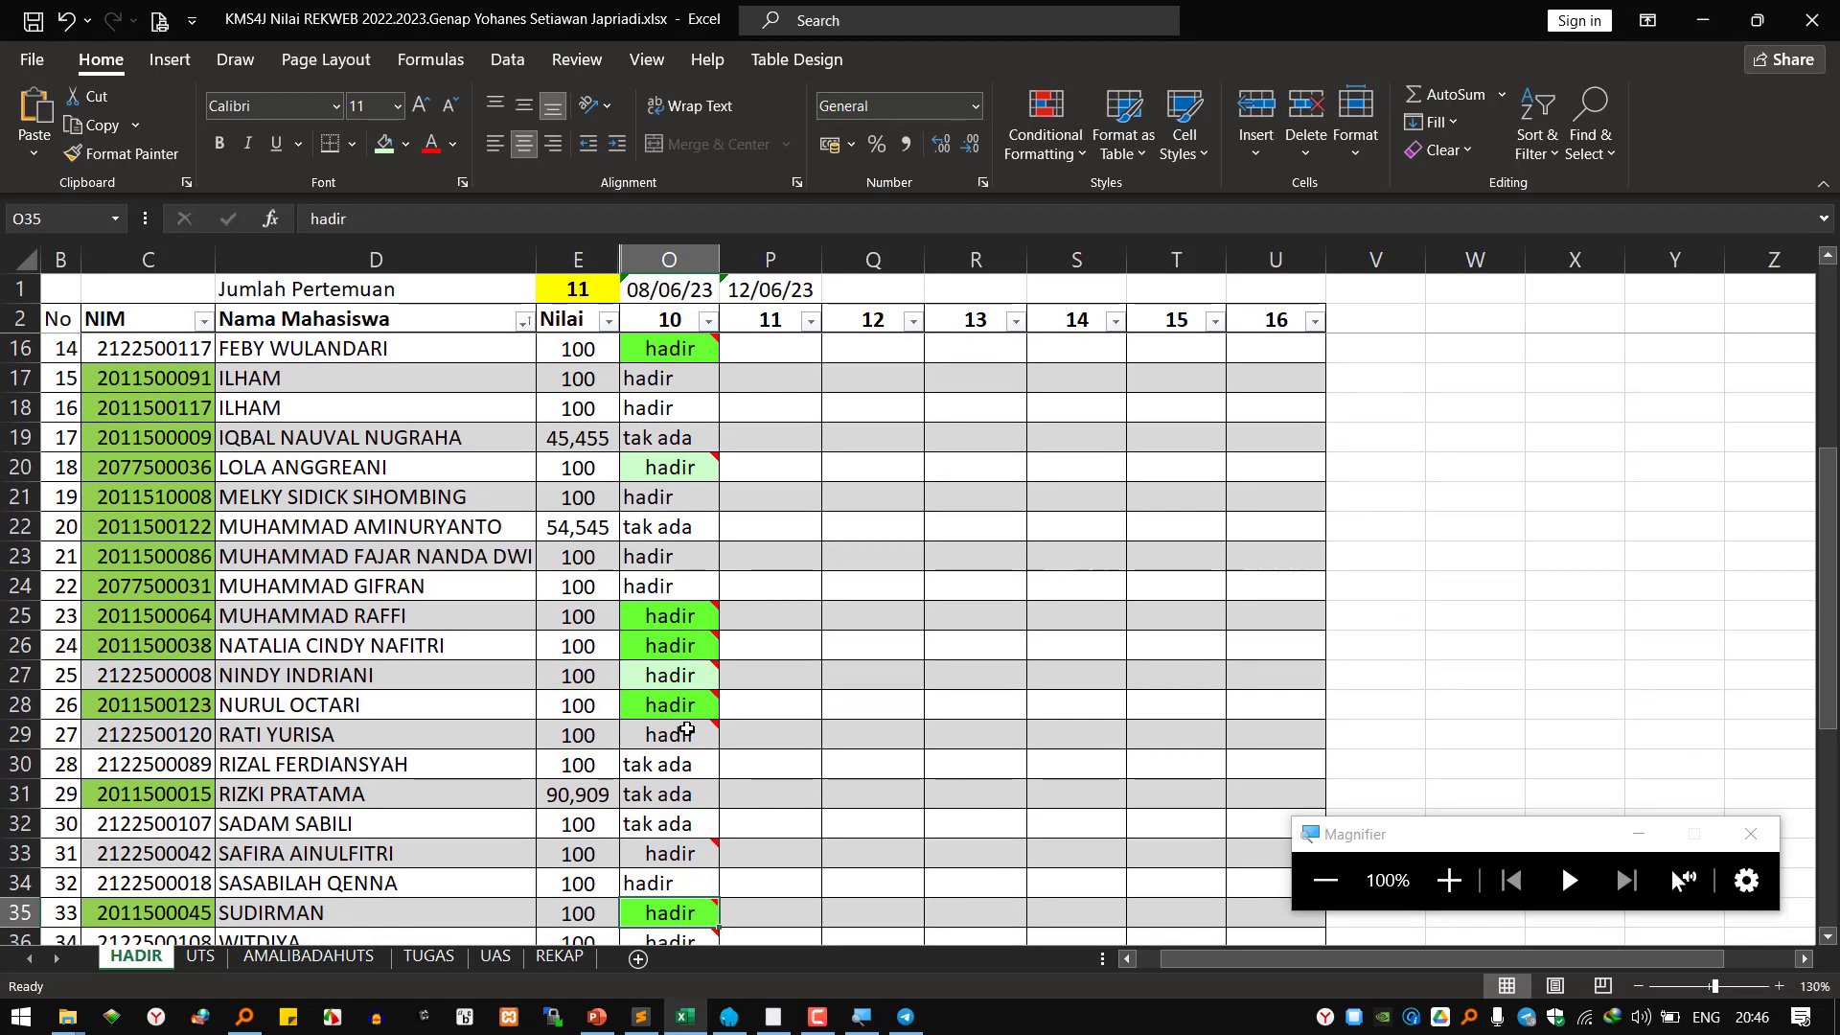
key(Down)
key(Down)
key(Down)
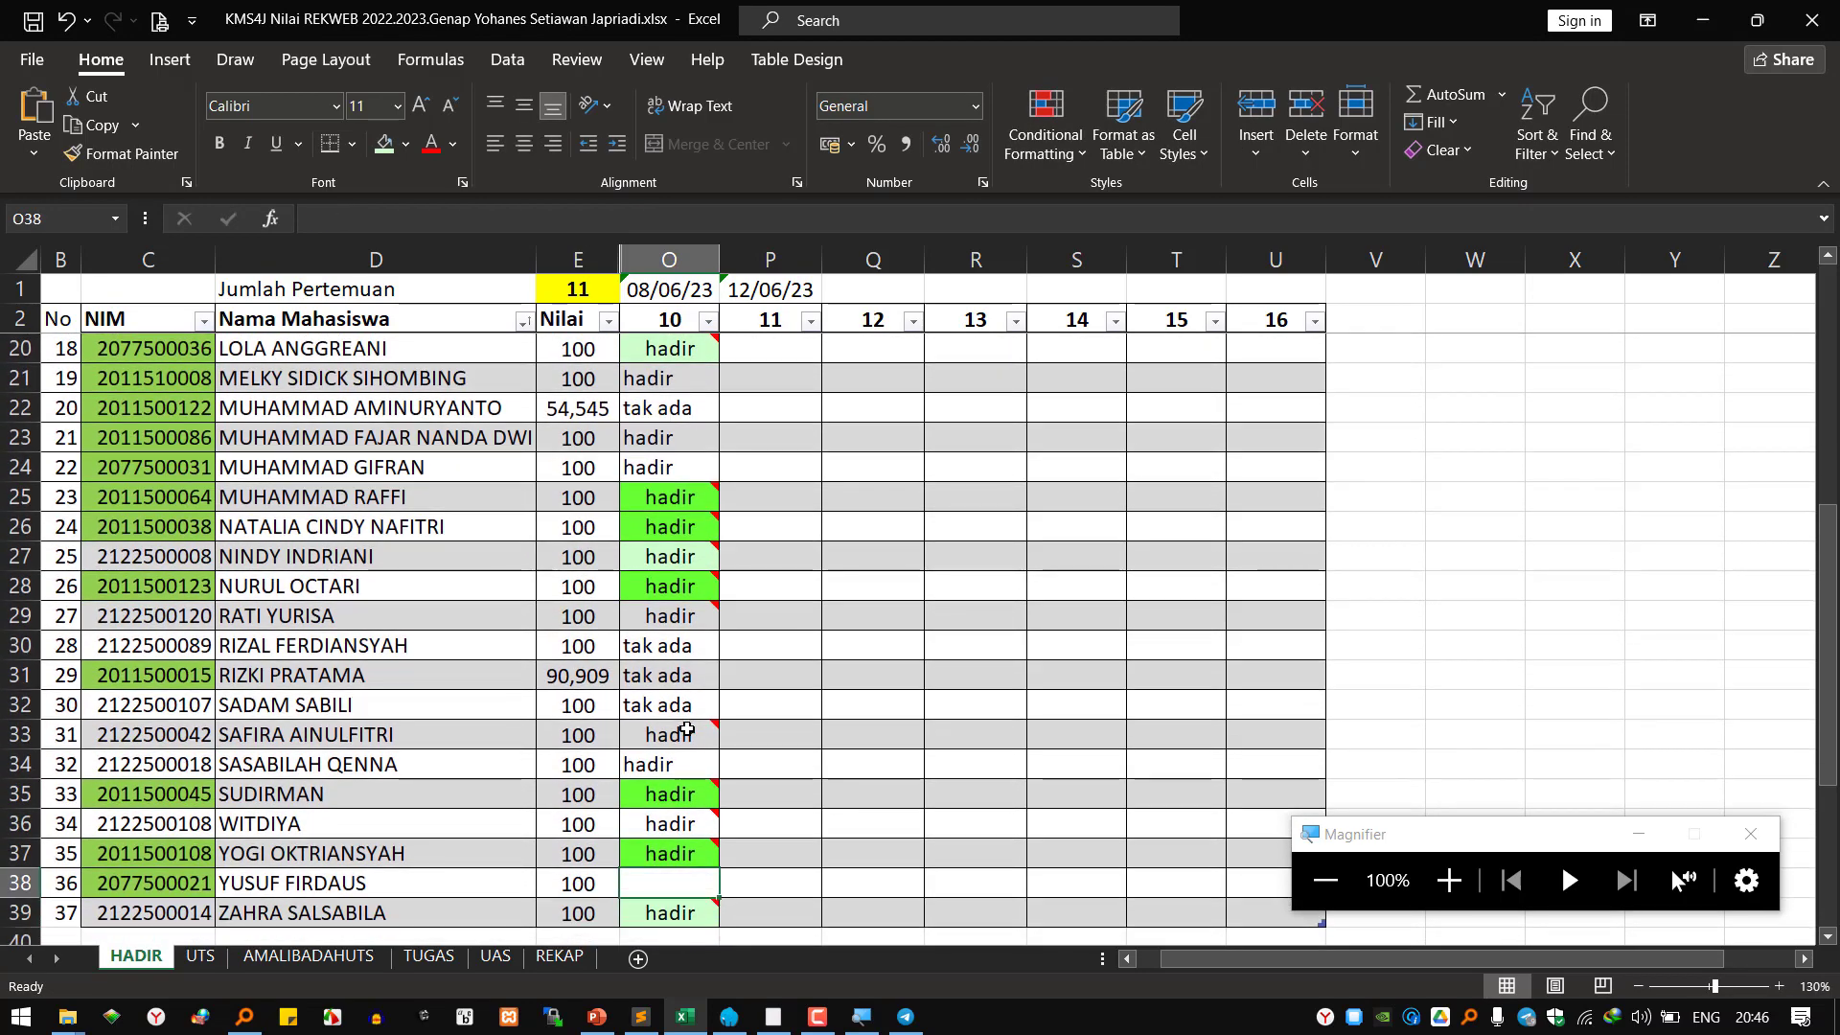
text(hadir)
key(Return)
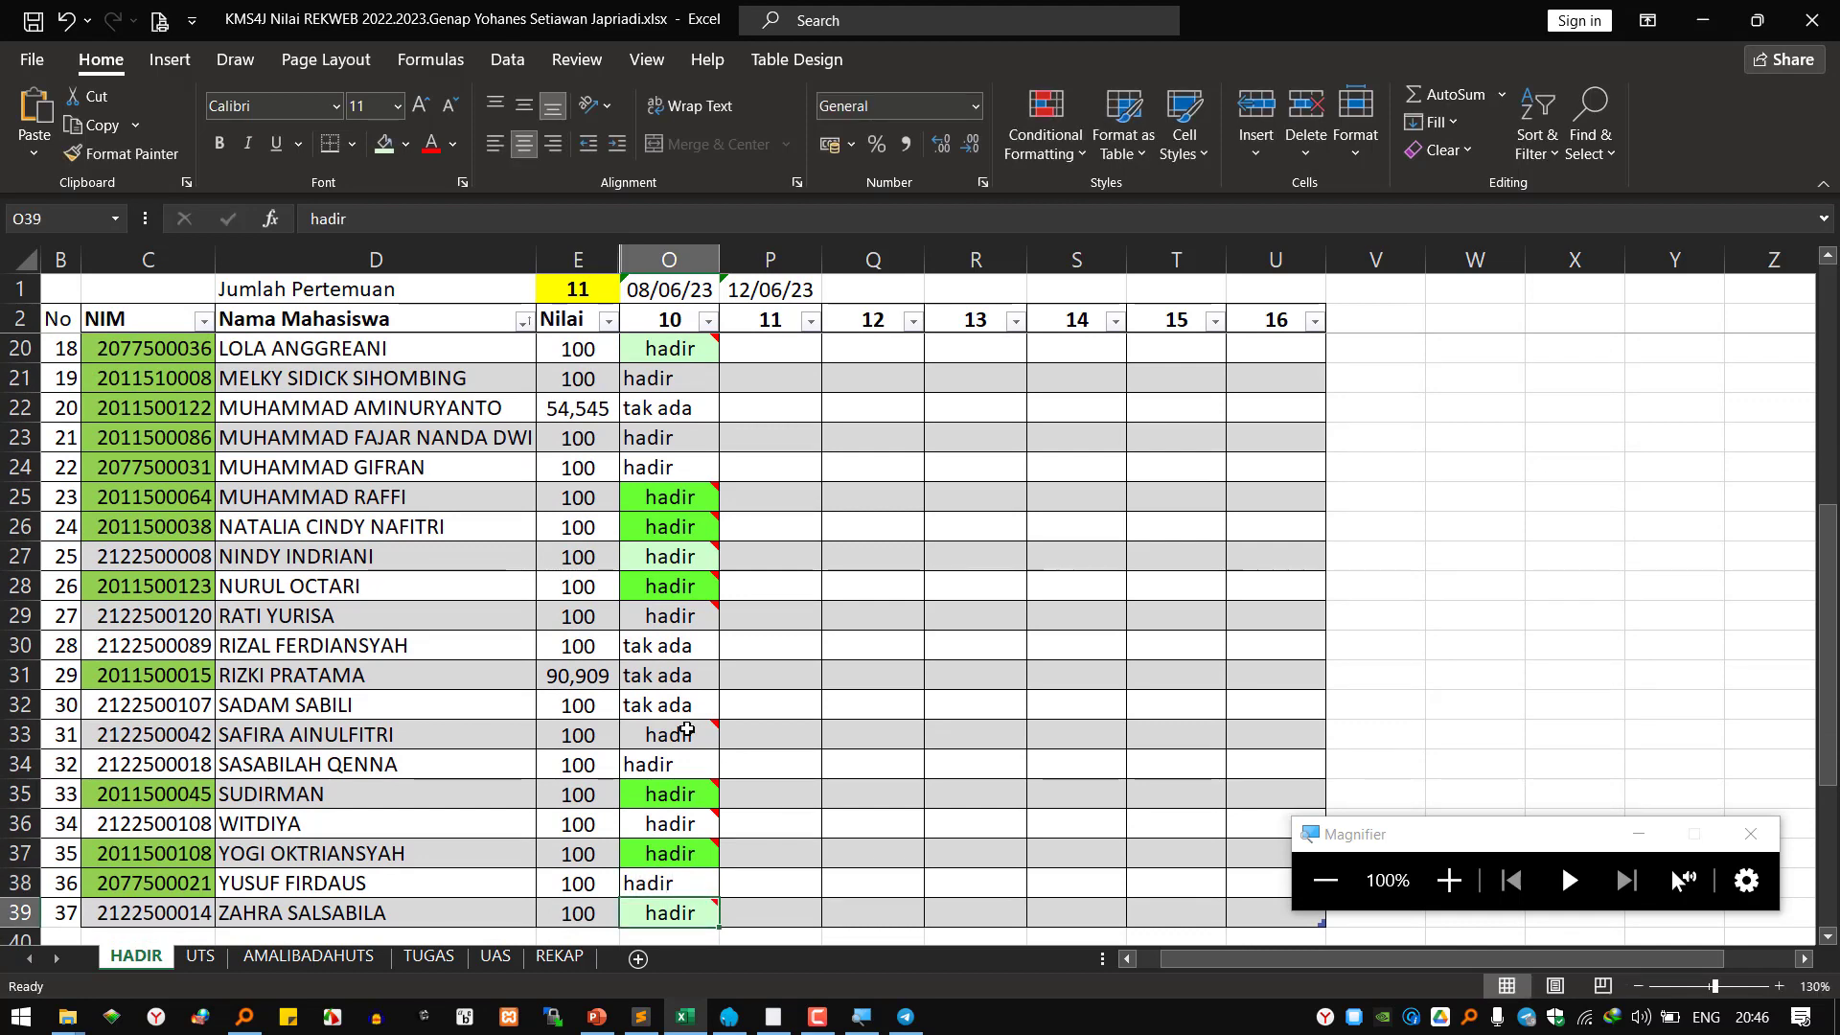
Step: Sort the meeting-10 statuses A to Z and read the comment on cell O3
click(708, 320)
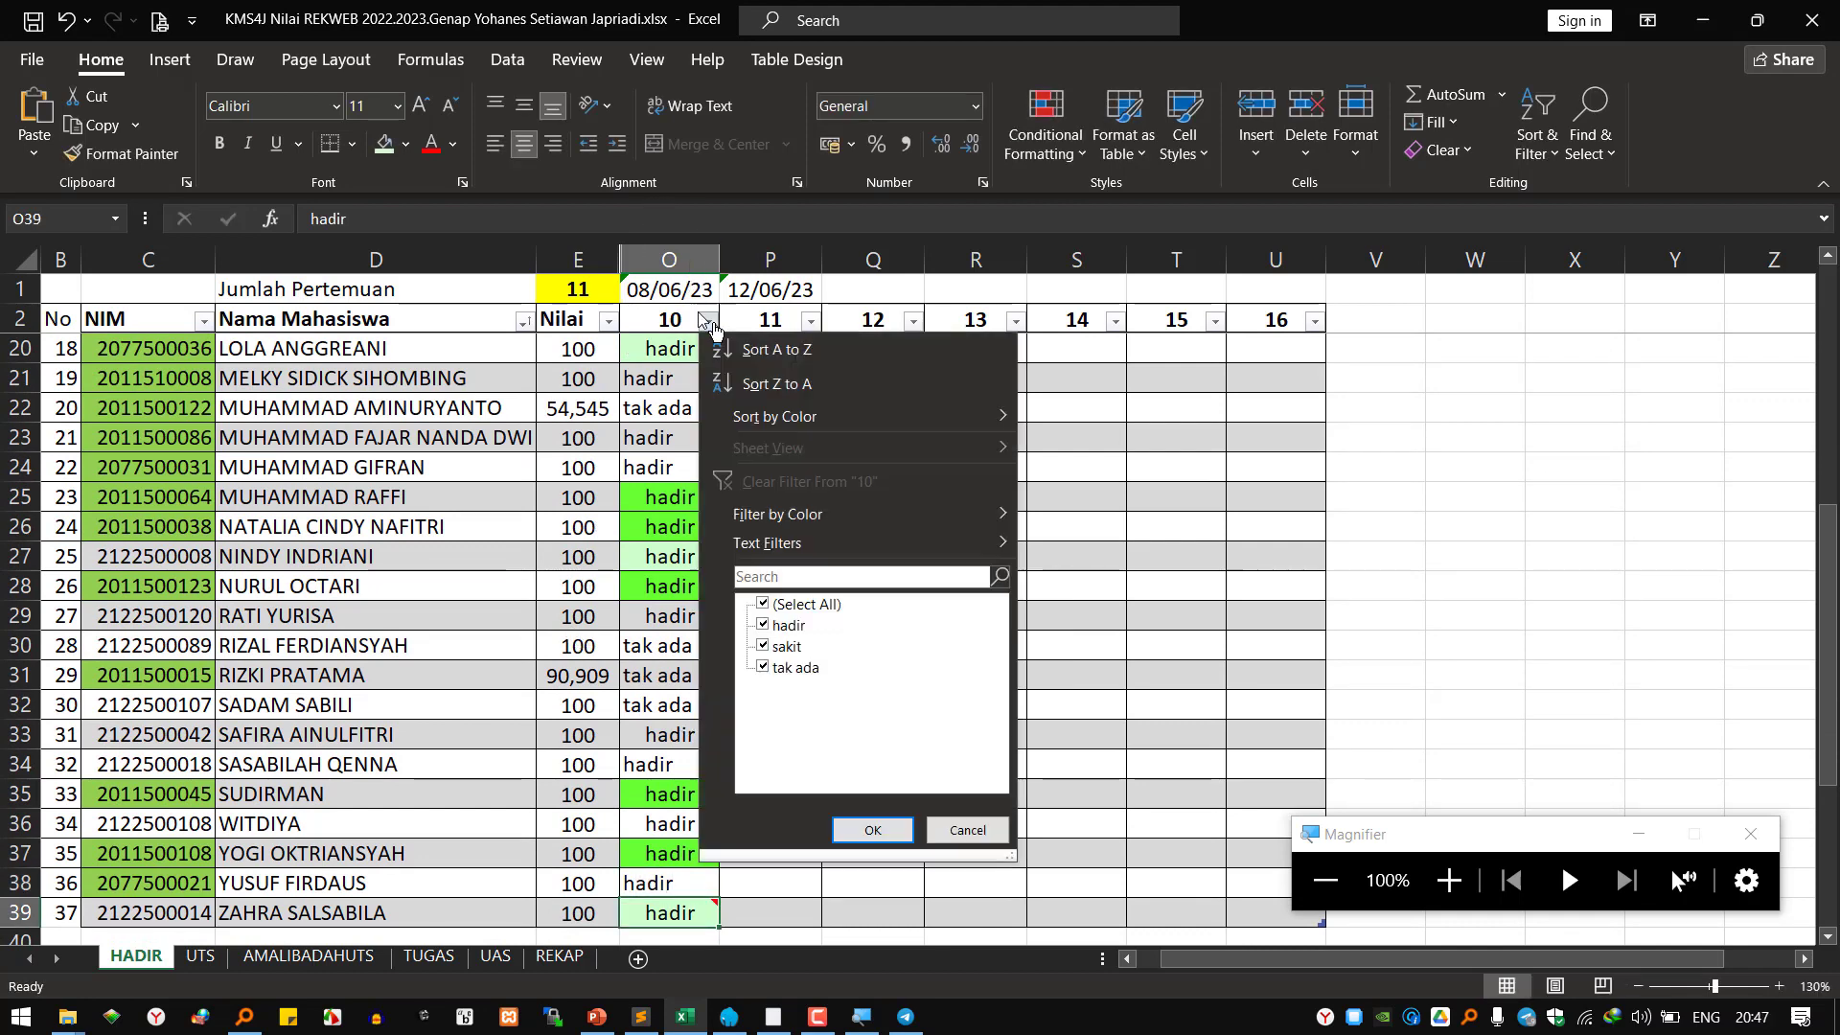
click(817, 360)
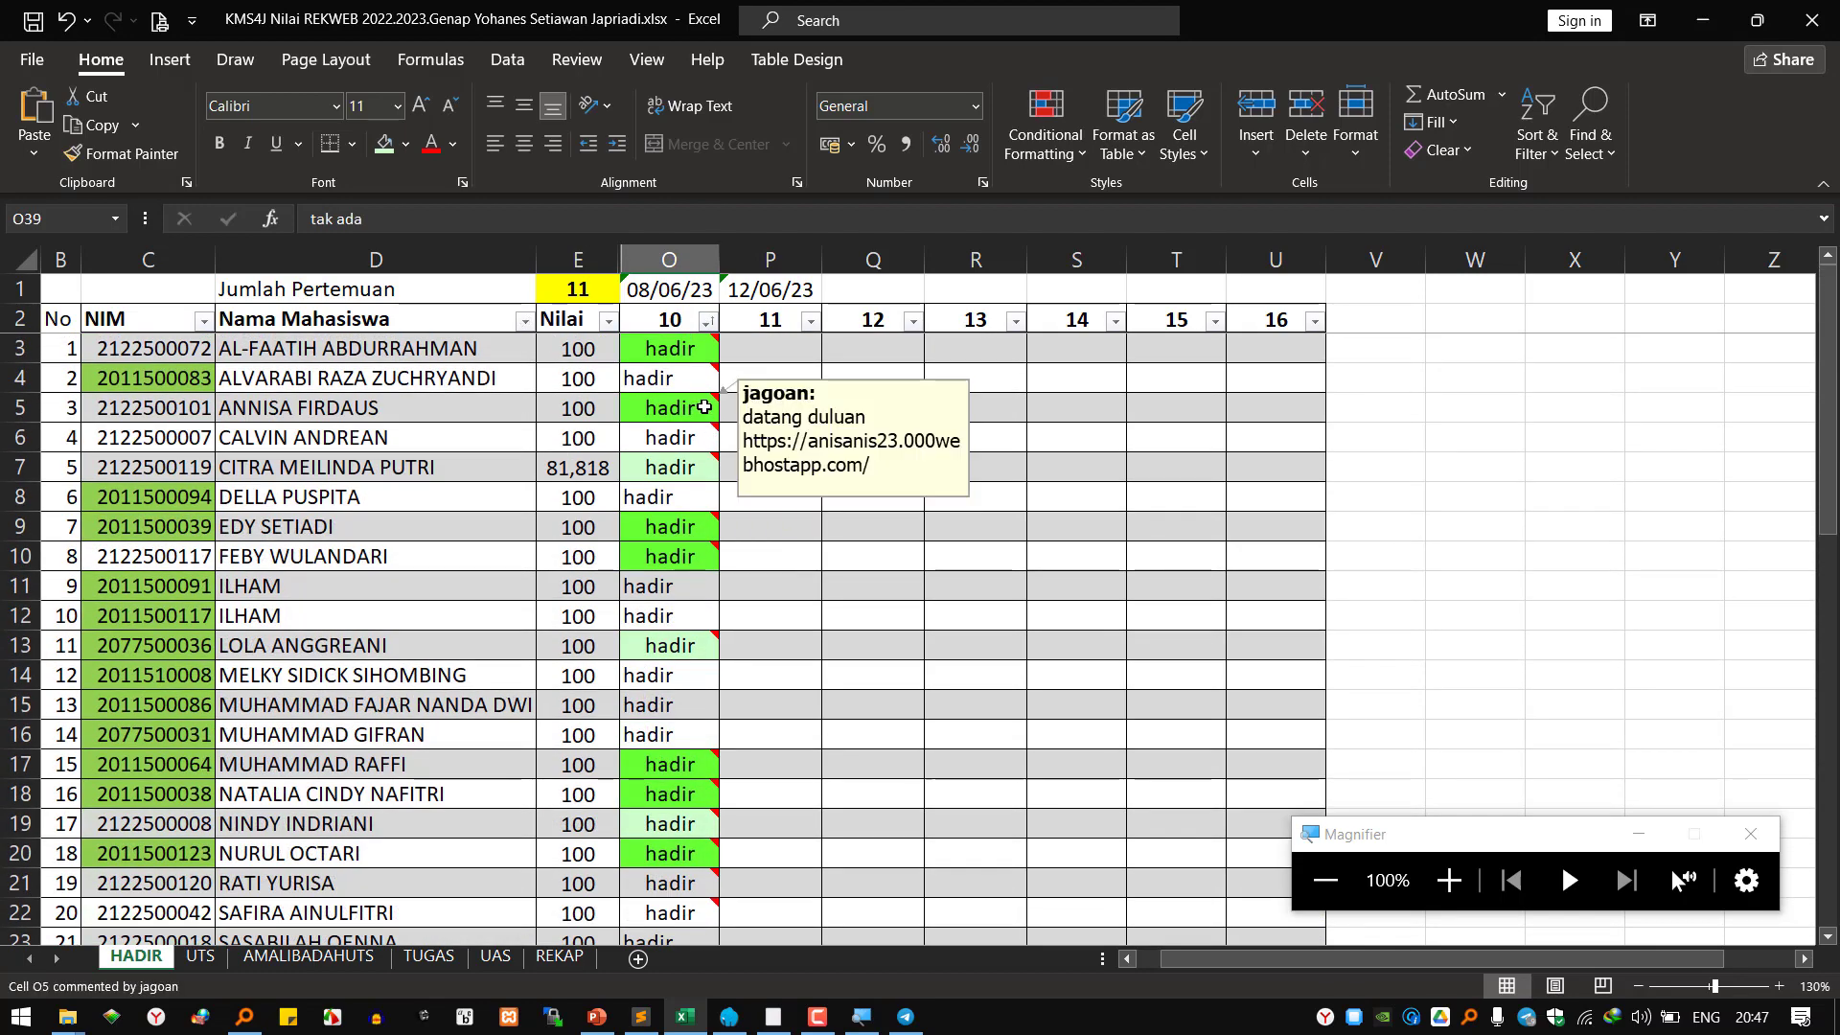
ctrl+scroll(705, 406, up, 3)
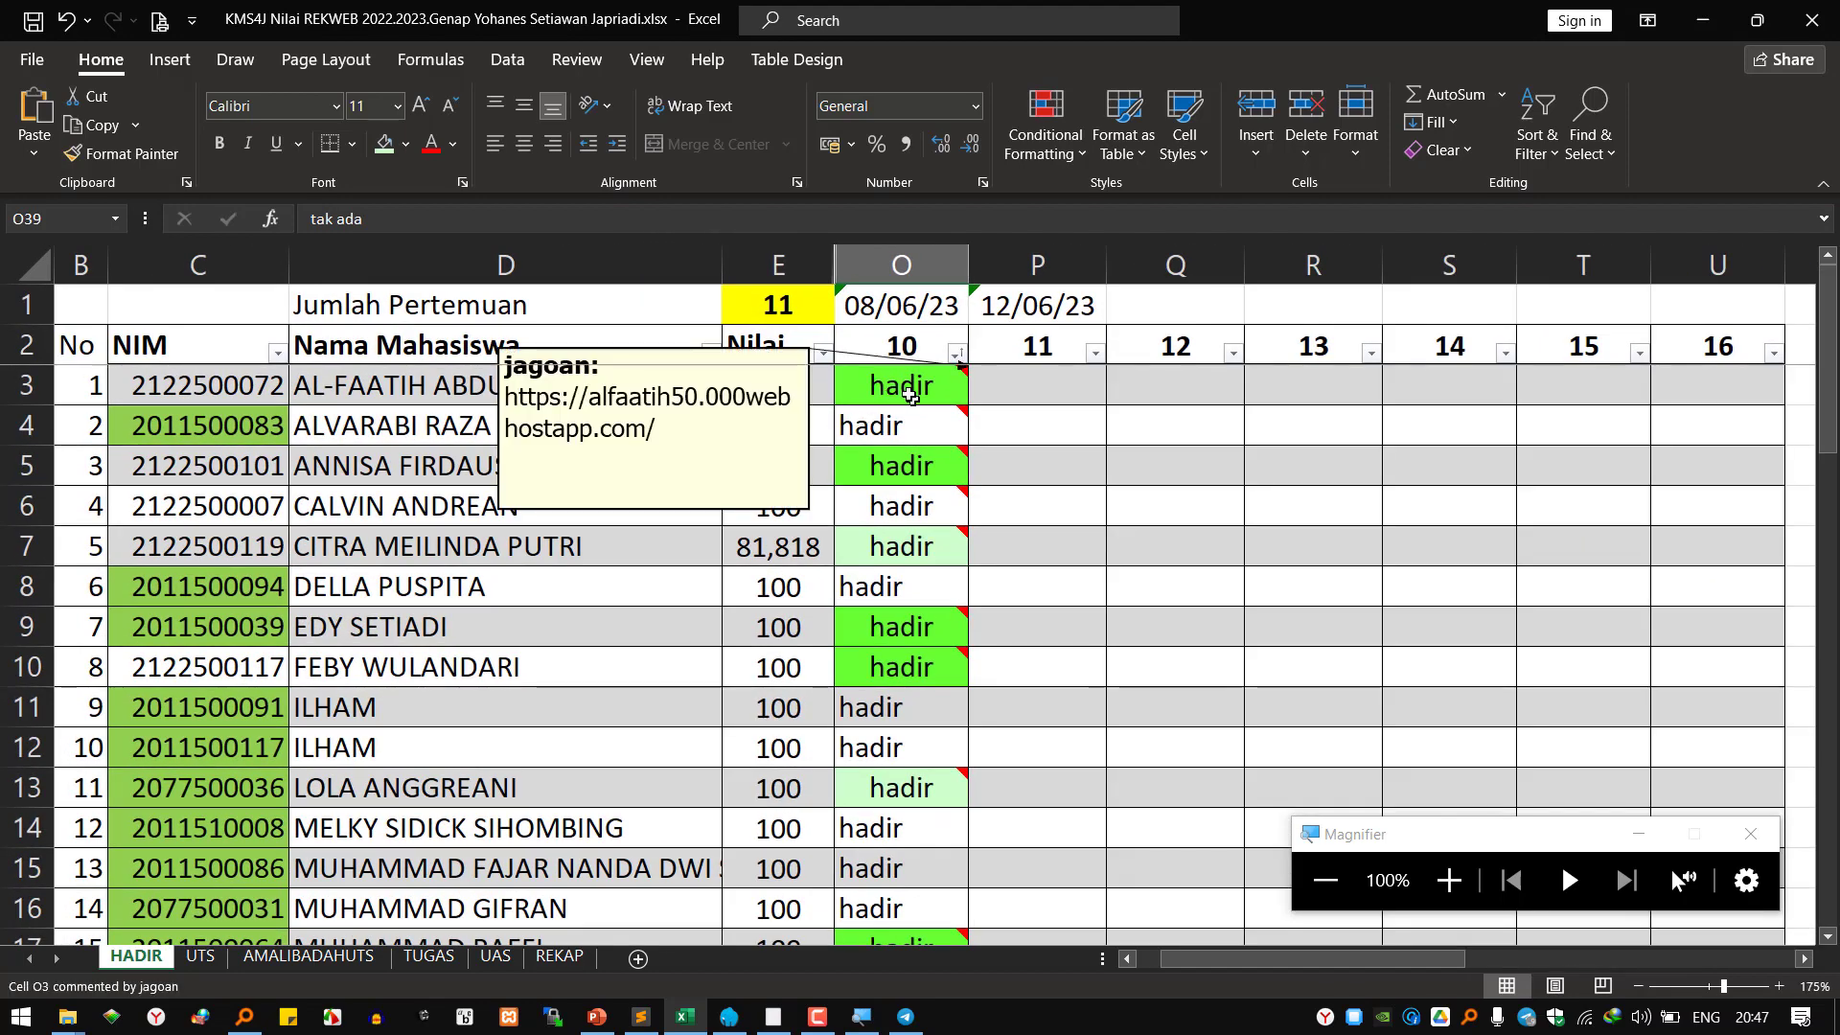
click(908, 398)
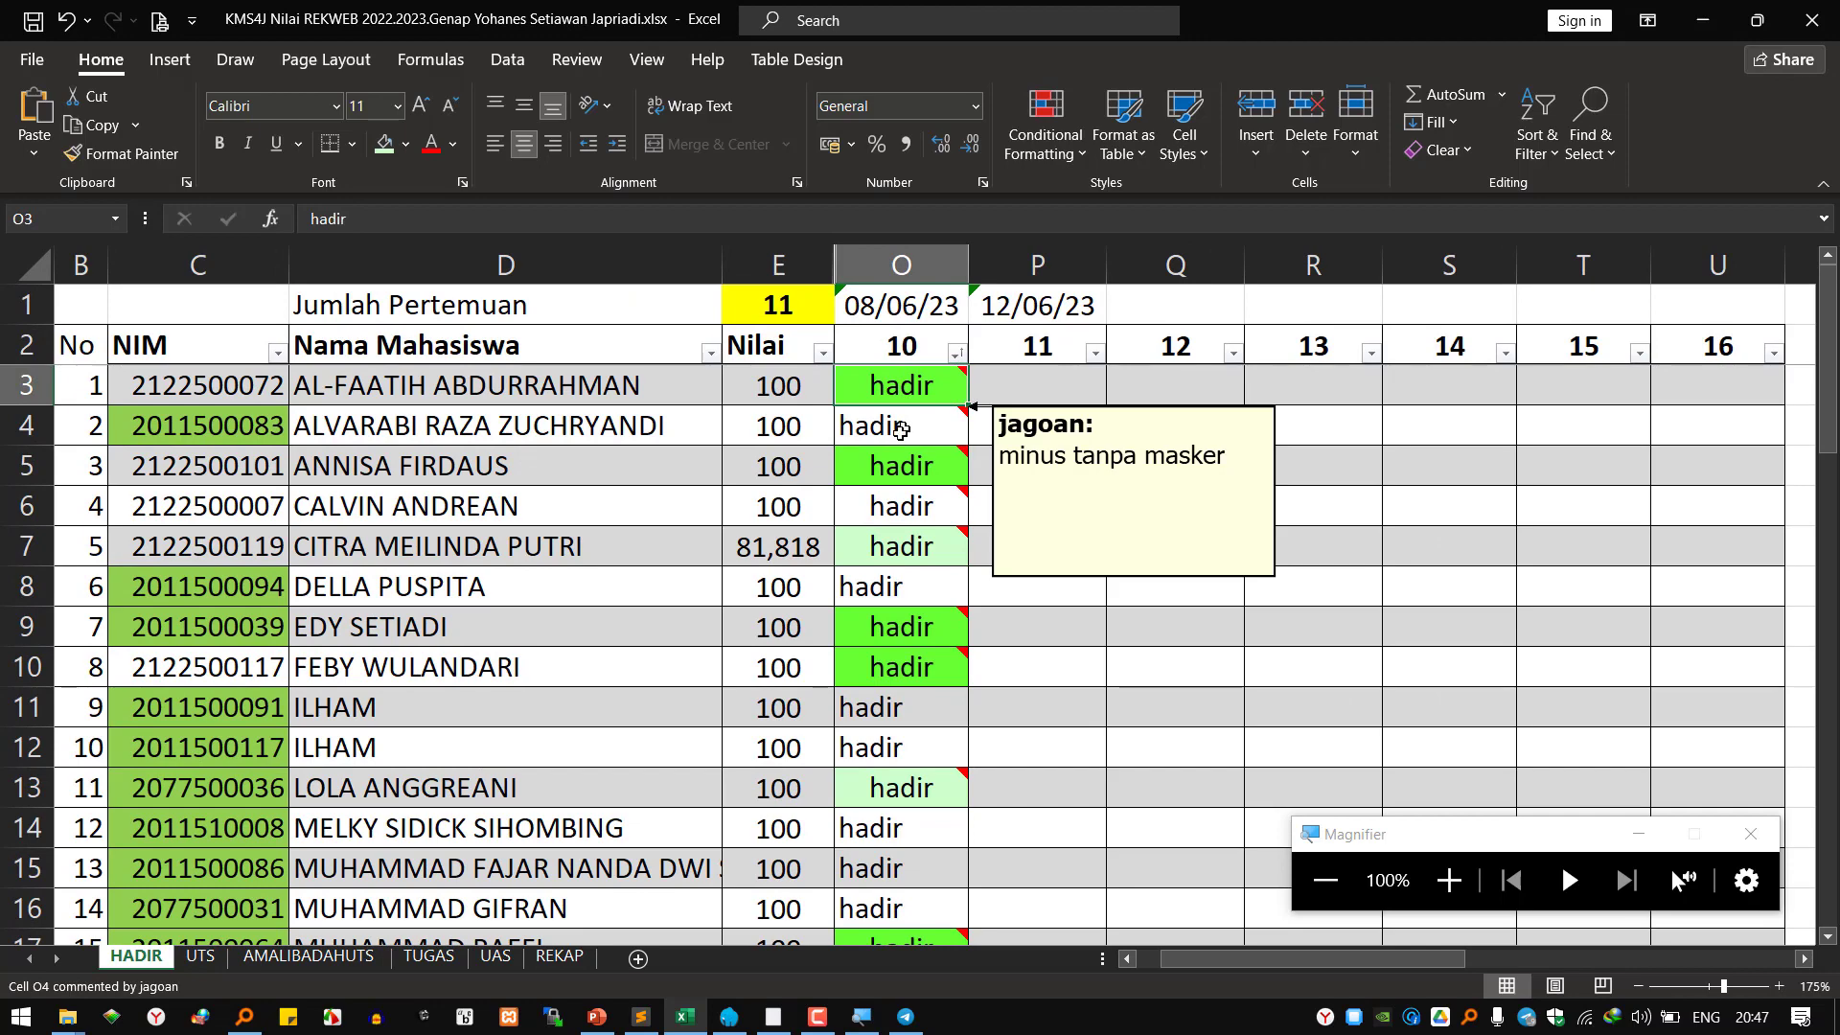
mouse_move(906, 494)
scroll(908, 792, down, 7)
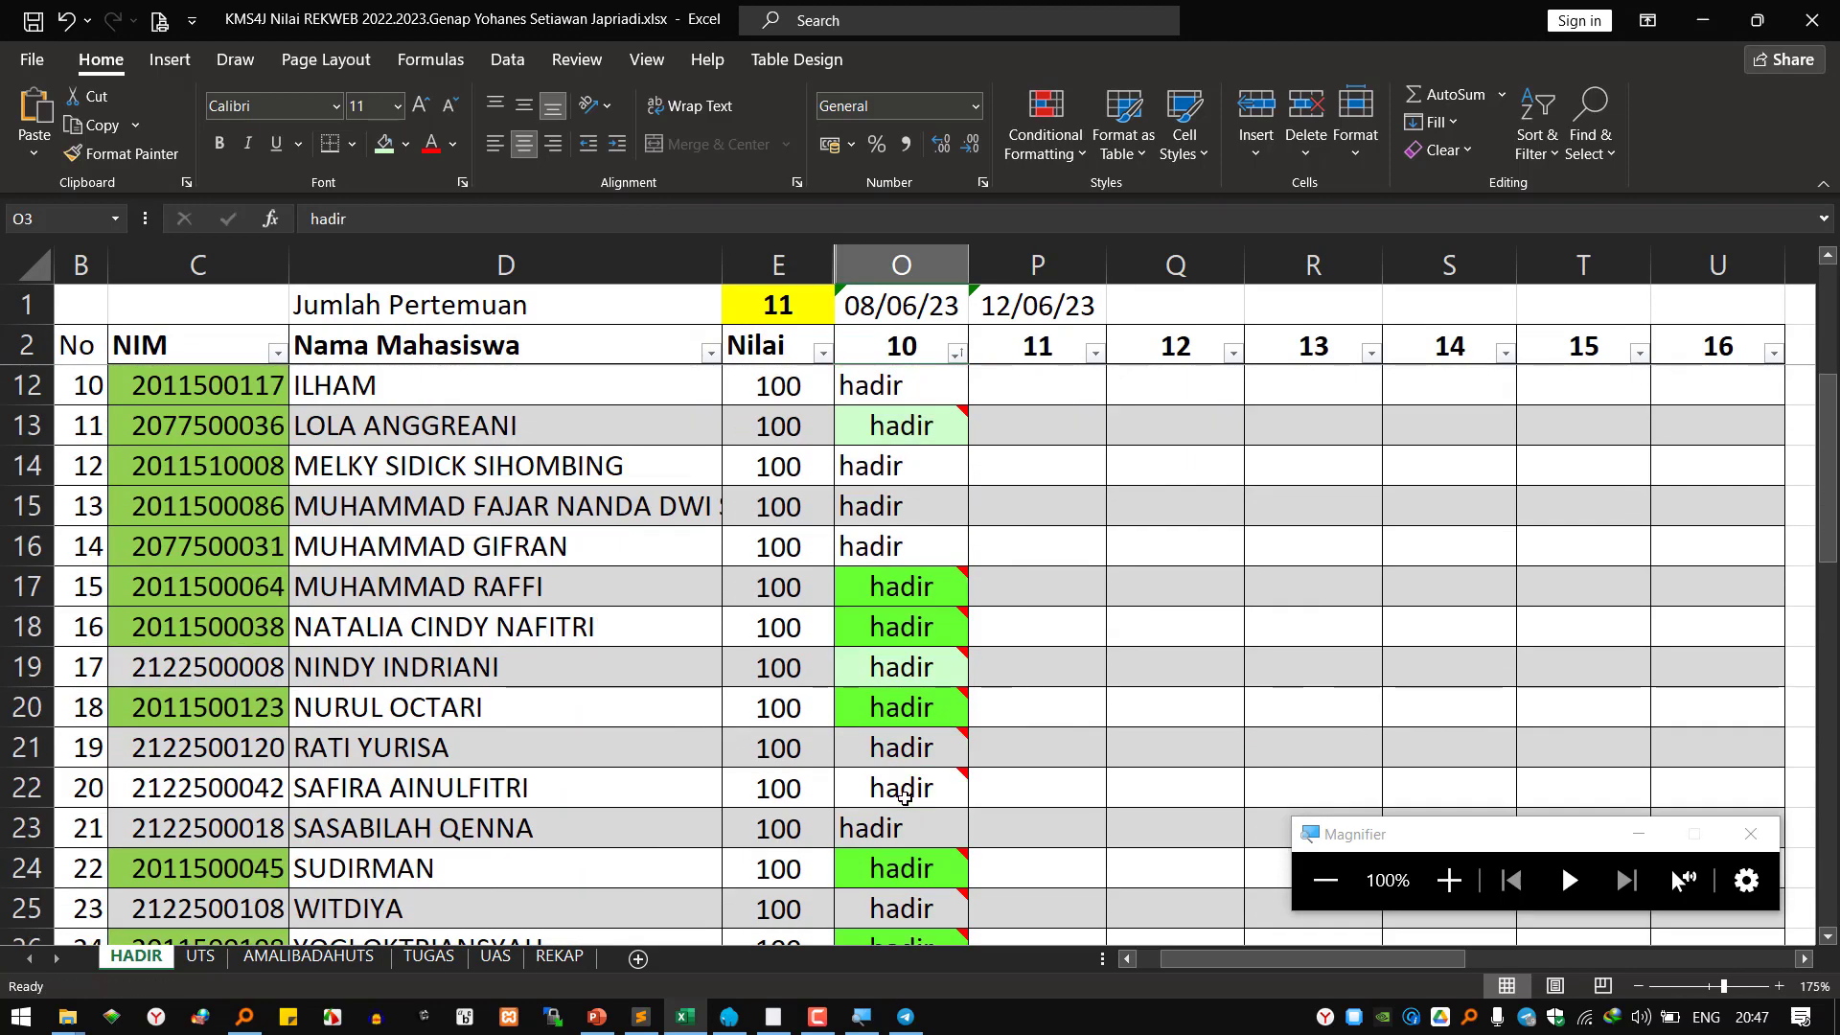
Step: Inspect the non-hadir statuses in O27 through O37, starting with sakit in O29
click(890, 588)
click(899, 638)
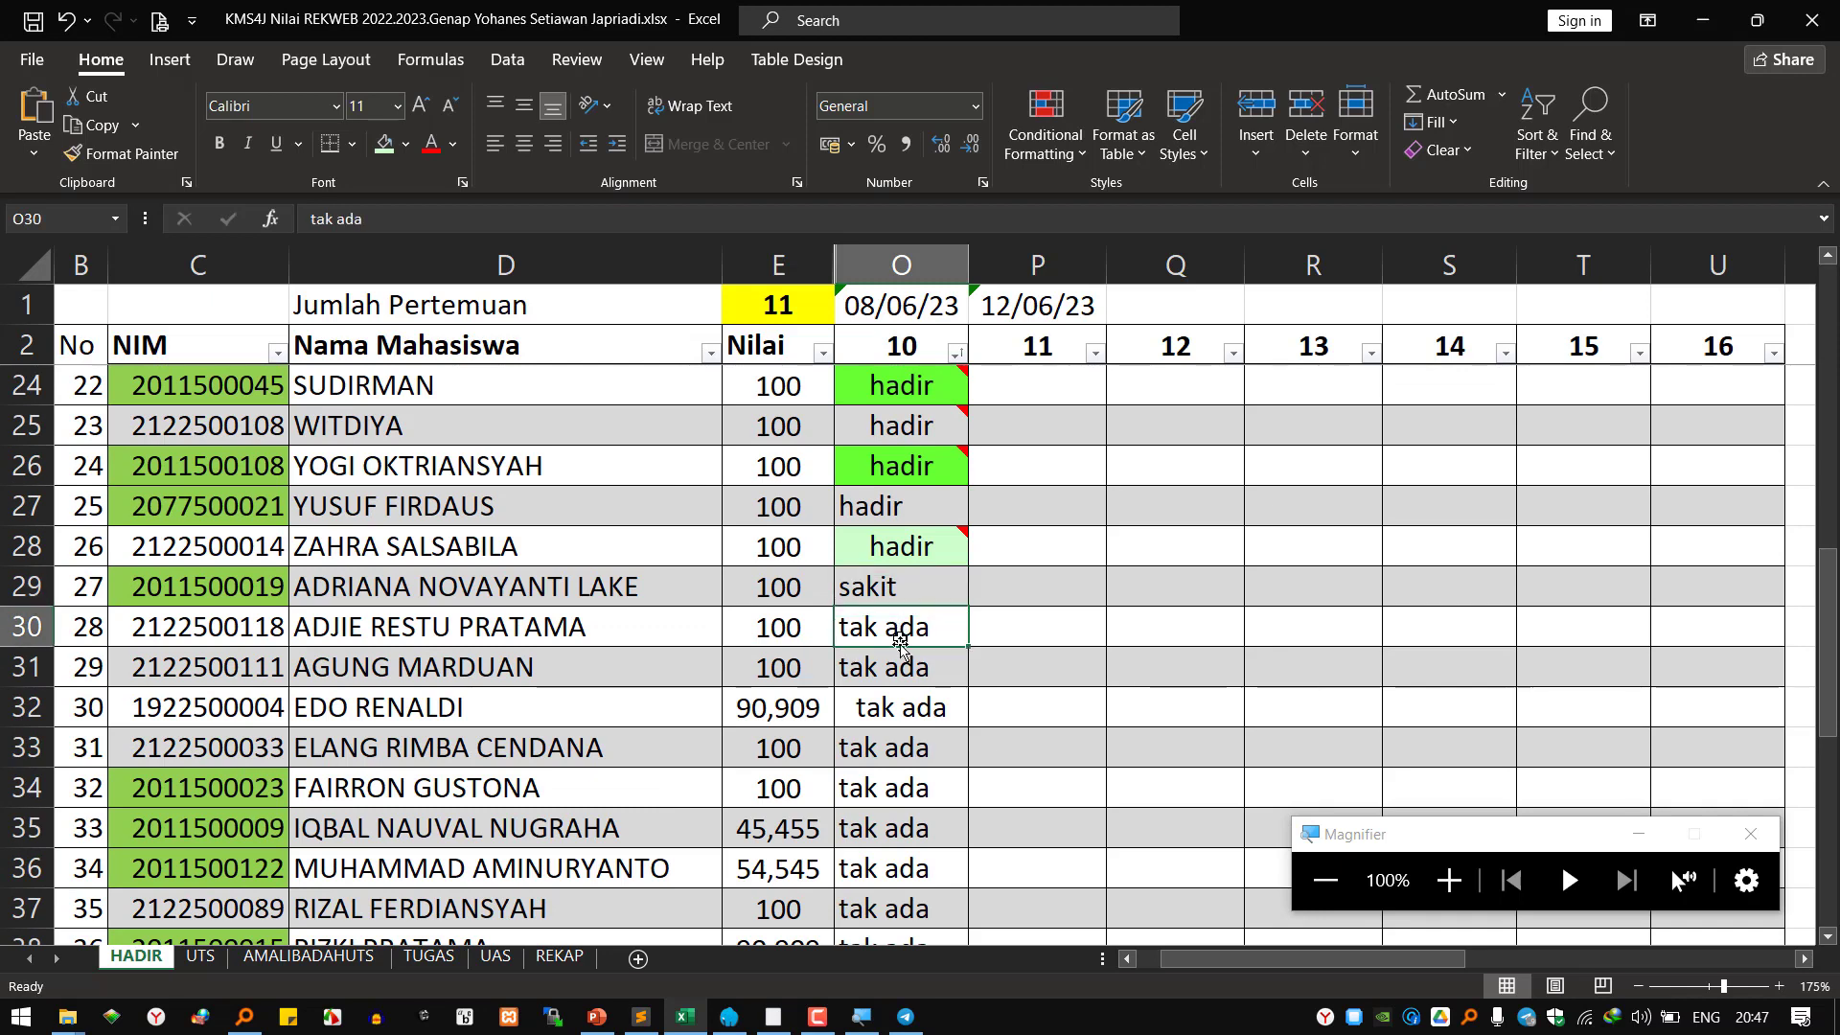
click(899, 668)
click(899, 709)
click(899, 748)
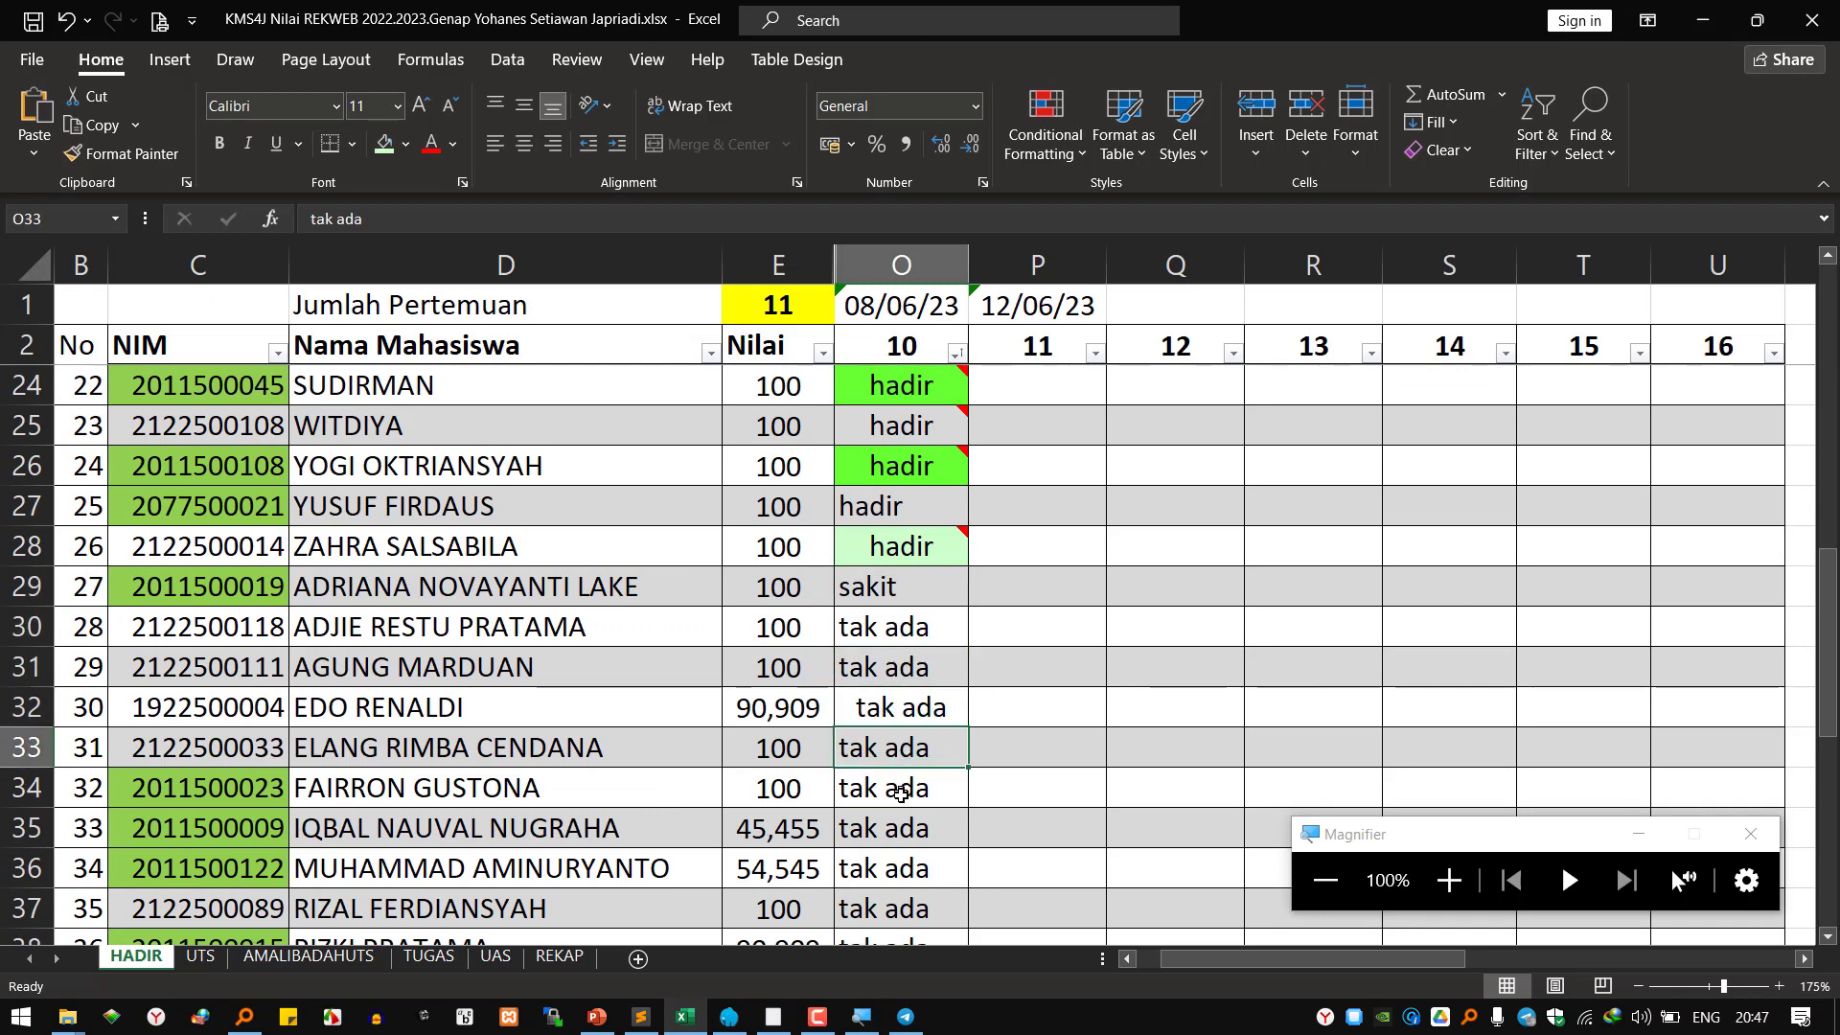
click(901, 791)
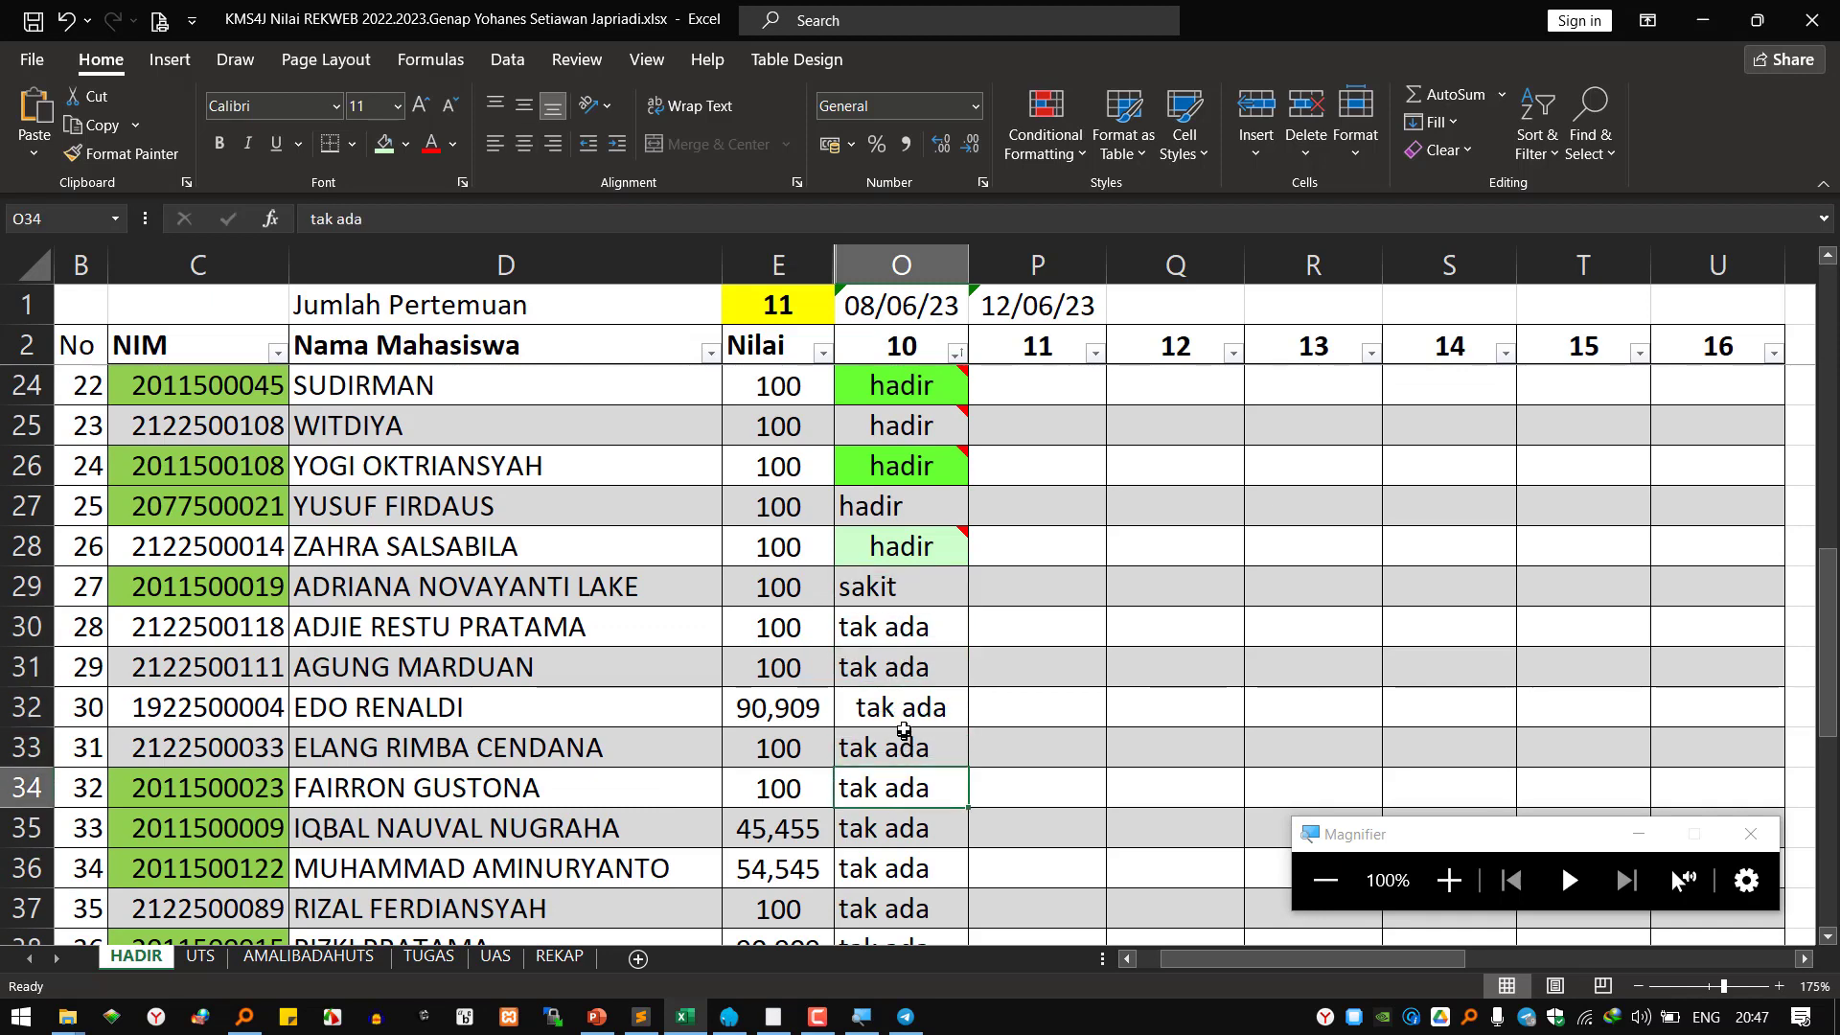
click(911, 594)
drag(911, 605, 910, 910)
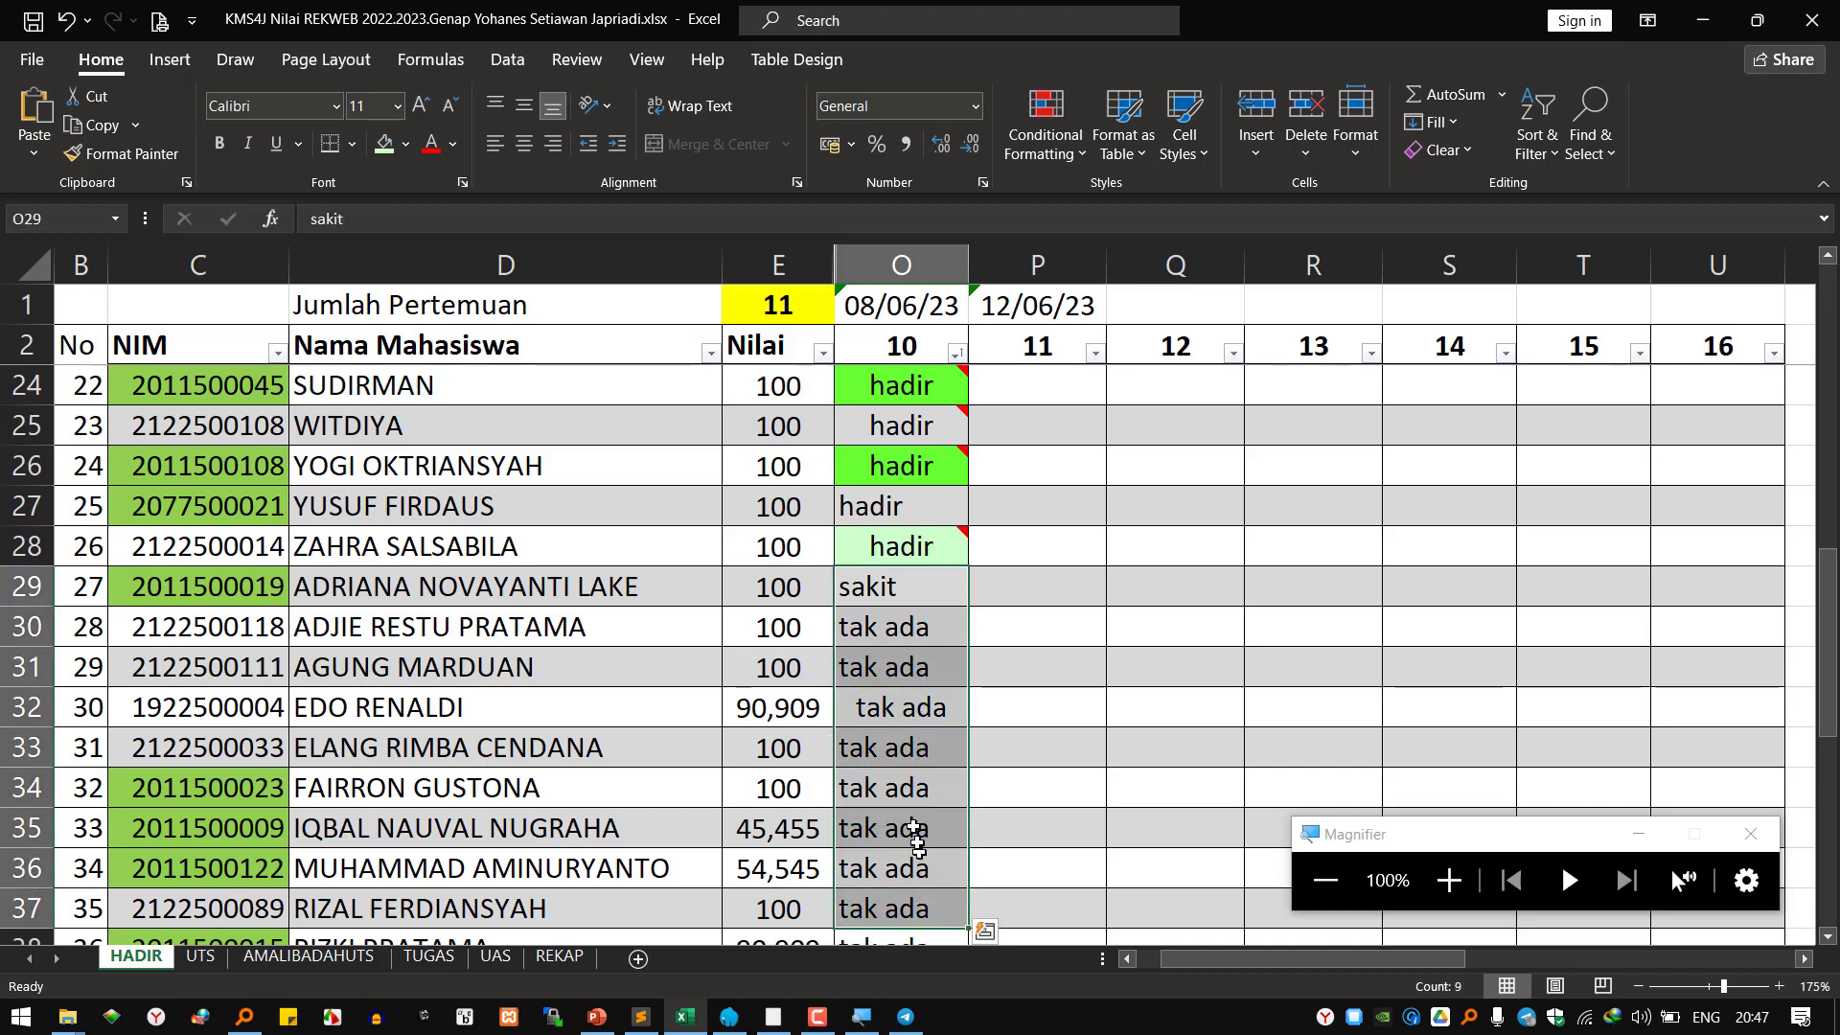
click(897, 549)
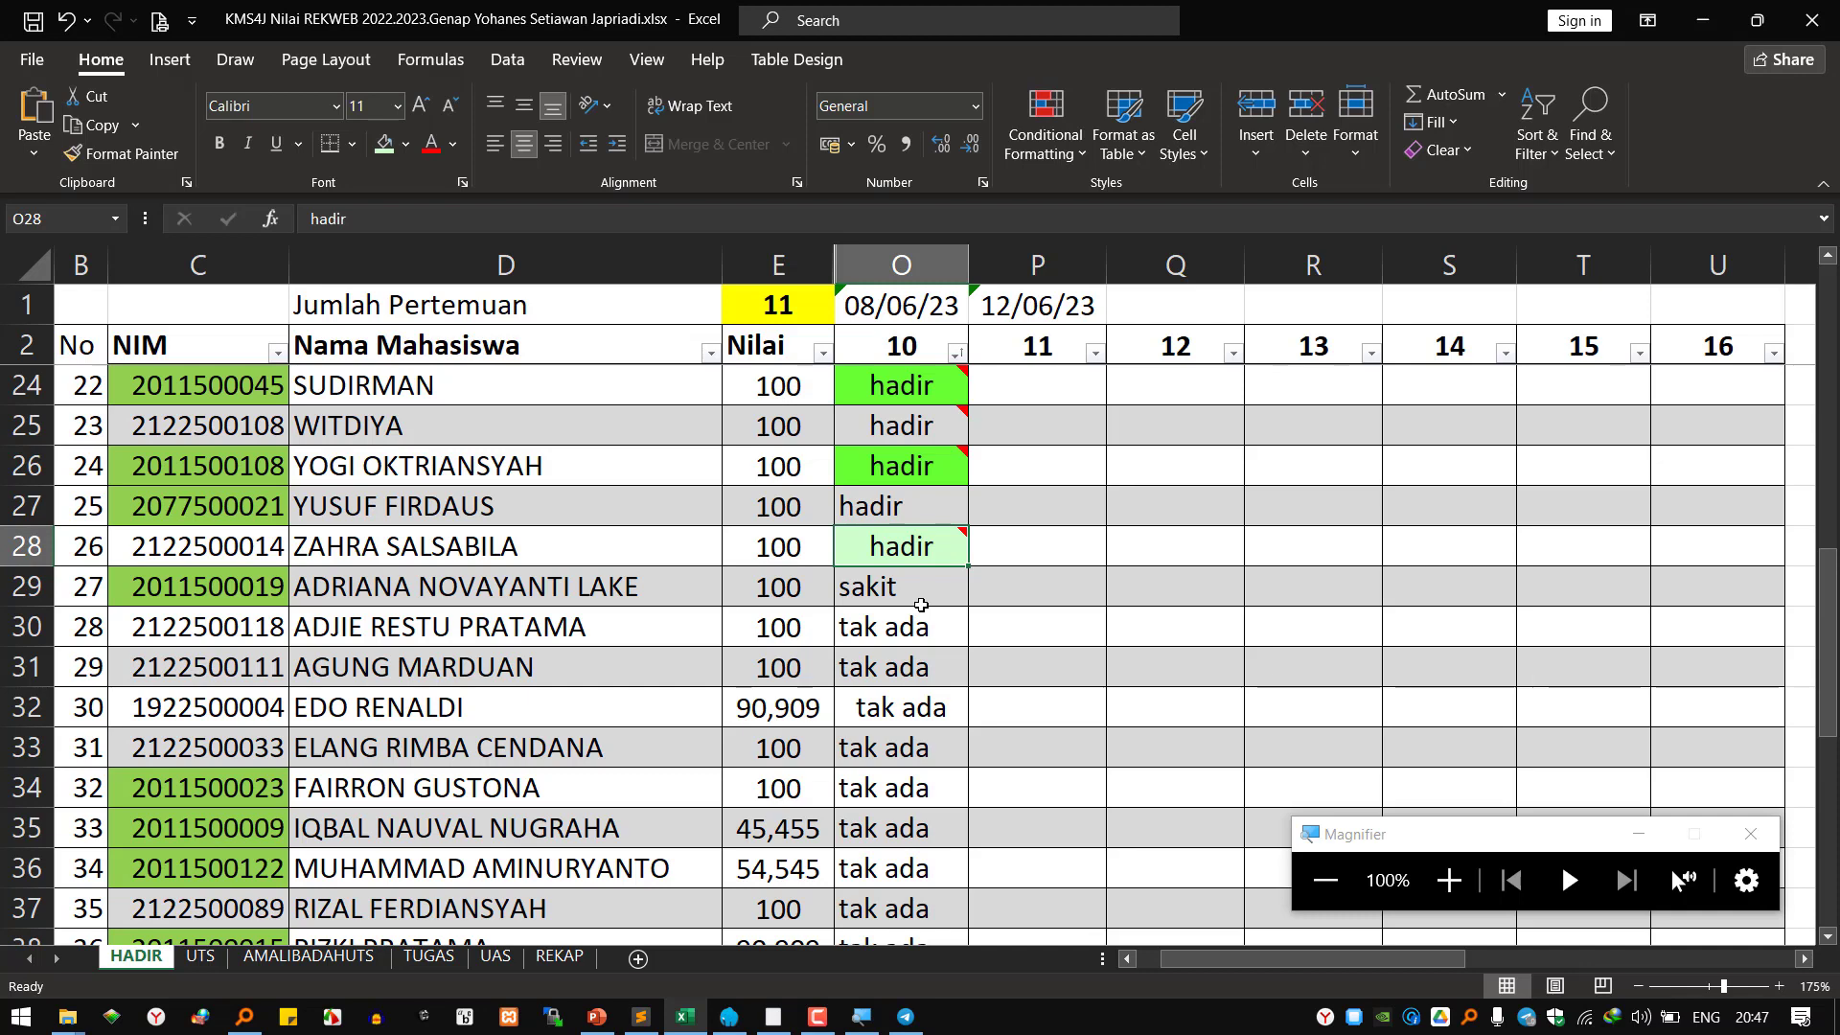
click(920, 511)
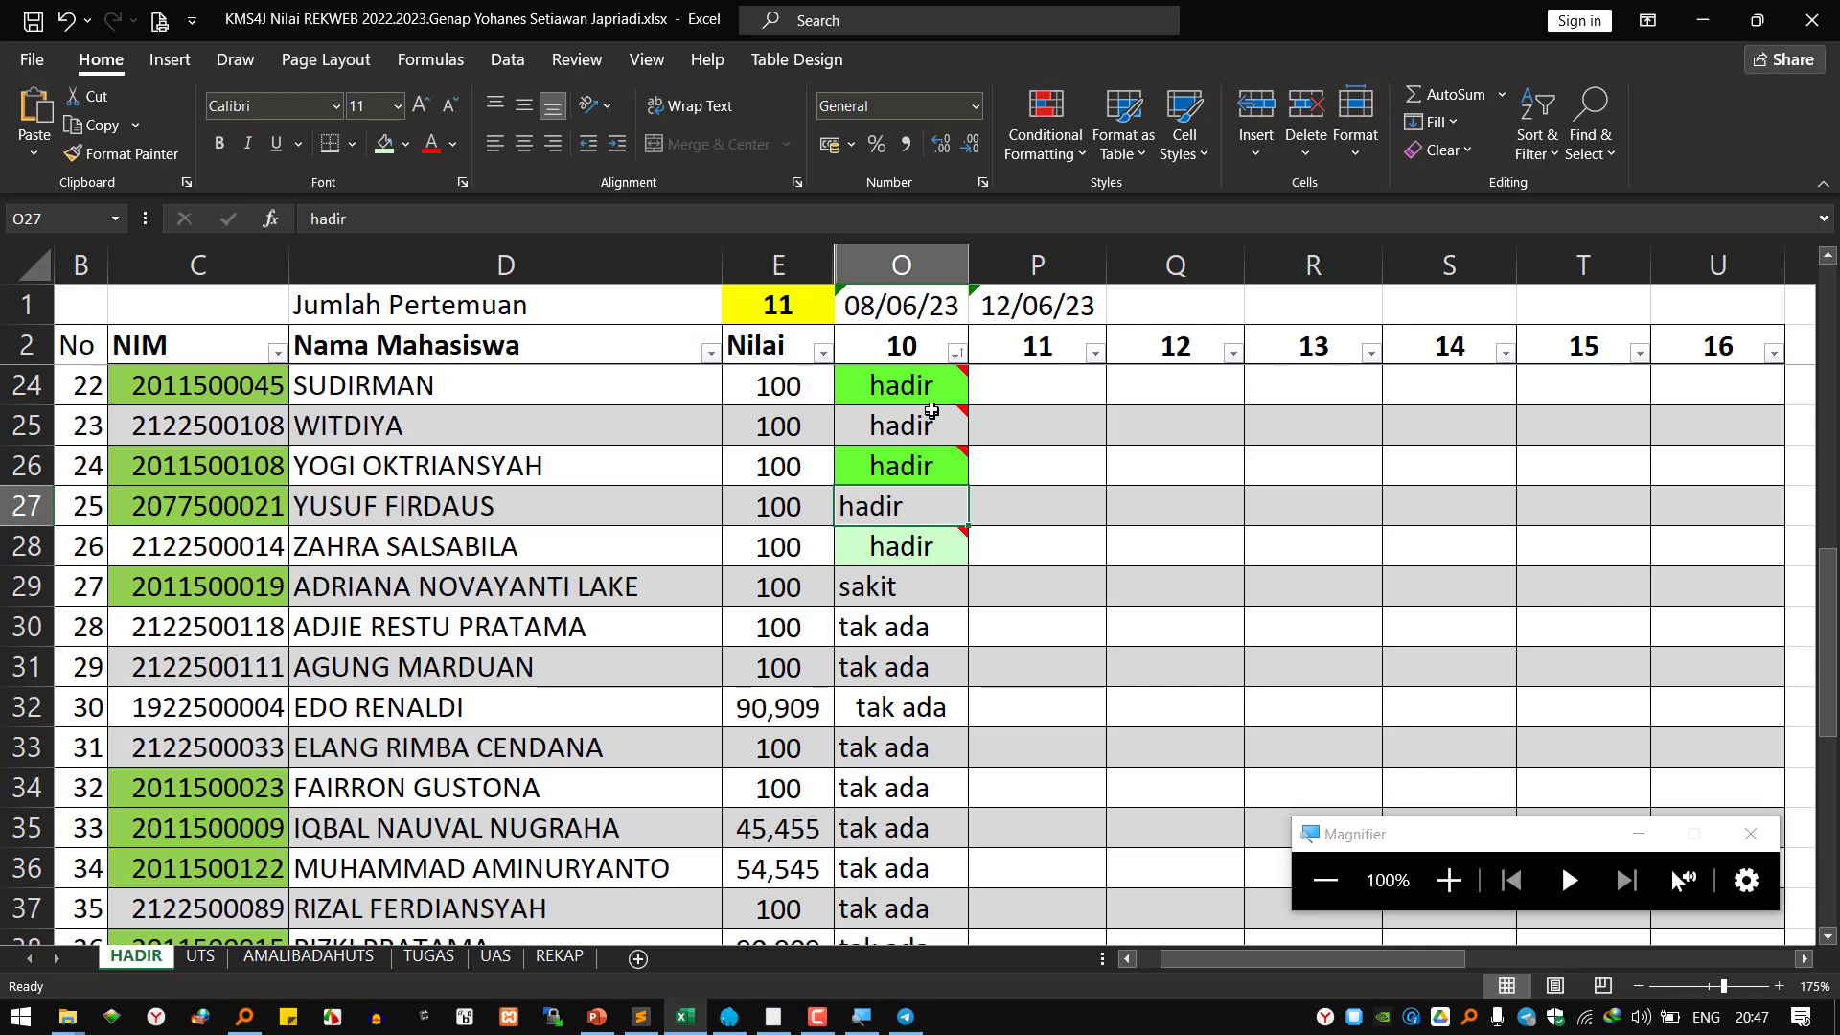
Step: Select the absent students' names in D29:D39 and read the status comments in column O
scroll(908, 719, down, 1)
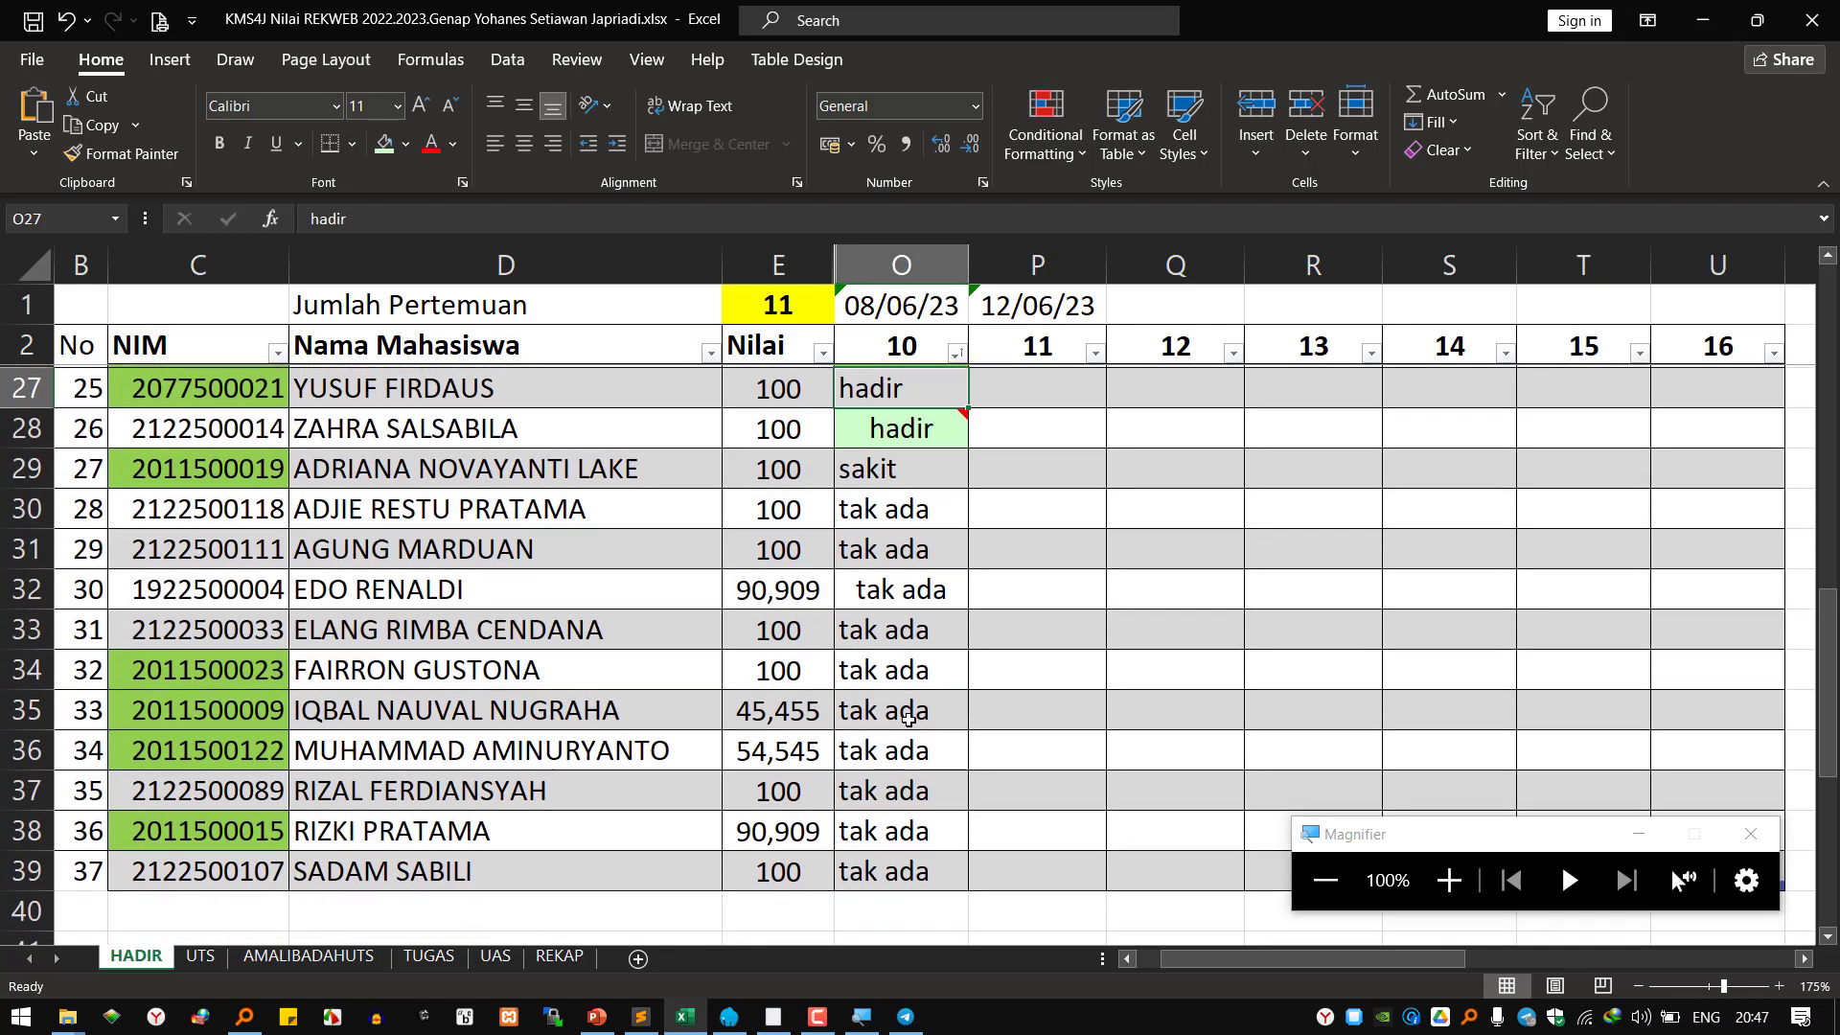
drag(520, 867, 563, 479)
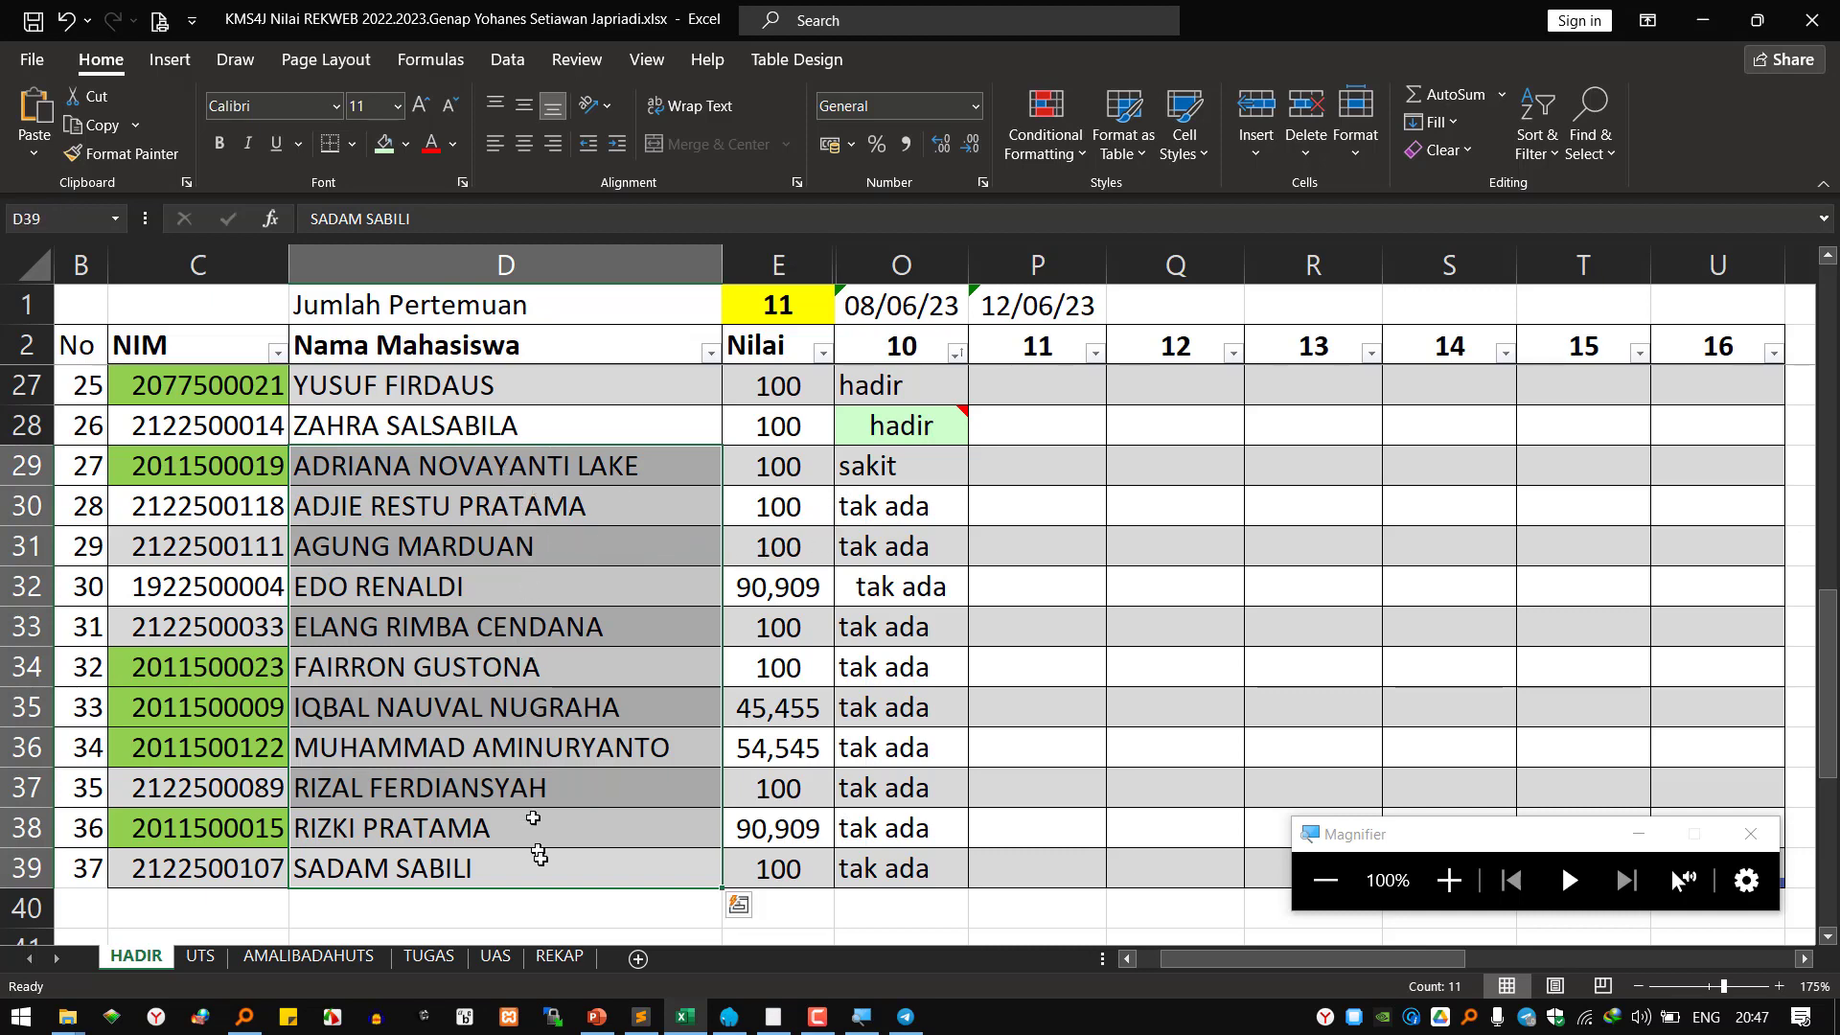
scroll(942, 505, up, 8)
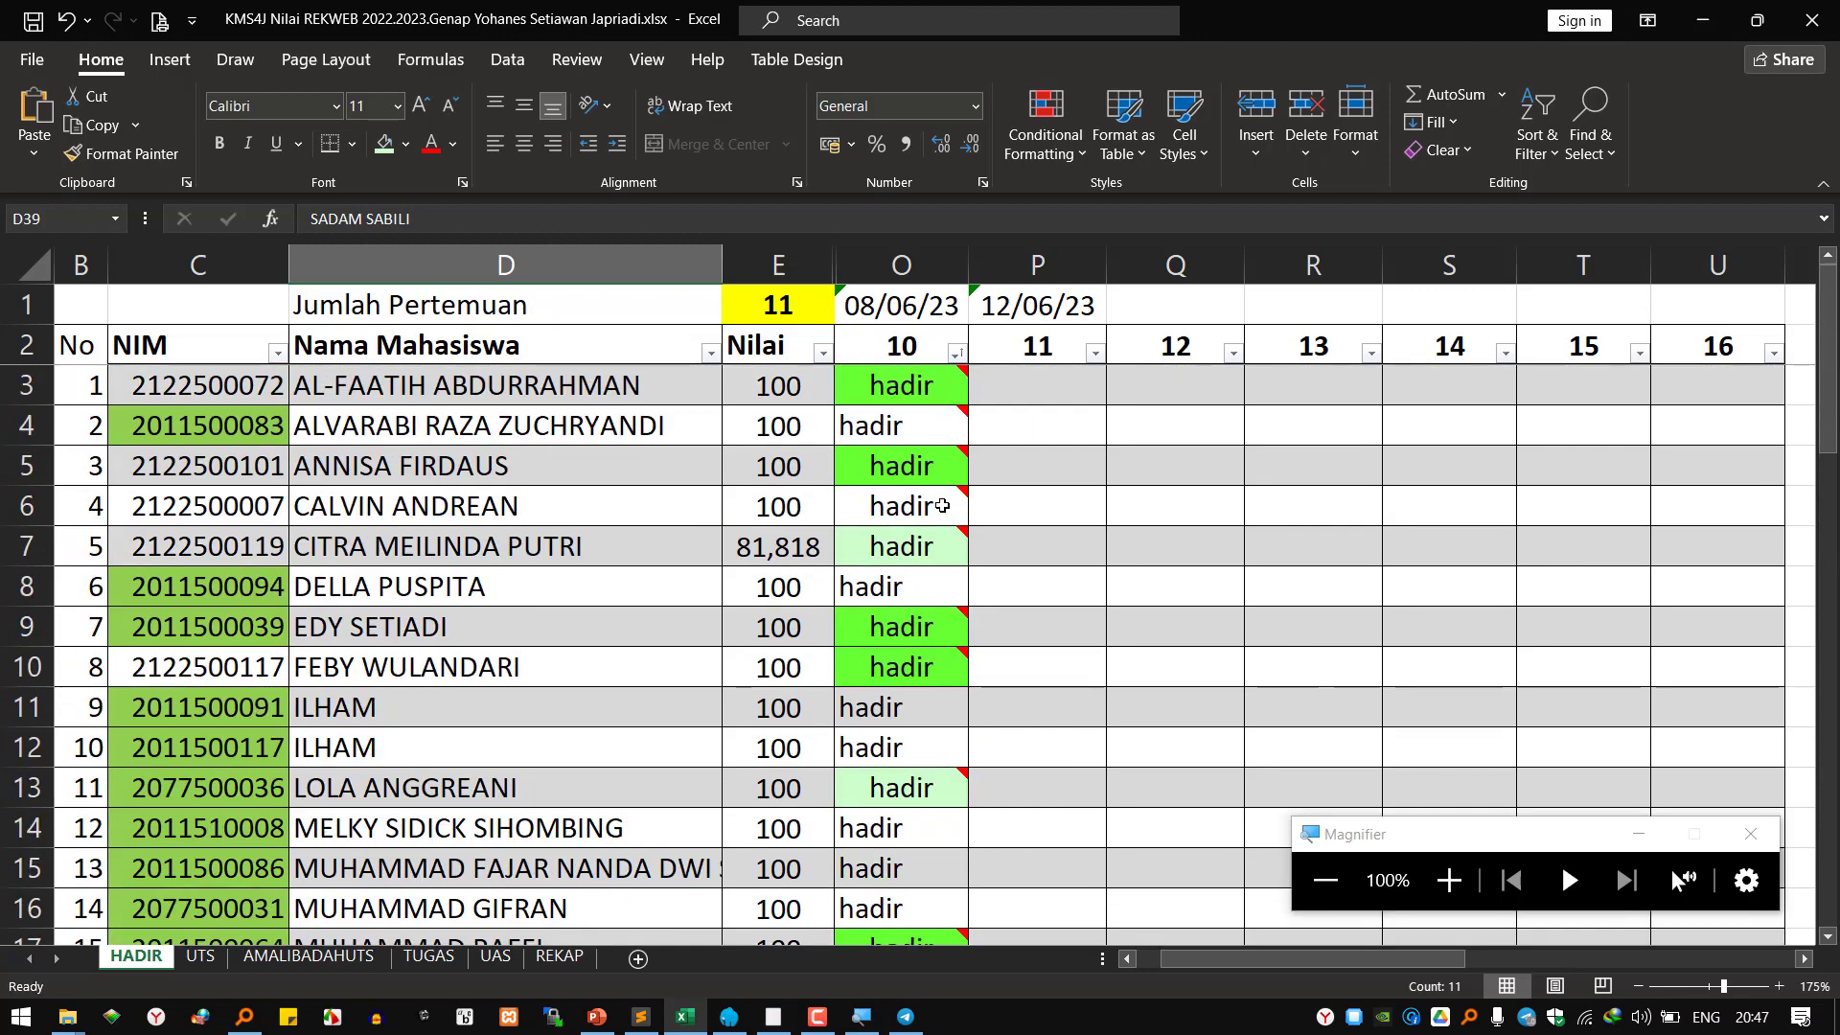
mouse_move(926, 482)
scroll(928, 715, down, 3)
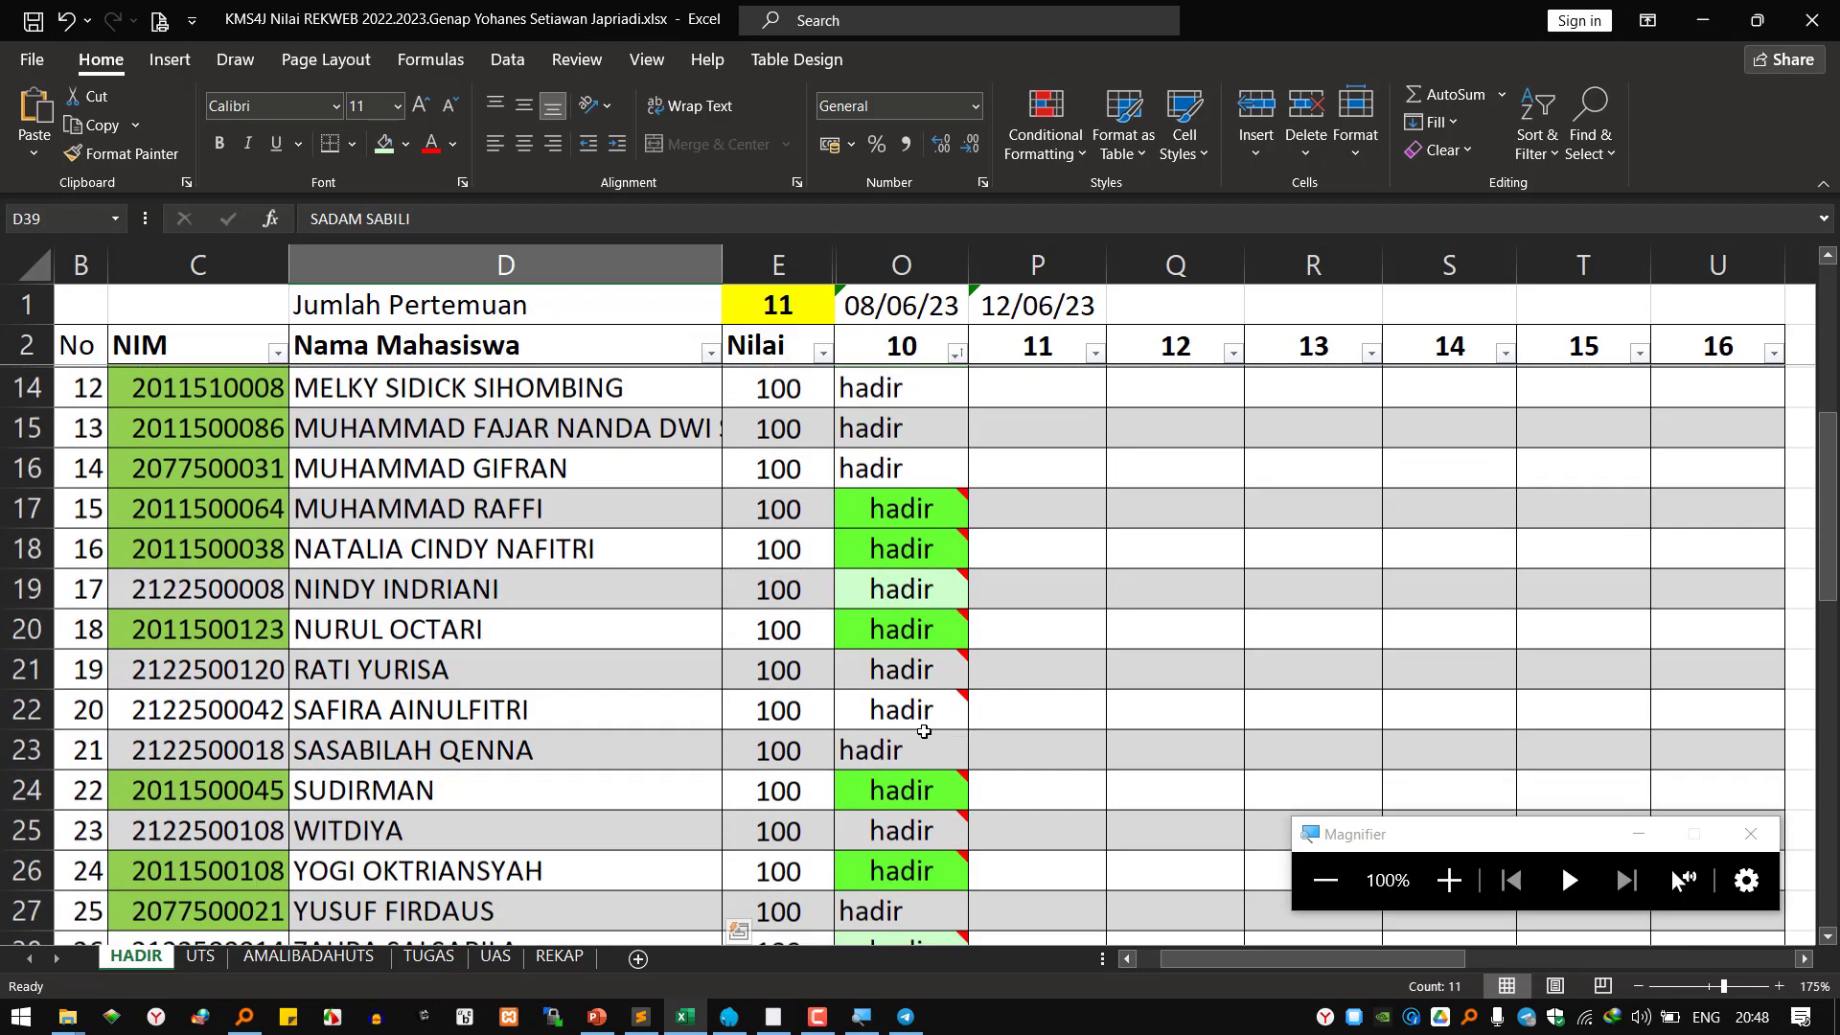
scroll(916, 711, up, 3)
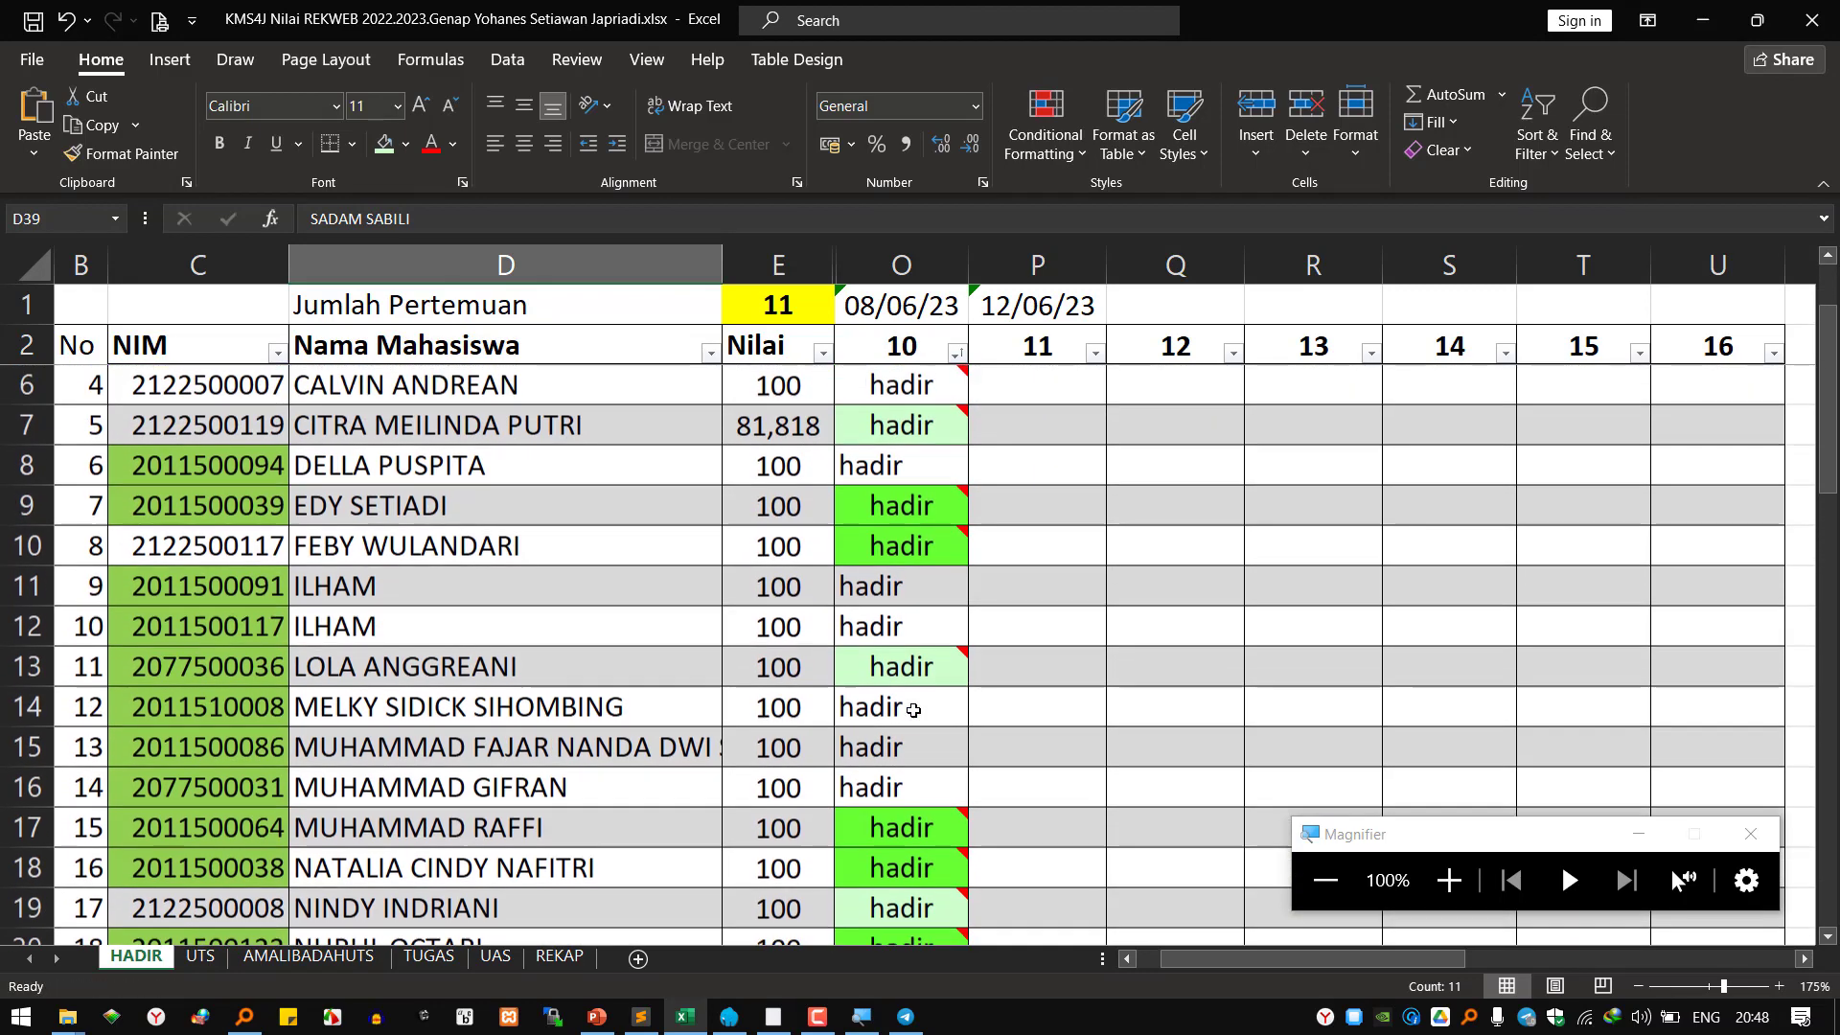
scroll(913, 710, up, 1)
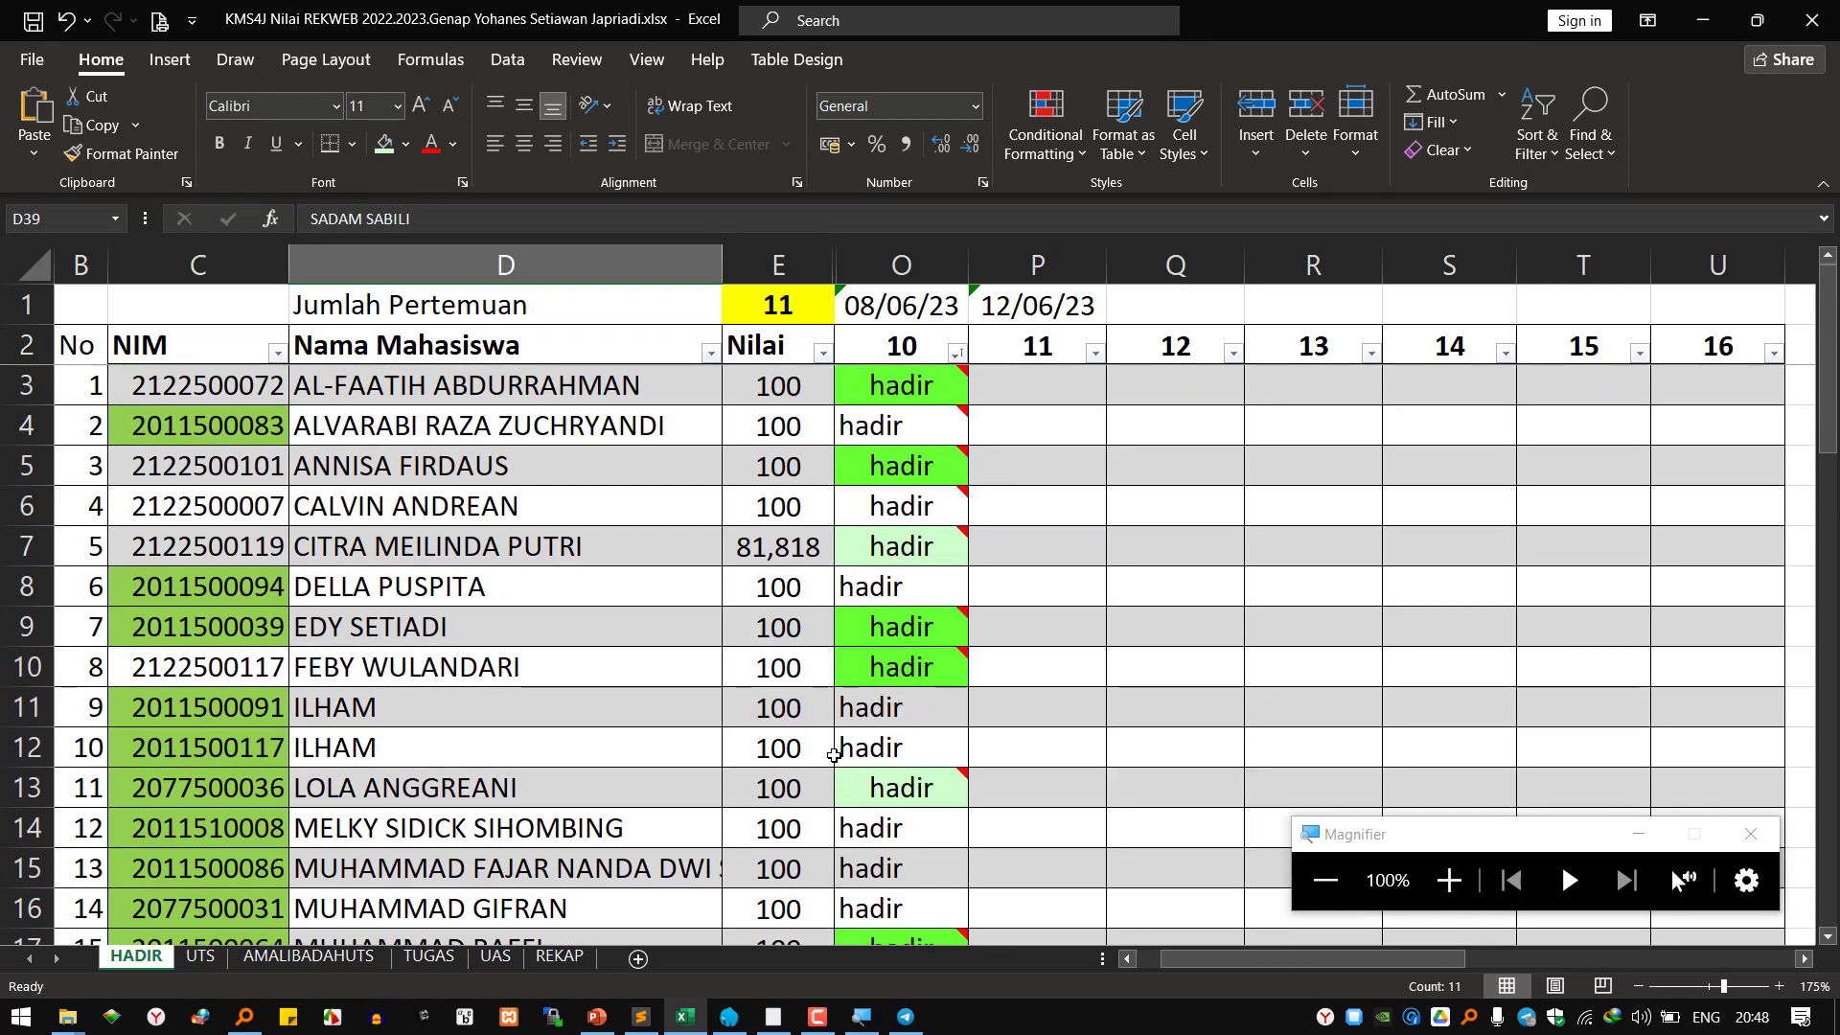
scroll(834, 755, down, 2)
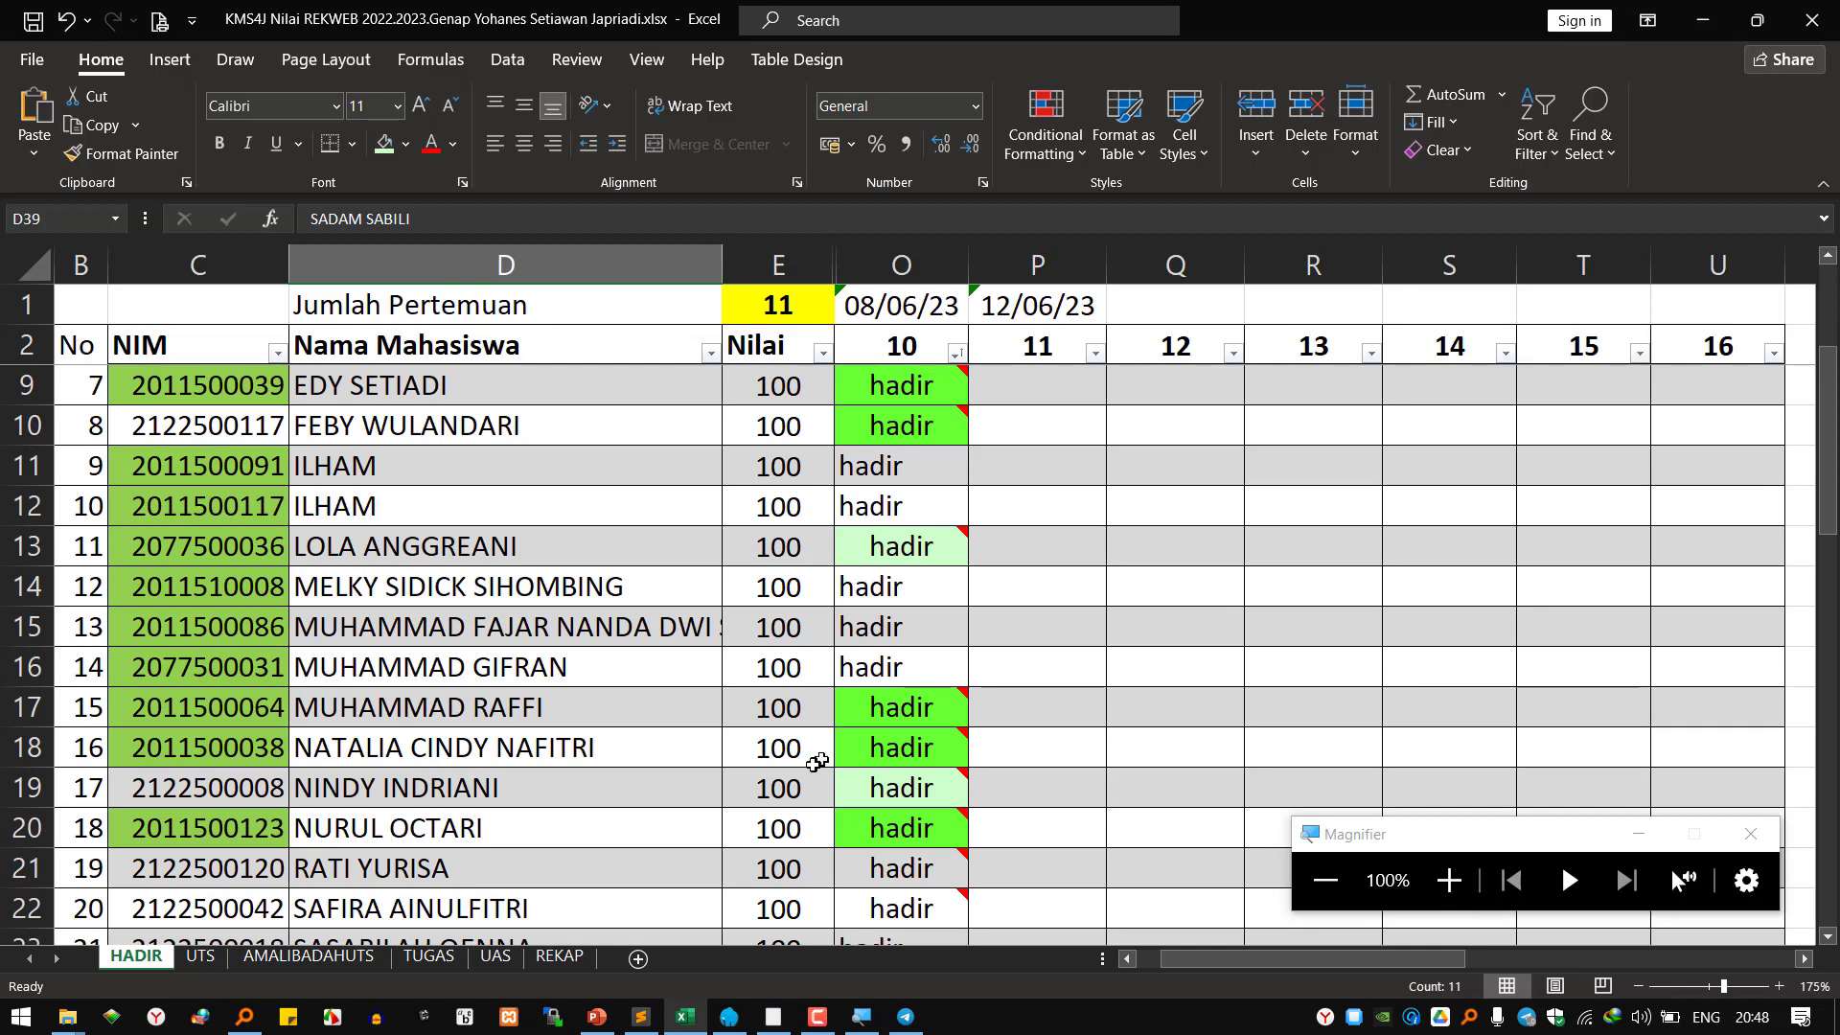
scroll(812, 764, down, 1)
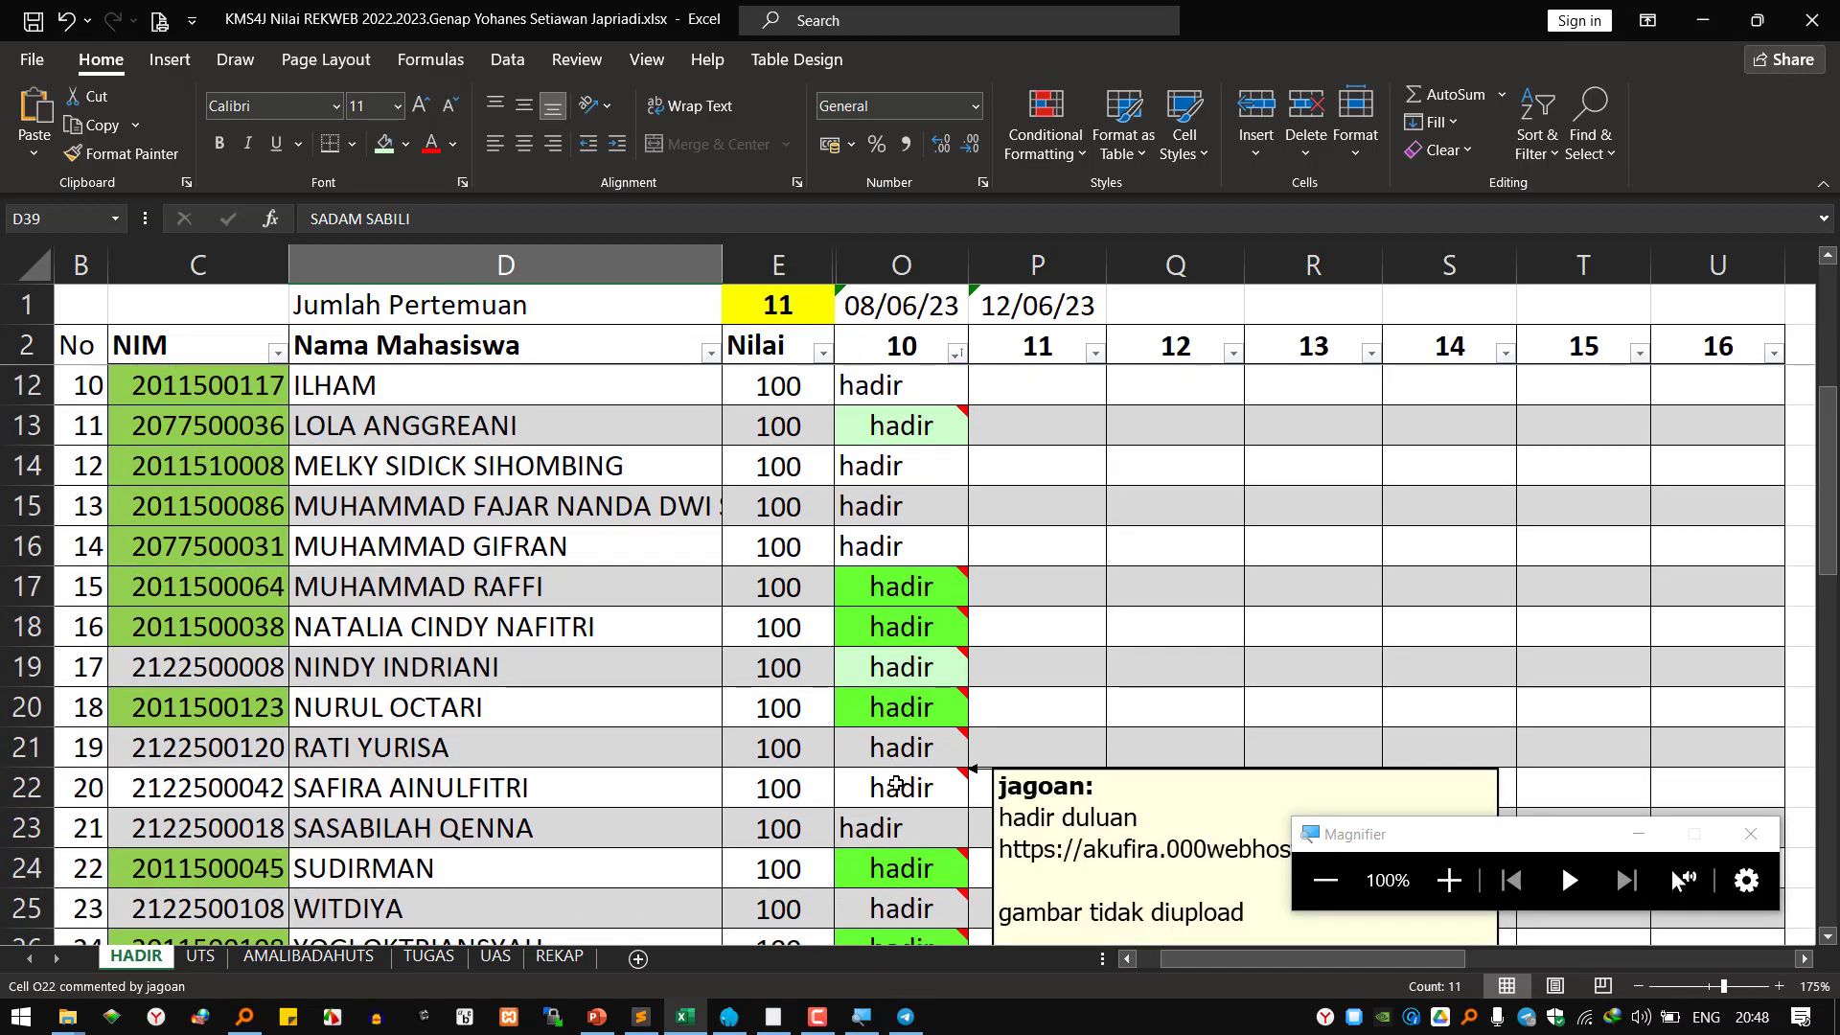
scroll(896, 781, down, 1)
scroll(896, 781, down, 1)
mouse_move(892, 668)
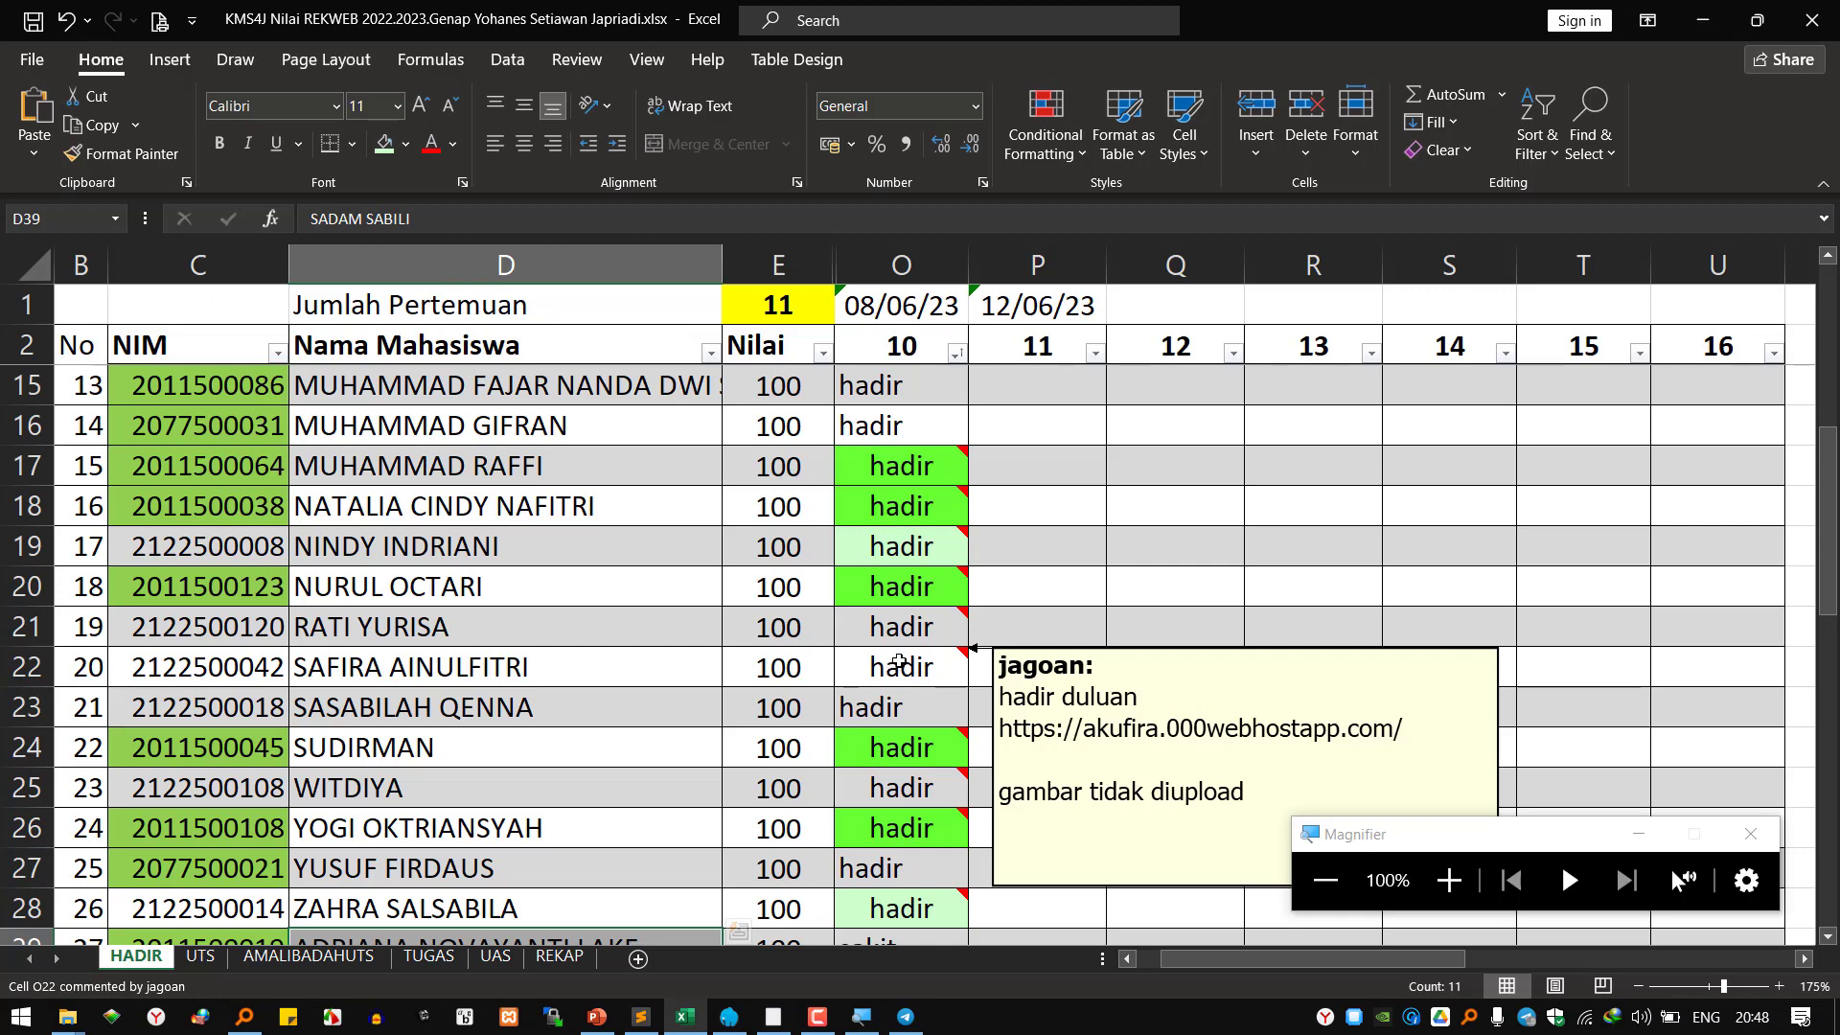
scroll(881, 575, up, 2)
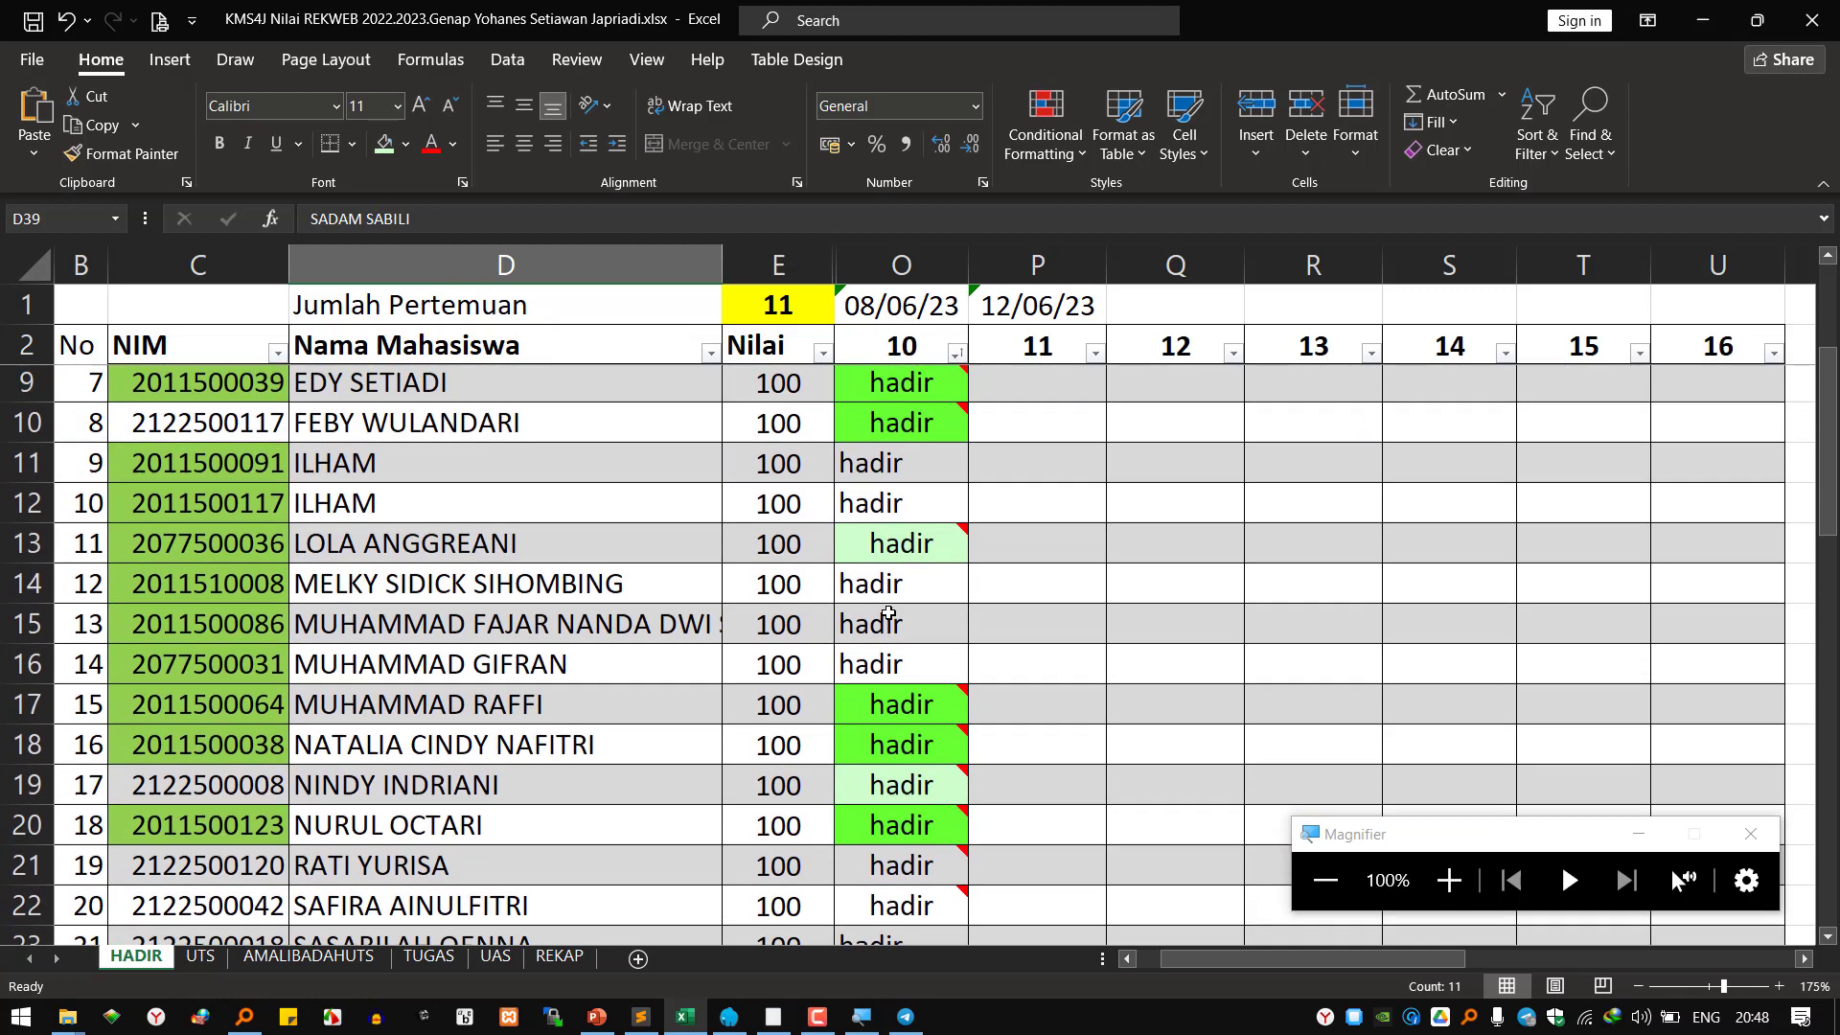
Step: Check the status in O13 and review the remaining meeting-10 statuses further down
mouse_move(891, 432)
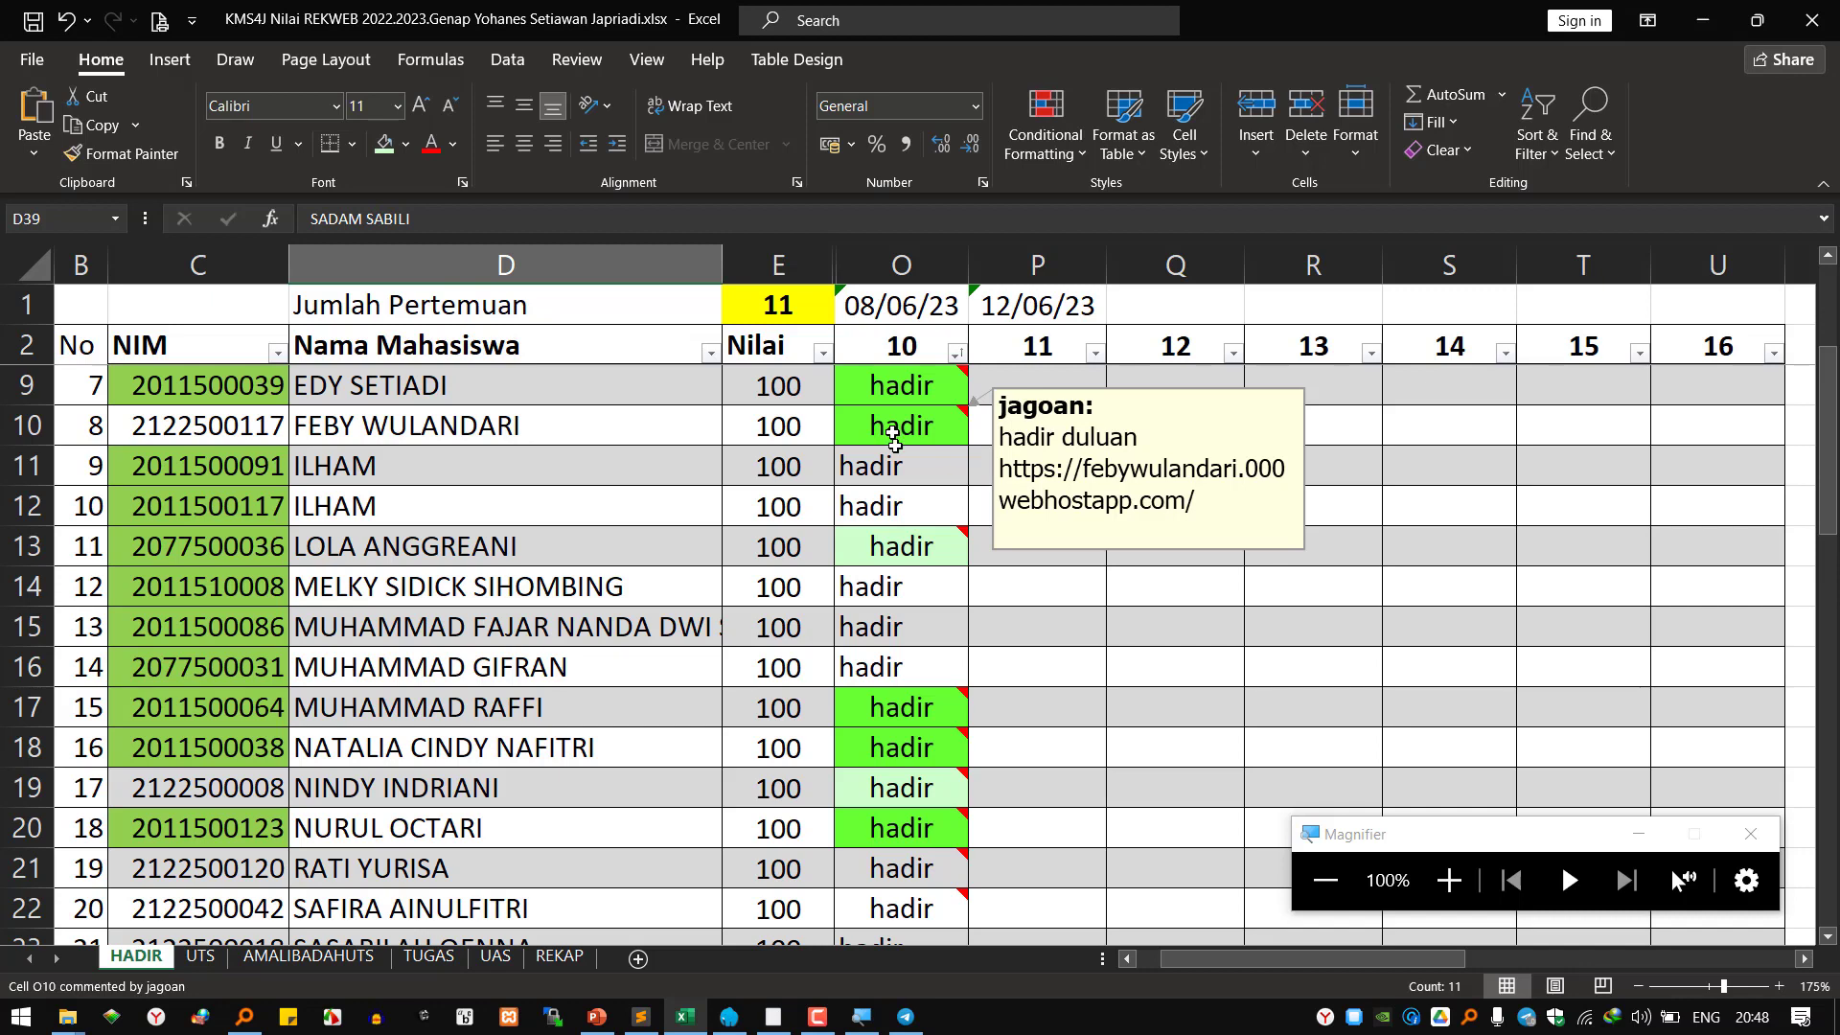
mouse_move(895, 543)
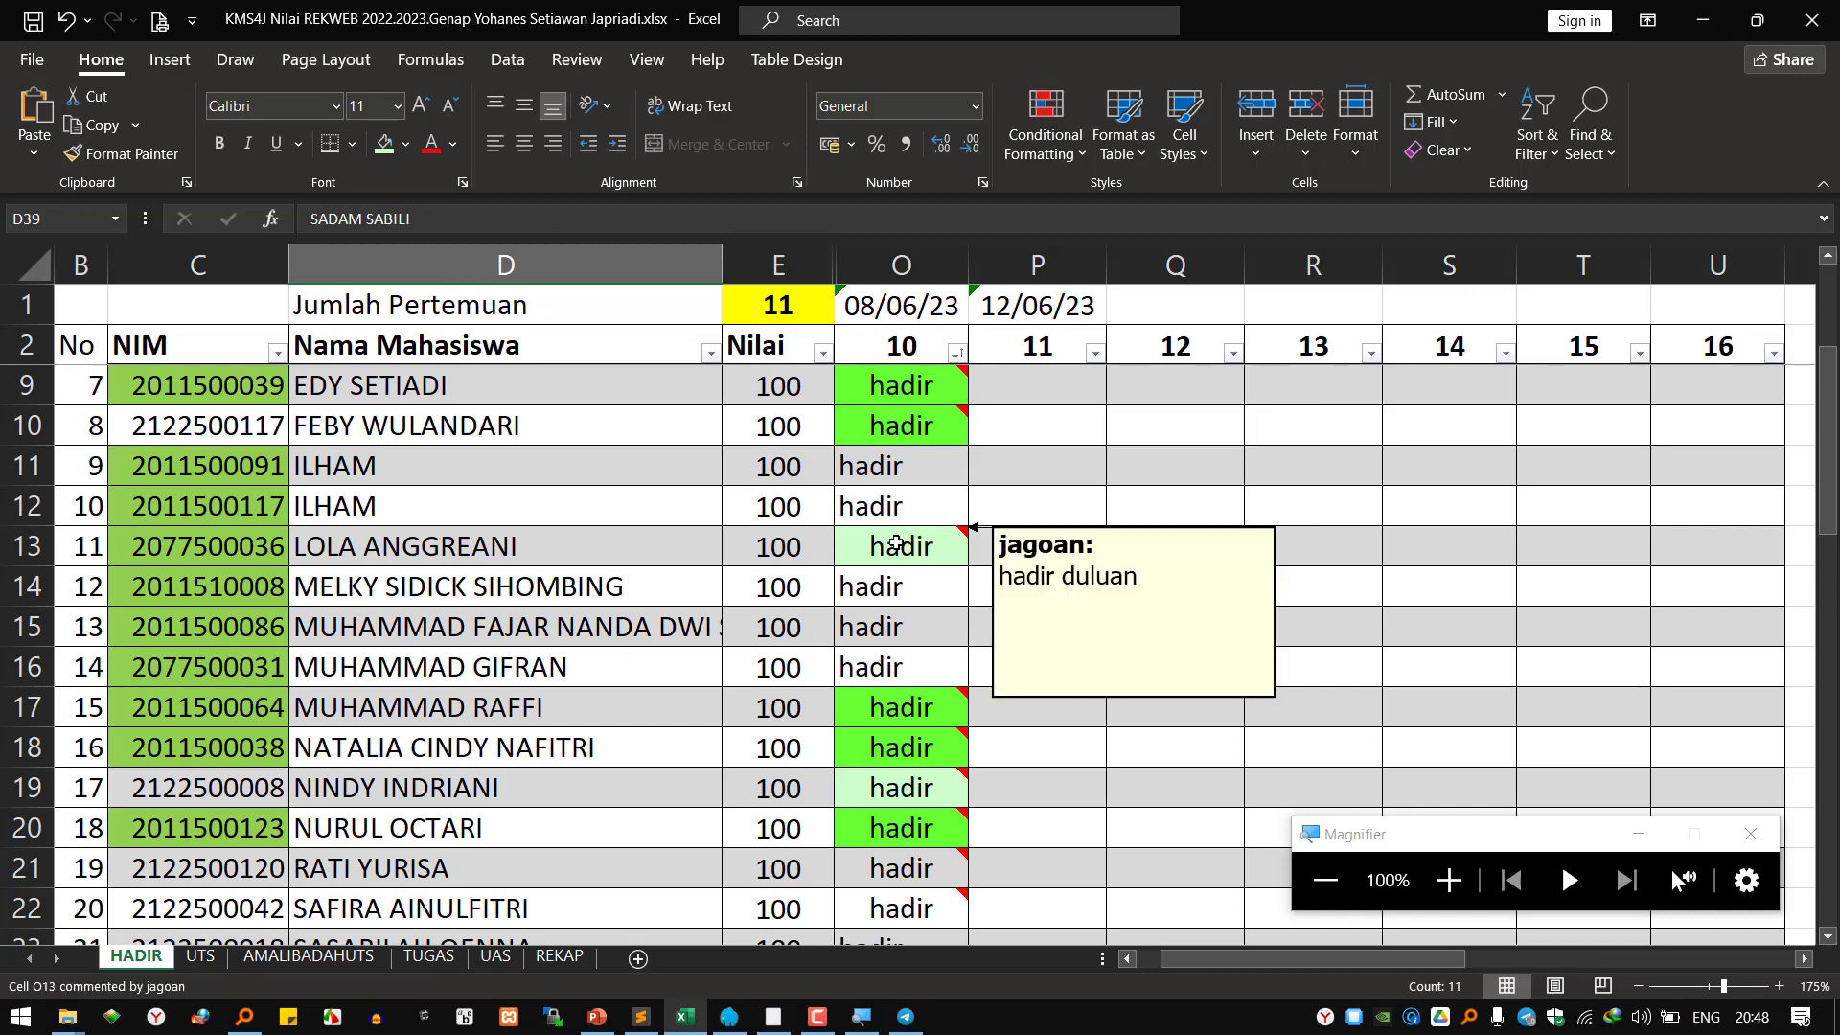
click(895, 543)
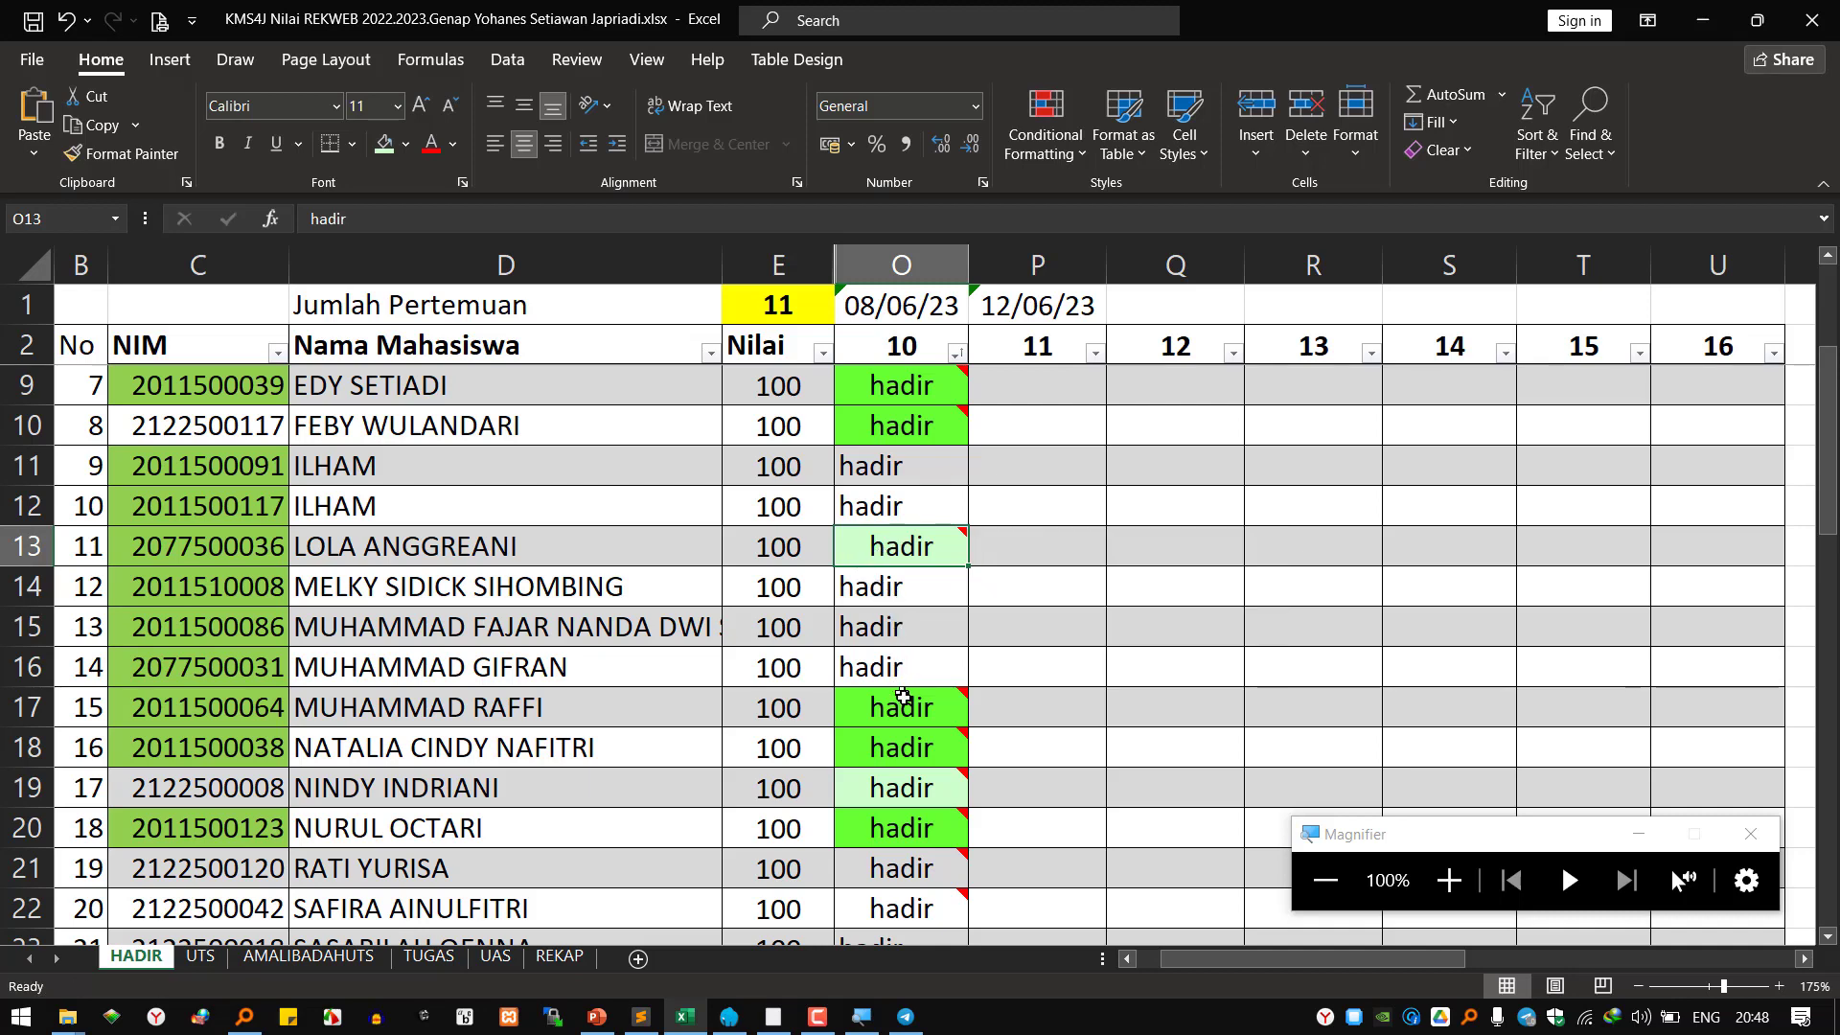
mouse_move(920, 769)
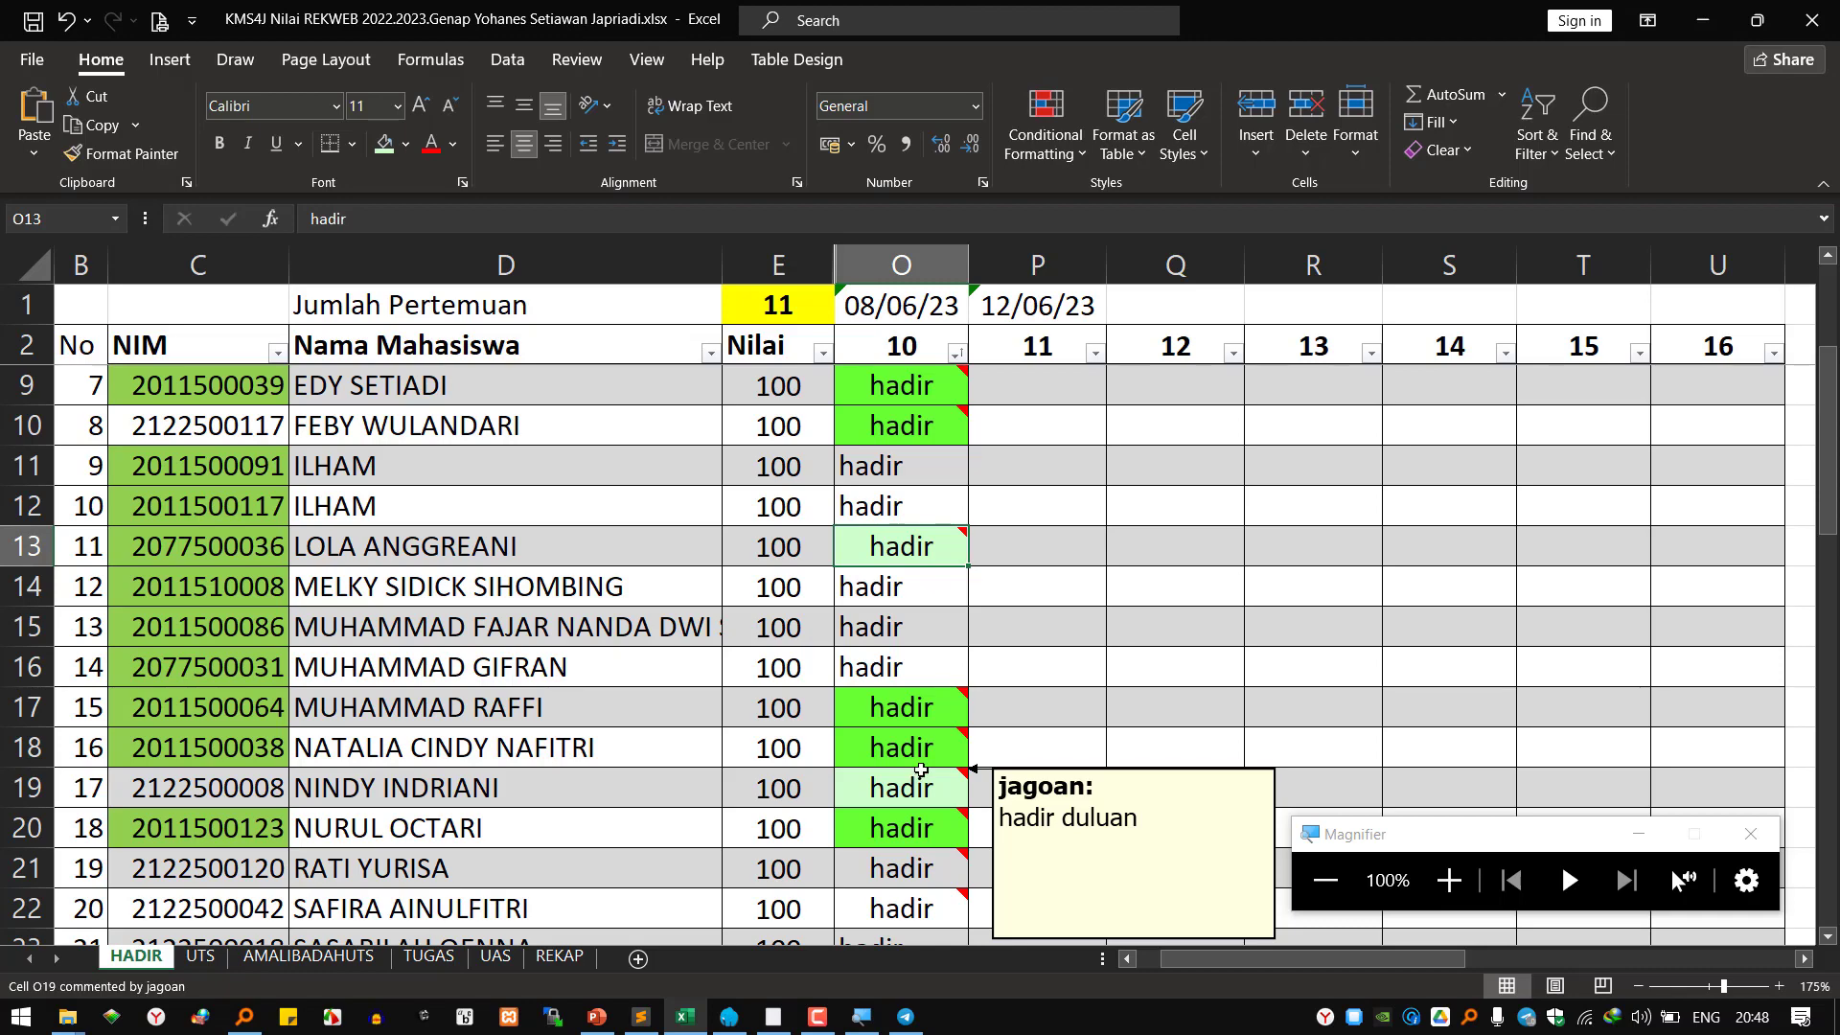
scroll(920, 770, down, 2)
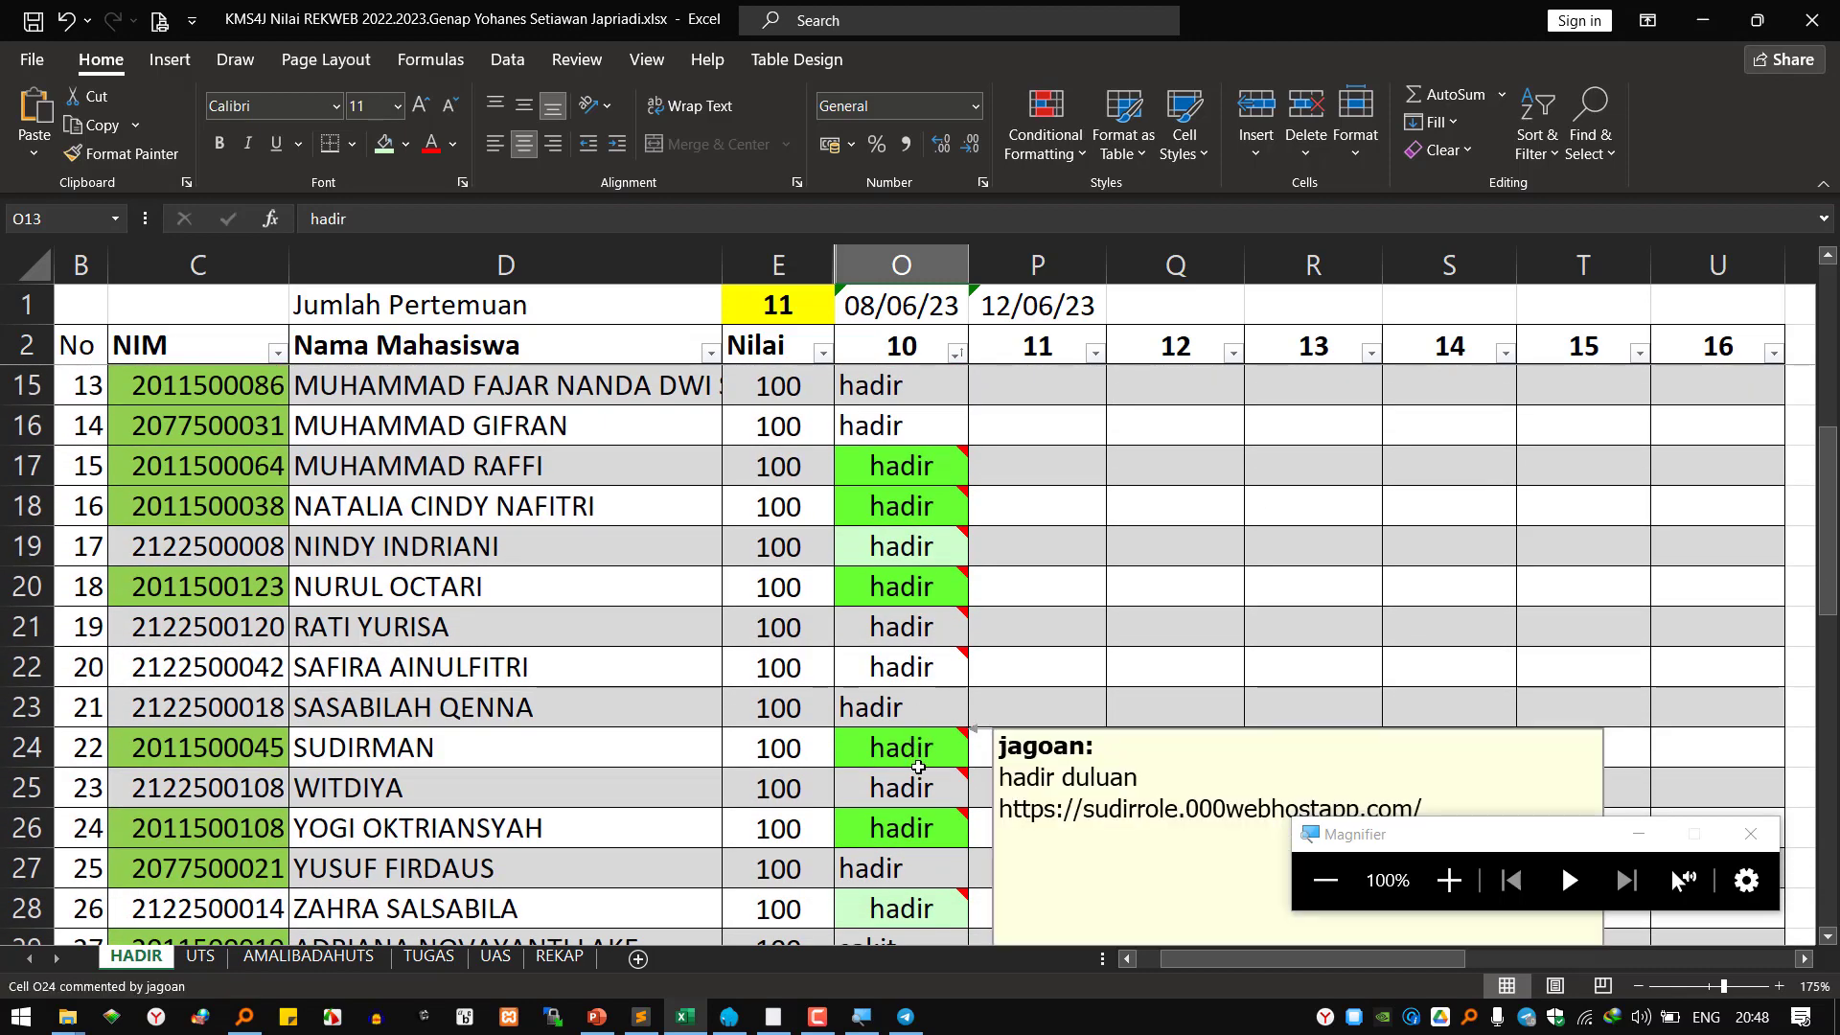
scroll(918, 767, down, 1)
scroll(918, 767, down, 1)
mouse_move(928, 665)
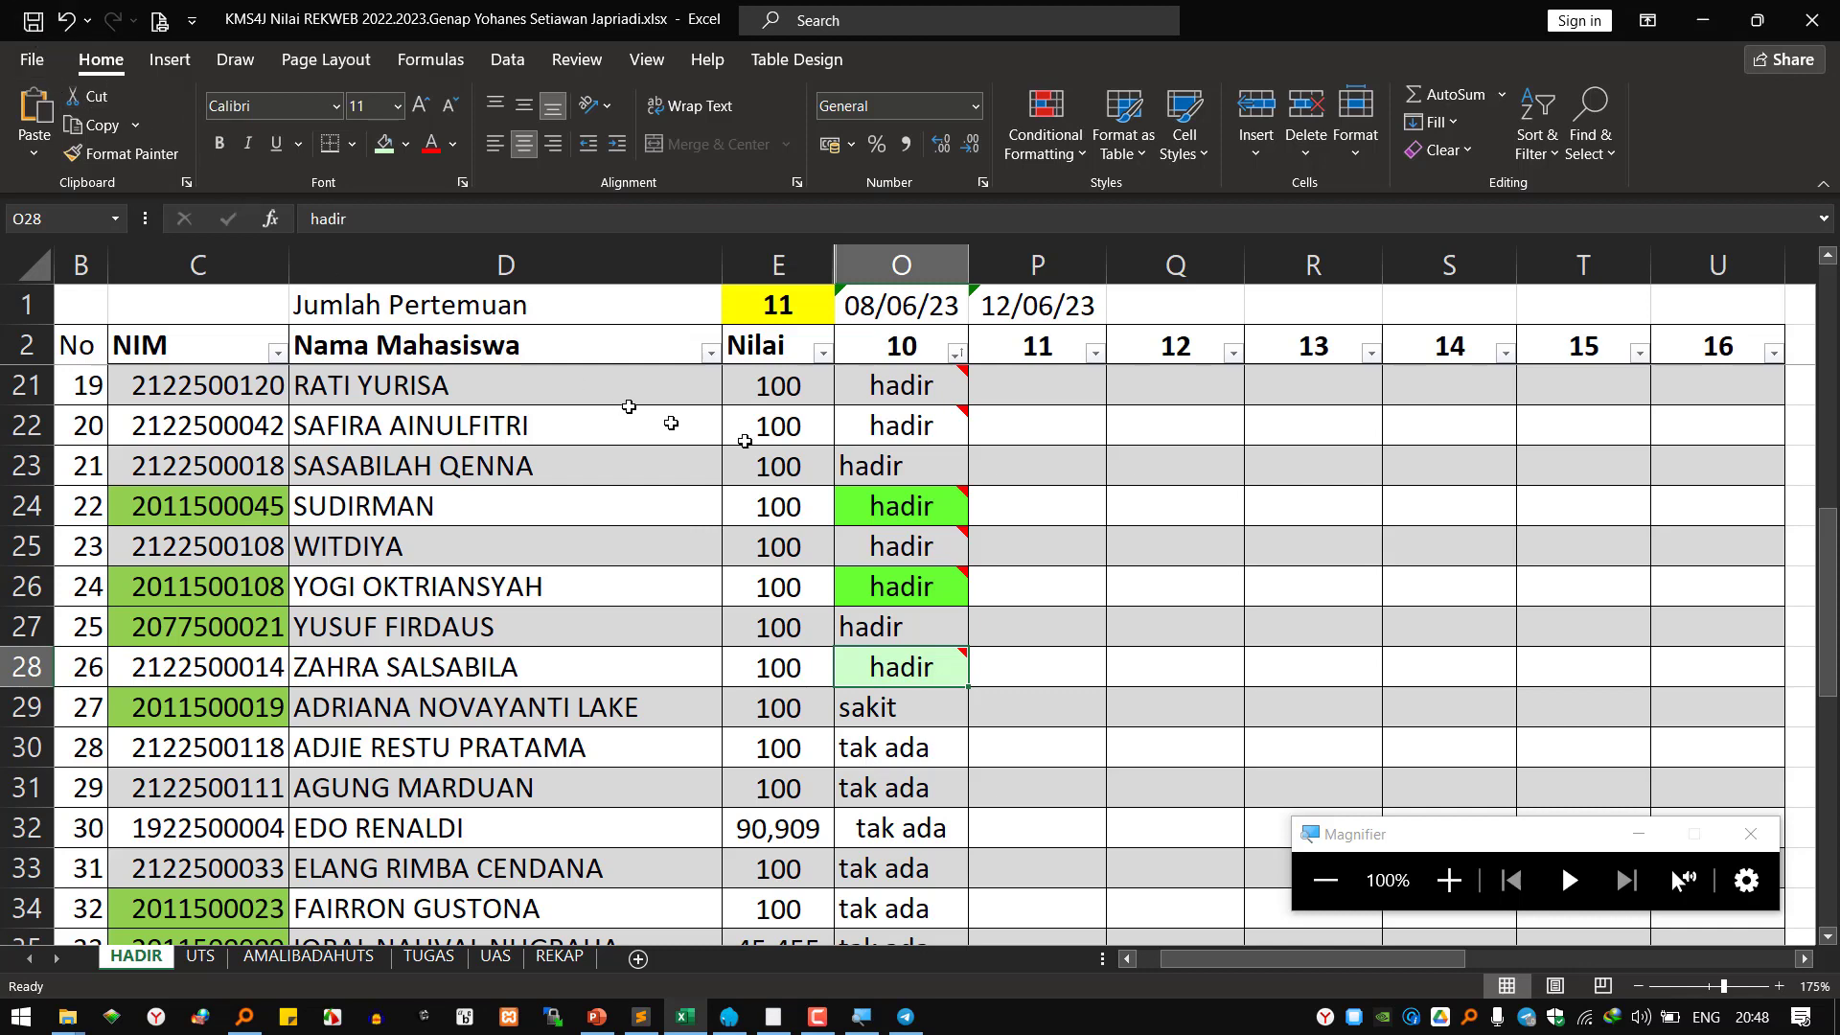
scroll(923, 565, down, 3)
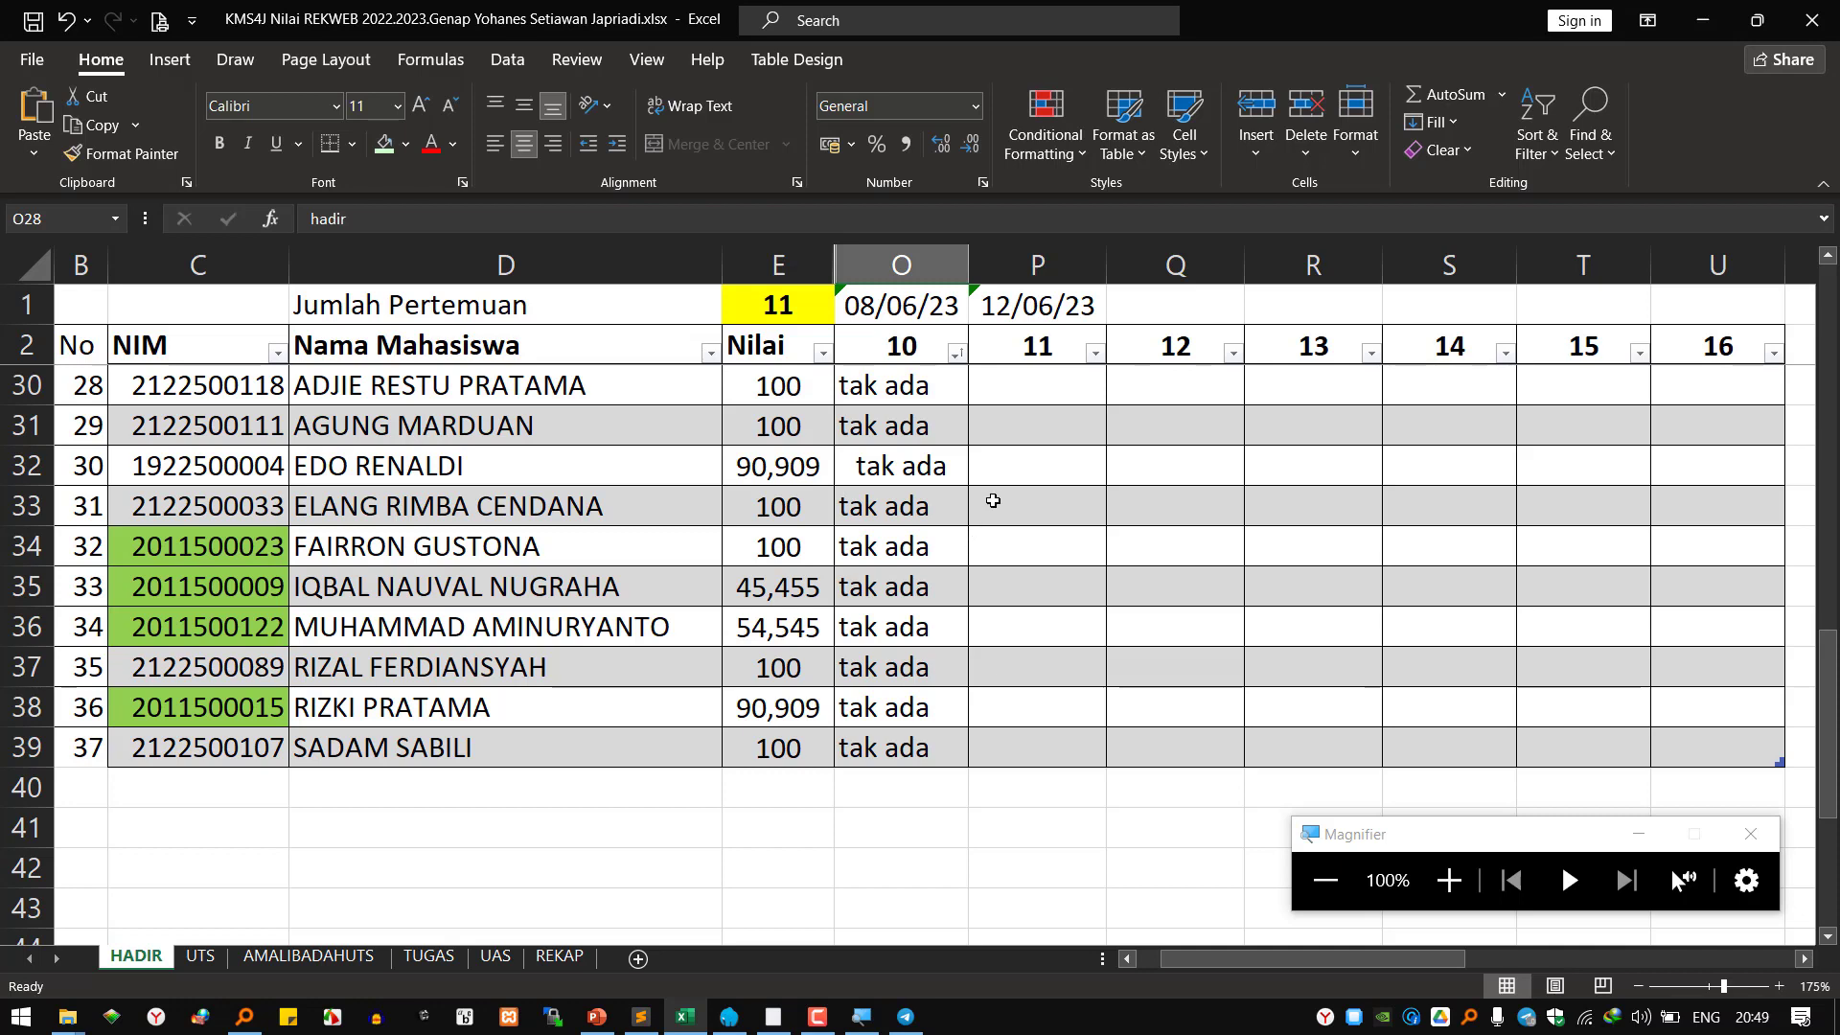
scroll(994, 474, up, 5)
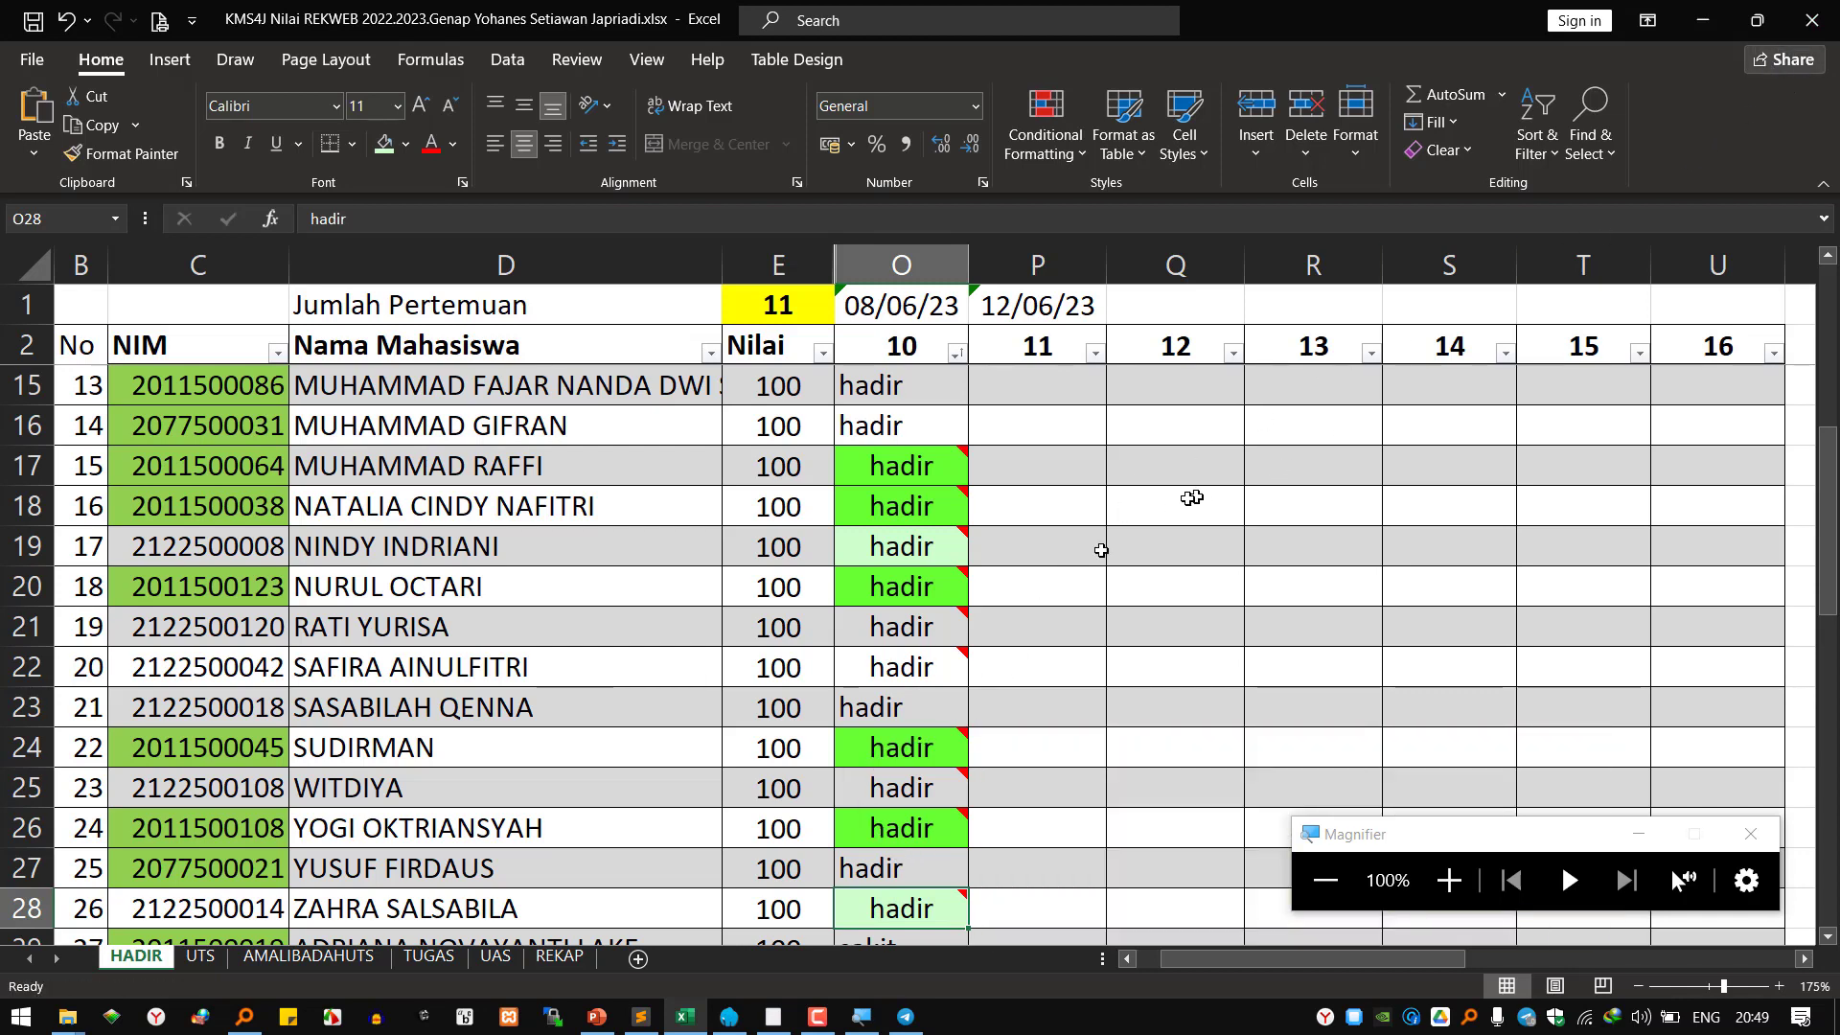
Step: Close the .sql database dumps and define .txt config file in Sublime Text without saving
click(641, 1015)
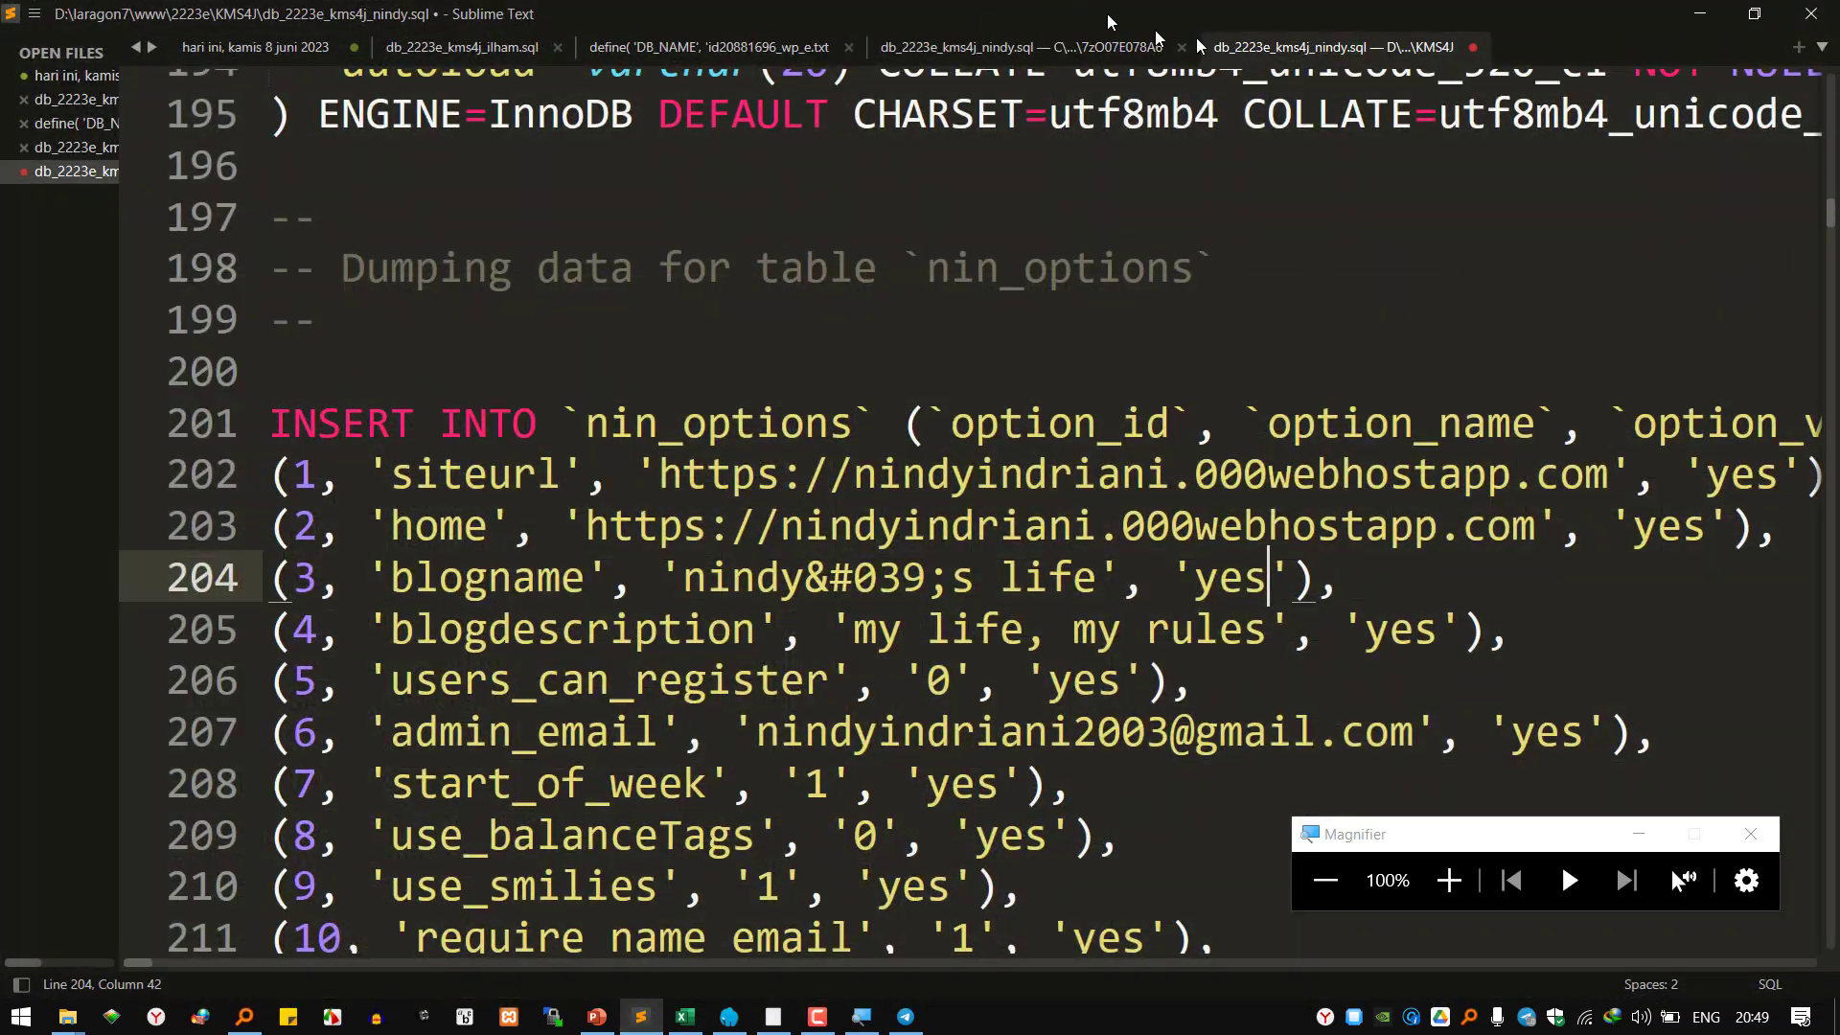
key(ctrl+s)
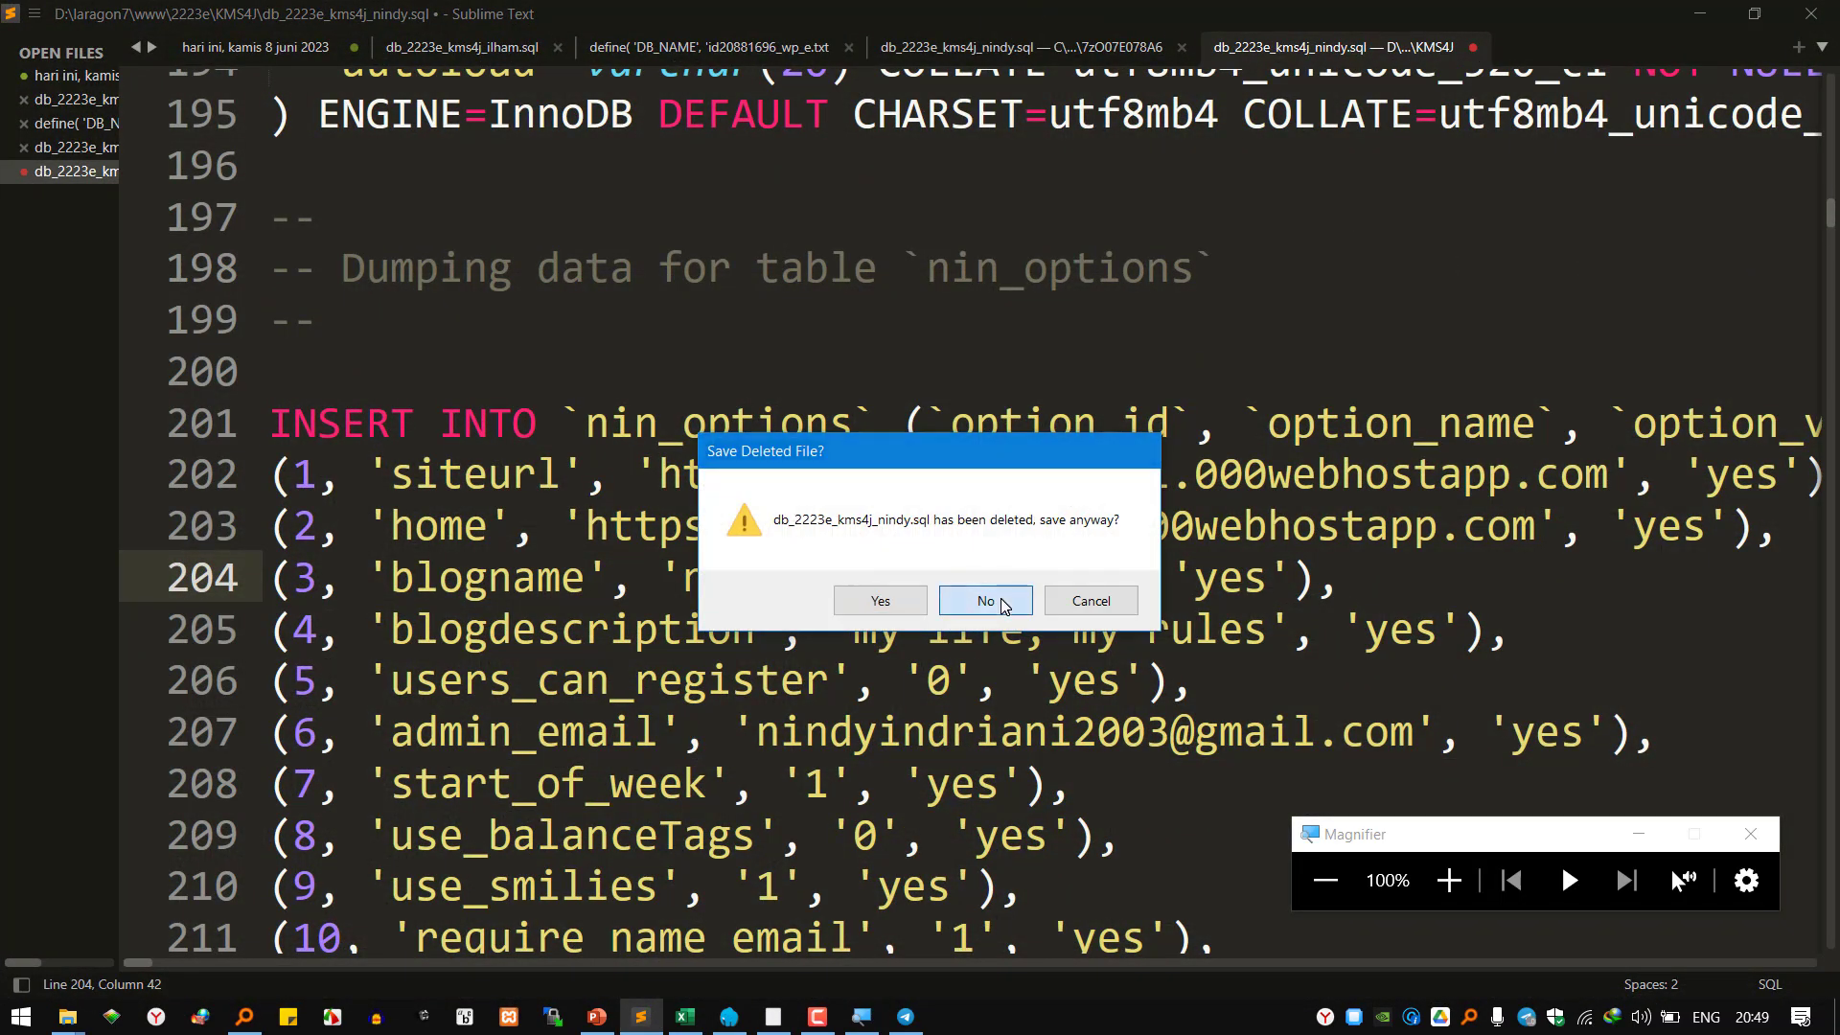
click(985, 600)
click(1046, 48)
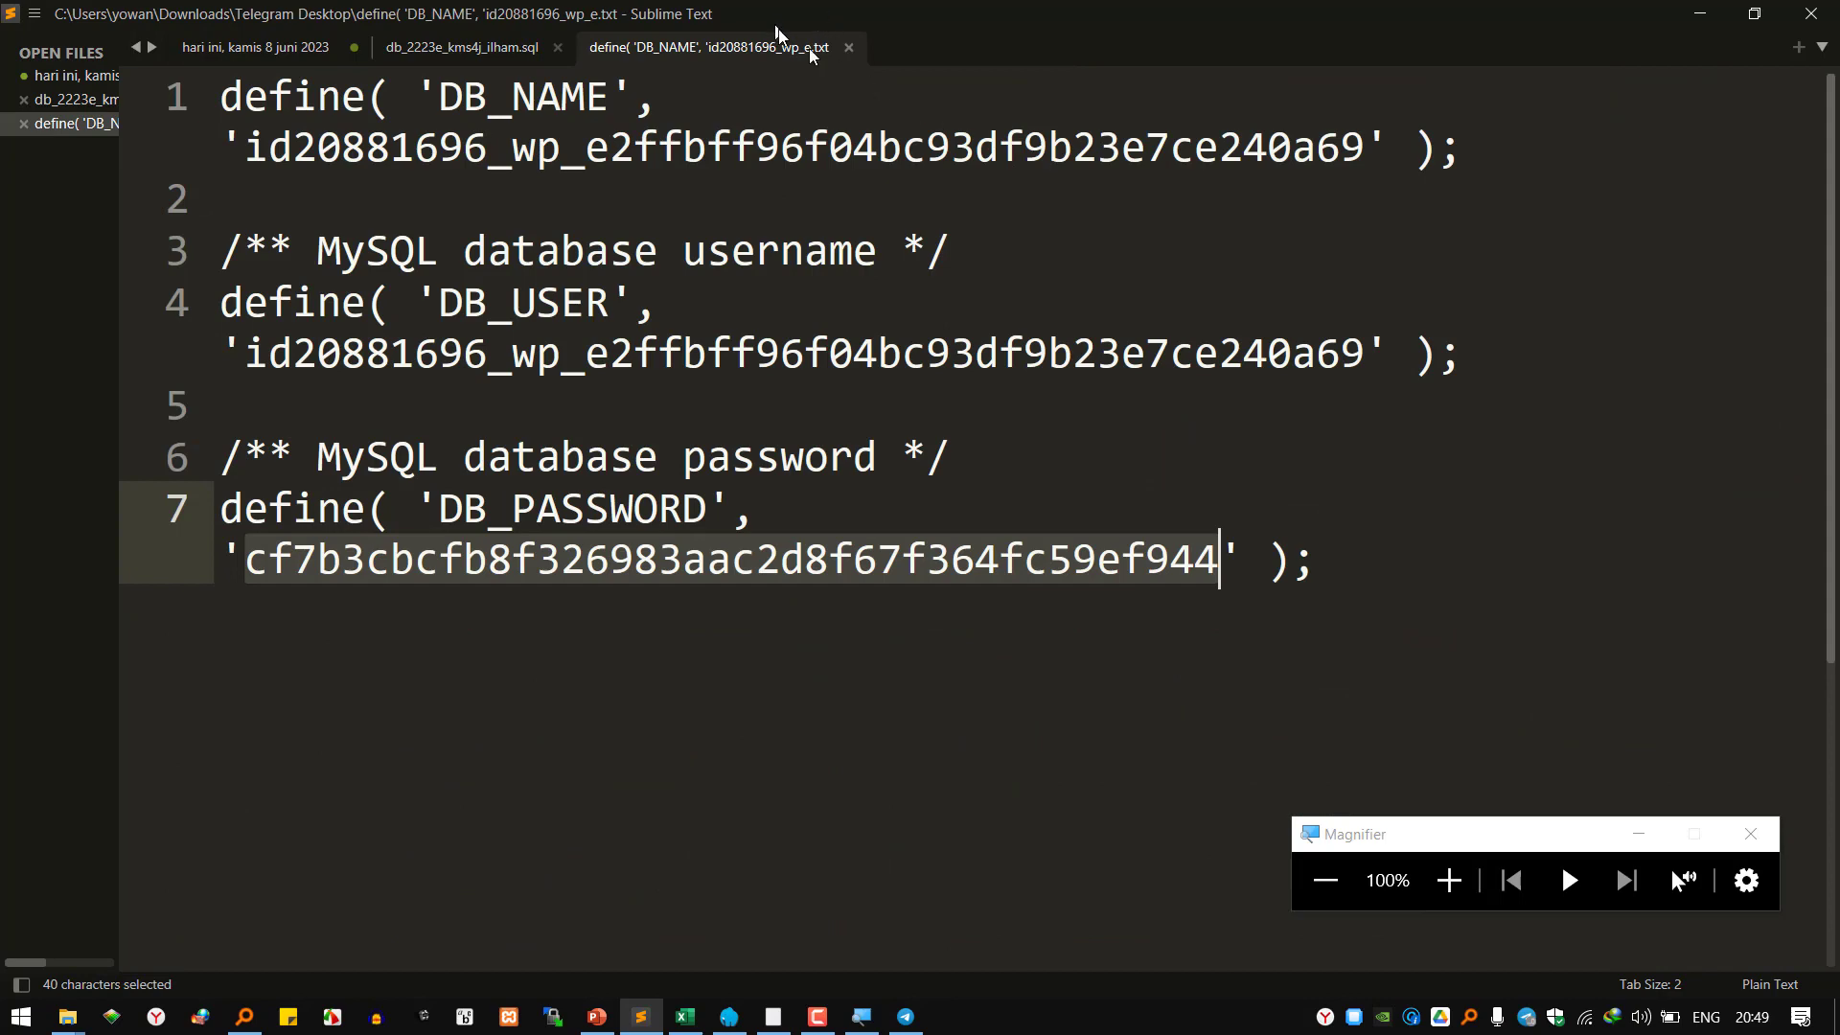
click(847, 48)
click(557, 47)
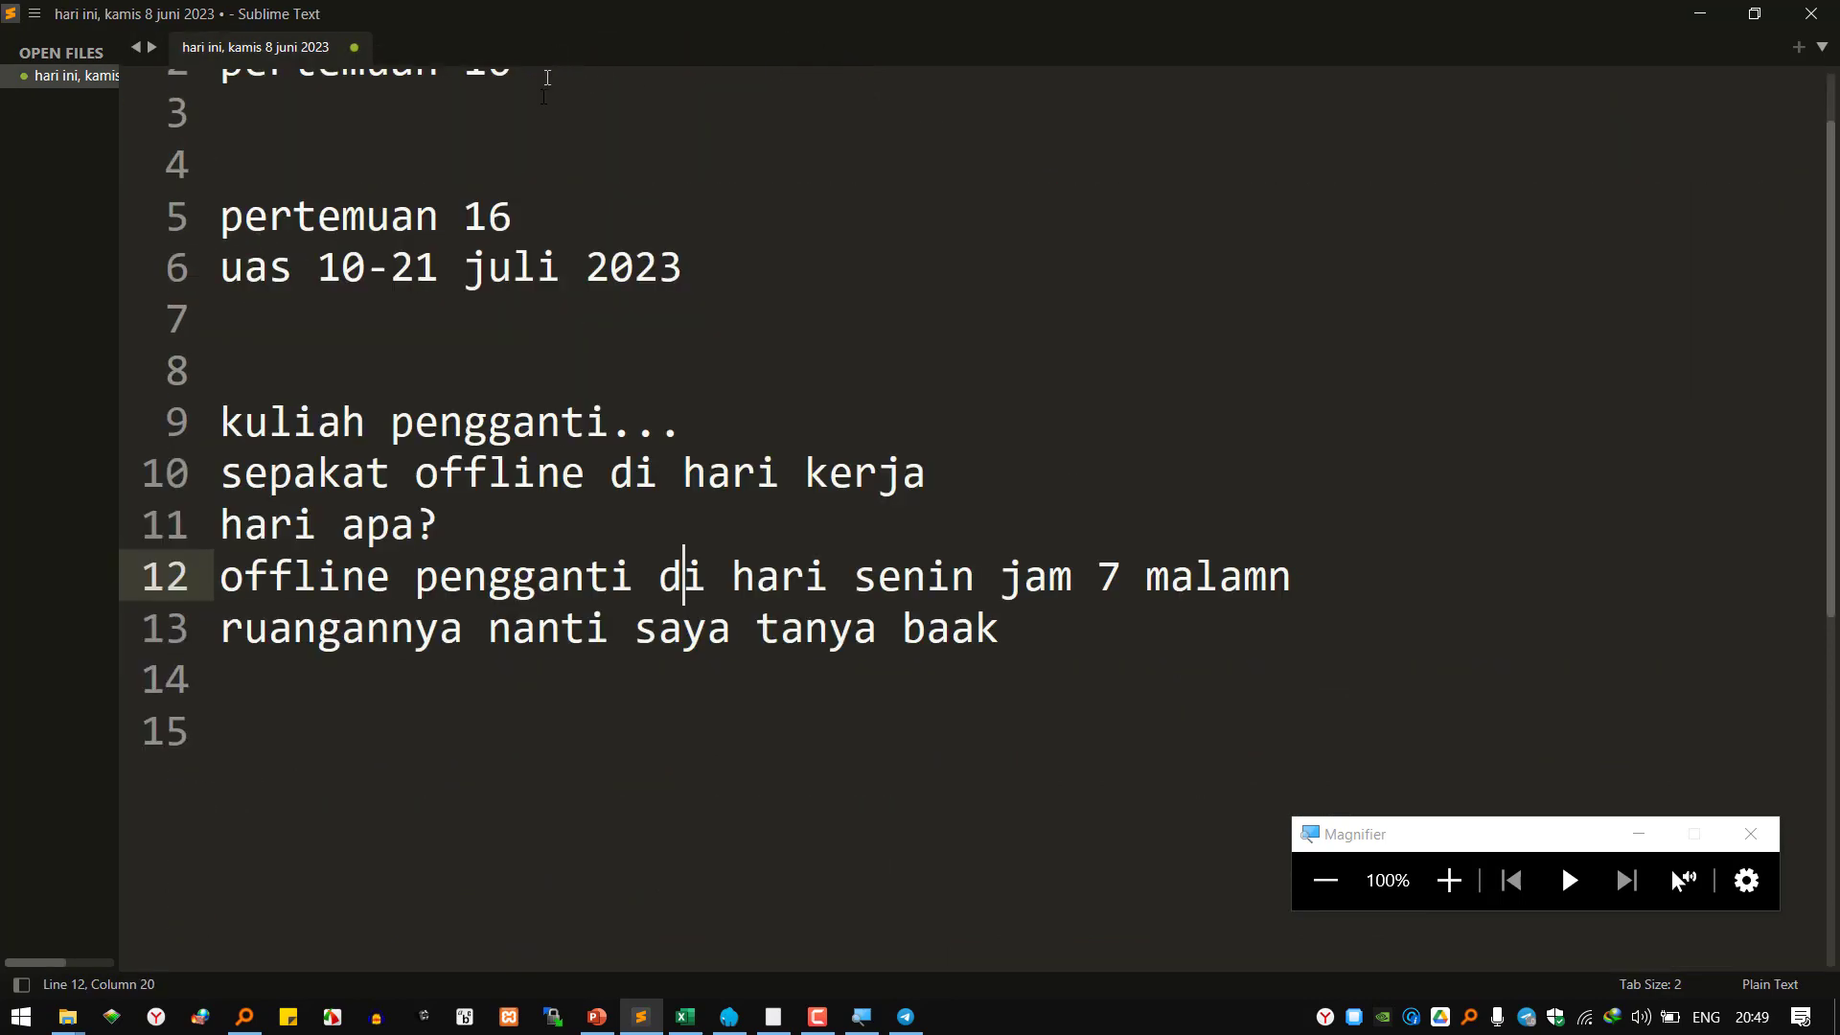
Step: Read the 8 June 2023 notes on the workday and room, then return to Excel
click(685, 520)
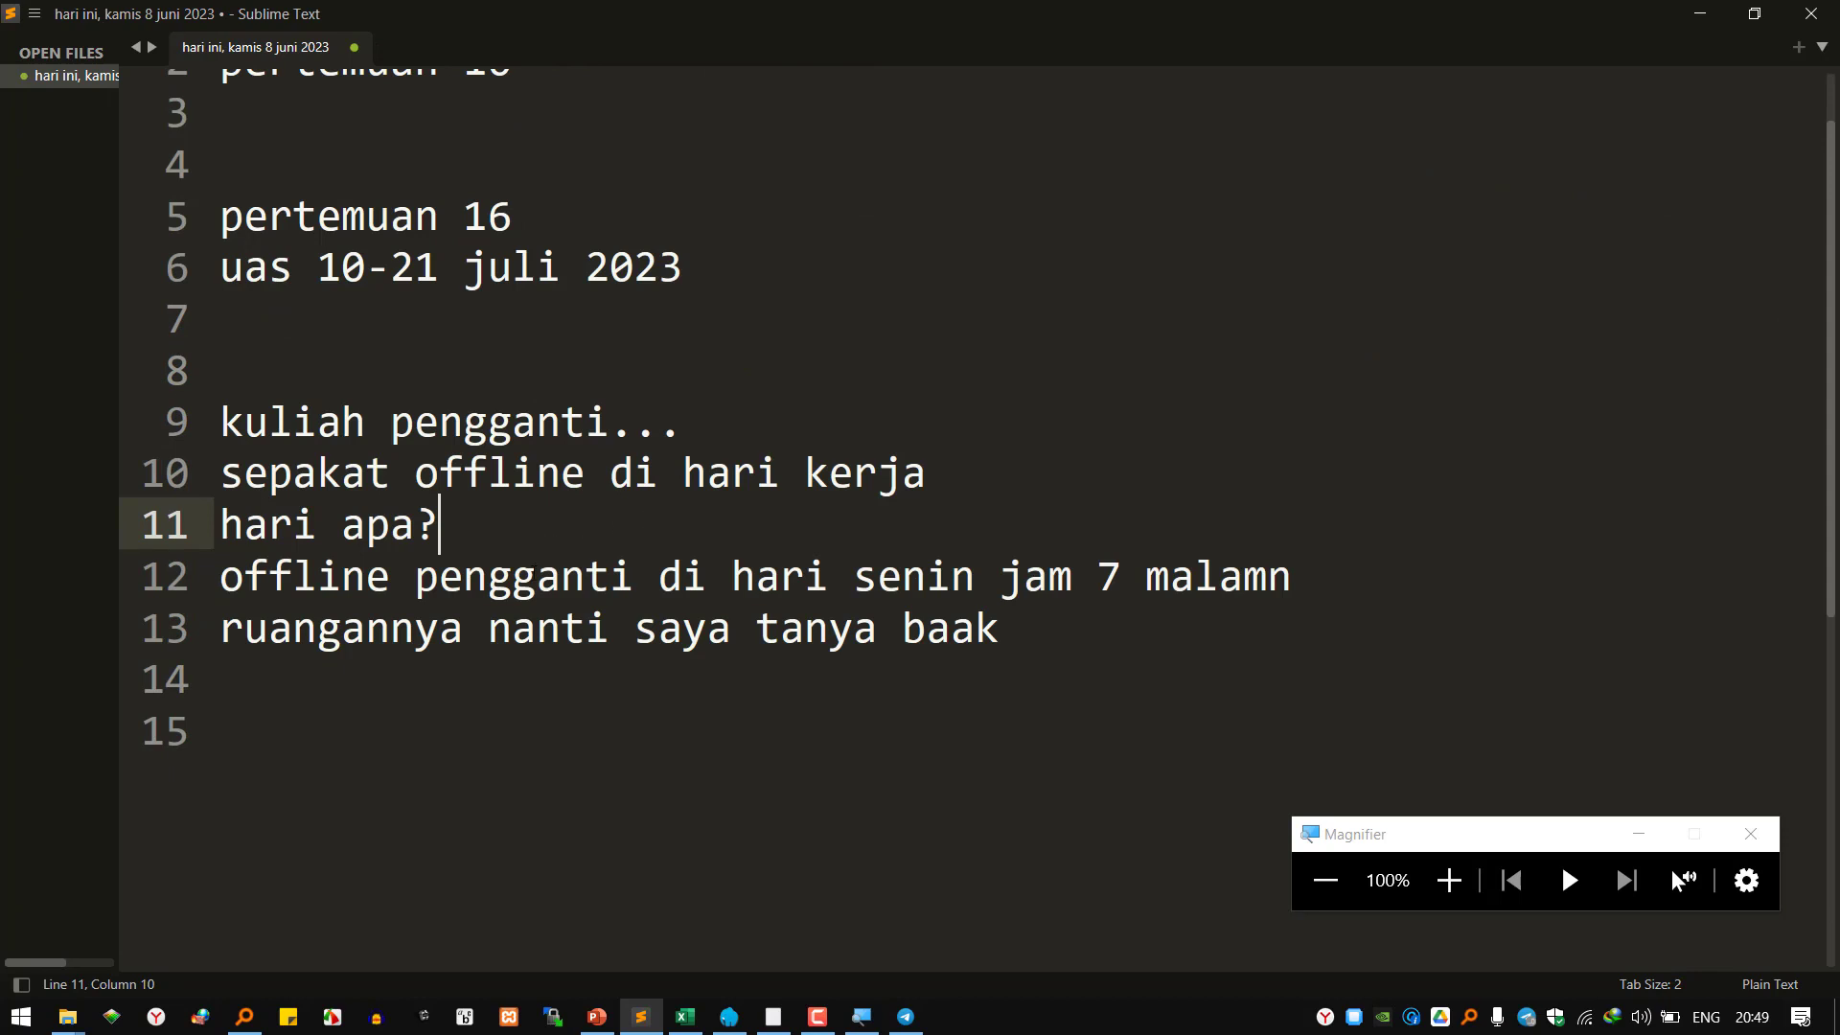
click(609, 624)
click(1046, 607)
scroll(630, 431, up, 1)
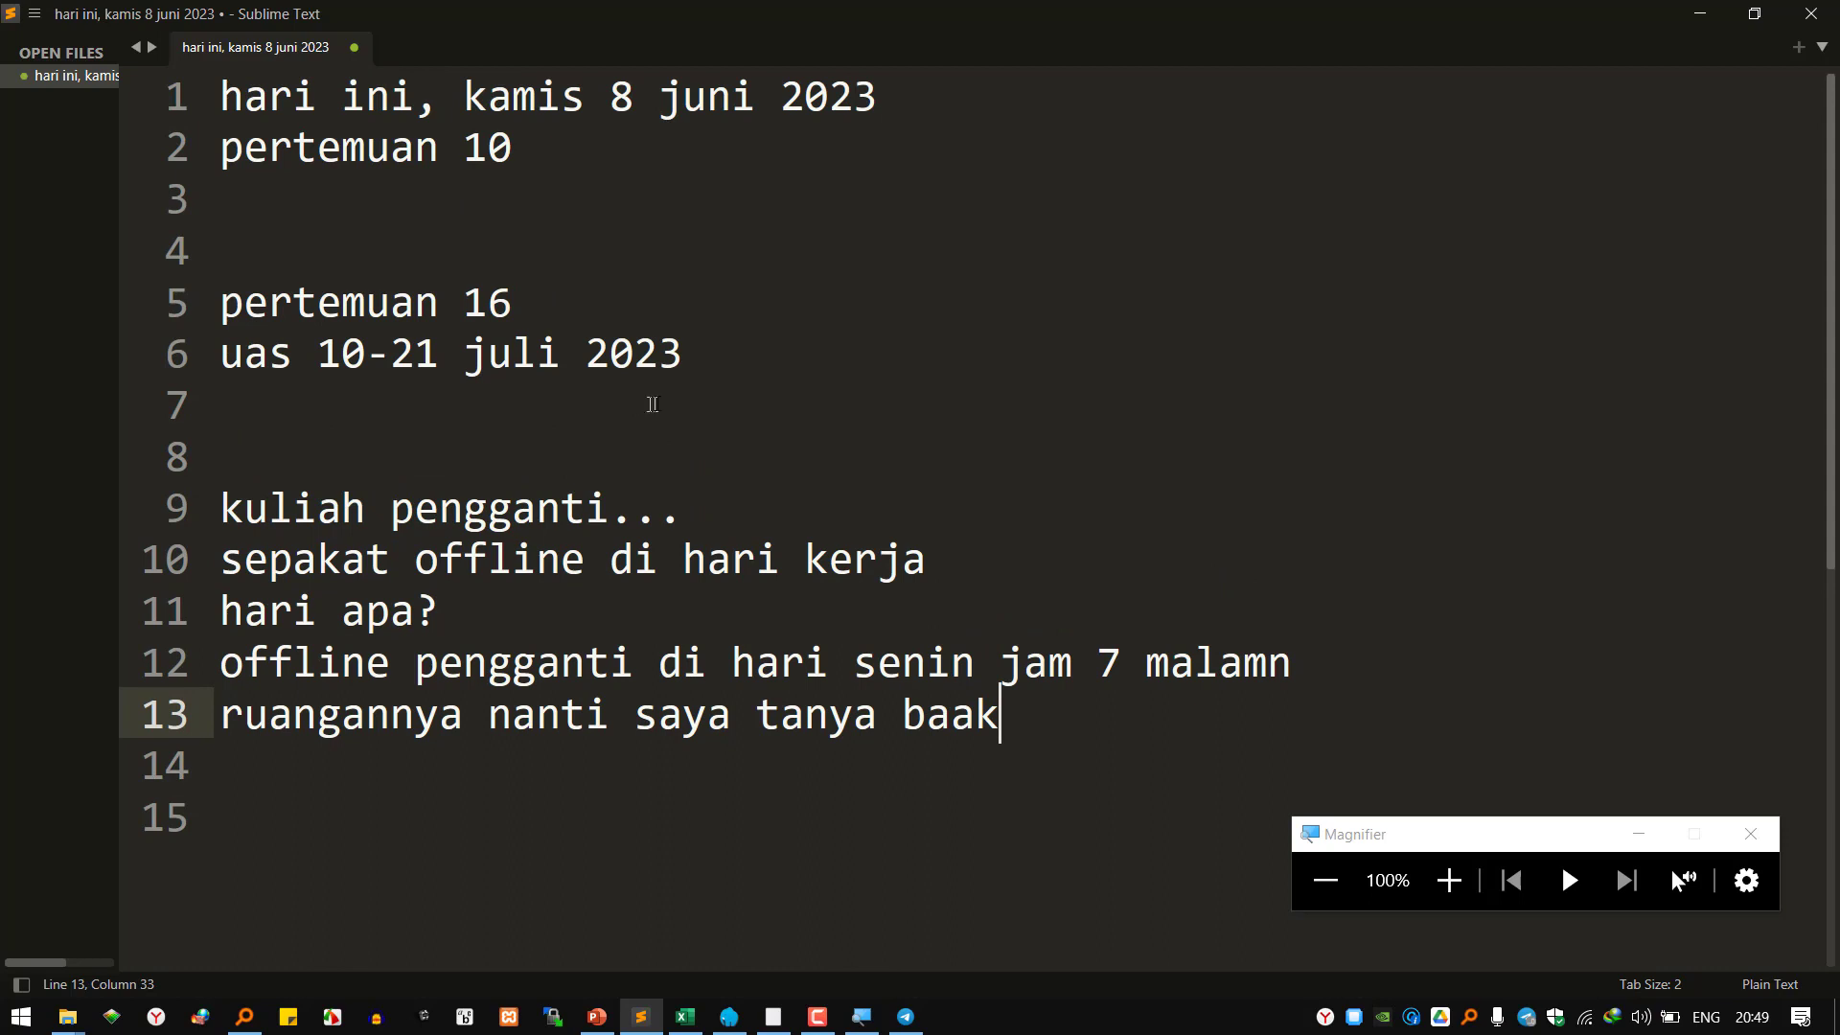
click(763, 521)
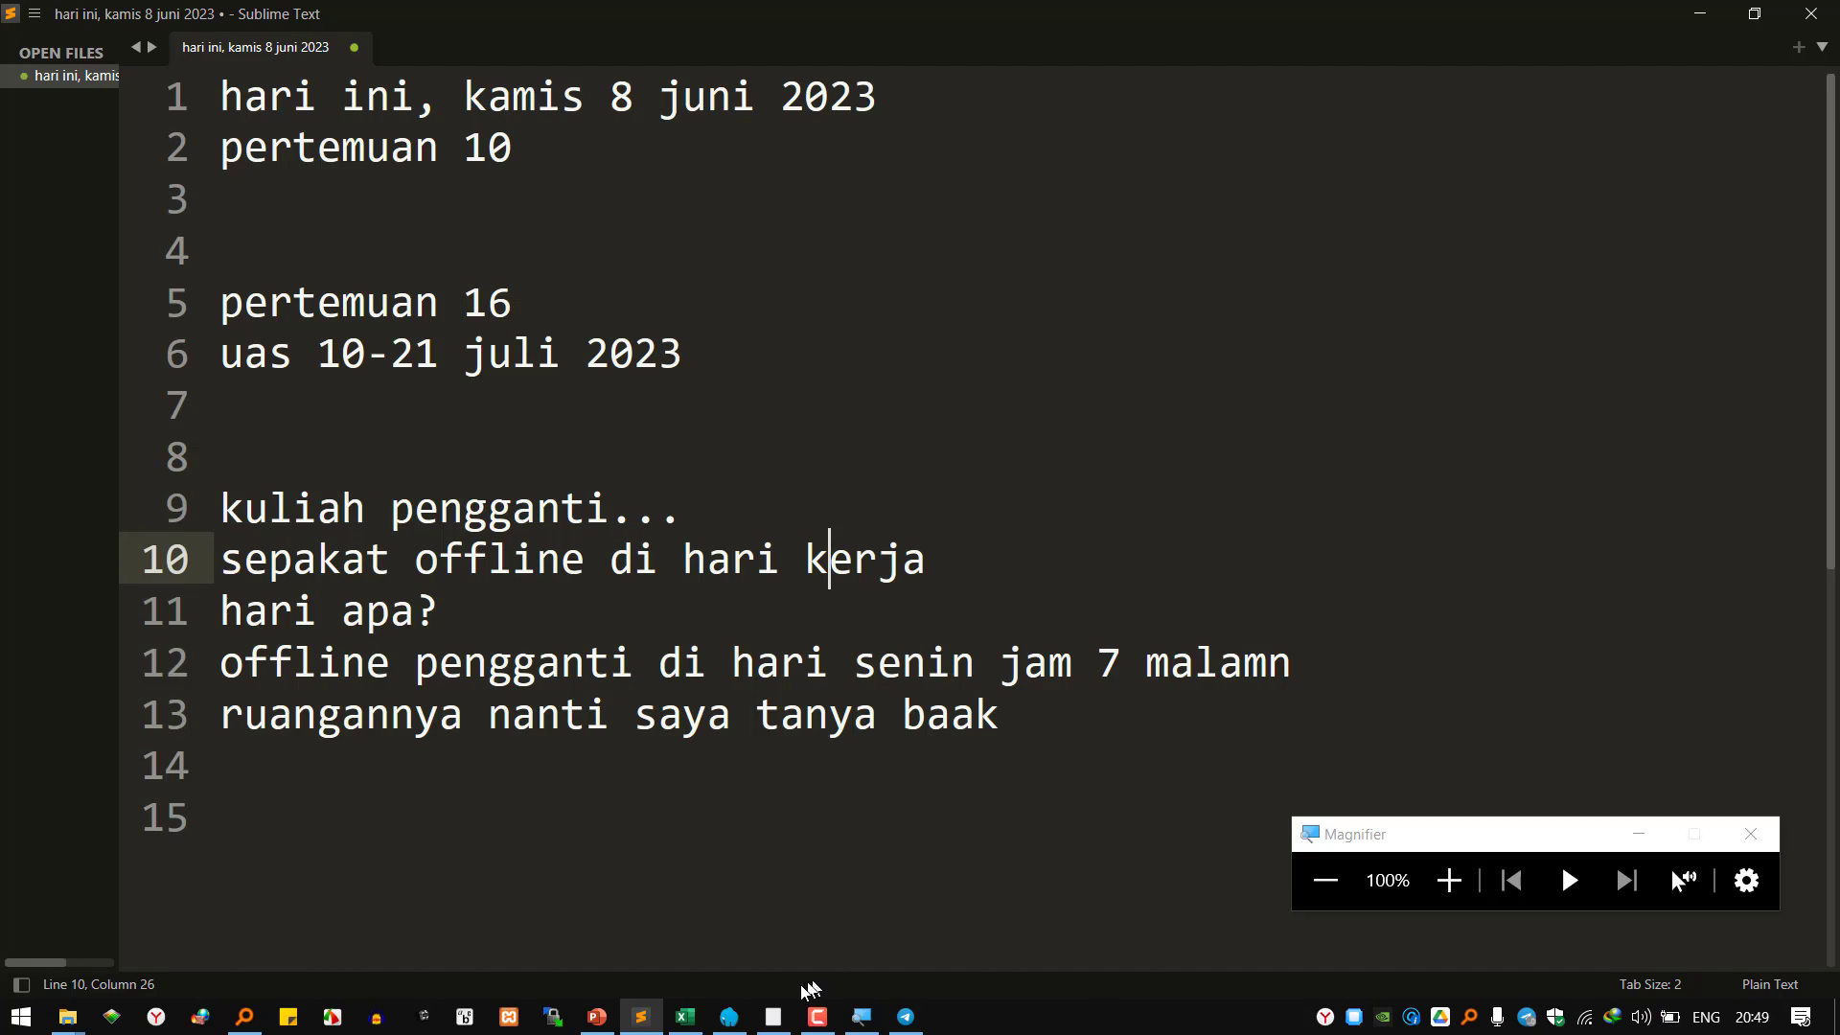
click(678, 1021)
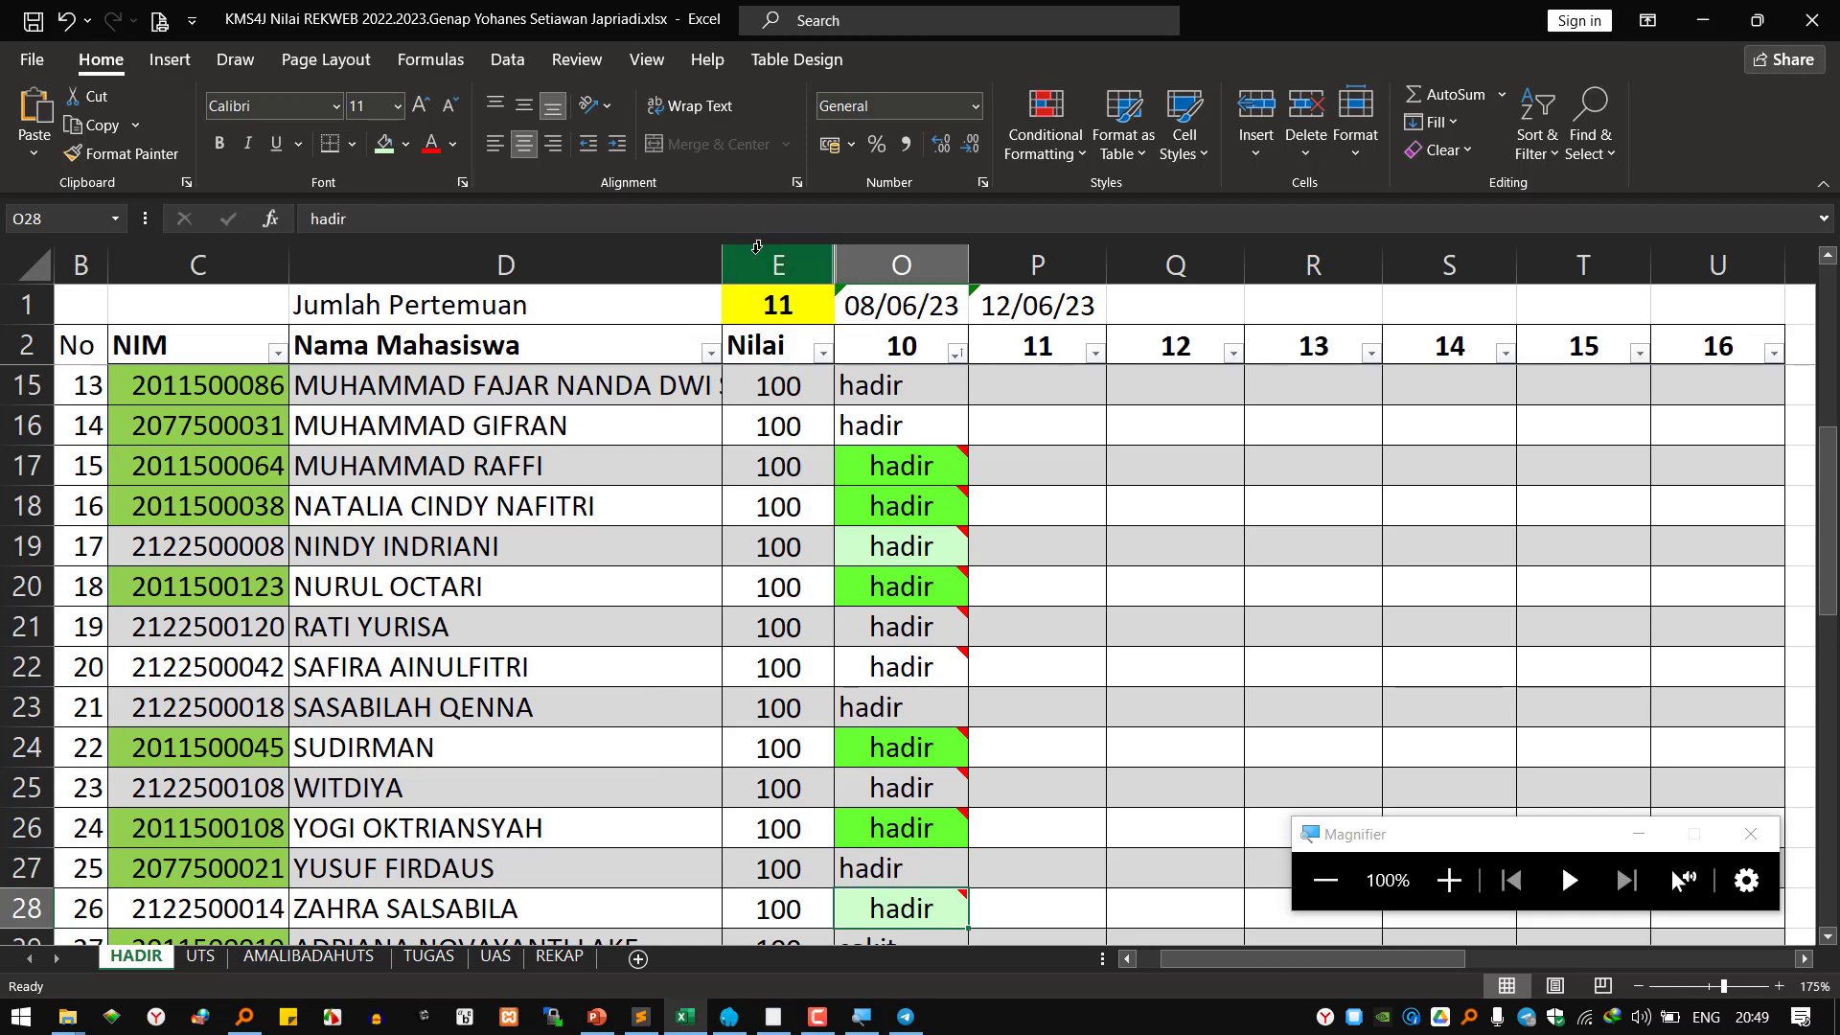
Step: Widen the student name column D and unhide the hidden date columns F–N
drag(738, 250, 830, 271)
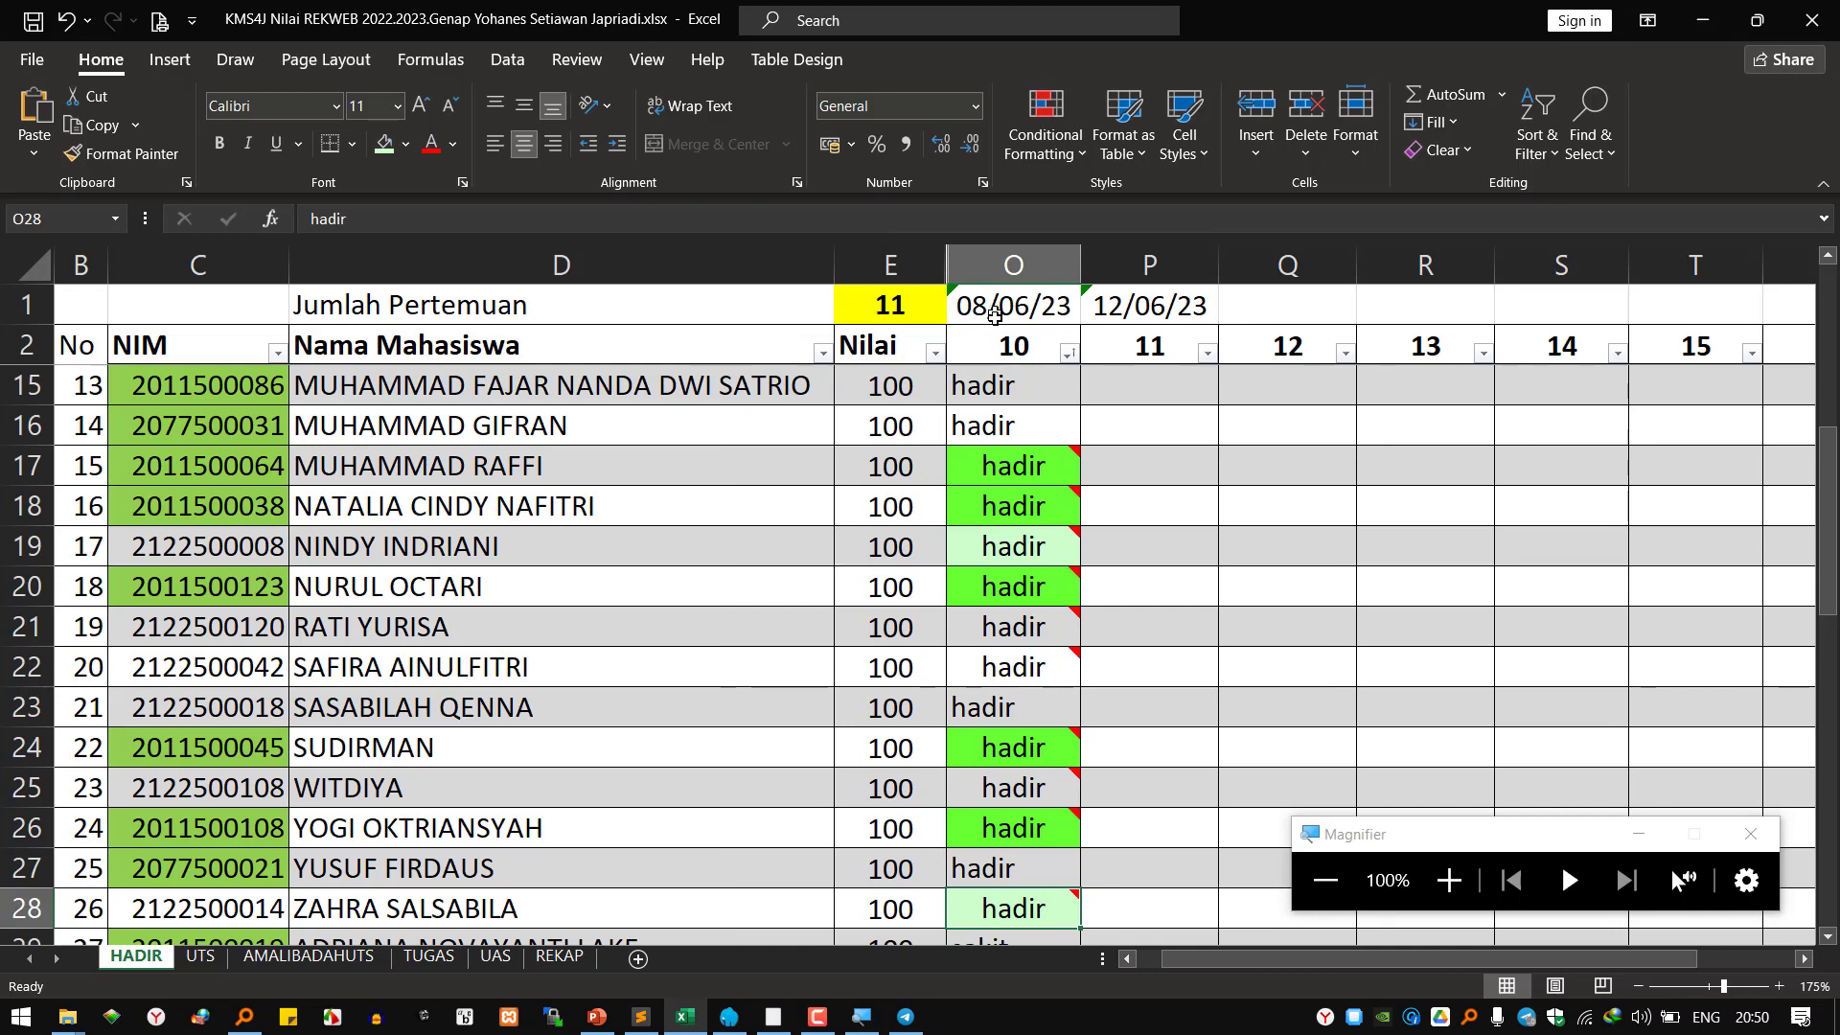
drag(814, 275, 993, 321)
right_click(1008, 384)
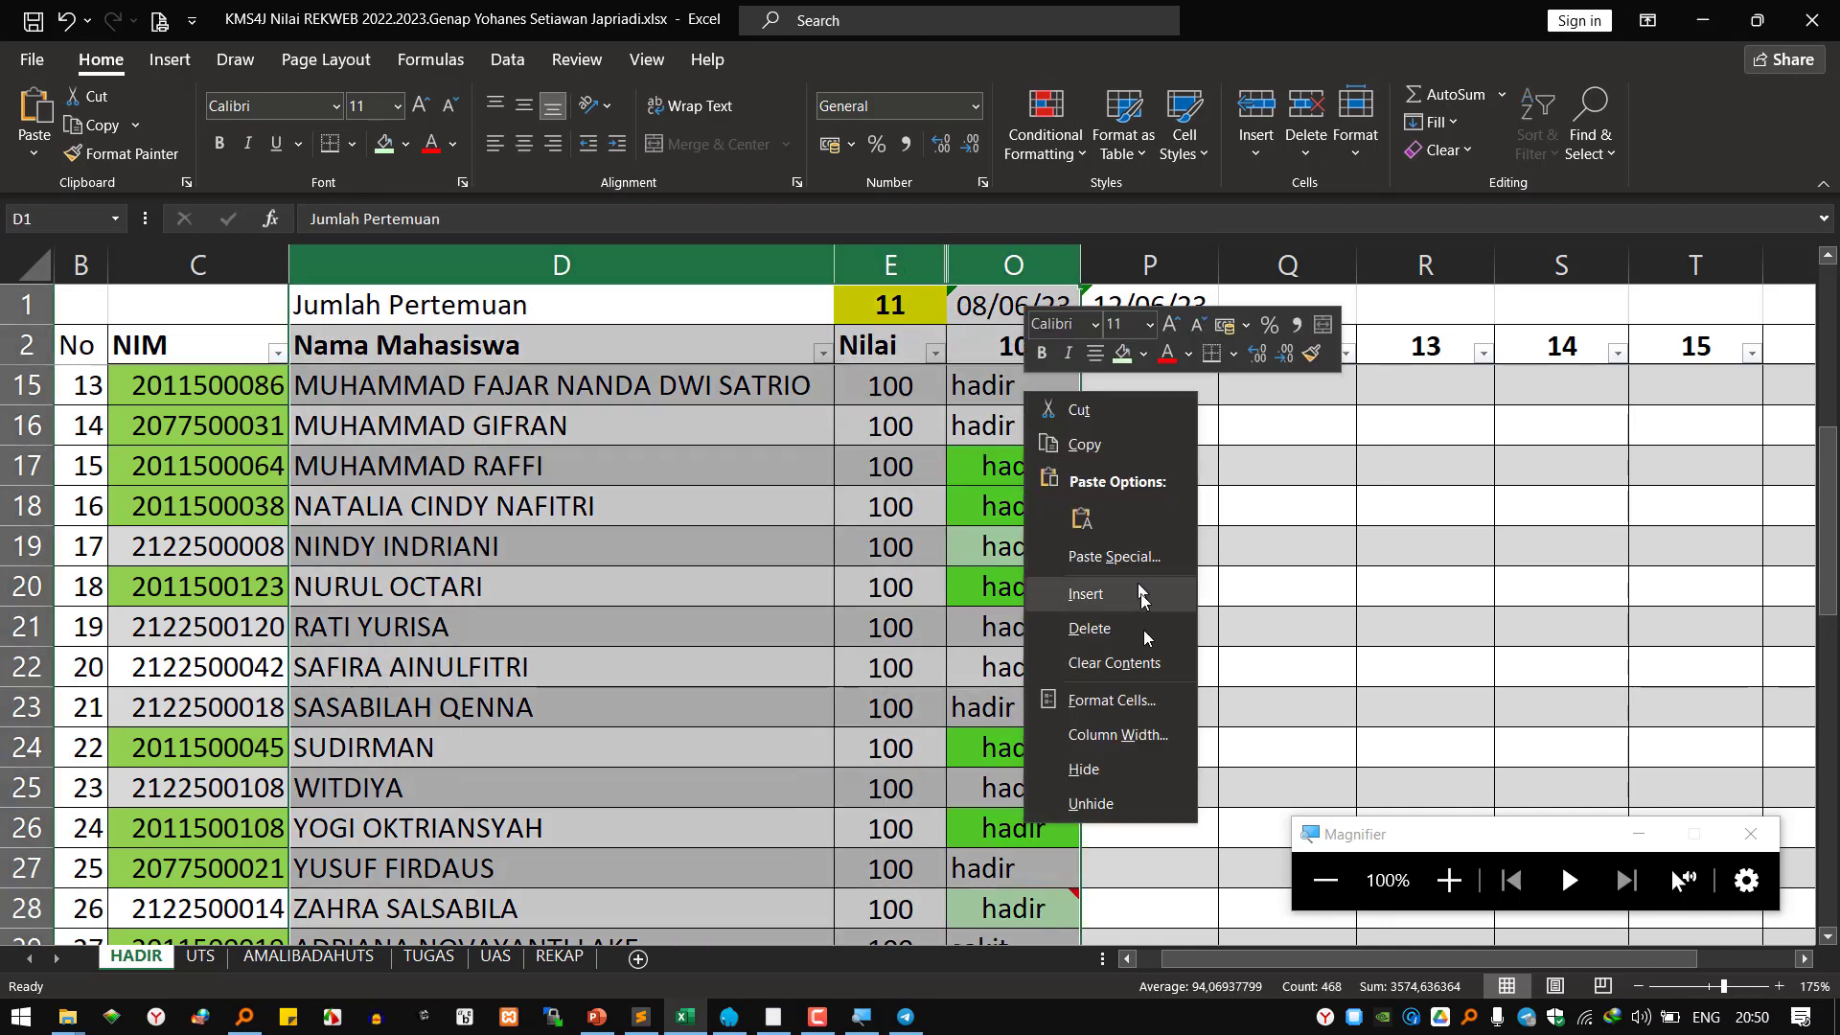
click(1059, 805)
click(1054, 415)
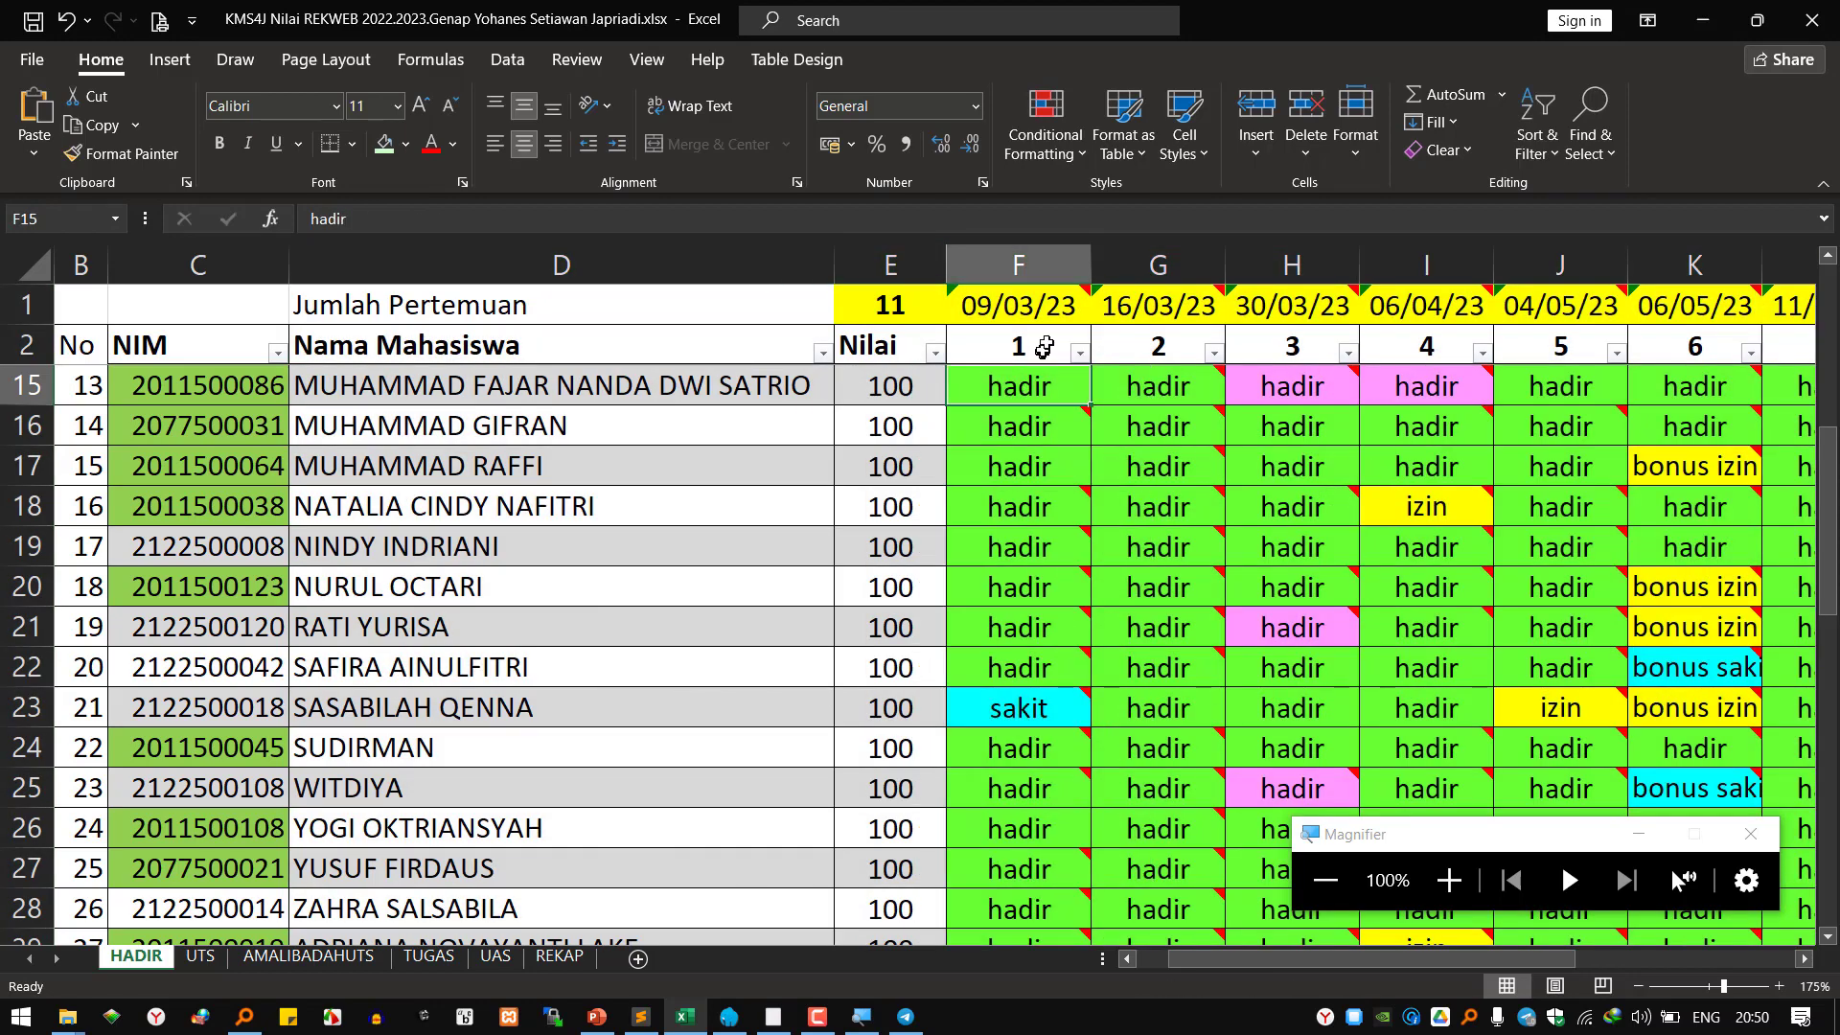
Step: Review the unhidden meeting dates from 30/03/23 through column M for meeting 8
click(1141, 305)
click(1284, 304)
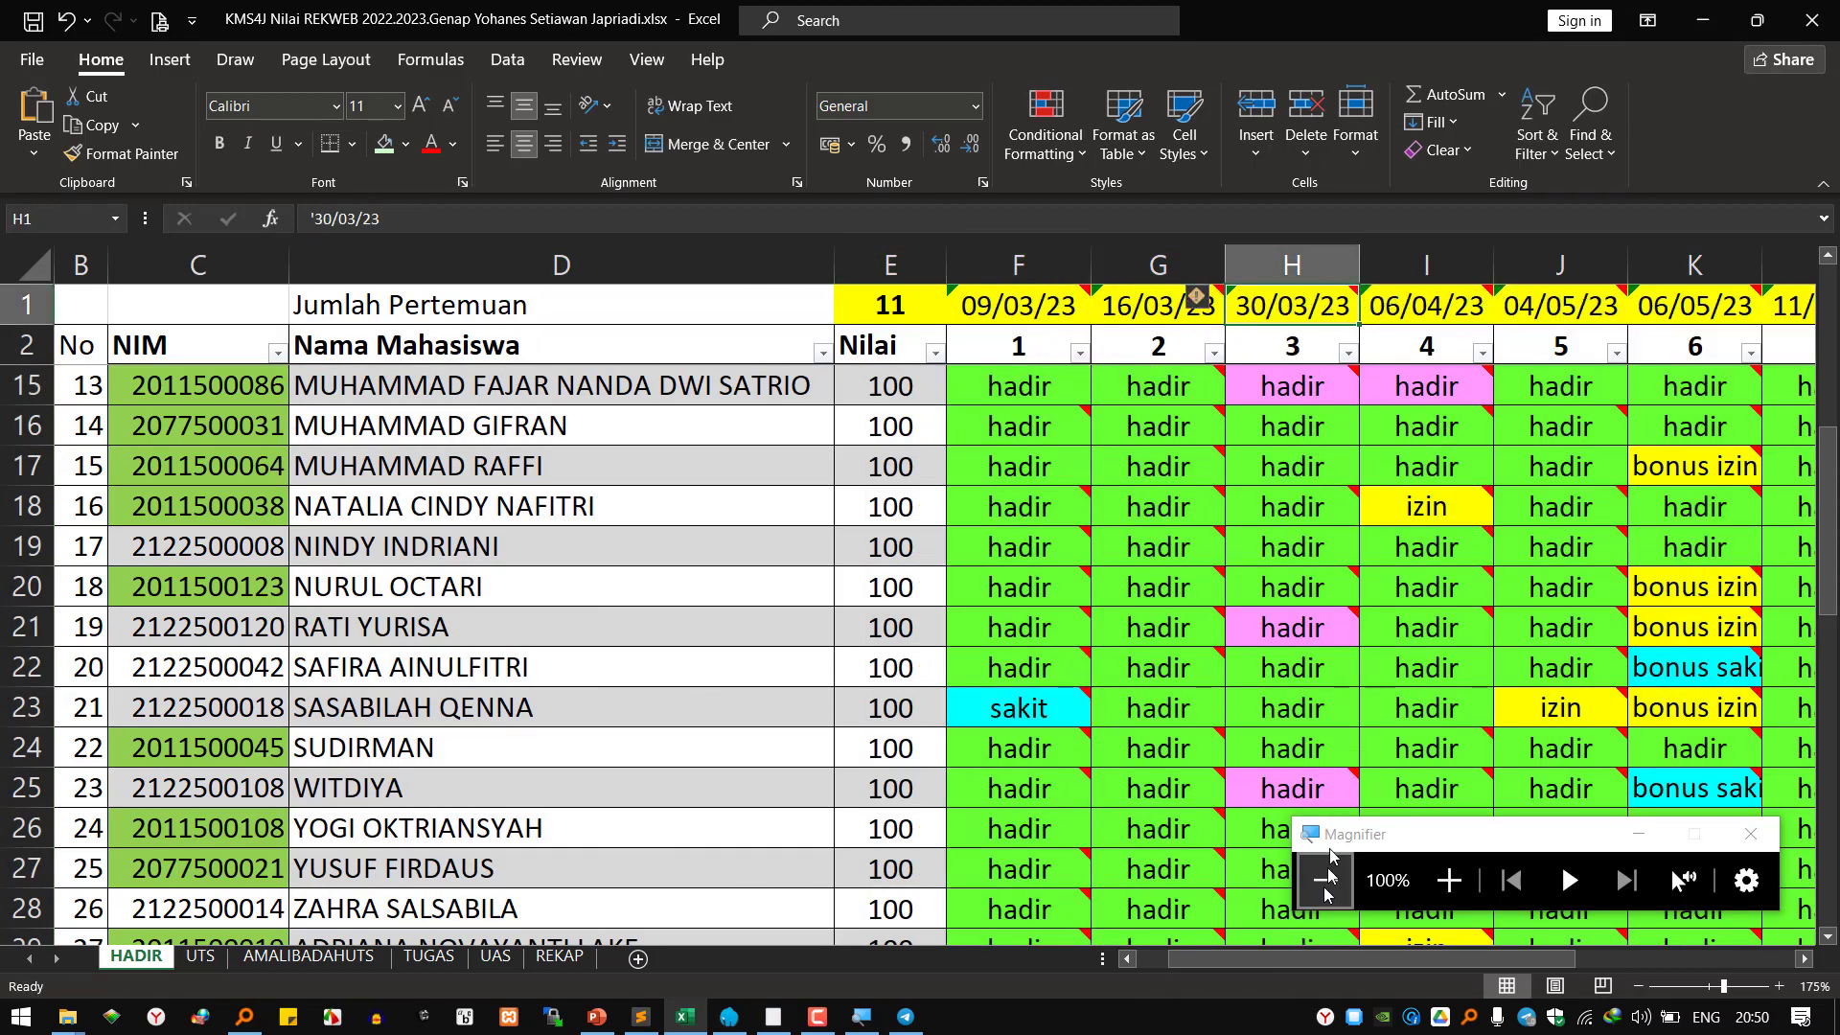
drag(1325, 958, 1418, 951)
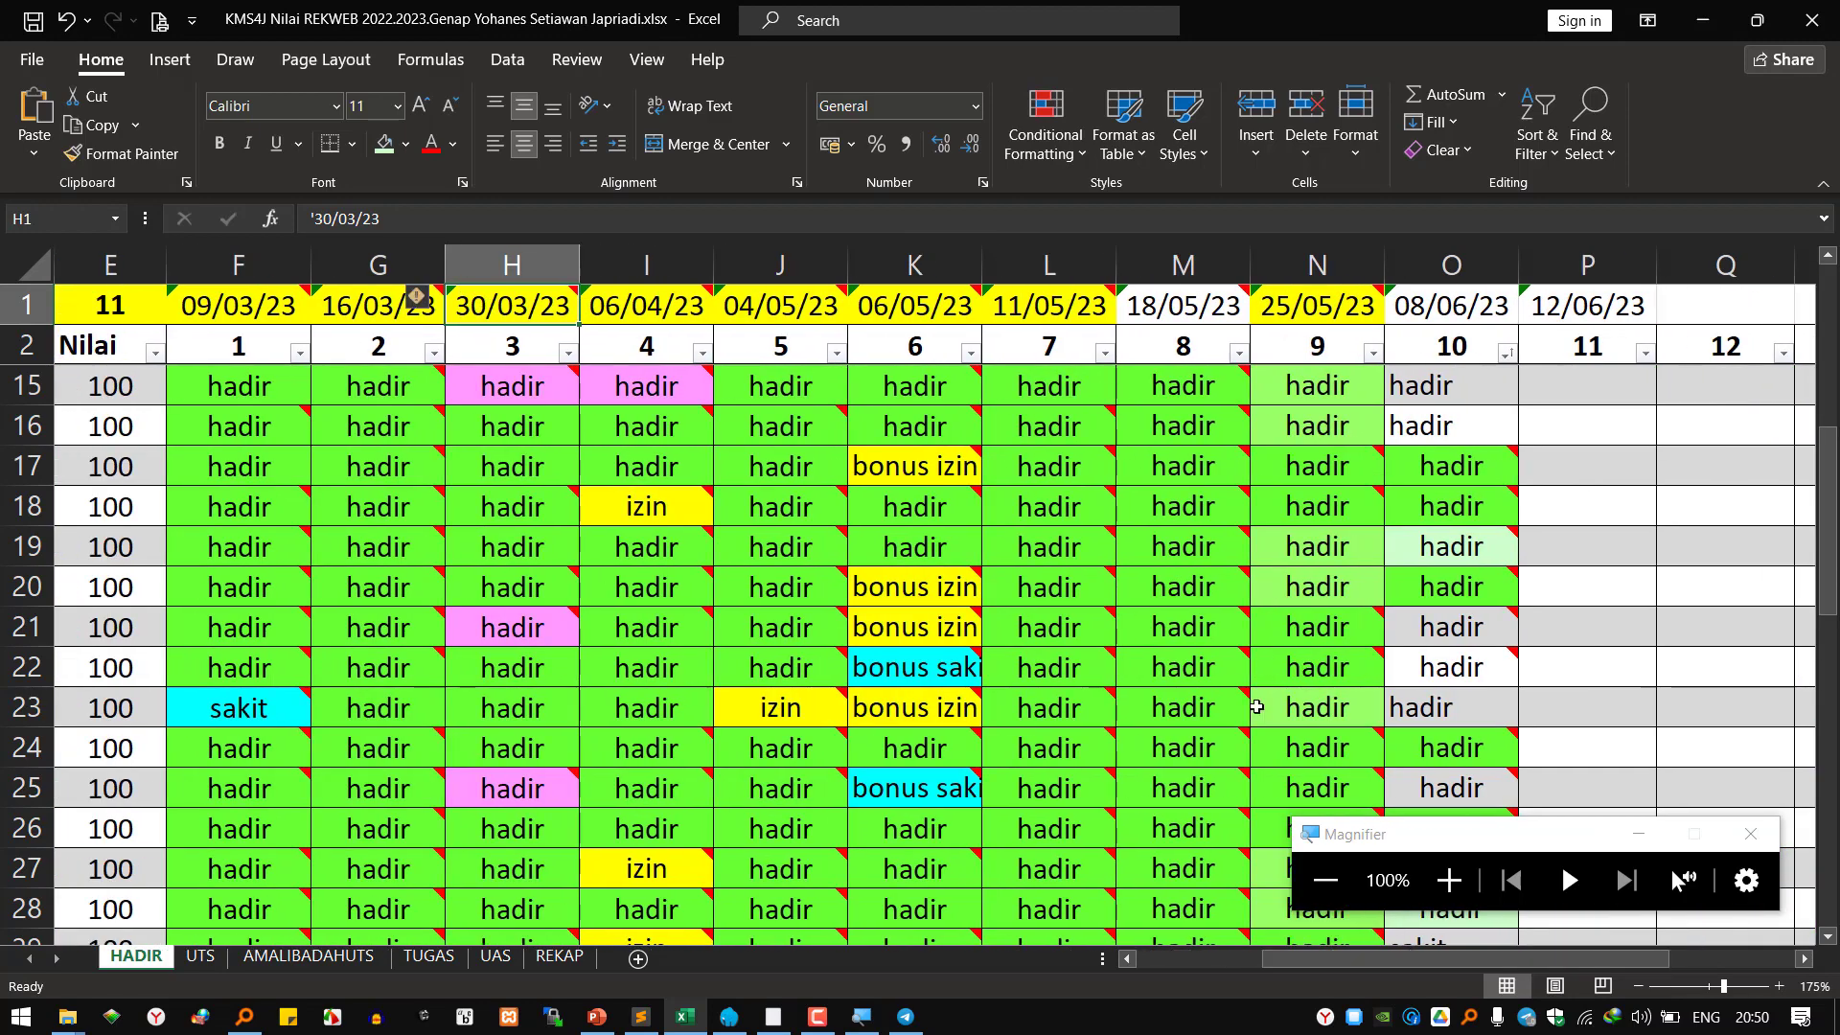
mouse_move(1273, 673)
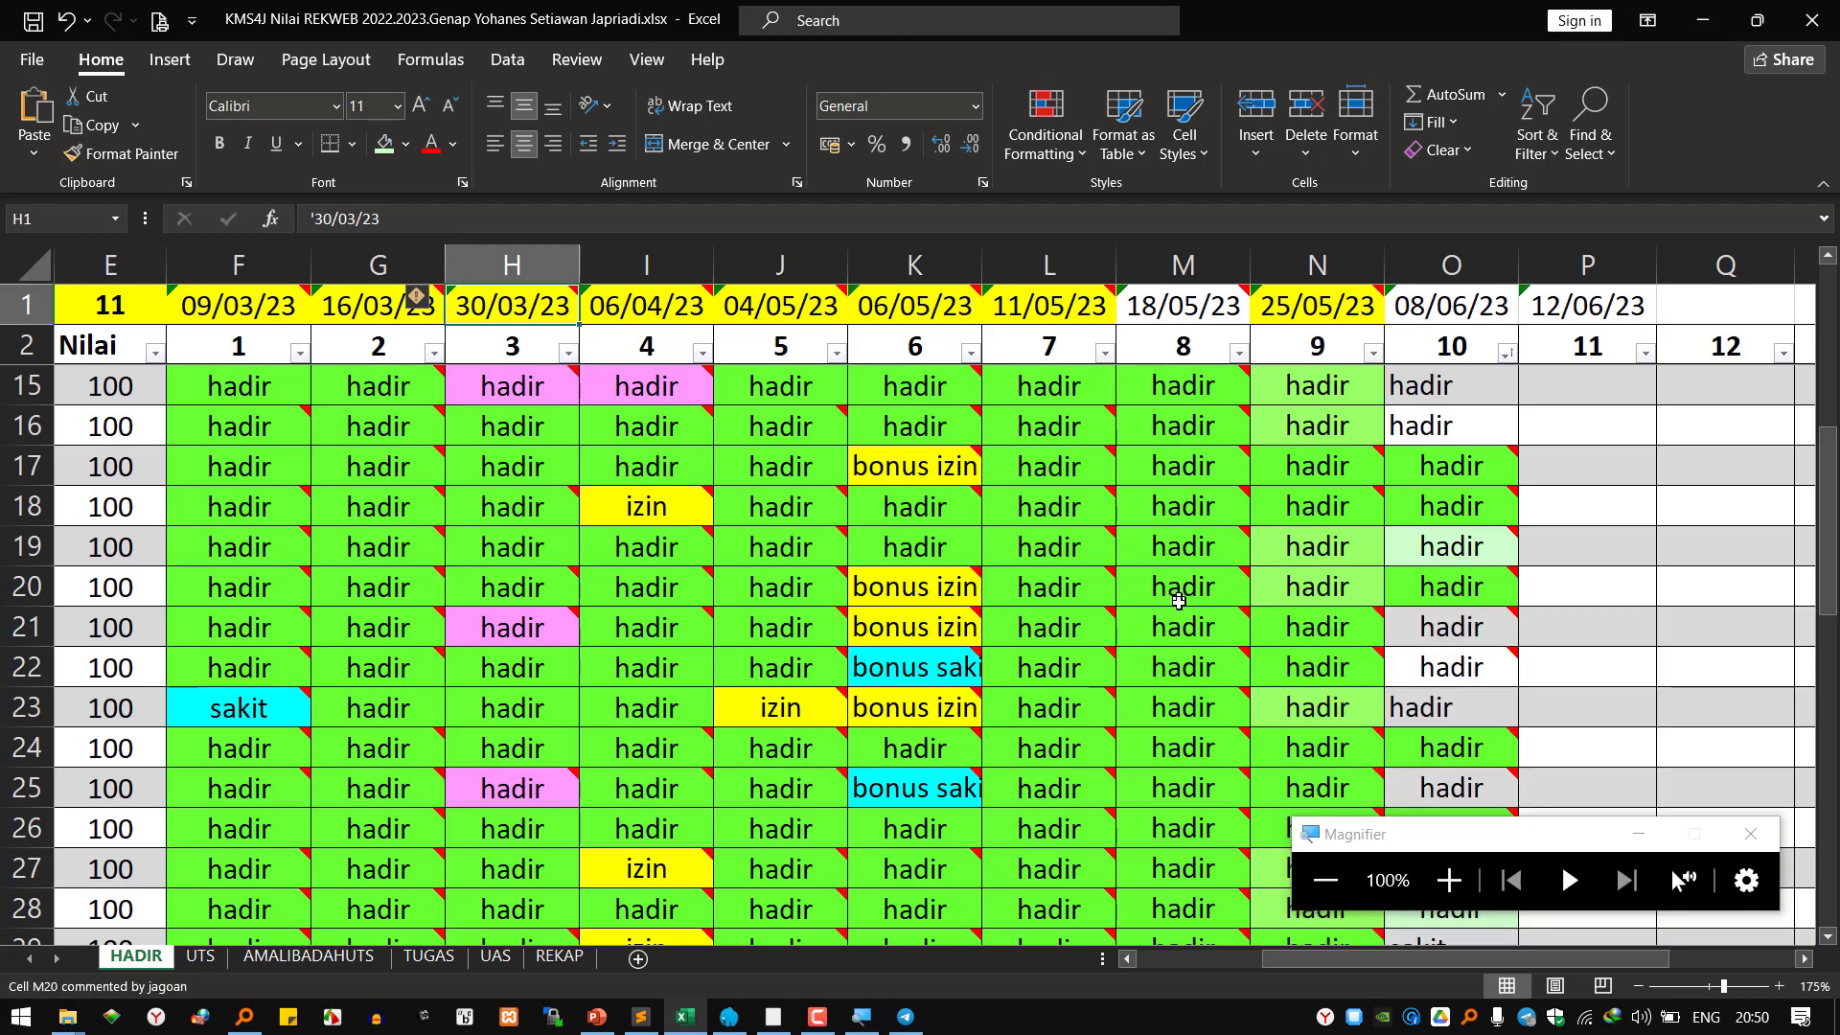
click(1186, 278)
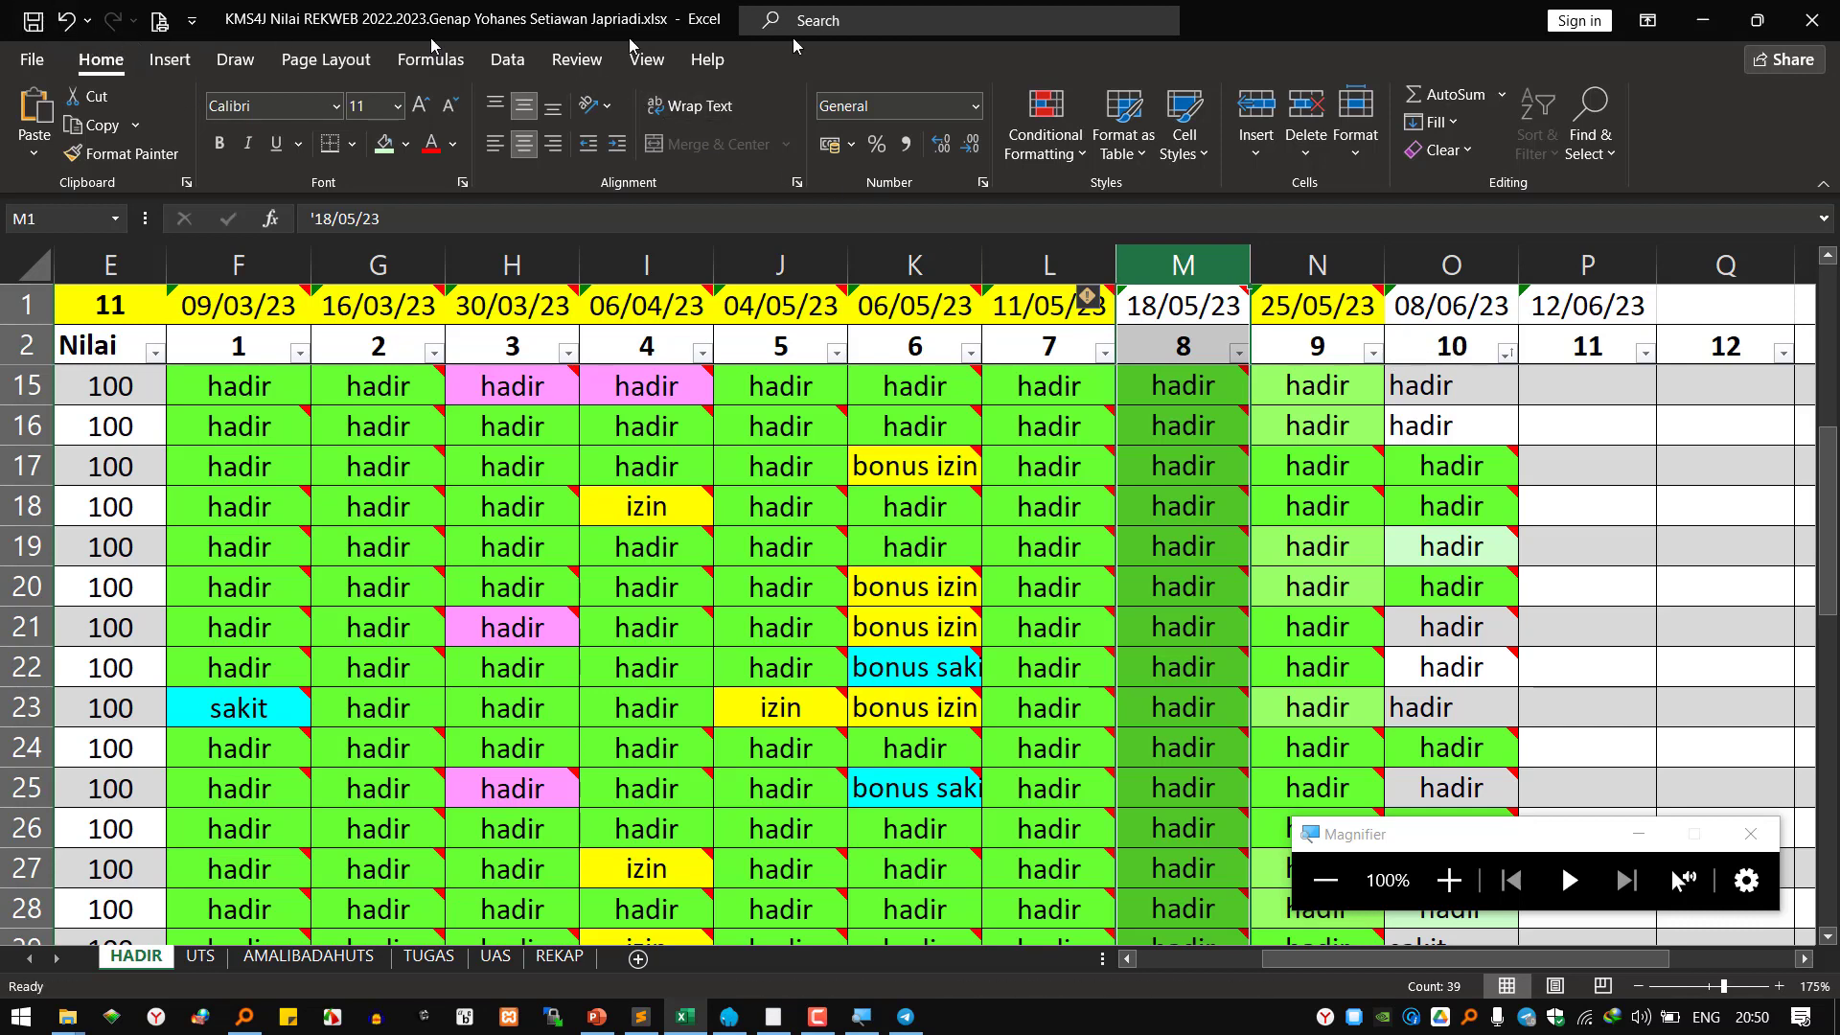
Step: Close the Excel attendance workbook, the Sublime Text notes window and the Magnifier
click(1811, 19)
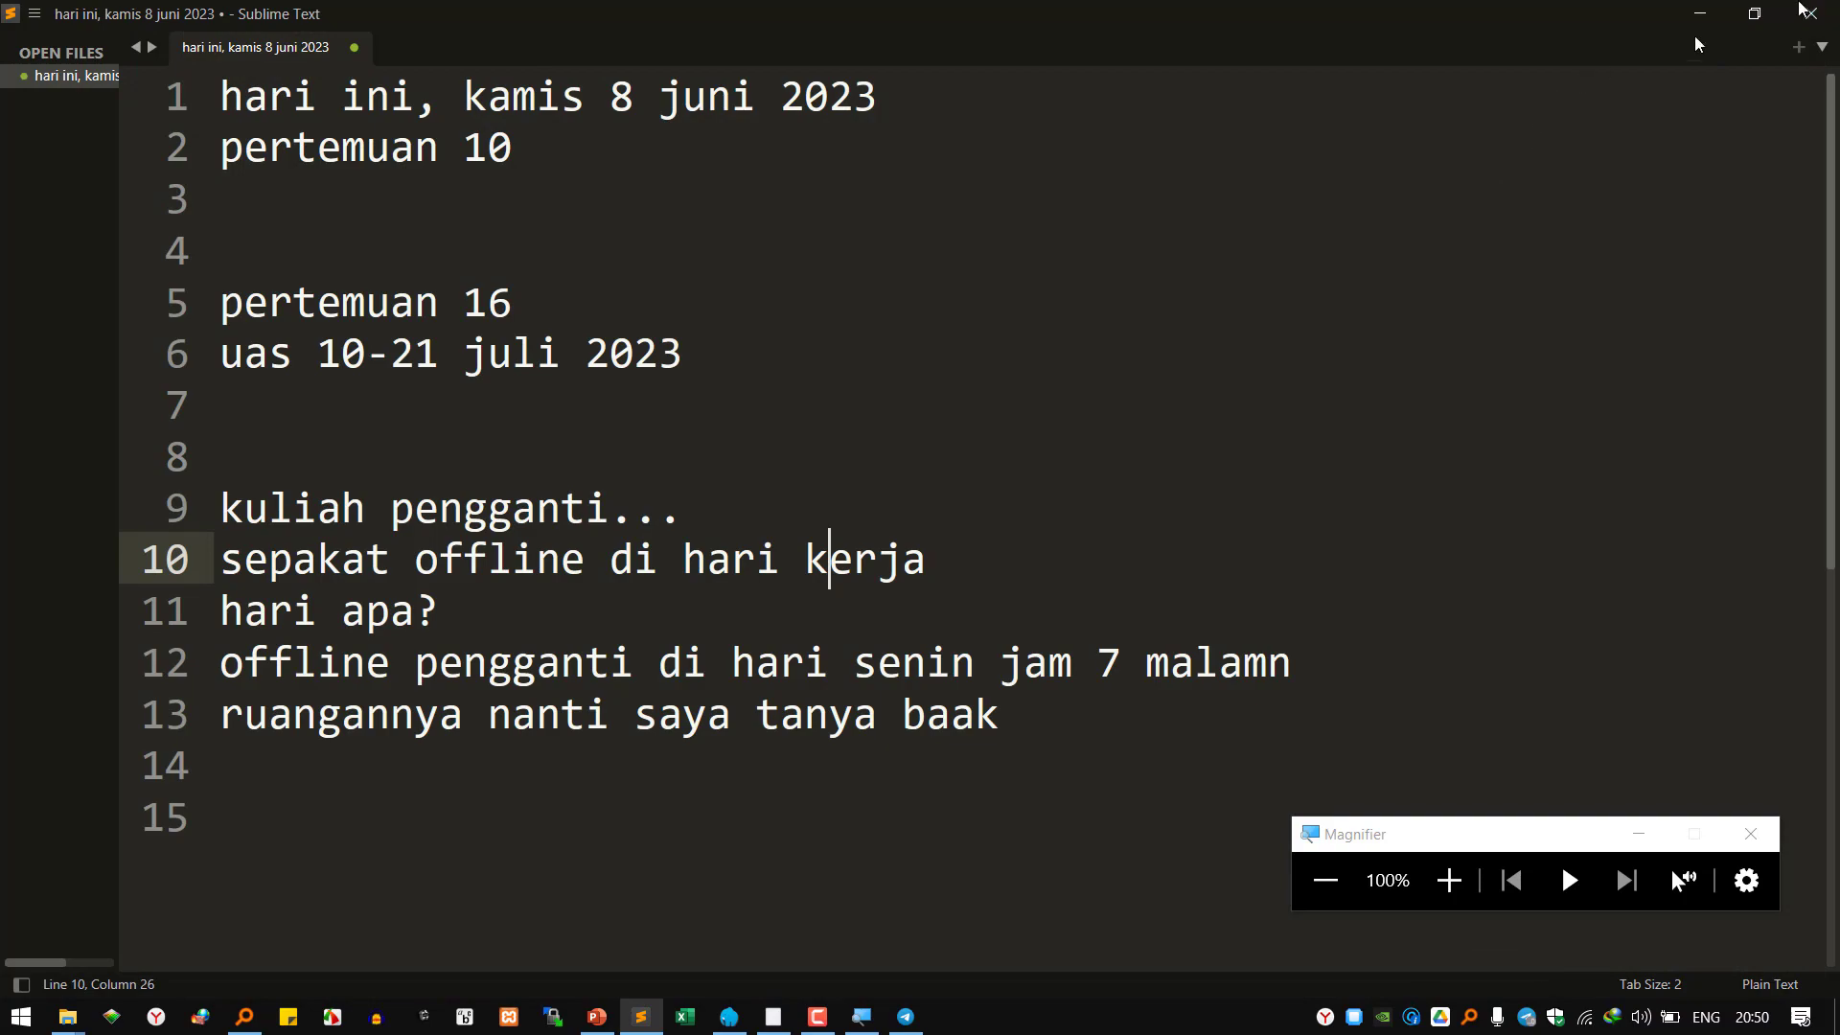
click(1811, 13)
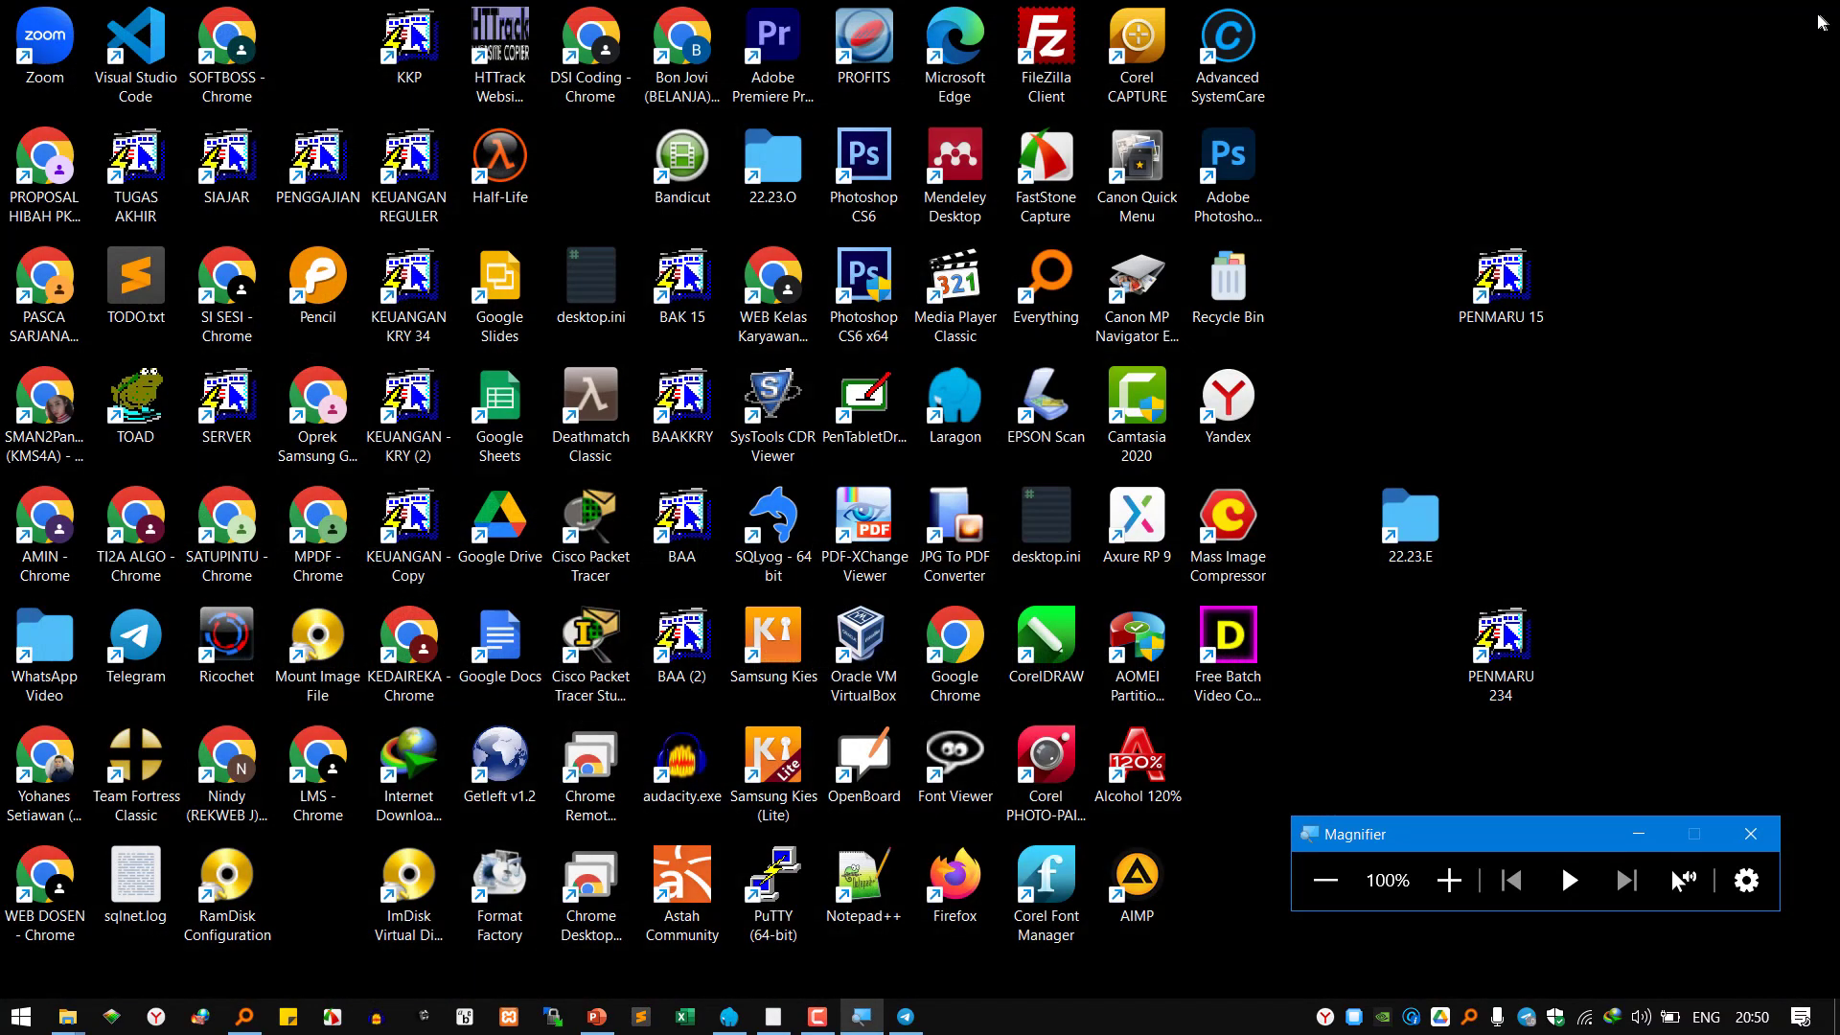
click(1750, 833)
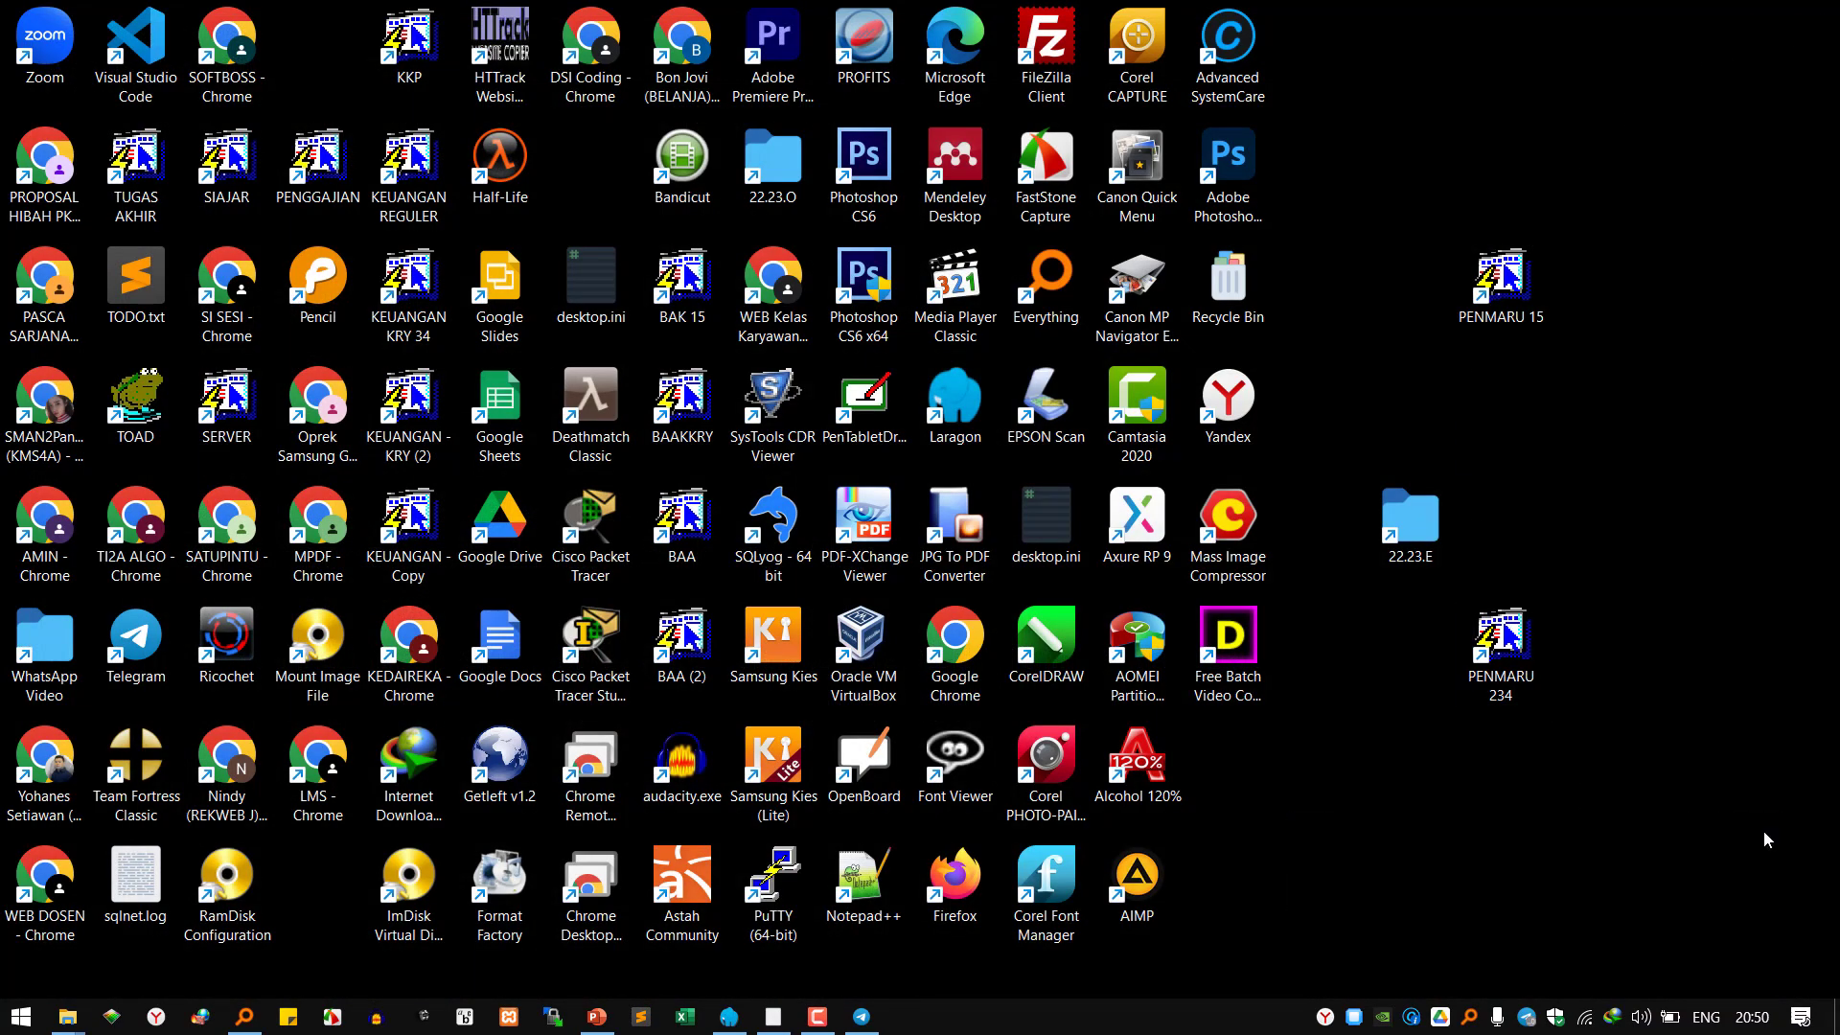